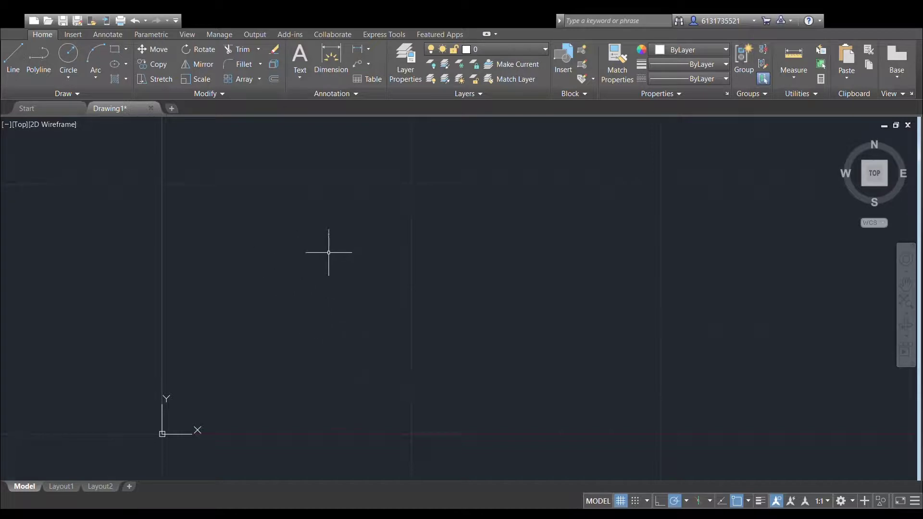
Draw a long horizontal base line with the Line tool, starting slightly above and to the right of the origin and running right.
scroll(352, 304, down, 2)
mouse_move(390, 303)
middle_down()
mouse_move(359, 327)
mouse_move(261, 356)
middle_up()
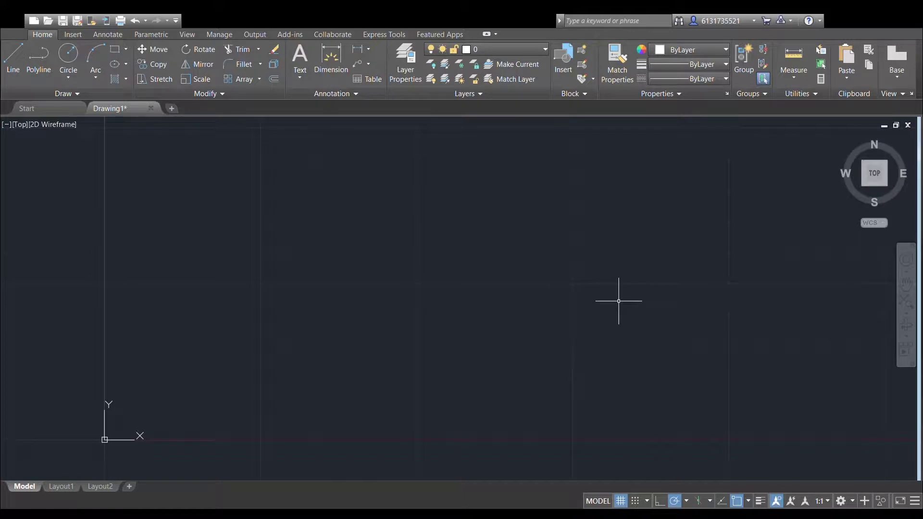
mouse_move(614, 305)
middle_down()
mouse_move(633, 313)
mouse_move(473, 336)
middle_up()
middle_drag(613, 316, 553, 315)
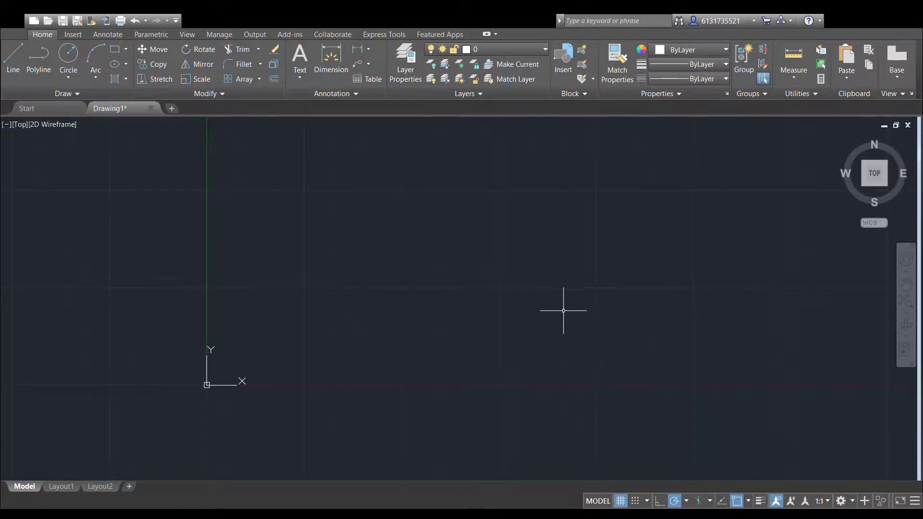
click(616, 301)
click(225, 204)
click(13, 58)
click(445, 315)
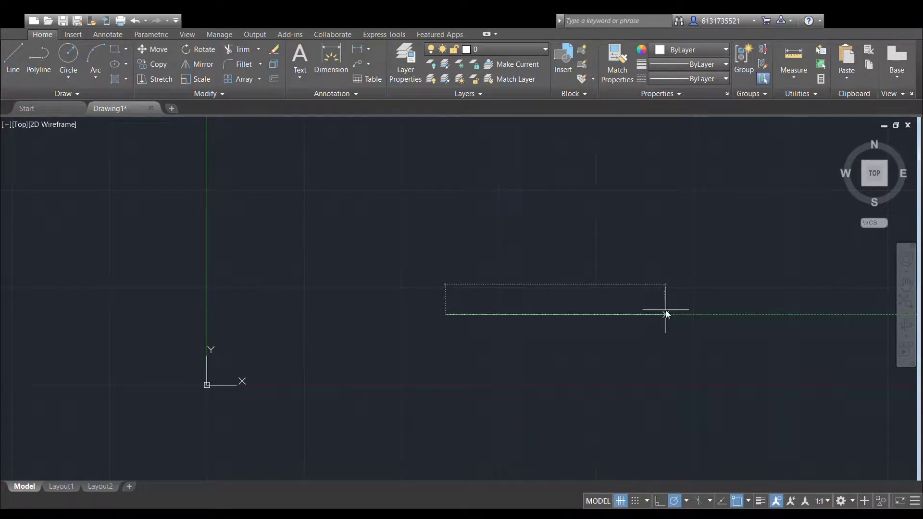
key(Return)
scroll(604, 292, down, 2)
middle_drag(603, 292, 321, 303)
scroll(500, 288, down, 5)
mouse_move(500, 288)
middle_down()
mouse_move(212, 284)
mouse_move(361, 274)
middle_up()
scroll(361, 274, down, 2)
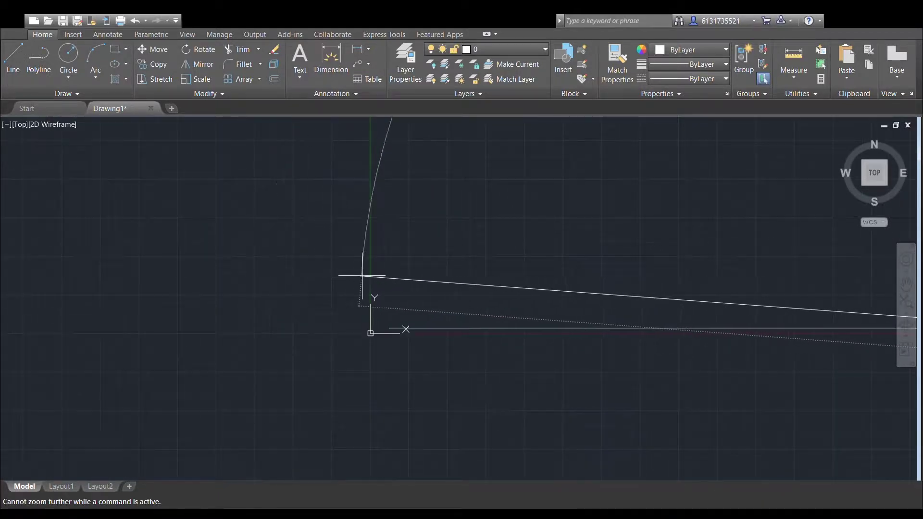
middle_drag(480, 273, 128, 261)
scroll(386, 265, down, 2)
middle_drag(486, 263, 407, 260)
scroll(448, 262, down, 2)
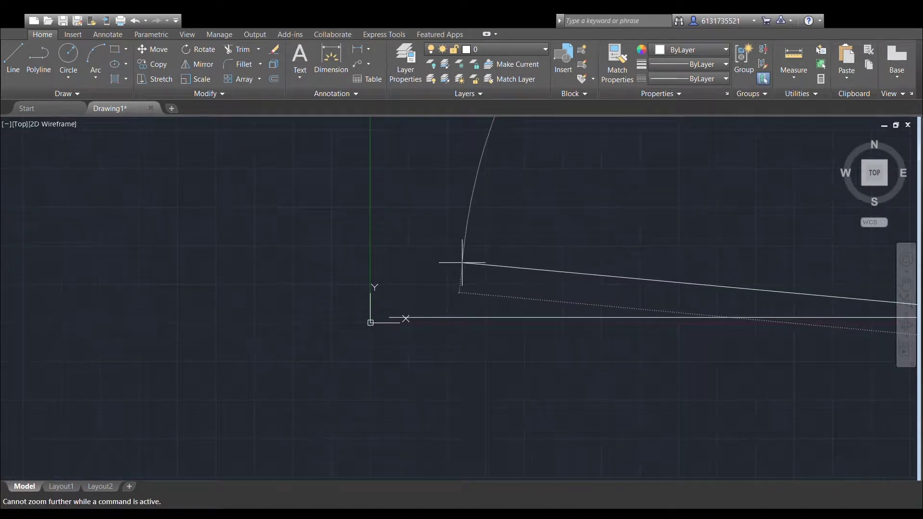
key(Escape)
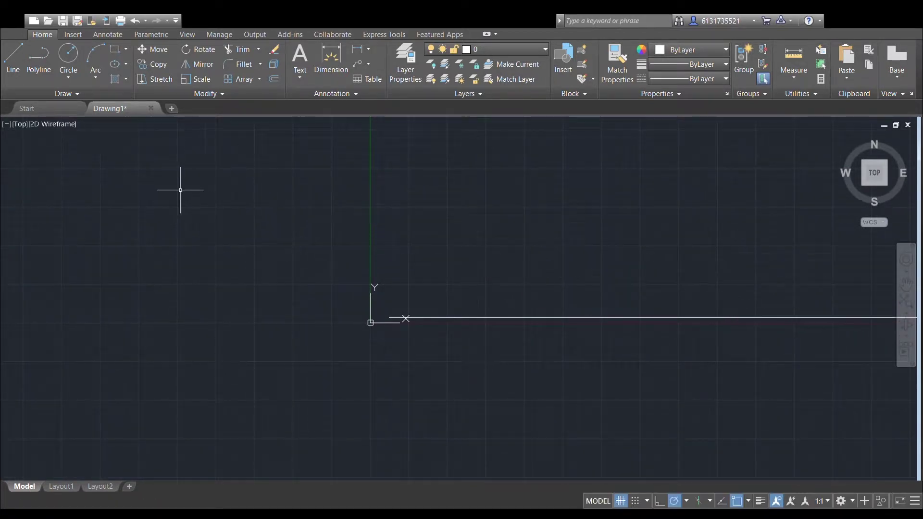
Move the horizontal line by its left endpoint so it crosses the Y axis just above the origin.
click(502, 317)
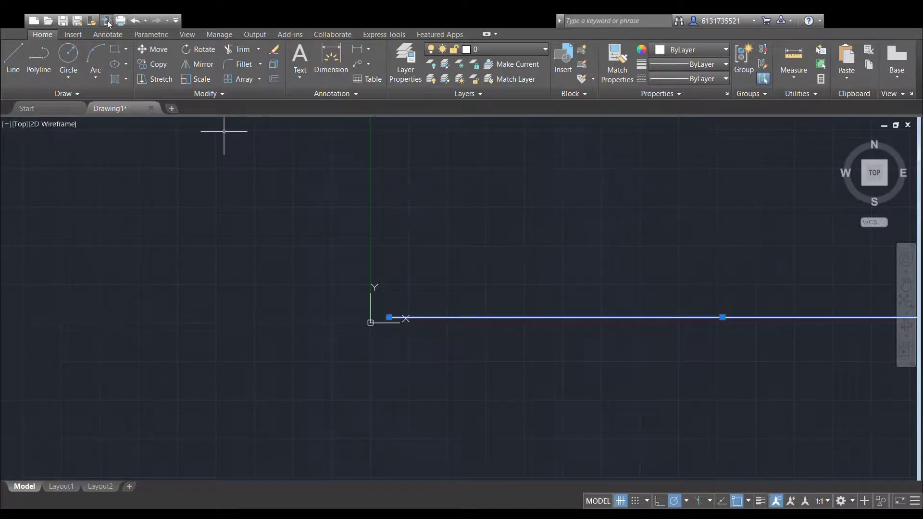
click(146, 50)
click(390, 317)
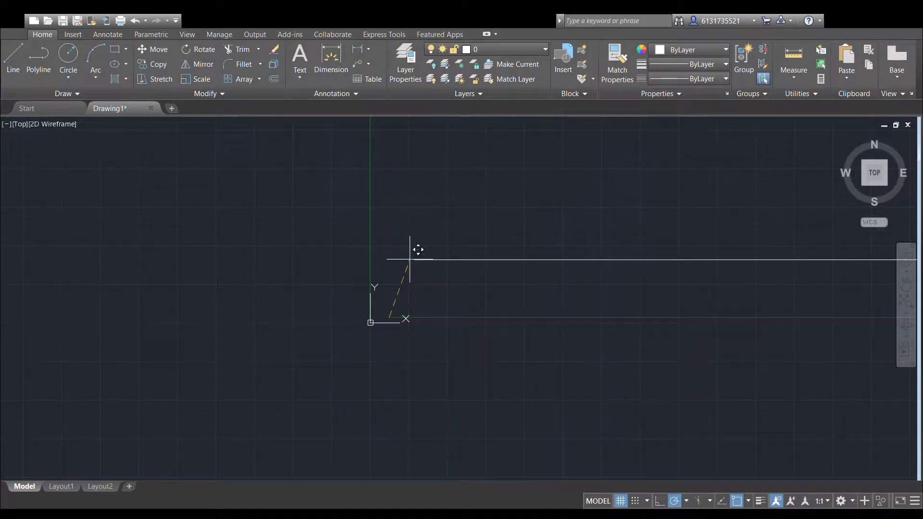
click(224, 302)
scroll(492, 234, down, 4)
scroll(534, 311, up, 4)
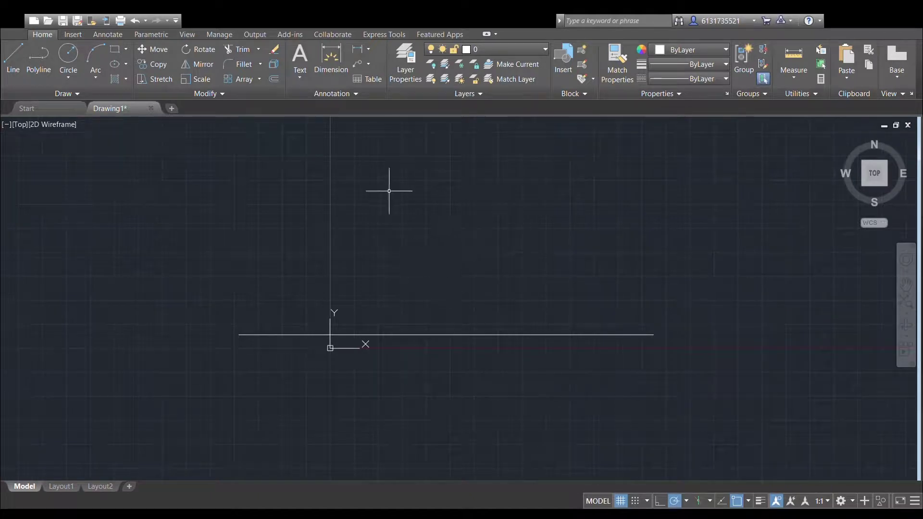
Draw a shorter horizontal line from the base line's right endpoint back to the left, overlapping the base line.
click(17, 58)
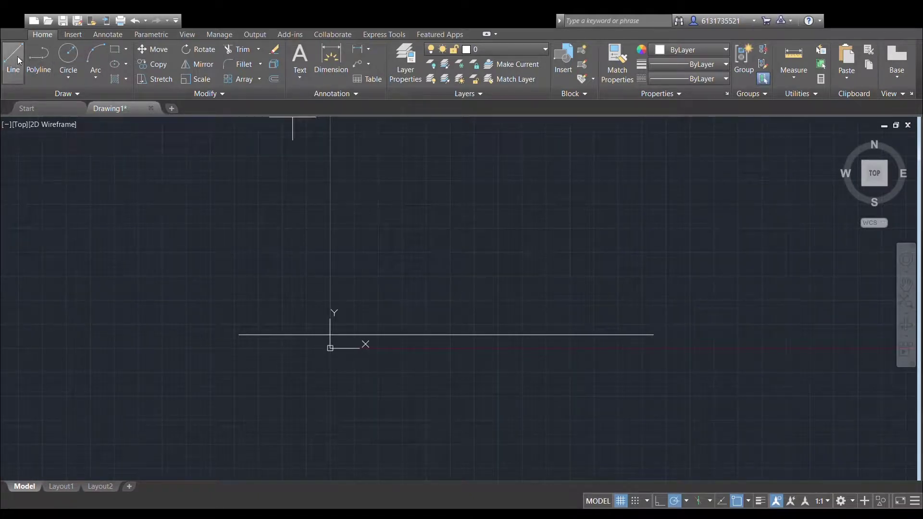
click(654, 335)
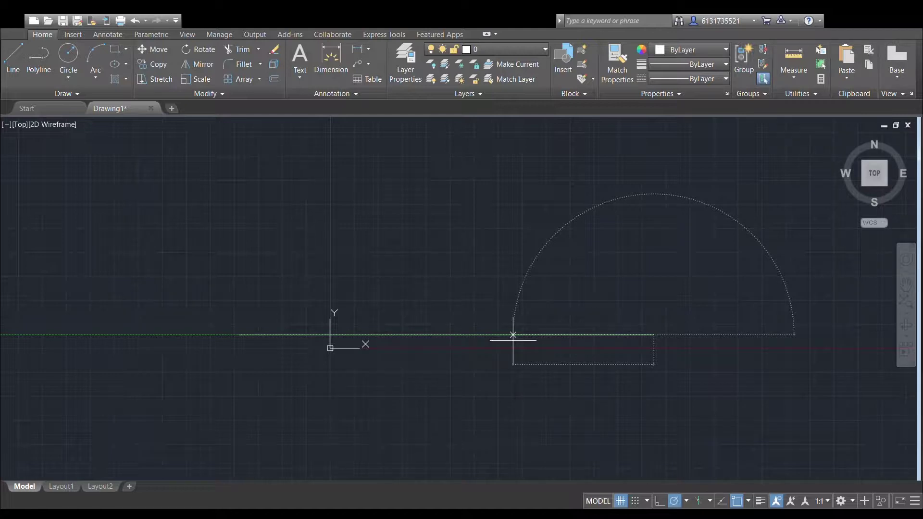
key(Escape)
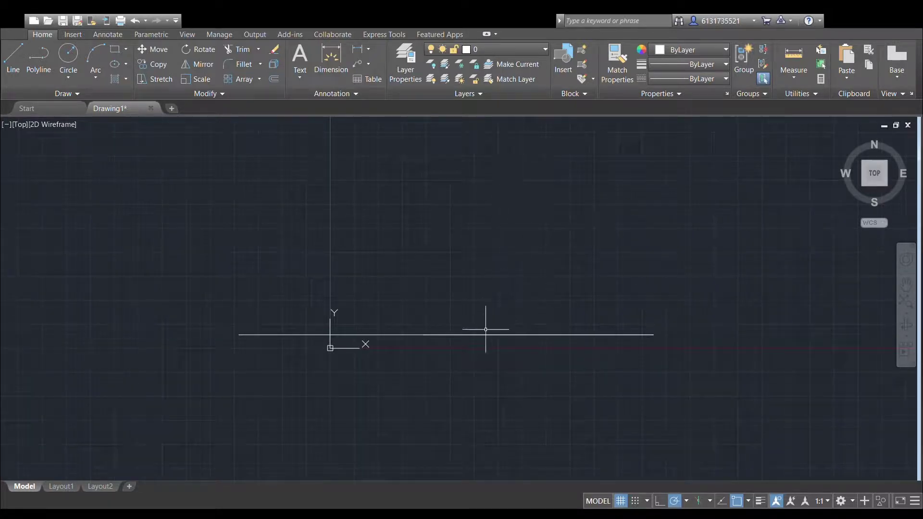
Try rotating the shorter overlapping line freehand about its right endpoint, and undo the rotation.
click(483, 335)
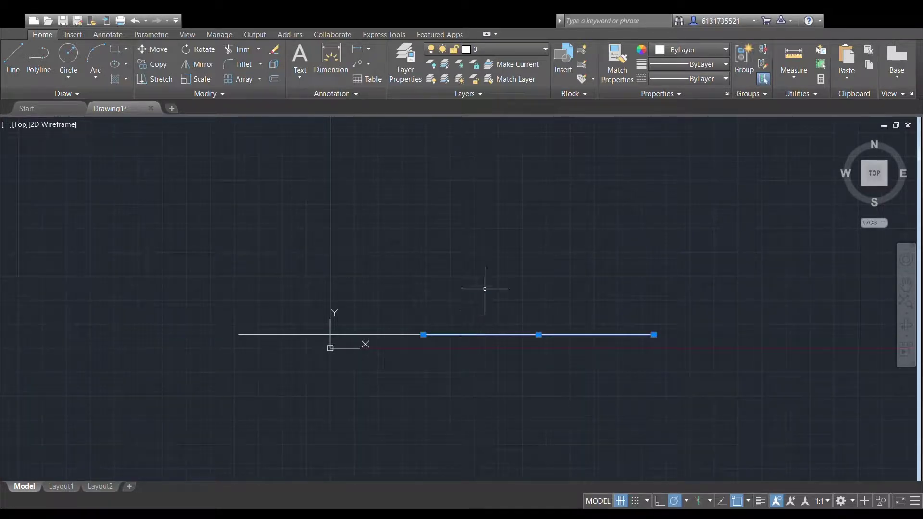
click(203, 65)
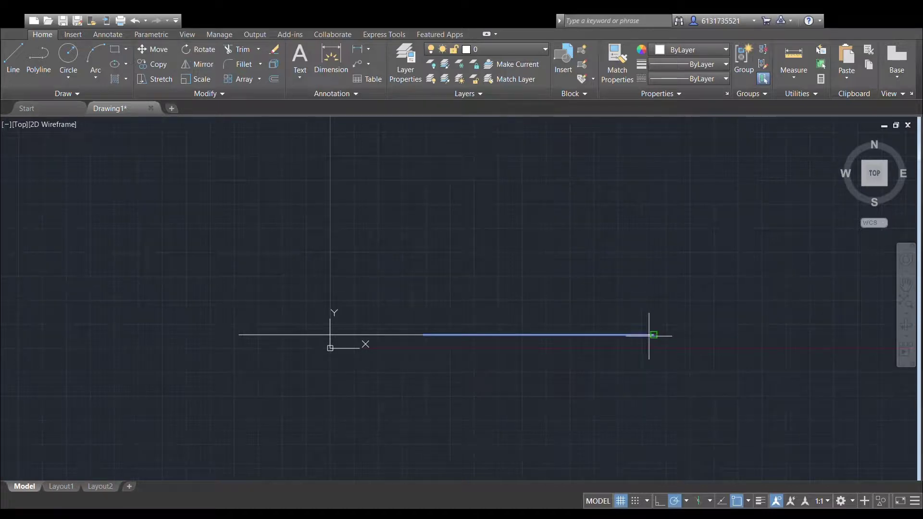
click(653, 334)
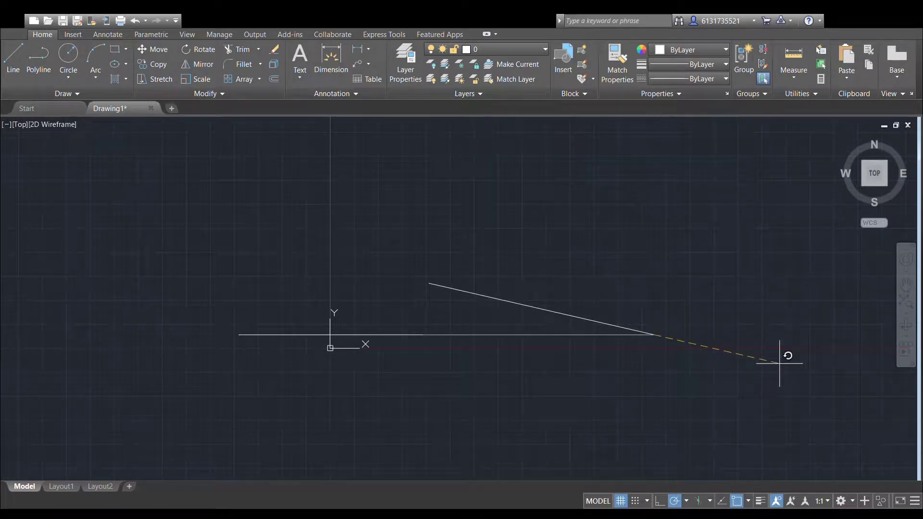
click(779, 363)
key(ctrl+z)
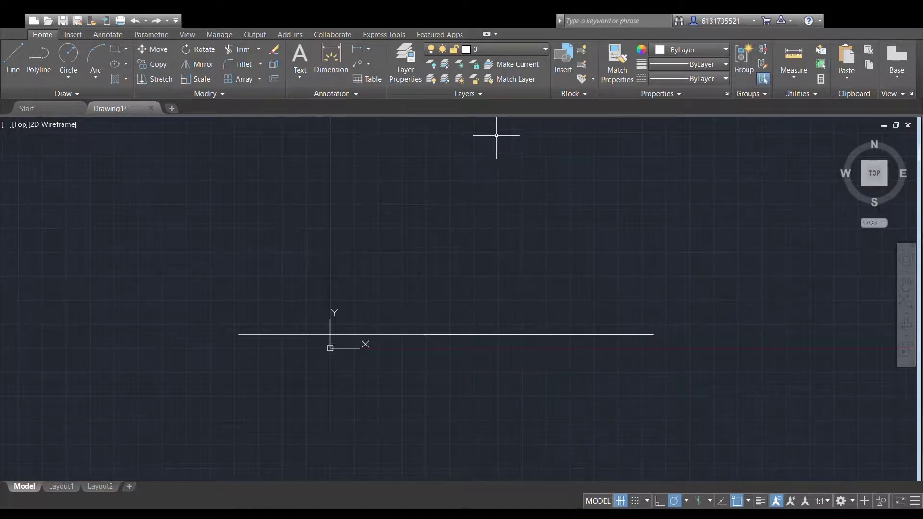
Rotate the shorter line about its right endpoint so that it slopes upward to the left above the base line.
click(543, 334)
click(206, 50)
click(654, 335)
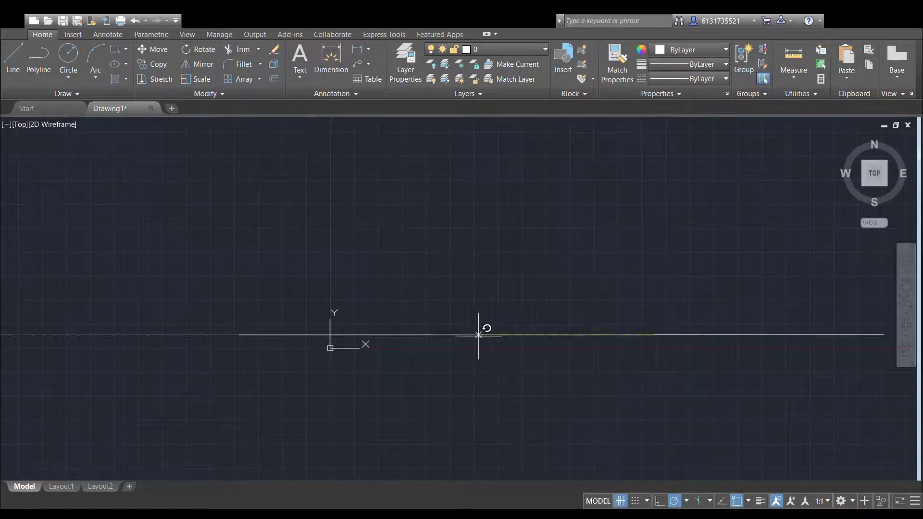
click(788, 371)
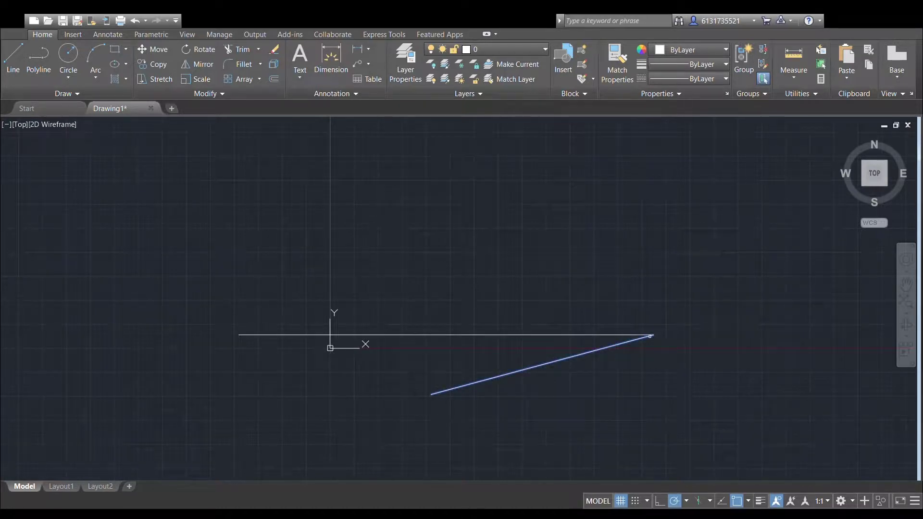
click(653, 334)
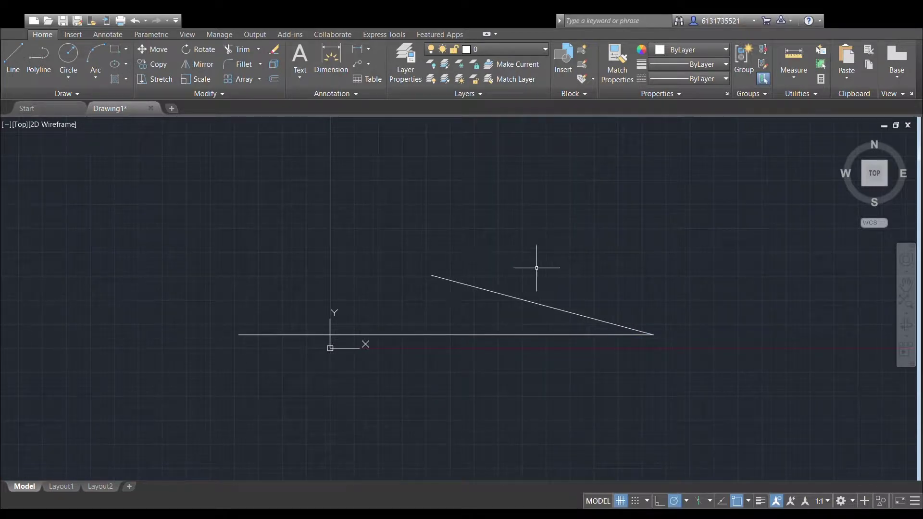
Draw a slightly shorter line from the sloped line's free upper end, running back along it toward the base line's right endpoint.
scroll(537, 263, down, 2)
middle_drag(537, 262, 457, 290)
click(38, 56)
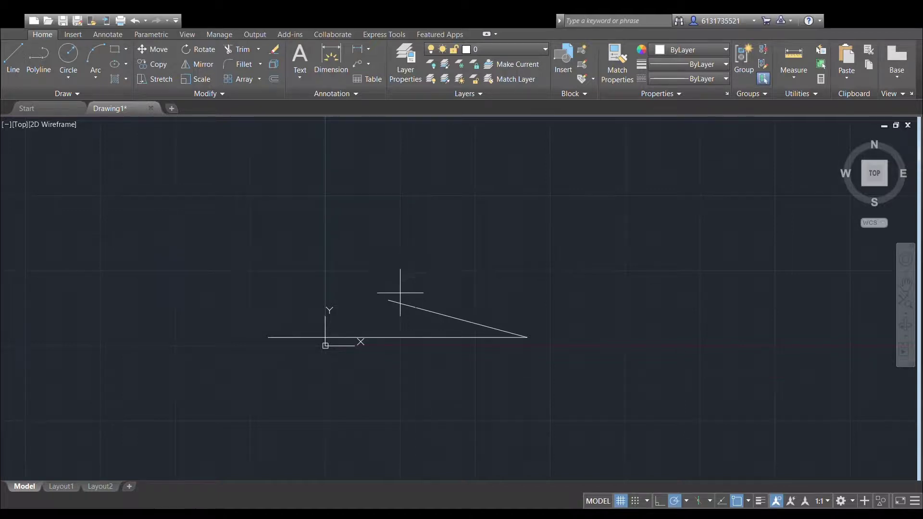
scroll(403, 295, up, 2)
click(380, 304)
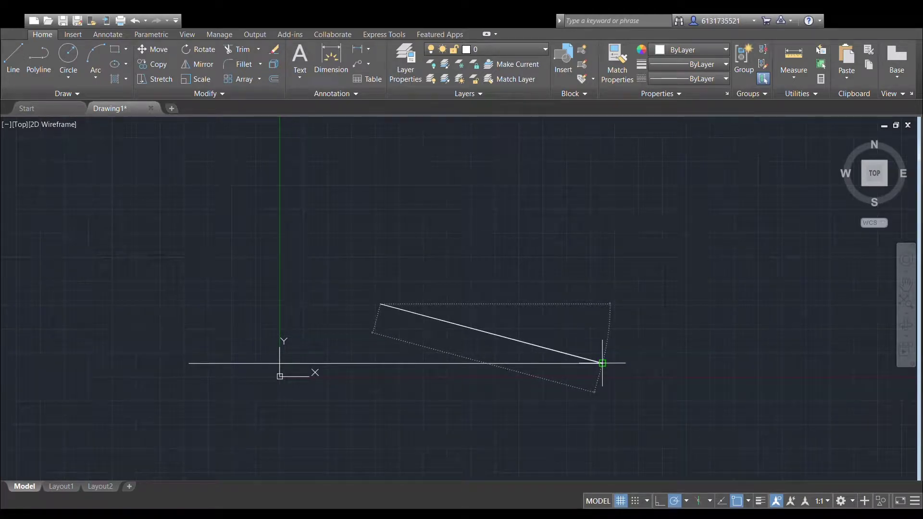
click(602, 363)
key(Return)
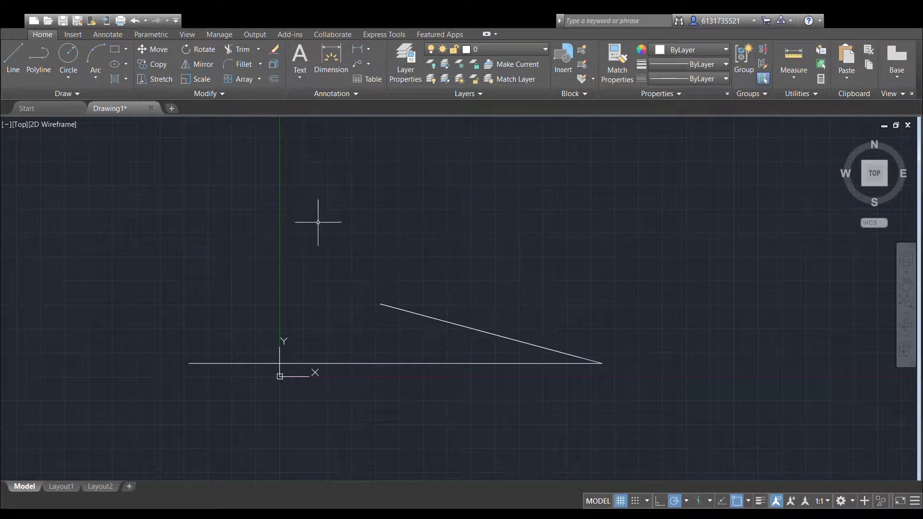
Rotate the new overlapping line about its upper-left endpoint so it rises to the right and forms a sideways V.
click(441, 321)
click(204, 49)
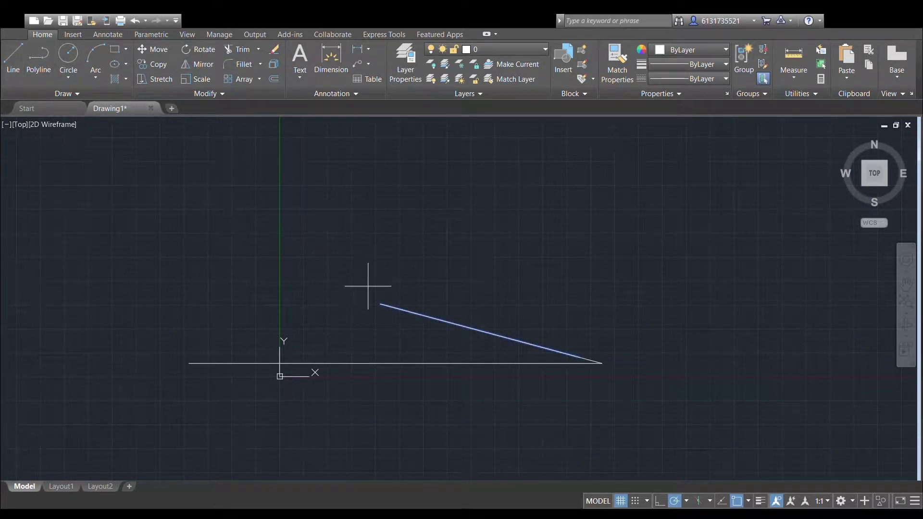
click(380, 304)
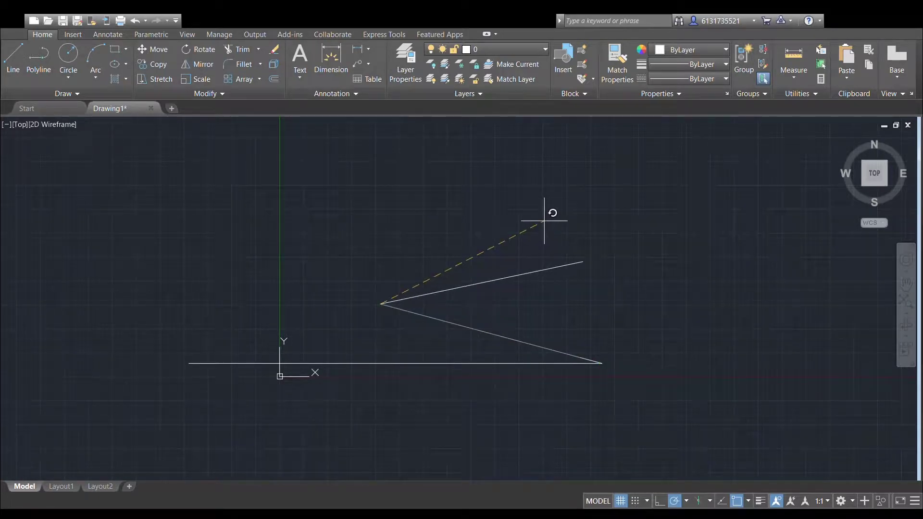
click(544, 221)
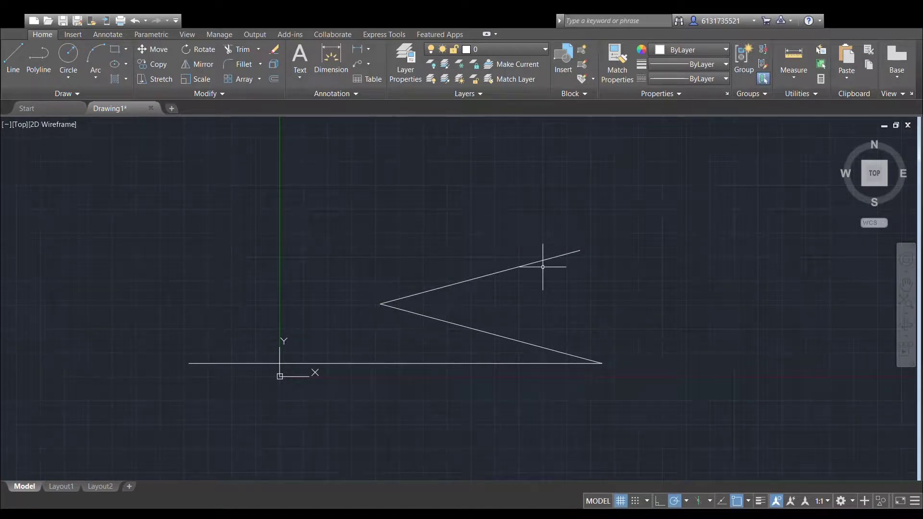
middle_drag(529, 264, 456, 334)
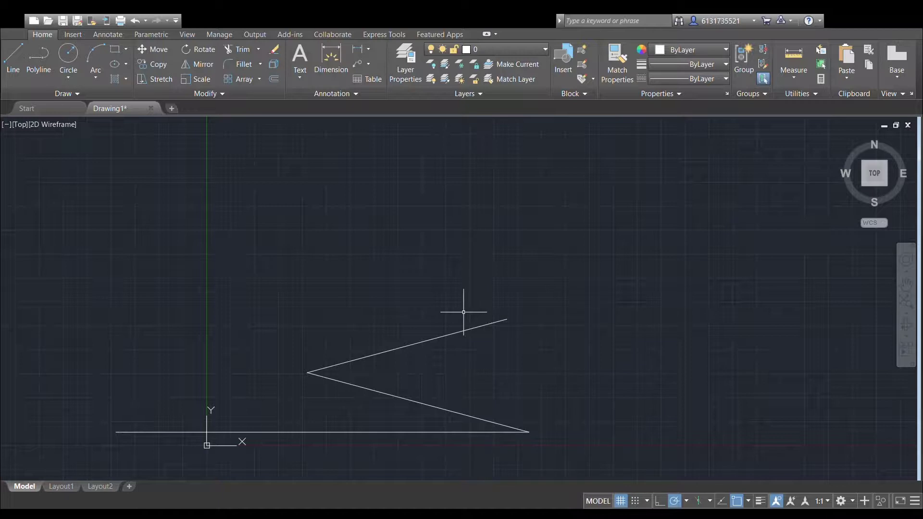
click(14, 56)
click(508, 318)
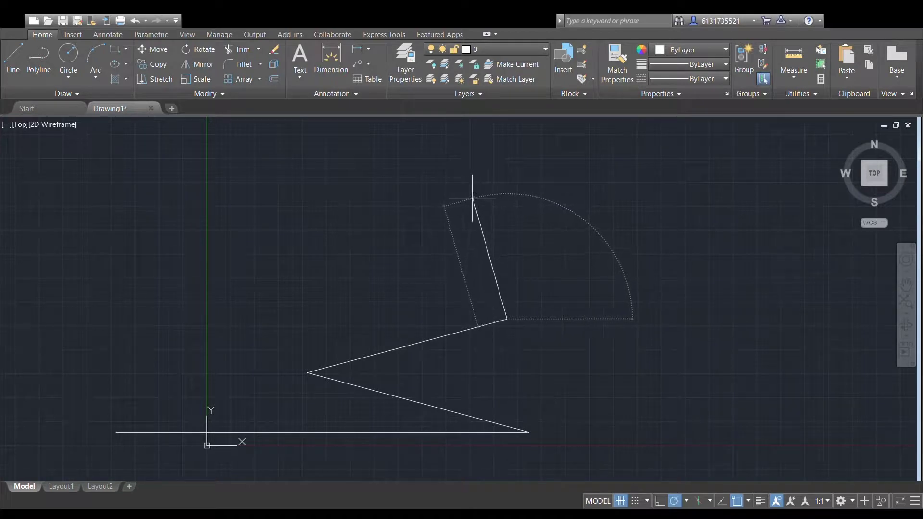
key(Escape)
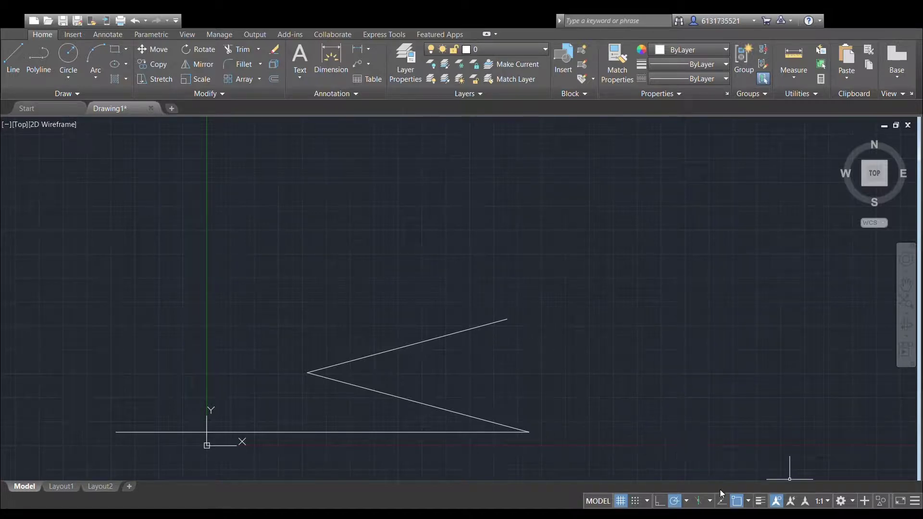
Draw a 50-unit line upward from the upper arm's right endpoint, perpendicular to that arm.
click(13, 57)
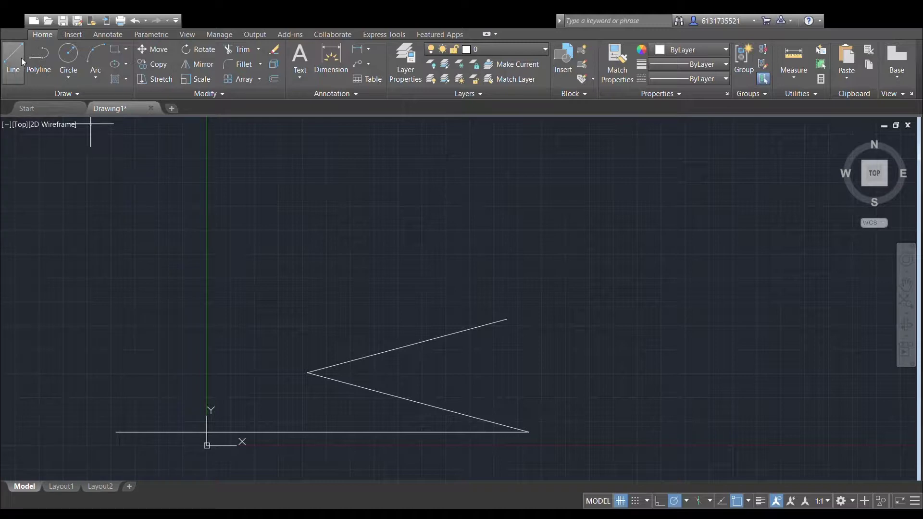
click(507, 319)
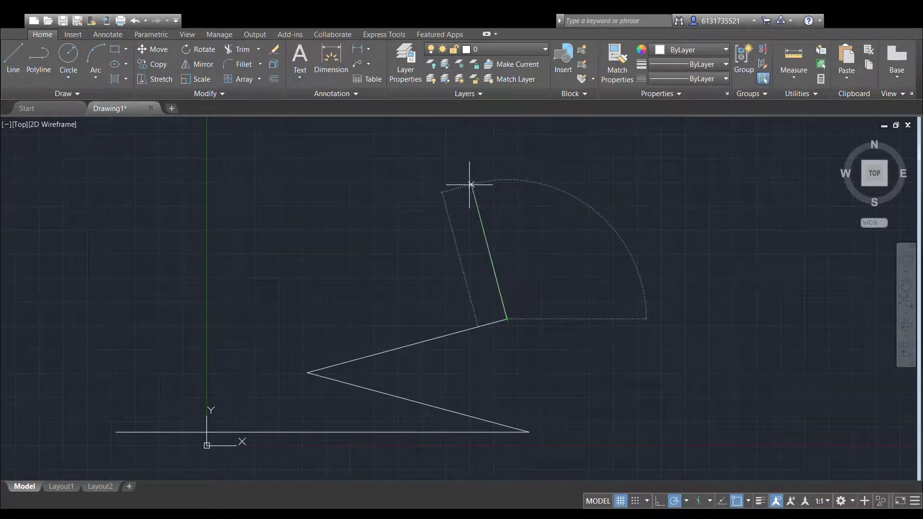
text(50)
key(Return)
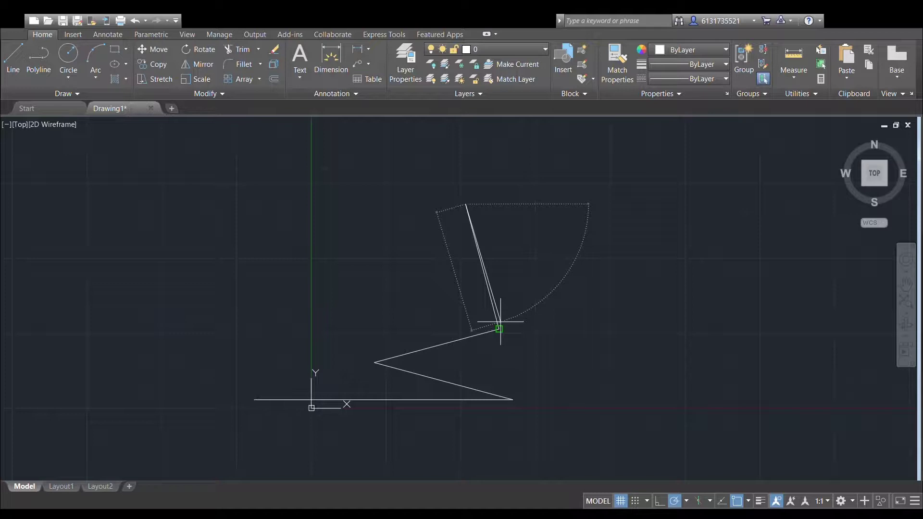
Draw a line from the top of the perpendicular line back down to its lower endpoint, overlapping it, and end the command.
scroll(500, 321, up, 3)
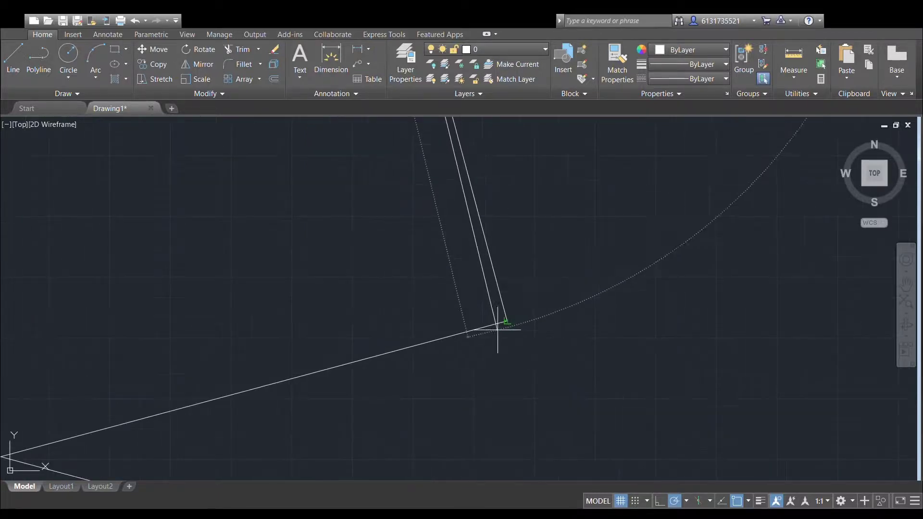
click(507, 321)
middle_drag(546, 228, 532, 299)
scroll(532, 299, down, 4)
key(Escape)
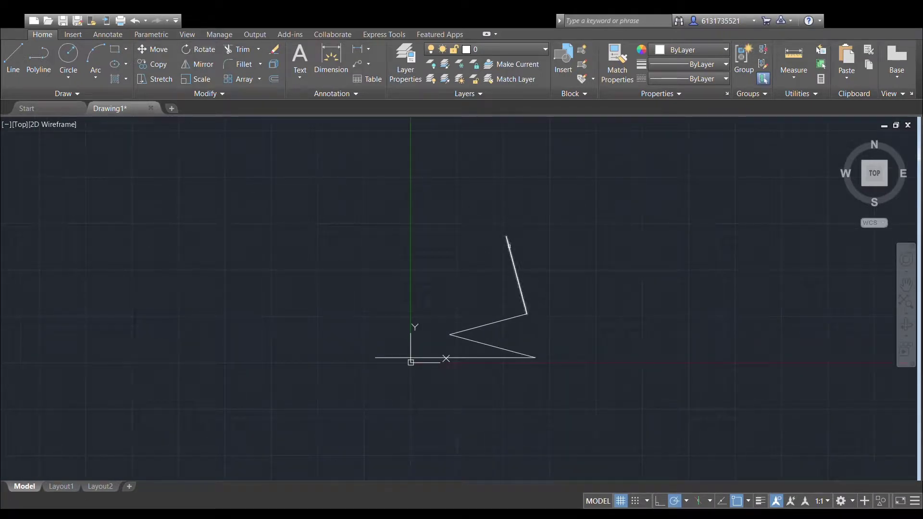
Rotate the overlapping upright line about its top endpoint so it slopes down to the left.
key(space)
click(506, 236)
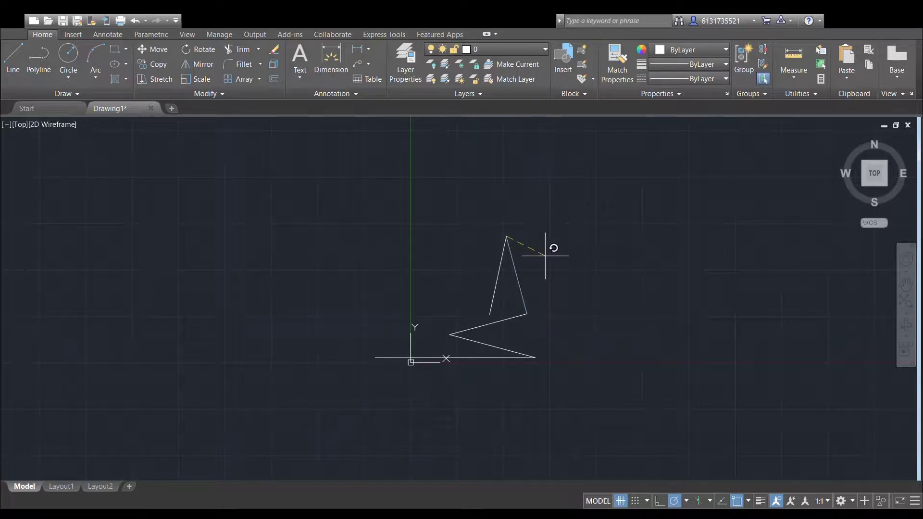
click(545, 255)
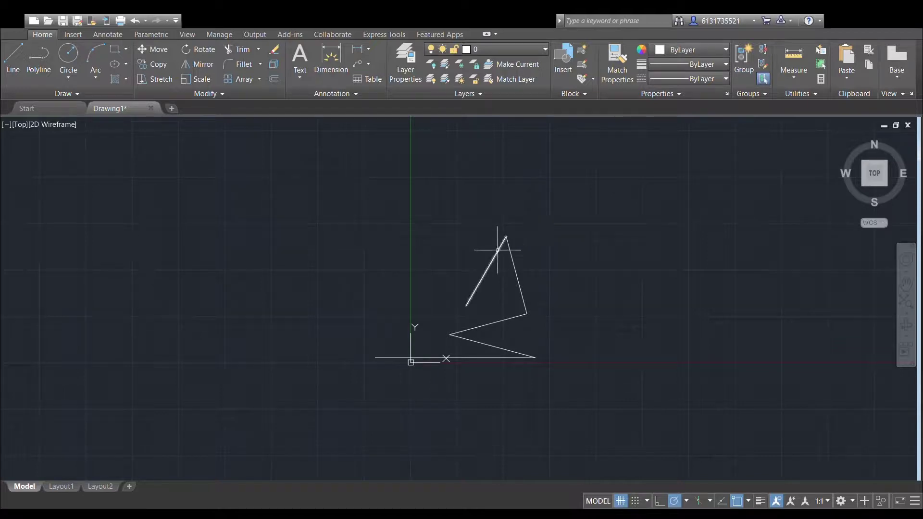
Draw a horizontal line extending to the left from the base line's left endpoint, and end the command.
scroll(421, 306, up, 2)
middle_drag(421, 307, 474, 205)
click(30, 54)
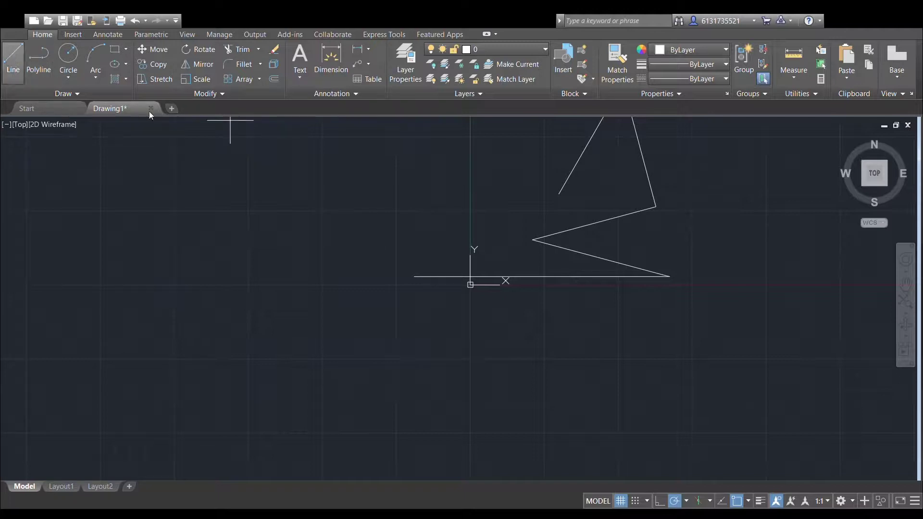
click(414, 277)
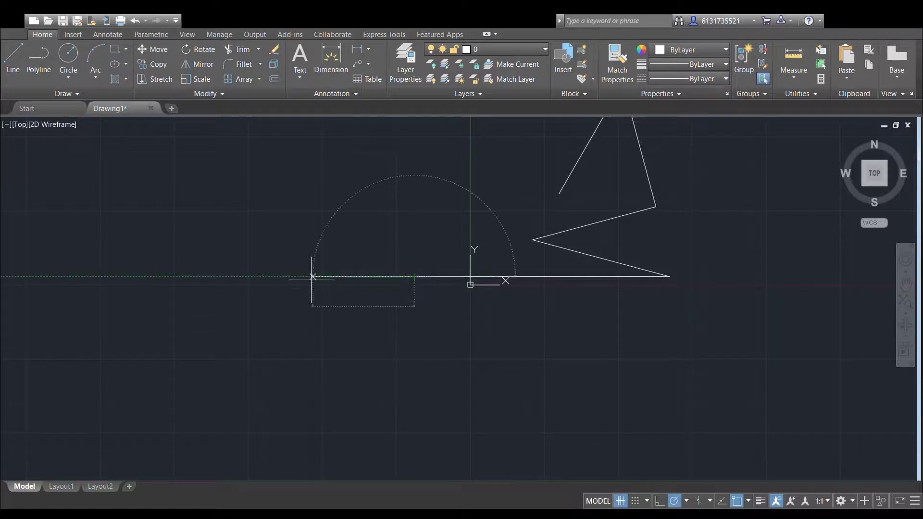
text(11')
key(Return)
key(Escape)
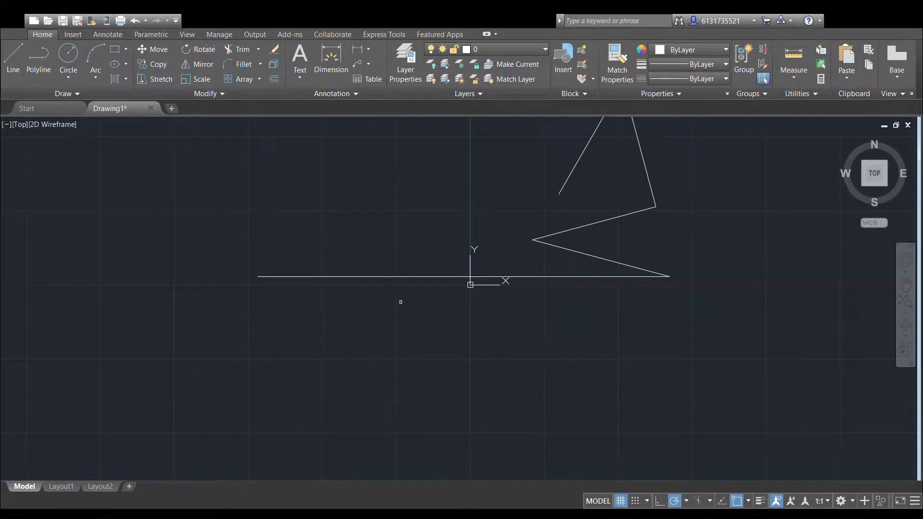
Rotate the new left line by -45 degrees about the base line's left endpoint.
click(336, 277)
key(Return)
click(414, 277)
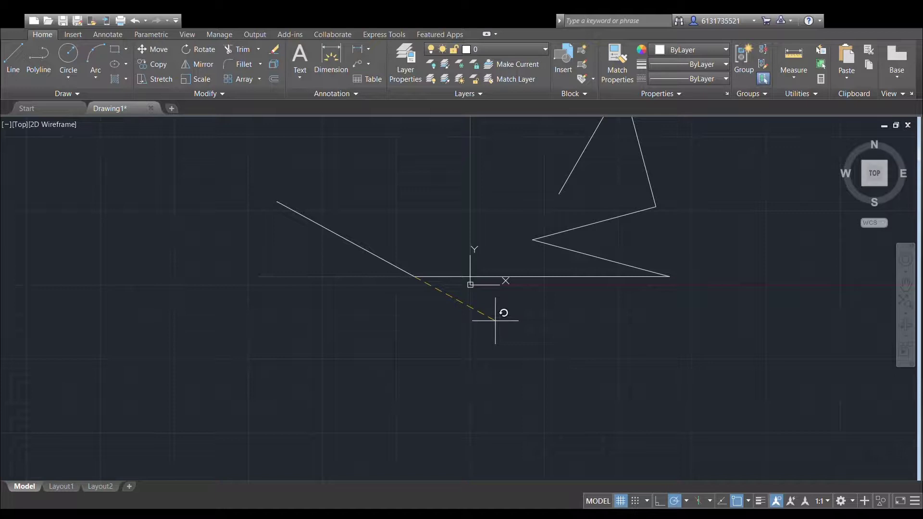
text(-45)
key(Return)
scroll(495, 321, down, 2)
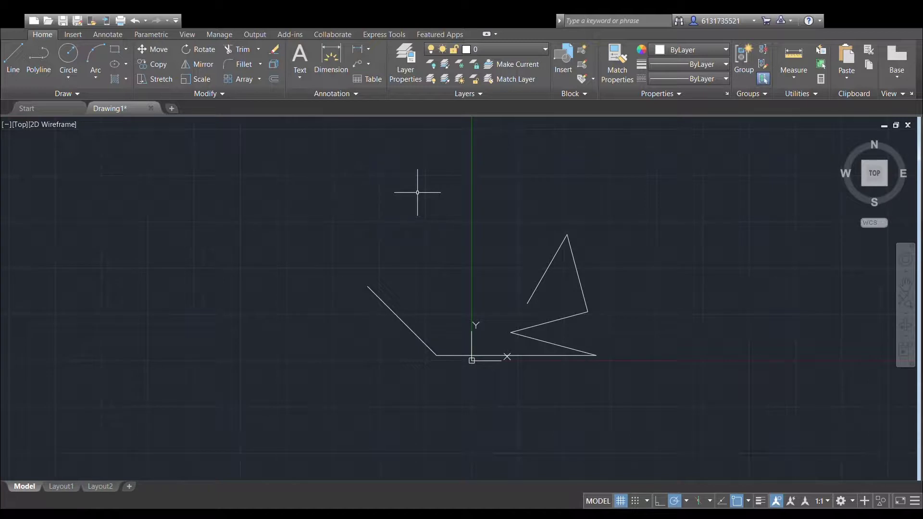
Draw an overlapping line from the left diagonal's upper endpoint down along it, ending short of the base, and end the command.
scroll(395, 221, up, 2)
scroll(427, 289, up, 2)
middle_drag(420, 246, 413, 221)
middle_drag(331, 295, 321, 198)
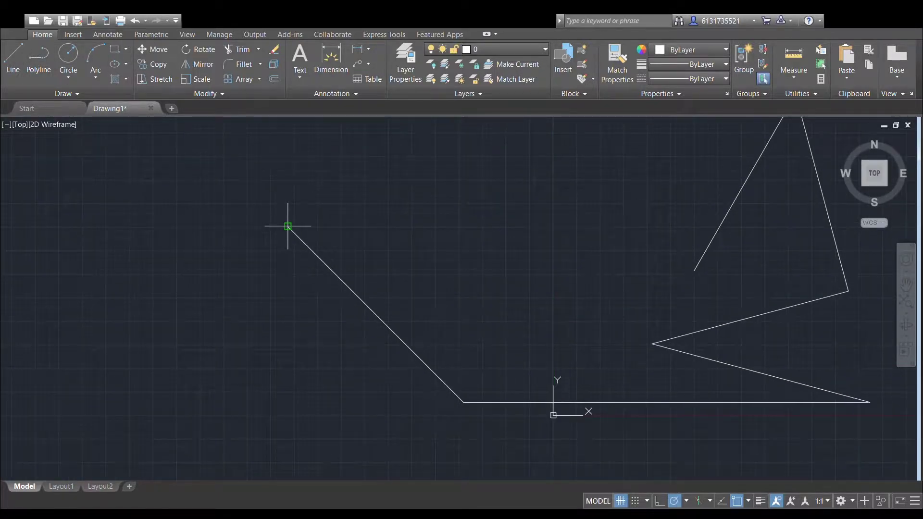
click(288, 225)
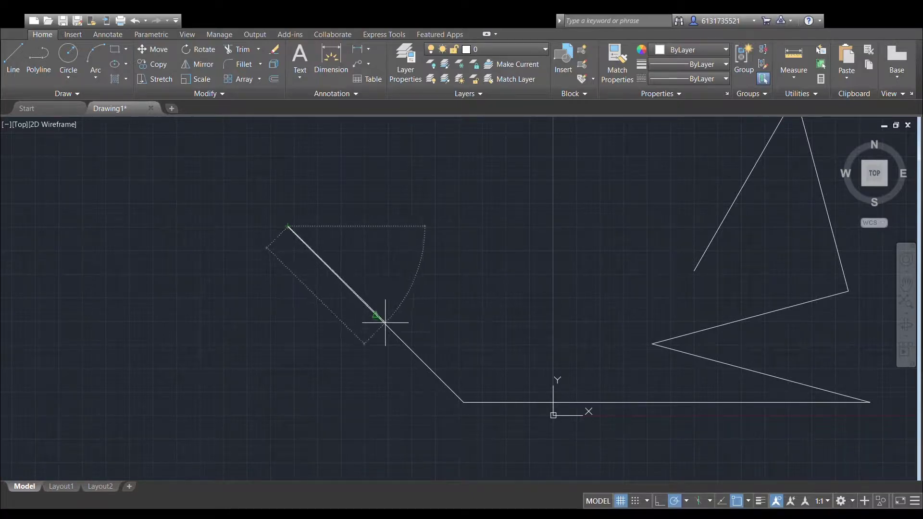
click(464, 402)
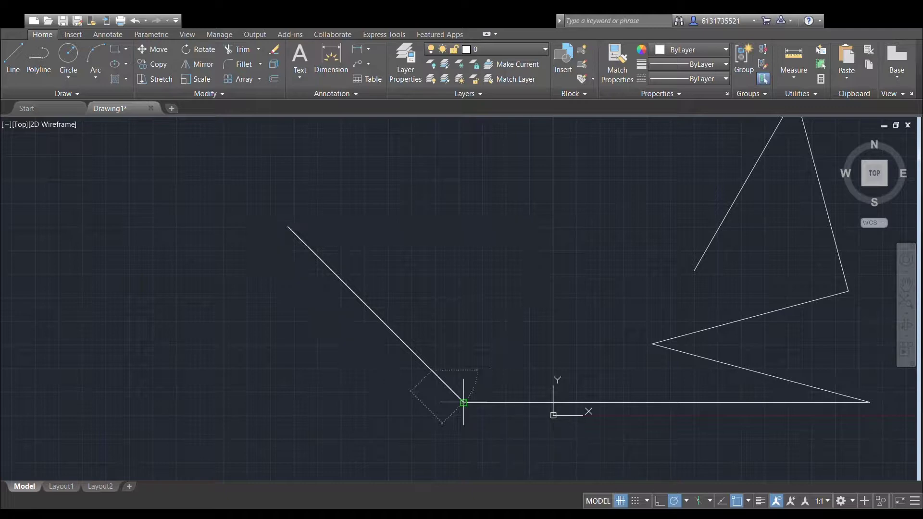
key(Escape)
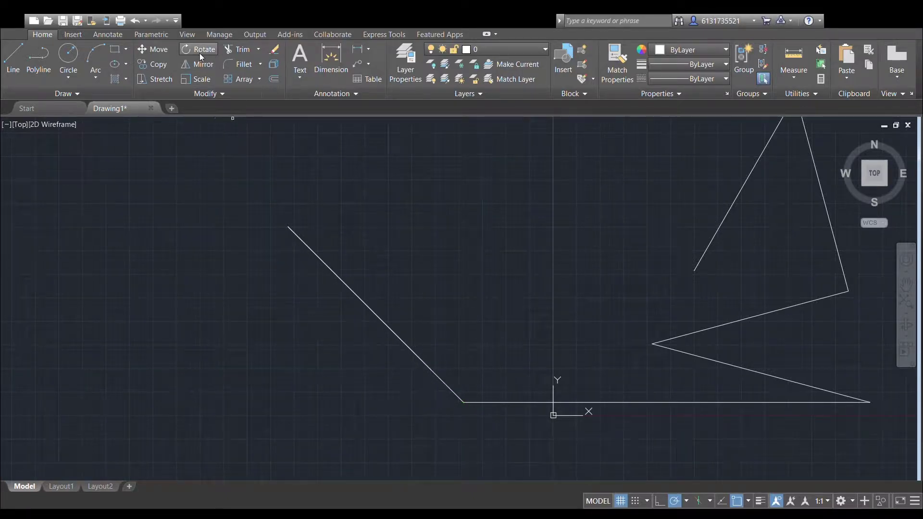
Rotate the overlapping line about the diagonal's upper endpoint so it rises steeply to the right.
click(292, 231)
key(Return)
click(287, 226)
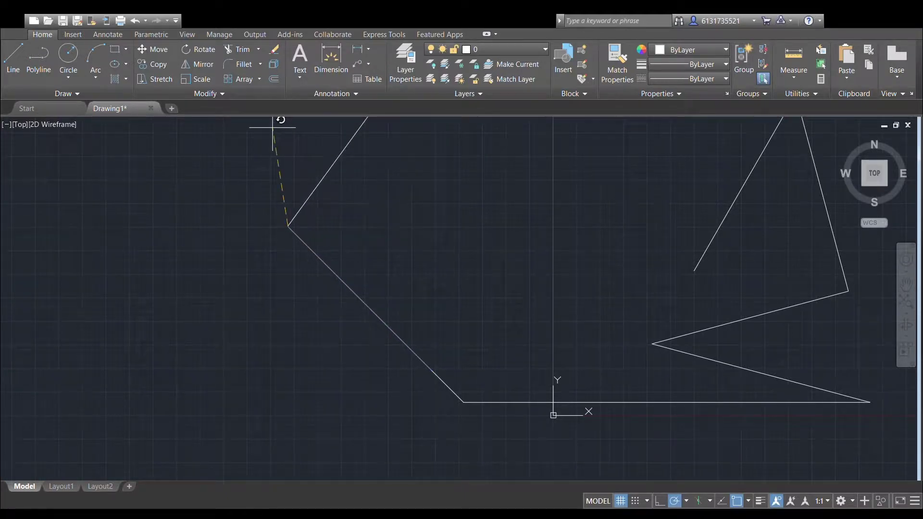
key(Return)
Draw a line from the steep left line's top endpoint, perpendicular to it and sloping down to the right.
scroll(410, 293, down, 3)
middle_drag(413, 283, 392, 308)
scroll(402, 293, up, 2)
middle_drag(404, 249, 391, 223)
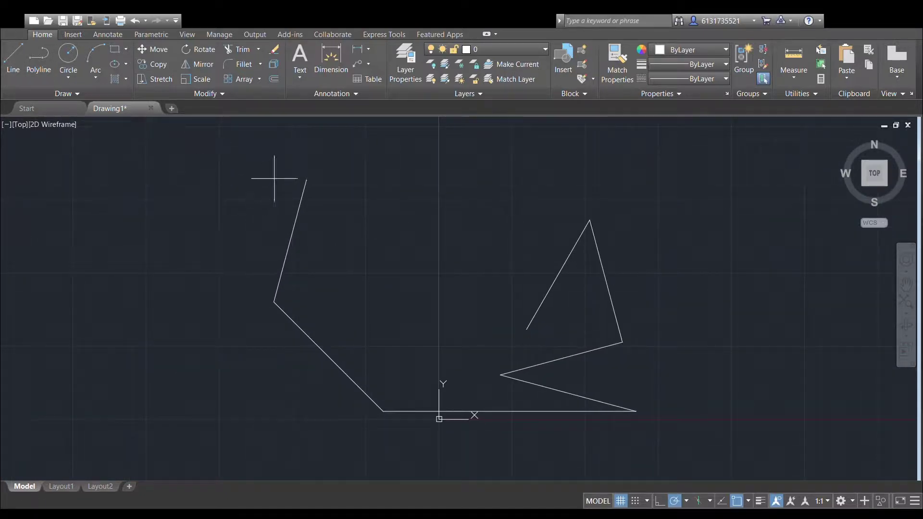
click(306, 180)
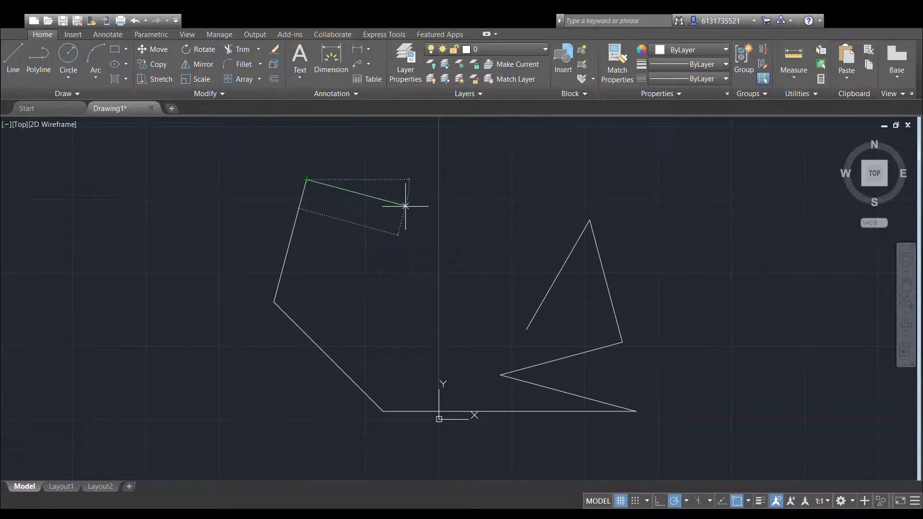
Draw an overlapping line from the upper sloping line's right endpoint back about halfway along it, and end the command.
middle_drag(557, 245, 525, 271)
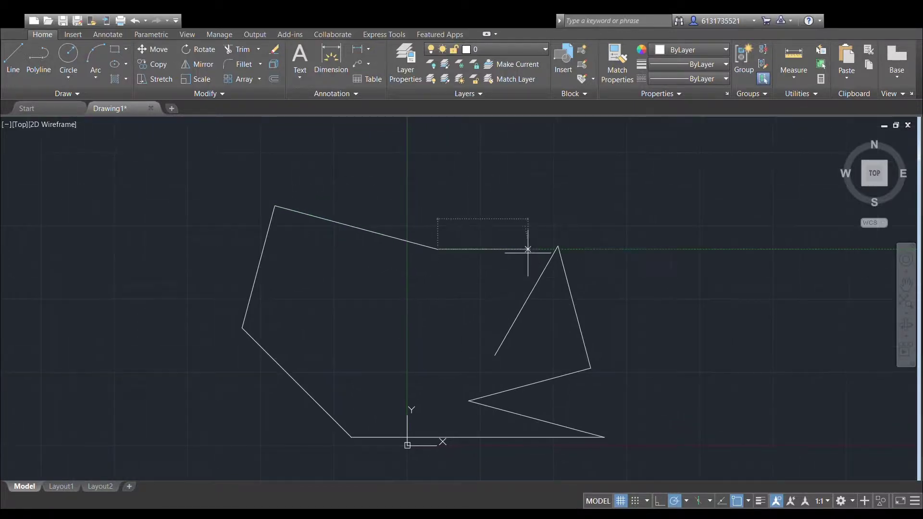
scroll(524, 241, up, 4)
scroll(387, 240, down, 4)
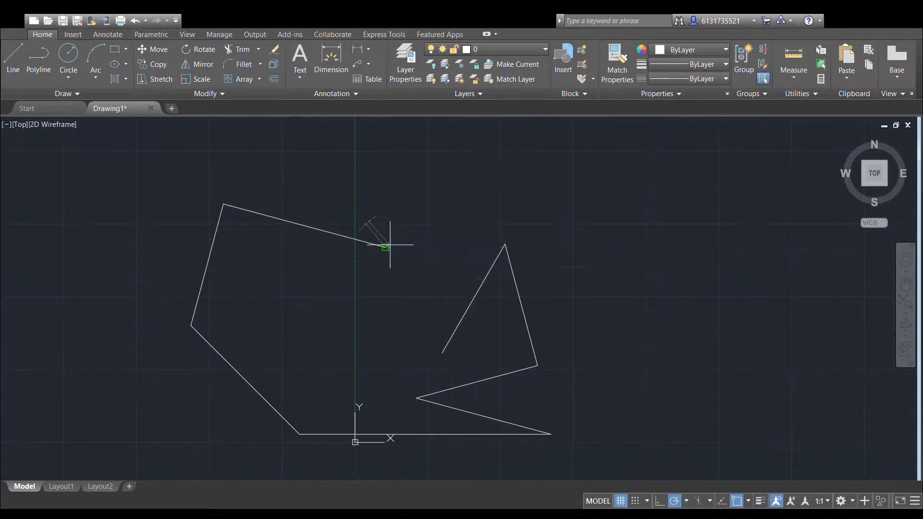
click(224, 204)
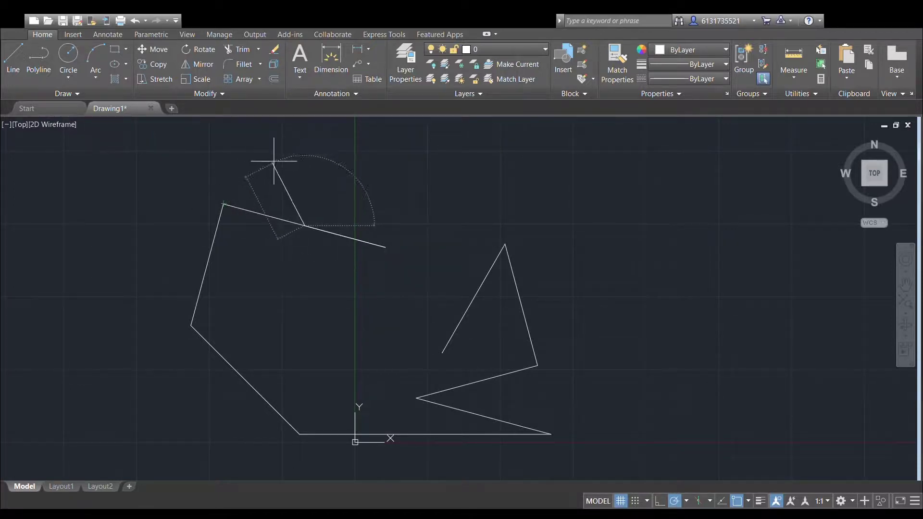
key(Escape)
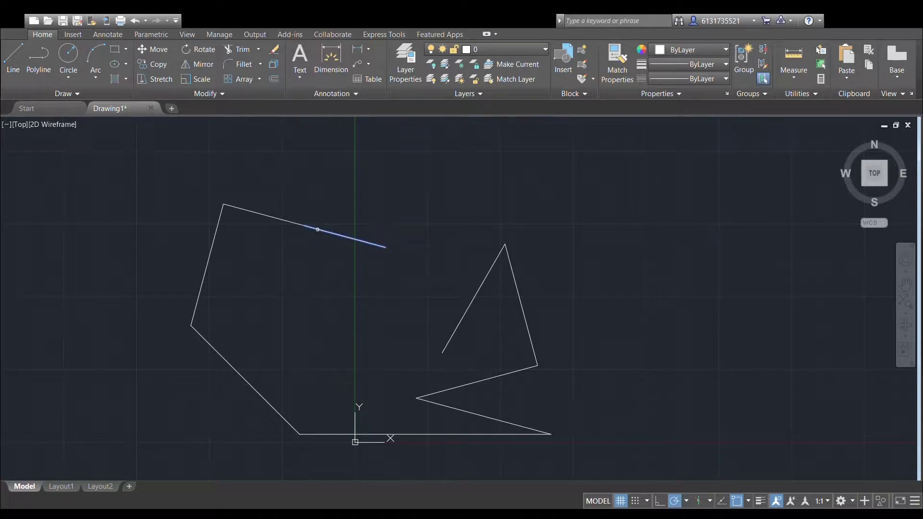
Rotate the overlapping line upright about its right endpoint, and close the figure with a line from its top to the open arm's lower end.
click(385, 248)
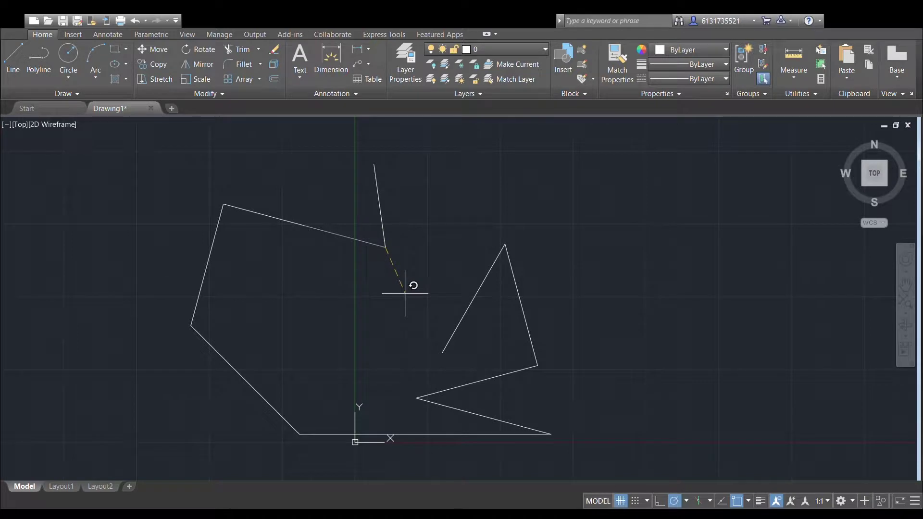
click(405, 292)
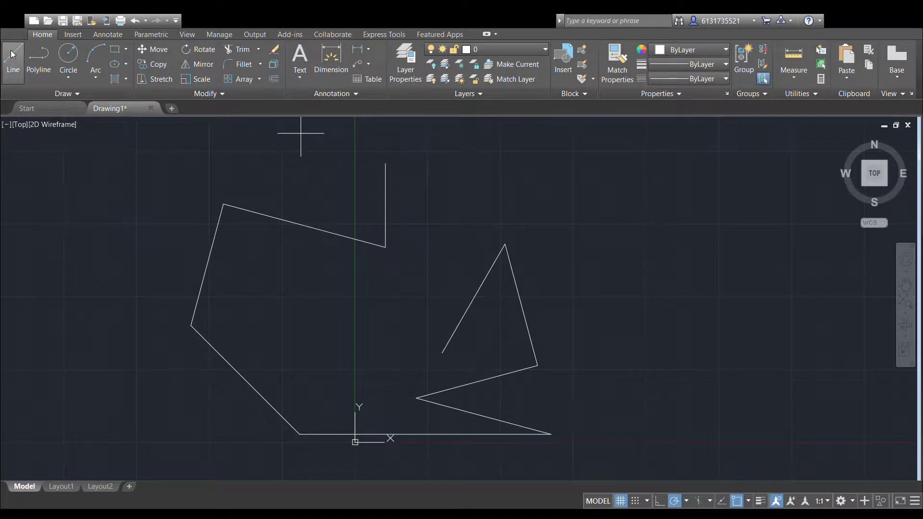
click(385, 163)
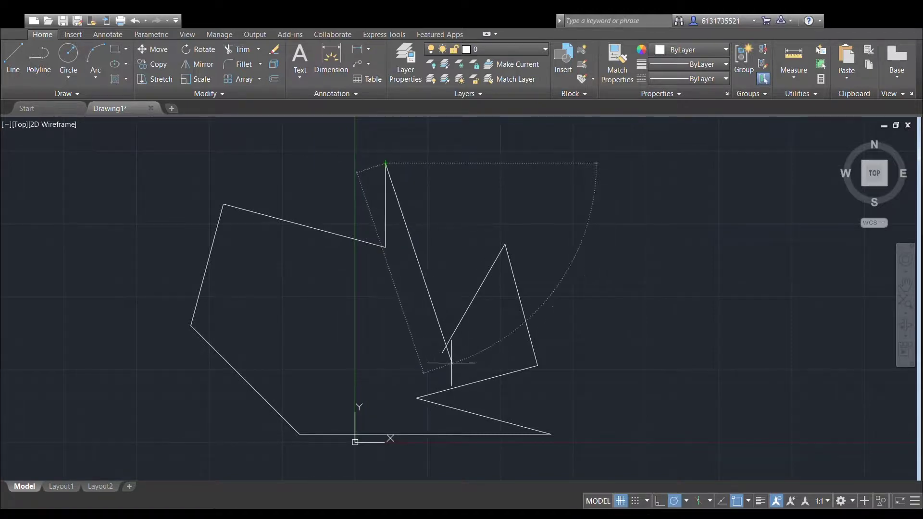
click(442, 353)
middle_drag(529, 212, 514, 196)
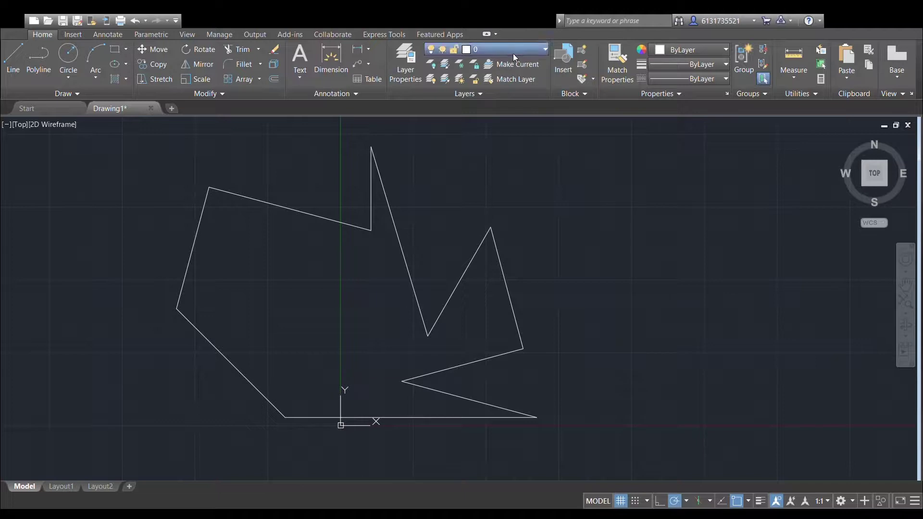
Give layer 0 a thicker lineweight and turn on the lineweight display.
click(403, 65)
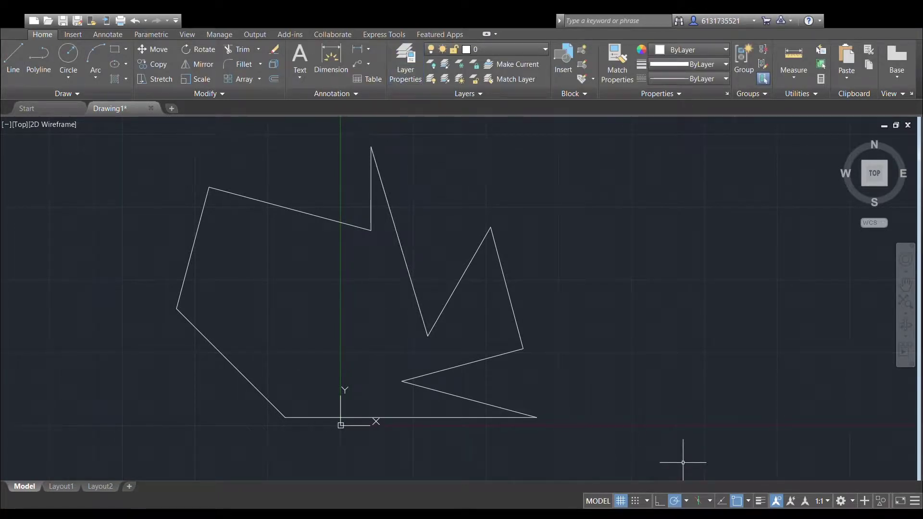
click(760, 501)
scroll(542, 336, down, 2)
mouse_move(542, 336)
middle_down()
mouse_move(581, 313)
mouse_move(524, 314)
middle_up()
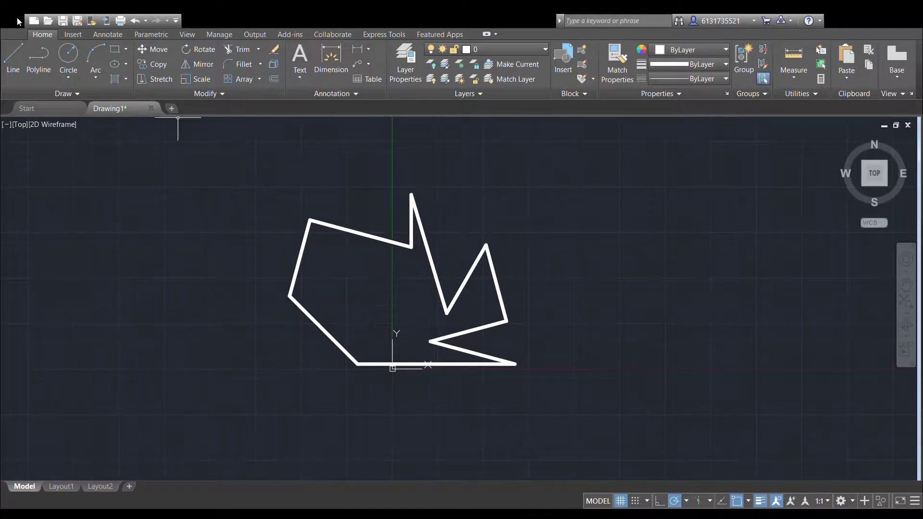
Save the finished drawing as a new file.
click(76, 21)
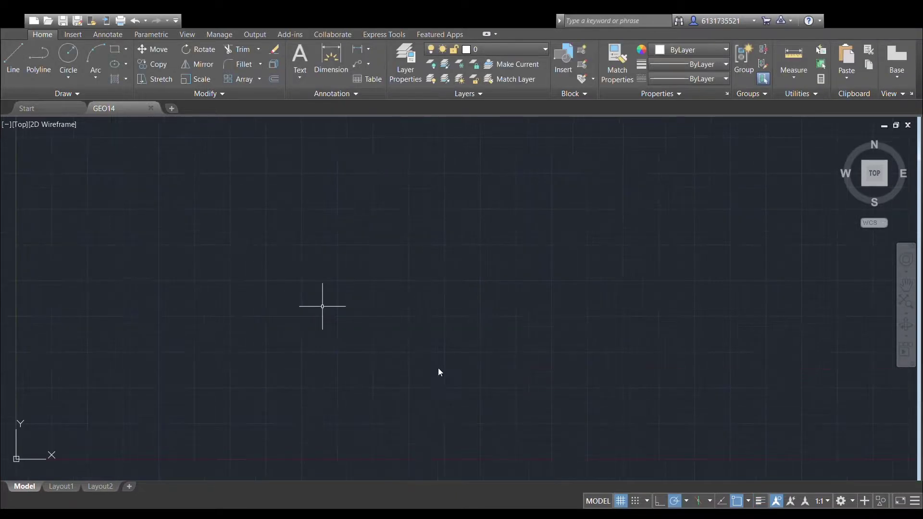
mouse_move(251, 213)
middle_down()
mouse_move(340, 173)
mouse_move(245, 303)
mouse_move(416, 163)
middle_up()
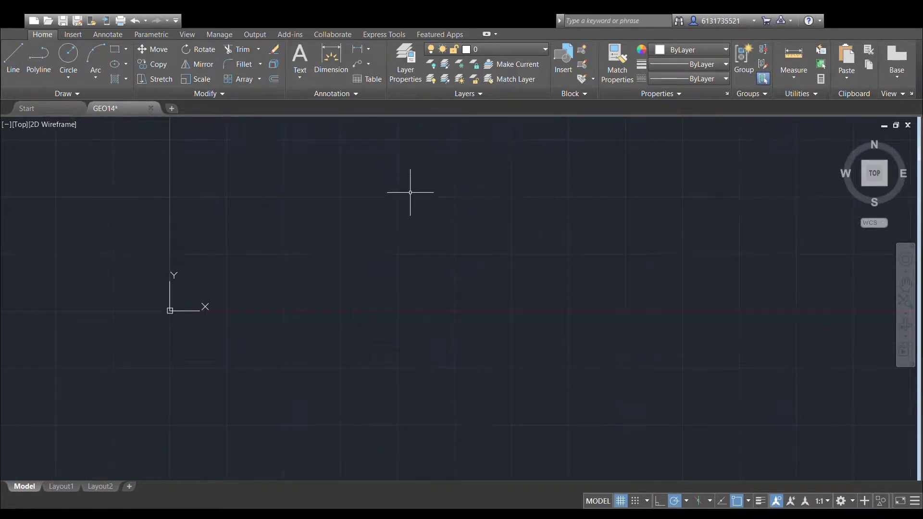
scroll(416, 188, down, 2)
middle_drag(418, 190, 399, 224)
scroll(294, 232, up, 2)
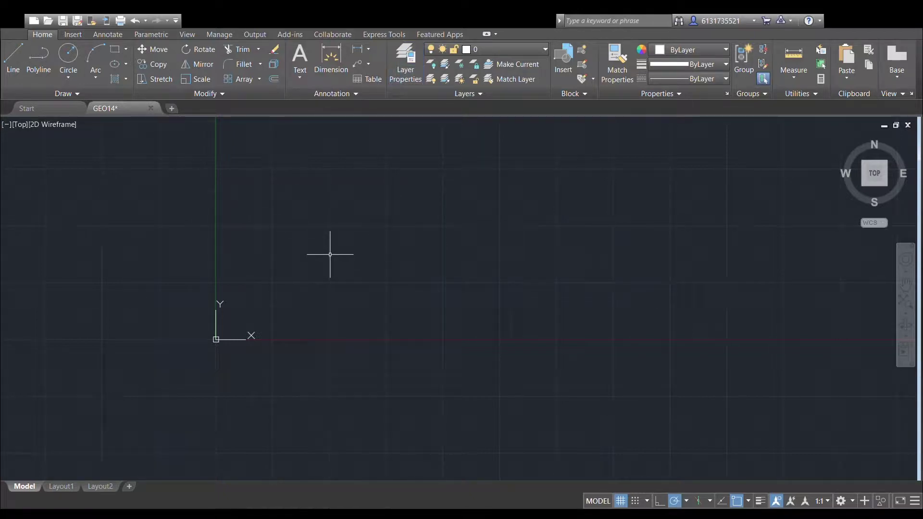
click(268, 272)
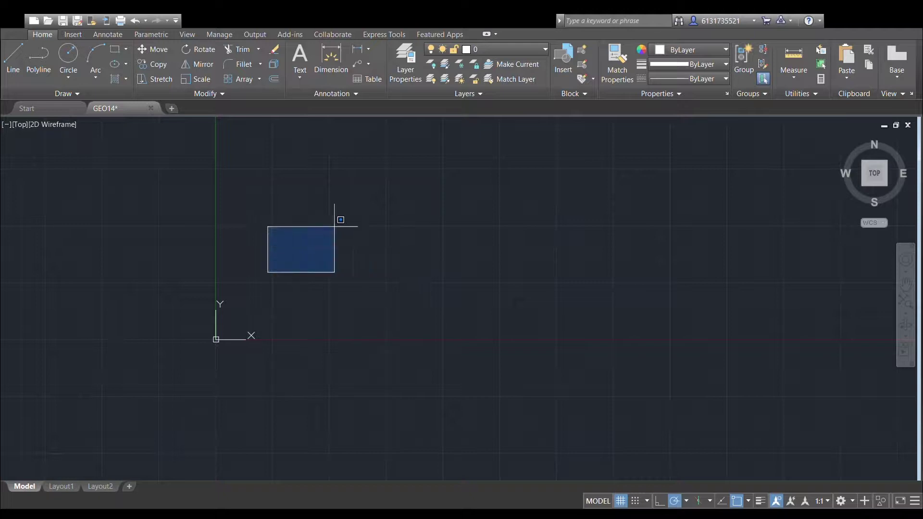
click(125, 155)
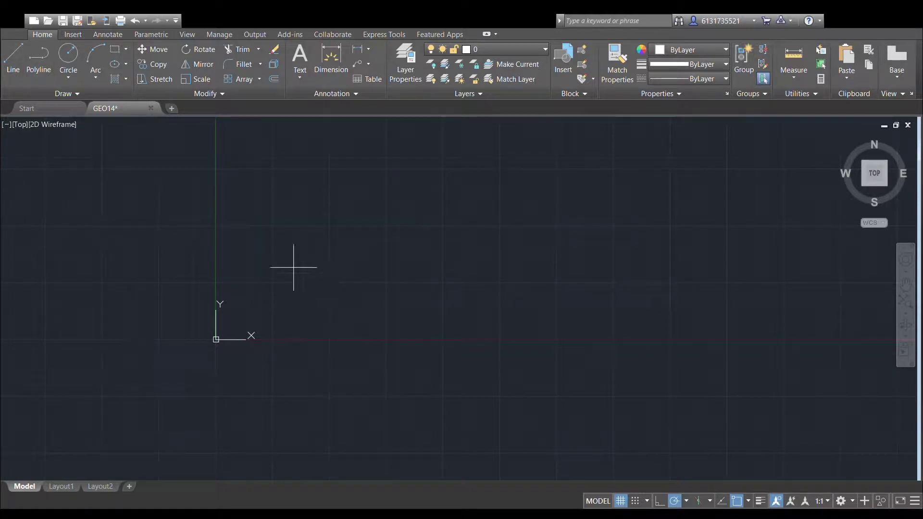
Draw a horizontal 60-unit line to the right, starting just above and to the right of the origin, and end the command.
click(273, 235)
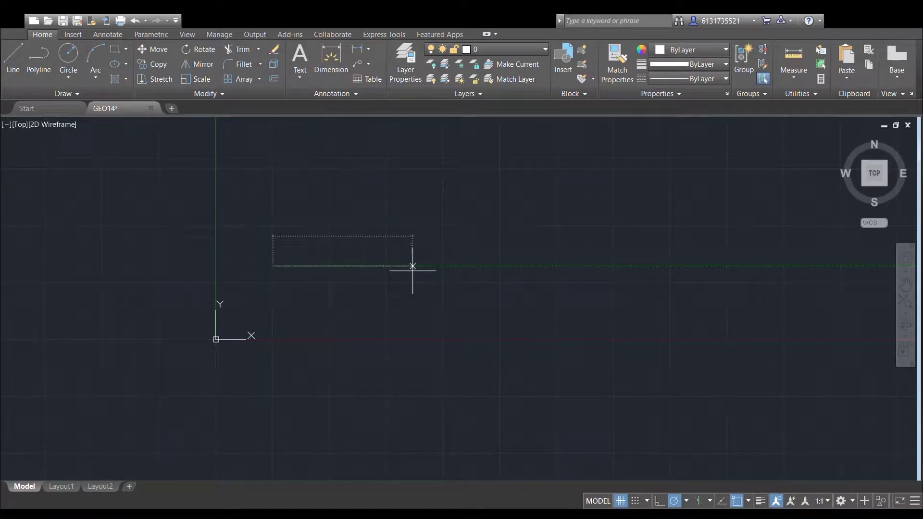
text(60)
key(Return)
scroll(378, 168, down, 6)
middle_drag(498, 153, 358, 302)
key(Escape)
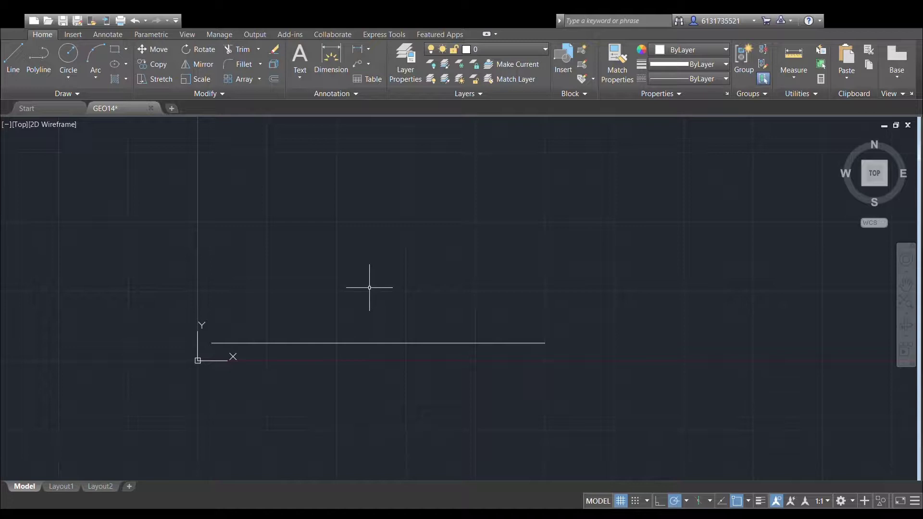
middle_drag(360, 202, 350, 223)
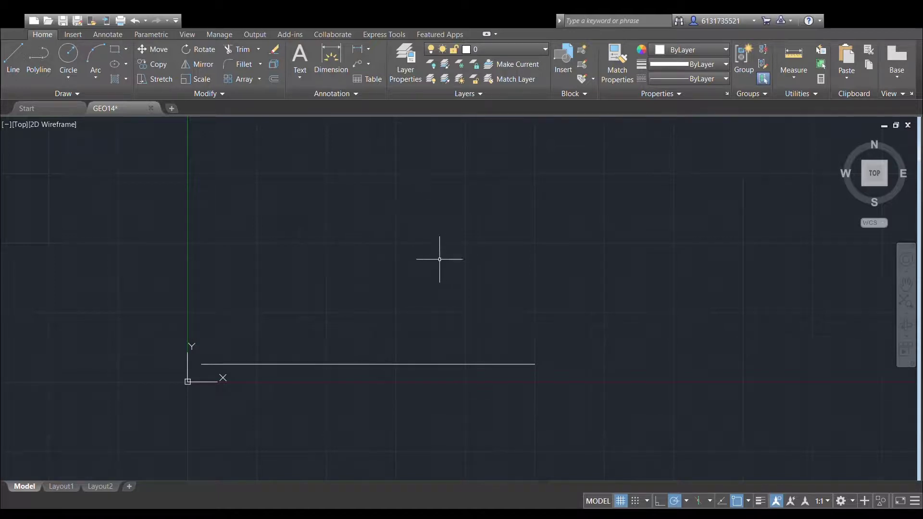
click(285, 365)
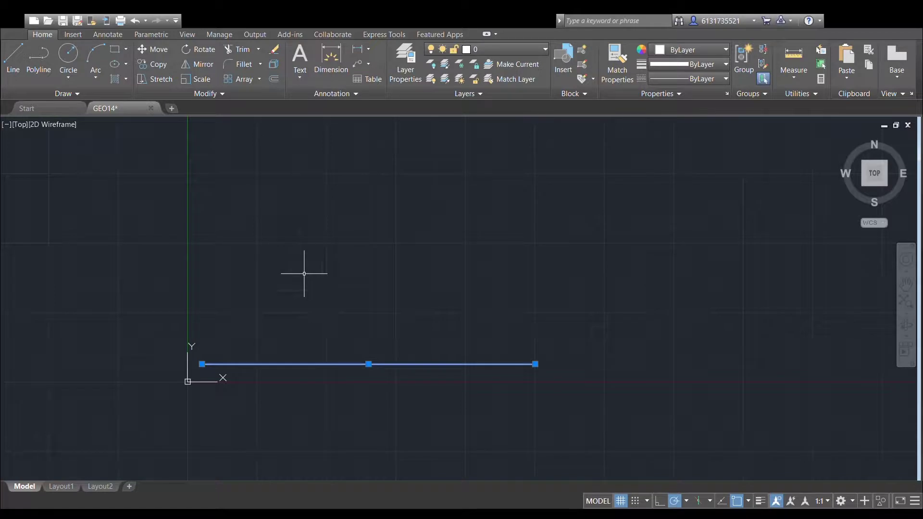
click(158, 64)
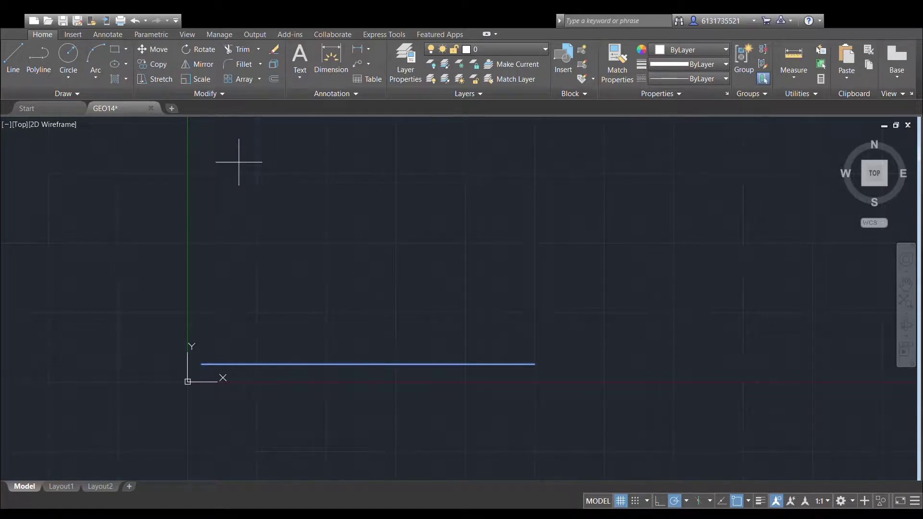
key(Escape)
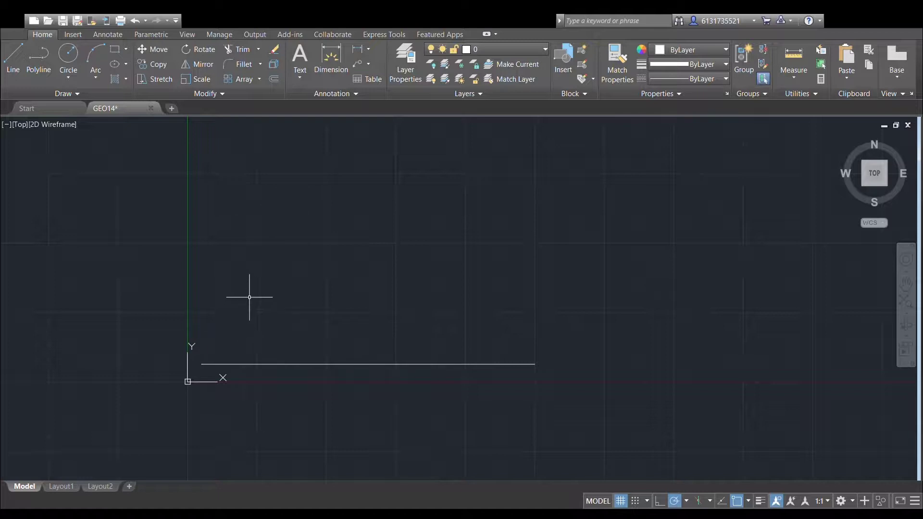
Try a copy of the horizontal line slightly above the original, and delete that copy.
click(222, 364)
click(158, 64)
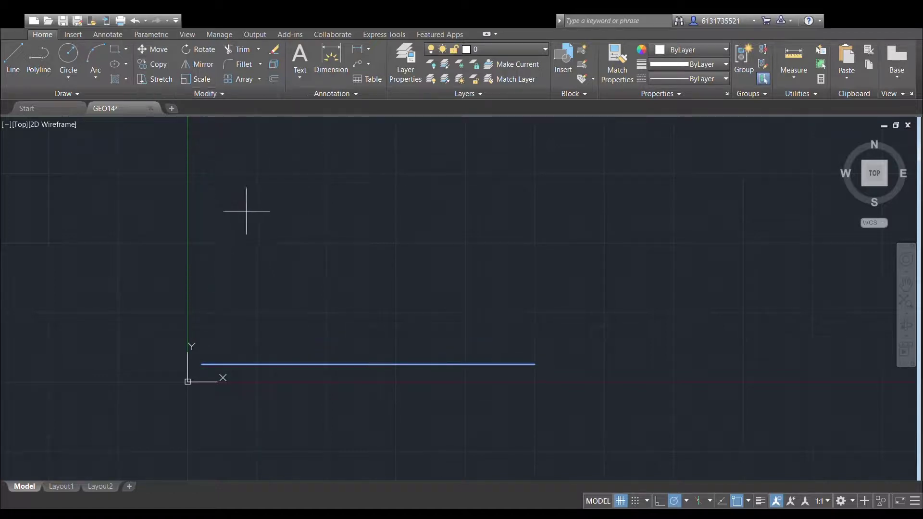
click(201, 364)
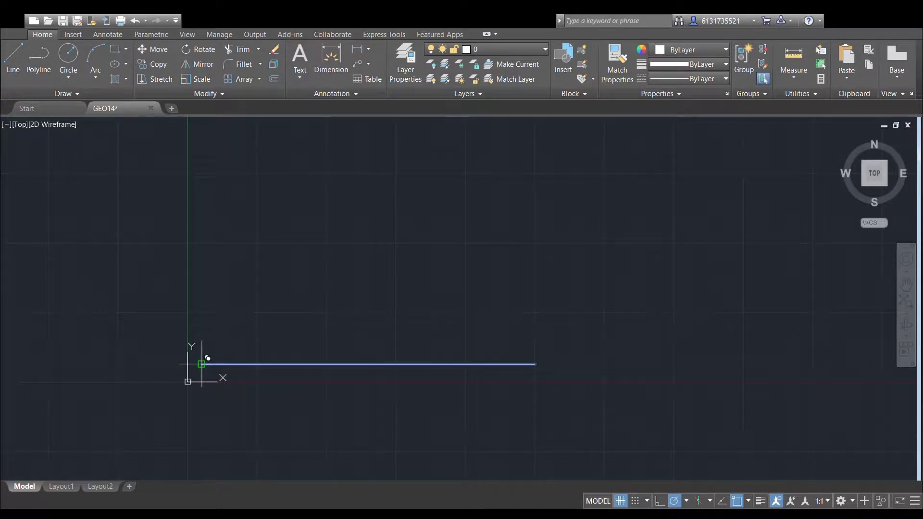
click(218, 327)
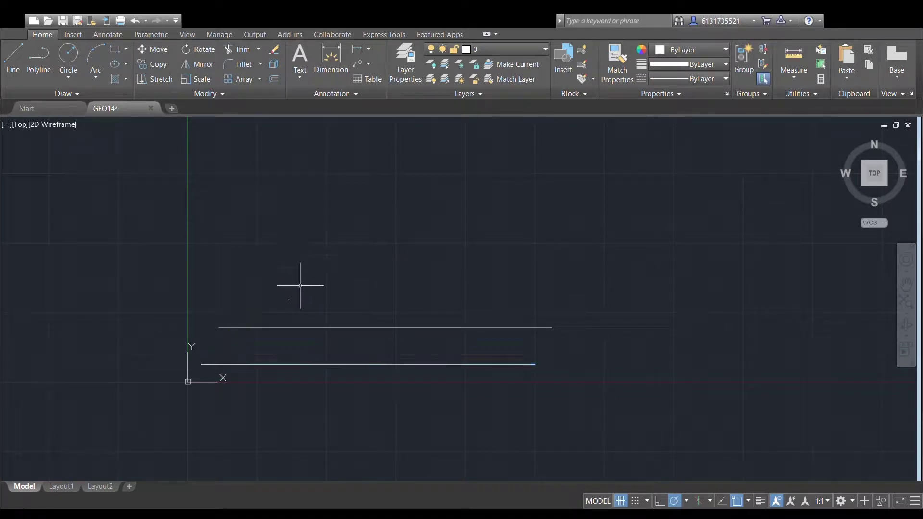
click(265, 328)
key(Delete)
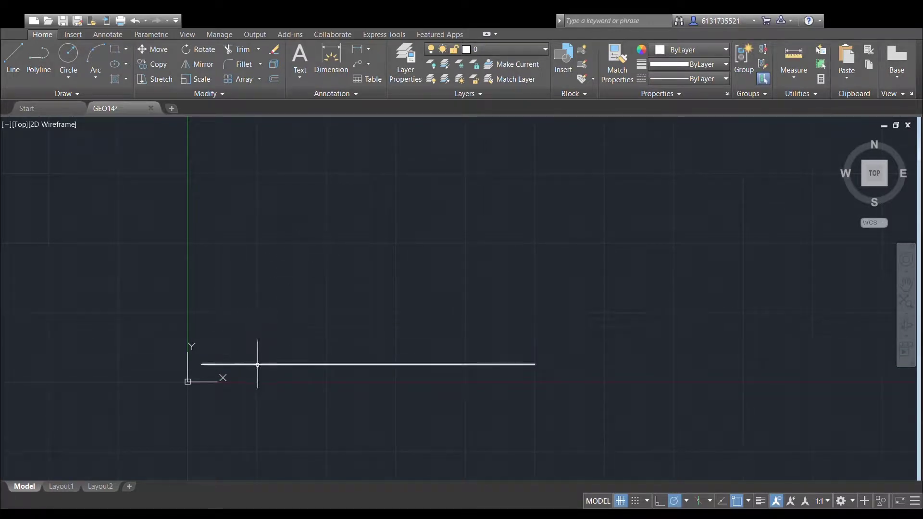
Turn on the lineweight display and clear the selection of the horizontal line.
click(258, 364)
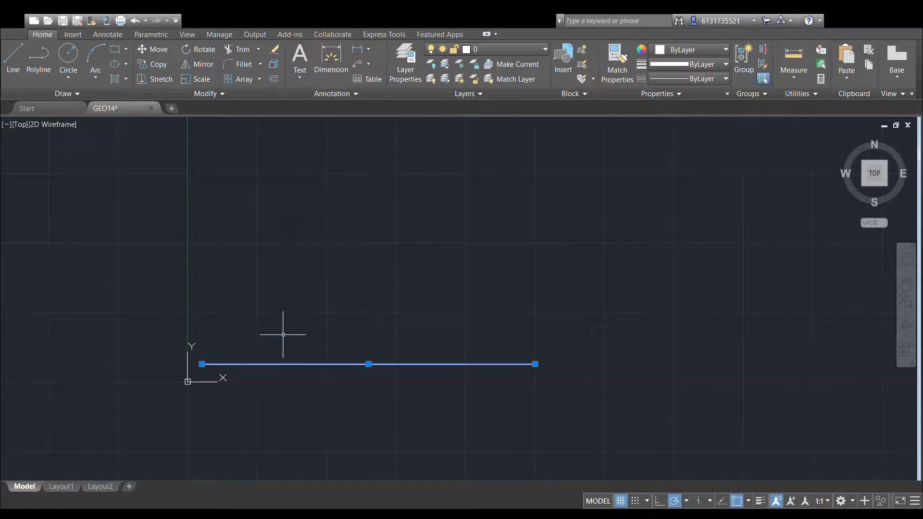
click(760, 501)
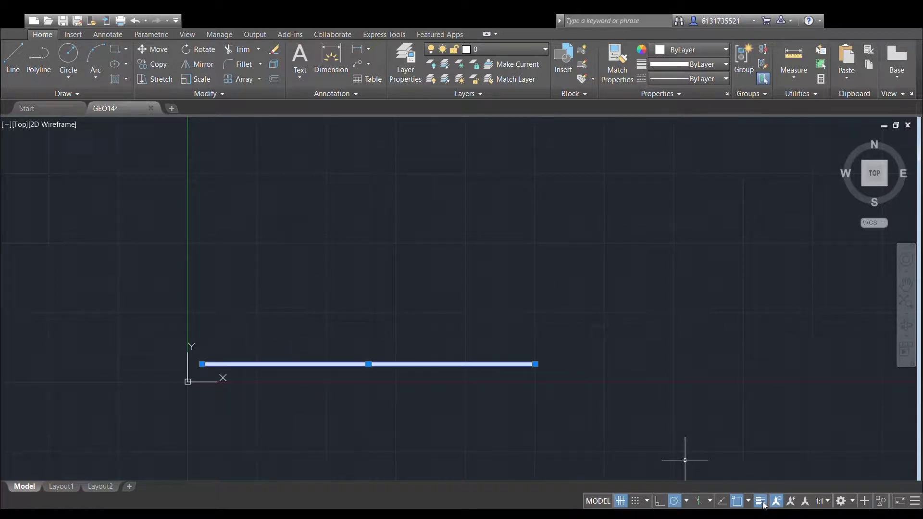
key(Escape)
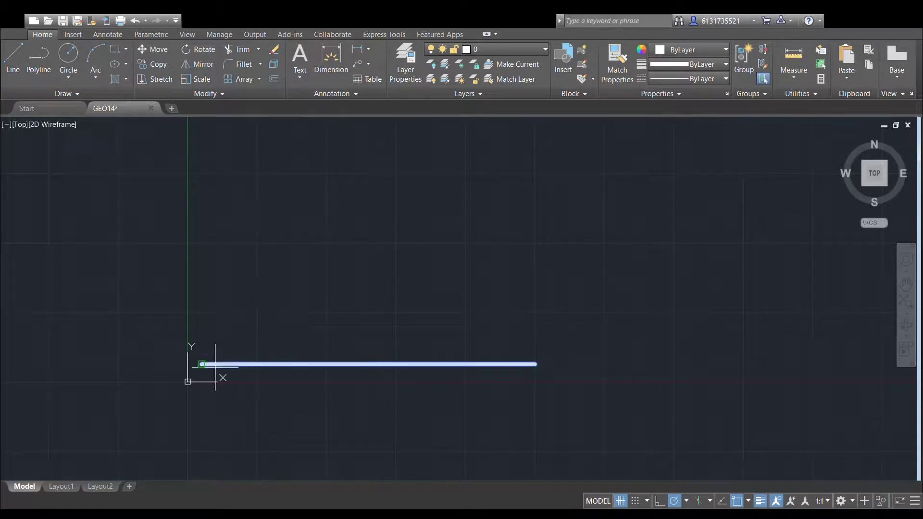
Overlay a copy of the horizontal line and rotate it 60° upward about its left endpoint.
click(200, 364)
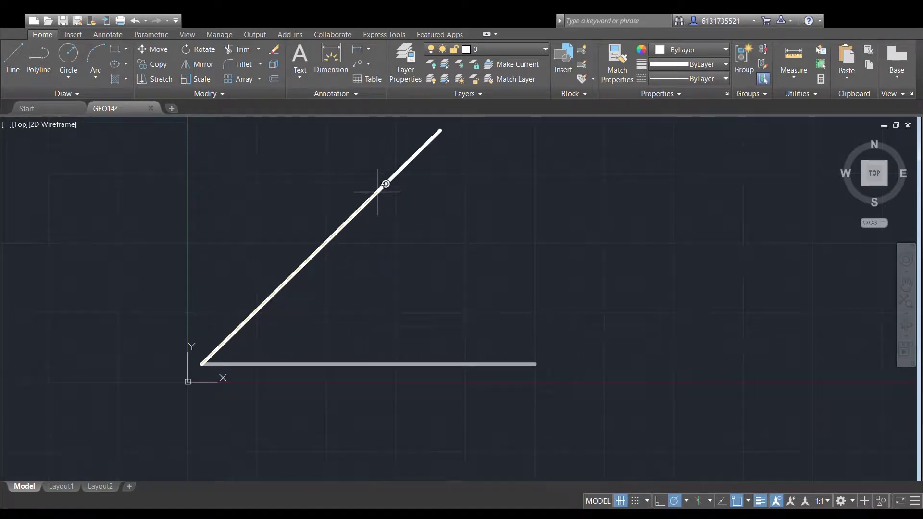
text(60)
key(Return)
scroll(383, 194, down, 4)
middle_drag(476, 239, 449, 253)
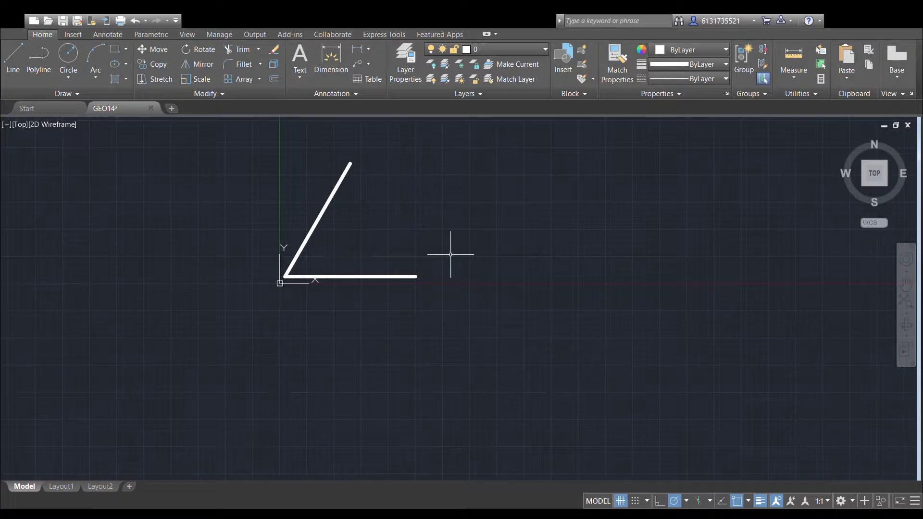
Copy the horizontal base line onto itself, using its left endpoint as the base point.
scroll(386, 252, up, 2)
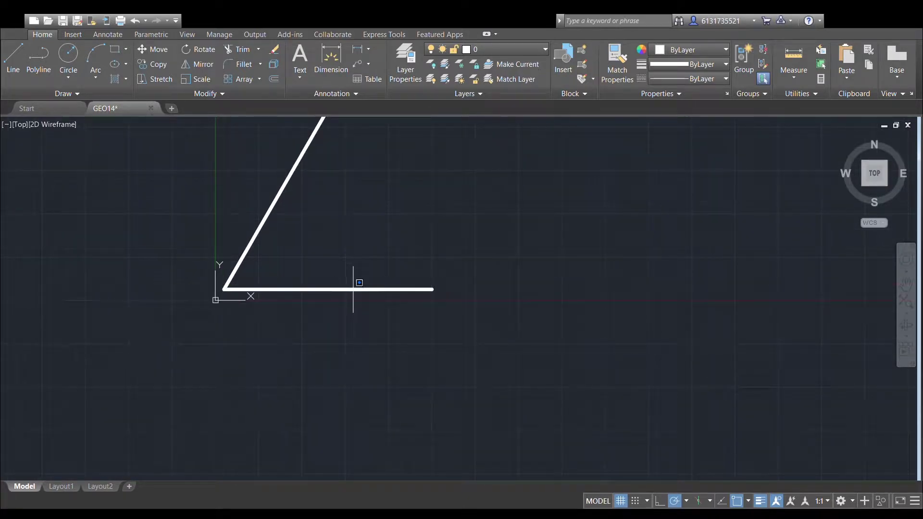
click(364, 289)
click(141, 49)
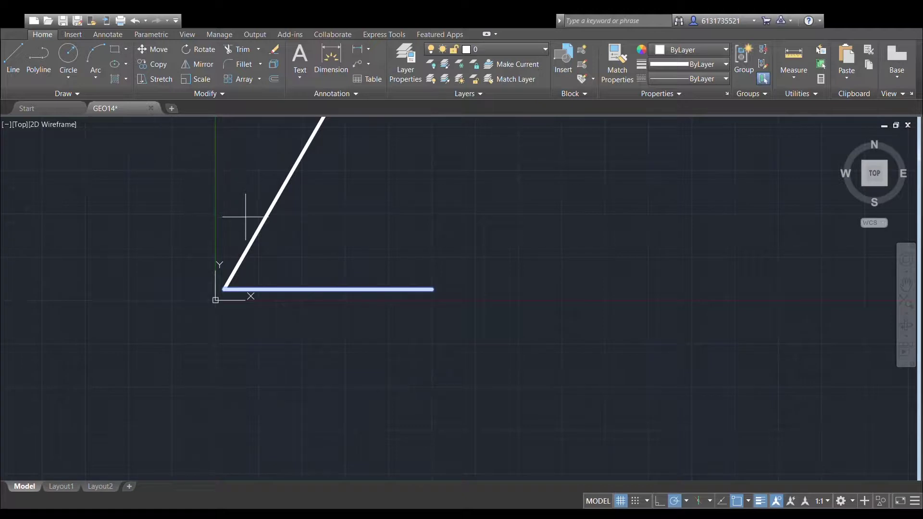
click(225, 289)
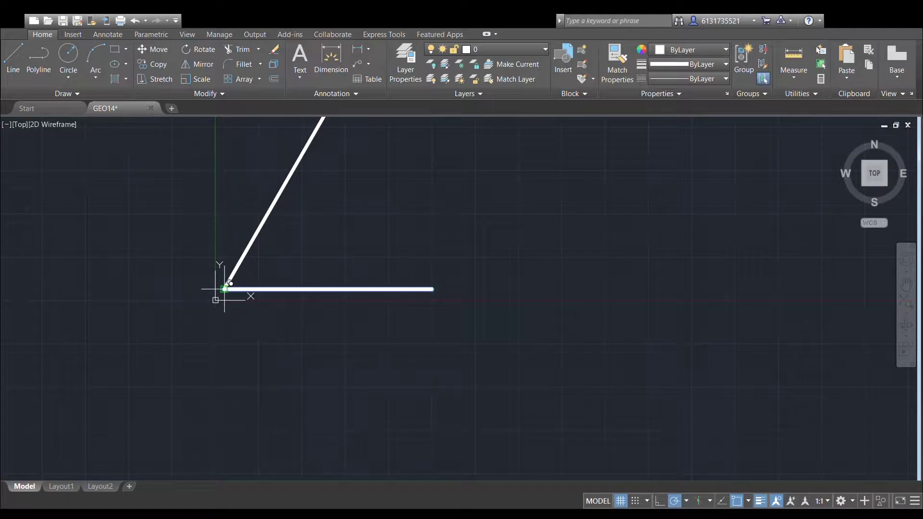
key(Escape)
Rotate the overlapping base line about its right endpoint until it meets the slanted line's upper end, closing the triangle.
click(364, 289)
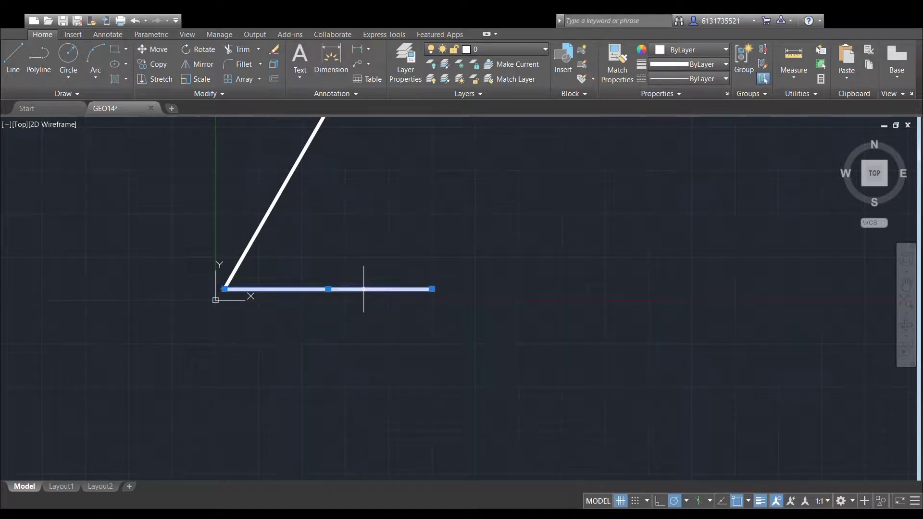
click(203, 53)
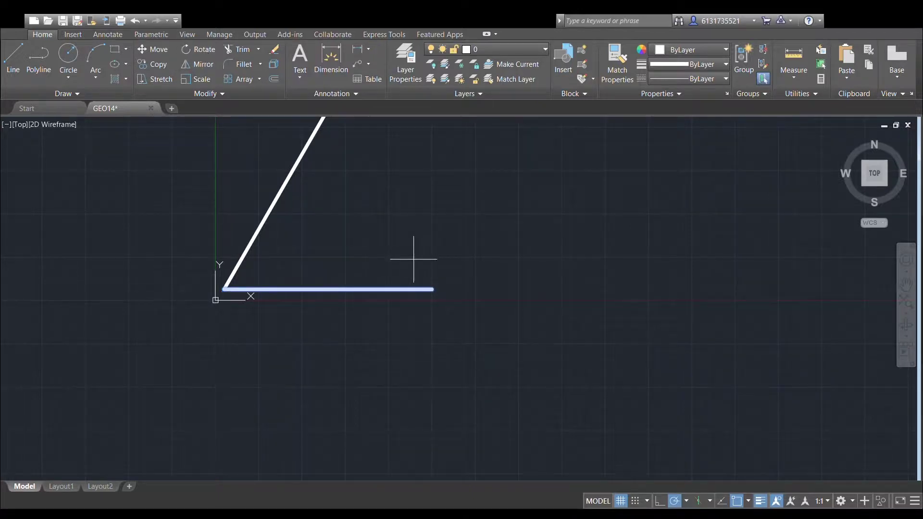
middle_drag(413, 258, 413, 303)
click(432, 333)
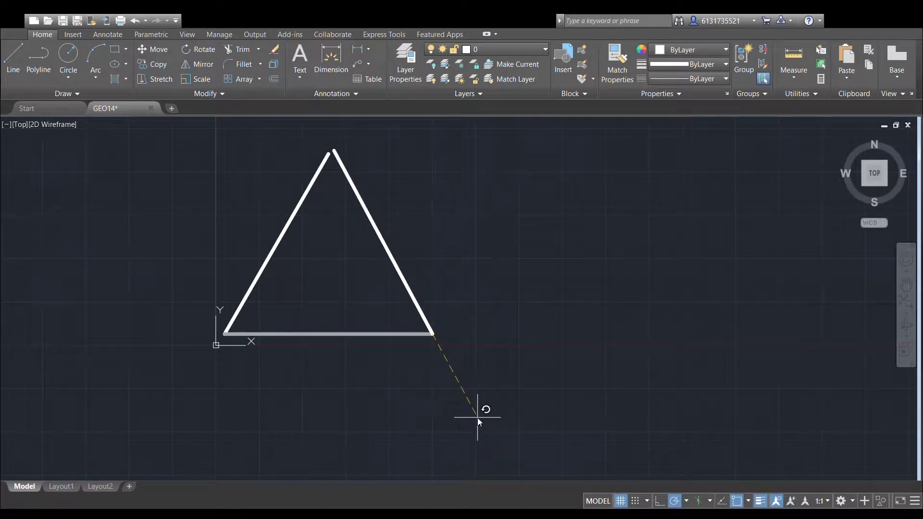
click(477, 419)
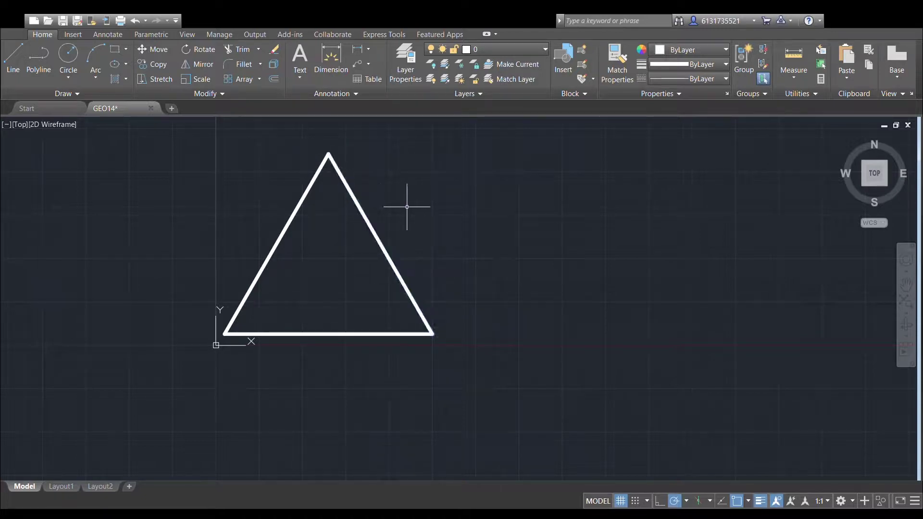
Make Layer1 the current layer.
scroll(406, 207, up, 2)
middle_drag(412, 206, 427, 190)
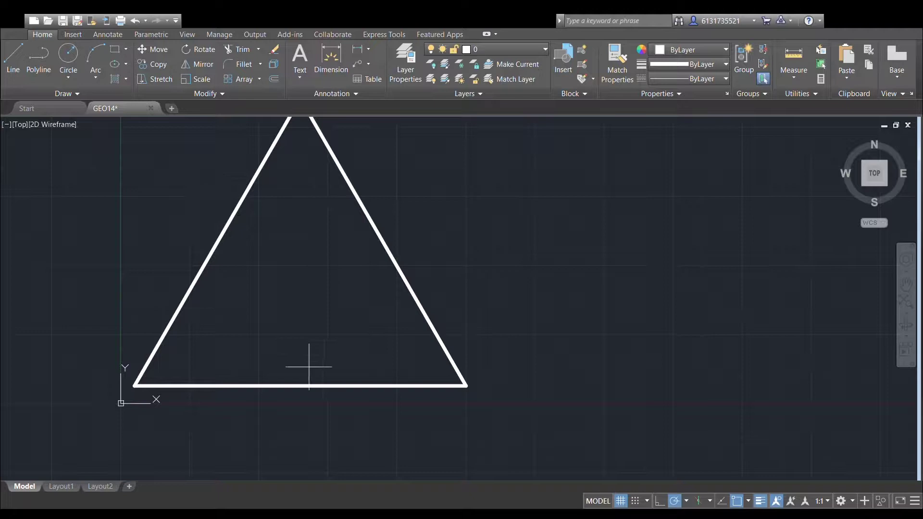
click(300, 386)
key(Escape)
click(544, 47)
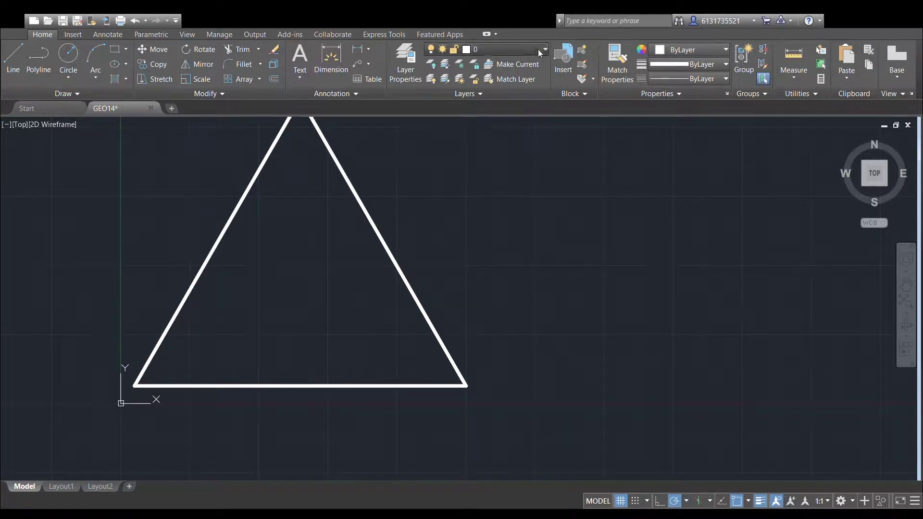
click(483, 79)
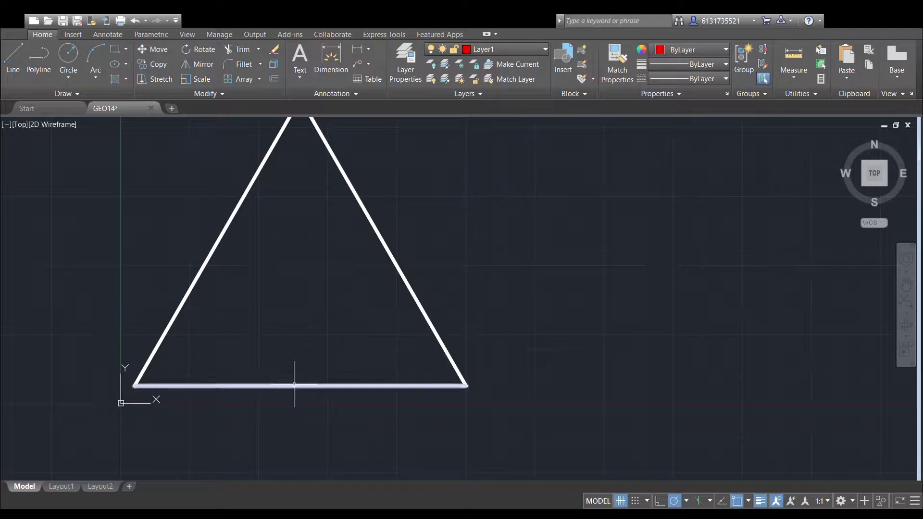
Draw a short vertical line up from the base's midpoint and continue it horizontally beyond the triangle's right side.
click(17, 71)
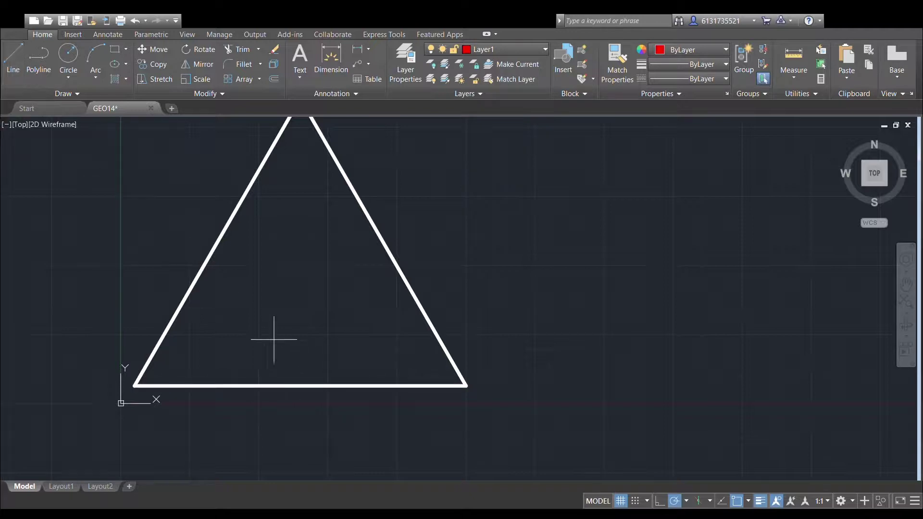
click(299, 386)
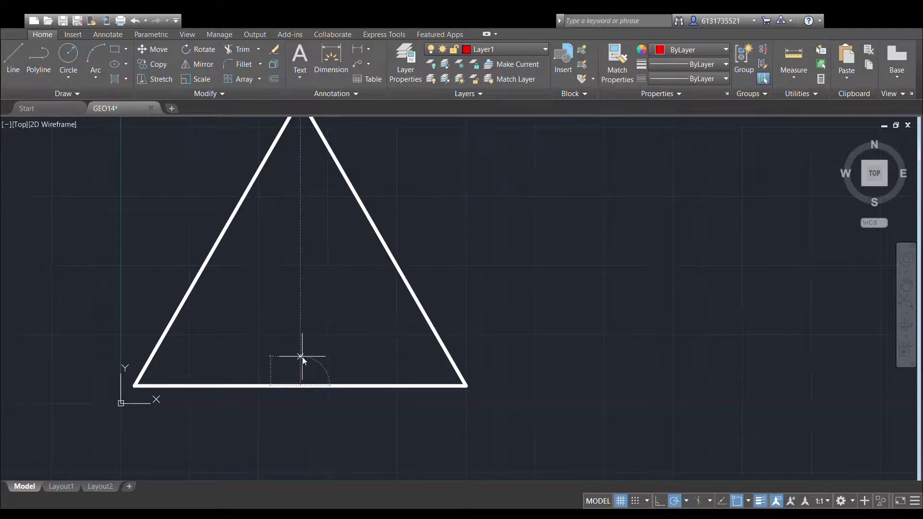
click(300, 352)
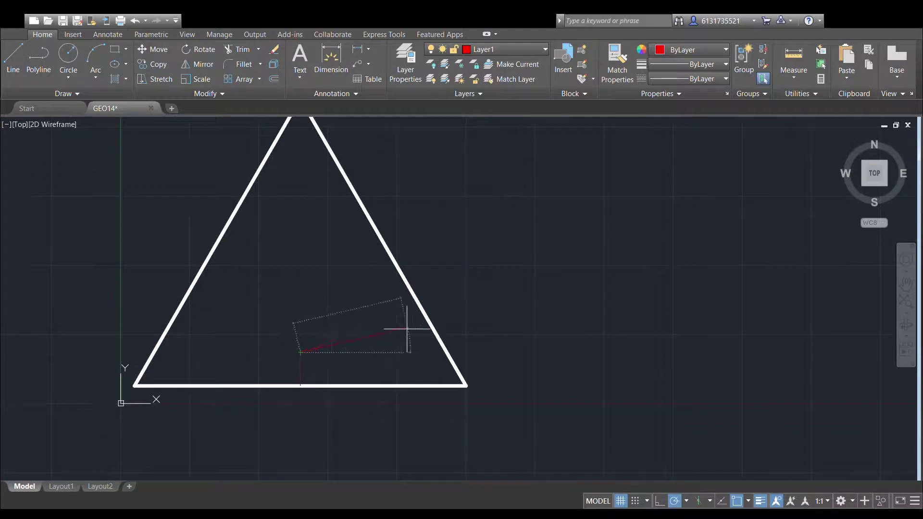
click(491, 352)
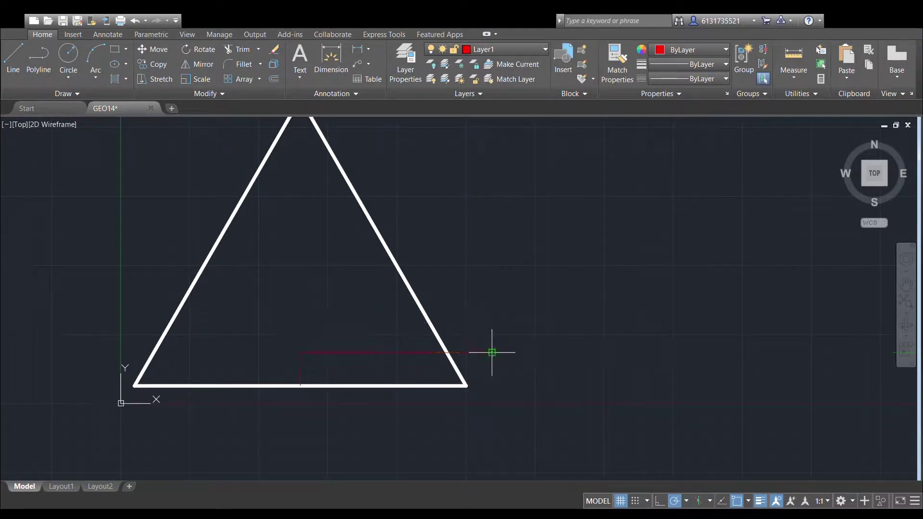
key(Return)
Draw a short line from the midpoint of the triangle's right side, running down along that side.
click(382, 243)
key(Escape)
click(23, 56)
click(382, 242)
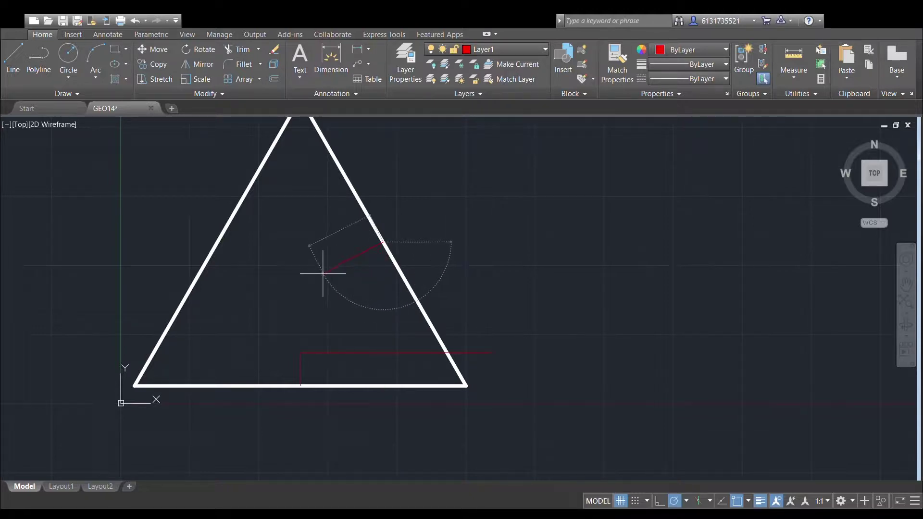
click(466, 385)
key(Return)
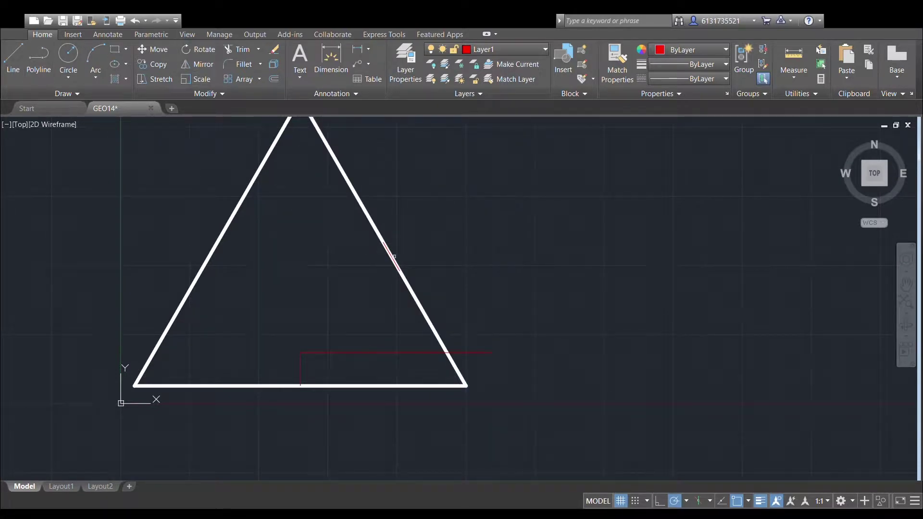
Rotate the short line about the right side's midpoint so it points into the triangle, perpendicular to that side.
scroll(399, 249, up, 5)
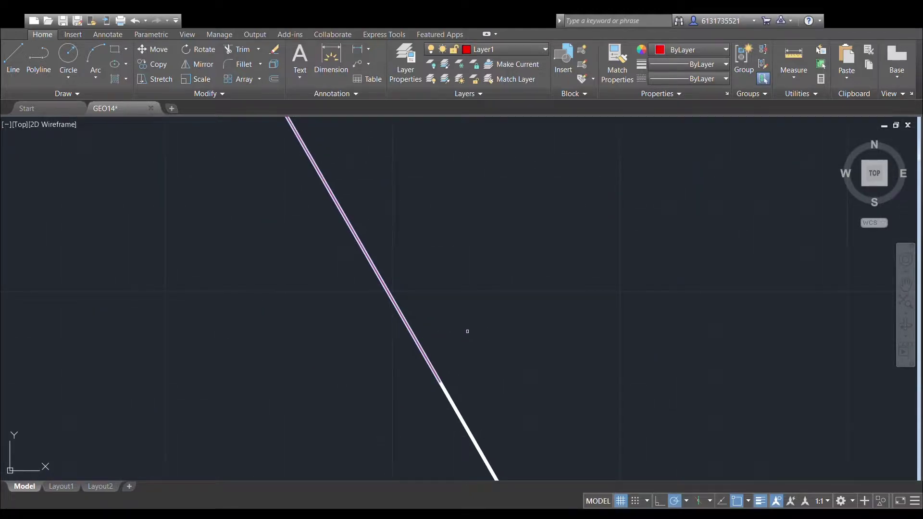
scroll(466, 326, down, 4)
scroll(471, 291, down, 3)
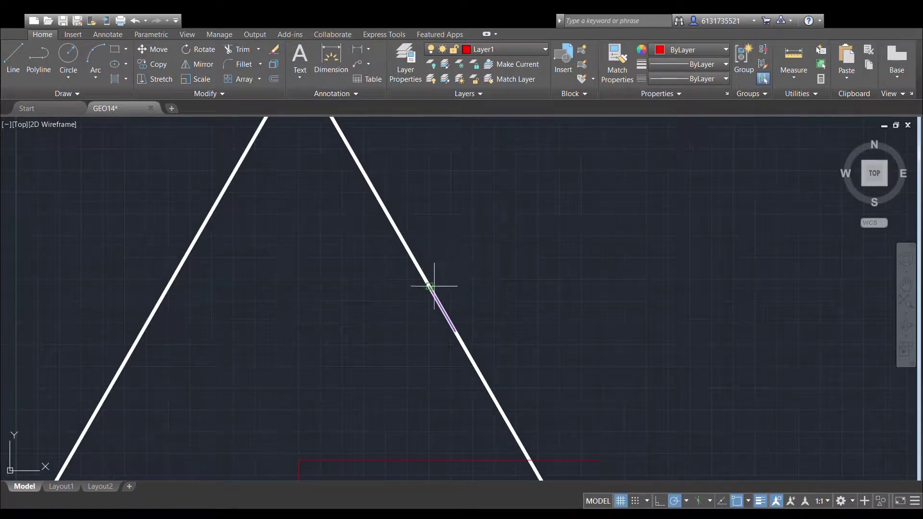
click(430, 286)
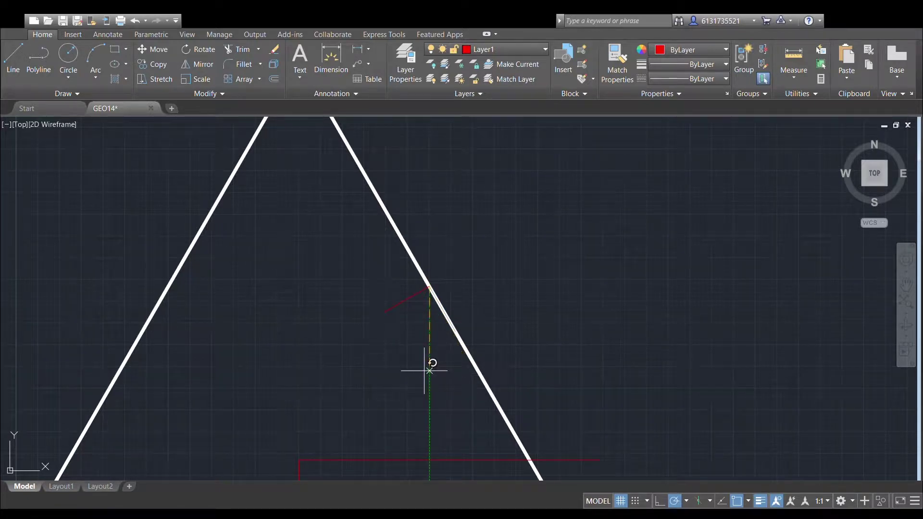
click(429, 370)
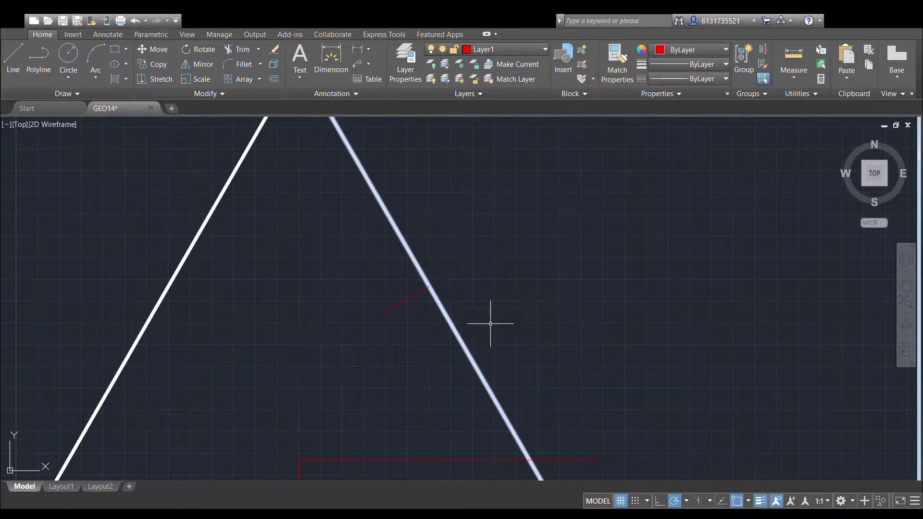
scroll(486, 324, down, 5)
middle_drag(505, 262, 475, 224)
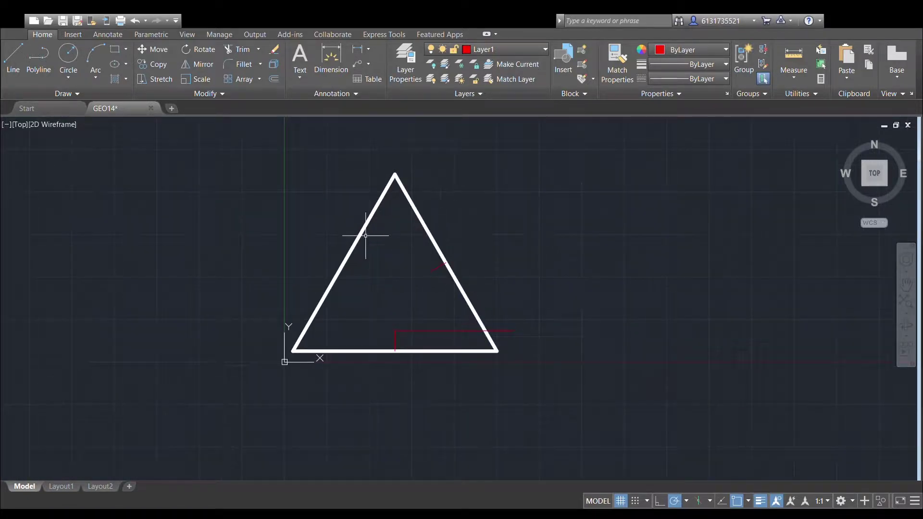
Draw a line from the perpendicular's inner end, parallel to the triangle's right side, down across the horizontal construction line.
scroll(446, 315, up, 4)
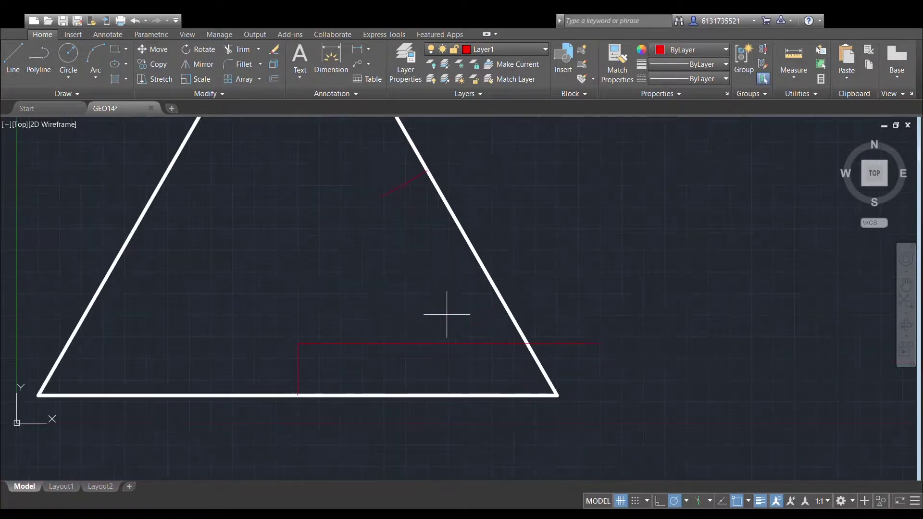
click(382, 196)
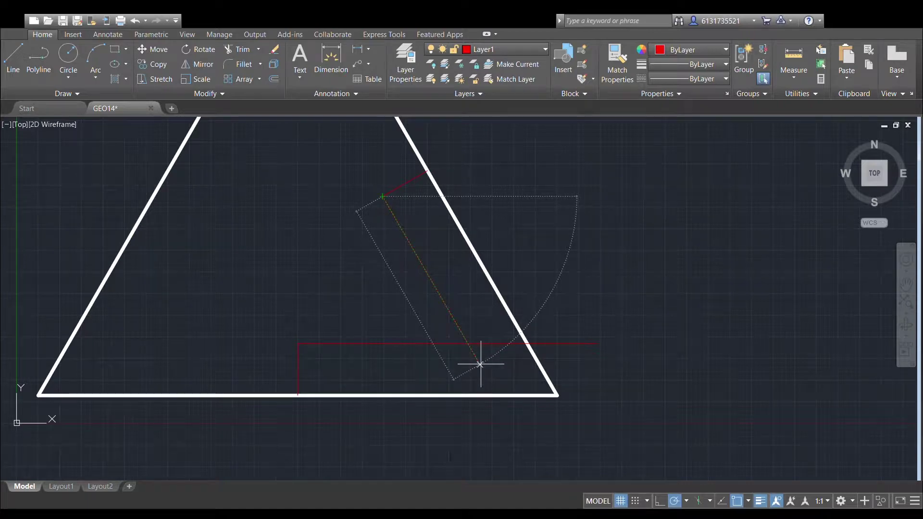
scroll(574, 347, down, 2)
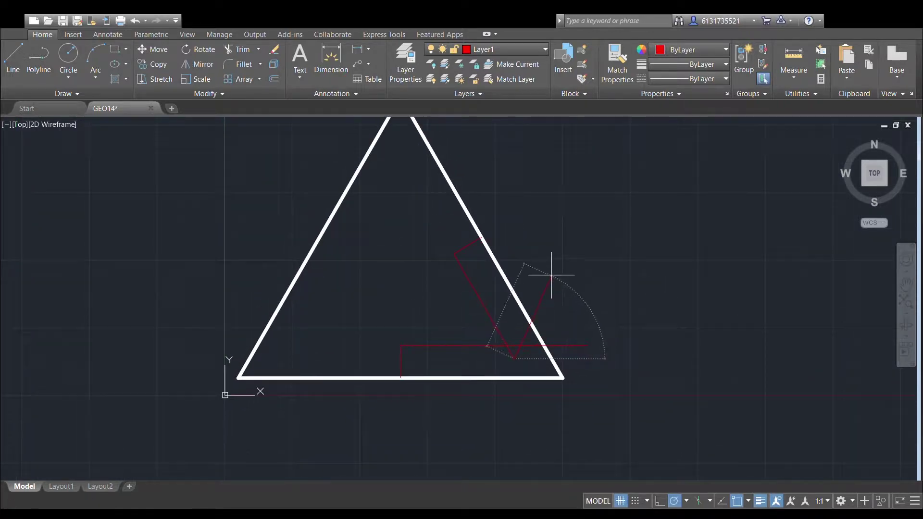
key(Escape)
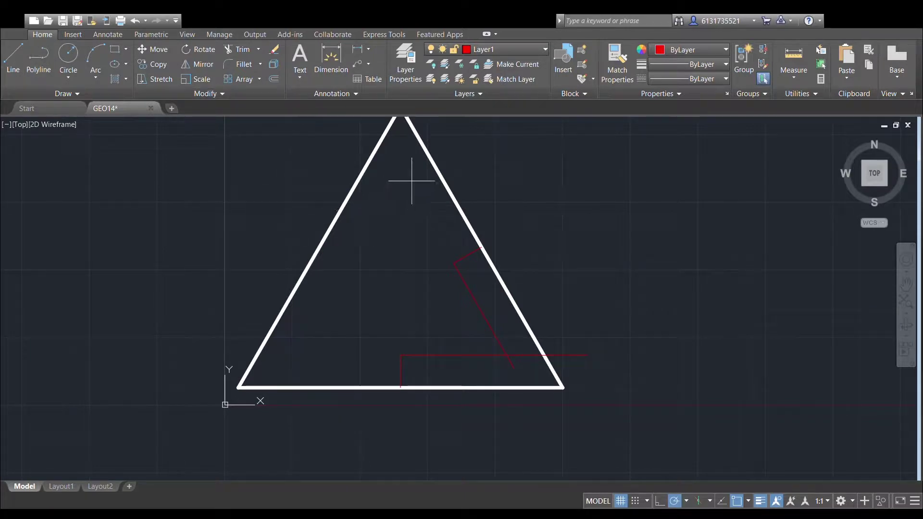
On layer 0, draw a line from the construction lines' crossing back along the horizontal construction line to its start above the base's midpoint.
click(476, 67)
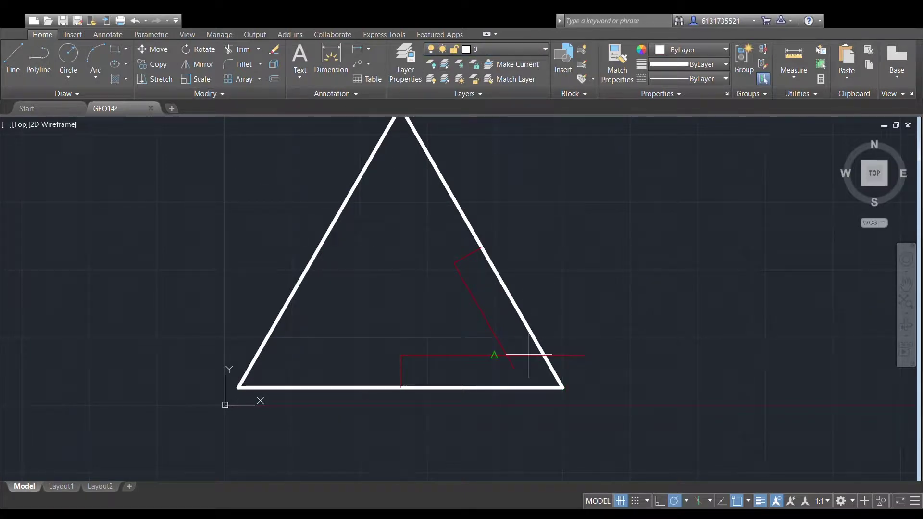
click(507, 356)
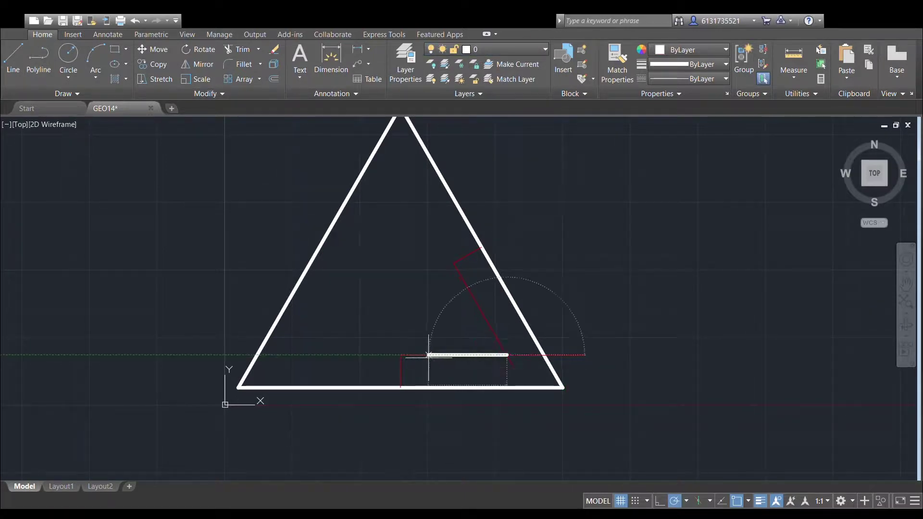
click(401, 356)
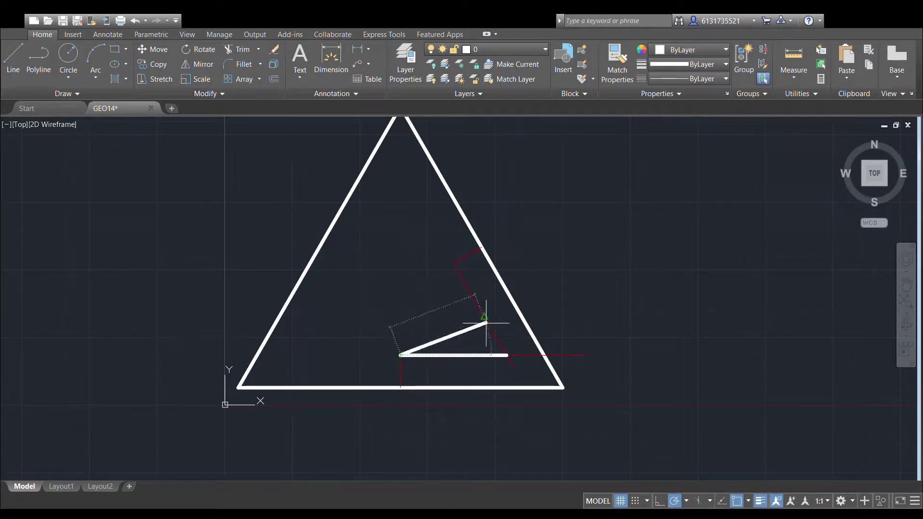
key(Escape)
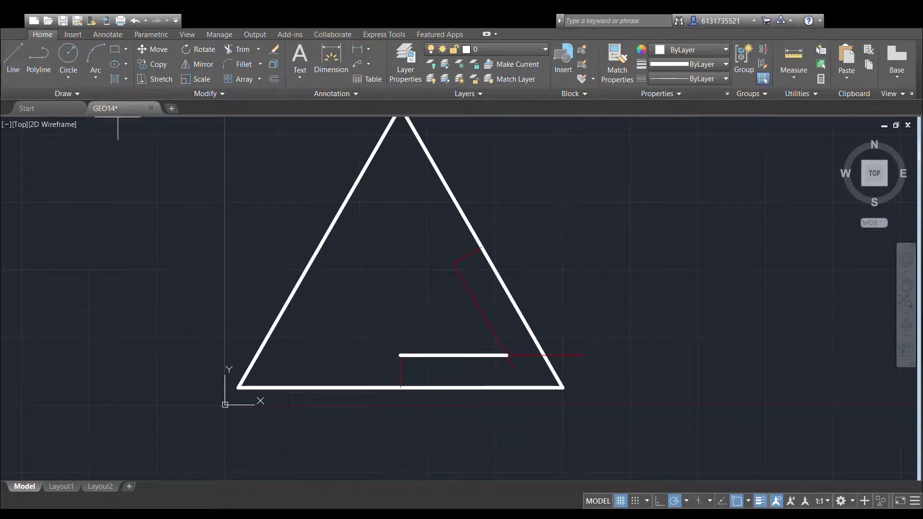
Draw a line from the same crossing up the slanted construction line to the inner end of the short perpendicular.
key(space)
click(507, 355)
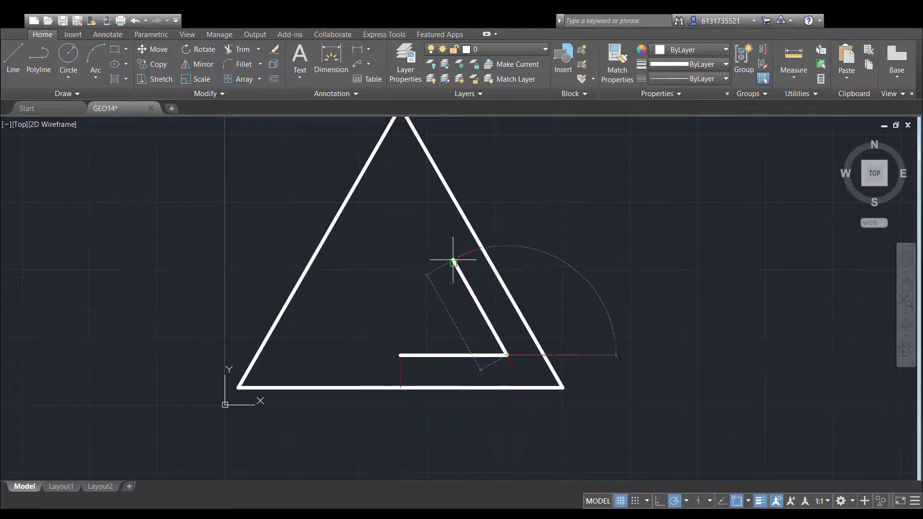
key(Escape)
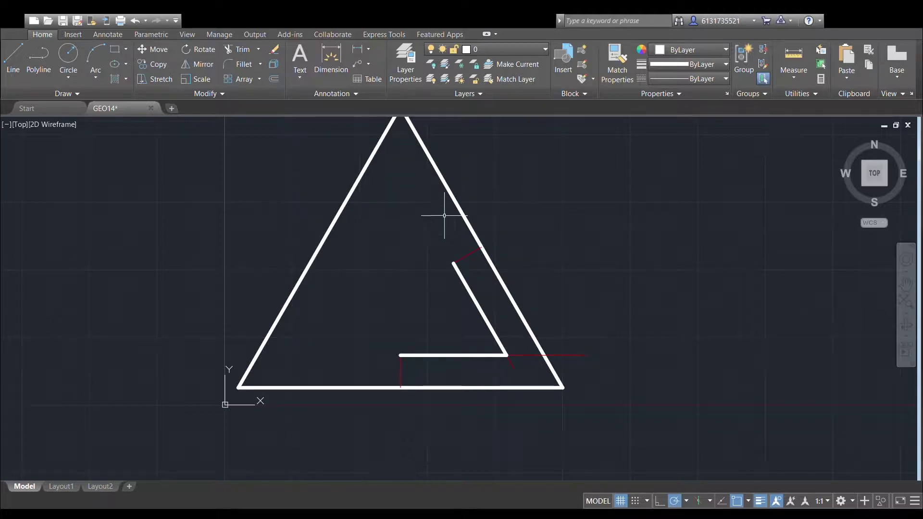
Mirror the two inner lines about the vertical axis through the base's midpoint, keeping the originals.
middle_drag(473, 277, 481, 277)
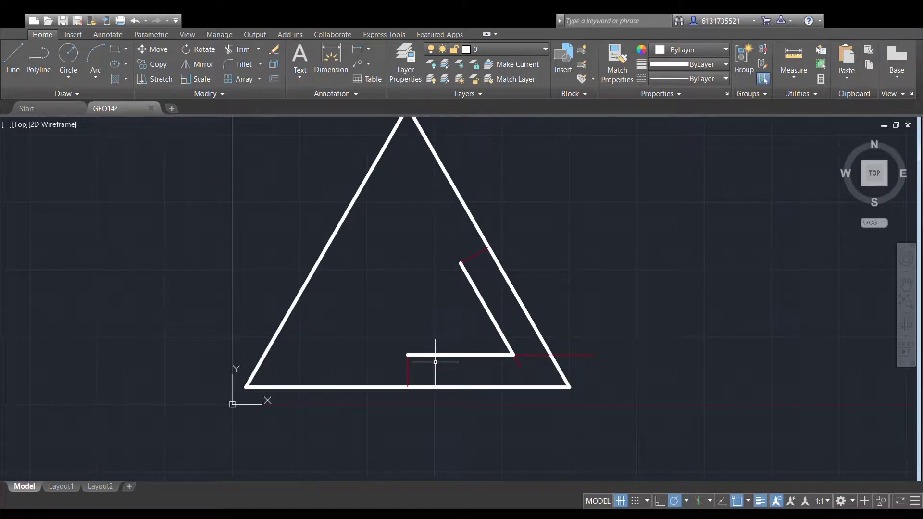
click(208, 66)
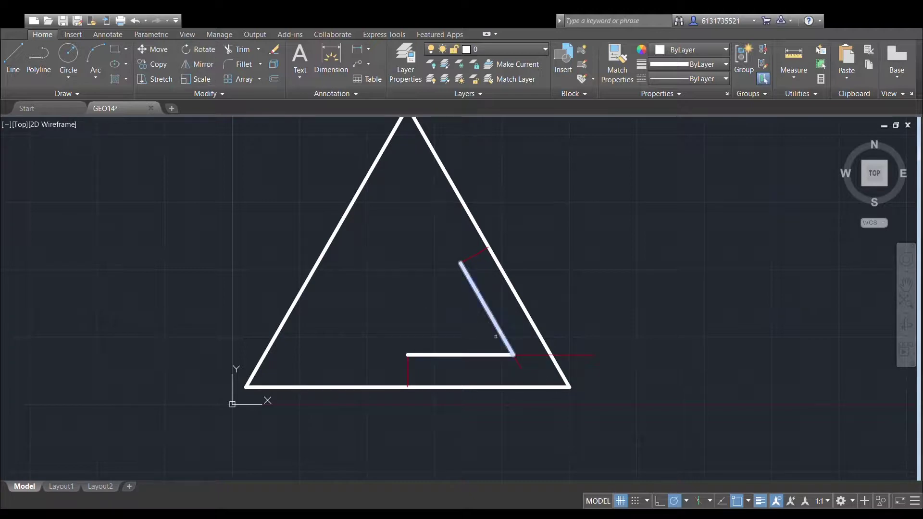
click(481, 353)
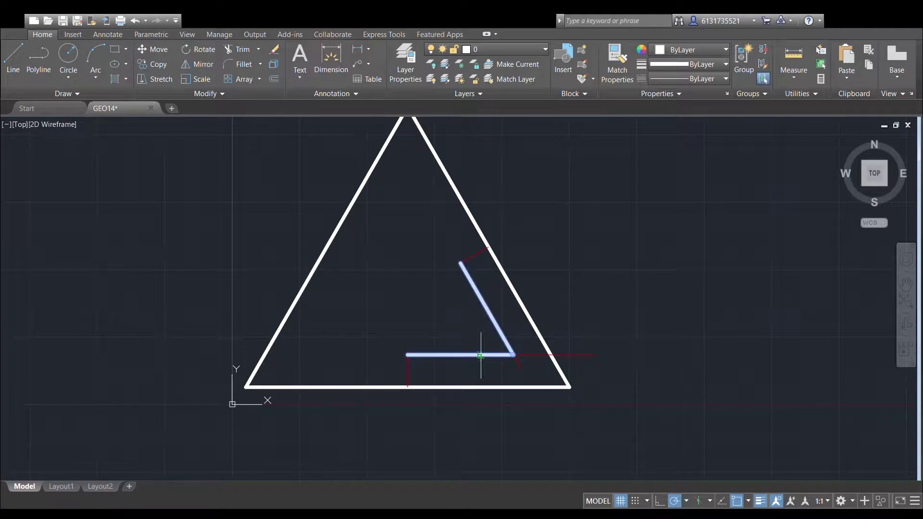
key(Return)
click(407, 355)
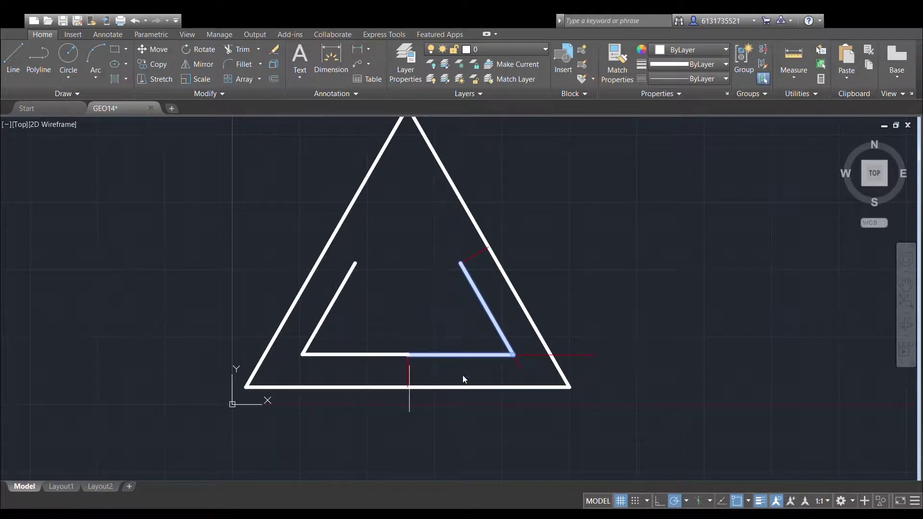
key(Return)
middle_drag(560, 274, 563, 295)
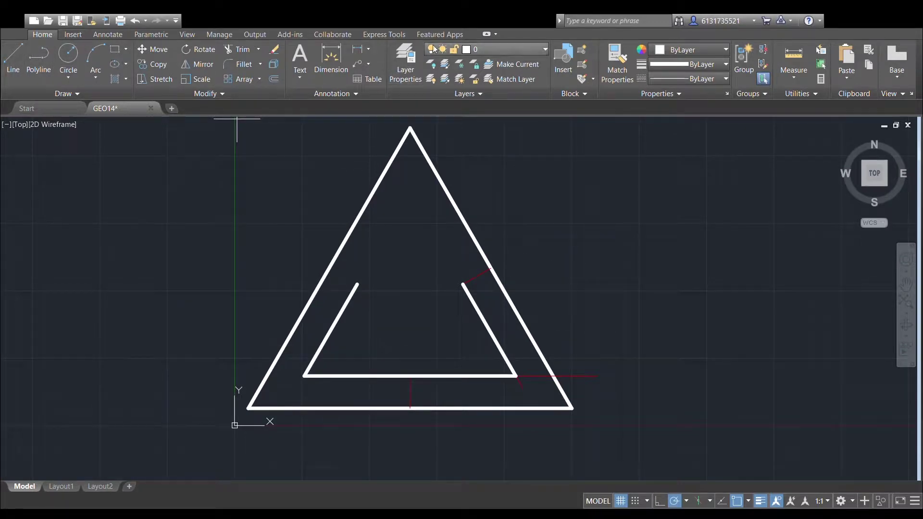
Make Layer1 the current layer.
click(473, 80)
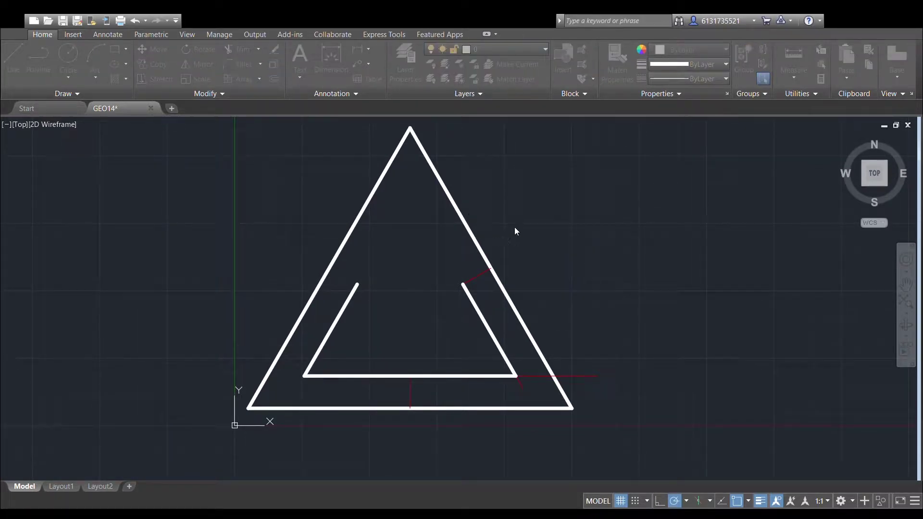
click(565, 163)
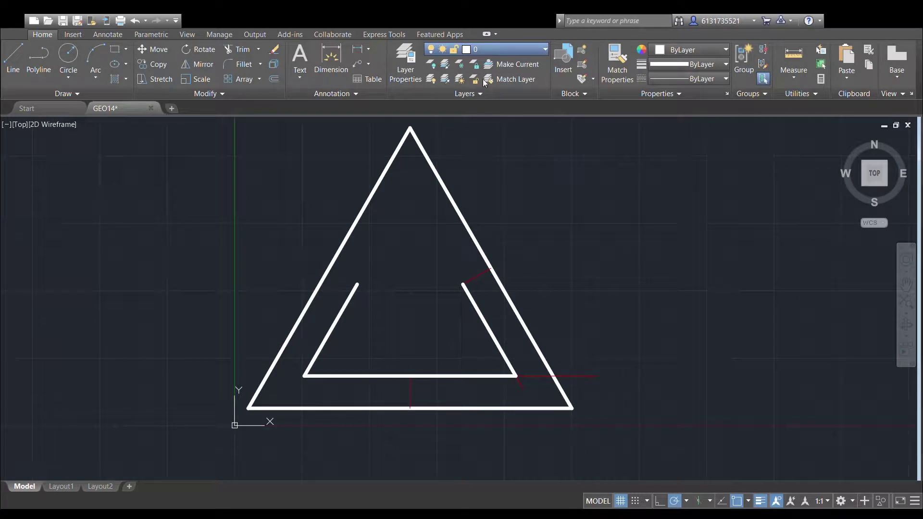
click(463, 285)
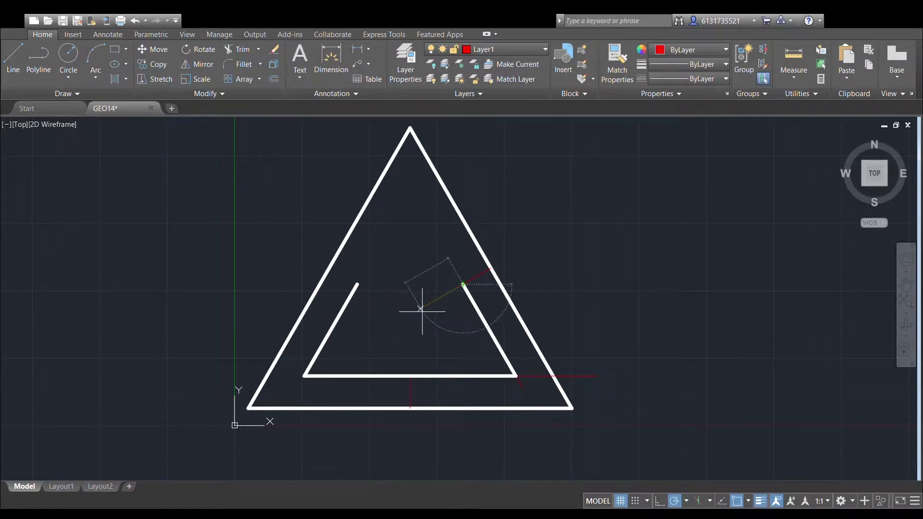
key(Escape)
Try to draw a Layer1 line over the inner right line and stretch it from its upper end, and undo it.
scroll(481, 298, up, 2)
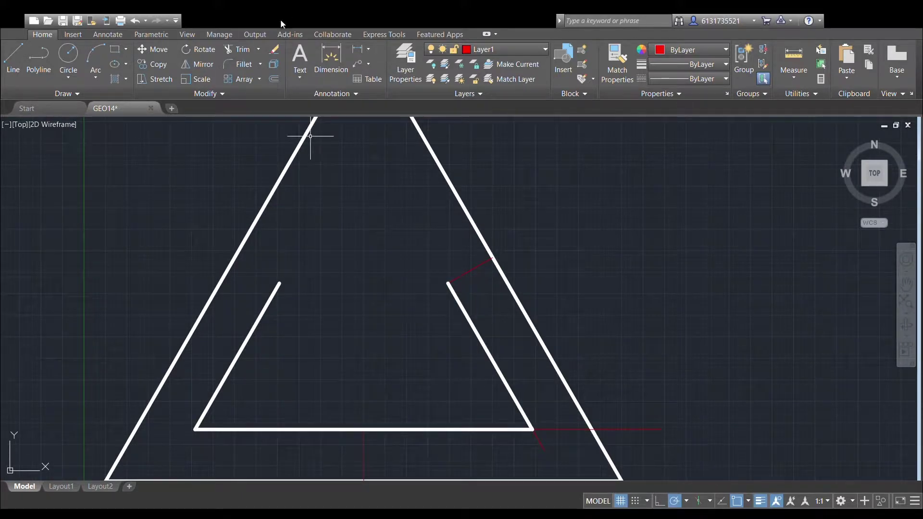
click(532, 429)
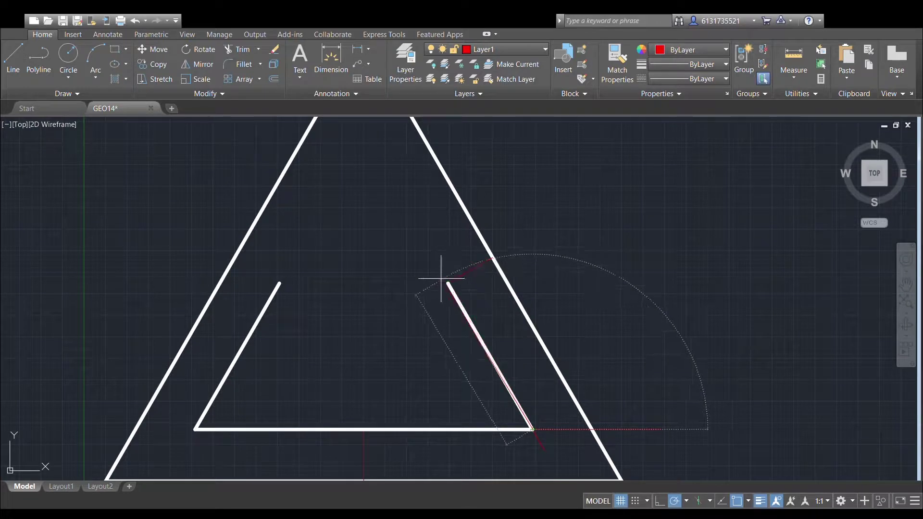
click(448, 283)
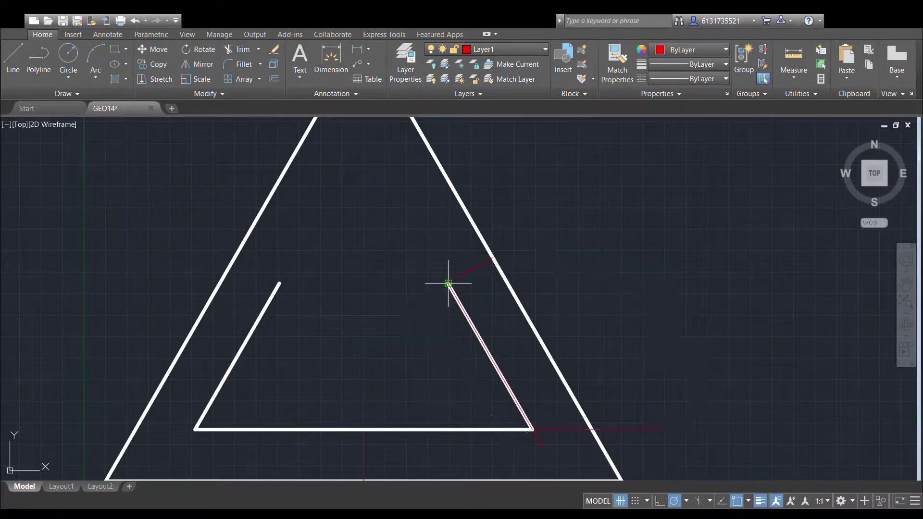
key(Escape)
click(454, 293)
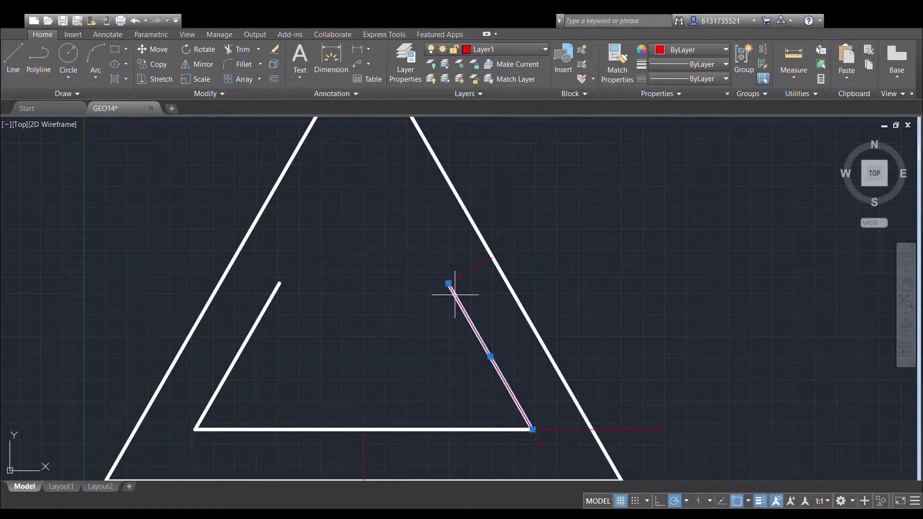
click(448, 283)
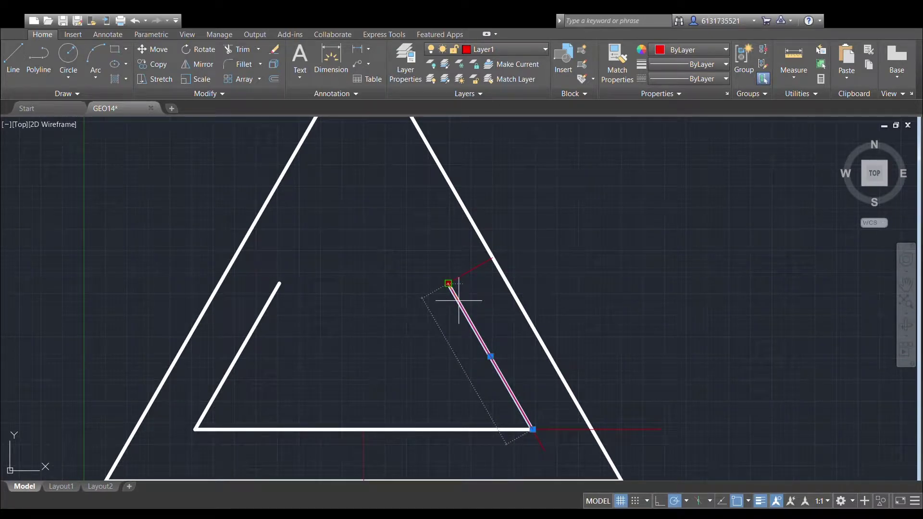
click(448, 283)
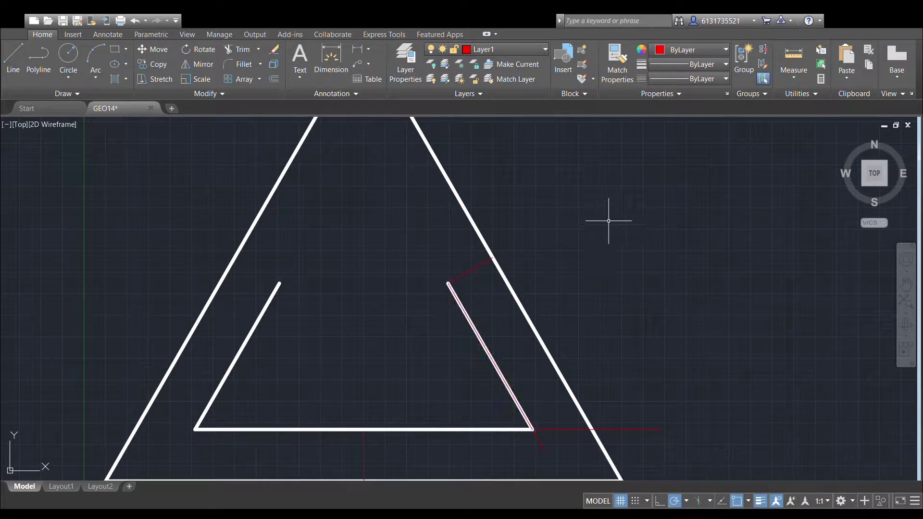
key(ctrl+z)
scroll(607, 220, down, 3)
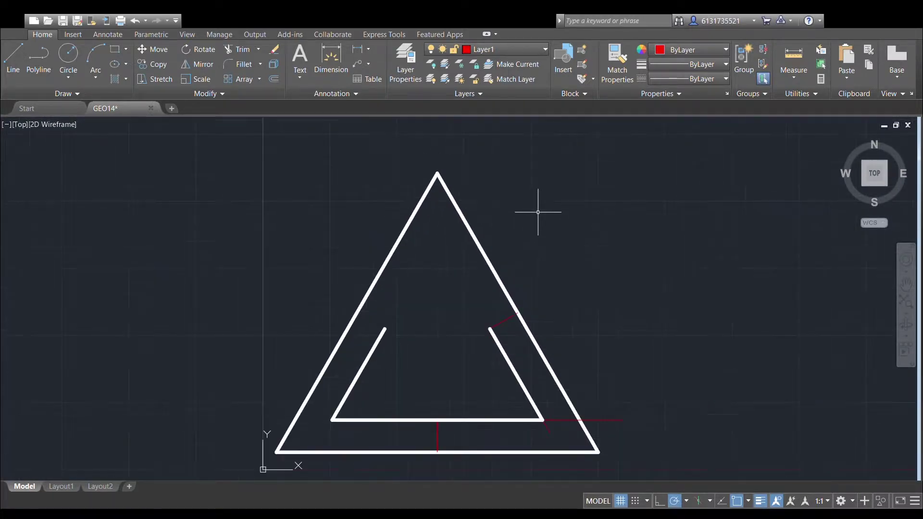
click(8, 60)
click(385, 329)
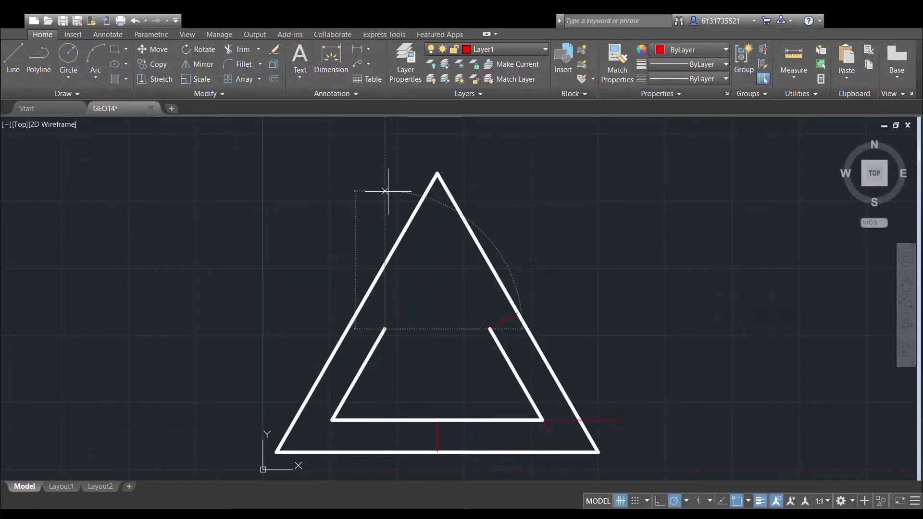
key(Escape)
scroll(541, 256, down, 2)
middle_drag(553, 255, 474, 252)
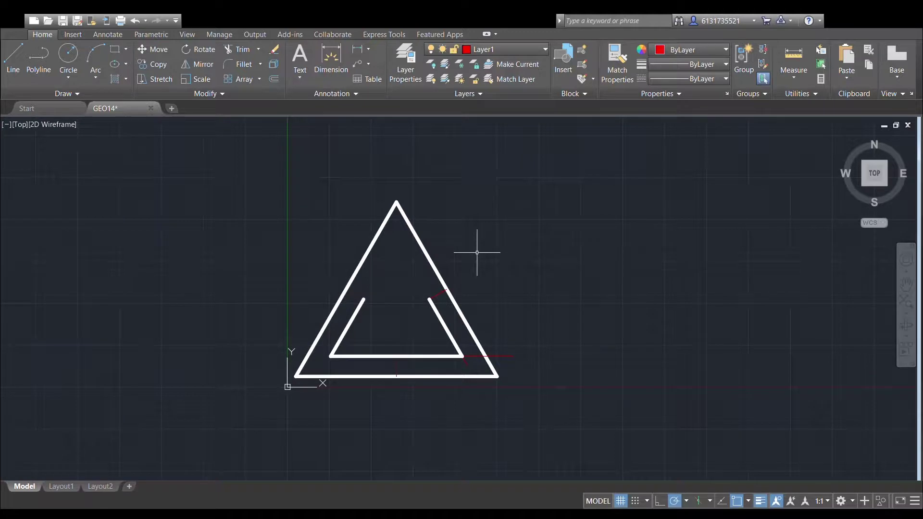
Copy the outer triangle's left side from its lower end onto the upper end of the inner left line.
scroll(378, 288, up, 2)
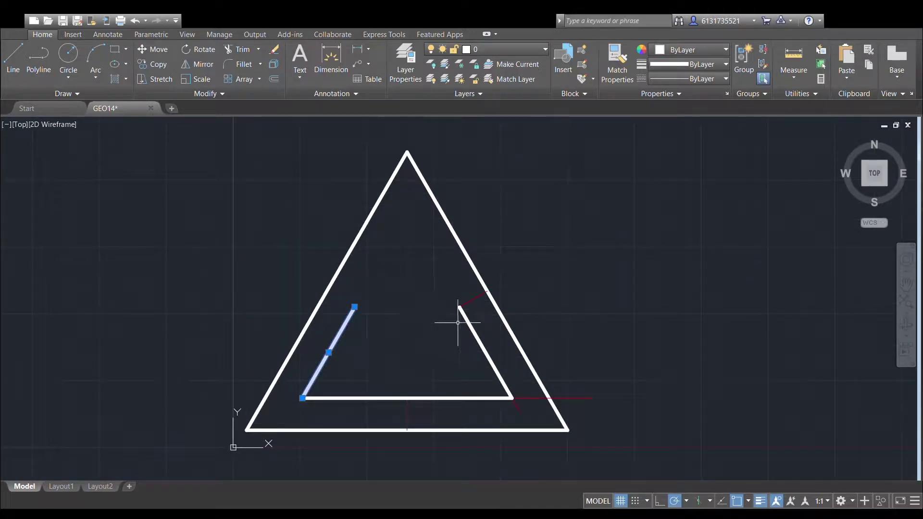
click(347, 260)
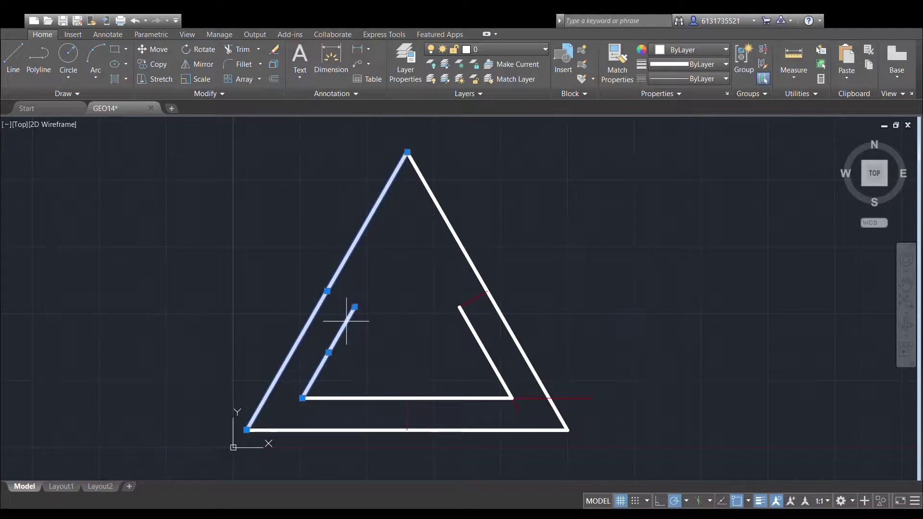
shift+click(347, 325)
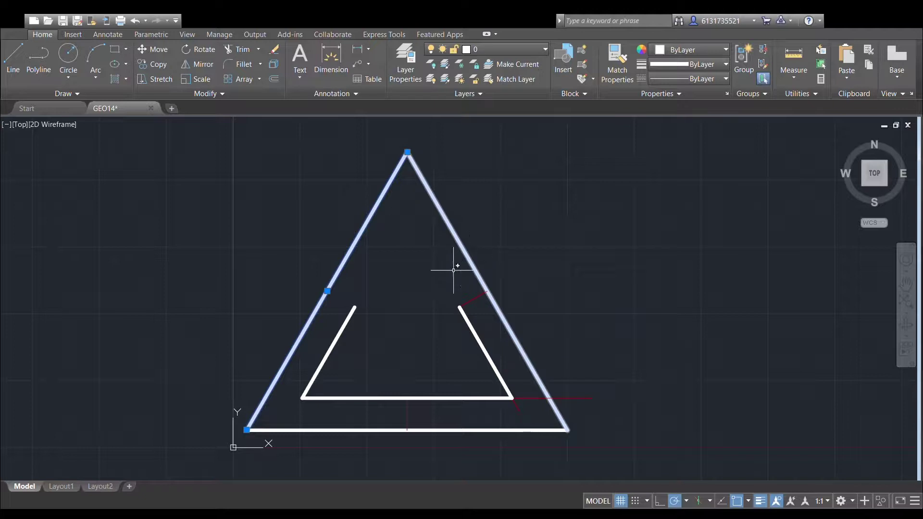
click(160, 65)
click(246, 429)
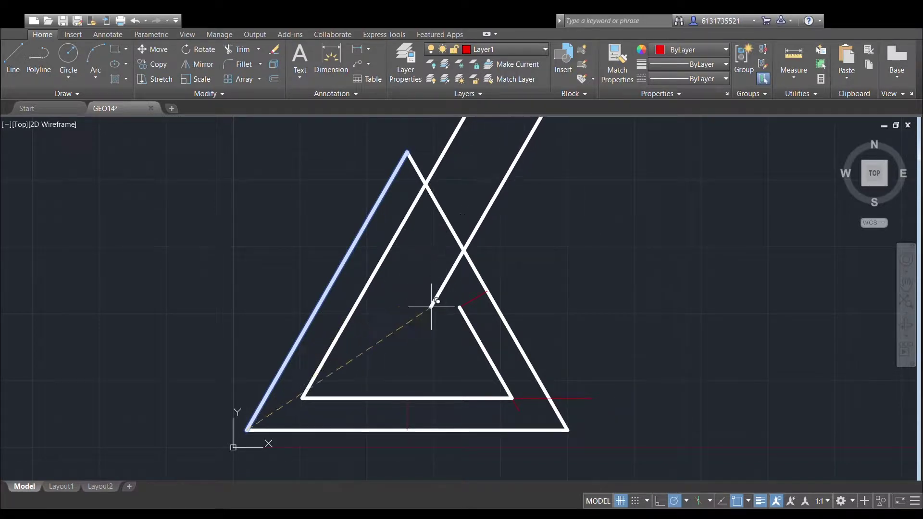
key(Escape)
Copy the outer triangle's right side from its lower end onto the upper end of the inner right line.
click(450, 227)
scroll(498, 245, down, 2)
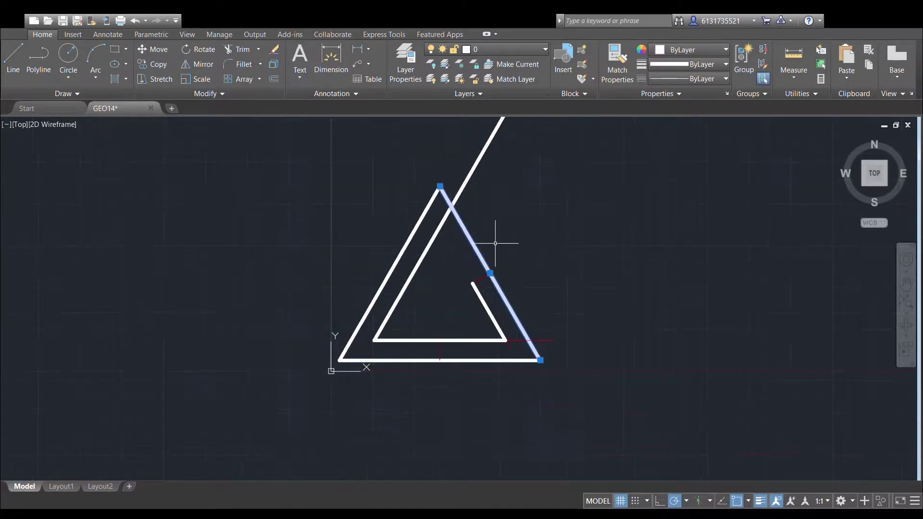
click(154, 64)
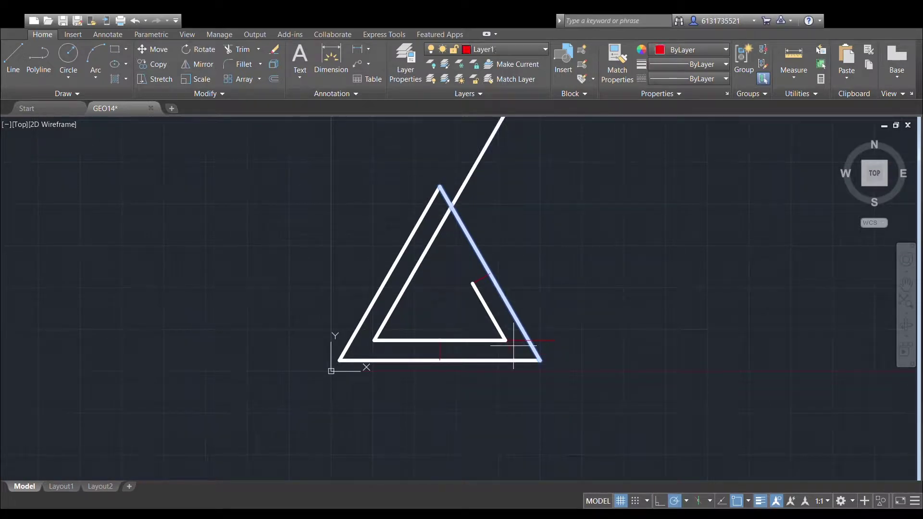
click(541, 360)
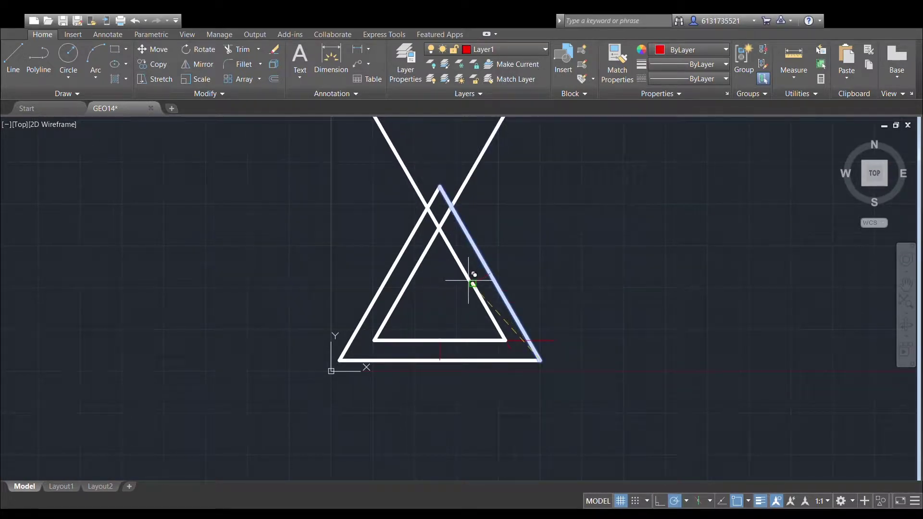
click(473, 284)
scroll(474, 237, up, 2)
key(Escape)
Trim both copied lines above their intersection to close the inner triangle's apex.
click(215, 56)
click(431, 239)
click(413, 240)
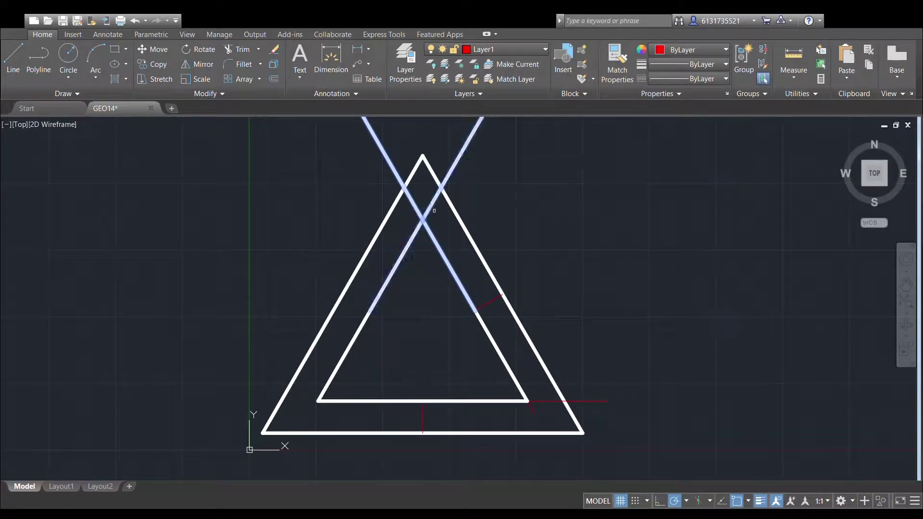
scroll(459, 221, down, 2)
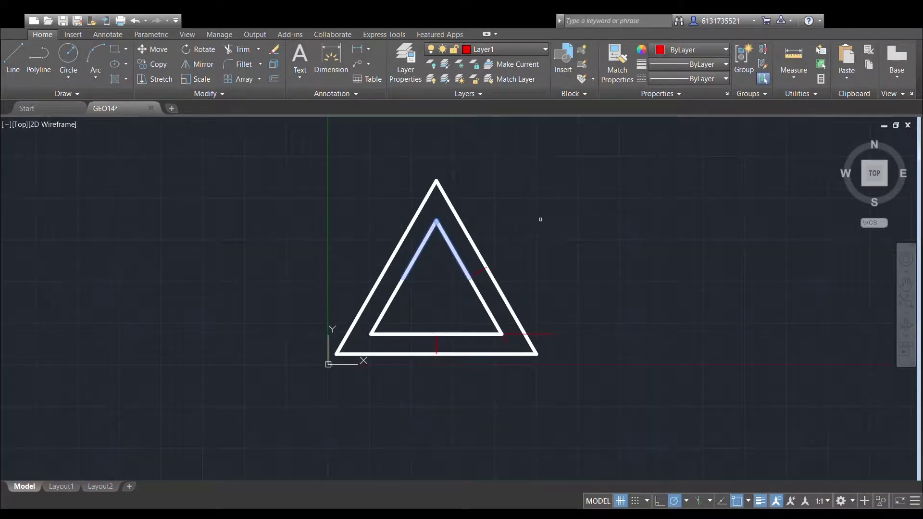
scroll(546, 244, down, 3)
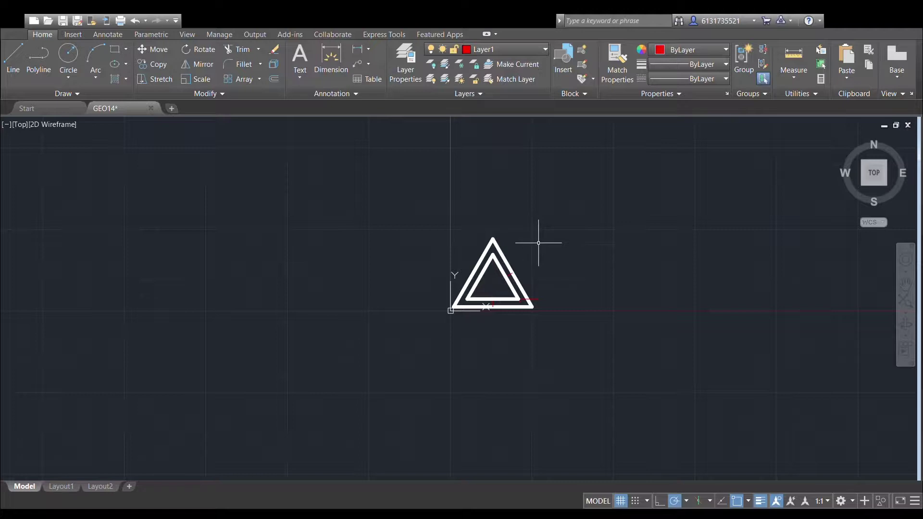
Draw two equal, consecutive Layer1 line segments straight up from the midpoint of the inner triangle's base.
scroll(530, 264, up, 4)
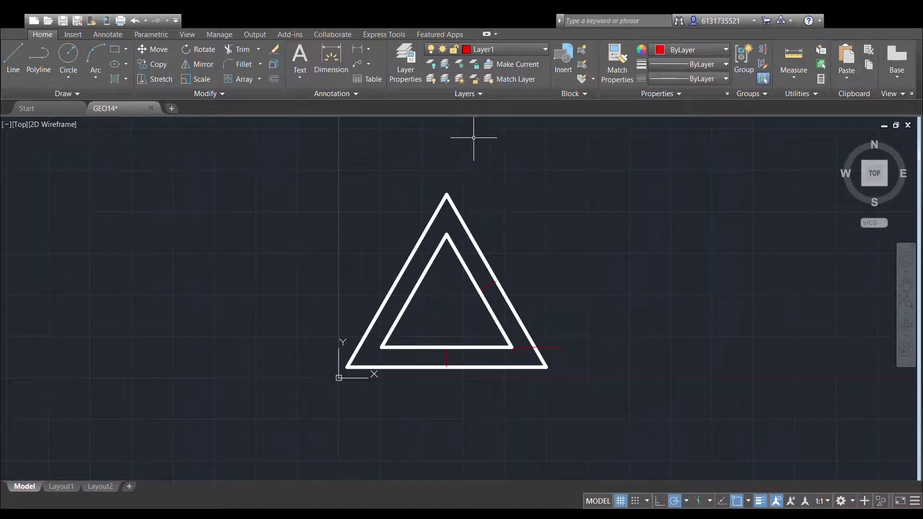
click(23, 53)
scroll(443, 338, up, 2)
click(456, 345)
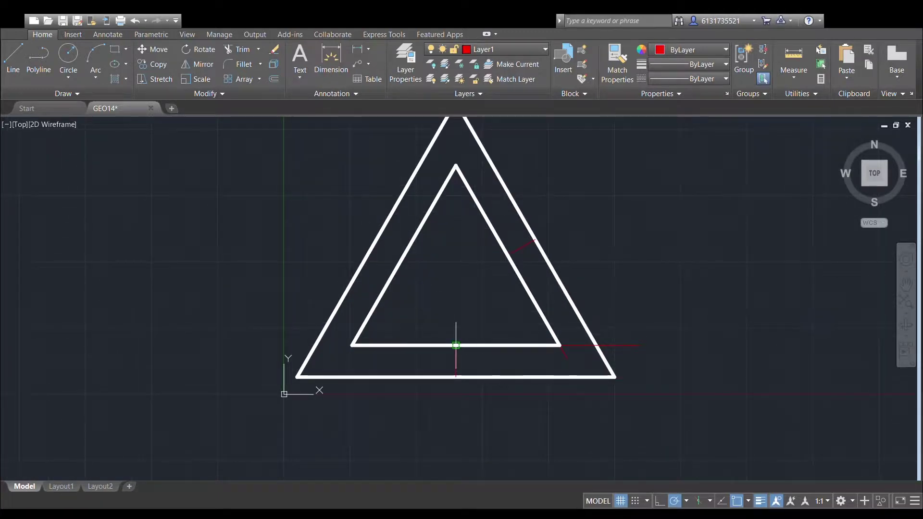
text(24)
key(Return)
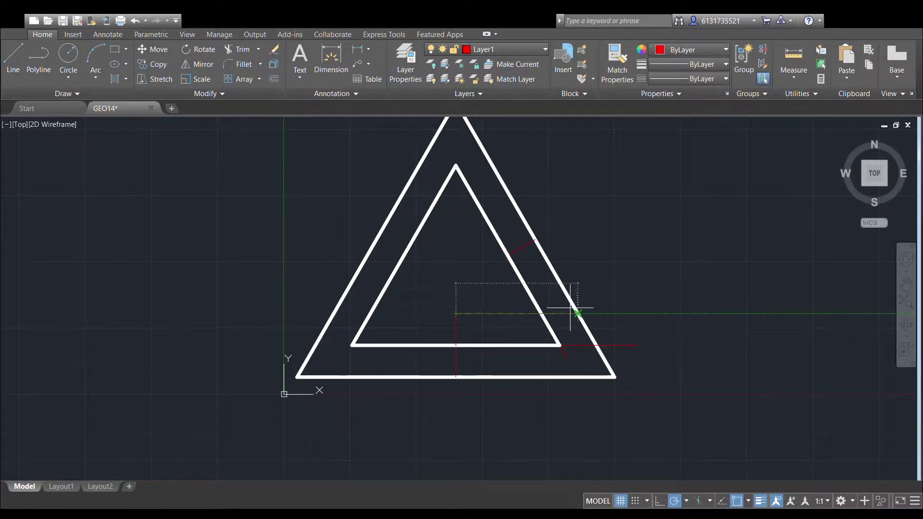
text(24)
key(Return)
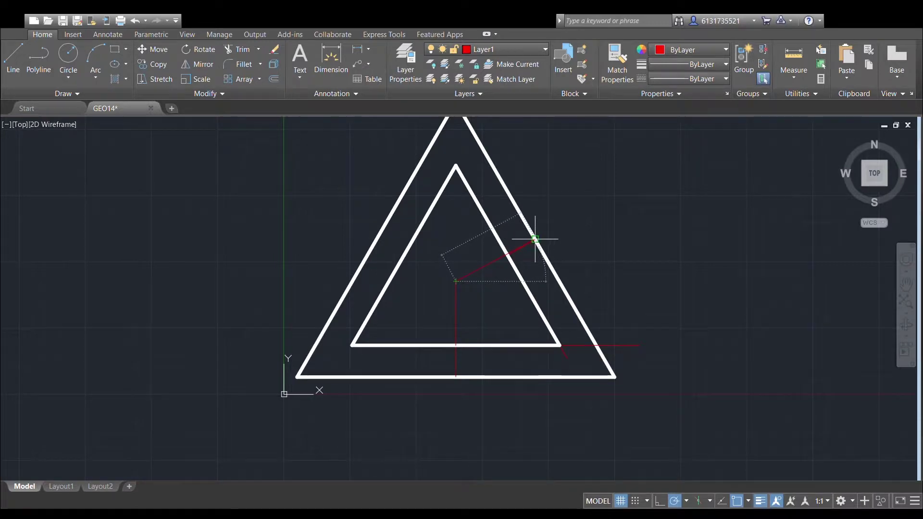
Draw a Layer1 line from the midpoint of the inner triangle's right side inward, continuing the short connector's direction.
scroll(530, 238, up, 4)
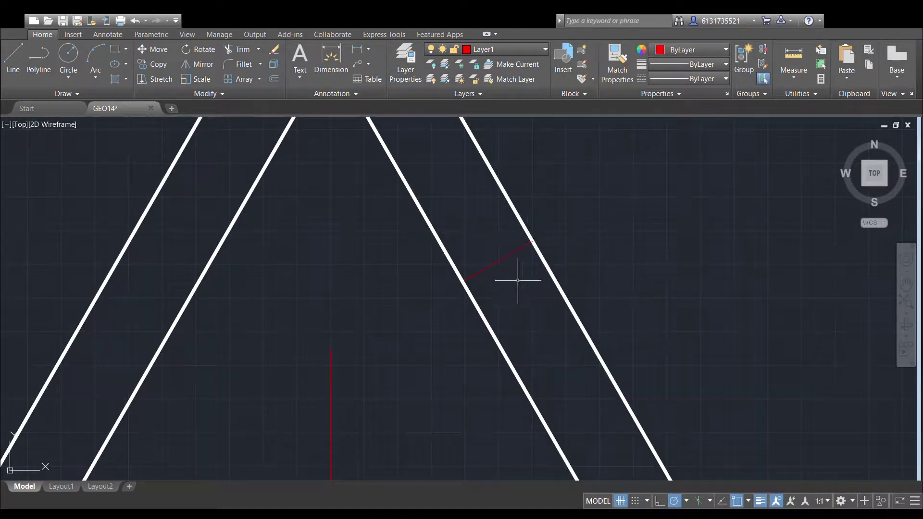
scroll(505, 269, down, 2)
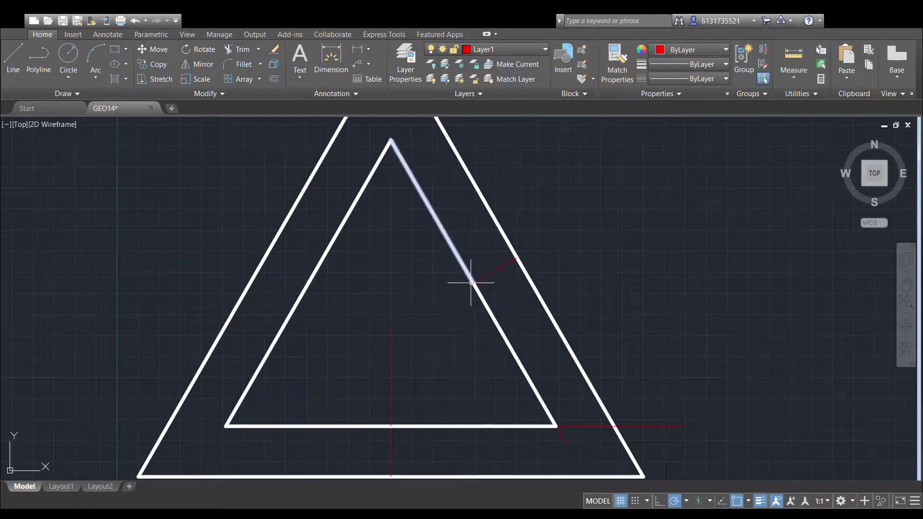
click(10, 57)
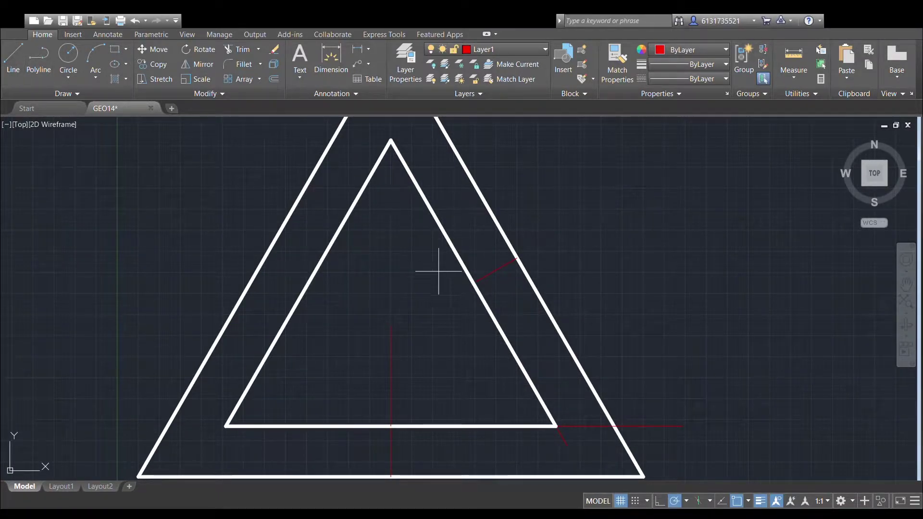
click(474, 283)
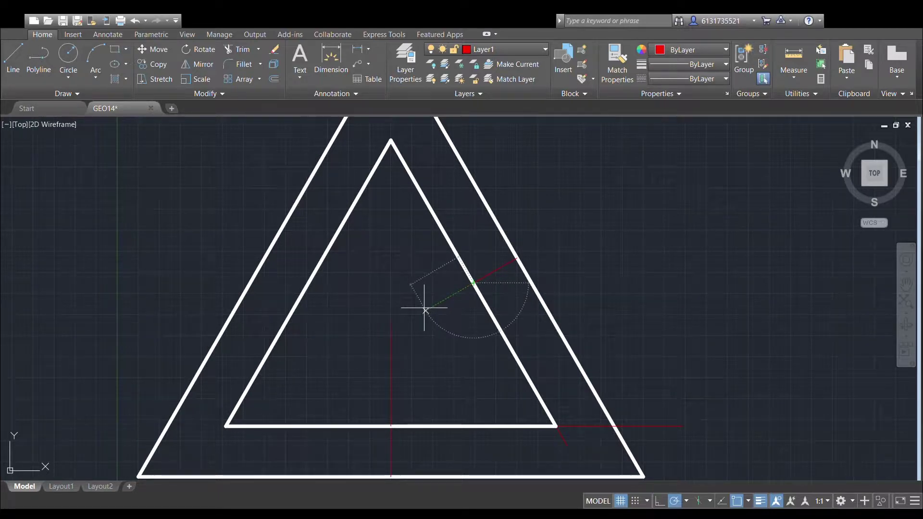
click(432, 307)
key(Escape)
Mirror the new inward line about the vertical construction line to the triangle's left side, erasing the source.
click(197, 67)
key(Return)
click(391, 325)
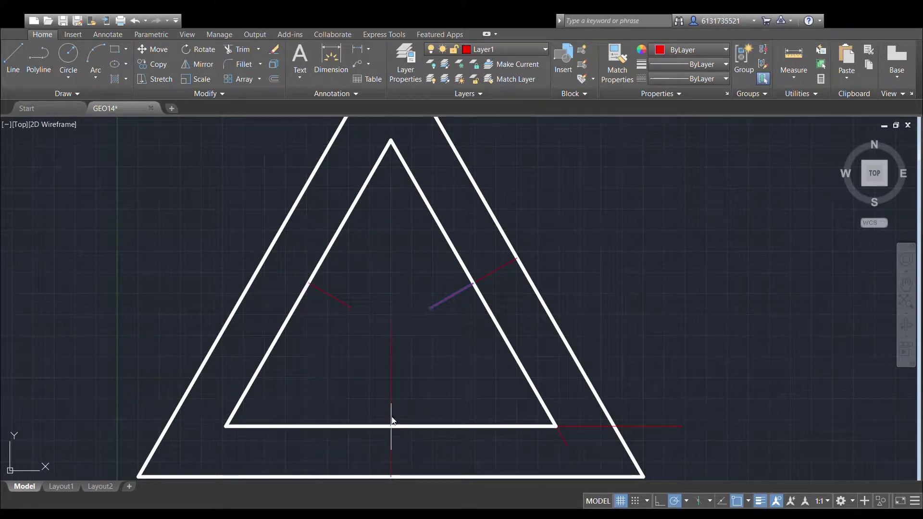
click(418, 458)
scroll(386, 313, down, 1)
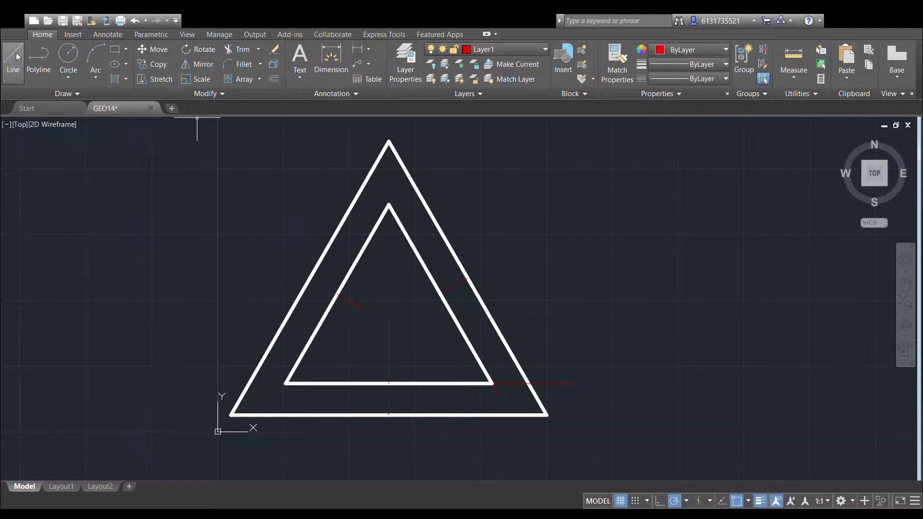
Make layer 0 current and draw a short horizontal line leftward from the midpoint of the lower vertical construction segment.
click(476, 64)
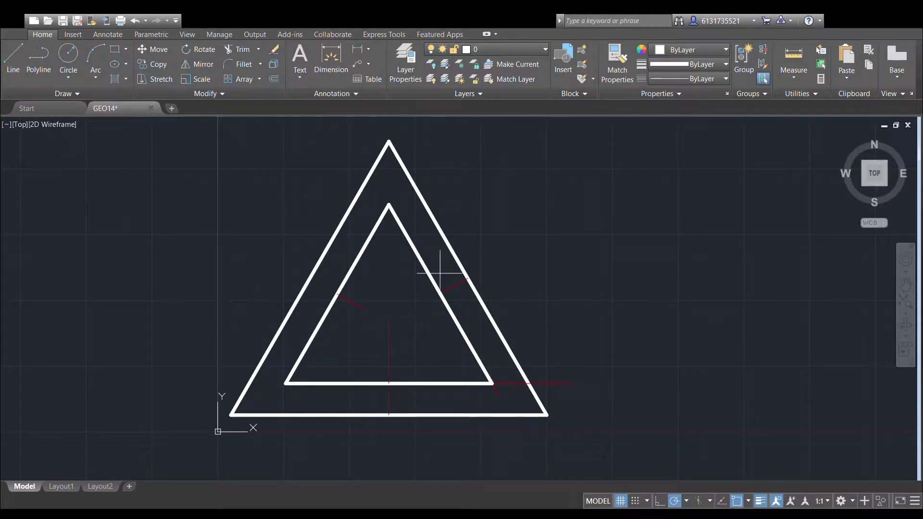
click(389, 367)
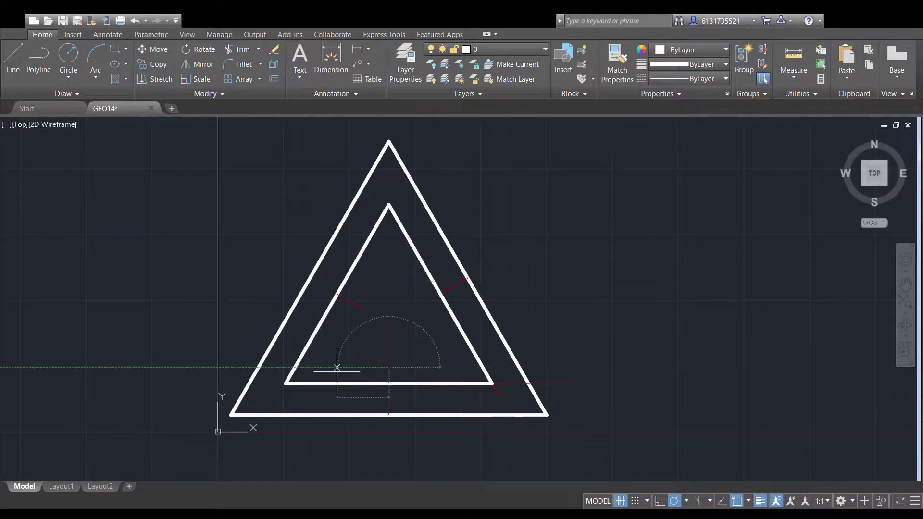
click(316, 367)
key(Return)
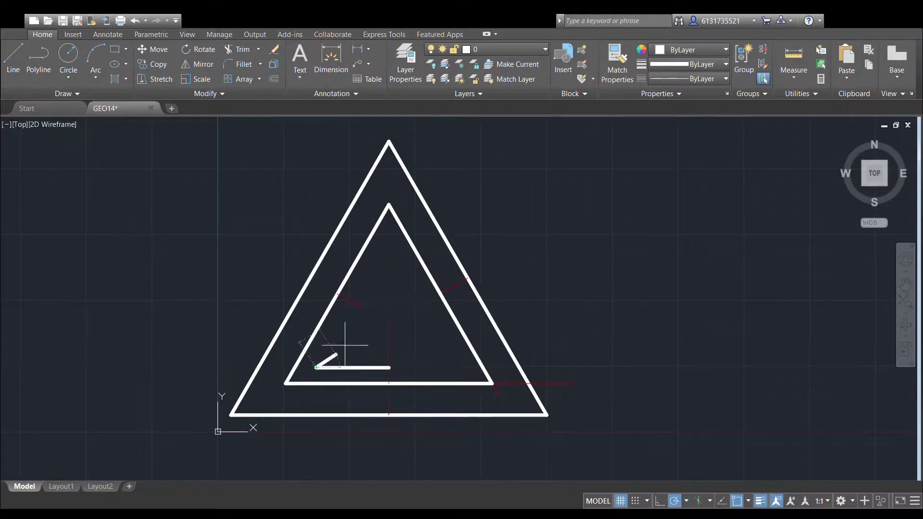
Copy the outer triangle's left side from its midpoint onto the inner end of the mirrored construction line.
middle_drag(316, 367, 333, 326)
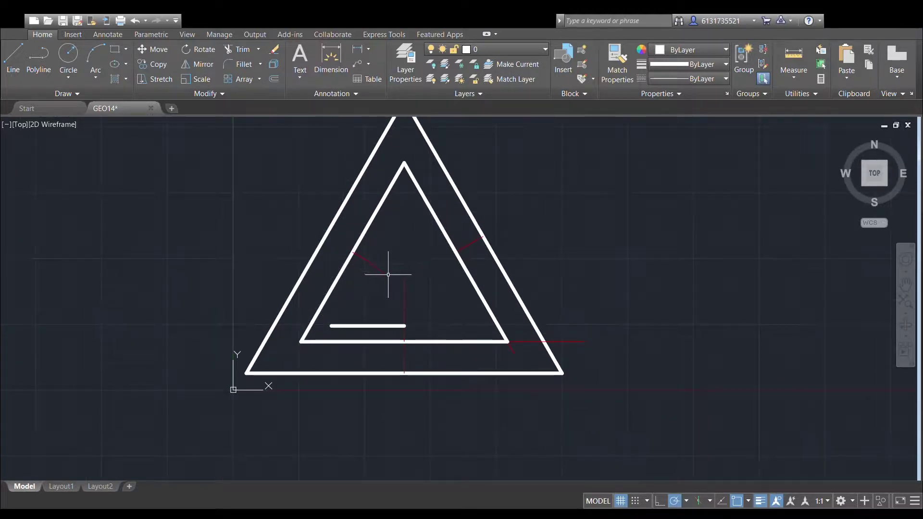
scroll(400, 265, up, 2)
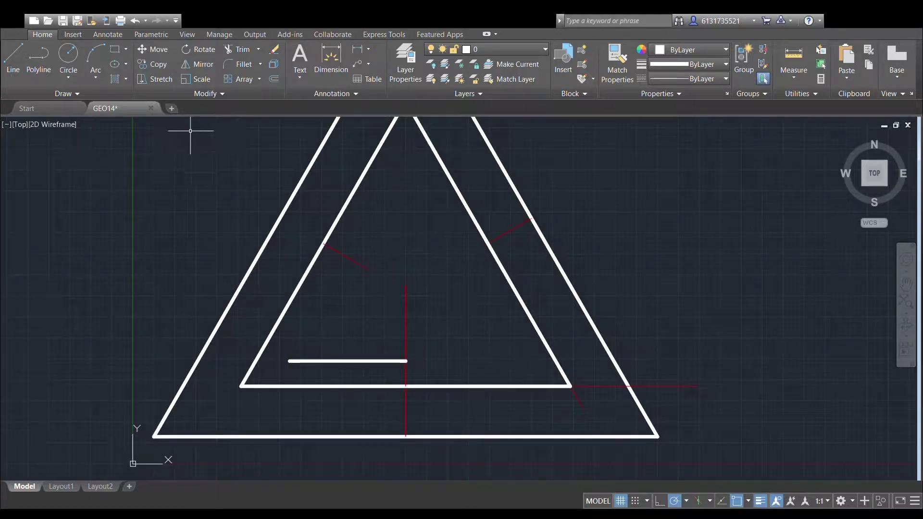
middle_drag(347, 236, 349, 291)
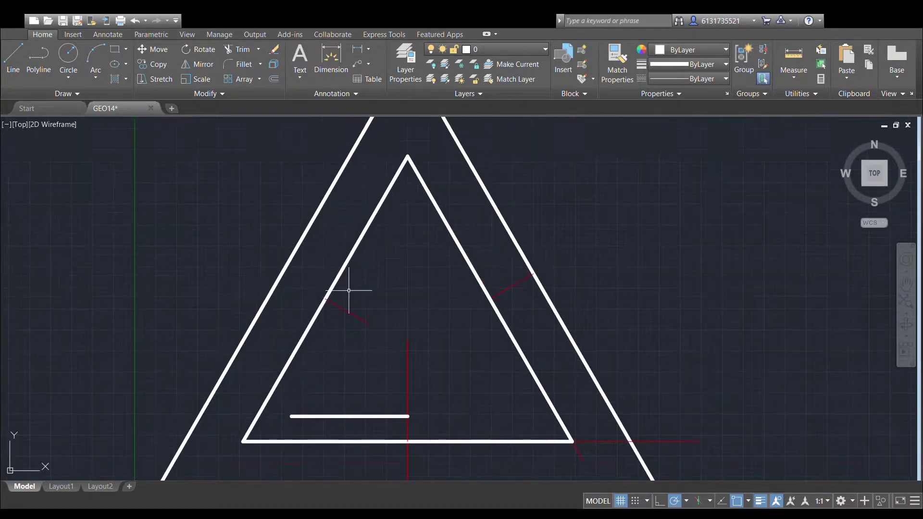
scroll(367, 251, down, 2)
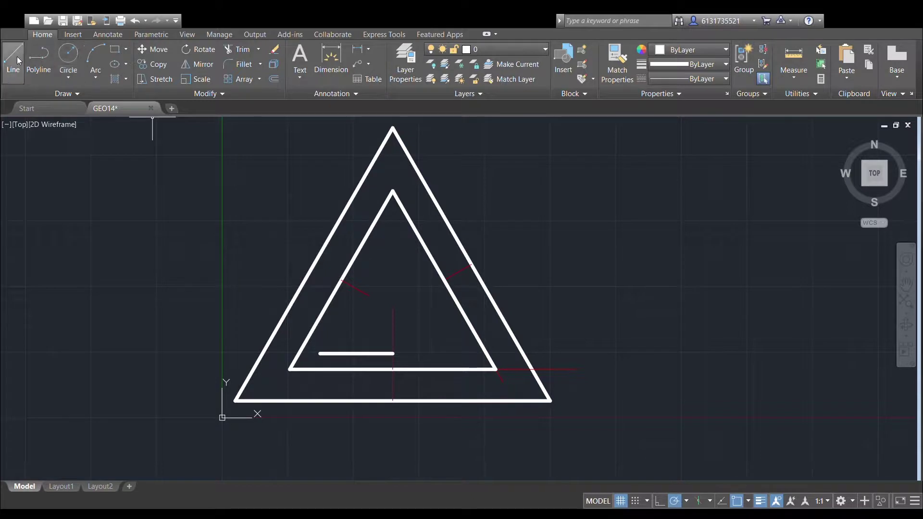
click(160, 65)
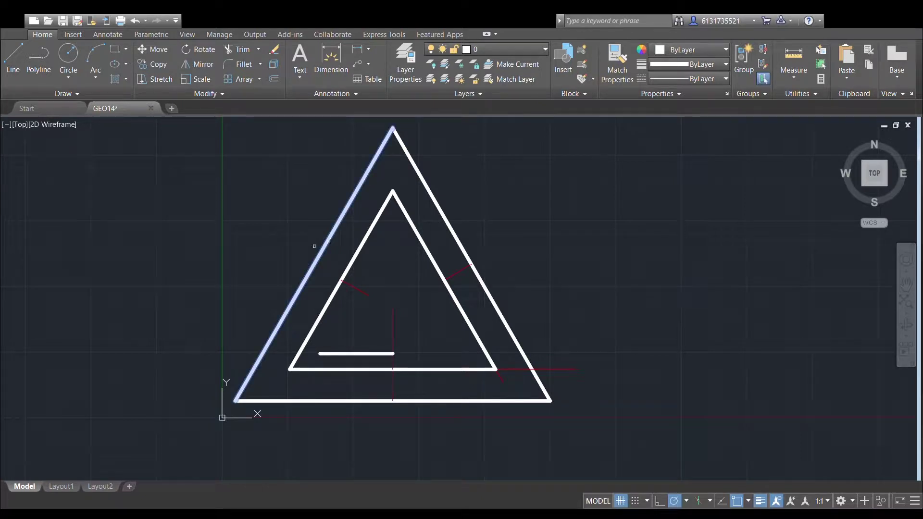
key(Return)
click(313, 262)
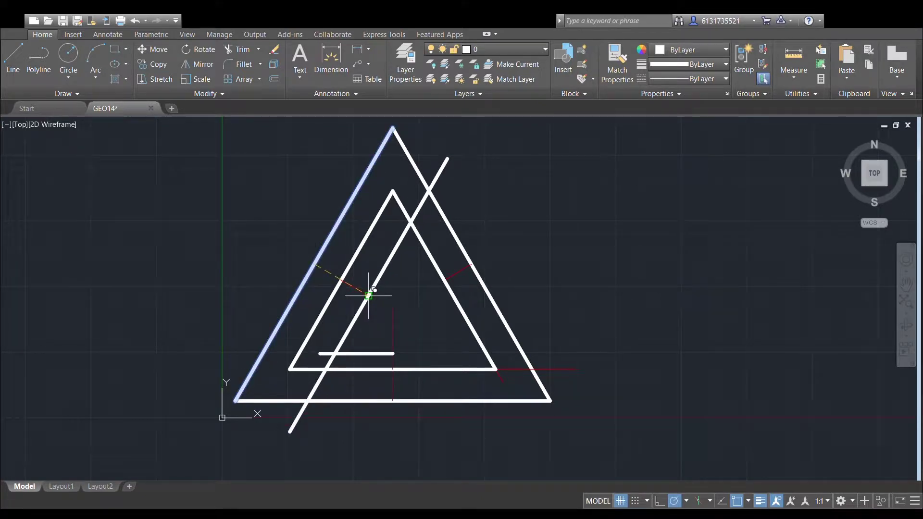
key(Escape)
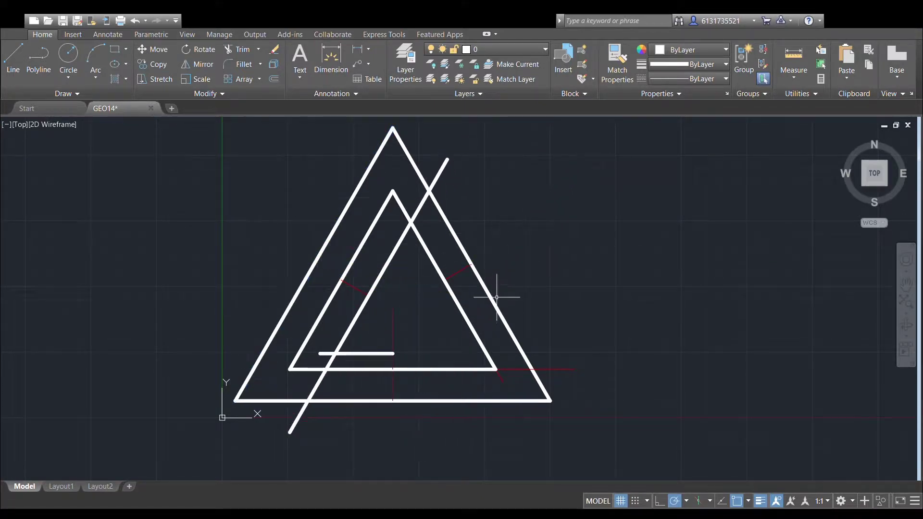
Copy the mirrored Layer1 line from its outer end onto its inner end, extending it toward the triangle's centre.
scroll(486, 269, up, 2)
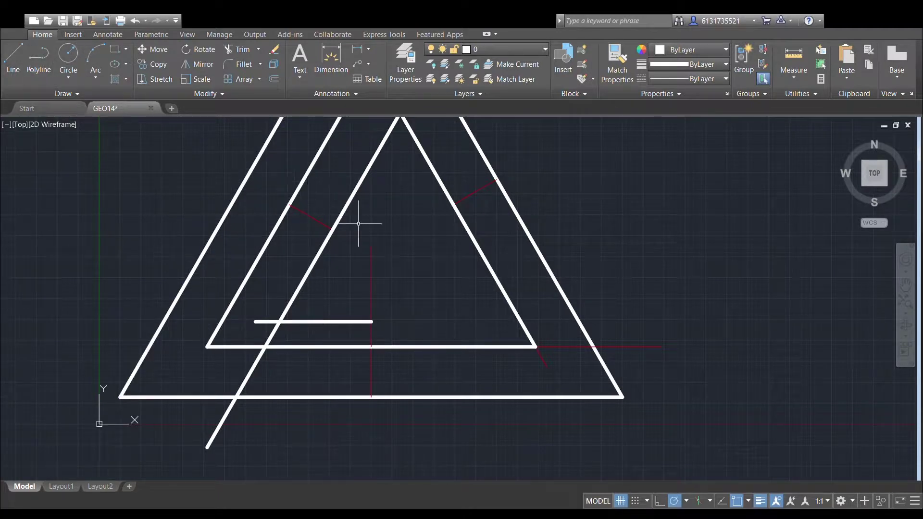
click(164, 63)
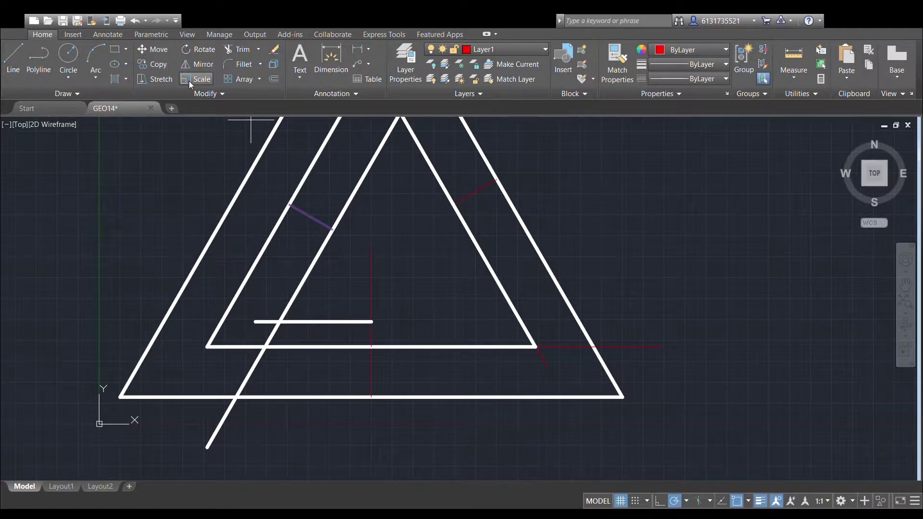
click(288, 205)
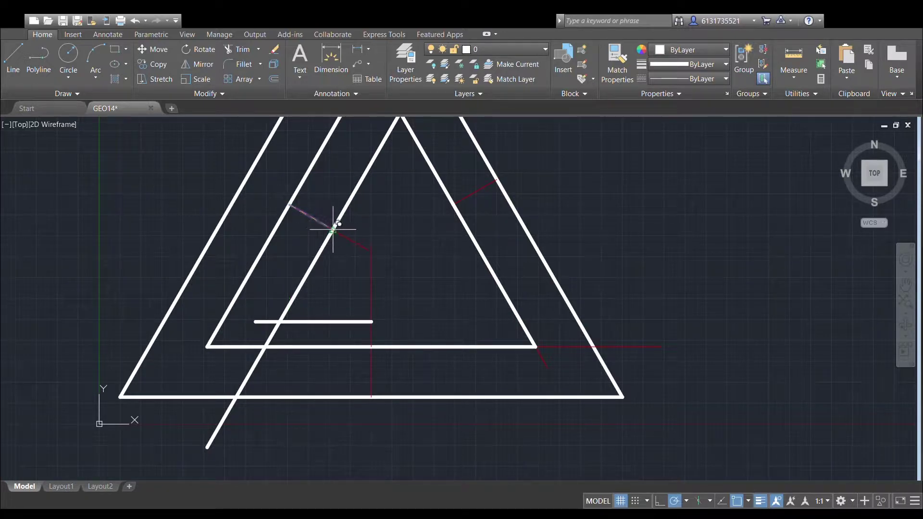
click(333, 230)
key(Return)
Copy the newly placed diagonal from the joint of the two slanted construction lines onto the far end of the second one.
click(363, 181)
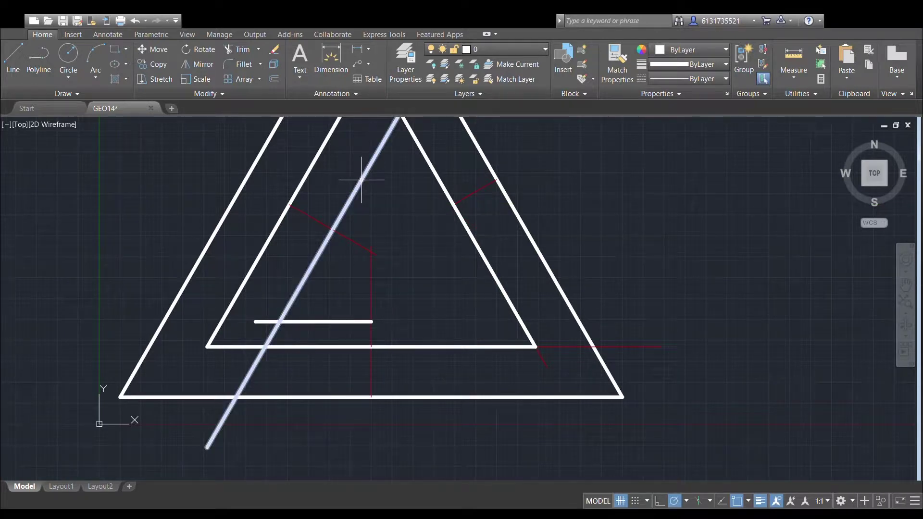
click(157, 68)
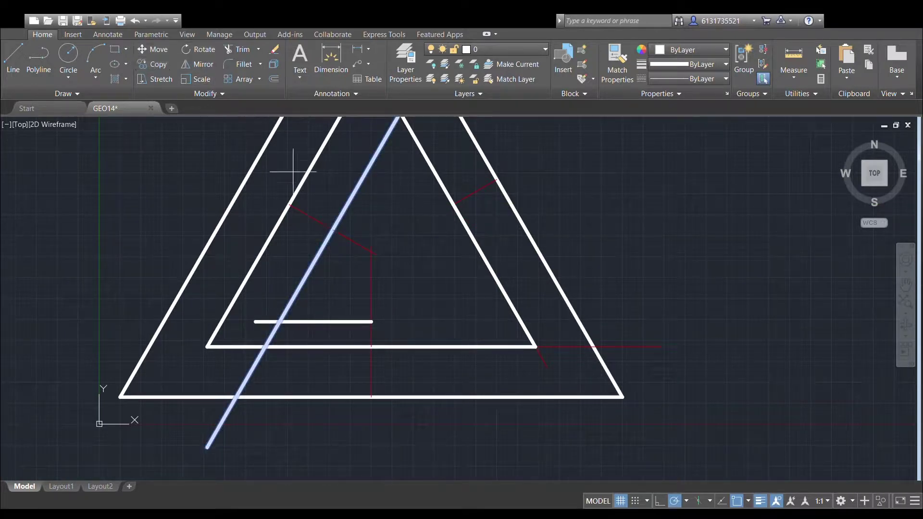
click(332, 230)
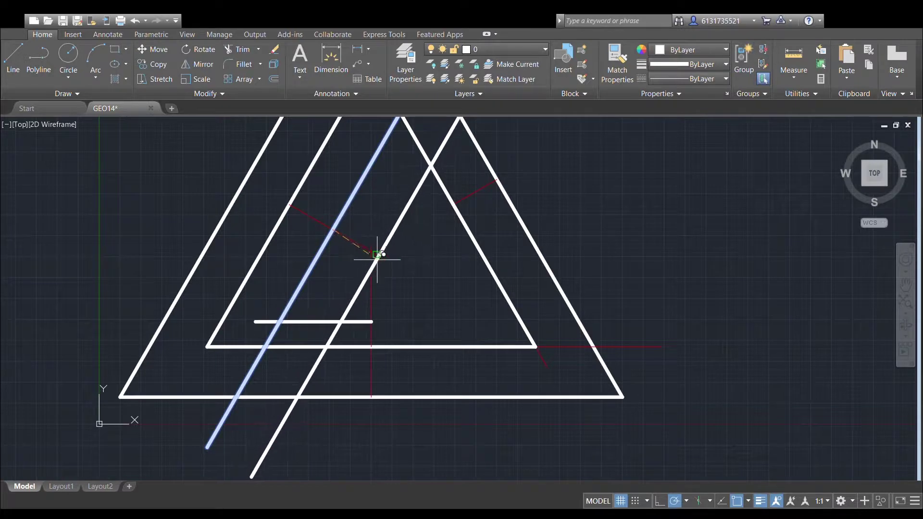
scroll(374, 253, up, 5)
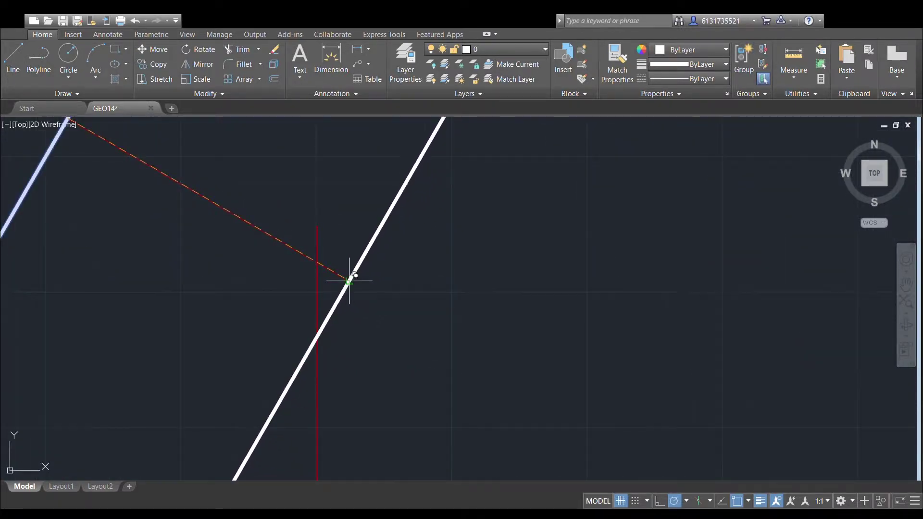
click(350, 281)
scroll(439, 243, down, 5)
scroll(487, 283, up, 2)
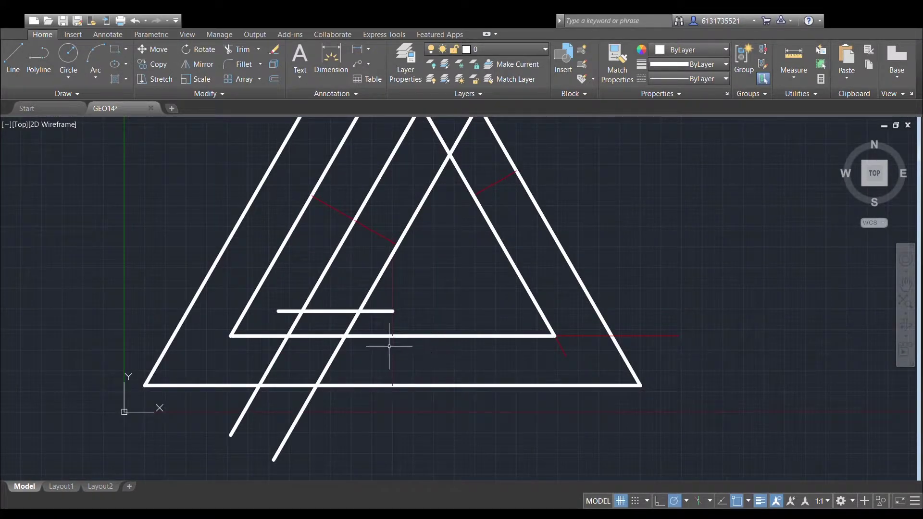
scroll(392, 336, up, 2)
click(12, 56)
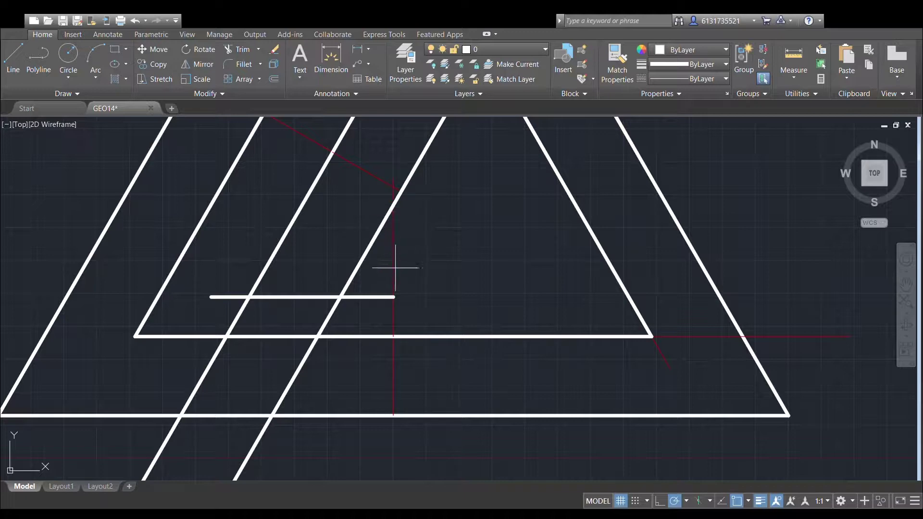
click(393, 297)
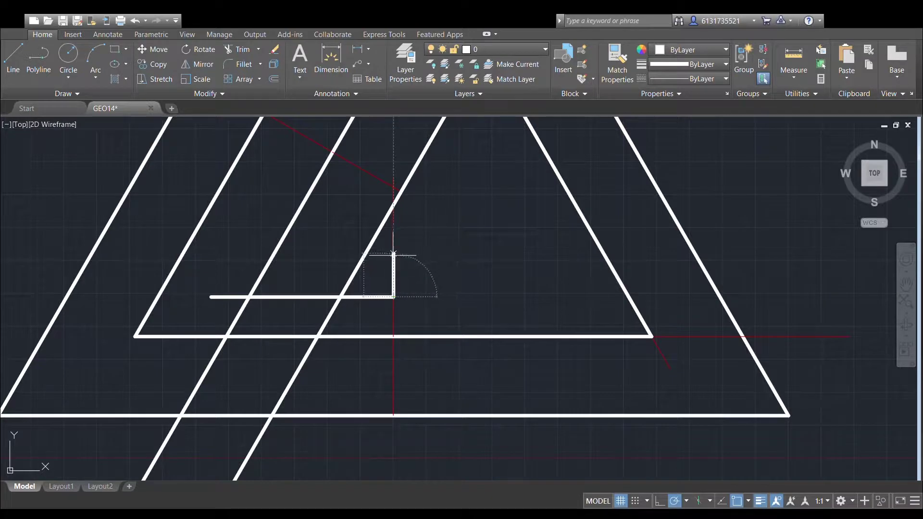
key(Escape)
Draw a horizontal line from the joint of the two vertical construction segments leftward to the first copied diagonal.
click(17, 57)
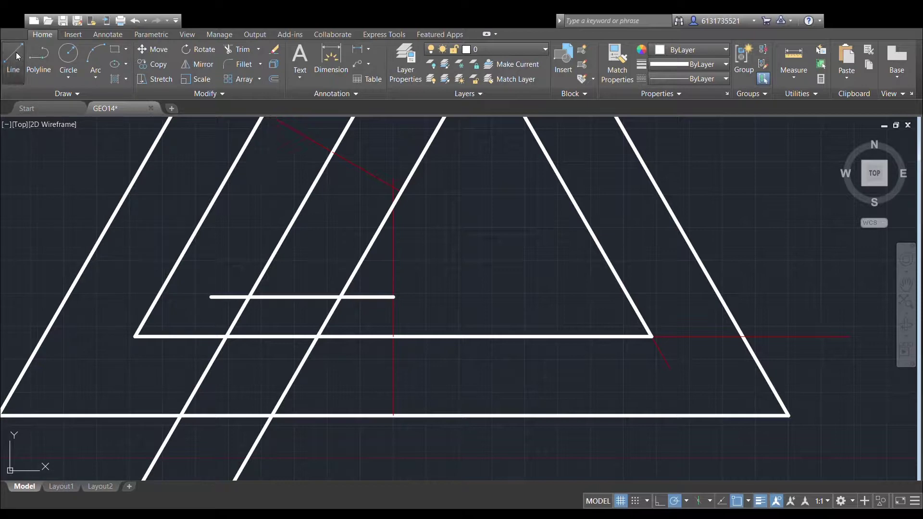
click(393, 258)
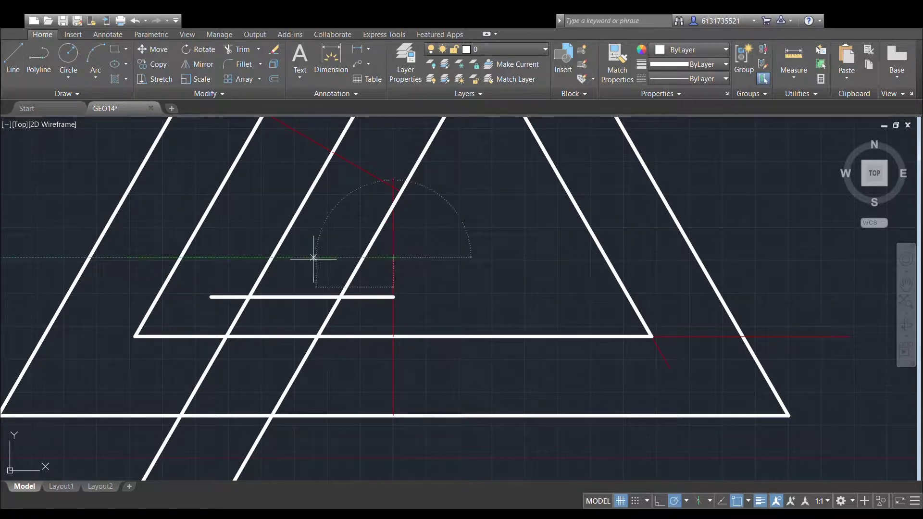
click(272, 257)
key(Return)
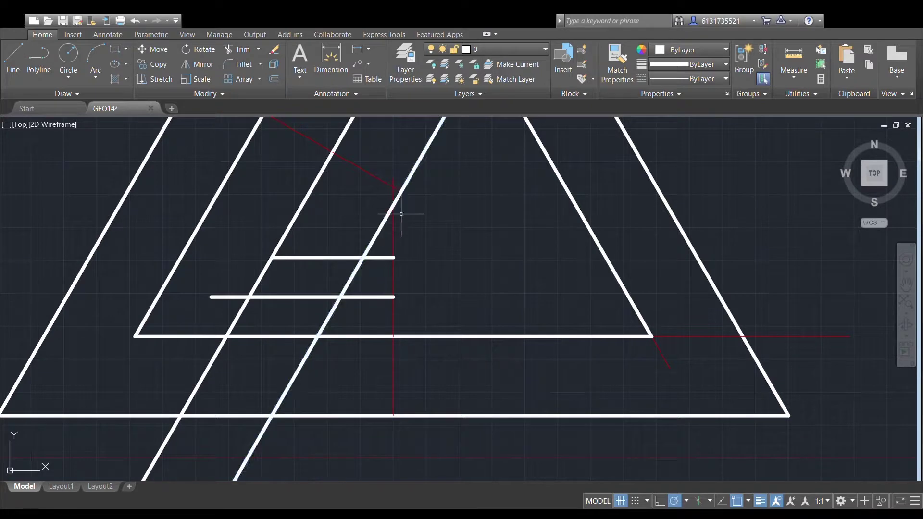
Delete the lower of the two short horizontal lines inside the inner triangle.
middle_drag(225, 197, 253, 251)
scroll(261, 269, down, 2)
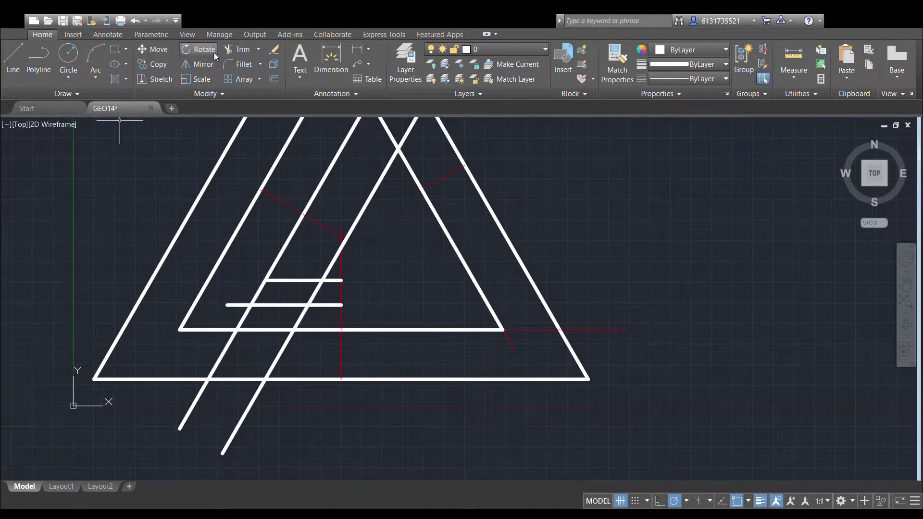
click(271, 305)
key(Delete)
Trim the lower ends of the two inner diagonals that extend below the remaining short horizontal line.
click(313, 296)
click(286, 280)
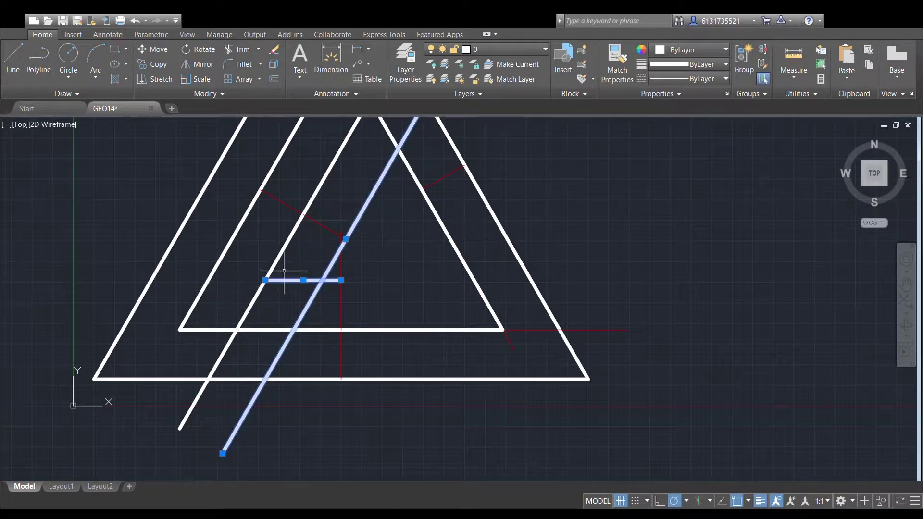
click(279, 257)
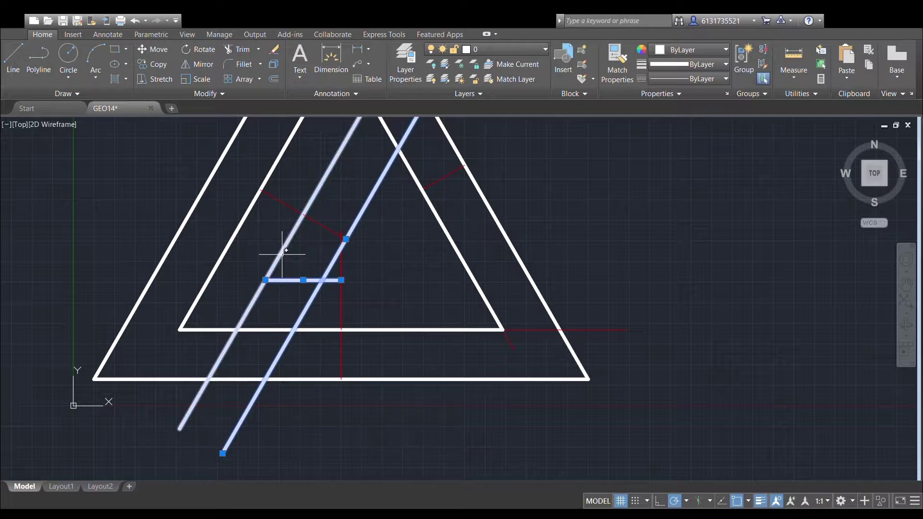
click(243, 50)
click(254, 303)
click(306, 303)
scroll(415, 304, down, 2)
key(Escape)
scroll(414, 304, down, 2)
scroll(442, 289, up, 4)
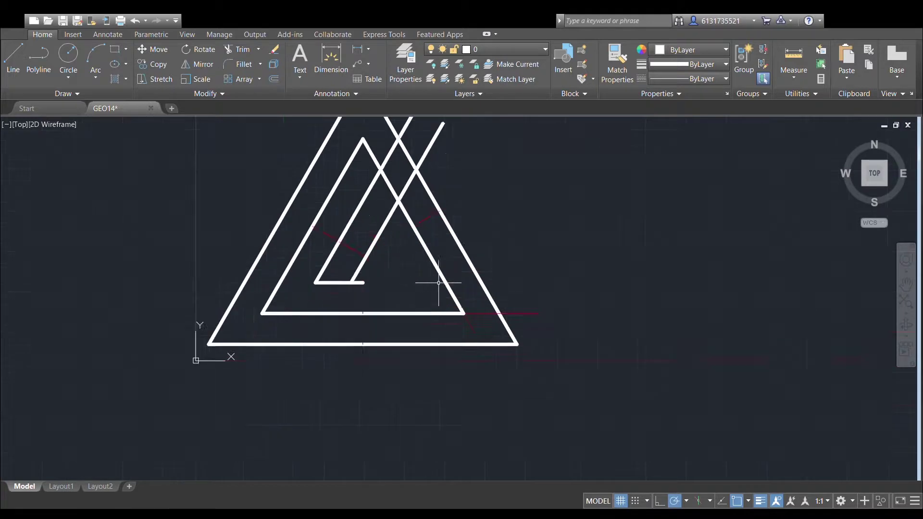
Draw a horizontal line from the short inner line's free end rightward to the inner triangle's right side.
click(13, 53)
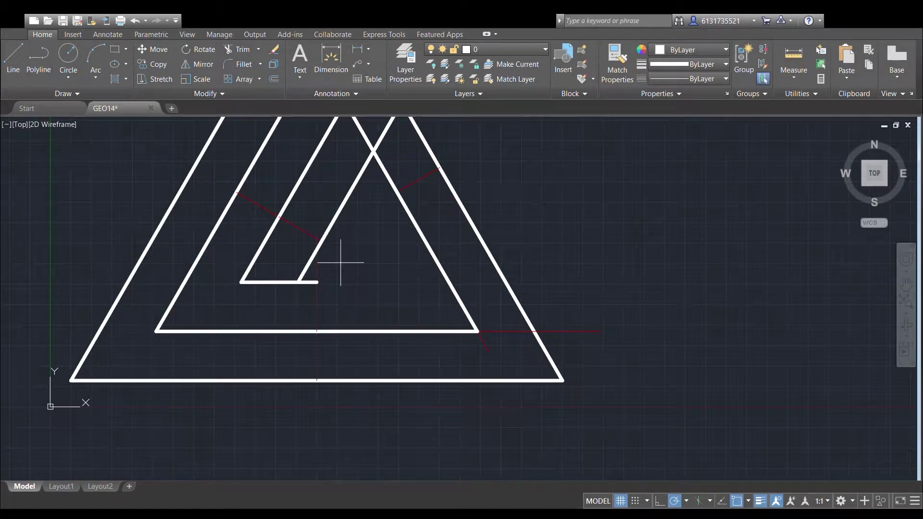
click(316, 282)
click(449, 282)
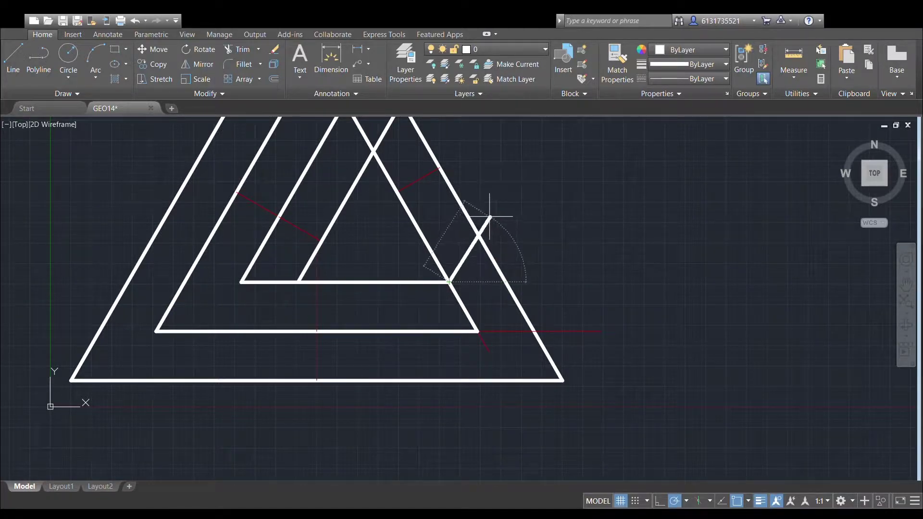
key(Escape)
Draw a horizontal line from the upper end of the central vertical construction line rightward to the inner triangle's right side.
scroll(336, 232, up, 4)
click(34, 55)
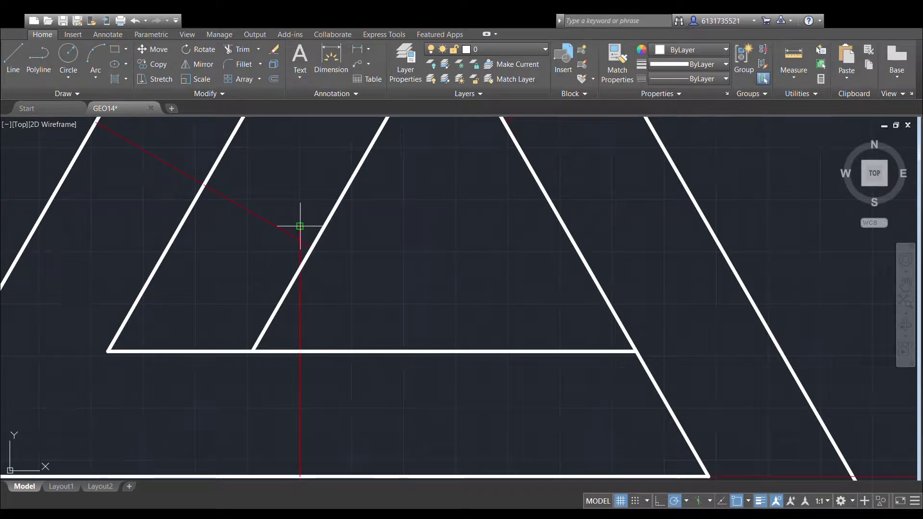
click(300, 226)
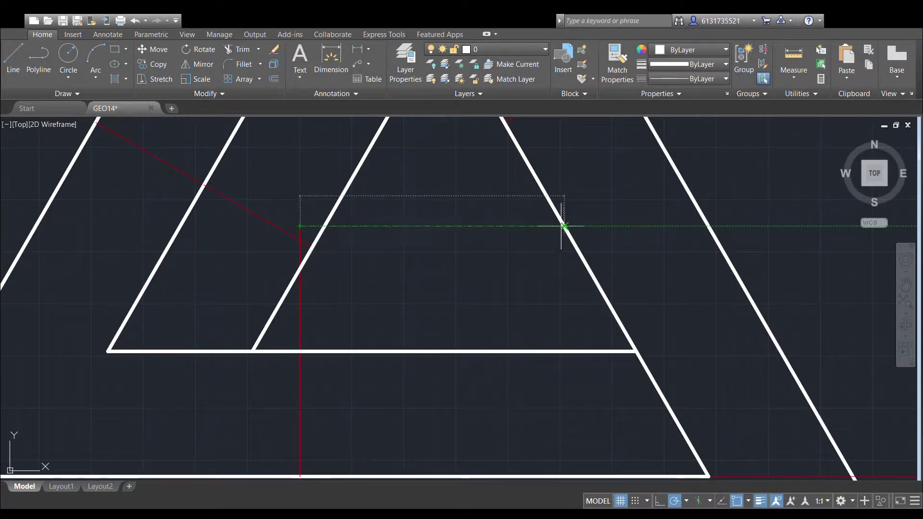
click(559, 223)
key(Return)
scroll(469, 264, down, 2)
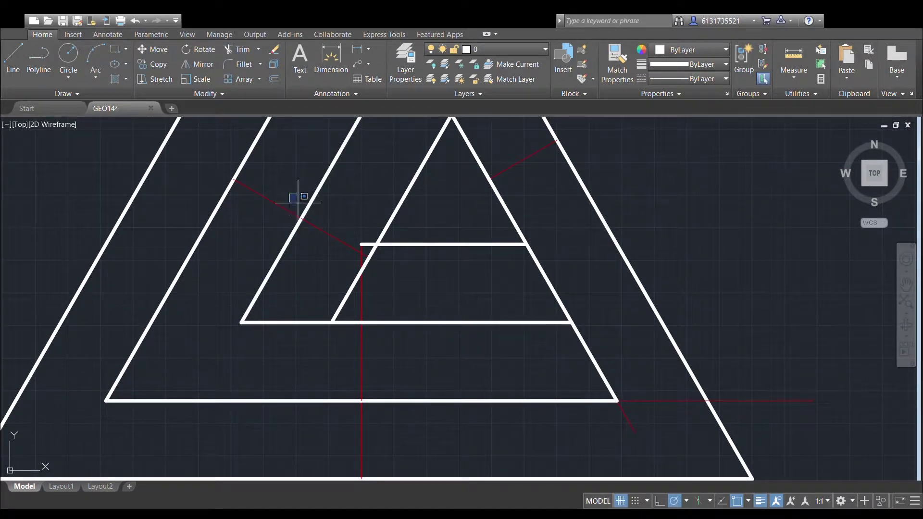
click(592, 361)
click(343, 303)
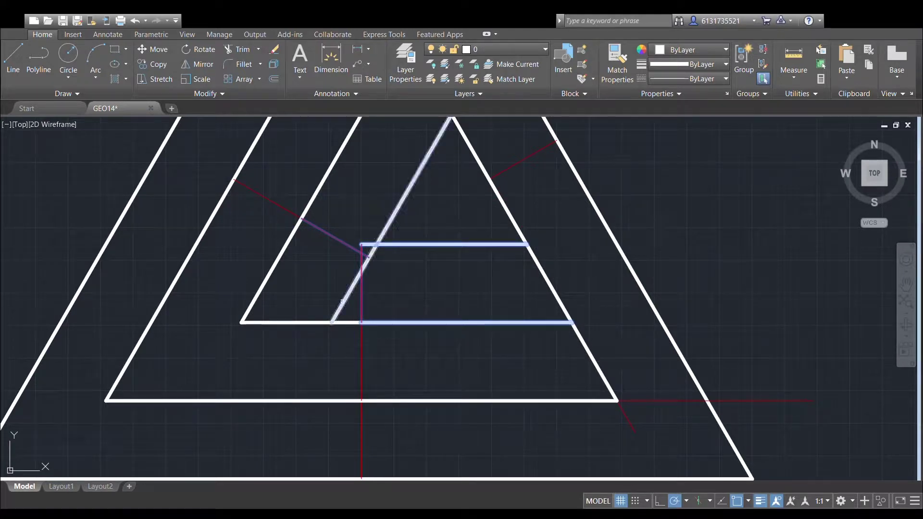
click(302, 324)
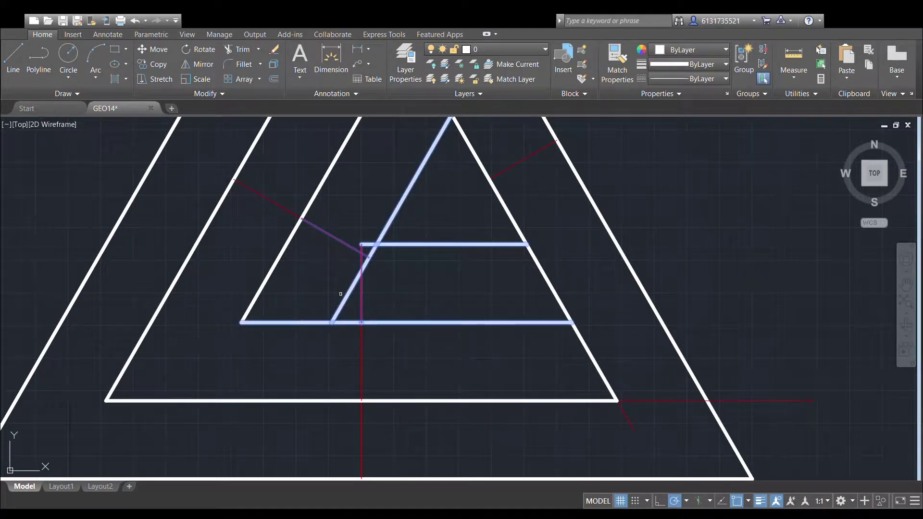
click(230, 50)
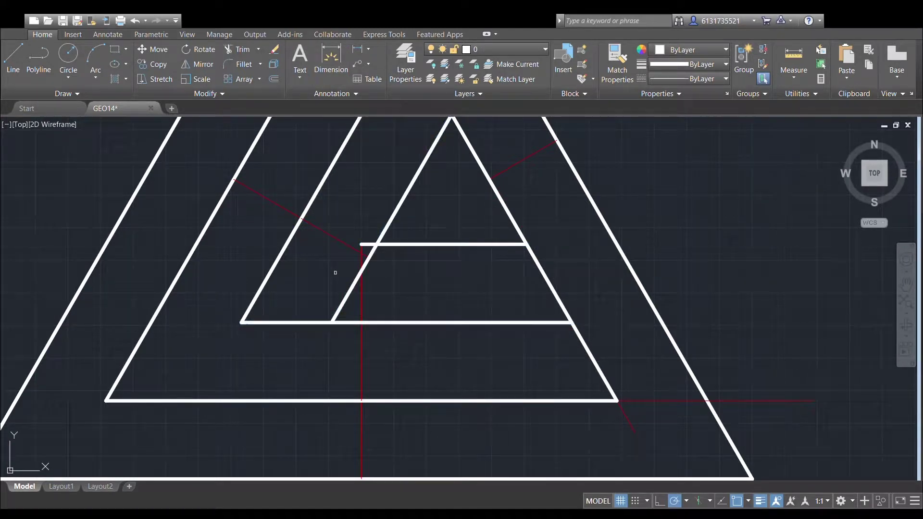
click(346, 299)
click(416, 245)
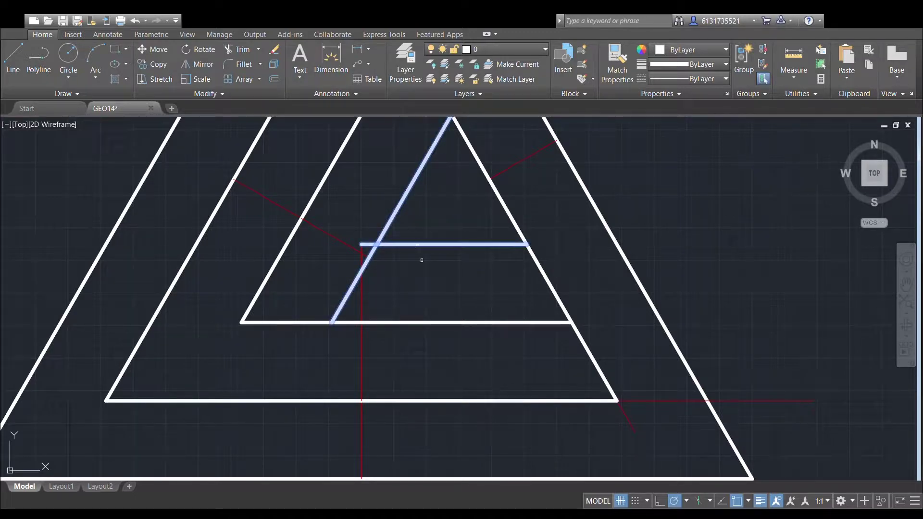
Trim the rightmost diagonal and the upper horizontal line at their crossing so they meet in a clean corner.
click(254, 49)
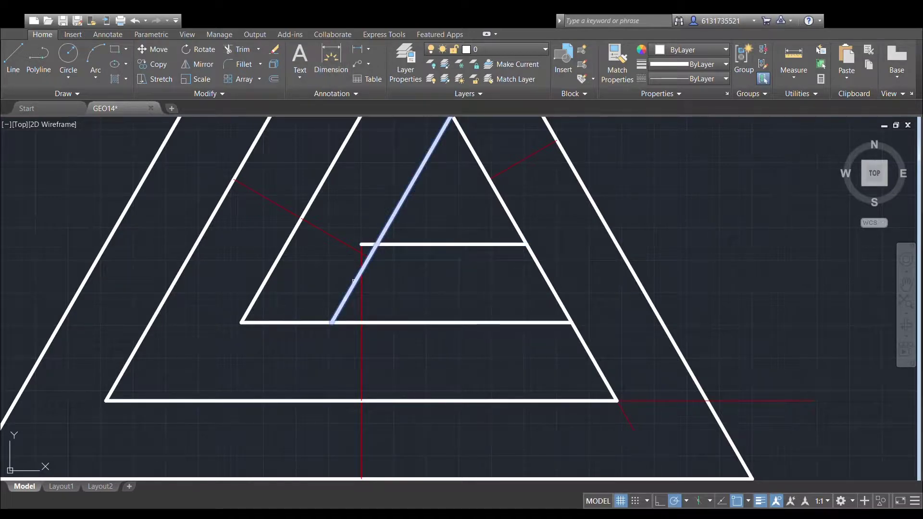
click(410, 243)
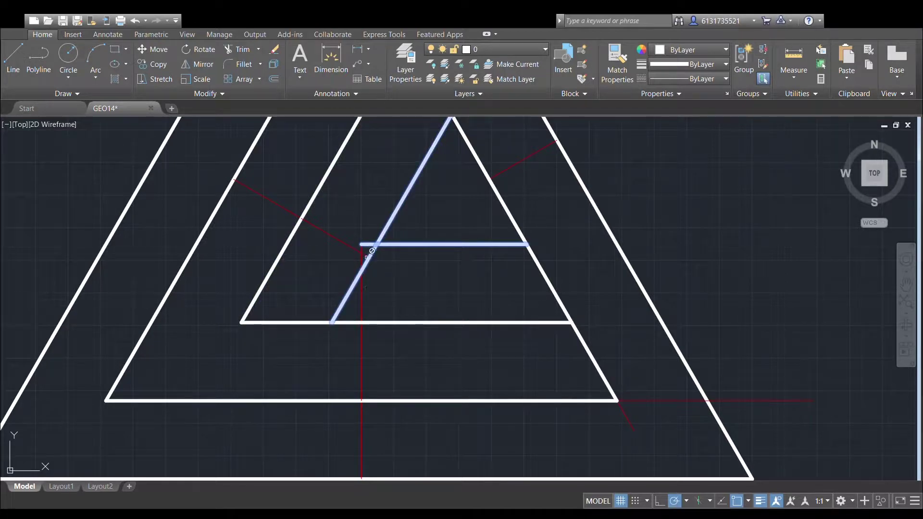
click(369, 259)
scroll(367, 246, down, 5)
key(Escape)
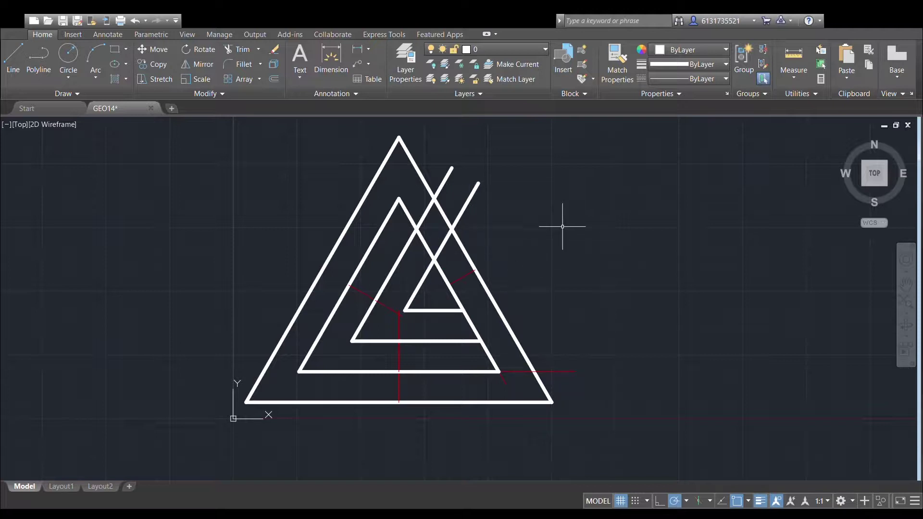
Trim the right sides of the outer and inner triangles between the two parallel diagonals.
click(442, 211)
scroll(449, 185, up, 2)
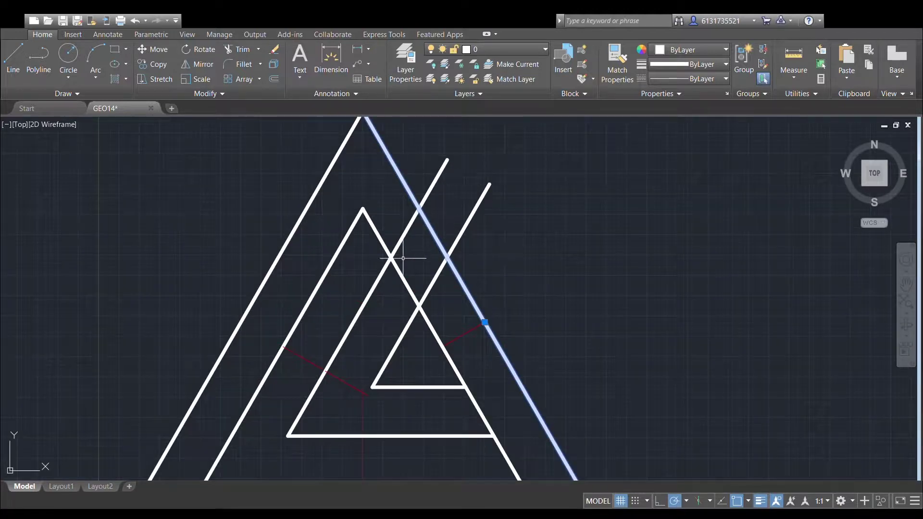
click(382, 242)
click(405, 234)
click(471, 223)
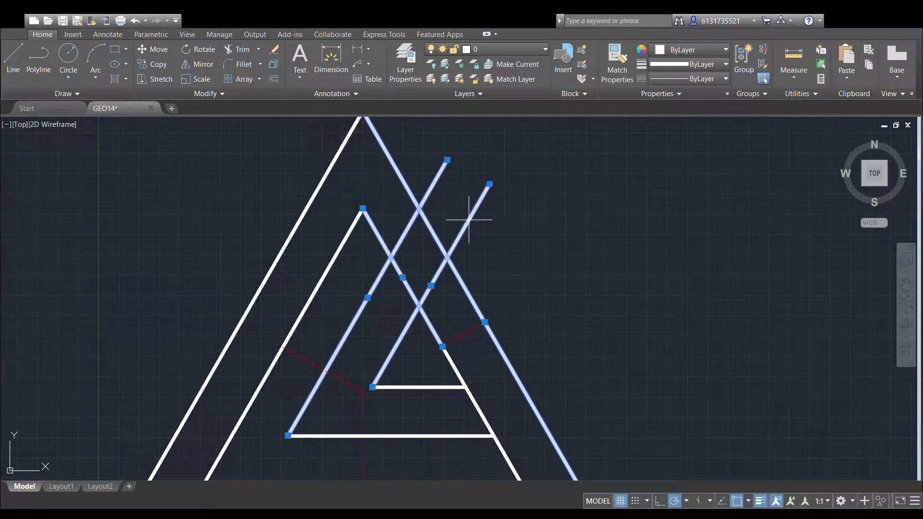
click(241, 49)
click(435, 236)
click(401, 275)
middle_drag(475, 246, 392, 207)
scroll(391, 207, down, 2)
key(Escape)
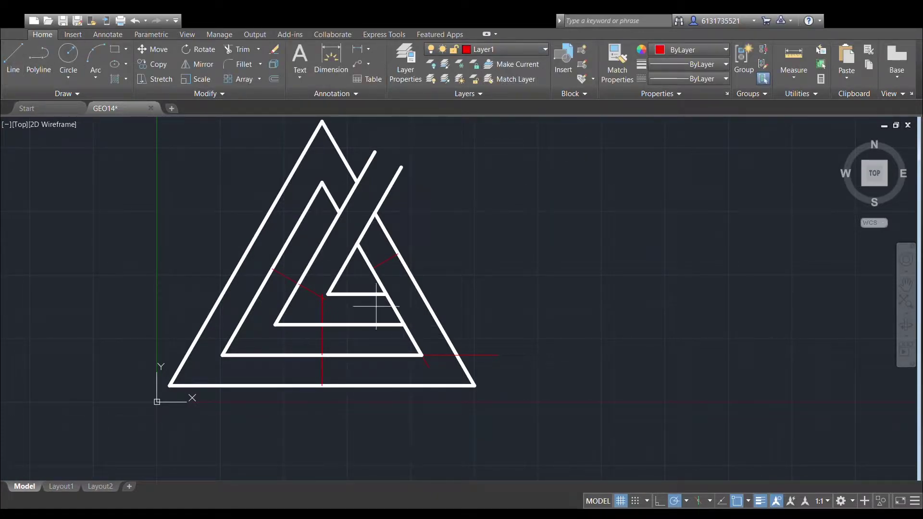
Draw two parallel horizontal Layer1 construction lines rightward from the right ends of the two inner horizontal lines, past the outer triangle.
click(386, 294)
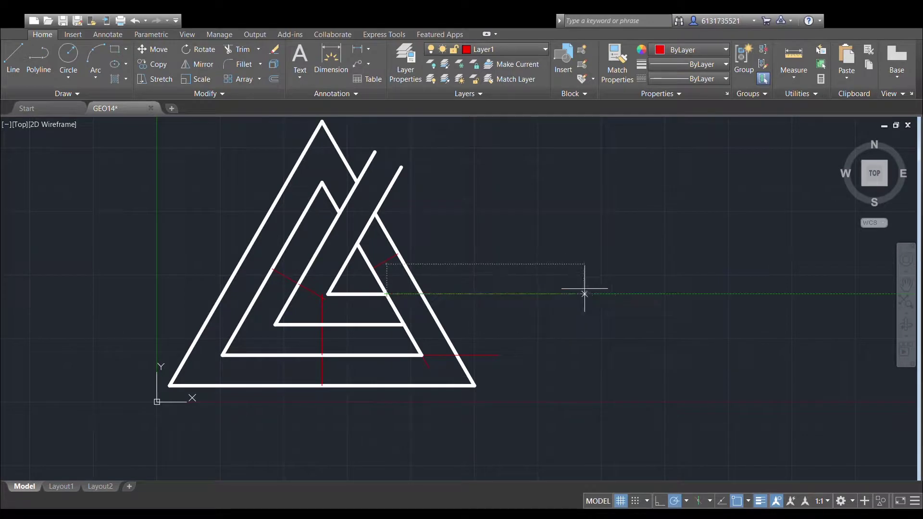
click(596, 294)
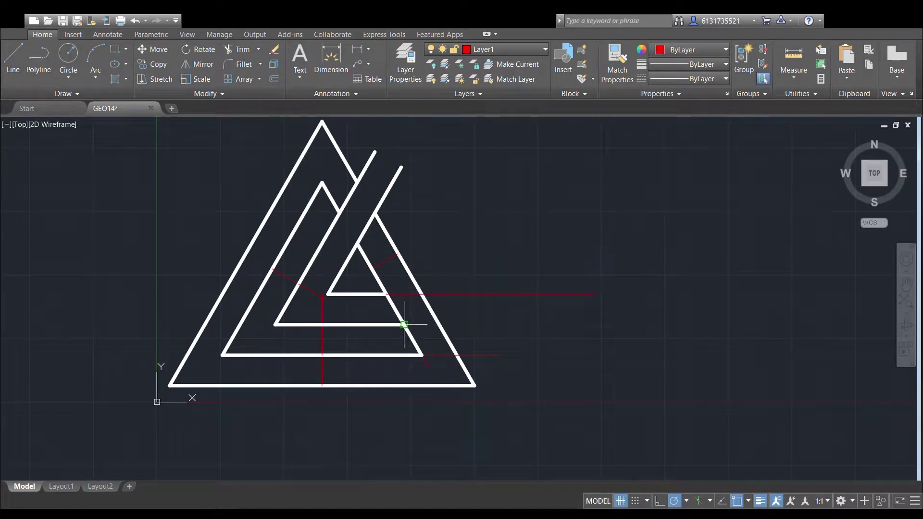
click(594, 324)
scroll(649, 260, down, 2)
scroll(606, 260, up, 2)
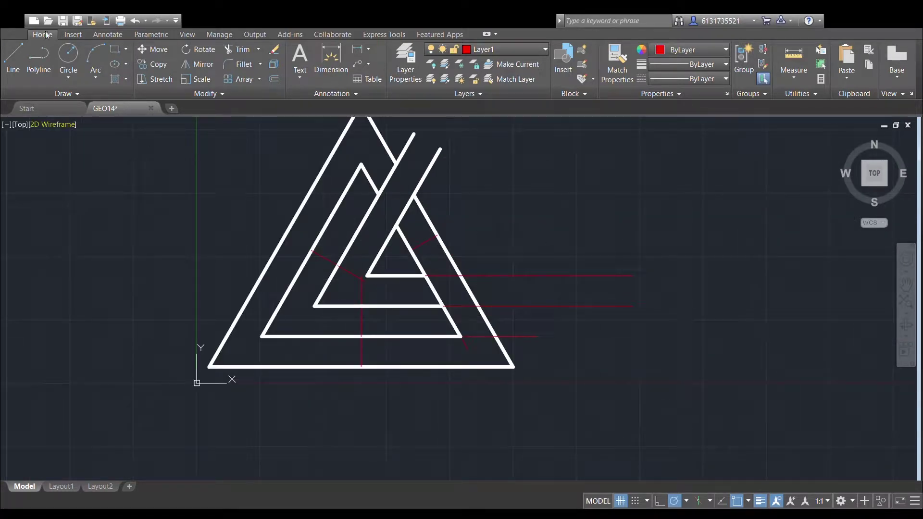
Make layer 0 current and draw a horizontal line from the left corner of the lower inner line rightward past the outer triangle.
click(489, 50)
click(496, 66)
click(461, 276)
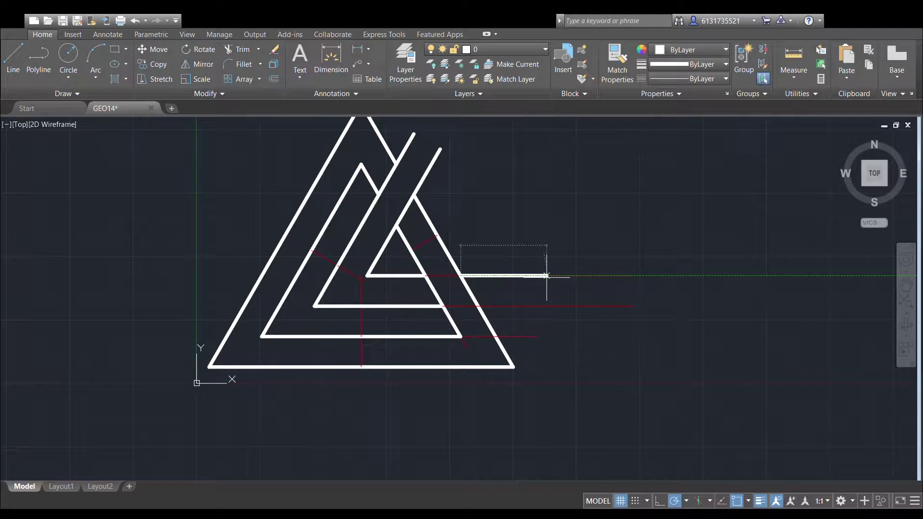
key(Escape)
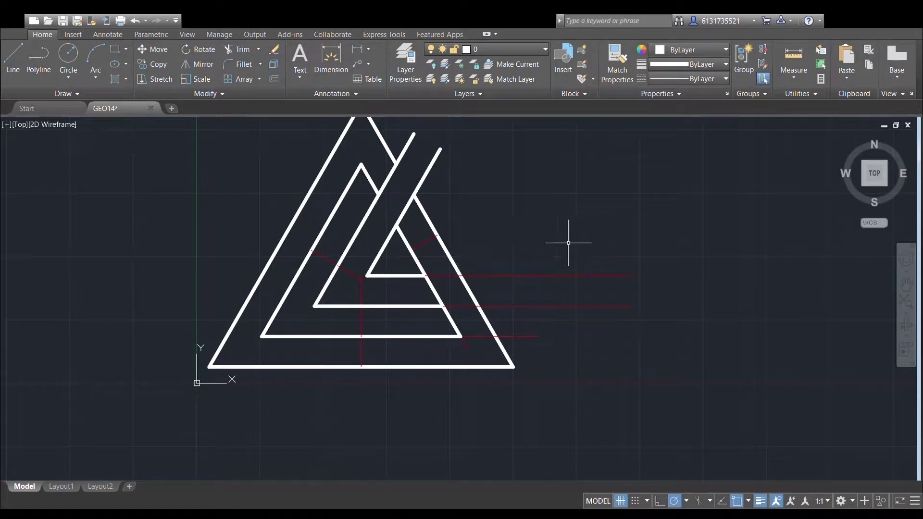
click(13, 58)
click(315, 305)
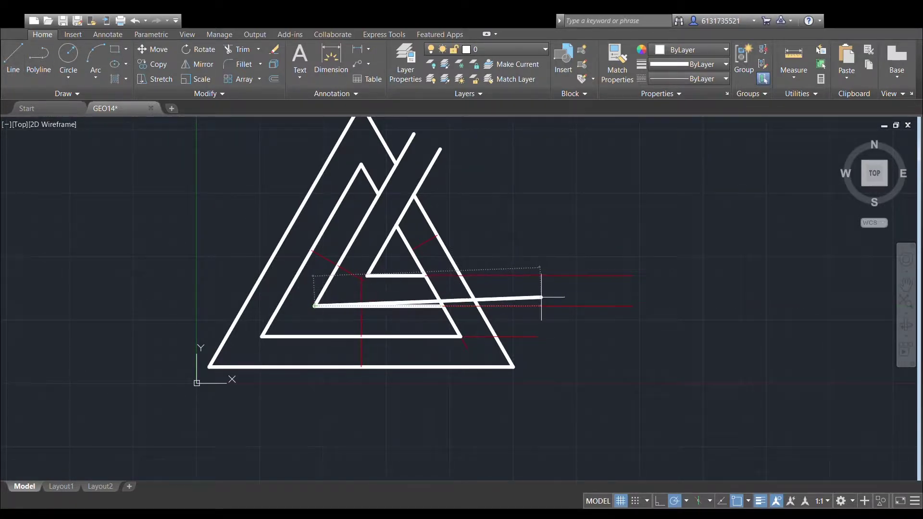
click(562, 306)
key(Escape)
click(13, 59)
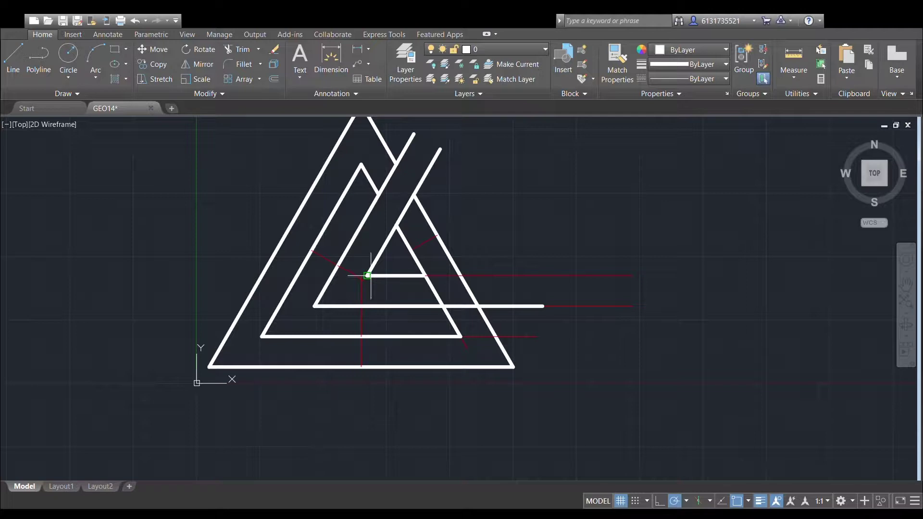
click(367, 276)
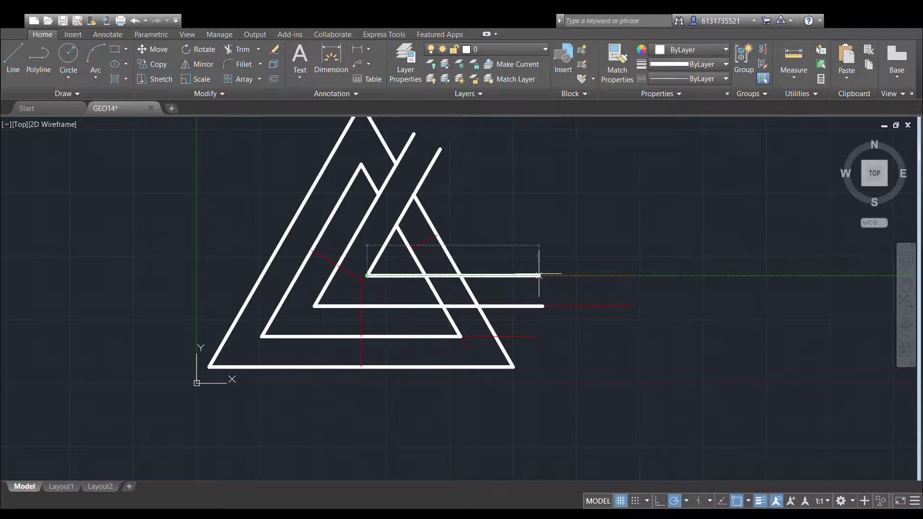
key(Return)
key(Escape)
Draw a vertical Layer1 line from the right end of the extended horizontal line up to the upper horizontal construction line.
scroll(567, 275, up, 4)
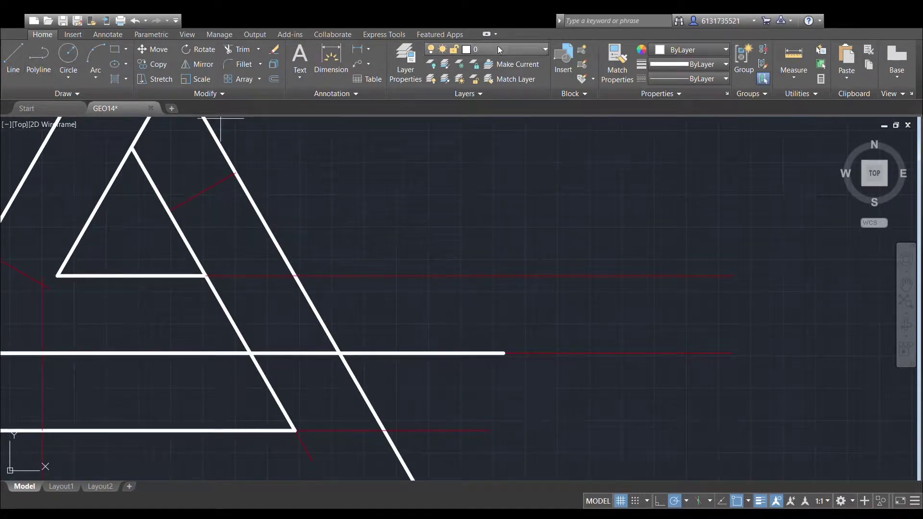
click(486, 83)
text(l)
key(Return)
click(503, 353)
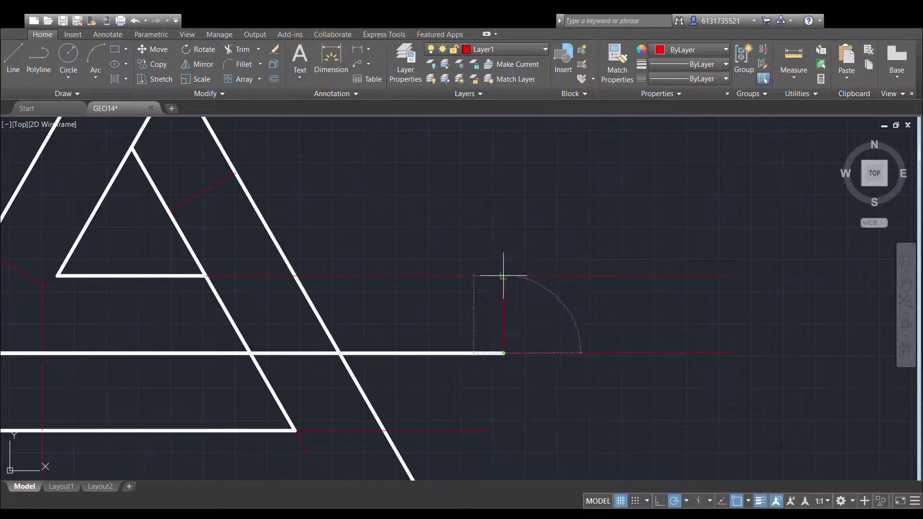
click(503, 276)
key(Return)
On layer 0, draw a horizontal line from the outer triangle's right side to the top of the short vertical construction line.
click(509, 49)
click(476, 67)
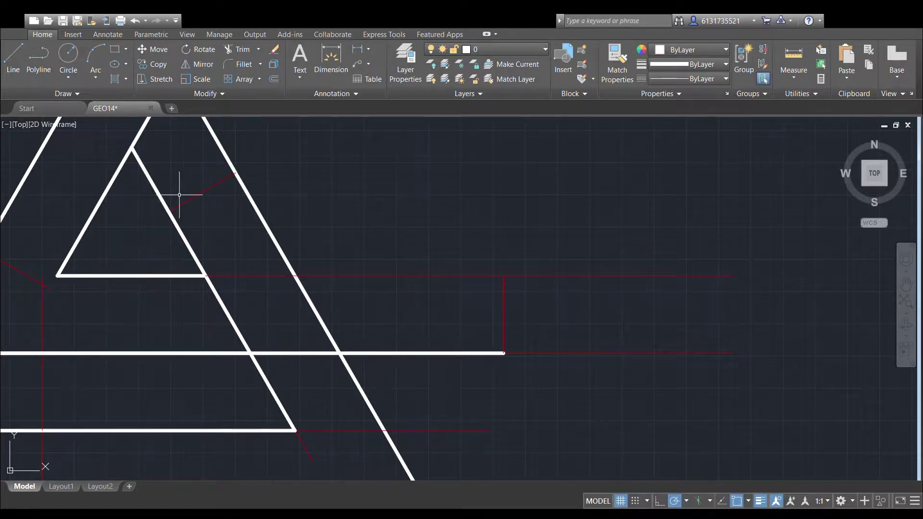
click(13, 55)
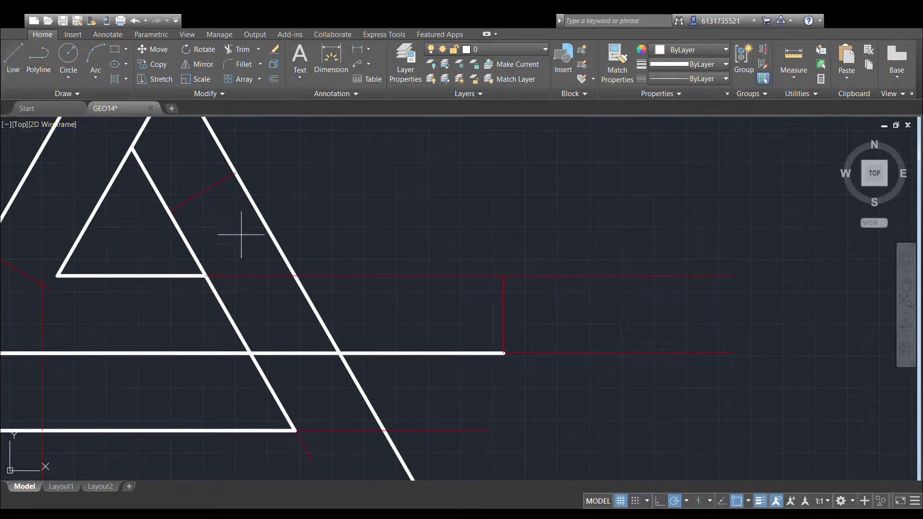
click(295, 276)
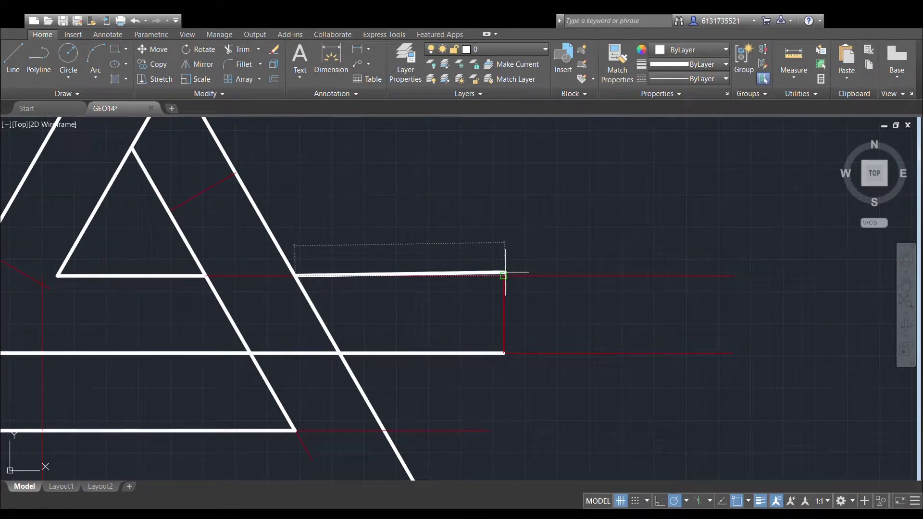
click(504, 276)
key(Escape)
Trim the extended lower horizontal line between the right sides of the inner and outer triangles.
click(306, 352)
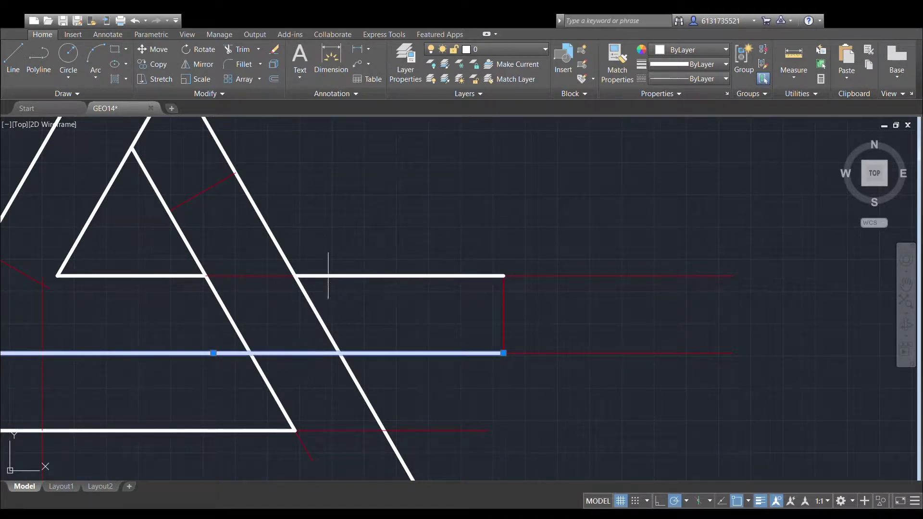
click(307, 298)
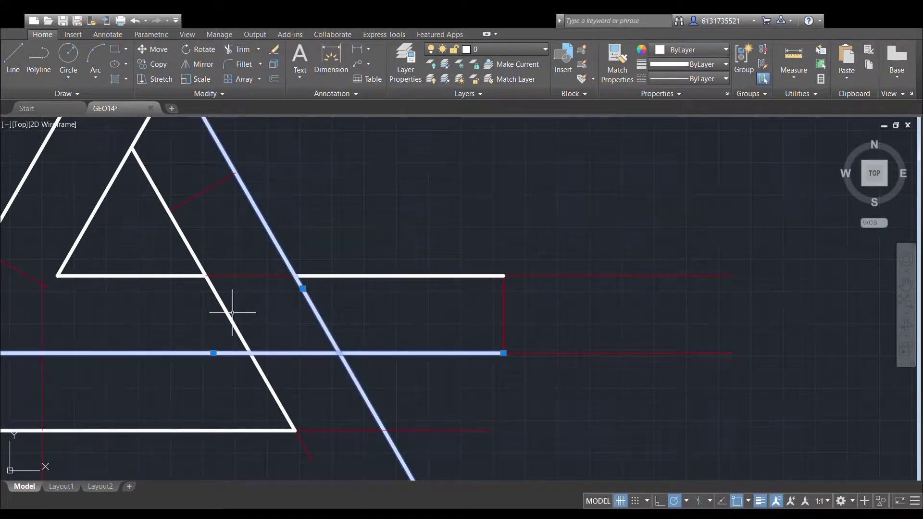
click(232, 312)
click(238, 52)
click(307, 354)
scroll(504, 309, down, 8)
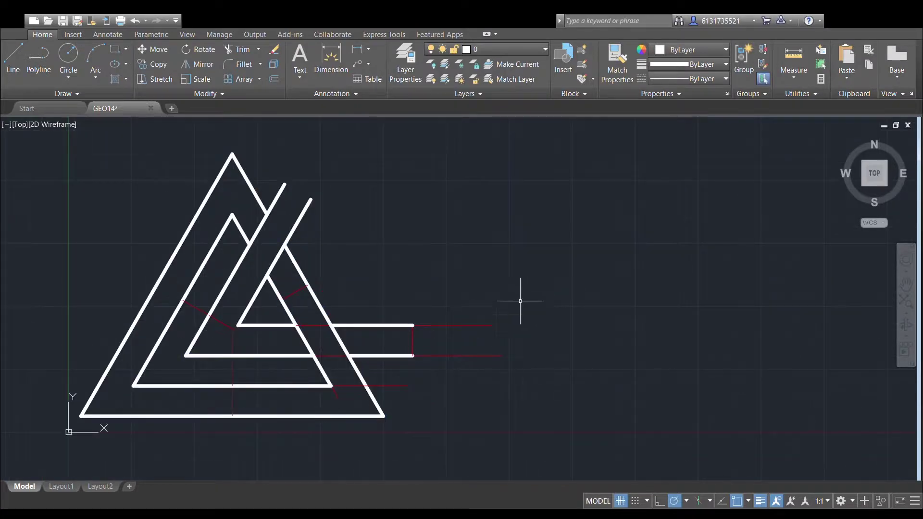
scroll(510, 290, up, 1)
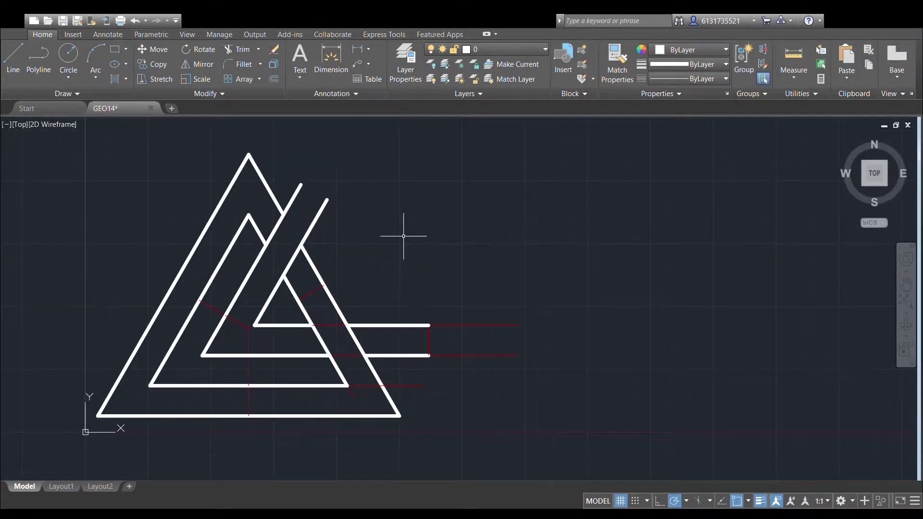
Make Layer1 current and draw a long vertical construction line upward from the right end of the upper horizontal band line.
middle_drag(402, 235, 360, 307)
scroll(388, 305, down, 2)
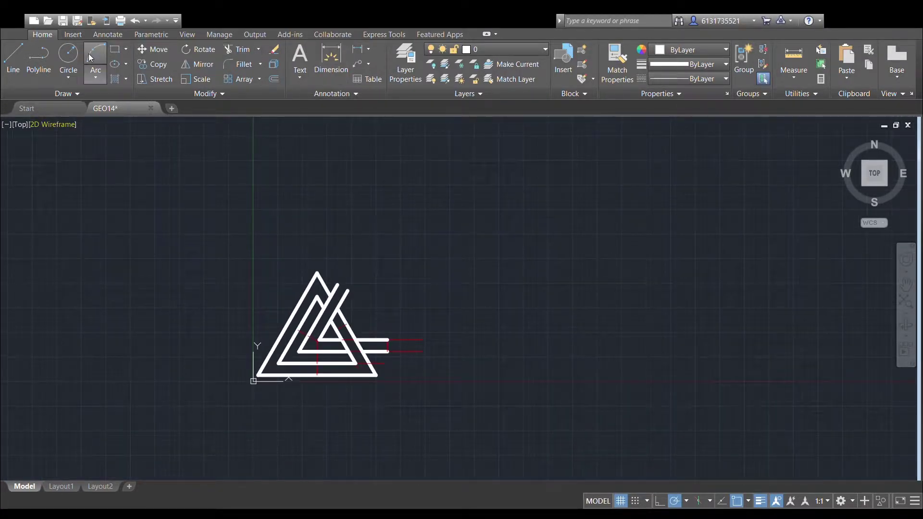
click(459, 79)
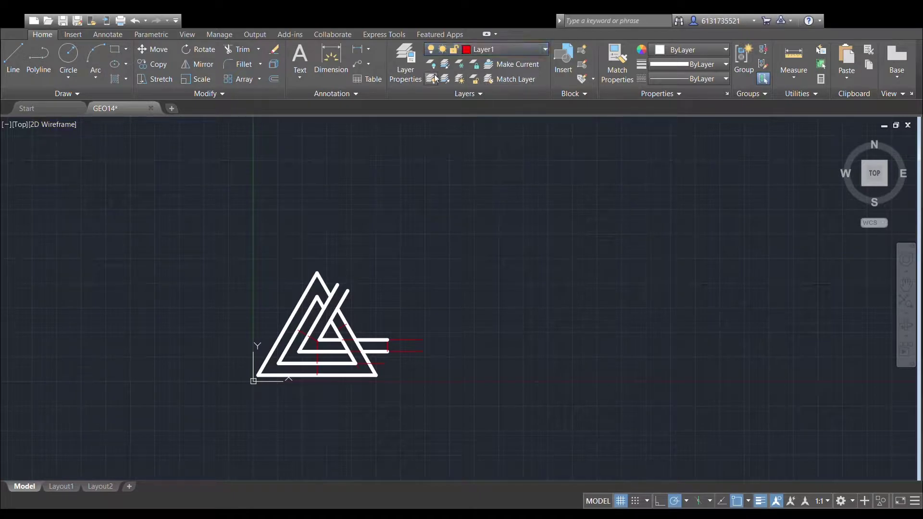
click(13, 57)
scroll(393, 321, up, 2)
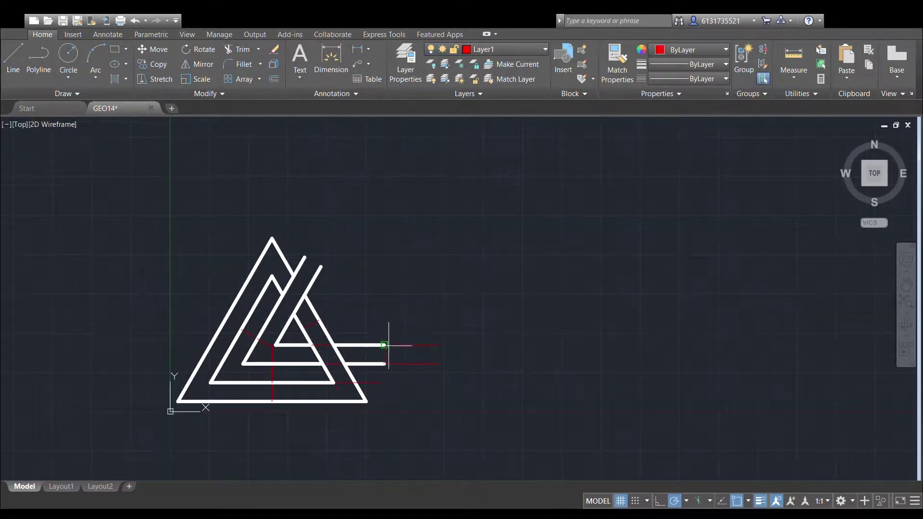
click(384, 345)
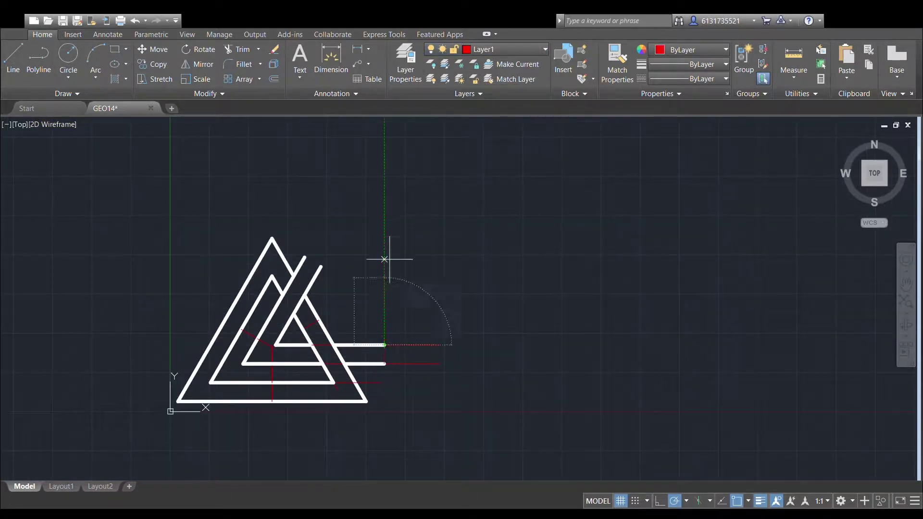
click(384, 141)
key(Escape)
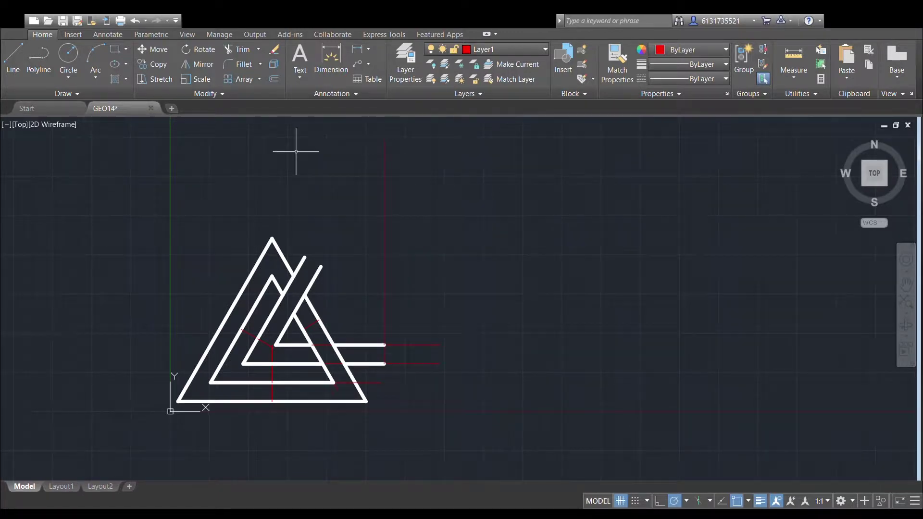
click(318, 273)
click(321, 267)
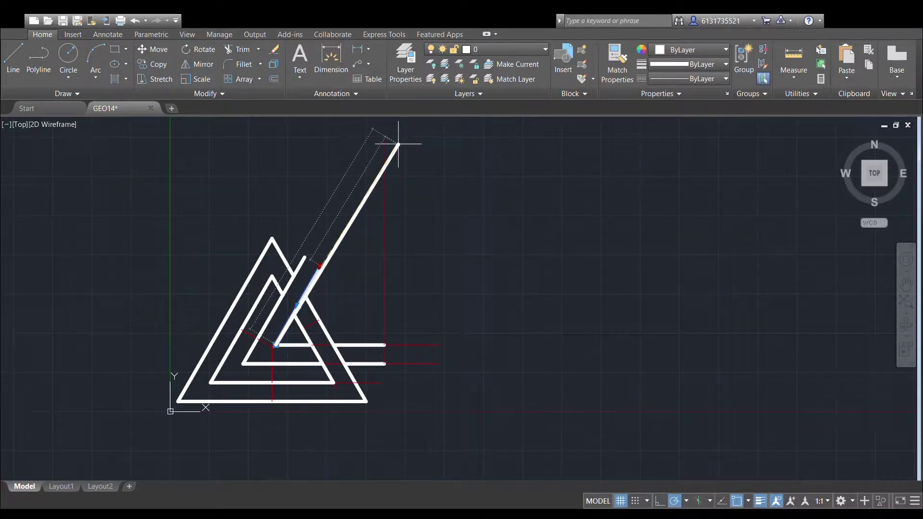
scroll(333, 249, up, 2)
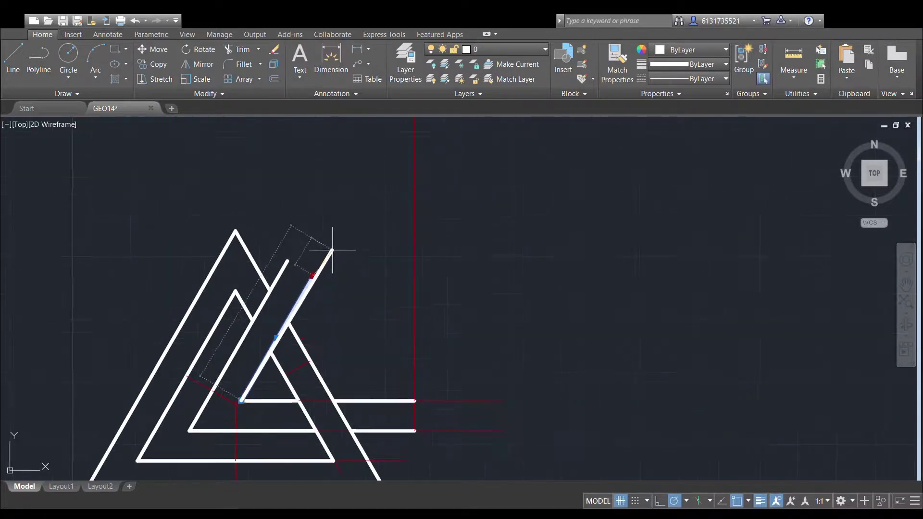
key(Escape)
mouse_move(367, 246)
middle_down()
mouse_move(356, 309)
mouse_move(368, 266)
middle_up()
scroll(361, 310, down, 2)
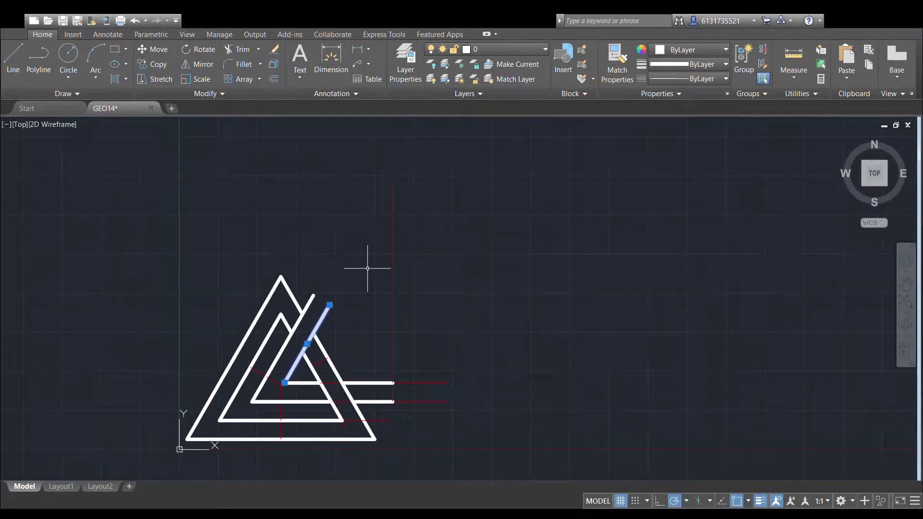
click(13, 58)
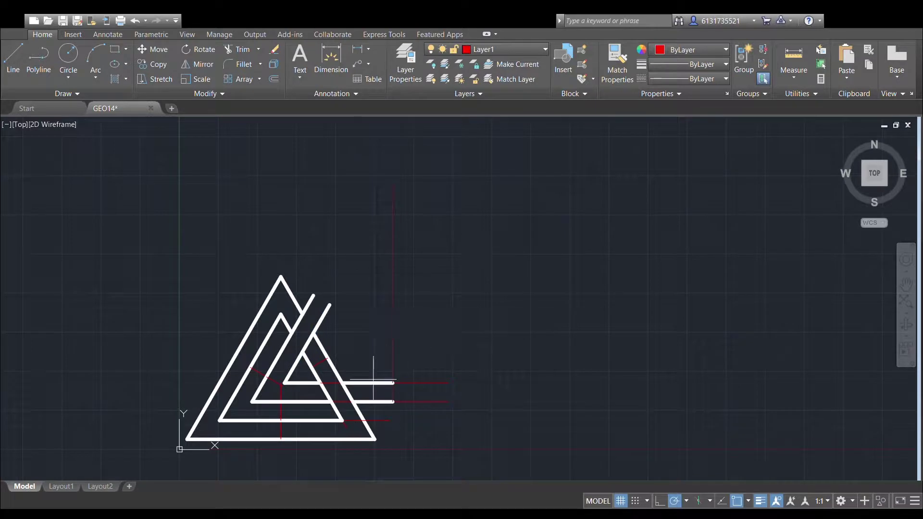
scroll(285, 382, up, 2)
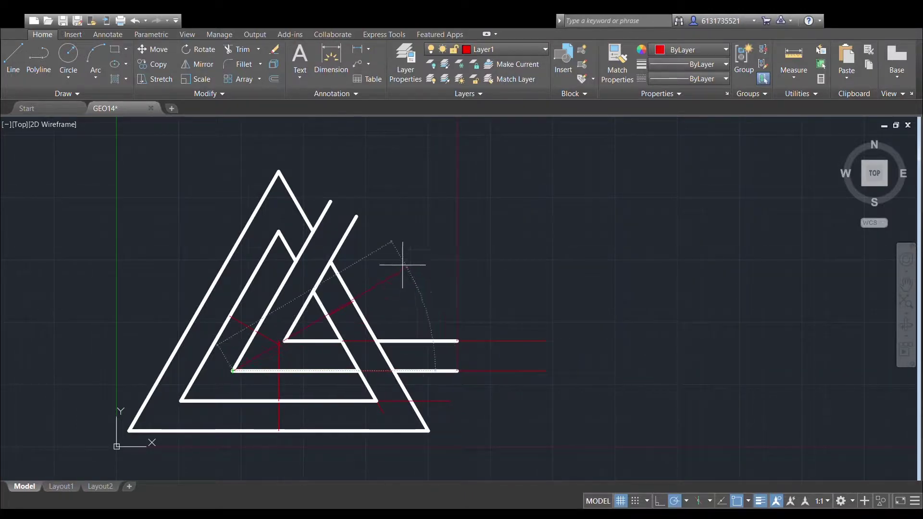
Make layer 0 current and draw a long horizontal line rightward from the left corner of the lower band line, past the vertical construction line.
click(546, 49)
click(481, 60)
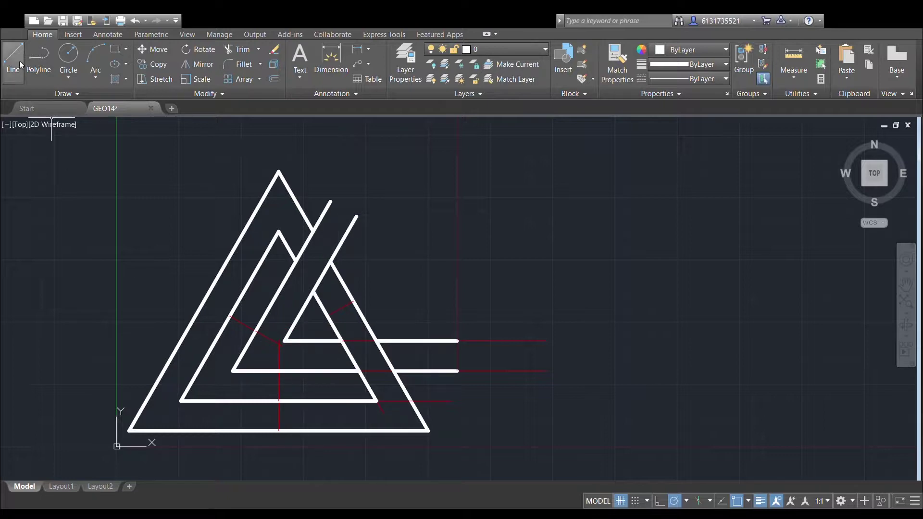
click(232, 370)
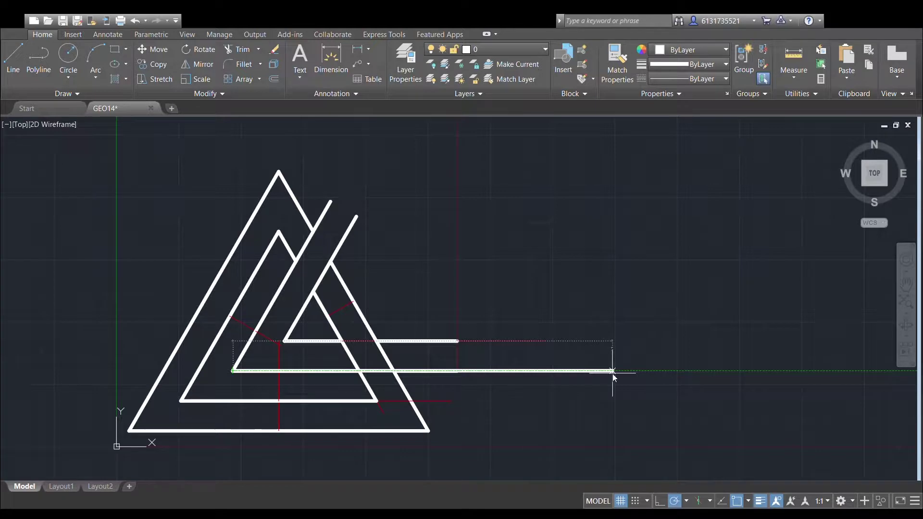
key(Return)
key(Return)
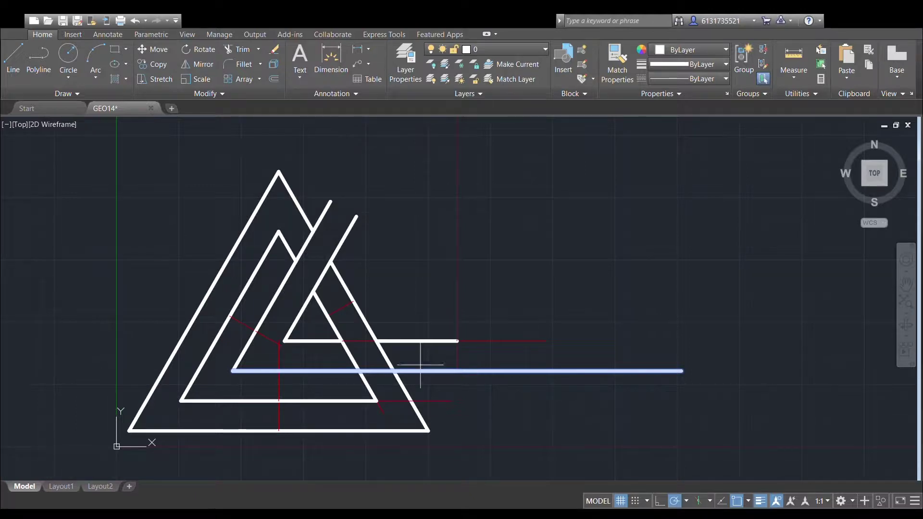
Rotate the long horizontal line 60 degrees about its left end.
click(233, 370)
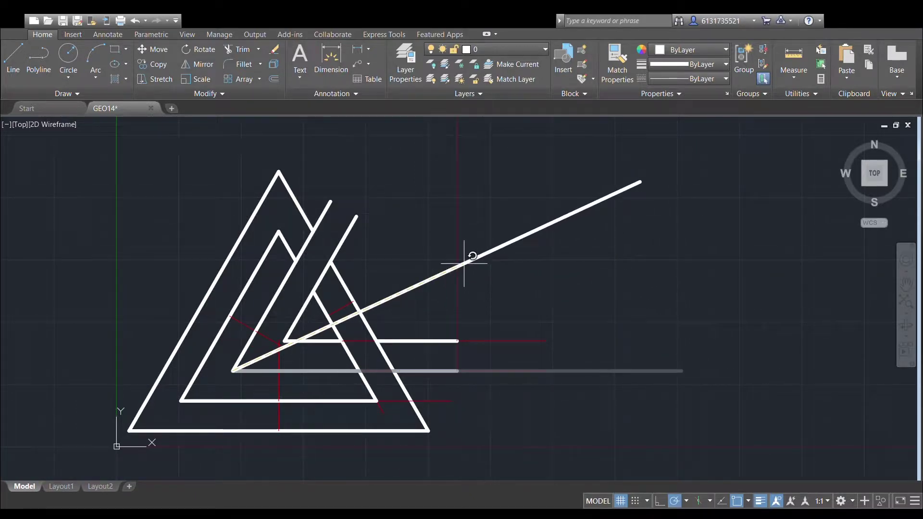
text(60)
key(Return)
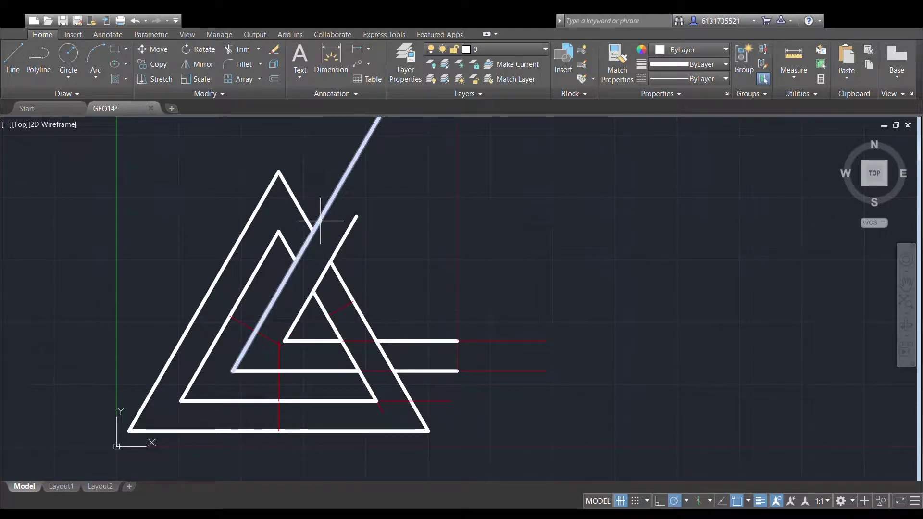
Copy the long slanted line from its lower end to the left corner of the upper band line to form a parallel band.
mouse_move(320, 221)
middle_down()
mouse_move(371, 305)
mouse_move(346, 371)
mouse_move(354, 351)
middle_up()
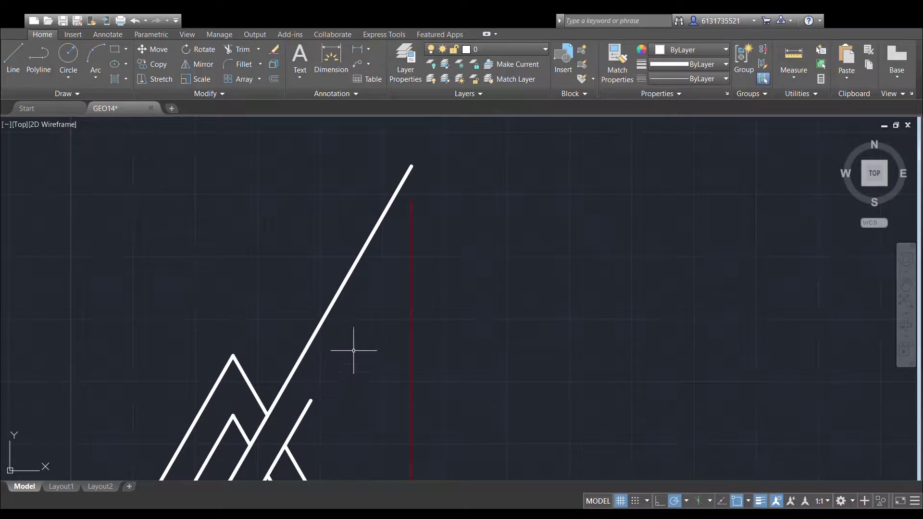
scroll(412, 169, up, 5)
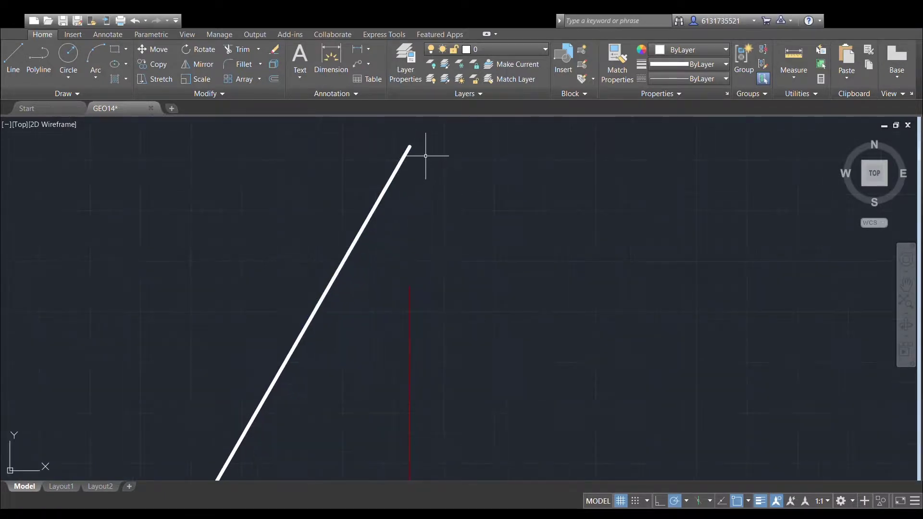
scroll(440, 202, down, 5)
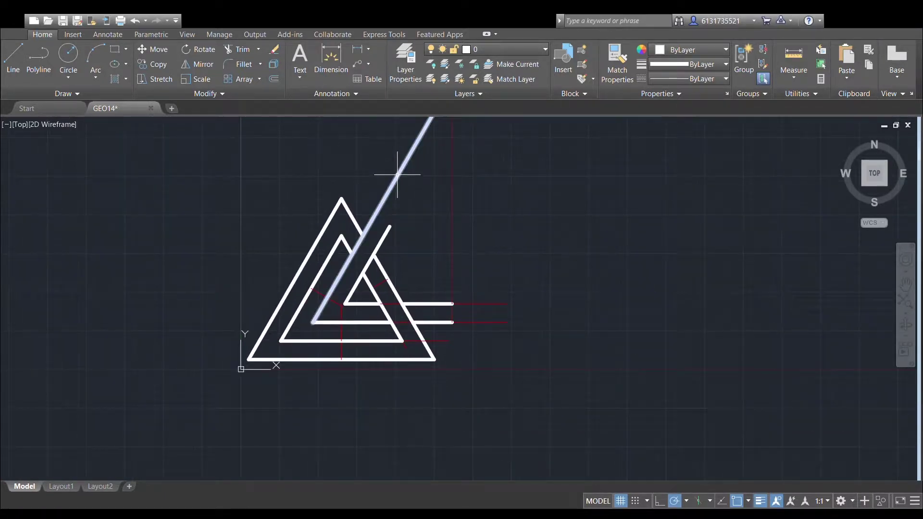
click(397, 174)
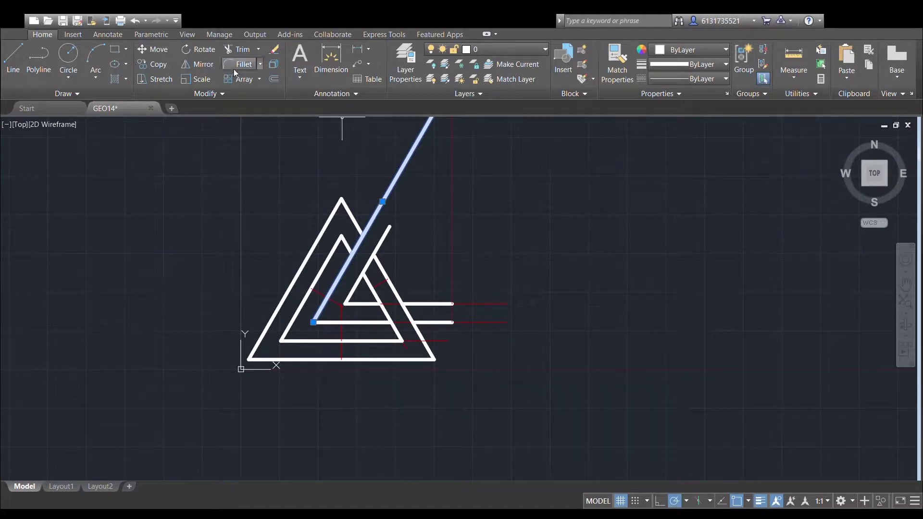
click(145, 64)
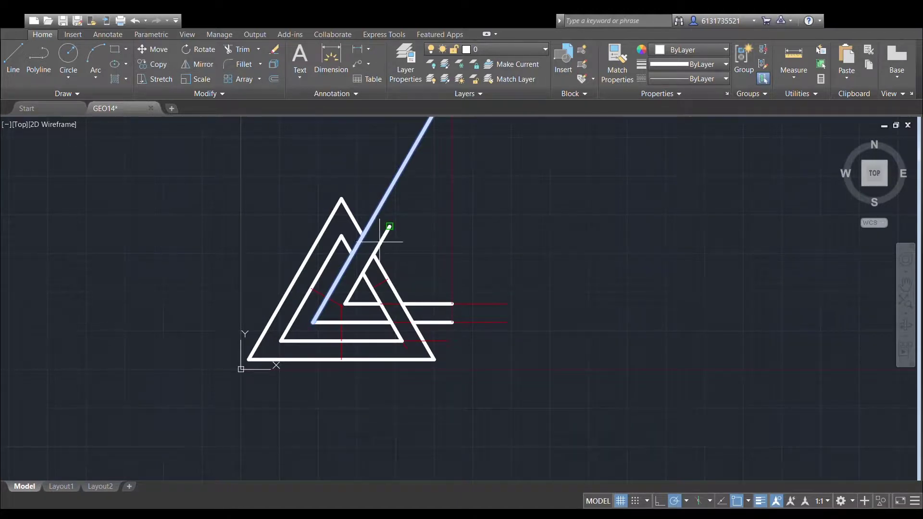
click(313, 322)
scroll(359, 294, up, 4)
click(326, 317)
scroll(428, 361, down, 8)
key(Return)
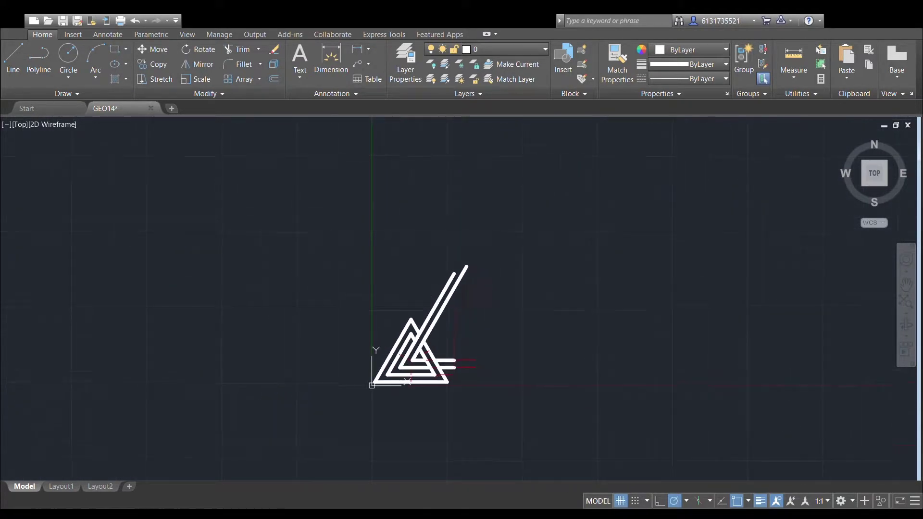
Trim the copied slanted line where it extends beyond the vertical construction line.
scroll(485, 271, up, 6)
middle_drag(360, 295, 382, 231)
click(229, 53)
click(360, 269)
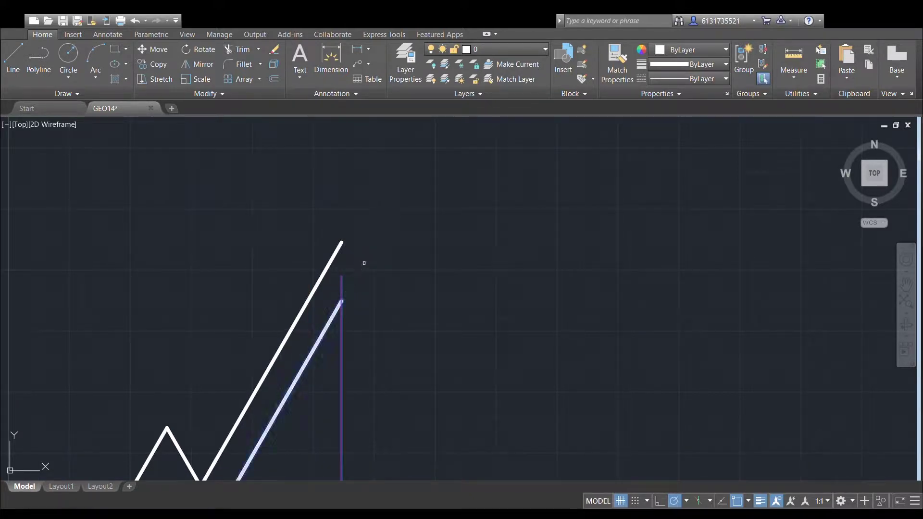
scroll(405, 282, down, 2)
key(Escape)
Mirror the whole figure with its construction lines about the tall vertical construction line, keeping the original.
scroll(426, 274, down, 2)
middle_drag(426, 274, 435, 162)
scroll(452, 244, up, 2)
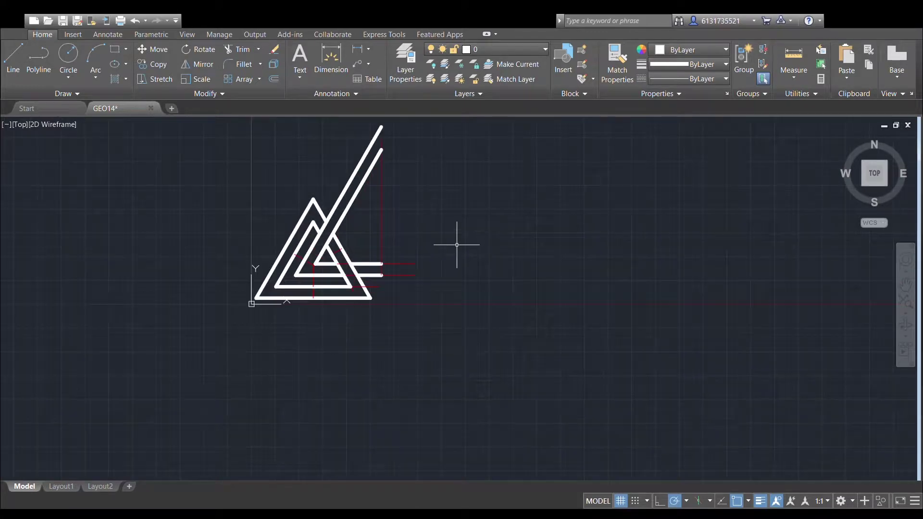
scroll(483, 265, up, 2)
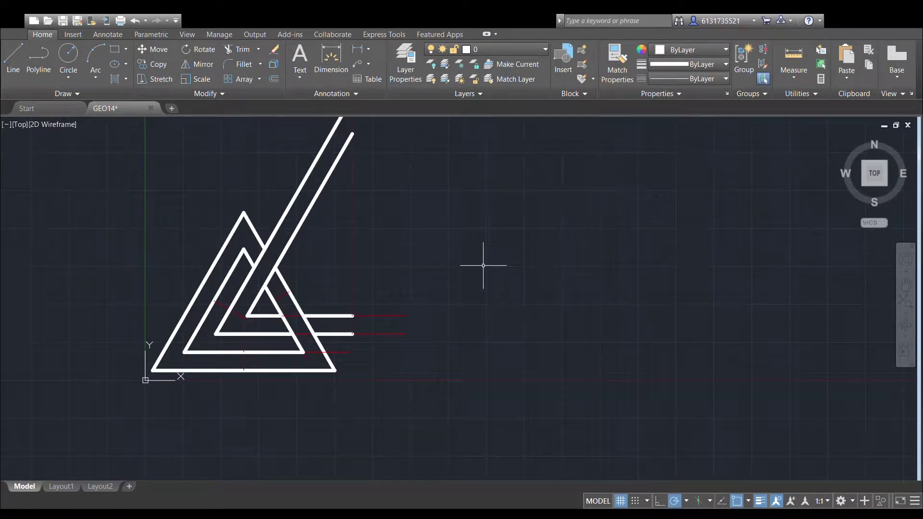
scroll(490, 293, down, 2)
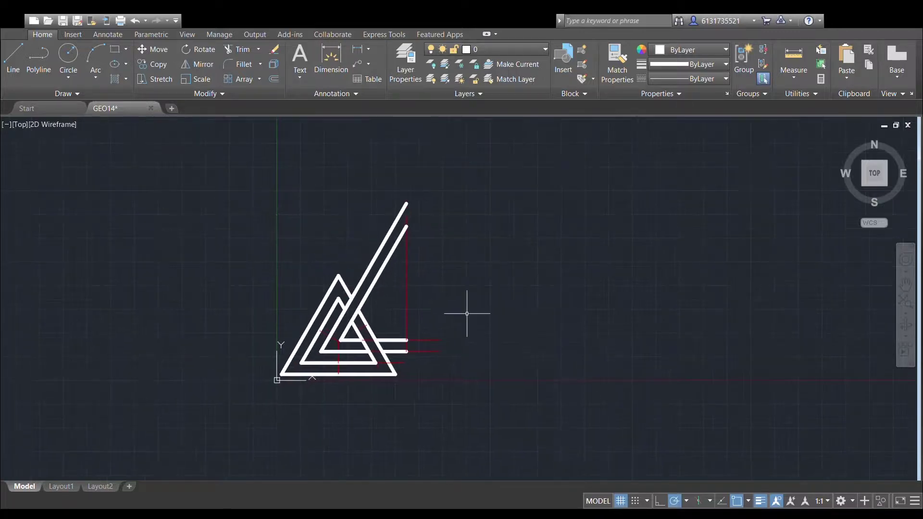
click(255, 171)
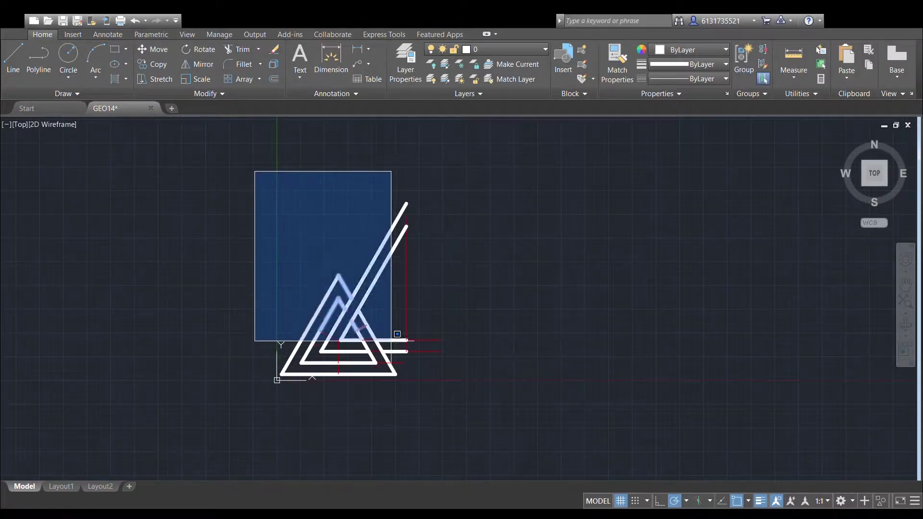
click(464, 394)
middle_drag(455, 327, 454, 322)
scroll(454, 321, up, 4)
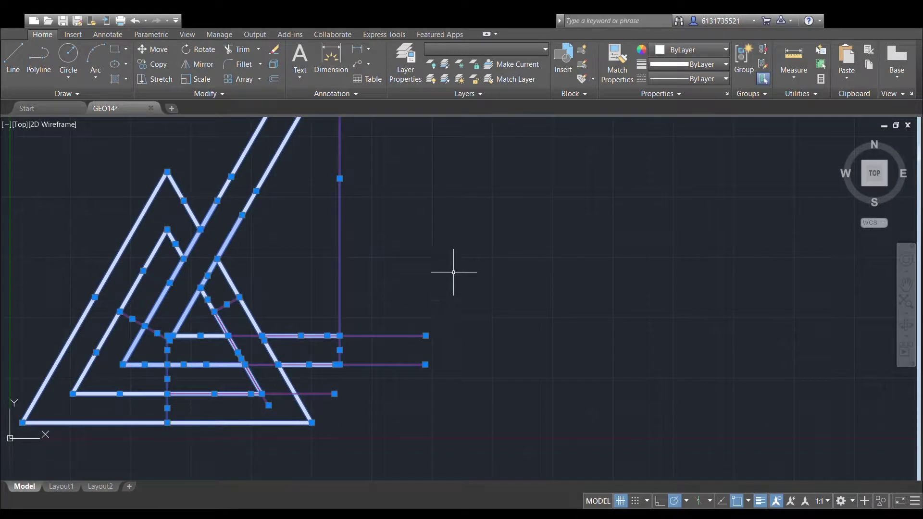
key(Escape)
click(340, 335)
middle_drag(349, 196, 354, 261)
scroll(364, 228, down, 2)
middle_drag(365, 228, 364, 274)
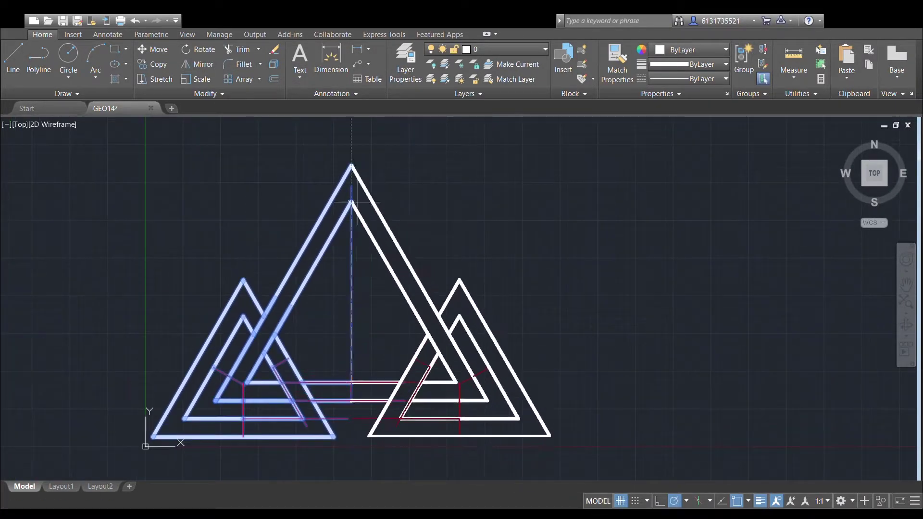
click(351, 201)
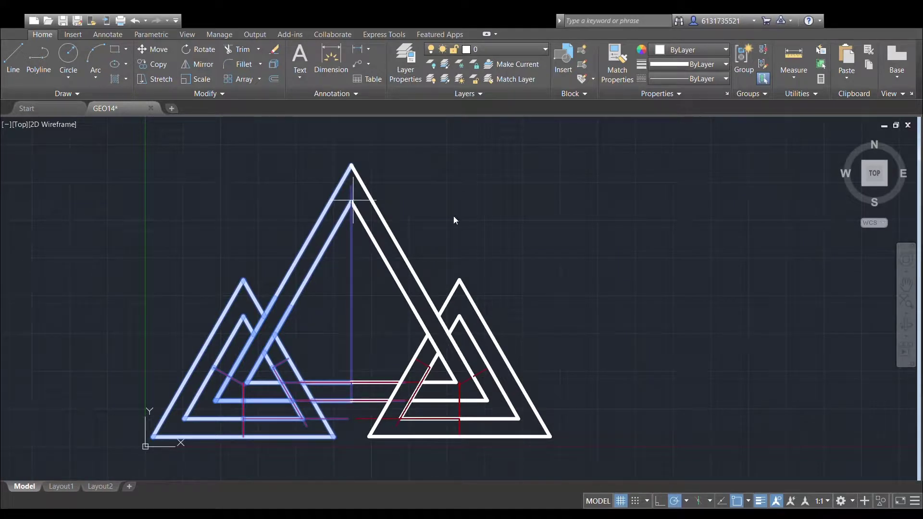
key(Return)
Draw lines across the slanted band to close the gaps in the left sides of the mirrored outer and inner triangles.
middle_drag(478, 255, 470, 169)
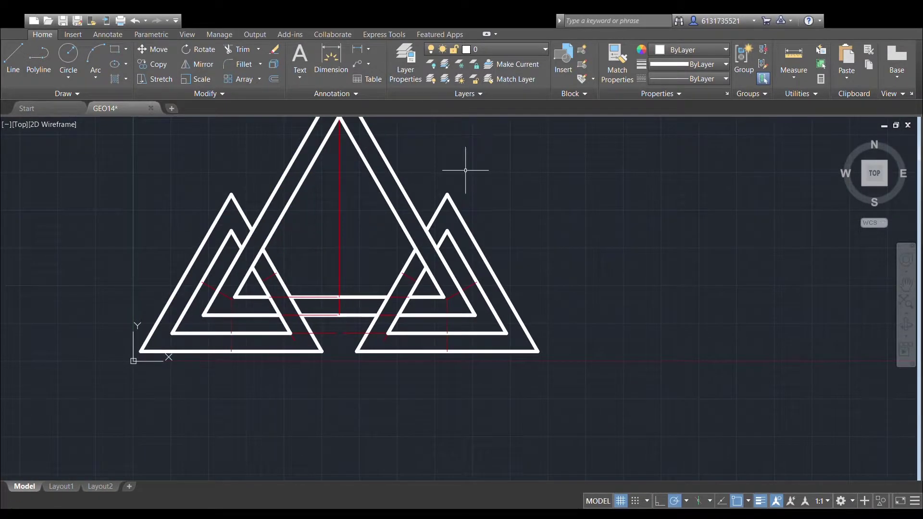
scroll(475, 243, up, 5)
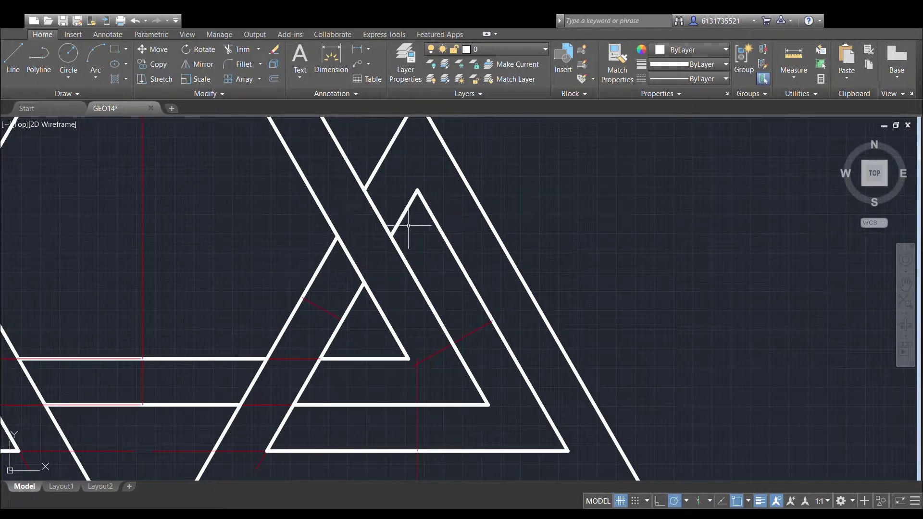
click(15, 60)
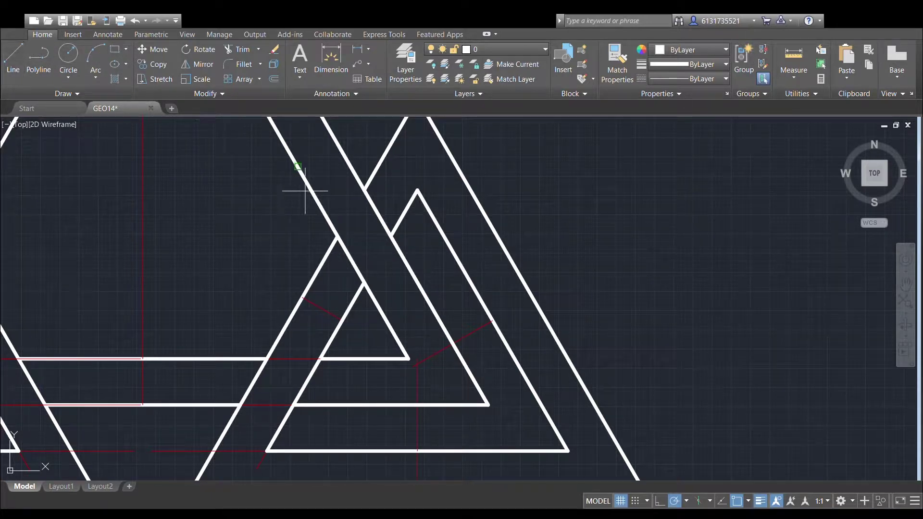
click(365, 190)
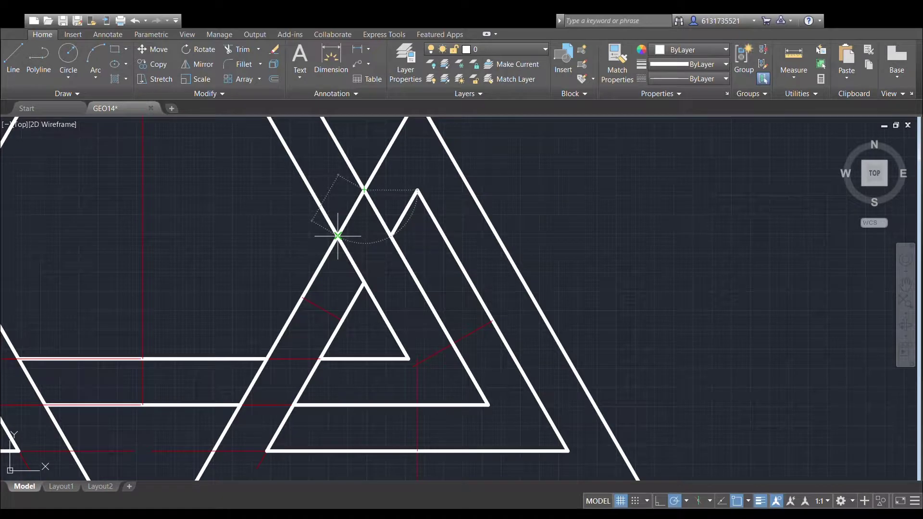
click(338, 236)
key(Escape)
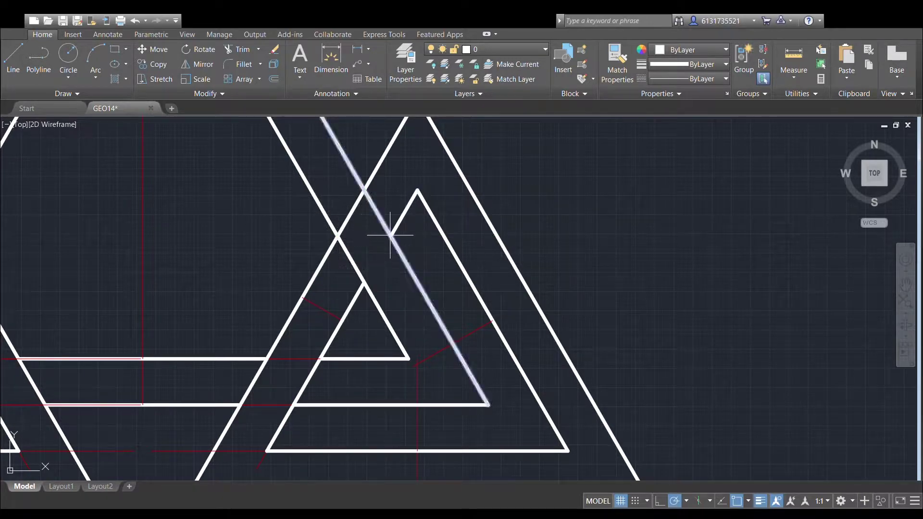
click(7, 70)
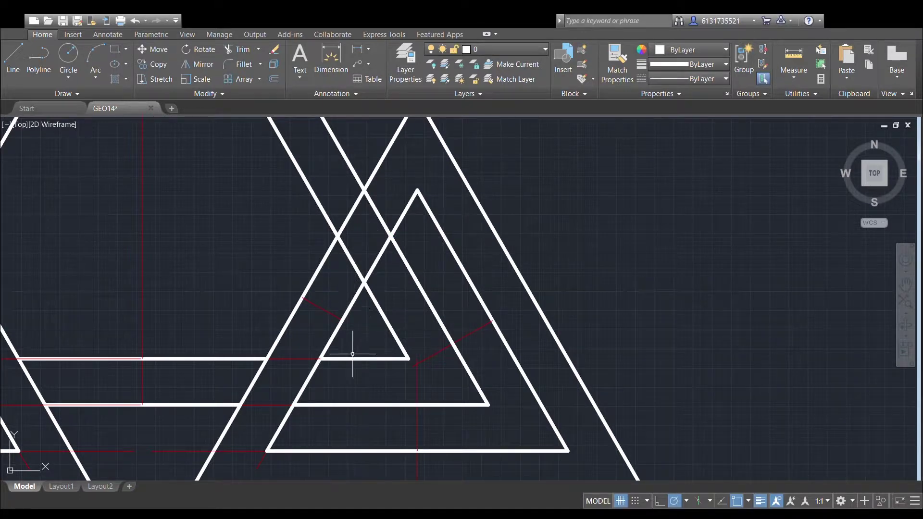
Draw two horizontal lines across the slanted band of the mirrored corner triangle to close the gaps in the upper and lower band lines.
middle_drag(315, 332, 357, 278)
click(13, 58)
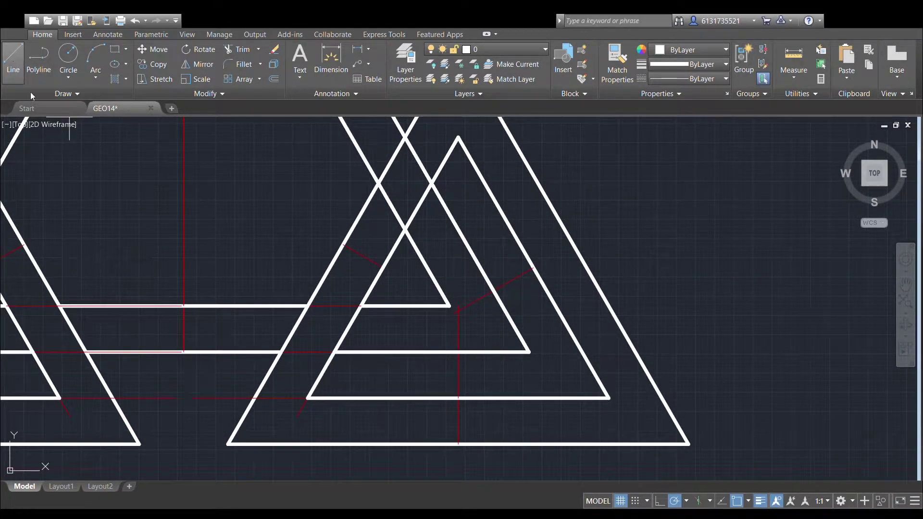
click(308, 306)
click(361, 306)
click(12, 57)
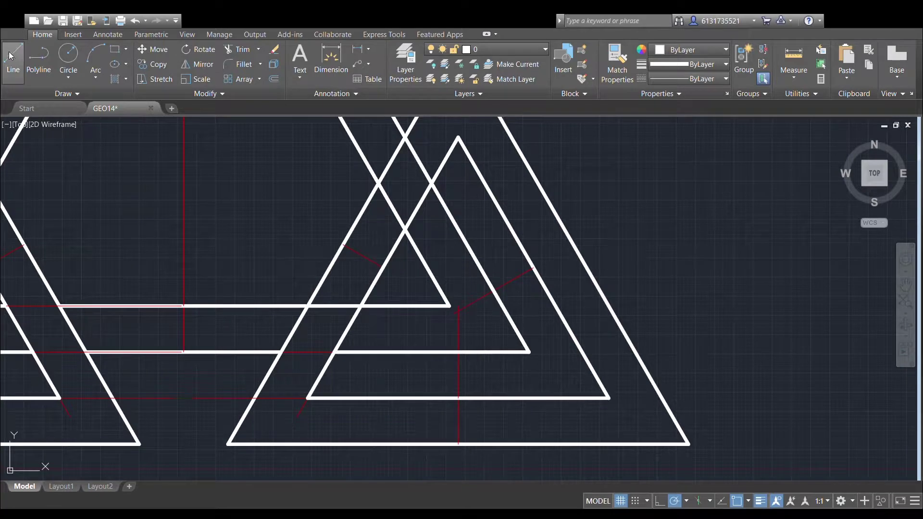
click(281, 352)
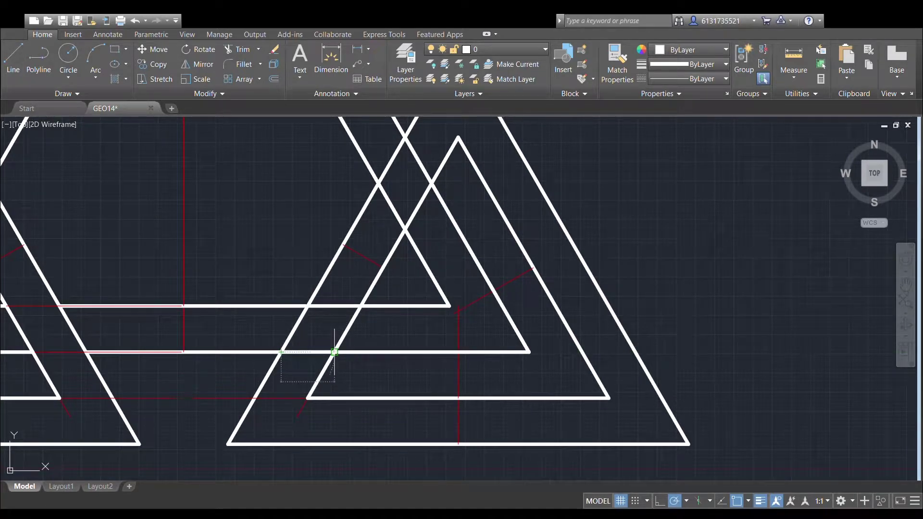
click(334, 352)
key(Escape)
Trim the crossing lines in the mirrored corner so the large triangle's slanted band passes under and its horizontal band passes over the corner triangle.
scroll(418, 341, down, 4)
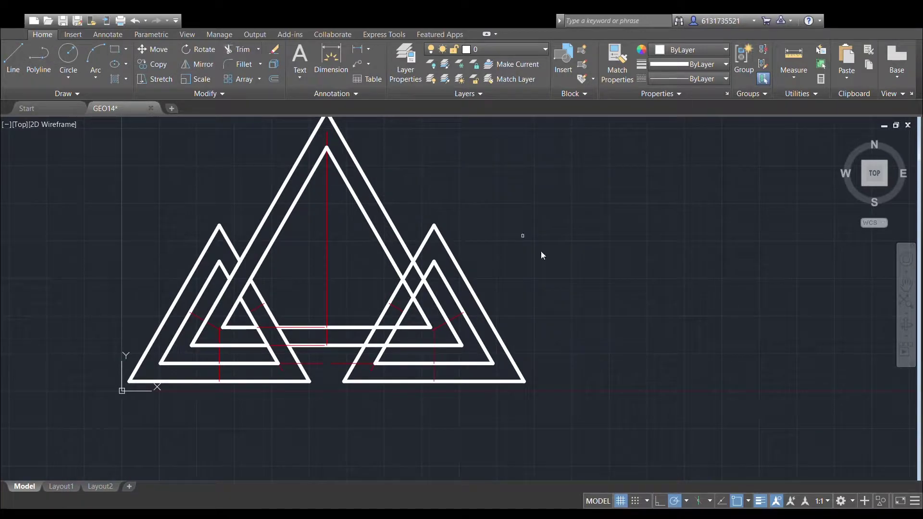
click(551, 398)
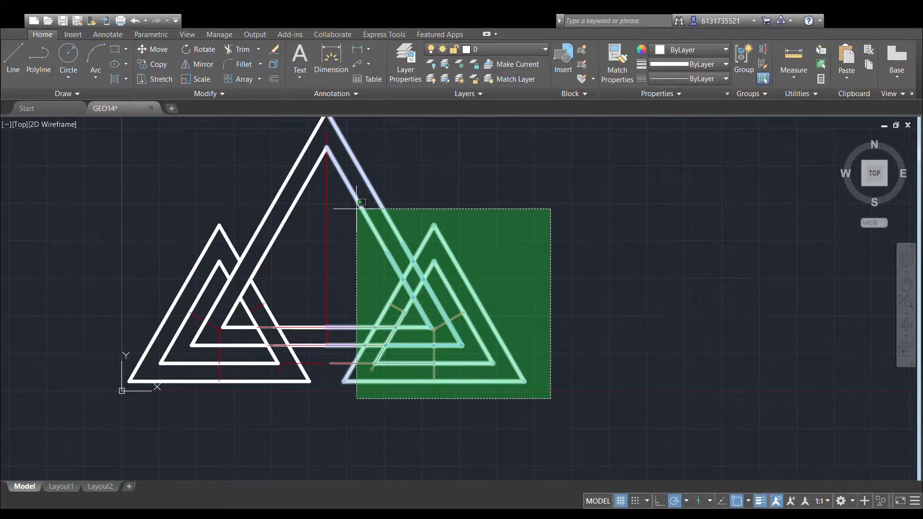
click(357, 208)
scroll(439, 250, up, 4)
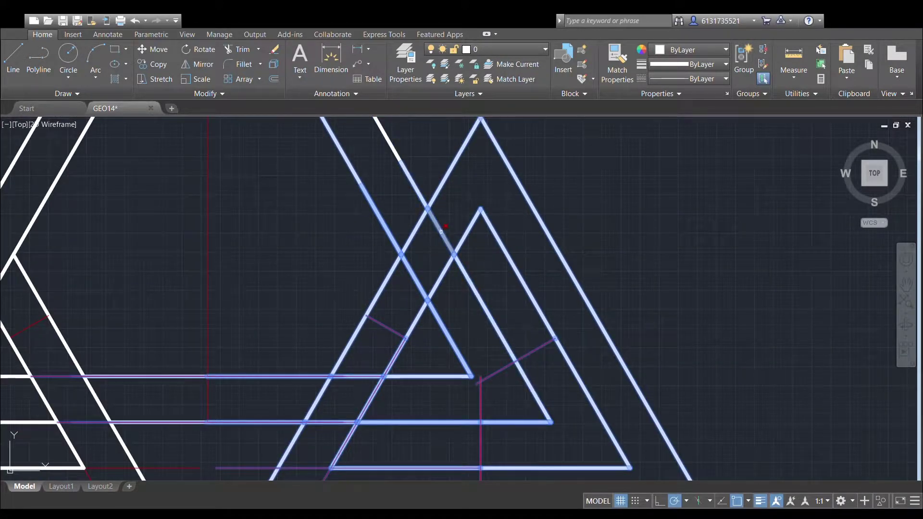
scroll(446, 256, down, 2)
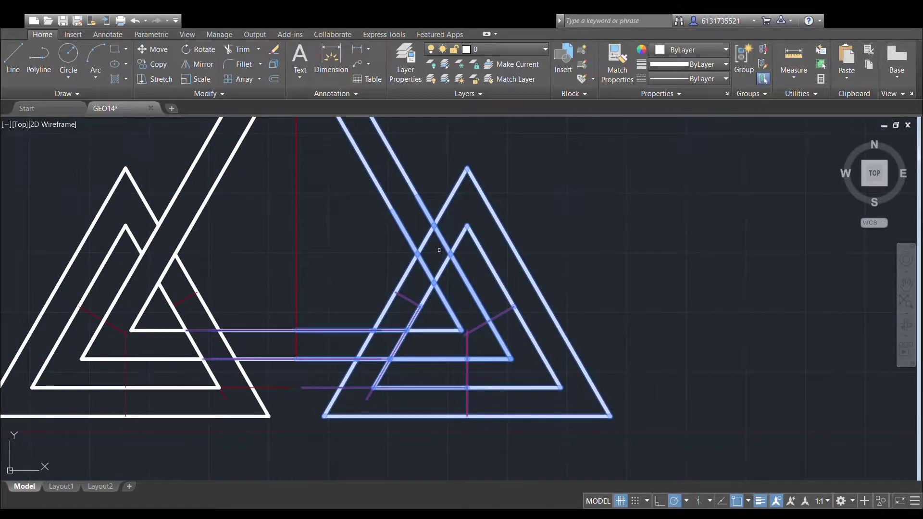
click(443, 236)
middle_drag(520, 237, 540, 215)
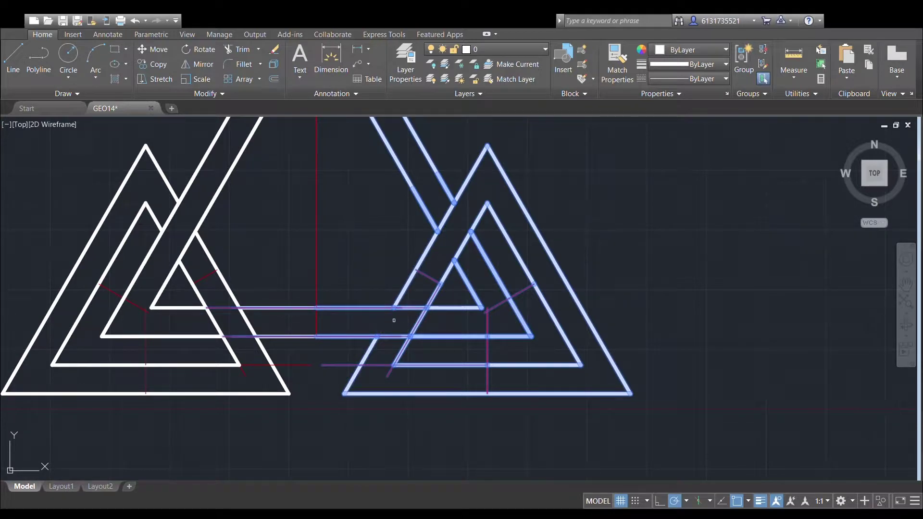
scroll(577, 269, down, 2)
key(Escape)
Hide Layer1 with the red construction lines, leaving only the white interlaced figure.
middle_drag(616, 261, 604, 305)
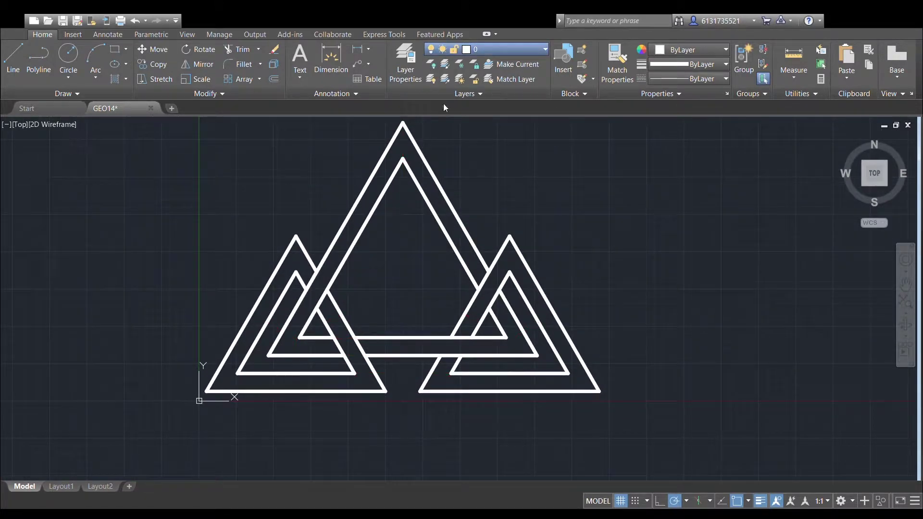
scroll(566, 239, down, 2)
mouse_move(561, 230)
middle_down()
mouse_move(556, 250)
mouse_move(520, 249)
mouse_move(560, 254)
middle_up()
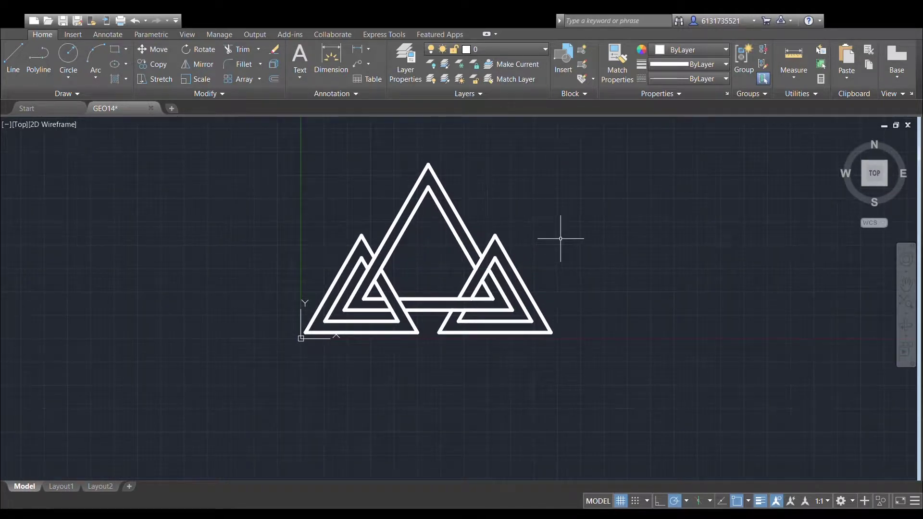
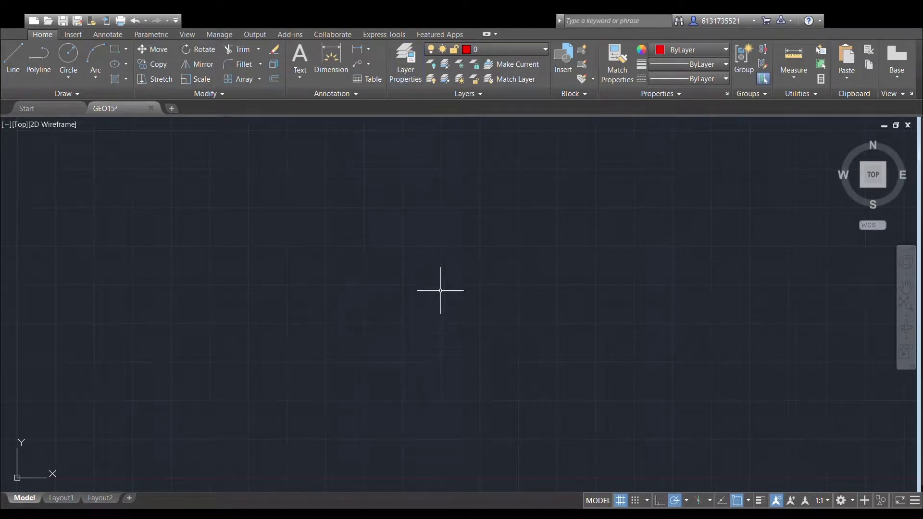
In drawing GEO15, draw a horizontal construction line on layer 0 from two consecutive segments, 96 and 176 units long.
click(14, 57)
key(Return)
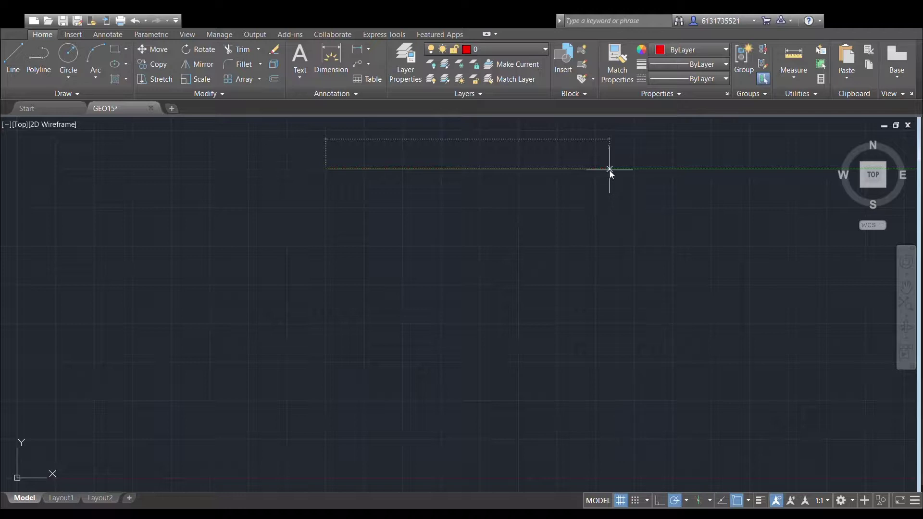
text(96)
key(Return)
scroll(566, 250, down, 2)
middle_drag(567, 250, 292, 311)
scroll(408, 300, down, 2)
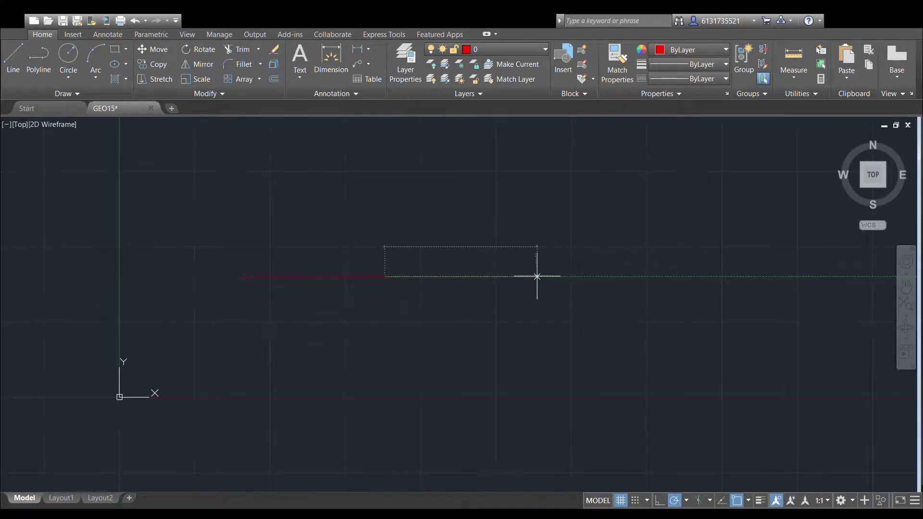
text(176)
key(Return)
key(Escape)
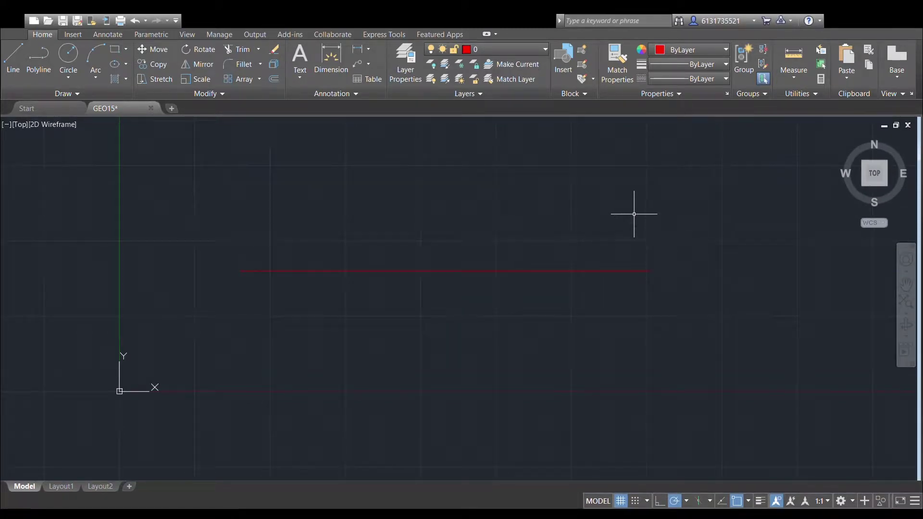
Make Visible the current layer and draw two equal large circles centred on the two ends of the construction line.
click(118, 66)
click(489, 96)
click(240, 271)
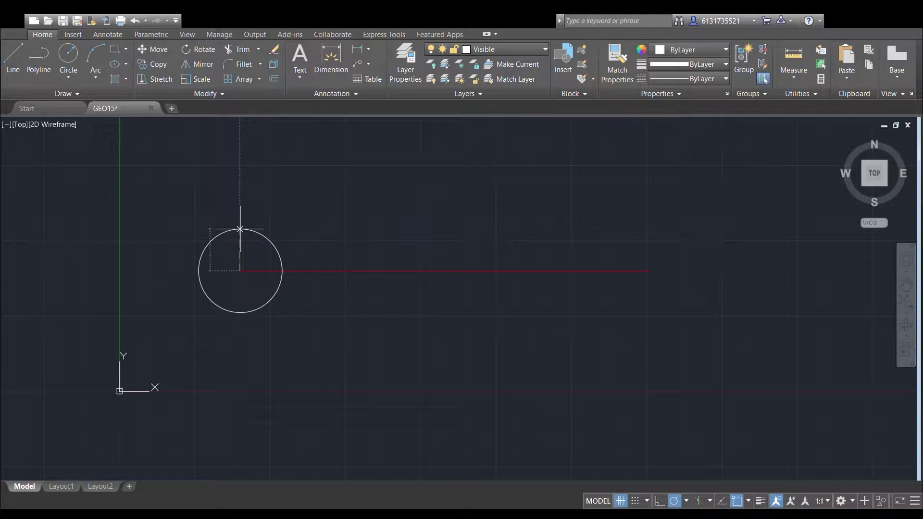
key(Return)
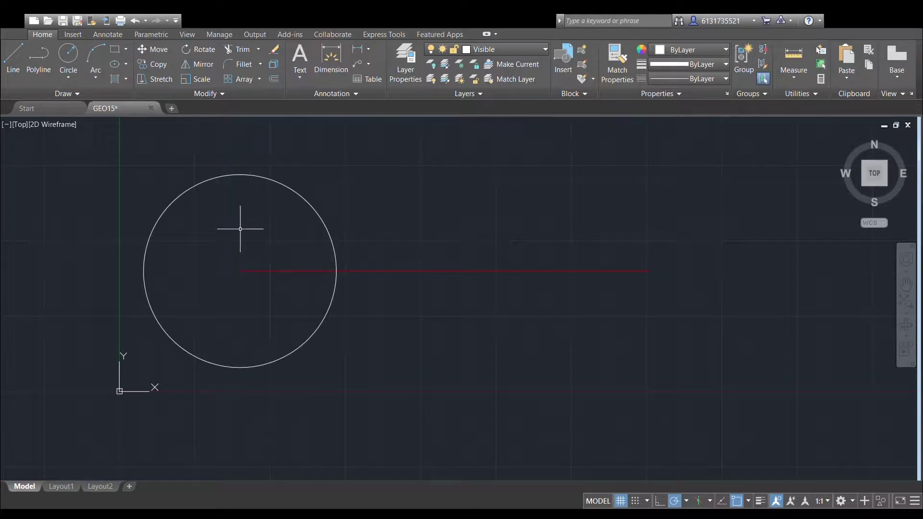
click(58, 57)
click(650, 270)
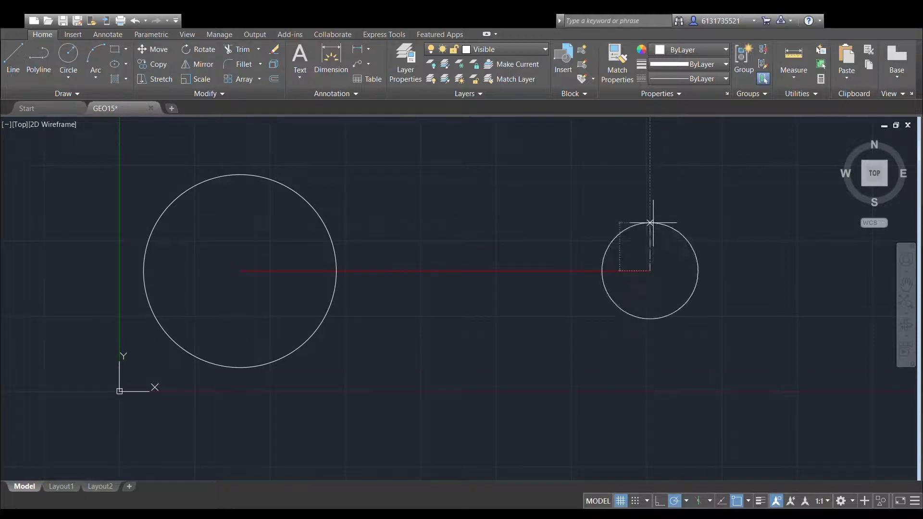
key(Return)
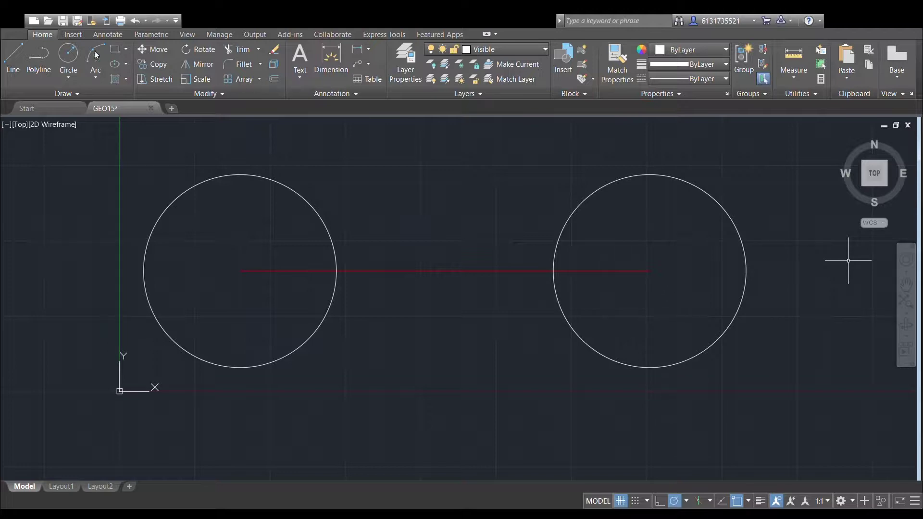
Draw horizontal tangent lines joining the two large circles along their upper and lower edges.
click(18, 52)
click(260, 175)
click(608, 183)
key(Return)
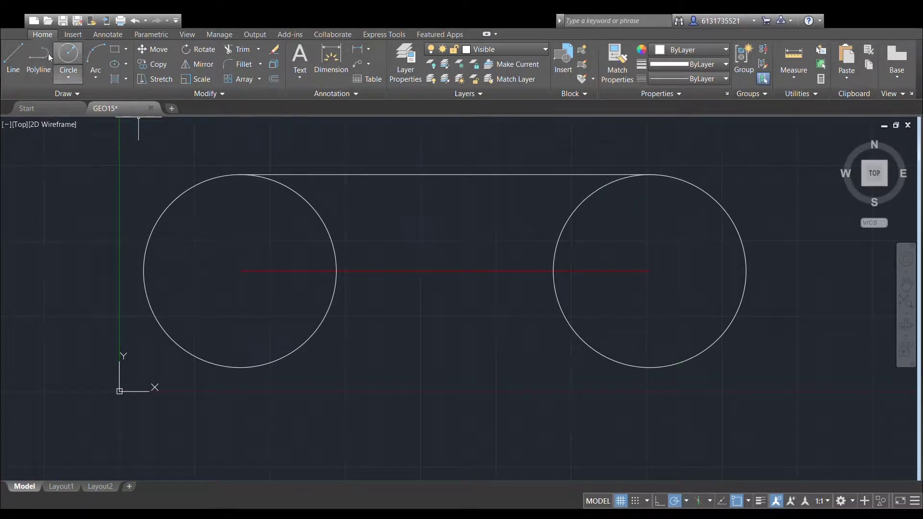
click(22, 51)
click(246, 367)
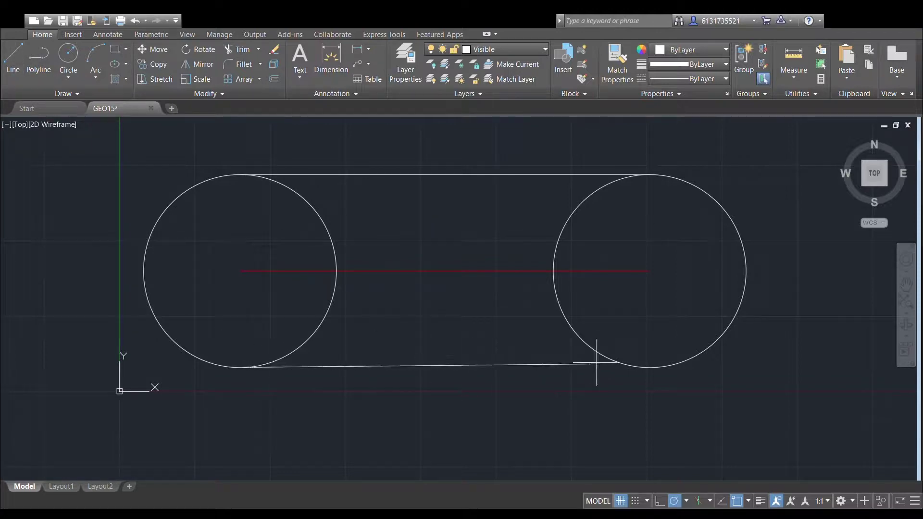
click(640, 368)
key(Return)
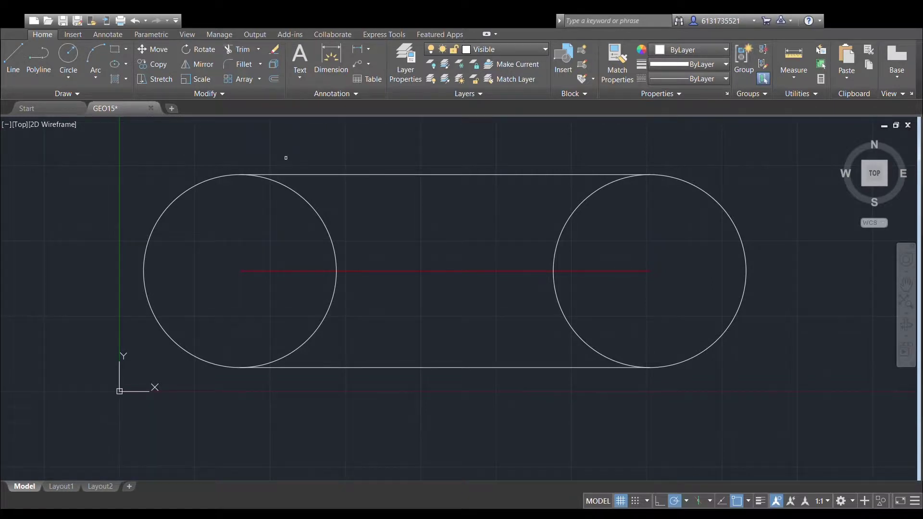
Trim the inner halves of both large circles to form a single rounded slot outline.
click(135, 142)
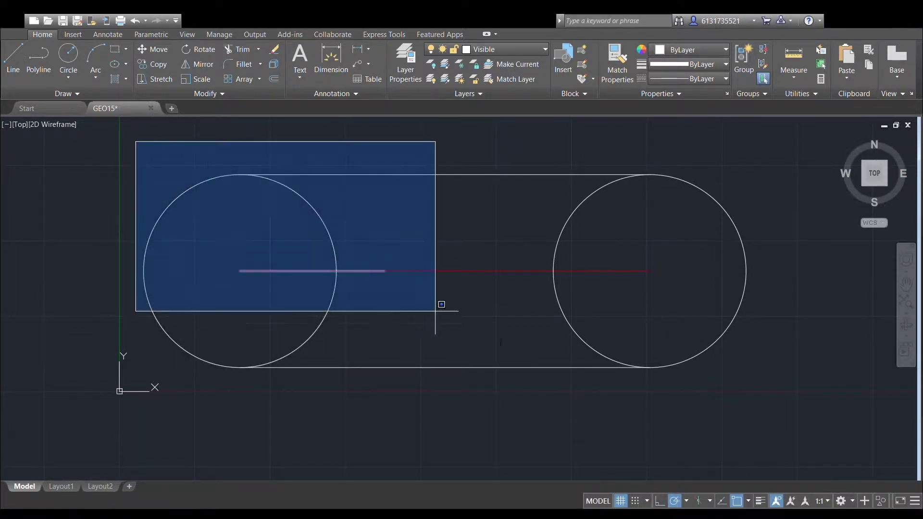
click(770, 388)
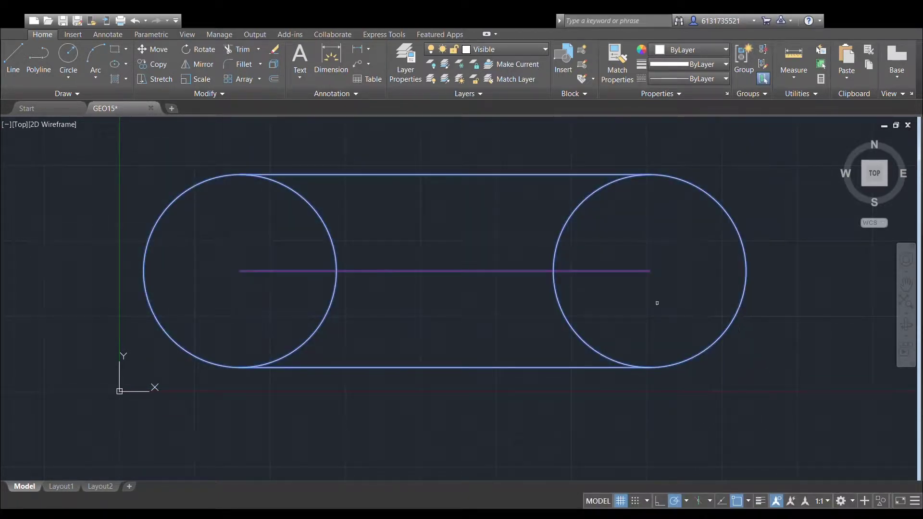
click(573, 212)
click(556, 286)
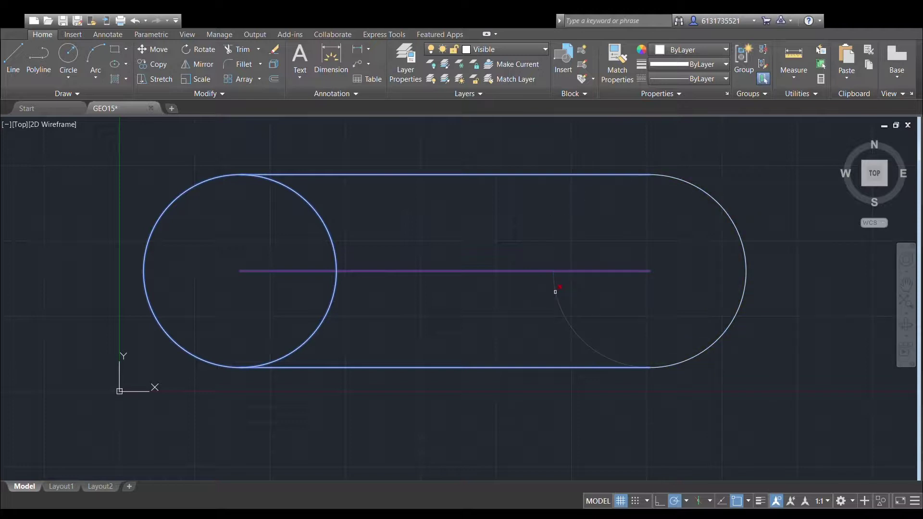
click(313, 207)
click(329, 309)
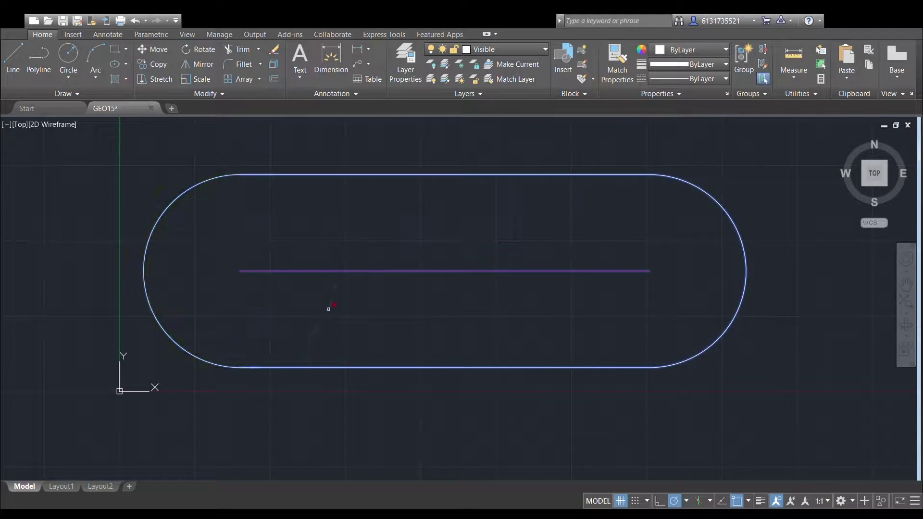
key(Escape)
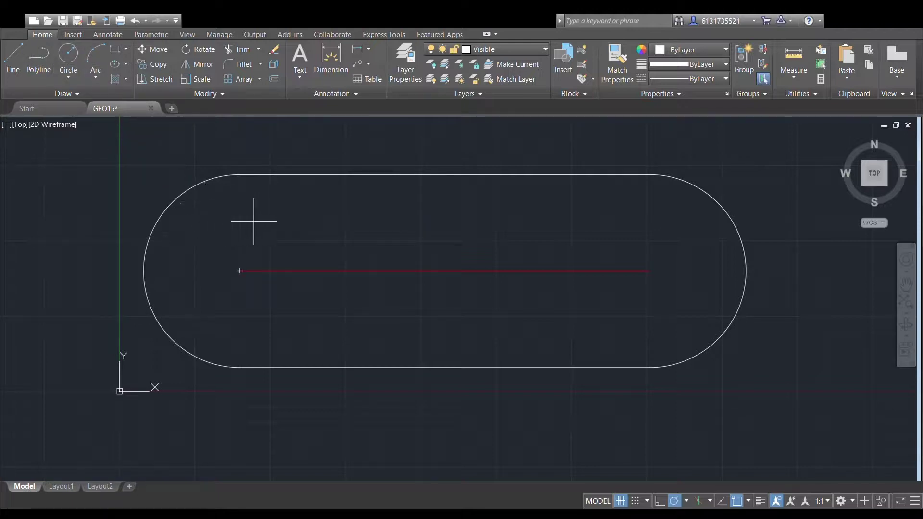
Draw a medium circle at the construction line's right end and two equal small circles at its left end and segment junction.
click(650, 271)
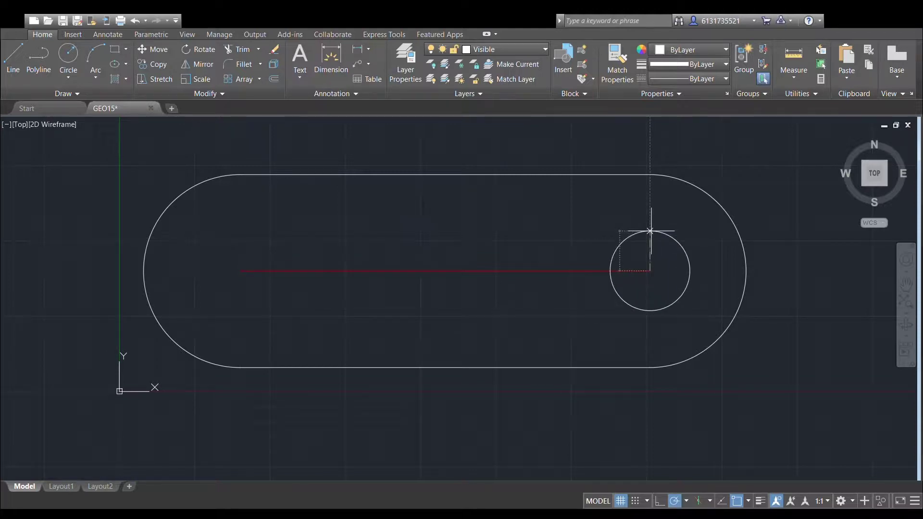
key(Return)
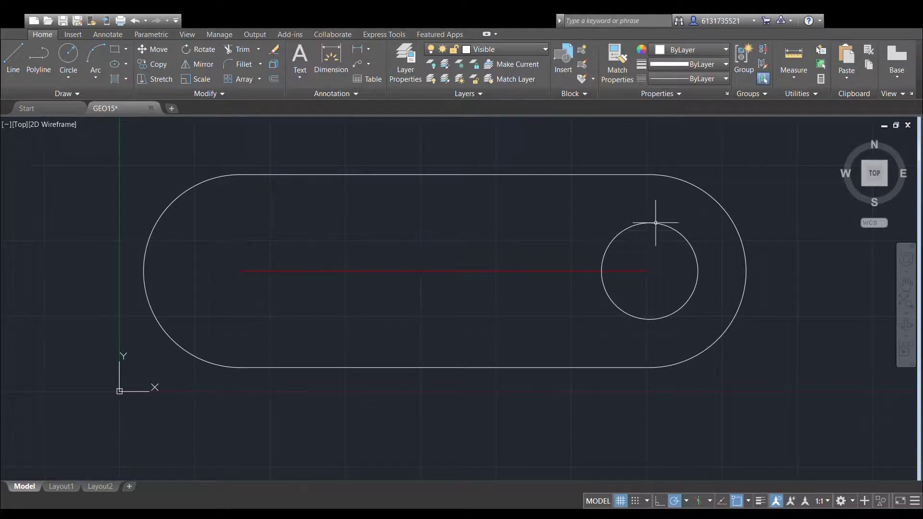
click(65, 63)
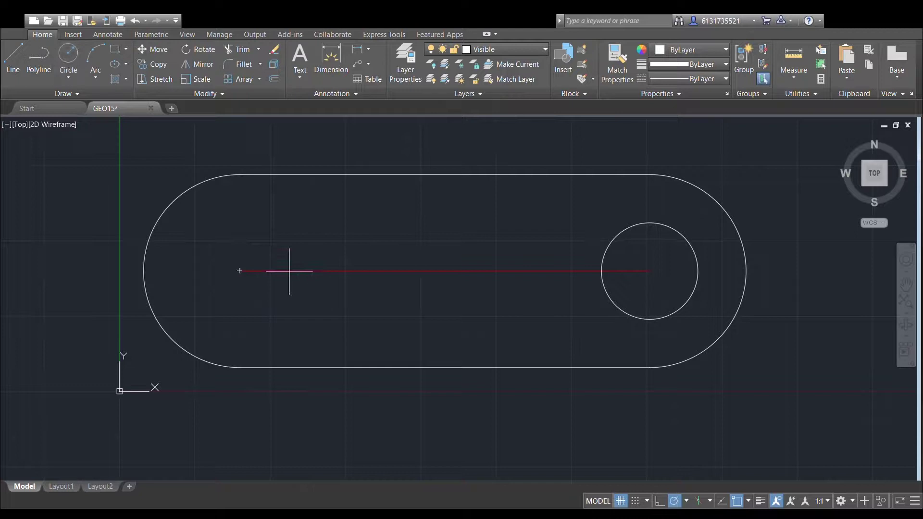
click(239, 271)
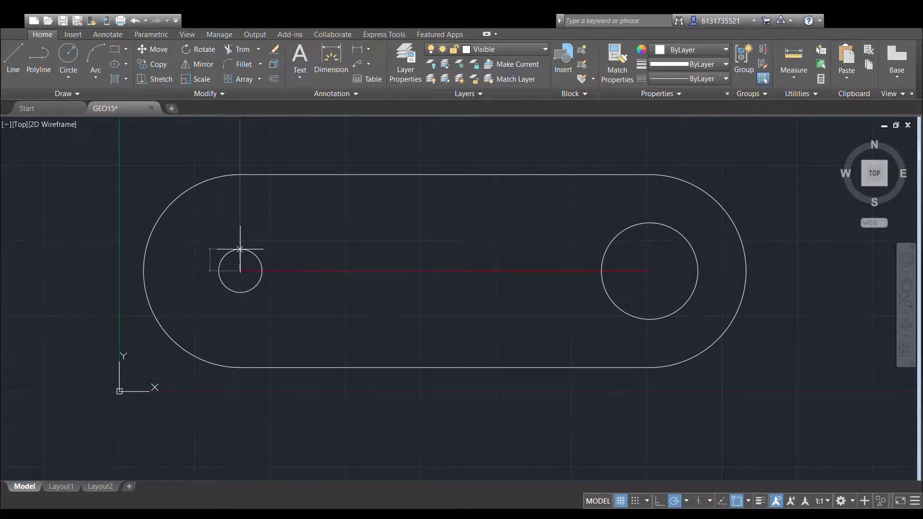
key(Return)
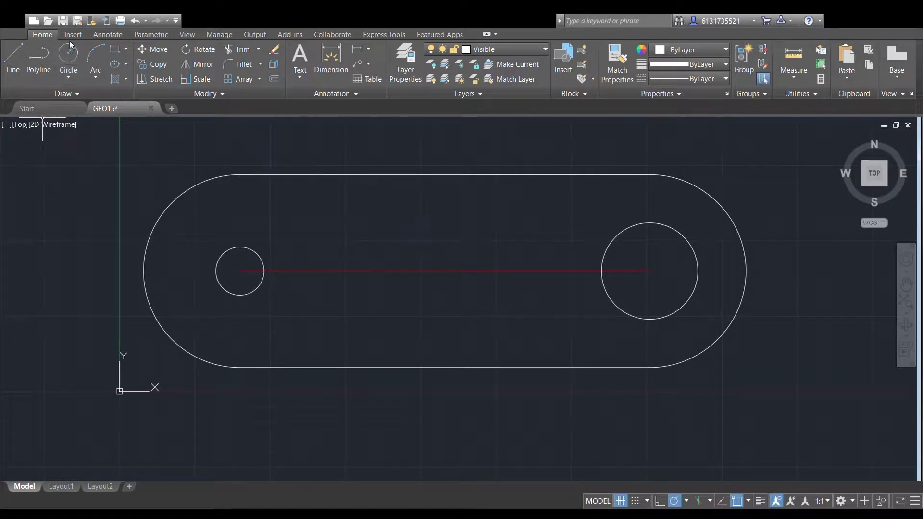
click(73, 57)
click(384, 270)
key(Return)
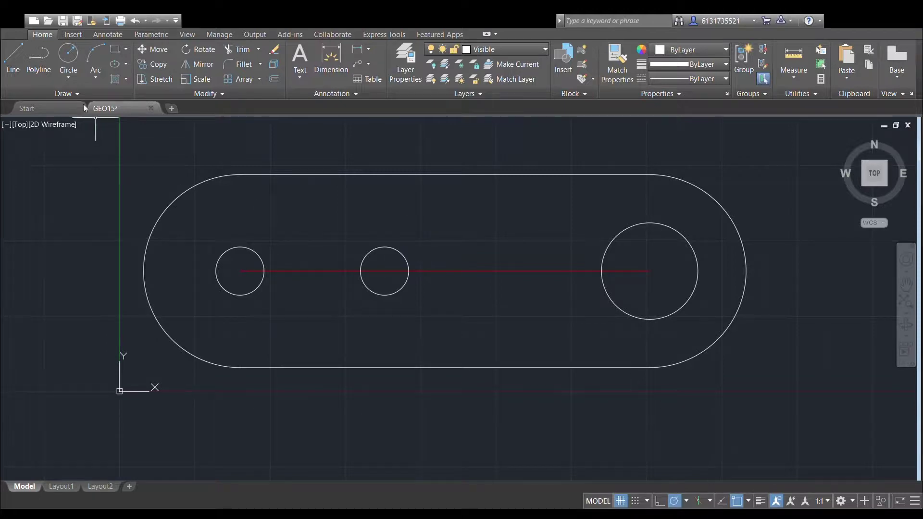
Draw horizontal tangent lines joining the two small circles along their lower and upper edges.
click(20, 59)
click(243, 294)
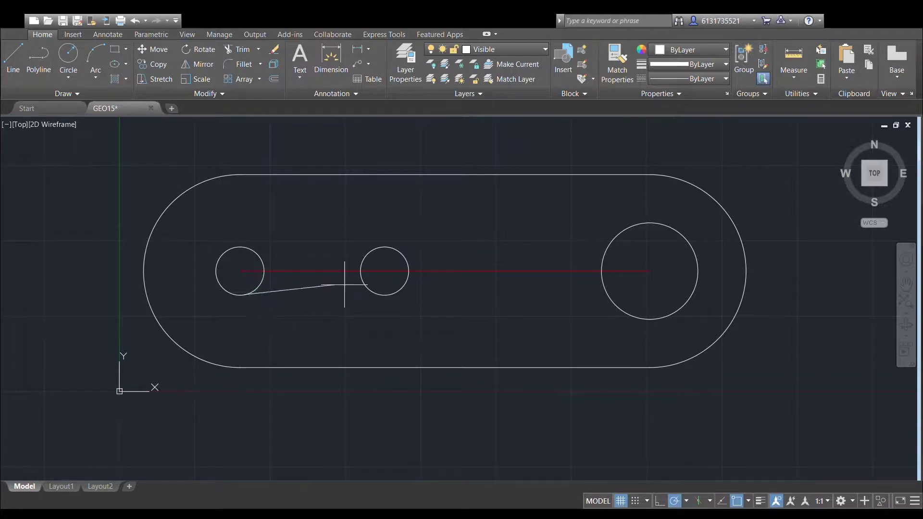
click(365, 290)
key(Return)
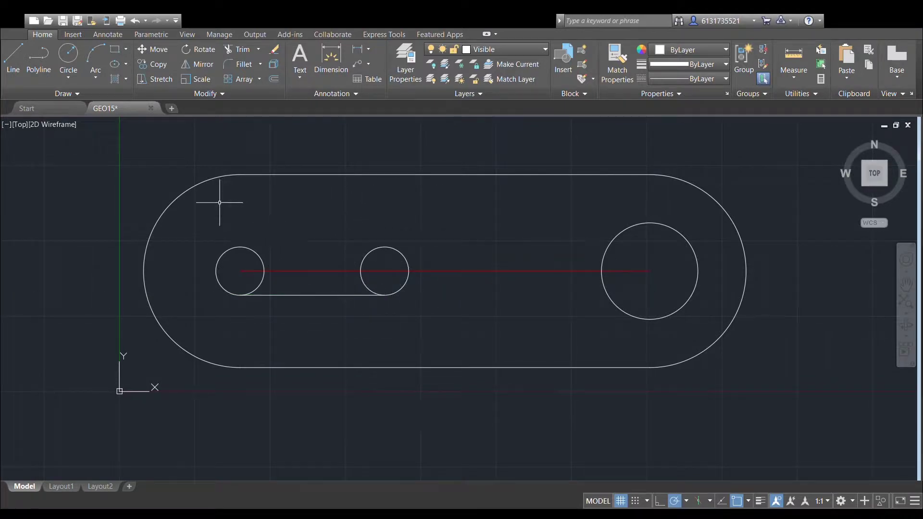
click(42, 60)
click(249, 254)
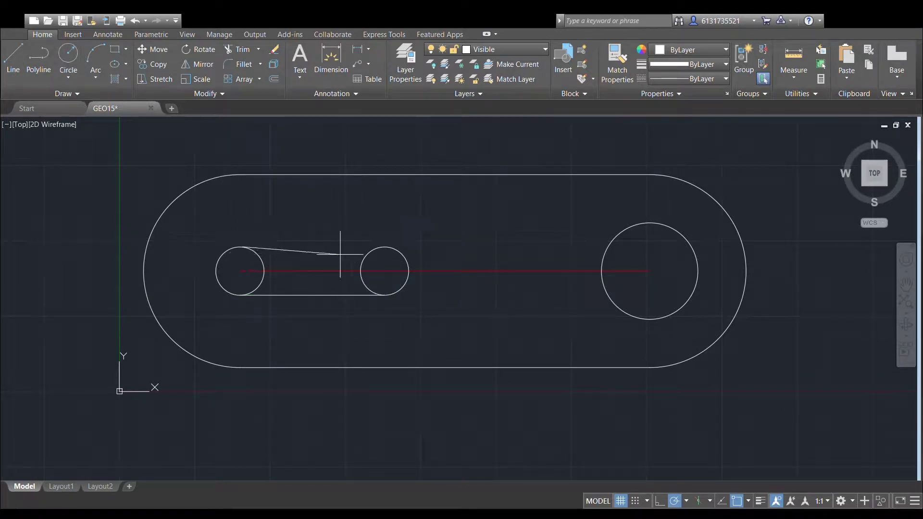
click(366, 252)
key(Return)
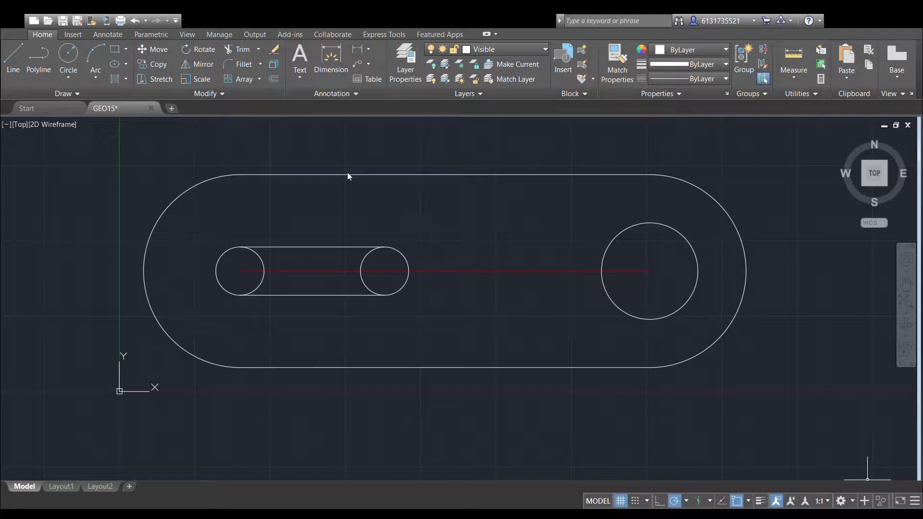
Trim the inner halves of both small circles to form the inner slot outline.
click(203, 227)
click(427, 307)
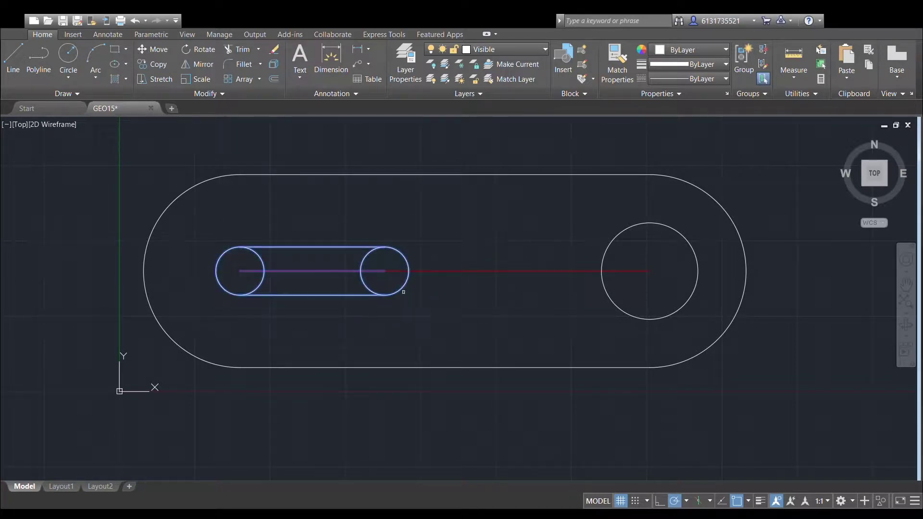
click(368, 253)
click(365, 285)
click(262, 262)
click(261, 282)
key(Return)
Add centre marks to the plate's left and right end arcs.
scroll(528, 234, down, 2)
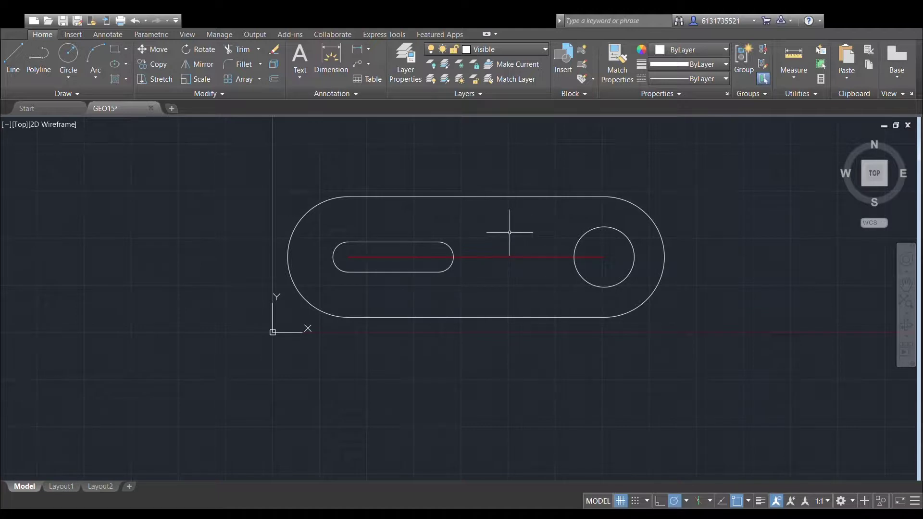
scroll(480, 236, up, 2)
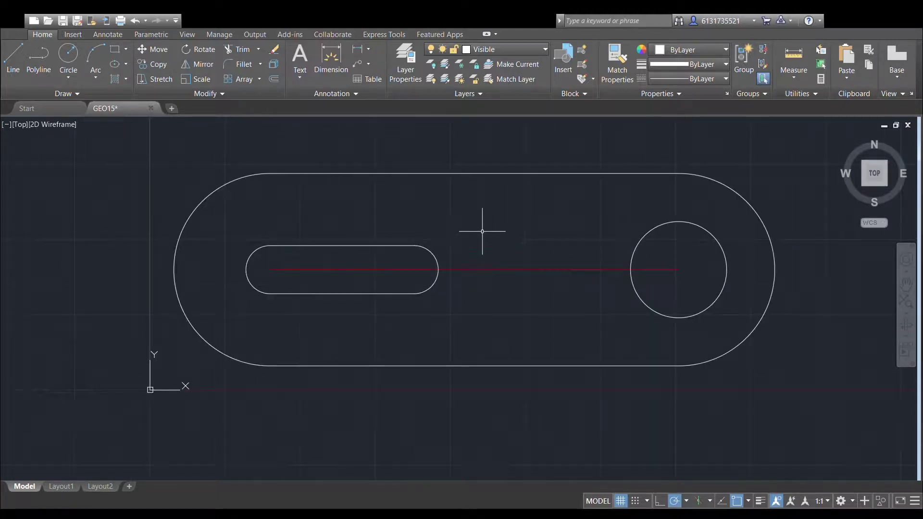
scroll(480, 226, down, 2)
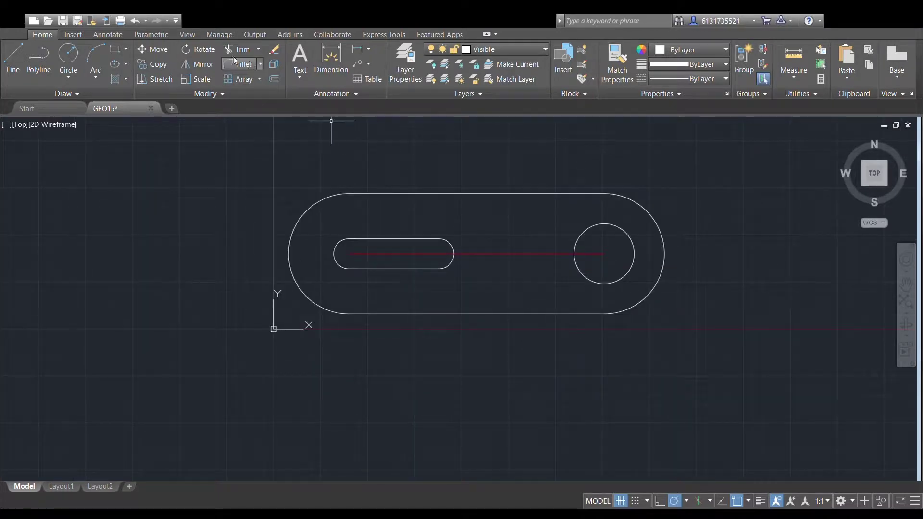
click(110, 36)
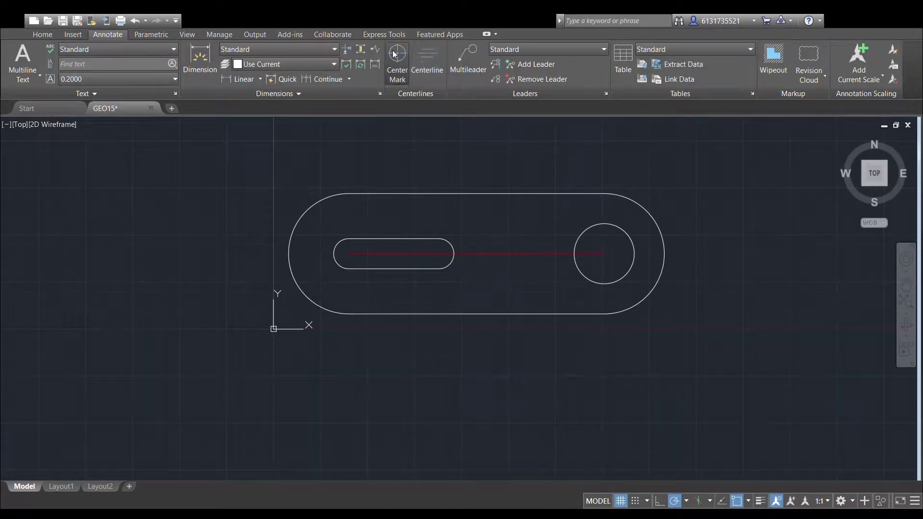
click(325, 196)
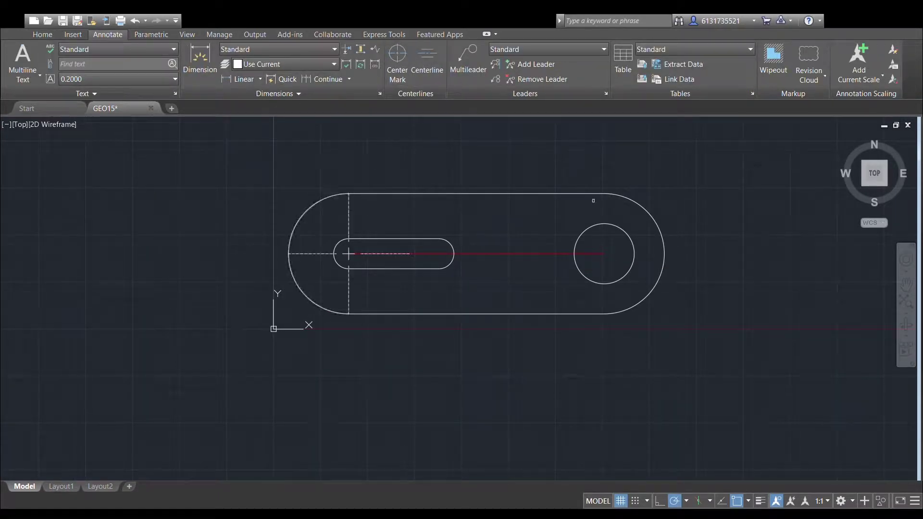
click(631, 204)
Extend the left end arc's centre mark slightly beyond the plate outline on its upper, lower and left sides.
scroll(497, 259, up, 2)
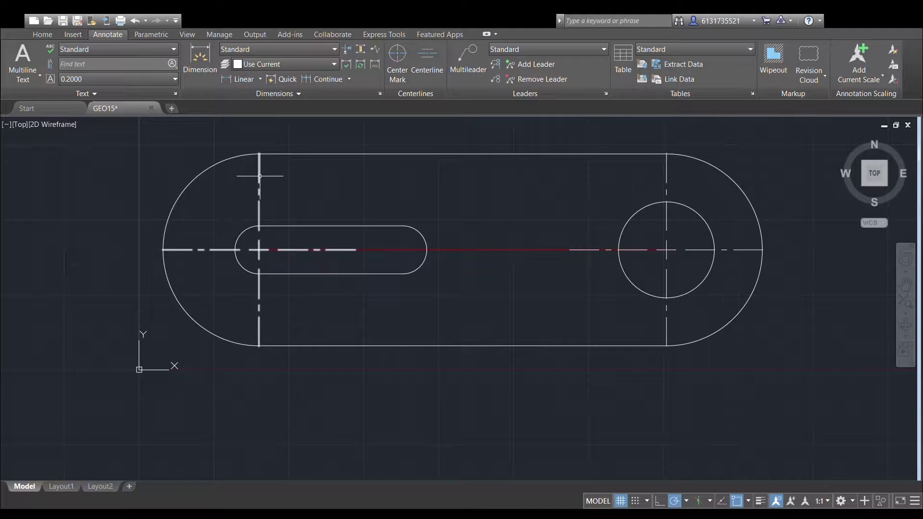
click(38, 34)
click(259, 207)
click(252, 250)
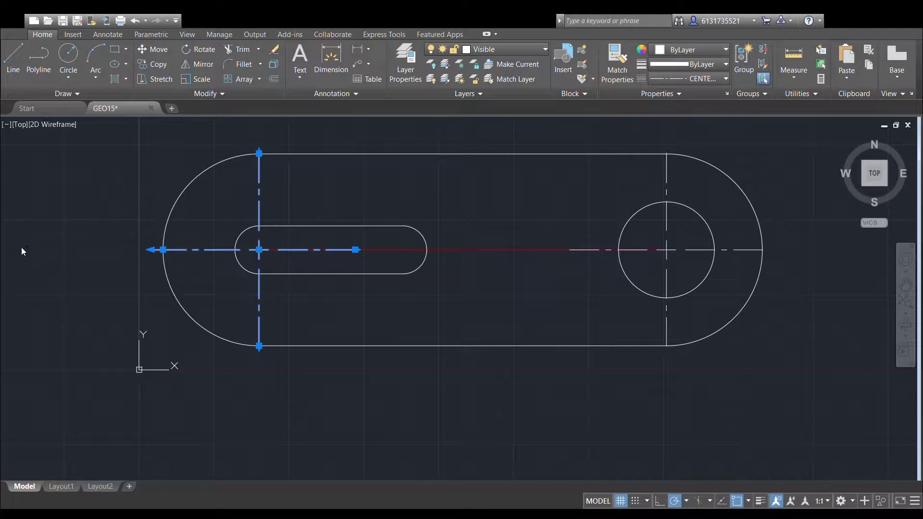
key(Return)
key(Return)
key(Escape)
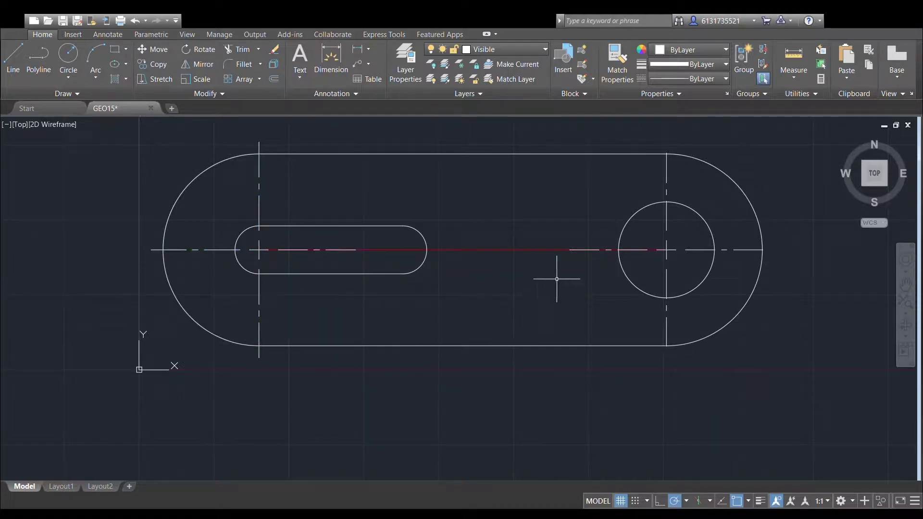
Extend the right centre mark past the plate outline and shorten its inner horizontal arm to just inside the circular hole.
click(642, 252)
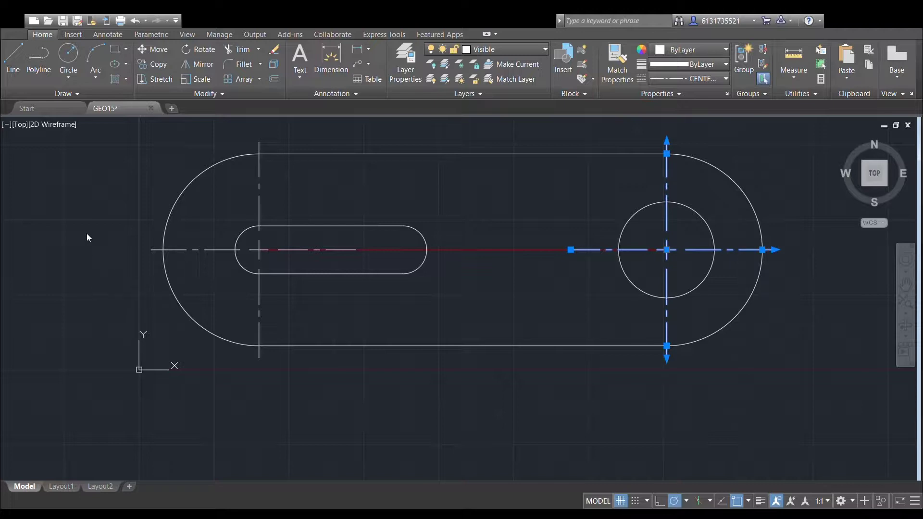
click(570, 249)
scroll(633, 250, up, 2)
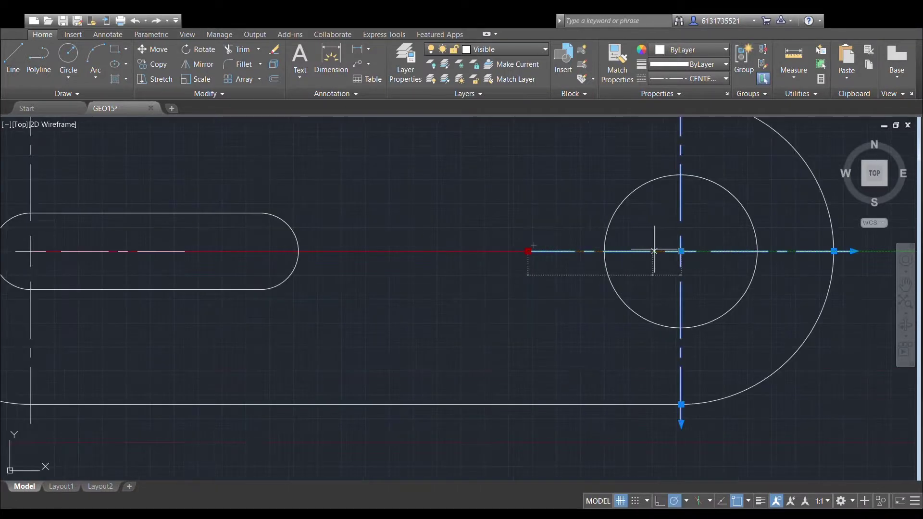
click(681, 251)
key(Escape)
scroll(673, 278, up, 4)
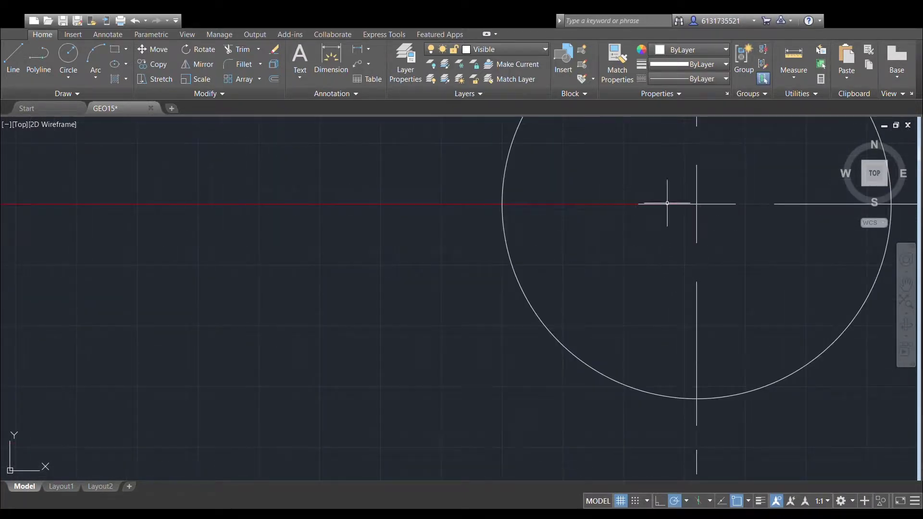
click(634, 206)
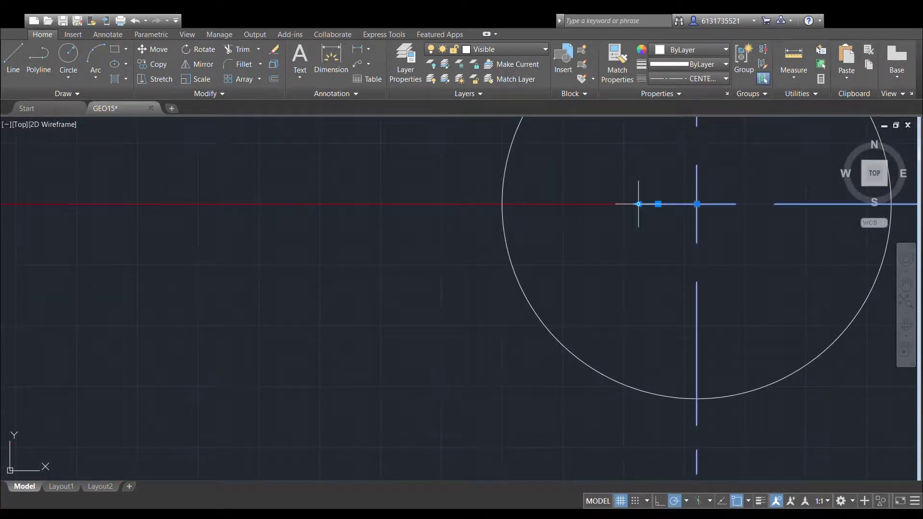
click(638, 204)
click(656, 204)
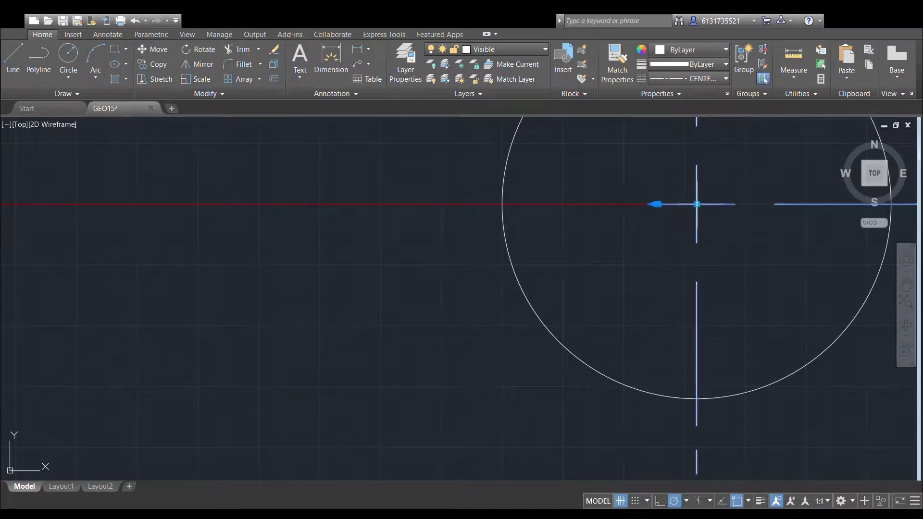
click(656, 204)
key(Escape)
key(Escape)
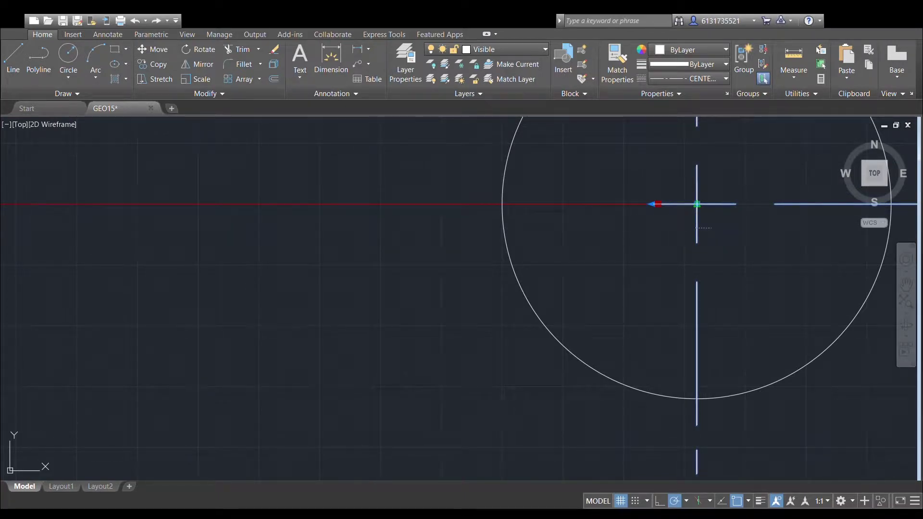
Examine the centre mark lines around the circular hole and the plate's right end.
middle_drag(633, 290, 510, 344)
scroll(551, 286, up, 4)
scroll(535, 313, down, 8)
scroll(598, 268, down, 5)
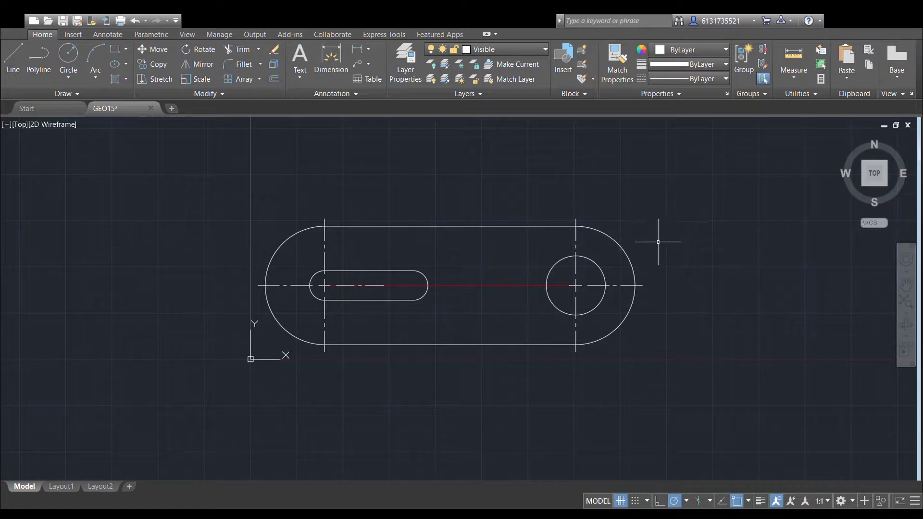
scroll(659, 244, up, 2)
scroll(622, 295, up, 4)
scroll(486, 340, up, 2)
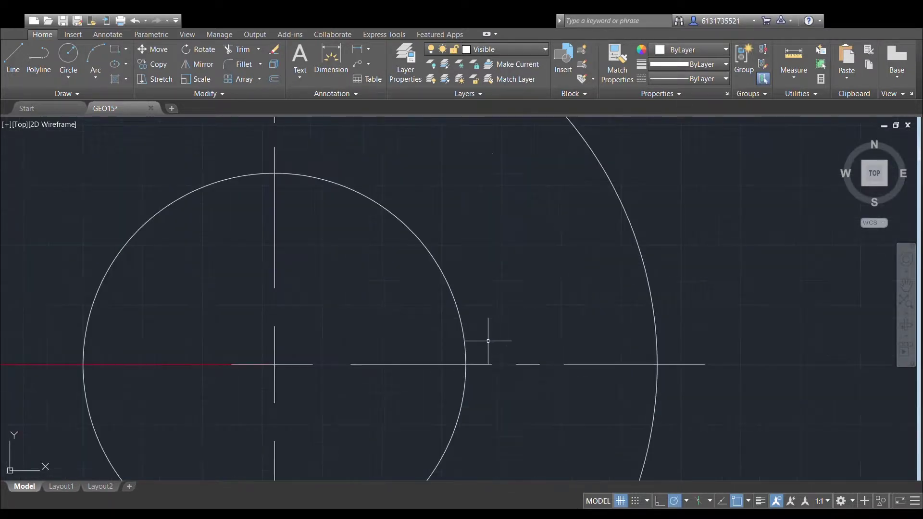
middle_drag(486, 340, 649, 264)
scroll(640, 265, down, 6)
scroll(661, 266, up, 2)
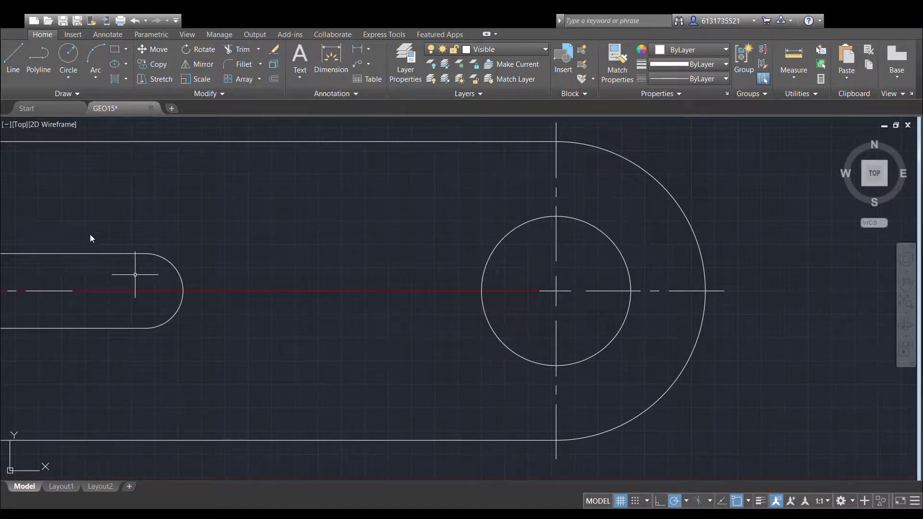
scroll(375, 272, down, 4)
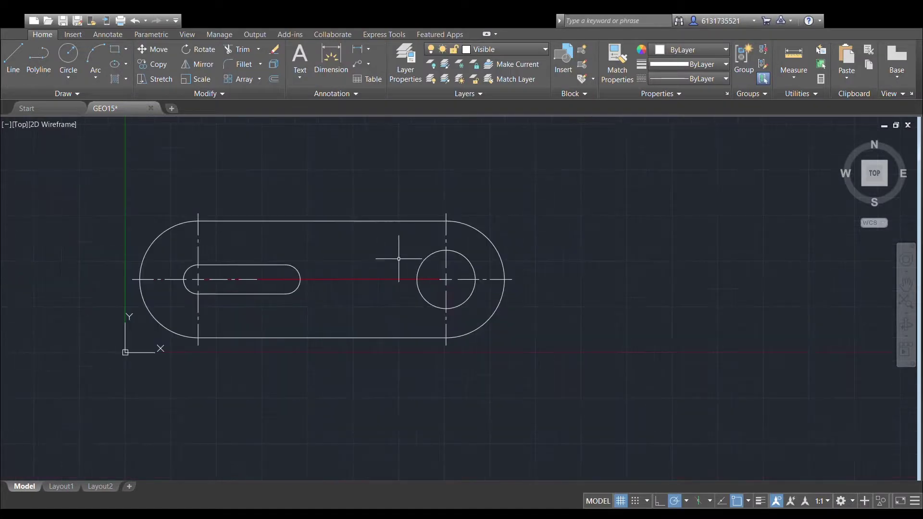
Stretch the left centre mark's horizontal line rightward until it nearly meets the circular hole's centre mark.
scroll(208, 281, up, 2)
click(249, 279)
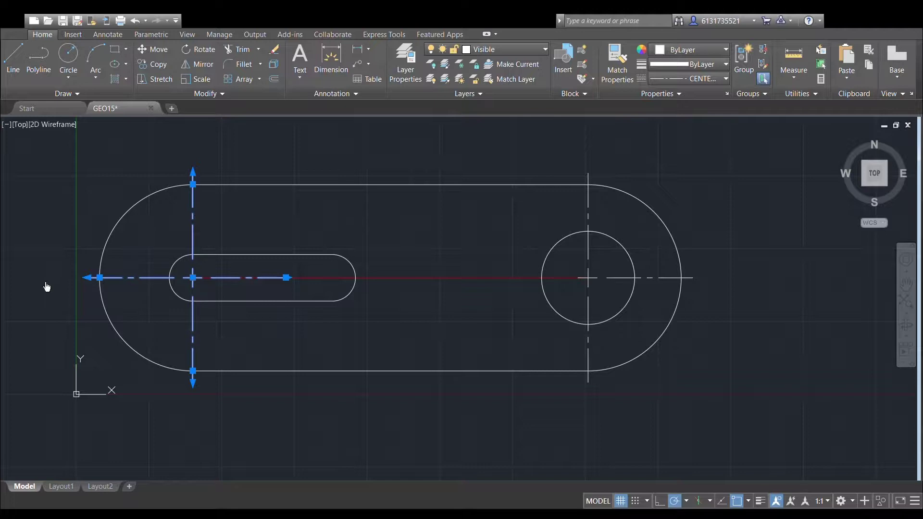
drag(290, 278, 579, 278)
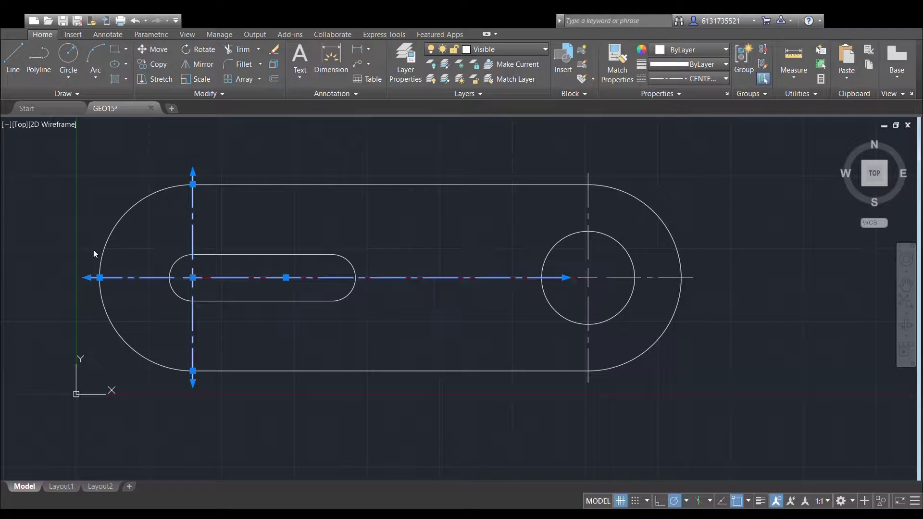
key(Escape)
Add a centre mark to the inner slot's right end arc.
scroll(606, 199, down, 2)
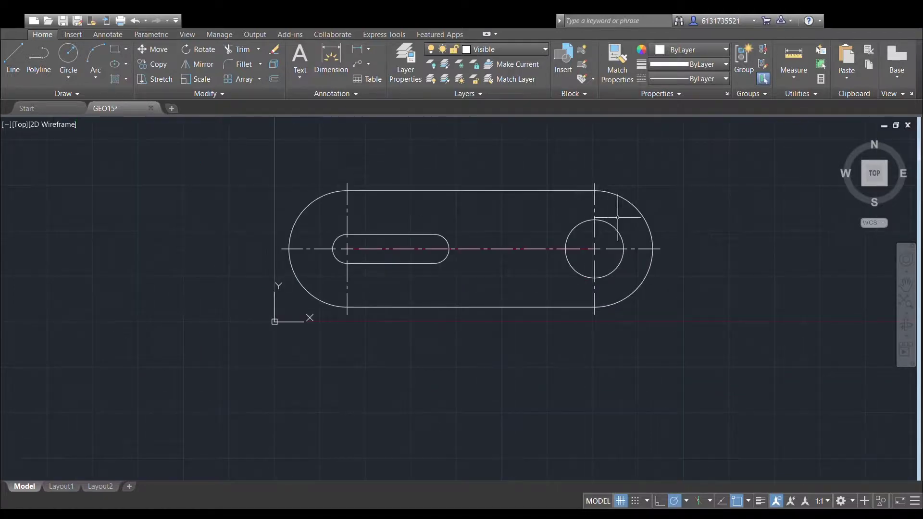
scroll(670, 243, up, 2)
middle_drag(655, 242, 688, 279)
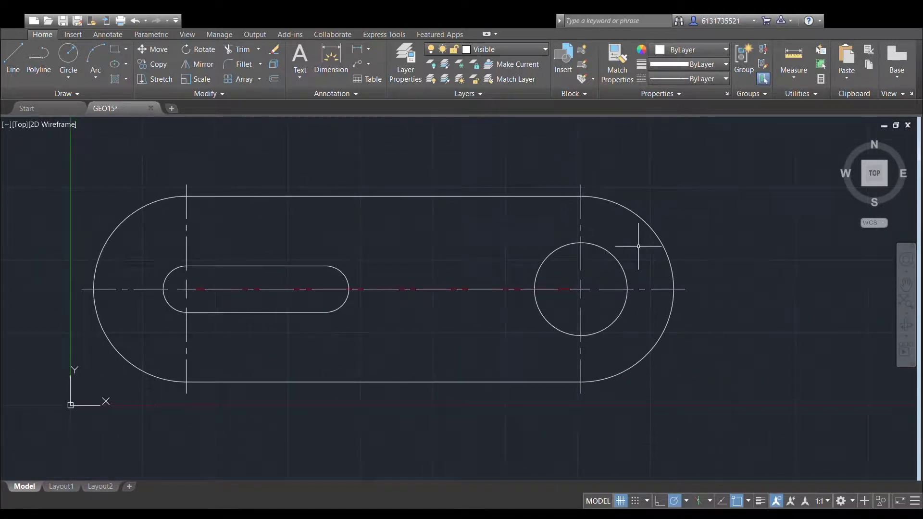
scroll(645, 250, down, 2)
middle_drag(645, 253, 653, 274)
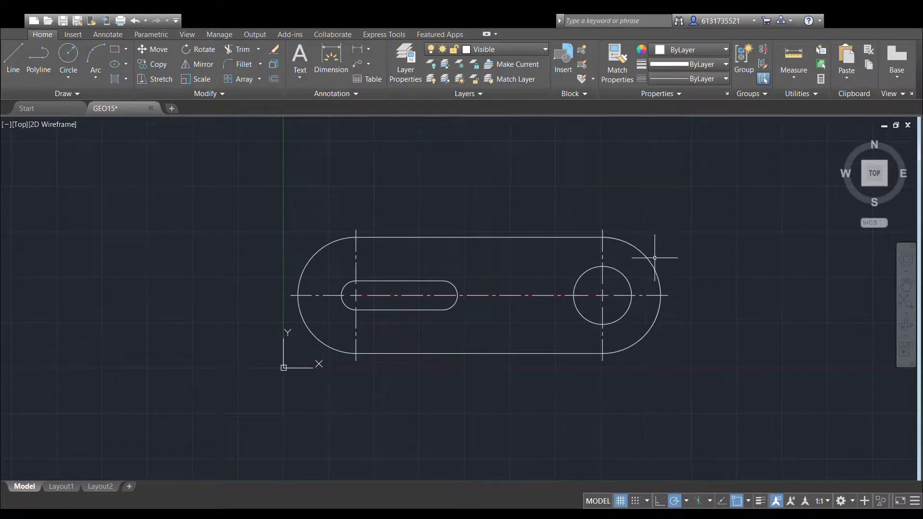
scroll(456, 298, up, 2)
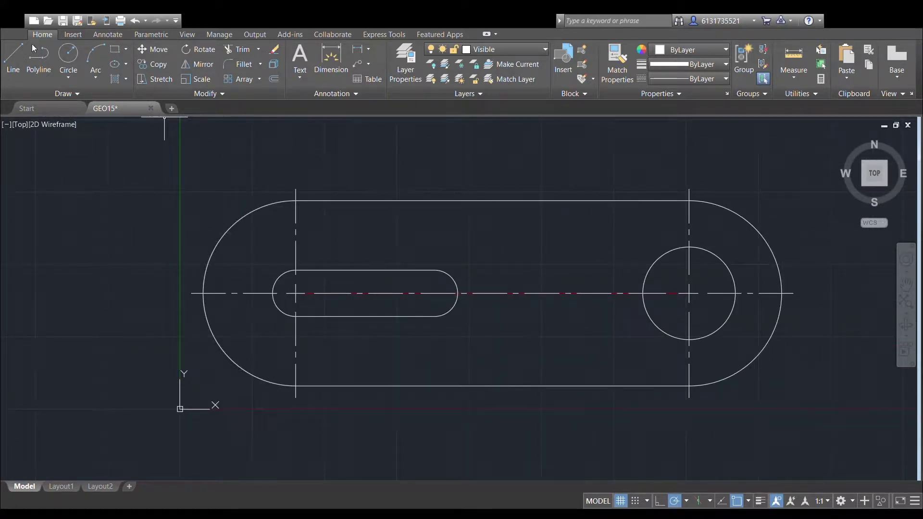
click(107, 34)
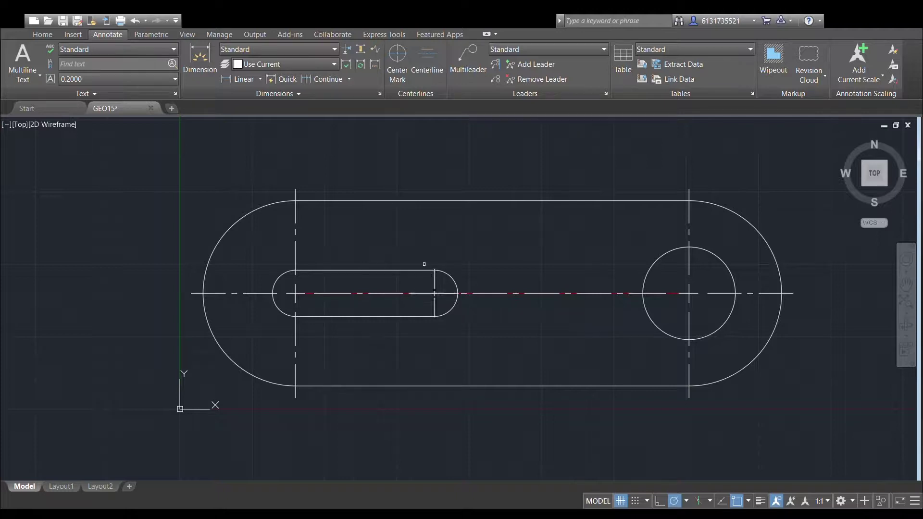
click(455, 284)
Extend the vertical line of the slot's right centre mark past the plate's upper and lower edges.
click(434, 285)
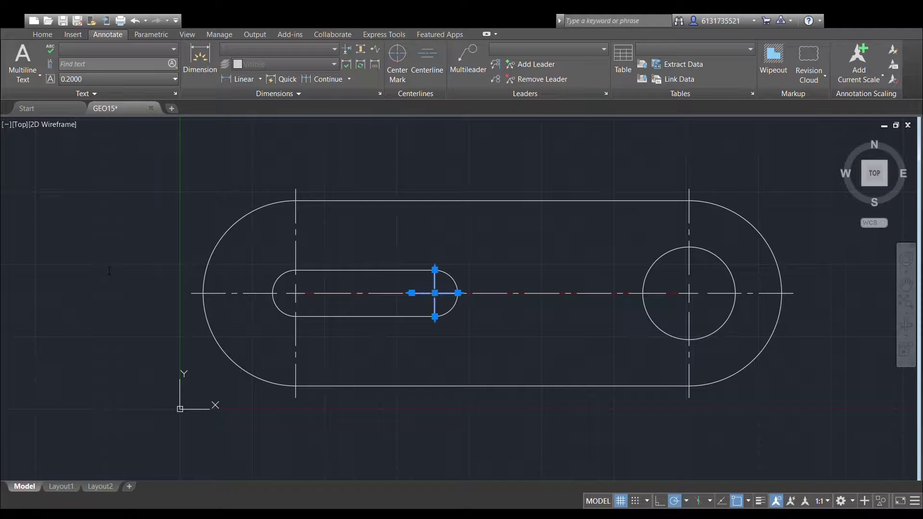
key(Return)
key(Return)
key(Escape)
Shorten the left centre mark's horizontal line so it ends inside the slot, short of the slot's right centre mark.
scroll(489, 279, up, 4)
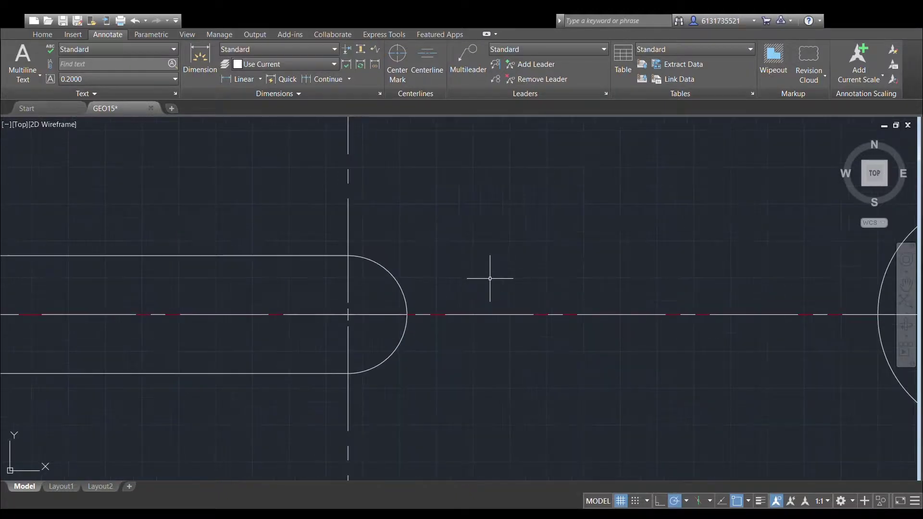
click(462, 313)
scroll(464, 312, down, 3)
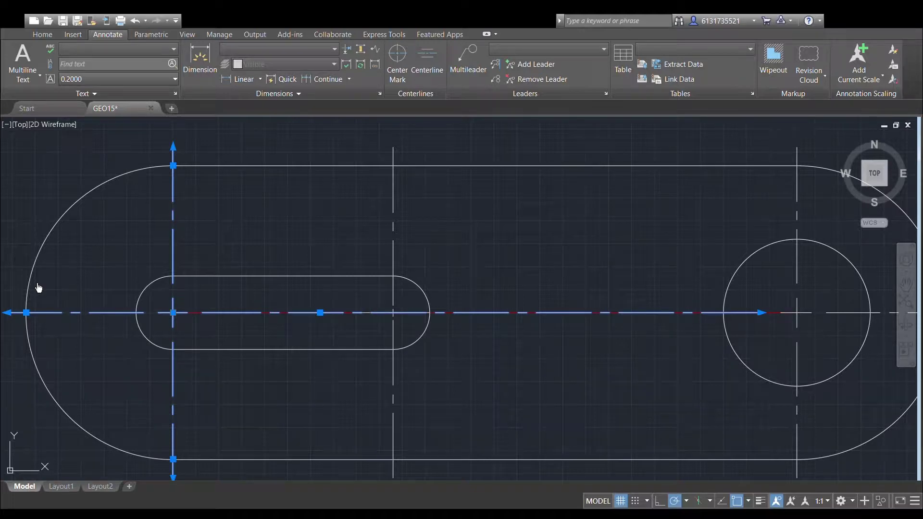
key(Return)
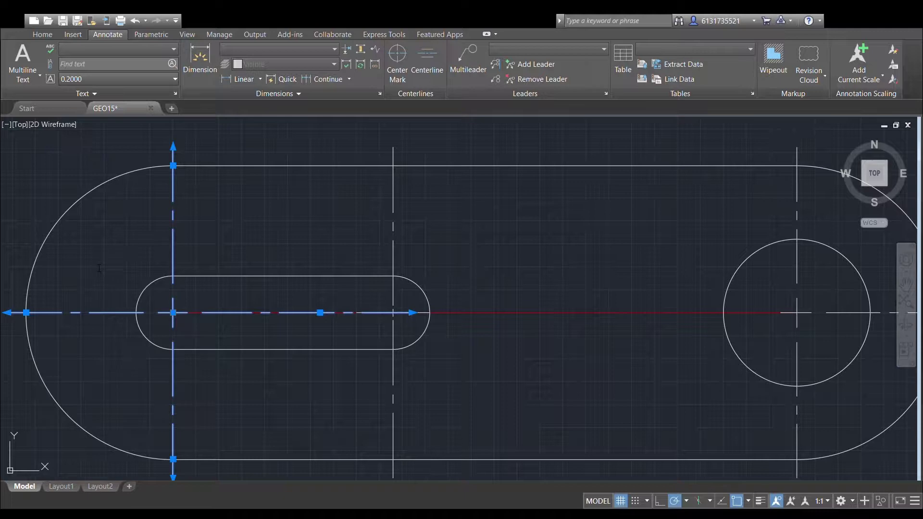
key(Return)
key(Escape)
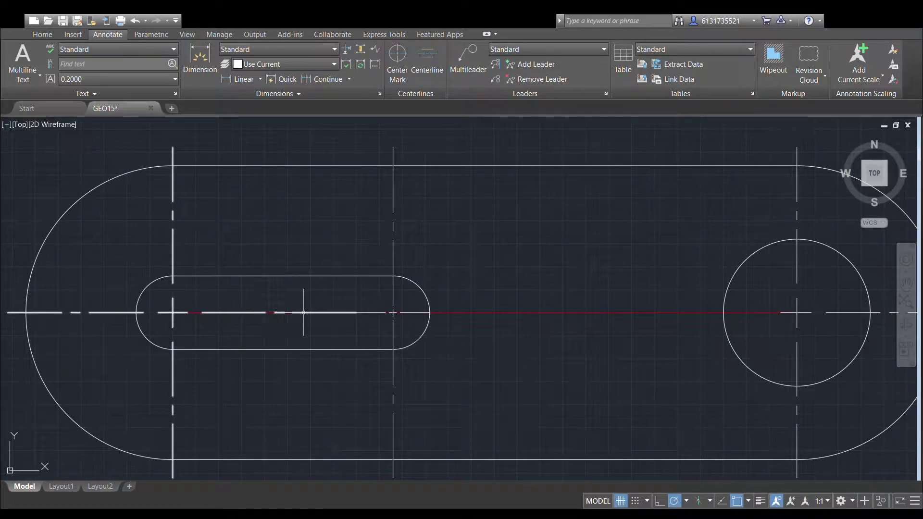
click(350, 312)
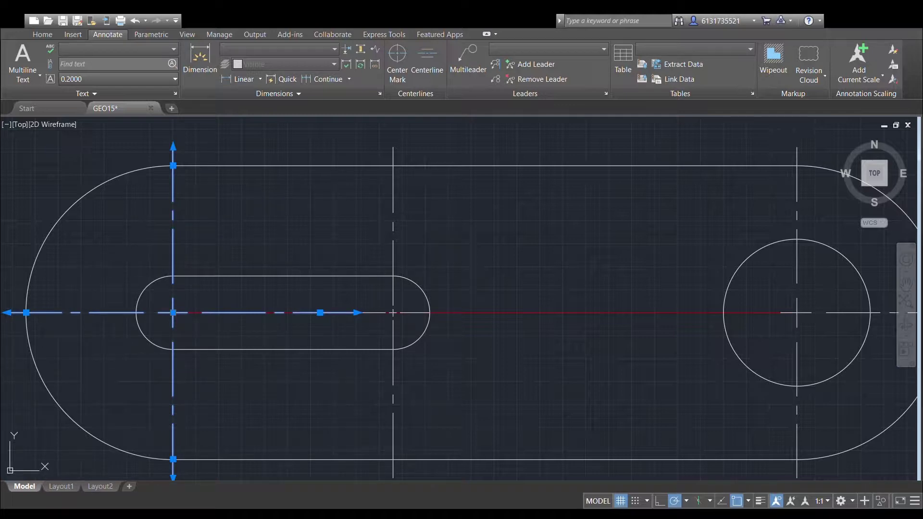
key(Escape)
scroll(509, 255, down, 2)
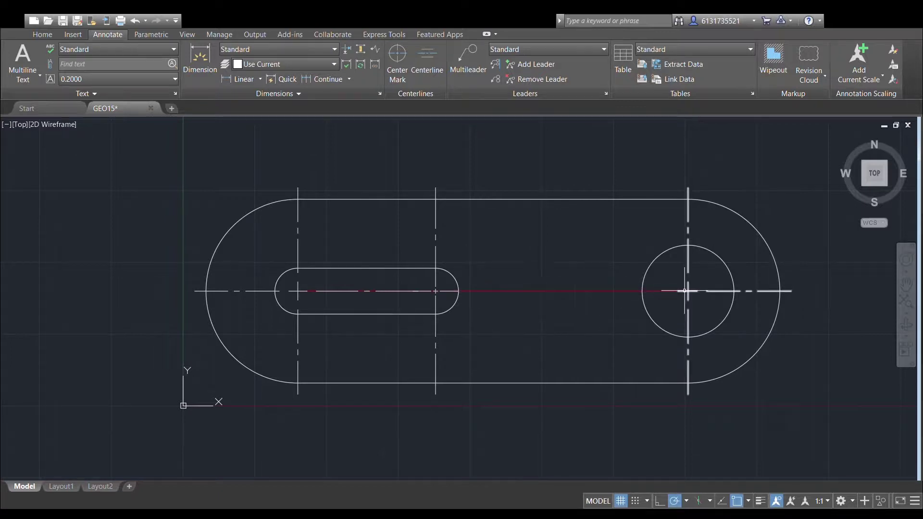
Extend the circular hole's centre mark horizontally towards the slot, ending just outside the slot's right end arc.
scroll(684, 290, up, 2)
click(680, 291)
scroll(669, 291, up, 2)
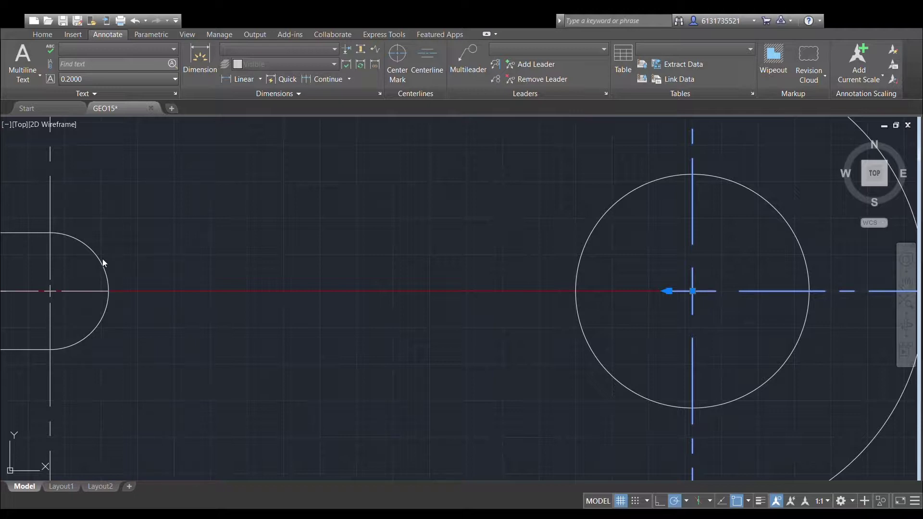
drag(666, 291, 523, 291)
click(669, 290)
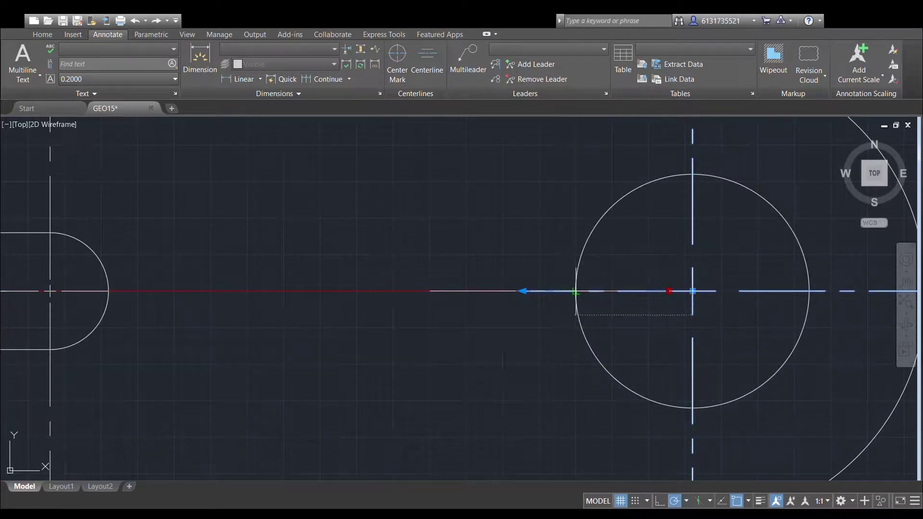
scroll(642, 282, down, 3)
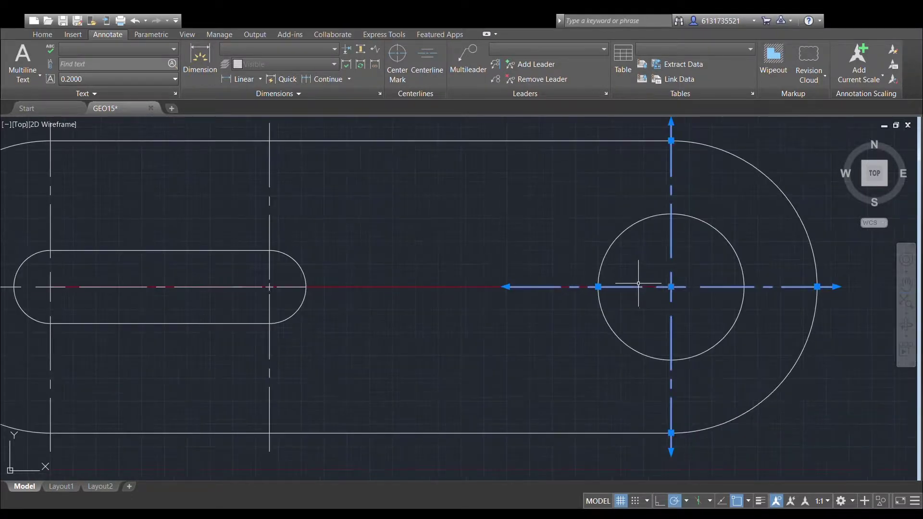
scroll(361, 303, up, 3)
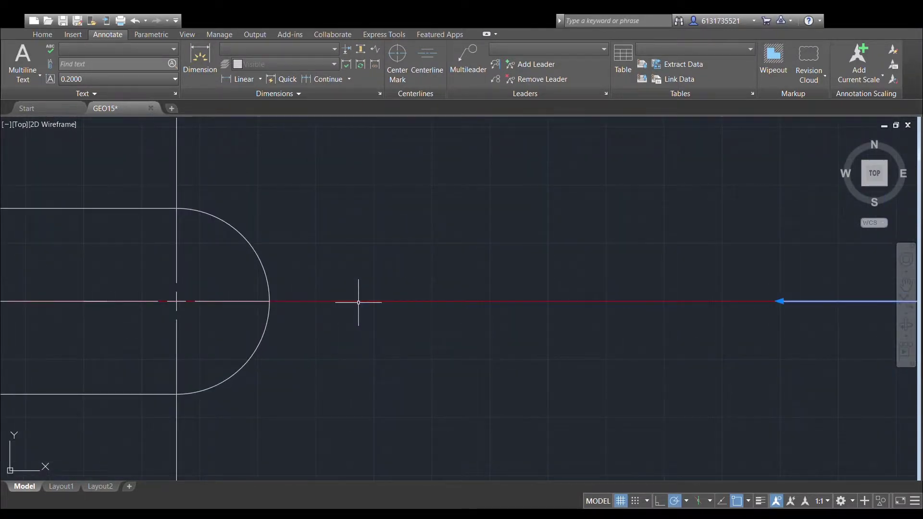
scroll(366, 298, down, 3)
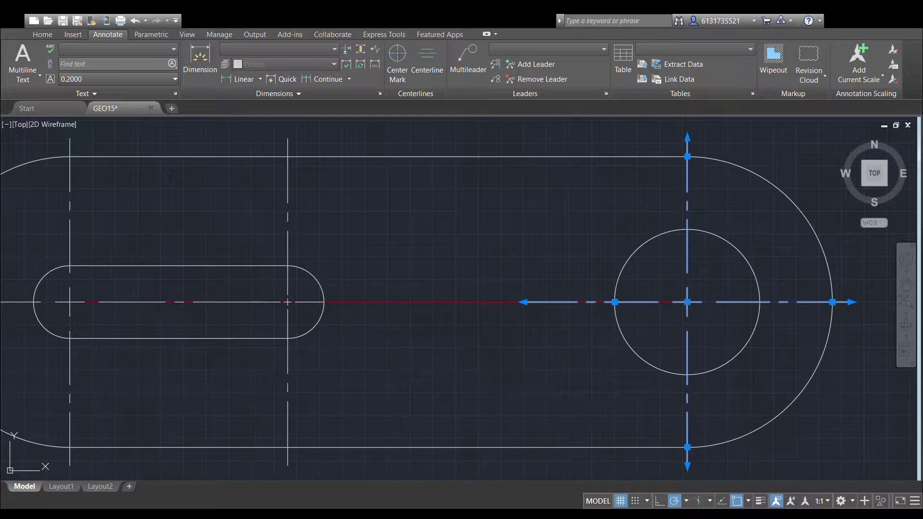
key(Return)
key(Return)
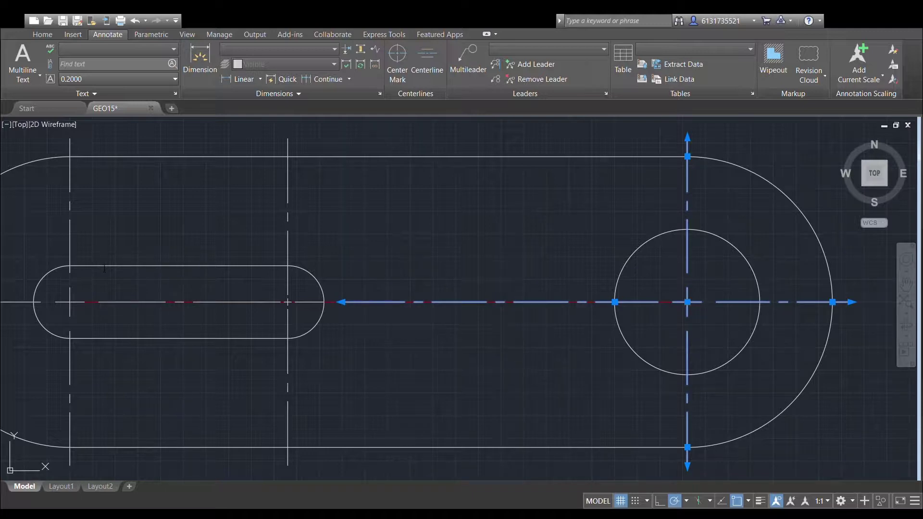
key(Escape)
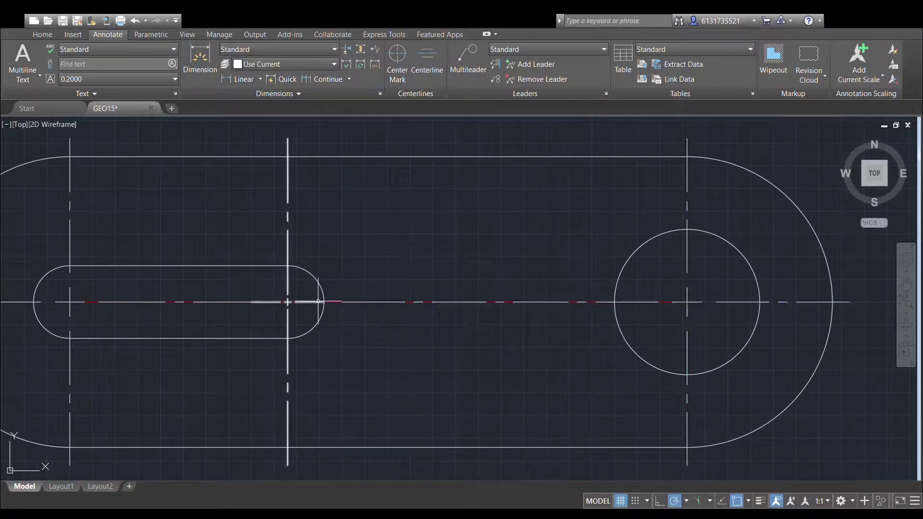
Extend the horizontal line of the slot's right centre mark rightward to join the circular hole's centre mark line.
click(314, 302)
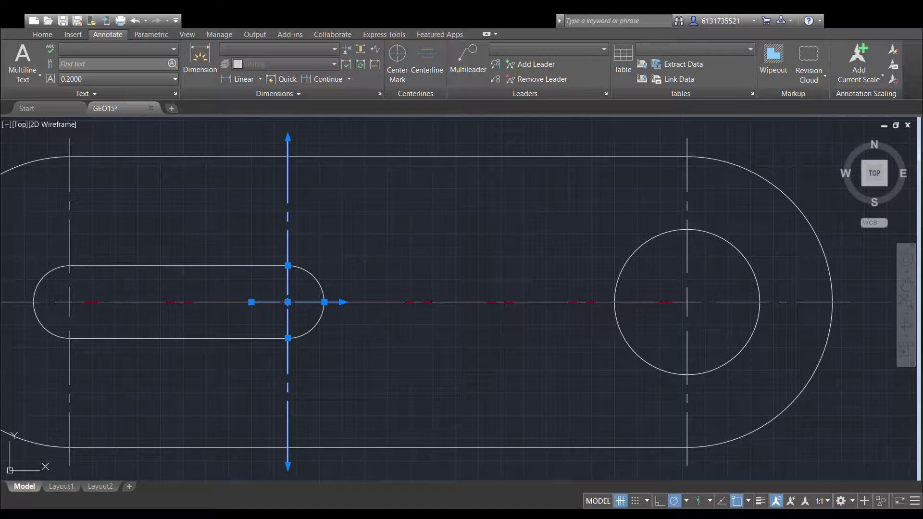
key(Escape)
scroll(419, 320, down, 2)
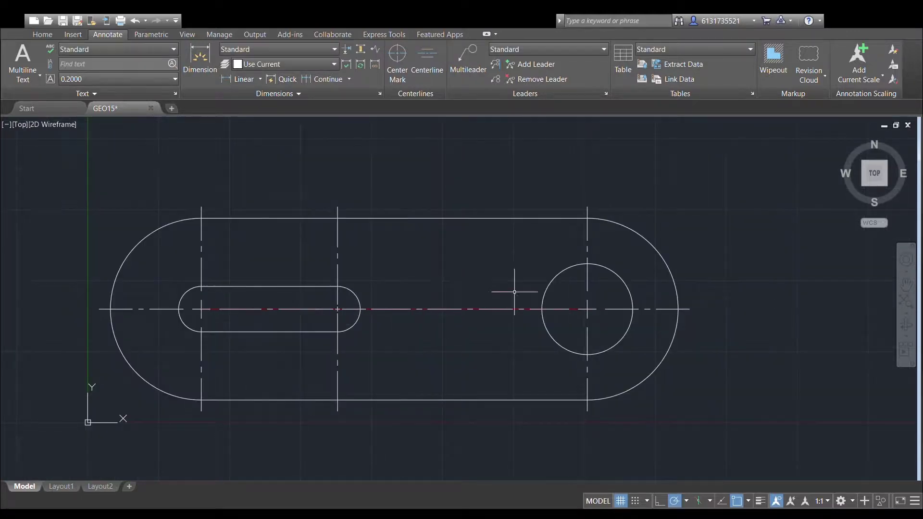
scroll(589, 243, down, 2)
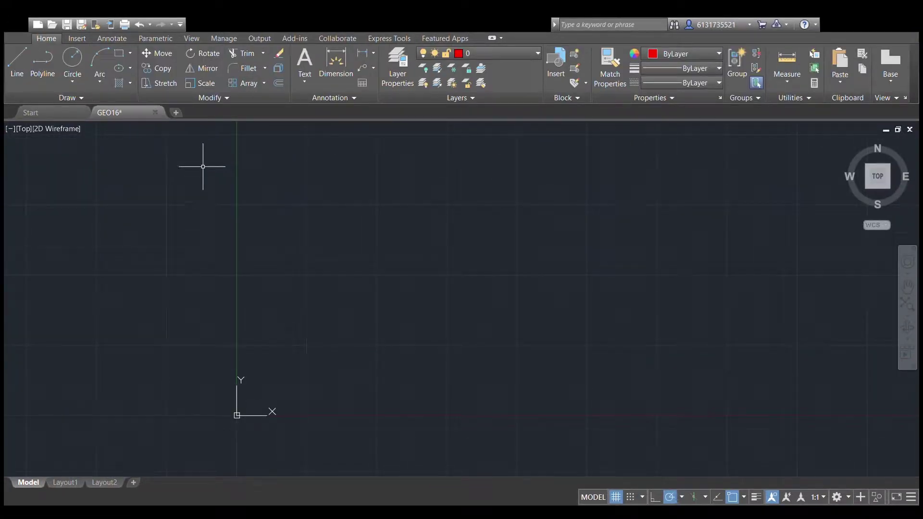
In the GEO16 drawing, turn on lineweight display and draw one horizontal construction line on layer 0.
click(378, 286)
click(99, 133)
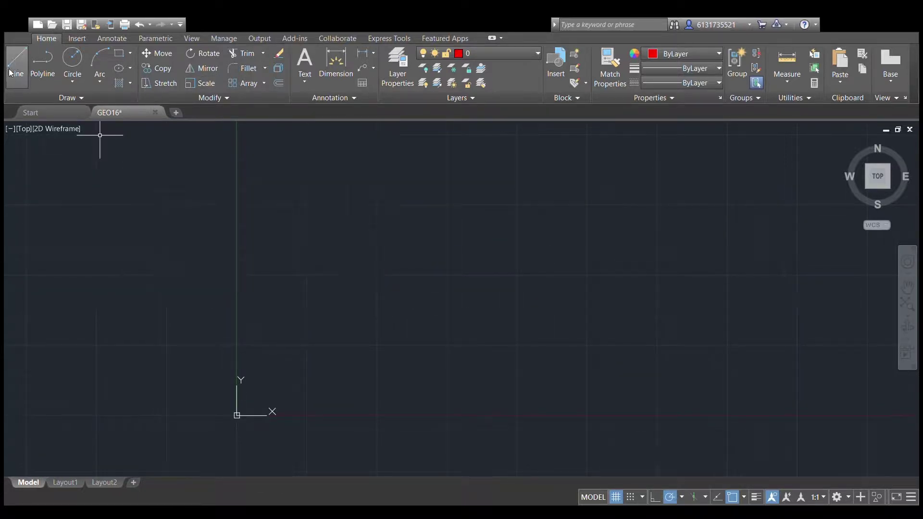
click(756, 499)
click(359, 287)
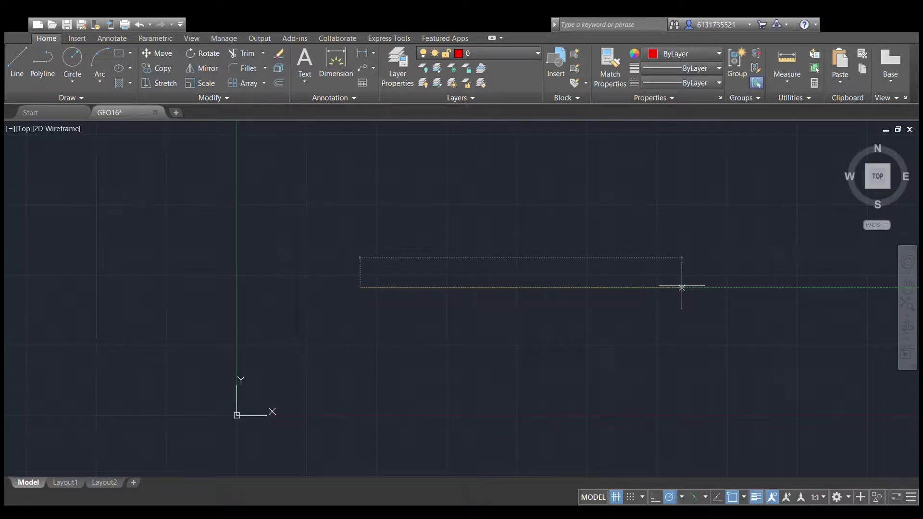
click(682, 288)
drag(640, 260, 523, 296)
middle_drag(522, 295, 404, 356)
scroll(404, 356, up, 1)
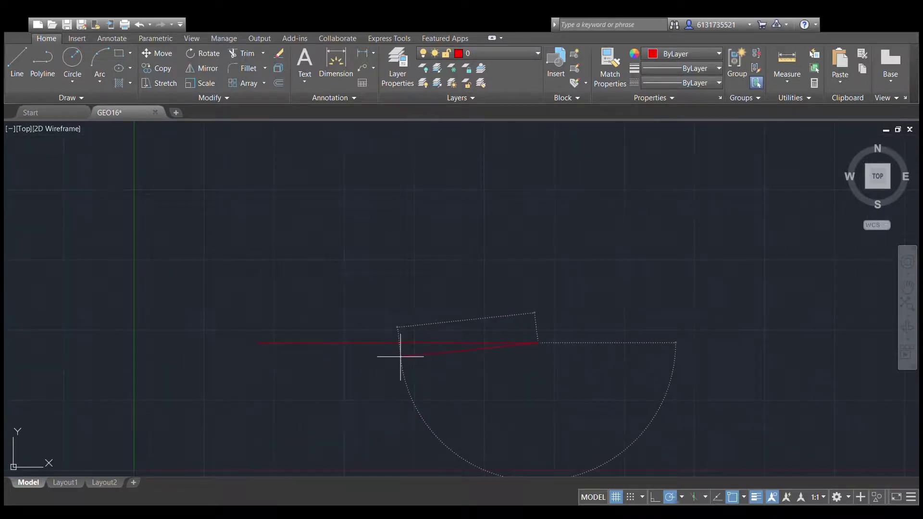
key(Escape)
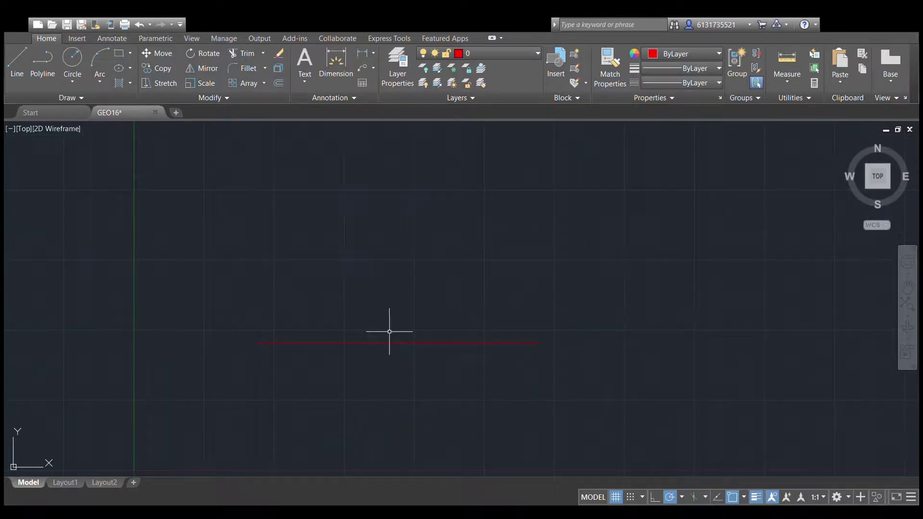
Draw a vertical construction line straight up from the midpoint of the horizontal line, equal to it in length.
click(17, 62)
click(398, 343)
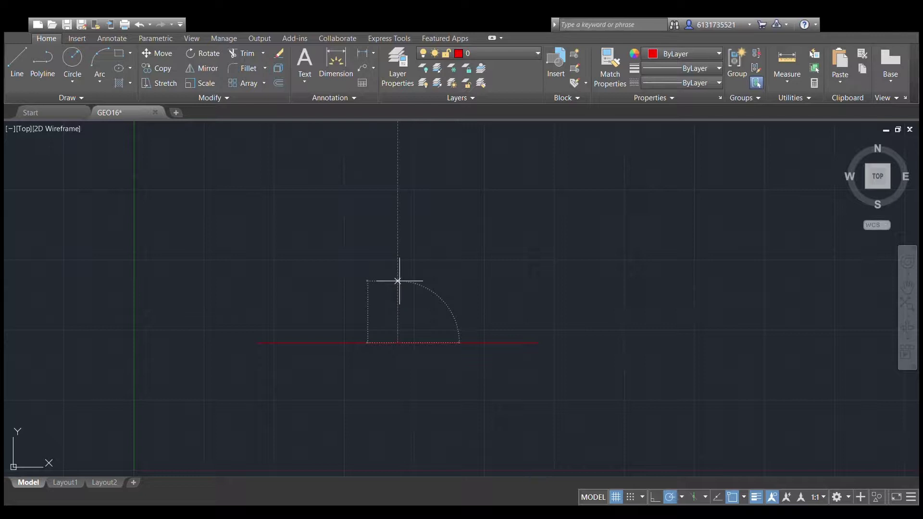
middle_drag(398, 280, 394, 309)
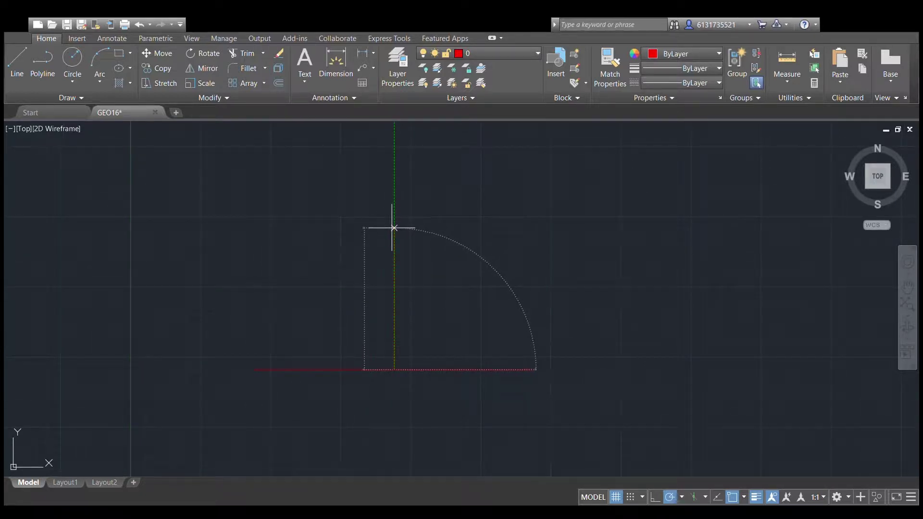
key(Return)
middle_drag(450, 280, 439, 404)
scroll(450, 285, down, 2)
key(Escape)
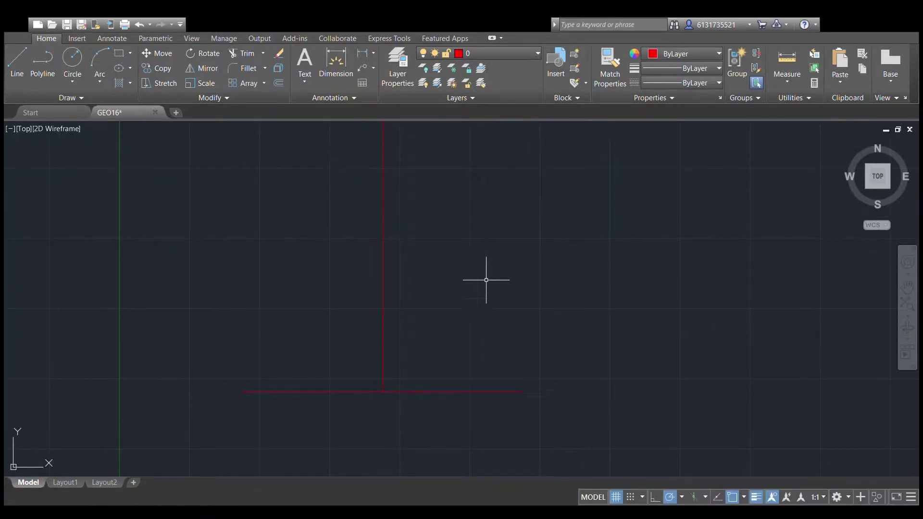
Draw a second vertical construction line of length 50 upward from the upper end of the first one.
scroll(489, 265, down, 5)
middle_drag(487, 273, 482, 331)
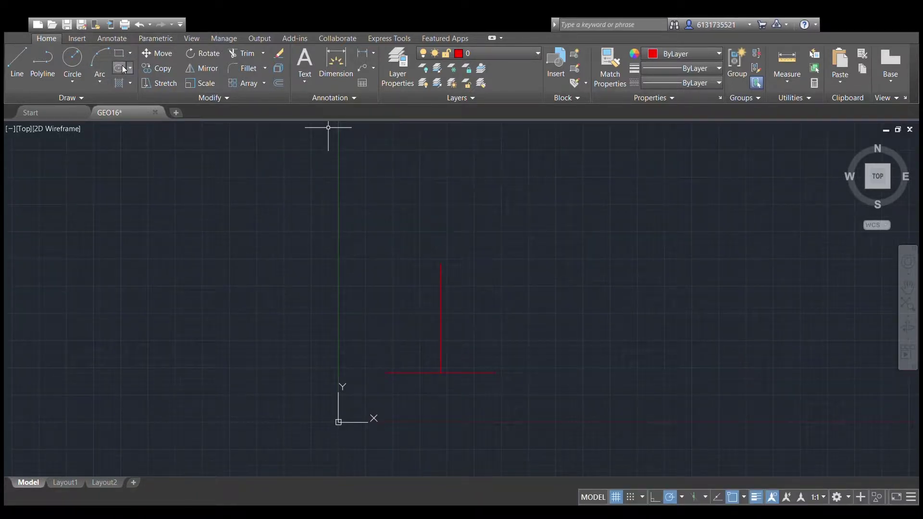
click(23, 58)
click(441, 263)
text(50)
key(Return)
key(Return)
scroll(476, 286, up, 2)
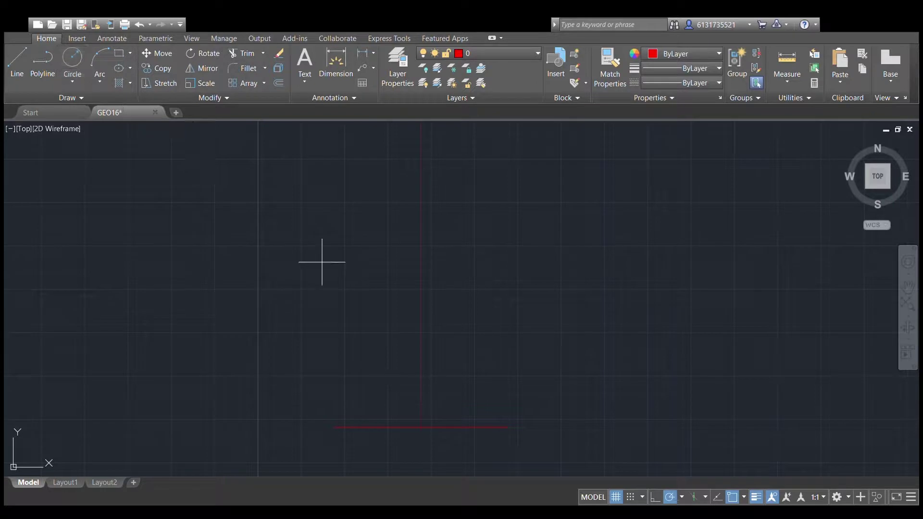
Make the visible layer current and draw a circle of diameter 76 centred where the two vertical construction lines meet.
click(498, 90)
text(c)
key(Return)
click(421, 253)
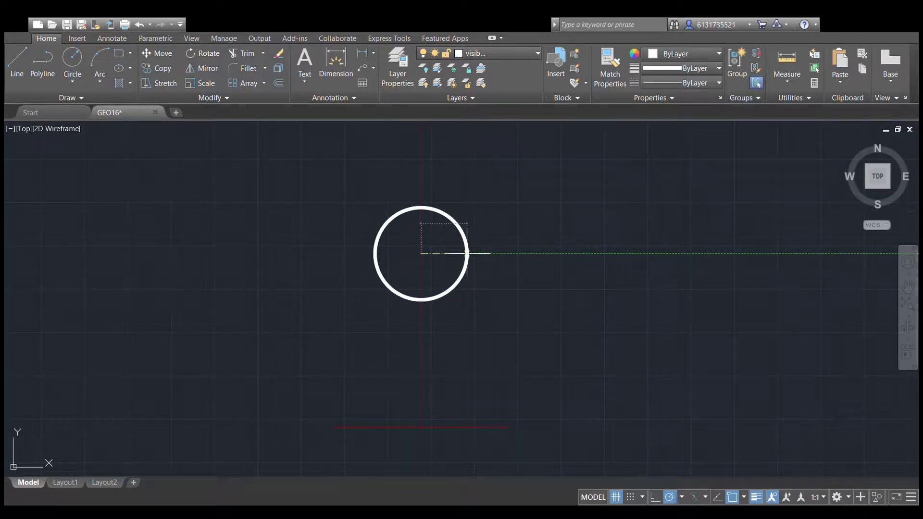
click(230, 154)
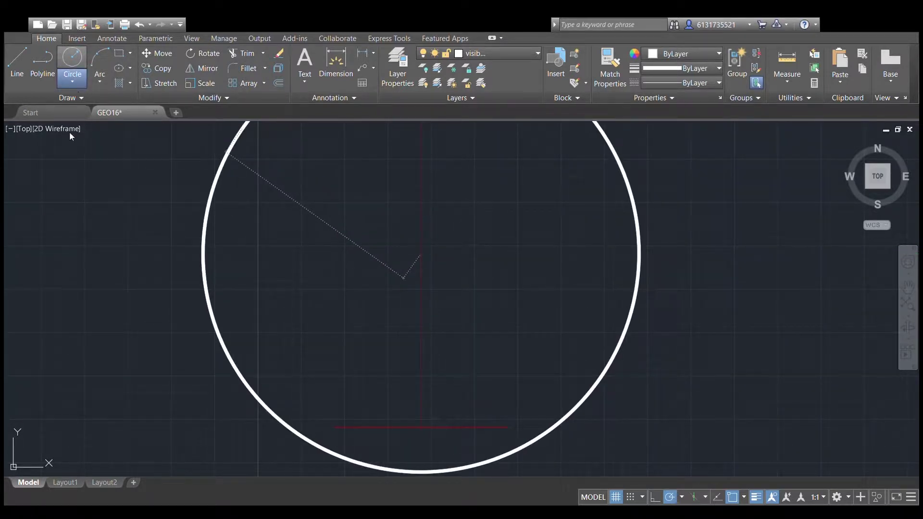
key(Escape)
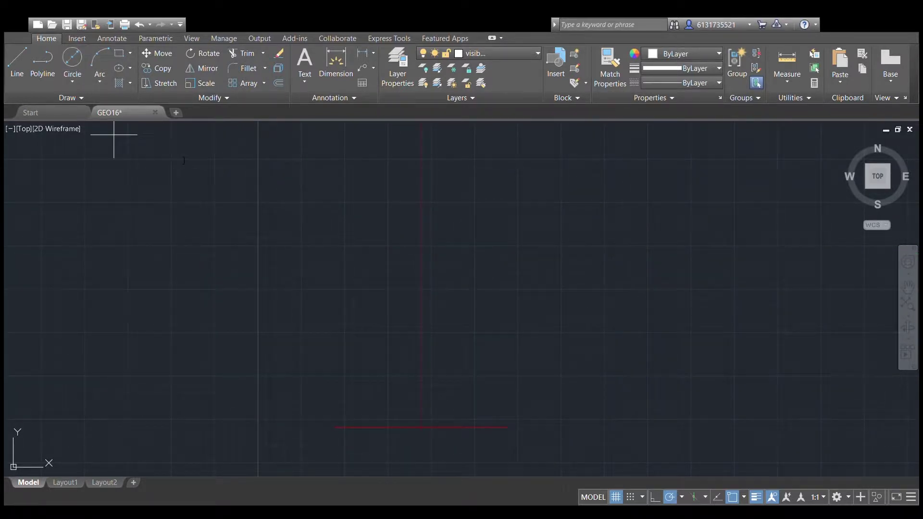
click(421, 254)
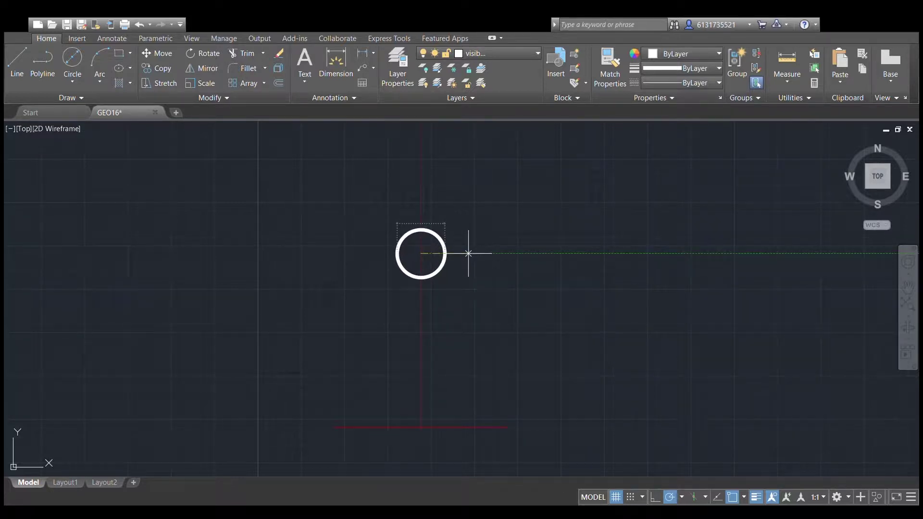
text(76)
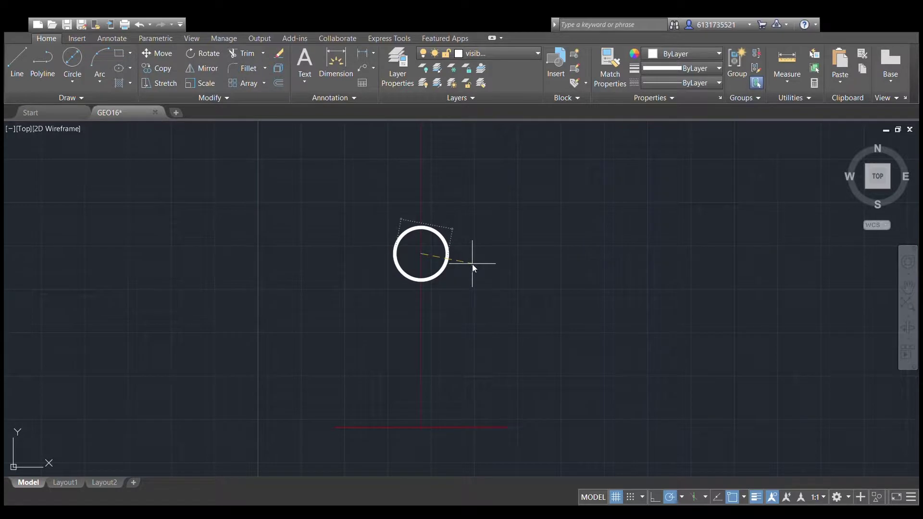
key(Return)
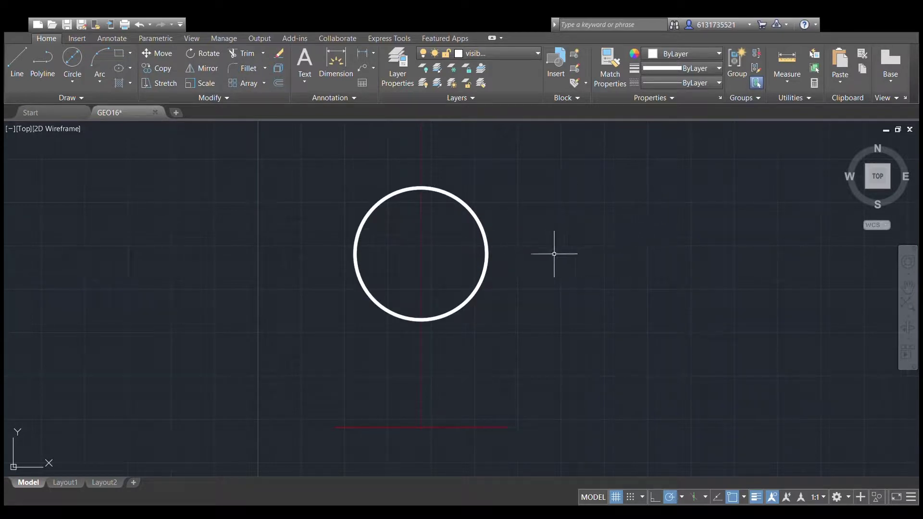
middle_drag(557, 253, 501, 327)
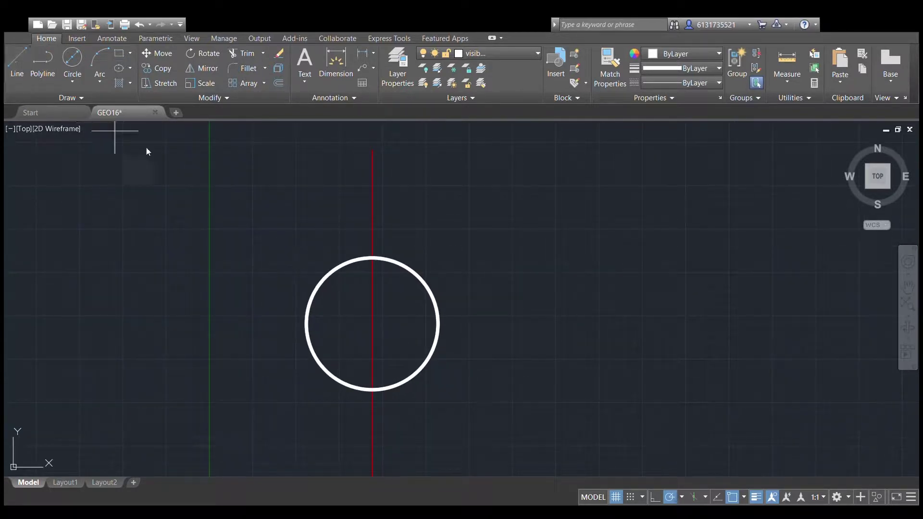
scroll(297, 193, down, 2)
click(732, 496)
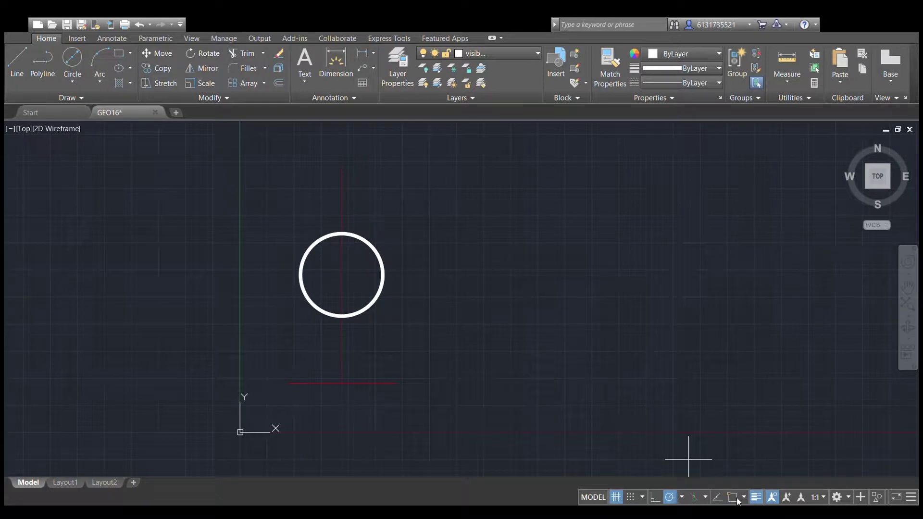
click(733, 496)
middle_drag(377, 255, 413, 311)
click(17, 66)
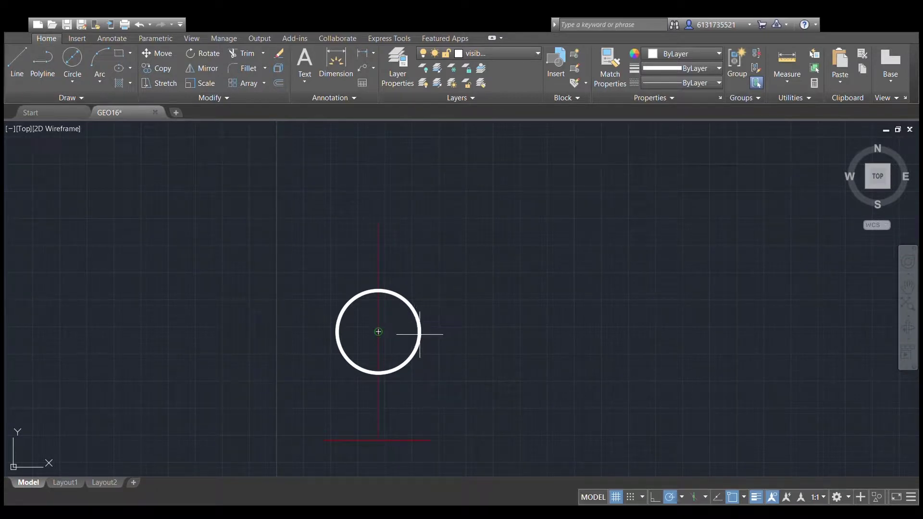
scroll(419, 335, up, 4)
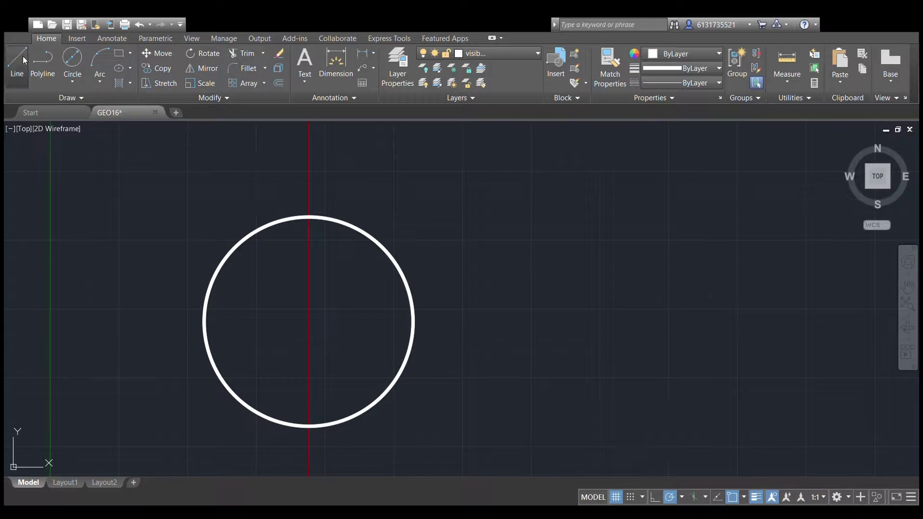
click(414, 320)
middle_drag(418, 220, 418, 256)
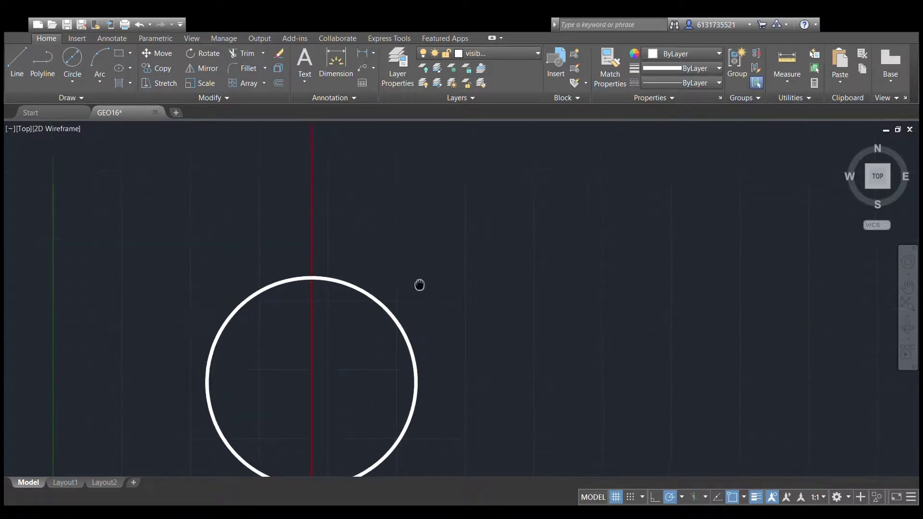
scroll(418, 250, down, 4)
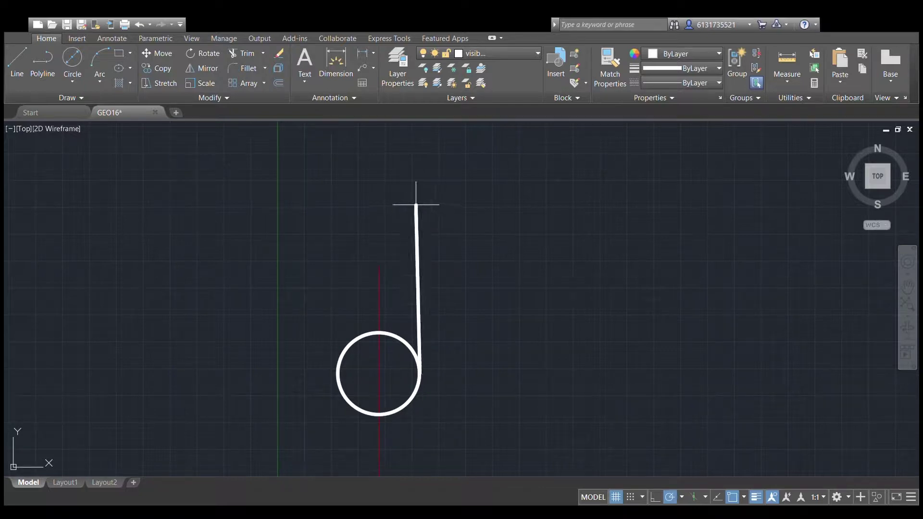
key(Escape)
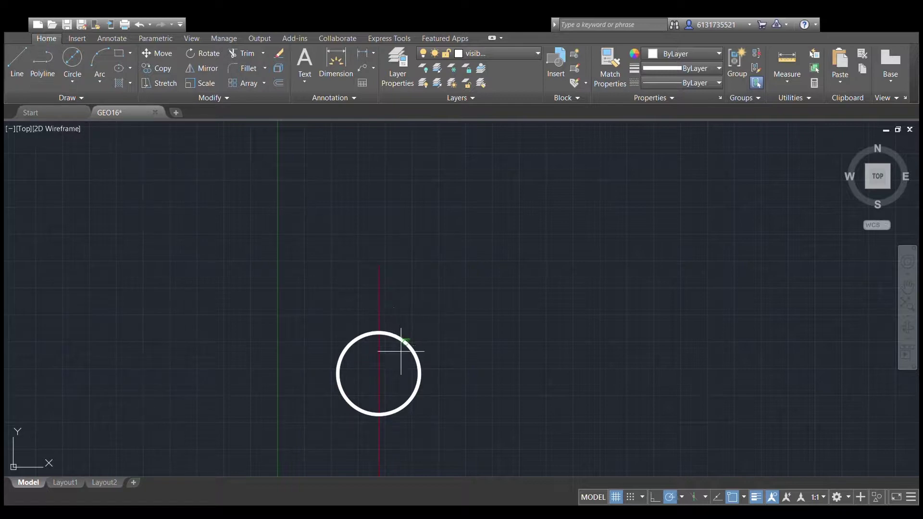
click(420, 374)
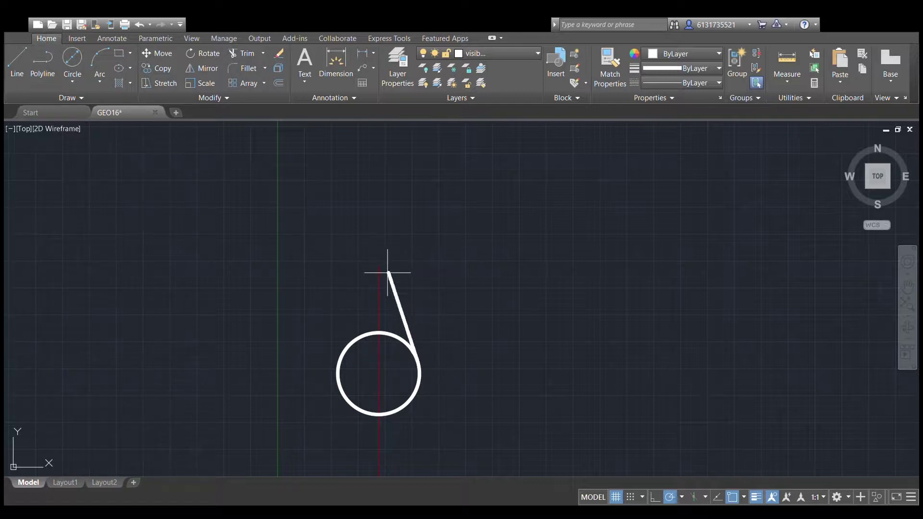
key(Escape)
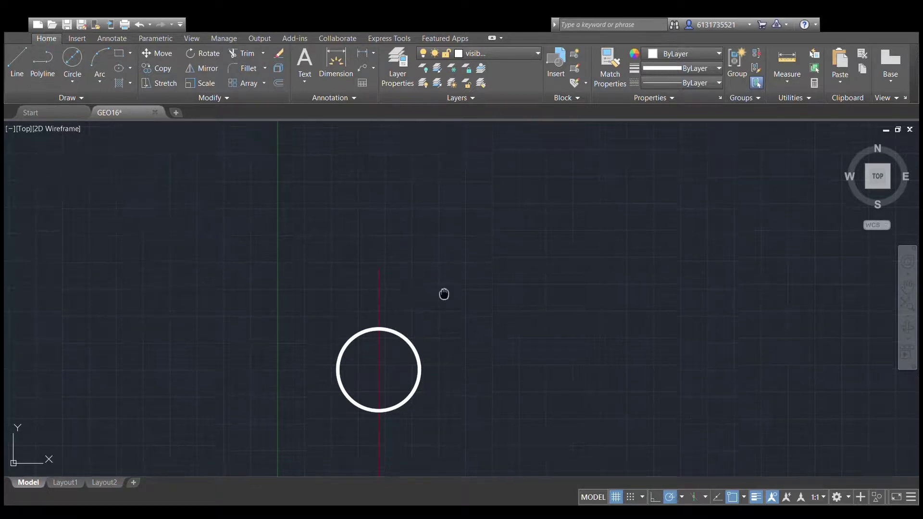
middle_drag(418, 293, 420, 255)
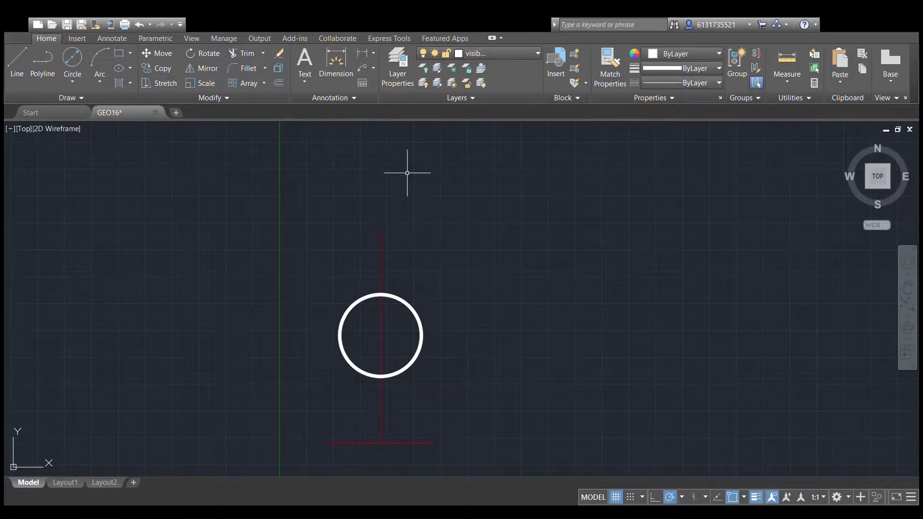
scroll(445, 221, up, 2)
middle_drag(448, 222, 444, 180)
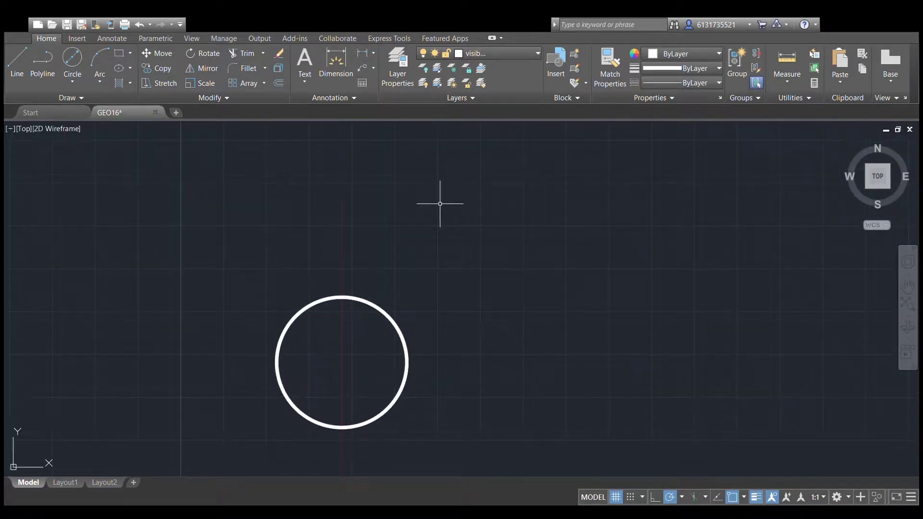
scroll(470, 223, down, 4)
scroll(470, 224, up, 2)
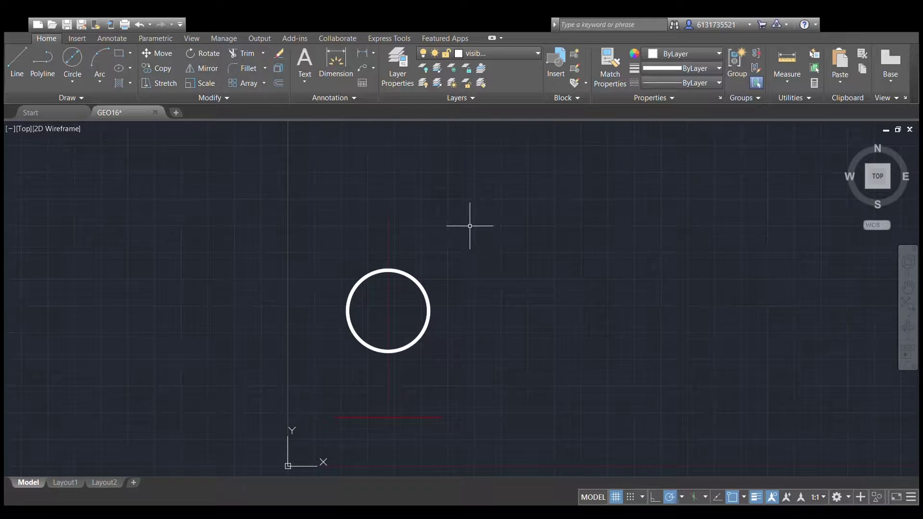
Make layer 0 current and draw a horizontal construction line from the circle's centre to its right quadrant.
scroll(469, 224, up, 2)
mouse_move(470, 224)
middle_down()
mouse_move(453, 215)
mouse_move(453, 193)
middle_up()
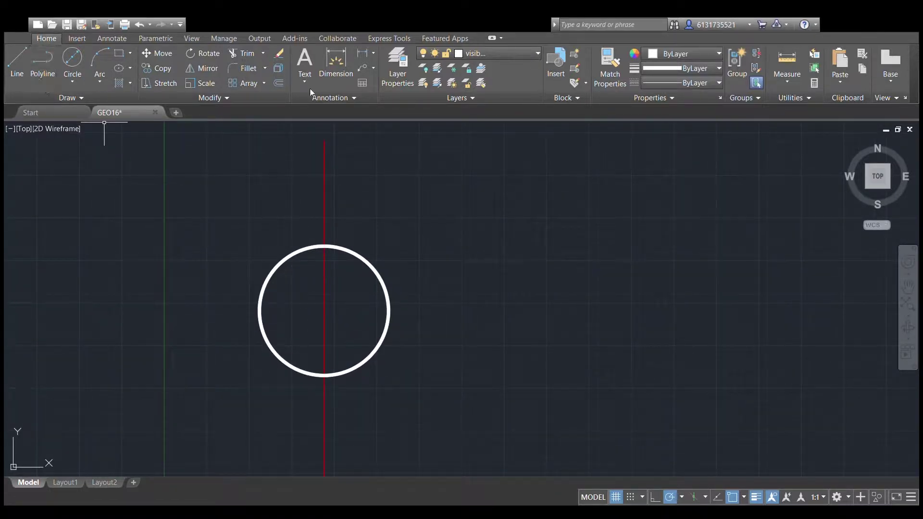
click(477, 70)
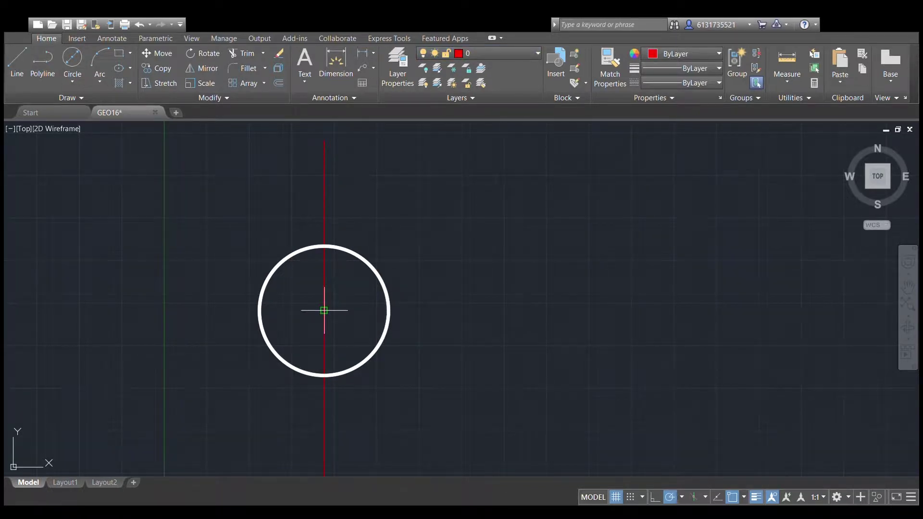
click(389, 310)
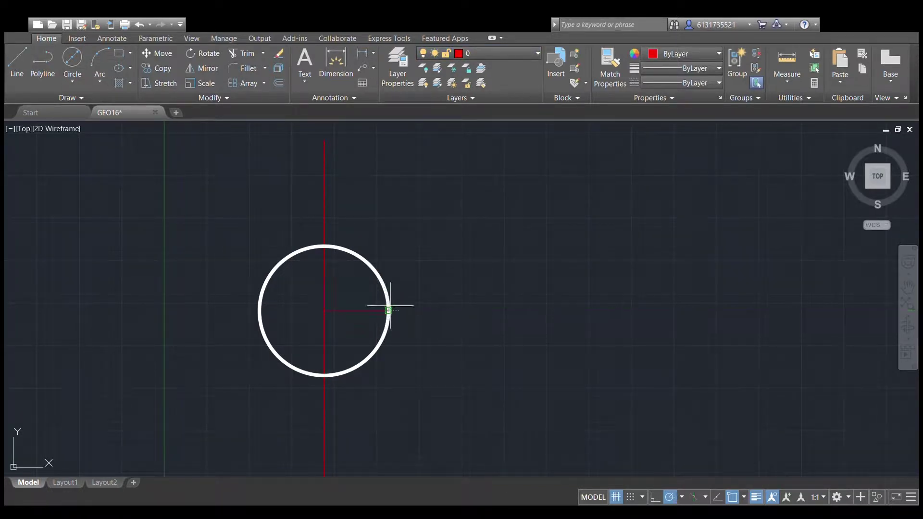
key(Escape)
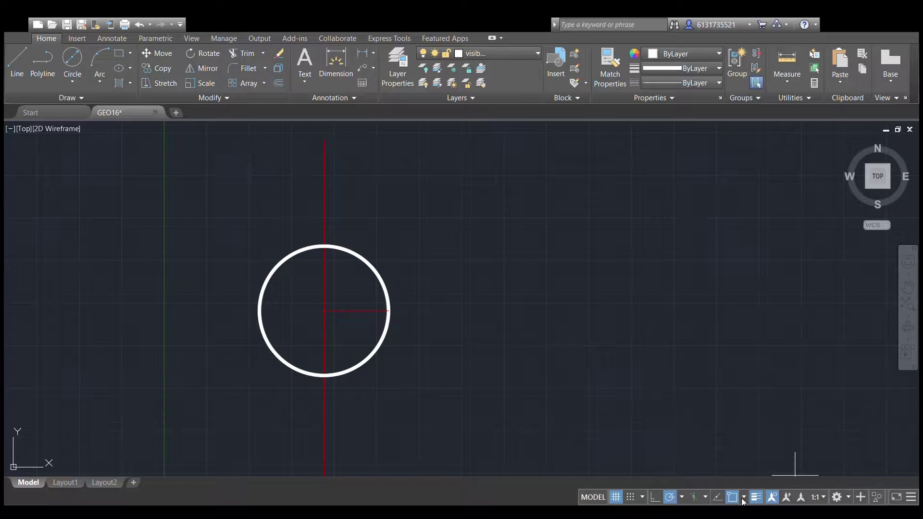
On the visible layer, draw a vertical line from the circle's right quadrant up to the level of the central construction line's upper end.
click(389, 310)
middle_drag(363, 185, 384, 235)
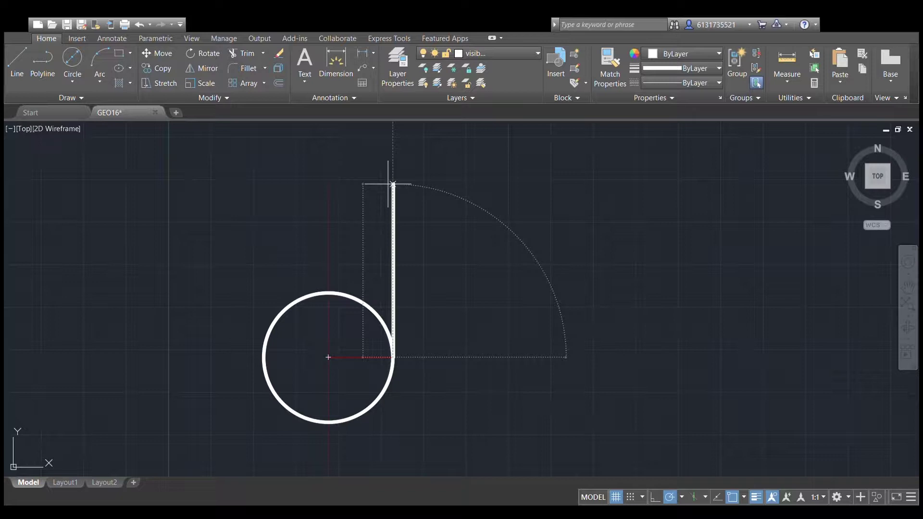
click(393, 185)
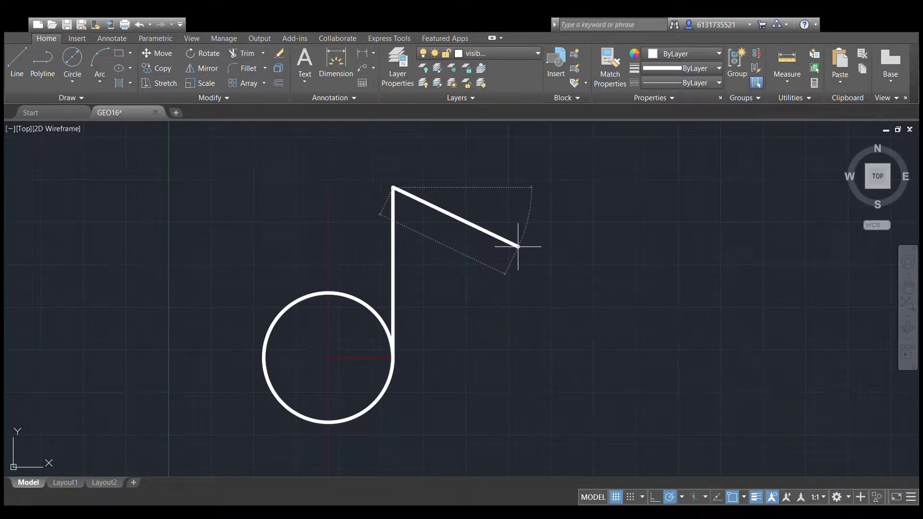
On layer 0, draw a short construction line straight down from the top end of the white vertical line.
key(Escape)
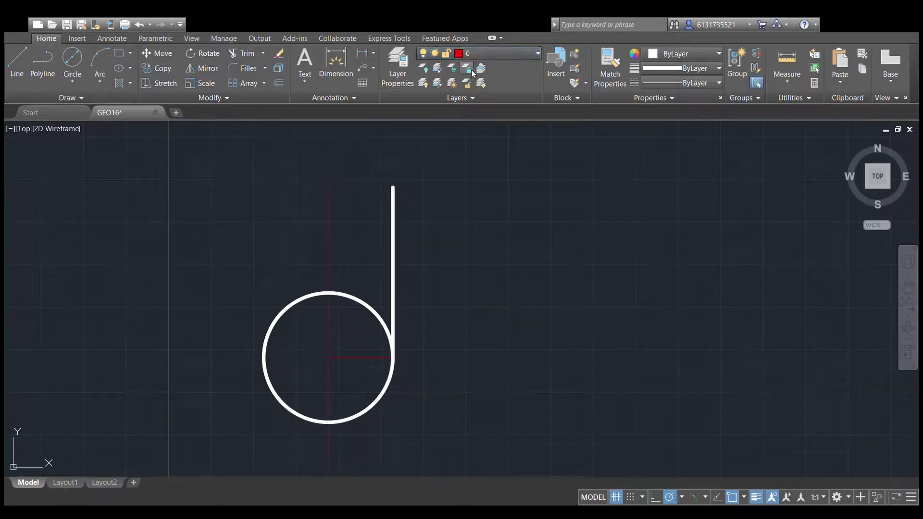
click(21, 59)
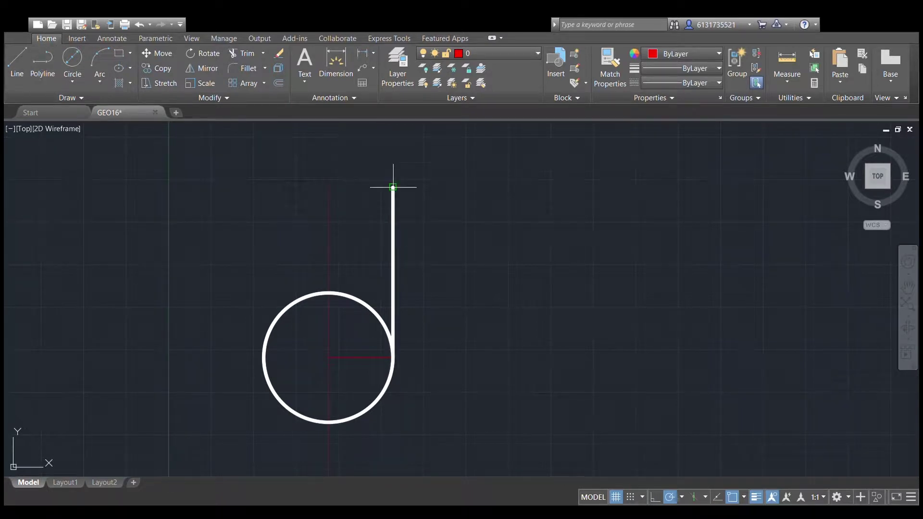
text(40)
key(Return)
key(Escape)
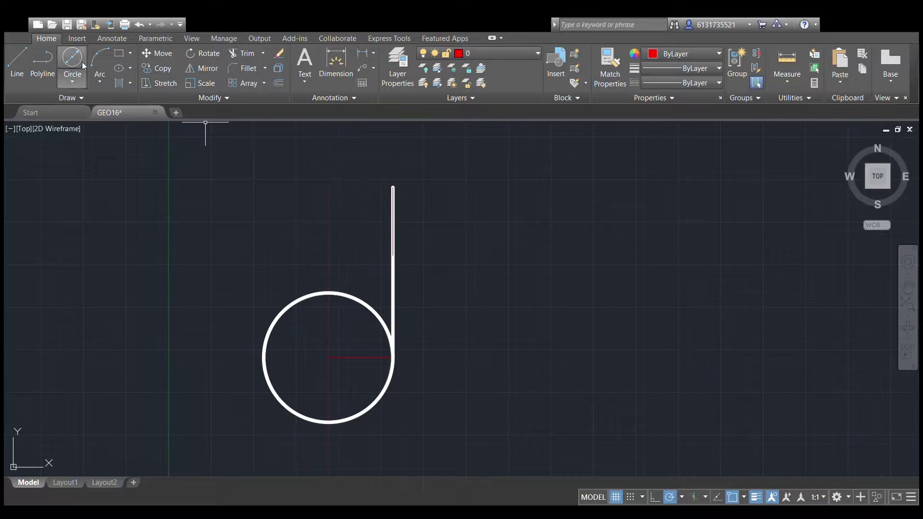
Try a layer 0 circle centred on the short construction line's lower end through the vertical line's top, and undo it.
click(76, 81)
click(392, 252)
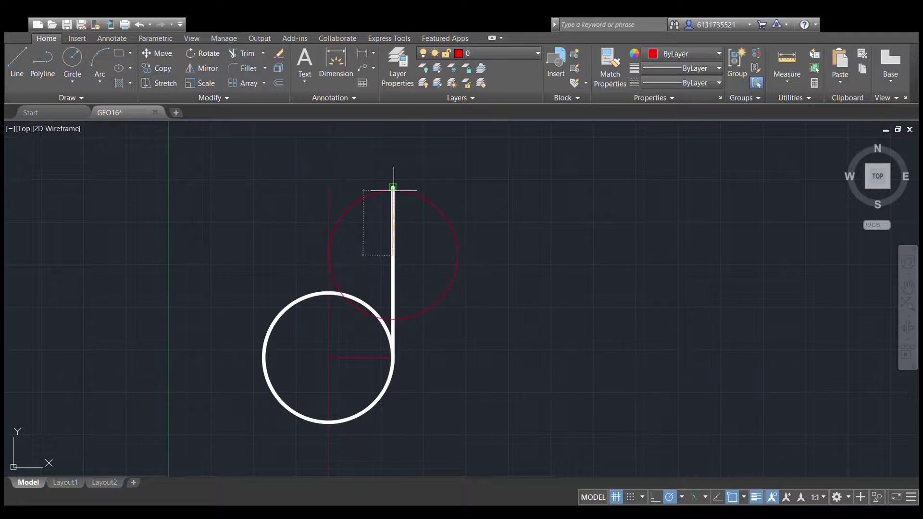
scroll(517, 272, down, 2)
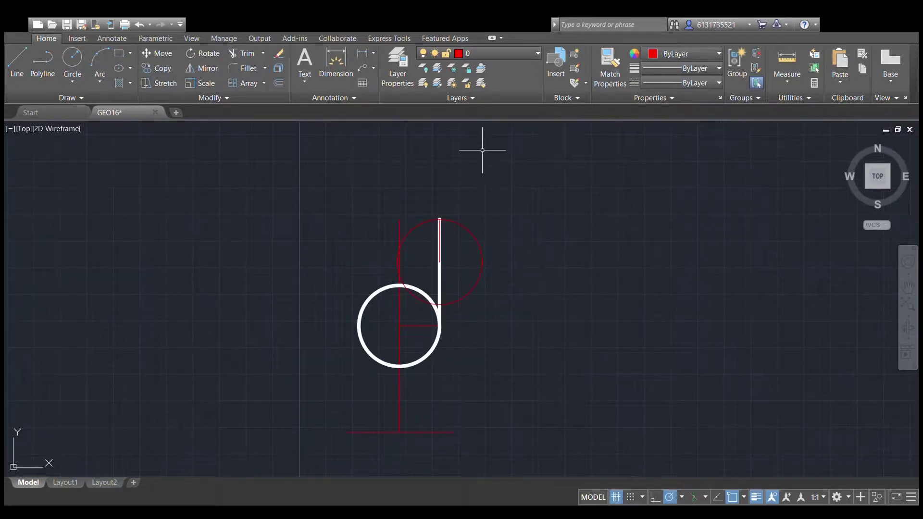
key(ctrl+z)
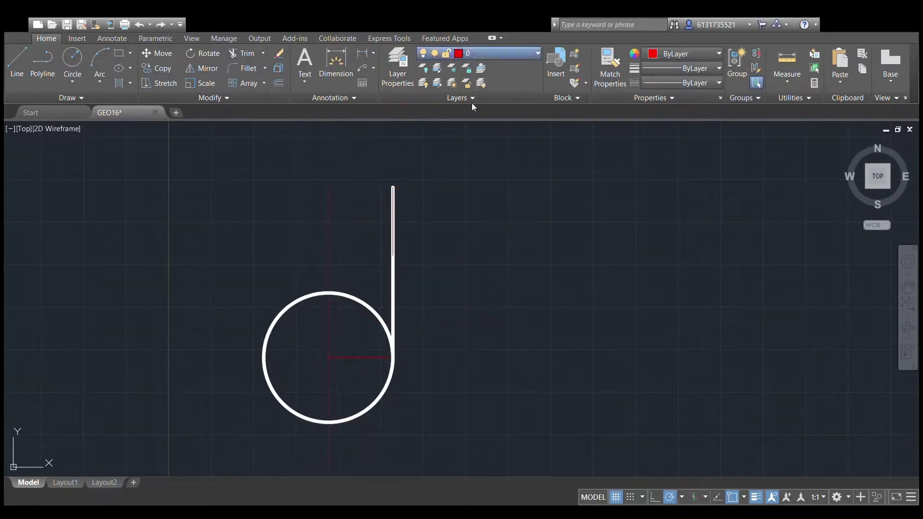
On the white visib... layer, draw a circle centred on the short construction line's lower end through the vertical line's top end.
click(500, 53)
click(476, 99)
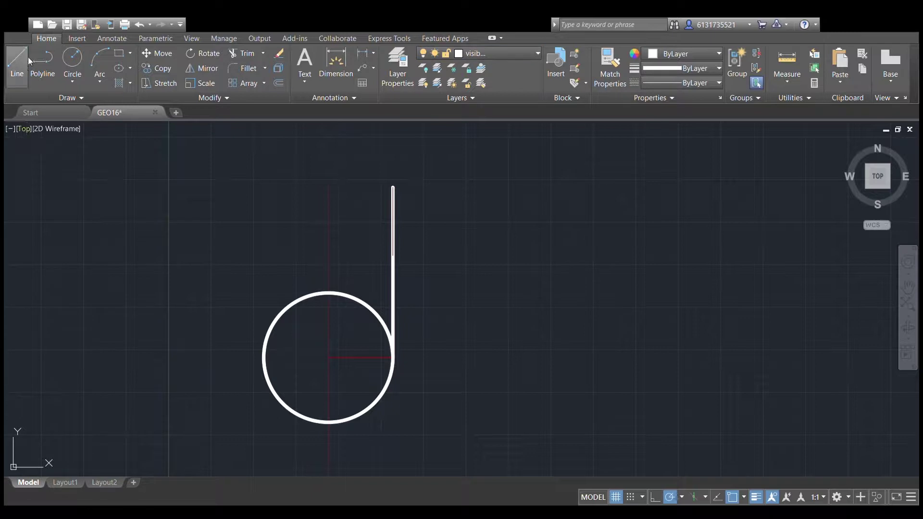
click(393, 255)
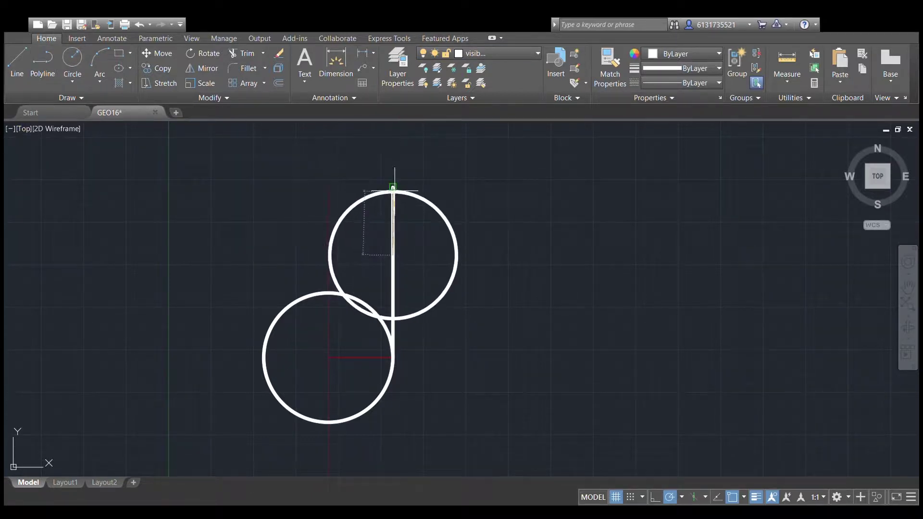
click(394, 185)
scroll(443, 294, down, 3)
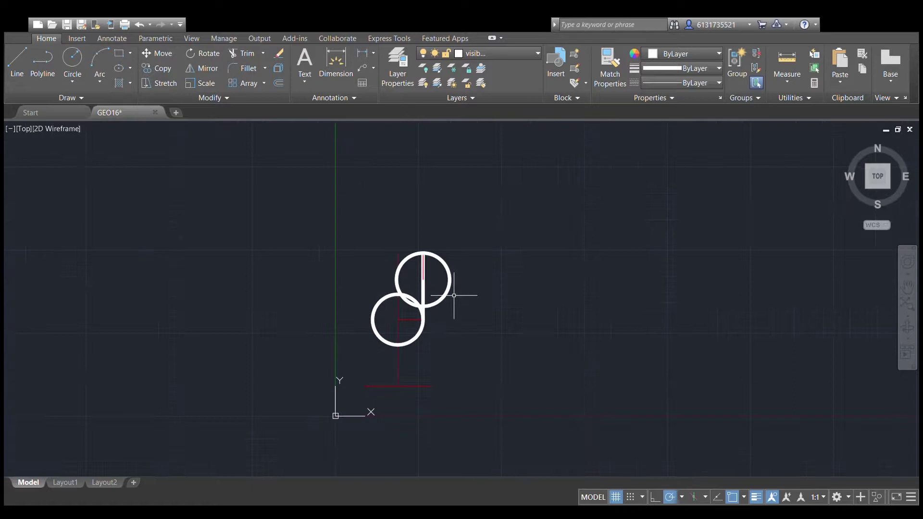
On layer 0, draw a 25-unit construction line straight up from the right end of the lower horizontal construction line.
scroll(433, 325, up, 4)
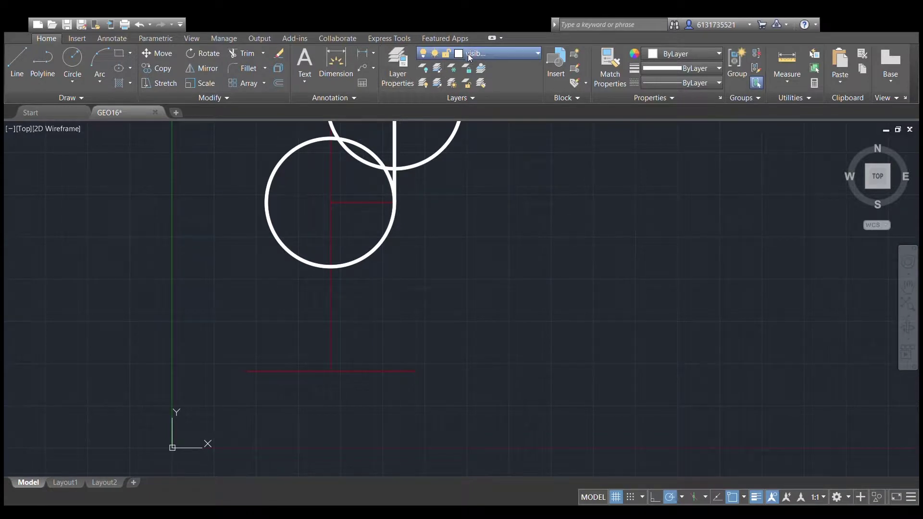
click(472, 70)
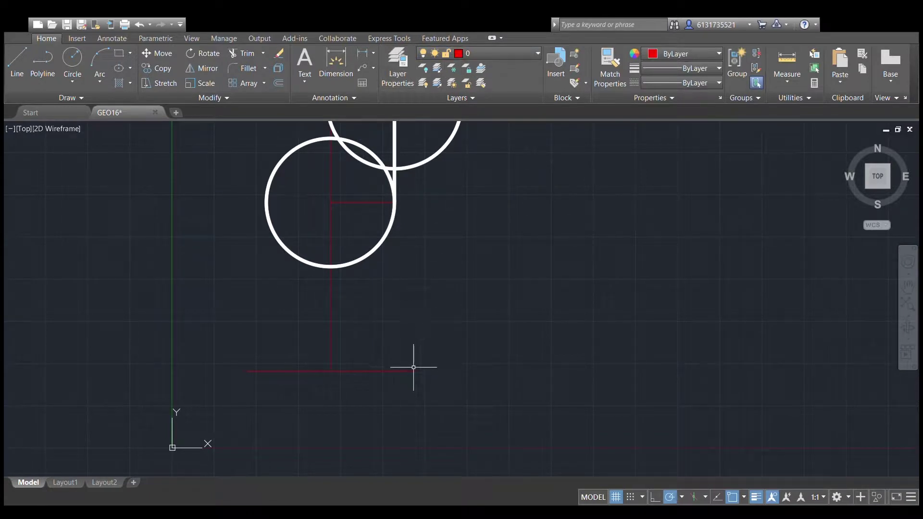
click(17, 61)
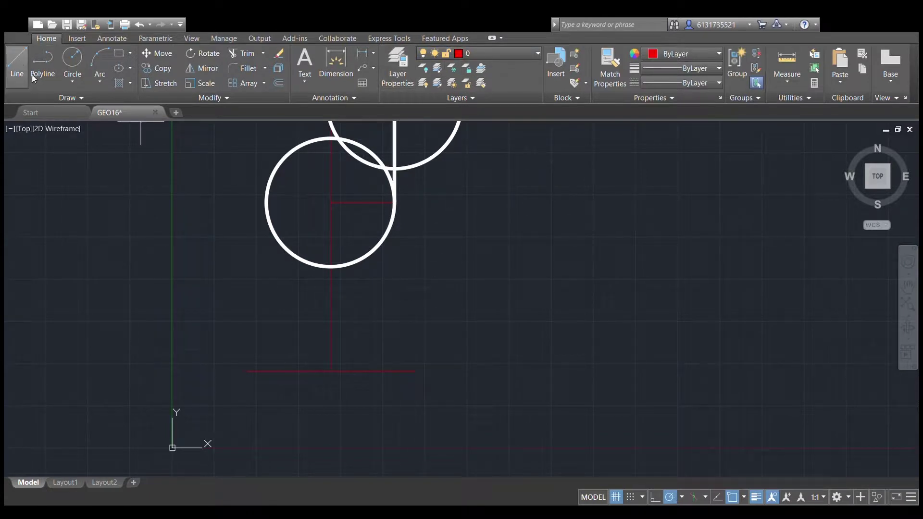
click(415, 371)
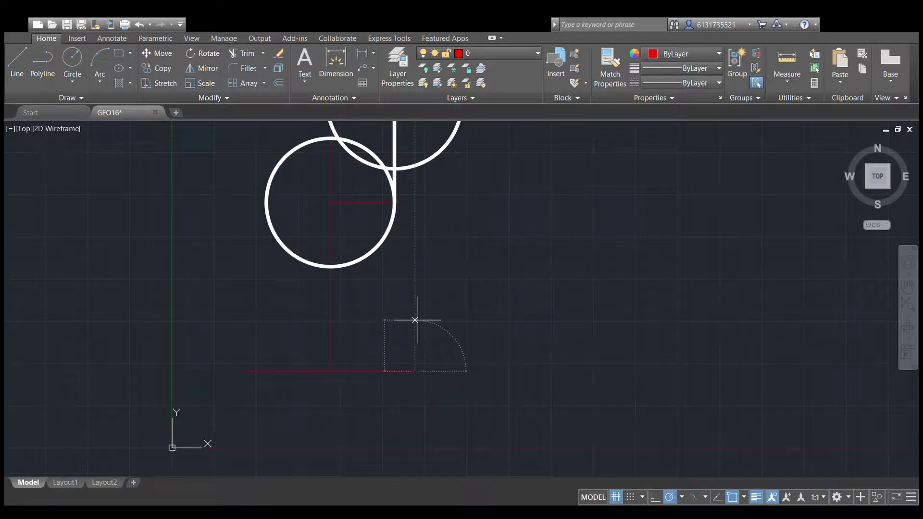
text(25)
key(Return)
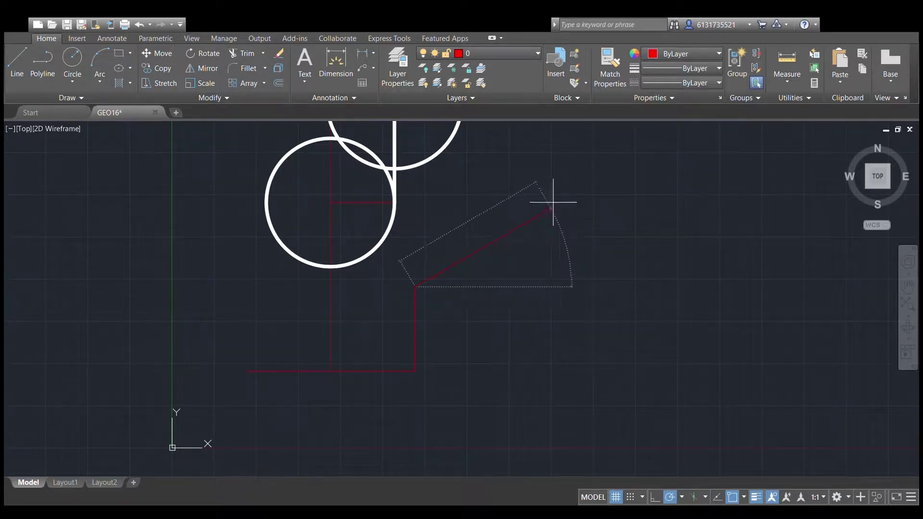
key(Escape)
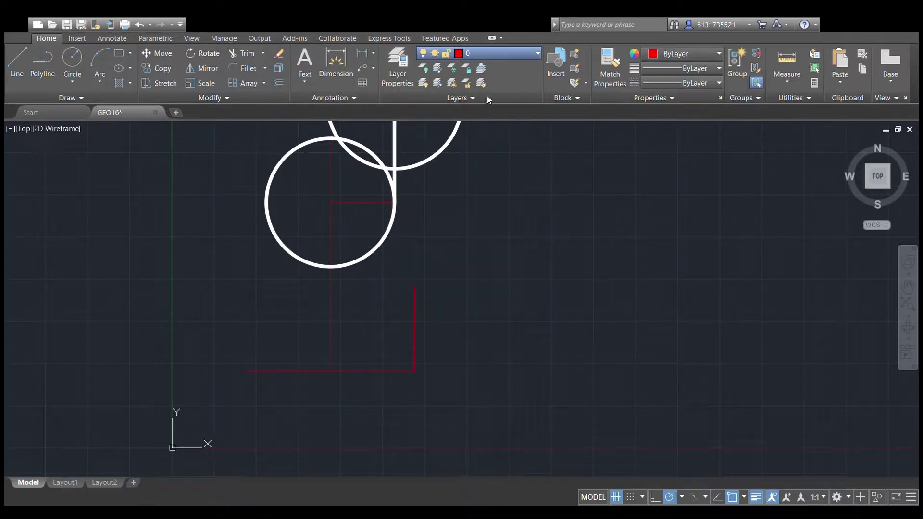
On the white visib... layer, draw a circle centred on the 25-unit line's upper end and passing through its lower end.
click(487, 100)
click(72, 59)
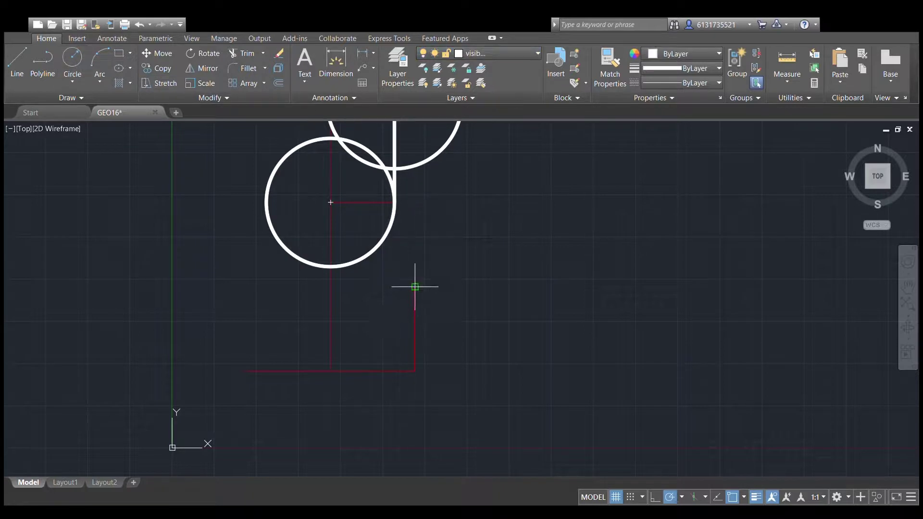
click(415, 287)
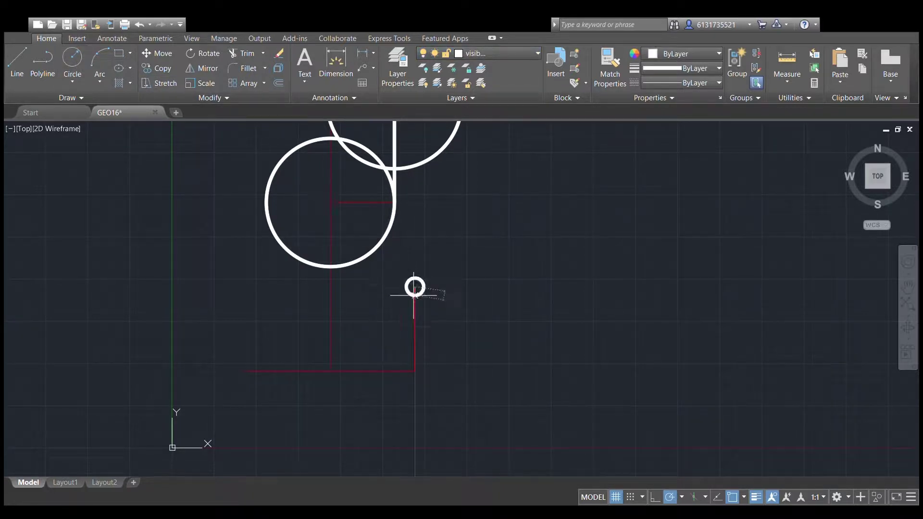
click(414, 371)
scroll(467, 326, down, 2)
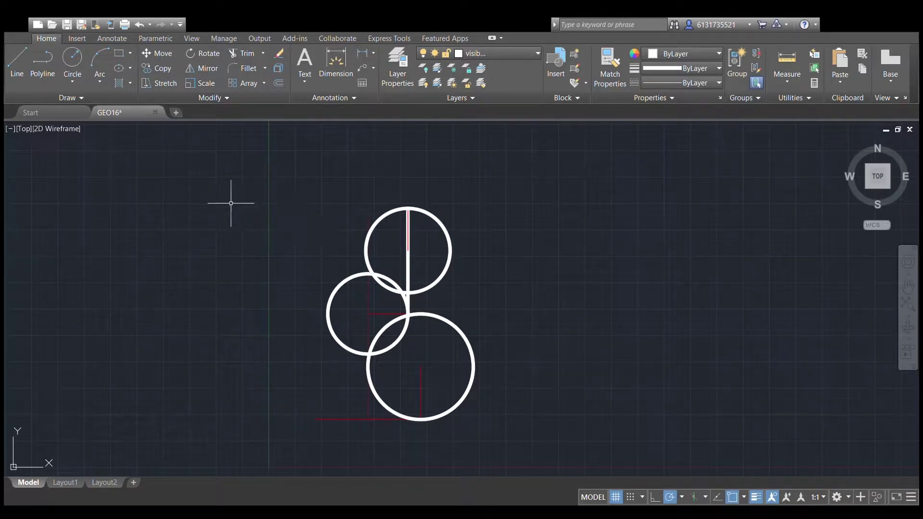
Draw a horizontal line from the lower end of the vertical axis to the lowest point of the large circle.
scroll(401, 416, up, 2)
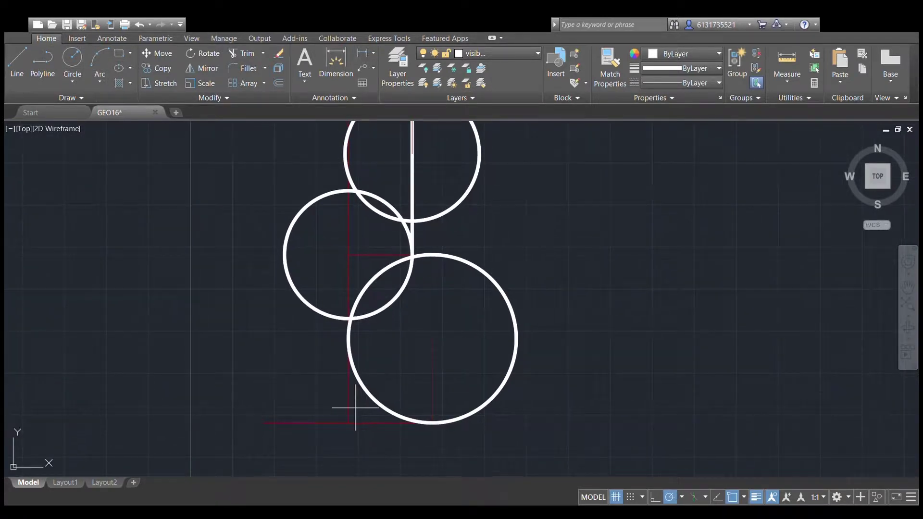
click(349, 423)
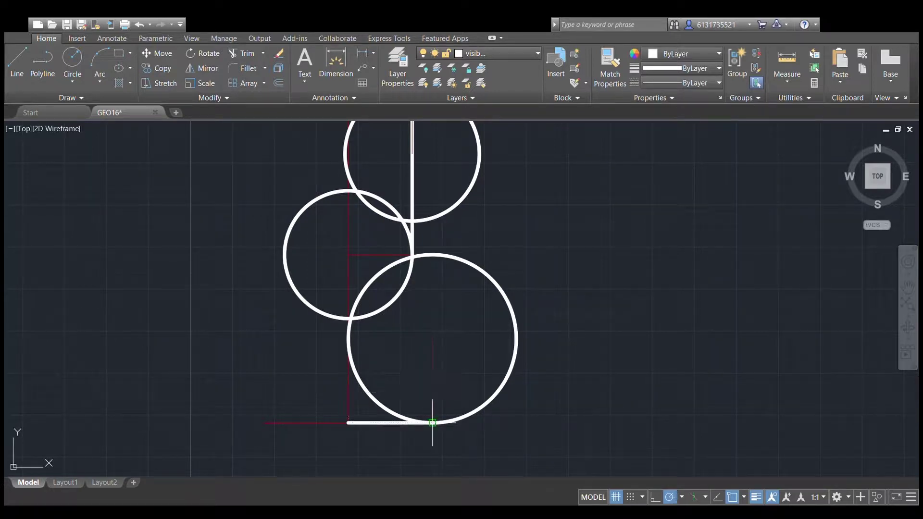
click(432, 423)
middle_drag(432, 423, 433, 461)
Draw a line tangent to the right sides of the upper circle and the large lower circle.
click(71, 73)
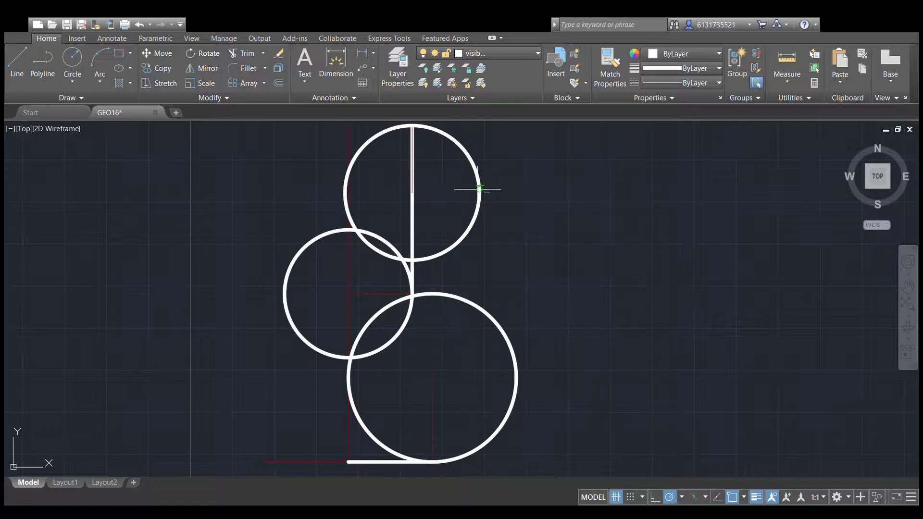
click(503, 336)
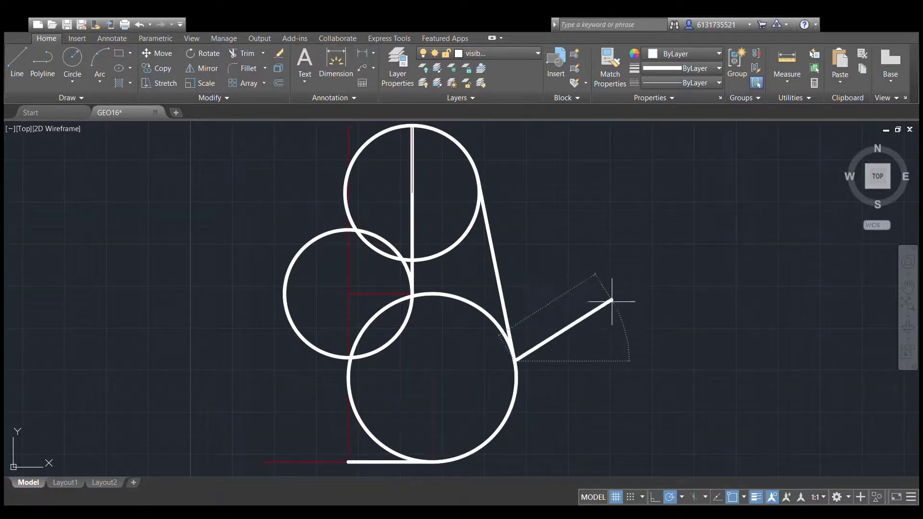
key(Escape)
With all objects as cutting edges, trim the upper circle's unwanted arcs outside the stretch between the vertical line and the tangent line.
scroll(591, 302, down, 2)
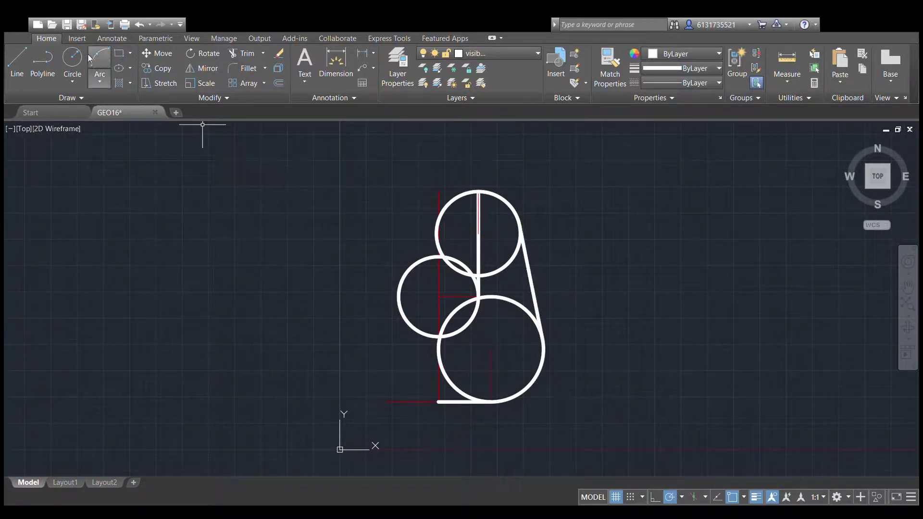
click(250, 53)
click(360, 153)
click(586, 421)
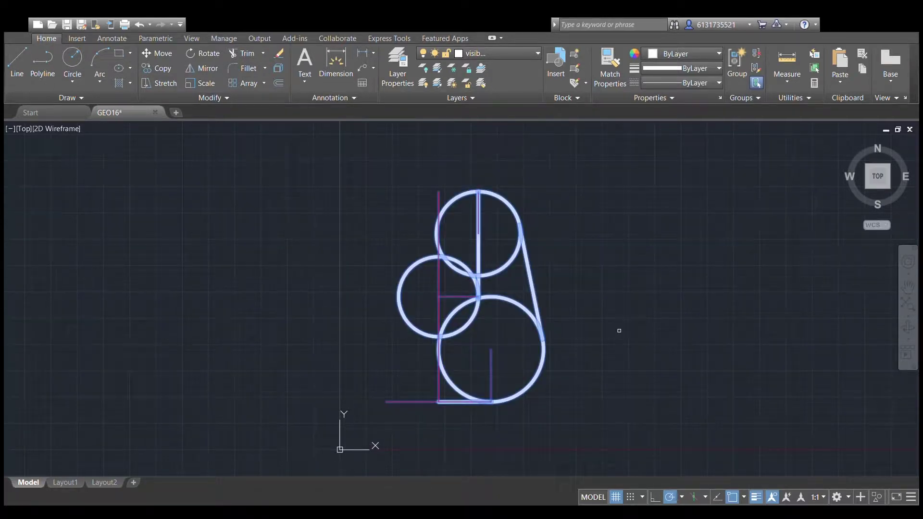
scroll(463, 266, up, 2)
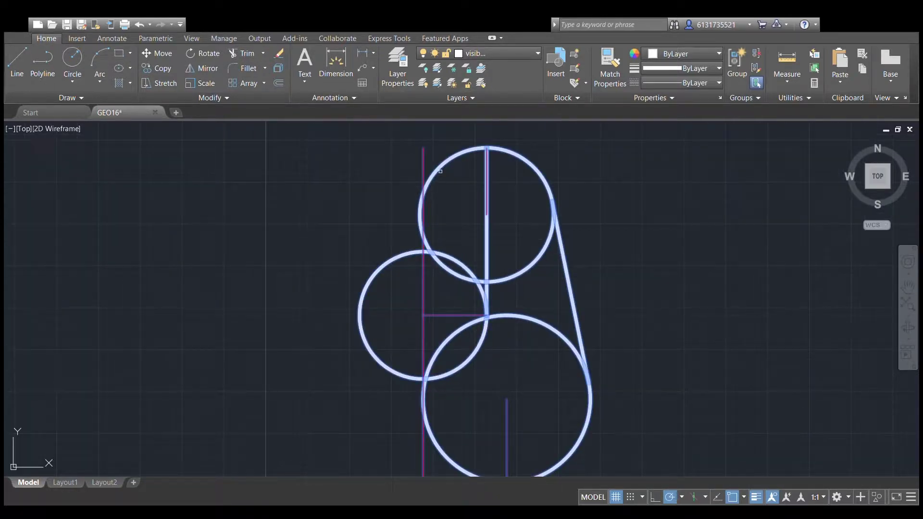
click(446, 163)
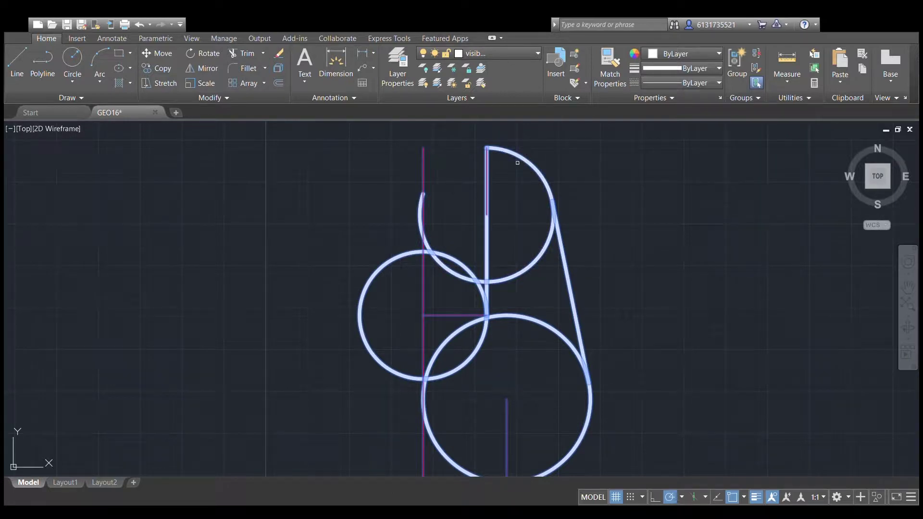
click(531, 266)
scroll(491, 279, up, 2)
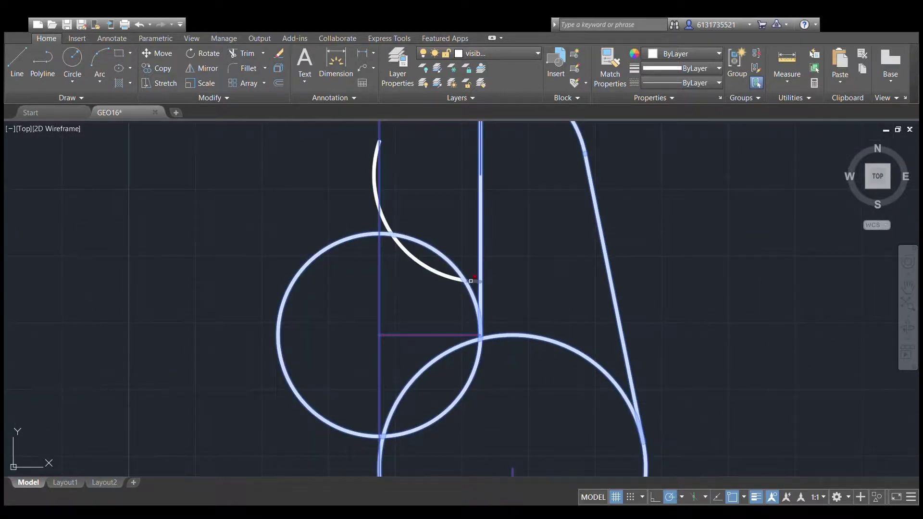
click(454, 277)
click(384, 211)
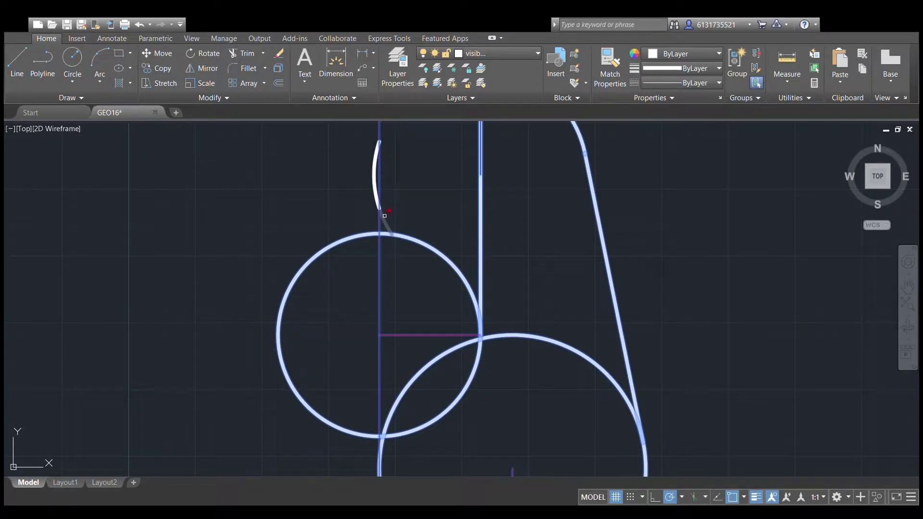
Trim the left circle down to its lower-right quarter arc between the vertical axis and the vertical line.
click(421, 243)
click(473, 301)
click(387, 235)
click(380, 264)
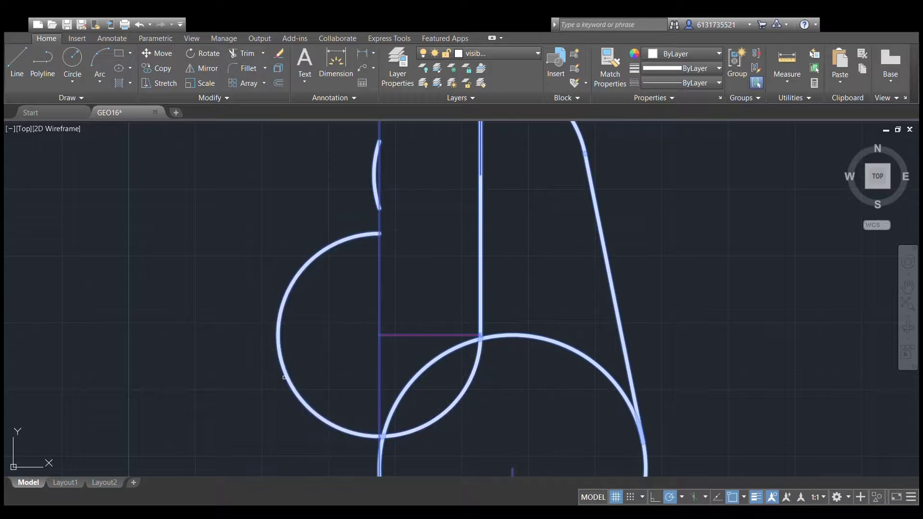
click(290, 371)
Trim the large circle's upper and left arcs, keeping only the arc from the tangent line to the horizontal base line.
middle_drag(432, 373, 420, 298)
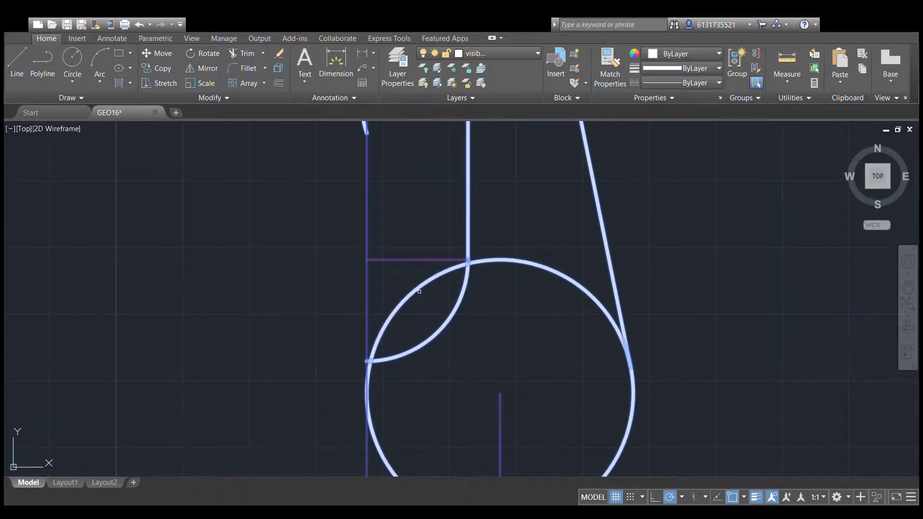
click(419, 291)
middle_drag(458, 346, 452, 285)
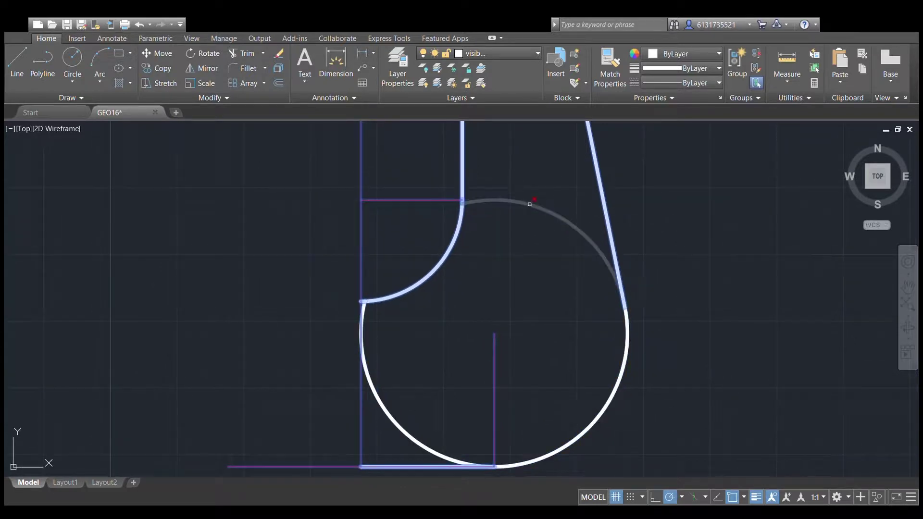
click(526, 207)
click(539, 206)
click(377, 397)
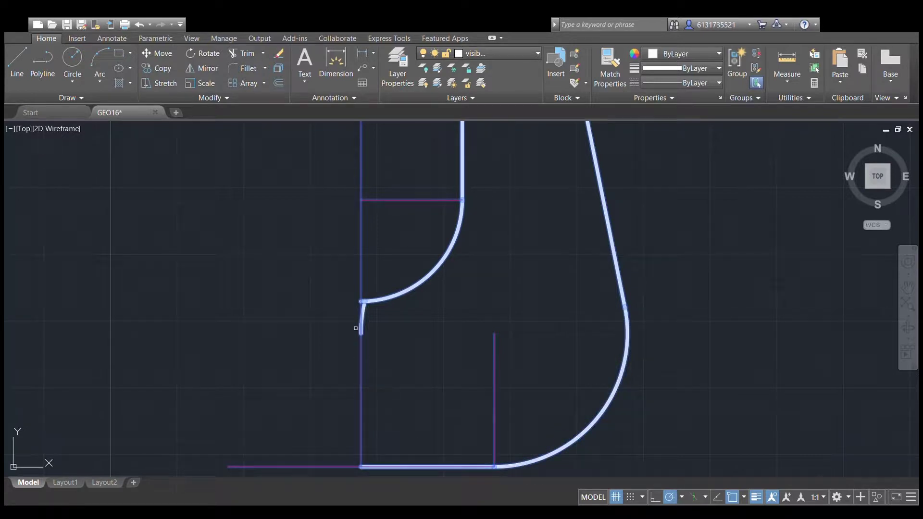
End trimming and delete the two leftover arc fragments of the upper and large circles beside the vertical axis.
scroll(423, 202, down, 5)
key(Escape)
click(418, 200)
key(Delete)
scroll(441, 330, up, 4)
click(379, 279)
key(Delete)
Mirror the entire white half outline about the vertical axis, keeping the source objects, to form the full U-shaped contour.
scroll(582, 300, down, 4)
mouse_move(583, 300)
middle_down()
mouse_move(575, 334)
mouse_move(566, 330)
middle_up()
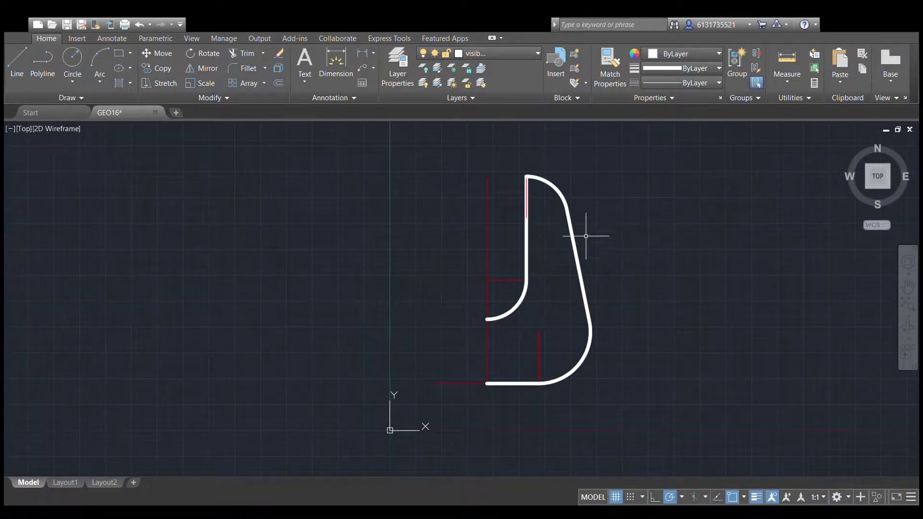
click(514, 308)
click(528, 239)
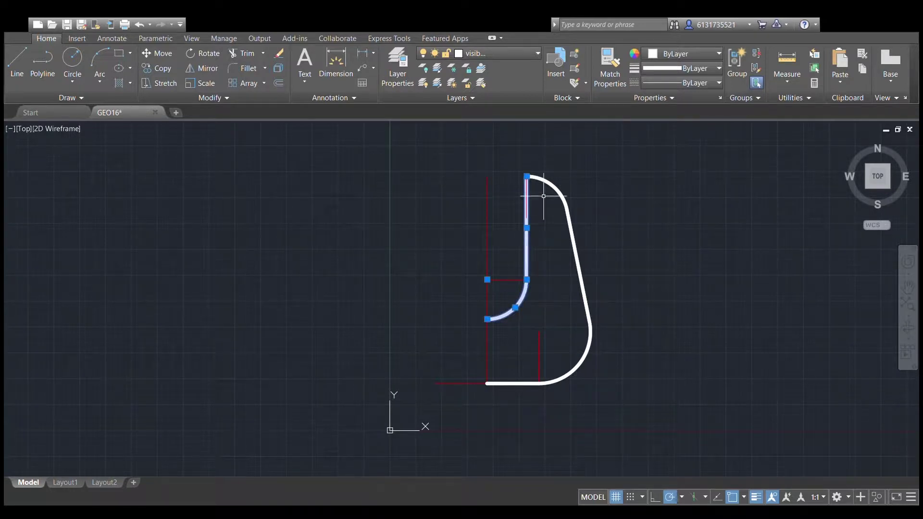
click(550, 187)
click(575, 245)
click(568, 377)
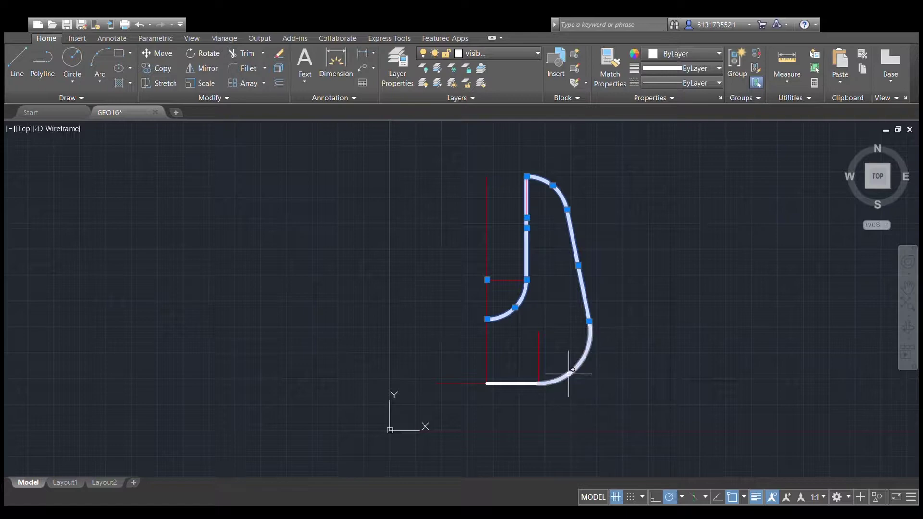
click(519, 382)
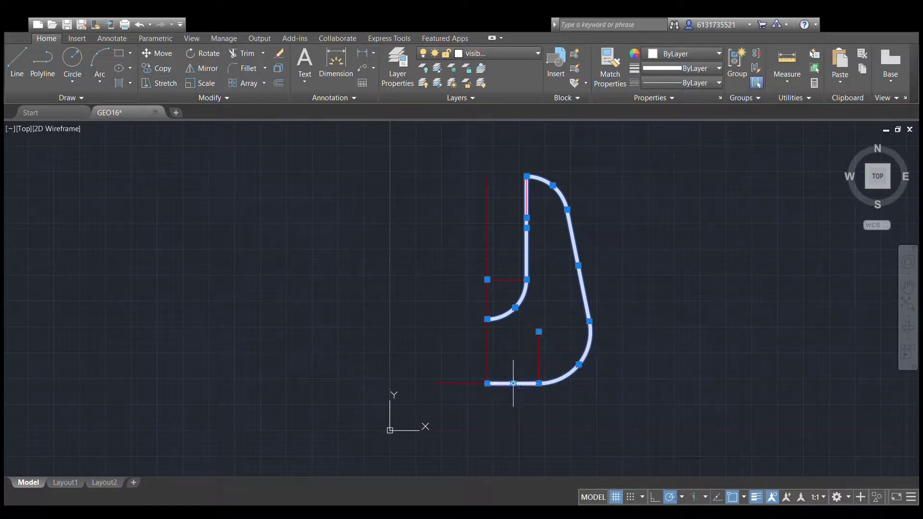
click(204, 70)
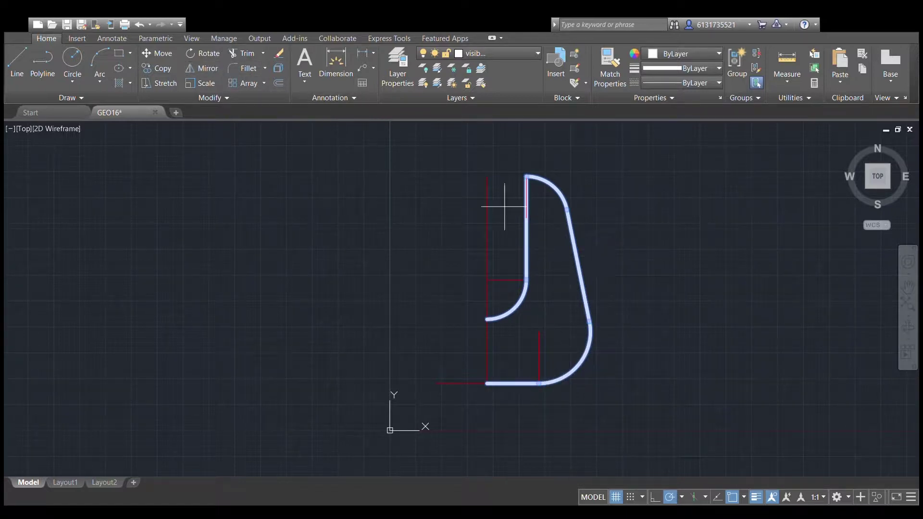
click(487, 176)
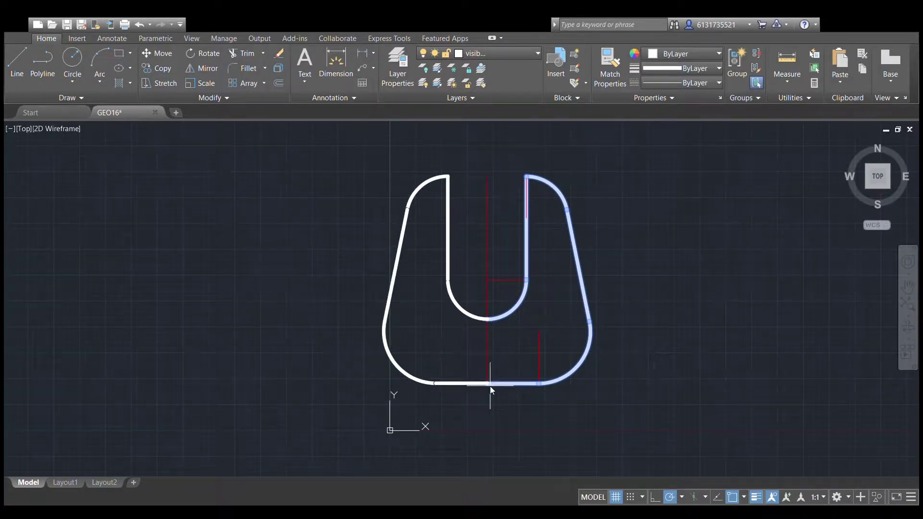
key(Return)
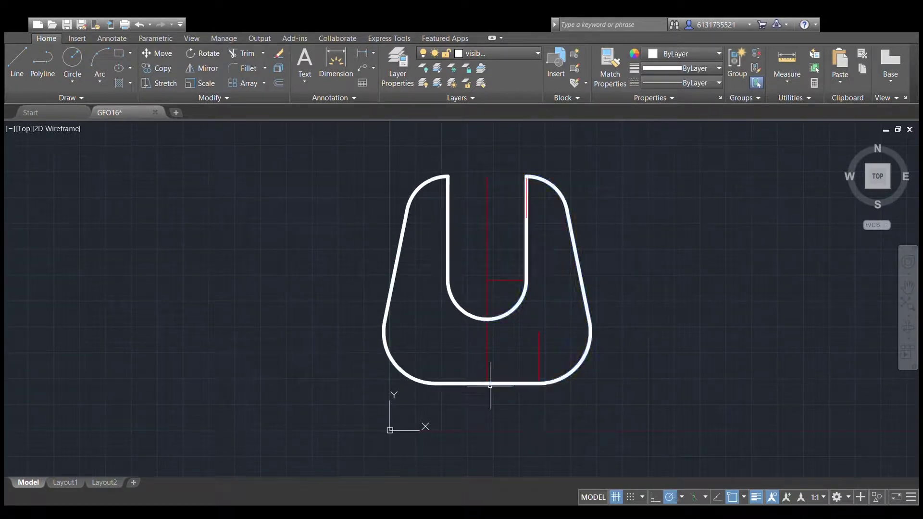
On the center layer, draw a horizontal line from the slot arc's center to the slot's left wall.
scroll(593, 220, down, 2)
scroll(611, 267, up, 4)
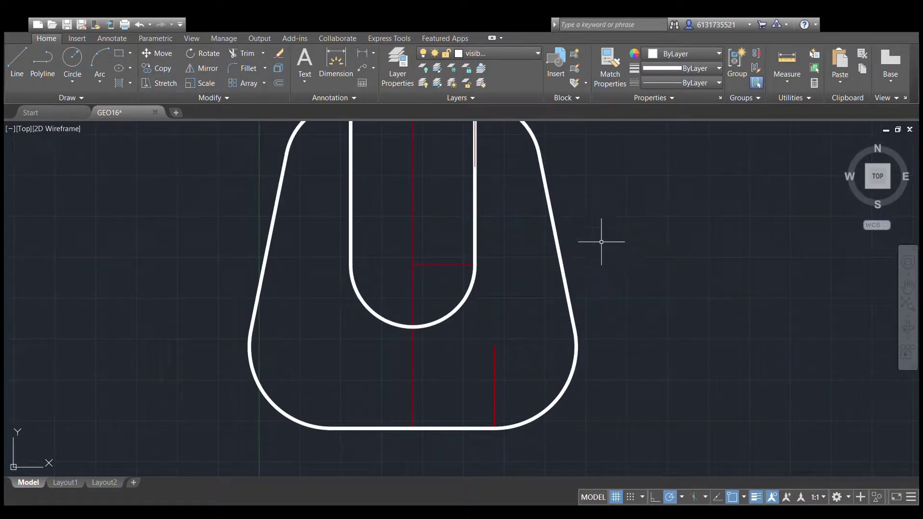
click(493, 81)
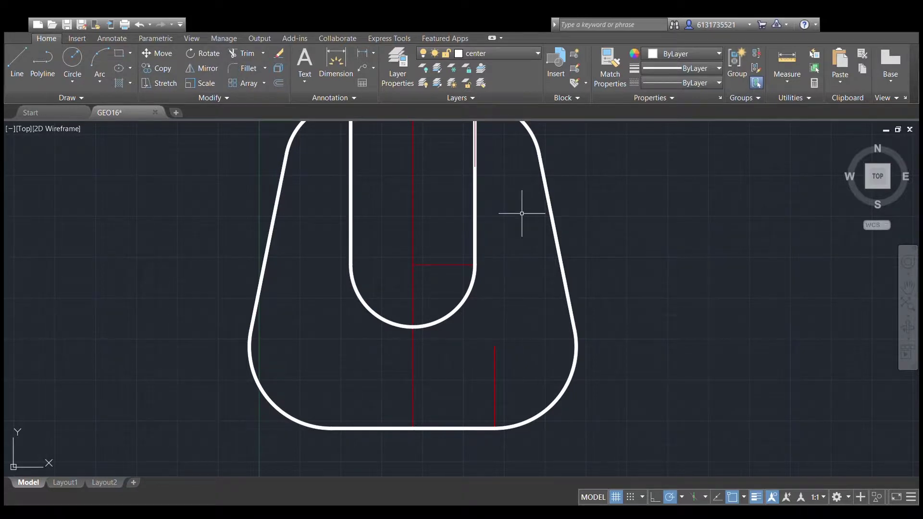
scroll(505, 240, down, 2)
scroll(504, 240, up, 2)
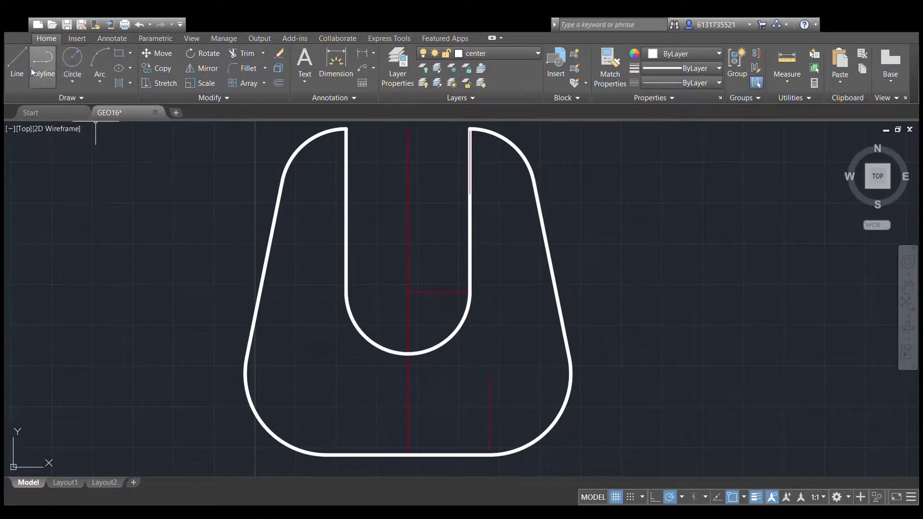
scroll(308, 238, up, 2)
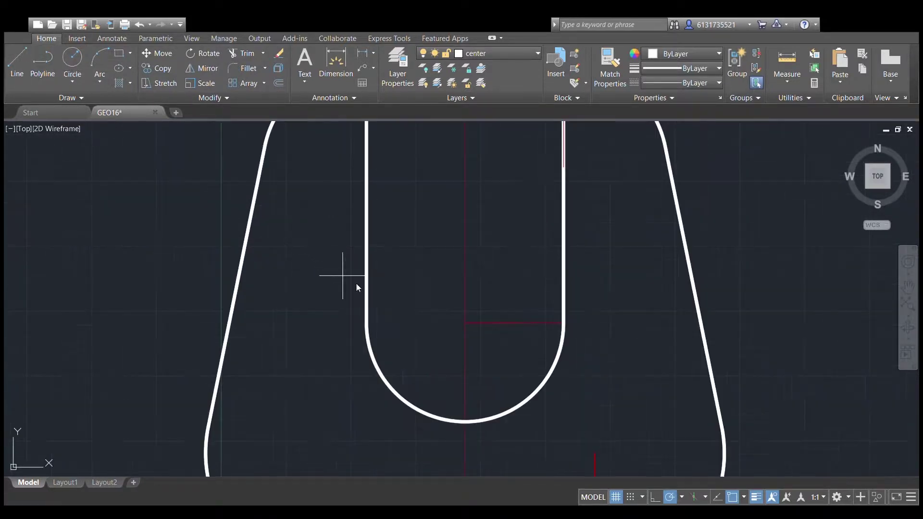
click(465, 323)
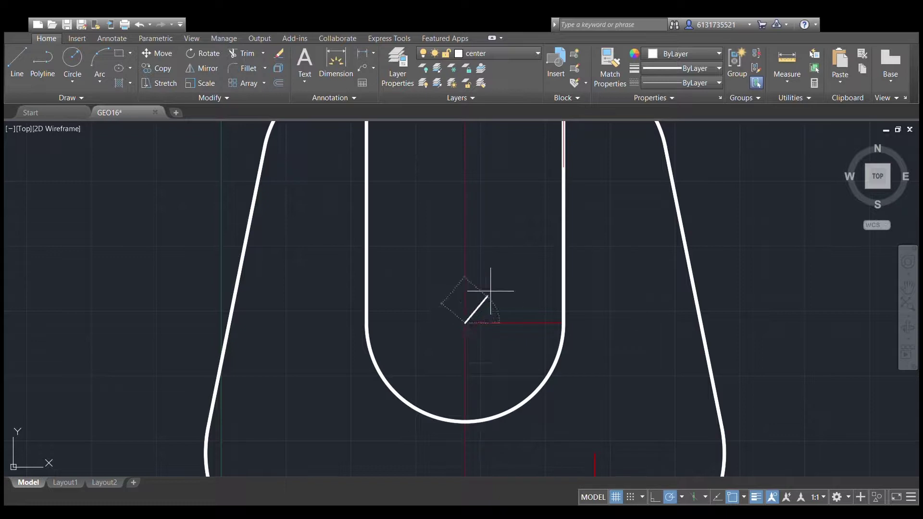
click(367, 323)
key(Escape)
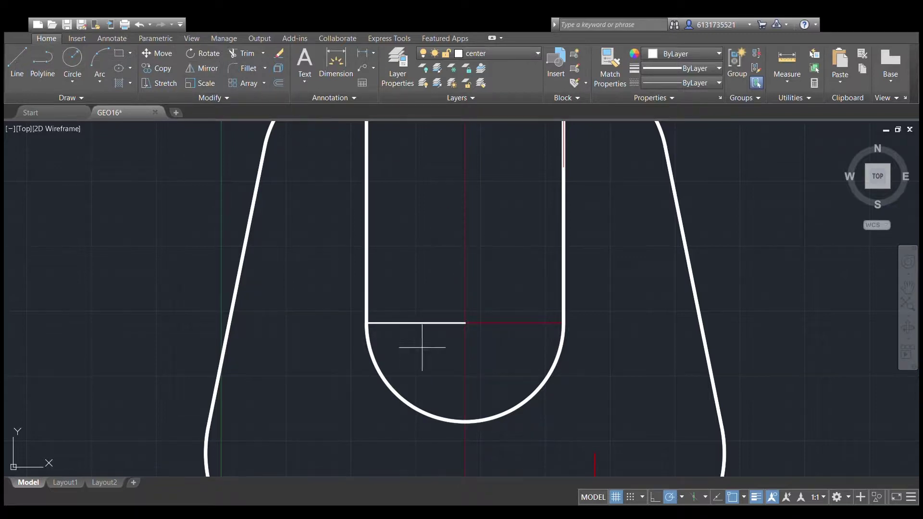
Give the center layer a dash-dot linetype and draw a horizontal line from the slot arc's center to the right wall.
scroll(402, 335, up, 8)
scroll(485, 304, down, 3)
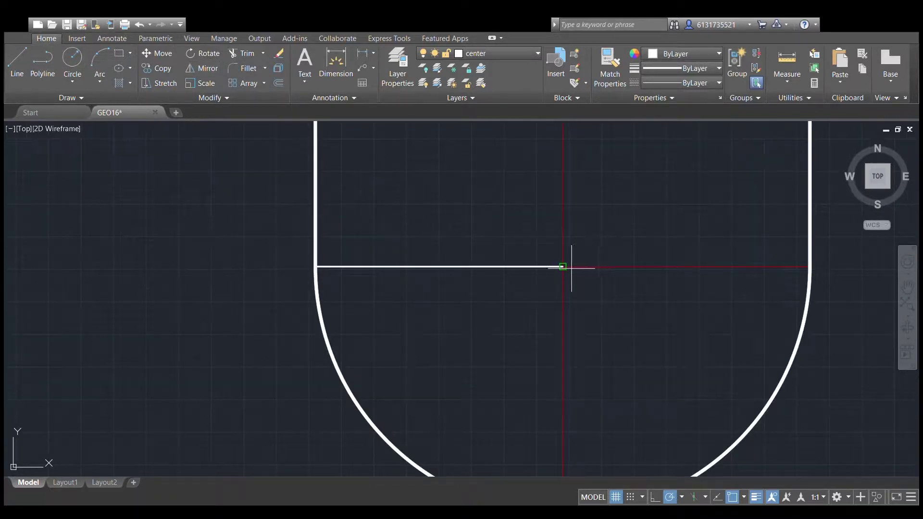
click(404, 68)
scroll(569, 262, down, 2)
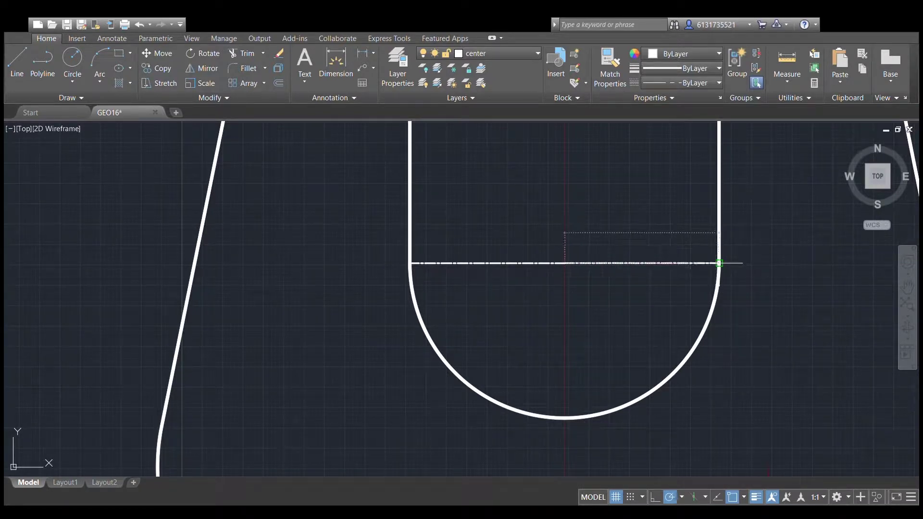
click(719, 262)
middle_drag(672, 292, 584, 283)
key(Escape)
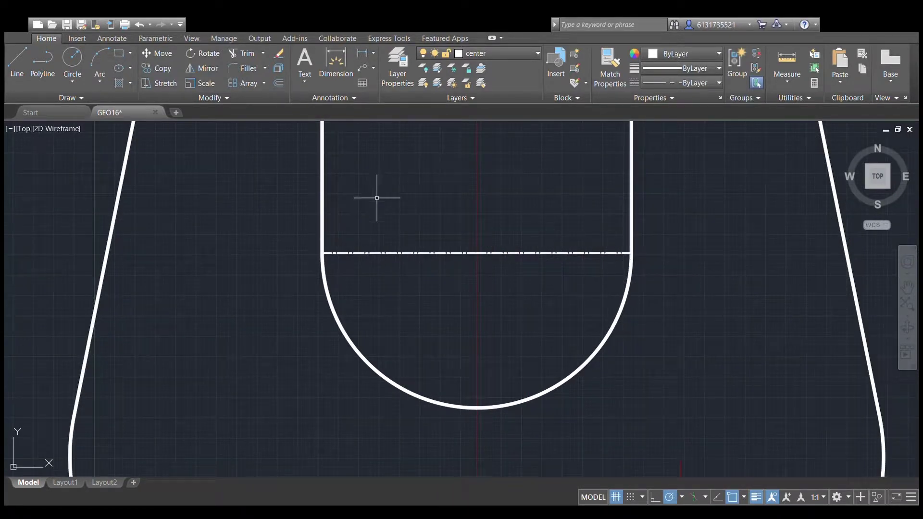
Draw a vertical center line from the slot arc's center down to the arc's lowest point.
click(17, 65)
click(477, 252)
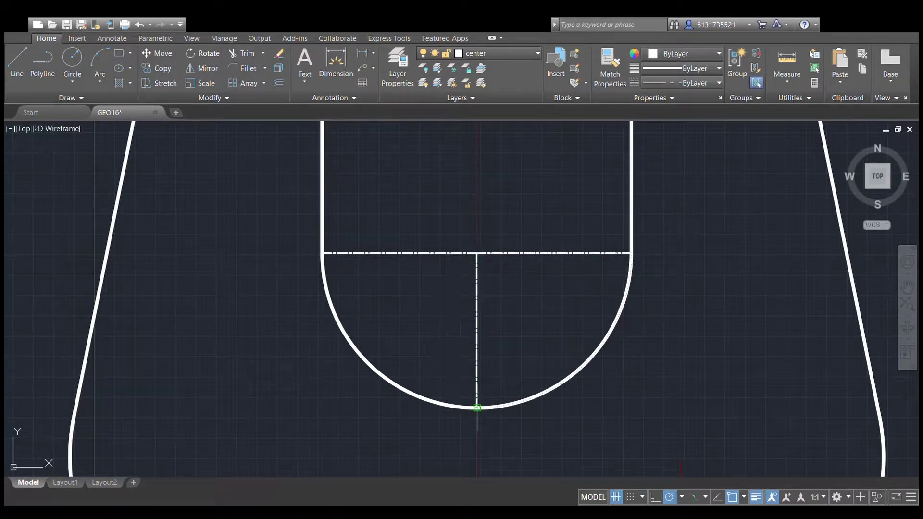
click(478, 407)
middle_drag(541, 250, 523, 360)
key(Escape)
Draw a vertical center line from the slot arc's center up to the upper end of the red axis.
scroll(534, 303, down, 4)
click(31, 67)
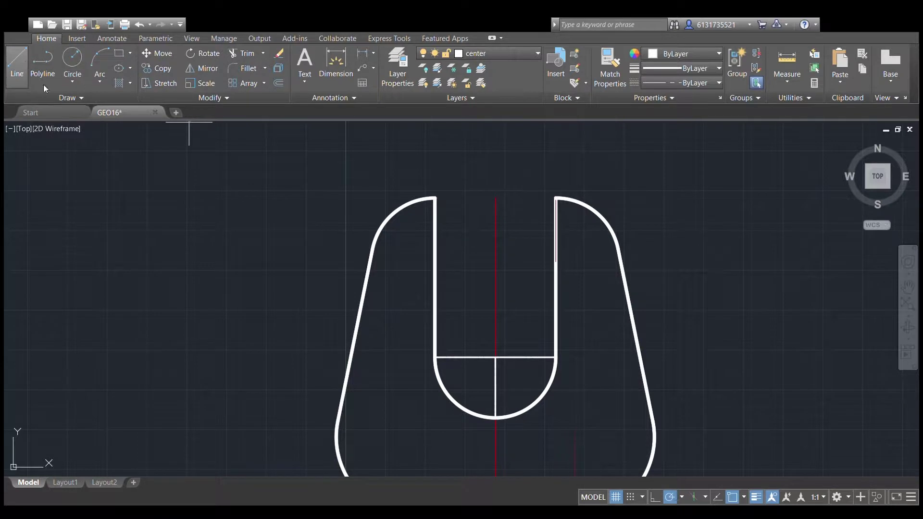
click(495, 357)
click(495, 198)
middle_drag(511, 336, 511, 257)
key(Escape)
Draw two concentric helper circles at the slot arc's center, a small one and one nearly three times as large.
scroll(587, 303, up, 4)
middle_drag(390, 238, 480, 298)
scroll(459, 265, up, 2)
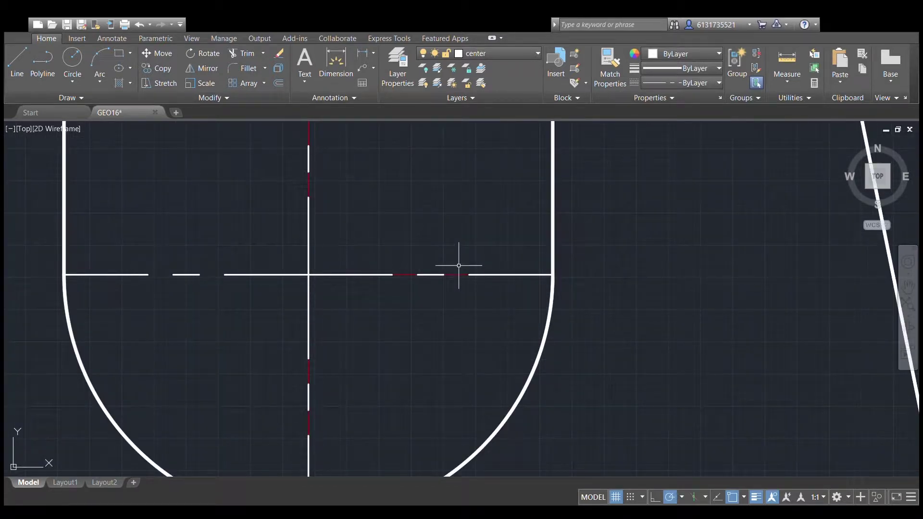
scroll(460, 267, down, 5)
scroll(460, 260, up, 6)
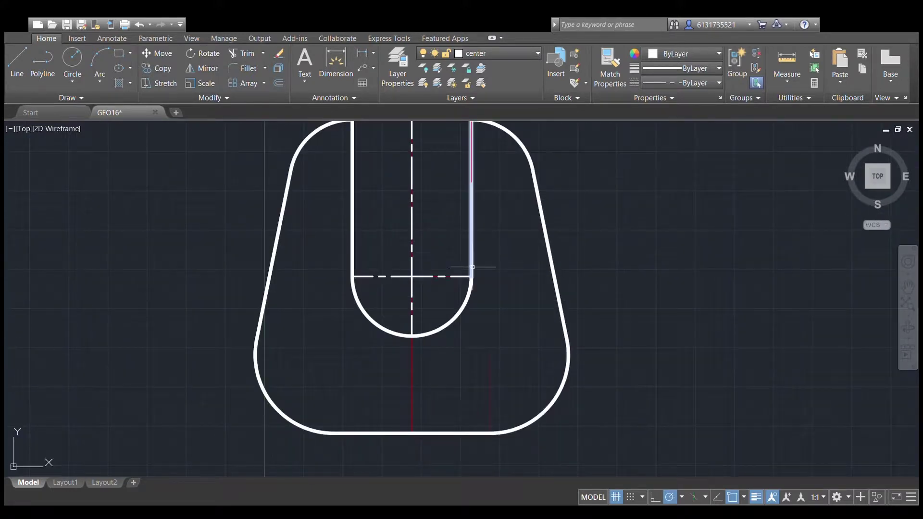
click(66, 56)
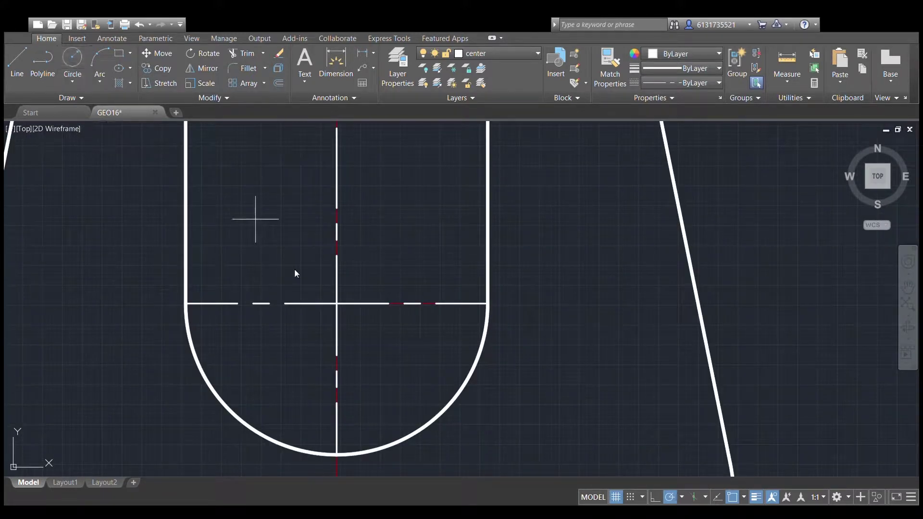
click(337, 303)
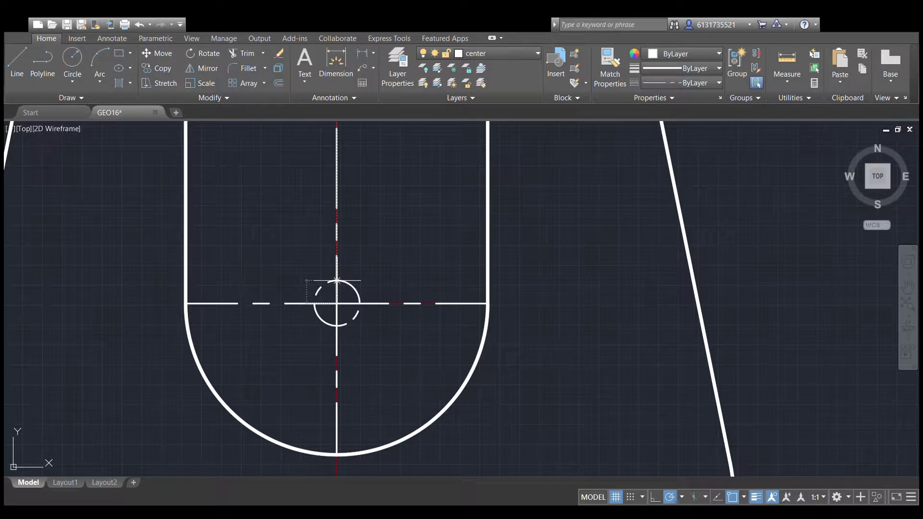
click(337, 283)
click(72, 60)
click(336, 303)
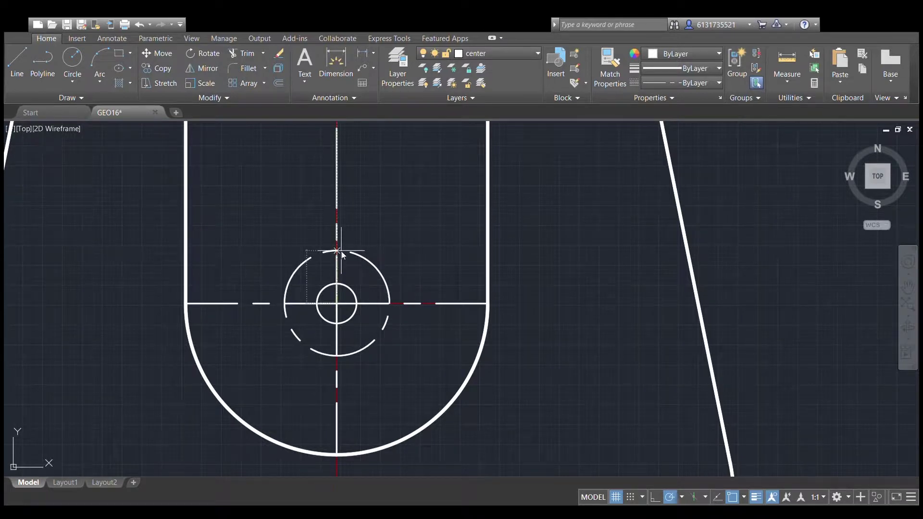
click(337, 248)
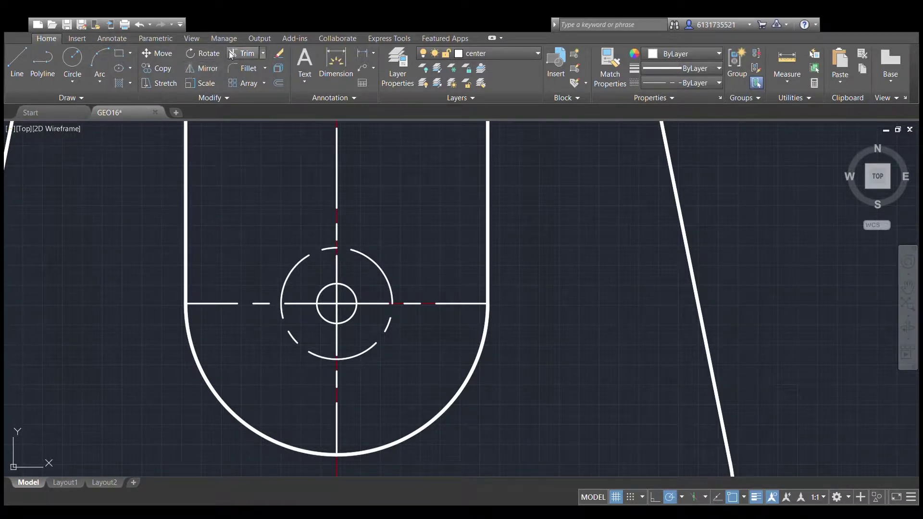
Trim the white center lines between the two circles on all four sides, leaving a small cross at the center.
click(397, 370)
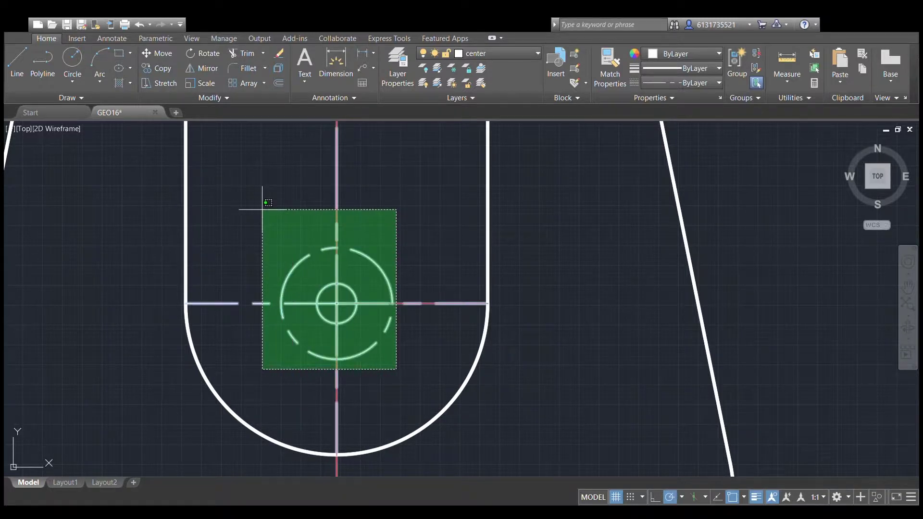
click(262, 208)
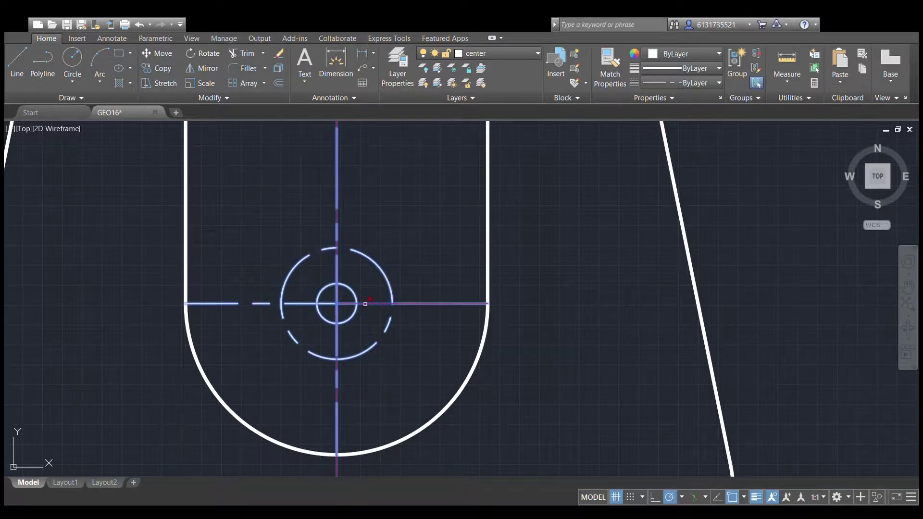
click(299, 304)
key(Escape)
Delete both concentric helper circles around the center cross.
click(383, 273)
key(Delete)
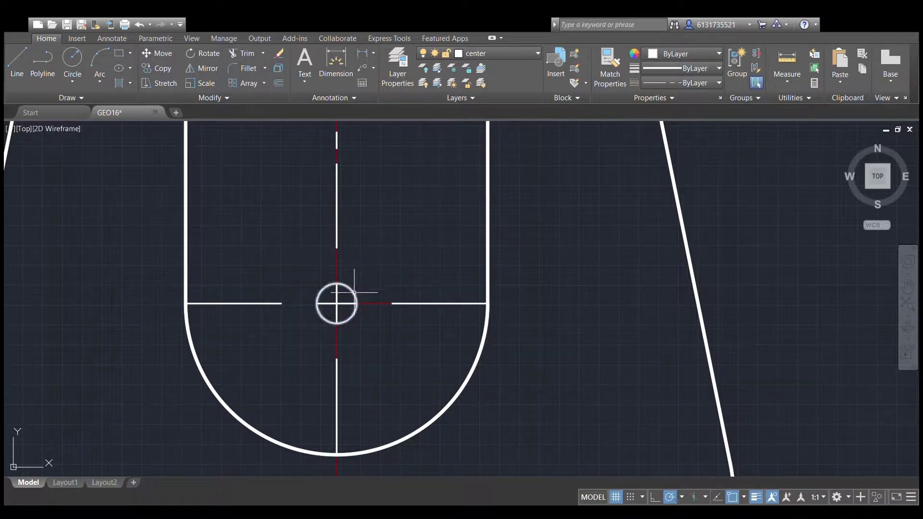
click(351, 291)
key(Delete)
Stretch the outer ends of the right and left horizontal center line segments slightly beyond the slot's walls.
scroll(432, 268, down, 5)
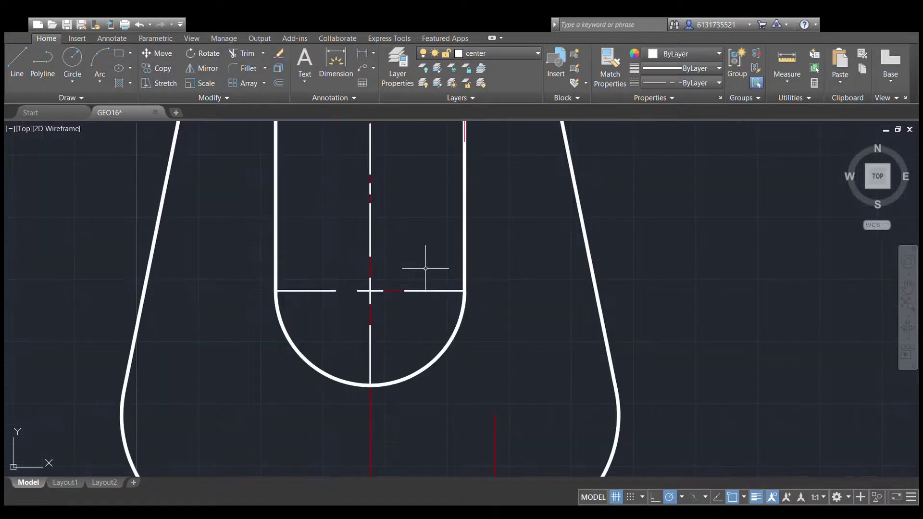
click(444, 282)
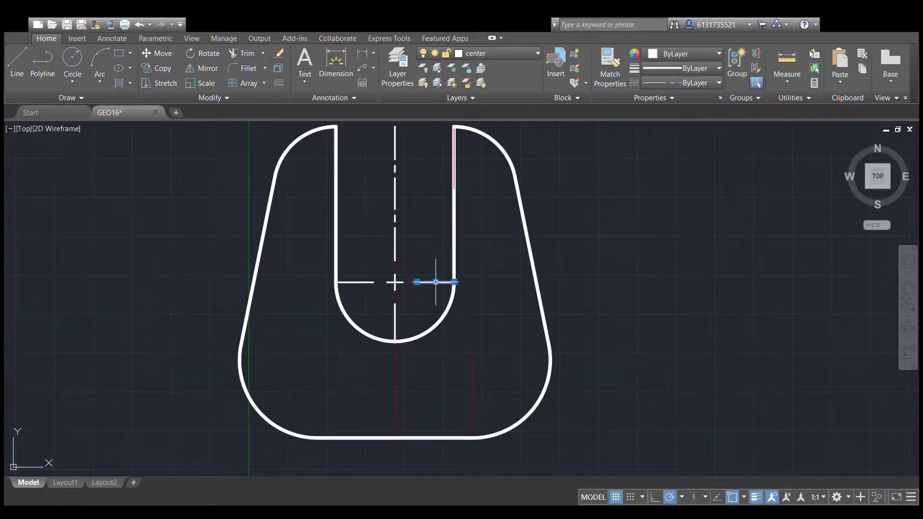
scroll(452, 284, up, 2)
click(449, 280)
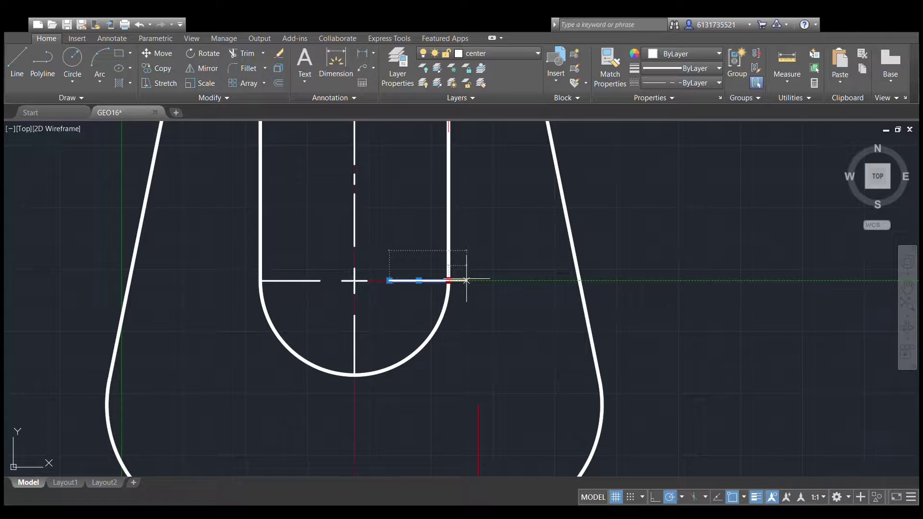
click(464, 280)
key(Escape)
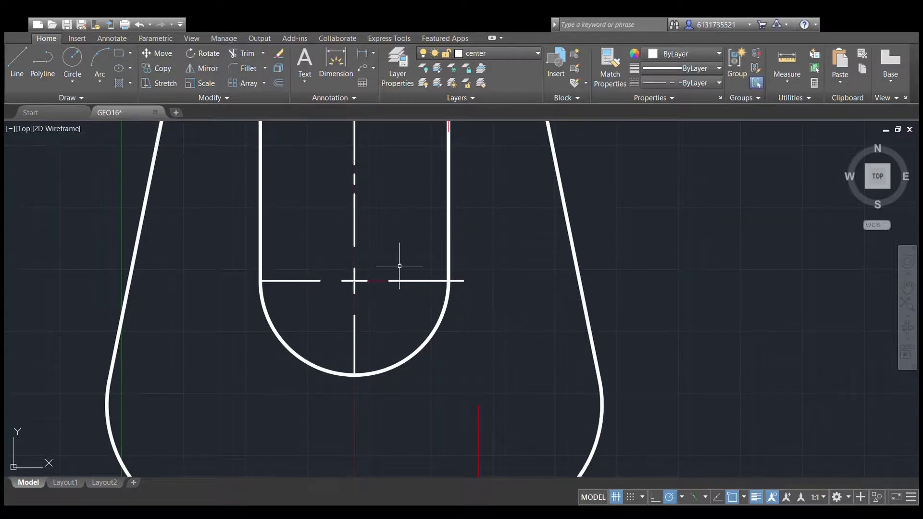
click(296, 280)
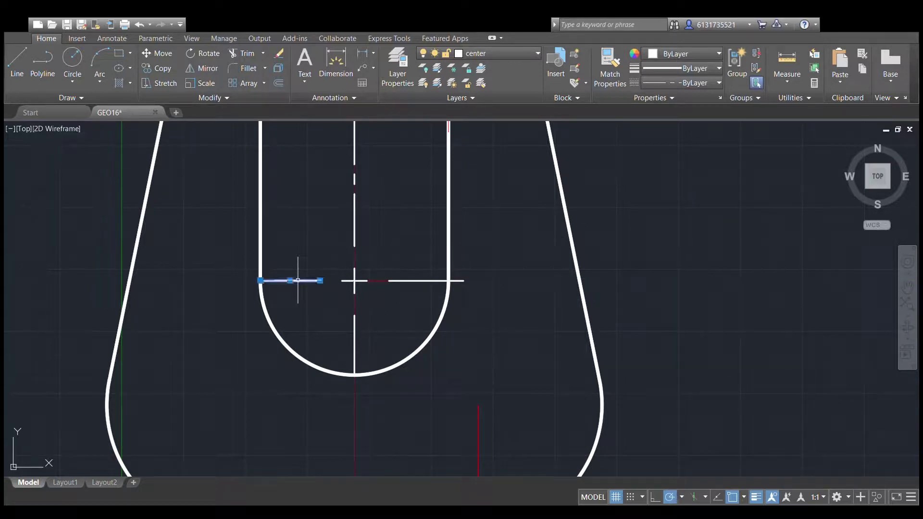
click(260, 280)
click(246, 281)
key(Escape)
Stretch the lower end of the vertical center line slightly below the slot's bottom arc.
click(355, 351)
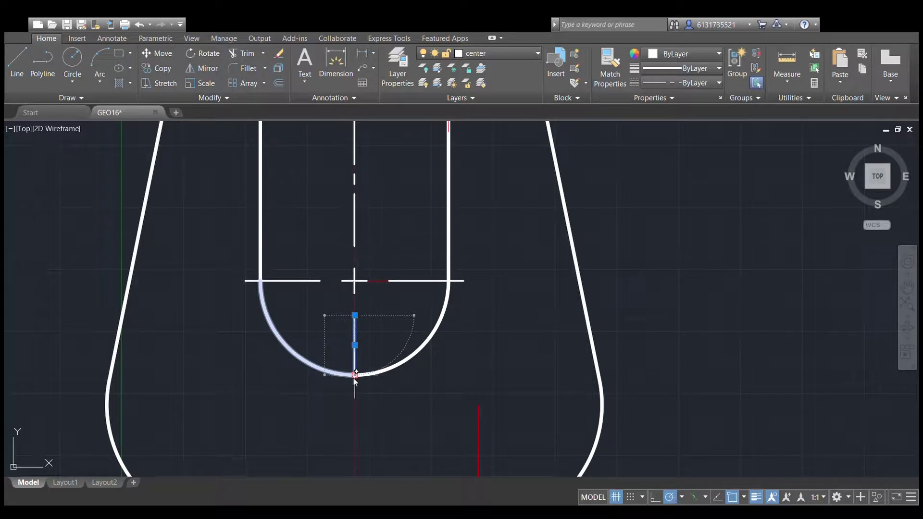
click(355, 373)
click(355, 388)
key(Escape)
Stretch the upper end of the vertical center line slightly above the slot's open top.
scroll(481, 319, down, 2)
middle_drag(443, 277, 450, 324)
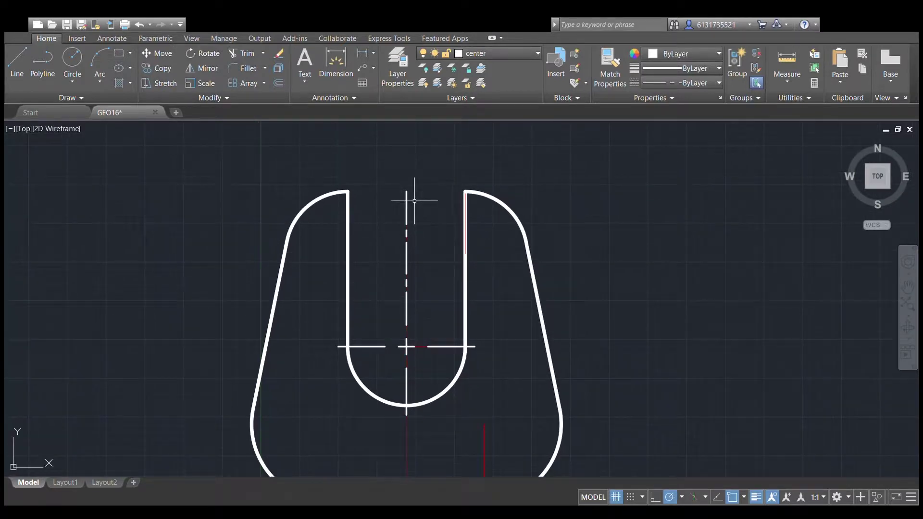
click(406, 199)
click(407, 190)
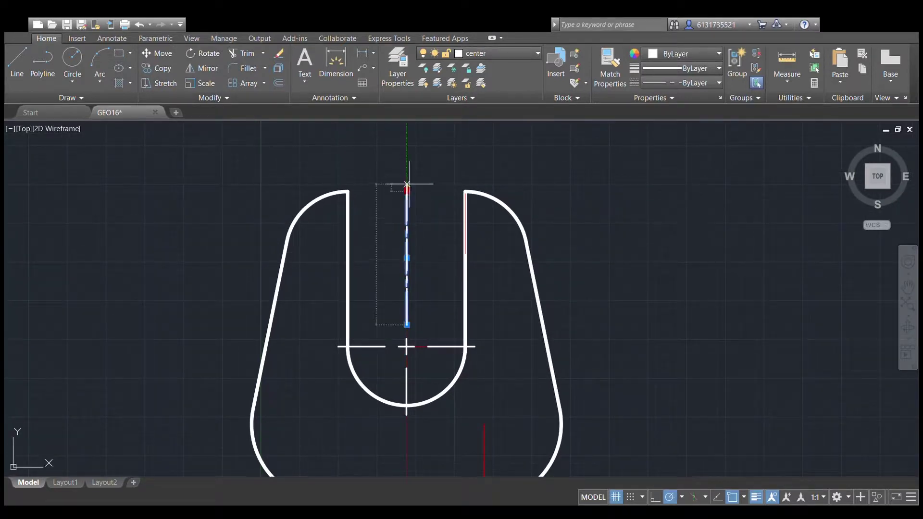
click(406, 181)
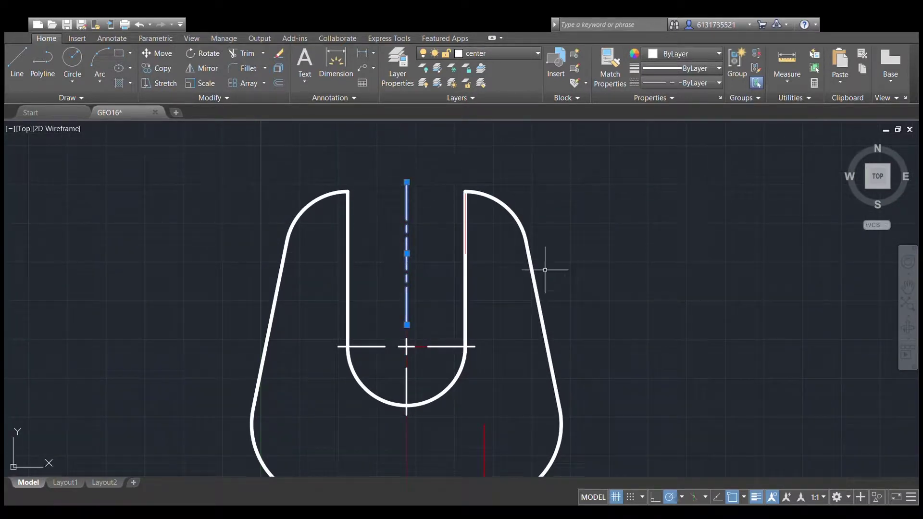
key(Escape)
scroll(552, 274, down, 2)
middle_drag(546, 227, 545, 198)
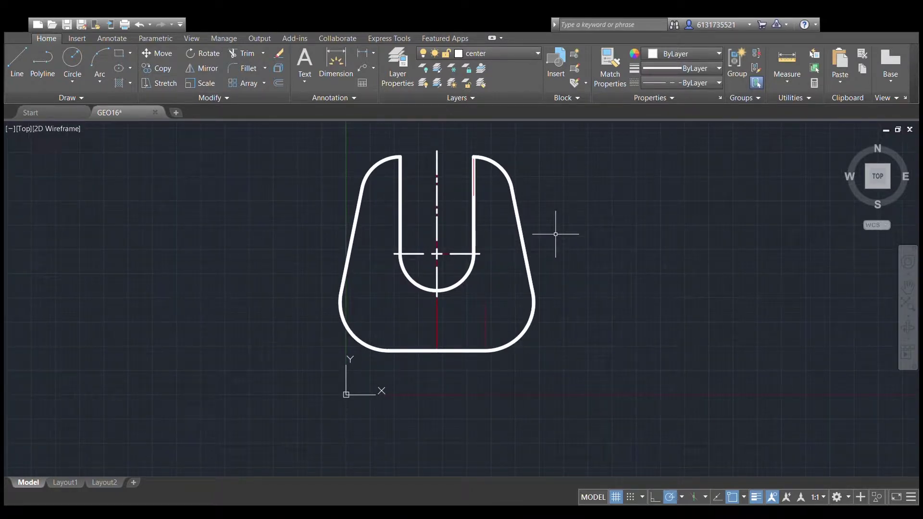
Draw two center lines from the lower-right corner arc's center, one down to the bottom edge and one right to the arc.
scroll(519, 298, up, 2)
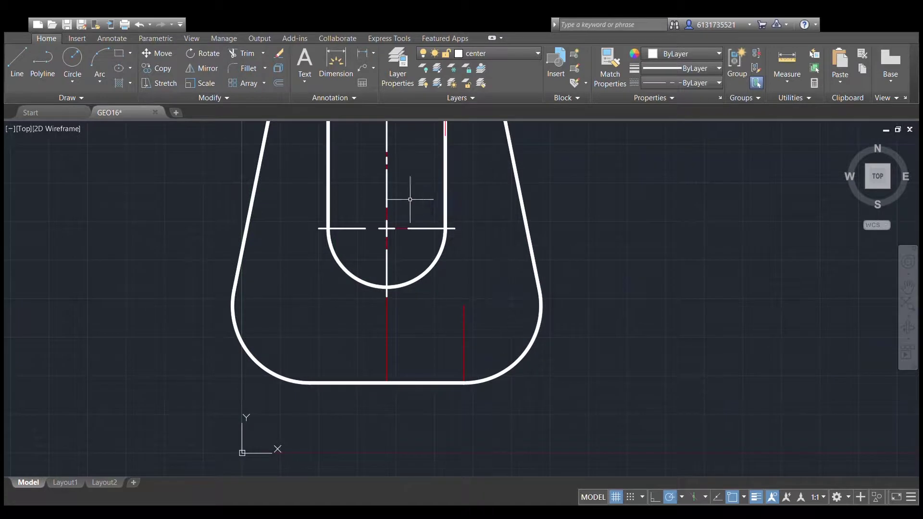
click(18, 61)
scroll(500, 325, up, 2)
click(447, 297)
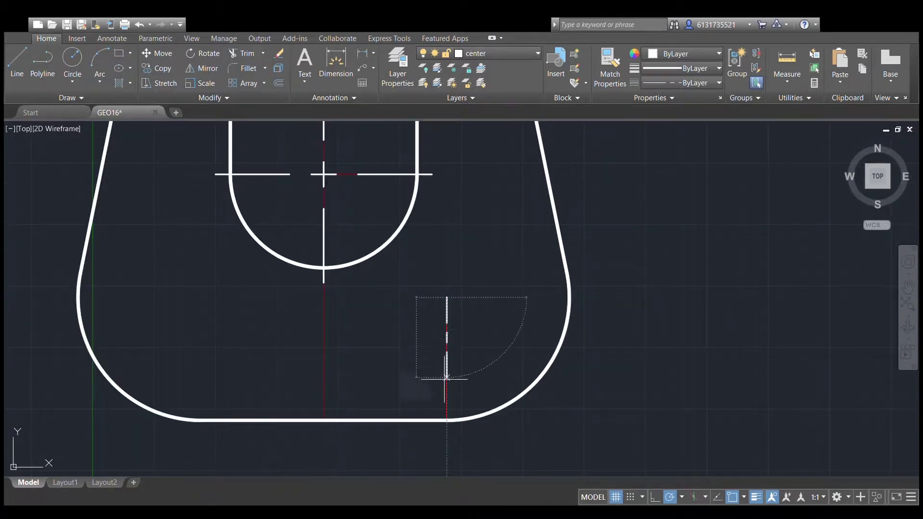
click(447, 420)
key(Escape)
click(17, 60)
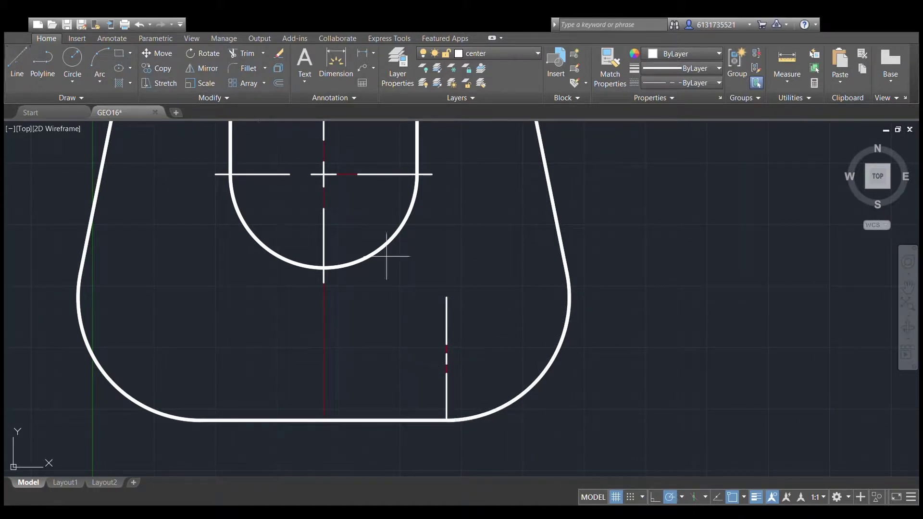
click(446, 297)
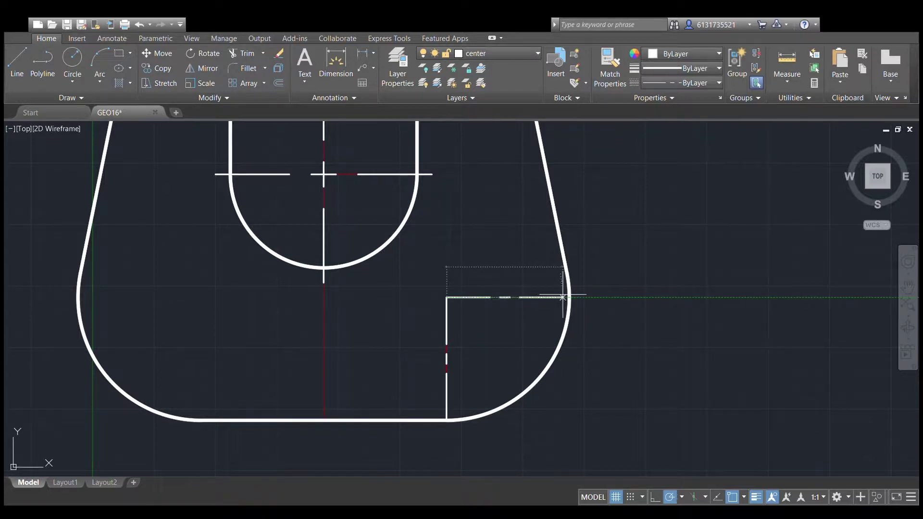
click(568, 298)
key(Escape)
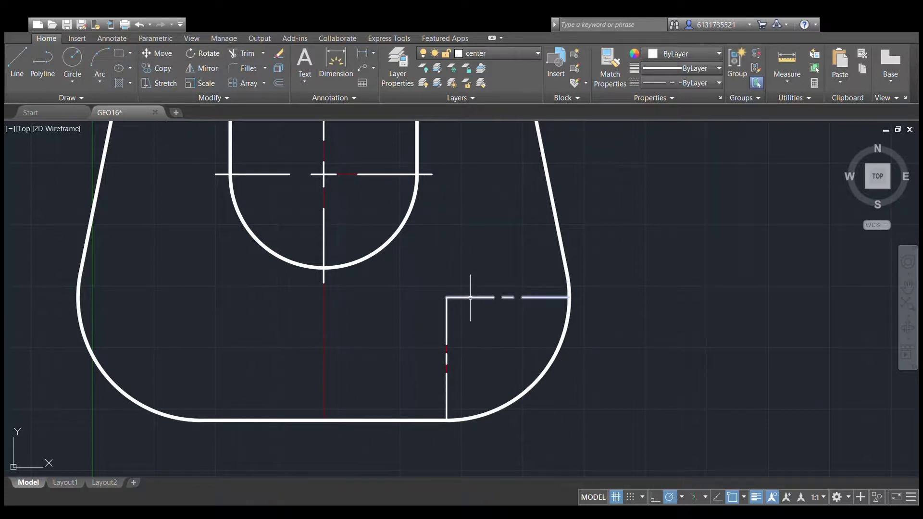
Draw two more center lines from the lower-right arc's center, one to the left and one straight up.
scroll(424, 267, up, 2)
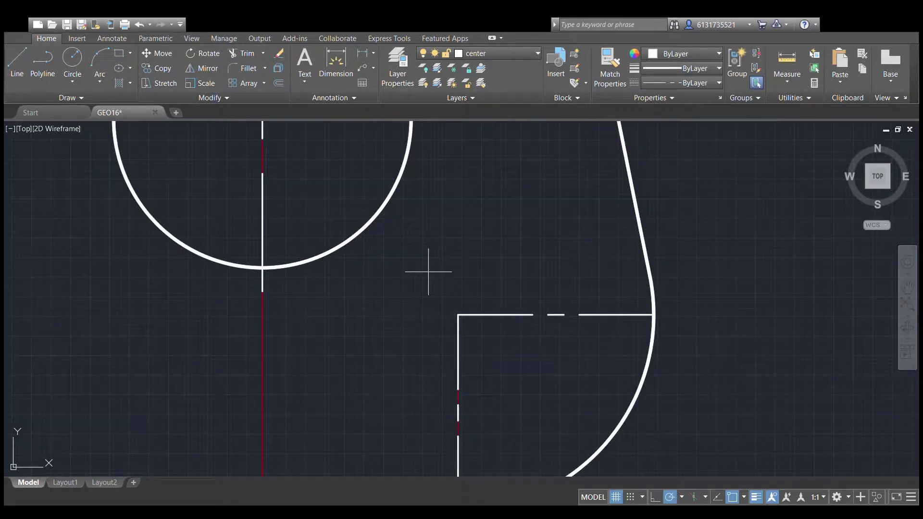
click(458, 315)
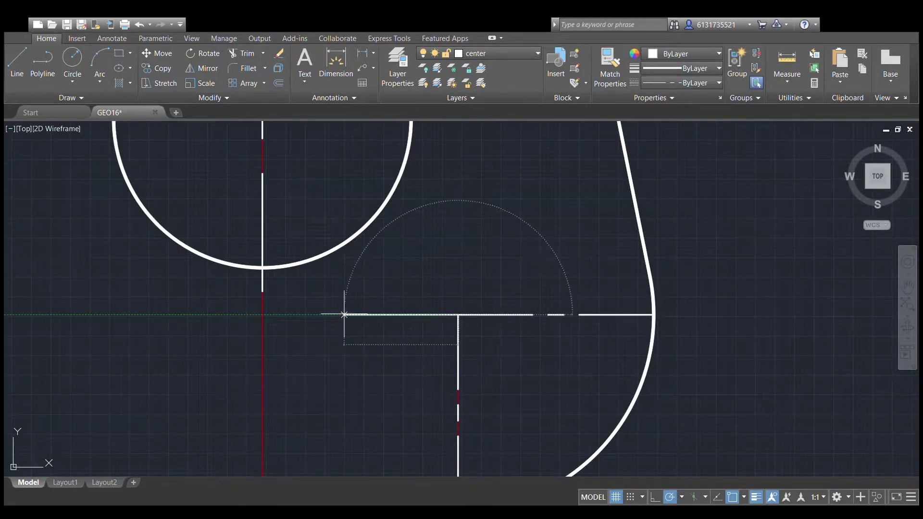
click(329, 315)
key(Escape)
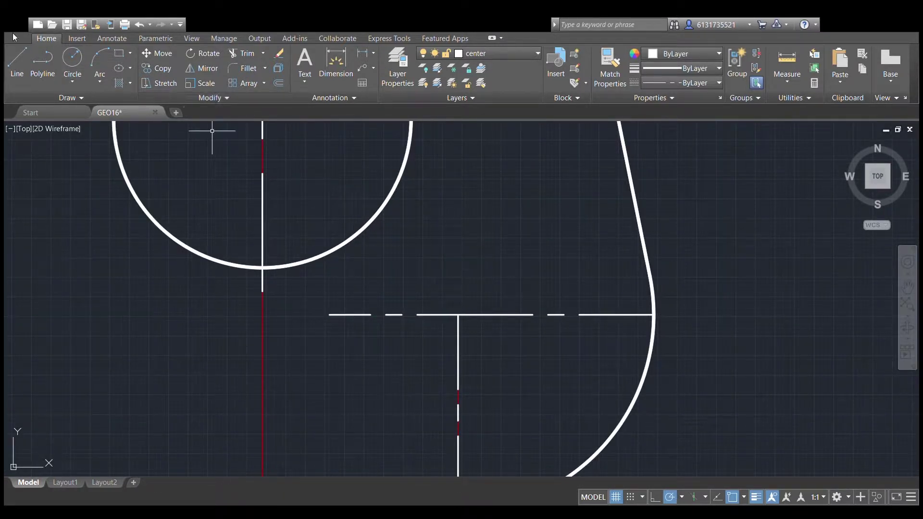
click(458, 314)
click(458, 199)
key(Escape)
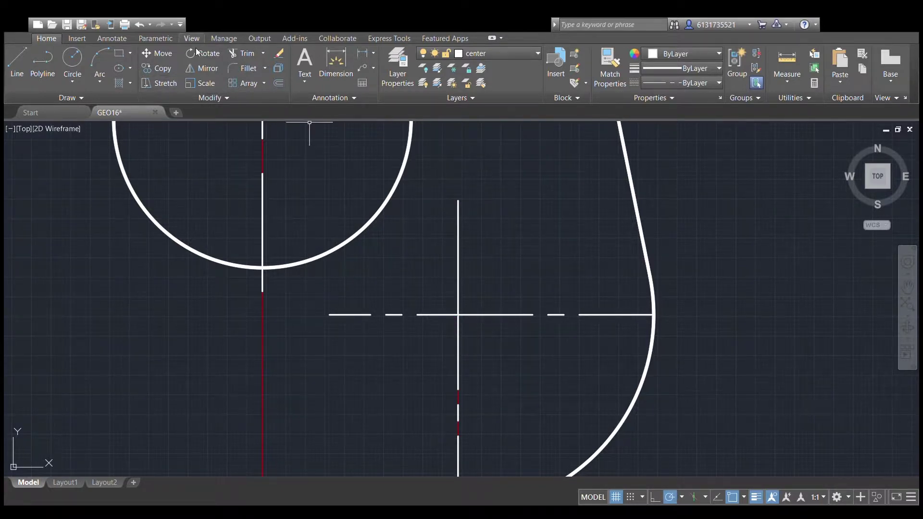
Draw a small and a larger concentric helper circle around the lower-right arc's center.
click(72, 63)
click(458, 315)
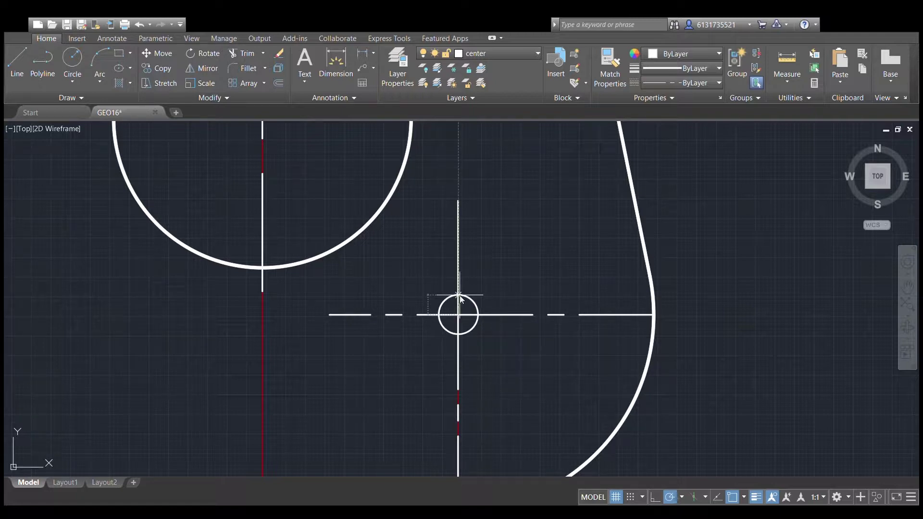
click(458, 294)
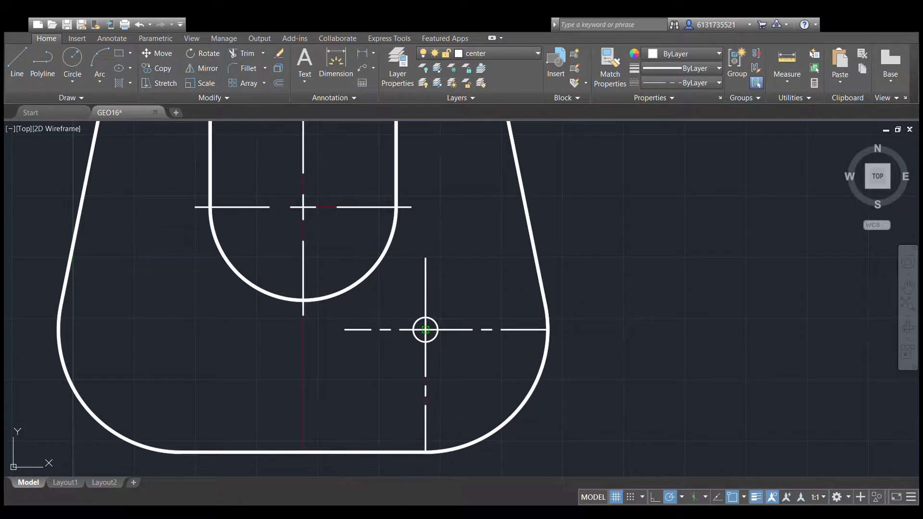
click(425, 330)
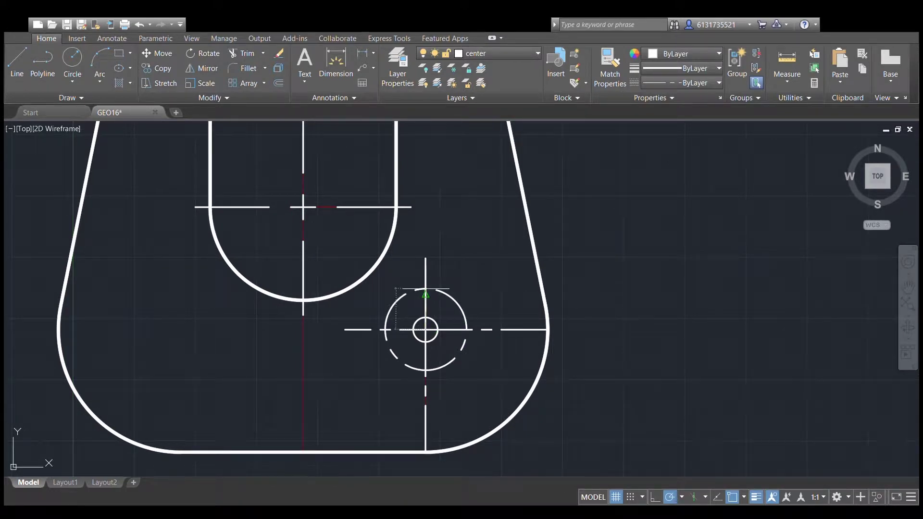
click(425, 295)
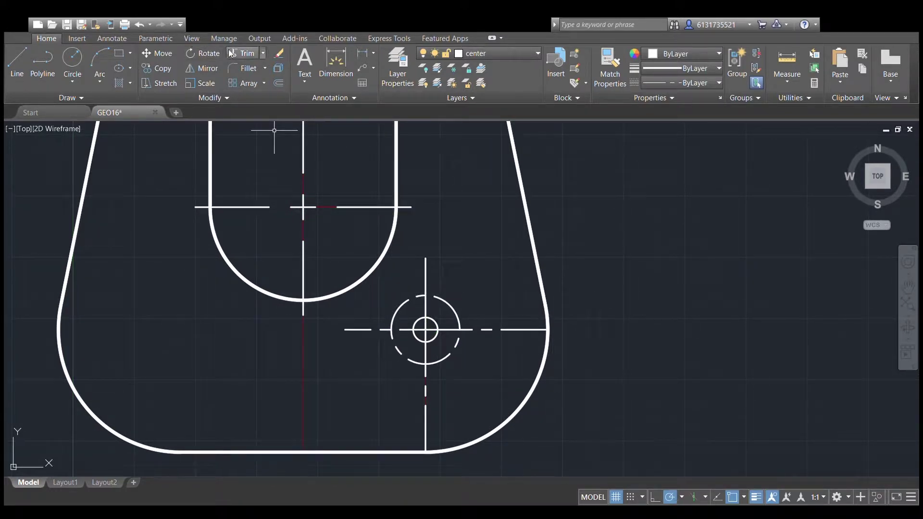
Trim the four center lines between the two helper circles at the lower-right arc's center.
click(463, 379)
click(390, 262)
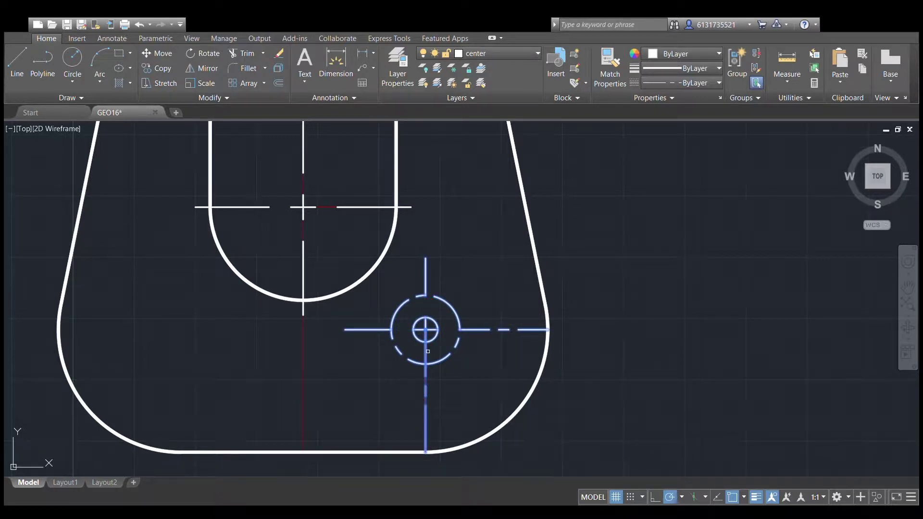
key(Escape)
Delete the upper and left center line segments outside the larger helper circle.
click(429, 277)
key(Delete)
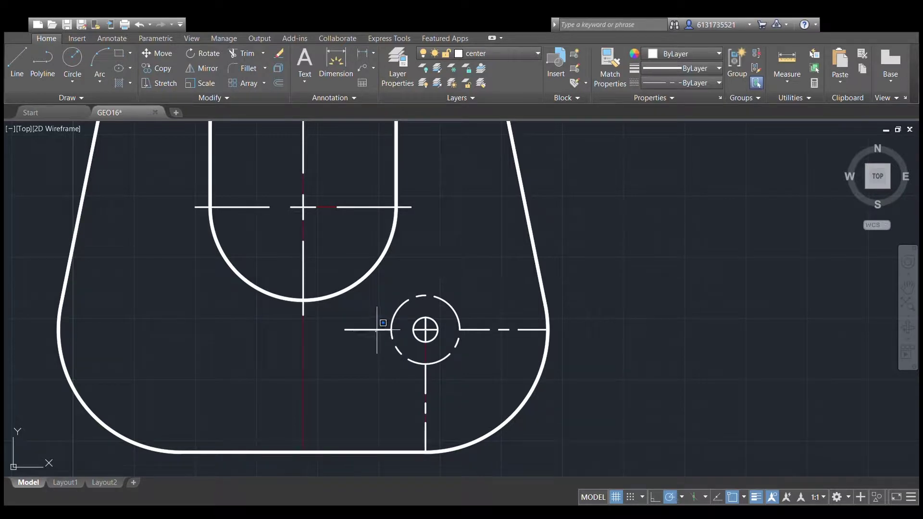
click(370, 330)
key(Delete)
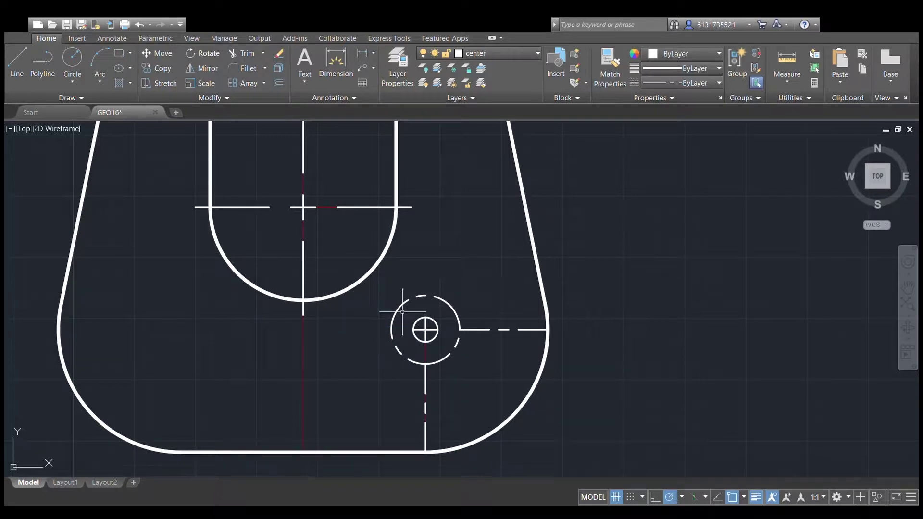
Delete both helper circles around the lower-right center cross.
click(402, 311)
key(Delete)
click(417, 322)
key(Delete)
Stretch the outer end of the lower-right horizontal center line 2.5 beyond the corner arc.
scroll(507, 291, down, 2)
scroll(523, 311, up, 2)
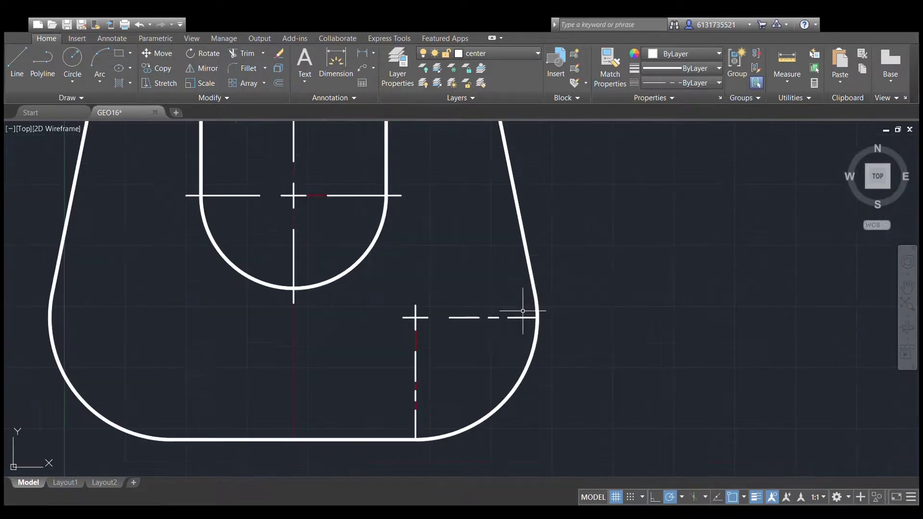
click(527, 319)
click(537, 318)
text(2.5)
key(Return)
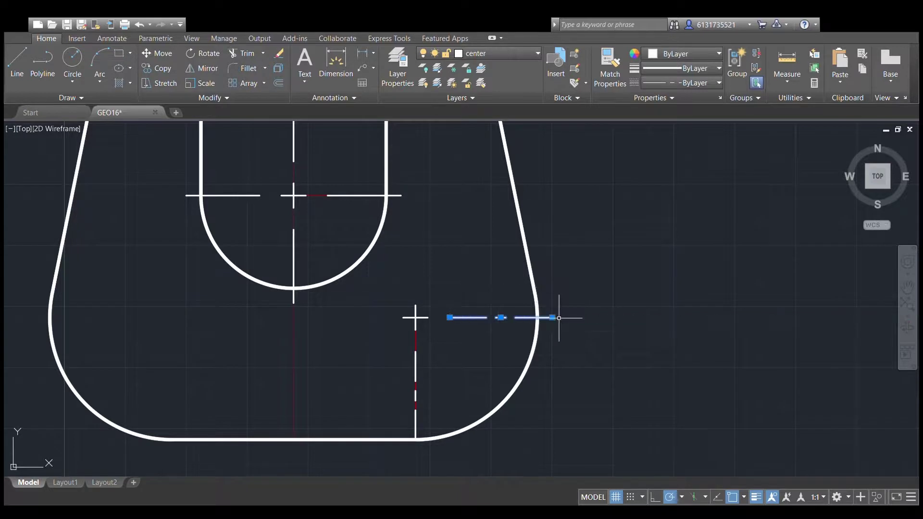
middle_drag(532, 336, 558, 245)
key(Escape)
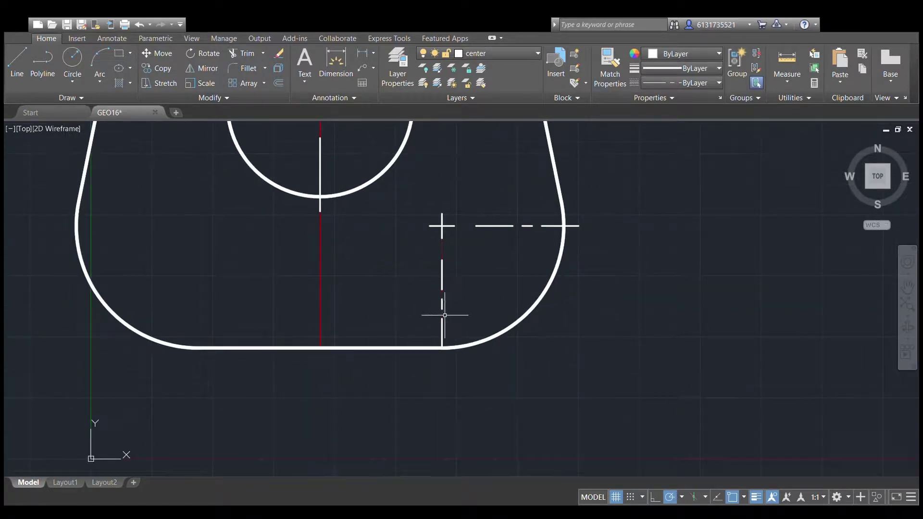
Stretch the lower end of the lower-right vertical center line slightly below the bottom edge.
click(443, 340)
click(442, 348)
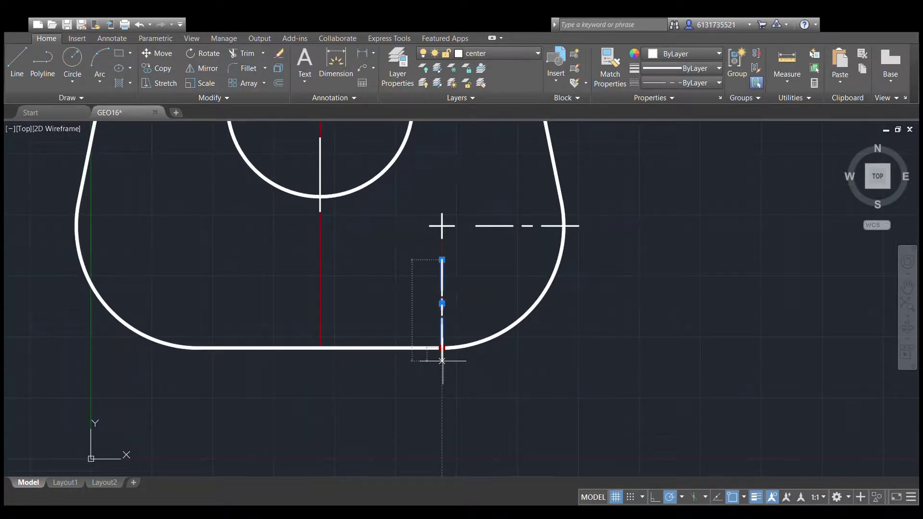
click(442, 363)
key(Escape)
click(500, 226)
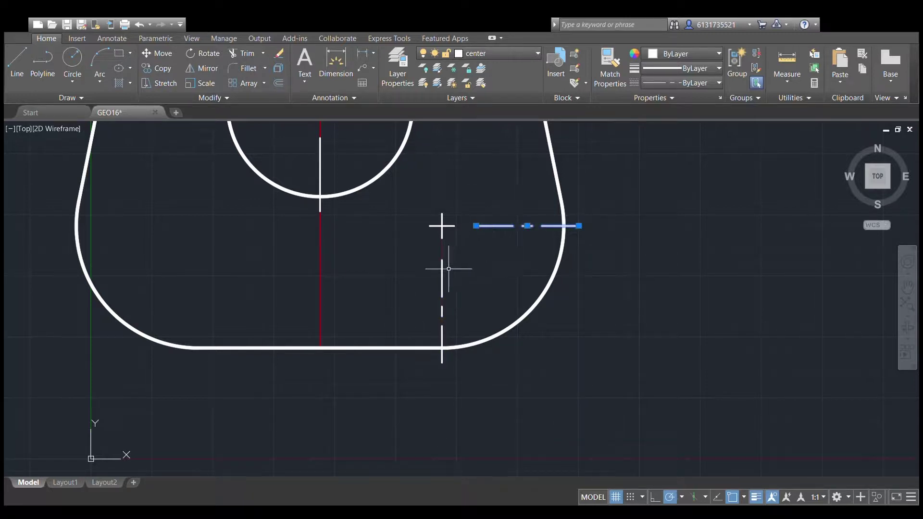
click(443, 268)
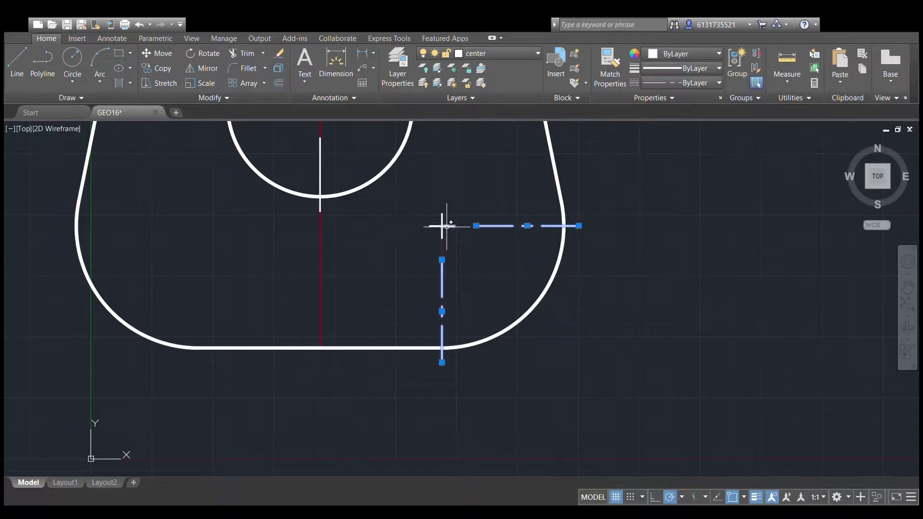
scroll(465, 185, up, 3)
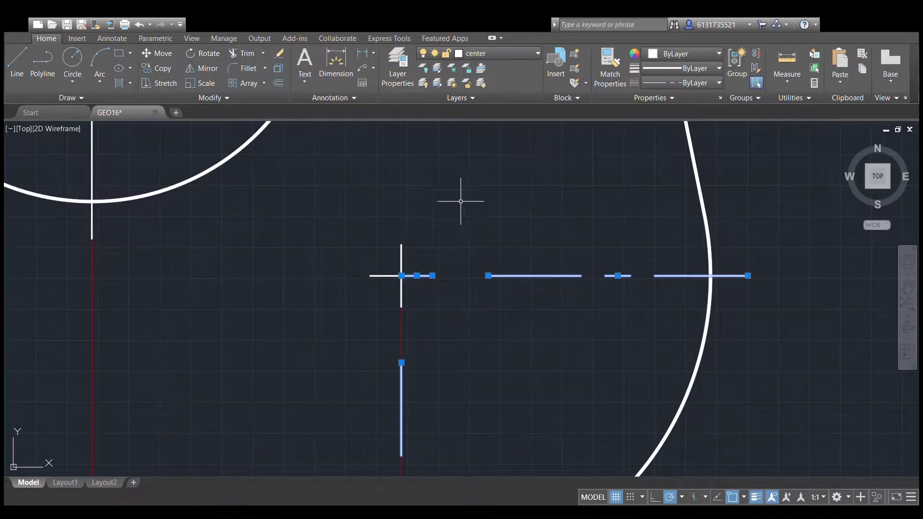
click(402, 259)
click(385, 276)
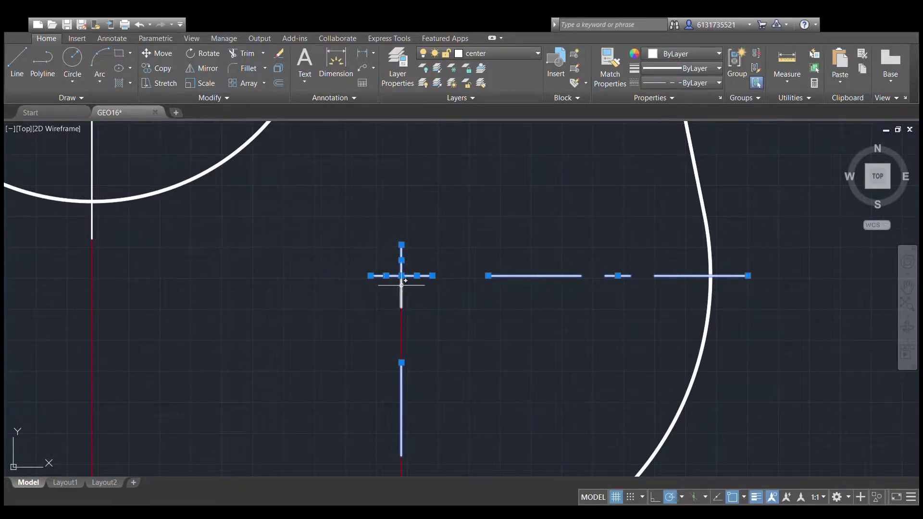
scroll(459, 265, down, 3)
click(244, 72)
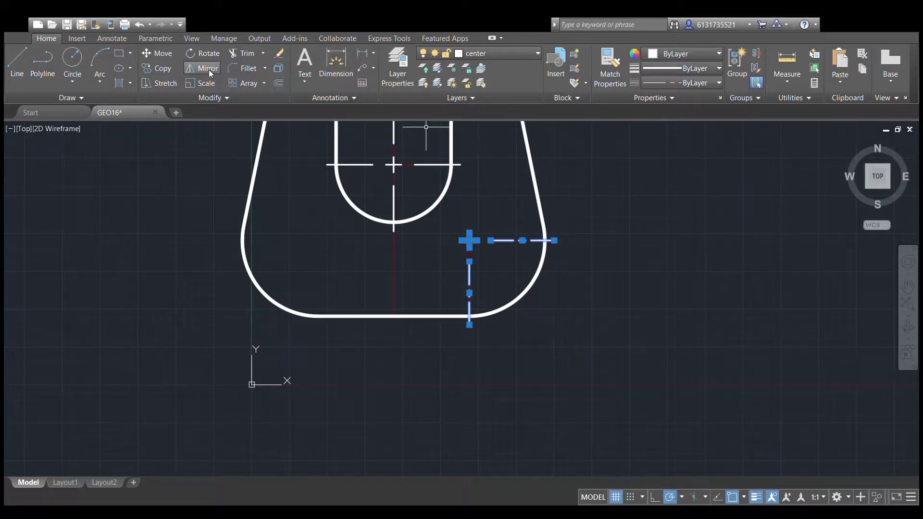
click(394, 240)
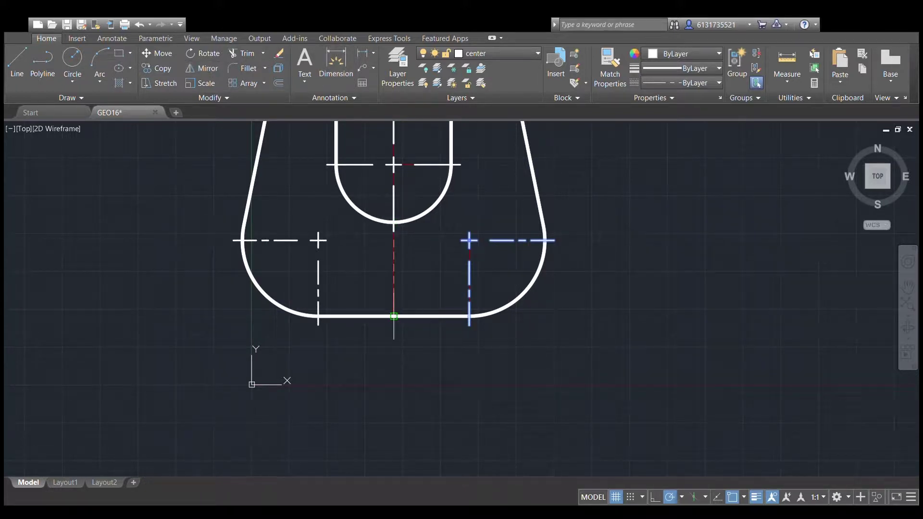
scroll(471, 244, down, 2)
key(Escape)
middle_drag(599, 218, 592, 287)
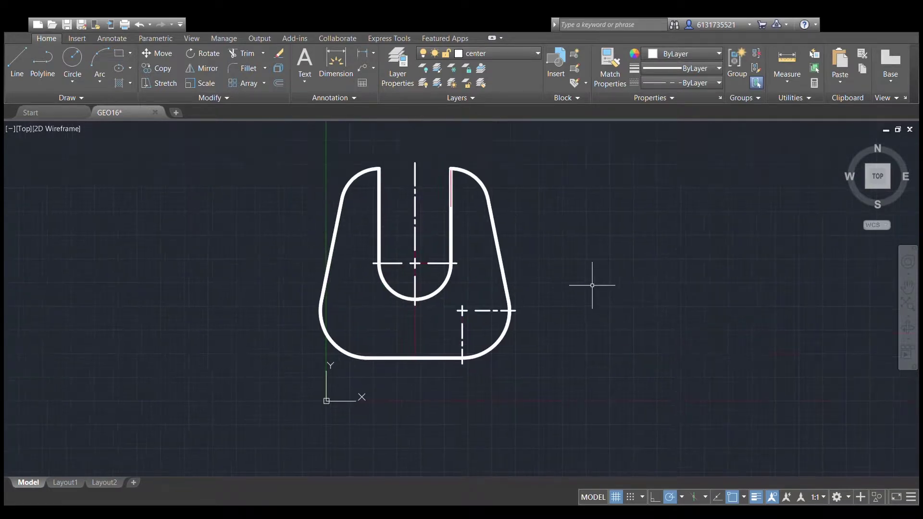
Mirror the lower-right corner's center cross and center lines, without the corner arc, across the part's vertical axis, keeping the originals.
scroll(508, 291, up, 2)
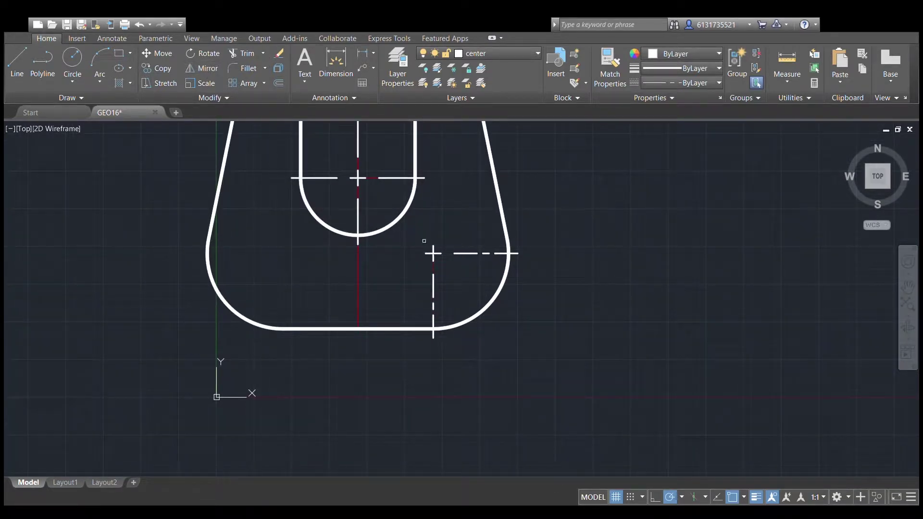
drag(418, 234, 532, 349)
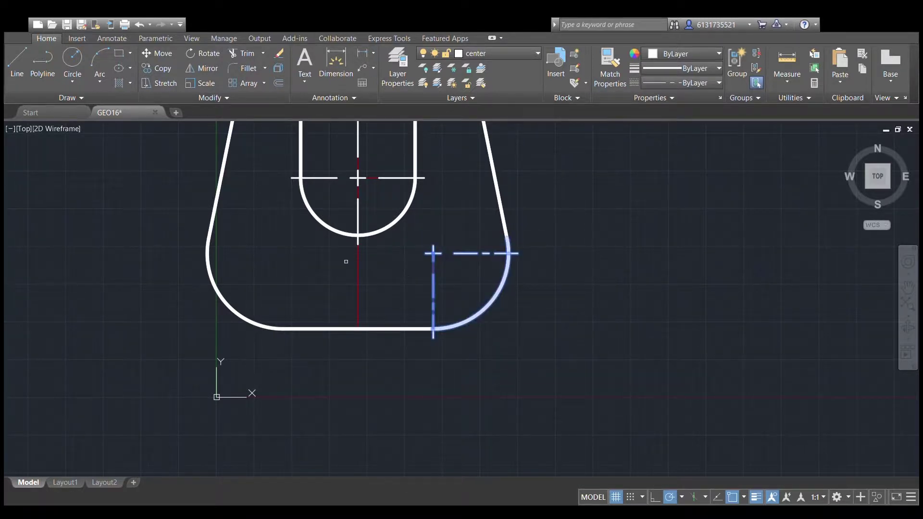
middle_drag(359, 260, 398, 260)
scroll(482, 303, up, 2)
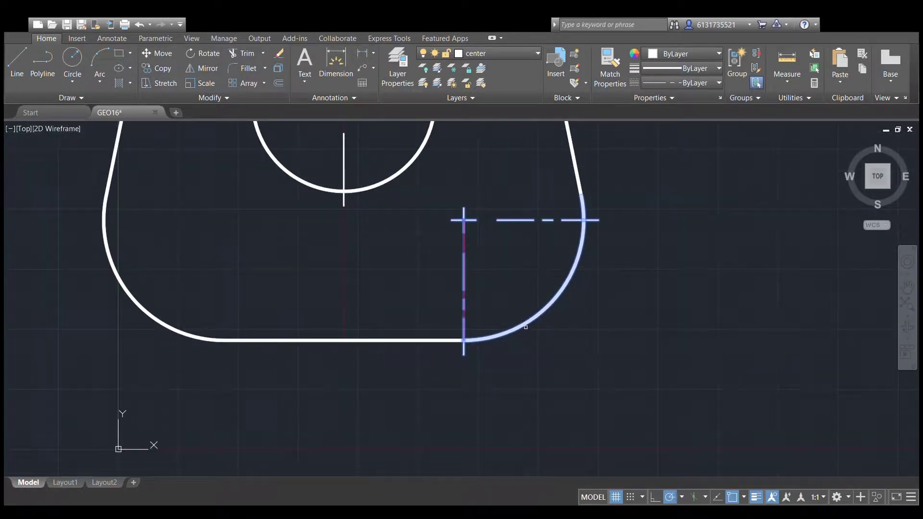
shift+click(526, 324)
middle_drag(430, 264, 457, 318)
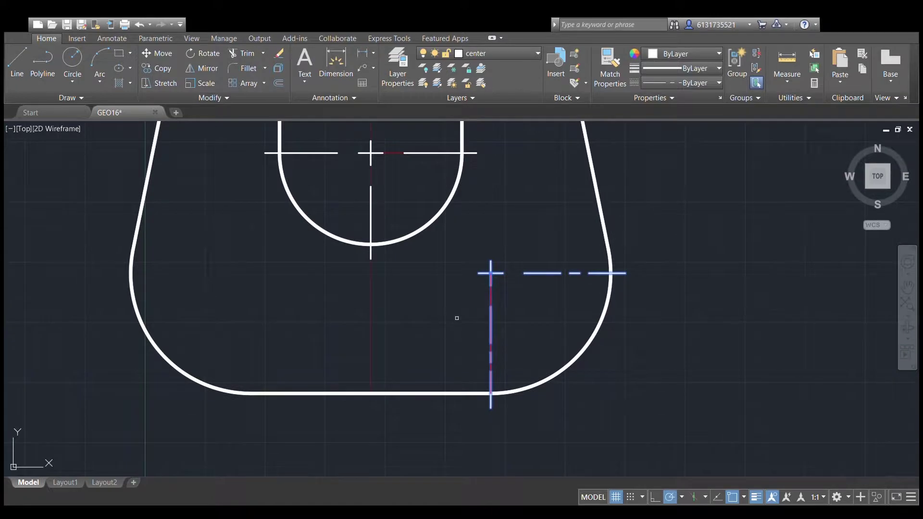
key(Return)
click(370, 260)
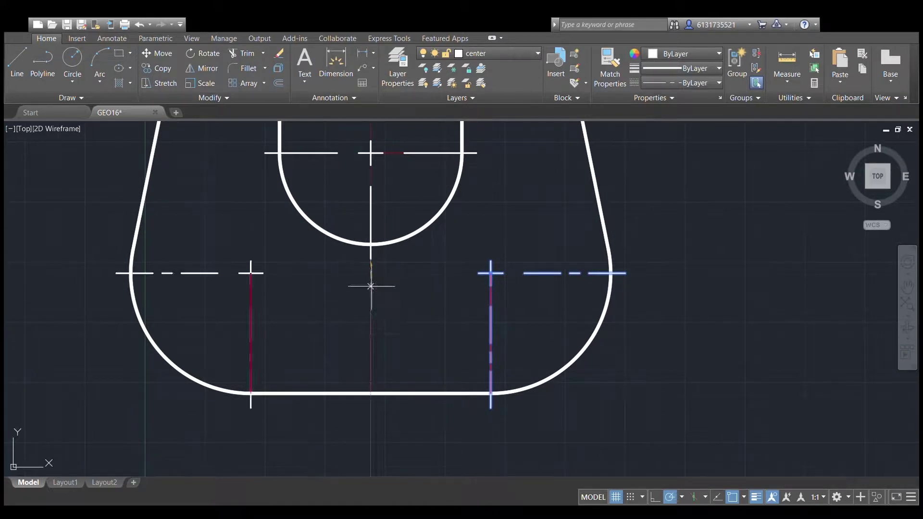
click(370, 394)
key(Return)
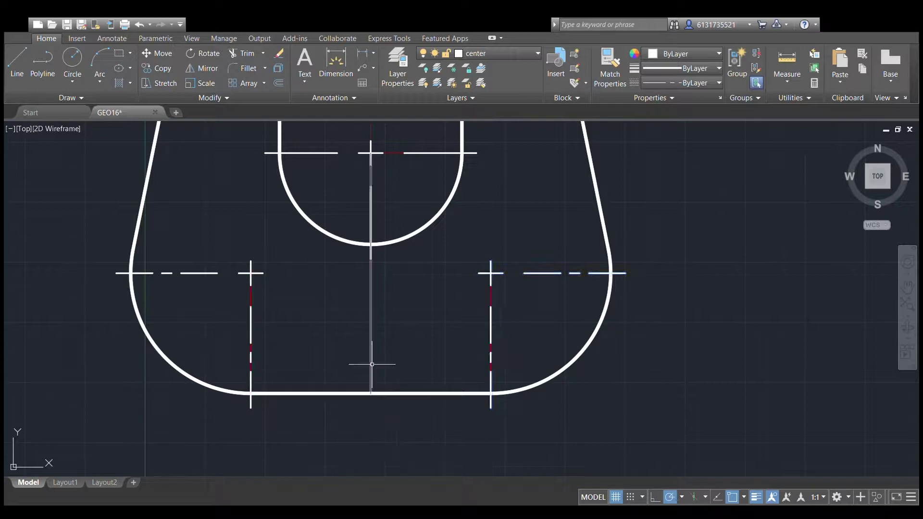
scroll(457, 243, down, 4)
middle_drag(480, 268, 455, 204)
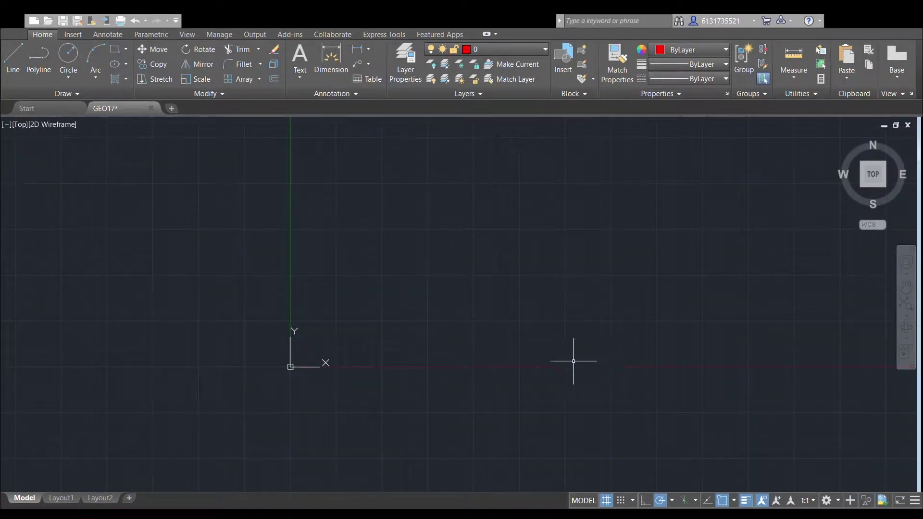
In the GEO17 drawing, draw a horizontal construction line 60 long on layer 0, up and right of the origin.
scroll(412, 313, up, 2)
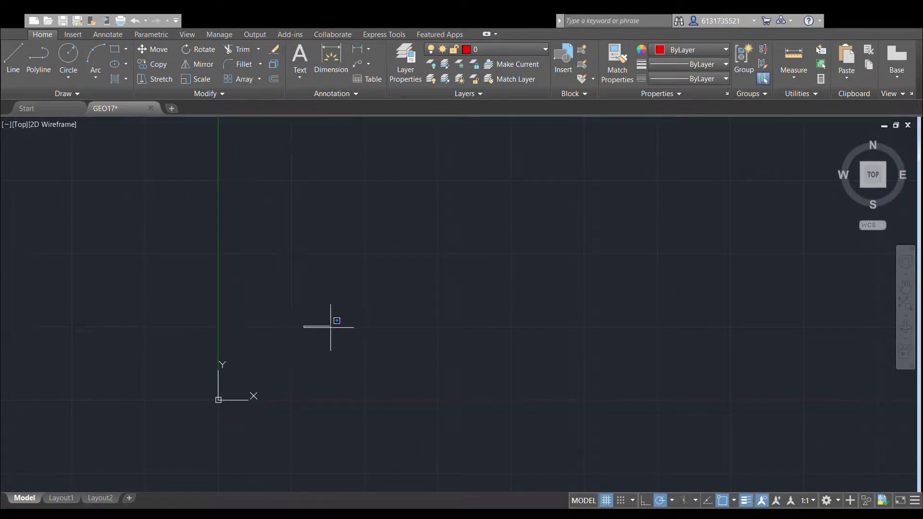
click(10, 54)
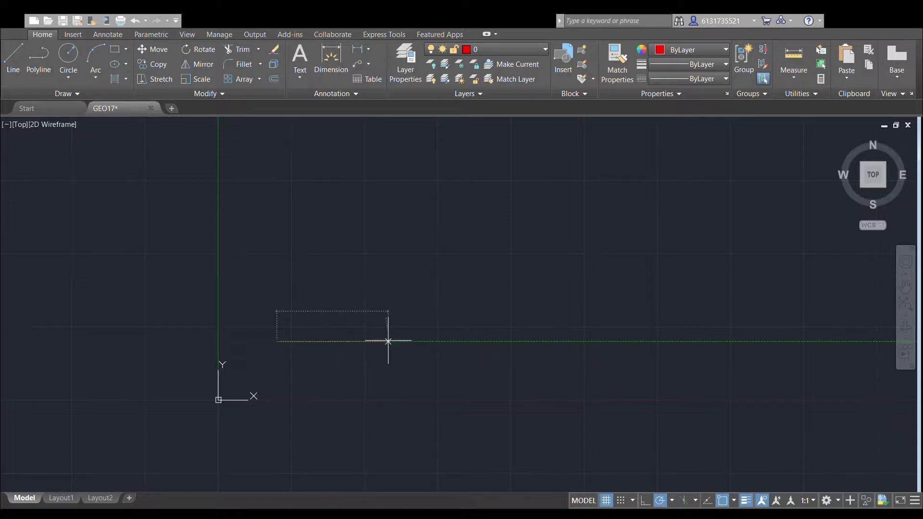
text(60)
key(Return)
key(Return)
Draw a horizontal construction line 300 long from the same start point and continue it vertically upward from its far end.
click(12, 53)
click(277, 341)
text(300)
key(Return)
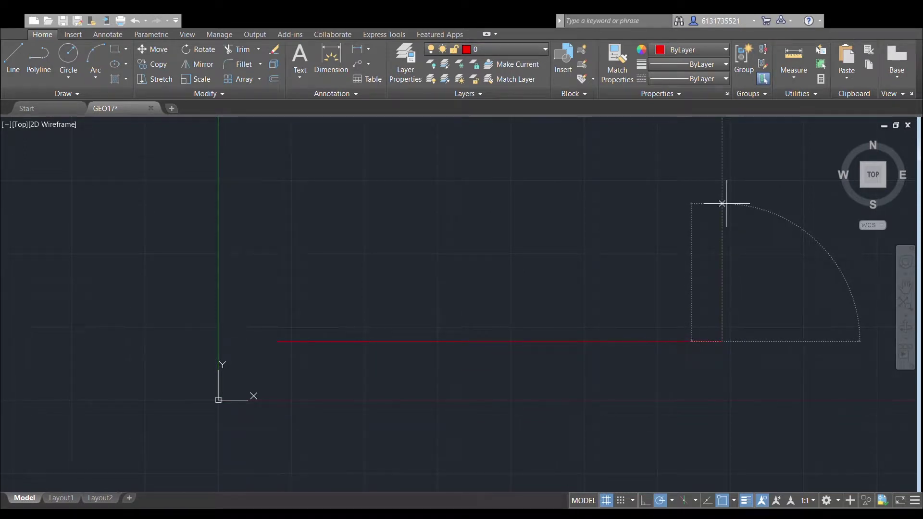
key(Return)
scroll(620, 242, down, 2)
scroll(624, 247, down, 3)
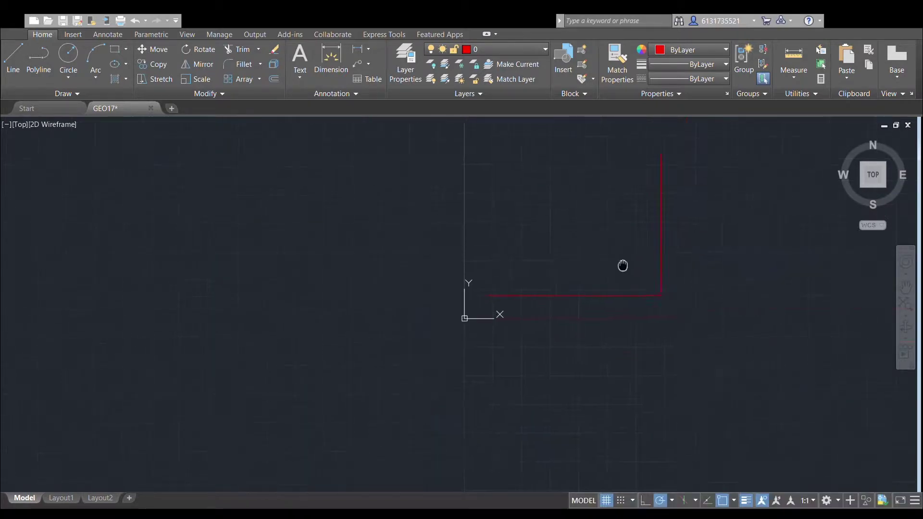
middle_drag(625, 258, 587, 333)
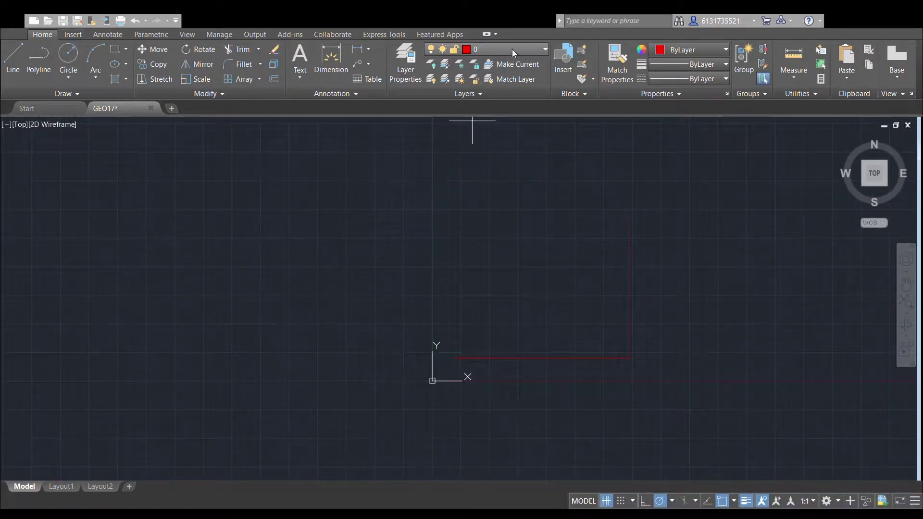
On the visible layer, draw two equal circles centered at the start and end of the 60-long construction line.
click(454, 358)
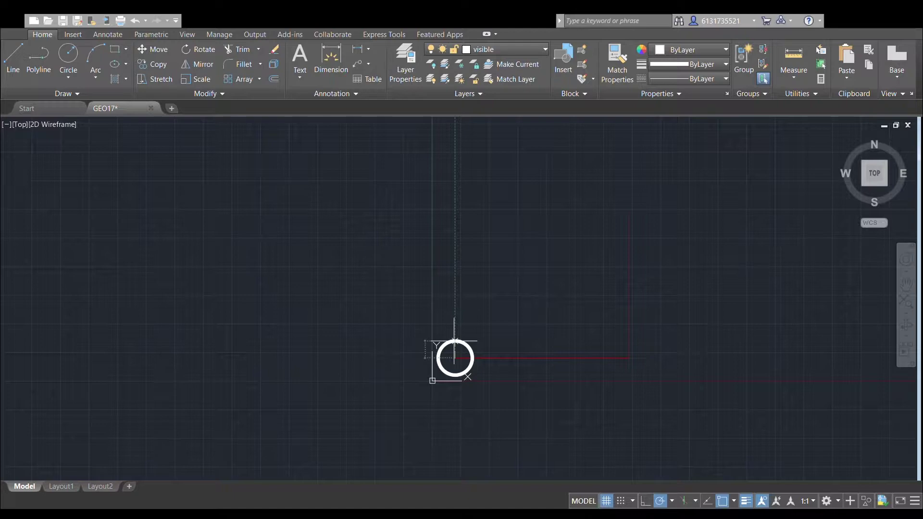
scroll(519, 358, up, 2)
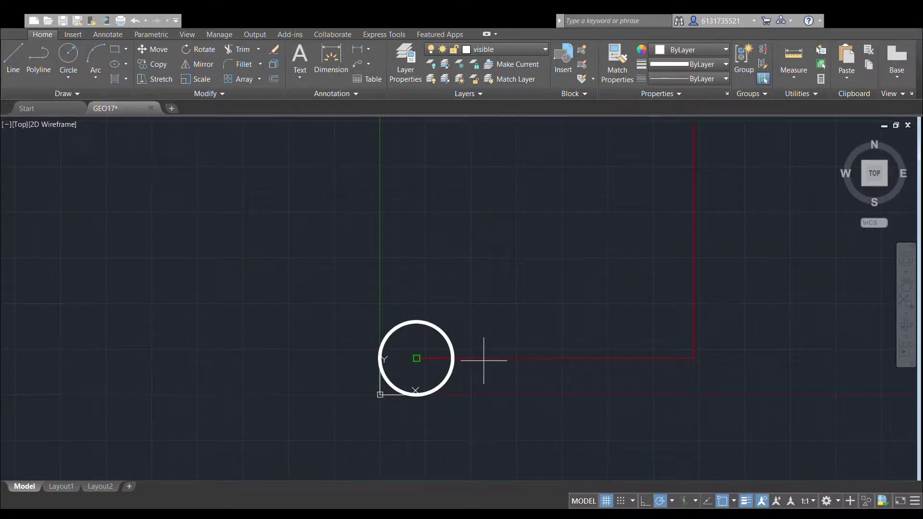
click(471, 358)
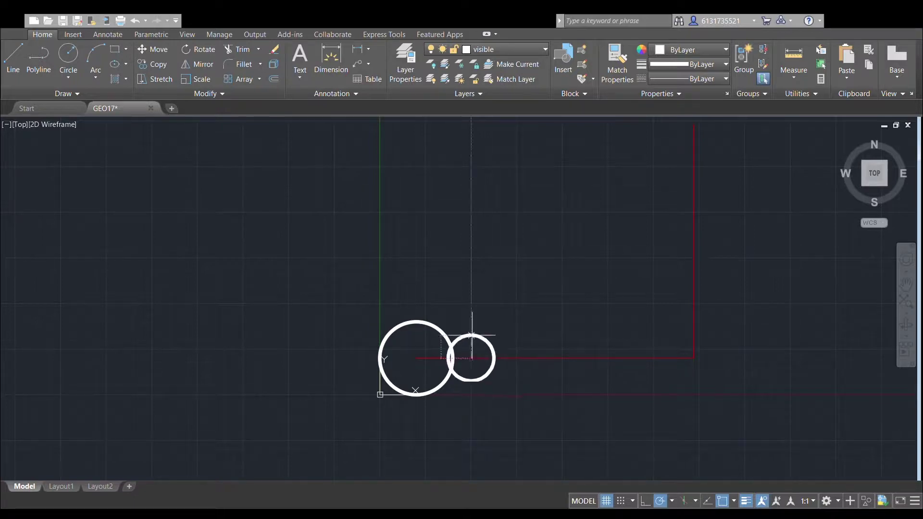
click(472, 335)
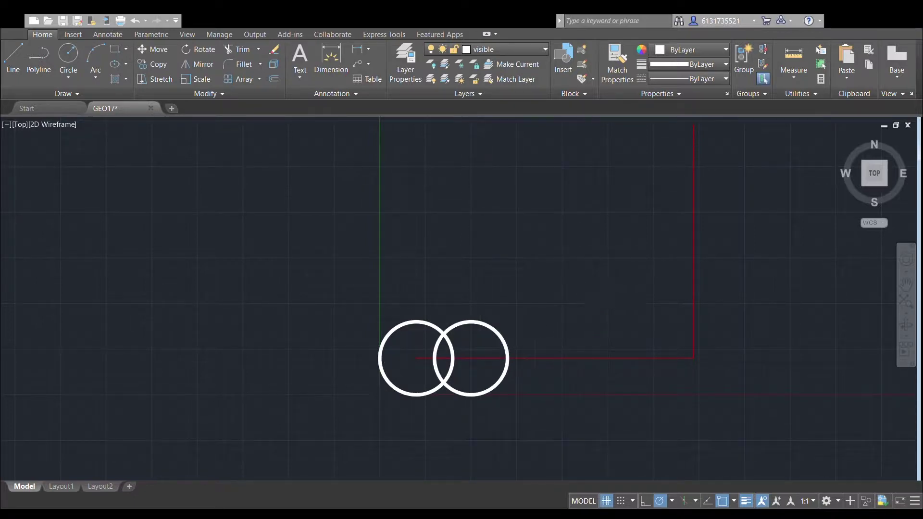
Move all the geometry up and to the right, away from the origin.
scroll(536, 308, down, 2)
drag(406, 169, 717, 365)
click(152, 49)
click(515, 272)
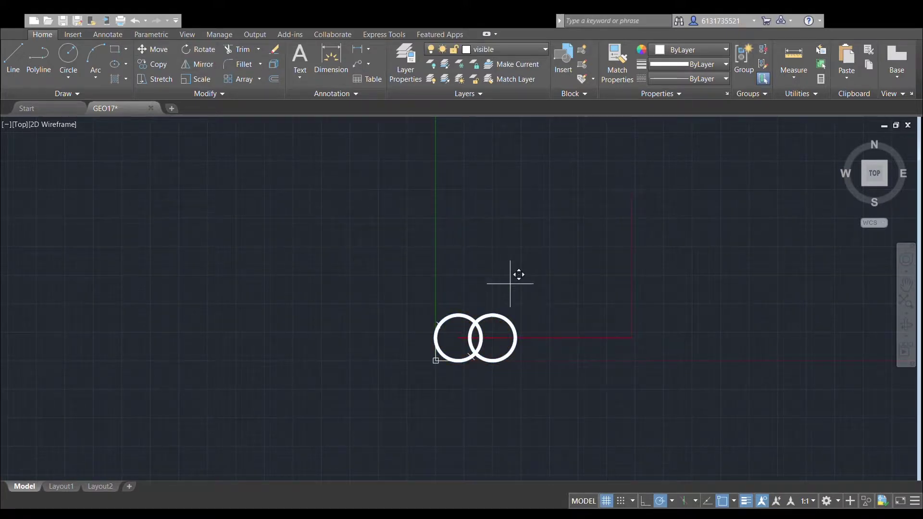
click(549, 237)
scroll(508, 261, up, 2)
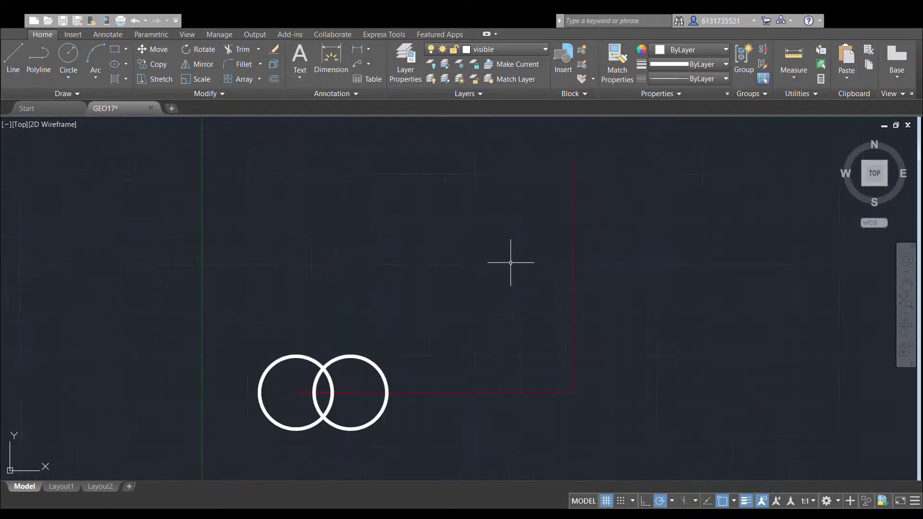
Draw a circle about twice the radius, concentric with the left small circle.
click(67, 54)
click(296, 392)
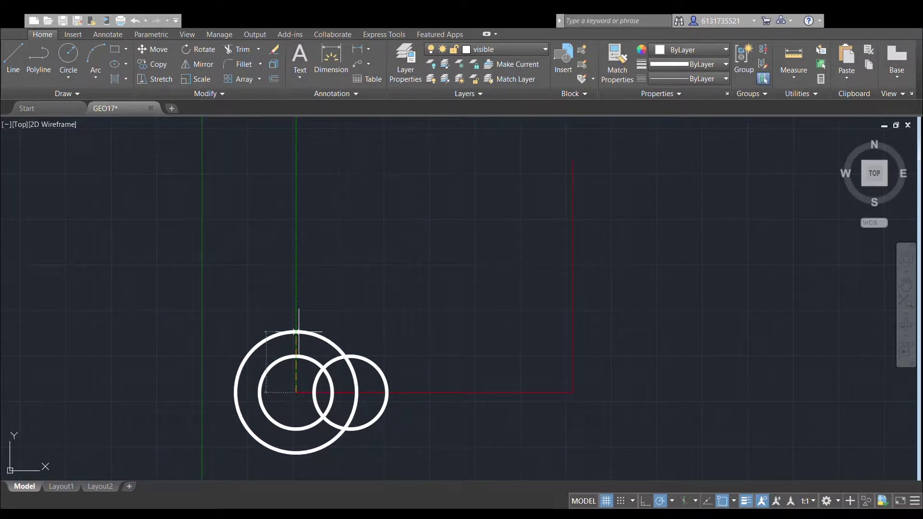
click(297, 318)
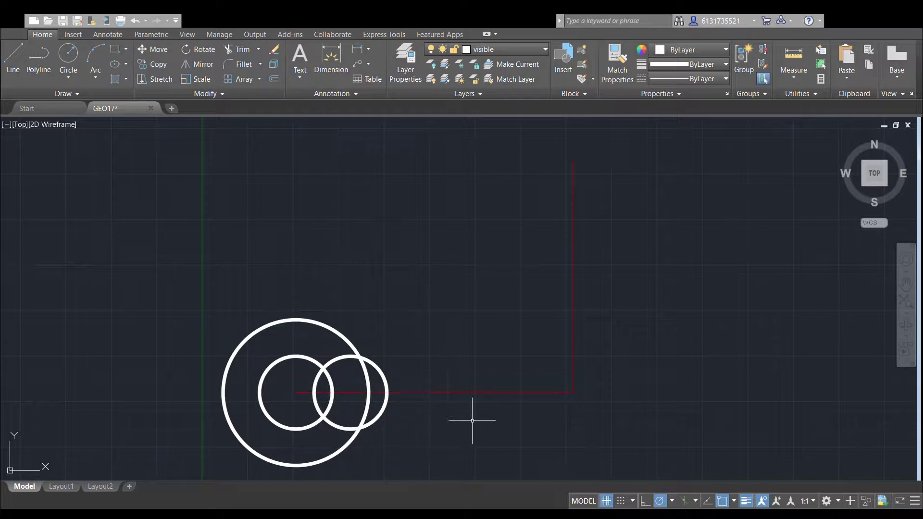
Try a circle centered where the horizontal and vertical construction lines meet, and undo it.
click(68, 54)
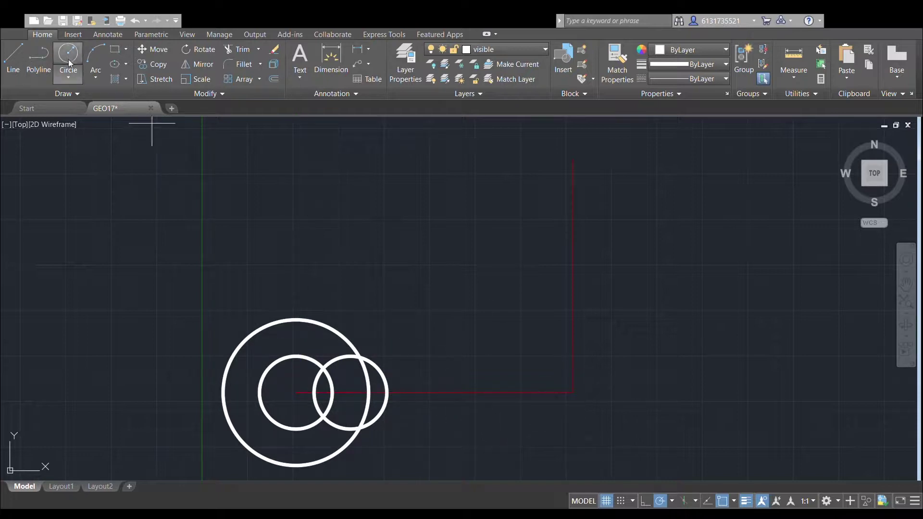
click(572, 393)
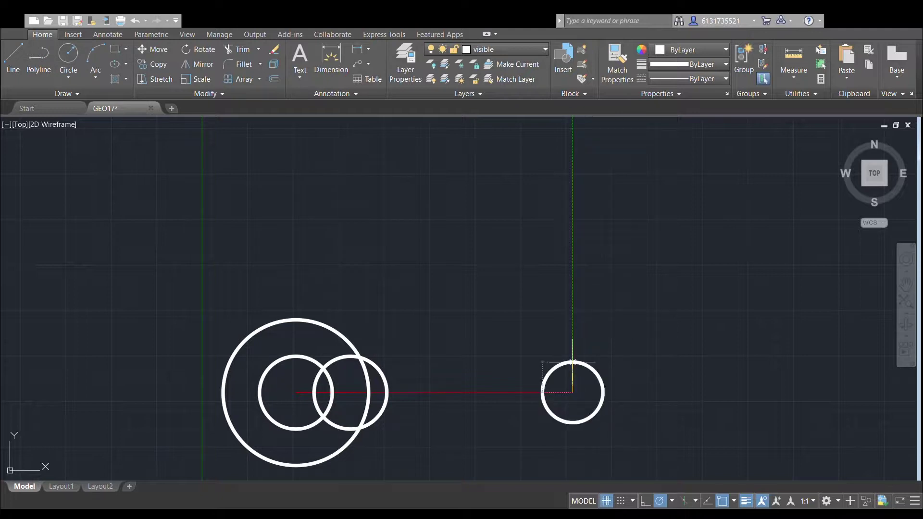
click(572, 332)
scroll(598, 336, down, 4)
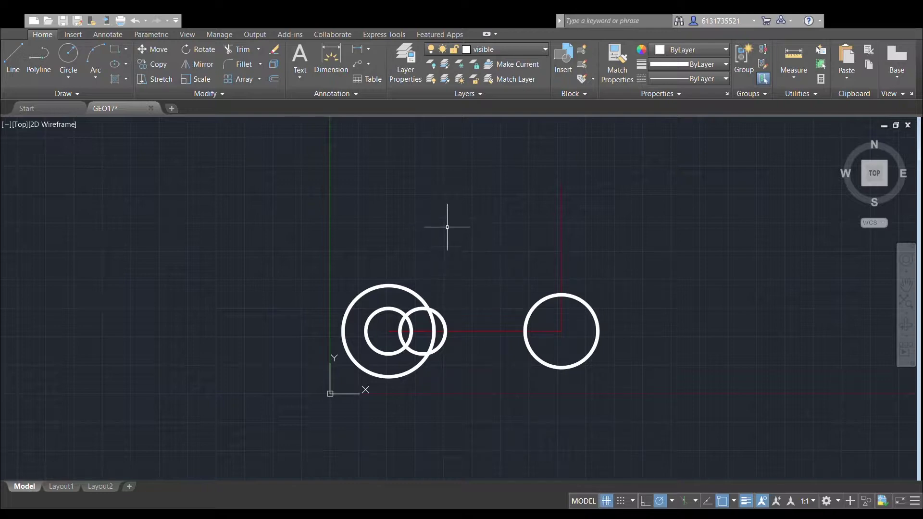
key(ctrl+z)
scroll(448, 225, up, 2)
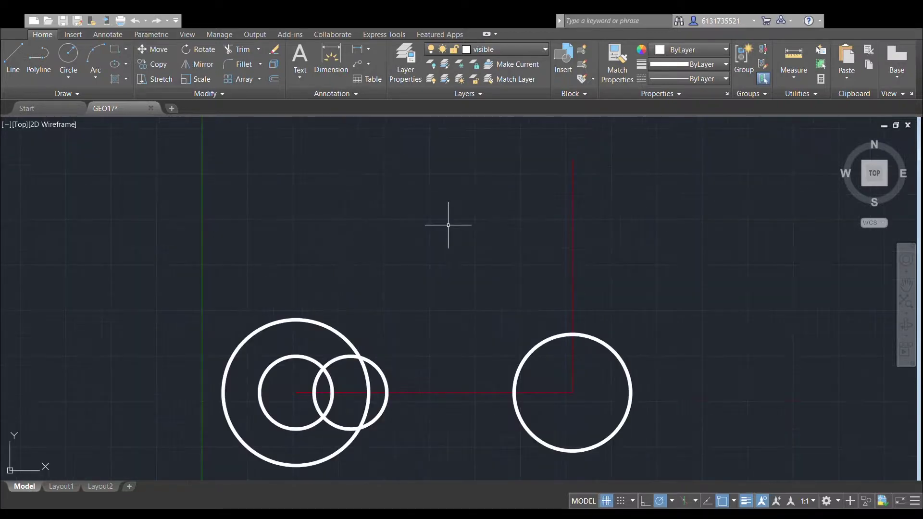
key(ctrl+z)
scroll(505, 202, down, 2)
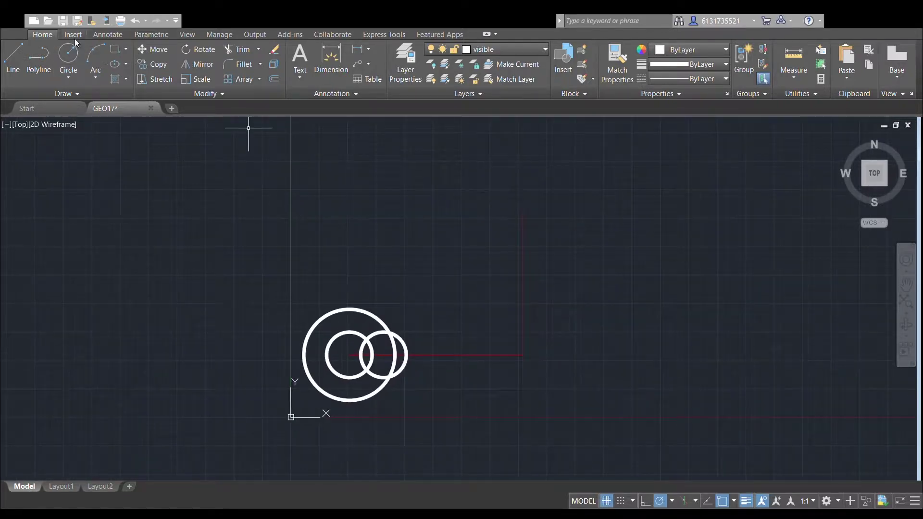
Draw two concentric circles at the top end of the vertical construction line, matching the sizes of the lower-left concentric pair.
click(68, 53)
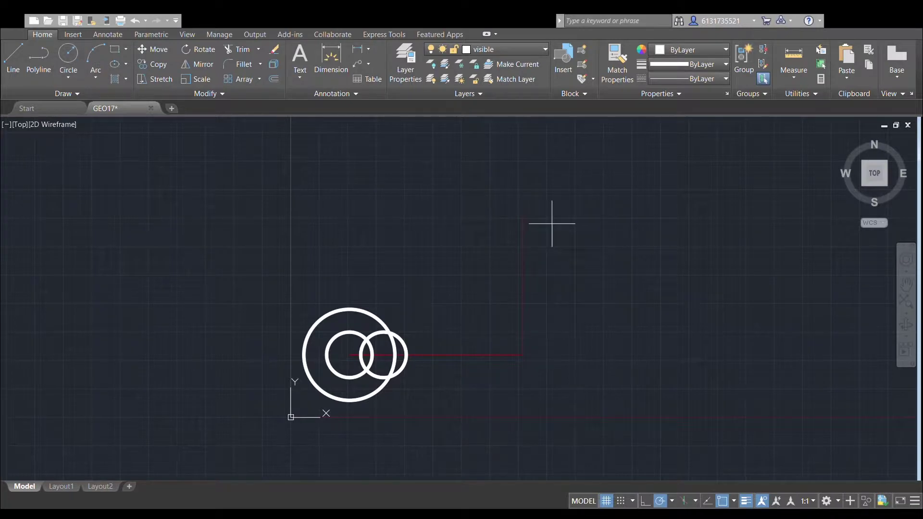
click(523, 208)
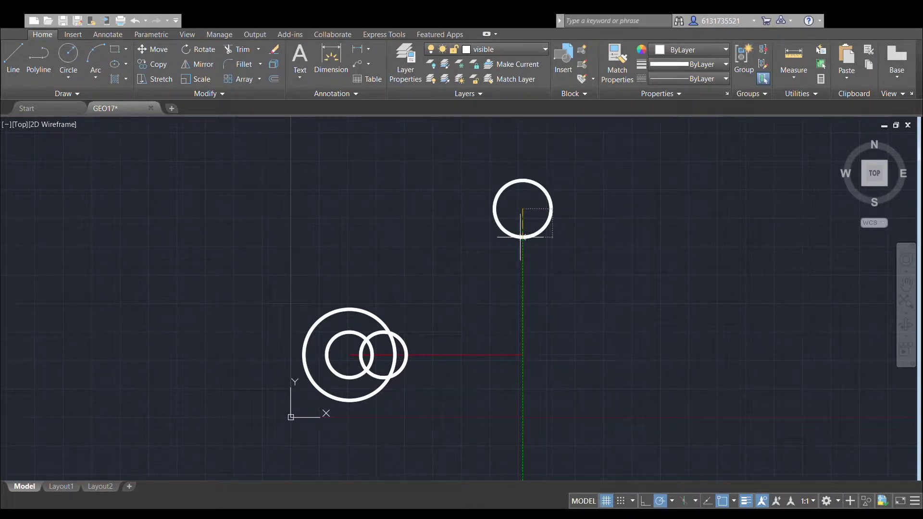
click(522, 232)
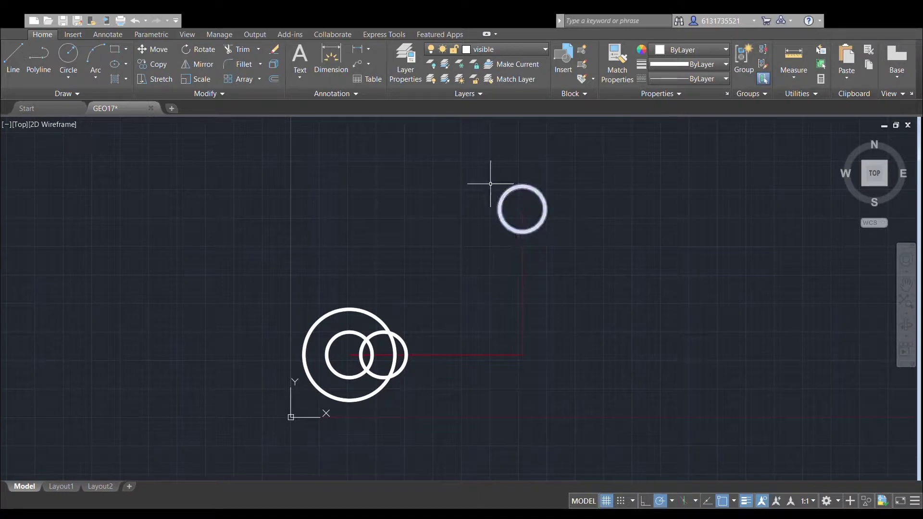
click(523, 209)
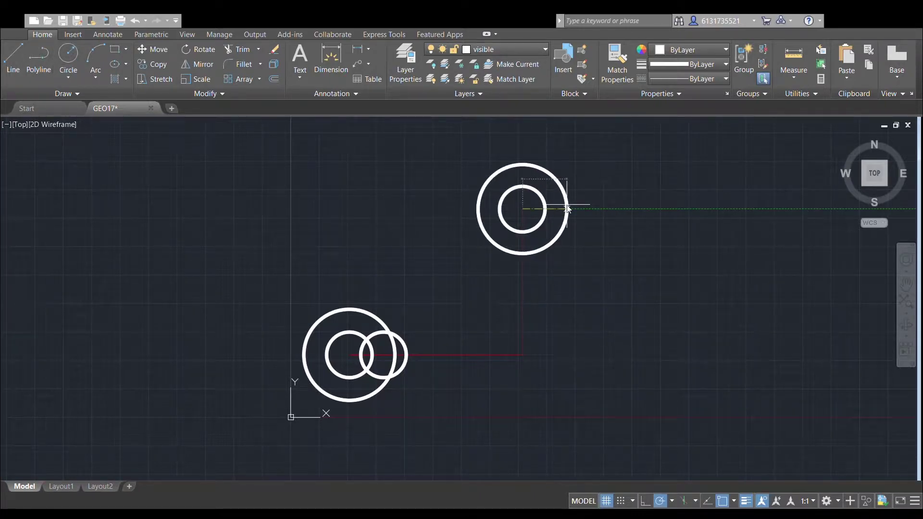
click(567, 208)
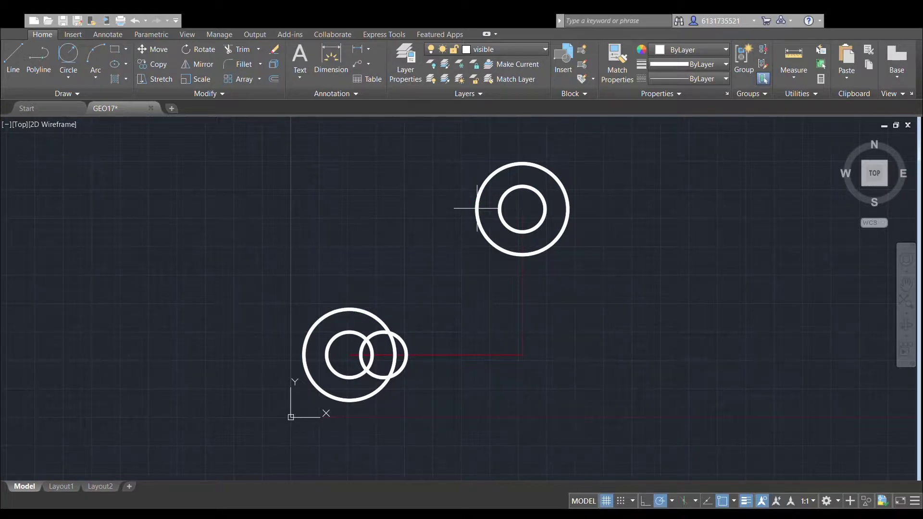
Draw a large circle tangent to the outer circles of the lower-left and upper-right pairs.
click(477, 210)
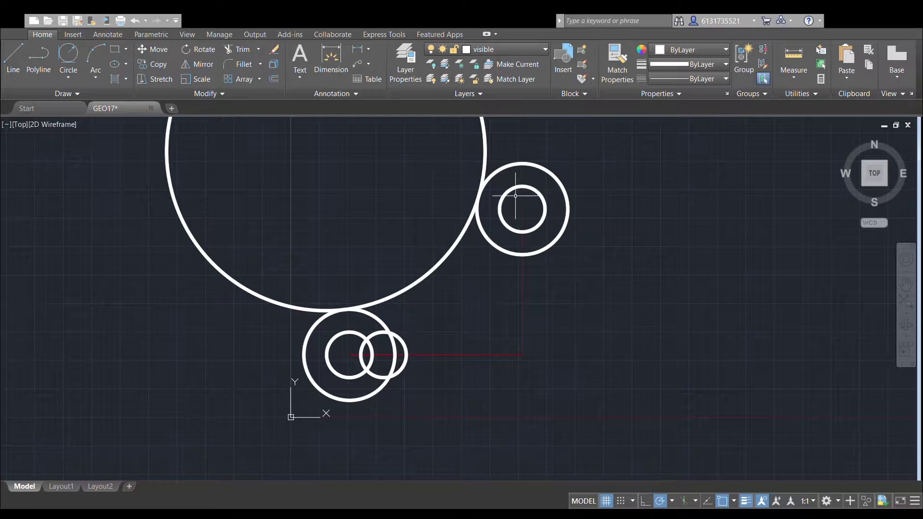
Draw a horizontal line joining the top points of the two small overlapping circles.
middle_drag(518, 185, 599, 139)
scroll(538, 265, up, 2)
scroll(474, 311, up, 2)
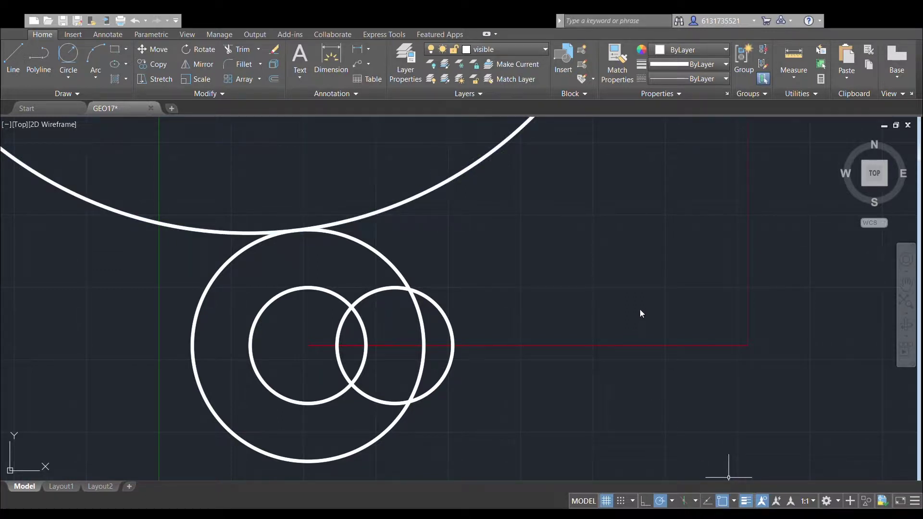
click(72, 59)
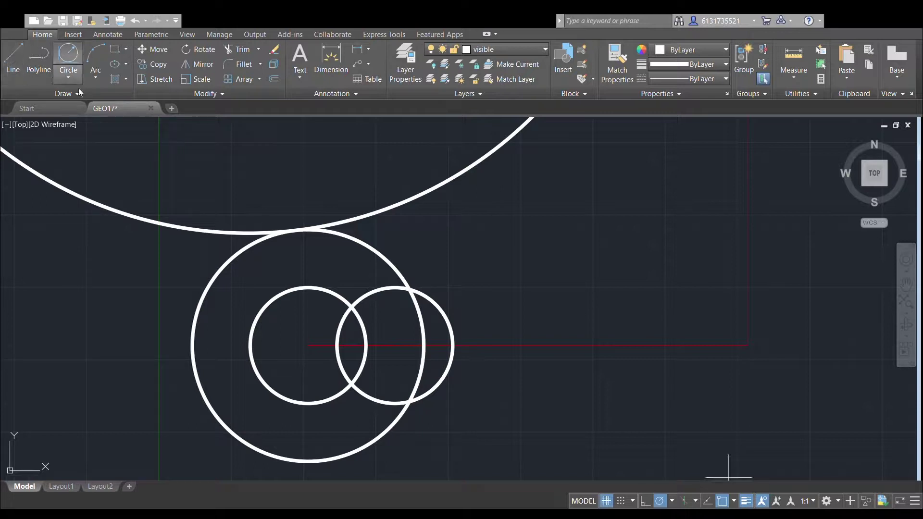
click(395, 287)
key(Return)
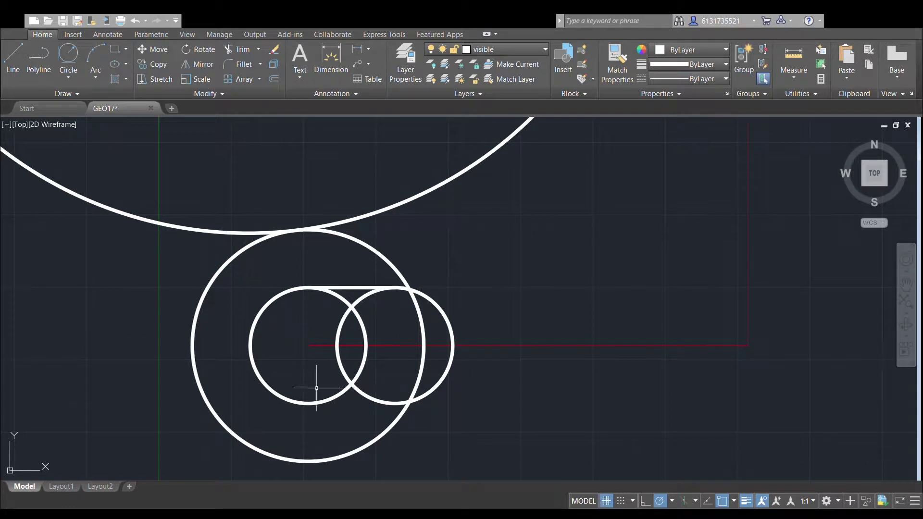
Draw a horizontal line joining the bottom points of the two small overlapping circles.
click(18, 62)
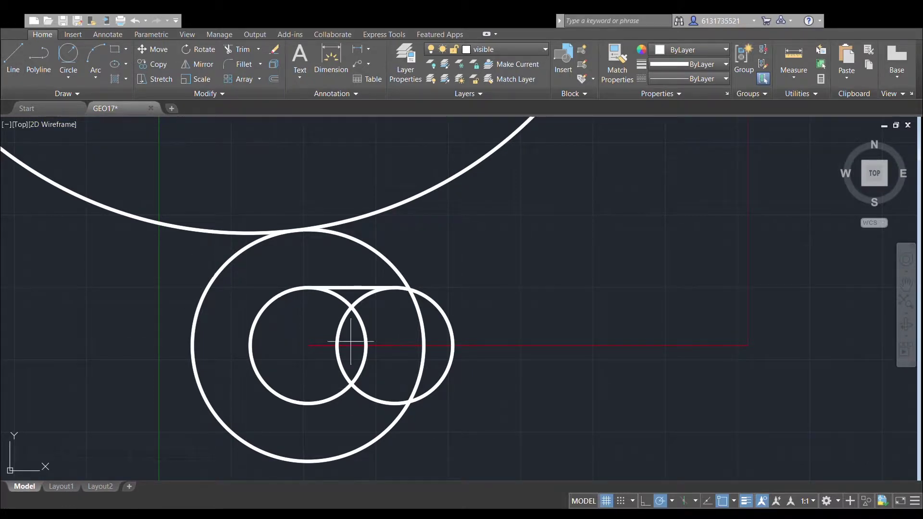
click(308, 403)
click(395, 402)
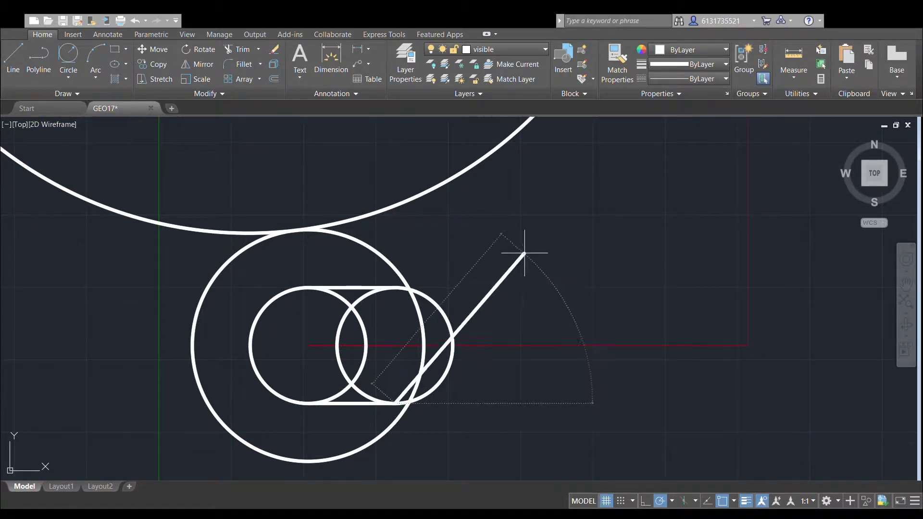
key(Return)
Trim away the inner arcs of the two small overlapping circles between the horizontal lines to leave a closed slot outline.
scroll(547, 224, down, 2)
scroll(543, 236, up, 2)
scroll(540, 279, down, 2)
scroll(540, 313, up, 2)
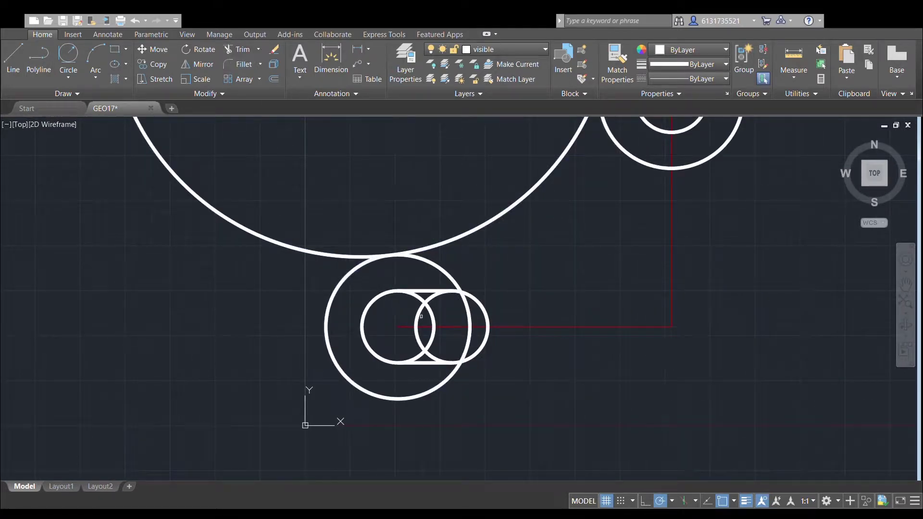
click(436, 295)
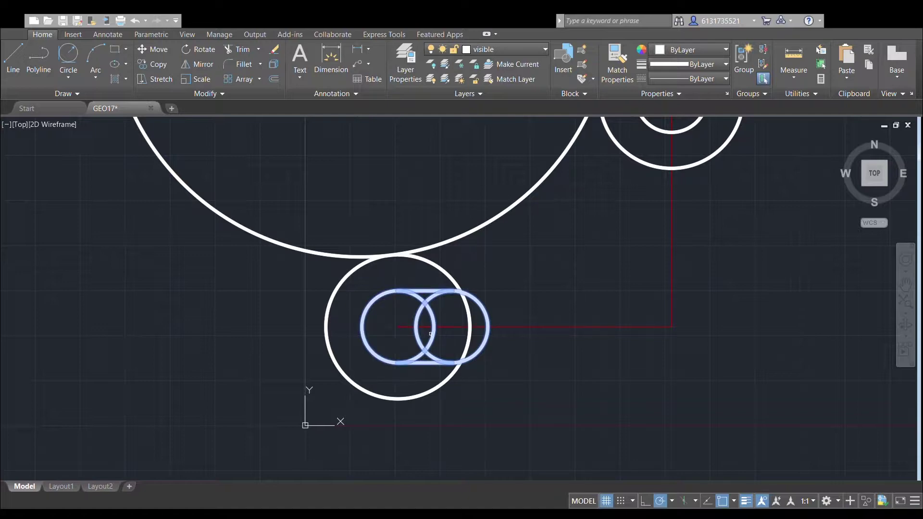
click(418, 325)
click(434, 327)
click(413, 295)
click(435, 294)
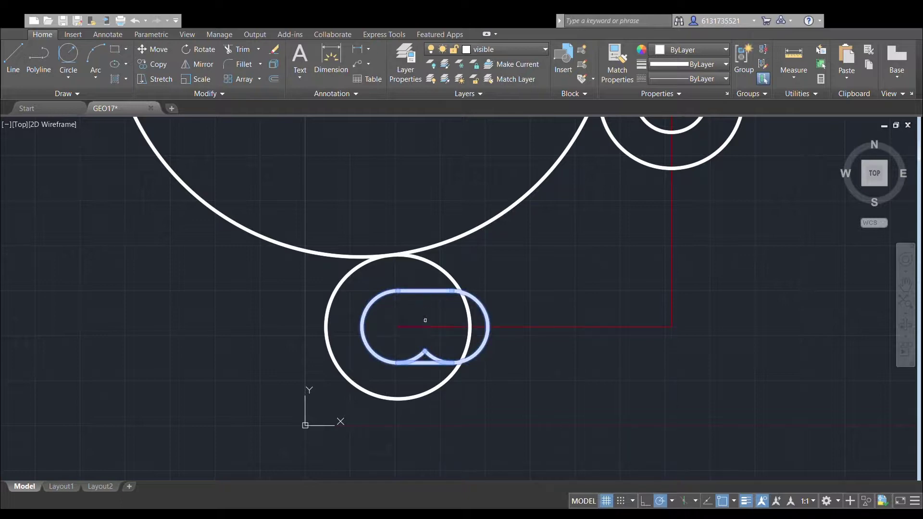
click(420, 353)
click(428, 354)
scroll(524, 289, down, 2)
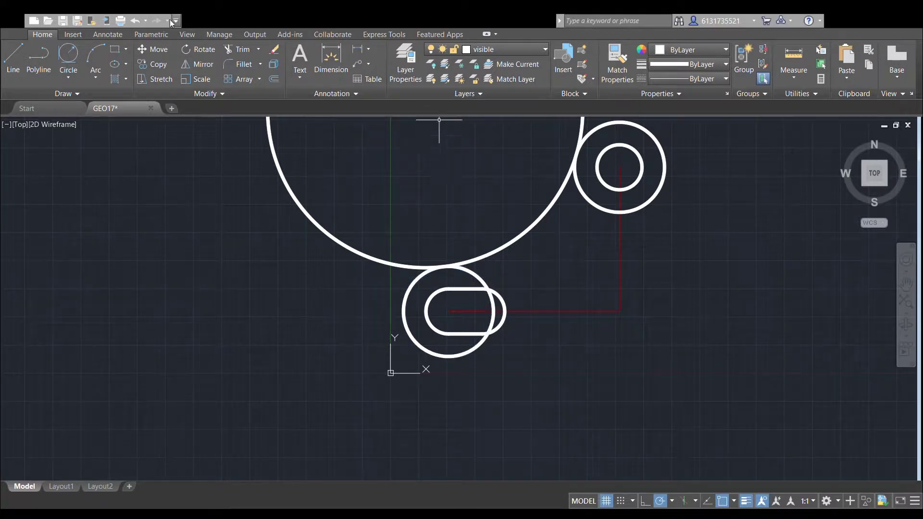
Trim the large tangent circle down to its arc between the two outer circles, and remove the lower-left outer circle's portion inside the slot.
scroll(484, 241, up, 2)
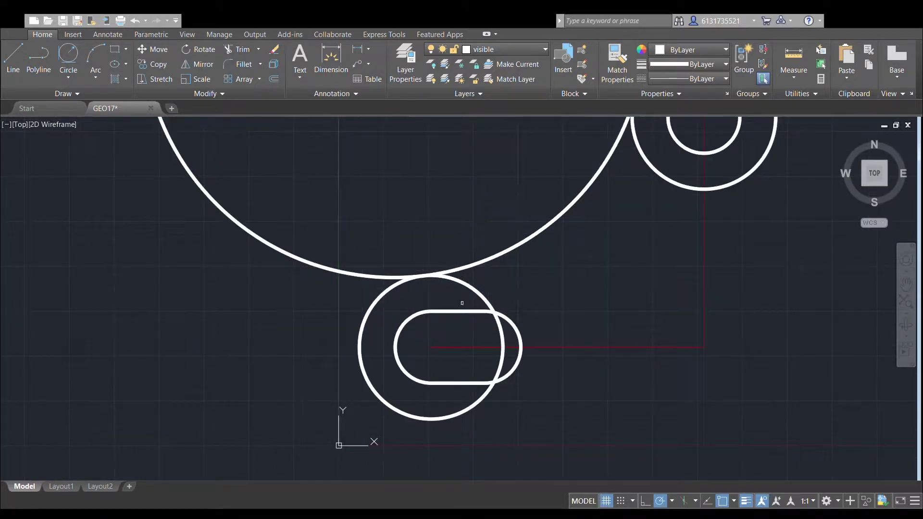
click(474, 290)
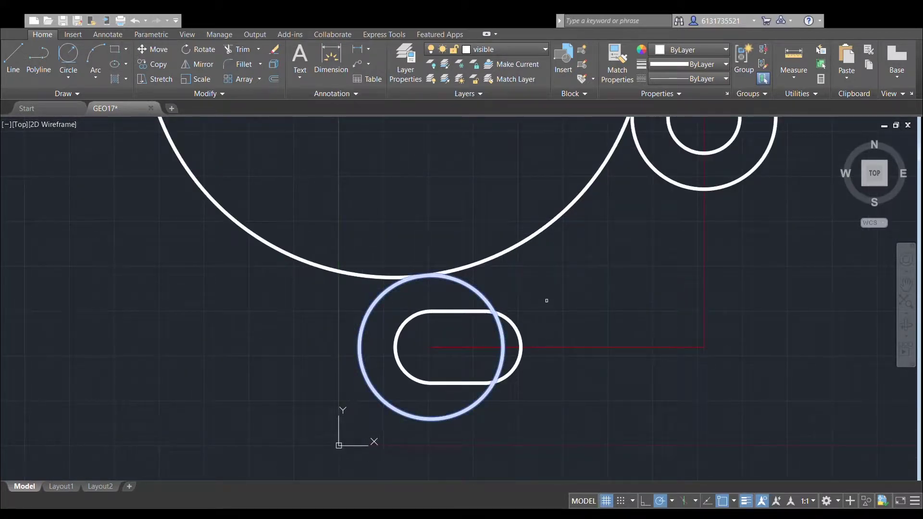
click(571, 198)
click(647, 164)
key(Return)
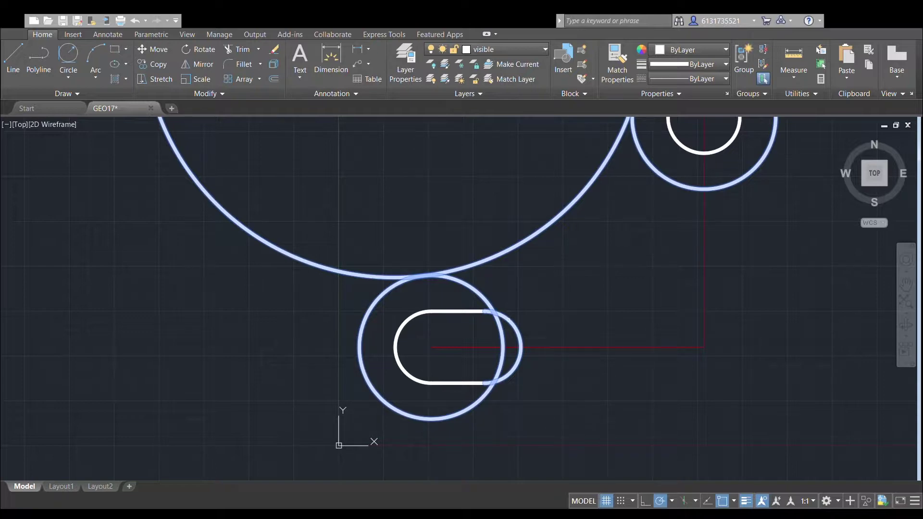
scroll(525, 287, down, 3)
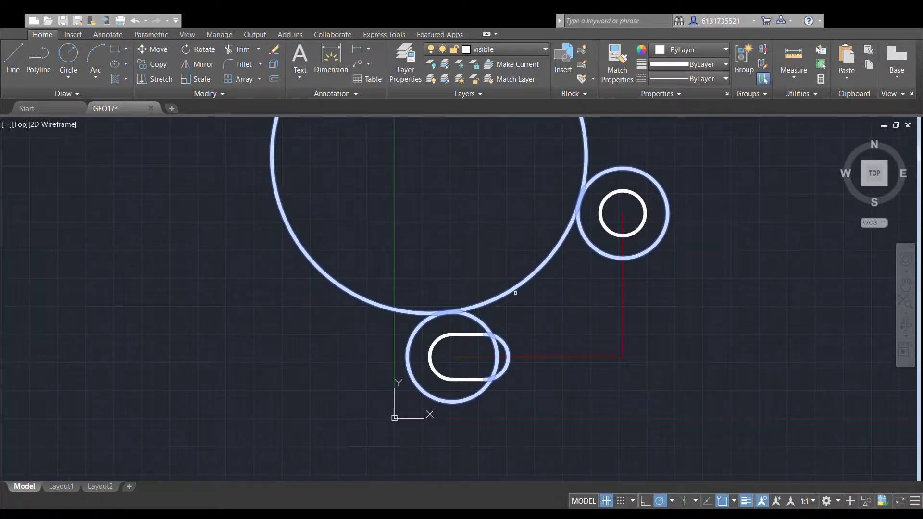
click(348, 289)
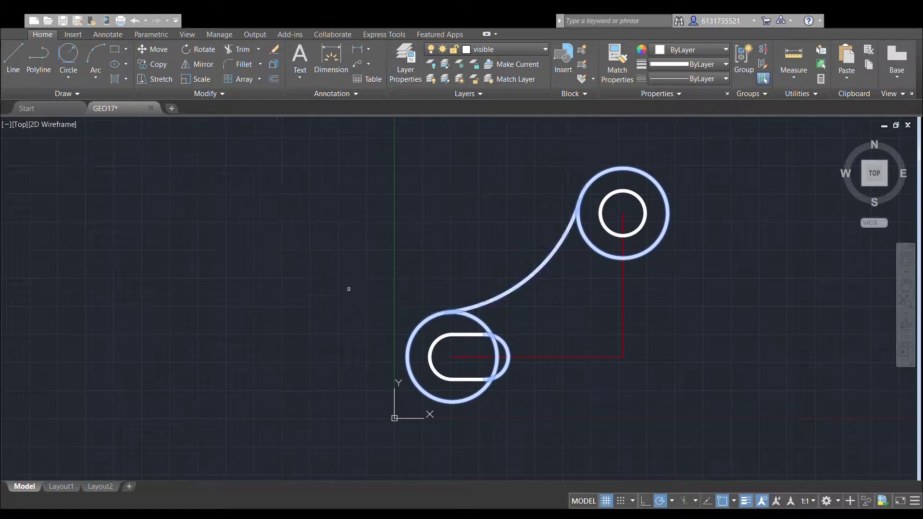
click(497, 362)
scroll(560, 308, down, 3)
key(Escape)
middle_drag(576, 298, 560, 289)
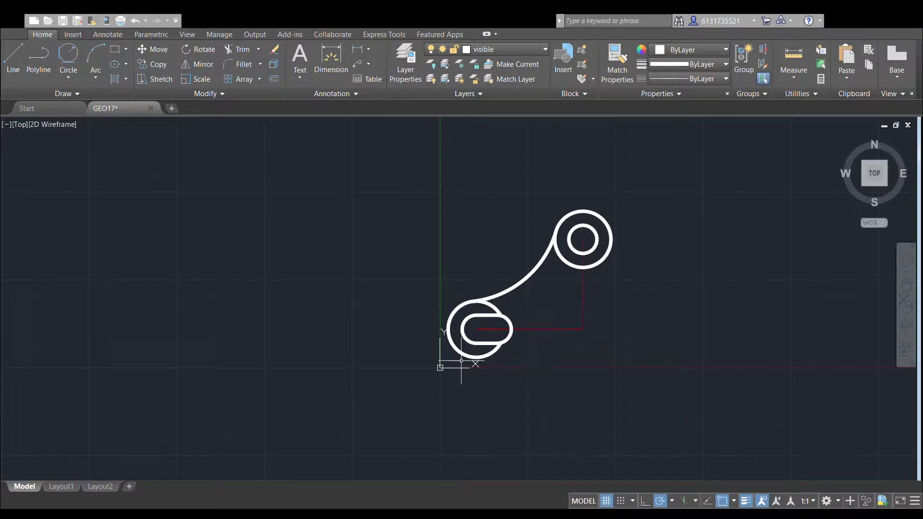
On layer 0, draw a construction line from the lower-left circle's center down to its bottom point and on horizontally past the upper-right circles.
click(494, 62)
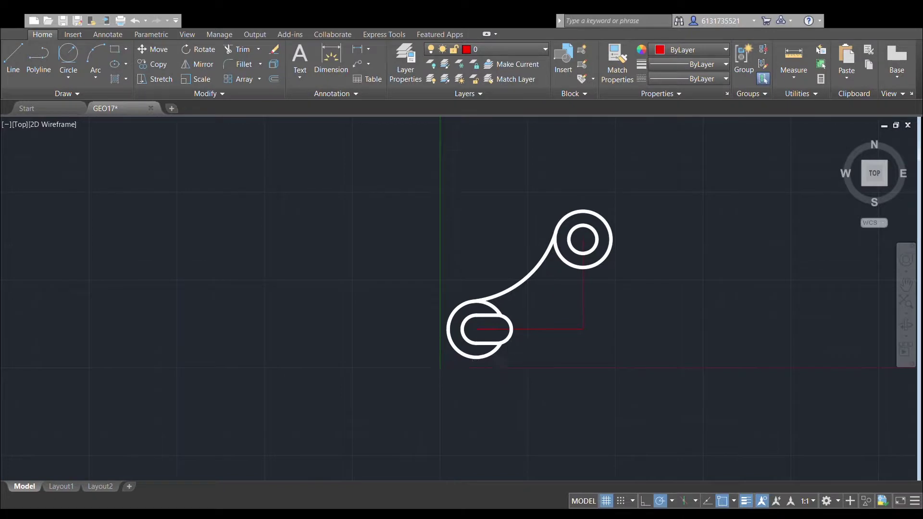
scroll(504, 357, up, 2)
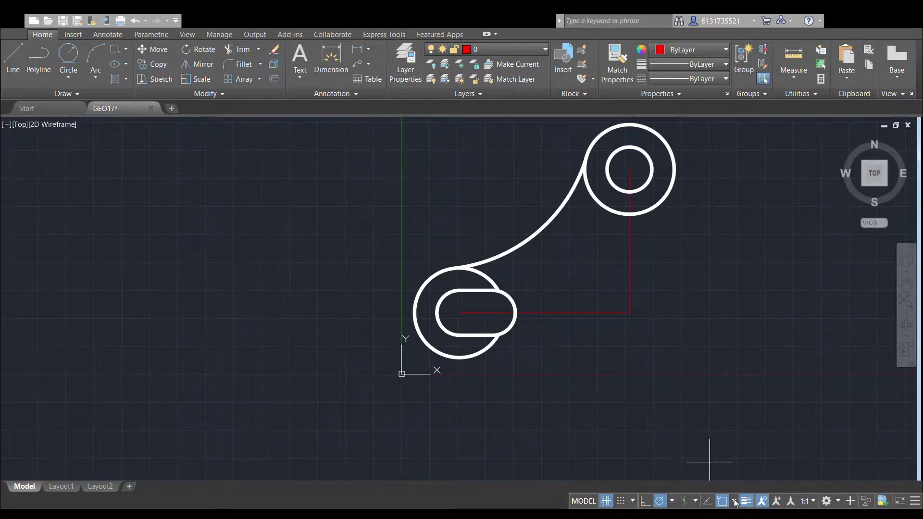
scroll(469, 377, up, 3)
scroll(416, 226, down, 1)
middle_drag(418, 244, 407, 279)
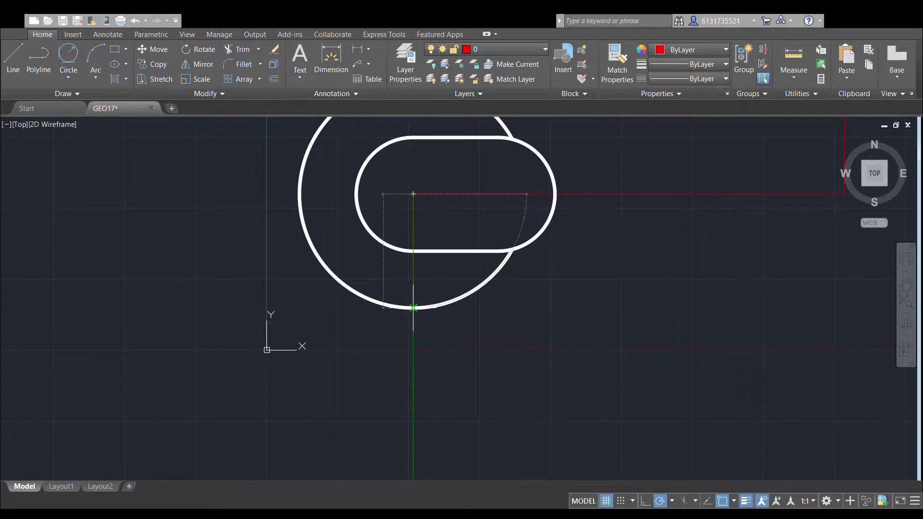
scroll(340, 377, down, 3)
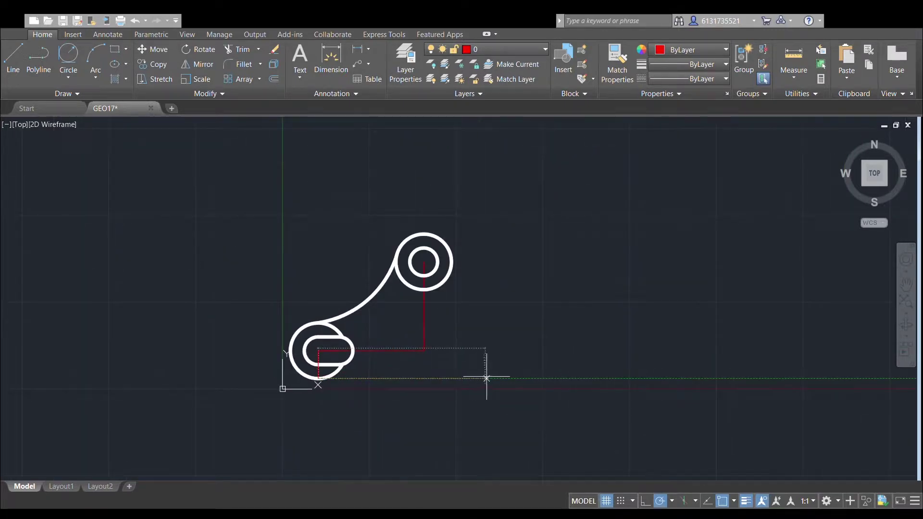
click(502, 378)
middle_drag(416, 286, 462, 258)
scroll(464, 259, up, 1)
key(Escape)
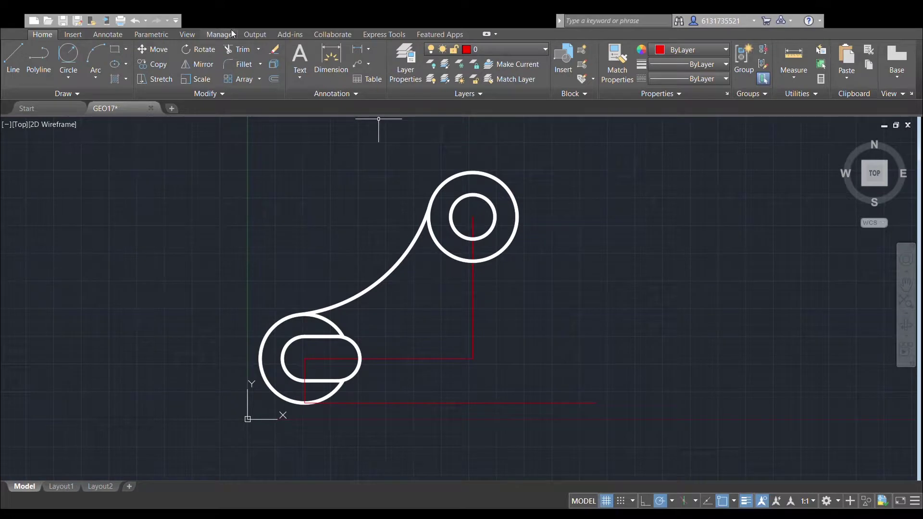
Draw construction lines from the upper-right center to its outer circle's right point and down to the bottom line, then make the visible layer current.
click(13, 60)
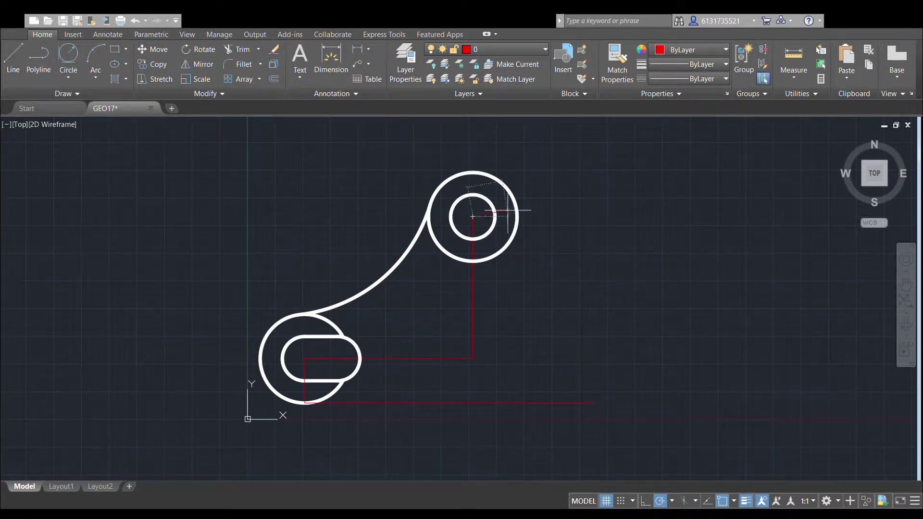
click(517, 403)
key(Escape)
scroll(604, 301, down, 2)
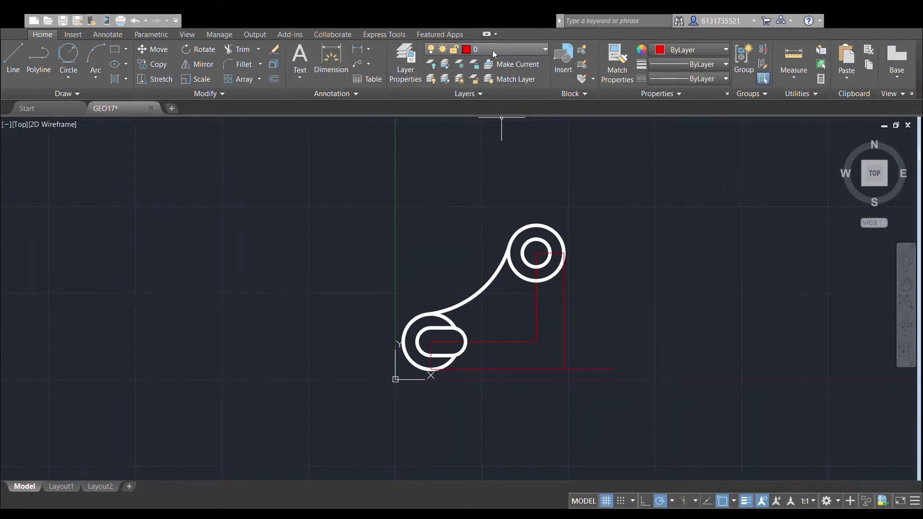
click(495, 94)
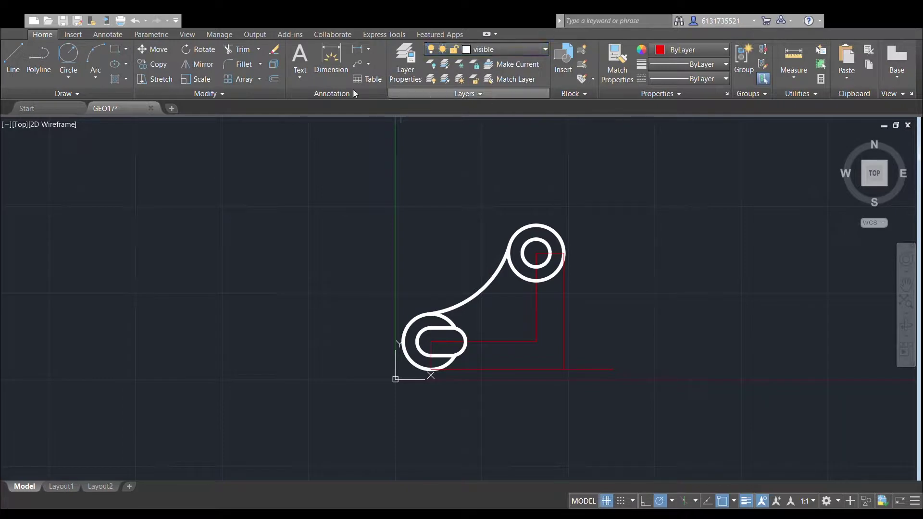
Try a small circle tangent to the bottom horizontal and right vertical construction lines, and undo it.
click(69, 55)
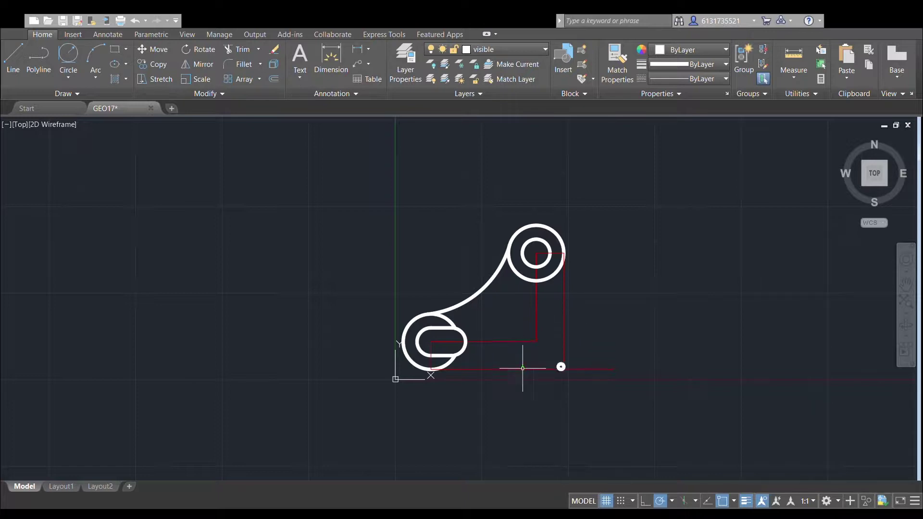
scroll(583, 291, up, 4)
middle_drag(583, 290, 600, 240)
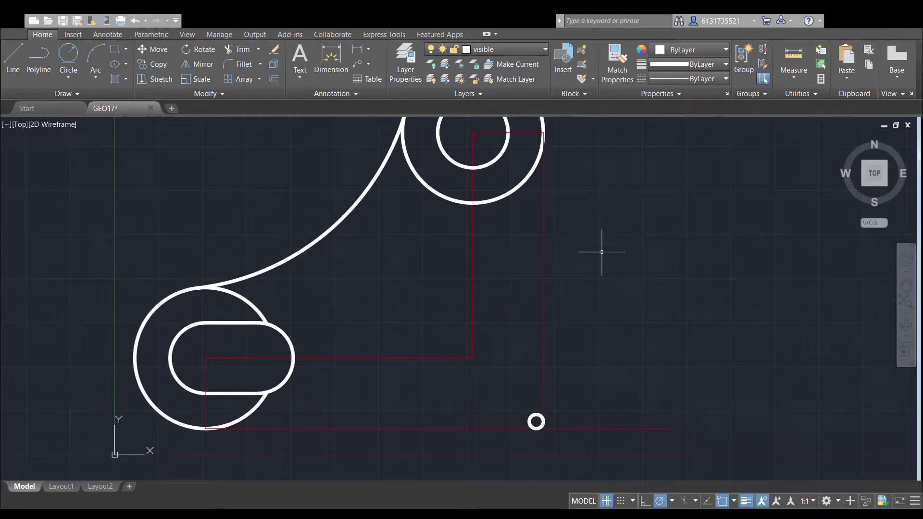
scroll(598, 252, down, 4)
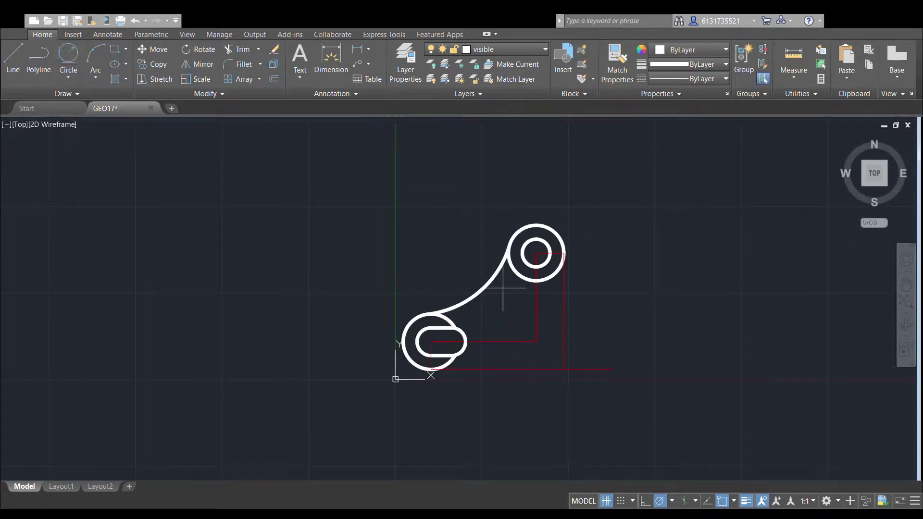
Draw a large circle below the upper-right pair, tangent to the bottom horizontal and right vertical construction lines.
click(518, 368)
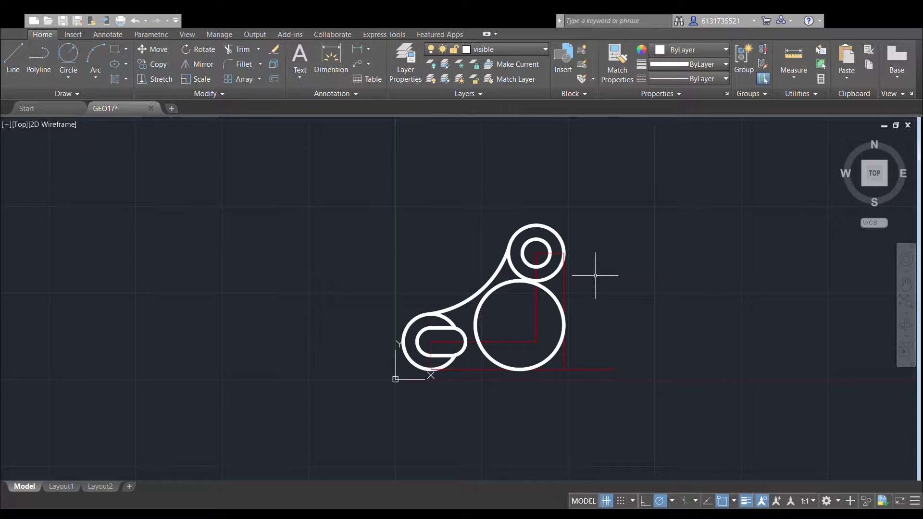
scroll(573, 278, up, 2)
scroll(548, 307, up, 2)
scroll(432, 269, down, 1)
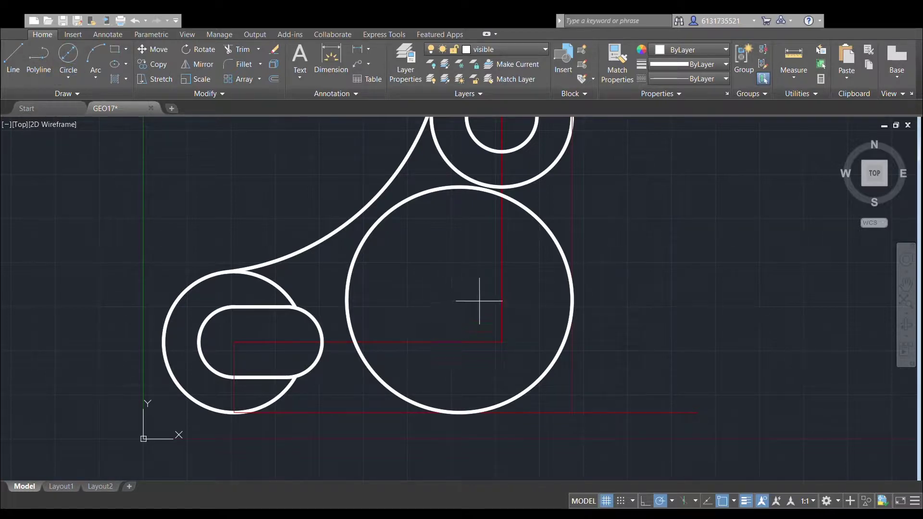
Try a concentric circle about a quarter of the large circle's diameter at its center, and undo it.
scroll(459, 274, up, 2)
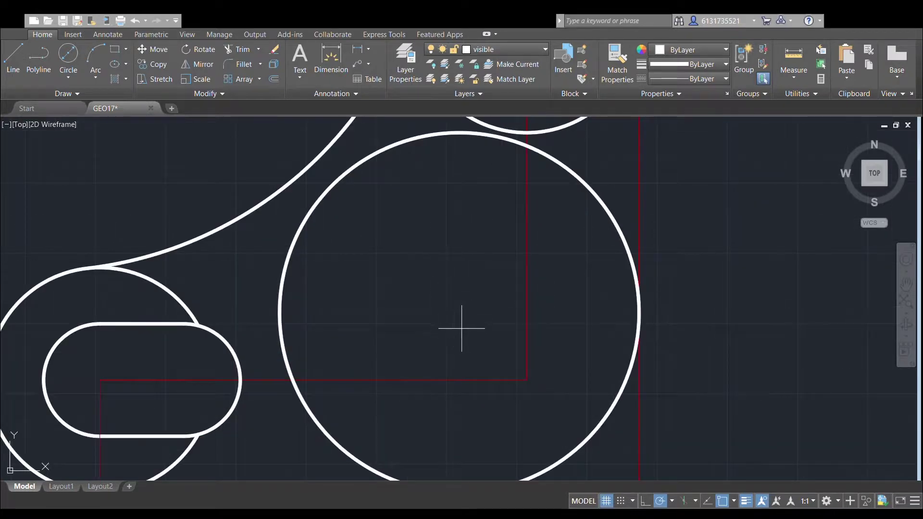
scroll(475, 320, down, 2)
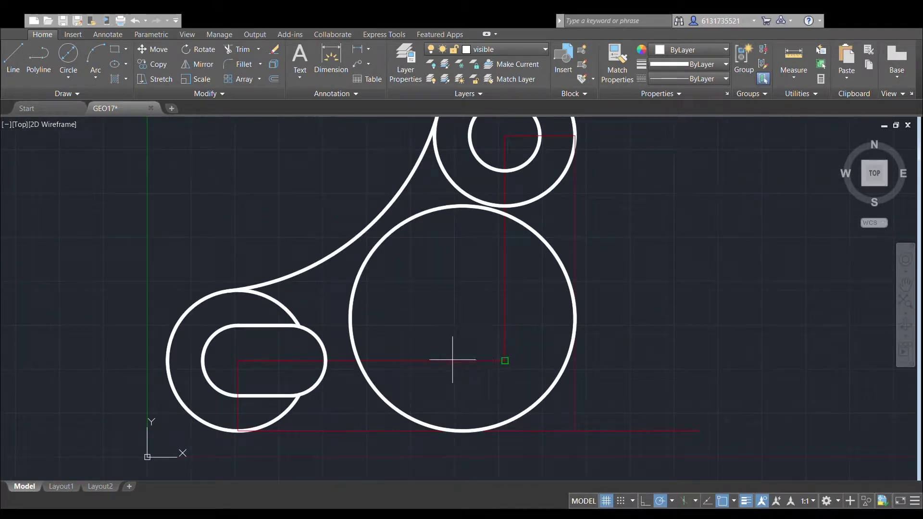
click(462, 318)
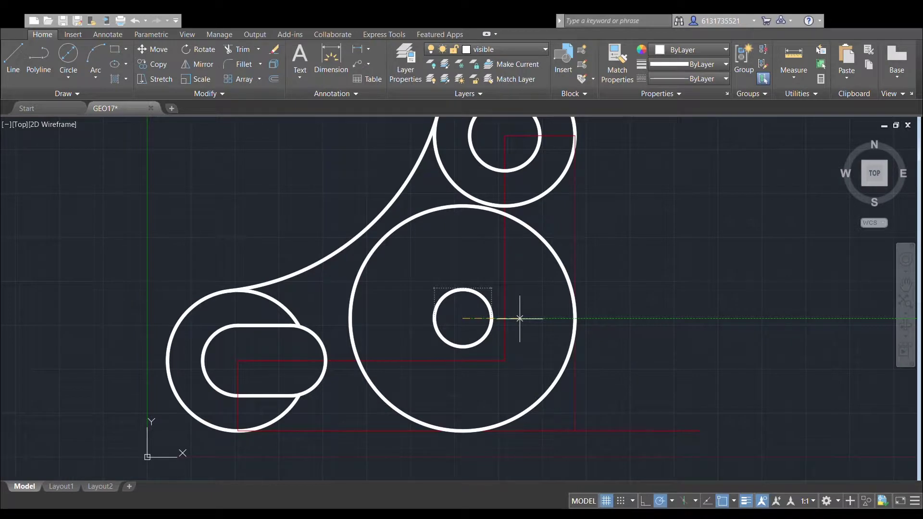
click(520, 318)
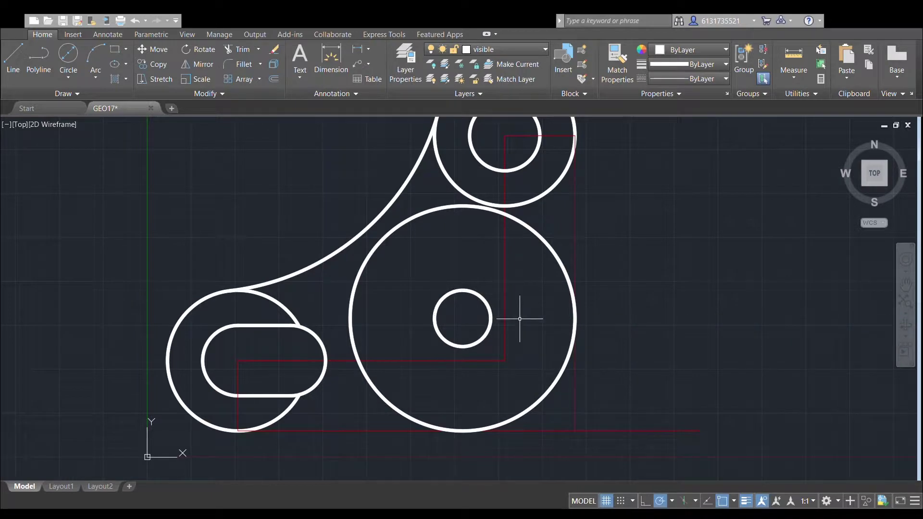
scroll(540, 301, down, 2)
scroll(505, 301, up, 2)
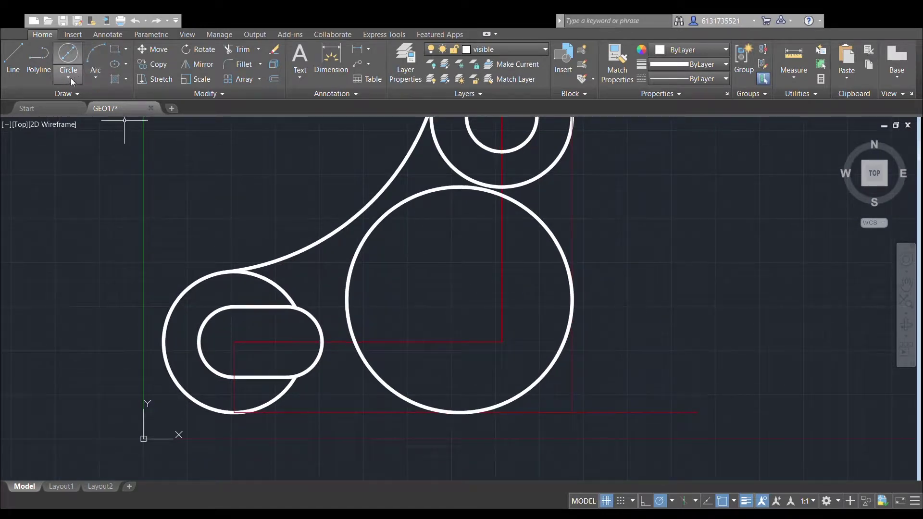
Draw a circle concentric with the large lower-right circle at half its diameter.
click(68, 61)
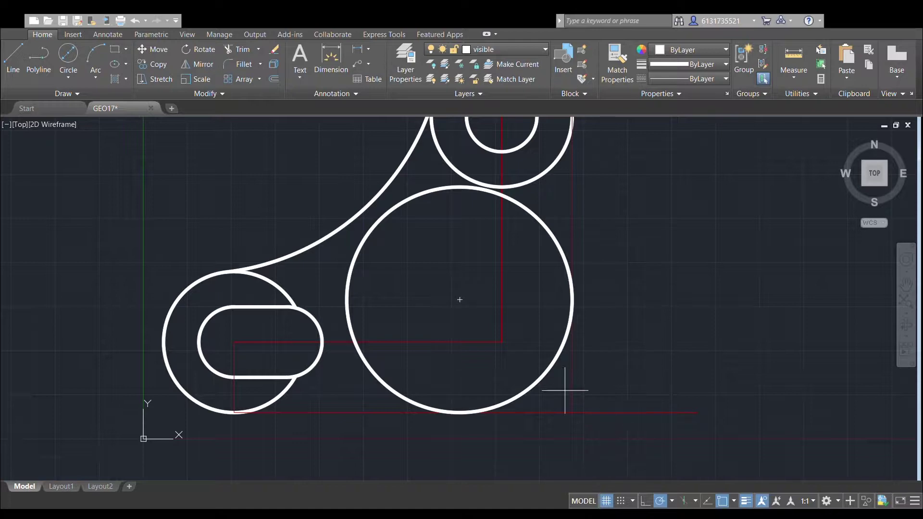
click(459, 300)
click(498, 299)
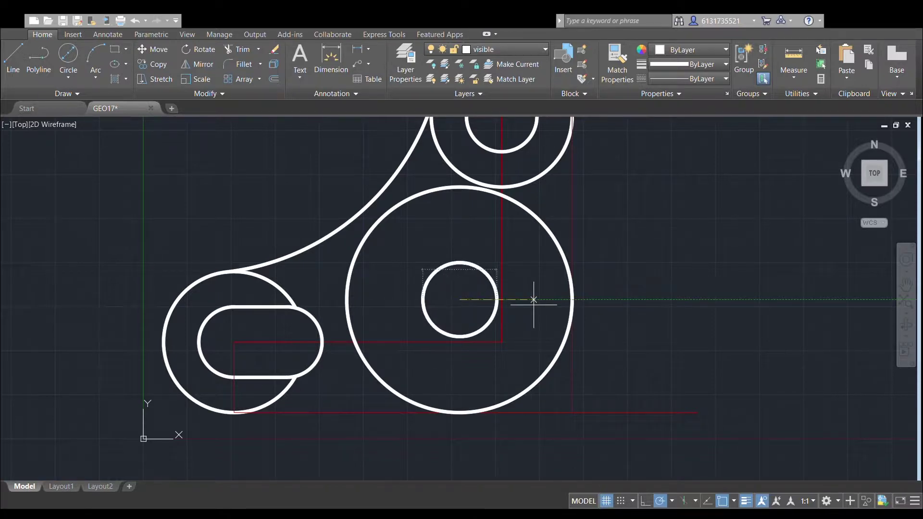
scroll(533, 299, down, 4)
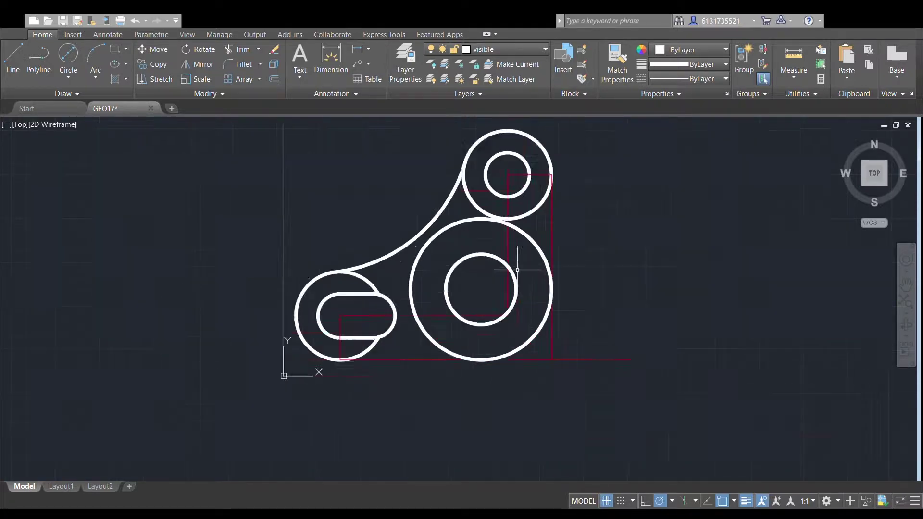
Draw a horizontal line joining the bottom points of the lower-left outer circle and the large lower-right circle.
scroll(533, 259, up, 2)
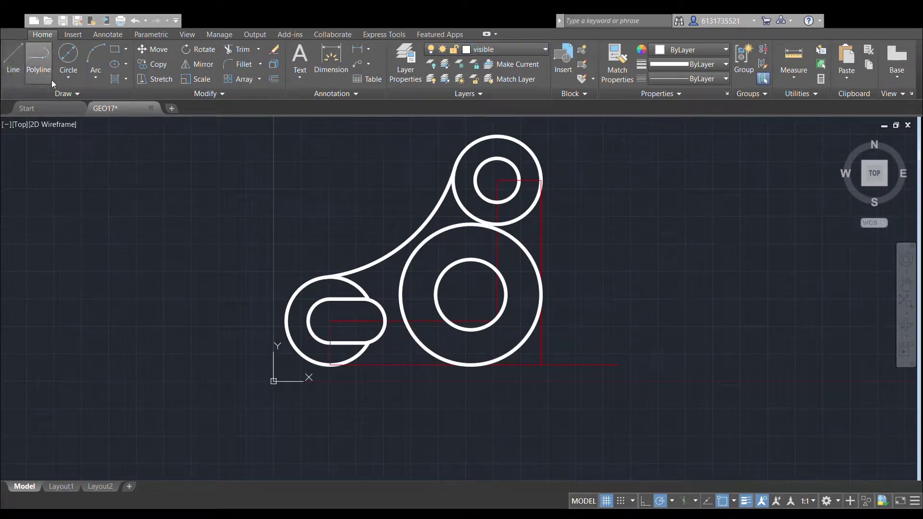
click(13, 58)
click(330, 366)
click(471, 365)
key(Escape)
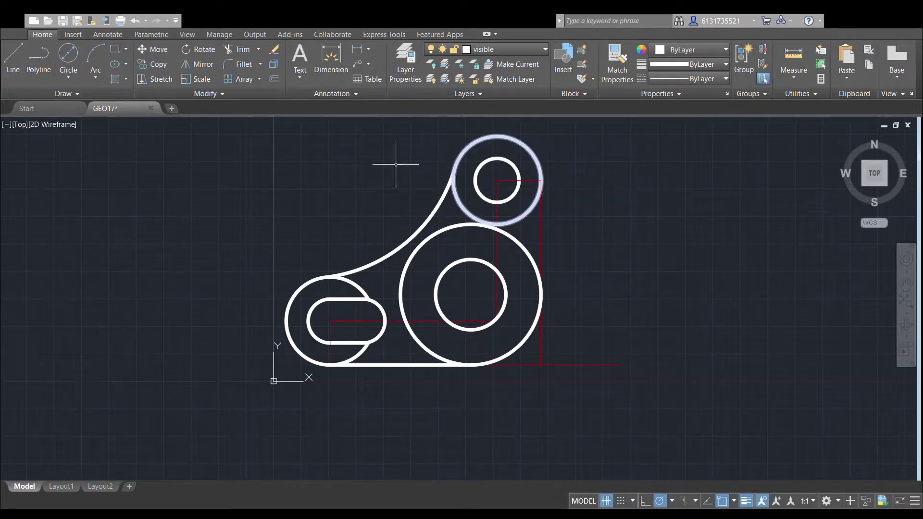
Draw a vertical line joining the rightmost points of the upper-right outer circle and the large lower-right circle.
click(7, 60)
click(541, 179)
click(541, 294)
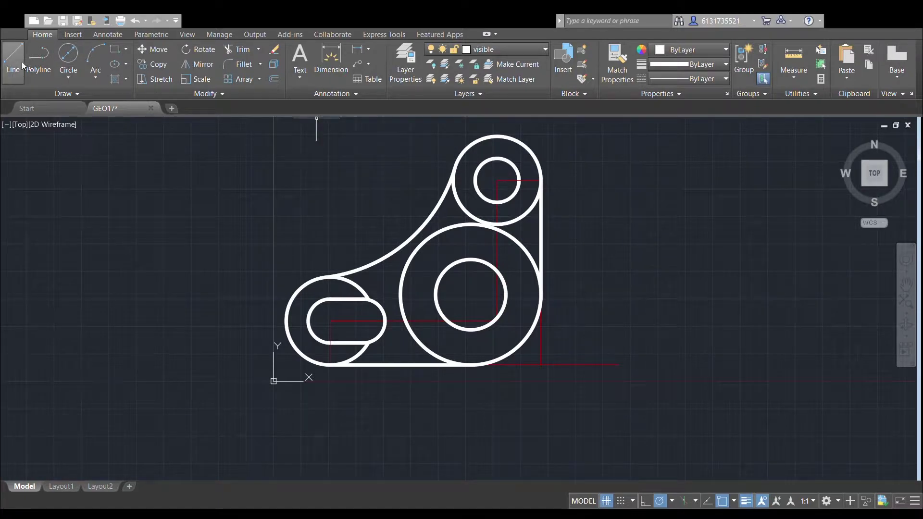
middle_drag(298, 194, 300, 207)
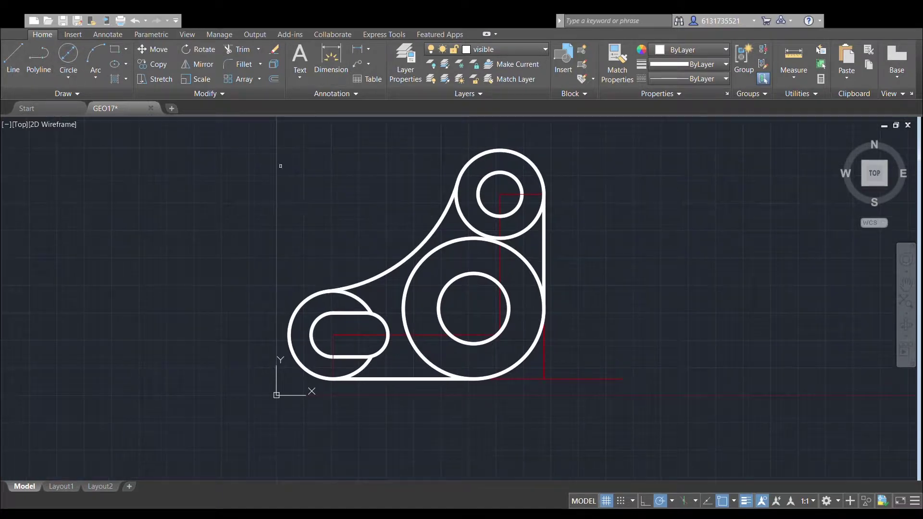
Using all objects as cutting edges, trim away the right-hand parts of the lower-left outer circle around the slot.
click(258, 130)
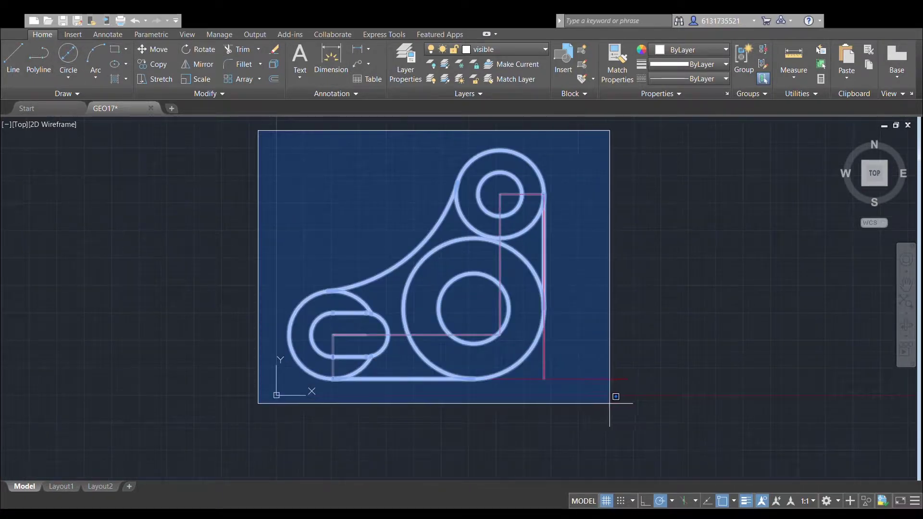
key(Escape)
middle_drag(380, 298, 432, 295)
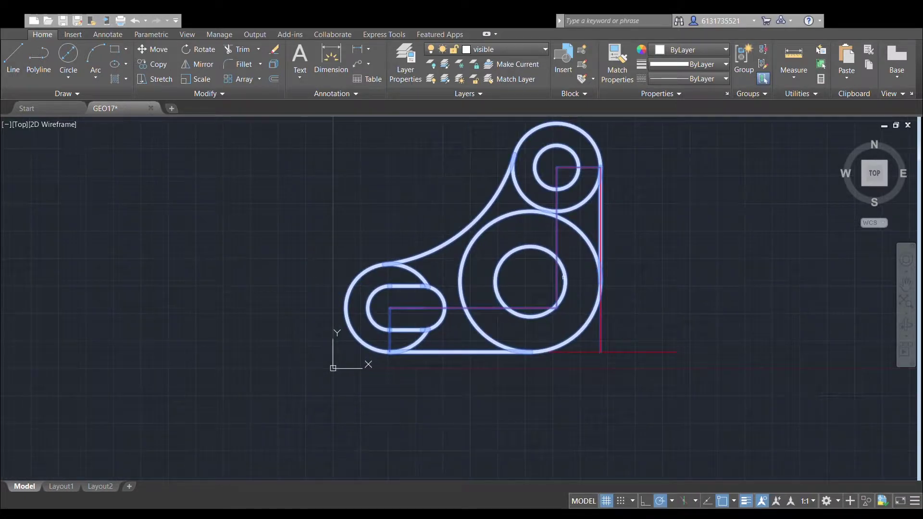
scroll(435, 300, up, 2)
click(412, 265)
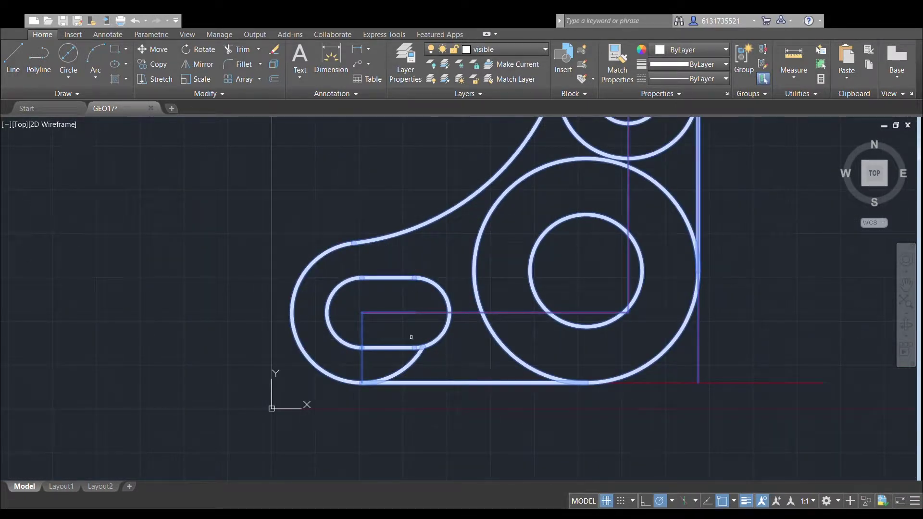
click(412, 360)
Trim away the inner part of the large lower-right circle, keeping only its lower-right corner arc between the two tangent lines.
middle_drag(491, 360, 458, 383)
click(465, 375)
click(439, 295)
click(620, 219)
Trim away the lower and left inner parts of the upper-right outer circle and finish trimming.
middle_drag(617, 240, 613, 288)
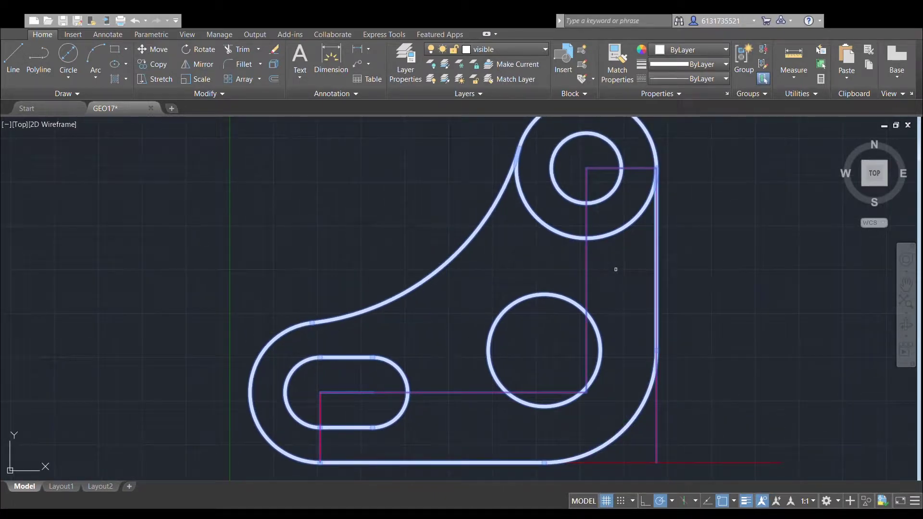
click(617, 230)
click(539, 219)
scroll(625, 262, down, 4)
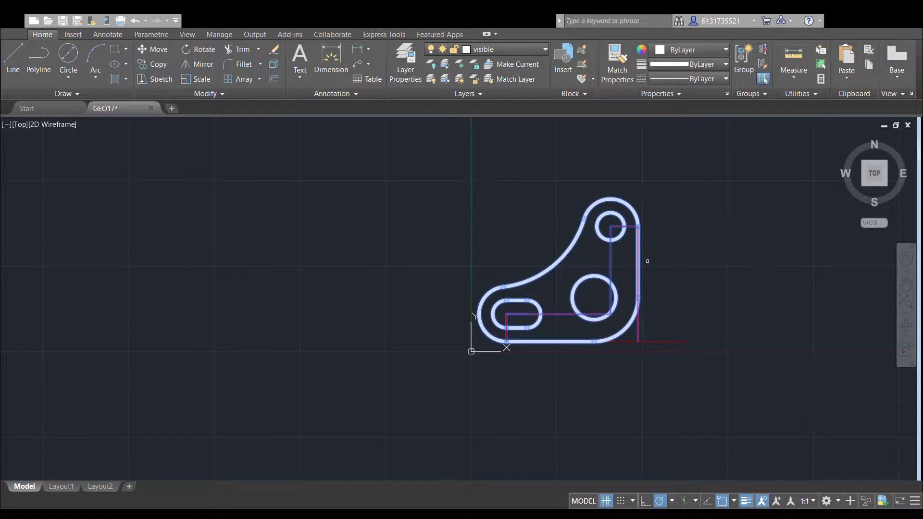
scroll(510, 313, up, 4)
scroll(639, 291, down, 2)
middle_drag(542, 298, 487, 312)
key(Escape)
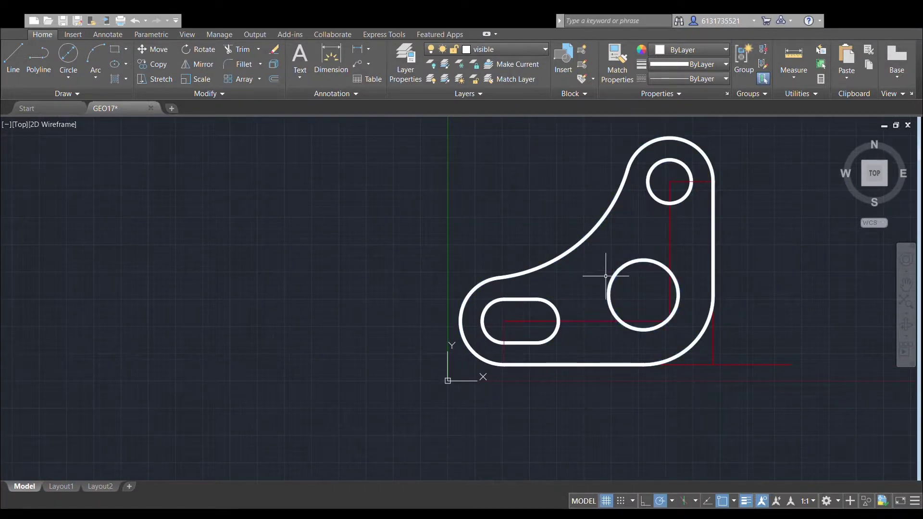
Make the center layer current and draw a horizontal center line across the full length of the slot.
middle_drag(643, 268, 577, 277)
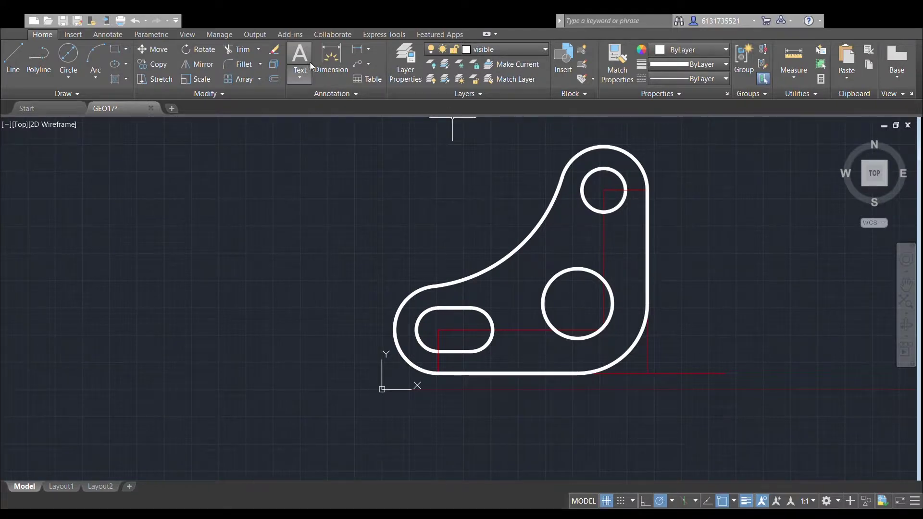
click(523, 79)
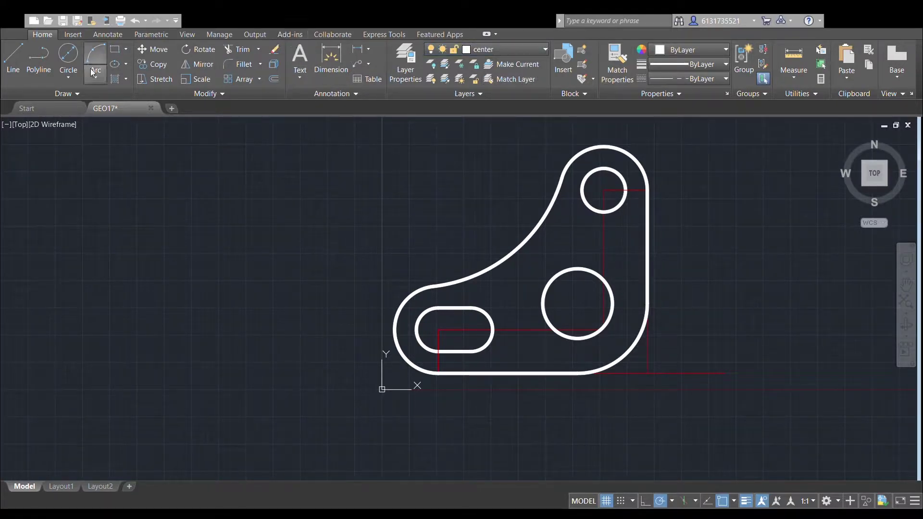
click(22, 58)
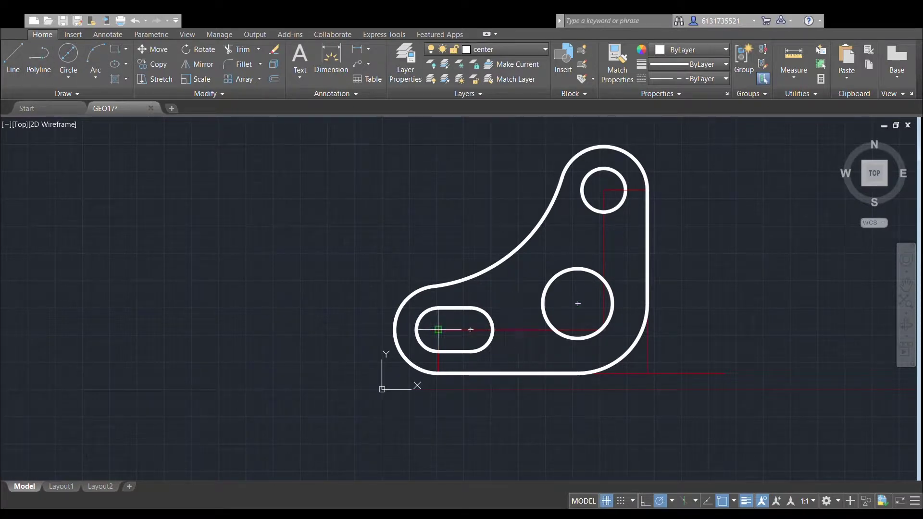
click(416, 330)
scroll(473, 330, up, 2)
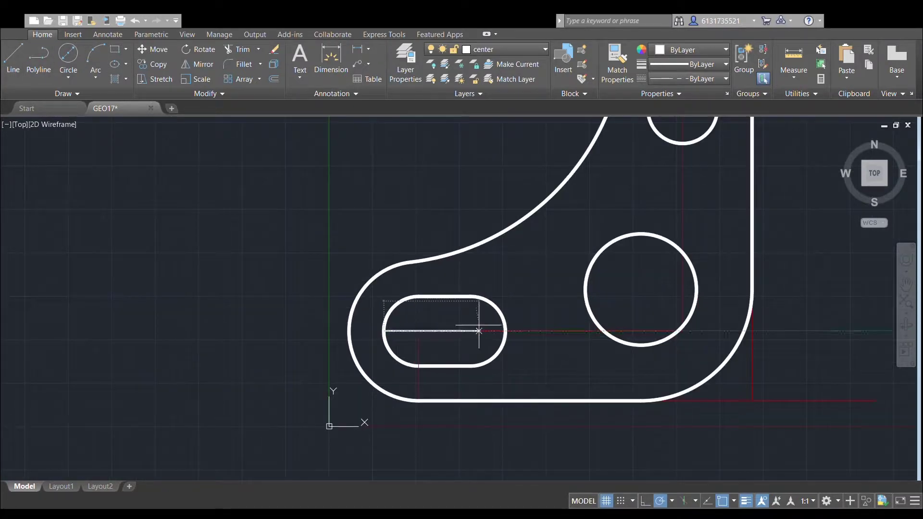
click(506, 331)
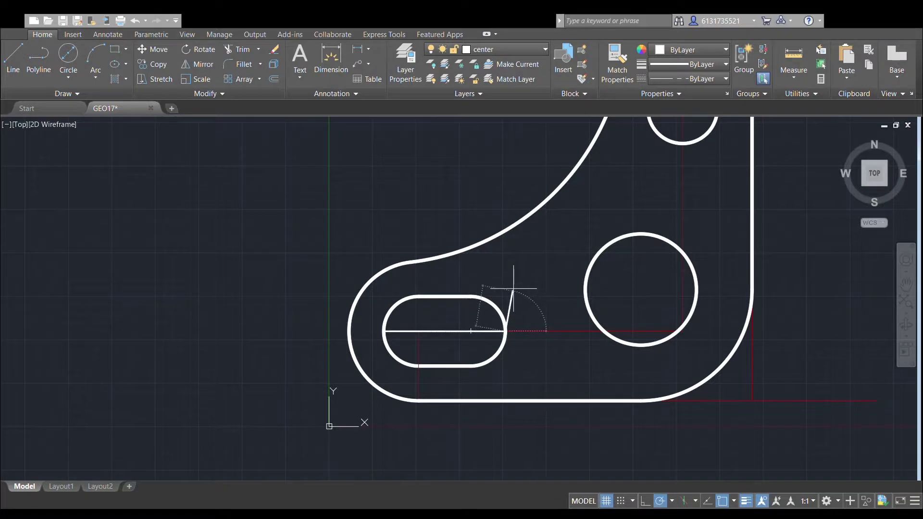
scroll(514, 288, up, 2)
key(Escape)
middle_drag(536, 272, 597, 243)
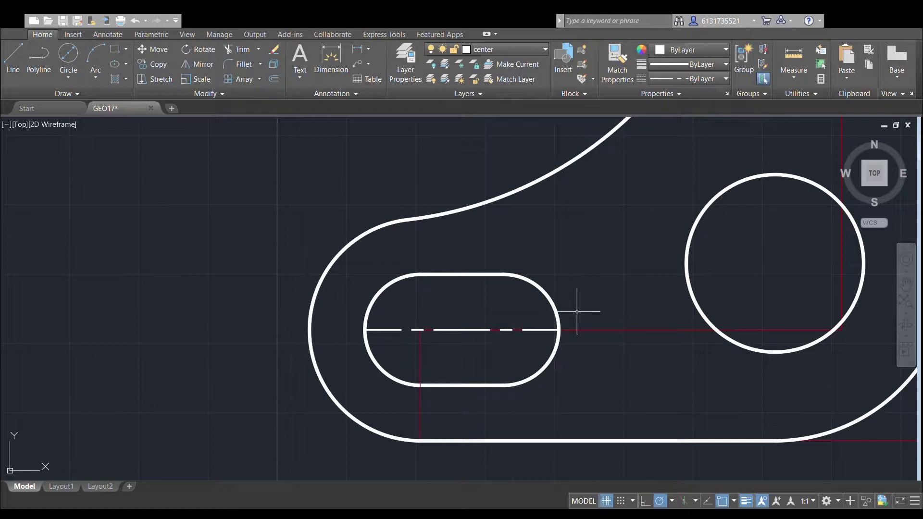
Draw two vertical center lines across the slot, one through the center of each rounded end.
scroll(411, 303, up, 2)
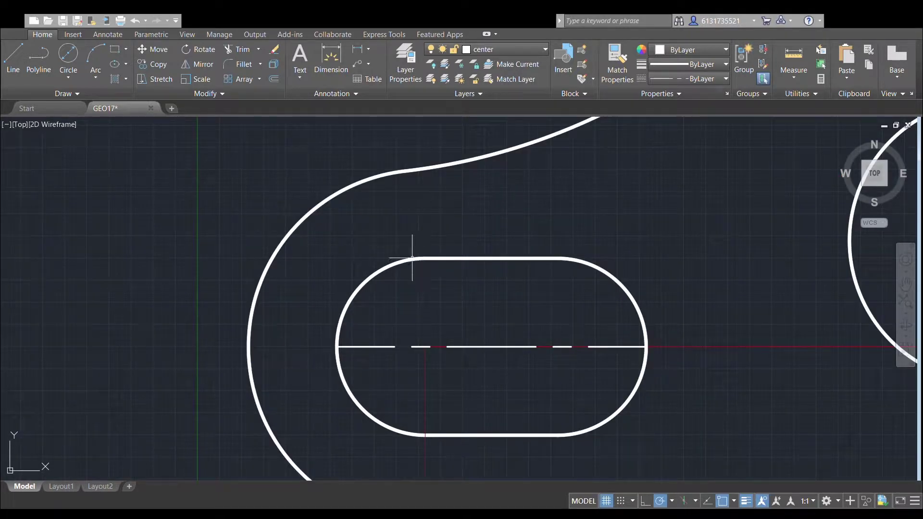
click(13, 60)
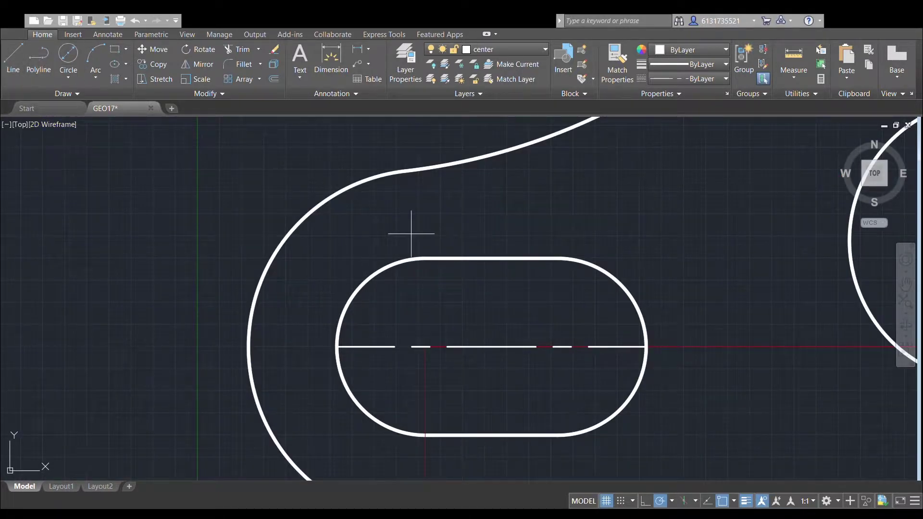
click(425, 258)
click(425, 435)
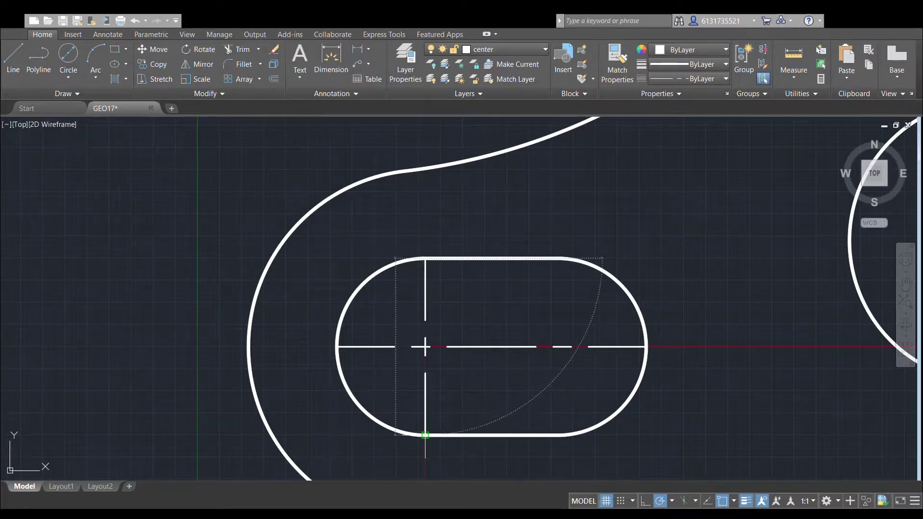
key(Escape)
click(13, 60)
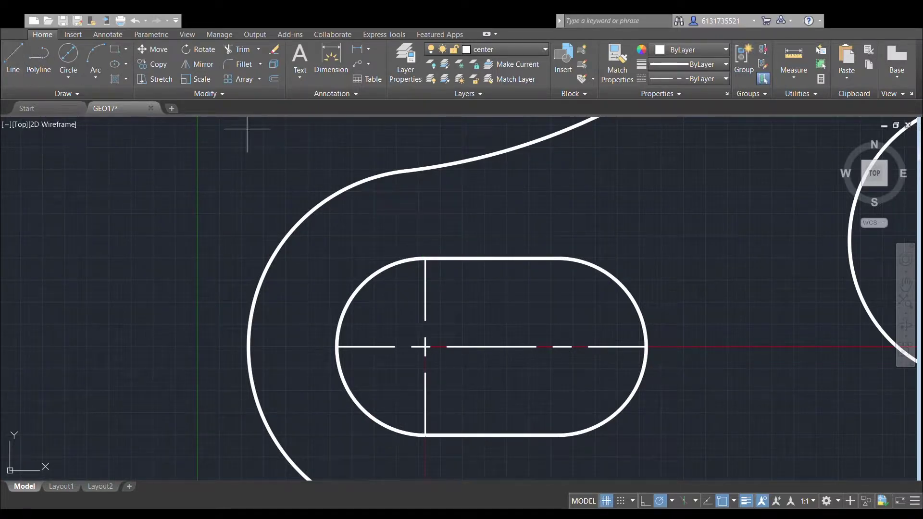
click(558, 258)
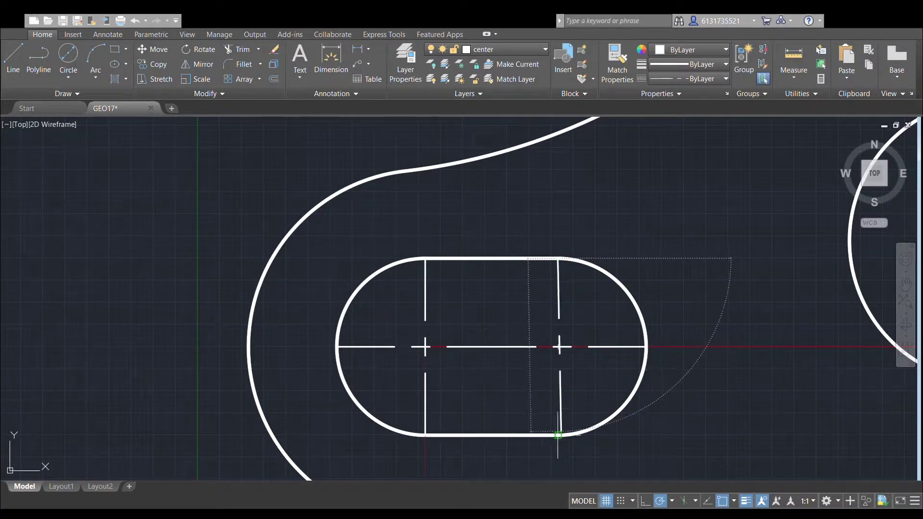
click(558, 435)
key(Escape)
scroll(660, 222, down, 6)
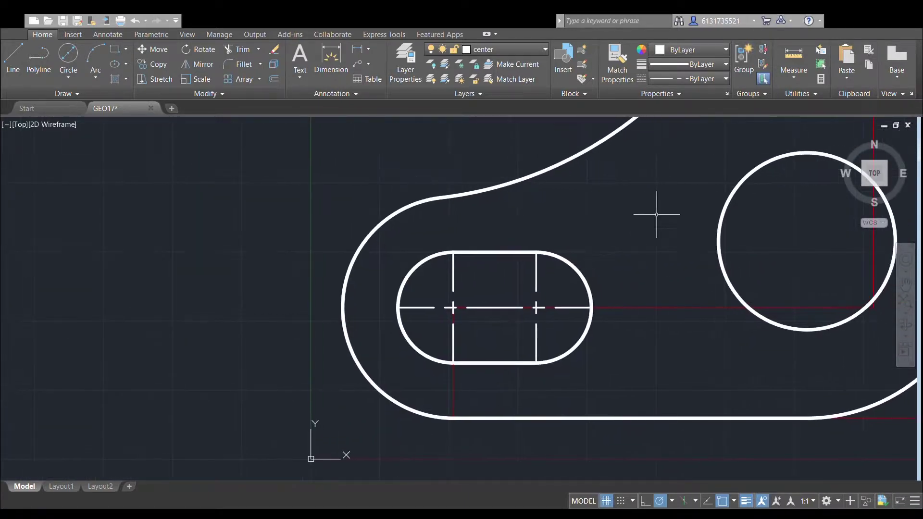
Draw a horizontal center line from the center of the large hole to its leftmost point.
scroll(432, 264, up, 3)
scroll(433, 264, up, 2)
scroll(439, 255, down, 2)
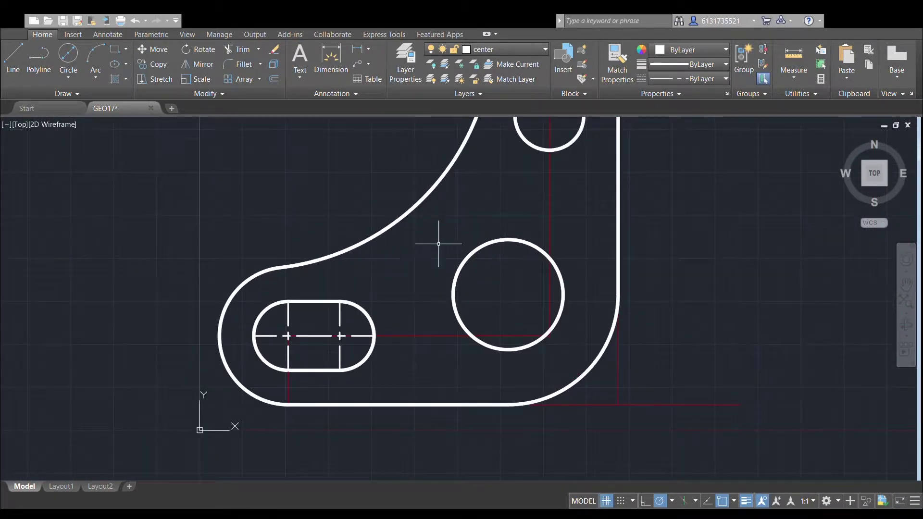
click(13, 57)
scroll(466, 296, up, 2)
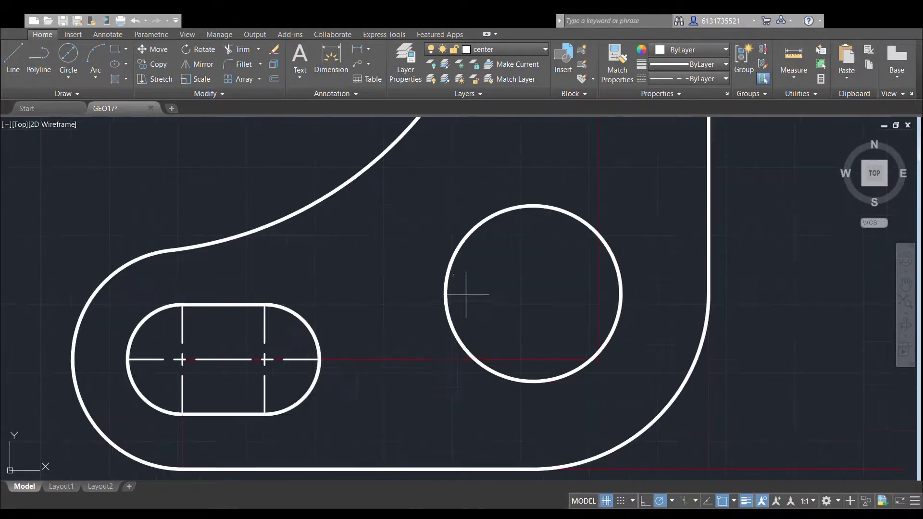
click(533, 293)
click(445, 293)
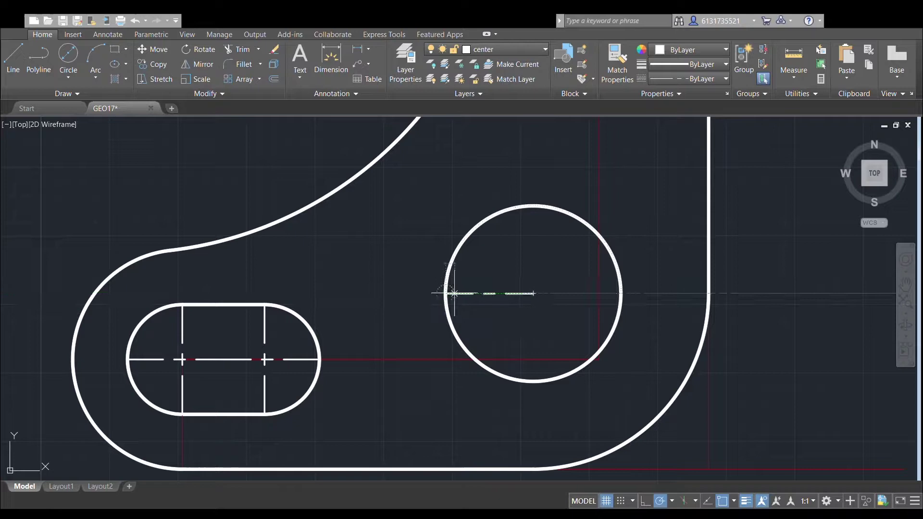
scroll(540, 275, up, 2)
key(Return)
click(14, 65)
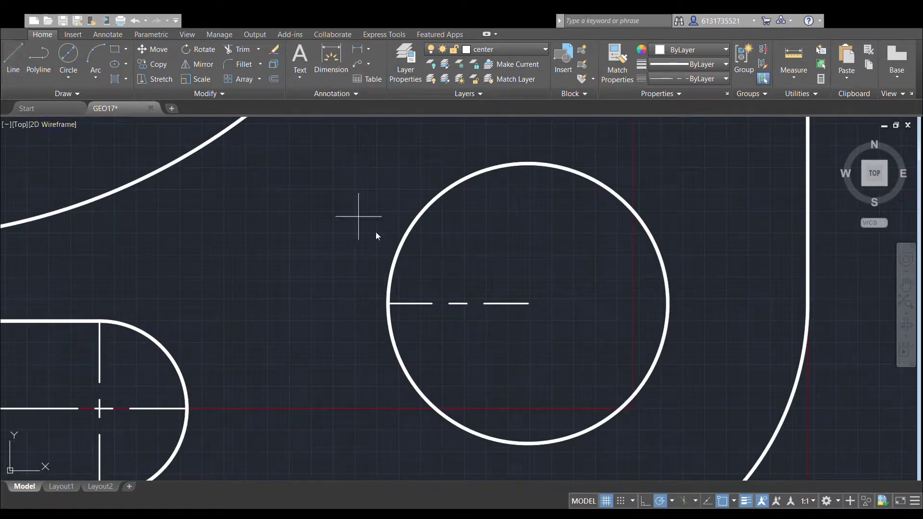
click(527, 303)
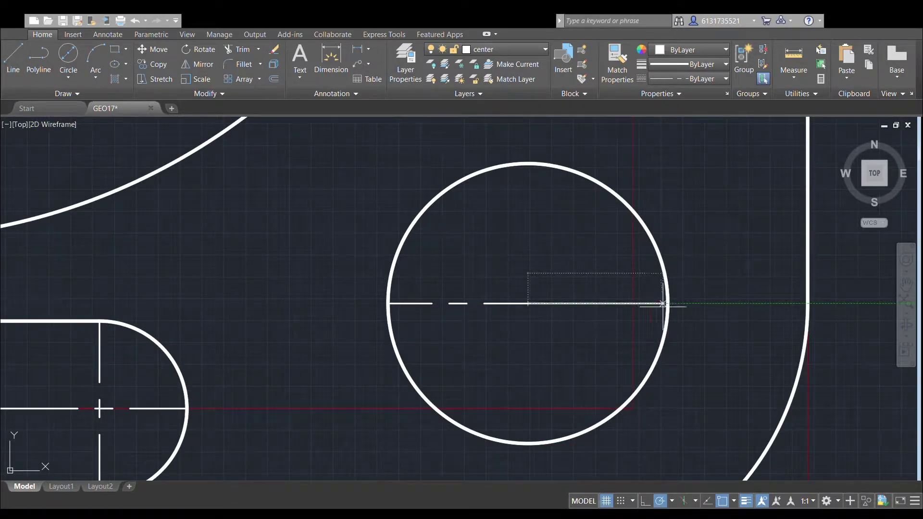
key(Escape)
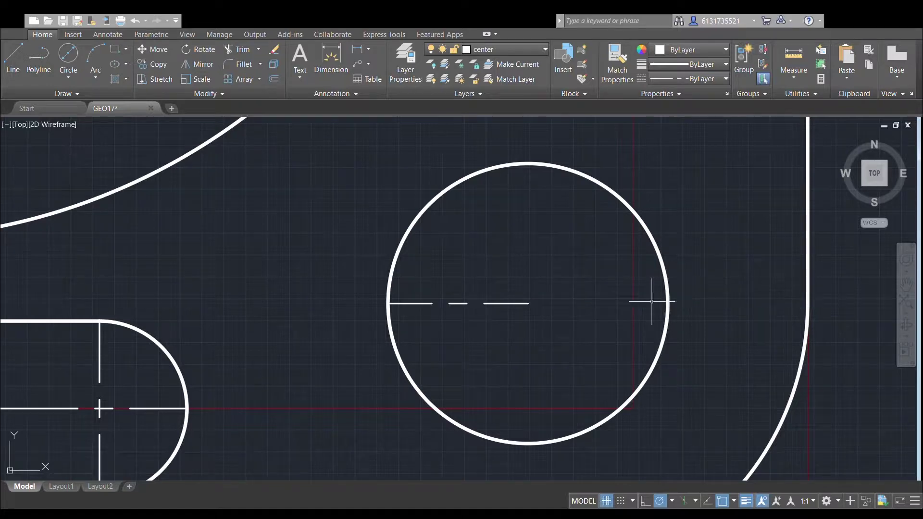
Draw a horizontal center line from the center of the large hole to its rightmost point.
click(13, 63)
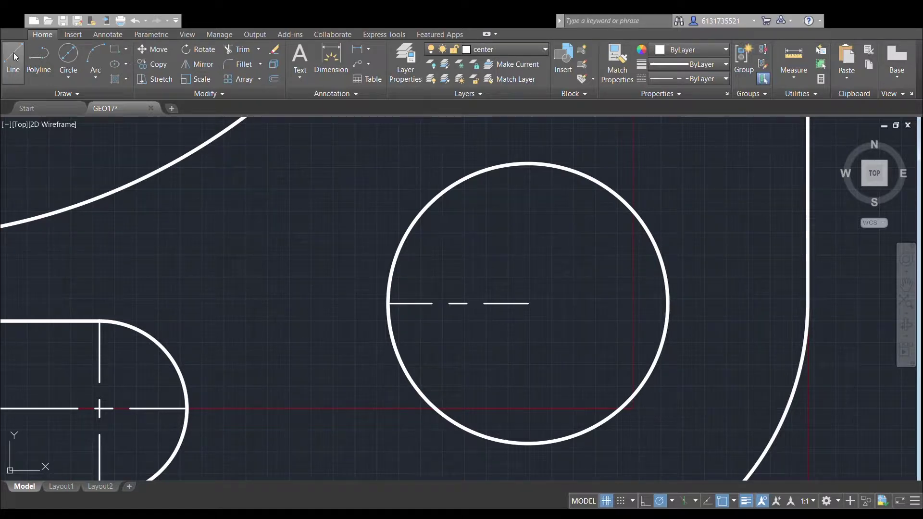
click(528, 304)
click(668, 303)
key(Escape)
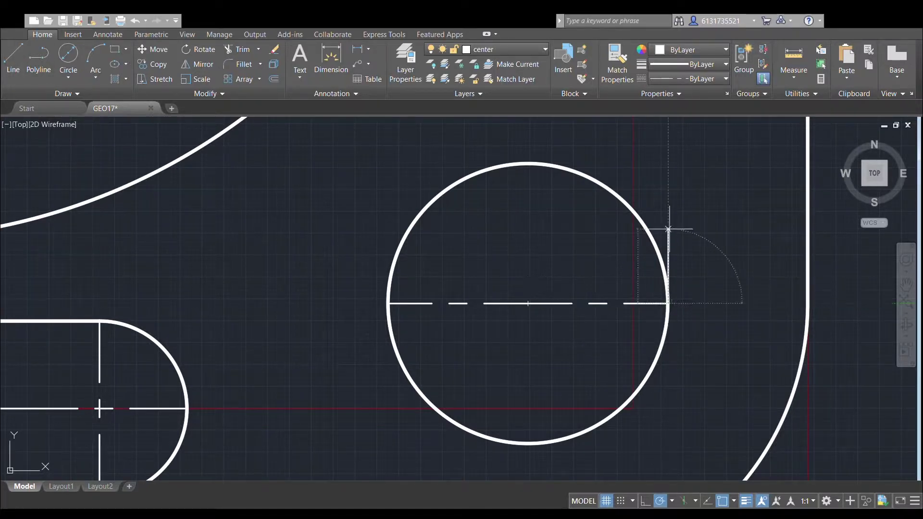
Draw vertical center lines from the center of the large hole to its topmost and bottommost points.
click(13, 60)
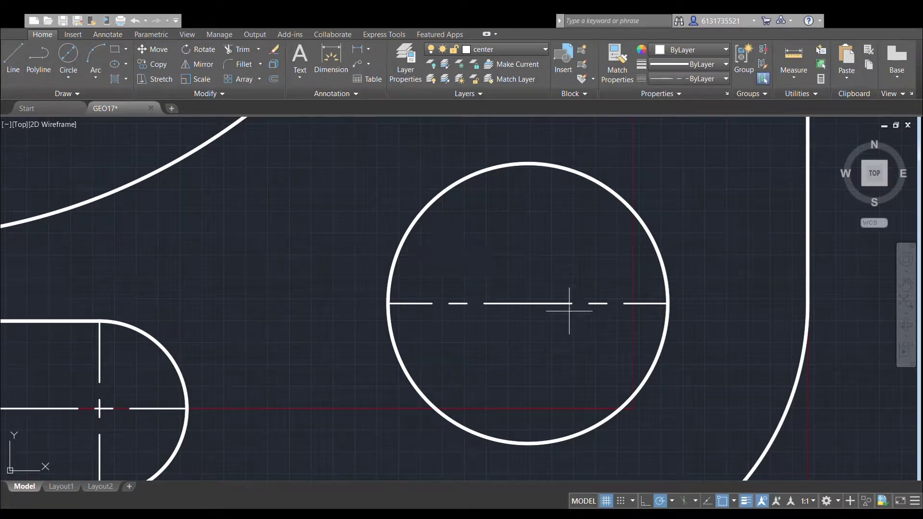
click(528, 303)
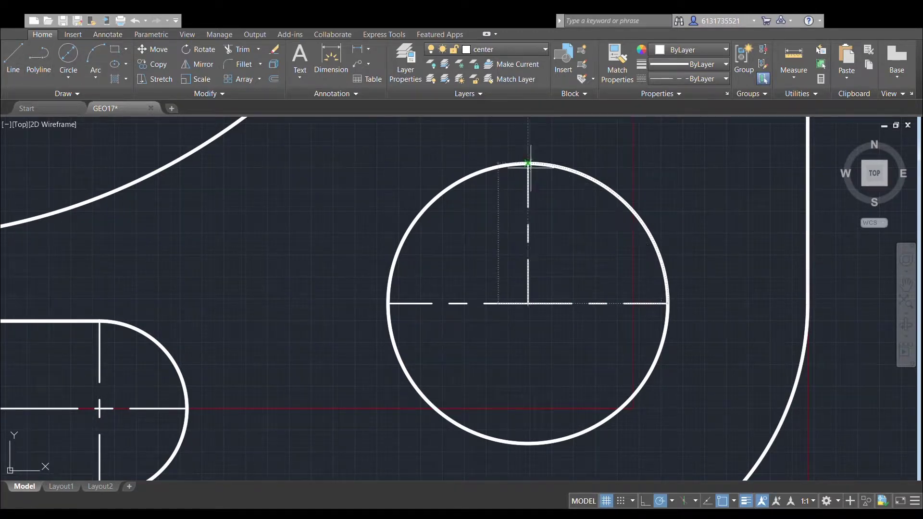
click(528, 163)
key(Escape)
click(13, 60)
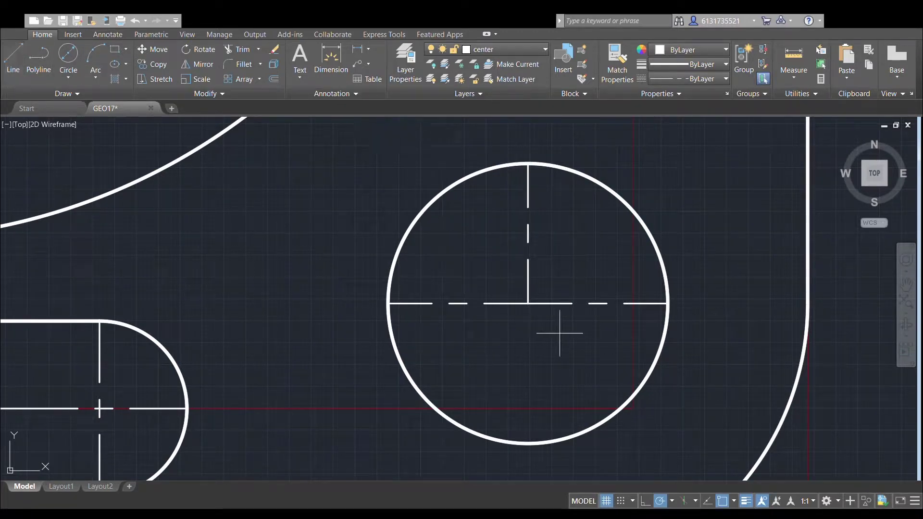
click(529, 304)
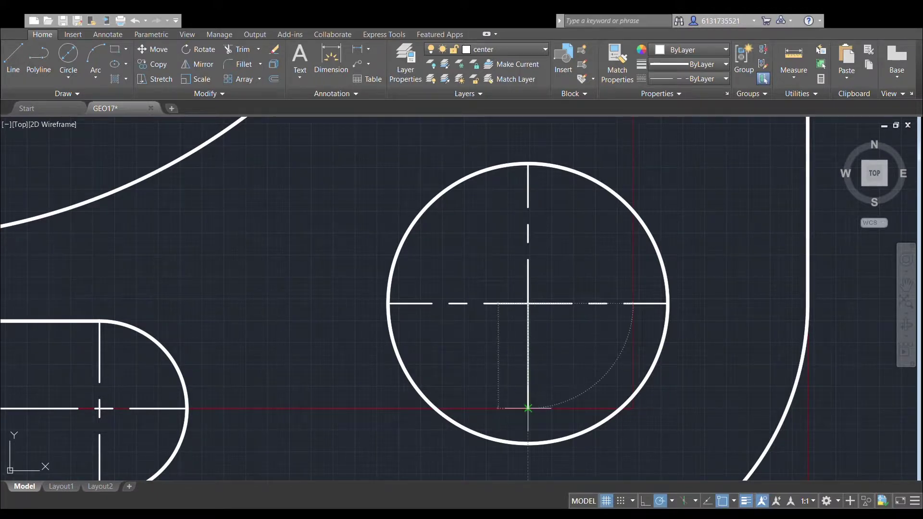
click(528, 447)
key(Escape)
scroll(608, 247, down, 5)
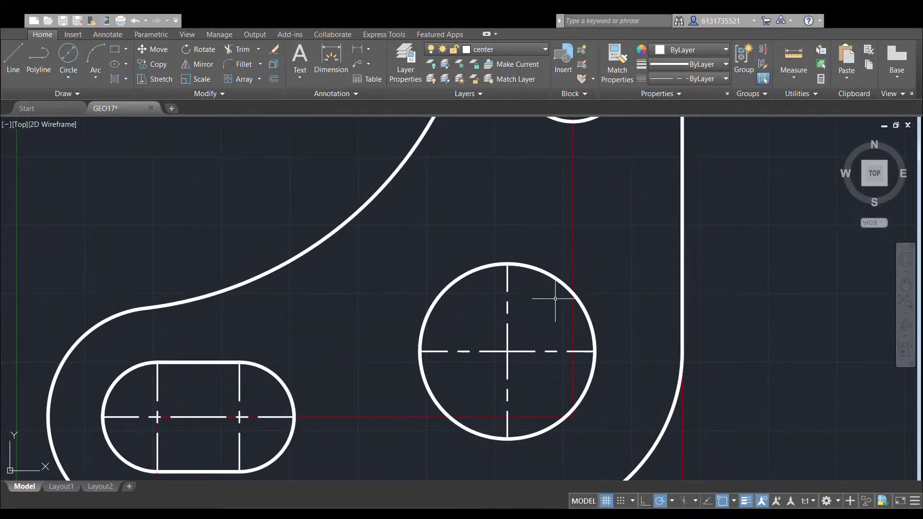
Draw center lines from the center of the upper small hole to its leftmost and topmost points.
click(13, 61)
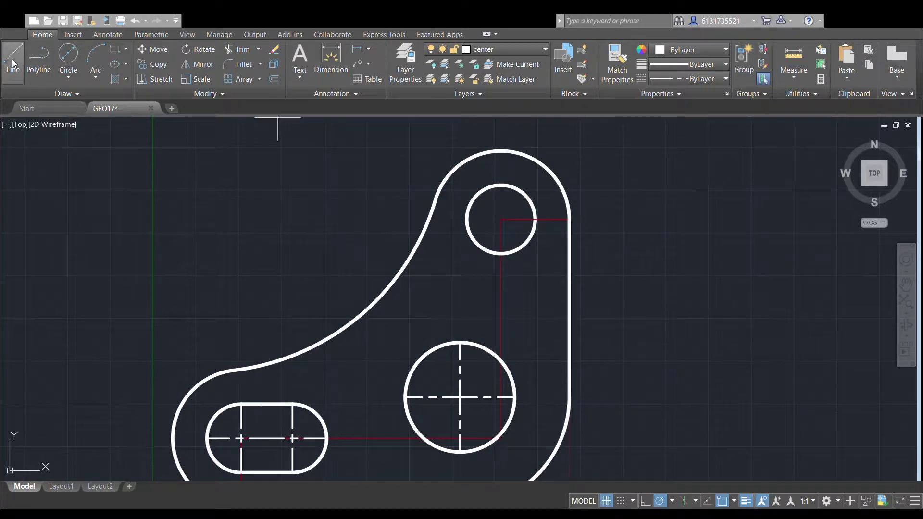
scroll(495, 166, up, 5)
click(507, 302)
click(420, 303)
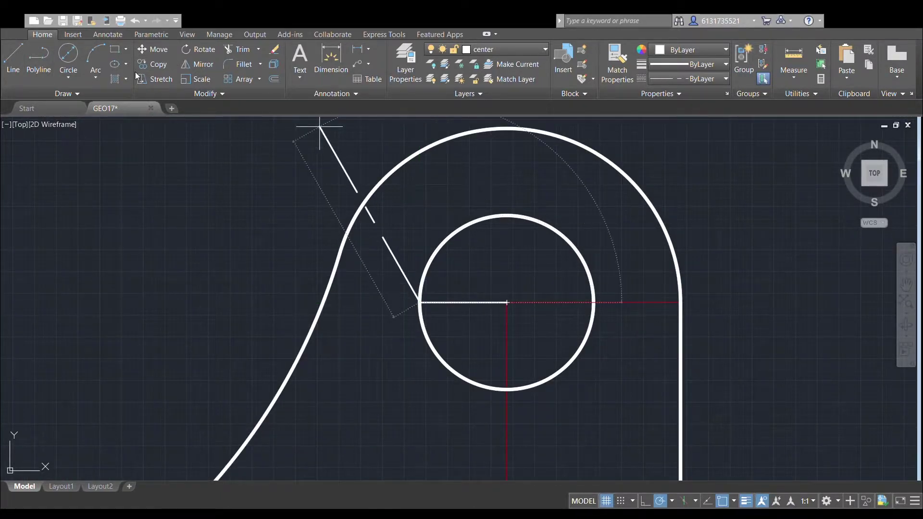
key(Escape)
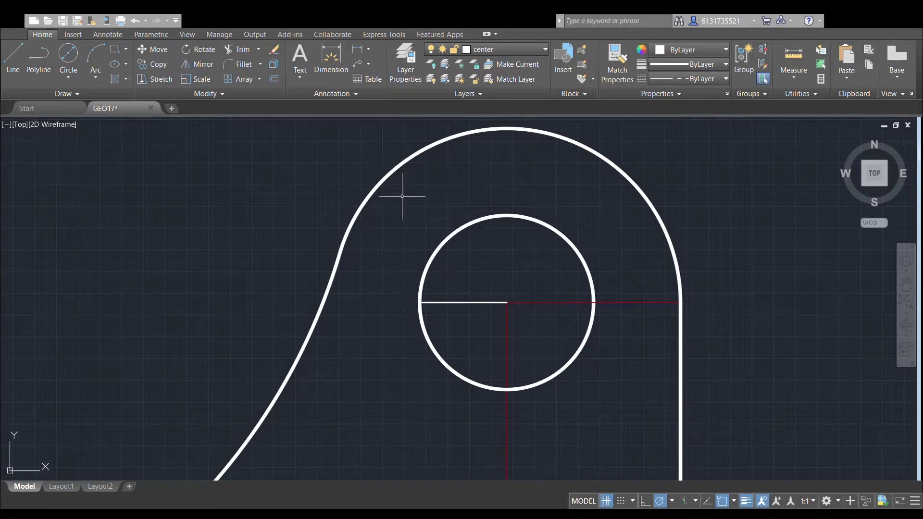
click(21, 45)
click(508, 302)
click(506, 216)
key(Escape)
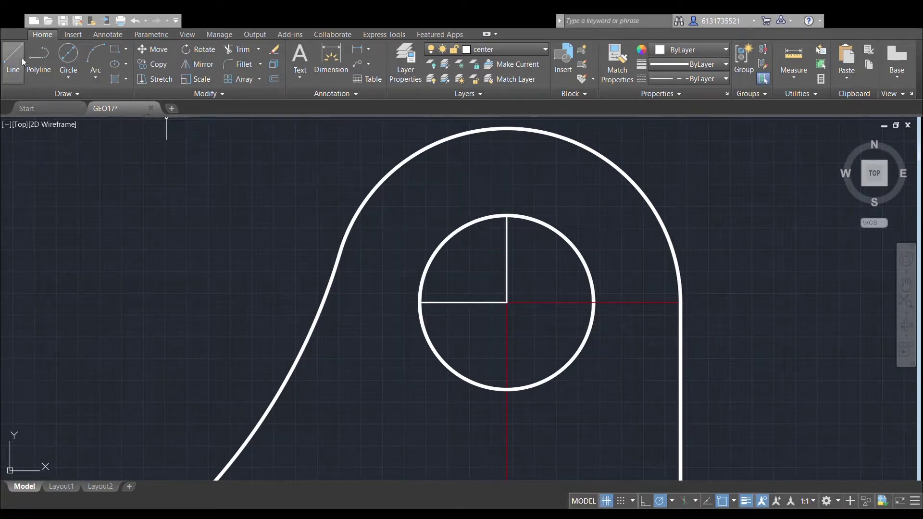
Draw center lines from the center of the upper small hole to its rightmost and bottommost points.
click(507, 303)
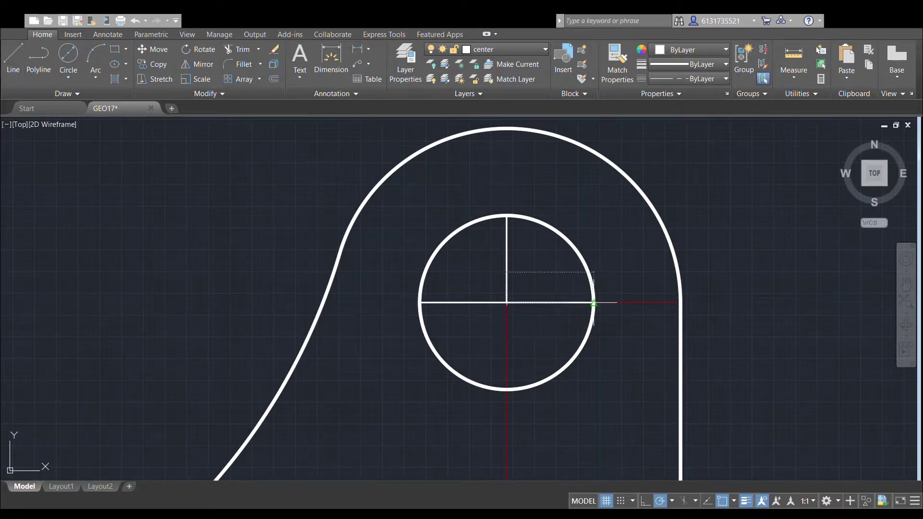
scroll(594, 303, up, 4)
click(587, 303)
key(Escape)
scroll(573, 301, down, 2)
click(22, 60)
click(433, 299)
click(432, 437)
key(Escape)
scroll(489, 320, down, 4)
Draw a small circle and a larger concentric circle around the center of the slot's left rounded end.
scroll(526, 299, down, 2)
middle_drag(525, 299, 612, 243)
middle_drag(630, 187, 653, 147)
middle_drag(540, 374, 643, 253)
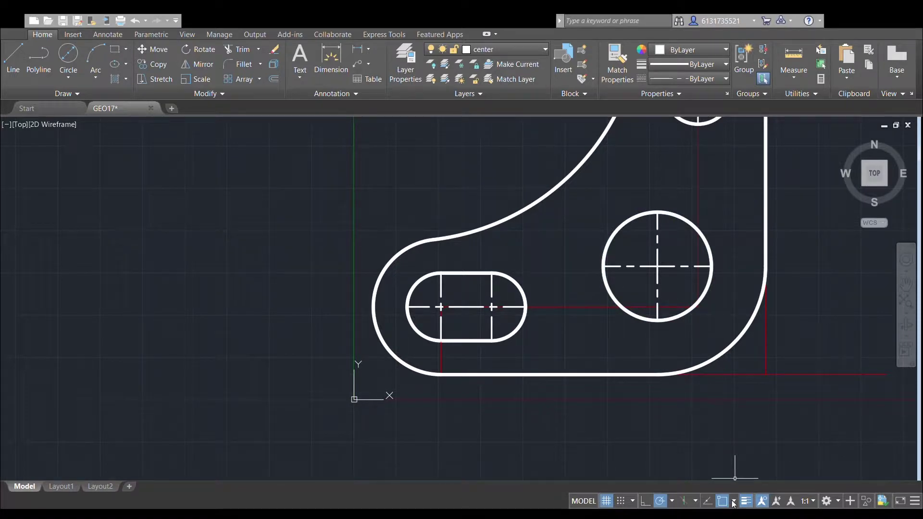
scroll(466, 330, up, 8)
middle_drag(526, 298, 664, 368)
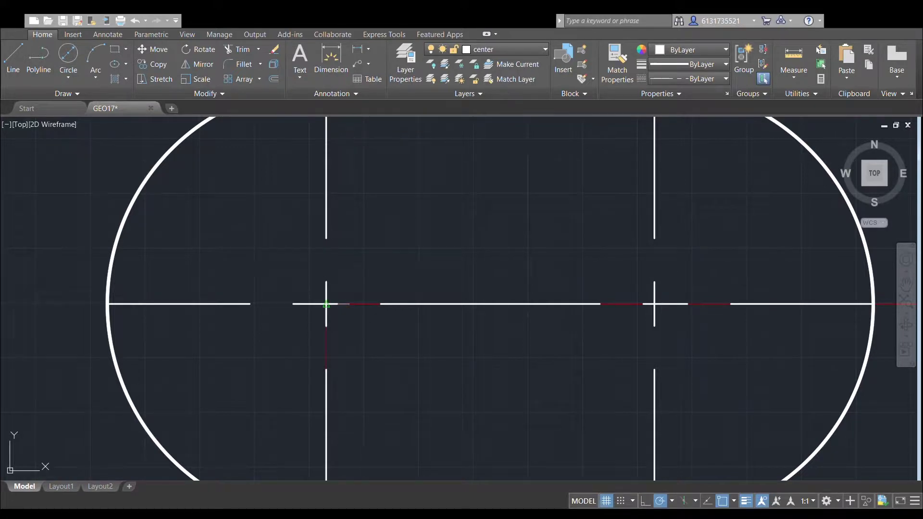
click(326, 304)
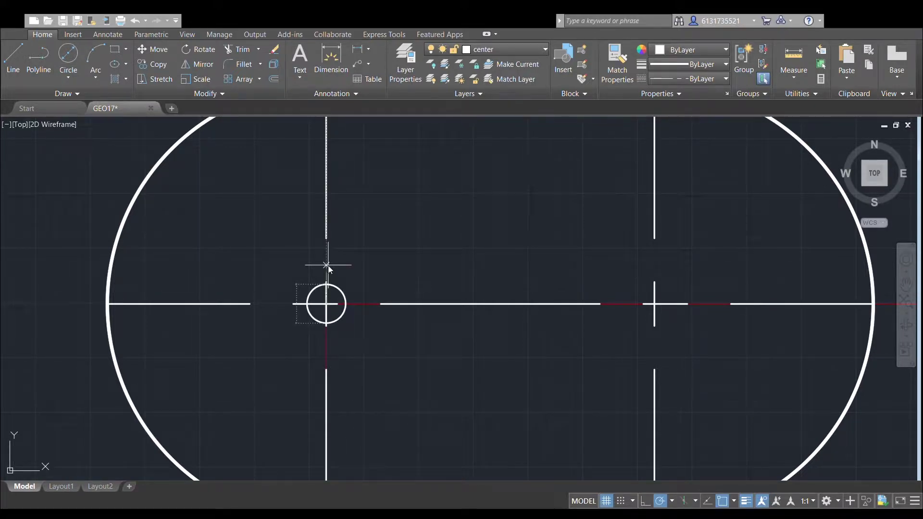
click(326, 264)
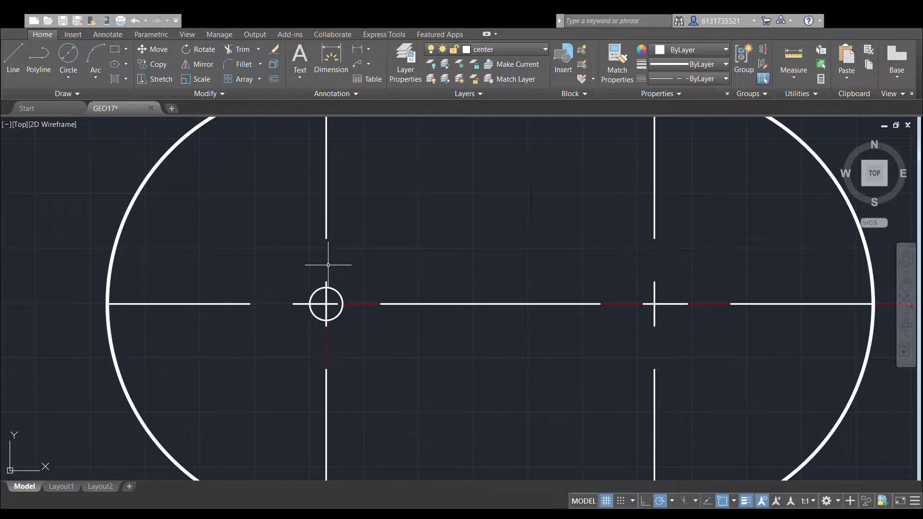
click(326, 303)
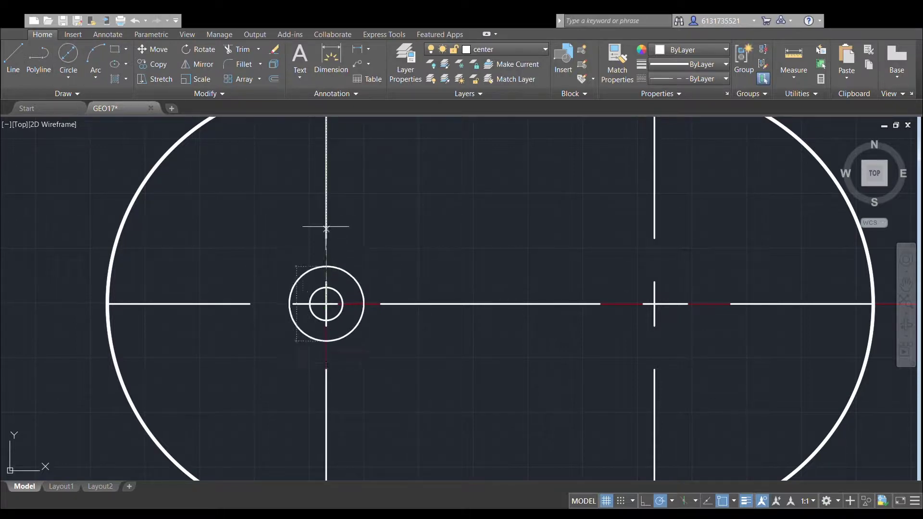
click(322, 162)
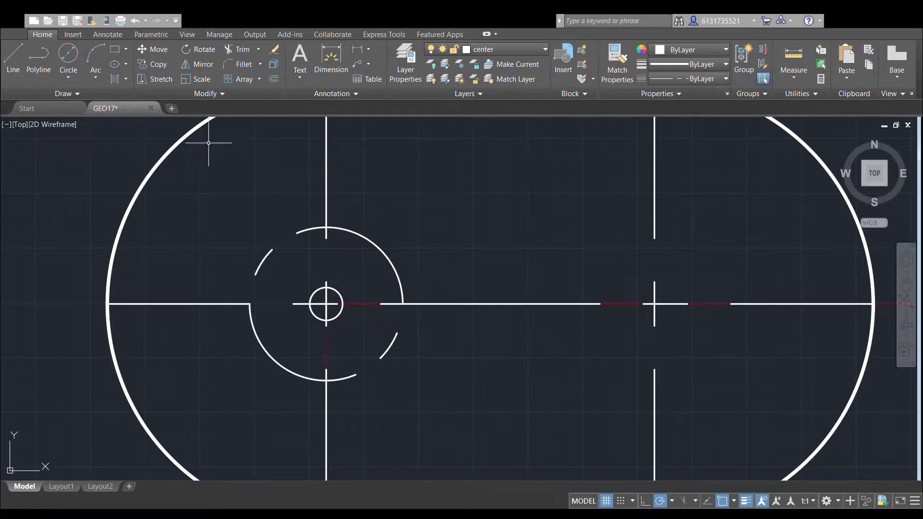
Draw the same pair of concentric circles around the center of the slot's right rounded end.
scroll(565, 254, down, 3)
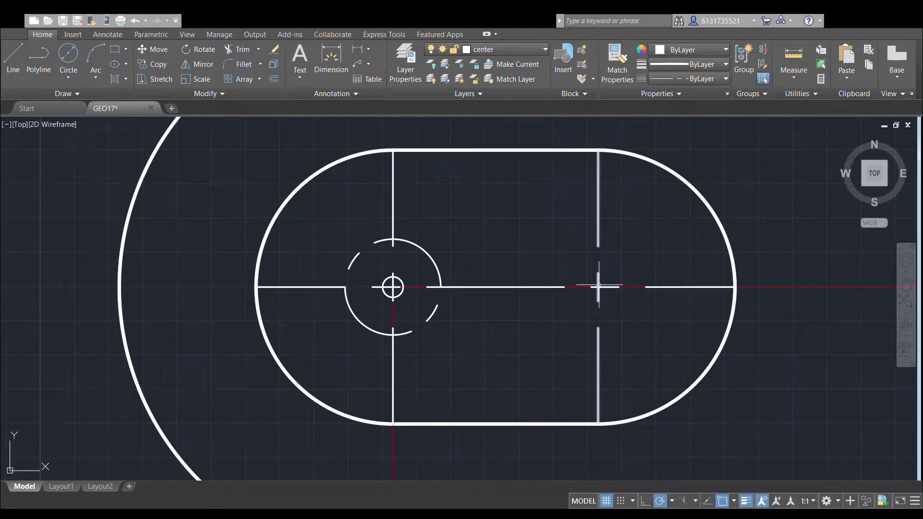
click(70, 54)
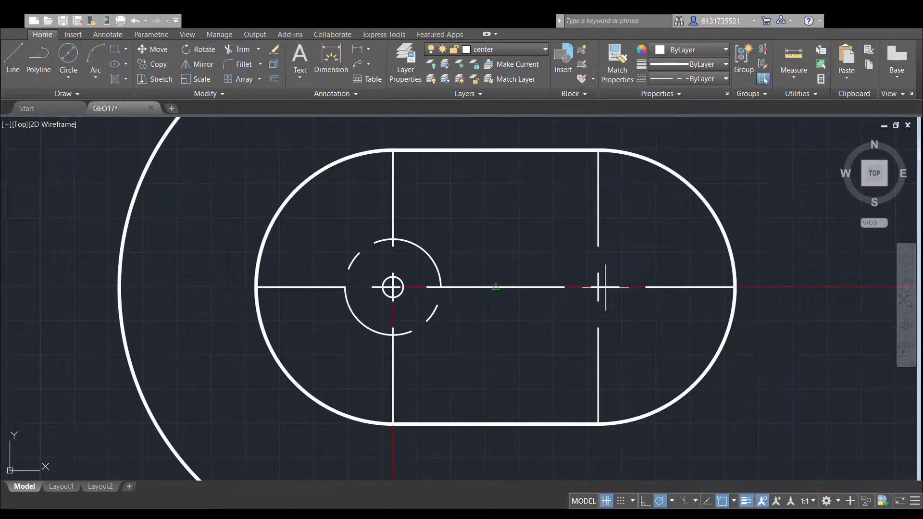
click(598, 287)
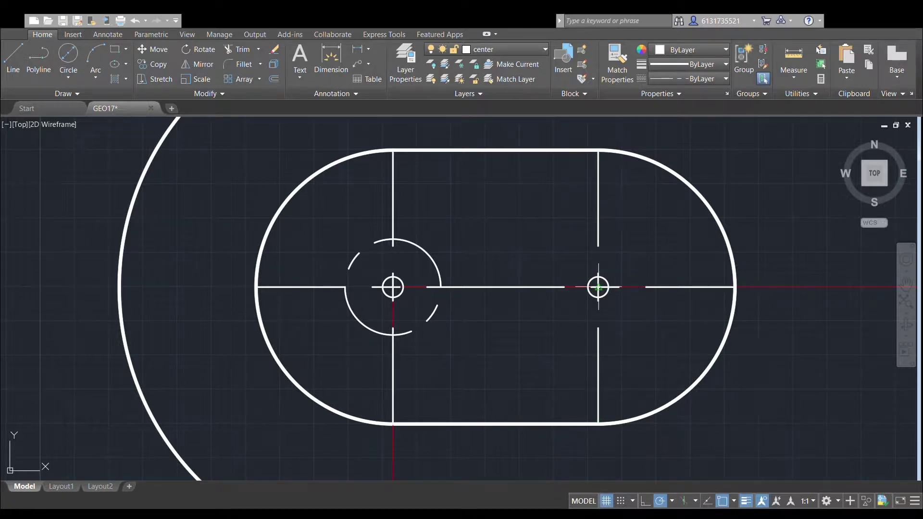
click(598, 287)
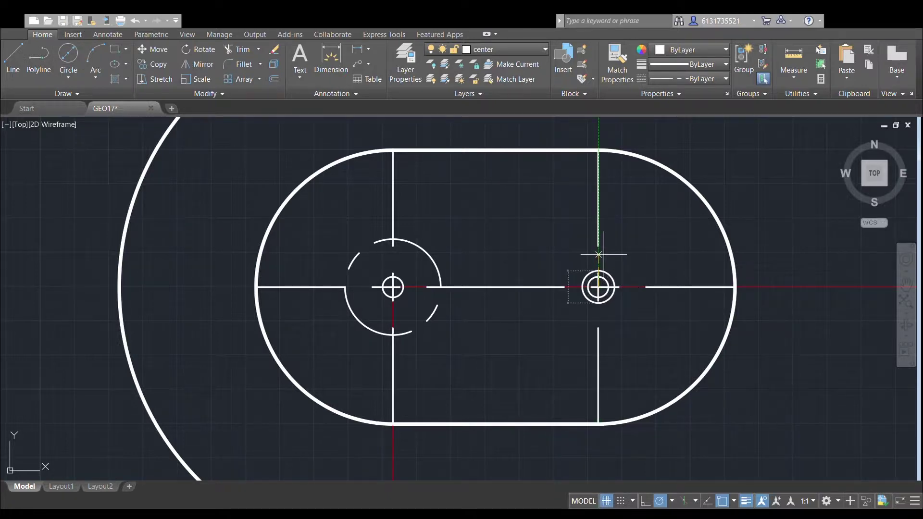
key(Return)
Trim the slot's center lines between the inner and outer helper circles at both slot centers.
click(242, 50)
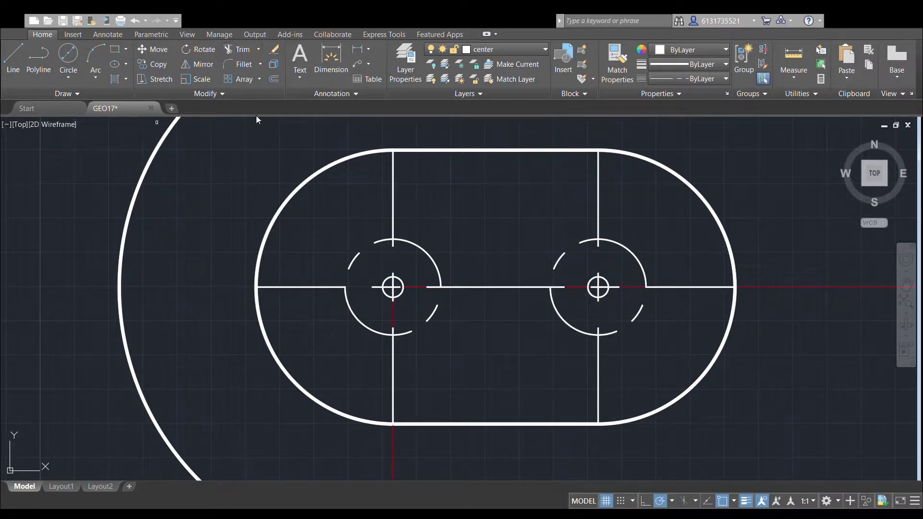
click(662, 356)
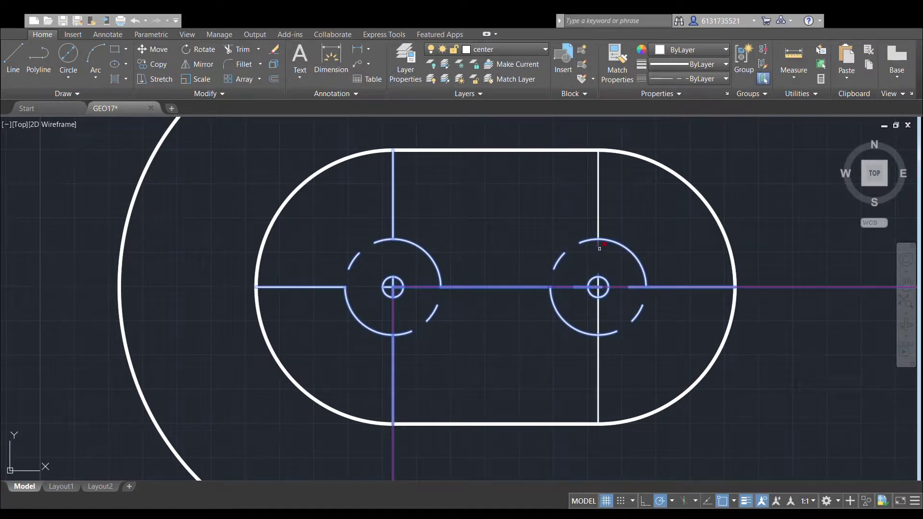
click(598, 320)
click(624, 287)
key(Escape)
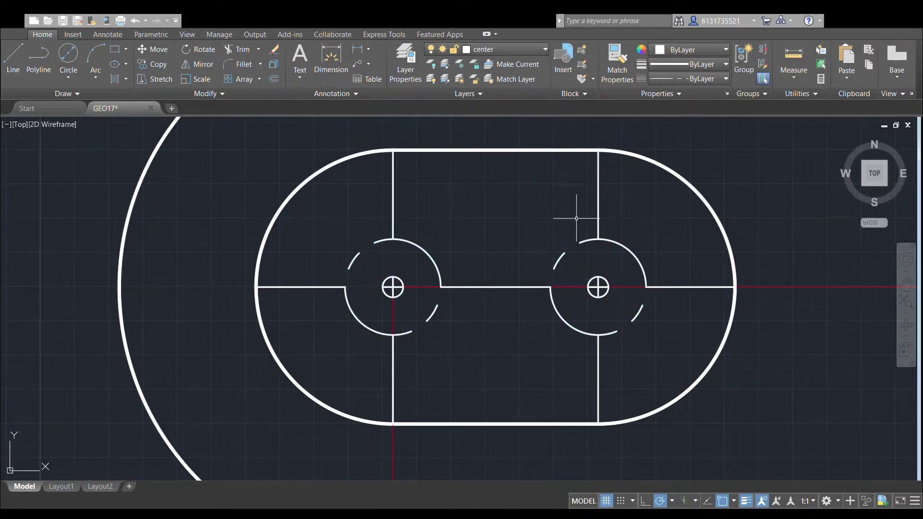
Delete the inner and outer helper circles at both slot centers, keeping the small center crosses.
click(563, 255)
key(Delete)
click(595, 284)
key(Delete)
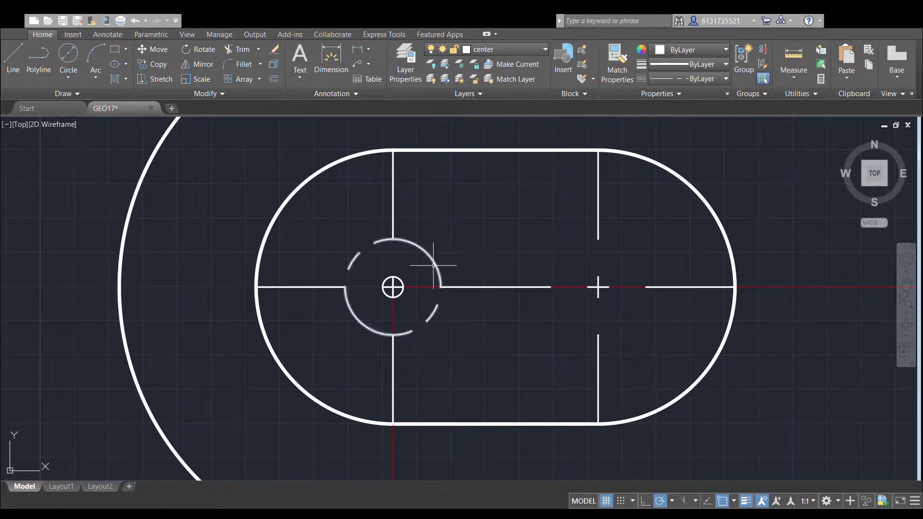
click(433, 262)
key(Delete)
click(393, 280)
key(Delete)
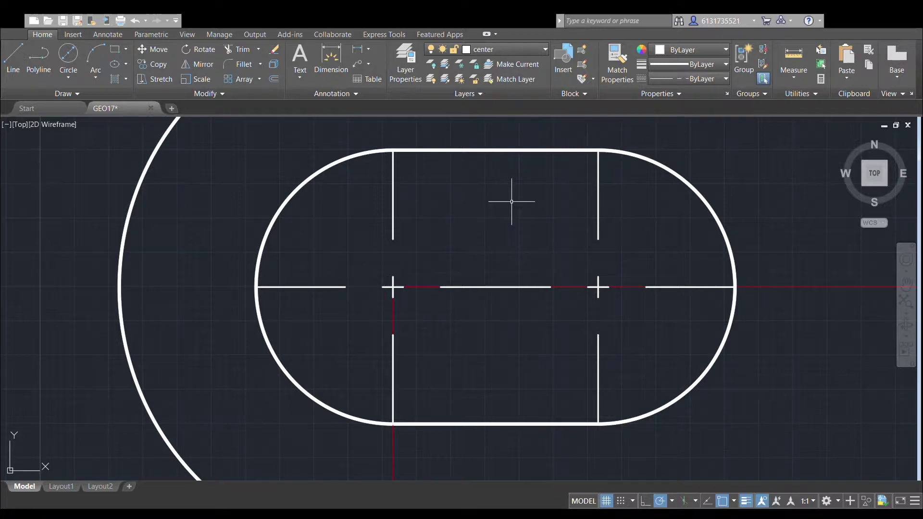
Draw a small circle and a larger concentric circle around the center of the large hole.
scroll(511, 201, down, 2)
middle_drag(511, 201, 422, 226)
scroll(423, 226, down, 2)
mouse_move(611, 186)
middle_down()
mouse_move(437, 237)
mouse_move(561, 227)
middle_up()
scroll(558, 240, up, 4)
scroll(229, 126, down, 4)
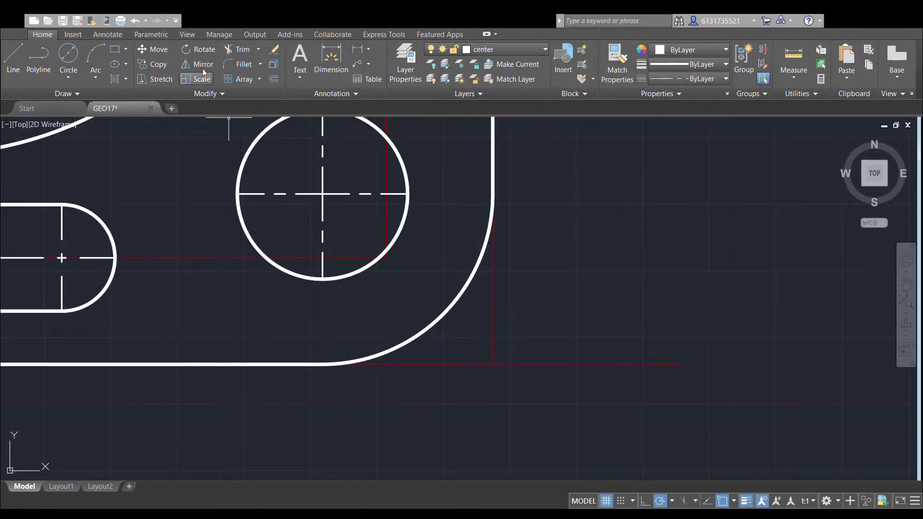
middle_drag(278, 177, 319, 256)
scroll(364, 273, up, 2)
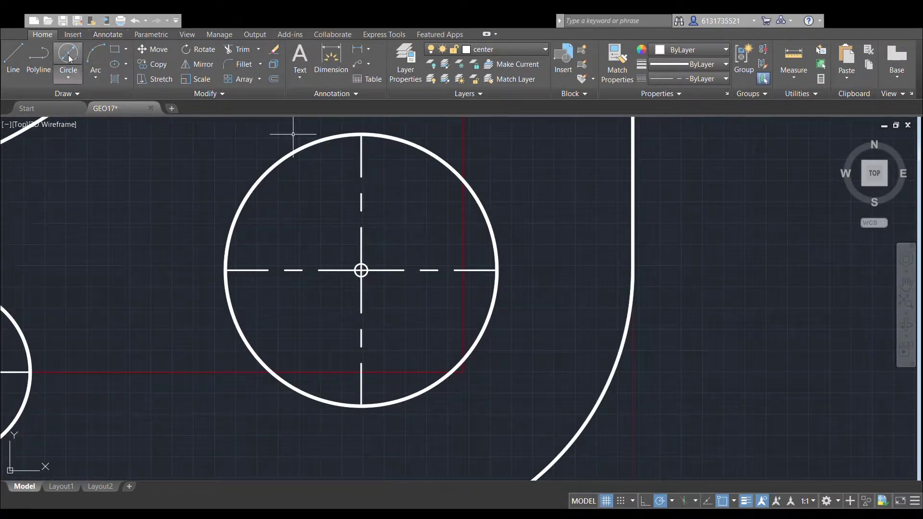
scroll(378, 290, up, 2)
click(350, 257)
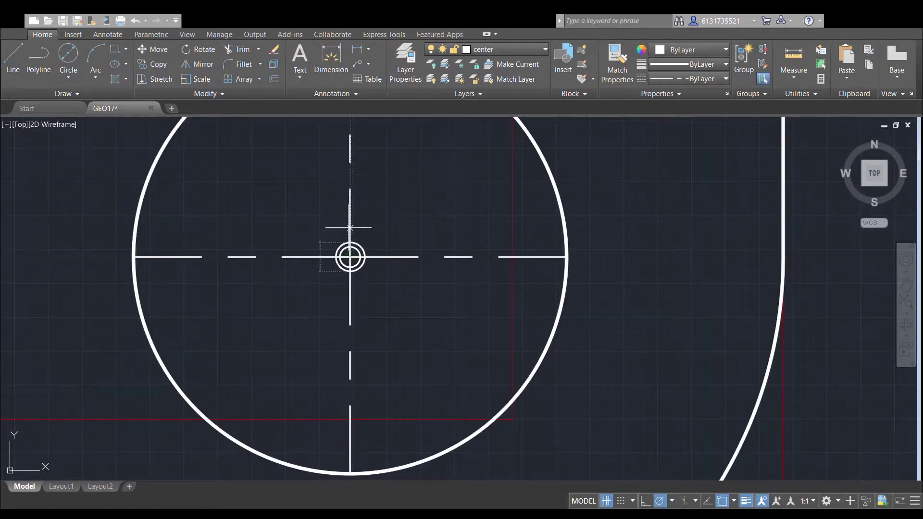
click(350, 212)
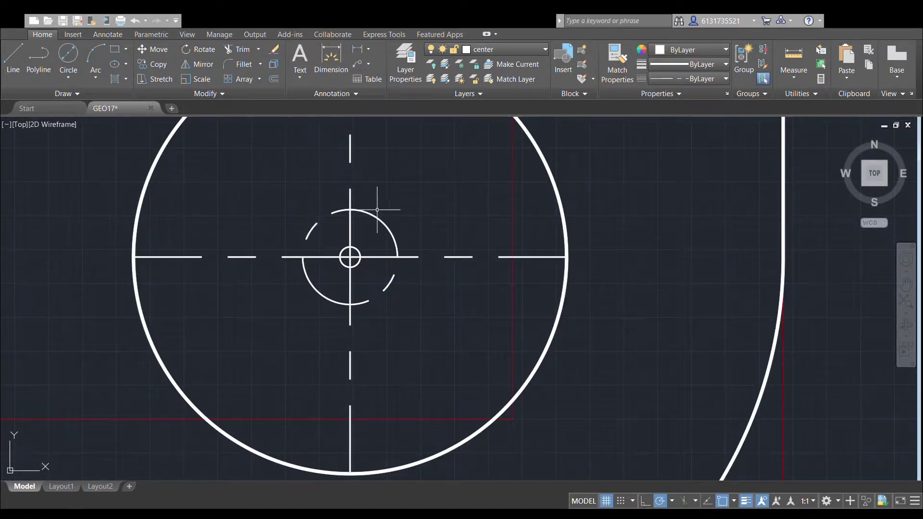
Draw a small circle and a larger concentric circle around the center of the upper small hole.
scroll(384, 351, down, 5)
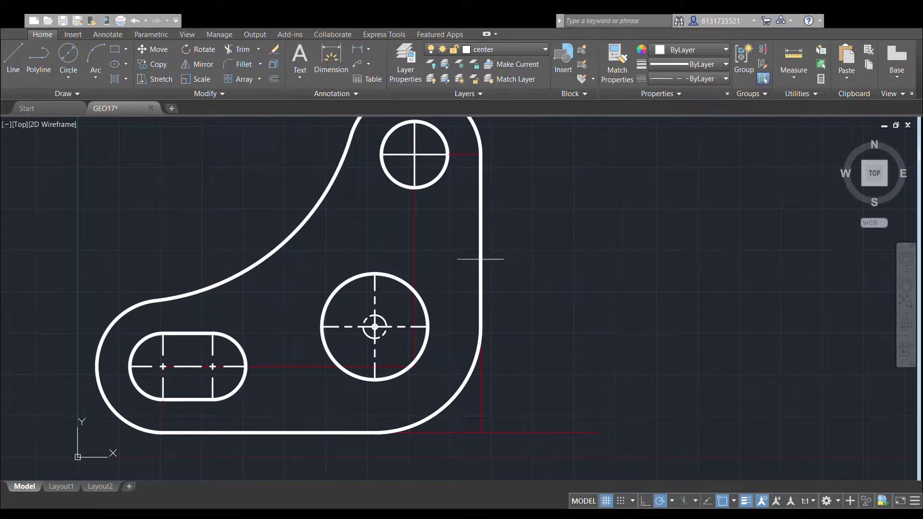
scroll(481, 259, up, 2)
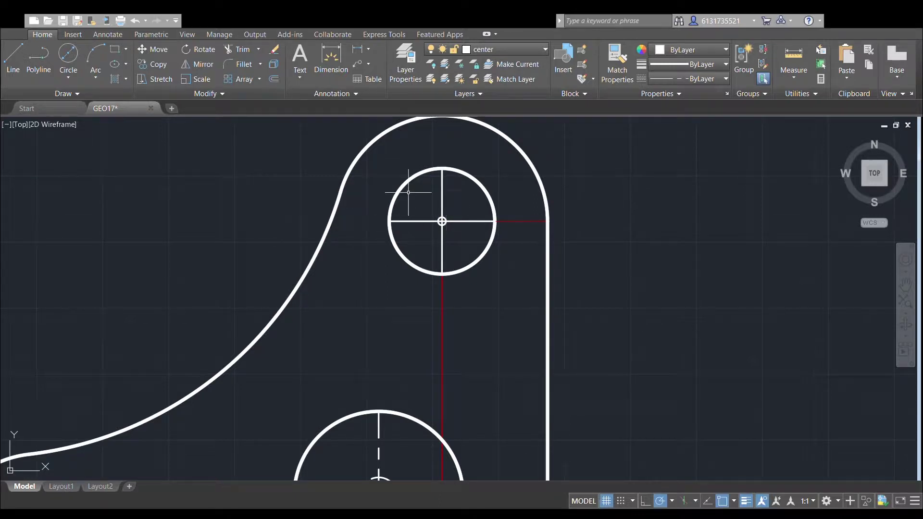
scroll(407, 193, down, 2)
scroll(423, 197, up, 2)
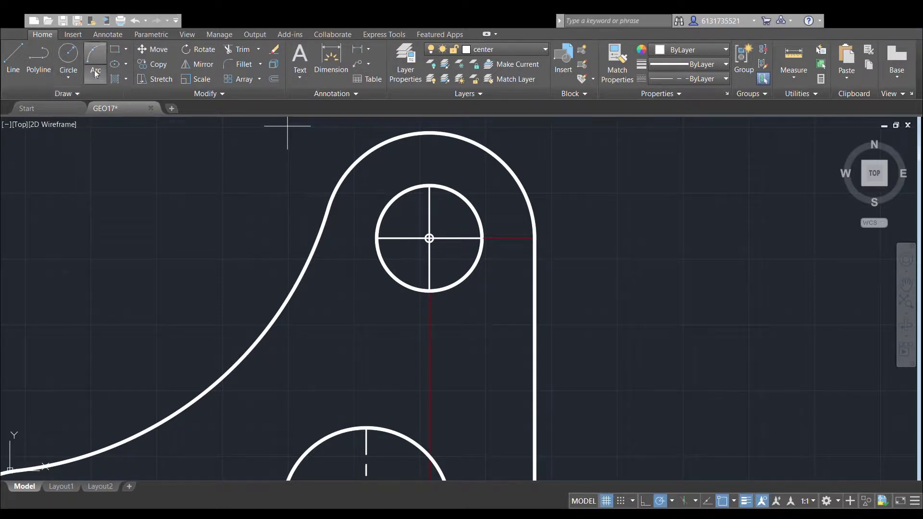
scroll(486, 207, up, 5)
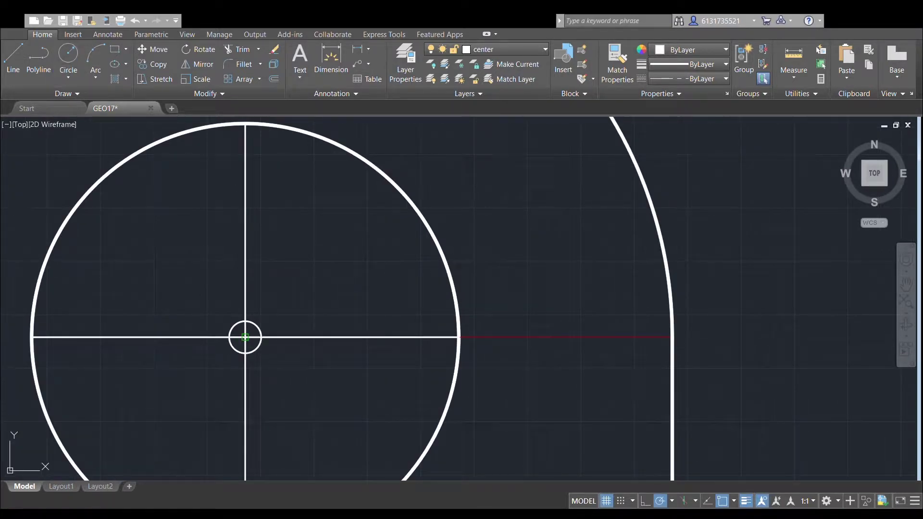
click(246, 336)
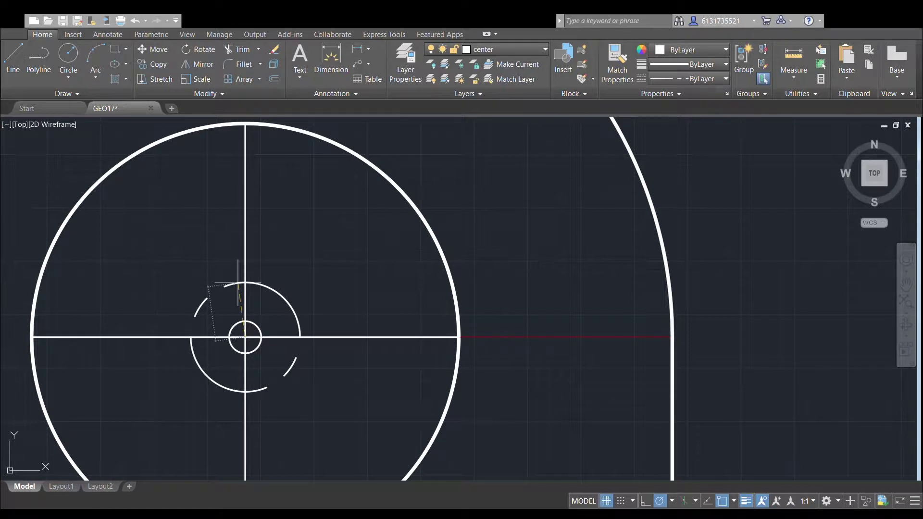
click(238, 284)
Trim the large hole's center lines between its concentric circles, using the geometry of both holes as cutting edges.
scroll(269, 236, down, 5)
middle_drag(300, 224, 353, 197)
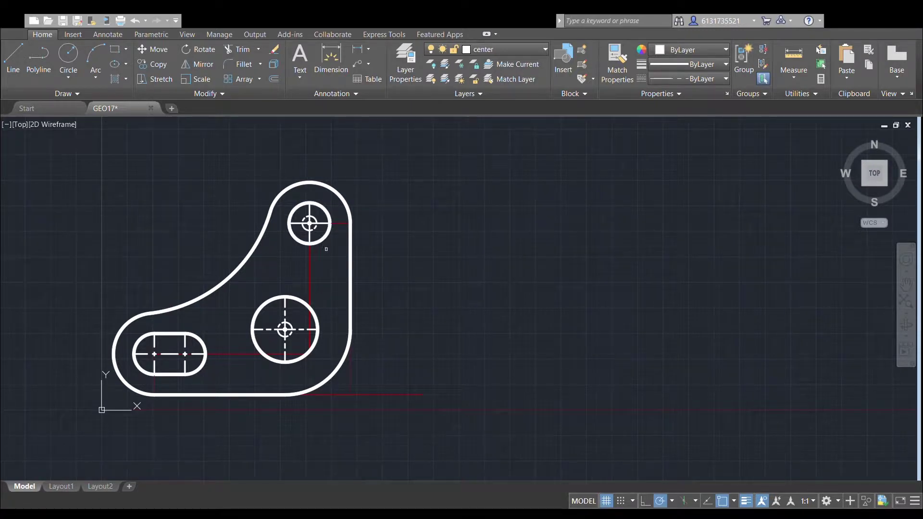
click(338, 254)
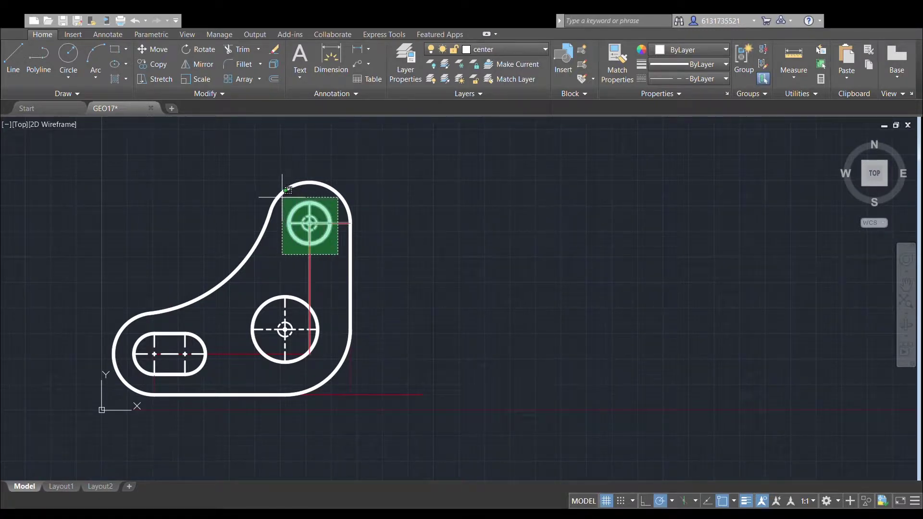
click(288, 190)
click(319, 374)
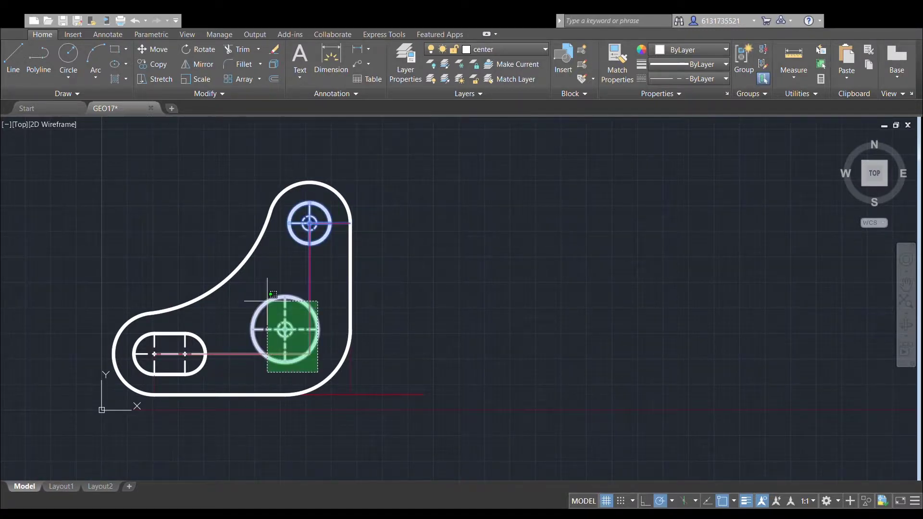
click(252, 279)
scroll(226, 343, up, 2)
scroll(332, 332, up, 3)
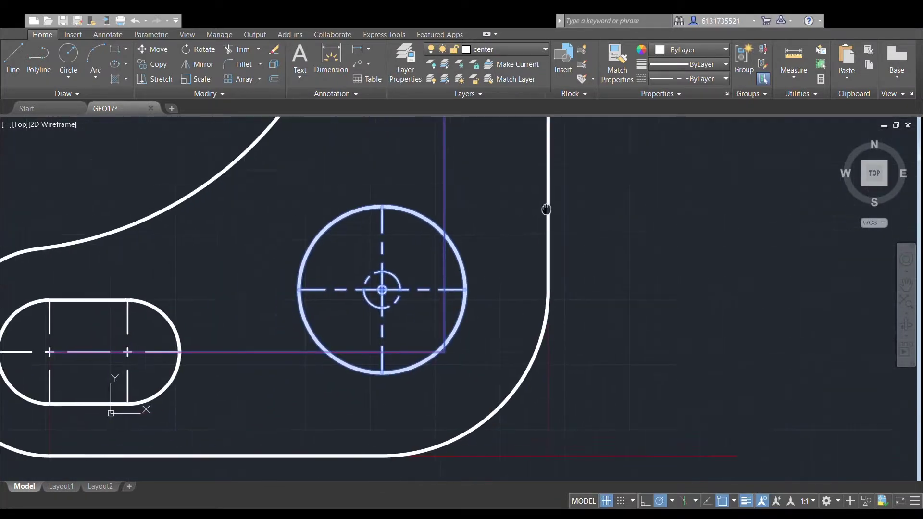
click(382, 262)
click(357, 285)
click(328, 262)
Trim the upper small hole's four center line arms between its two concentric helper circles.
middle_drag(428, 200, 380, 446)
scroll(380, 446, down, 2)
middle_drag(431, 127, 438, 235)
scroll(439, 235, up, 2)
click(412, 246)
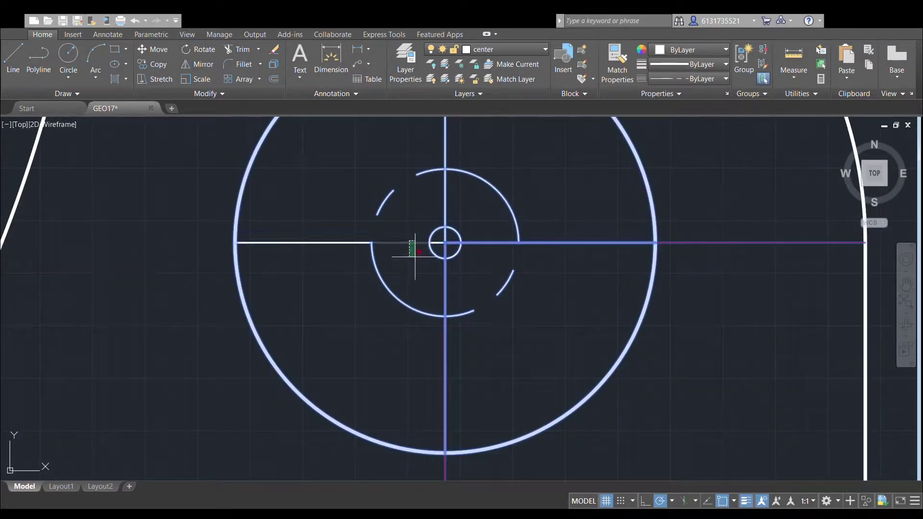
click(445, 287)
click(487, 243)
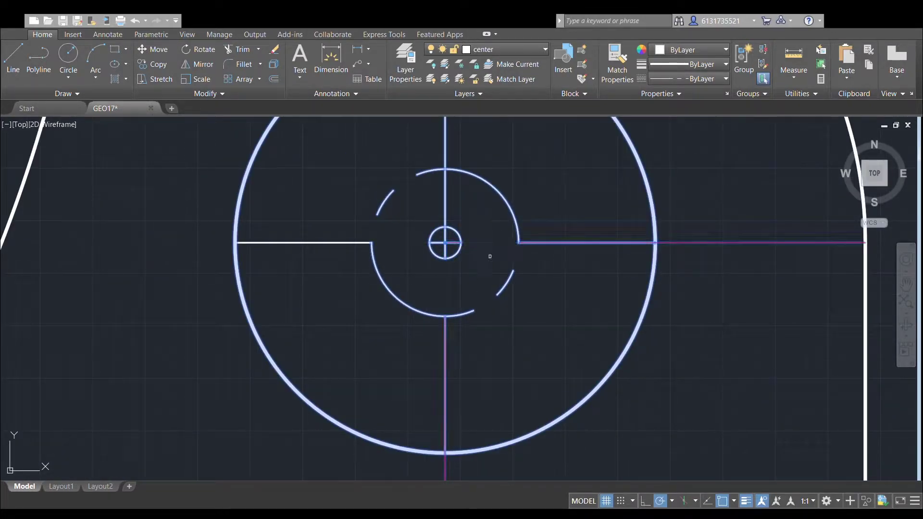
click(445, 201)
scroll(550, 250, down, 4)
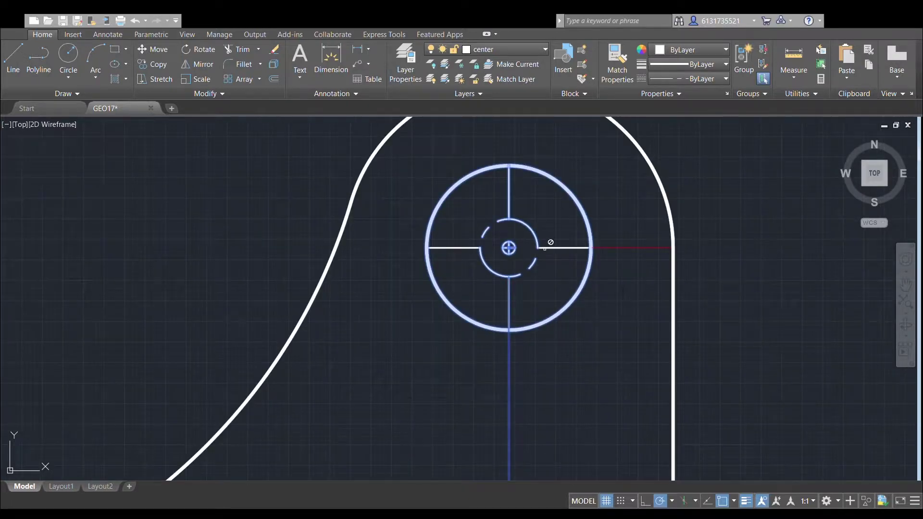
key(Escape)
Delete the inner and outer helper circles around the upper small hole's and large hole's centers.
click(523, 223)
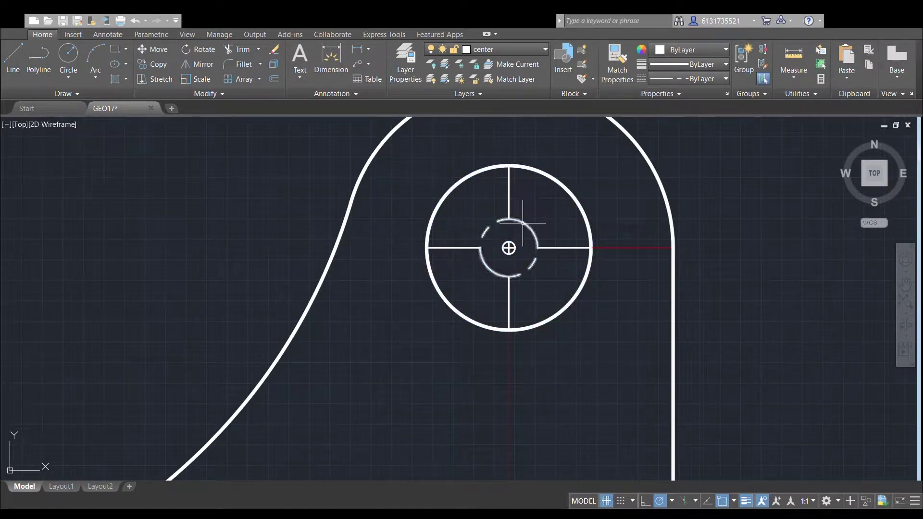
key(Delete)
click(509, 243)
key(Delete)
scroll(531, 212, down, 2)
middle_drag(533, 210, 592, 62)
click(510, 337)
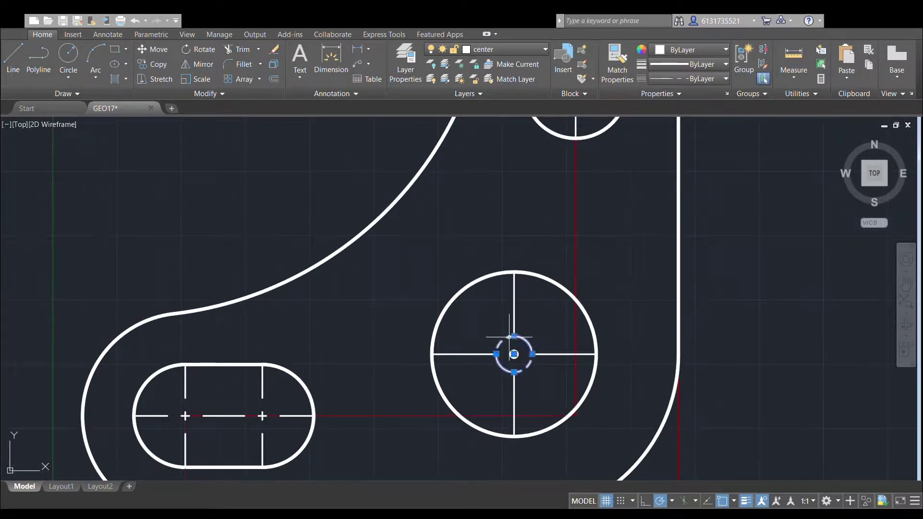
key(Delete)
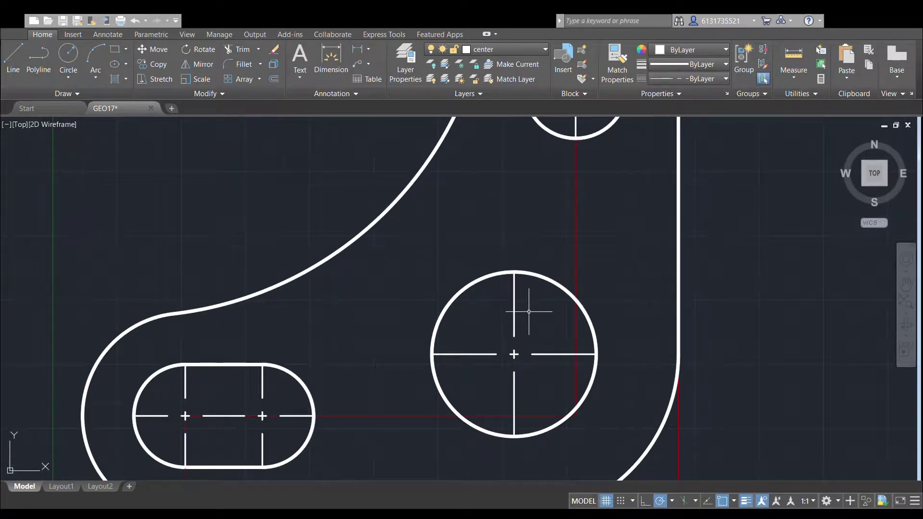
Stretch the outer end of the slot's left horizontal center line slightly past the slot's rounded end.
scroll(534, 306, down, 2)
middle_drag(533, 307, 572, 268)
scroll(233, 423, up, 2)
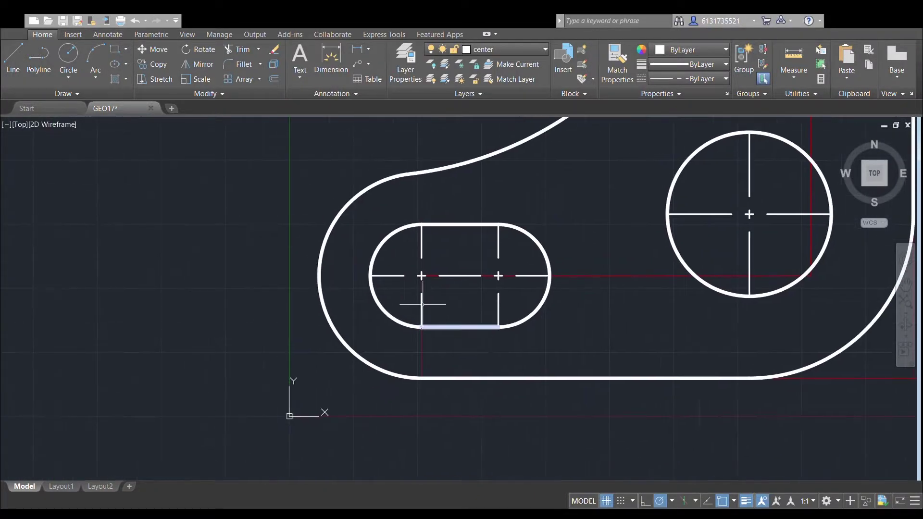
click(370, 276)
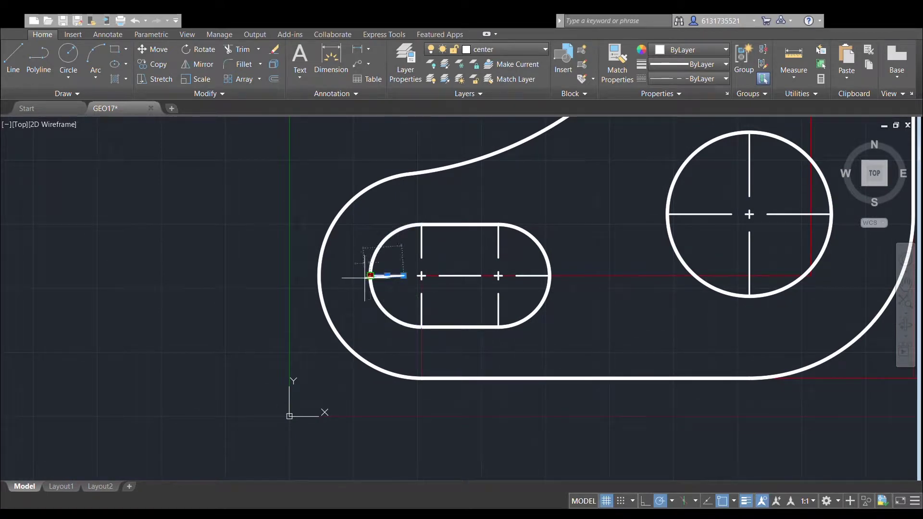
click(359, 275)
key(Escape)
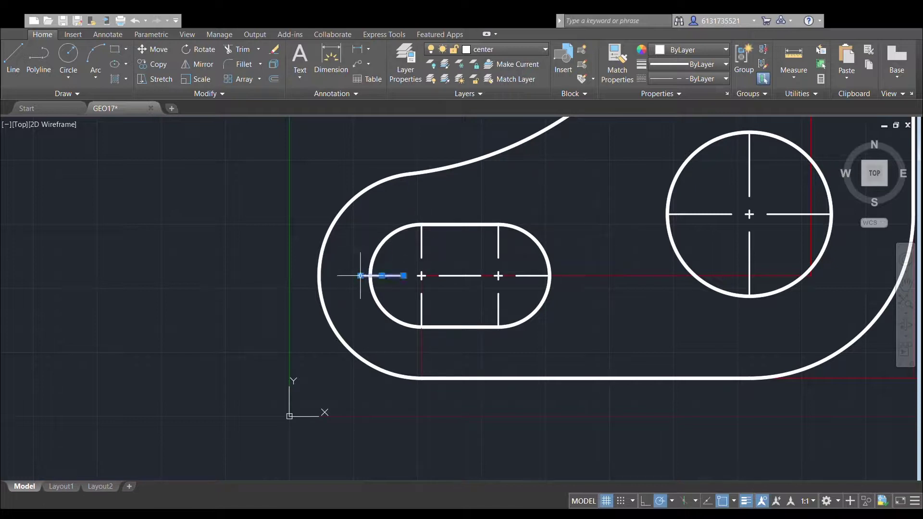
click(319, 272)
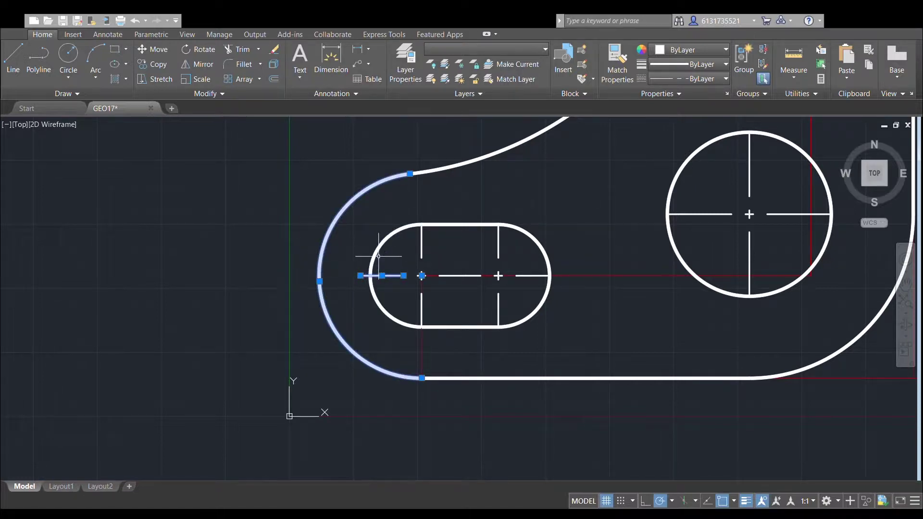
key(Escape)
Stretch the slot's left horizontal center line across the part's left outer arc so it ends slightly beyond the outline.
click(366, 276)
click(360, 276)
click(318, 275)
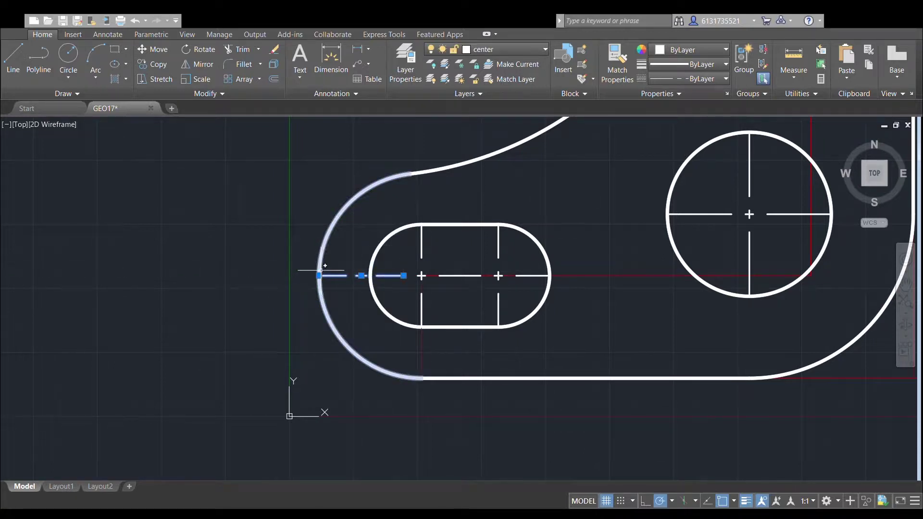
click(319, 275)
click(308, 276)
key(Escape)
Stretch the upper ends of both vertical slot center lines slightly above the slot's top edge.
click(422, 241)
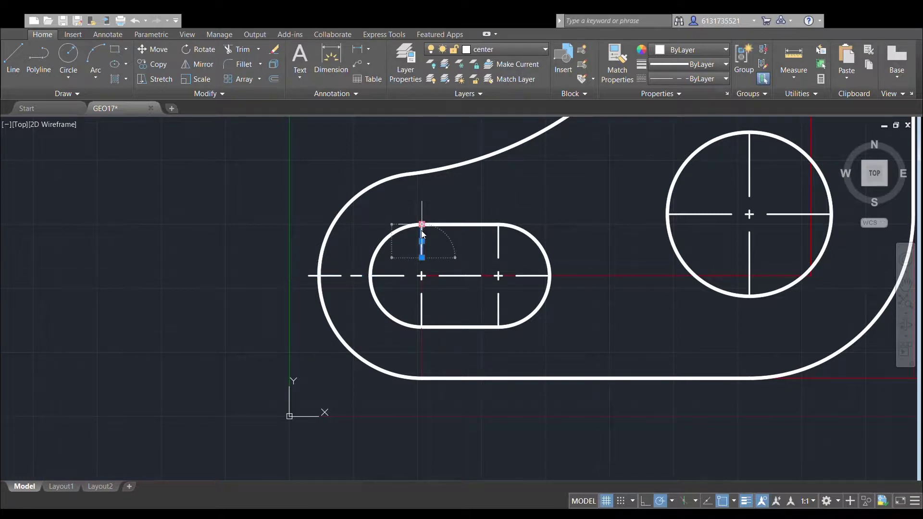
click(422, 225)
click(422, 215)
key(Escape)
click(499, 235)
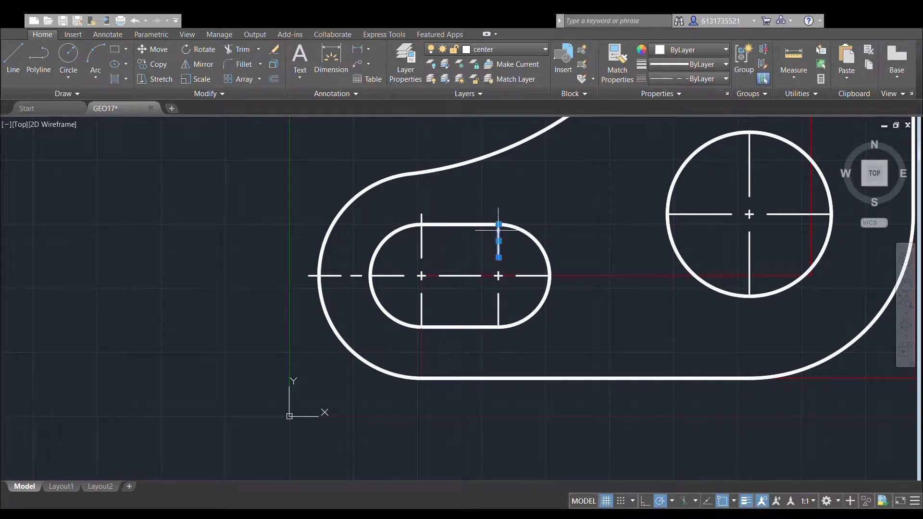
click(498, 224)
click(499, 210)
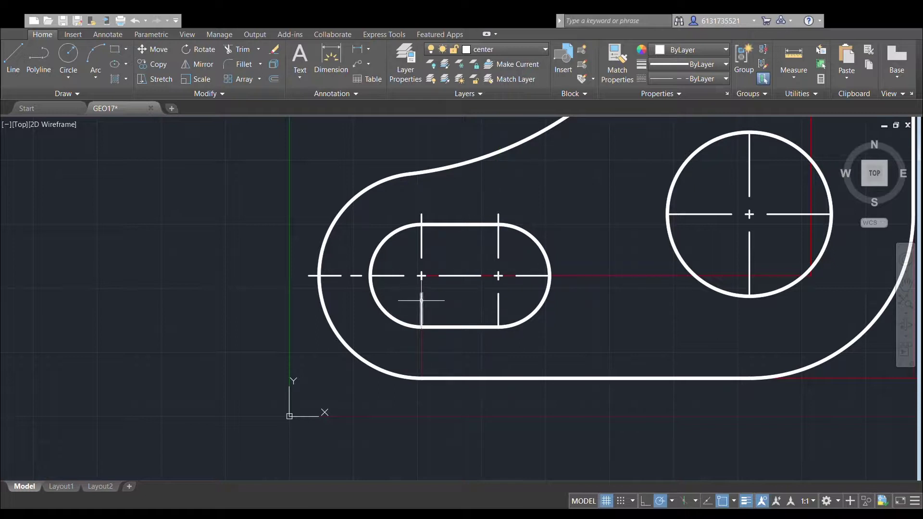
Stretch the lower ends of both vertical slot center lines slightly below the slot's bottom edge.
click(421, 301)
click(421, 328)
click(422, 336)
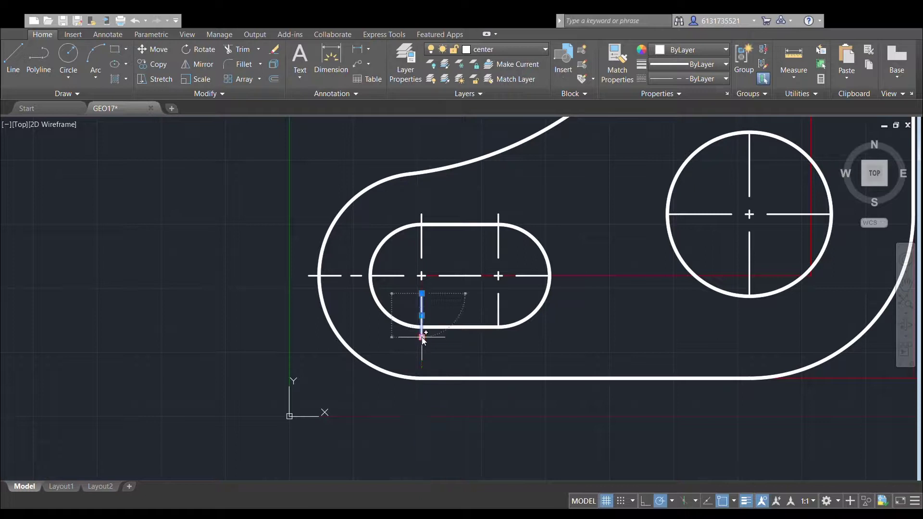
key(Escape)
click(498, 310)
click(498, 327)
click(499, 340)
key(Escape)
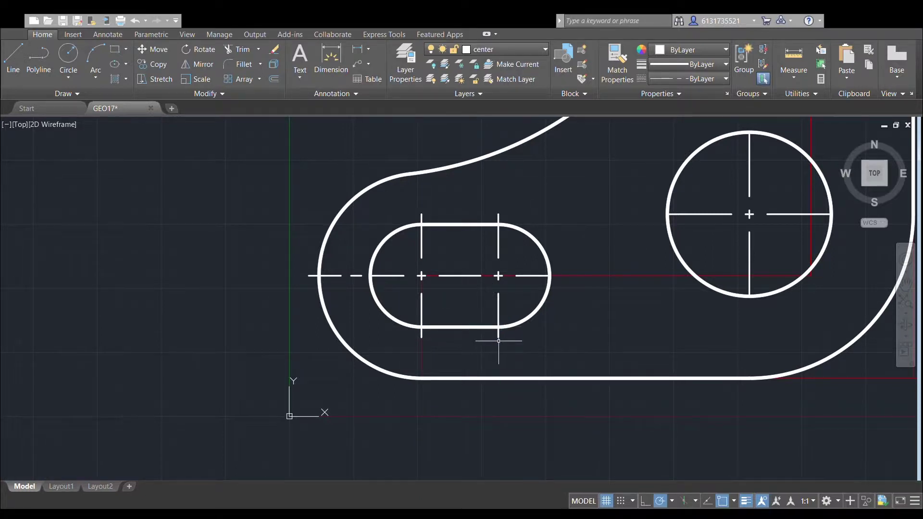
Stretch the large hole's left and upper center line arms slightly past its circumference.
scroll(563, 317, down, 2)
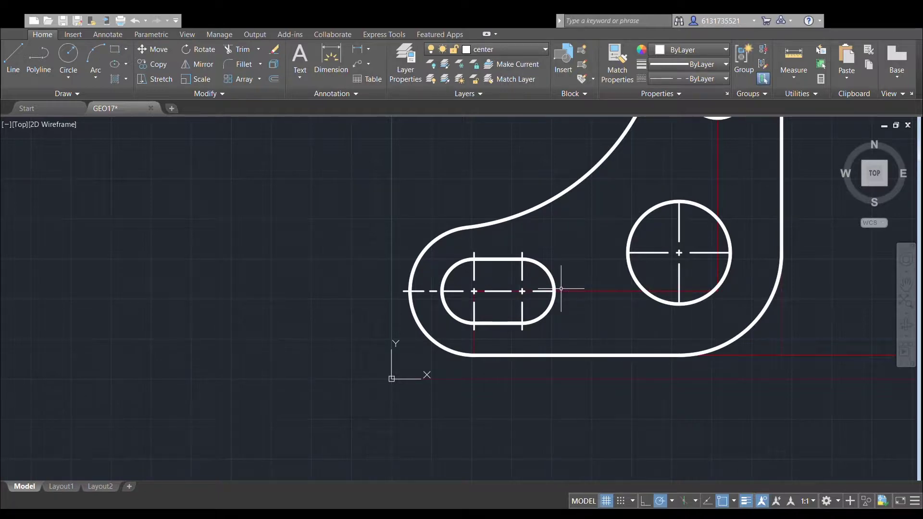
middle_drag(561, 289, 491, 308)
middle_drag(611, 263, 557, 272)
scroll(557, 272, up, 2)
click(515, 286)
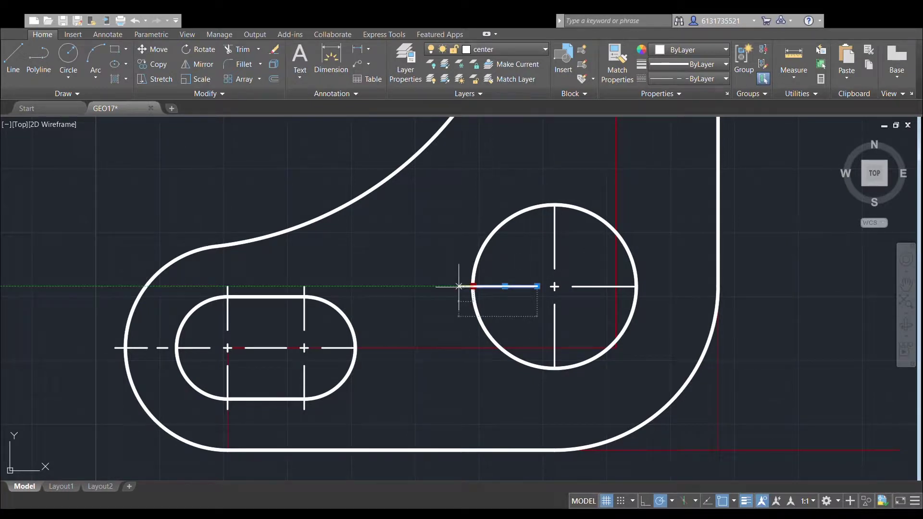
click(459, 286)
key(Escape)
click(556, 230)
click(554, 205)
click(554, 195)
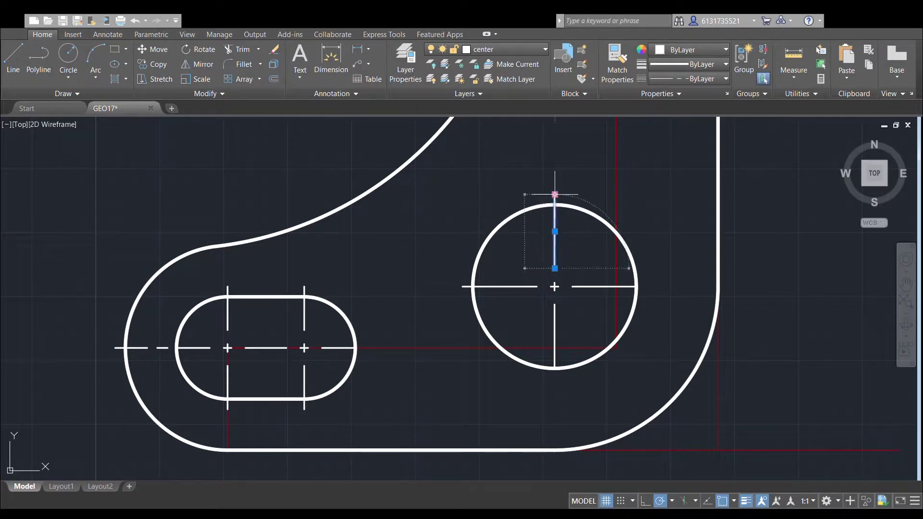
Stretch the large hole's right and lower center line arms slightly past its circumference.
click(631, 286)
click(637, 286)
click(647, 287)
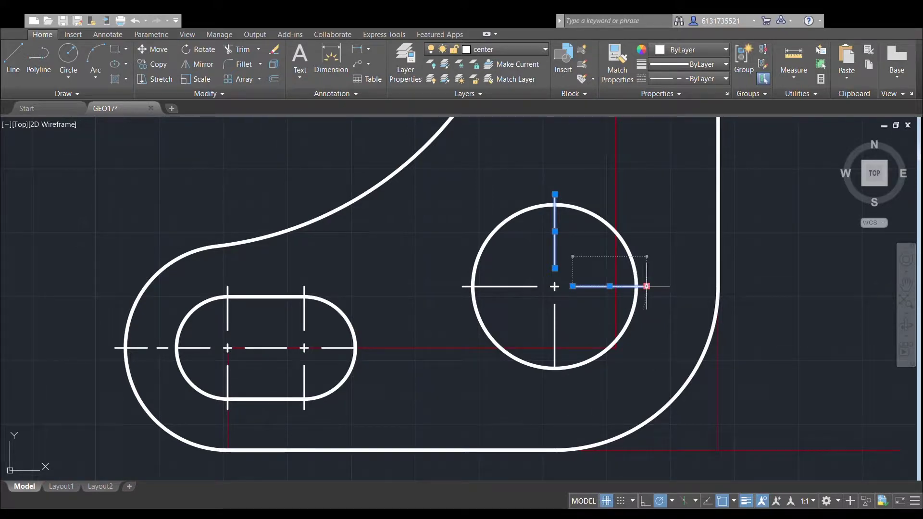
key(Escape)
click(556, 318)
click(554, 369)
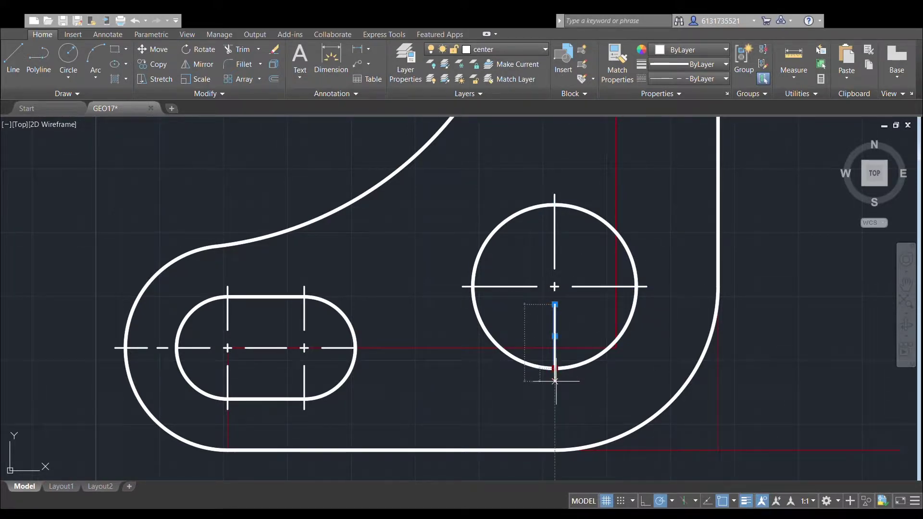
click(555, 380)
key(Escape)
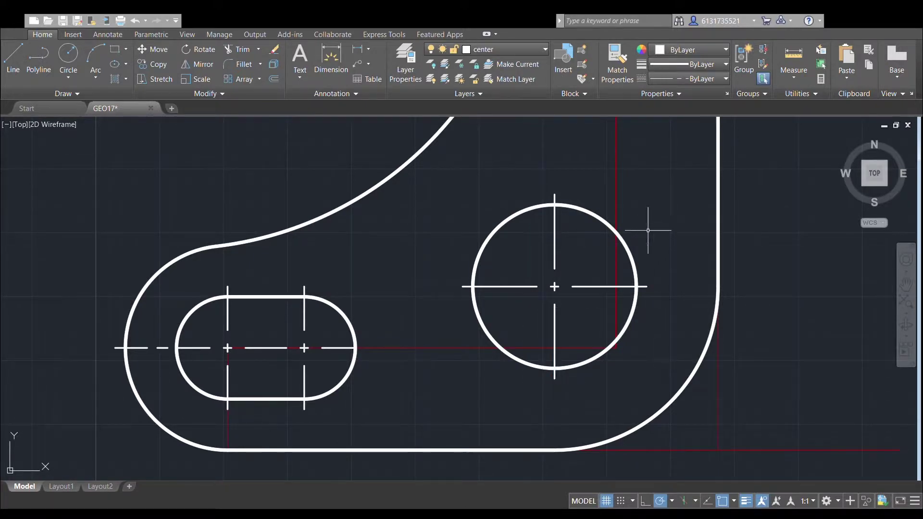
Stretch the upper small hole's top and right center line arms slightly past its circumference.
middle_drag(664, 222, 625, 298)
scroll(625, 298, down, 2)
middle_drag(620, 266, 582, 347)
scroll(583, 234, up, 2)
middle_drag(585, 232, 580, 252)
scroll(562, 258, up, 2)
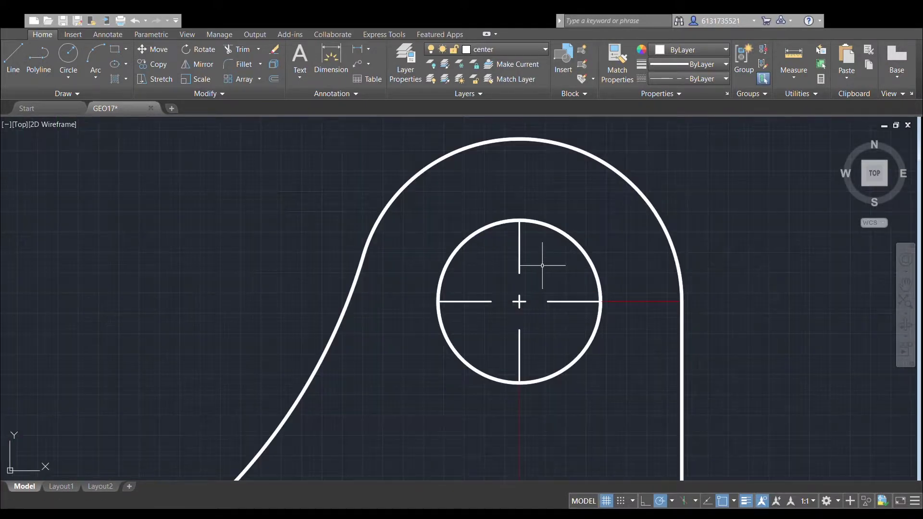
click(523, 248)
click(519, 220)
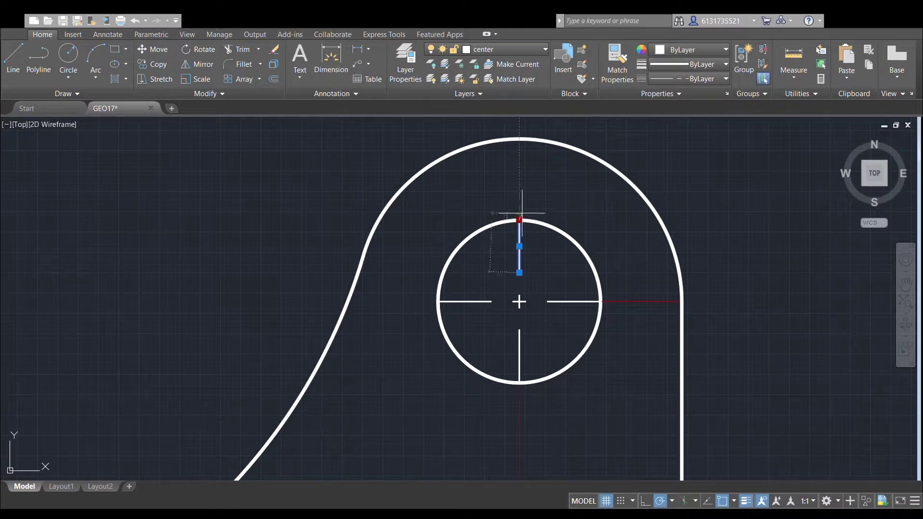
click(519, 204)
key(Escape)
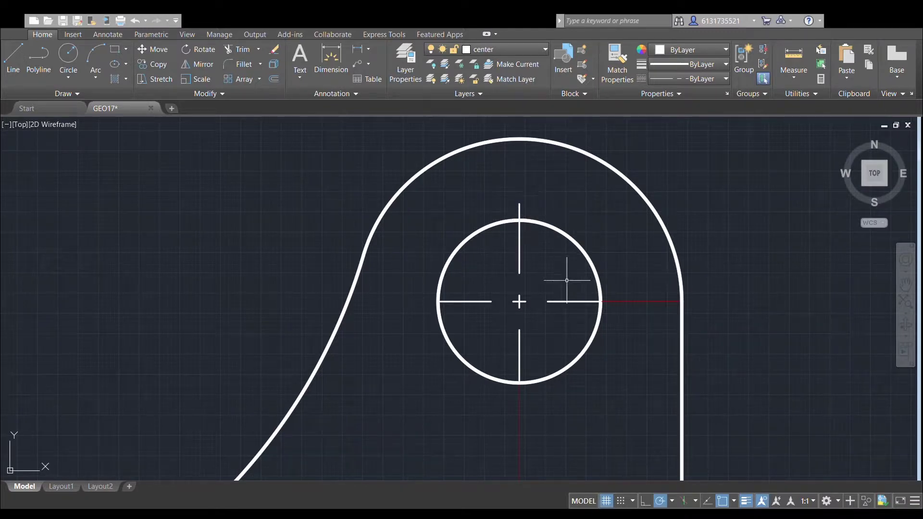
click(563, 302)
click(601, 301)
click(619, 301)
key(Escape)
Stretch the upper small hole's bottom and left center line arms slightly past its circumference.
click(521, 350)
scroll(547, 356, up, 2)
middle_drag(547, 357, 532, 264)
click(487, 306)
click(488, 333)
key(Escape)
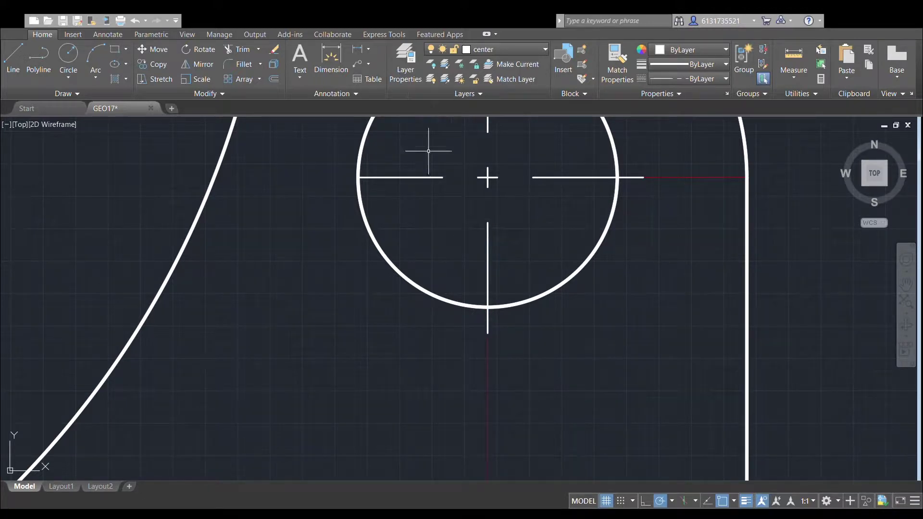
click(414, 178)
click(358, 178)
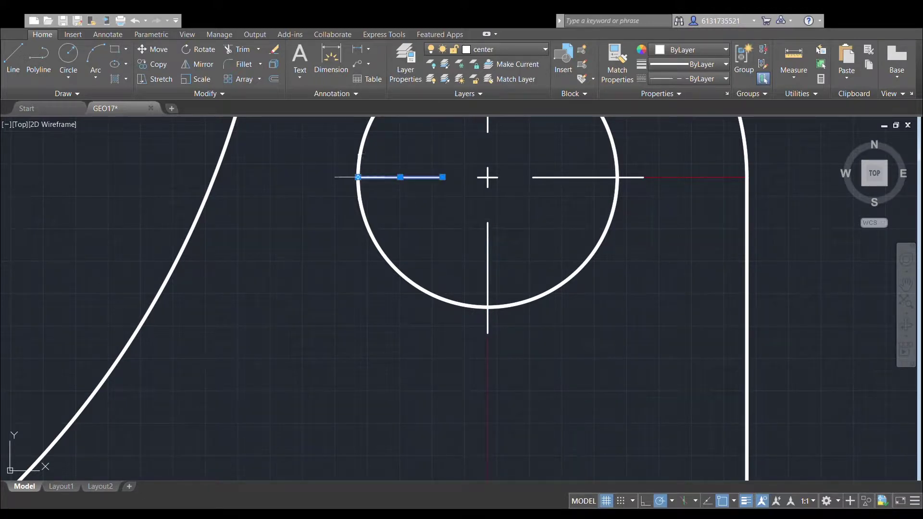
click(346, 177)
key(Escape)
Bring the slot and holes into view and save the GEO17 drawing.
scroll(463, 456, down, 5)
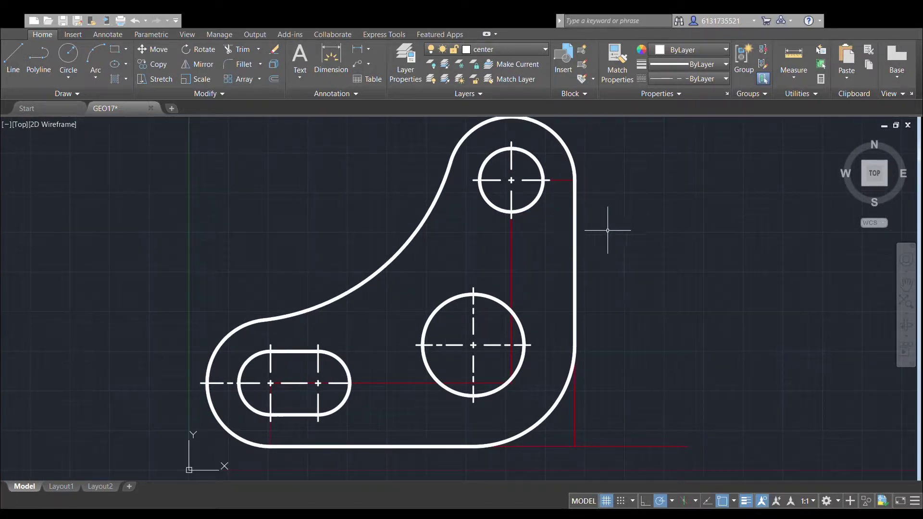
middle_drag(608, 231, 634, 203)
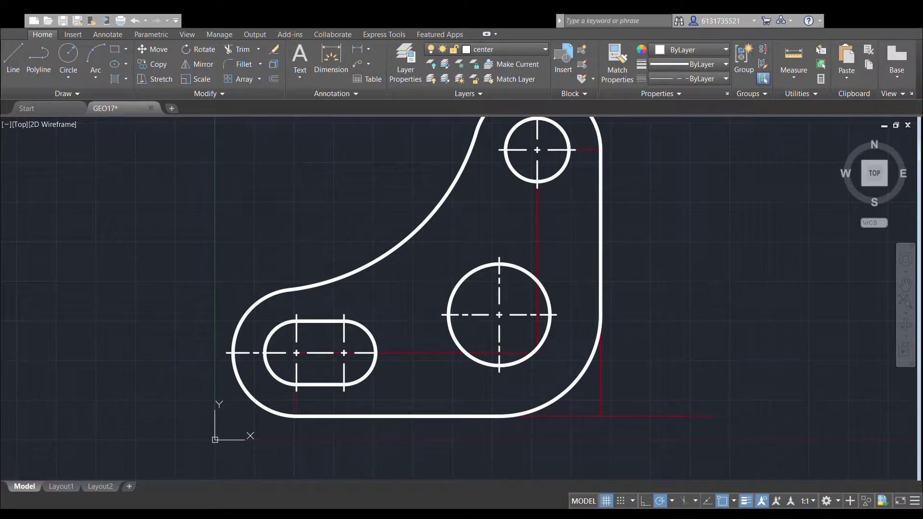
key(ctrl+s)
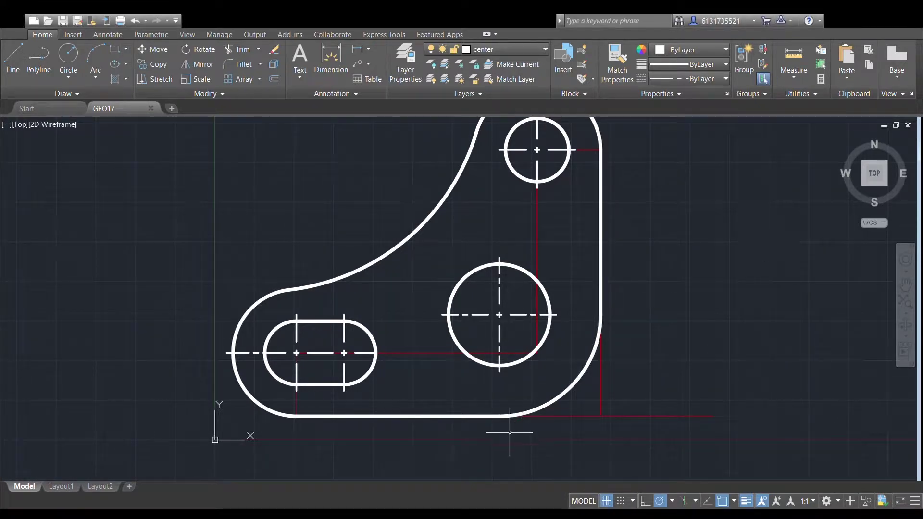
Stretch the large hole's right center line arm slightly beyond the part's right vertical edge.
scroll(584, 332, up, 2)
click(516, 303)
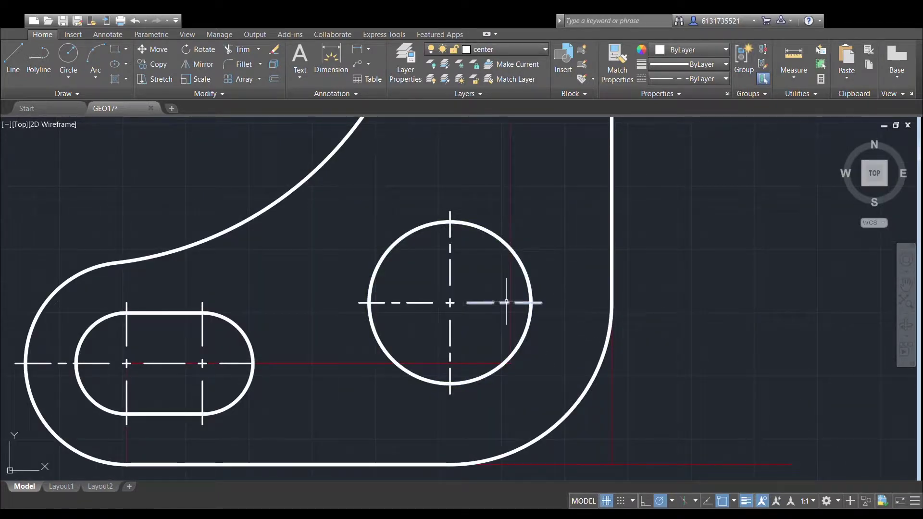
click(541, 303)
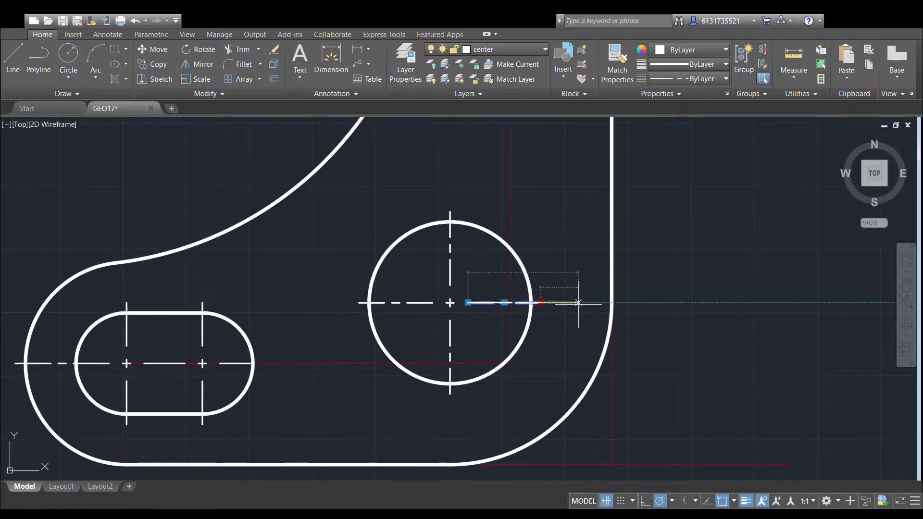
click(632, 303)
key(Escape)
Stretch the large hole's lower center line arm slightly beyond the part's bottom edge.
middle_drag(495, 310, 486, 269)
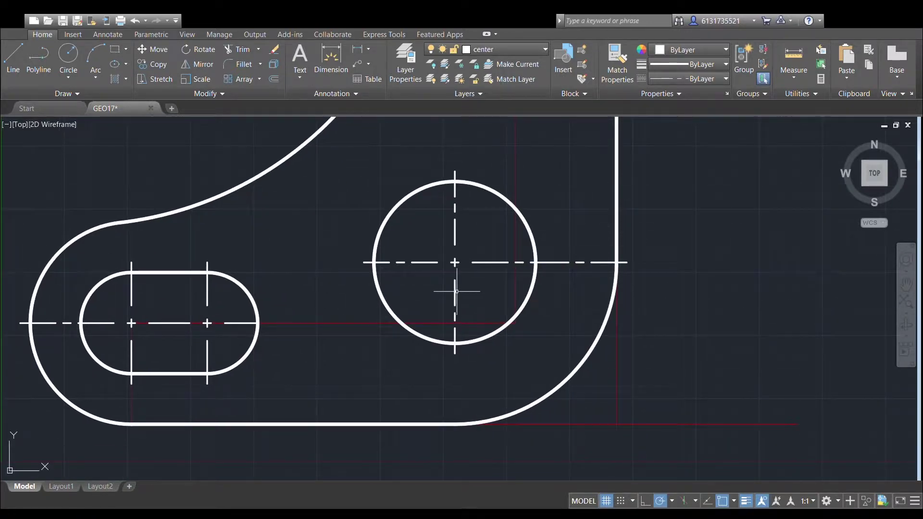
click(455, 304)
click(455, 353)
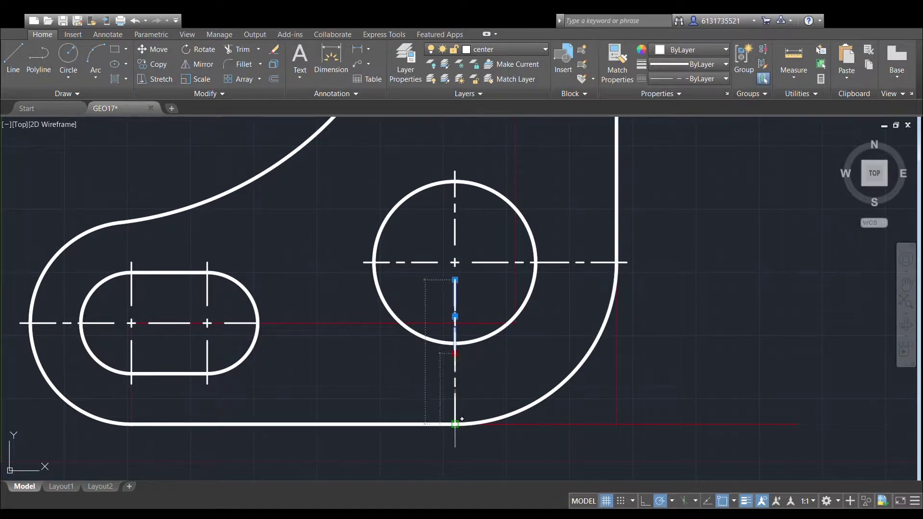
click(454, 442)
key(Escape)
scroll(654, 340, down, 1)
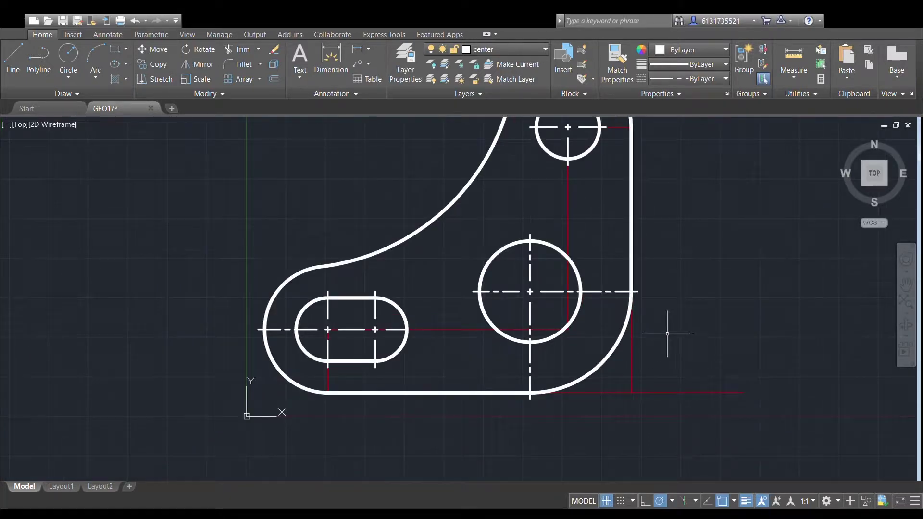
Bring the entire GEO17 part into view and save the drawing.
middle_drag(668, 334, 602, 369)
scroll(612, 344, down, 2)
middle_drag(616, 334, 654, 321)
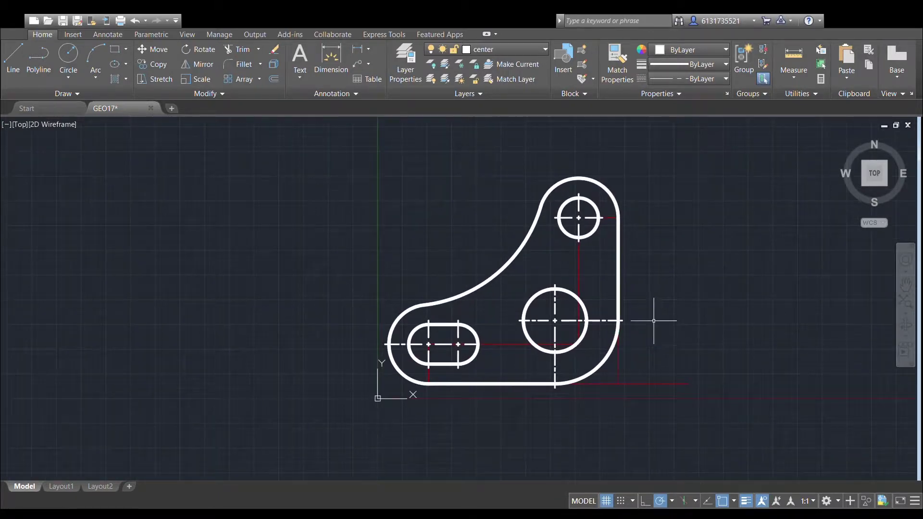
key(ctrl+s)
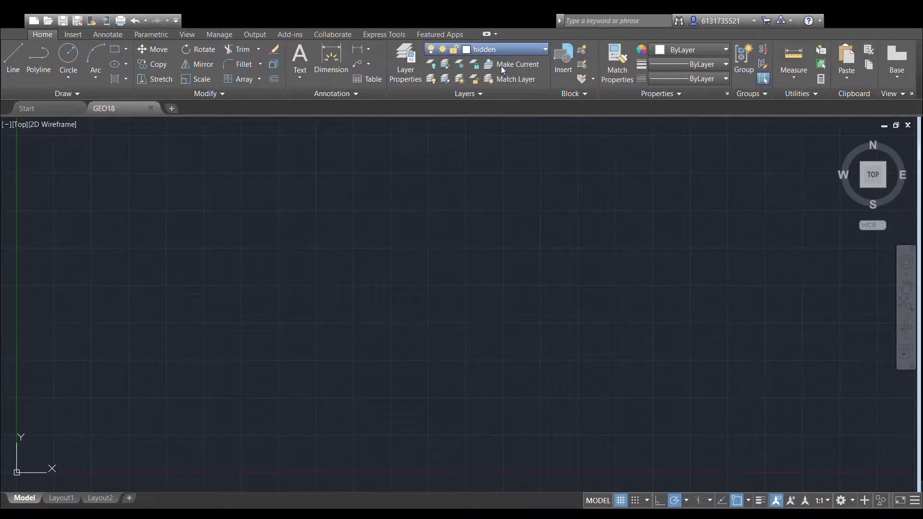
Make layer 0 current in the GEO18 drawing and draw a vertical construction line upward from a point near the origin.
click(484, 49)
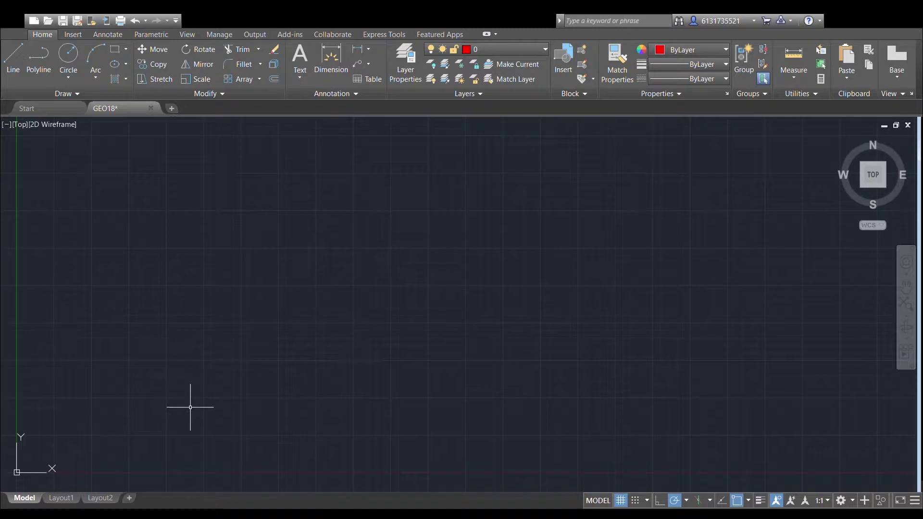
middle_drag(154, 426, 259, 336)
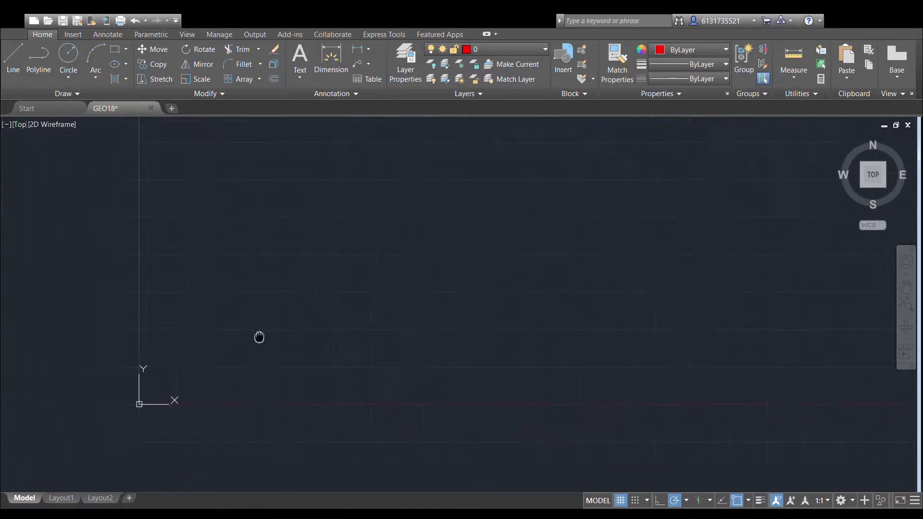
click(214, 367)
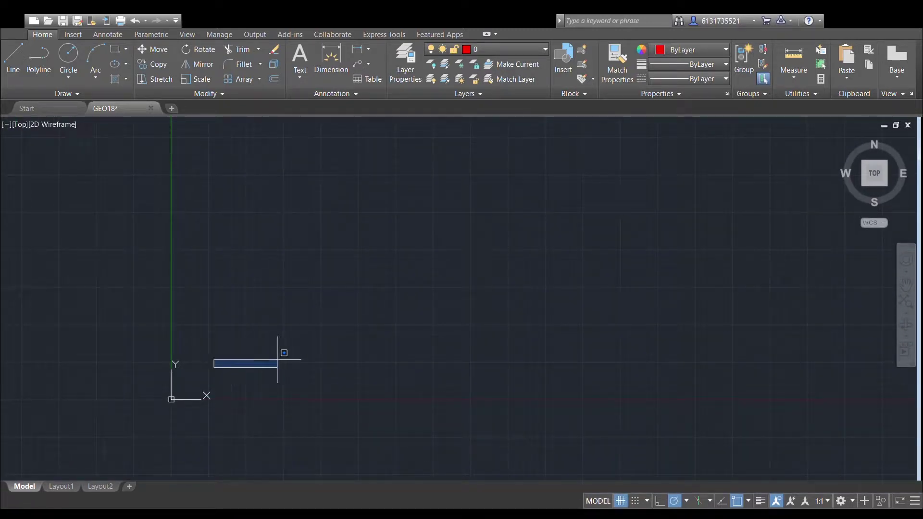
click(283, 343)
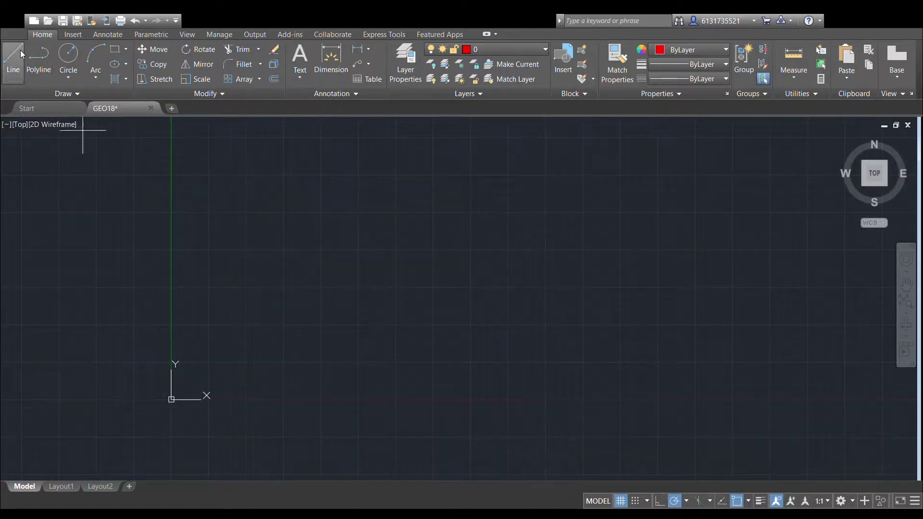
click(447, 333)
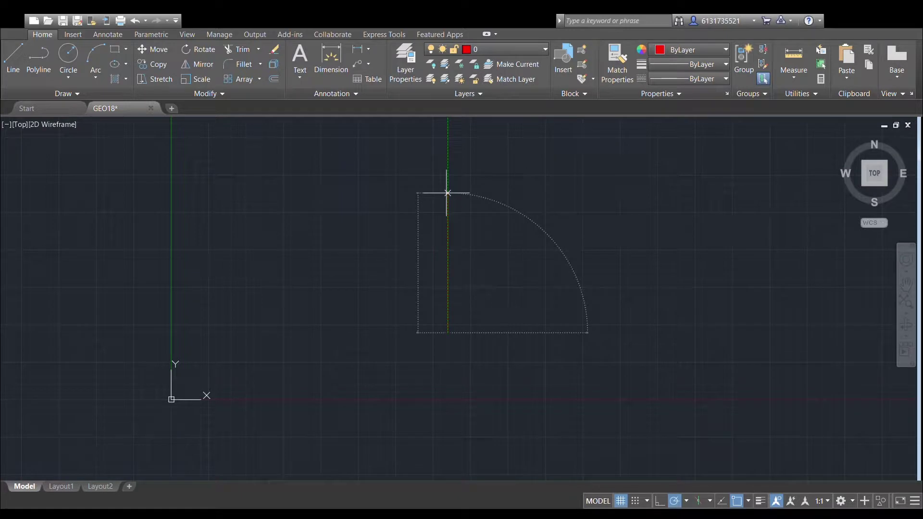
scroll(462, 216, down, 3)
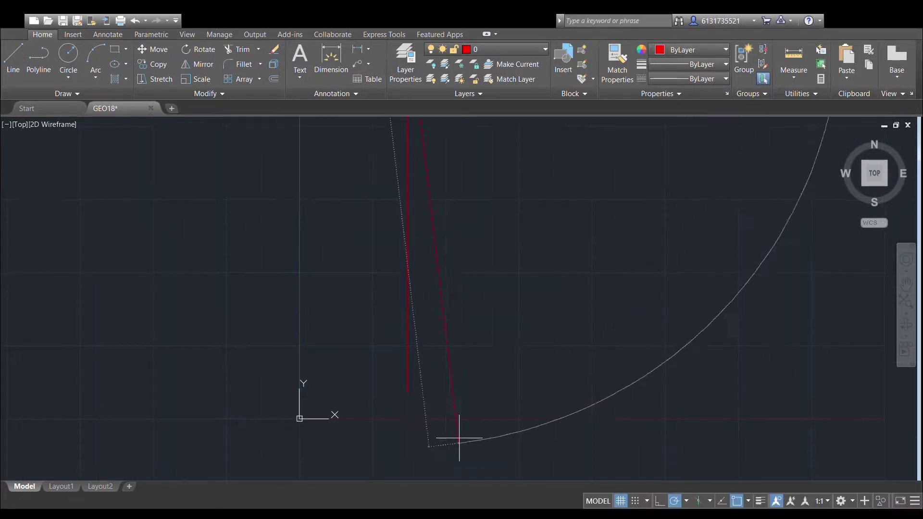
key(Escape)
scroll(467, 240, down, 4)
middle_drag(472, 264, 447, 335)
Draw equal horizontal construction lines to the right and left from the vertical line's upper endpoint, forming a T.
click(13, 60)
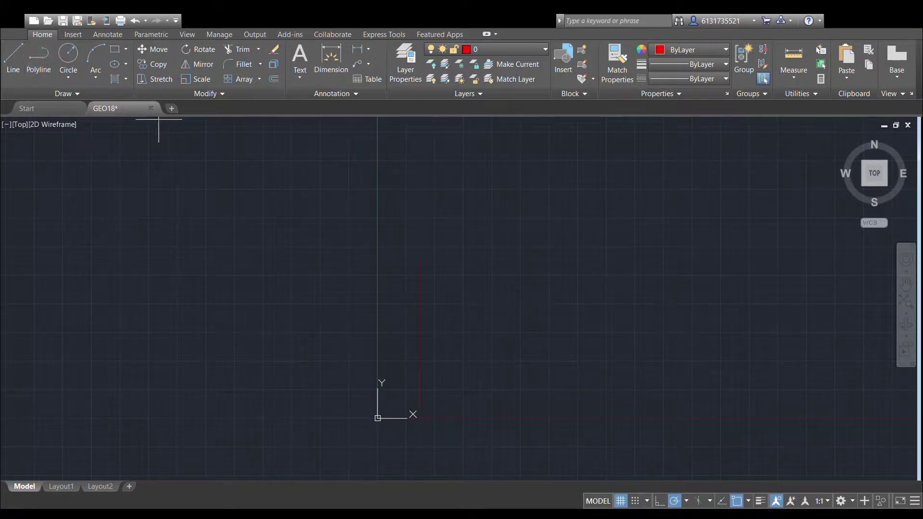
click(420, 259)
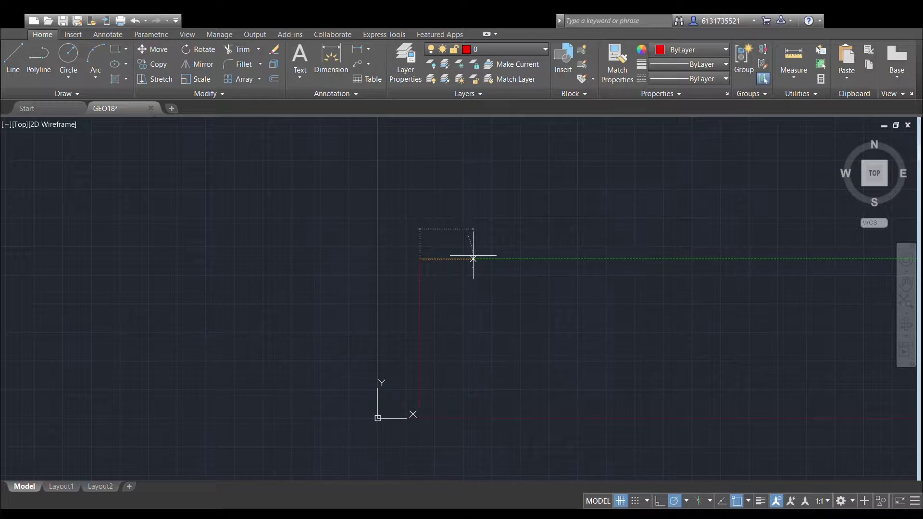
key(Return)
key(Return)
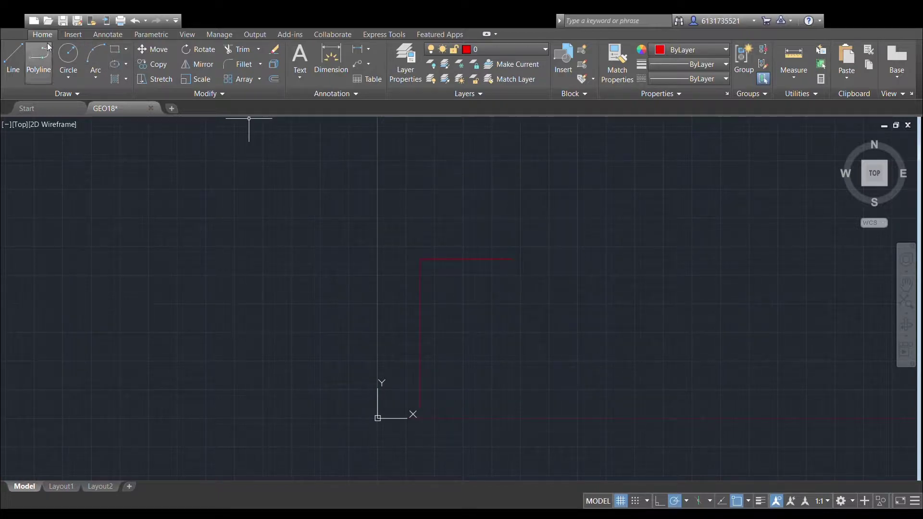
click(29, 66)
click(420, 259)
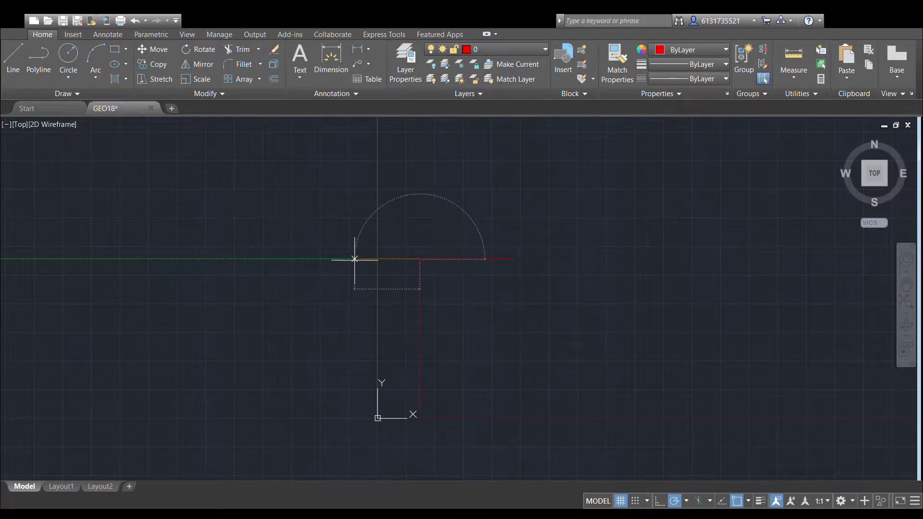
key(Escape)
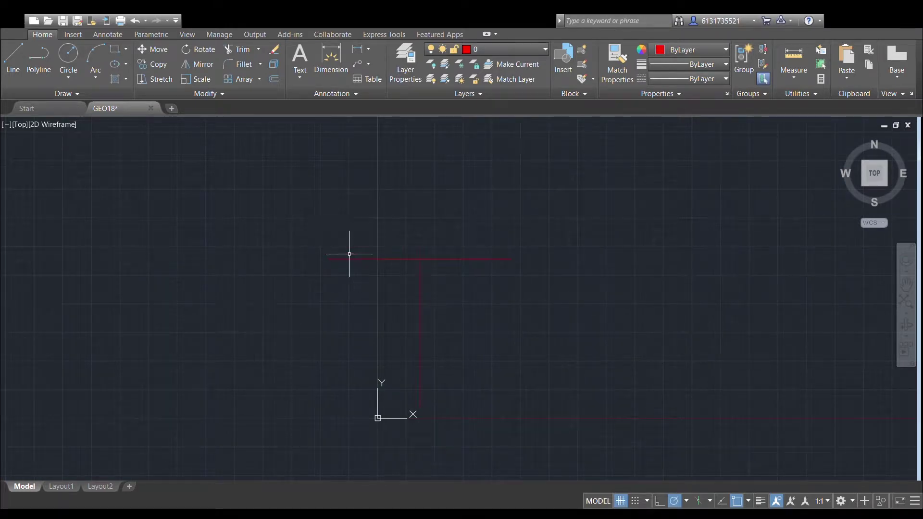
Move the T-shaped construction lines right and slightly up, clear of the origin and the Y axis.
click(310, 231)
click(566, 413)
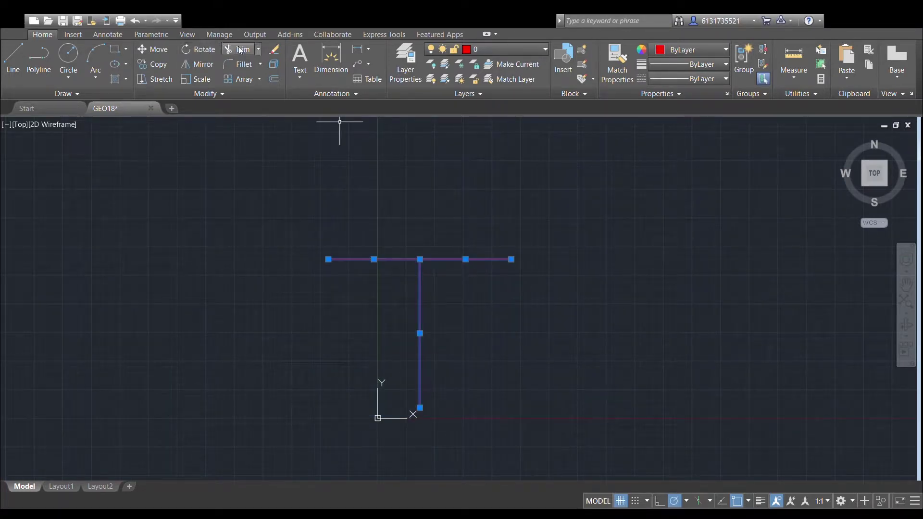
click(158, 49)
click(419, 265)
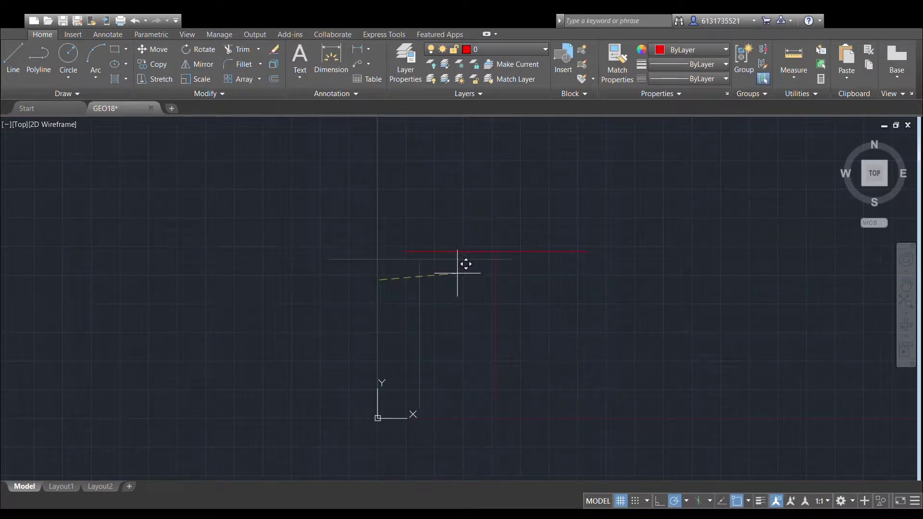
click(470, 247)
middle_drag(653, 261, 577, 255)
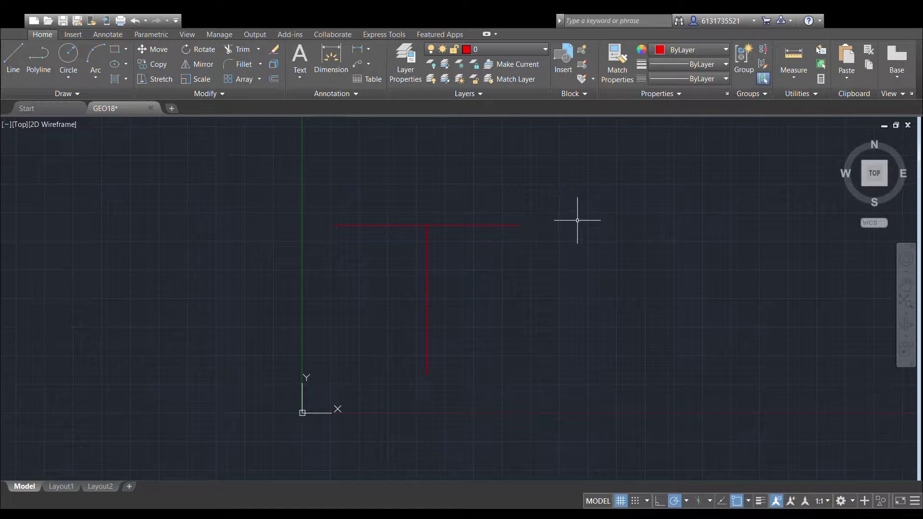
Draw a short vertical construction line downward from the T's junction to locate the large hole's center.
scroll(570, 216, up, 2)
click(13, 60)
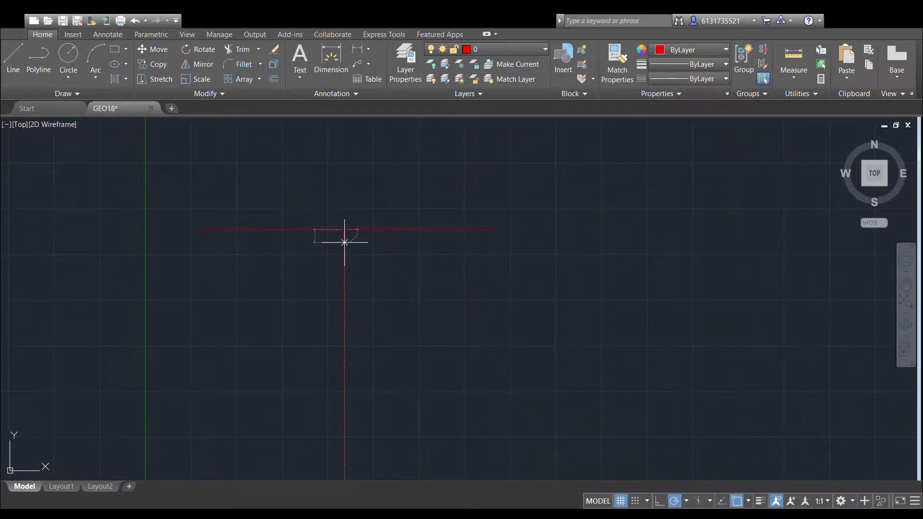
key(Return)
key(Escape)
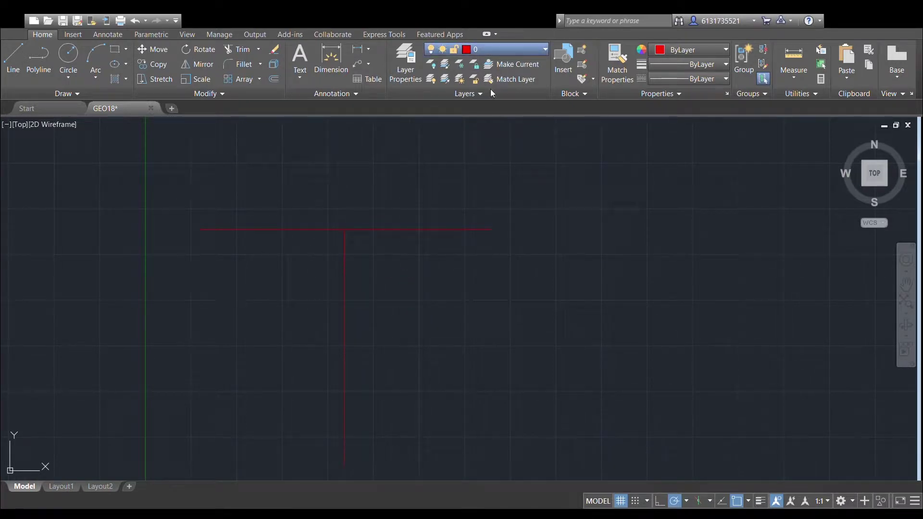
Make the visible layer current and draw a small circle centered on the horizontal construction line's left end.
click(492, 110)
scroll(445, 198, down, 3)
click(58, 53)
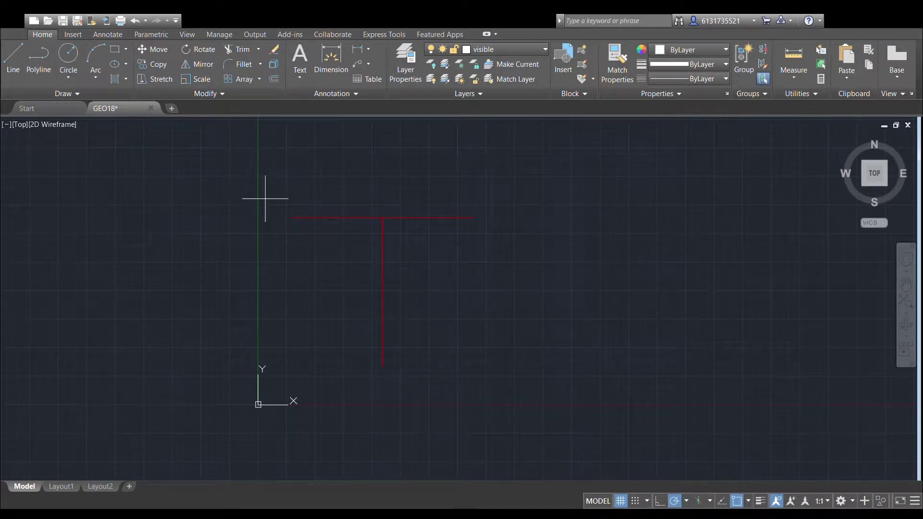
click(291, 218)
click(291, 203)
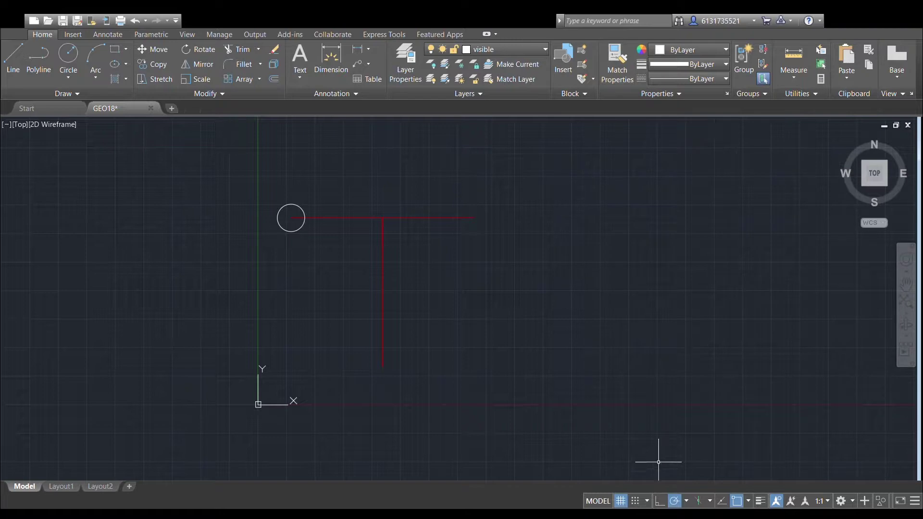
Turn on lineweight display and draw a matching small circle at the horizontal construction line's right end.
click(759, 505)
click(68, 54)
click(474, 217)
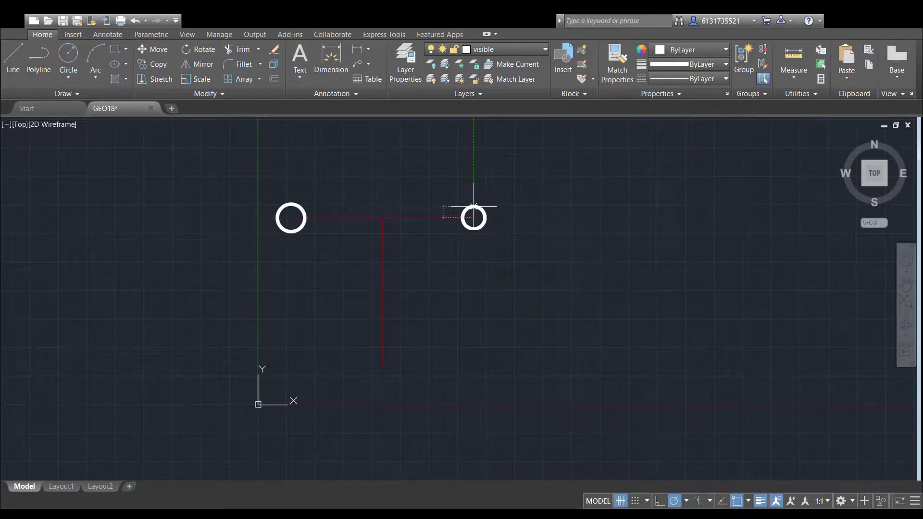
click(473, 203)
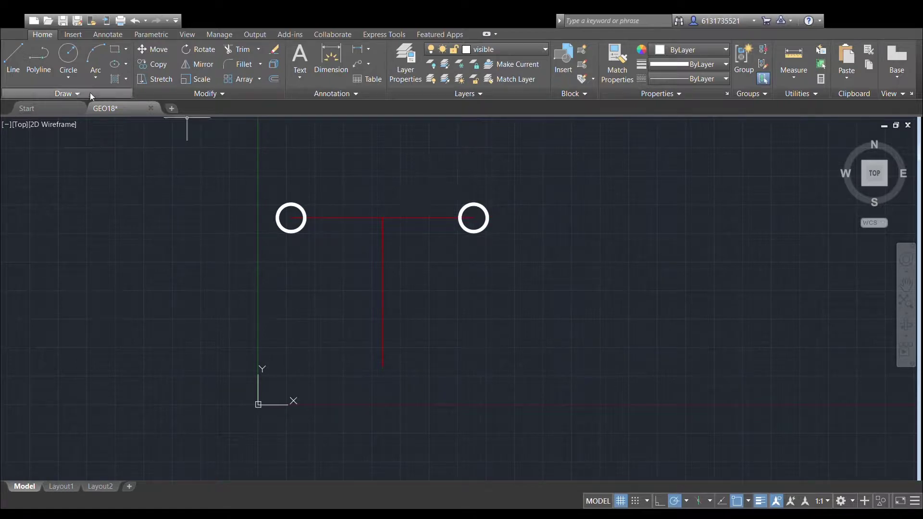
Draw a large circle just below the T's junction and a matching small circle at the vertical construction line's lower end.
click(382, 246)
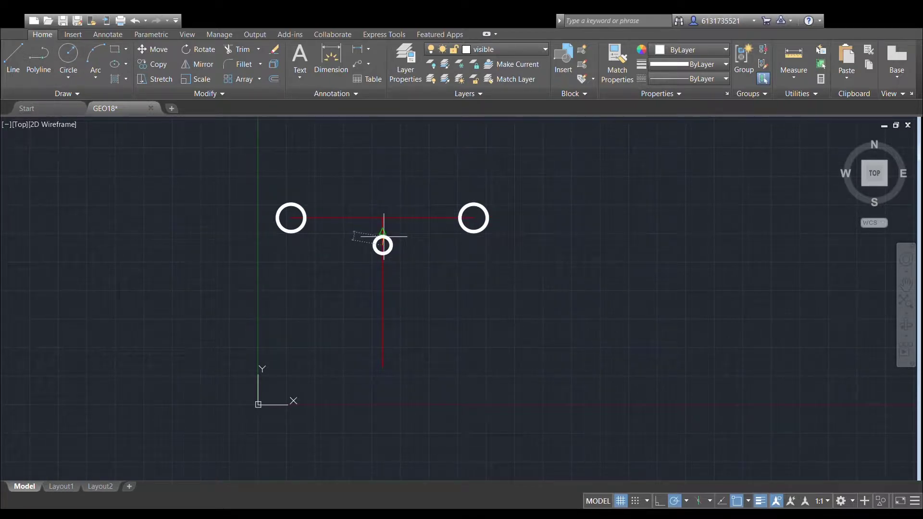
key(Return)
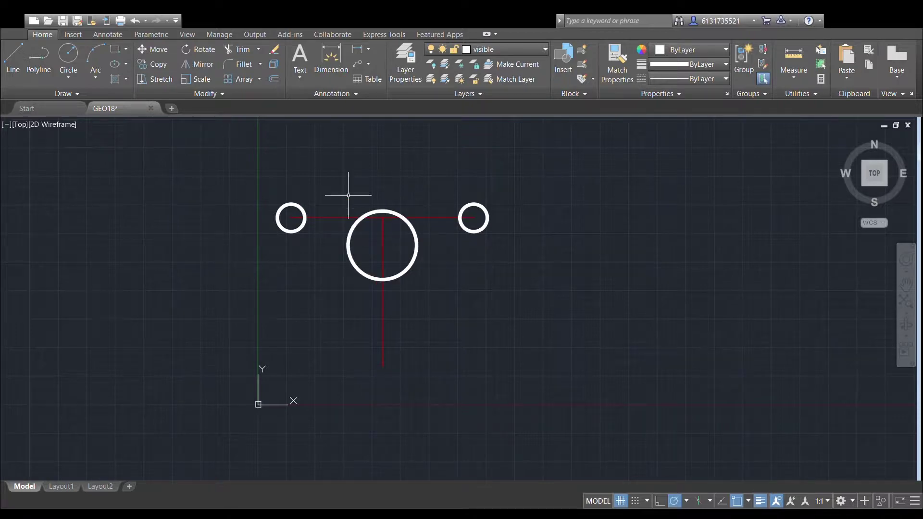
click(69, 54)
click(383, 366)
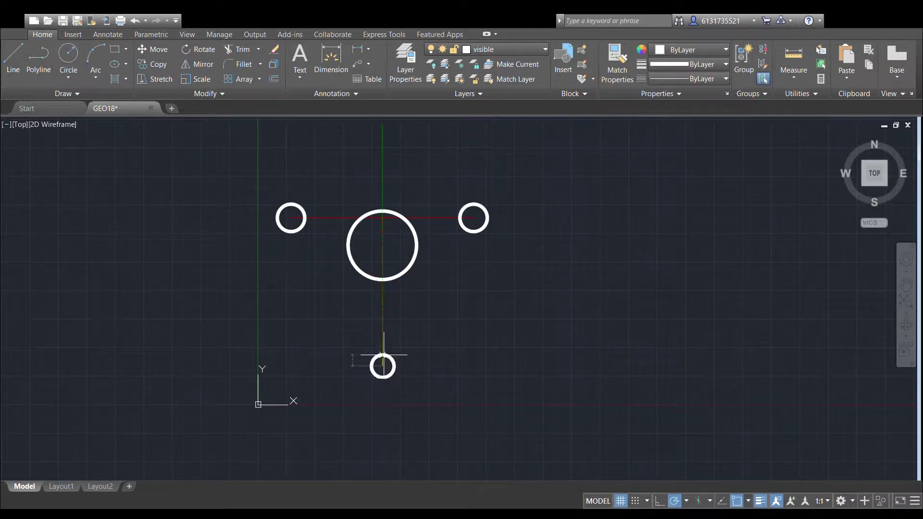
click(383, 351)
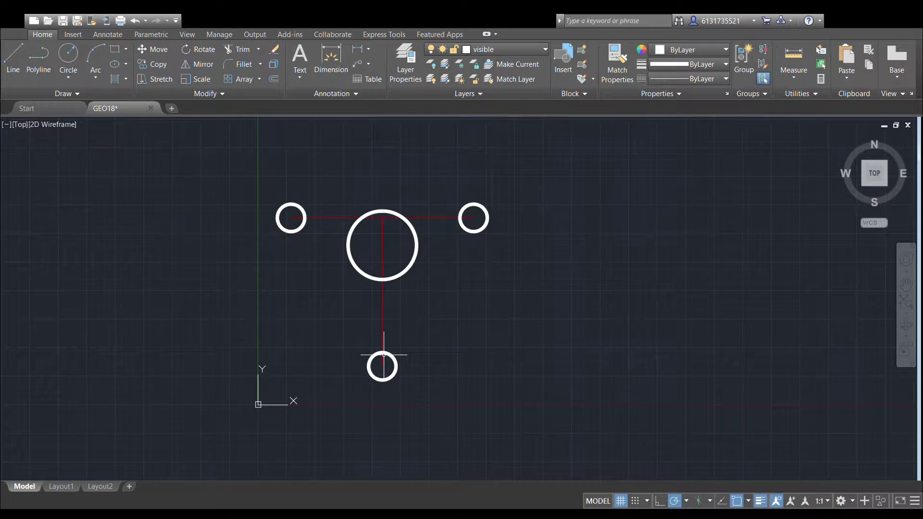
Draw equal, larger concentric circles around the upper left and upper right small circles.
key(Return)
click(291, 218)
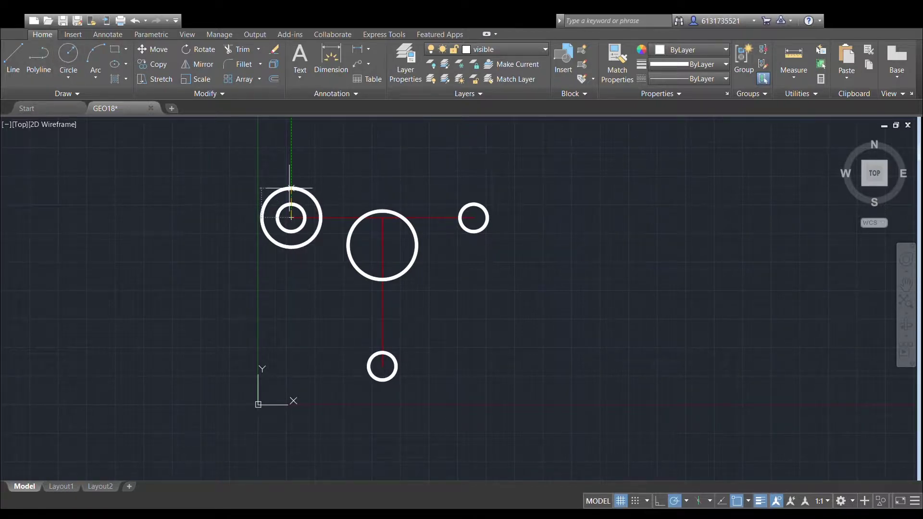
click(290, 189)
key(Return)
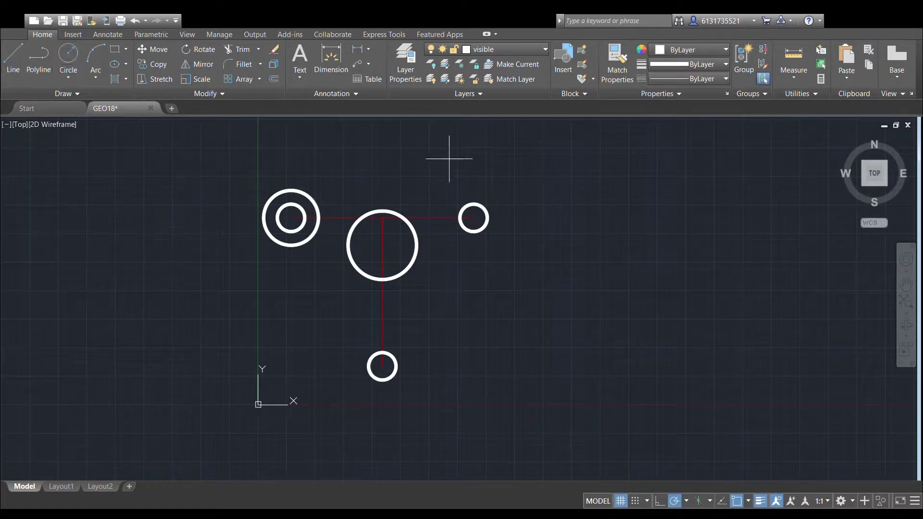
click(473, 217)
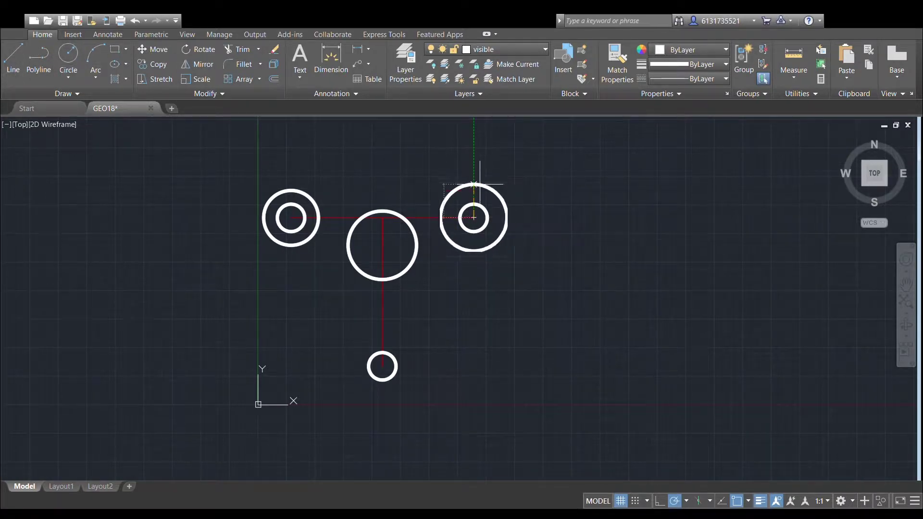
click(479, 189)
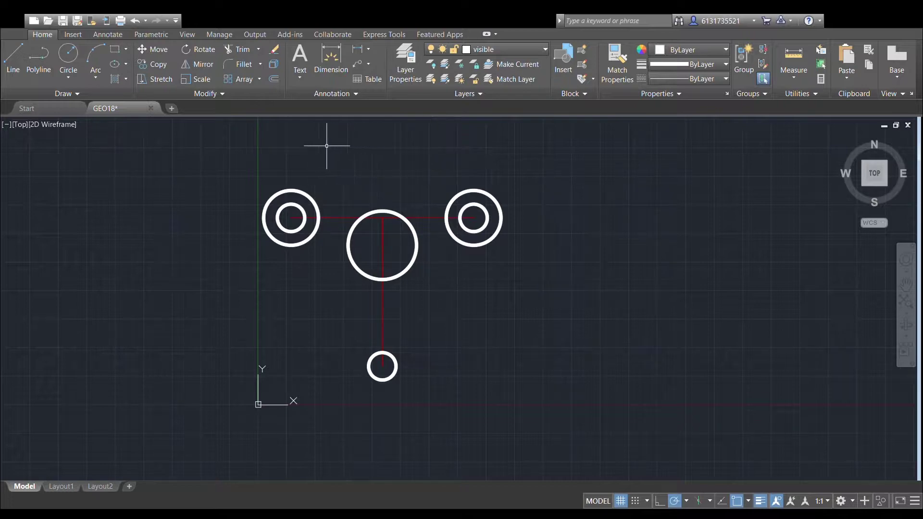
Draw a matching outer circle around the lower small circle and a very large circle tangent to both upper outer circles, enclosing them.
click(72, 53)
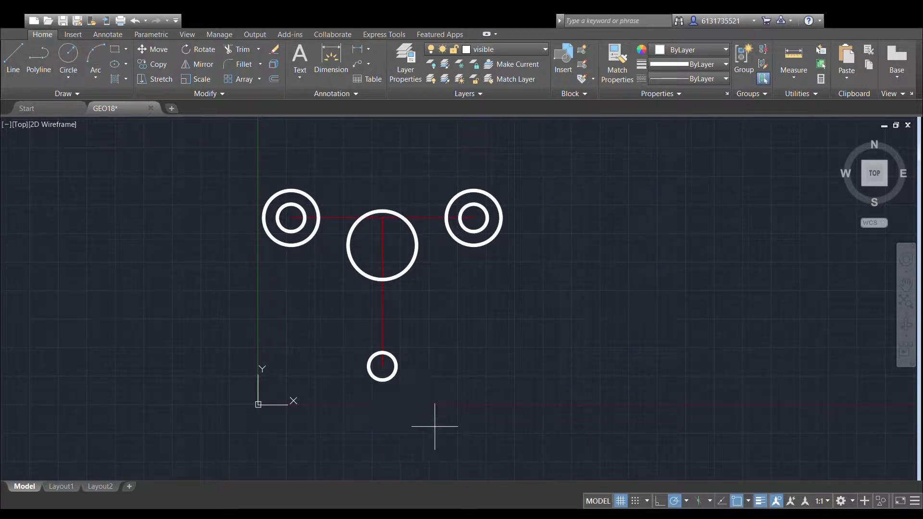
click(382, 366)
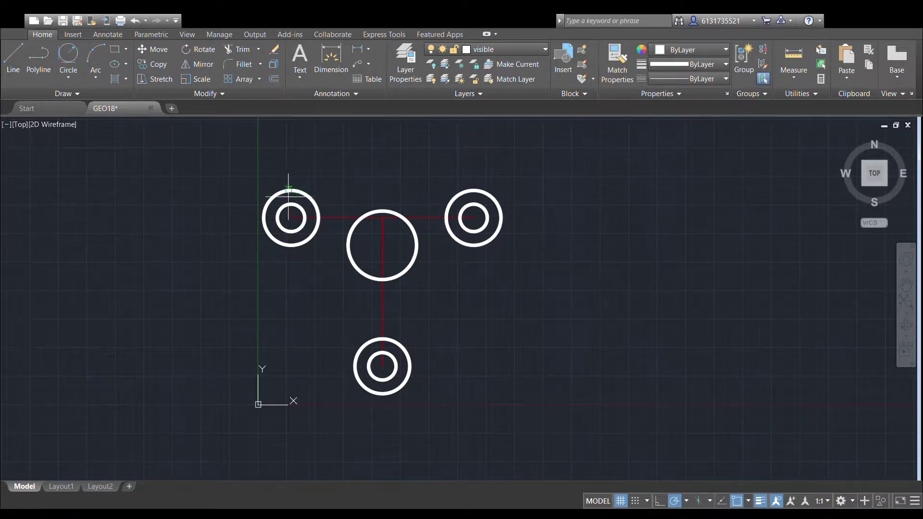
click(491, 191)
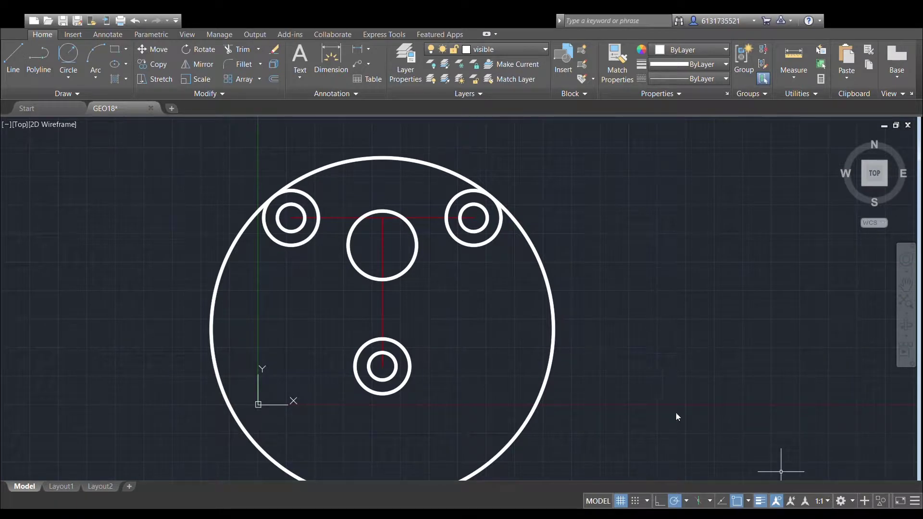
Draw tangent lines joining the lower outer circle to the upper left and upper right outer circles along their outer sides.
click(11, 65)
click(270, 236)
click(378, 368)
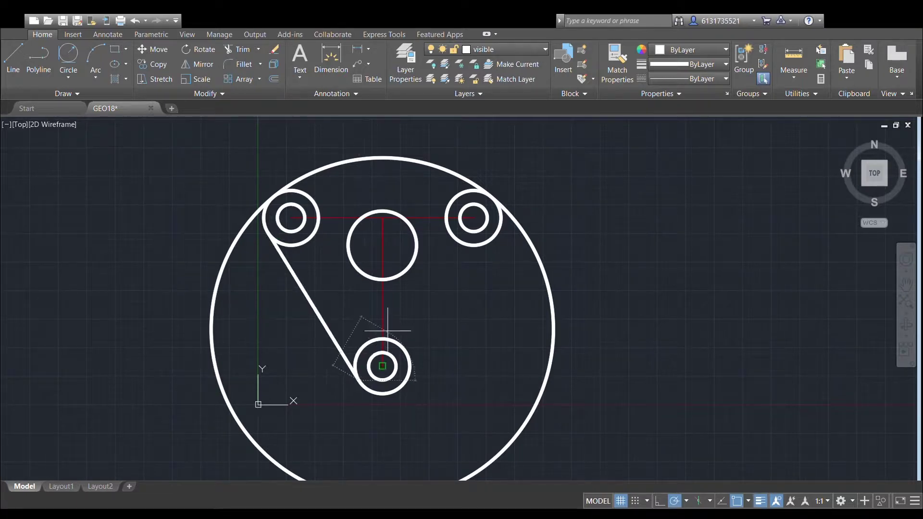
click(13, 63)
click(411, 367)
click(499, 230)
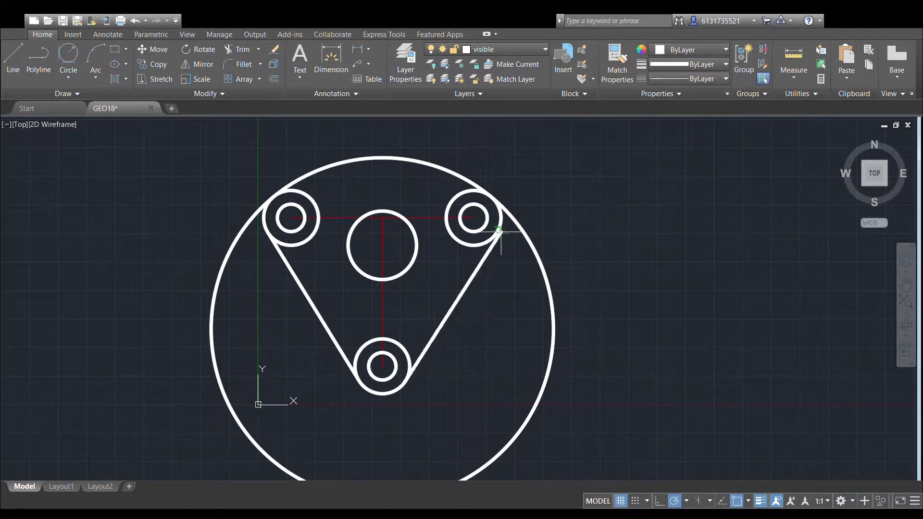
Trim the very large circle down to the arc between the upper left and upper right outer circles.
key(Return)
scroll(180, 132, down, 2)
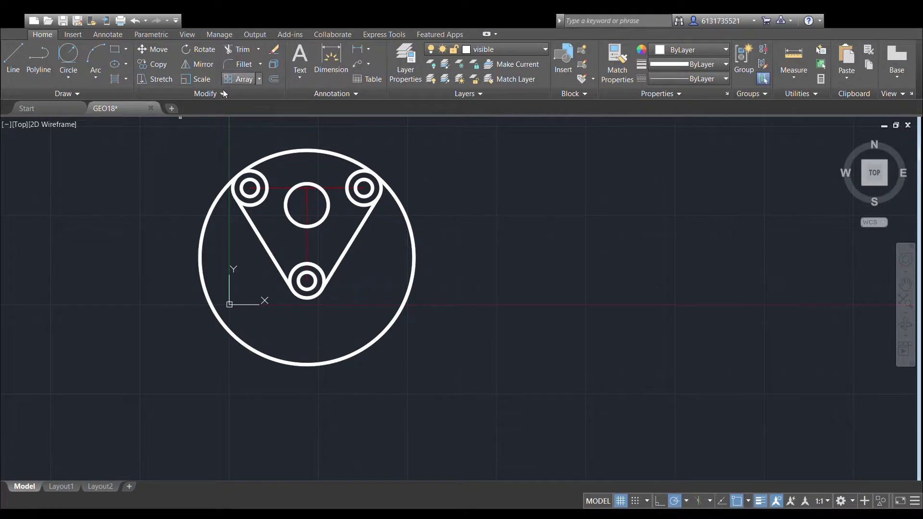
middle_drag(226, 193, 260, 217)
click(196, 137)
click(511, 402)
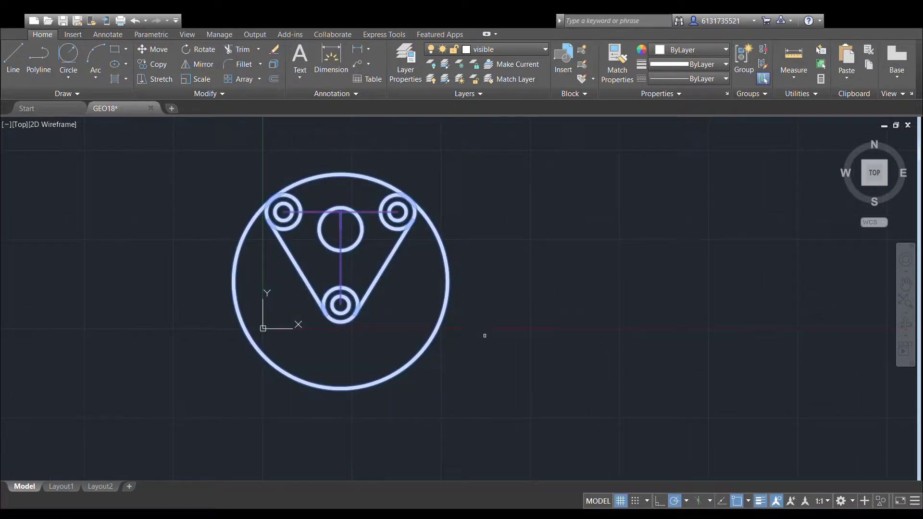
middle_drag(339, 301, 376, 331)
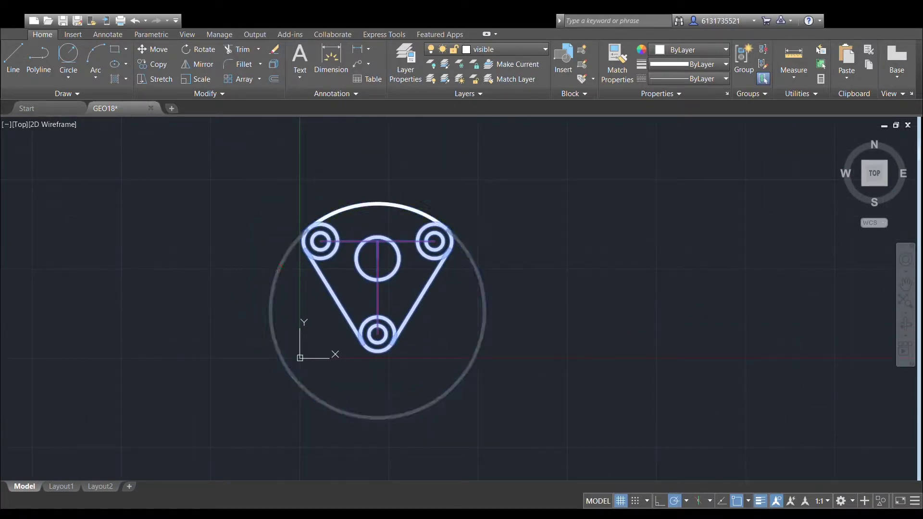
click(275, 276)
Trim the inner portions of the three outer circles so only the rounded corners of the outline remain.
scroll(374, 276, up, 2)
click(371, 342)
click(391, 341)
click(450, 240)
click(451, 200)
click(294, 198)
click(306, 246)
key(Escape)
middle_drag(510, 234, 551, 249)
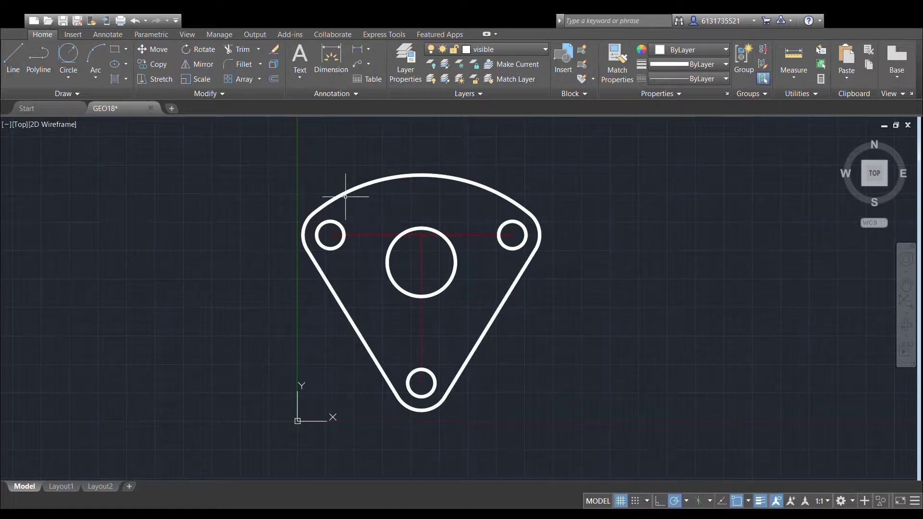
Make the center layer current and draw a vertical line from the large hole's centre up to the top arc.
click(40, 48)
click(509, 52)
click(503, 79)
click(421, 263)
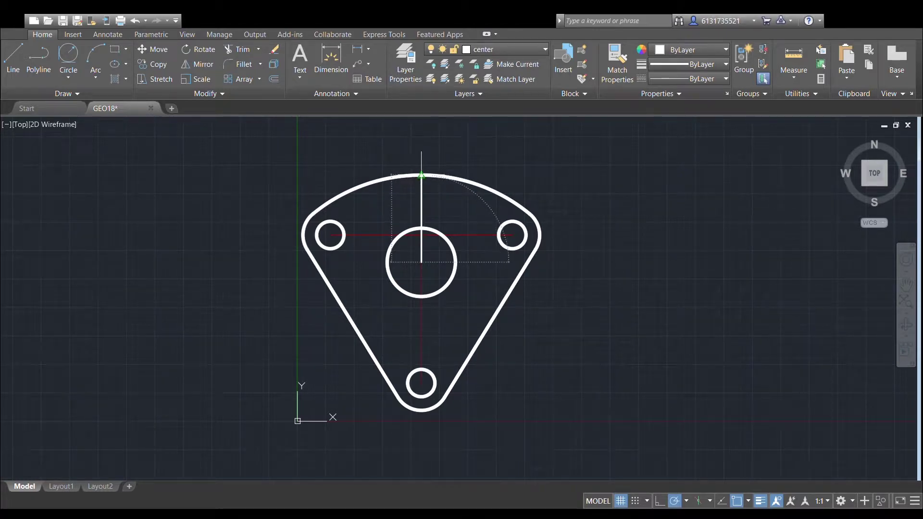
click(421, 175)
key(Escape)
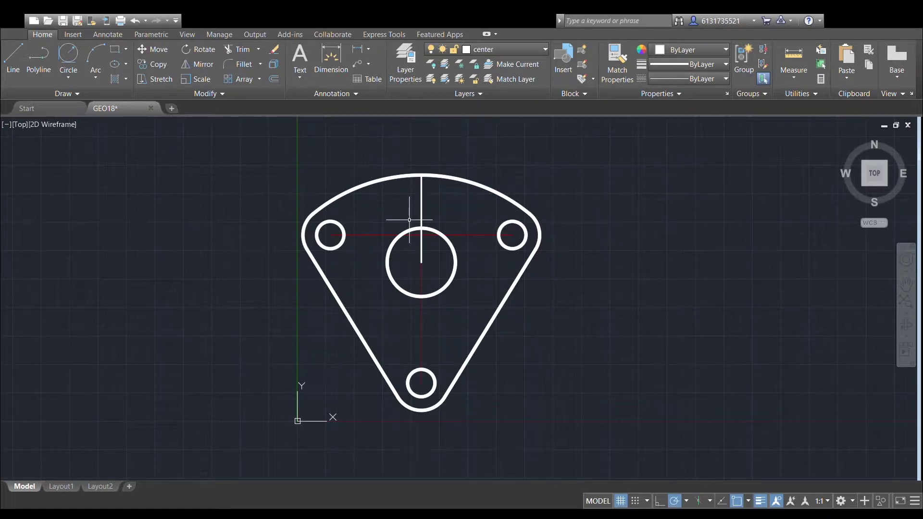
Give the center layer a dash-dot centre linetype in the layer properties.
scroll(499, 317, up, 4)
middle_drag(409, 217, 511, 392)
scroll(483, 345, up, 2)
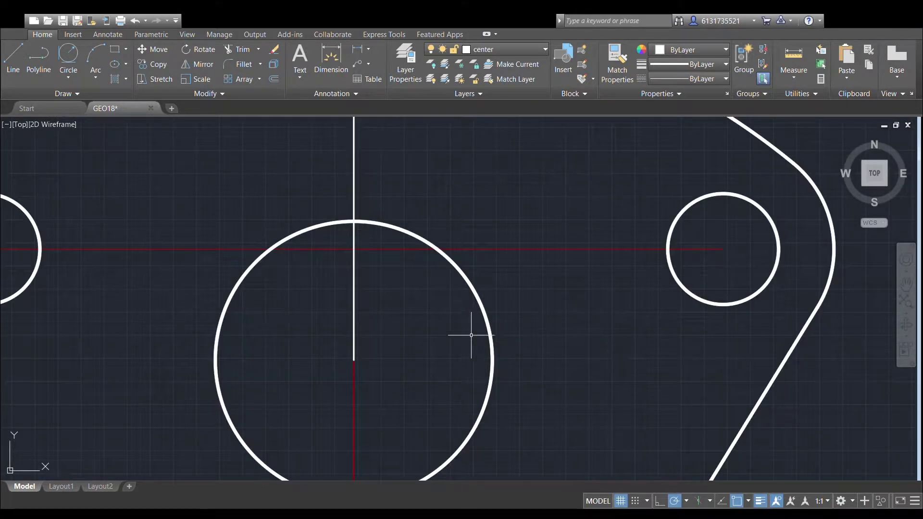
scroll(471, 334, down, 2)
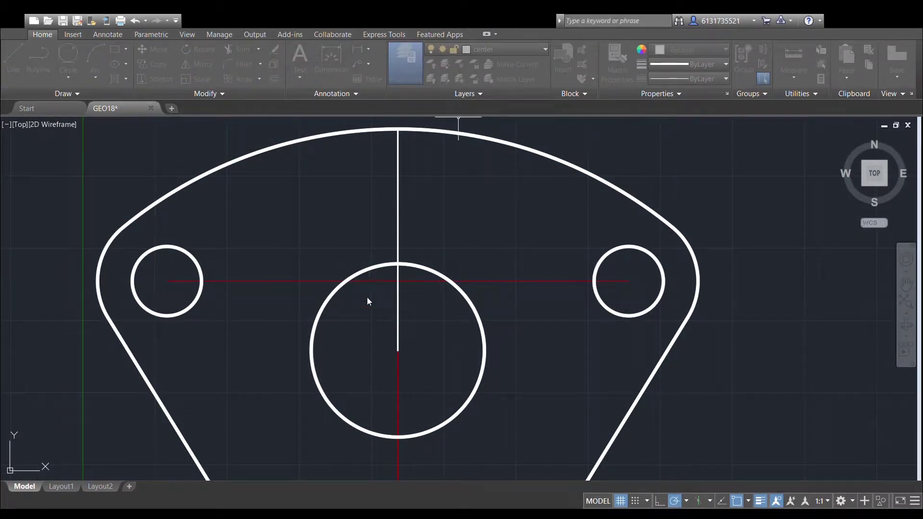
click(366, 334)
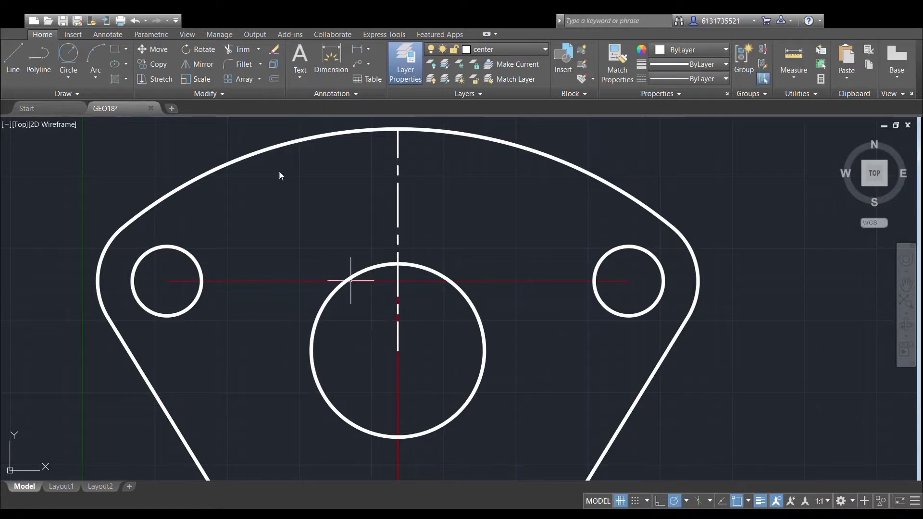
click(265, 111)
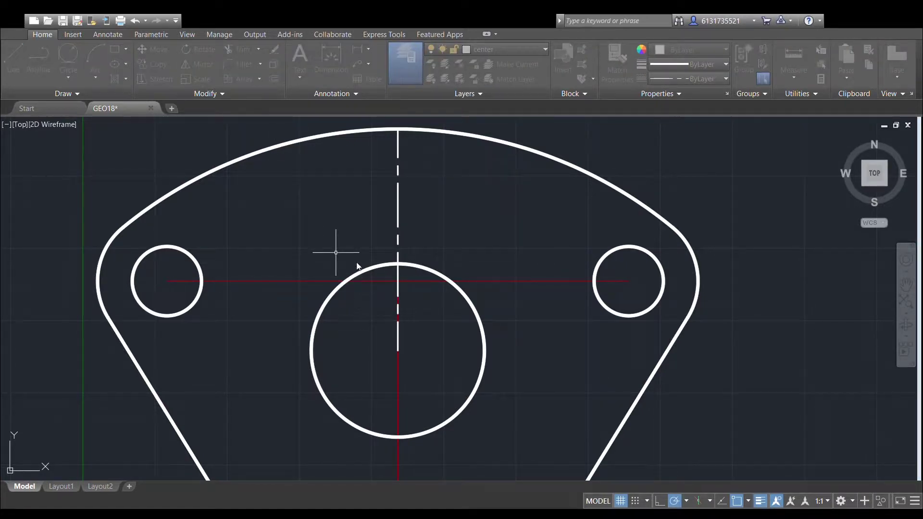
click(361, 330)
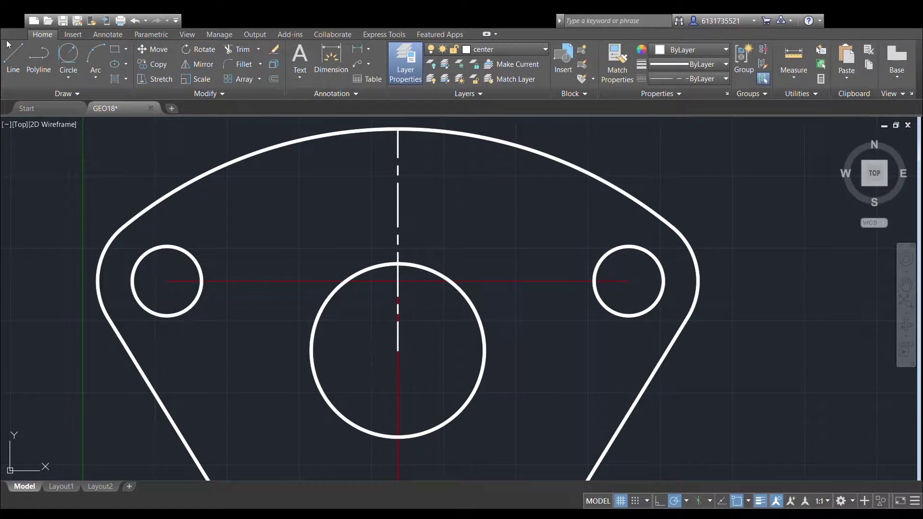
Draw centre lines from the large hole's centre down to the bottom arc and from the upper left hole's centre to the outline's right edge.
scroll(423, 173, down, 2)
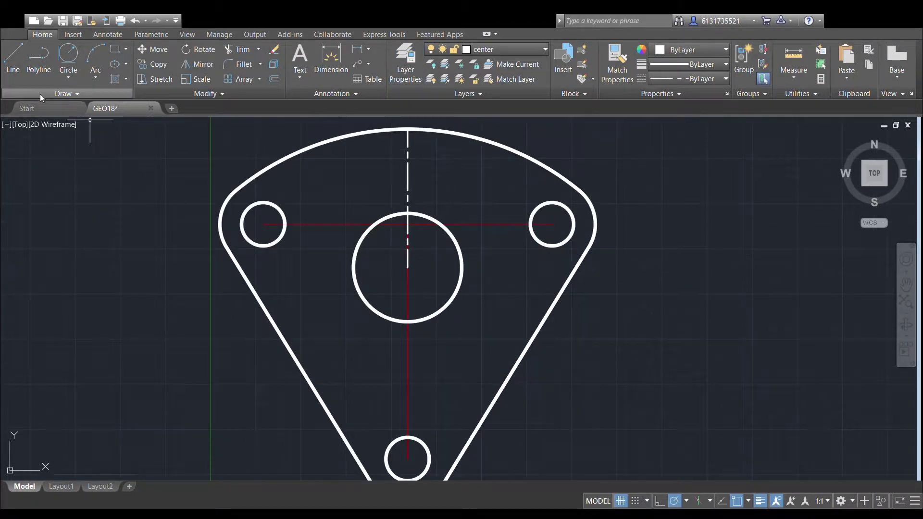
middle_drag(408, 268, 409, 196)
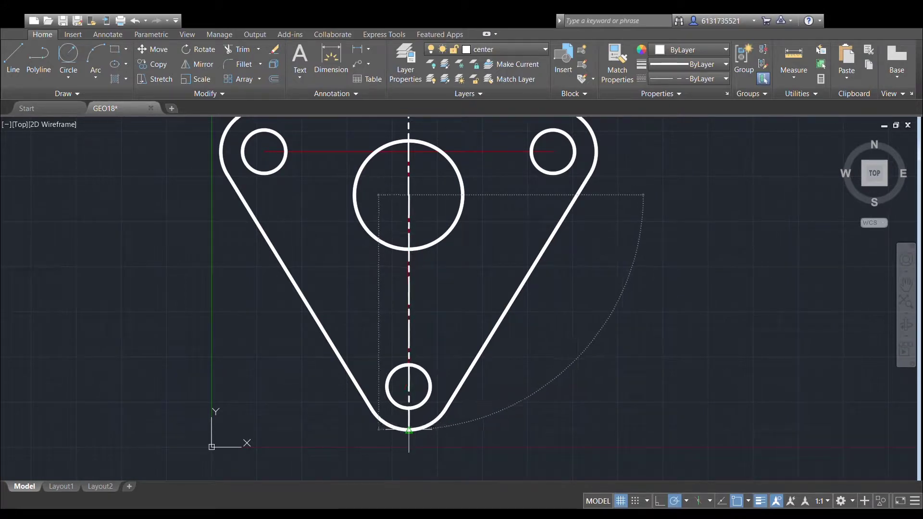
middle_drag(479, 227, 510, 329)
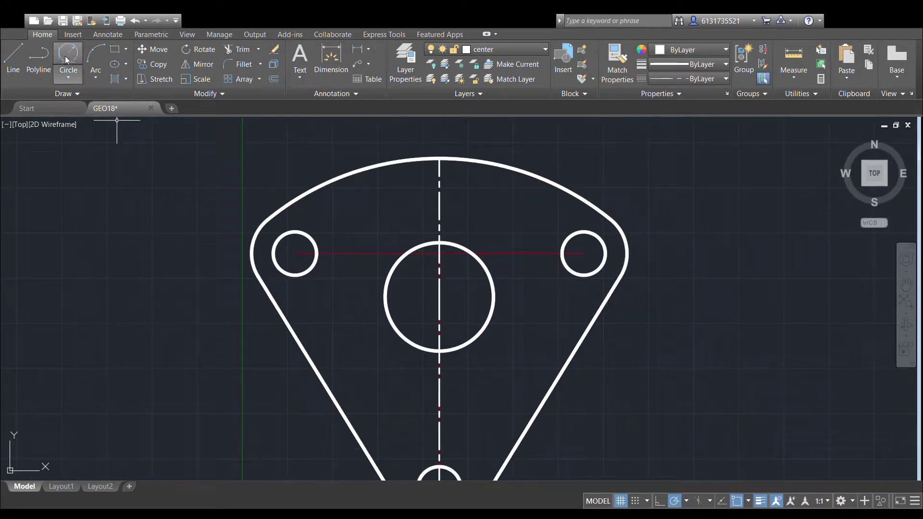
click(294, 254)
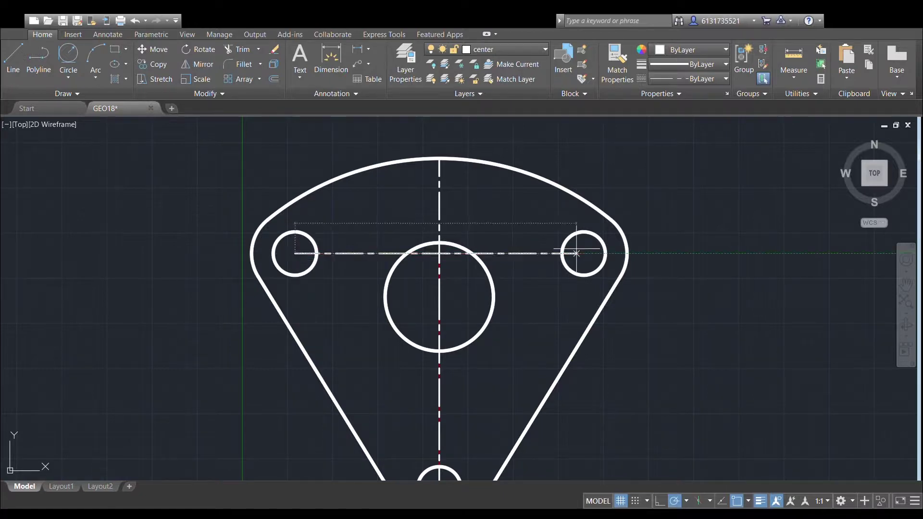
click(627, 254)
scroll(694, 246, down, 2)
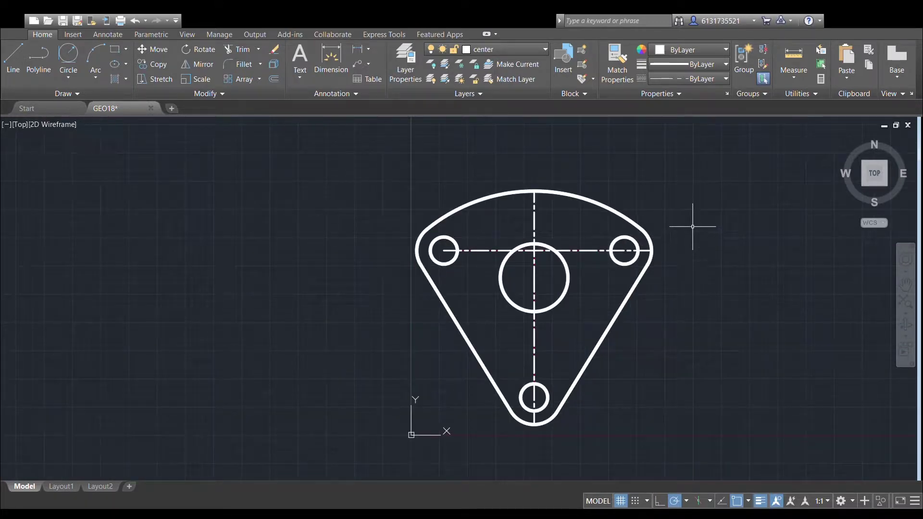
scroll(620, 270, up, 2)
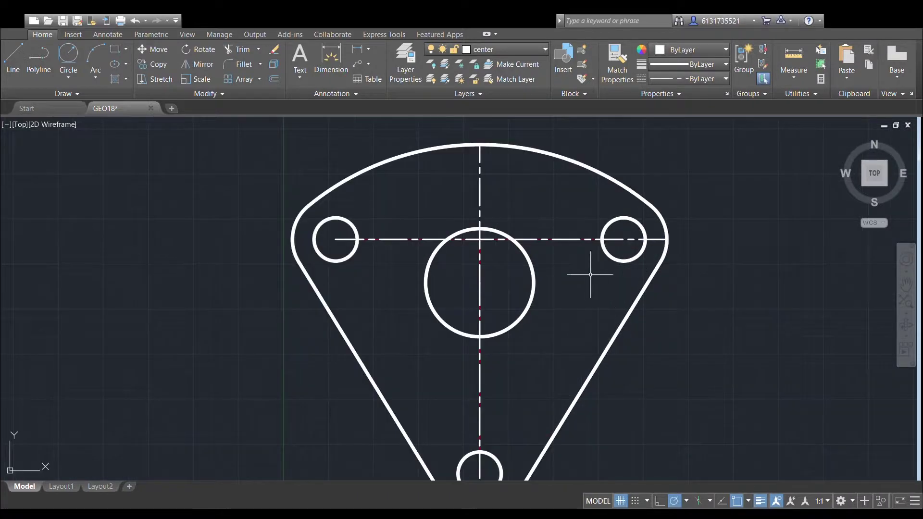
Draw a horizontal centre line from the large hole's centre to its right edge.
click(22, 58)
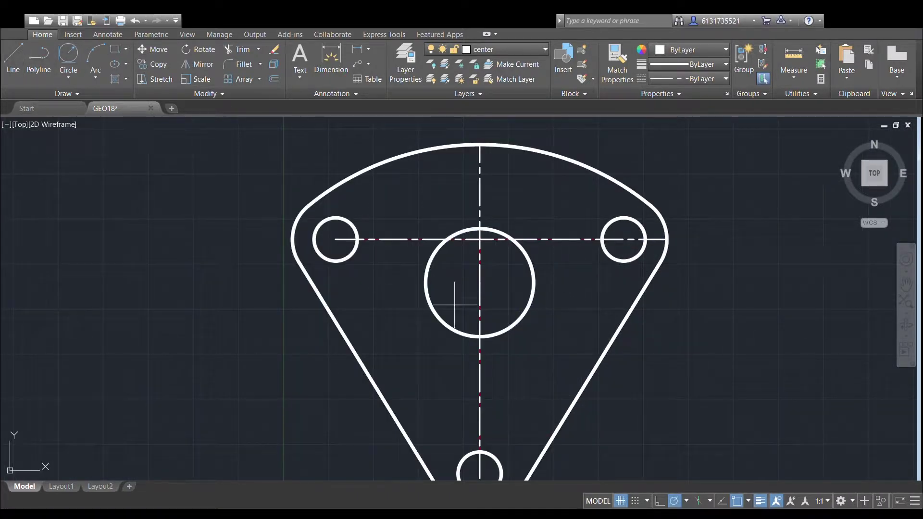
click(480, 282)
click(534, 282)
scroll(616, 265, up, 2)
key(Escape)
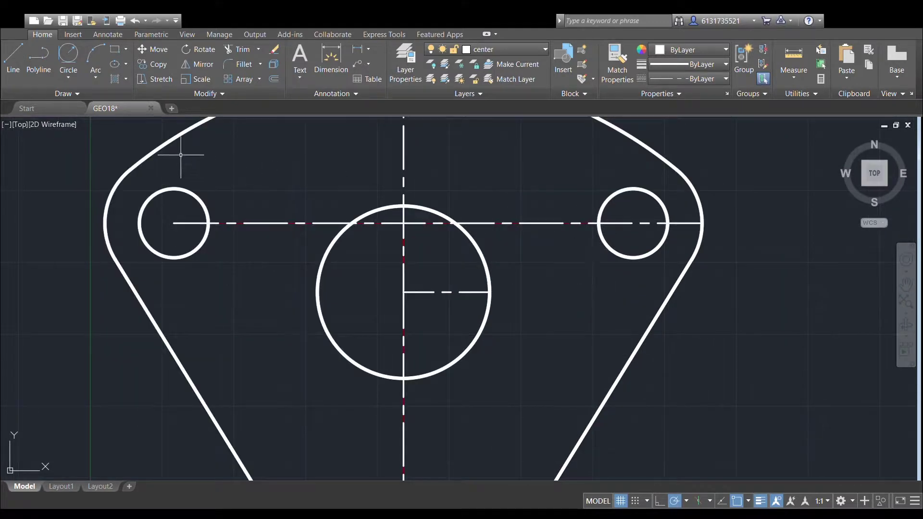
Stretch the large hole's horizontal centre line to the hole's left edge.
click(415, 292)
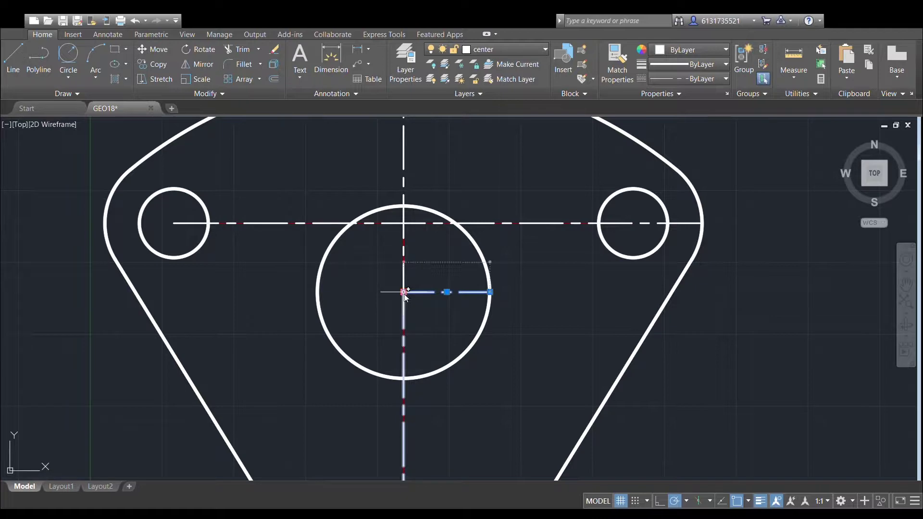
click(404, 292)
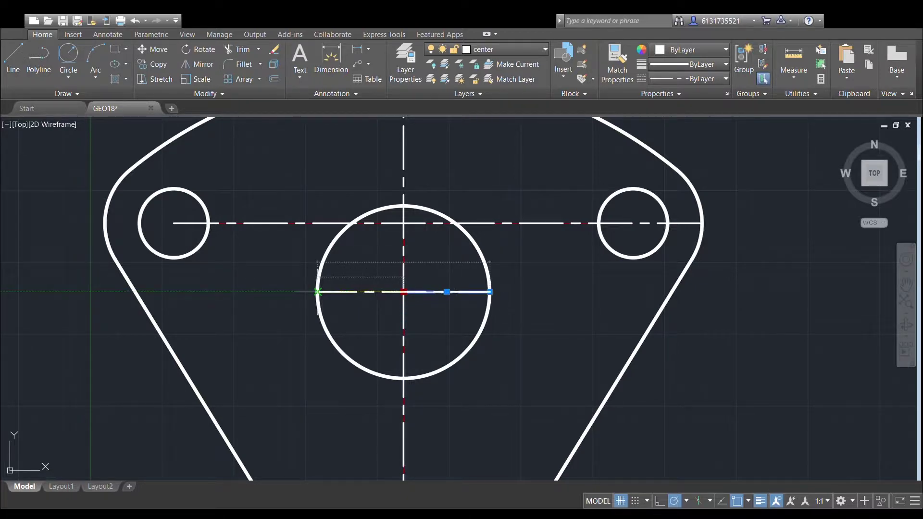
click(317, 291)
scroll(532, 283, down, 2)
key(Escape)
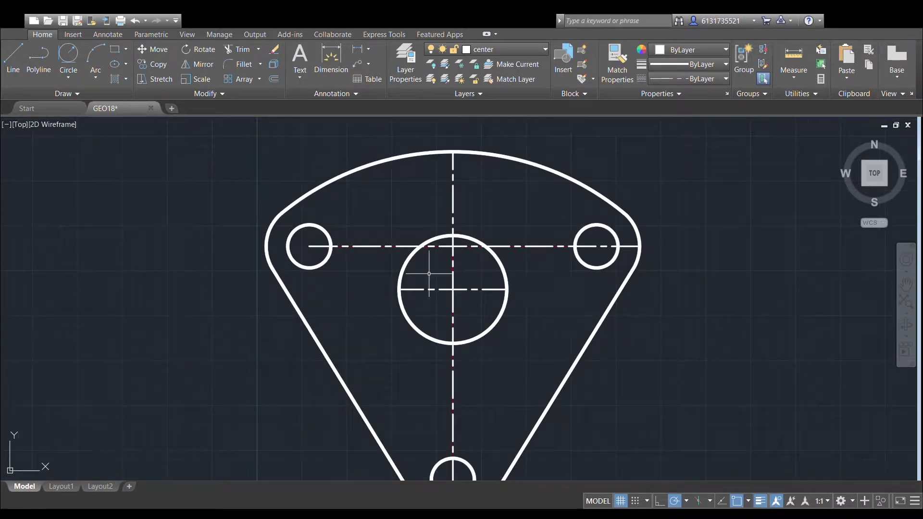
Stretch the upper horizontal centre line's left end to the outline's left rounded corner.
click(315, 245)
click(310, 246)
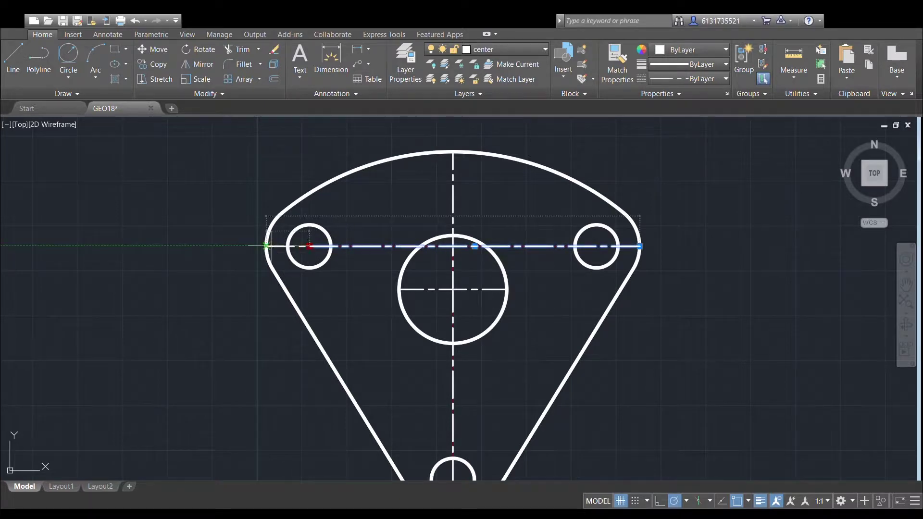
click(266, 246)
key(Escape)
scroll(543, 210, down, 2)
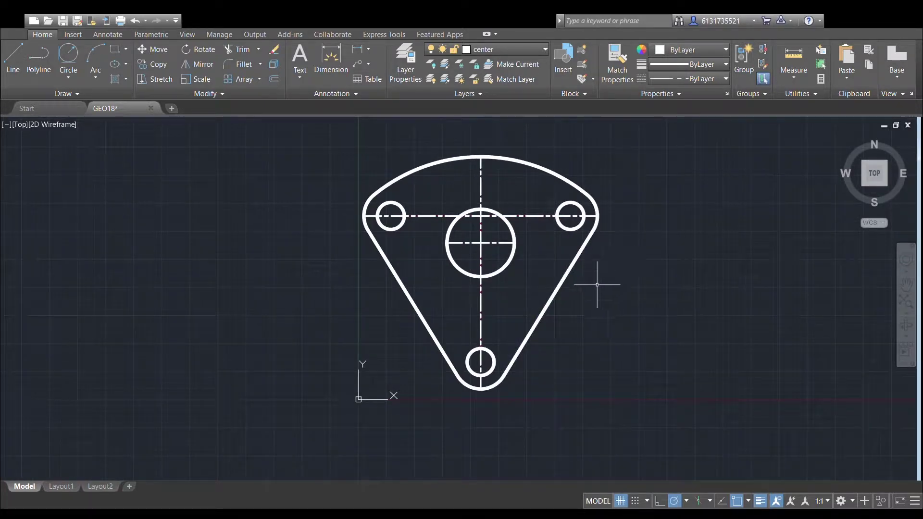
Draw a horizontal centre line across the lower small hole, from its right edge to its left edge.
scroll(556, 331, up, 3)
click(14, 59)
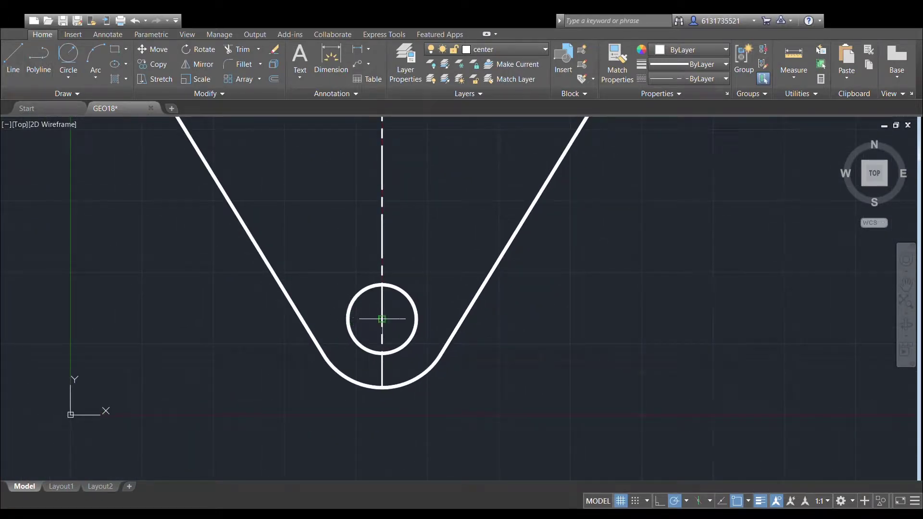
click(382, 318)
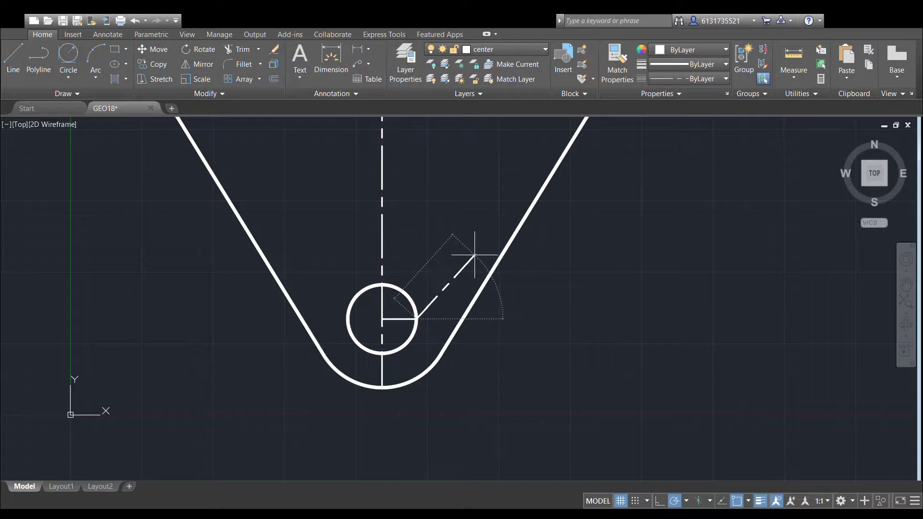
click(412, 324)
key(Return)
click(400, 319)
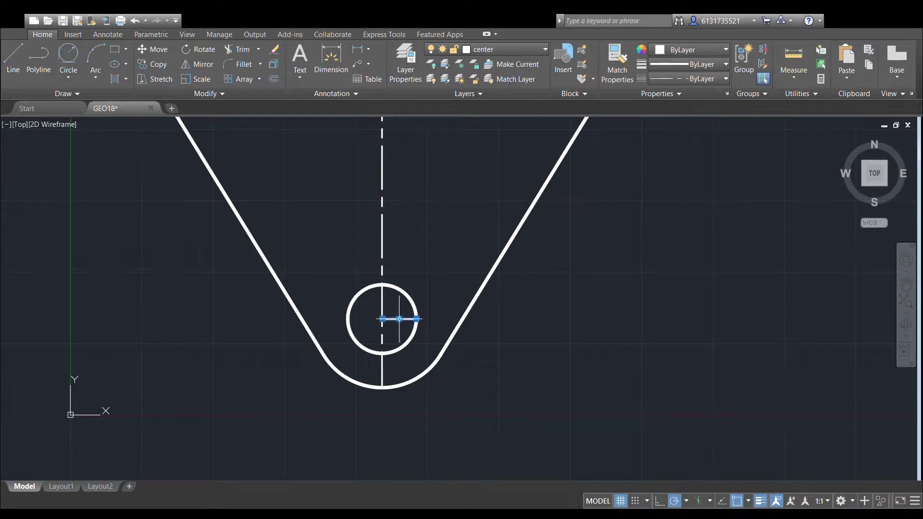
click(348, 319)
key(Escape)
scroll(490, 237, down, 6)
Draw a tiny circle centred on the large hole's centre point.
scroll(512, 280, up, 4)
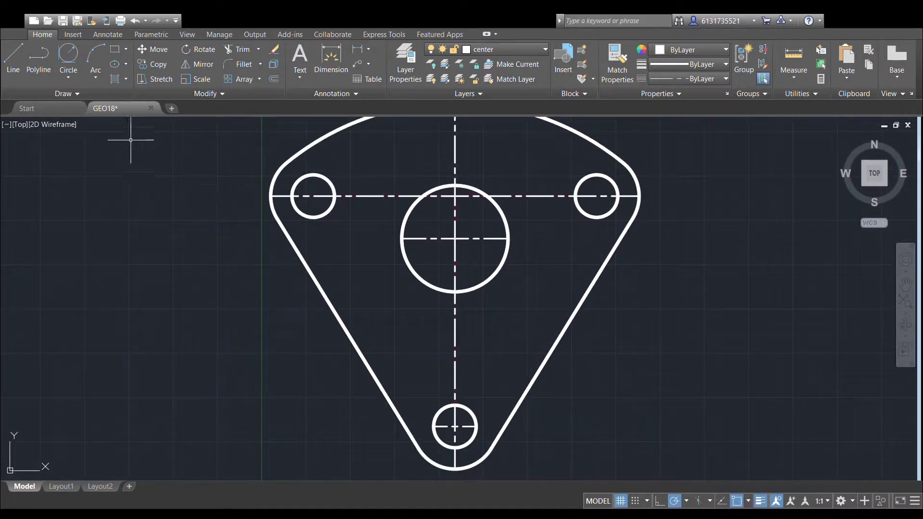
scroll(446, 248, up, 4)
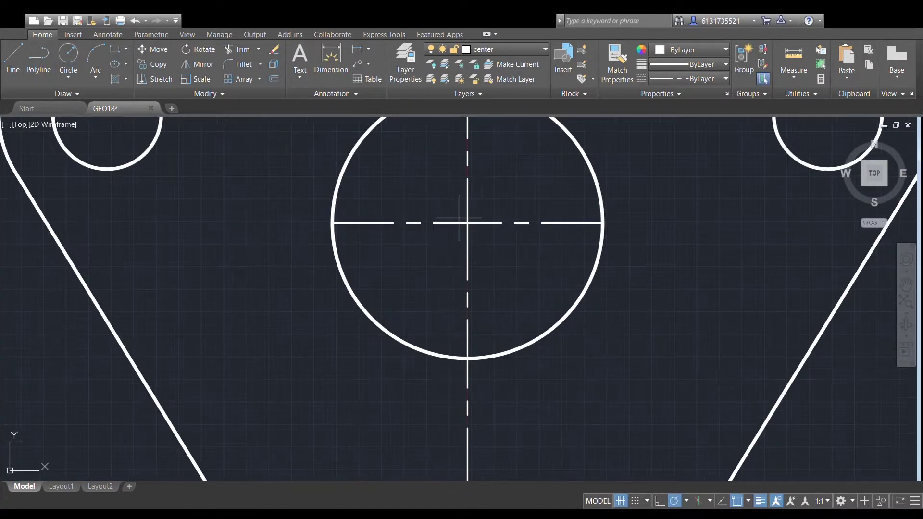
click(468, 224)
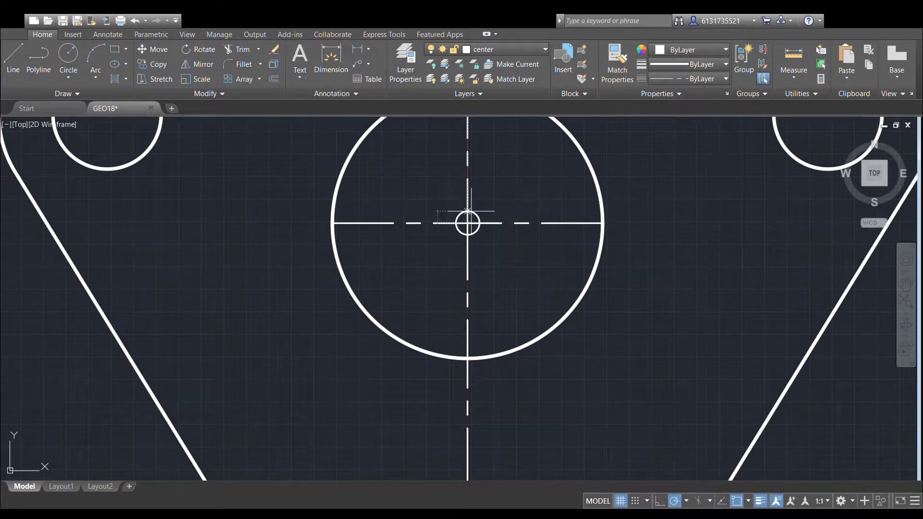
click(472, 210)
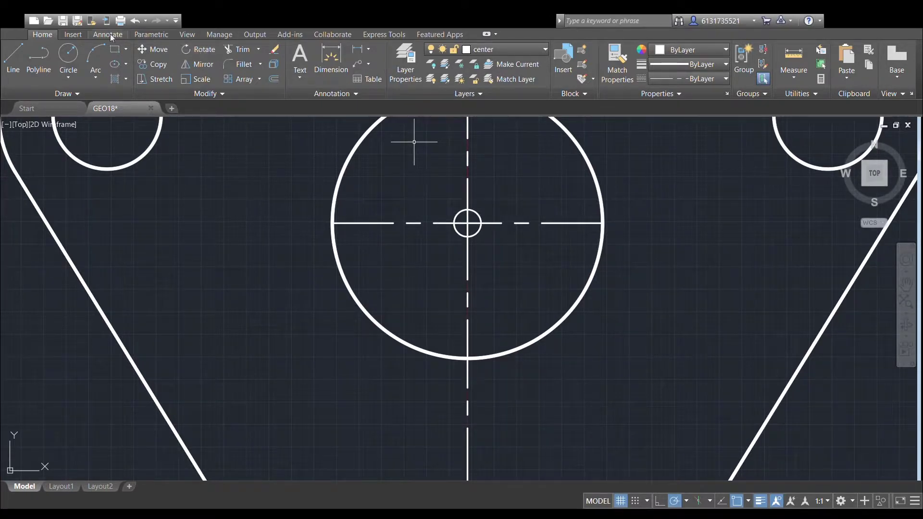
Try a wider concentric circle around the tiny circle in the large hole and undo it.
click(467, 223)
click(469, 161)
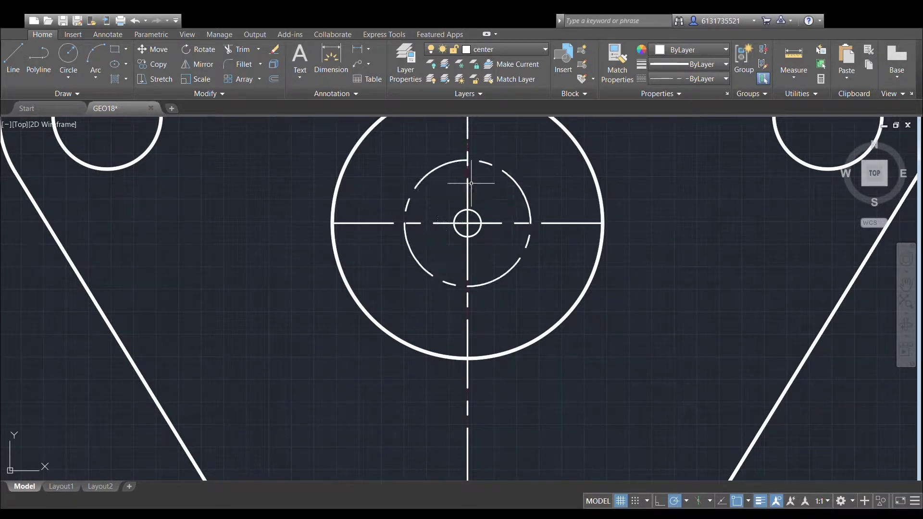
scroll(493, 321, down, 2)
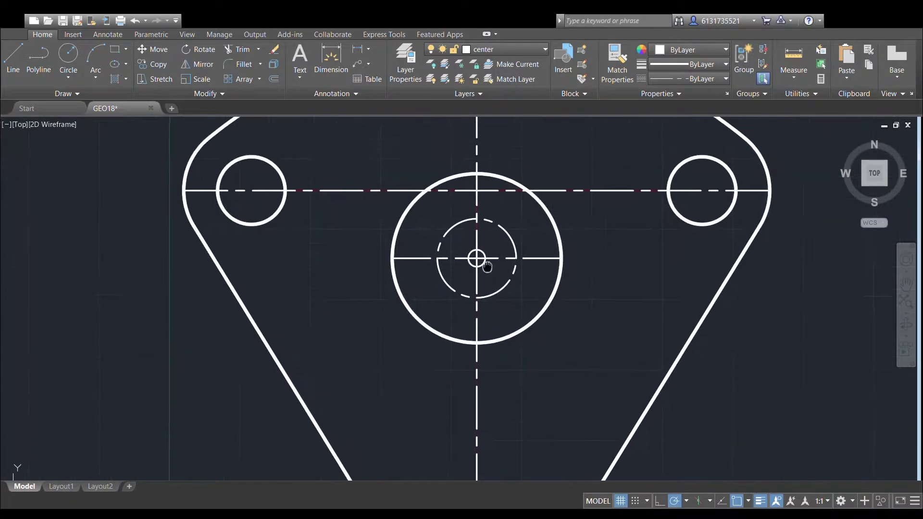
key(ctrl+z)
key(ctrl+z)
Draw a concentric circle a little larger than the tiny circle at the large hole's centre.
click(68, 55)
click(468, 223)
click(468, 188)
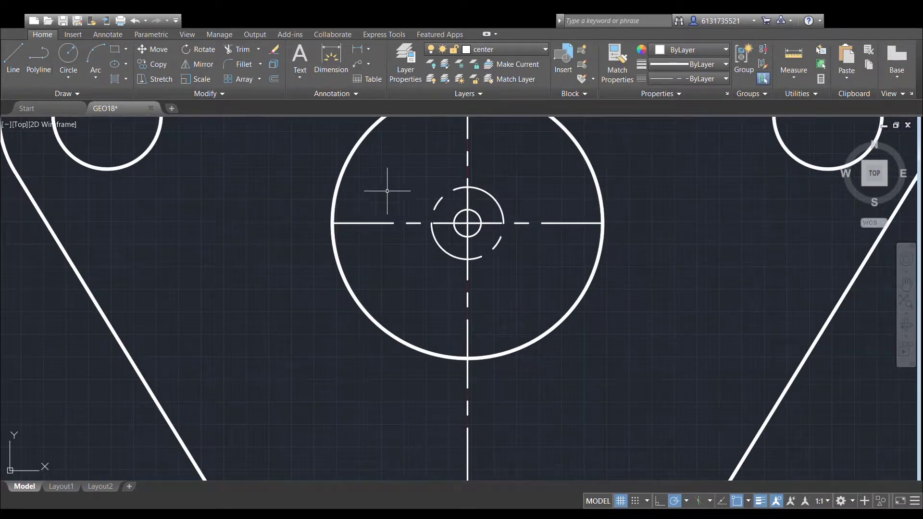
middle_drag(386, 189, 429, 314)
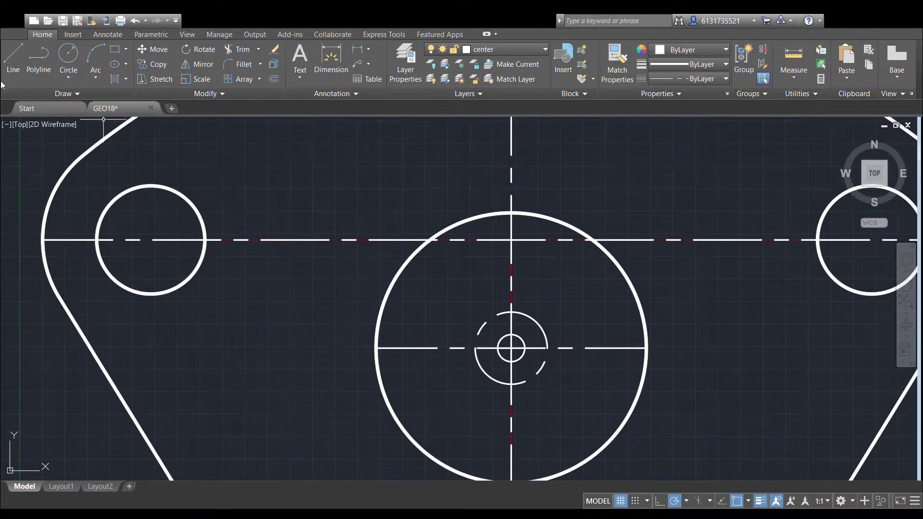
Draw a tiny circle and a larger concentric circle around the centre of the upper-left small hole.
click(151, 240)
click(151, 225)
click(68, 54)
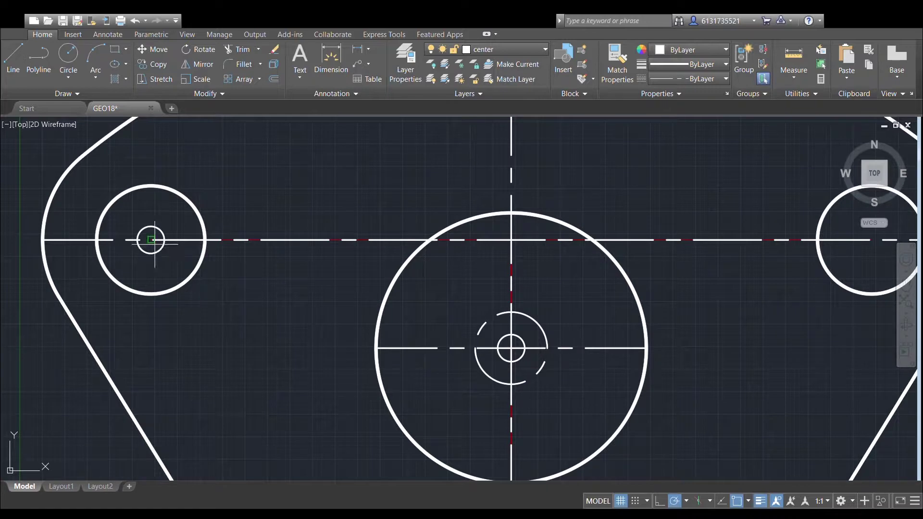
click(150, 240)
click(151, 207)
scroll(511, 348, down, 5)
scroll(432, 308, up, 3)
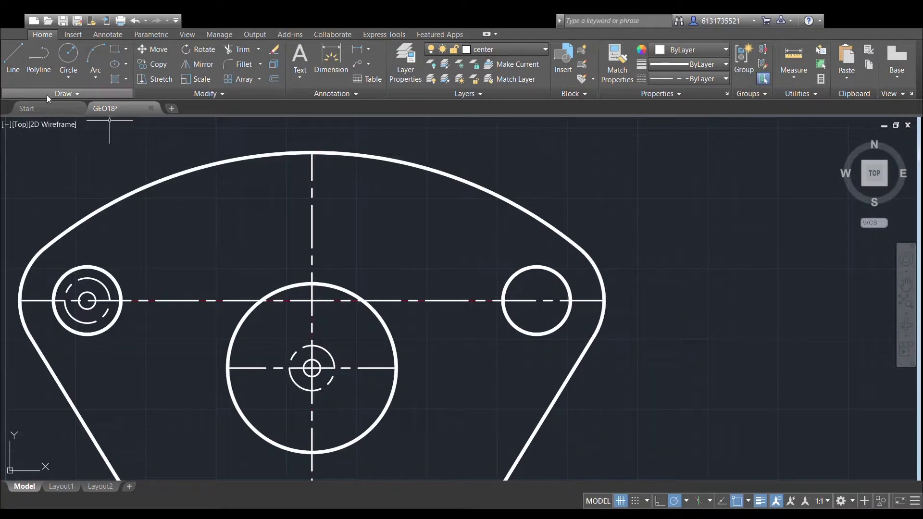
Draw a tiny circle and a larger concentric circle around the centre of the upper-right small hole.
click(68, 54)
scroll(539, 242, up, 2)
click(535, 335)
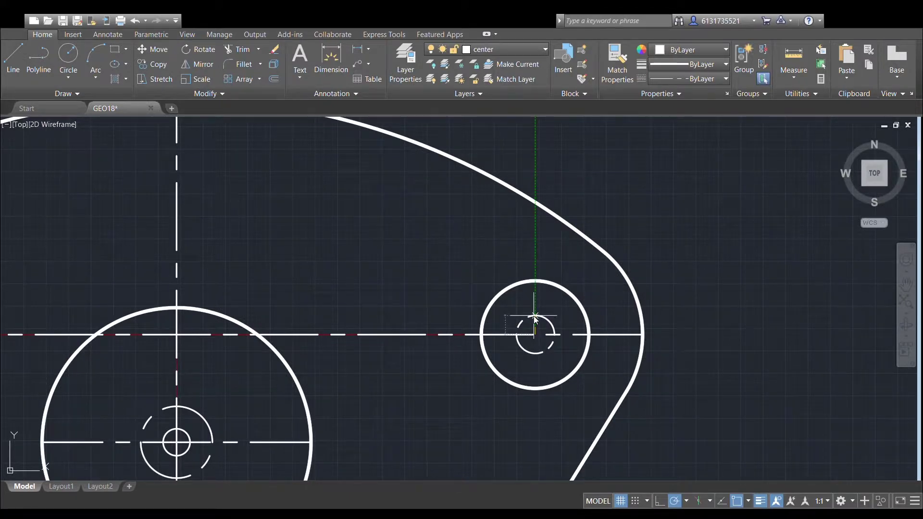
click(535, 320)
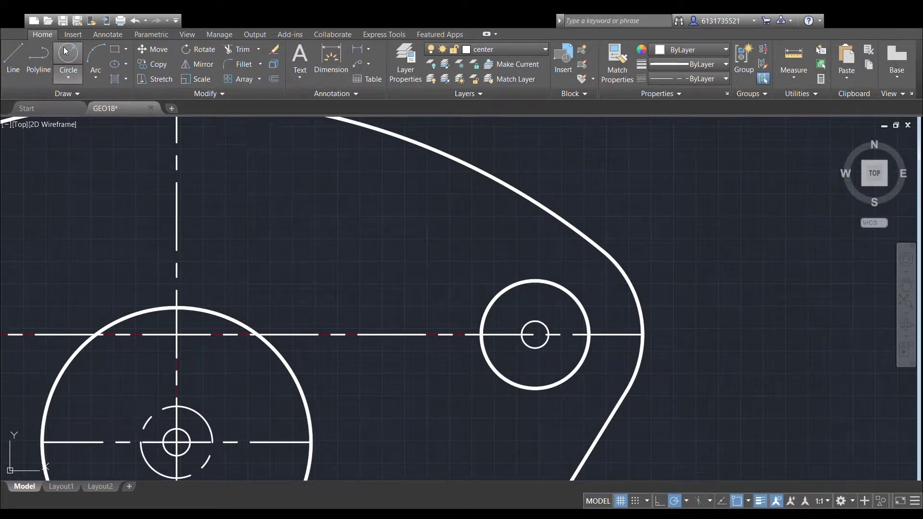
click(535, 334)
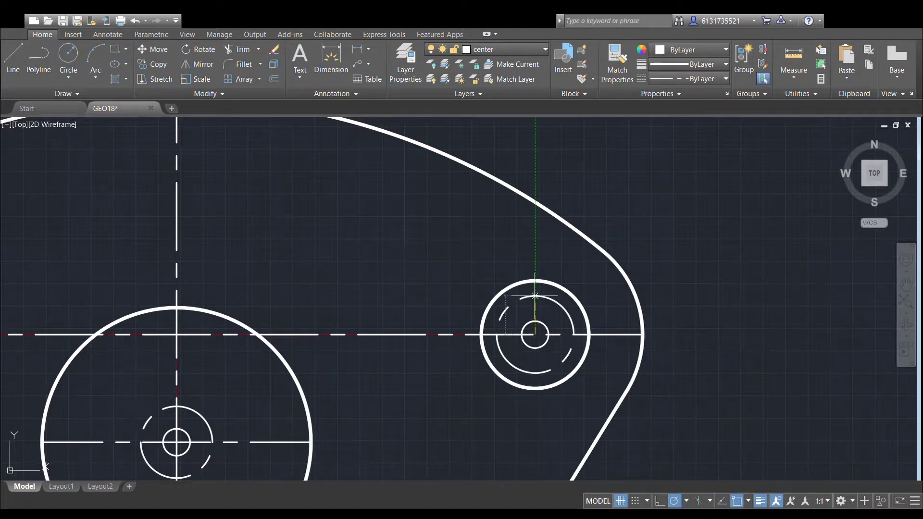
click(535, 295)
scroll(535, 294, down, 5)
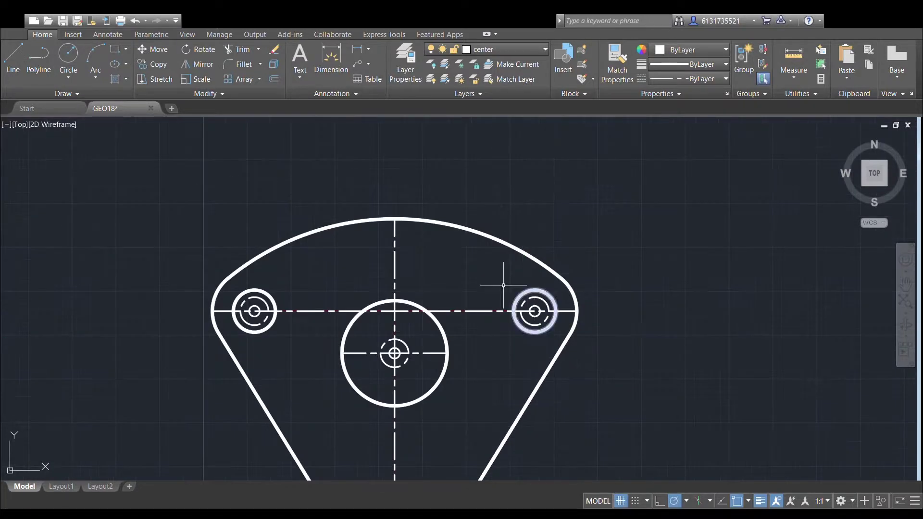
Draw a vertical centre line from the upper-left hole's centre to its top edge, and stretch its lower end to the bottom edge.
middle_drag(535, 294, 594, 246)
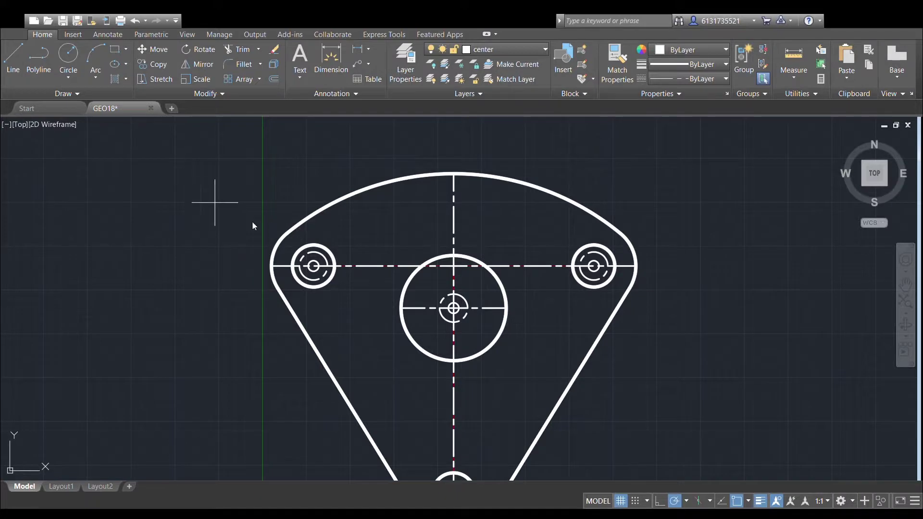
scroll(310, 269, up, 5)
click(314, 279)
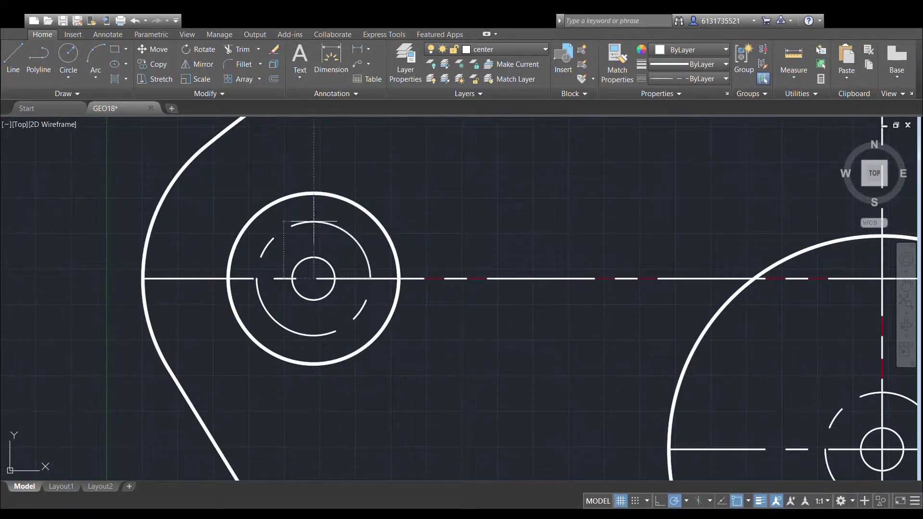
click(313, 193)
key(Escape)
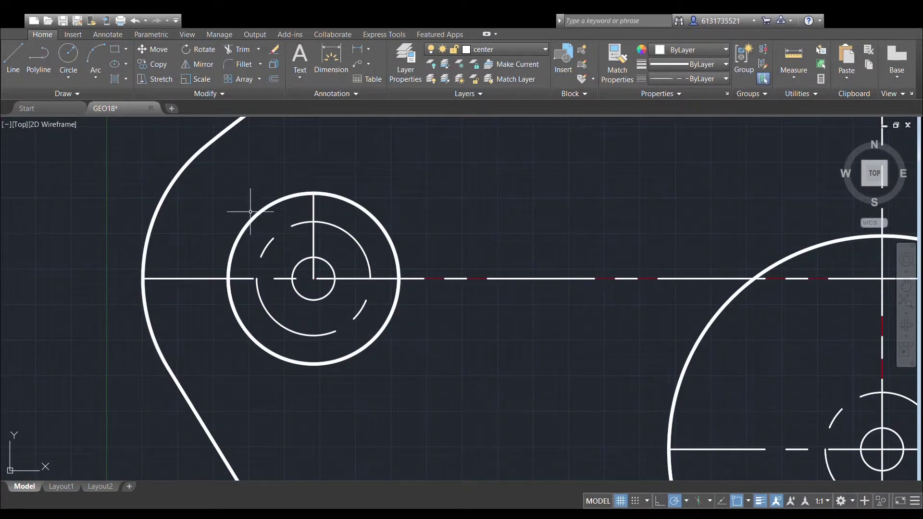
click(313, 219)
click(313, 279)
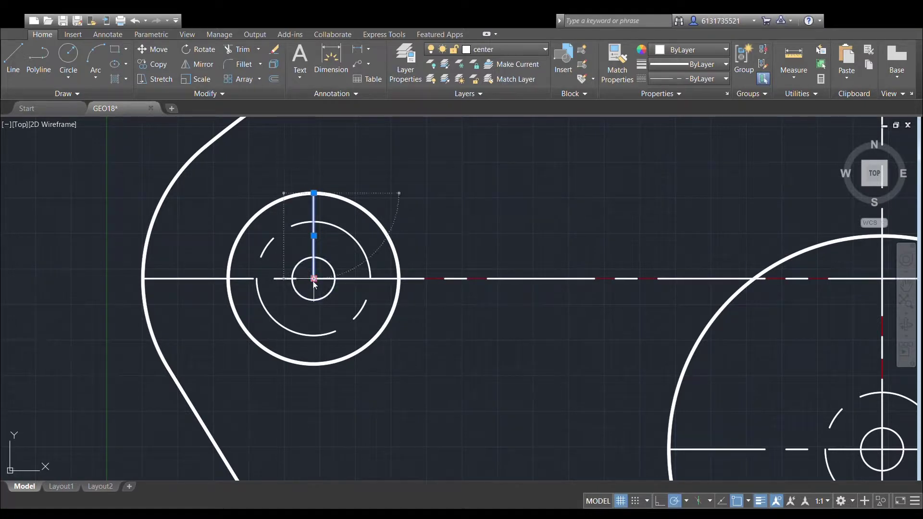
click(313, 364)
scroll(461, 260, down, 6)
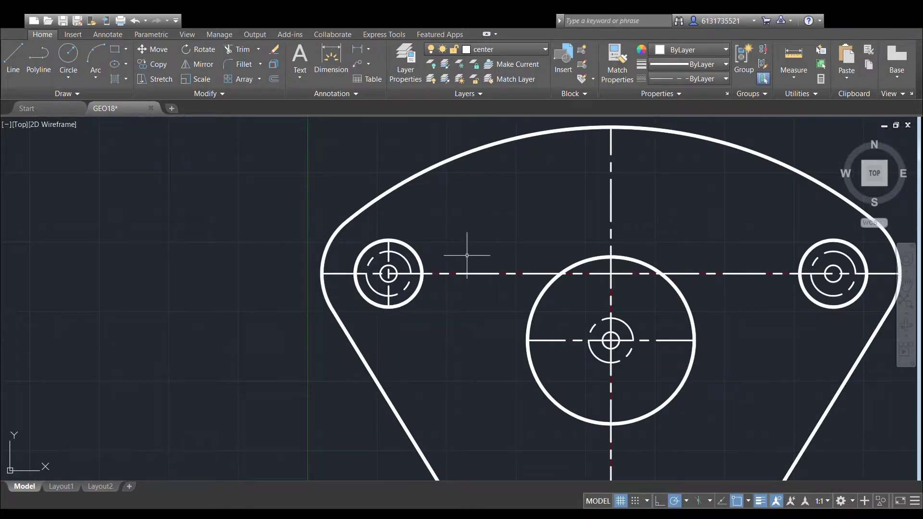
Delete both concentric circles inside the upper-right small hole.
middle_drag(466, 255, 412, 196)
scroll(556, 195, up, 2)
middle_drag(556, 196, 661, 234)
scroll(431, 139, down, 4)
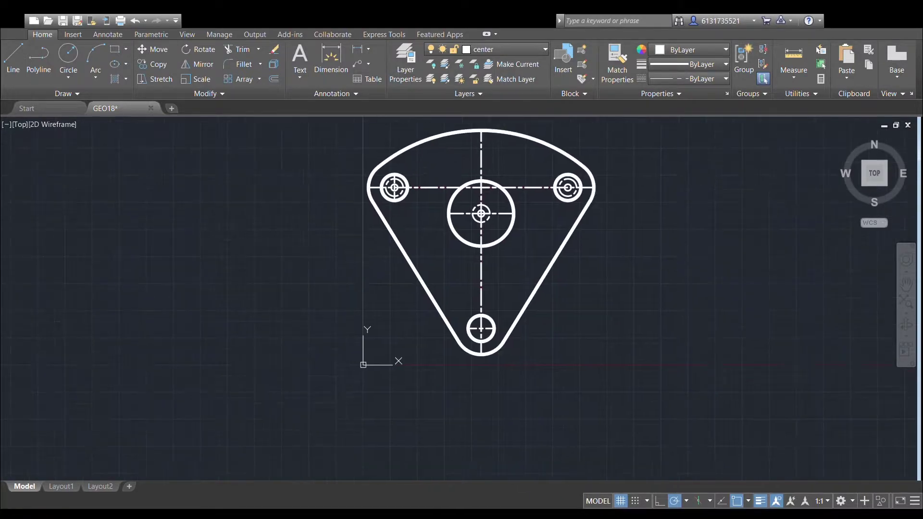
scroll(584, 183, up, 6)
click(546, 185)
key(Delete)
click(534, 198)
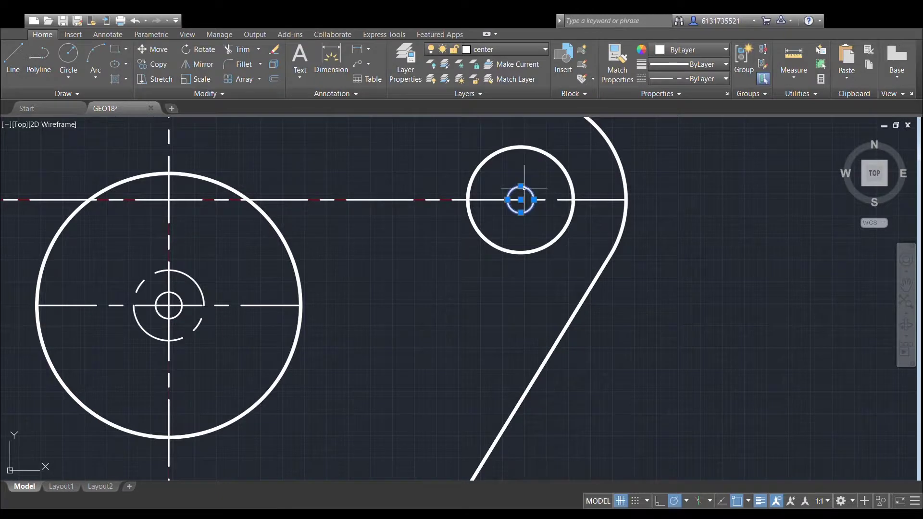
key(Delete)
Select the whole part with a window around its outline and holes.
scroll(560, 195, down, 4)
scroll(560, 195, down, 4)
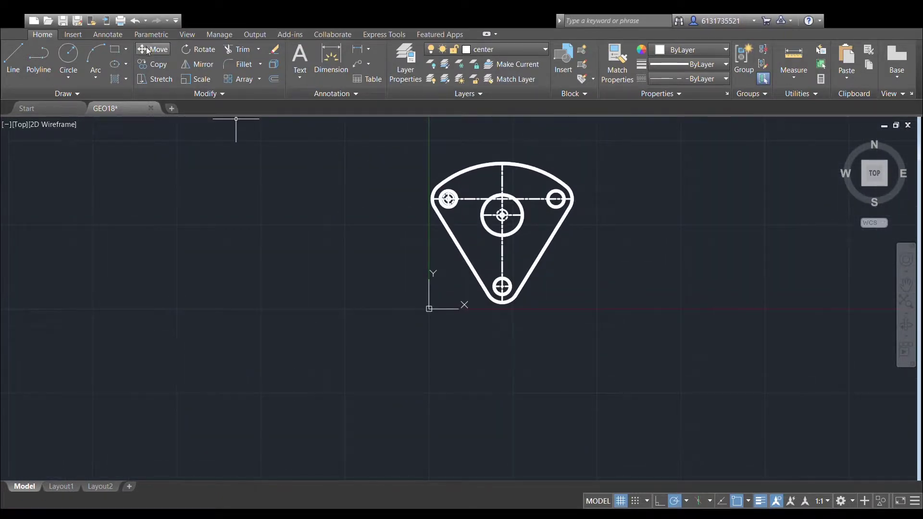
click(228, 50)
click(416, 143)
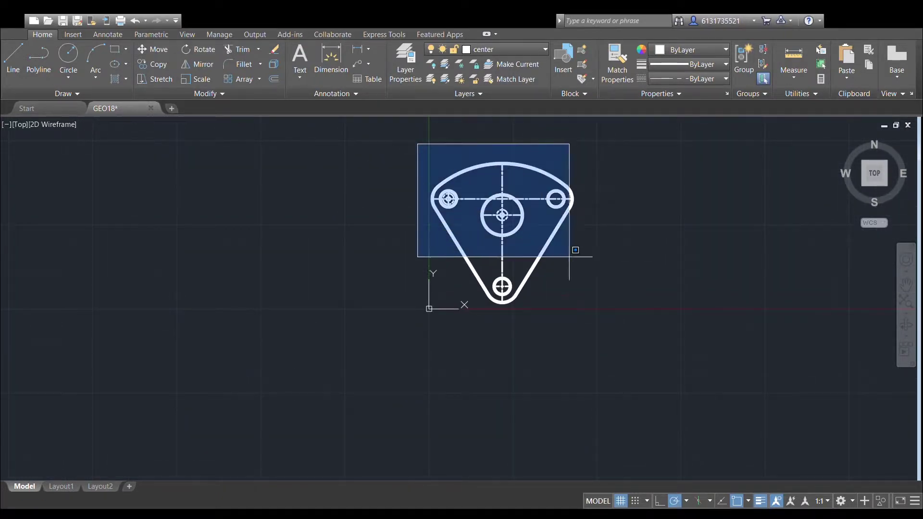
Trim the centre lines between the two small concentric circles inside the upper-left hole.
click(604, 309)
key(Return)
scroll(440, 195, up, 9)
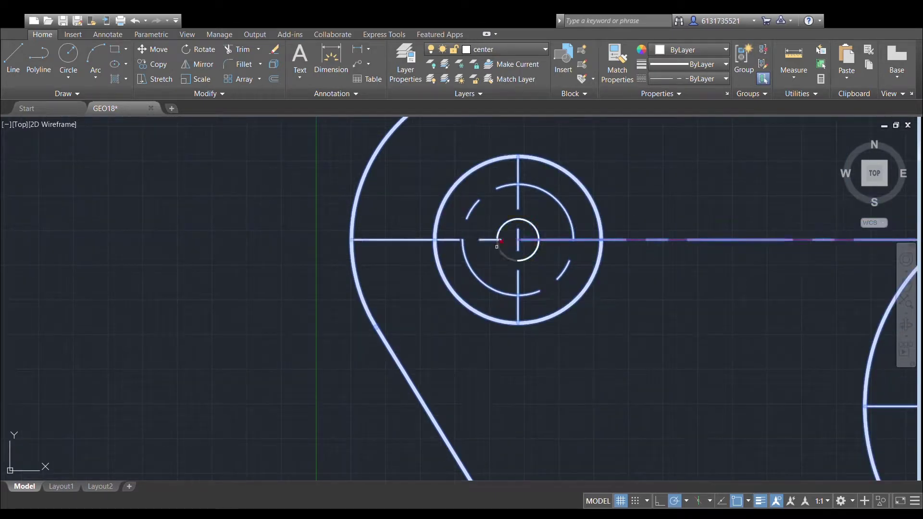
click(490, 239)
click(517, 200)
click(548, 240)
key(Return)
Trim the centre lines between the two small concentric circles inside the large central hole.
middle_drag(692, 255, 566, 231)
scroll(505, 242, down, 4)
scroll(497, 243, up, 5)
click(519, 262)
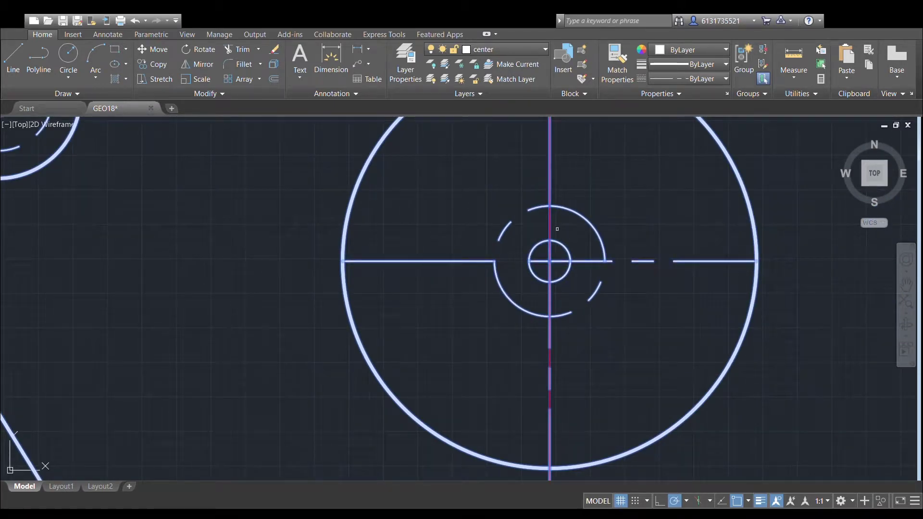
click(587, 262)
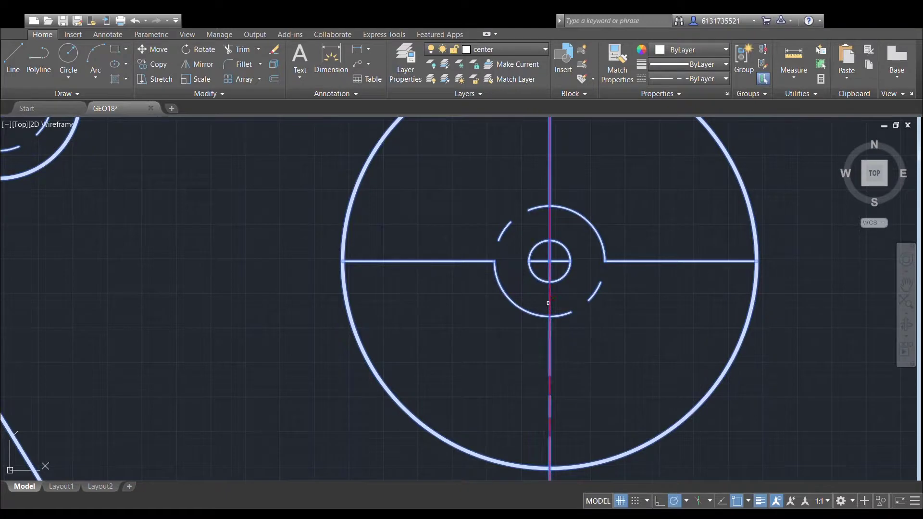
Draw a small helper circle centred on the bottom hole.
scroll(620, 290, down, 6)
middle_drag(658, 404, 538, 159)
scroll(558, 245, up, 6)
scroll(388, 331, down, 6)
click(68, 54)
scroll(429, 350, up, 5)
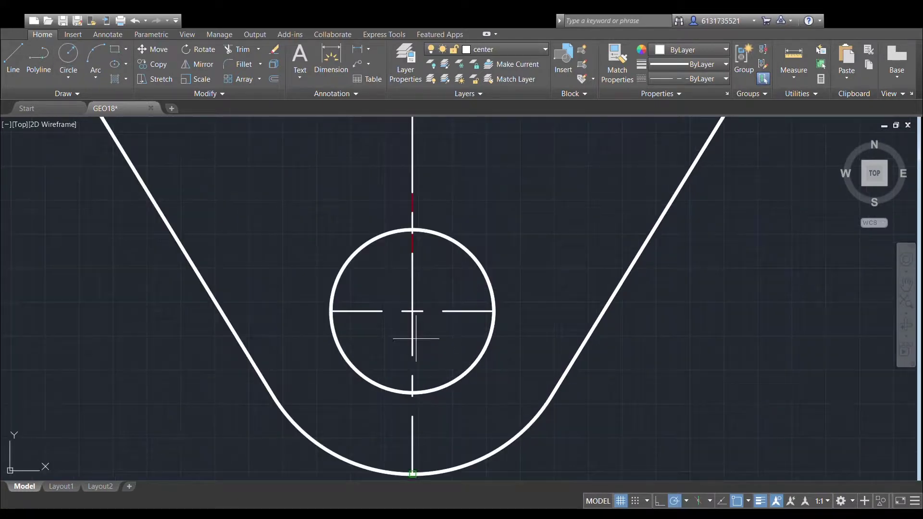
click(412, 311)
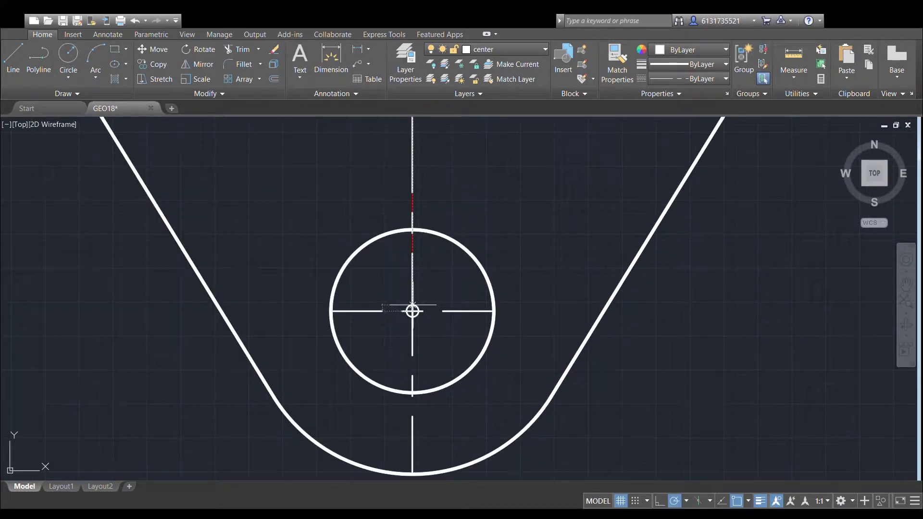
text(6)
key(Return)
Draw a second, larger helper circle of radius 4 concentric with the bottom hole.
click(68, 54)
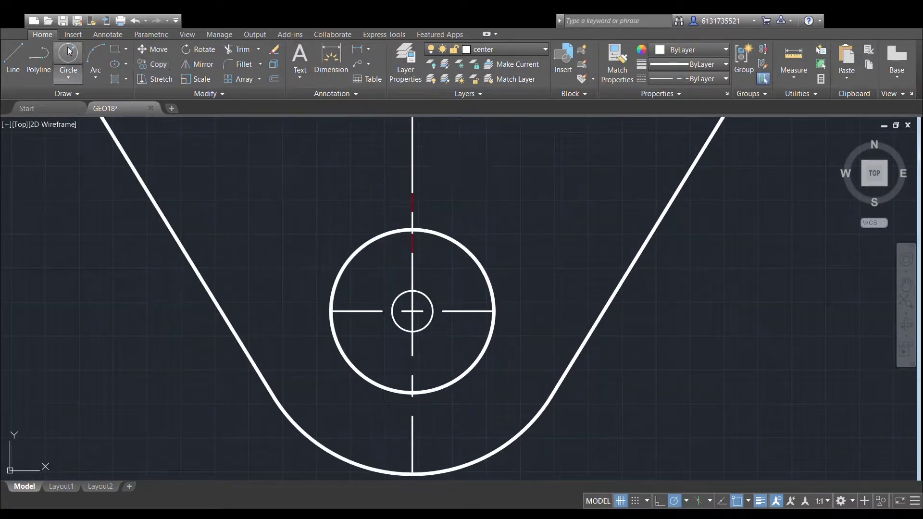
click(412, 311)
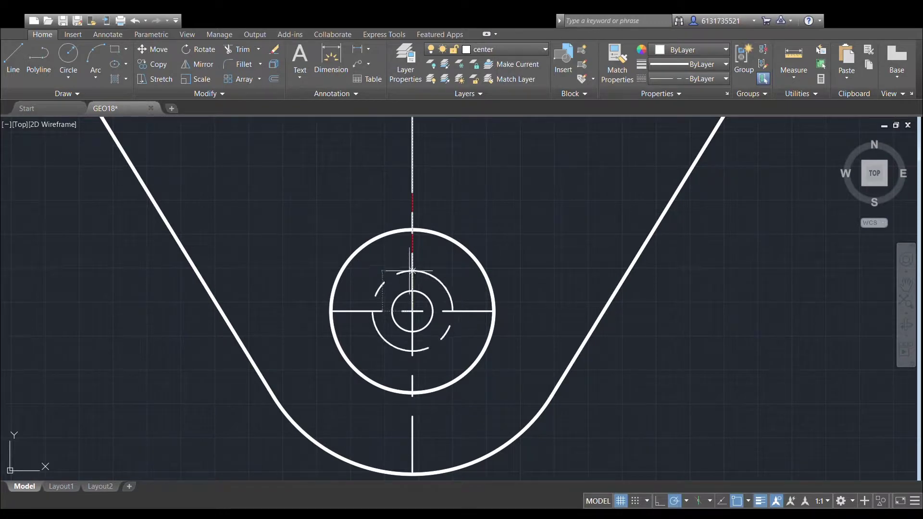
text(4)
key(Return)
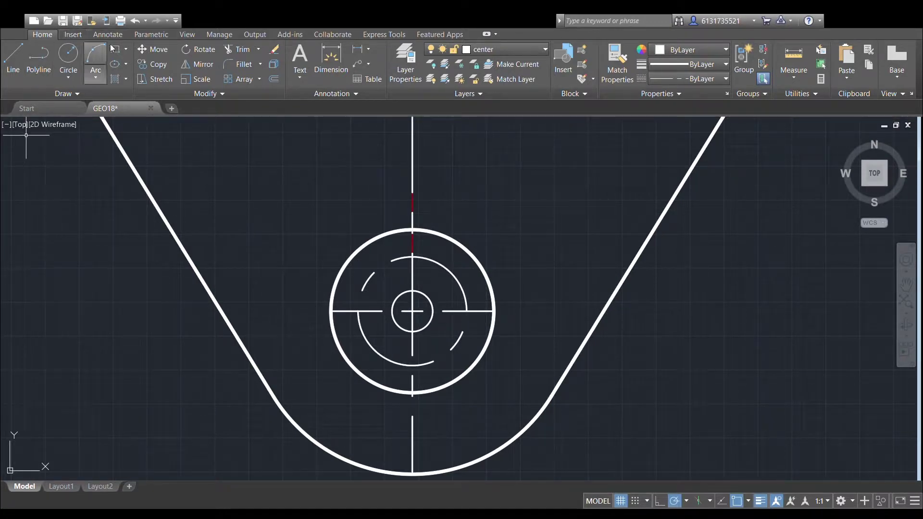
Trim the horizontal and vertical centre lines between the bottom hole's two helper circles.
click(292, 186)
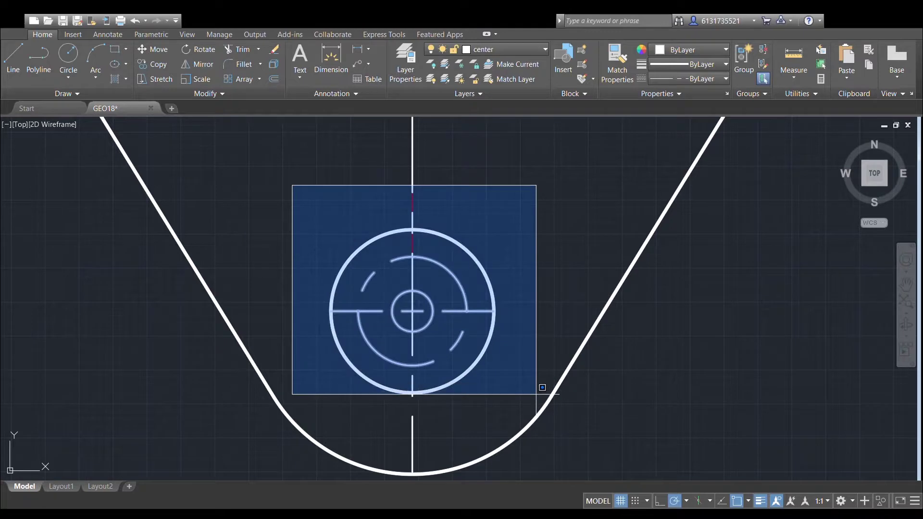
click(546, 415)
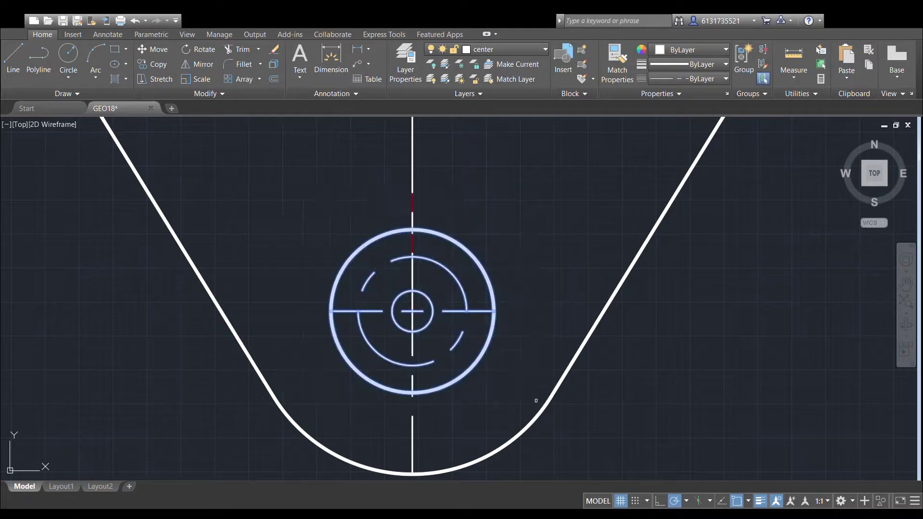
click(448, 311)
click(413, 272)
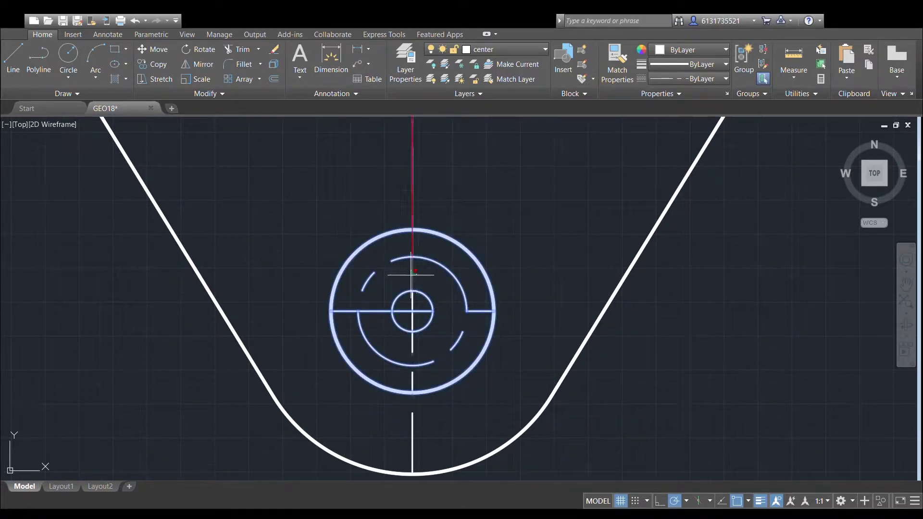
click(375, 311)
click(413, 350)
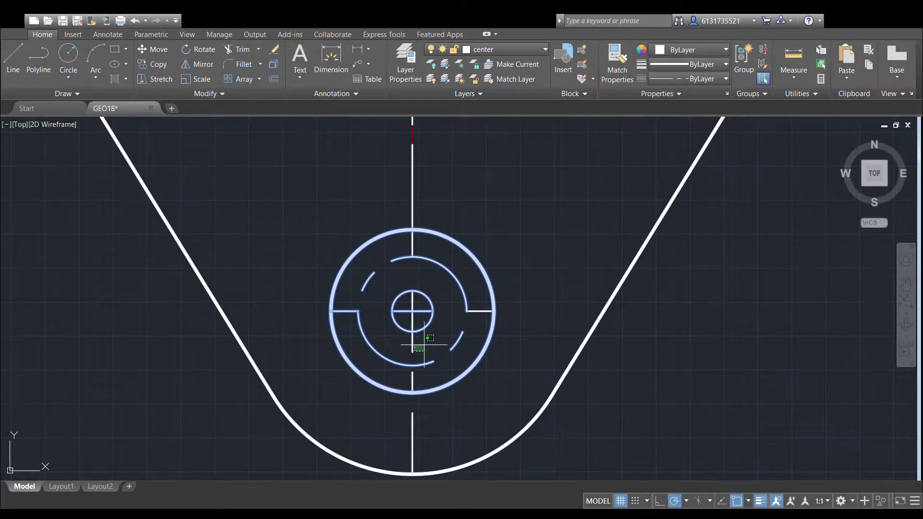
key(Escape)
Delete both helper circles inside the bottom hole.
click(445, 268)
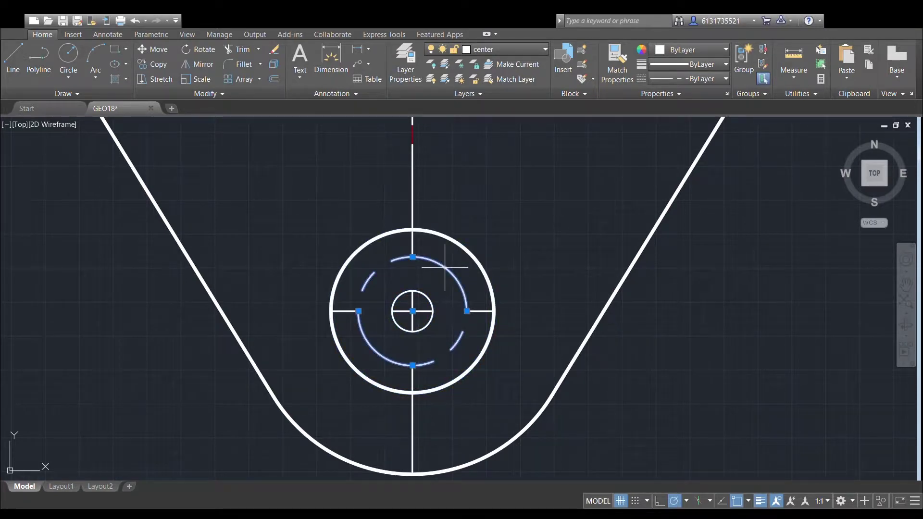
key(Delete)
click(424, 291)
key(Delete)
Delete the helper circles inside the upper-left hole and the large central hole.
scroll(478, 177, down, 3)
middle_drag(478, 176, 506, 378)
scroll(493, 298, down, 2)
middle_drag(469, 249, 469, 393)
click(284, 207)
key(Delete)
click(277, 219)
key(Delete)
click(498, 270)
key(Delete)
click(483, 278)
key(Delete)
Stretch both ends of the large central hole's horizontal centre line slightly beyond the circle.
middle_drag(415, 228, 430, 245)
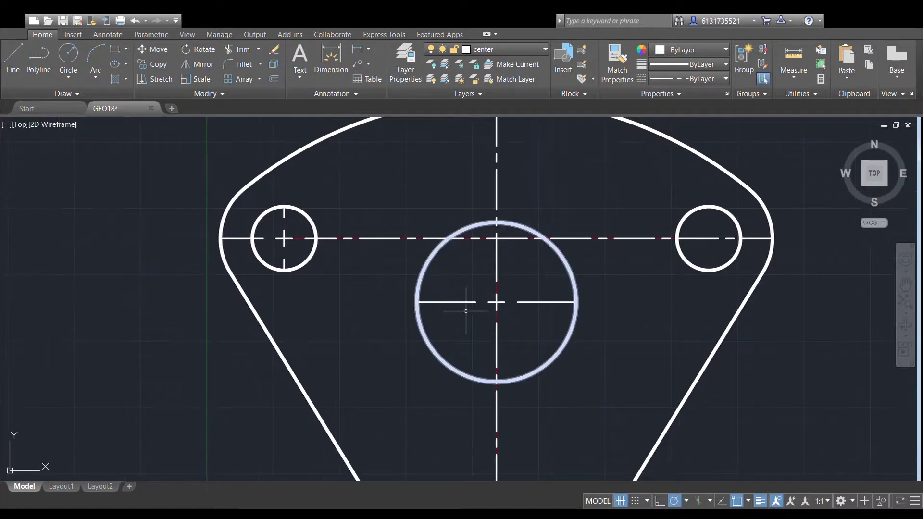
click(416, 302)
click(406, 302)
key(Escape)
click(558, 302)
click(576, 302)
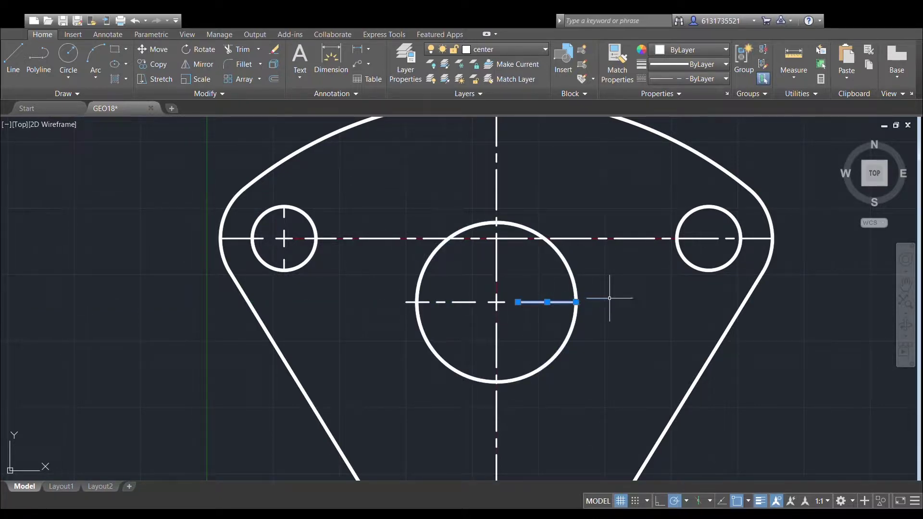
click(576, 302)
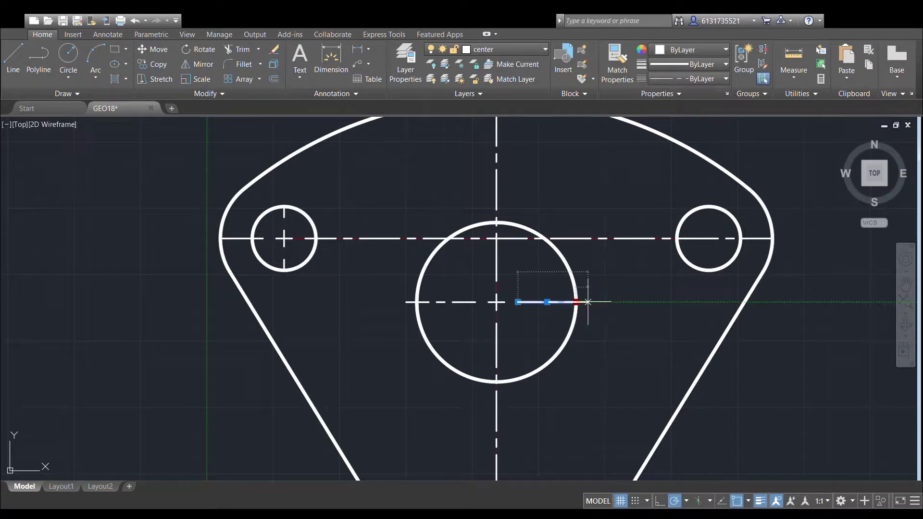
click(590, 307)
Stretch the upper end of the part's vertical centre line slightly beyond the top arc.
middle_drag(508, 116, 482, 271)
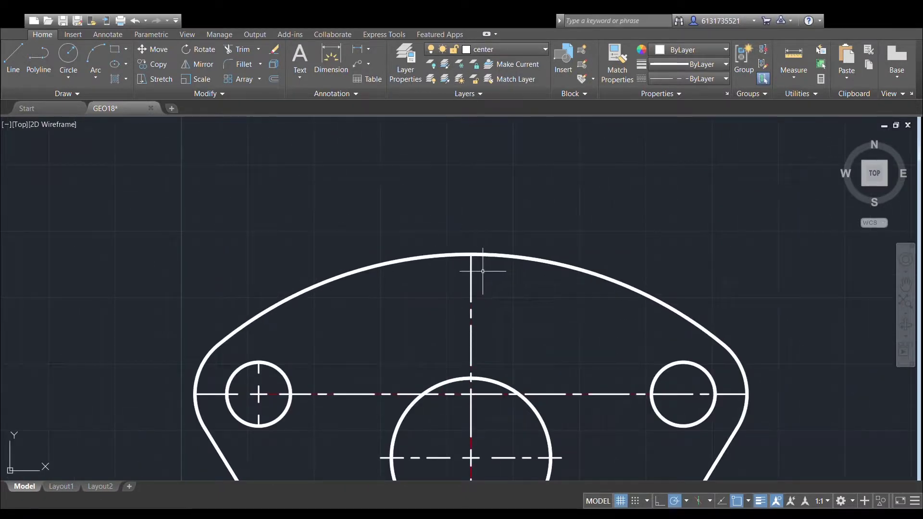
click(471, 264)
click(472, 254)
click(472, 241)
key(Escape)
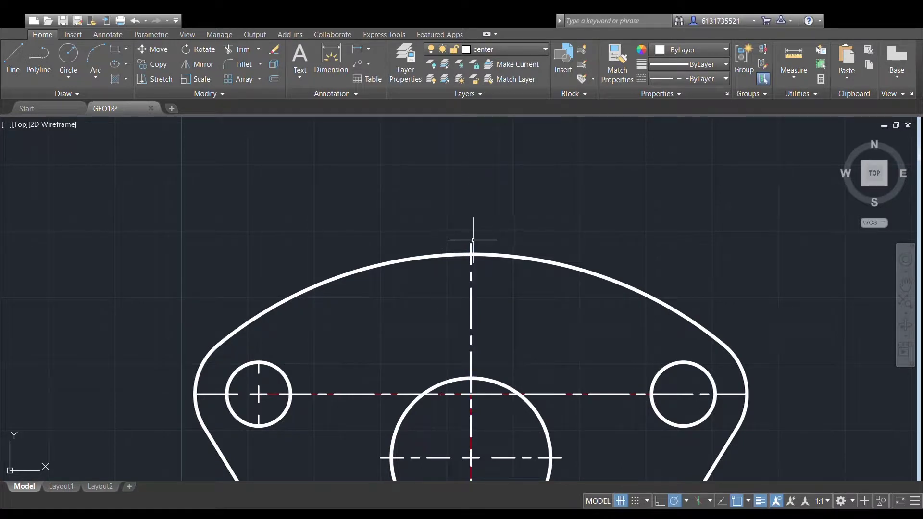
Stretch the left end of the upper horizontal centre line slightly beyond the part's outline.
click(218, 394)
click(195, 394)
click(188, 394)
key(Escape)
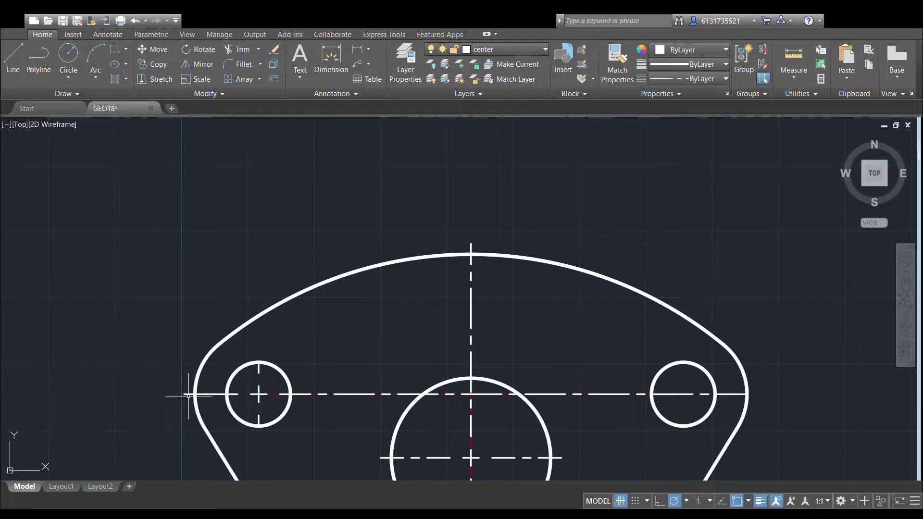
Stretch the upper-left hole's vertical centre line slightly beyond the circle above and below.
click(259, 361)
click(259, 351)
middle_drag(292, 365, 349, 300)
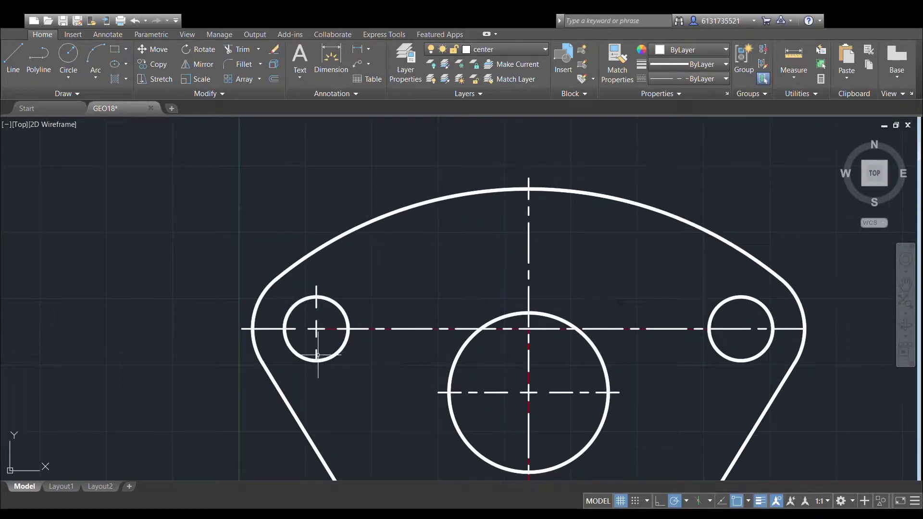
click(316, 360)
Shorten the long upper horizontal centre line so its right end stops at the near edge of the upper-right hole.
scroll(367, 223, down, 4)
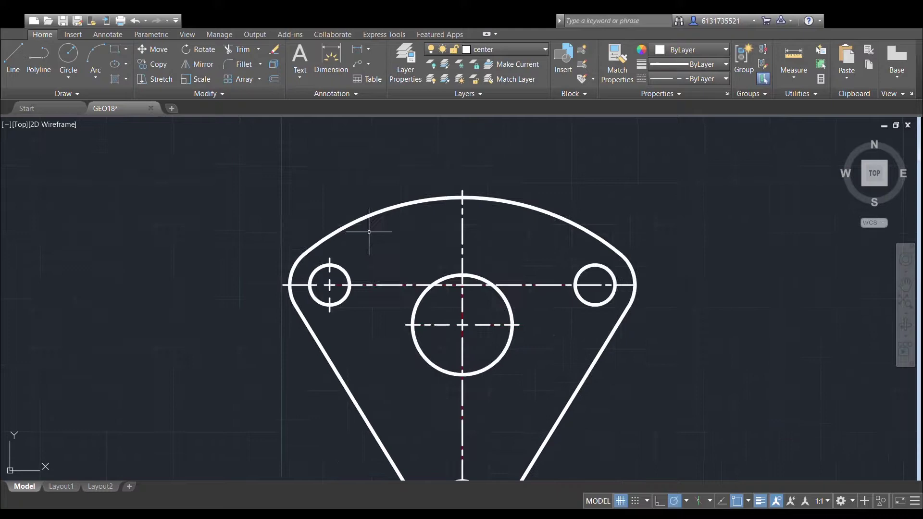
scroll(486, 222, up, 2)
middle_drag(402, 423, 440, 286)
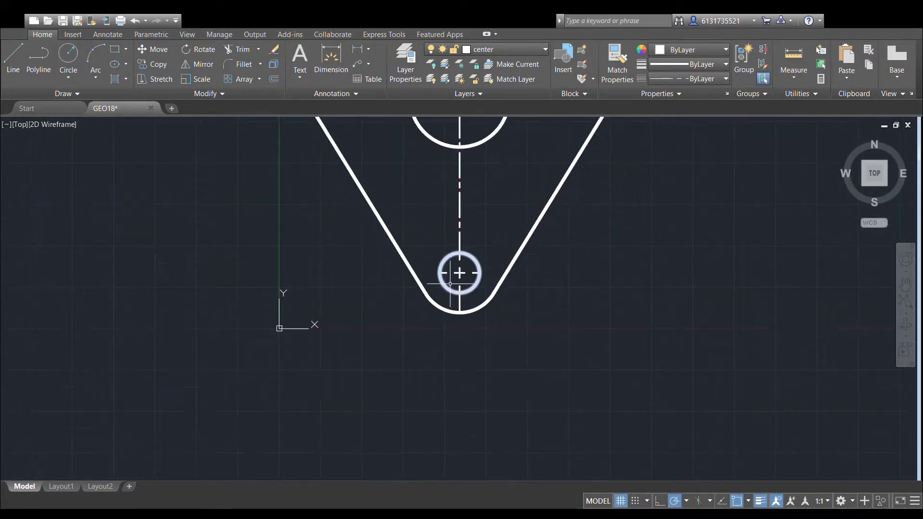
middle_drag(491, 140, 414, 354)
scroll(429, 313, up, 2)
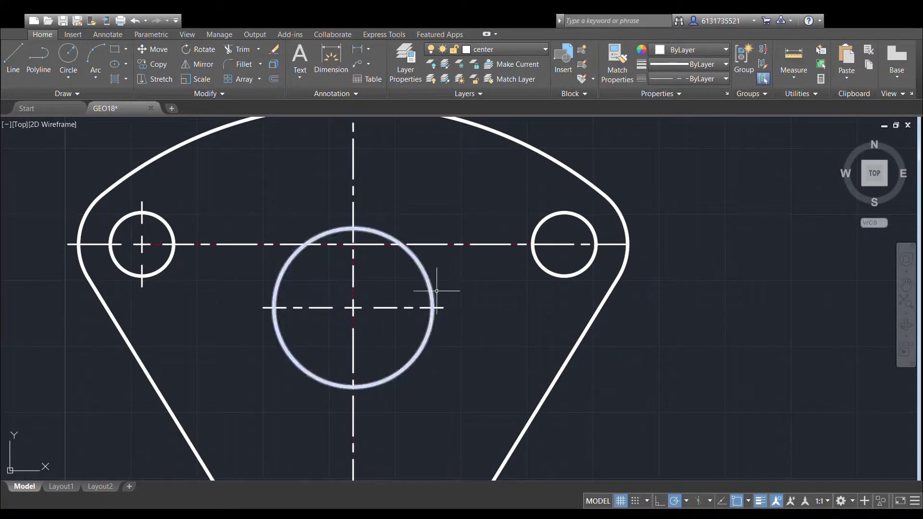
click(505, 244)
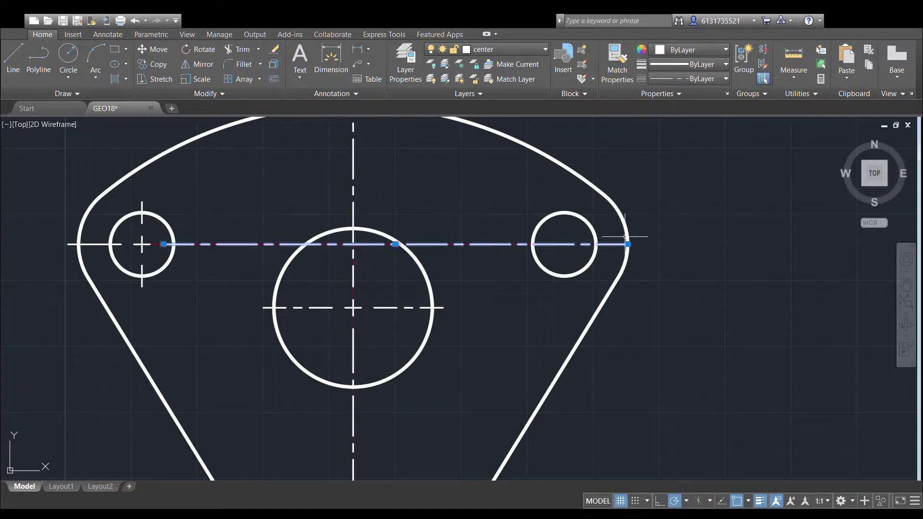
click(628, 244)
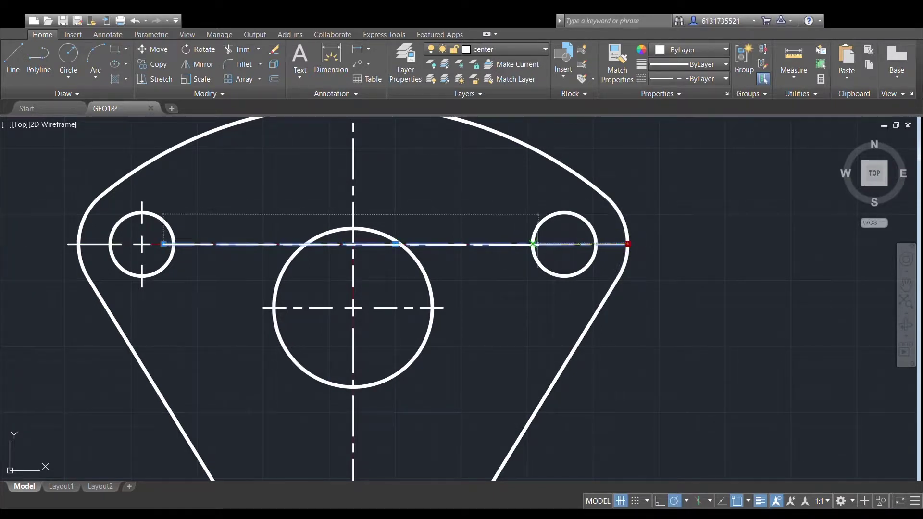
click(533, 244)
key(Escape)
Stretch both ends of the bottom hole's horizontal centre line slightly beyond the circle.
scroll(471, 315, down, 1)
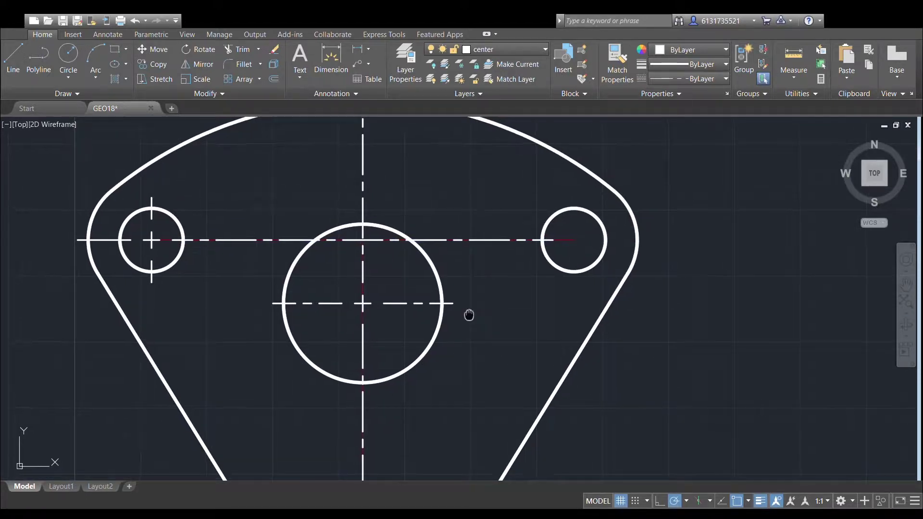
scroll(476, 305, down, 2)
scroll(464, 293, down, 1)
scroll(432, 336, up, 2)
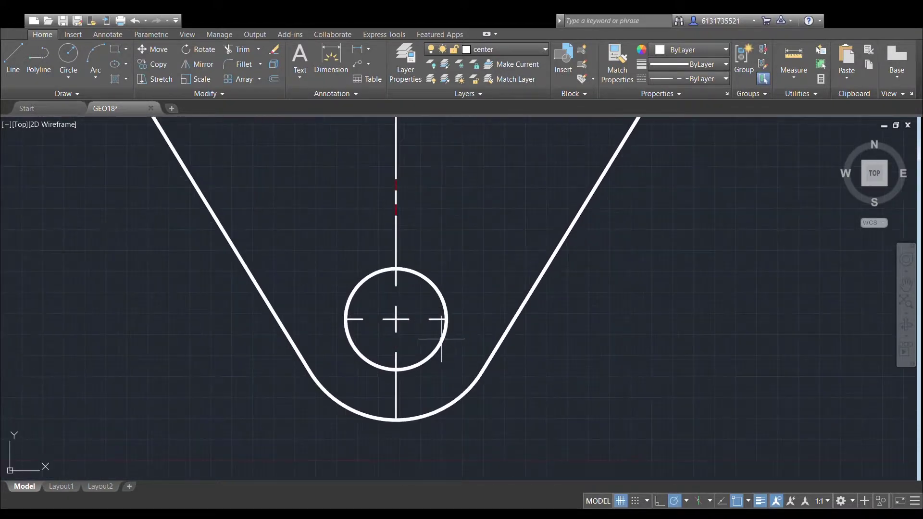
scroll(380, 323, up, 2)
click(340, 318)
click(312, 318)
click(286, 318)
key(Escape)
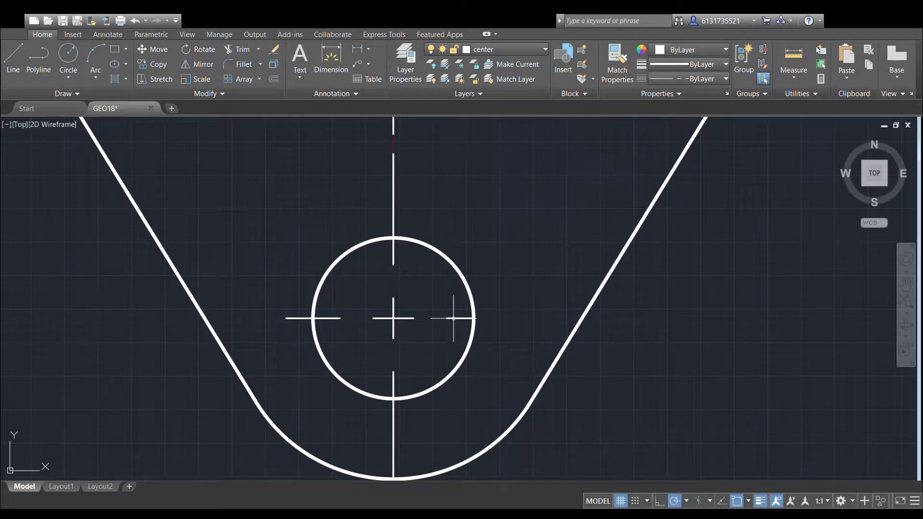
click(474, 318)
click(500, 318)
Stretch the lower end of the part's vertical centre line slightly below the bottom arc.
scroll(462, 298, down, 4)
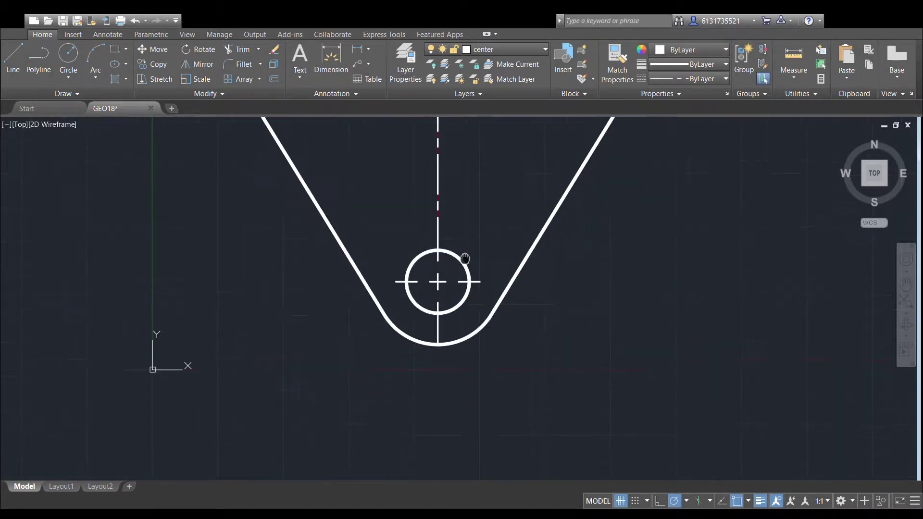
click(438, 313)
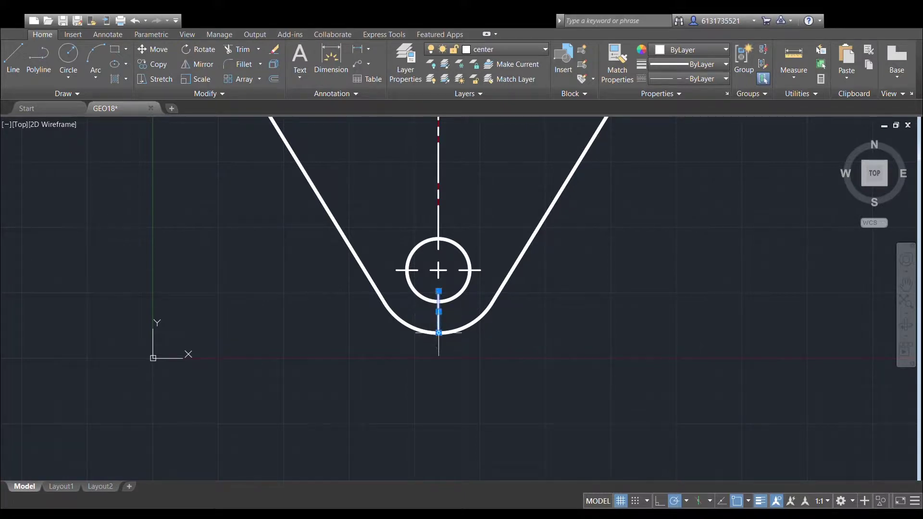
click(438, 332)
click(439, 345)
key(Escape)
scroll(597, 155, down, 4)
middle_drag(597, 155, 559, 311)
scroll(381, 243, up, 2)
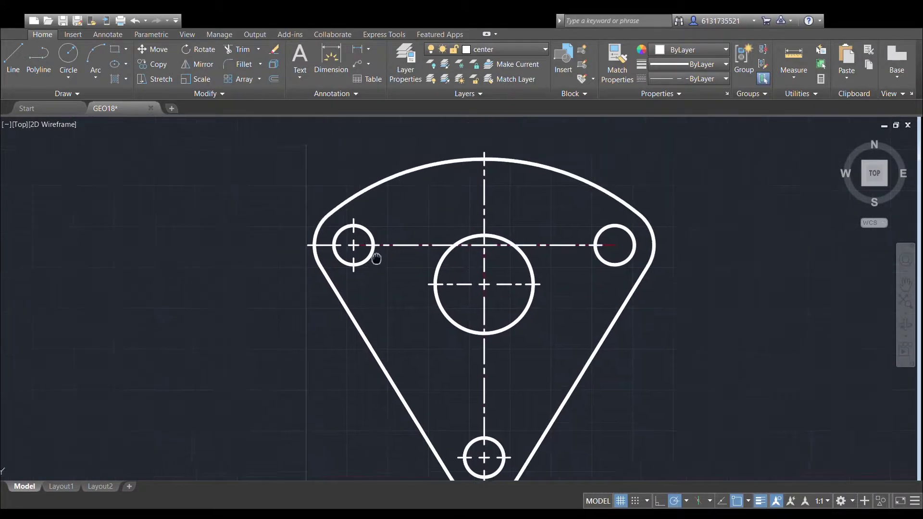
click(336, 246)
click(353, 262)
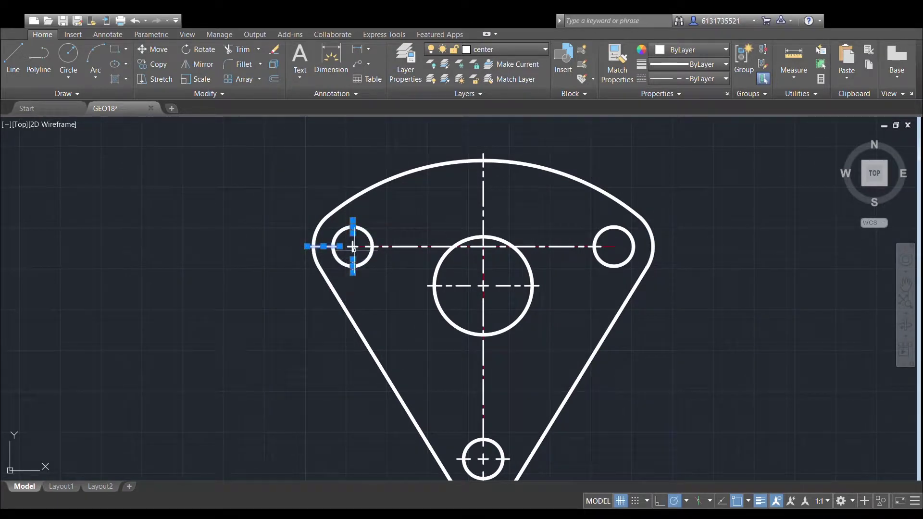
scroll(356, 249, up, 3)
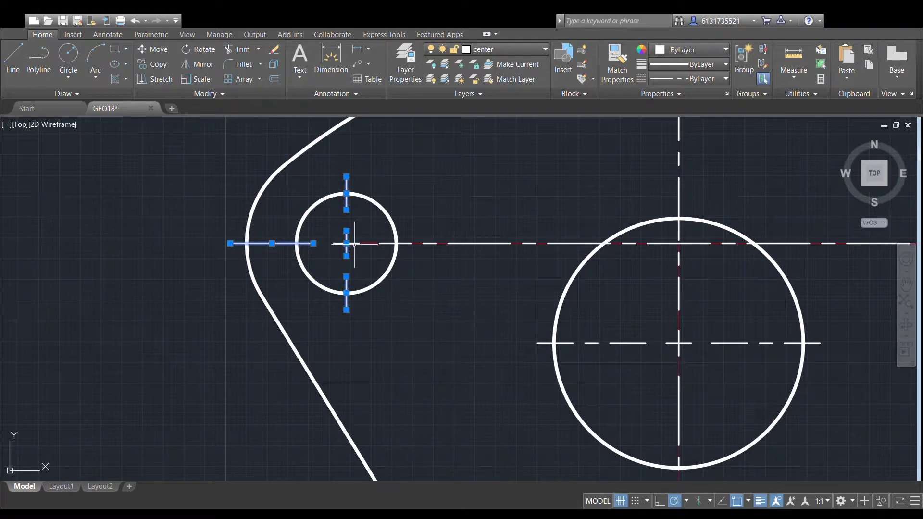
scroll(368, 291, down, 2)
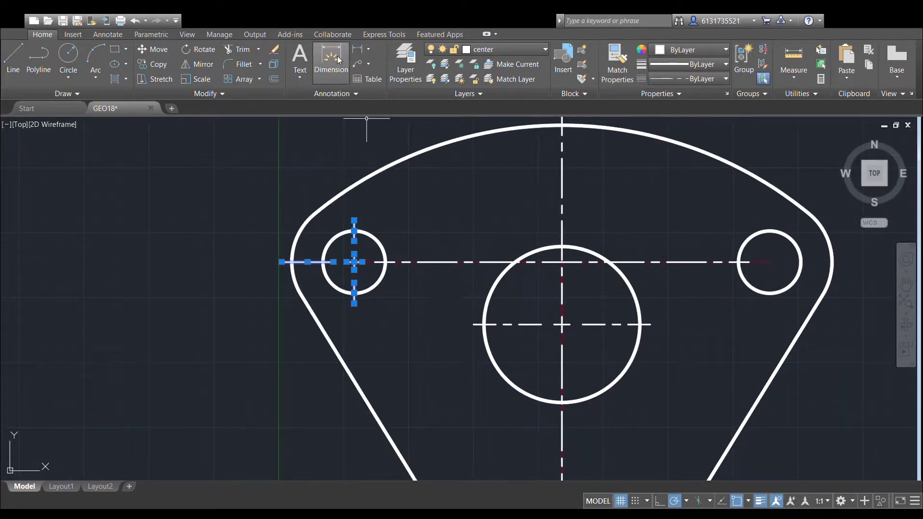
click(201, 64)
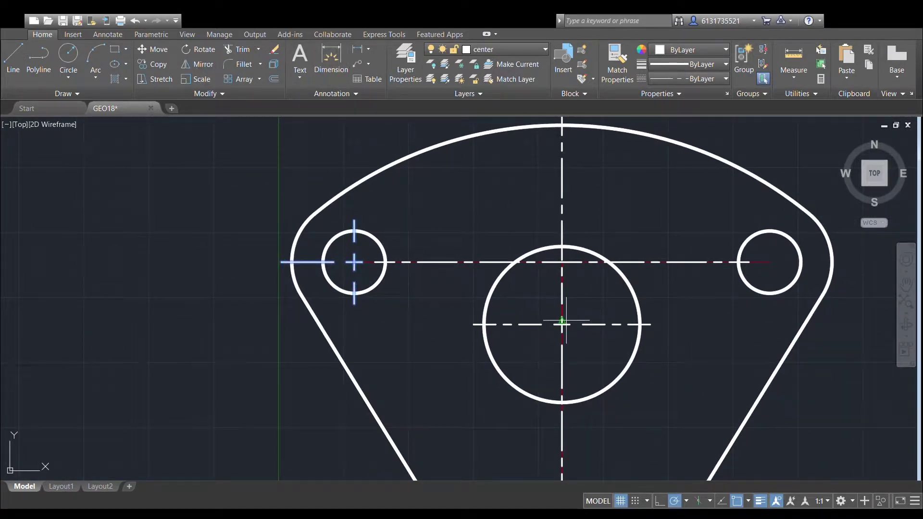
middle_drag(560, 169, 559, 181)
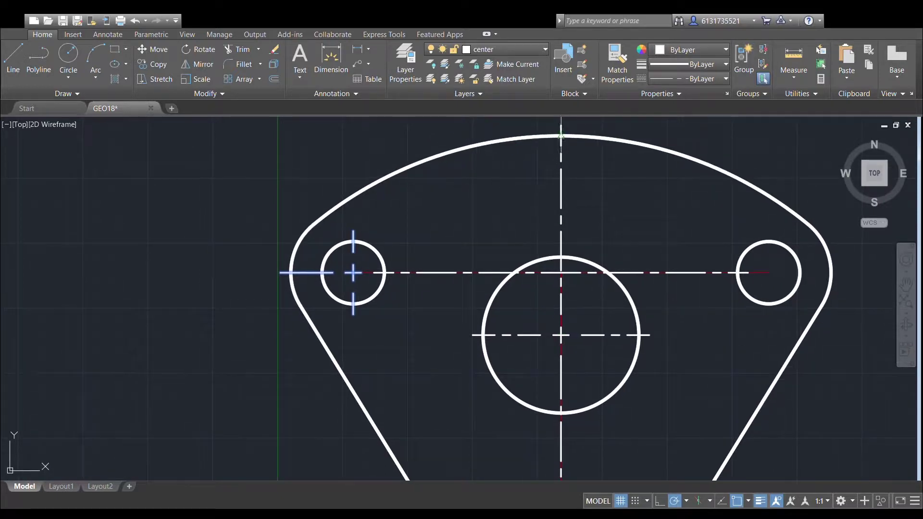
click(561, 125)
scroll(561, 125, down, 2)
middle_drag(561, 144, 561, 113)
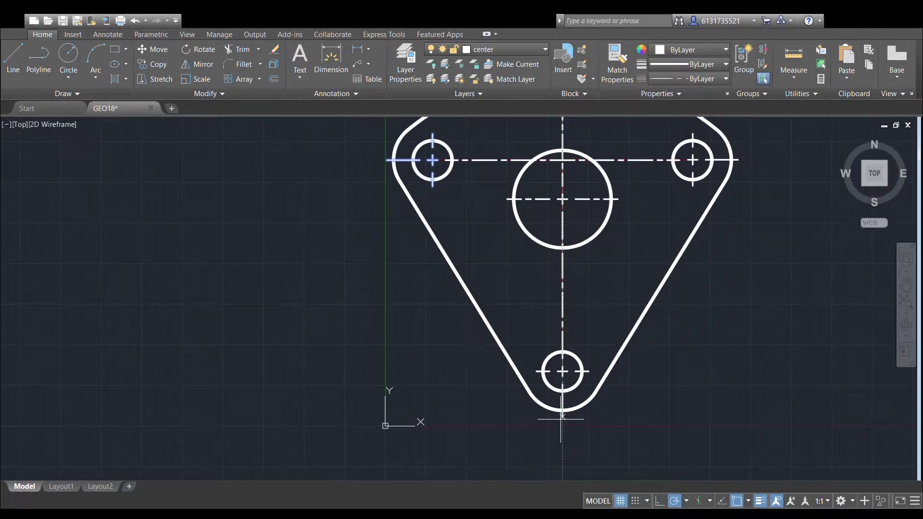
middle_drag(710, 187, 661, 268)
key(Escape)
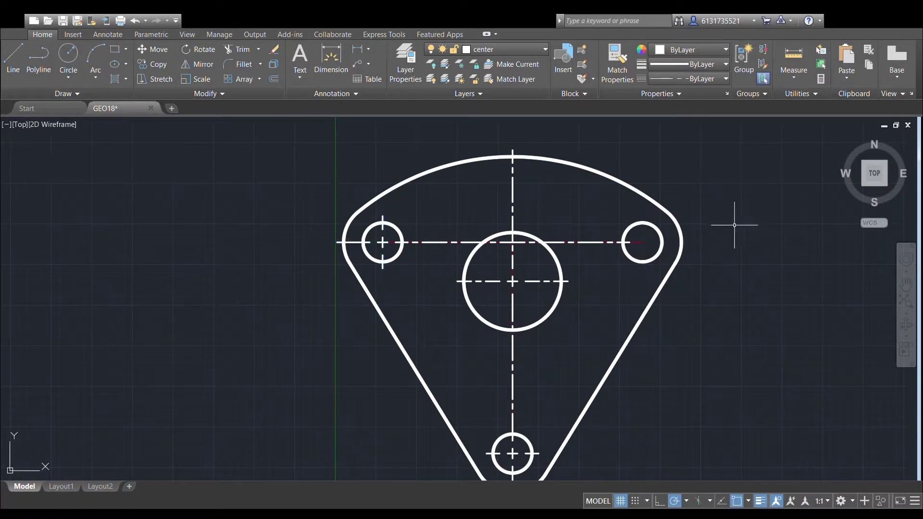
Mirror the upper-left hole's centre mark lines, without its circle and corner arc, across the part's vertical centre line onto the upper-right hole.
click(201, 67)
scroll(402, 190, up, 2)
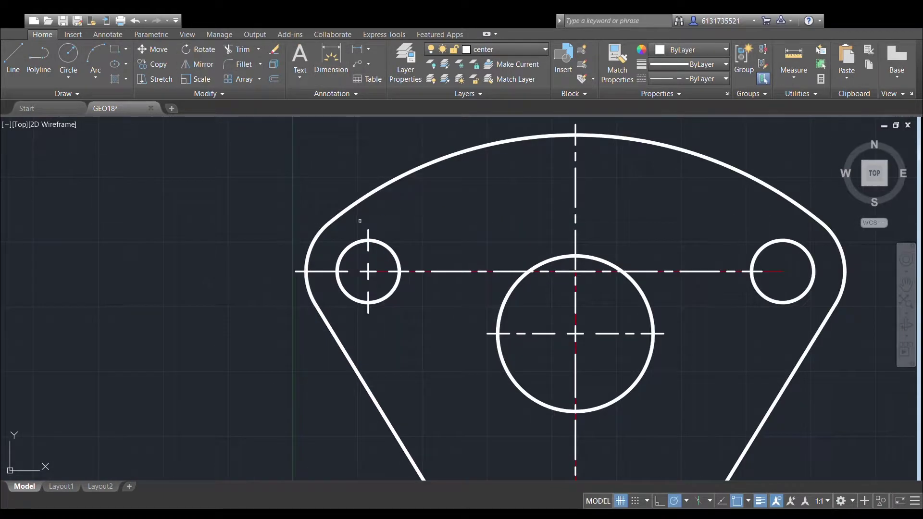
click(280, 218)
click(410, 310)
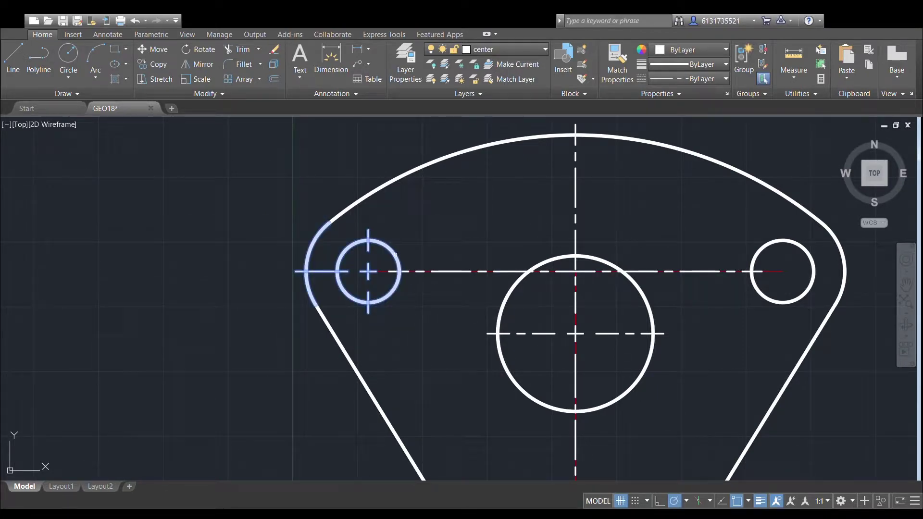
shift+click(395, 254)
shift+click(314, 245)
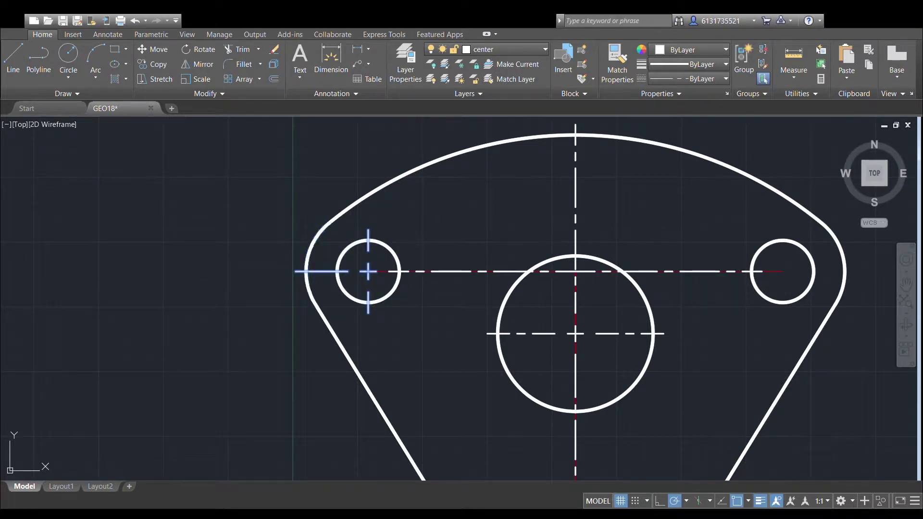
middle_drag(716, 296, 686, 285)
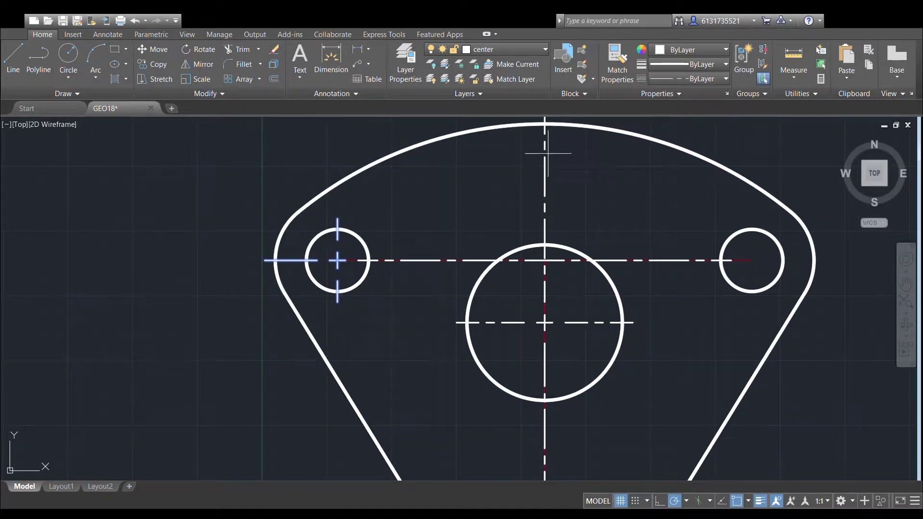
middle_drag(542, 128, 544, 140)
scroll(587, 268, down, 4)
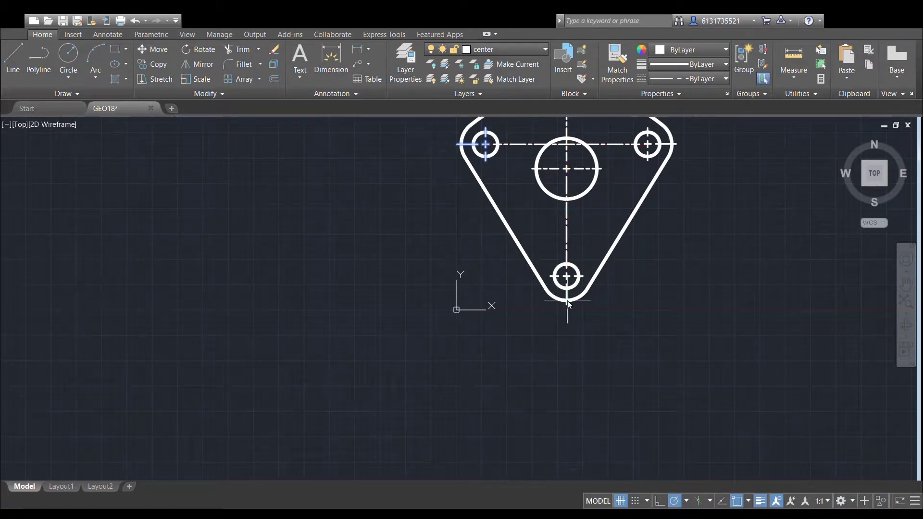
middle_drag(609, 175, 546, 325)
scroll(611, 284, up, 4)
middle_drag(618, 272, 659, 207)
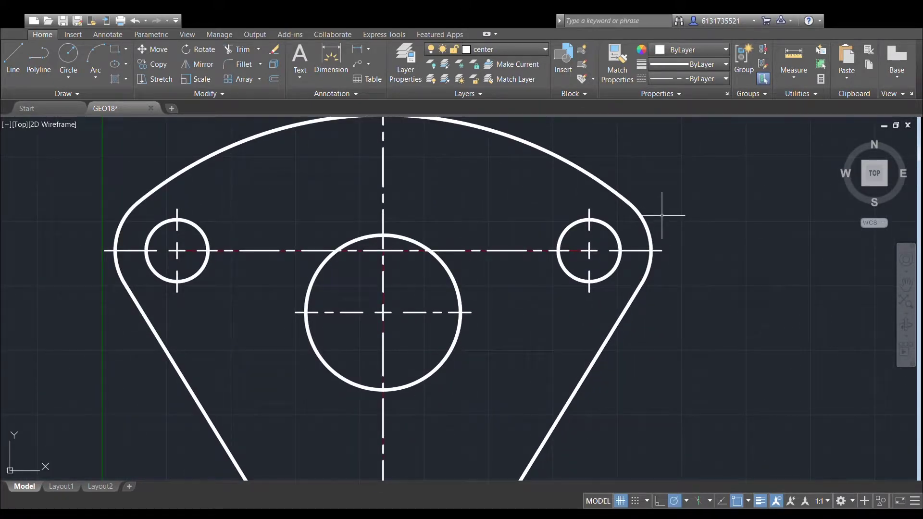
scroll(548, 255, down, 4)
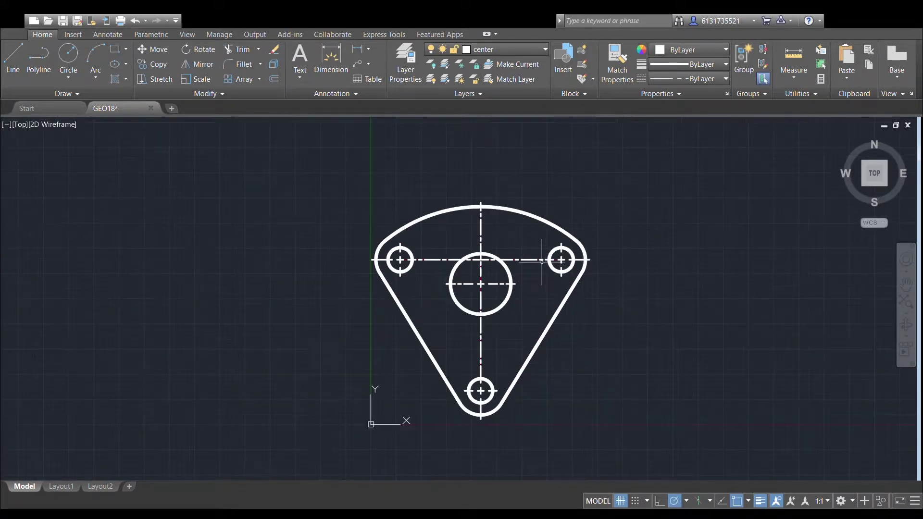
scroll(541, 210, up, 2)
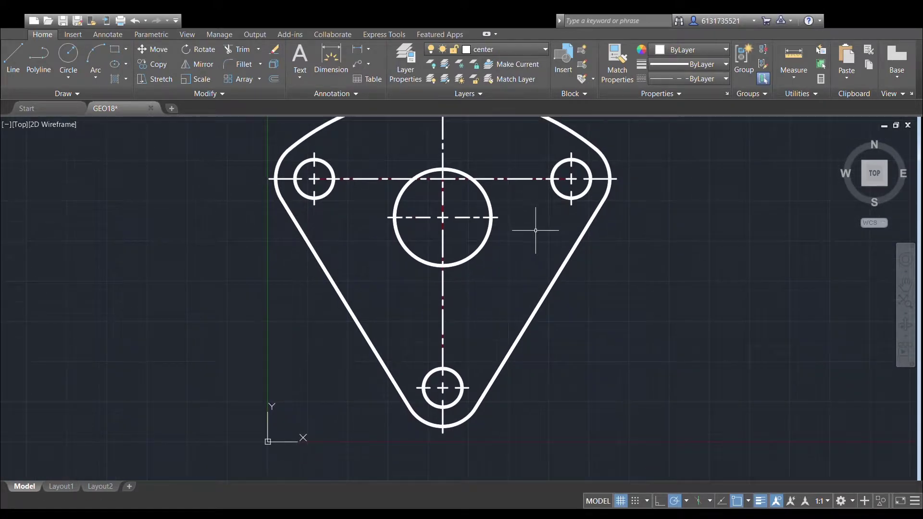
middle_drag(540, 231, 535, 256)
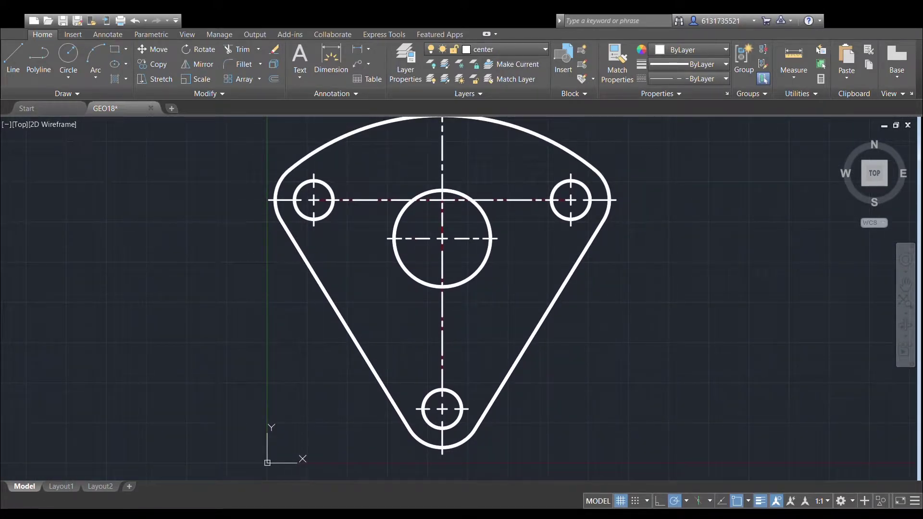
scroll(609, 276, down, 3)
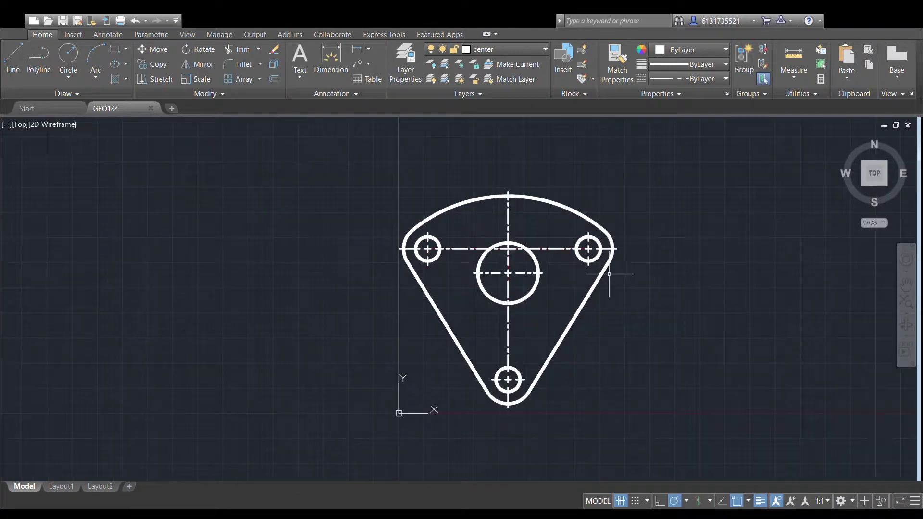
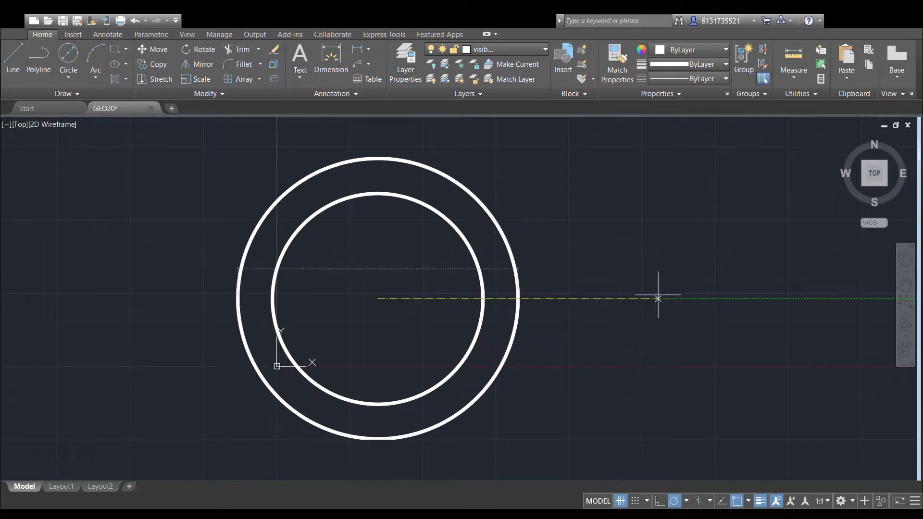
Draw two circles with diameters 75 and 100, concentric with the small inner circle.
text(75)
key(Return)
scroll(541, 278, down, 3)
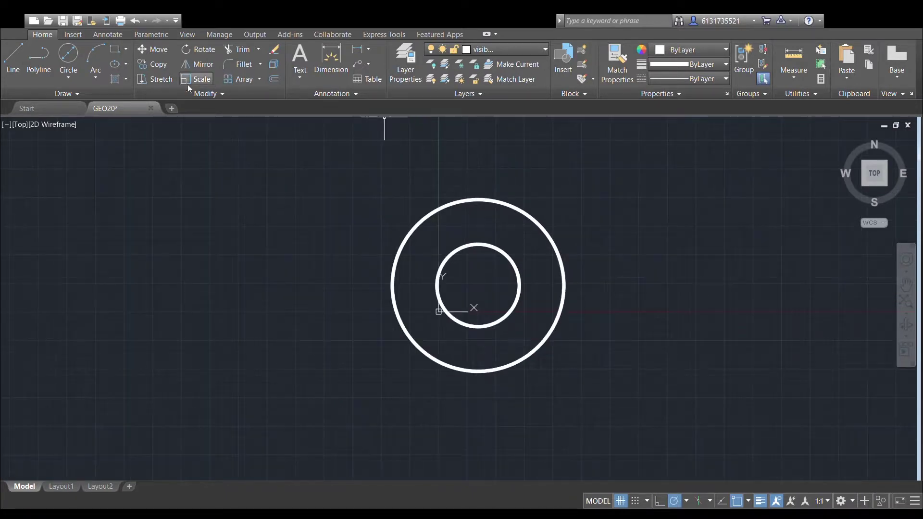
click(478, 285)
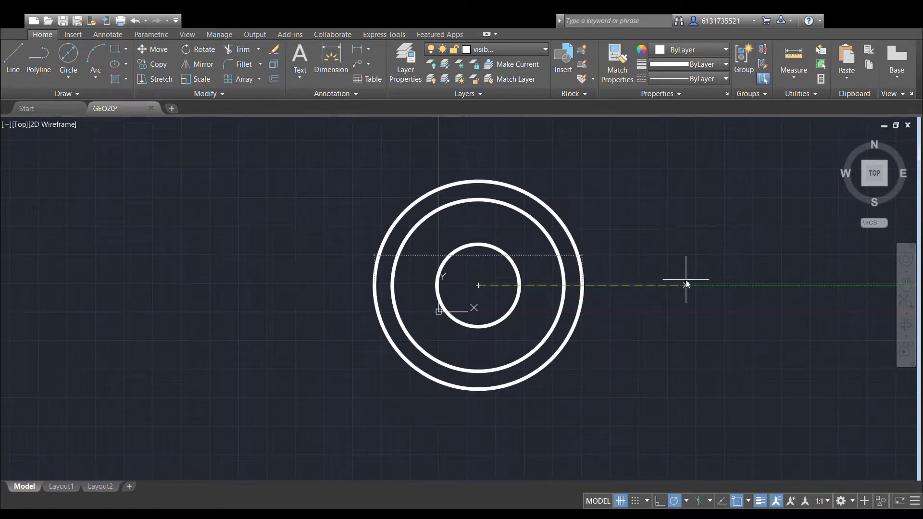
text(100)
key(Return)
middle_drag(370, 197, 348, 198)
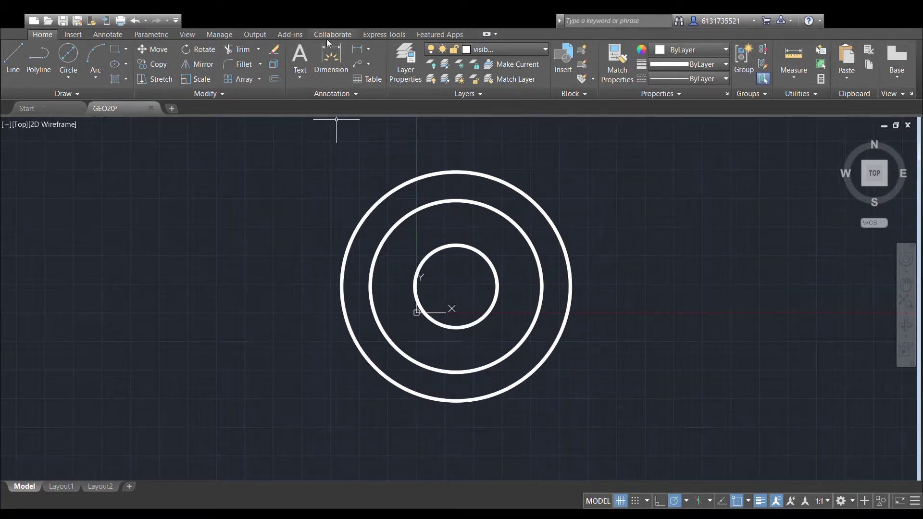
Move all three concentric circles by their common centre up and to the right, clear of the drawing origin.
click(305, 140)
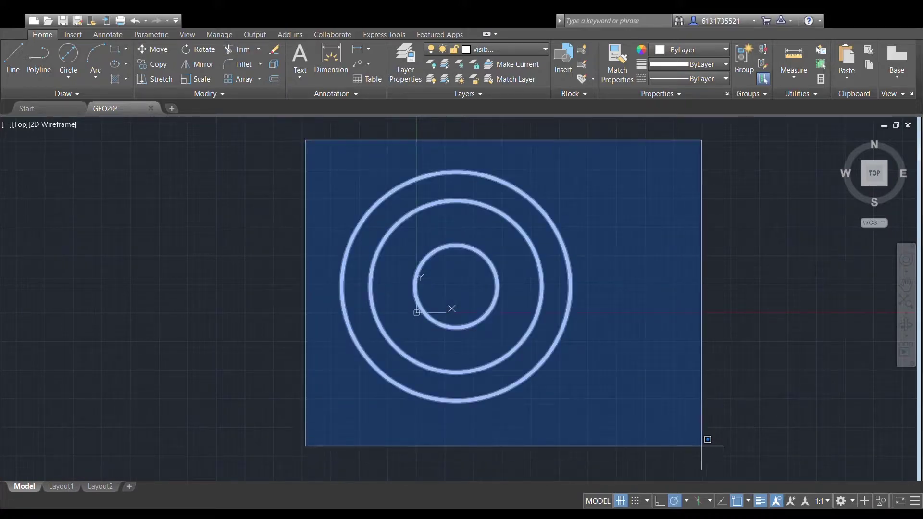
click(708, 438)
key(Return)
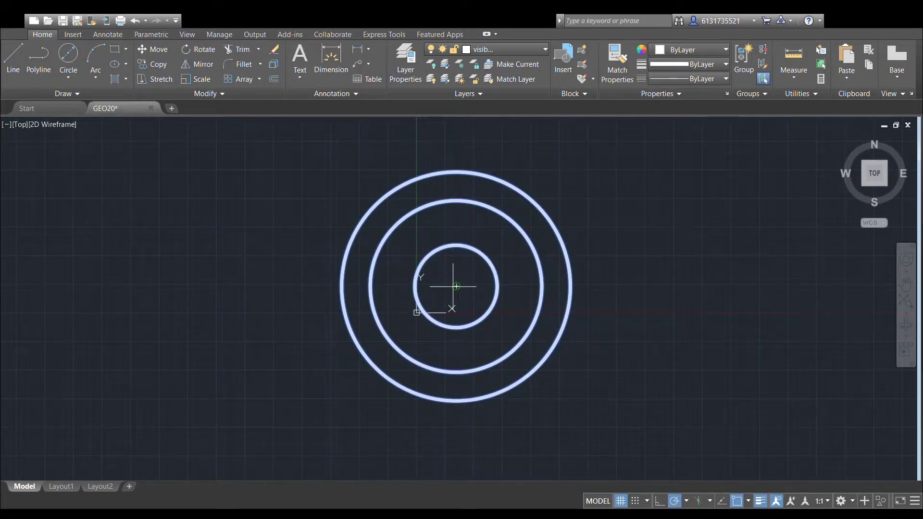
click(456, 287)
middle_drag(563, 193, 533, 259)
click(548, 223)
middle_drag(644, 290, 555, 340)
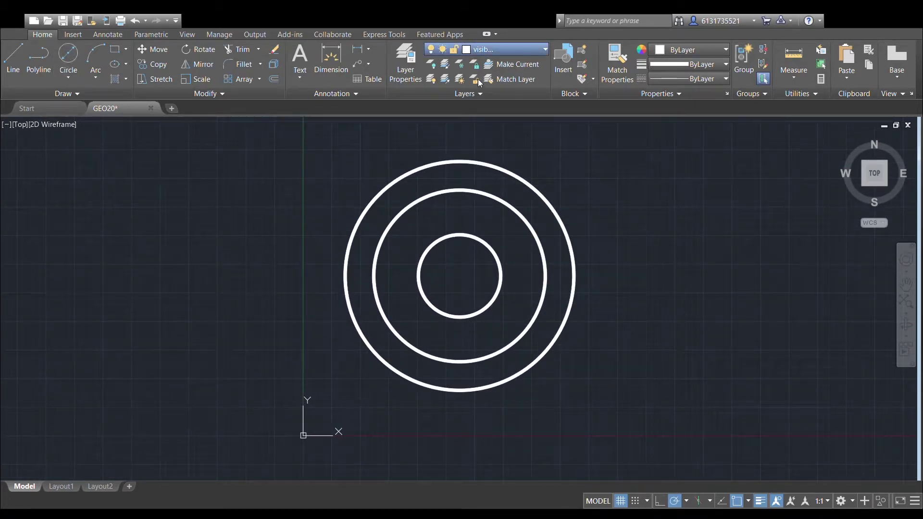
Draw horizontal construction lines on layer 0 from the circles' common centre to the outer circle's left and right quadrants.
click(489, 69)
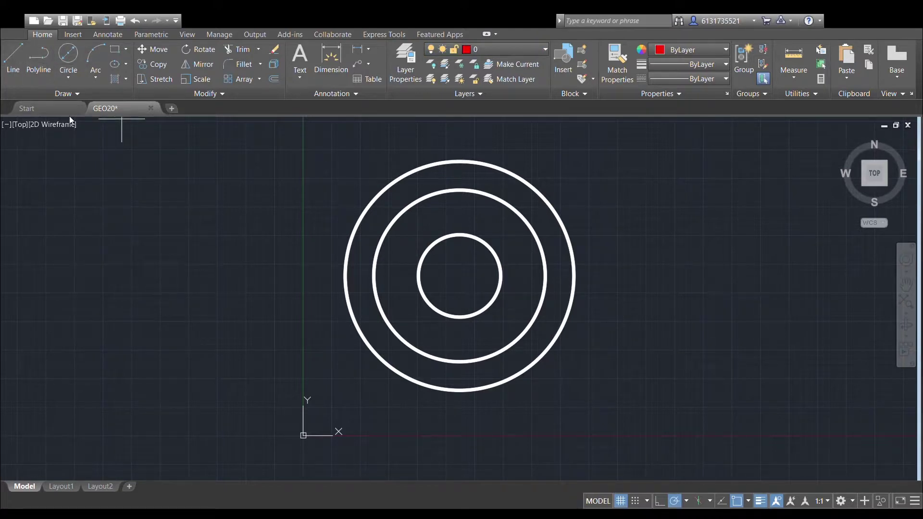
click(459, 275)
click(345, 275)
key(Return)
click(574, 275)
key(Return)
Draw short horizontal lines on the visible layer joining the middle and outer circles at their left and right quadrants.
click(13, 57)
click(374, 276)
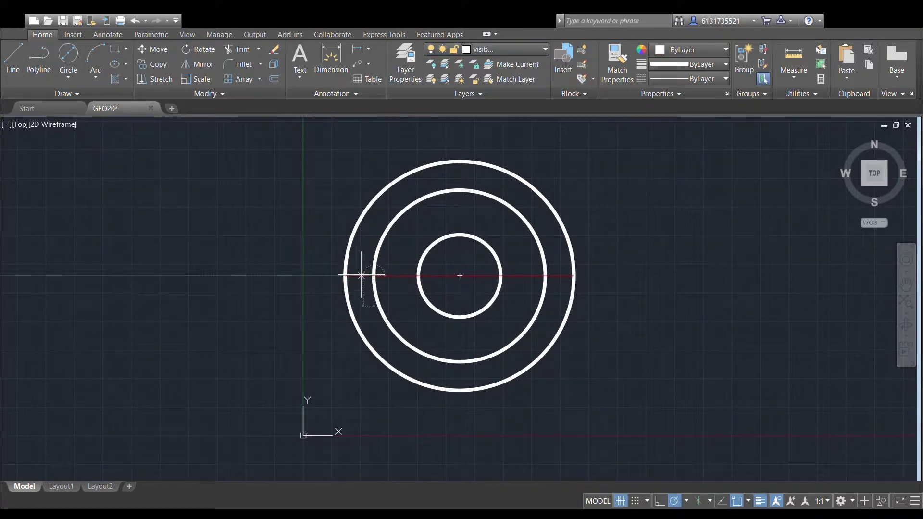
click(345, 276)
click(13, 57)
click(546, 276)
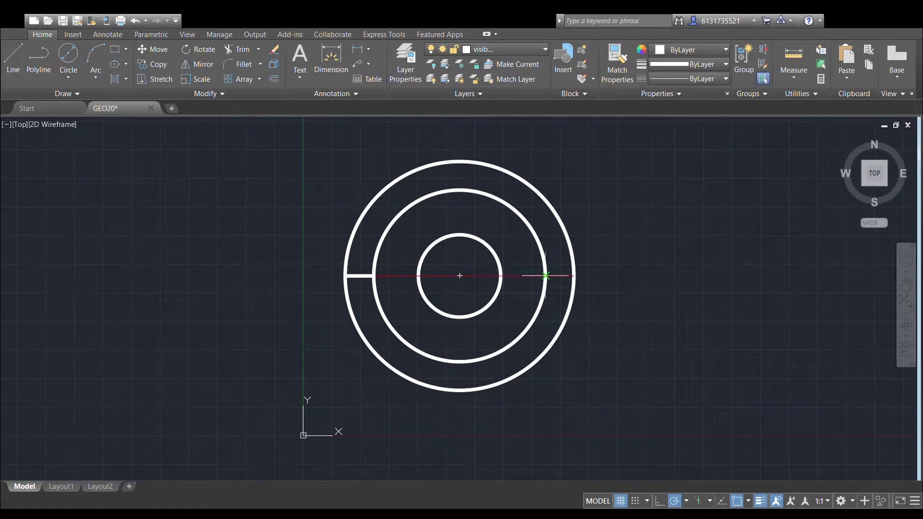
click(573, 275)
key(Escape)
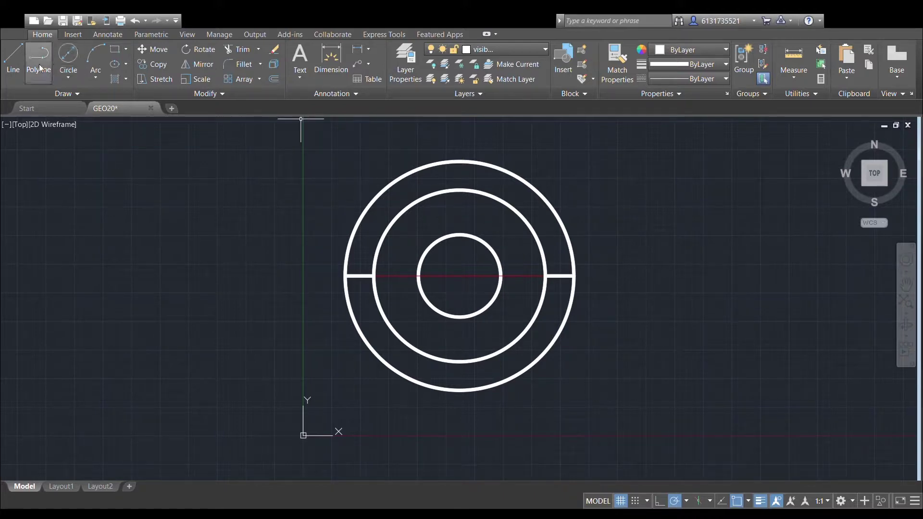
Draw a construction line on layer 0 from the circles' centre to the outer circle's right quadrant.
click(13, 64)
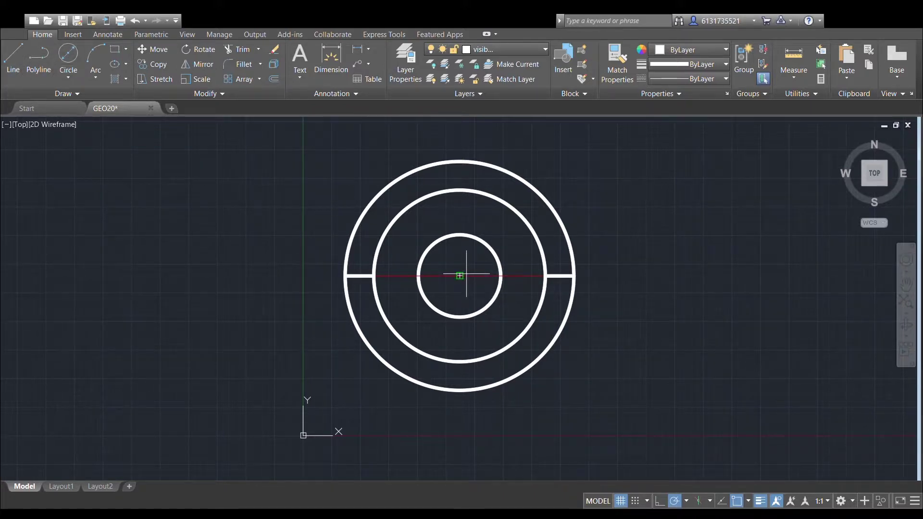
click(496, 52)
click(497, 62)
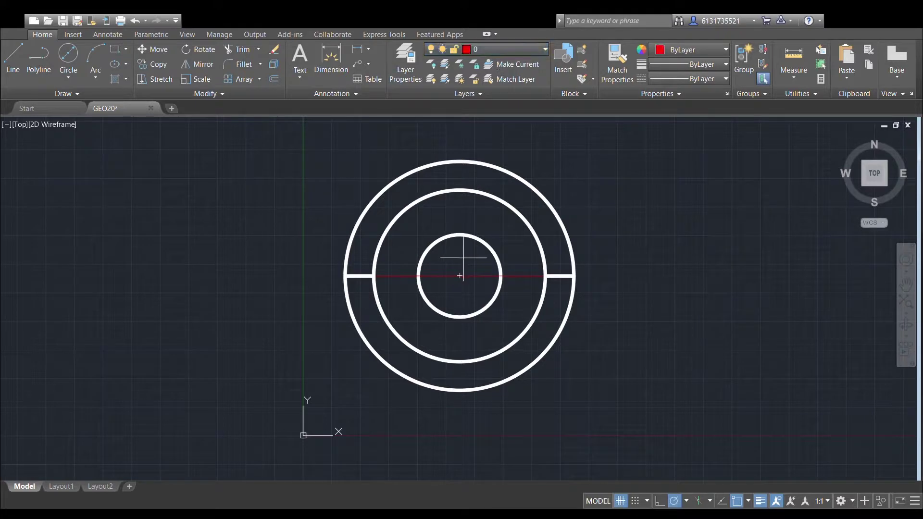
click(460, 276)
click(574, 276)
key(Return)
Rotate the new construction line about its end on the outer circle so its inner end swings below the circles' centre.
click(201, 44)
click(524, 276)
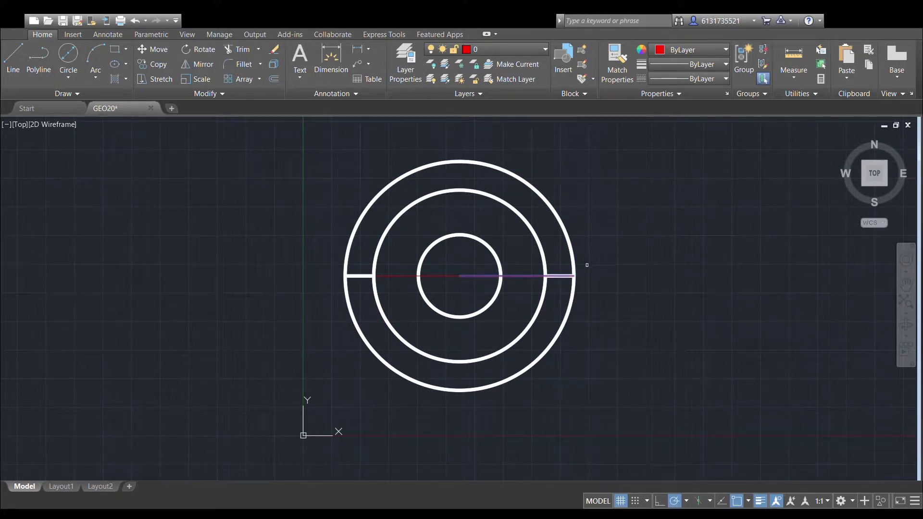
click(574, 275)
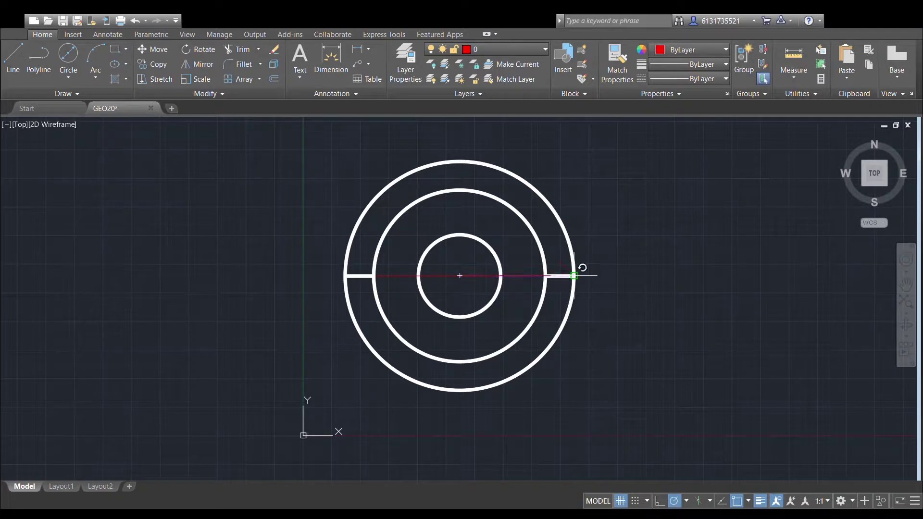
click(625, 250)
middle_drag(596, 260, 608, 234)
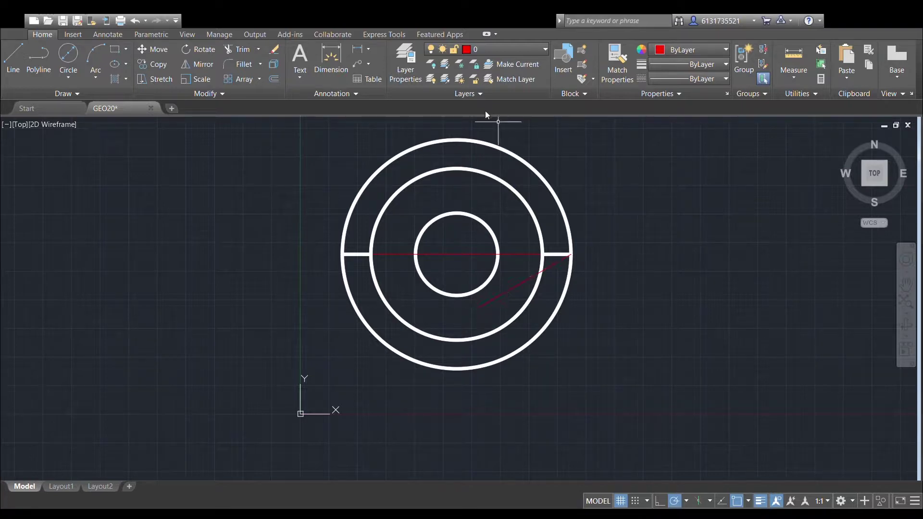
click(68, 57)
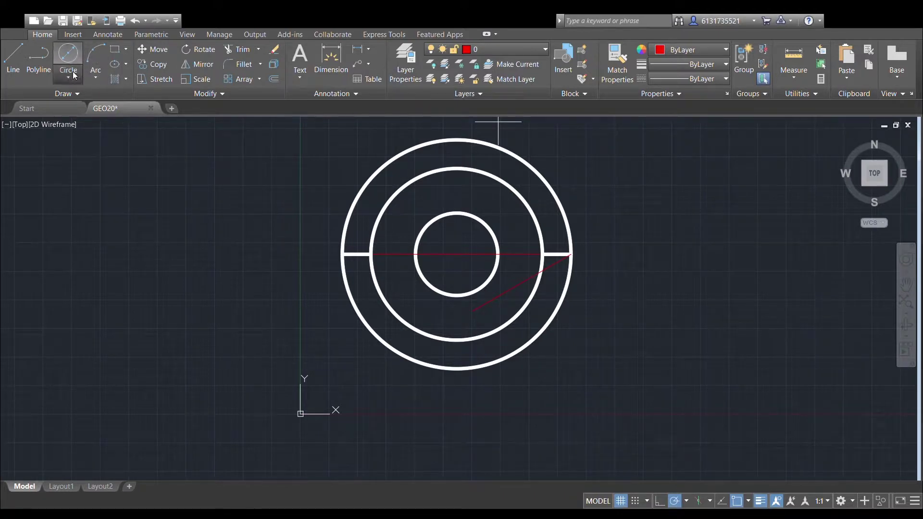
click(457, 254)
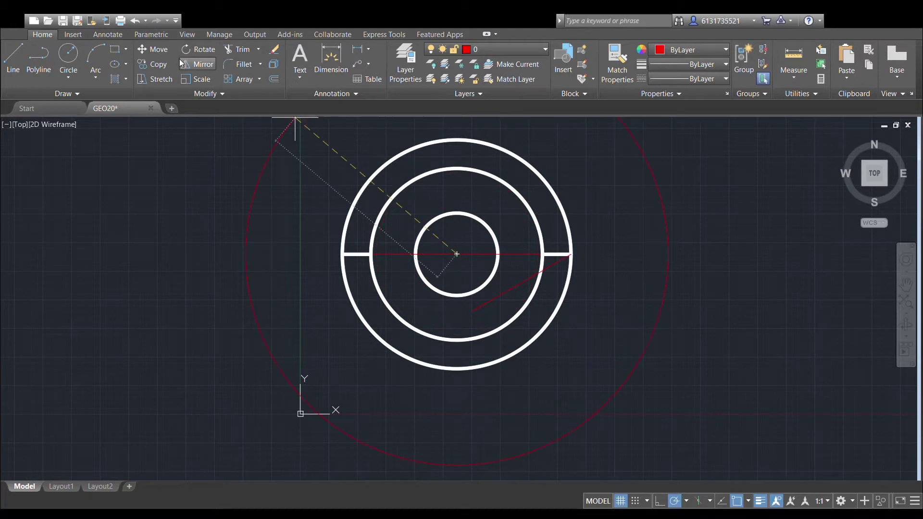
click(474, 106)
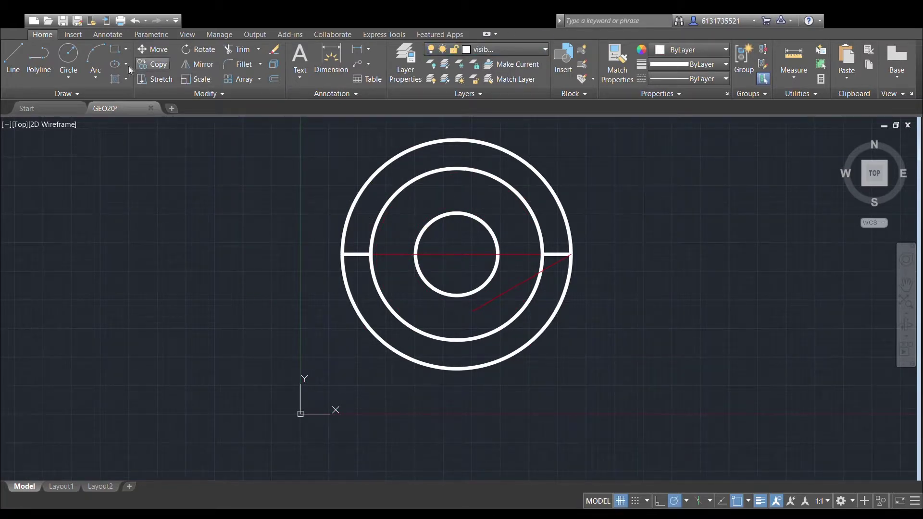
click(457, 253)
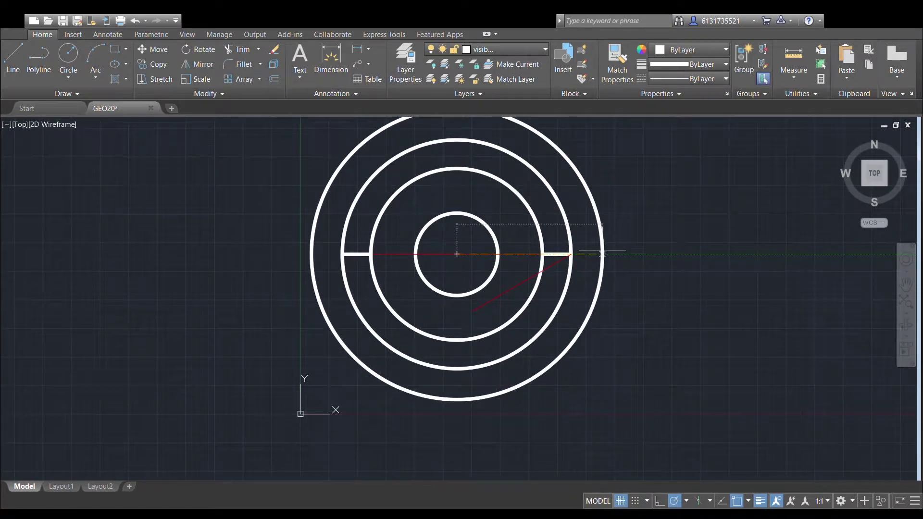
key(Escape)
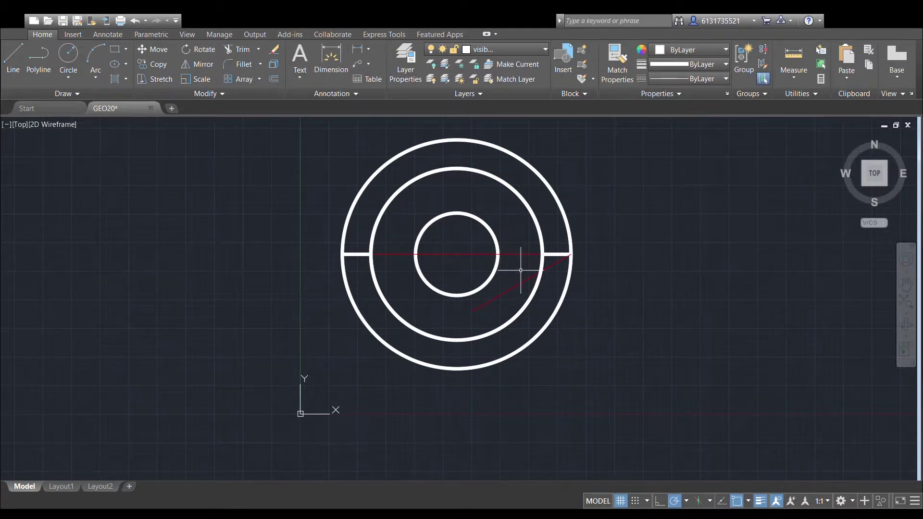
Examine the inclined construction line and where it meets the middle and outer circles.
scroll(520, 271, up, 4)
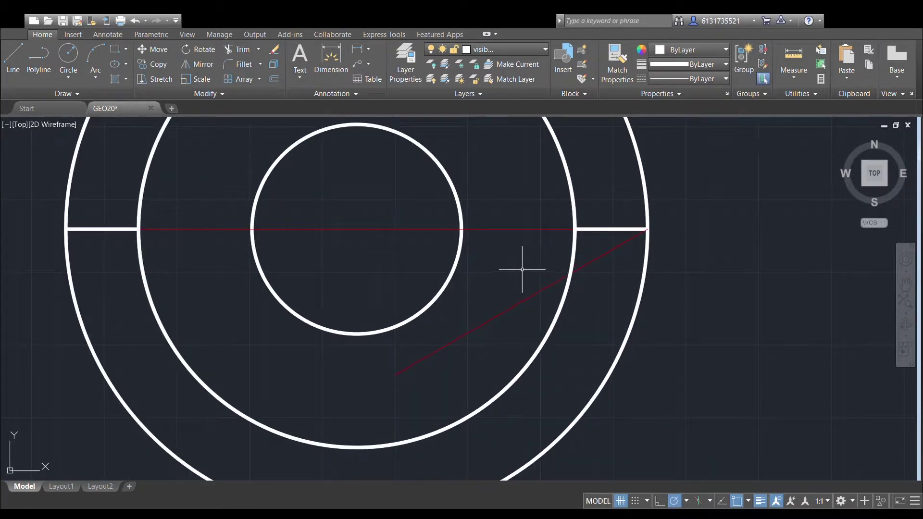
scroll(536, 258, up, 2)
scroll(541, 267, down, 2)
middle_drag(542, 268, 565, 280)
scroll(570, 289, down, 2)
scroll(572, 296, up, 2)
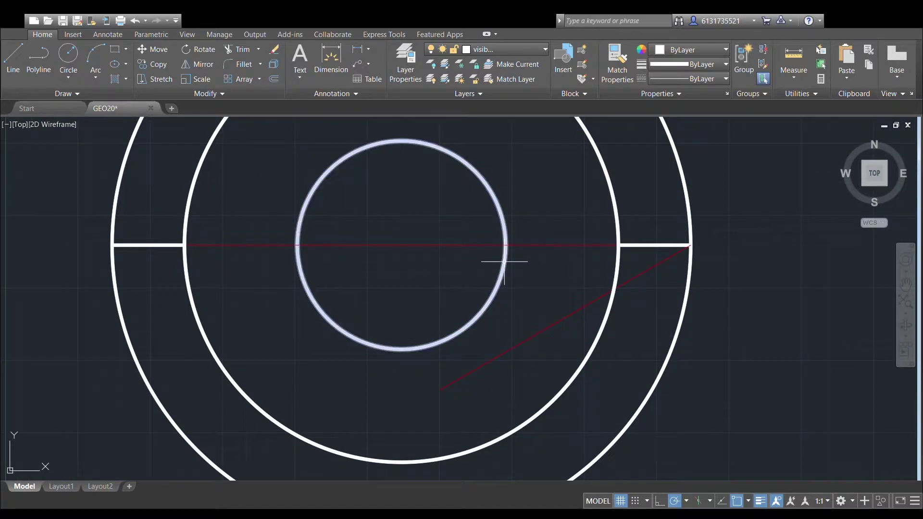
scroll(527, 255, up, 4)
scroll(526, 254, down, 4)
scroll(527, 254, down, 2)
scroll(528, 249, up, 2)
scroll(527, 245, down, 4)
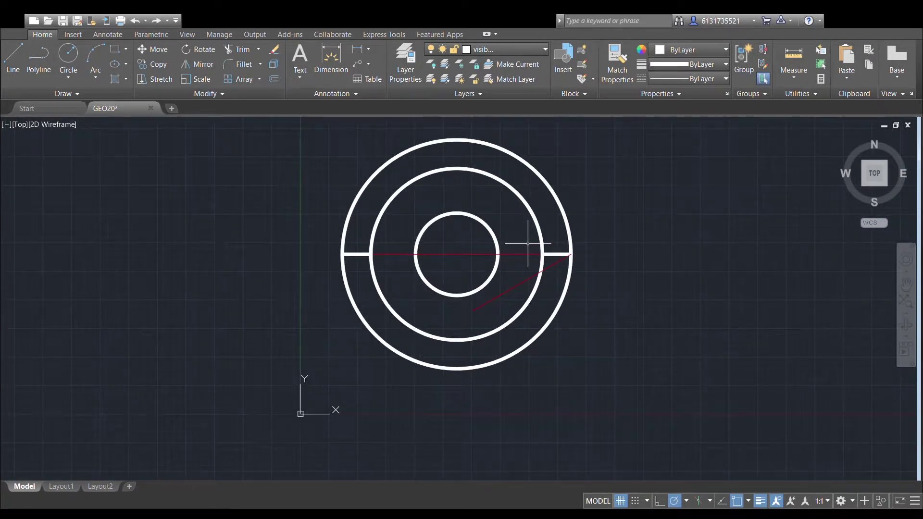
key(ctrl+z)
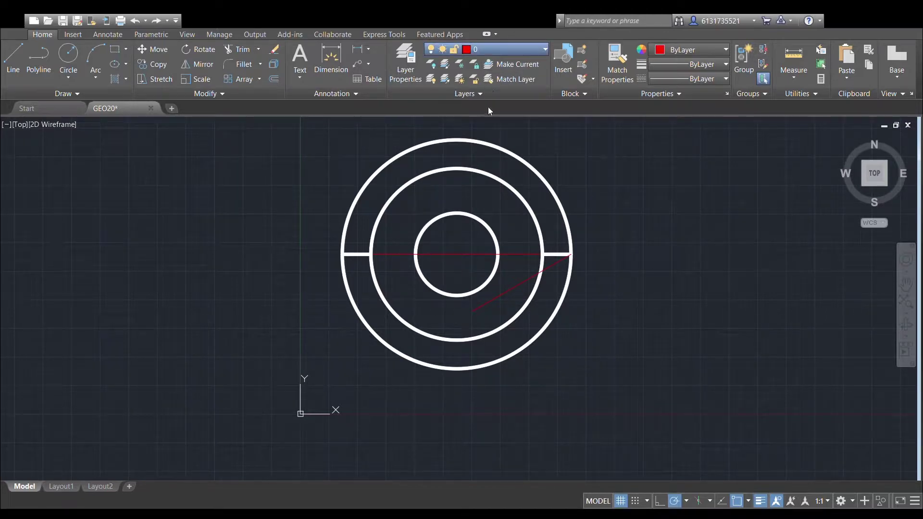
key(ctrl+y)
scroll(478, 278, up, 2)
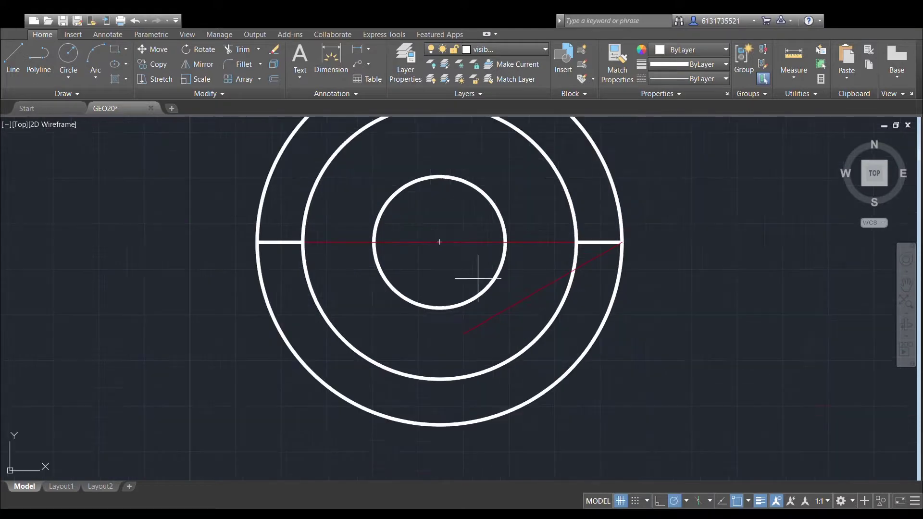
click(440, 242)
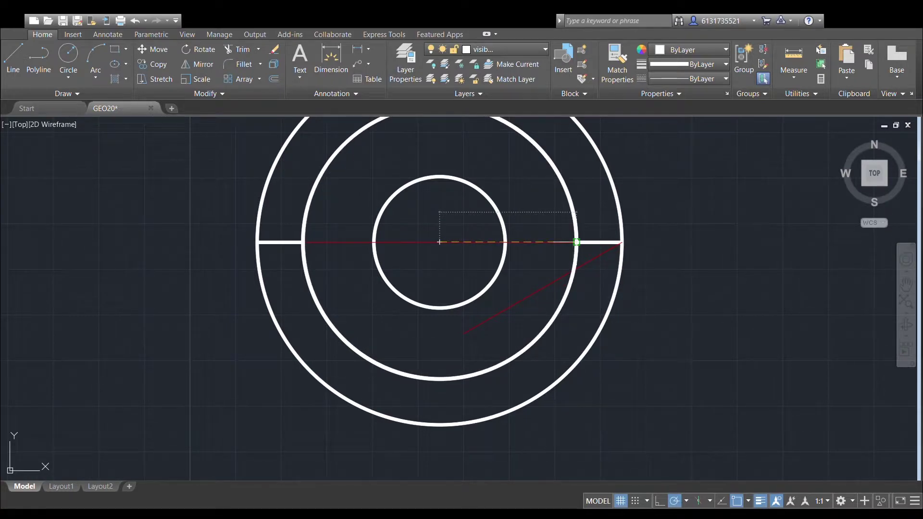
click(576, 241)
click(504, 308)
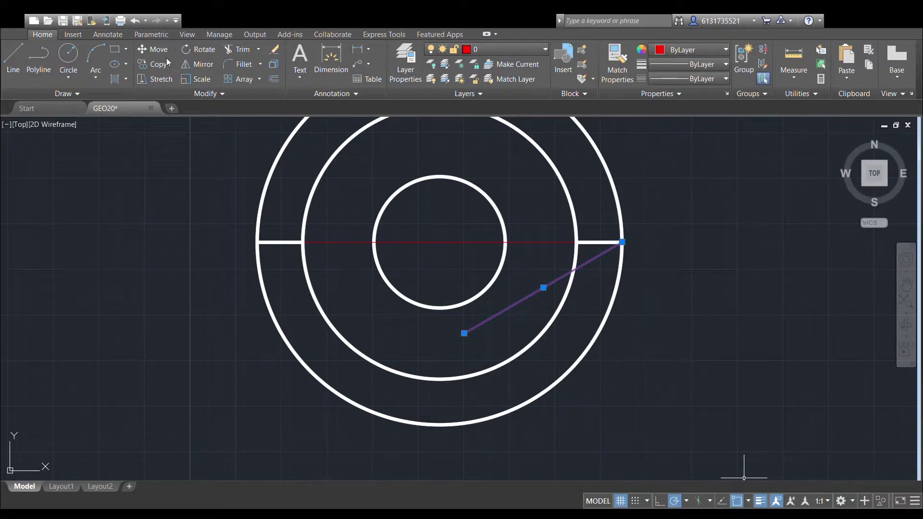
key(Escape)
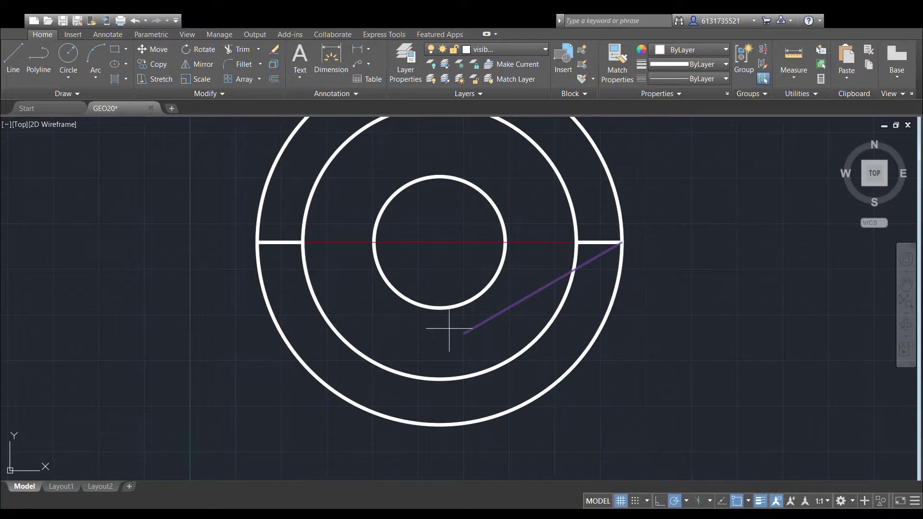
Try to move the inclined construction line by its lower end toward the outer circle's lower right.
click(464, 333)
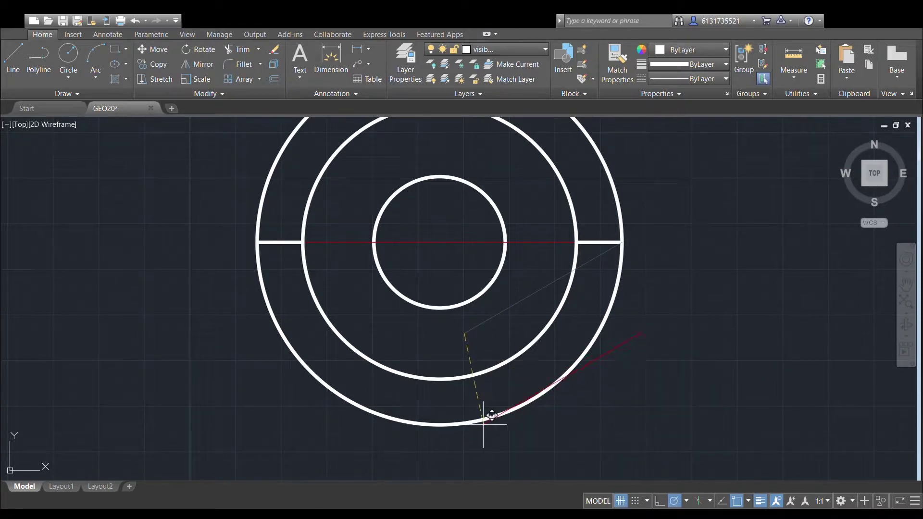
key(Escape)
click(511, 306)
click(149, 50)
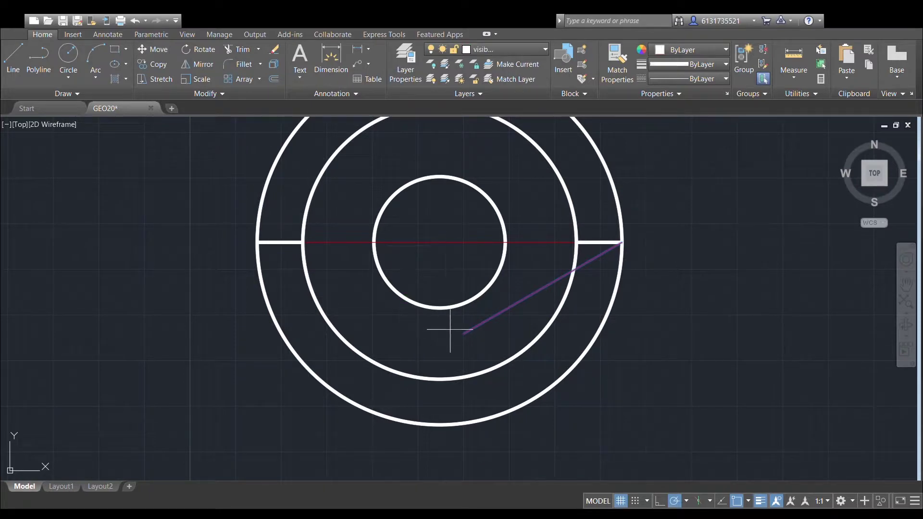
click(465, 330)
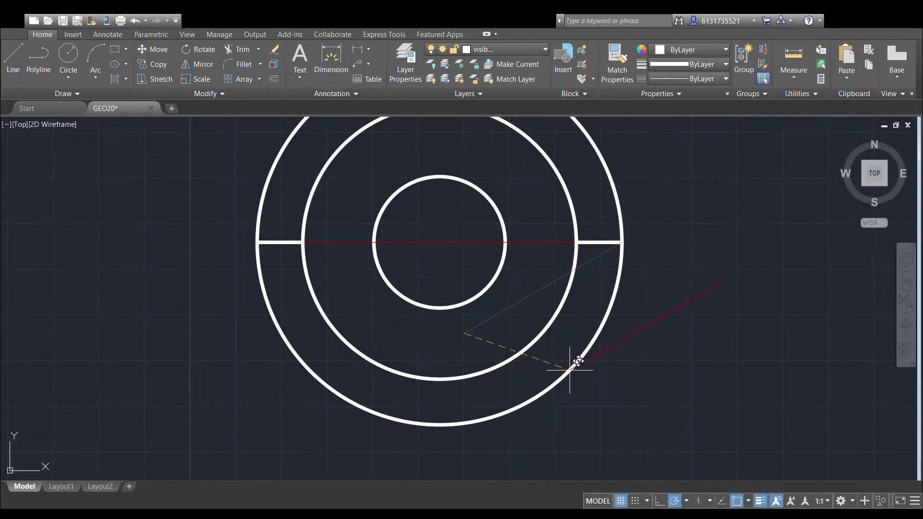
scroll(571, 366, up, 5)
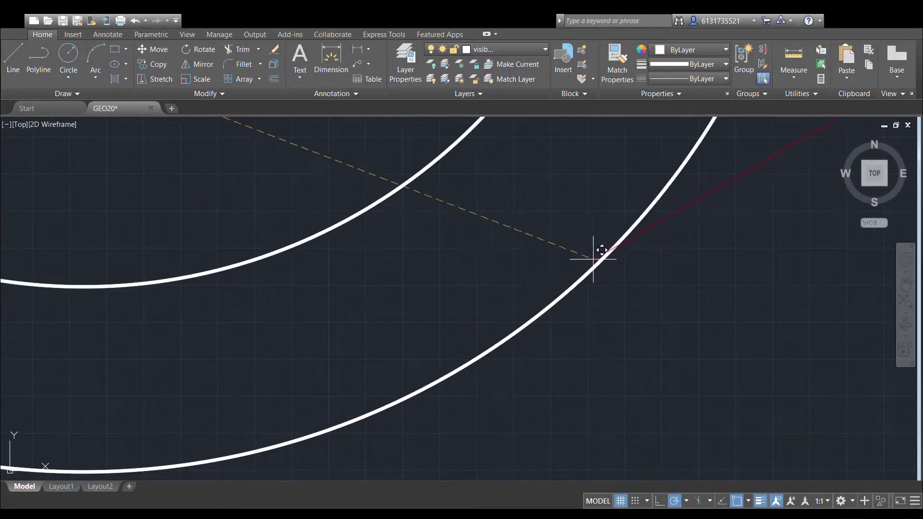
scroll(567, 308, down, 5)
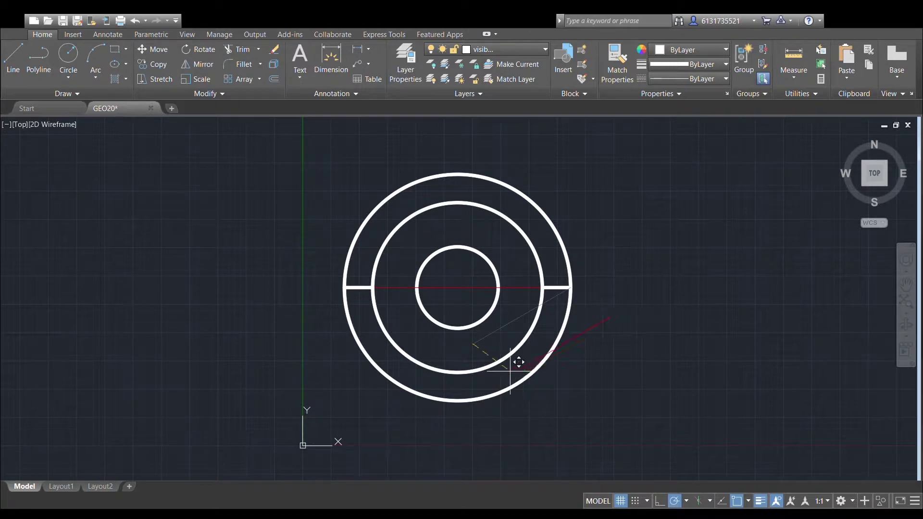
click(473, 344)
Move the inclined construction line outside the circles, just below the outer circle's lower right.
click(526, 313)
key(Return)
click(521, 315)
click(559, 405)
Try to move the inclined construction line by its midpoint onto the outer circle, and undo that move.
click(553, 405)
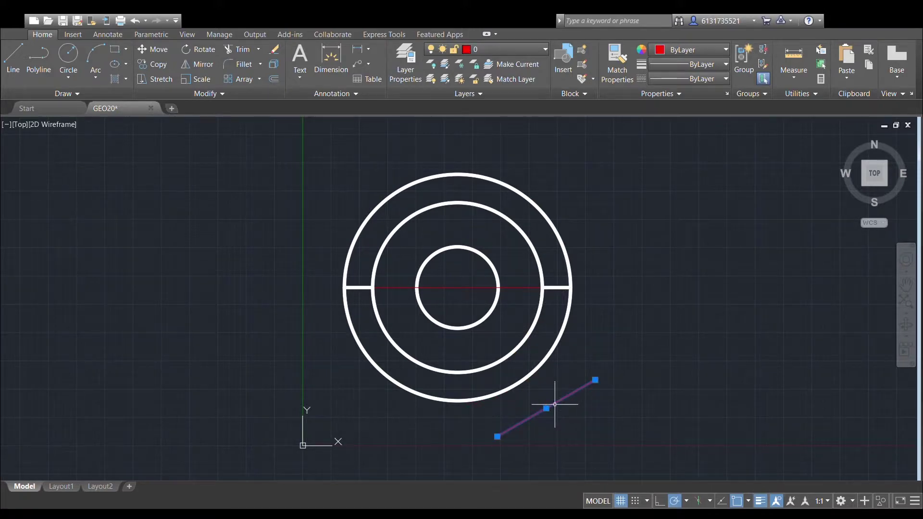
middle_drag(479, 290, 476, 250)
click(161, 50)
click(538, 368)
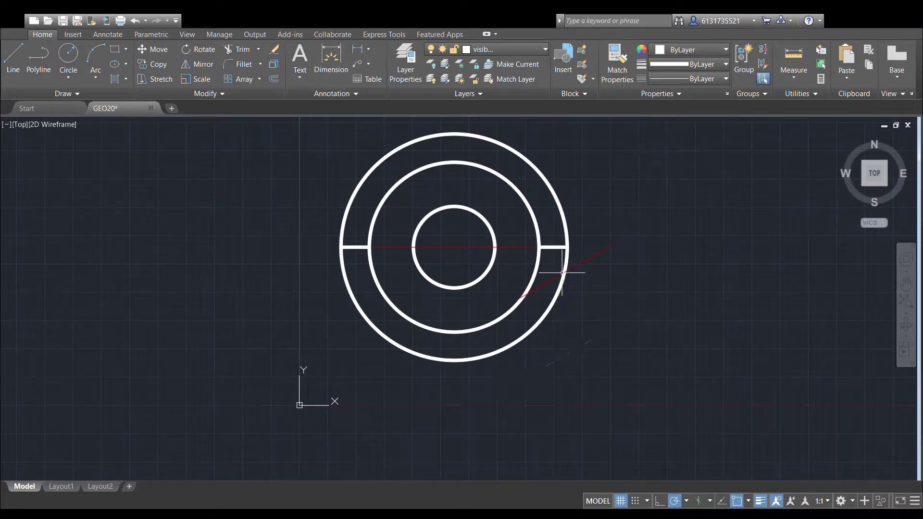
scroll(591, 271, up, 5)
key(ctrl+z)
Try to move the inclined construction line by its lower end, and undo all the moves made to it.
click(527, 376)
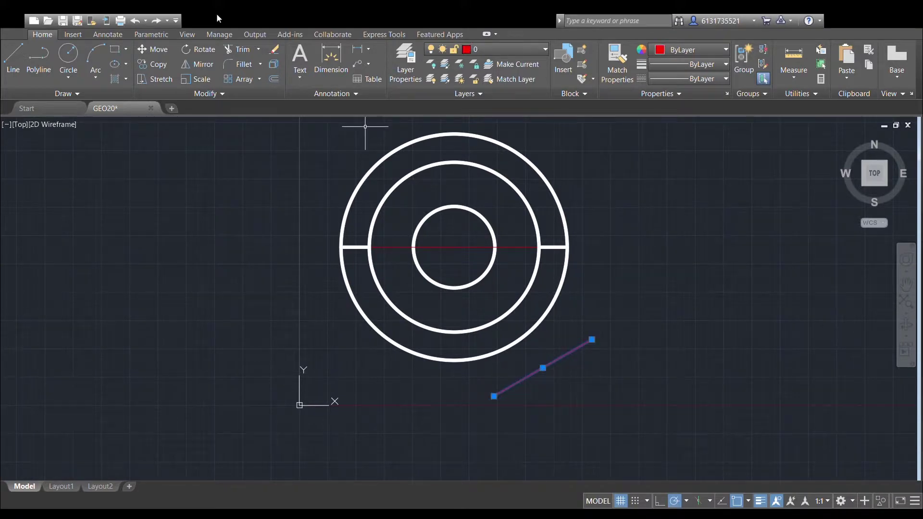
click(159, 49)
click(494, 396)
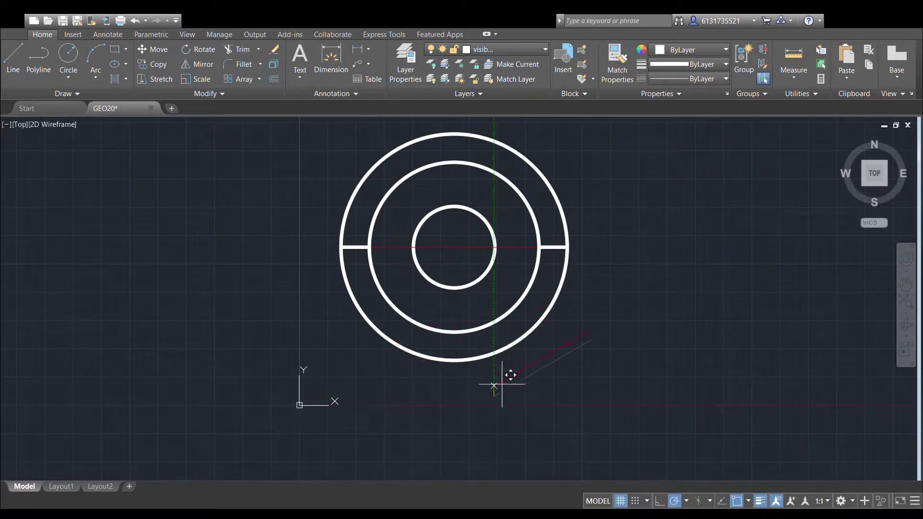
click(587, 321)
key(ctrl+z)
key(ctrl+z)
key(ctrl+z)
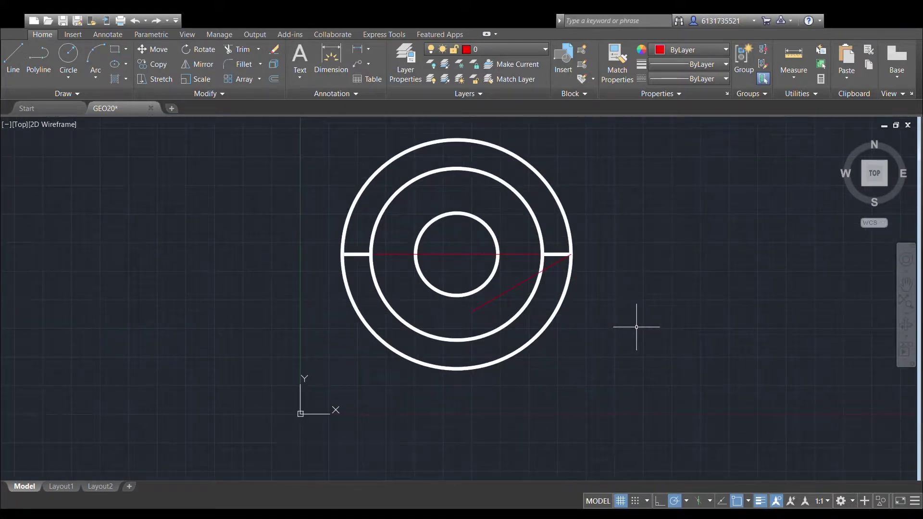
Delete the inclined construction line and draw a vertical one on layer 0 from the circles' centre to the outer circle's bottom quadrant.
click(502, 292)
key(Delete)
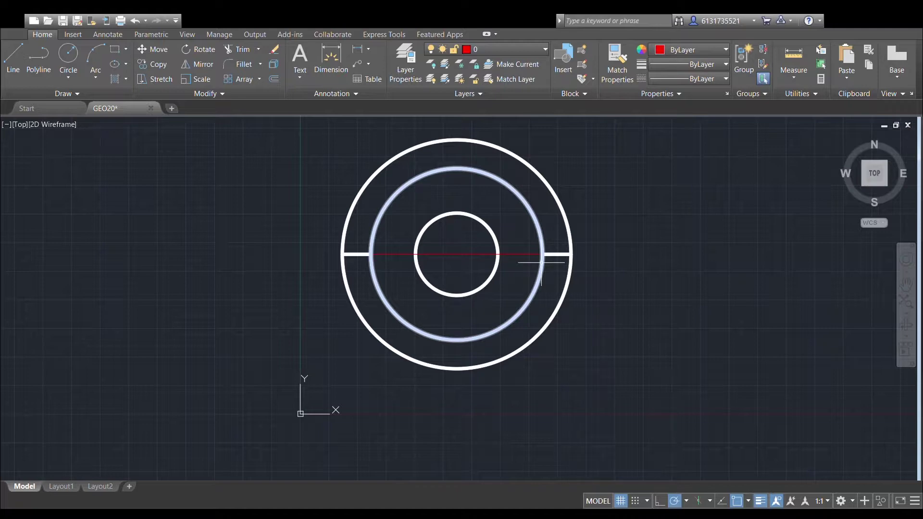
click(13, 57)
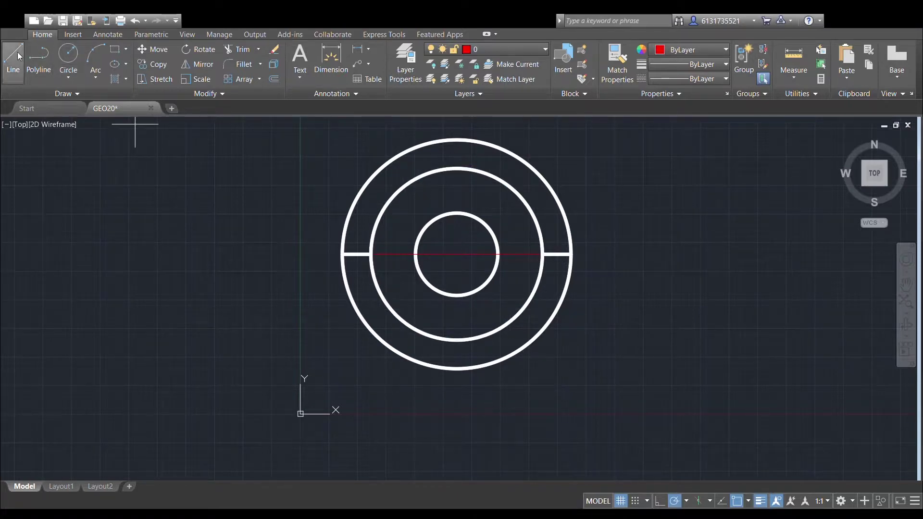
click(457, 254)
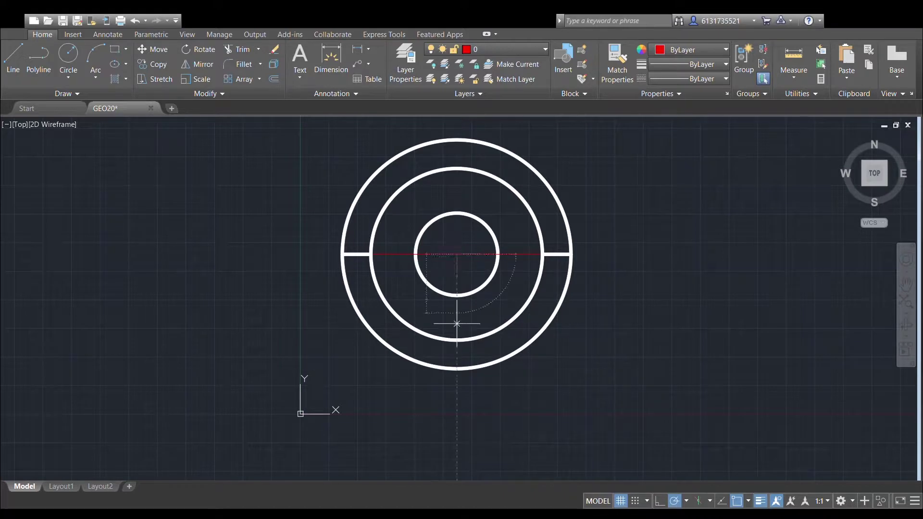
click(457, 369)
key(Return)
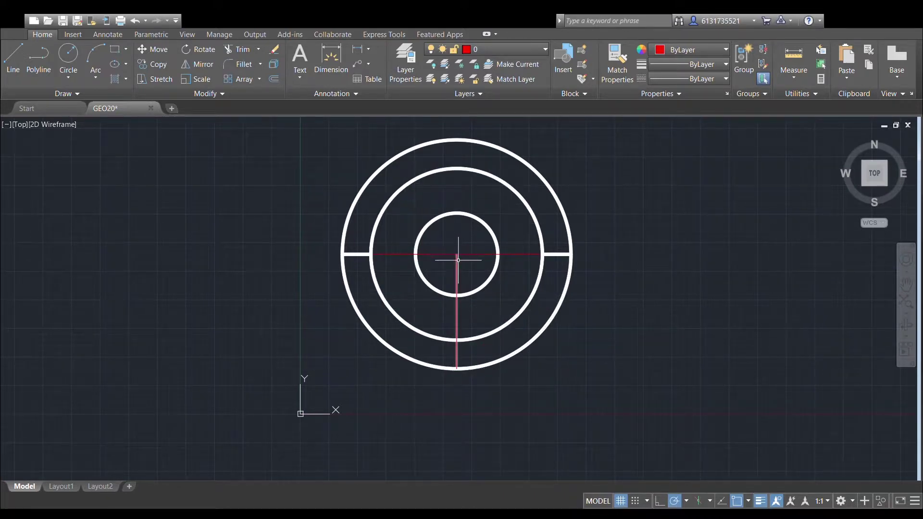
Rotate the vertical construction line 30 degrees counterclockwise about the circles' centre.
click(457, 288)
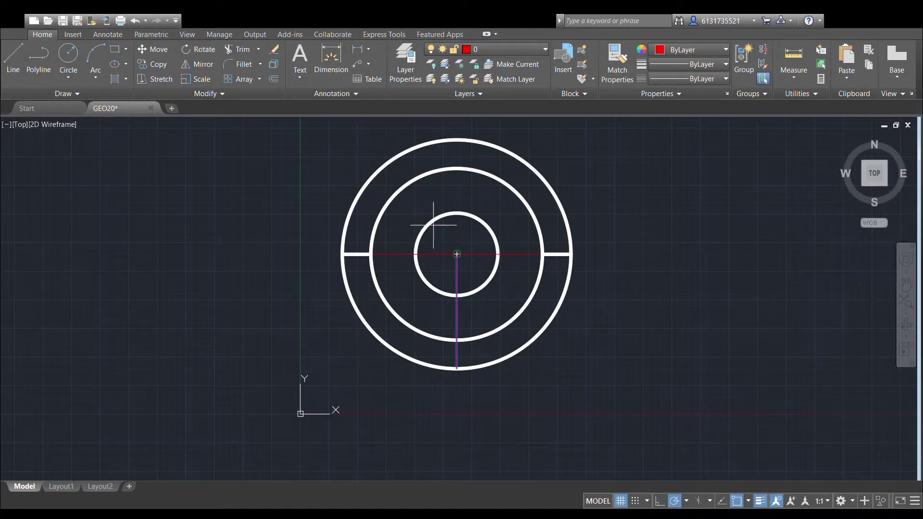
key(Escape)
scroll(433, 231, up, 2)
click(470, 266)
middle_drag(495, 332, 498, 313)
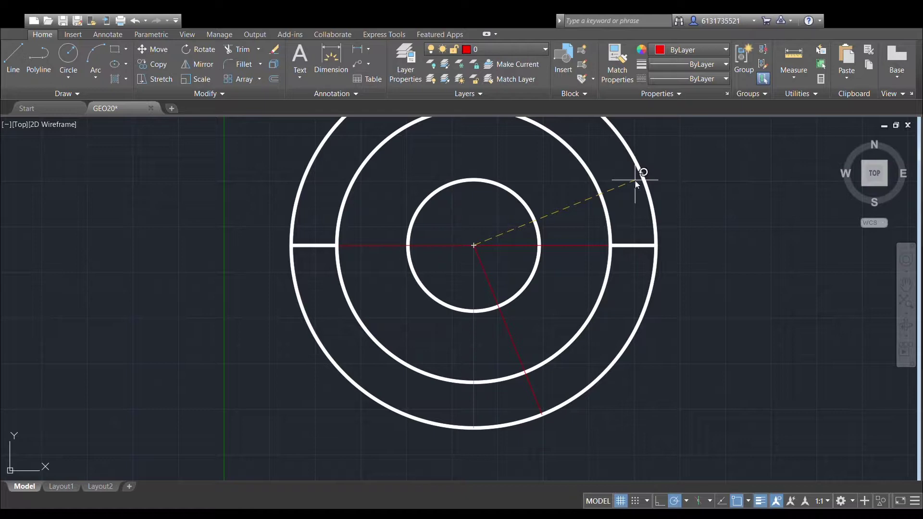
text(30)
key(Return)
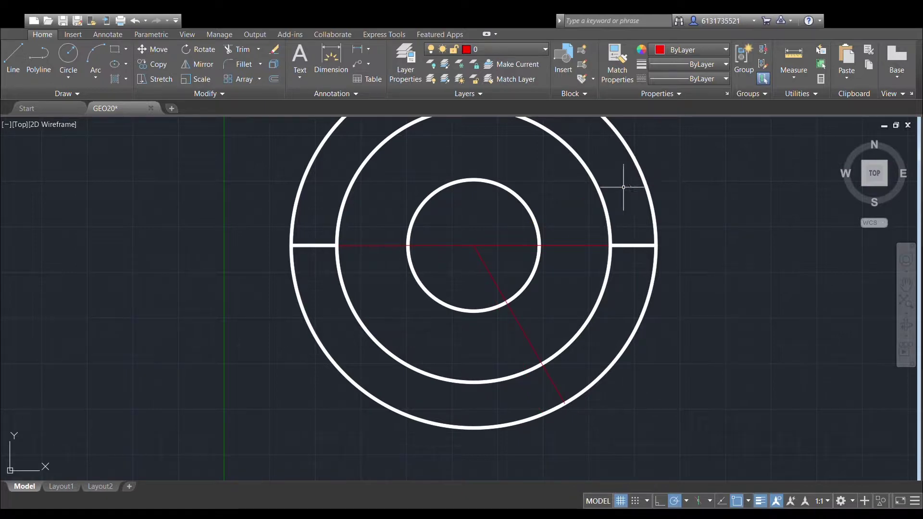
click(13, 60)
click(542, 364)
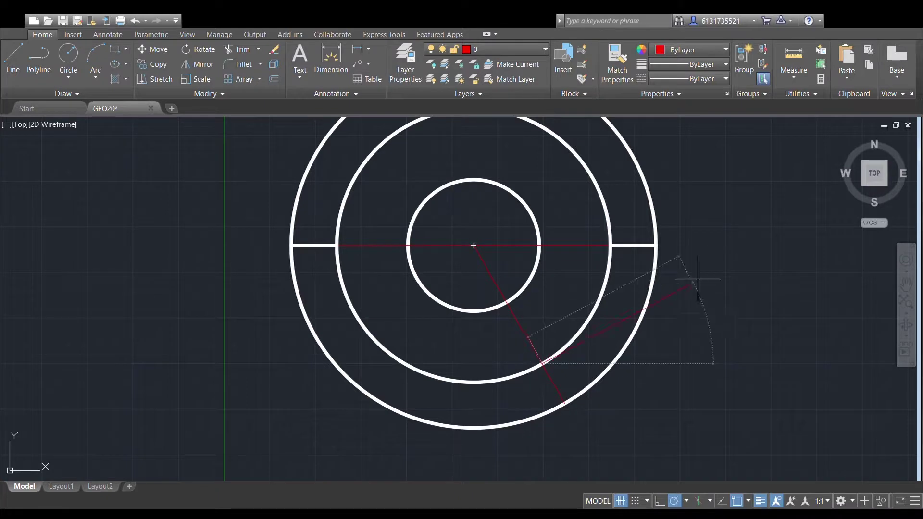
key(Escape)
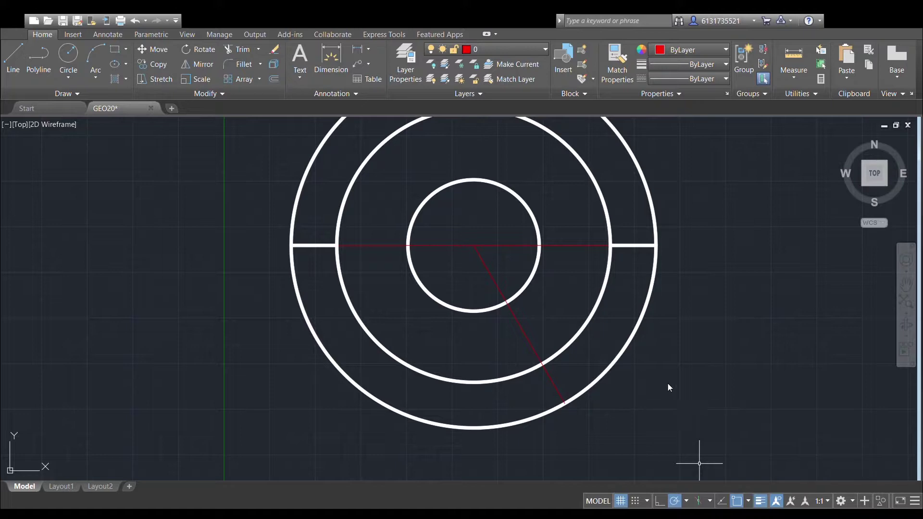
click(13, 60)
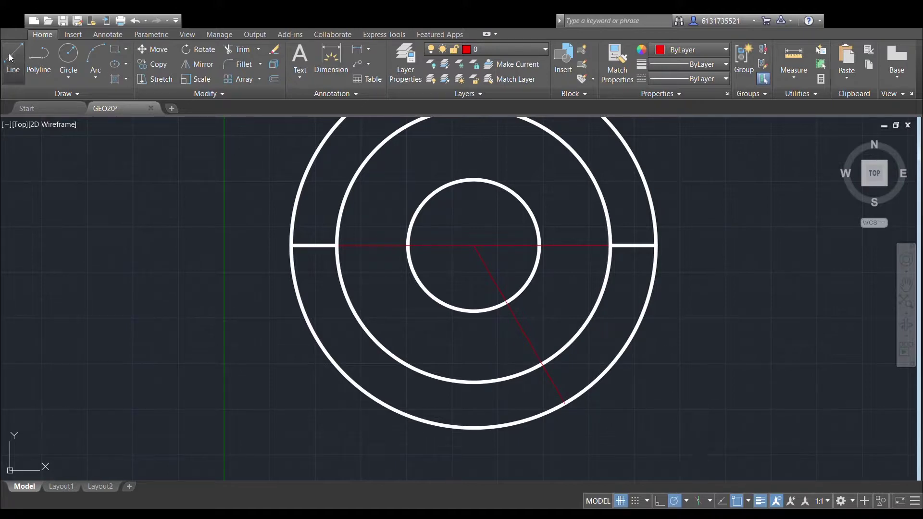
click(542, 364)
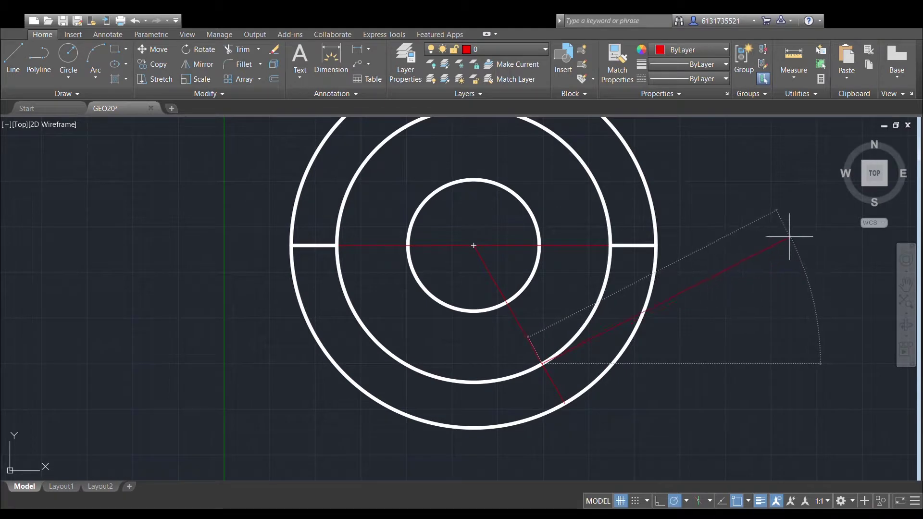
key(Escape)
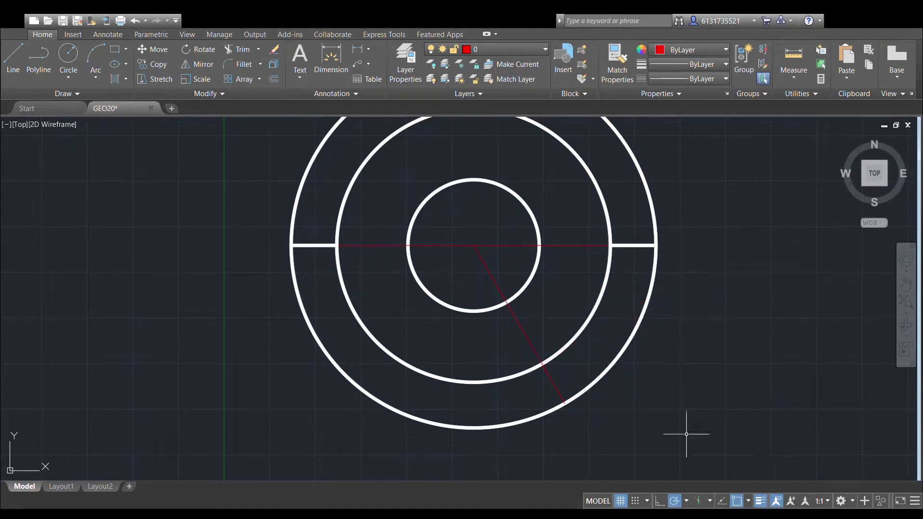
Draw a layer 0 line along the inclined construction line from the middle circle to the outer circle.
click(21, 55)
click(542, 364)
scroll(587, 356, down, 2)
middle_drag(625, 405, 634, 347)
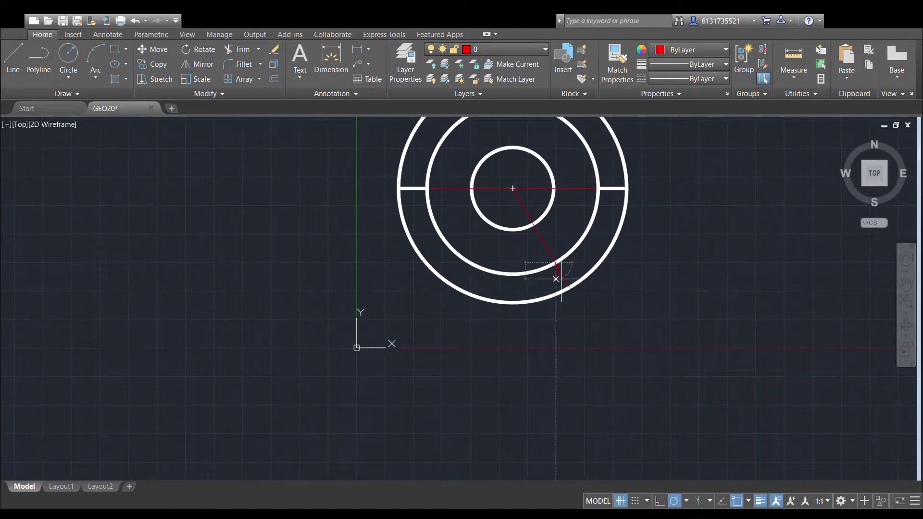
scroll(567, 286, up, 4)
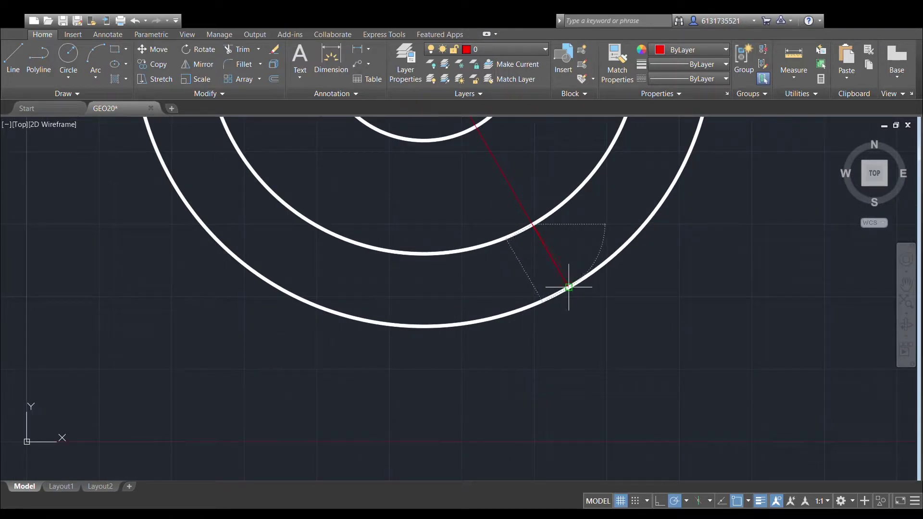
click(569, 287)
key(Escape)
click(551, 254)
click(569, 287)
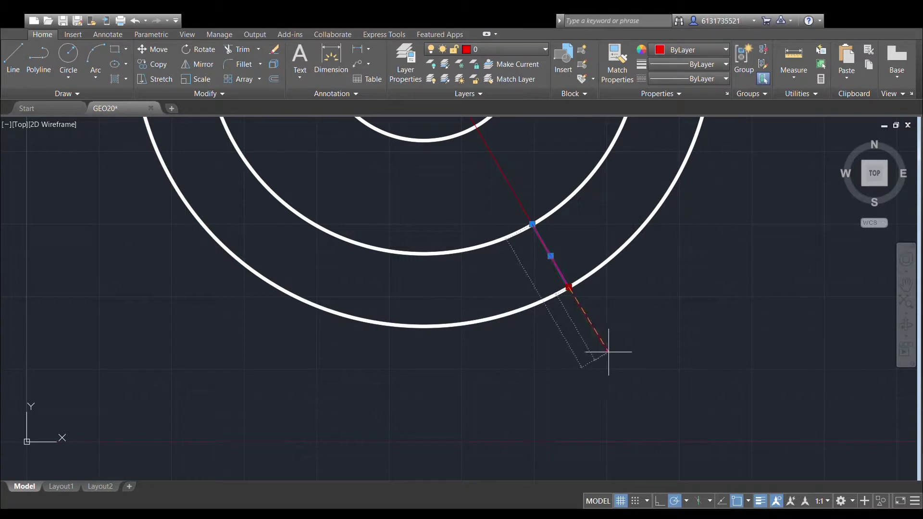
scroll(596, 332, down, 2)
key(Escape)
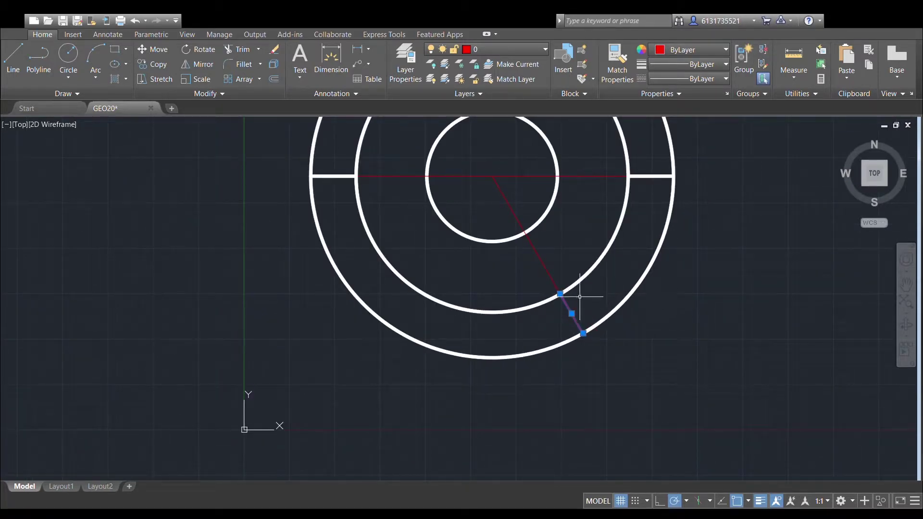
key(Escape)
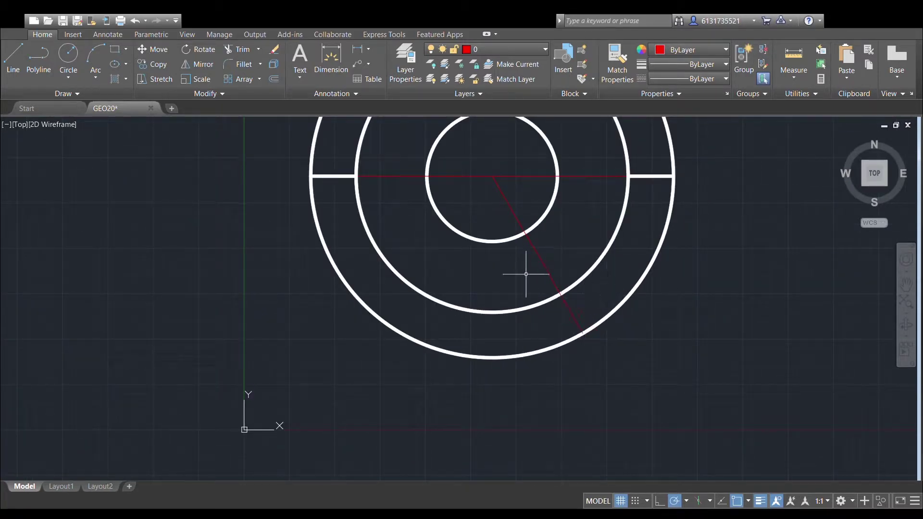
Copy the full inclined construction line from the circles' centre to its intersection with the middle circle.
click(529, 237)
click(153, 49)
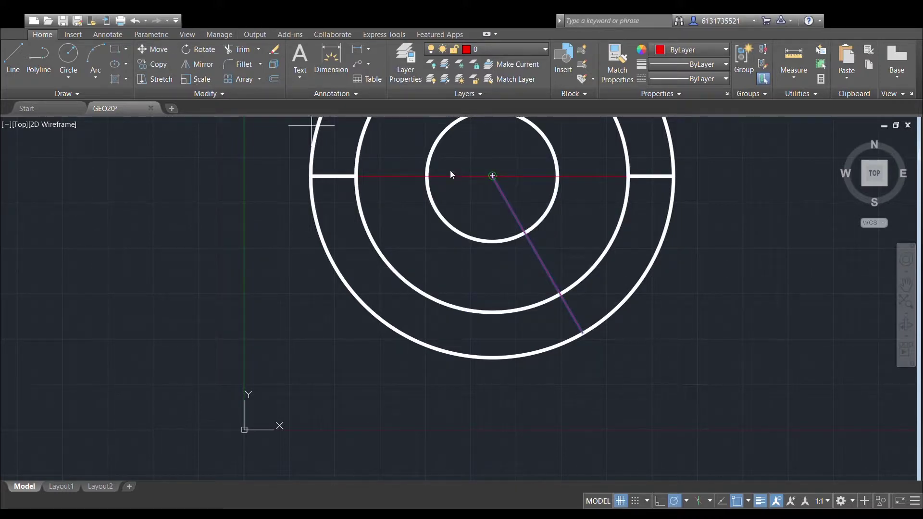
click(492, 176)
key(Escape)
Rotate the copied construction line 90 degrees counterclockwise about its intersection with the middle circle.
click(596, 351)
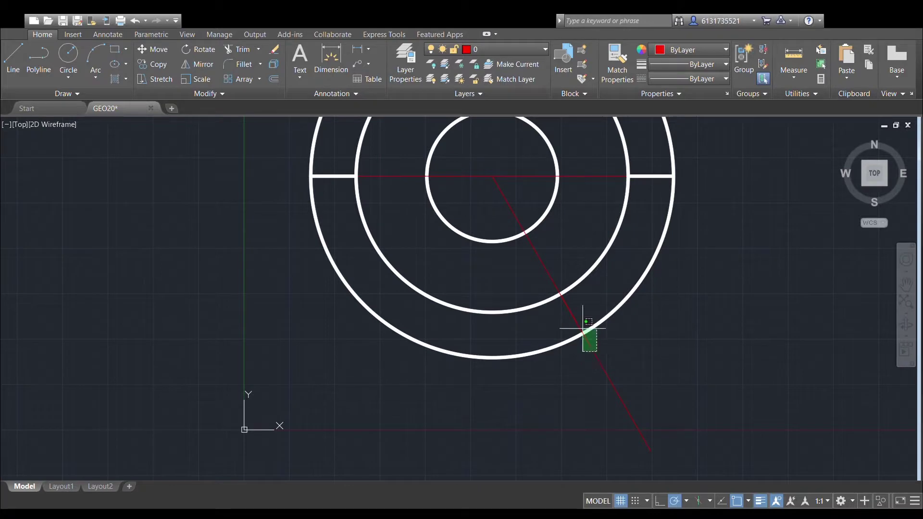
click(606, 379)
click(608, 377)
text(ro)
key(Return)
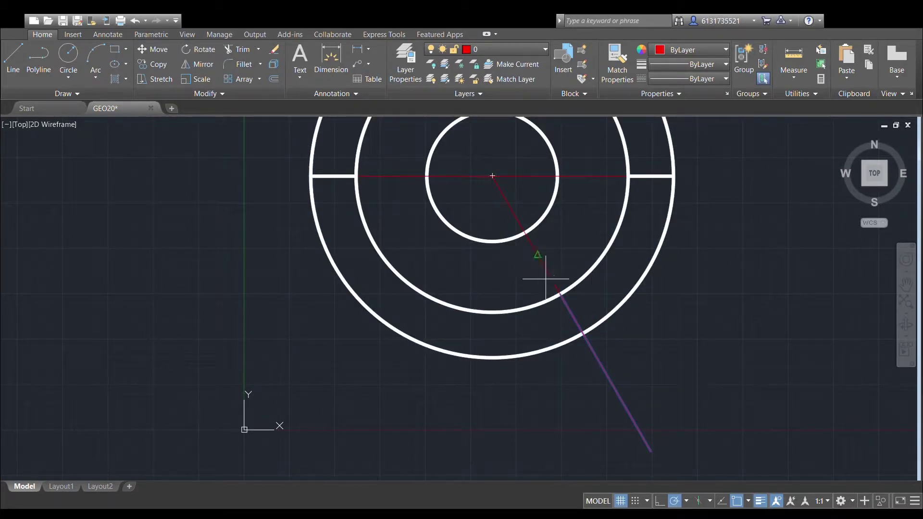
click(560, 294)
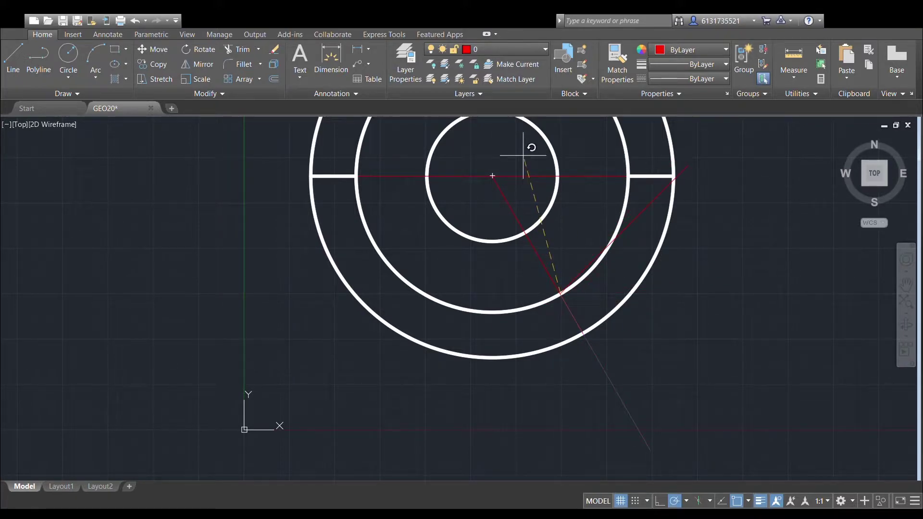
text(90)
key(Return)
Make the visible-lines layer current.
middle_drag(647, 171, 610, 218)
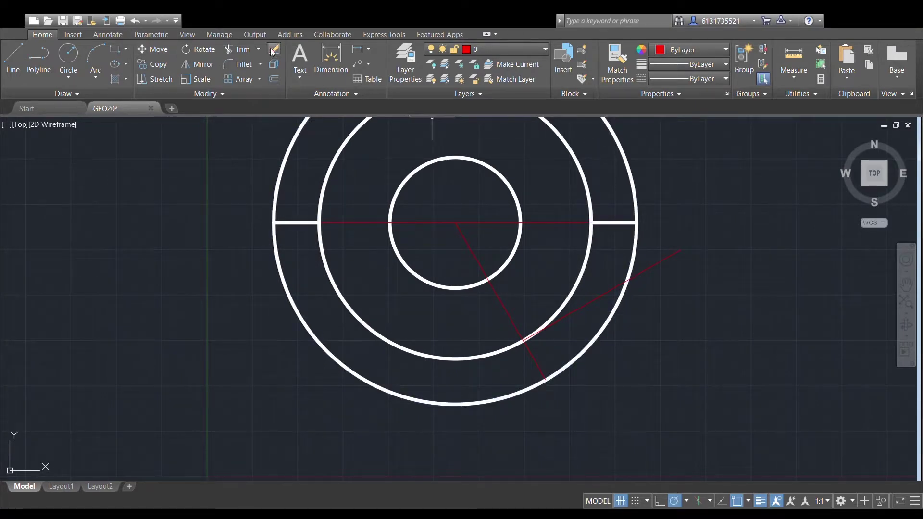
click(488, 112)
Try to draw a circle tangent to the outer circle and the rotated construction line, and undo it.
click(74, 80)
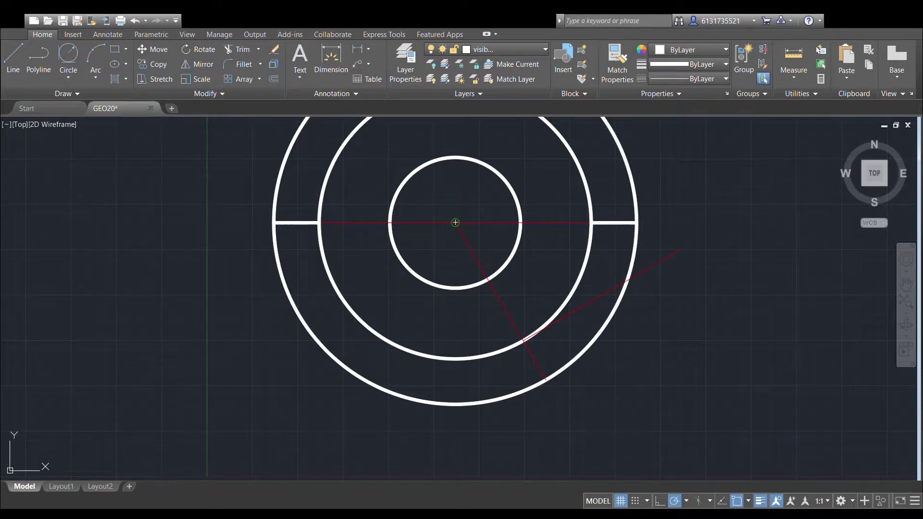
click(616, 259)
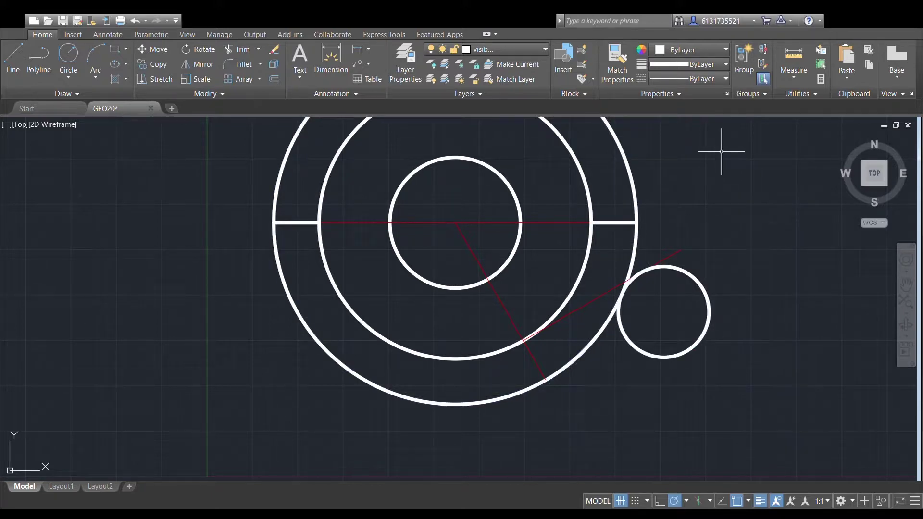
key(ctrl+z)
Try a circle of radius 12.5 tangent to the rotated construction line and the outer circle, and delete it.
click(67, 56)
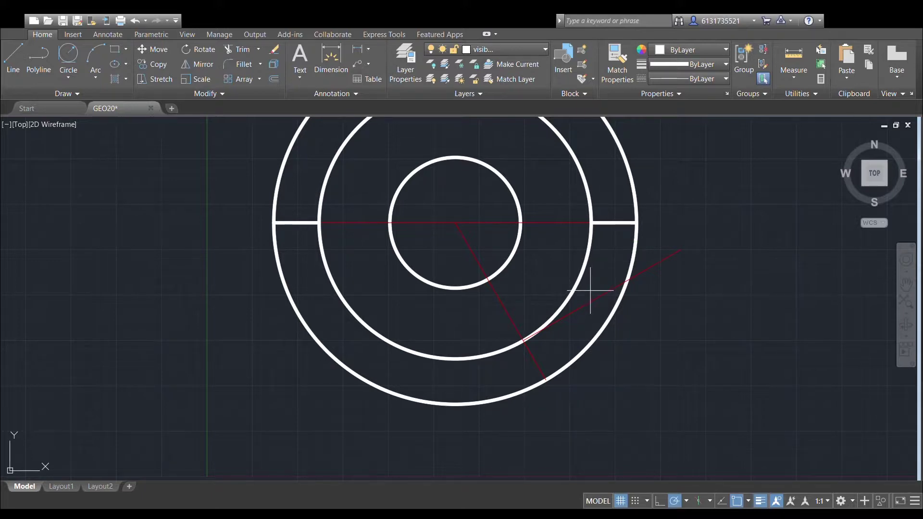
text(12.5)
key(Return)
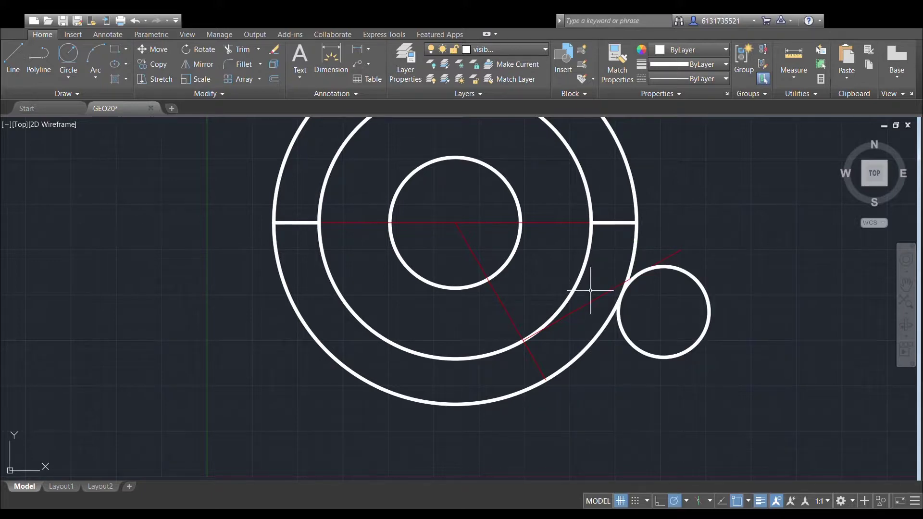
scroll(716, 269, up, 3)
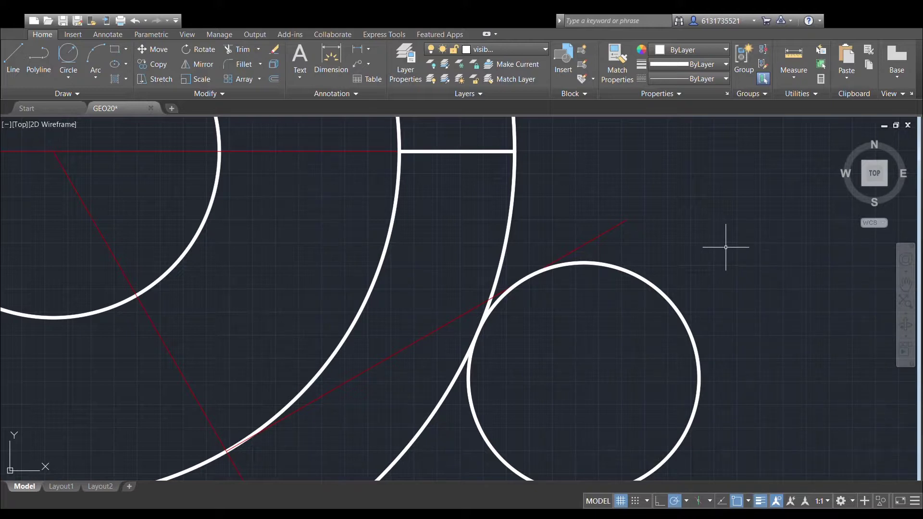
scroll(727, 245, down, 4)
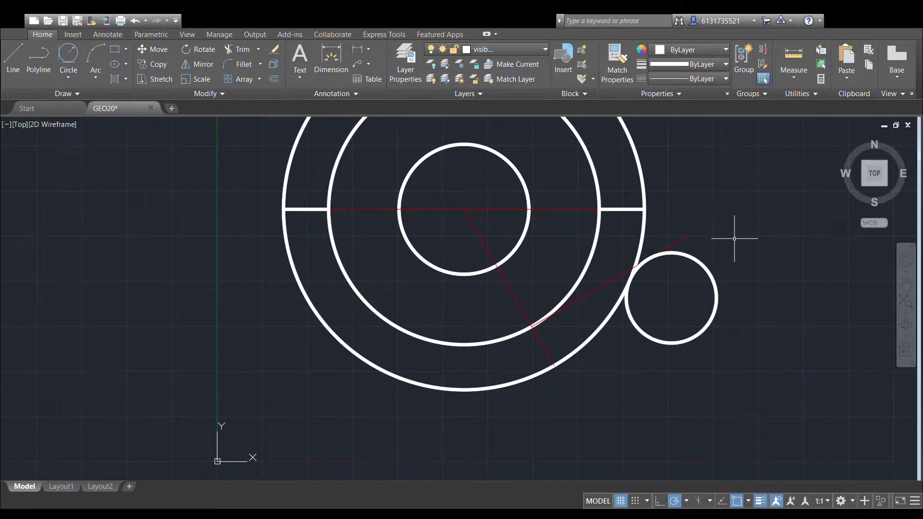
click(703, 267)
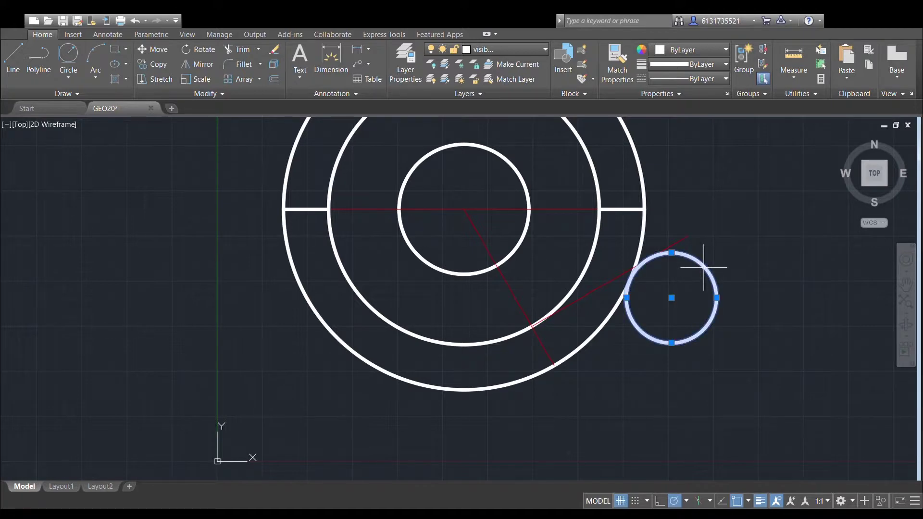
key(Delete)
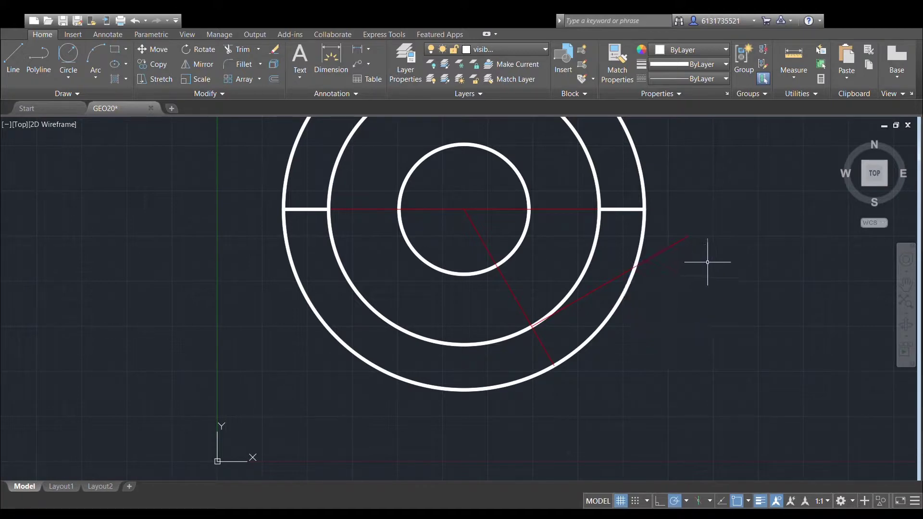
Draw a visible line along the rotated construction line from the middle circle's tangent point to the outer circle.
click(16, 72)
click(531, 326)
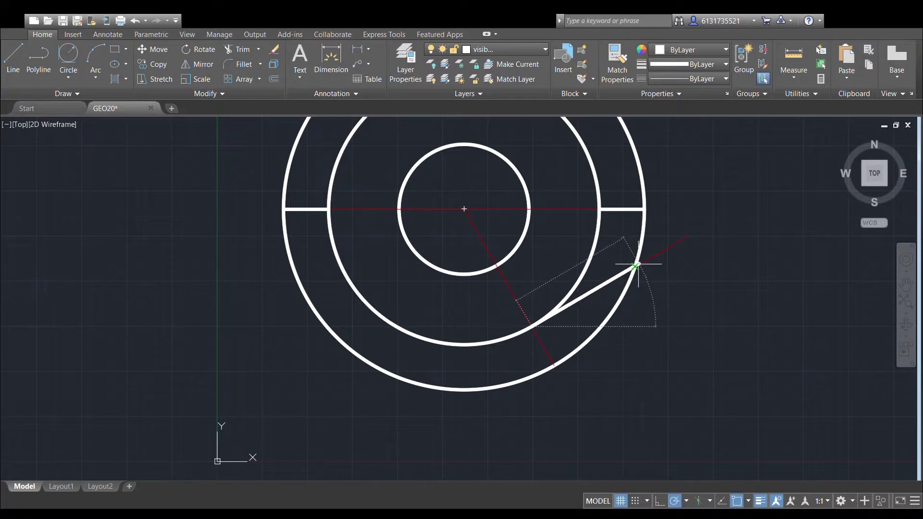
scroll(731, 224, down, 4)
scroll(730, 225, up, 4)
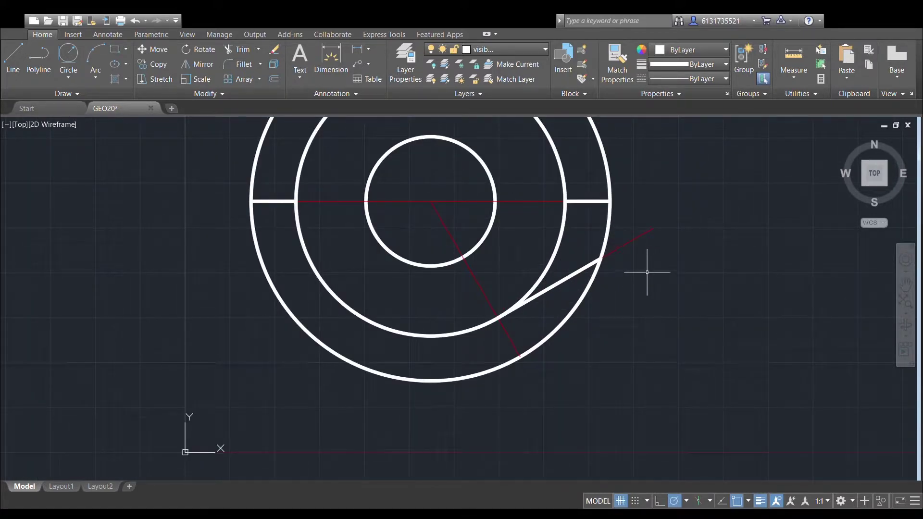
Try to draw a circle tangent to the visible angled line and the outer circle, and delete it.
middle_drag(646, 263, 613, 295)
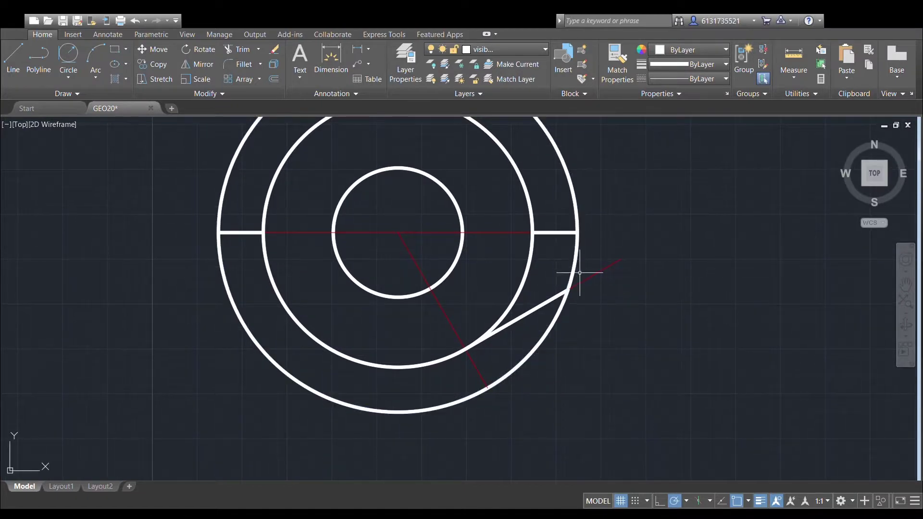
scroll(591, 247, up, 2)
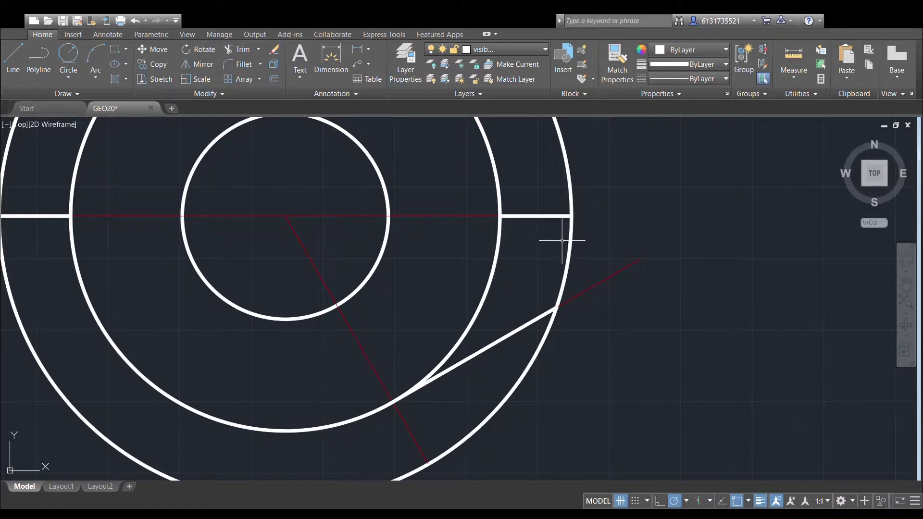
click(68, 54)
click(474, 354)
scroll(602, 314, up, 5)
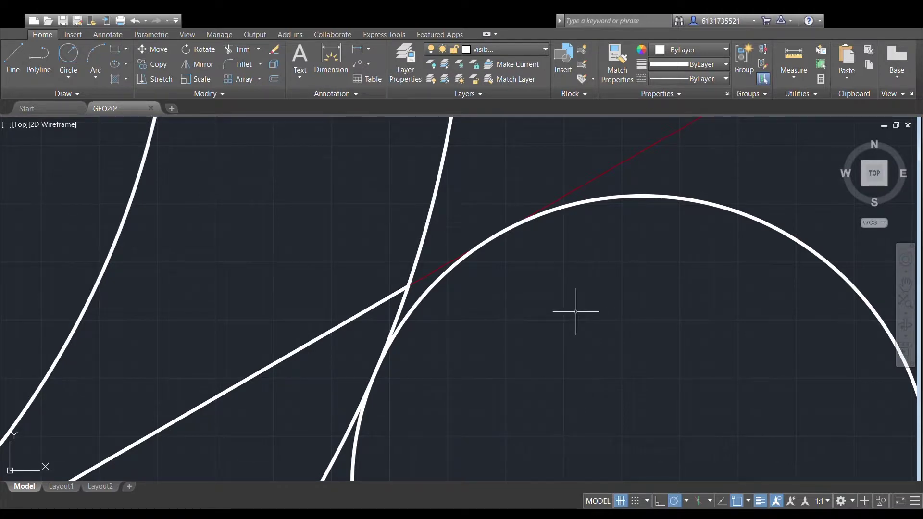
scroll(576, 311, down, 5)
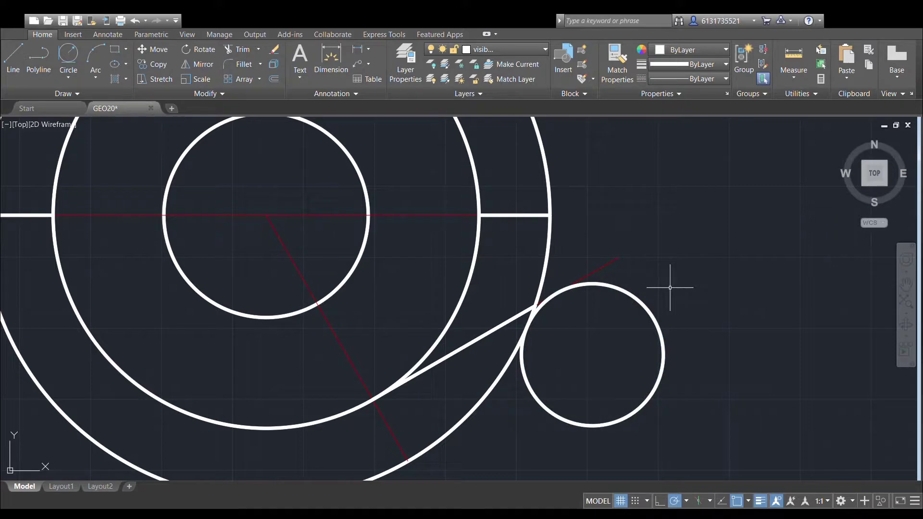
click(643, 304)
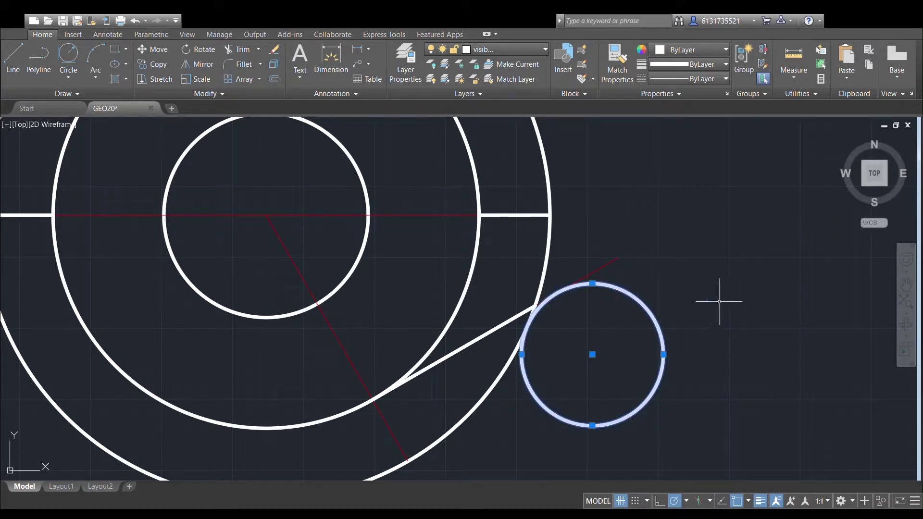
key(Delete)
Trim the middle circle between the right-hand horizontal joining line and the angled tangent line.
scroll(630, 284, down, 2)
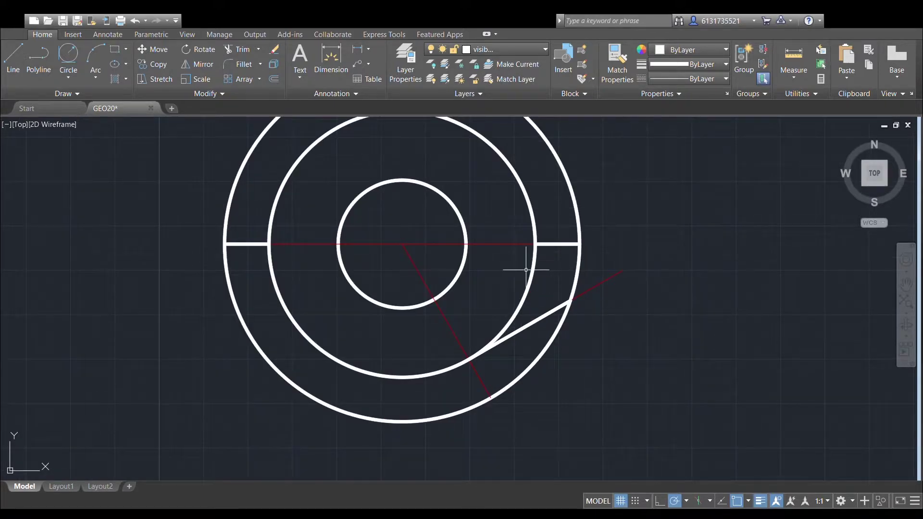
click(532, 271)
click(545, 315)
click(559, 242)
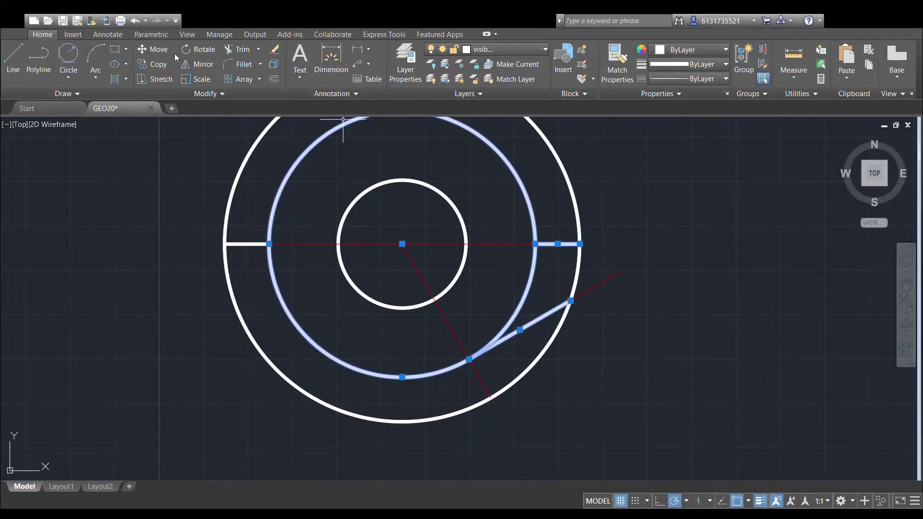
click(239, 49)
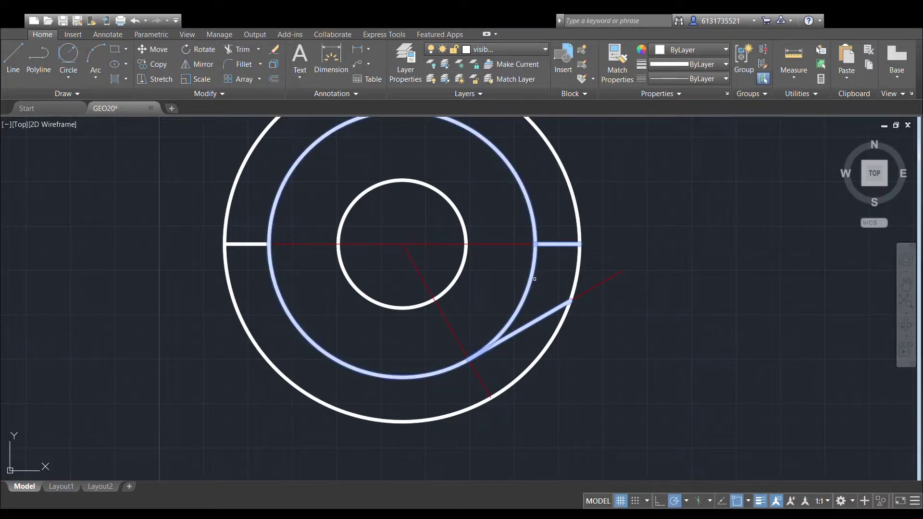
click(533, 265)
key(Escape)
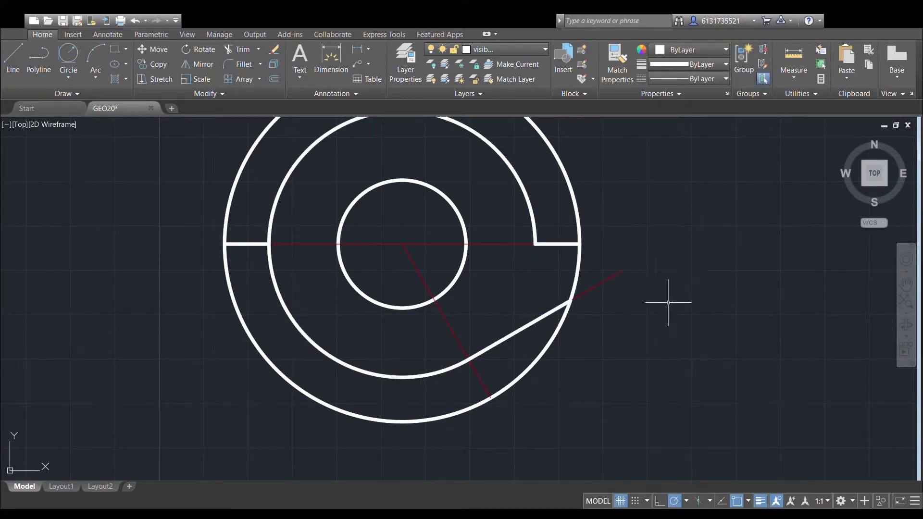
Delete the rotated construction line that runs beyond the outer circle.
middle_drag(670, 285, 659, 316)
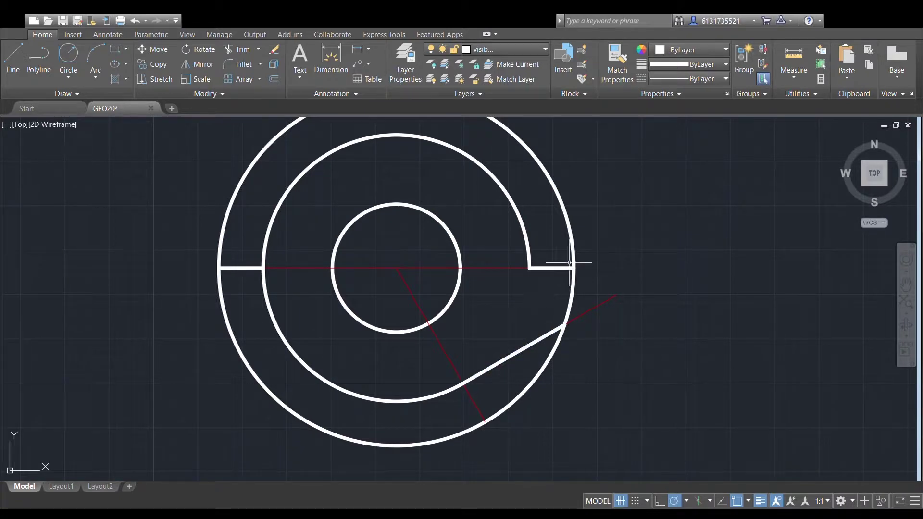
click(582, 316)
key(Delete)
Try another tangent circle at the angled line's outer end, and delete it.
click(69, 62)
click(543, 336)
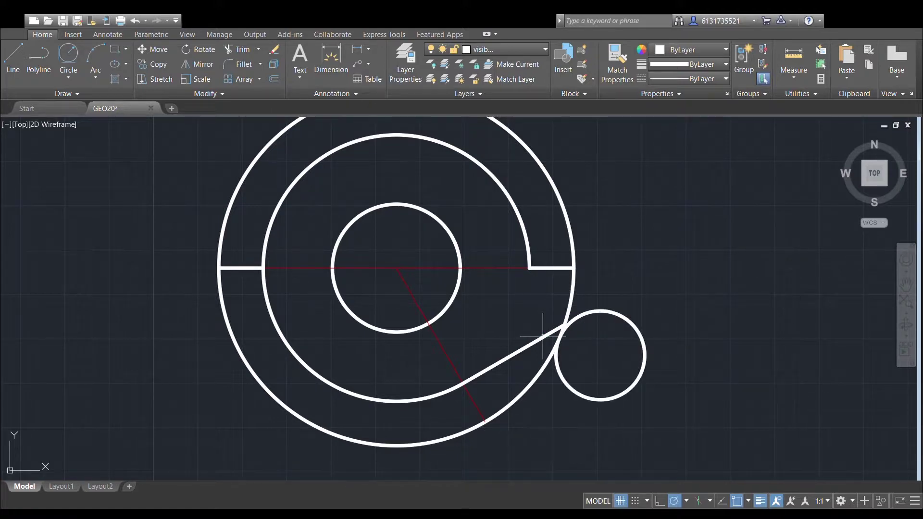
scroll(591, 301, up, 4)
click(620, 324)
scroll(623, 307, down, 3)
key(Delete)
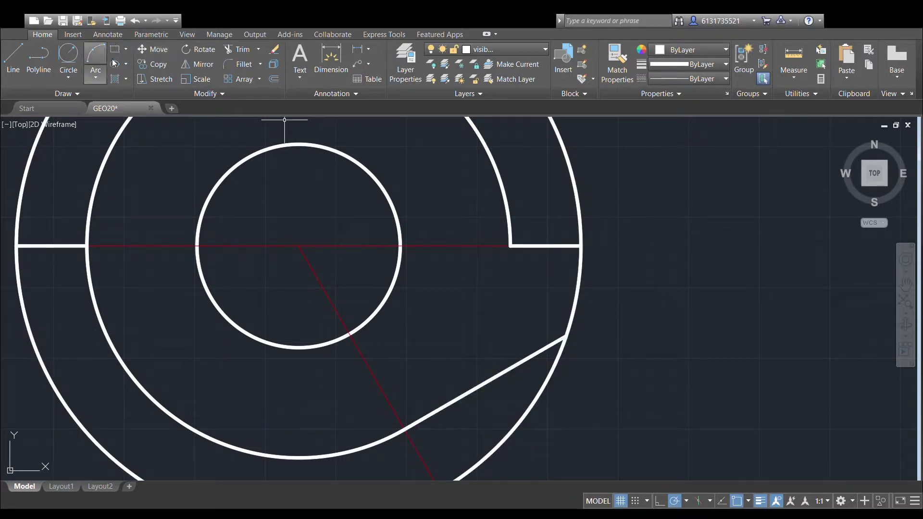
Make layer 0 the current layer.
click(67, 72)
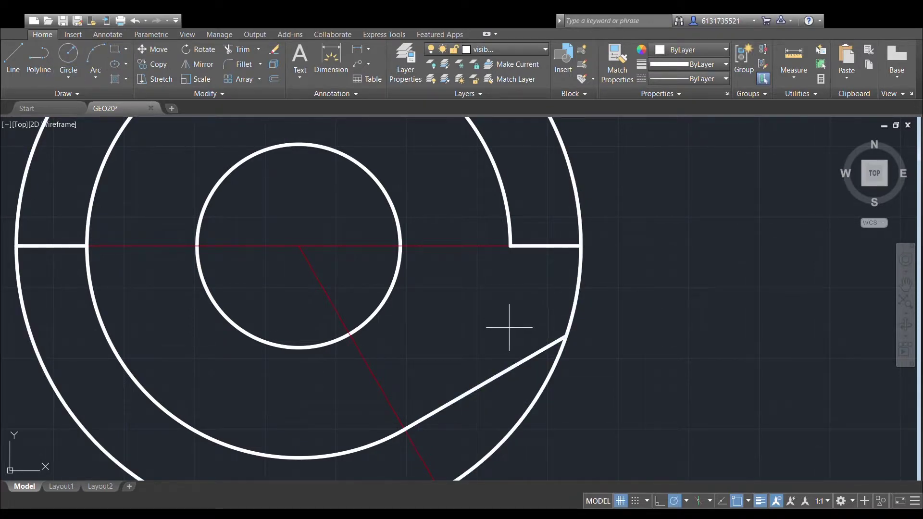
click(566, 336)
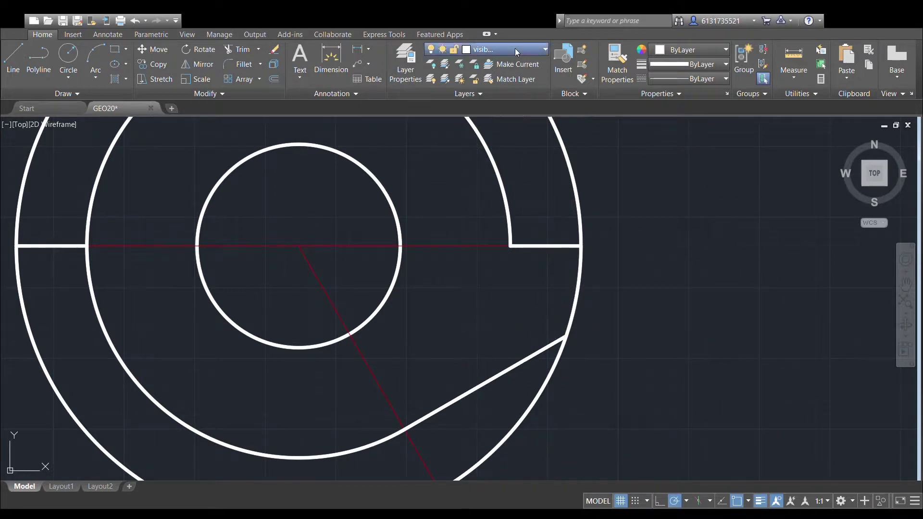
click(501, 67)
Try a construction circle centred on the angled line's outer end, and delete it.
click(68, 58)
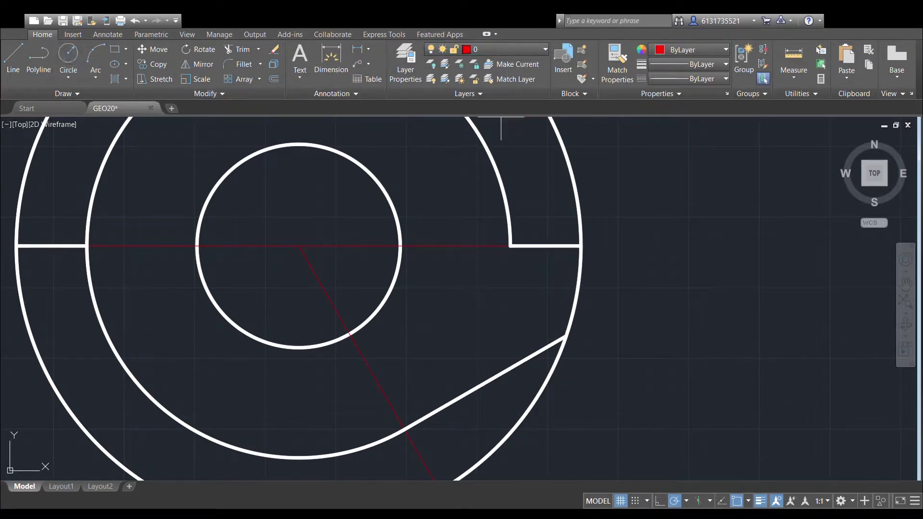
click(566, 336)
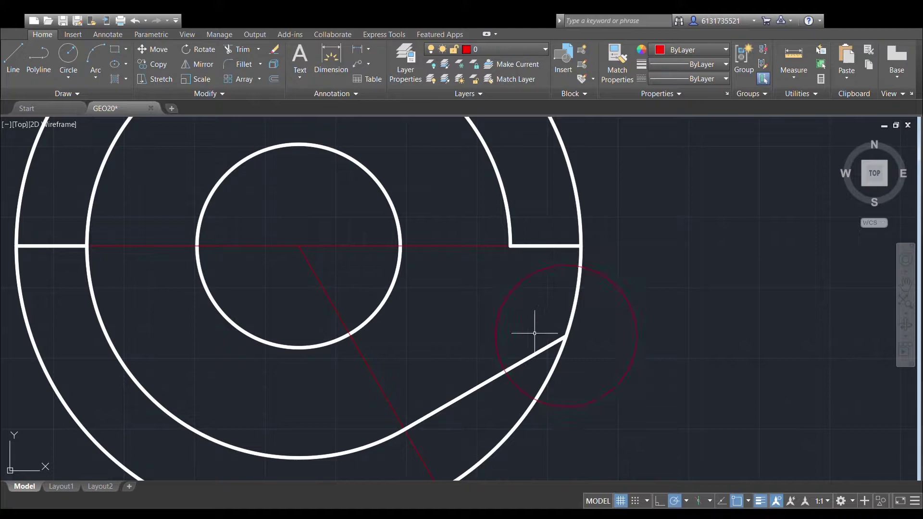
click(619, 287)
key(Delete)
Draw a construction circle from the common centre through the inner end of the right-hand horizontal joining line.
scroll(643, 268, down, 2)
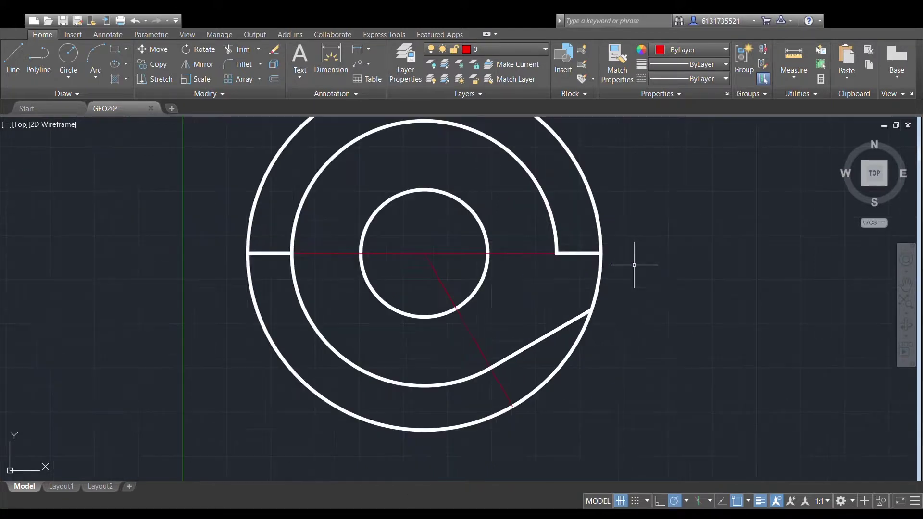
click(67, 57)
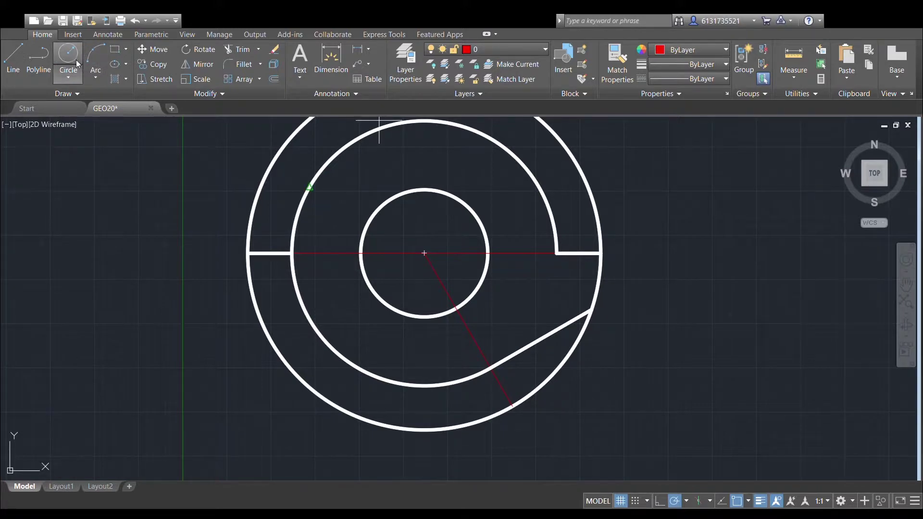
click(424, 253)
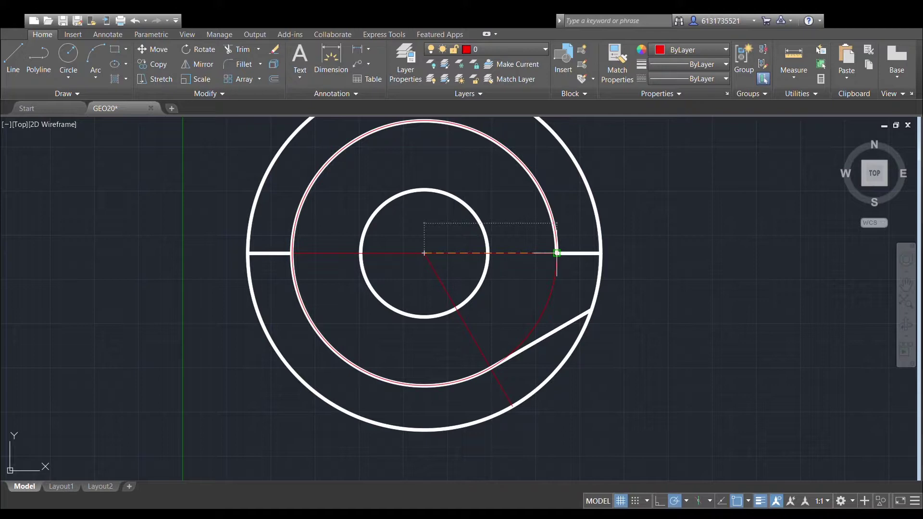
click(556, 253)
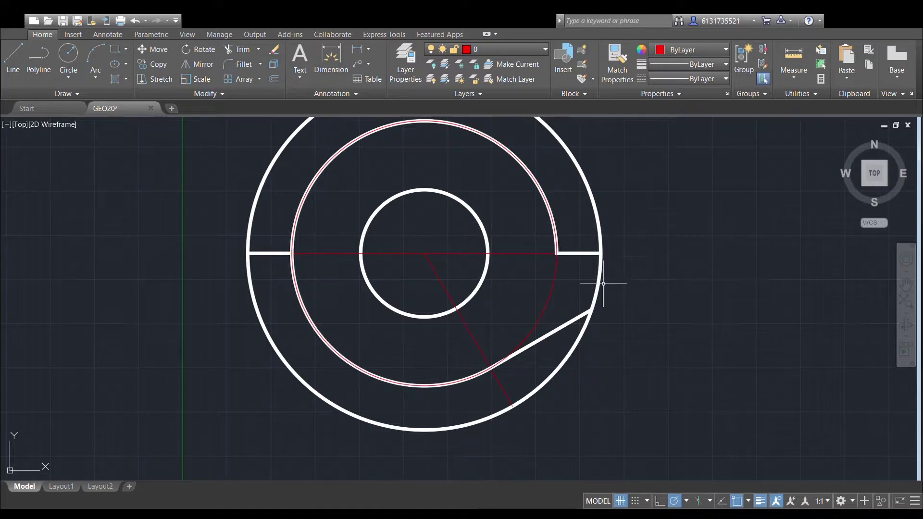
scroll(576, 336, up, 2)
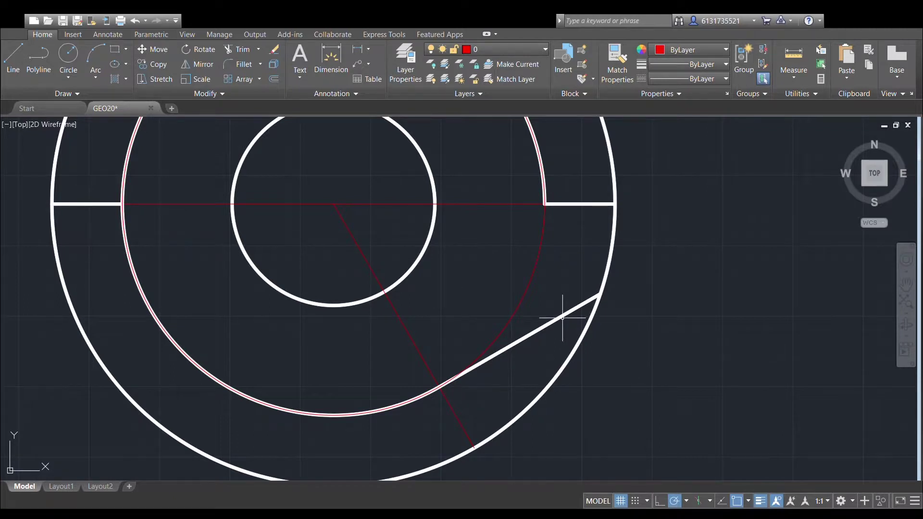
Draw a construction line from the tangent point inward along the angled radius line.
click(13, 57)
click(439, 386)
key(Escape)
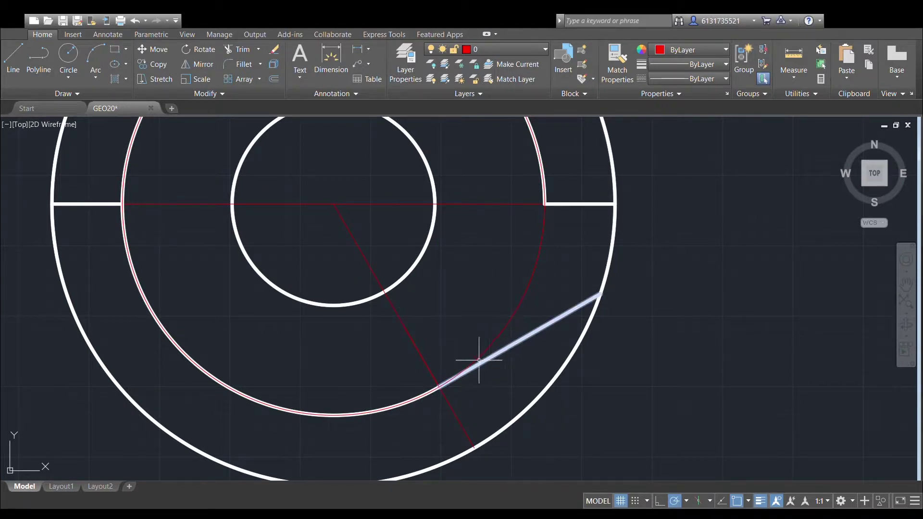
Draw a construction line over the angled tangent line, from the tangent point to its outer end.
click(13, 59)
click(438, 387)
click(599, 293)
key(Escape)
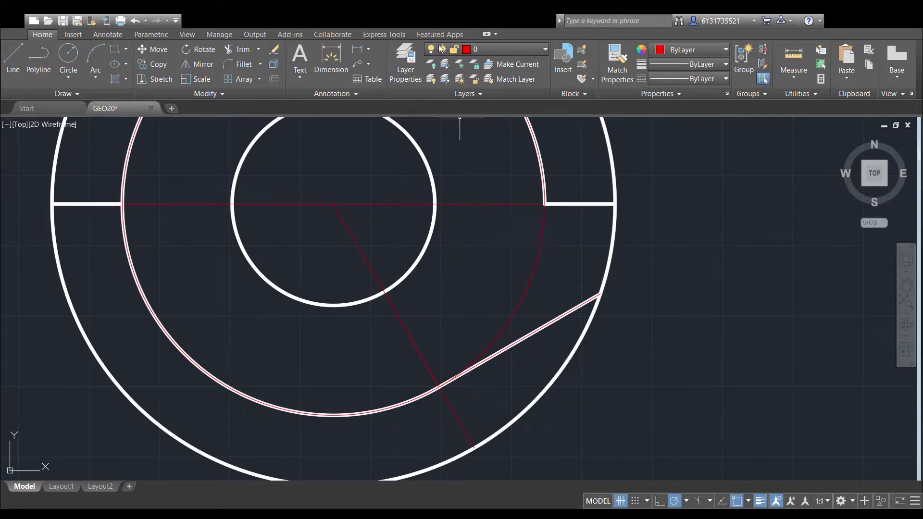
Move the construction copy of the angled line from the tangent point to the midpoint of the angled radius line.
click(547, 325)
scroll(561, 313, up, 2)
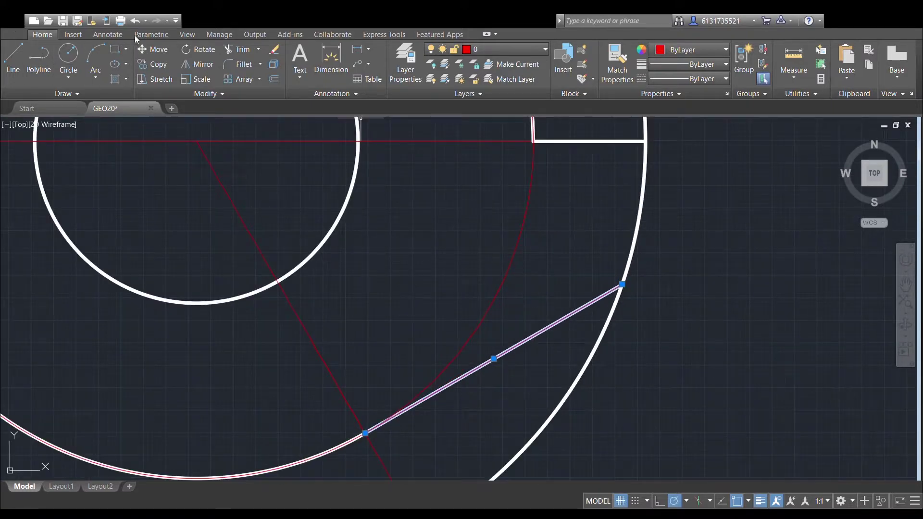
click(151, 50)
click(363, 433)
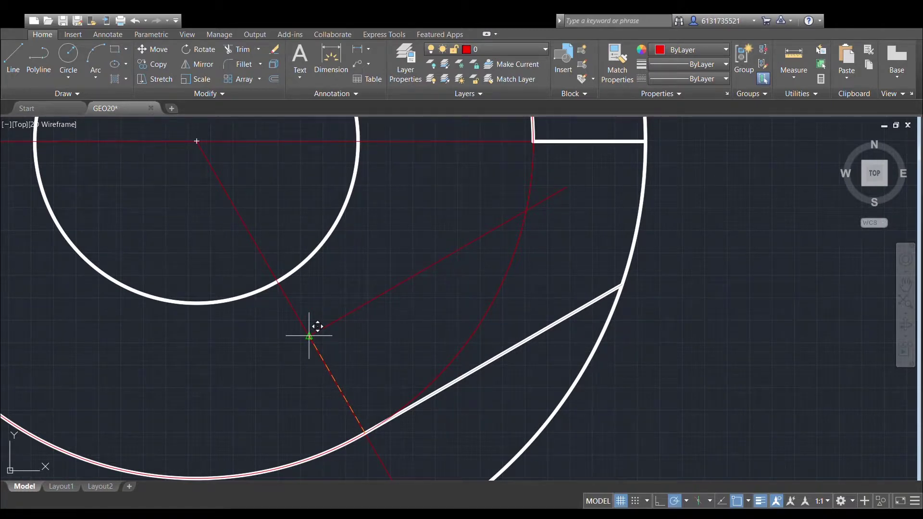
key(Escape)
On the visible layer, draw a circle centred where the moved line crosses the construction circle, tangent to the outer circle and angled line.
scroll(550, 212, down, 3)
middle_drag(502, 264, 477, 288)
scroll(589, 197, down, 2)
middle_drag(587, 199, 583, 199)
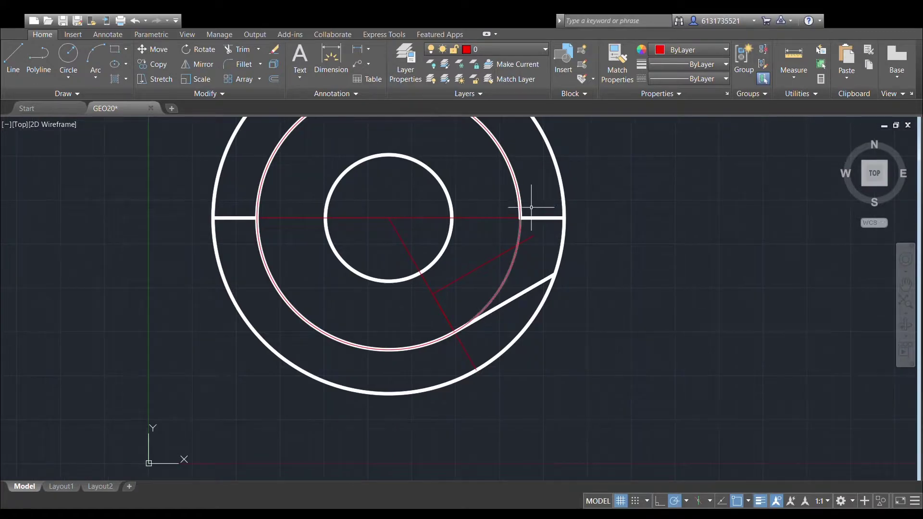
scroll(567, 218, up, 2)
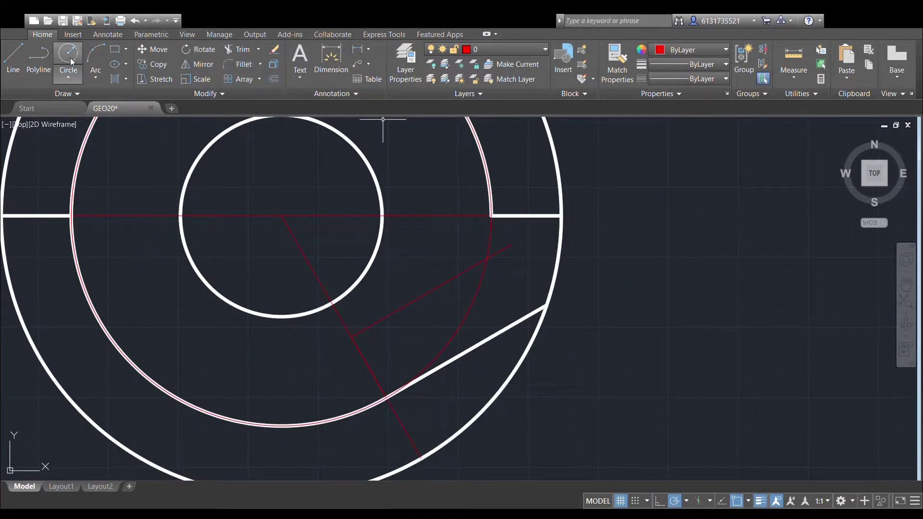
click(486, 258)
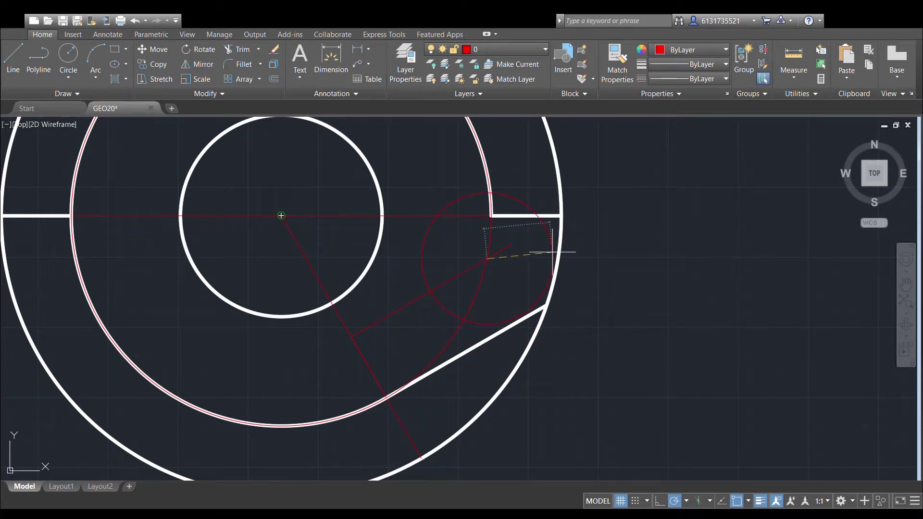
click(499, 109)
click(69, 57)
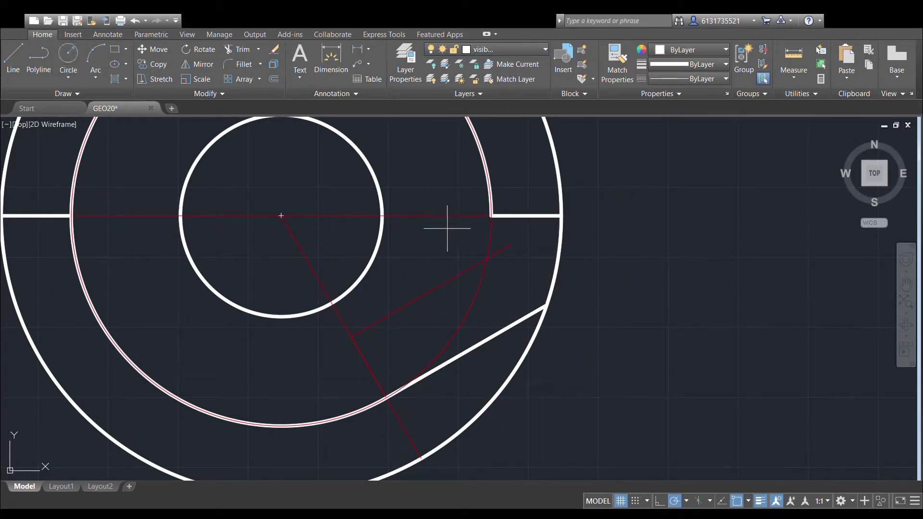
click(487, 258)
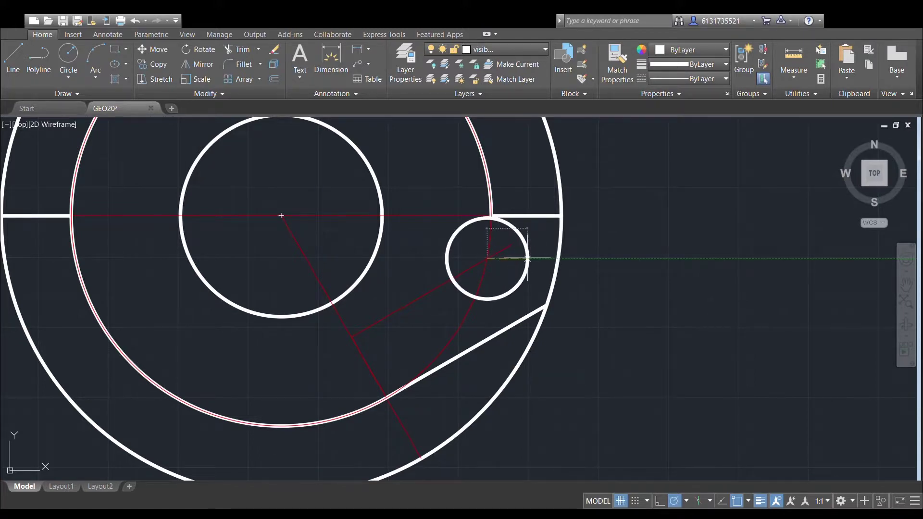
click(532, 258)
Trim away the outer circle's upper half above the two horizontal joining lines, using all objects as cutting edges.
scroll(542, 269, down, 2)
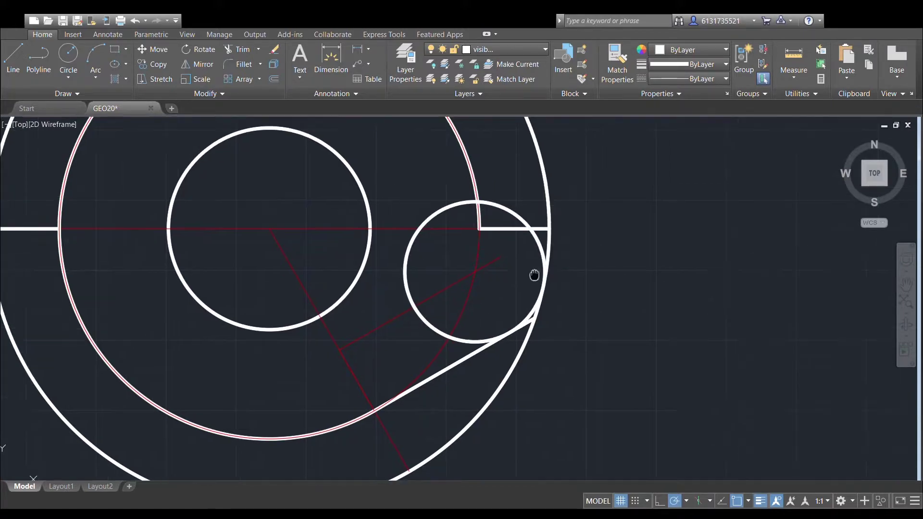
scroll(553, 221, down, 1)
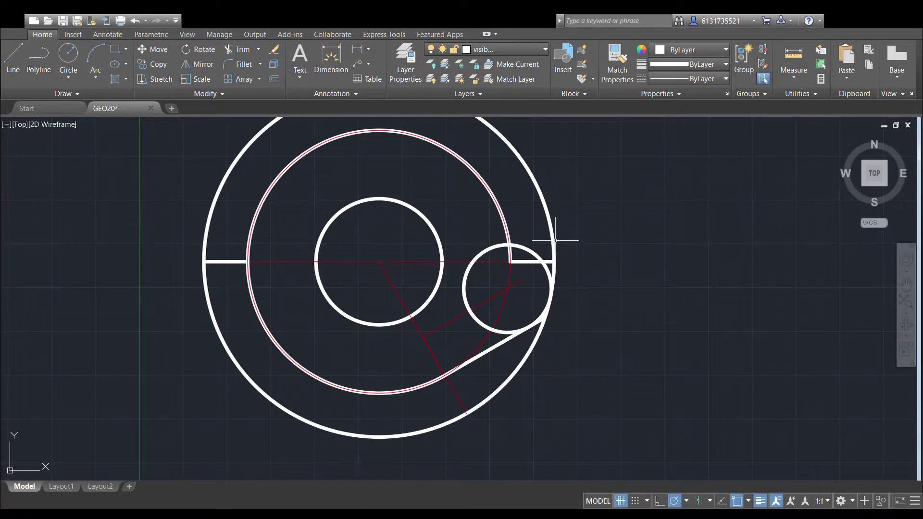
scroll(543, 265, down, 2)
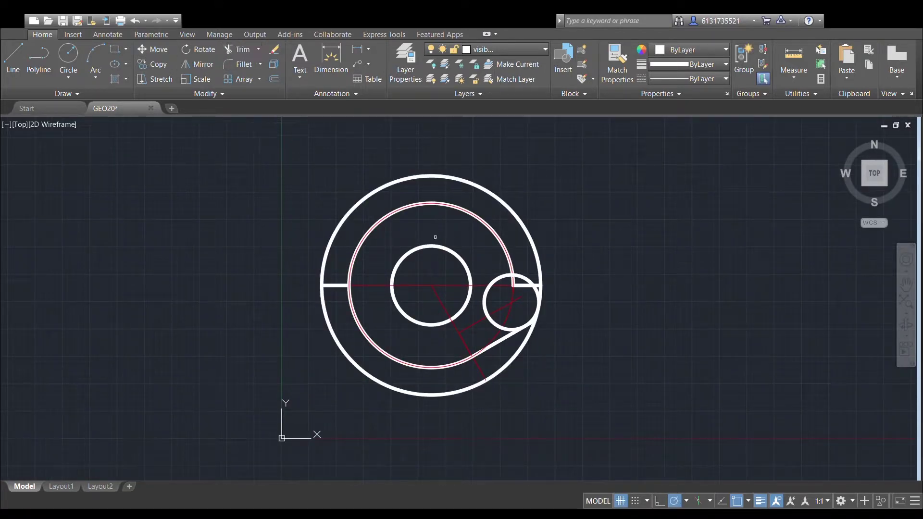
click(284, 137)
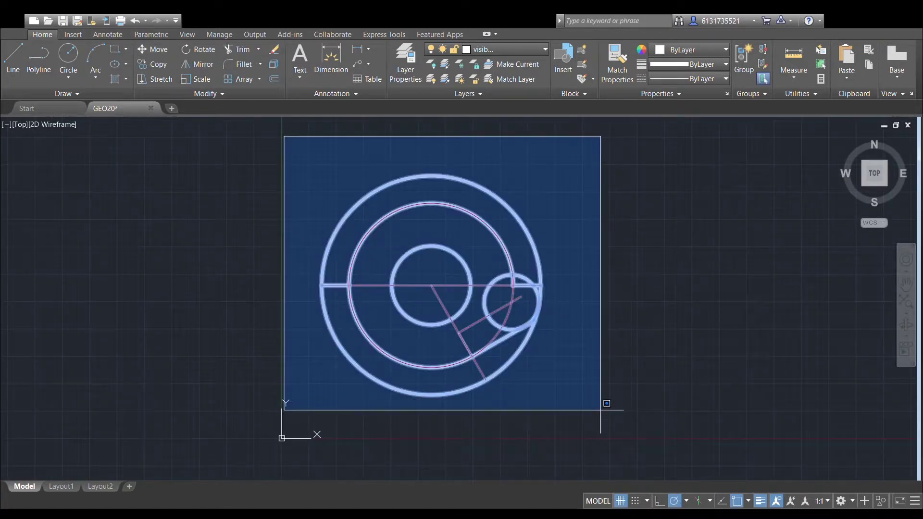
key(Escape)
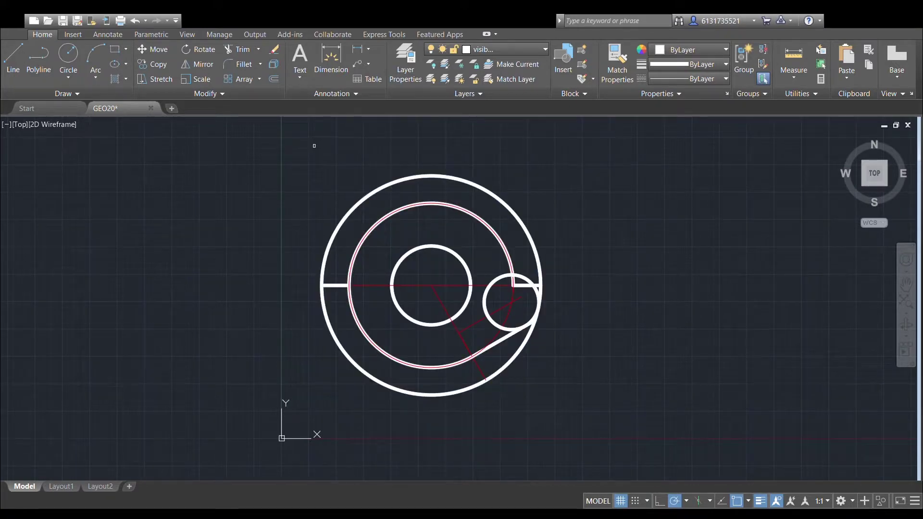
click(298, 134)
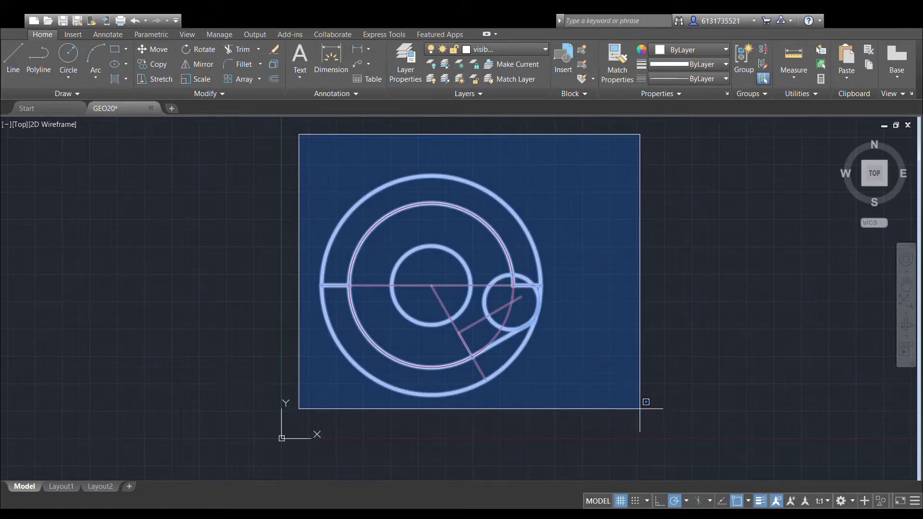
click(654, 423)
click(521, 223)
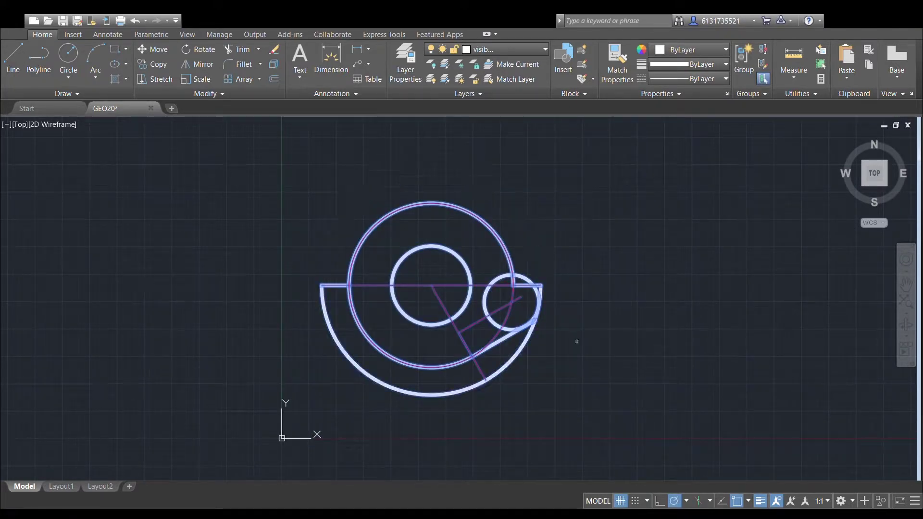
Trim the small circle's inner part up to its tangency with the angled line, and the angled line's end beyond it.
scroll(576, 328, up, 4)
click(371, 206)
click(352, 232)
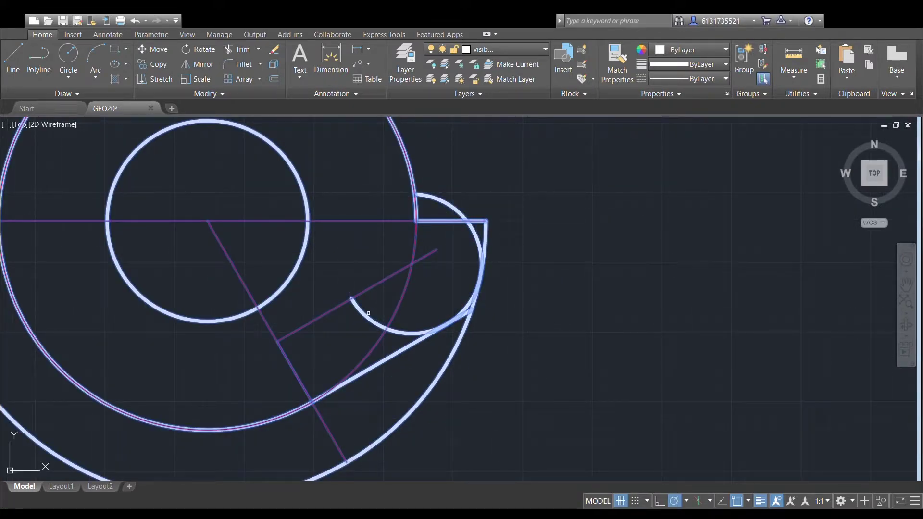
click(365, 313)
click(406, 330)
scroll(475, 318, up, 2)
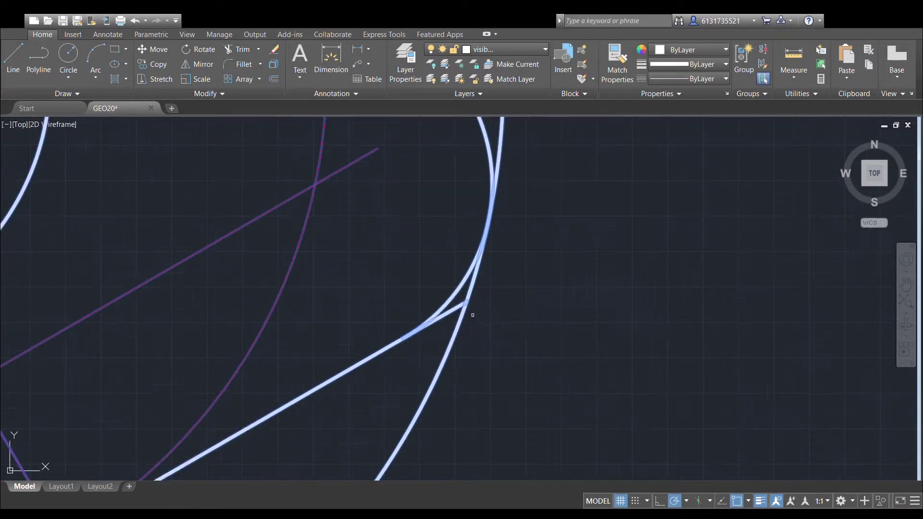
scroll(469, 299, down, 3)
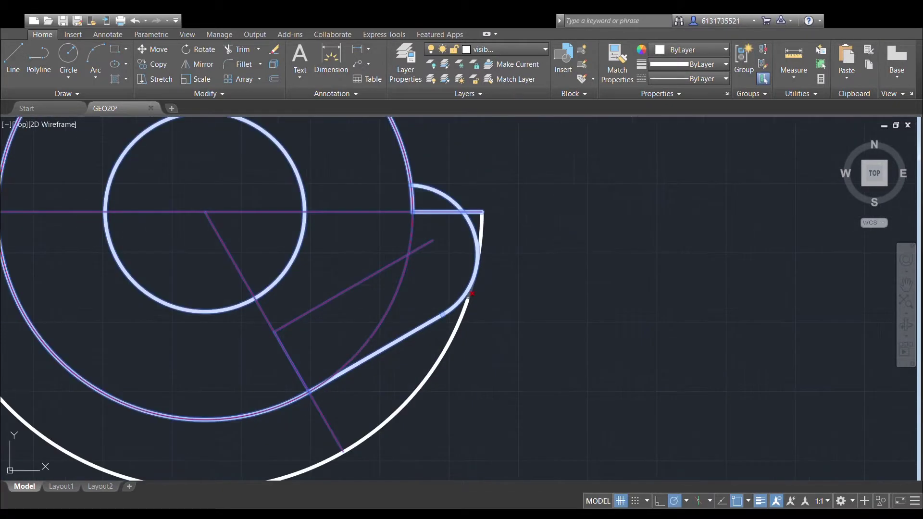
Trim the outer circle's short piece beside the blend arc, and the small circle's remaining upper part around the joining line.
click(472, 295)
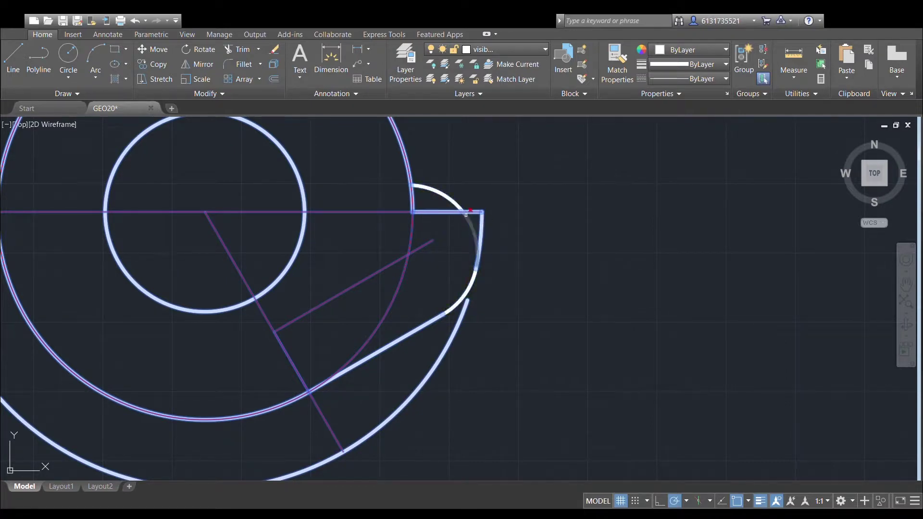
click(463, 210)
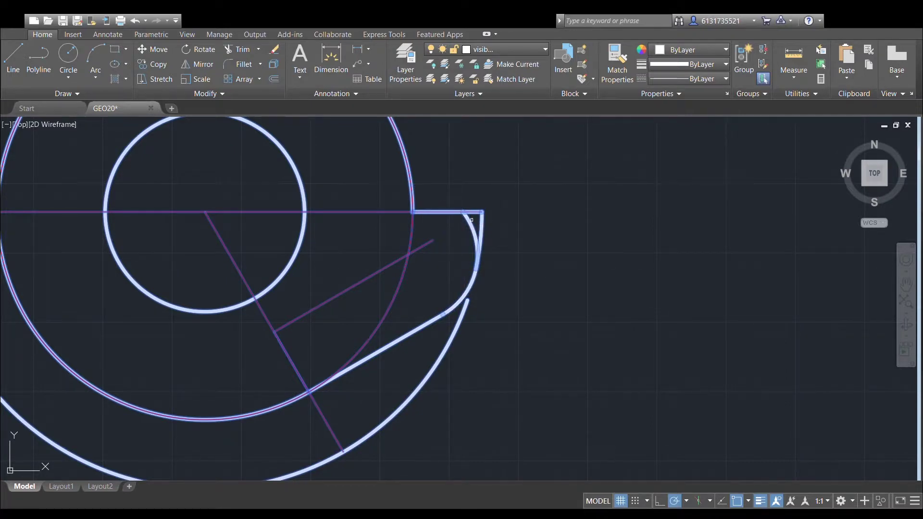
scroll(532, 256, down, 2)
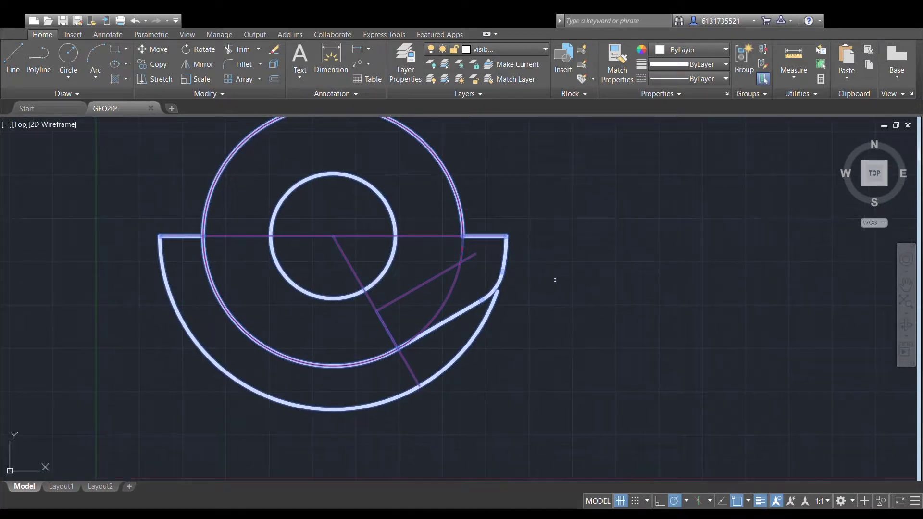
middle_drag(554, 280, 563, 315)
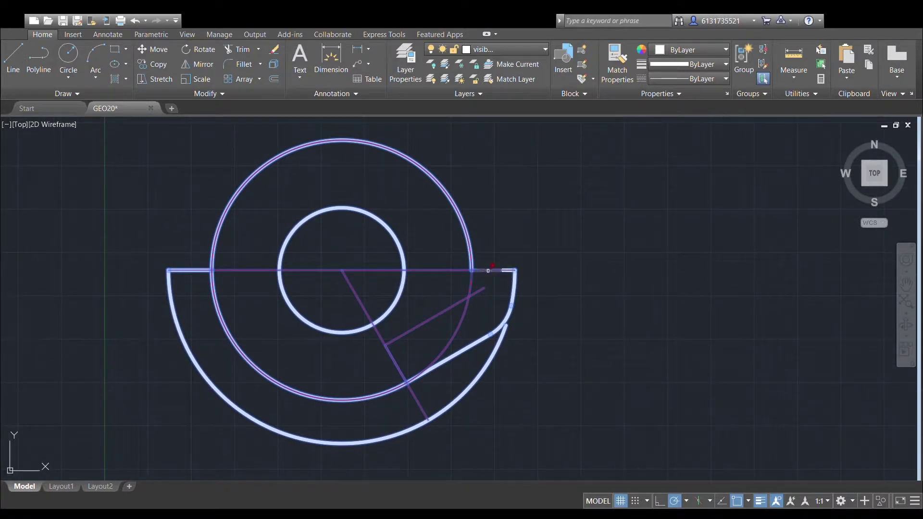
key(Escape)
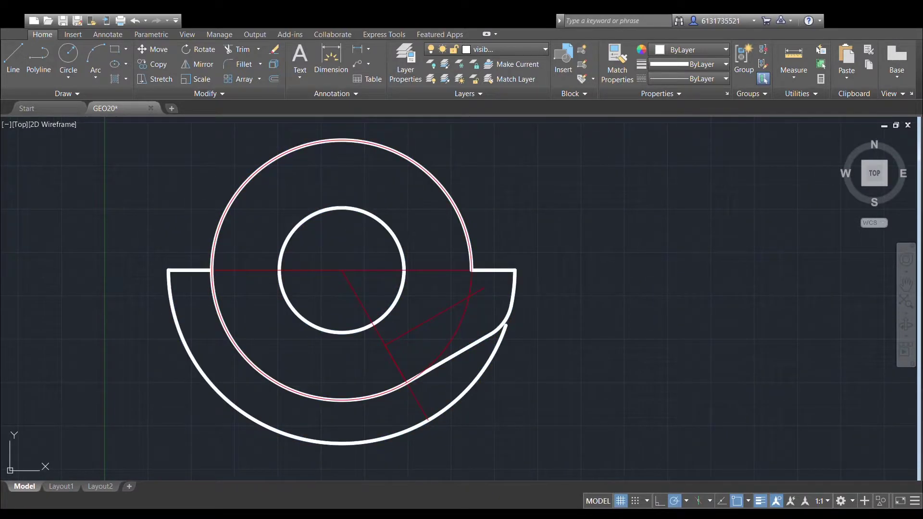
Mirror the angled line and its blend arc about a vertical axis through the circles' centre, keeping the originals.
click(501, 320)
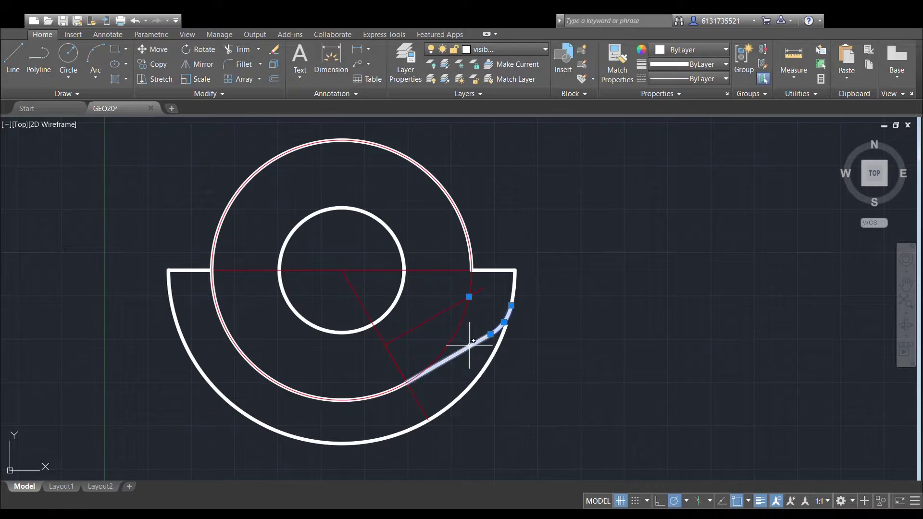
middle_drag(456, 358, 494, 331)
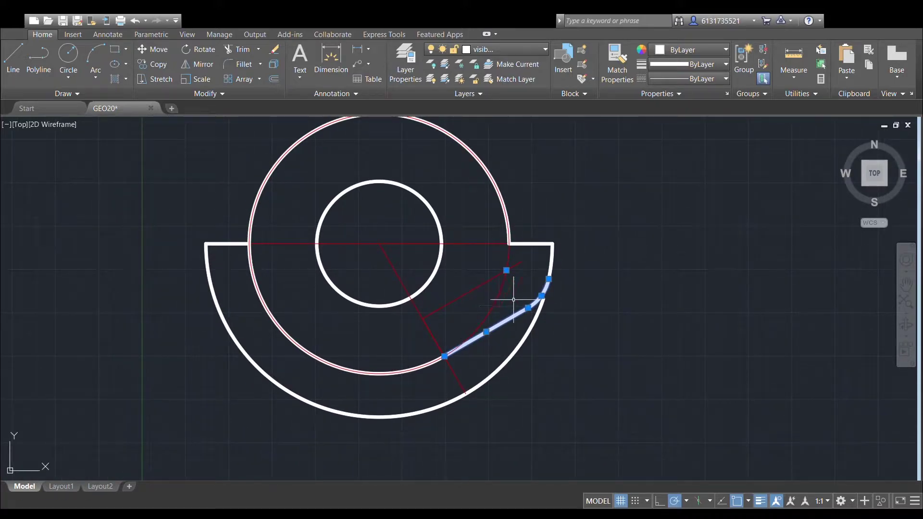
click(198, 64)
click(378, 315)
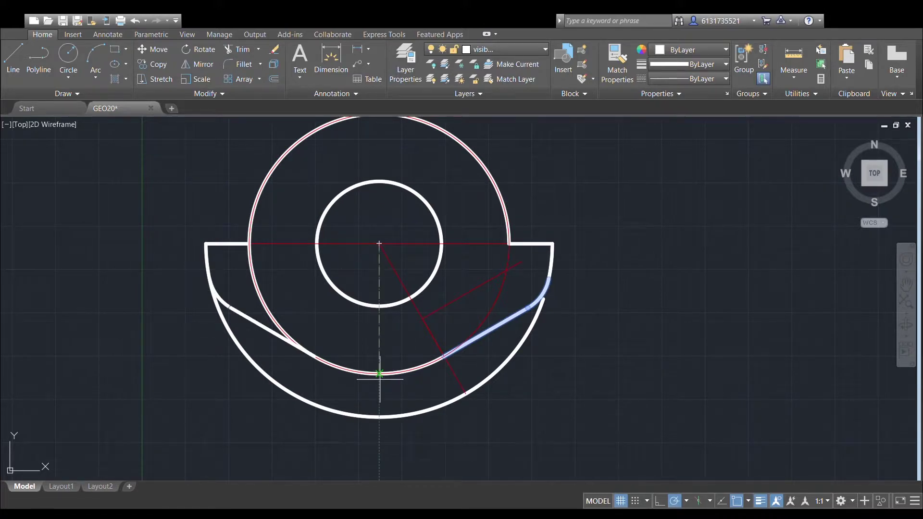
click(379, 374)
key(Return)
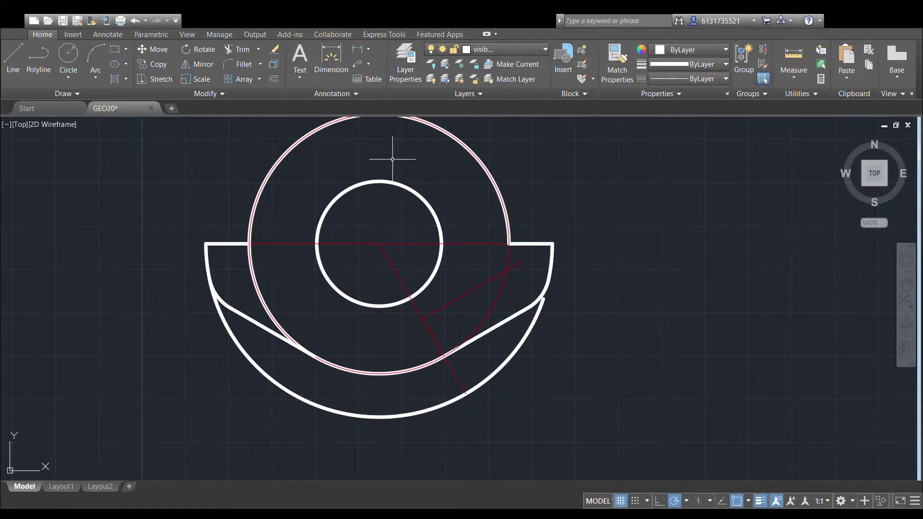
Trim the outer circle's lower arc between the mirrored blend and the angled construction line, using all objects as cutting edges.
scroll(290, 230, down, 2)
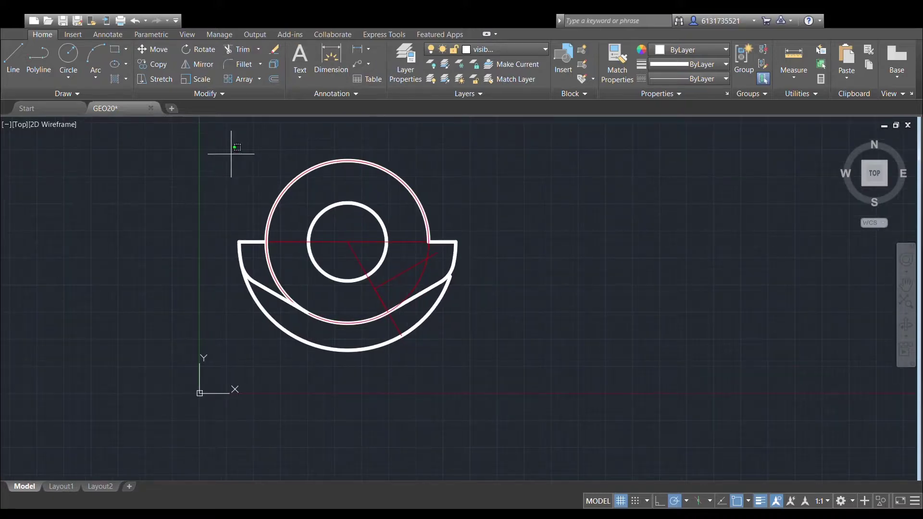
click(231, 154)
click(526, 375)
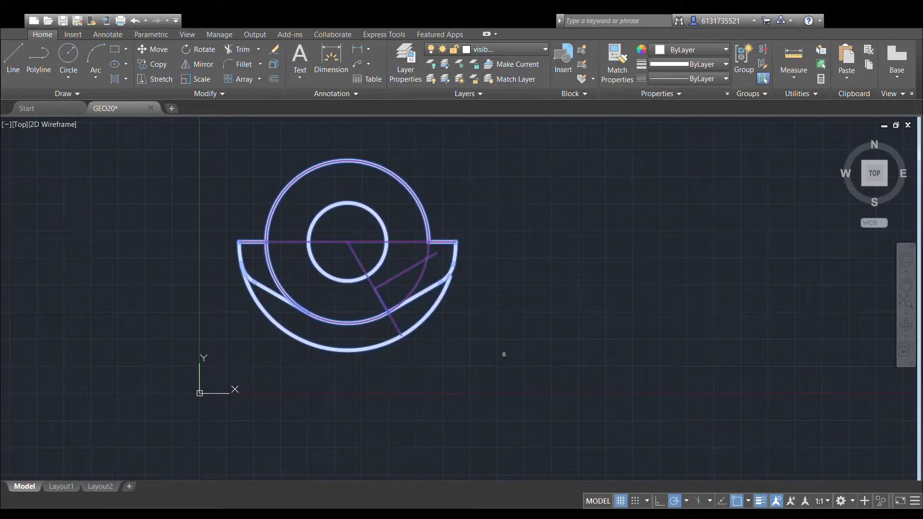
click(254, 306)
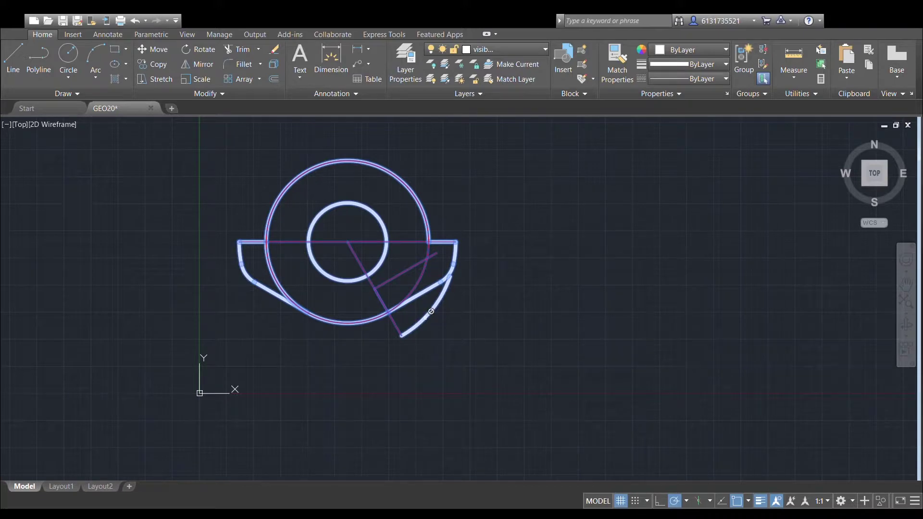
scroll(389, 314, up, 2)
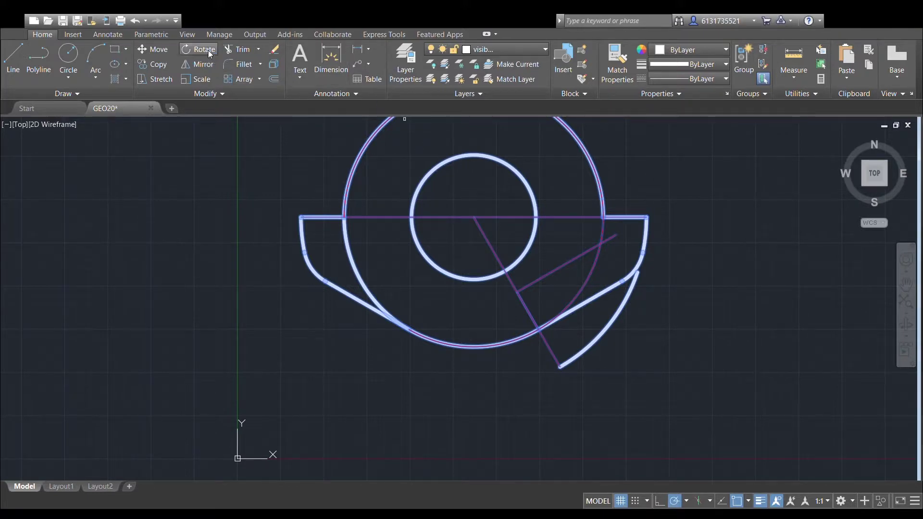
scroll(288, 231, down, 2)
scroll(400, 240, up, 4)
middle_drag(401, 240, 403, 238)
Trim the middle circle's lower-left arc between the left joining line and the mirrored angled line, using all objects as cutting edges.
click(237, 51)
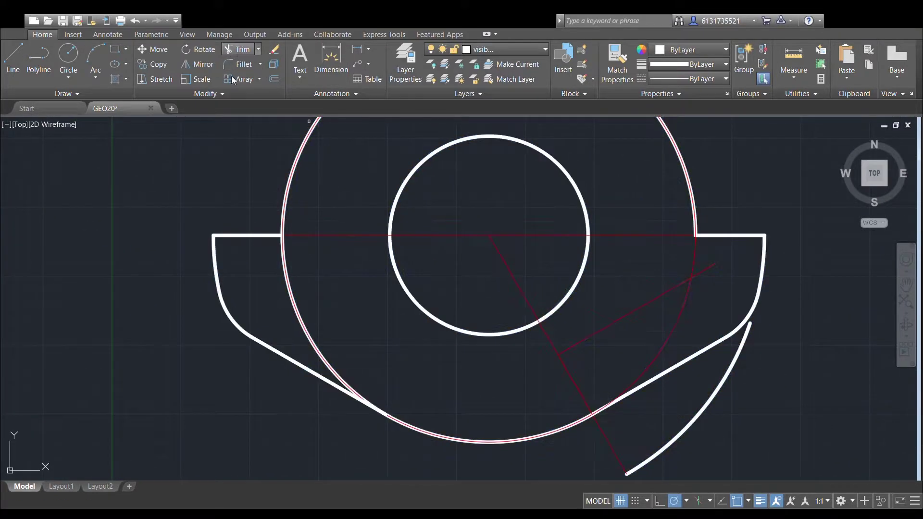
scroll(249, 231, down, 4)
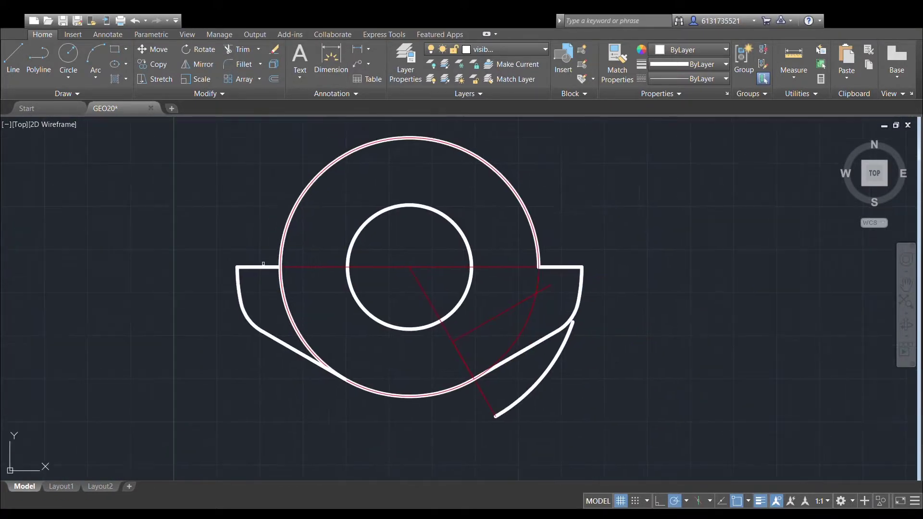
click(230, 124)
click(507, 305)
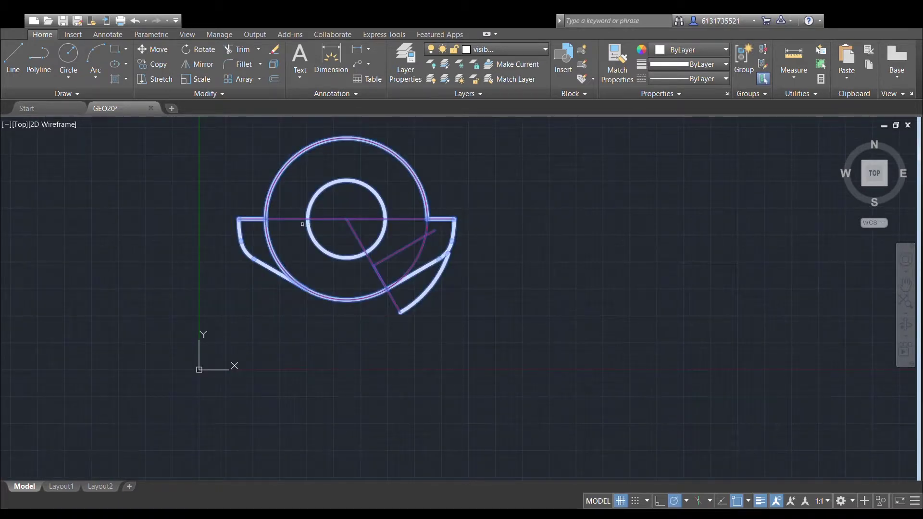
scroll(230, 237, up, 4)
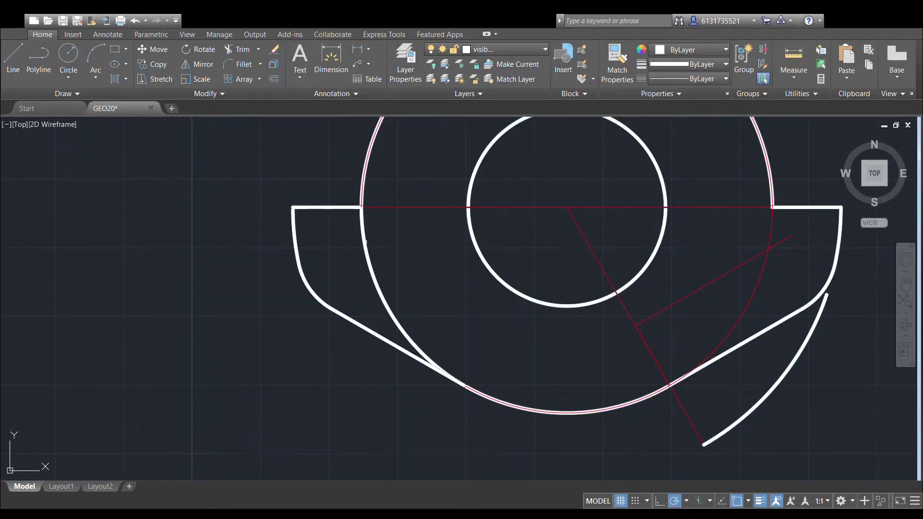
click(365, 235)
scroll(425, 252, down, 2)
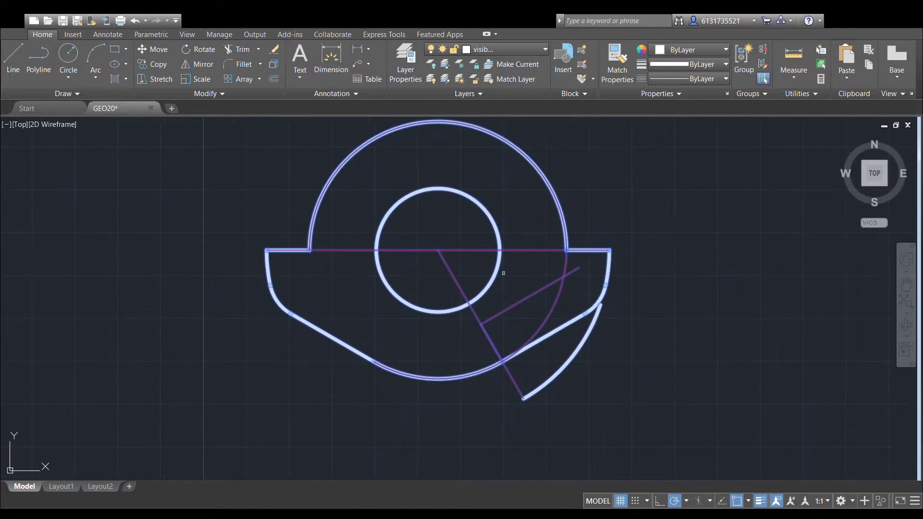
Delete the leftover piece of the outer circle below the original angled line.
key(Escape)
click(580, 362)
key(Delete)
middle_drag(601, 269, 597, 314)
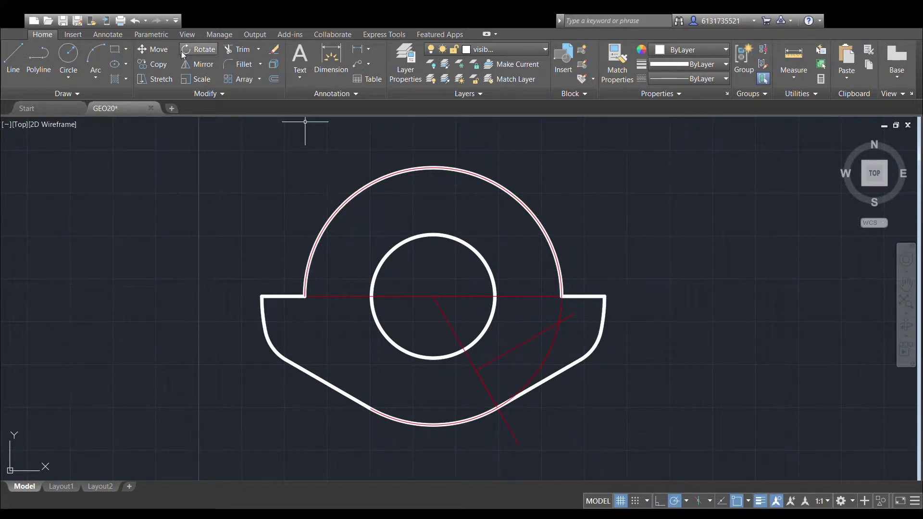
Try to add a center mark to the large upper arc while the visible layer is current.
click(110, 35)
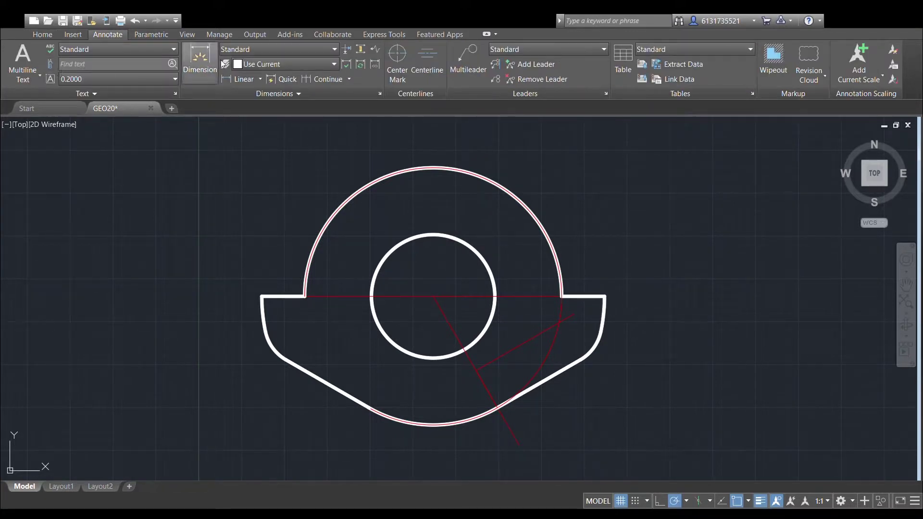
click(481, 171)
scroll(595, 218, down, 2)
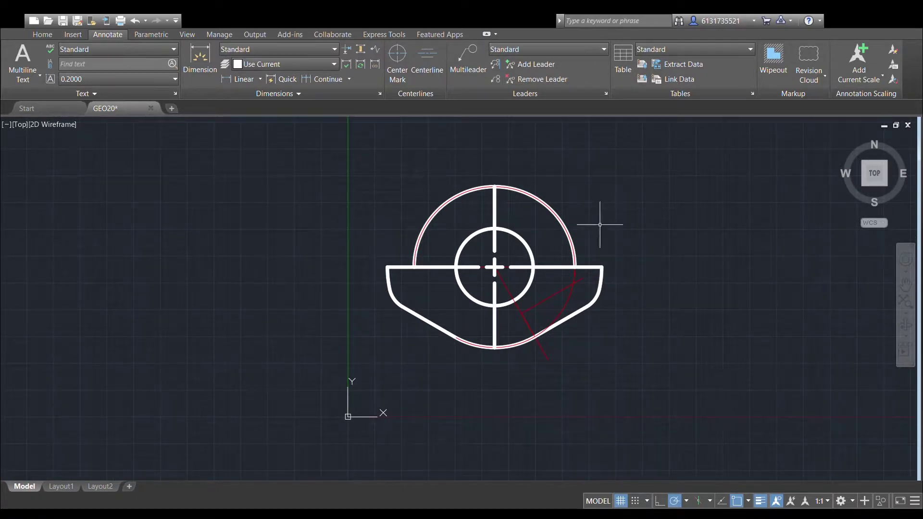
key(ctrl+z)
key(ctrl+z)
Make the center layer current and add a center mark to the large upper arc.
click(44, 35)
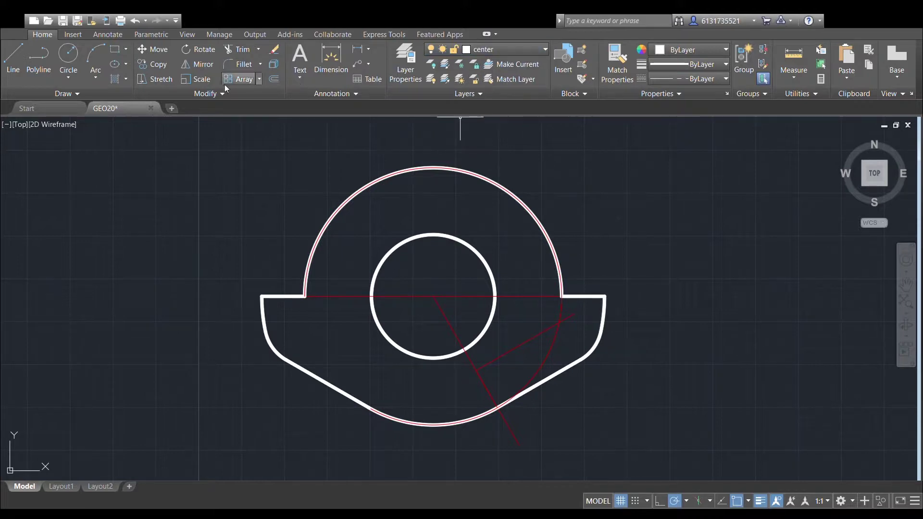
click(107, 35)
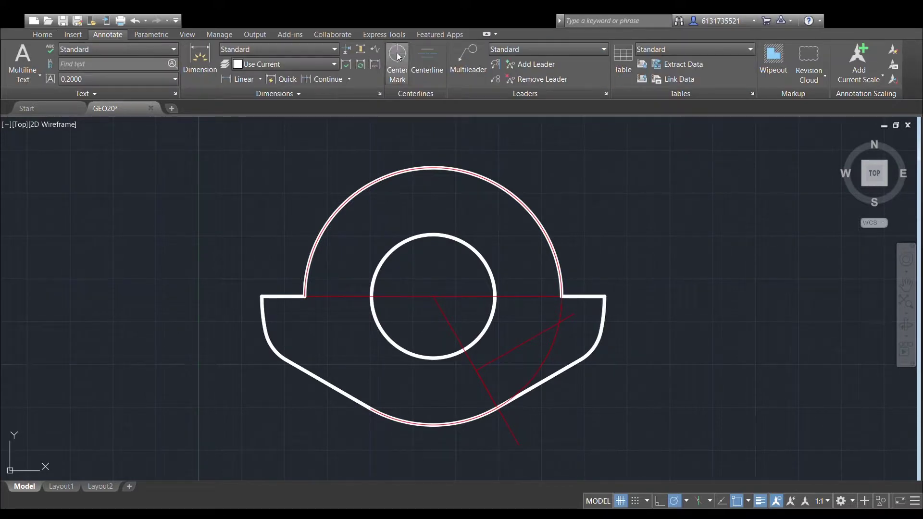
click(465, 167)
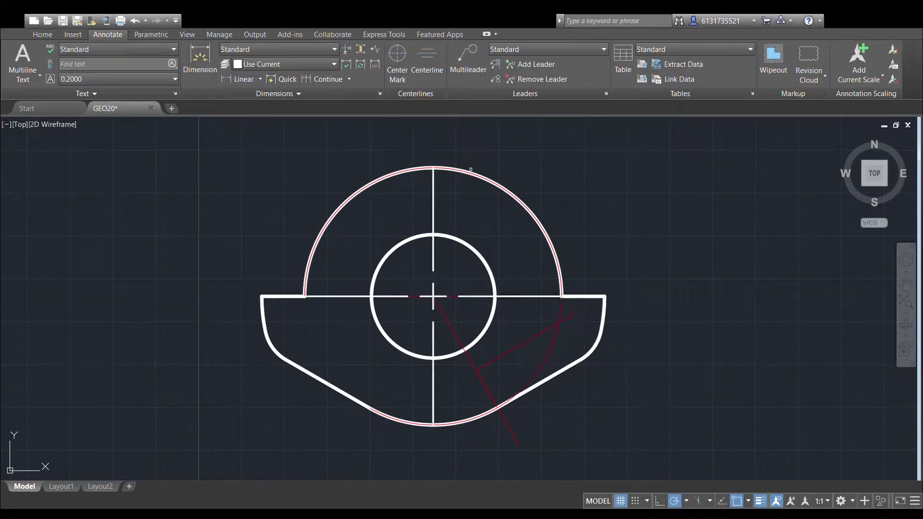
scroll(644, 189, down, 2)
scroll(592, 211, up, 3)
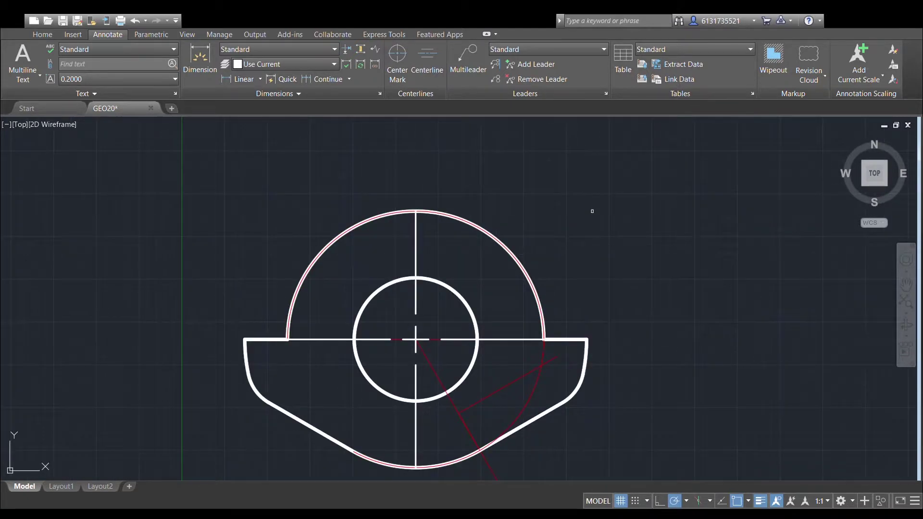
Adjust the linetype scale so that the center mark's lines show a dash-dot pattern.
click(42, 34)
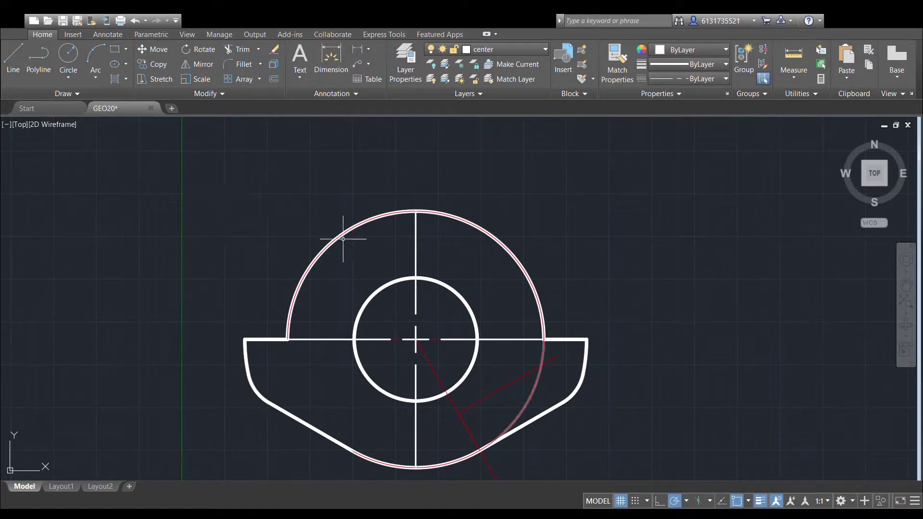
click(416, 236)
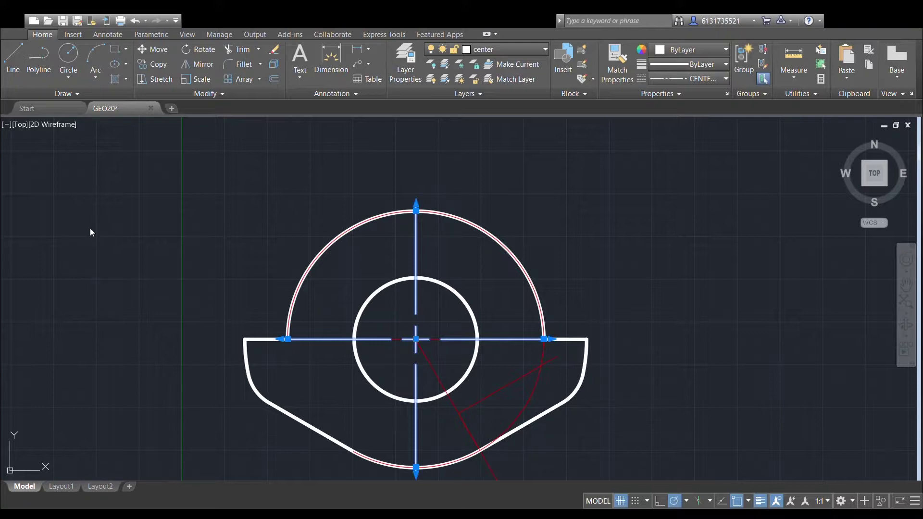
key(Escape)
scroll(435, 246, up, 5)
scroll(432, 244, down, 5)
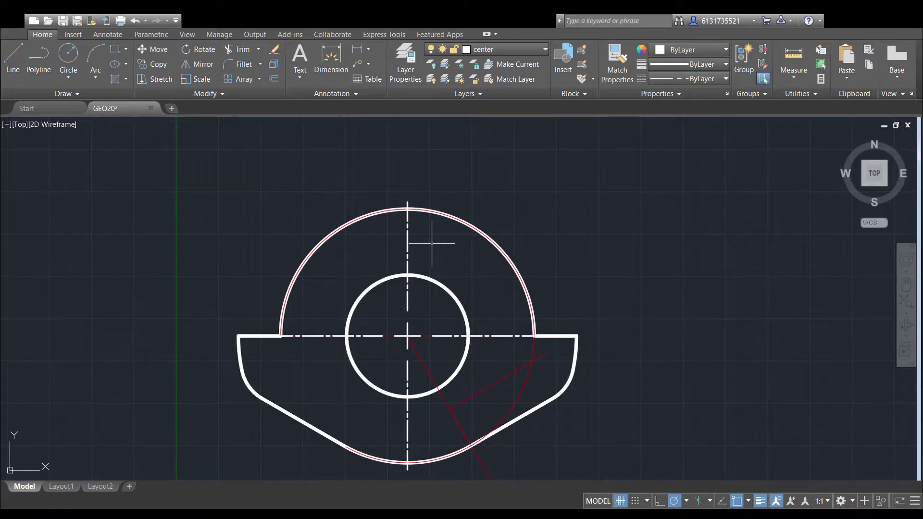
Try to shorten the center mark's right arm by pulling its end inward from the upper arc's endpoint.
scroll(537, 264, up, 2)
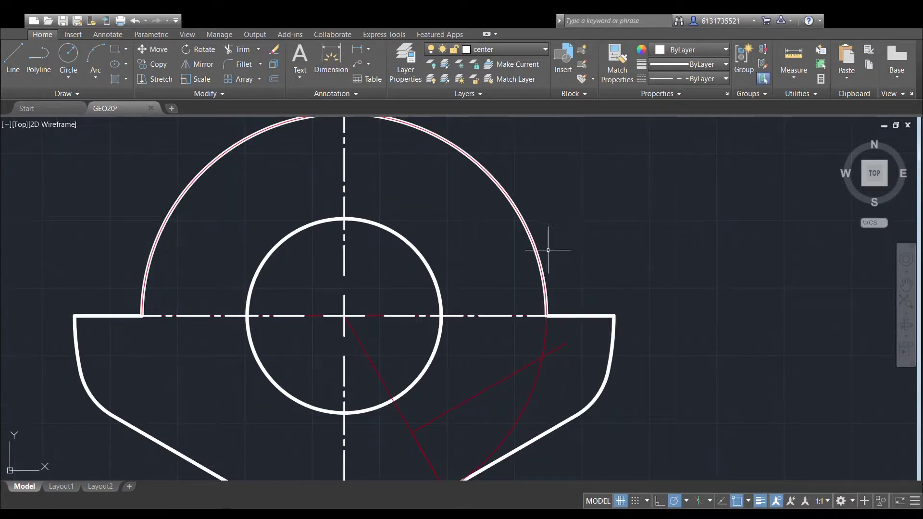
scroll(596, 255, up, 1)
scroll(538, 312, up, 1)
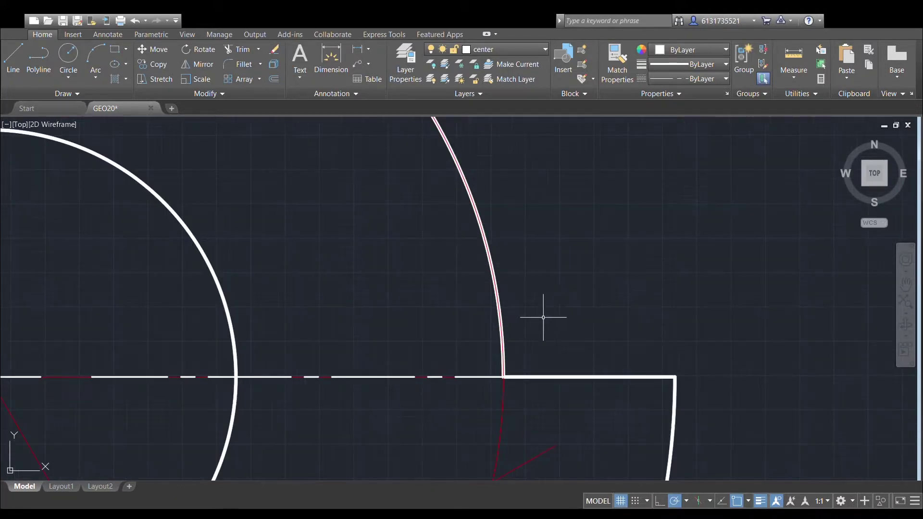
click(480, 377)
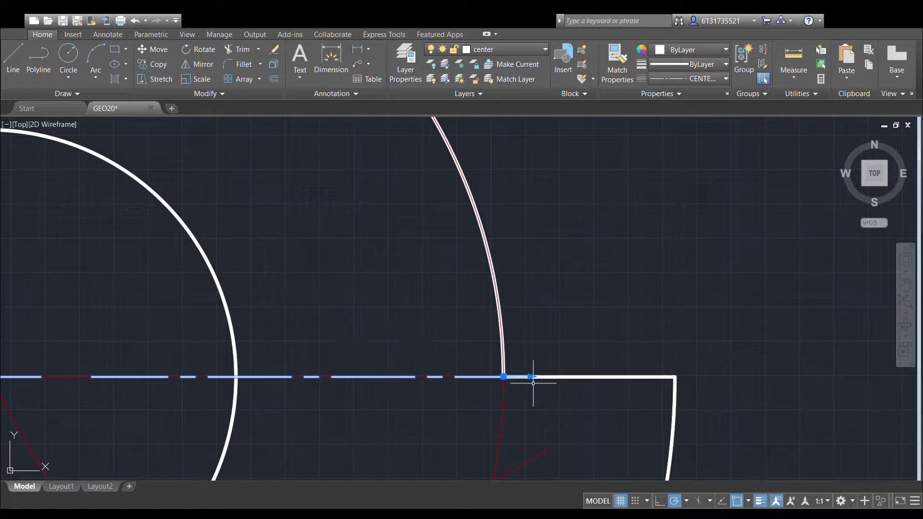
click(503, 376)
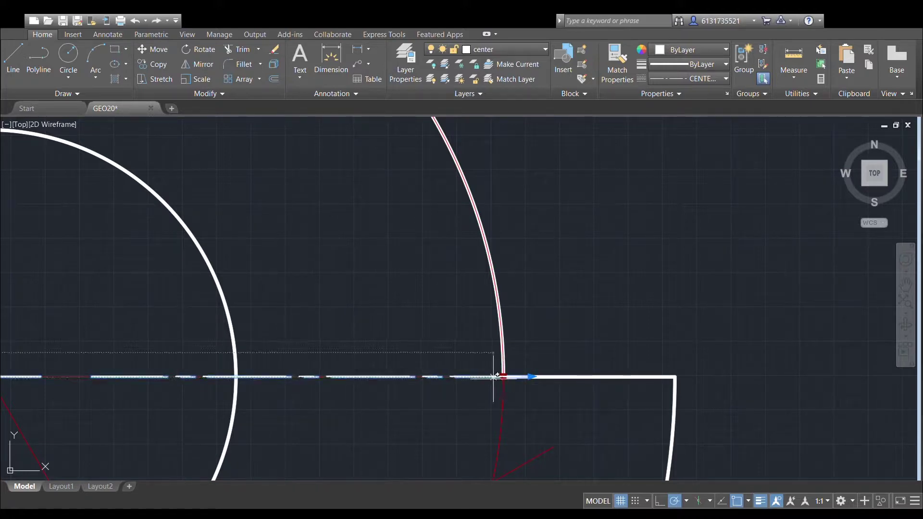
click(469, 377)
key(ctrl+z)
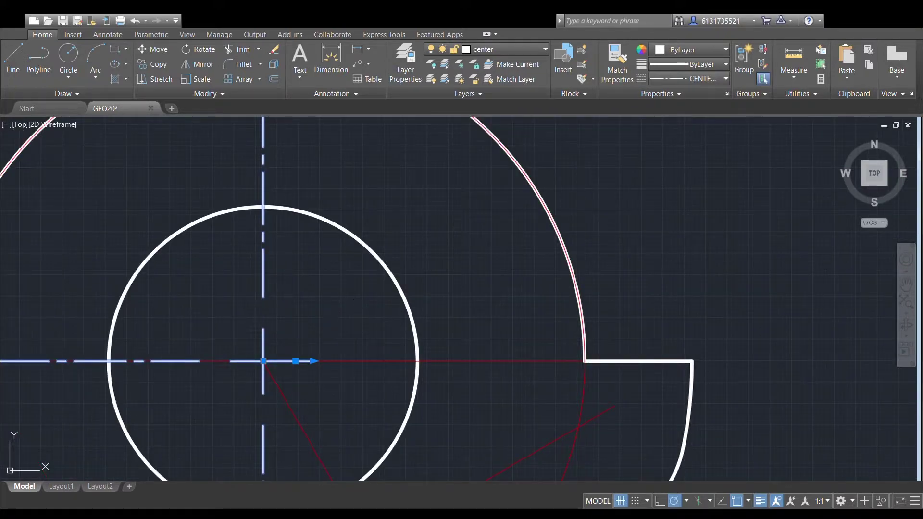
key(ctrl+z)
click(495, 377)
click(503, 377)
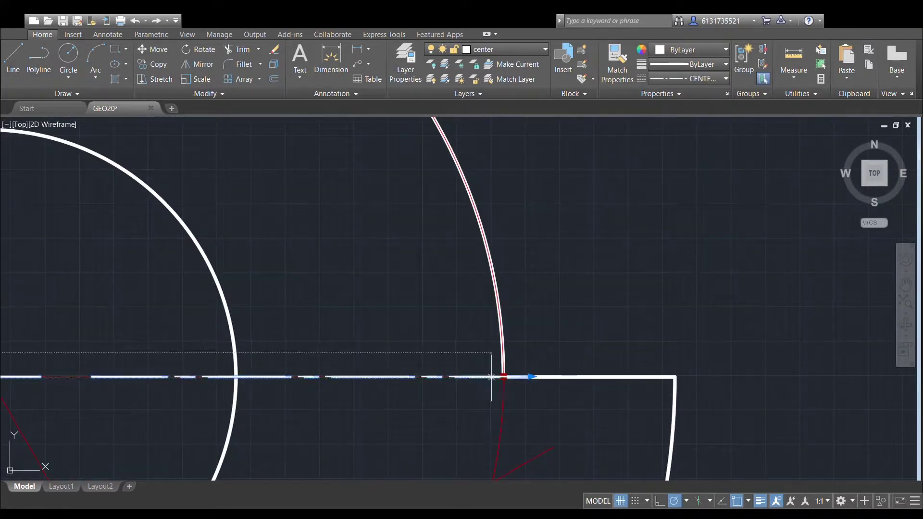
click(467, 377)
key(Escape)
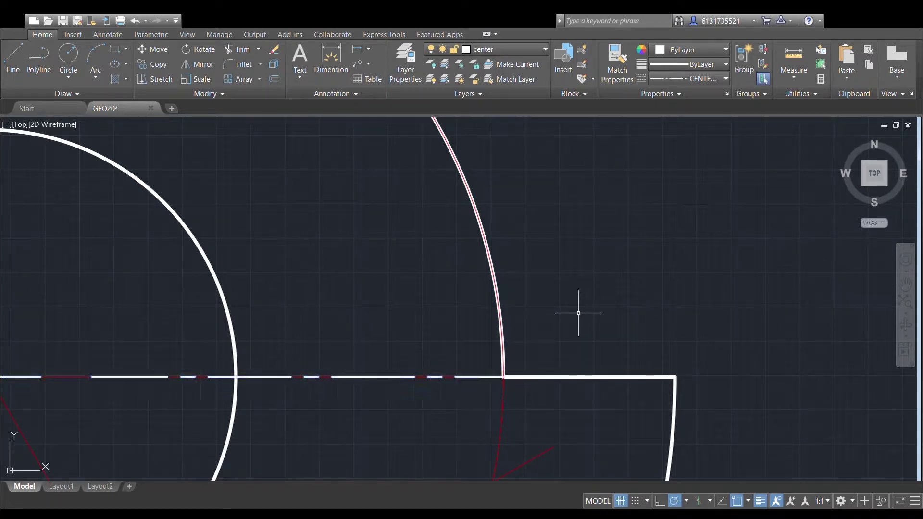
Shorten the center mark's right arm so that it ends just inside the upper arc.
middle_drag(634, 307, 674, 307)
click(519, 376)
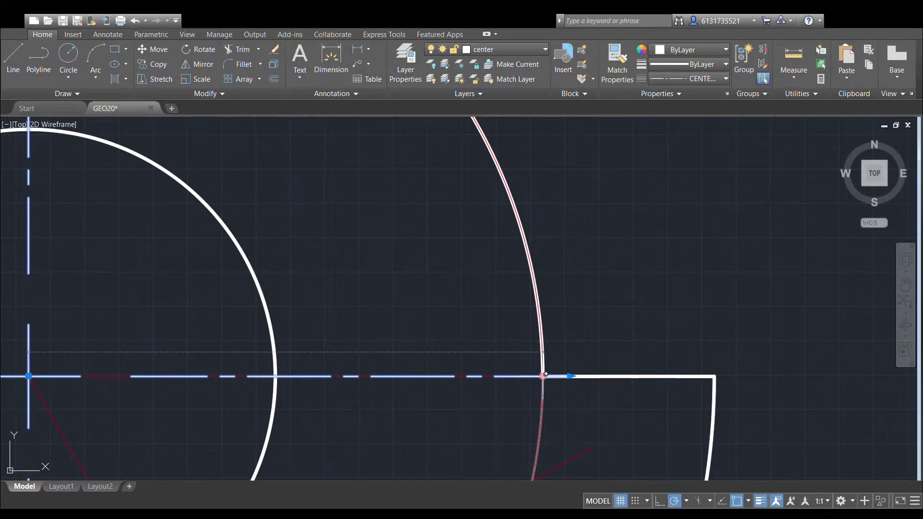
click(542, 376)
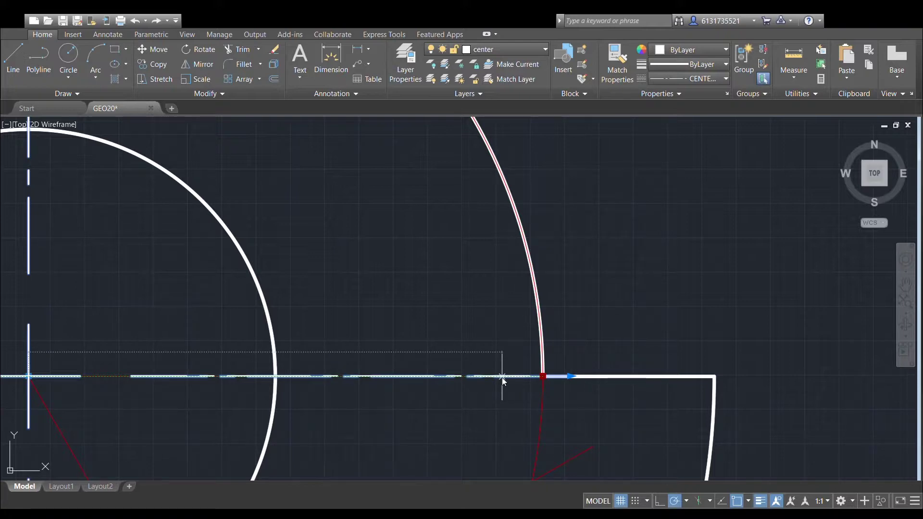
click(505, 376)
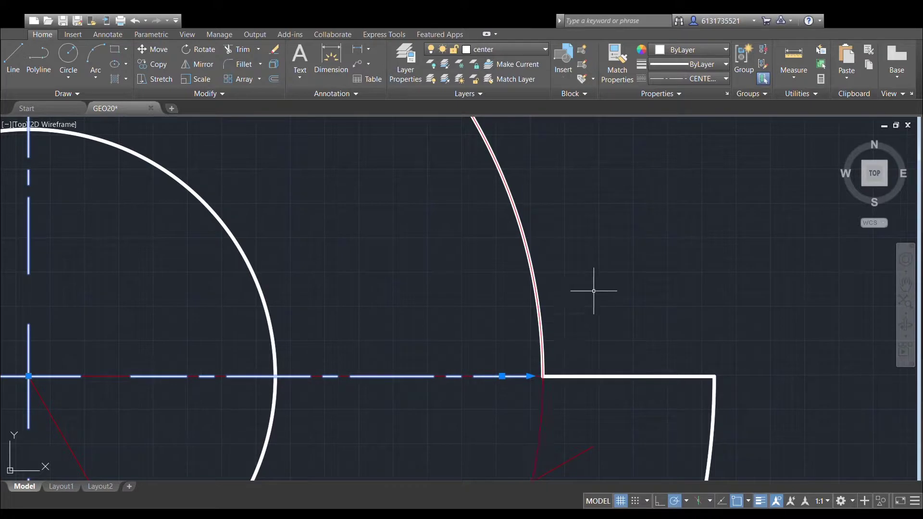
key(Escape)
Shorten the center mark's left arm so it ends just inside the upper arc, and save the drawing.
scroll(595, 290, down, 5)
click(442, 295)
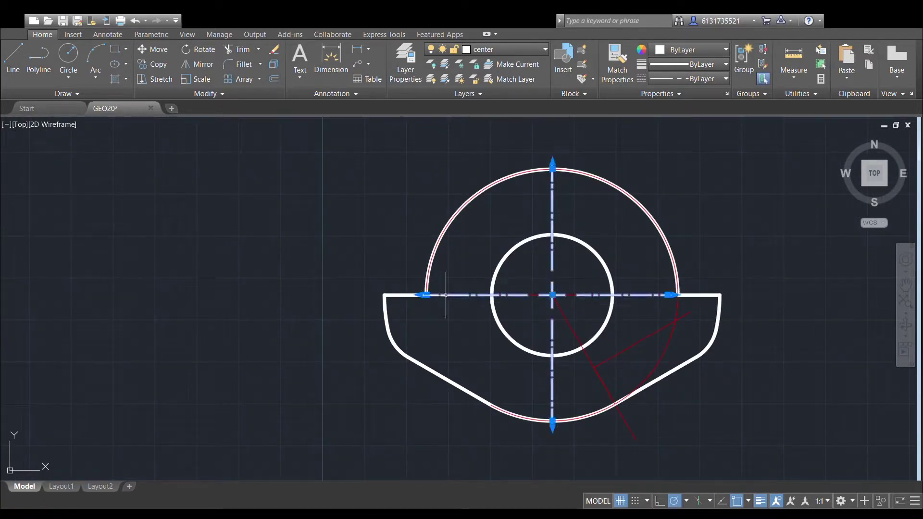
click(426, 295)
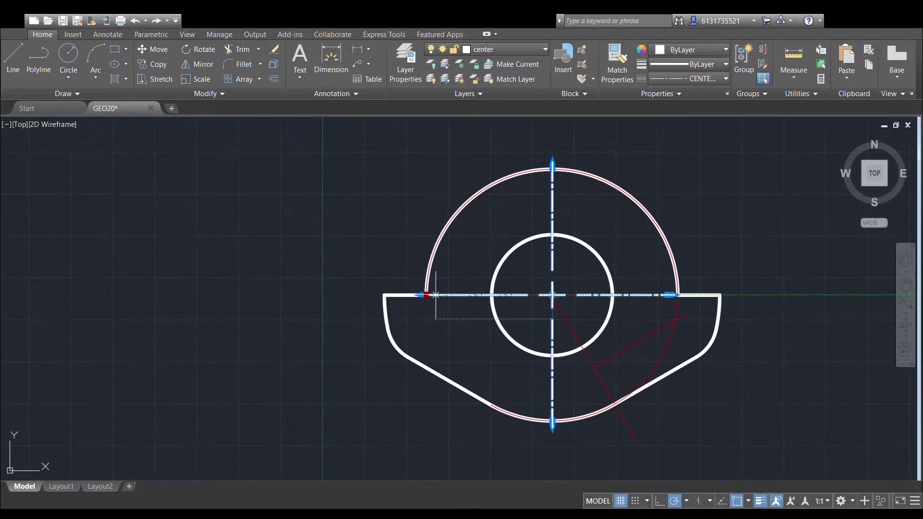
click(435, 295)
key(Escape)
mouse_move(686, 206)
middle_down()
mouse_move(647, 200)
mouse_move(627, 232)
mouse_move(612, 200)
middle_up()
scroll(612, 200, down, 2)
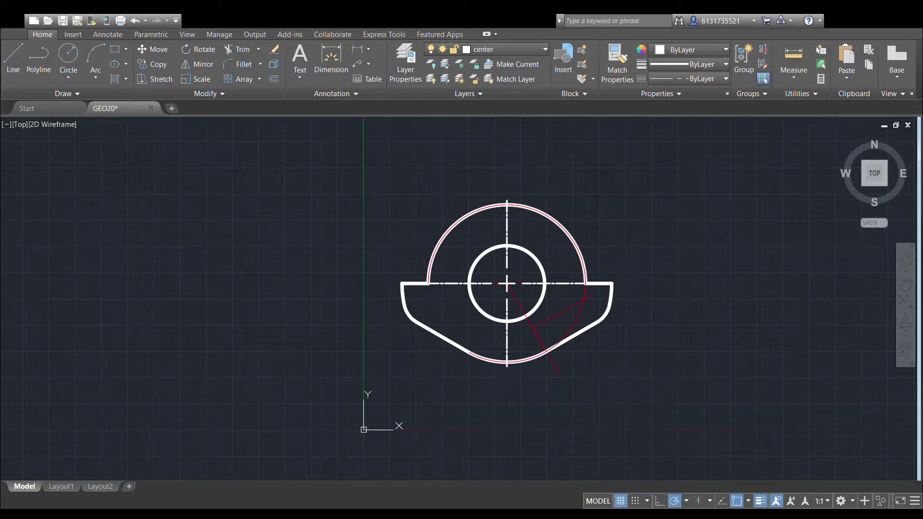
key(ctrl+s)
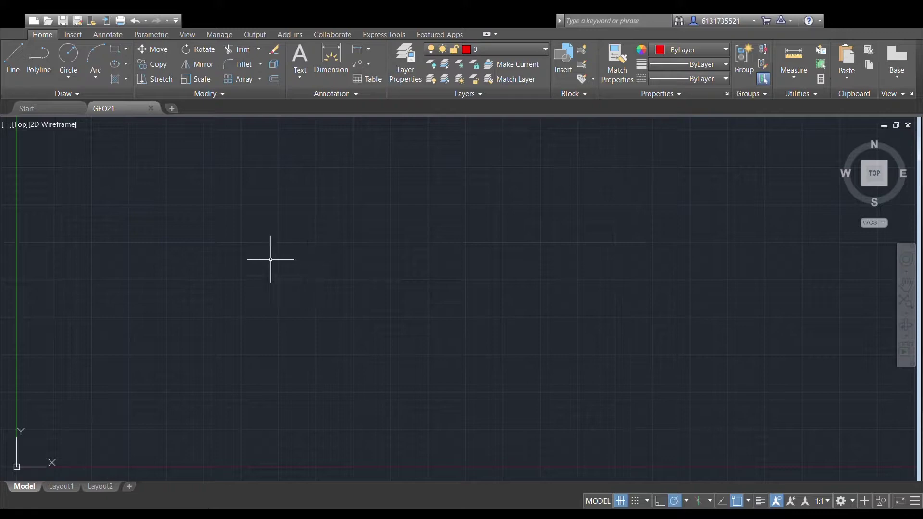
Draw a horizontal construction line in consecutive segments on layer 0 of the empty GEO21 drawing.
click(186, 276)
click(153, 155)
click(19, 58)
click(207, 267)
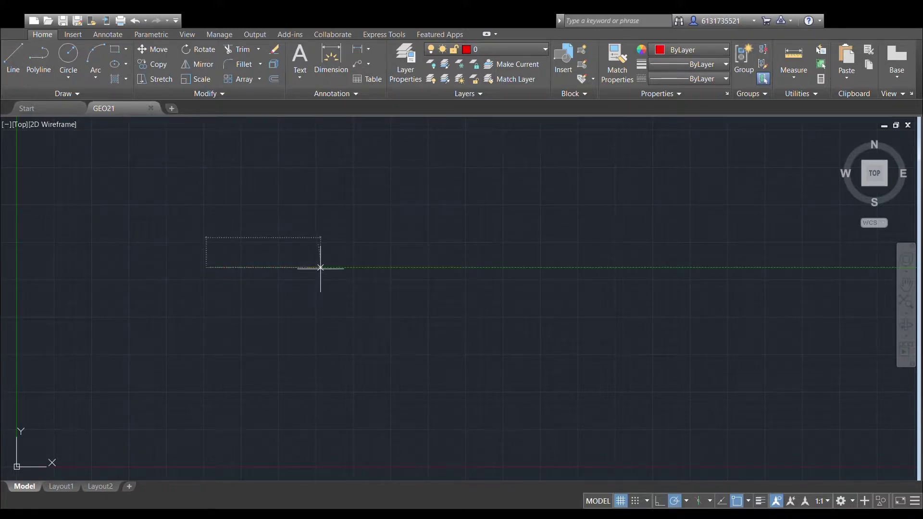
click(320, 268)
click(431, 292)
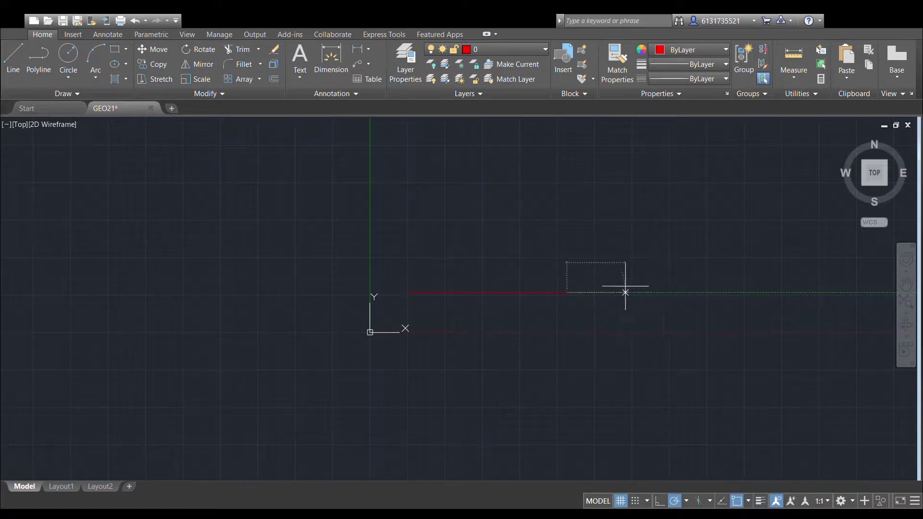
click(546, 292)
scroll(550, 274, up, 3)
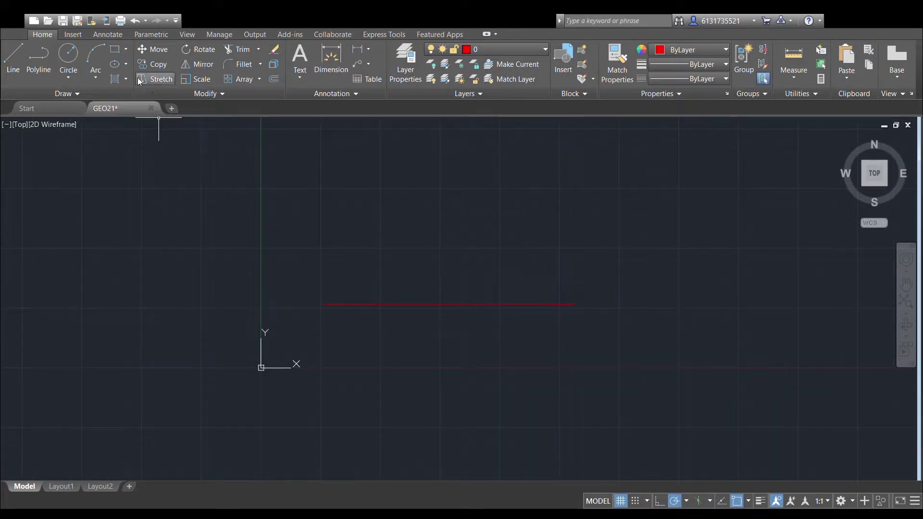
scroll(391, 308, up, 2)
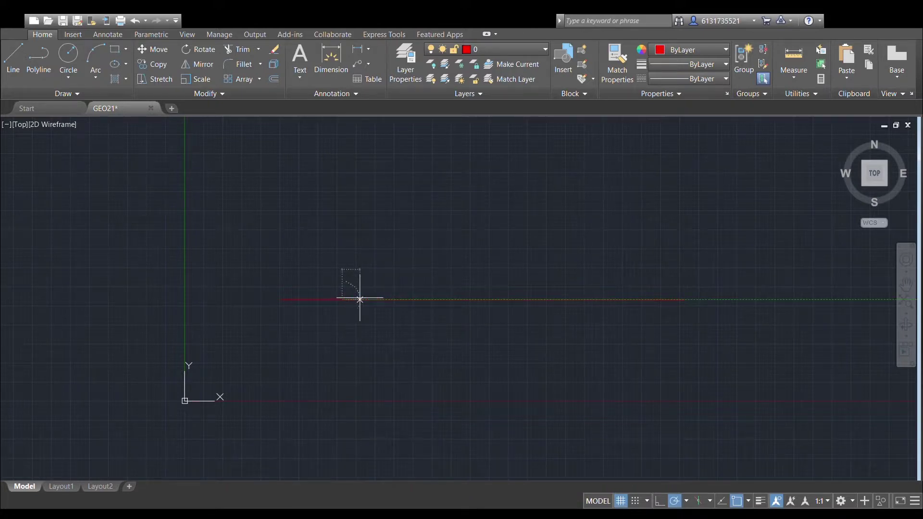
Try a circle centered at the right end of the construction line's first segment, and undo it.
scroll(410, 241, down, 2)
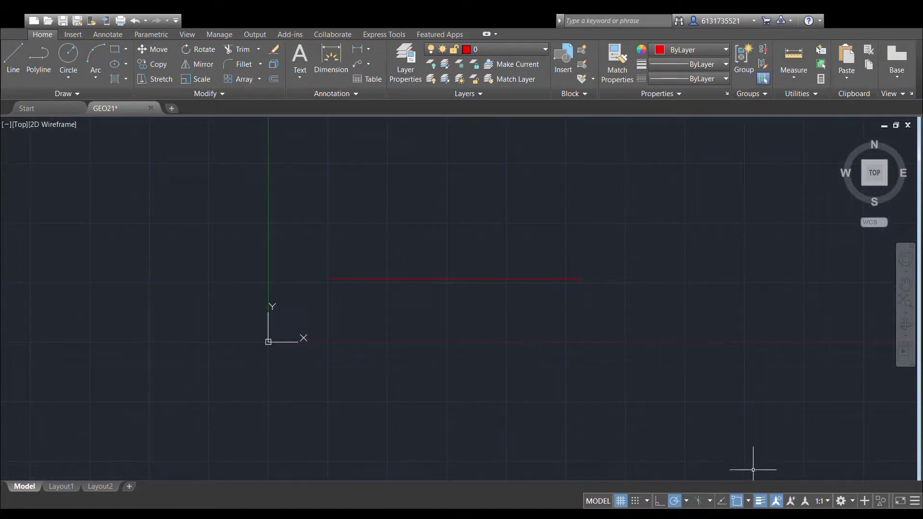
scroll(532, 344, up, 4)
scroll(443, 200, down, 4)
scroll(448, 278, up, 2)
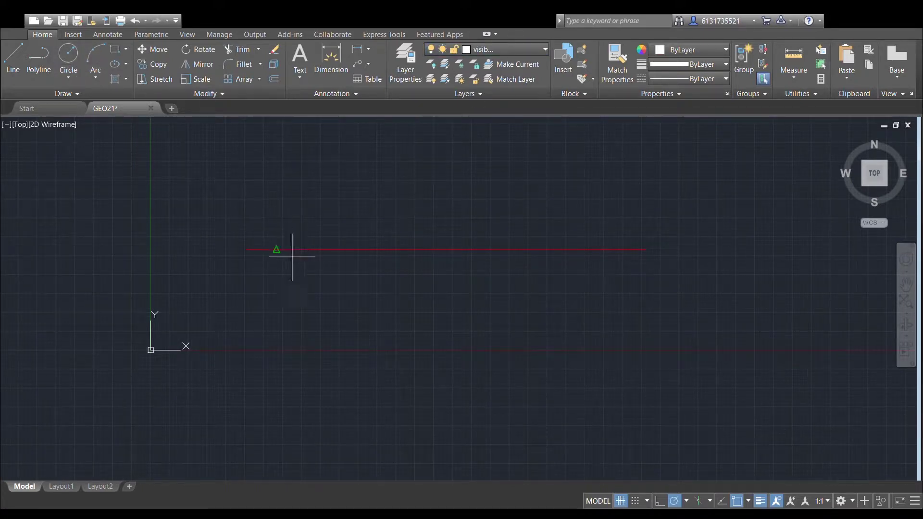
click(306, 249)
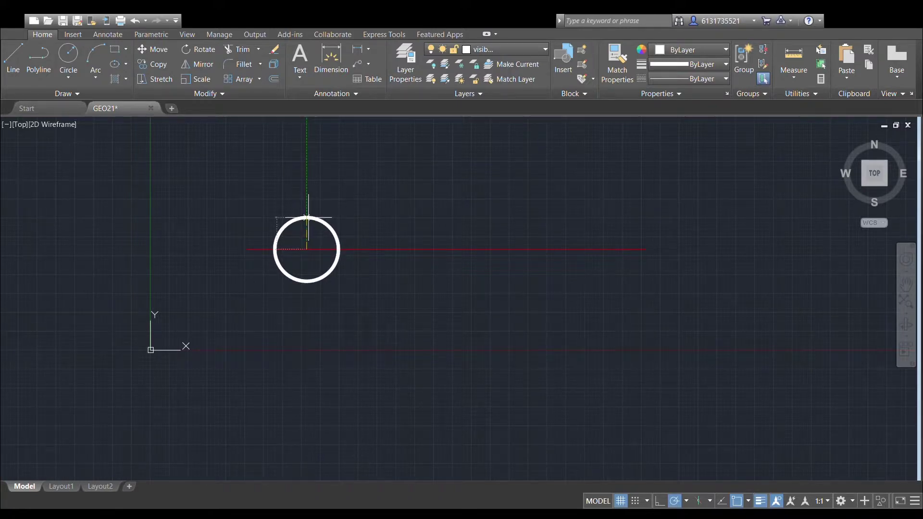
click(307, 202)
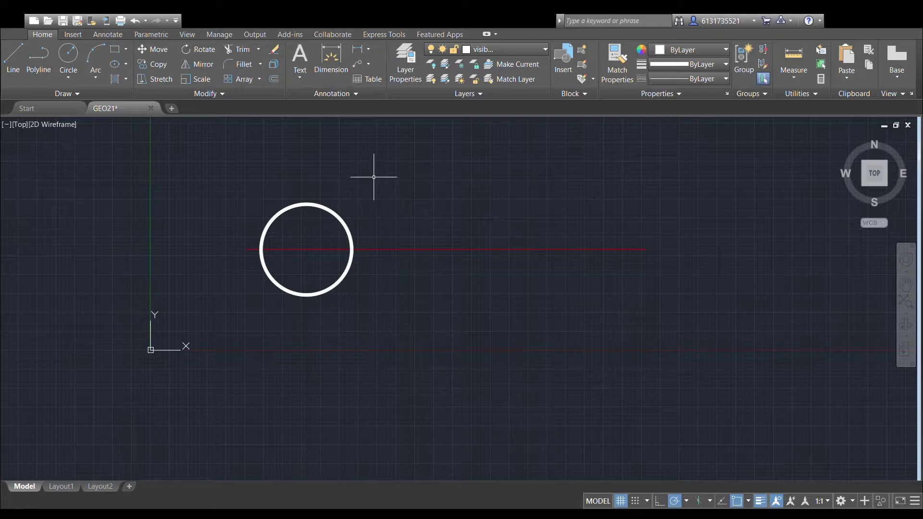
key(ctrl+z)
Draw two equal circles of size 12 centered on the construction line, one toward each end, with the right one reaching the line's end.
click(69, 55)
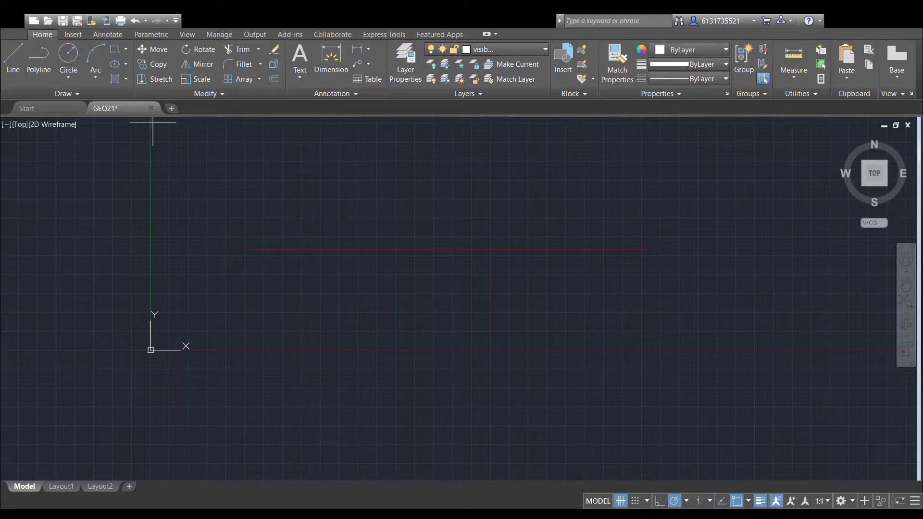
click(352, 249)
text(12)
key(Return)
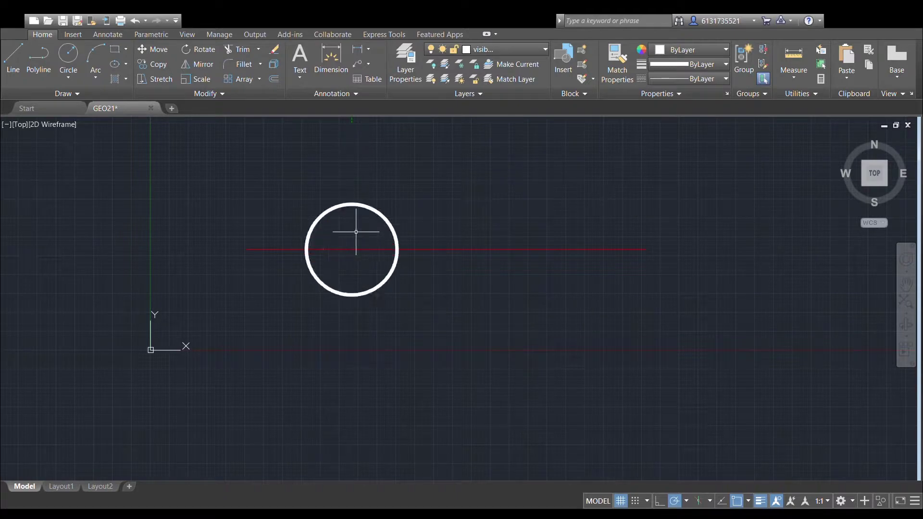
click(70, 59)
click(601, 233)
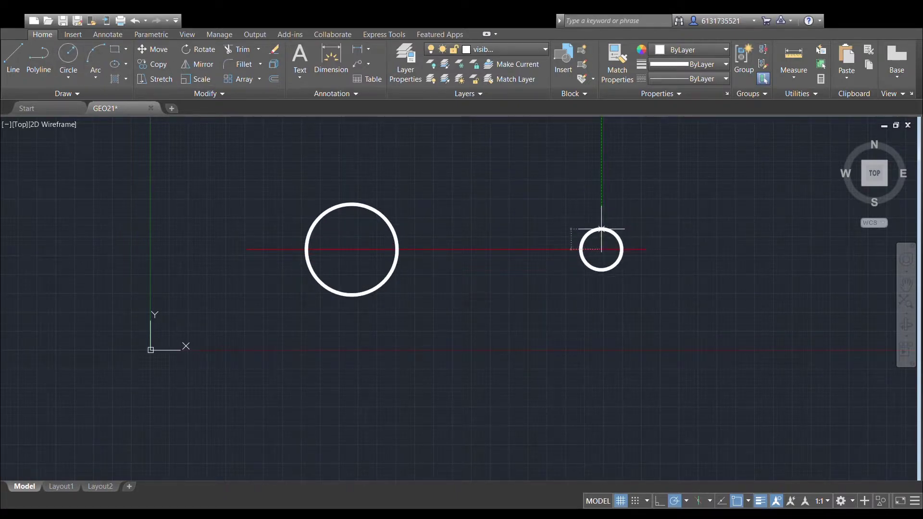
key(Return)
middle_drag(553, 249, 542, 278)
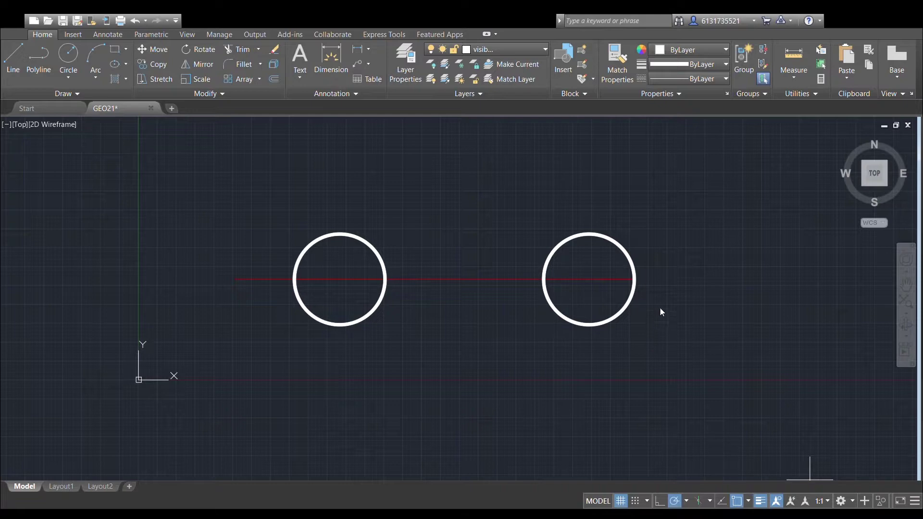
Join the two circles with horizontal tangent lines between their top points and between their bottom points.
click(339, 233)
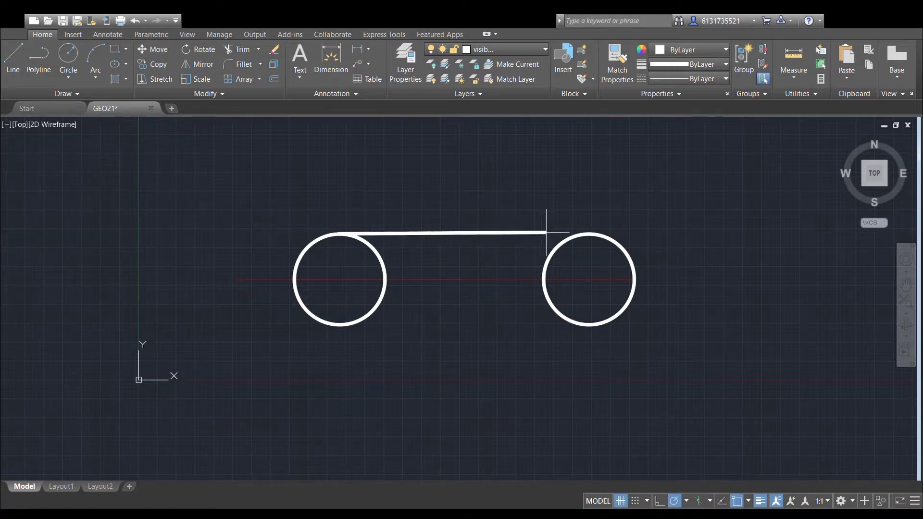
click(589, 235)
key(Escape)
click(13, 59)
click(341, 324)
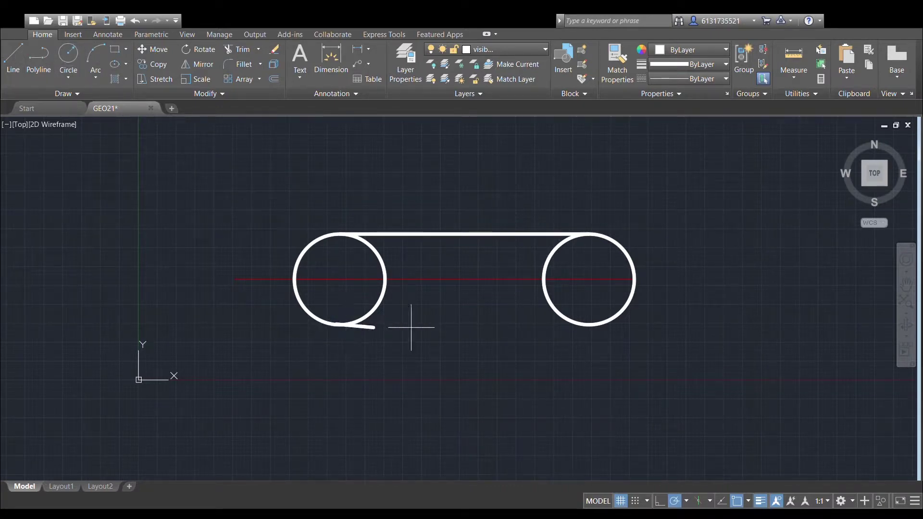
click(590, 325)
key(Escape)
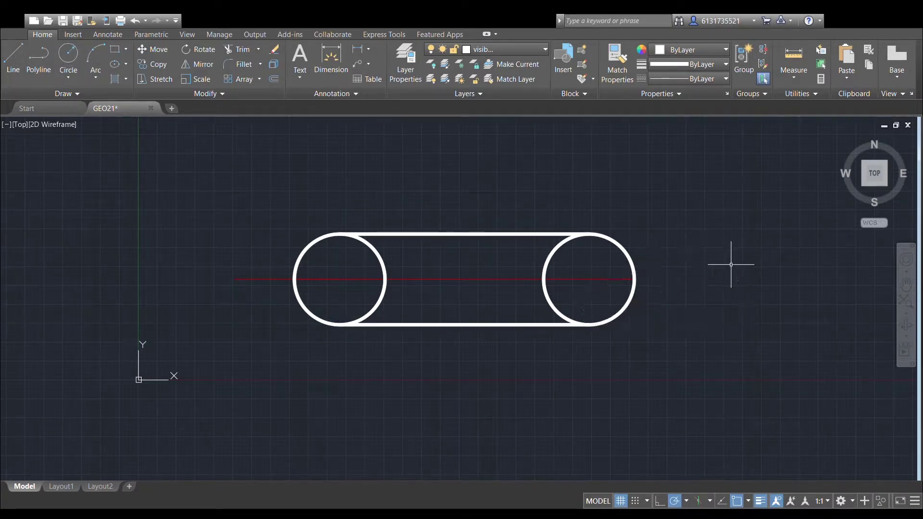
Draw the left vertical edge through the construction line's left end, extending equally above and below it.
middle_drag(511, 332, 504, 355)
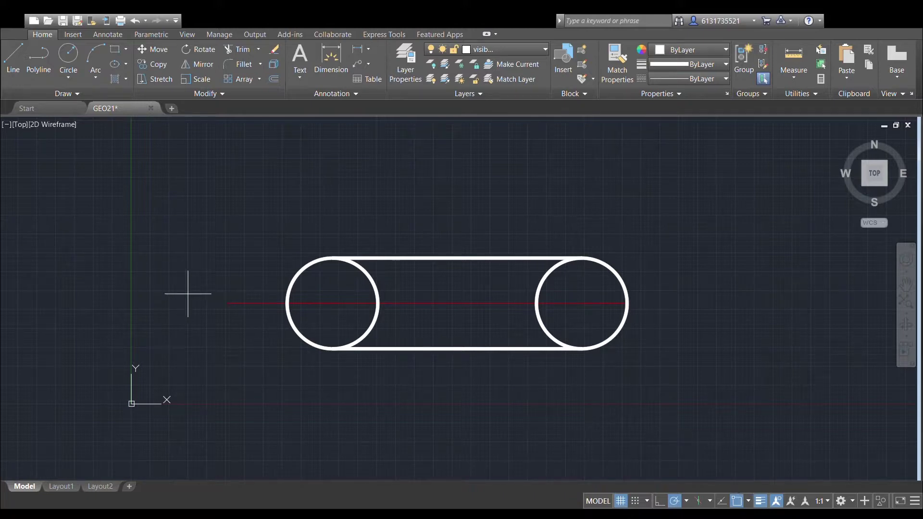
click(227, 303)
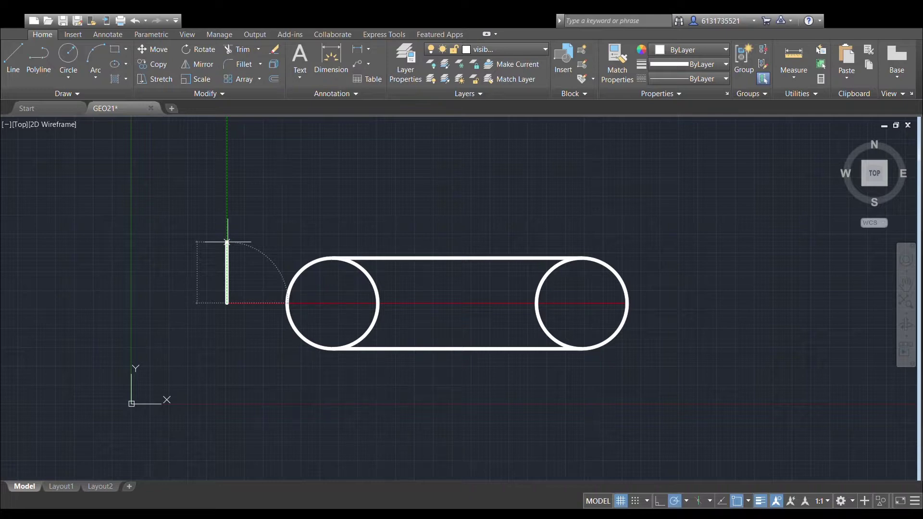
click(227, 197)
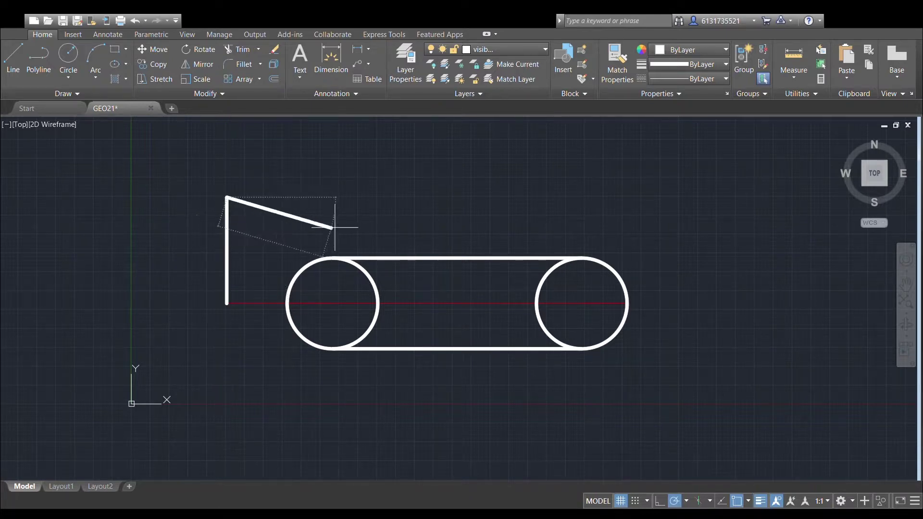
middle_drag(341, 265, 275, 345)
scroll(356, 241, down, 2)
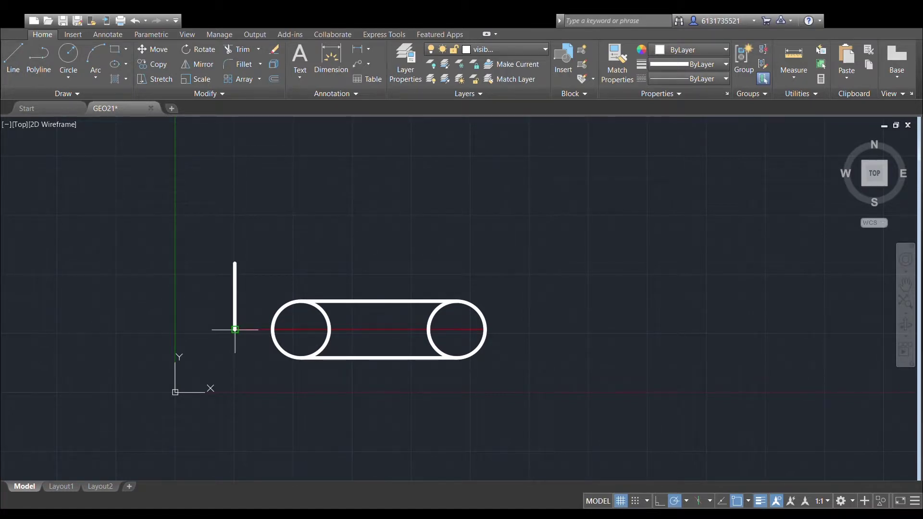
click(235, 396)
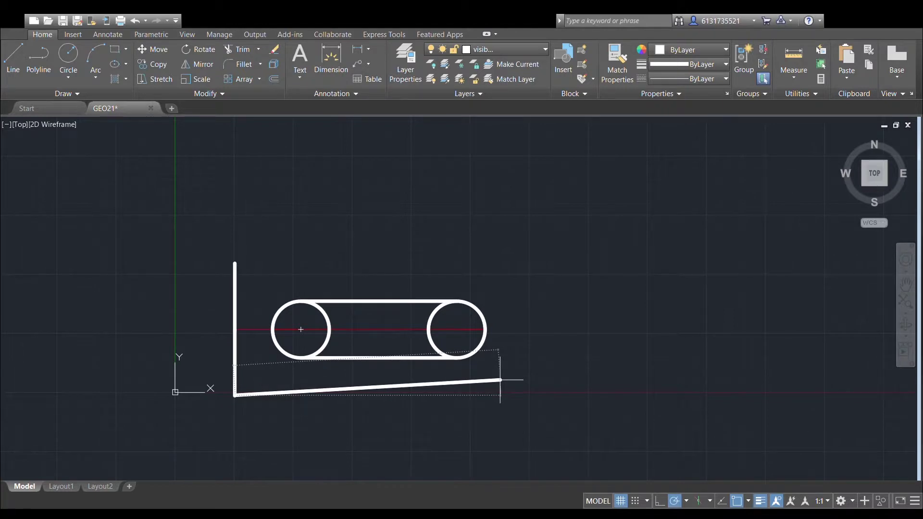
Draw horizontal outline edges from the vertical edge's lower and upper ends, running past the right circle.
click(598, 396)
key(Escape)
click(13, 57)
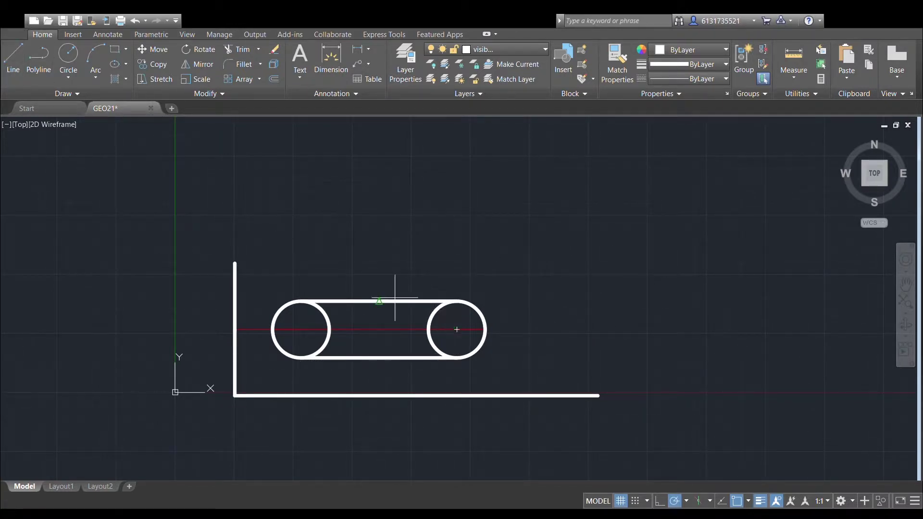
click(234, 263)
click(652, 263)
key(Escape)
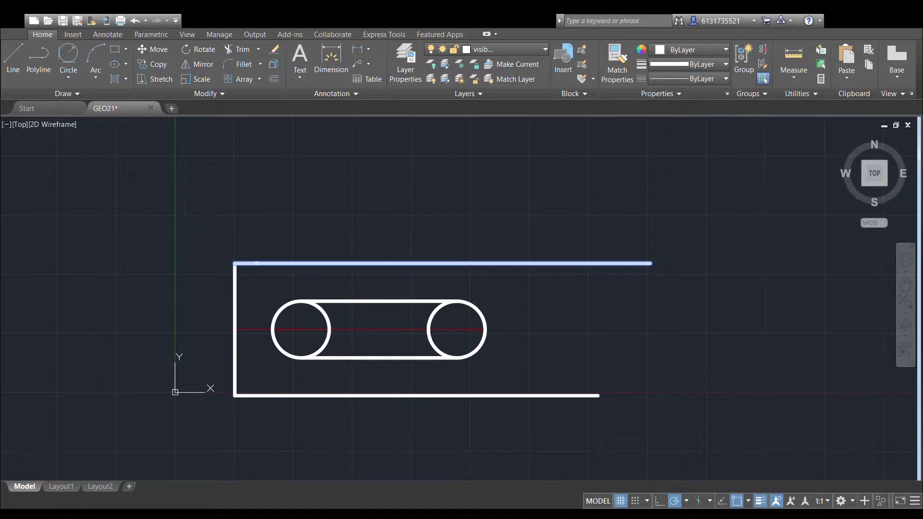
Fillet the outline's upper-left and lower-left corners.
click(257, 264)
click(236, 295)
scroll(329, 185, down, 2)
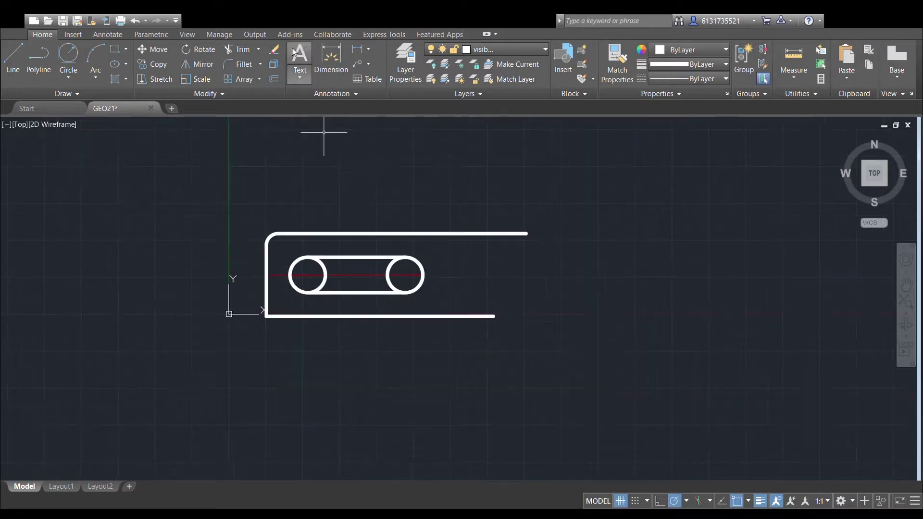
scroll(273, 285, up, 2)
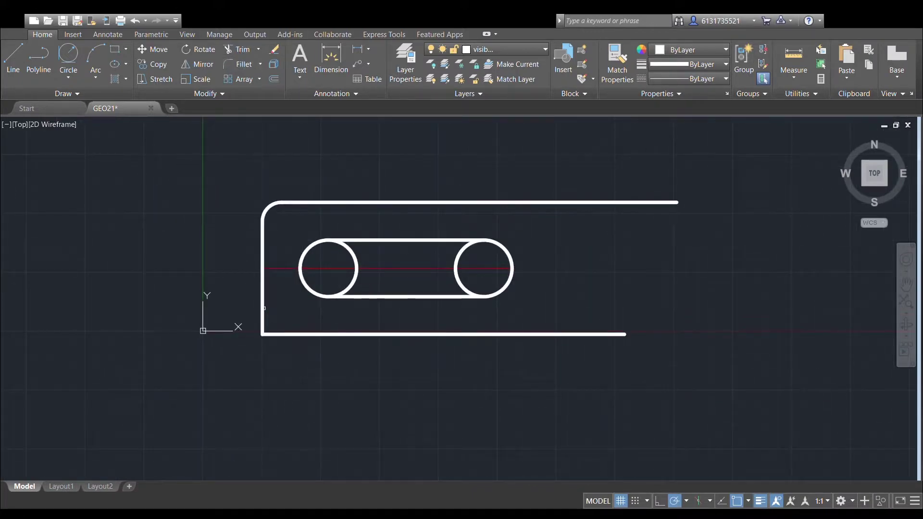
click(288, 335)
middle_drag(377, 270, 324, 342)
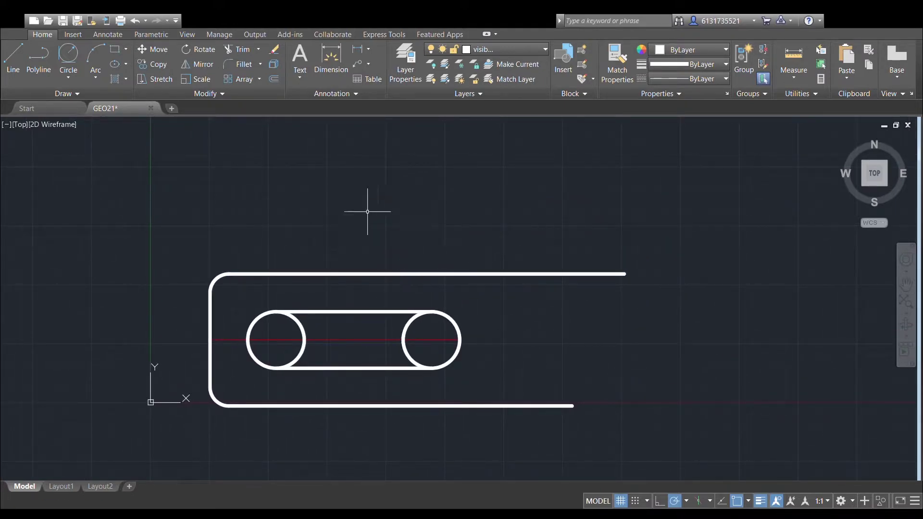
Trim away the inner halves of both circles to leave a rounded slot.
click(179, 77)
click(235, 296)
click(472, 375)
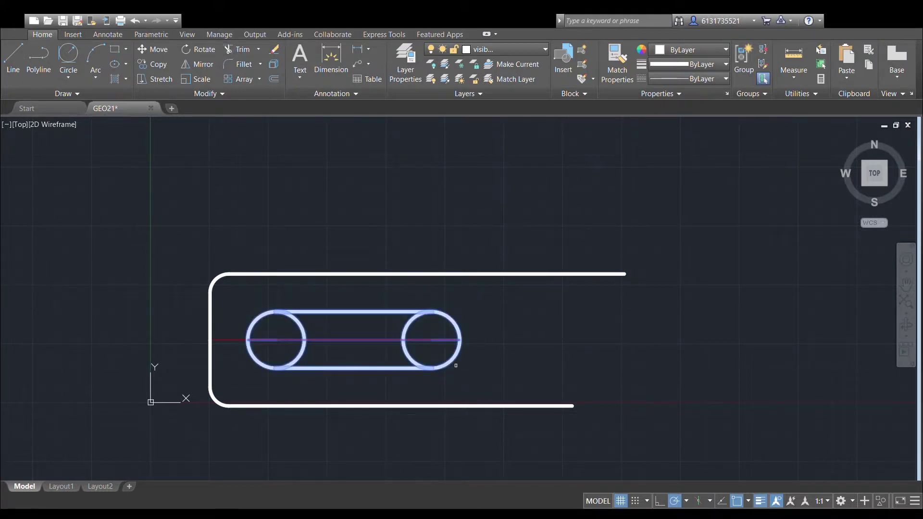
click(303, 328)
click(302, 358)
click(414, 360)
click(407, 326)
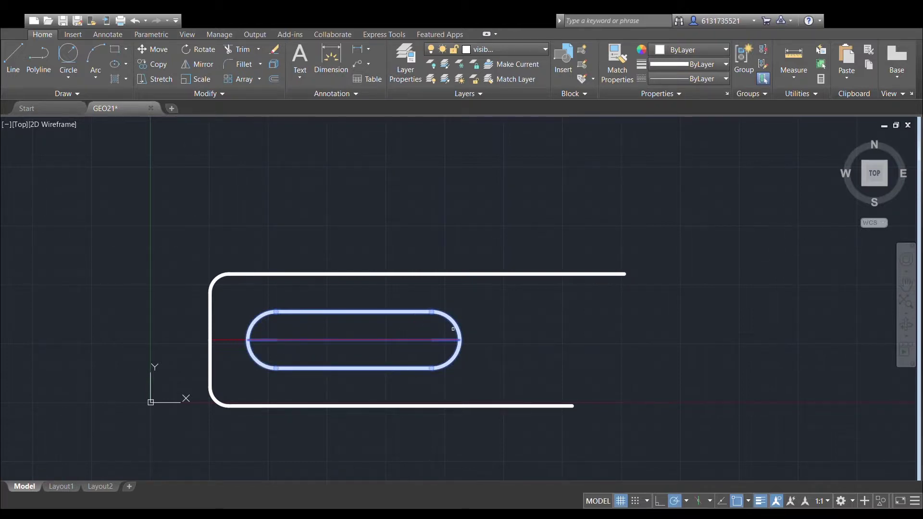
key(Escape)
Make layer 0 current and draw a 34-unit horizontal line to the right from the center of the slot's right arc.
scroll(517, 300, down, 2)
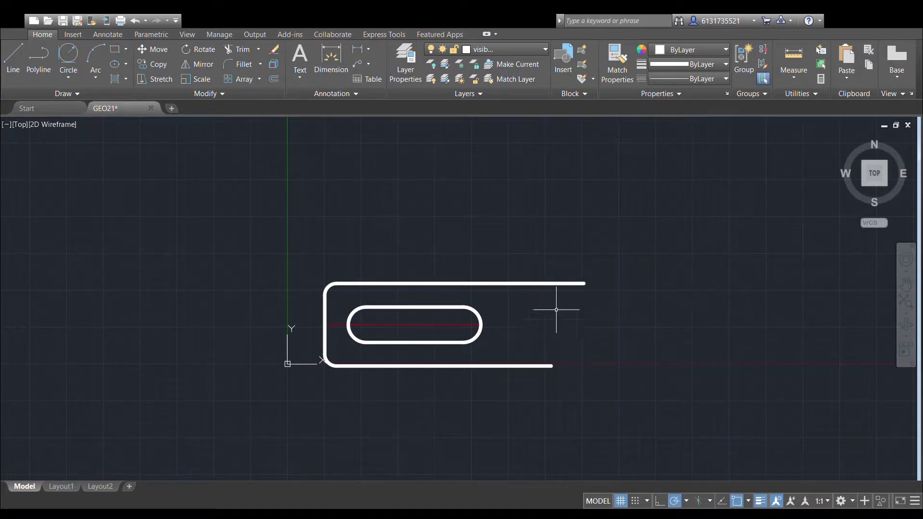
scroll(556, 309, up, 2)
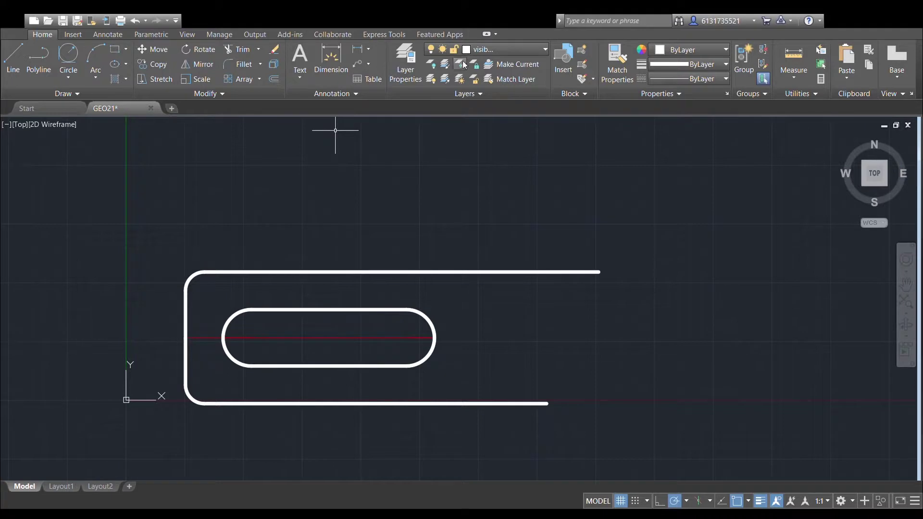
click(486, 49)
click(481, 61)
click(40, 63)
click(406, 337)
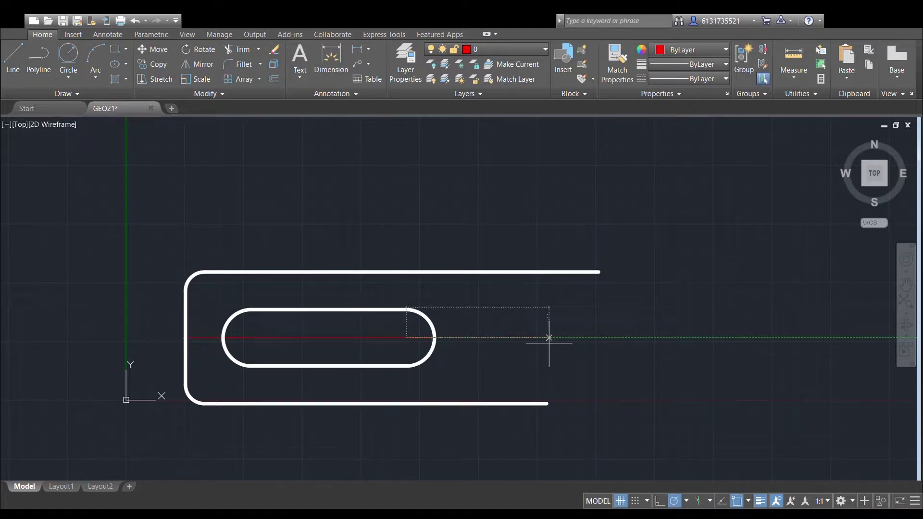
text(34)
key(Return)
key(Return)
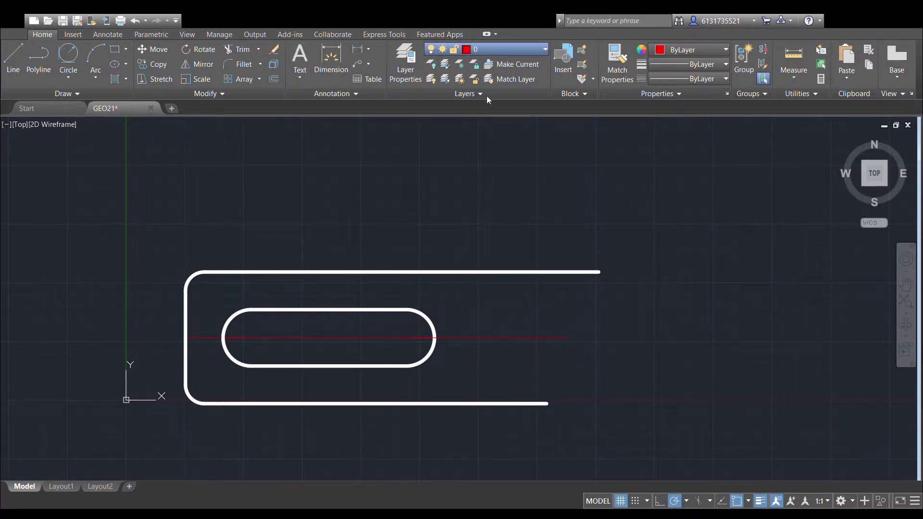
Draw a center-diameter circle on layer 0 at the 34-unit line's right end, passing through the center of the slot's right arc.
click(77, 77)
click(64, 94)
click(74, 81)
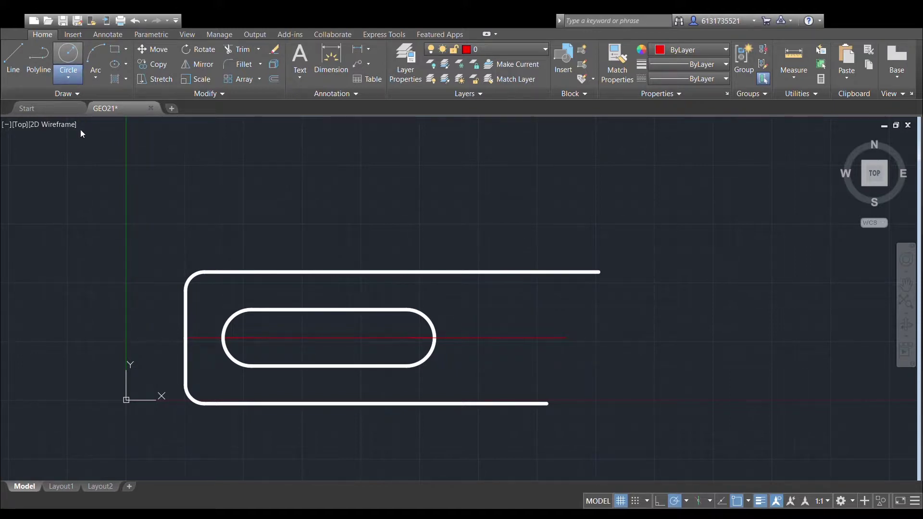
click(81, 133)
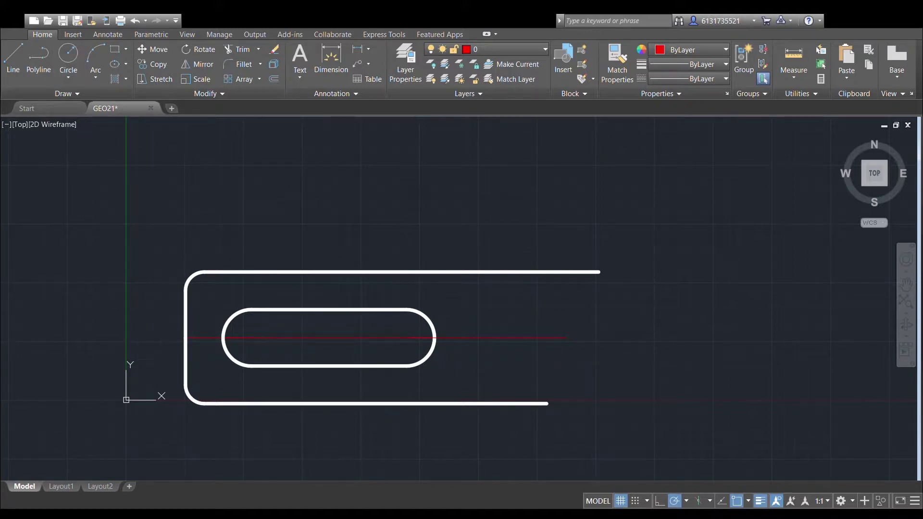
click(486, 337)
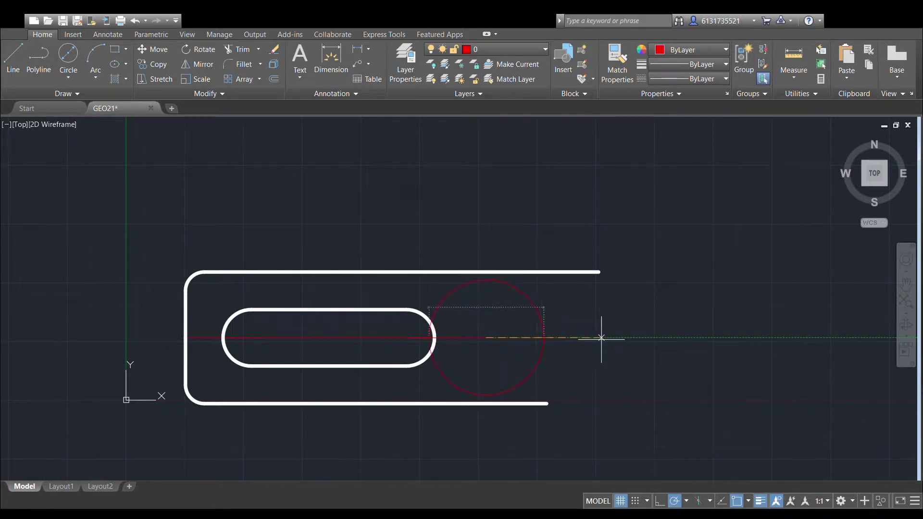
click(646, 337)
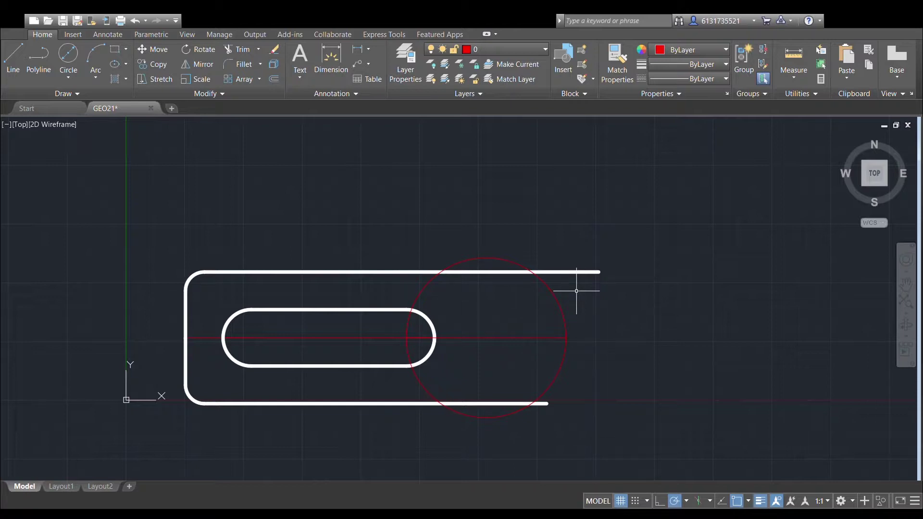
Rotate a copy of the horizontal radius line upward about the large construction circle's center, ending near the upper outline edge.
click(13, 60)
click(502, 337)
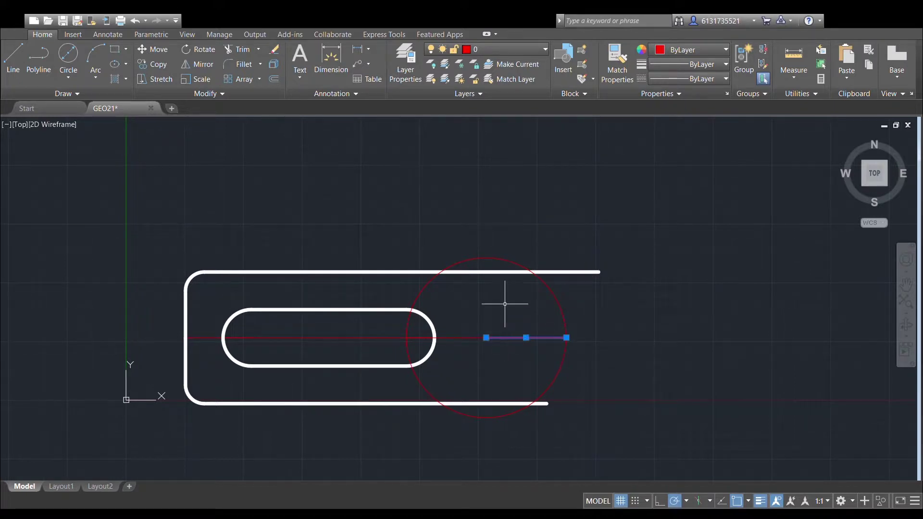
click(486, 337)
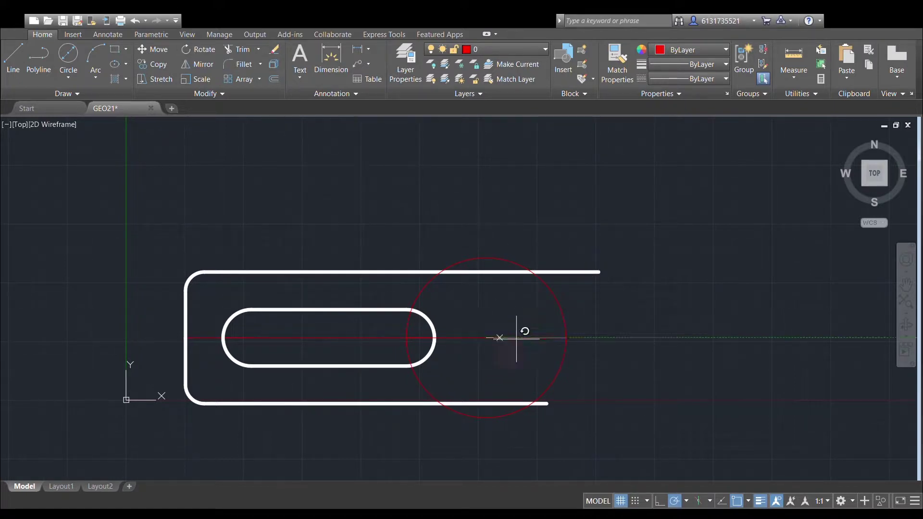
click(533, 267)
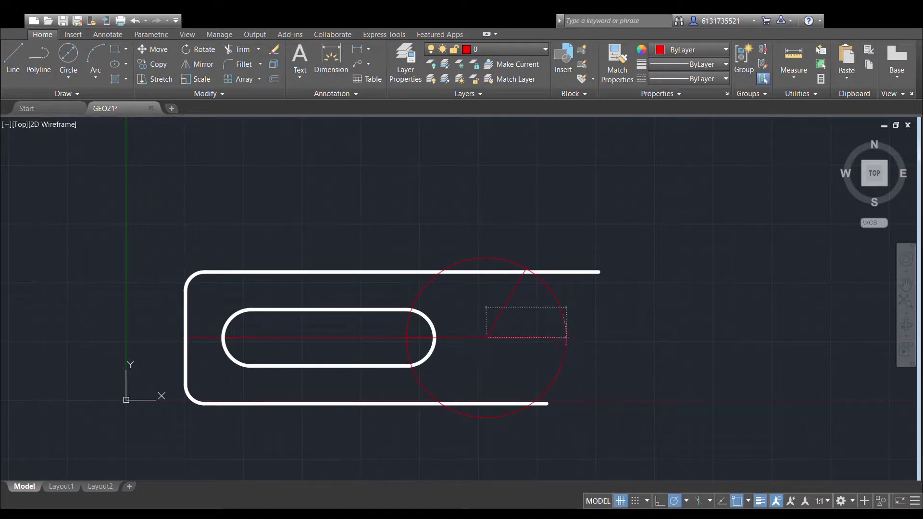
Rotate a copy of the horizontal radius line downward about the large circle's center by the matching angle, ending near the lower outline edge.
click(549, 337)
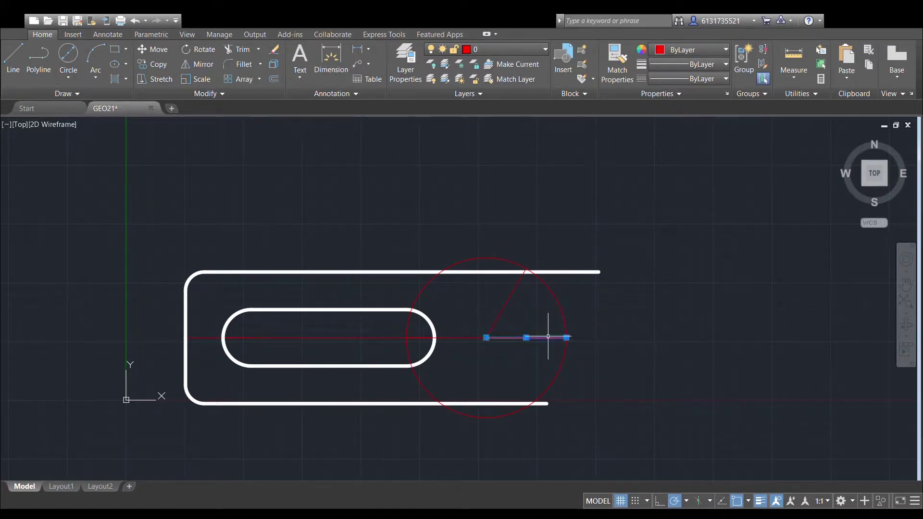
click(199, 49)
click(486, 337)
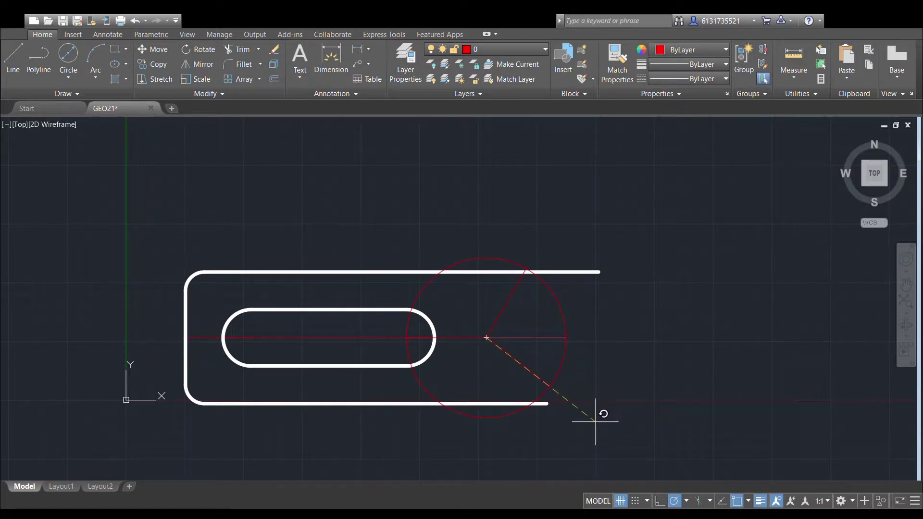
scroll(696, 335, down, 2)
scroll(637, 323, up, 2)
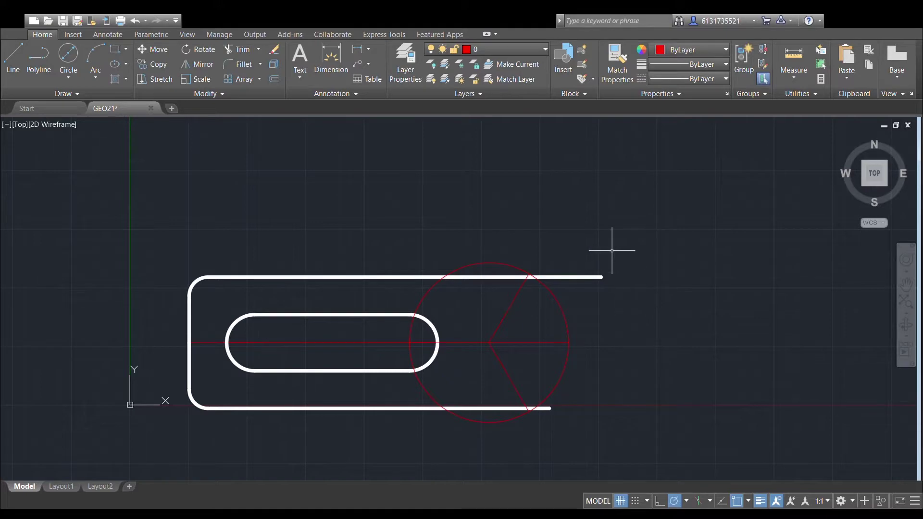
Make the visible-line layer current and draw a circle as wide as the slot at the large construction circle's center.
scroll(607, 272, up, 3)
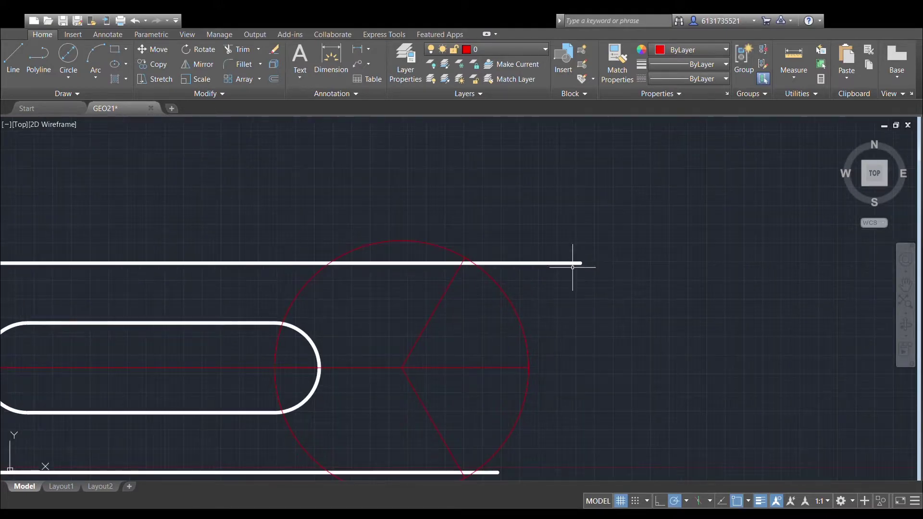
click(486, 102)
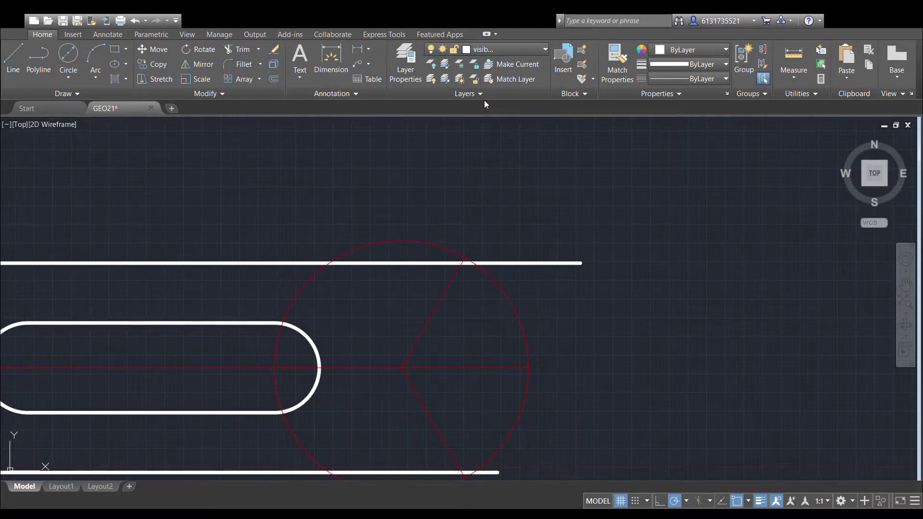
click(71, 55)
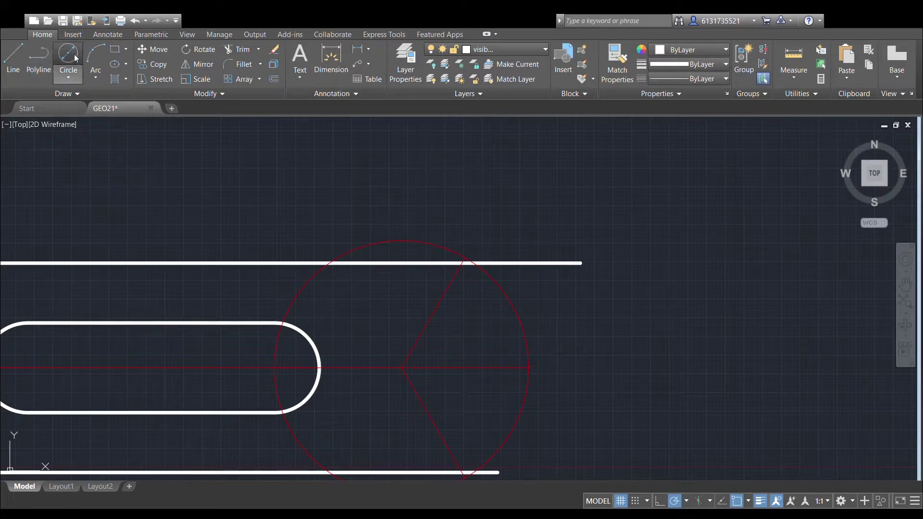
click(403, 368)
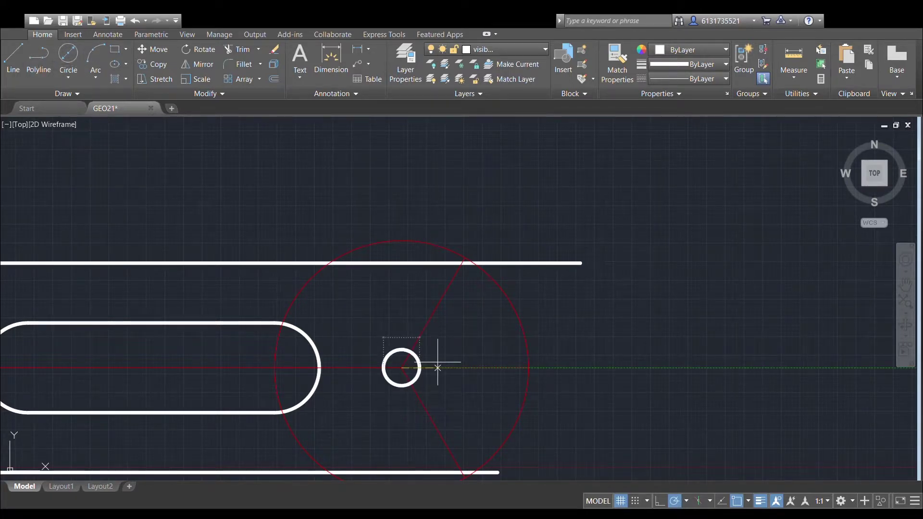
click(384, 352)
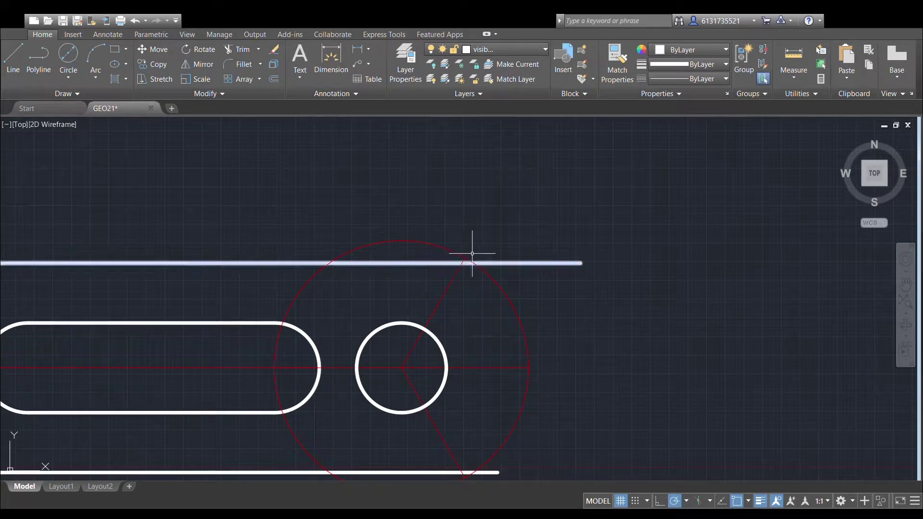
Make layer 0 current and draw a short line from the lower angled radius line's outer end back inward along it.
scroll(459, 257, down, 2)
mouse_move(541, 295)
middle_down()
mouse_move(502, 253)
mouse_move(487, 214)
middle_up()
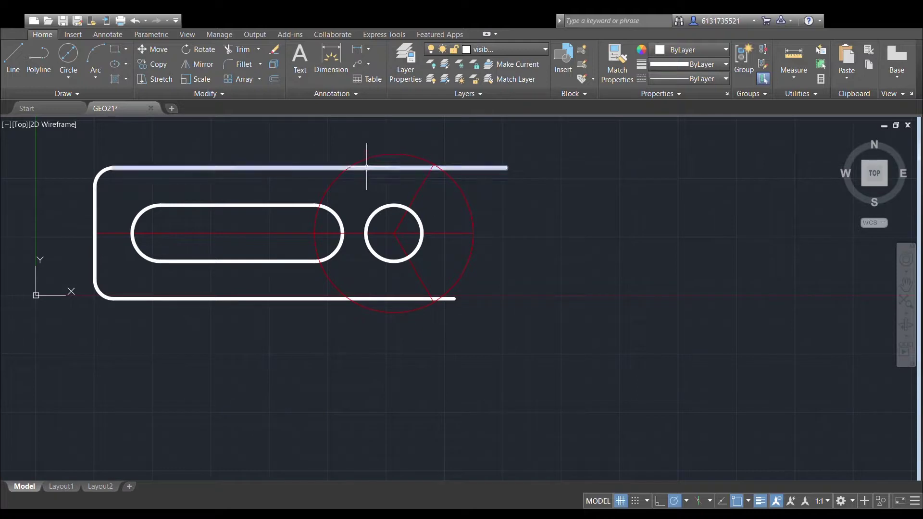
click(14, 62)
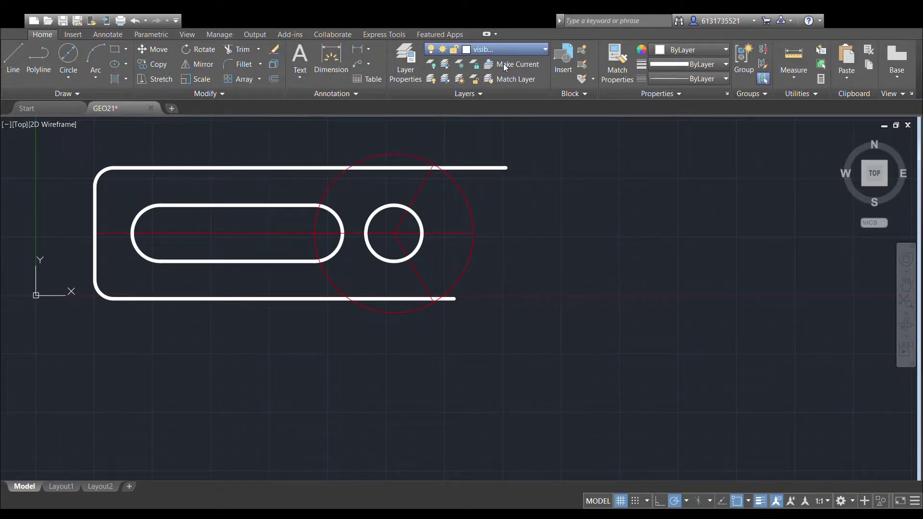
scroll(469, 223, up, 2)
scroll(418, 350, up, 4)
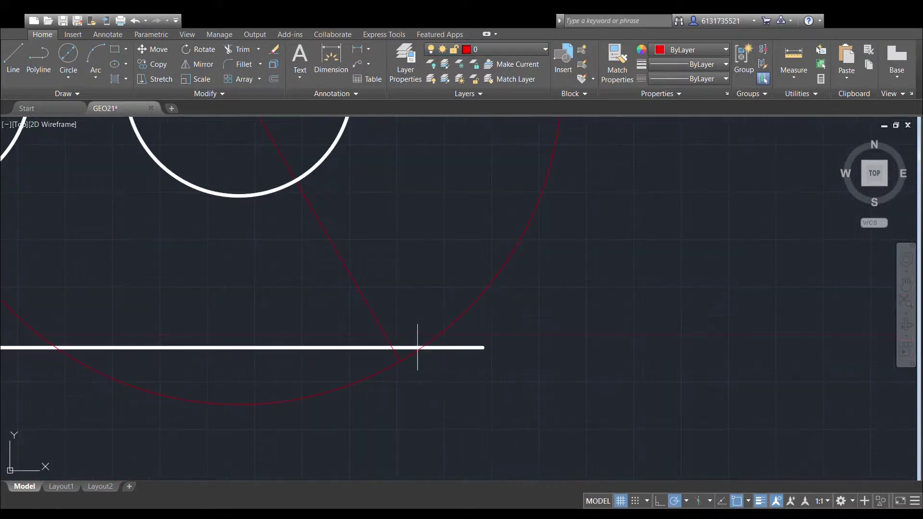
click(400, 360)
click(320, 222)
scroll(370, 305, down, 4)
scroll(371, 305, up, 5)
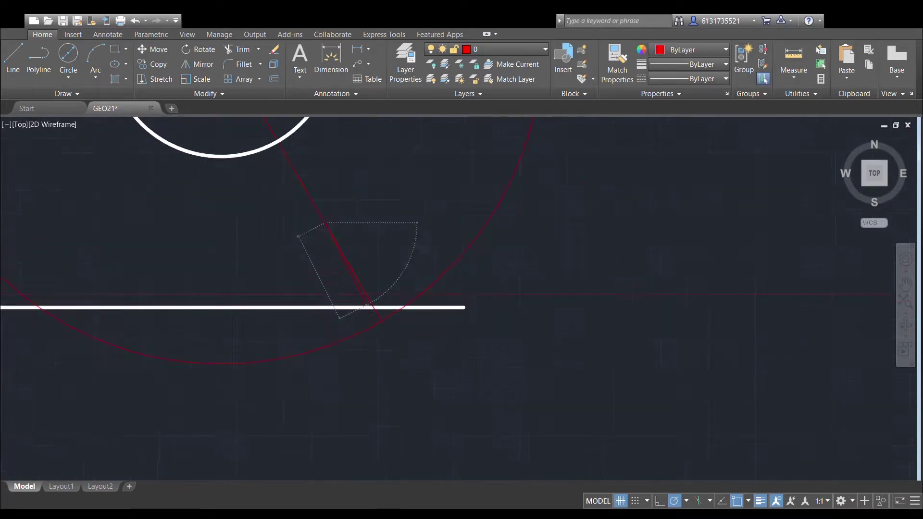
click(385, 322)
click(389, 330)
scroll(434, 287, down, 6)
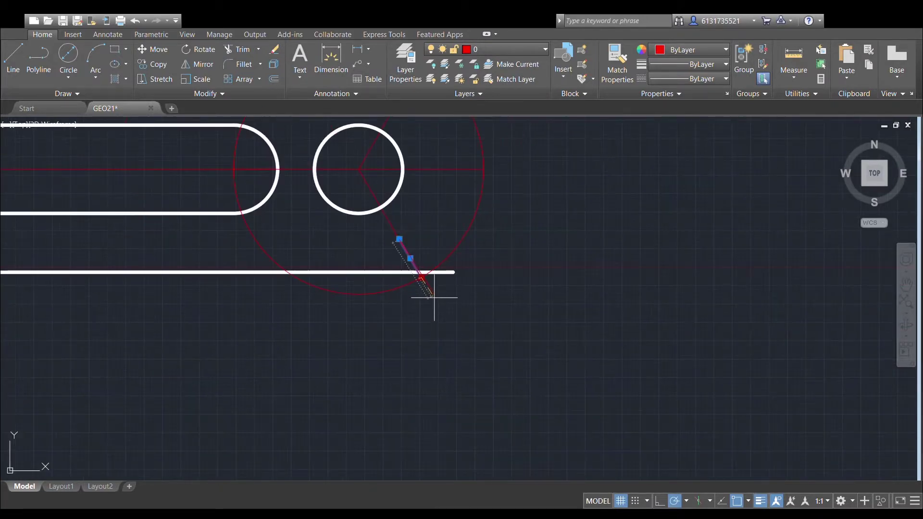
scroll(451, 330, up, 8)
middle_drag(428, 287, 447, 402)
middle_drag(395, 279, 447, 402)
key(Escape)
middle_drag(436, 339, 444, 416)
scroll(444, 416, down, 2)
key(Escape)
scroll(427, 329, down, 1)
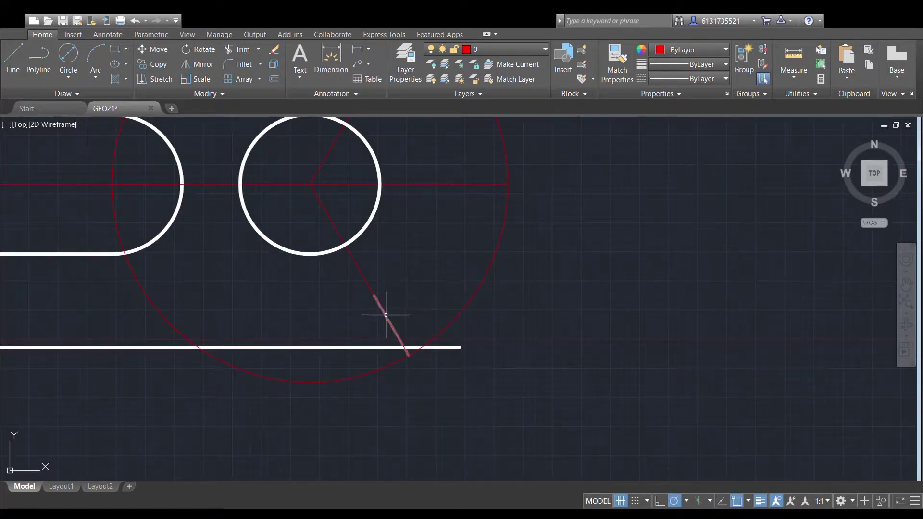
Draw a long horizontal line rightward from the short angled line's inner end, plus a short line back from its far end.
click(13, 57)
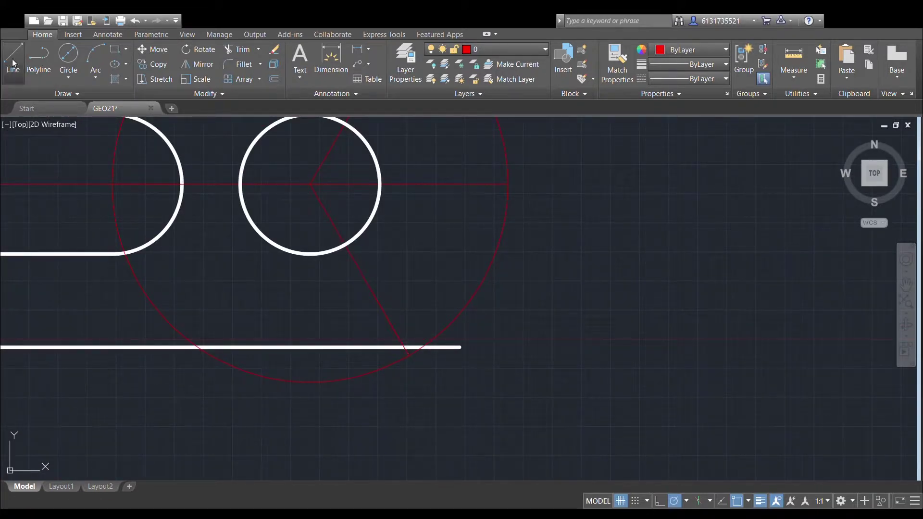
click(374, 295)
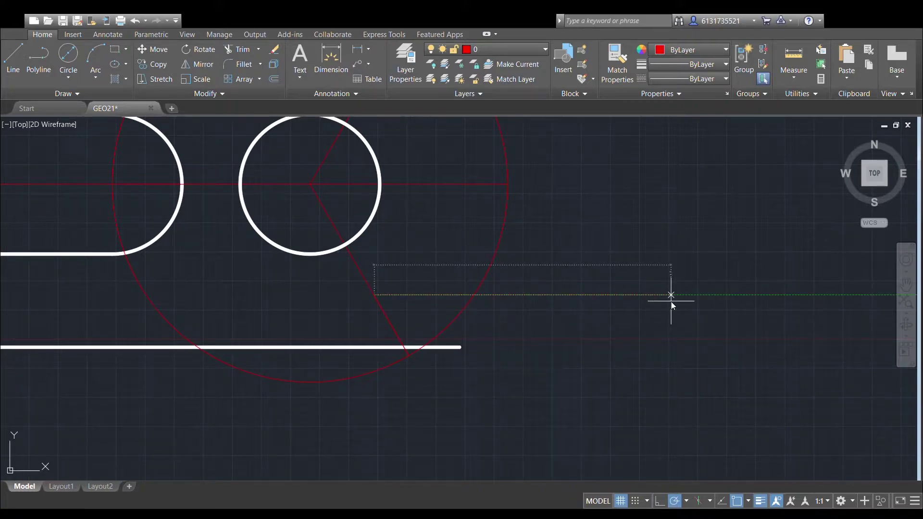
scroll(361, 350, down, 4)
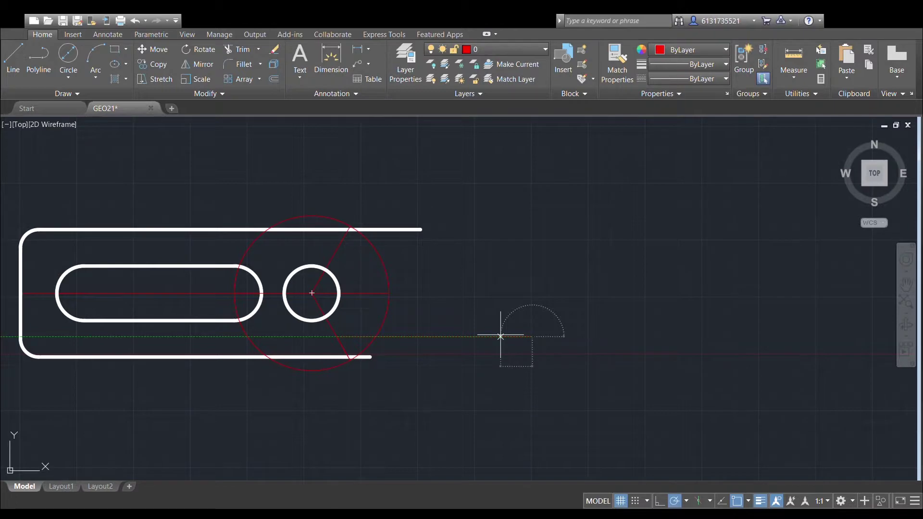
key(Return)
key(Escape)
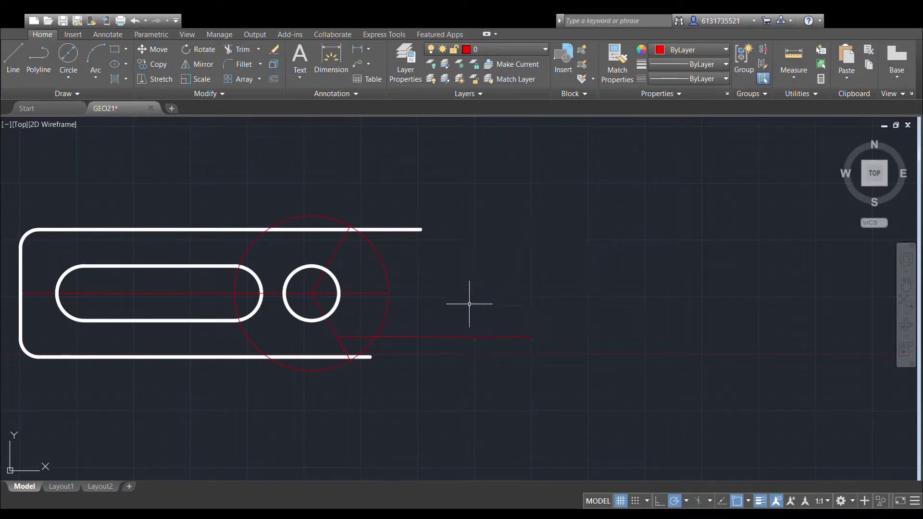
Rotate the long and short horizontal lines about the long line's left end to align them with the lower angled radius line.
click(457, 315)
click(523, 361)
click(526, 356)
click(444, 299)
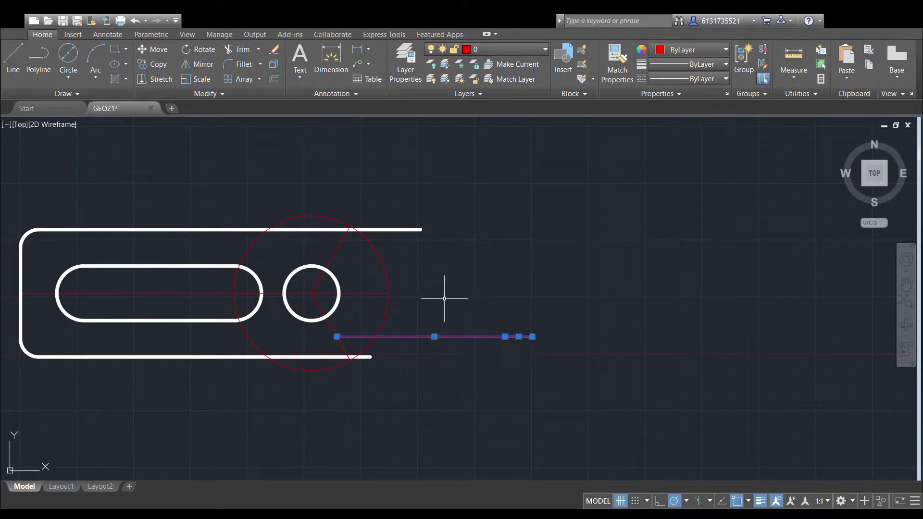
click(203, 63)
click(337, 337)
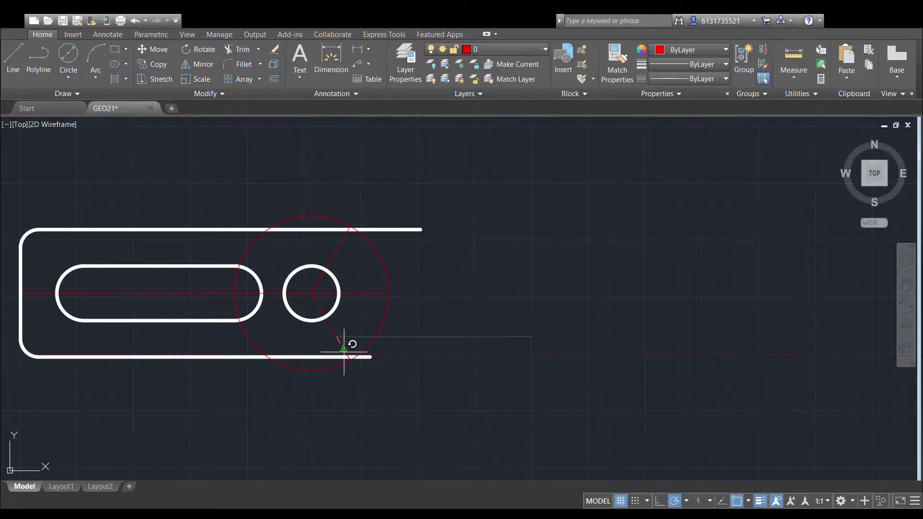
click(311, 293)
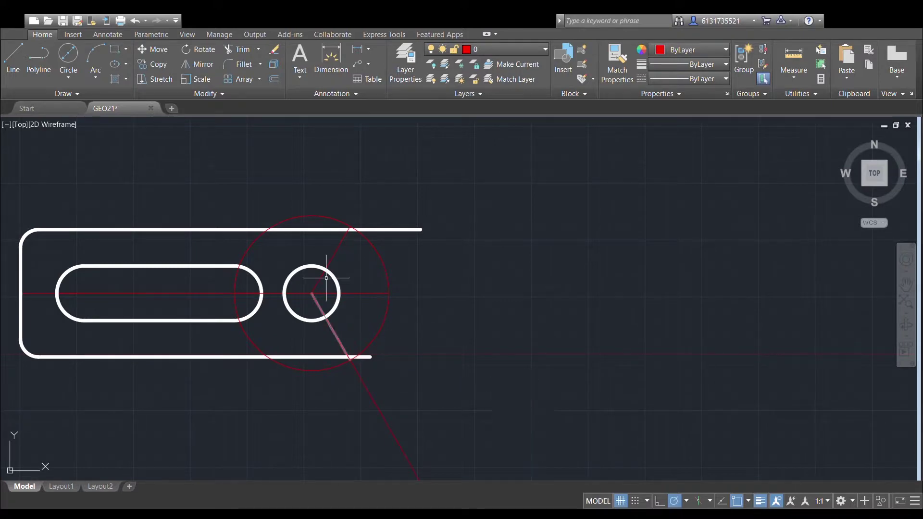
scroll(336, 264, down, 2)
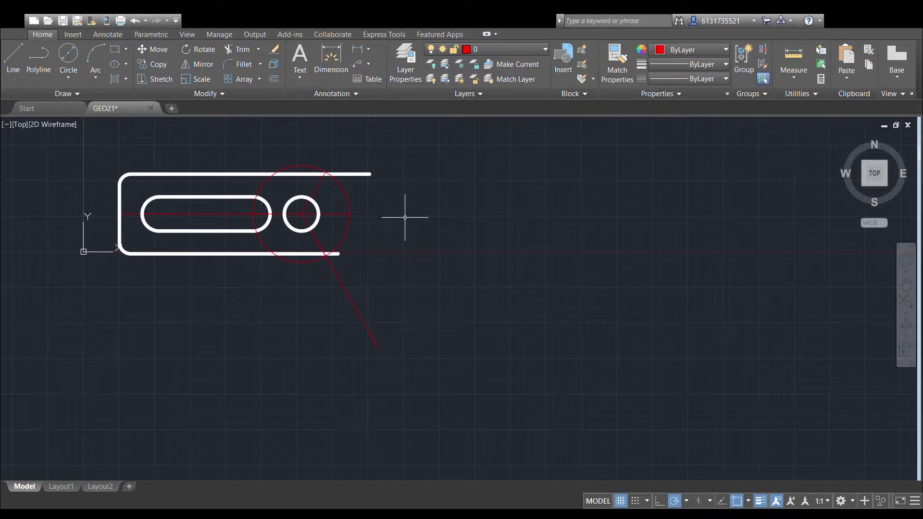
click(68, 59)
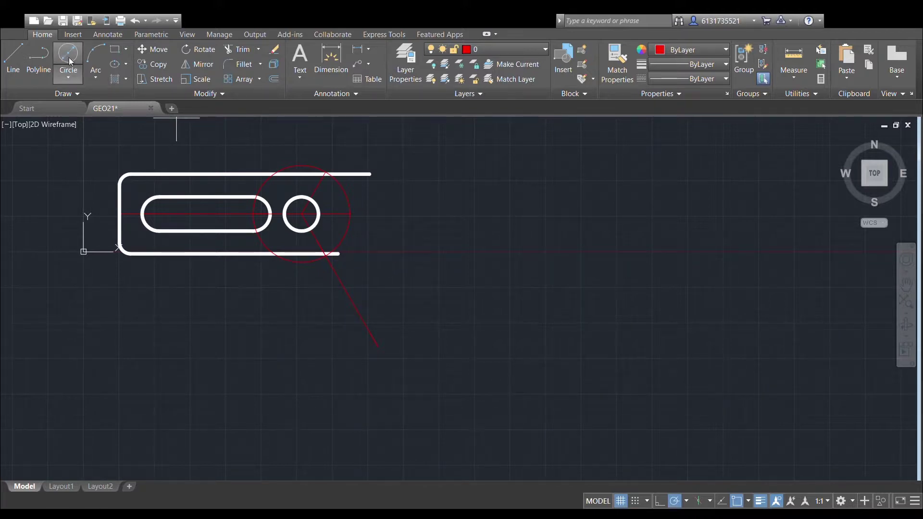
scroll(347, 340, up, 3)
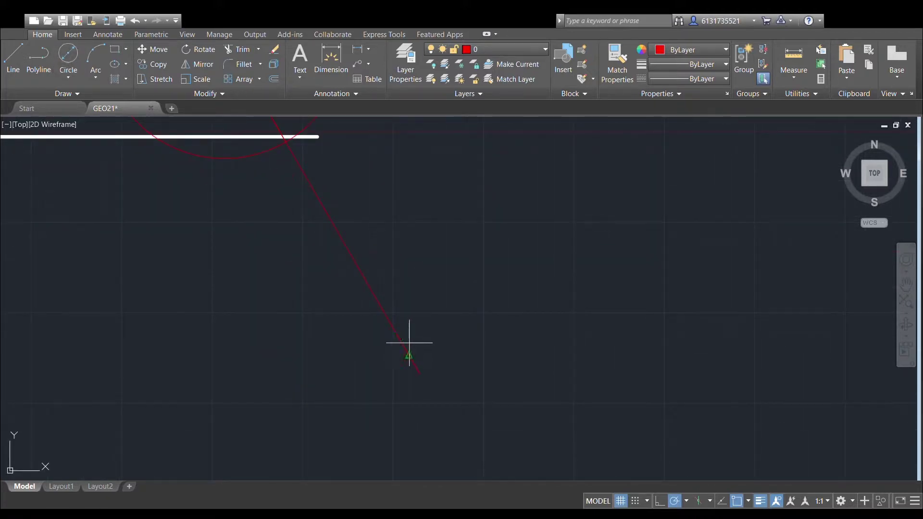
click(398, 336)
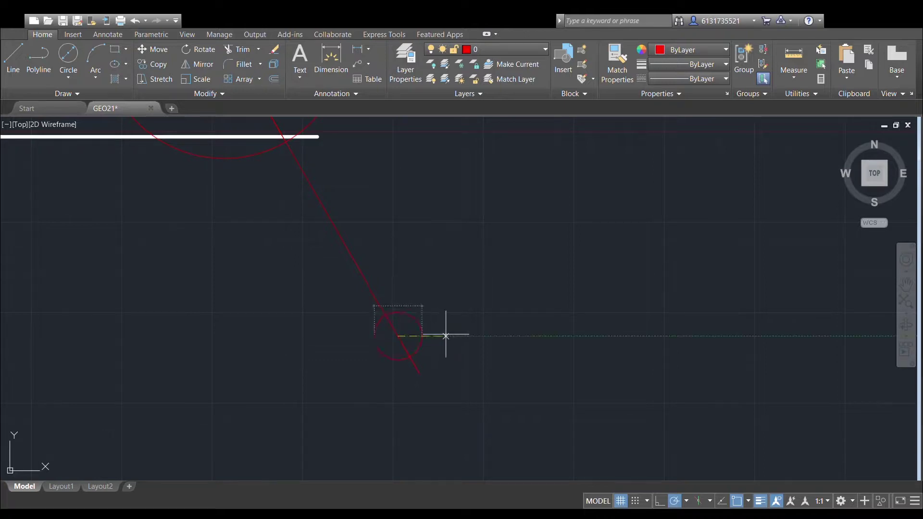
key(Escape)
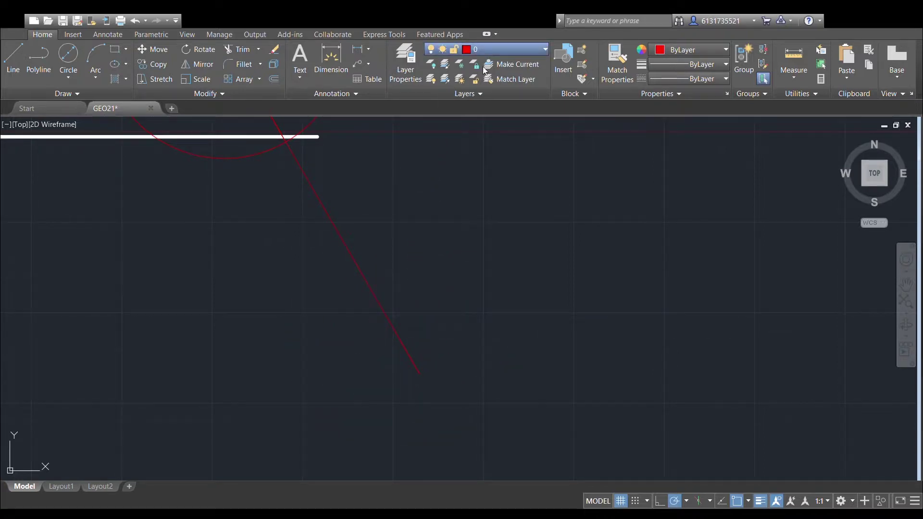
Make the visible-line layer current and draw two concentric circles on the angled construction line near its lower end.
click(483, 103)
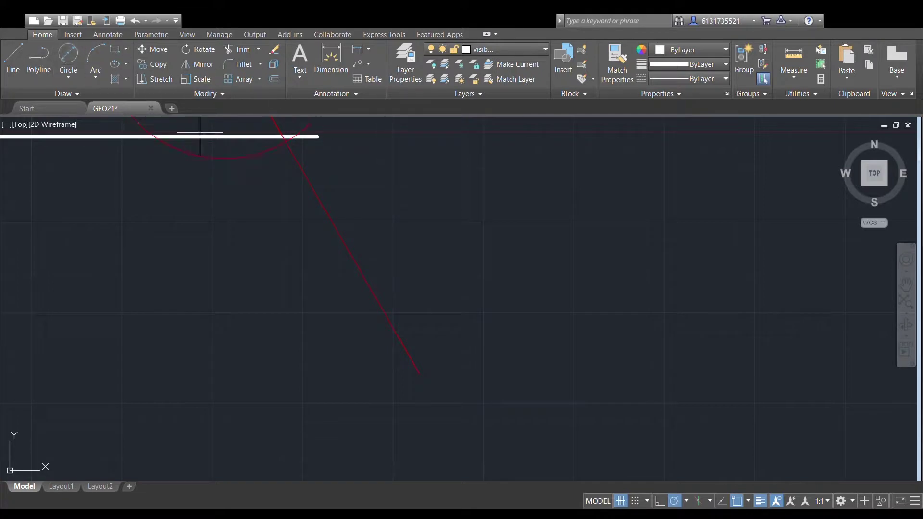
click(398, 336)
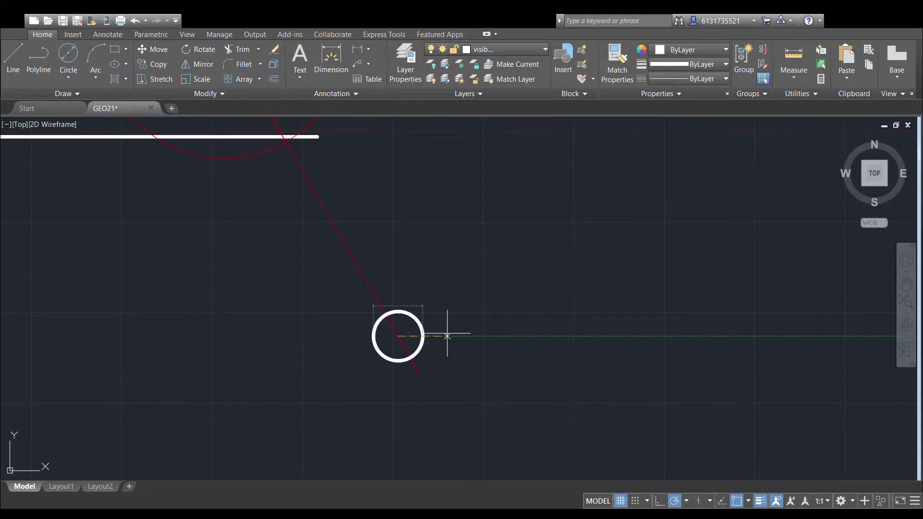
click(447, 334)
click(68, 54)
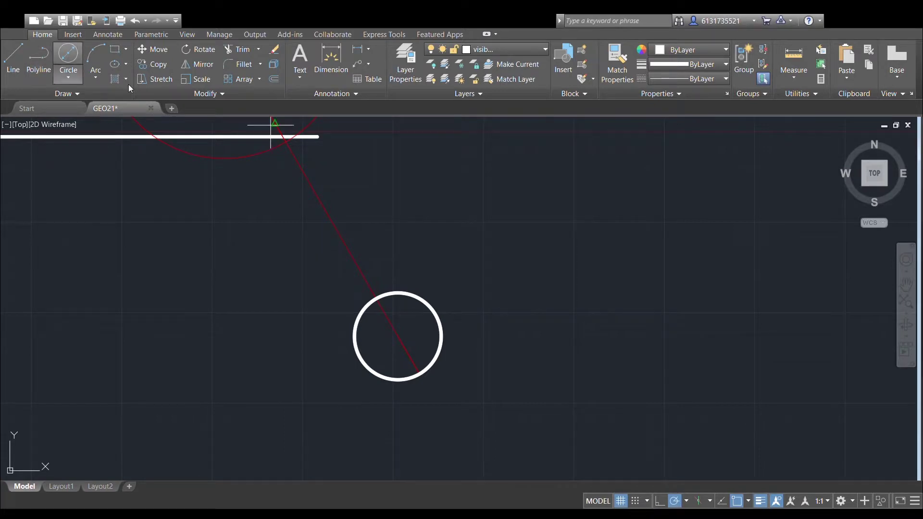
click(398, 336)
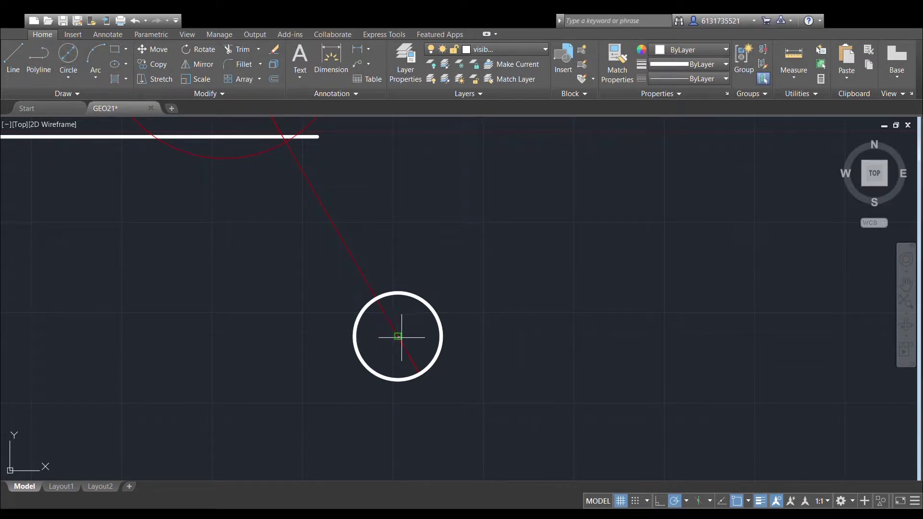
click(529, 325)
Copy the long angled construction line from its lower end to the left side of the outer circle.
scroll(484, 323, down, 4)
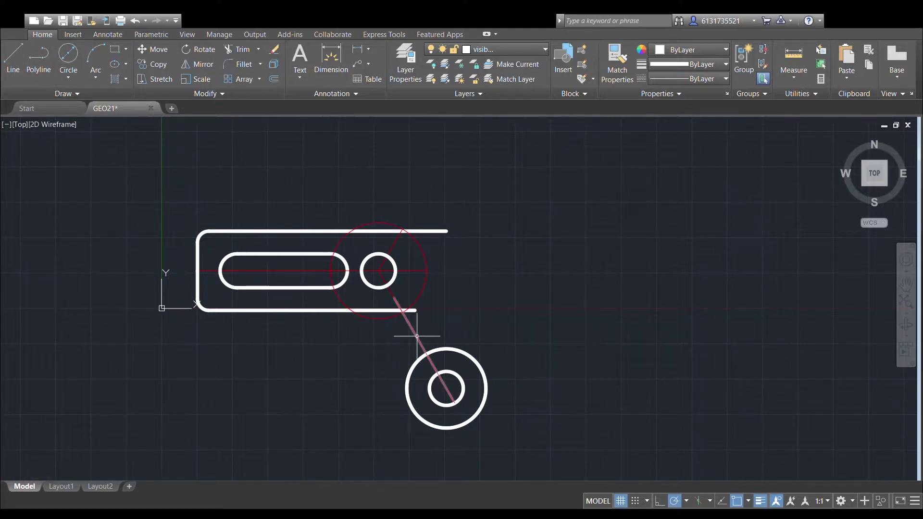
middle_drag(447, 314, 444, 278)
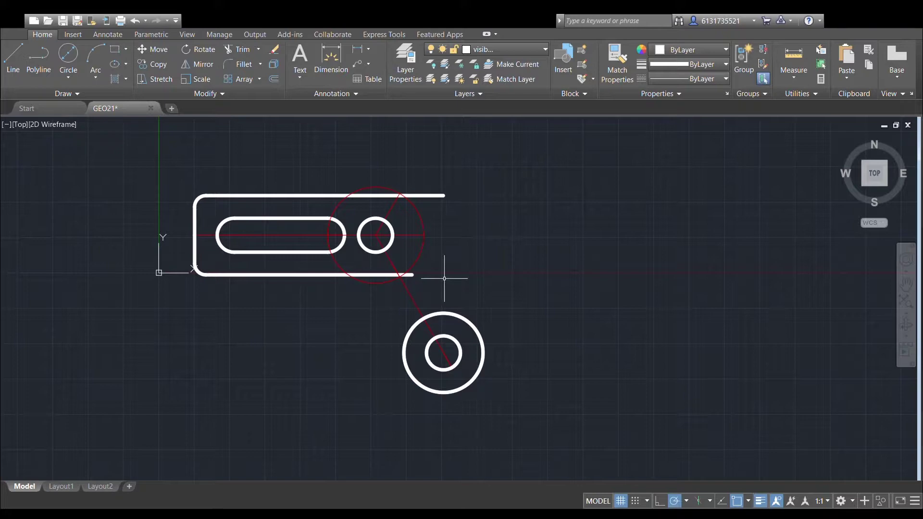
click(408, 292)
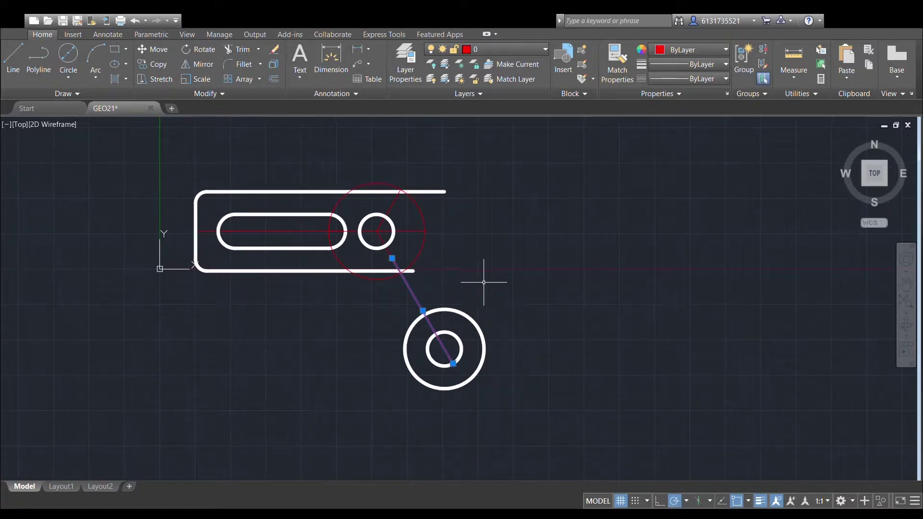
click(159, 49)
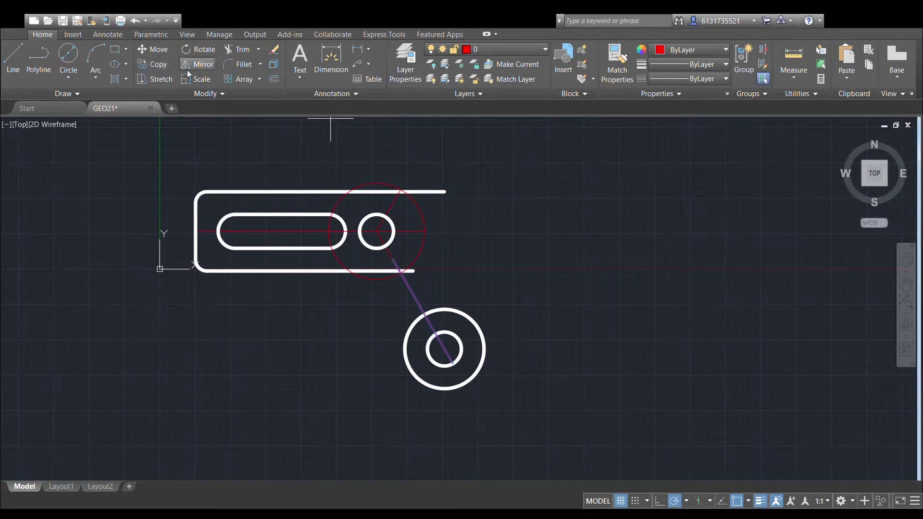
click(454, 364)
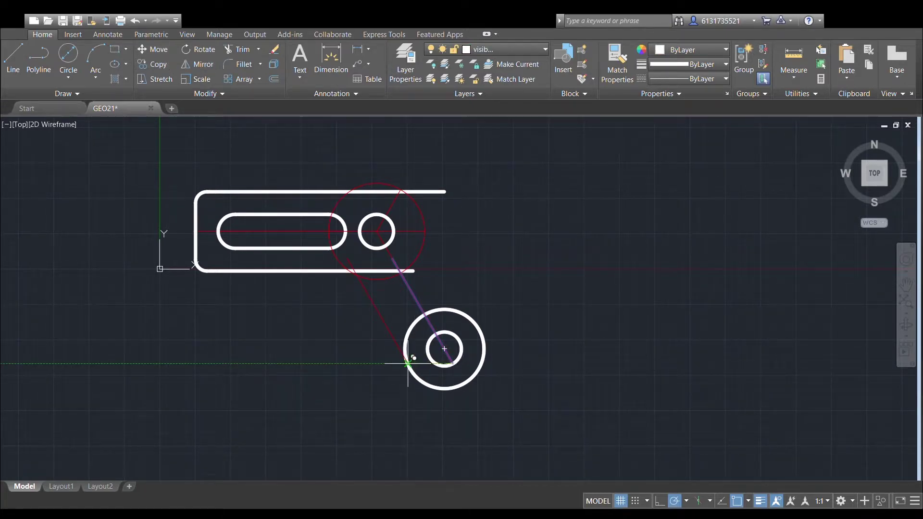
scroll(457, 330, up, 4)
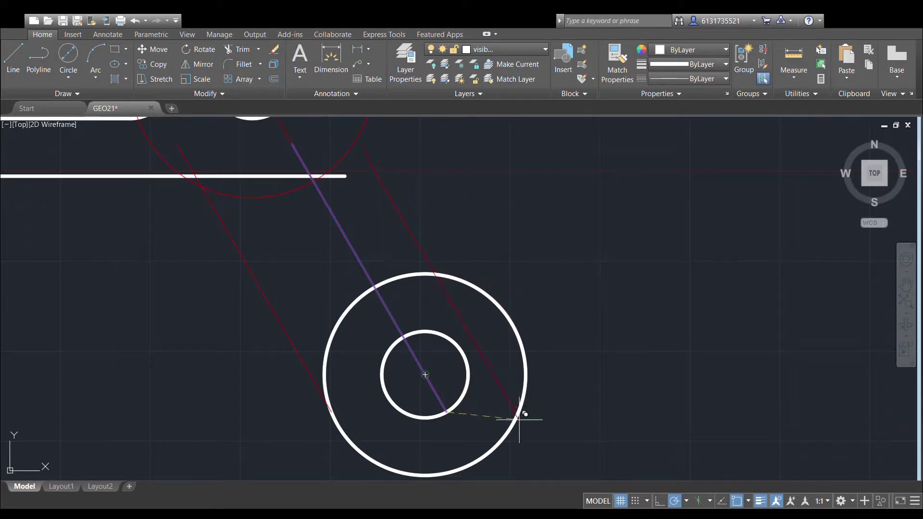
scroll(503, 367, down, 2)
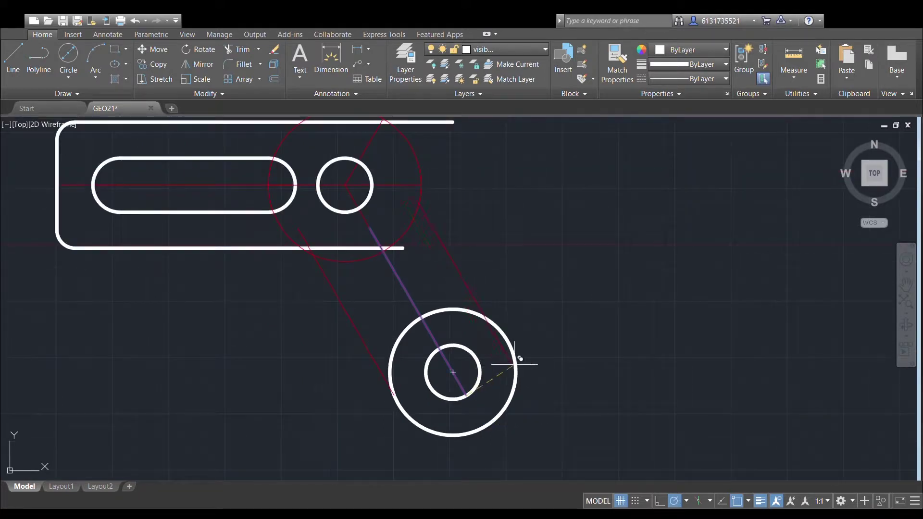
key(Escape)
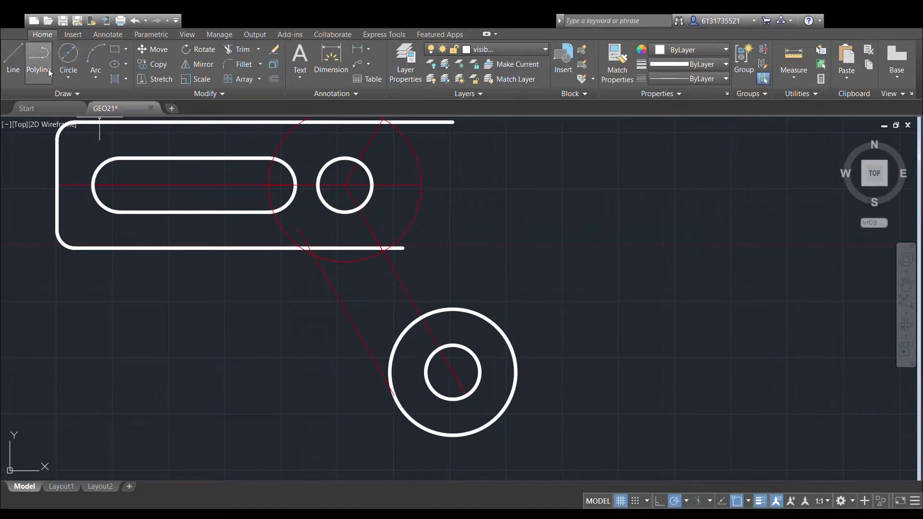
scroll(442, 383, up, 2)
click(443, 382)
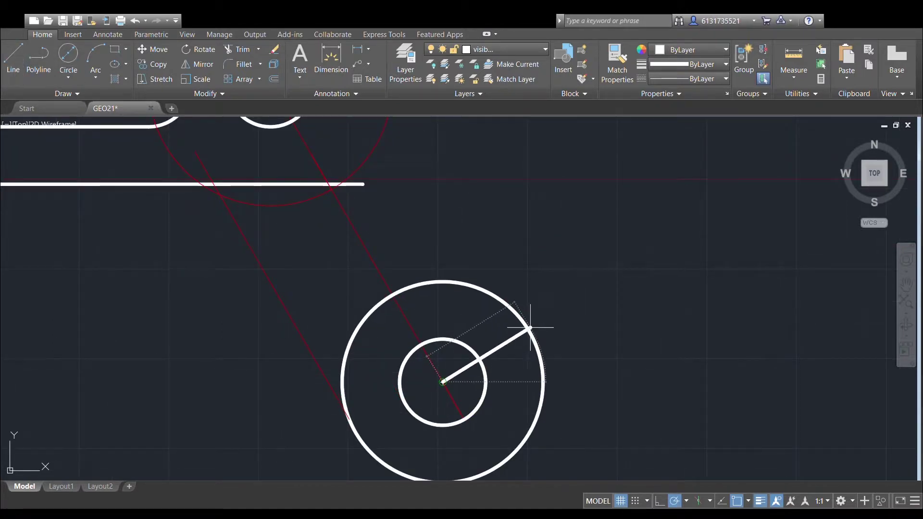
click(543, 382)
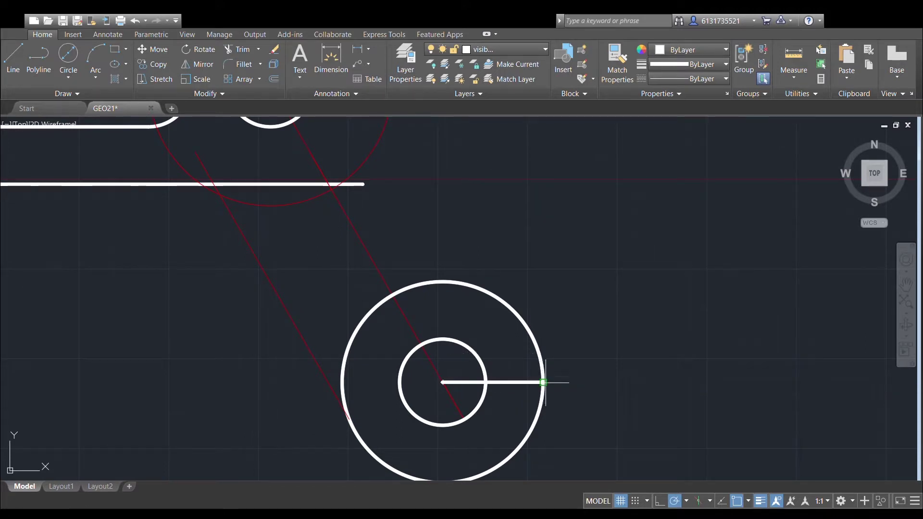
key(Escape)
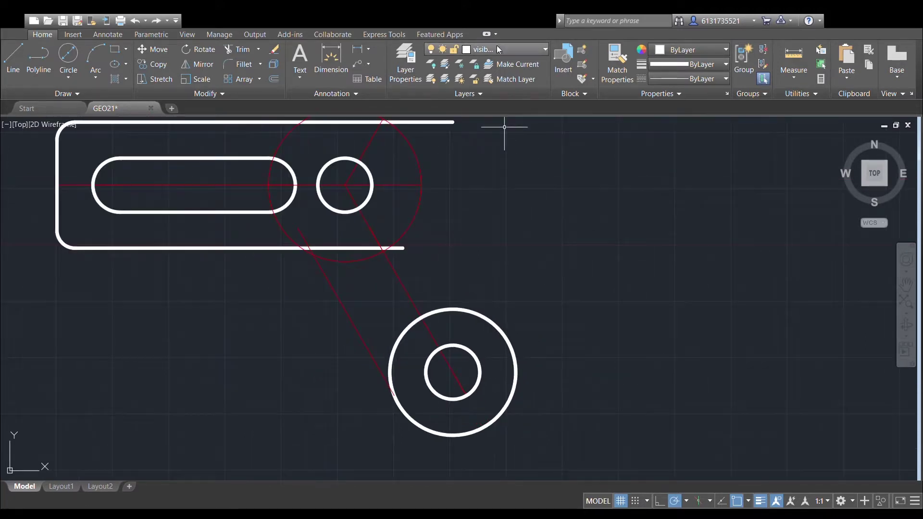
Make layer 0 current and draw a horizontal radius line between the lower circles' center and the outer circle's right quadrant.
click(499, 50)
click(496, 67)
click(20, 52)
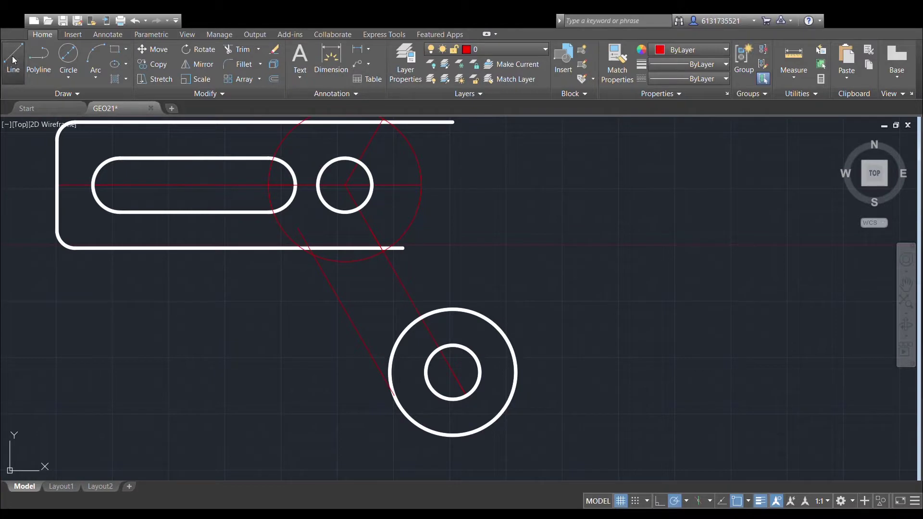
click(515, 371)
Try rotating the horizontal radius line steeply upward about the lower circles' center, and undo the rotation.
click(497, 373)
click(200, 50)
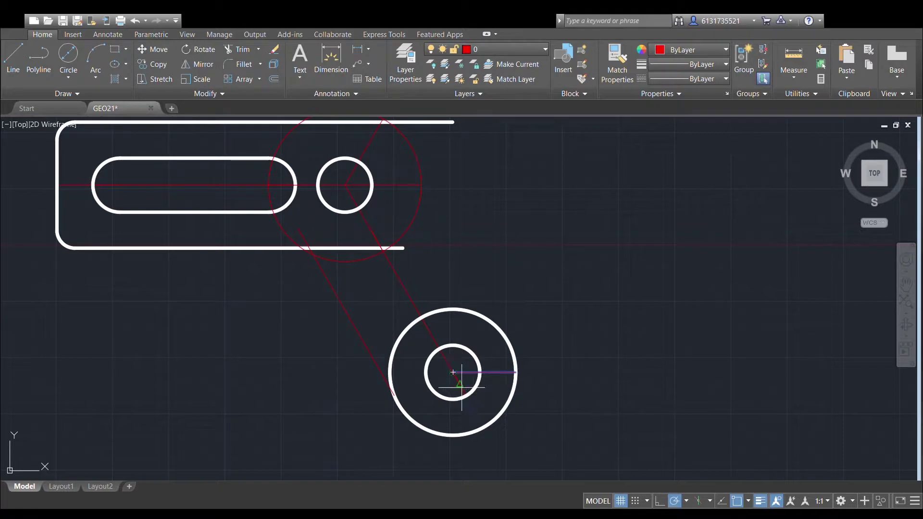
click(453, 372)
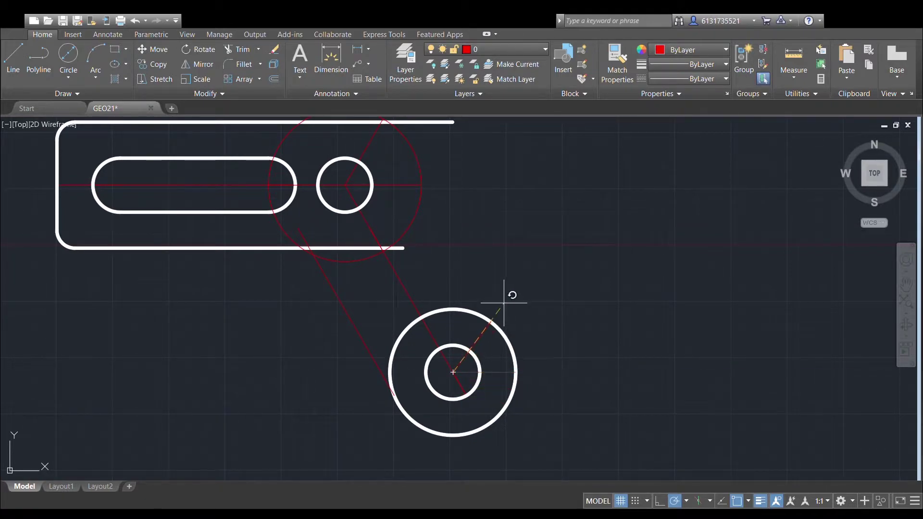
click(503, 302)
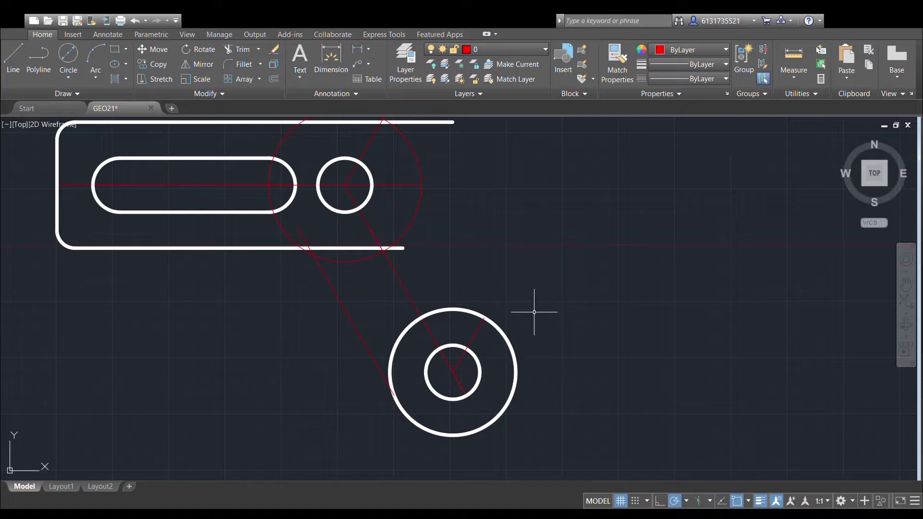
key(ctrl+z)
Rotate the horizontal radius line counterclockwise about the lower circles' center until it is perpendicular to the arm's centerline.
click(507, 372)
click(199, 49)
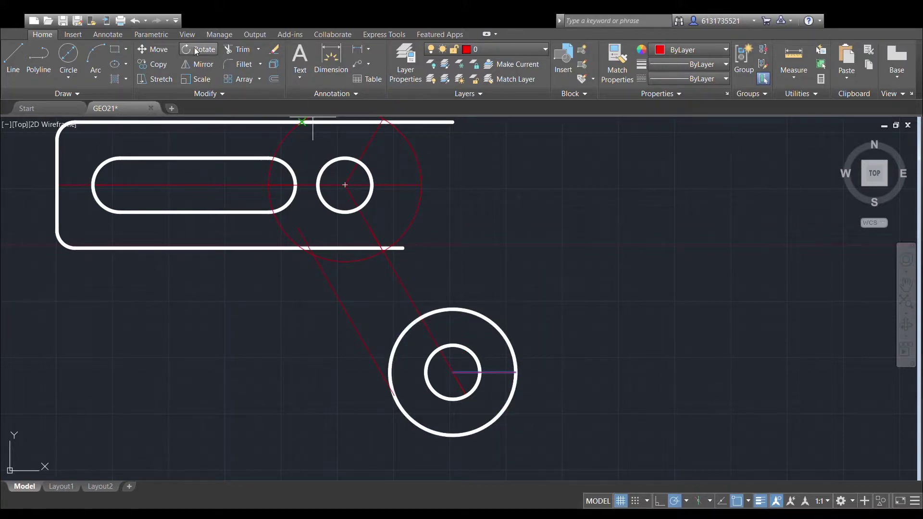
click(453, 372)
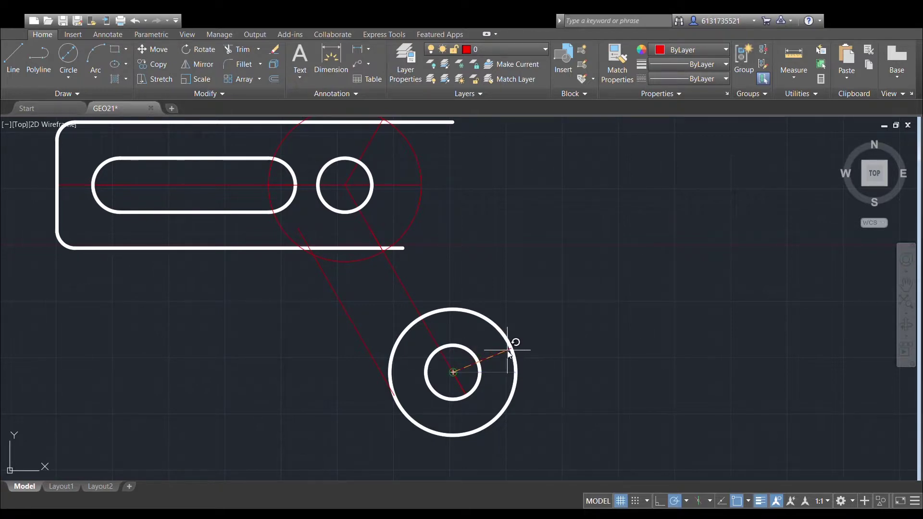
click(507, 350)
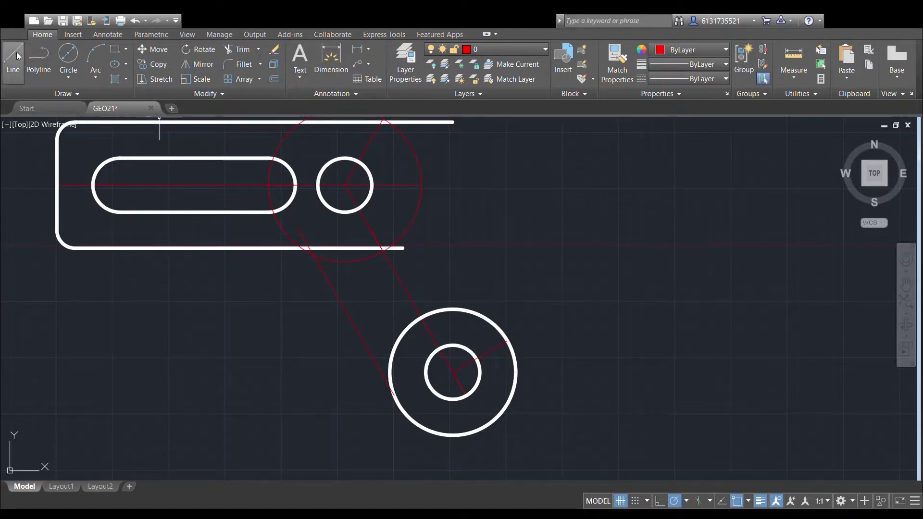
Measure the angle between the rotated radius line and the arm's centerline.
scroll(480, 305, up, 4)
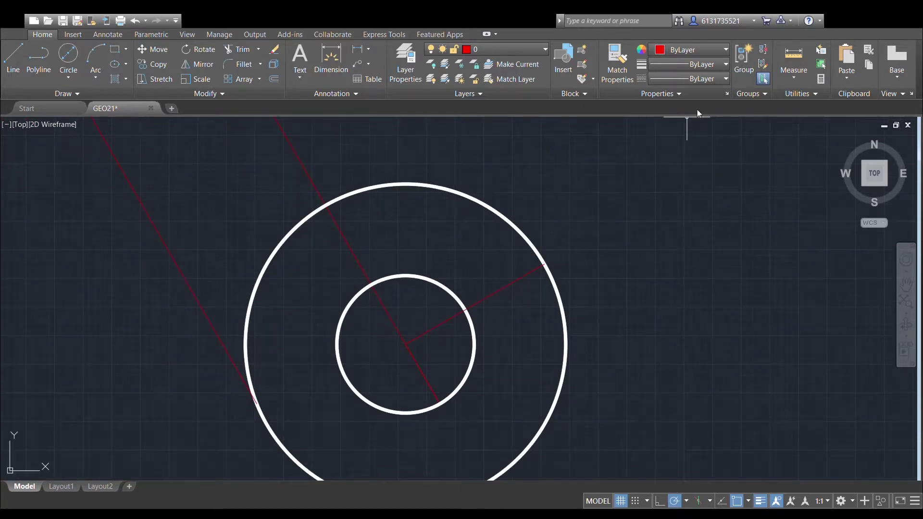
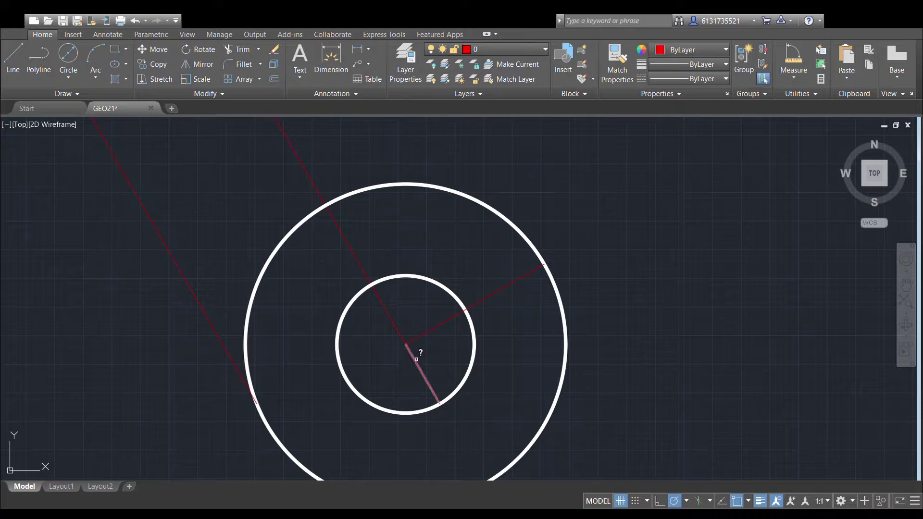
click(434, 327)
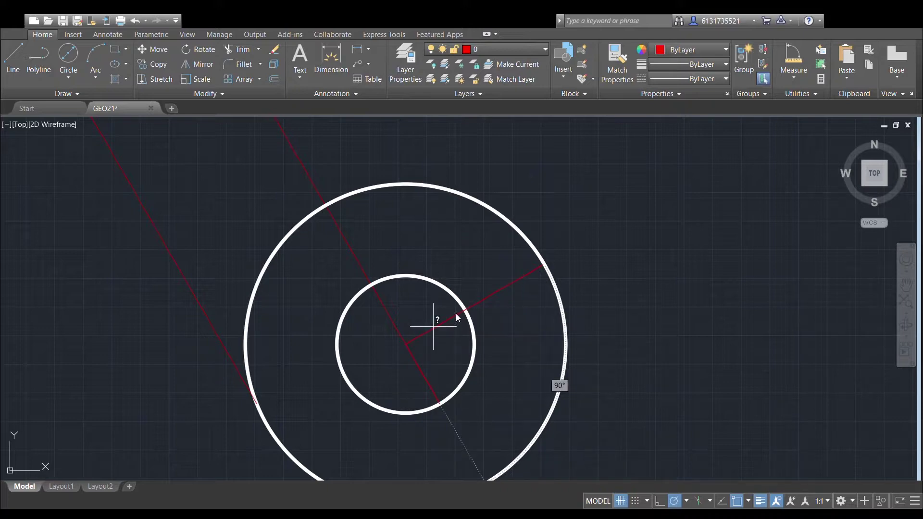
key(Escape)
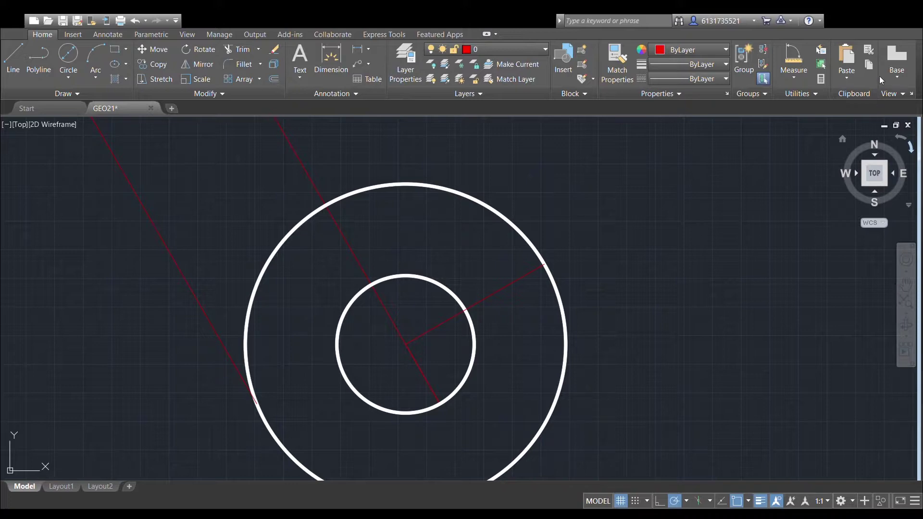
Copy the arm's long angled centerline from its lower end to the outer end of the perpendicular radius line.
scroll(439, 295, down, 3)
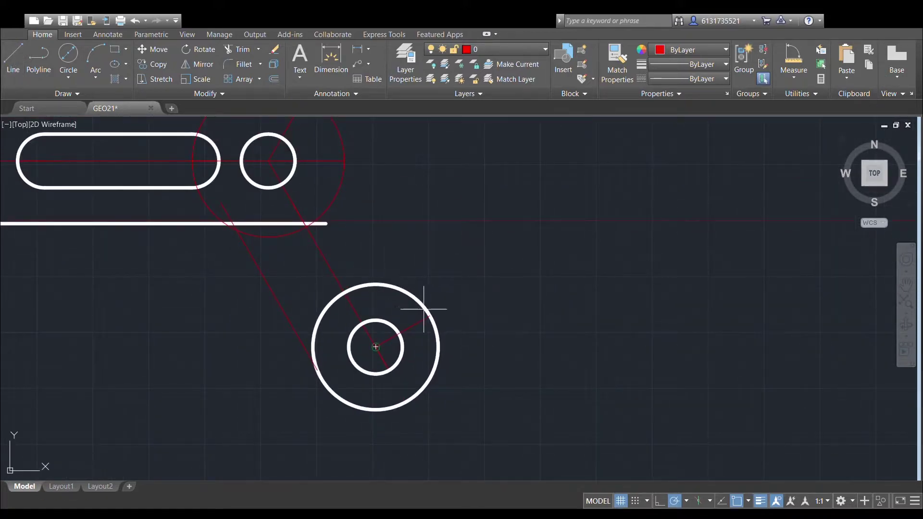
click(324, 252)
click(152, 63)
click(389, 370)
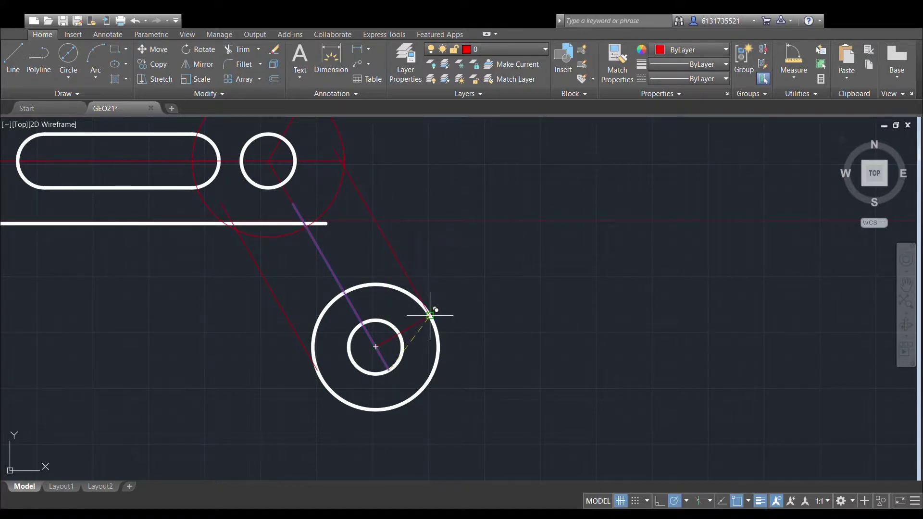
click(430, 315)
Draw a long horizontal construction line rightward from the right end of the outline's lower edge.
mouse_move(430, 315)
middle_down()
mouse_move(474, 286)
mouse_move(499, 293)
mouse_move(525, 330)
middle_up()
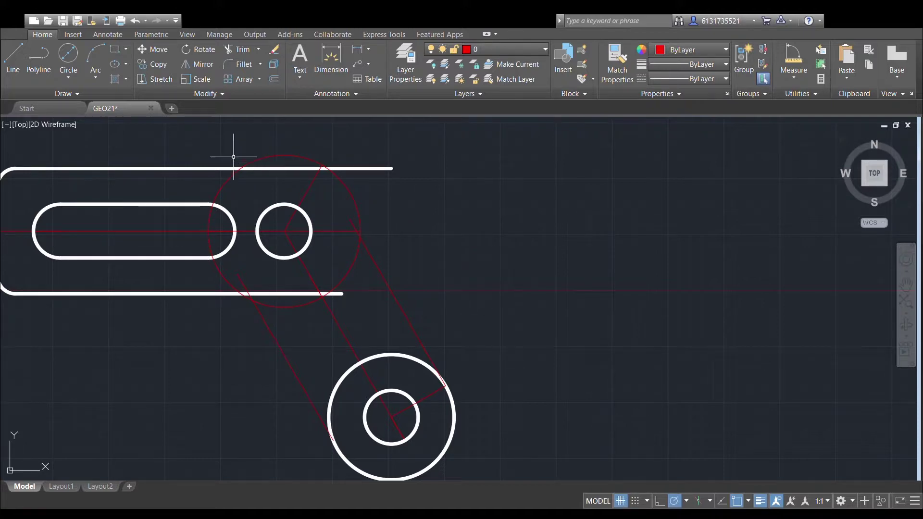
click(16, 64)
click(343, 293)
click(598, 294)
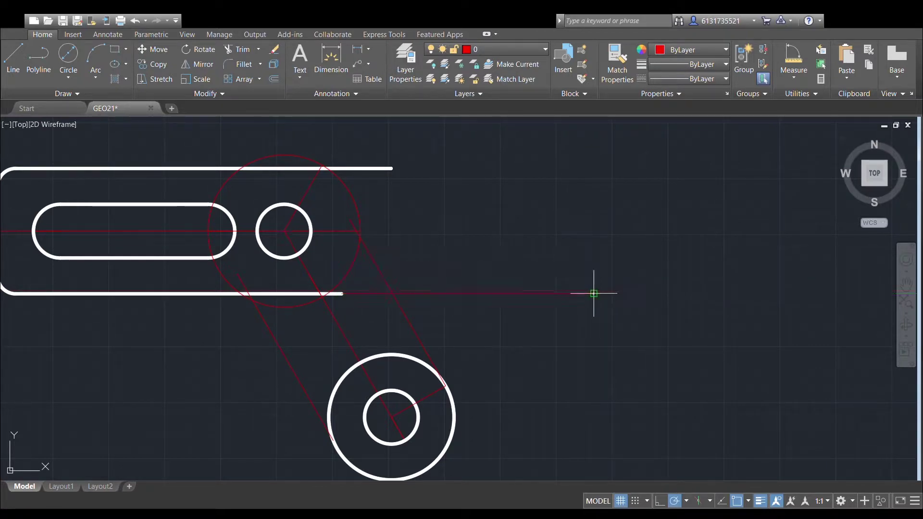
Make the visible-line layer current and draw a large circle tangent to the outline's lower edge and the left angled line.
middle_drag(422, 359, 623, 357)
middle_drag(553, 263, 531, 226)
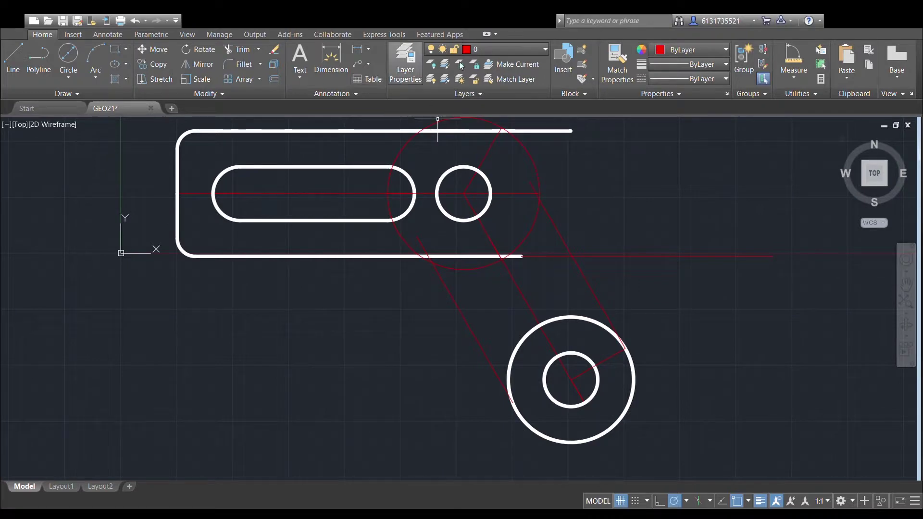
click(493, 103)
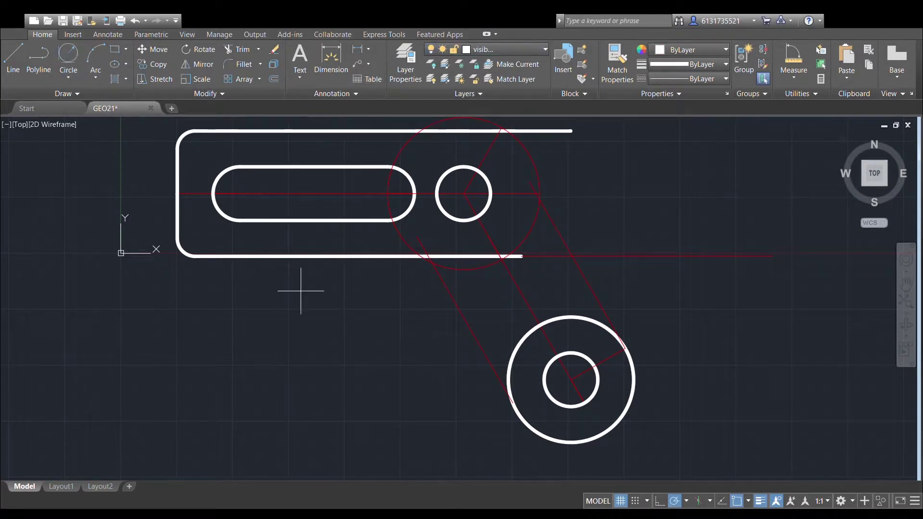
click(454, 297)
Draw the arm's left edge along the left angled construction line, down to its lower end on the outer circle.
middle_drag(455, 298, 413, 271)
click(13, 59)
click(412, 272)
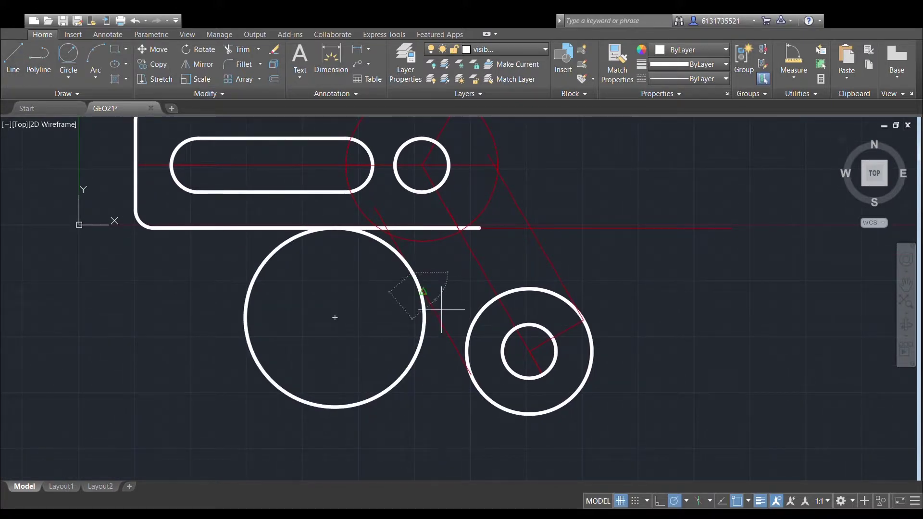
click(471, 374)
middle_drag(551, 182, 538, 234)
key(Escape)
Draw a small circle tangent to the horizontal construction extension and the right angled line.
middle_drag(602, 197, 508, 205)
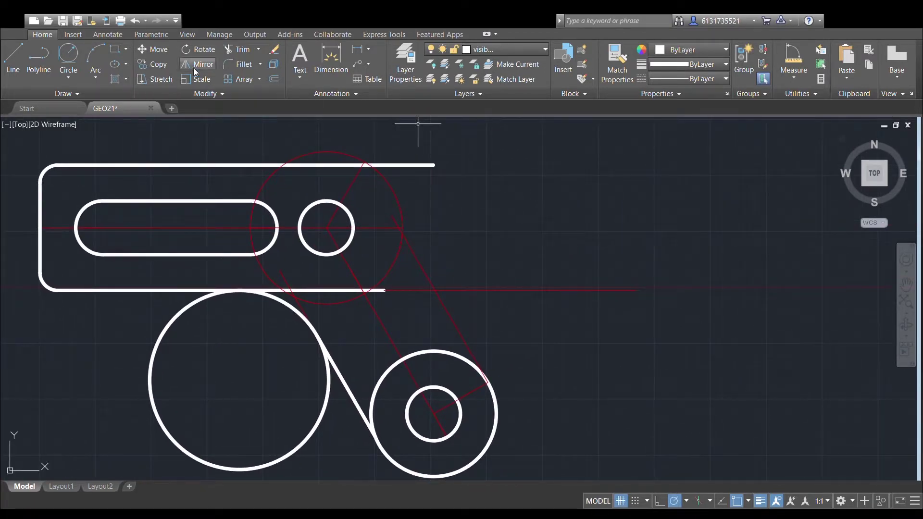
click(463, 294)
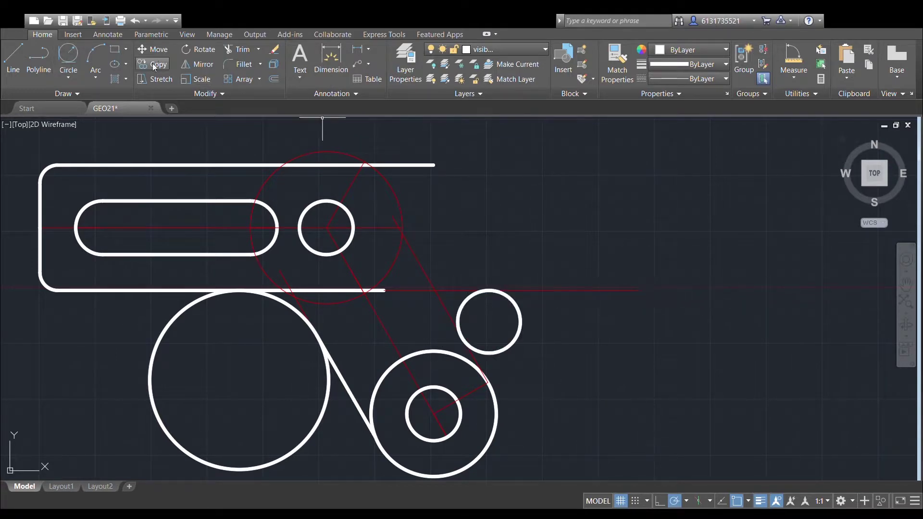
Draw the arm's right edge from the small tangent circle down to the end of the radial construction line on the outer circle.
click(18, 58)
click(462, 338)
click(488, 382)
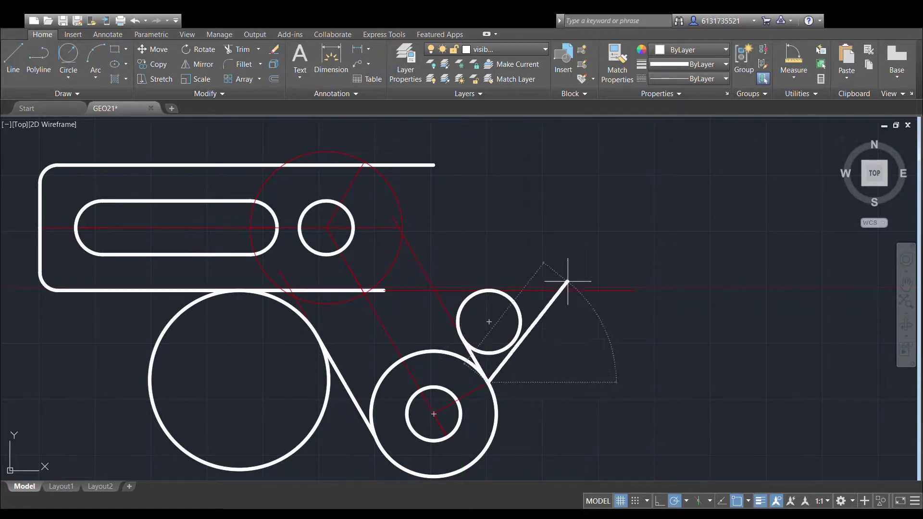
scroll(572, 298, down, 3)
key(Escape)
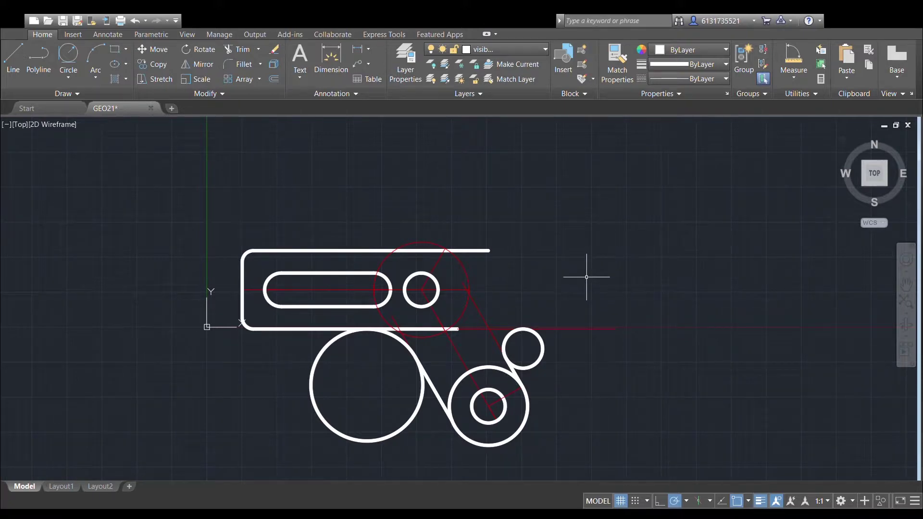
Trim the outline's lower edge back to its tangent point with the large circle.
scroll(479, 300, up, 4)
middle_drag(478, 288, 480, 274)
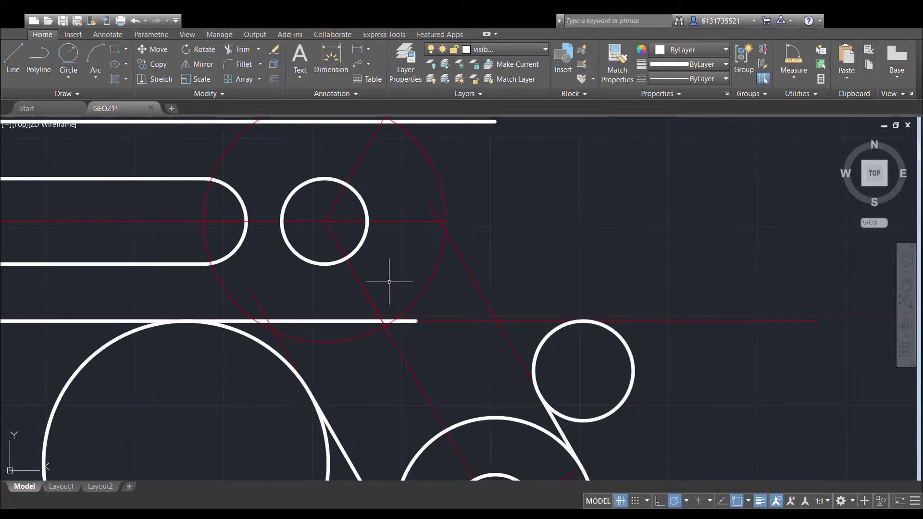
scroll(375, 269, up, 2)
middle_drag(298, 309, 350, 258)
scroll(361, 260, down, 2)
scroll(360, 261, down, 2)
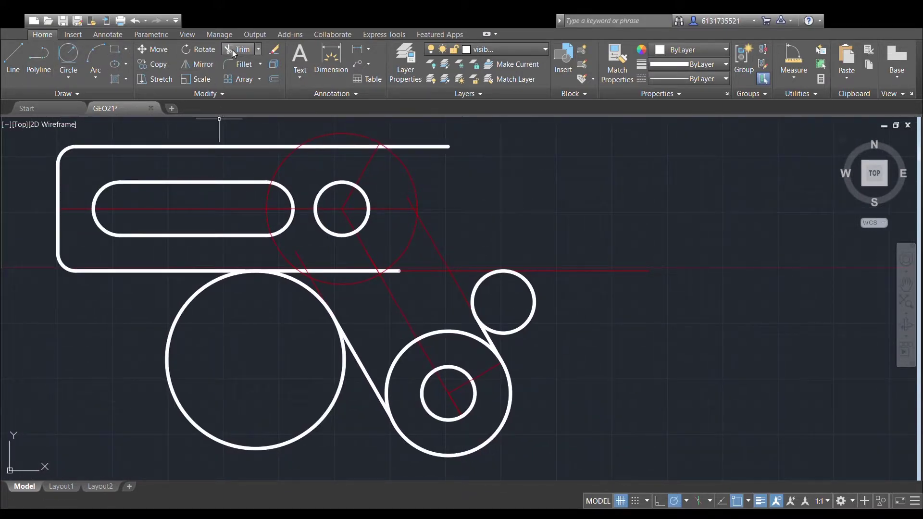
scroll(449, 245, down, 2)
middle_drag(221, 145, 238, 148)
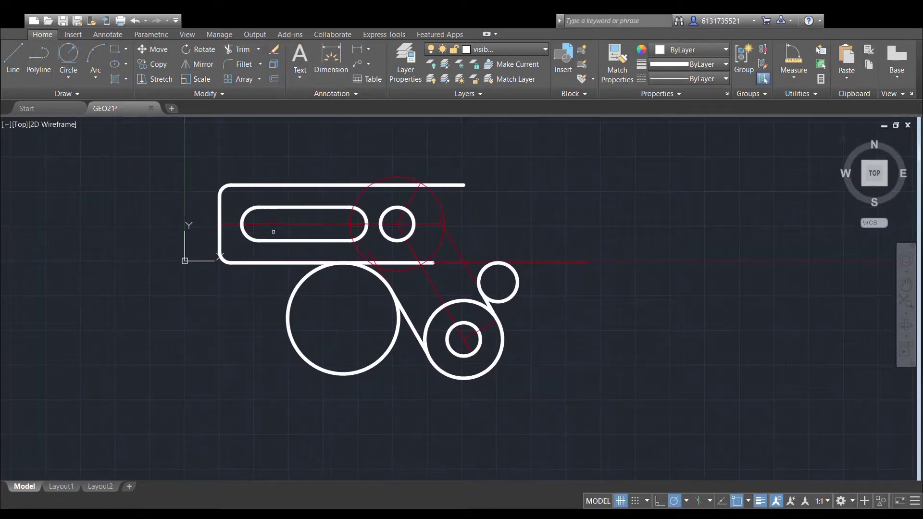
click(258, 241)
click(422, 416)
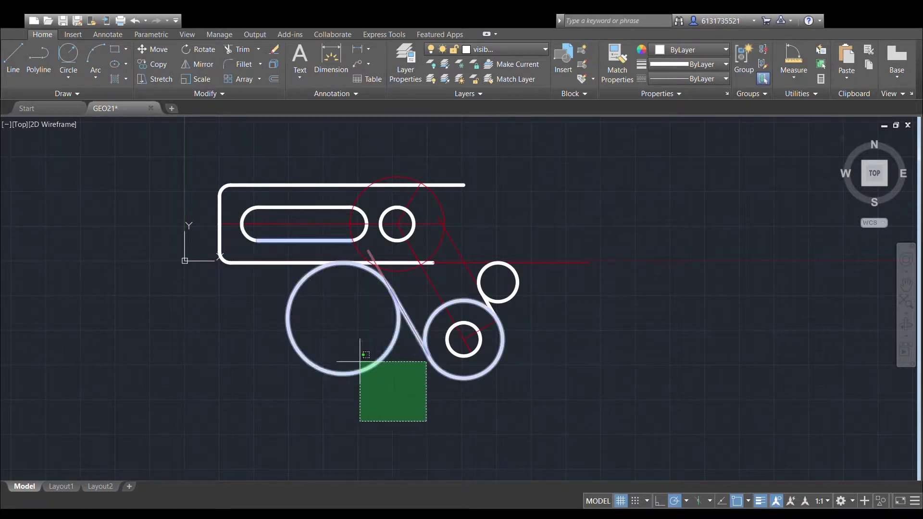
click(272, 247)
scroll(401, 243, up, 2)
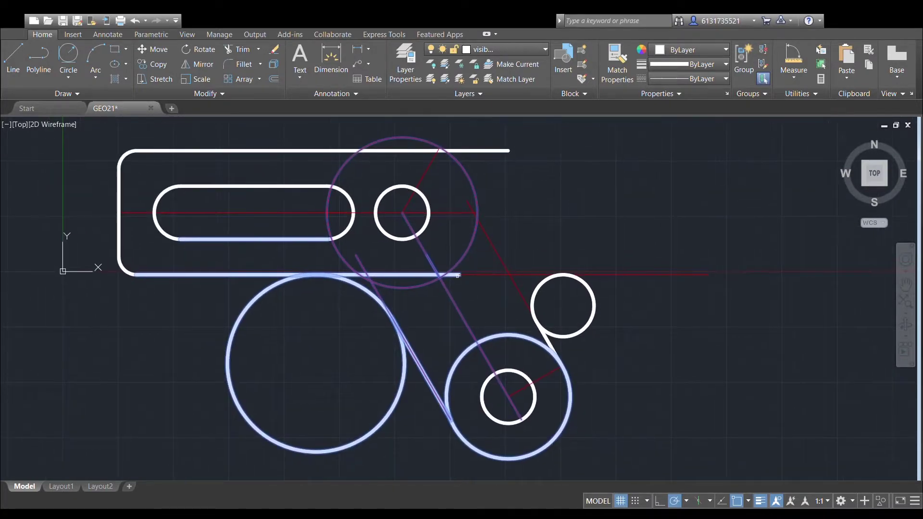
shift+click(389, 273)
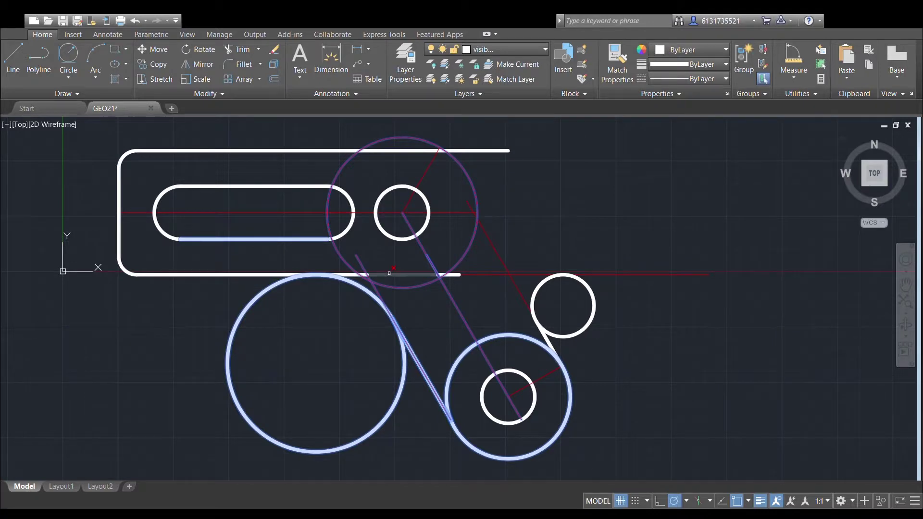
scroll(432, 269, up, 5)
click(429, 265)
click(375, 264)
middle_drag(356, 270, 498, 284)
click(249, 278)
click(215, 279)
Trim the large circle down to its tangent corner arc and cut the outer circle's segment between the arm's left edge and centreline.
scroll(358, 276, down, 4)
middle_drag(517, 288, 509, 210)
scroll(404, 296, down, 2)
click(404, 367)
click(454, 339)
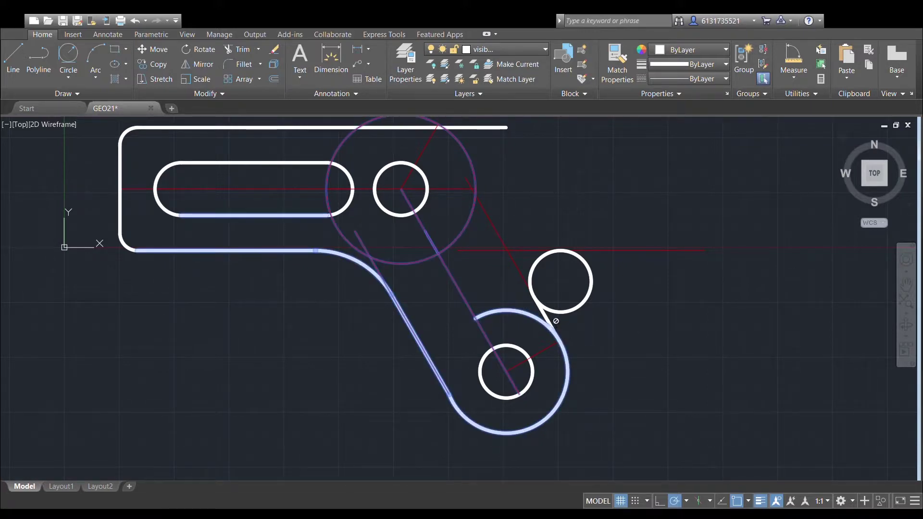
key(Escape)
Trim the outer circle's remaining segment inside the arm, leaving only its rounded lower end.
middle_drag(614, 302, 615, 331)
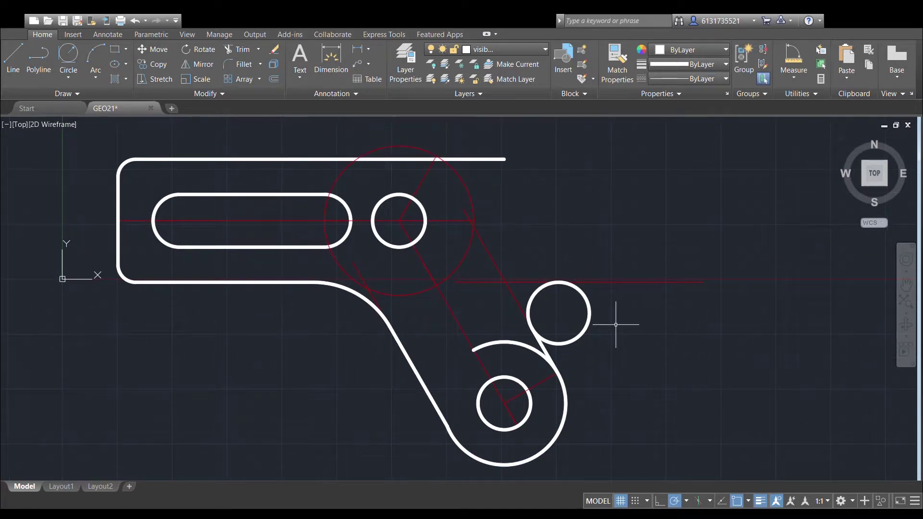
scroll(501, 308, down, 2)
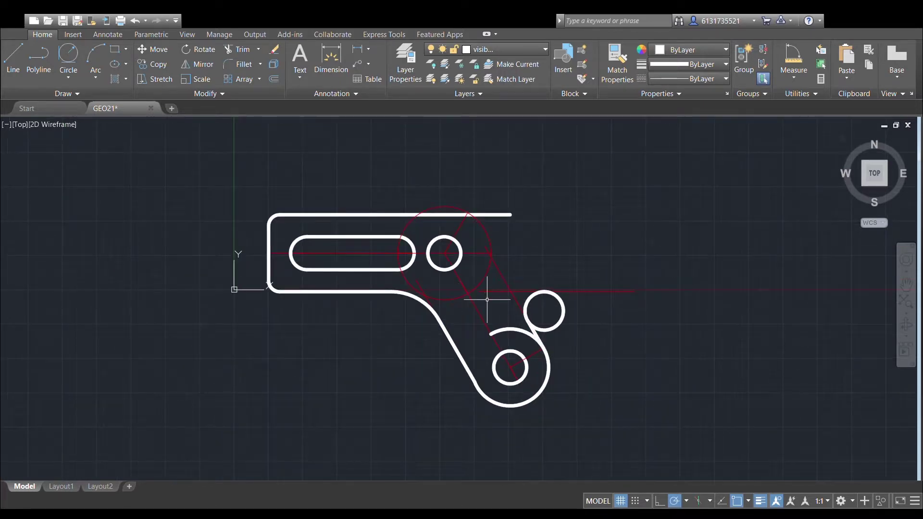
click(580, 385)
click(511, 316)
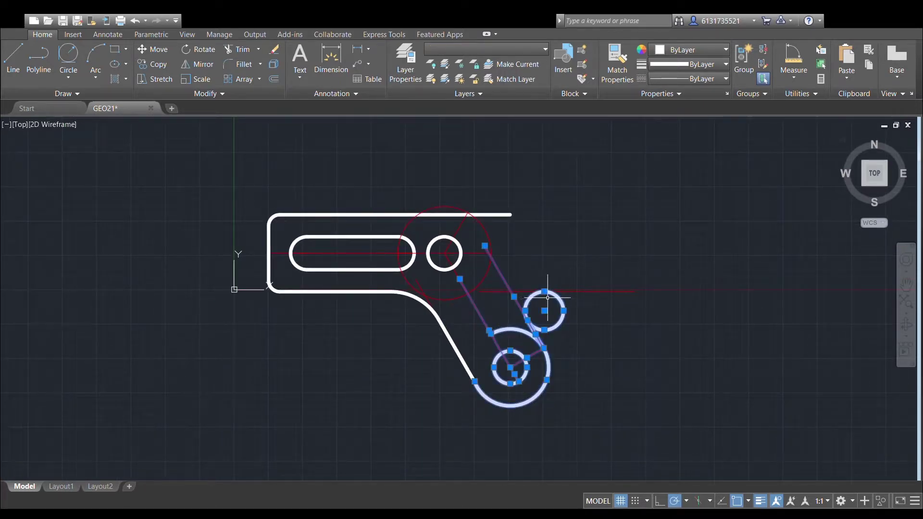
text(tr)
key(space)
click(520, 329)
key(Escape)
Draw a circle matching the arm's lower hole, centred where the angled centreline crosses the construction circle.
scroll(506, 265, up, 2)
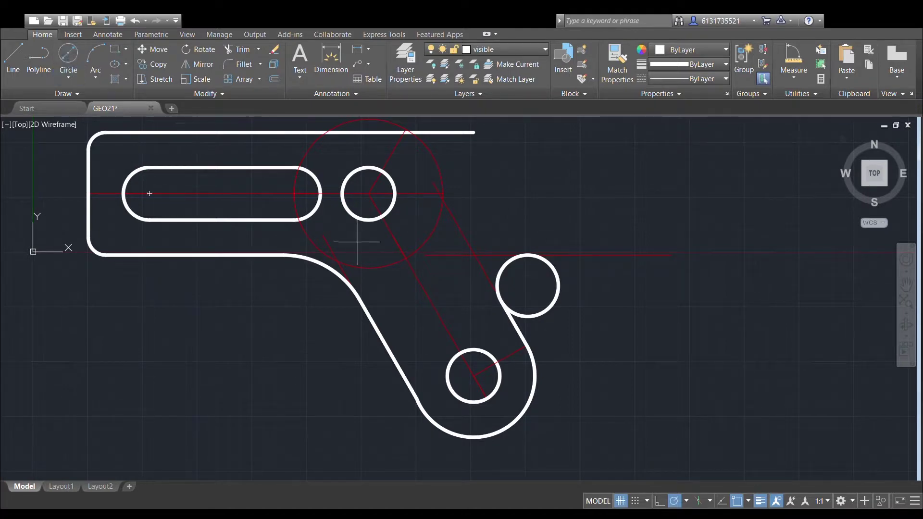
click(406, 258)
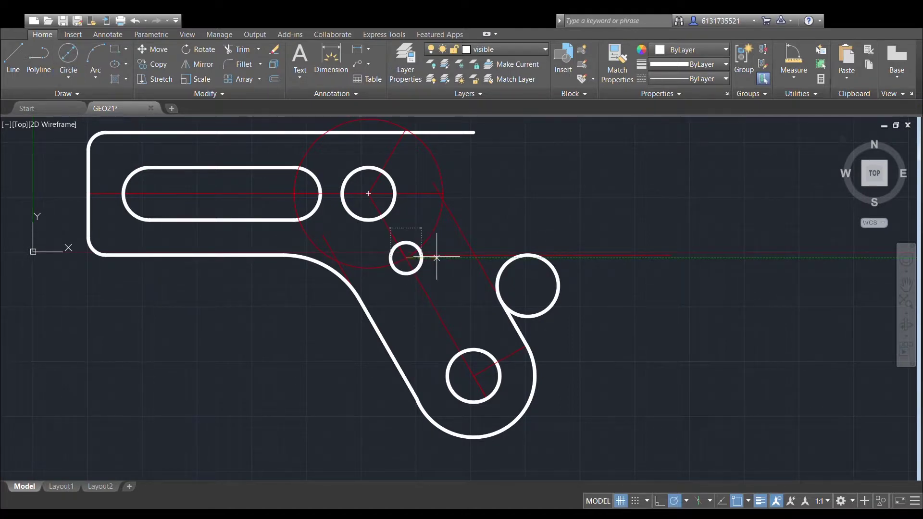
click(433, 248)
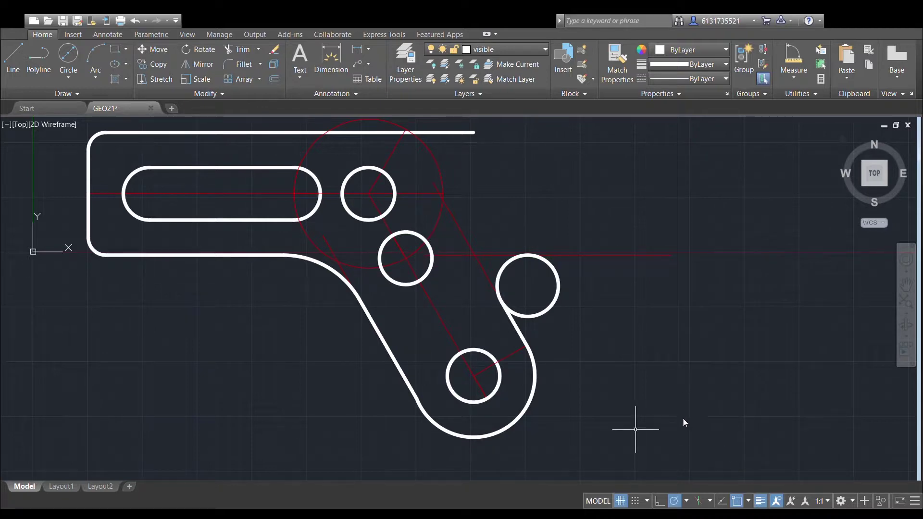
Draw the two parallel sides of the arm slot, joining the two equal circles on both sides of the angled centreline.
click(11, 55)
scroll(384, 276, up, 2)
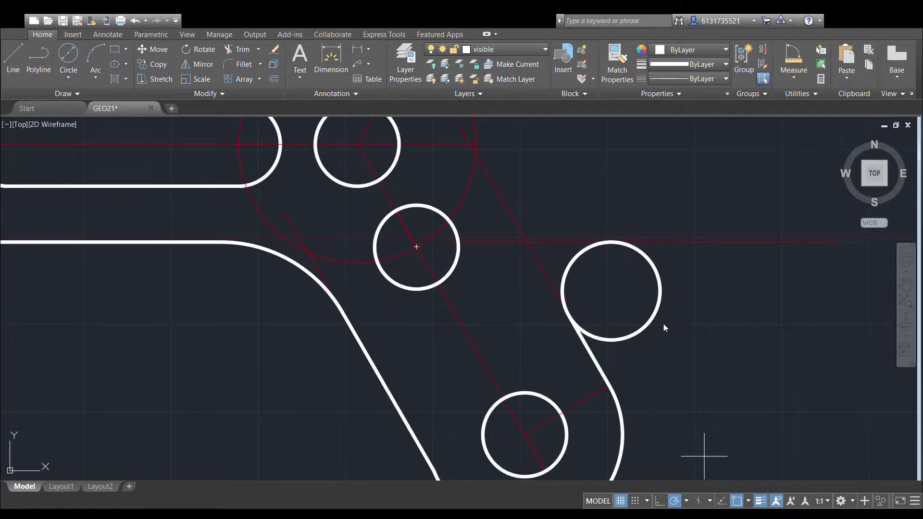
click(383, 270)
middle_drag(467, 418, 464, 383)
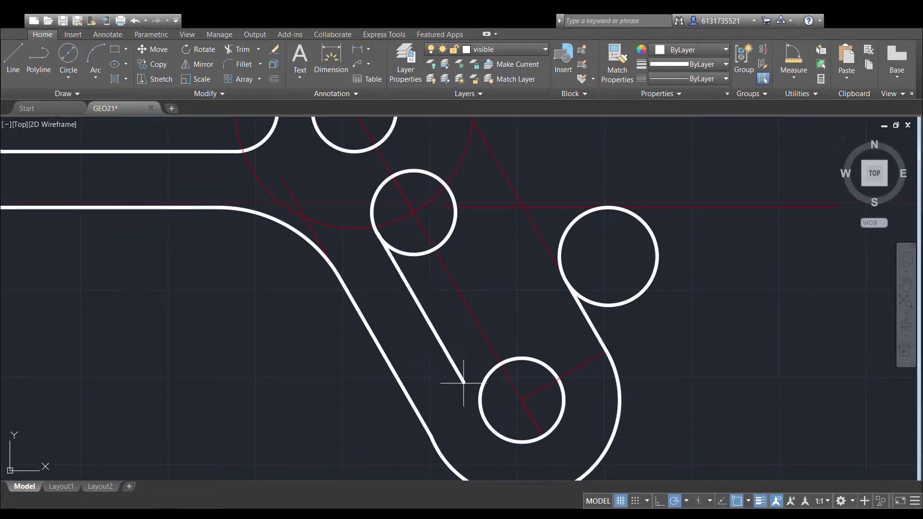
click(485, 418)
key(Escape)
click(13, 57)
click(452, 192)
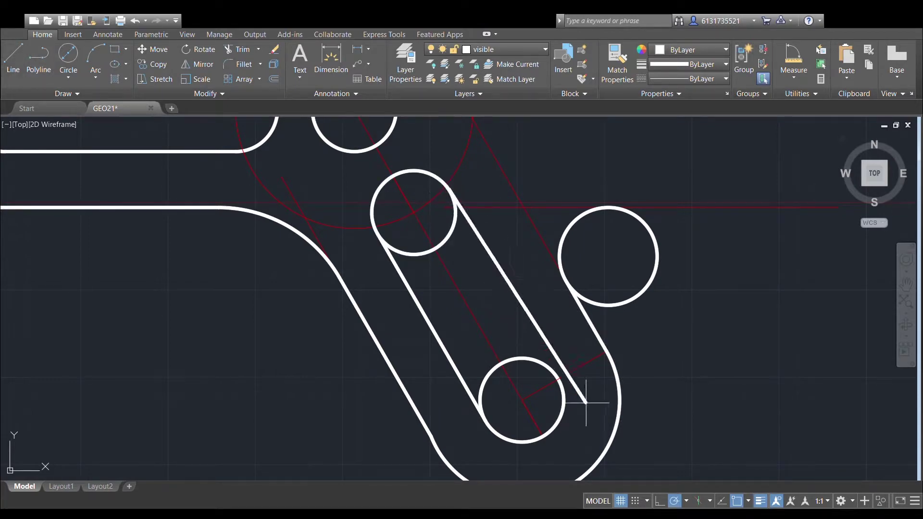
click(552, 370)
key(Escape)
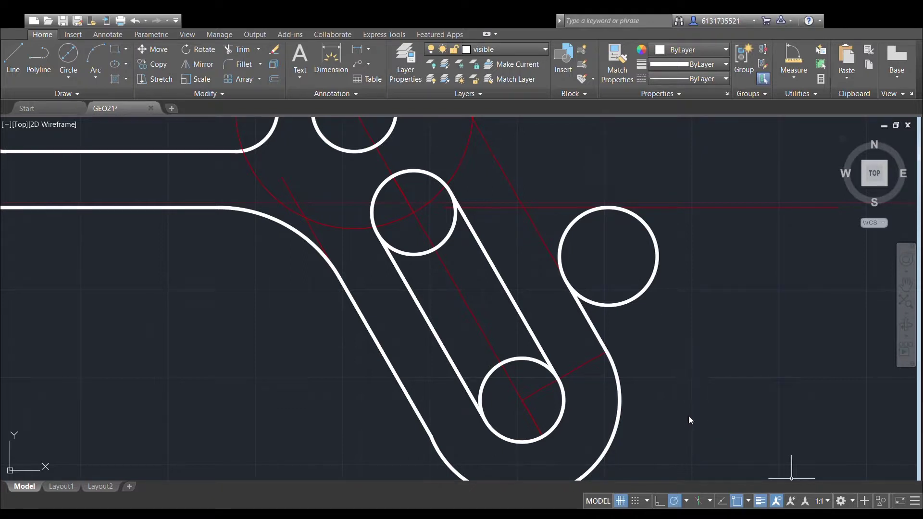
Trim the inner halves of the two arm circles against the straight sides to form a closed slot.
scroll(606, 336, down, 2)
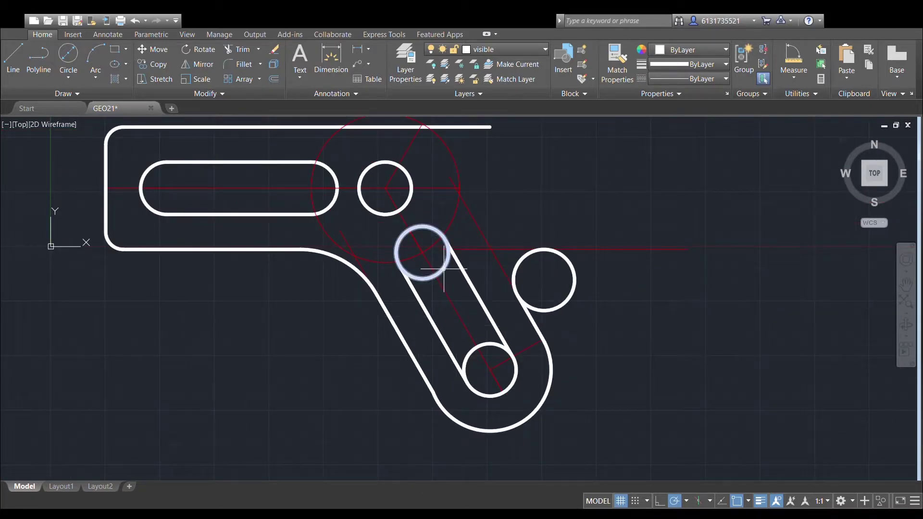
click(443, 268)
click(470, 282)
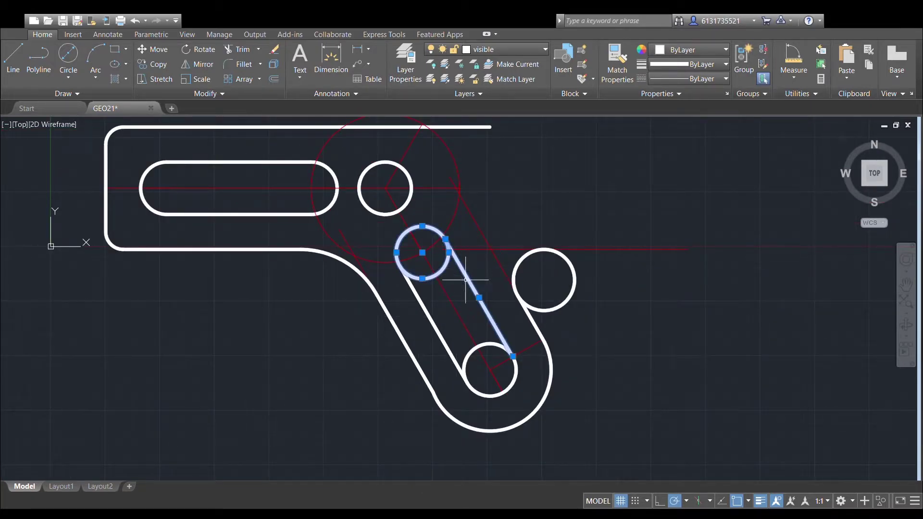
click(431, 319)
click(471, 351)
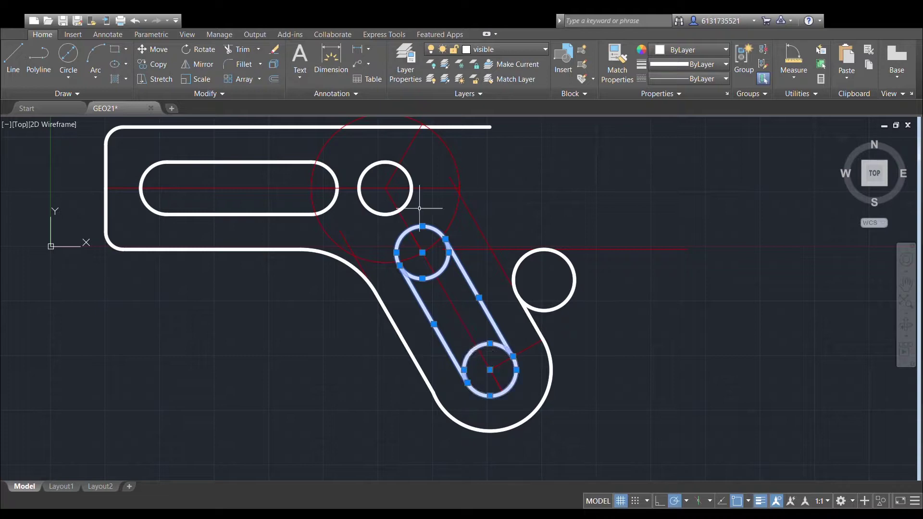
click(231, 51)
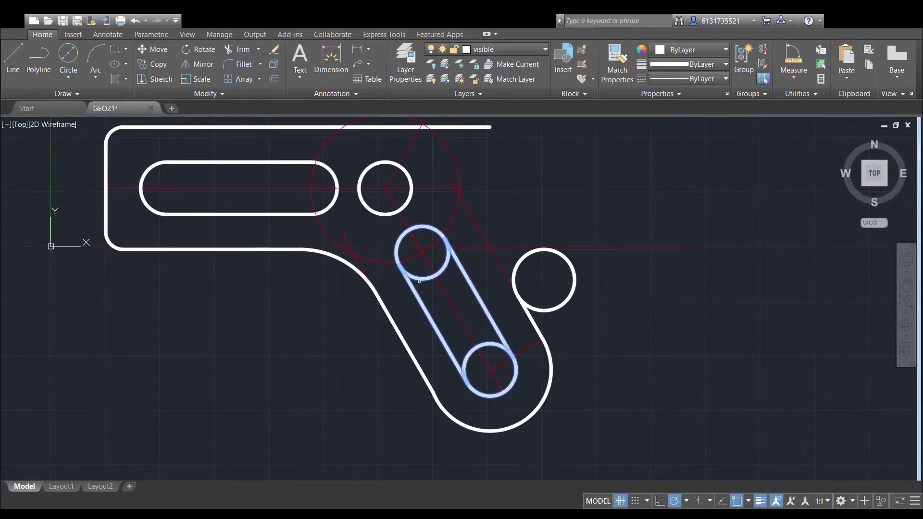
click(484, 353)
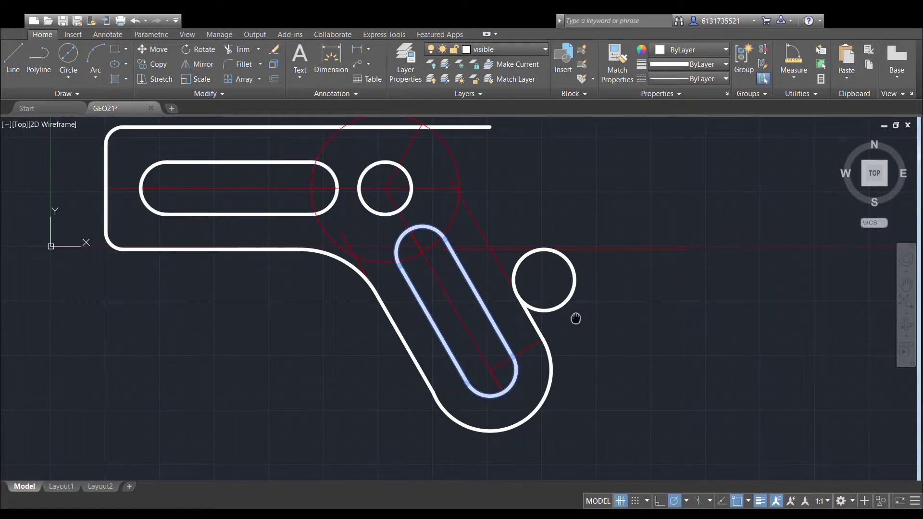
scroll(577, 319, down, 2)
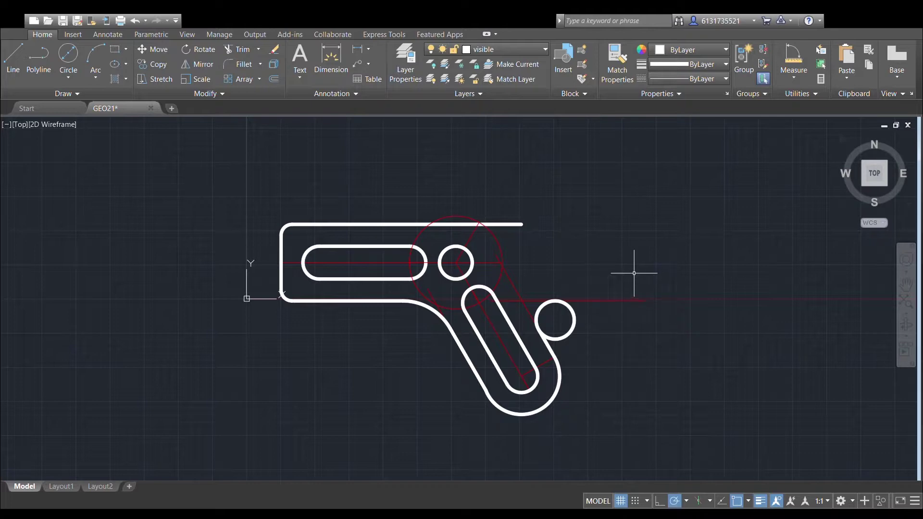
middle_drag(582, 315, 563, 336)
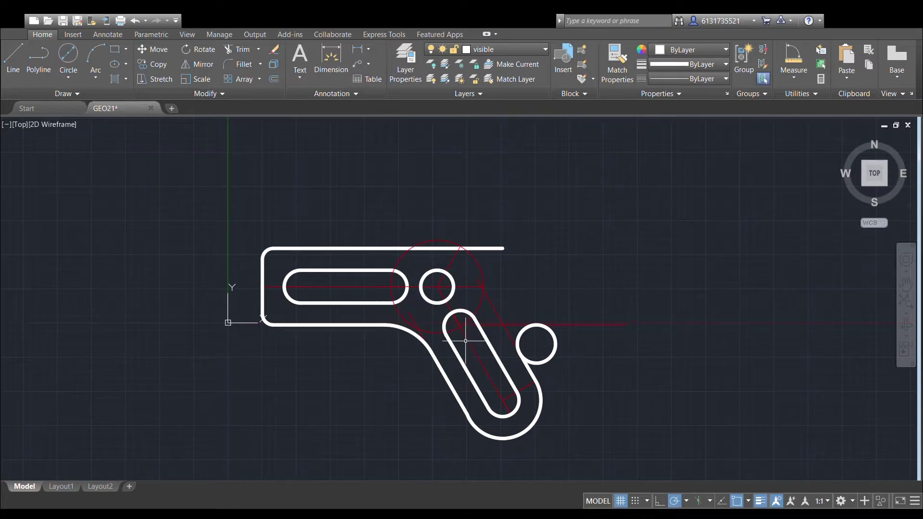
middle_drag(599, 442, 607, 426)
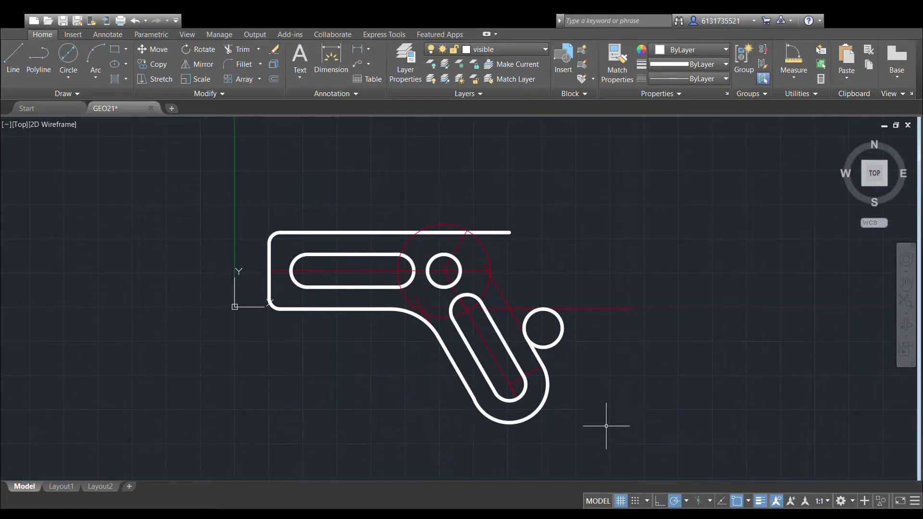
click(592, 448)
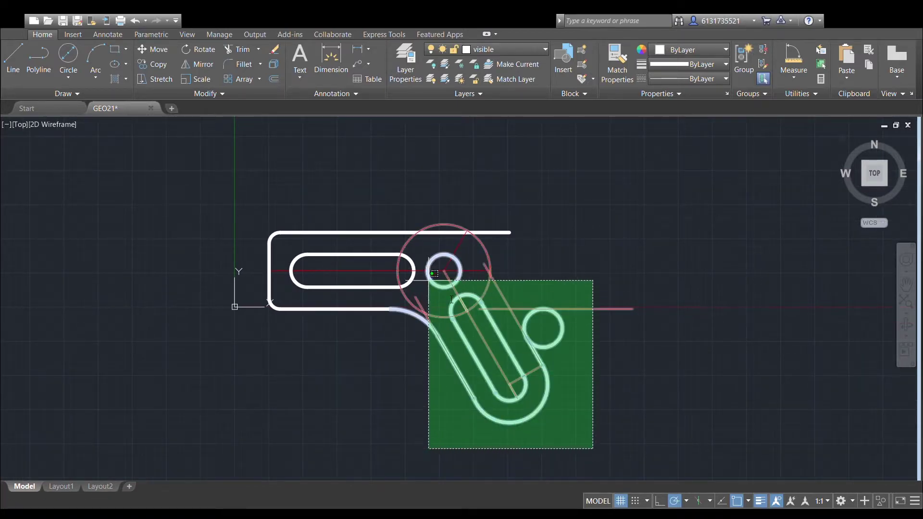
key(Escape)
middle_drag(645, 354, 572, 354)
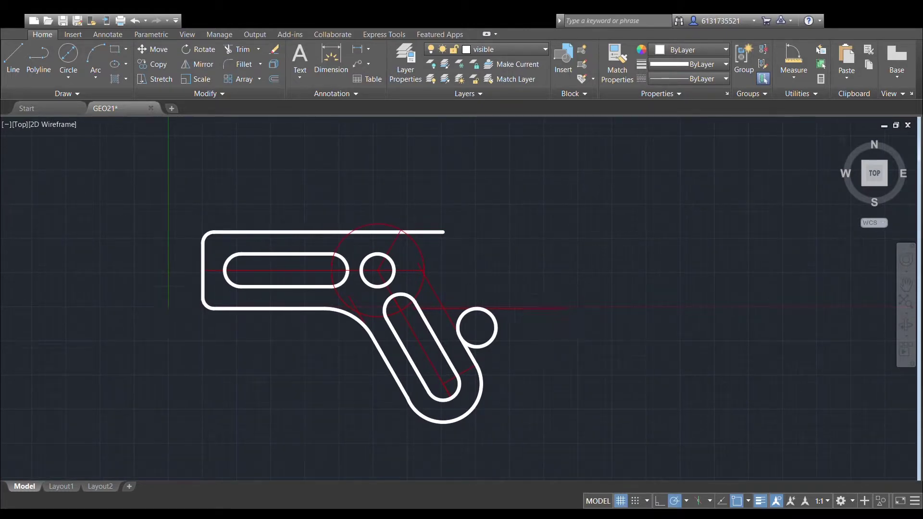
Rotate the arm's slot and its rounded end arc by 60 degrees about the centre of the round hole.
scroll(548, 316, up, 2)
click(337, 292)
click(361, 333)
middle_drag(363, 376, 375, 311)
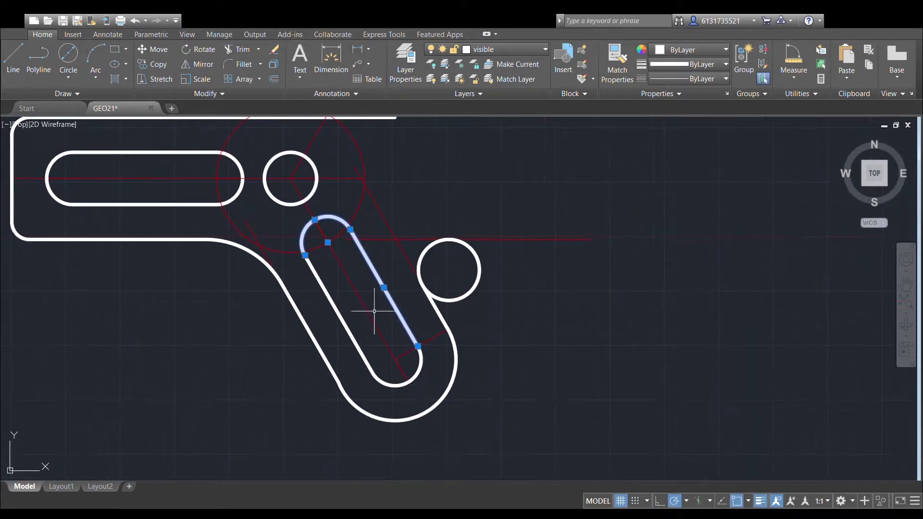
click(341, 315)
click(385, 383)
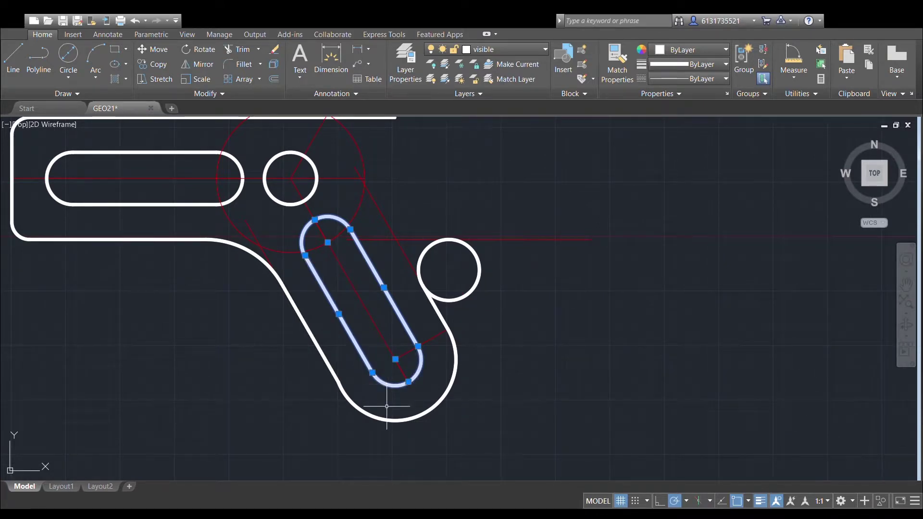
click(390, 421)
middle_drag(393, 327, 418, 402)
scroll(389, 160, down, 2)
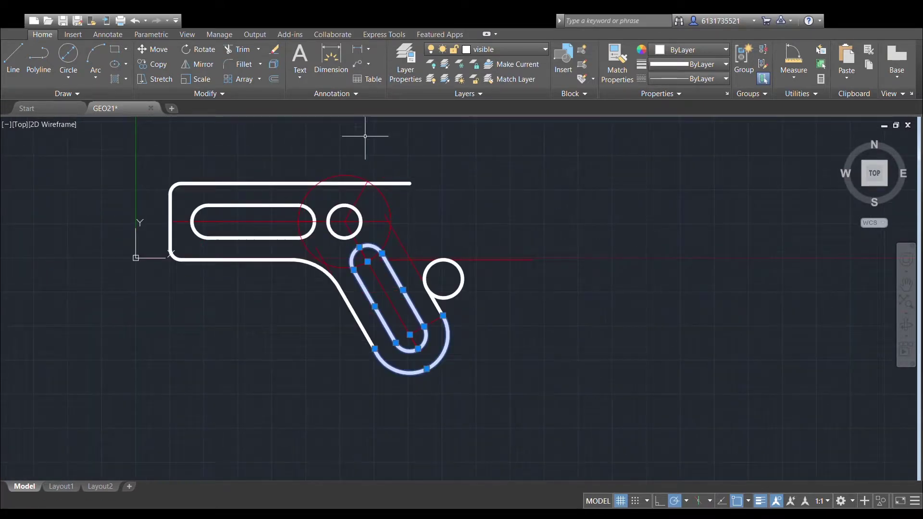
click(197, 50)
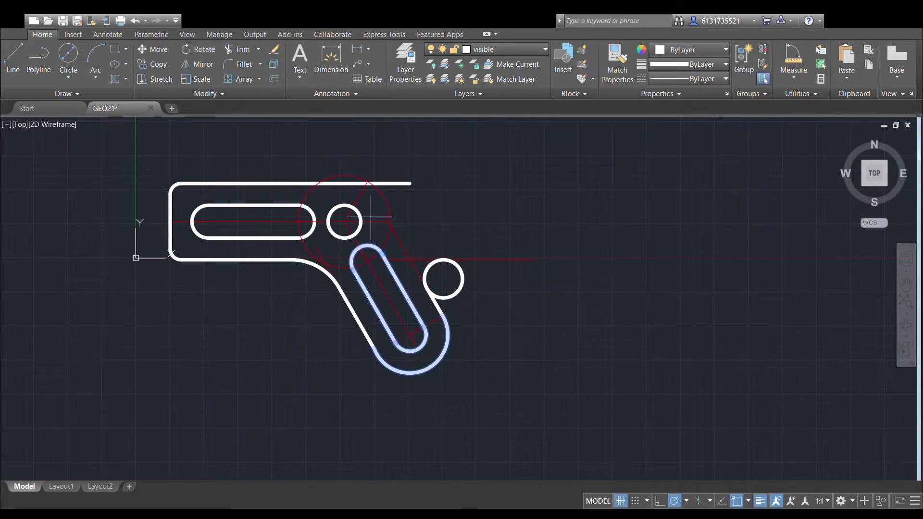
click(344, 222)
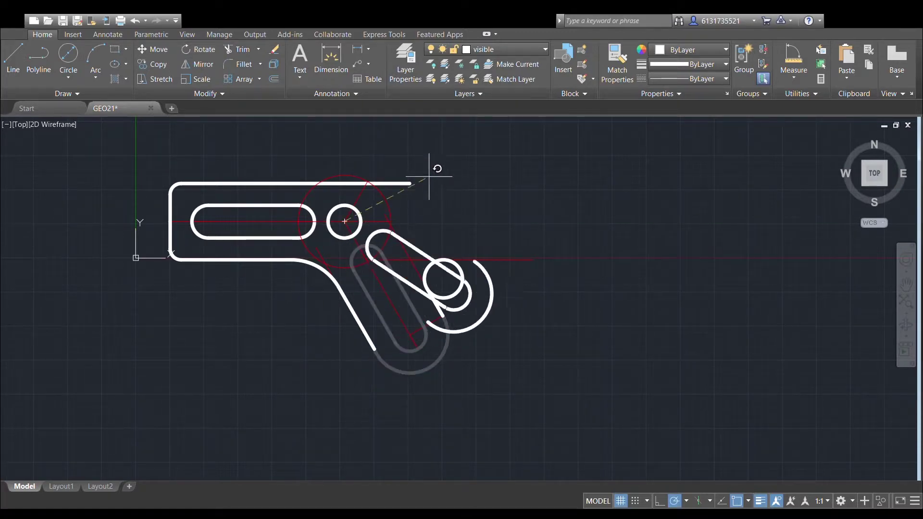
text(60)
key(Return)
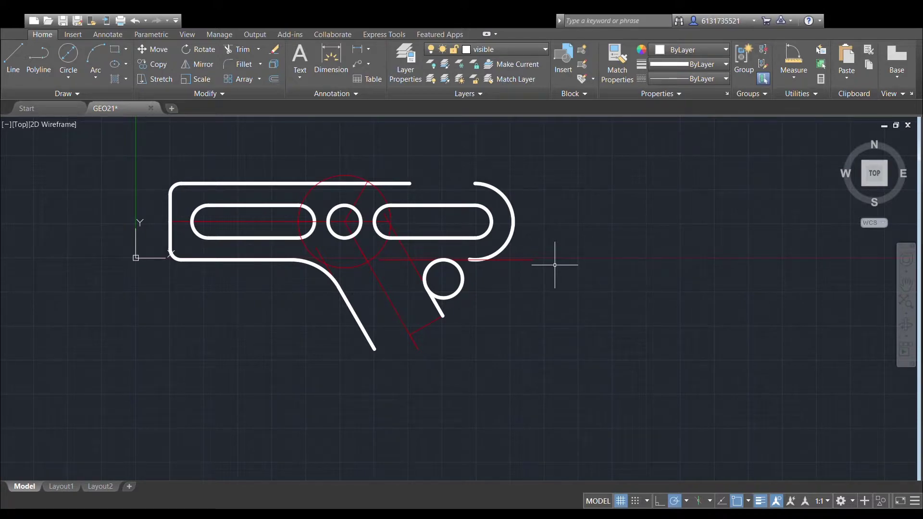
Undo the last rotation of the arm's slot and its rounded end arc.
key(ctrl+z)
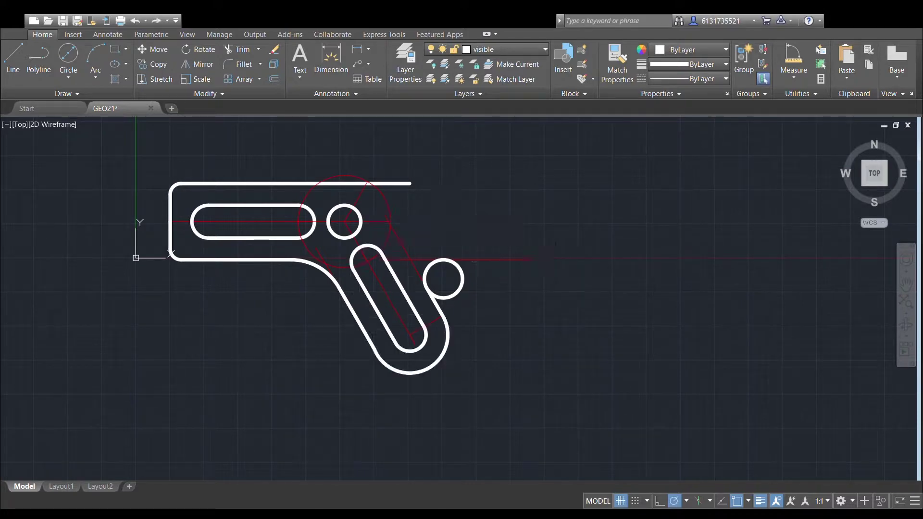
click(384, 256)
click(388, 265)
click(374, 304)
click(404, 351)
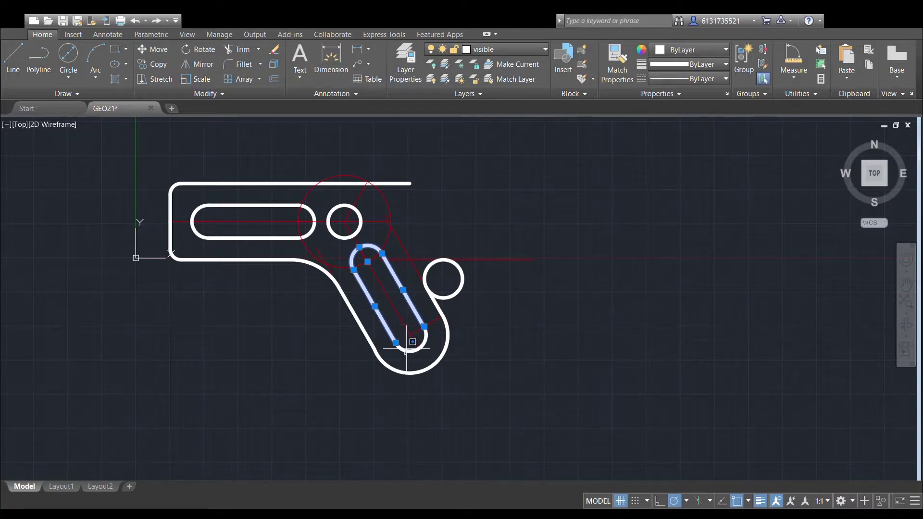
click(412, 373)
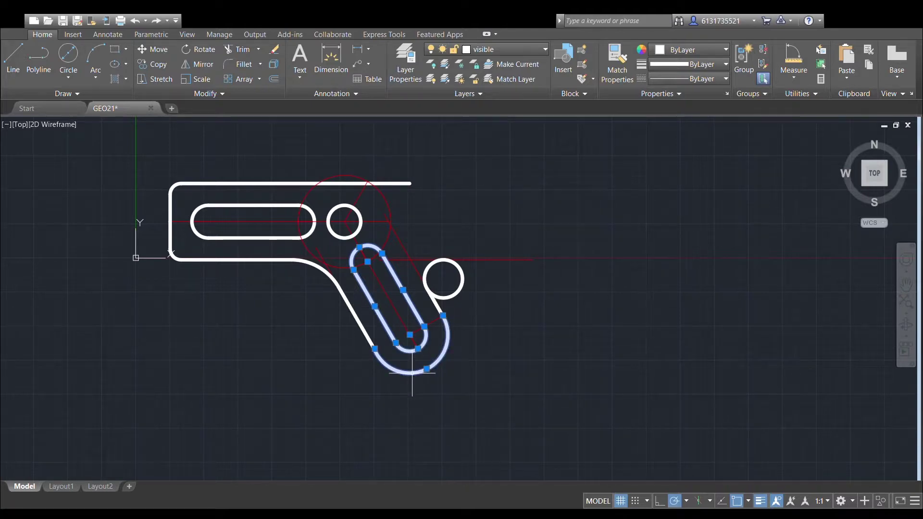
click(156, 50)
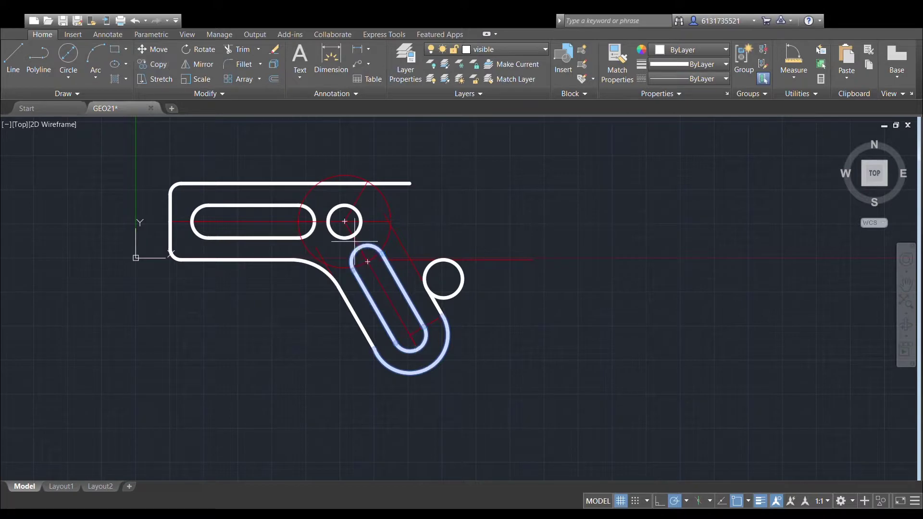
click(344, 222)
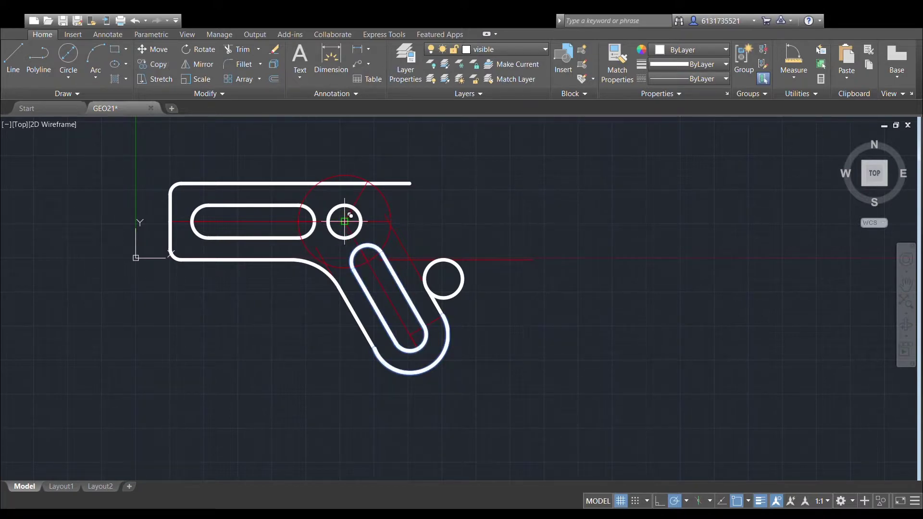
key(Escape)
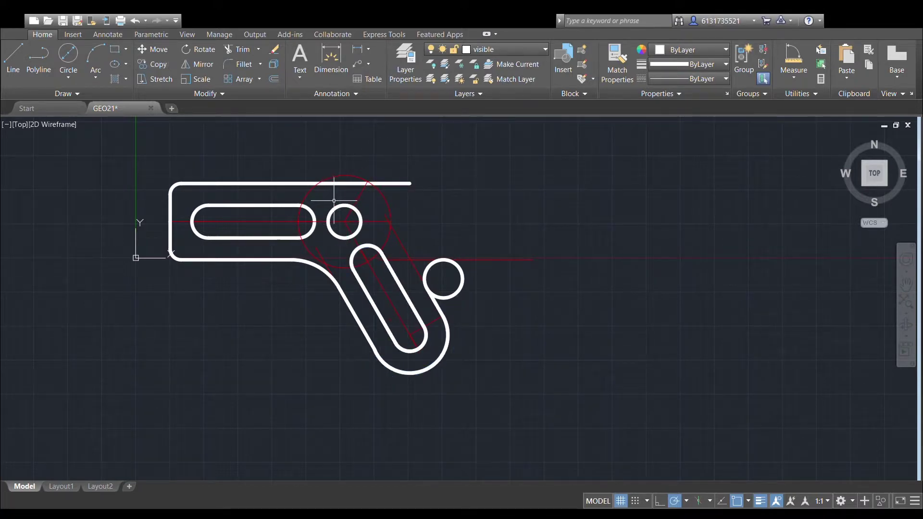
Mirror the arm's slot and rounded end arc about an angled line through the round hole's centre, keeping the originals and laying the copy horizontal.
click(359, 253)
click(370, 294)
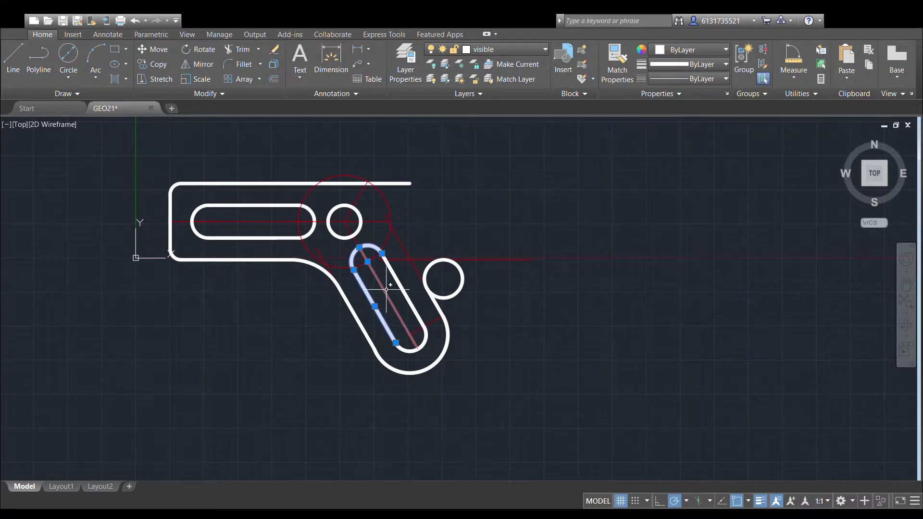
click(400, 283)
click(421, 350)
click(421, 368)
click(201, 65)
click(345, 221)
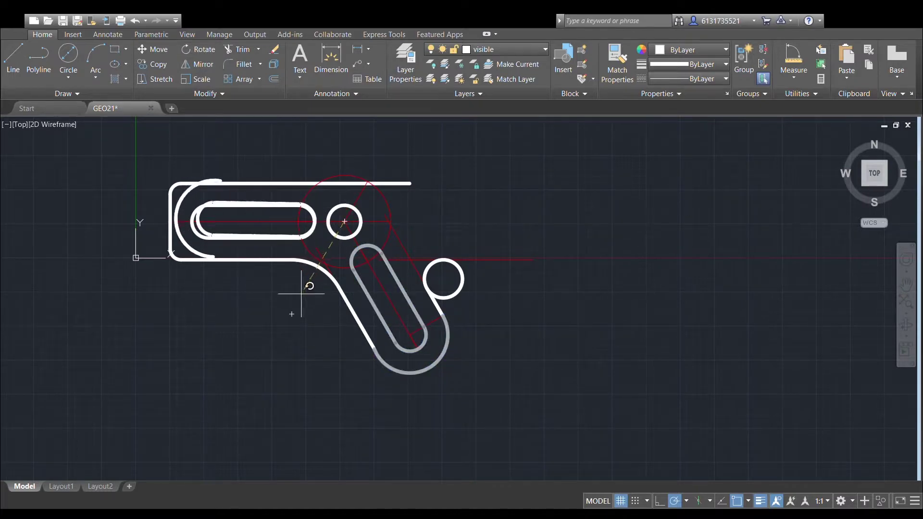
click(627, 183)
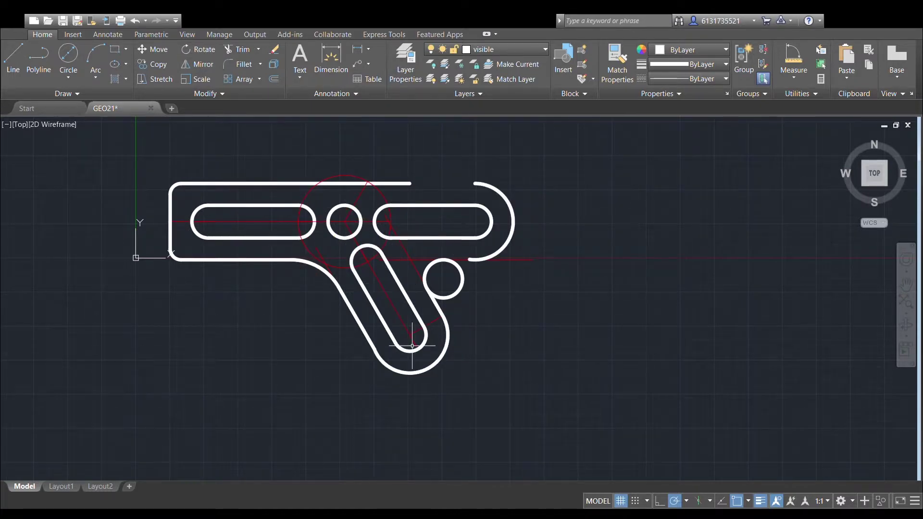
Draw a horizontal line from the top of the small outer circle to the lowest point of the mirrored end arc.
scroll(412, 345, up, 2)
click(14, 57)
scroll(437, 265, up, 7)
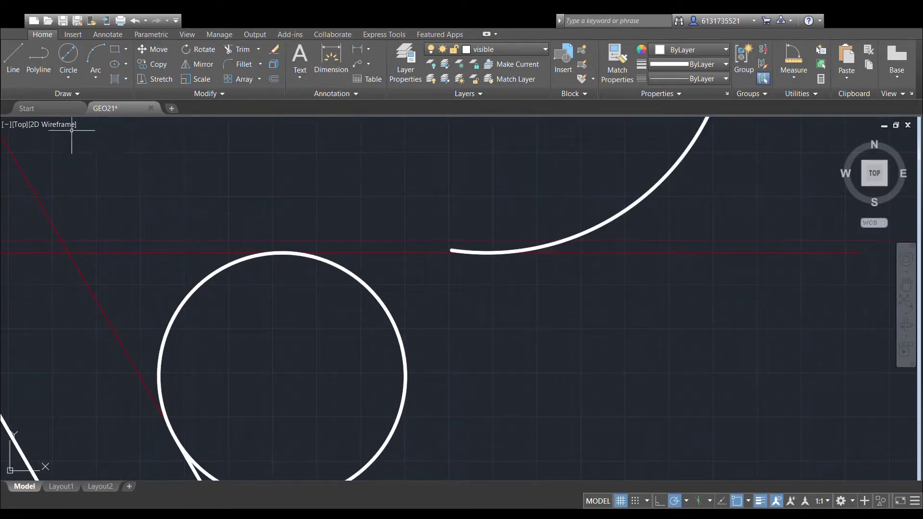
click(283, 253)
click(487, 253)
key(Return)
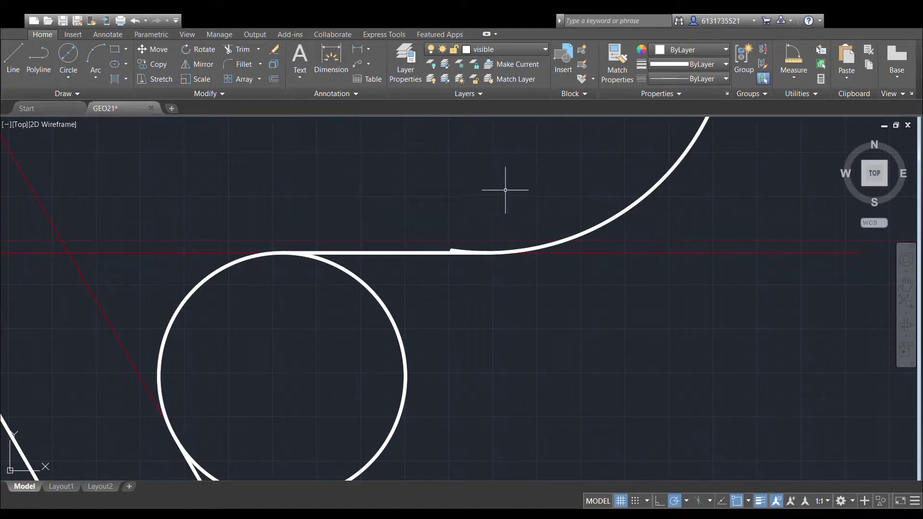
Trim the outer part of the small circle and the end arc's overhang to leave a smooth inner corner between the two arms.
click(223, 51)
scroll(330, 176, down, 2)
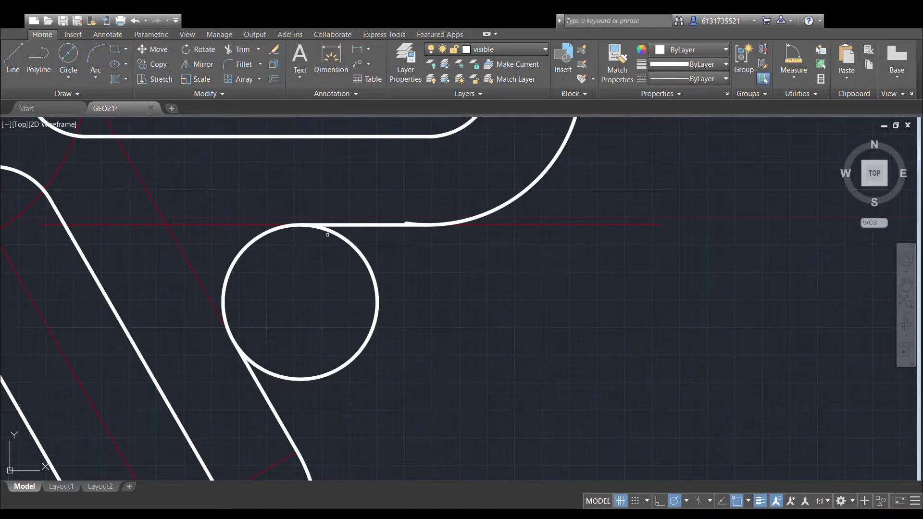
click(363, 255)
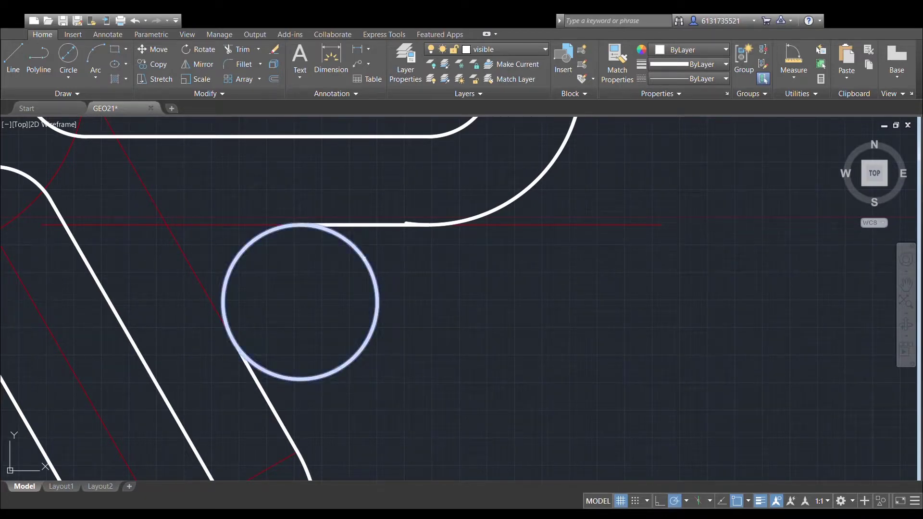
click(436, 225)
click(376, 225)
click(265, 403)
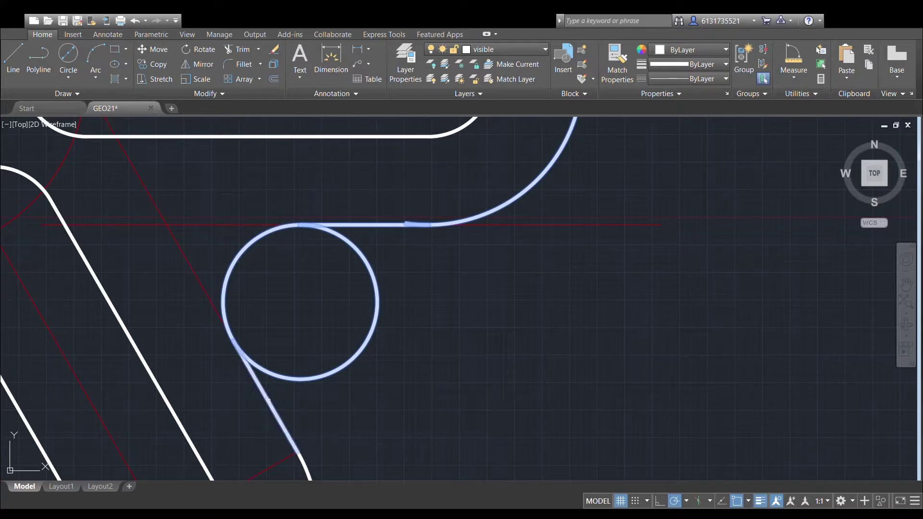
middle_drag(375, 313, 380, 339)
click(374, 350)
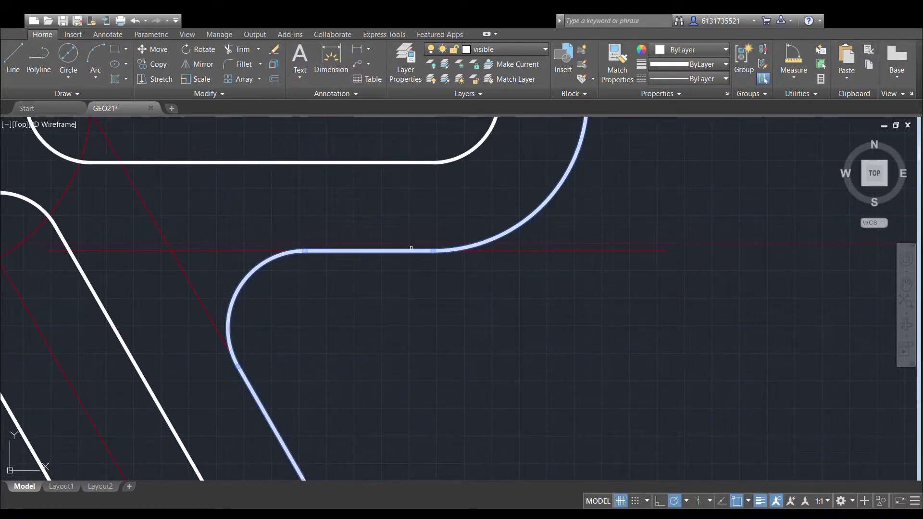
scroll(513, 225, down, 3)
key(Escape)
middle_drag(540, 263, 528, 294)
scroll(527, 295, down, 2)
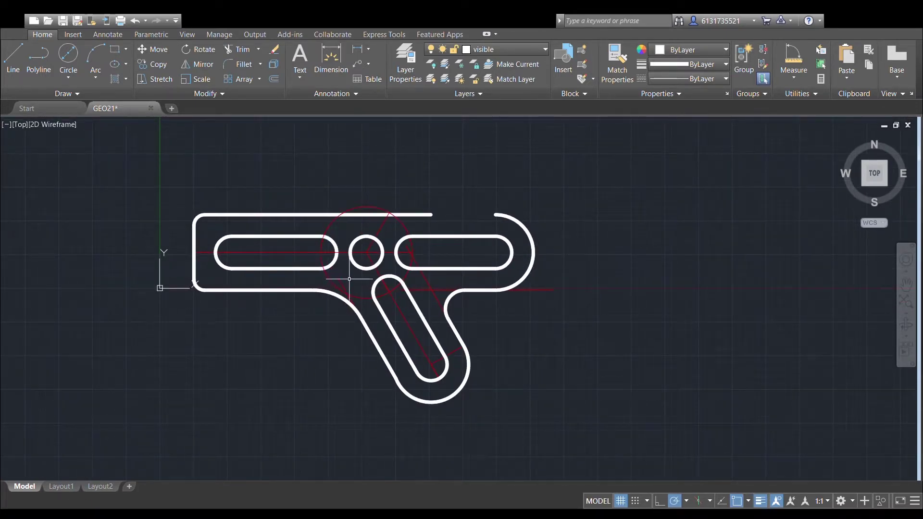
click(326, 258)
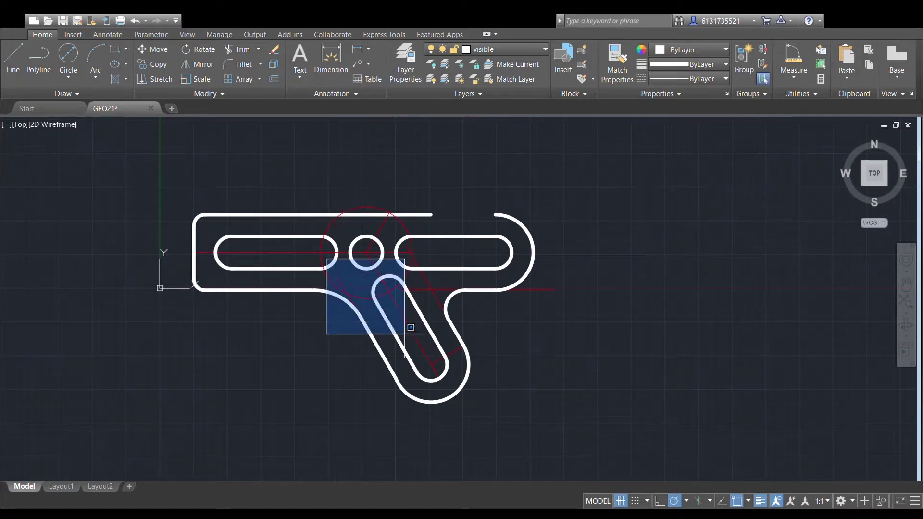
click(502, 418)
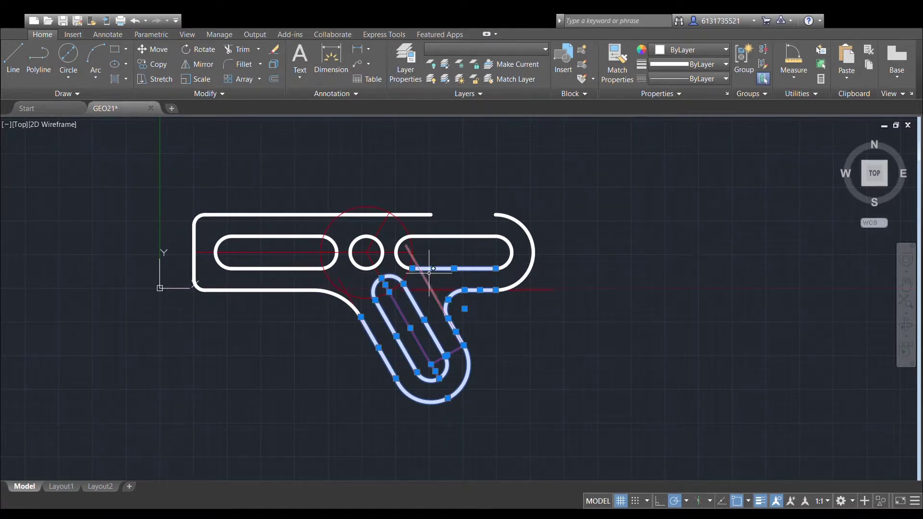
scroll(404, 285, up, 5)
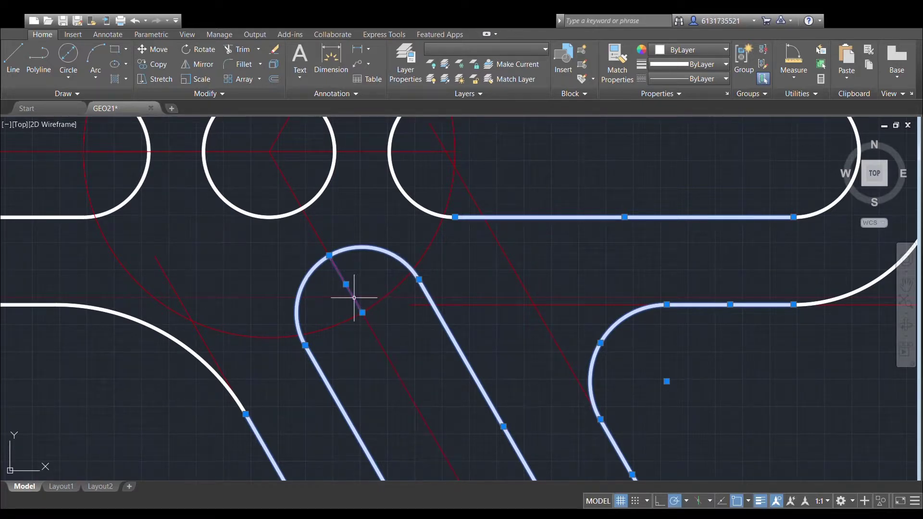
key(Escape)
Mirror the lower slanted arm, including its slot, outline and connecting fillets, about the plate's horizontal centerline to create the upper arm.
scroll(382, 278, down, 4)
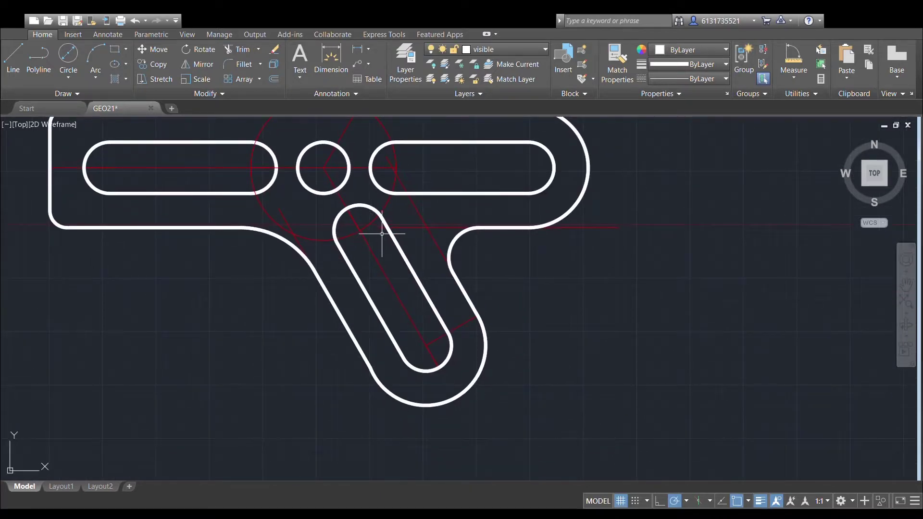
click(363, 206)
click(399, 250)
click(367, 288)
click(426, 370)
click(460, 395)
middle_drag(474, 278, 463, 325)
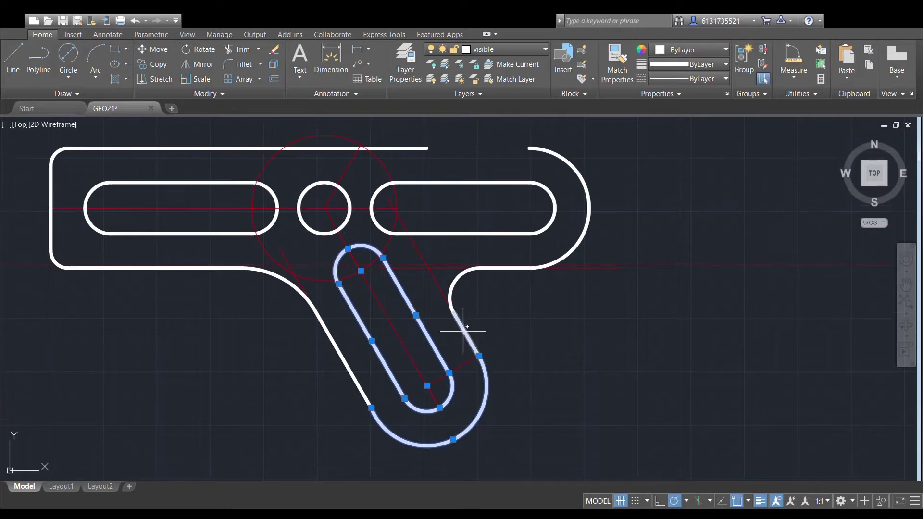
click(462, 323)
click(475, 270)
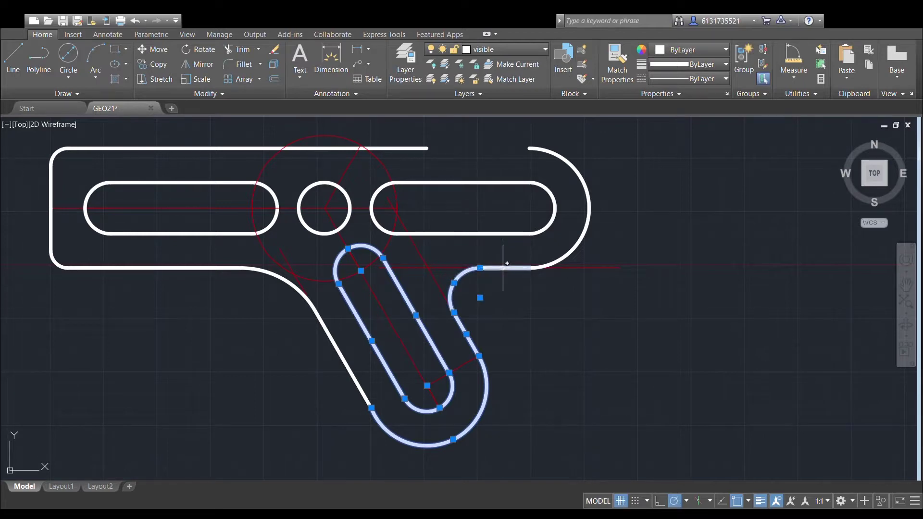
scroll(535, 137, up, 4)
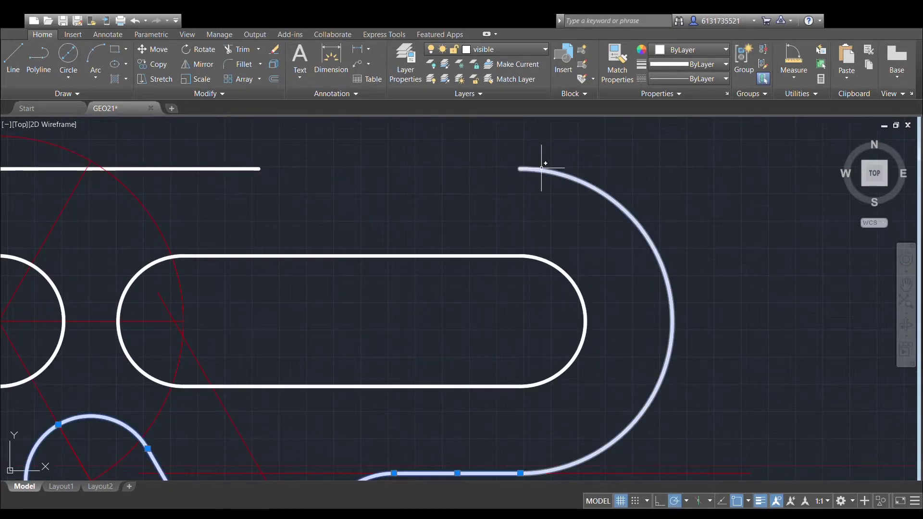
scroll(541, 169, down, 4)
click(331, 350)
click(293, 298)
scroll(447, 269, down, 2)
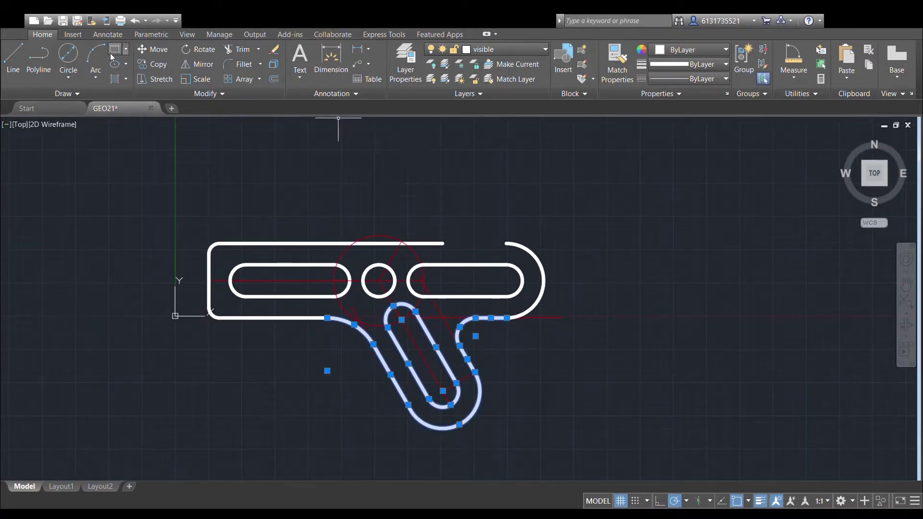
click(200, 65)
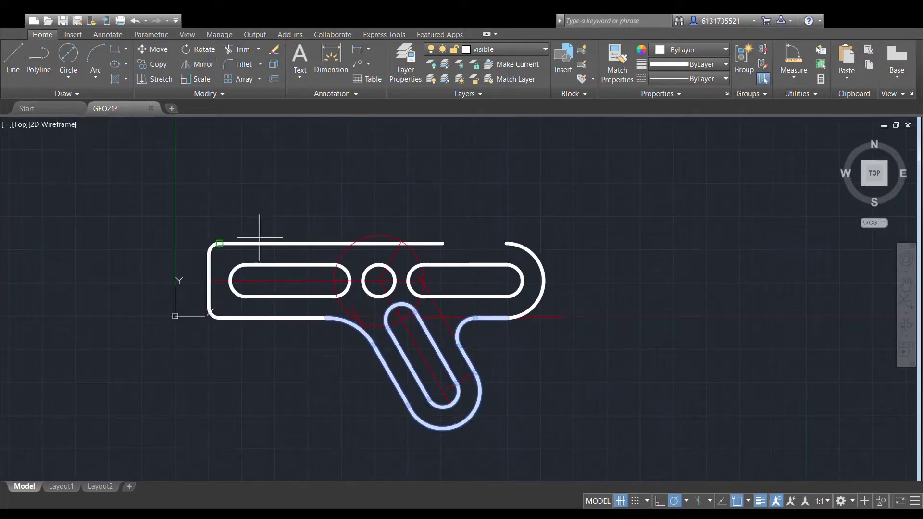
scroll(230, 281, up, 2)
click(231, 285)
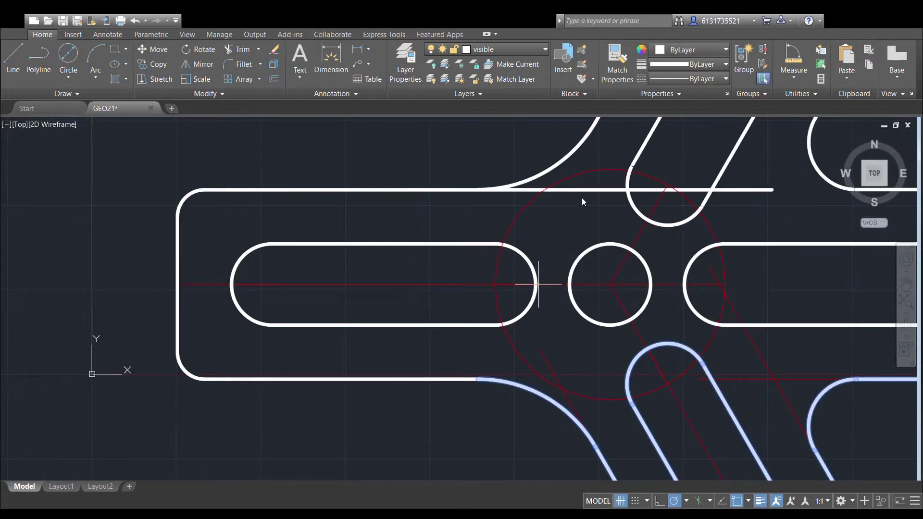
middle_drag(581, 202, 274, 265)
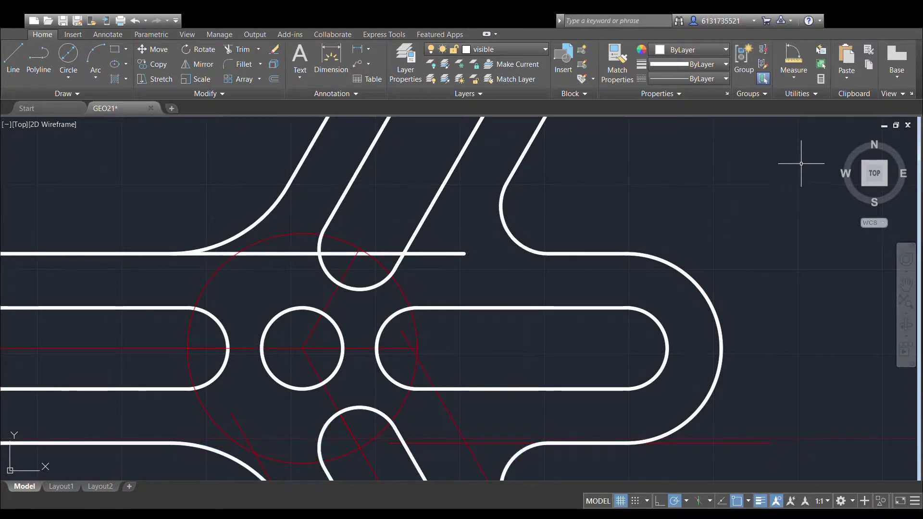
Inspect the tangent junctions and rounded ends of the plate outline around the slanted arms and the right arm.
scroll(628, 247, down, 2)
scroll(625, 221, up, 2)
middle_drag(624, 220, 480, 236)
scroll(572, 242, up, 8)
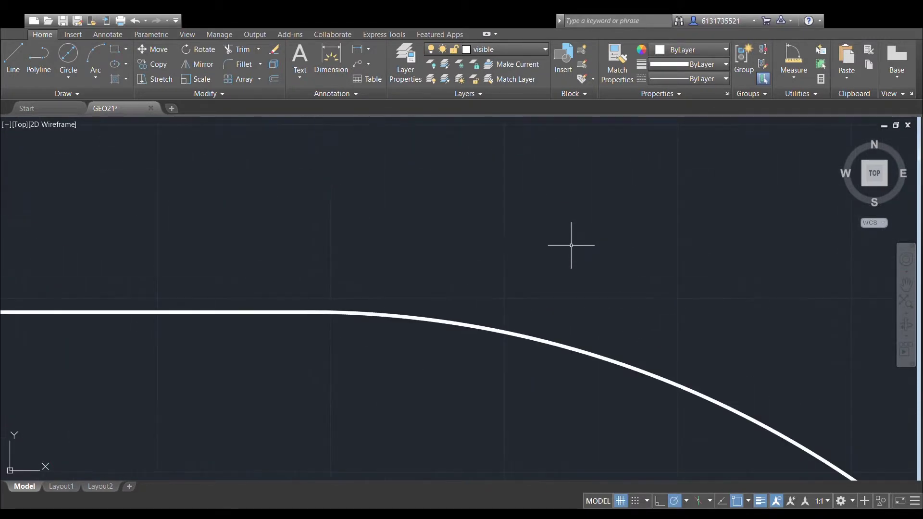
scroll(497, 330, down, 10)
scroll(596, 303, up, 5)
scroll(578, 296, up, 2)
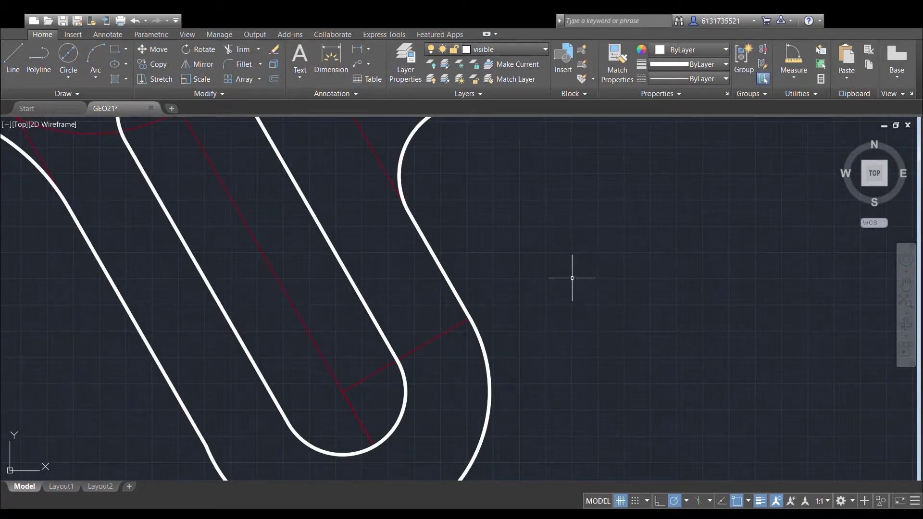
scroll(571, 276, down, 2)
middle_drag(547, 172, 544, 292)
scroll(544, 292, down, 3)
scroll(540, 313, up, 1)
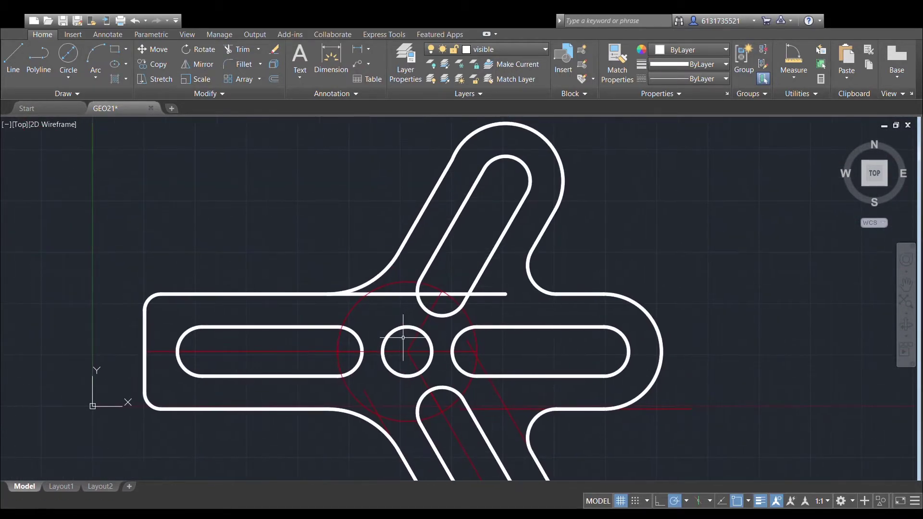
Trim the upper horizontal outline line where it crosses the upper arm, using the arm's fillet arc as the cutting edge.
click(404, 293)
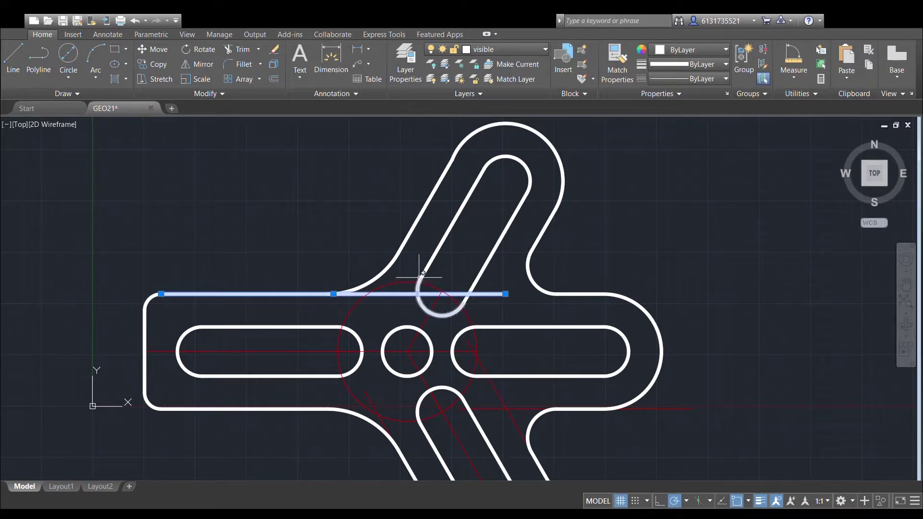
click(242, 49)
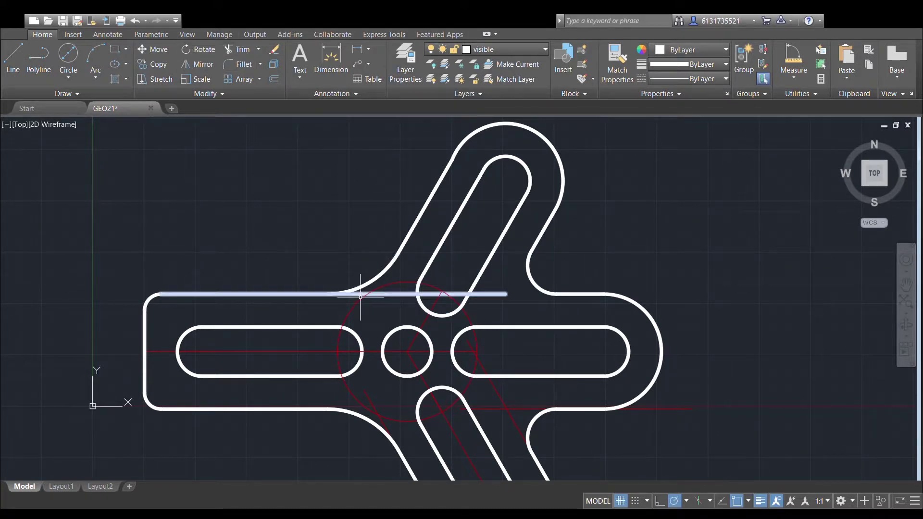
key(Escape)
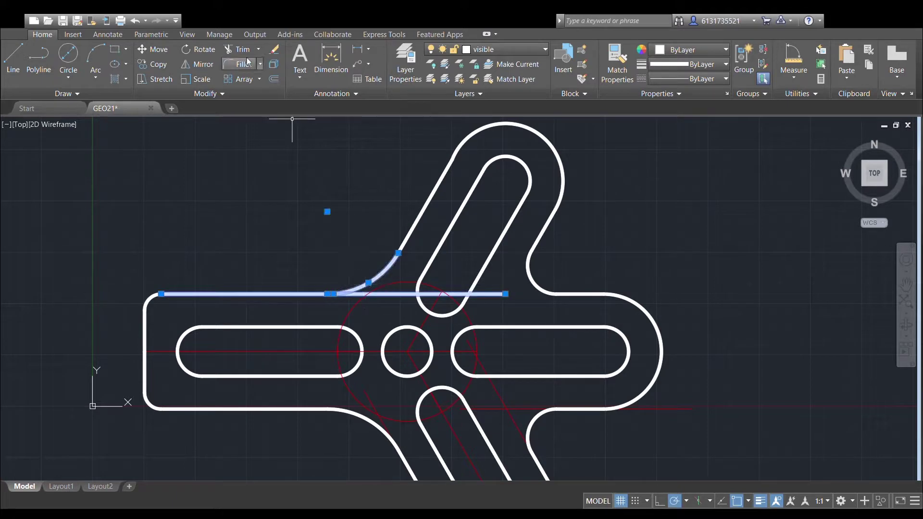
click(235, 49)
click(386, 292)
scroll(599, 233, down, 3)
scroll(552, 249, down, 3)
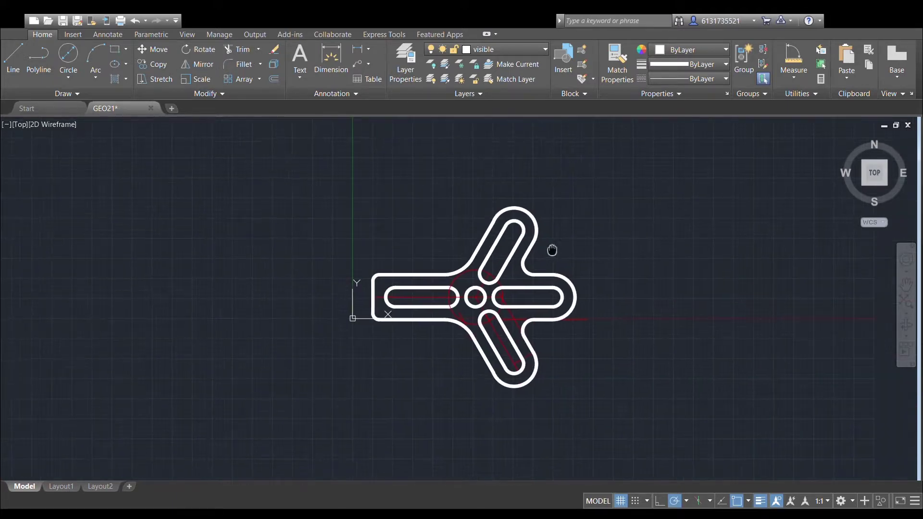
On the center layer, draw a circle concentric with the central hole, matching the large construction circle around it.
scroll(587, 255, up, 2)
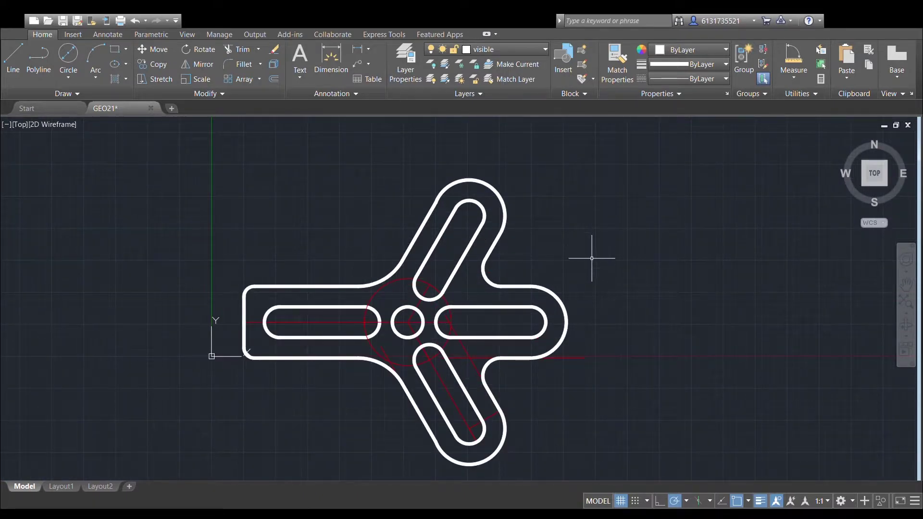
scroll(592, 258, down, 2)
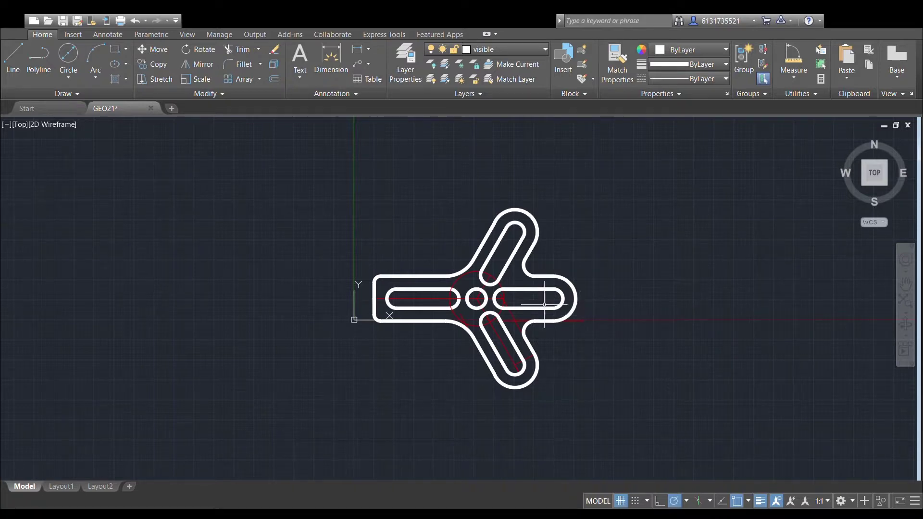
scroll(548, 286, up, 4)
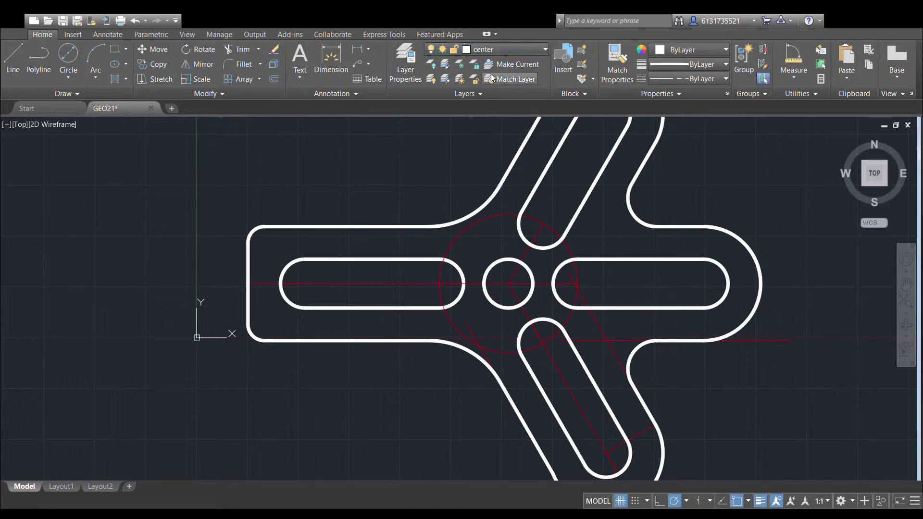
click(68, 54)
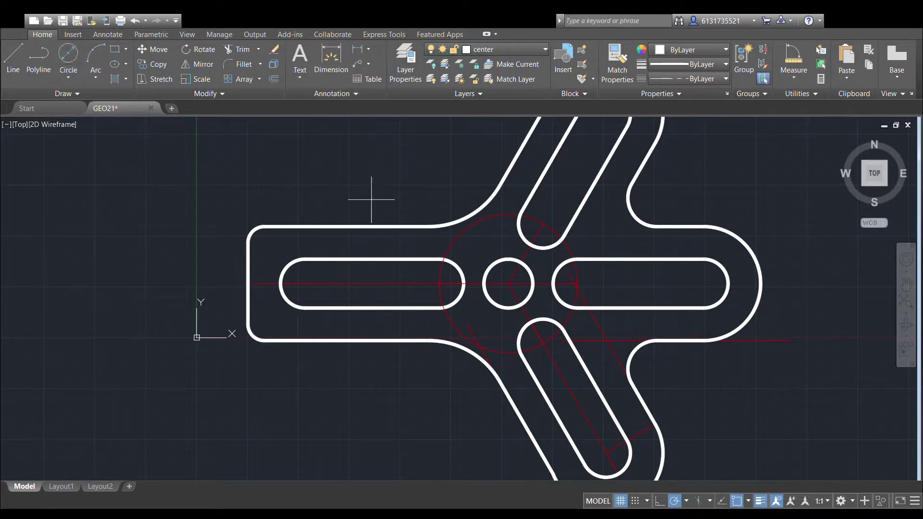
click(508, 283)
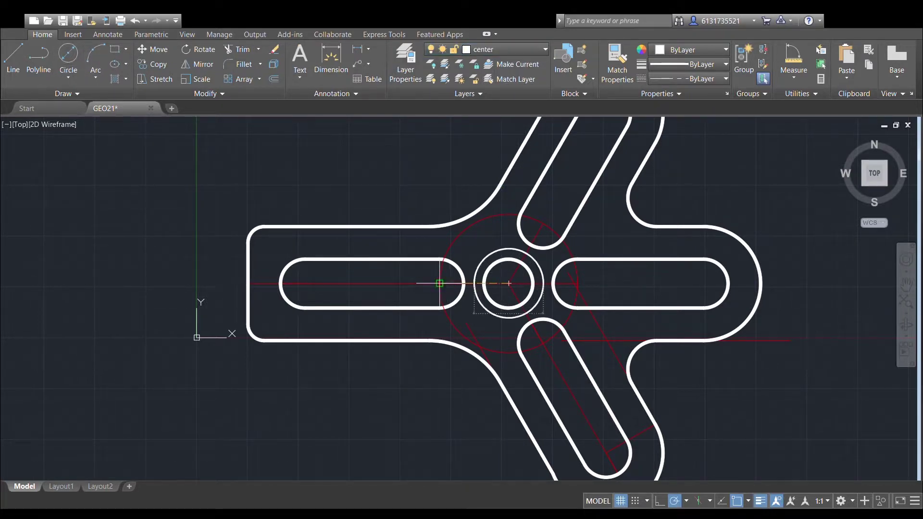
click(370, 291)
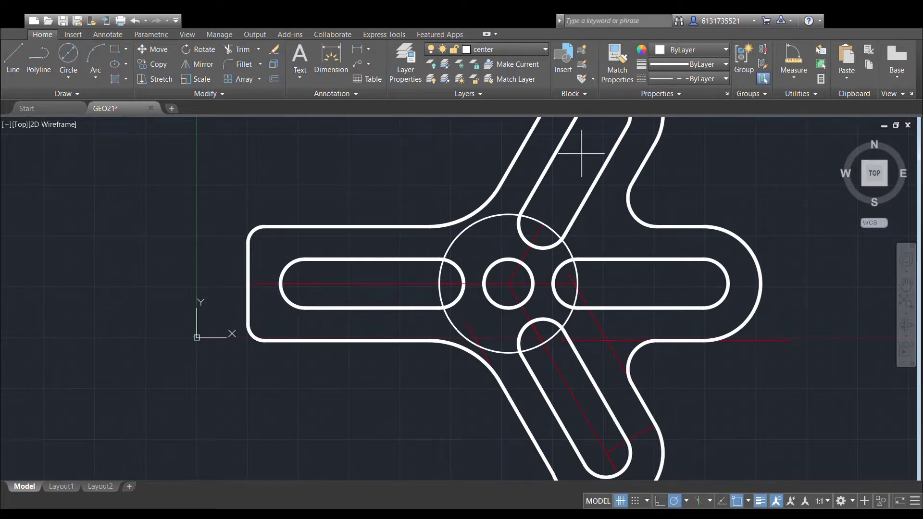
Draw a horizontal centerline from the center of the central hole to the plate's left edge.
scroll(491, 262, up, 3)
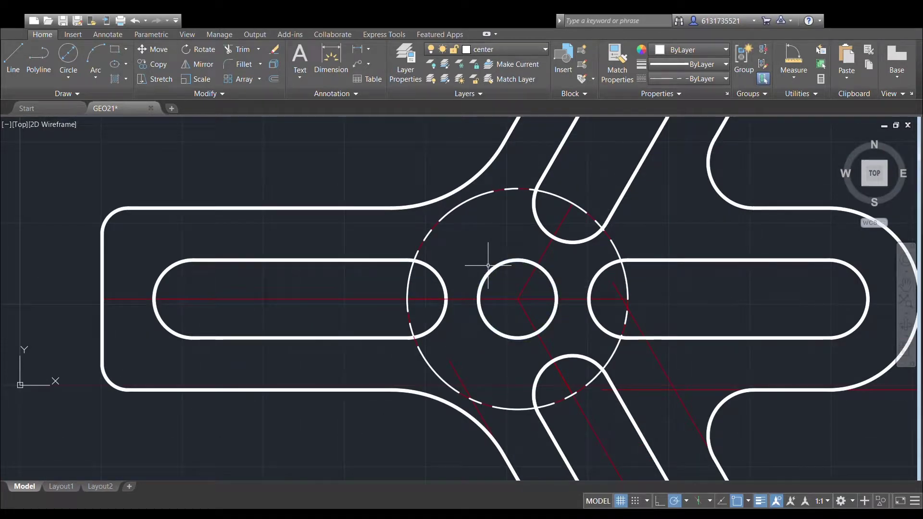
scroll(474, 212, down, 3)
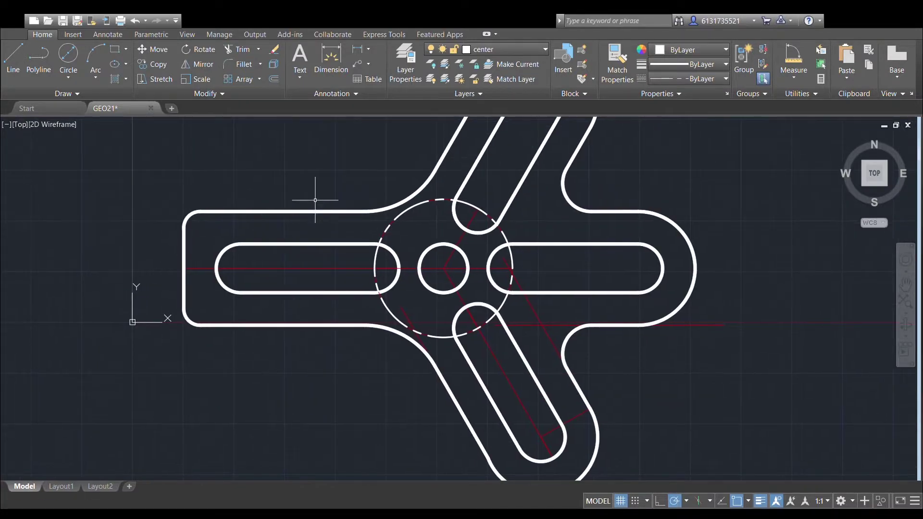
click(20, 54)
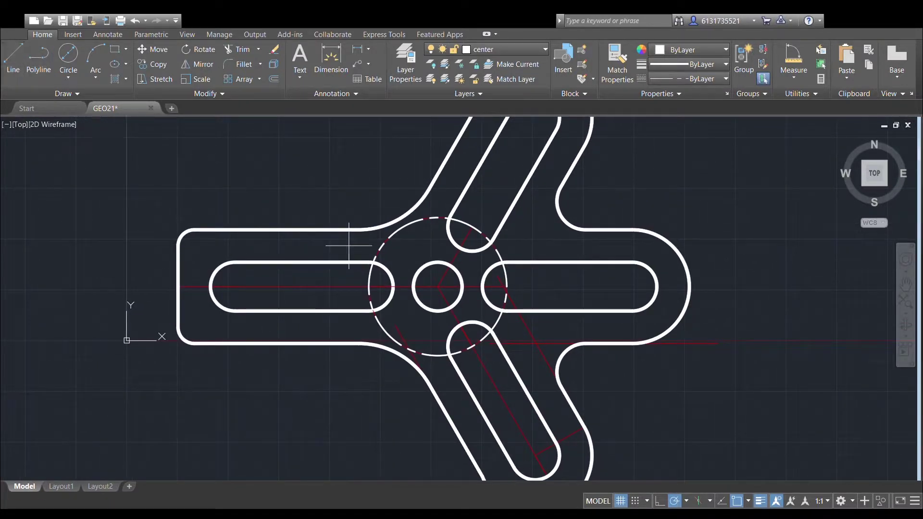
click(438, 286)
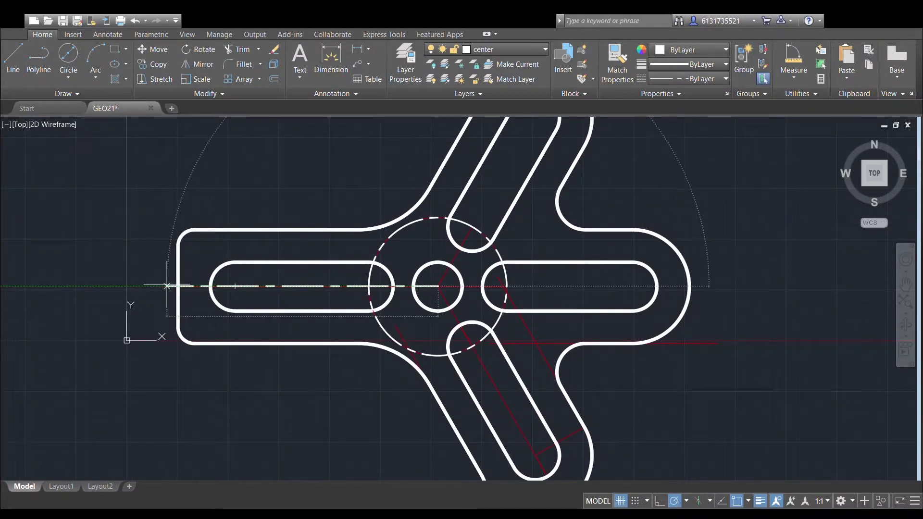
click(178, 286)
key(Return)
Draw a horizontal centerline from the center of the central hole to the right arm's rounded outer end.
click(13, 54)
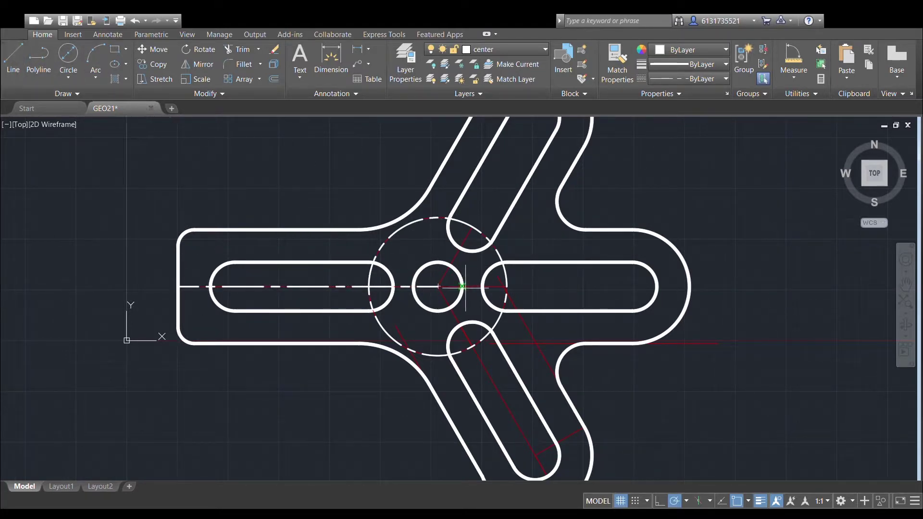
click(438, 287)
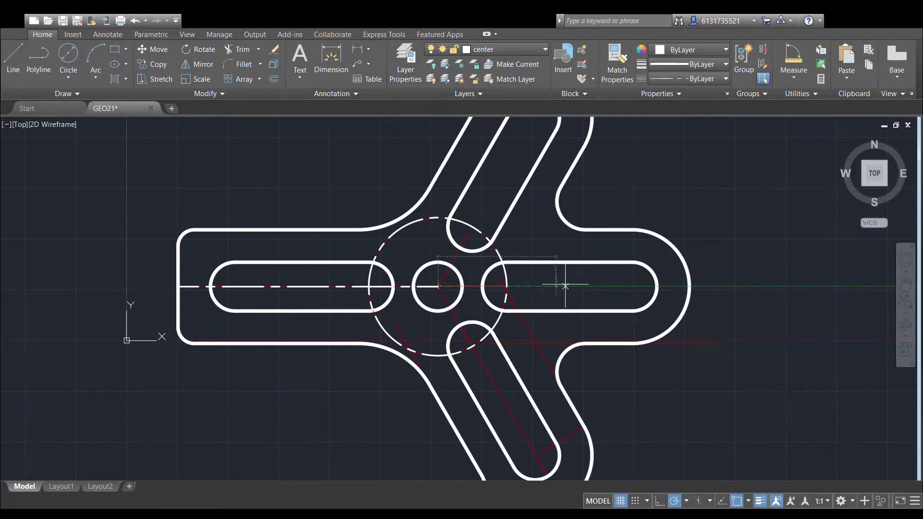
click(690, 282)
key(Return)
Draw a slanted centerline from the central hole's center through the lower arm's slot to the slot's rounded far end.
middle_drag(739, 255, 720, 236)
click(66, 67)
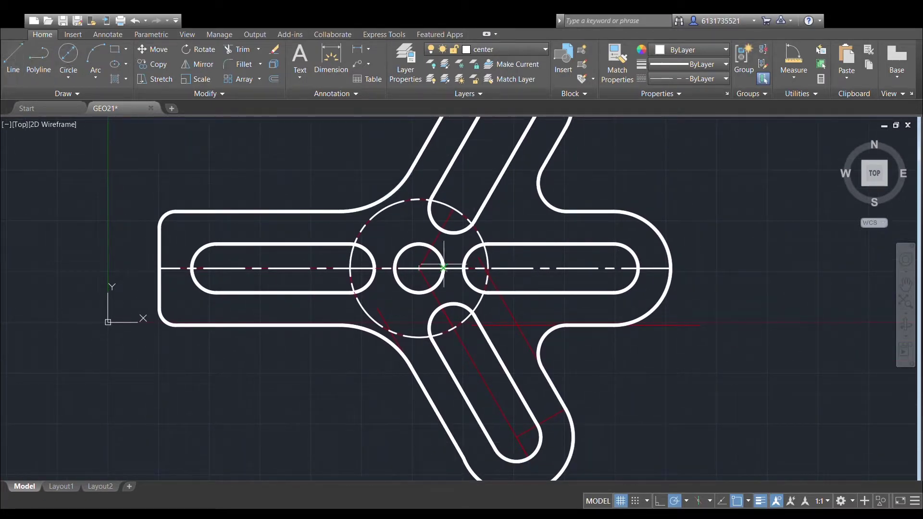
click(419, 268)
middle_drag(559, 391, 545, 308)
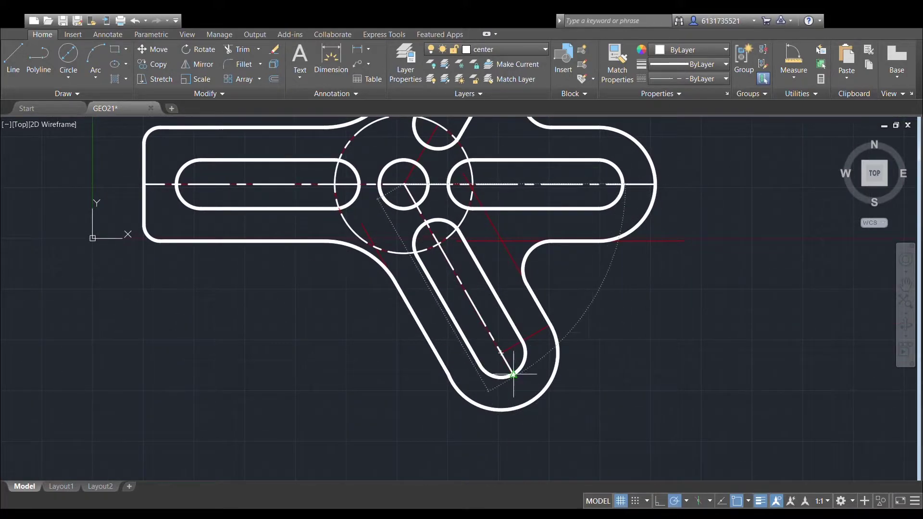
scroll(508, 370, up, 4)
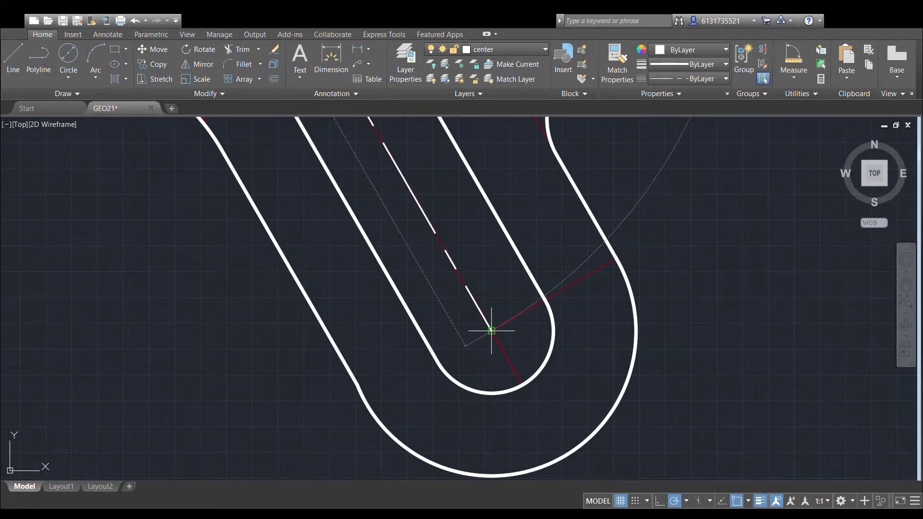
click(522, 385)
middle_drag(526, 377, 527, 352)
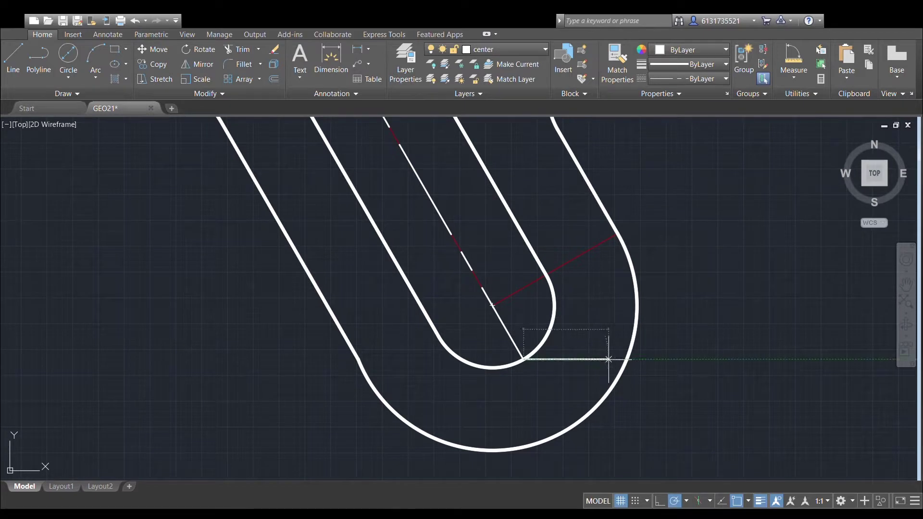
key(Escape)
middle_drag(609, 346, 583, 319)
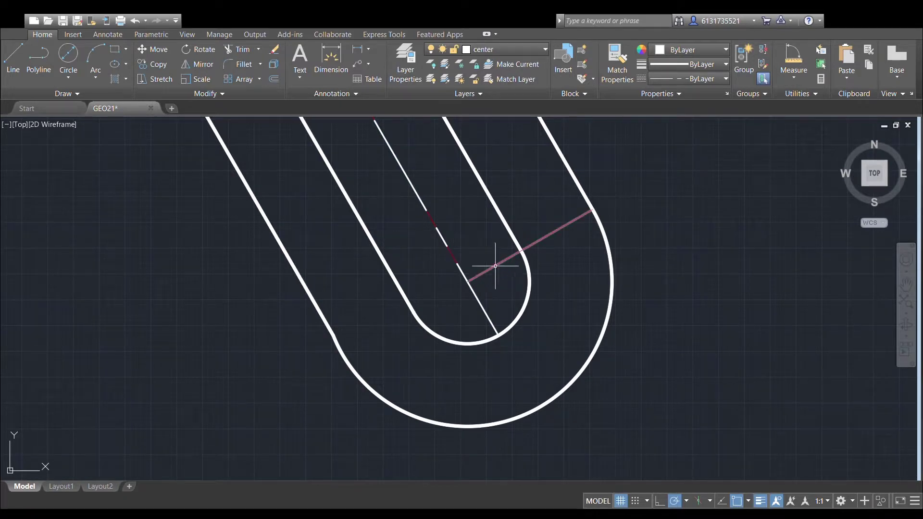
Remove the lower arm's slanted centerline and copy the slot's slanted construction line end to end so it extends past the arm's rounded end.
scroll(495, 274, down, 4)
middle_drag(504, 323, 480, 239)
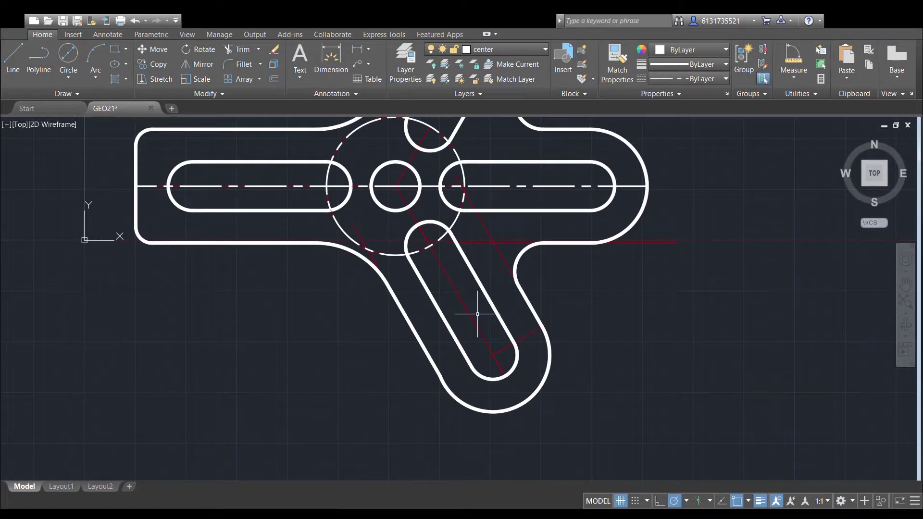
middle_drag(472, 304, 461, 283)
click(453, 274)
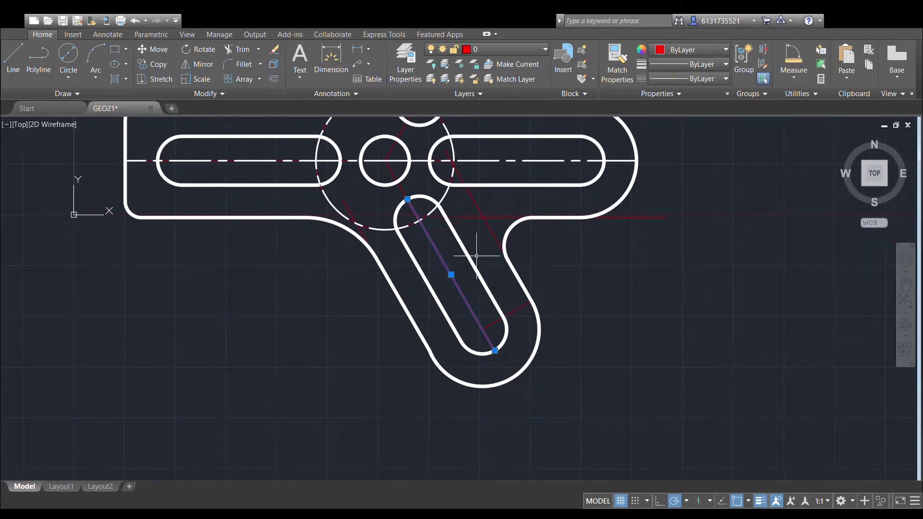
click(153, 64)
click(408, 198)
key(Escape)
Draw a slanted centerline from the central hole's center through the lower arm's slot to the arm's rounded outer end.
scroll(572, 308, down, 2)
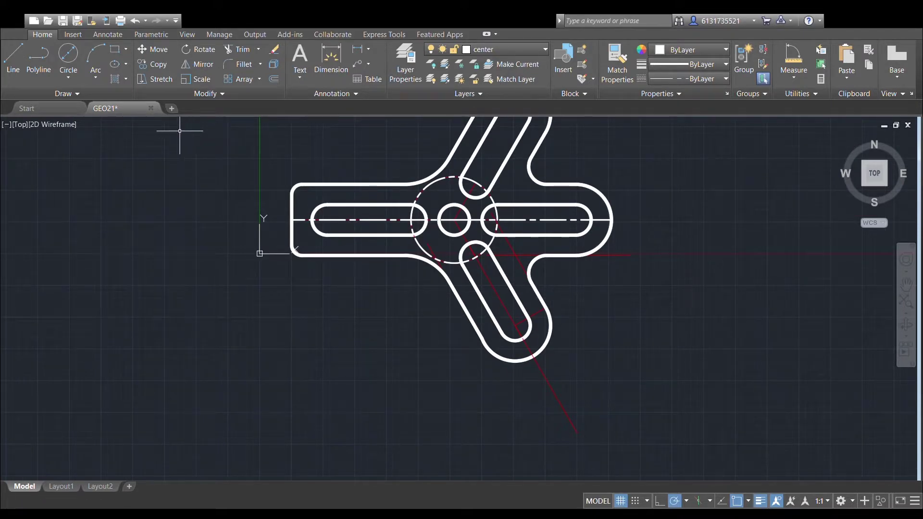
click(454, 219)
click(533, 355)
middle_drag(623, 287, 624, 334)
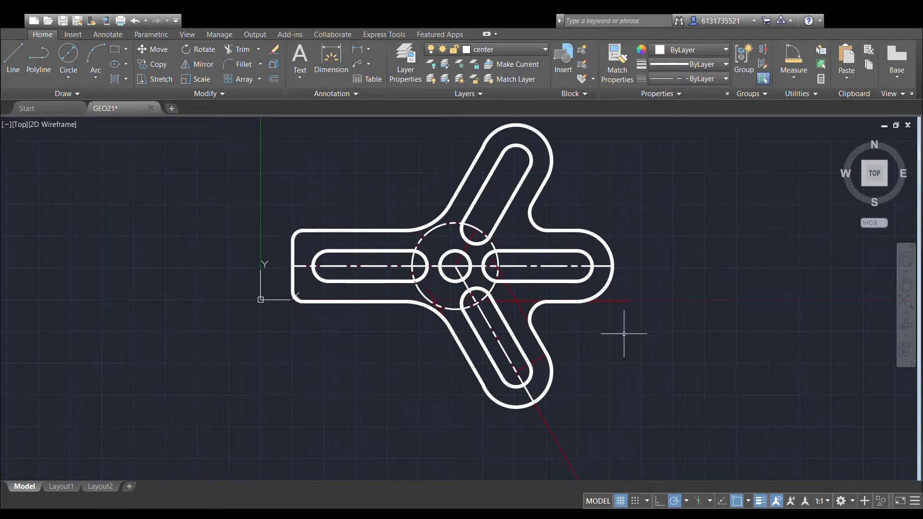
Draw a centerline across the lower slot's far end, between the two points where its straight sides meet the arc.
click(8, 52)
scroll(510, 330, up, 5)
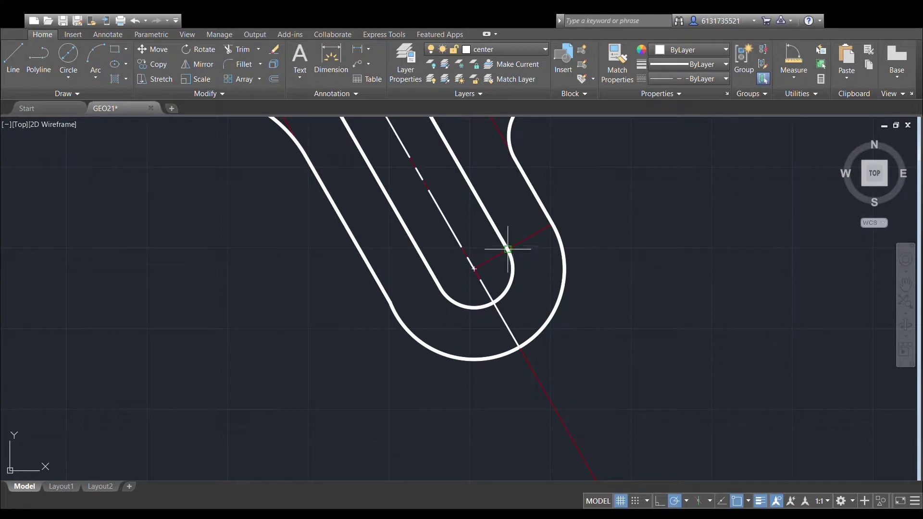
click(507, 249)
click(440, 288)
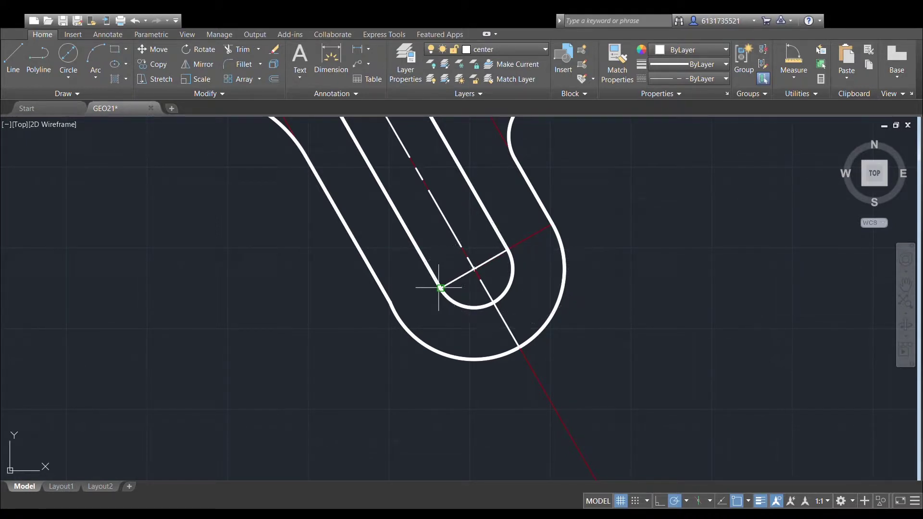
scroll(505, 268, up, 4)
key(Escape)
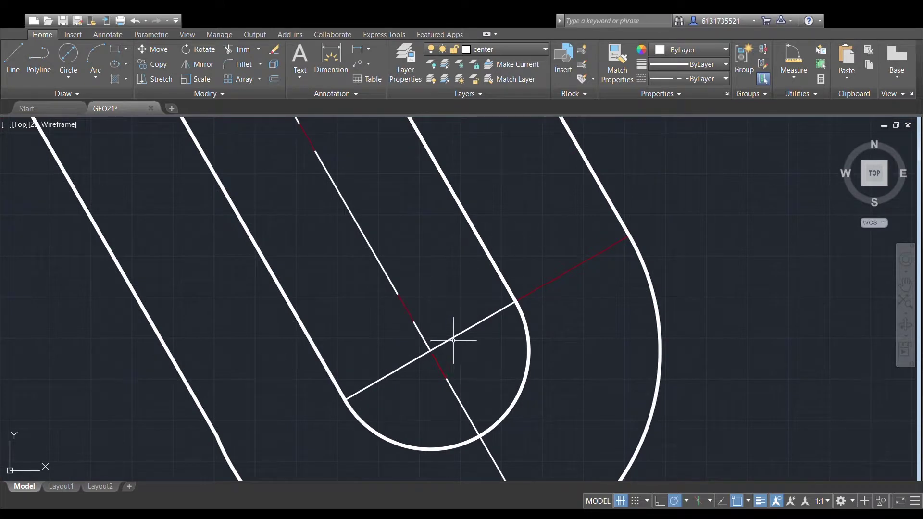
click(453, 339)
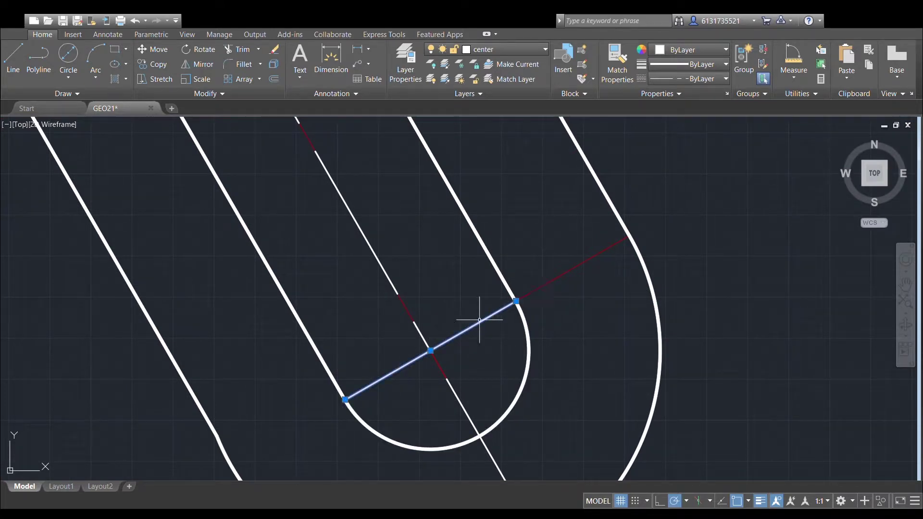
click(344, 399)
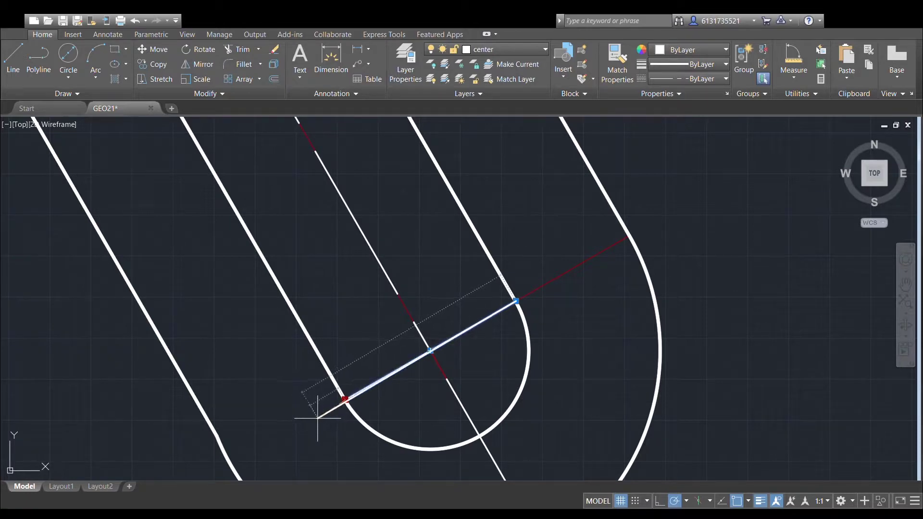
middle_drag(354, 371, 389, 327)
click(13, 59)
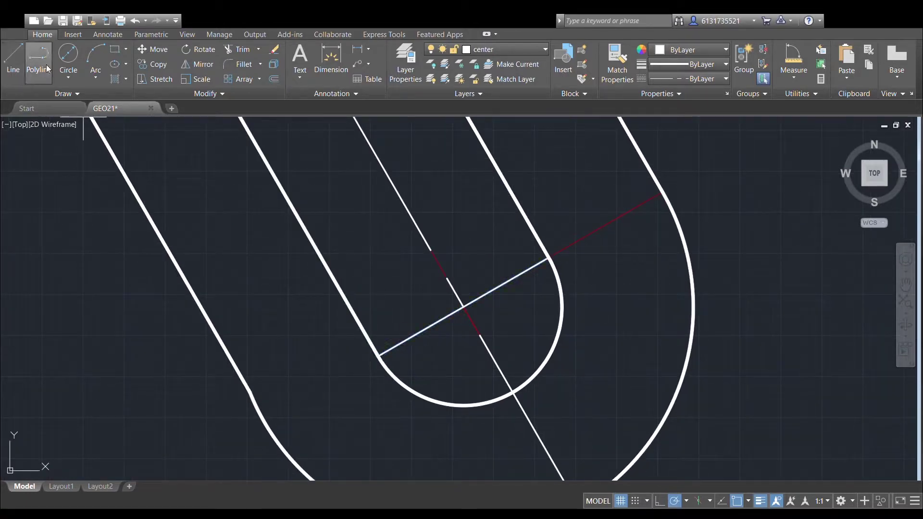
Copy the lower arm's cross construction line from its outer end to the slot arc's center, so it spans the opposite half of the arm.
click(595, 226)
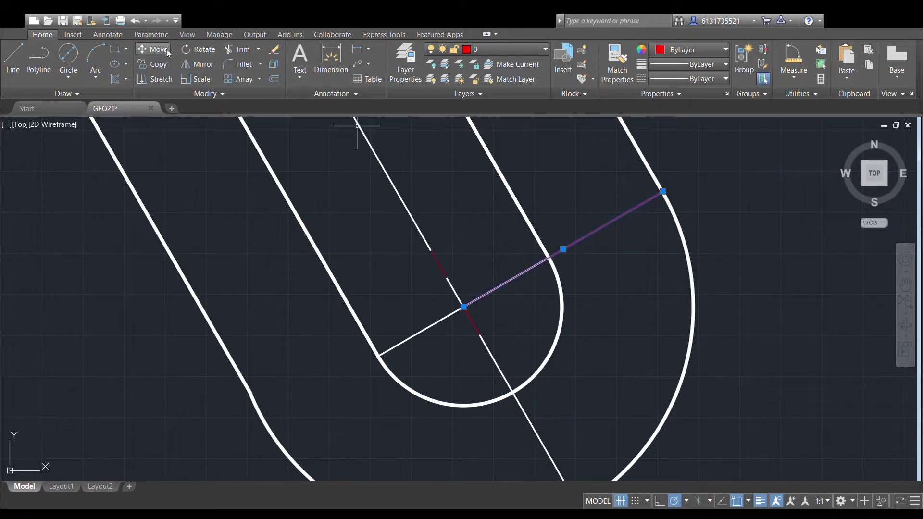
key(Escape)
click(663, 190)
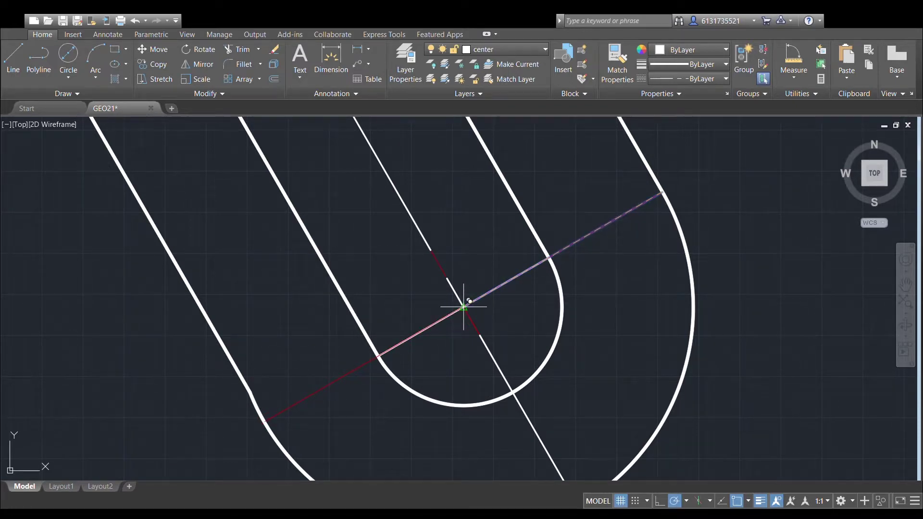
click(548, 257)
key(Return)
scroll(593, 267, down, 3)
scroll(475, 301, up, 2)
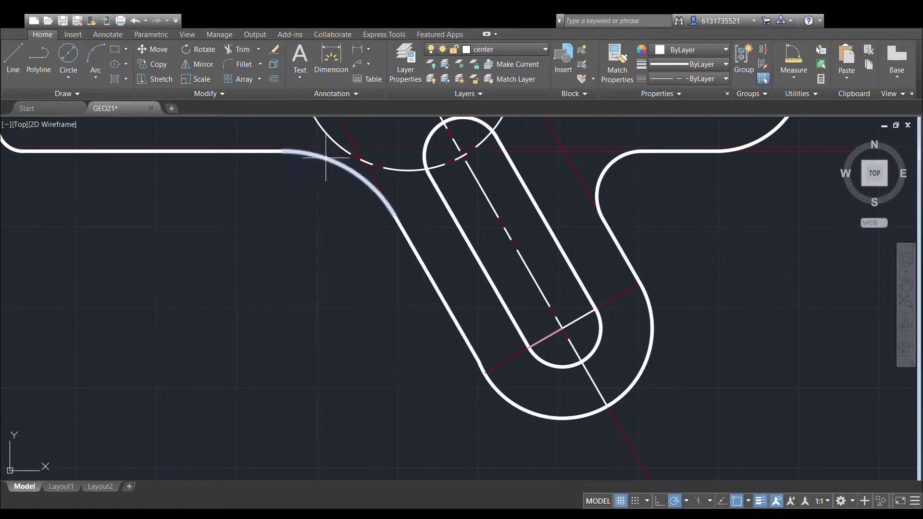
middle_drag(326, 160, 336, 190)
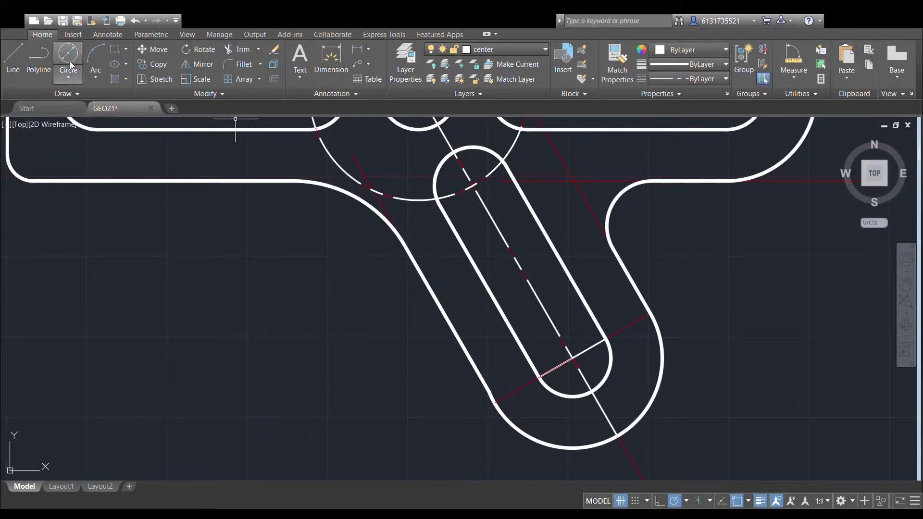
click(495, 403)
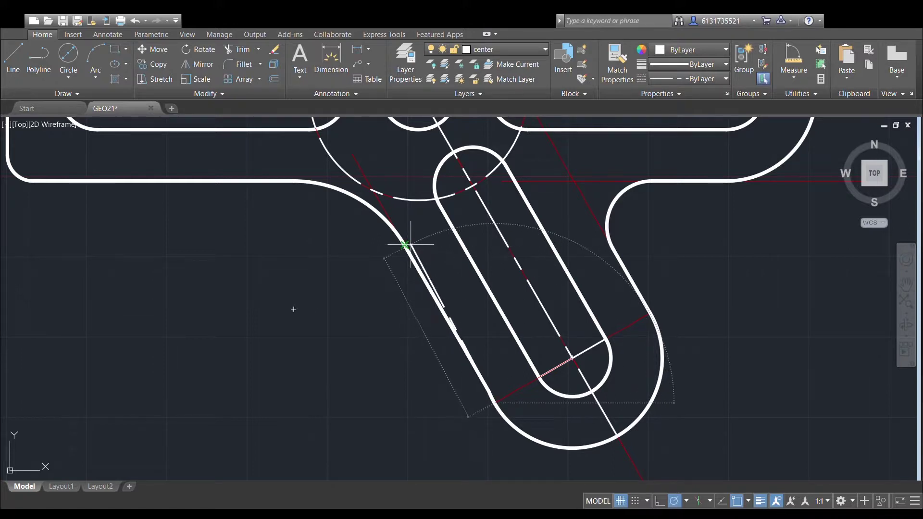
key(Escape)
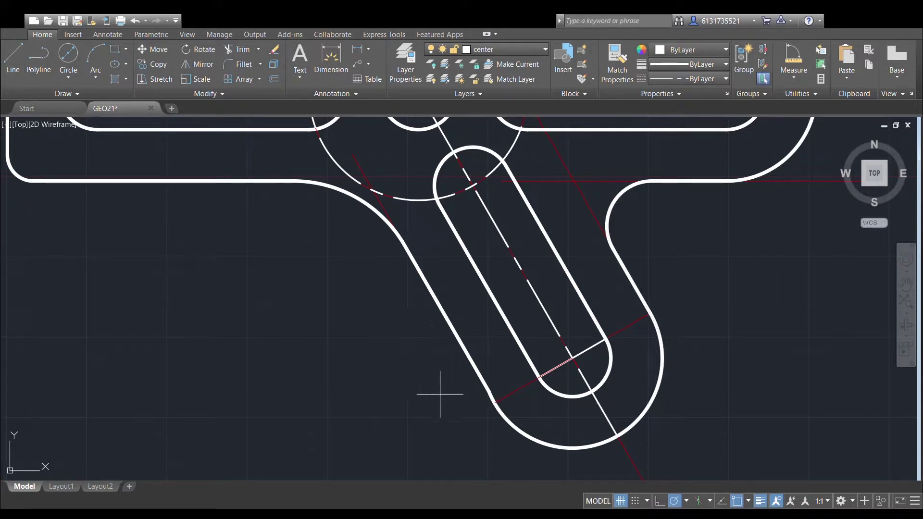
scroll(494, 403, down, 2)
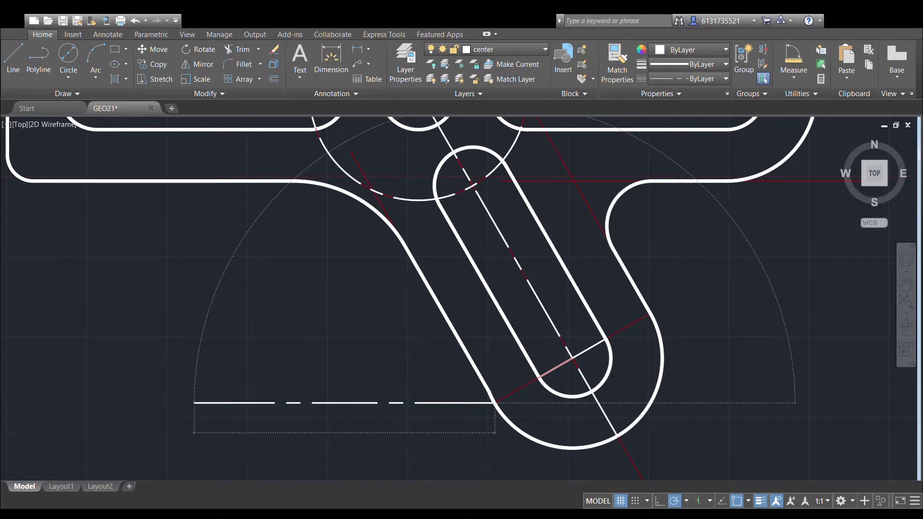
scroll(196, 402, down, 3)
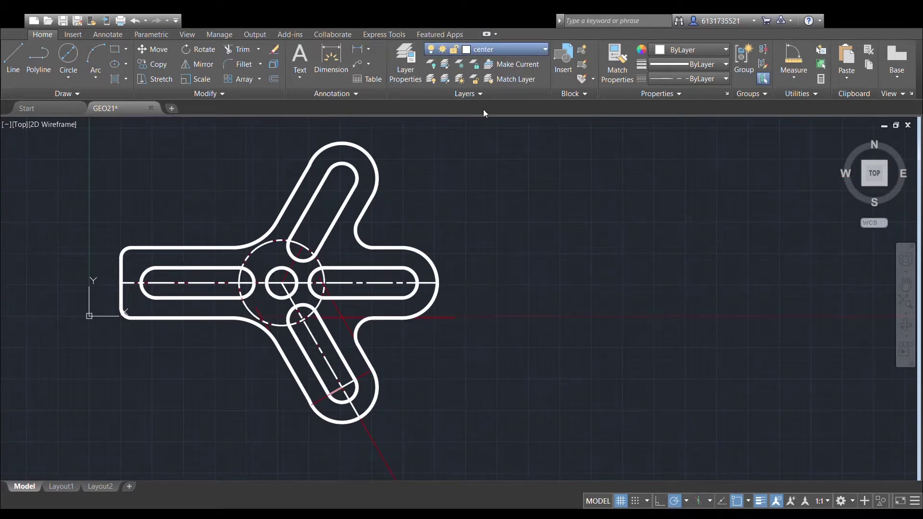
Make the visible layer current and delete the upper arm's left side line, its fillet arc and the arm's rounded outer end.
scroll(351, 373, up, 5)
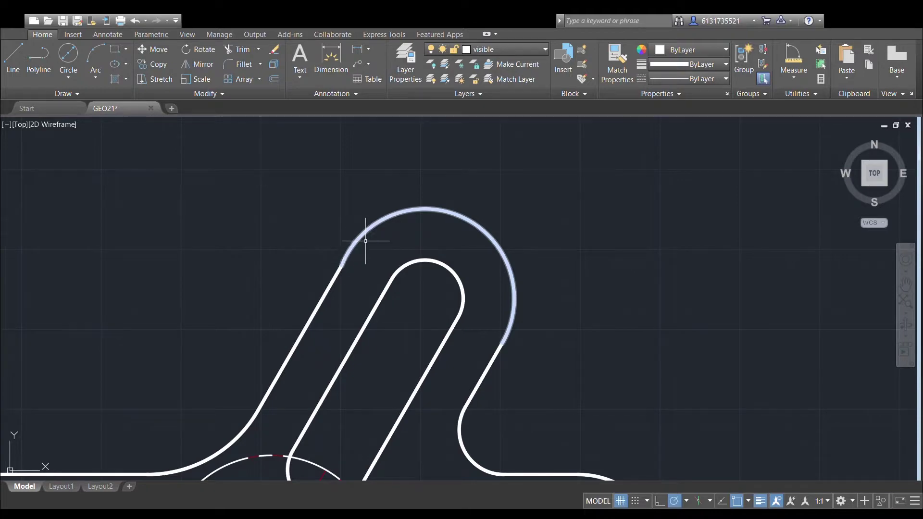
scroll(354, 247, down, 5)
scroll(391, 380, up, 5)
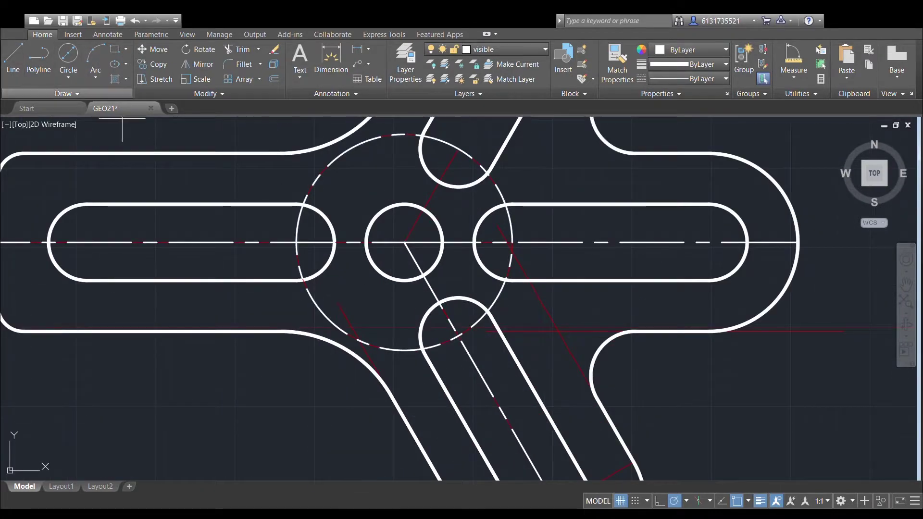
scroll(294, 252, down, 4)
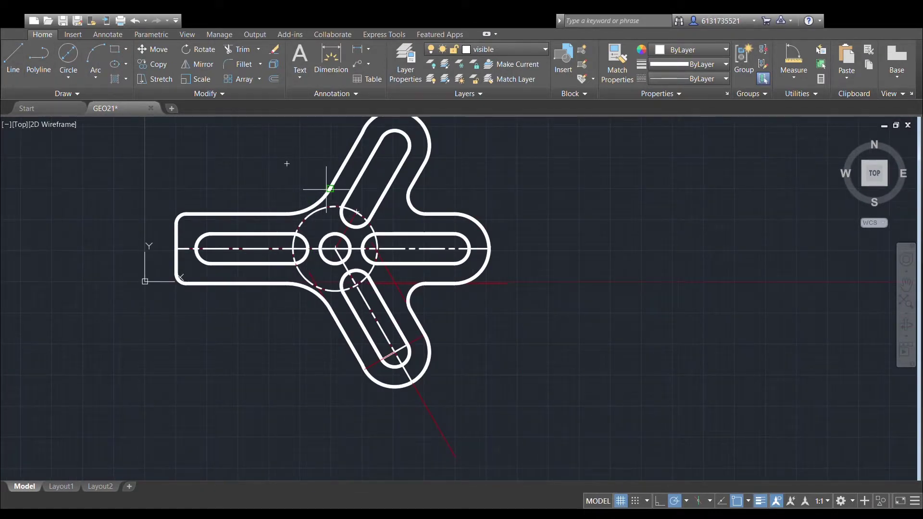
scroll(337, 212, down, 2)
scroll(363, 202, up, 4)
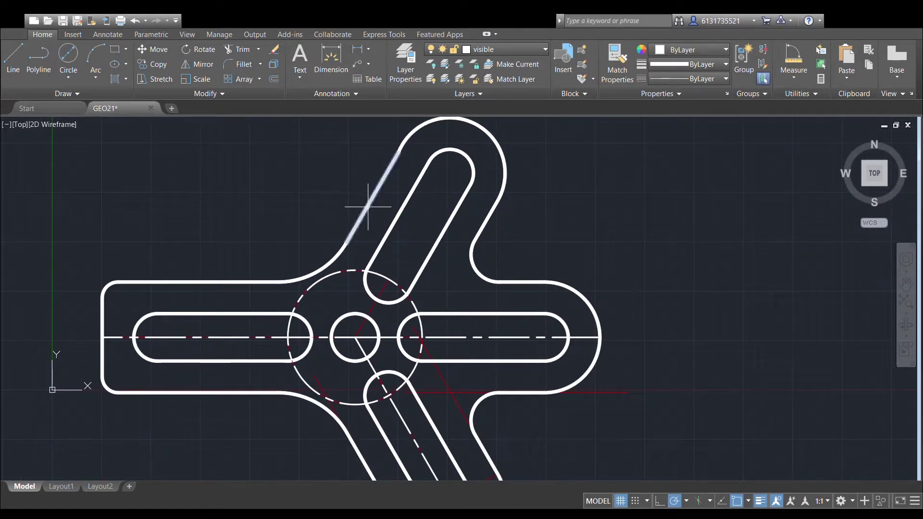
click(365, 211)
click(337, 251)
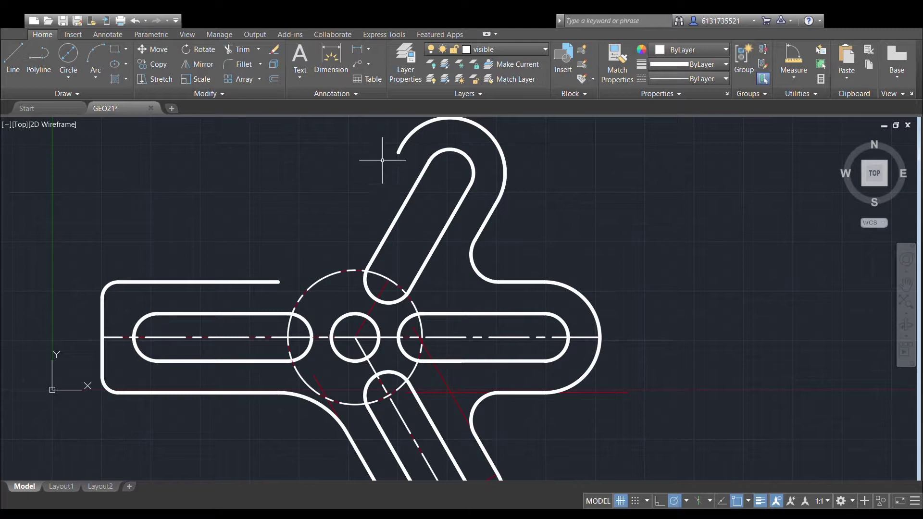
click(407, 136)
scroll(380, 300, down, 2)
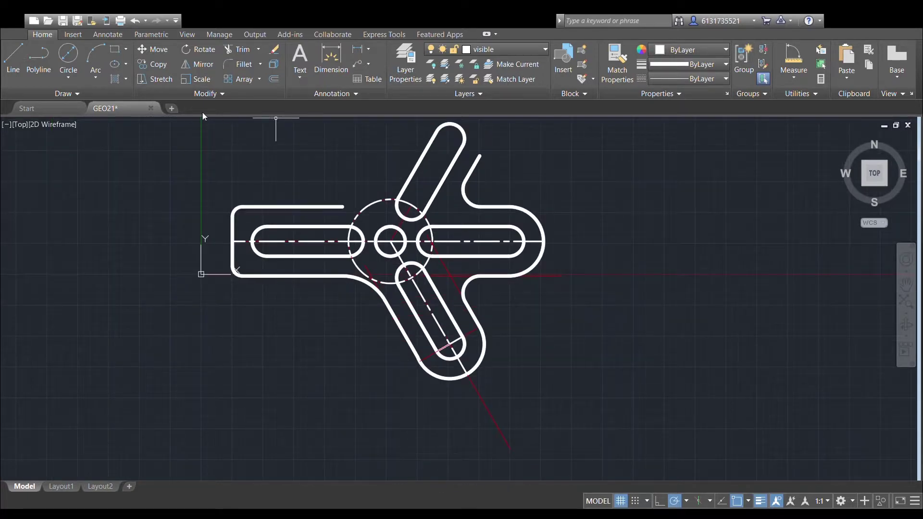
Draw a horizontal line on the visible layer from the left end of the cross construction line on the lower arm, extending leftward.
scroll(454, 410, up, 2)
click(419, 351)
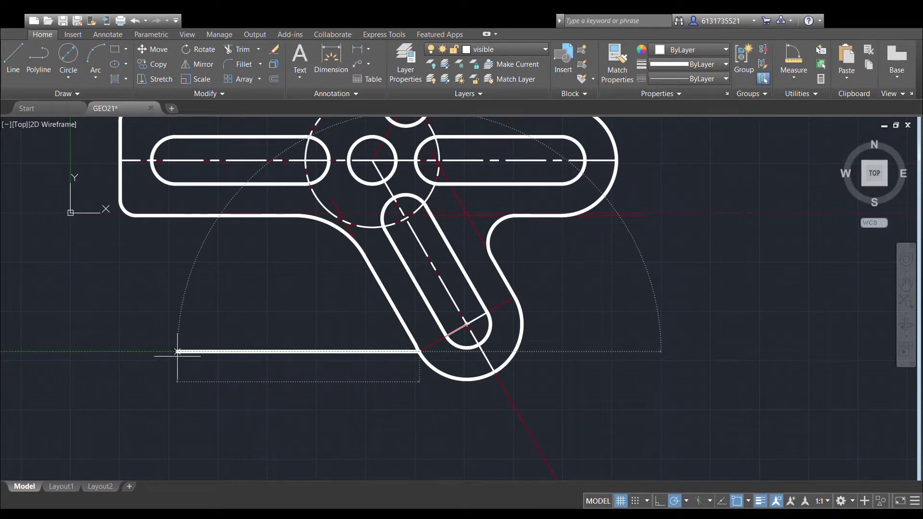
click(202, 352)
key(Escape)
Try to rotate the new horizontal line about its end on the lower arm, and undo the rotation.
click(232, 352)
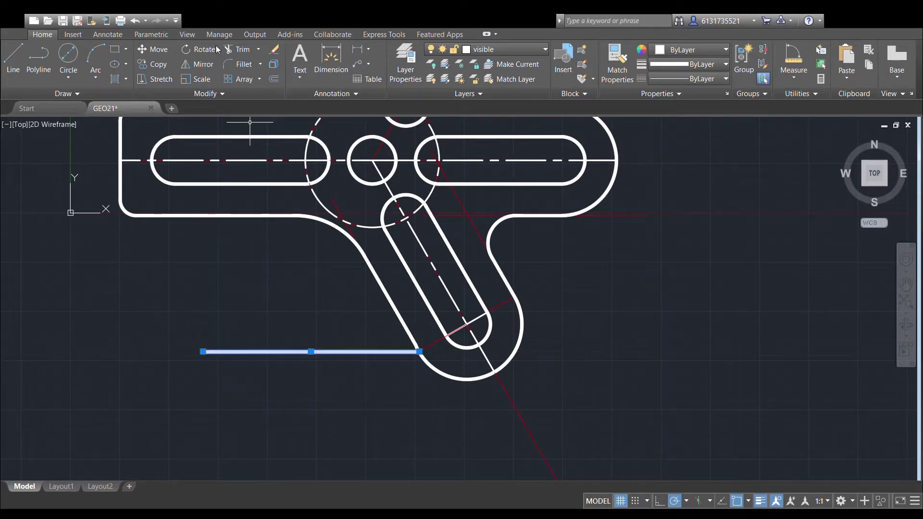
click(419, 351)
key(space)
key(space)
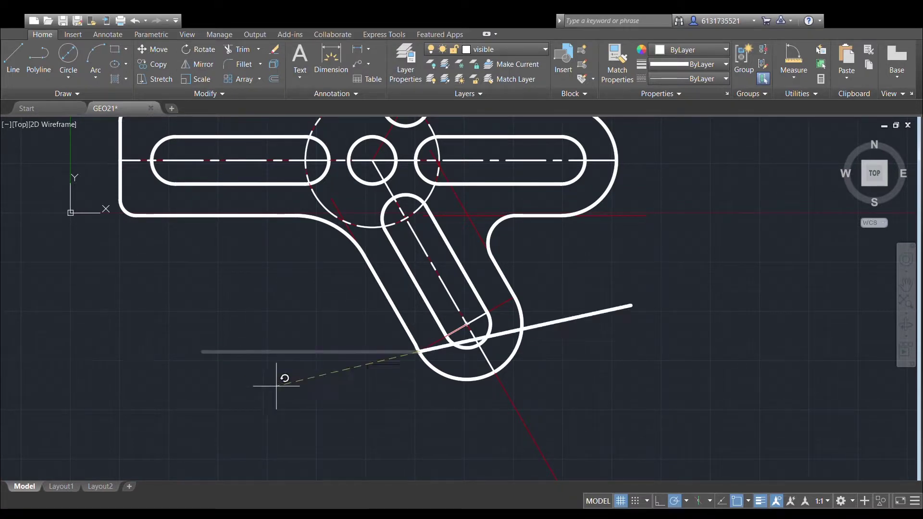
click(373, 446)
key(ctrl+z)
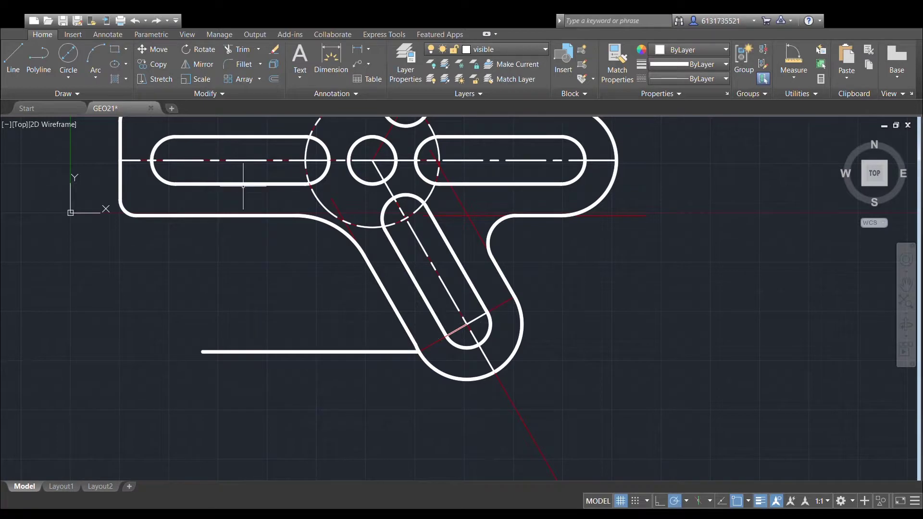
Rotate the horizontal line about its end on the lower arm so it runs upward along the arm's left side.
click(371, 351)
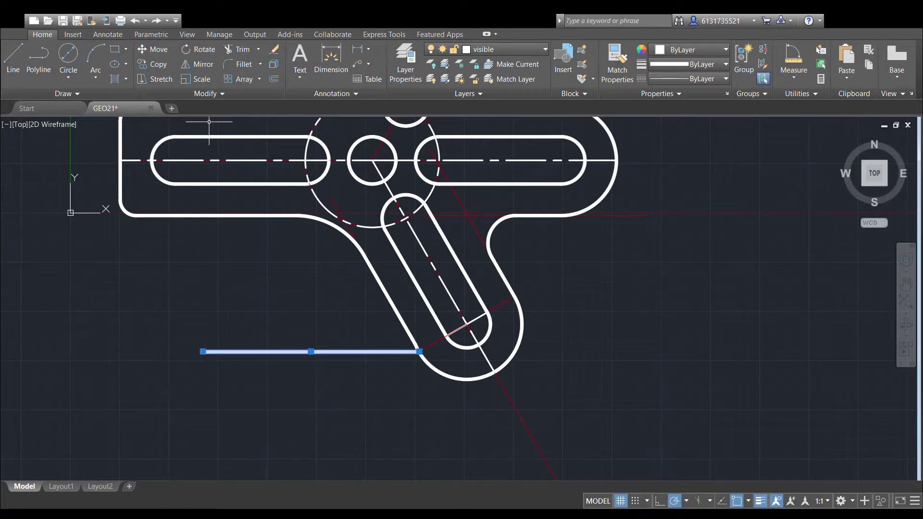
click(204, 50)
click(419, 351)
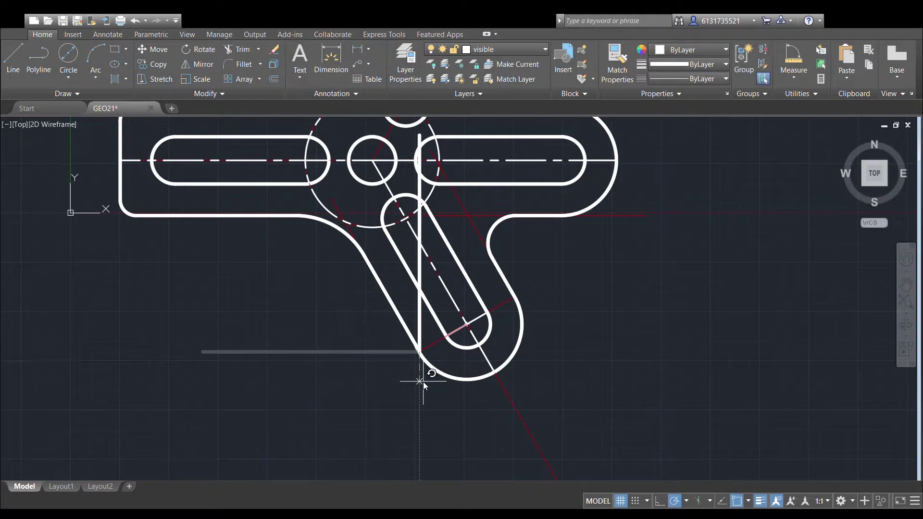
click(420, 381)
scroll(423, 378, up, 4)
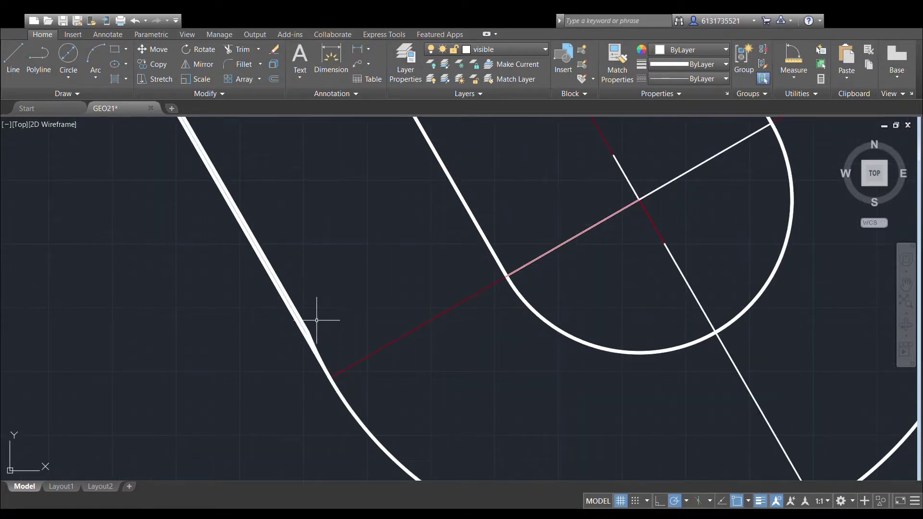
middle_drag(317, 320, 420, 447)
scroll(329, 172, down, 4)
middle_drag(330, 172, 445, 357)
middle_drag(353, 263, 381, 291)
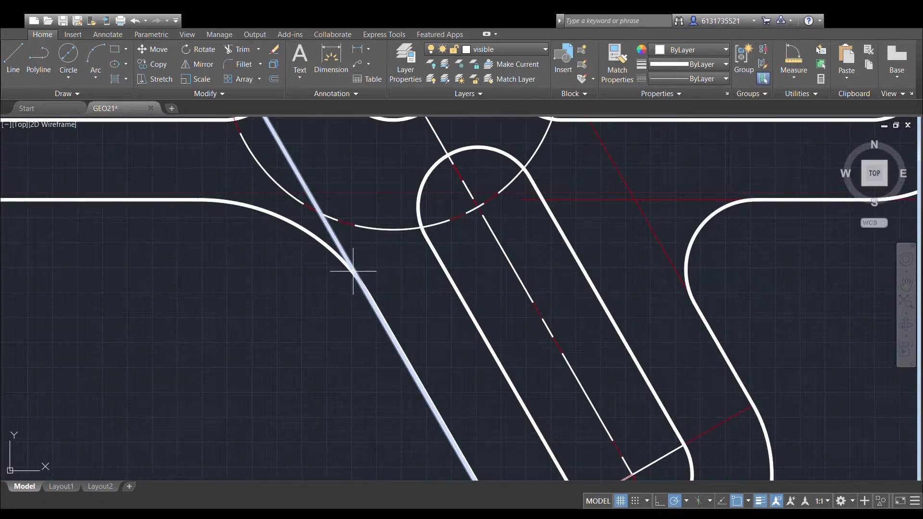
Delete the lower arm's original left side line and the fillet arc joining it to the left arm.
click(392, 329)
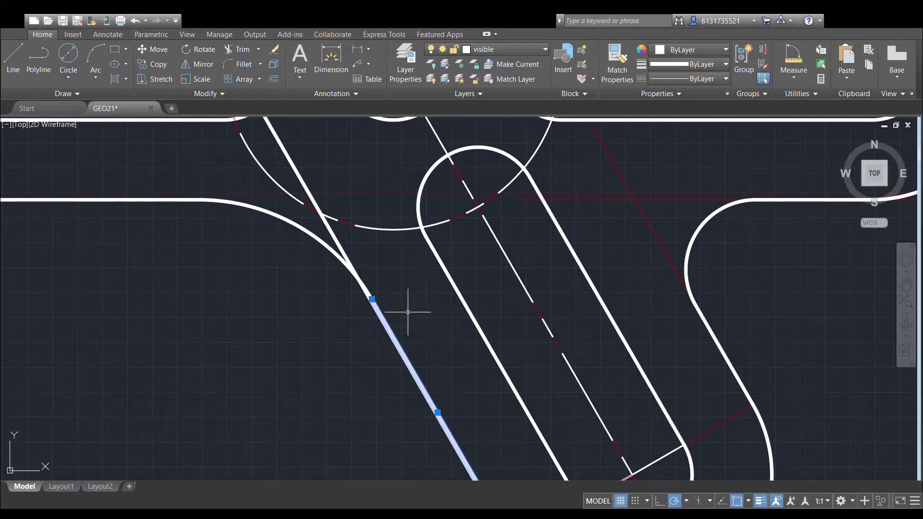
key(Delete)
click(305, 222)
key(Delete)
scroll(323, 264, down, 5)
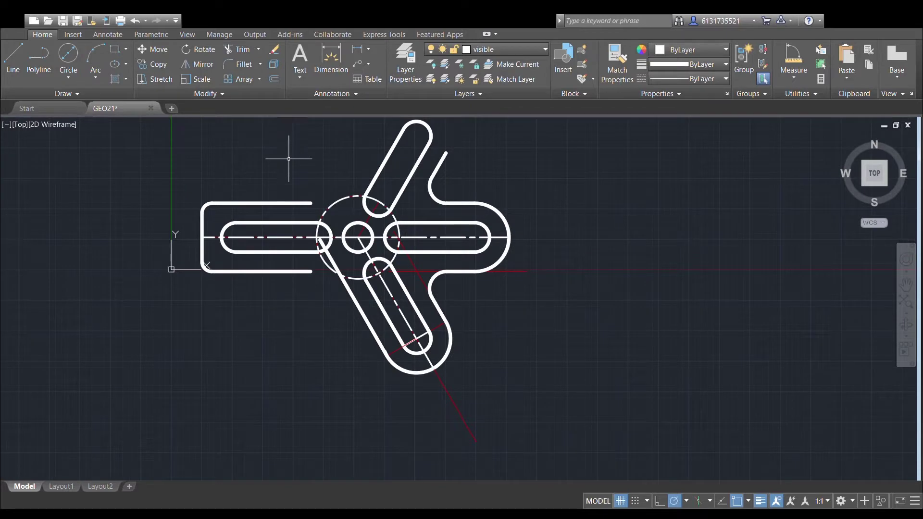
scroll(288, 158, up, 2)
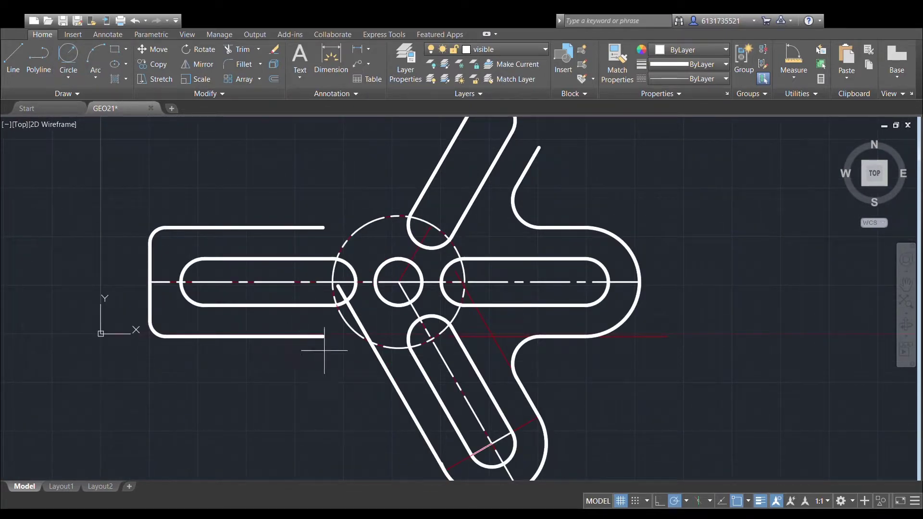
Draw a circle tangent to the left arm's lower edge and the lower arm's new left side line.
click(391, 380)
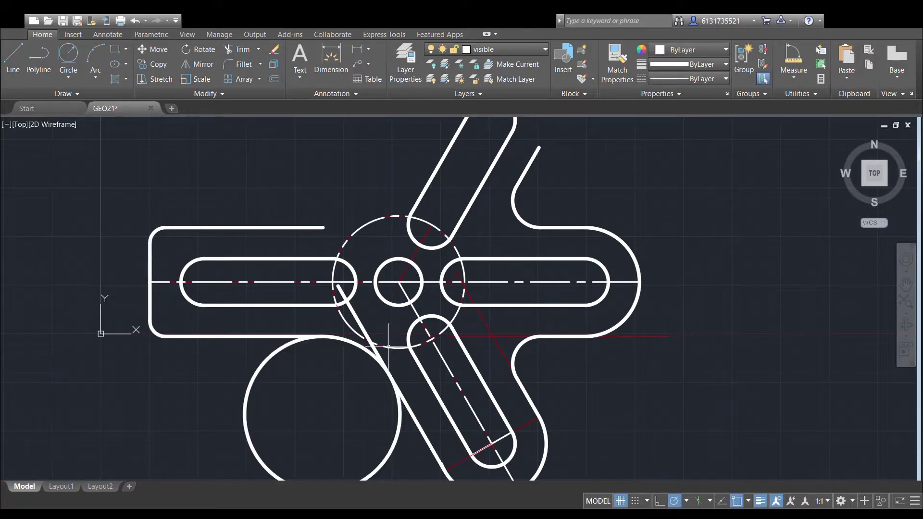
scroll(388, 345, up, 10)
scroll(171, 295, up, 2)
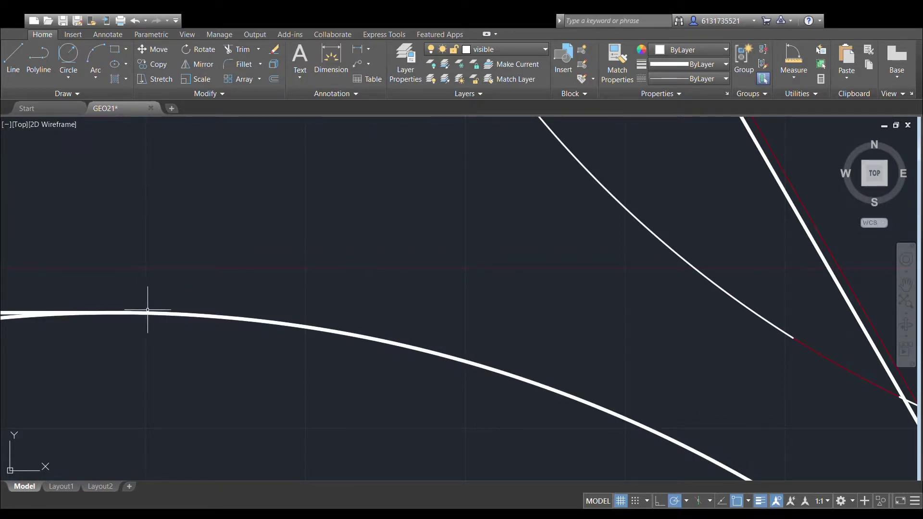
scroll(289, 247, down, 5)
middle_drag(288, 247, 329, 258)
scroll(378, 258, down, 4)
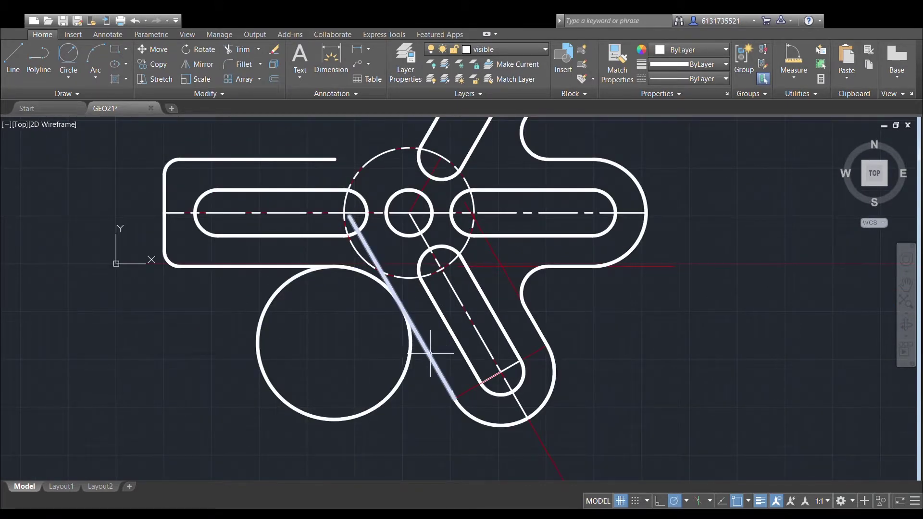
Trim the tangent circle against the two arm edges so only the arc joining the left and lower arms remains.
click(285, 267)
click(292, 279)
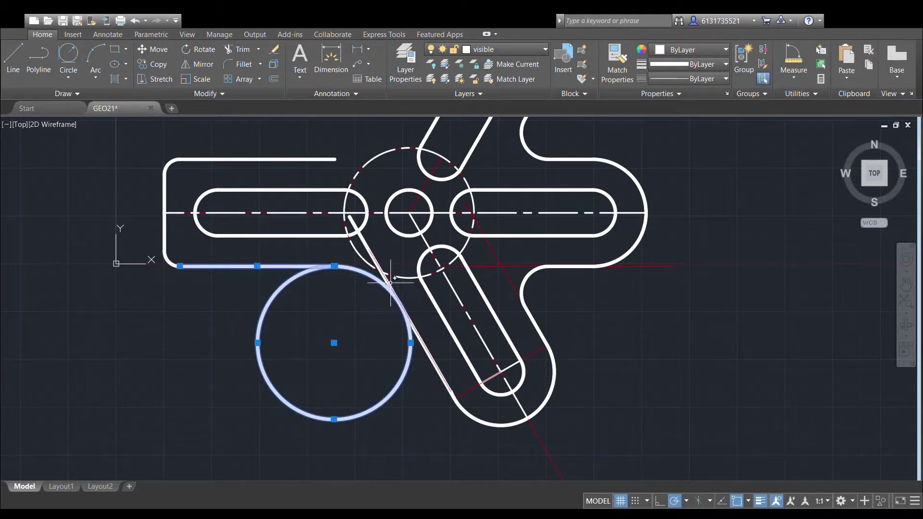
click(392, 284)
click(469, 413)
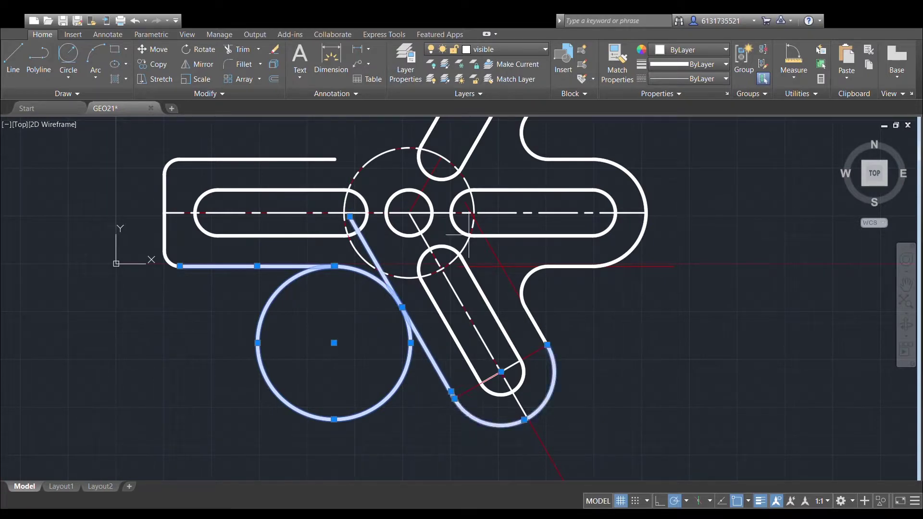
click(239, 49)
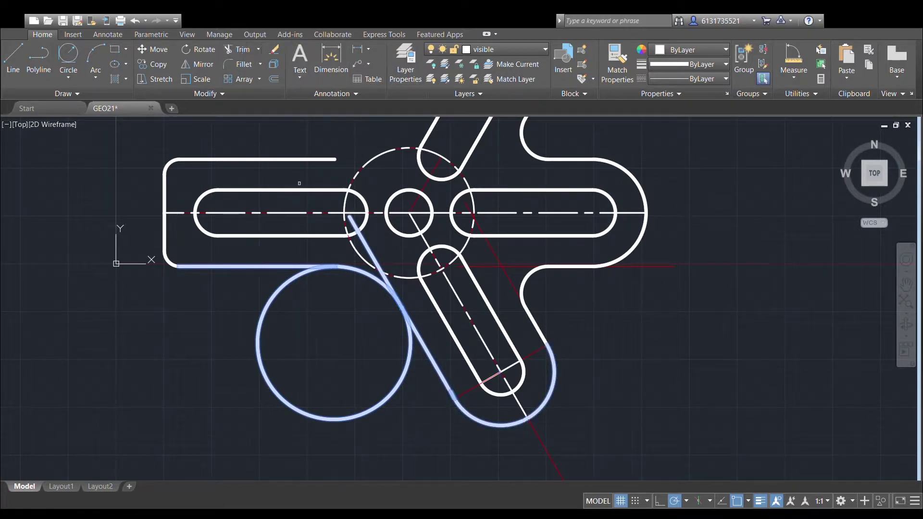
click(305, 277)
scroll(303, 242, up, 6)
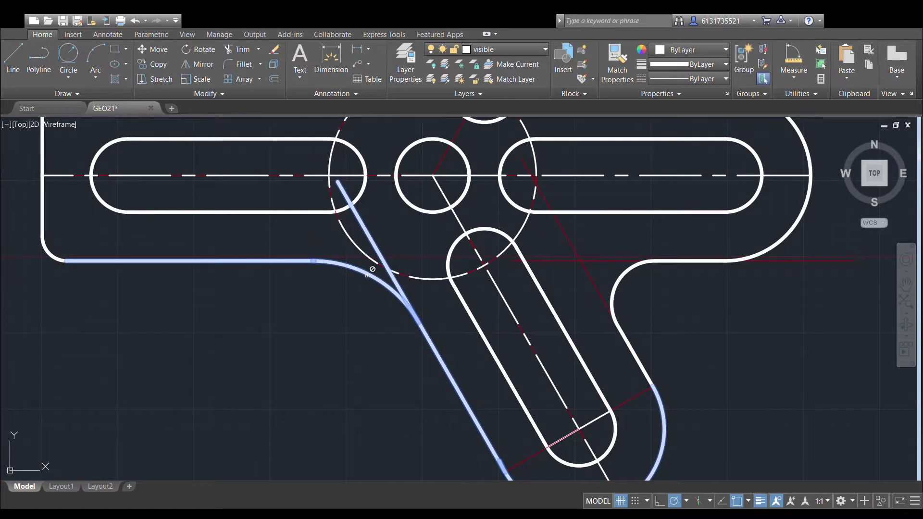
scroll(224, 208, up, 4)
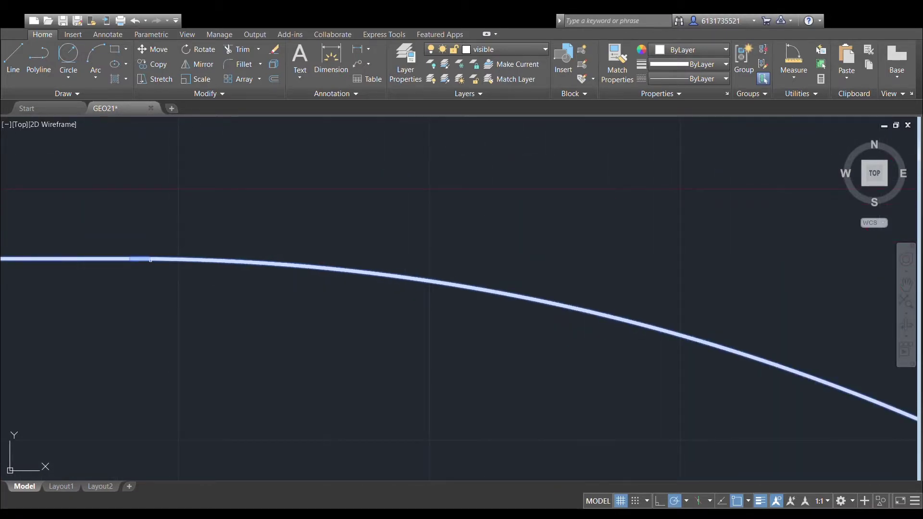
scroll(347, 259, down, 4)
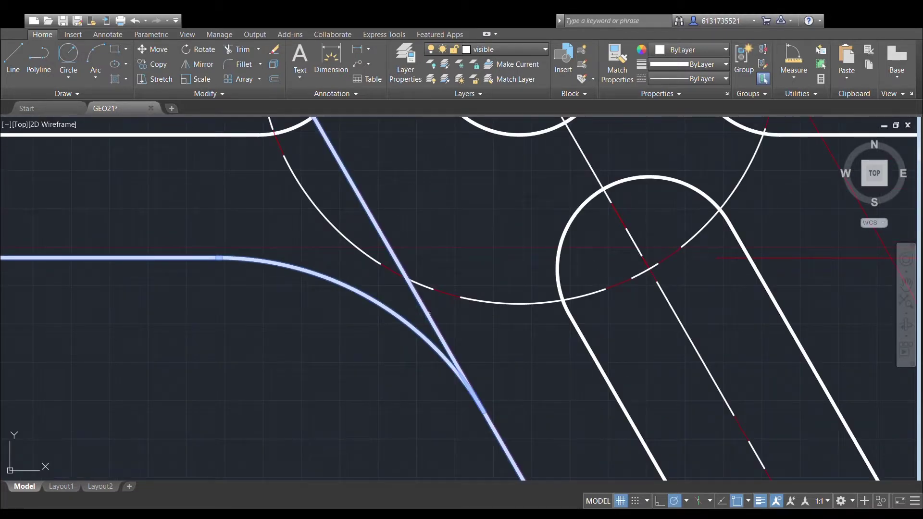
Trim the lower arm's left side line where it overshoots the joining arc toward the left arm's slot.
click(428, 313)
scroll(437, 314, down, 4)
middle_drag(438, 315, 356, 124)
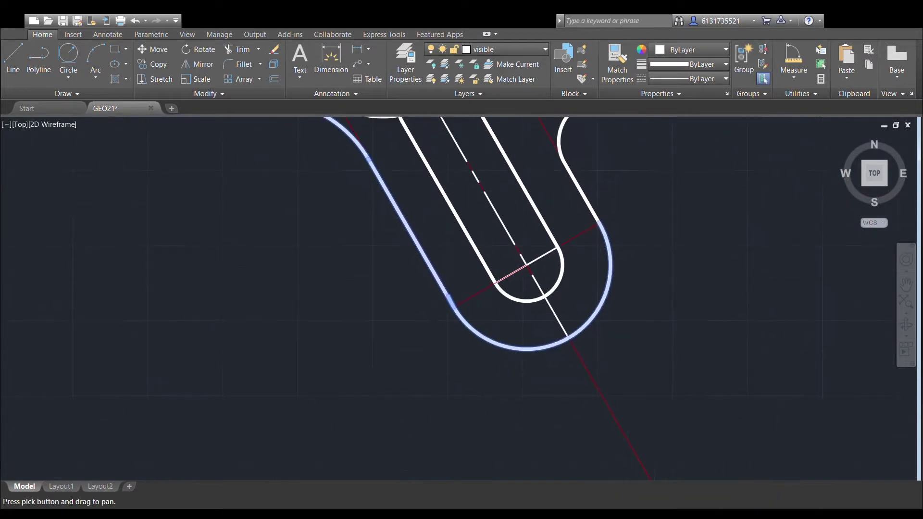
scroll(463, 294, up, 4)
scroll(460, 274, down, 8)
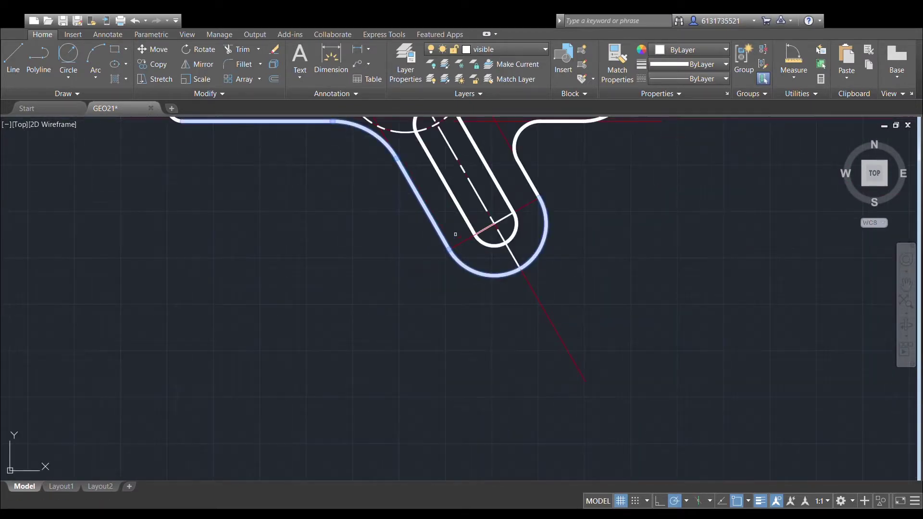
middle_drag(476, 298, 484, 341)
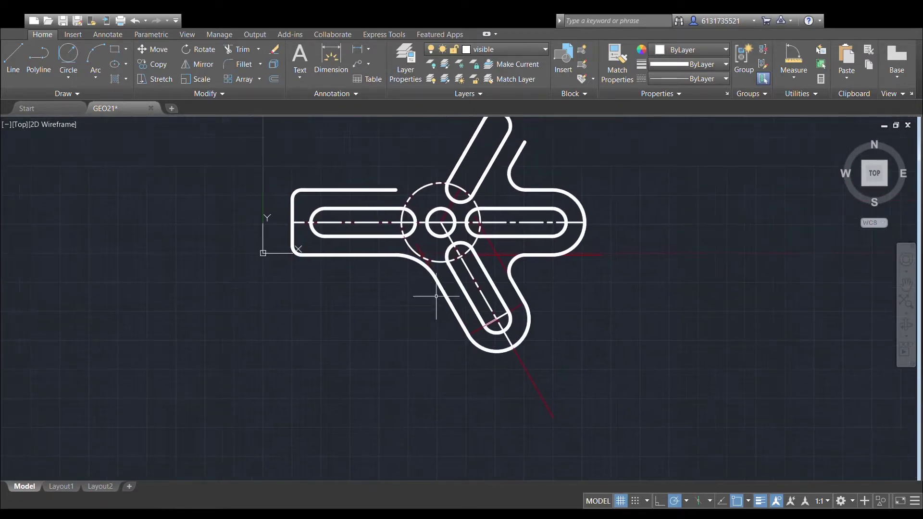
Try stretching the short cross centerline at the lower slot's end to the arm's left side, and delete that centerline.
scroll(423, 274, down, 3)
scroll(437, 288, up, 6)
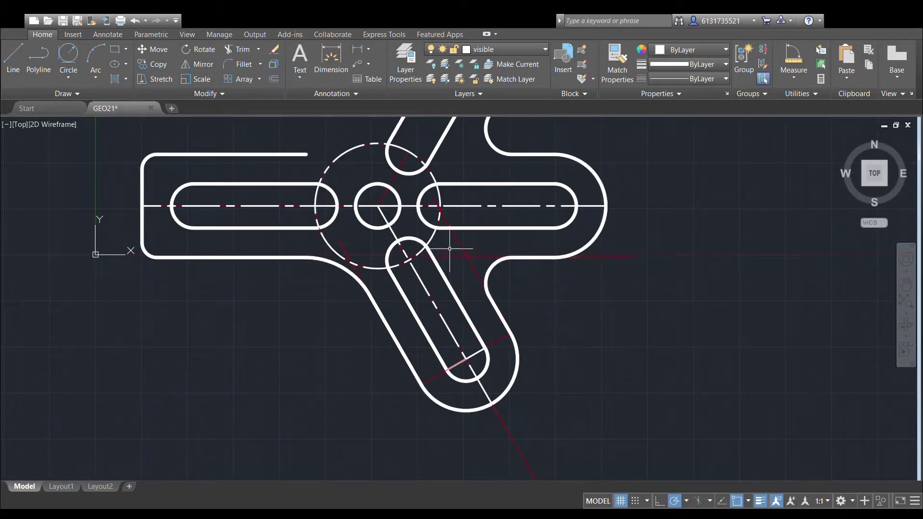
scroll(480, 326, up, 4)
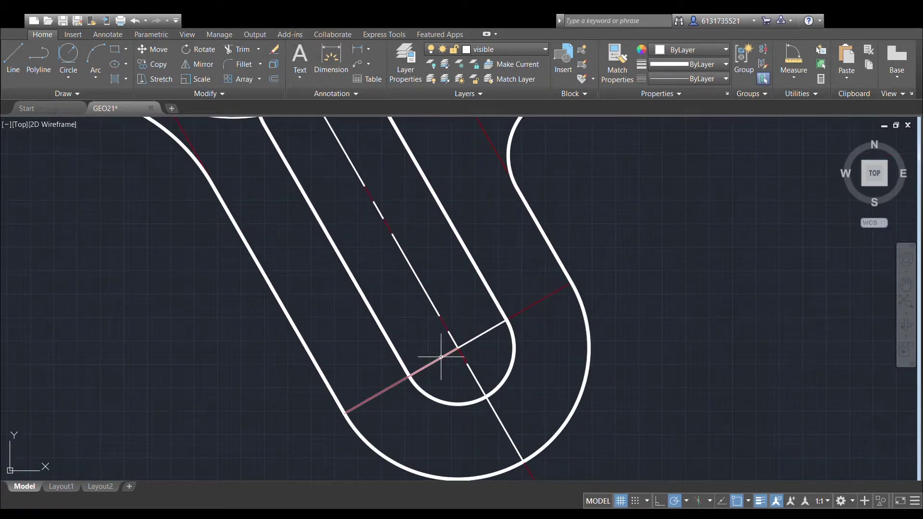
scroll(442, 361, up, 4)
click(515, 303)
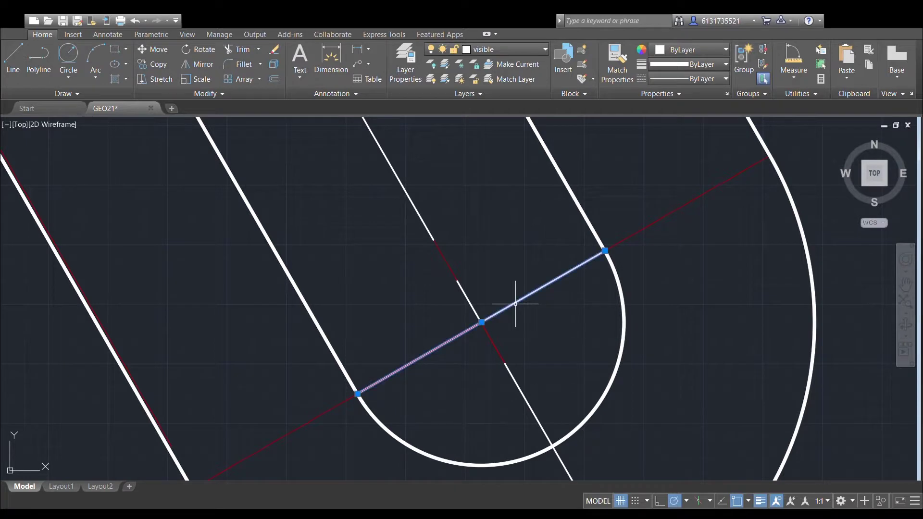
click(357, 394)
scroll(386, 345, down, 4)
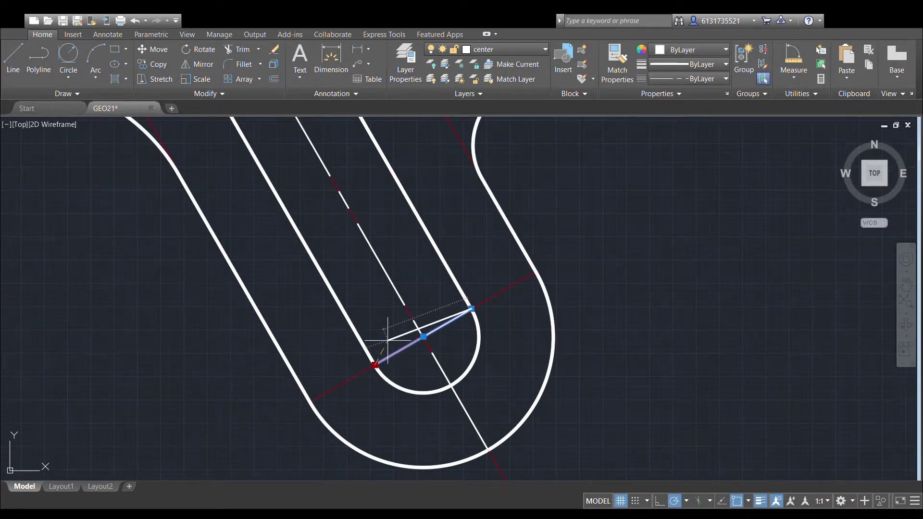
scroll(384, 346, up, 2)
click(273, 422)
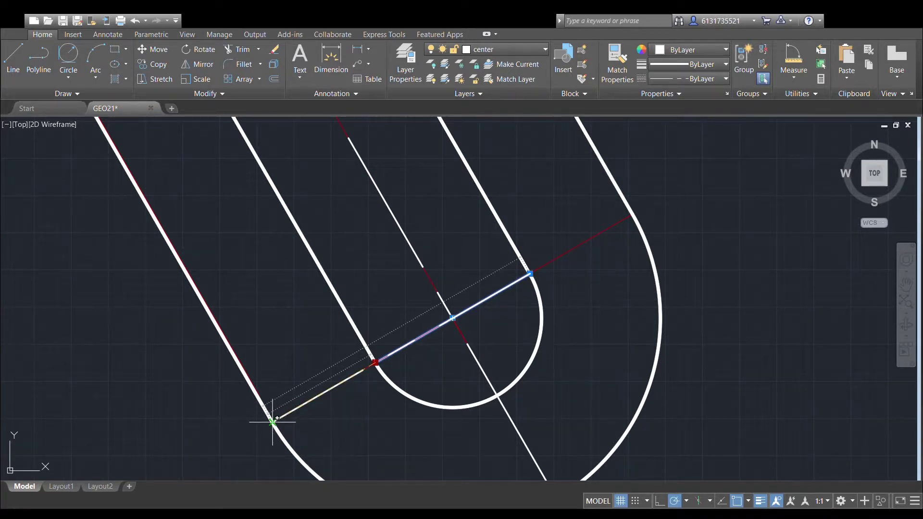
click(272, 422)
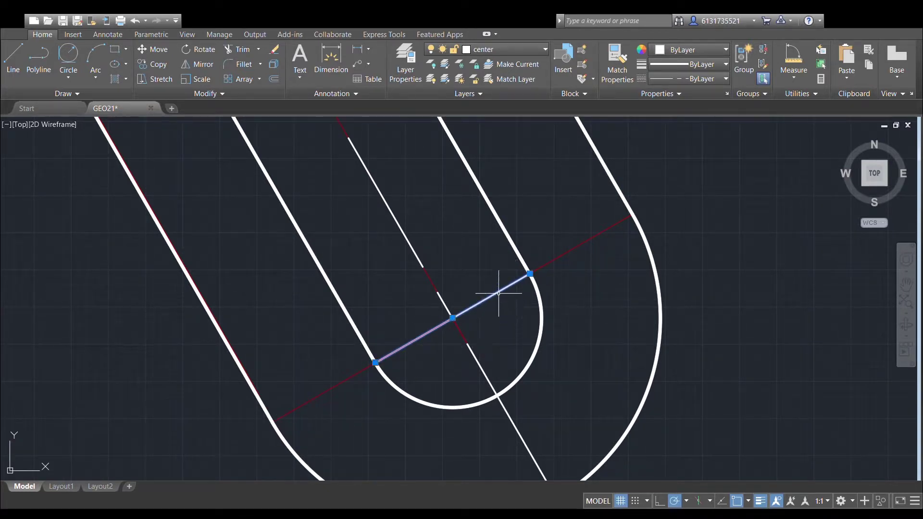
key(Escape)
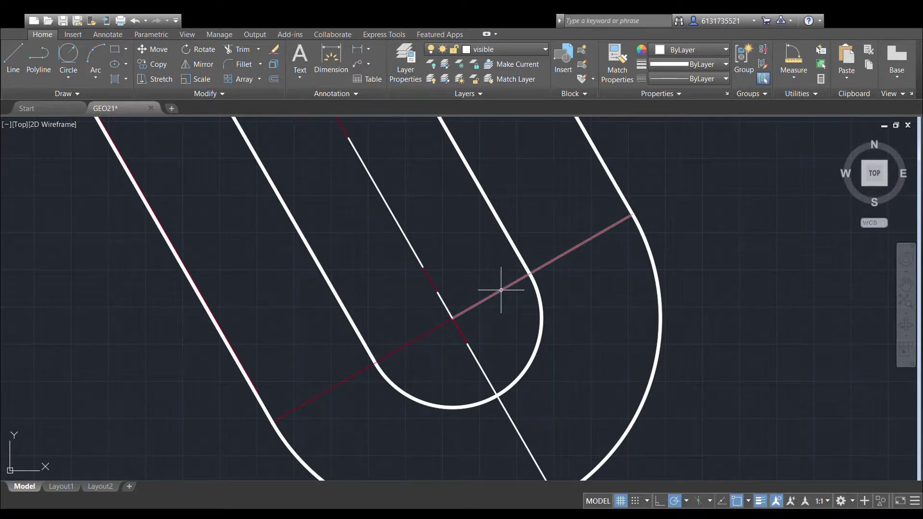
Copy the lower arm's two cross construction lines outward along their own direction, beyond both sides of the arm.
scroll(501, 290, down, 5)
scroll(495, 298, up, 3)
click(475, 270)
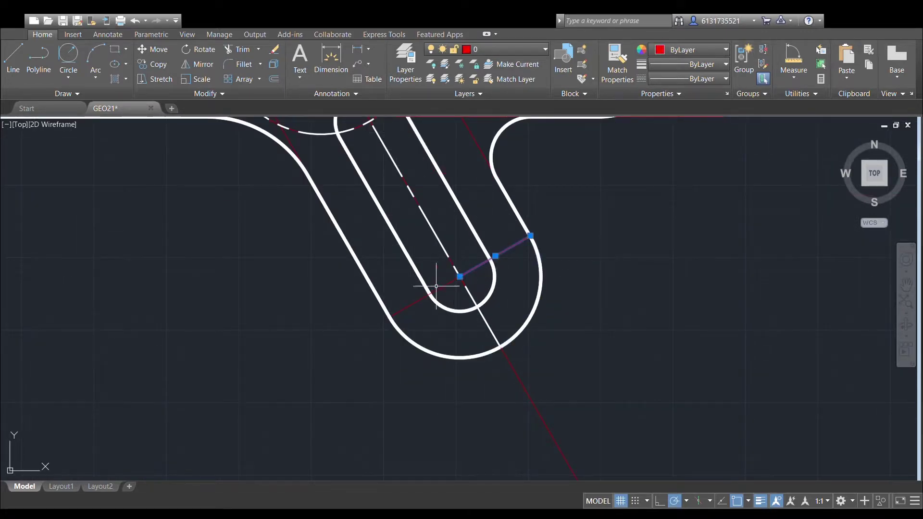
click(446, 288)
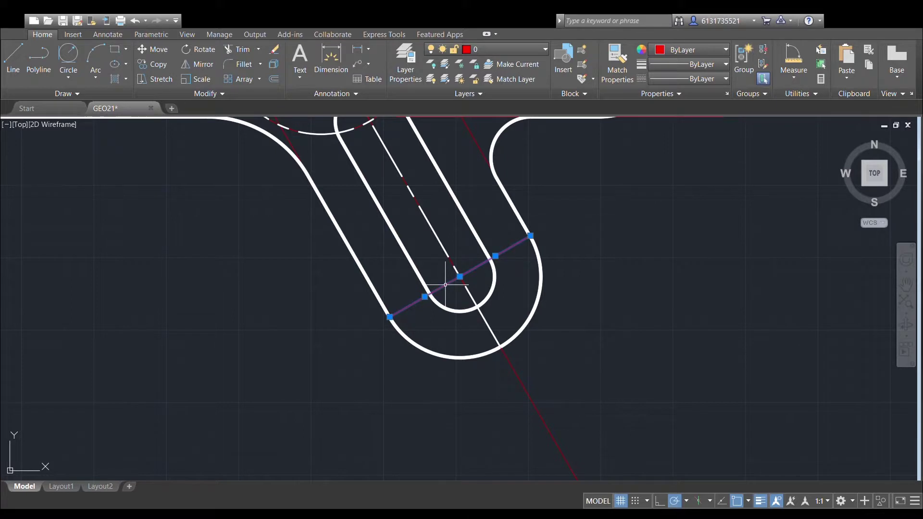
click(162, 64)
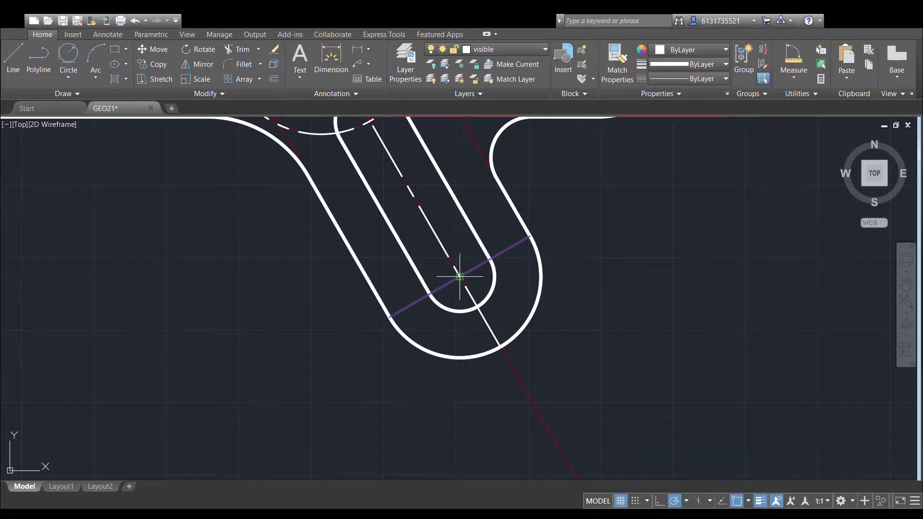
click(389, 317)
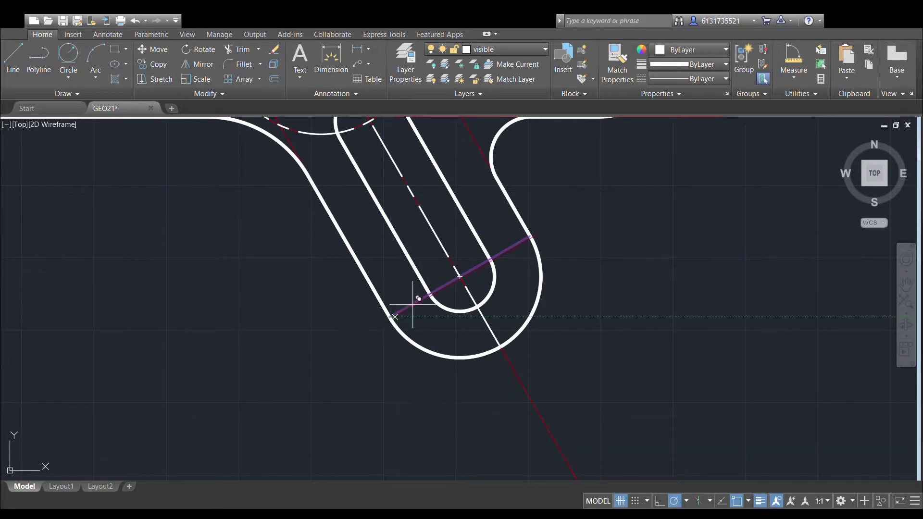
click(531, 235)
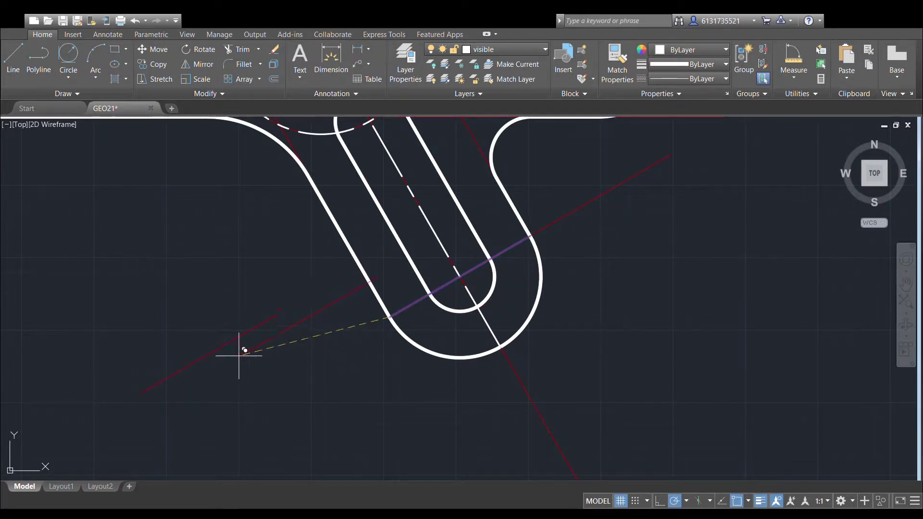
key(Escape)
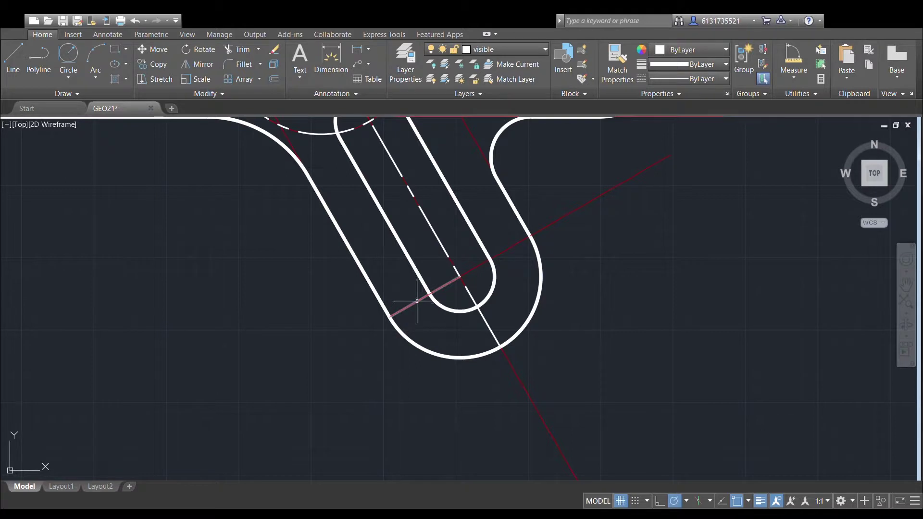
click(452, 280)
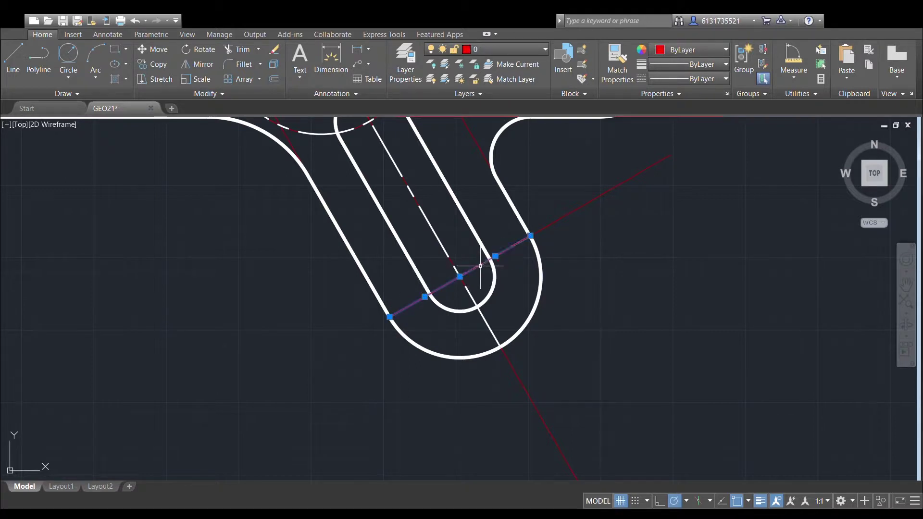
key(Escape)
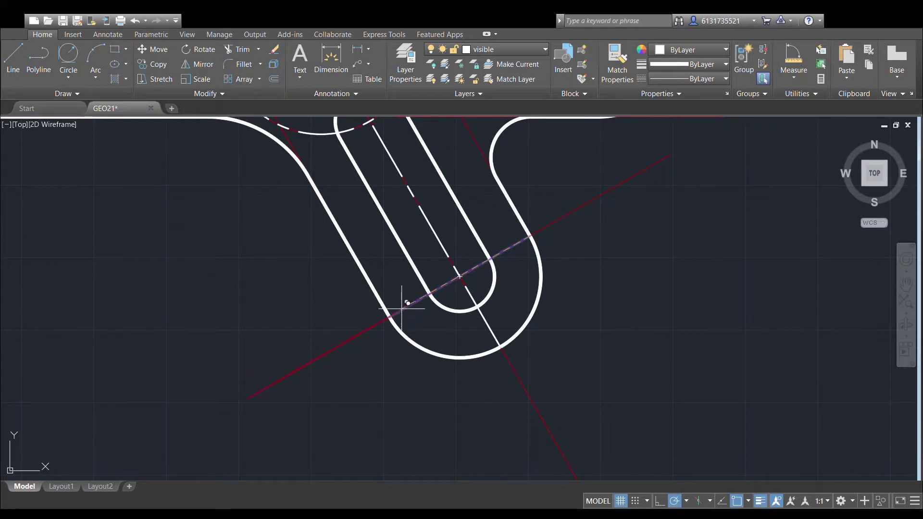
Draw a line on the center layer from the lower slot's end centre to the arm's left side.
scroll(531, 264, down, 2)
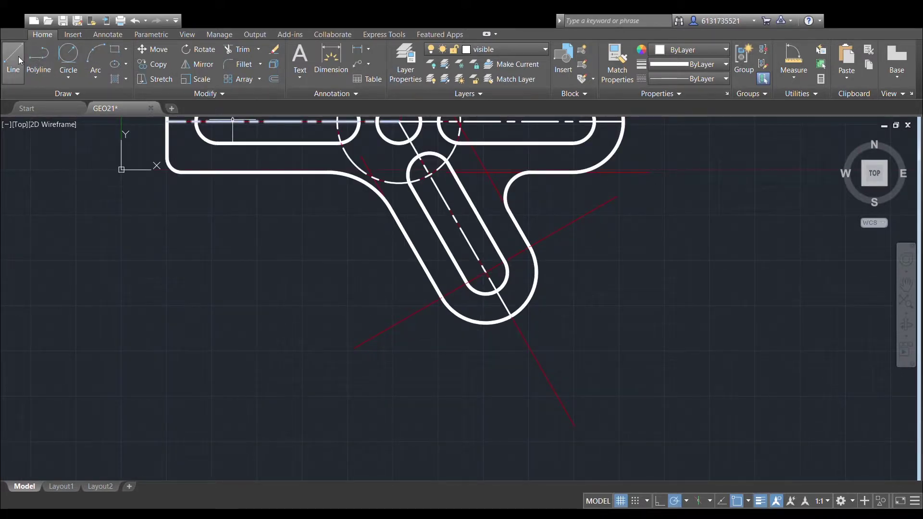
scroll(373, 174, up, 2)
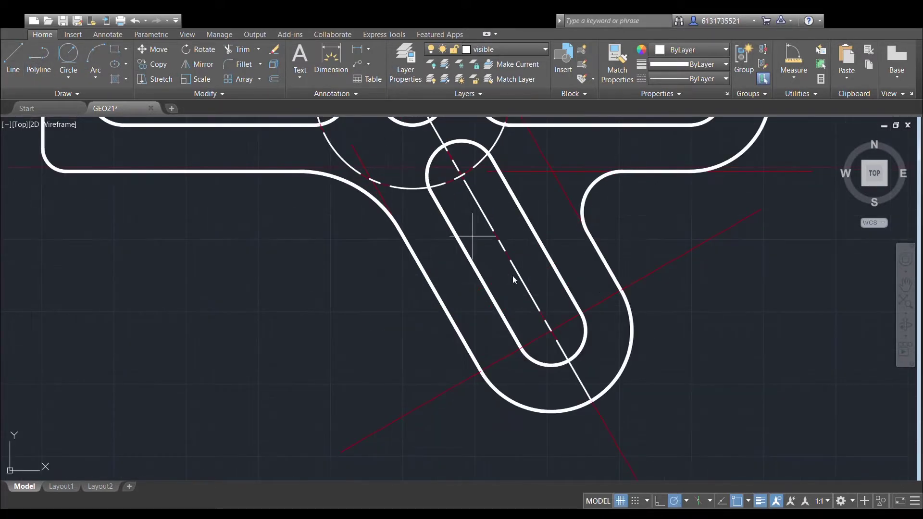
click(506, 50)
click(497, 84)
click(551, 330)
click(481, 371)
key(Return)
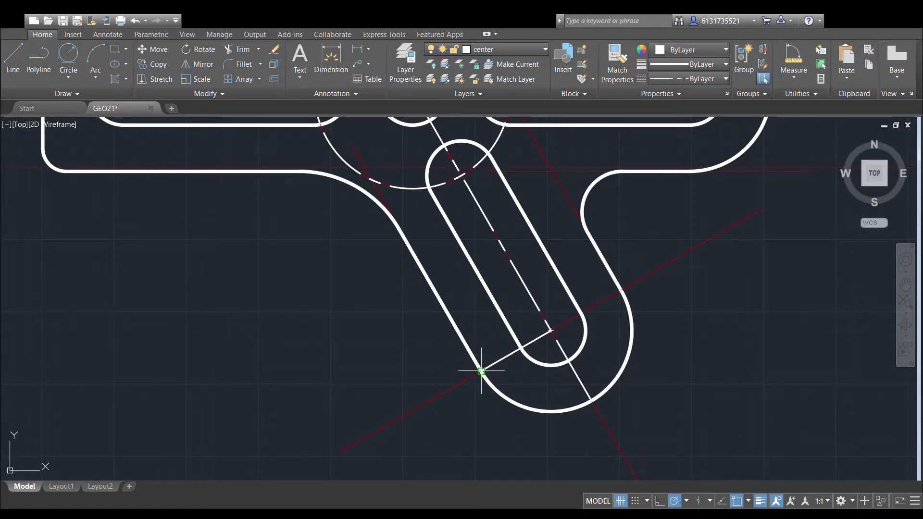
Draw a second centerline from the lower slot's end centre to the start of the end arc on the arm's right side.
scroll(572, 318, up, 2)
click(12, 57)
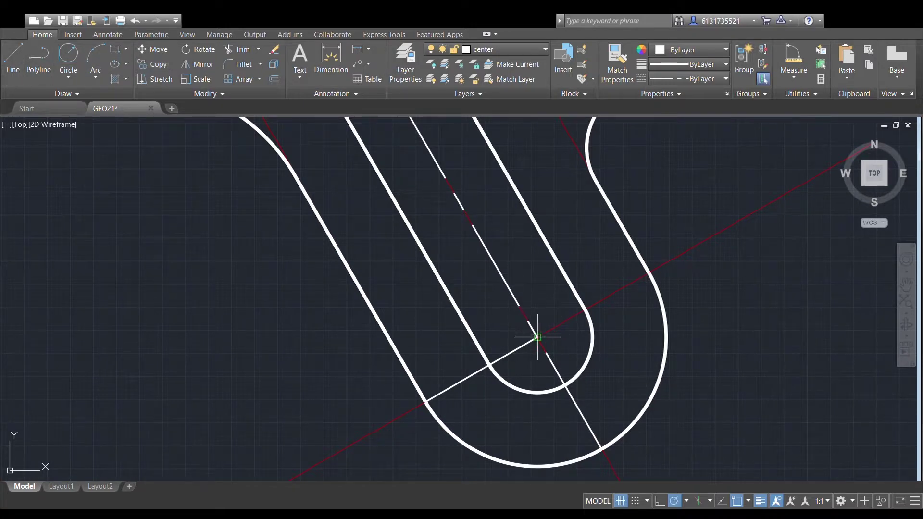
click(648, 272)
key(Return)
scroll(690, 257, down, 4)
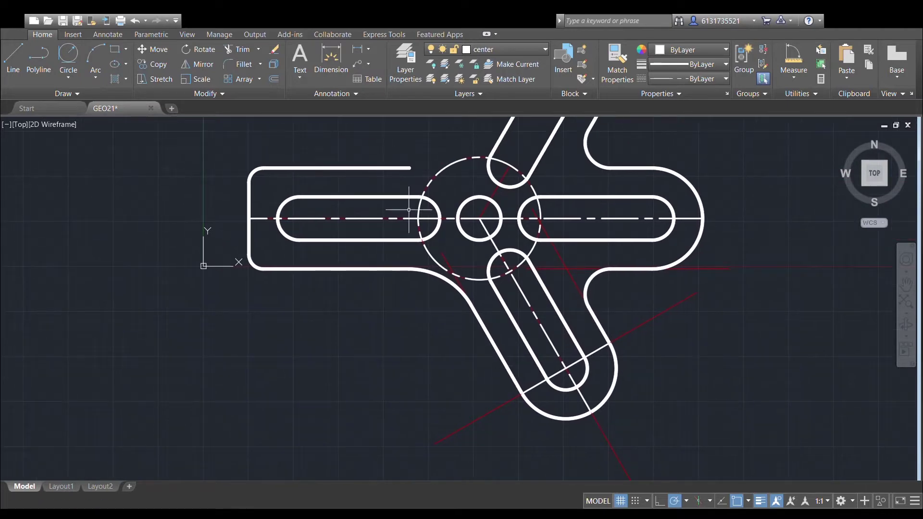
Stretch the left end of the left arm's horizontal centerline slightly beyond the plate's left edge.
middle_drag(409, 209, 476, 221)
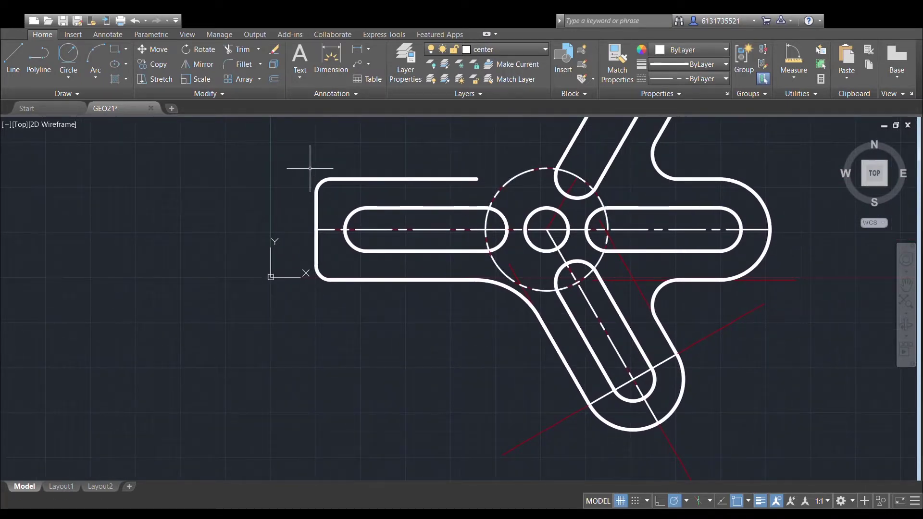
scroll(375, 173, up, 2)
scroll(288, 216, up, 2)
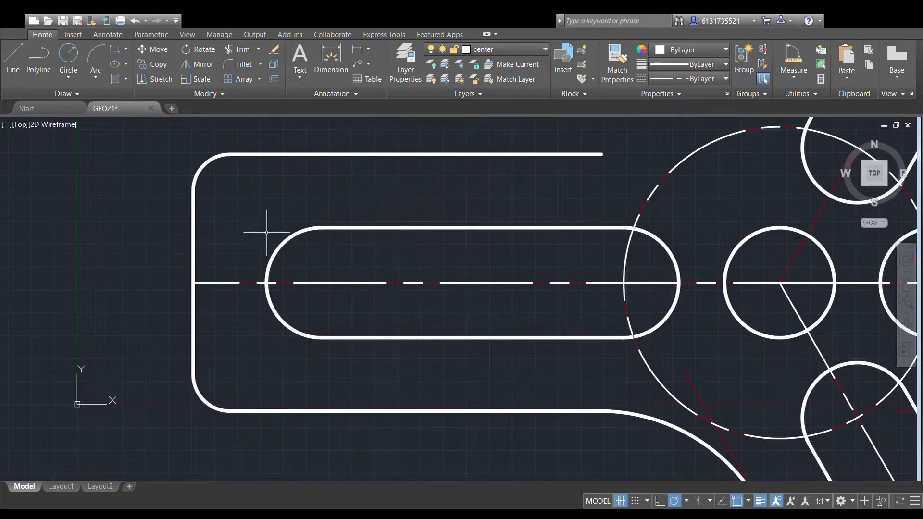
click(218, 283)
click(193, 281)
click(166, 283)
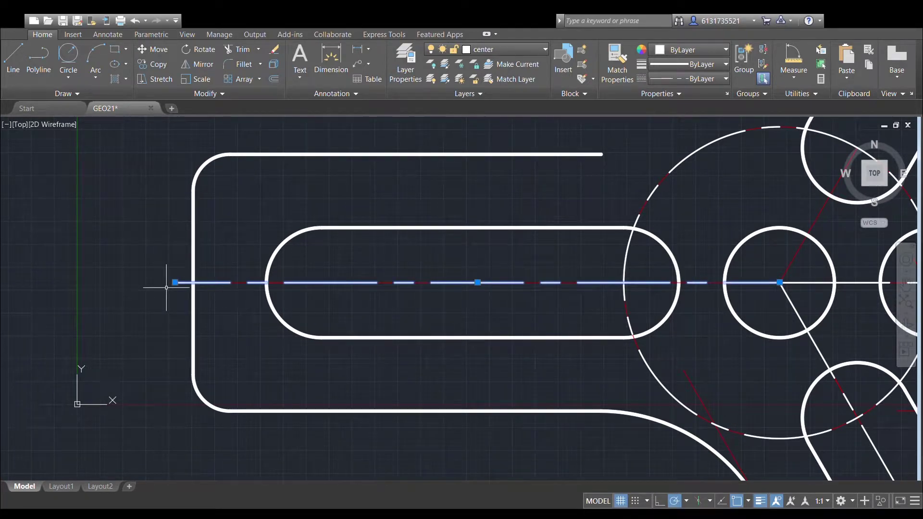
Stretch the outer end of the right arm's horizontal centerline slightly beyond the arm's rounded end.
key(Escape)
scroll(406, 210, down, 5)
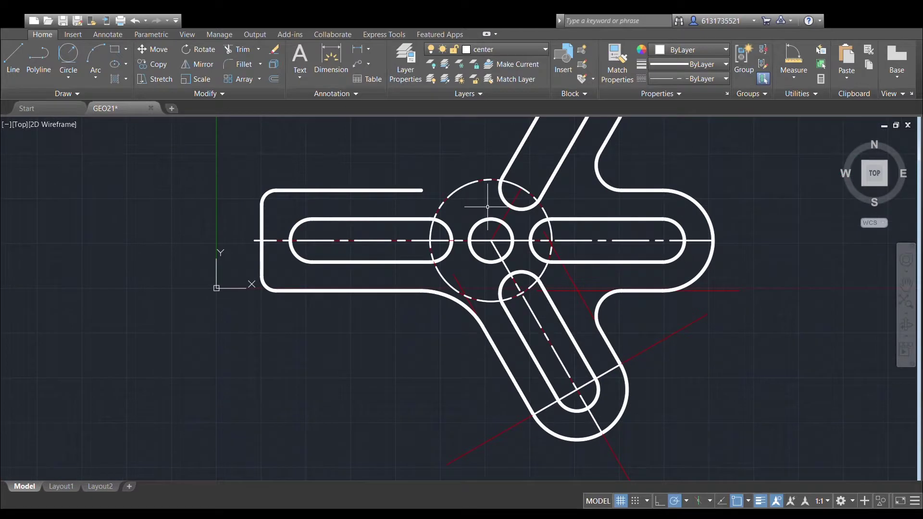
click(704, 241)
click(714, 240)
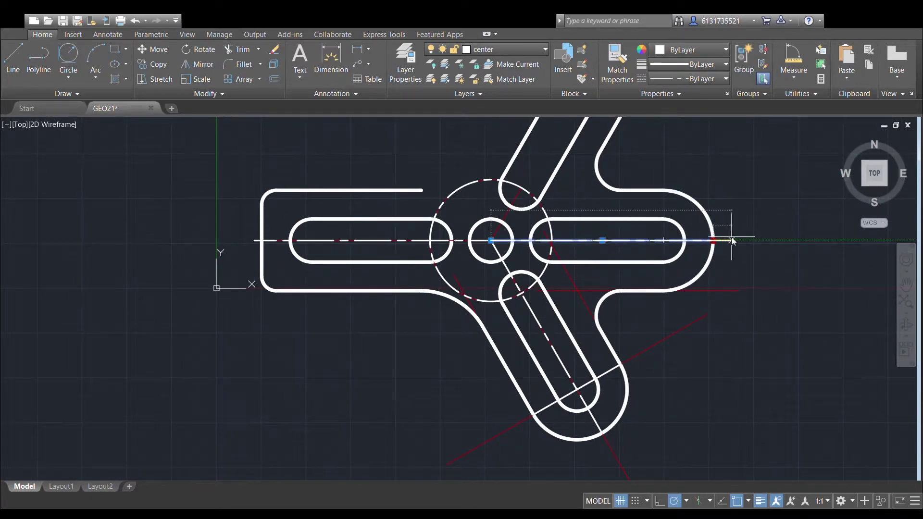
click(731, 241)
key(Escape)
Stretch the outer end of the lower arm's lengthwise centerline by 10 beyond the arm's end arc.
scroll(653, 365, up, 4)
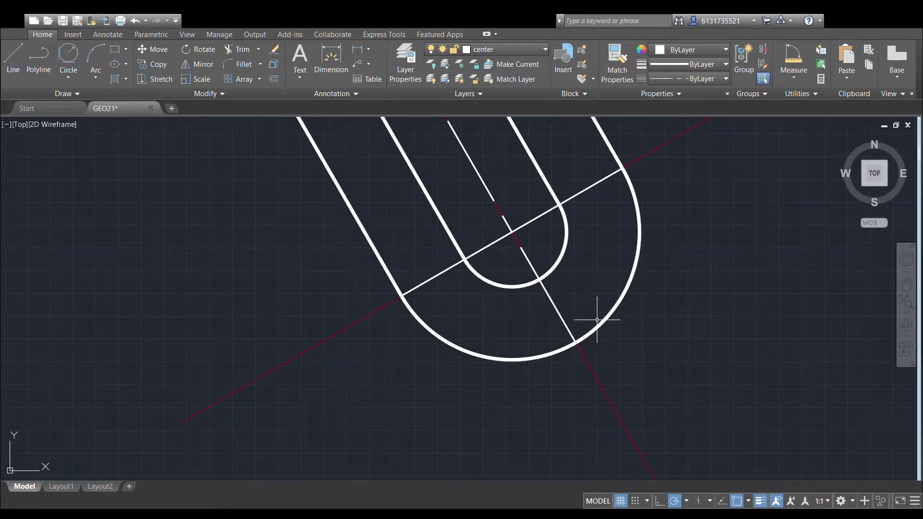
click(563, 318)
click(576, 342)
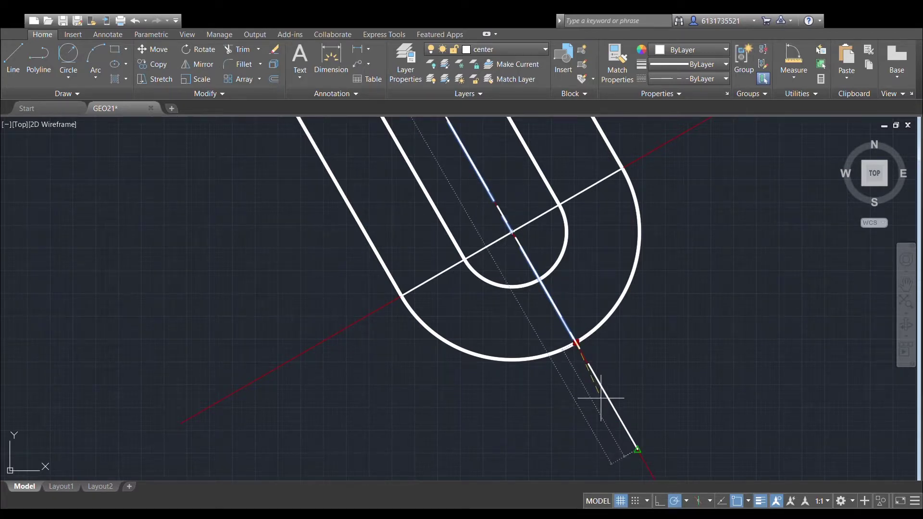
text(10)
key(Return)
key(Escape)
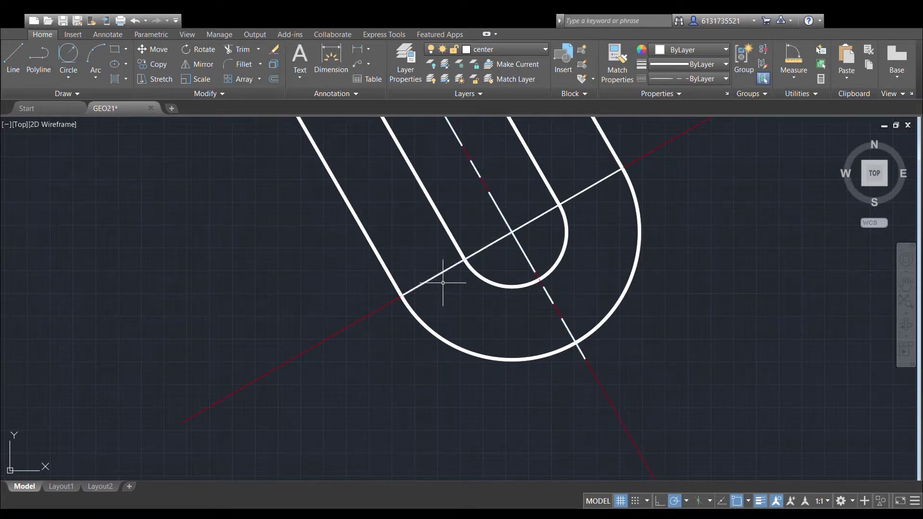
Stretch the outer ends of the lower arm's two cross centerlines slightly beyond both sides of the arm.
click(425, 285)
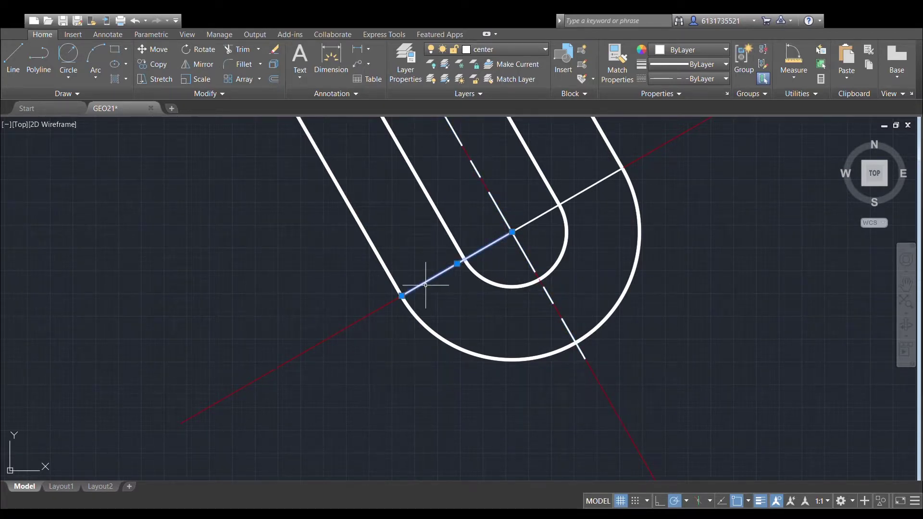
click(402, 295)
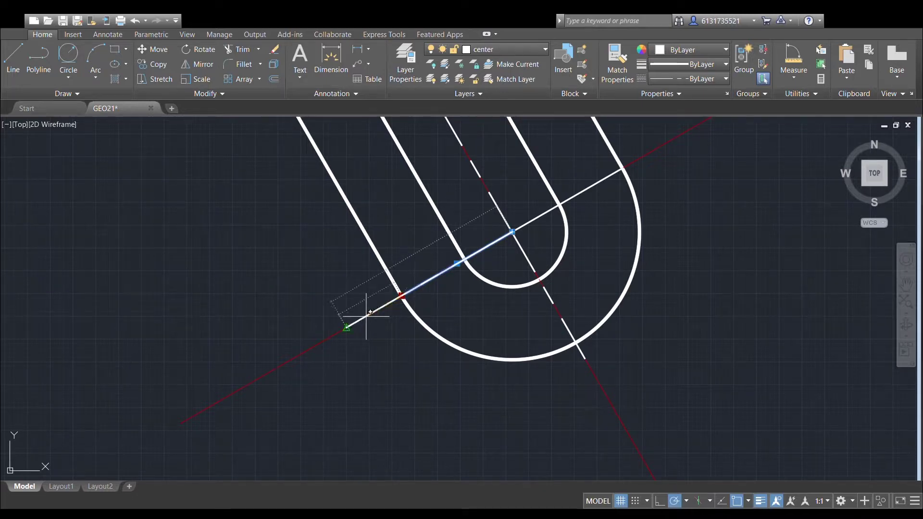
click(366, 317)
key(Escape)
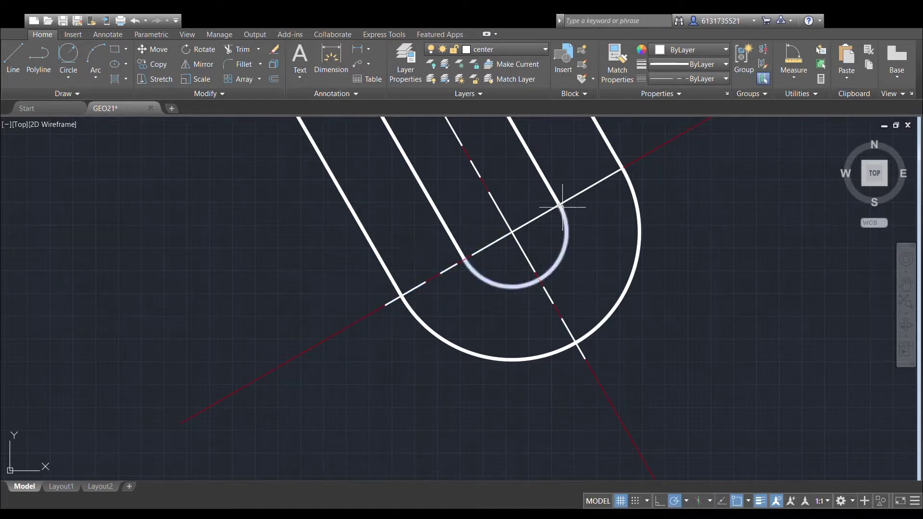
click(586, 188)
click(623, 168)
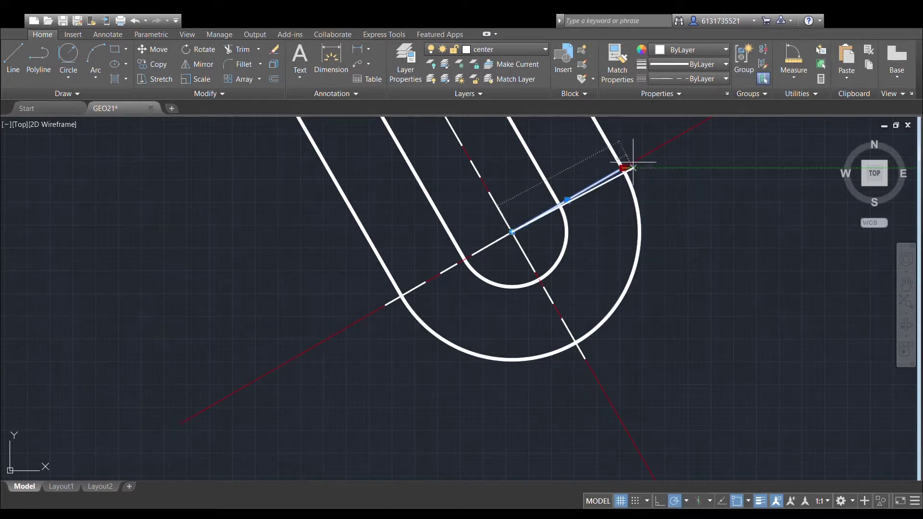
click(655, 148)
key(Escape)
scroll(705, 227, down, 5)
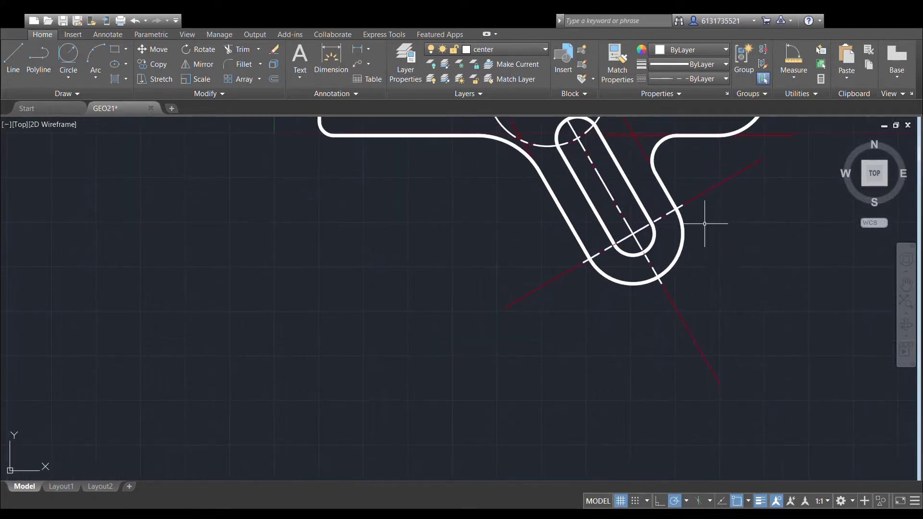
middle_drag(583, 238, 565, 273)
middle_drag(427, 235, 424, 289)
middle_drag(449, 246, 461, 269)
scroll(458, 264, up, 5)
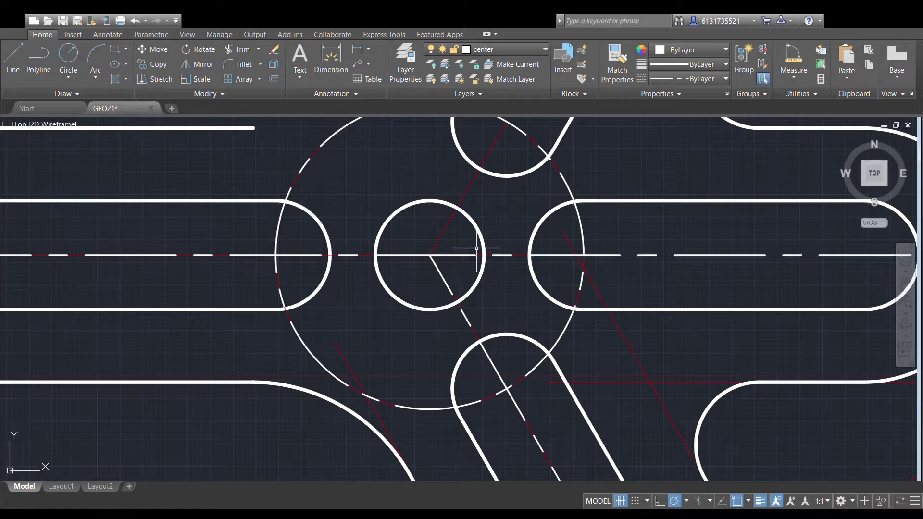
scroll(479, 246, down, 4)
scroll(486, 269, up, 4)
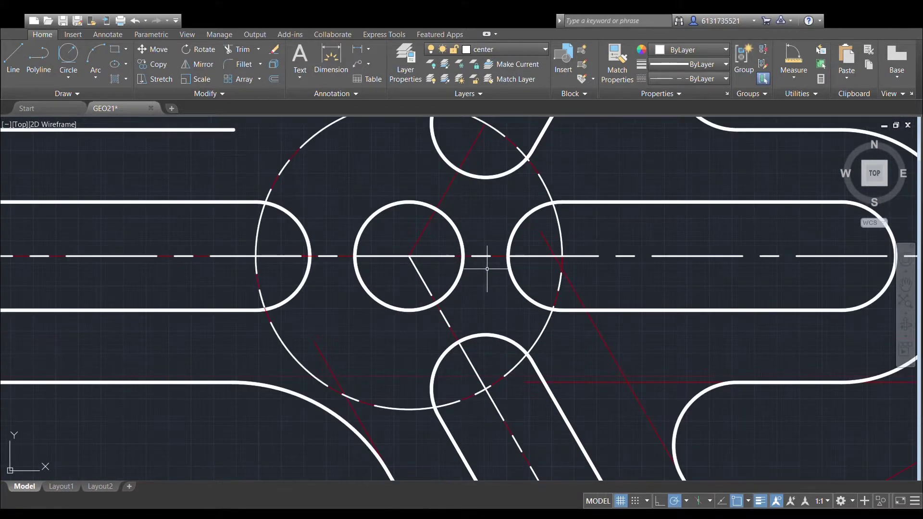
scroll(474, 267, up, 2)
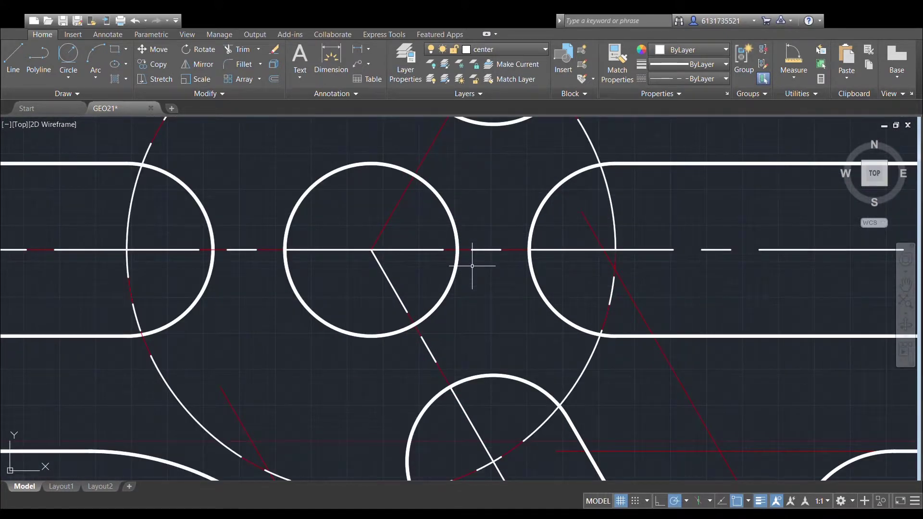
Try to draw a vertical centerline from the left slot's outer end centre to the slot's upper edge.
click(46, 100)
middle_drag(214, 189, 475, 229)
scroll(475, 230, down, 4)
scroll(252, 250, up, 2)
scroll(250, 249, up, 2)
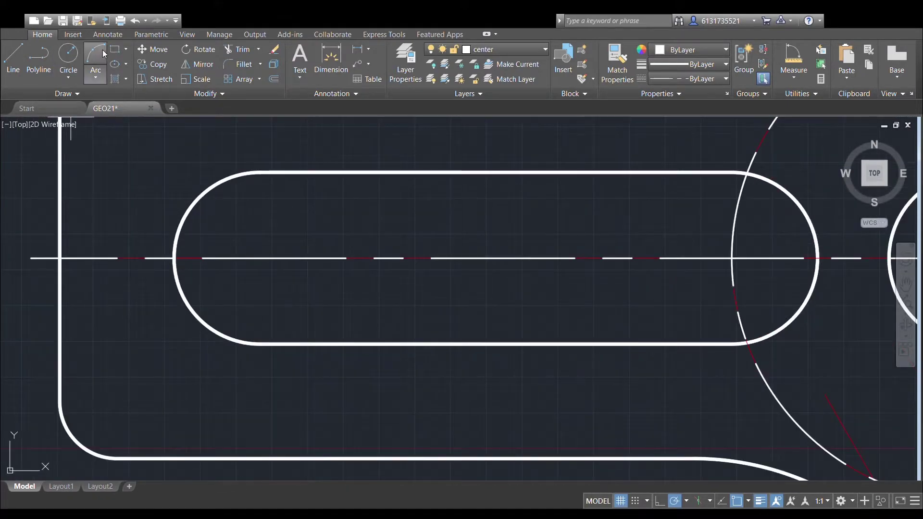
click(260, 258)
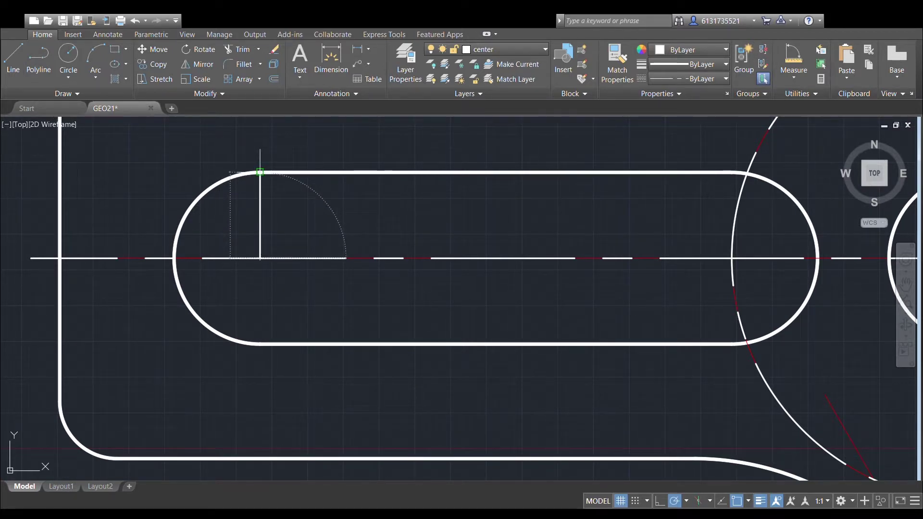
click(17, 59)
click(260, 258)
key(Escape)
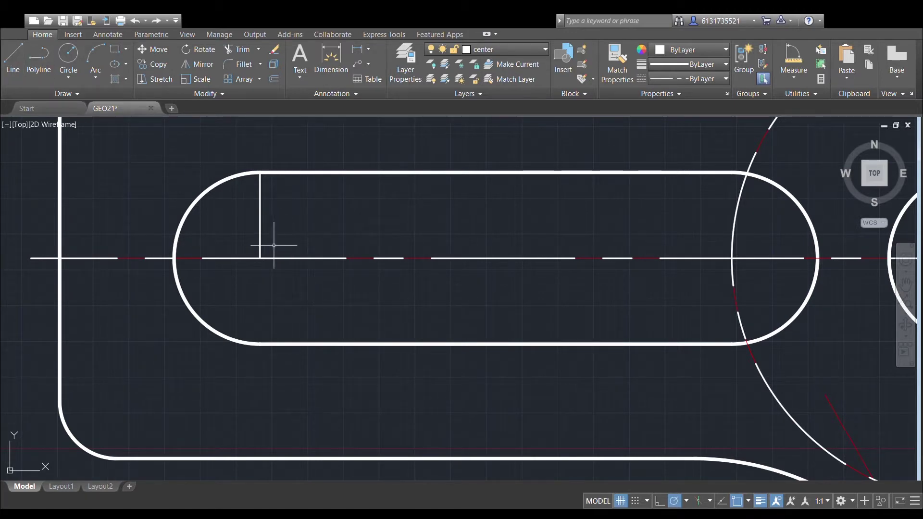
key(ctrl+z)
Draw two vertical centerlines from the left slot's outer end centre, one extending slightly above the slot and one slightly below it.
click(16, 62)
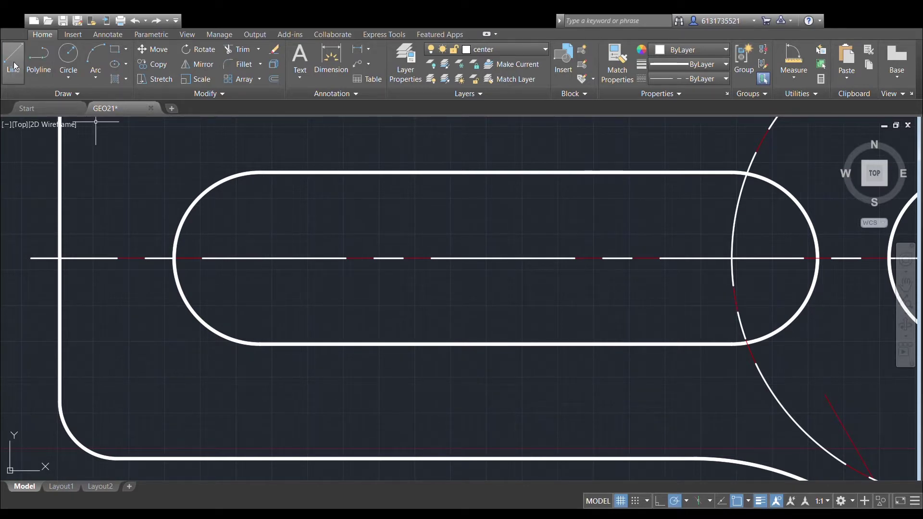
click(260, 258)
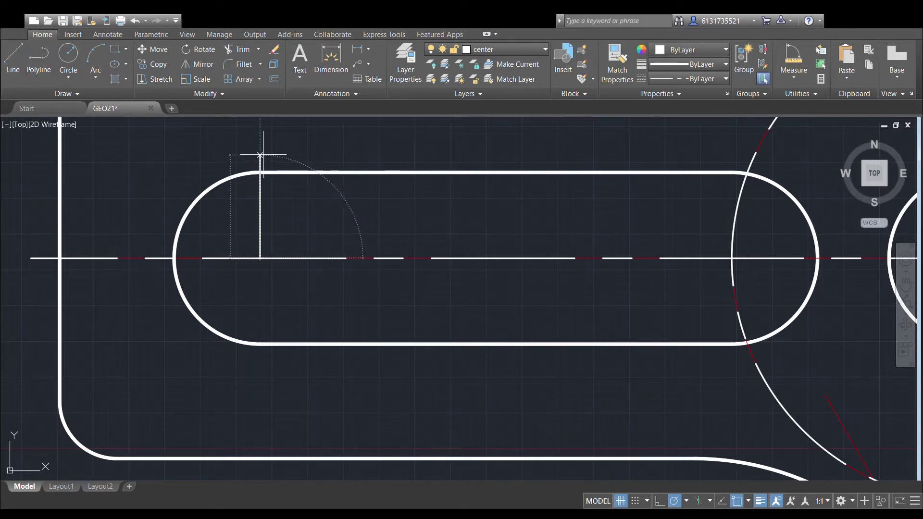
click(260, 143)
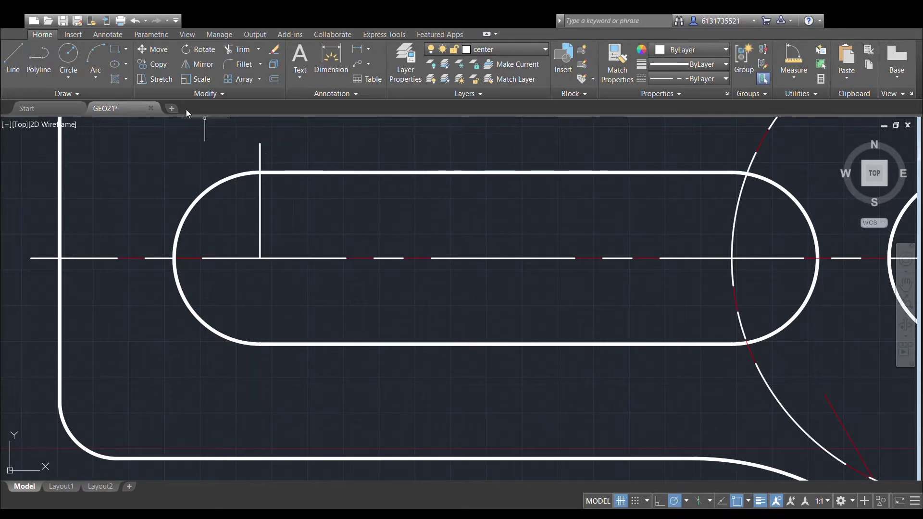
click(6, 59)
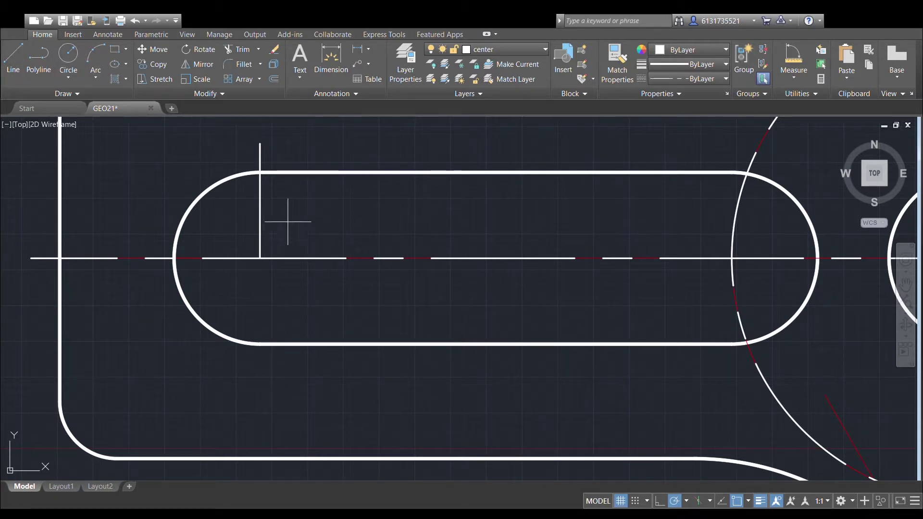
click(260, 259)
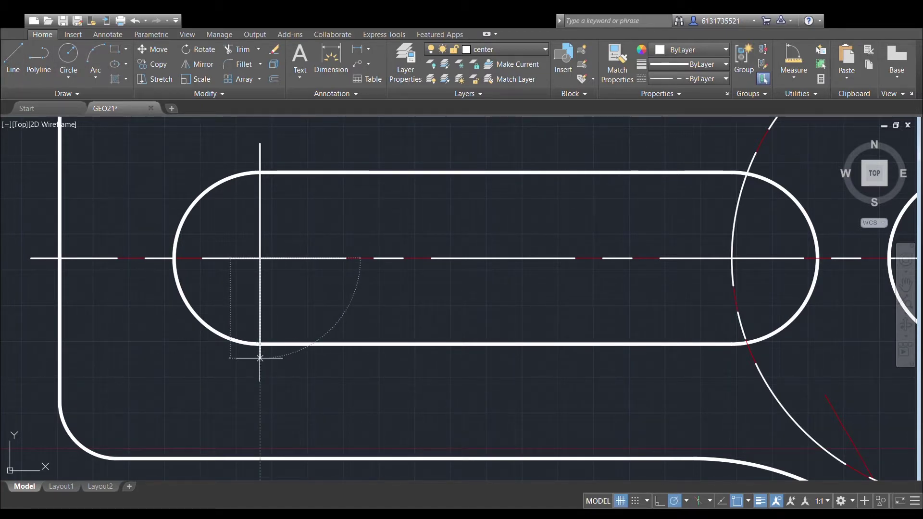
click(260, 358)
key(Escape)
scroll(430, 204, down, 4)
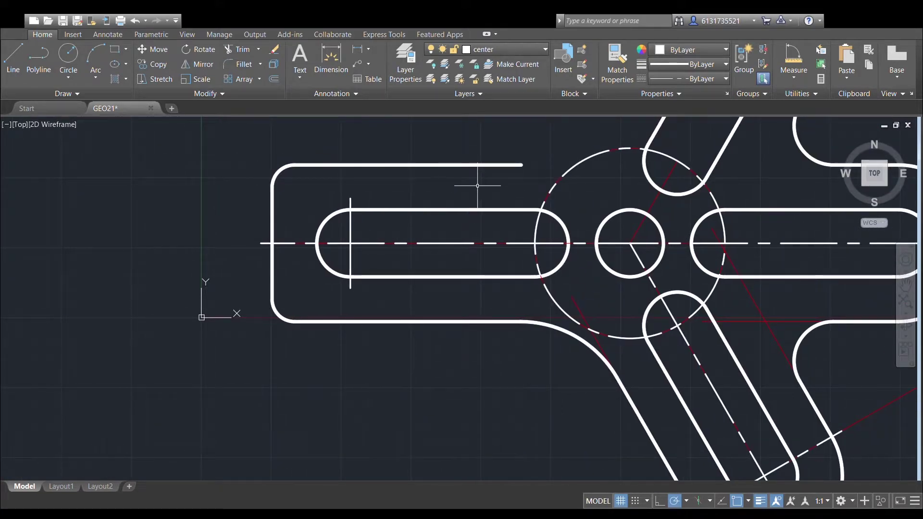
Draw a small circle and a larger concentric circle on the center layer at the left slot's outer end centre.
scroll(288, 184, up, 2)
scroll(293, 218, up, 2)
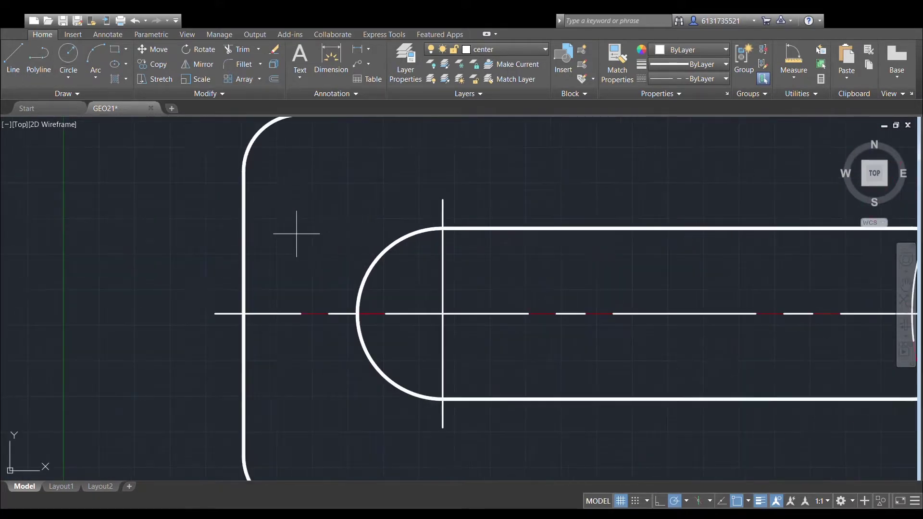
click(443, 313)
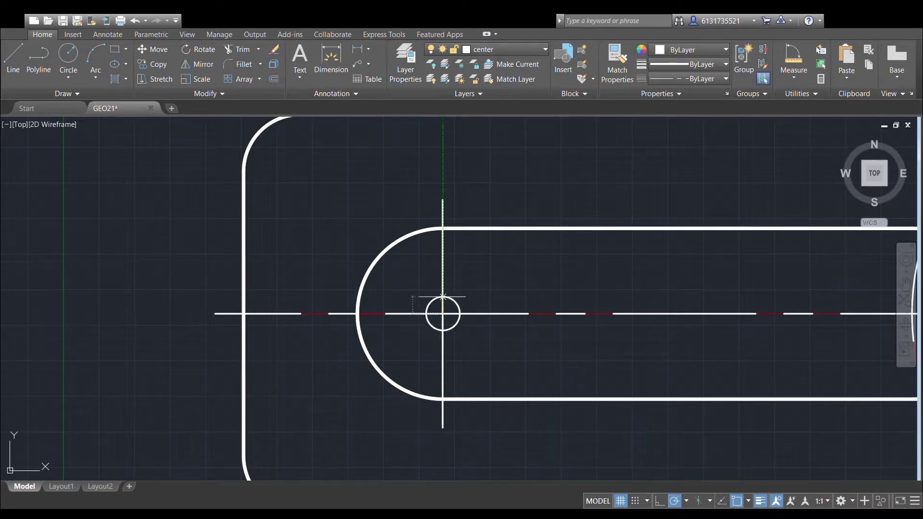
key(Return)
click(68, 55)
click(443, 314)
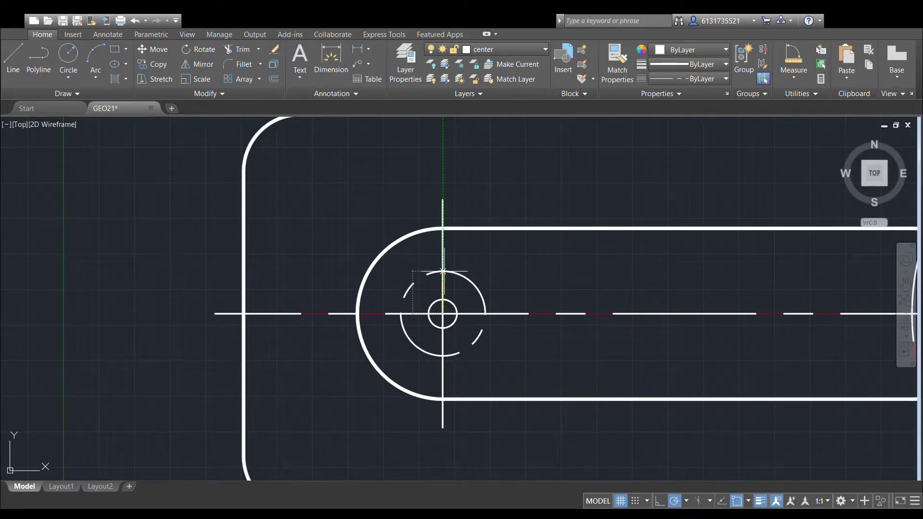
click(443, 271)
scroll(451, 266, down, 4)
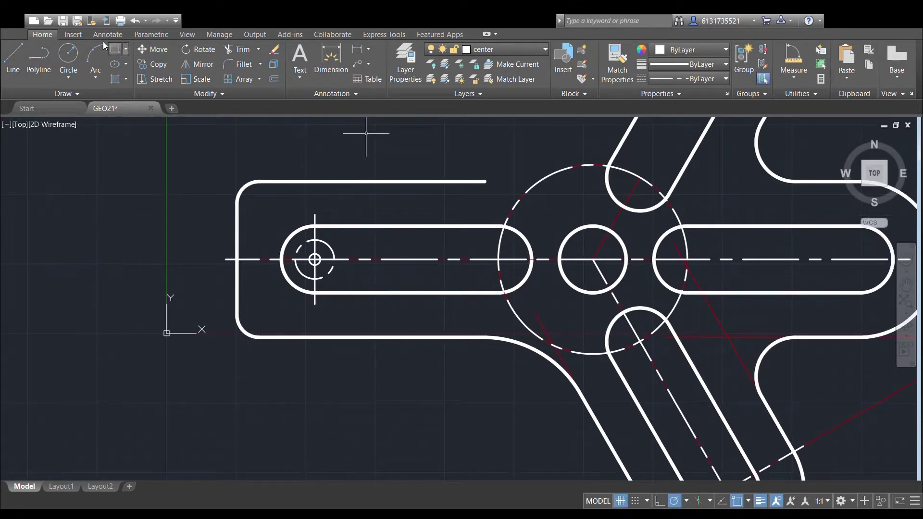
Copy the two concentric circles from the left slot's outer end centre to its inner end centre and the central hole's centre.
click(68, 55)
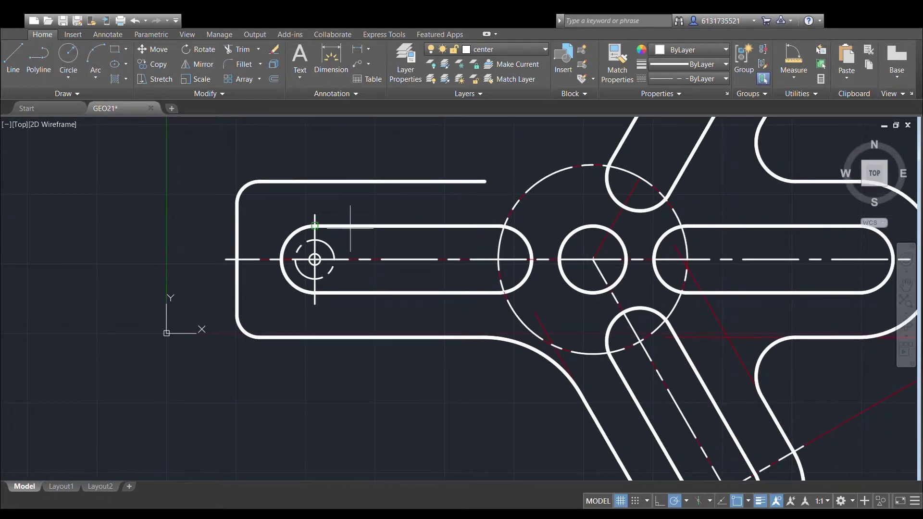
scroll(350, 228, up, 2)
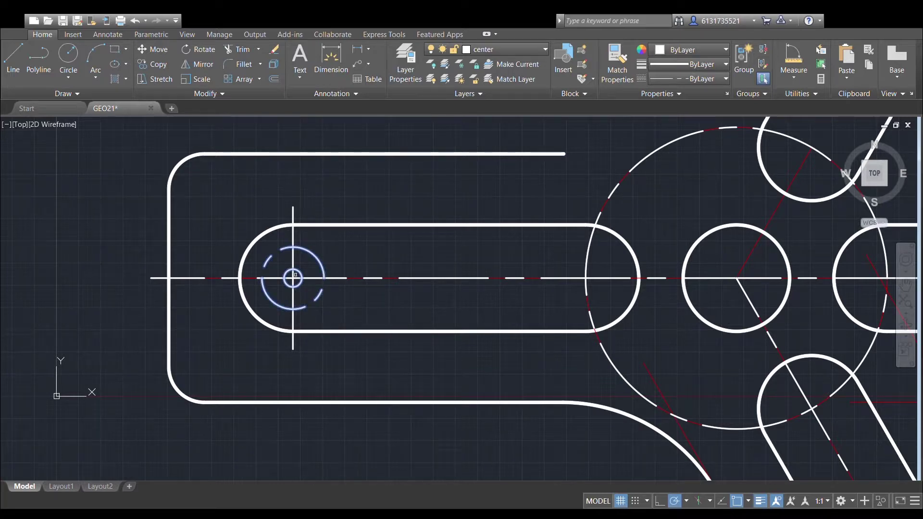
click(293, 278)
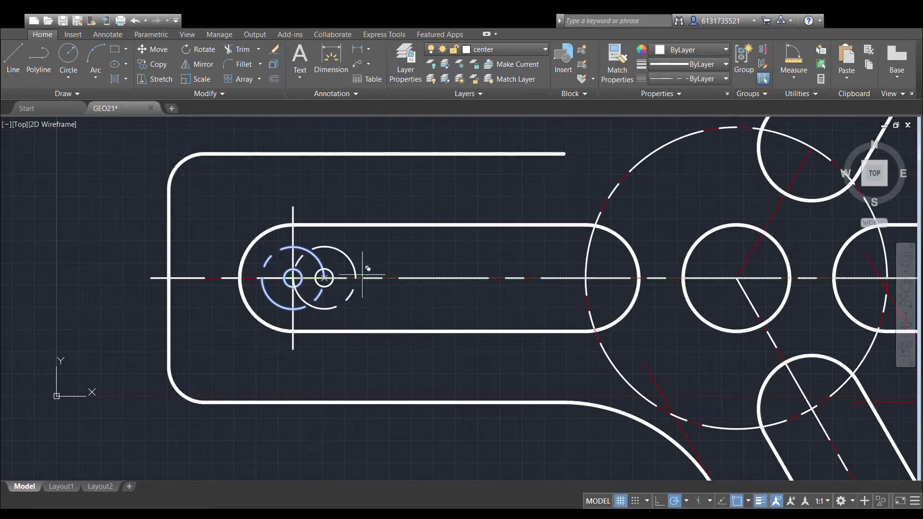
click(586, 278)
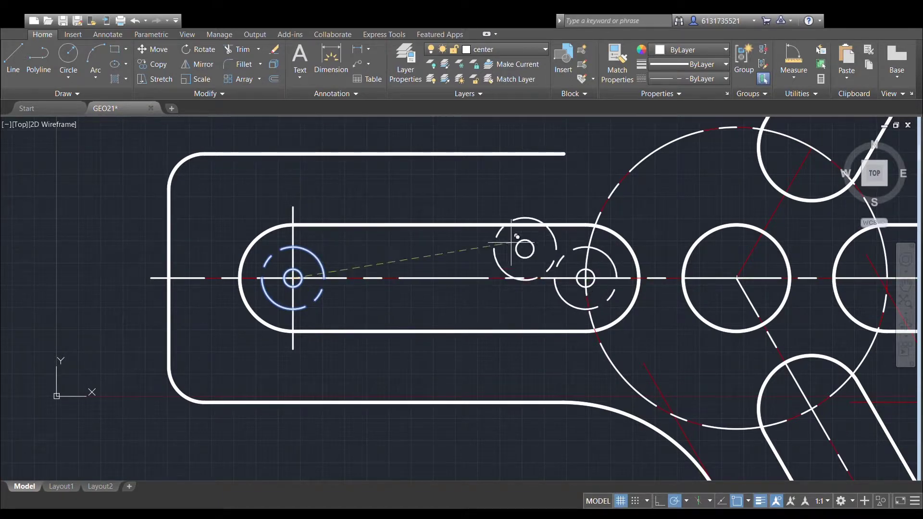
middle_drag(542, 244, 415, 193)
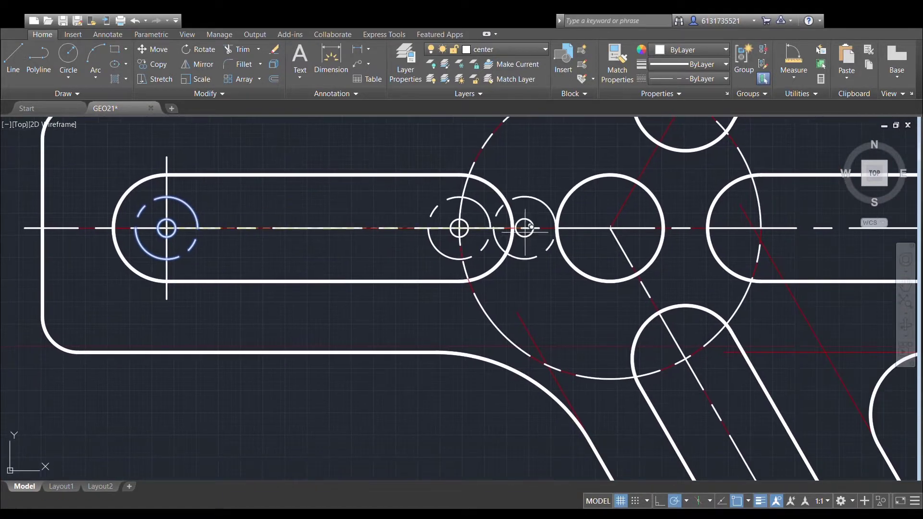
click(610, 228)
Place further copies of the two concentric circles at both end centres of the lower arm's slot.
middle_drag(601, 318, 426, 162)
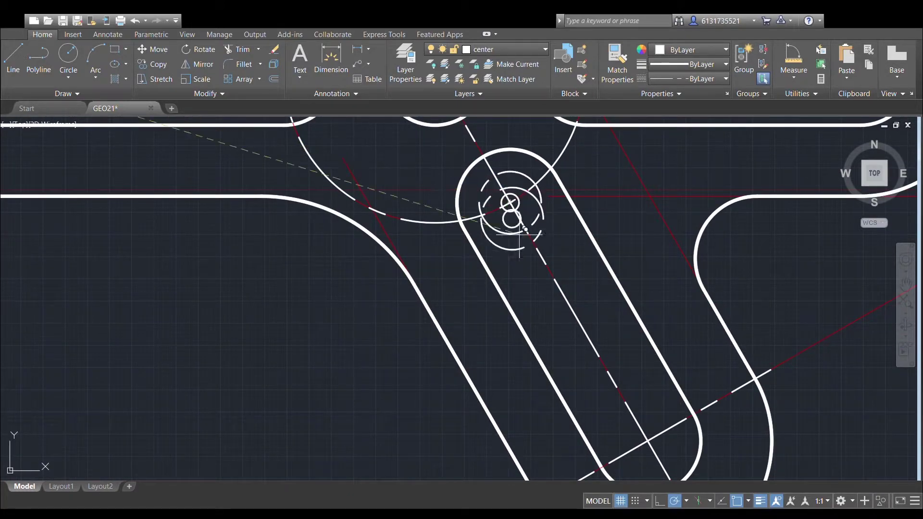
click(510, 202)
middle_drag(510, 202, 474, 123)
click(613, 360)
scroll(496, 250, down, 5)
middle_drag(495, 250, 526, 290)
scroll(514, 232, up, 1)
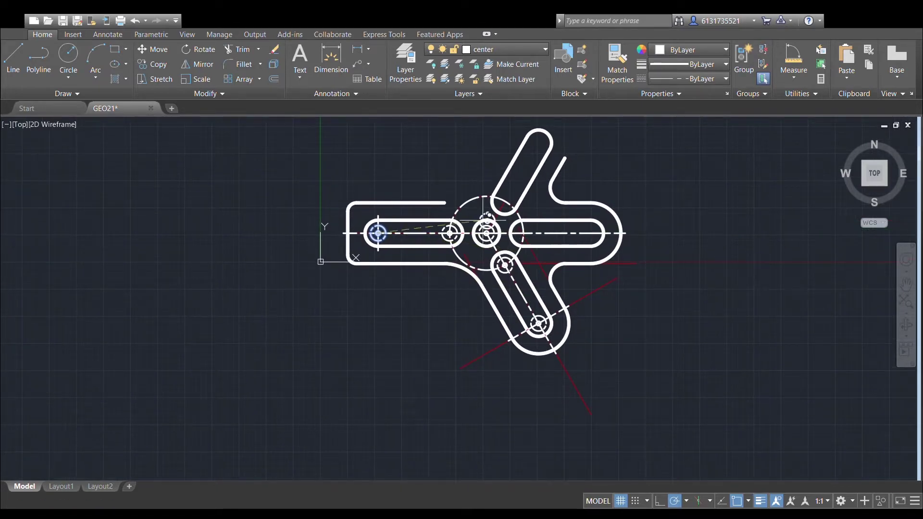
key(Escape)
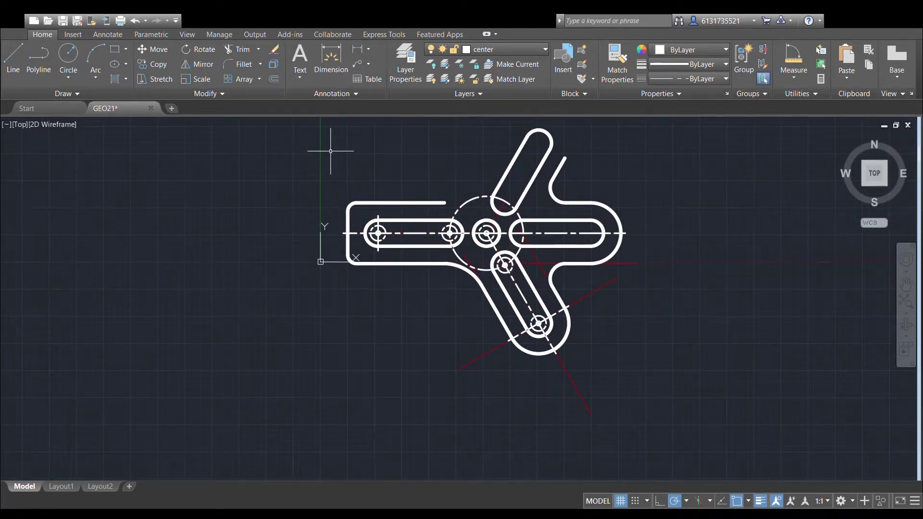
Trim away the centerline pieces between the small and larger concentric circles at the left slot's outer end centre.
mouse_move(335, 172)
mouse_down()
mouse_move(561, 346)
mouse_move(655, 362)
mouse_move(663, 380)
mouse_up()
click(243, 50)
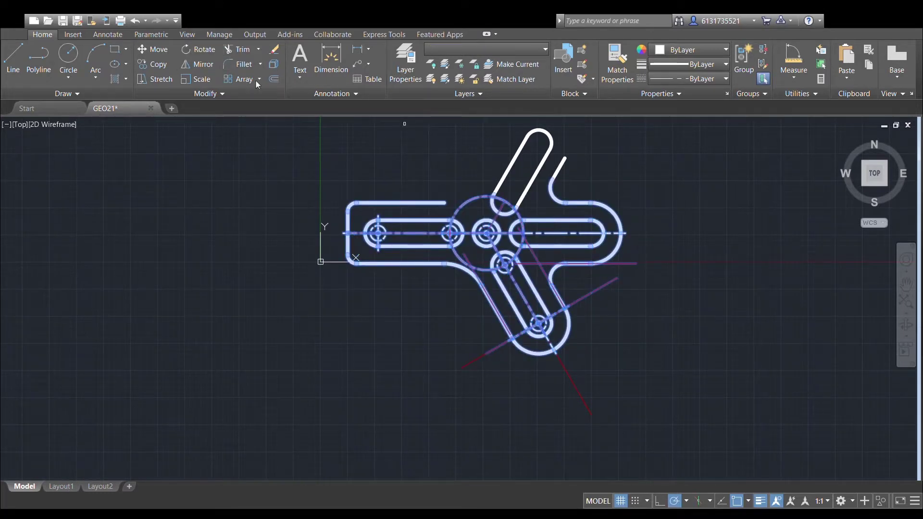
scroll(379, 240, up, 8)
middle_drag(373, 143, 356, 294)
scroll(356, 294, up, 4)
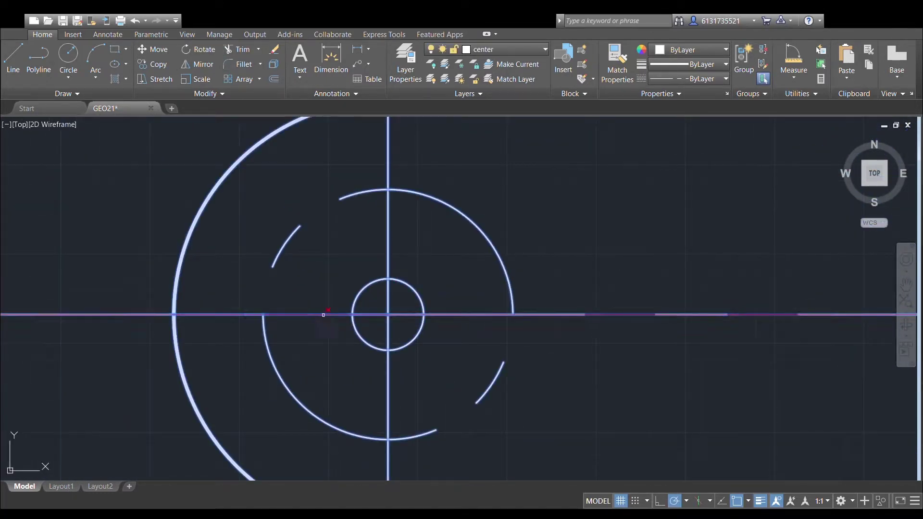
click(385, 236)
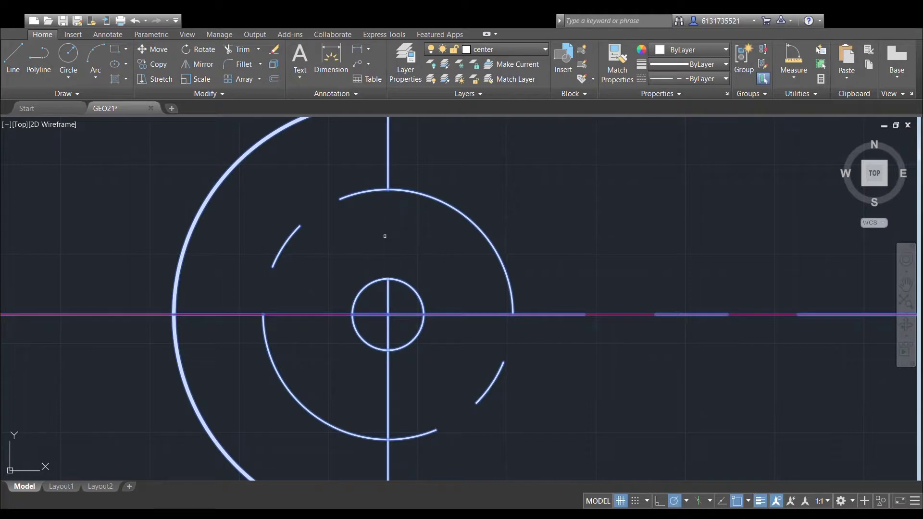
click(459, 315)
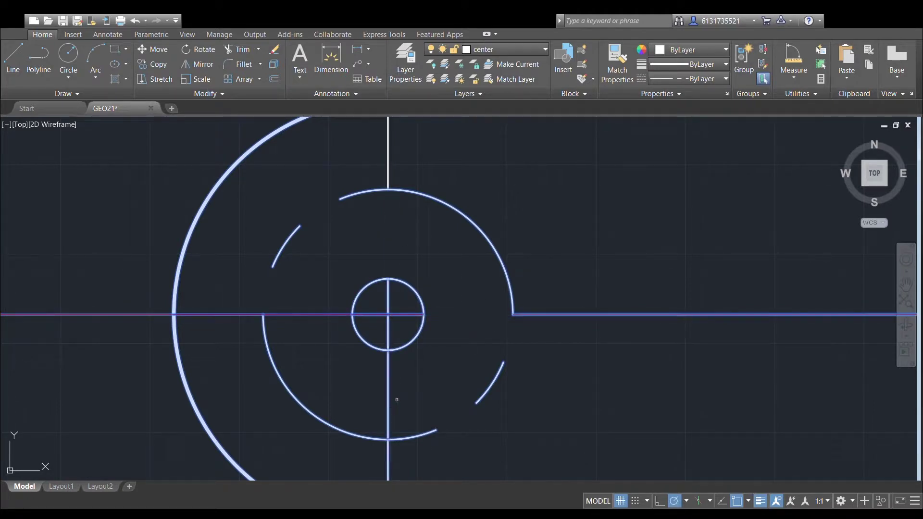
click(388, 391)
Trim the horizontal centerline and the dashed pitch circle between the two concentric circles at the left slot's inner end.
scroll(290, 302, down, 6)
scroll(512, 326, up, 4)
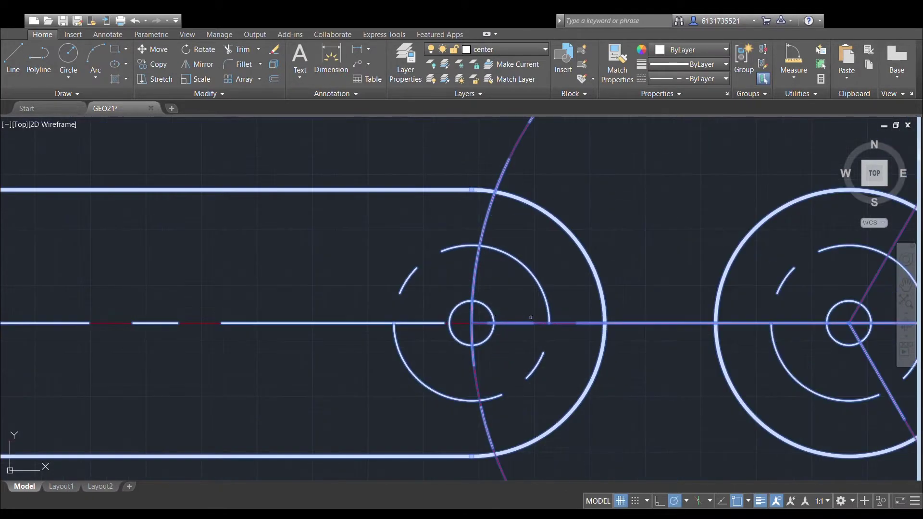
click(419, 323)
click(477, 281)
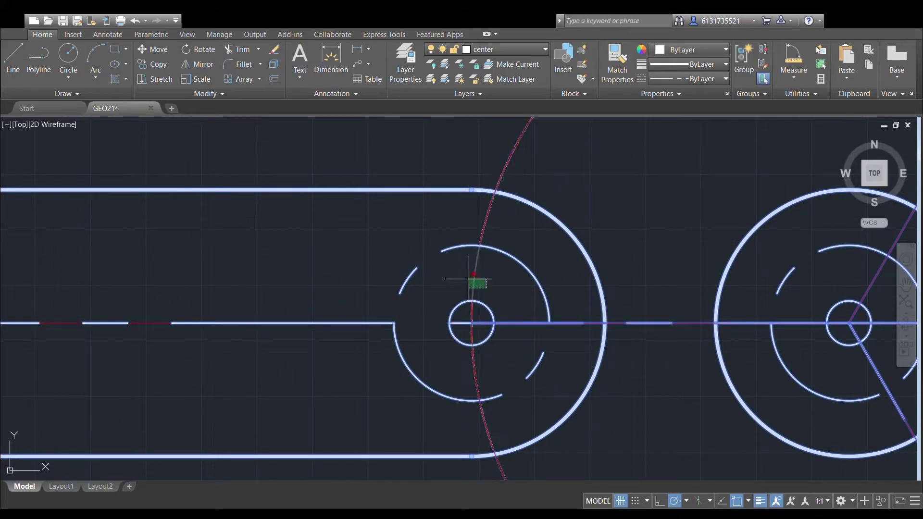
click(511, 323)
click(476, 371)
Trim the horizontal and slanted centerlines between the two concentric circles inside the central hole.
scroll(299, 253, down, 5)
scroll(517, 295, up, 3)
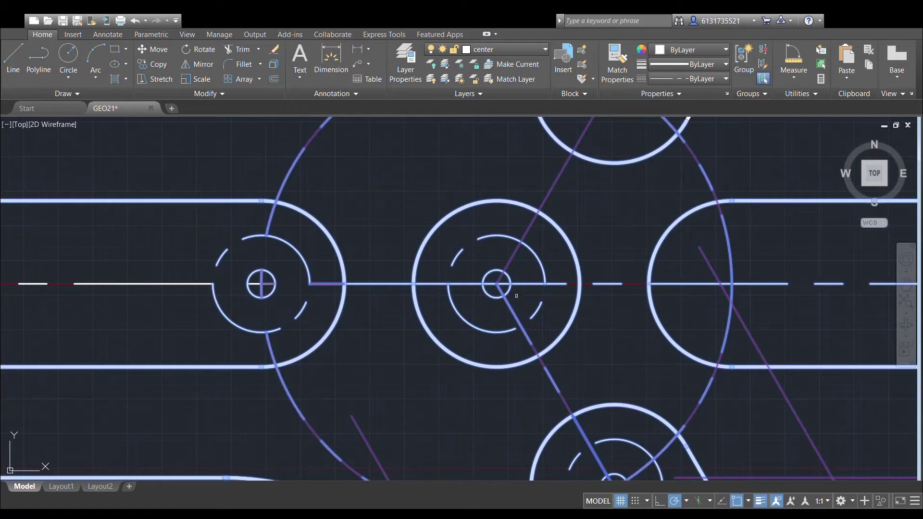
click(513, 309)
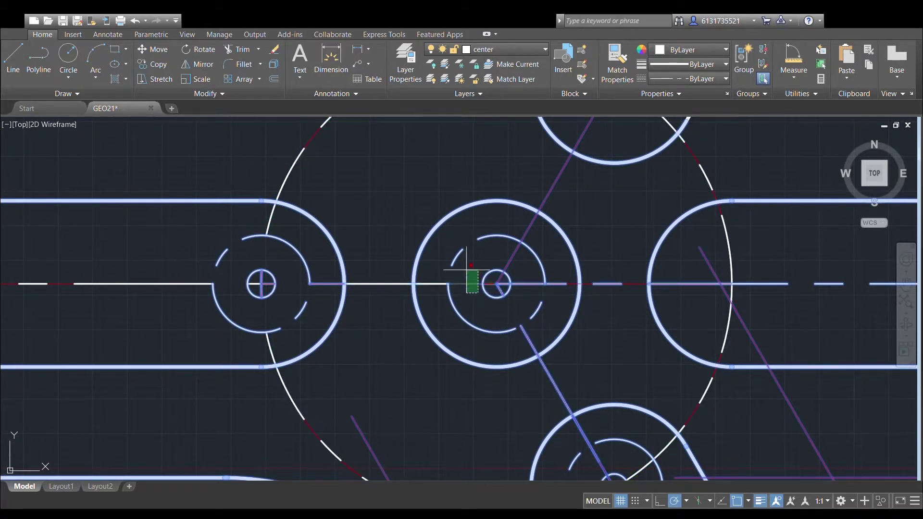
click(529, 283)
Trim the slanted centerline between the two concentric circles on the upper side of the lower slot's inner end centre.
middle_drag(560, 349, 511, 288)
scroll(511, 288, up, 2)
middle_drag(552, 326, 506, 216)
click(520, 350)
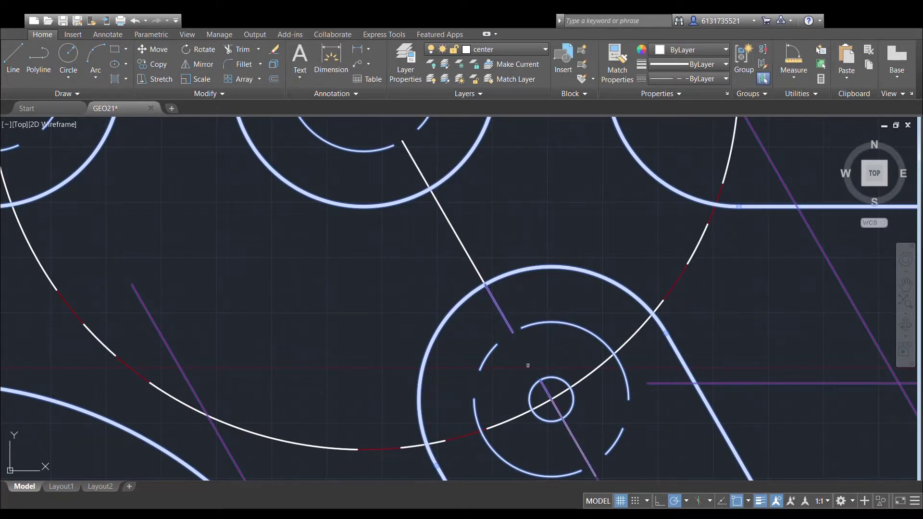
click(602, 390)
middle_drag(632, 407, 605, 334)
scroll(562, 376, down, 5)
scroll(632, 425, up, 2)
middle_drag(543, 312, 516, 290)
scroll(516, 290, down, 3)
click(459, 250)
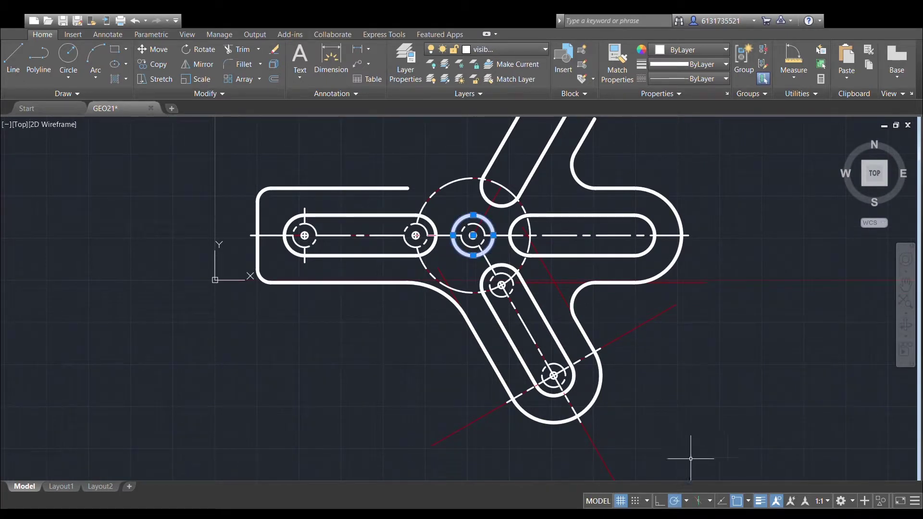
key(Escape)
Using the lower arm's geometry as cutting edges, trim the remaining pitch-circle and centerline pieces between the circles at its slot's inner end.
click(649, 425)
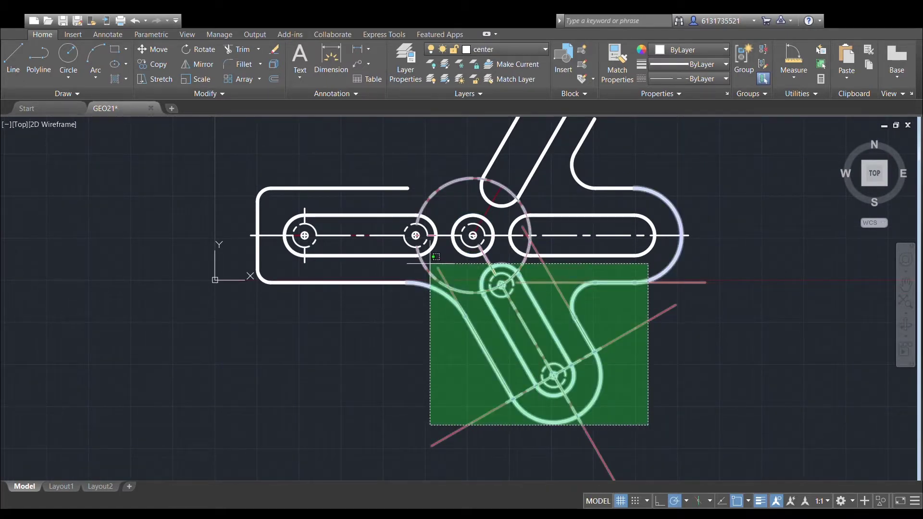
click(430, 258)
click(236, 50)
scroll(509, 288, up, 6)
scroll(461, 330, up, 2)
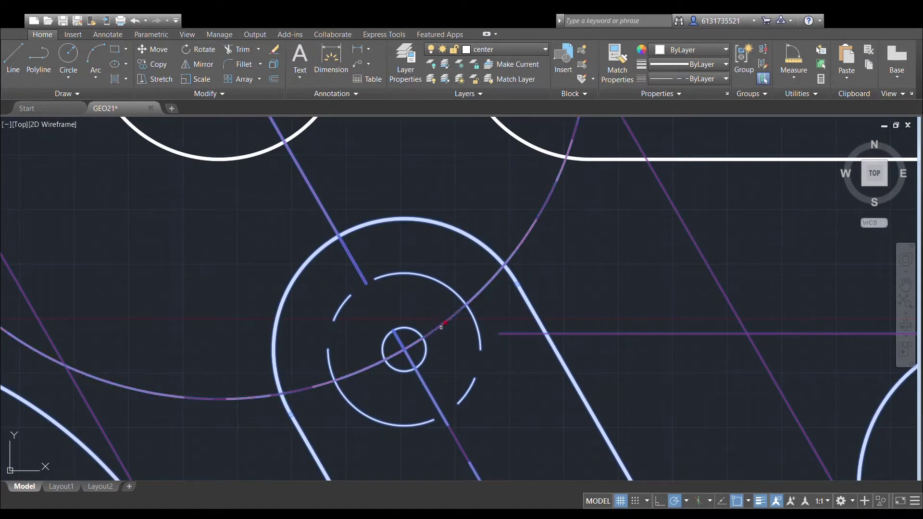
click(443, 305)
click(422, 350)
click(365, 371)
click(437, 379)
click(420, 383)
Trim the lengthwise and crosswise centerlines between the two concentric circles at the lower slot's outer end.
scroll(555, 386, down, 2)
middle_drag(558, 389, 415, 126)
middle_drag(596, 363, 488, 170)
scroll(418, 286, up, 2)
click(464, 258)
click(445, 288)
click(446, 337)
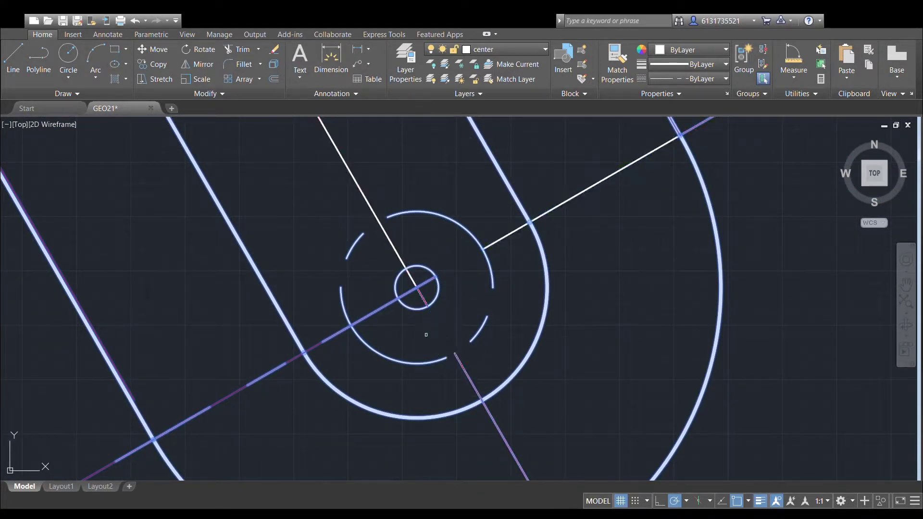
click(375, 302)
click(389, 245)
key(Return)
Delete the two concentric center-layer circles at the lower slot's outer end.
scroll(470, 225, down, 2)
middle_drag(473, 235, 466, 273)
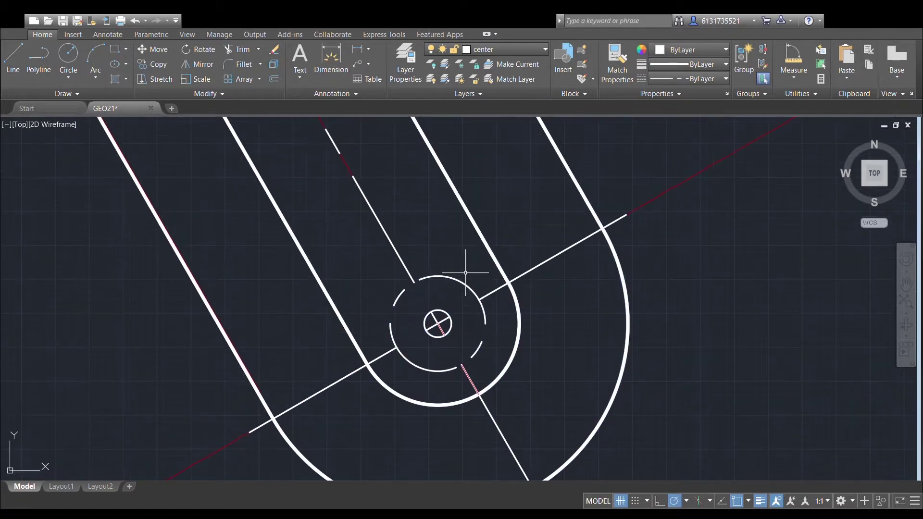
click(474, 288)
key(Delete)
Delete the larger and the small center-layer circles at the lower slot's inner end.
scroll(461, 267, down, 6)
mouse_move(459, 246)
middle_down()
mouse_move(493, 297)
mouse_move(510, 350)
middle_up()
scroll(456, 290, up, 2)
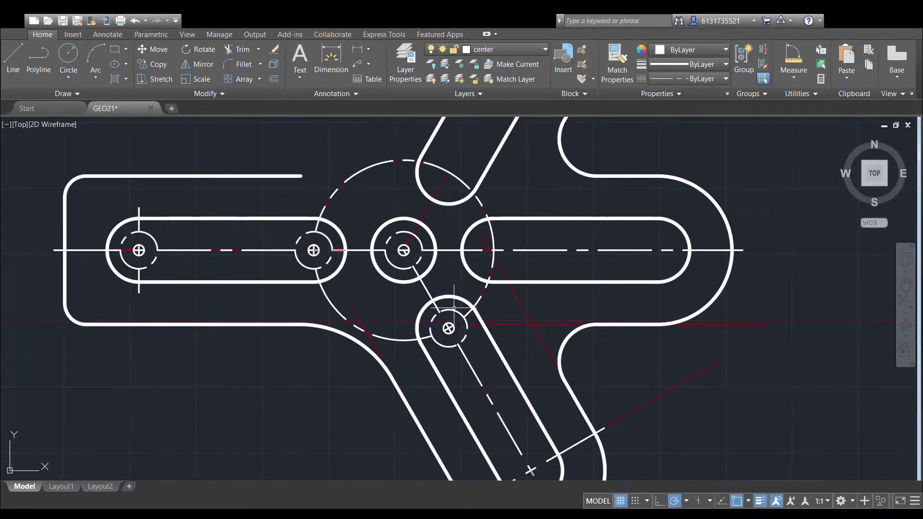
click(448, 328)
key(Delete)
scroll(458, 313, up, 2)
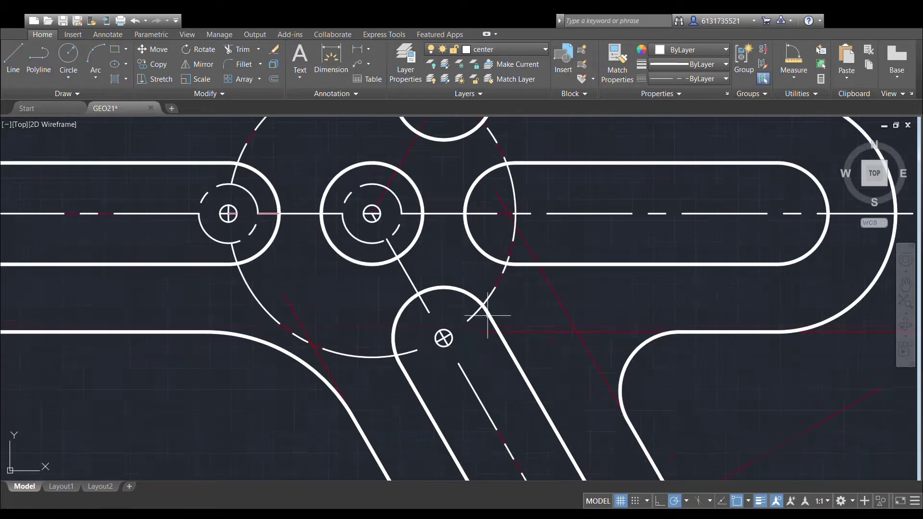
scroll(469, 321, up, 3)
click(416, 342)
key(Delete)
Delete the two concentric center-layer circles inside the central hole, keeping the hole outline.
scroll(440, 282, down, 2)
middle_drag(442, 283, 481, 346)
middle_drag(427, 293, 477, 382)
click(397, 239)
key(Delete)
click(388, 271)
key(Delete)
middle_drag(427, 226, 507, 239)
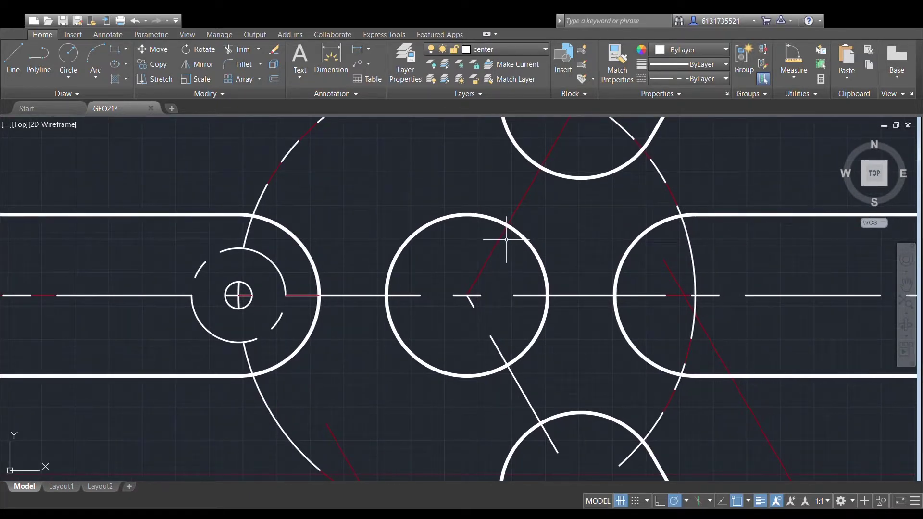
middle_drag(481, 243, 552, 250)
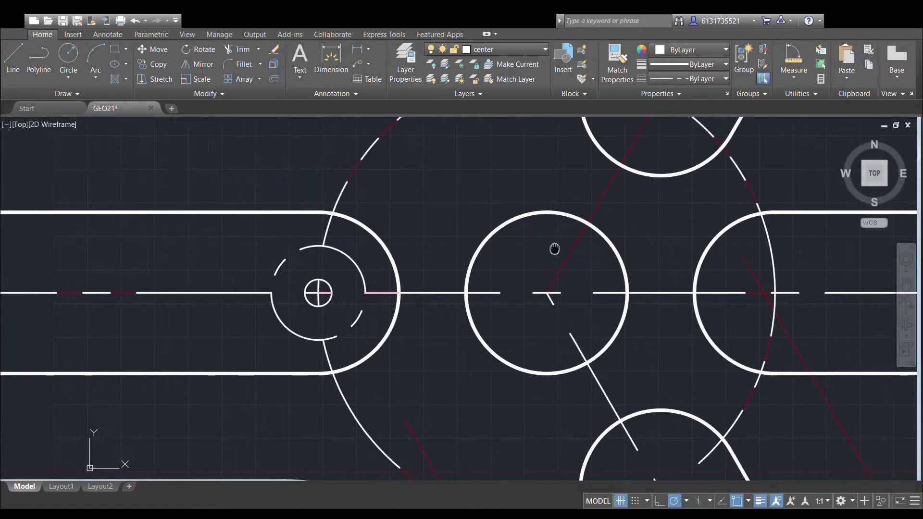
middle_drag(527, 202, 552, 212)
click(560, 225)
key(Delete)
click(325, 263)
scroll(399, 249, down, 4)
key(ctrl+z)
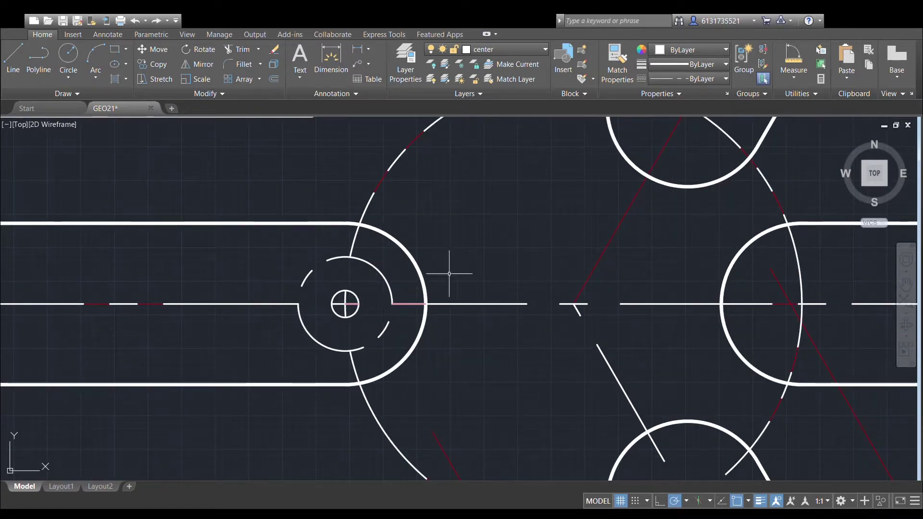
key(ctrl+z)
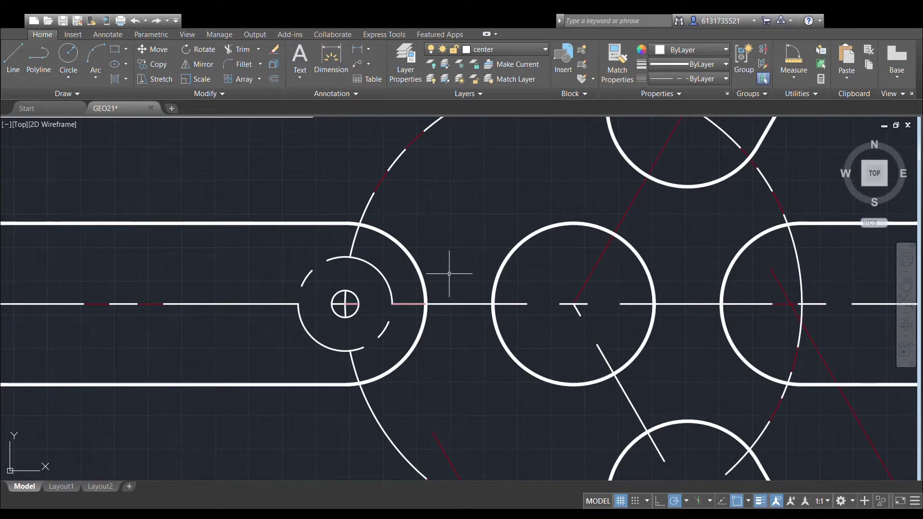
Delete the two concentric center-layer circles at the left slot's inner end.
click(373, 269)
key(Delete)
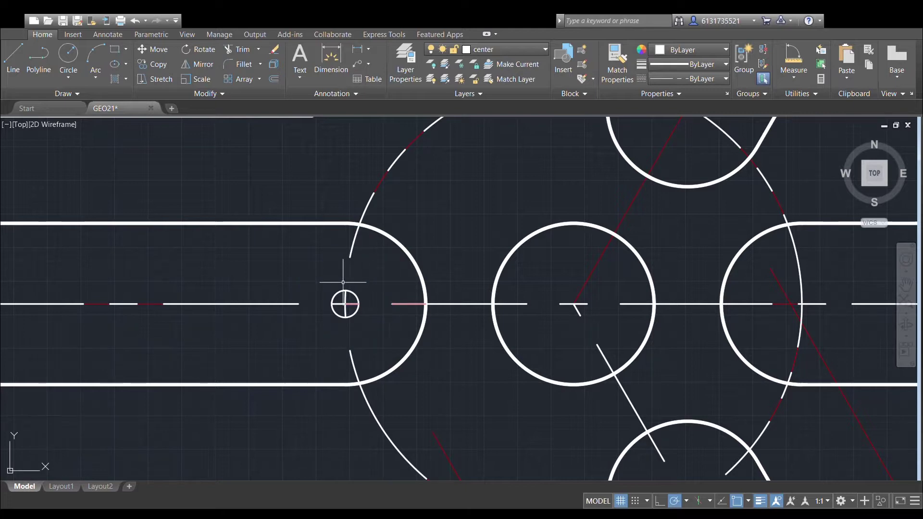
click(355, 296)
key(Delete)
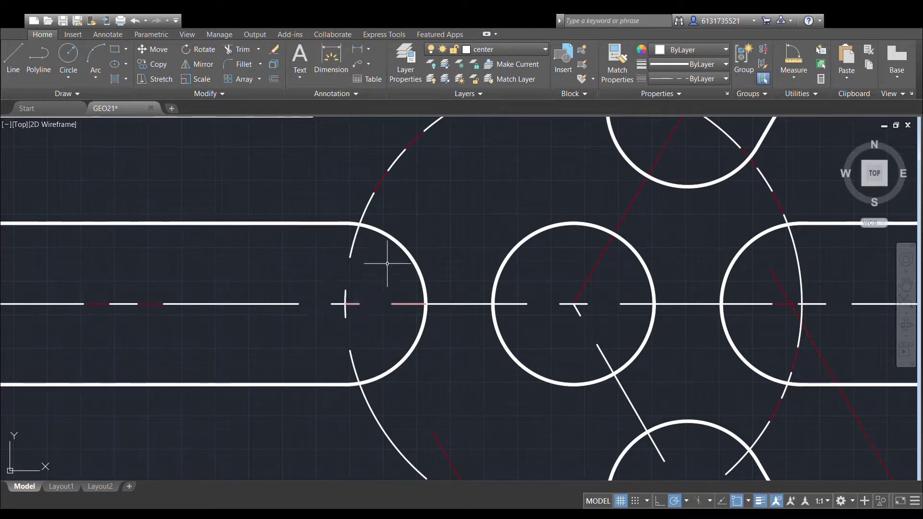
Delete the two concentric center-layer circles at the left slot's outer end.
scroll(387, 264, down, 2)
middle_drag(387, 264, 615, 275)
click(326, 274)
key(Delete)
click(311, 299)
key(Delete)
Select the slanted centerline segments and centre marks running from the central hole to the lower slot's outer end.
scroll(408, 266, down, 4)
middle_drag(462, 250, 436, 262)
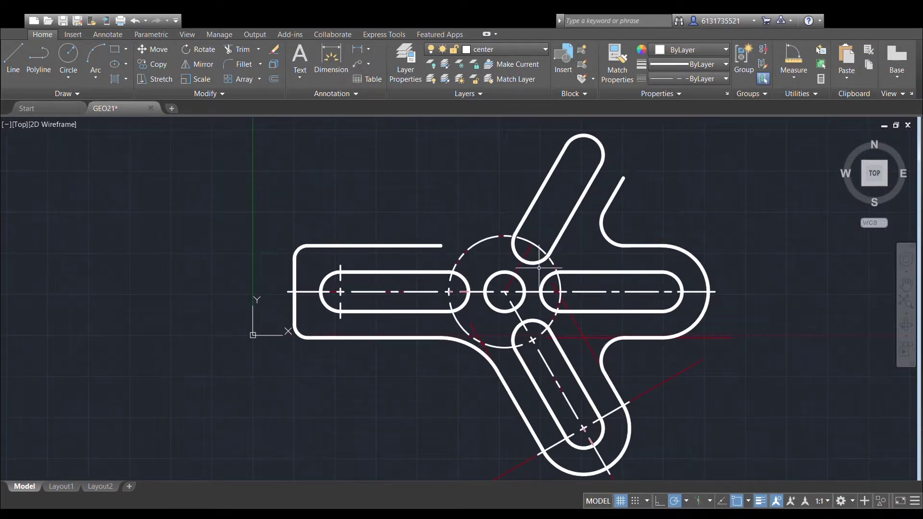
middle_drag(537, 286, 496, 256)
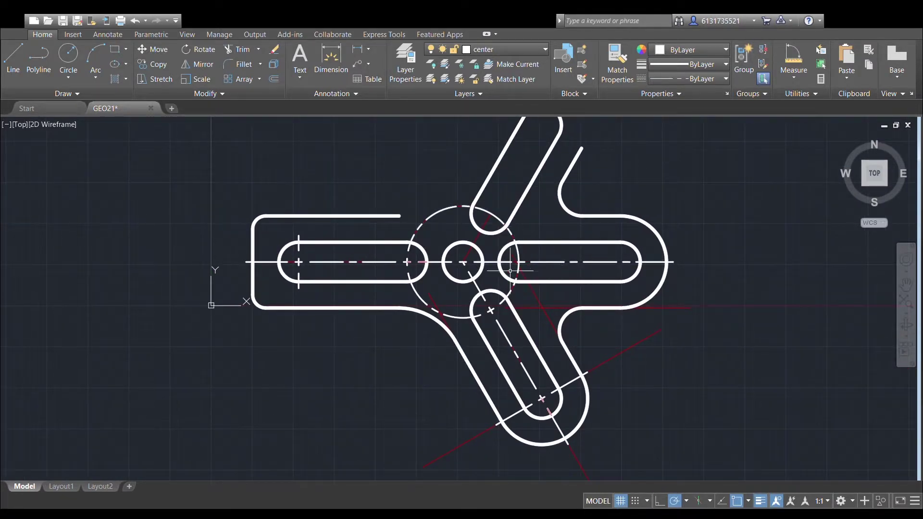
scroll(475, 260, up, 4)
click(447, 271)
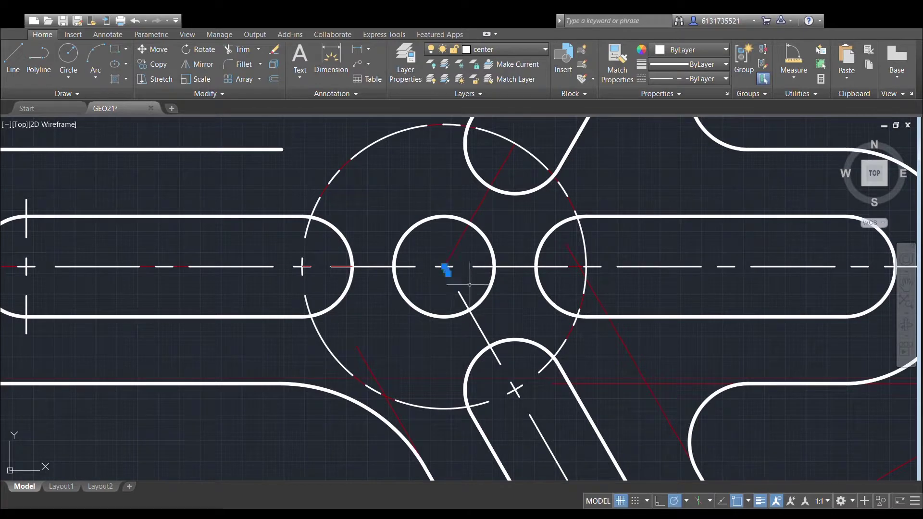
click(462, 297)
middle_drag(515, 389, 498, 346)
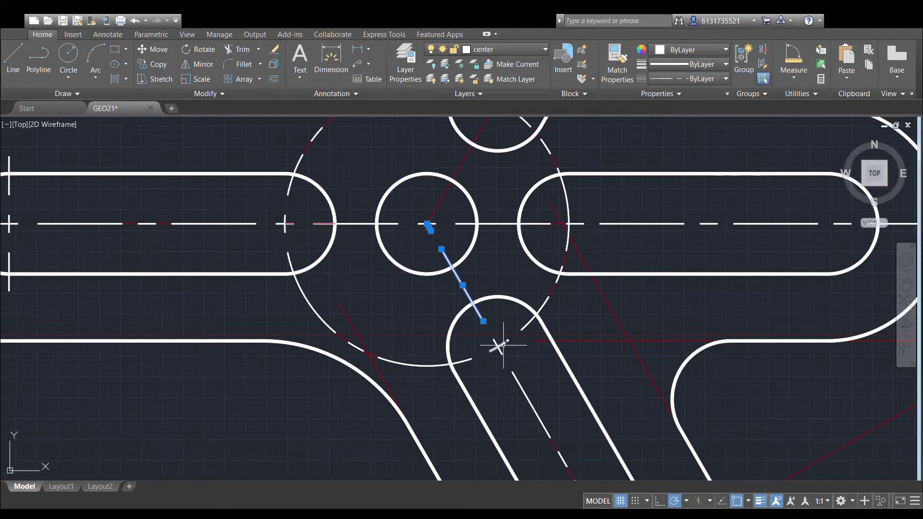
click(498, 346)
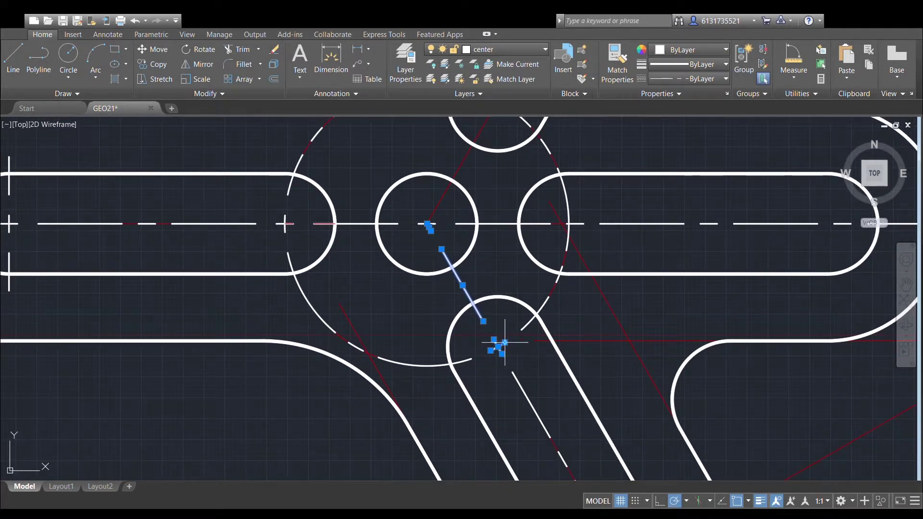
scroll(505, 342, down, 2)
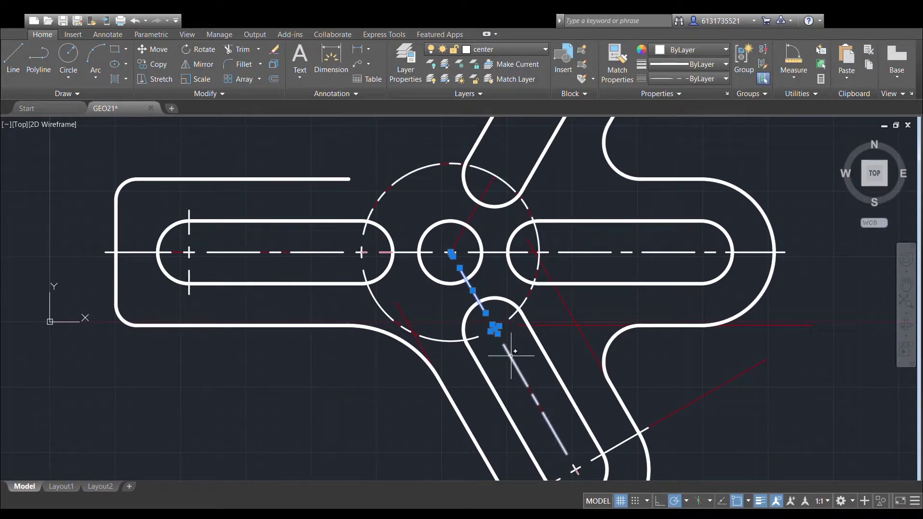
click(511, 356)
mouse_move(564, 351)
middle_down()
mouse_move(554, 310)
mouse_move(535, 313)
middle_up()
scroll(550, 384, up, 4)
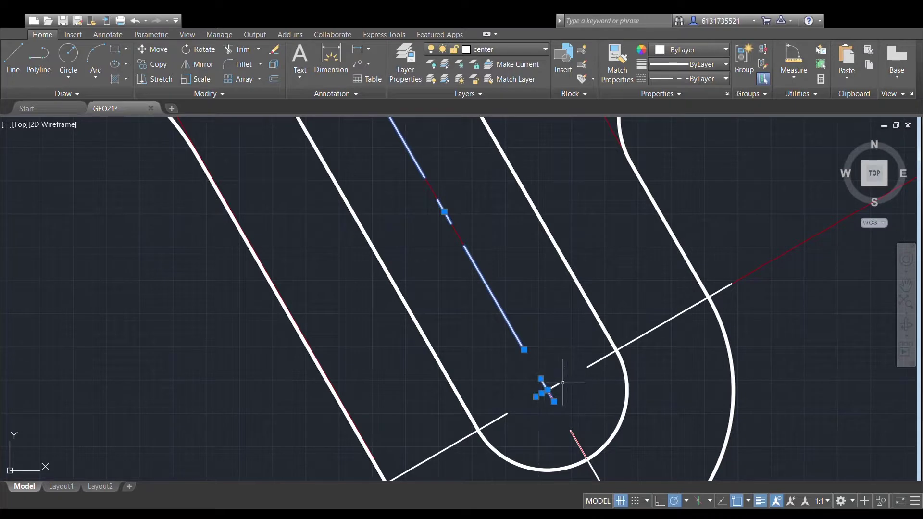
scroll(545, 391, down, 4)
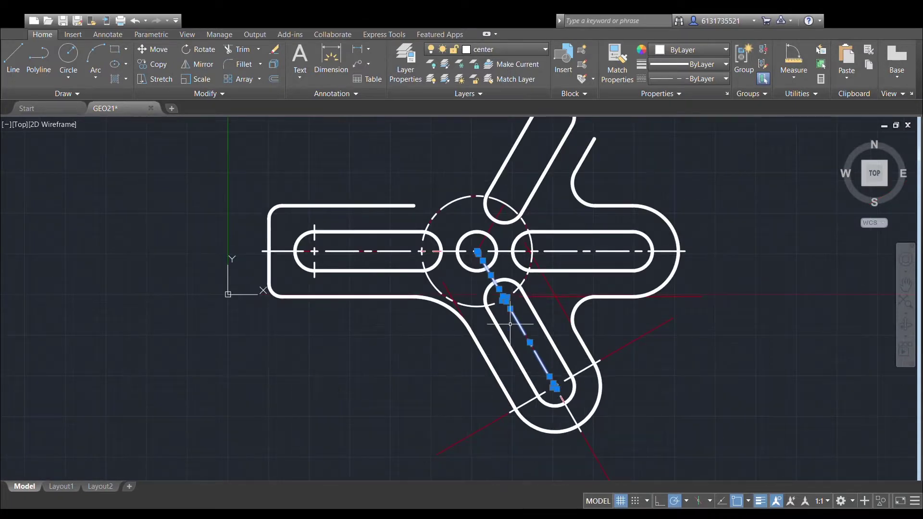
Add the lower arm's geometry to the selection and exclude the horizontal edge and construction line beneath the right arm.
click(643, 443)
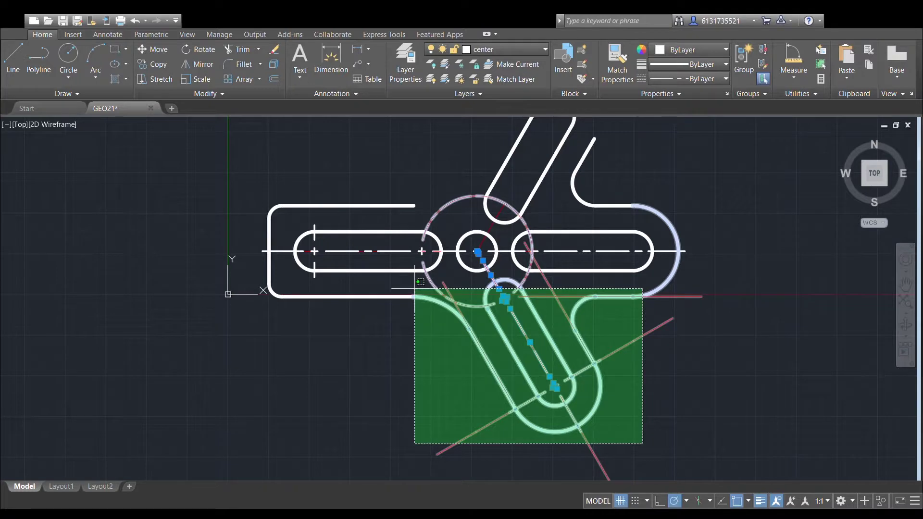
click(414, 289)
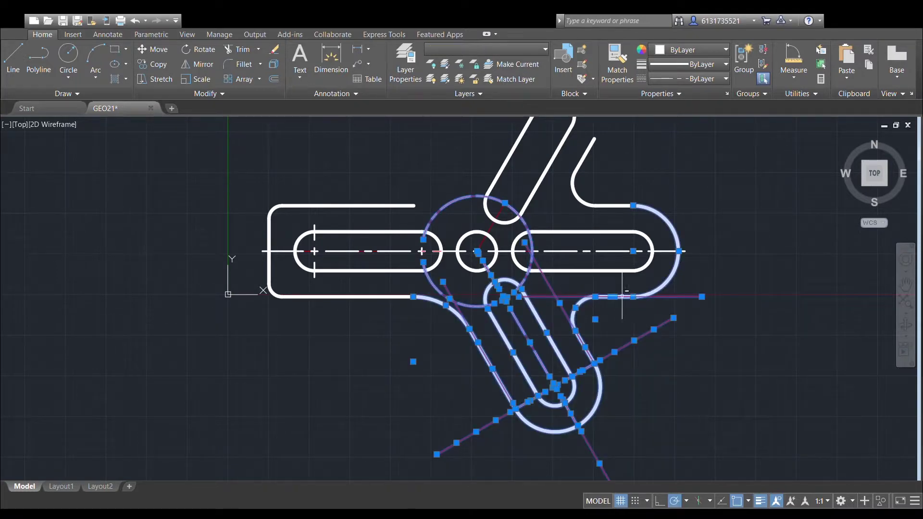
scroll(622, 297, up, 5)
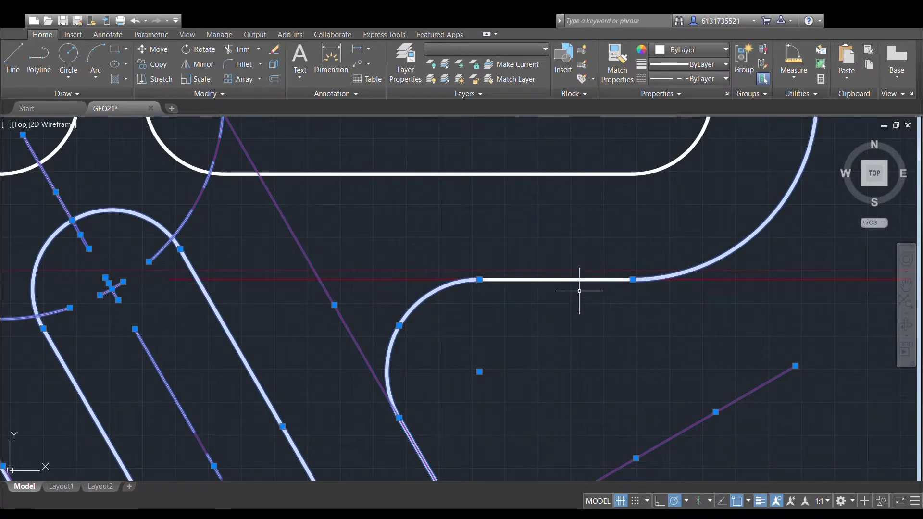
scroll(603, 289, down, 3)
shift+click(676, 352)
shift+click(634, 318)
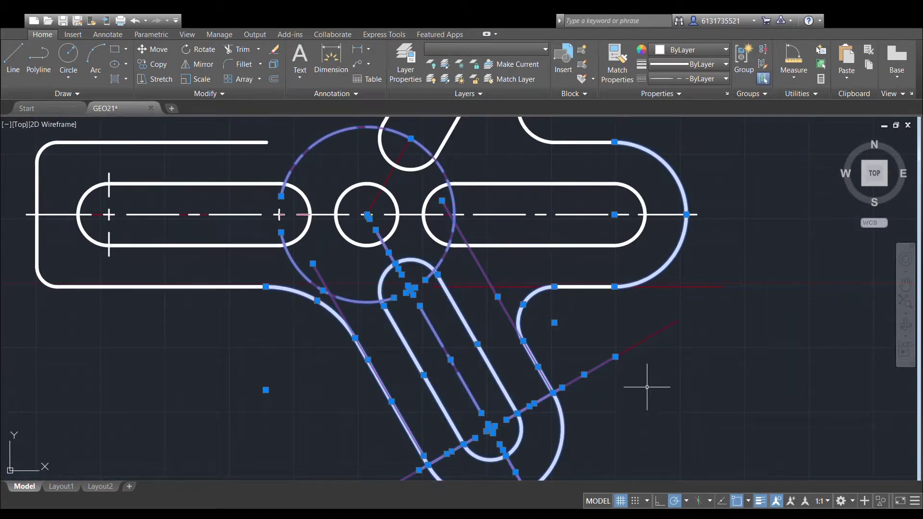
Deselect the thin construction lines that extend beyond the lower arm's rounded outer end.
middle_drag(622, 394, 648, 340)
click(638, 339)
shift+click(591, 298)
scroll(601, 335, up, 5)
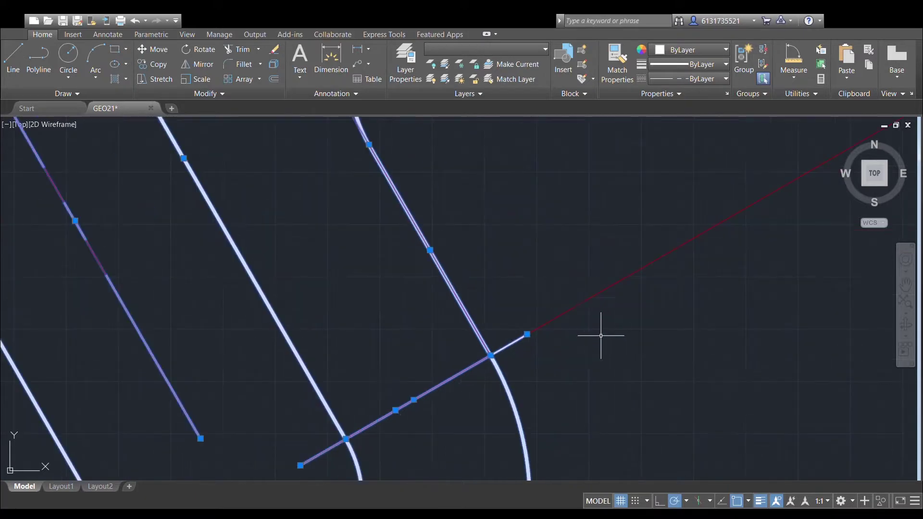
scroll(598, 349, down, 2)
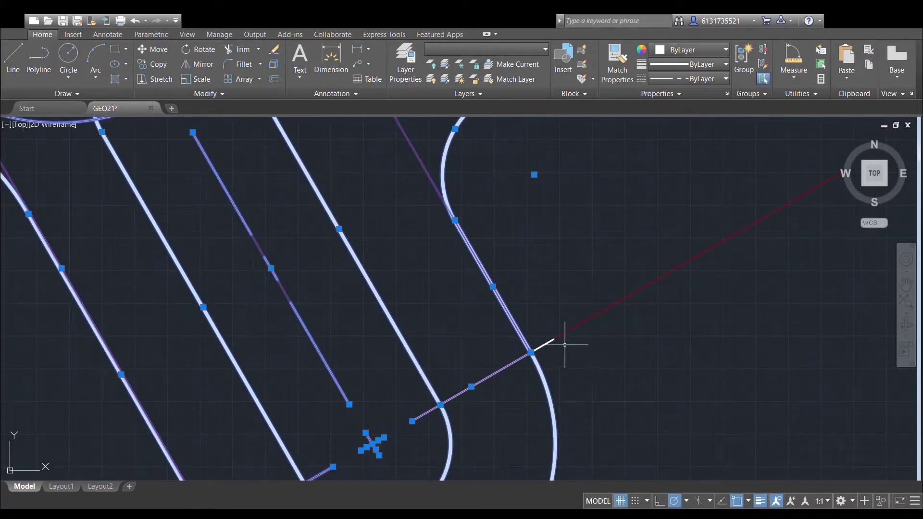
scroll(548, 346, down, 3)
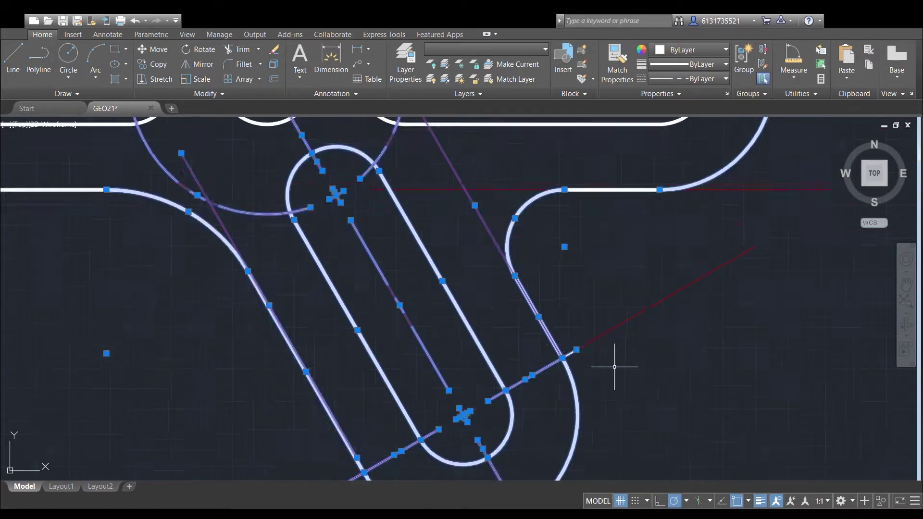
shift+click(507, 411)
shift+click(432, 343)
middle_drag(603, 373, 442, 298)
shift+click(608, 415)
shift+click(471, 356)
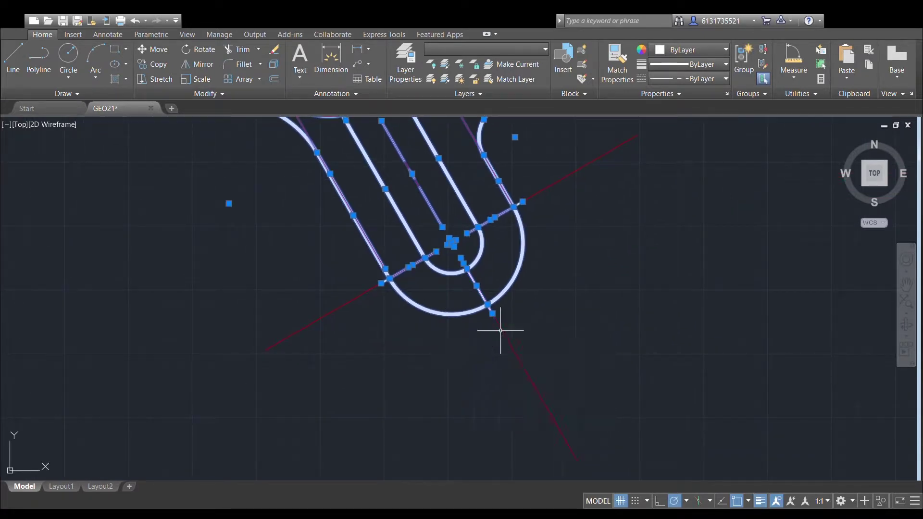
scroll(490, 336, down, 2)
middle_drag(549, 344, 618, 320)
scroll(618, 320, down, 2)
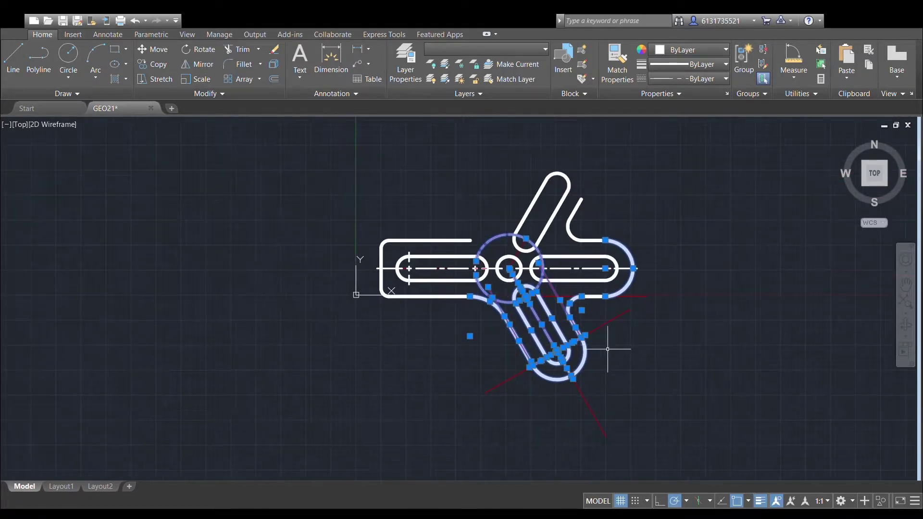
Deselect the lower slot's outline, keeping its centerline pieces and centre marks selected.
middle_drag(635, 264, 634, 277)
scroll(635, 277, up, 8)
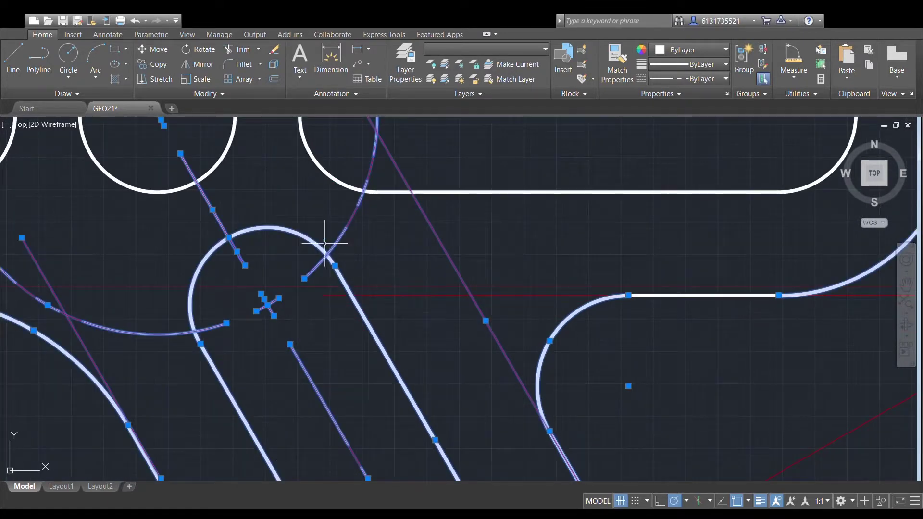
shift+click(308, 237)
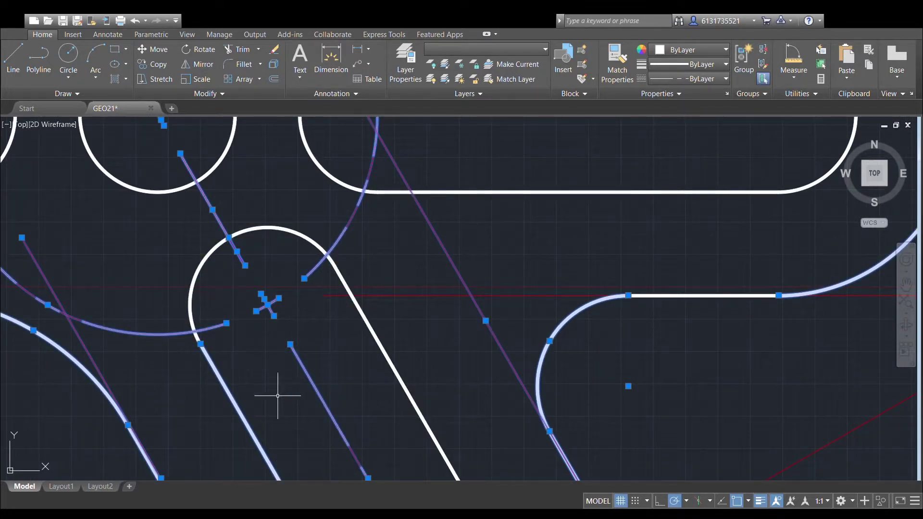
middle_drag(212, 408, 402, 171)
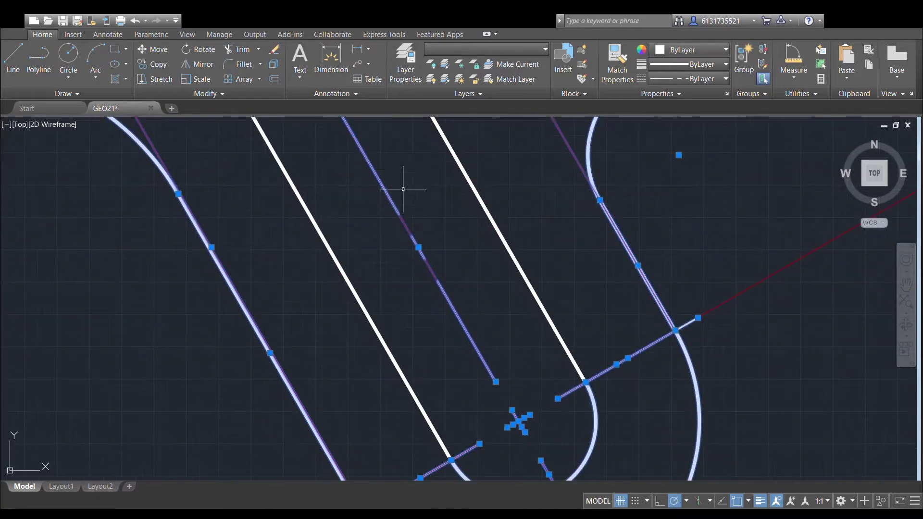
scroll(429, 242, down, 2)
scroll(539, 365, down, 5)
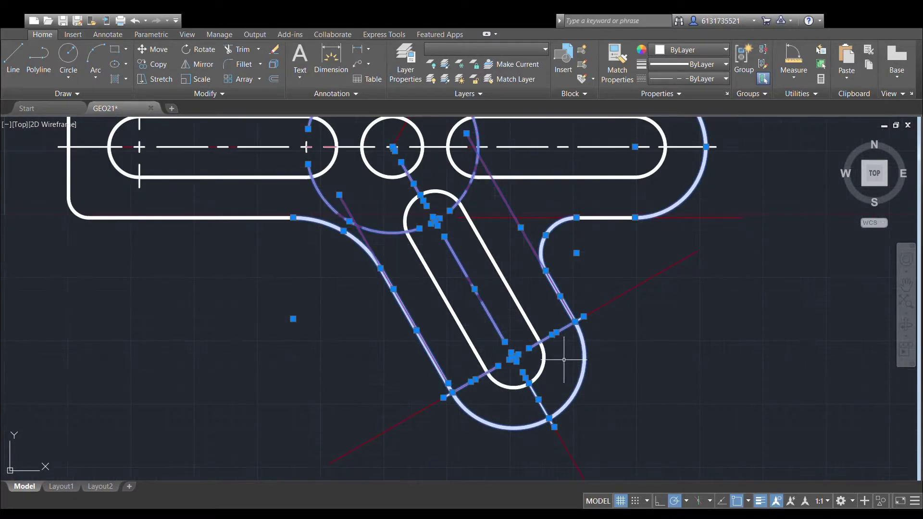
middle_drag(551, 377, 486, 340)
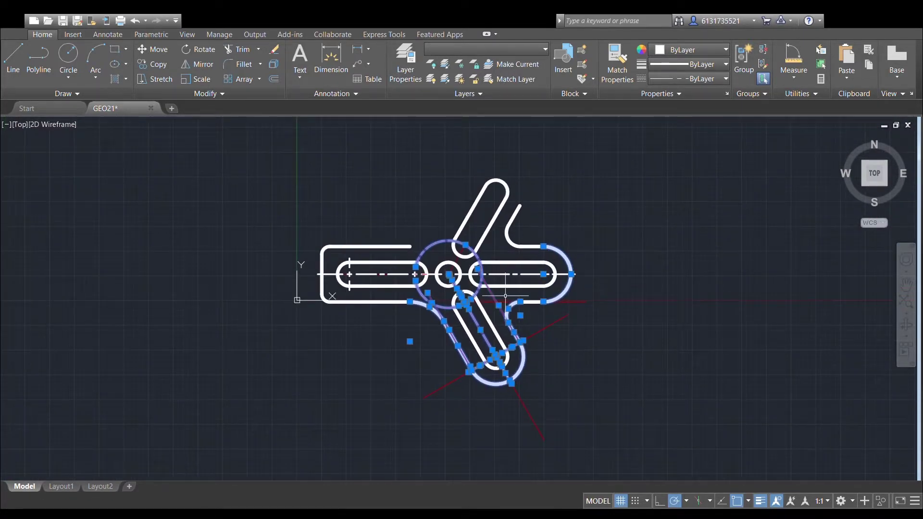
Deselect the right arm's large end arc and the short horizontal edge below it.
scroll(506, 296, up, 5)
click(507, 315)
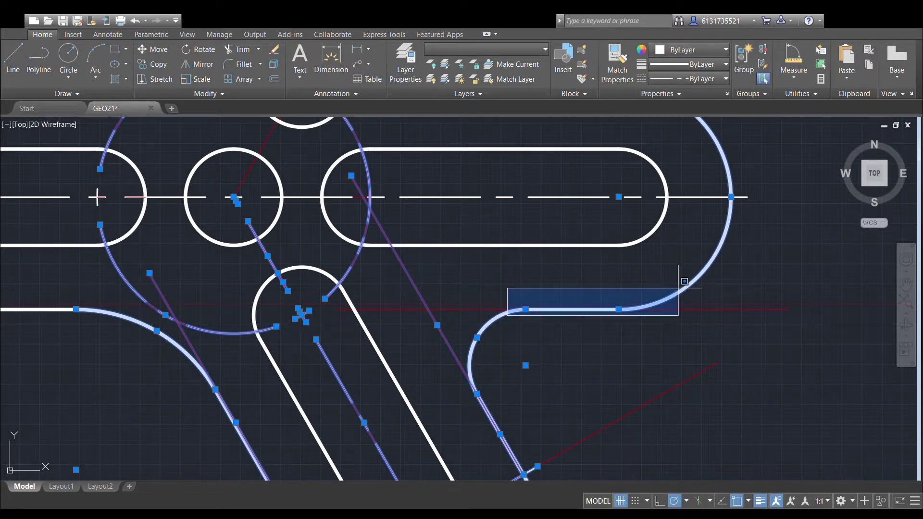
shift+click(705, 285)
shift+click(722, 290)
shift+click(667, 275)
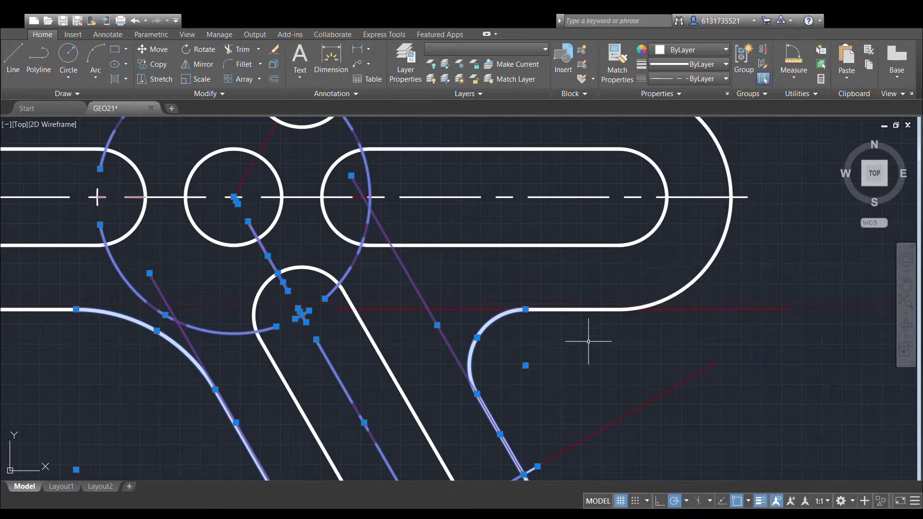
Deselect the fillet and straight edge between the lower and right arms, the adjoining construction line, and the dashed circle's upper arc.
shift+click(520, 332)
shift+click(474, 317)
scroll(555, 325, down, 5)
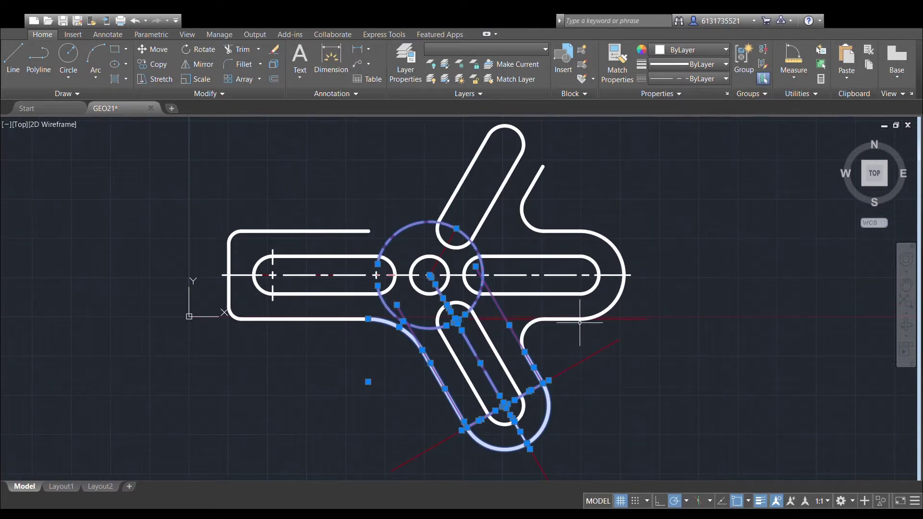
scroll(580, 322, down, 1)
scroll(579, 323, up, 8)
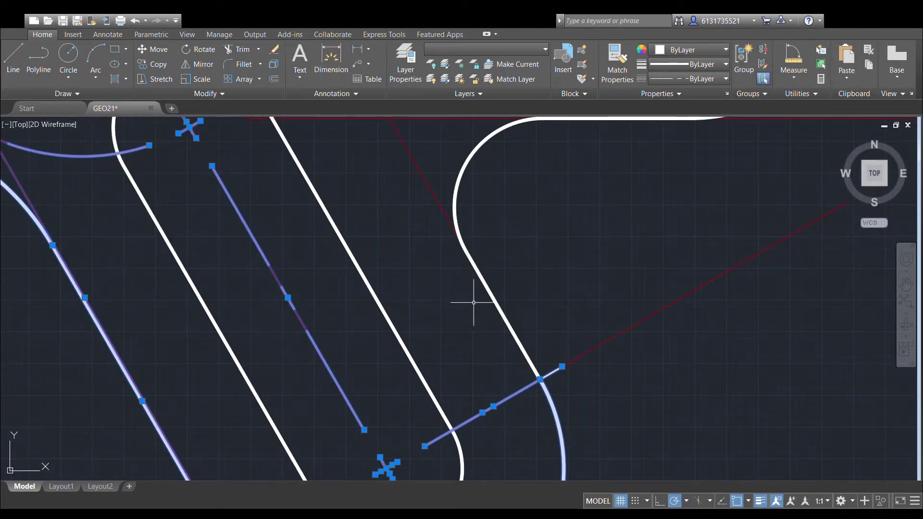
scroll(591, 264, down, 8)
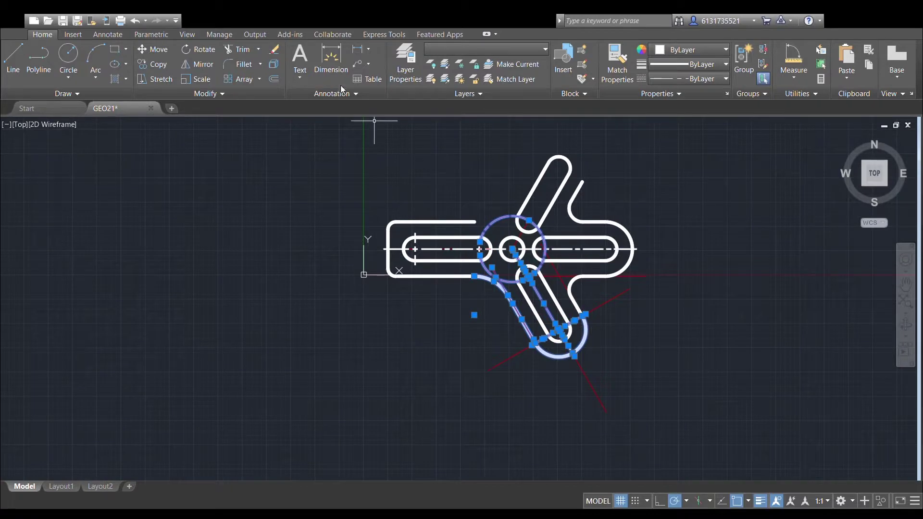
scroll(561, 237, up, 8)
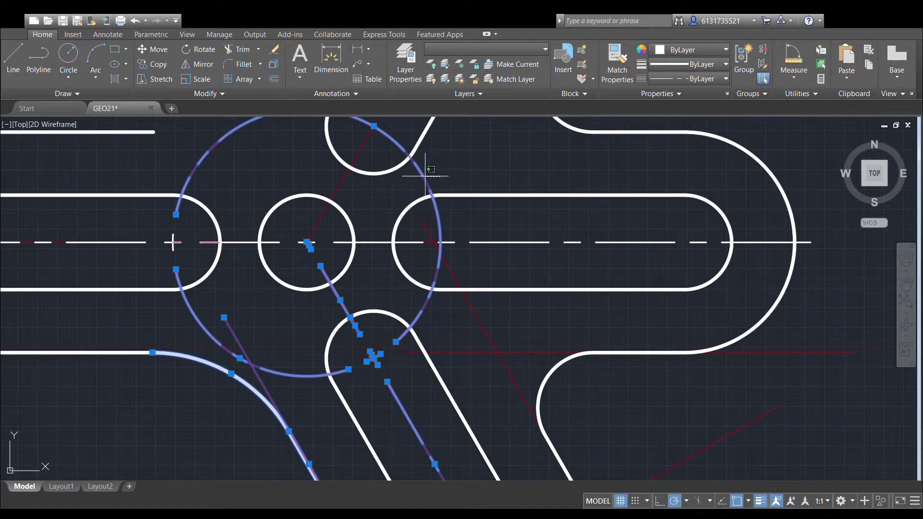
scroll(488, 193, down, 3)
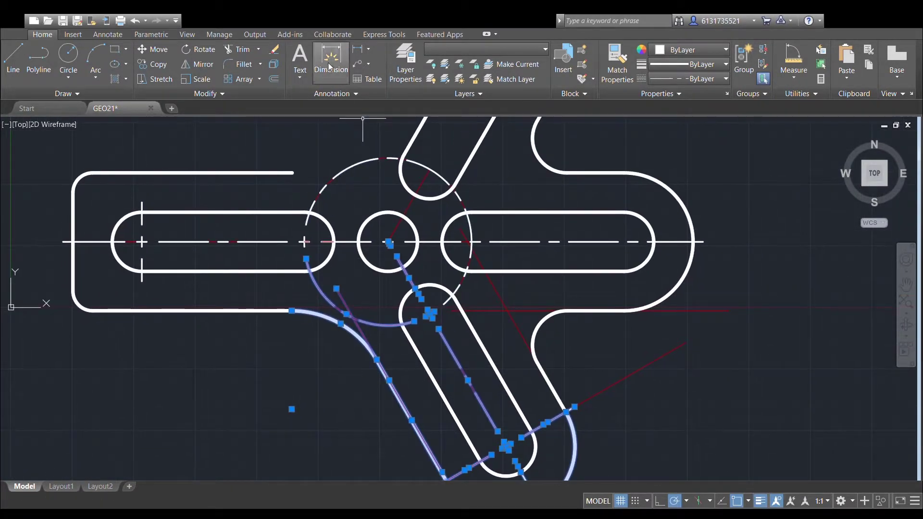
Mirror the selected lower-arm geometry about the plate's horizontal centerline, keeping the source objects.
key(Escape)
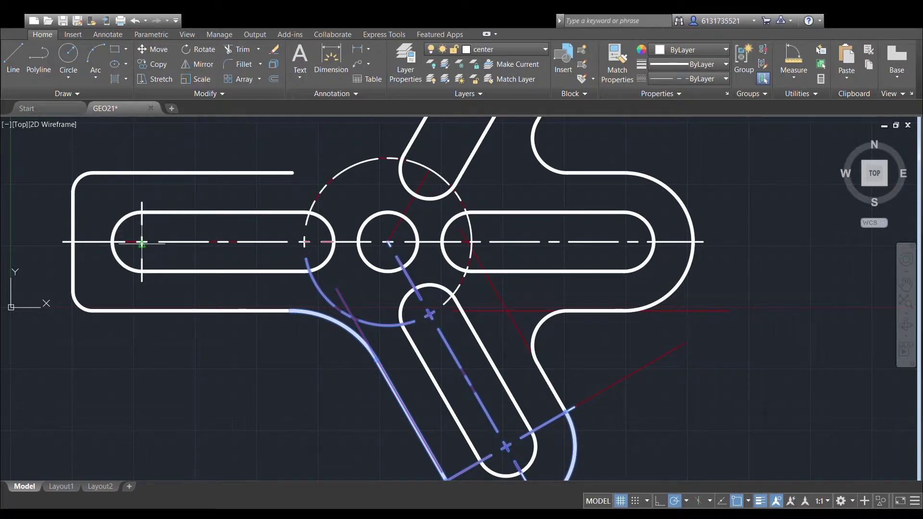
click(72, 242)
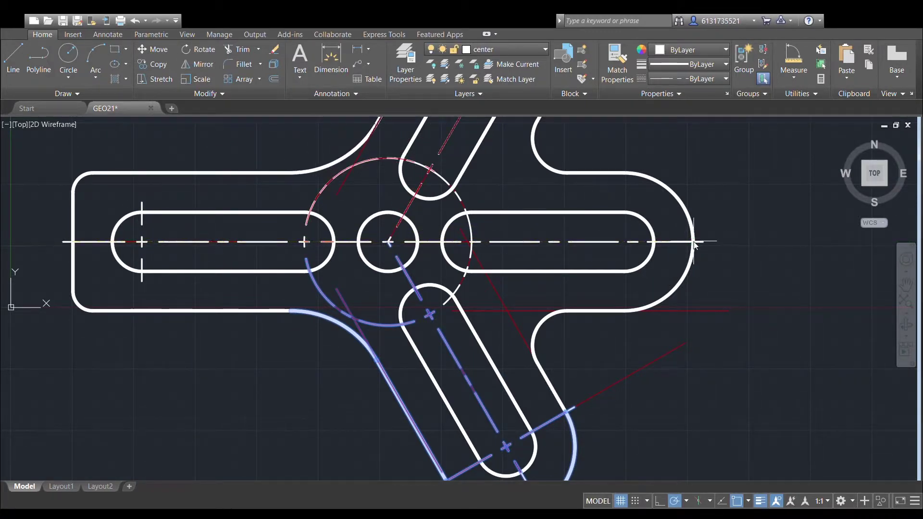
click(694, 241)
scroll(591, 241, down, 4)
key(Return)
scroll(548, 173, up, 2)
scroll(569, 270, up, 4)
mouse_move(524, 219)
middle_down()
mouse_move(568, 186)
mouse_move(572, 168)
mouse_move(570, 202)
mouse_move(543, 253)
middle_up()
scroll(573, 169, down, 2)
scroll(544, 254, up, 2)
scroll(439, 250, up, 2)
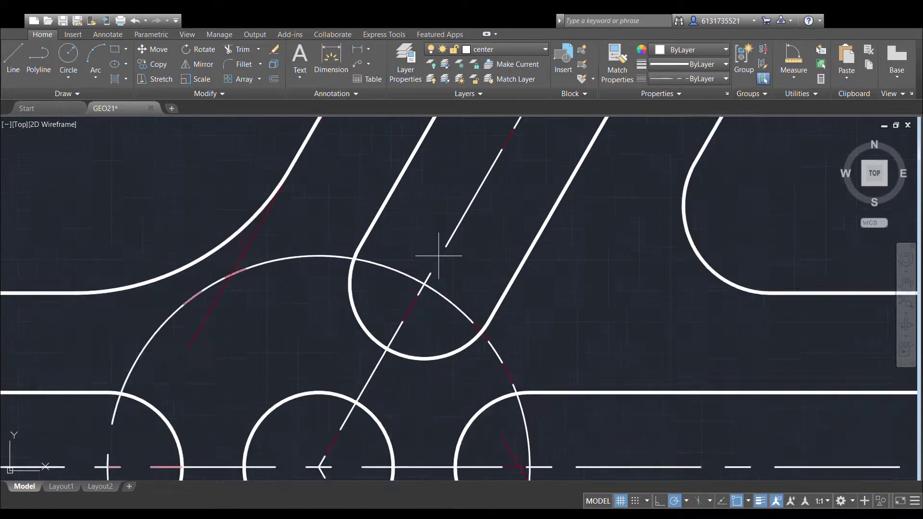
scroll(439, 251, up, 2)
click(412, 298)
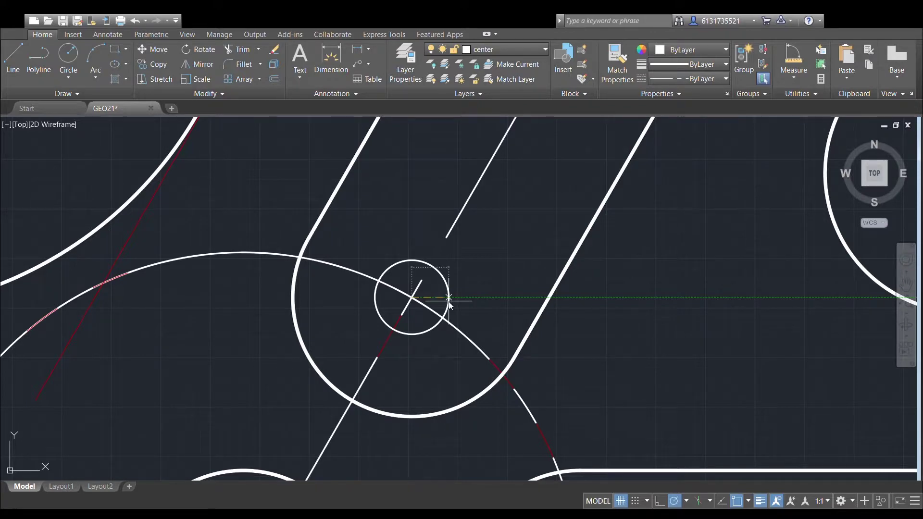
scroll(449, 300, down, 5)
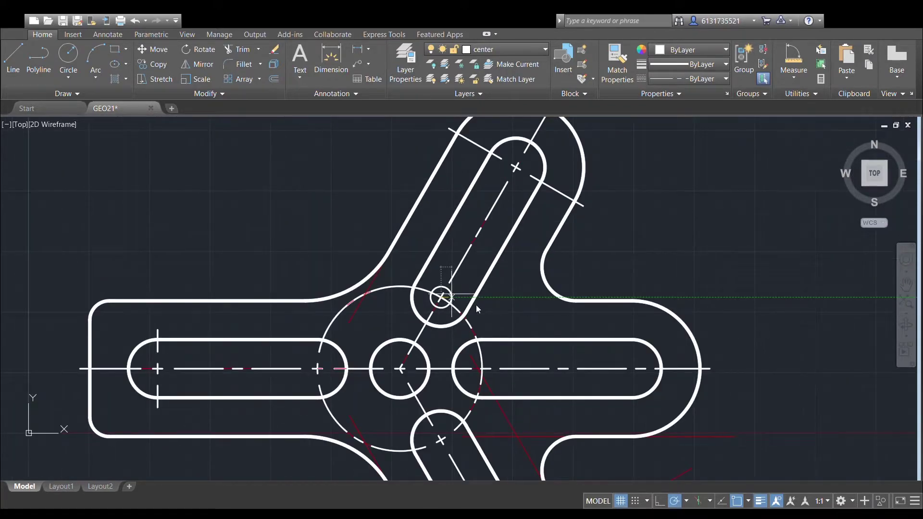
key(Escape)
scroll(411, 374, up, 4)
click(72, 62)
click(382, 360)
key(Escape)
Draw two concentric circles at the upper slot's inner centre, one through the centre mark's end and one with radius 7.
middle_drag(552, 159, 473, 341)
click(68, 57)
click(408, 362)
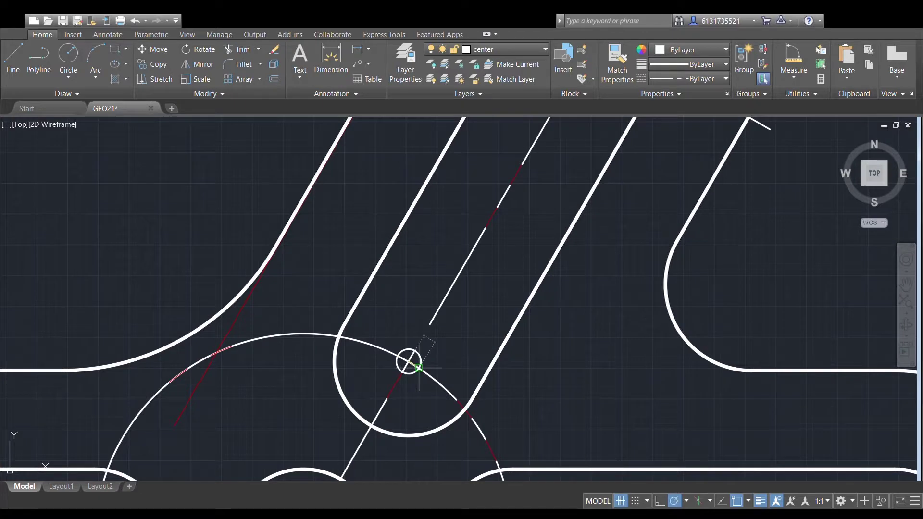
click(418, 369)
click(68, 57)
click(408, 362)
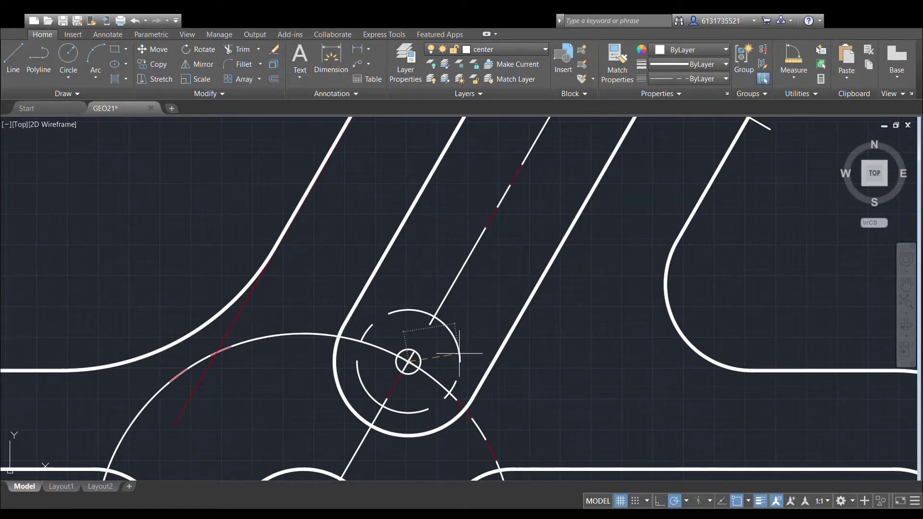
text(7)
key(Return)
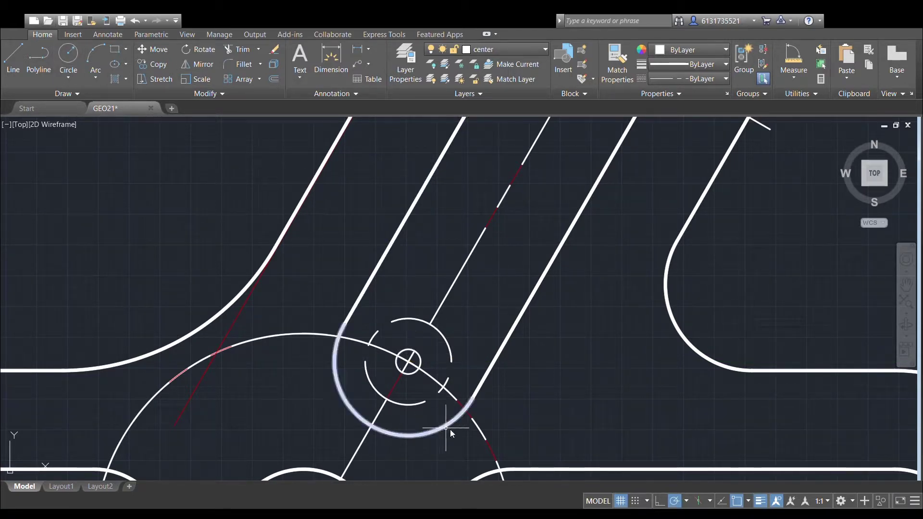
Trim the circular centerline between the two concentric circles on both sides of the upper slot's inner centre mark.
click(448, 411)
click(377, 310)
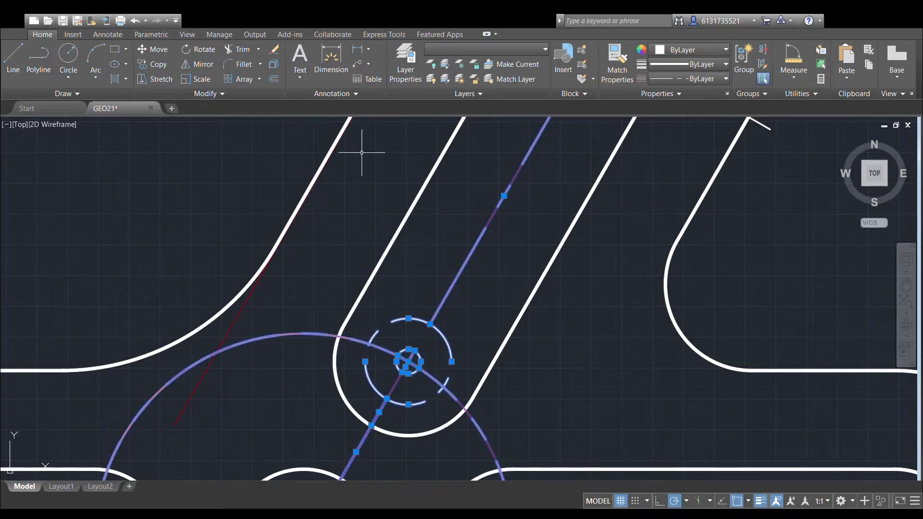
click(236, 64)
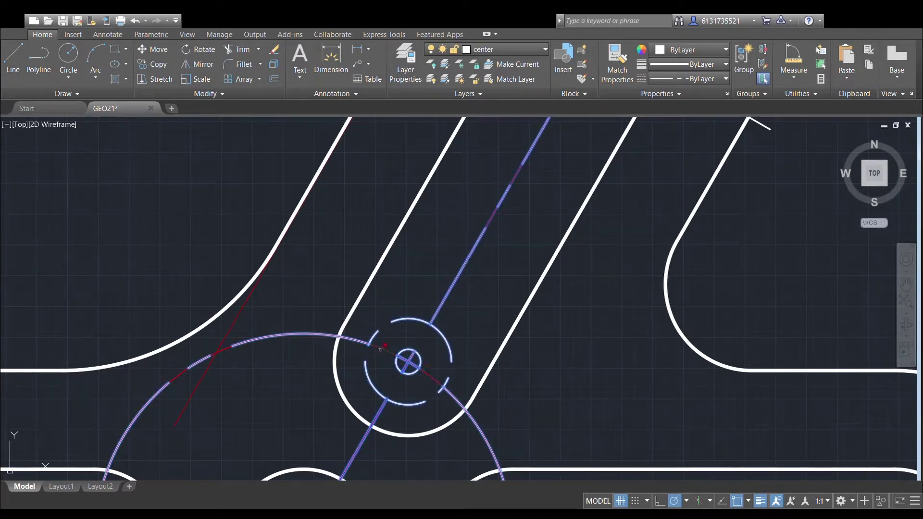
click(431, 374)
key(Escape)
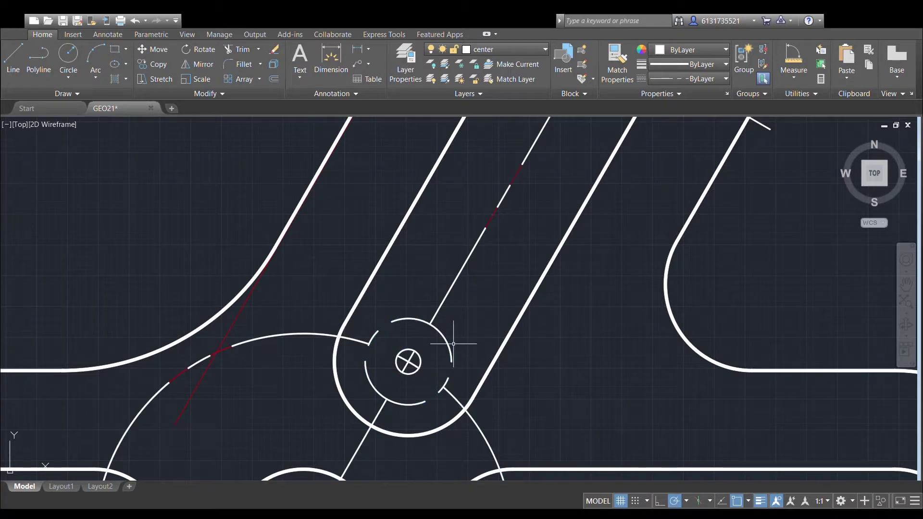
Delete the two concentric helper circles at the upper slot's inner end.
click(449, 344)
key(Delete)
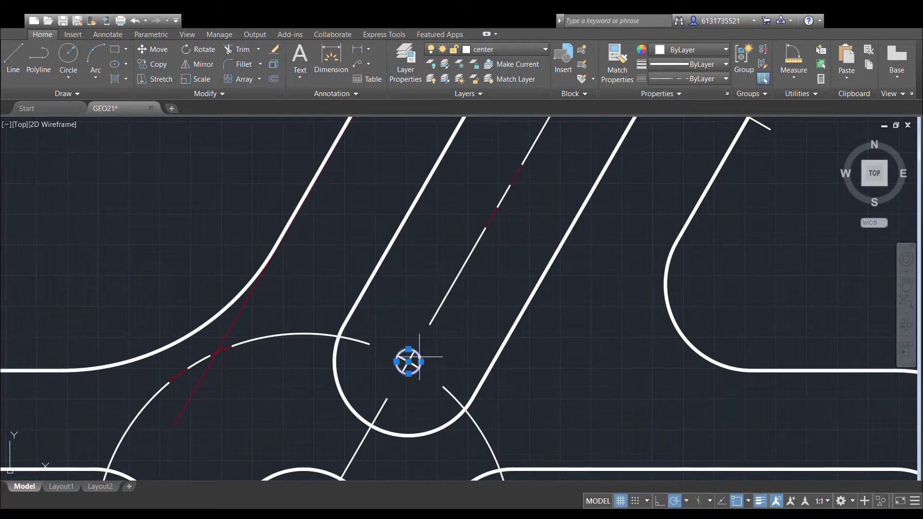
Draw vertical centerlines from the right slot's outer centre up and down to the arm's straight outline edges.
scroll(412, 360, down, 5)
mouse_move(585, 264)
middle_down()
mouse_move(569, 211)
mouse_move(569, 132)
mouse_move(632, 266)
middle_up()
scroll(636, 280, down, 3)
scroll(639, 276, up, 3)
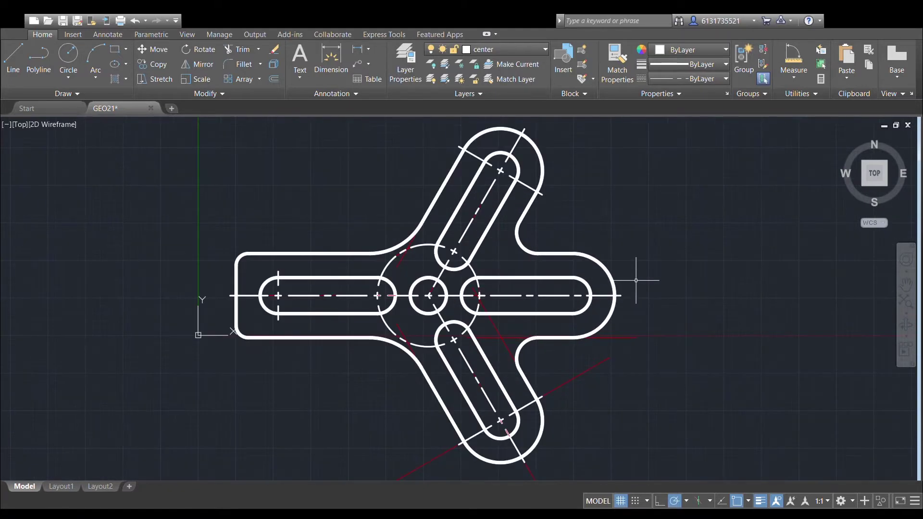
scroll(620, 274, up, 3)
middle_drag(620, 274, 416, 290)
click(14, 59)
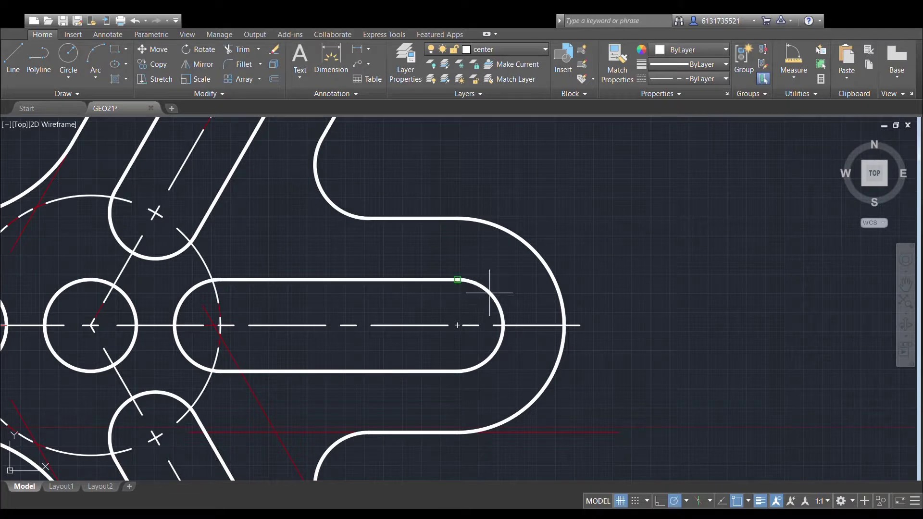
click(458, 325)
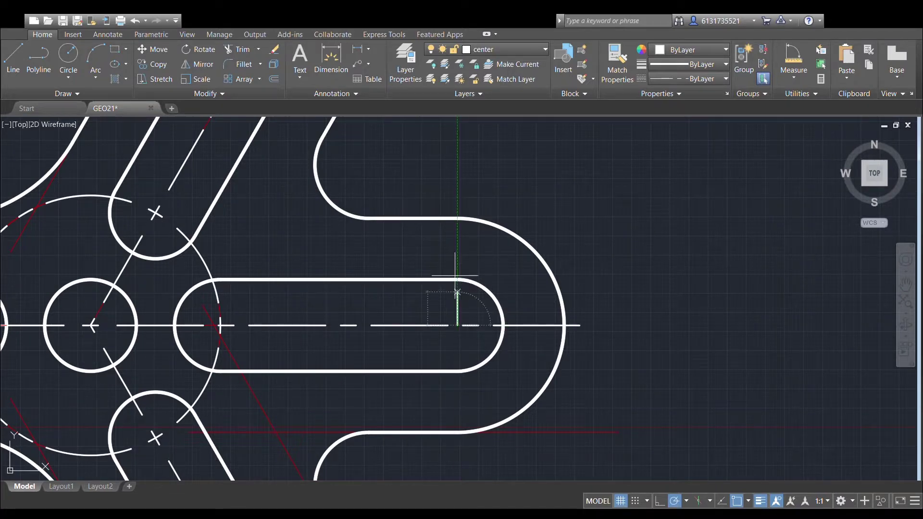
click(457, 219)
key(Escape)
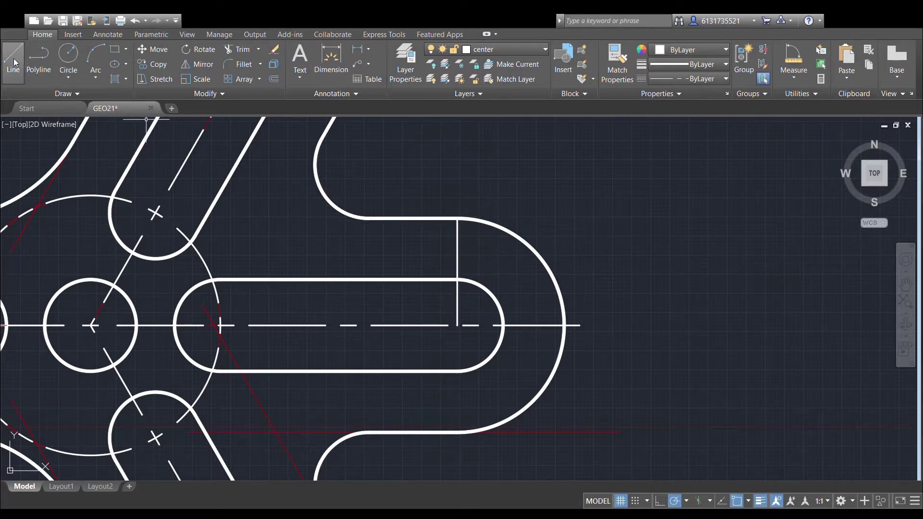
click(458, 326)
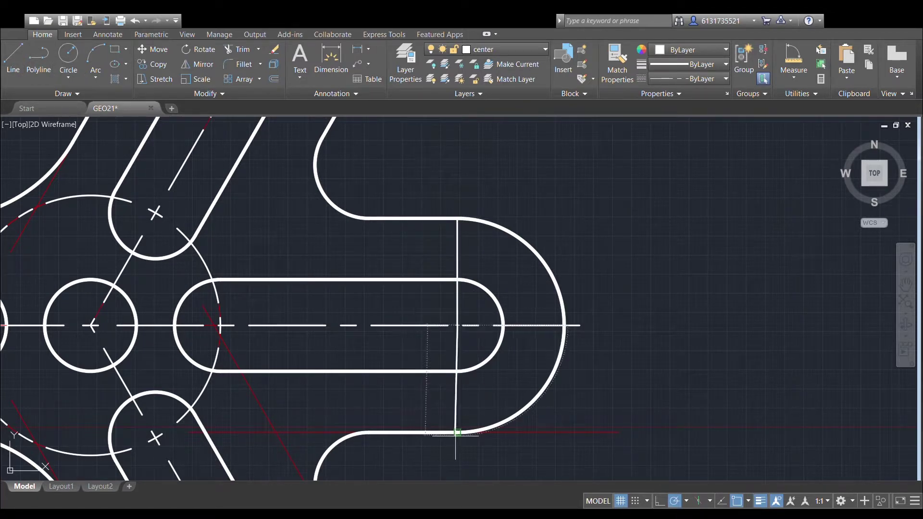
click(457, 431)
key(Escape)
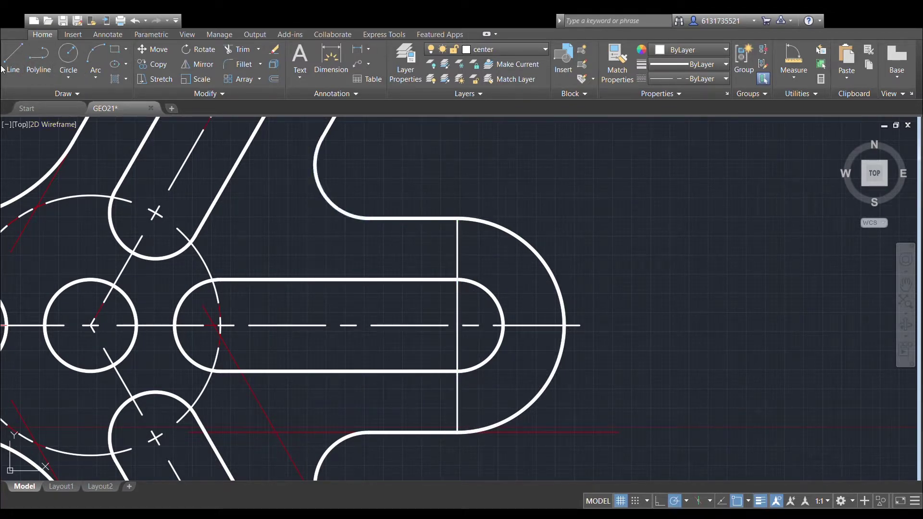
Draw two concentric helper circles with radii 5 and 17.5 at the right slot's outer centre.
scroll(504, 363, up, 2)
click(429, 304)
text(5)
key(Return)
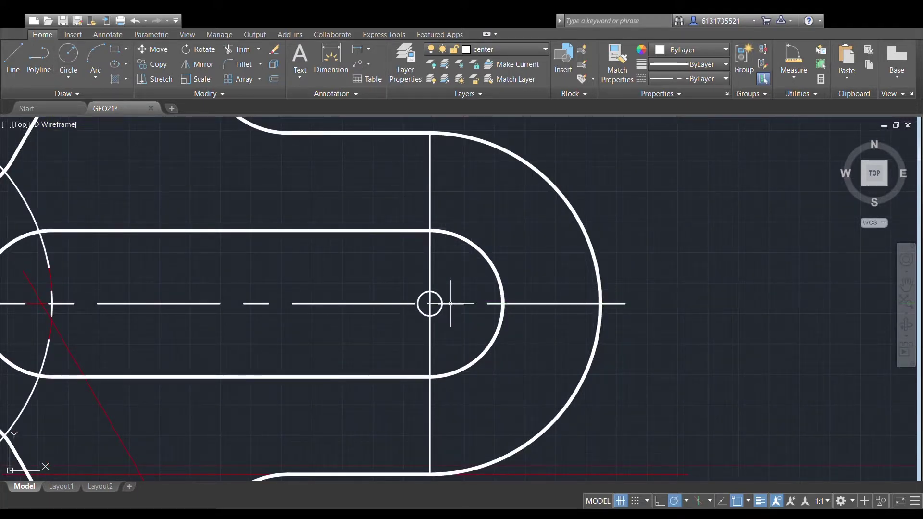
click(68, 58)
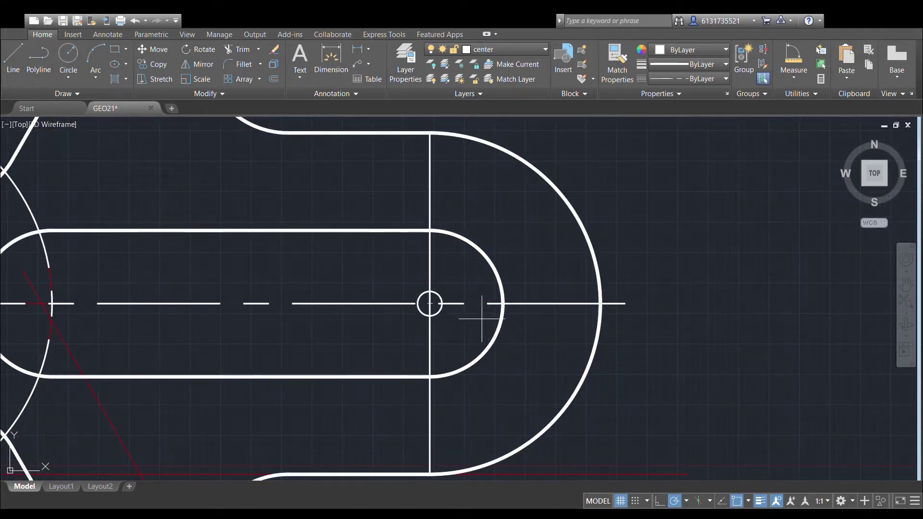
click(430, 303)
text(17.5)
key(Return)
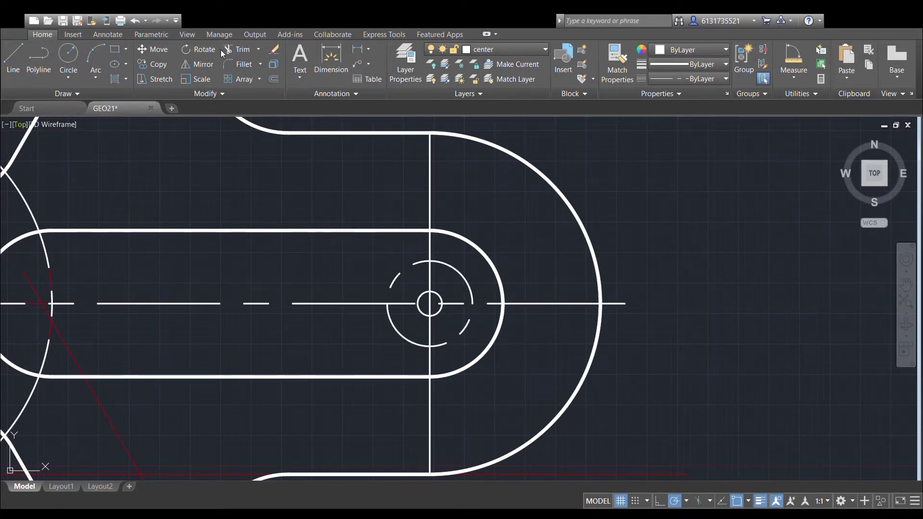
Trim the horizontal and vertical centerlines between the two concentric circles at the right slot's outer centre, and delete both helper circles.
click(355, 239)
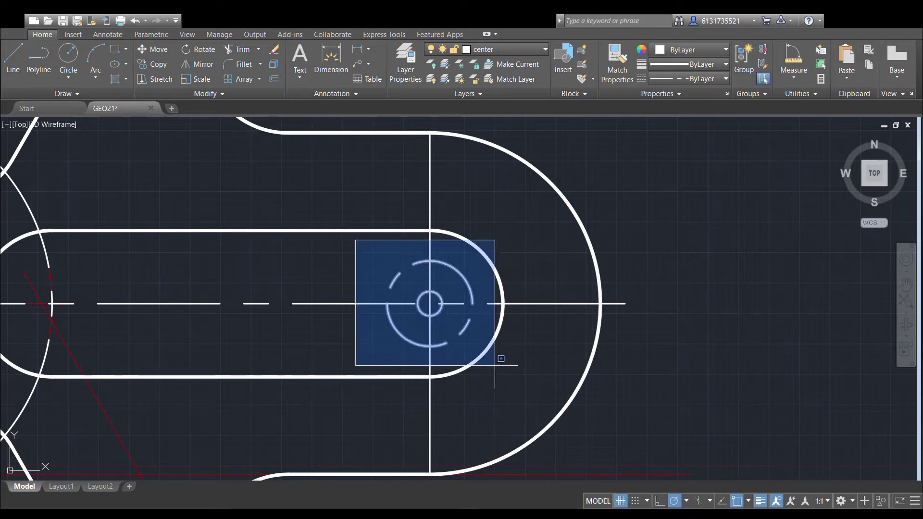
click(495, 367)
click(518, 387)
click(335, 202)
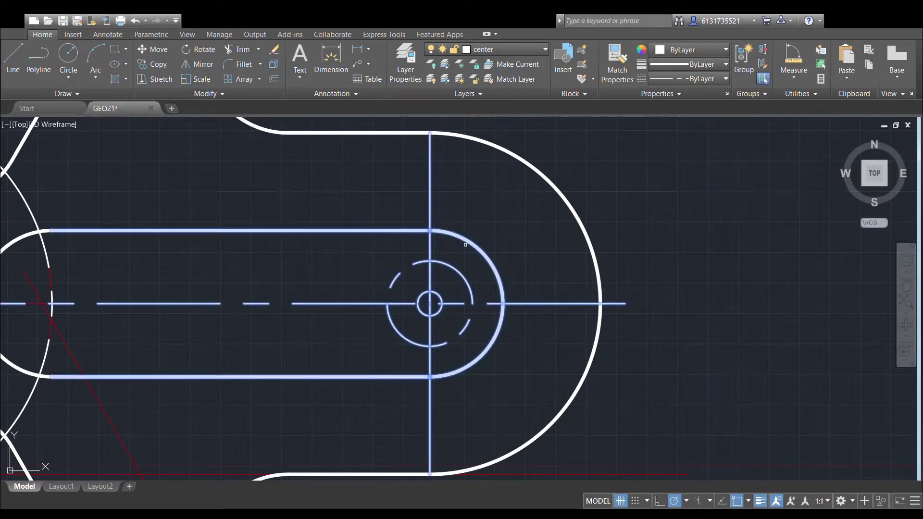
click(453, 304)
click(403, 304)
click(430, 329)
click(430, 276)
key(Escape)
click(447, 263)
key(Delete)
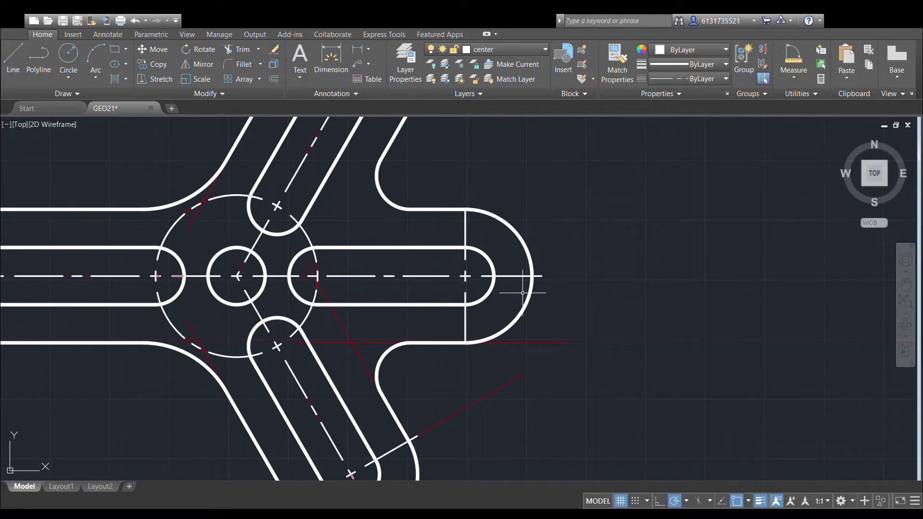
Stretch the outer ends of both vertical centerline pieces at the right slot slightly beyond the arm's upper and lower edges.
click(465, 221)
click(466, 209)
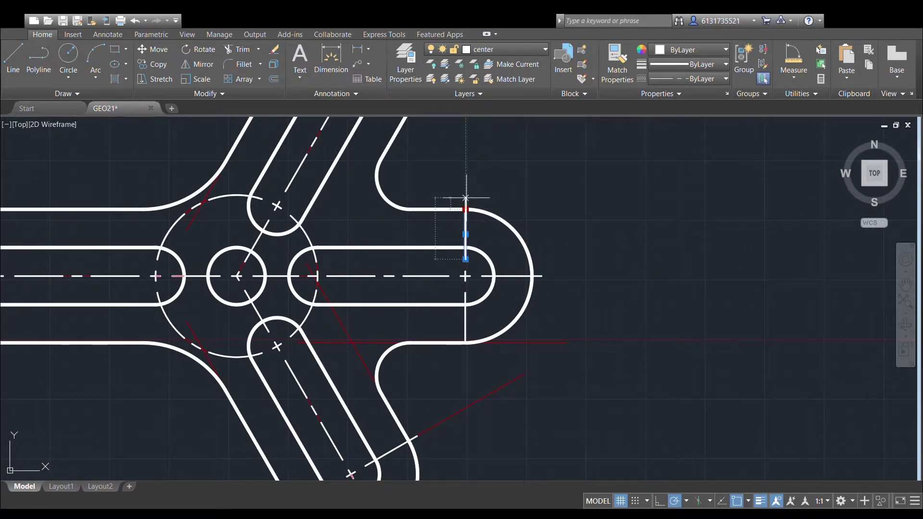
click(466, 197)
key(Escape)
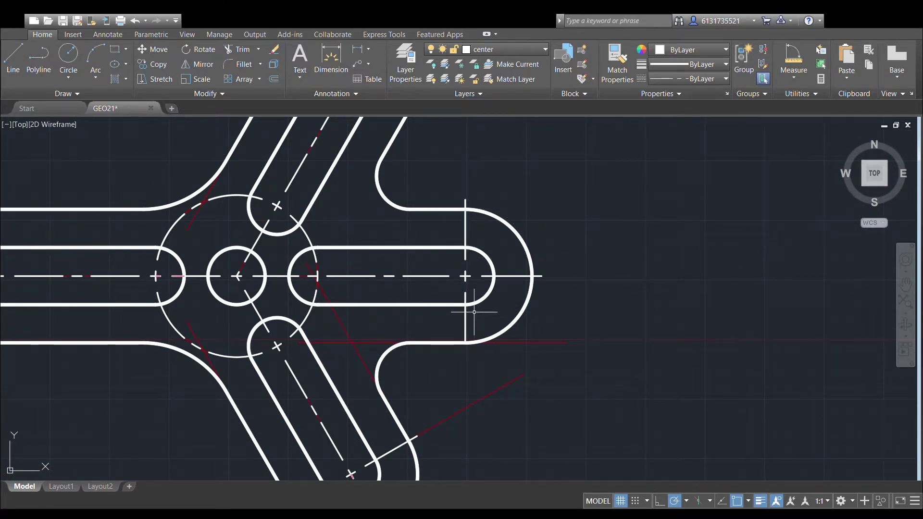
click(465, 320)
click(466, 342)
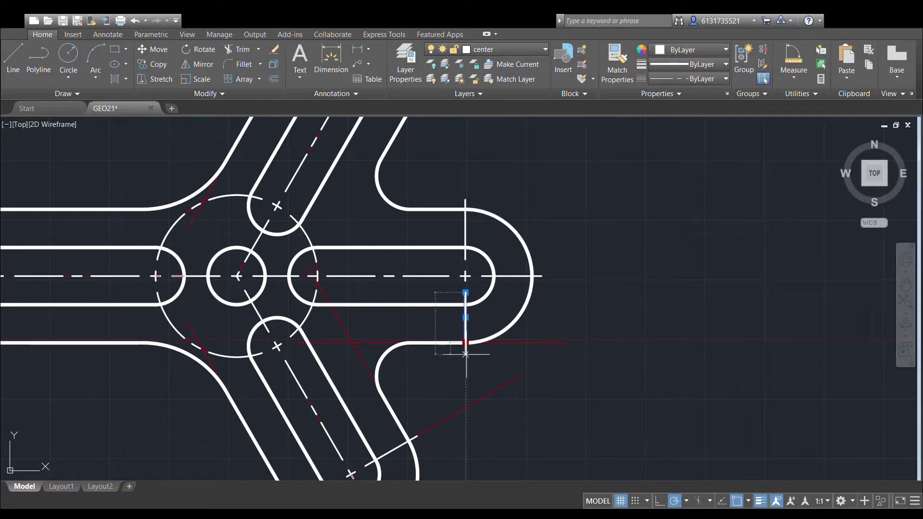
click(465, 354)
key(Escape)
scroll(639, 253, down, 2)
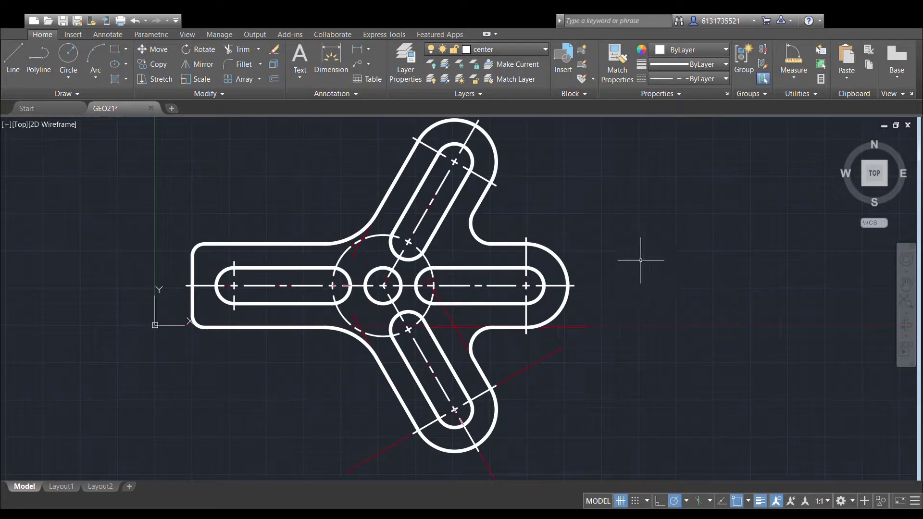
scroll(682, 250, down, 2)
middle_drag(596, 183, 505, 176)
scroll(583, 237, up, 2)
middle_drag(643, 257, 728, 271)
scroll(510, 199, down, 2)
middle_drag(529, 212, 531, 219)
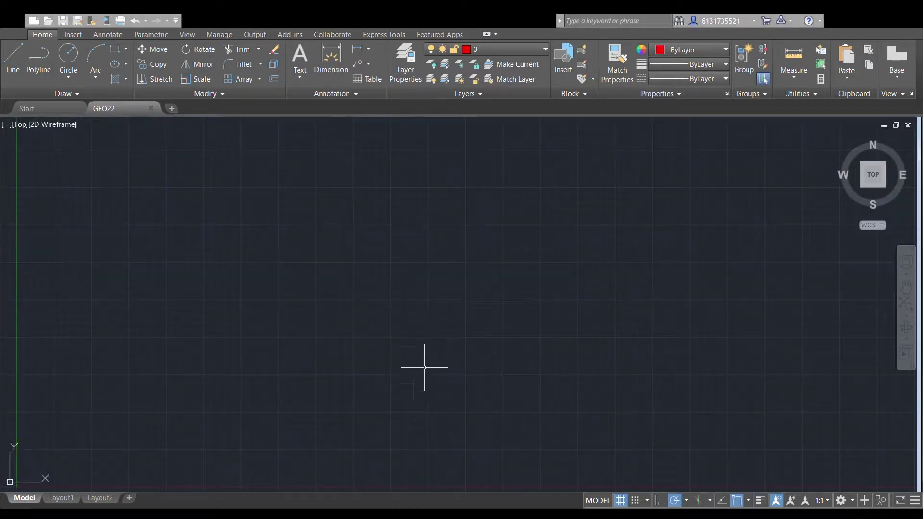
In the empty GEO22 drawing, draw a short vertical line and a longer horizontal line running right from its lower end.
click(38, 55)
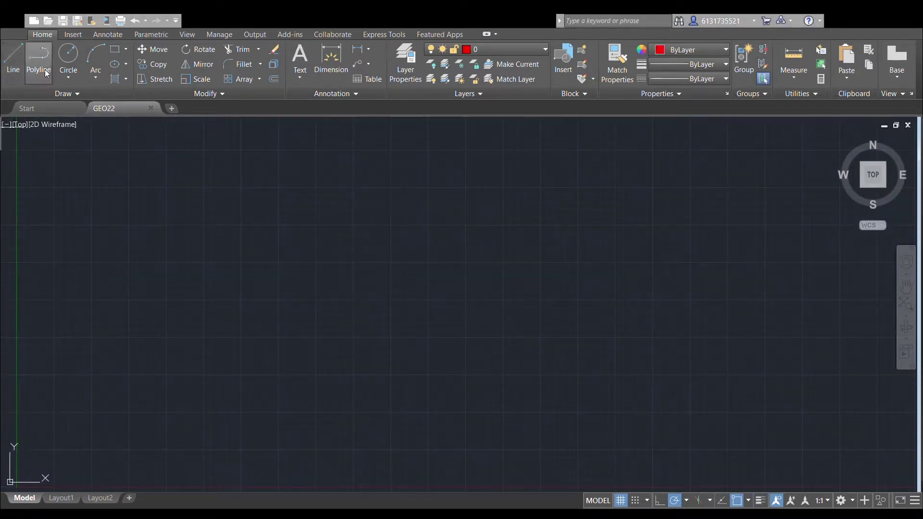
click(232, 361)
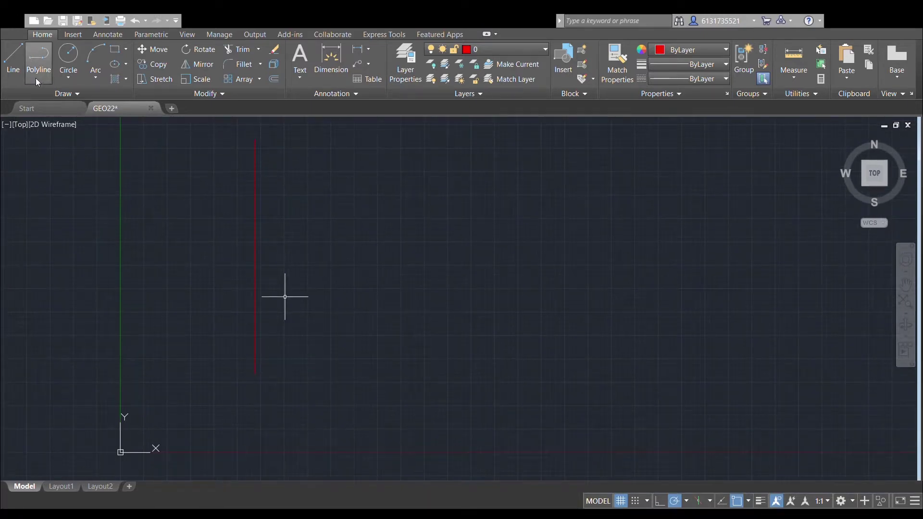
click(37, 82)
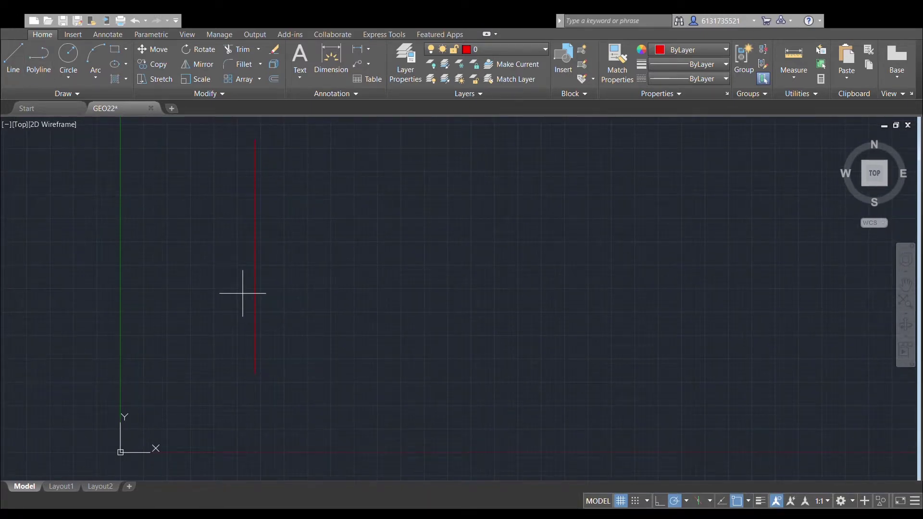
click(255, 374)
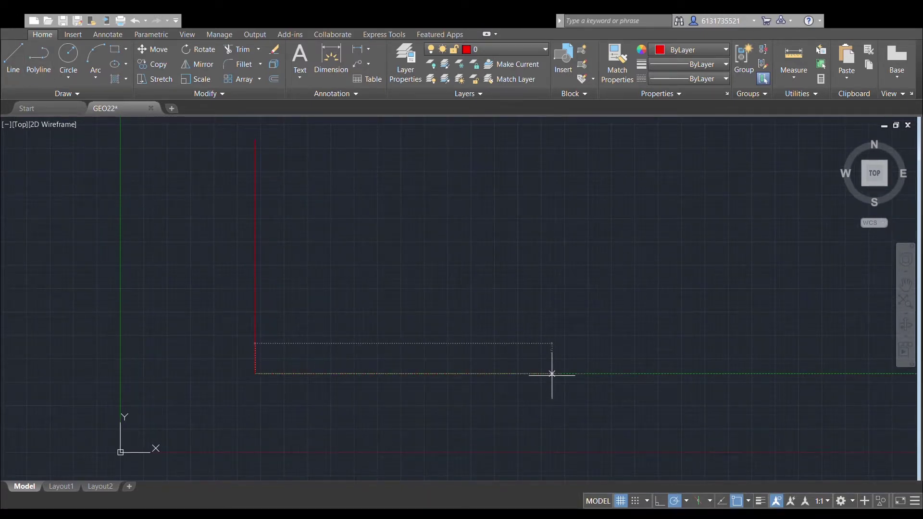
key(Return)
scroll(769, 243, down, 4)
key(Escape)
middle_drag(731, 263, 663, 314)
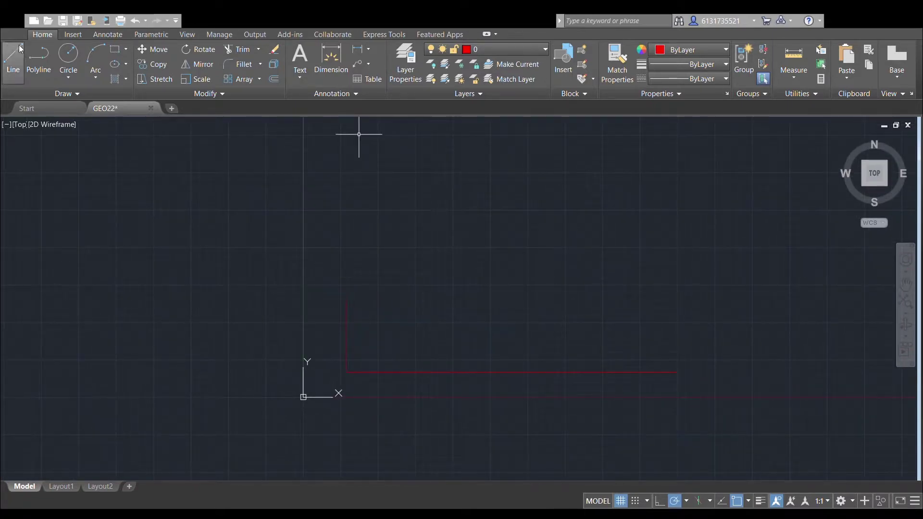
Draw a vertical line upward from the horizontal line's right end, taller than the short vertical line.
middle_drag(503, 245, 420, 276)
click(593, 403)
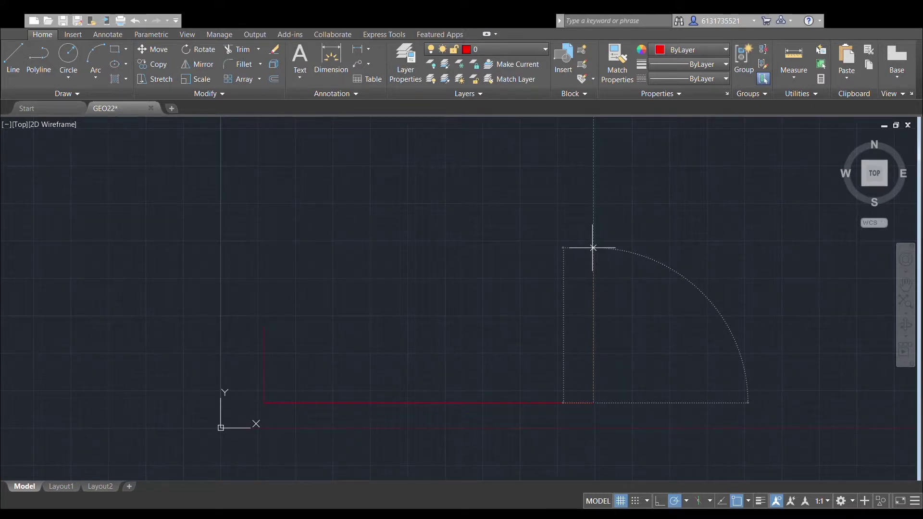
click(594, 240)
key(Escape)
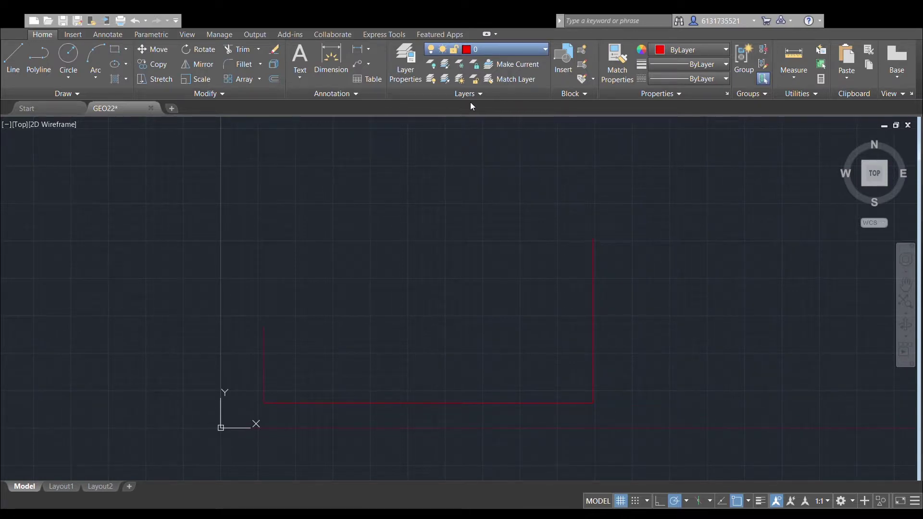
Make the layer whose name starts with "visib" current and move the three construction lines up and to the right, away from the origin.
click(484, 107)
middle_drag(239, 161, 242, 123)
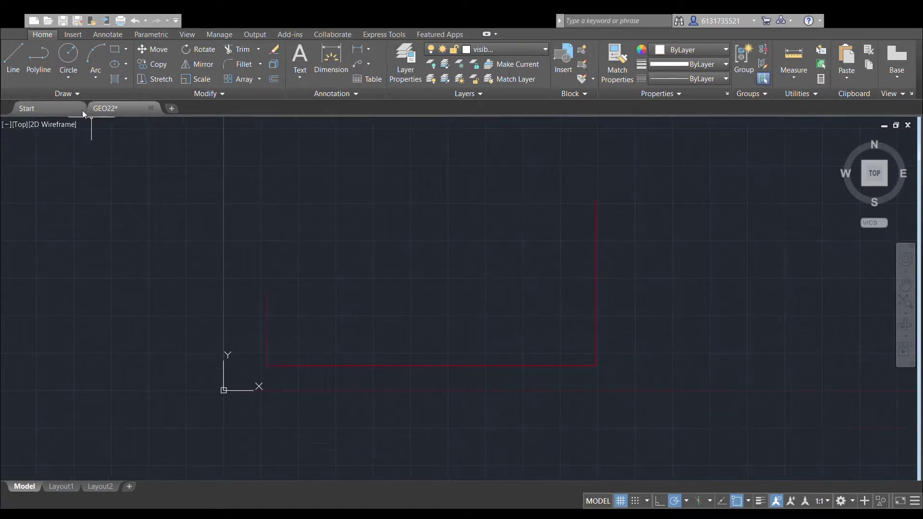
click(653, 171)
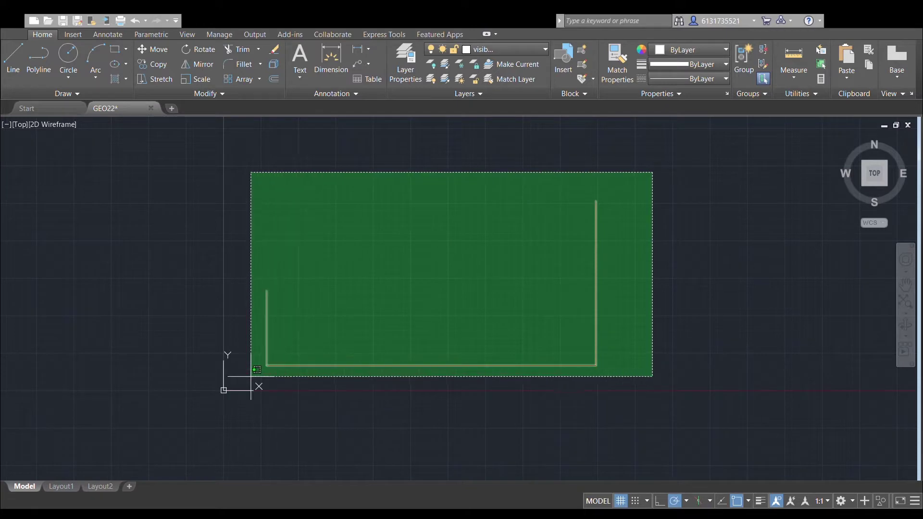
click(230, 399)
click(152, 49)
click(371, 307)
click(446, 199)
middle_drag(455, 203, 345, 286)
Draw a circle centred on the lower-left corner of the construction lines and turn on lineweight display.
click(68, 57)
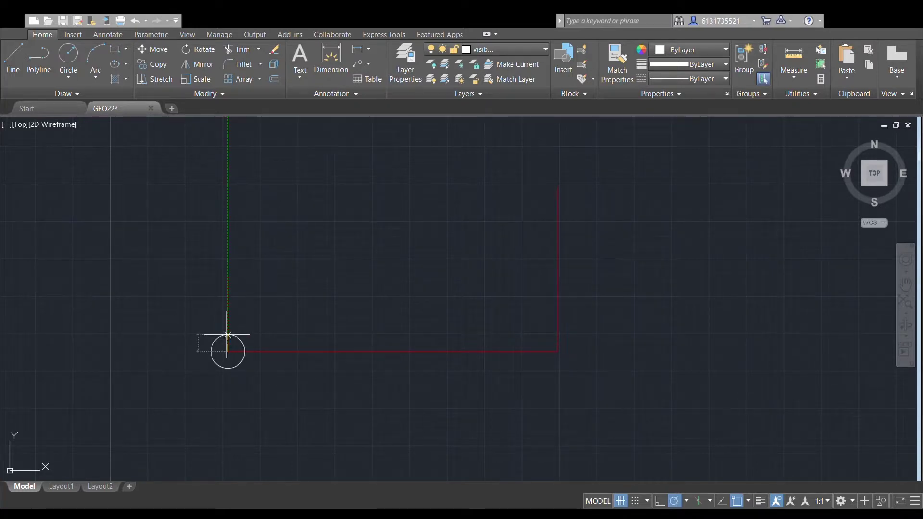
click(227, 306)
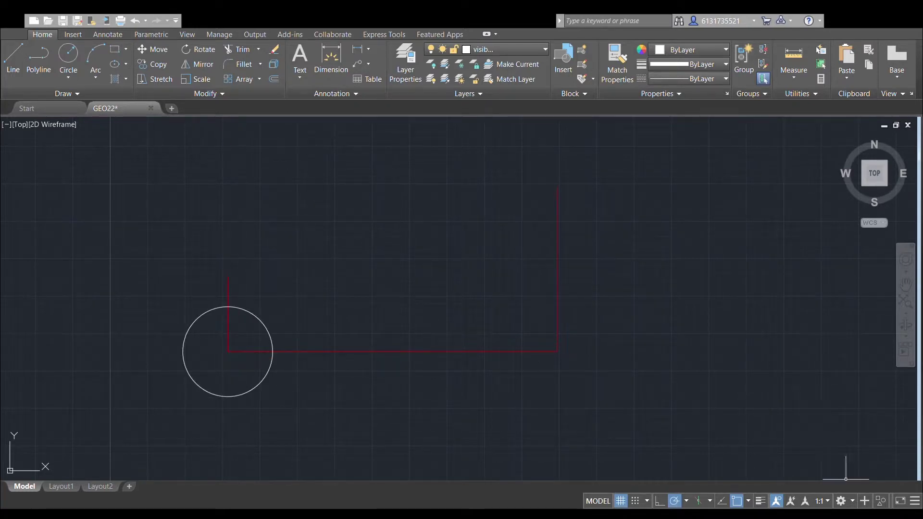
click(761, 502)
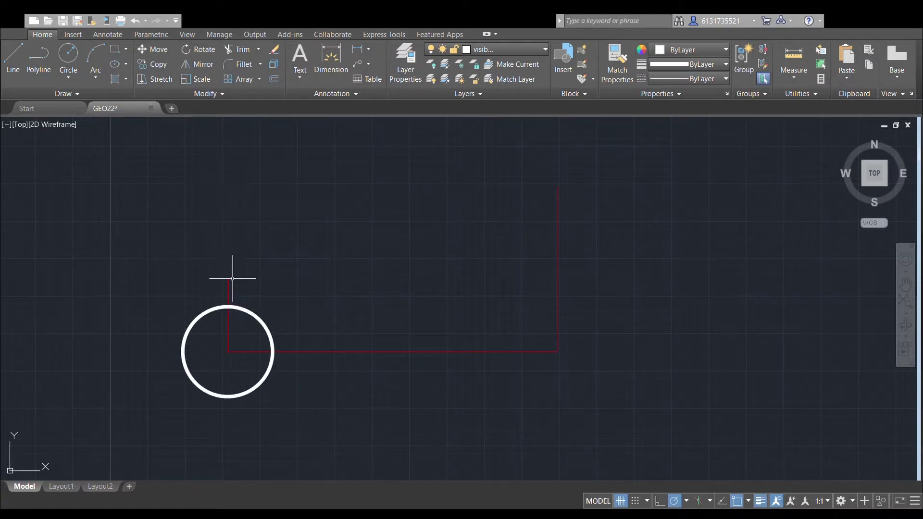
Draw two more circles of the same radius, centred on the upper ends of the short and the tall vertical lines.
click(68, 54)
click(228, 276)
click(227, 230)
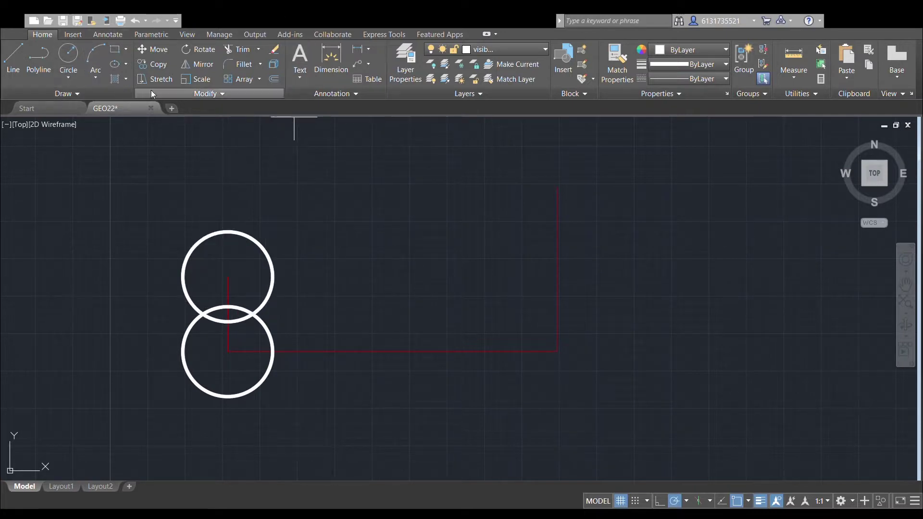
click(557, 186)
key(Return)
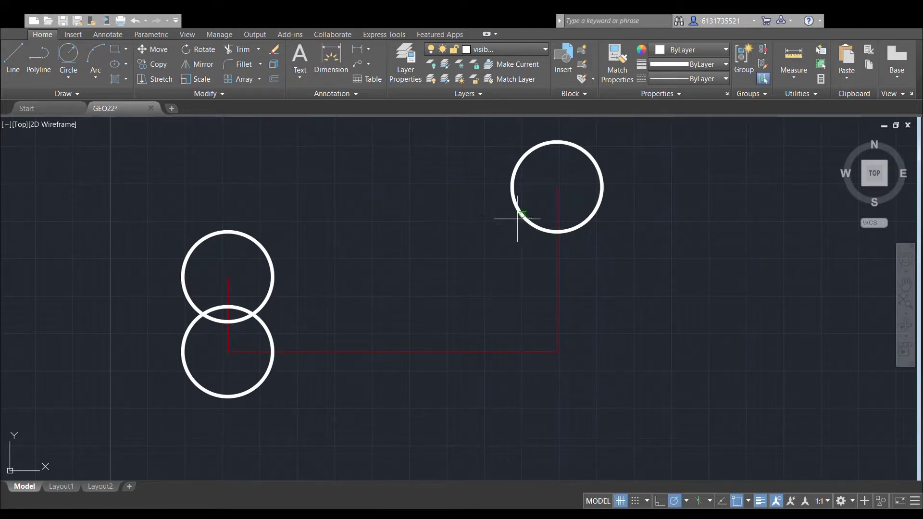
Draw two large tangent circles, one touching the lower-left and right circles from below, the other enclosing the upper-left and right circles.
click(541, 234)
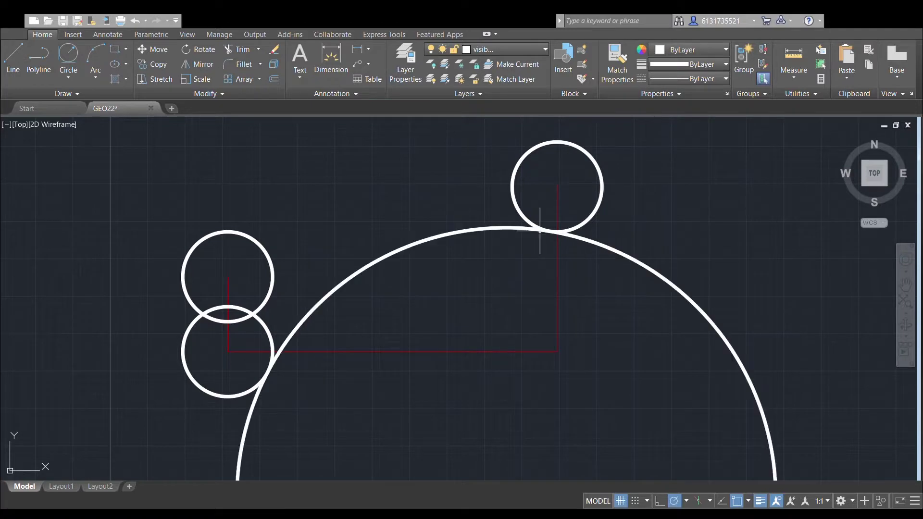
click(71, 54)
click(557, 141)
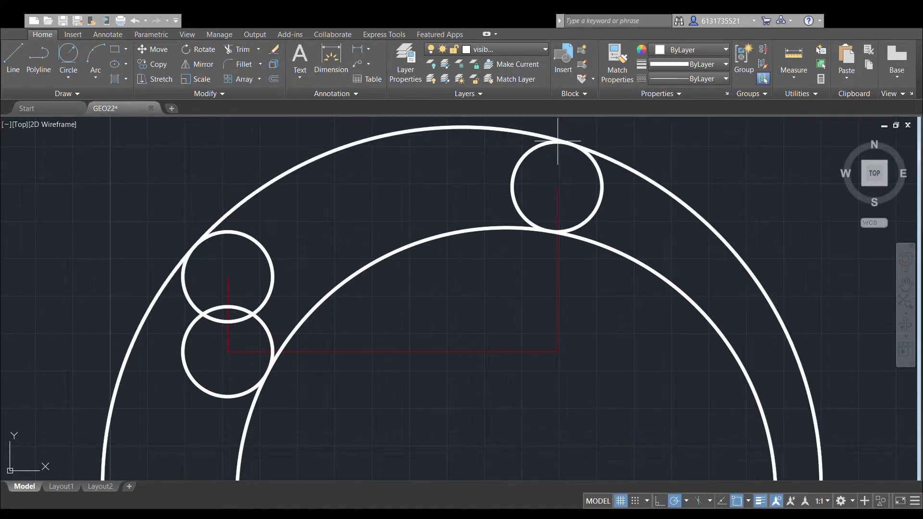
Trim the two large tangent circles, keeping only the upper and lower arcs that connect the left circles to the right circle.
scroll(348, 214, down, 3)
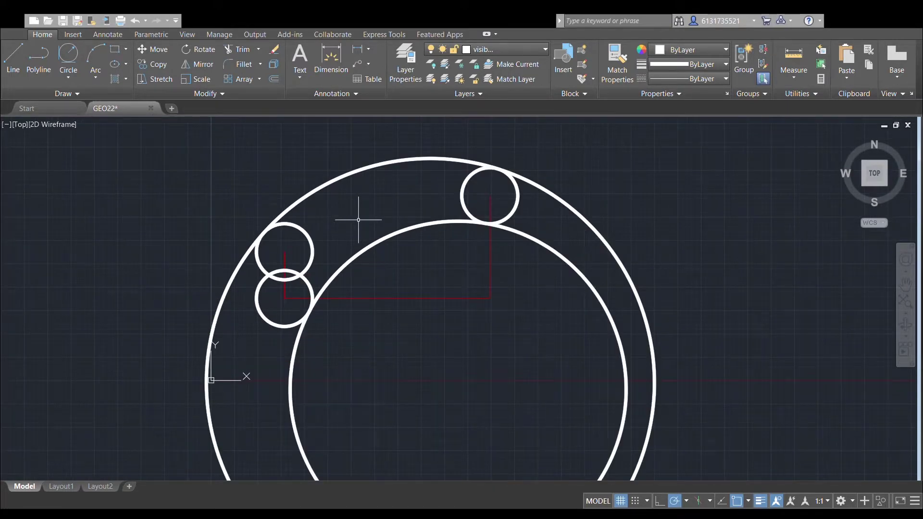
scroll(373, 205, down, 2)
click(251, 142)
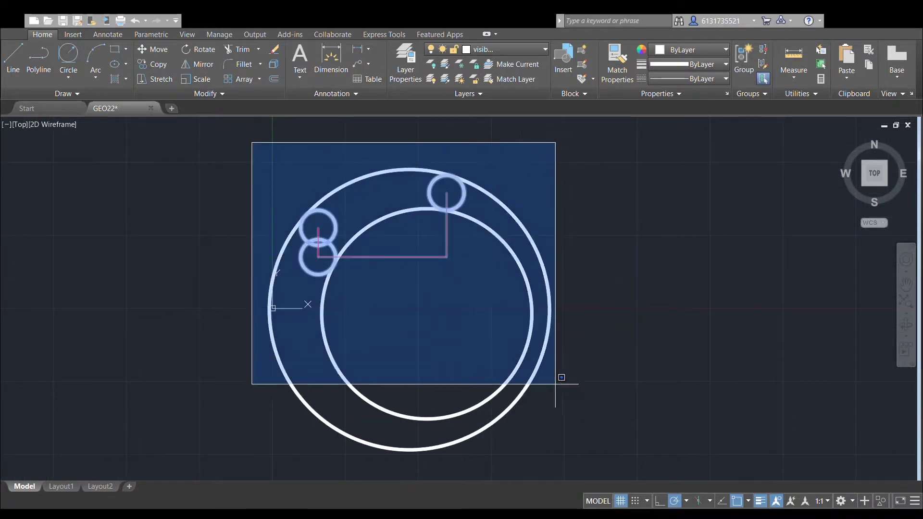
middle_drag(570, 399, 572, 326)
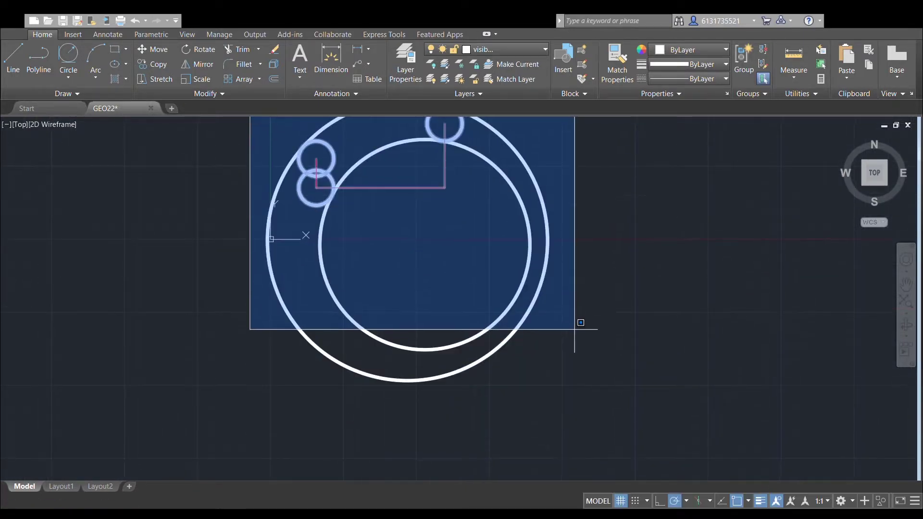
click(582, 387)
click(235, 50)
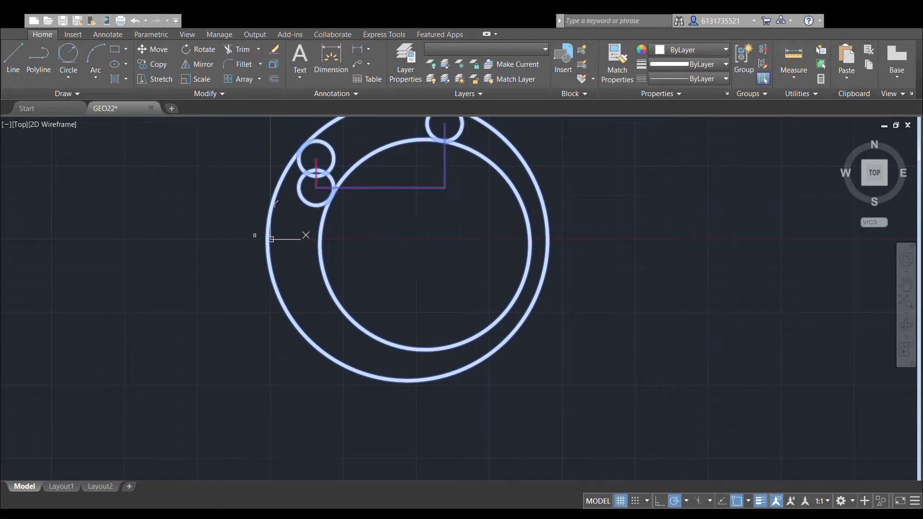
click(272, 206)
click(324, 213)
scroll(379, 237, up, 4)
middle_drag(366, 255, 403, 215)
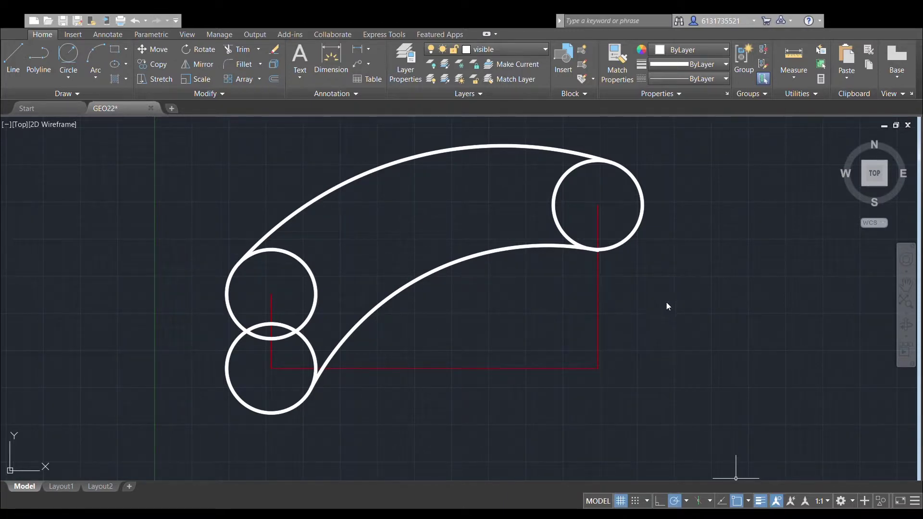
Draw two vertical lines joining the left quadrants and the right quadrants of the two overlapping left circles.
click(15, 56)
click(228, 294)
click(226, 362)
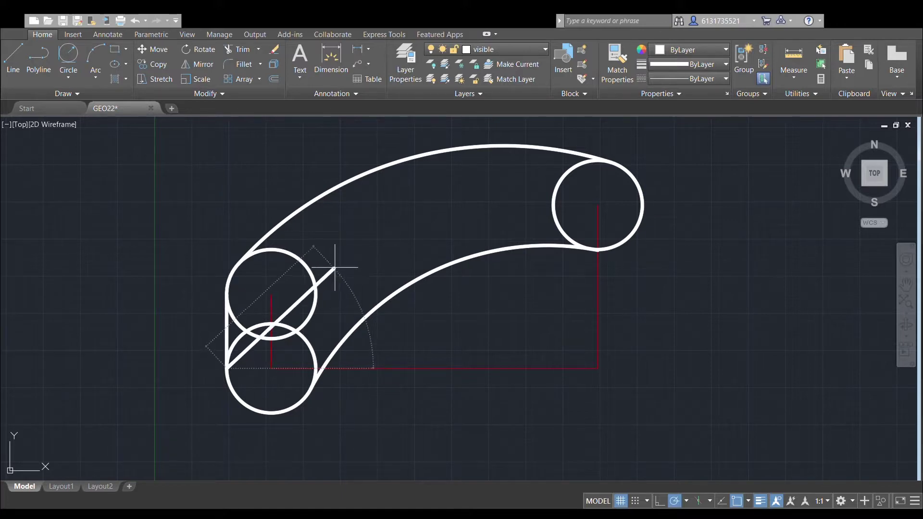
key(Escape)
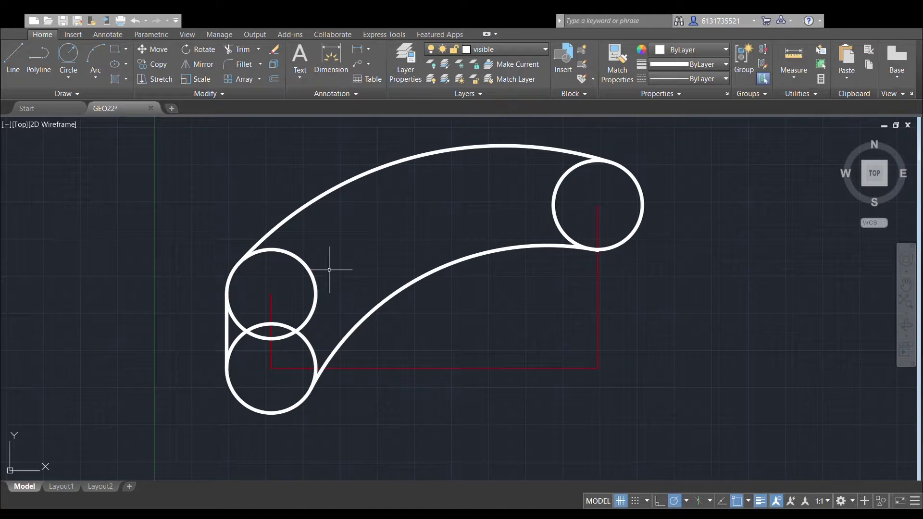
click(13, 57)
click(316, 289)
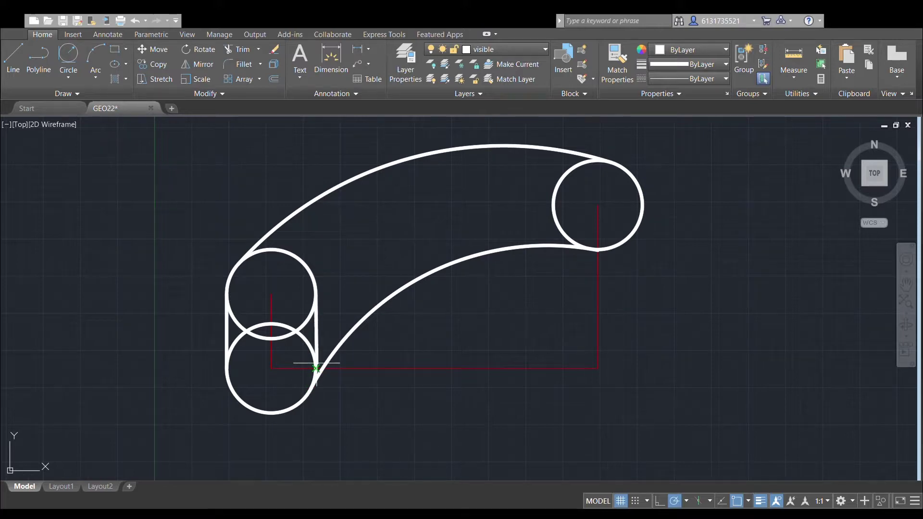
click(316, 368)
key(Return)
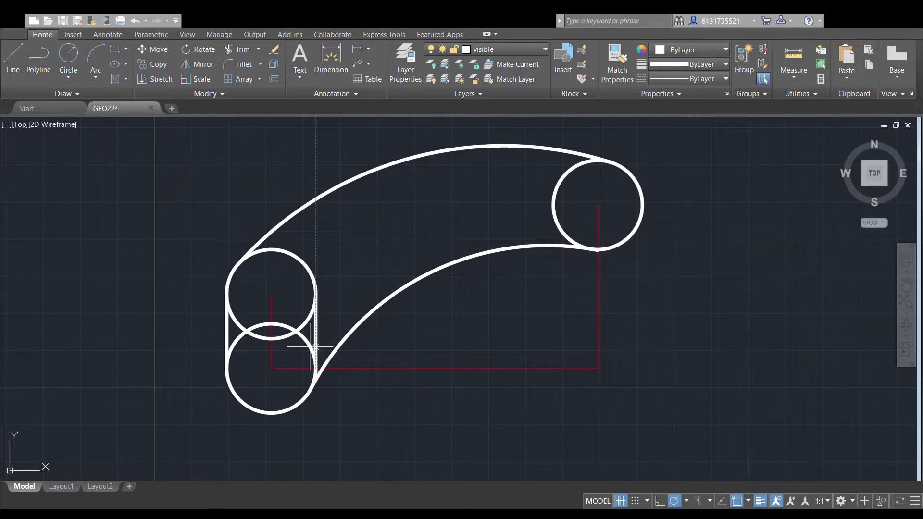
Trim the inner arcs of the two overlapping left circles so they and the vertical lines form a single vertical slot outline.
click(312, 310)
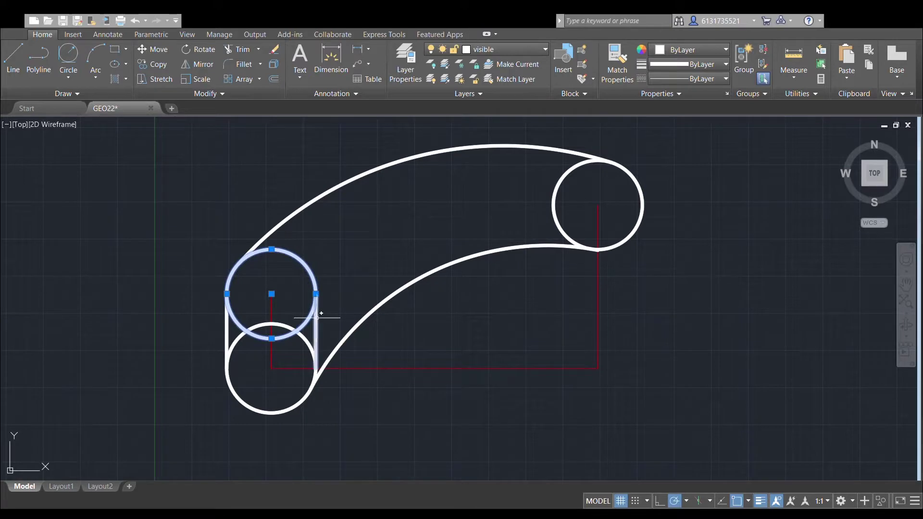
click(317, 313)
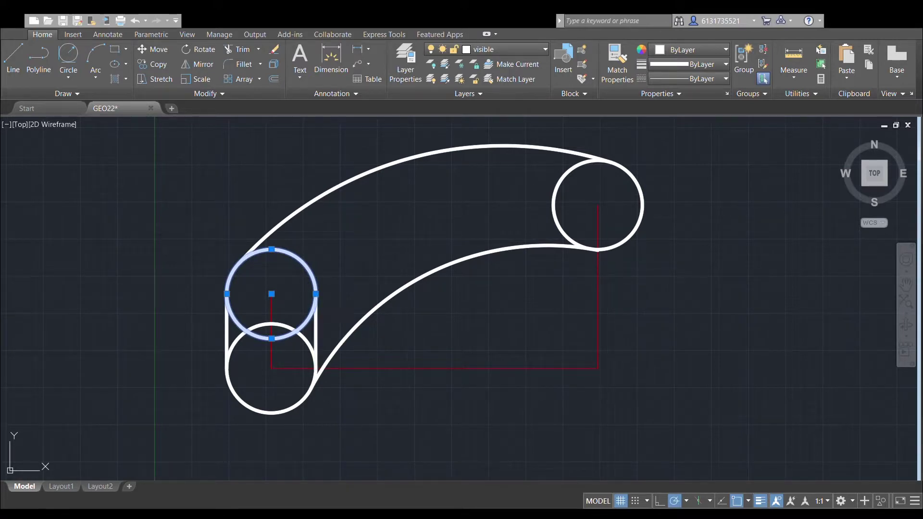
click(226, 334)
click(236, 341)
click(242, 50)
click(297, 316)
click(279, 345)
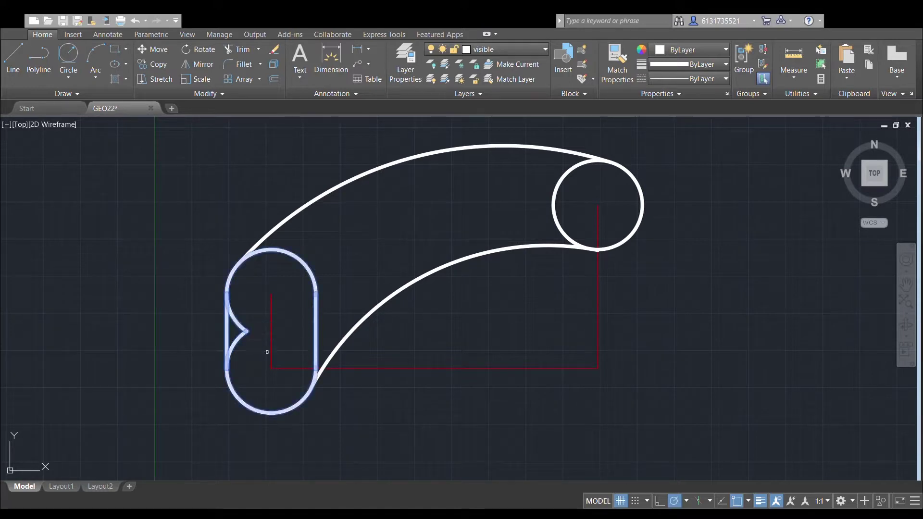
click(251, 312)
click(214, 366)
Draw two equal smaller circles inside the slot outline, centred on its two end arcs, with about half the outer radius.
middle_drag(391, 299, 429, 232)
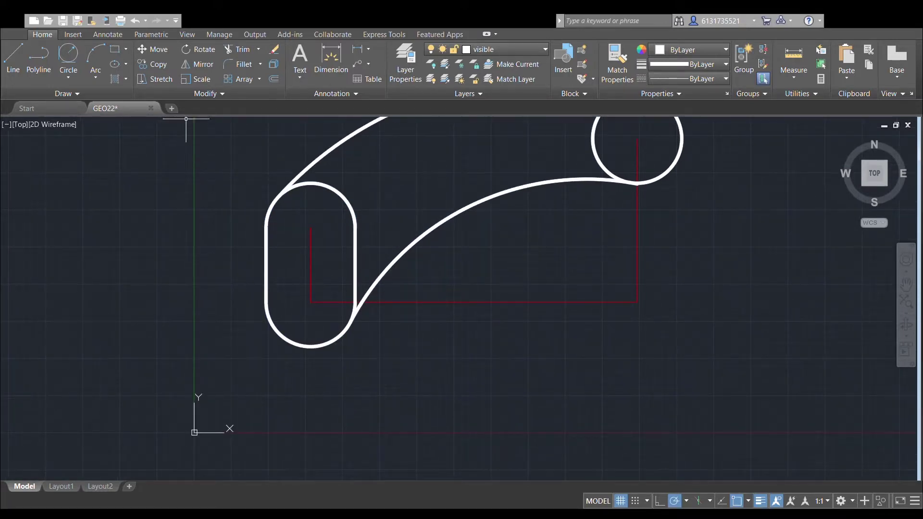
click(68, 55)
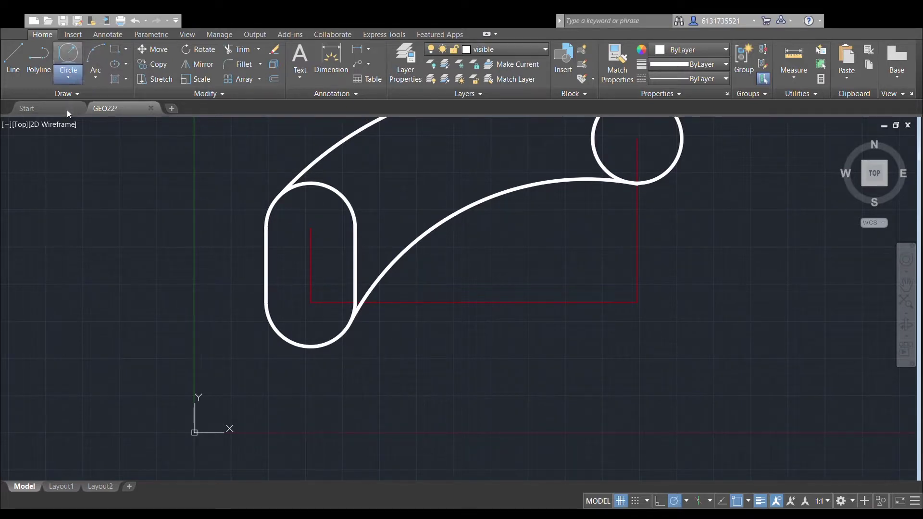
click(311, 228)
click(334, 227)
key(space)
click(310, 301)
key(space)
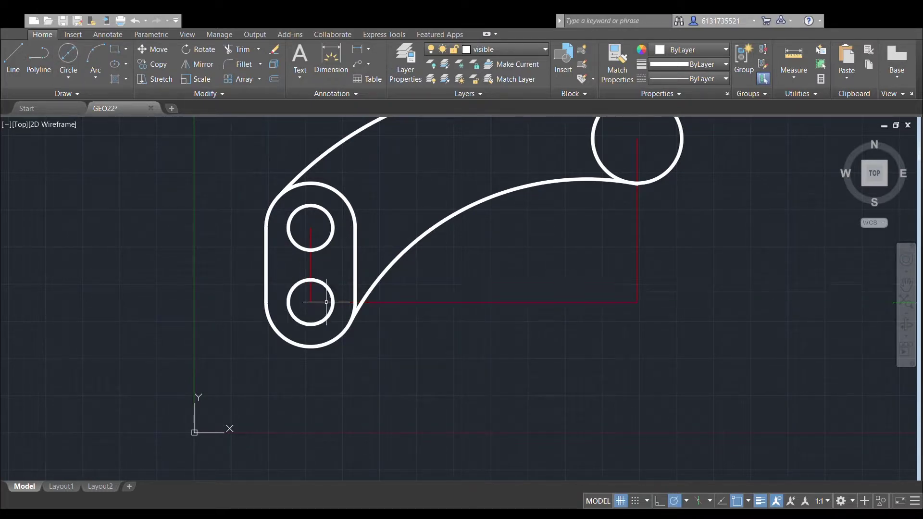
Connect the two smaller circles with vertical lines between their right quadrants and between their left quadrants.
scroll(378, 198, up, 1)
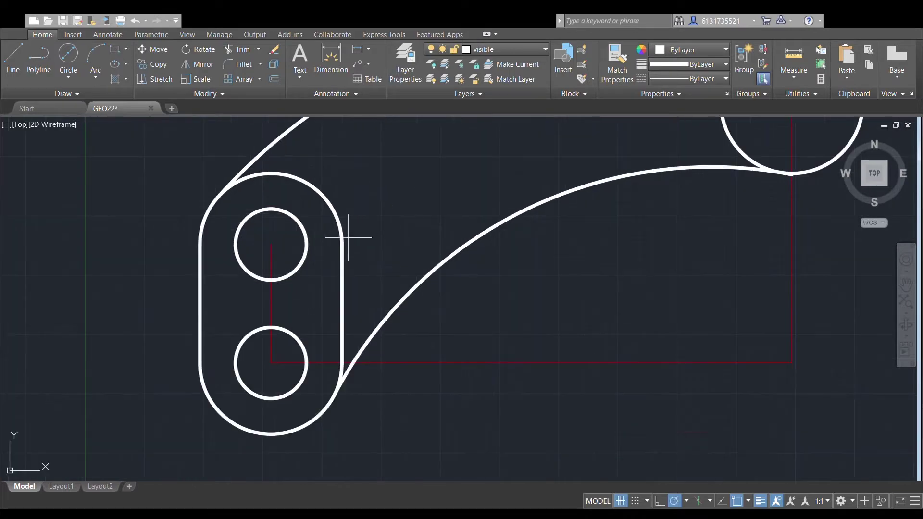
click(306, 245)
click(306, 363)
key(space)
click(13, 60)
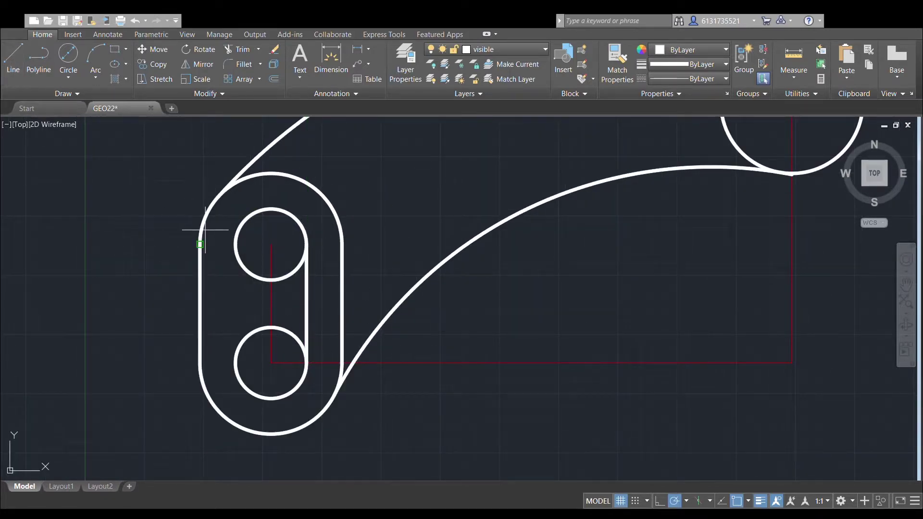
click(244, 246)
click(243, 356)
key(space)
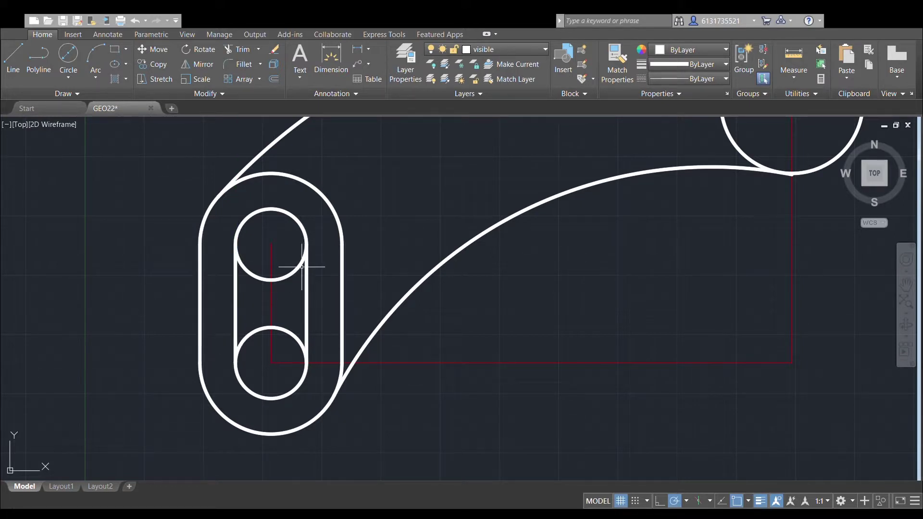
Trim the inward-facing arcs of the two smaller circles to form the inner vertical slot.
click(233, 208)
click(312, 403)
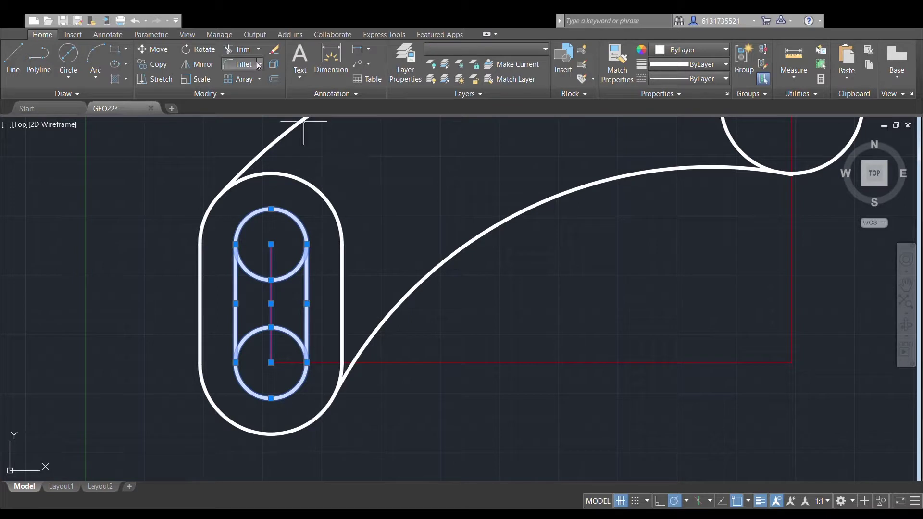
click(226, 50)
click(298, 267)
click(254, 333)
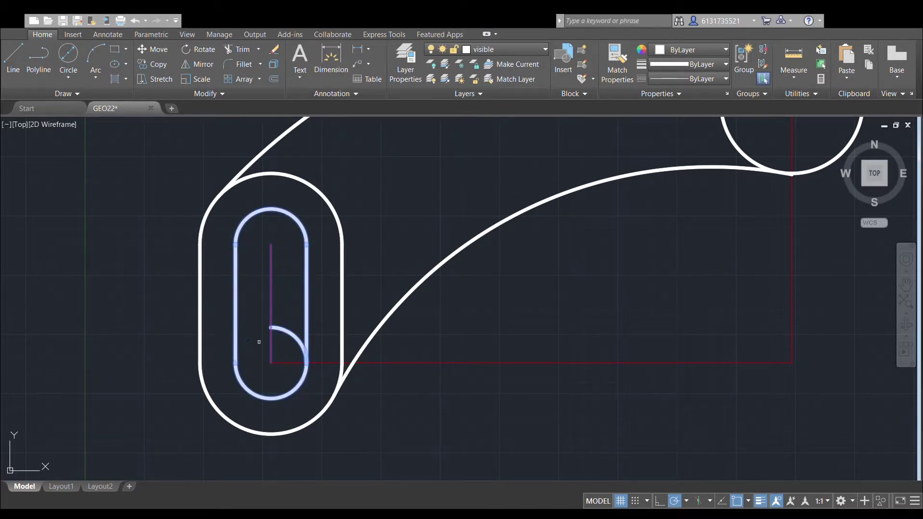
click(292, 331)
key(Escape)
Draw a smaller circle concentric with the upper-right circle, about half its radius.
middle_drag(392, 294, 430, 256)
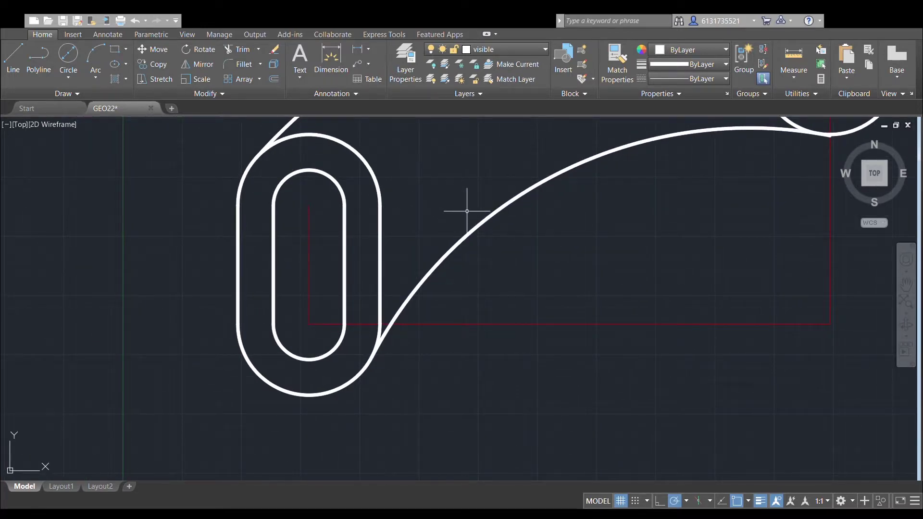
scroll(408, 274, down, 3)
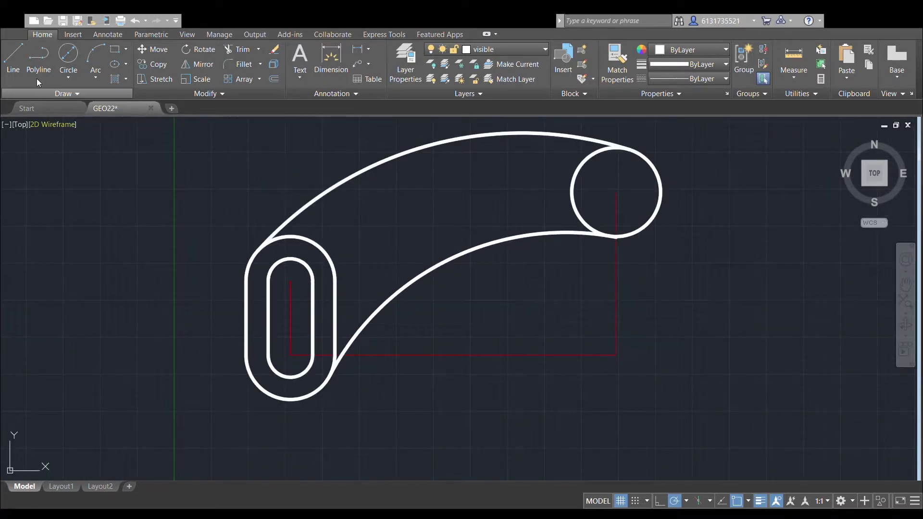
click(68, 56)
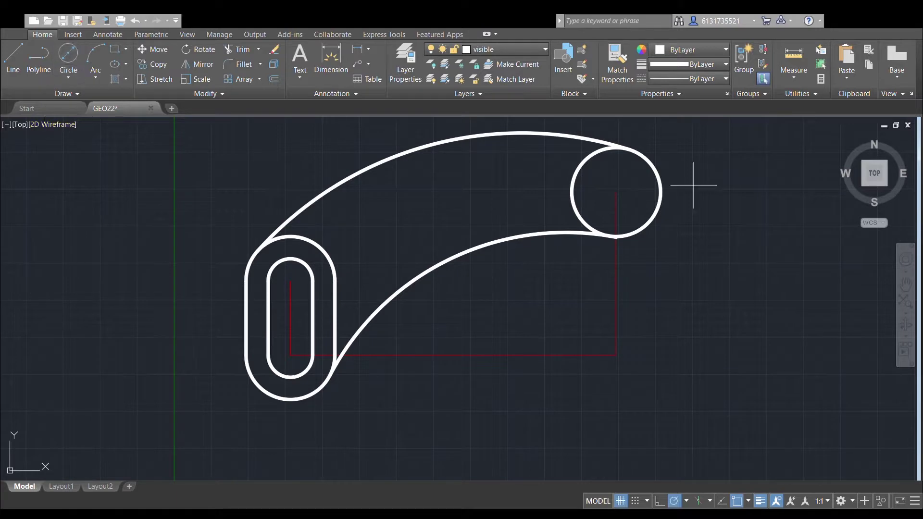
click(599, 192)
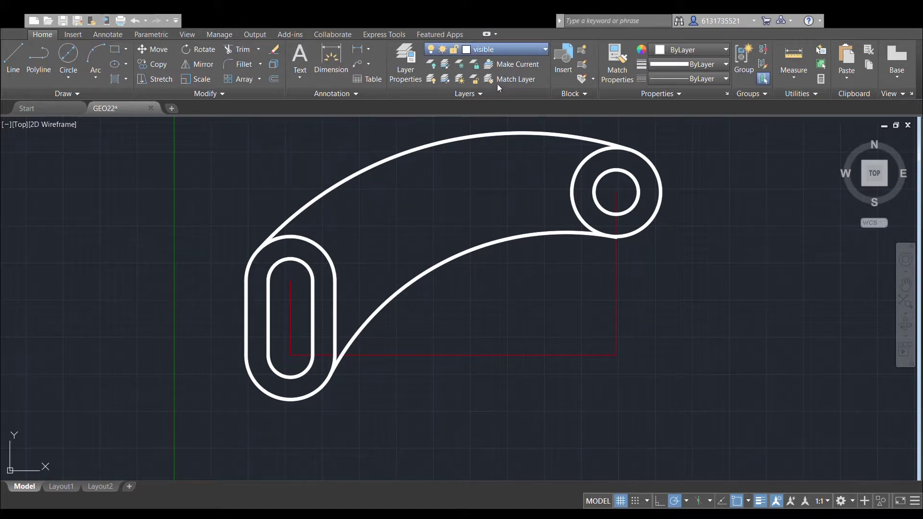
Add a center mark to the upper-right outer circle, extending slightly past it, and make the center layer current.
click(119, 34)
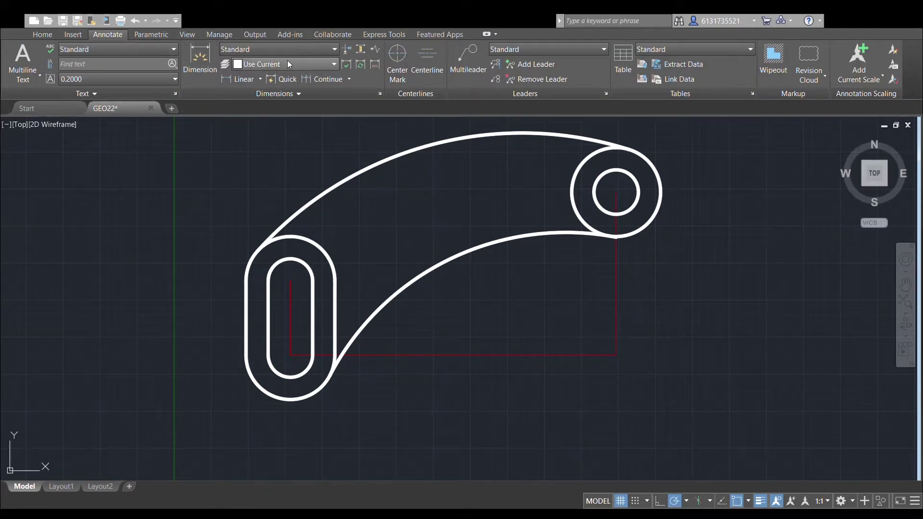
click(597, 150)
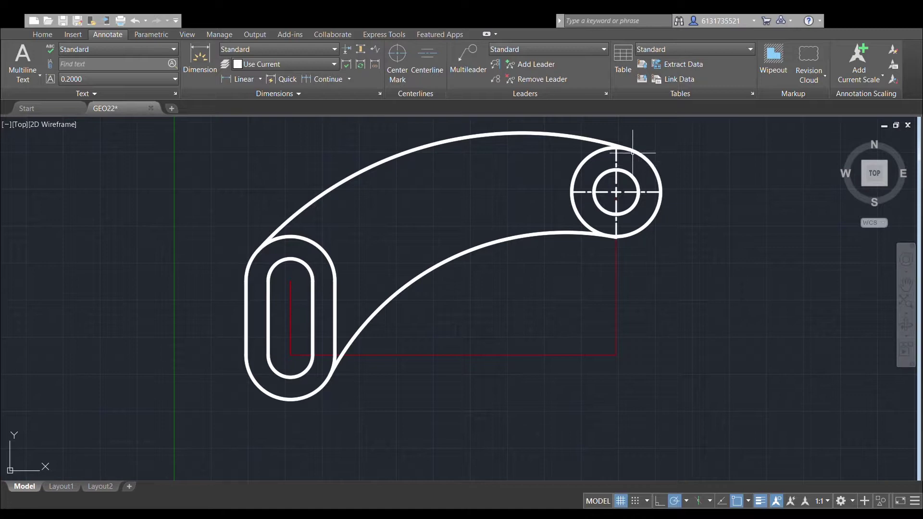
click(616, 156)
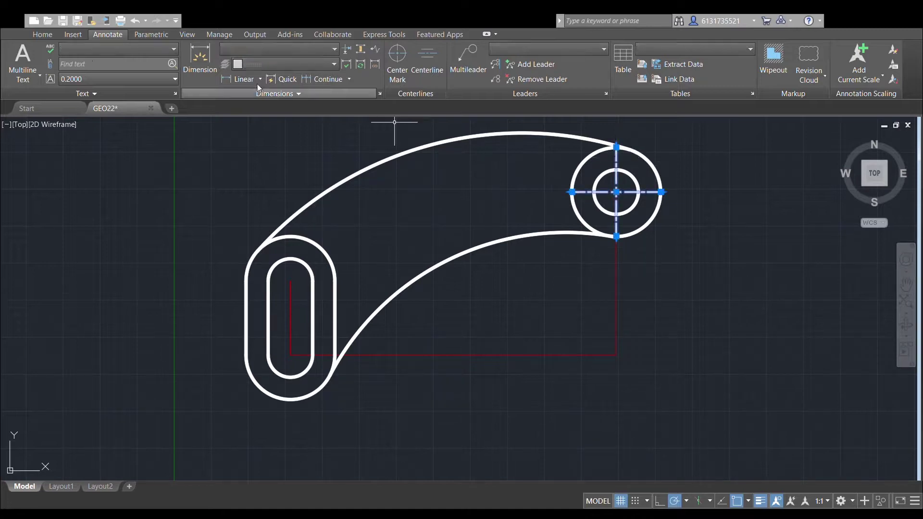
click(42, 34)
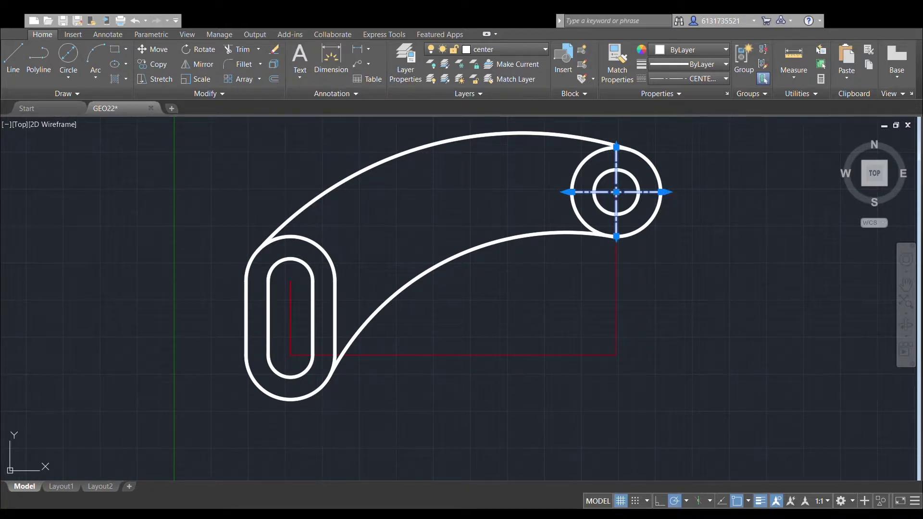
key(Escape)
Draw a vertical centerline through the slot from the top to the bottom of its outer outline.
scroll(493, 308, up, 2)
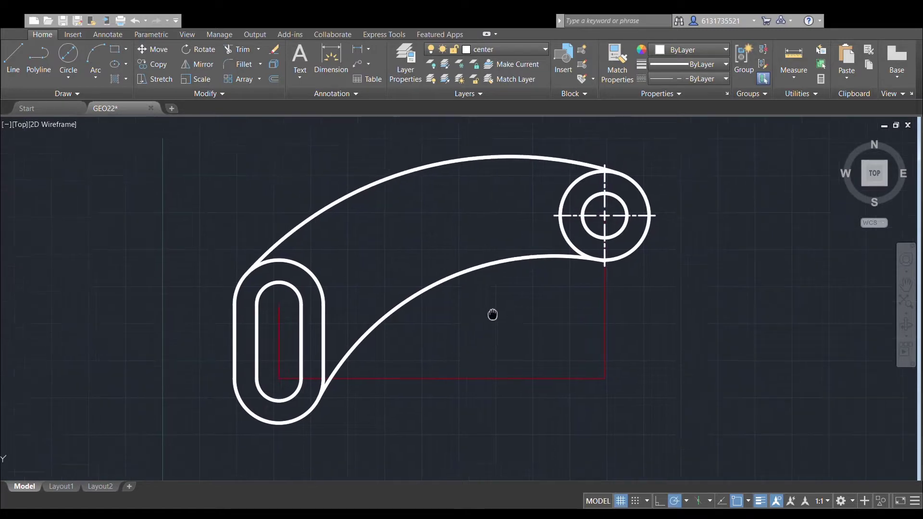
scroll(655, 249, up, 3)
scroll(629, 264, down, 2)
middle_drag(555, 300, 639, 273)
middle_drag(519, 302, 563, 280)
scroll(414, 291, up, 2)
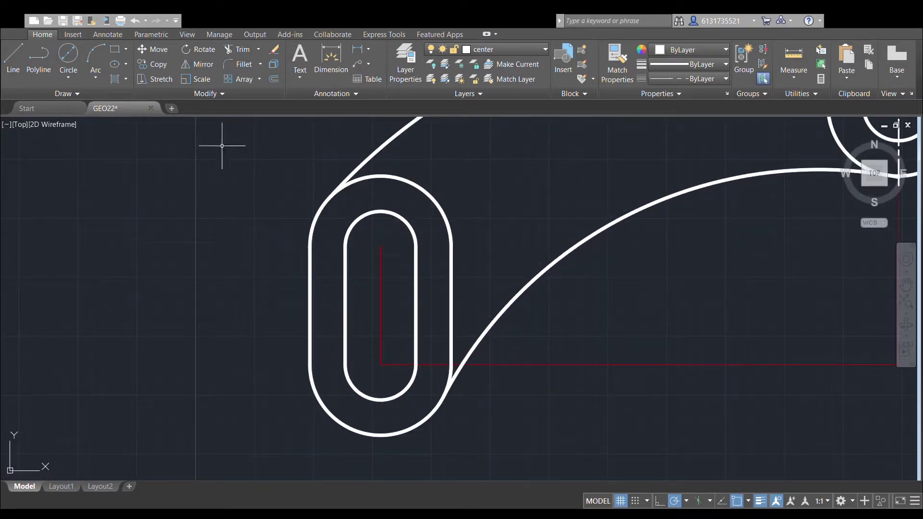
click(13, 50)
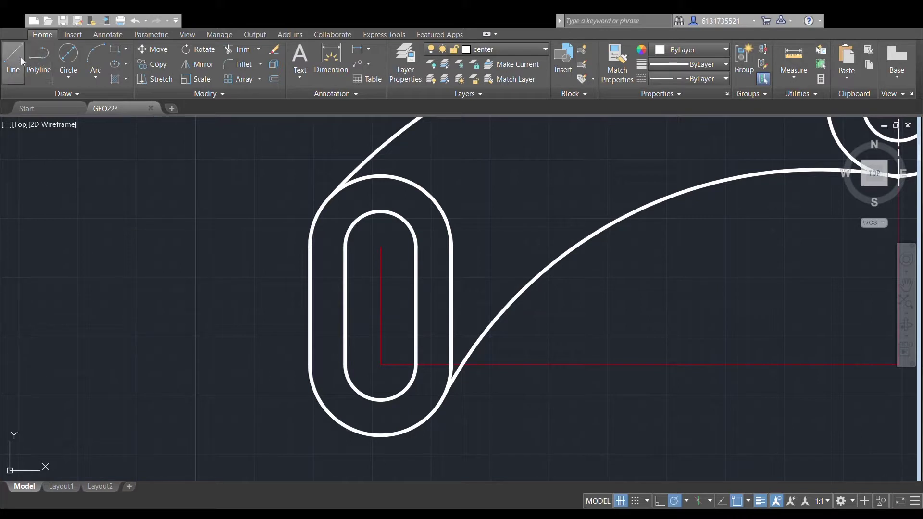
click(380, 176)
click(380, 436)
key(Return)
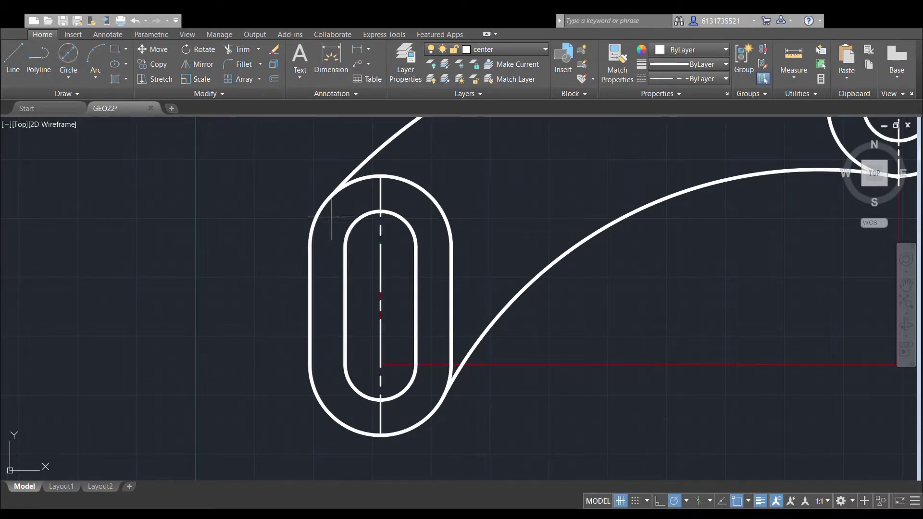
Draw two horizontal centerlines across the outer slot outline, through the centres of its upper and lower end arcs.
click(310, 246)
click(451, 247)
key(Return)
key(Return)
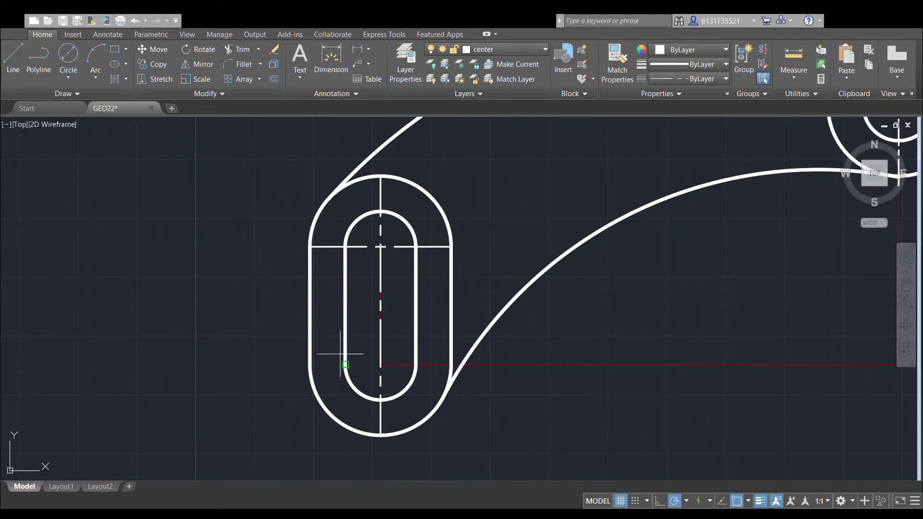
click(310, 364)
click(451, 364)
middle_drag(475, 269, 484, 238)
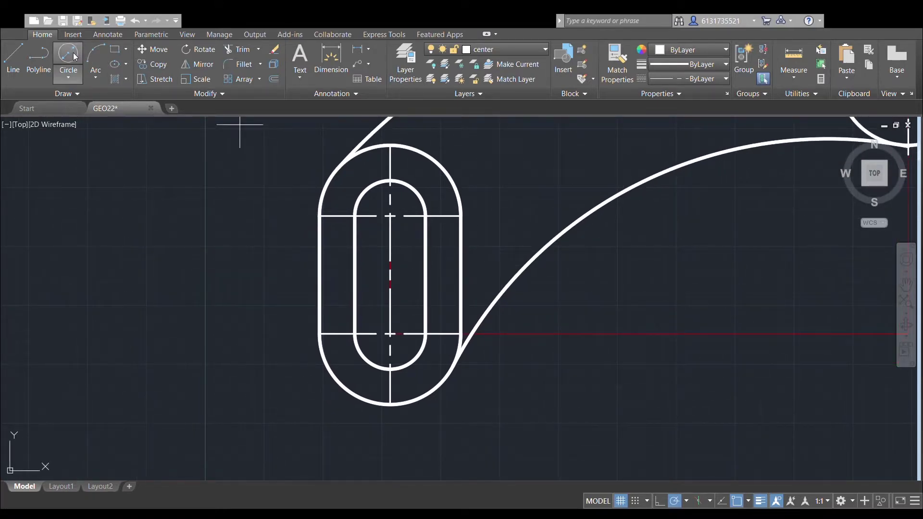
scroll(382, 204, up, 4)
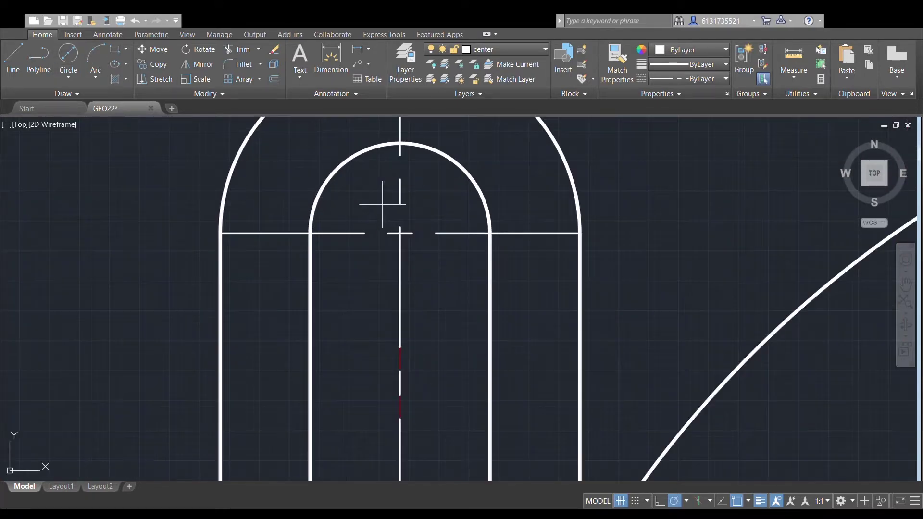
click(400, 233)
scroll(400, 232, down, 9)
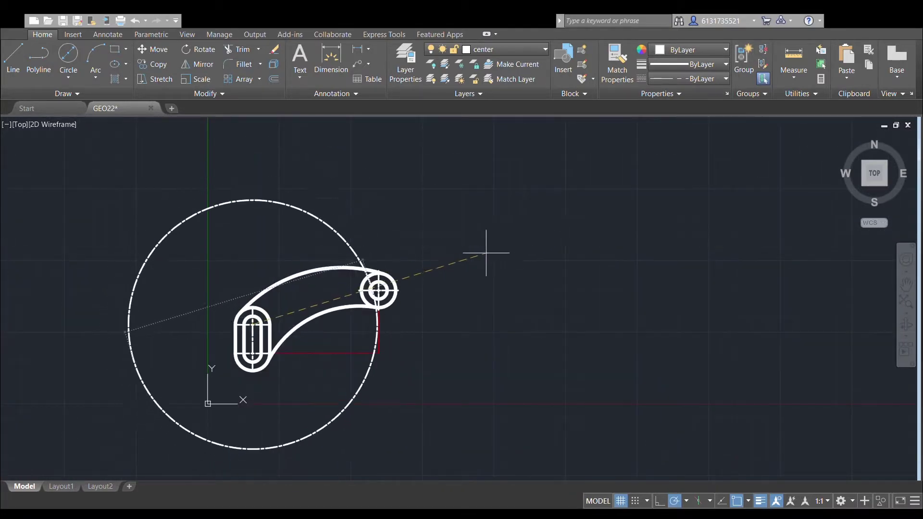
scroll(411, 274, up, 4)
key(Escape)
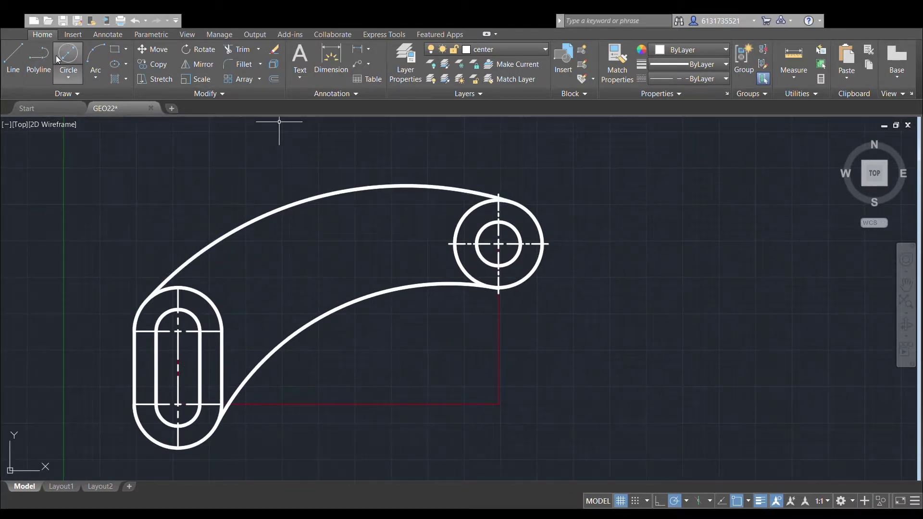
Try drawing a small circle around the center mark inside the upper-right hole.
scroll(438, 215, up, 2)
scroll(581, 272, up, 2)
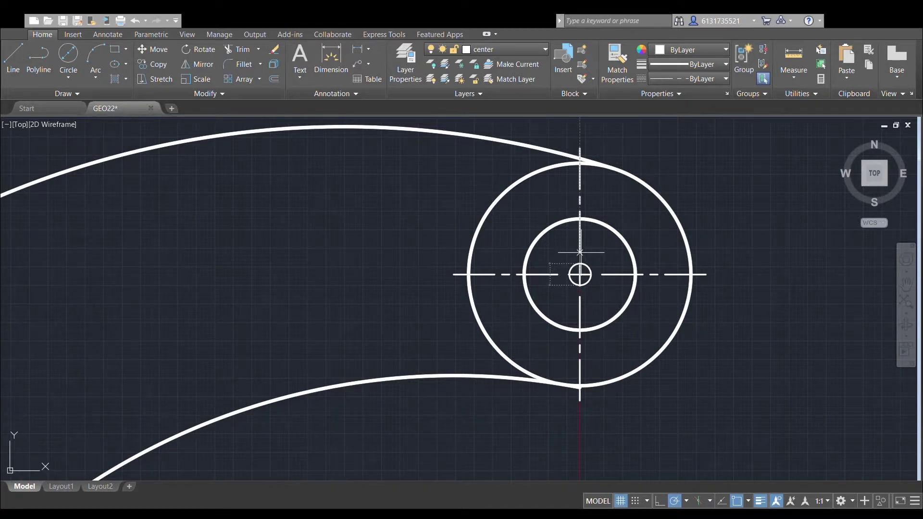
click(580, 252)
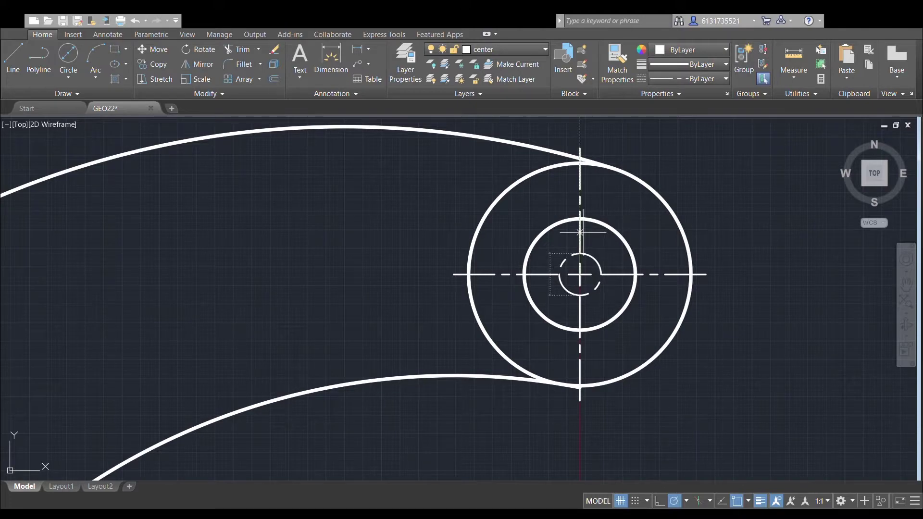
scroll(581, 232, up, 1)
scroll(583, 232, up, 1)
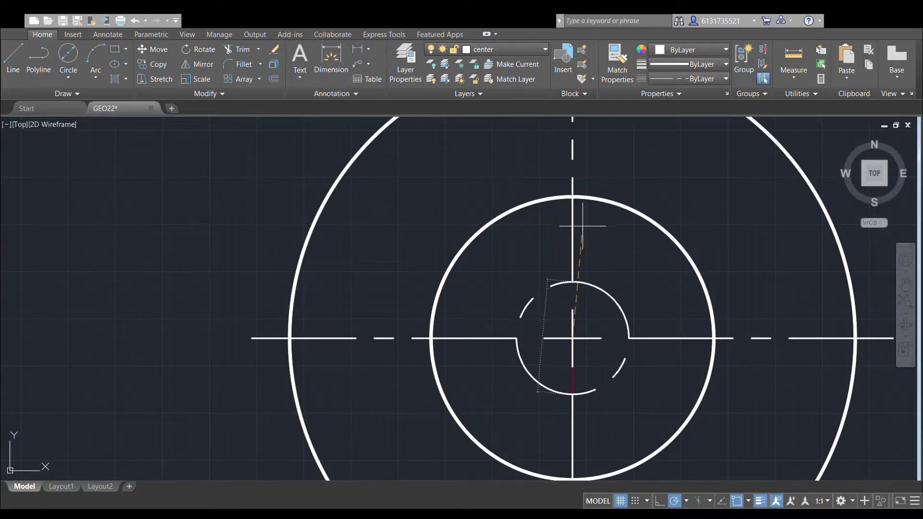
key(Escape)
key(ctrl+z)
Draw two small concentric circles around the slot's upper centerline intersection, the outer about twice the radius of the inner.
middle_drag(512, 268, 473, 196)
scroll(502, 227, up, 1)
middle_drag(572, 246, 458, 145)
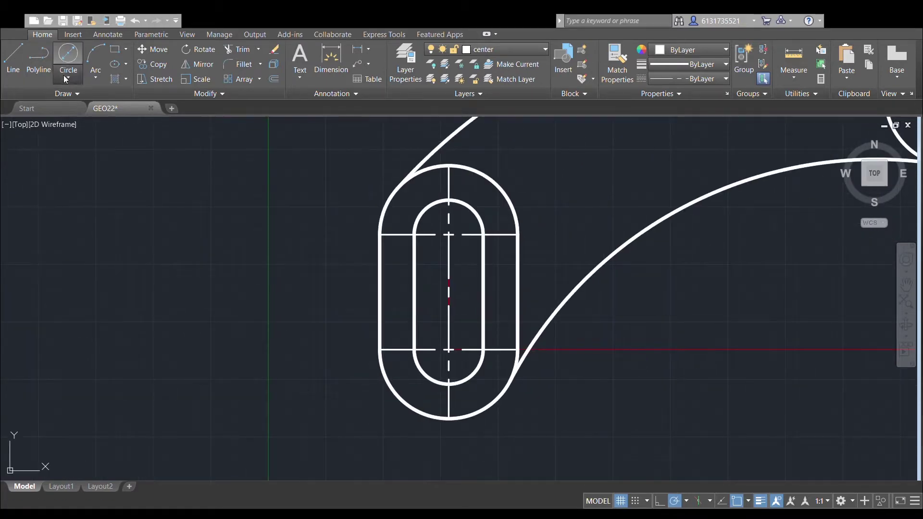
scroll(430, 245, up, 2)
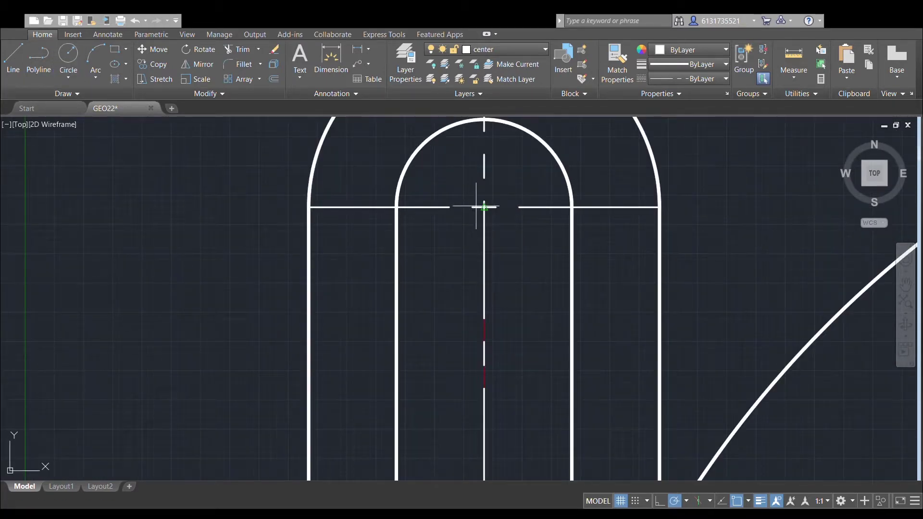
click(484, 208)
click(484, 190)
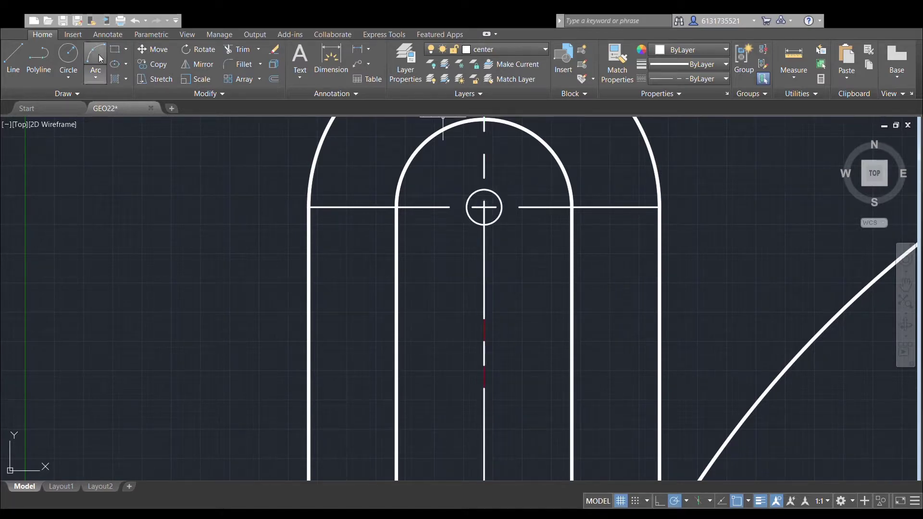
click(484, 208)
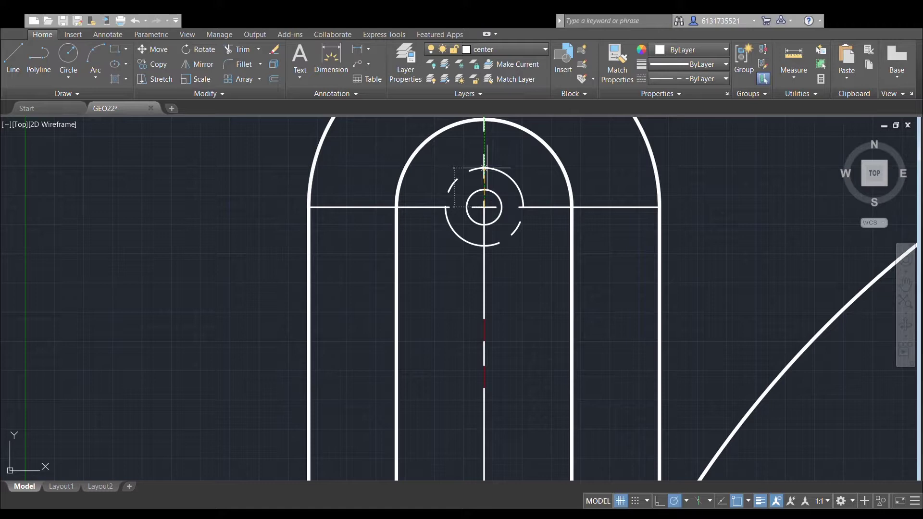
click(487, 172)
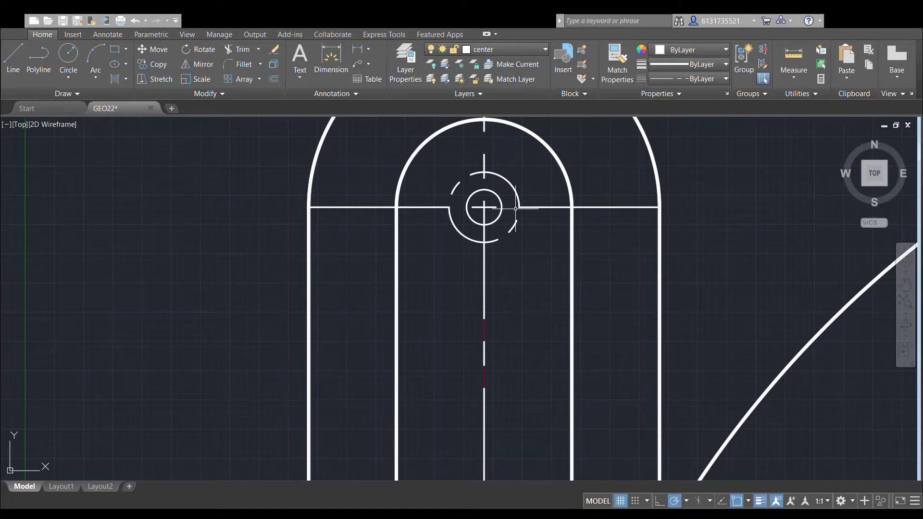
Copy both small circles from the slot's upper centerline intersection to the lower one.
click(477, 174)
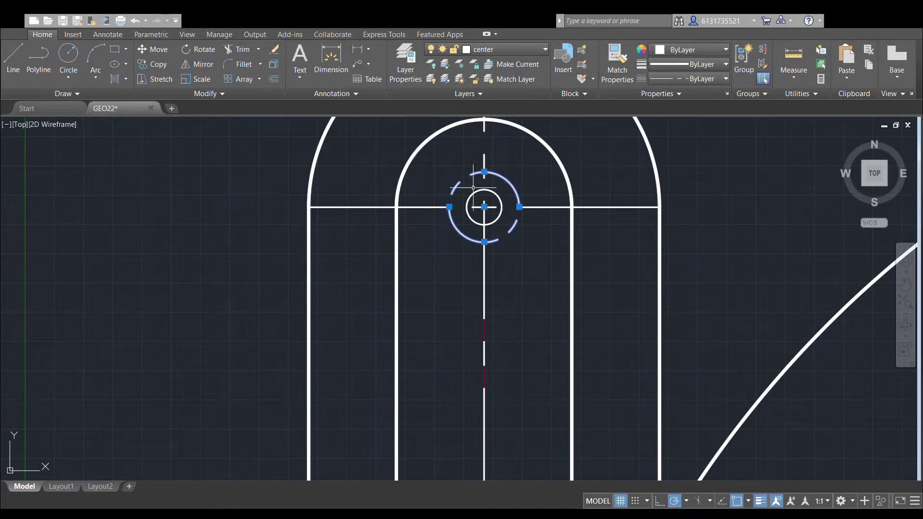
click(471, 194)
click(171, 49)
click(484, 207)
middle_drag(508, 327, 511, 183)
scroll(511, 184, down, 2)
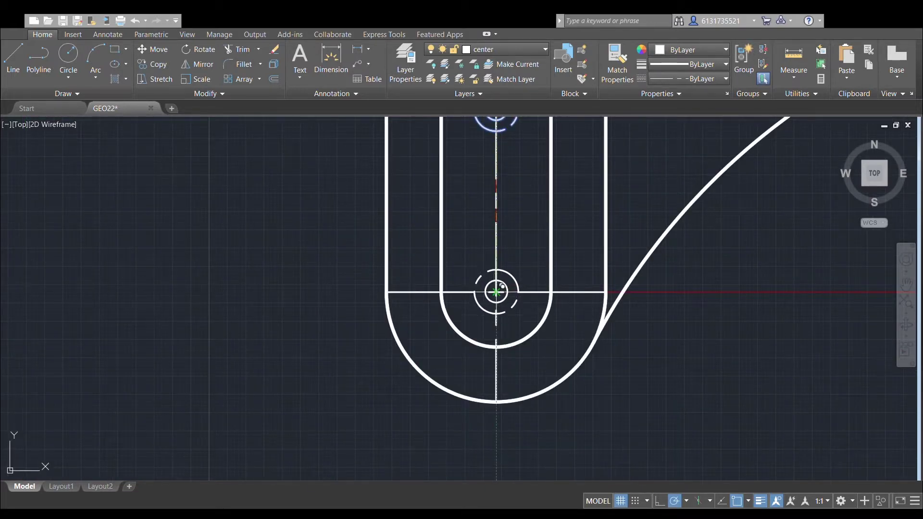
click(496, 292)
middle_drag(537, 271, 523, 320)
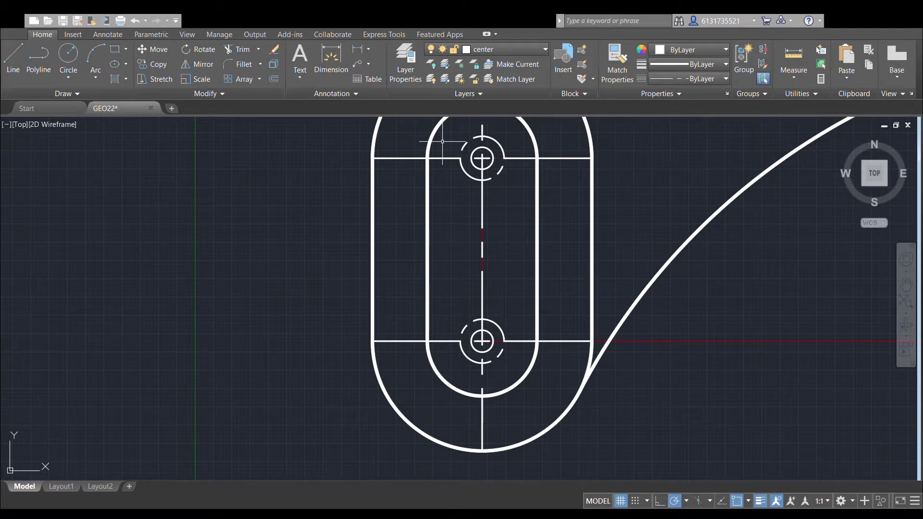
Trim the slot's centerlines between the inner and outer small circles at both intersections, leaving a small cross at each centre.
click(505, 367)
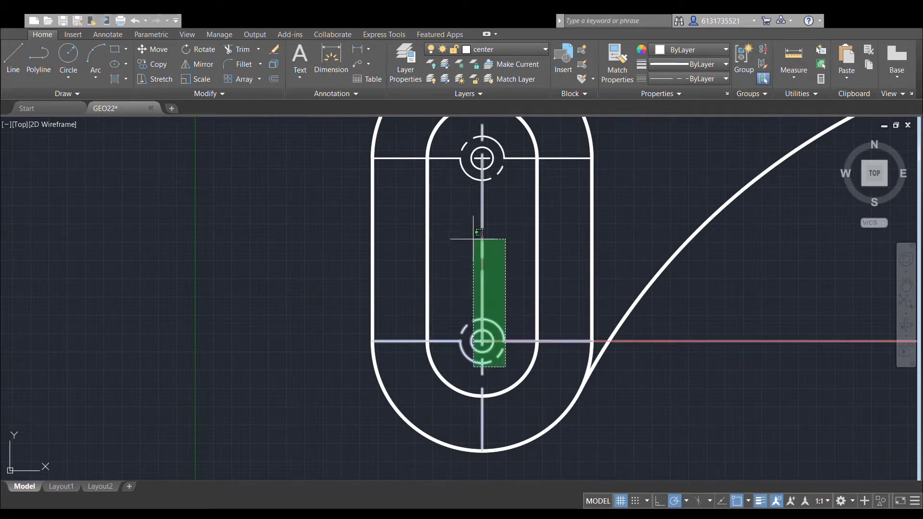
click(471, 122)
click(242, 49)
scroll(473, 137, up, 2)
click(489, 151)
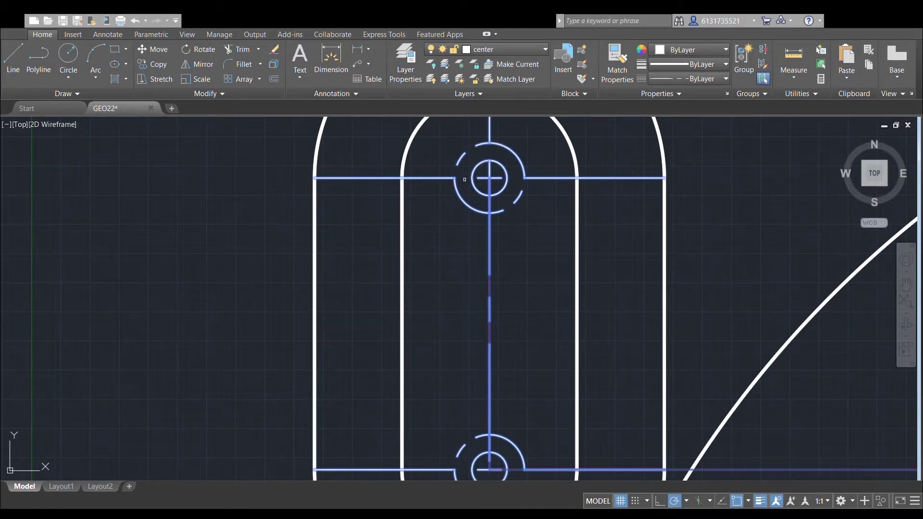
click(489, 204)
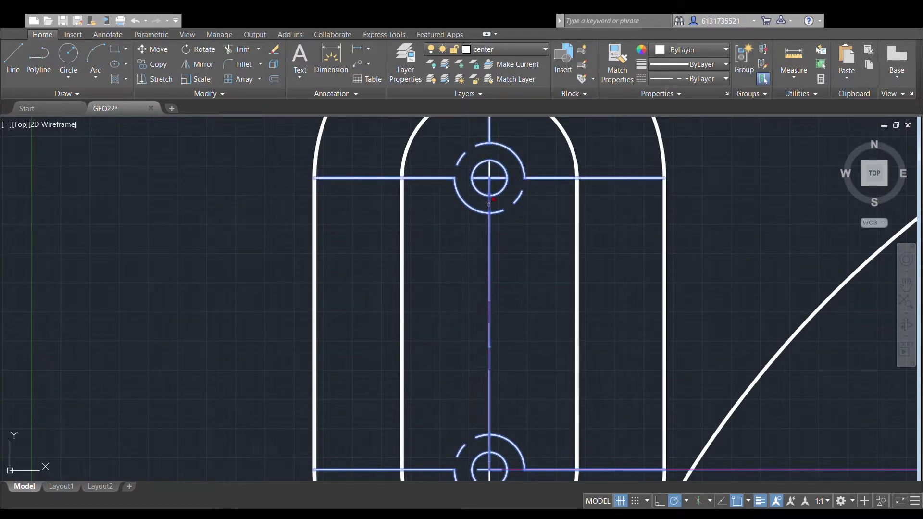
middle_drag(511, 229, 511, 130)
scroll(499, 364, up, 2)
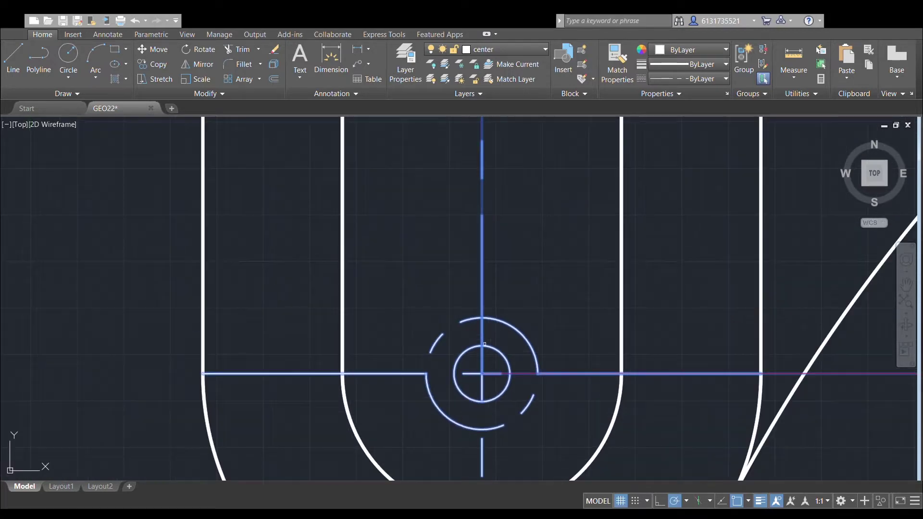
click(480, 339)
click(519, 373)
click(443, 374)
key(Escape)
Delete the small helper circles at the slot's lower and upper centerline intersections.
click(523, 318)
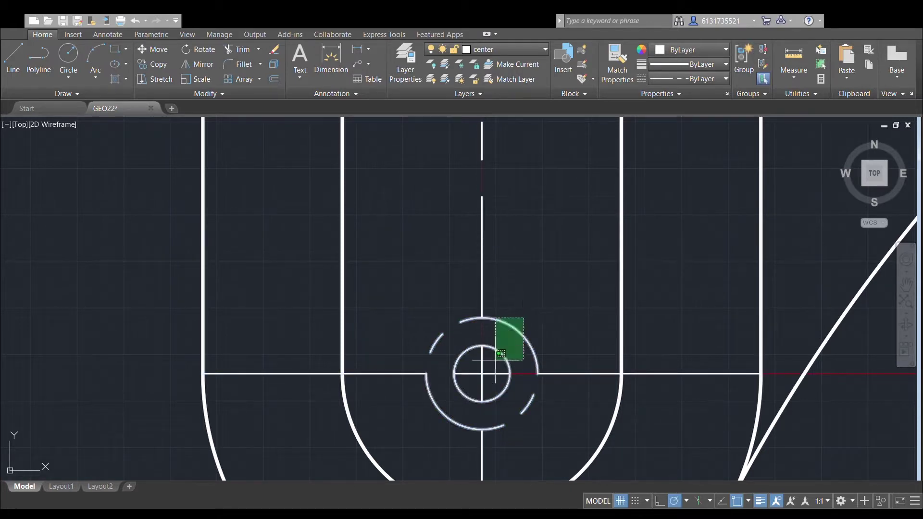
click(500, 353)
key(Escape)
middle_drag(525, 309, 513, 422)
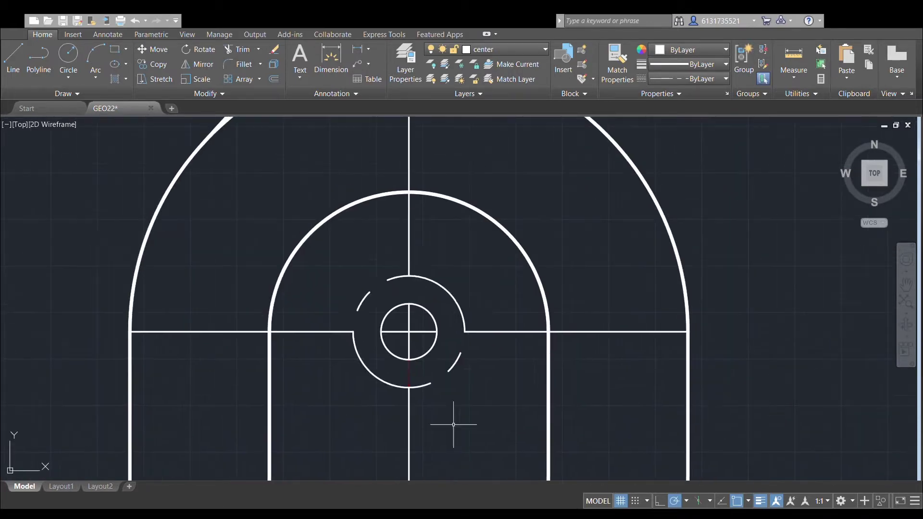
click(449, 289)
click(423, 320)
key(Delete)
Extend the right ends of both horizontal slot centerlines slightly past the outer outline.
scroll(493, 281, down, 2)
scroll(493, 281, down, 2)
middle_drag(500, 288, 496, 238)
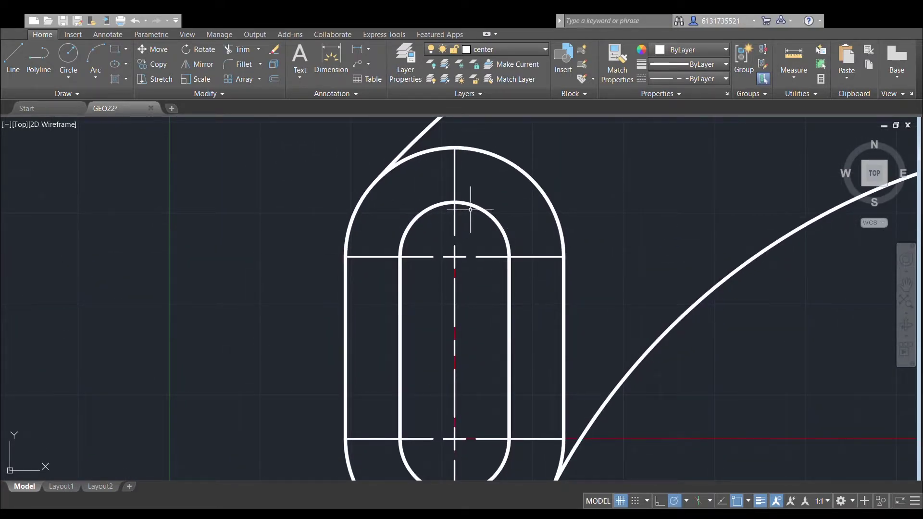
middle_drag(501, 255, 477, 188)
click(507, 373)
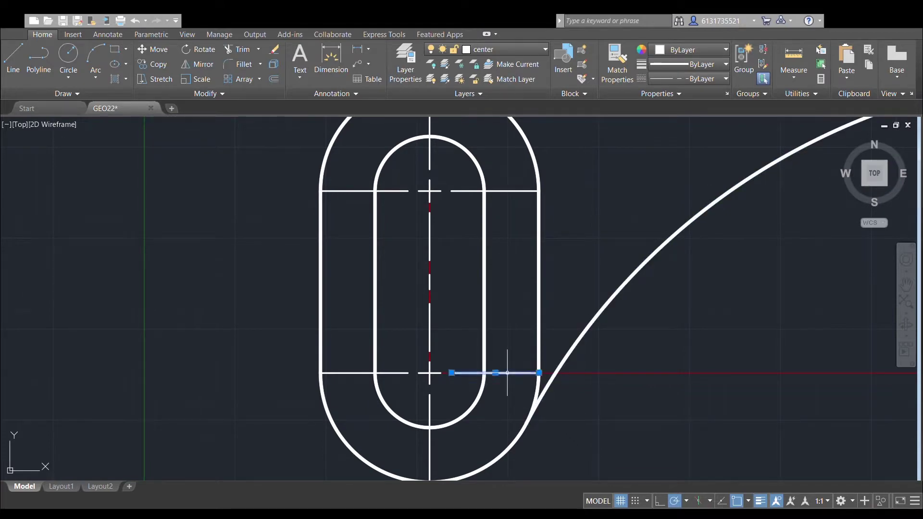
click(511, 191)
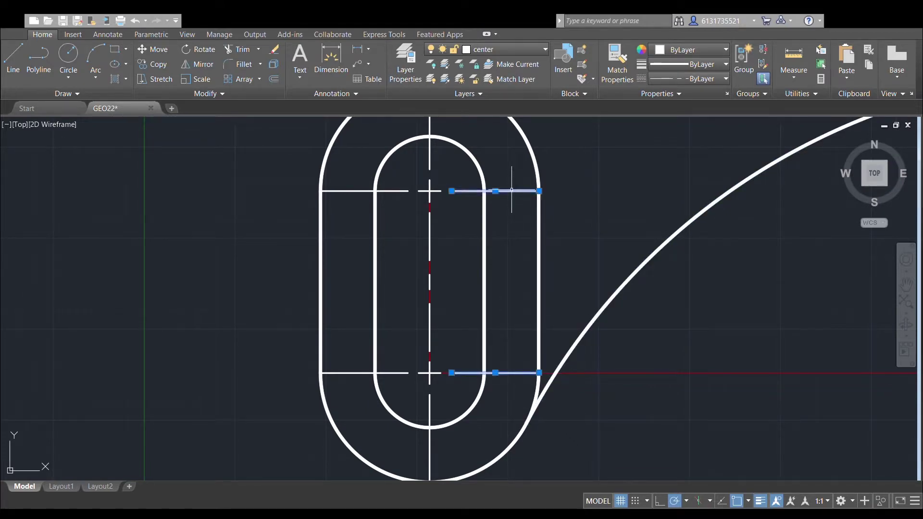
click(539, 191)
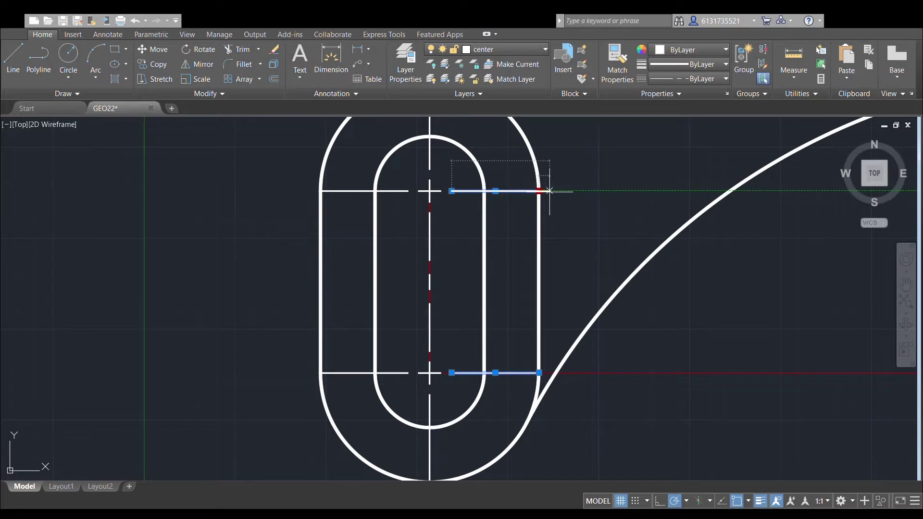
click(553, 191)
key(Escape)
click(518, 373)
click(539, 373)
click(557, 373)
key(Escape)
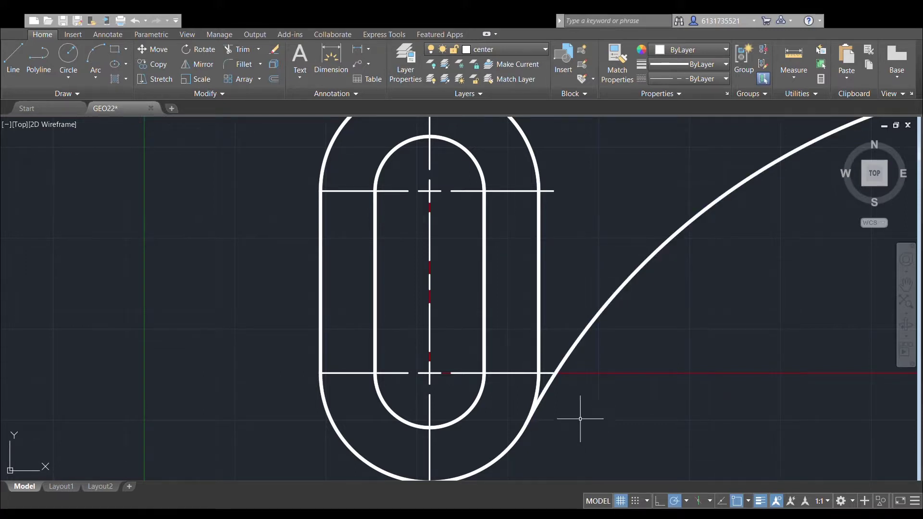
Extend the lower end of the slot's vertical centerline slightly past the bottom of the outer outline.
scroll(584, 400, up, 4)
scroll(557, 365, down, 6)
scroll(568, 346, up, 4)
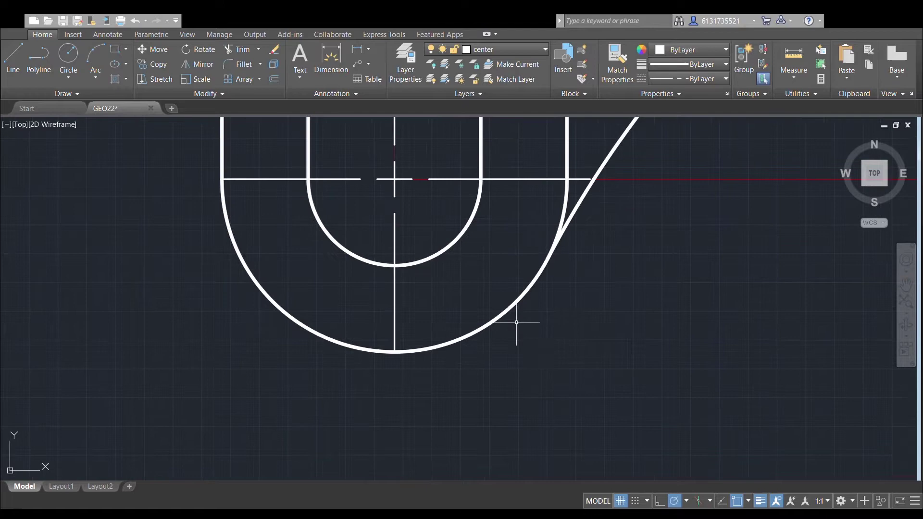
click(393, 315)
click(394, 352)
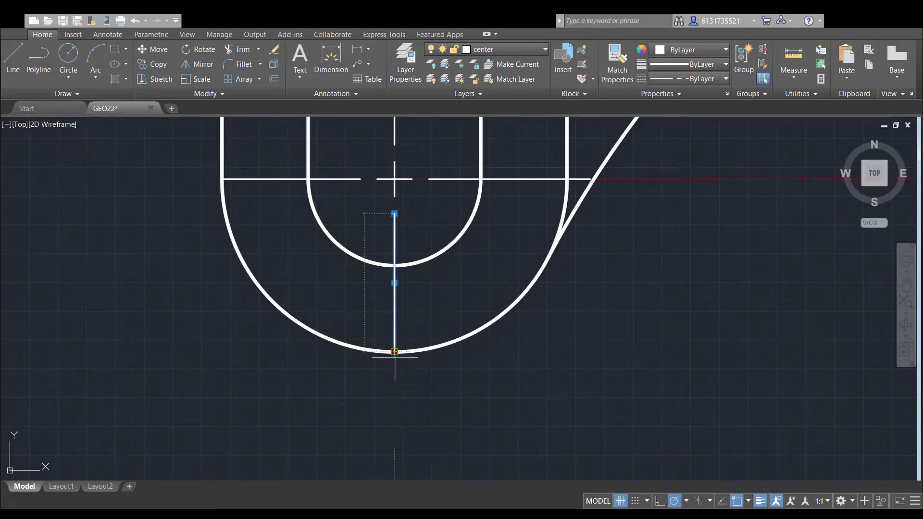
click(395, 371)
Extend the left ends of both horizontal slot centerlines slightly past the outer outline.
scroll(293, 192, down, 2)
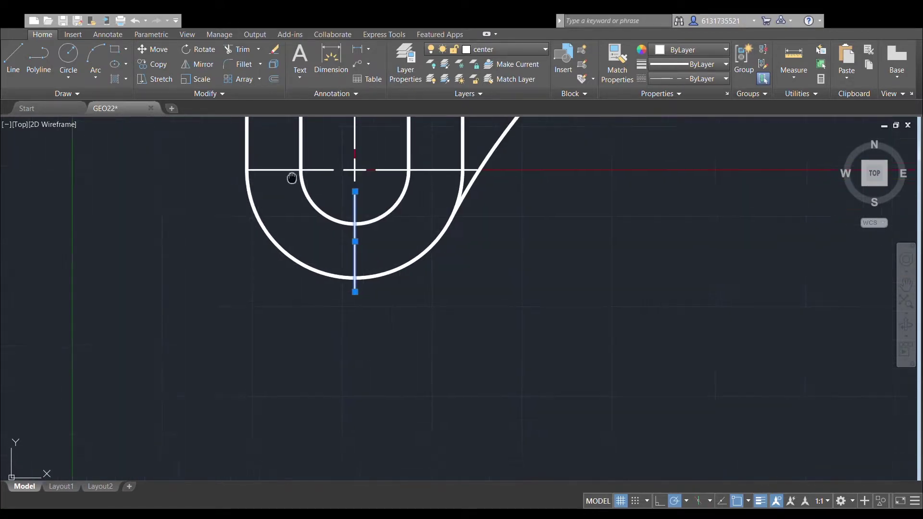
click(290, 211)
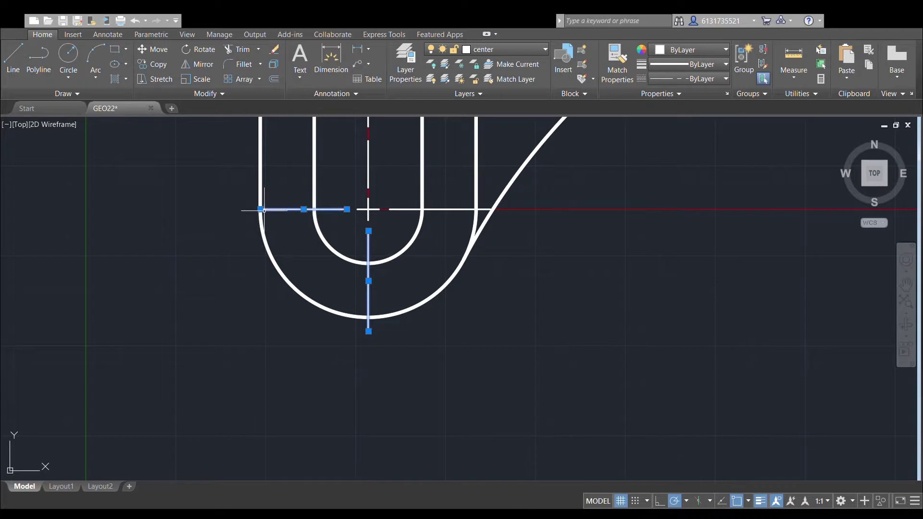
click(260, 209)
click(247, 210)
middle_drag(295, 165, 305, 258)
click(282, 173)
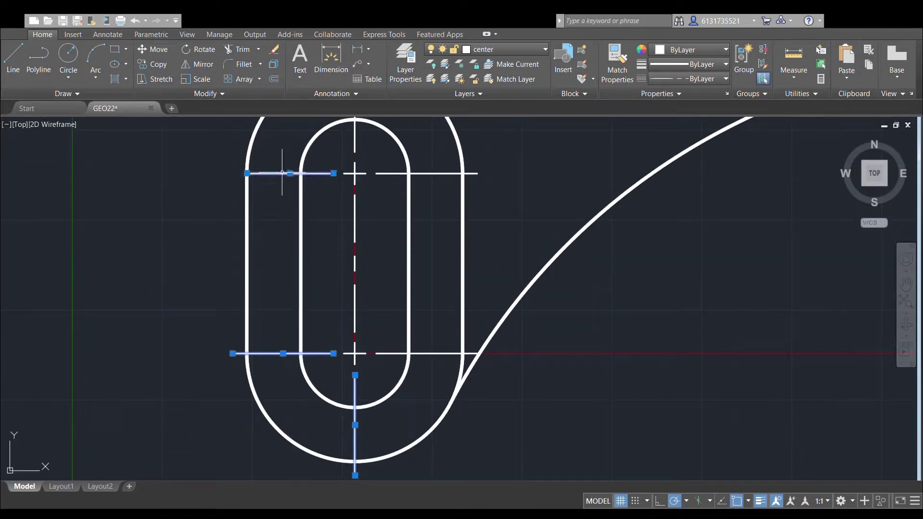
click(248, 173)
click(237, 173)
key(Escape)
Extend the upper end of the slot's vertical centerline slightly past the top of the outer outline.
scroll(487, 245, down, 5)
scroll(491, 275, up, 2)
scroll(492, 274, up, 2)
mouse_move(560, 212)
middle_down()
mouse_move(338, 317)
mouse_move(374, 283)
middle_up()
scroll(355, 308, down, 2)
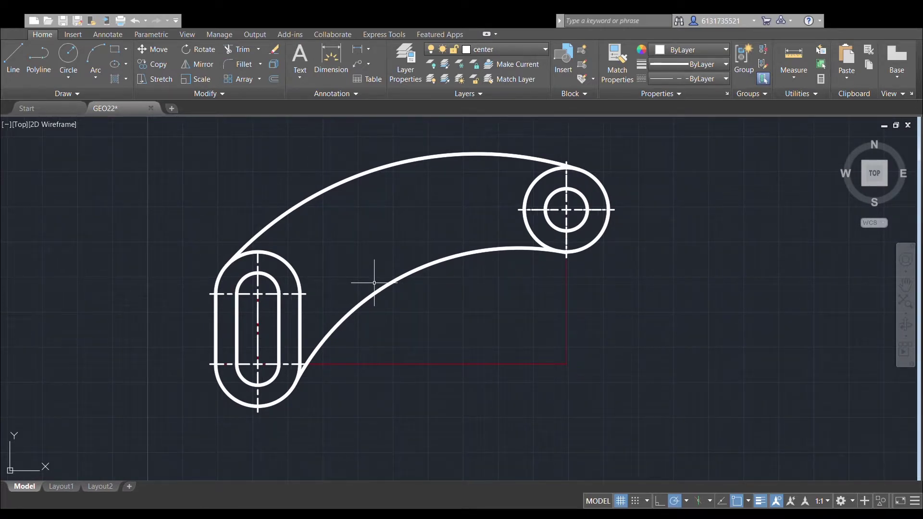
middle_drag(377, 255, 343, 322)
scroll(237, 325, up, 2)
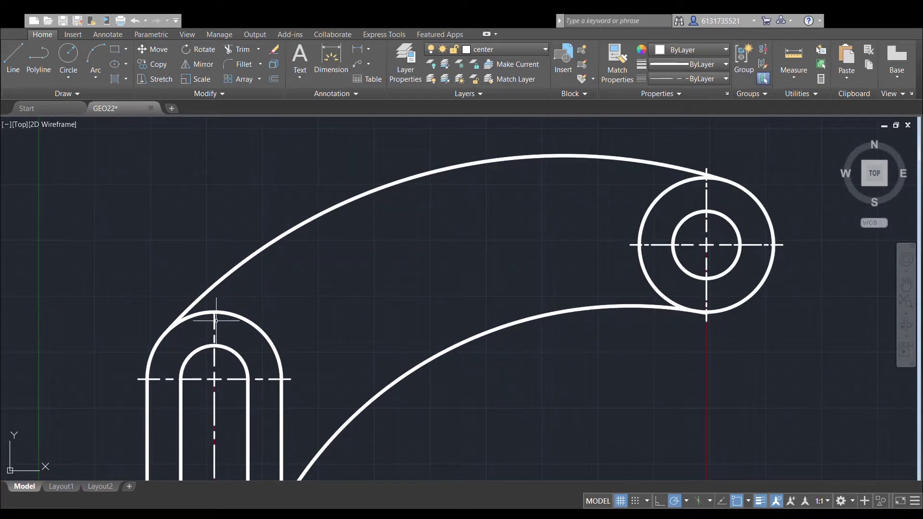
click(215, 334)
click(215, 311)
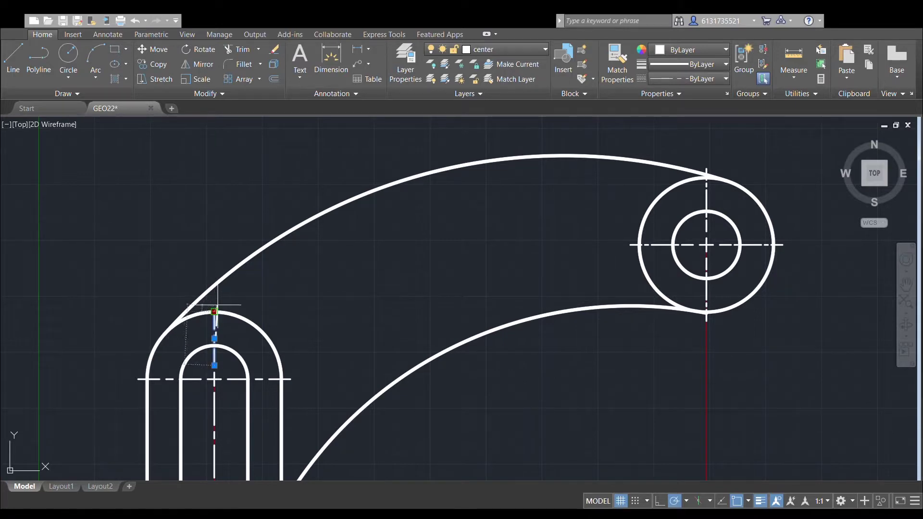
click(214, 298)
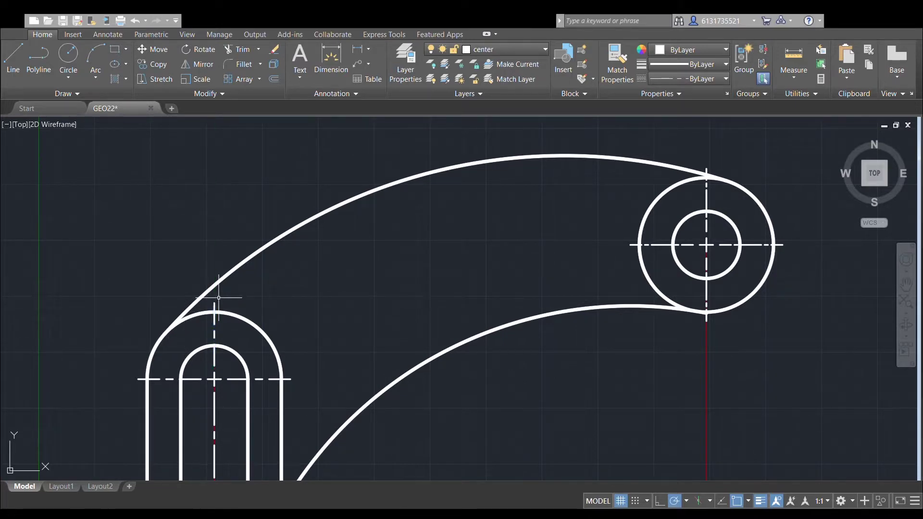
scroll(336, 250, down, 4)
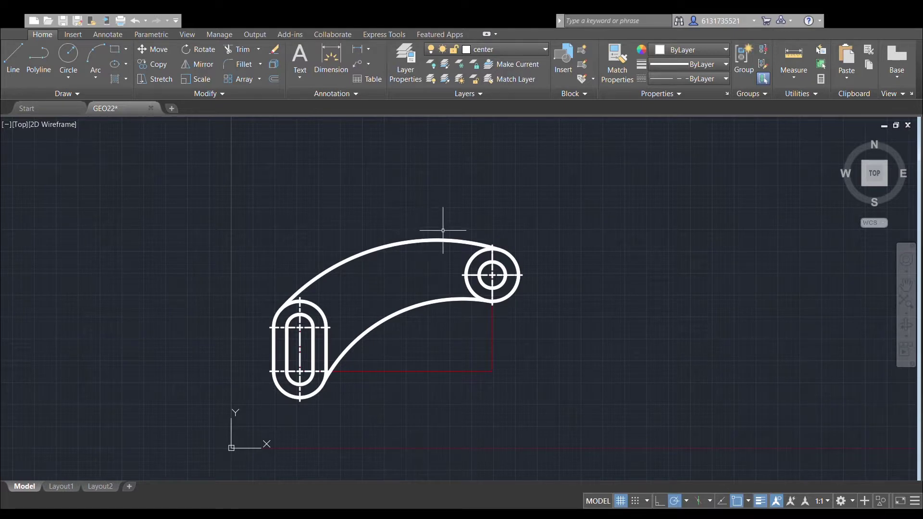
scroll(521, 230, up, 2)
middle_drag(521, 233, 588, 158)
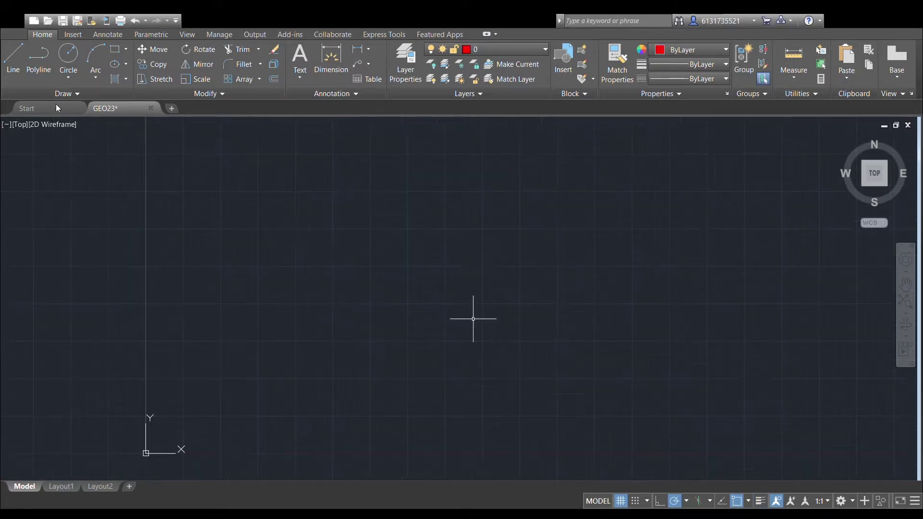
Draw a construction circle with a radius of 30 on layer 0, above and to the right of the origin.
click(473, 313)
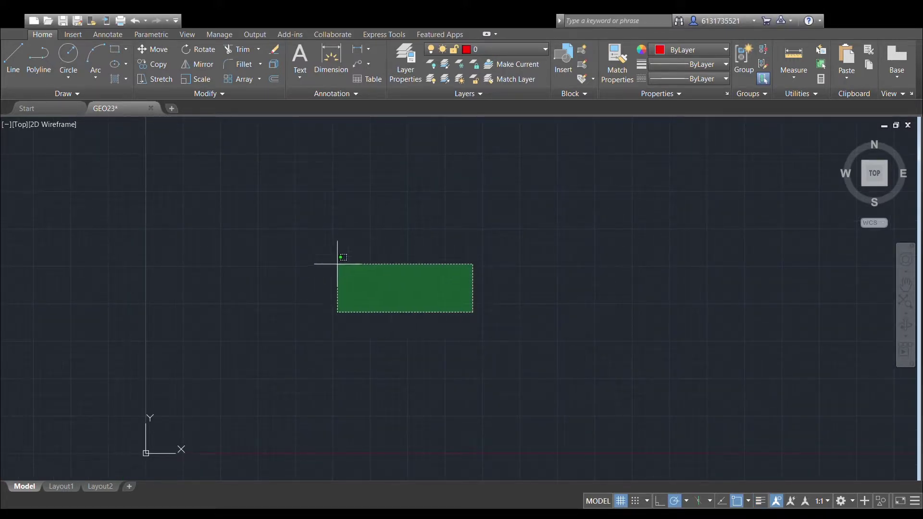
click(228, 210)
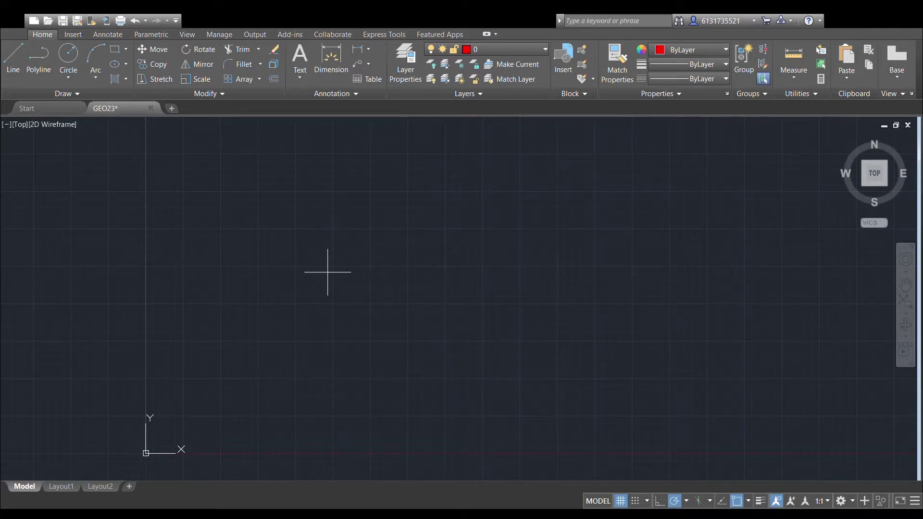
click(295, 284)
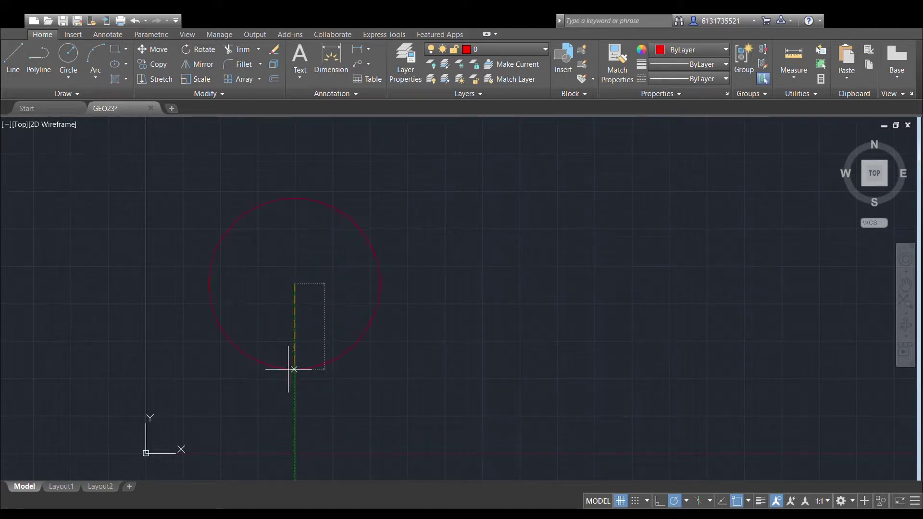
text(30)
key(Return)
scroll(290, 367, down, 4)
click(391, 176)
scroll(372, 255, down, 4)
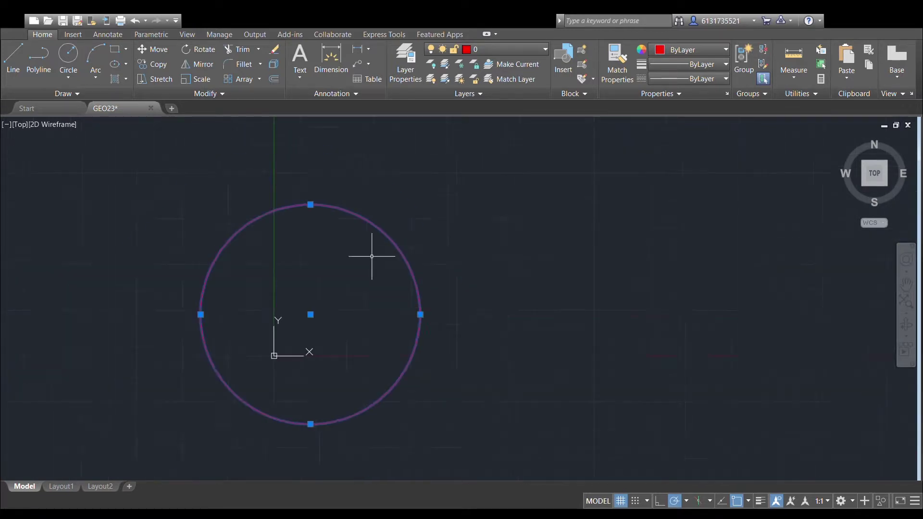
key(Escape)
click(401, 249)
middle_drag(418, 283, 378, 319)
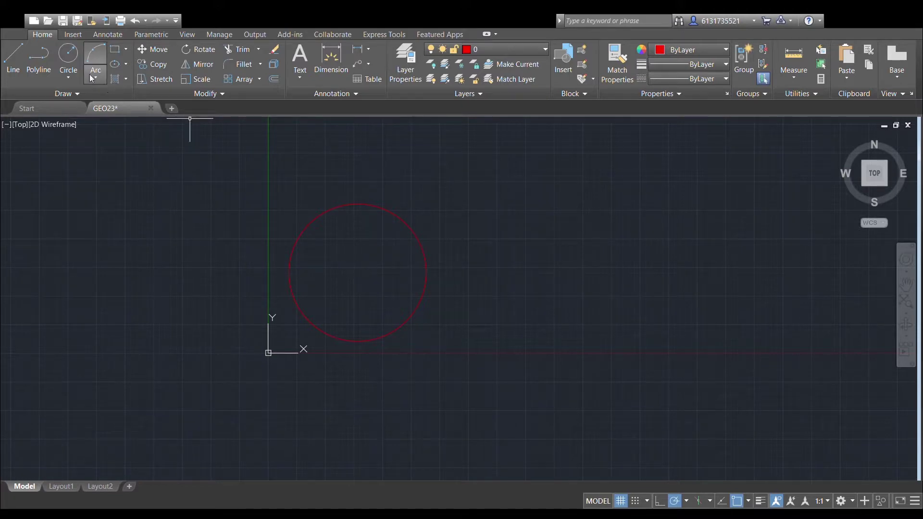
Draw two consecutive horizontal line segments extending right from the construction circle's centre to well beyond its edge.
scroll(371, 243, up, 2)
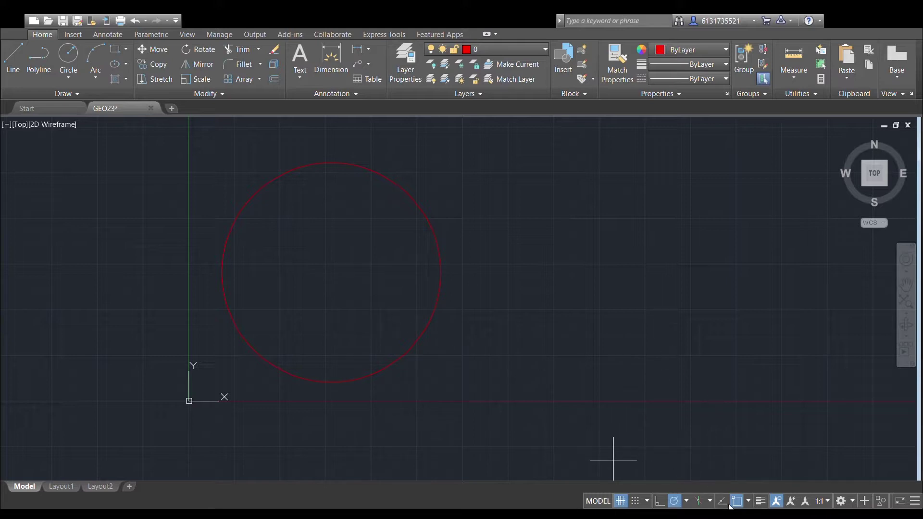
click(332, 273)
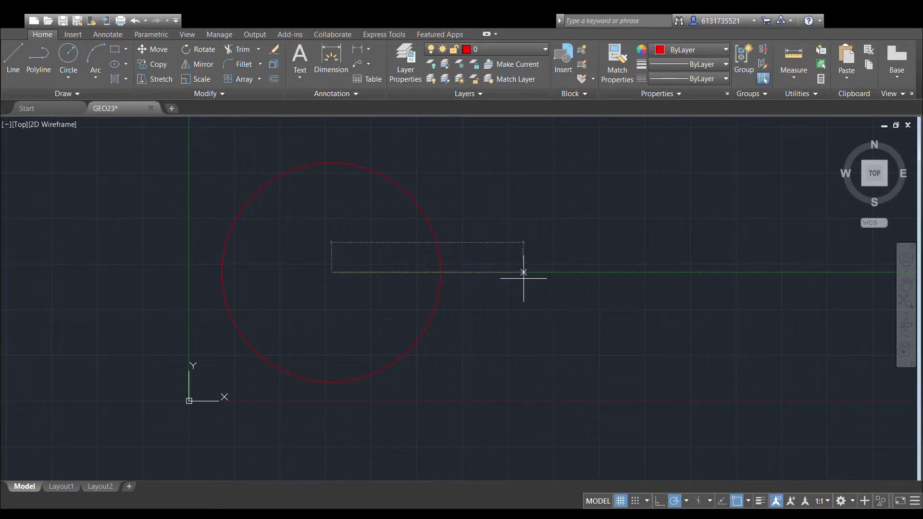
key(Return)
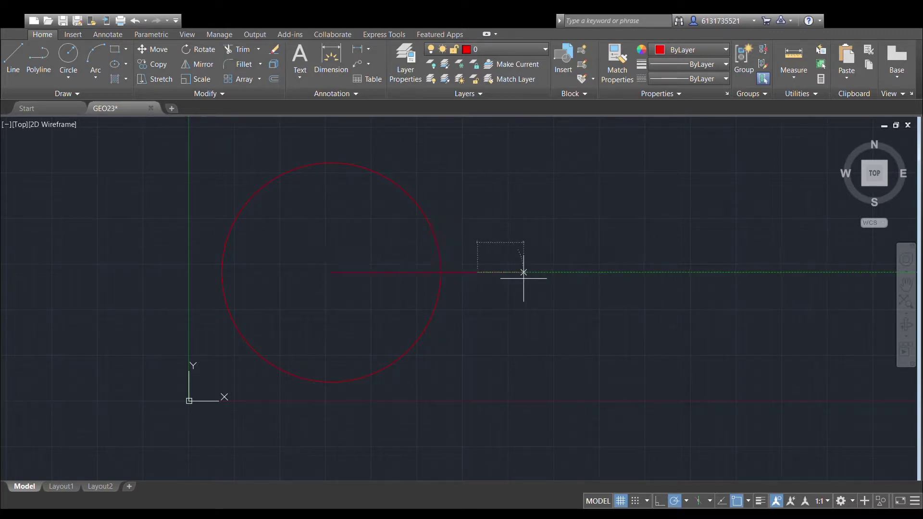
scroll(550, 297, down, 2)
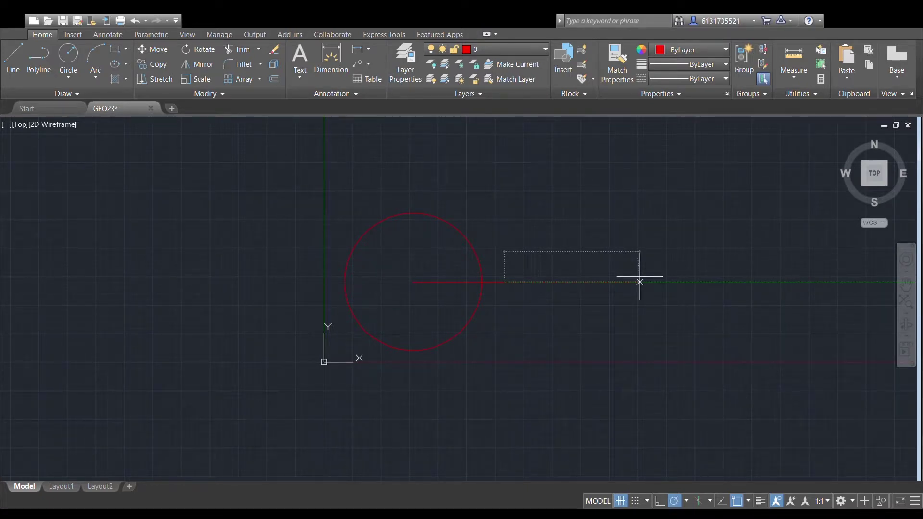
click(639, 282)
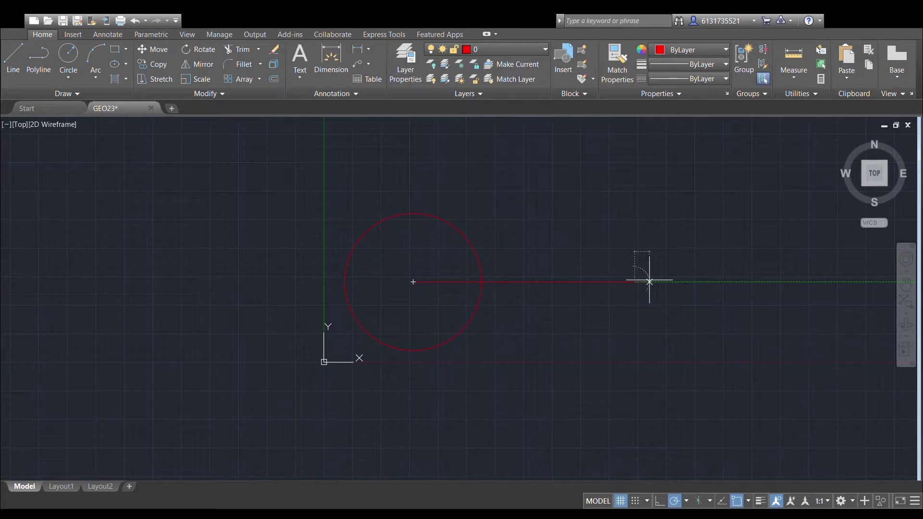
key(Escape)
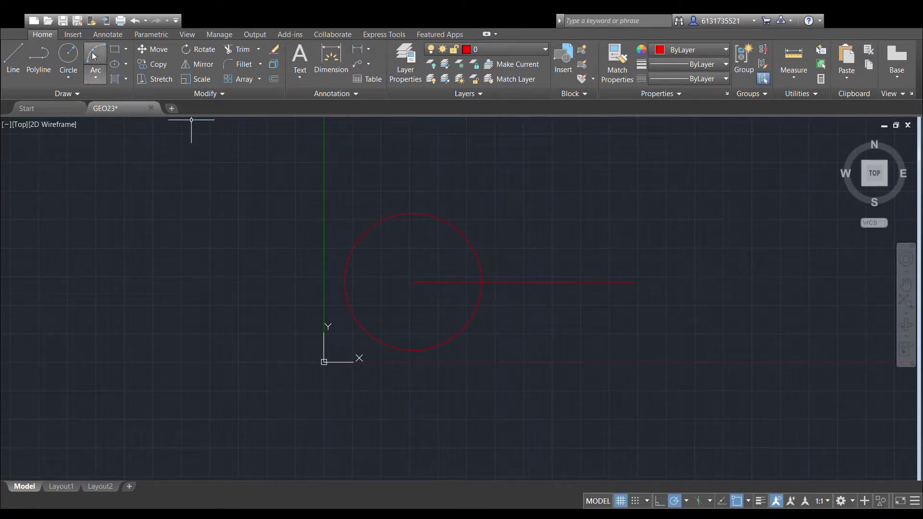
Draw a vertical line from the construction circle's centre down past its edge and rotate it about the centre toward the lower right.
click(29, 63)
click(413, 282)
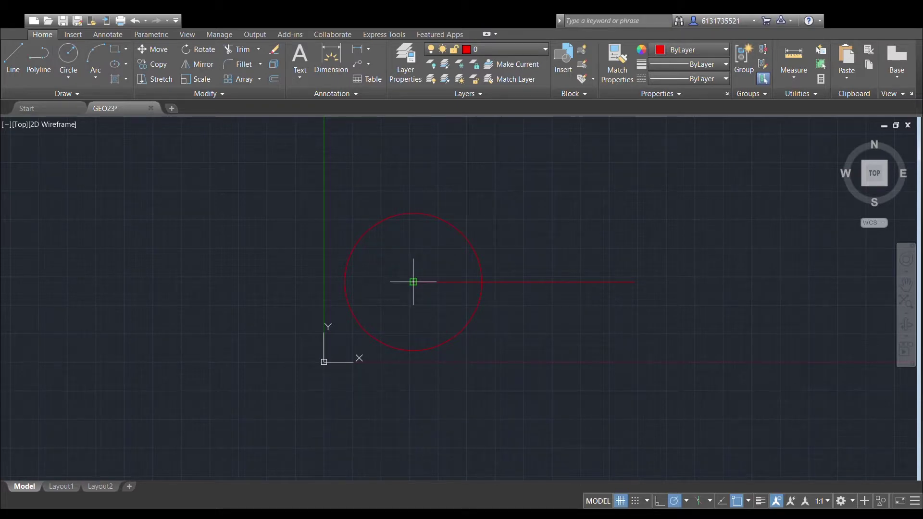
click(413, 371)
key(Escape)
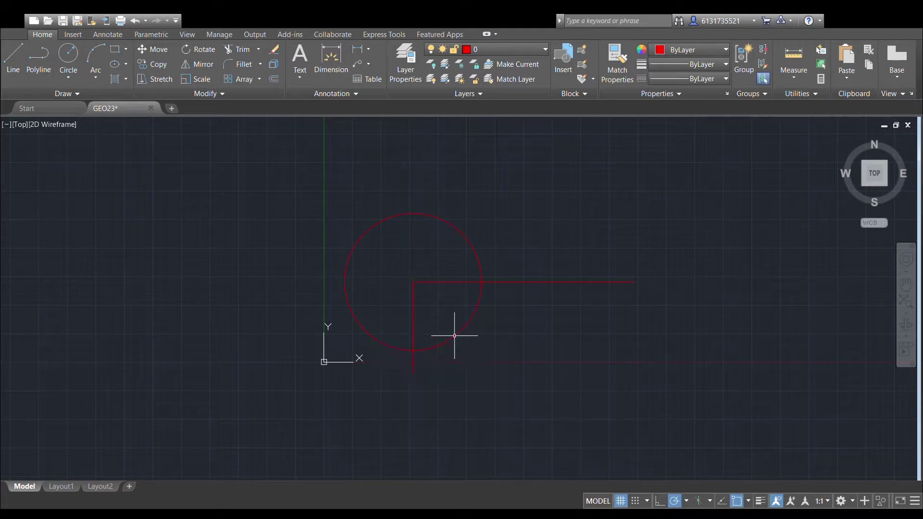
click(414, 290)
click(205, 50)
click(412, 282)
Draw a second vertical line from the circle's centre past its lower edge and rotate it clockwise about the centre toward the lower left.
click(13, 60)
click(413, 282)
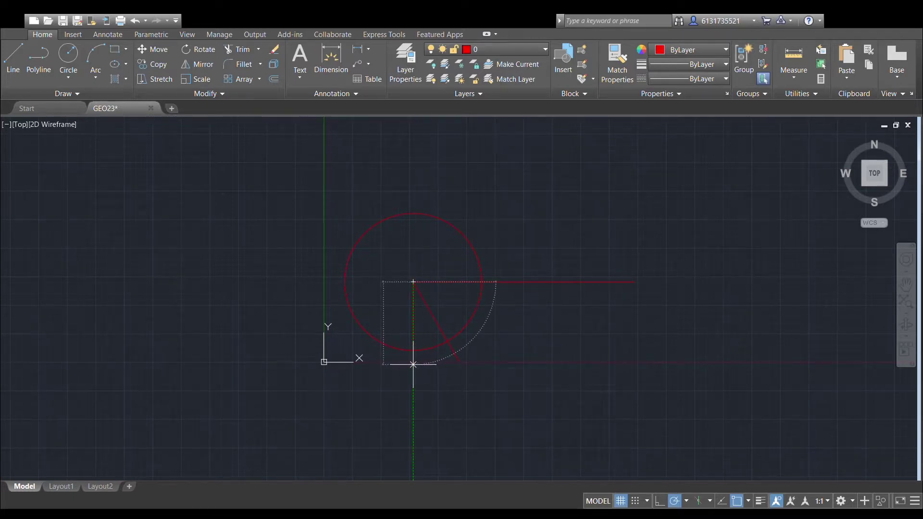
click(412, 364)
key(Escape)
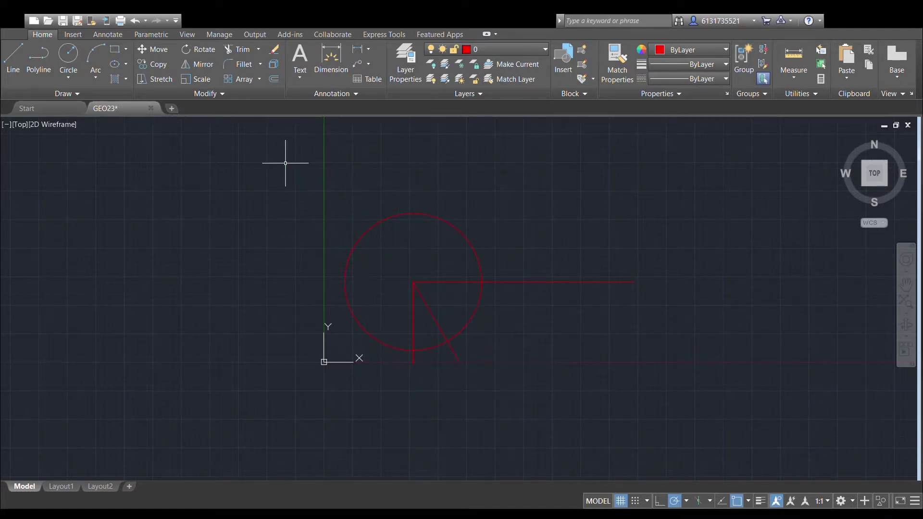
click(412, 321)
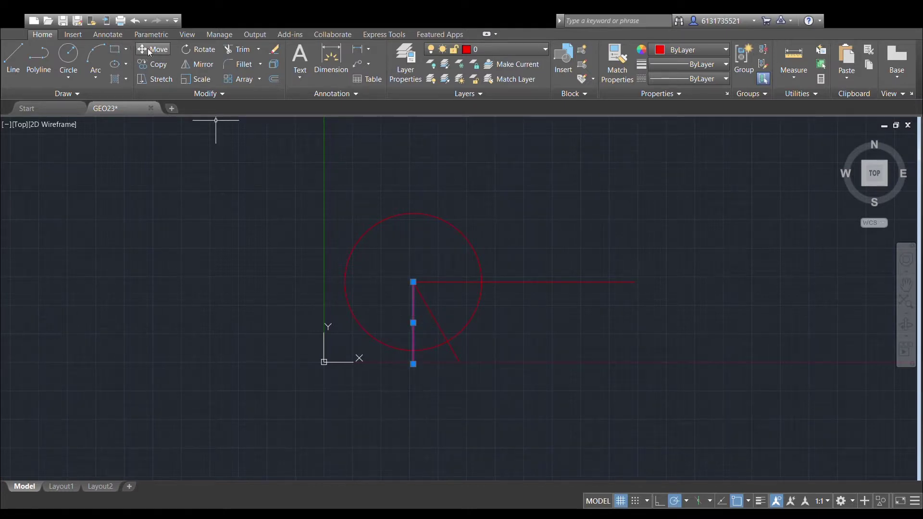
click(198, 49)
click(413, 281)
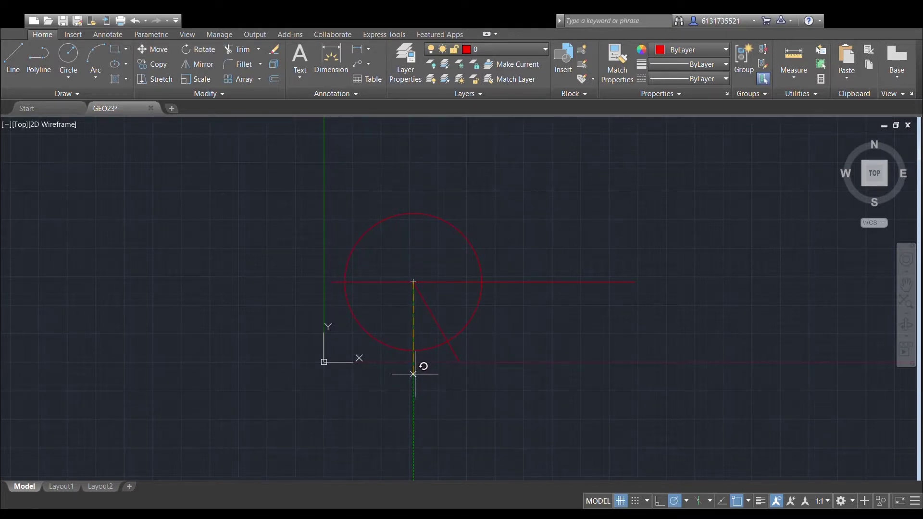
click(580, 374)
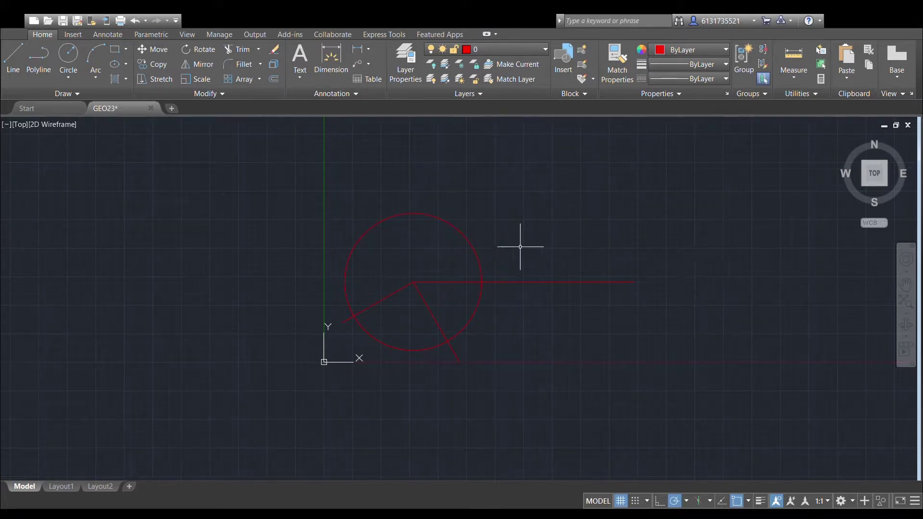
Make the visible-outline layer current and turn on lineweight display.
click(486, 105)
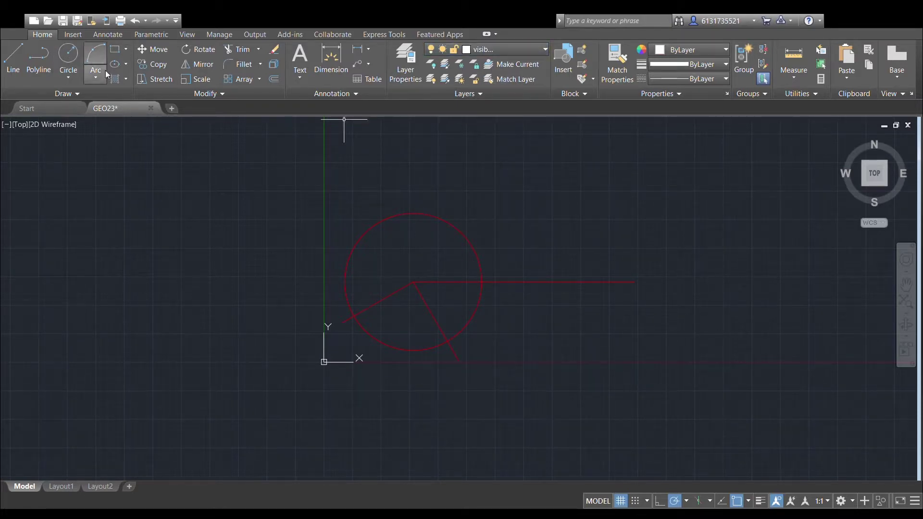
click(758, 501)
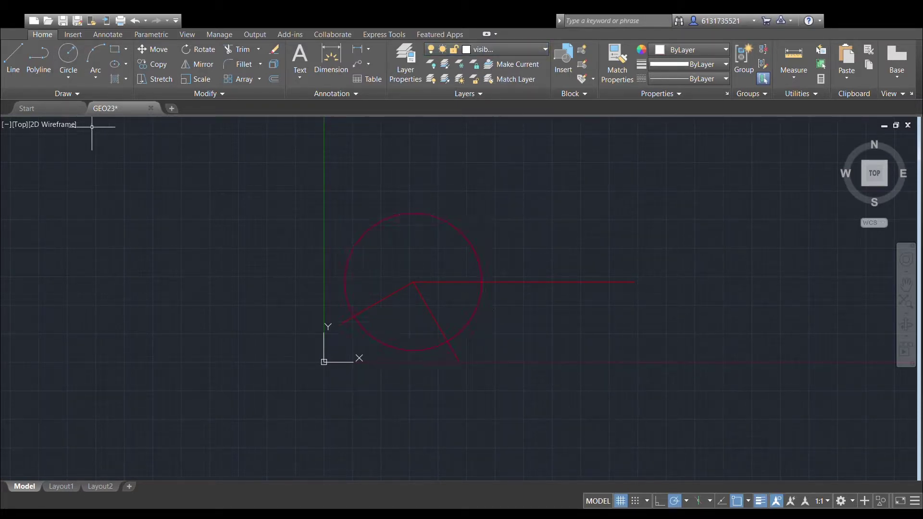
Draw two equal small circles on the horizontal centerline, one where its two segments meet and one at its far right end.
scroll(468, 301, up, 2)
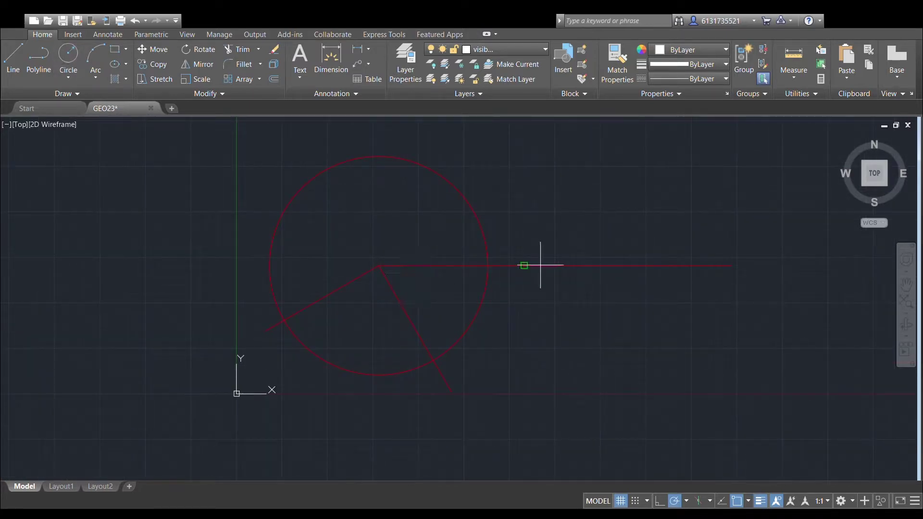
click(524, 265)
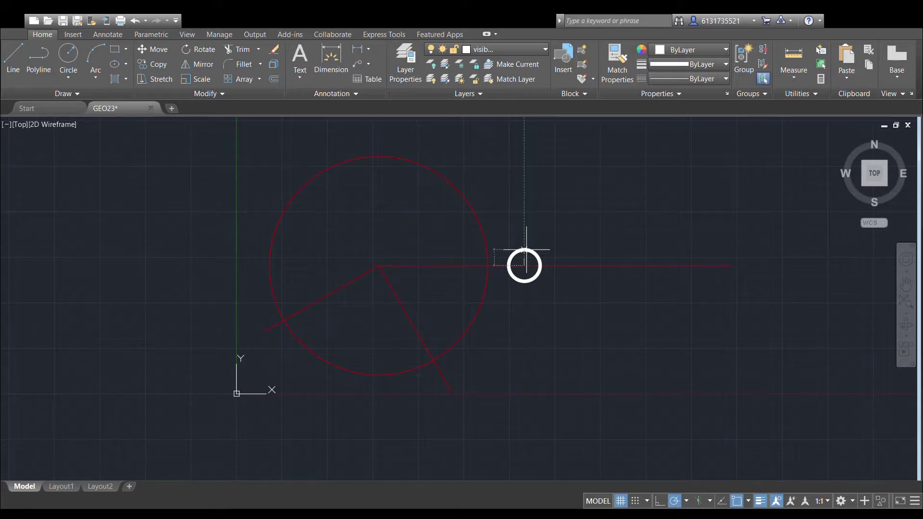
click(526, 250)
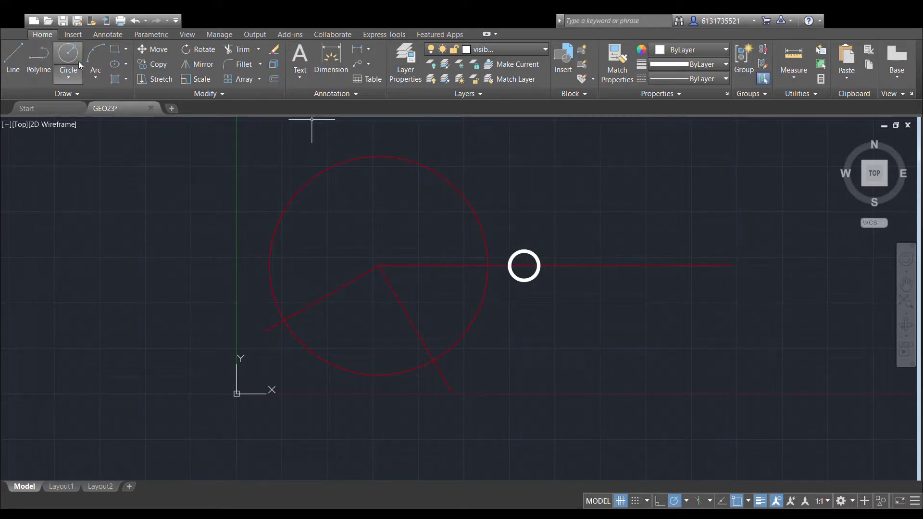
click(732, 265)
key(Return)
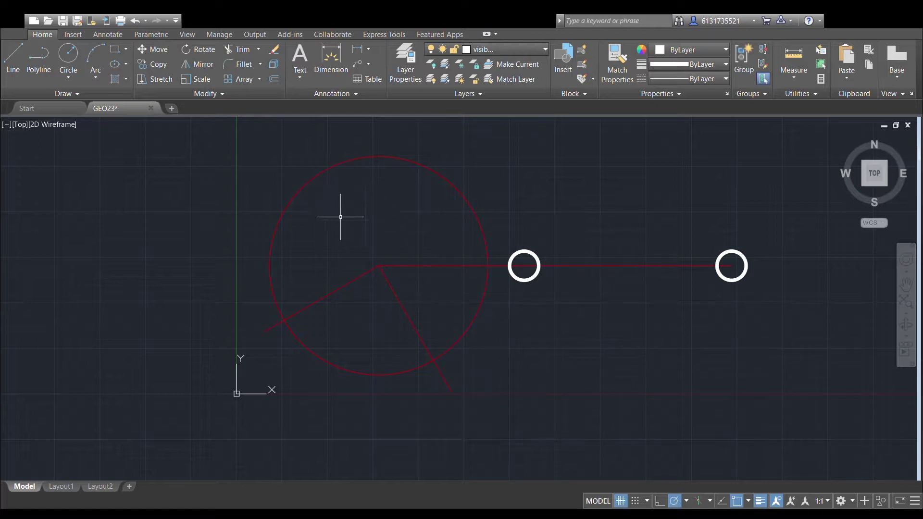
Draw three concentric outline circles of increasing size about the construction circle's centre, all inside the construction circle.
click(64, 54)
click(378, 266)
click(378, 246)
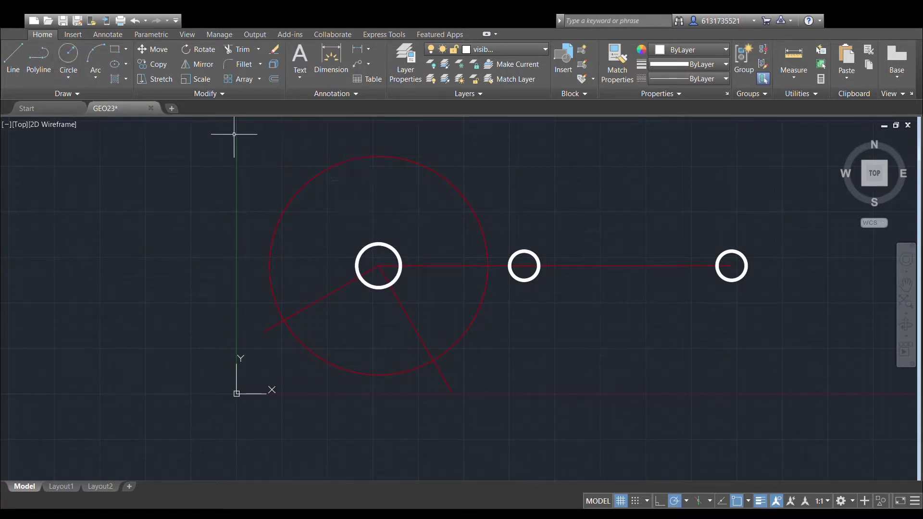
click(68, 54)
click(378, 265)
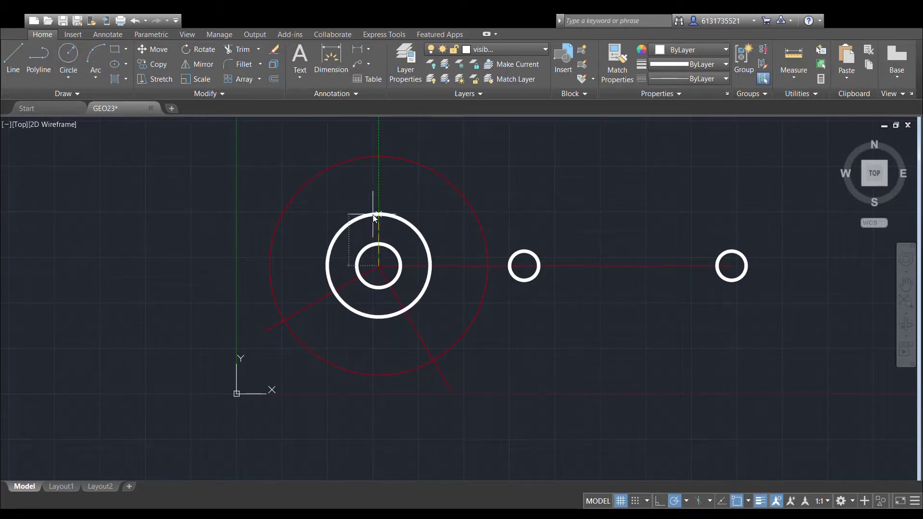
click(375, 217)
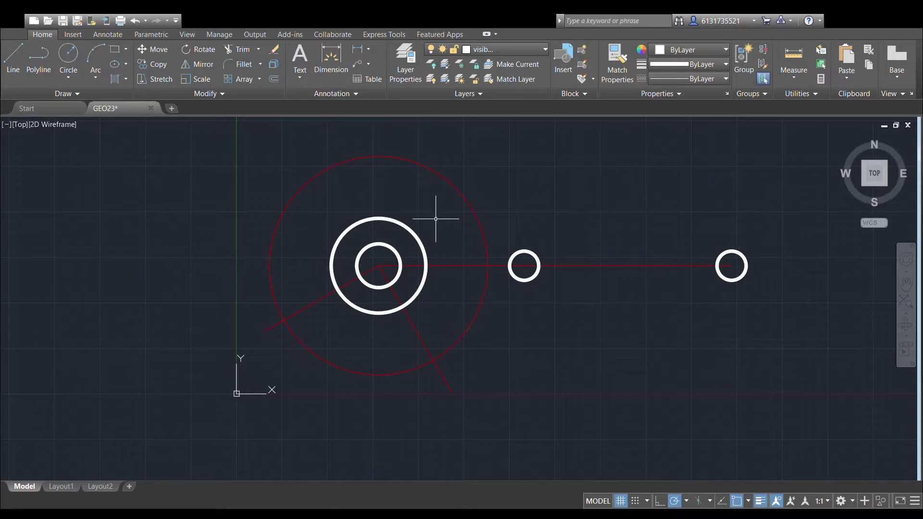
click(67, 54)
click(378, 265)
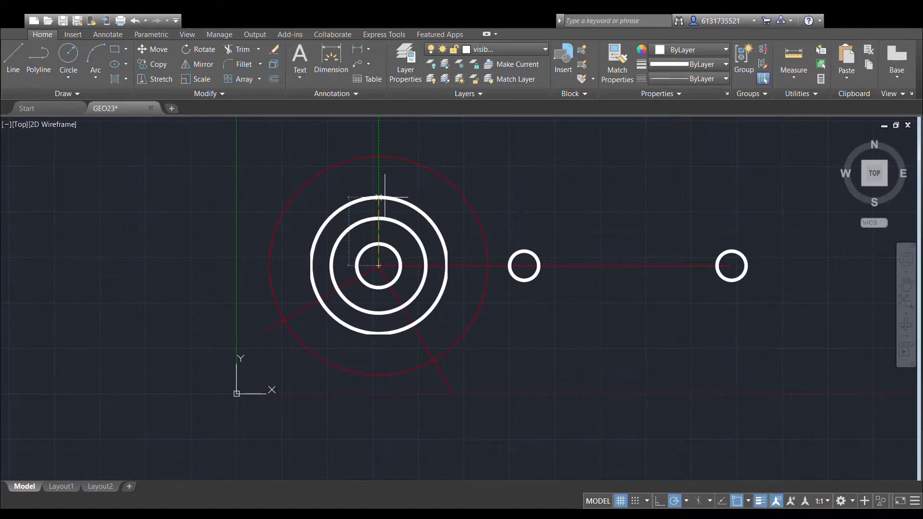
click(382, 192)
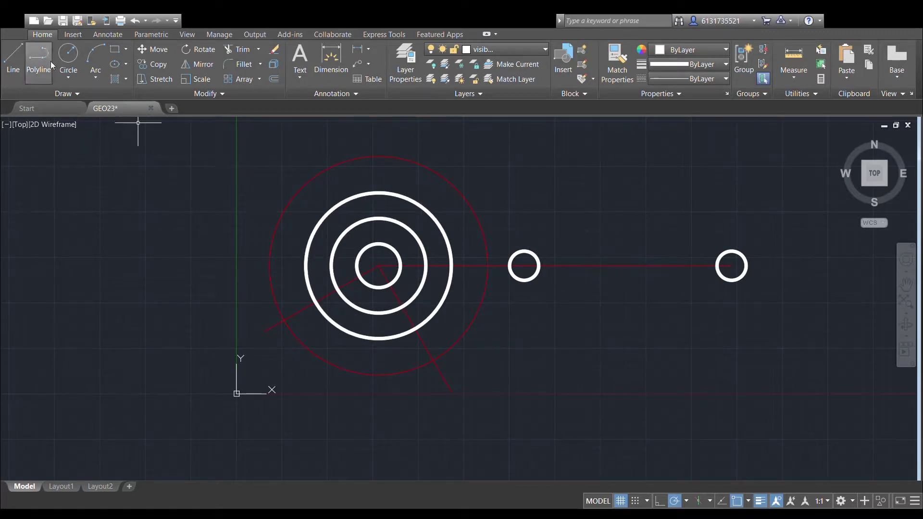
Draw a small circle at each of the two points where the angled centerlines cross the construction circle.
click(68, 56)
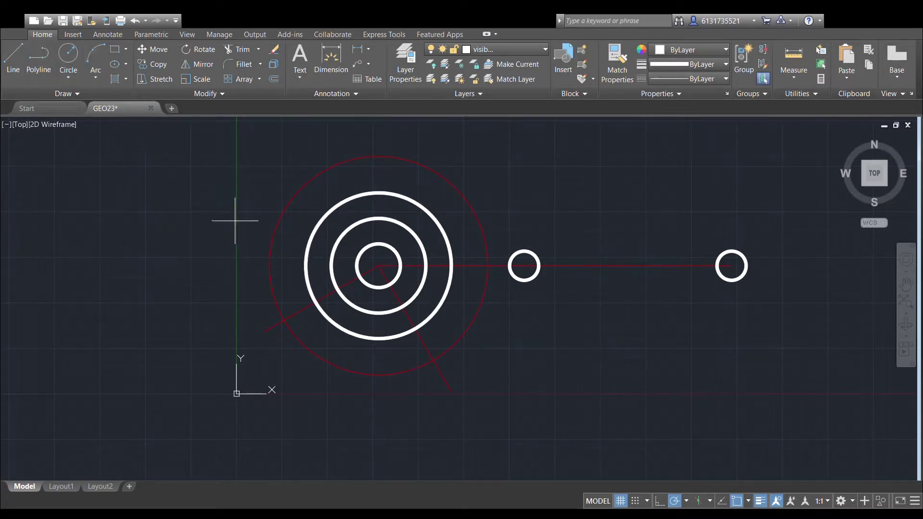
click(284, 320)
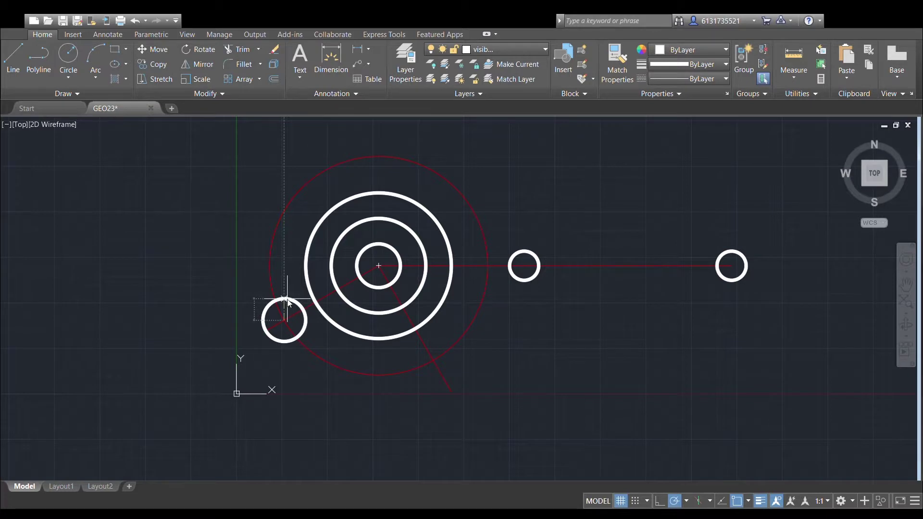
click(287, 300)
scroll(446, 365, up, 2)
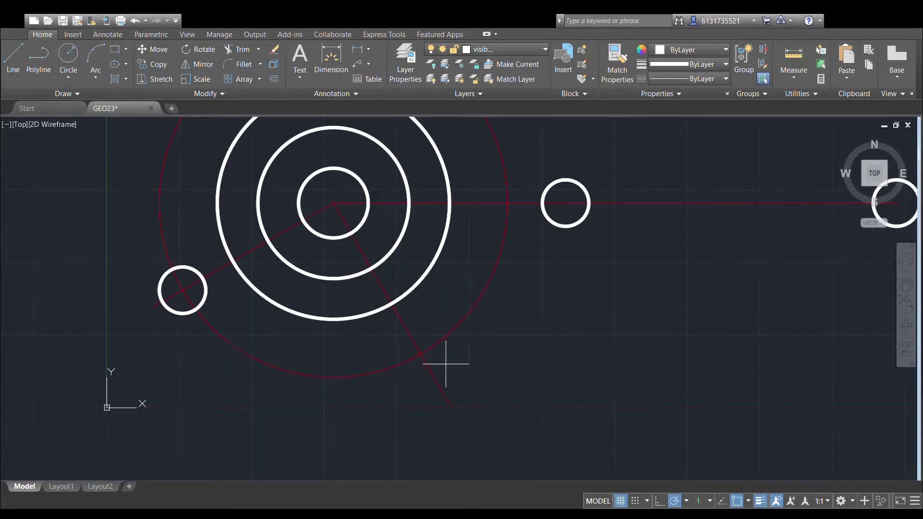
click(420, 354)
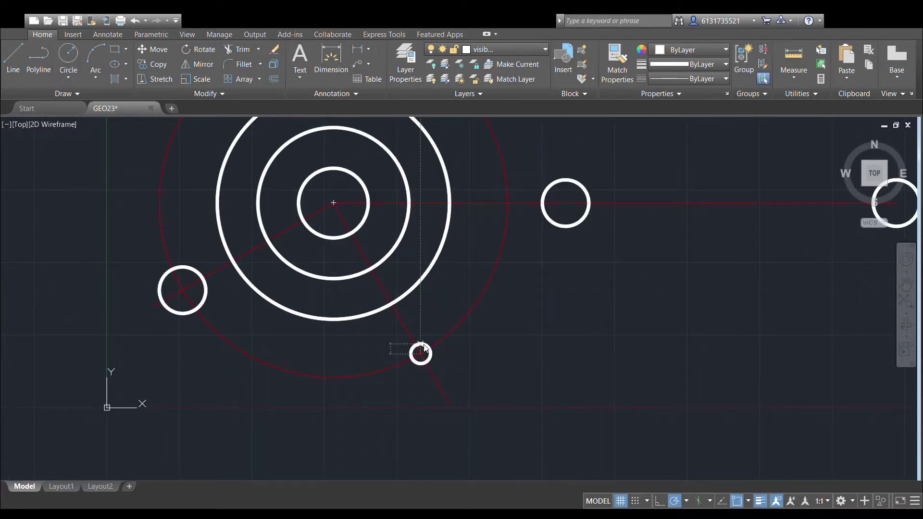
key(Return)
Draw two circles about the construction circle's centre, passing through the near and far edges of the small circles on the angled centerlines.
click(69, 57)
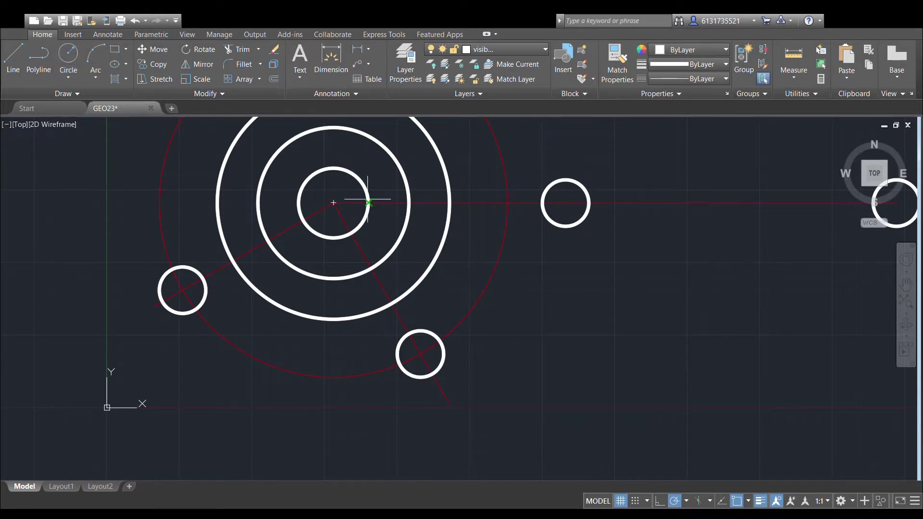
click(333, 203)
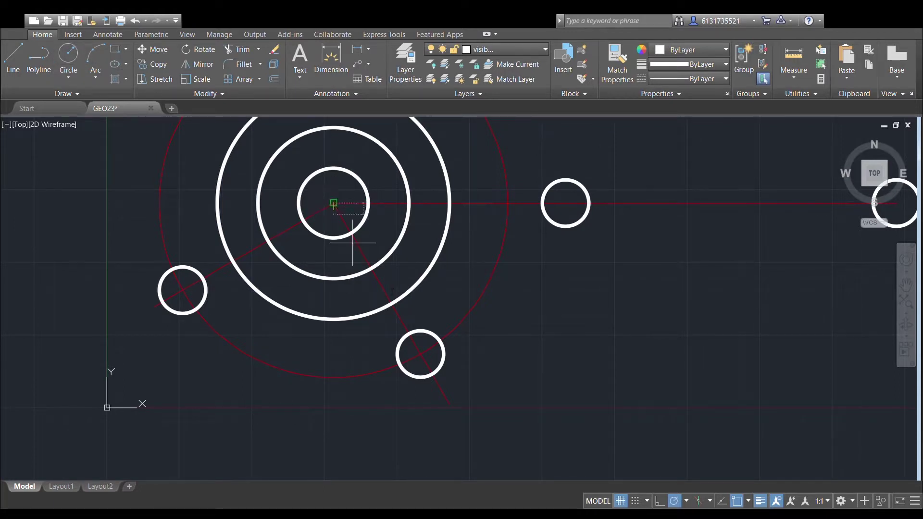
click(408, 333)
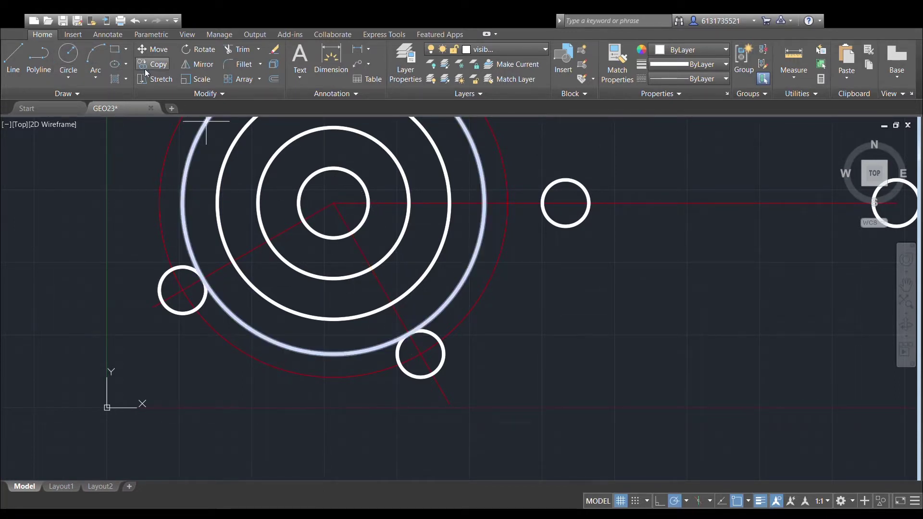
click(69, 57)
click(333, 203)
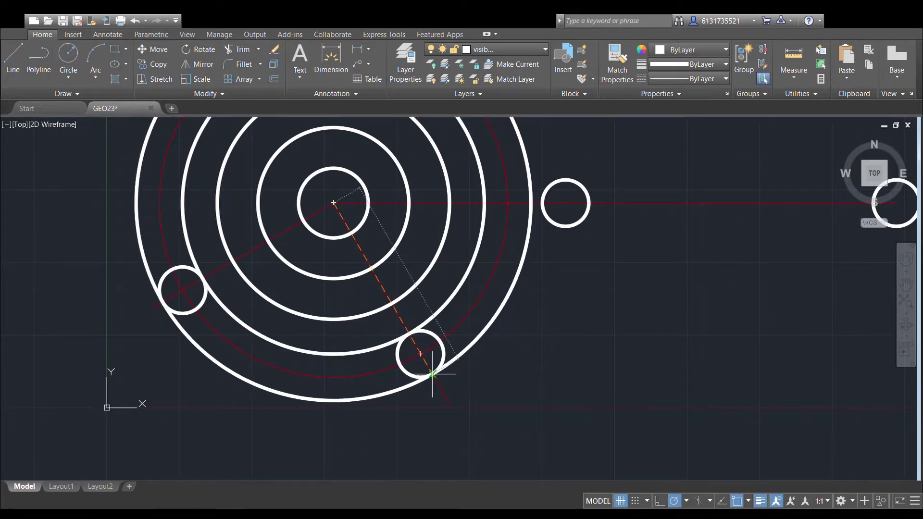
click(433, 373)
Draw an equal larger circle concentric with each of the two small circles on the angled centerlines.
scroll(489, 269, down, 2)
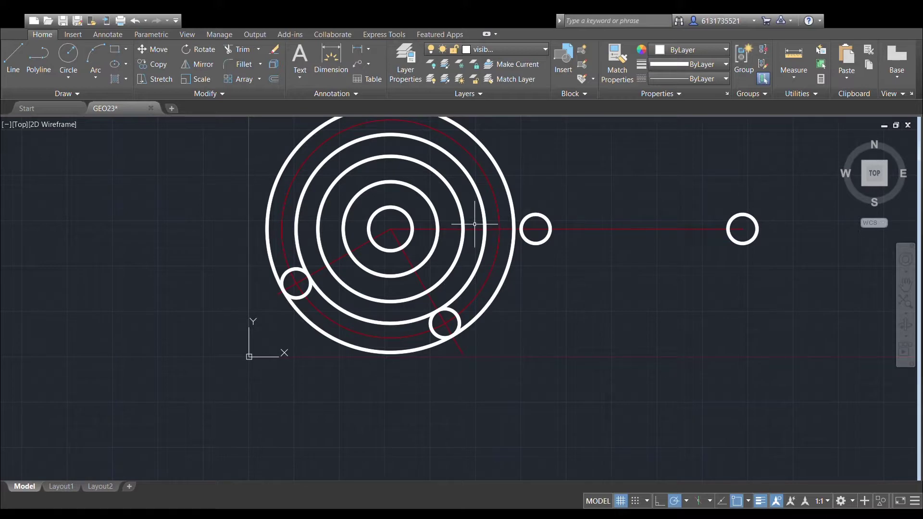
scroll(493, 255, up, 2)
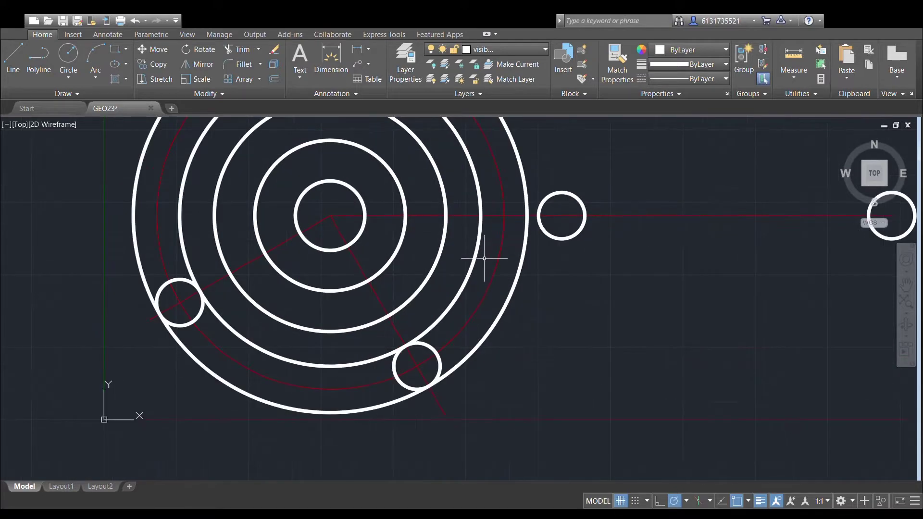
click(417, 367)
click(454, 330)
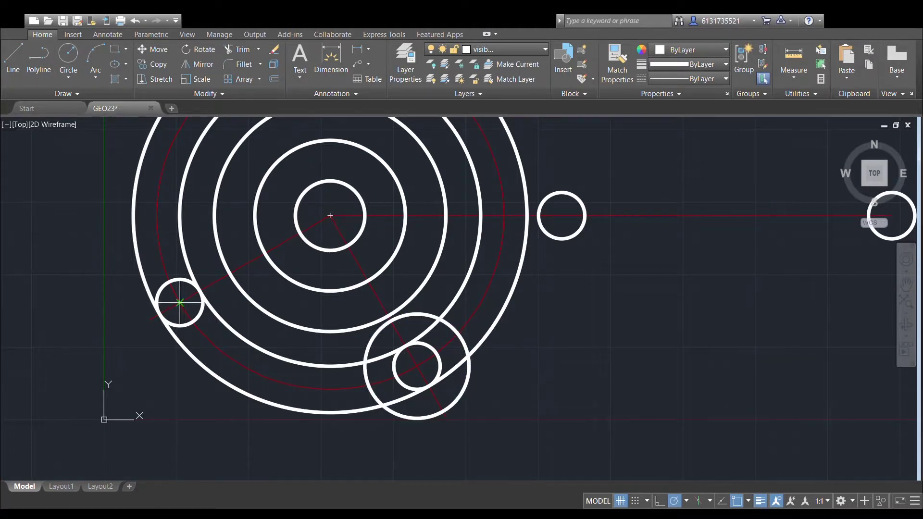
click(180, 302)
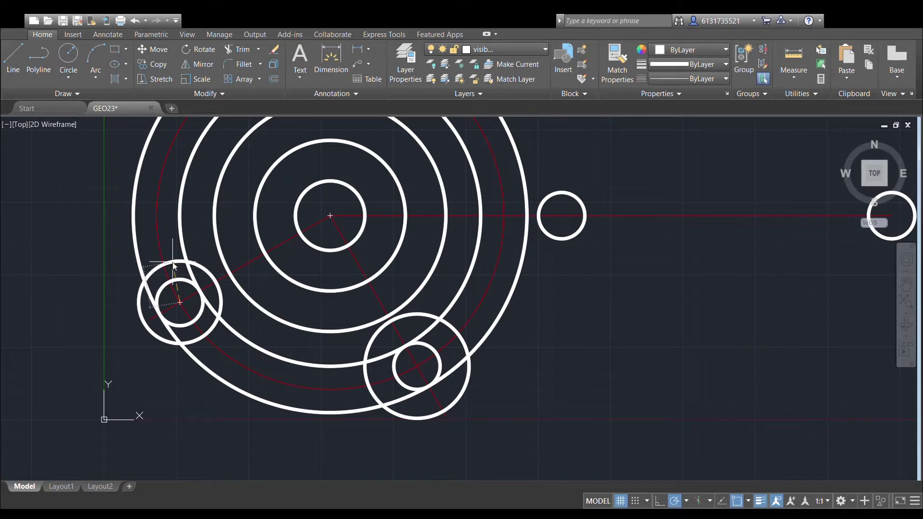
click(172, 250)
Draw a large outer circle about the construction circle's centre, reaching the far edges of the two larger circles on the angled centerlines.
click(85, 59)
click(331, 216)
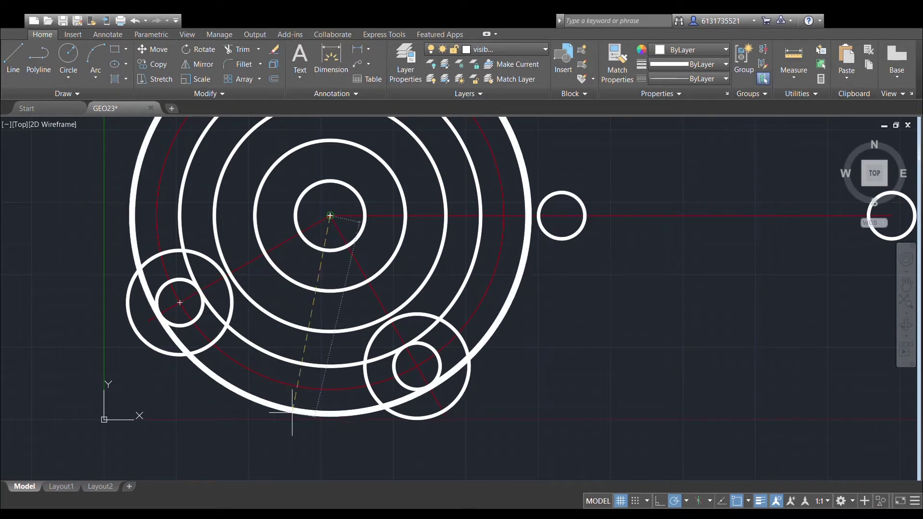
click(443, 411)
Trim the two small circles and the two concentric circles touching them into a curved slot between the angled centerlines.
scroll(499, 312, down, 2)
middle_drag(525, 308, 483, 316)
scroll(480, 313, up, 1)
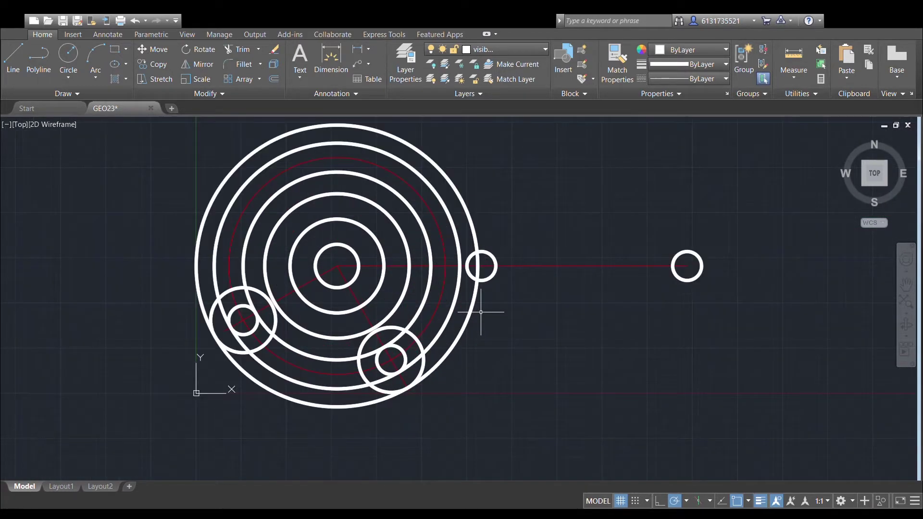
middle_drag(193, 181, 243, 181)
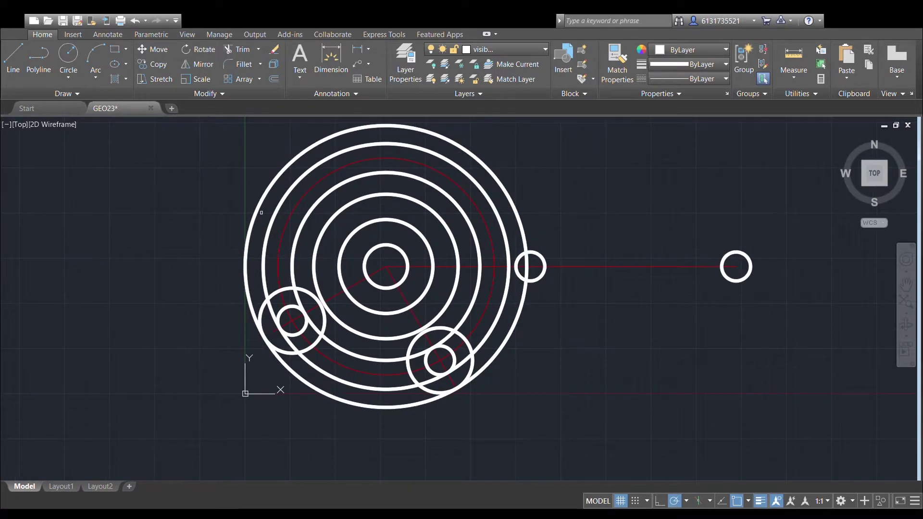
click(291, 335)
click(291, 346)
click(356, 357)
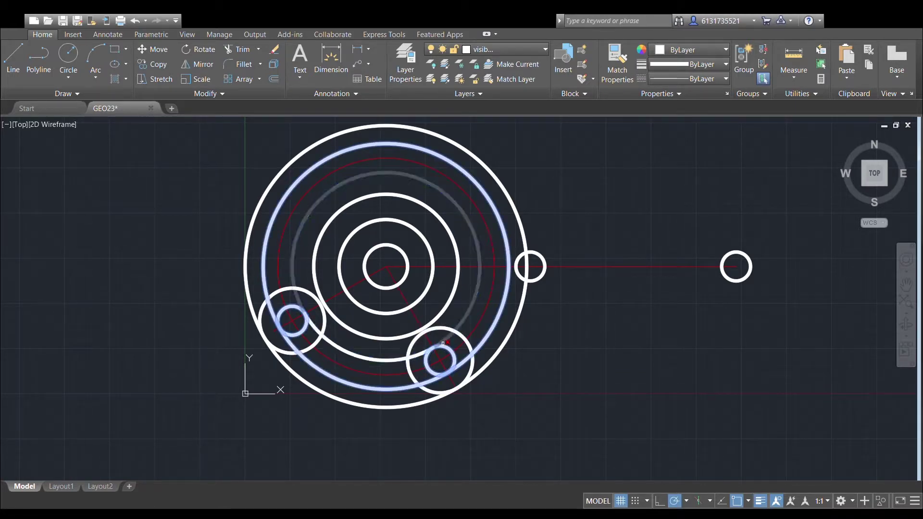
click(430, 367)
click(300, 332)
click(295, 299)
click(270, 302)
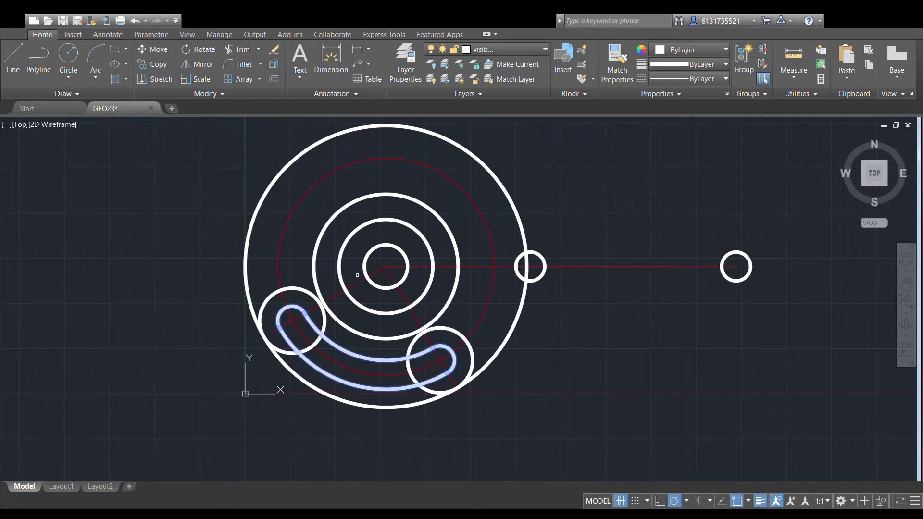
Trim the largest circle down to the lower arc between the two slot end circles, using those circles as cutting edges.
key(Escape)
click(260, 301)
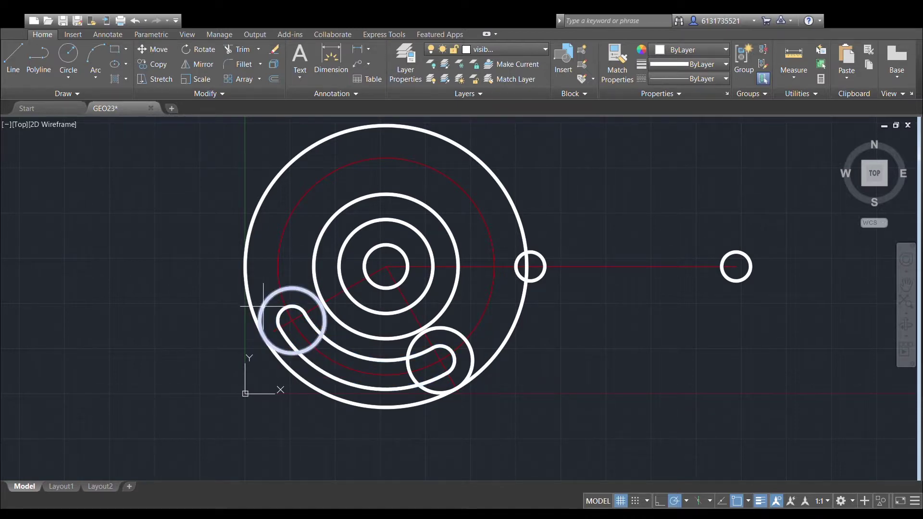
click(247, 305)
click(473, 355)
click(255, 51)
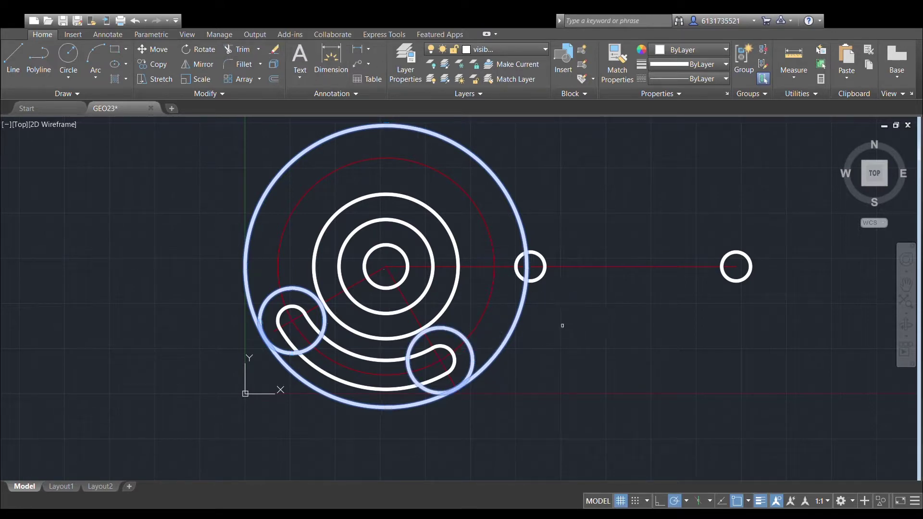
click(514, 335)
key(Return)
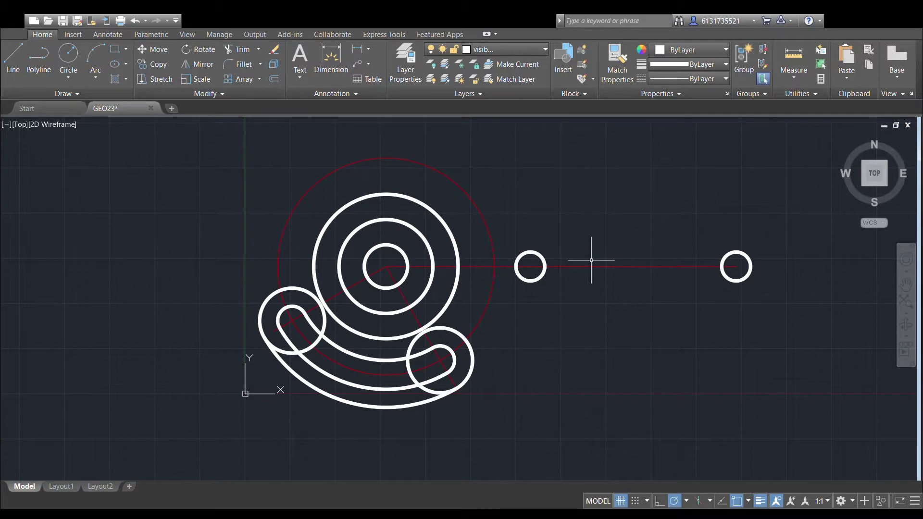
Draw a larger circle concentric with the small circle at the far right end of the horizontal centreline.
scroll(546, 268, up, 2)
scroll(546, 270, down, 2)
middle_drag(546, 270, 433, 290)
click(65, 63)
click(620, 282)
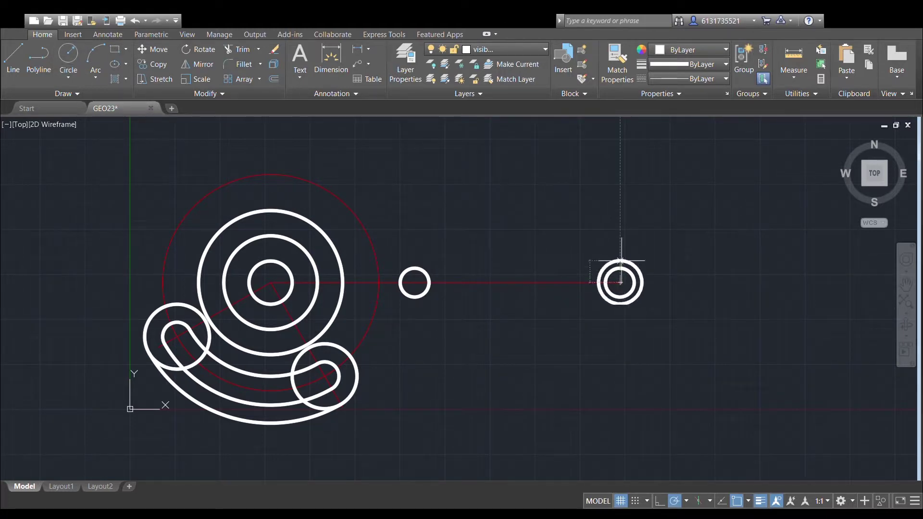
click(615, 246)
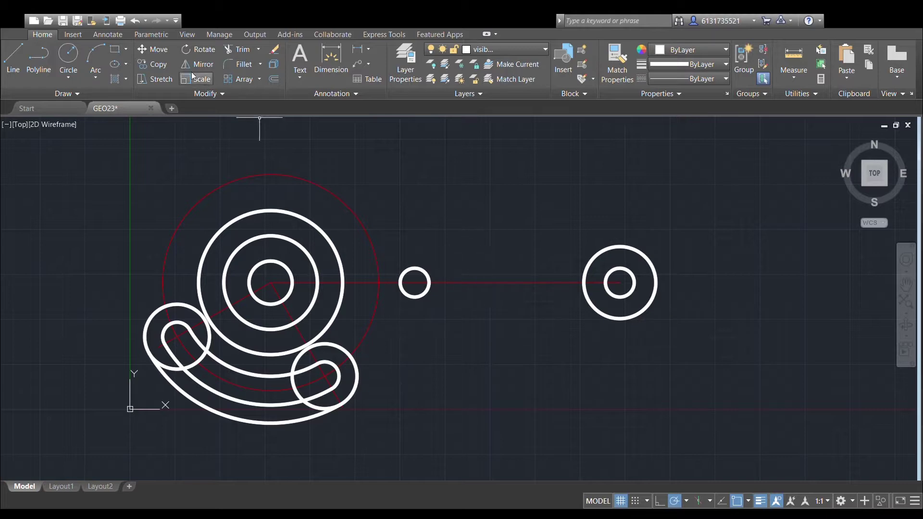
Make layer 0 current and draw a vertical centreline across the larger circle at the arm's far end.
click(510, 49)
click(466, 69)
click(621, 282)
click(620, 246)
key(Return)
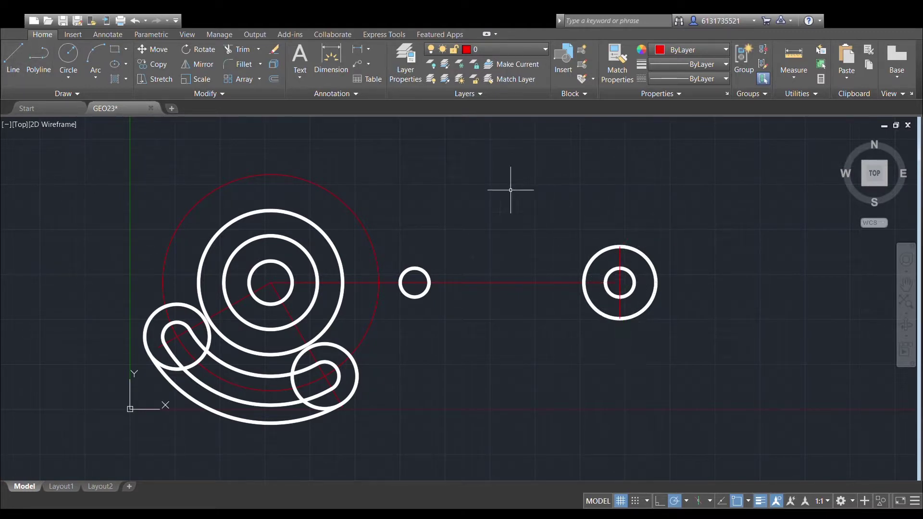
Switch to the white outline layer and draw the arm's lower horizontal edge from the end circle's bottom quadrant into the hub's outer circle.
click(504, 50)
click(497, 99)
click(13, 57)
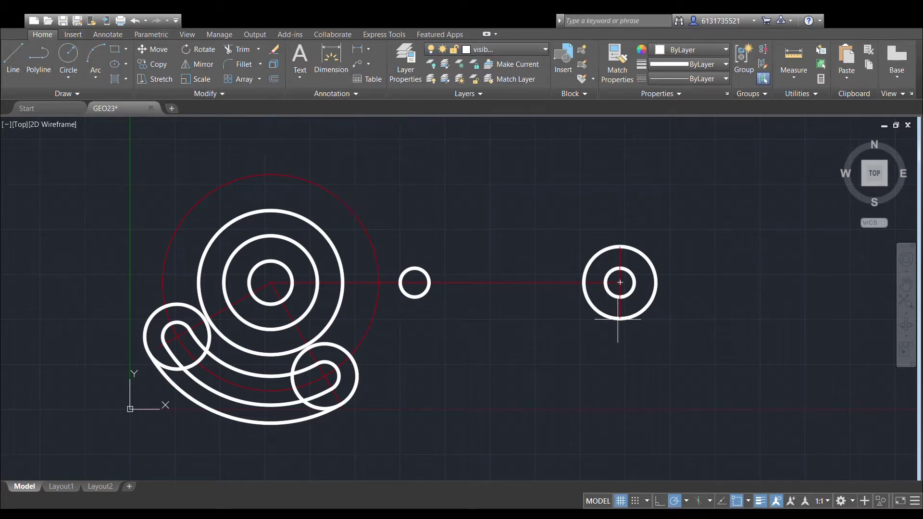
click(620, 319)
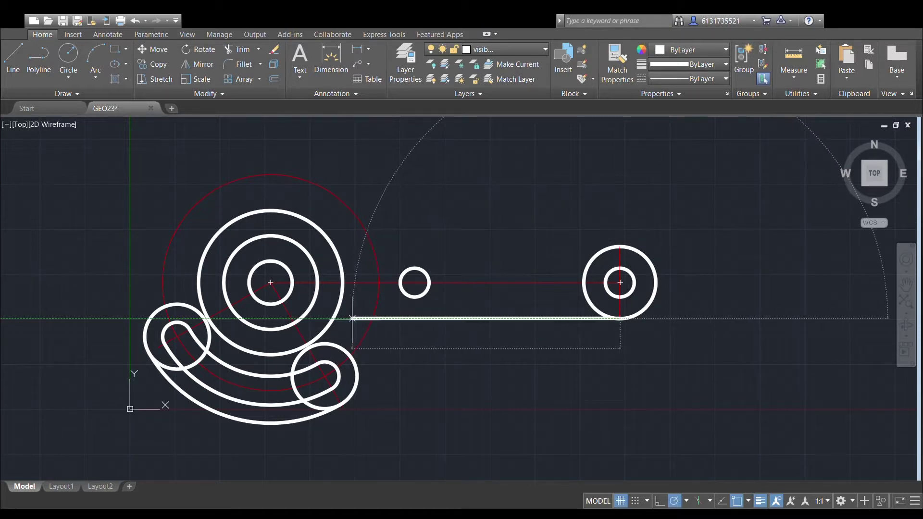
click(316, 318)
key(Escape)
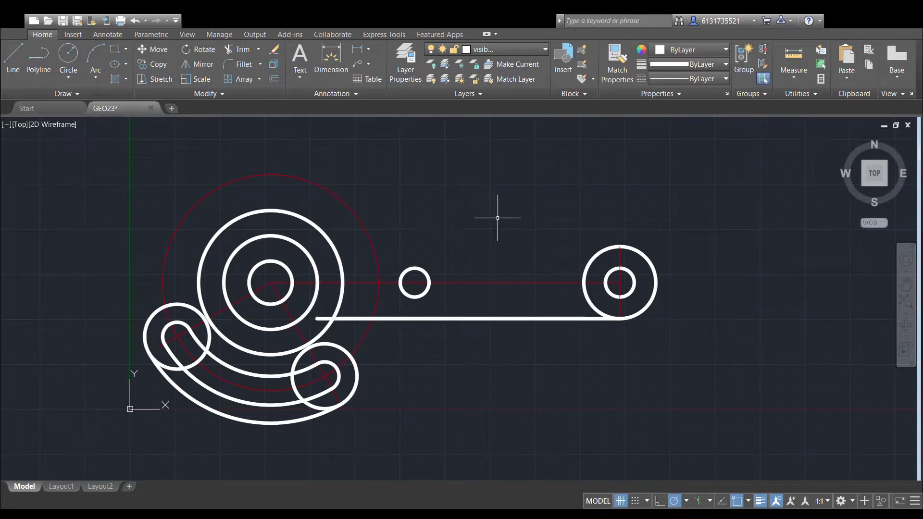
Draw the arm's upper horizontal edge from the end circle's top quadrant to the hub's outer circle and fillet their junction.
click(13, 57)
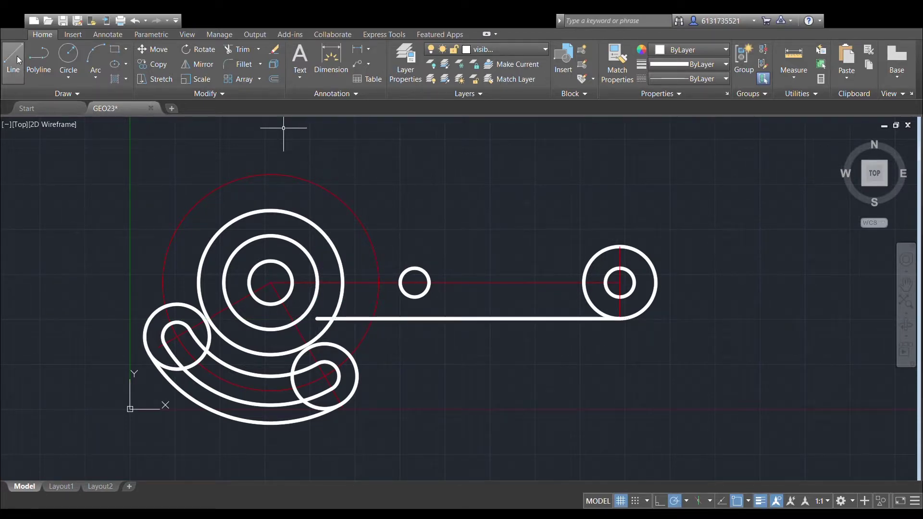
click(621, 246)
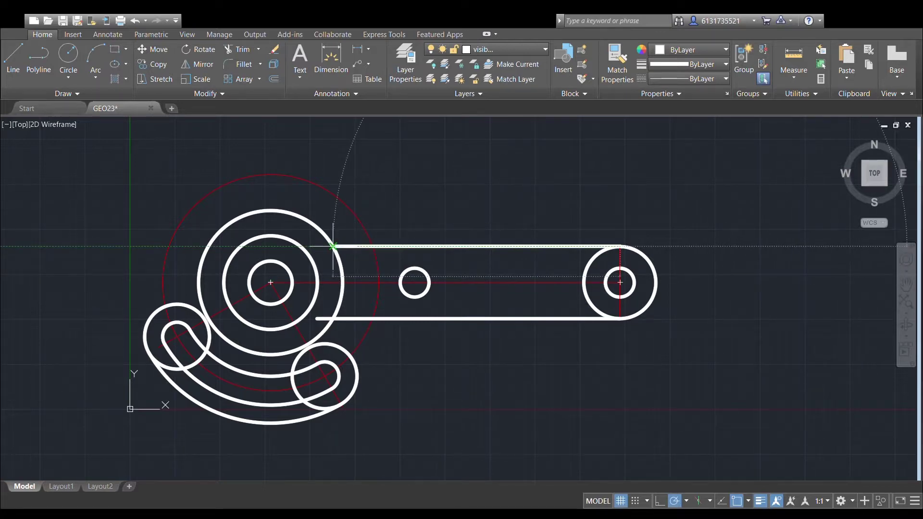
click(333, 246)
key(Escape)
scroll(427, 205, up, 4)
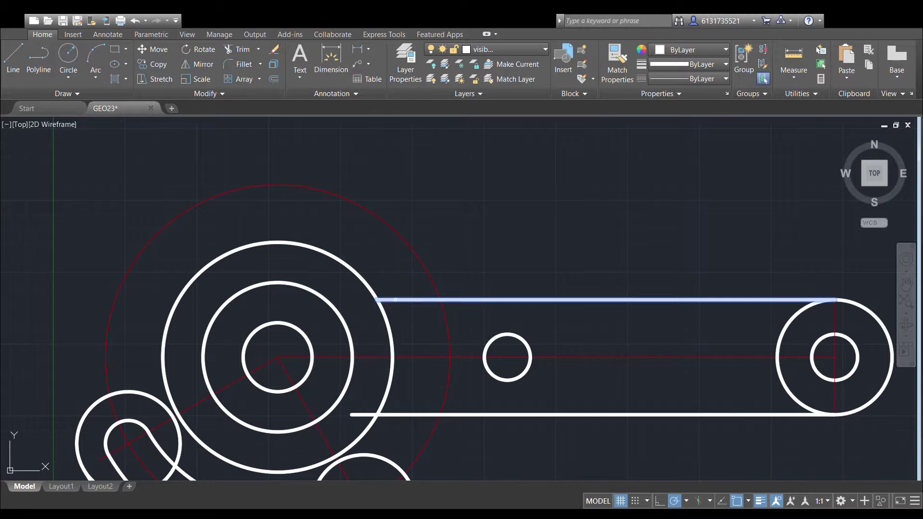
click(365, 283)
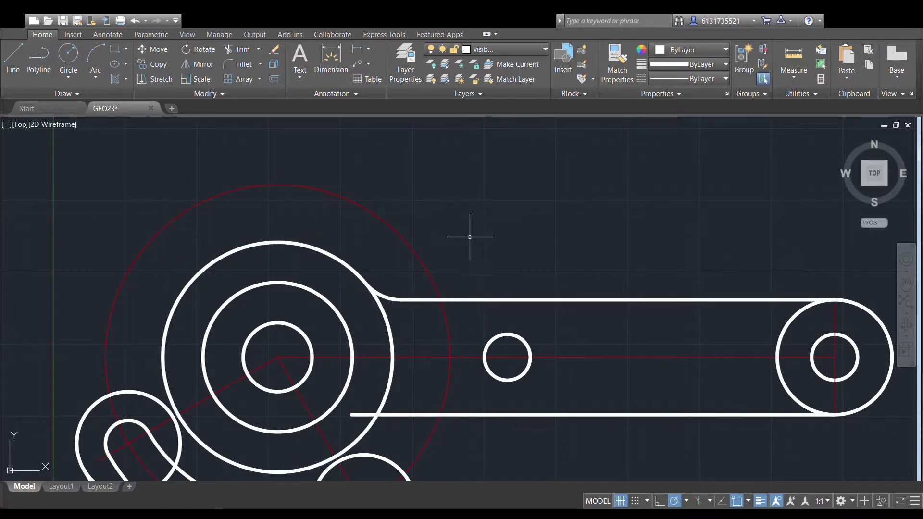
Draw a small circle tangent to the arm's lower edge and the lower-right end circle of the curved slot.
scroll(469, 233, down, 2)
middle_drag(519, 220, 544, 211)
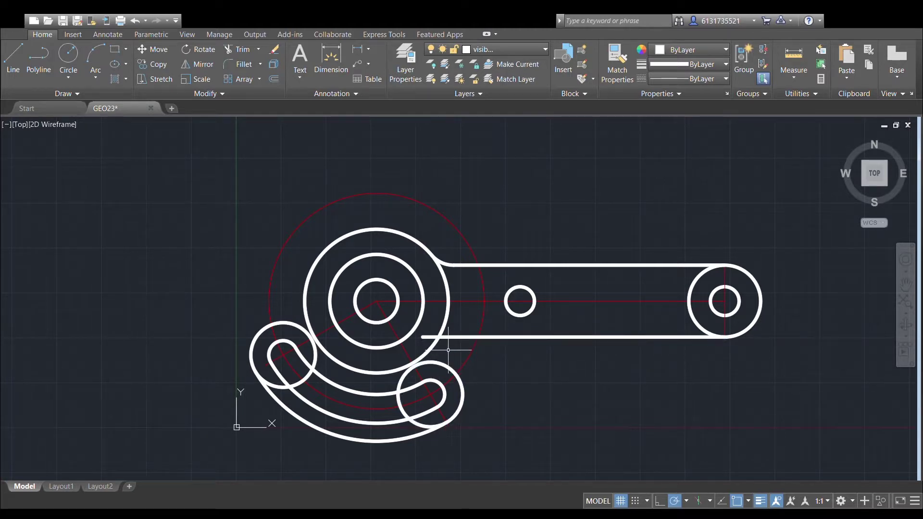
scroll(449, 361, up, 4)
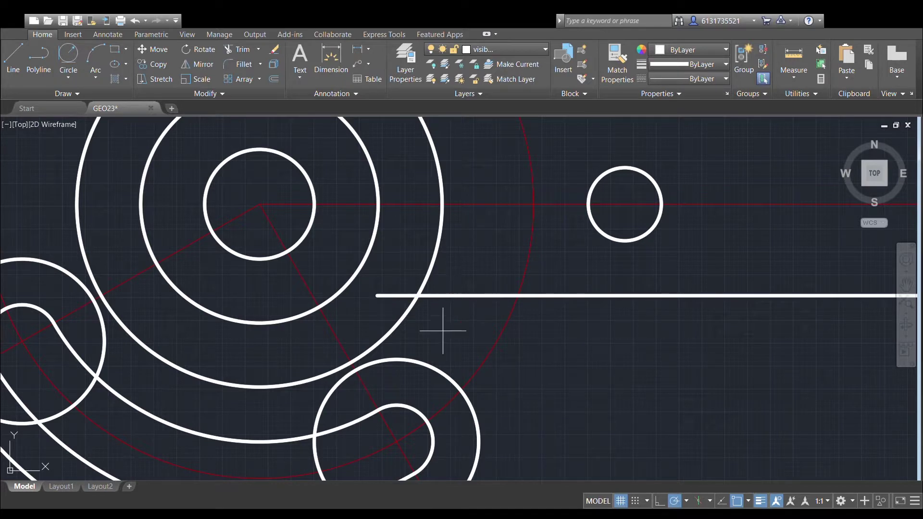
click(434, 364)
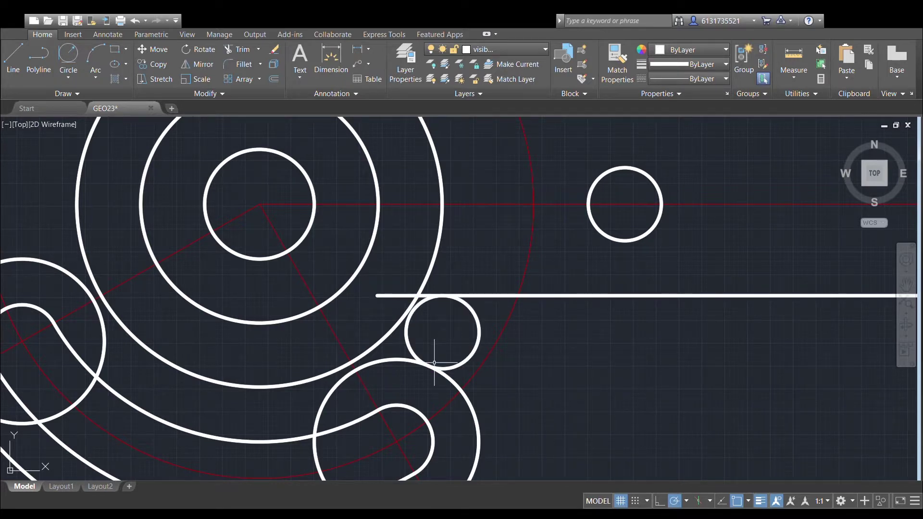
Draw a circle tangent to the hub's outer circle and the left end circle of the curved slot.
scroll(464, 224, down, 2)
middle_drag(465, 223, 542, 274)
scroll(439, 244, down, 2)
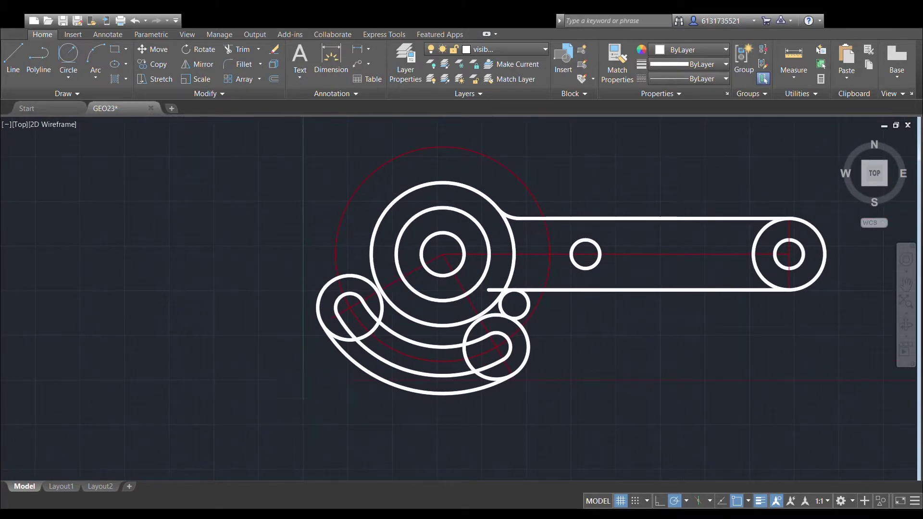
scroll(370, 265, up, 2)
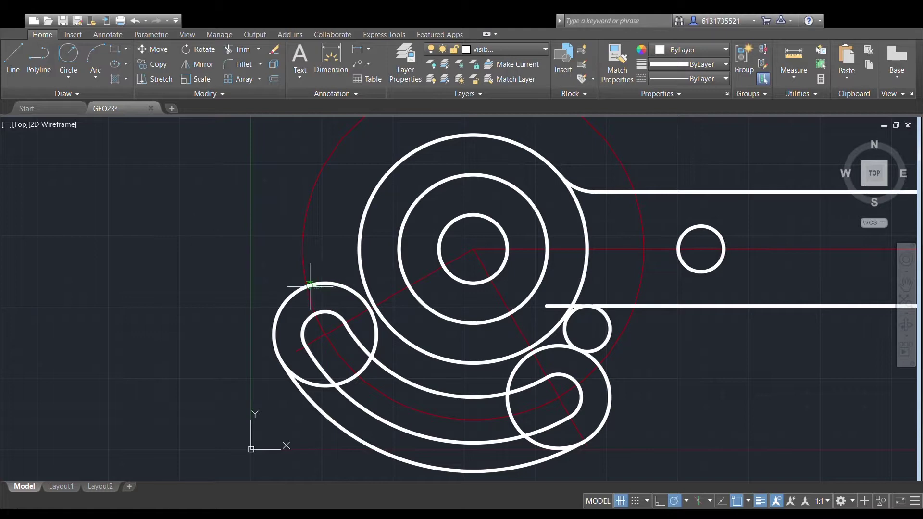
click(356, 249)
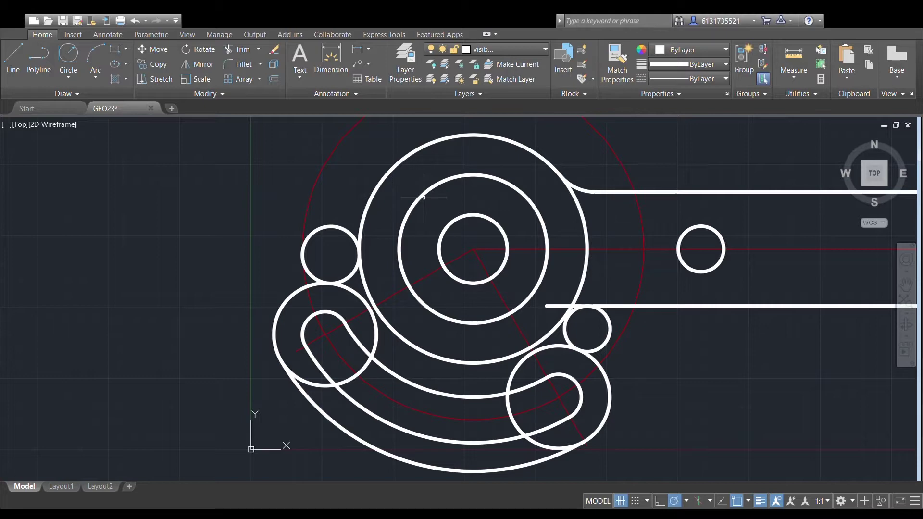
Draw the straight slot's upper edge between the top quadrants of the arm's two small circles.
scroll(435, 204, down, 5)
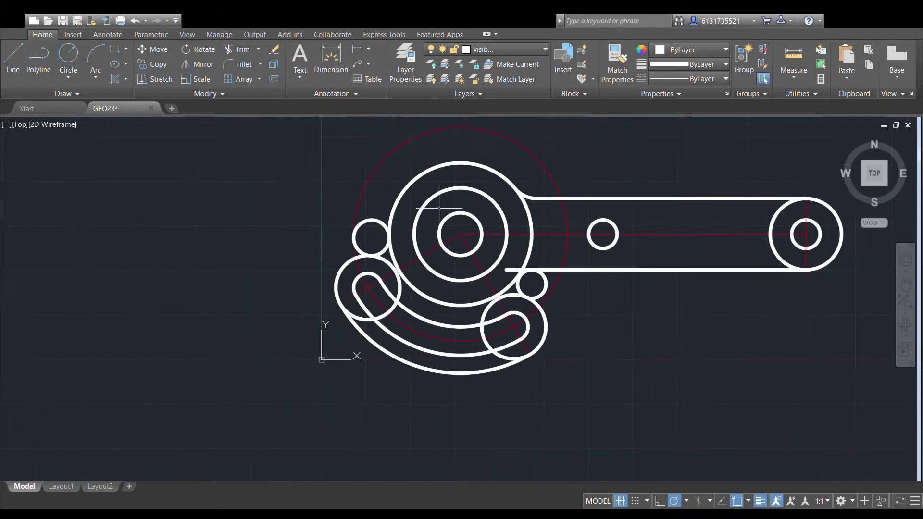
scroll(484, 206, up, 3)
middle_drag(517, 211, 559, 195)
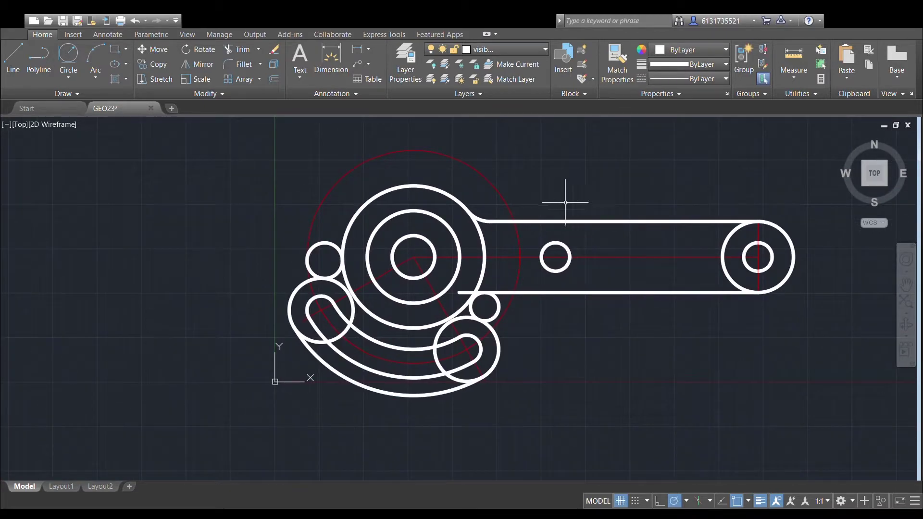
scroll(538, 236, up, 3)
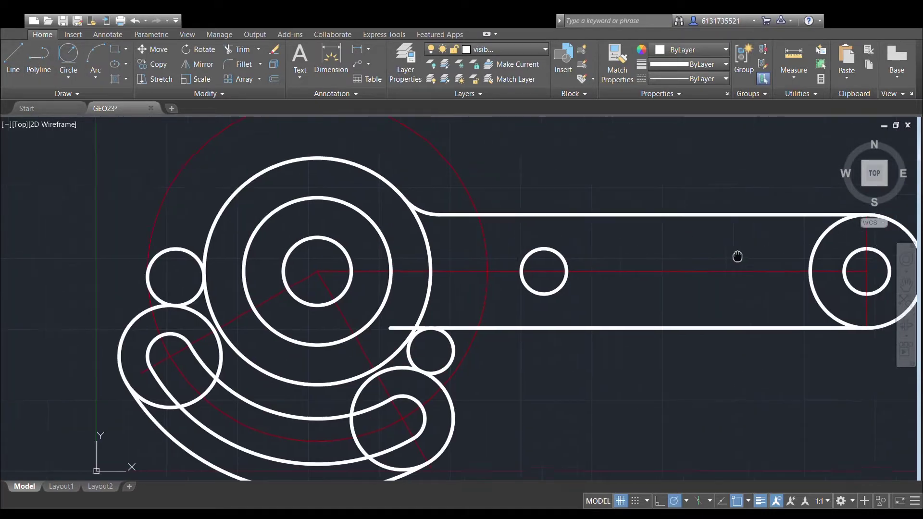
click(782, 255)
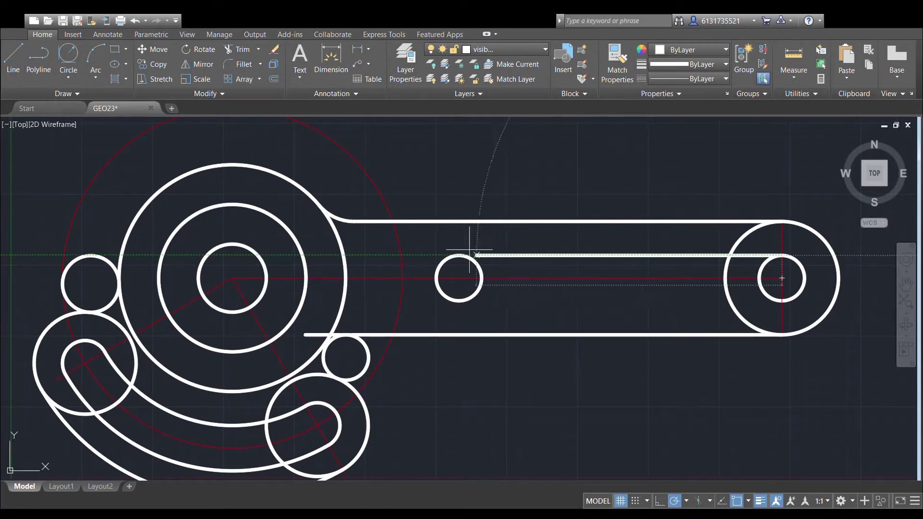
click(460, 255)
key(Escape)
Draw the straight slot's lower edge between the bottom quadrants of the arm's two small circles.
click(17, 60)
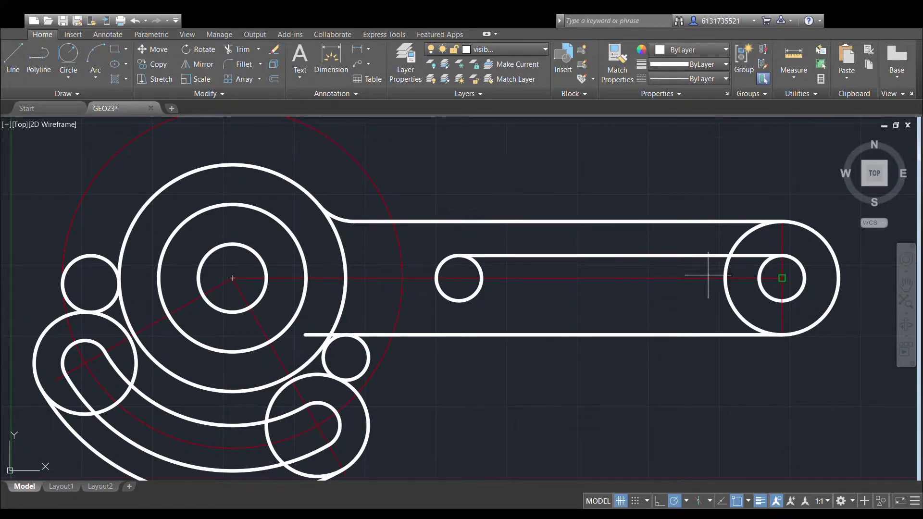
click(783, 301)
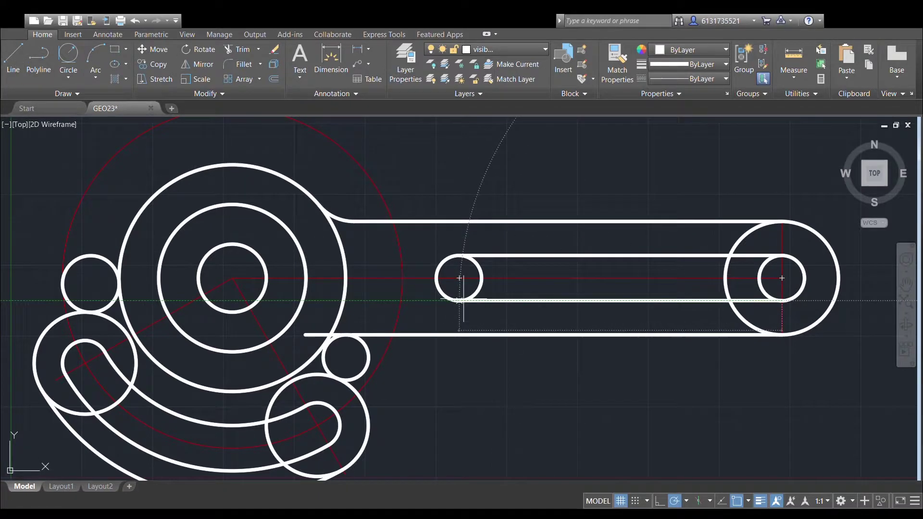
click(459, 301)
key(Escape)
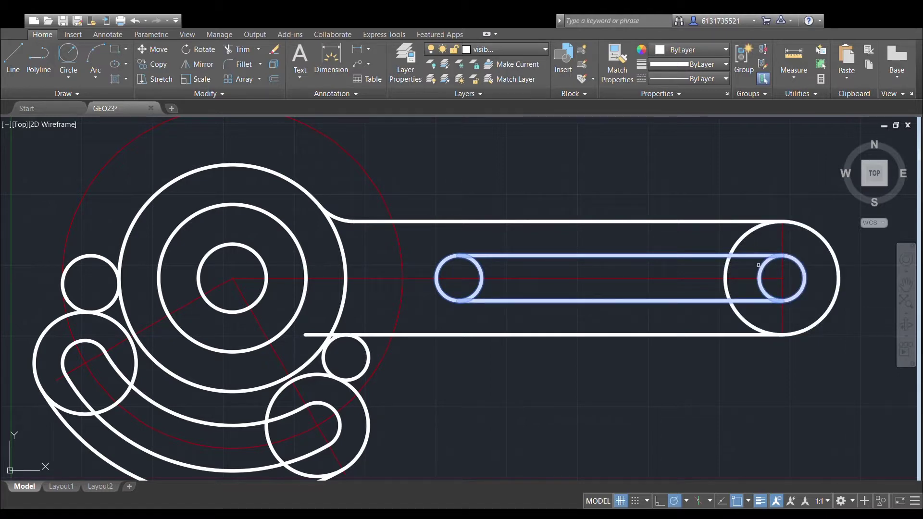
Trim the inner halves of the two small circles to leave a straight slot with rounded ends.
click(761, 271)
click(482, 275)
key(Escape)
Trim the inner half of the arm's large end circle against the two horizontal edges to leave a rounded arm end.
click(239, 49)
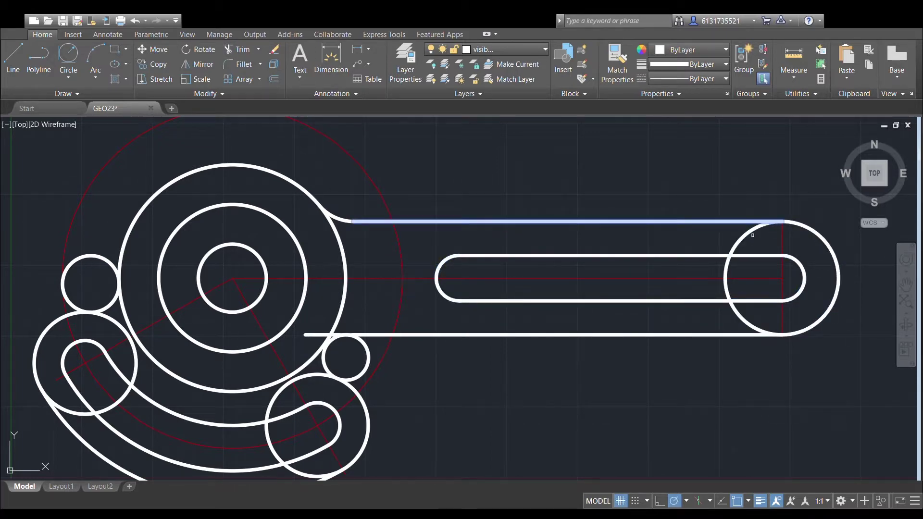
click(718, 334)
key(Return)
click(741, 317)
key(Return)
Trim the small tangent circle and the lower edge's overhanging end to leave a concave arc joining the arm to the end circle.
scroll(713, 191, down, 2)
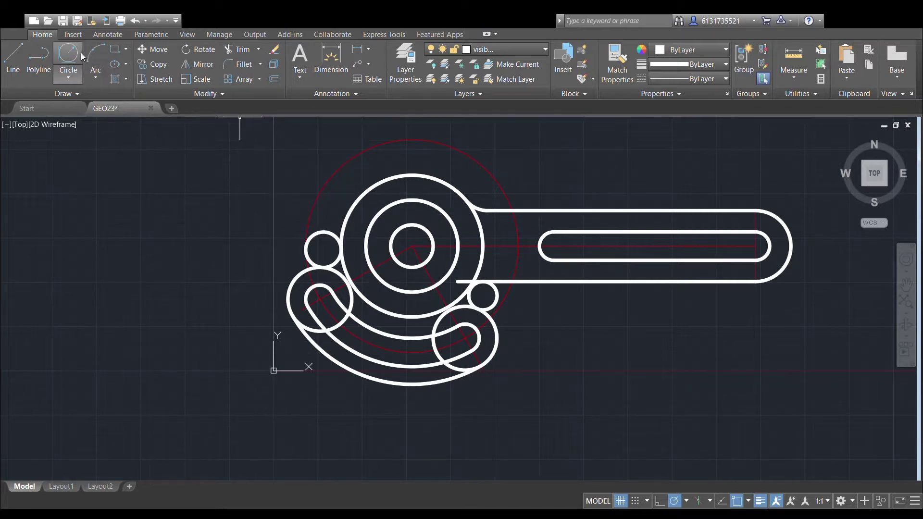
scroll(507, 297, up, 4)
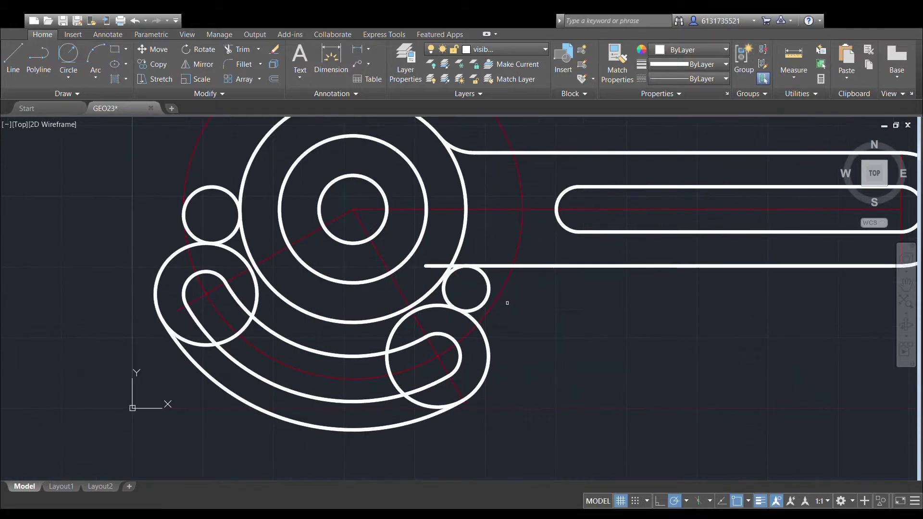
click(491, 267)
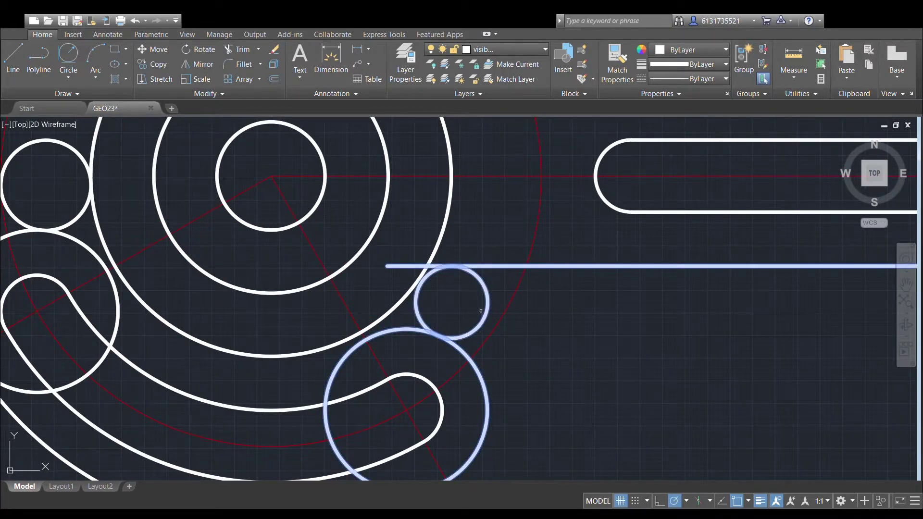
click(391, 267)
click(485, 300)
scroll(545, 269, down, 2)
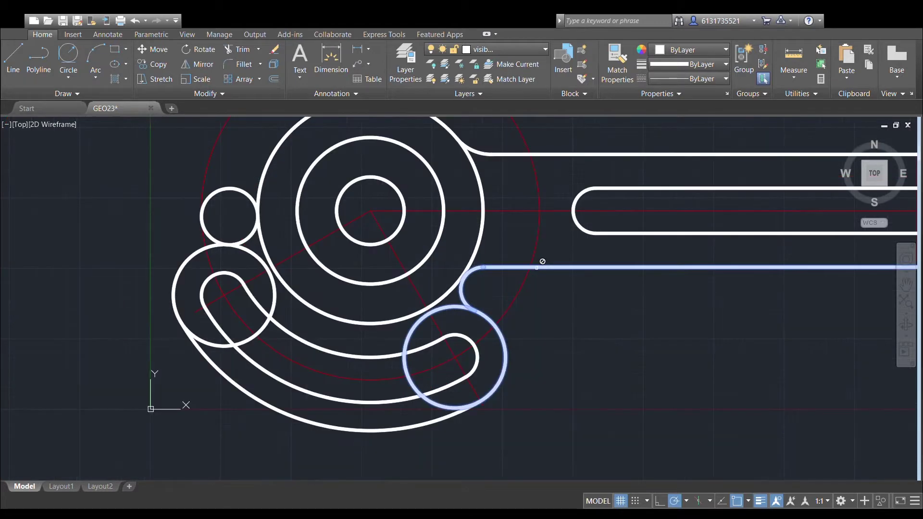
key(Escape)
Trim the inner part of the curved slot's lower-right end circle between the concave arc and the outer lower arc.
scroll(548, 289, down, 3)
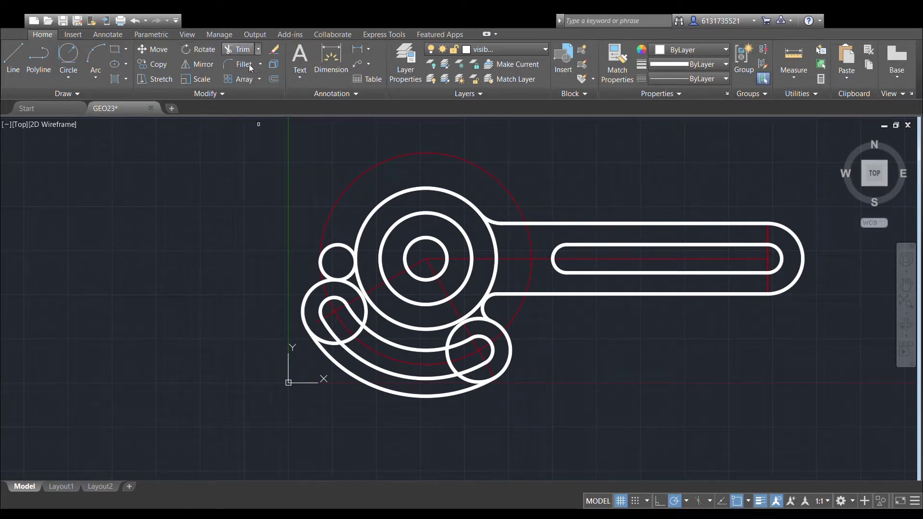
scroll(504, 306, up, 2)
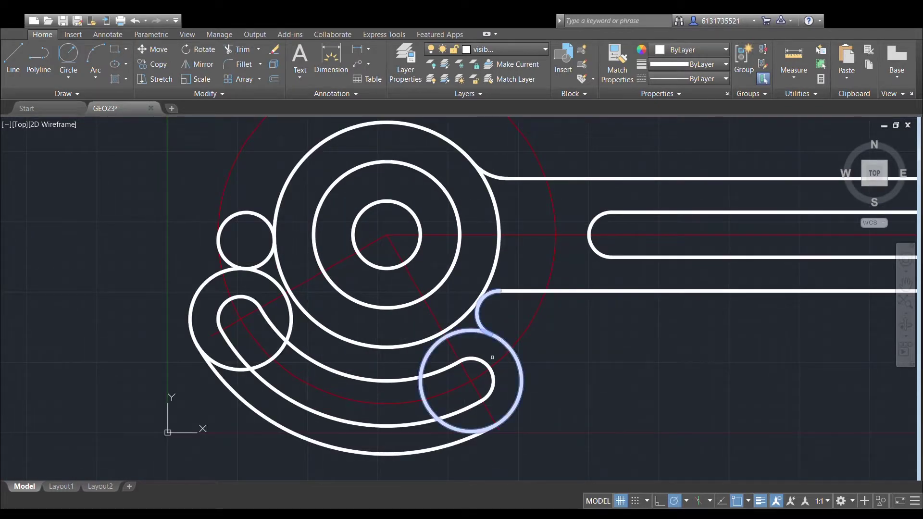
click(461, 433)
Trim the inner part of the curved slot's left end circle between the outer lower arc and the small tangent circle.
middle_drag(449, 302, 517, 303)
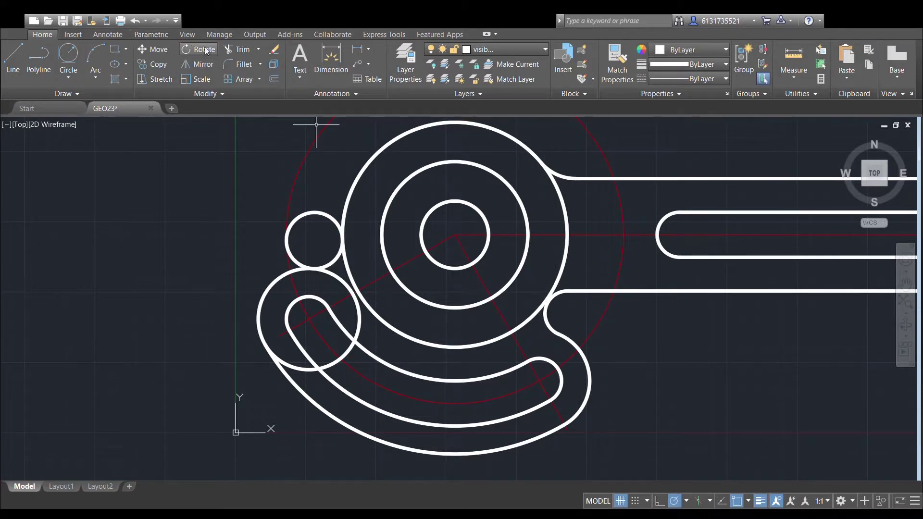
click(229, 51)
click(293, 381)
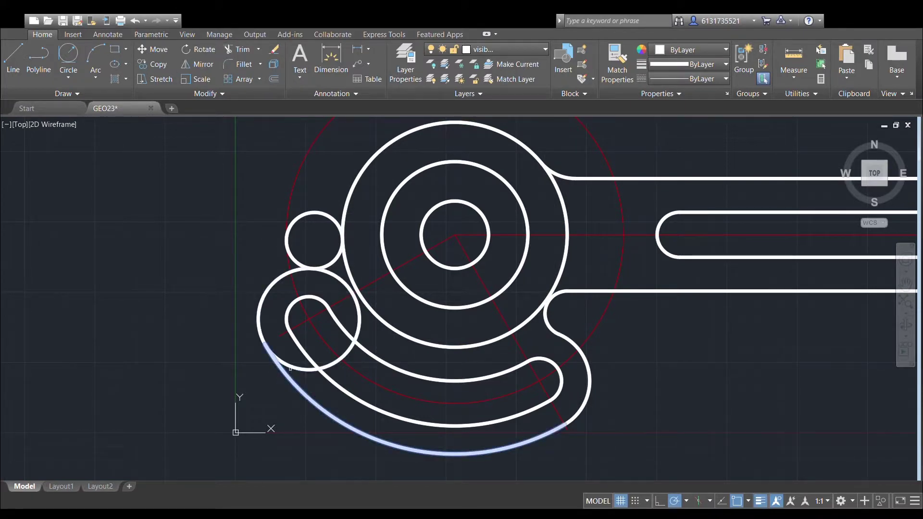
click(331, 261)
click(343, 280)
key(Escape)
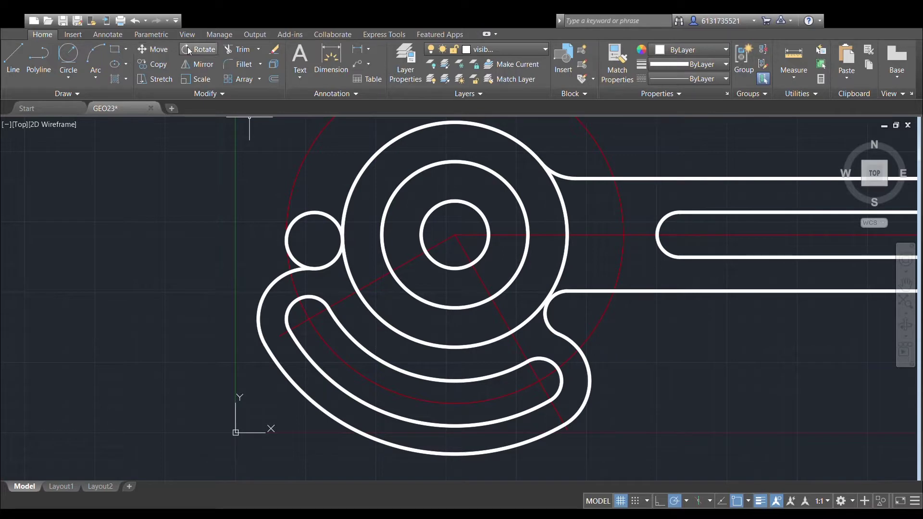
Trim the small tangent circle beside the hub to leave a concave arc joining the curved lobe to the outer hub circle.
click(228, 50)
click(347, 201)
click(294, 260)
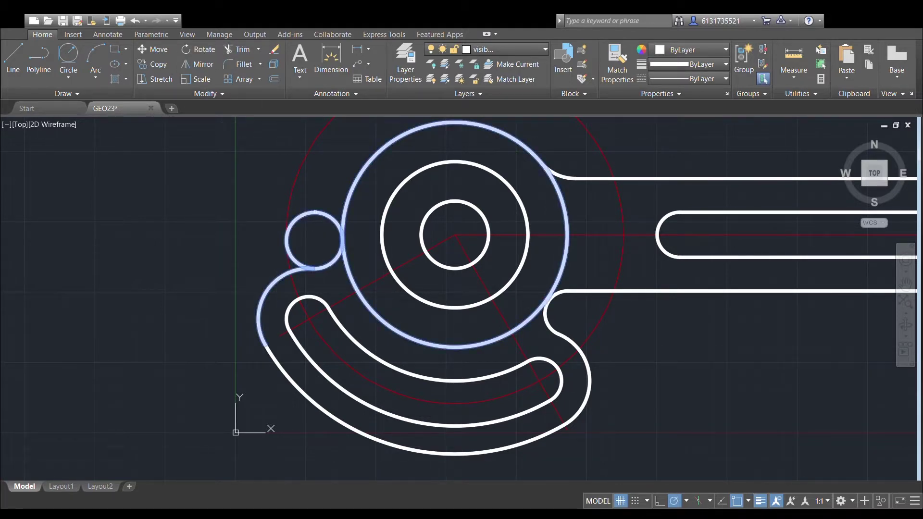
click(298, 219)
key(Return)
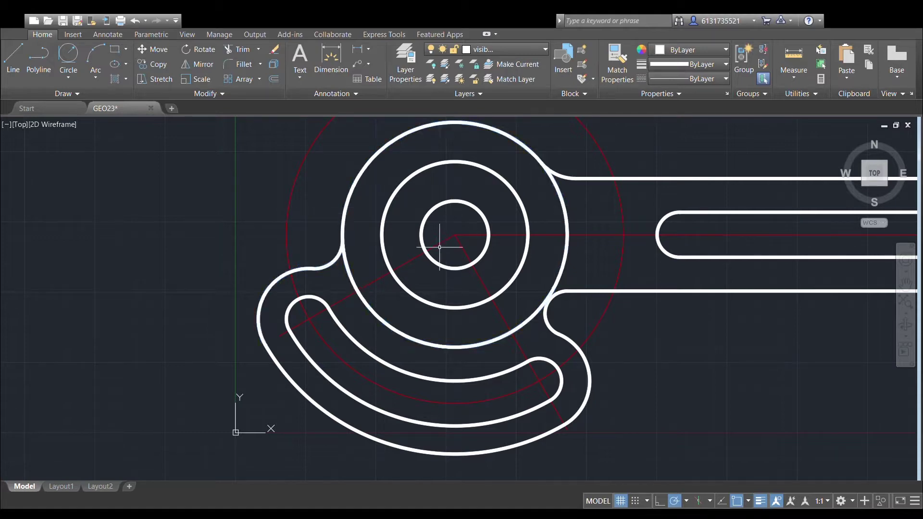
Trim the lower-right part of the outer hub circle between the upper arm fillet and the left concave arc.
scroll(439, 247, down, 2)
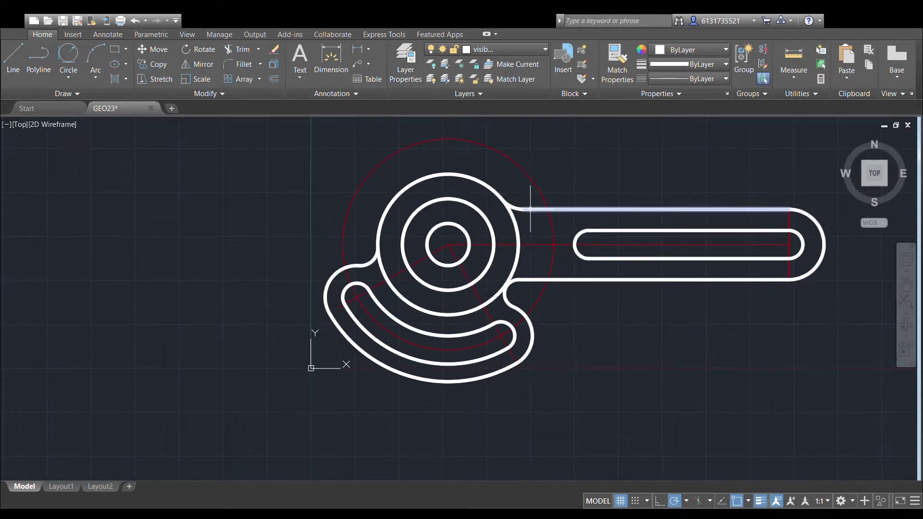
scroll(508, 282, up, 2)
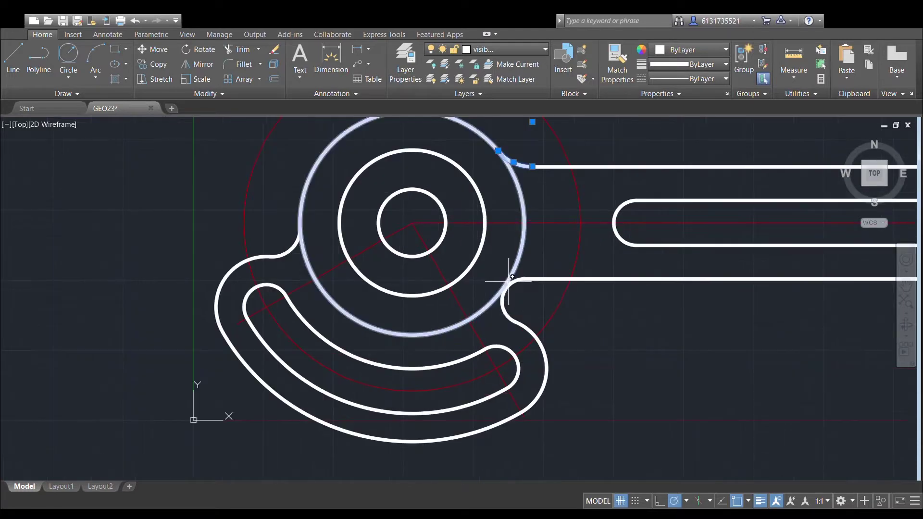
click(294, 244)
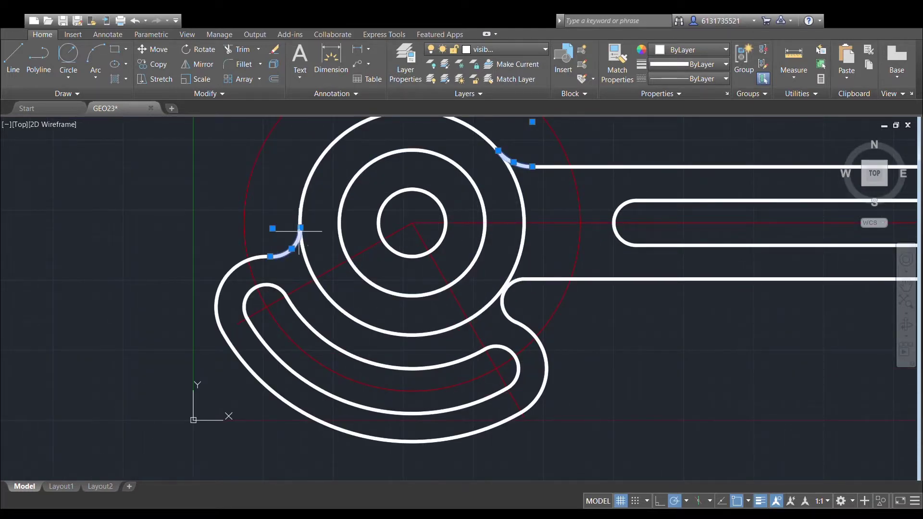
click(300, 193)
click(238, 49)
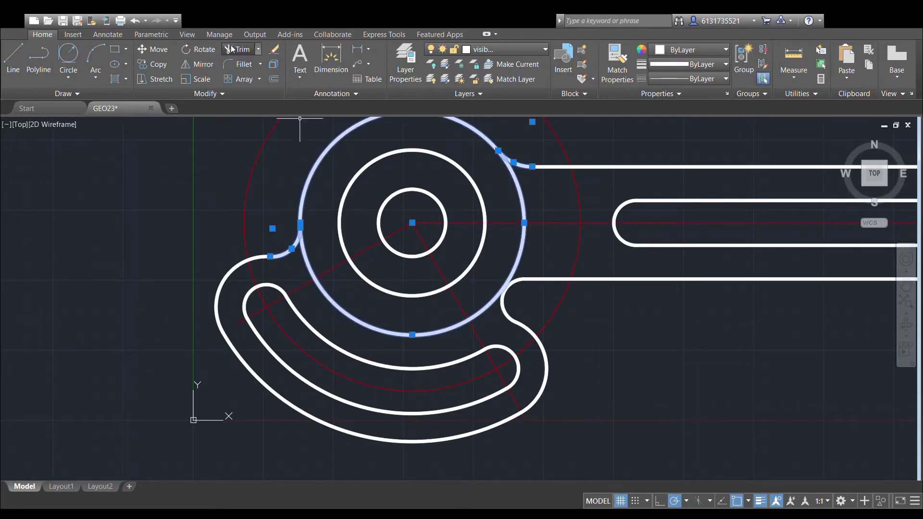
click(522, 200)
key(Return)
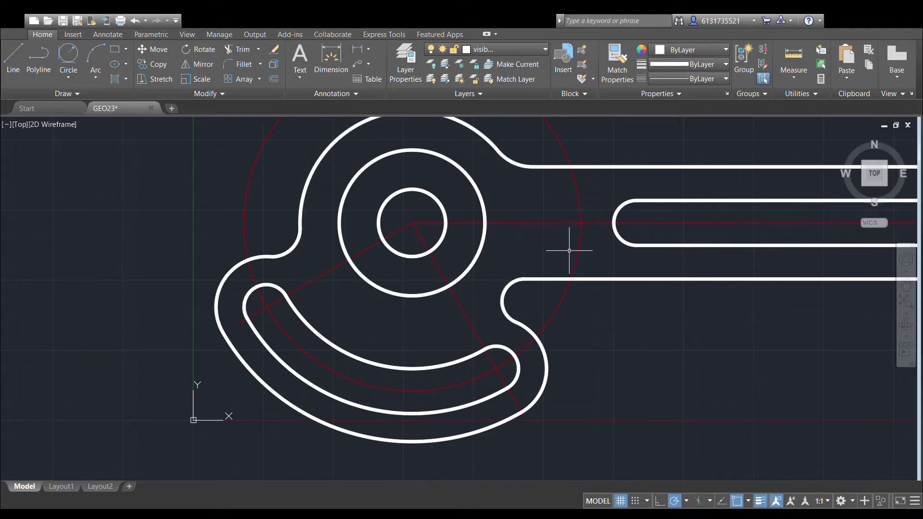
scroll(567, 250, down, 4)
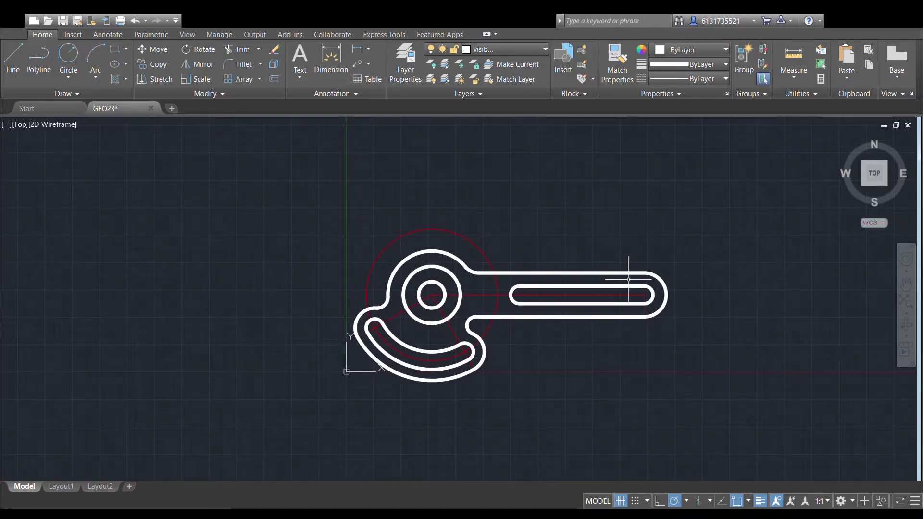
scroll(500, 363, up, 6)
scroll(510, 343, down, 5)
scroll(510, 350, up, 5)
mouse_move(510, 349)
middle_down()
mouse_move(707, 372)
mouse_move(655, 371)
mouse_move(598, 330)
middle_up()
scroll(707, 371, down, 3)
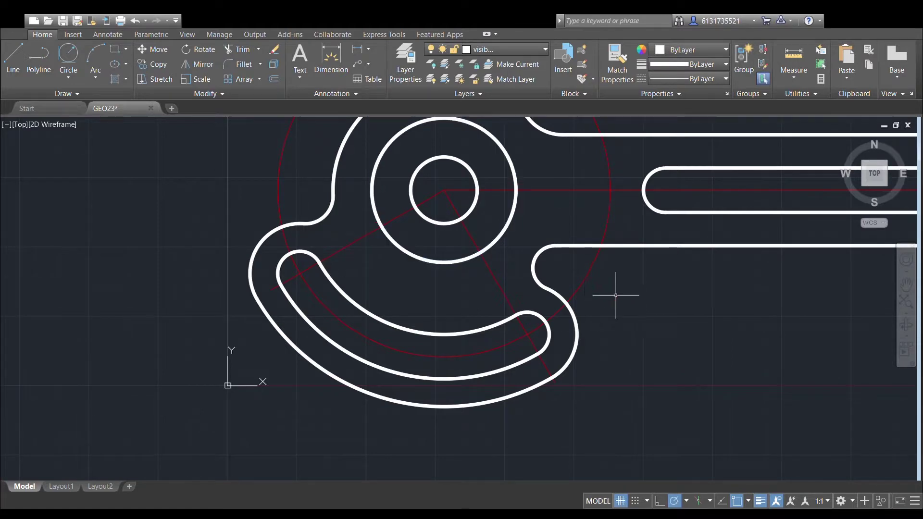
Move the left radial construction line outward along its own direction, from the hub centre to the line's original midpoint.
click(366, 235)
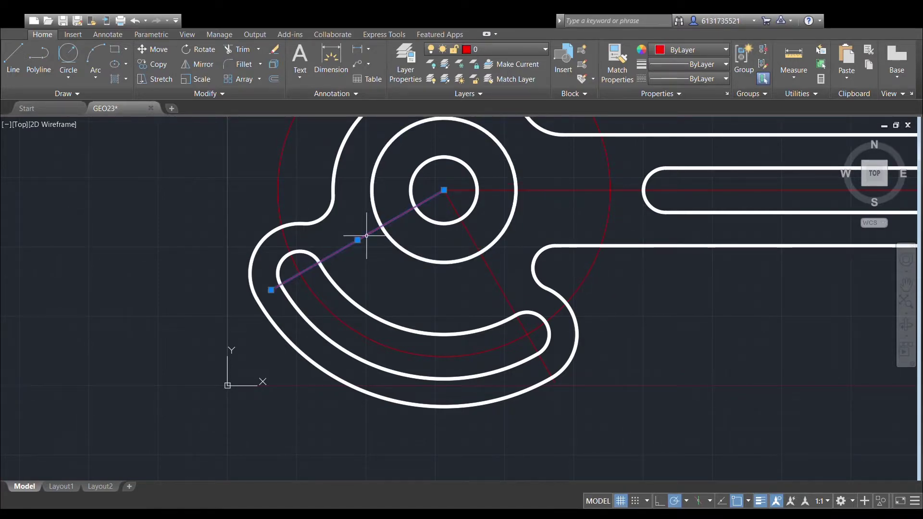
right_click(271, 264)
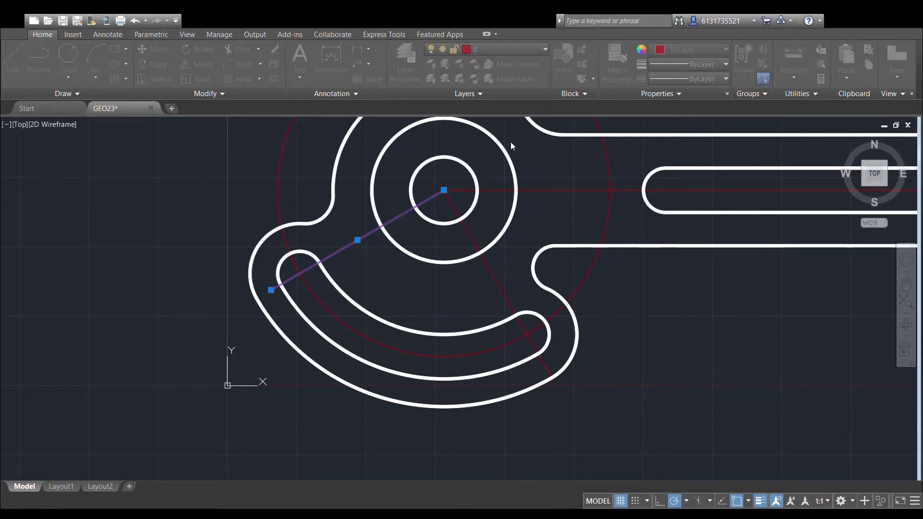
key(Escape)
click(339, 250)
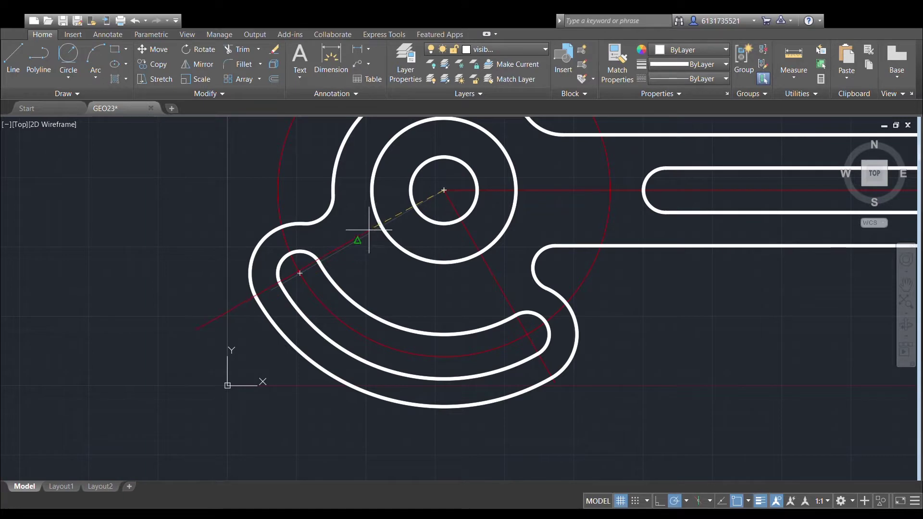
click(357, 239)
key(Return)
Move the lower-right radial construction line by its midpoint onto the centre of the curved slot's right end.
middle_drag(500, 271, 423, 264)
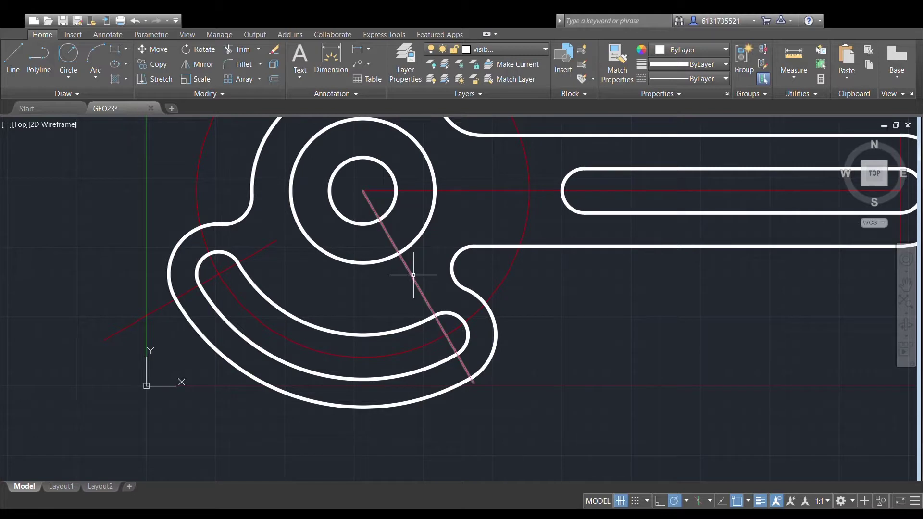
click(413, 275)
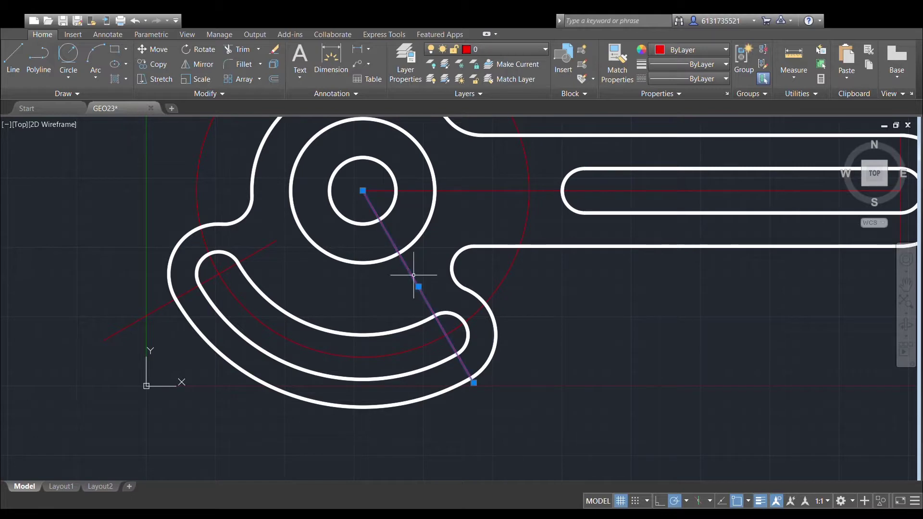
click(153, 50)
click(419, 287)
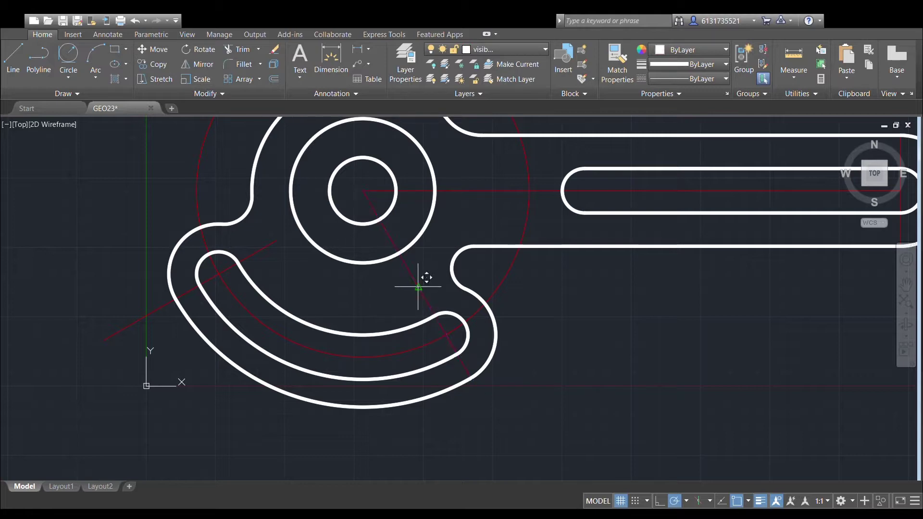
click(446, 334)
scroll(649, 233, down, 2)
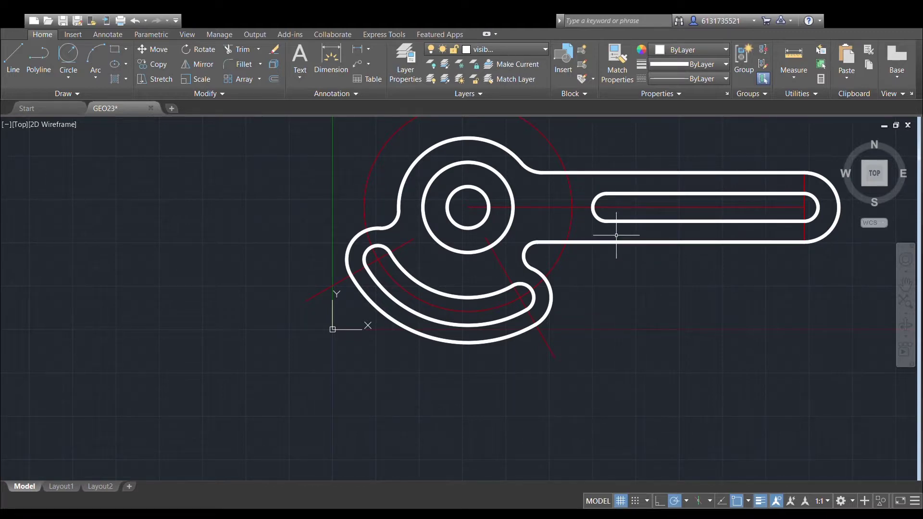
middle_drag(533, 308, 537, 331)
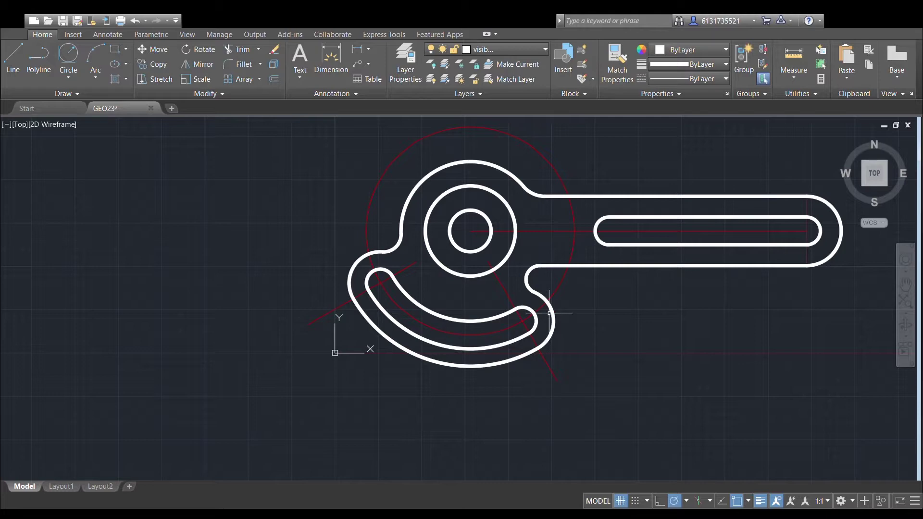
scroll(613, 337, up, 2)
click(28, 63)
click(386, 167)
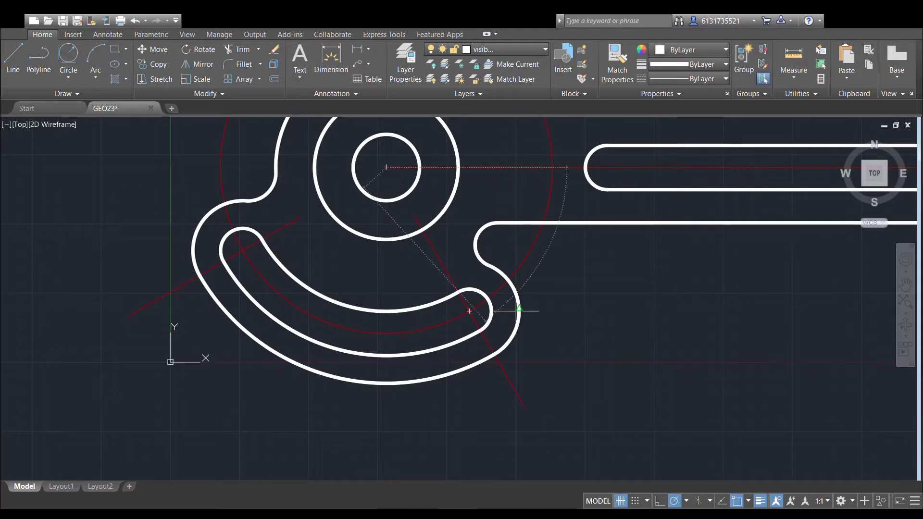
key(Escape)
scroll(453, 435, down, 4)
click(494, 50)
click(497, 80)
scroll(435, 277, up, 2)
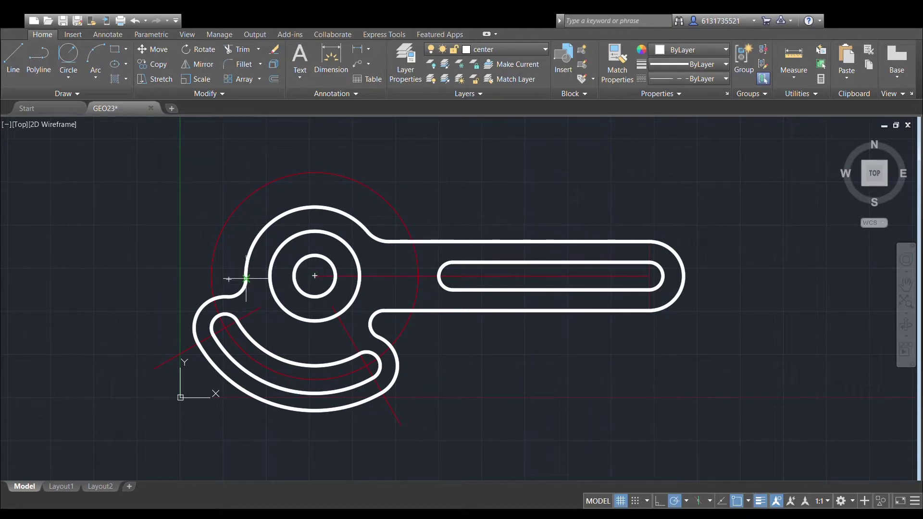
scroll(245, 278, up, 4)
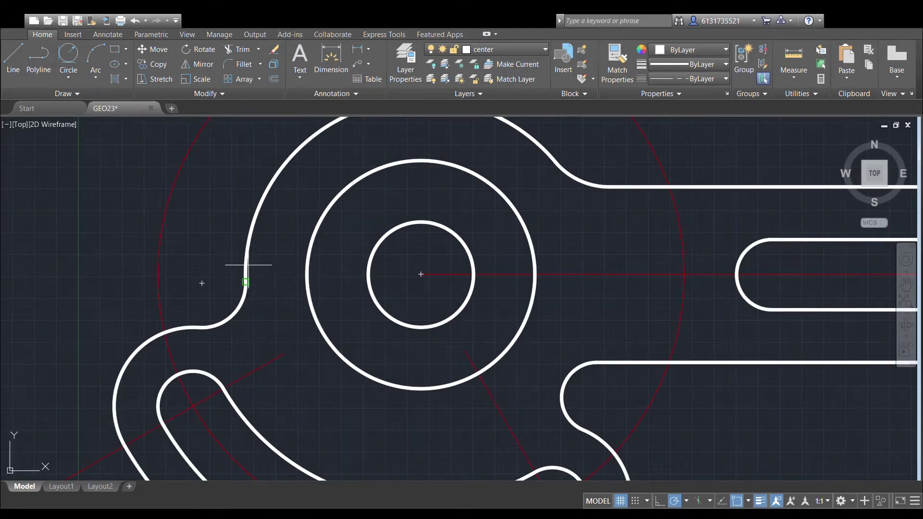
middle_drag(359, 160, 309, 140)
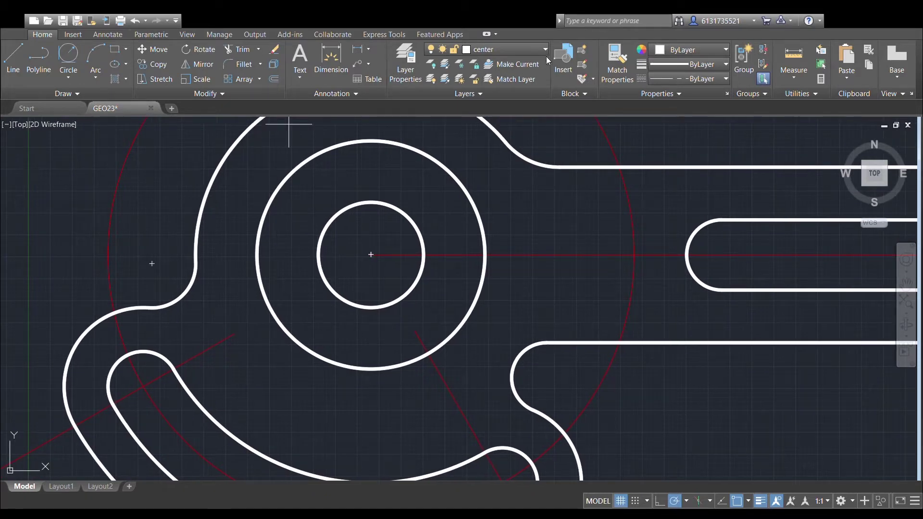
Draw a horizontal line on layer 0 from the hub centre to the left side of the hub outline.
click(474, 64)
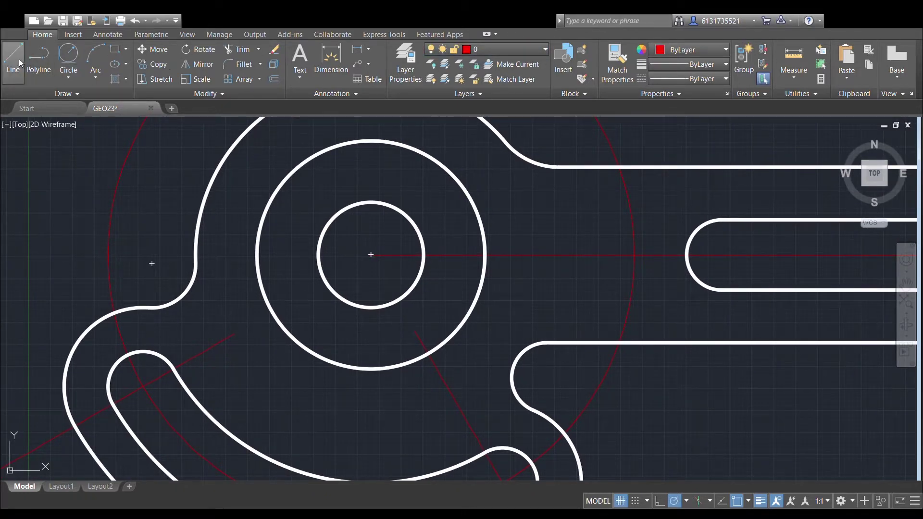
click(371, 255)
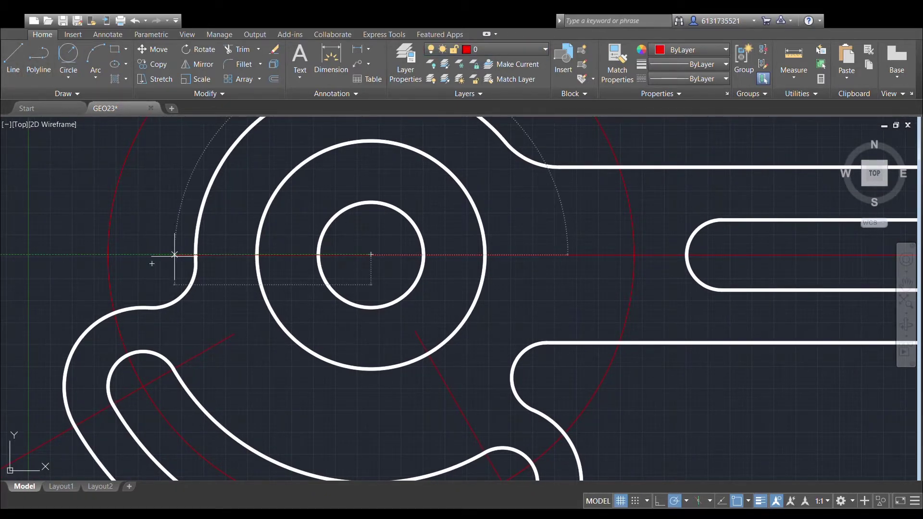
scroll(427, 211, down, 2)
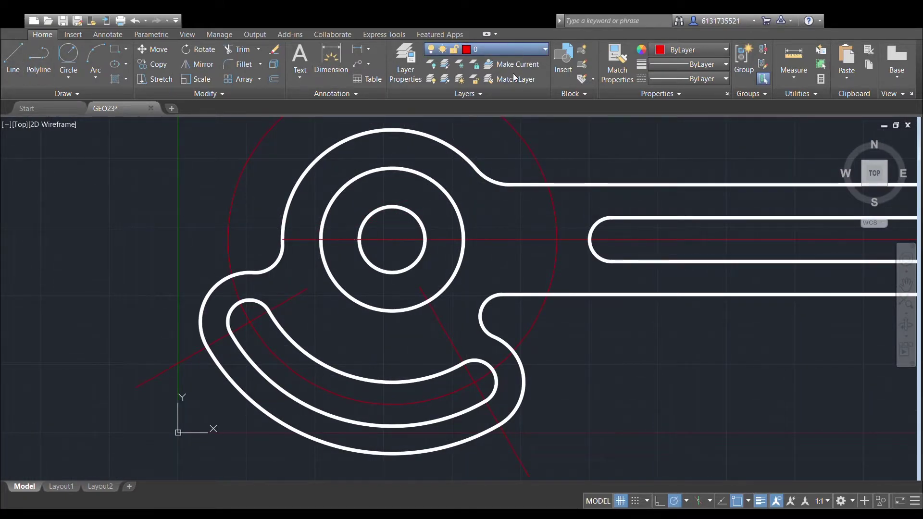
Draw a horizontal centre line on the center layer from the hub outline's left side to the arm's rounded right end.
click(512, 77)
scroll(293, 227, up, 2)
click(276, 247)
middle_drag(445, 249, 153, 262)
scroll(153, 262, down, 3)
scroll(486, 262, up, 2)
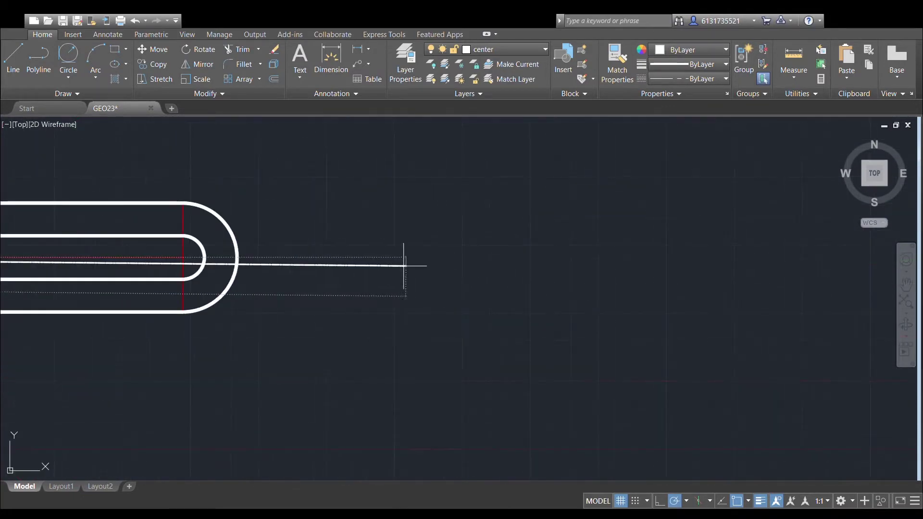
click(237, 257)
middle_drag(384, 252, 686, 297)
middle_drag(616, 283, 767, 279)
key(Escape)
Draw a vertical centre line through the hub centre, up to the outer hub arc and down to just above the curved slot.
middle_drag(220, 240, 308, 235)
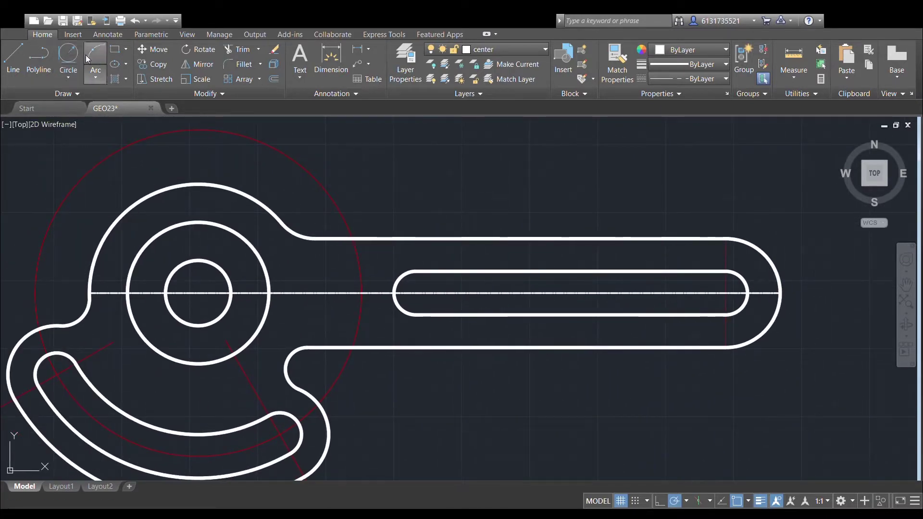
click(198, 293)
click(198, 184)
key(Escape)
click(14, 60)
click(198, 293)
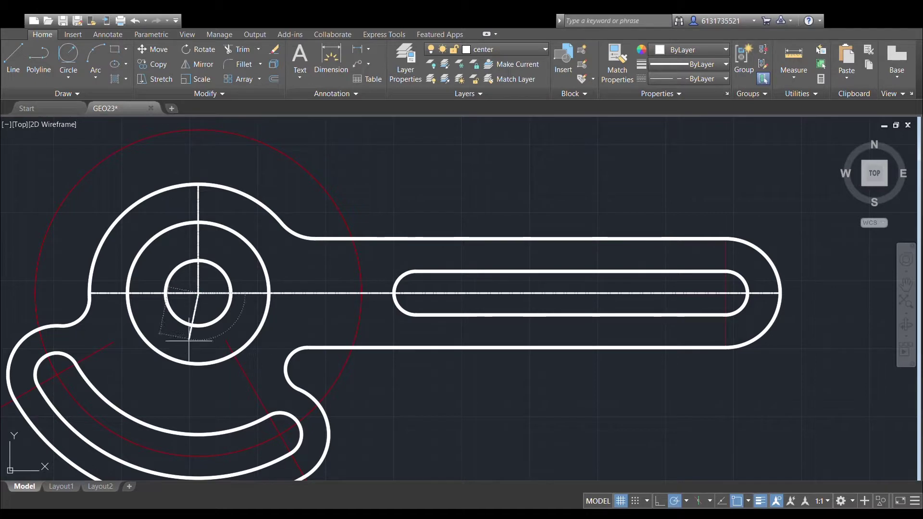
click(199, 412)
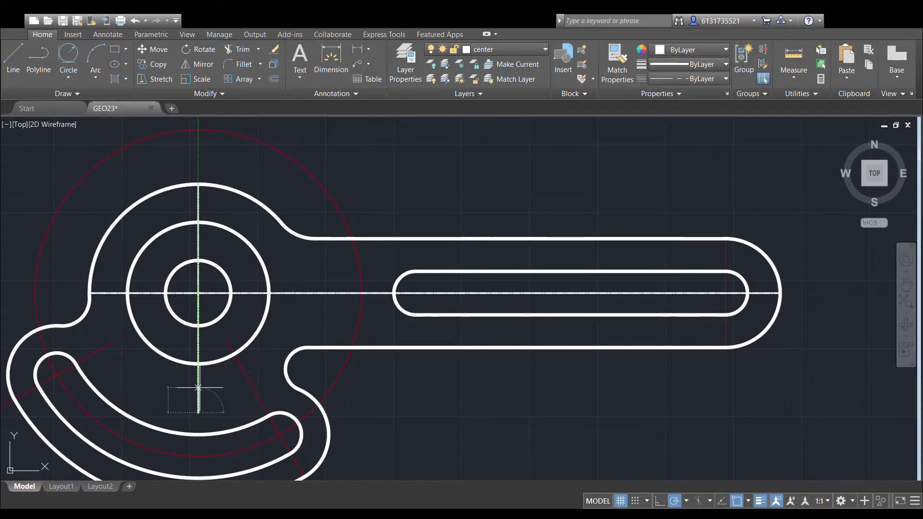
middle_drag(365, 297, 356, 312)
key(Escape)
Draw a vertical centre line through the straight slot's left end centre, extending slightly beyond the arm's upper and lower edges.
middle_drag(381, 246, 266, 249)
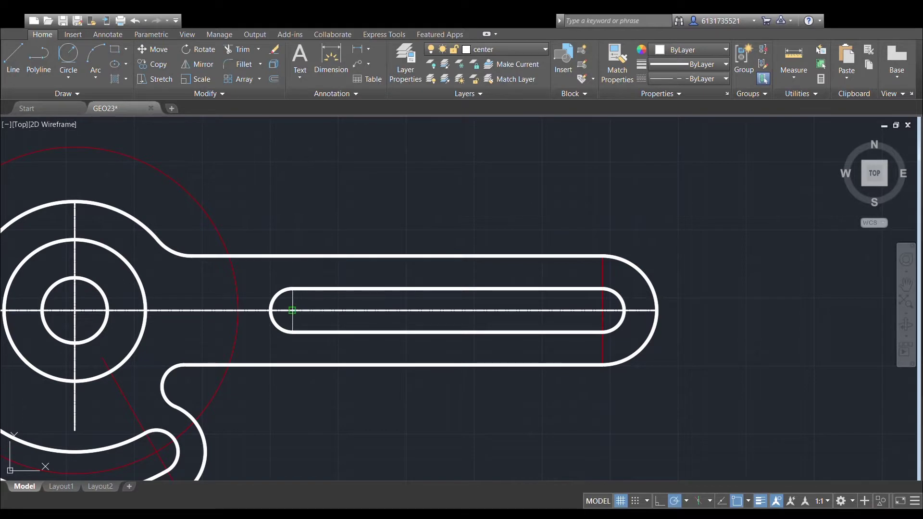
click(293, 245)
key(Escape)
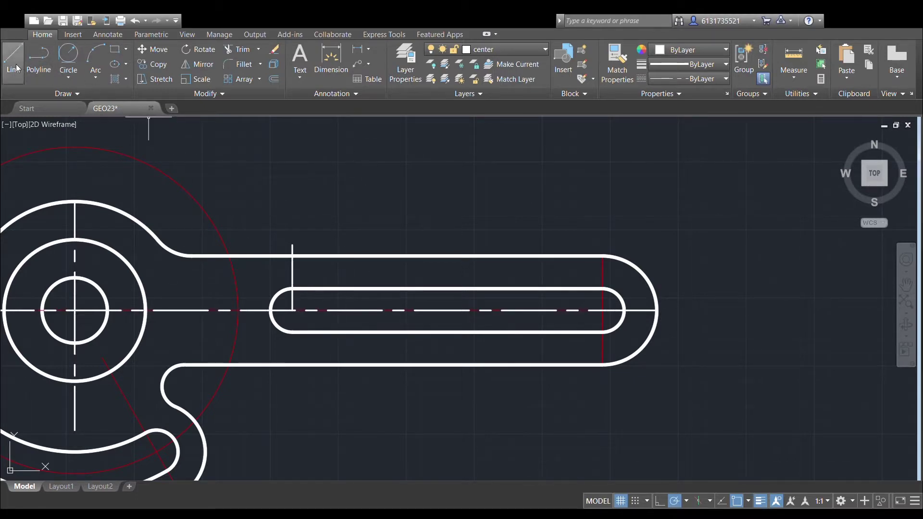
click(292, 310)
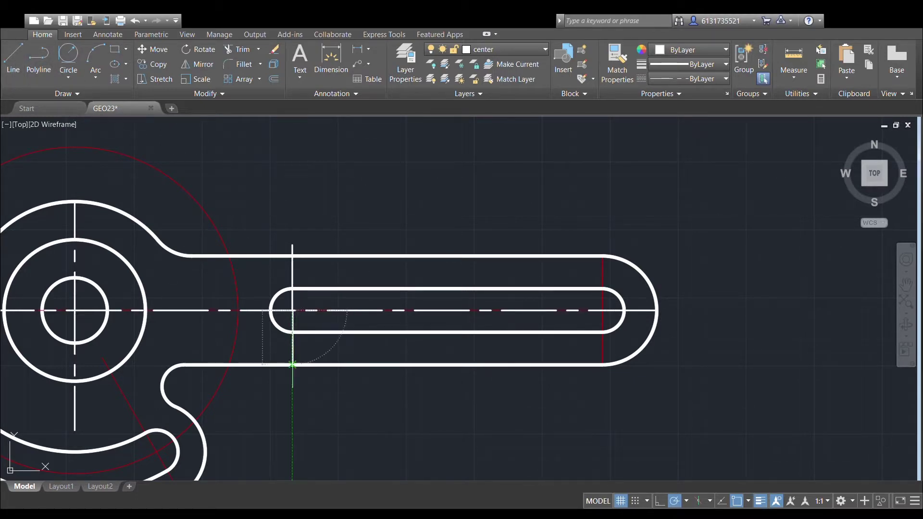
click(291, 376)
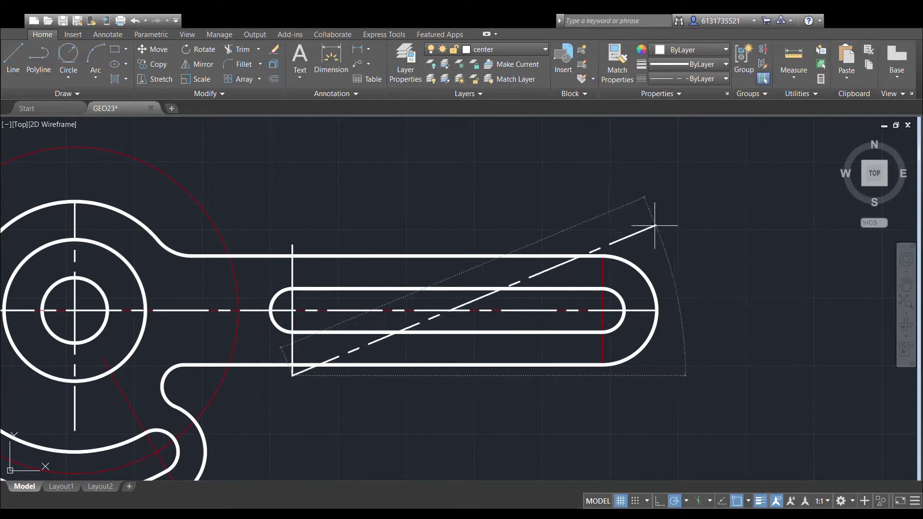
Draw a vertical centre line through the straight slot's right end centre, extending slightly beyond the arm's upper and lower edges.
key(Escape)
click(15, 57)
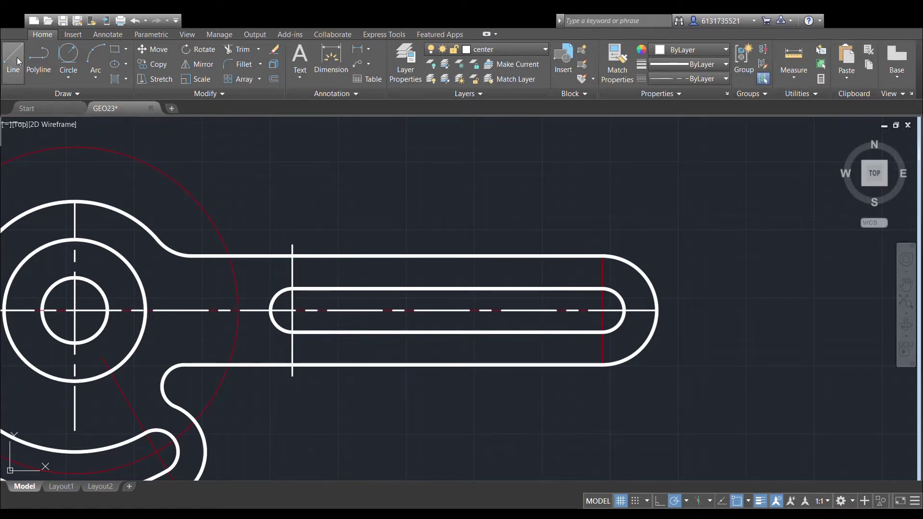
click(602, 310)
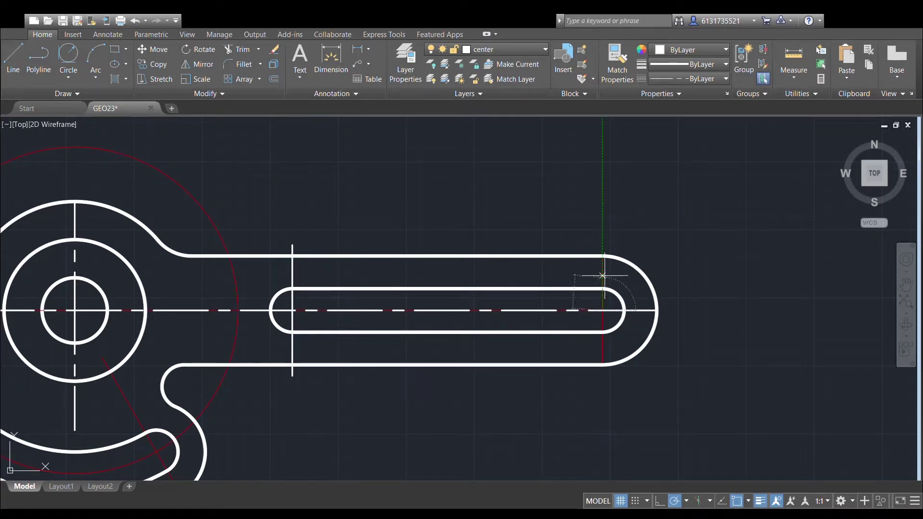
click(602, 246)
key(Escape)
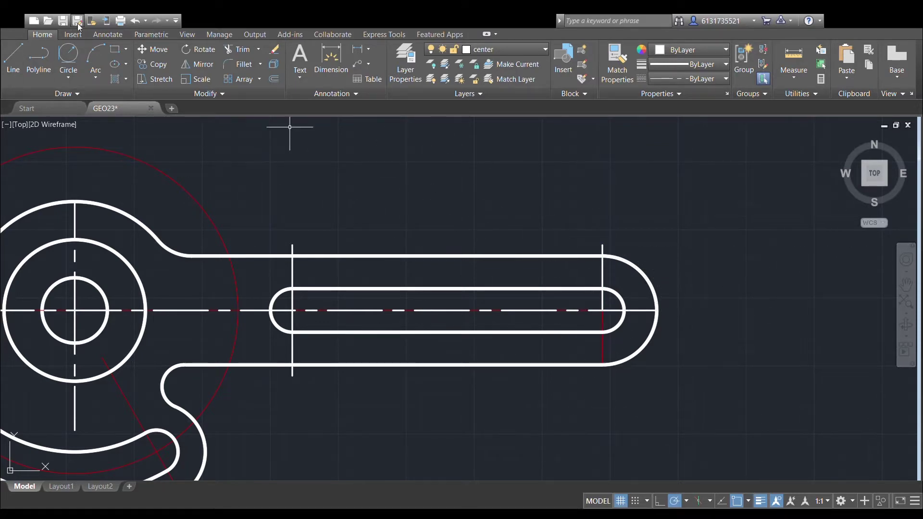
click(11, 61)
click(13, 58)
click(602, 310)
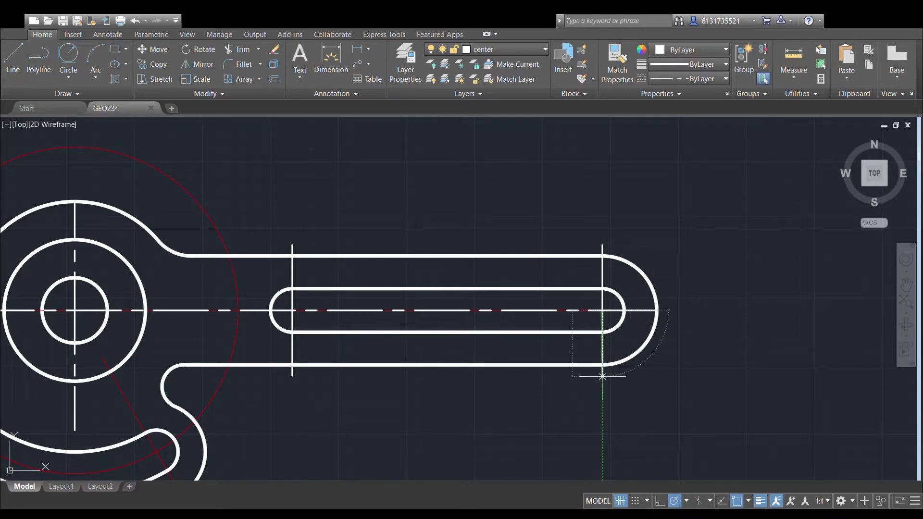
click(603, 375)
key(Escape)
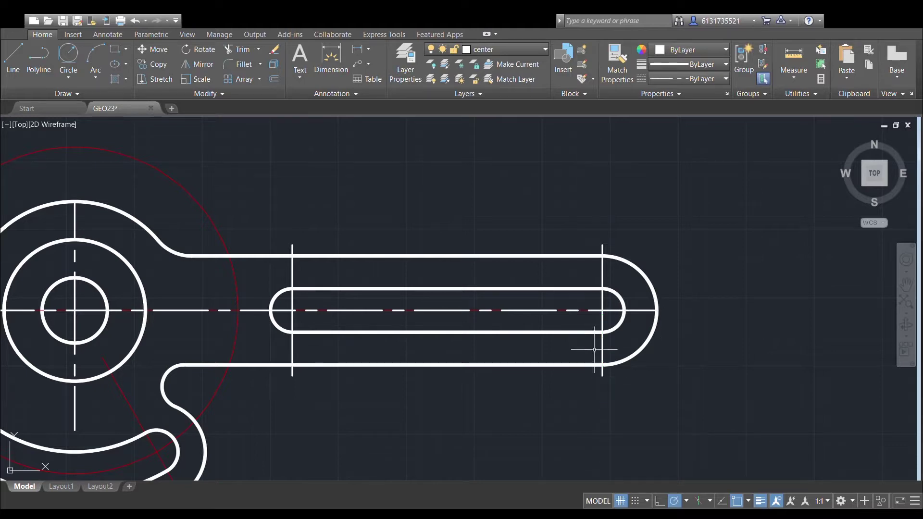
Stretch the left end of the horizontal centre line slightly beyond the hub's outer outline.
scroll(423, 137, down, 2)
middle_drag(284, 264, 422, 279)
scroll(422, 280, up, 2)
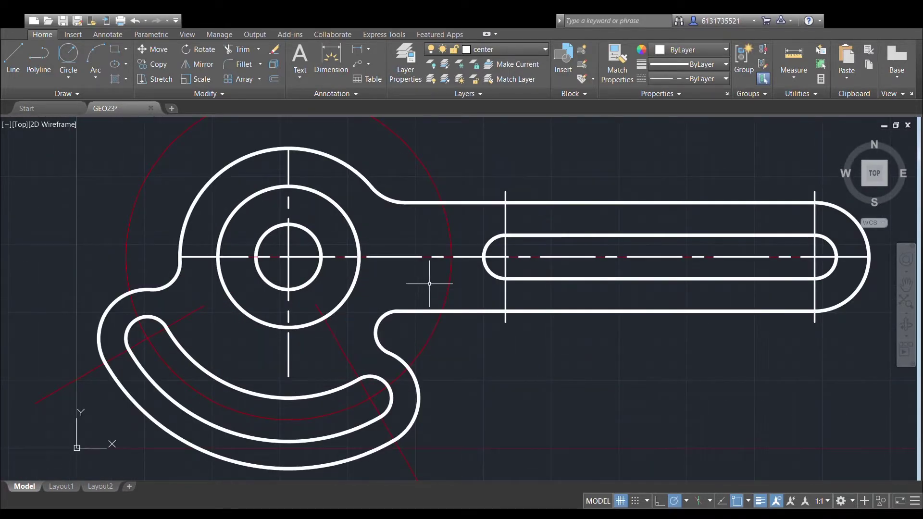
middle_drag(391, 235, 476, 207)
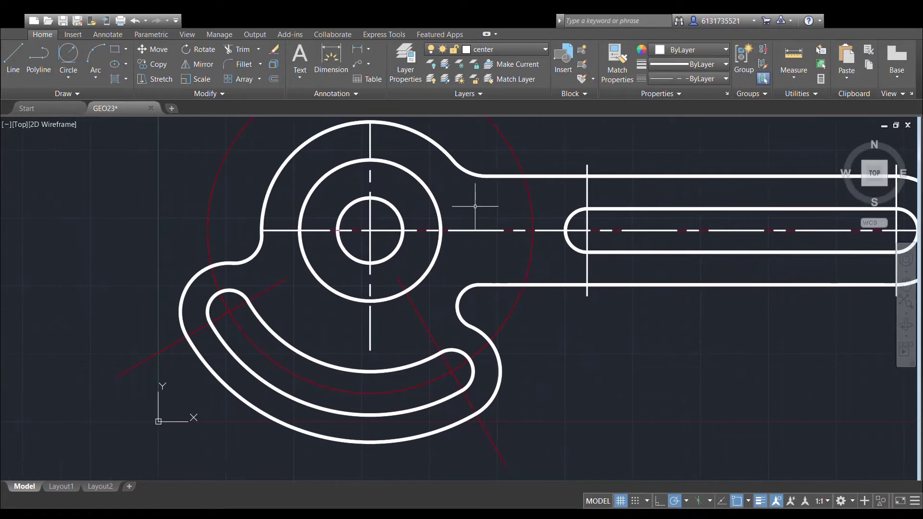
middle_drag(429, 224, 422, 241)
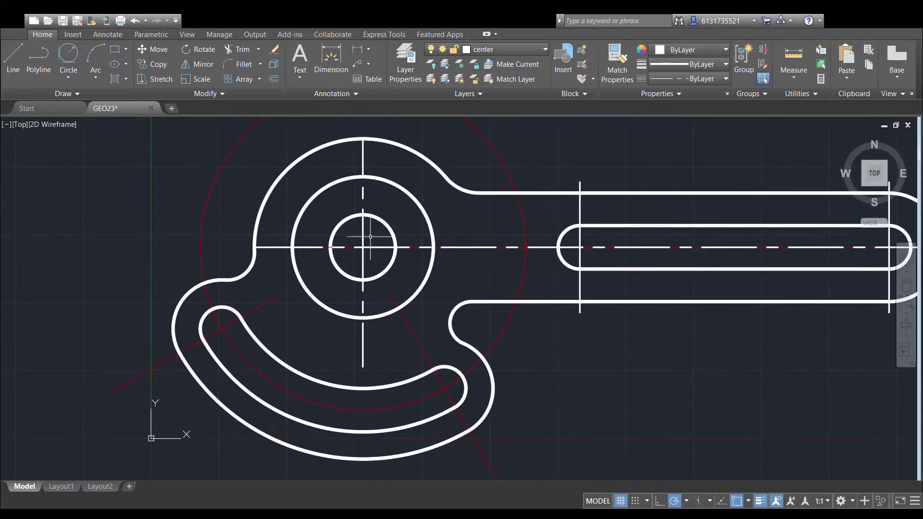
click(283, 246)
click(255, 247)
click(245, 247)
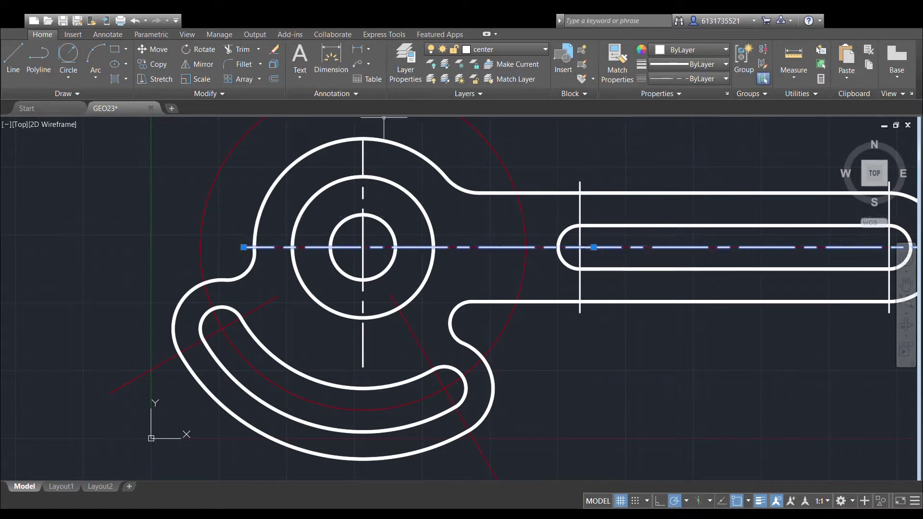
Stretch the upper end of the hub's vertical centre line slightly beyond the outer hub arc.
click(363, 171)
middle_drag(390, 165, 391, 200)
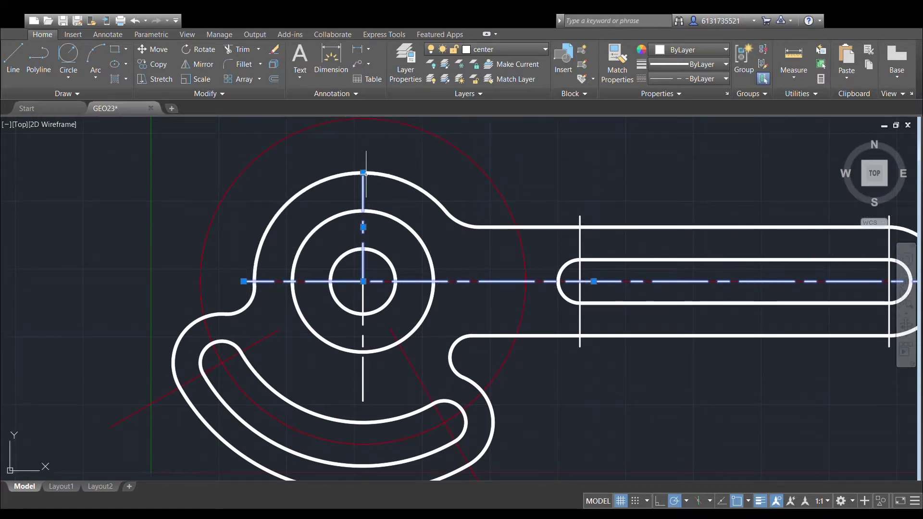
click(363, 172)
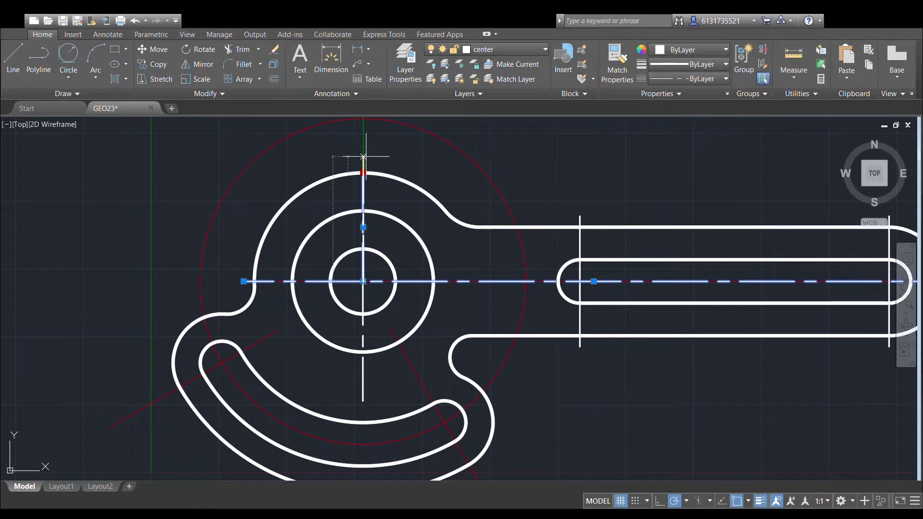
click(363, 162)
key(Escape)
middle_drag(495, 298, 419, 233)
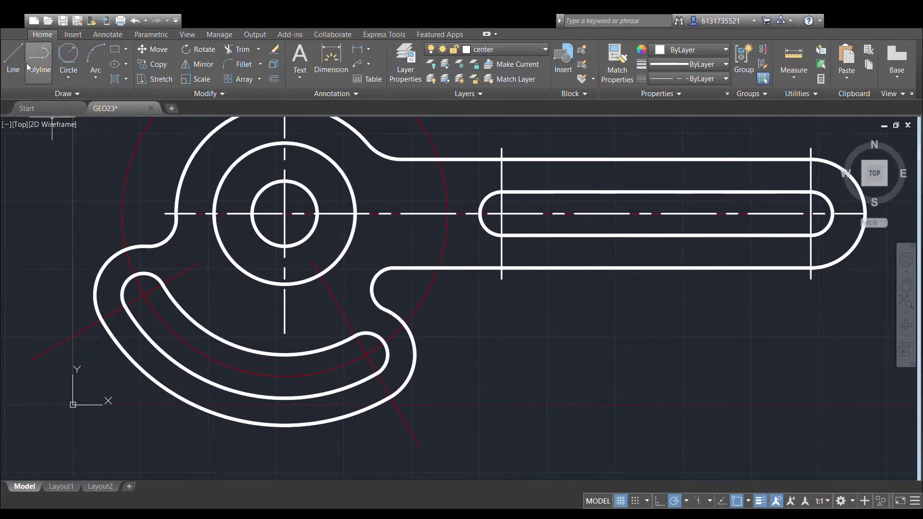
middle_drag(258, 257, 336, 240)
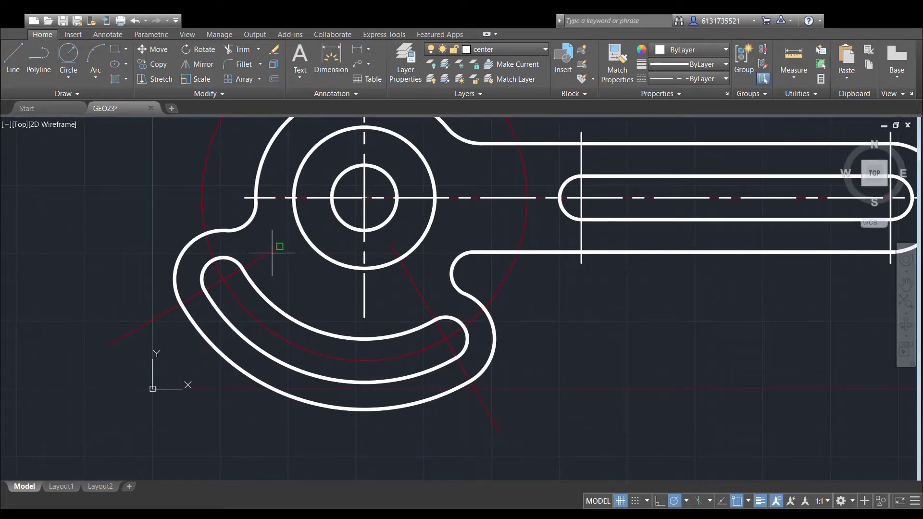
click(223, 279)
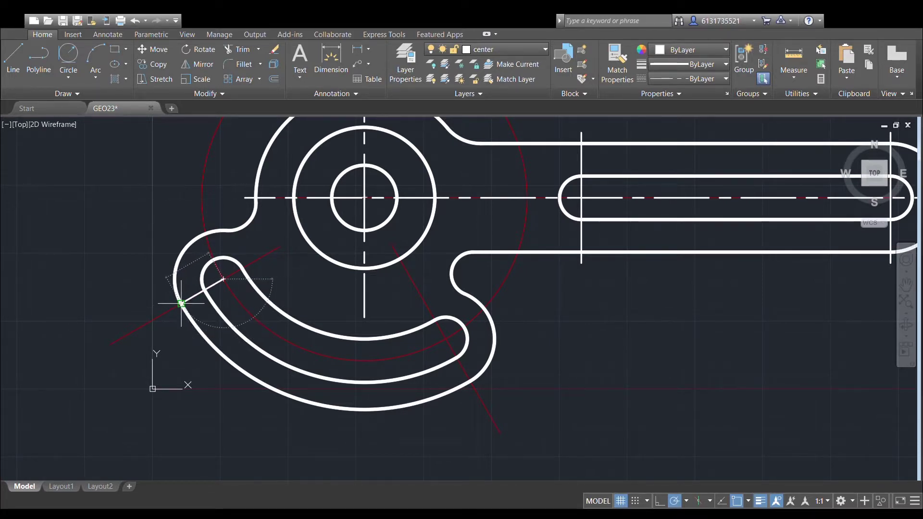
scroll(181, 304, up, 5)
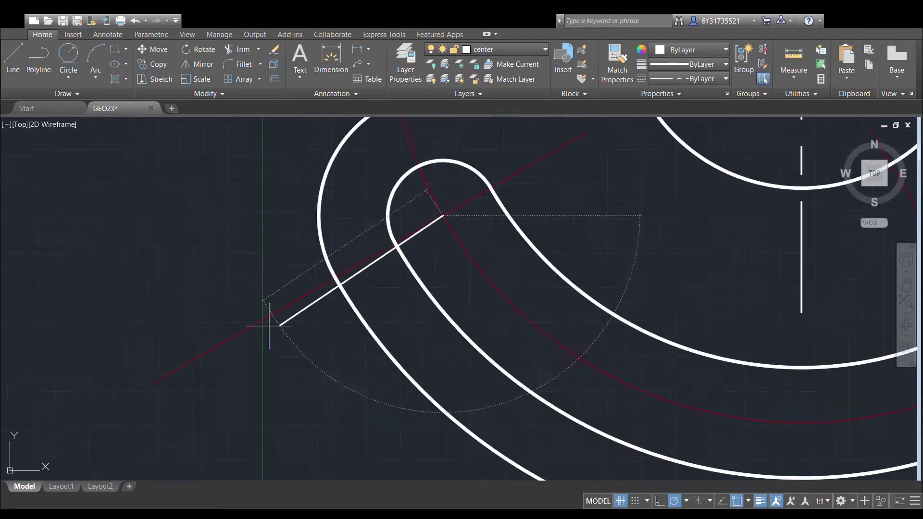
key(Escape)
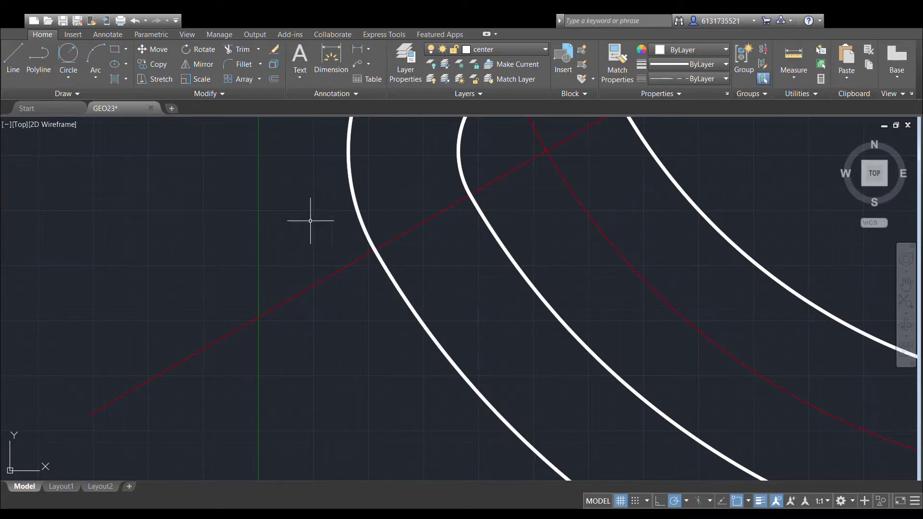
Try to draw a line from the curved slot's left end centre along the construction line to beyond the lobe's outer outline.
middle_drag(294, 208, 258, 282)
click(13, 54)
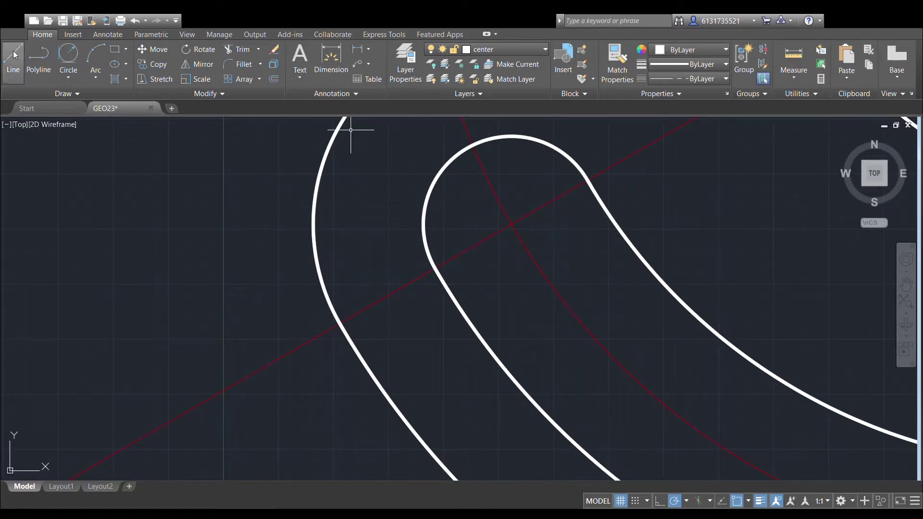
click(512, 224)
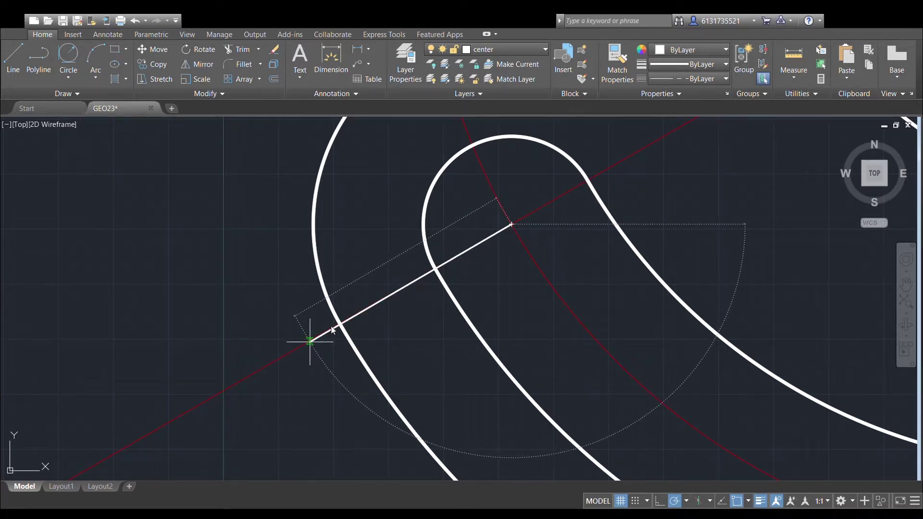
click(310, 341)
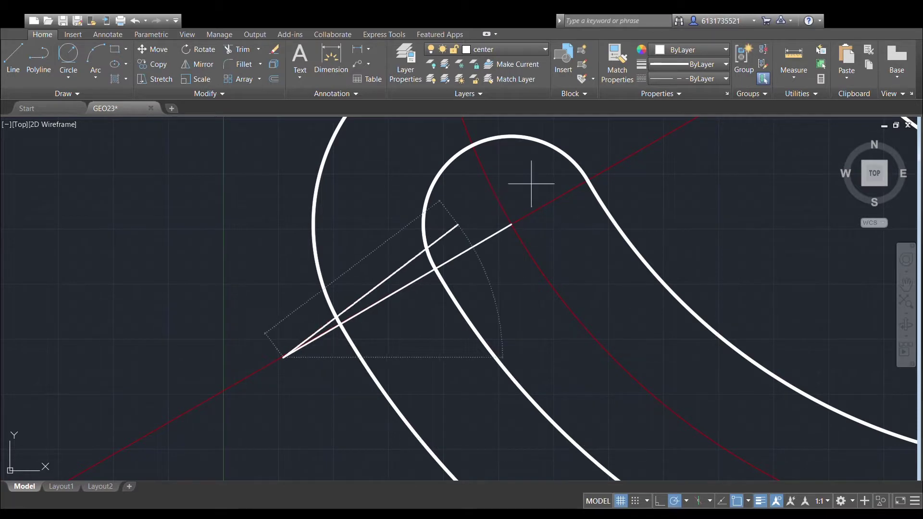
scroll(510, 283, down, 4)
scroll(308, 427, down, 2)
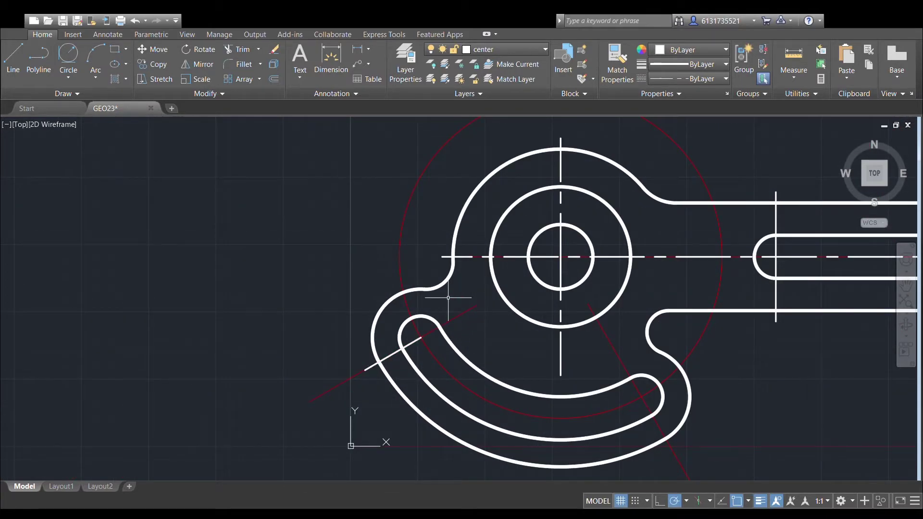
scroll(416, 351, up, 6)
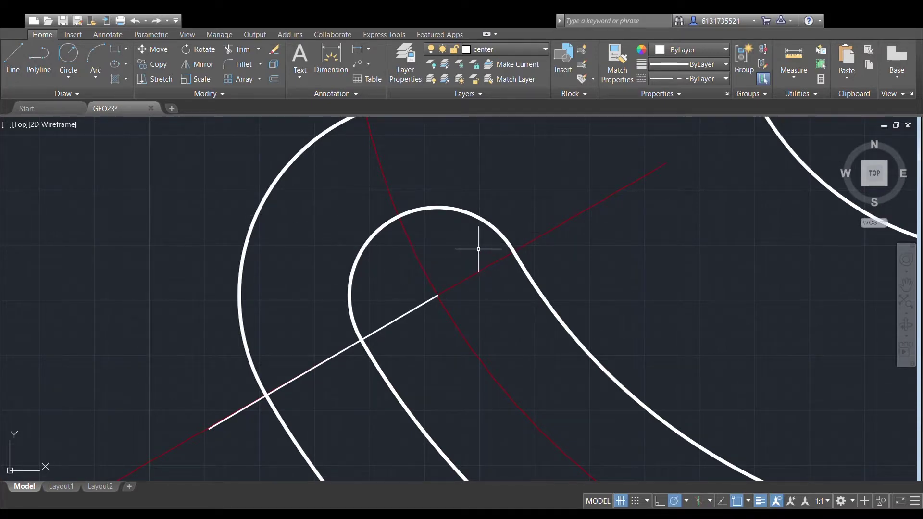
key(ctrl+z)
Try to draw a 55-unit line from the curved slot's left end centre outward along the slanted construction line.
click(18, 59)
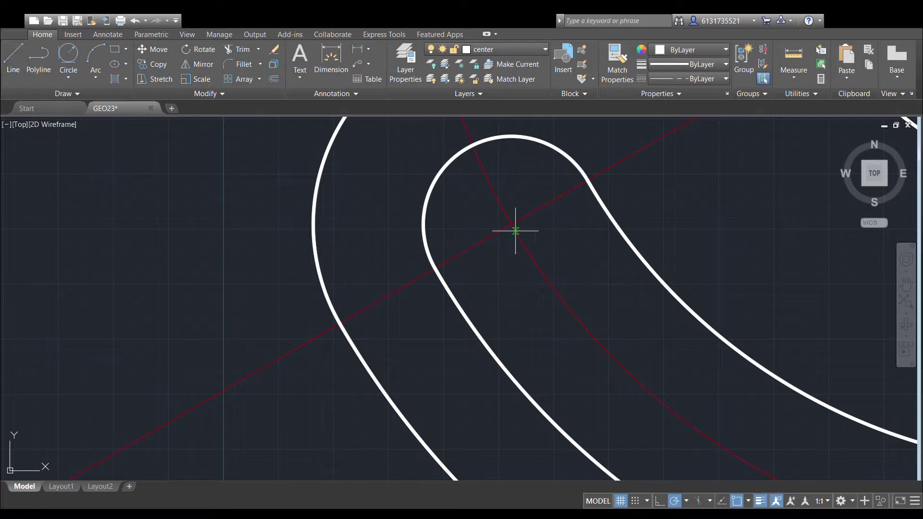
click(512, 224)
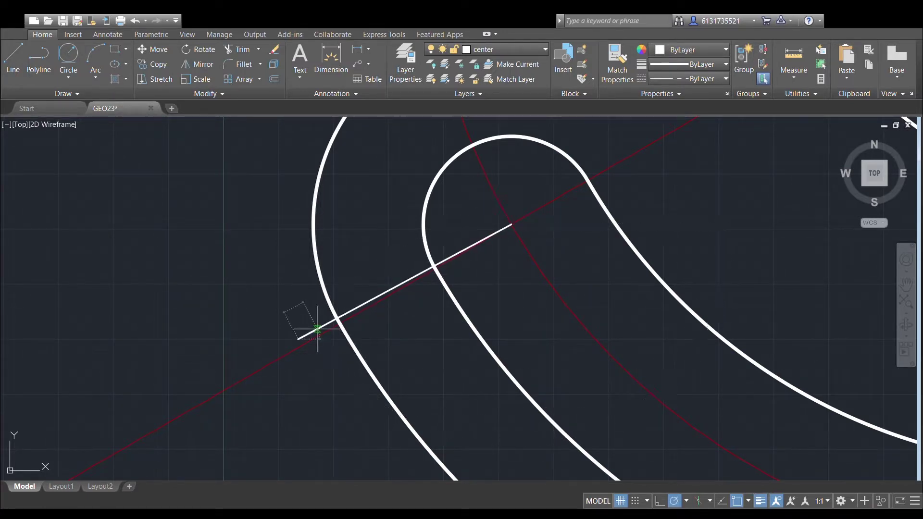
click(16, 57)
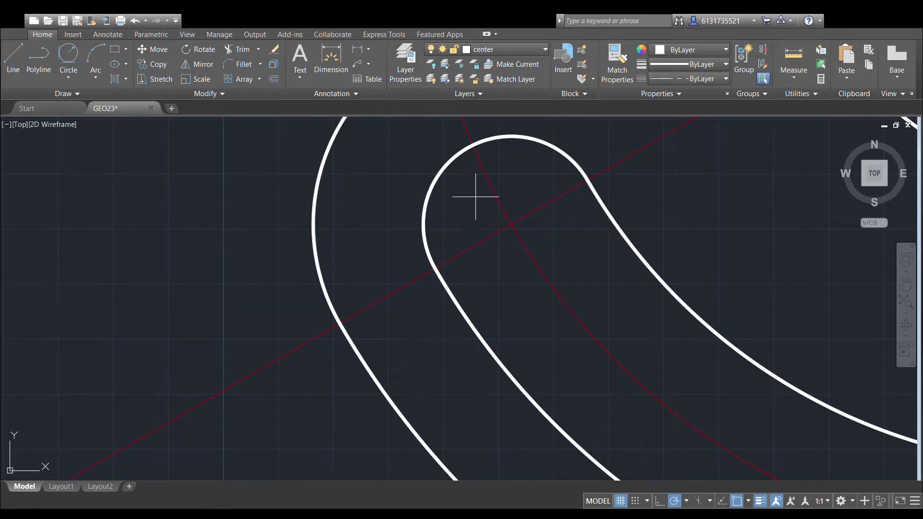
click(511, 224)
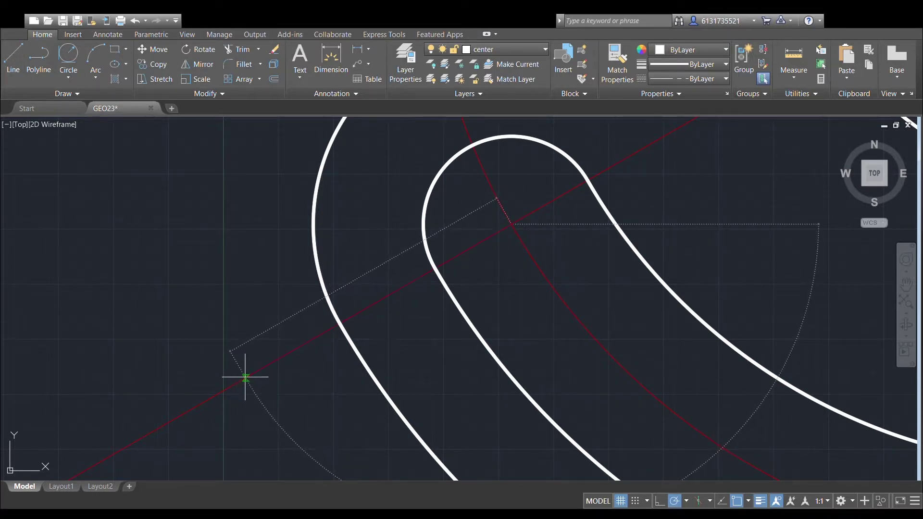
text(55)
key(Return)
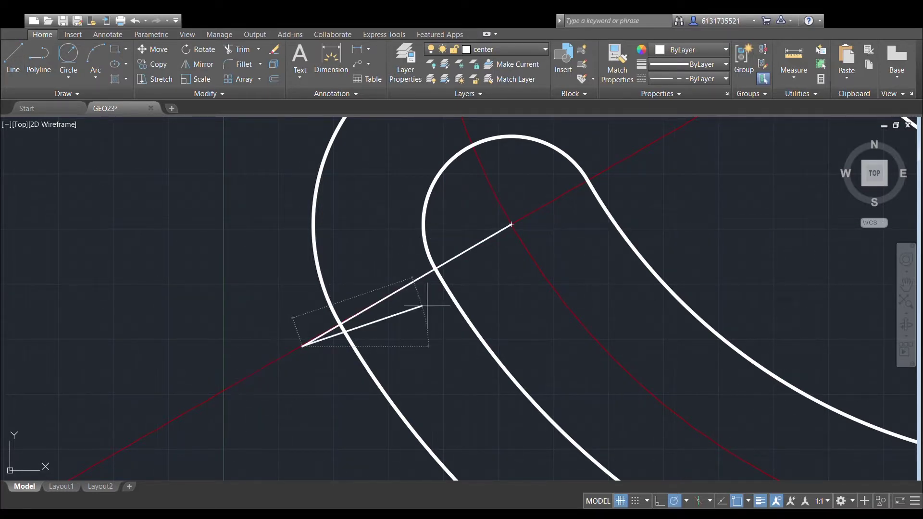
key(Return)
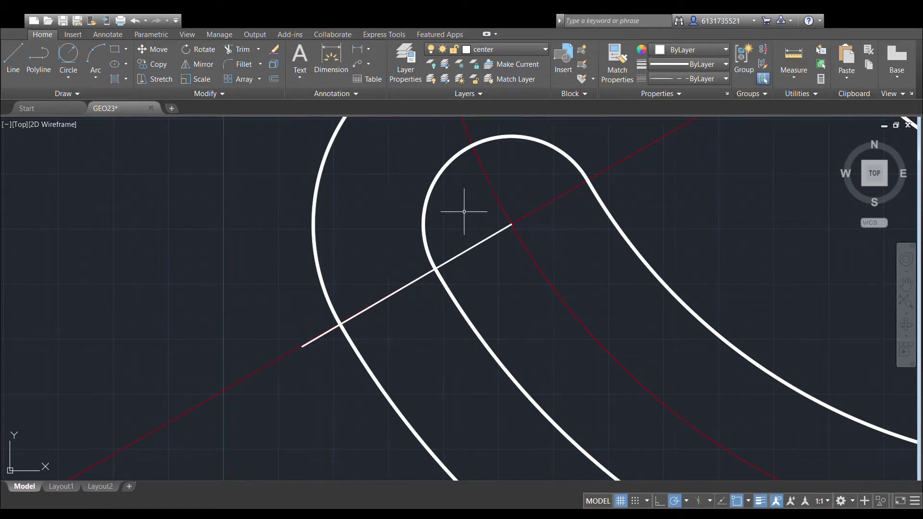
key(ctrl+z)
Try to draw a line from the curved slot's left end centre to the lobe's outer outline, and another toward the hub.
scroll(534, 262, down, 2)
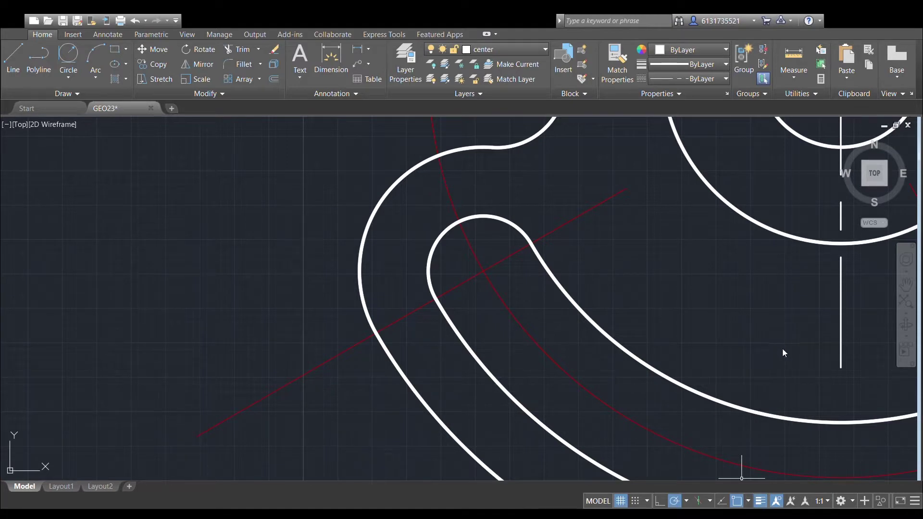
middle_drag(613, 321, 558, 344)
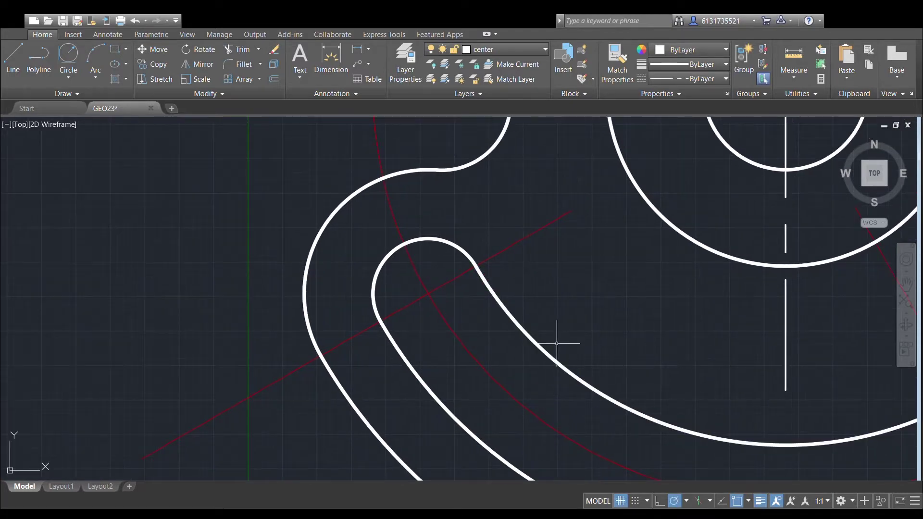
click(428, 293)
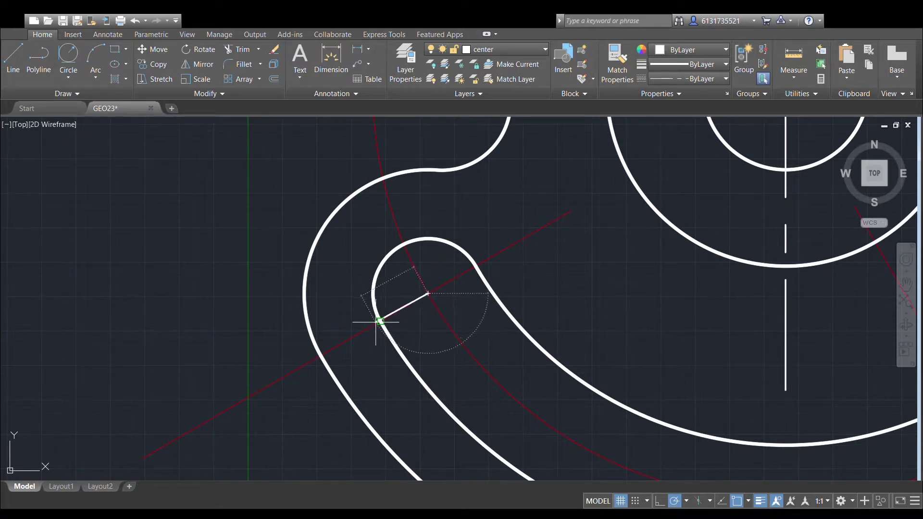
click(321, 355)
middle_drag(485, 225, 488, 254)
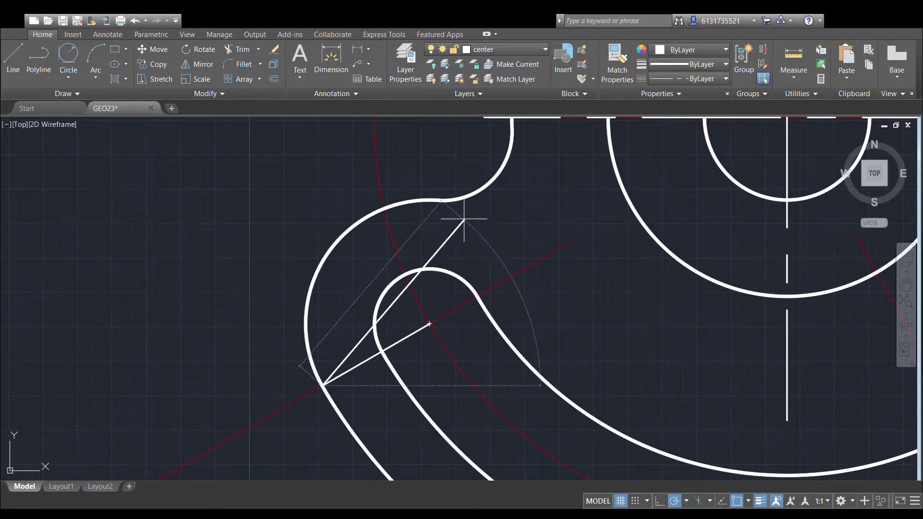
middle_drag(560, 245, 522, 266)
scroll(495, 216, down, 2)
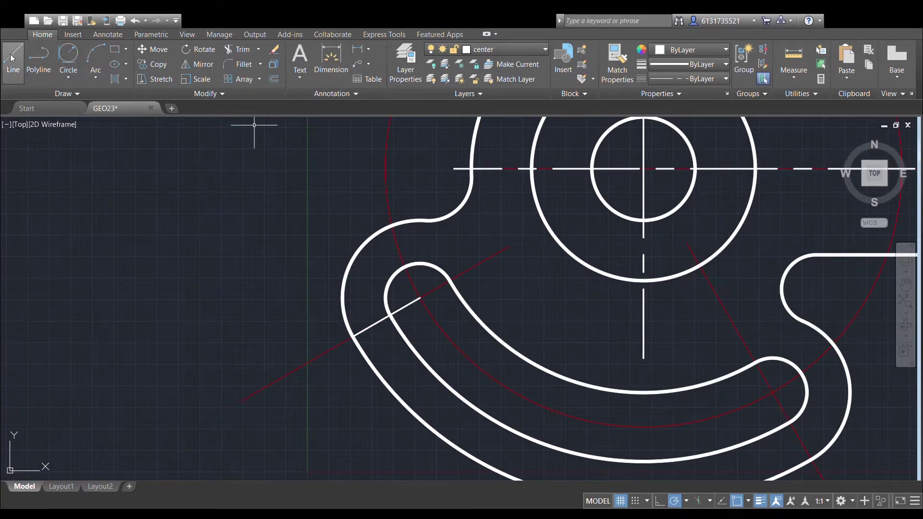
click(419, 297)
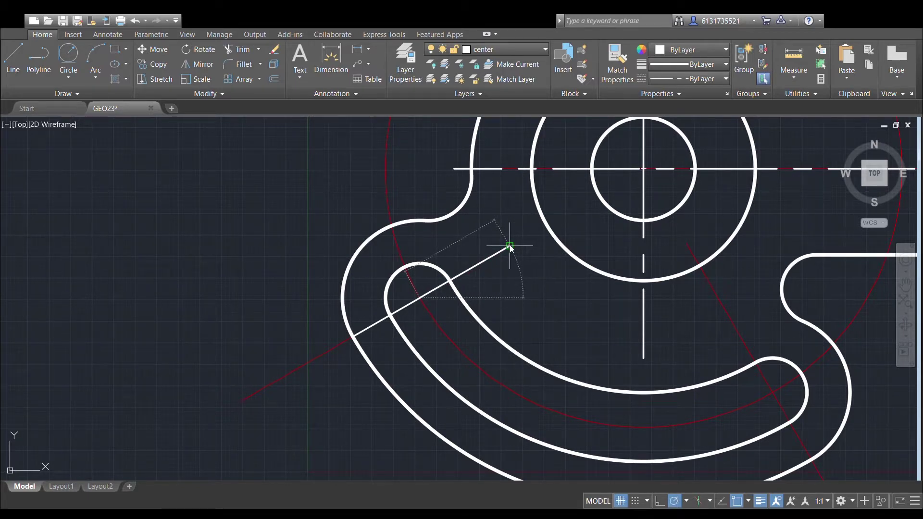
key(Escape)
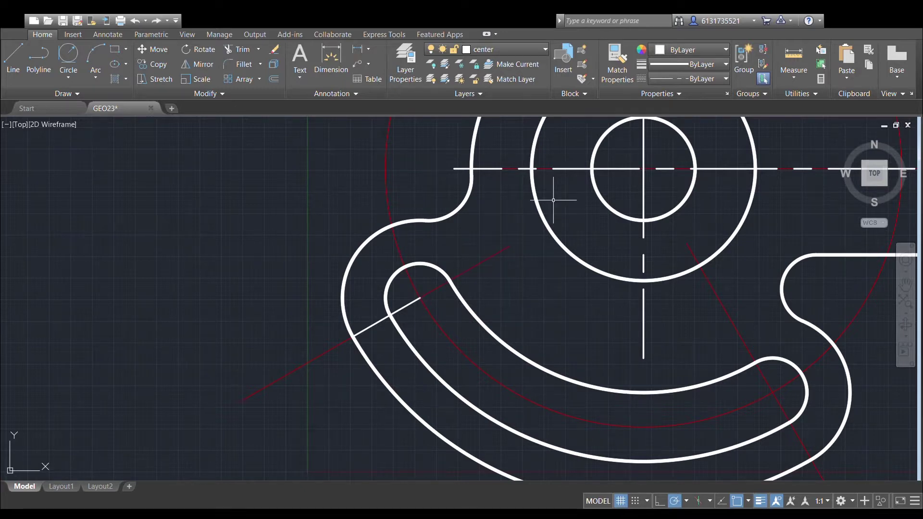
Draw a 22-unit centre line from the curved slot's left end centre outward along the slanted construction line.
scroll(553, 200, up, 3)
click(13, 58)
click(429, 293)
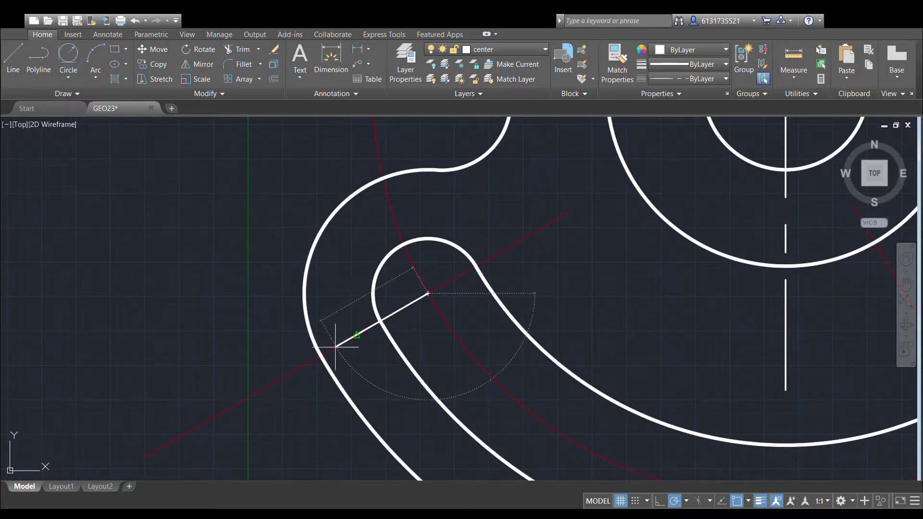
middle_drag(321, 356, 438, 306)
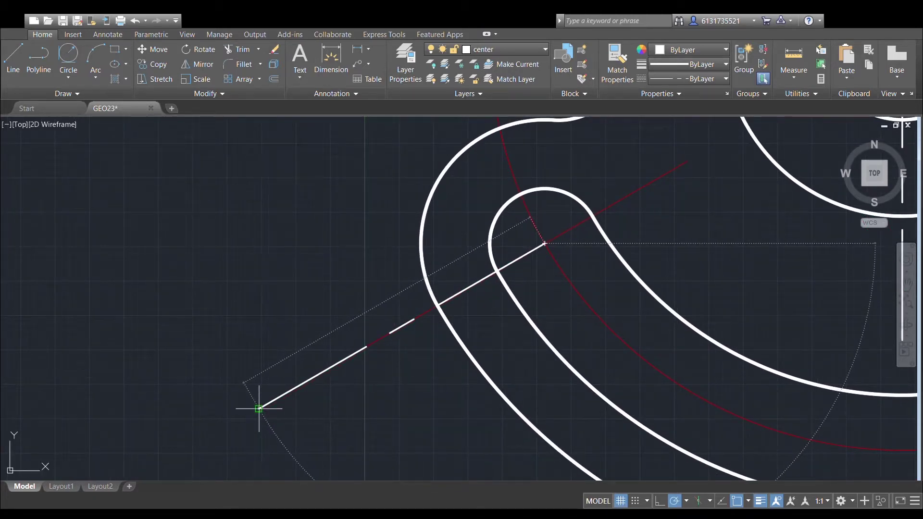
text(22)
key(Return)
key(Escape)
middle_drag(627, 183, 411, 256)
scroll(432, 245, down, 2)
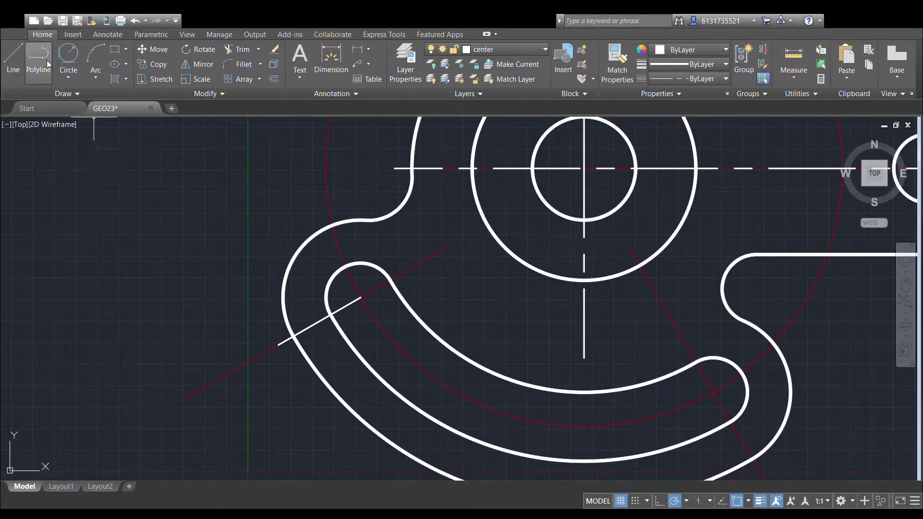
Try to draw a centre line from the slot's left end centre to the inner end of the slanted construction line.
click(361, 297)
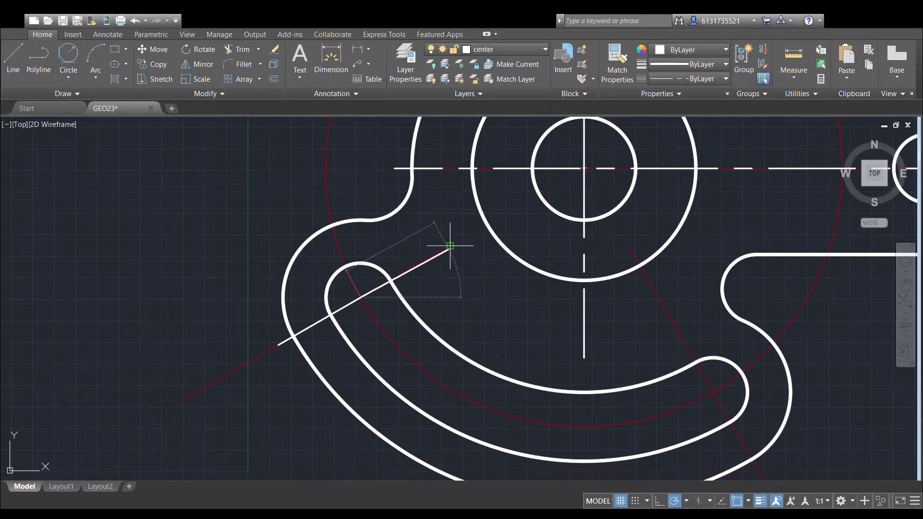
click(447, 248)
scroll(653, 306, down, 2)
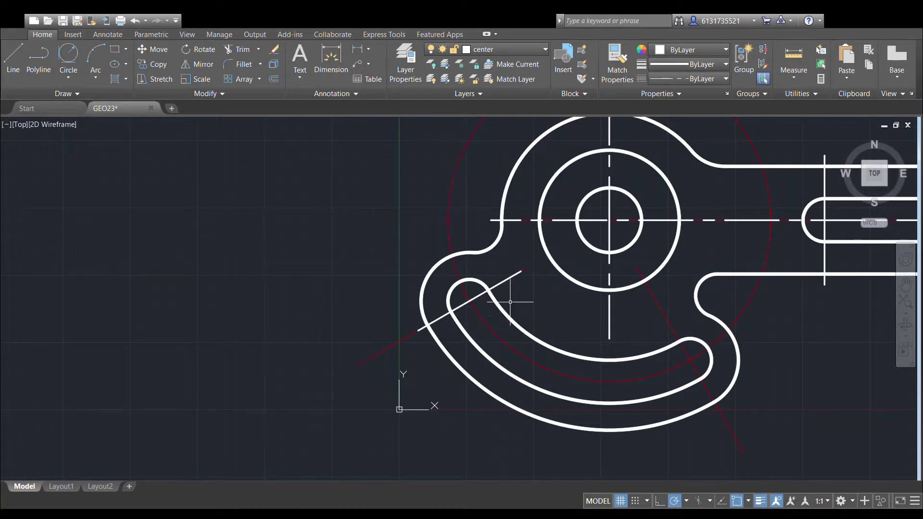
scroll(552, 268, up, 2)
scroll(412, 200, down, 2)
scroll(452, 200, up, 2)
Draw a centre line from the curved slot's left end centre toward the hub, ending just past the slot's inner edge.
click(14, 58)
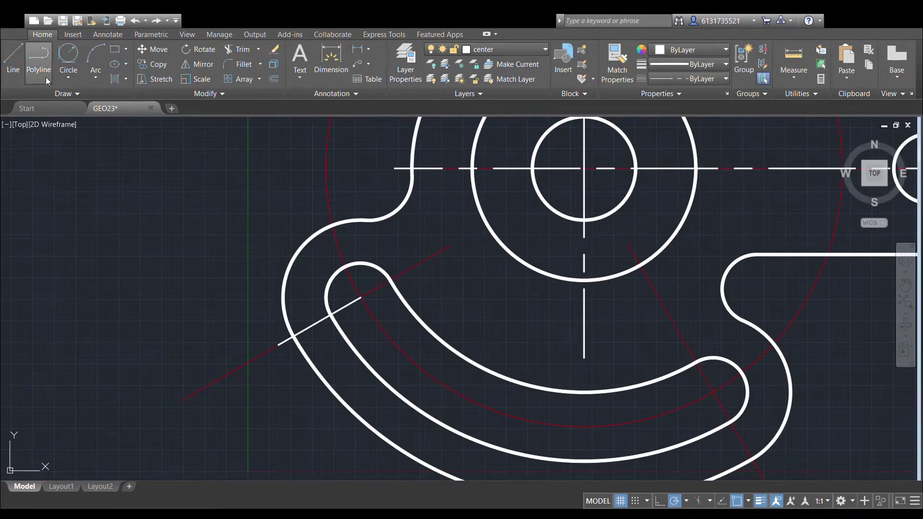
scroll(428, 277, up, 2)
click(319, 309)
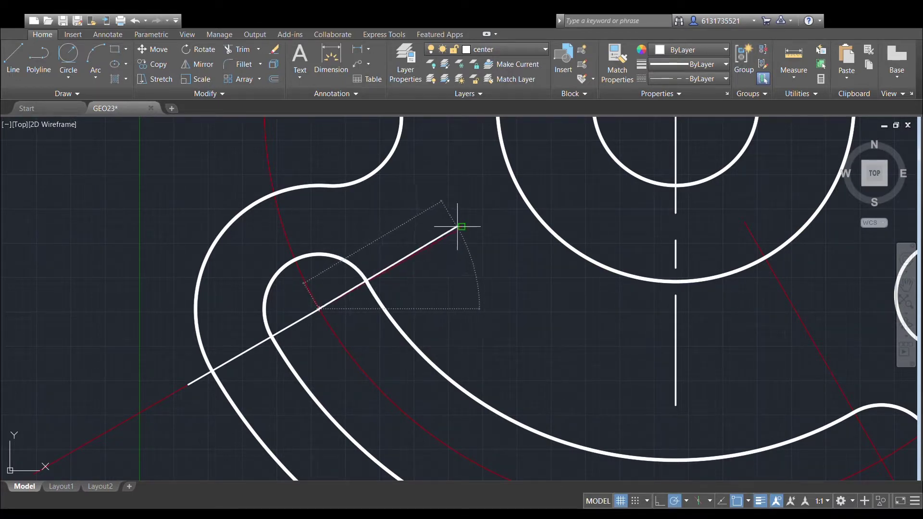
click(396, 266)
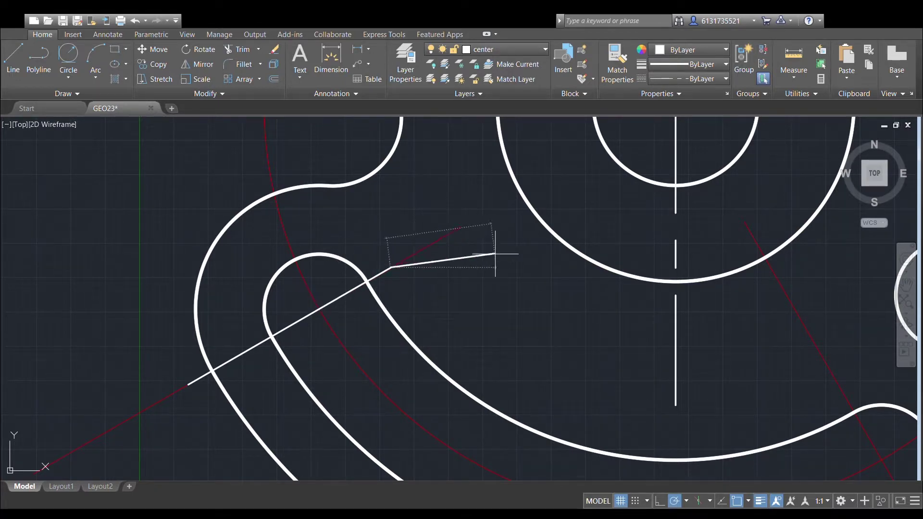
key(Escape)
scroll(447, 241, down, 2)
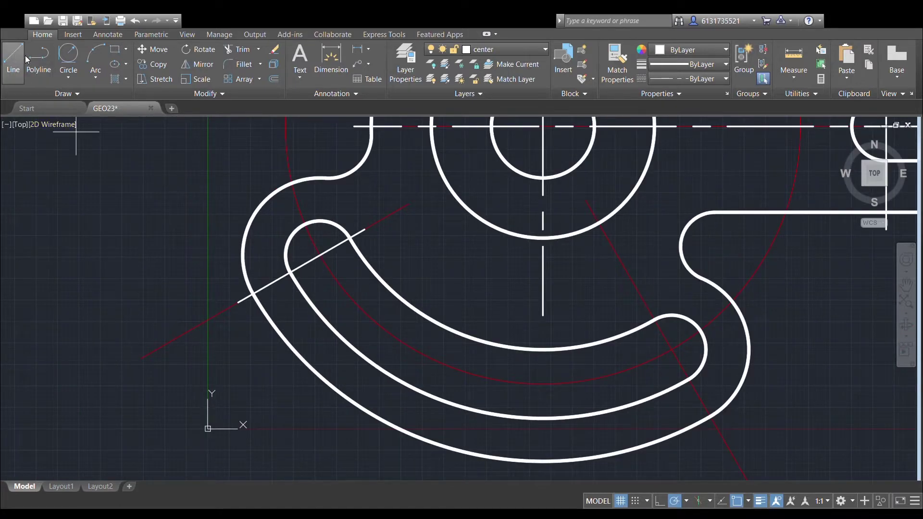
Draw a centre line from the curved slot's right end centre toward the hub, ending just past the slot's inner edge.
middle_drag(583, 326, 536, 314)
click(622, 338)
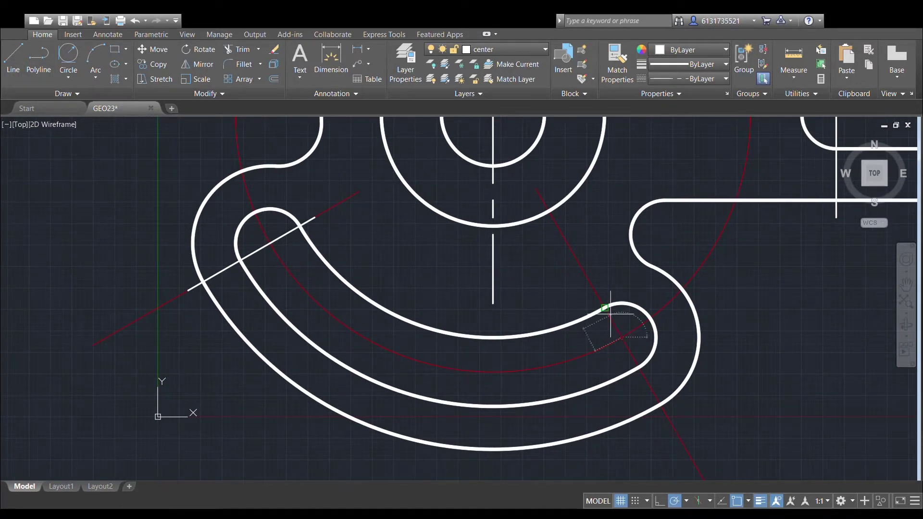
click(605, 308)
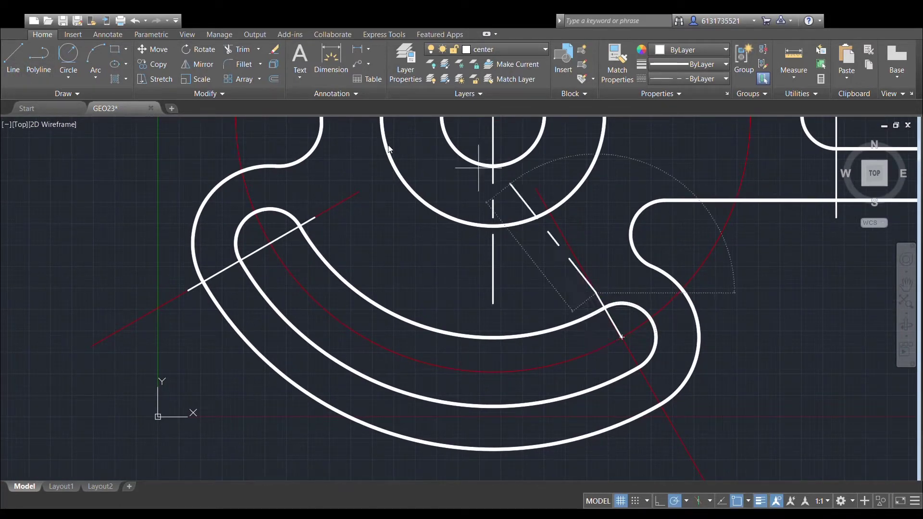
key(Escape)
Draw a centre line from the curved slot's right end centre outward, ending just beyond the lobe's outer outline.
click(16, 63)
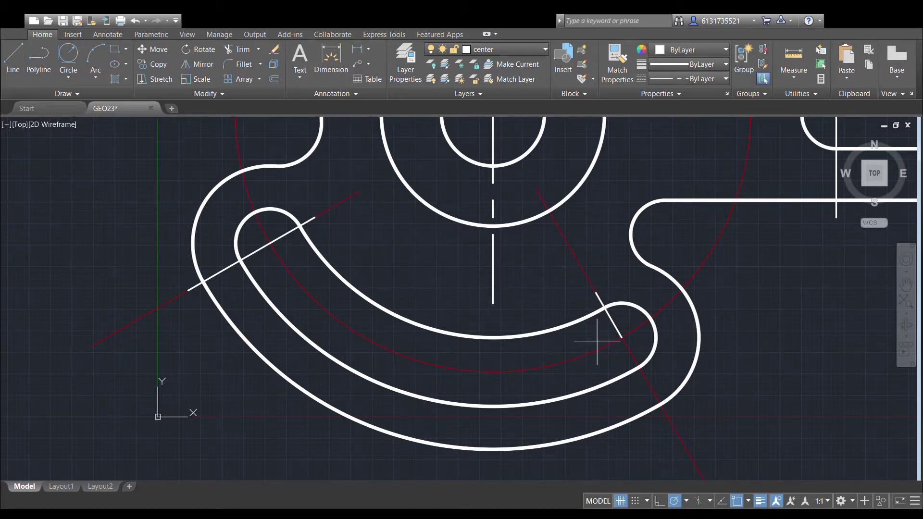
click(622, 338)
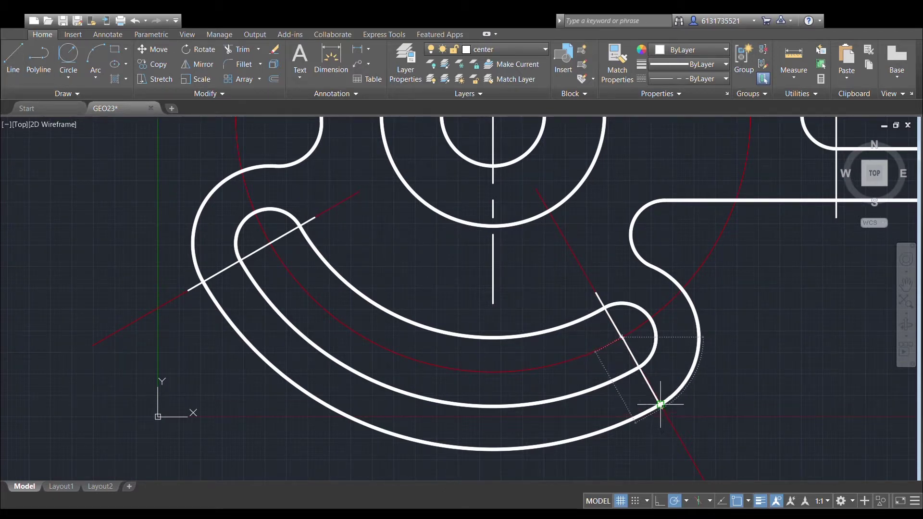
click(660, 404)
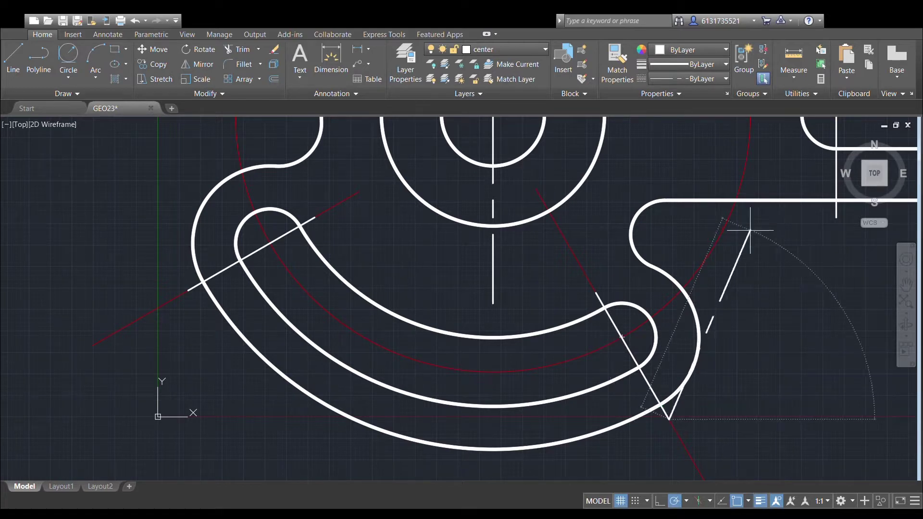
key(Escape)
scroll(673, 276, down, 4)
middle_drag(696, 295, 624, 289)
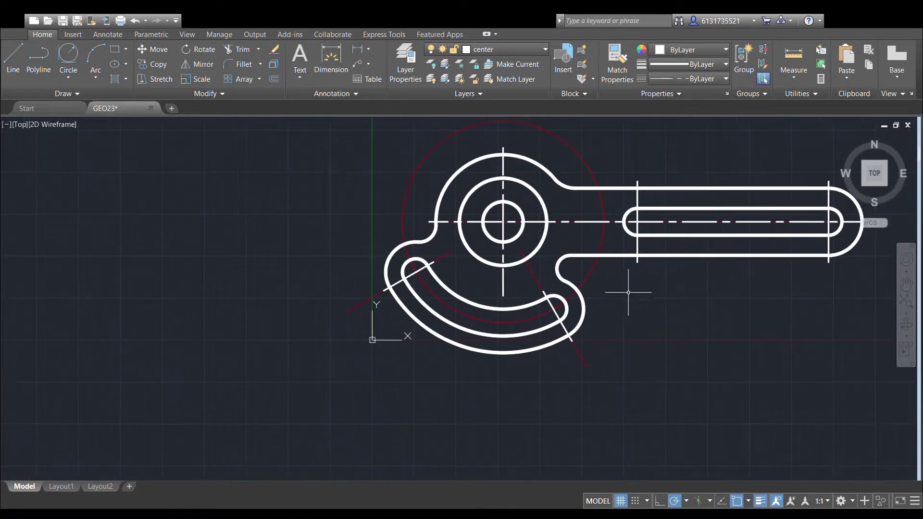
Make layer 0 current and draw a vertical construction line from the hub centre down past the lobe's outer outline.
scroll(563, 224, up, 2)
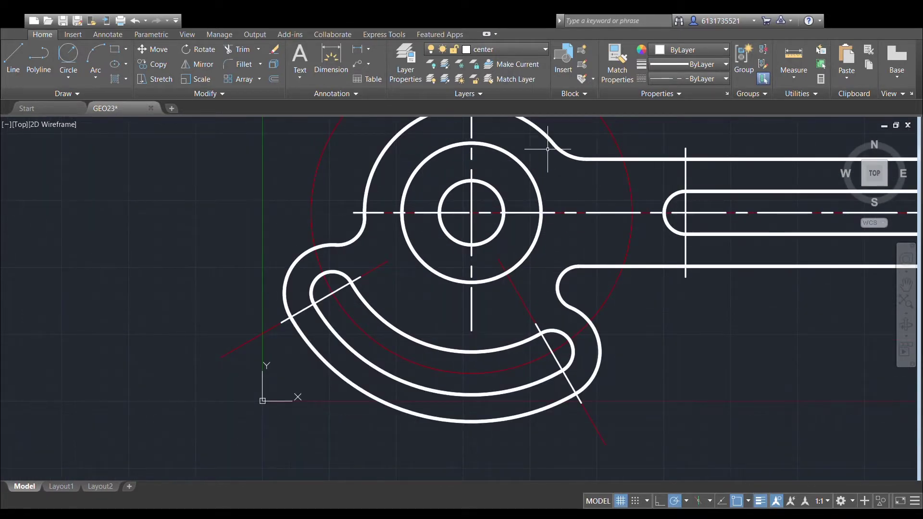
click(507, 50)
click(495, 65)
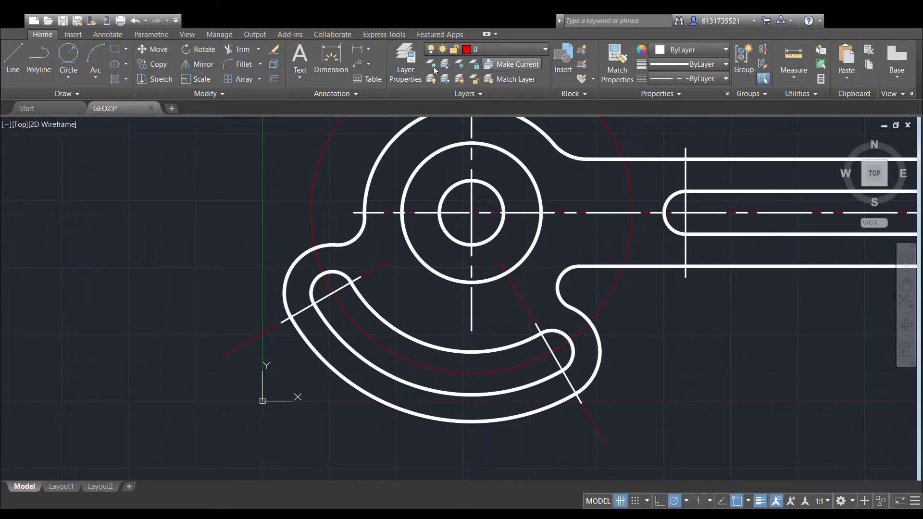
click(15, 58)
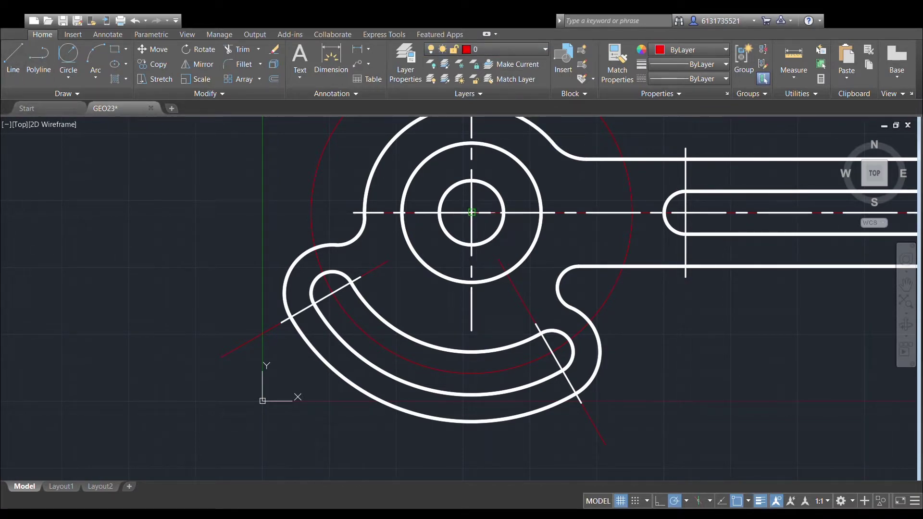
click(469, 442)
key(Escape)
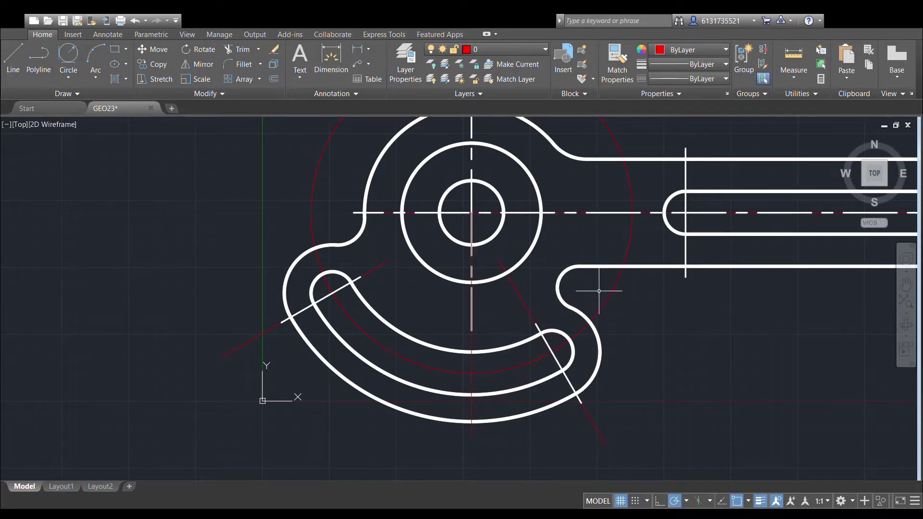
Try to rotate the vertical construction line about the hub centre by a freely picked angle.
middle_drag(625, 292, 620, 246)
click(468, 297)
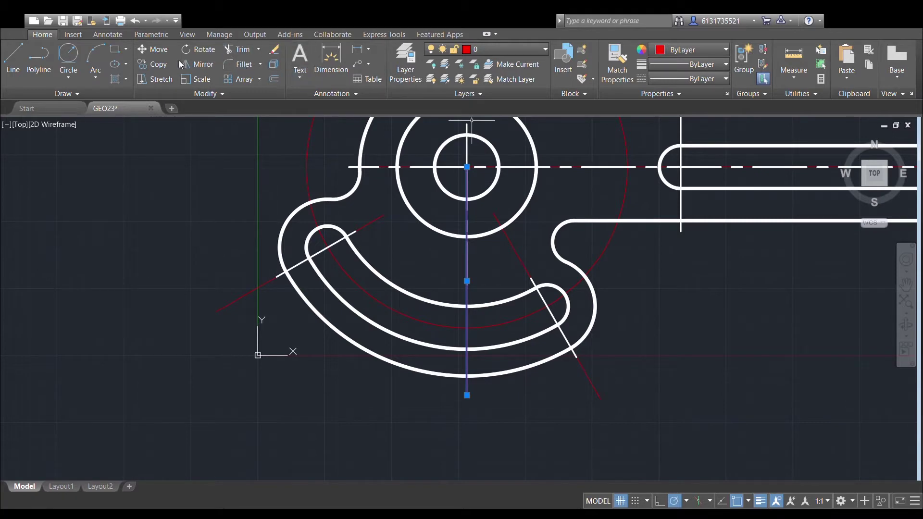
click(191, 49)
click(466, 167)
middle_drag(748, 234, 694, 330)
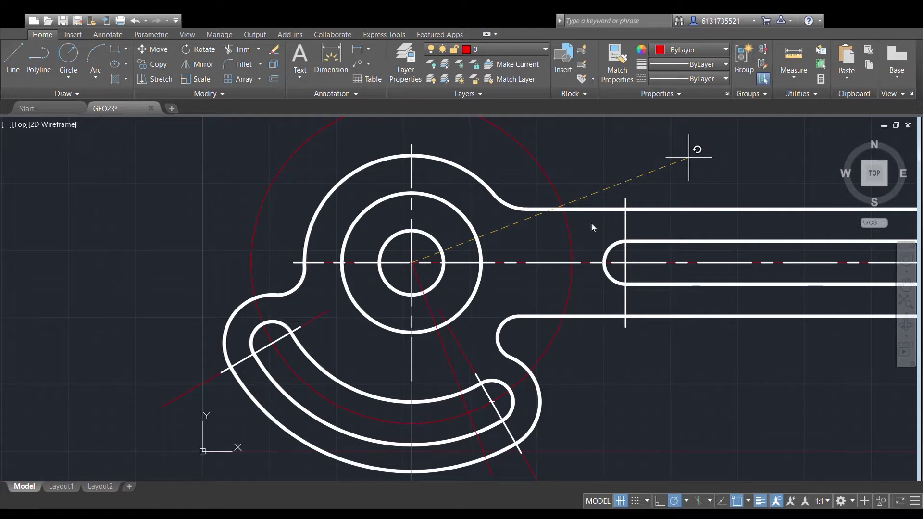
click(689, 156)
scroll(532, 256, down, 2)
scroll(475, 217, up, 4)
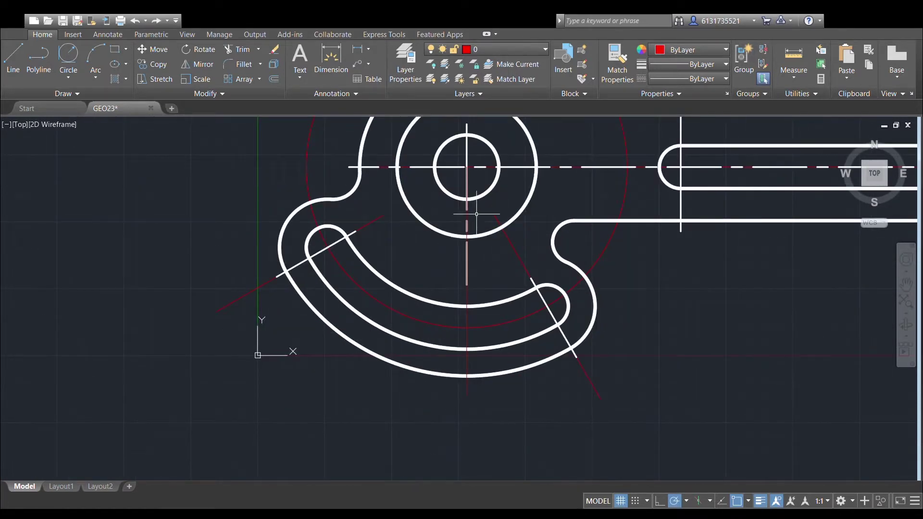
Rotate the vertical construction line 50 degrees about the hub centre, toward the fillet between lobe and arm.
click(198, 49)
key(Return)
click(469, 297)
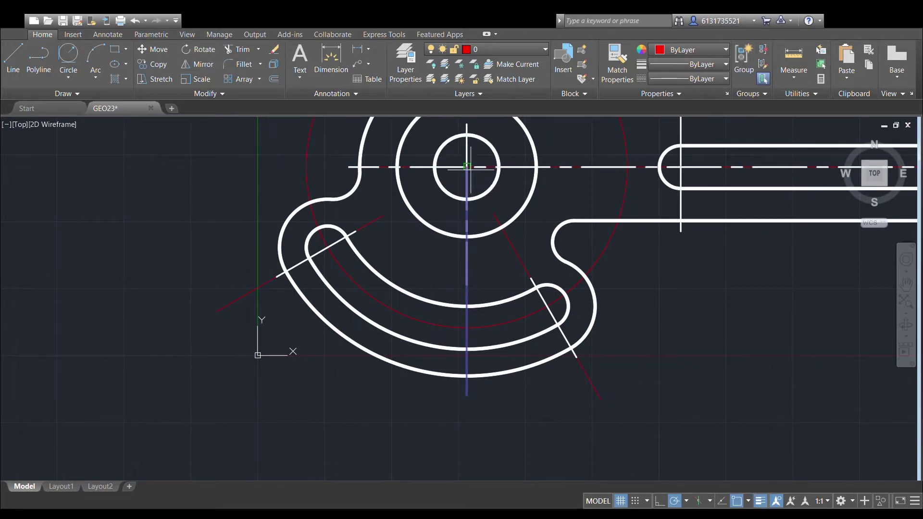
click(467, 167)
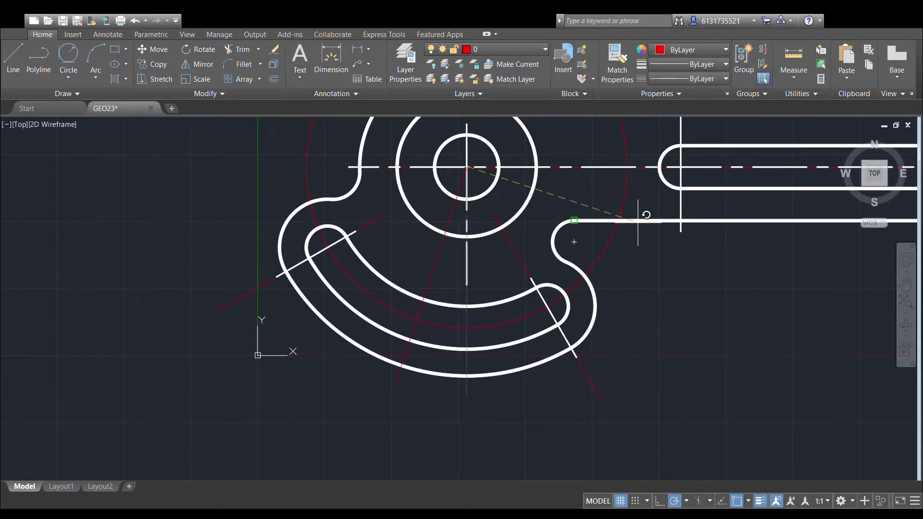
text(50)
key(Return)
middle_drag(696, 315, 702, 362)
scroll(570, 272, down, 2)
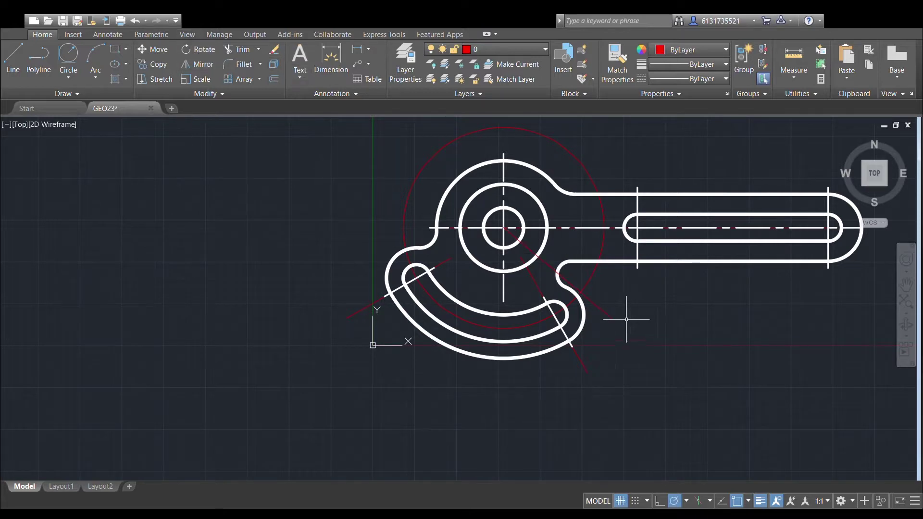
Draw another vertical construction line from the hub centre down past the lobe's outer outline.
click(16, 59)
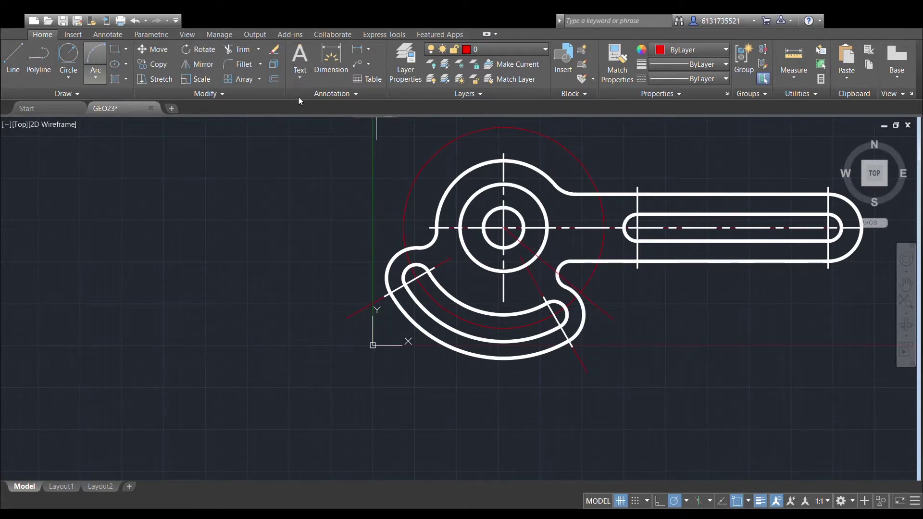
click(504, 227)
click(504, 384)
key(Return)
Try to rotate the new vertical construction line about the hub centre with a picked direction.
click(504, 308)
click(197, 50)
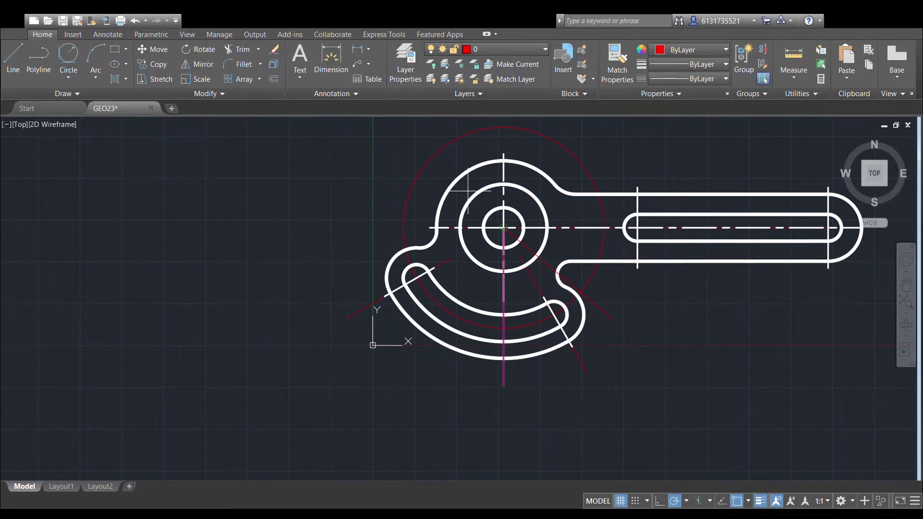
click(504, 228)
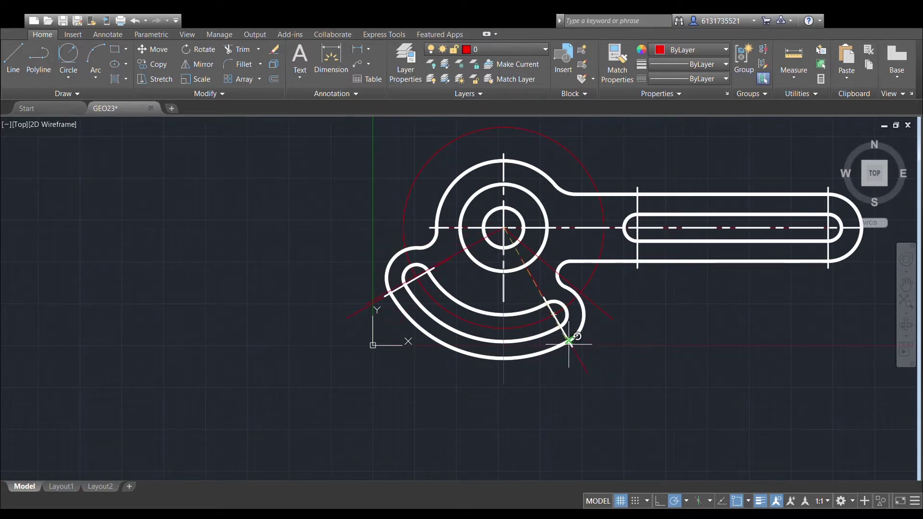
click(522, 380)
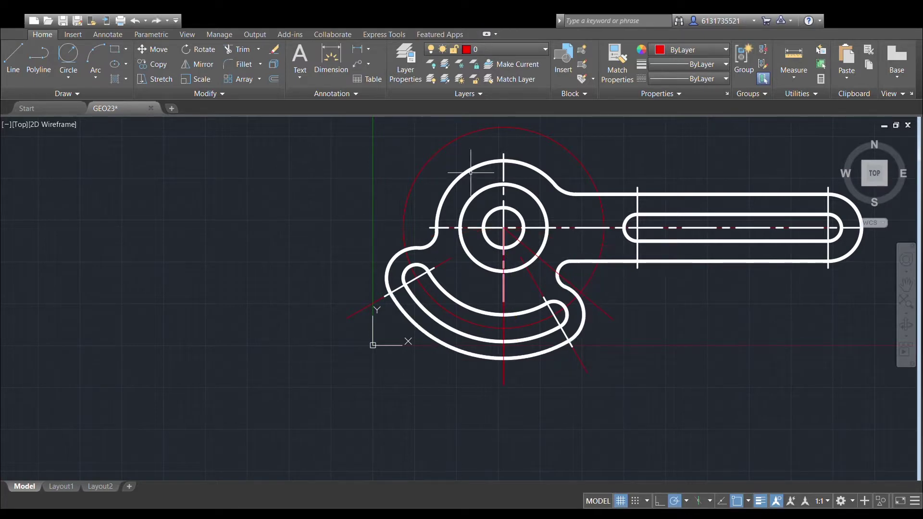
Rotate the new vertical construction line clockwise about the hub centre until it crosses the fillet between hub and lobe.
click(504, 308)
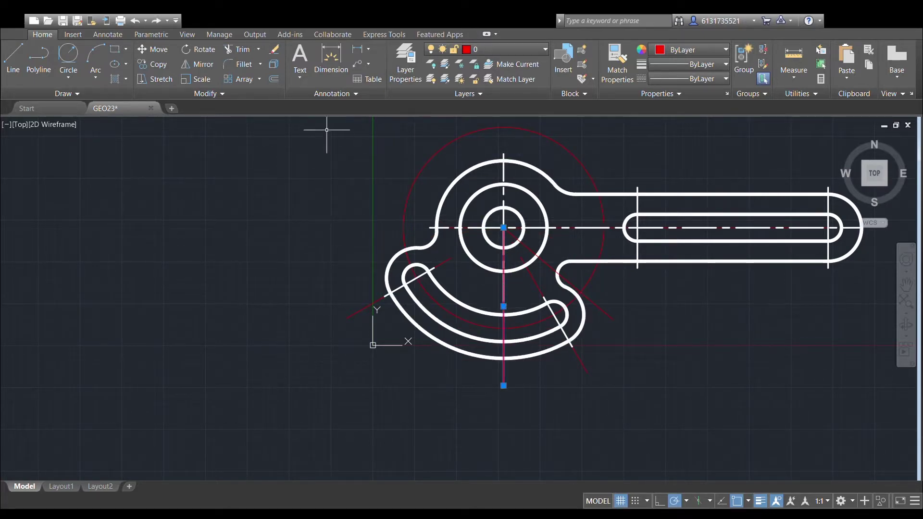
click(198, 52)
click(504, 227)
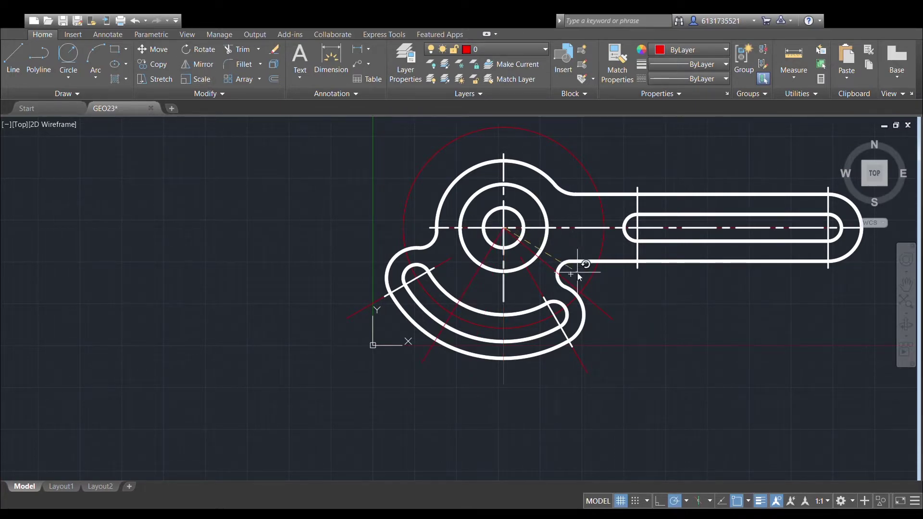
scroll(578, 272, down, 2)
scroll(578, 272, up, 4)
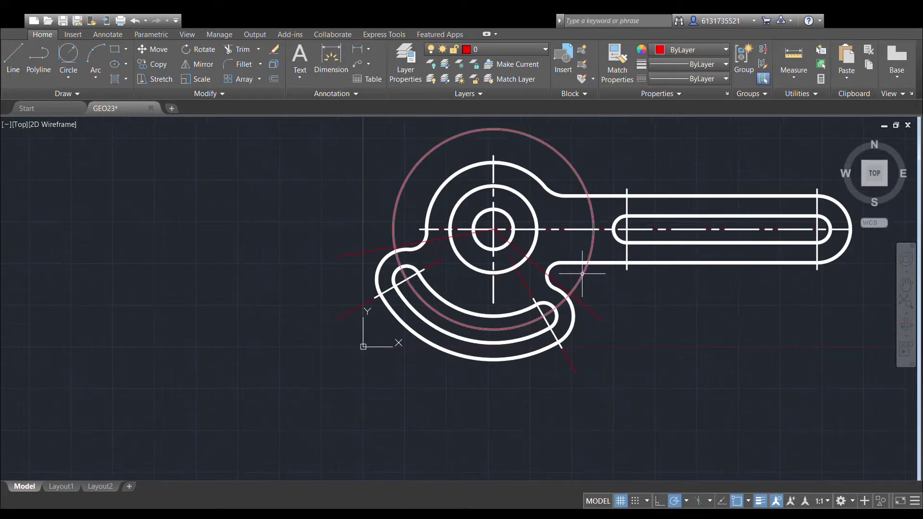
scroll(577, 272, down, 3)
scroll(521, 218, up, 1)
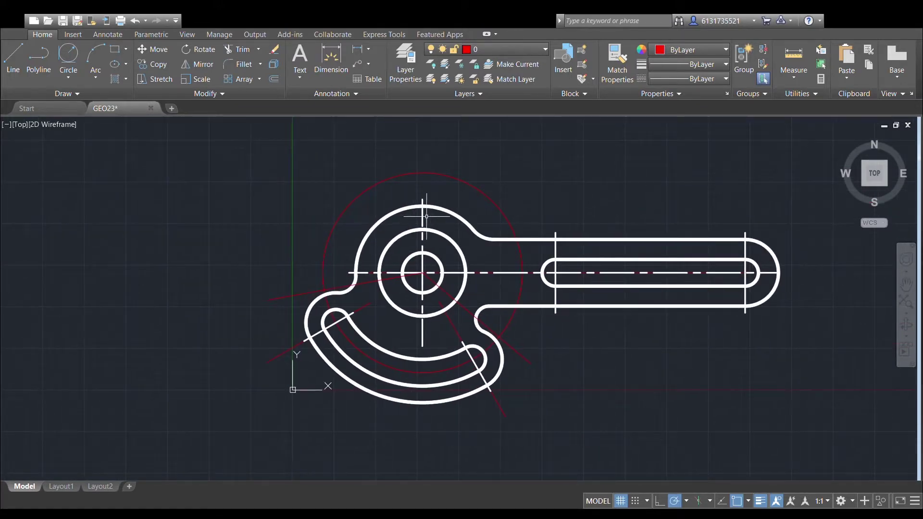
scroll(478, 202, down, 1)
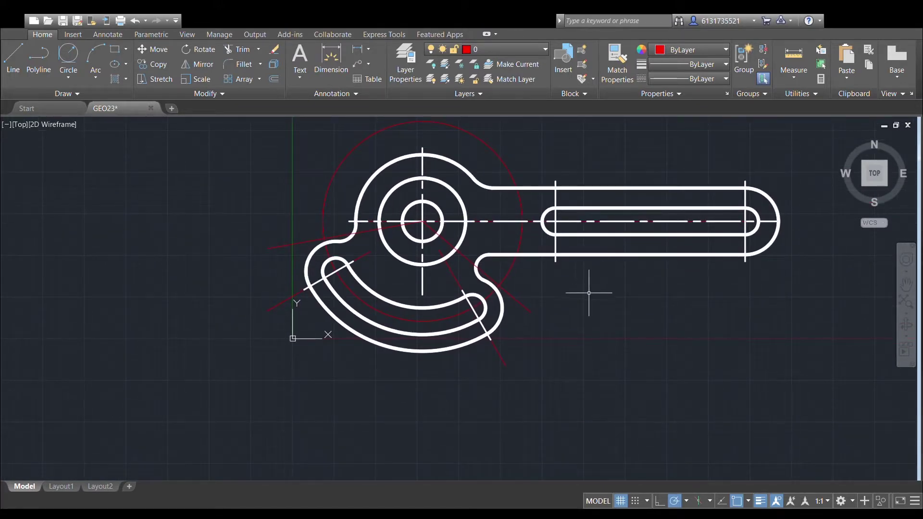
scroll(599, 269, down, 2)
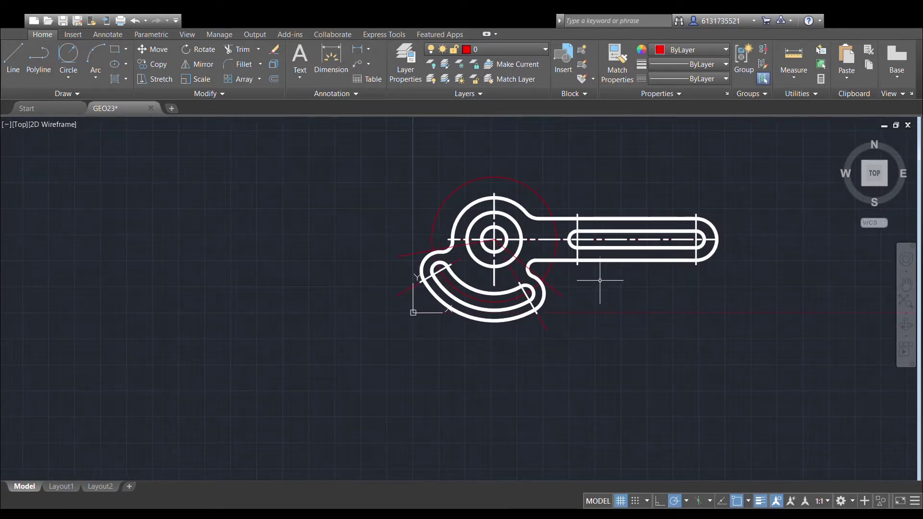
Check the plot preview of the lever drawing and return to model space.
scroll(601, 282, up, 2)
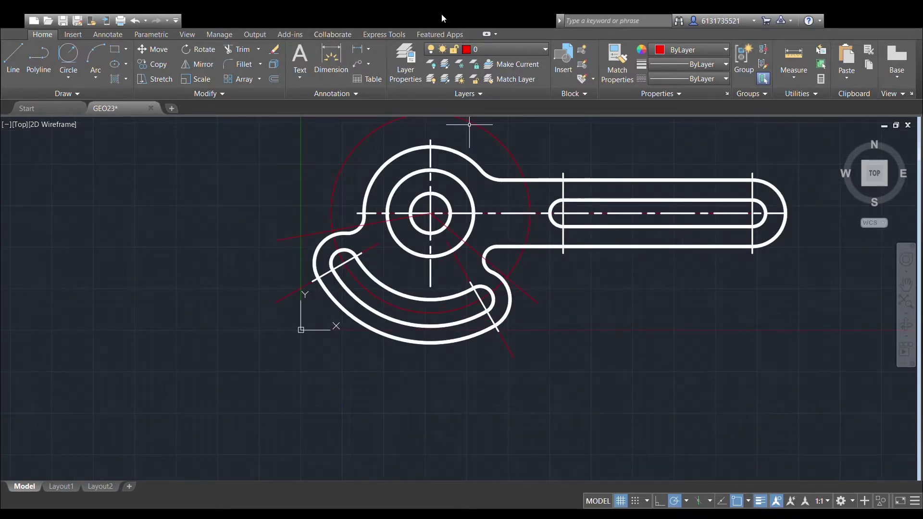
middle_drag(504, 242, 505, 273)
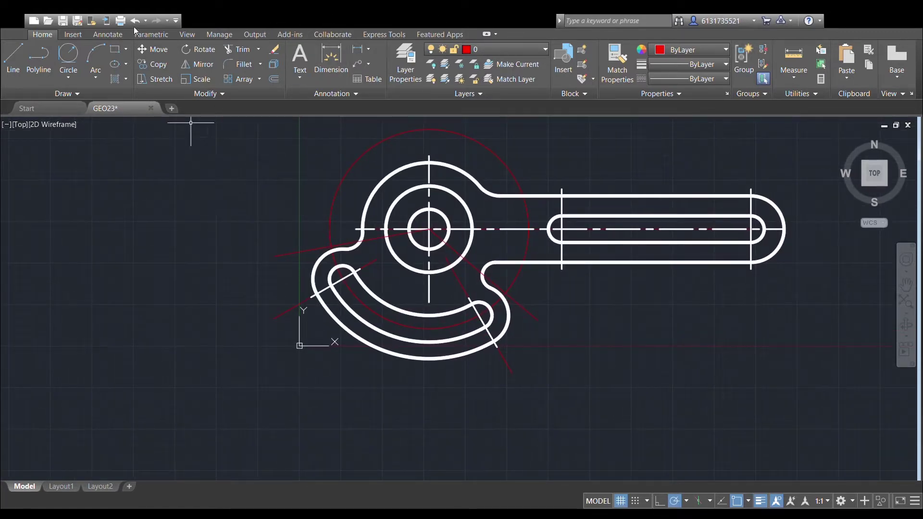
click(121, 20)
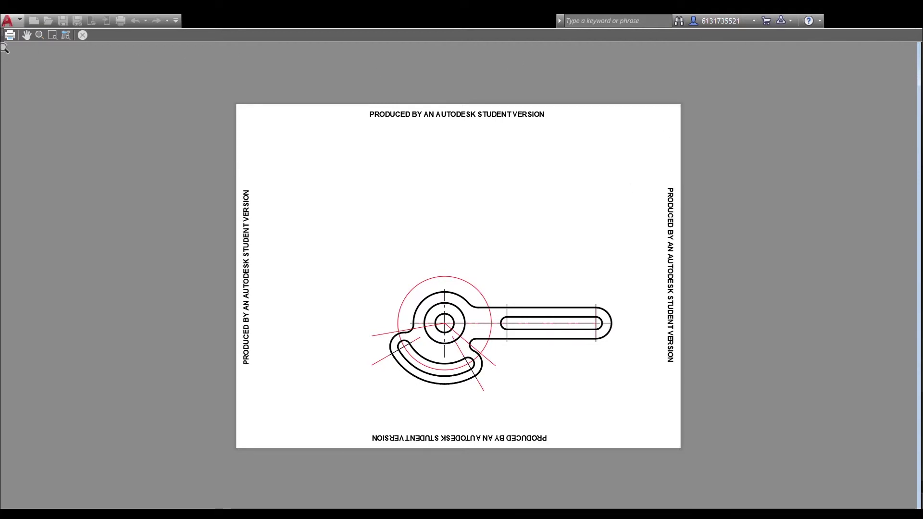
click(85, 36)
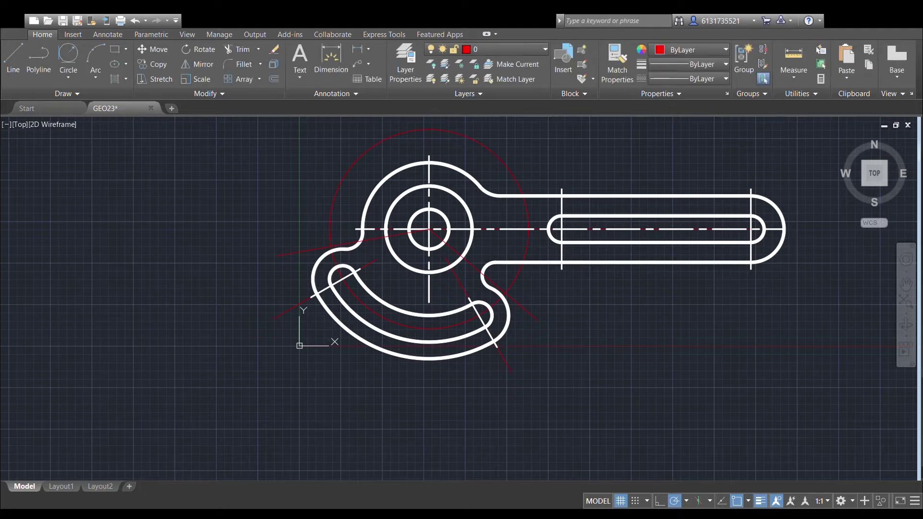
Make the center layer current and draw a circle from the hub centre through the curved slot's end centre.
middle_drag(547, 260, 548, 298)
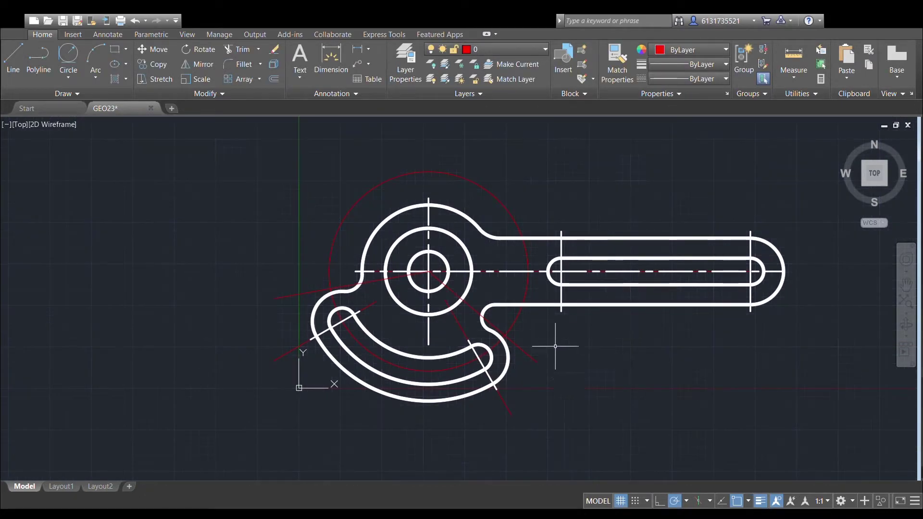
scroll(539, 350, up, 2)
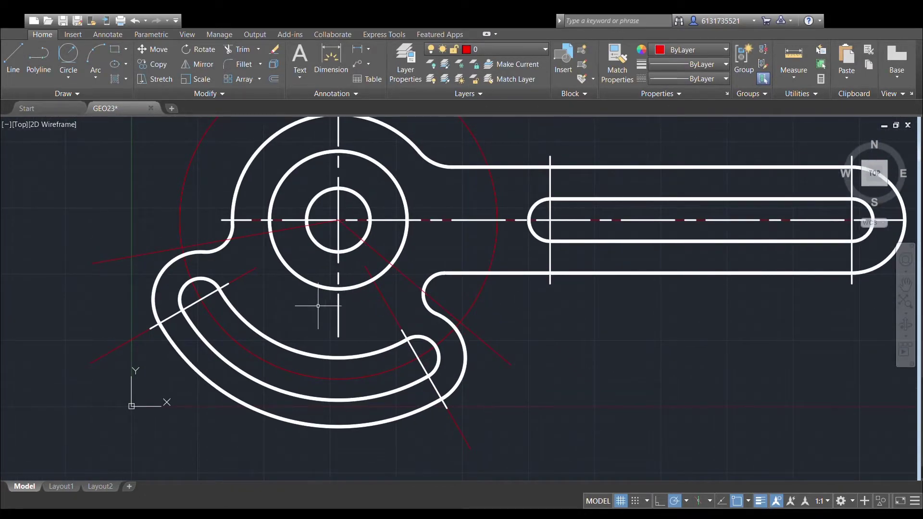
middle_drag(318, 306, 300, 343)
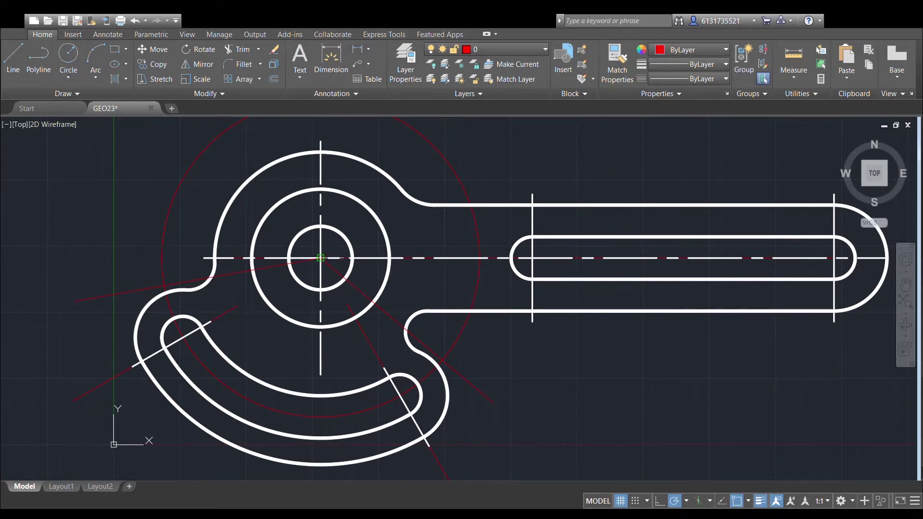
click(320, 258)
click(505, 90)
click(68, 59)
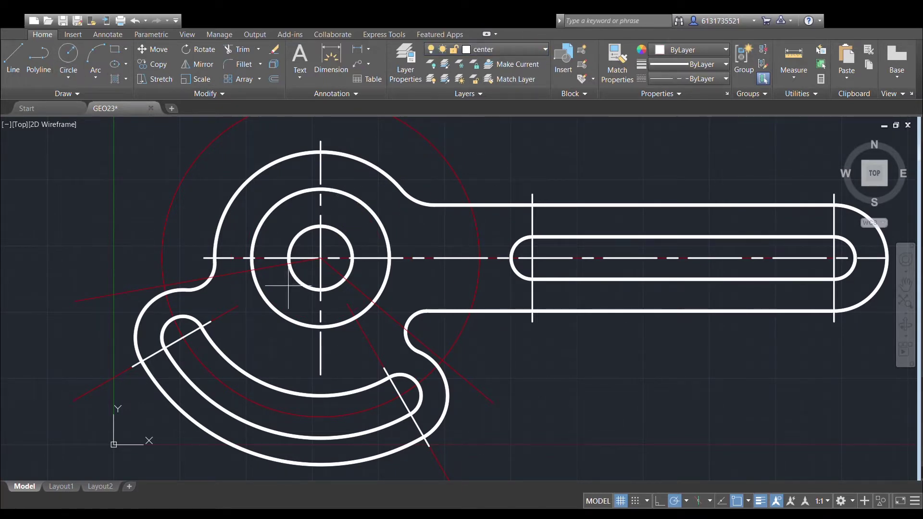
click(320, 258)
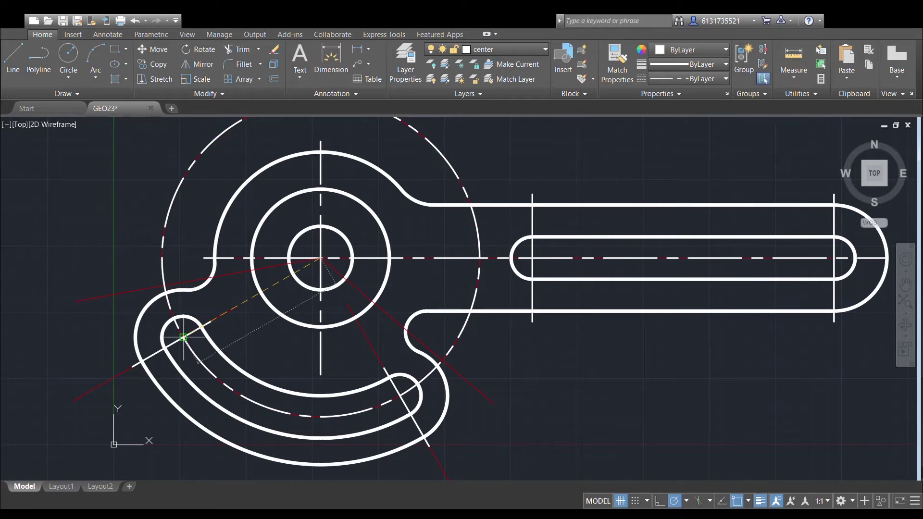
click(183, 338)
Trim the centre-line circle to the two outer angular construction lines, keeping only the arc along the curved slot.
mouse_move(495, 338)
middle_down()
mouse_move(513, 368)
mouse_move(564, 338)
middle_up()
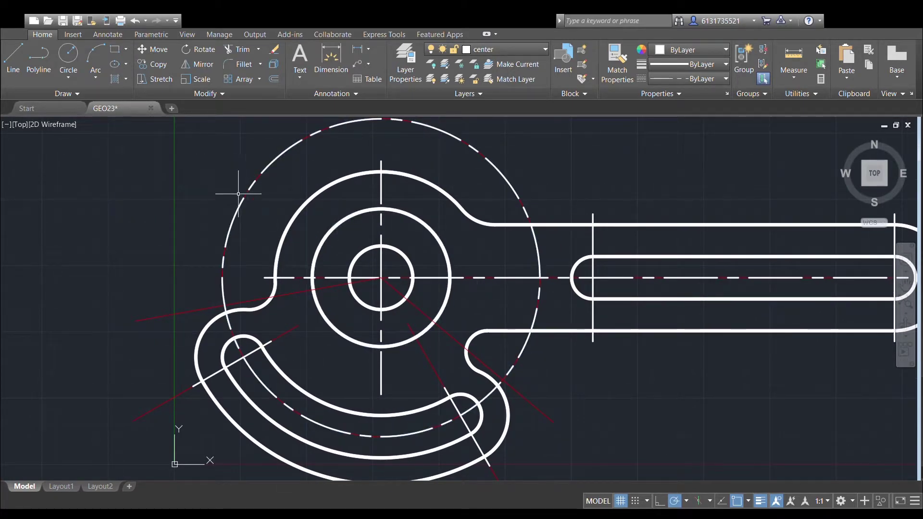
click(232, 224)
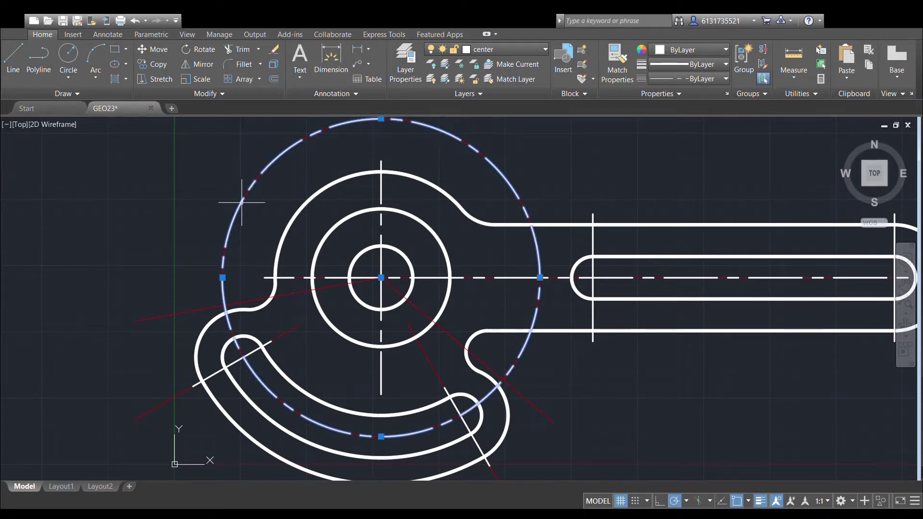
click(189, 315)
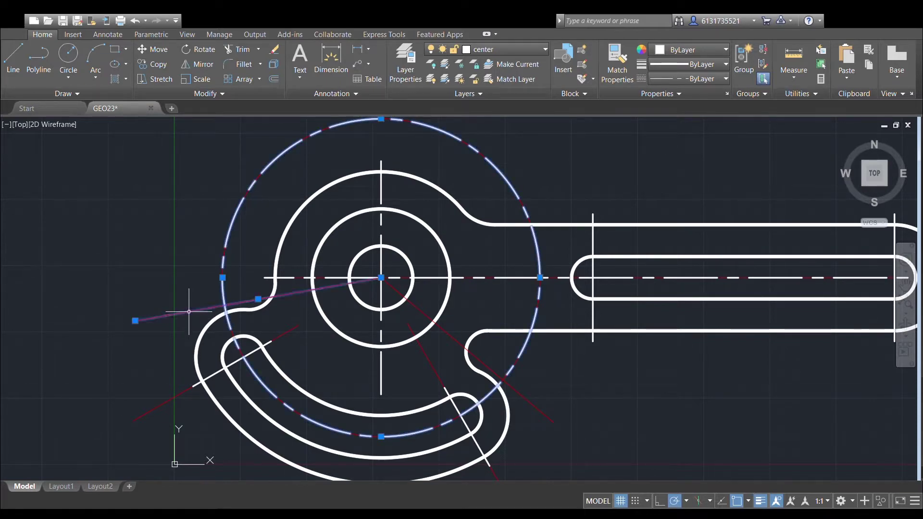
click(456, 336)
click(241, 50)
click(276, 164)
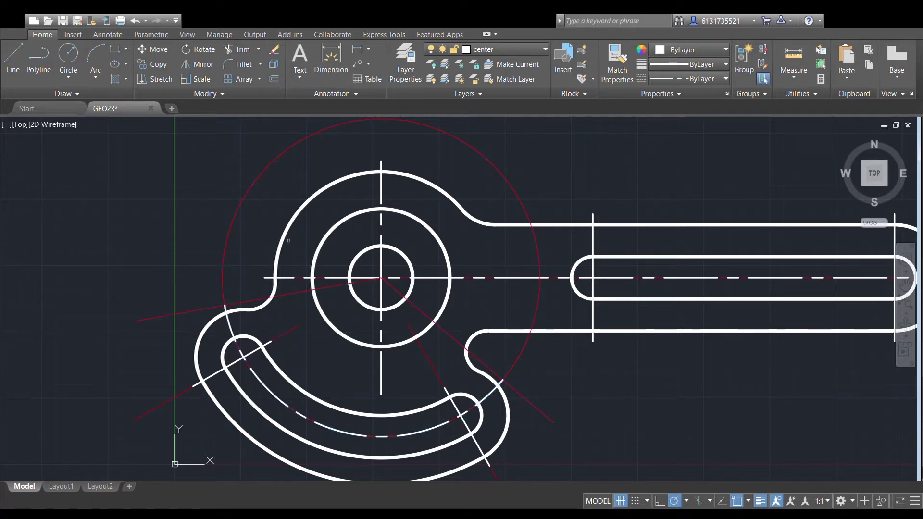
middle_drag(291, 284, 317, 178)
key(Escape)
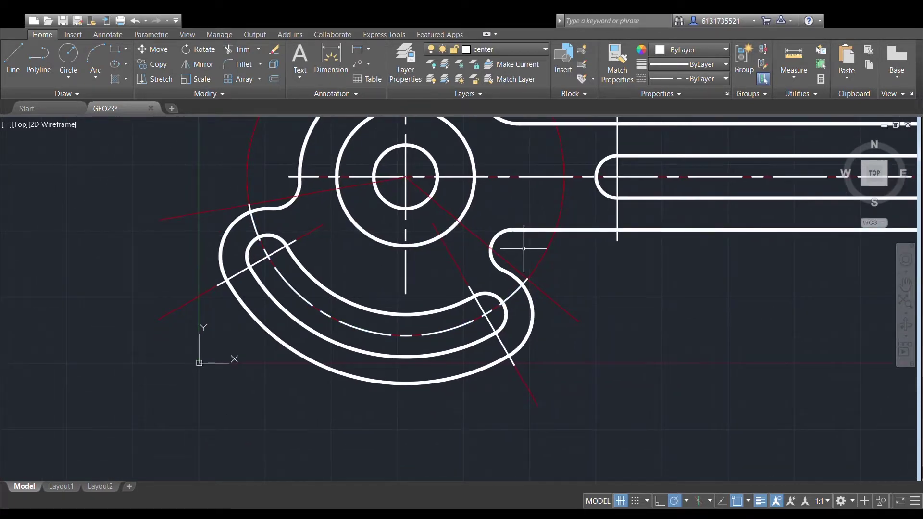
Draw two small concentric circles at the centre of the curved slot's upper-left end.
scroll(457, 262, up, 2)
click(68, 54)
scroll(128, 233, up, 1)
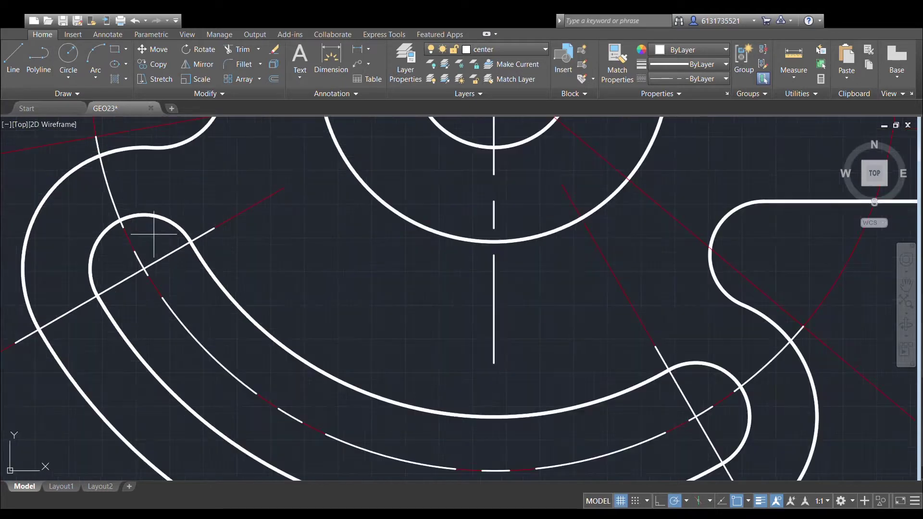
click(139, 257)
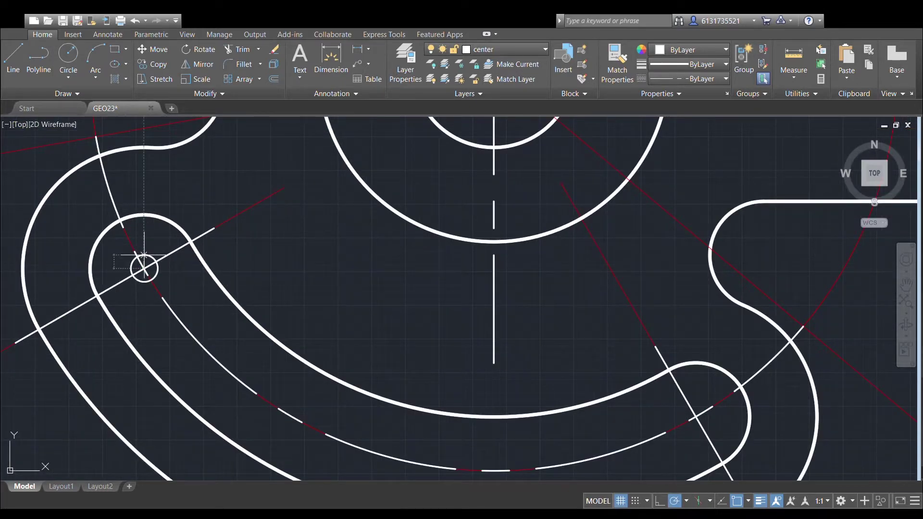
click(144, 255)
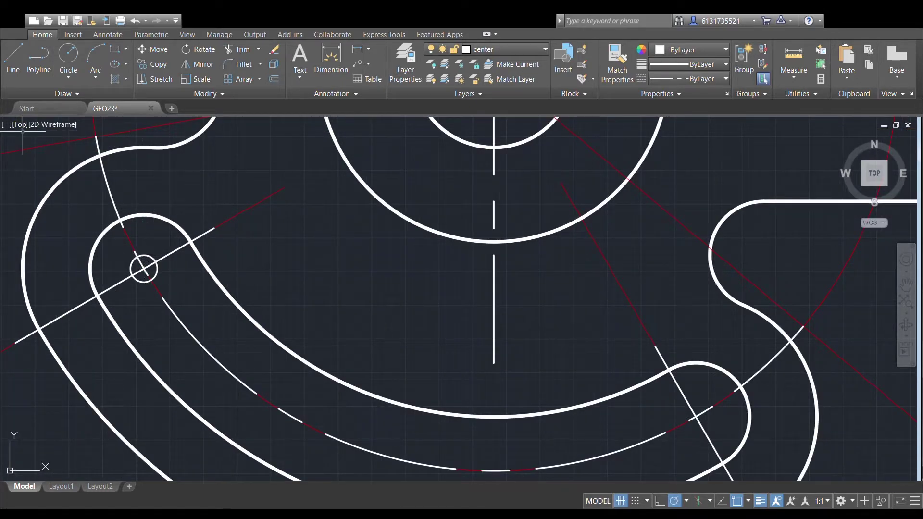
key(Return)
click(144, 268)
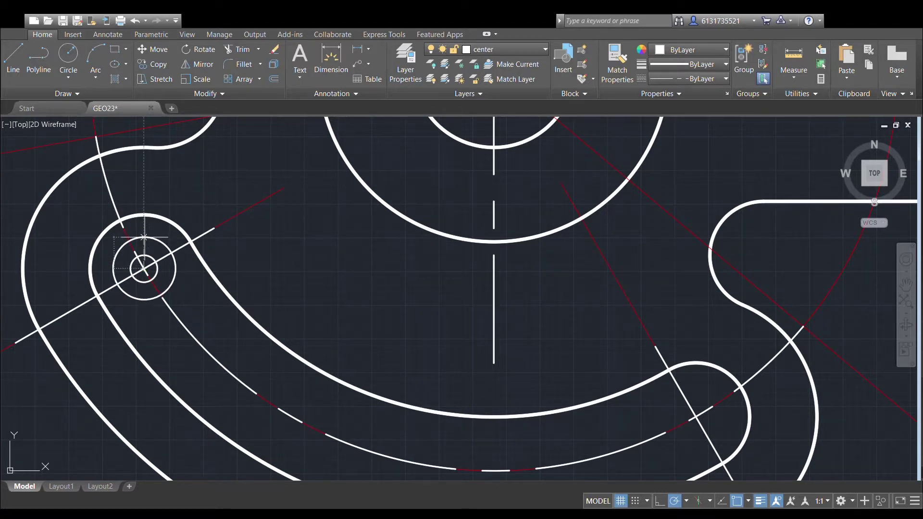
click(144, 236)
Draw two matching concentric circles at the centre of the curved slot's lower-right end.
scroll(136, 199, down, 2)
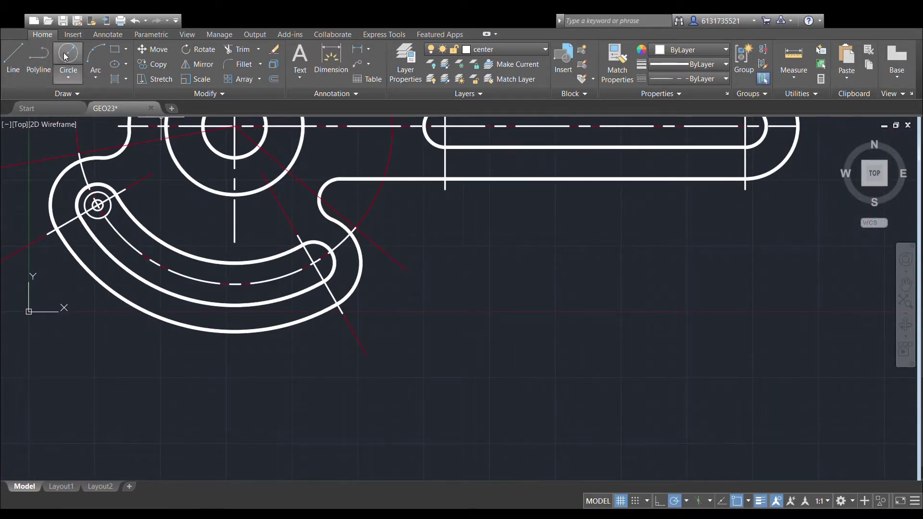
scroll(317, 262, up, 4)
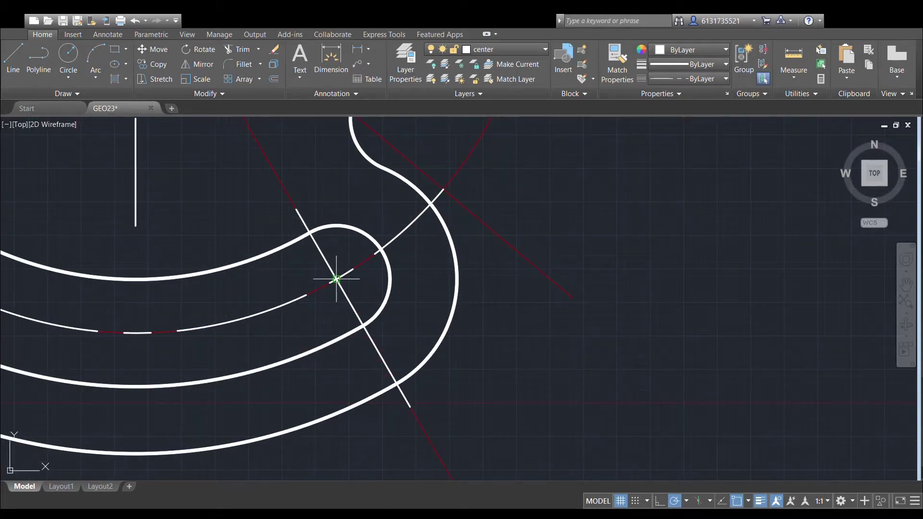
click(336, 279)
text(4)
key(Return)
click(68, 54)
click(337, 278)
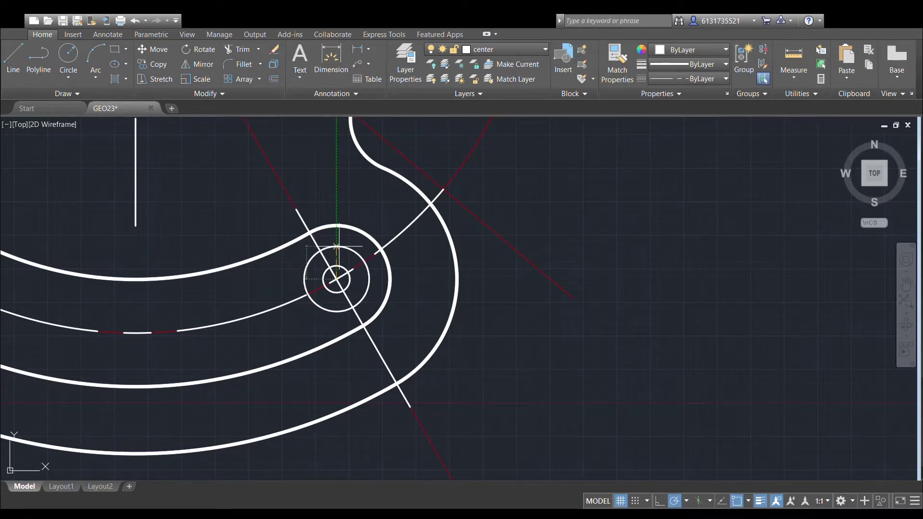
click(337, 247)
Draw two small concentric circles at the hub centre, the larger one with a radius of 5.
scroll(298, 182, down, 5)
scroll(358, 215, up, 8)
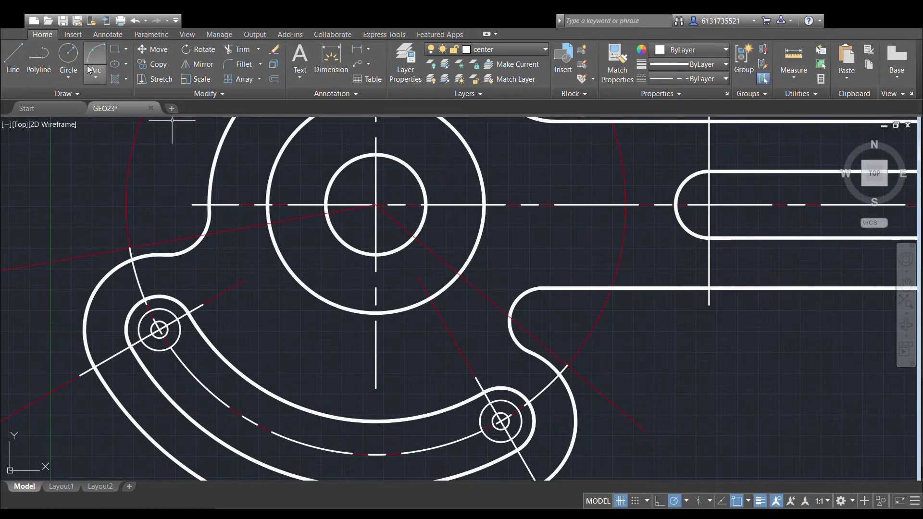
scroll(331, 157, up, 2)
click(402, 233)
key(Return)
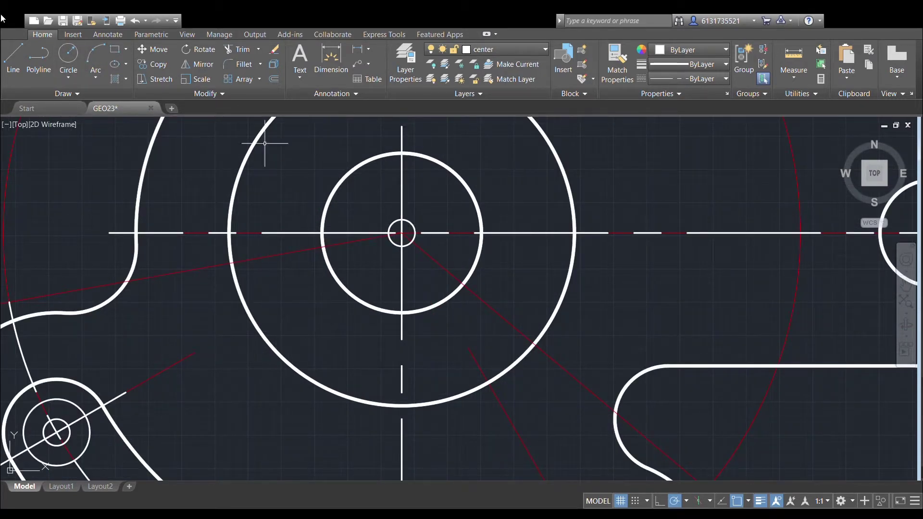
click(74, 54)
click(402, 233)
text(5)
key(Return)
Copy the two small hub-centre circles to both end centres of the straight slot in the arm.
scroll(405, 202, down, 2)
middle_drag(671, 190, 358, 257)
scroll(435, 239, down, 2)
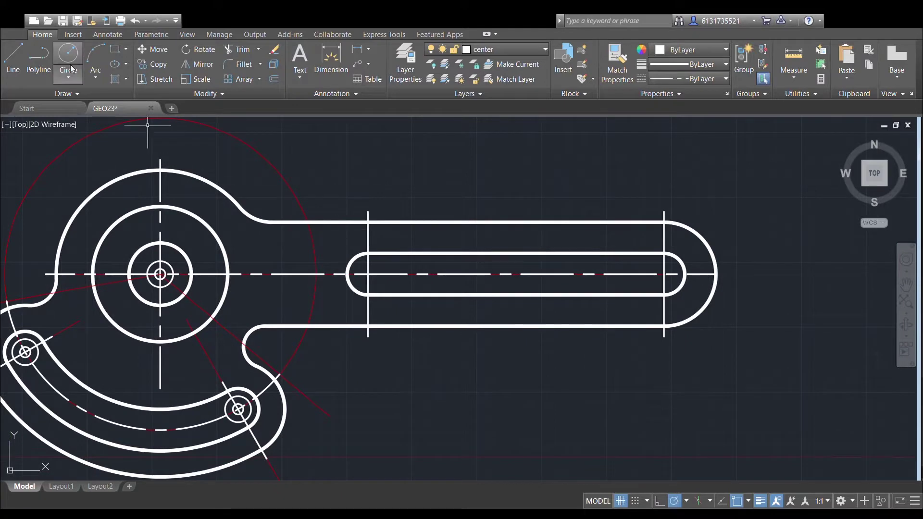
scroll(172, 265, up, 2)
click(174, 265)
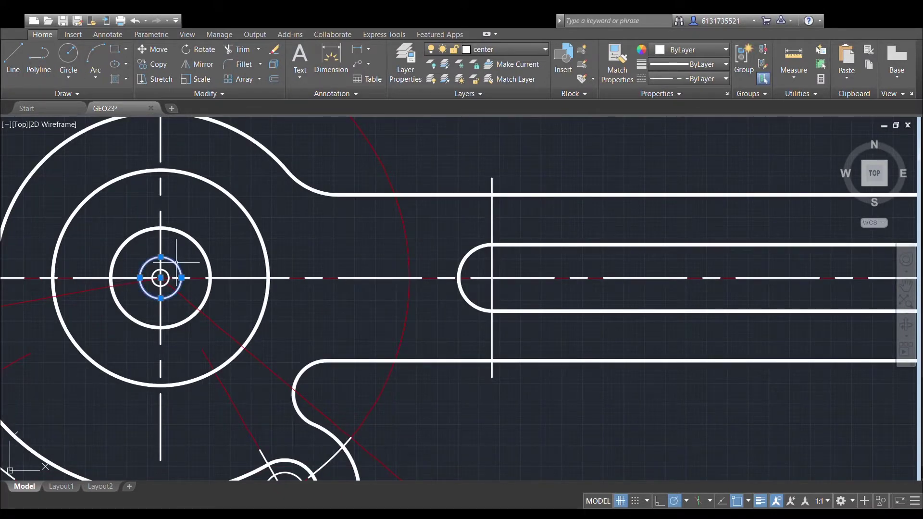
click(158, 64)
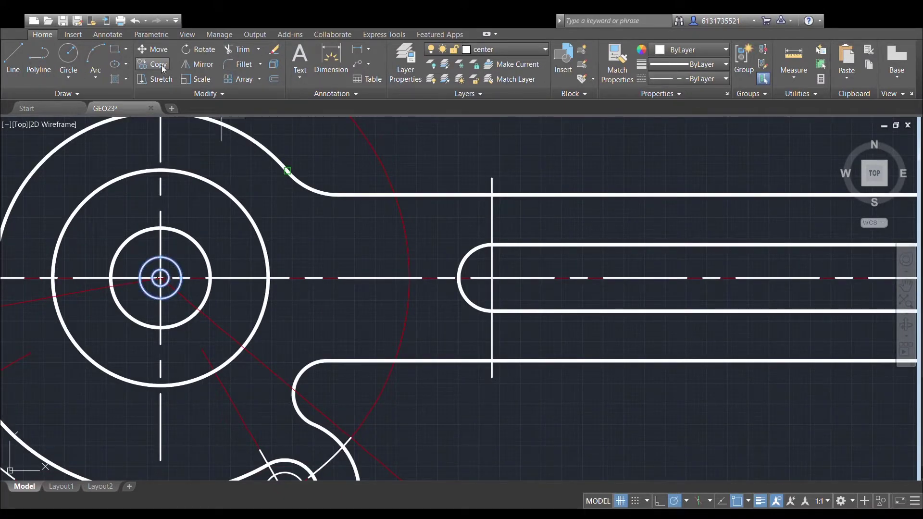
click(161, 277)
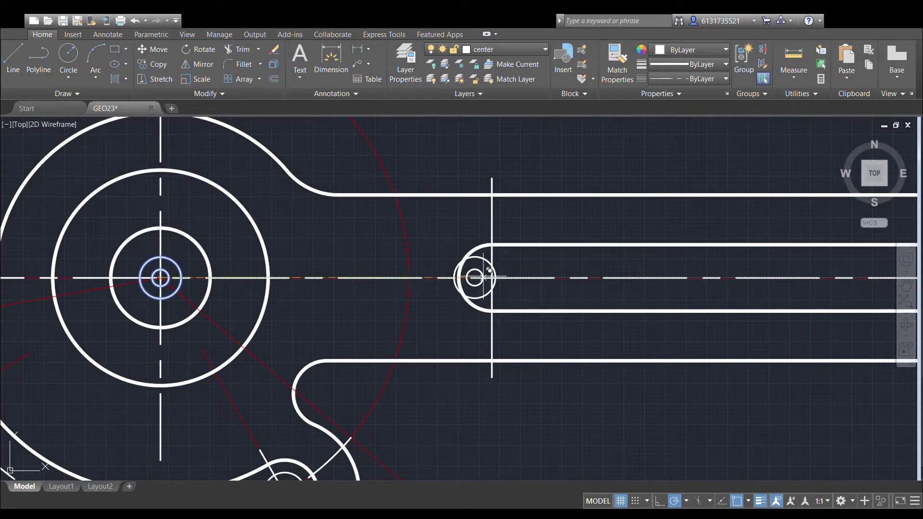
click(492, 278)
scroll(607, 287, down, 2)
middle_drag(608, 287, 163, 300)
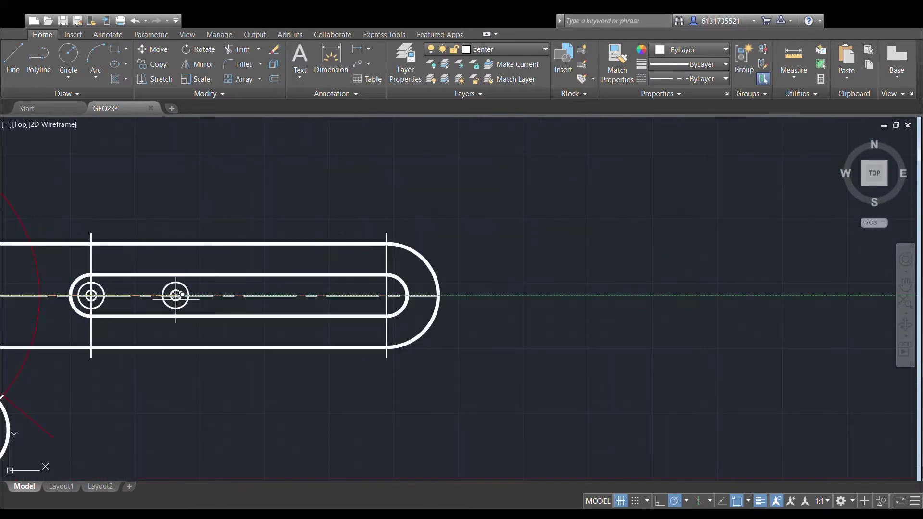
scroll(390, 284, up, 2)
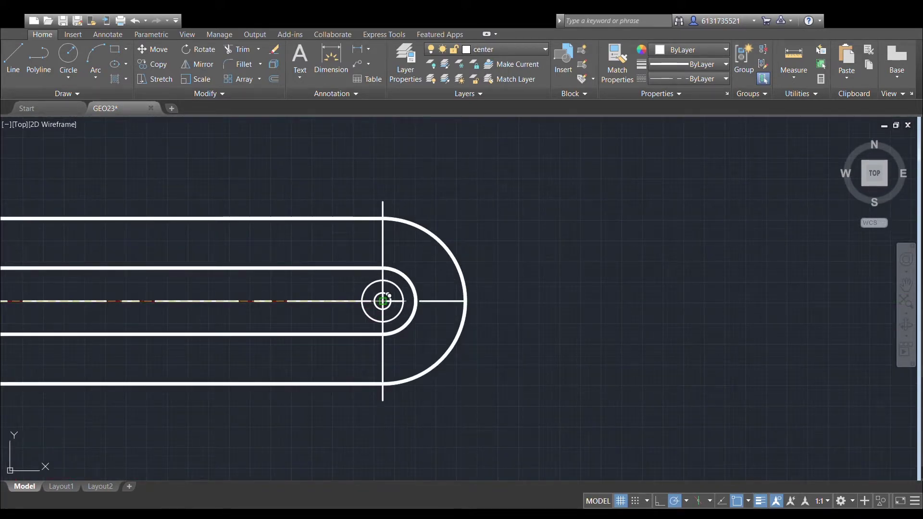
click(382, 301)
scroll(474, 234, down, 4)
key(Escape)
middle_drag(481, 242, 563, 253)
middle_drag(347, 255, 481, 262)
scroll(554, 288, up, 4)
scroll(312, 260, down, 2)
mouse_move(351, 257)
middle_down()
mouse_move(530, 252)
mouse_move(558, 235)
middle_up()
scroll(491, 236, down, 2)
middle_drag(491, 236, 430, 269)
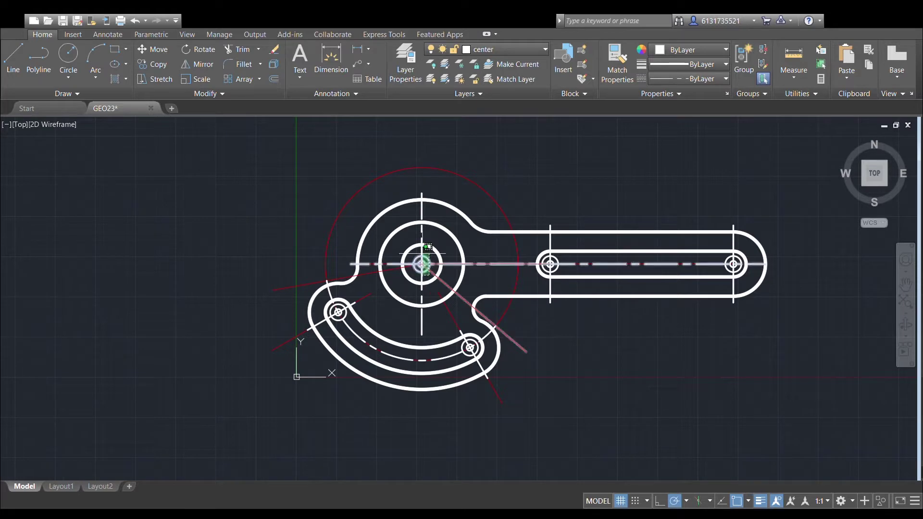
click(416, 252)
scroll(338, 321, up, 4)
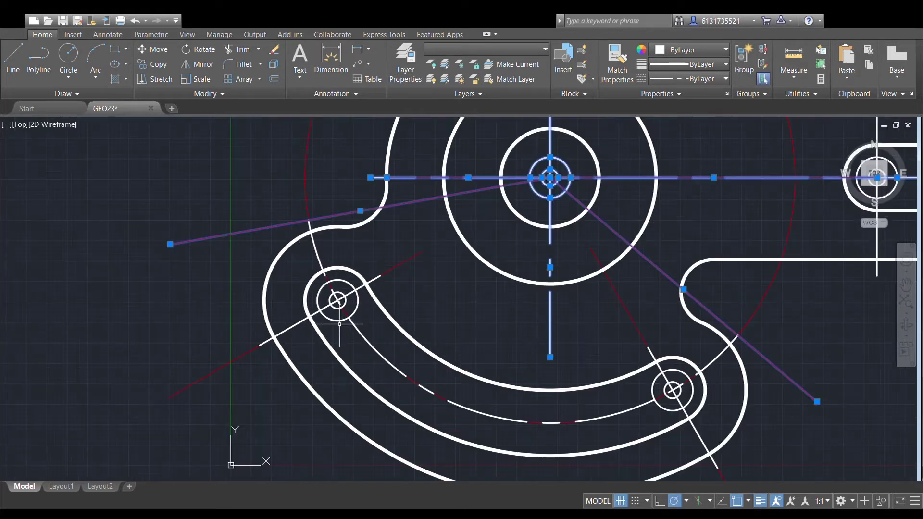
click(344, 330)
click(332, 278)
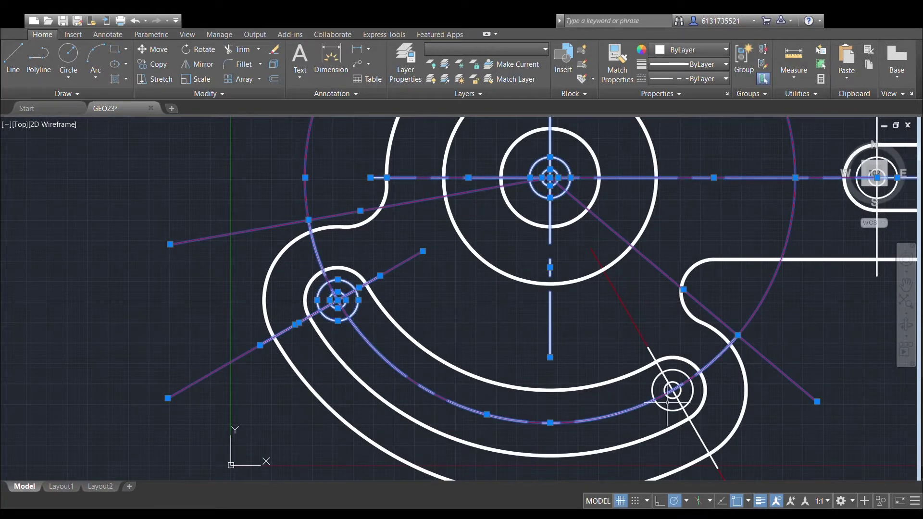
middle_drag(668, 405, 522, 345)
click(546, 348)
click(516, 314)
middle_drag(571, 313, 231, 457)
click(411, 284)
click(375, 236)
middle_drag(798, 260, 588, 306)
click(664, 323)
click(625, 288)
key(Escape)
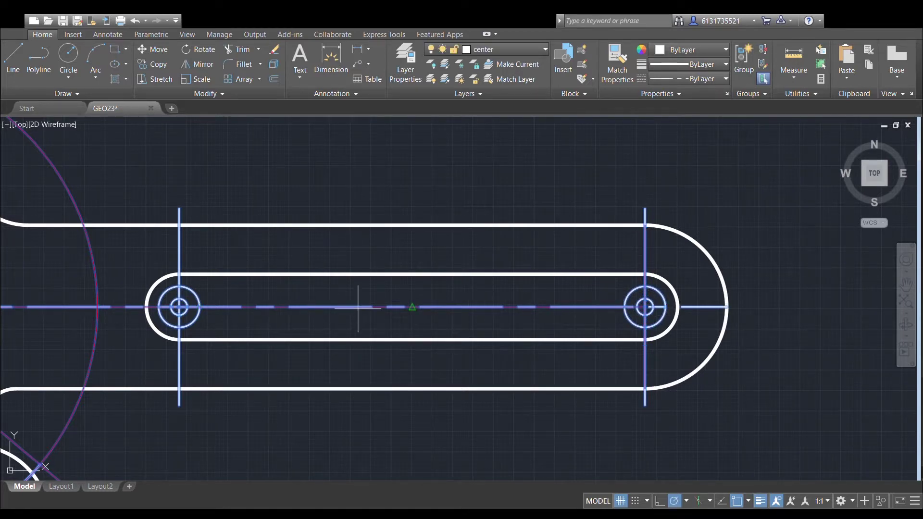
Start the Trim command with all centre lines and small centre circles as cutting edges.
middle_drag(330, 295, 651, 275)
click(201, 339)
click(127, 227)
scroll(388, 186, down, 2)
scroll(232, 344, up, 2)
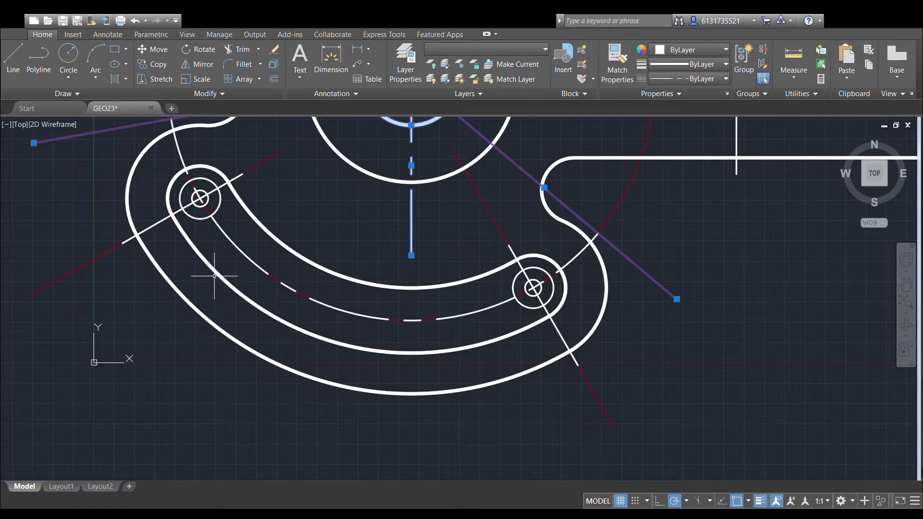
middle_drag(214, 274, 280, 369)
click(274, 326)
click(260, 267)
middle_drag(516, 370, 473, 365)
click(578, 385)
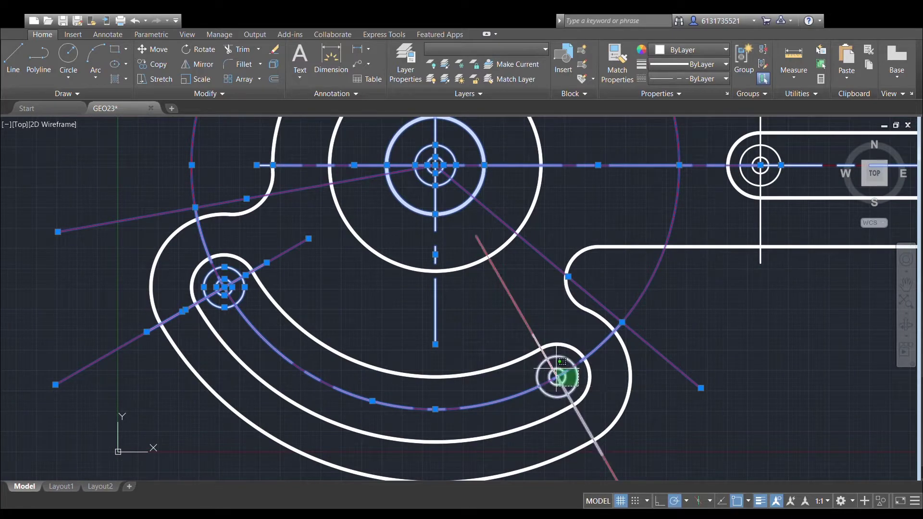
click(547, 359)
middle_drag(772, 193, 540, 280)
click(548, 270)
middle_drag(508, 236, 687, 288)
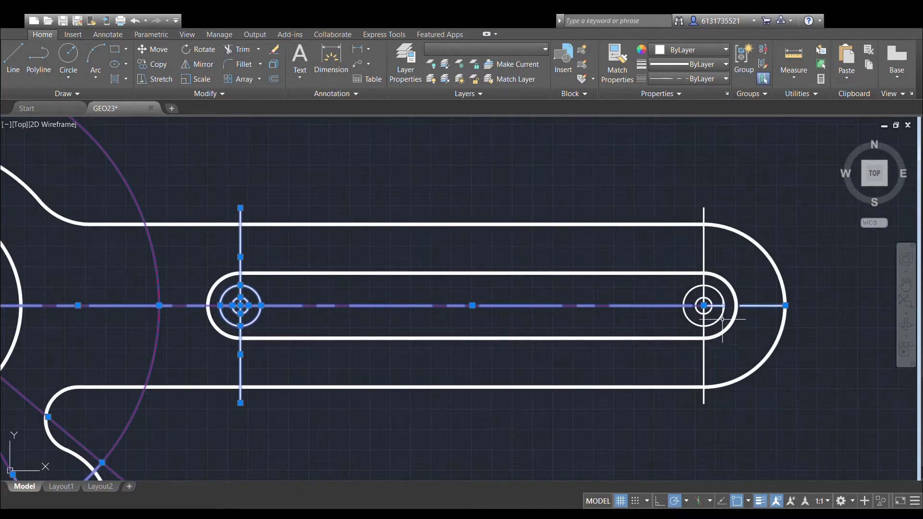
click(686, 291)
click(237, 50)
Try to trim the hub's centre lines between the small centre circles and the surrounding bore circle, and undo the trims.
middle_drag(53, 269, 308, 226)
scroll(289, 269, up, 2)
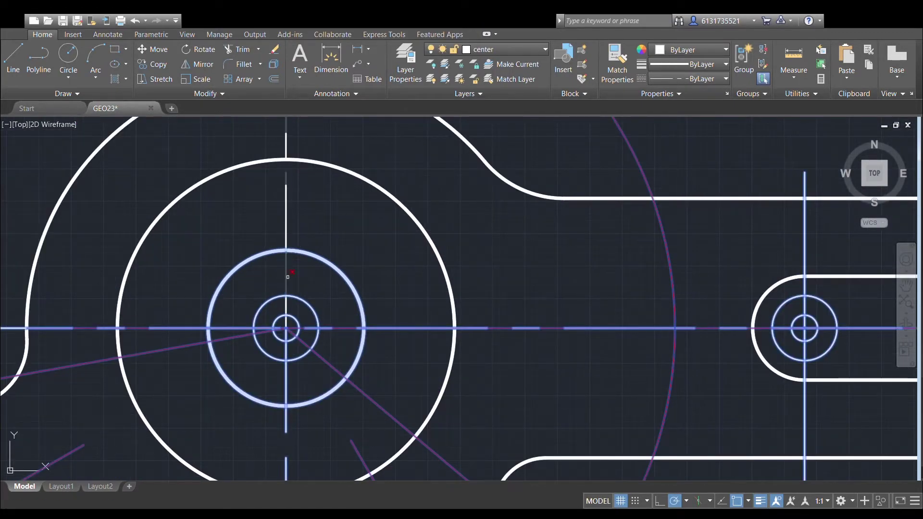
click(287, 274)
click(237, 328)
click(279, 378)
click(339, 330)
middle_drag(334, 336, 591, 181)
middle_drag(406, 334, 525, 284)
middle_drag(442, 312, 371, 428)
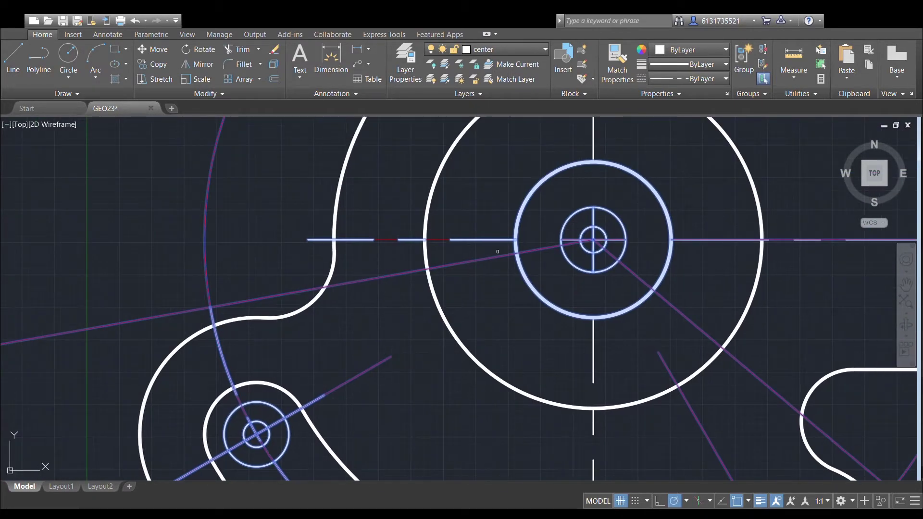
middle_drag(533, 230, 501, 282)
key(ctrl+z)
key(ctrl+z)
key(ctrl+z)
key(ctrl+z)
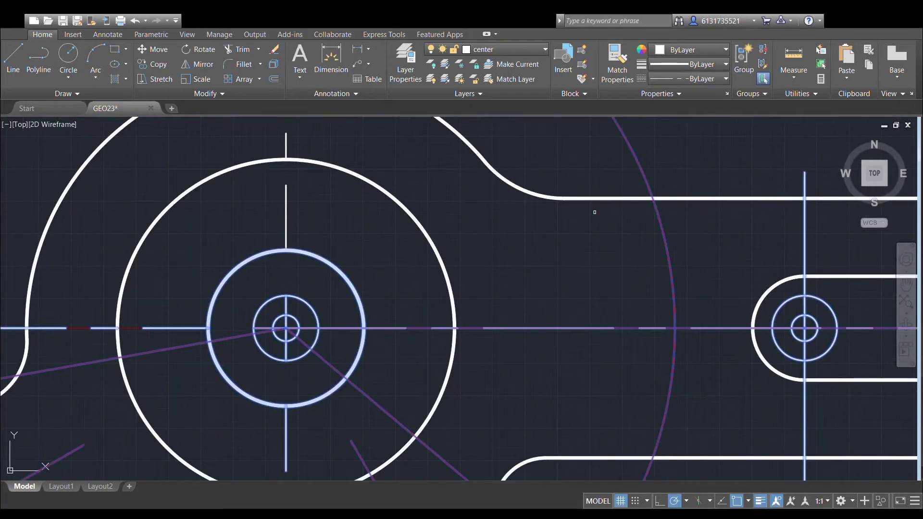
Trim the hub's horizontal and vertical centre lines between the two small concentric circles on all four sides.
middle_drag(366, 311, 787, 327)
scroll(269, 330, up, 8)
middle_drag(564, 284, 350, 324)
scroll(350, 324, up, 2)
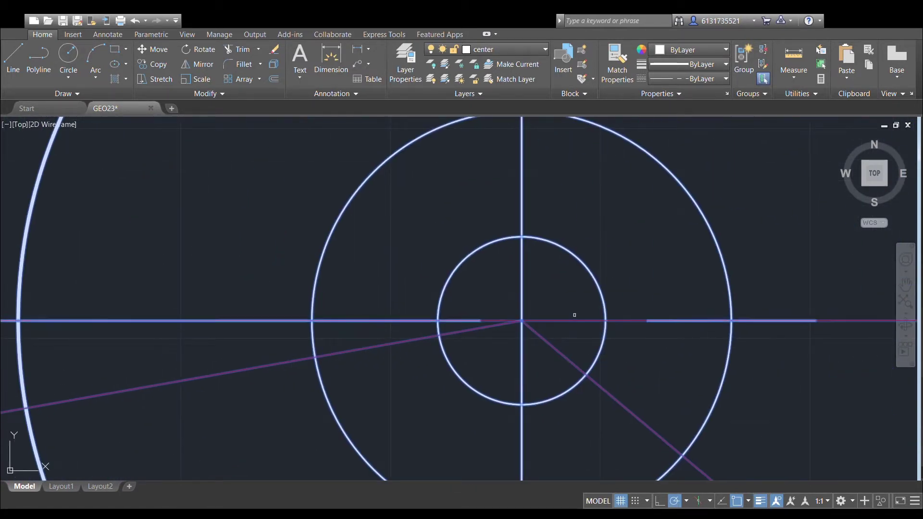
scroll(576, 331, down, 5)
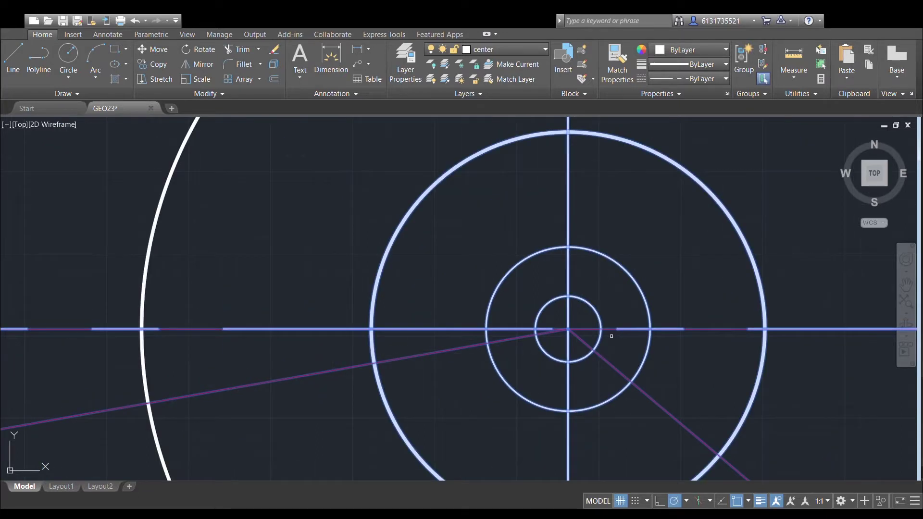
scroll(583, 327, up, 1)
drag(584, 323, 582, 317)
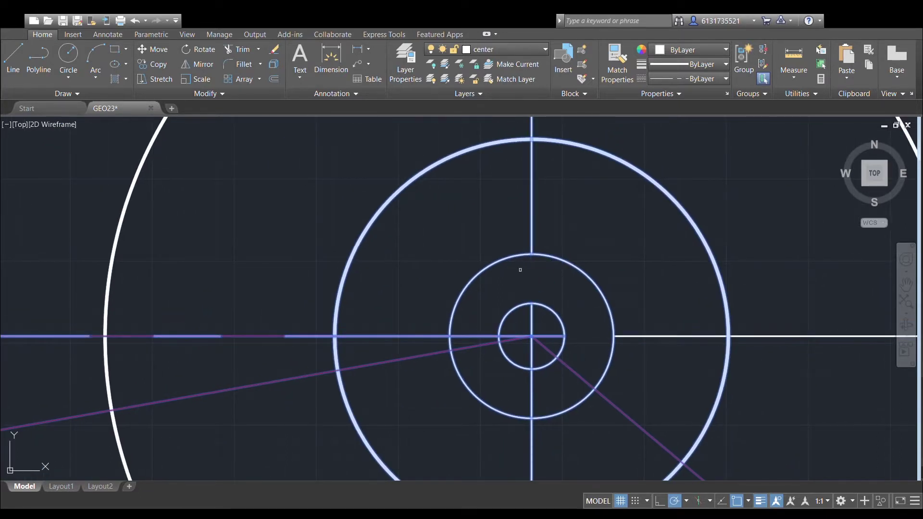
drag(479, 324, 507, 368)
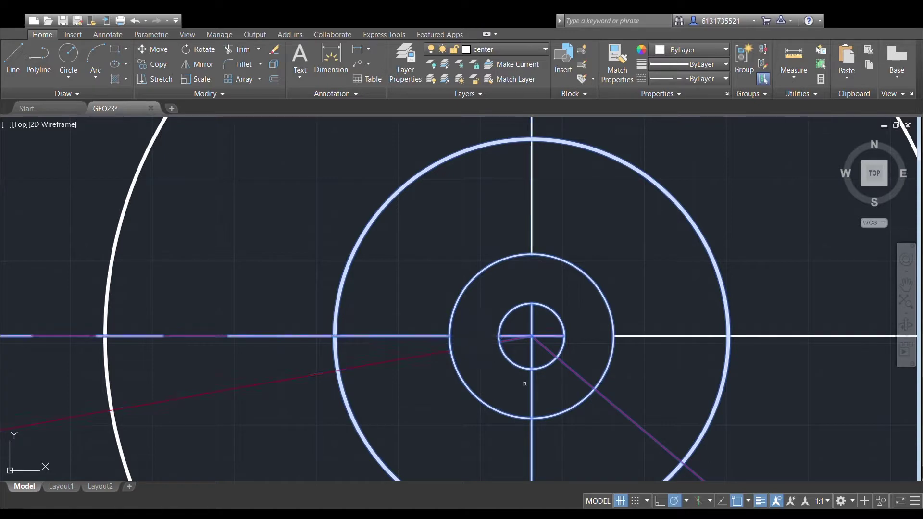
drag(543, 401, 509, 396)
Trim the centre lines between the two small circles at the curved slot's upper-left end.
scroll(535, 358, down, 5)
middle_drag(541, 393, 602, 217)
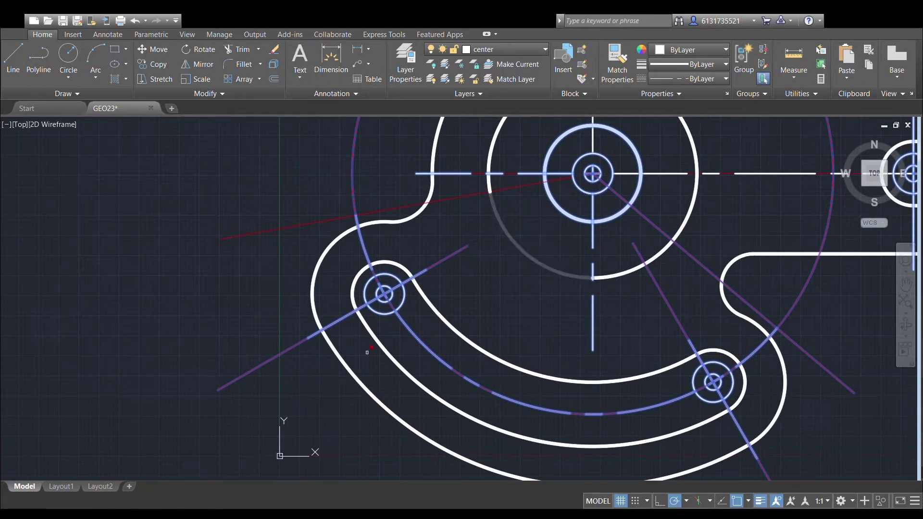
scroll(360, 327, up, 5)
click(526, 280)
drag(448, 274, 430, 252)
drag(469, 185, 449, 191)
drag(535, 224, 528, 196)
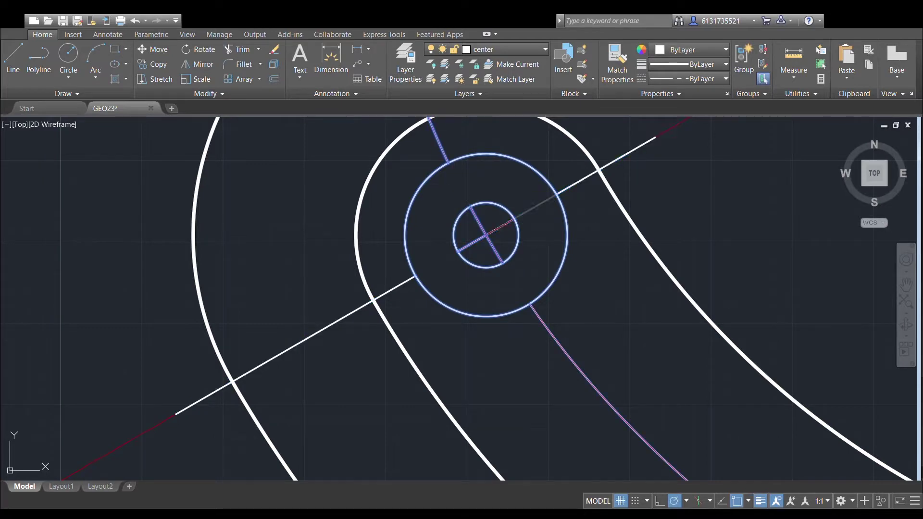
Trim the centre lines between the two small circles at the curved slot's lower-right end.
scroll(531, 202, down, 4)
middle_drag(682, 296, 364, 356)
scroll(615, 335, up, 4)
drag(564, 367, 530, 385)
middle_drag(531, 385, 506, 306)
drag(500, 375, 490, 351)
drag(604, 323, 576, 293)
Trim the centre lines between the two small circles at the straight slot's hub-side end.
scroll(582, 375, down, 5)
scroll(566, 309, up, 8)
middle_drag(526, 361, 488, 249)
drag(542, 264, 502, 289)
drag(447, 306, 440, 342)
drag(523, 375, 492, 373)
drag(571, 339, 571, 295)
Trim the centre lines between the two small circles at the straight slot's outer end and finish trimming.
scroll(578, 331, down, 5)
scroll(625, 317, up, 4)
scroll(625, 286, down, 2)
middle_drag(610, 288, 179, 305)
scroll(581, 320, up, 4)
middle_drag(623, 319, 248, 311)
drag(495, 267, 473, 252)
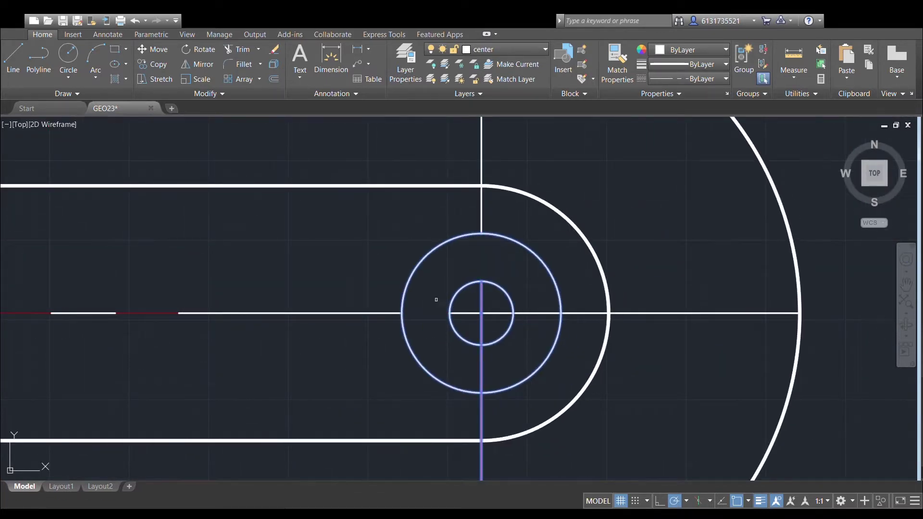
drag(493, 378, 449, 358)
scroll(505, 315, down, 4)
key(Escape)
Delete the larger of the two small helper circles at the hub centre.
scroll(567, 293, down, 2)
middle_drag(568, 292, 511, 290)
scroll(511, 290, down, 2)
middle_drag(196, 290, 598, 290)
scroll(676, 290, up, 2)
scroll(585, 301, up, 1)
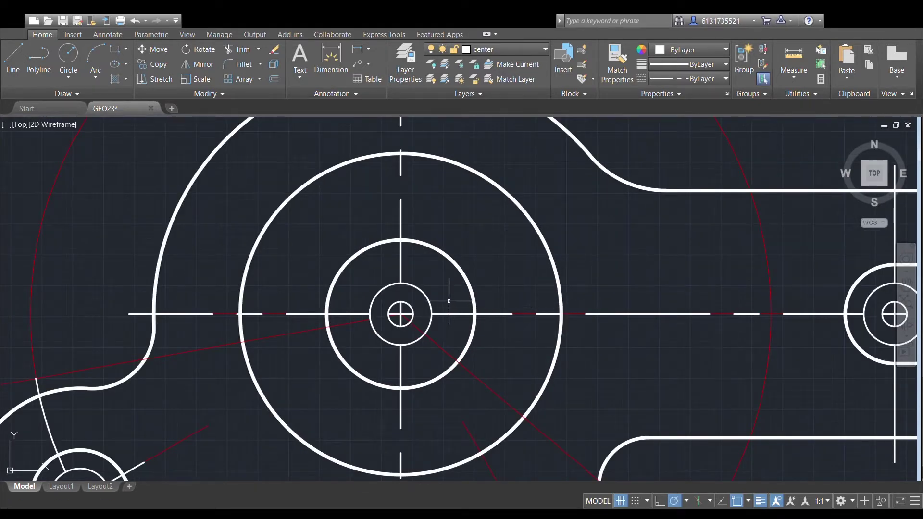
click(421, 293)
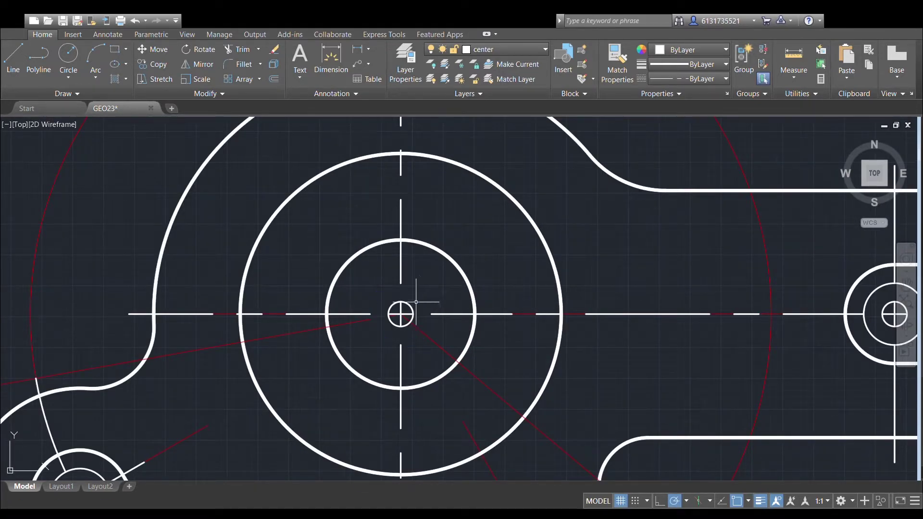
Delete the two small helper circles at the curved slot's upper-left end.
middle_drag(410, 305, 582, 150)
click(262, 317)
key(Delete)
click(261, 336)
key(Delete)
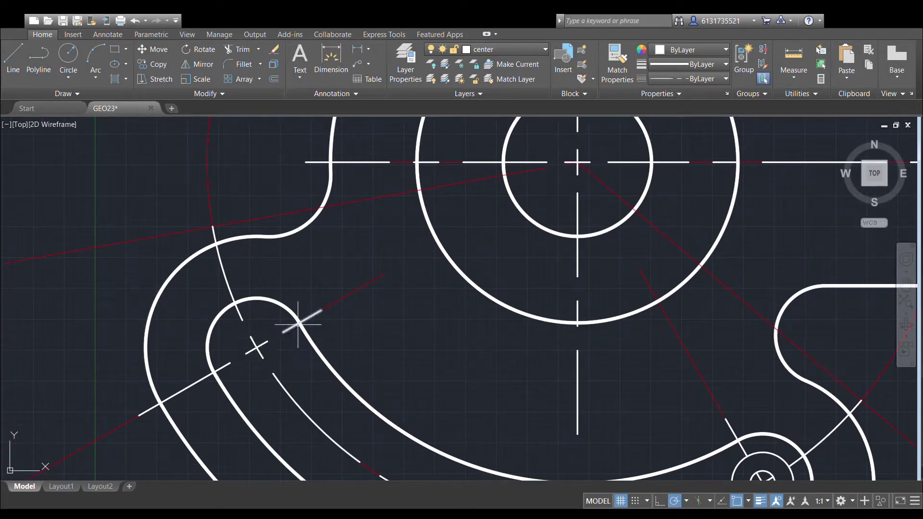
Delete the two small helper circles at the curved slot's lower-right end.
middle_drag(424, 353, 257, 244)
click(613, 347)
key(Delete)
click(600, 362)
key(Delete)
Delete the small helper circles at the outer end of the straight slot in the arm.
scroll(594, 334, down, 2)
mouse_move(594, 334)
middle_down()
mouse_move(405, 366)
mouse_move(274, 438)
middle_up()
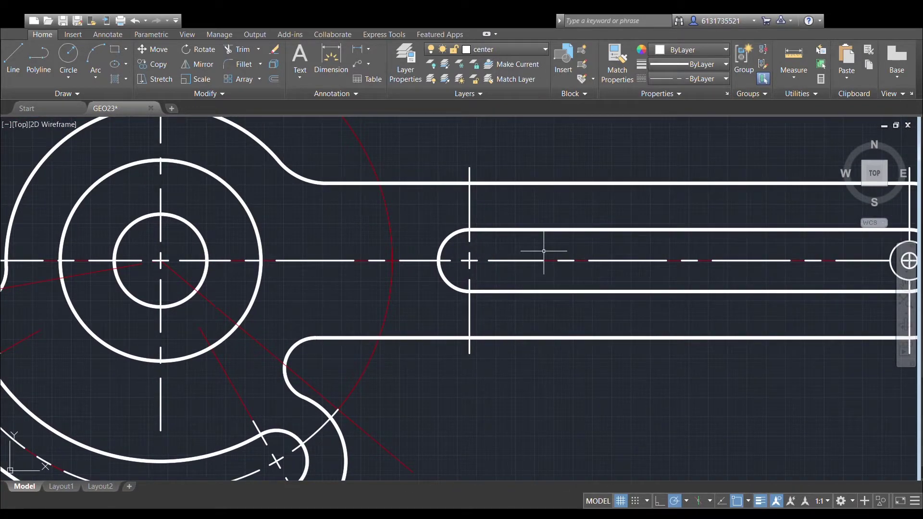
middle_drag(539, 253, 245, 287)
click(627, 278)
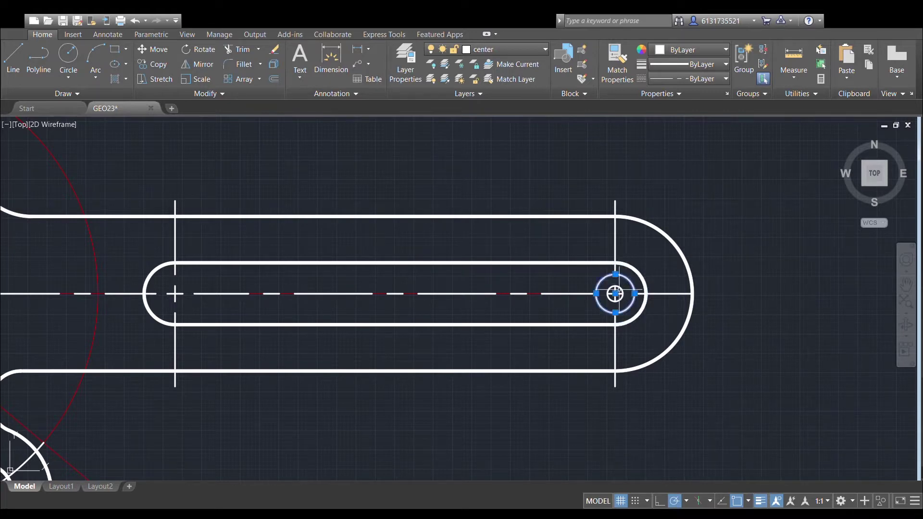
key(Delete)
Save the finished lever drawing.
scroll(700, 252, down, 7)
scroll(618, 319, up, 2)
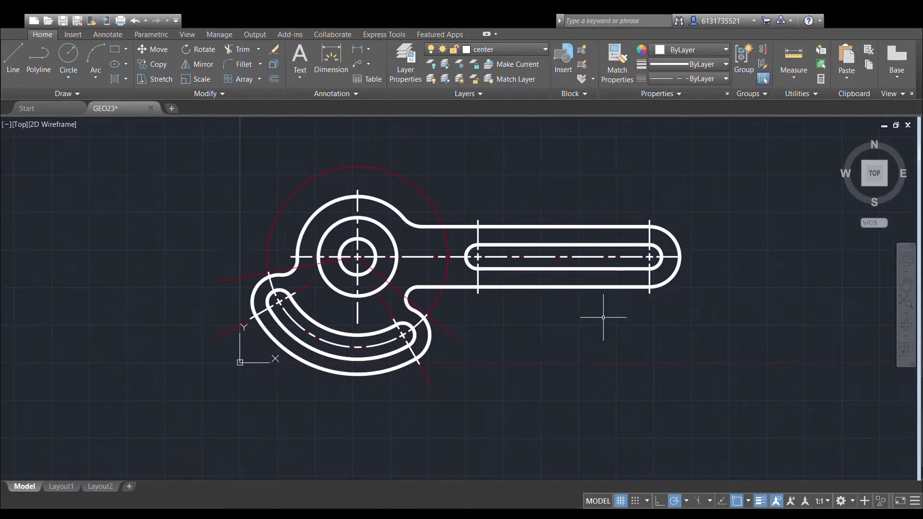
key(ctrl+s)
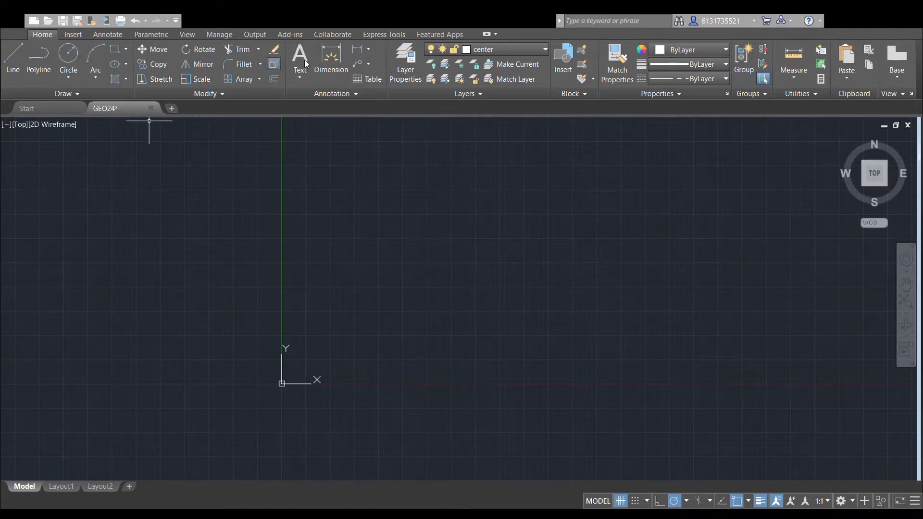
click(484, 48)
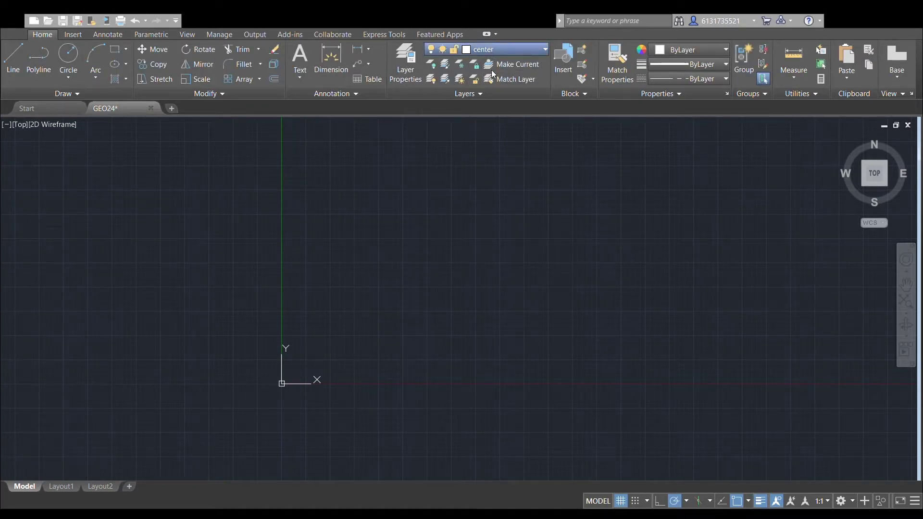
click(491, 68)
click(68, 57)
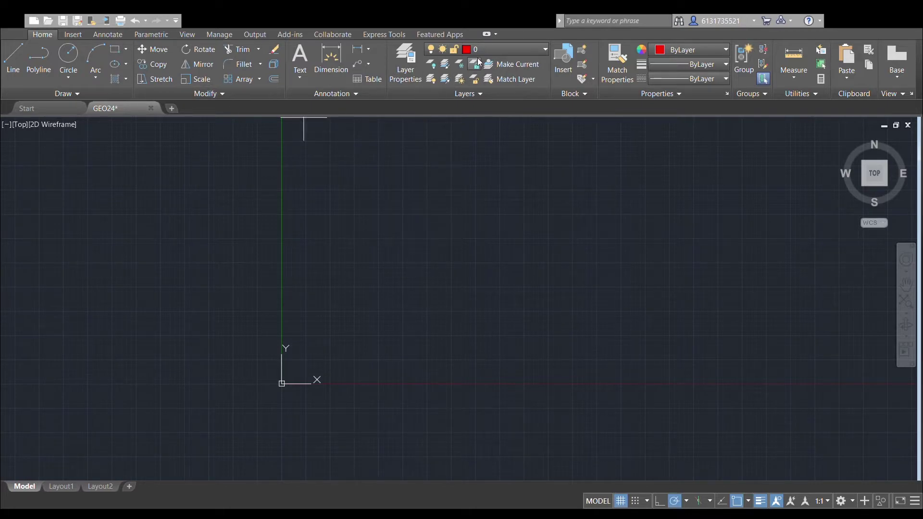
Make the center layer current and draw a circle in the empty GEO24 drawing, above and to the right of the origin.
click(479, 79)
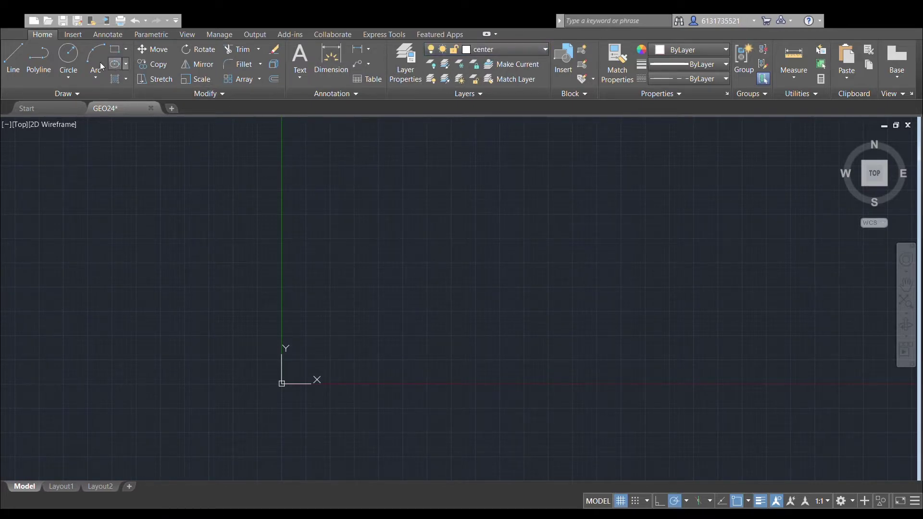
click(65, 56)
click(452, 185)
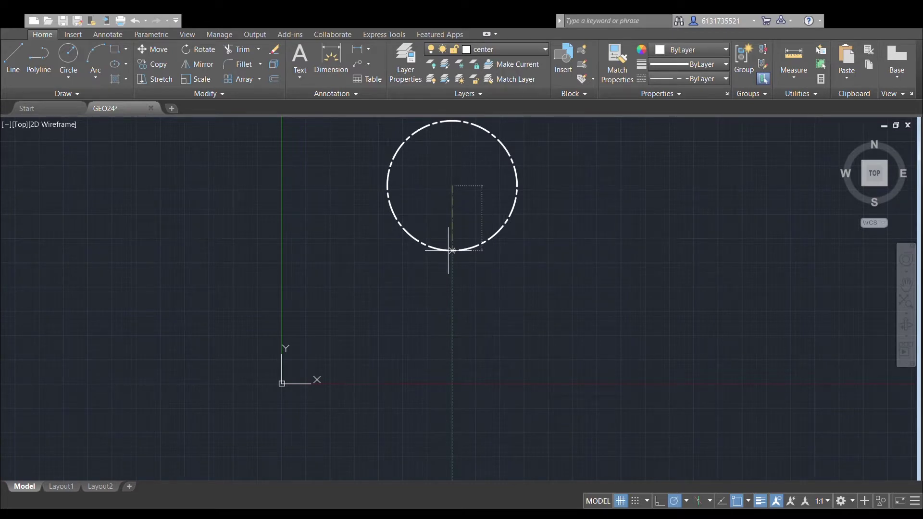
click(452, 251)
scroll(448, 252, up, 3)
scroll(439, 272, down, 5)
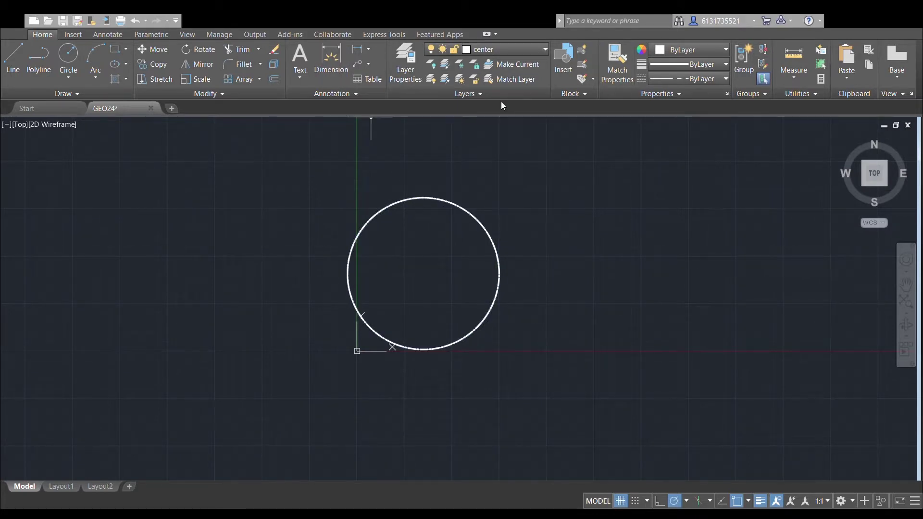
scroll(465, 320, up, 2)
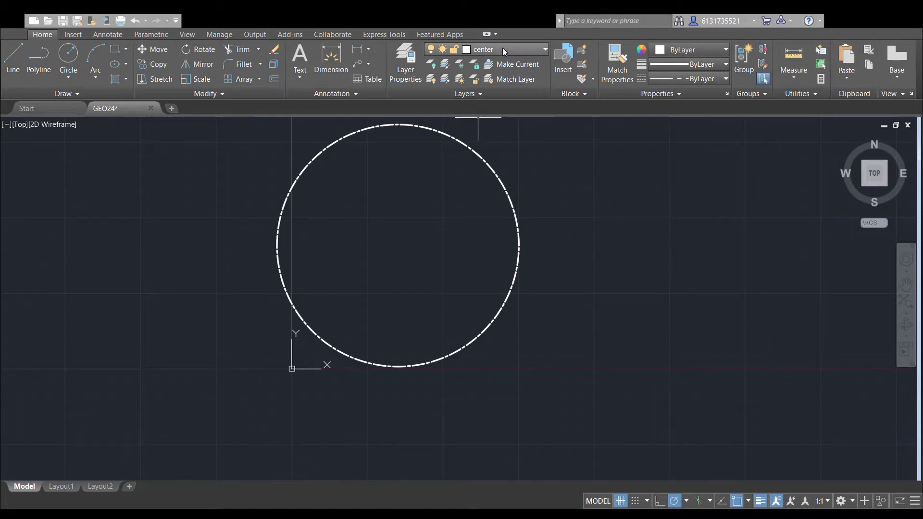
Move the centre-line circle a short distance up and to the right, farther from the origin.
click(493, 172)
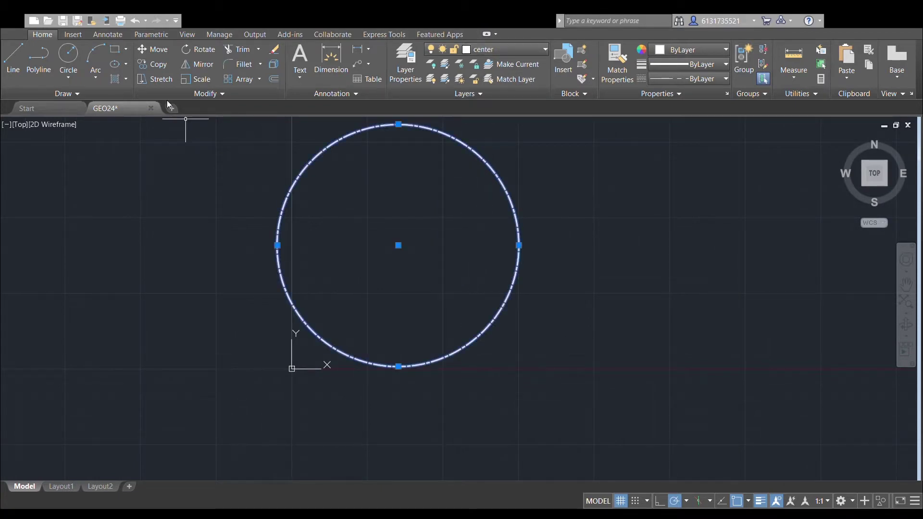
click(142, 50)
click(425, 235)
click(505, 199)
On the visible layer, draw two circles concentric with the centre-line circle, about two fifths and four fifths of its radius.
middle_drag(513, 309, 468, 355)
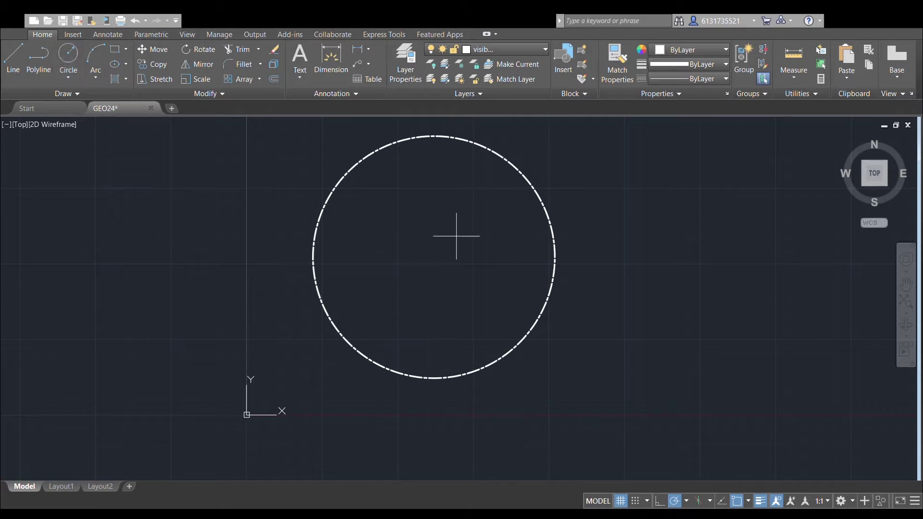
click(434, 257)
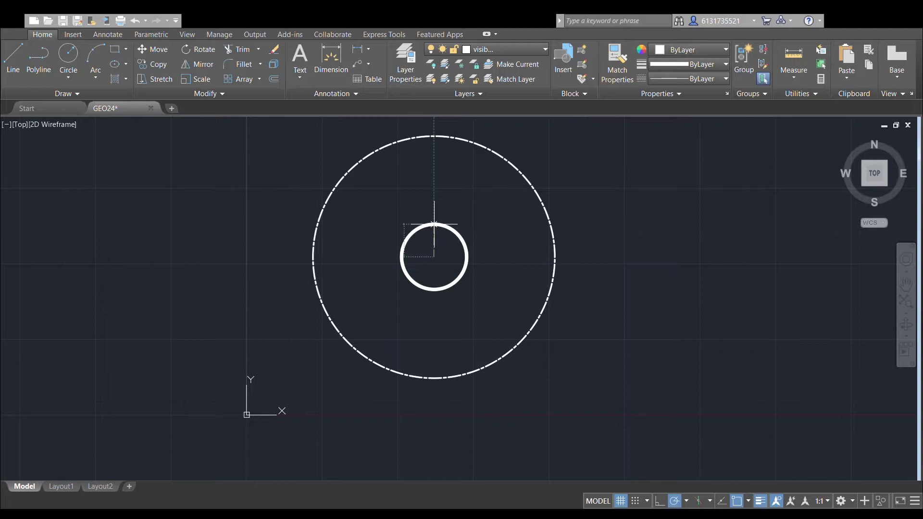
key(Escape)
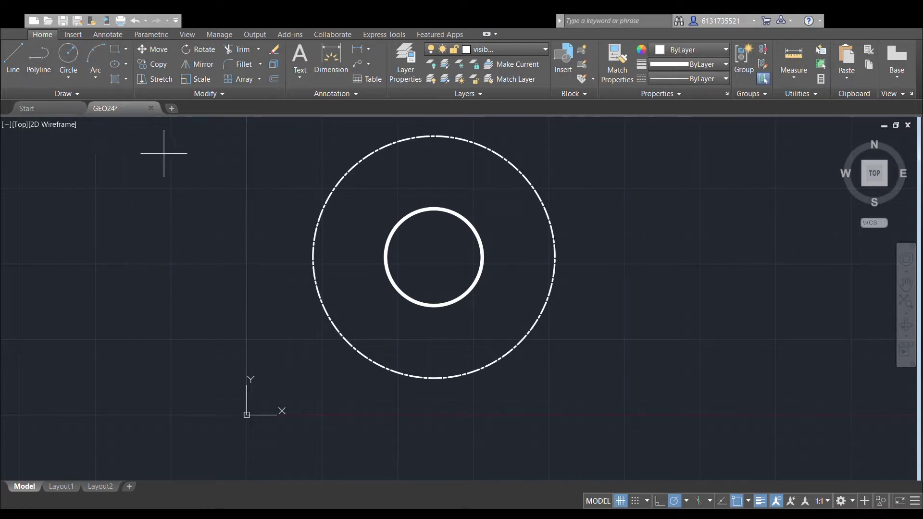
click(434, 257)
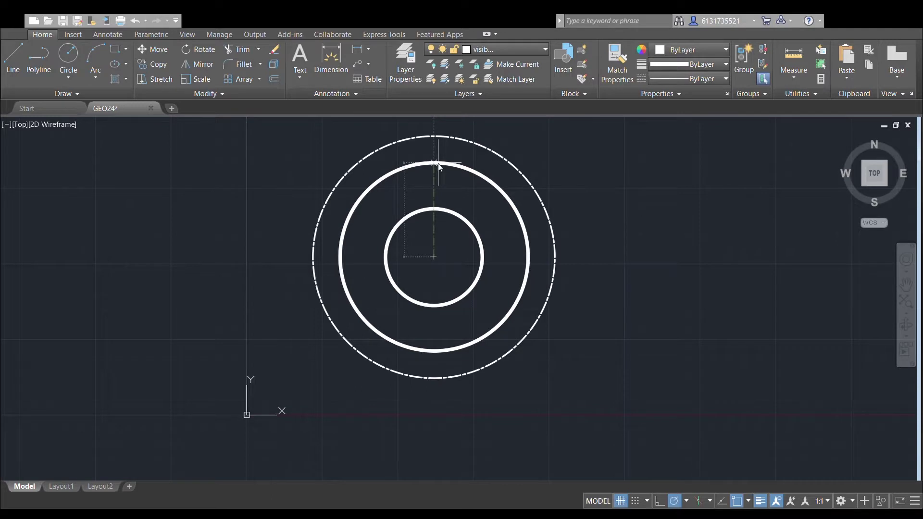
click(435, 160)
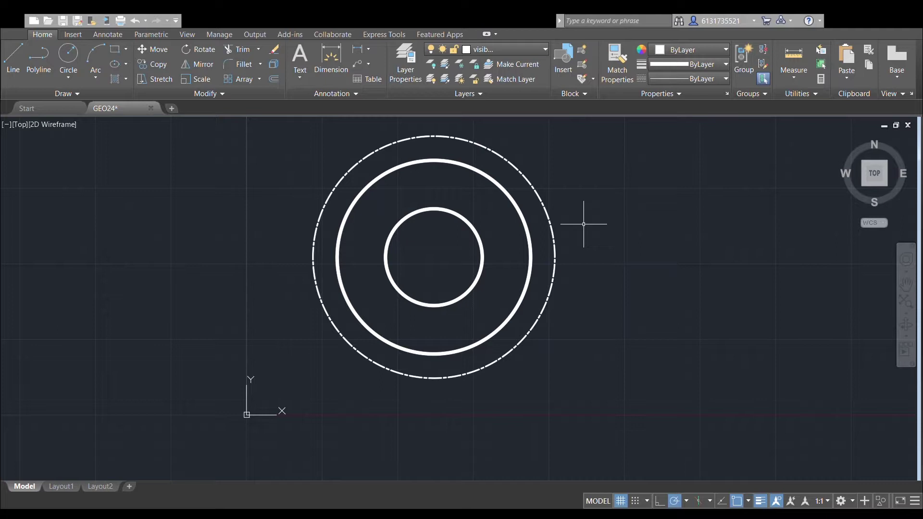
Make layer 0 the current layer.
middle_drag(529, 164, 511, 264)
scroll(511, 266, up, 2)
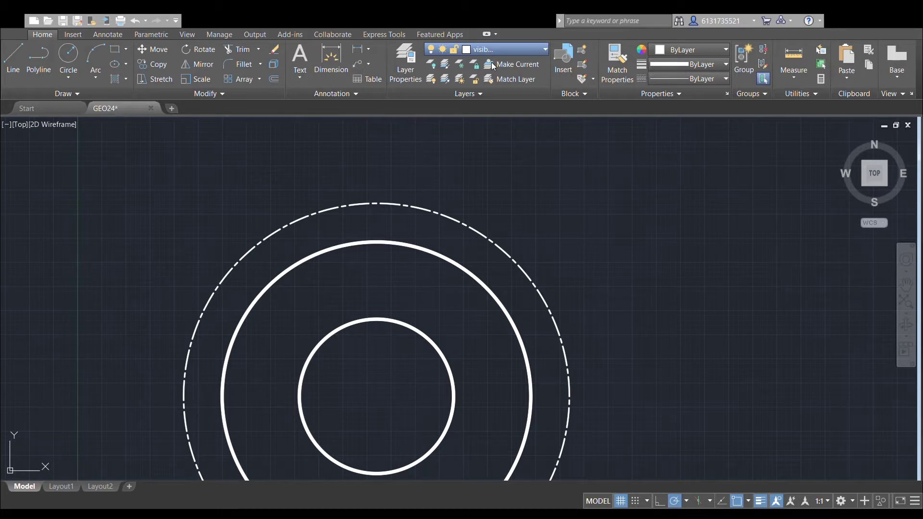
middle_drag(481, 302, 480, 232)
scroll(480, 243, down, 2)
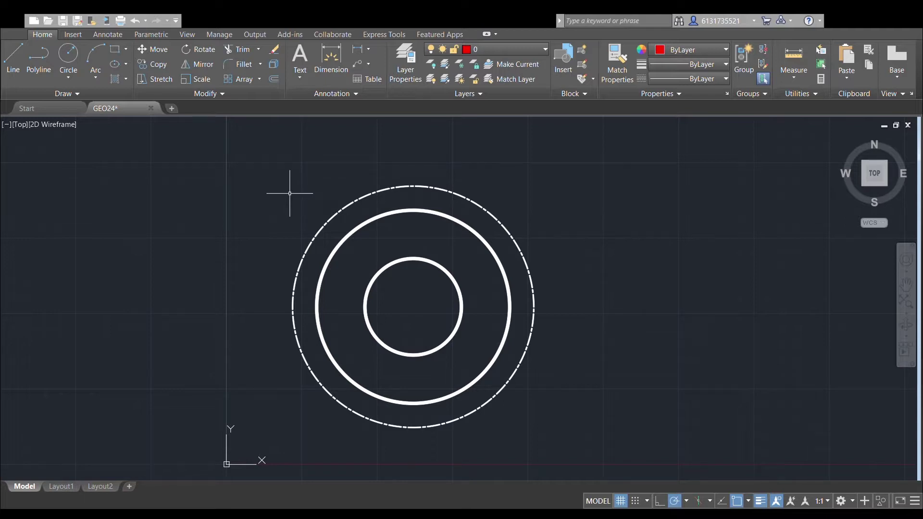
scroll(301, 192, up, 3)
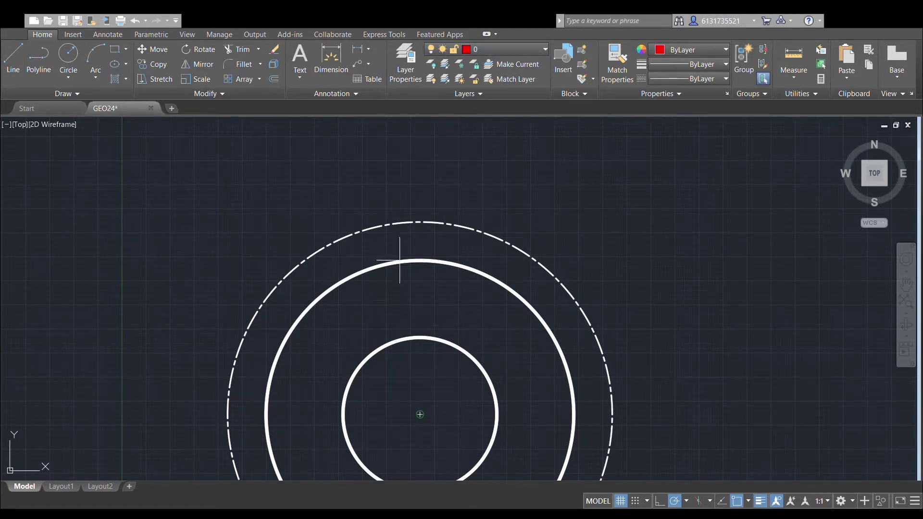
Draw a vertical line from the circles' common centre up past the centre-line circle, and make the visible layer current.
scroll(460, 363, down, 4)
scroll(462, 270, up, 2)
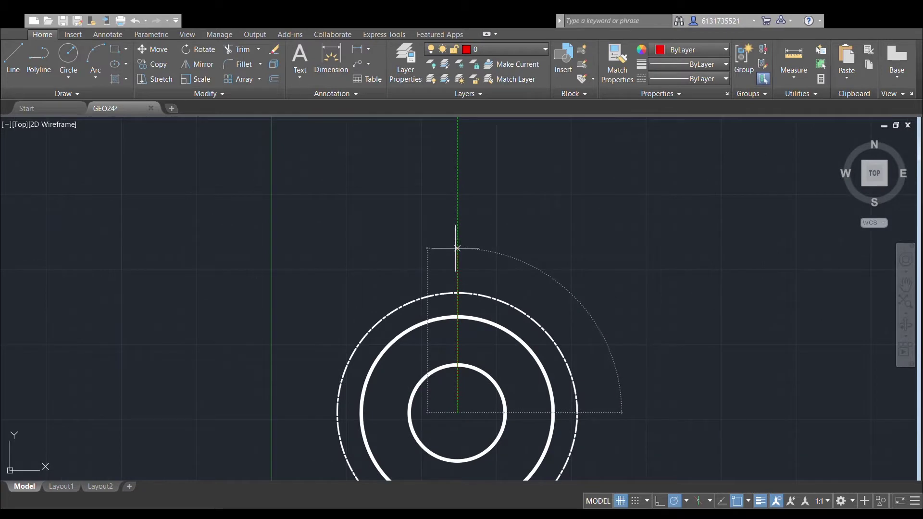
click(457, 212)
middle_drag(576, 259, 595, 231)
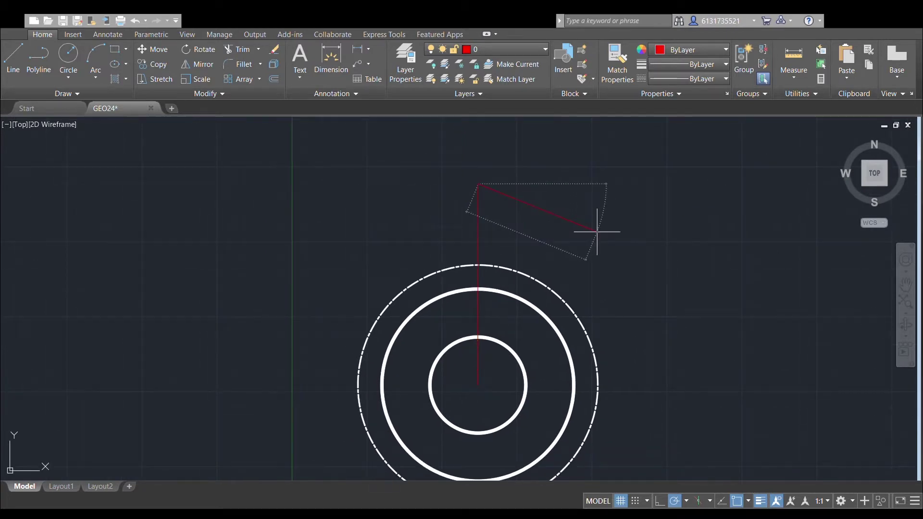
key(Escape)
click(507, 50)
click(498, 107)
Try a small circle centred where the vertical line crosses the centre-line circle, and undo it.
scroll(462, 225, up, 2)
click(64, 59)
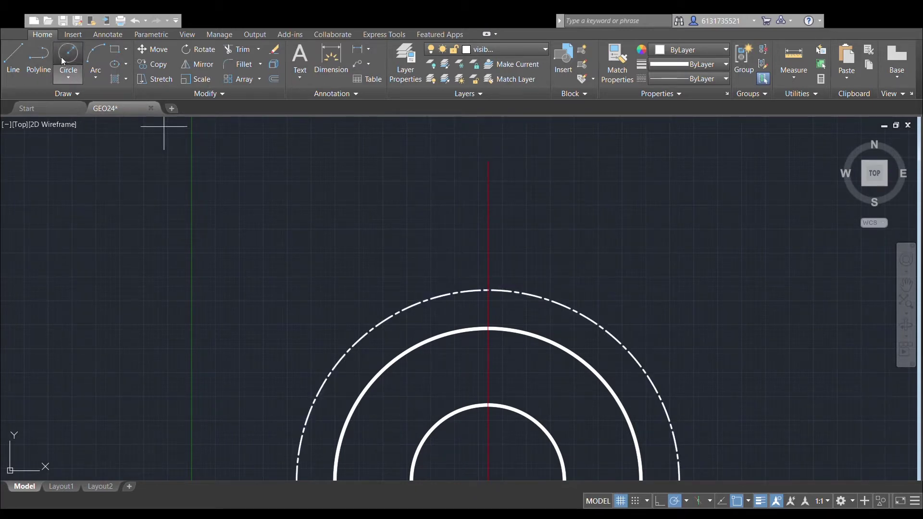
click(488, 290)
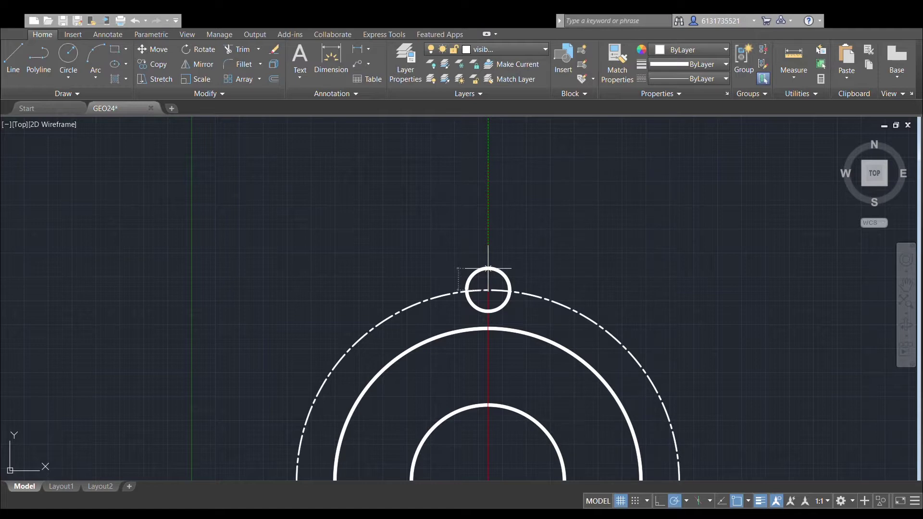
click(489, 272)
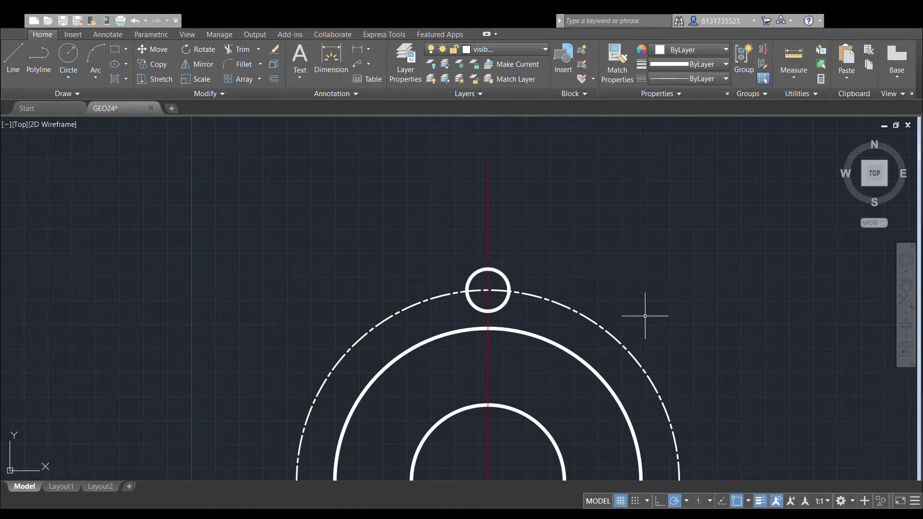
key(ctrl+z)
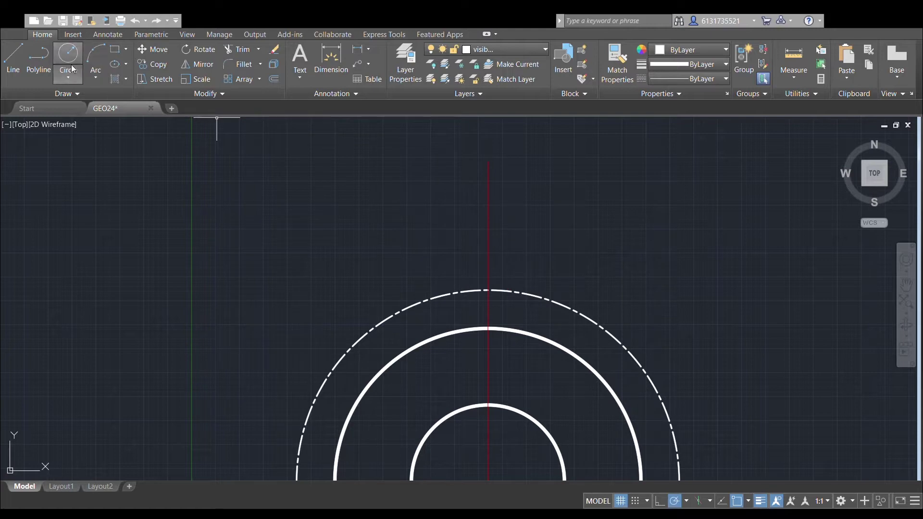
click(70, 76)
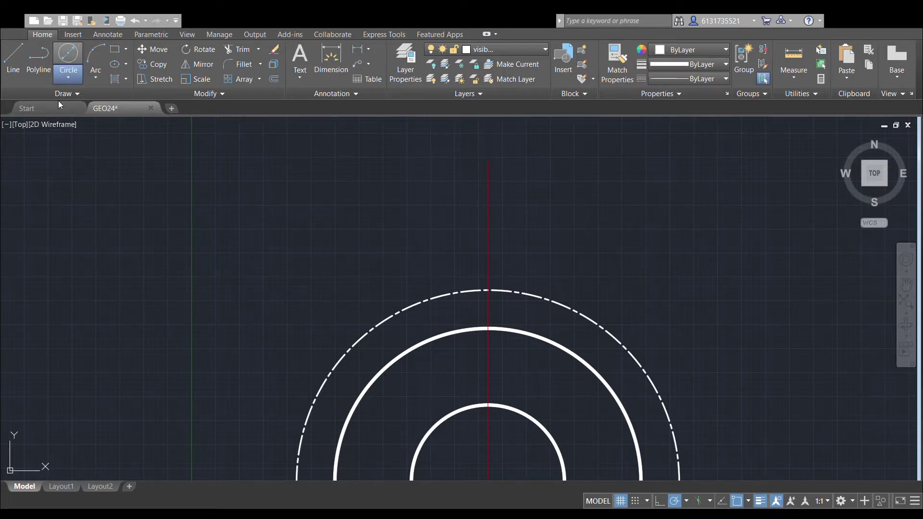
key(Escape)
Draw two concentric circles where the vertical line crosses the centre-line circle, about one fifth and two fifths of its radius.
click(96, 62)
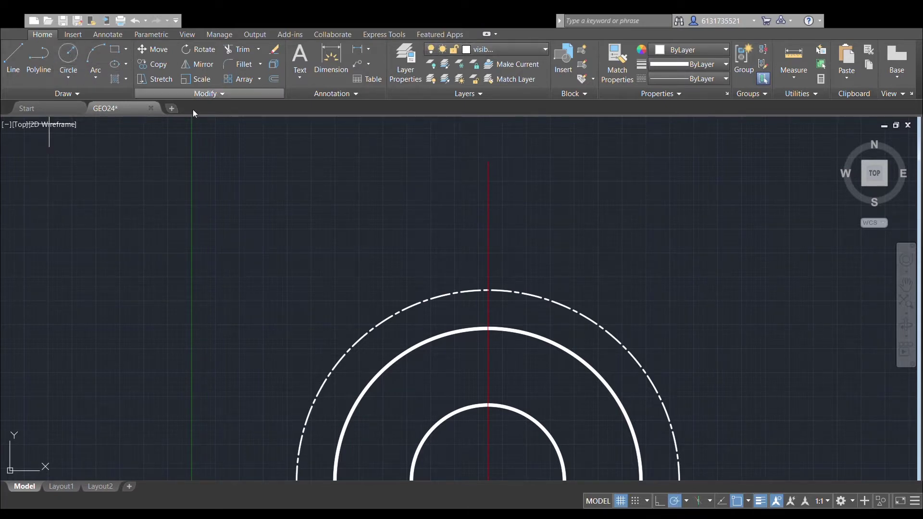
click(488, 290)
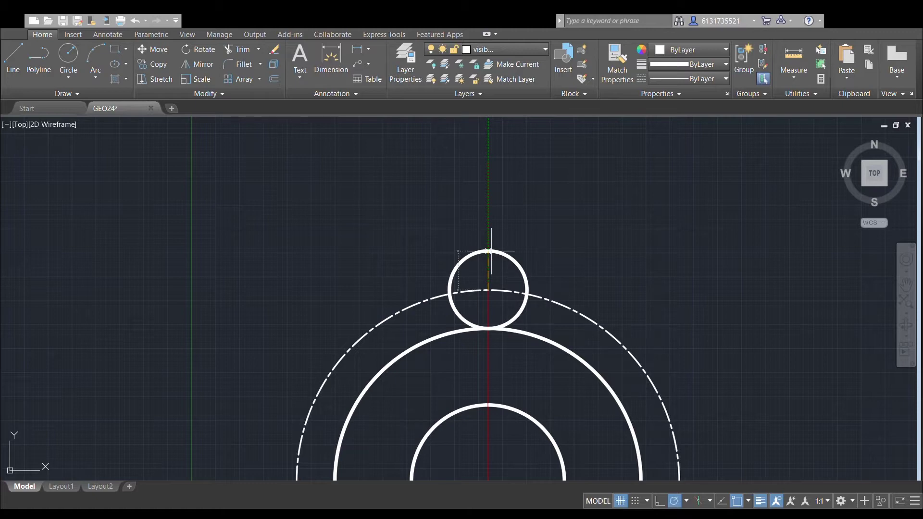
click(491, 250)
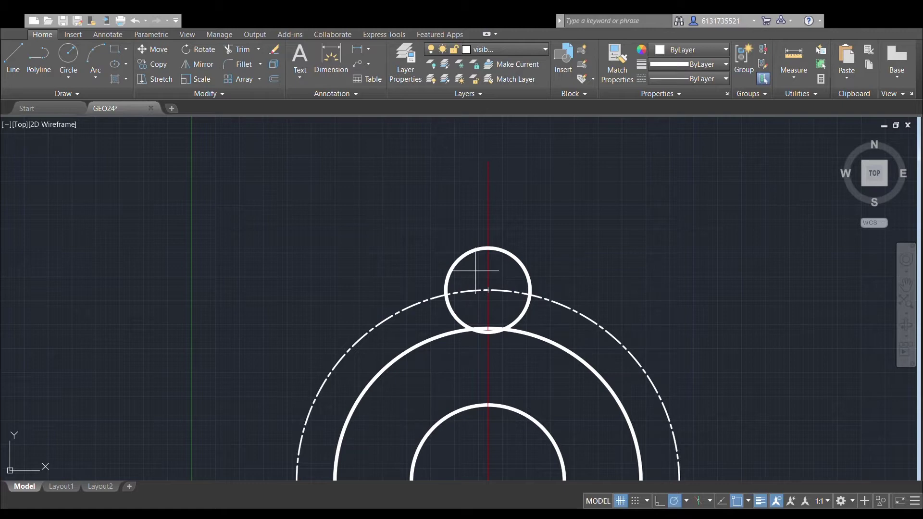
click(488, 290)
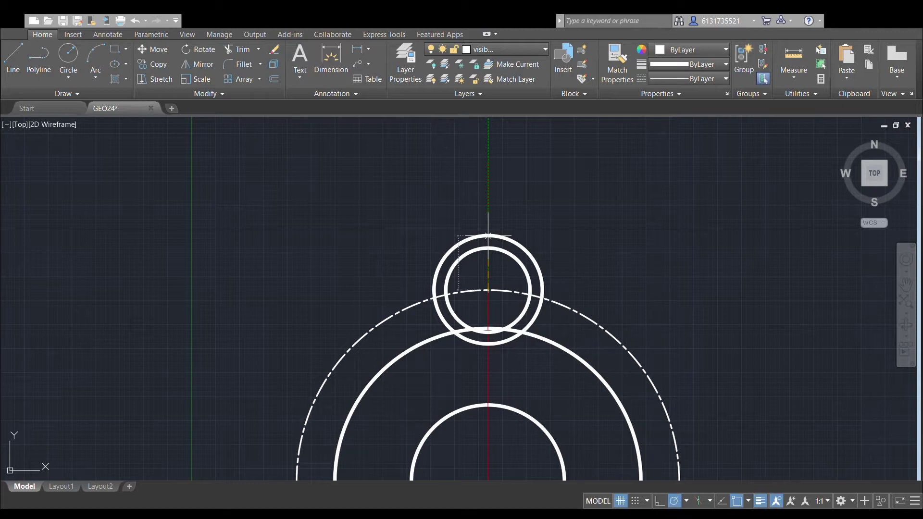
click(488, 215)
scroll(575, 253, down, 3)
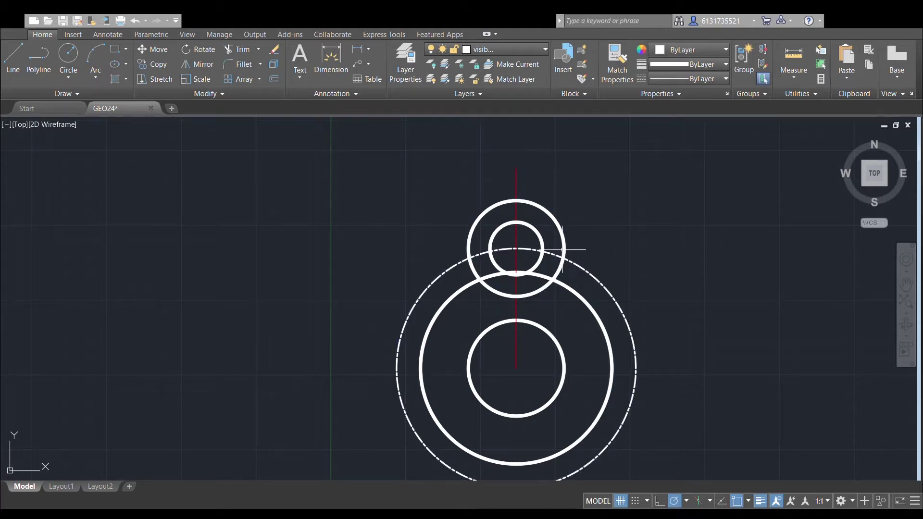
Draw a small circle on each side, tangent to the outer upper circle and the large visible circle.
scroll(588, 285, up, 2)
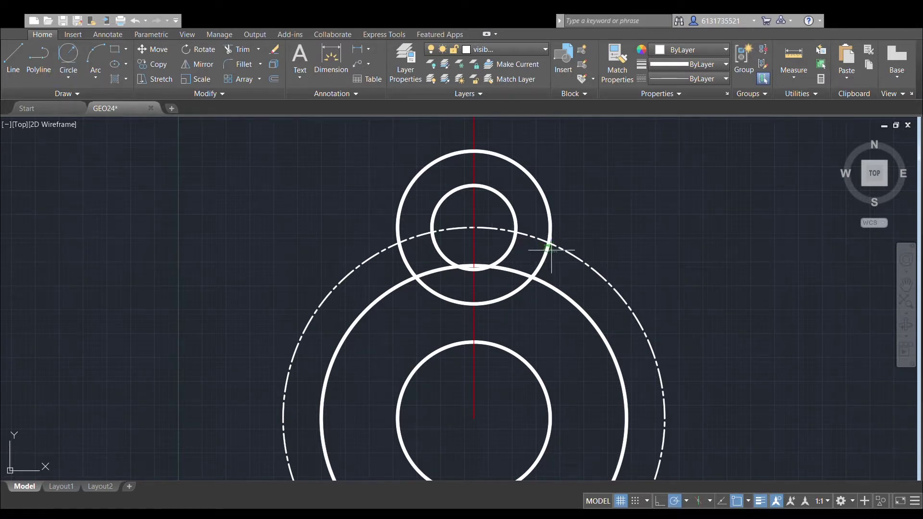
click(555, 285)
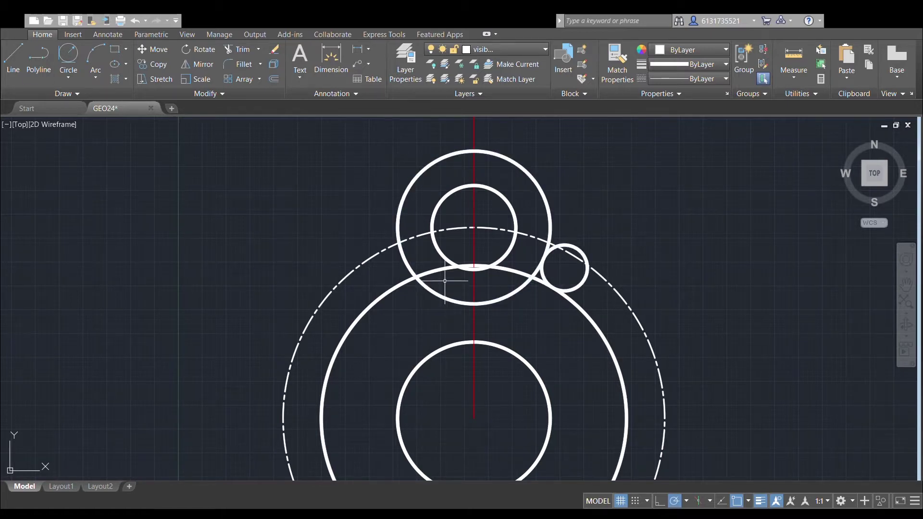
scroll(445, 274, up, 2)
click(73, 55)
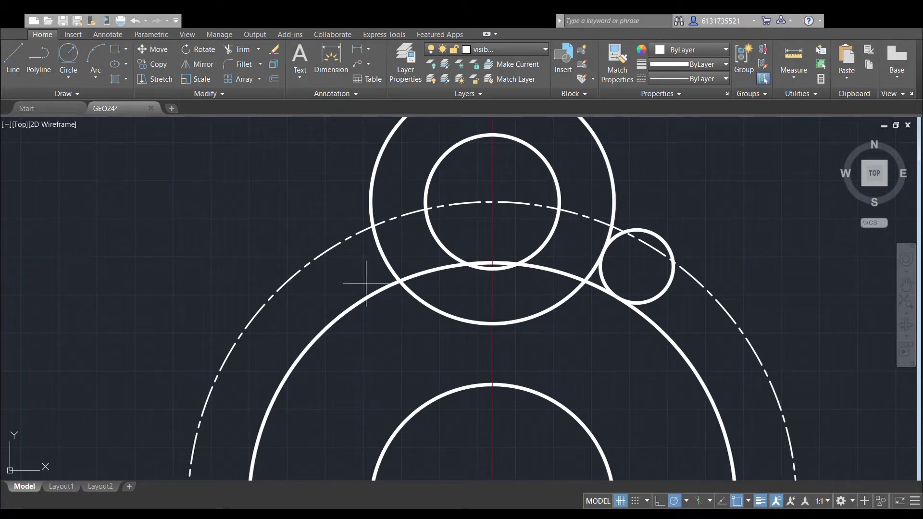
click(362, 269)
scroll(406, 230, down, 4)
middle_drag(498, 240, 502, 219)
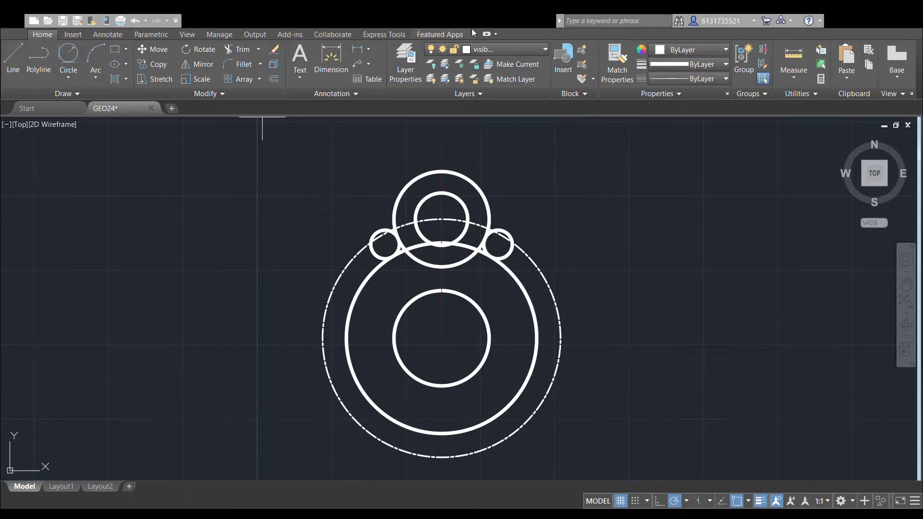
On the center layer, draw a vertical centre line from the main centre to just above the outer upper circle.
scroll(438, 337, up, 2)
click(436, 339)
middle_drag(469, 179, 463, 236)
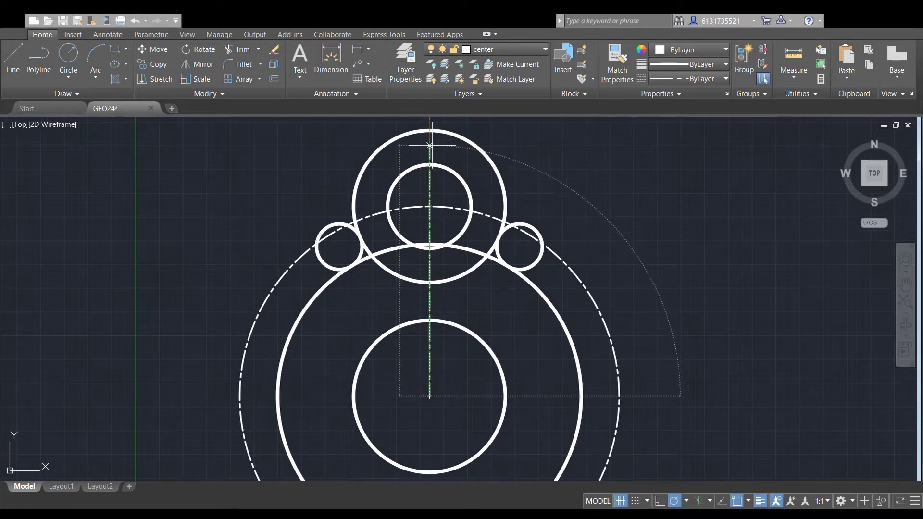
middle_drag(431, 137, 432, 184)
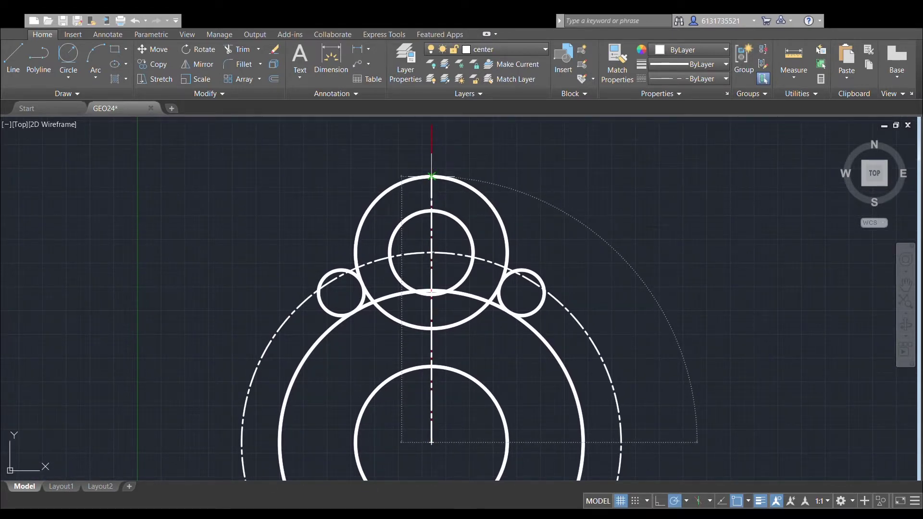
scroll(431, 176, down, 2)
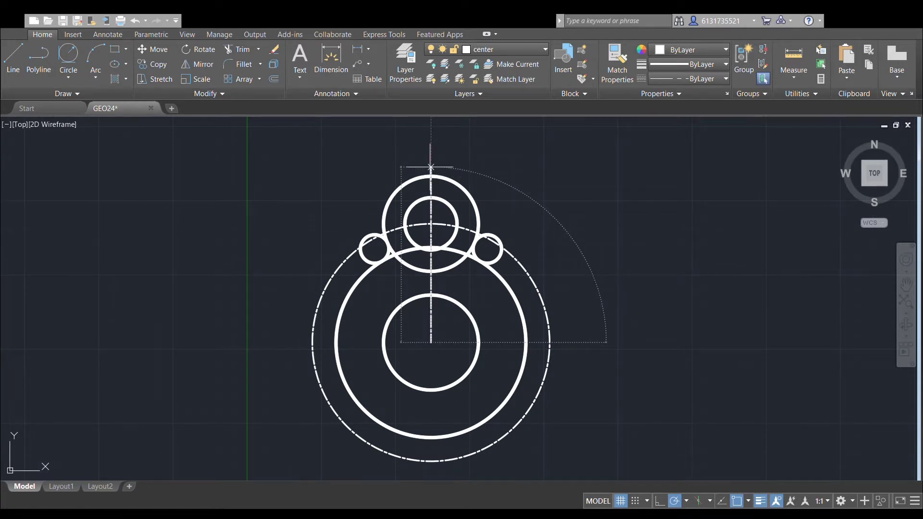
click(431, 173)
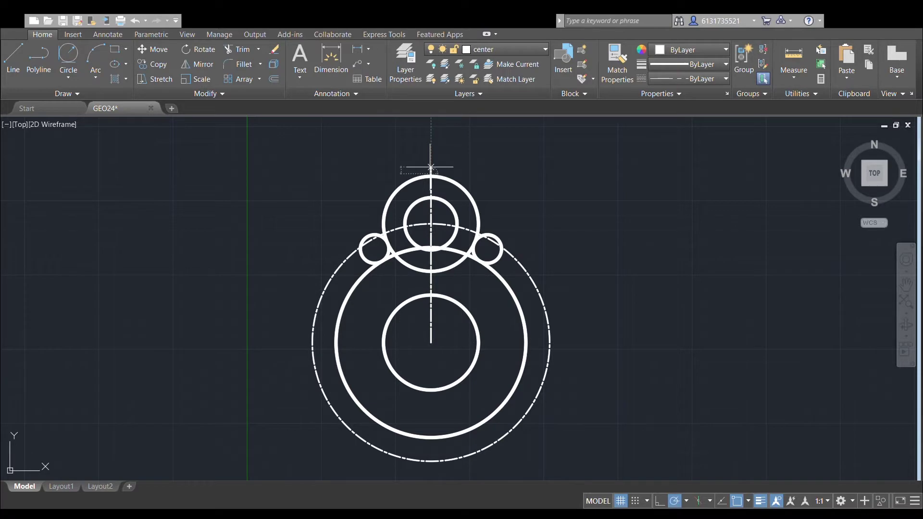
key(Escape)
middle_drag(512, 192, 517, 200)
scroll(534, 204, up, 3)
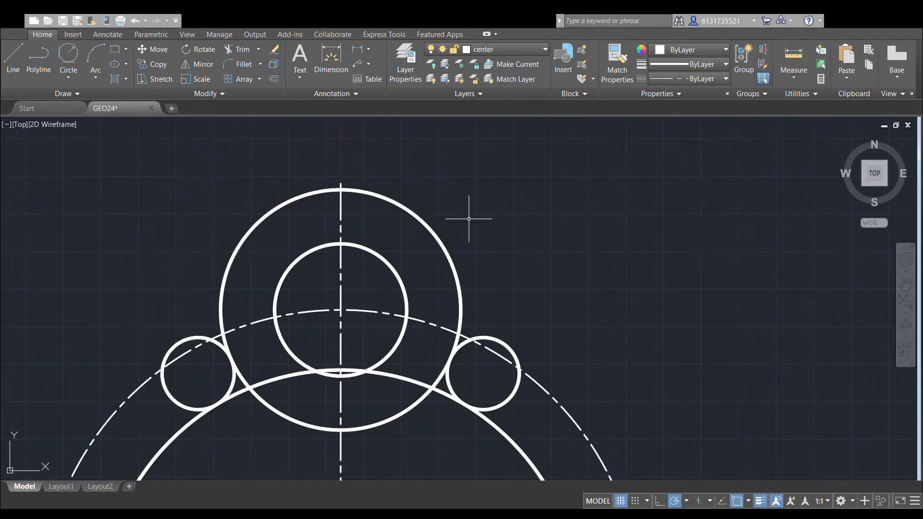
Draw a vertical centre line from the main centre down to just below the large visible circle.
scroll(418, 348, down, 3)
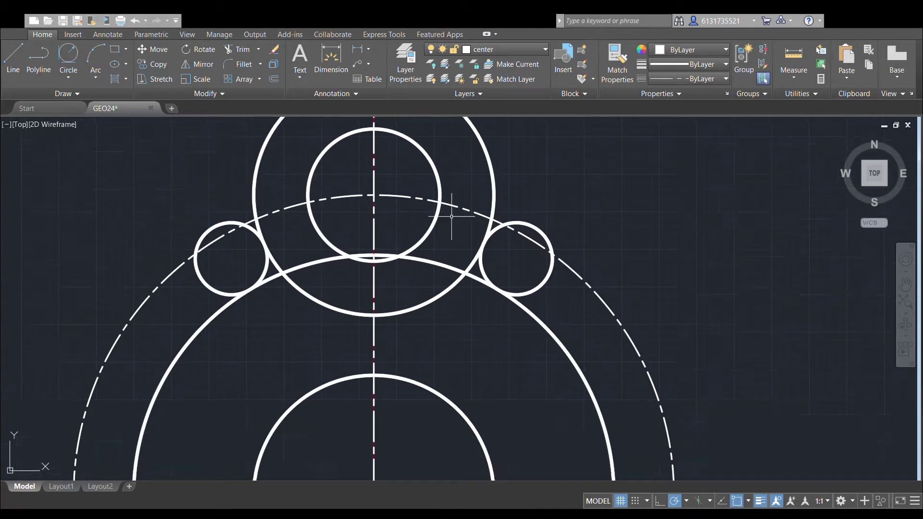
click(12, 58)
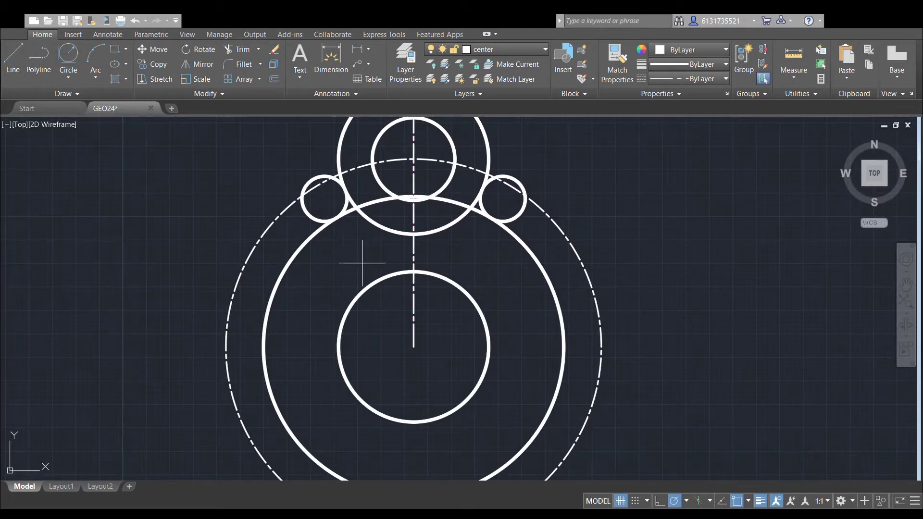
middle_drag(433, 276, 441, 187)
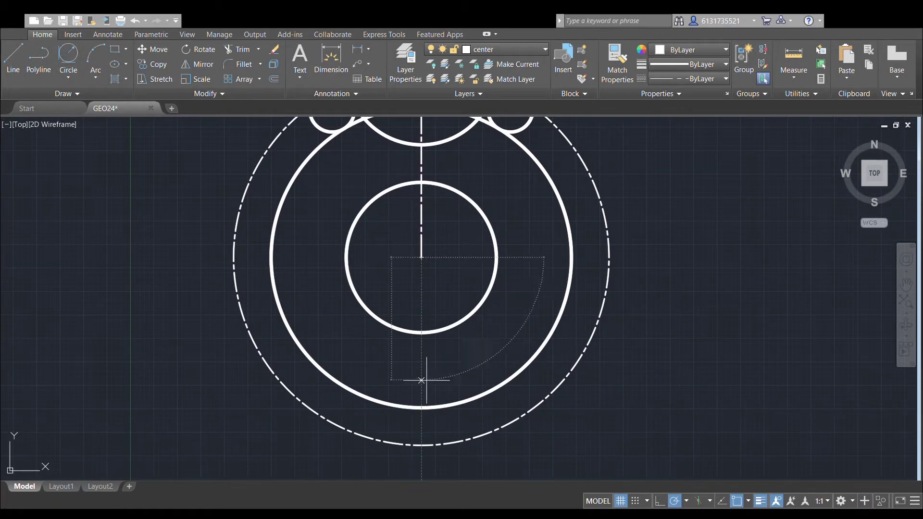
click(422, 410)
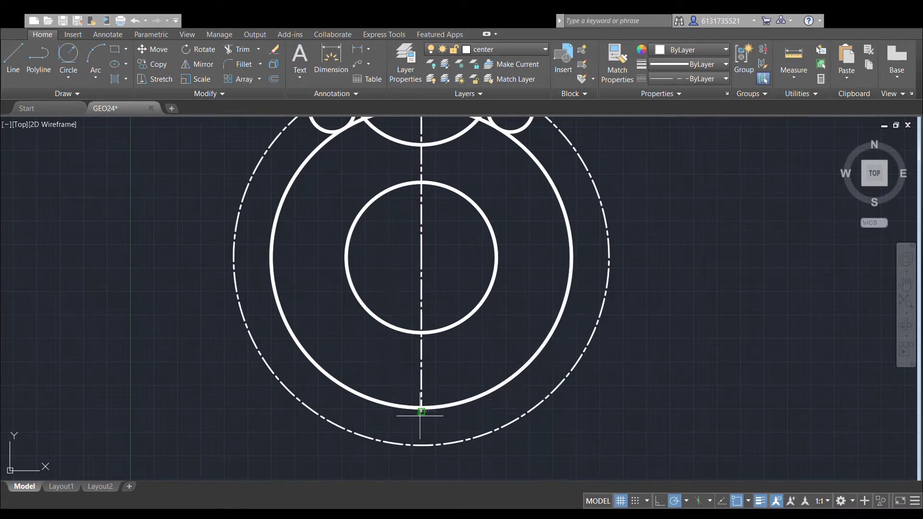
key(Escape)
Draw horizontal centre lines from the main centre in both directions, ending just outside the large visible circle.
click(13, 58)
click(422, 258)
click(572, 258)
click(576, 257)
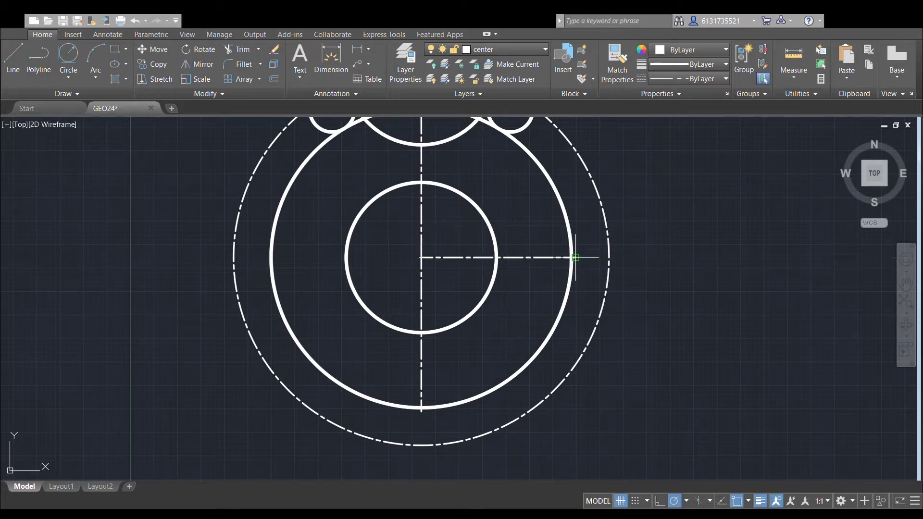
key(Escape)
click(13, 60)
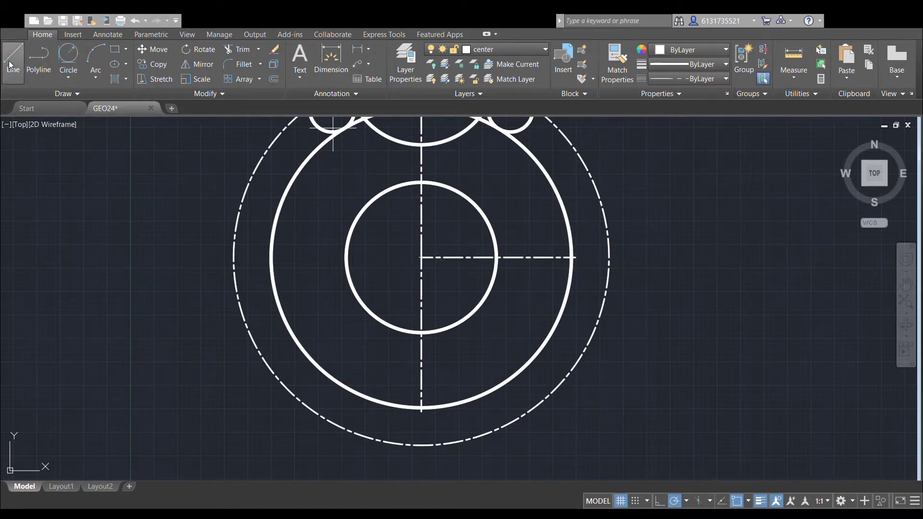
click(347, 257)
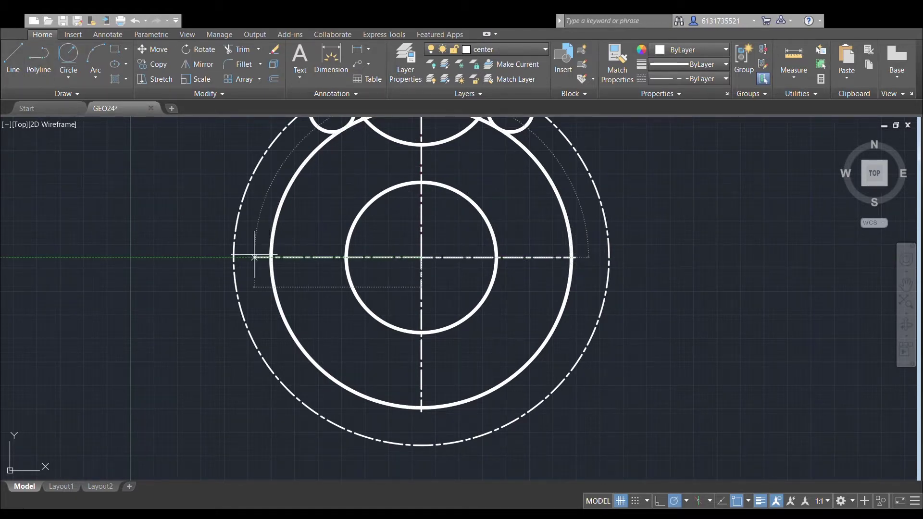
click(255, 258)
key(Escape)
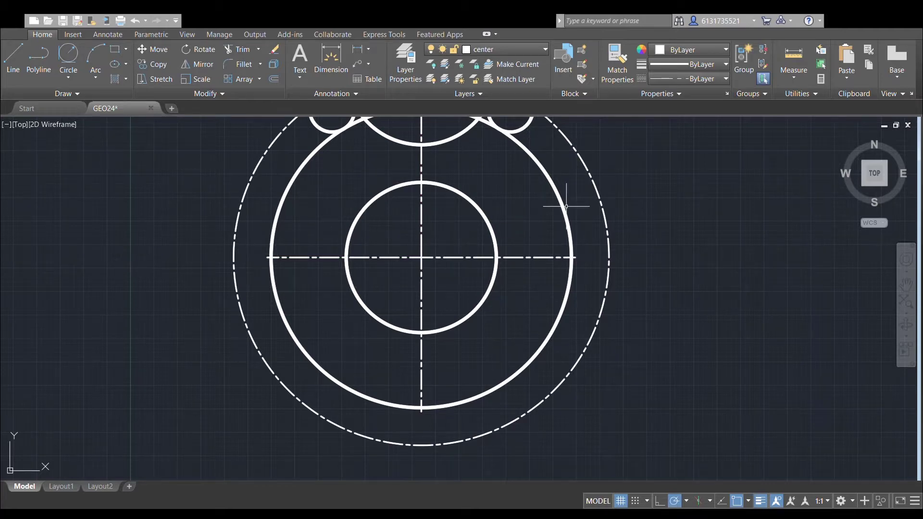
On the center layer, draw two small concentric circles around the centre of the upper circles.
scroll(563, 212, down, 2)
scroll(577, 236, up, 1)
middle_drag(577, 235, 545, 317)
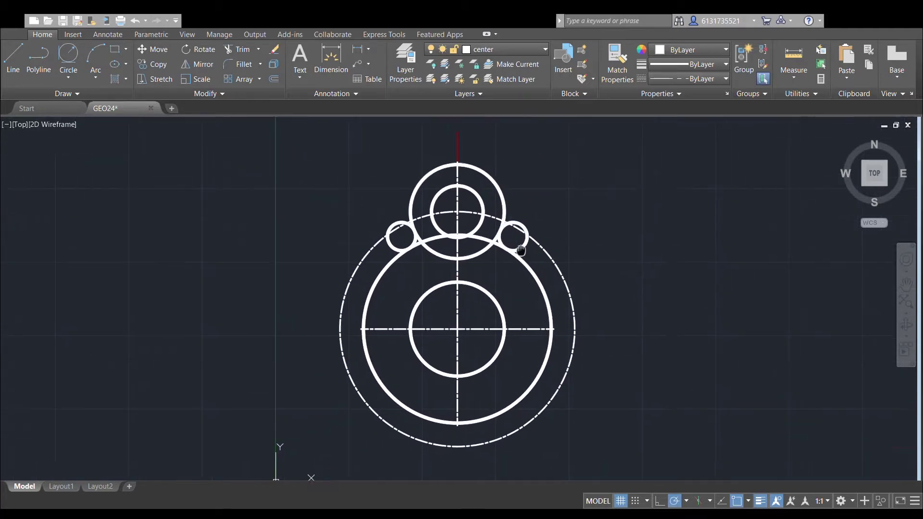
scroll(493, 181, up, 2)
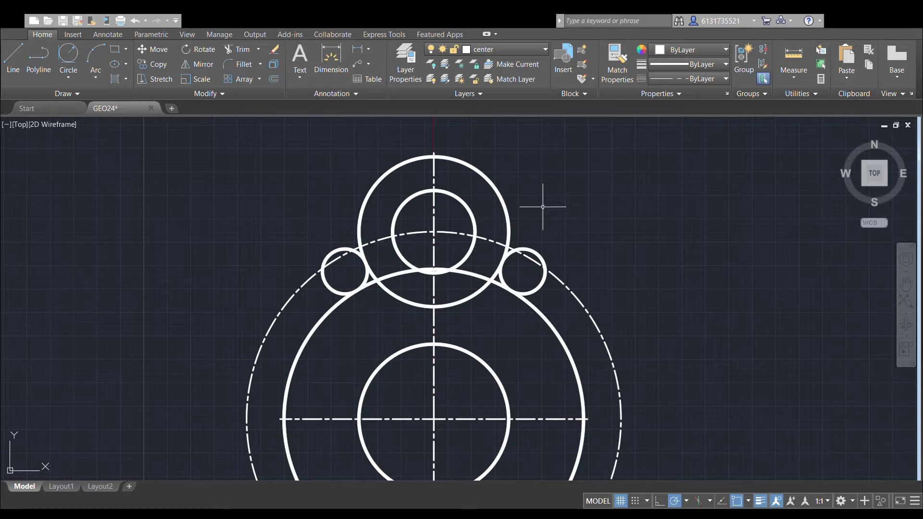
scroll(533, 216, up, 2)
scroll(526, 218, down, 5)
scroll(529, 218, up, 3)
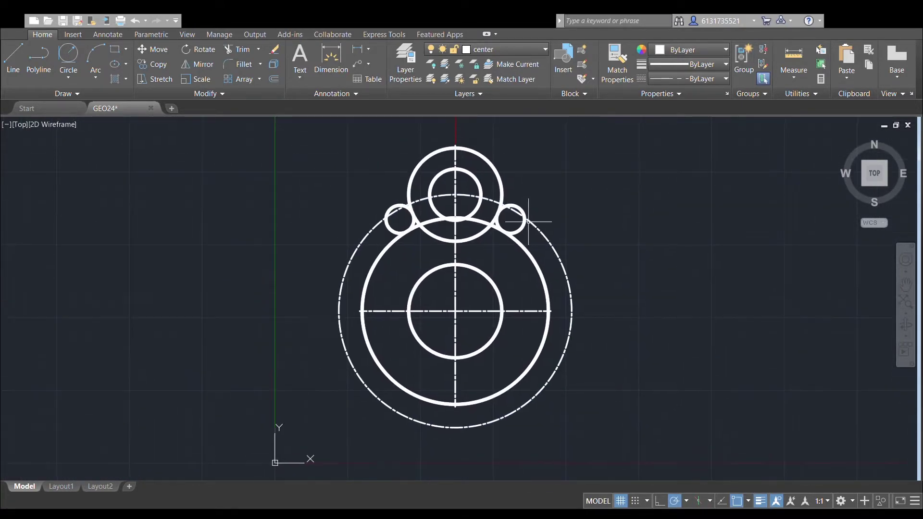
scroll(482, 159, up, 2)
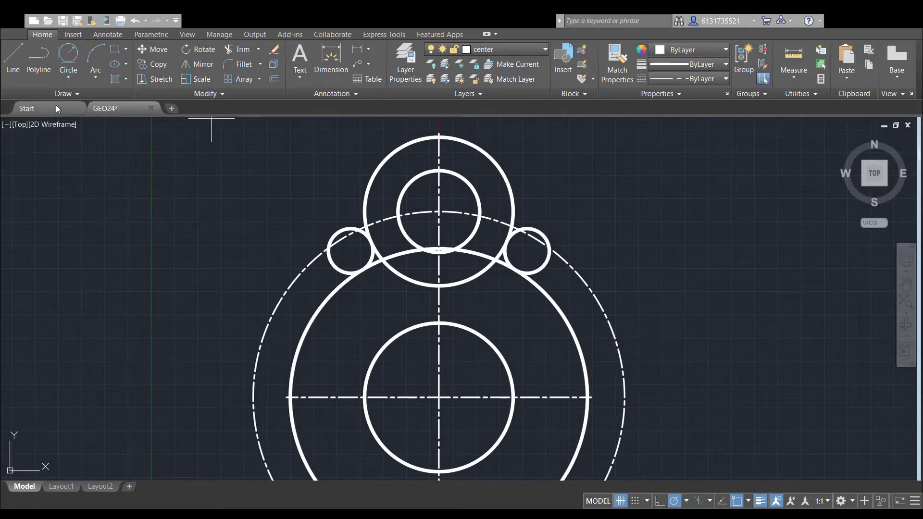
scroll(471, 144, up, 2)
click(418, 254)
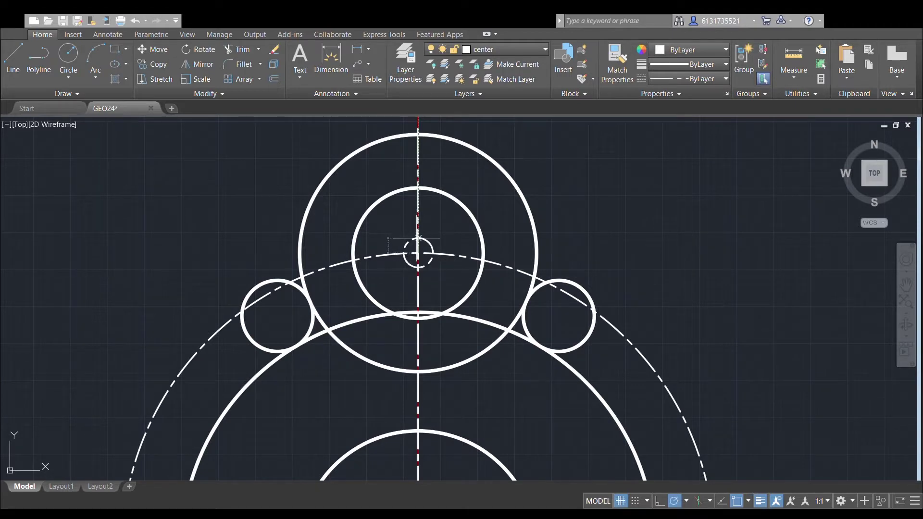
scroll(417, 237, up, 4)
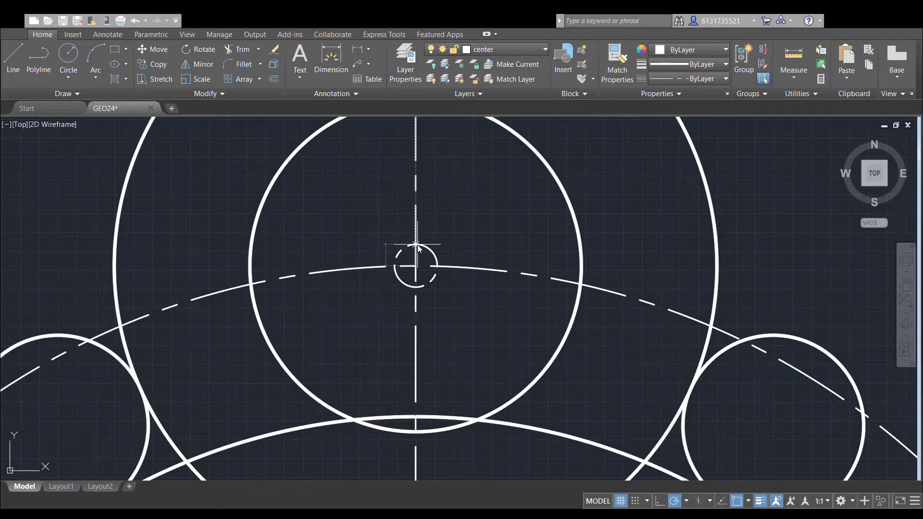
click(416, 246)
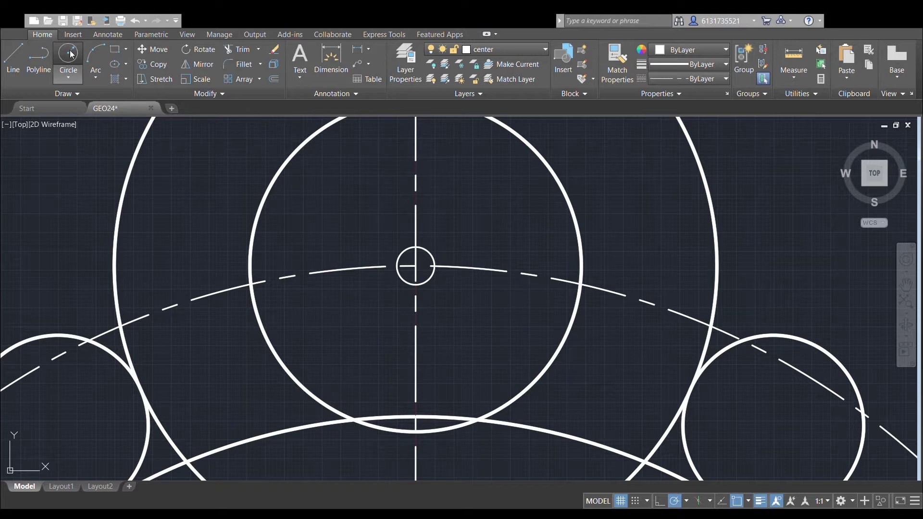
click(416, 265)
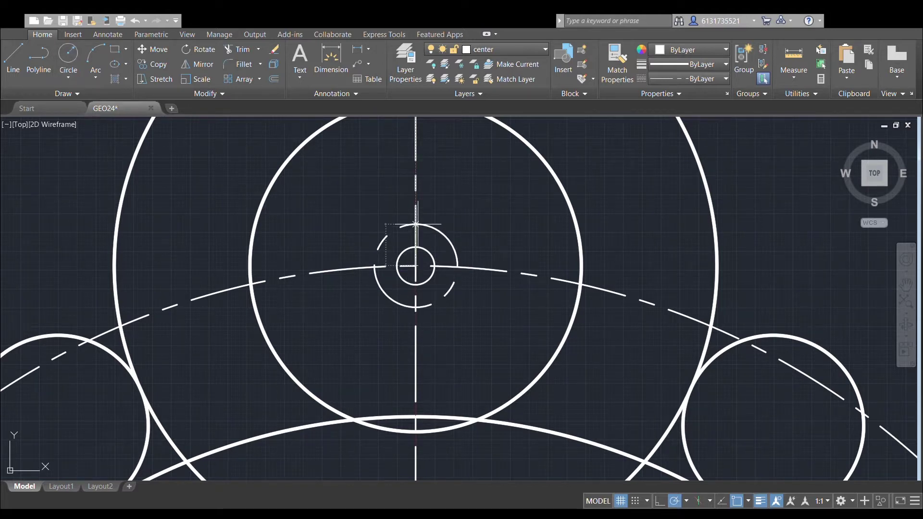
click(416, 222)
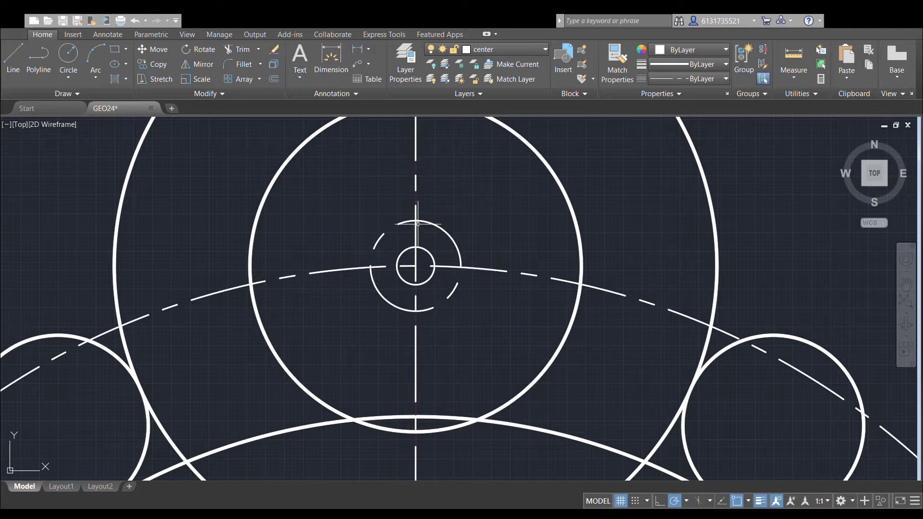
Copy both small concentric circles from the upper centre to the main centre.
click(445, 234)
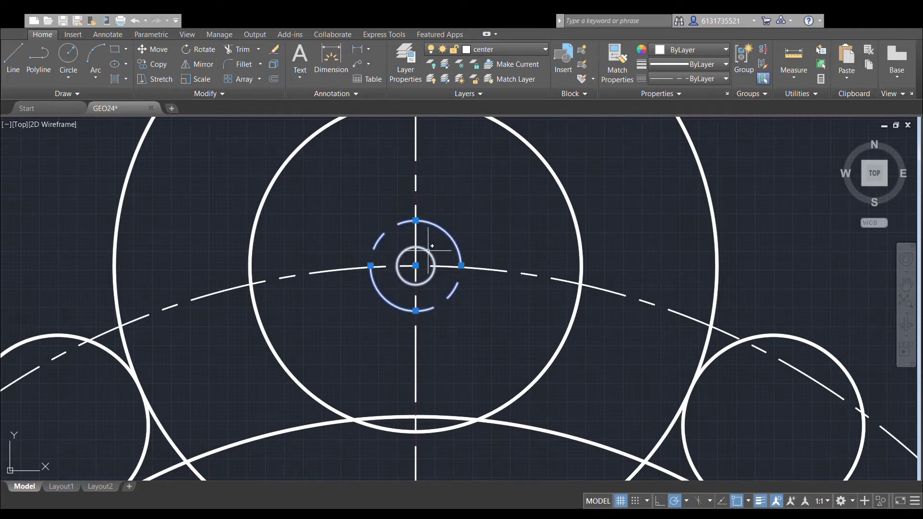
click(430, 251)
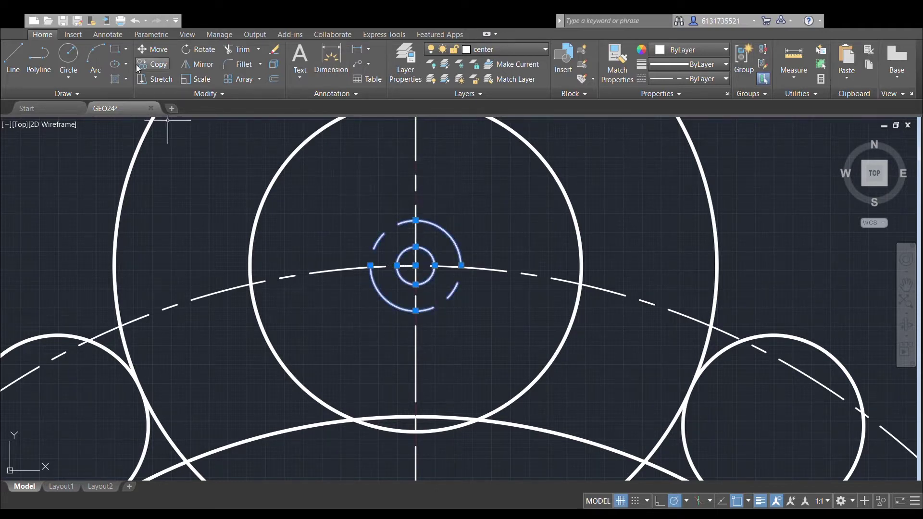
click(151, 63)
click(416, 266)
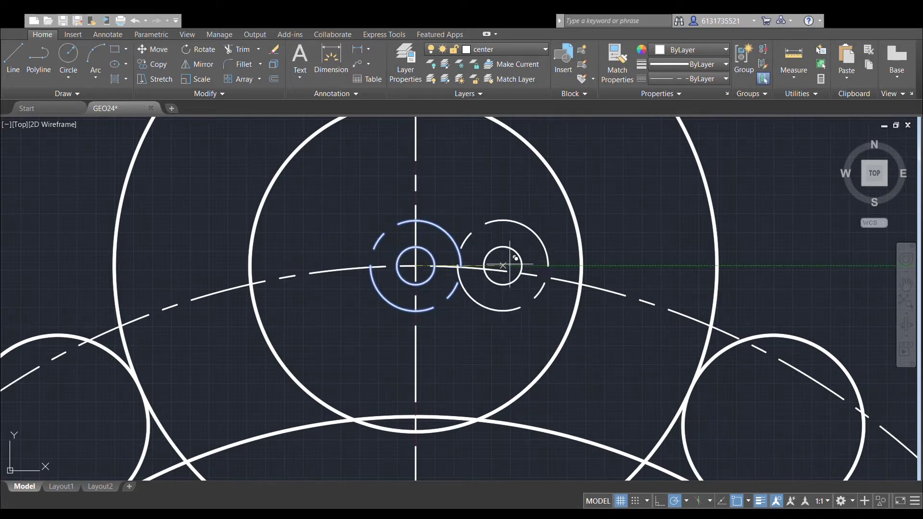
scroll(485, 251, down, 5)
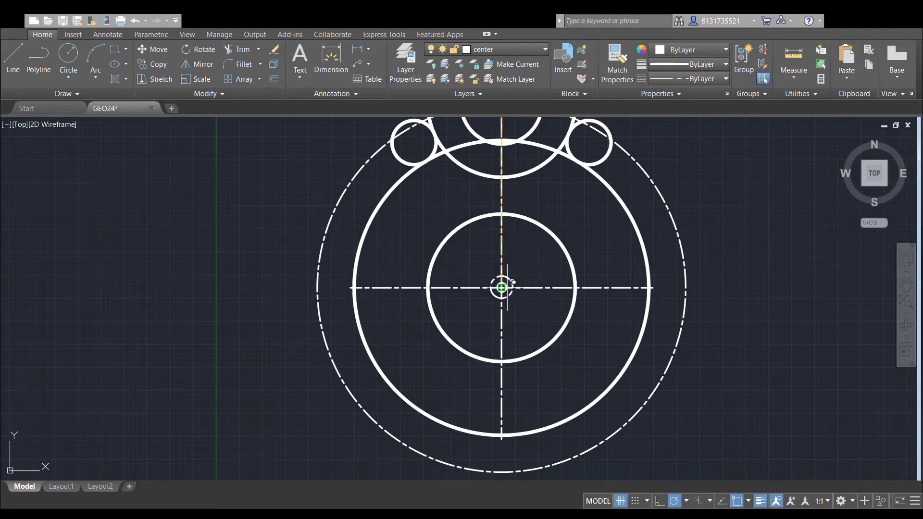
scroll(500, 287, up, 5)
click(484, 283)
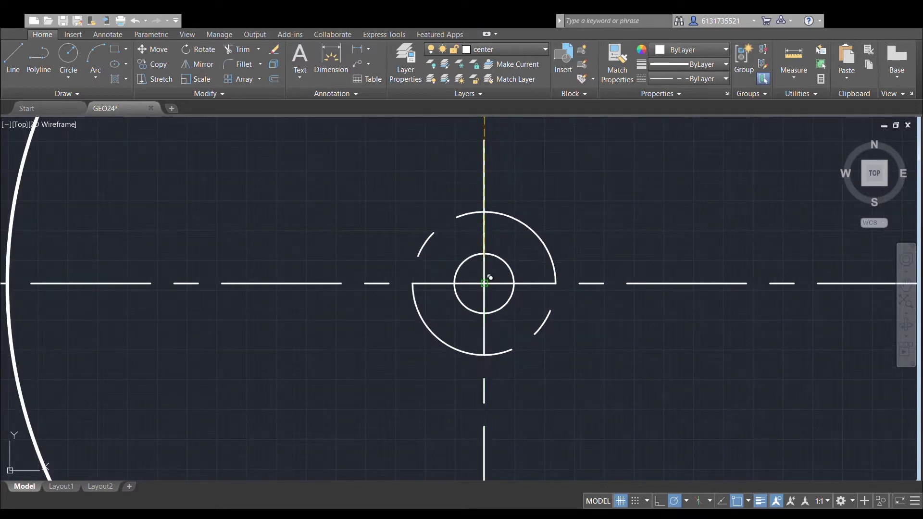
scroll(559, 217, down, 5)
key(Escape)
With the whole figure as cutting edges, trim the vertical centre line and dash-dot circle between the two small circles at the upper centre.
middle_drag(561, 215, 532, 321)
middle_drag(563, 249, 536, 333)
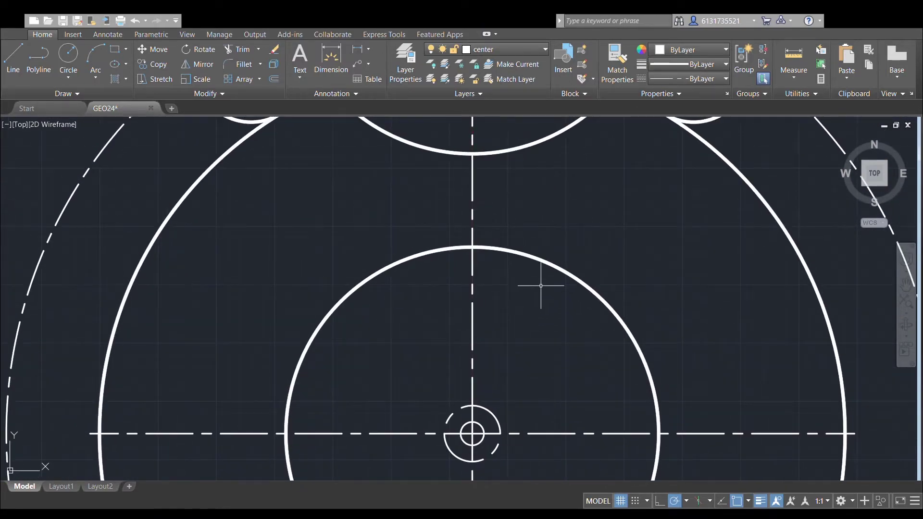
scroll(541, 286, down, 3)
mouse_move(531, 252)
middle_down()
mouse_move(519, 400)
mouse_move(476, 264)
middle_up()
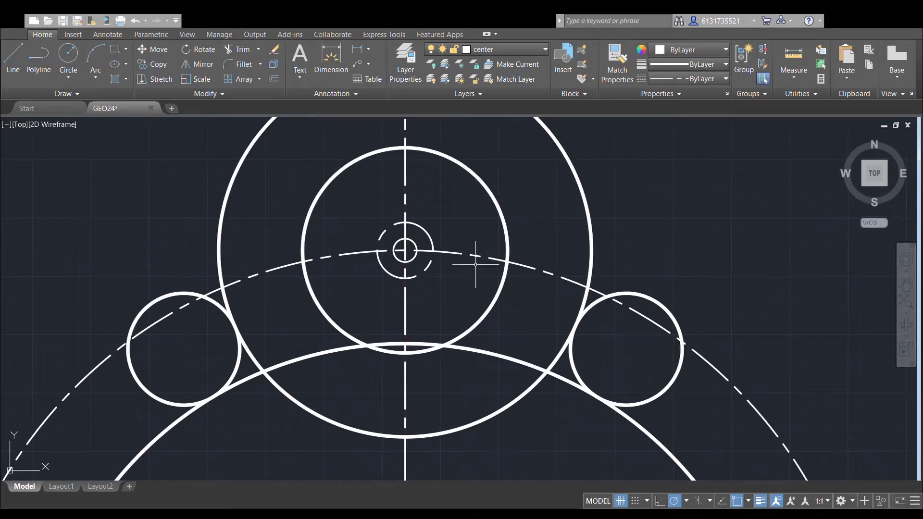
scroll(425, 232, down, 4)
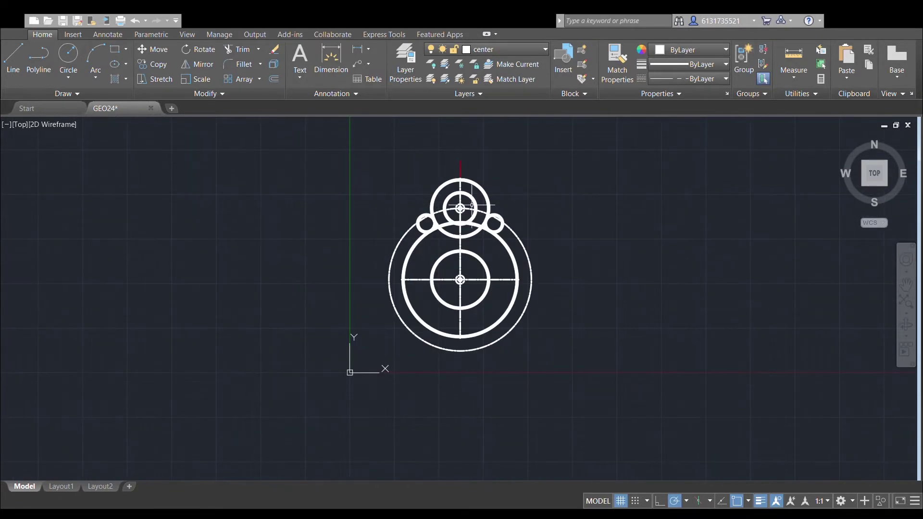
middle_drag(475, 208, 476, 194)
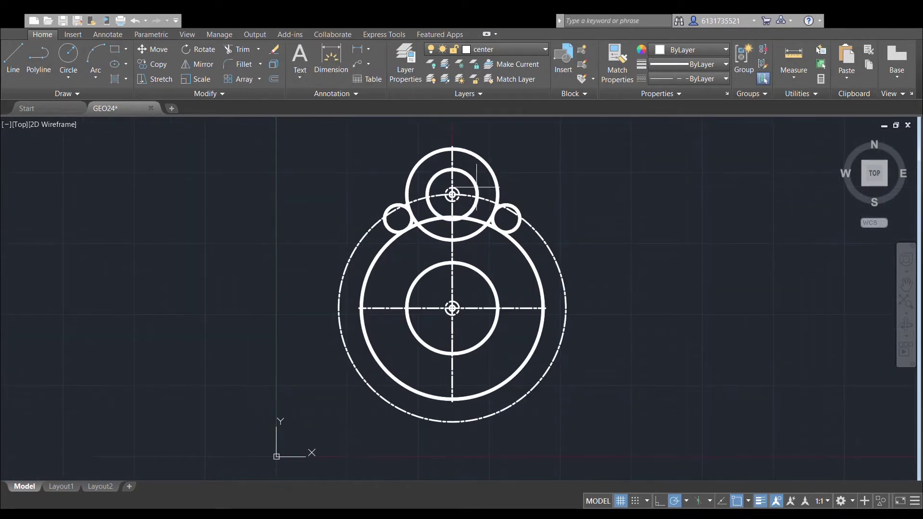
click(340, 133)
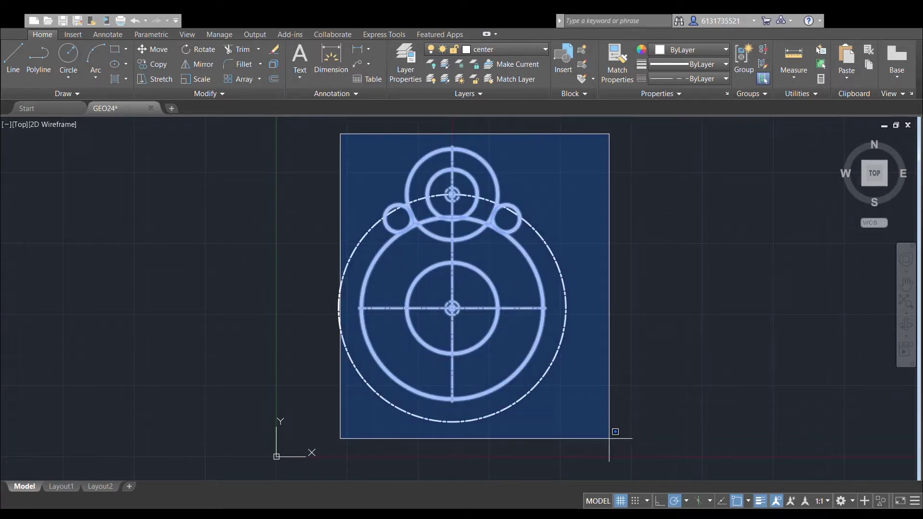
click(585, 424)
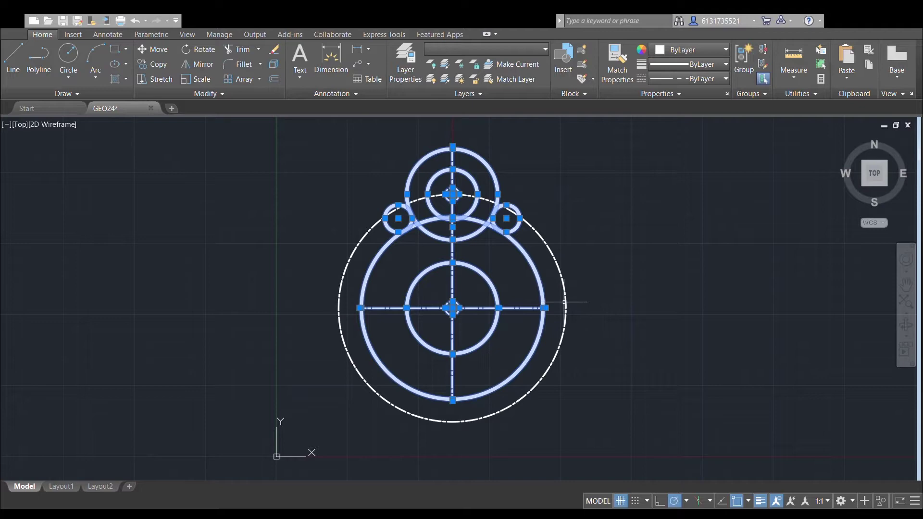
scroll(463, 197, up, 6)
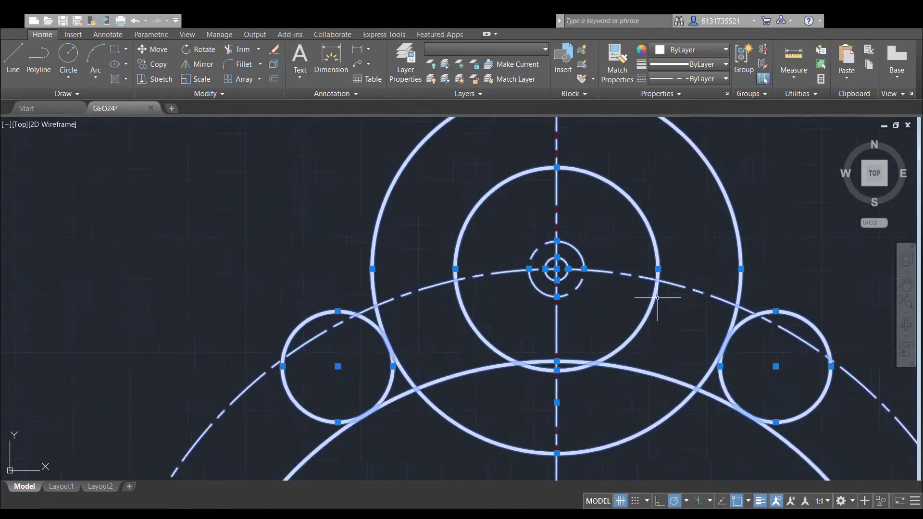
scroll(588, 283, up, 2)
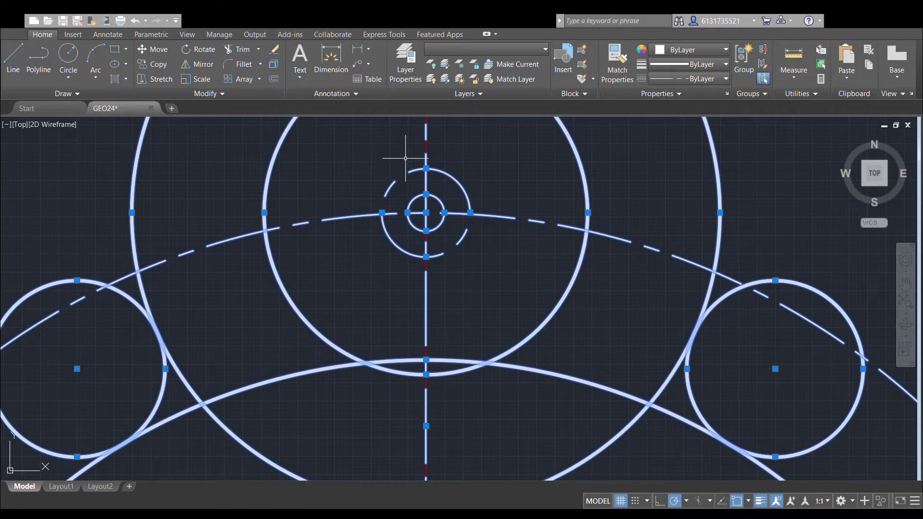
scroll(433, 187, up, 2)
middle_drag(457, 181, 422, 196)
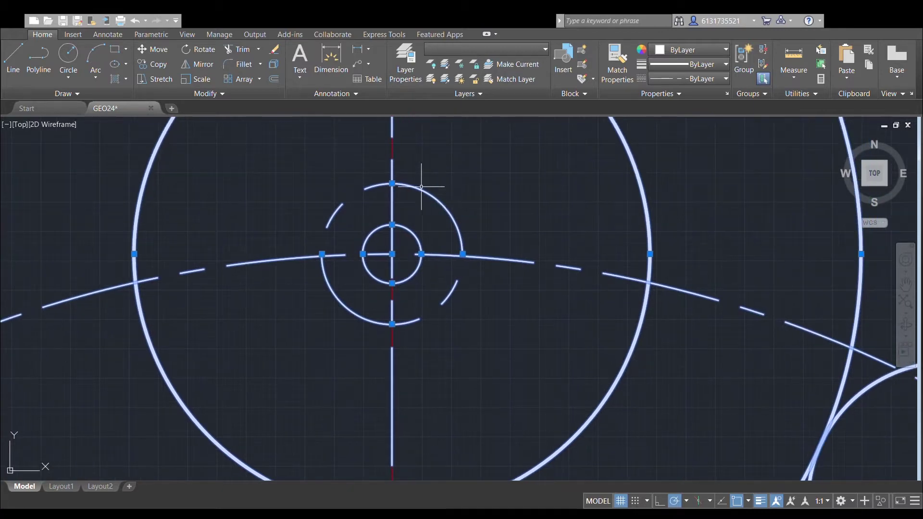
scroll(422, 196, down, 2)
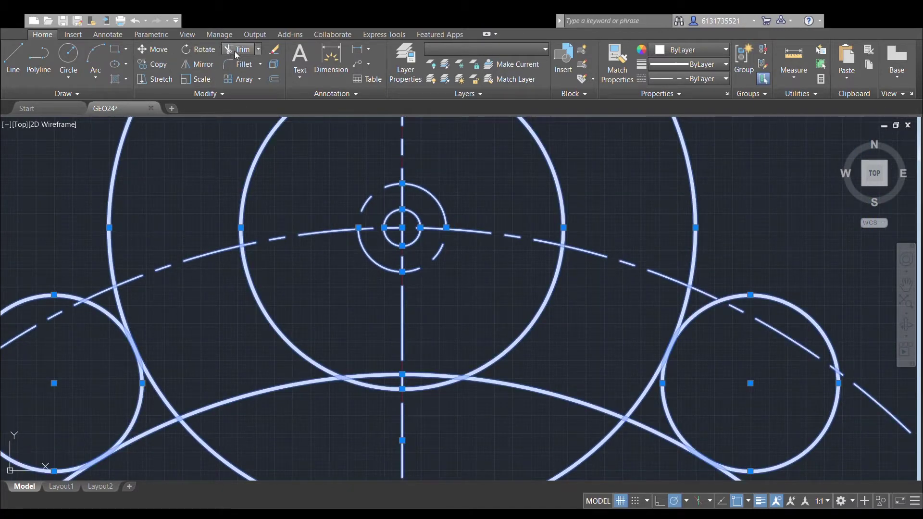
key(Escape)
scroll(397, 176, up, 2)
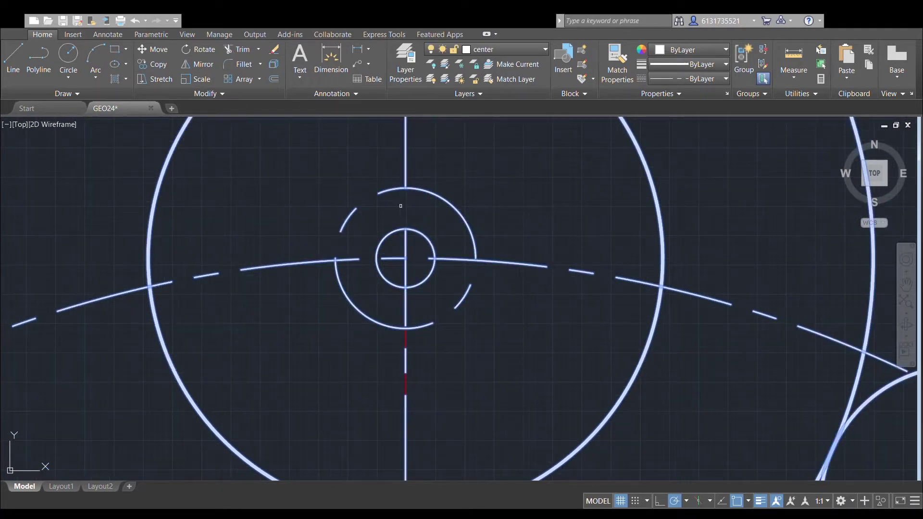
click(359, 276)
click(362, 247)
click(393, 302)
click(456, 267)
click(453, 253)
Trim the vertical and horizontal centre lines between the two small concentric circles at the main centre.
scroll(484, 272, down, 4)
middle_drag(483, 272, 560, 187)
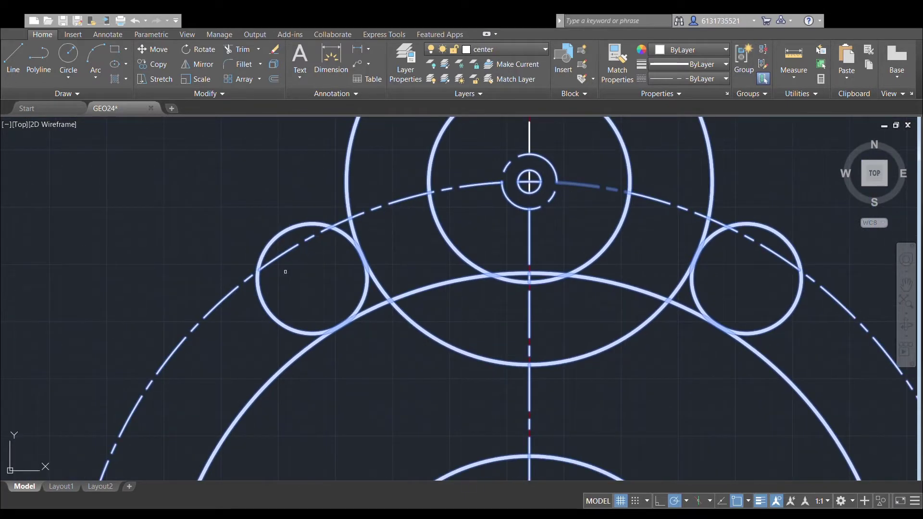
scroll(341, 268, down, 2)
middle_drag(536, 385, 505, 118)
scroll(465, 274, up, 4)
middle_drag(439, 223, 479, 370)
scroll(479, 370, up, 2)
scroll(458, 273, up, 2)
click(465, 266)
click(447, 237)
click(412, 186)
click(364, 174)
click(314, 279)
click(303, 229)
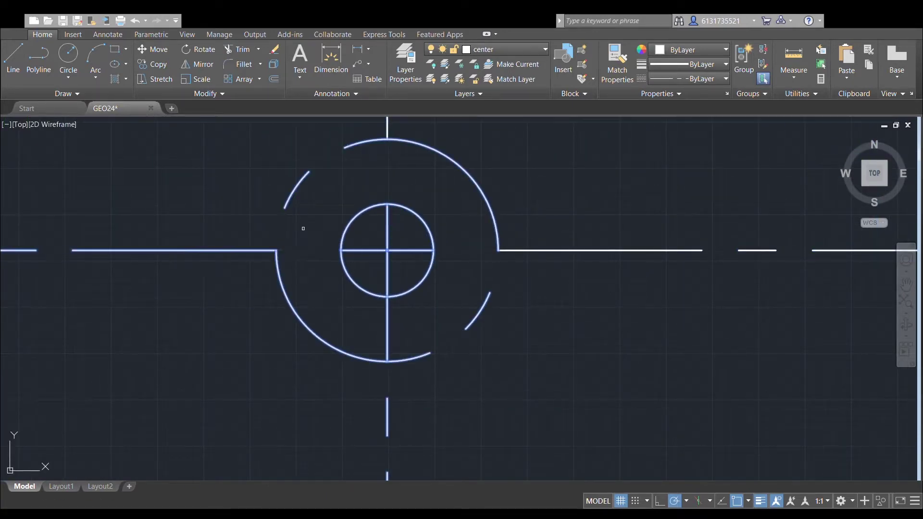
click(408, 338)
click(368, 319)
Trim the outer parts of both small side circles, keeping only the inner arcs tangent to the outer upper circle and the large visible circle.
scroll(426, 286, down, 10)
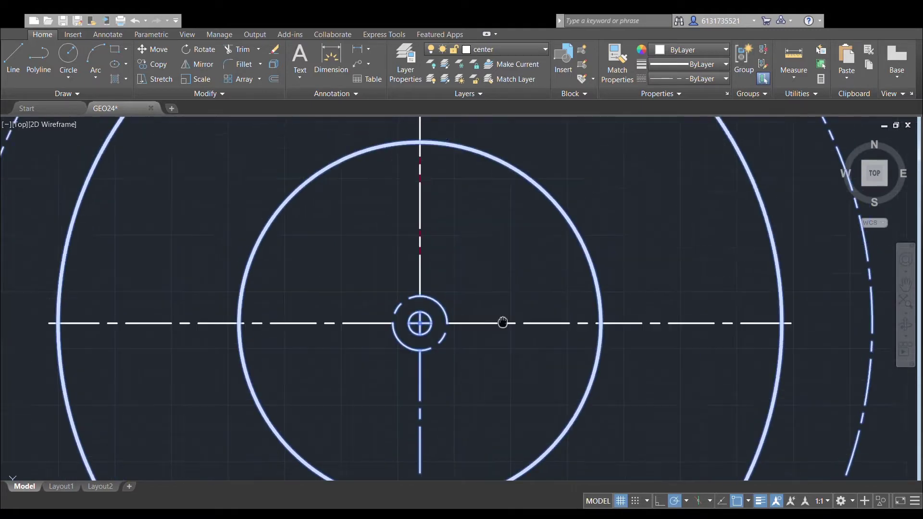
scroll(534, 296, up, 4)
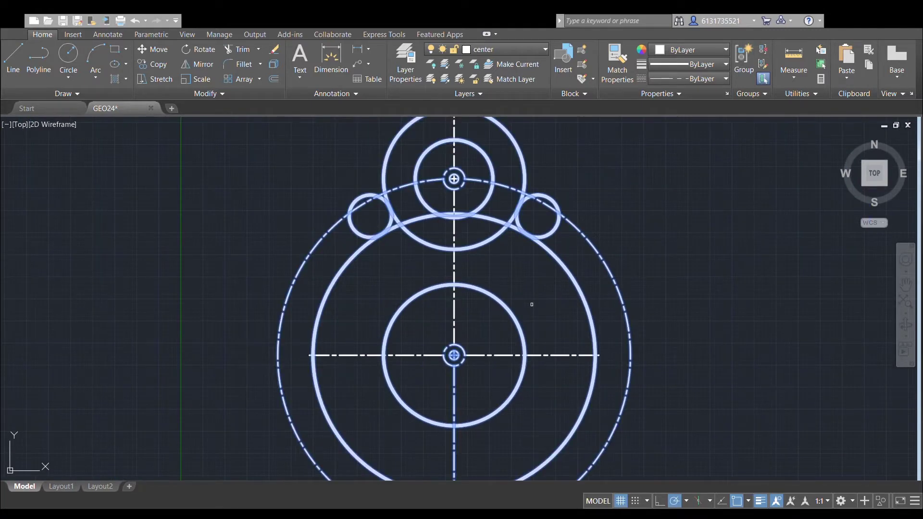
middle_drag(513, 305, 525, 324)
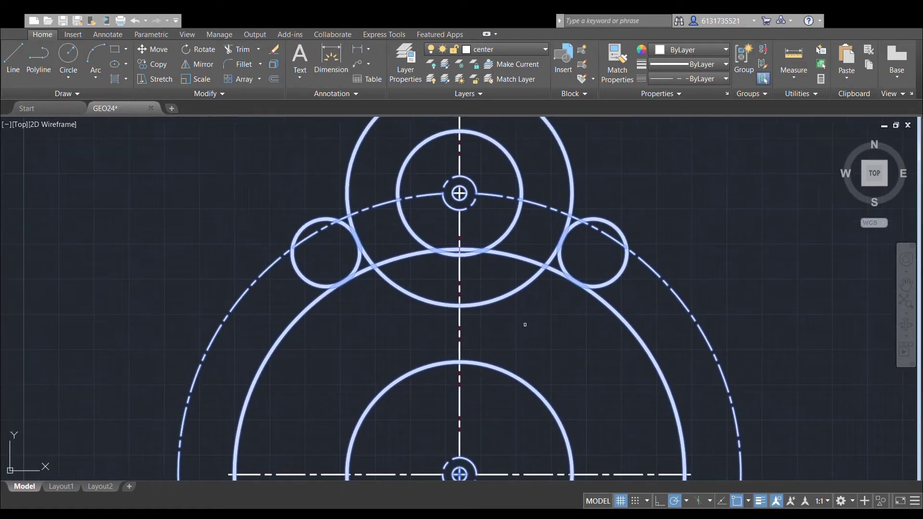
middle_drag(487, 247, 494, 292)
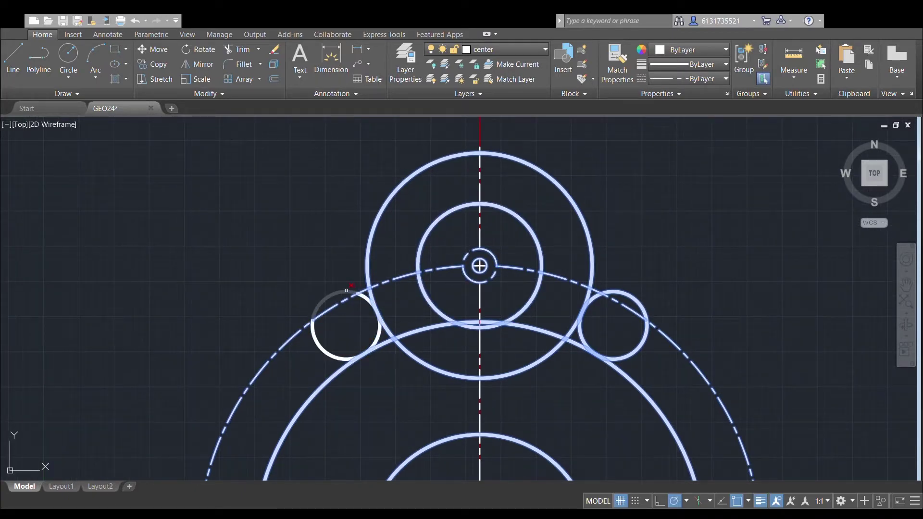
click(368, 297)
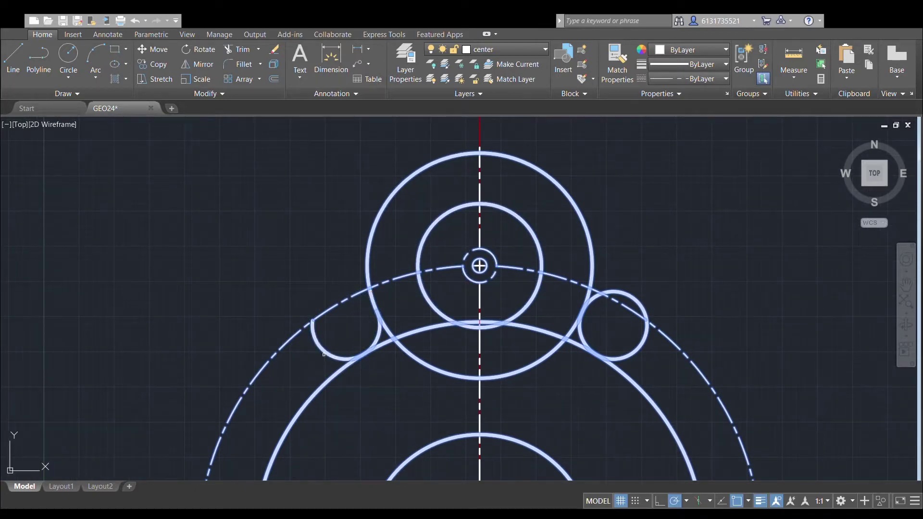
click(323, 355)
scroll(633, 298, up, 2)
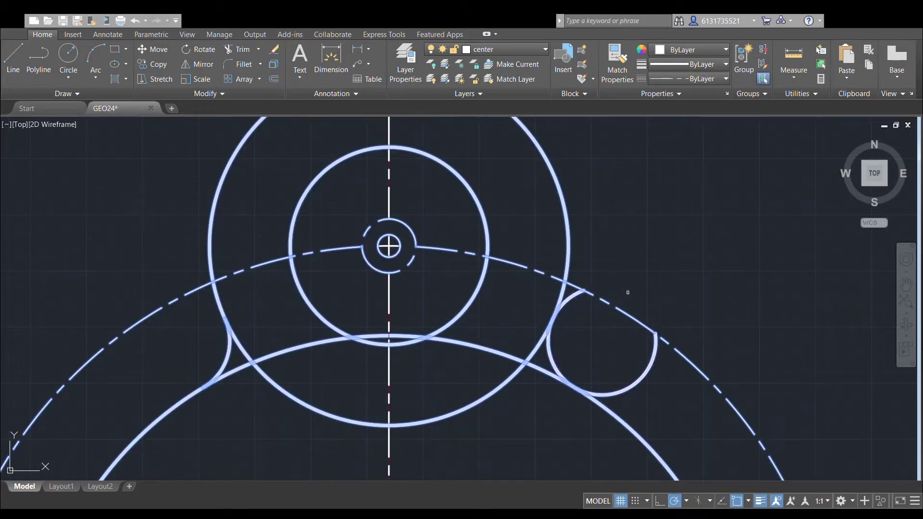
click(638, 383)
Trim the rest of the right small circle and the overlapping inner parts of the upper and large circles between the two side arcs.
click(535, 365)
click(516, 372)
click(511, 357)
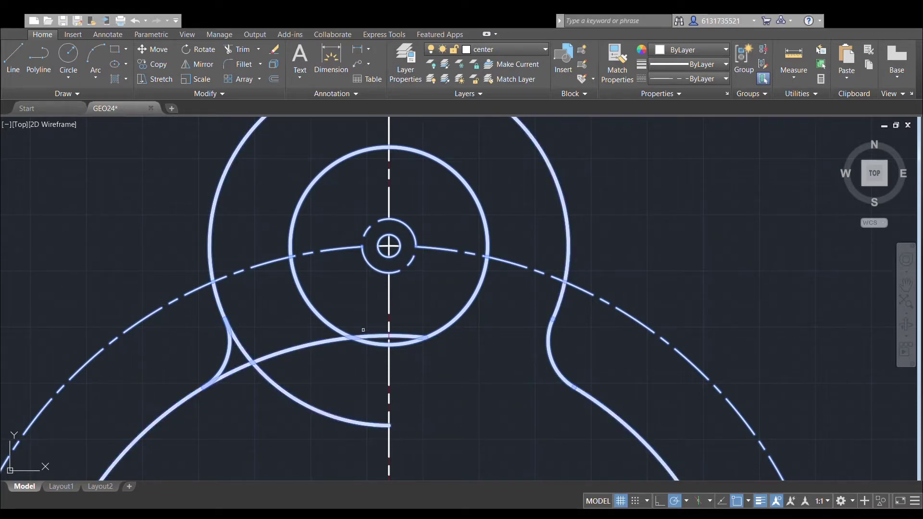
click(395, 336)
click(380, 337)
click(315, 339)
click(307, 400)
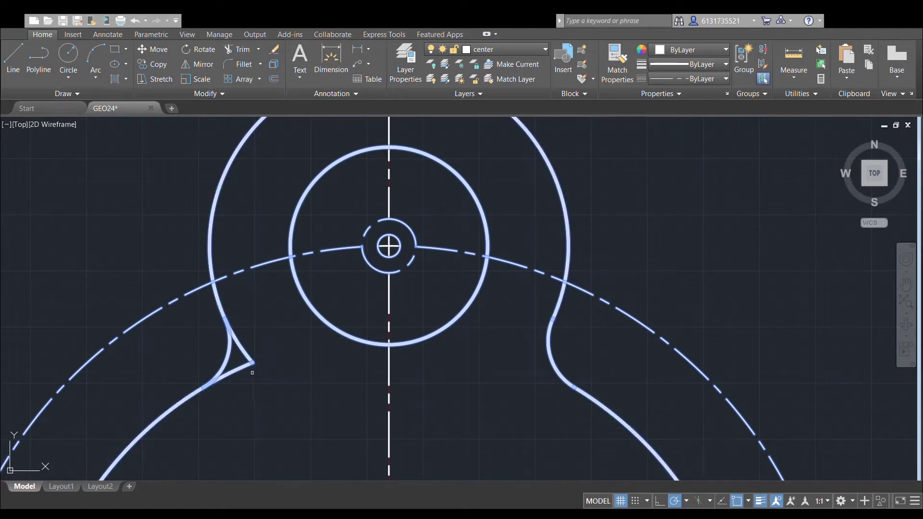
click(240, 369)
scroll(409, 330, down, 4)
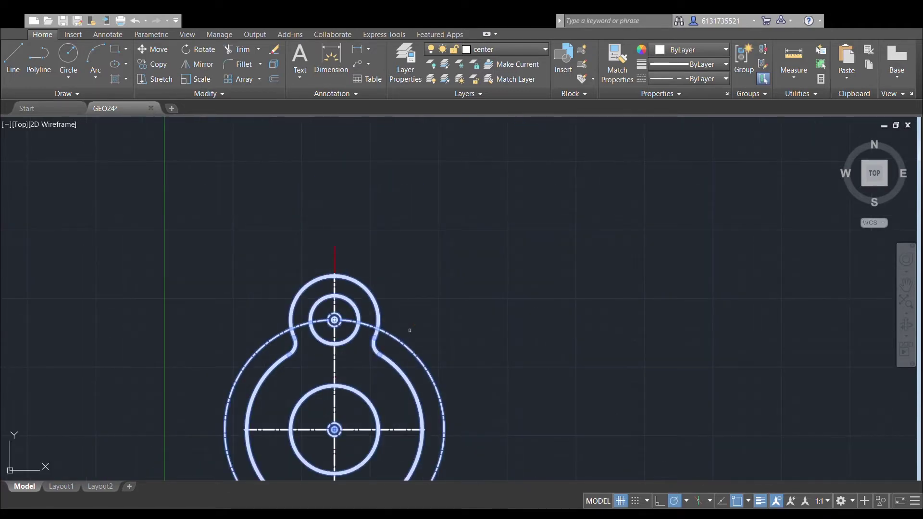
scroll(428, 277, up, 3)
scroll(457, 211, down, 5)
scroll(464, 256, up, 4)
key(Escape)
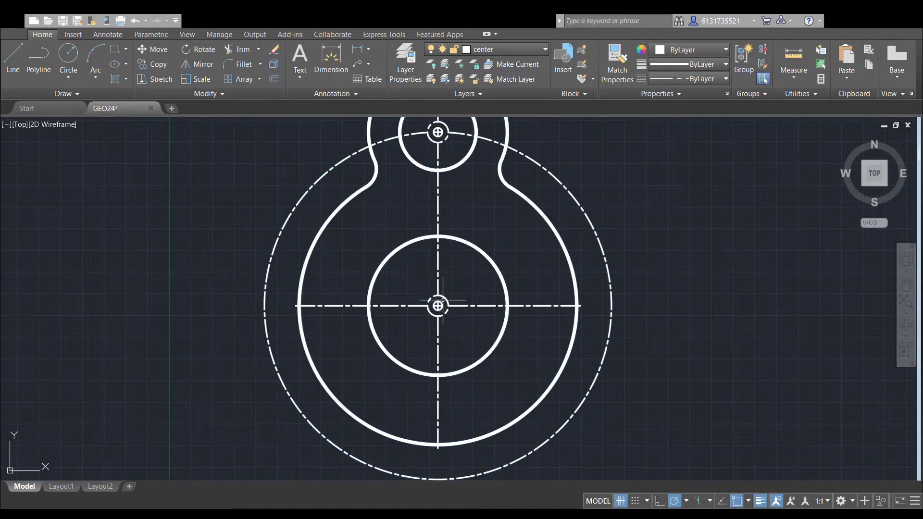
Erase both small concentric circles around the main centre mark.
key(Escape)
scroll(444, 304, up, 3)
scroll(487, 263, down, 3)
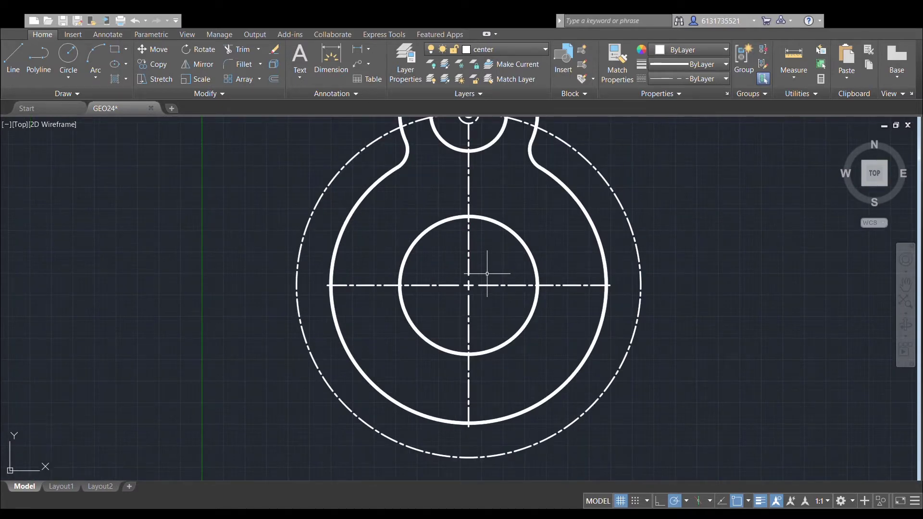
Shorten both halves of the horizontal centre line so they end just outside the inner circle at the main centre.
click(606, 285)
scroll(581, 289, up, 3)
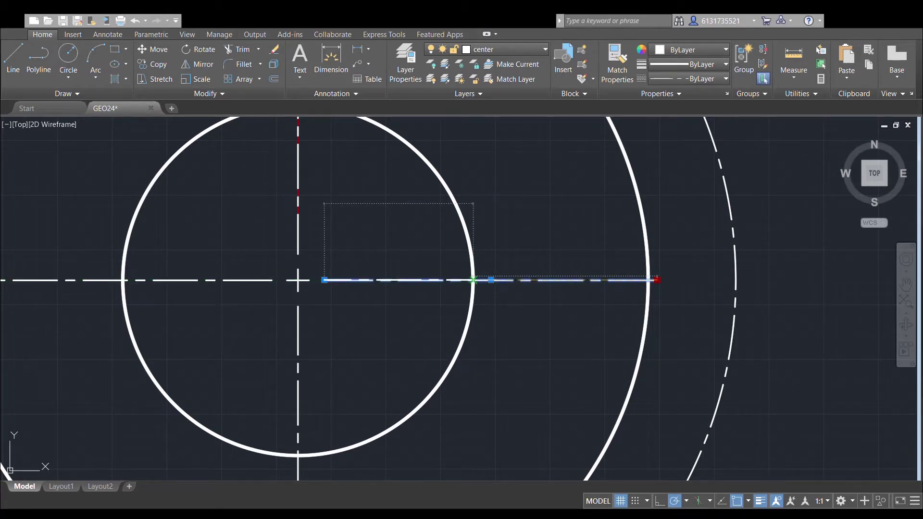
click(480, 284)
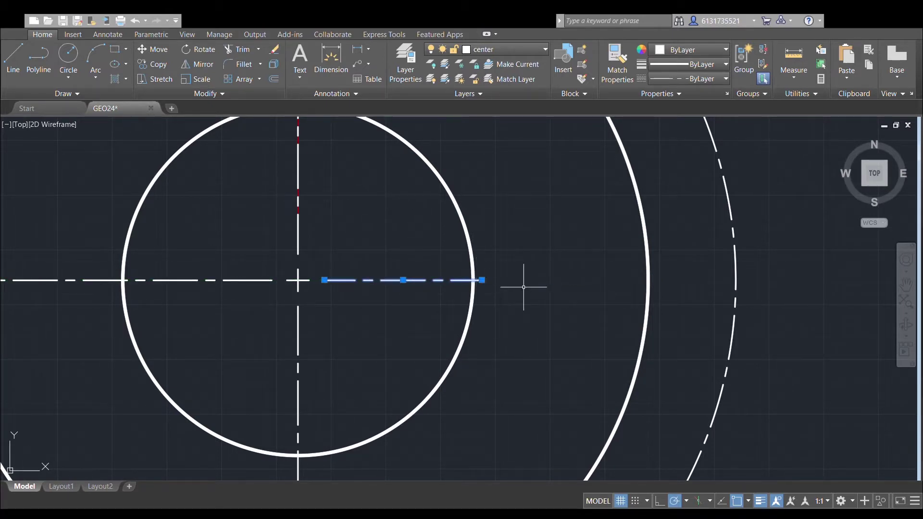
key(Escape)
middle_drag(456, 345, 580, 327)
scroll(580, 327, down, 2)
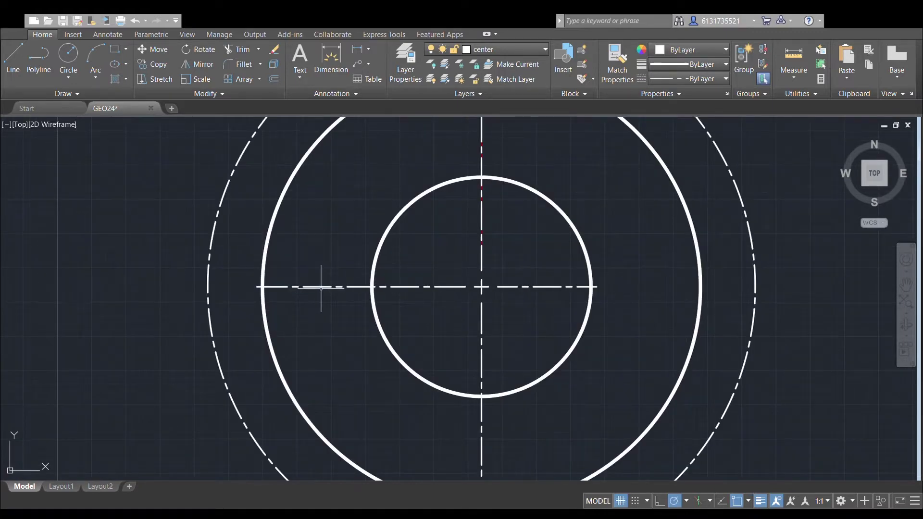
click(269, 287)
click(257, 287)
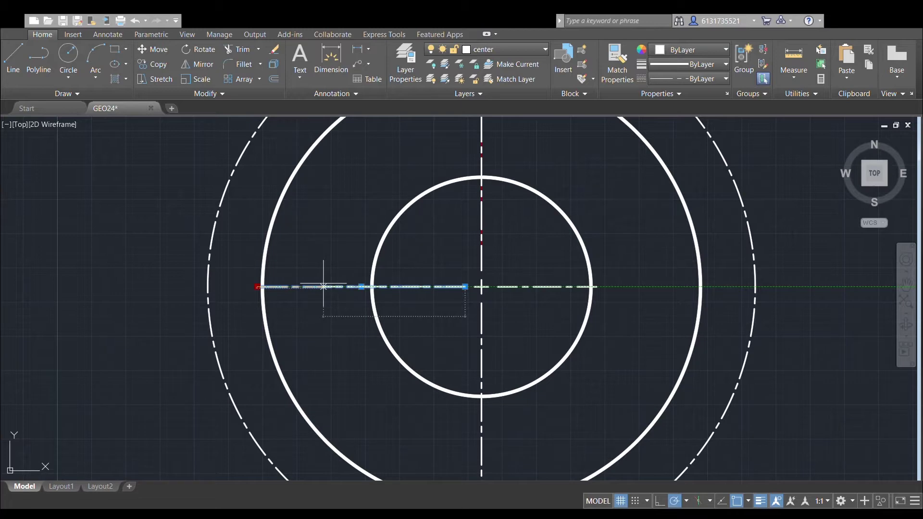
key(Return)
key(Escape)
Erase both small concentric circles around the upper centre mark.
middle_drag(632, 270, 609, 410)
scroll(600, 270, down, 5)
middle_drag(588, 280, 573, 292)
scroll(553, 240, up, 3)
click(517, 221)
click(538, 205)
key(Delete)
scroll(540, 207, down, 4)
middle_drag(587, 212, 540, 296)
scroll(541, 280, down, 2)
middle_drag(547, 259, 552, 215)
middle_drag(592, 269, 576, 226)
middle_drag(565, 281, 563, 262)
click(570, 236)
click(577, 186)
click(542, 180)
click(510, 173)
scroll(502, 194, up, 3)
click(500, 214)
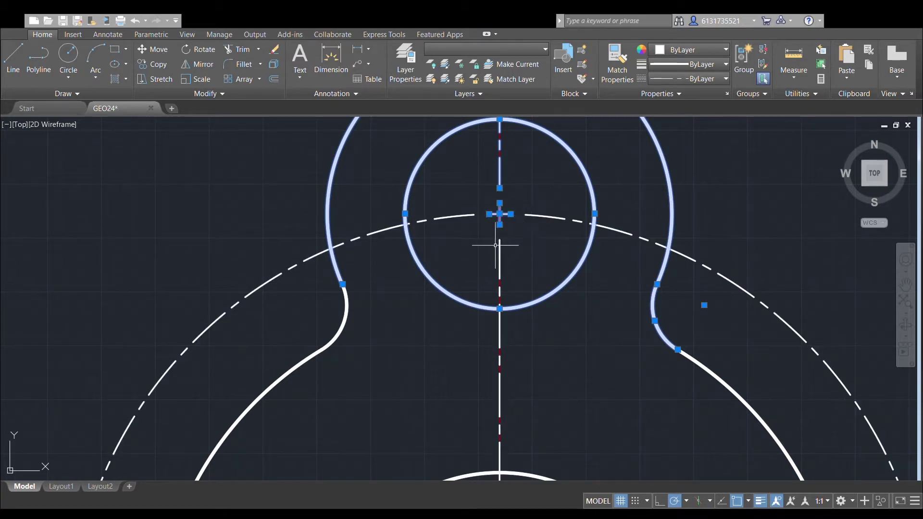
click(500, 260)
scroll(553, 264, down, 5)
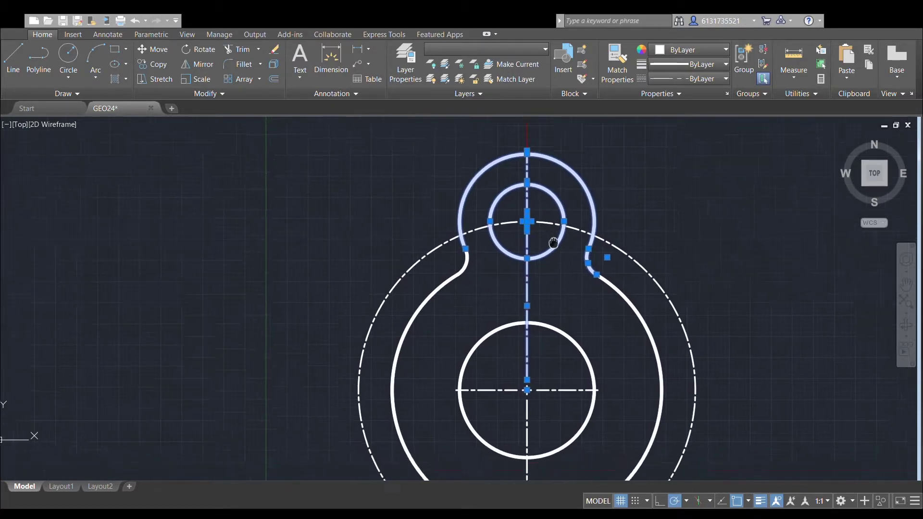
scroll(558, 257, up, 2)
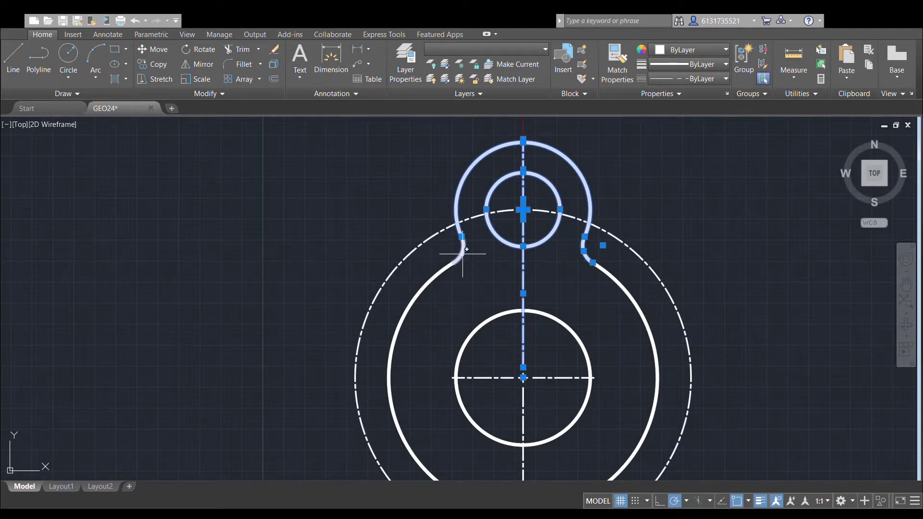
middle_drag(591, 251, 594, 202)
scroll(594, 214, up, 2)
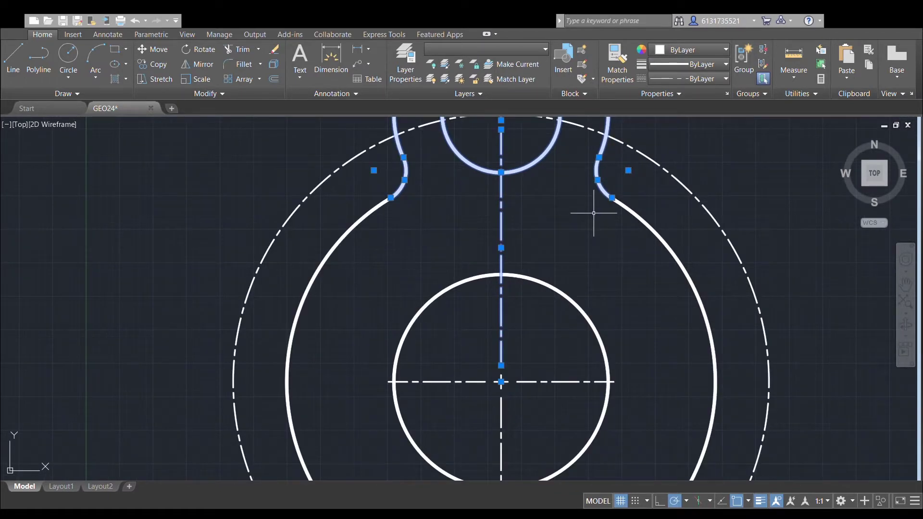
mouse_move(623, 175)
middle_down()
mouse_move(624, 213)
mouse_move(587, 233)
middle_up()
scroll(629, 208, up, 4)
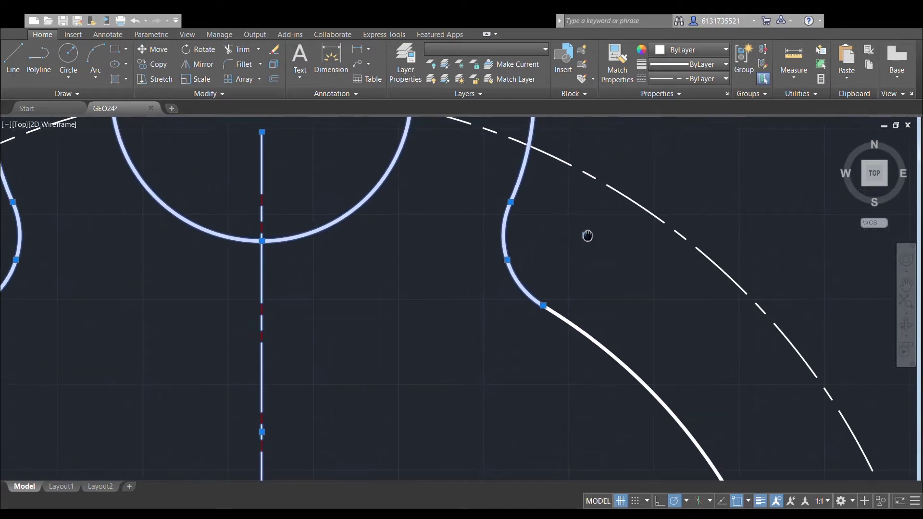
Measure the distance from the right side arc to its centre point.
click(788, 62)
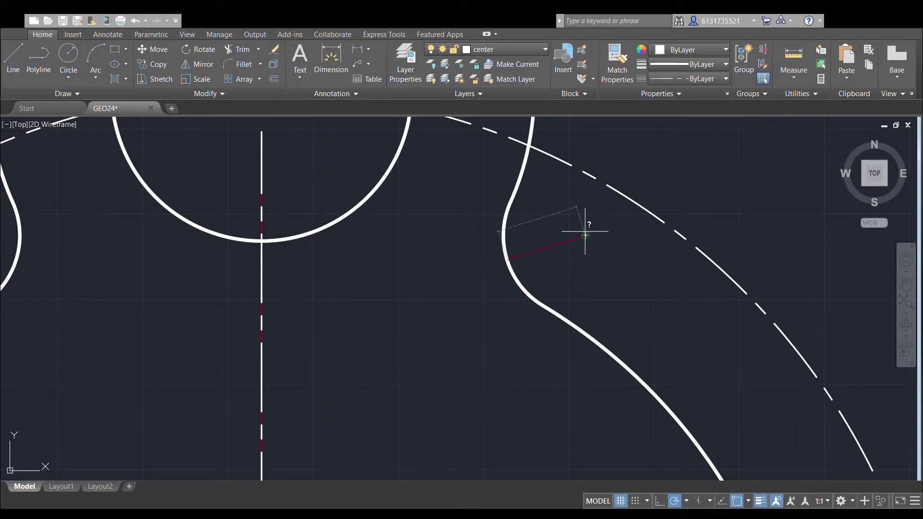
scroll(587, 231, down, 2)
scroll(638, 174, down, 6)
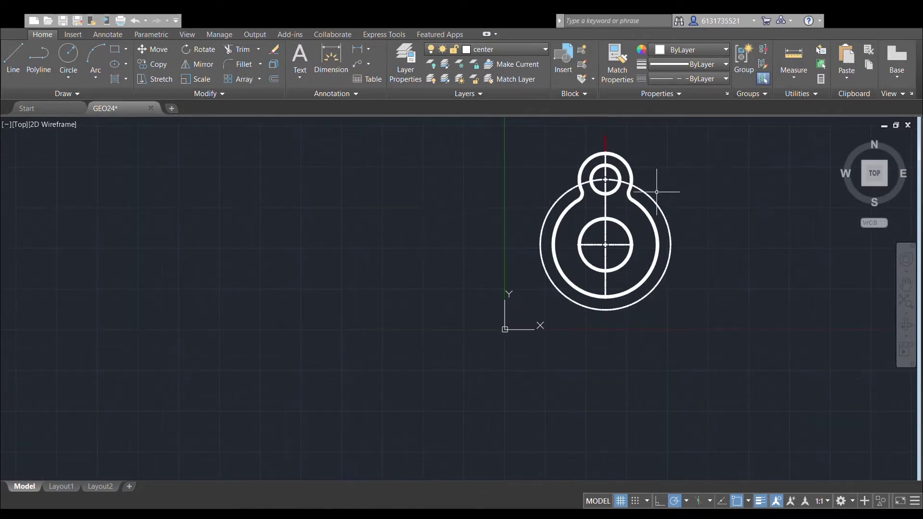
scroll(655, 182, up, 3)
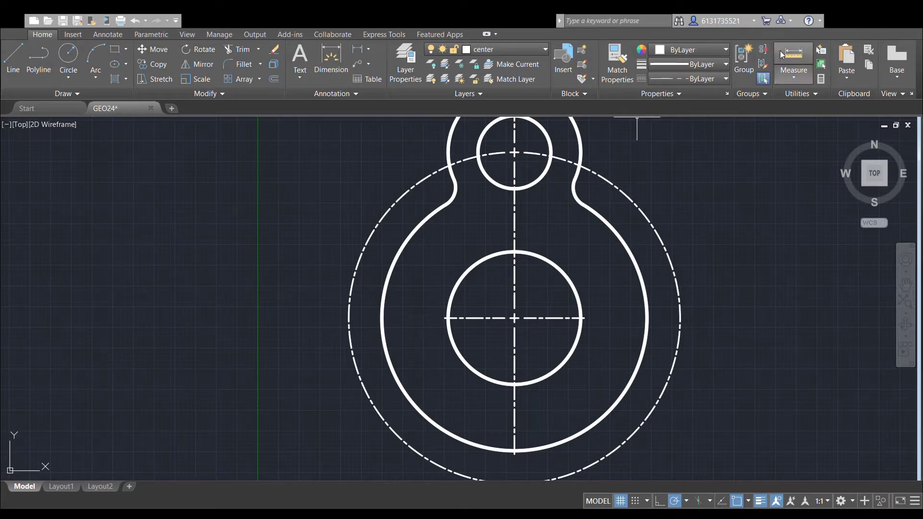
click(780, 72)
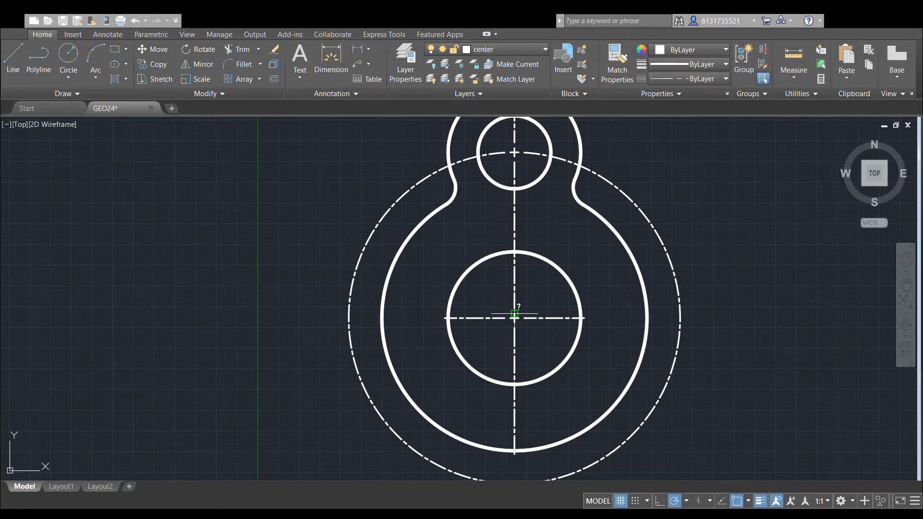
scroll(572, 300, down, 5)
scroll(611, 287, up, 3)
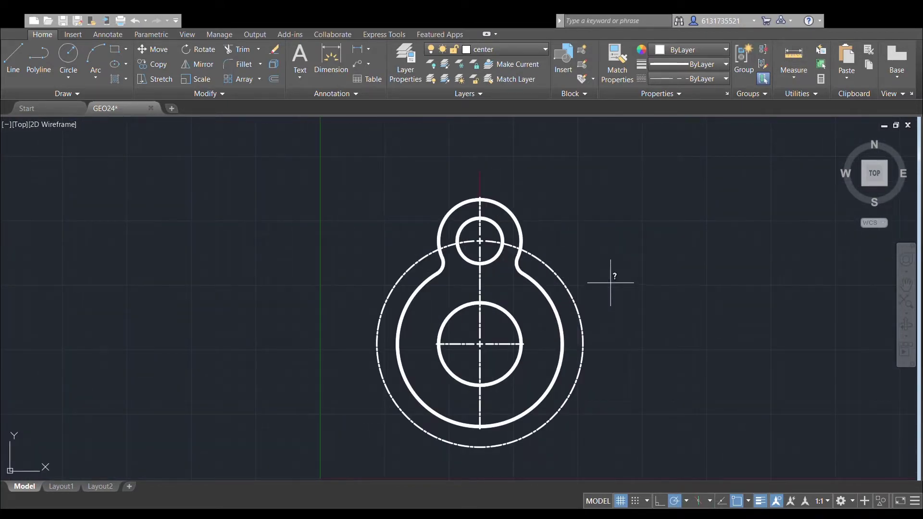
middle_drag(608, 275, 631, 255)
scroll(501, 212, up, 4)
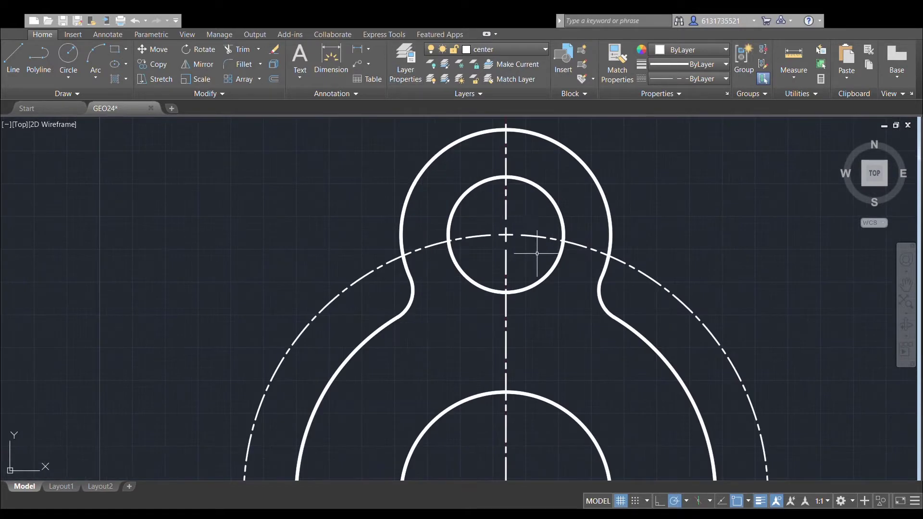
click(546, 265)
click(506, 234)
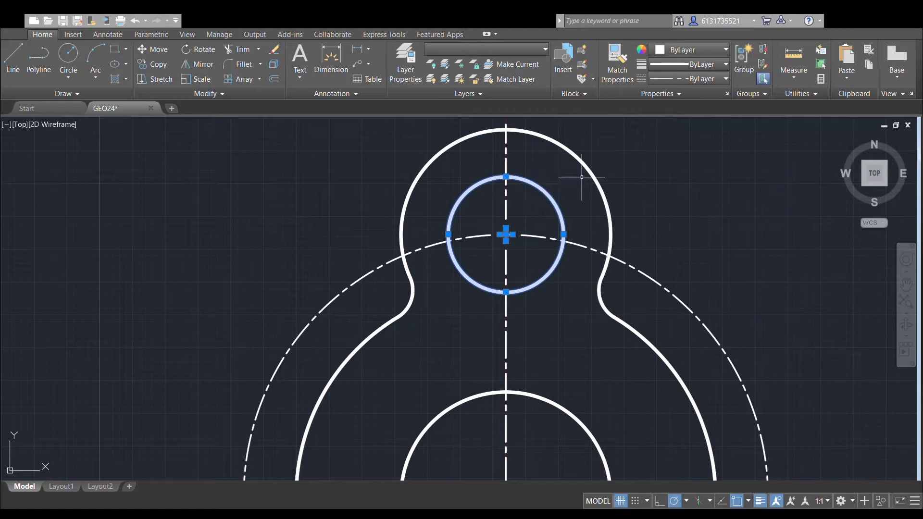
click(588, 175)
click(414, 291)
click(601, 291)
click(505, 309)
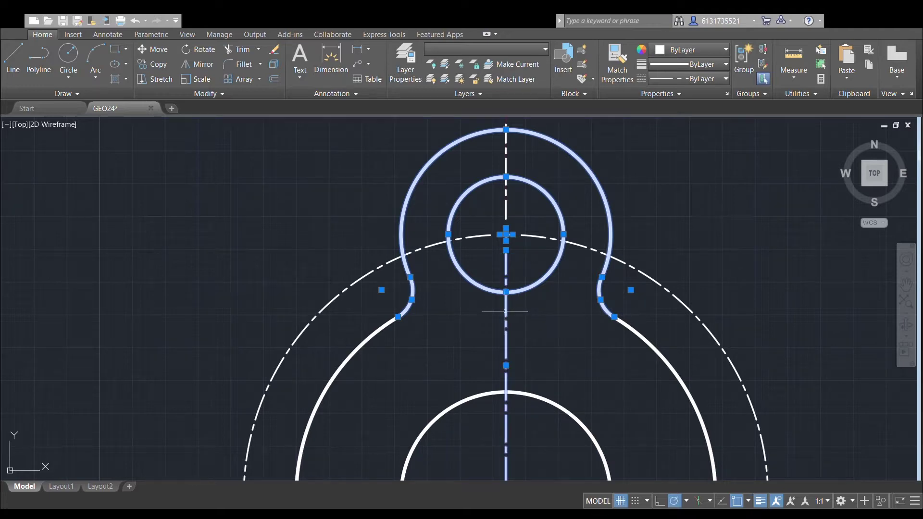
scroll(552, 291, down, 4)
scroll(558, 269, up, 2)
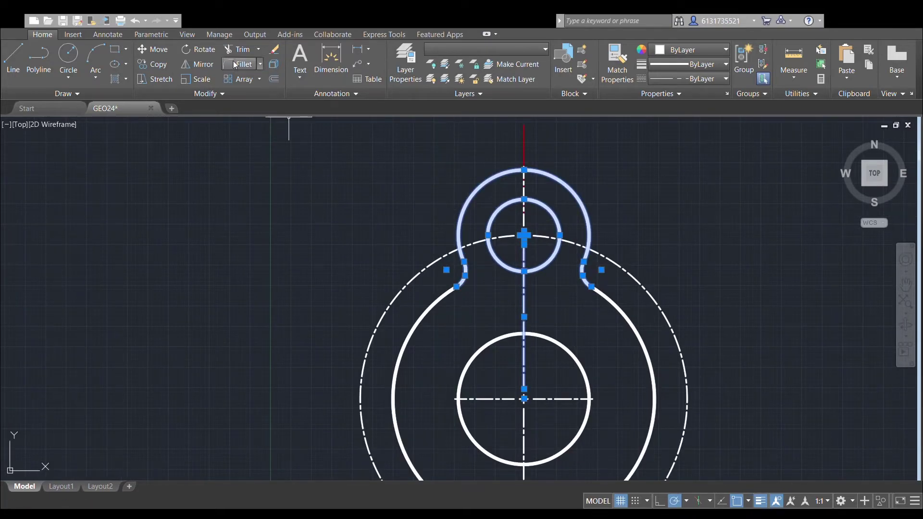
click(151, 65)
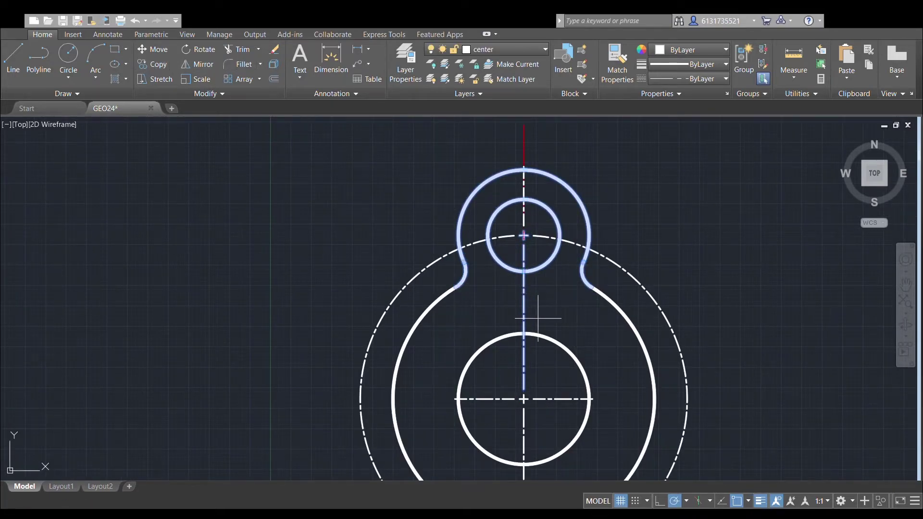
key(Escape)
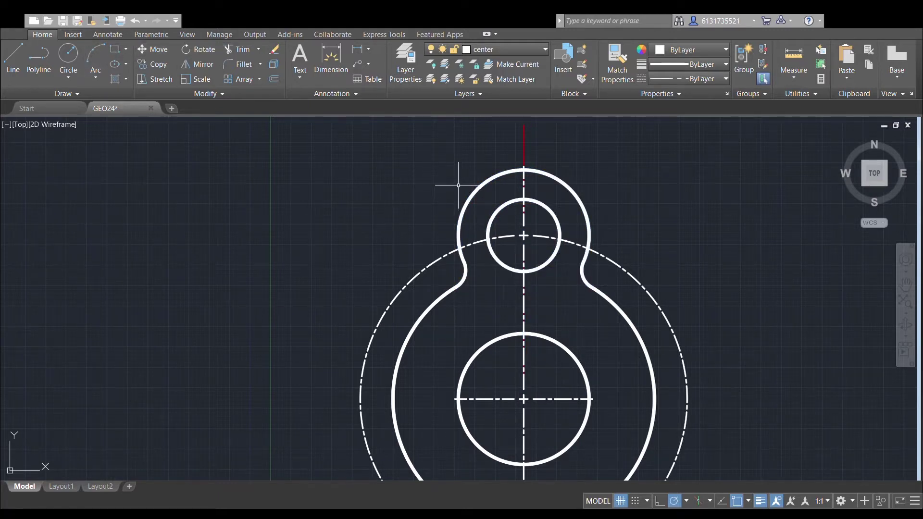
Copy the upper lobe with its inner circle and centre lines onto itself, using the main centre as base and destination point.
click(448, 153)
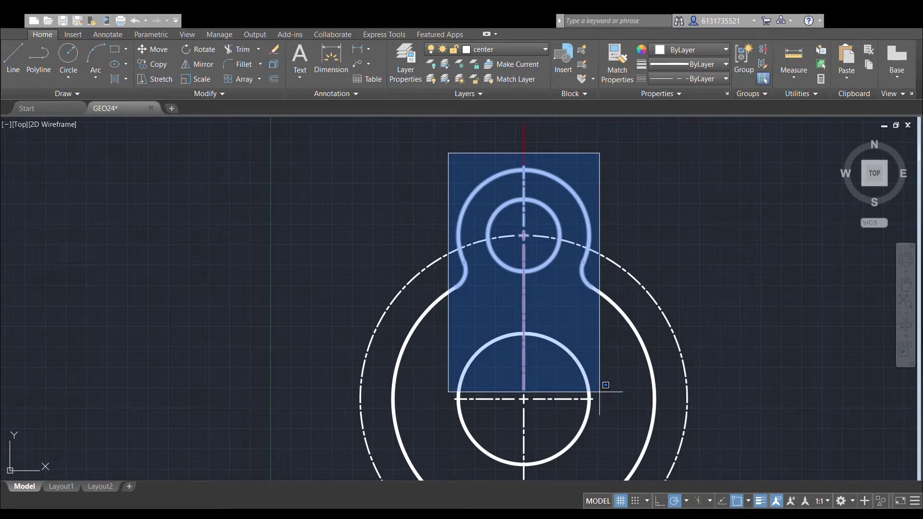
click(599, 391)
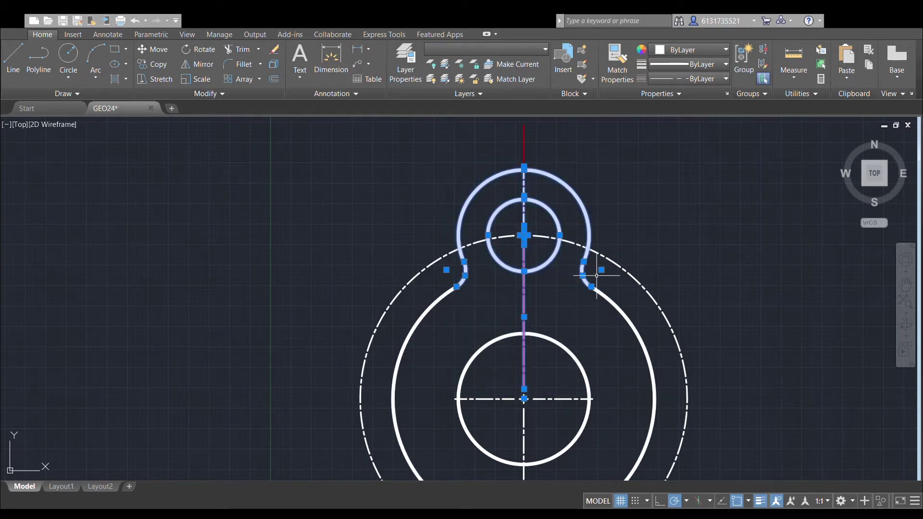
scroll(601, 298, up, 6)
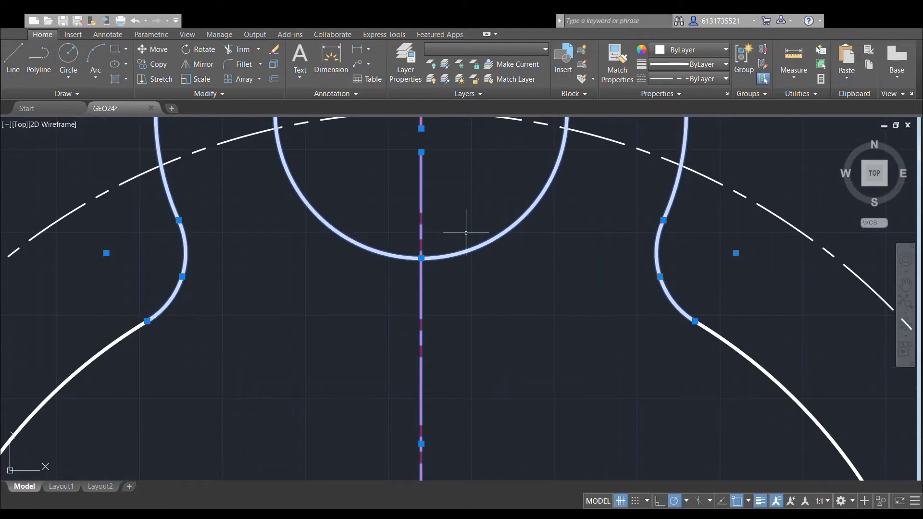
scroll(481, 235, down, 6)
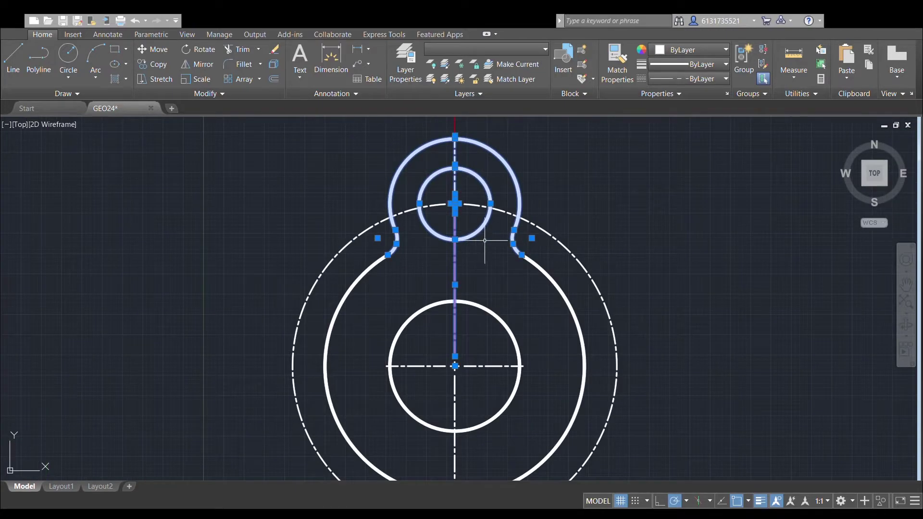
click(153, 64)
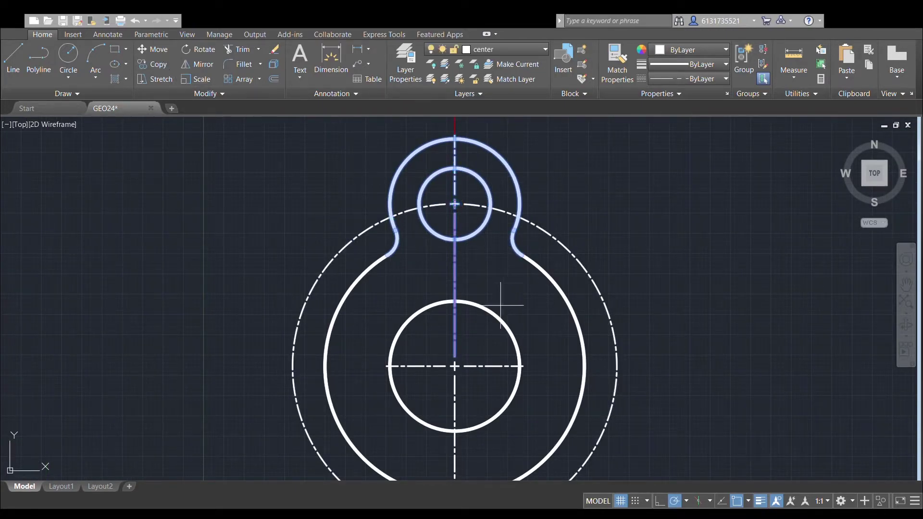
scroll(459, 366, up, 2)
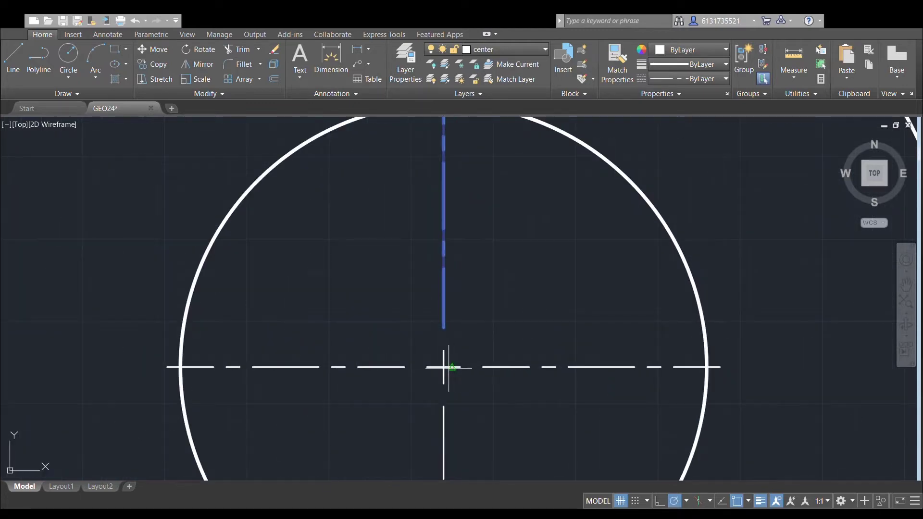
click(444, 367)
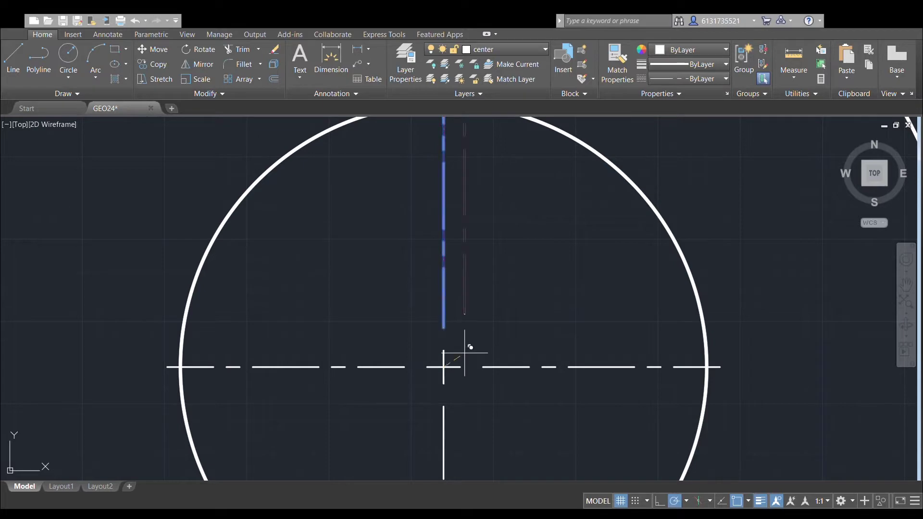
scroll(471, 350, down, 3)
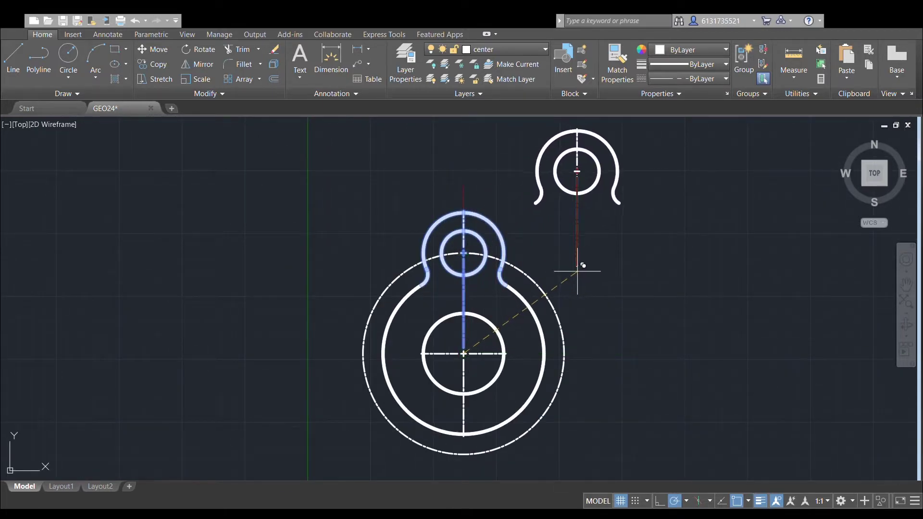
scroll(571, 278, up, 4)
middle_drag(394, 376, 552, 243)
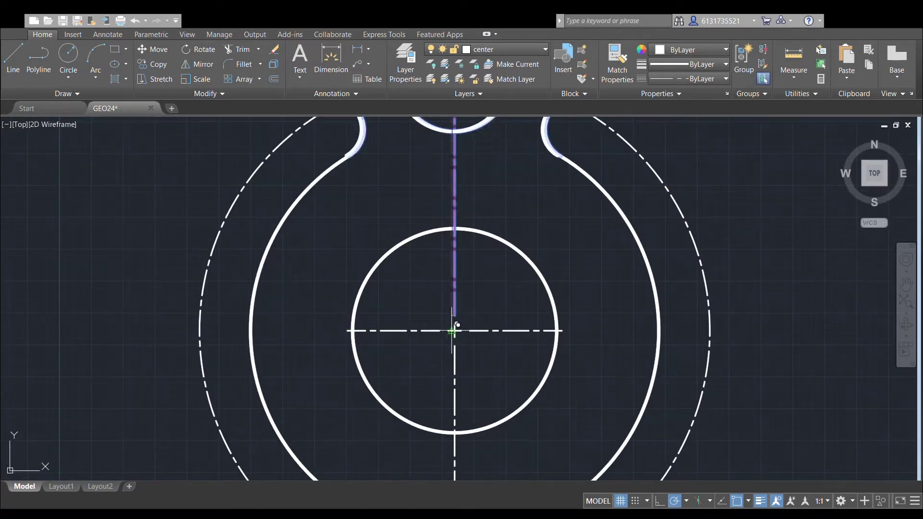
scroll(460, 328, up, 5)
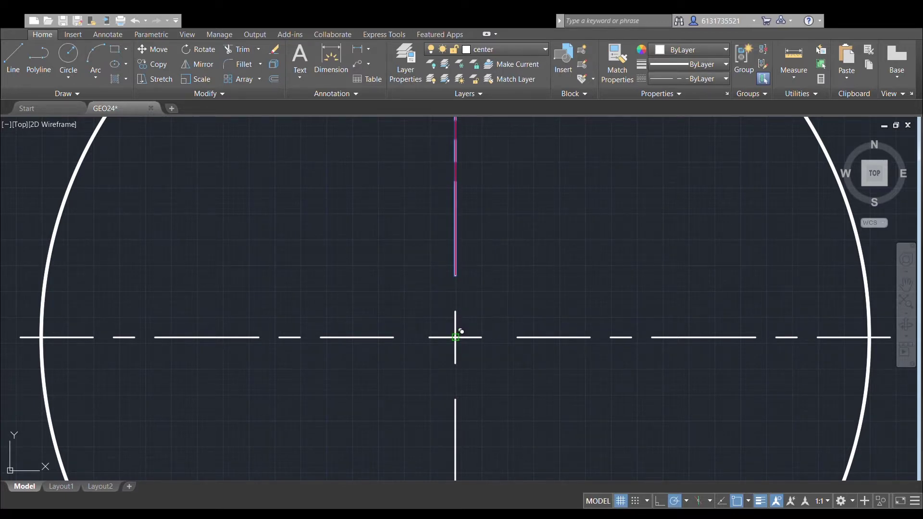
scroll(455, 337, down, 5)
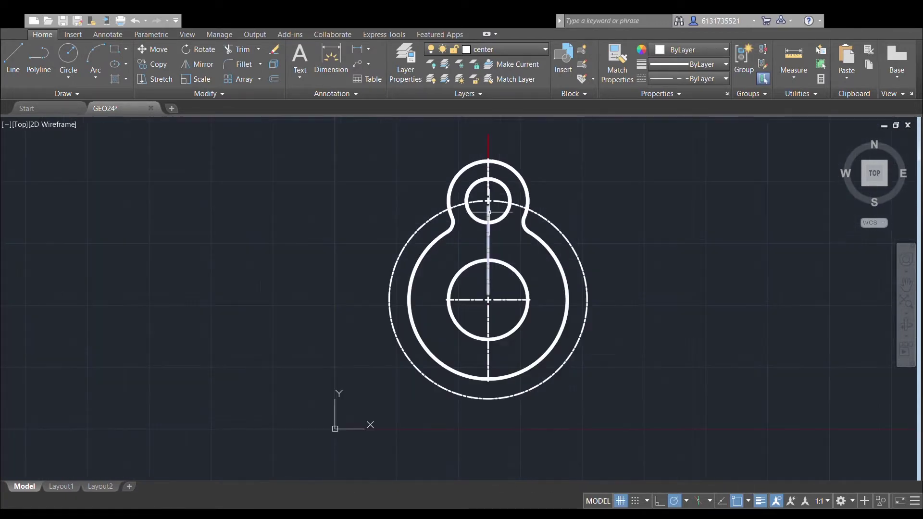
Try to rotate everything enclosed by a window around the upper lobe by 120° about the main centre.
click(442, 145)
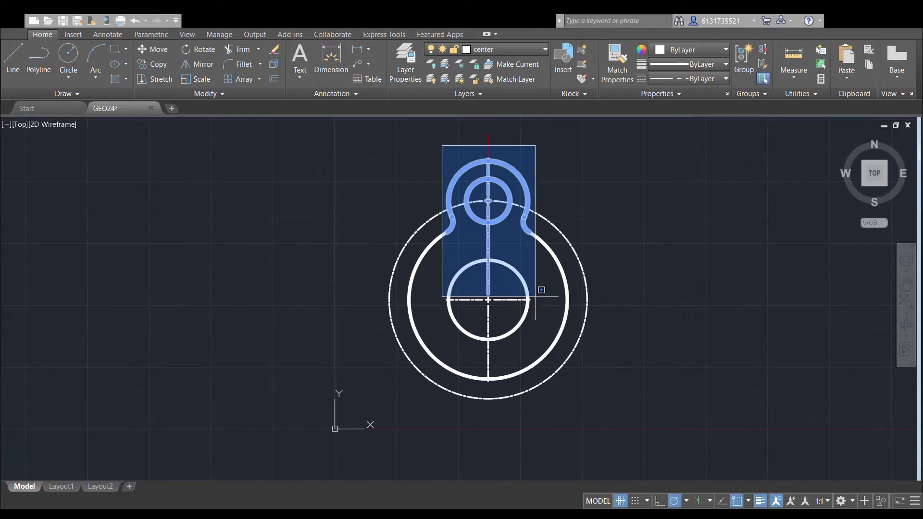
click(534, 294)
scroll(527, 222, up, 6)
scroll(395, 262, up, 2)
scroll(435, 304, down, 5)
middle_drag(435, 304, 538, 284)
scroll(538, 284, down, 3)
scroll(561, 233, up, 5)
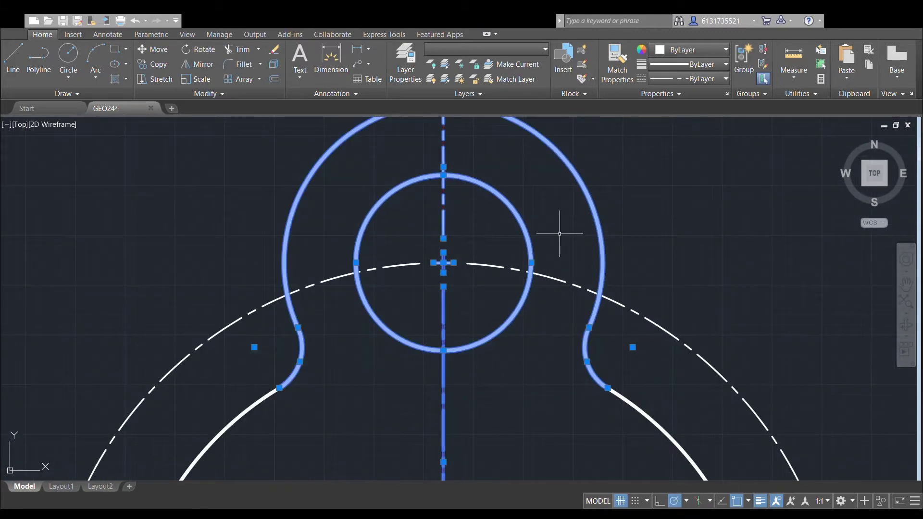
scroll(600, 199, down, 2)
middle_drag(601, 200, 598, 166)
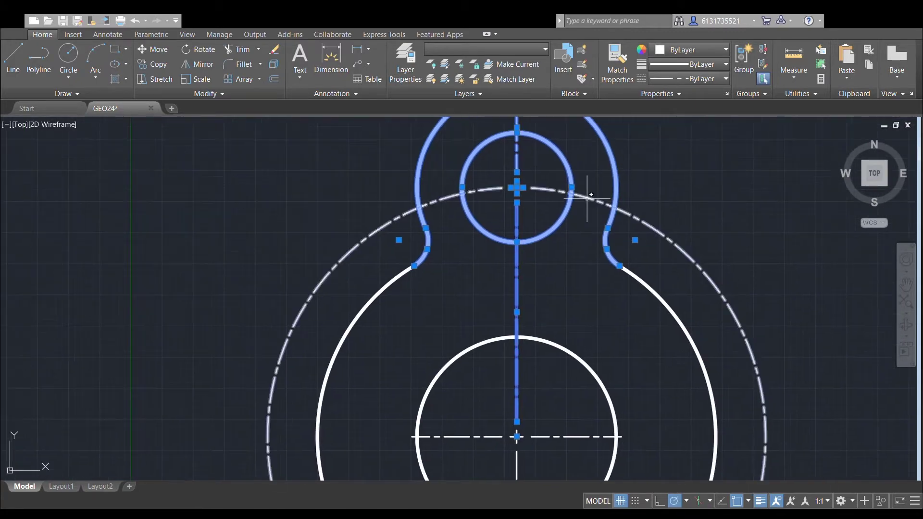
scroll(594, 200, down, 2)
click(202, 51)
scroll(557, 337, up, 2)
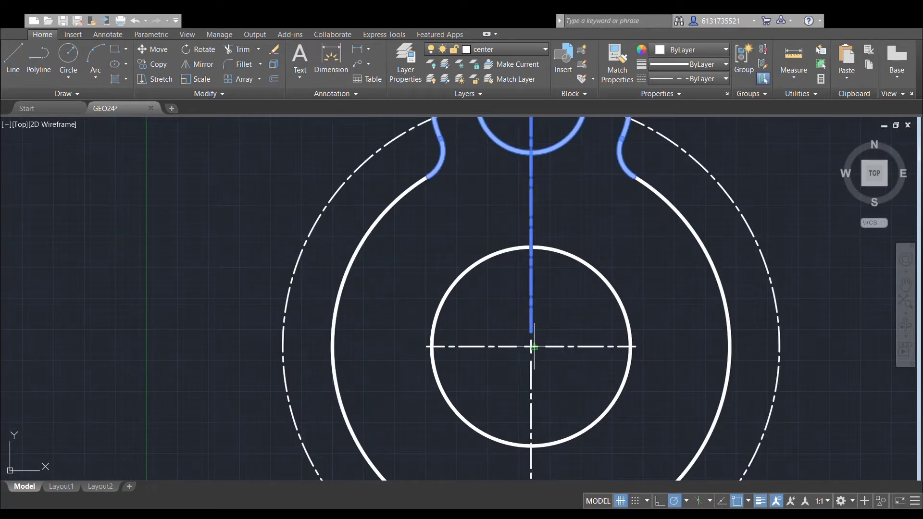
scroll(528, 346, up, 3)
click(541, 346)
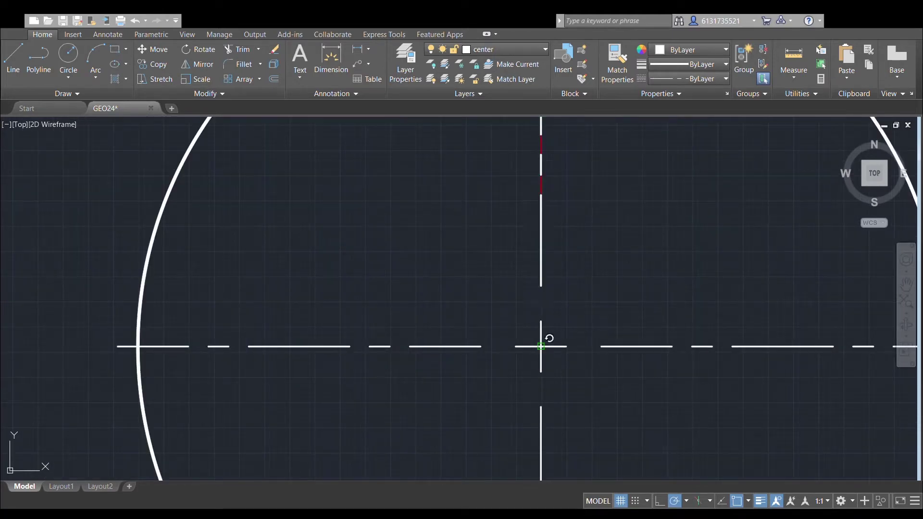
scroll(553, 331, down, 4)
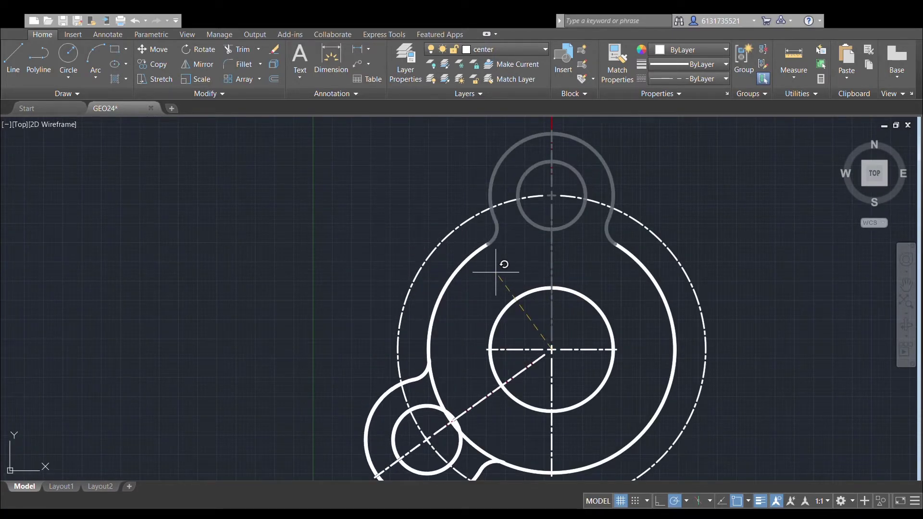
text(120)
key(Return)
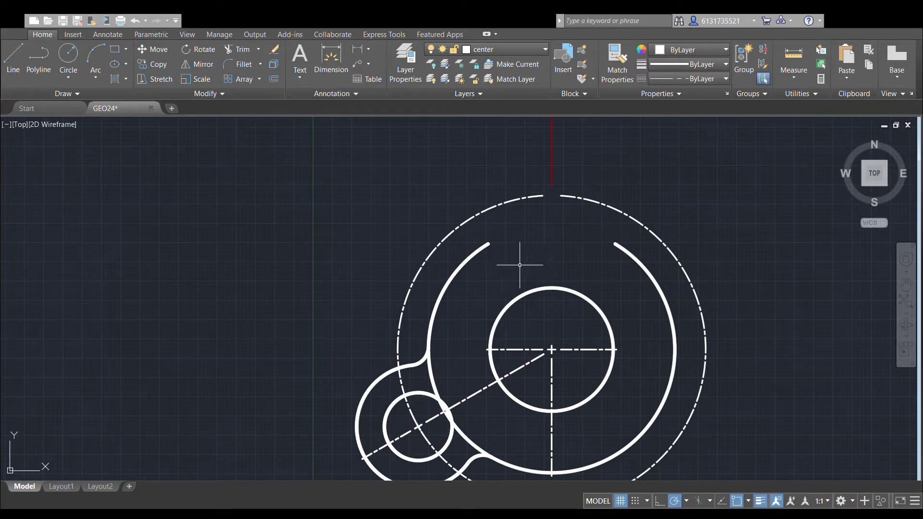
key(ctrl+z)
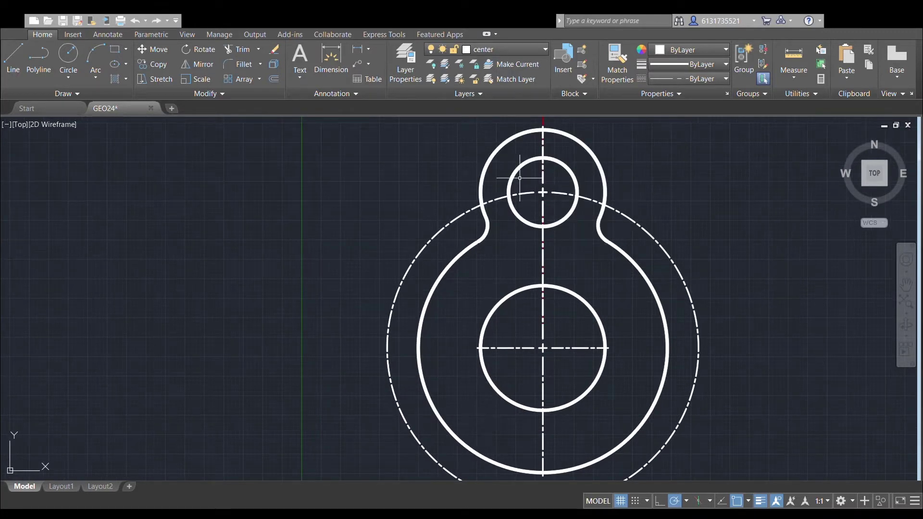
Rotate one set of the upper lobe's arcs, inner circle and centre lines 120° about the main centre, picking the objects individually.
click(509, 143)
scroll(523, 164, up, 2)
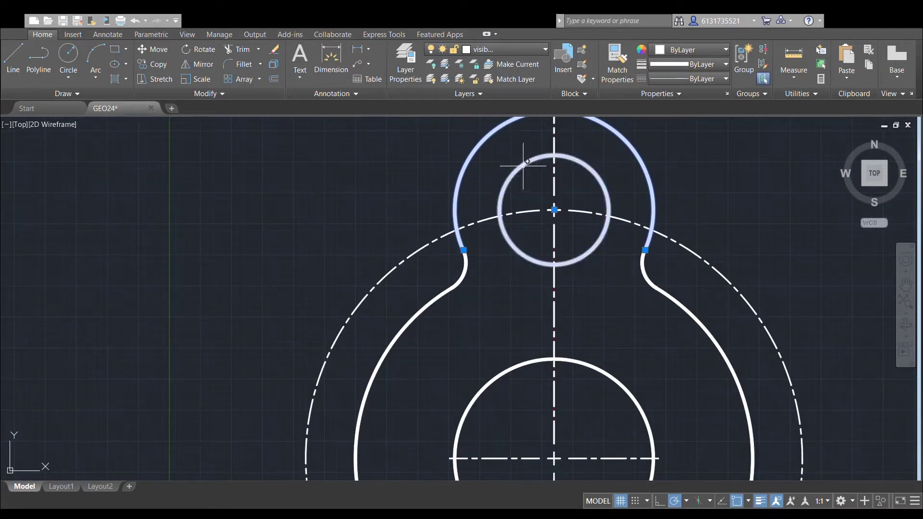
click(524, 164)
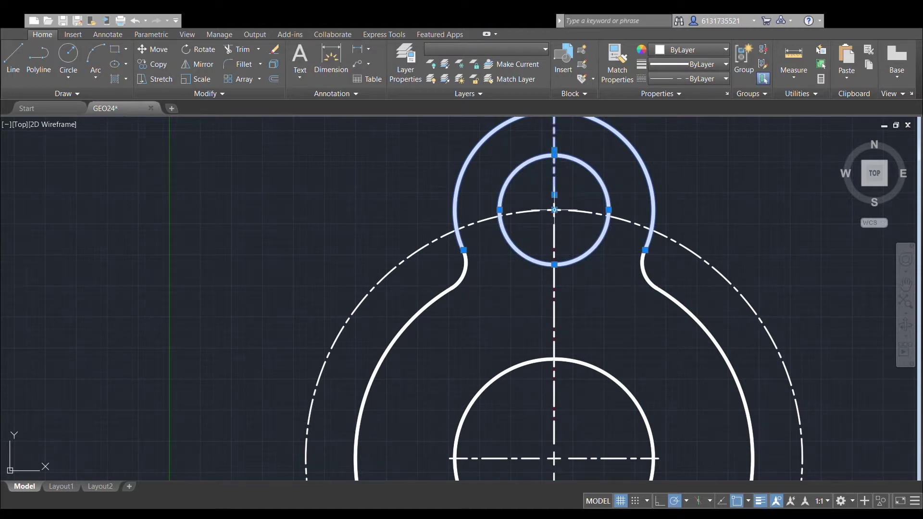
click(554, 202)
scroll(536, 193, up, 6)
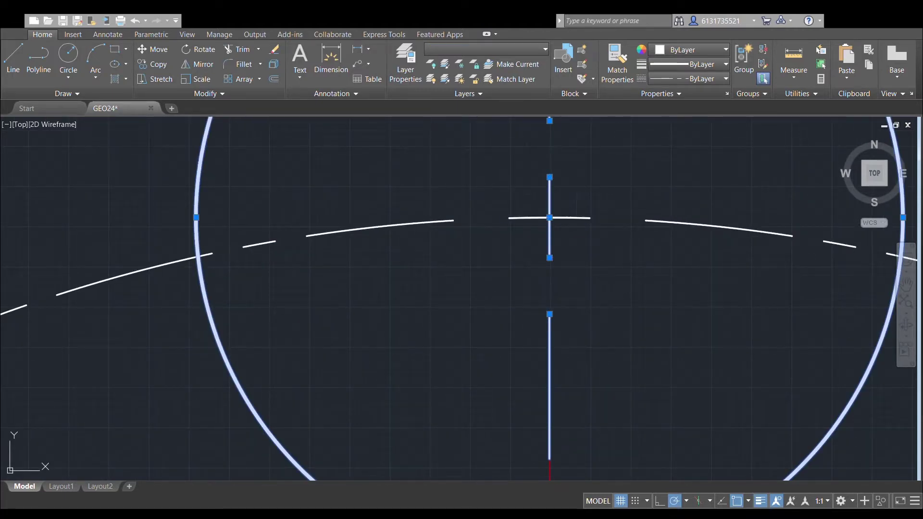
scroll(556, 216, down, 5)
click(462, 272)
click(637, 276)
middle_drag(619, 334, 601, 271)
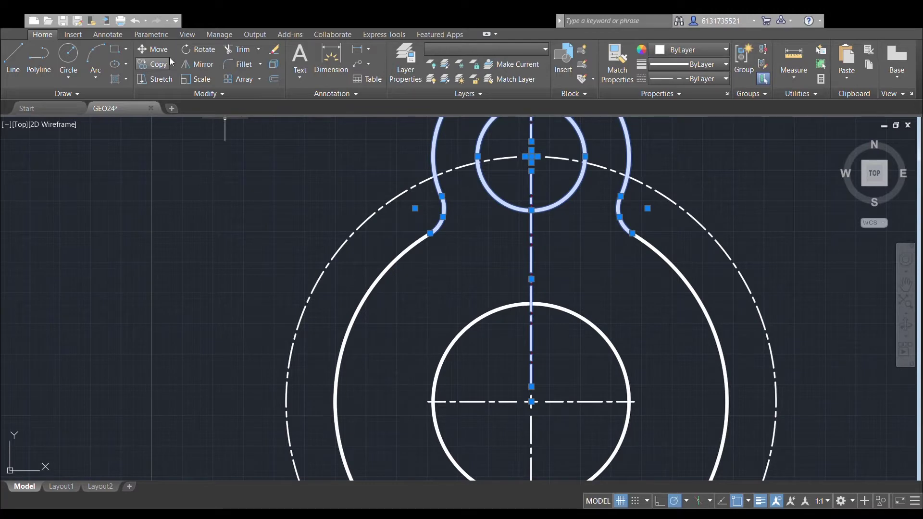
key(Escape)
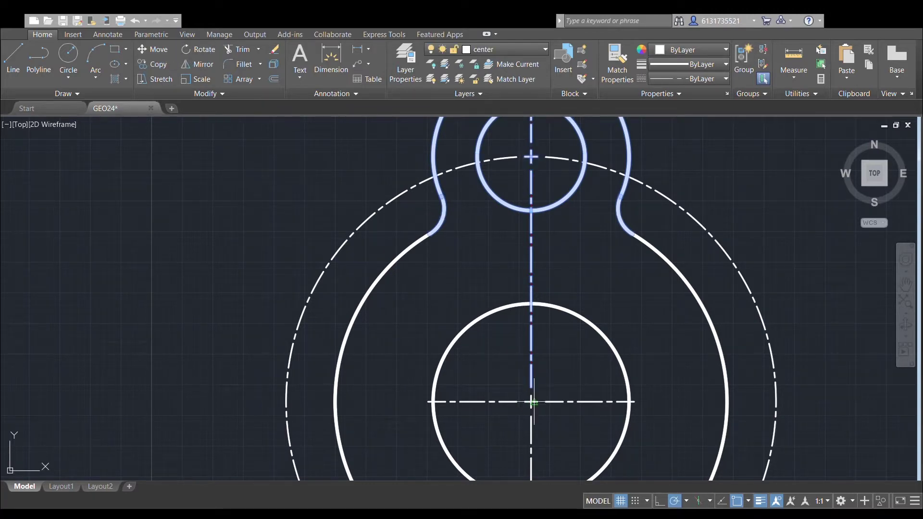
click(531, 401)
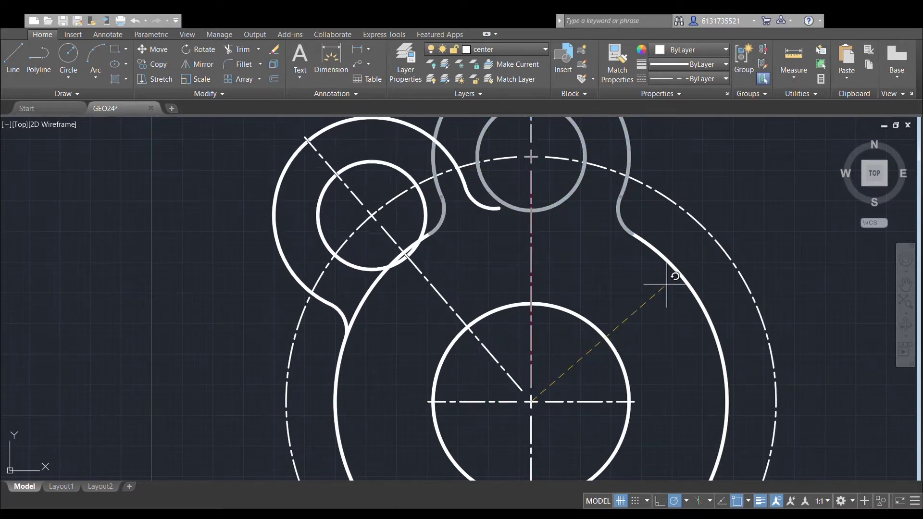
key(Return)
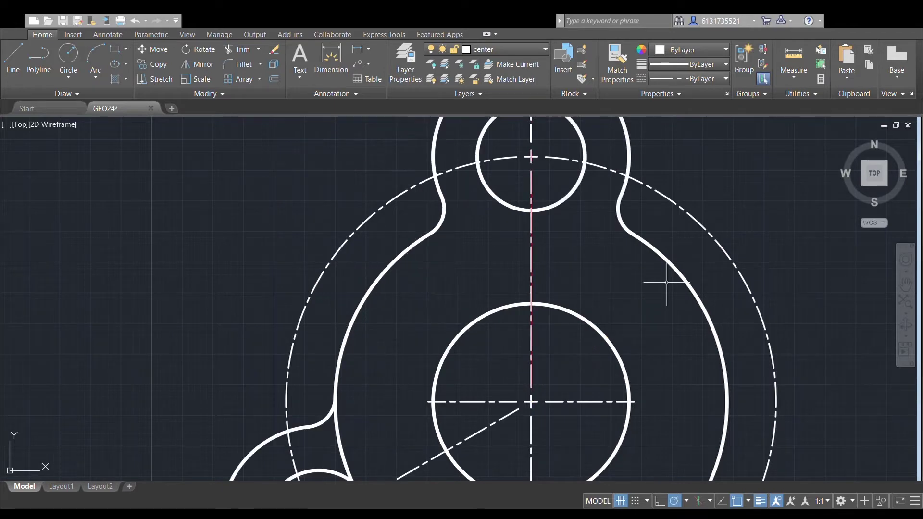
Examine the rotated lobe and where its side arcs and centre line meet the main outline and centre.
scroll(631, 311, down, 4)
middle_drag(642, 298, 610, 260)
scroll(574, 307, up, 2)
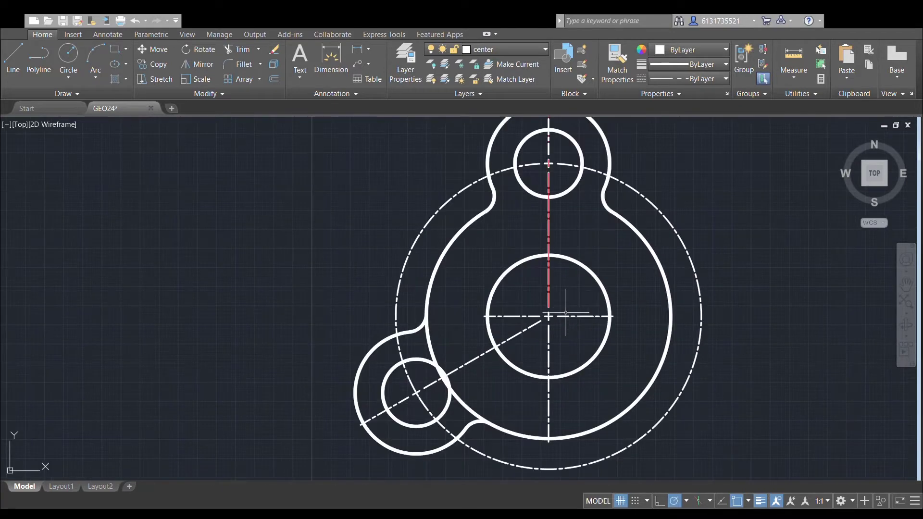
middle_drag(524, 329, 532, 298)
scroll(532, 302, up, 2)
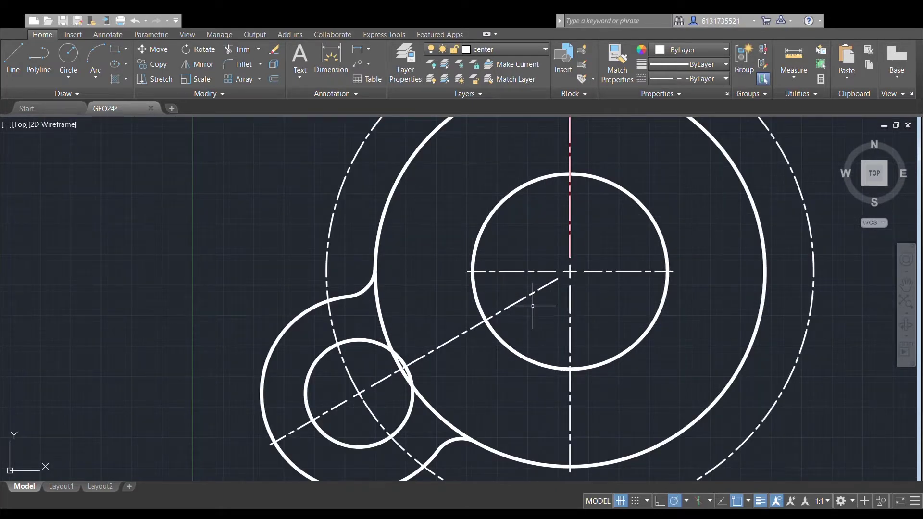
mouse_move(533, 306)
middle_down()
mouse_move(504, 330)
mouse_move(496, 312)
mouse_move(466, 296)
mouse_move(468, 275)
mouse_move(457, 305)
middle_up()
scroll(475, 293, down, 2)
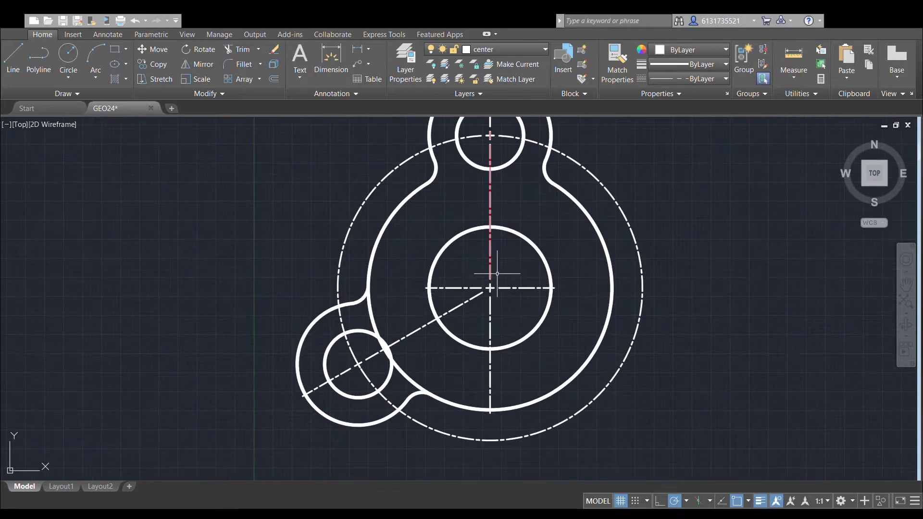
middle_drag(486, 205, 485, 260)
Rotate one set of the upper lobe's arcs, inner circle and centre lines about the main centre to the lower-right position, mirroring the lower-left lobe.
click(441, 228)
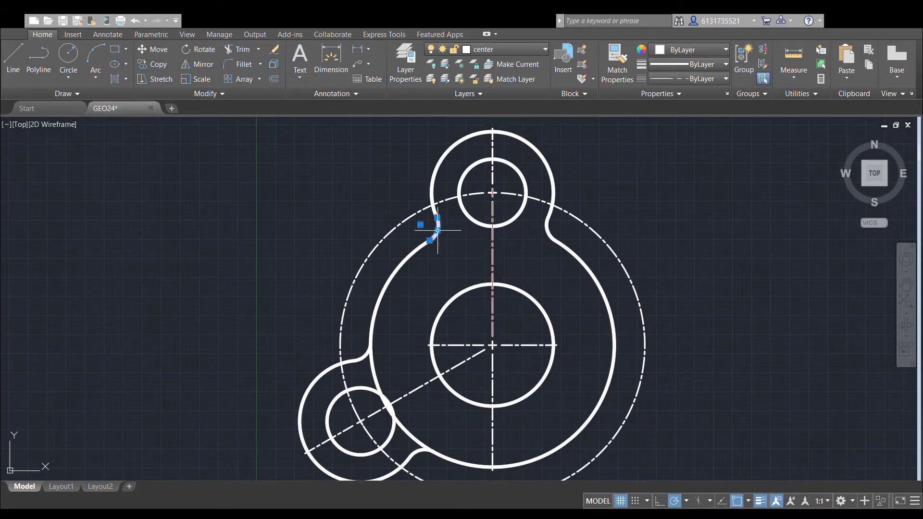
click(548, 226)
click(554, 190)
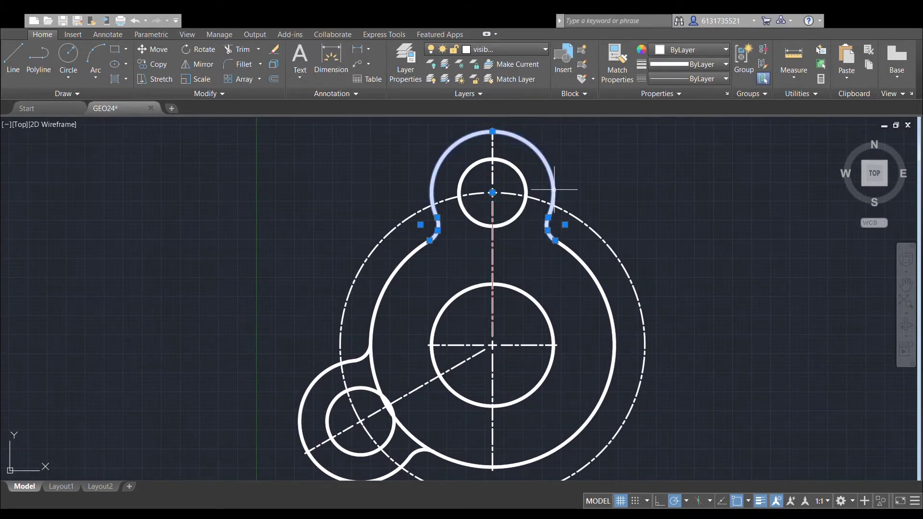
click(524, 169)
scroll(507, 175, up, 4)
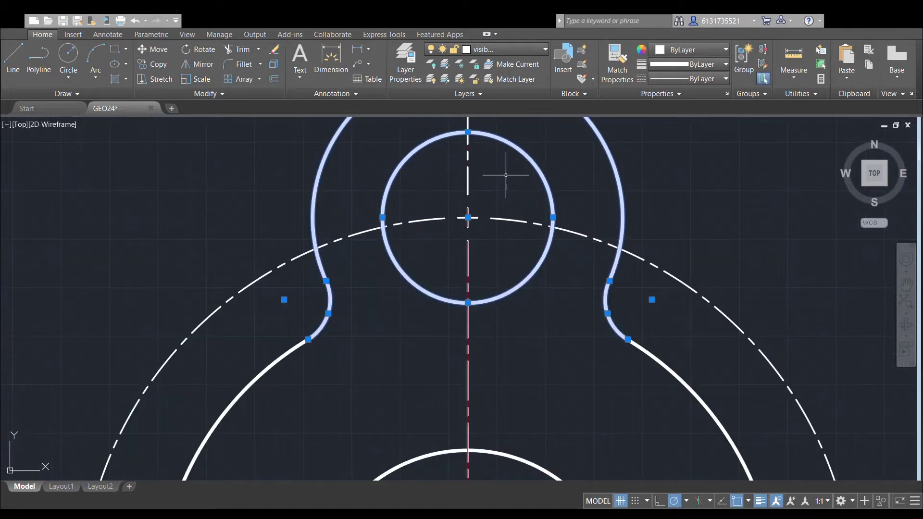
click(469, 211)
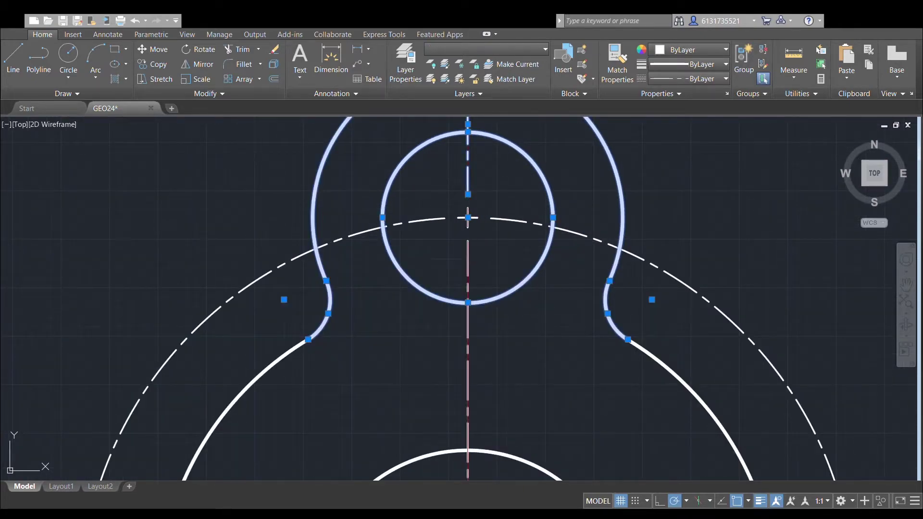
scroll(469, 245, up, 2)
scroll(476, 231, up, 3)
scroll(483, 211, down, 3)
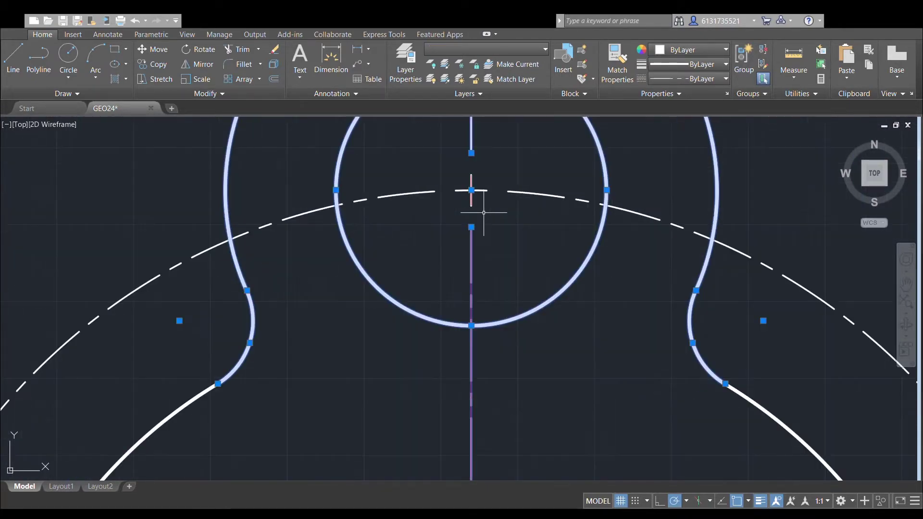
scroll(480, 187, up, 2)
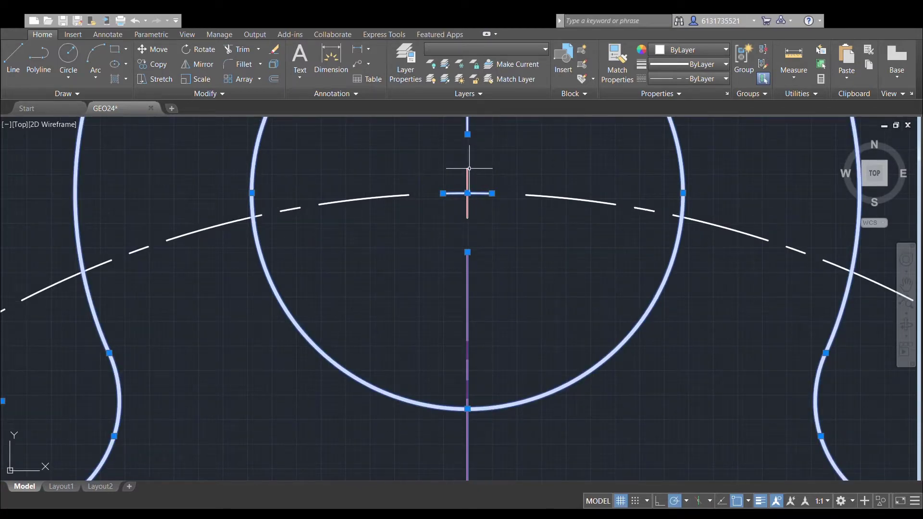
click(467, 168)
scroll(520, 182, down, 6)
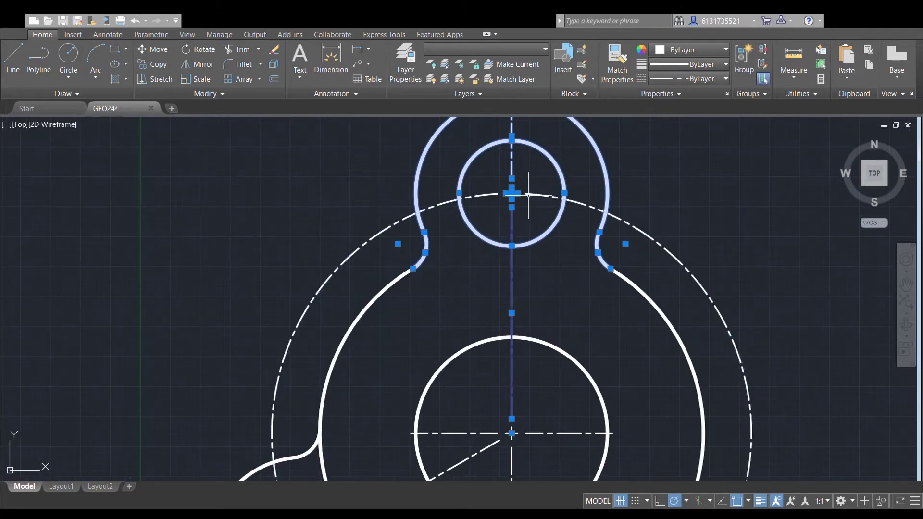
scroll(539, 239, up, 2)
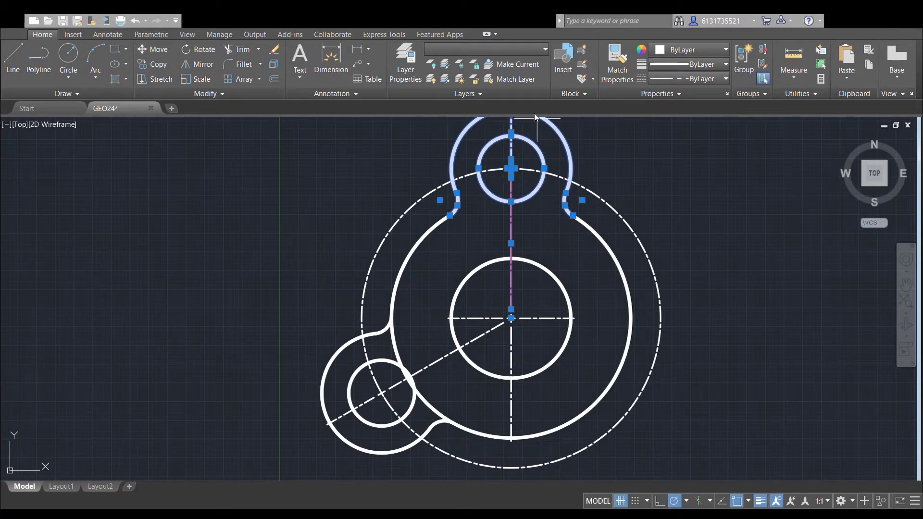
click(198, 49)
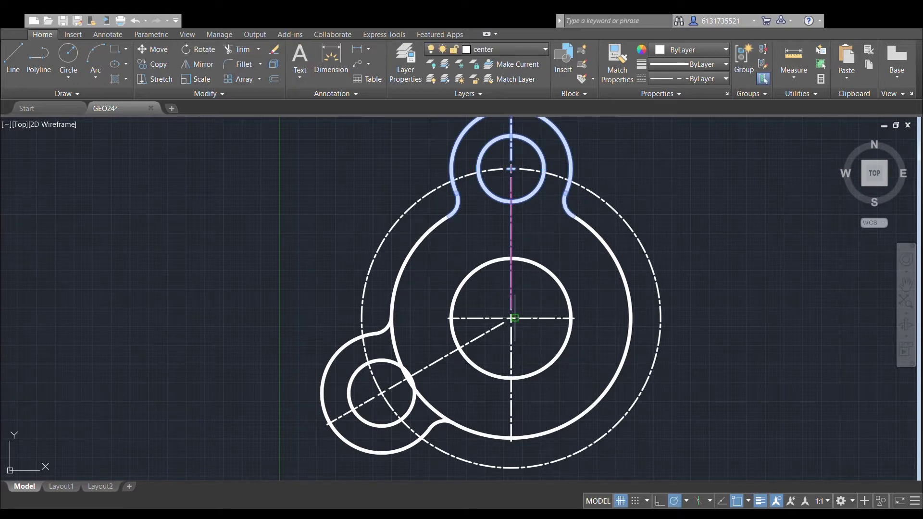
scroll(515, 317, up, 5)
click(499, 329)
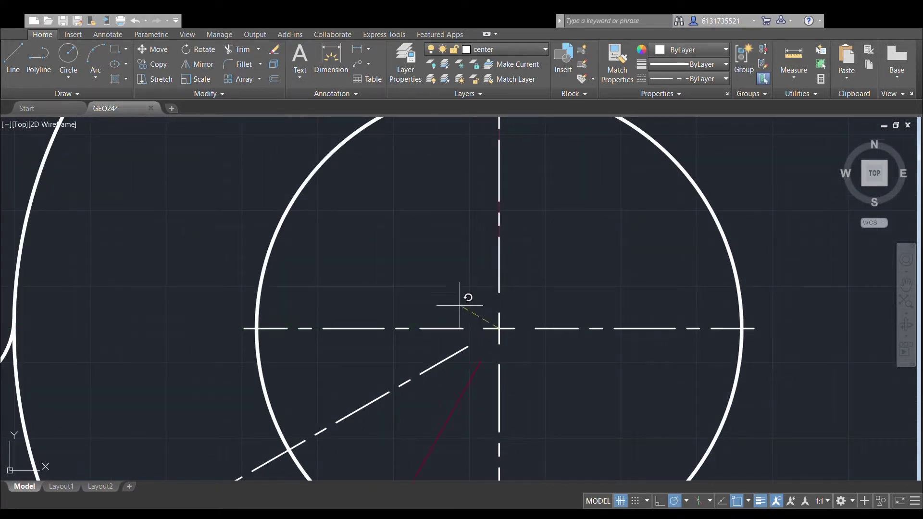
scroll(474, 267, down, 2)
scroll(476, 264, down, 3)
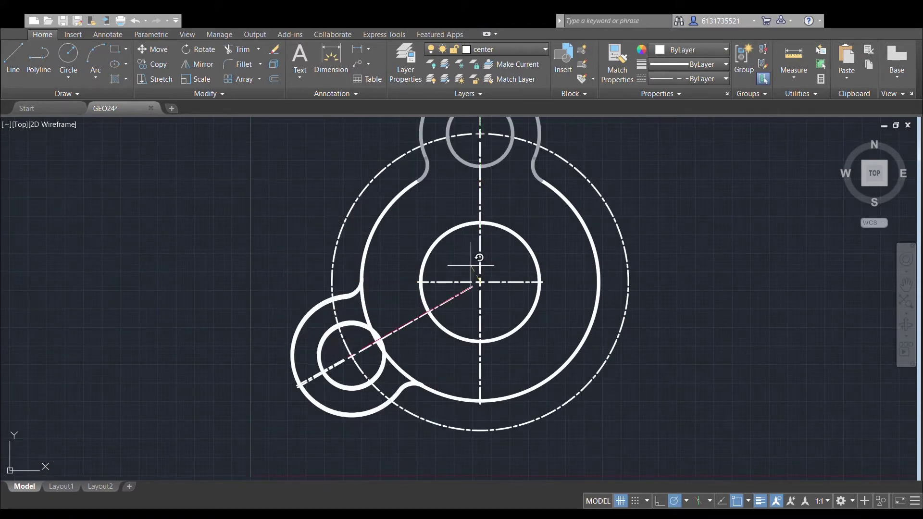
click(421, 282)
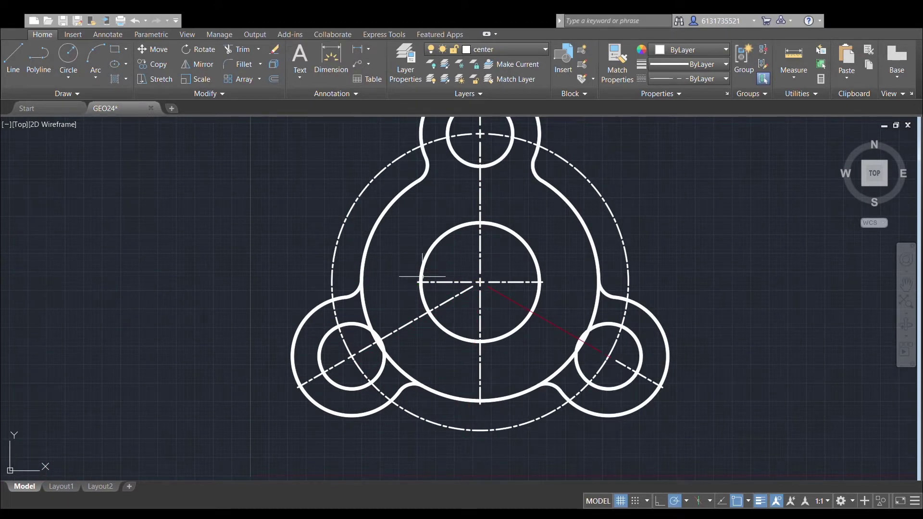
Trim the main outline circle where it crosses both lower lobes, using the selected lower lobes and central geometry as cutting edges.
scroll(729, 240, down, 2)
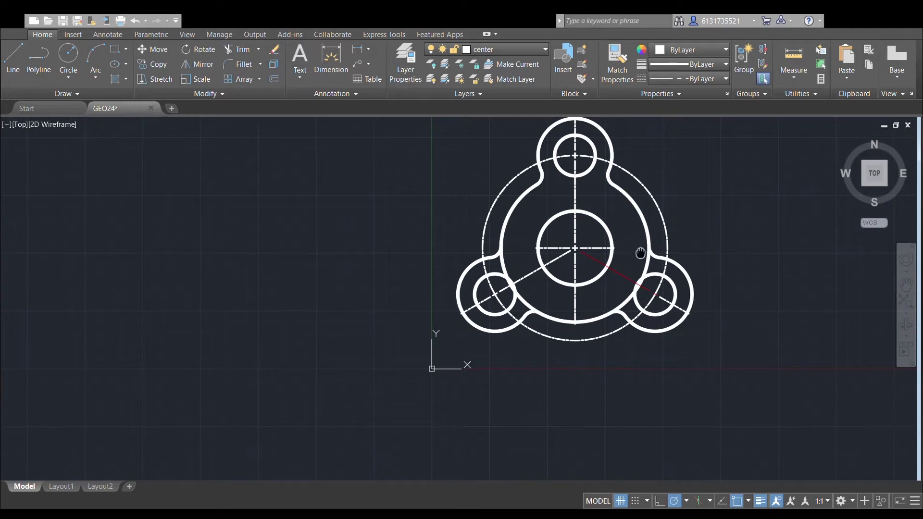
scroll(641, 248, down, 1)
scroll(654, 246, up, 2)
scroll(631, 245, down, 3)
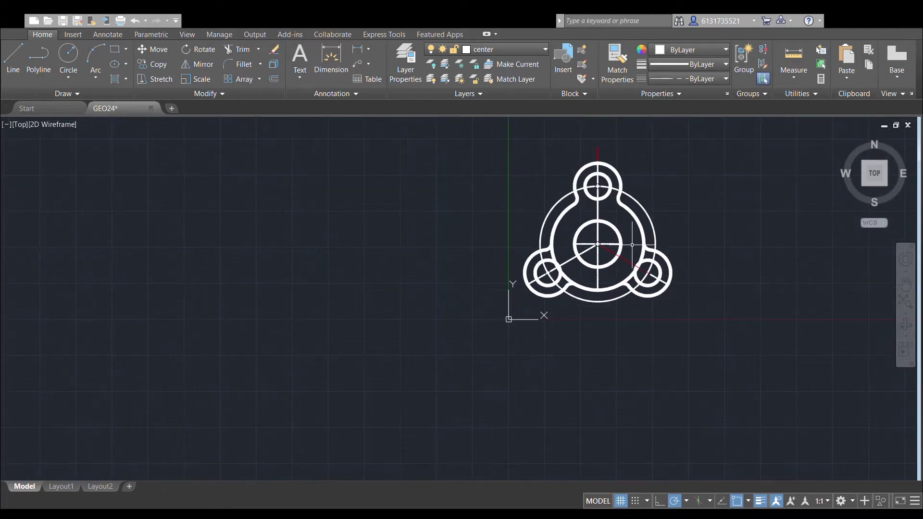
scroll(632, 244, up, 2)
click(437, 211)
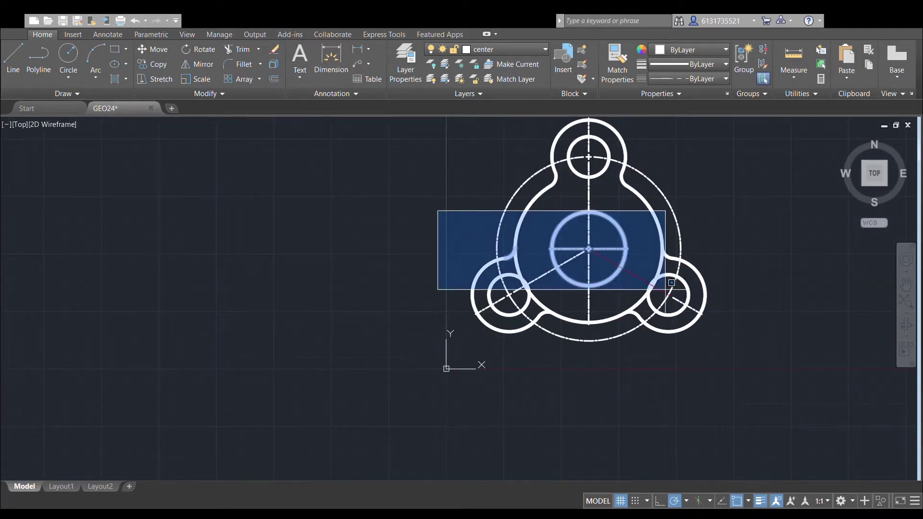
click(766, 352)
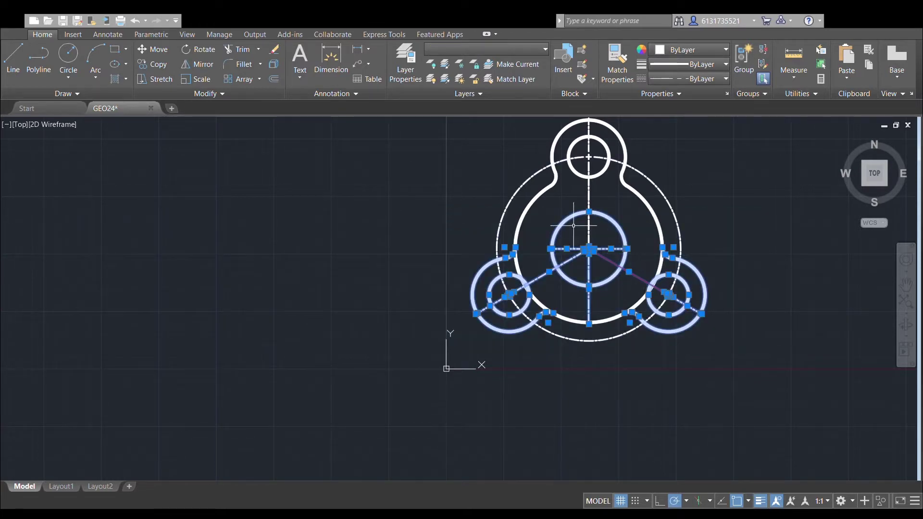
scroll(559, 279, up, 4)
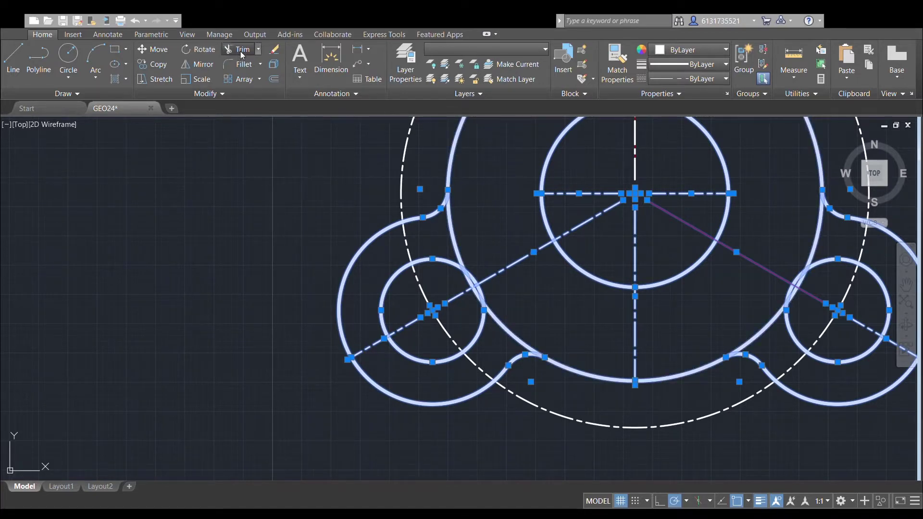
key(Escape)
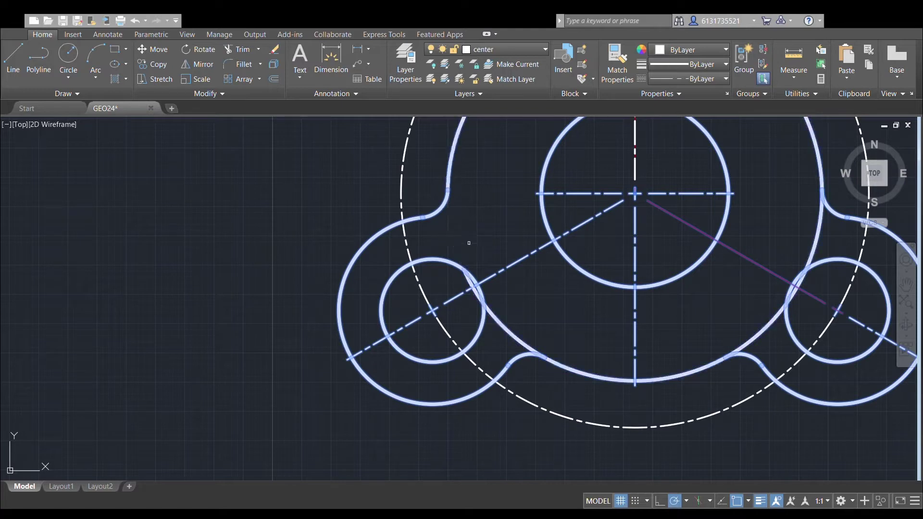
scroll(480, 295, up, 4)
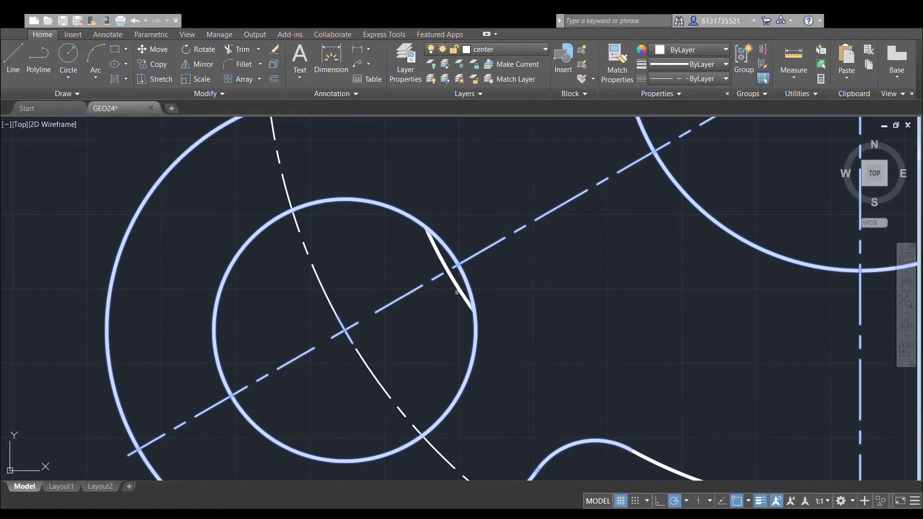
scroll(521, 274, down, 4)
middle_drag(531, 274, 431, 268)
middle_drag(560, 273, 487, 260)
click(601, 306)
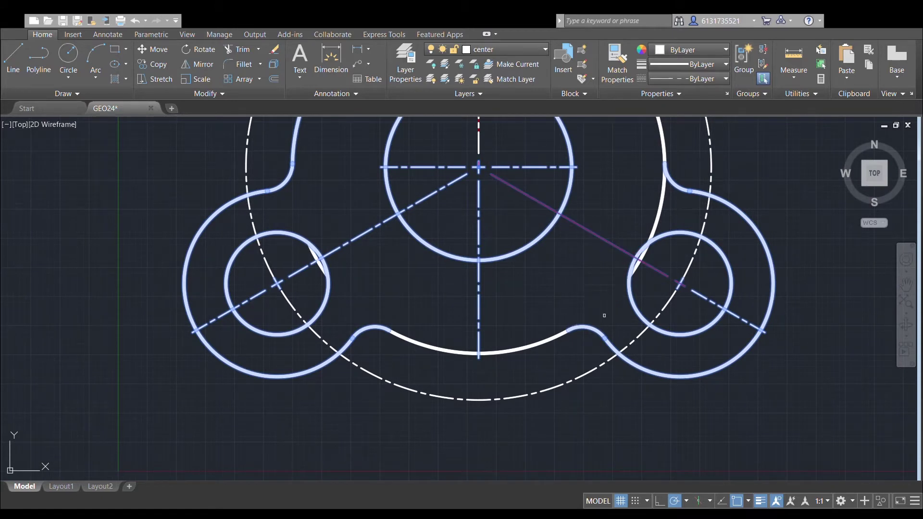
click(653, 188)
key(Escape)
Delete the leftover outline arc pieces inside the lower-right and lower-left inner circles.
click(637, 267)
key(Delete)
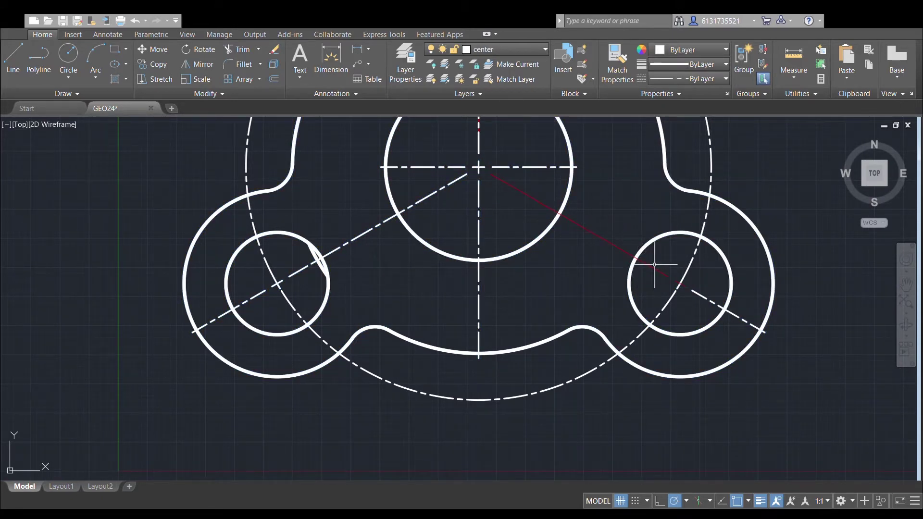
click(321, 266)
key(Delete)
scroll(506, 241, down, 4)
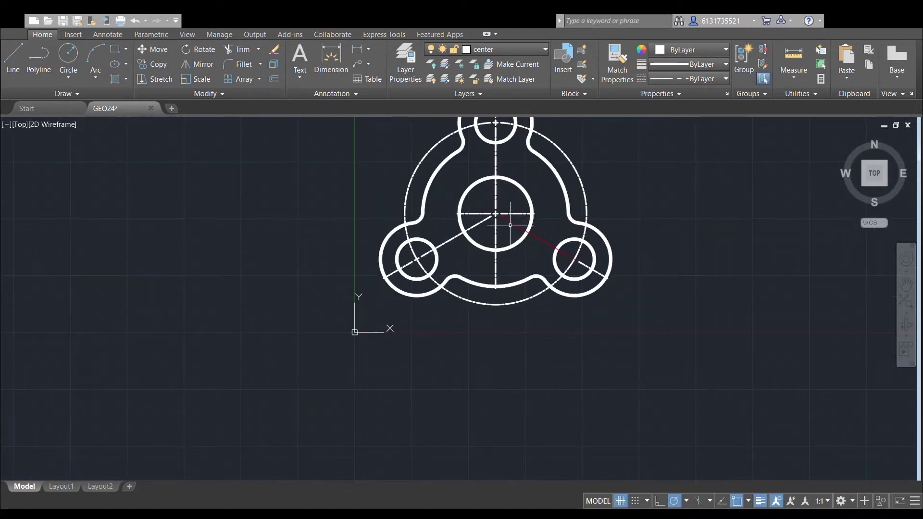
Draw a short line on the center layer through the lower-right hole's centre, tracing the red centre mark between its endpoints.
scroll(510, 226, up, 4)
scroll(588, 234, up, 2)
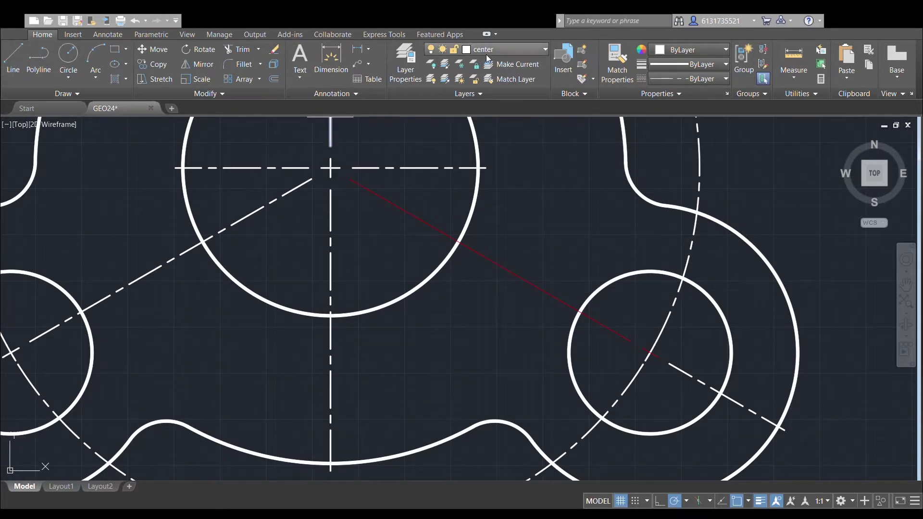
scroll(712, 355, up, 3)
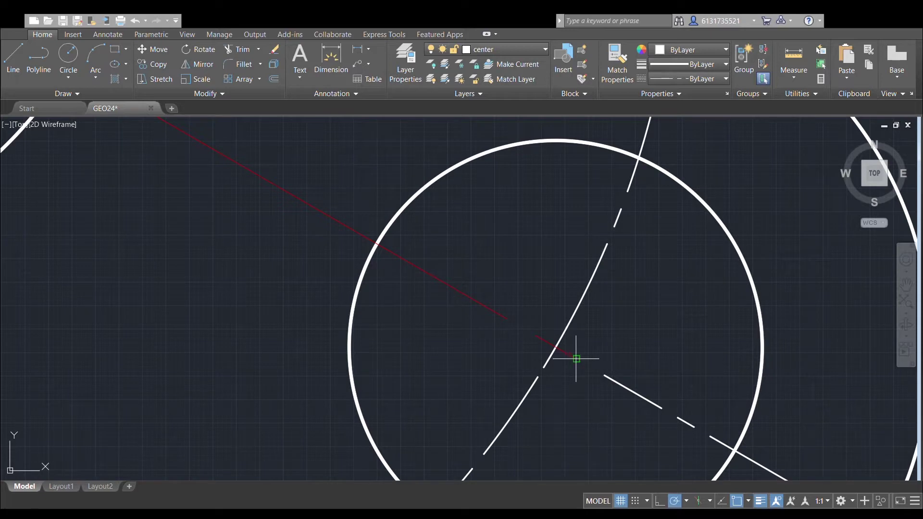
click(577, 359)
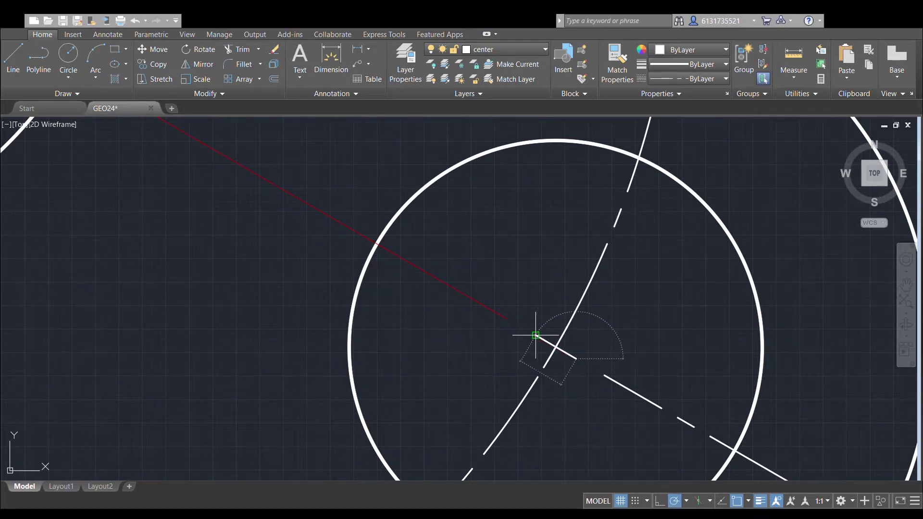
click(535, 336)
key(Escape)
Draw a line on the center layer over the red line, from beside the lower-right hole's centre mark up to the main centre.
middle_drag(608, 268, 692, 304)
scroll(589, 327, down, 2)
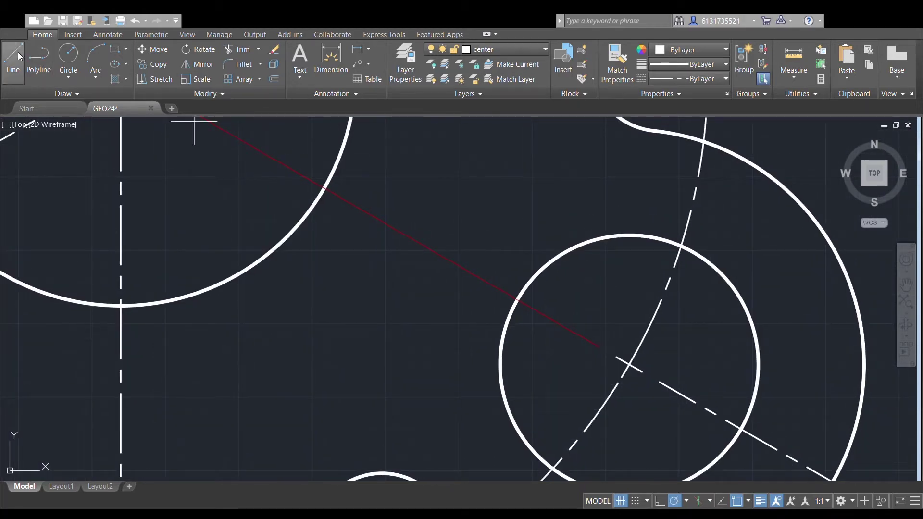
click(599, 346)
scroll(486, 274, down, 2)
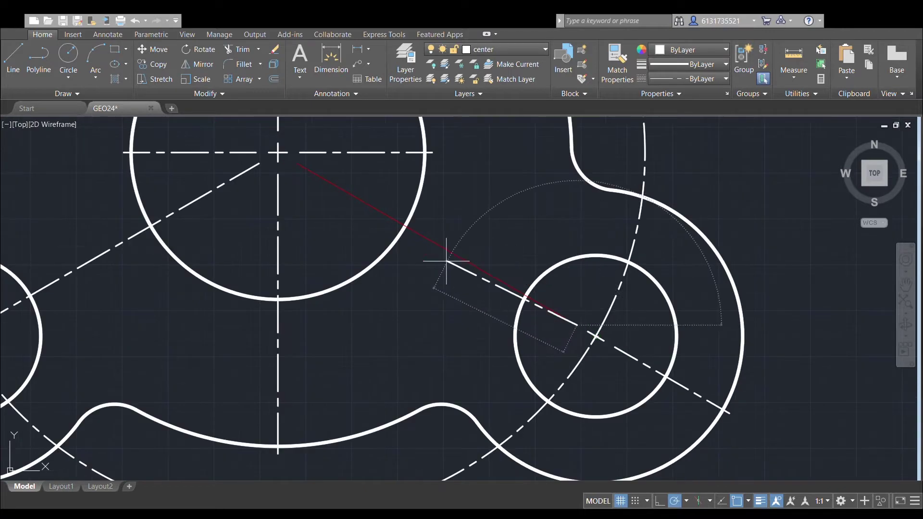
click(296, 163)
key(Return)
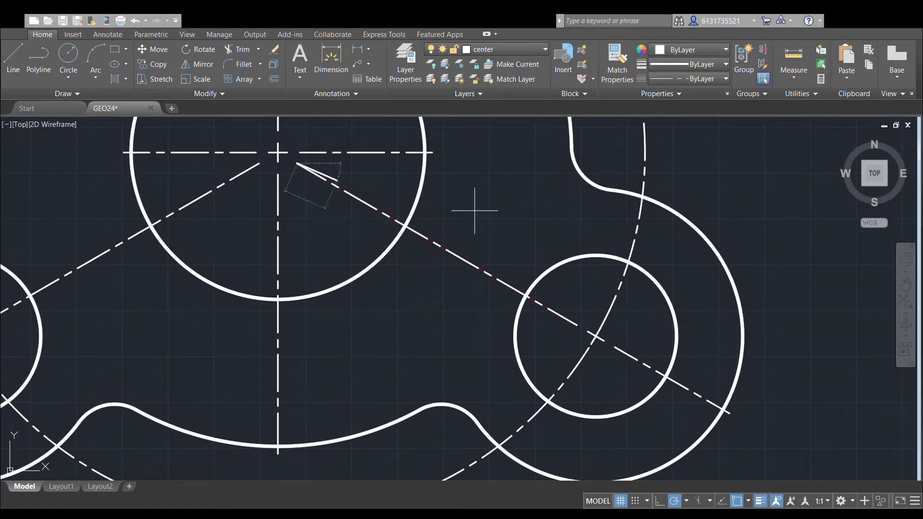
Draw a circle on the center layer from the main centre, sized between the central circle and the large centre-line circle.
middle_drag(561, 222, 618, 274)
scroll(618, 274, down, 2)
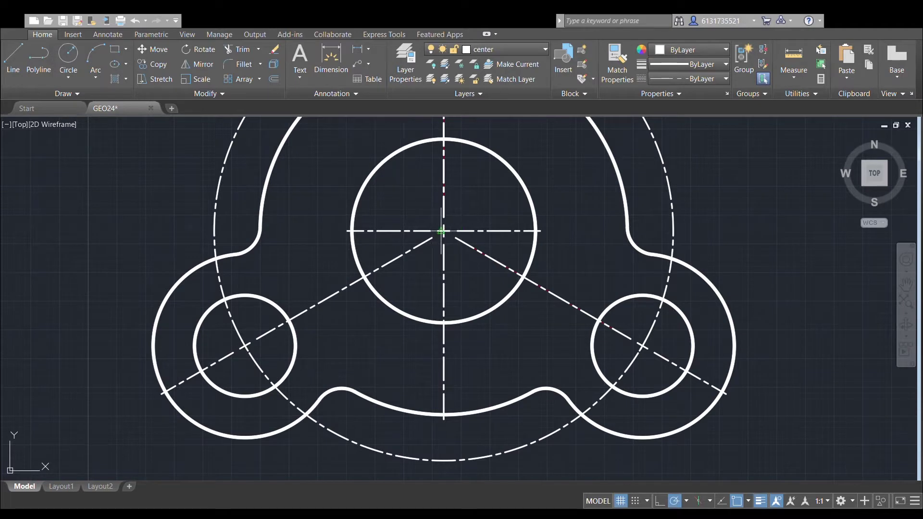
scroll(441, 231, up, 4)
scroll(439, 233, down, 4)
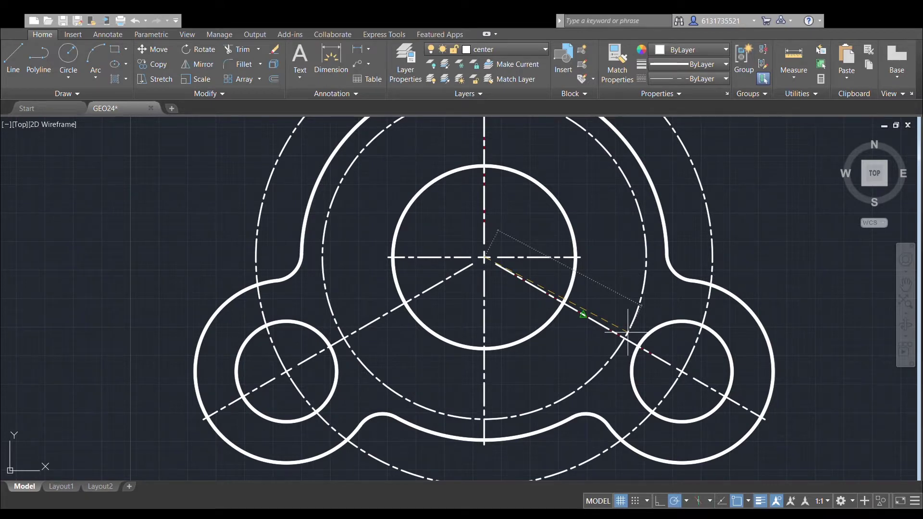
Draw a temporary circle around the central hole, trim both lower diagonal centerlines inside it, and delete the circle.
click(628, 333)
middle_drag(501, 315, 524, 284)
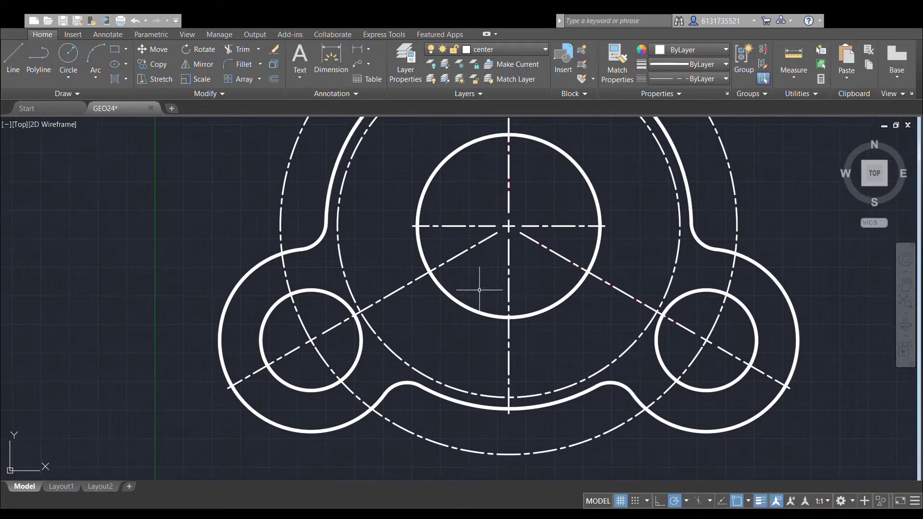
click(394, 292)
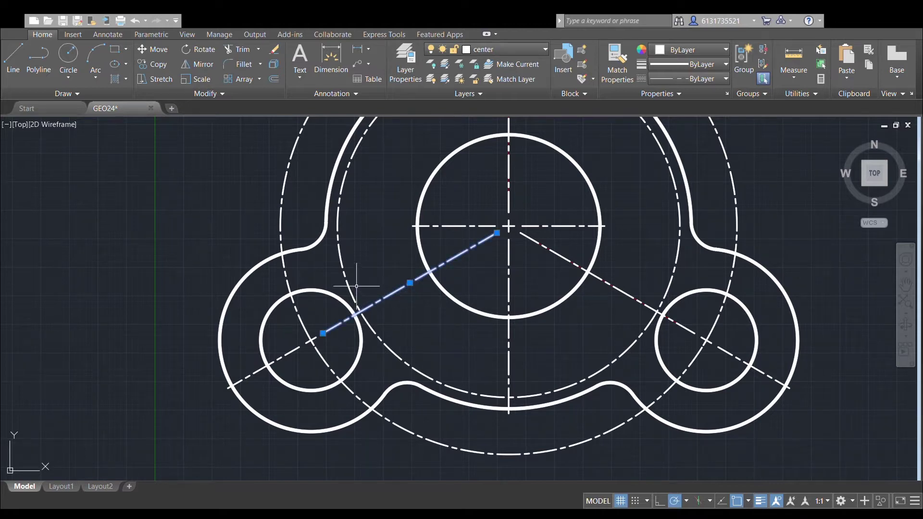
click(614, 287)
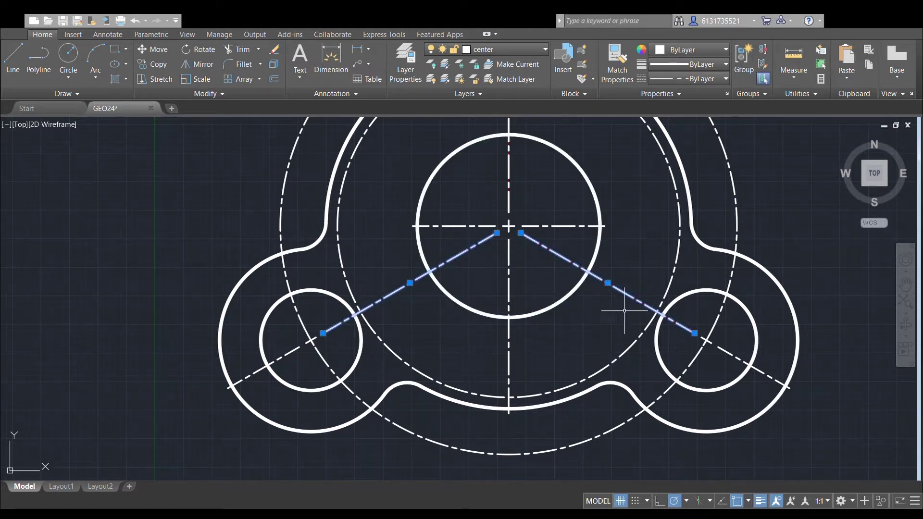
click(638, 338)
click(238, 54)
click(395, 292)
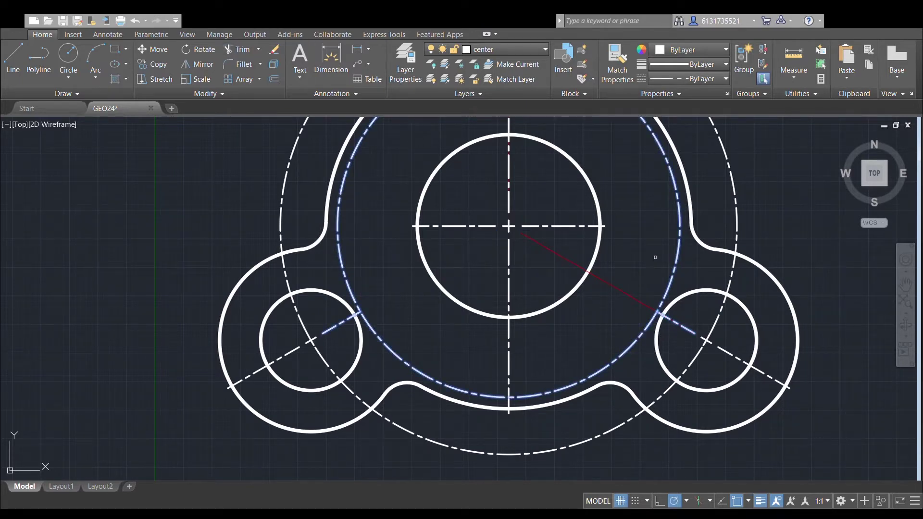
key(Escape)
scroll(604, 340, down, 2)
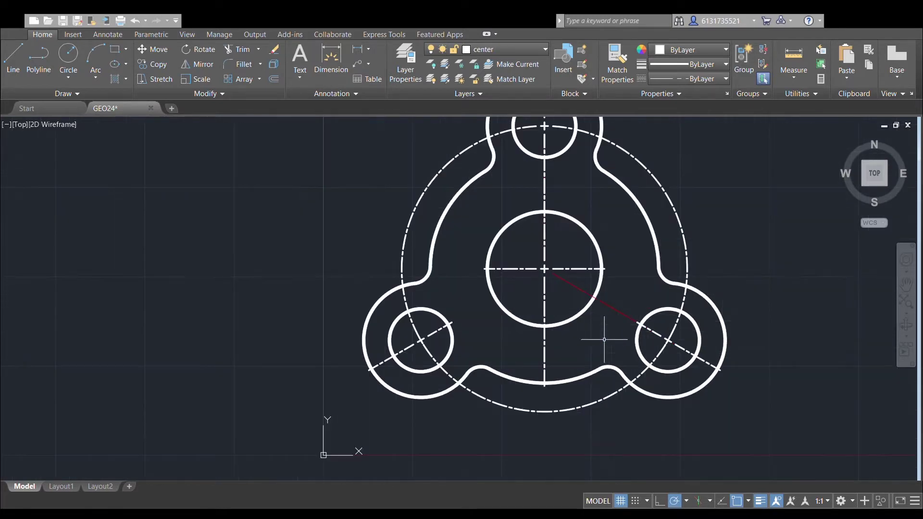
Draw two concentric circles at the lower-left hole's center, one through the center mark's end and one through the adjacent centerline dash's start.
middle_drag(669, 288, 673, 268)
scroll(398, 342, up, 4)
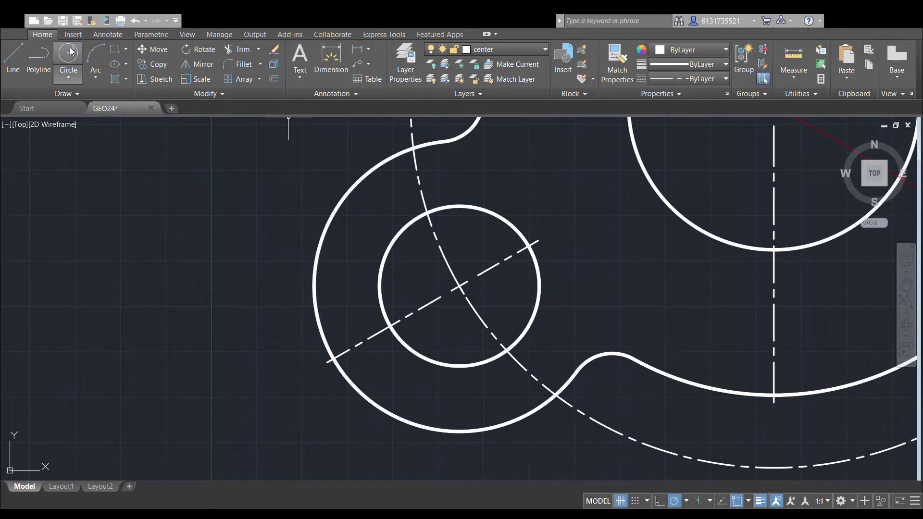
scroll(527, 250, up, 4)
click(356, 340)
click(377, 329)
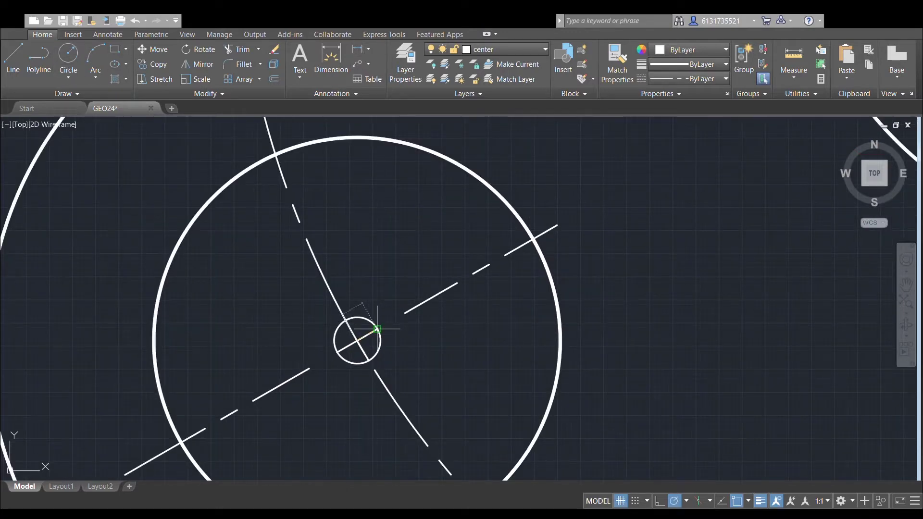
click(67, 51)
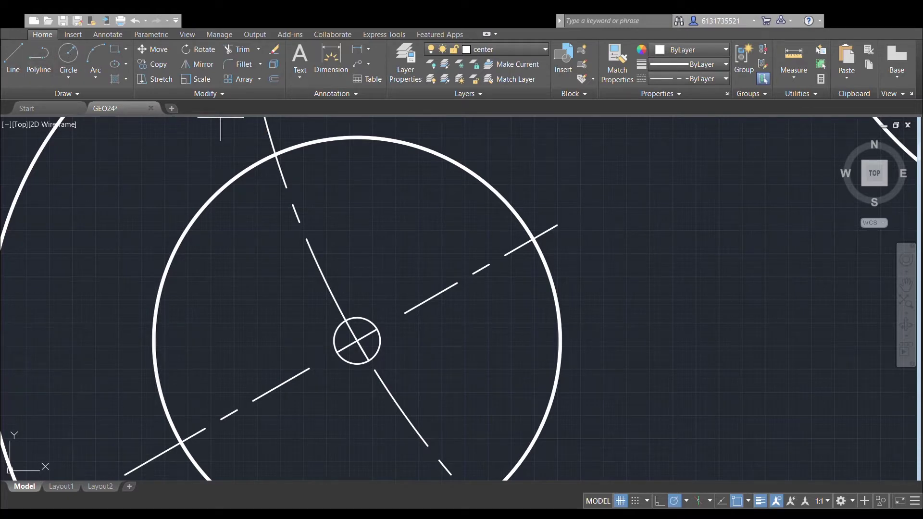
click(356, 341)
click(405, 312)
Draw two matching concentric circles at the lower-right hole's center, reaching the center mark's end and the start of the adjacent centerline dash.
scroll(433, 298, down, 6)
middle_drag(721, 254, 602, 274)
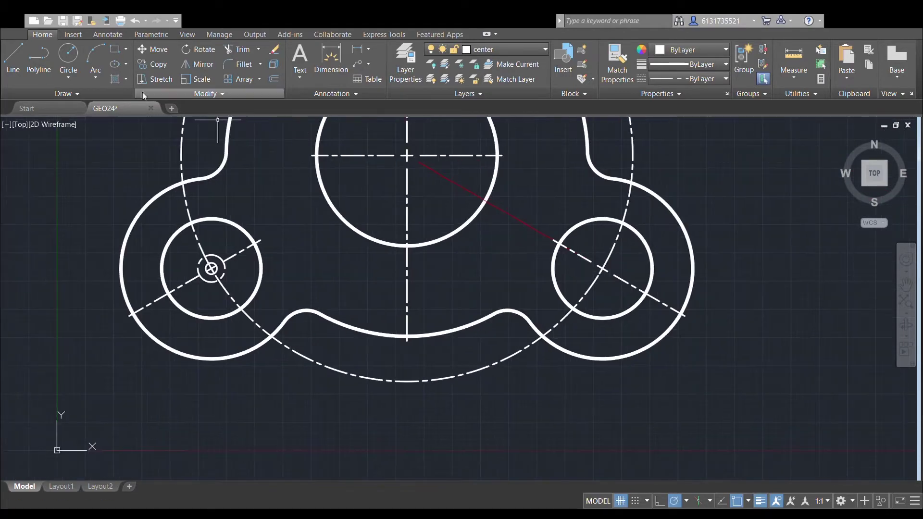
scroll(591, 278, up, 4)
click(597, 262)
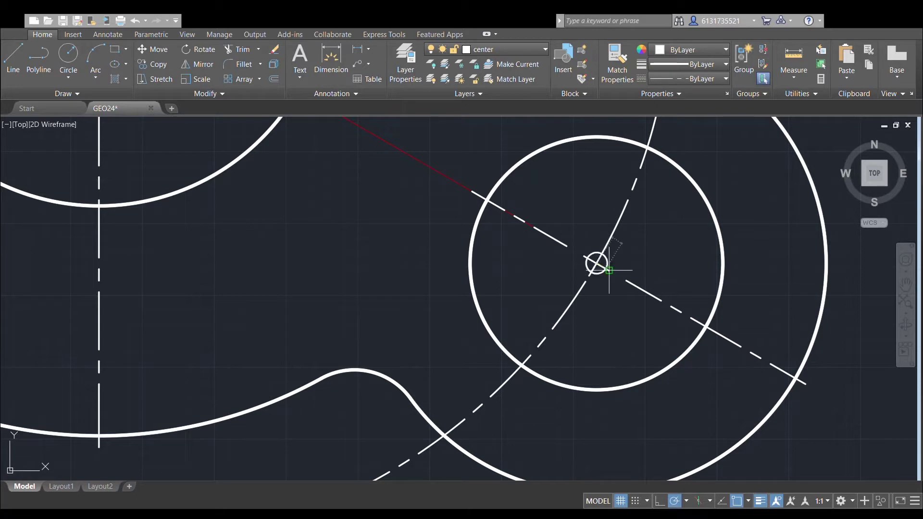
click(609, 271)
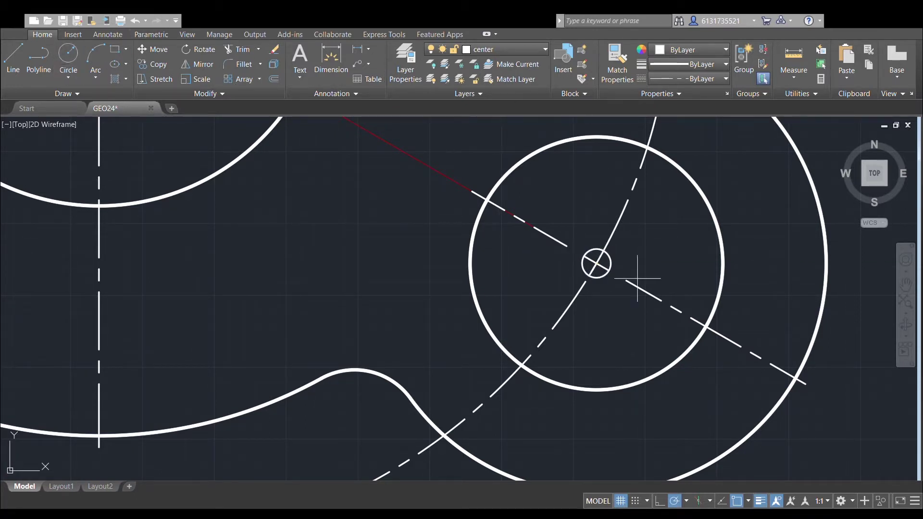
scroll(611, 259, up, 4)
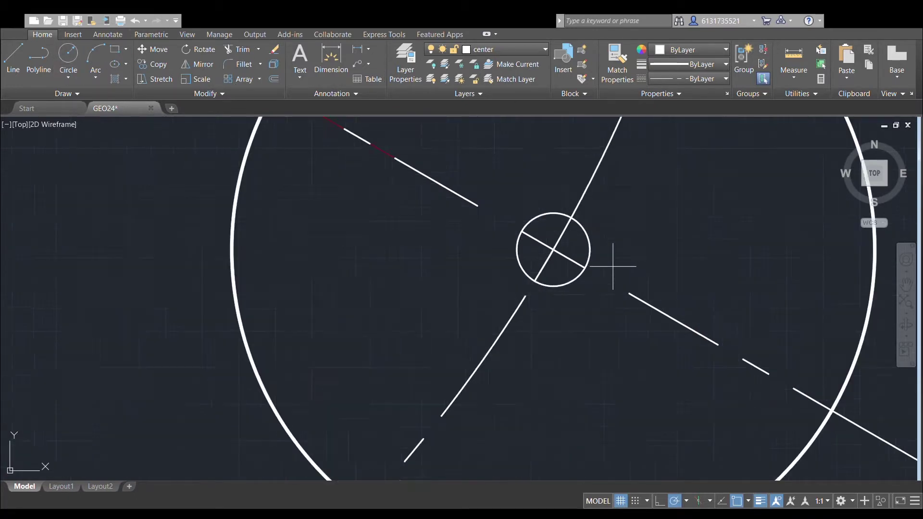
click(553, 250)
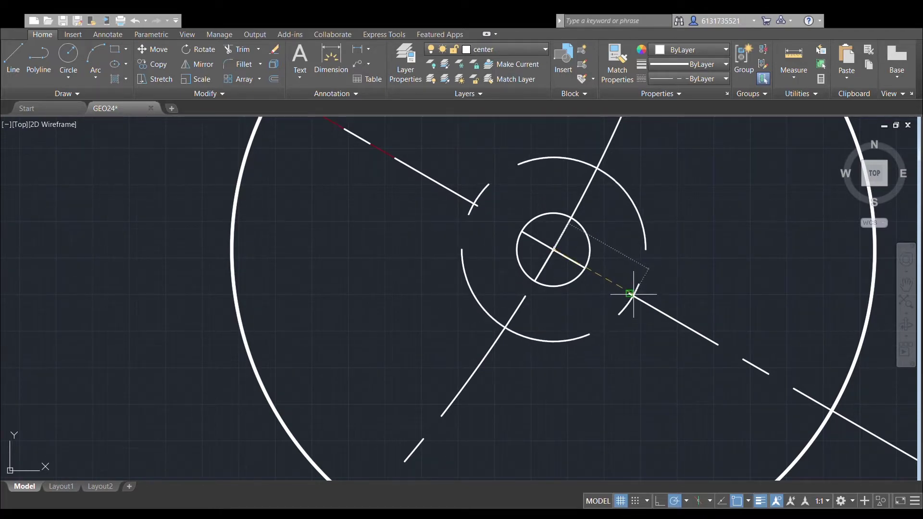
click(625, 296)
With the centerlines and small circles of both lower holes as cutting edges, trim the pitch circle between the lower-left hole's two small circles.
scroll(625, 298, down, 5)
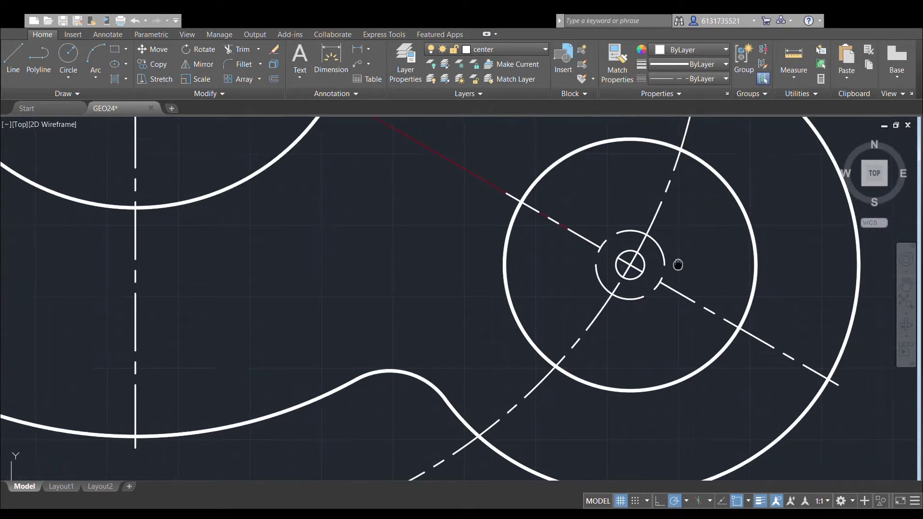
middle_drag(614, 257, 797, 260)
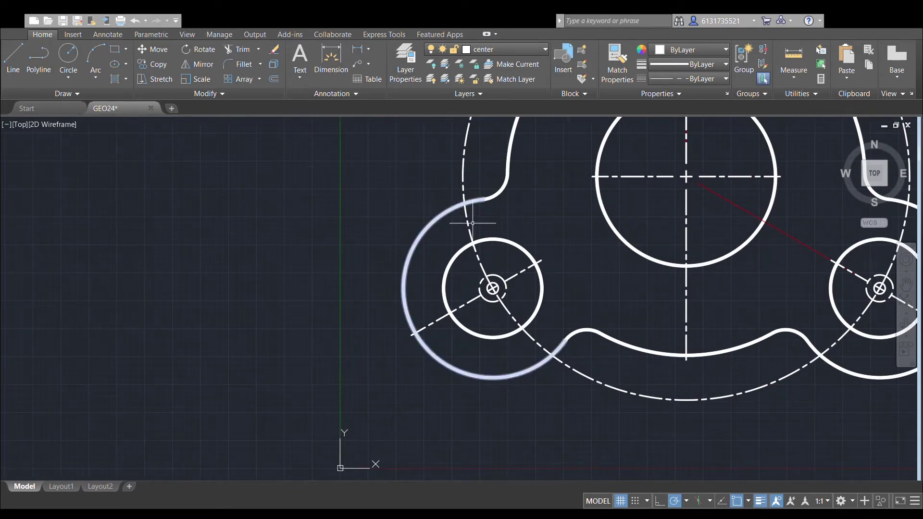
click(473, 271)
key(Escape)
click(517, 307)
click(477, 269)
middle_drag(602, 293, 395, 272)
click(693, 291)
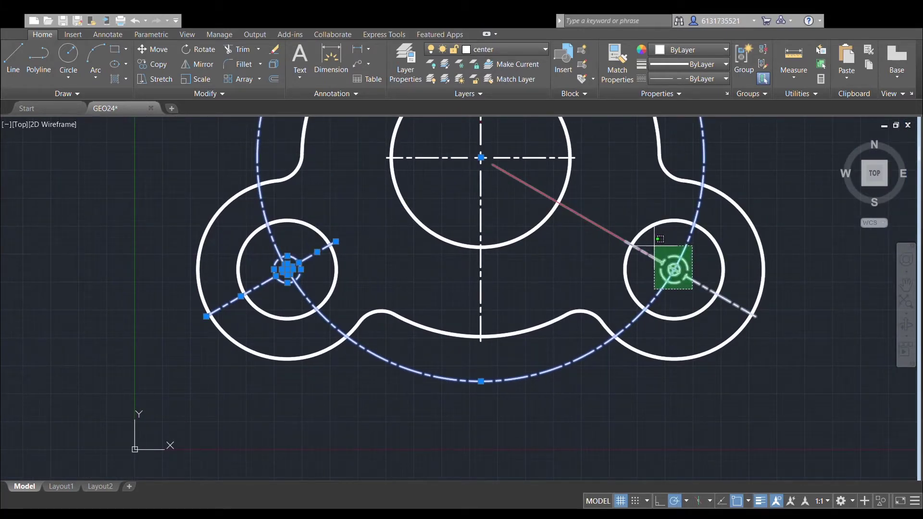
click(657, 247)
key(Escape)
scroll(286, 235, up, 4)
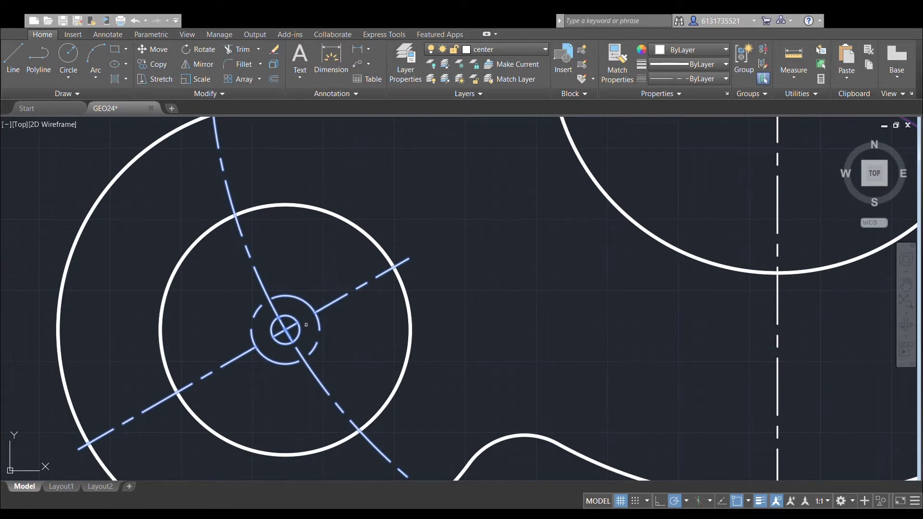
click(272, 309)
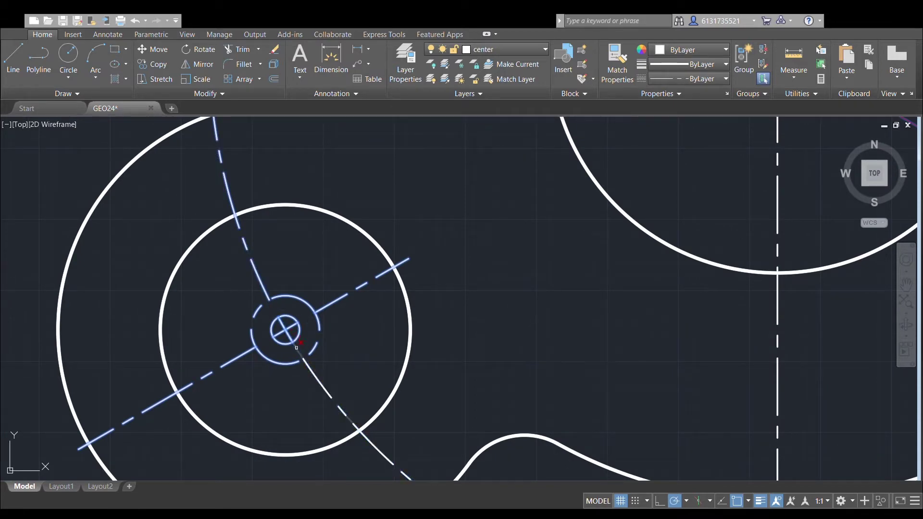
click(299, 352)
Trim the pitch circle on both sides of the center mark, between the lower-right hole's two small circles.
middle_drag(440, 302, 913, 334)
middle_drag(604, 302, 339, 225)
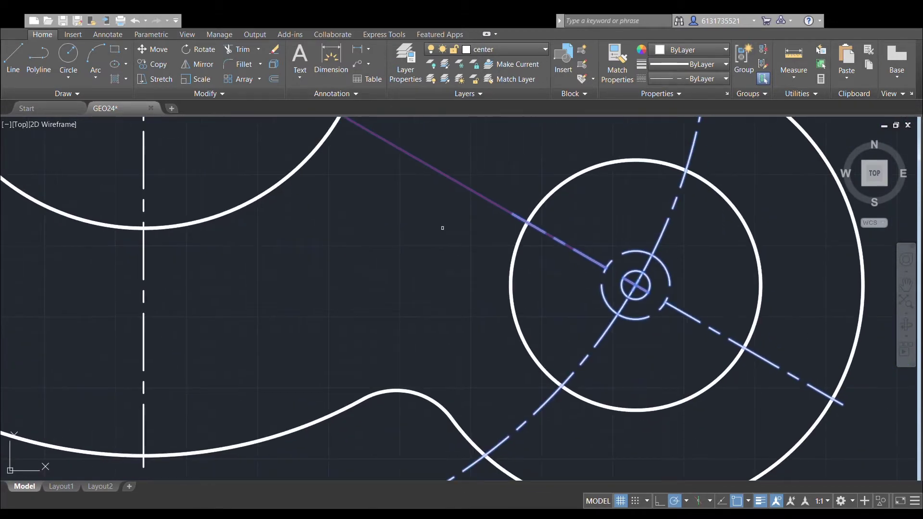
click(647, 267)
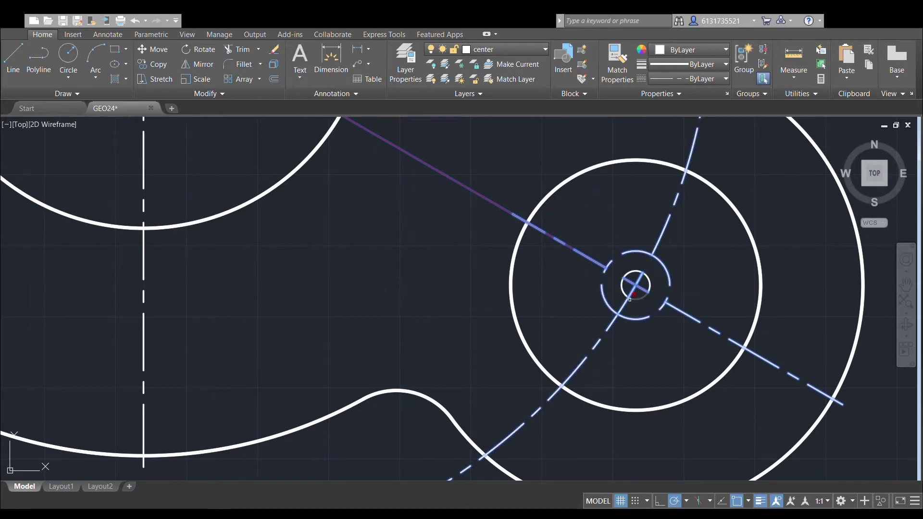
click(623, 307)
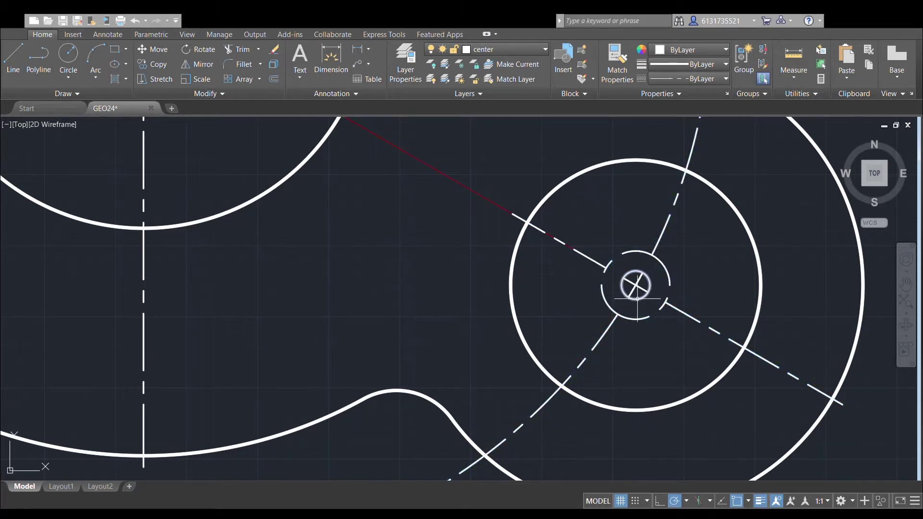
Delete the small construction circles around the center marks of both lower holes.
click(643, 298)
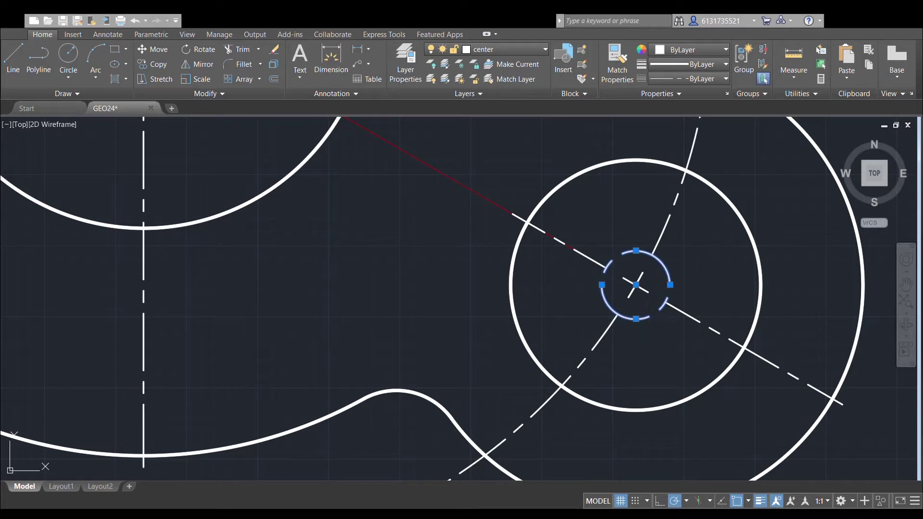
scroll(673, 289, down, 5)
scroll(623, 266, up, 6)
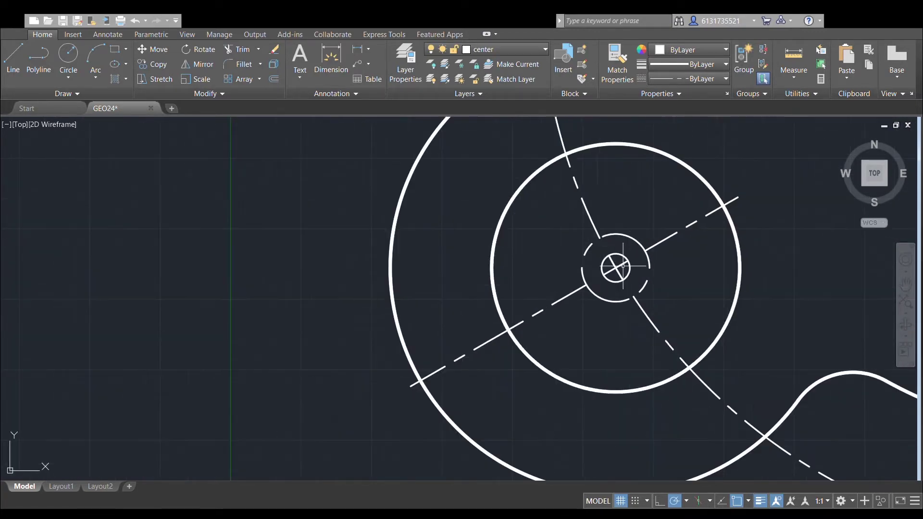
click(629, 237)
key(Delete)
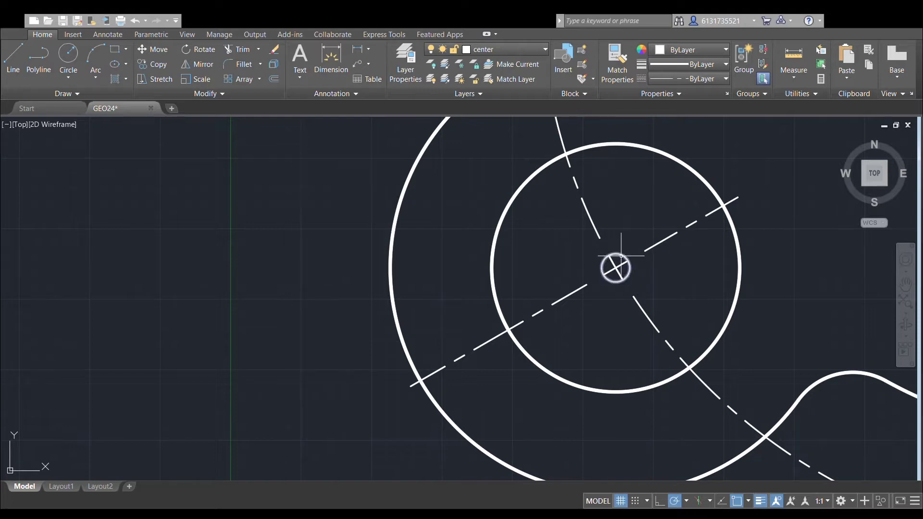
scroll(621, 256, down, 5)
middle_drag(603, 220, 597, 243)
scroll(619, 216, up, 3)
scroll(622, 246, down, 3)
mouse_move(632, 212)
middle_down()
mouse_move(630, 233)
mouse_move(605, 255)
middle_up()
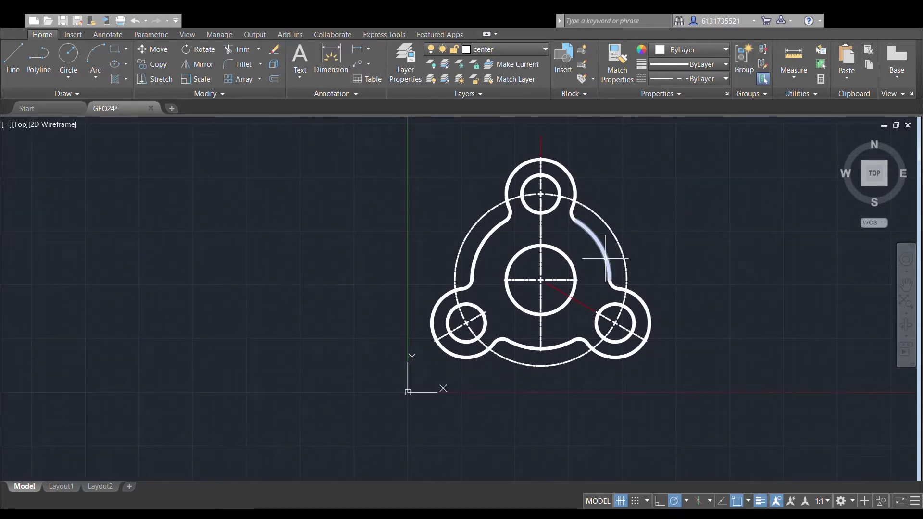
scroll(653, 247, up, 3)
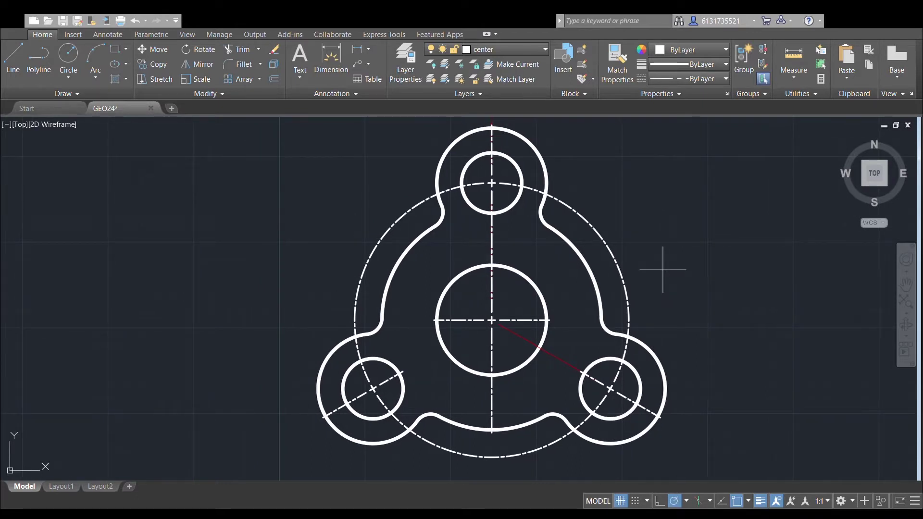
mouse_move(627, 271)
middle_down()
mouse_move(620, 222)
mouse_move(659, 241)
mouse_move(670, 292)
mouse_move(672, 281)
mouse_move(667, 333)
mouse_move(657, 270)
mouse_move(658, 287)
middle_up()
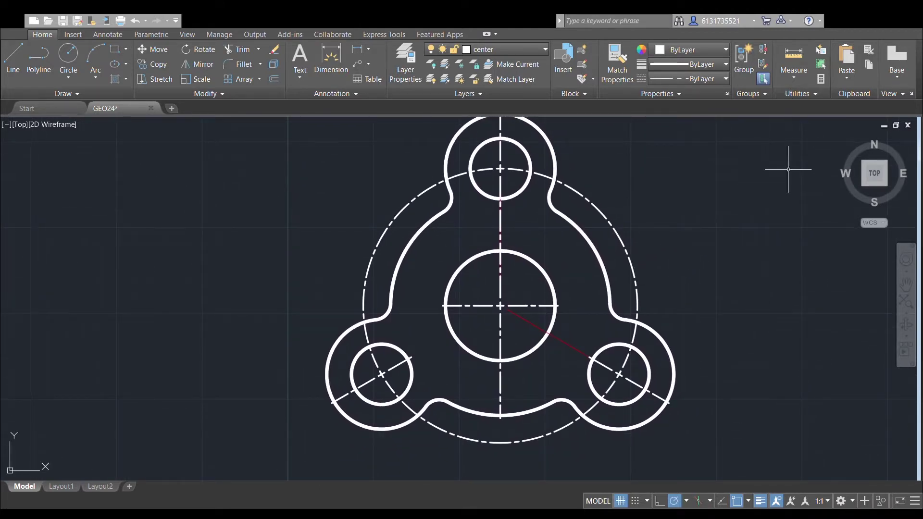
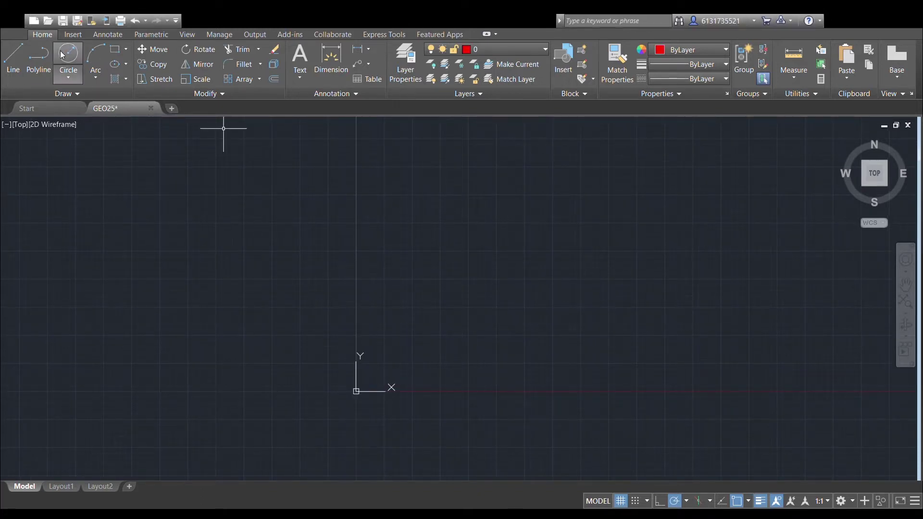
click(500, 371)
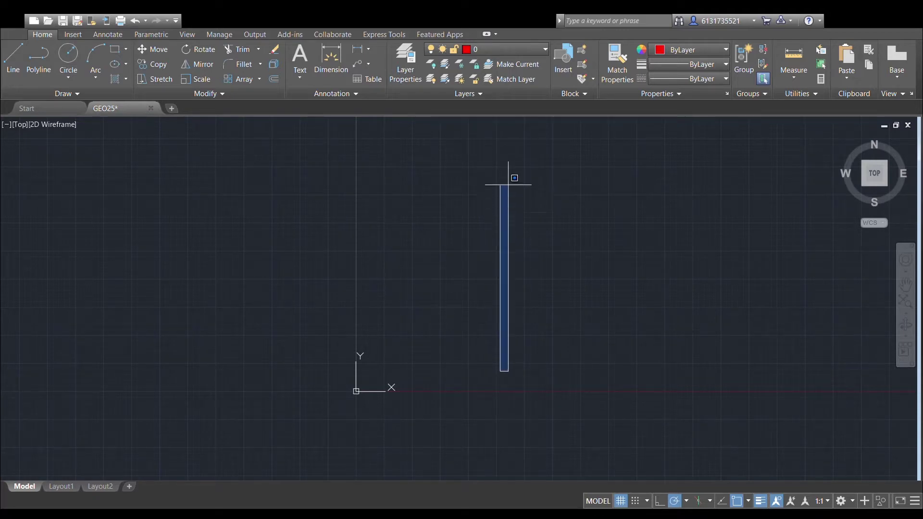
click(21, 56)
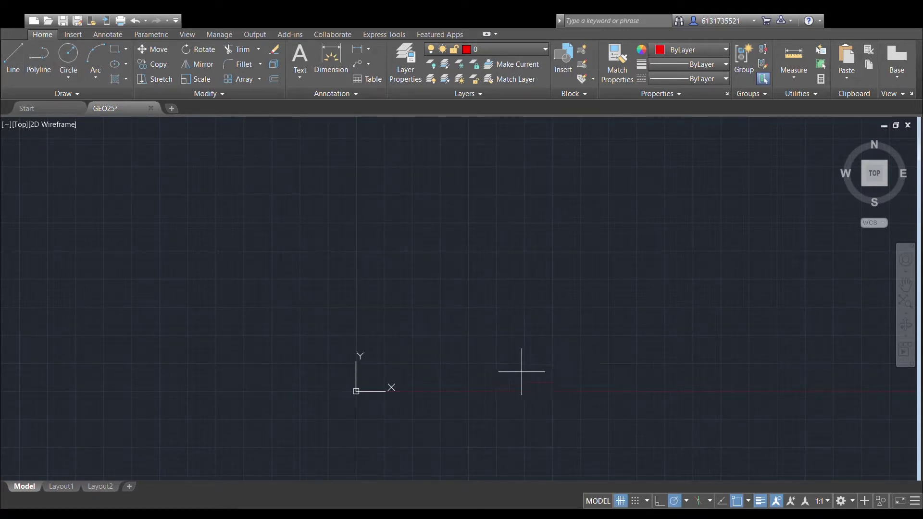
click(480, 371)
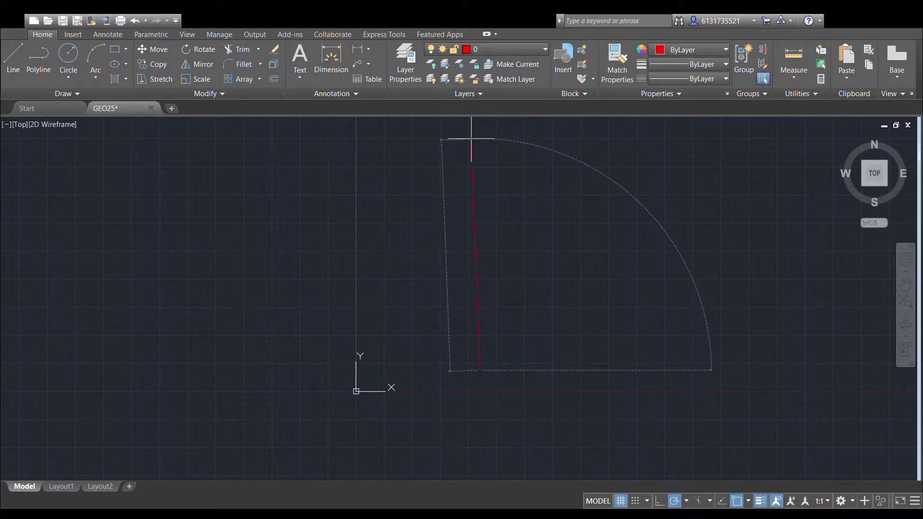
click(471, 139)
key(Escape)
middle_drag(561, 357, 547, 373)
key(ctrl+z)
key(ctrl+z)
Draw a vertical line upward from a start point just above and to the right of the origin in the GEO25 drawing.
click(13, 57)
click(469, 364)
key(Return)
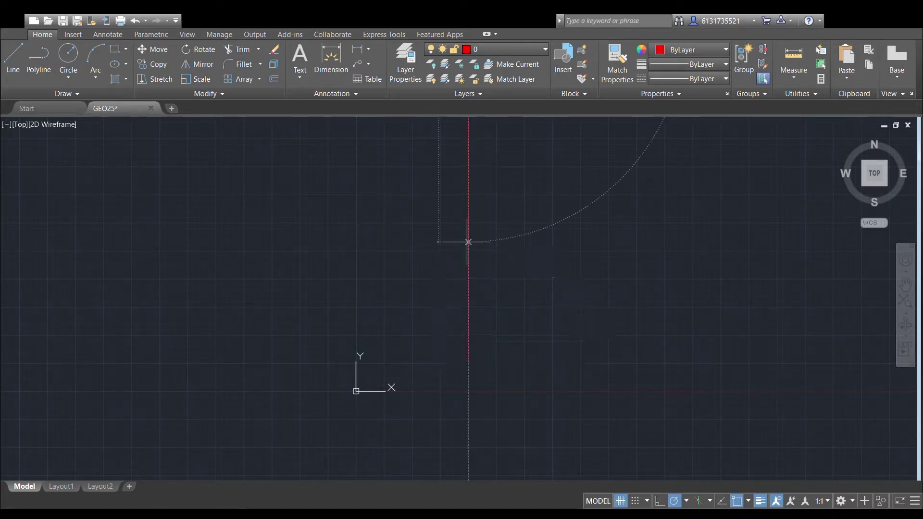
key(Escape)
Draw a short horizontal construction line rightward from the lower end of the vertical line.
click(34, 66)
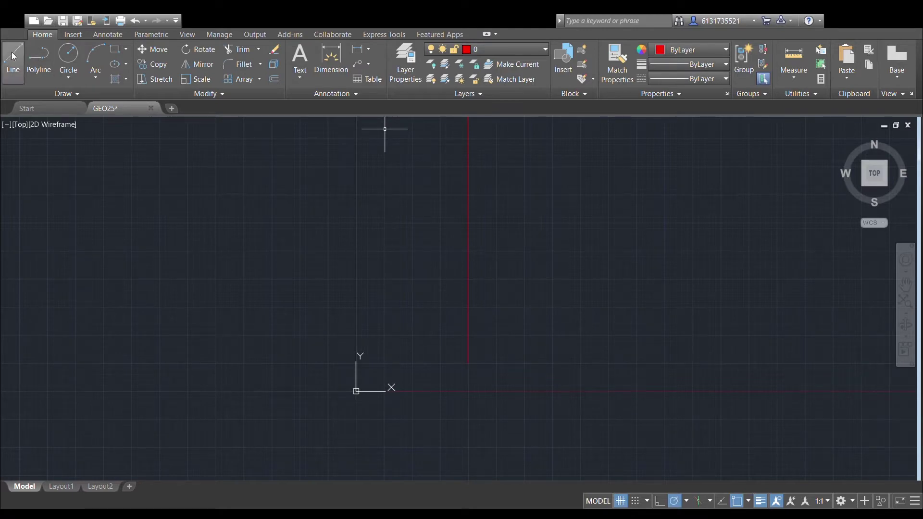
click(468, 363)
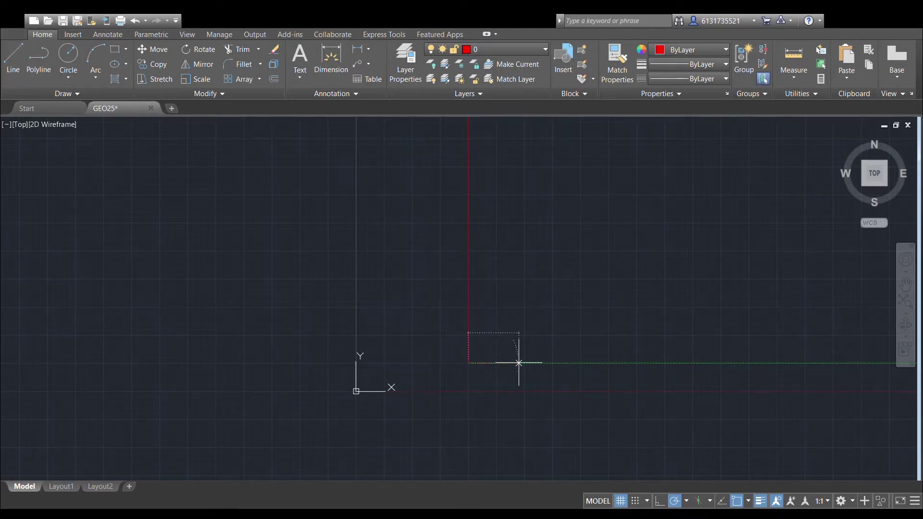
key(Return)
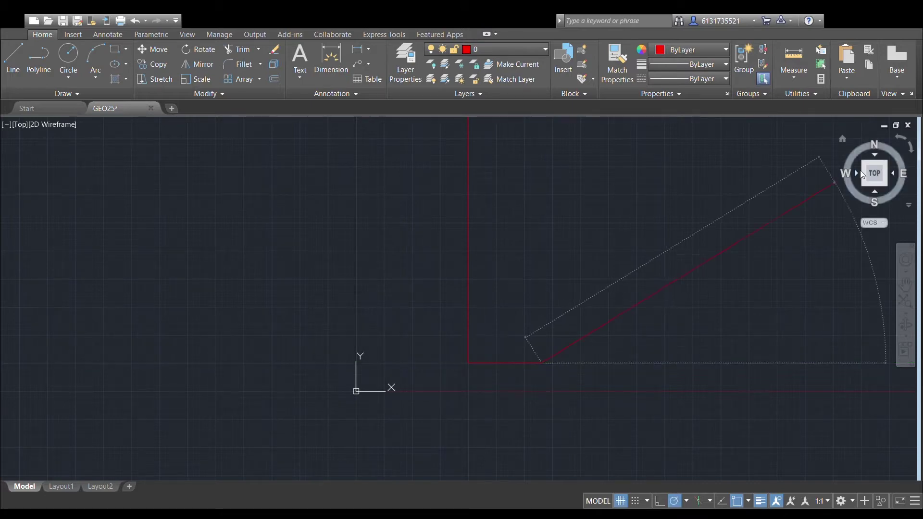
key(Escape)
Draw a horizontal construction line leftward from the vertical line's lower end, continuing with a short vertical segment upward from its left end.
click(18, 60)
click(468, 363)
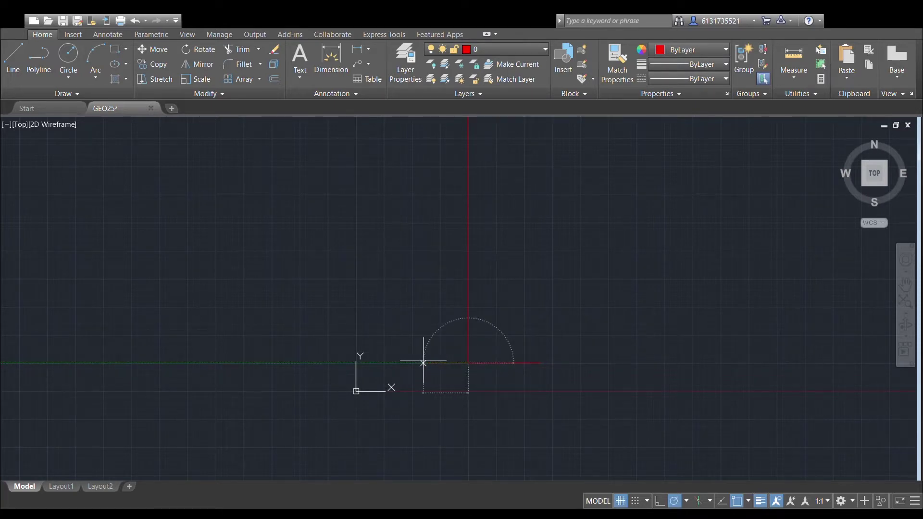
click(397, 363)
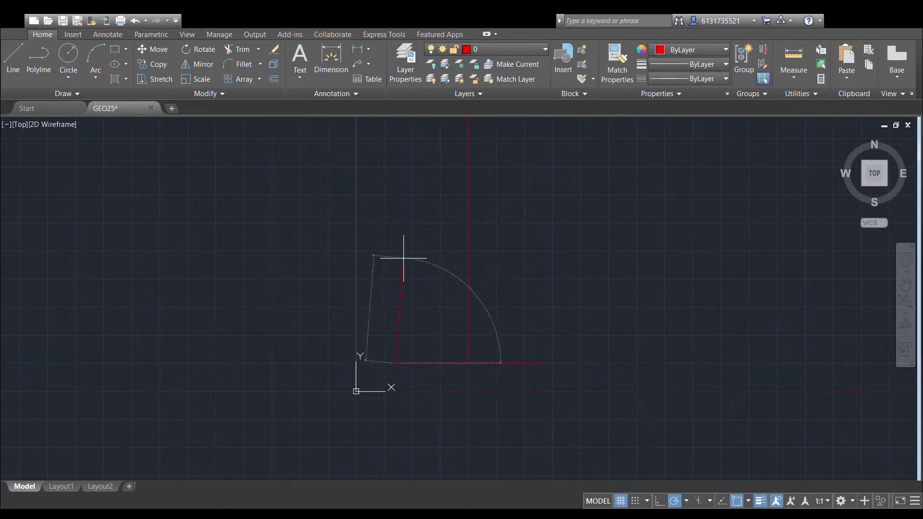
scroll(412, 269, up, 1)
scroll(439, 257, up, 1)
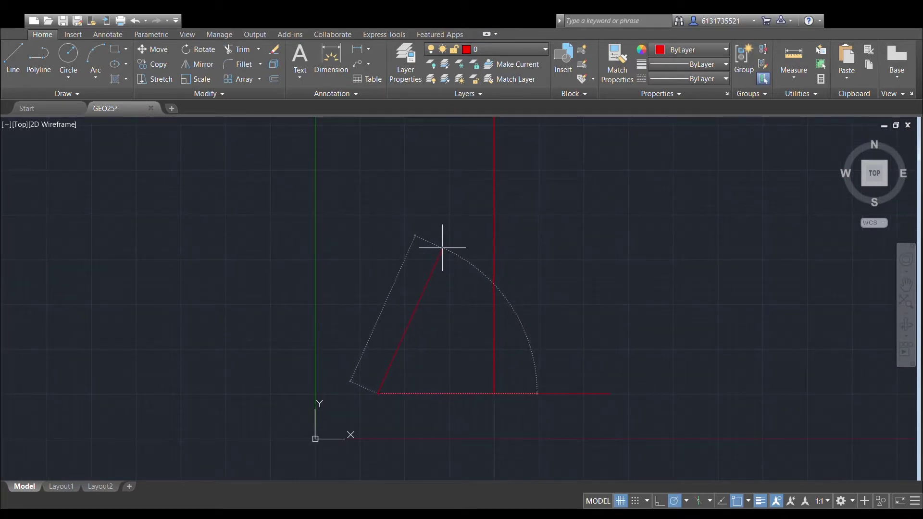
middle_drag(442, 248, 437, 204)
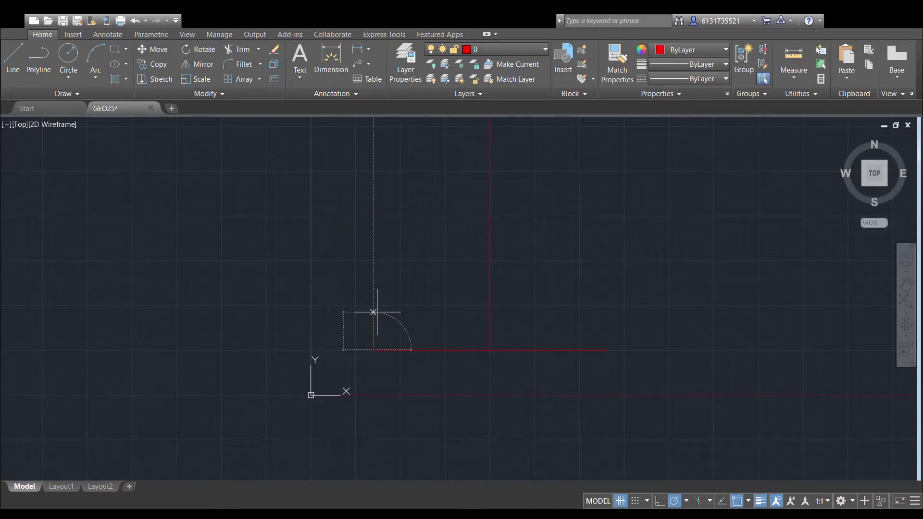
key(Return)
key(Escape)
On the visible-line layer, draw two concentric circles centered on the short vertical segment's upper end, the larger reaching the horizontal line.
middle_drag(521, 237, 487, 210)
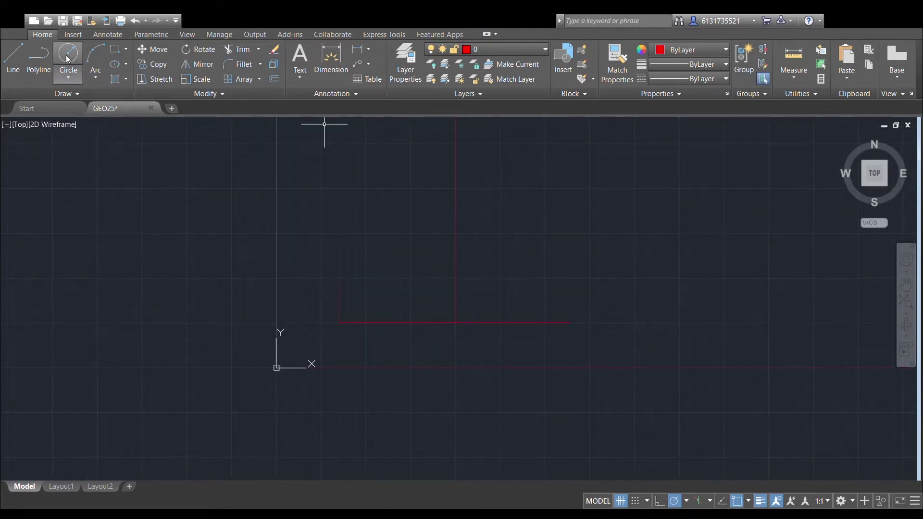
click(503, 105)
text(l)
key(Return)
click(339, 277)
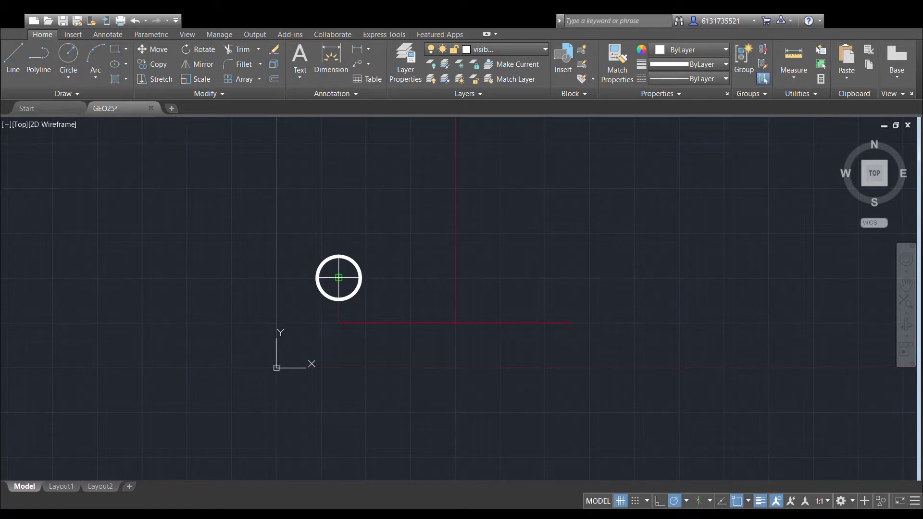
click(339, 277)
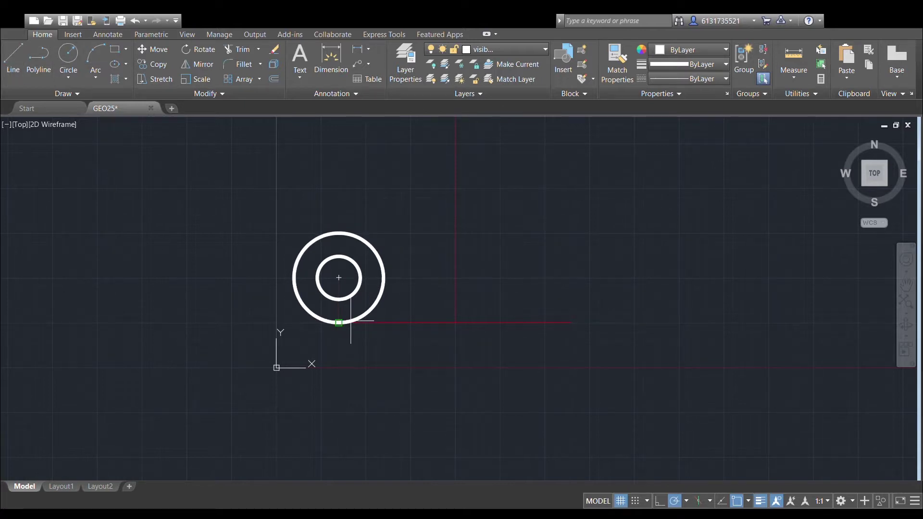
Draw a visible horizontal line from the larger circle's lowest point to the lower end of the long vertical line.
click(338, 322)
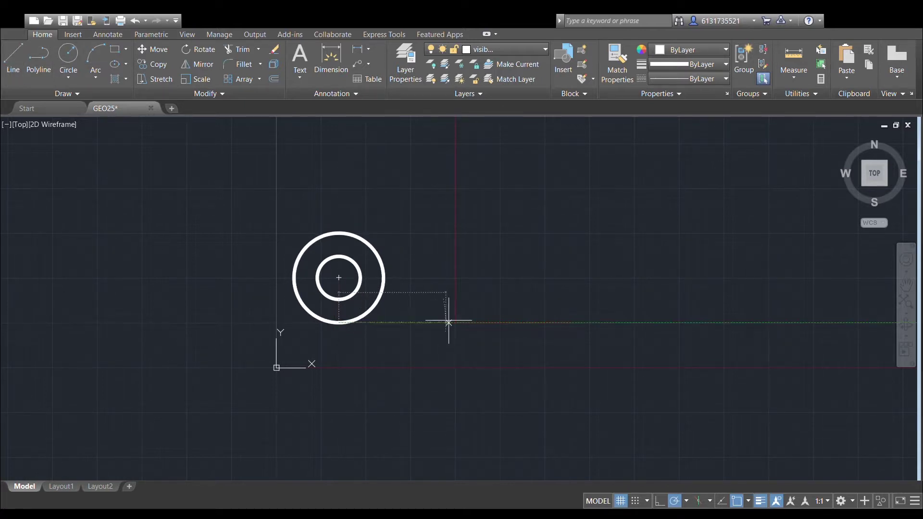
click(456, 323)
middle_drag(540, 239, 540, 284)
key(Escape)
click(454, 196)
scroll(480, 176, down, 2)
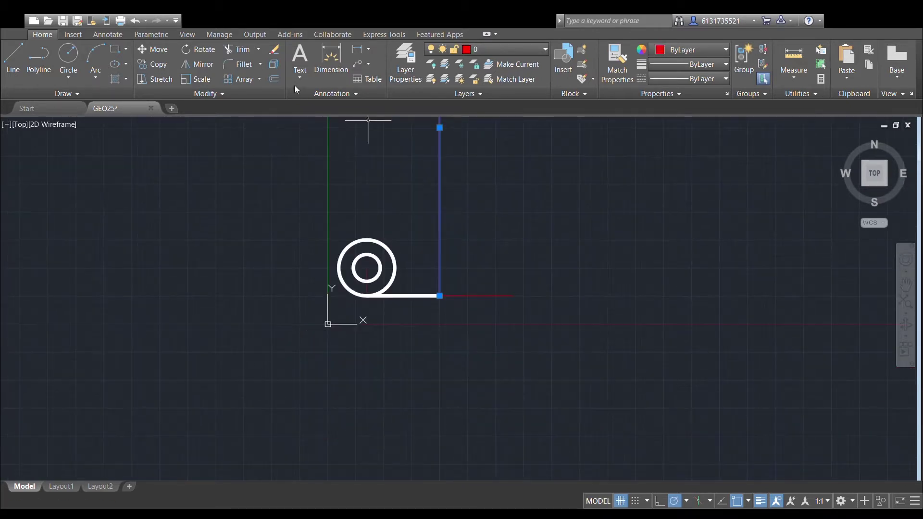
mouse_move(361, 165)
middle_down()
mouse_move(381, 220)
mouse_move(385, 275)
middle_up()
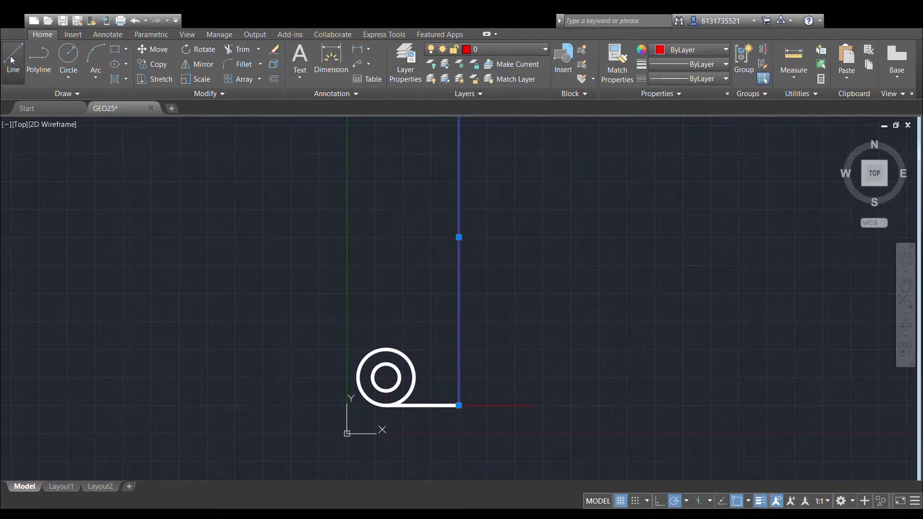
key(Escape)
On layer 0, draw a second line over the long vertical line, from its lower endpoint to its upper endpoint.
scroll(435, 368, down, 2)
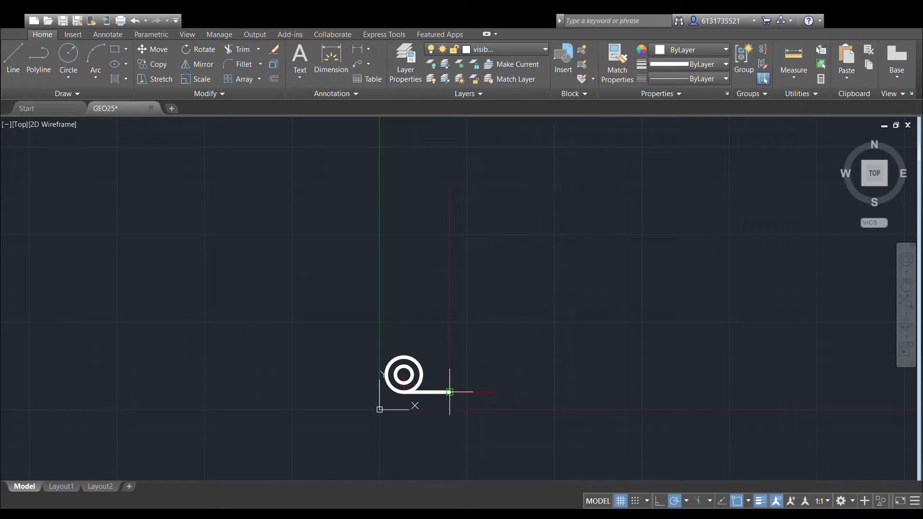
click(486, 62)
click(449, 392)
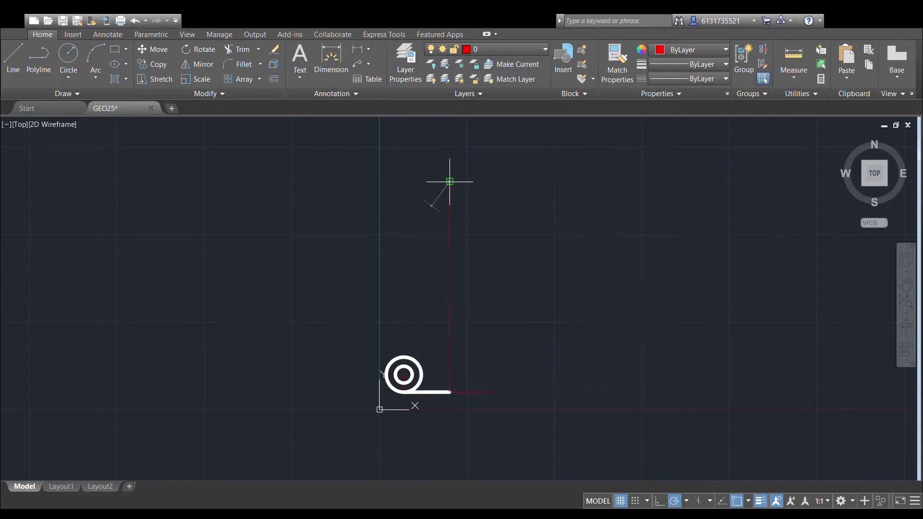
scroll(495, 198, up, 2)
click(422, 170)
key(Return)
Rotate one of the overlapping vertical lines by 15 degrees counterclockwise about its lower endpoint.
click(420, 191)
key(Return)
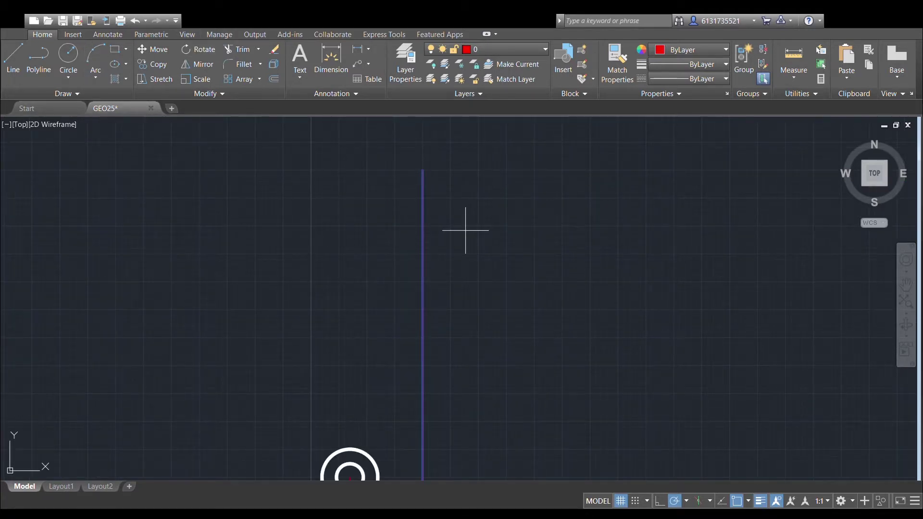
middle_drag(421, 345, 433, 274)
click(434, 434)
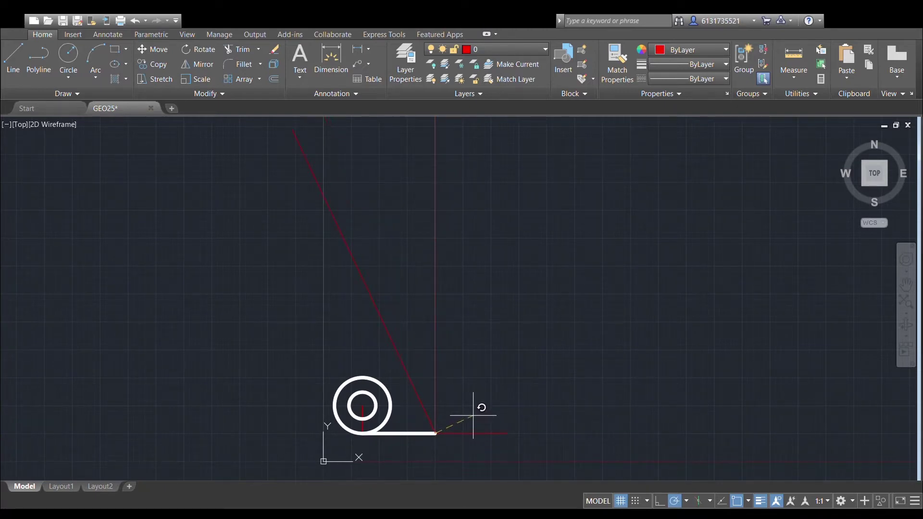
text(15)
key(Return)
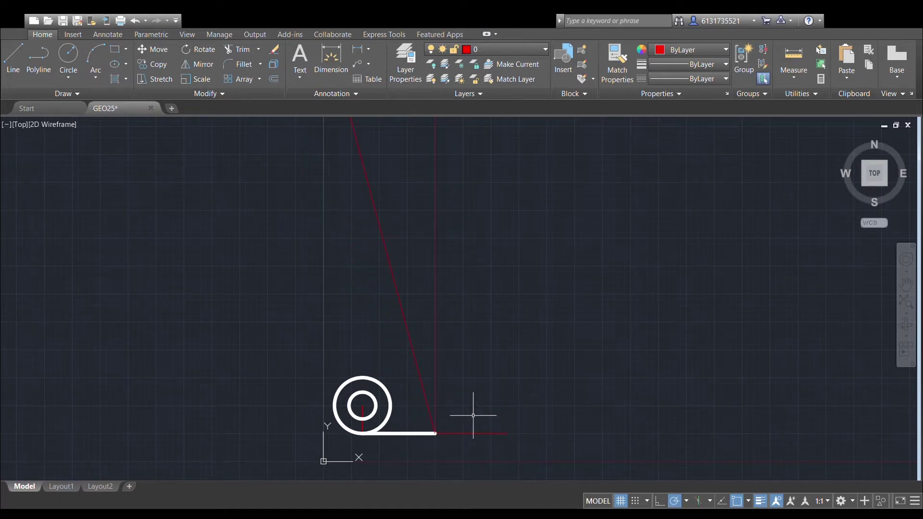
Rotate the vertical and slanted lines together counterclockwise about their shared lower endpoint, bringing the vertical line to the slanted line's former position.
click(435, 281)
click(399, 291)
click(199, 49)
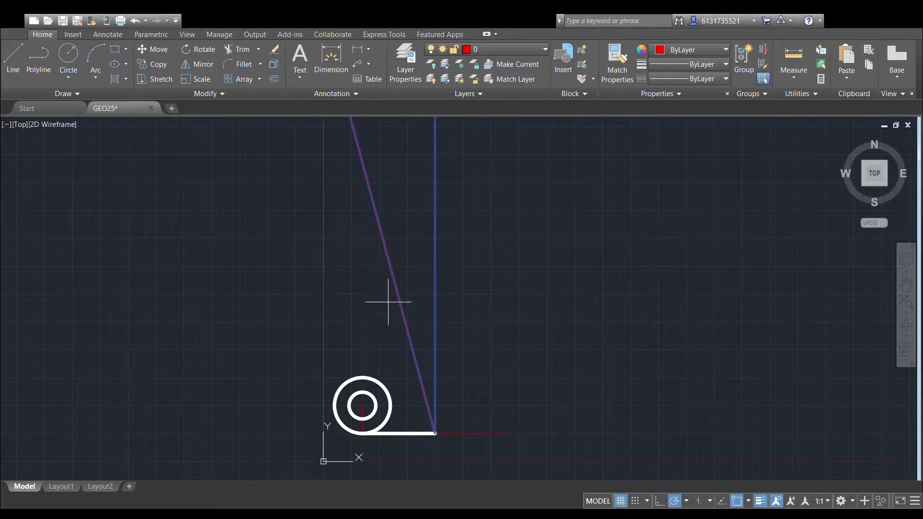
click(434, 433)
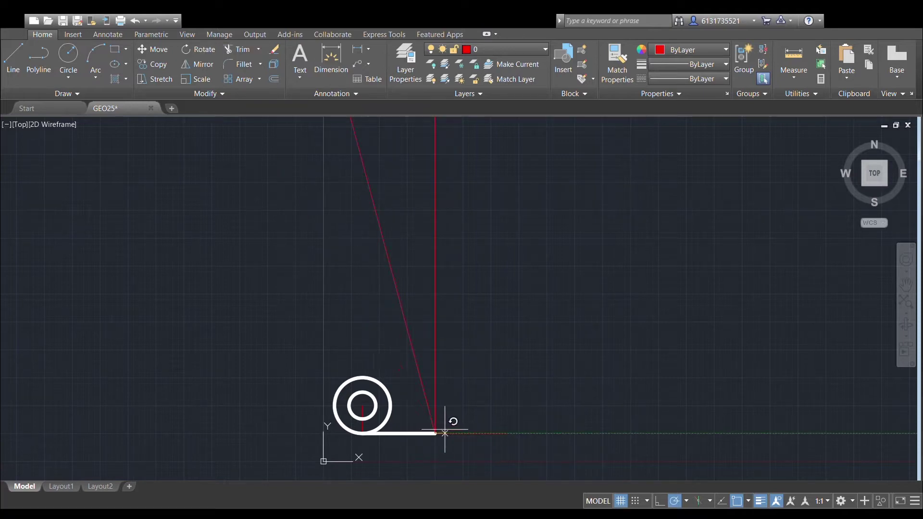
click(455, 426)
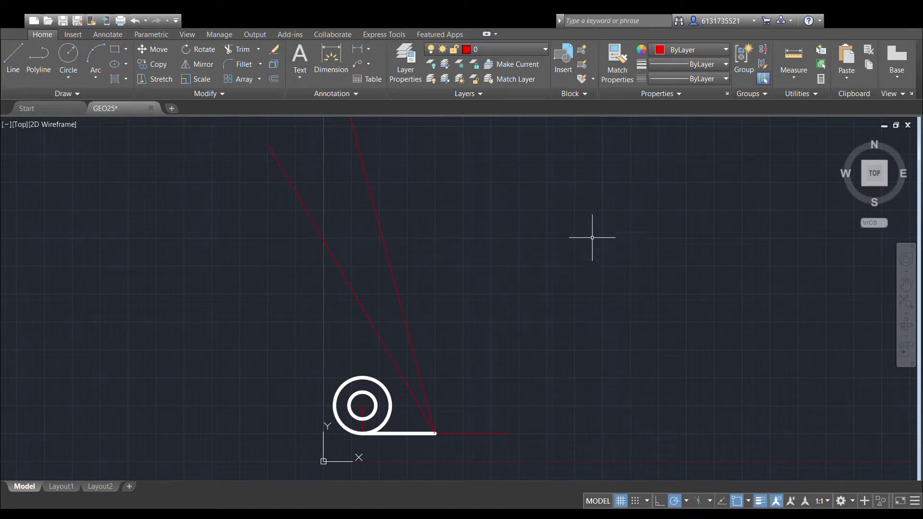
On the visible-line layer, draw three concentric circles of increasing radius centered on the shared lower endpoint of the slanted lines.
middle_drag(587, 253, 591, 195)
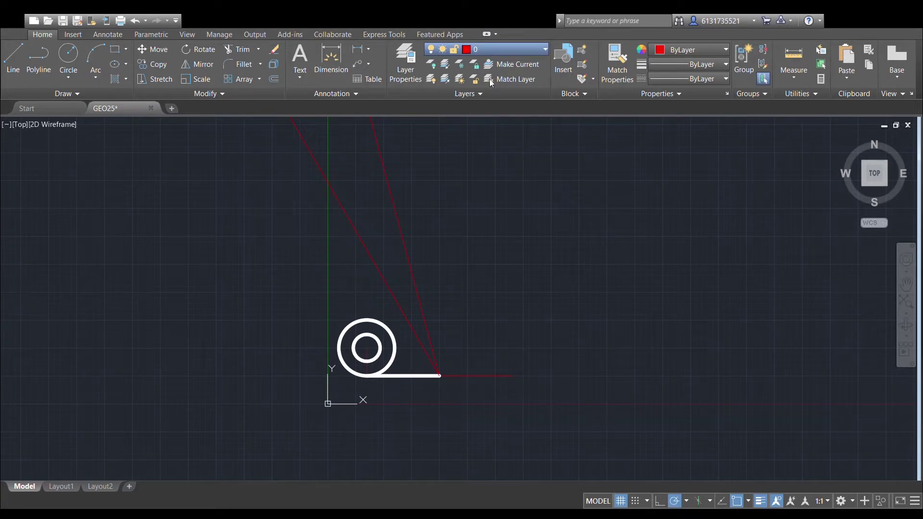
click(73, 57)
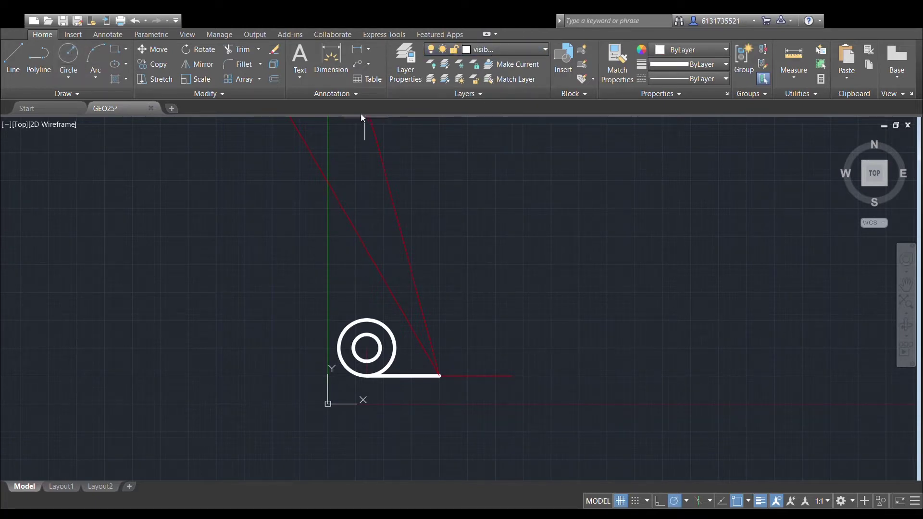
click(439, 376)
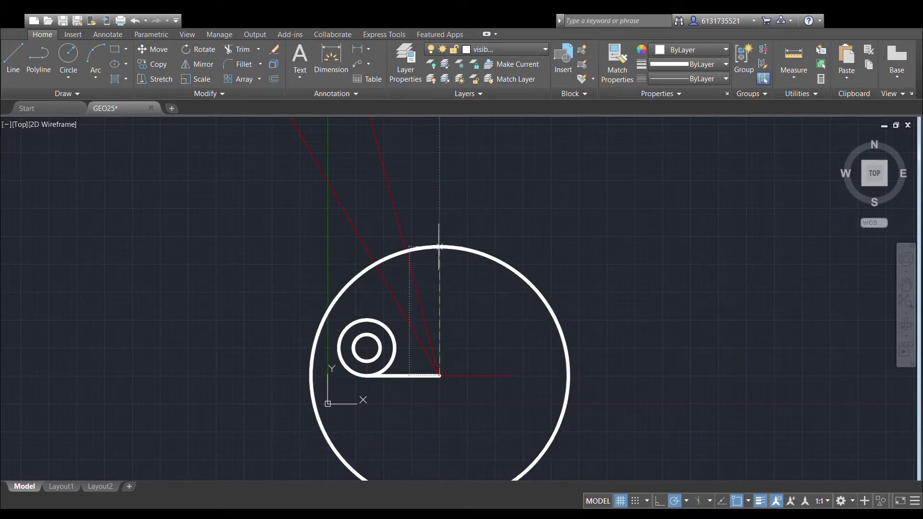
click(440, 245)
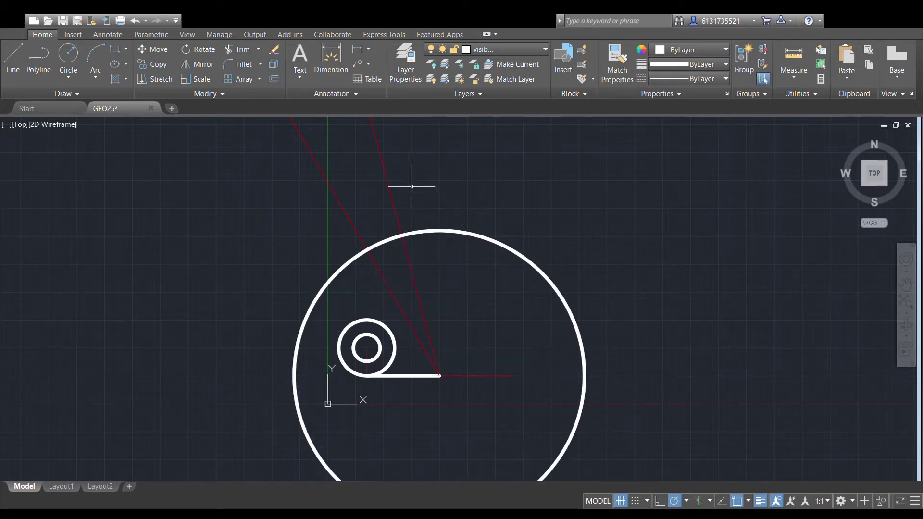
click(69, 57)
click(439, 375)
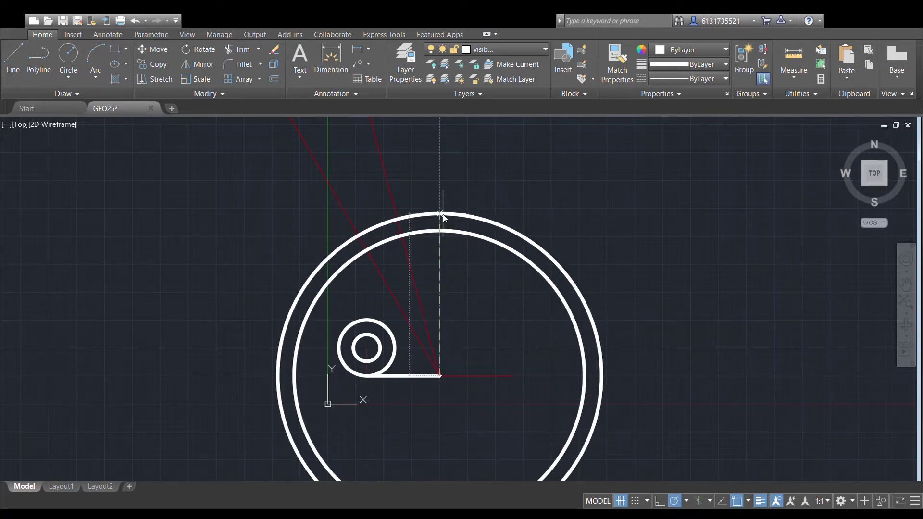
click(442, 214)
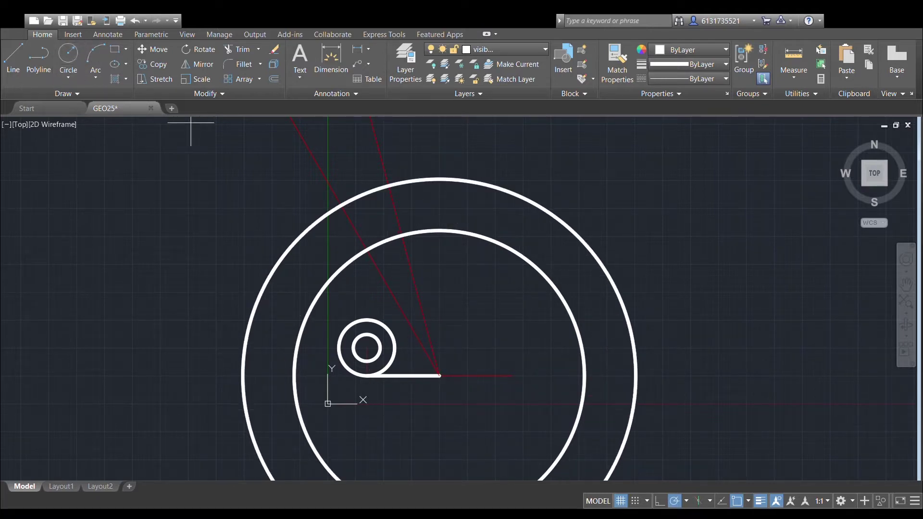
click(439, 375)
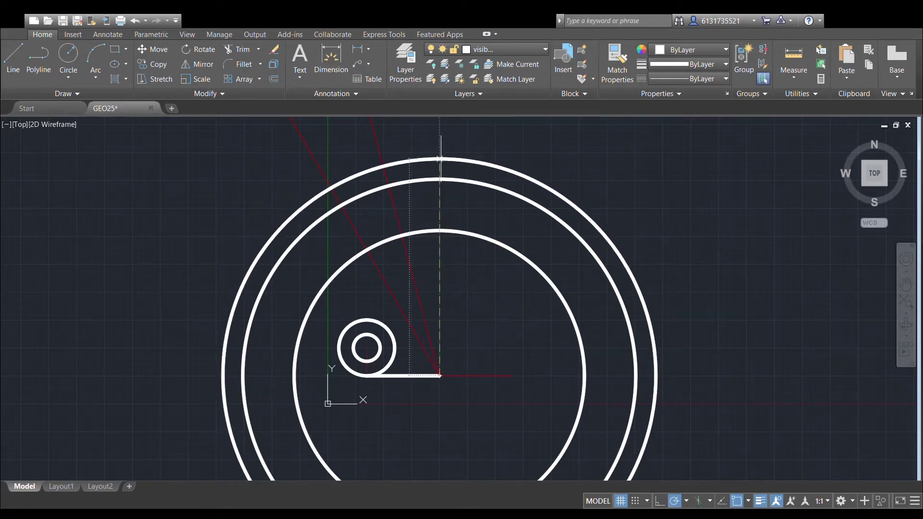
click(441, 158)
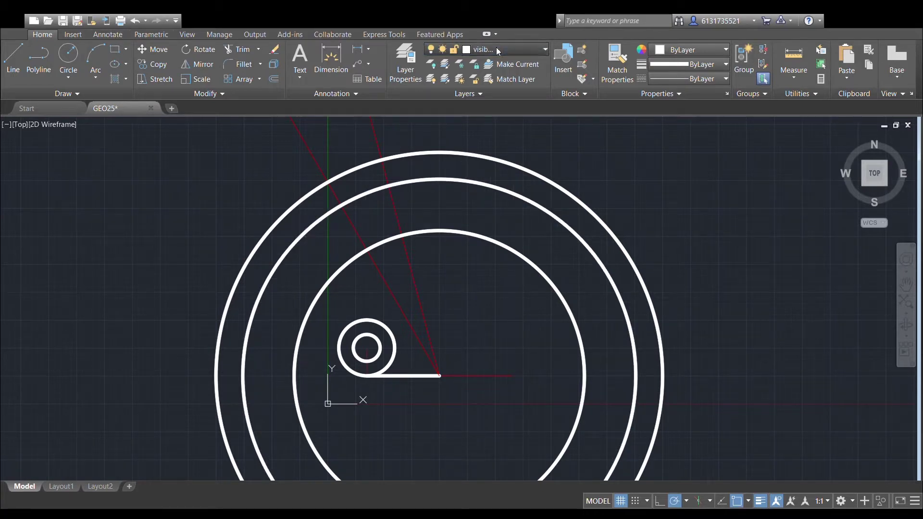
Draw a visible line along the steeper slanted line, from the outermost large circle to the middle one.
click(69, 54)
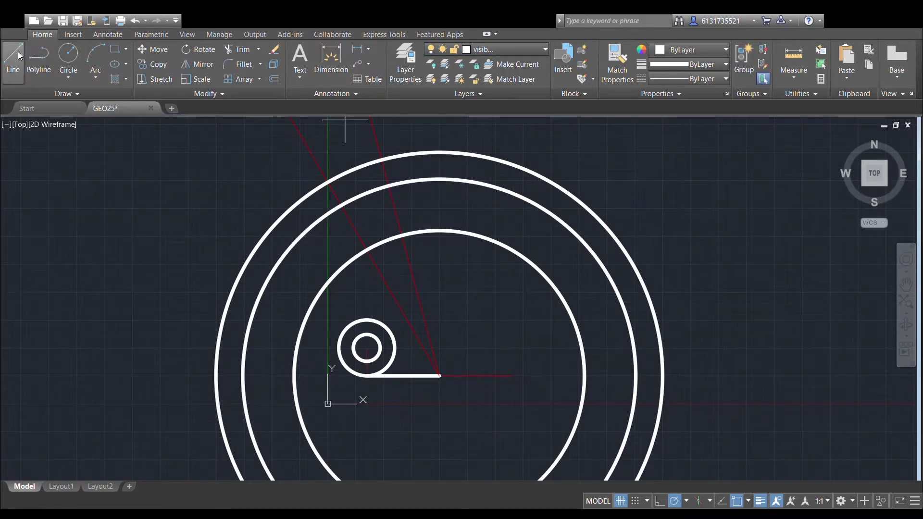
click(381, 160)
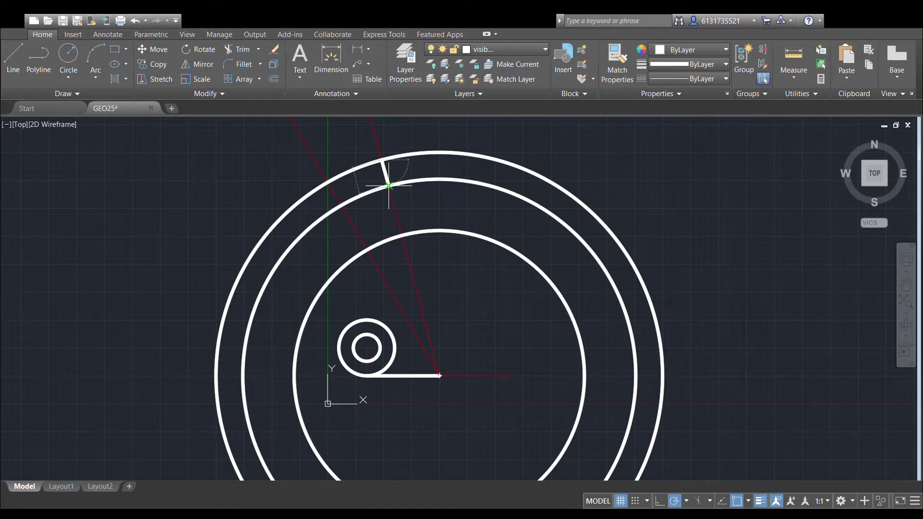
click(388, 186)
key(Return)
Draw a visible line along the shallower slanted line, from the middle large circle to the innermost one.
scroll(359, 211, up, 2)
key(Return)
click(326, 202)
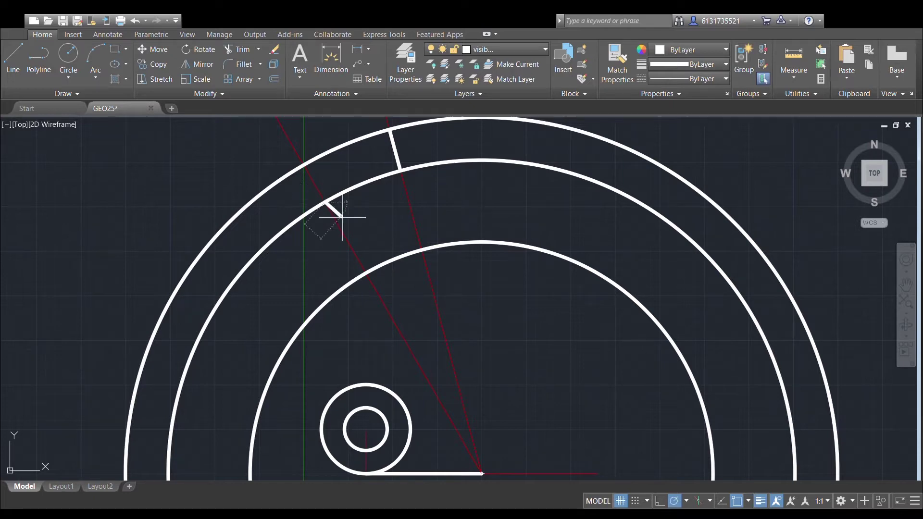
click(366, 272)
key(Return)
middle_drag(539, 206, 583, 192)
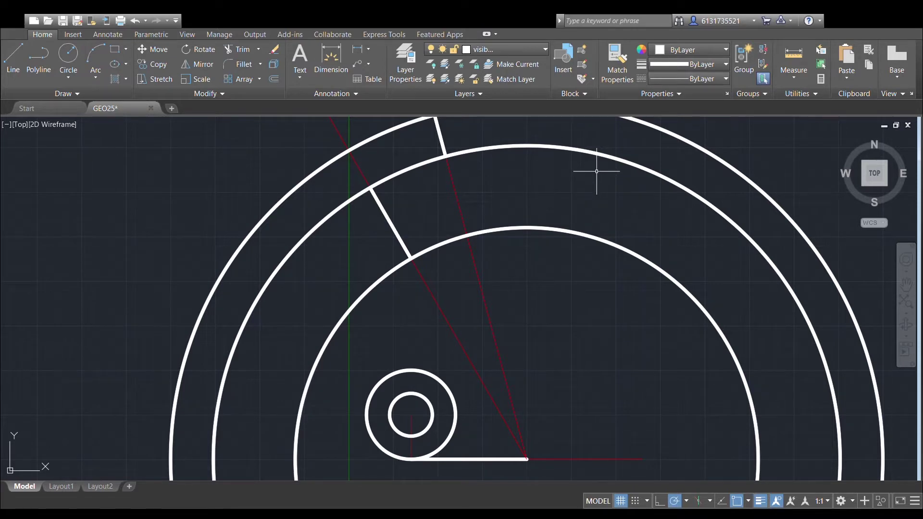
scroll(462, 215, up, 2)
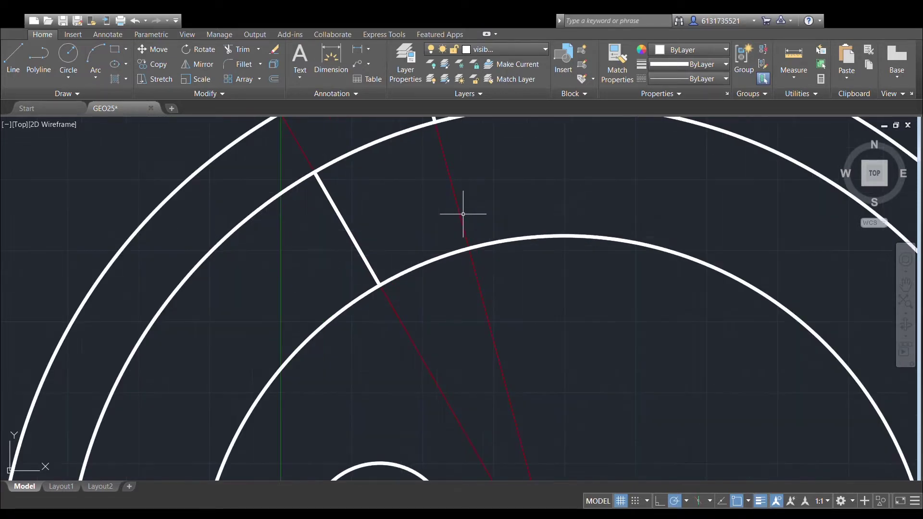
scroll(455, 226, up, 2)
scroll(455, 228, down, 4)
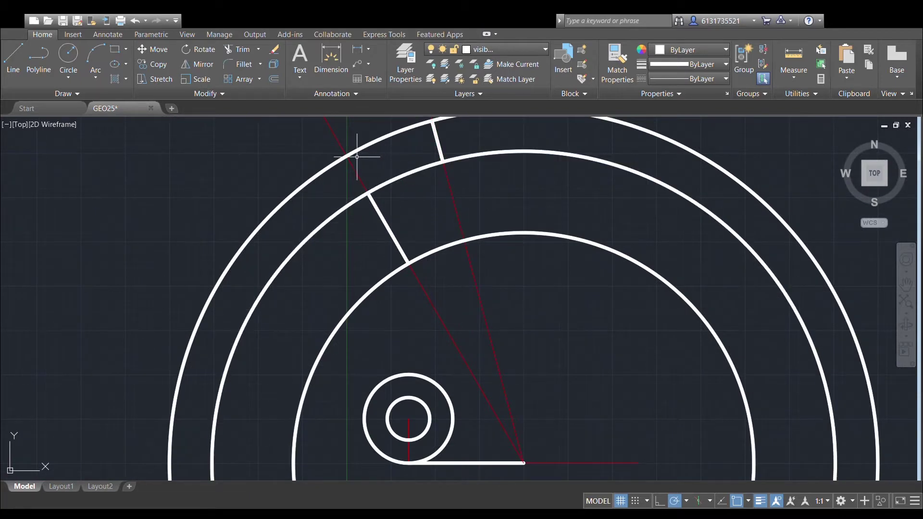
click(11, 59)
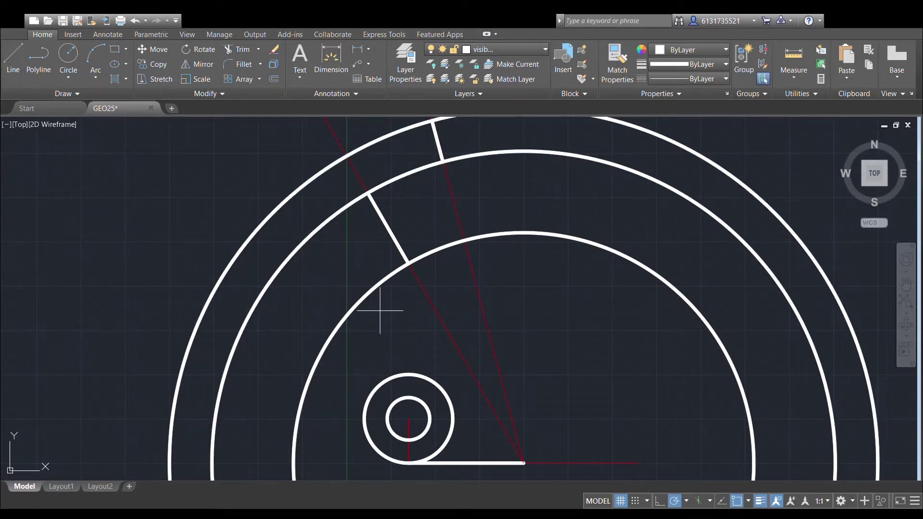
click(408, 263)
click(368, 192)
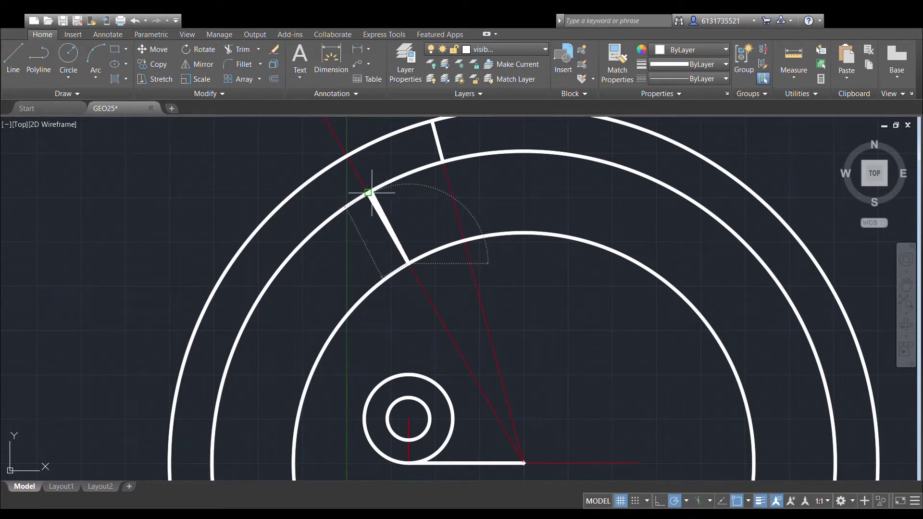
On layer 0, draw a construction line from the shallower short connecting line's end on the innermost large circle to its midpoint.
click(505, 64)
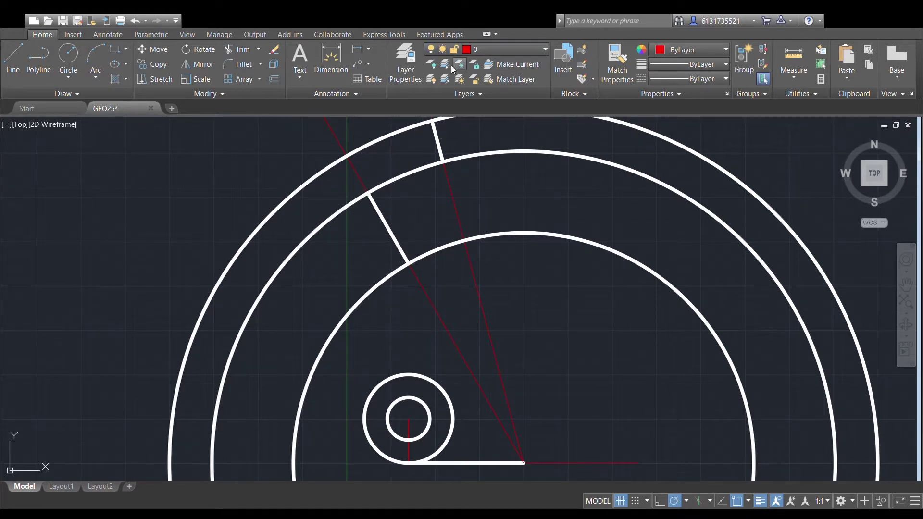
click(17, 56)
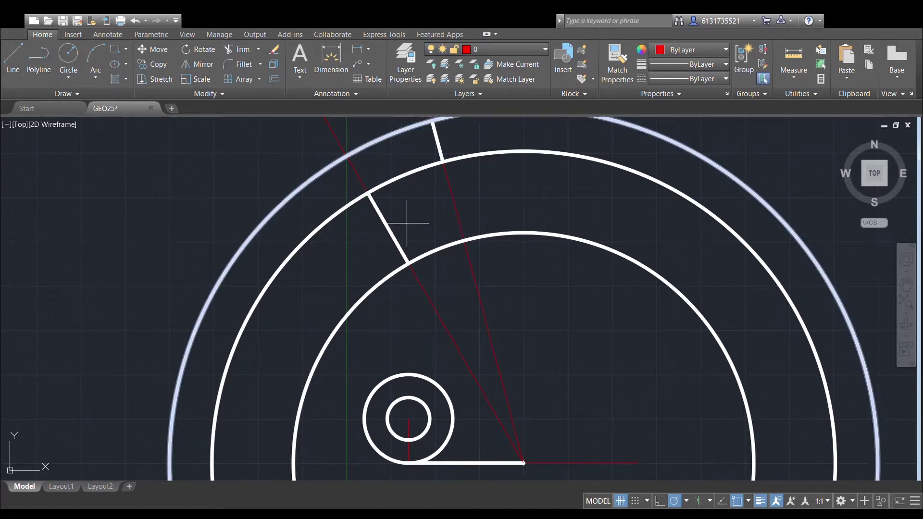
click(408, 263)
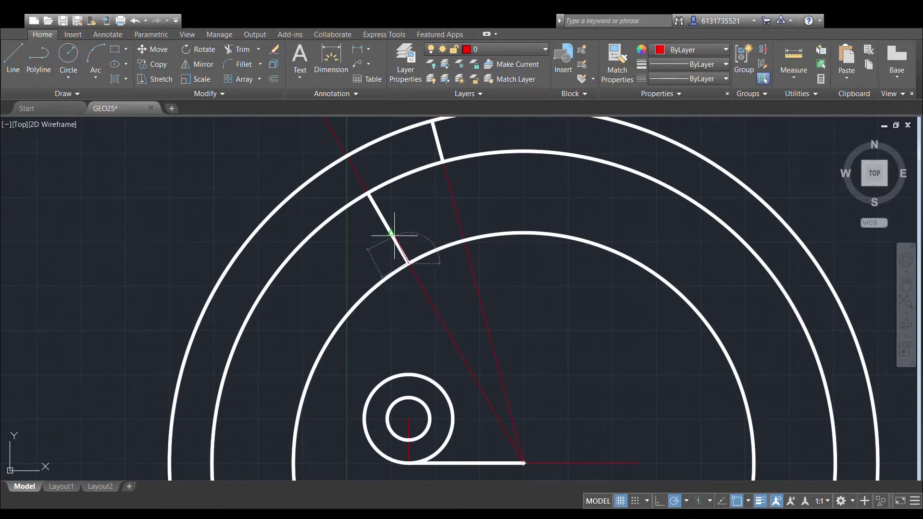
click(388, 228)
key(Escape)
Rotate the half-length construction line clockwise about the connecting line's midpoint until it is perpendicular, pointing down and to the left.
scroll(398, 238, up, 2)
click(399, 248)
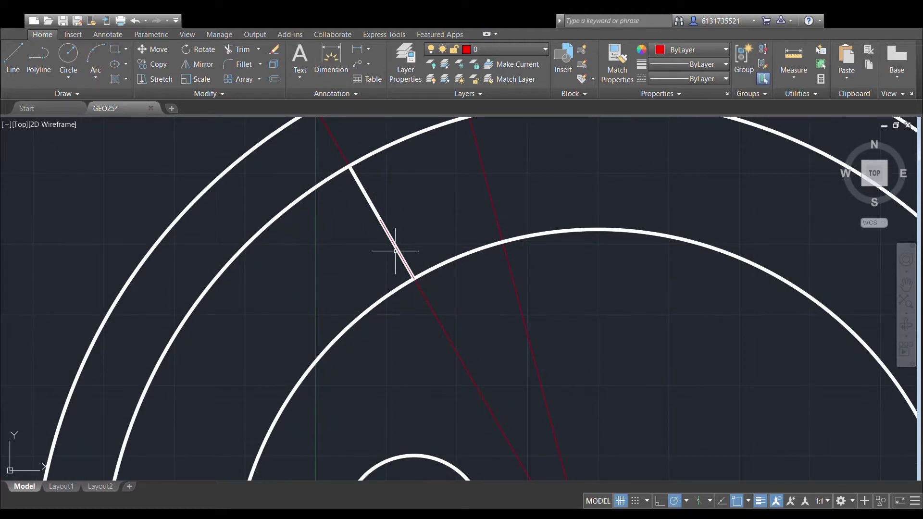
click(397, 251)
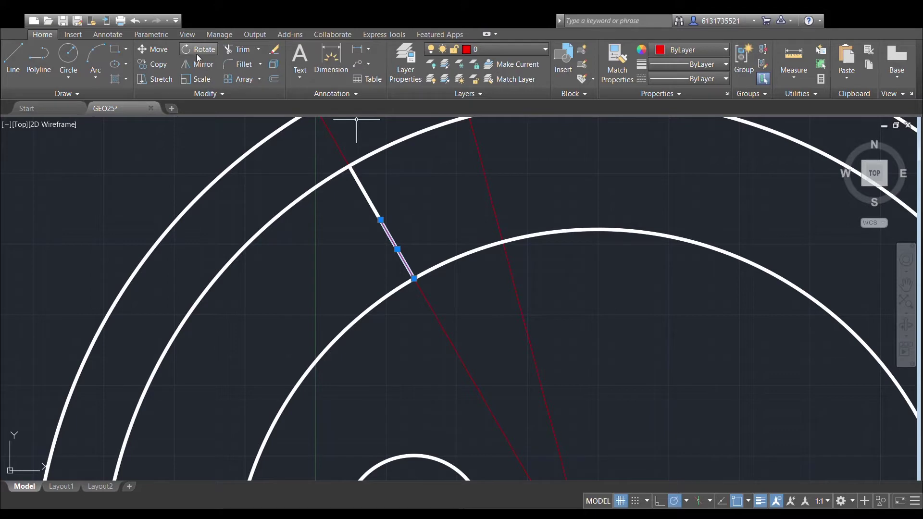
click(380, 219)
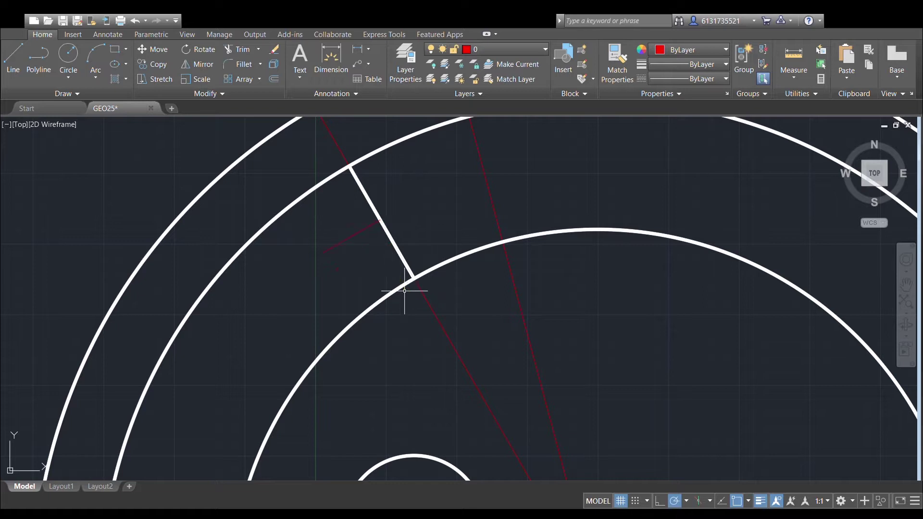
Draw a vertical construction line from the free end of the perpendicular line up beyond the outermost large circle.
scroll(457, 230, down, 3)
scroll(422, 206, up, 2)
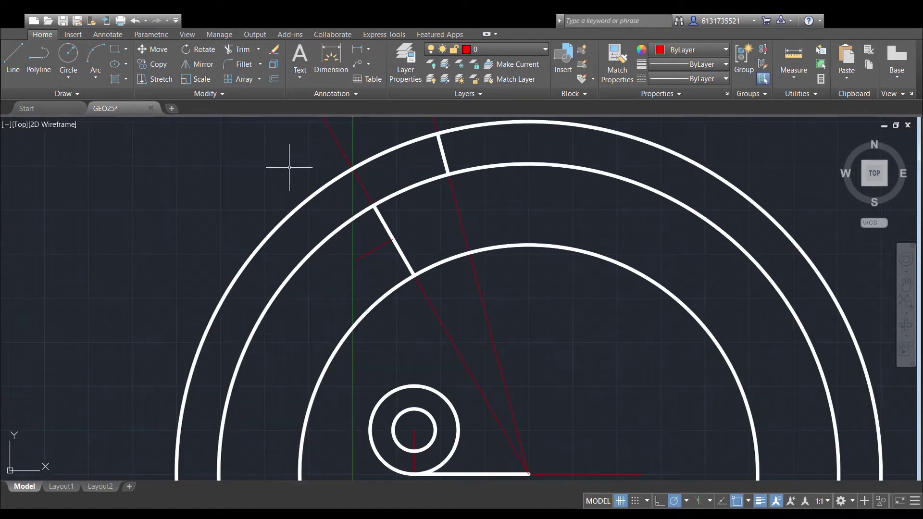
scroll(307, 211, up, 3)
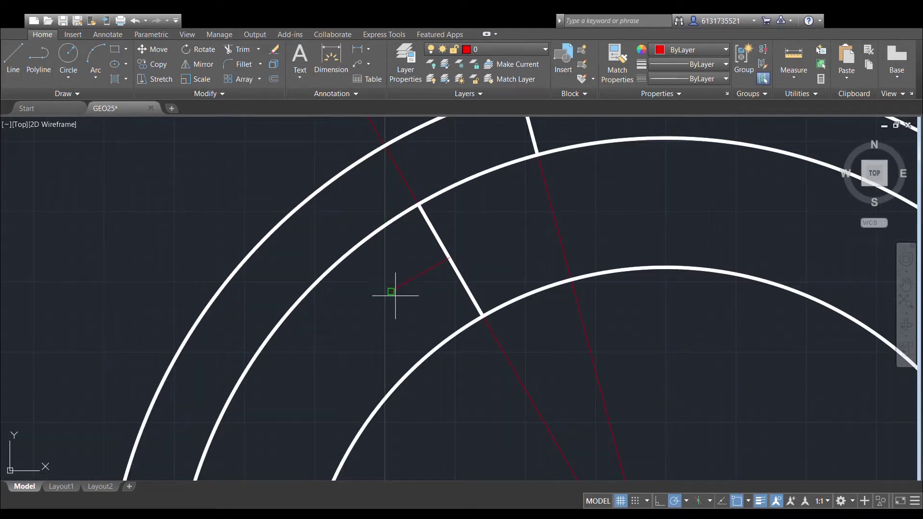
click(391, 292)
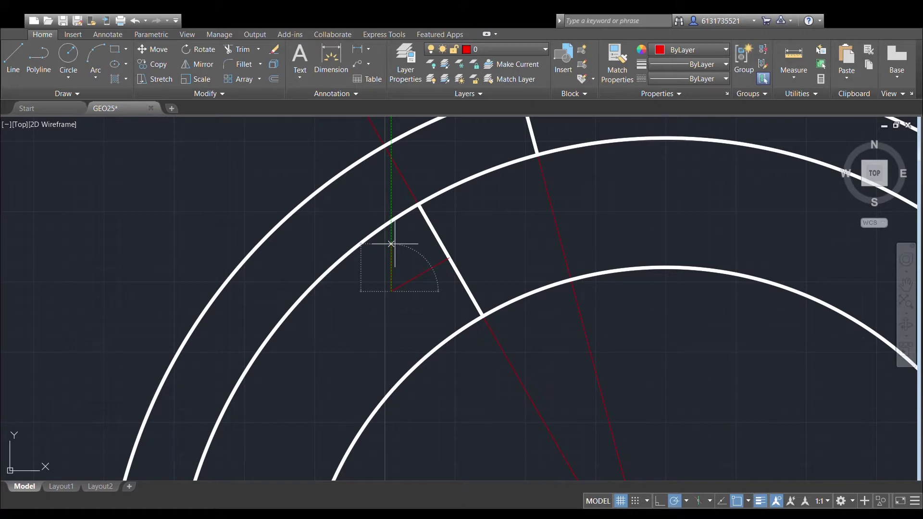
scroll(400, 245, up, 2)
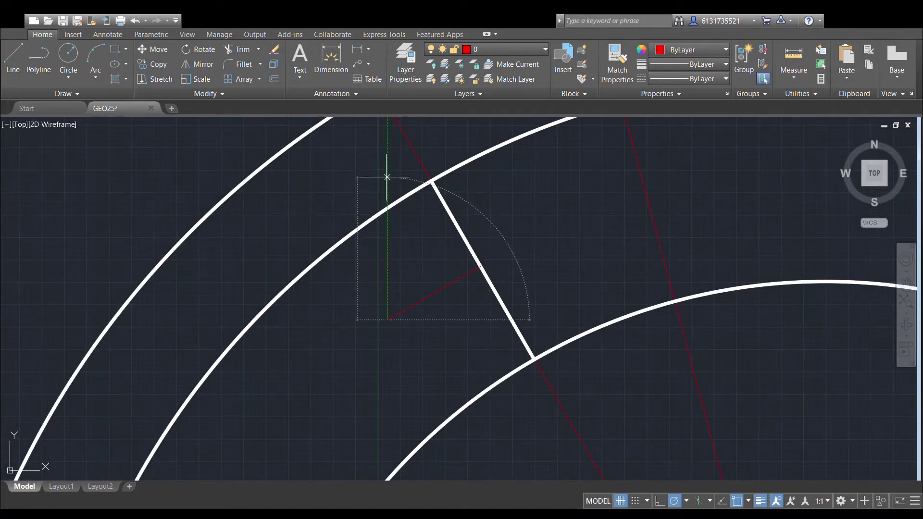
scroll(387, 176, down, 2)
middle_drag(387, 162, 397, 290)
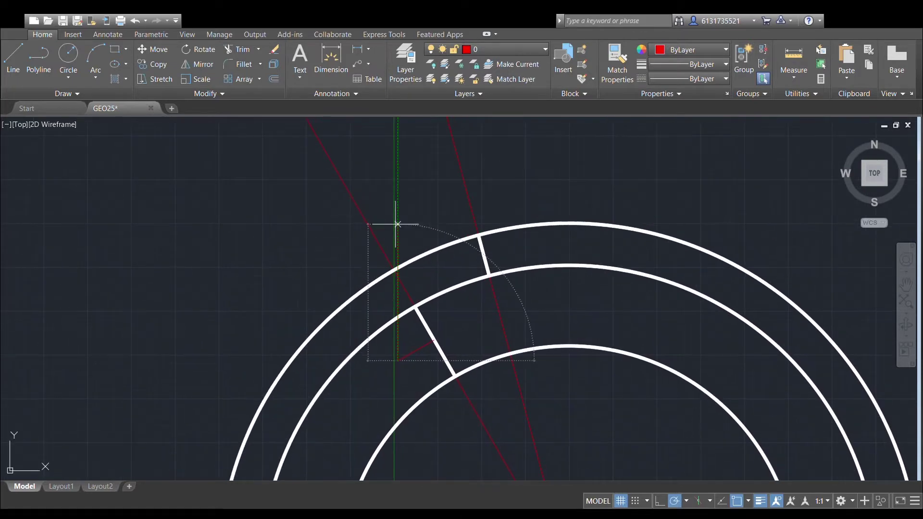
click(397, 190)
key(Escape)
Move the vertical construction line down so that its midpoint sits on the free end of the perpendicular line.
click(398, 211)
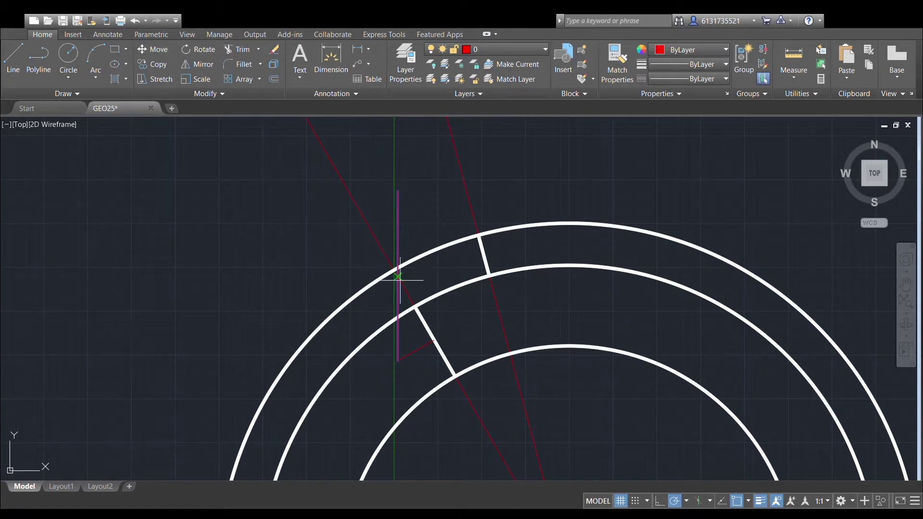
scroll(399, 272, up, 5)
scroll(425, 345, down, 4)
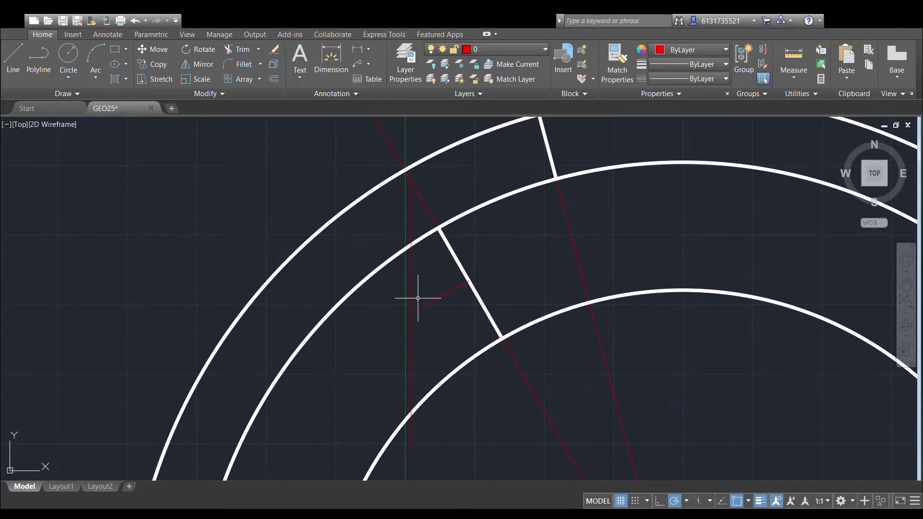
click(411, 272)
key(Escape)
click(411, 314)
key(ctrl+z)
Rotate the vertical construction line counterclockwise about its midpoint until it is parallel to the shallower short connecting line.
click(410, 288)
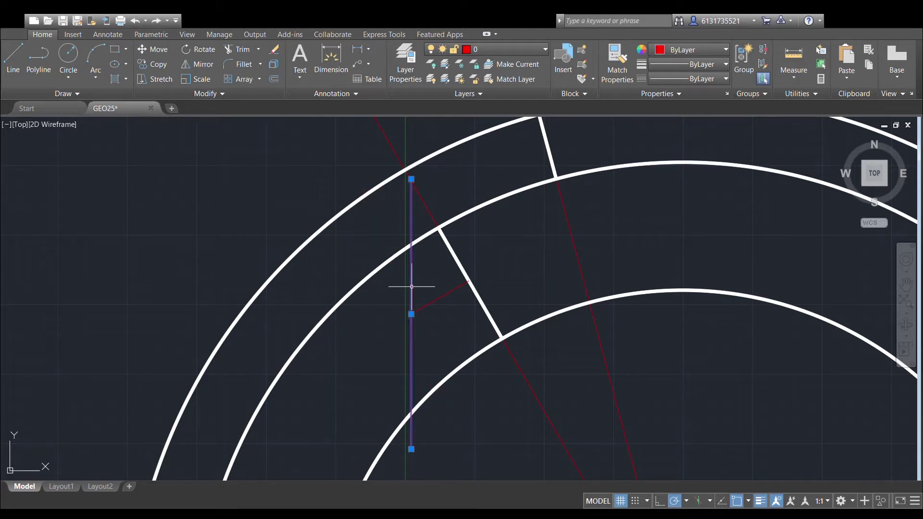
click(198, 49)
click(411, 314)
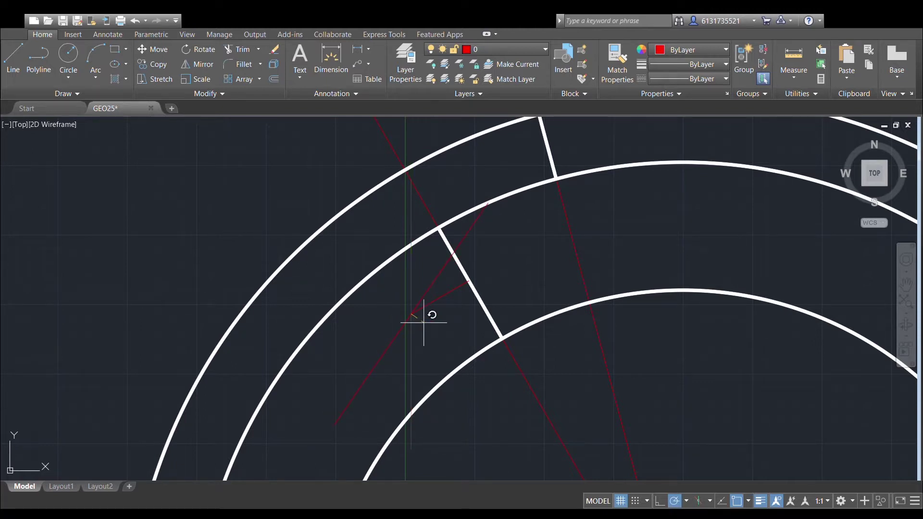
scroll(487, 304, down, 2)
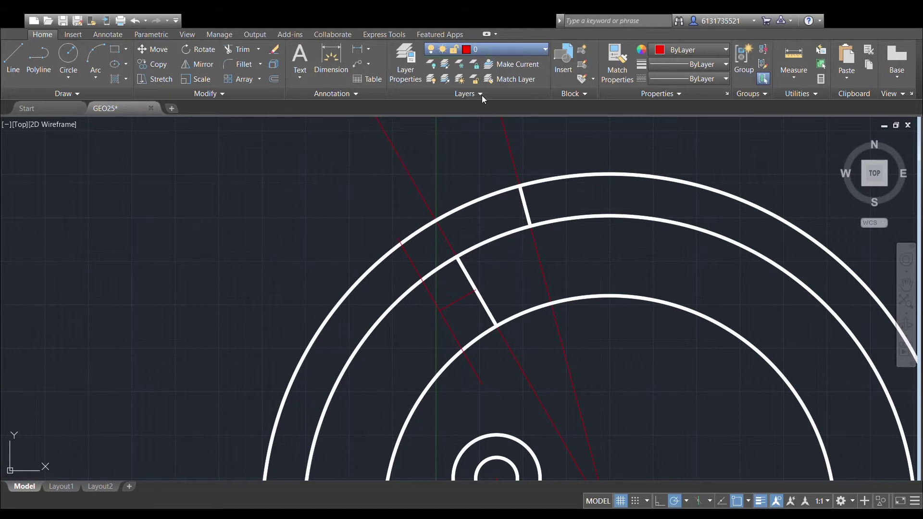
key(Escape)
On the visible-line layer, draw a line along the parallel construction line from the outermost large circle to the innermost one.
middle_drag(503, 340, 504, 261)
click(38, 60)
click(389, 169)
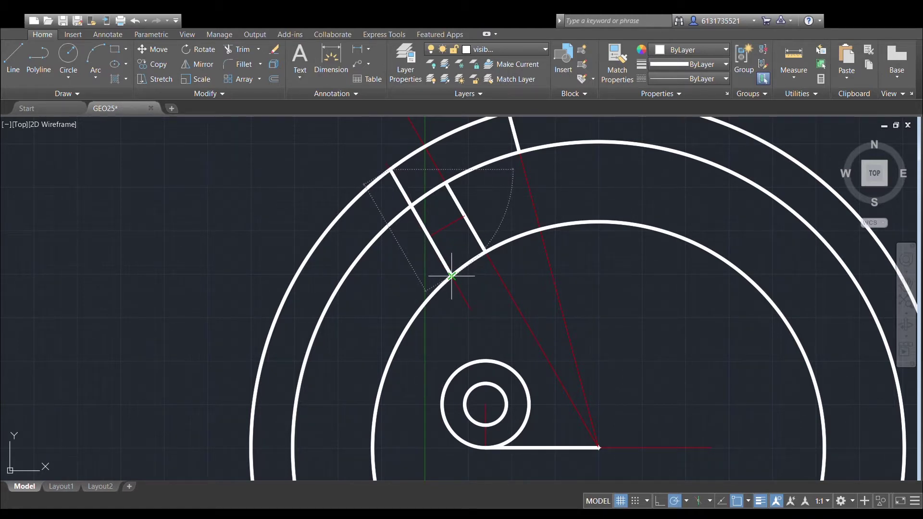
click(451, 276)
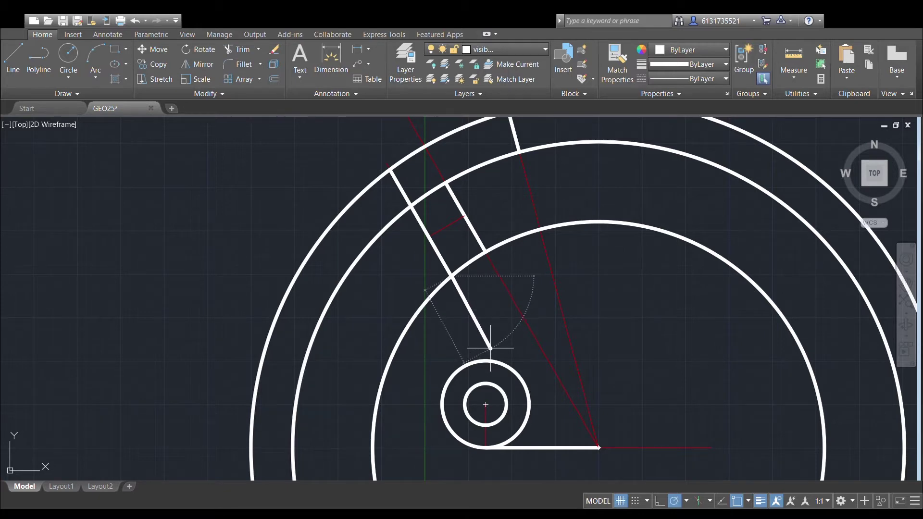
scroll(484, 336, up, 4)
middle_drag(477, 325, 475, 307)
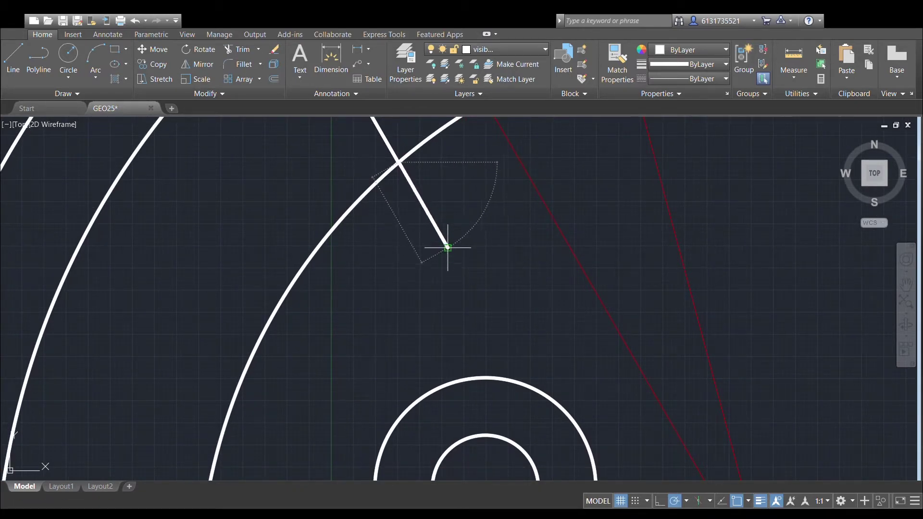
scroll(471, 319, down, 4)
scroll(471, 319, down, 2)
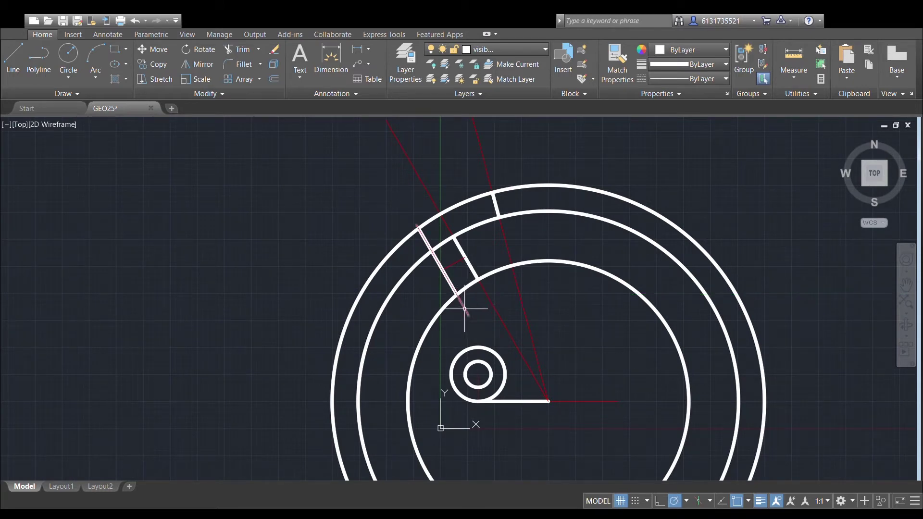
Move the parallel construction line by its upper endpoint to where the new visible line meets the innermost large circle.
click(467, 307)
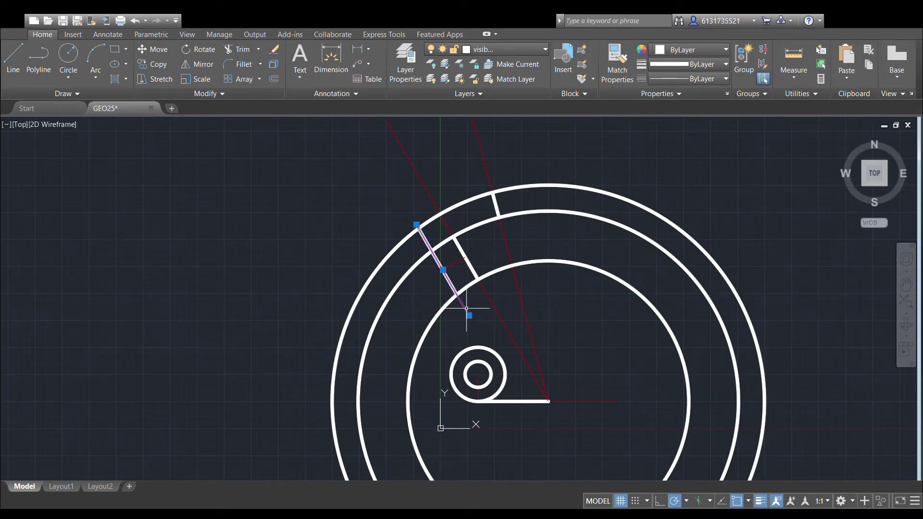
click(417, 224)
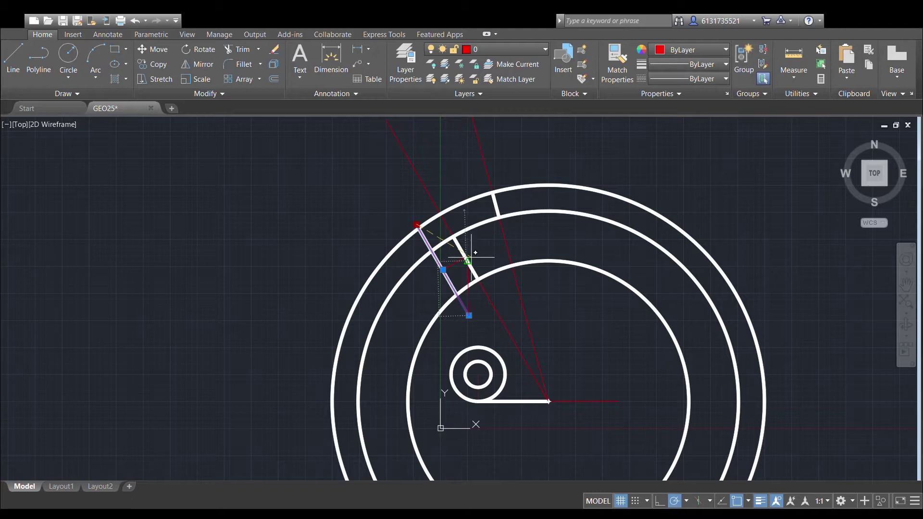
key(Escape)
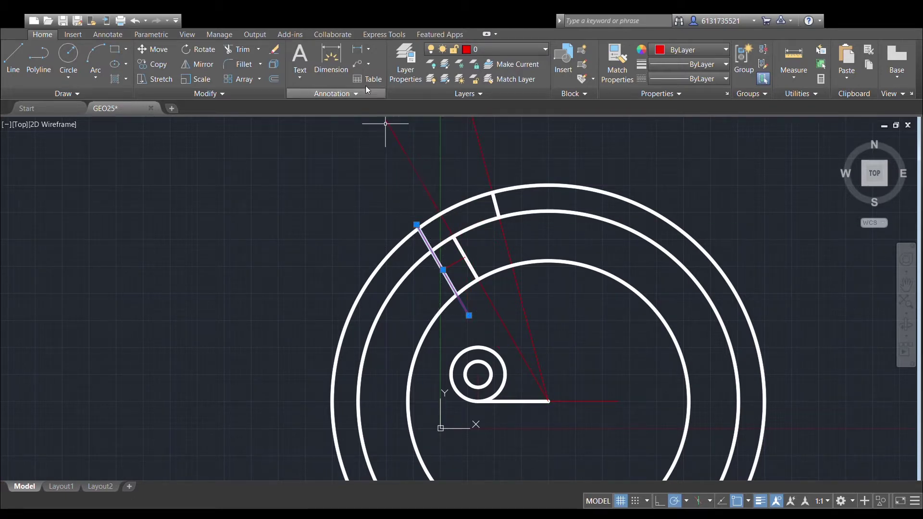
click(160, 49)
click(417, 224)
scroll(476, 290, up, 2)
click(445, 297)
Draw a visible line along the moved construction line, from the innermost large circle down to the outer small circle.
click(30, 70)
click(445, 297)
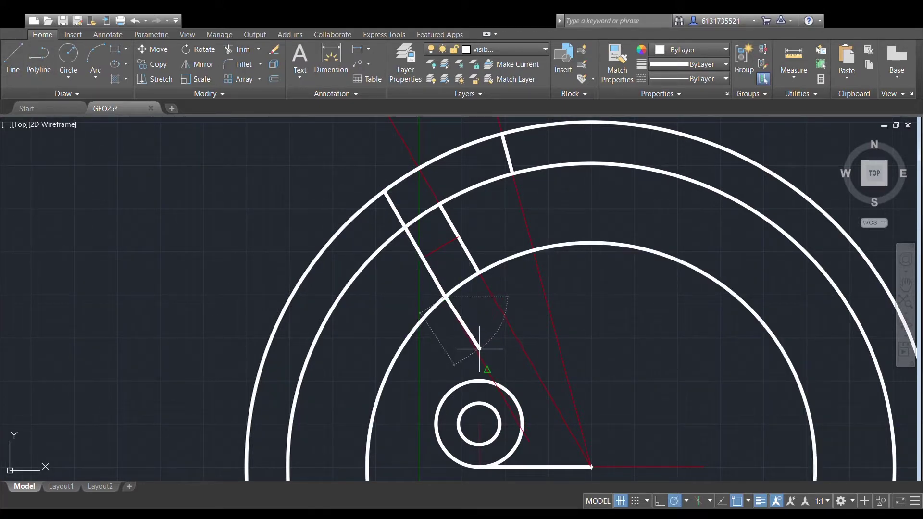
click(496, 383)
key(Return)
Draw a circle tangent to the outer small circle and the long slanted visible line, on the line's left side.
middle_drag(575, 274, 592, 243)
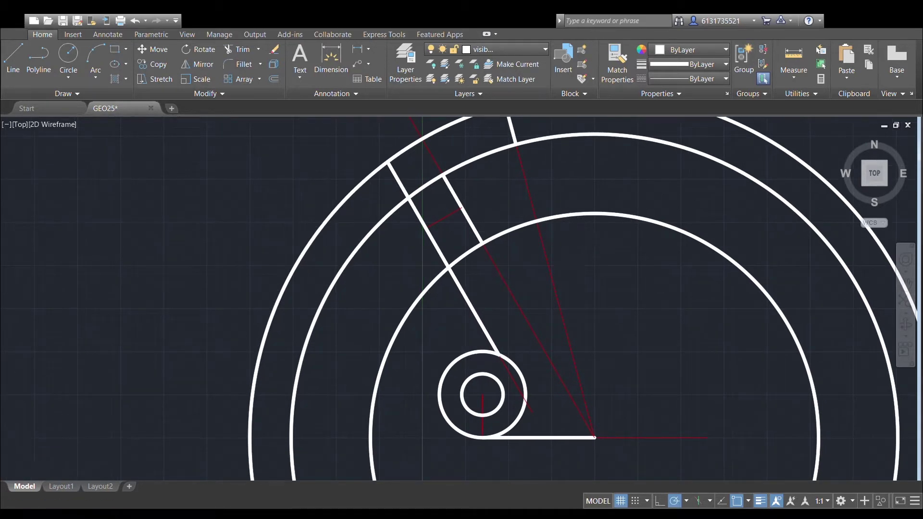
scroll(572, 236, down, 2)
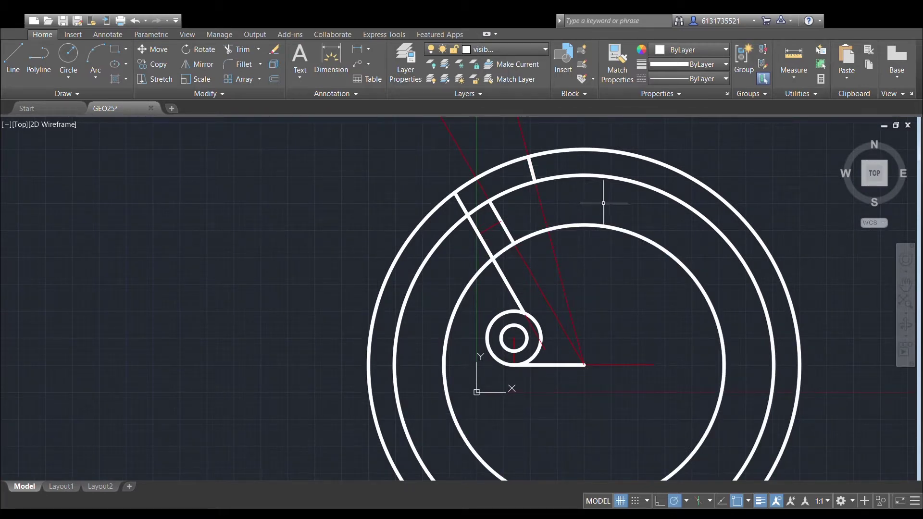
mouse_move(612, 212)
middle_down()
mouse_move(573, 212)
mouse_move(523, 187)
middle_up()
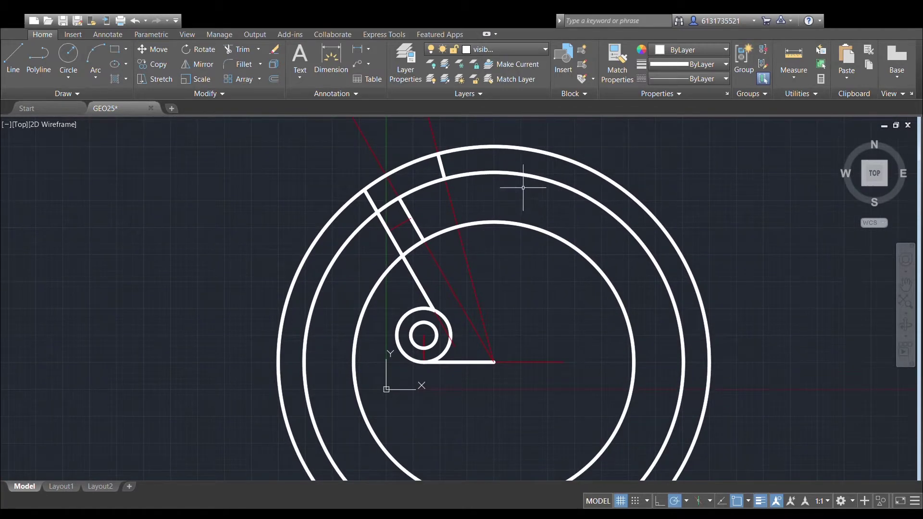
scroll(456, 191, up, 2)
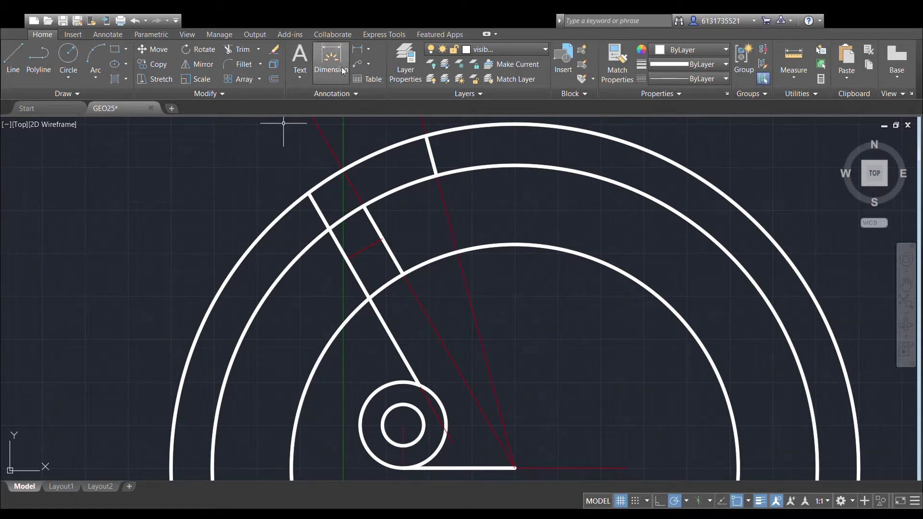
click(71, 78)
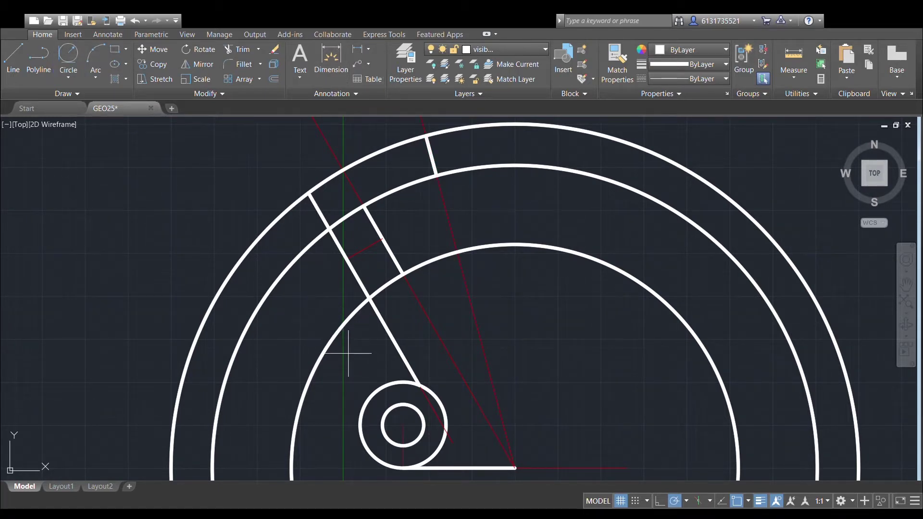
middle_drag(363, 351, 374, 312)
scroll(385, 325, up, 2)
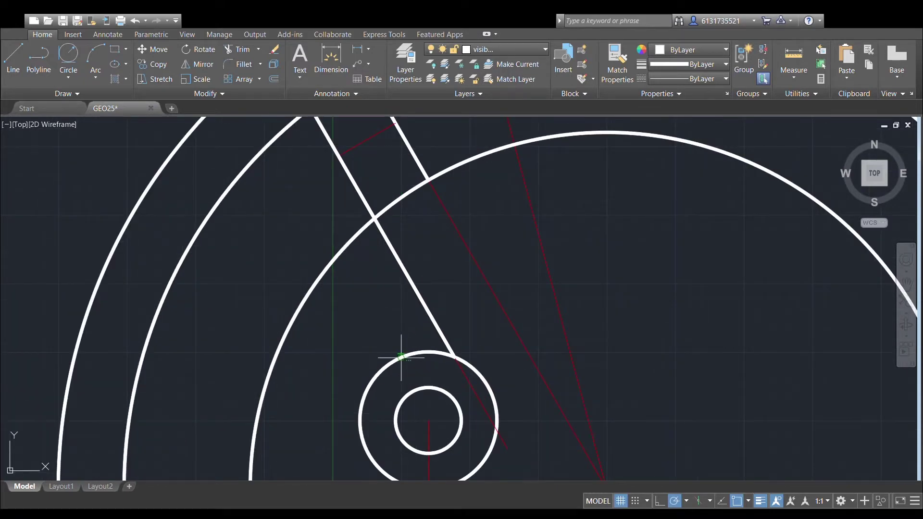
click(418, 298)
scroll(476, 307, down, 2)
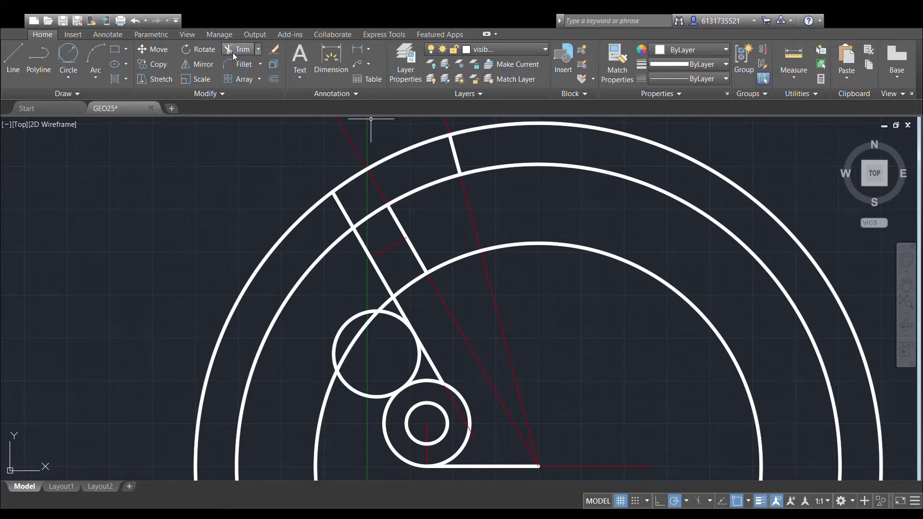
Fillet the corner between the middle large circle and the upper end of the short slanted line.
click(240, 65)
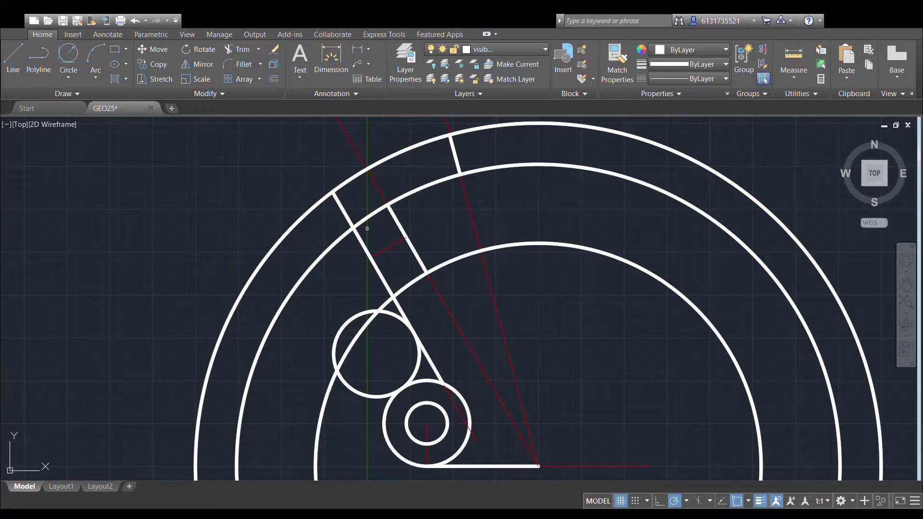
click(404, 199)
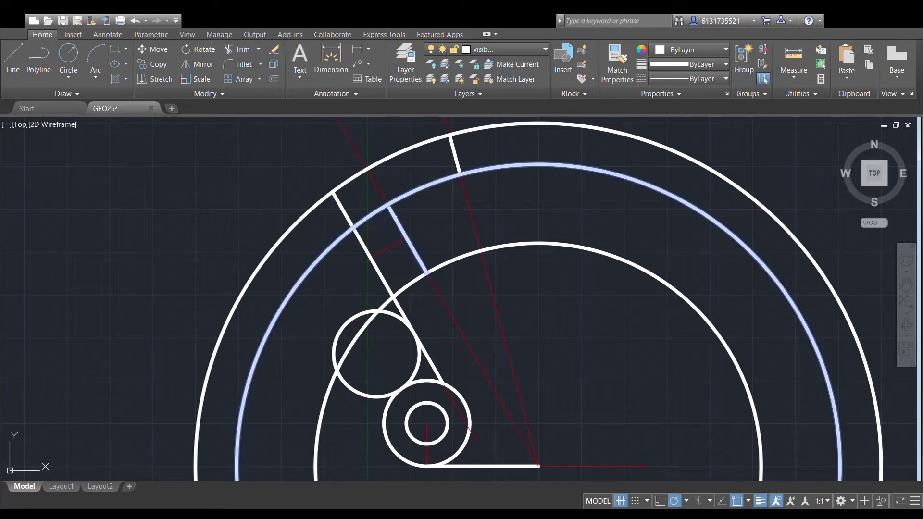
click(396, 221)
key(Return)
click(402, 233)
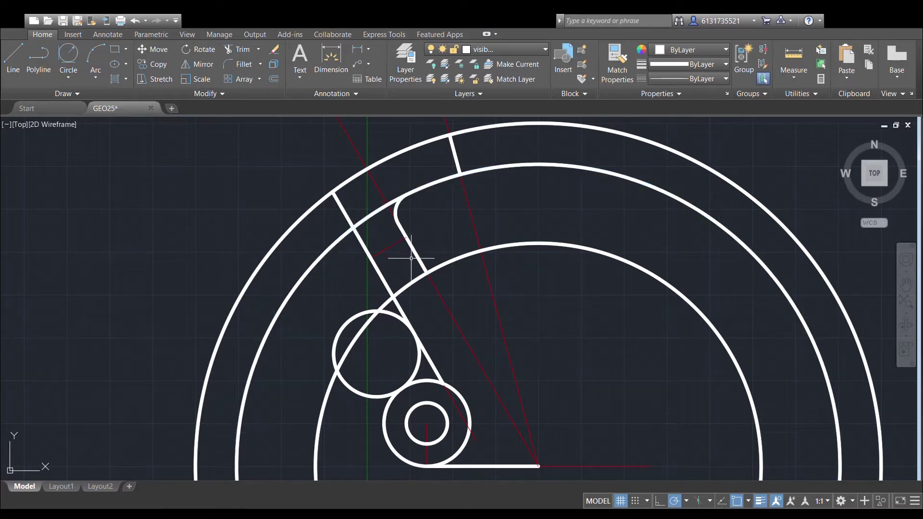
Fillet the corner between the lower end of the short slanted line and the innermost large circle.
click(230, 64)
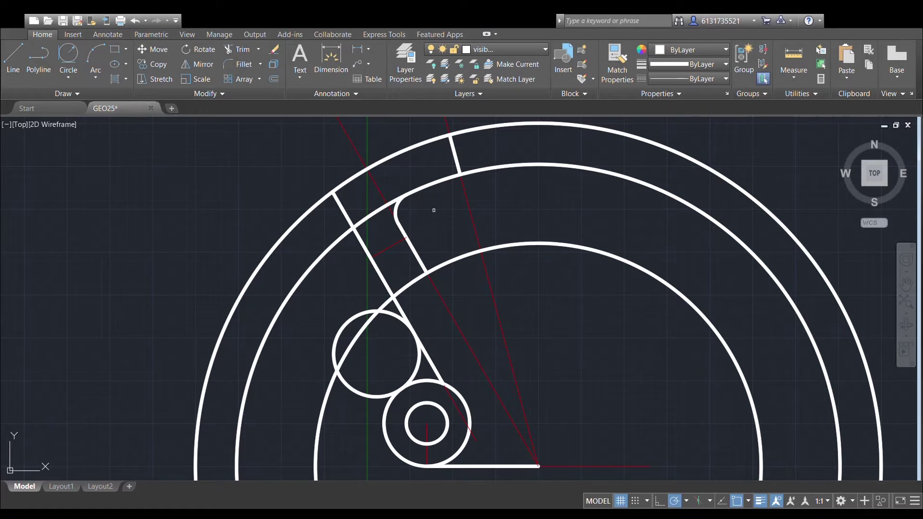
click(418, 262)
click(463, 255)
middle_drag(452, 225, 449, 245)
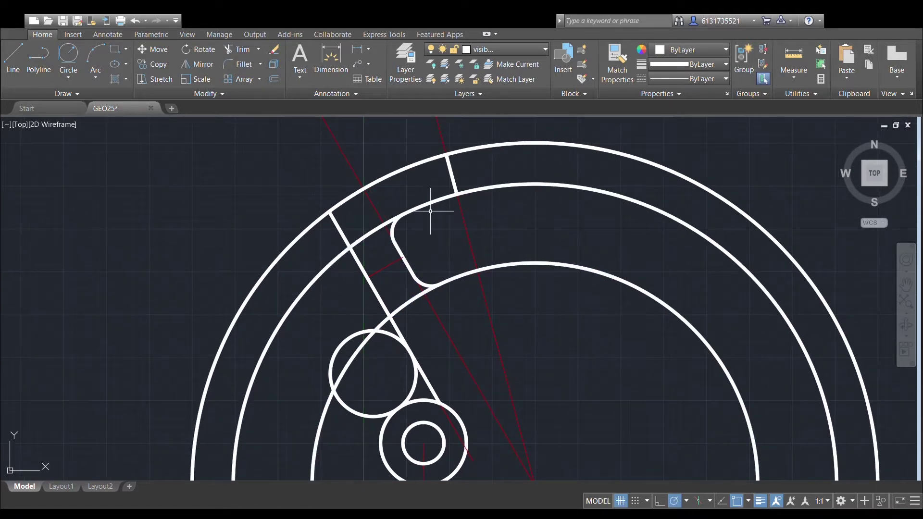
Fillet the corner between the long slanted line and the outermost large circle with the larger radius.
click(239, 66)
click(340, 233)
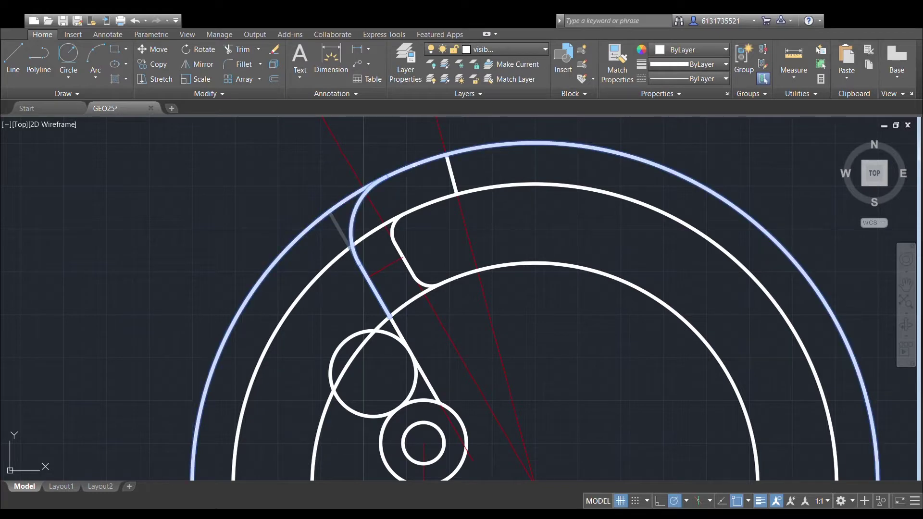
click(481, 145)
With the whole drawing as cutting edges, trim the tangent circle's upper part and the innermost large circle's pieces between it and the slanted line.
scroll(502, 201, down, 3)
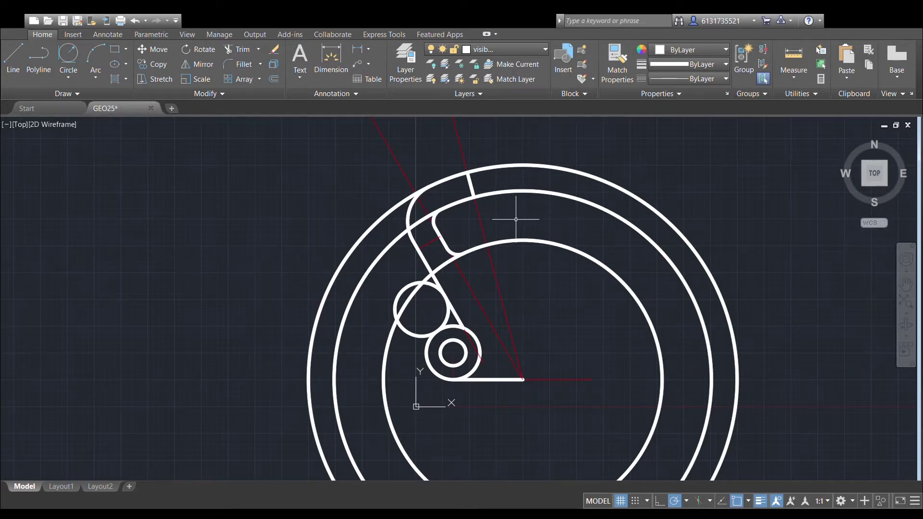
scroll(454, 290, down, 3)
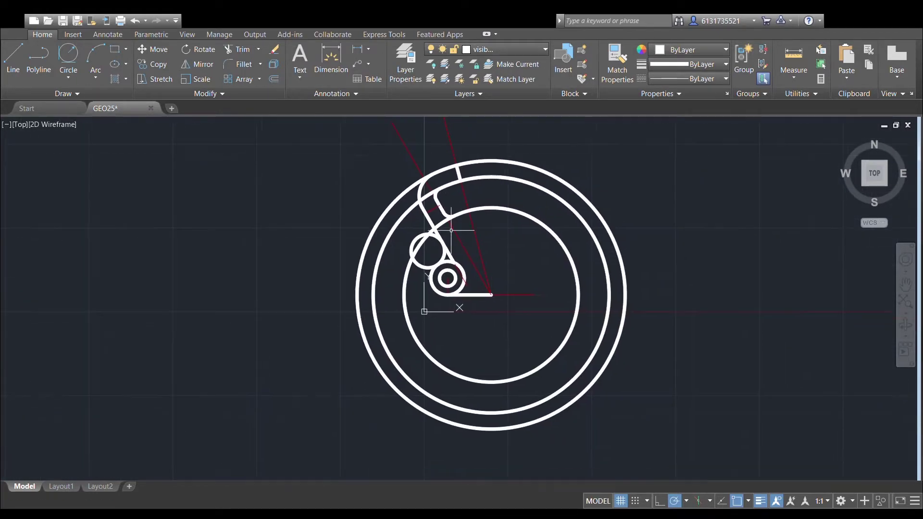
click(457, 197)
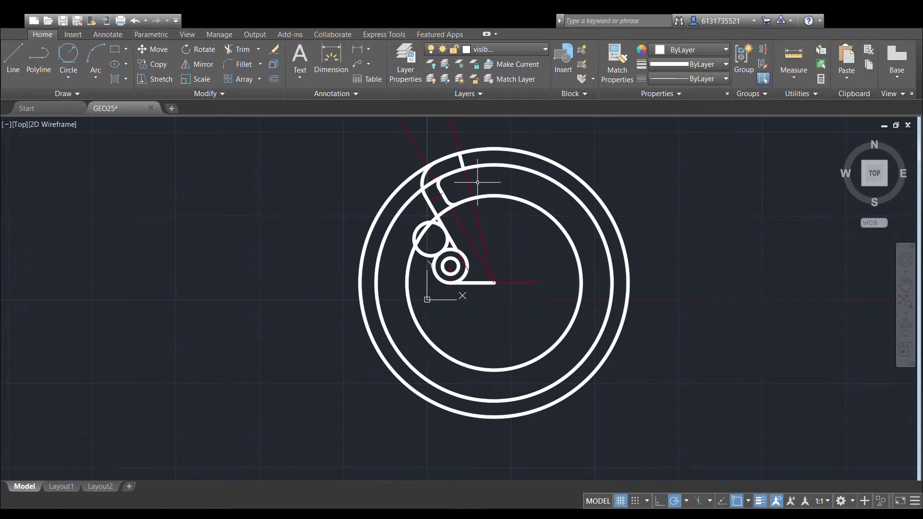
click(339, 127)
click(686, 447)
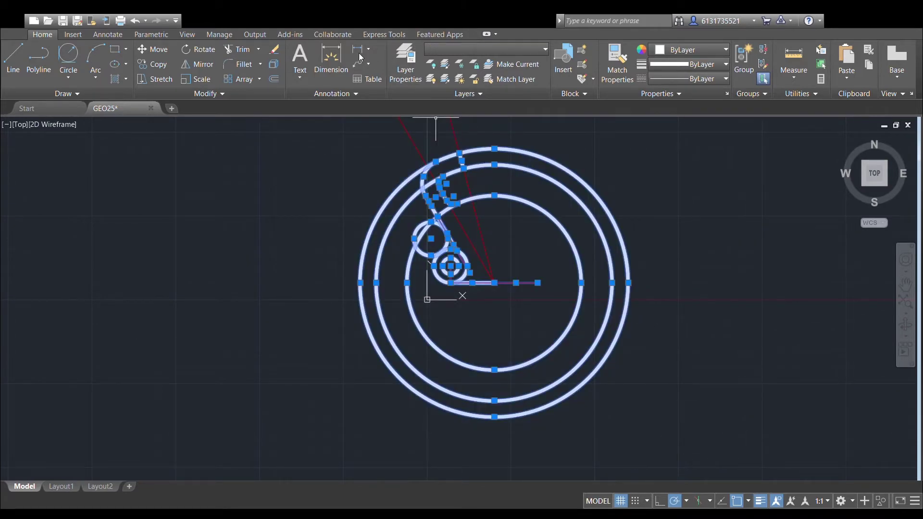
click(237, 50)
scroll(468, 216, up, 4)
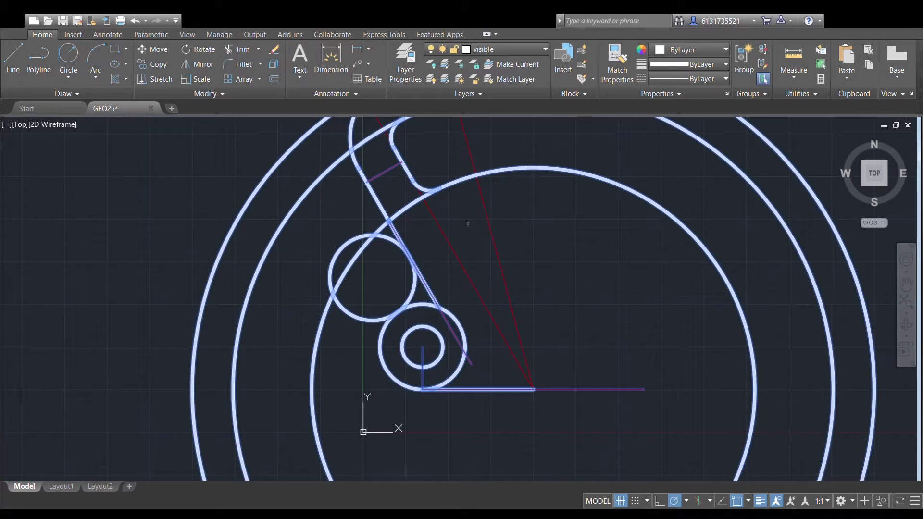
click(381, 262)
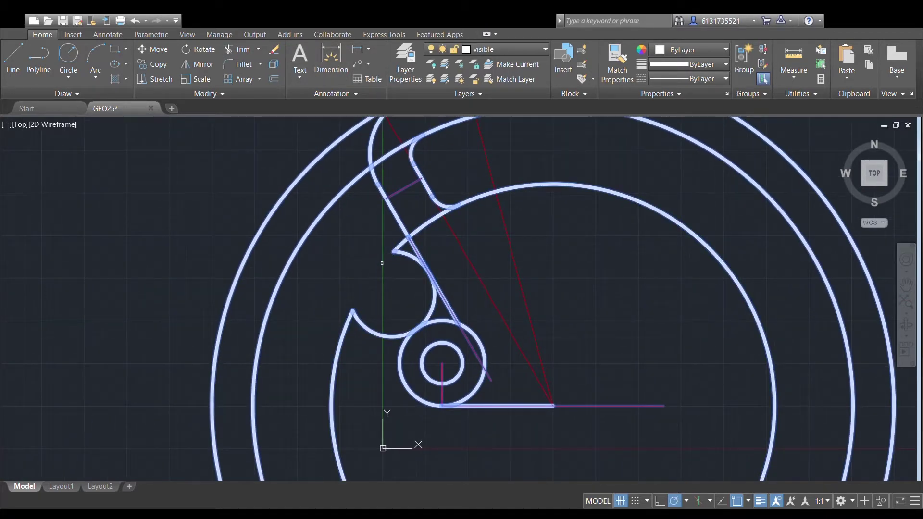
click(401, 260)
Try trimming the tangent circle's right arc and the outer small circle's right side, and undo these trims.
click(434, 294)
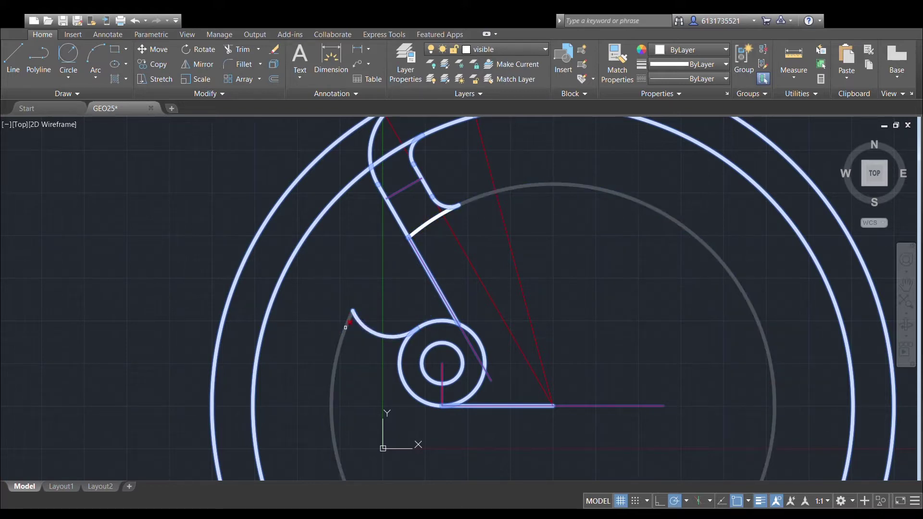
middle_drag(482, 222, 481, 184)
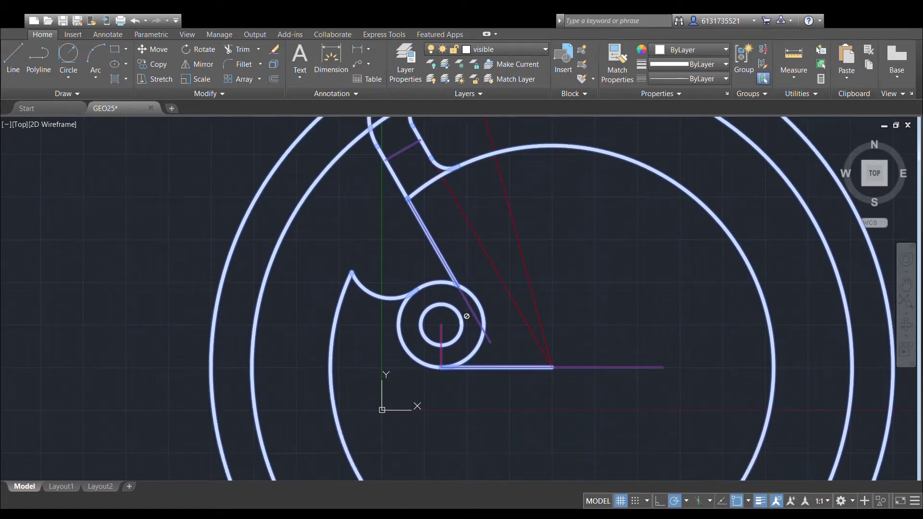
click(483, 308)
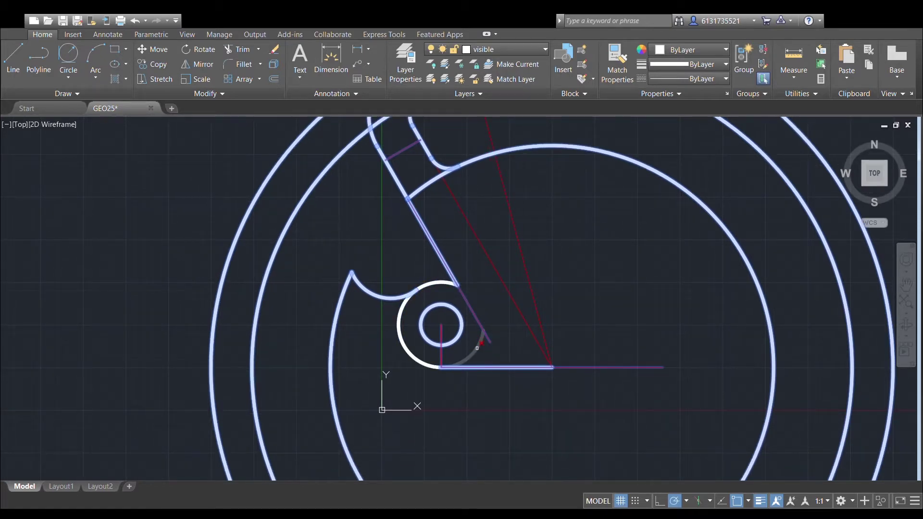
key(ctrl+z)
key(ctrl+z)
key(ctrl+z)
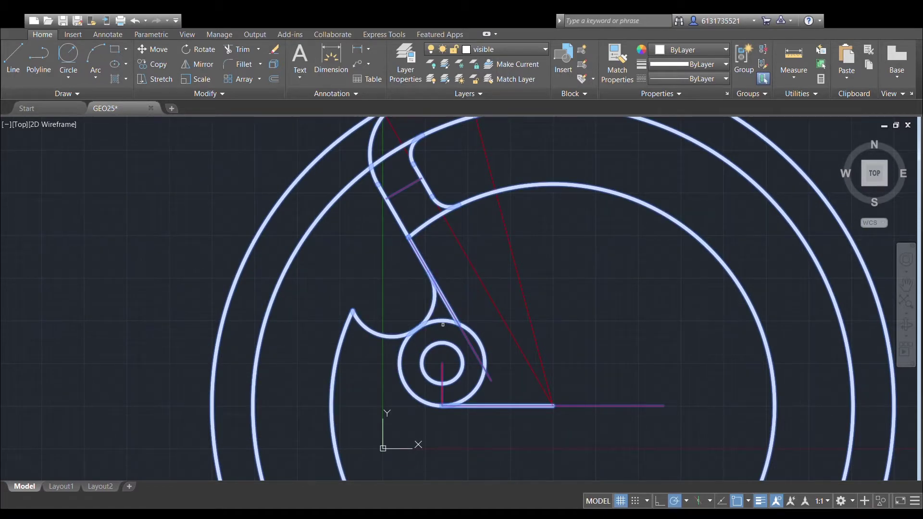
Trim the outer small circle's upper-right part, the slanted line below the tangent circle, and the tangent circle's lower-left arc.
click(442, 320)
click(448, 307)
click(471, 330)
mouse_move(490, 288)
middle_down()
mouse_move(500, 307)
mouse_move(526, 309)
middle_up()
click(416, 355)
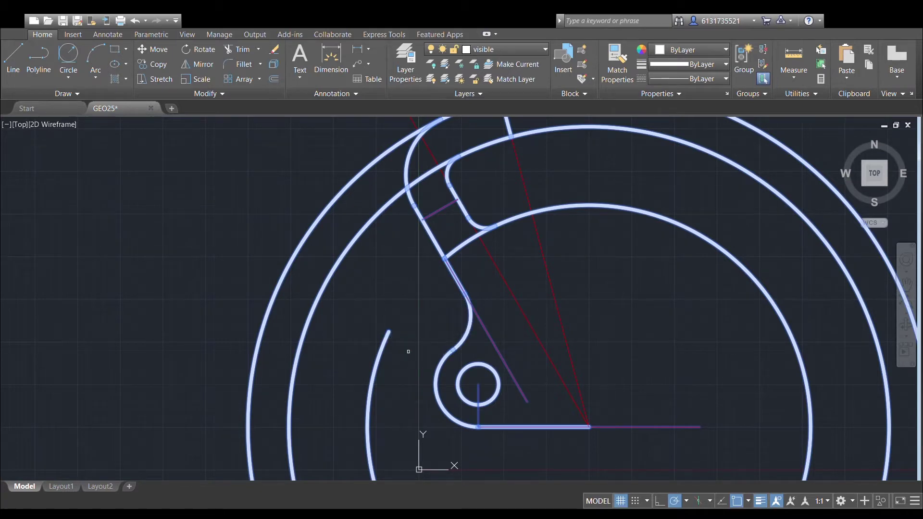
Trim the outermost and middle large circles down to the hooked arm's edges and remove the innermost circle's piece crossing the arm.
scroll(585, 218, down, 3)
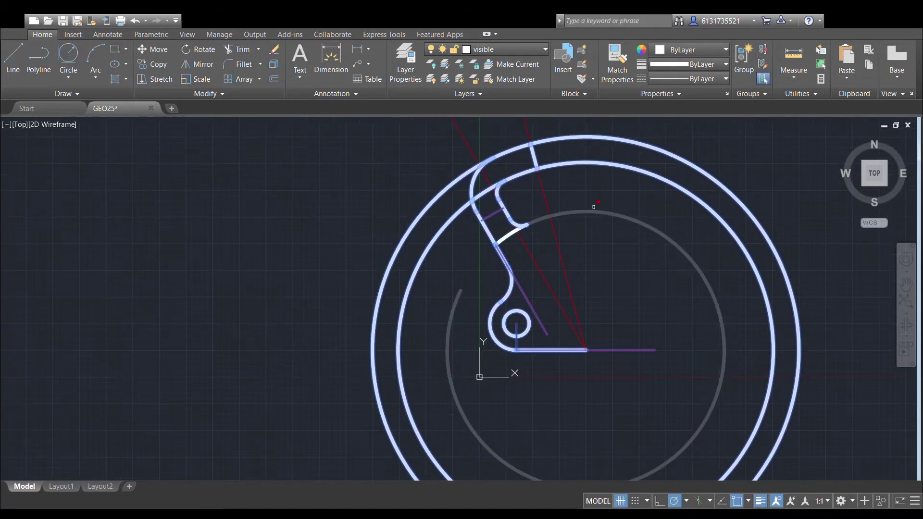
mouse_move(604, 207)
middle_down()
mouse_move(610, 220)
mouse_move(578, 220)
middle_up()
scroll(553, 193, up, 3)
click(550, 165)
click(556, 200)
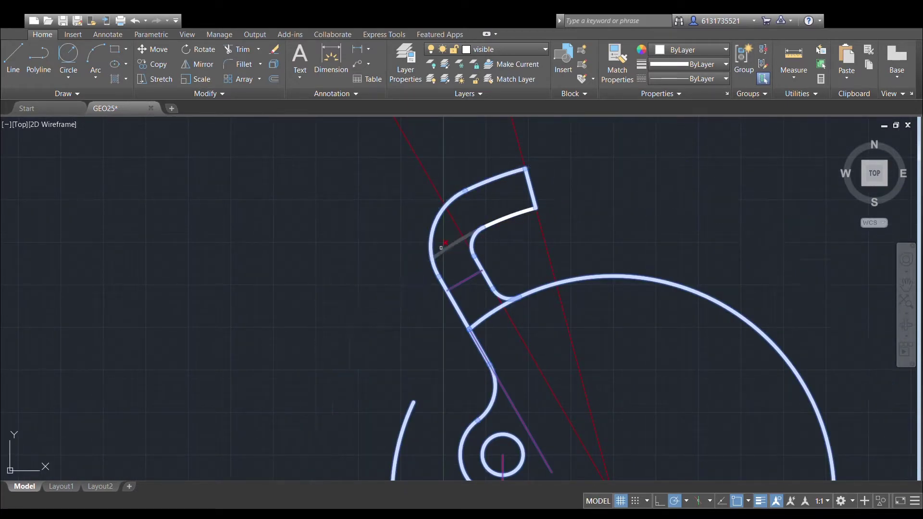
scroll(473, 277, up, 3)
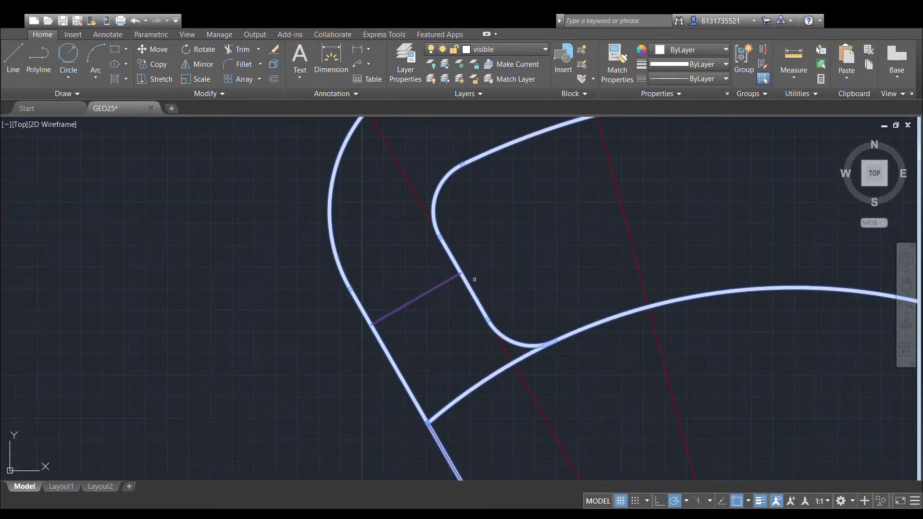
scroll(517, 357, down, 5)
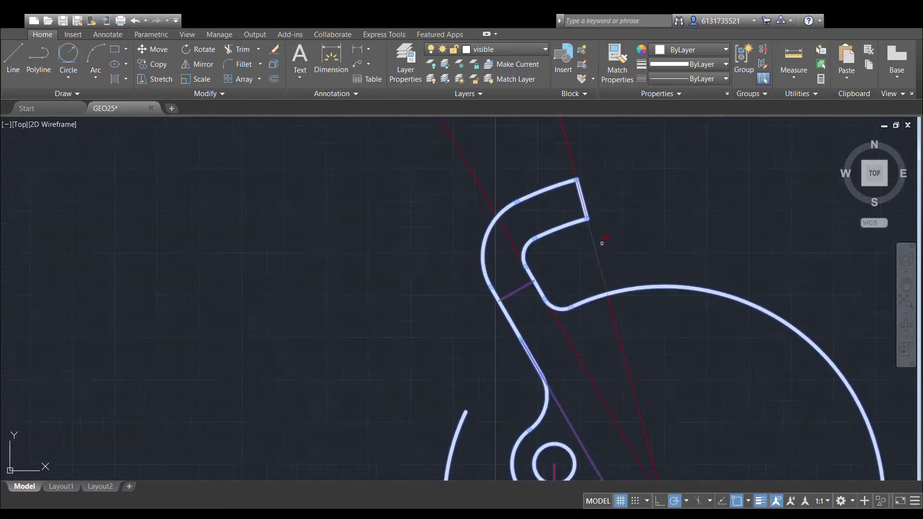
scroll(585, 201, up, 2)
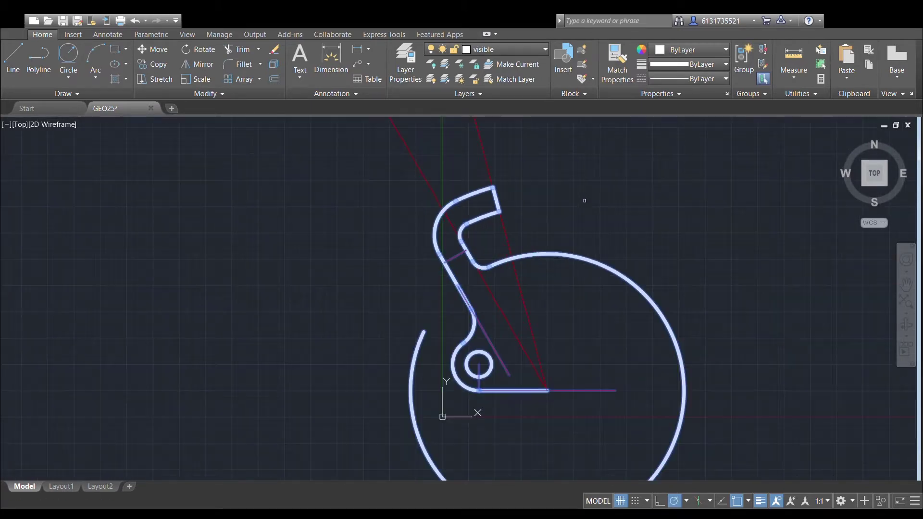
scroll(581, 255, down, 2)
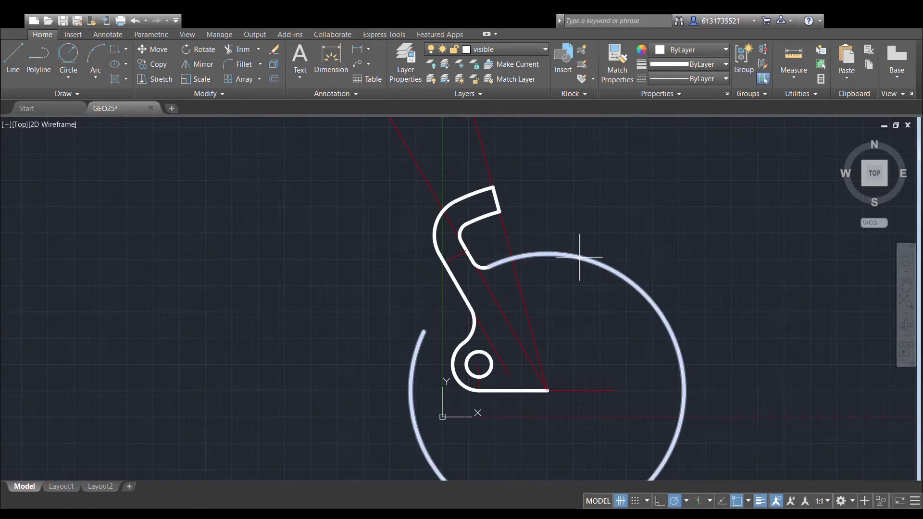
Mirror the whole half profile about the vertical line through the large circles' centre, keeping the source objects.
click(412, 175)
click(711, 419)
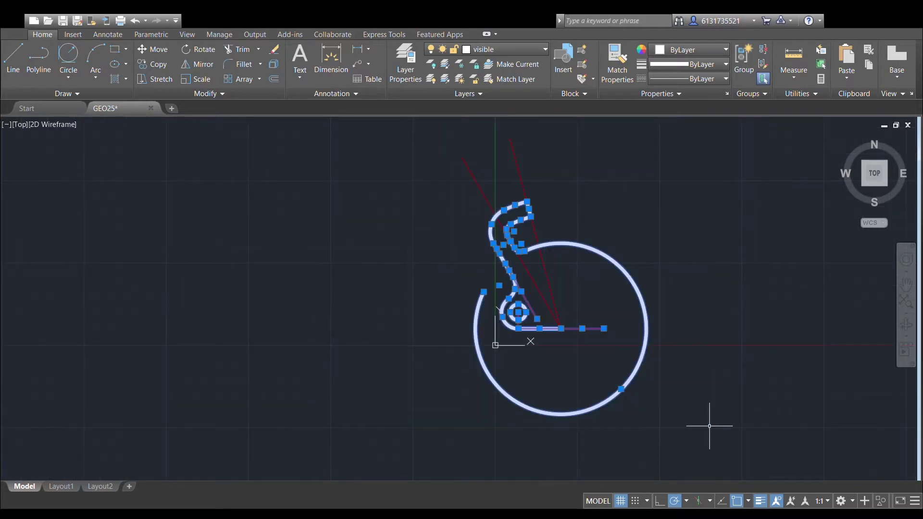
scroll(622, 341, up, 2)
middle_drag(582, 257, 596, 303)
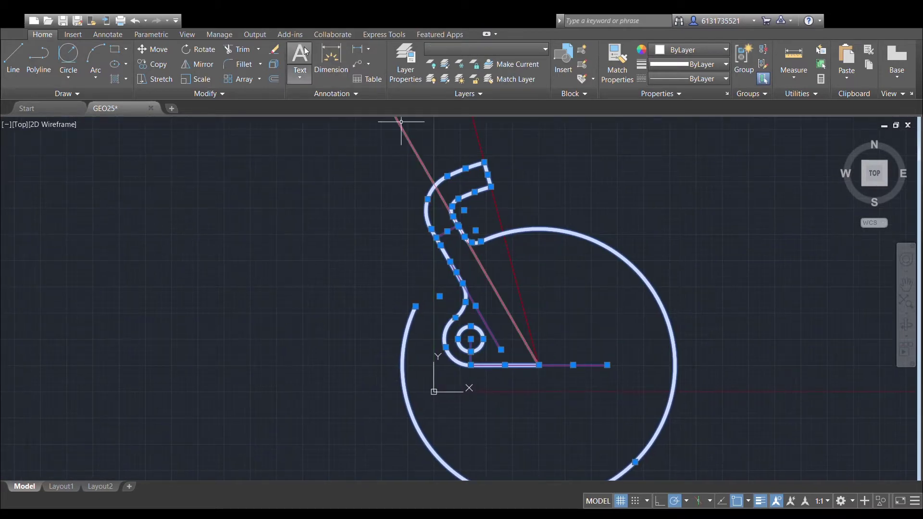
click(197, 65)
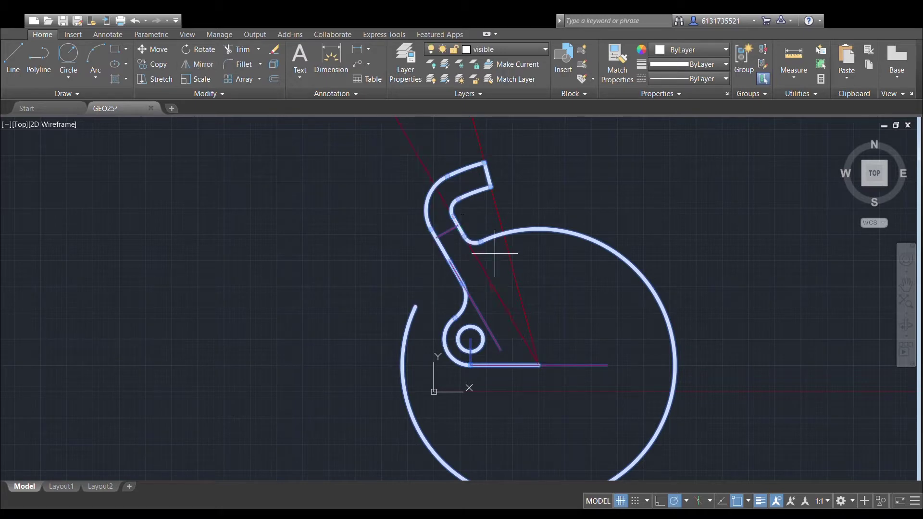
click(539, 365)
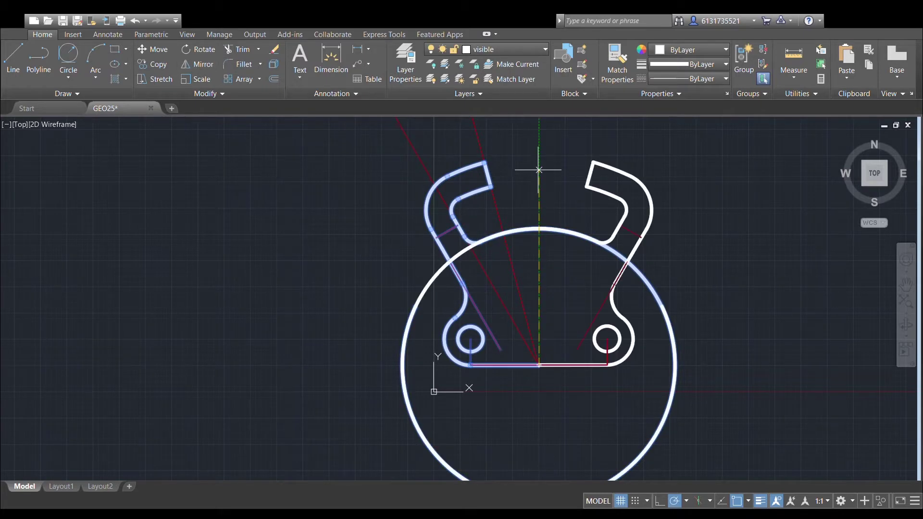
click(533, 141)
key(Return)
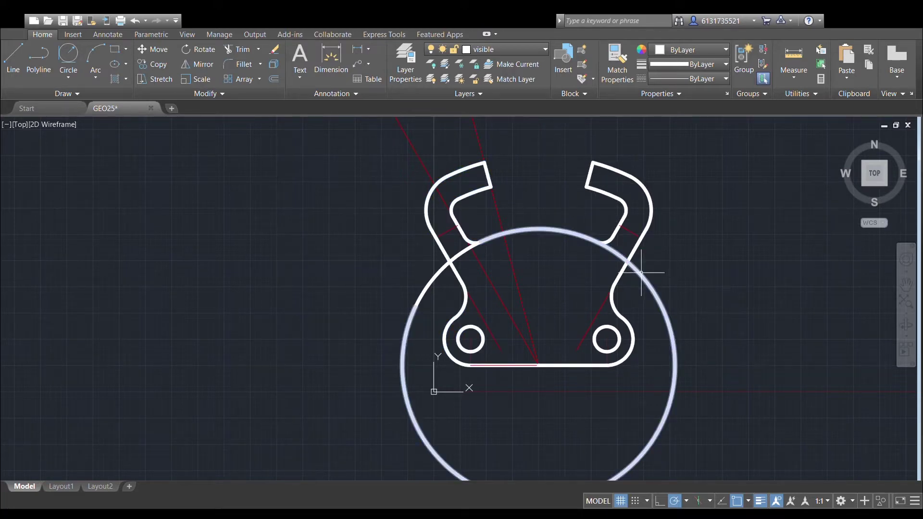
Trim away the innermost large circle's lower part outside the two slanted outer lines, using the circle and these lines as cutting edges.
click(236, 50)
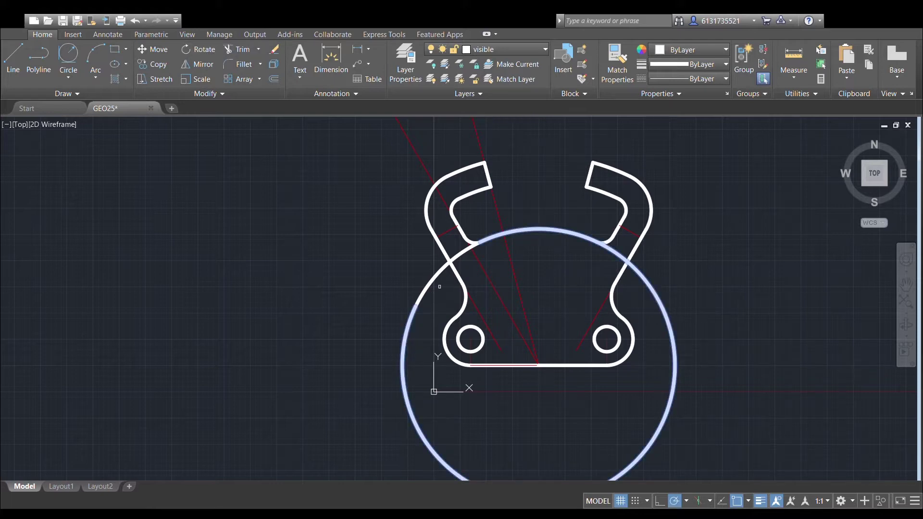
click(619, 277)
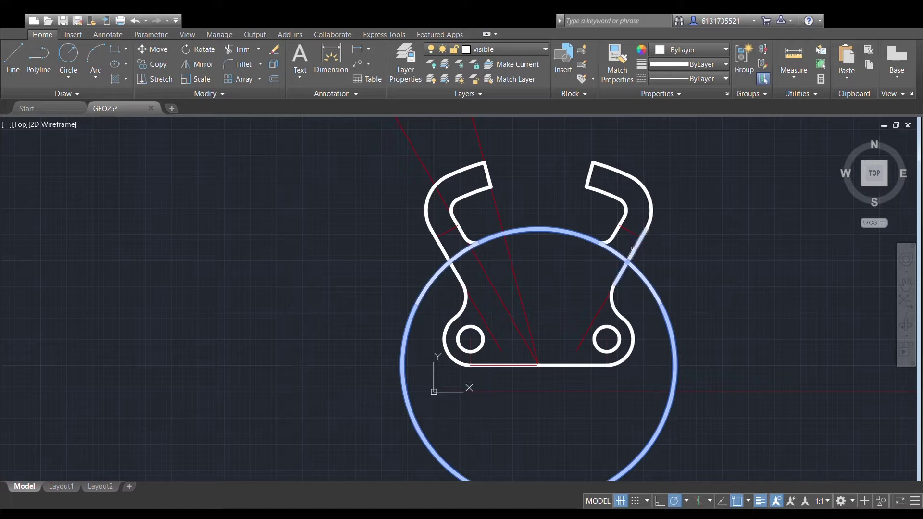
click(633, 252)
click(455, 272)
click(440, 245)
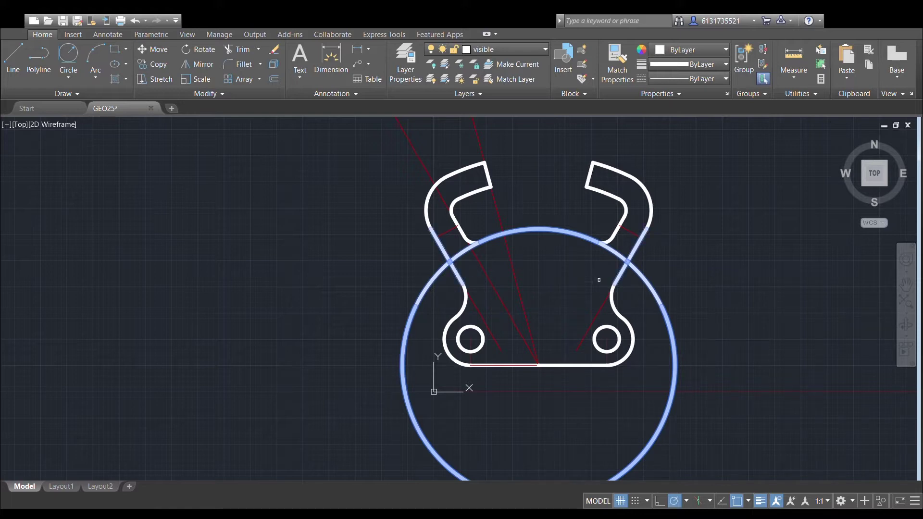
click(667, 319)
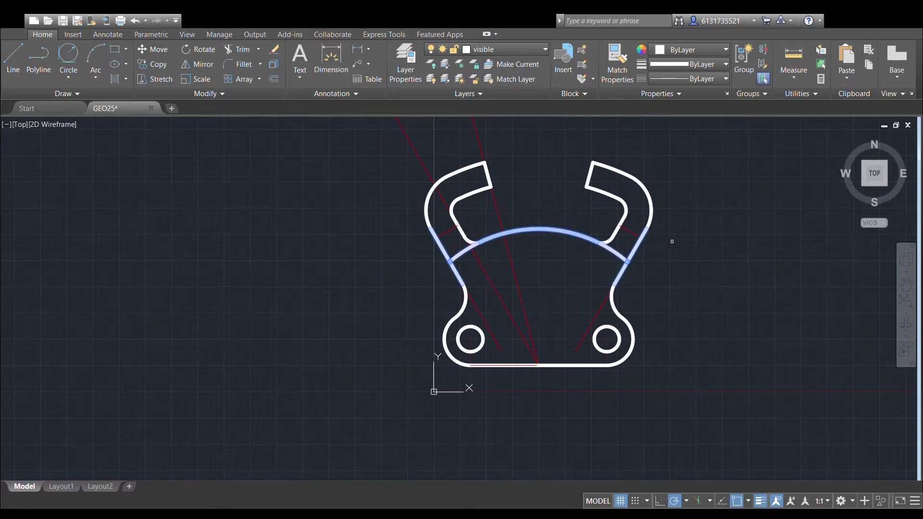
key(Escape)
Delete the overlapping arc that crosses the base of the right arm.
click(618, 251)
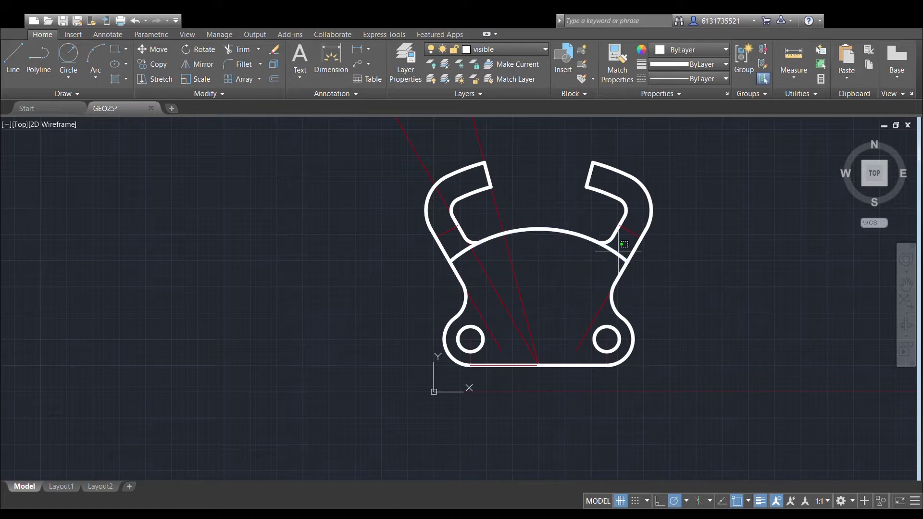
click(608, 254)
scroll(655, 235, up, 2)
key(Delete)
Trim off the central arc's end that crosses the base of the left arm, using the fillet and left slanted line as cutting edges.
click(366, 255)
click(363, 250)
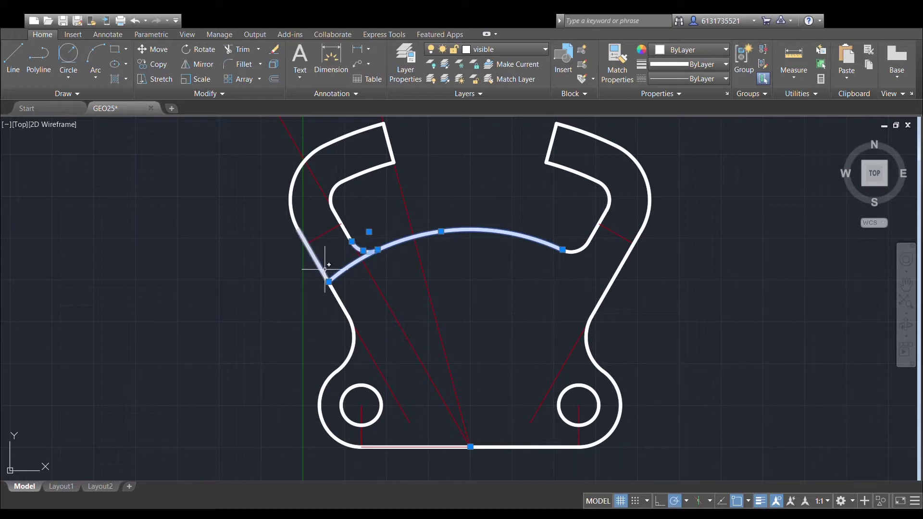
click(233, 50)
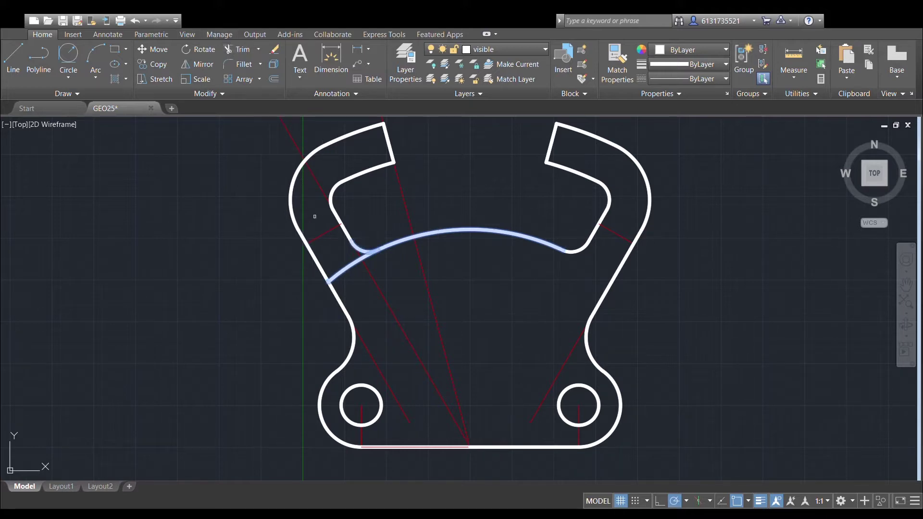
click(339, 272)
key(Escape)
scroll(642, 242, down, 2)
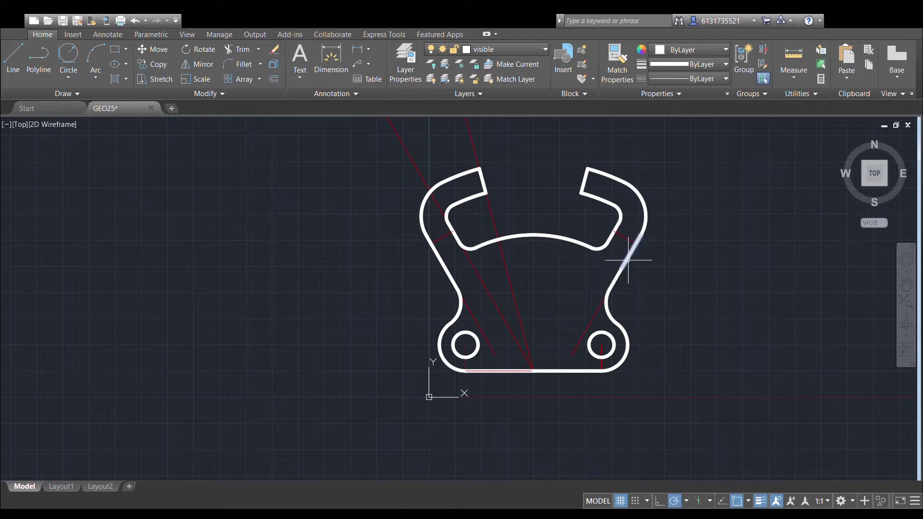
mouse_move(627, 253)
middle_down()
mouse_move(612, 217)
mouse_move(606, 229)
middle_up()
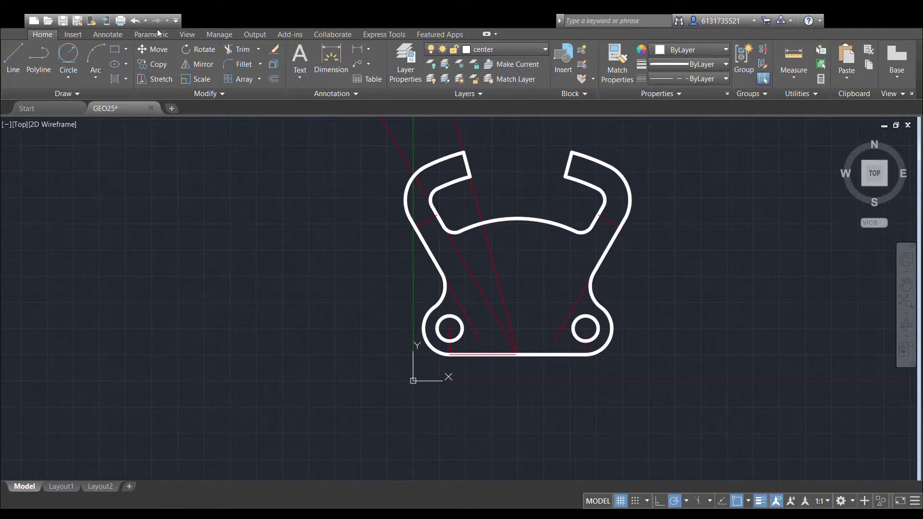
Add a centerline between the two outer slanted lines and stretch its ends above the arms and just below the base line.
click(120, 35)
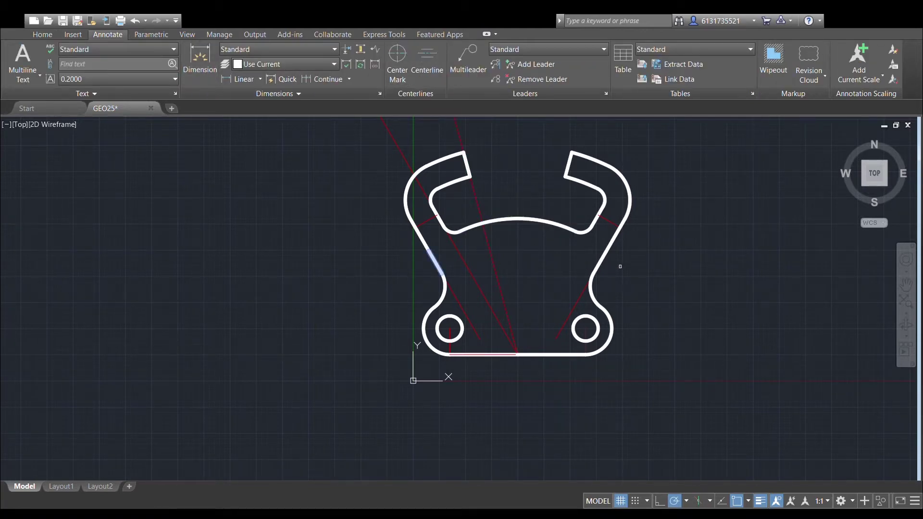
click(519, 262)
click(517, 251)
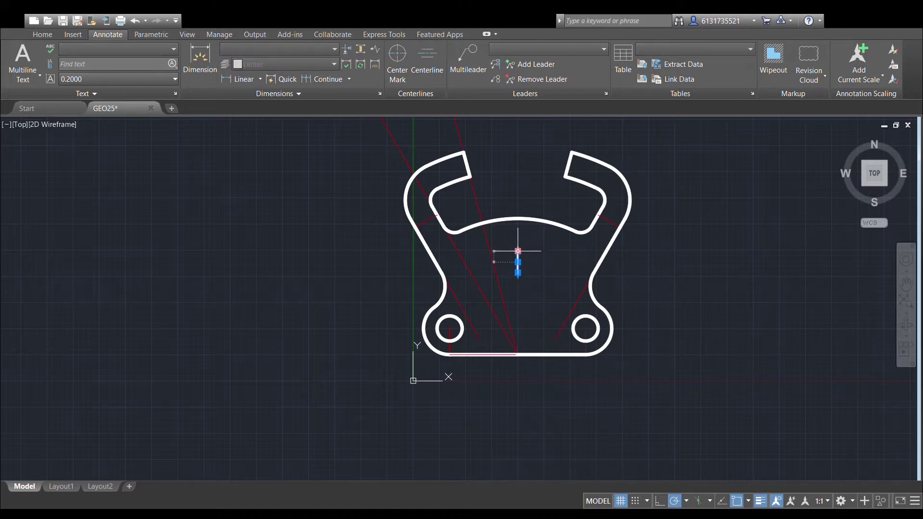
click(518, 138)
click(518, 272)
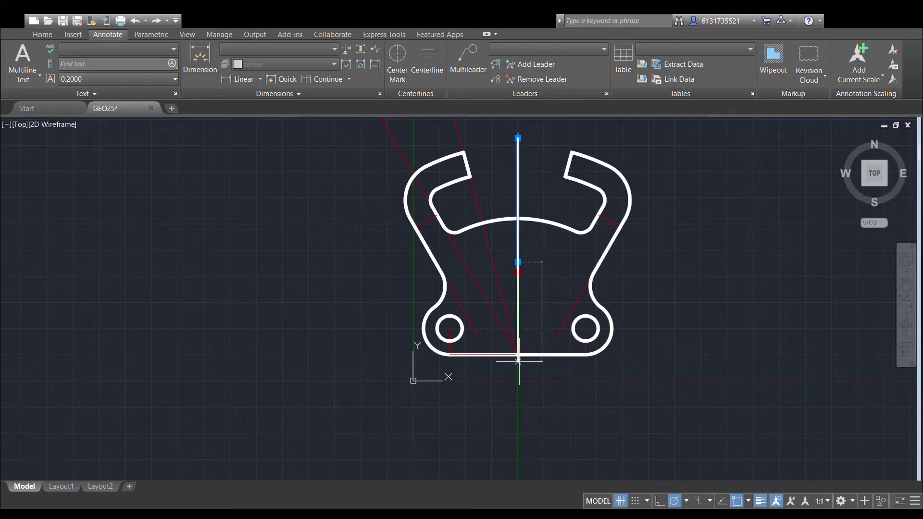
click(517, 362)
key(Escape)
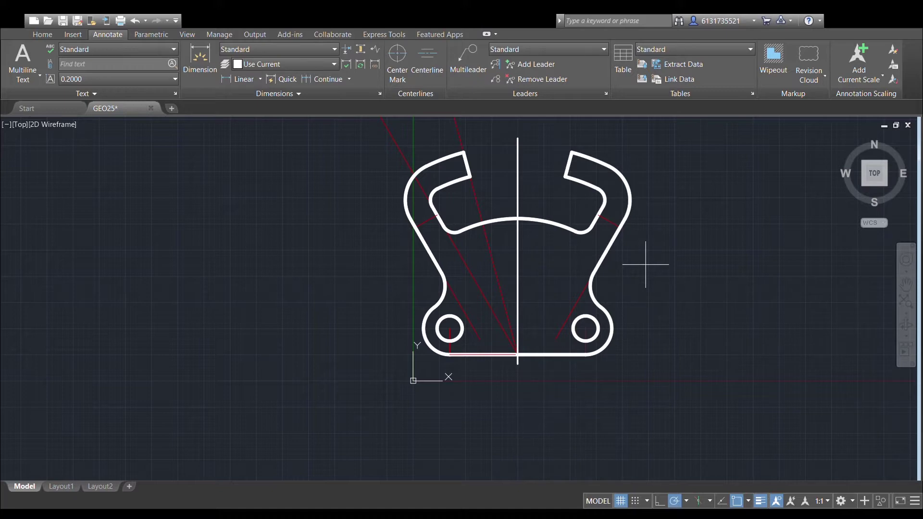
scroll(601, 226, up, 2)
scroll(601, 226, down, 2)
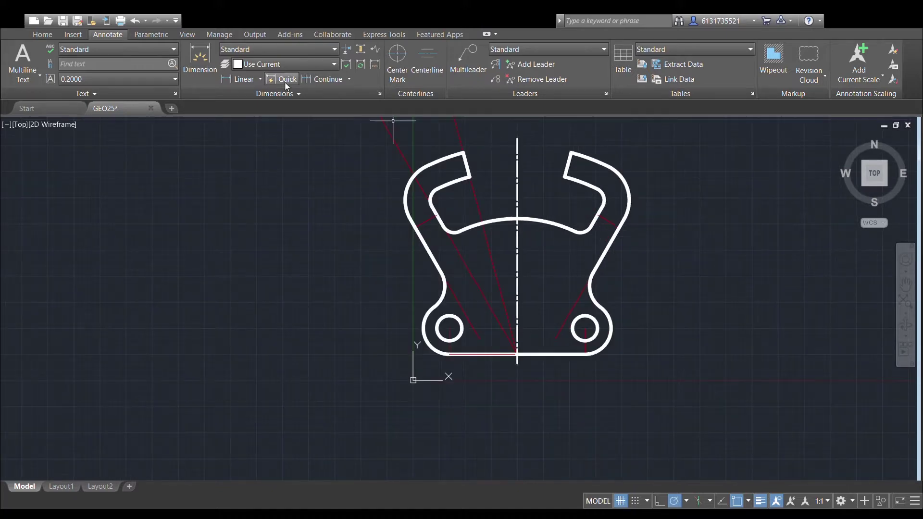
Add centre marks to the two small holes at the bottom of the profile.
click(412, 65)
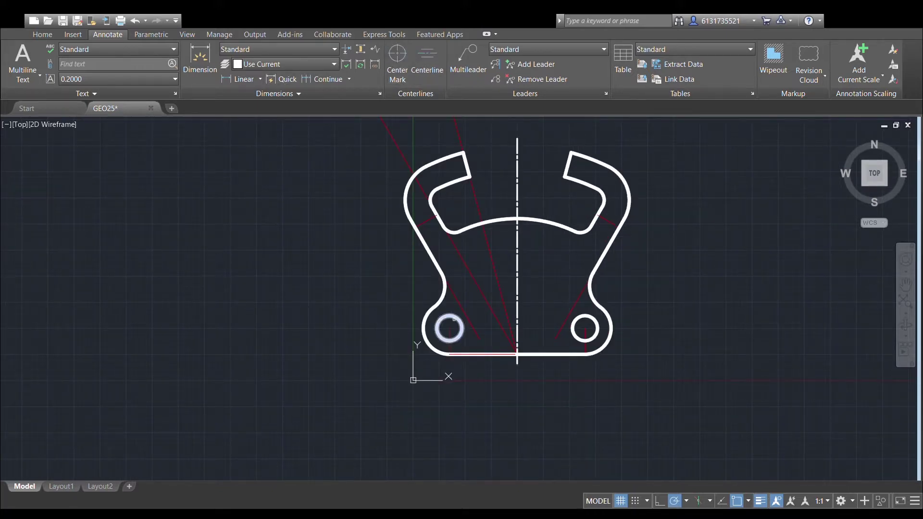
click(458, 316)
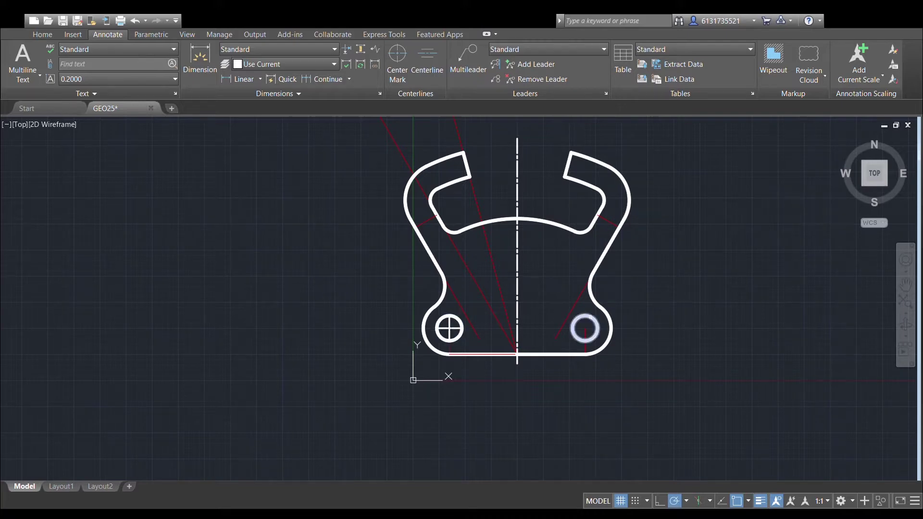
click(598, 328)
scroll(604, 325, up, 2)
Lengthen the extension lines of the right hole's centre mark so they reach beyond the surrounding rounded corner.
click(43, 34)
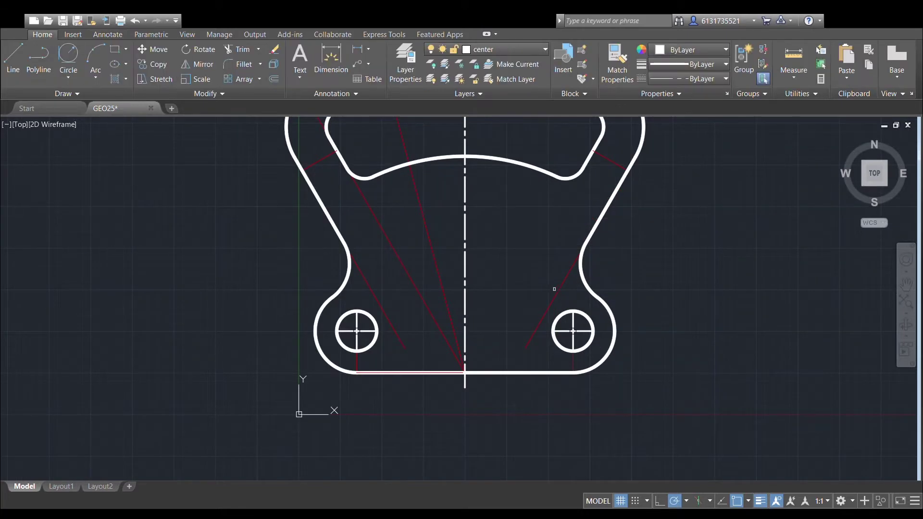
click(574, 326)
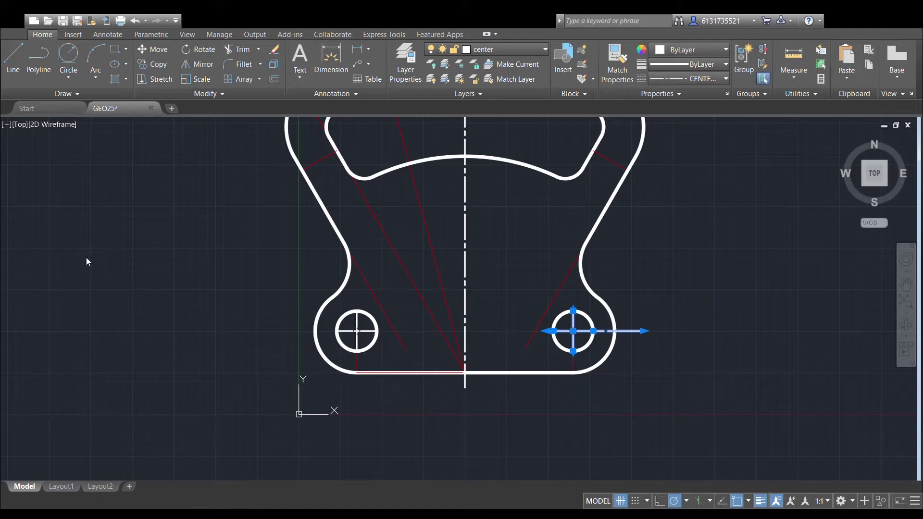
key(Return)
key(Return)
key(Return)
key(Return)
key(Return)
Adjust the extension lines of the left hole's centre mark.
click(357, 331)
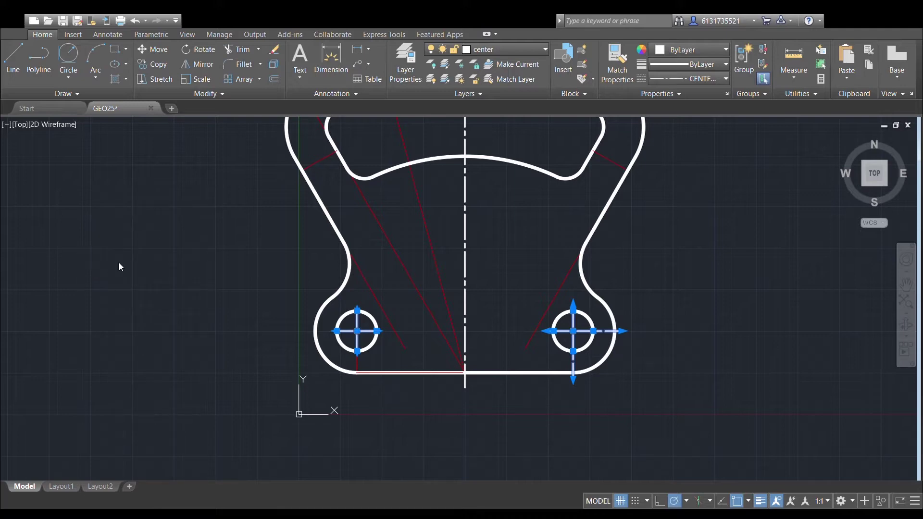
key(Return)
key(ctrl+z)
click(368, 330)
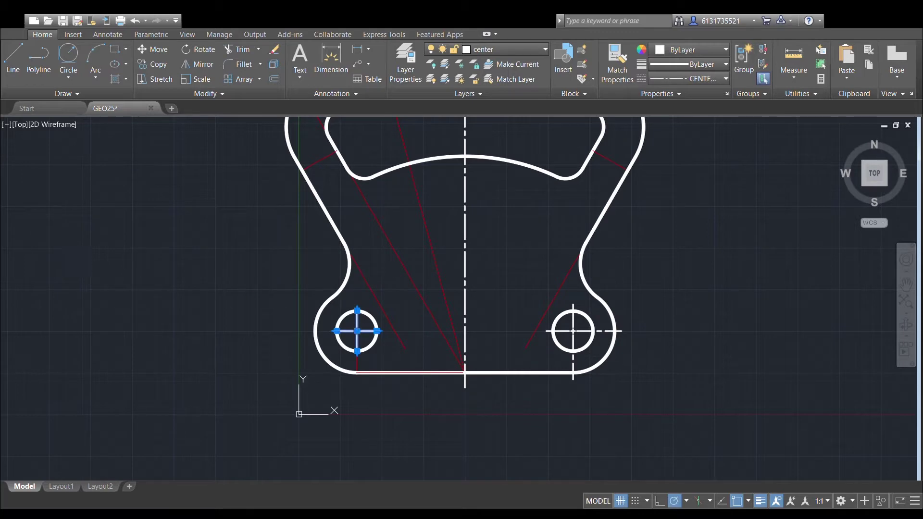
key(ctrl+y)
key(ctrl+y)
key(ctrl+y)
key(ctrl+y)
key(Escape)
mouse_move(238, 229)
middle_down()
mouse_move(274, 288)
mouse_move(317, 291)
middle_up()
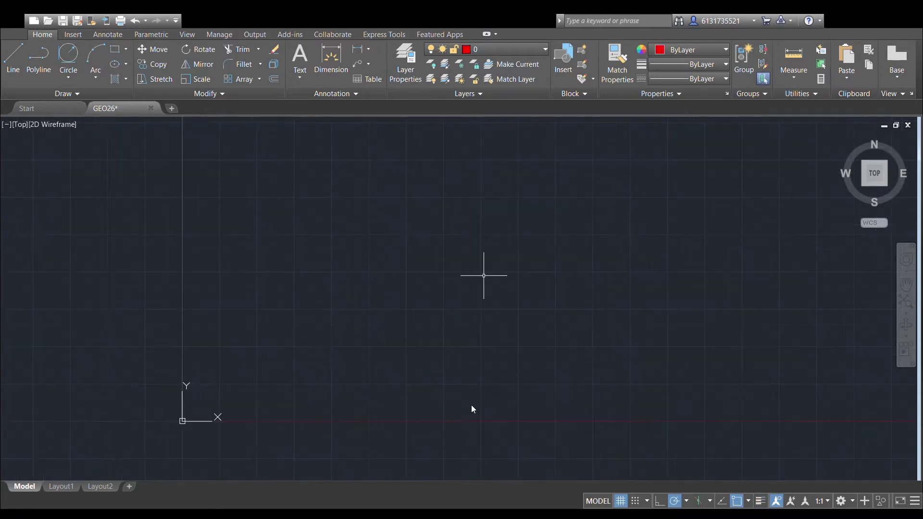
In the GEO26 drawing, draw a horizontal line on layer 0 just above and beside the origin.
mouse_move(392, 252)
middle_down()
mouse_move(429, 219)
mouse_move(404, 249)
middle_up()
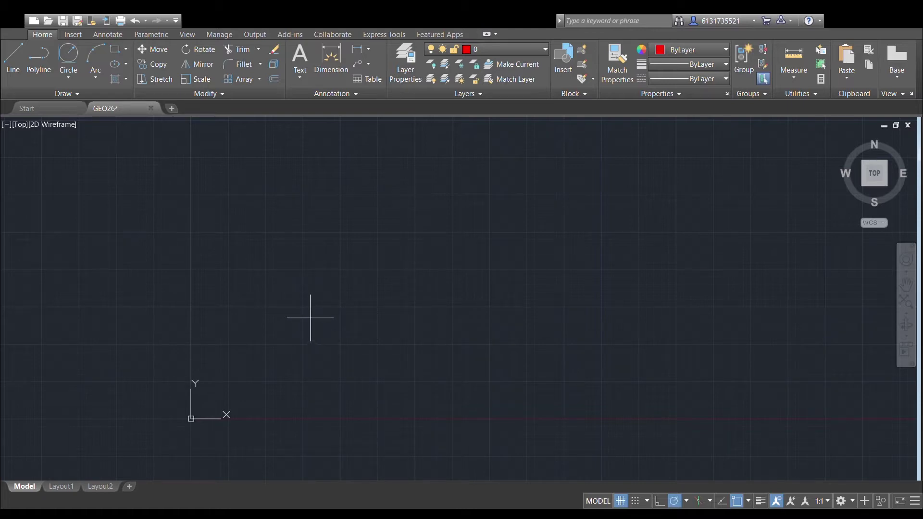
mouse_move(230, 378)
mouse_down()
mouse_move(258, 366)
mouse_move(288, 379)
mouse_move(583, 282)
mouse_move(599, 313)
mouse_move(505, 211)
mouse_up()
click(230, 378)
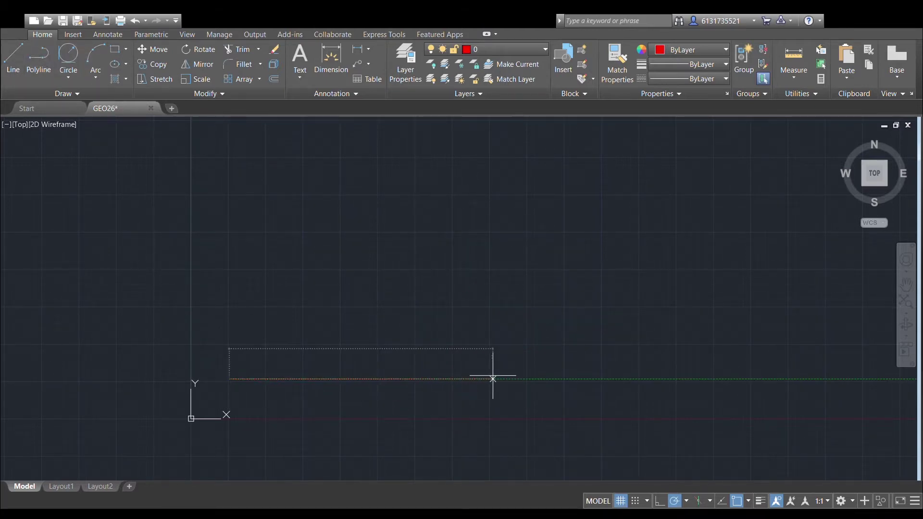
key(Return)
key(Escape)
middle_drag(563, 274, 527, 318)
middle_drag(514, 264, 498, 232)
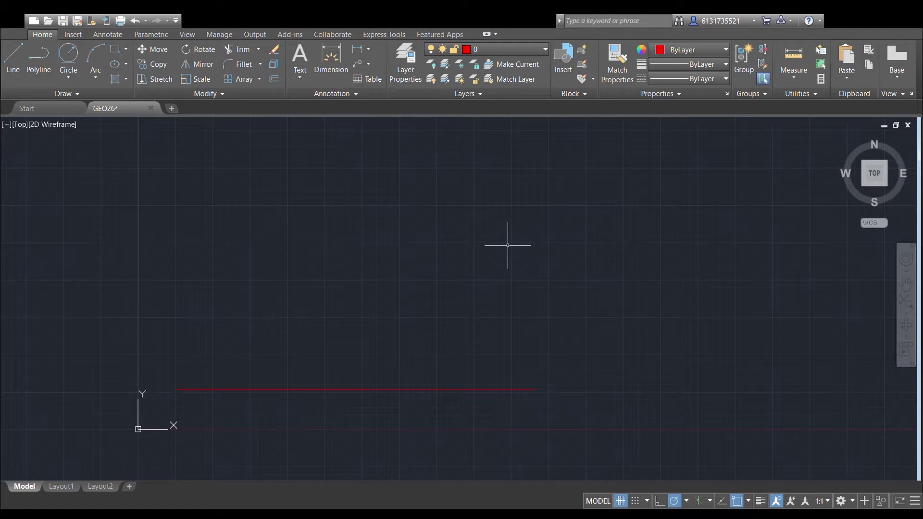
Draw a vertical line upward from the horizontal line's right end, roughly as long as the horizontal line.
click(13, 58)
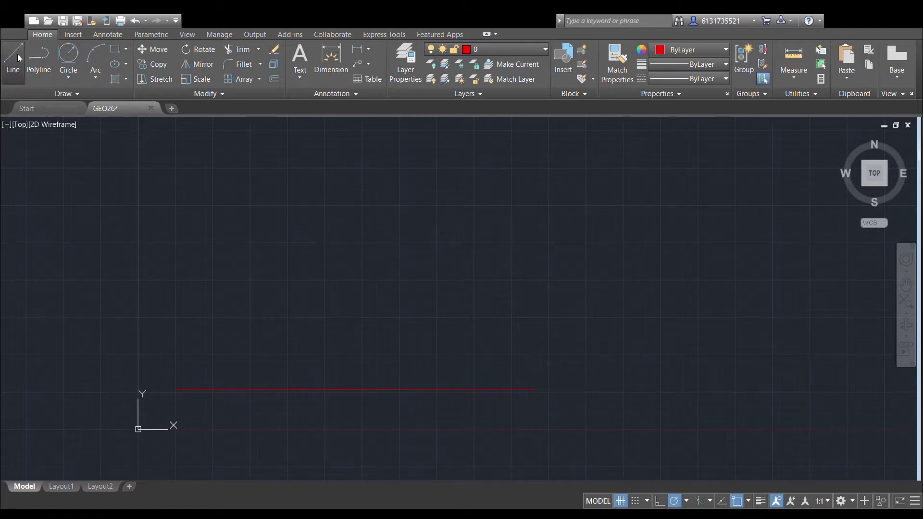
click(534, 390)
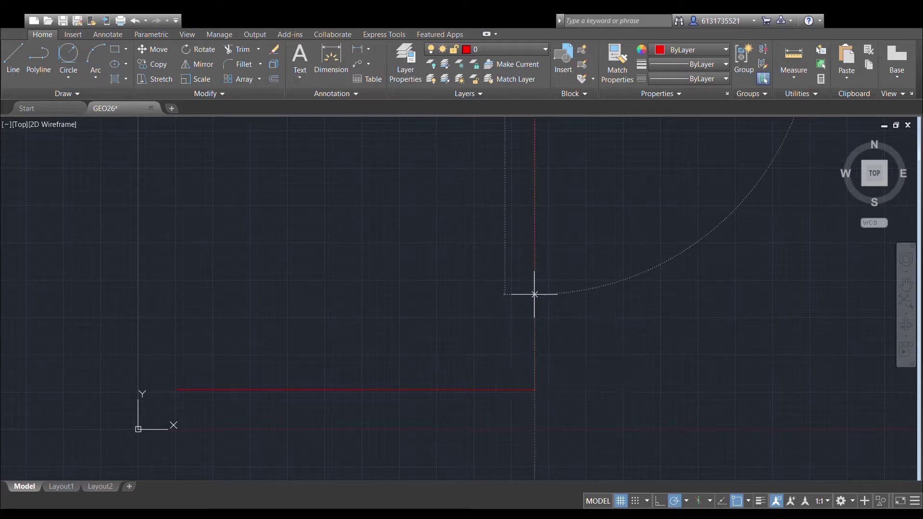
scroll(562, 288, down, 4)
click(519, 200)
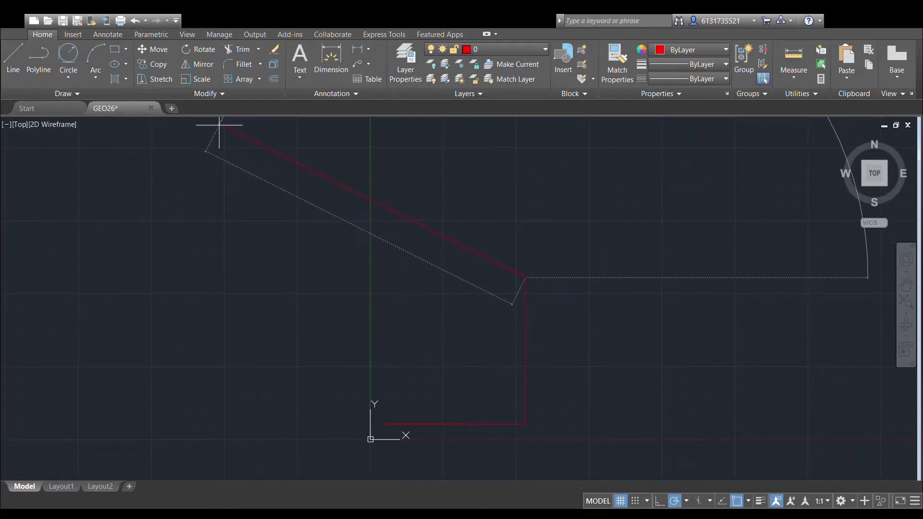
key(Escape)
Draw a vertical line upward from the horizontal line's right end, well over twice the horizontal line's length.
click(12, 50)
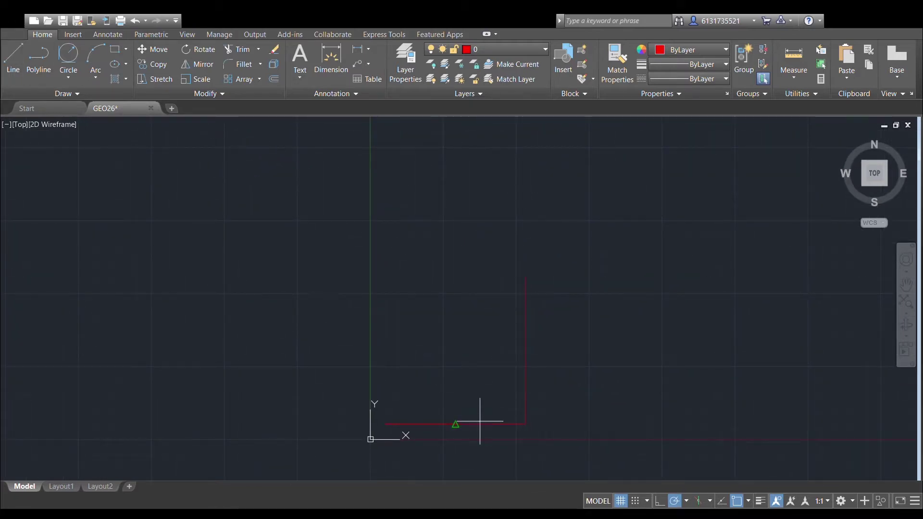
click(525, 424)
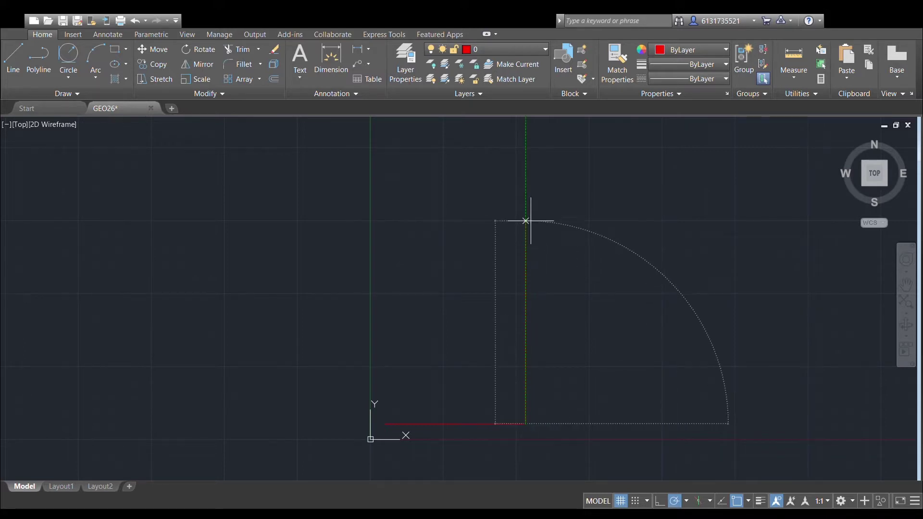
key(Return)
key(Escape)
scroll(525, 274, down, 4)
Move the horizontal and vertical lines together up and to the right, farther from the origin.
click(542, 354)
click(486, 161)
click(157, 50)
click(509, 273)
click(529, 236)
scroll(605, 263, up, 2)
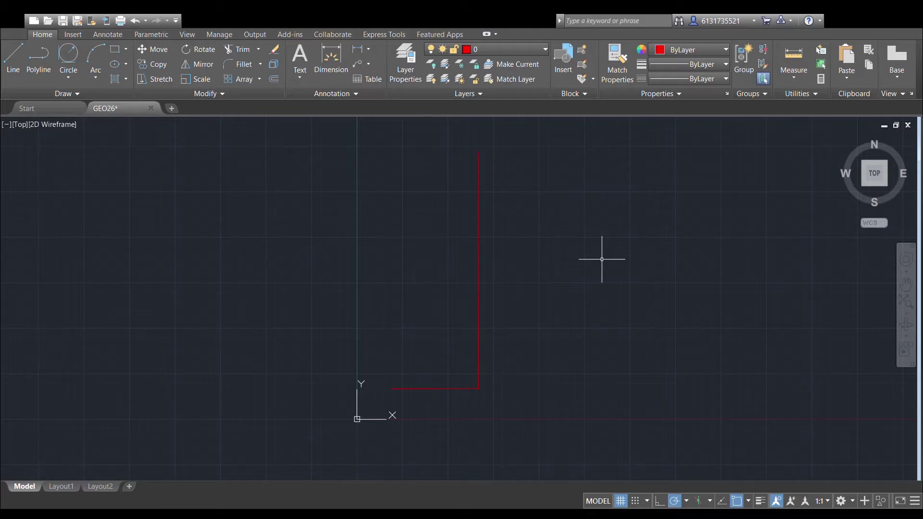
middle_drag(556, 314, 555, 301)
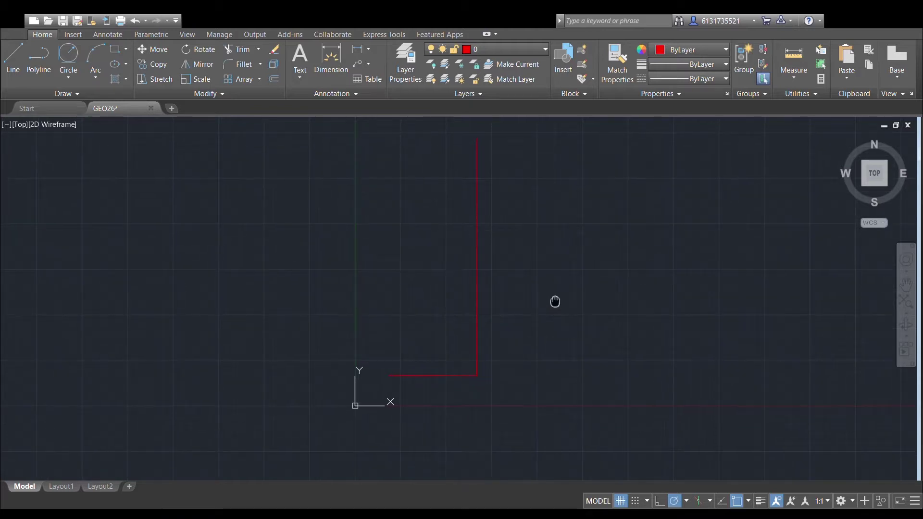
scroll(539, 309, up, 2)
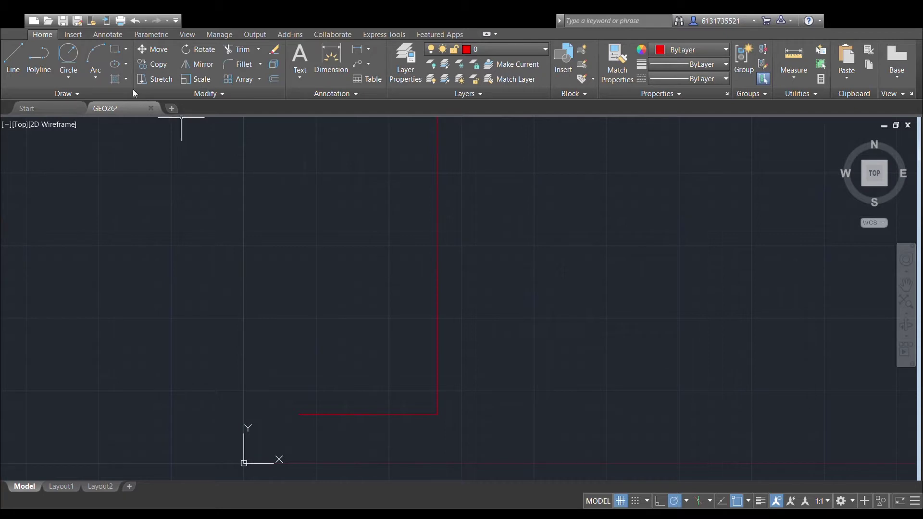
click(68, 69)
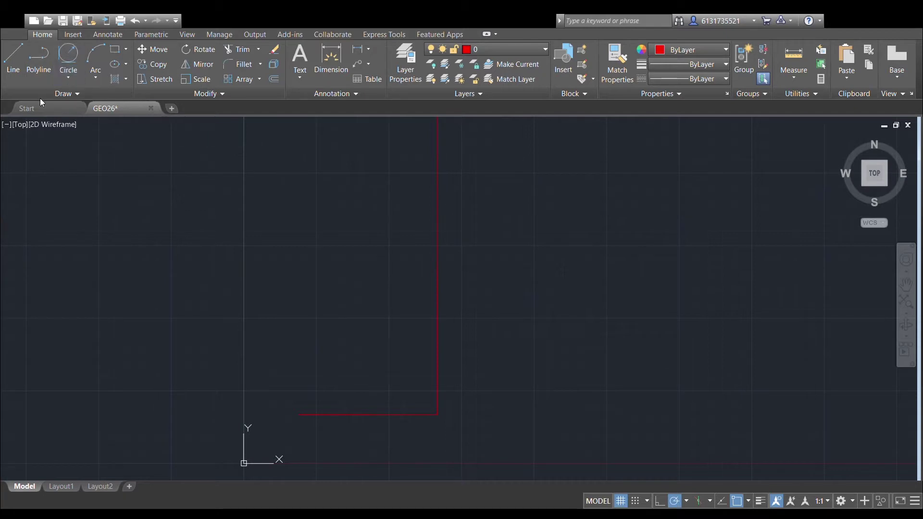
click(298, 414)
key(ctrl+z)
Draw a small circle on the visible layer, centred on the horizontal line's left end, and turn on lineweight display.
click(536, 48)
click(507, 101)
click(73, 63)
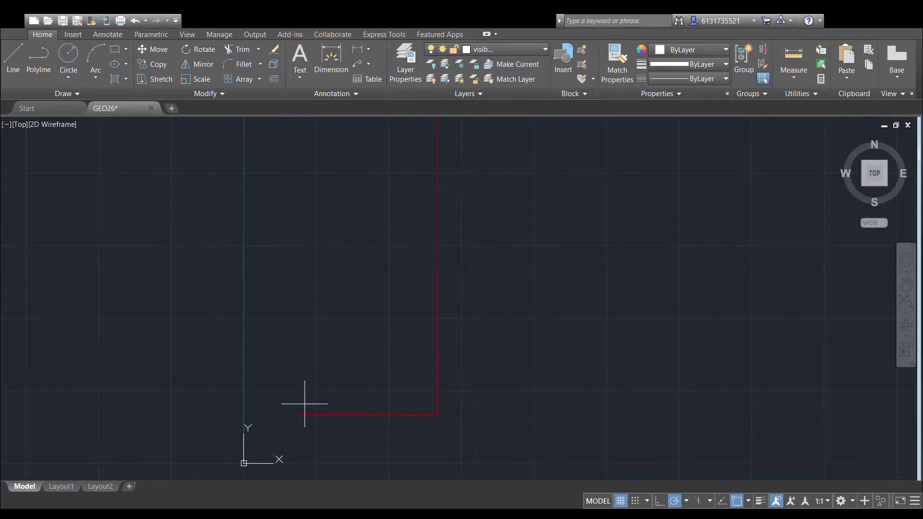
click(299, 414)
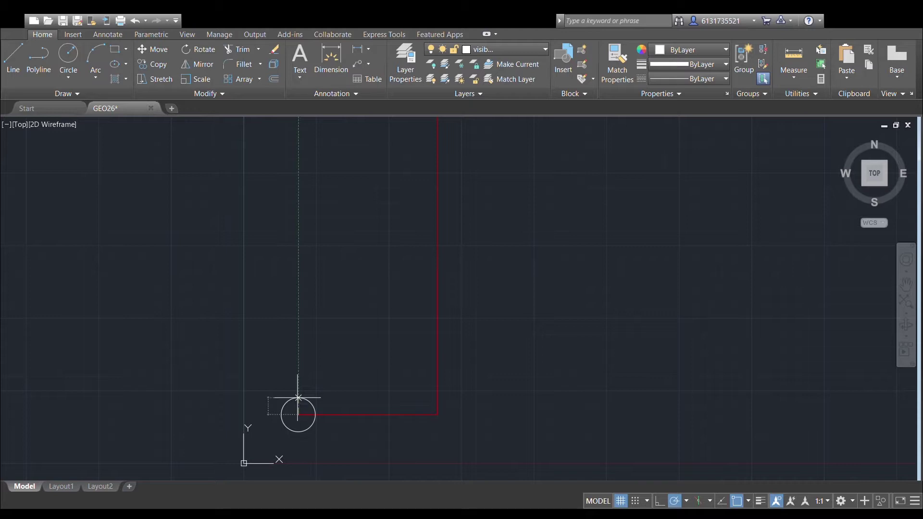
click(298, 400)
click(760, 500)
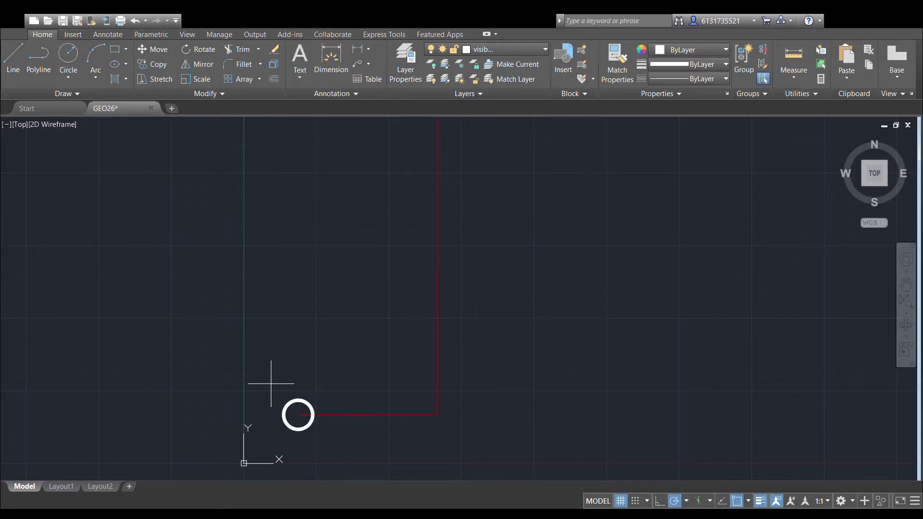
middle_drag(357, 429, 368, 371)
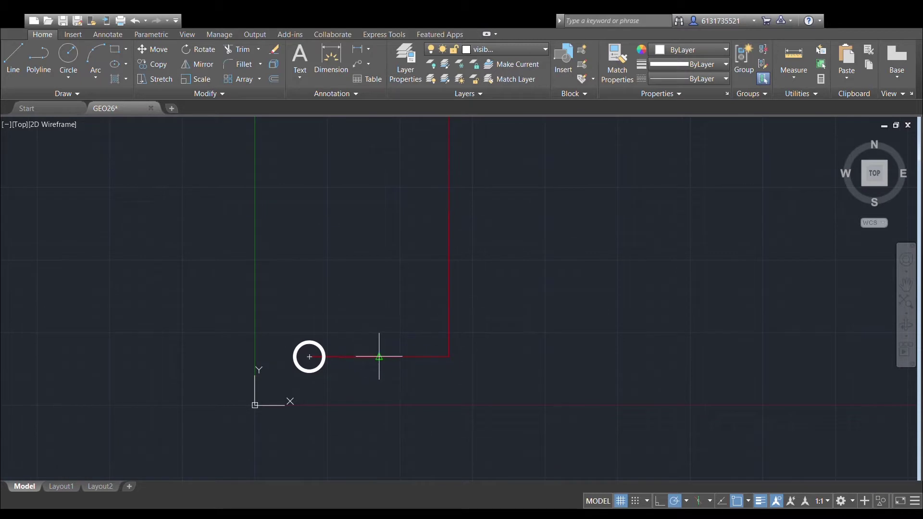
scroll(335, 356, up, 2)
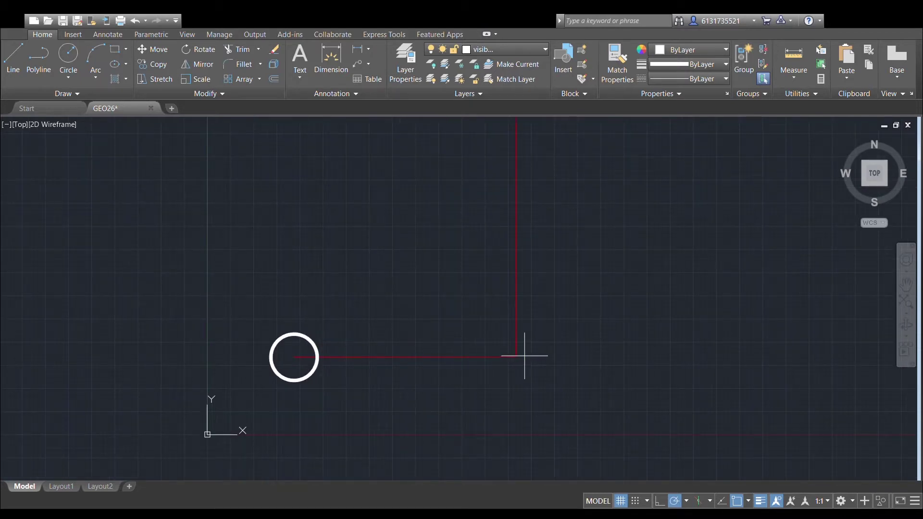
scroll(363, 356, up, 4)
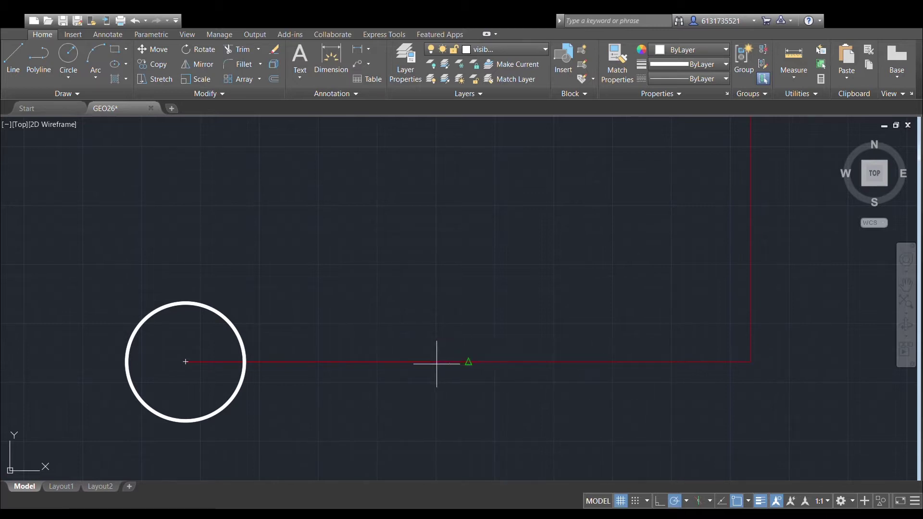
scroll(447, 363, up, 2)
scroll(454, 362, up, 1)
scroll(732, 476, down, 1)
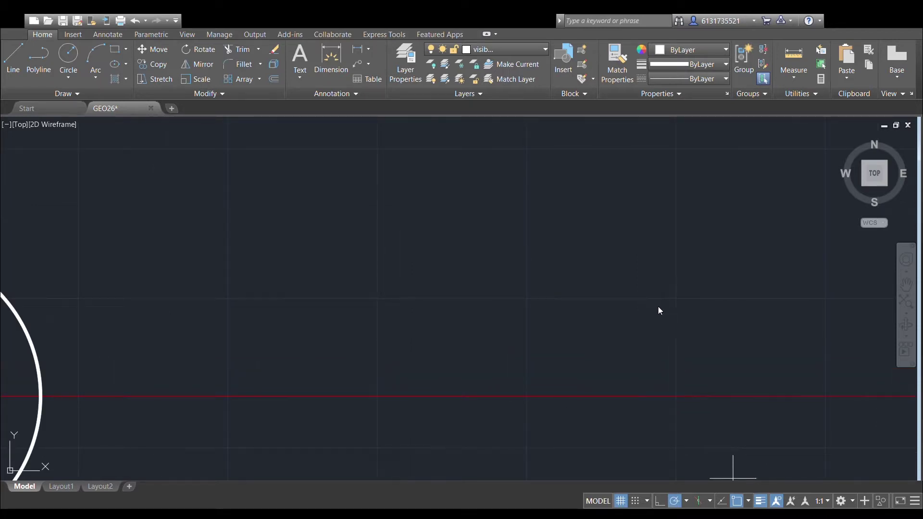
Draw a second small circle centred on the horizontal construction line, matching the size of the circle at its left end.
scroll(525, 336, down, 3)
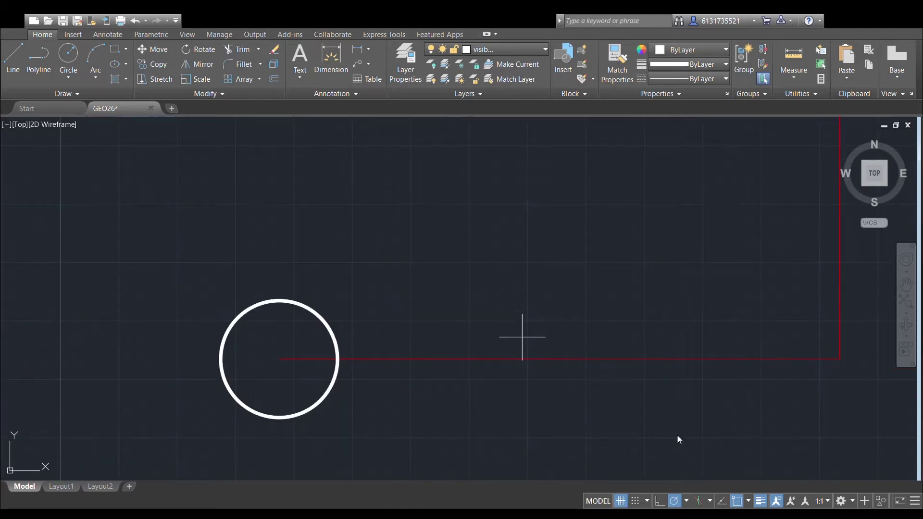
click(571, 359)
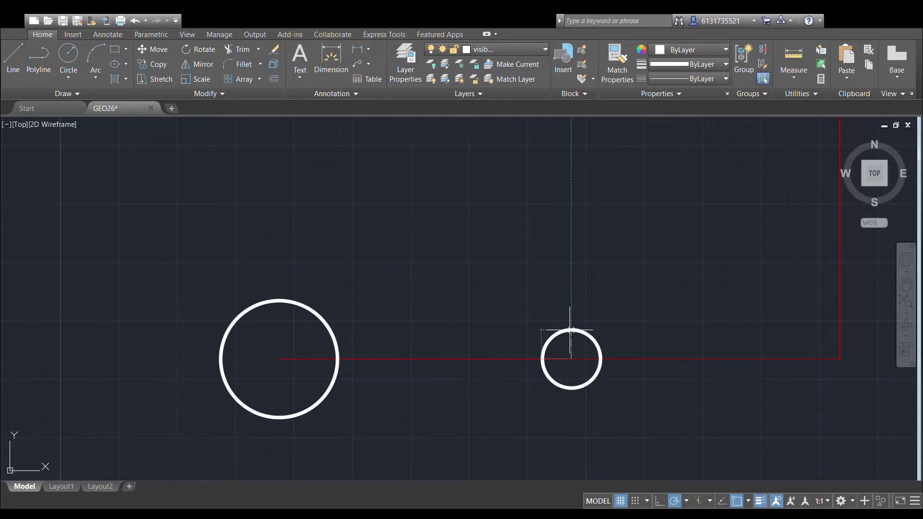
key(Return)
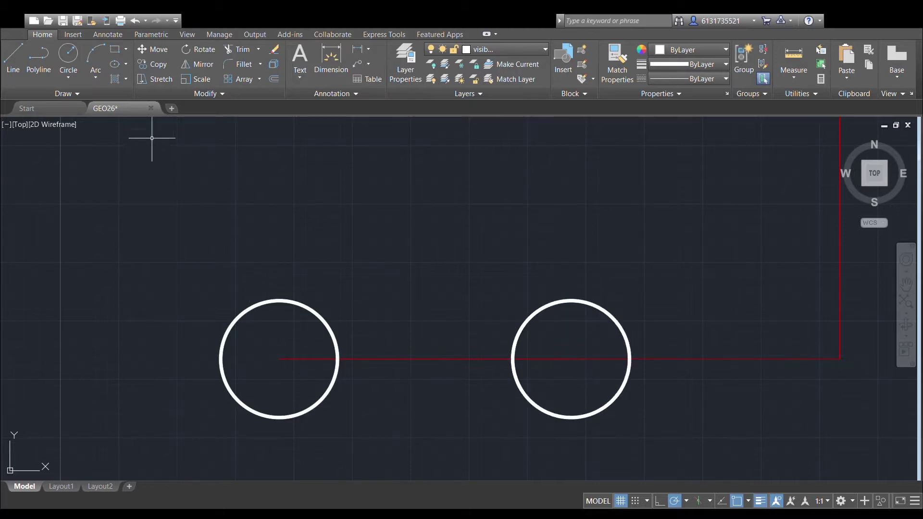
Draw a concentric circle of radius 20 around each of the two small circles.
click(67, 58)
click(279, 359)
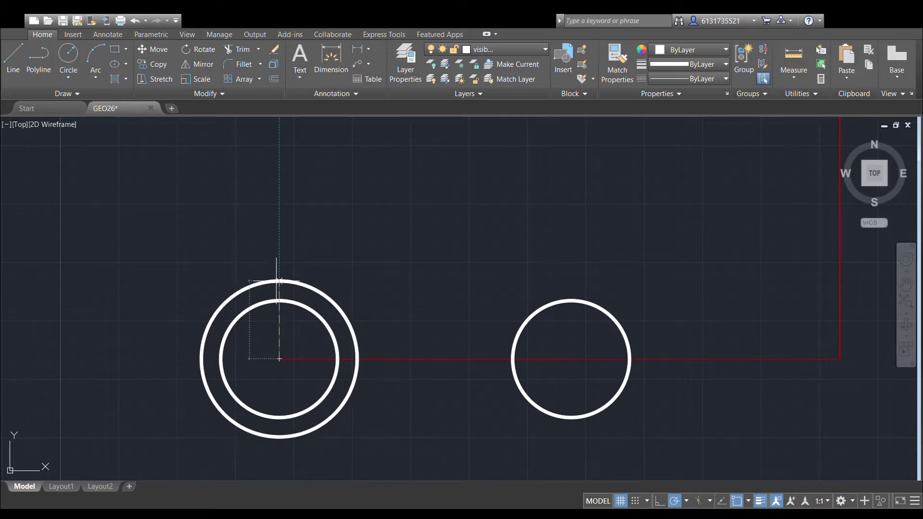
text(20)
key(Return)
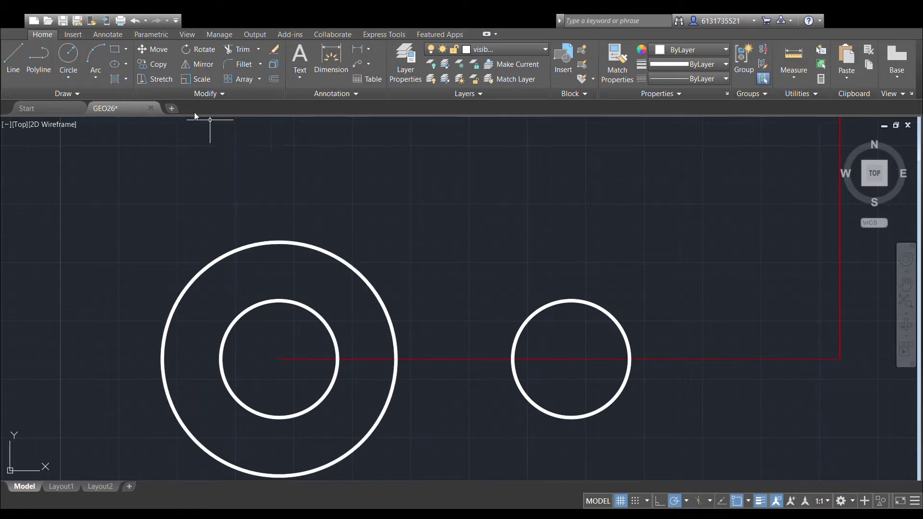
click(69, 56)
text(20)
key(Return)
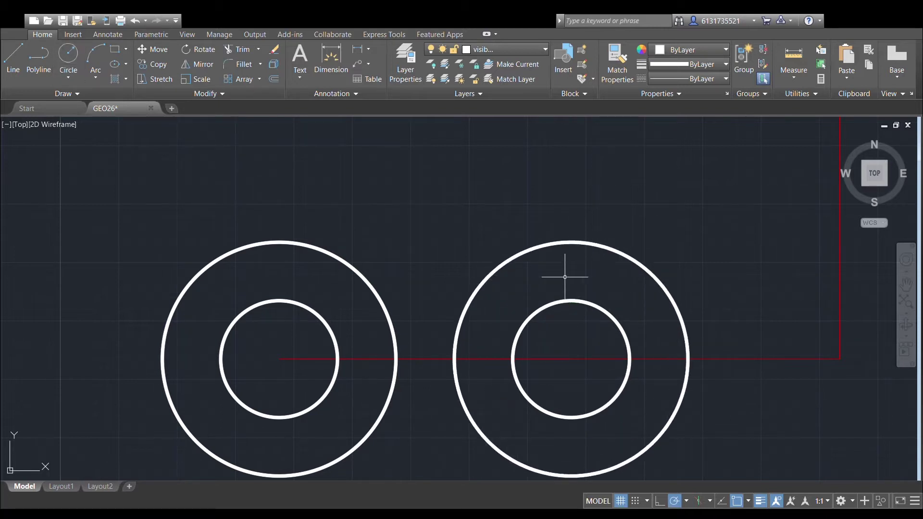
Draw a circle centred on the corner of the two construction lines, reaching the right edge of the second larger circle.
scroll(565, 277, down, 1)
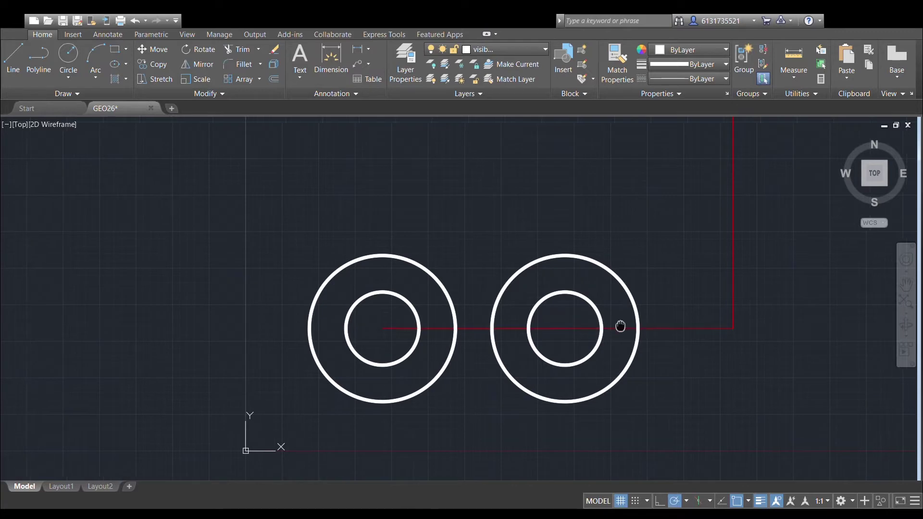
middle_drag(620, 325, 569, 323)
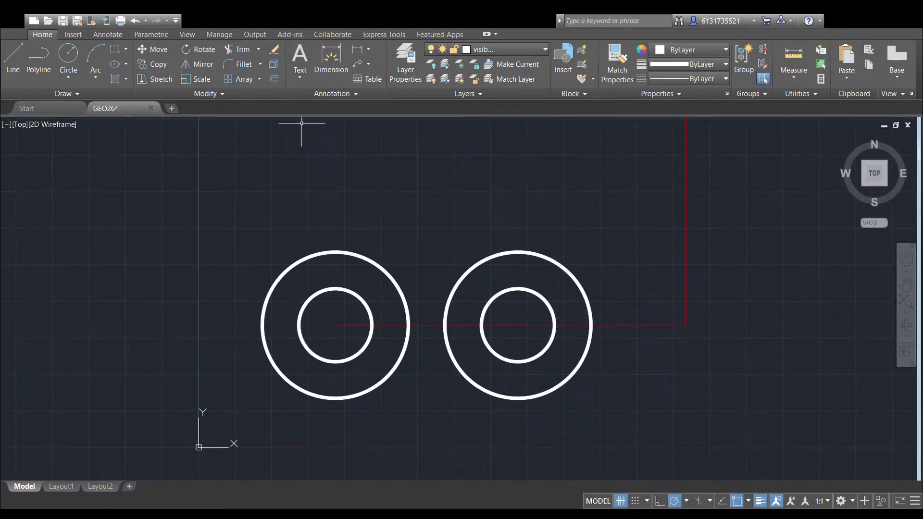
click(68, 56)
click(686, 325)
click(591, 325)
scroll(630, 298, down, 5)
middle_drag(636, 303, 634, 309)
scroll(571, 302, up, 4)
middle_drag(571, 302, 506, 299)
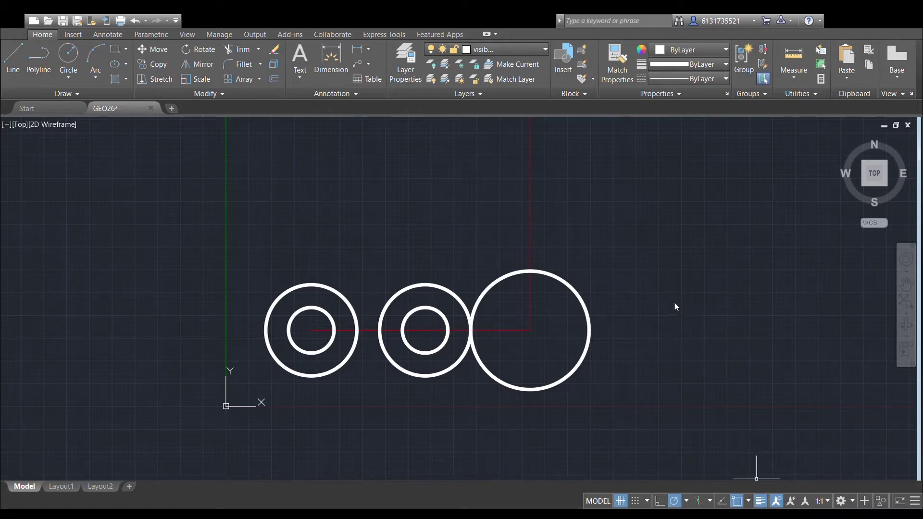
Draw a horizontal line joining the top quadrants of the two larger concentric circles.
click(12, 55)
click(313, 282)
click(425, 285)
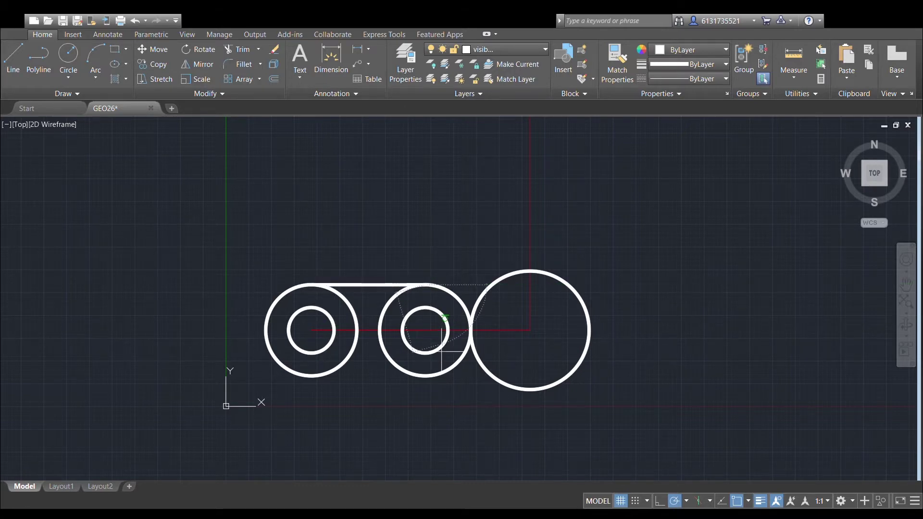
key(Escape)
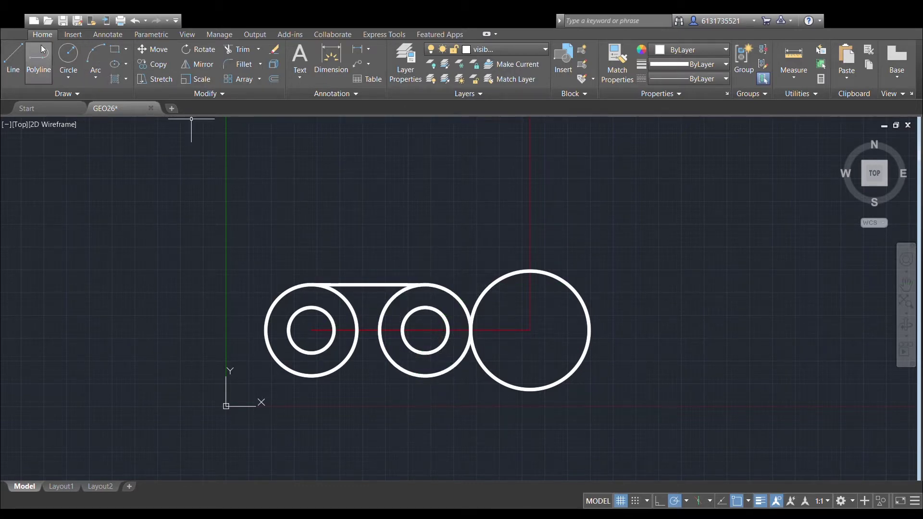
Join the tops and bottoms of the two inner circles, and the bottoms of the two larger circles, with horizontal lines.
click(315, 306)
click(424, 307)
key(Escape)
click(14, 53)
click(312, 353)
click(425, 354)
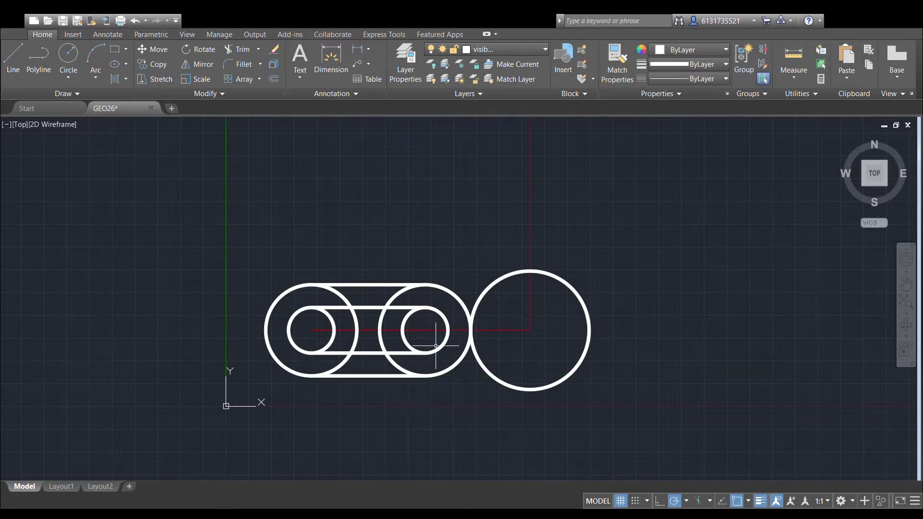
Draw a circle centred on the vertical construction line above the corner circle, about one and a half times its radius.
scroll(484, 296, down, 2)
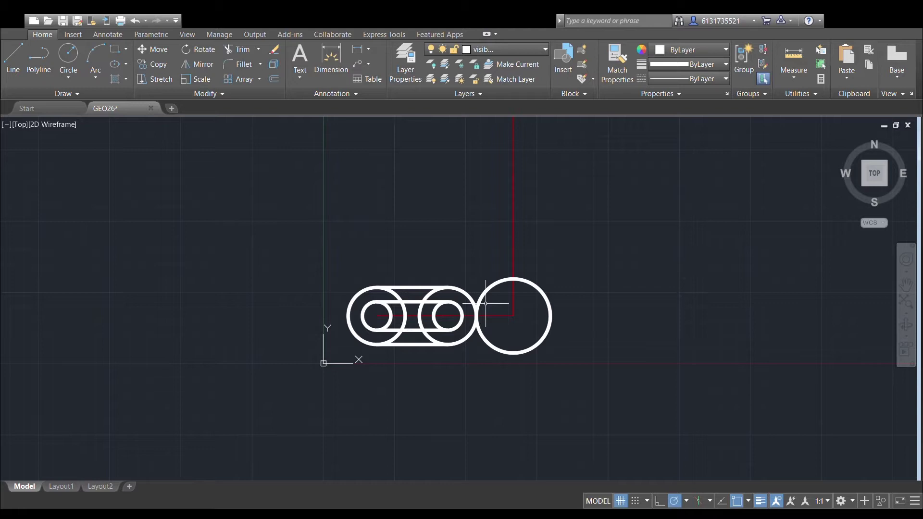
middle_drag(479, 307, 460, 358)
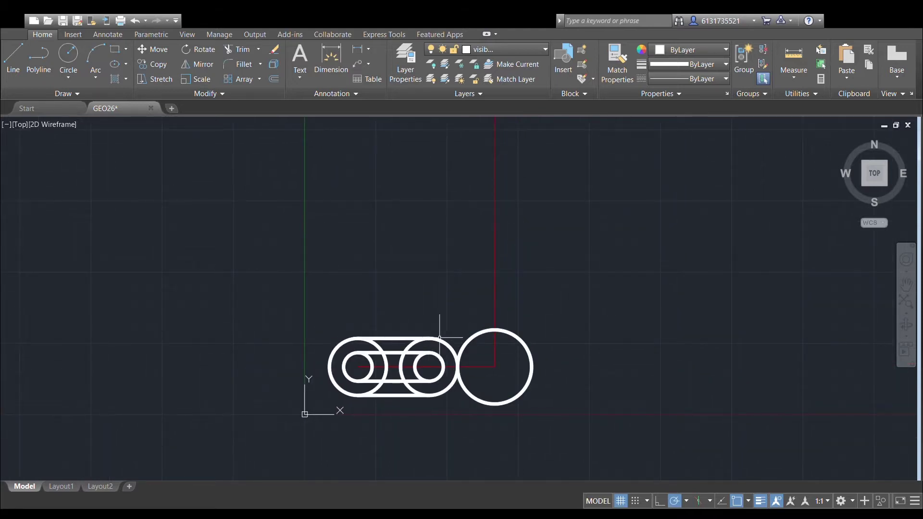
click(69, 54)
click(495, 224)
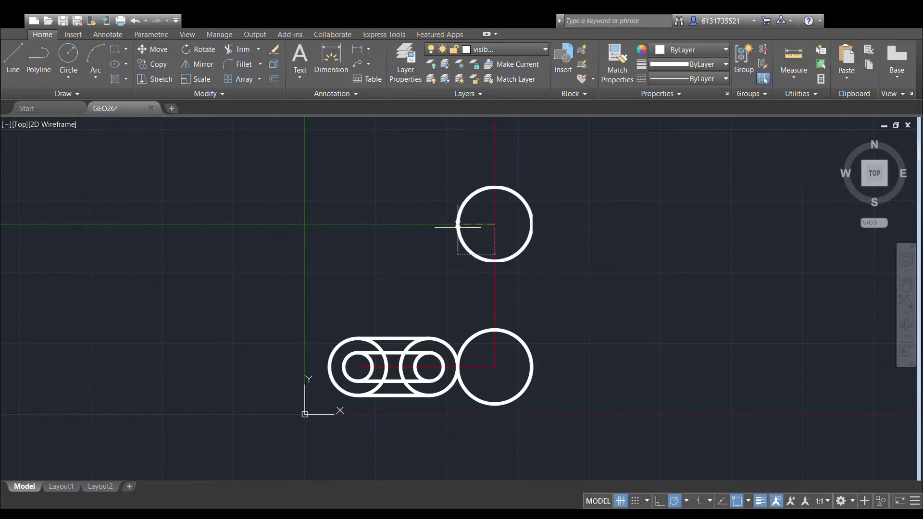
click(455, 225)
scroll(458, 231, down, 2)
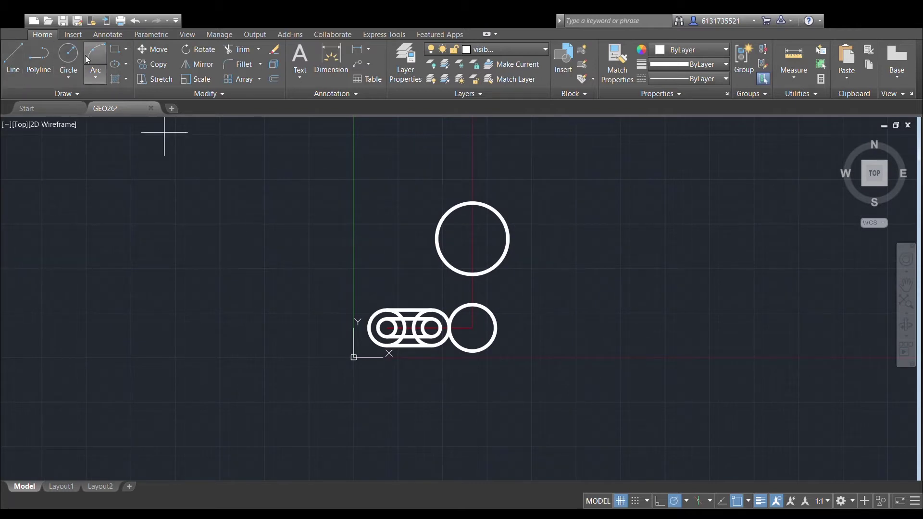
Draw a larger concentric circle around the middle circle on the vertical line, about 1.6 times its radius.
click(72, 56)
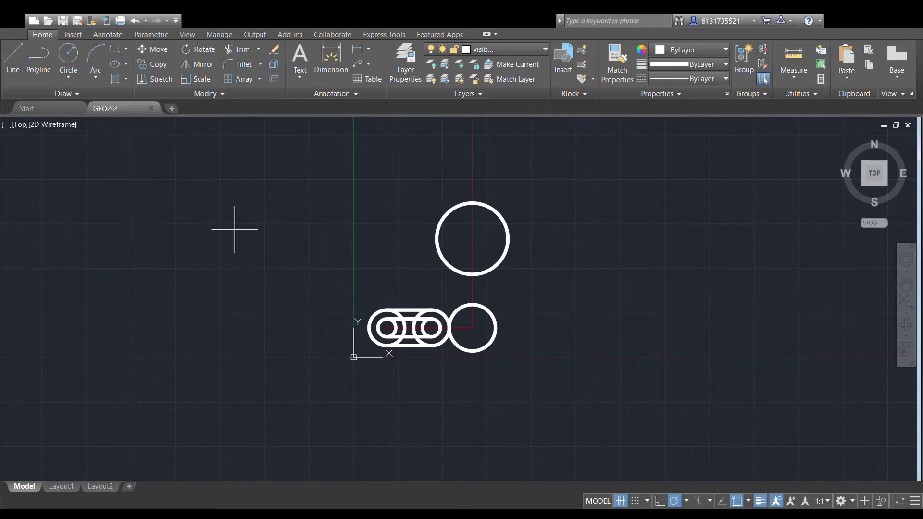
click(472, 238)
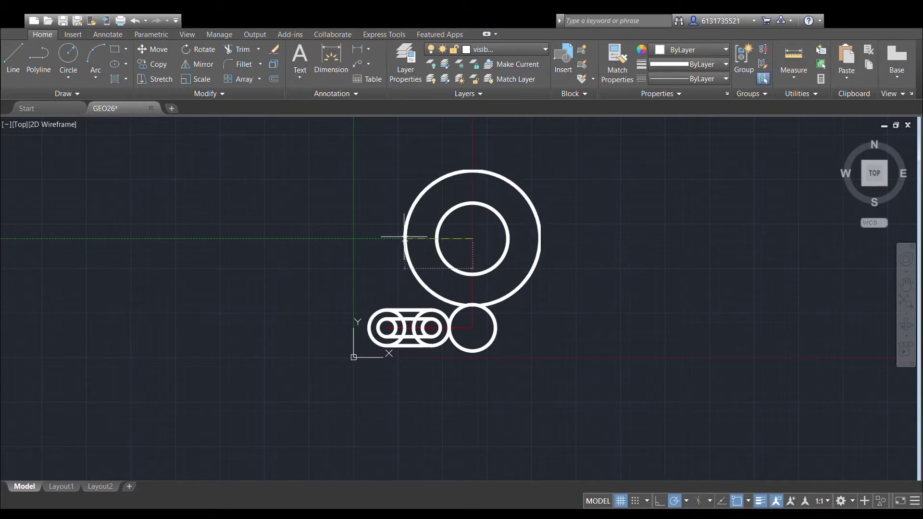
text(30)
key(Return)
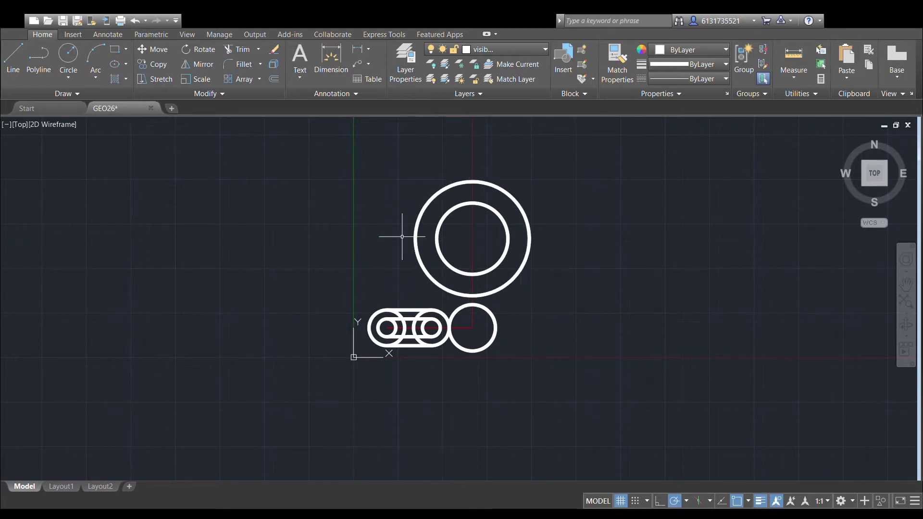
Draw a small circle at the vertical line's upper end, about half the radius of the middle pair's inner circle.
middle_drag(428, 224, 379, 356)
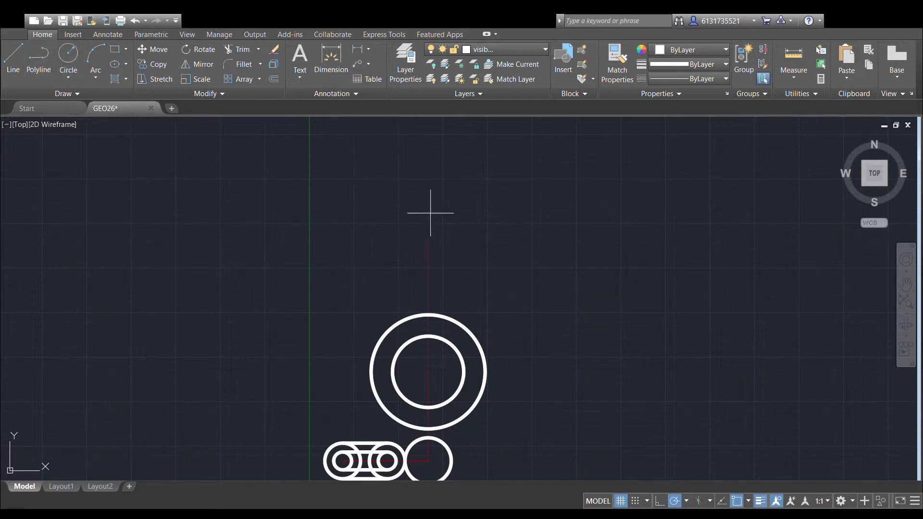
click(428, 229)
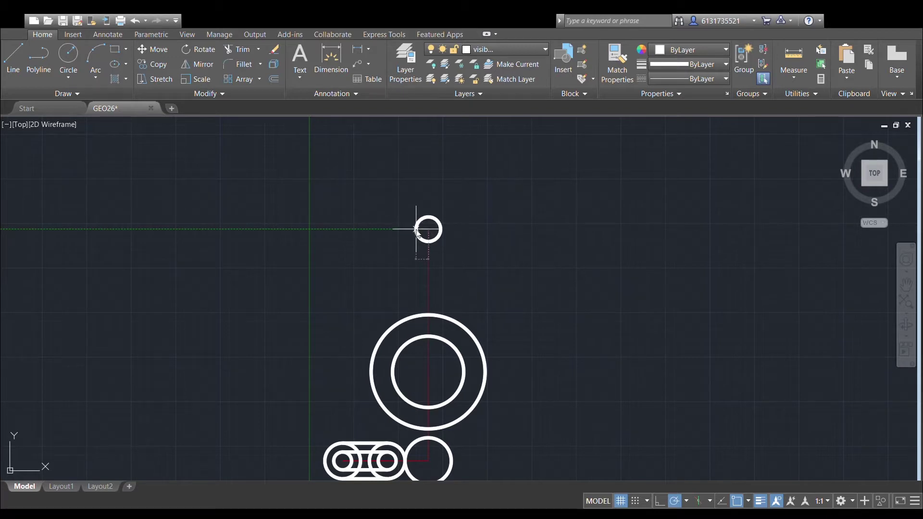
click(409, 230)
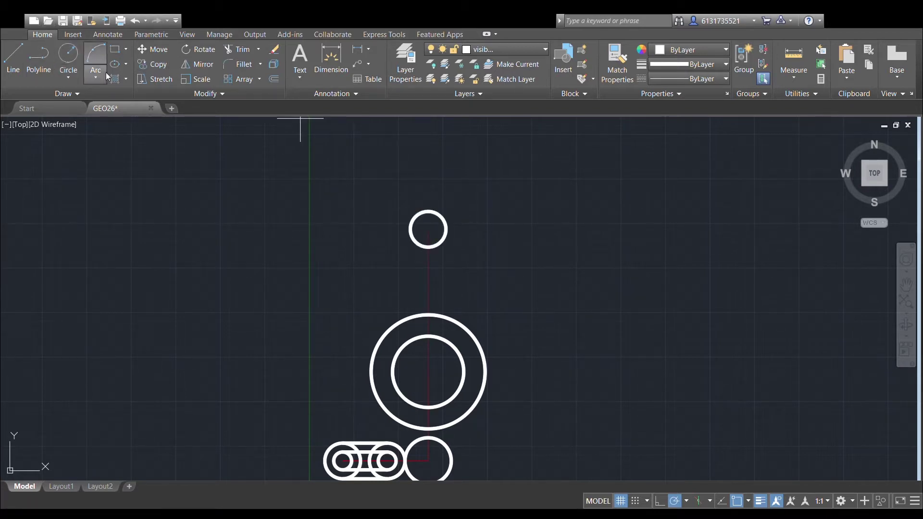
Draw a concentric circle around the small circle at the vertical line's upper end, about twice its radius.
click(428, 229)
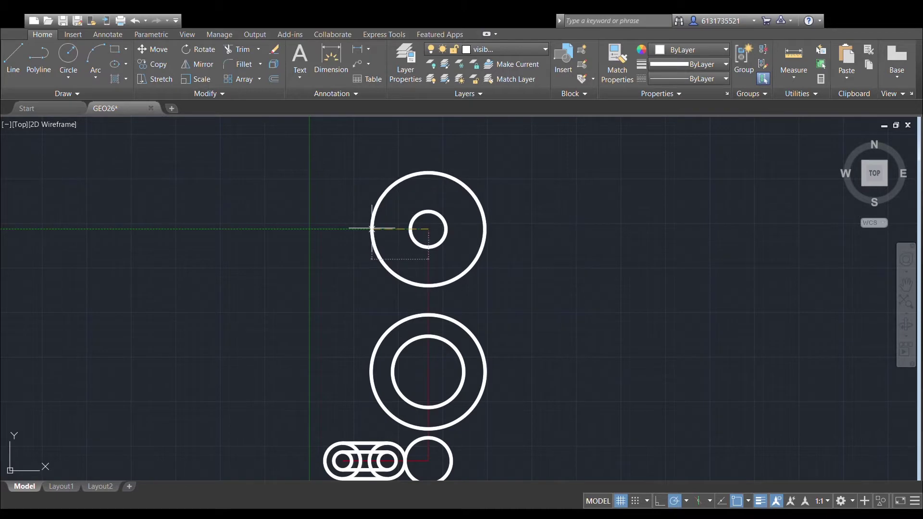
scroll(384, 233, up, 6)
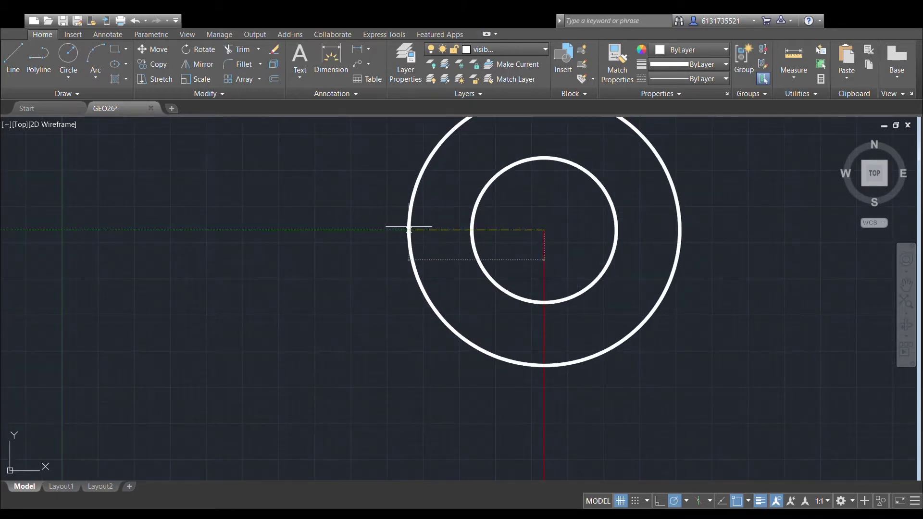
scroll(408, 230, up, 2)
scroll(409, 230, down, 5)
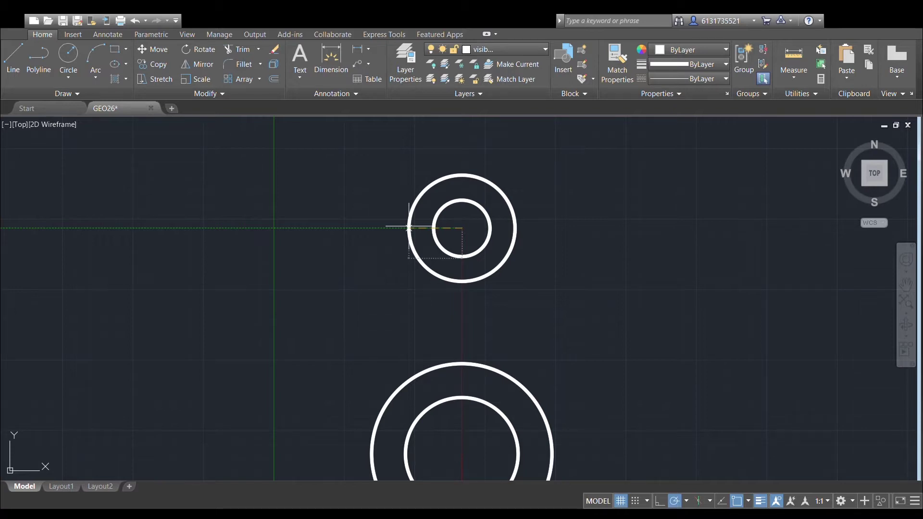
text(8)
key(Return)
scroll(456, 218, down, 2)
middle_drag(518, 208, 517, 120)
scroll(517, 179, down, 2)
middle_drag(516, 190, 518, 225)
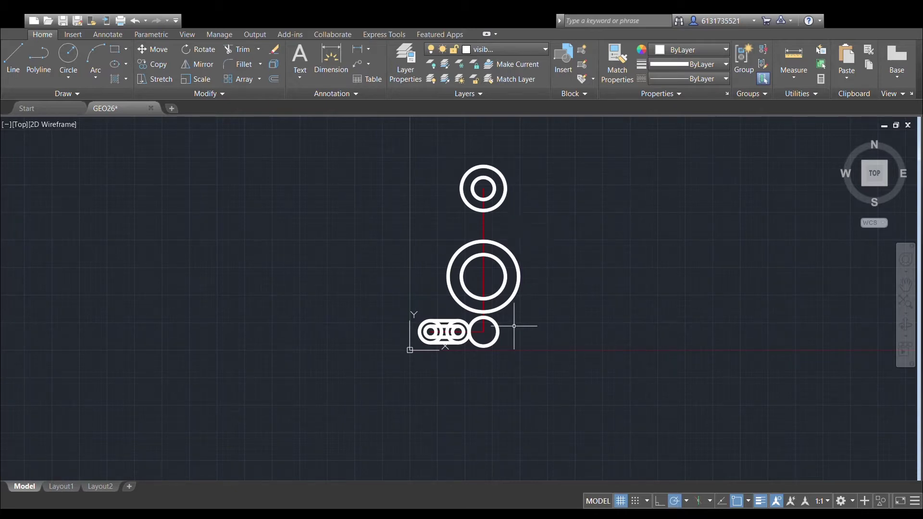
scroll(505, 318, up, 6)
click(215, 203)
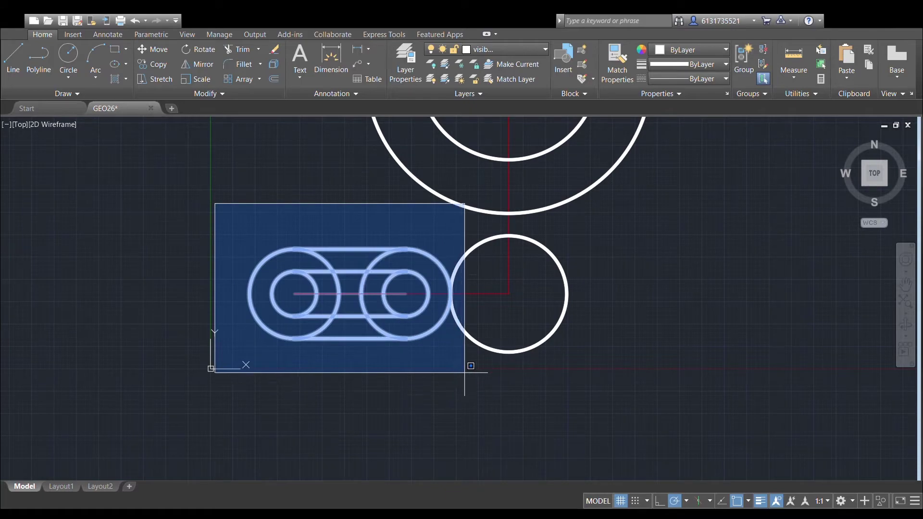
click(446, 360)
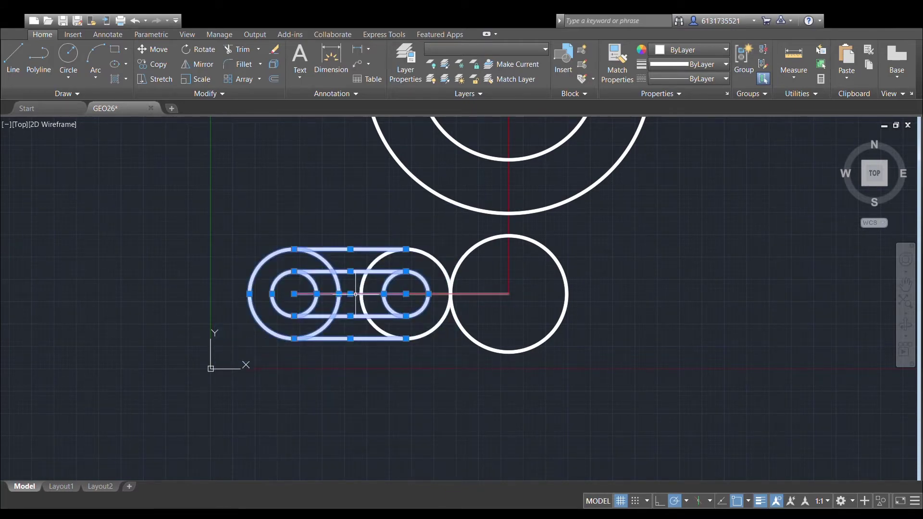
scroll(495, 259, up, 4)
middle_drag(507, 208, 759, 208)
scroll(664, 236, down, 2)
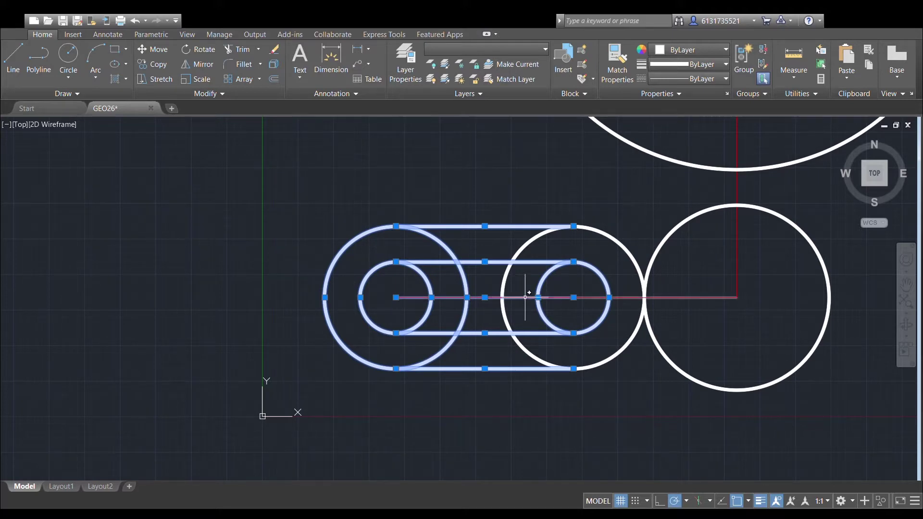
scroll(579, 267, up, 2)
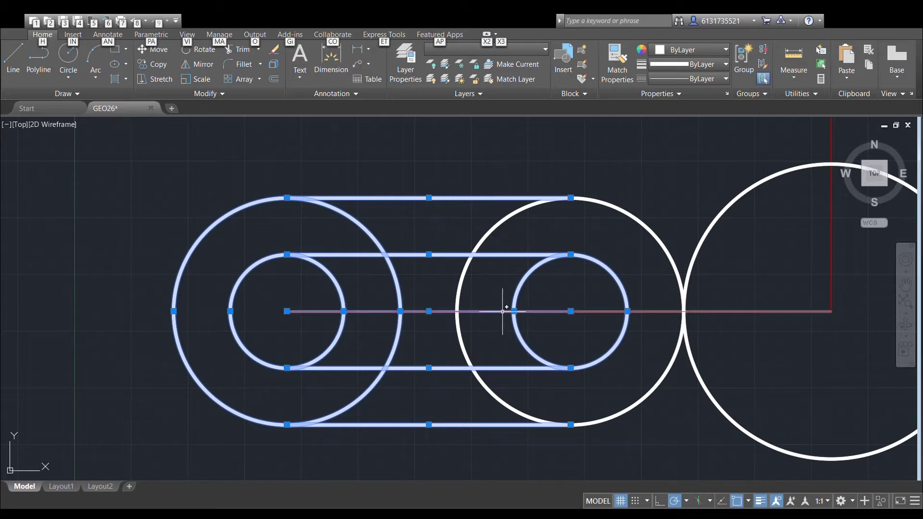
key(Escape)
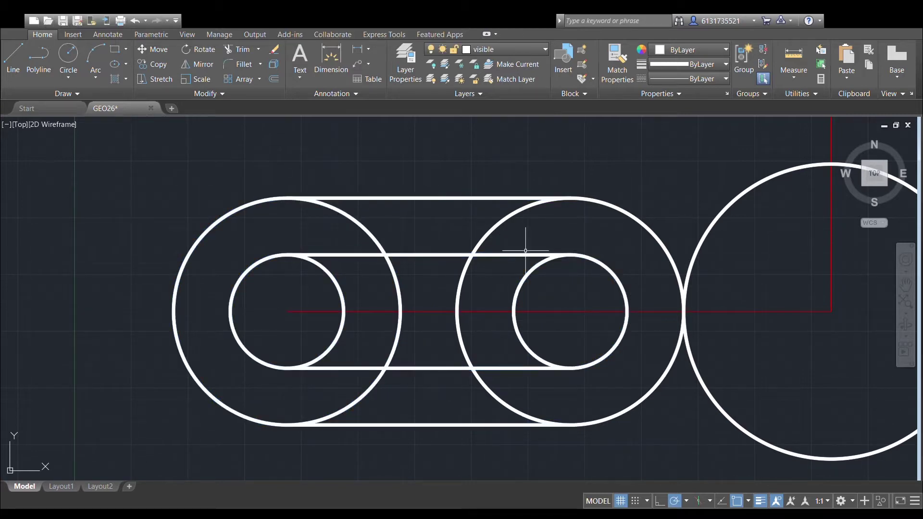
Trim the circle segments inside the inner slot, using its two circles and two horizontal lines as cutting edges.
click(525, 254)
click(527, 277)
click(332, 270)
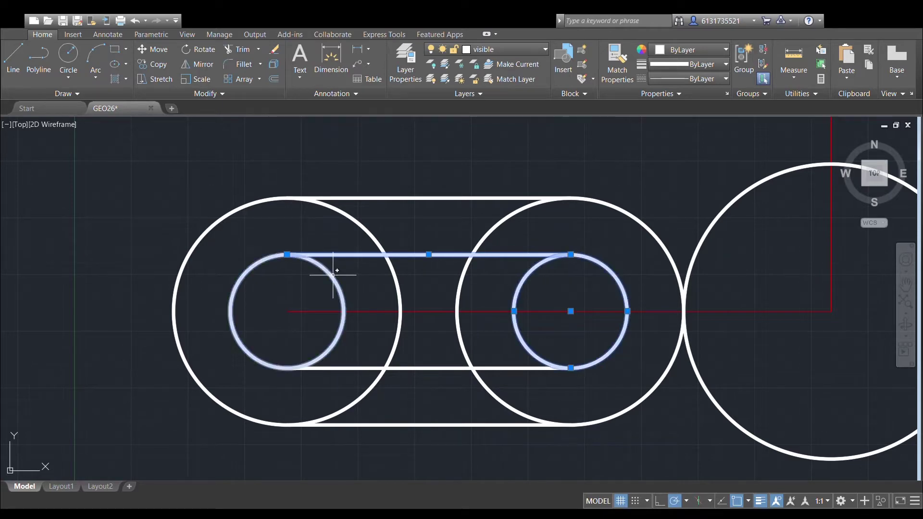
click(348, 368)
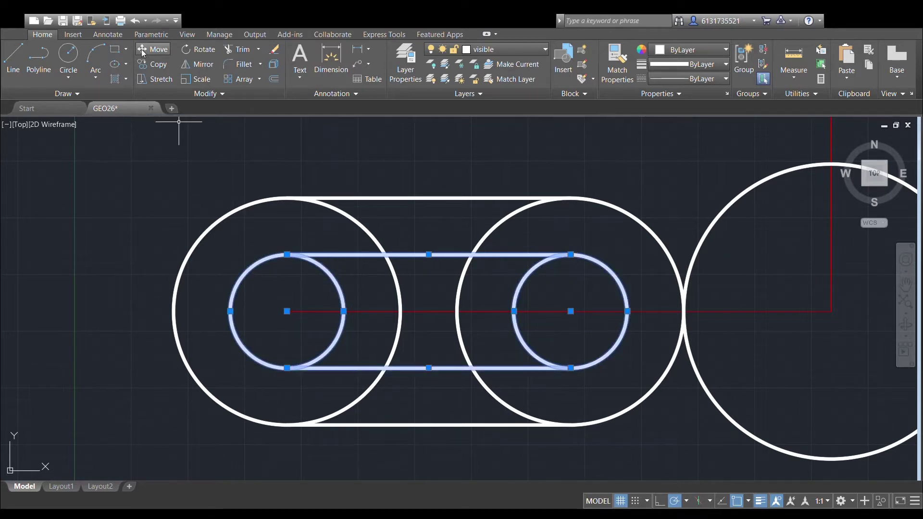
click(237, 50)
click(306, 278)
click(569, 296)
click(568, 294)
click(553, 213)
key(Escape)
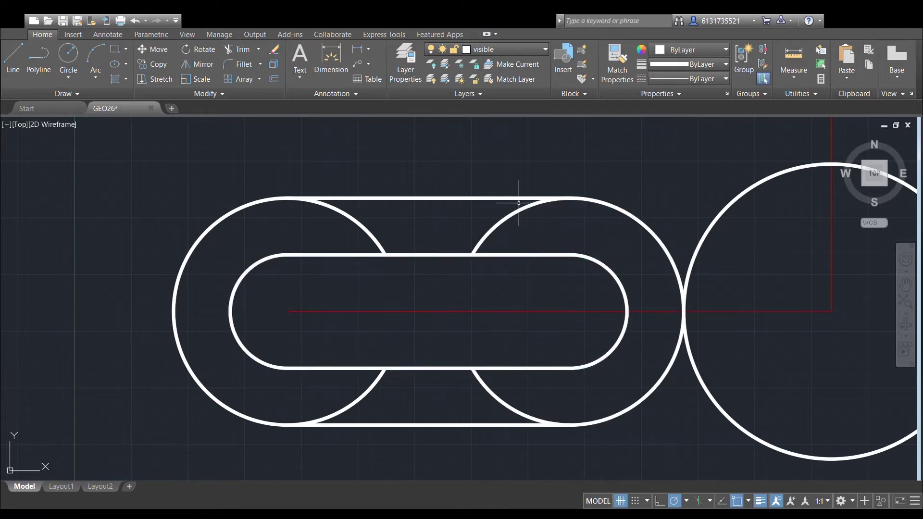
Try to trim the outer slot's inner arcs against its two circles and two horizontal lines, and undo the trim.
click(340, 216)
click(398, 197)
click(486, 237)
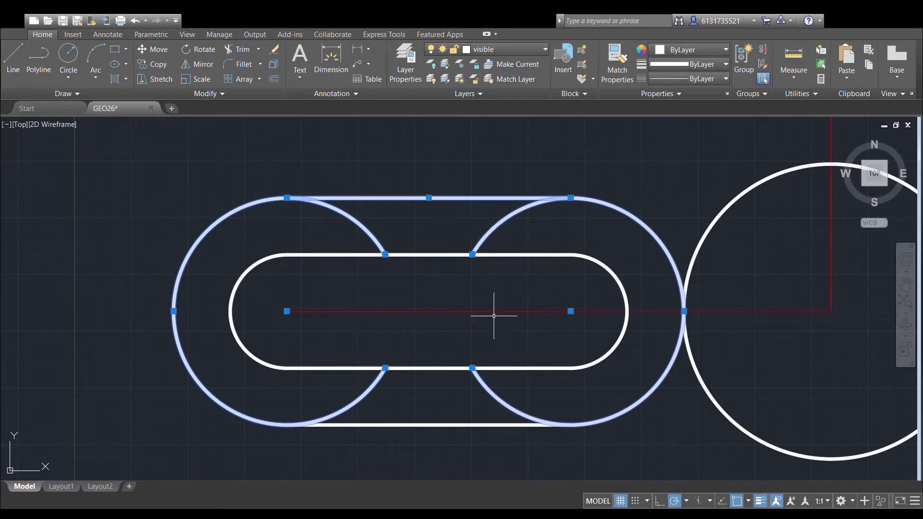
click(428, 426)
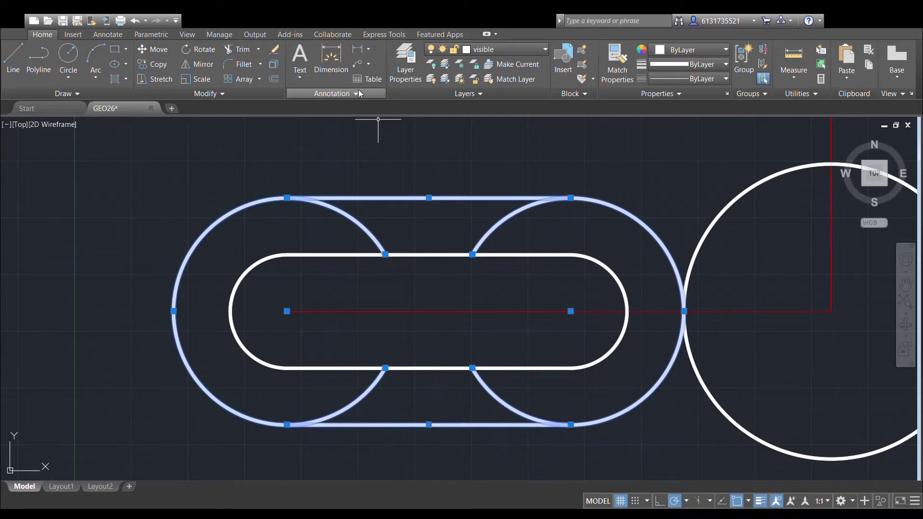
click(212, 51)
drag(298, 220, 574, 386)
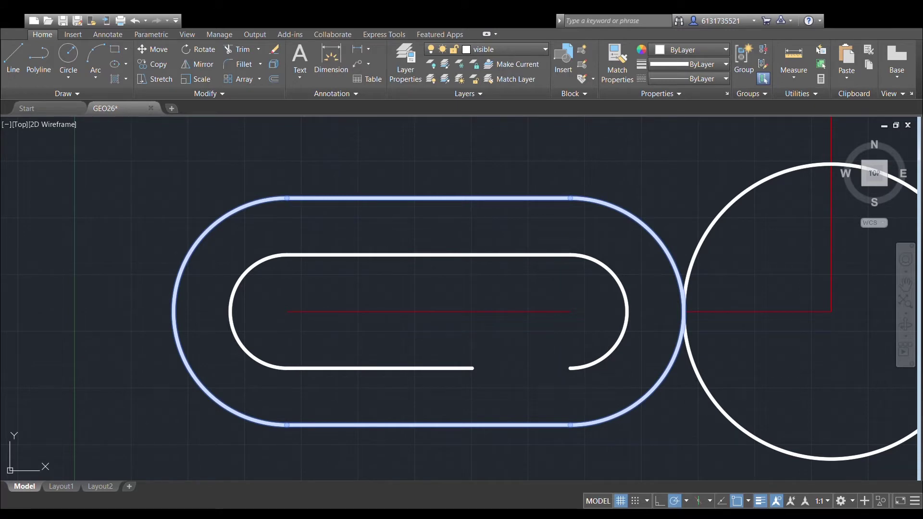
key(ctrl+z)
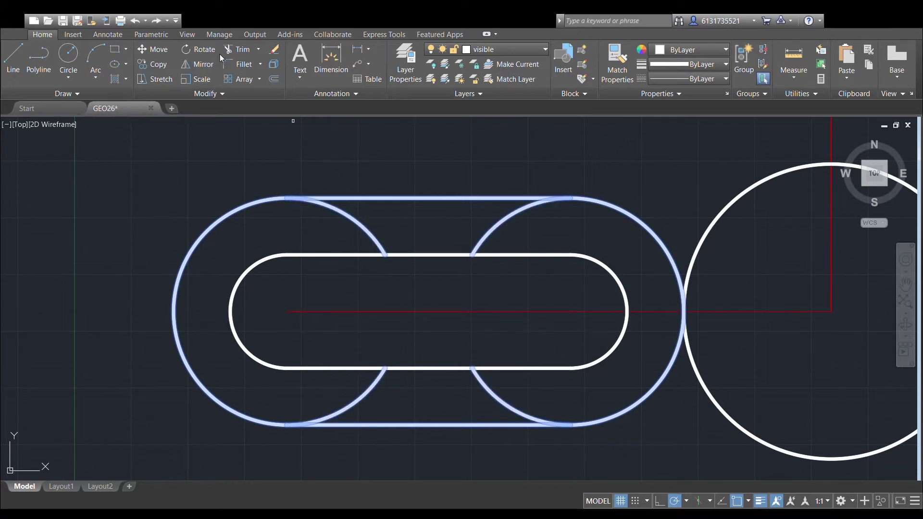
Trim the circle segments inside the outer slot, using its two circles and two horizontal lines as cutting edges.
click(239, 49)
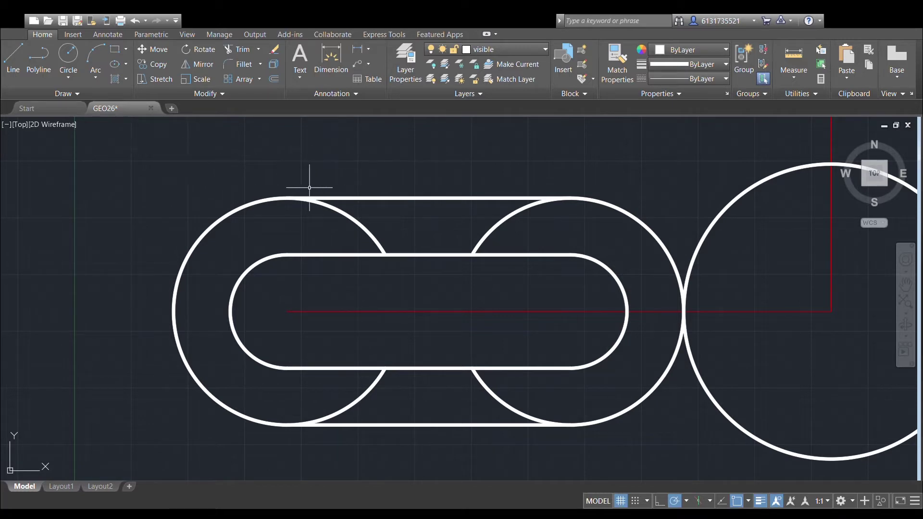
click(325, 205)
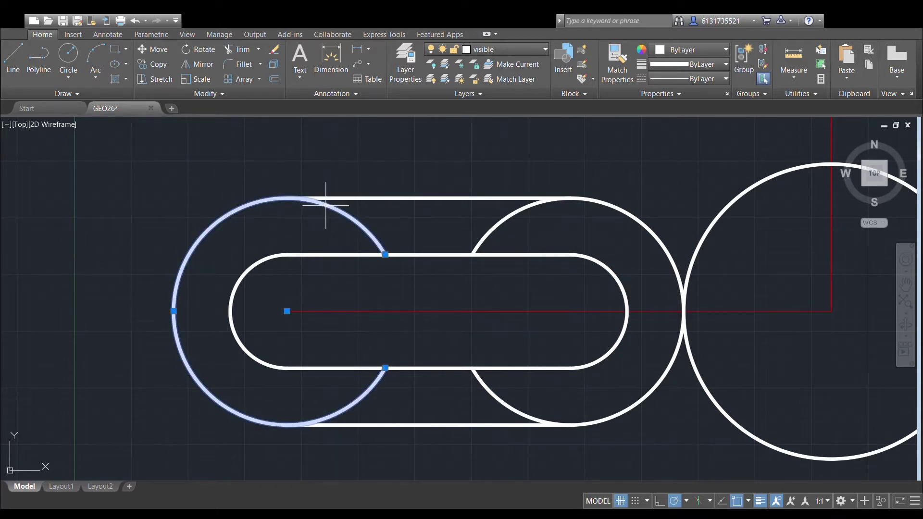
click(364, 198)
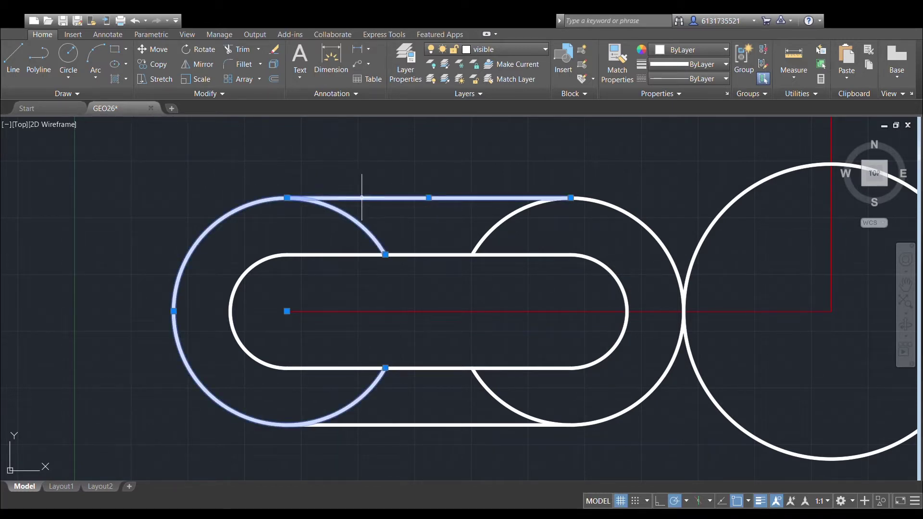
click(531, 204)
click(440, 426)
click(232, 50)
drag(332, 225, 521, 232)
drag(300, 397, 566, 402)
Draw a line tangent to the left sides of the outer circles of the upper and middle pairs.
scroll(625, 346, down, 4)
middle_drag(683, 274, 554, 300)
scroll(604, 319, down, 2)
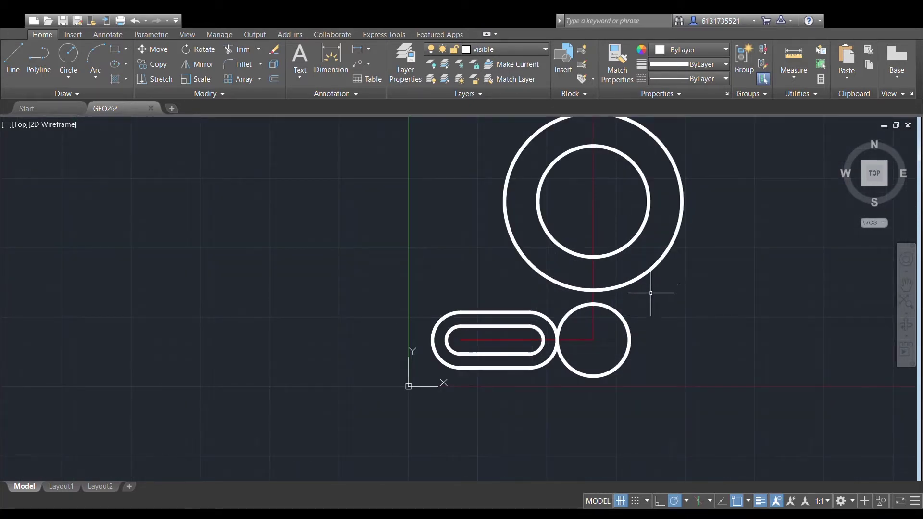
middle_drag(650, 286, 562, 342)
middle_drag(543, 233, 505, 371)
scroll(509, 333, down, 2)
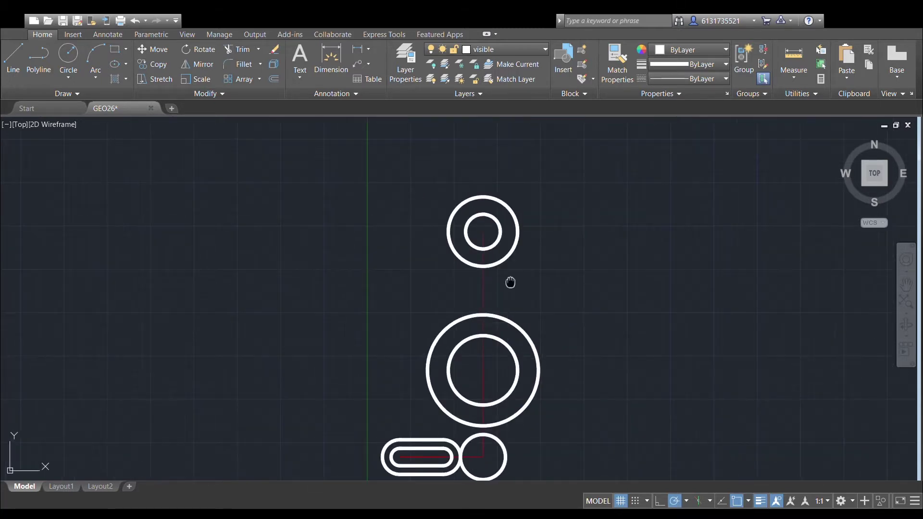
scroll(509, 289, down, 2)
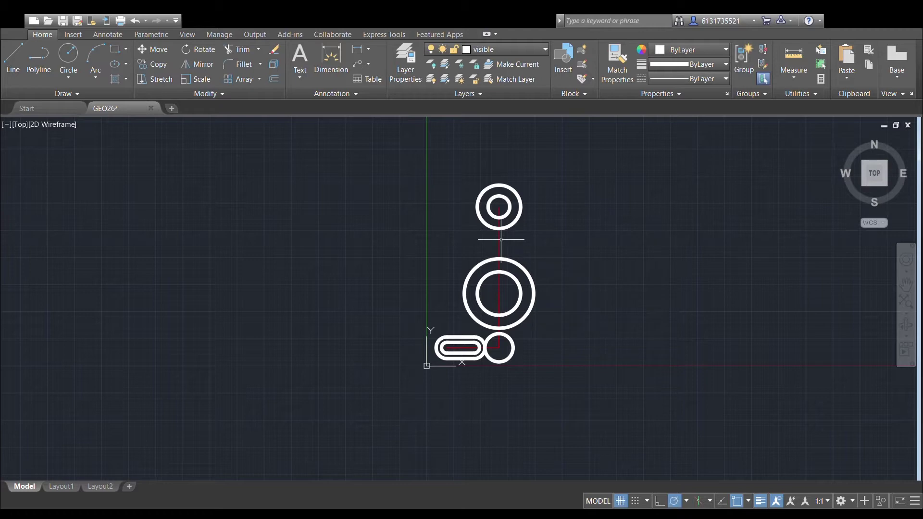
click(13, 60)
click(477, 202)
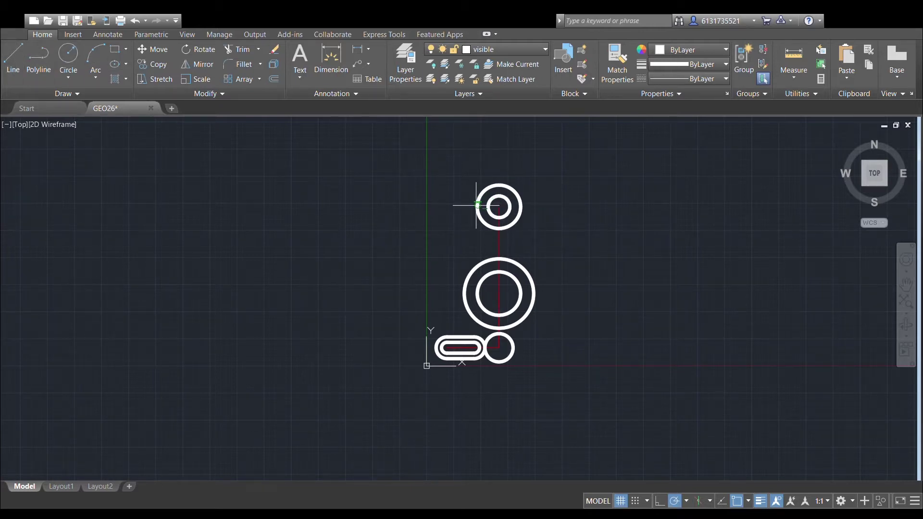
click(465, 288)
key(Escape)
Draw a circle tangent to the inner circles of the upper and middle pairs, about four times the middle outer circle's radius.
scroll(624, 274, up, 4)
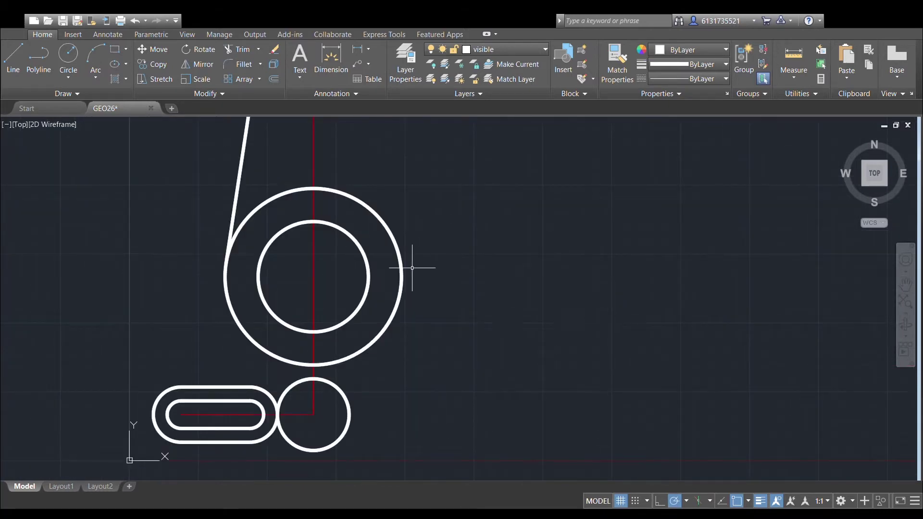
middle_drag(424, 270, 467, 348)
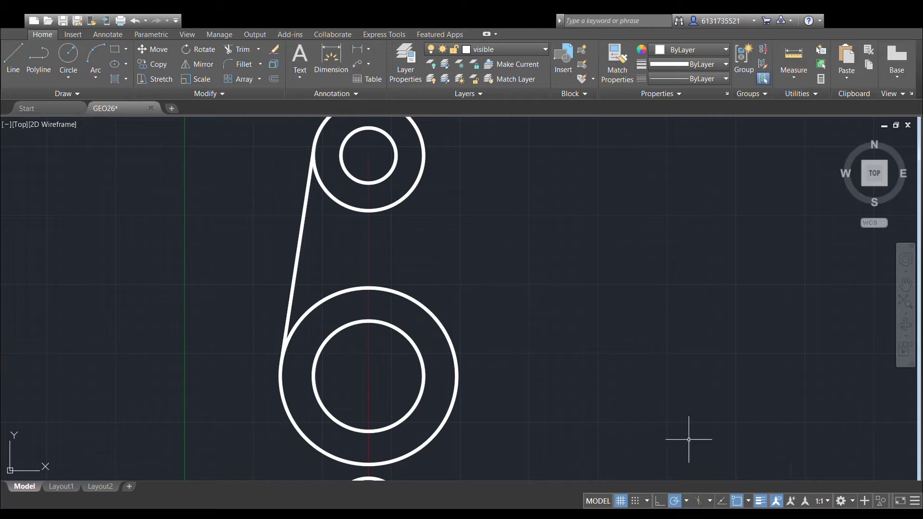
click(73, 79)
scroll(319, 346, down, 4)
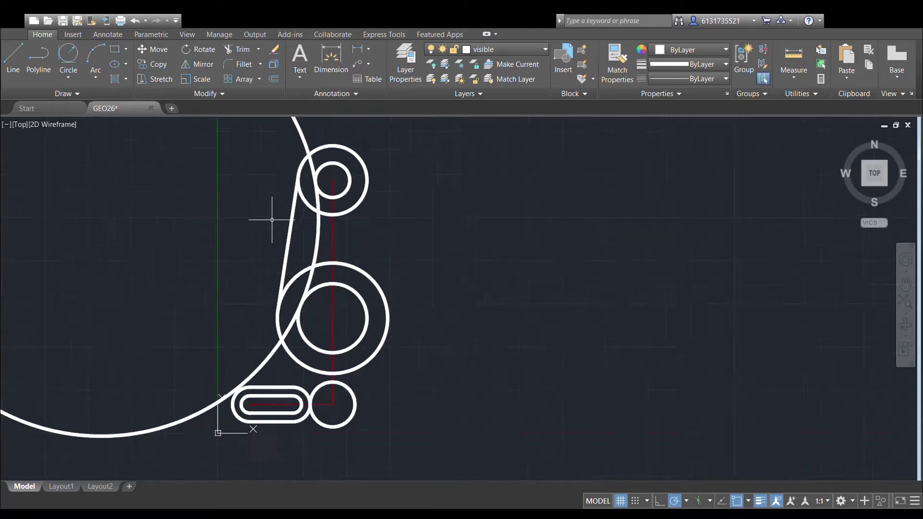
Trim the large tangent circle to the arc between the upper and middle inner circles, using those two circles as cutting edges.
click(342, 190)
scroll(341, 190, up, 3)
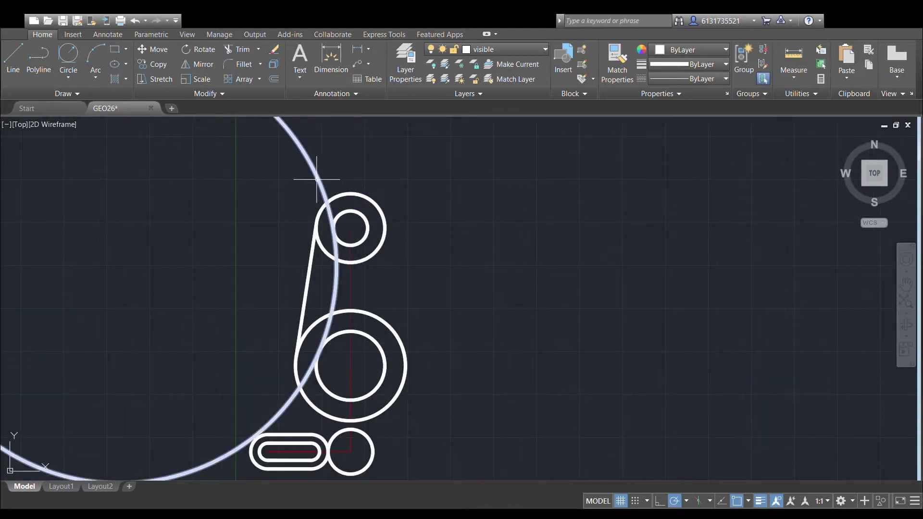
click(347, 211)
click(346, 331)
click(239, 49)
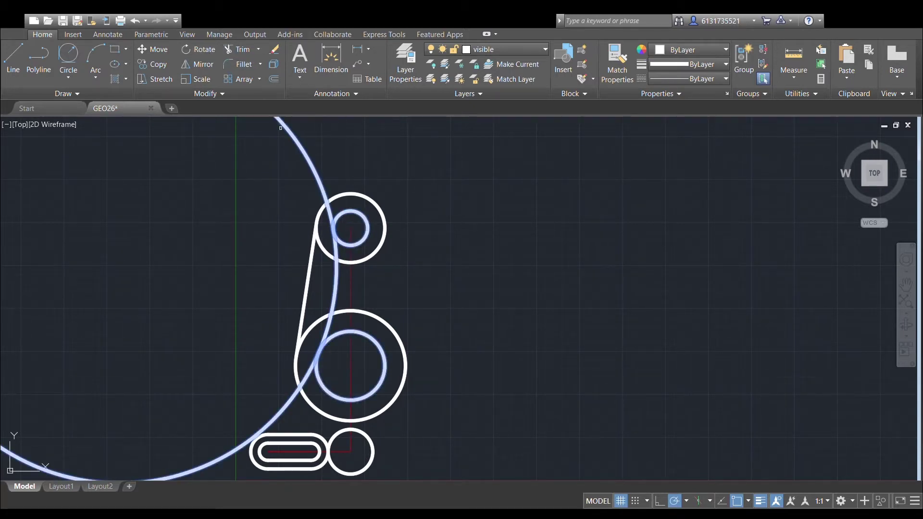
click(287, 130)
key(Escape)
scroll(434, 177, down, 3)
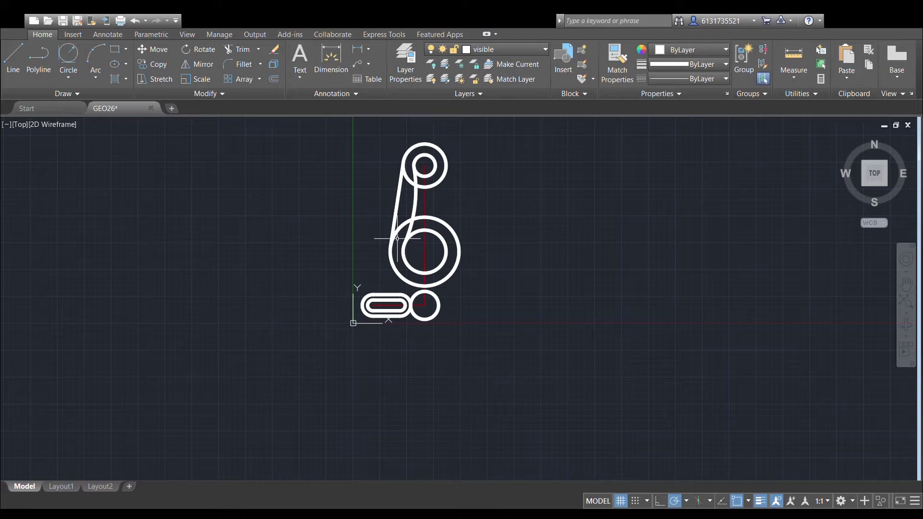
Draw a circle tangent to the outer slot's upper line and the middle outer circle, slightly smaller than the latter.
scroll(361, 278, up, 3)
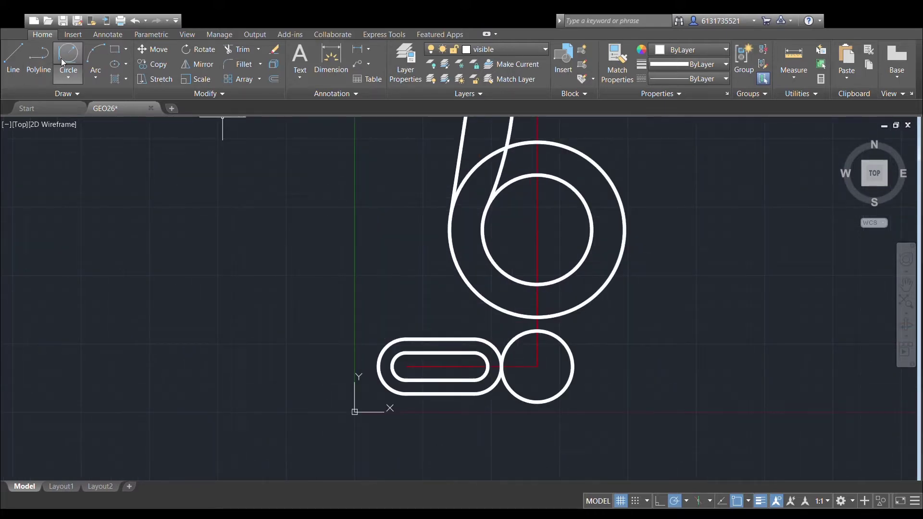
click(420, 342)
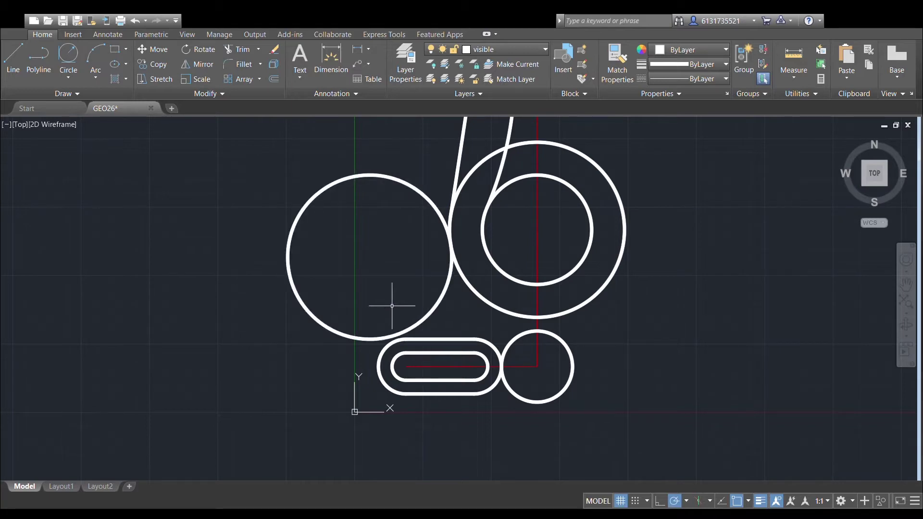
scroll(476, 266, down, 2)
middle_drag(476, 266, 438, 292)
click(400, 246)
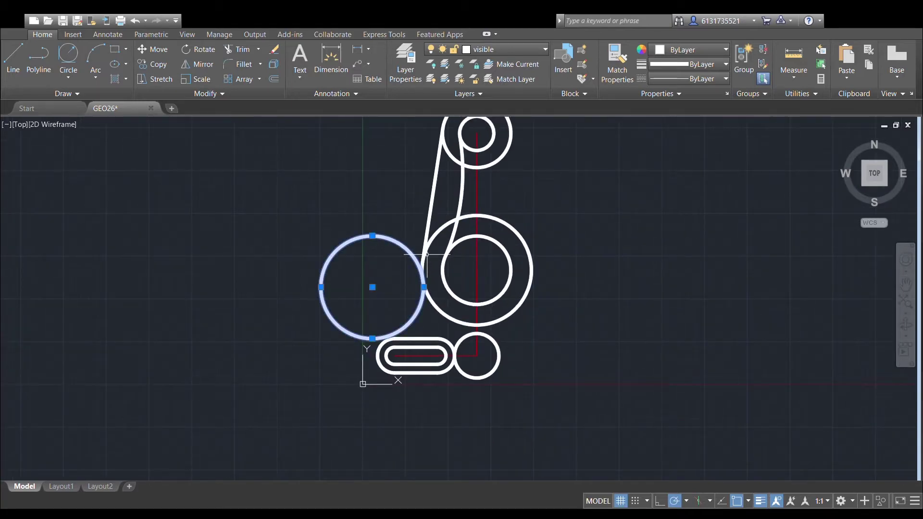
scroll(427, 255, up, 4)
click(423, 260)
middle_drag(392, 290, 456, 272)
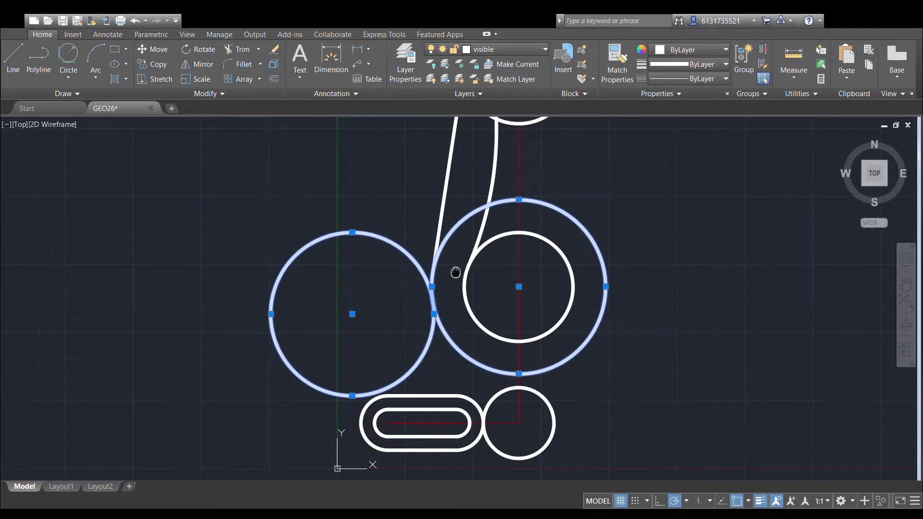
scroll(455, 272, down, 2)
scroll(419, 316, up, 4)
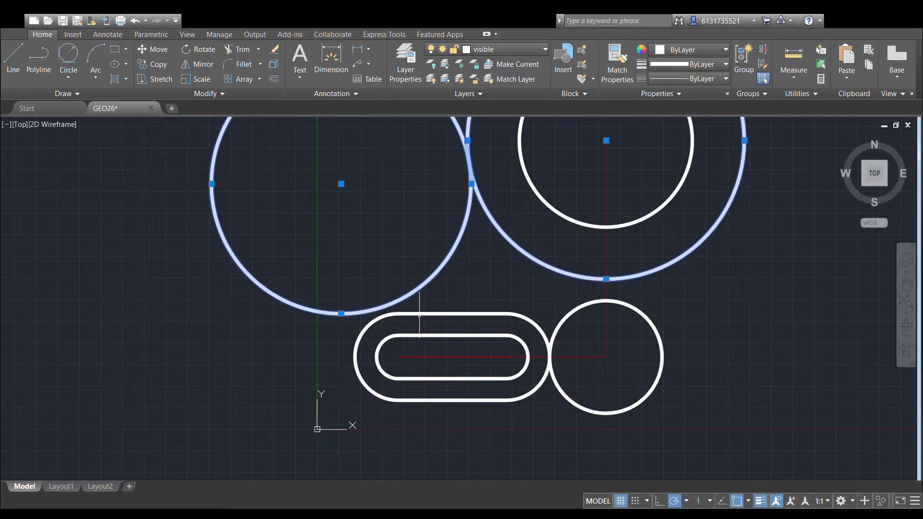
middle_drag(428, 263, 383, 351)
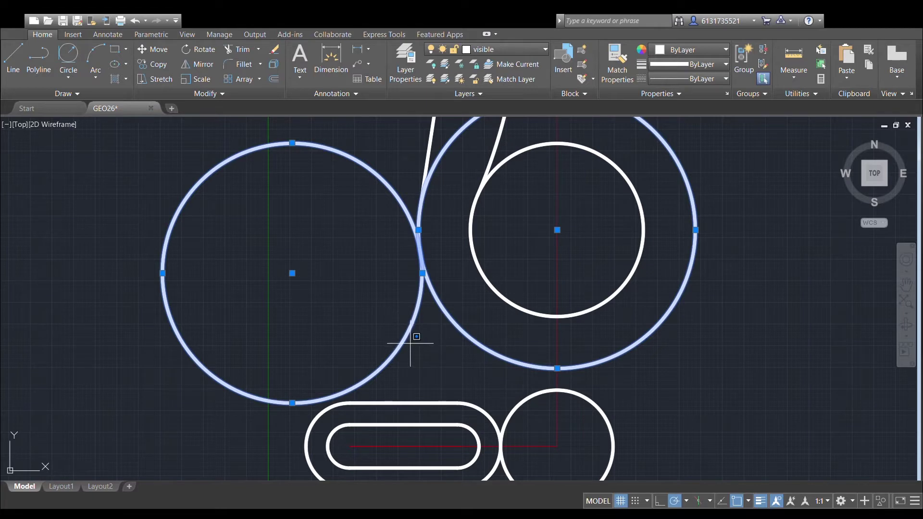
key(Escape)
Delete the circle tangent to the outer slot and the middle outer circle, and undo the deletion.
click(388, 185)
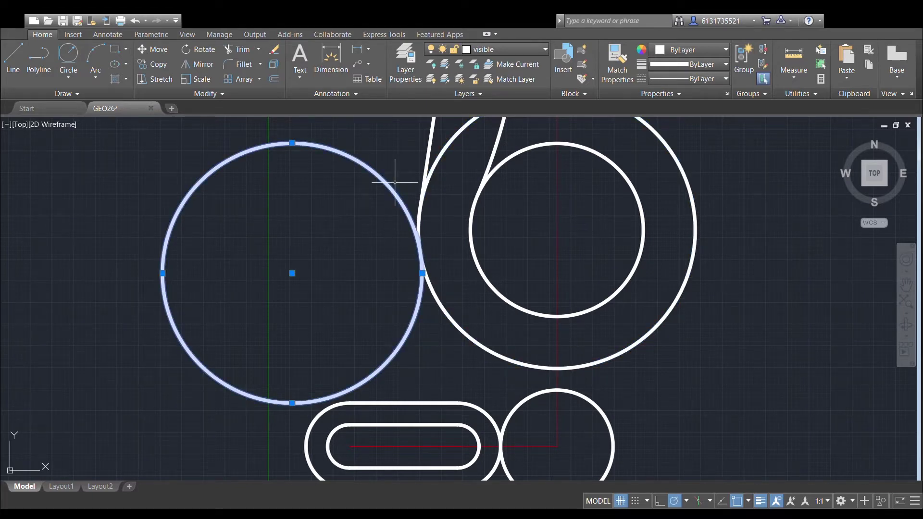
key(Delete)
middle_drag(416, 200, 394, 165)
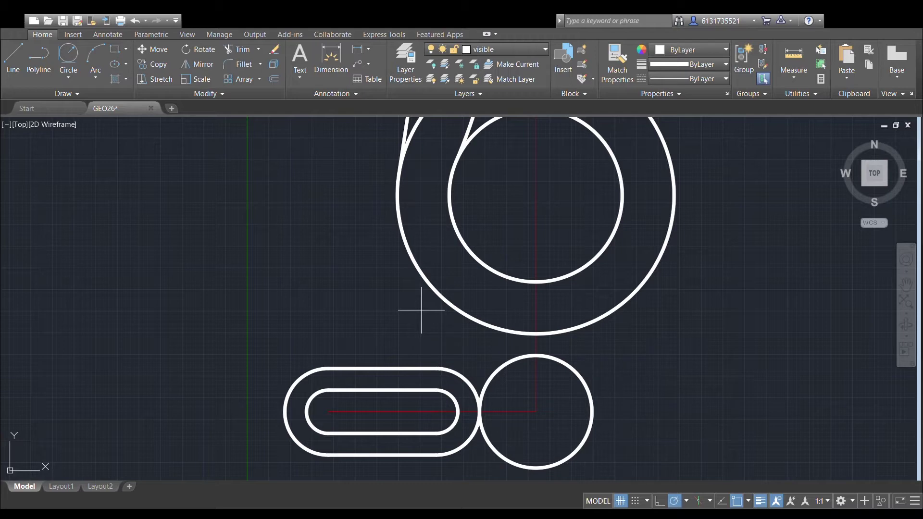
key(ctrl+z)
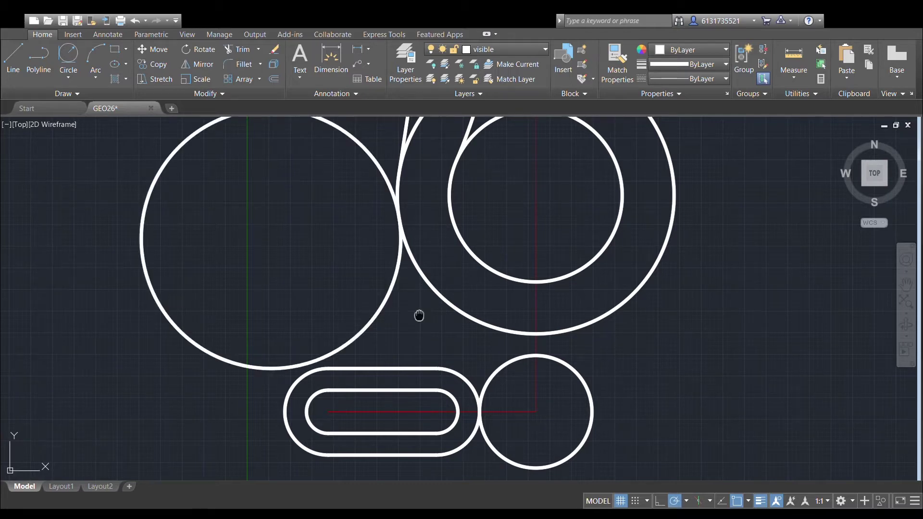
Measure the outer slot's height between the left ends of its upper and lower horizontal lines.
middle_drag(421, 305, 412, 355)
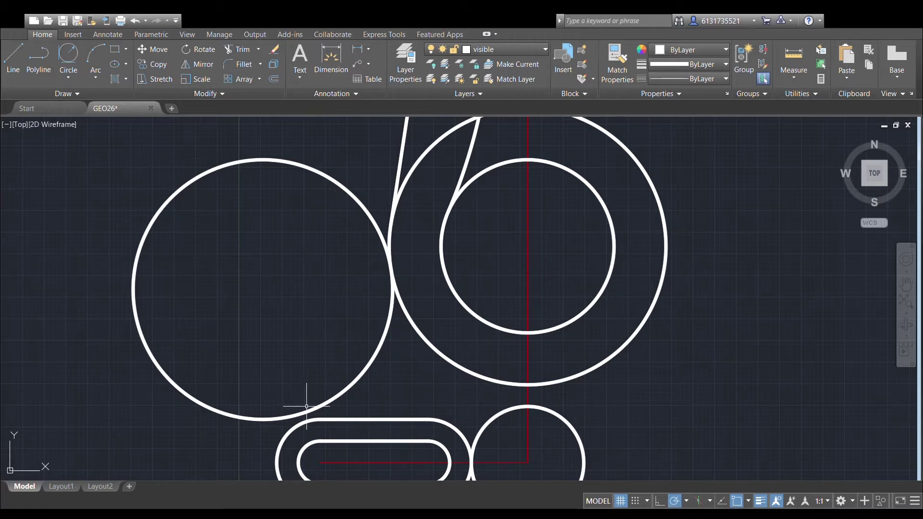
middle_drag(336, 416, 370, 335)
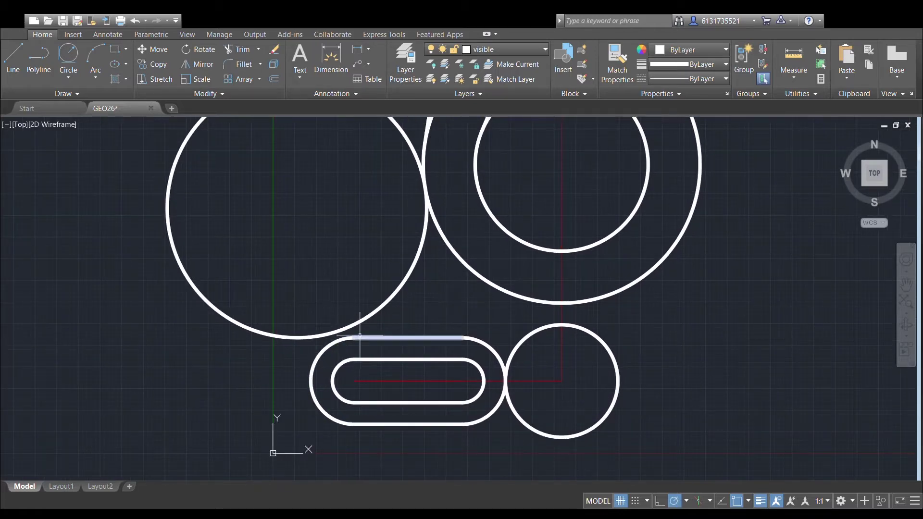
click(820, 50)
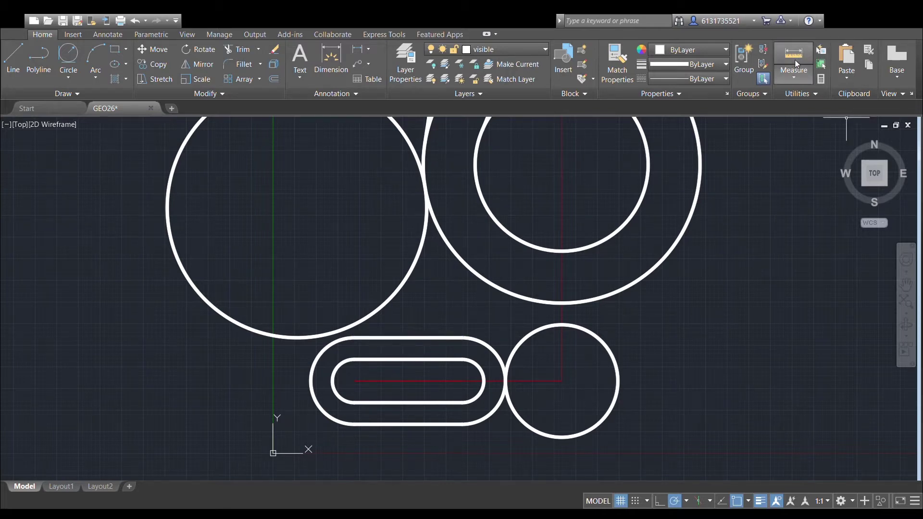
click(354, 337)
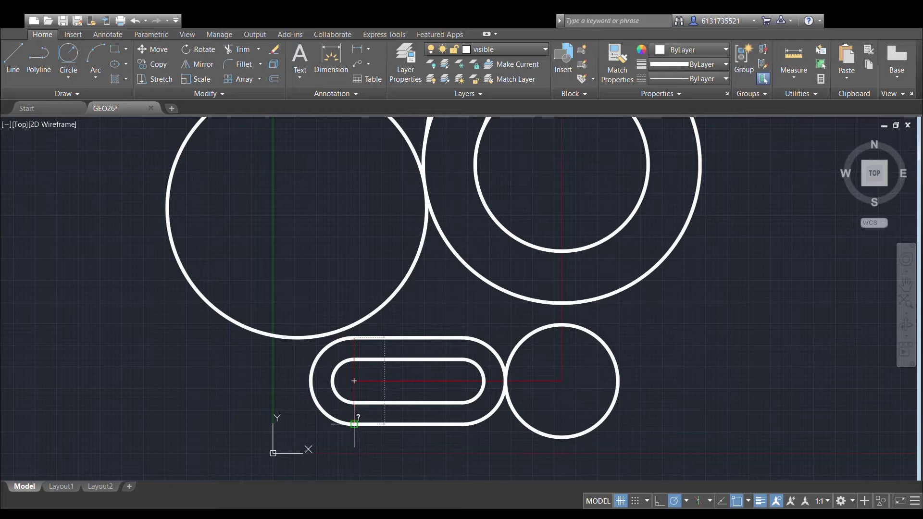
key(Escape)
Measure the distances from the lower circle's center to the middle circles' center and to the slot's left arc center.
scroll(496, 320, down, 3)
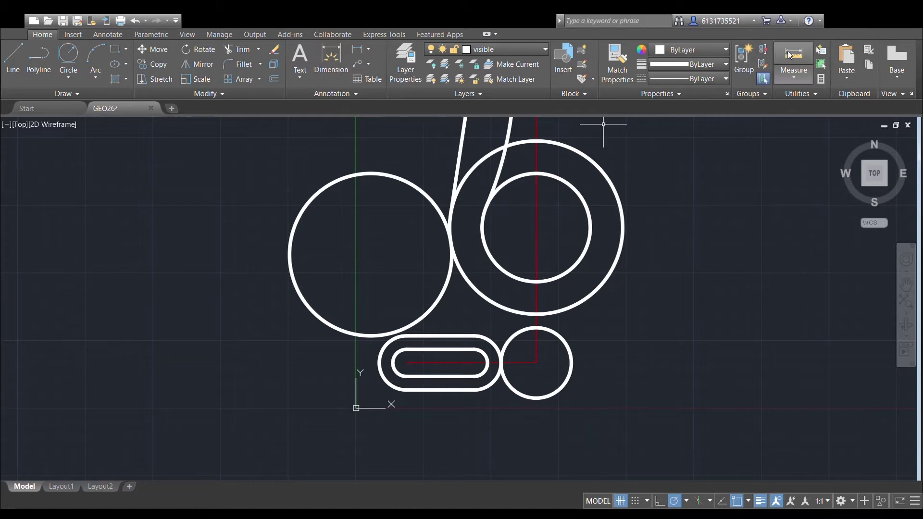
click(804, 51)
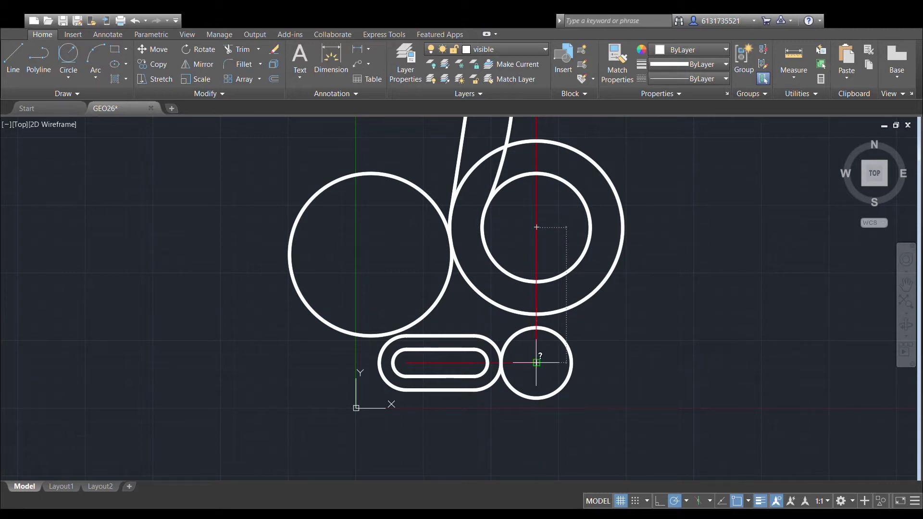
key(Escape)
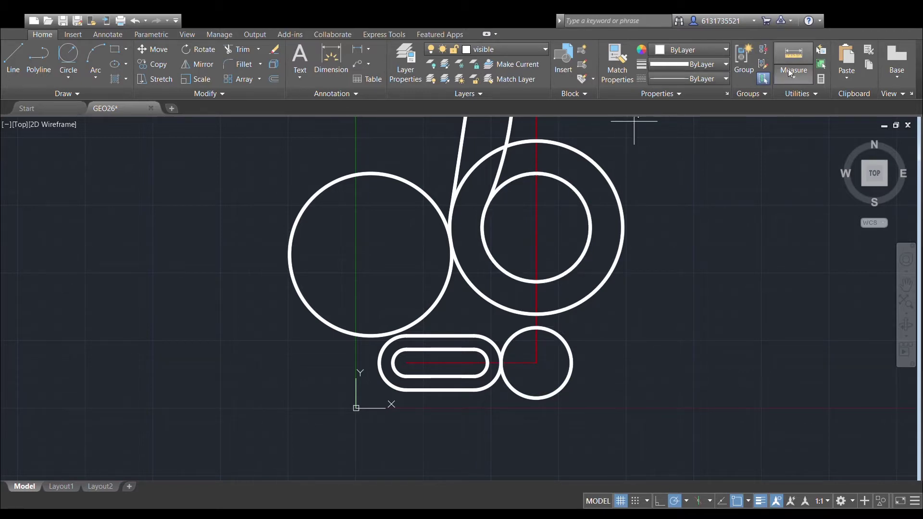
click(800, 54)
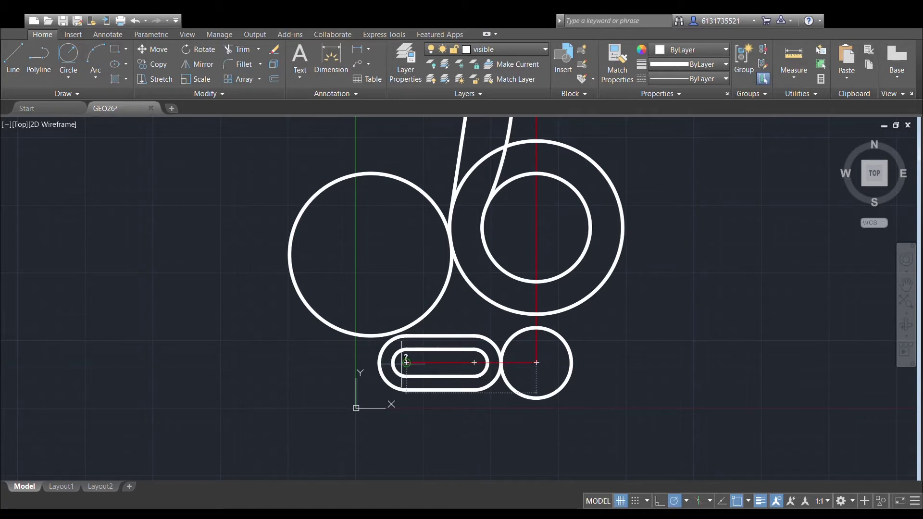
key(Escape)
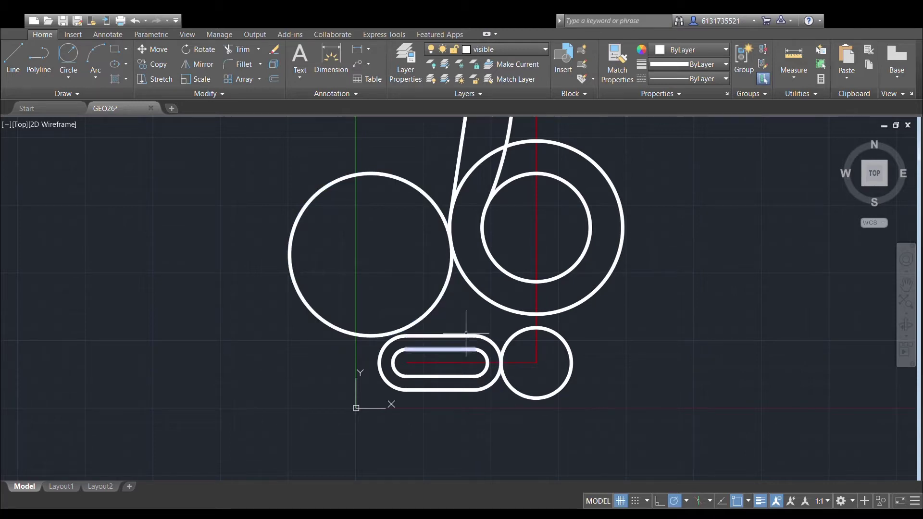
Replace the left construction circle with one tangent to the middle outer circle and the outer slot's left arc.
click(440, 299)
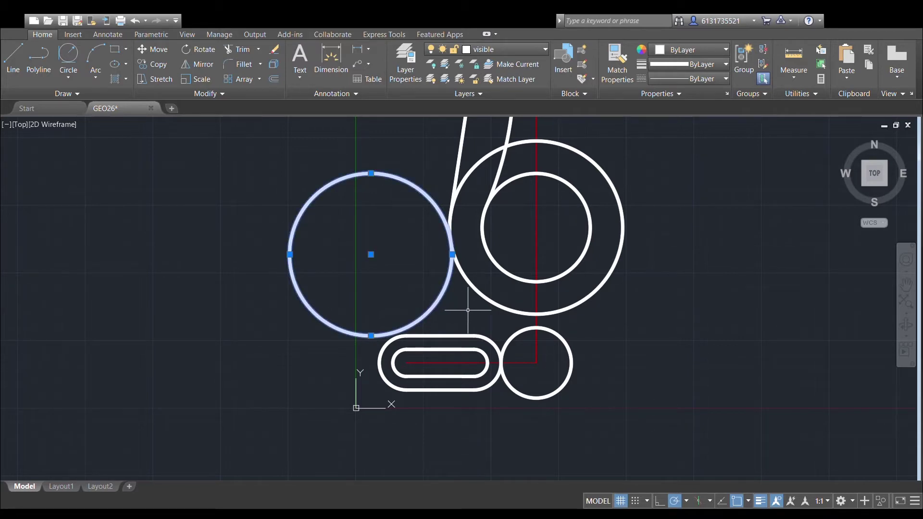
key(Delete)
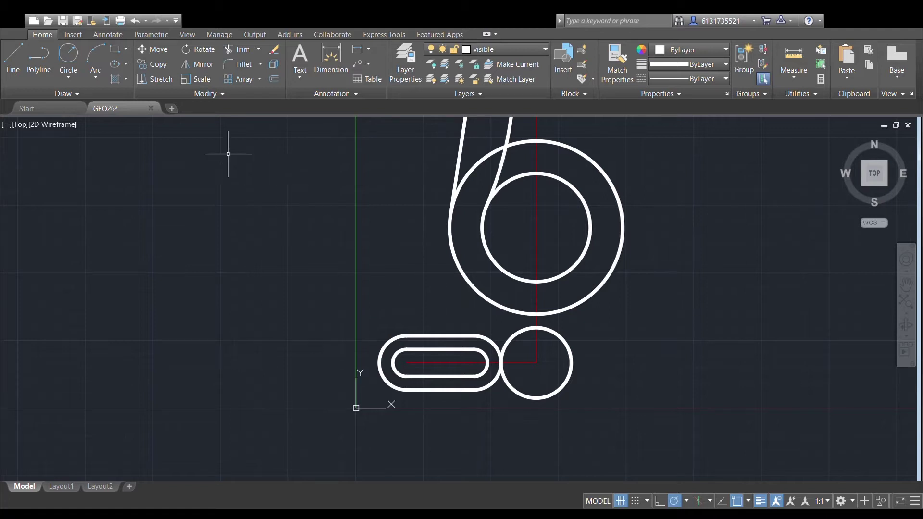
click(68, 54)
click(453, 250)
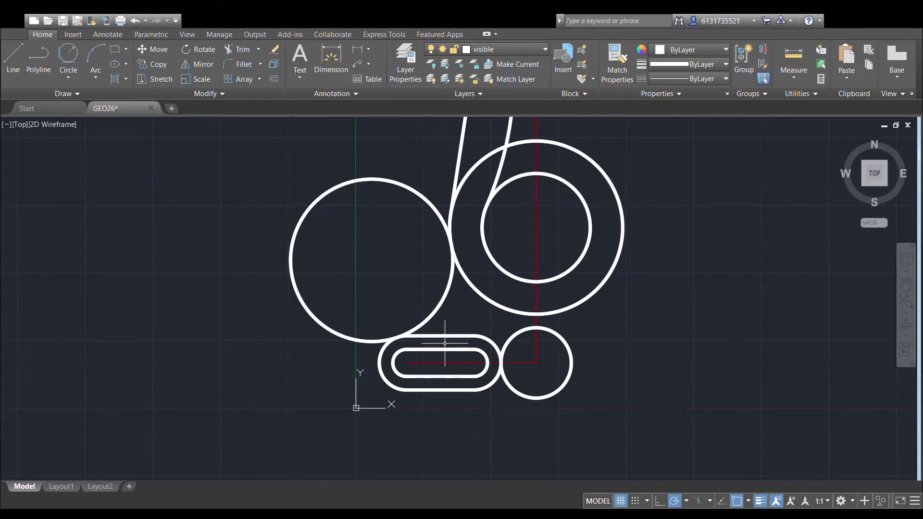
Trim the left tangent circle down to the arc joining the middle outer circle and the outer slot's left arc.
click(384, 347)
click(431, 314)
click(453, 207)
click(450, 222)
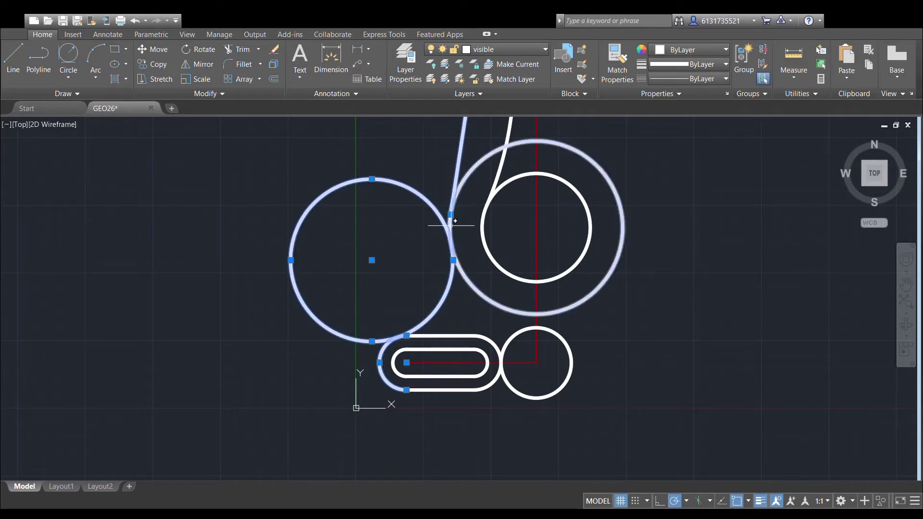
shift+click(457, 162)
click(243, 50)
click(398, 181)
key(Escape)
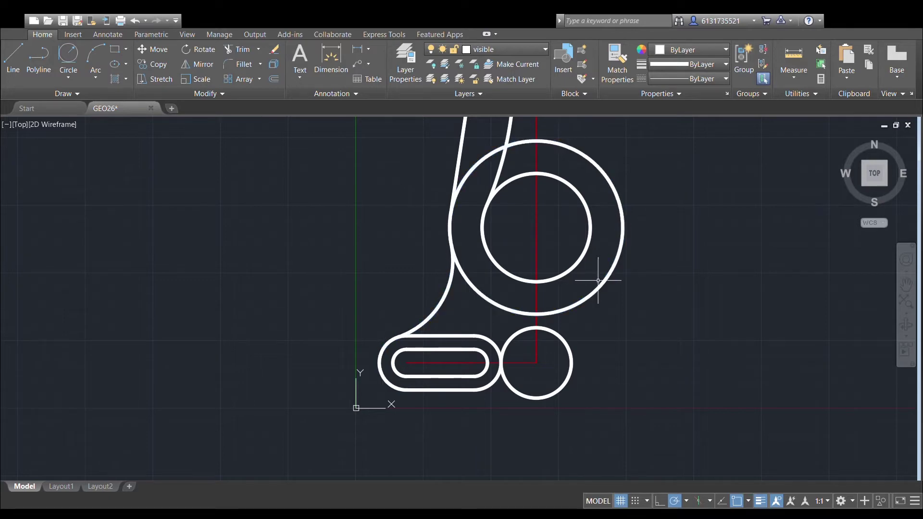
Trim the upper and middle outer circles where they cross between the straight tangent line and the inner tangent arc.
scroll(651, 319, down, 5)
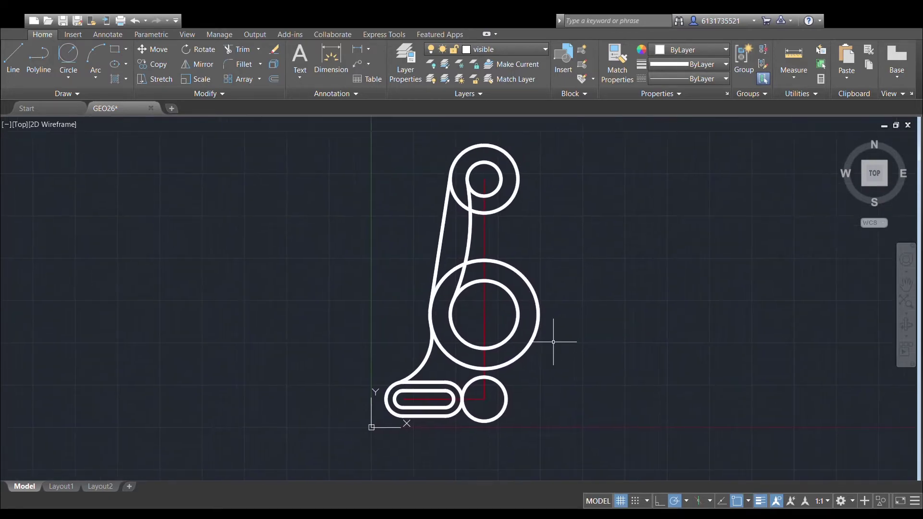
click(466, 206)
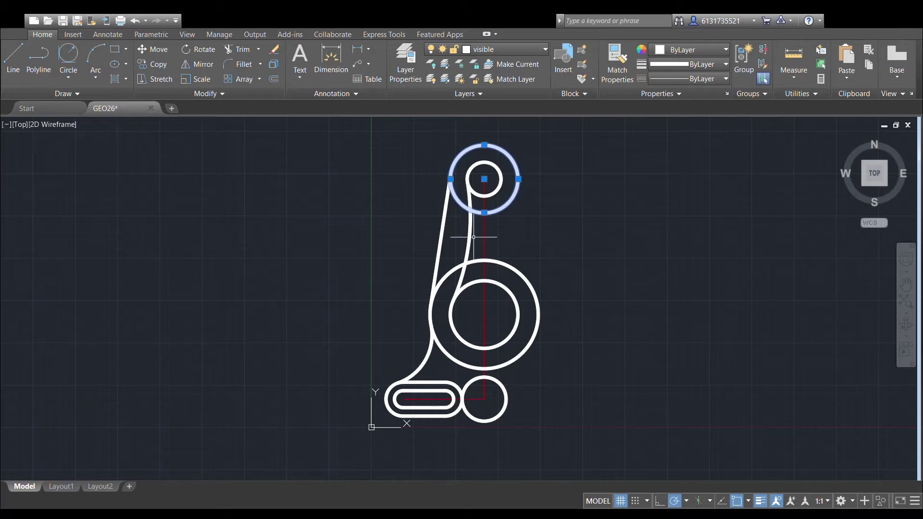
click(469, 236)
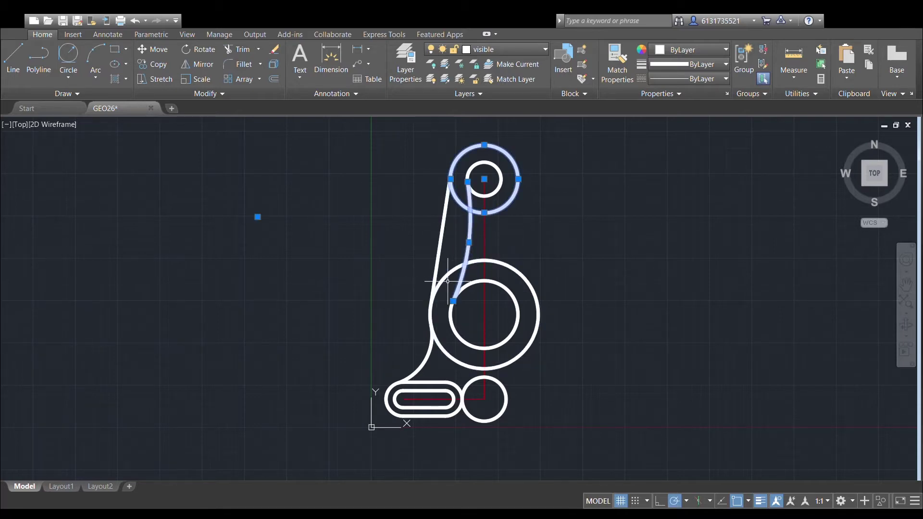
click(448, 277)
click(438, 258)
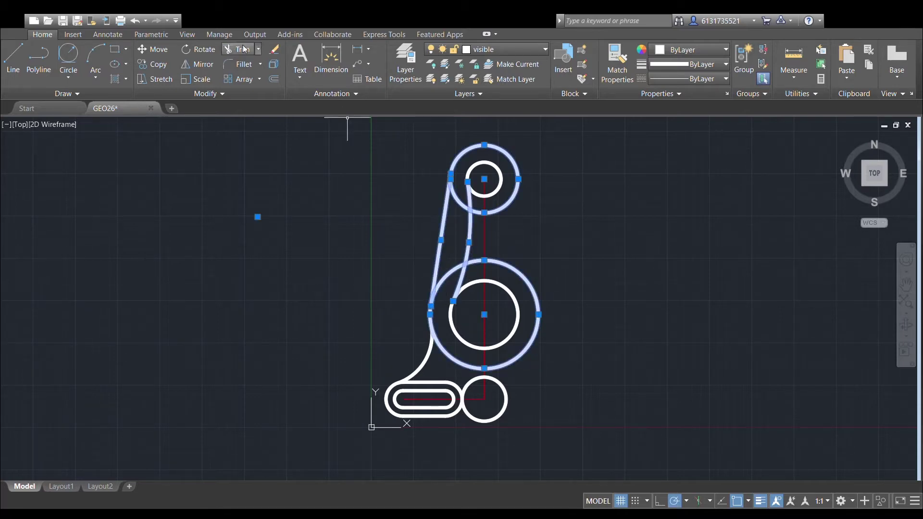
click(231, 55)
scroll(483, 223, up, 4)
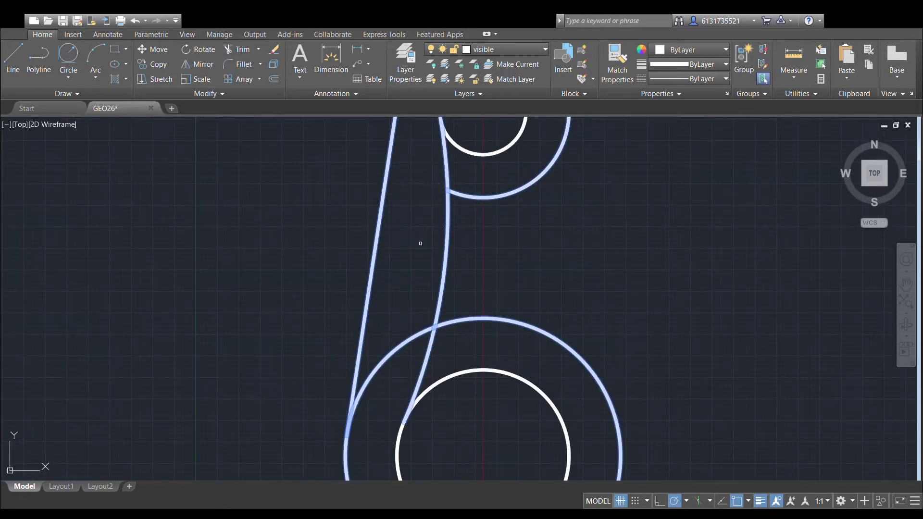
click(408, 342)
key(Escape)
scroll(559, 333, down, 4)
mouse_move(564, 321)
middle_down()
mouse_move(542, 245)
mouse_move(568, 259)
middle_up()
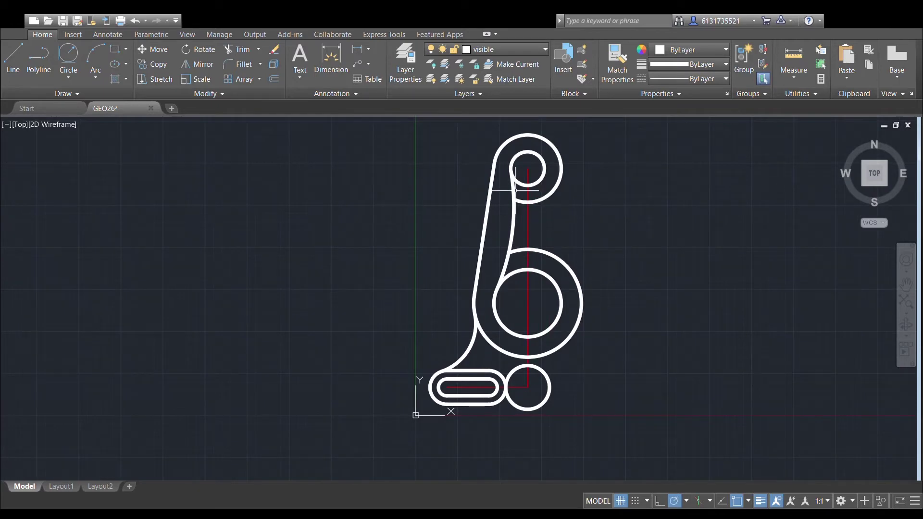
Mirror the tangent line, both tangent arcs and the inner and outer slots about the vertical centerline, keeping the originals.
click(513, 206)
click(492, 202)
click(469, 347)
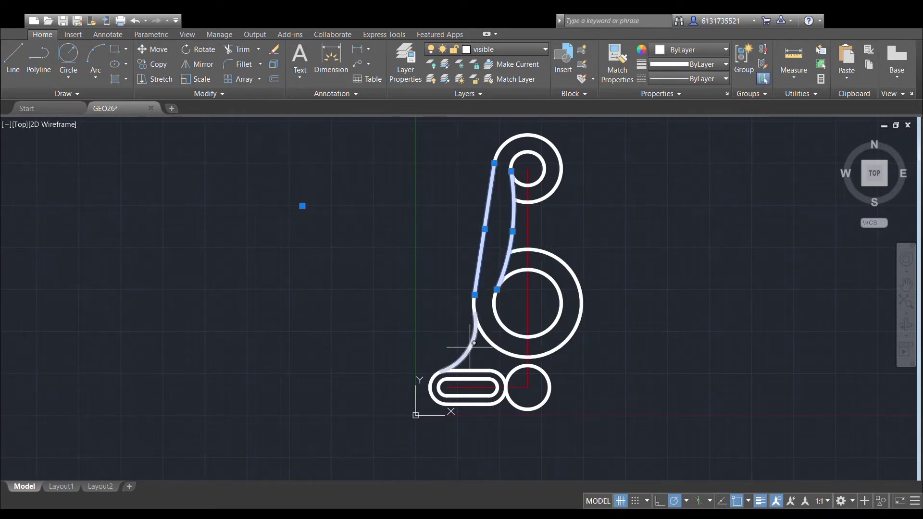
middle_drag(469, 347, 507, 279)
scroll(532, 282, up, 2)
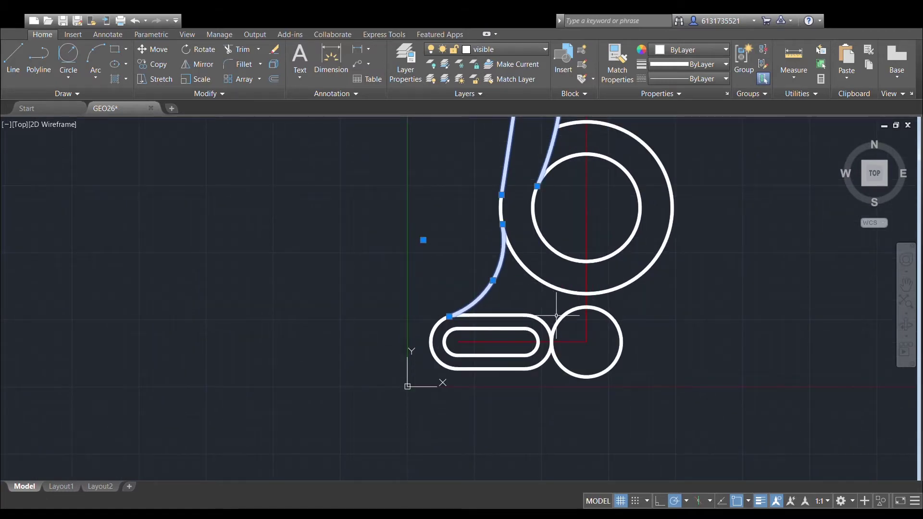
click(535, 319)
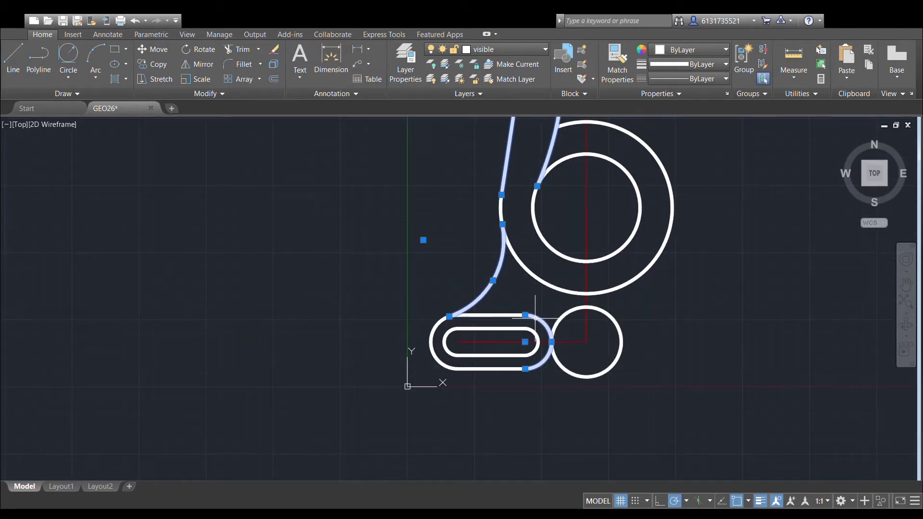
click(508, 330)
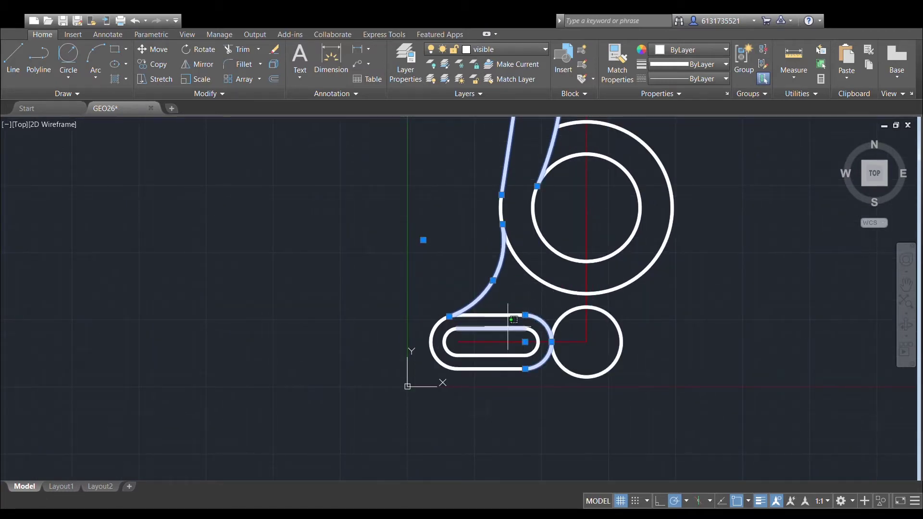
click(505, 314)
click(506, 356)
click(491, 369)
click(451, 344)
click(431, 342)
scroll(538, 284, down, 2)
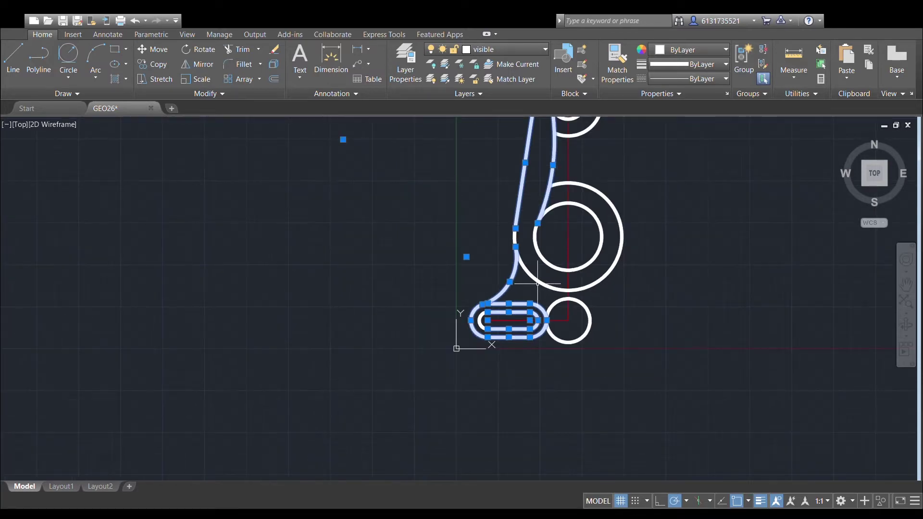
middle_drag(537, 283, 498, 310)
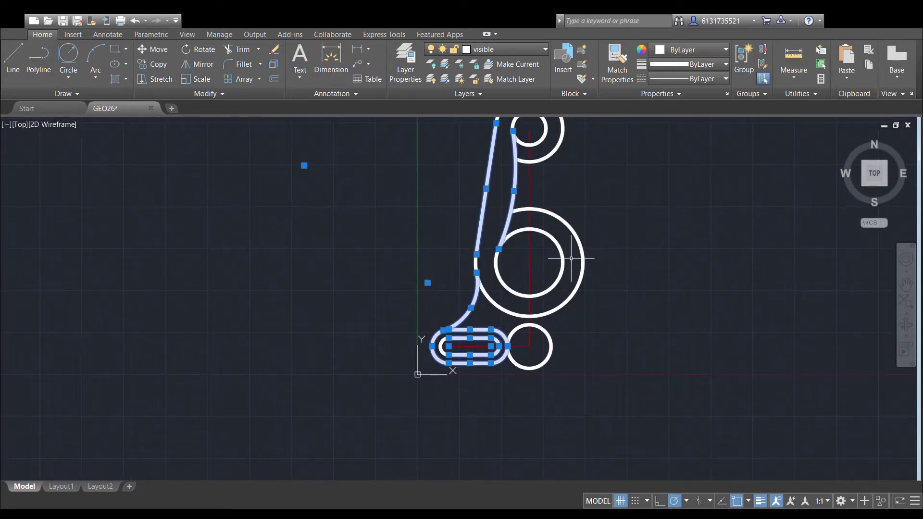
mouse_move(642, 278)
middle_down()
mouse_move(644, 301)
mouse_move(625, 280)
middle_up()
scroll(620, 288, up, 2)
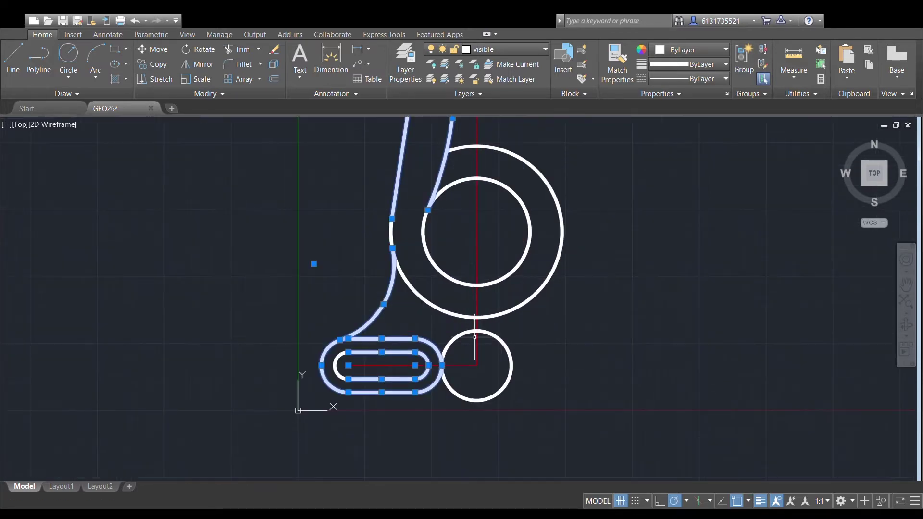
click(337, 359)
scroll(443, 241, down, 2)
middle_drag(442, 236, 443, 306)
click(194, 69)
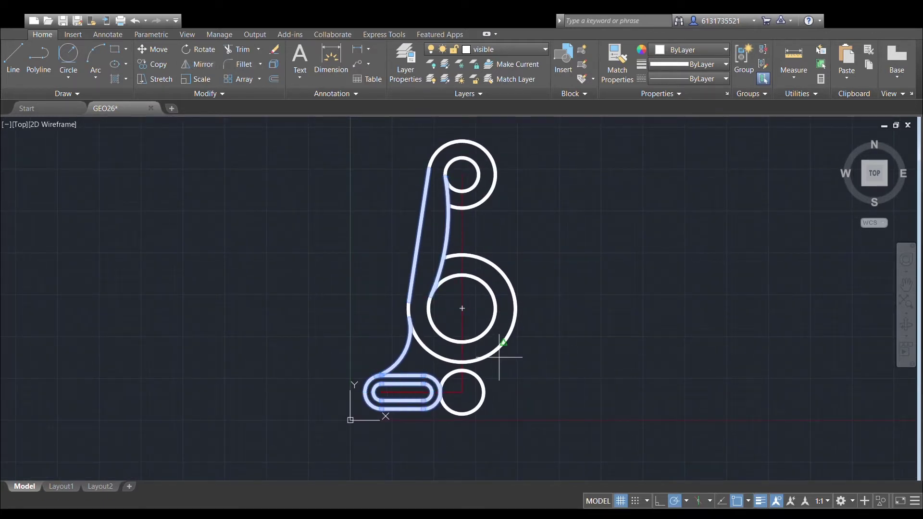
click(462, 392)
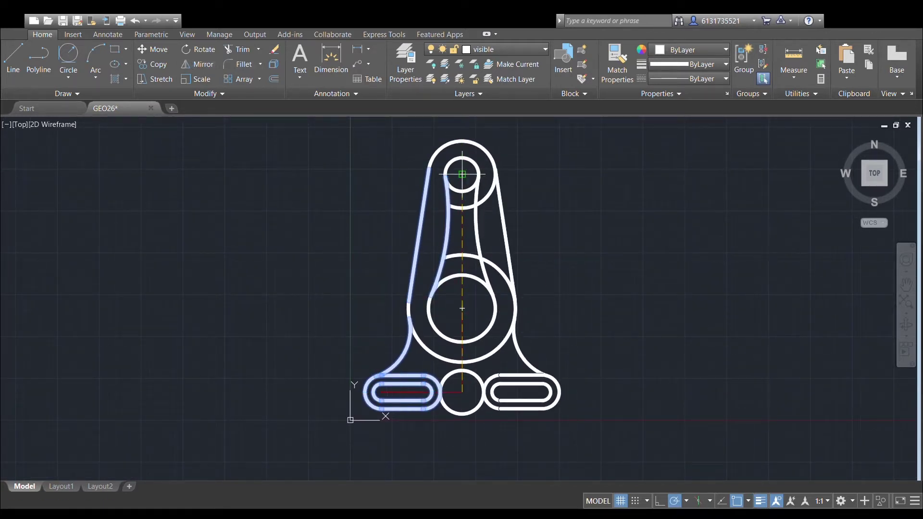
click(462, 174)
key(Return)
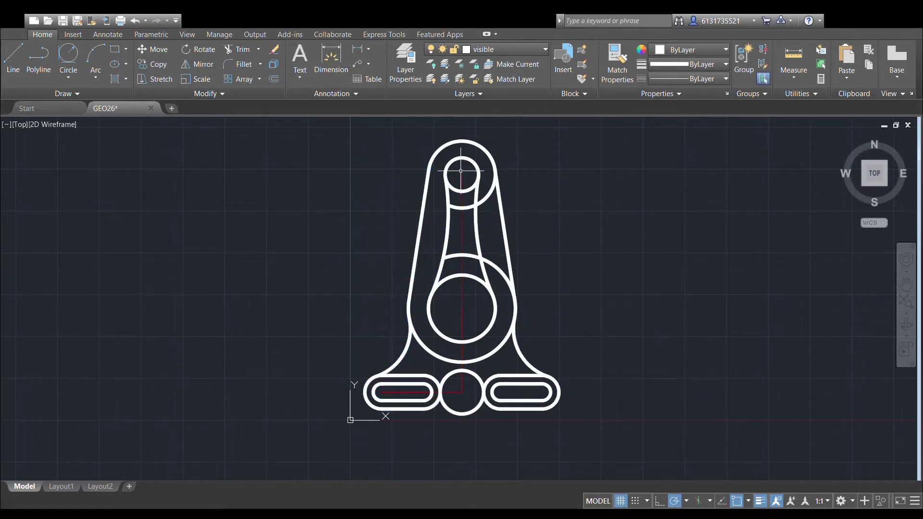
Trim the remaining parts of the upper and middle outer circles between the inner arcs and the mirrored tangent line.
scroll(558, 165, up, 2)
click(437, 216)
click(449, 318)
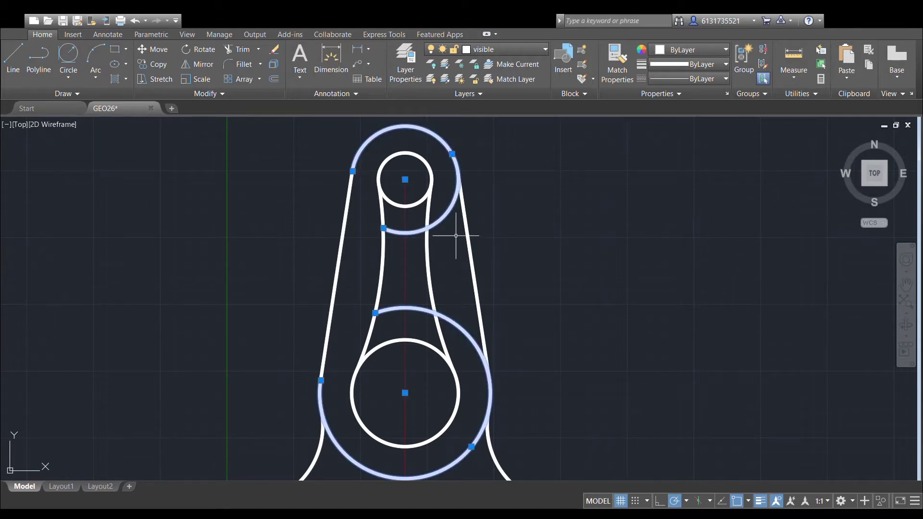
click(427, 255)
click(470, 248)
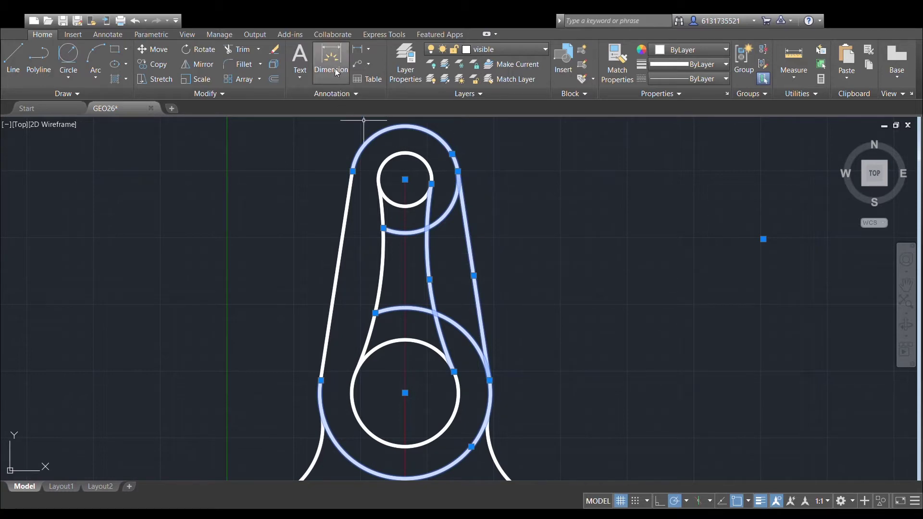
click(236, 49)
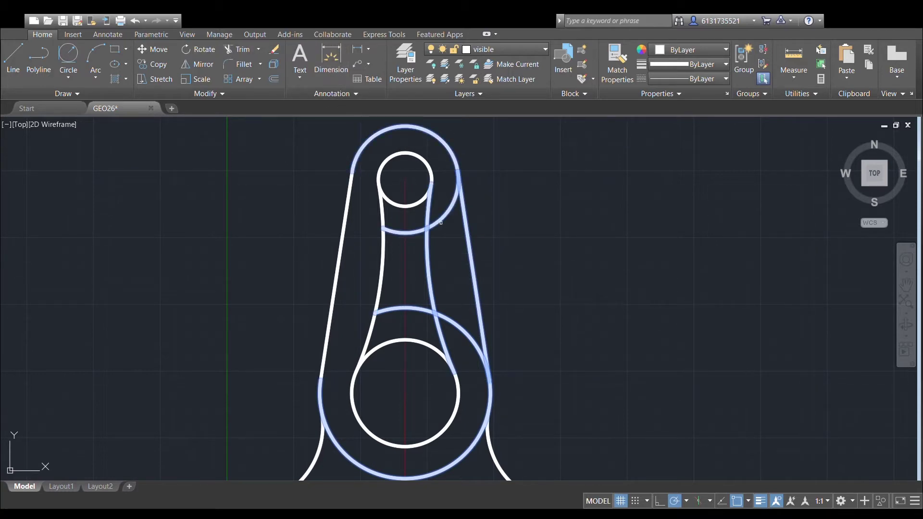
click(399, 234)
click(396, 311)
click(464, 335)
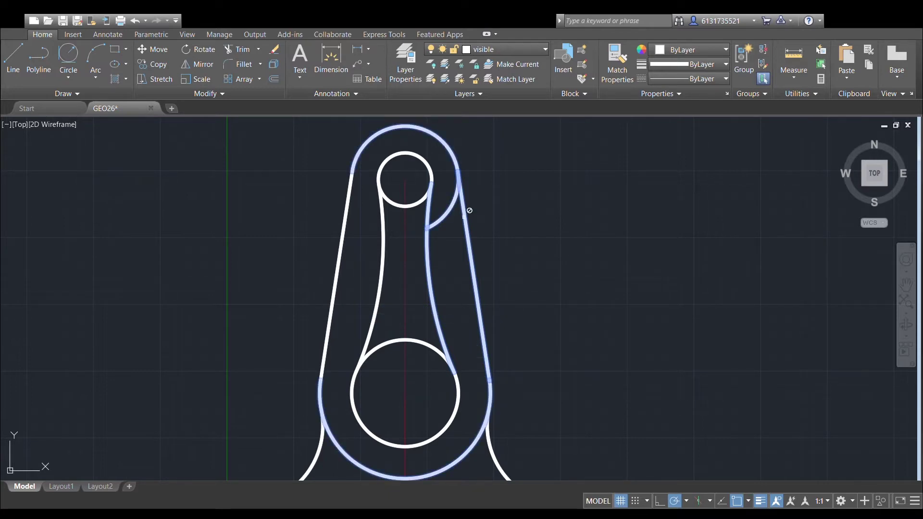
click(449, 209)
scroll(544, 262, down, 2)
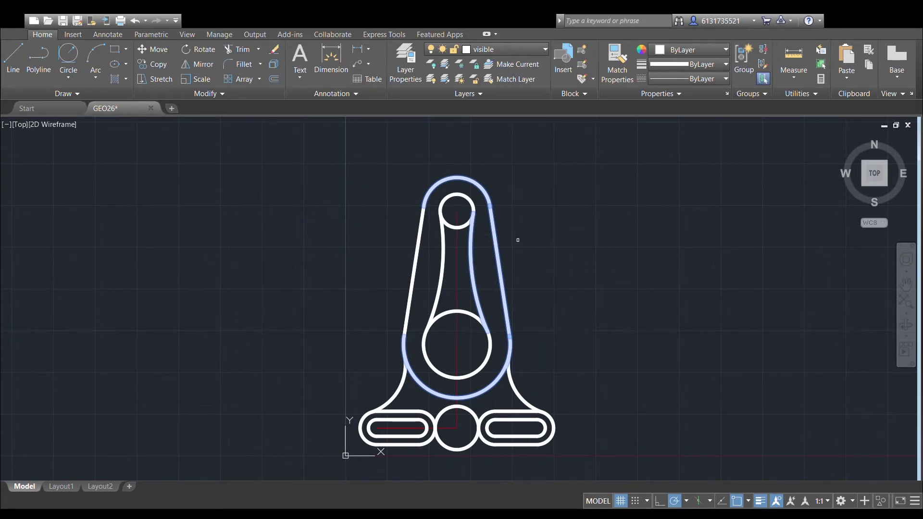
Trim away the lower half of the bottom circle between the two outer slots' facing end arcs.
middle_drag(517, 260, 515, 176)
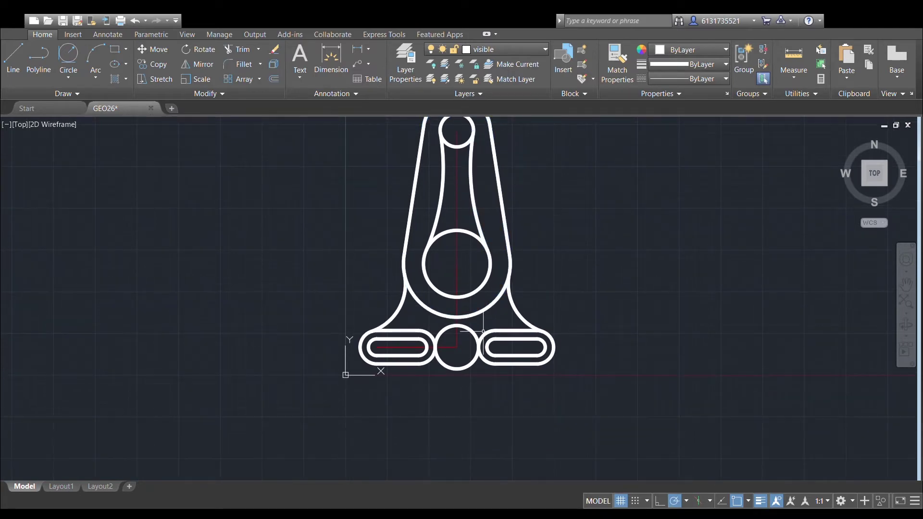
click(476, 356)
scroll(478, 356, up, 4)
click(484, 360)
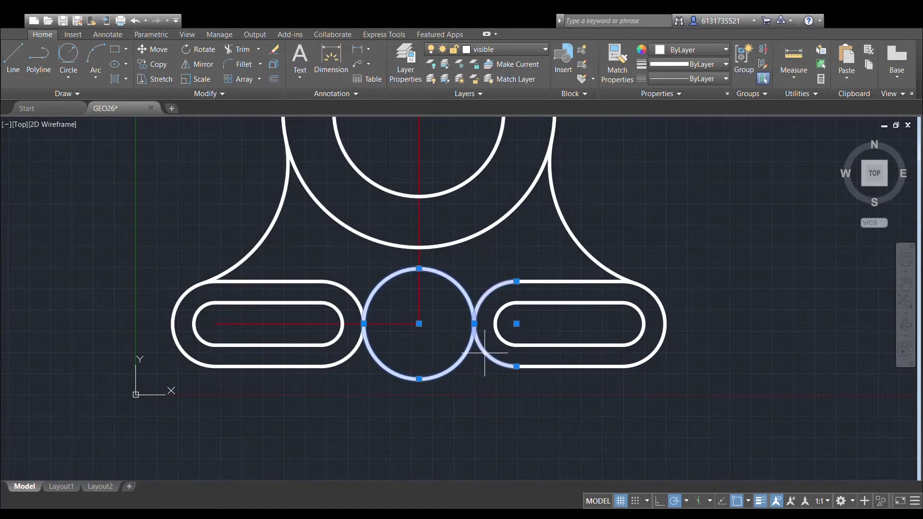
click(360, 347)
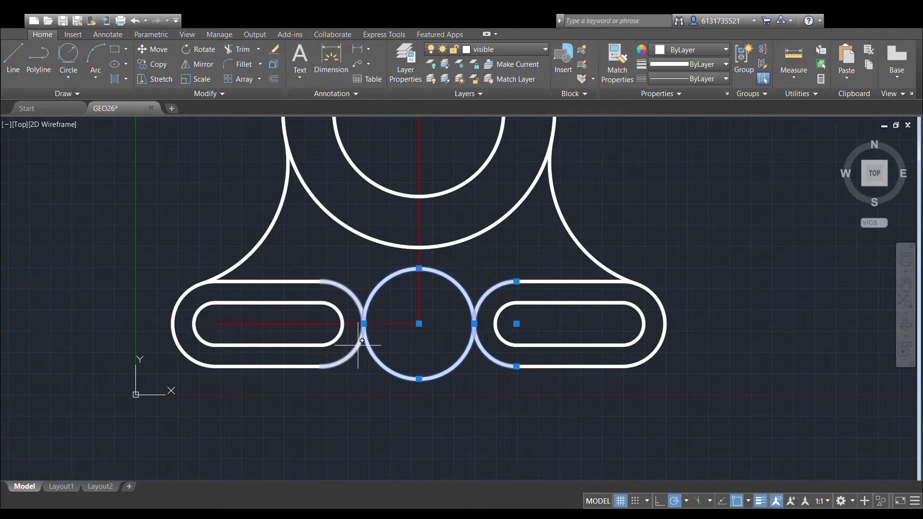
click(238, 49)
click(388, 367)
key(Escape)
Trim the upper and middle inner circles between the two inner tangent arcs to form one closed inner outline.
middle_drag(507, 297, 484, 338)
scroll(499, 289, down, 2)
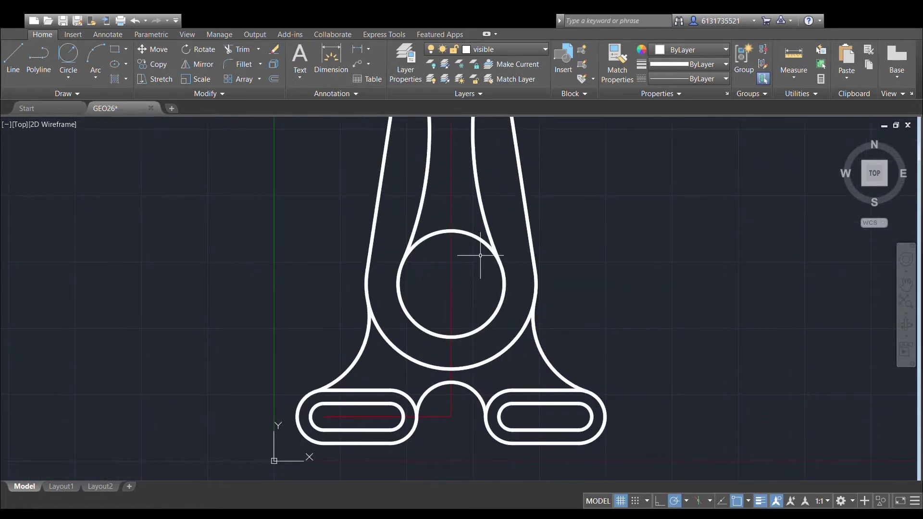
click(480, 251)
middle_drag(480, 250, 476, 425)
click(440, 256)
click(459, 271)
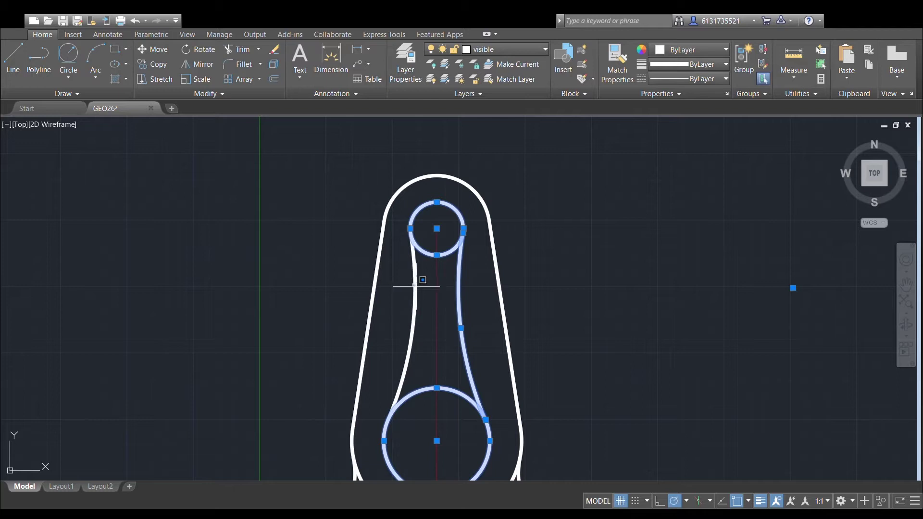
click(413, 288)
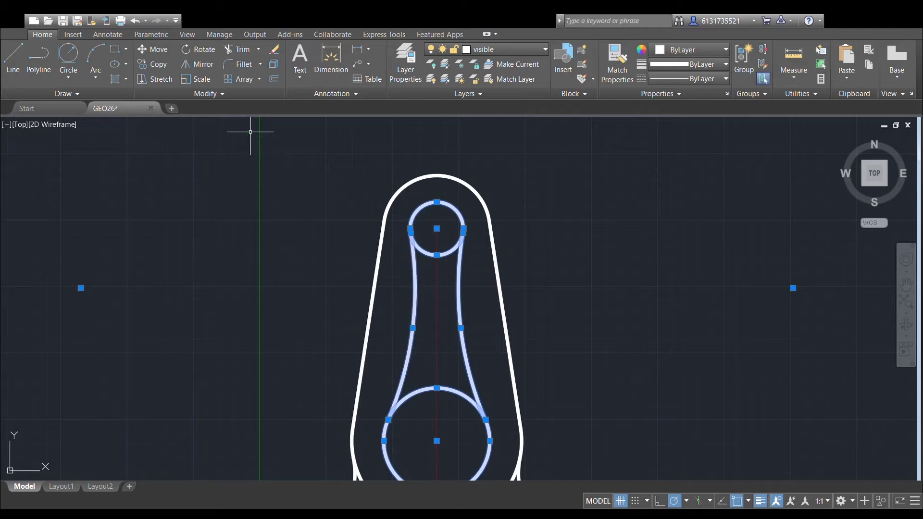
click(209, 67)
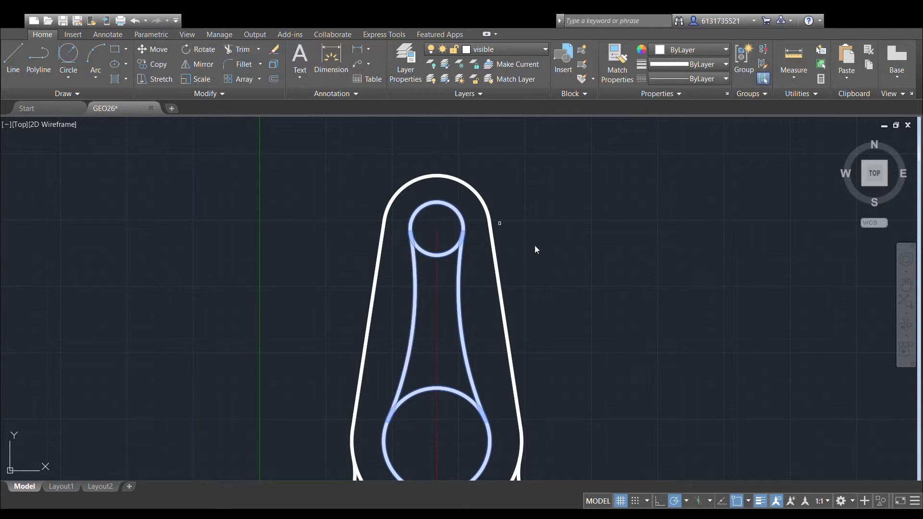
click(446, 253)
click(457, 387)
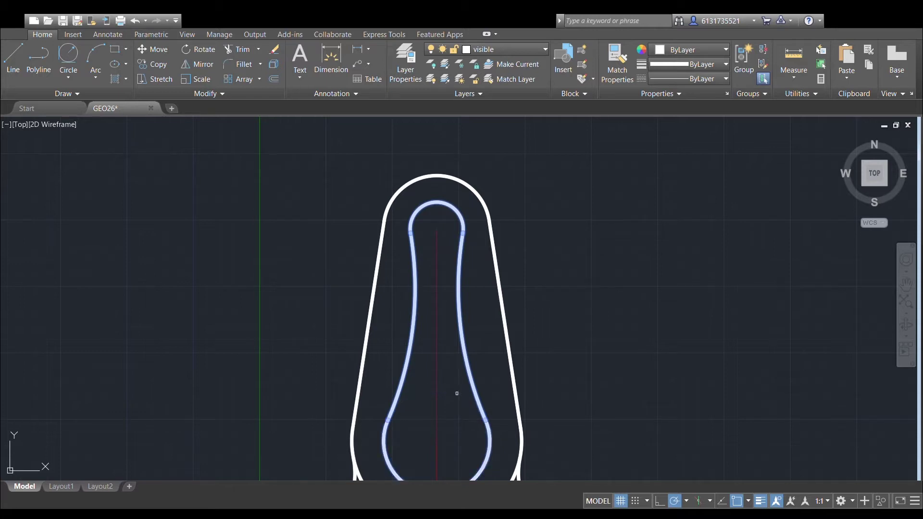
key(Escape)
scroll(527, 324, down, 3)
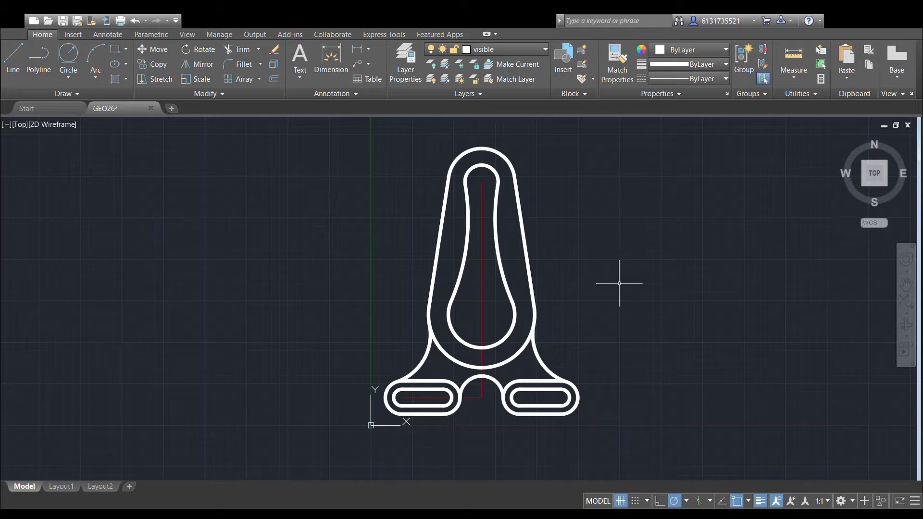
middle_drag(605, 321, 608, 276)
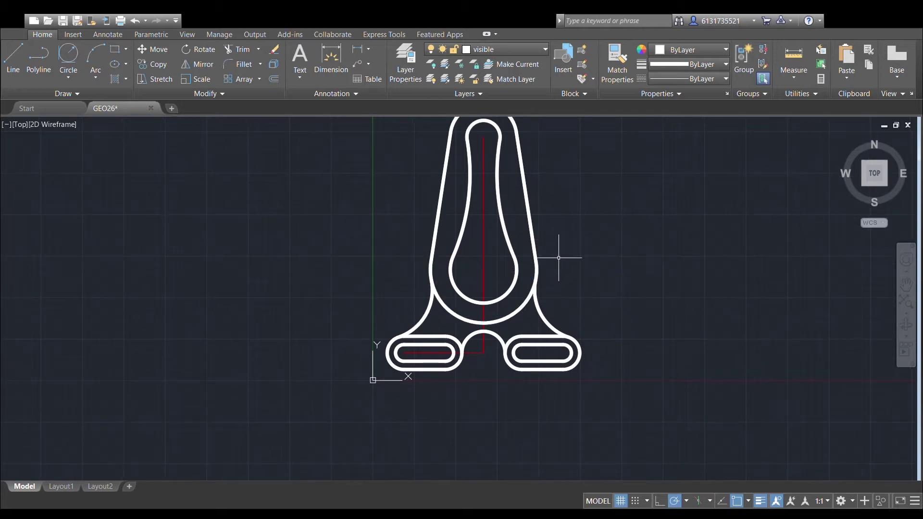
middle_drag(519, 230, 503, 268)
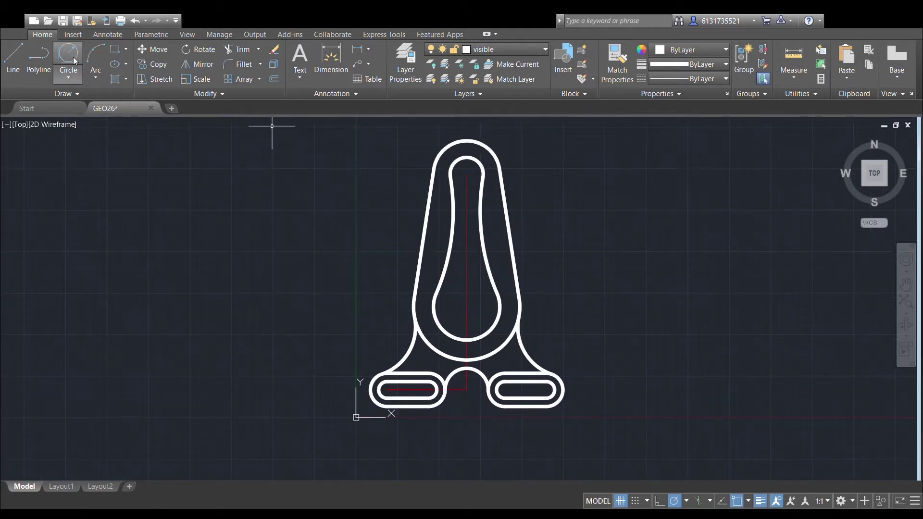
click(72, 77)
click(70, 73)
click(12, 59)
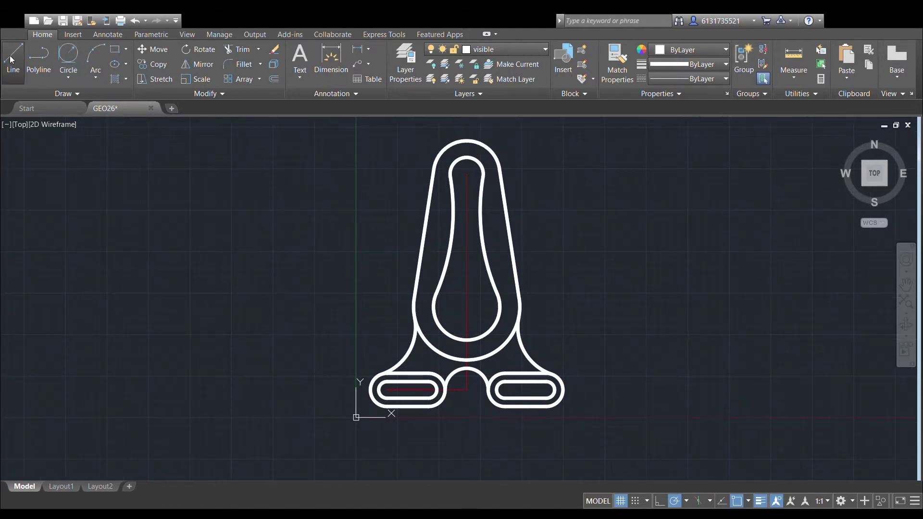
middle_drag(398, 249, 420, 137)
scroll(450, 249, up, 4)
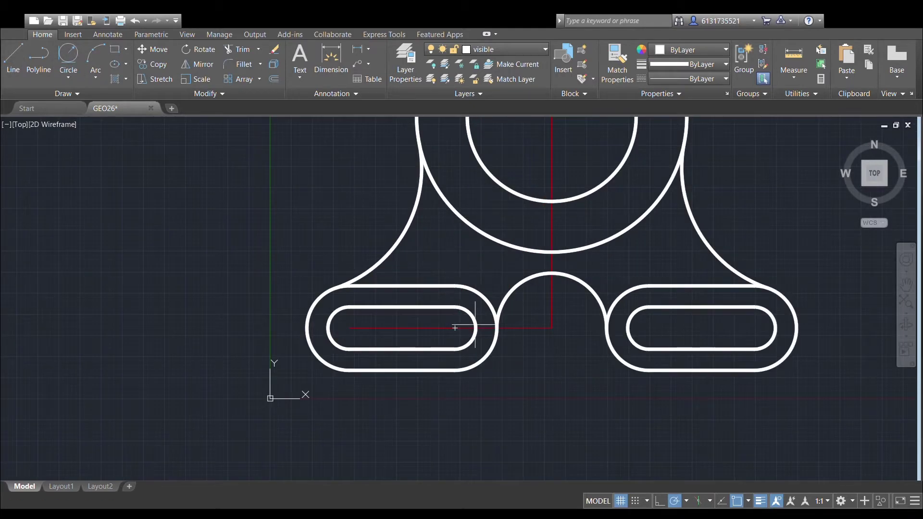
click(552, 328)
key(Escape)
Make the center layer current and draw a horizontal centerline from the bottom arc's center to just beyond the left slot's outer end.
click(529, 50)
click(503, 83)
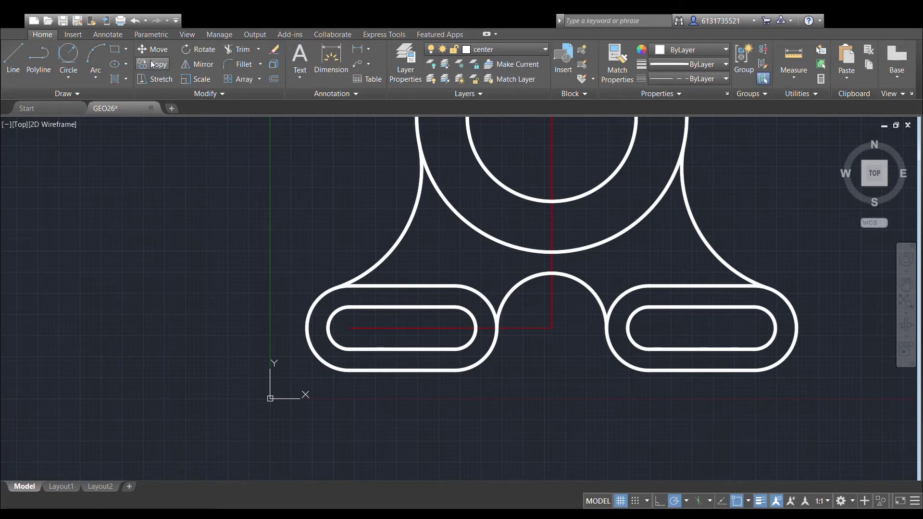
click(11, 56)
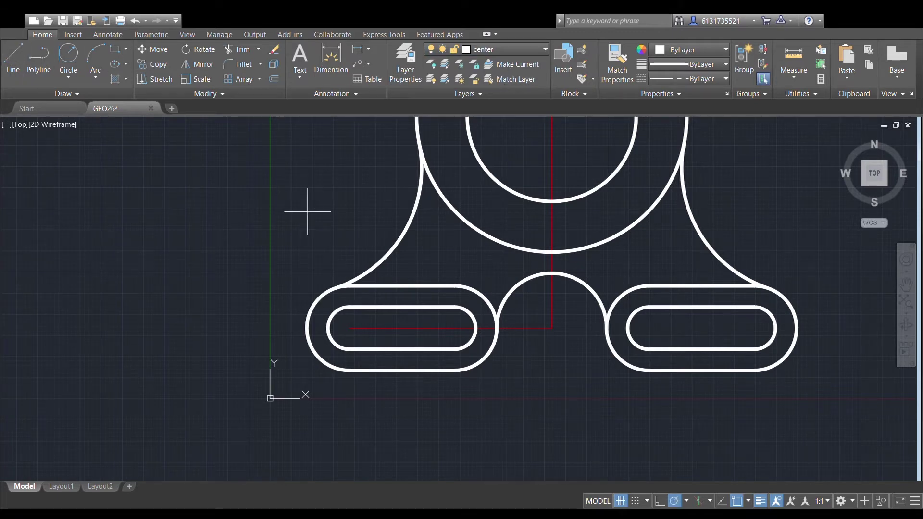
click(552, 328)
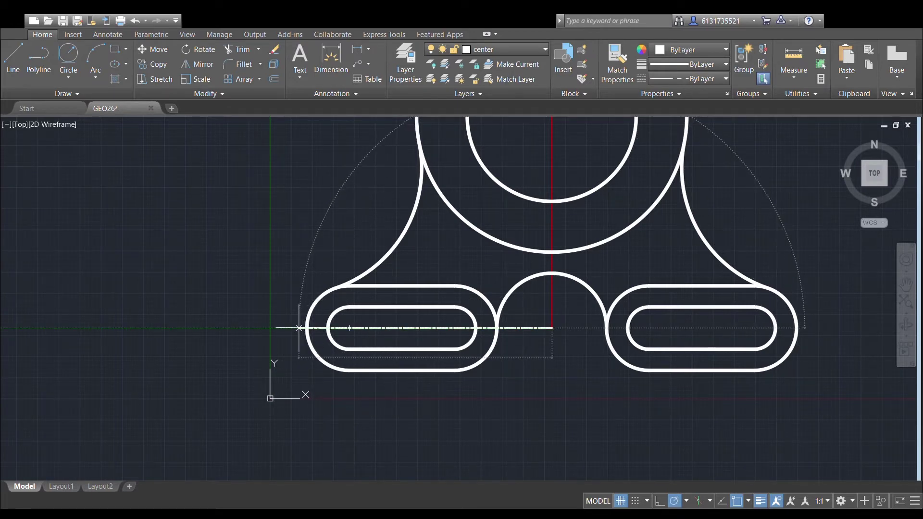
click(291, 329)
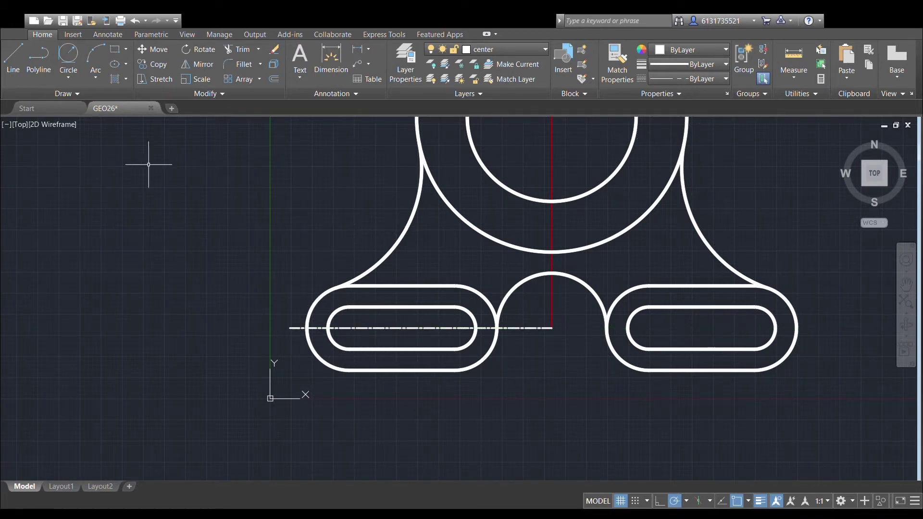
Draw a vertical centerline 28 units upward from the center of the left slot's outer end arc.
click(13, 61)
scroll(250, 207, up, 4)
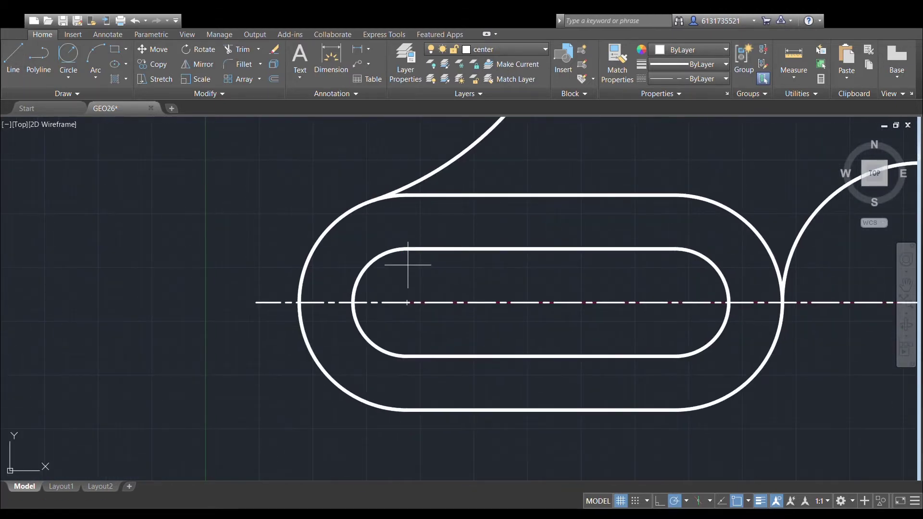
click(407, 303)
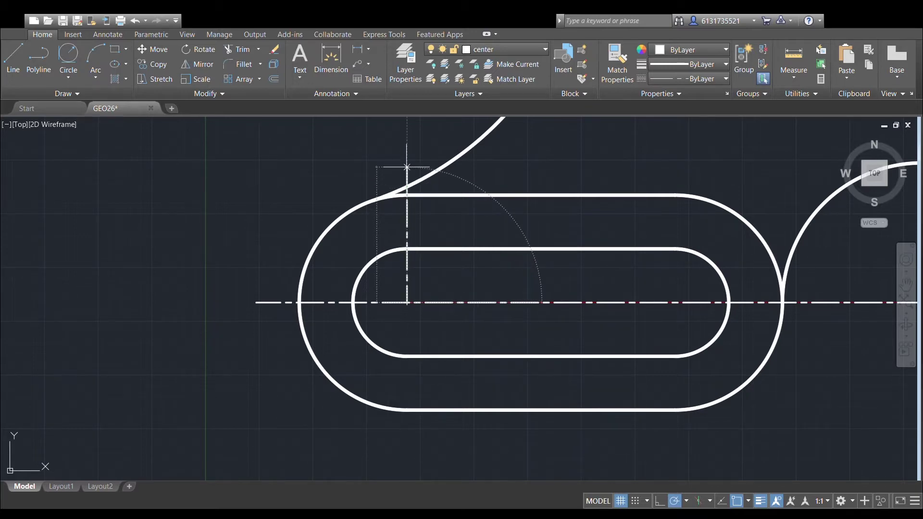
text(28)
key(Return)
key(Return)
middle_drag(543, 164, 478, 168)
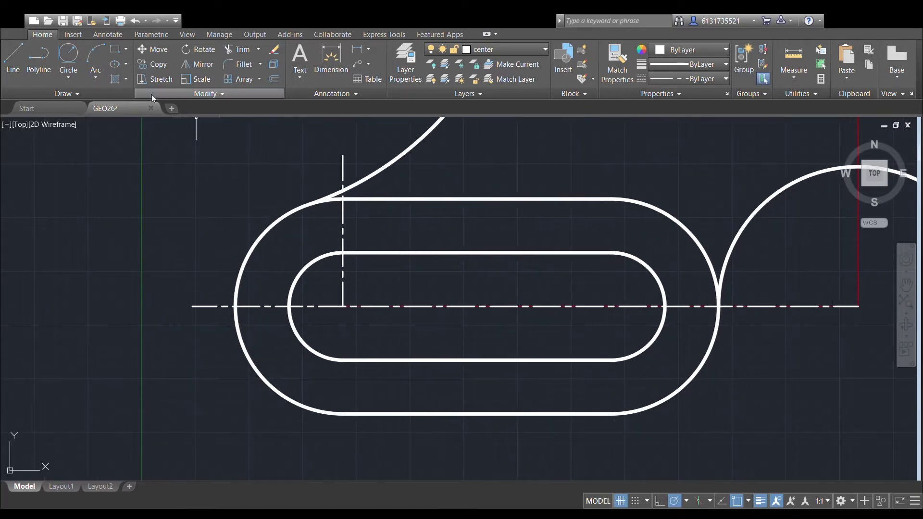
Draw a matching vertical centerline upward from the center of the left slot's inner end arc.
click(13, 64)
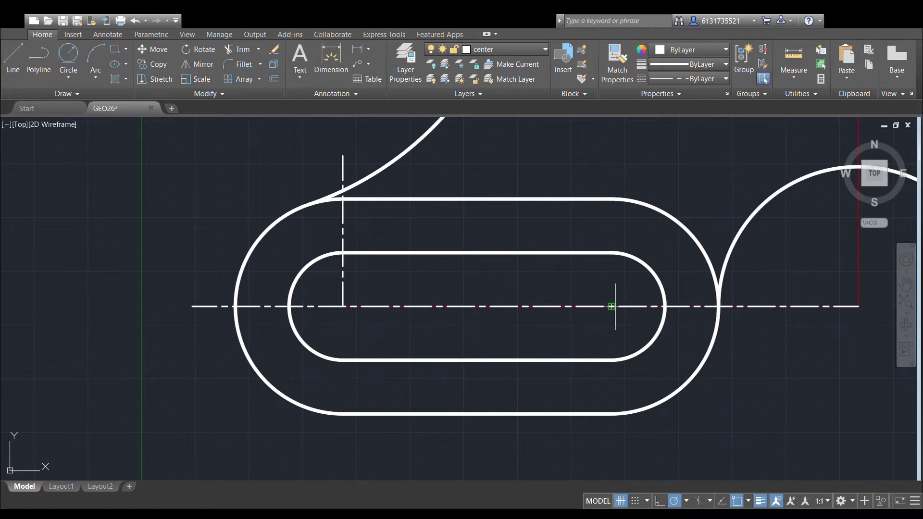
click(611, 306)
click(612, 172)
Draw vertical centerlines downward from both end arc centers of the left slot to just below its outer outline.
click(79, 70)
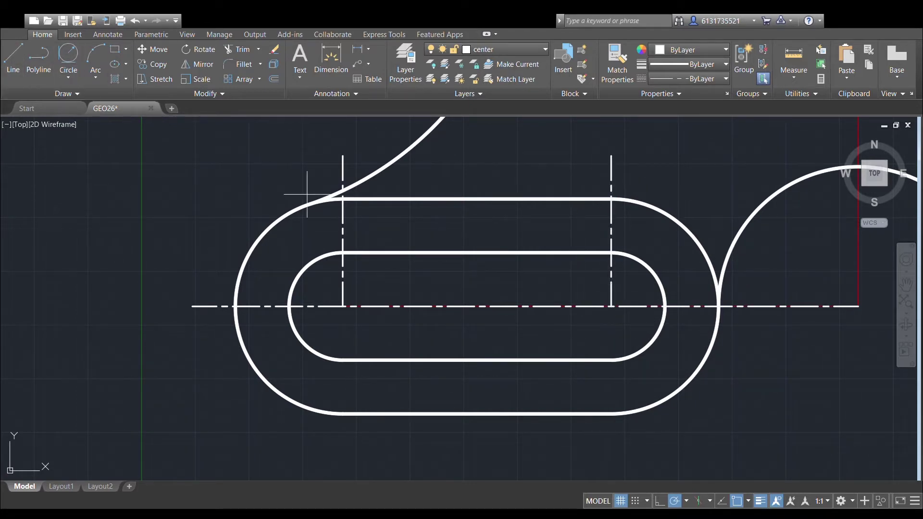
middle_drag(344, 380, 335, 303)
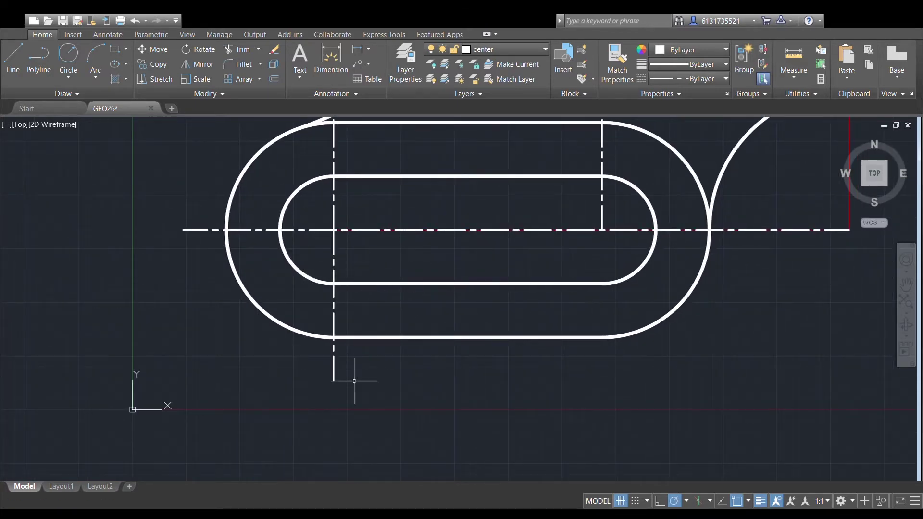
scroll(592, 342, down, 2)
click(13, 63)
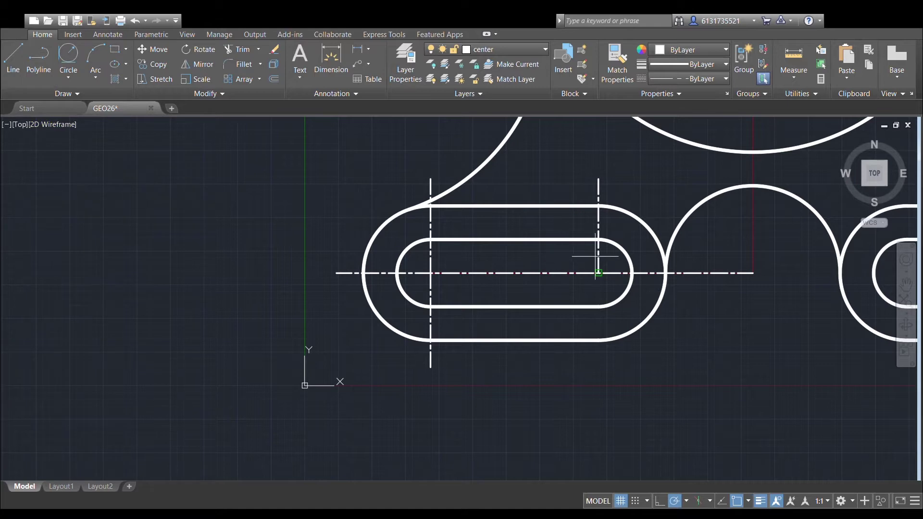
click(599, 273)
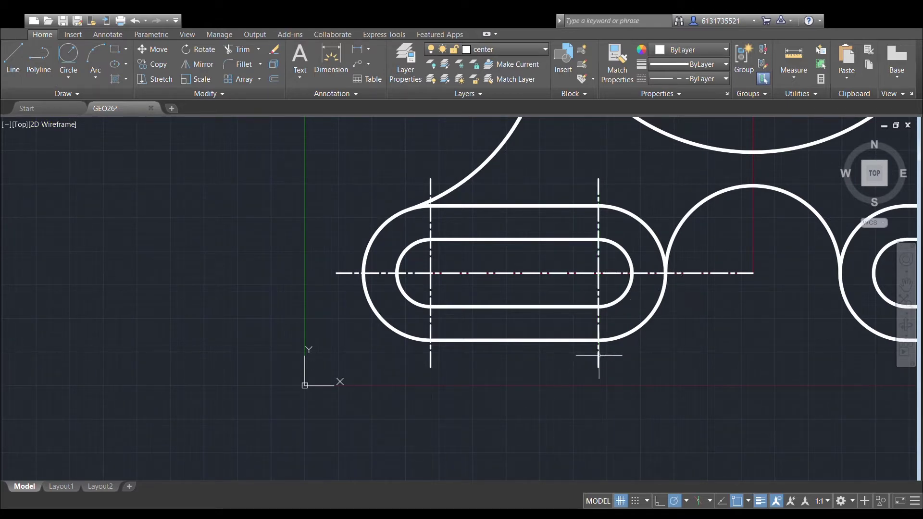
Draw the main vertical centerline from the bottom arc's center up to just above the top outer arc.
scroll(760, 279, down, 3)
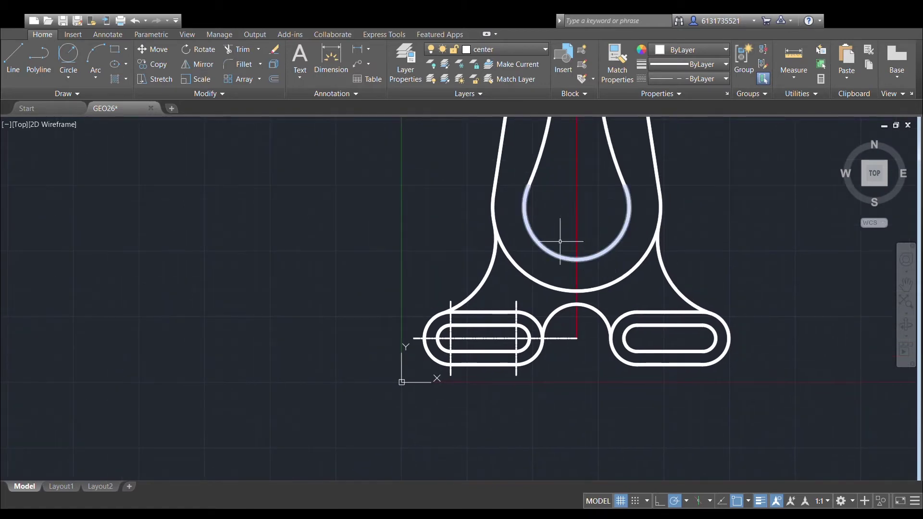
click(13, 64)
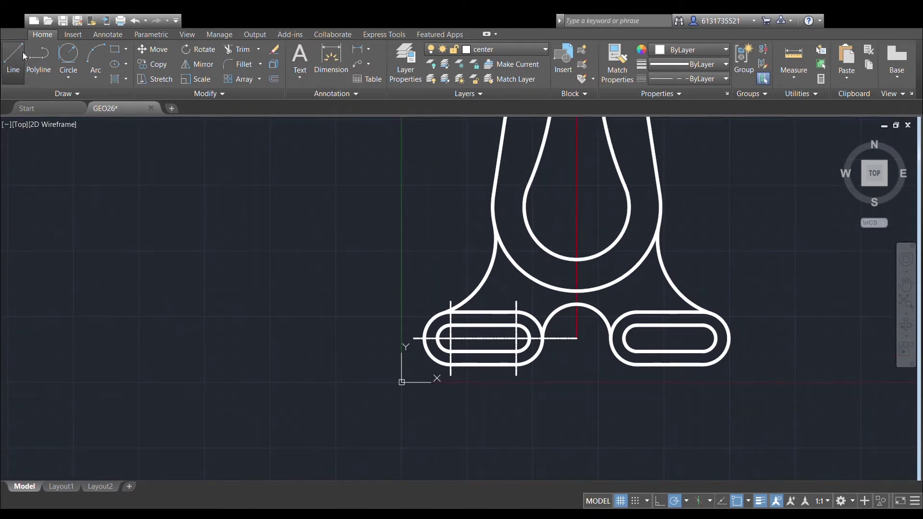
click(576, 337)
middle_drag(582, 149, 558, 390)
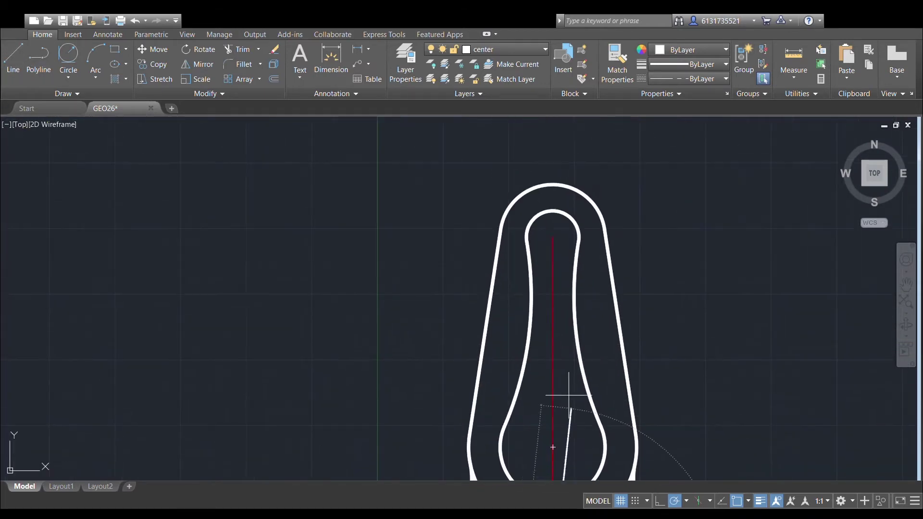
click(553, 184)
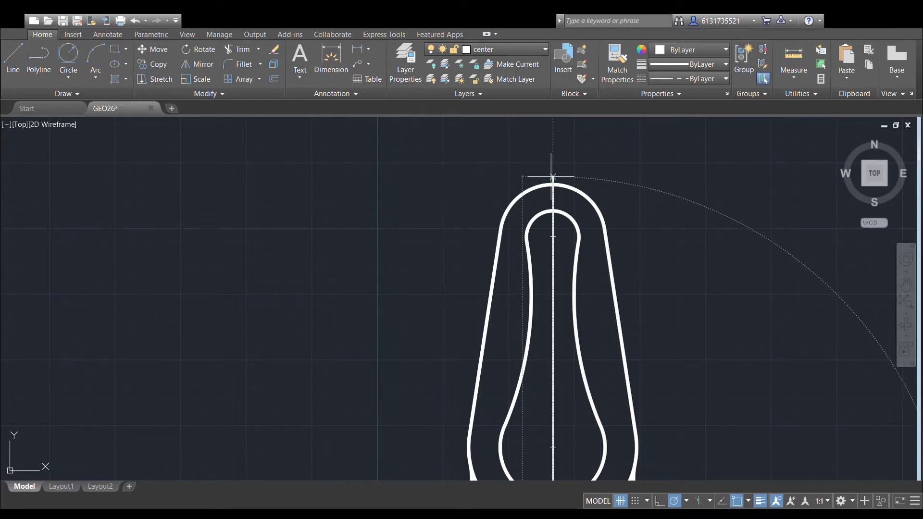
scroll(678, 288, down, 2)
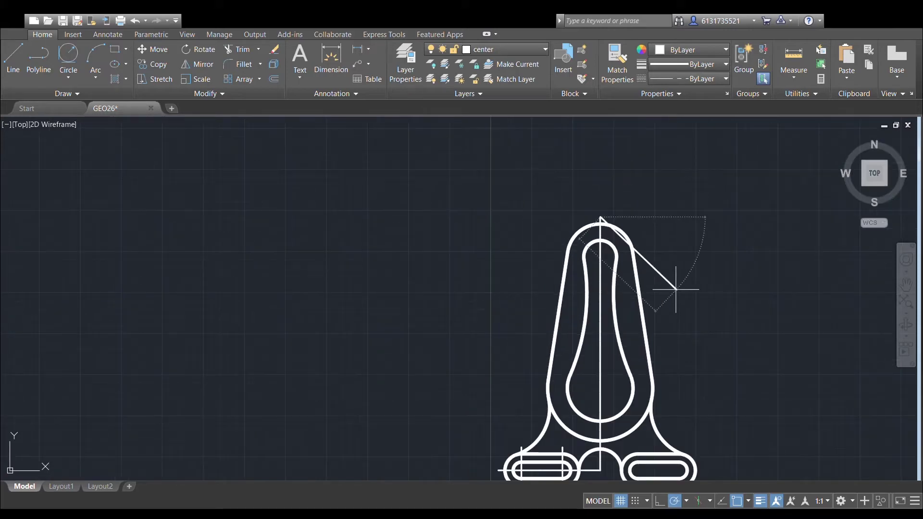
Stretch the lower end of the main vertical centerline straight down to about the level of the slots' lower edges.
middle_drag(680, 284, 649, 206)
scroll(587, 399, up, 5)
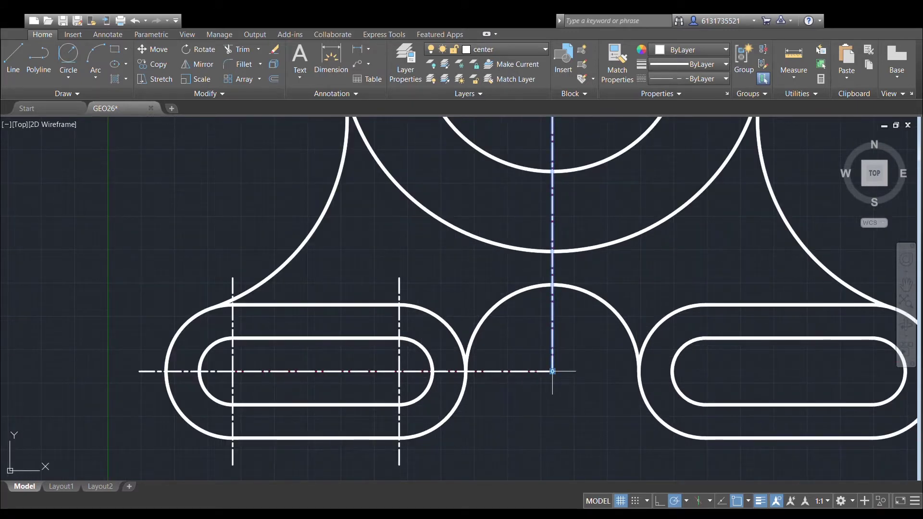
click(553, 370)
click(553, 371)
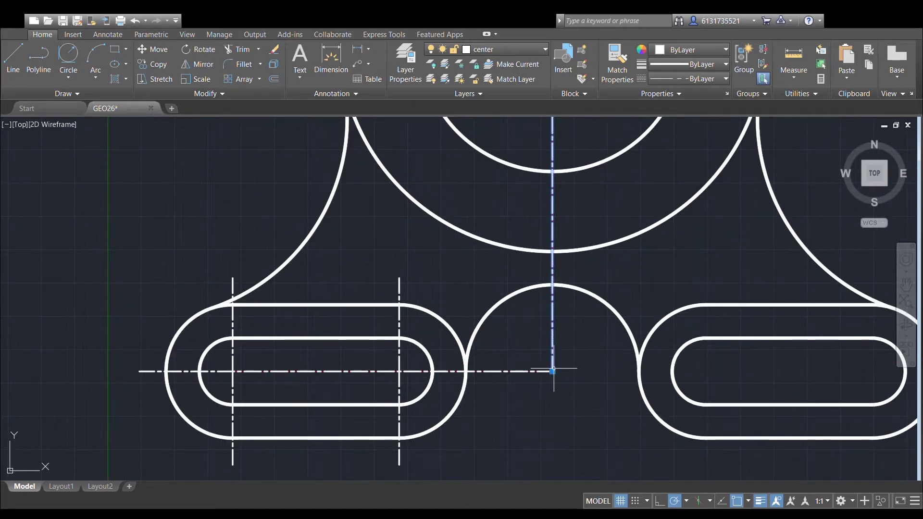
click(552, 371)
middle_drag(554, 378, 569, 268)
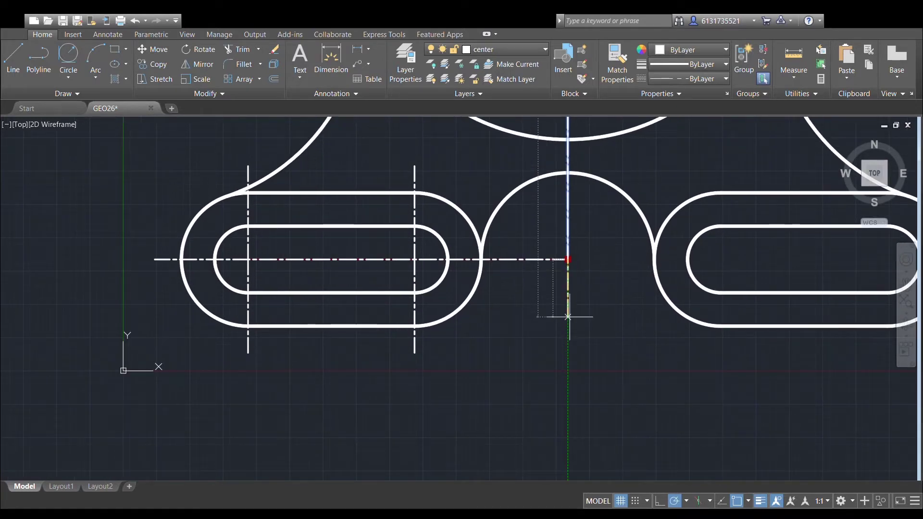
scroll(569, 317, down, 6)
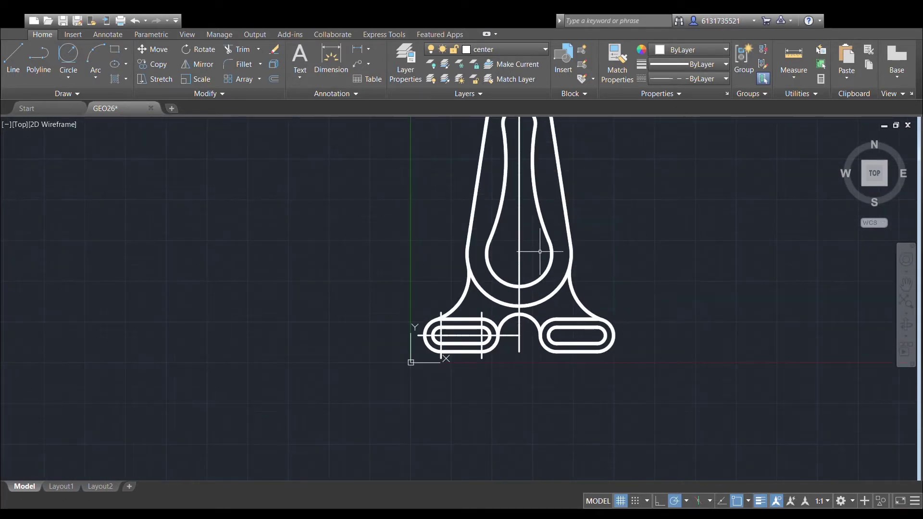
Draw a horizontal centerline from the top arcs' center to just beyond the left side of the outer outline.
scroll(529, 325, up, 2)
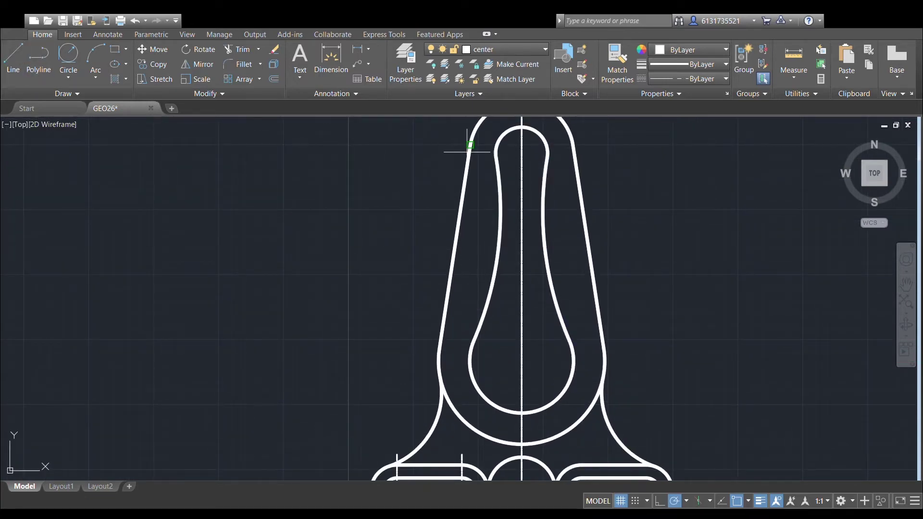
scroll(543, 144, up, 2)
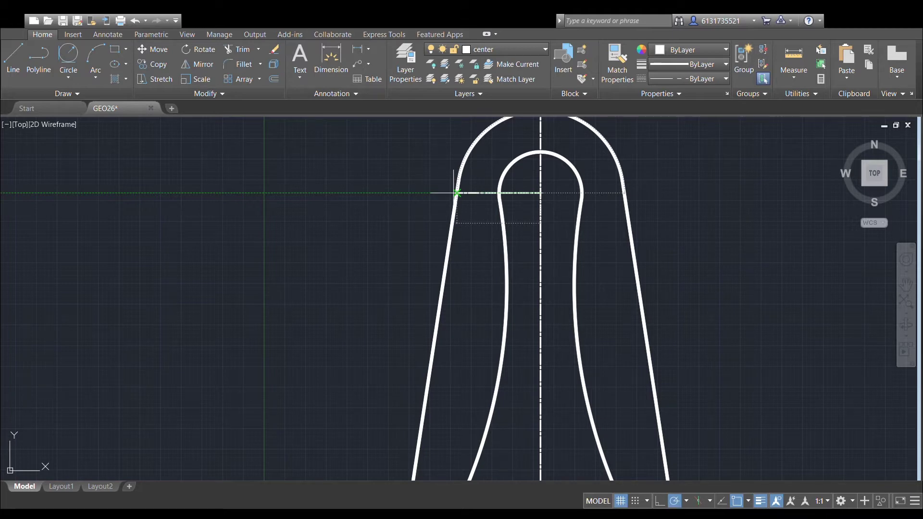
click(439, 192)
key(Escape)
Draw a horizontal centerline from the middle arcs' center to just beyond the left side of the outer outline.
scroll(567, 241, down, 4)
middle_drag(565, 371, 554, 260)
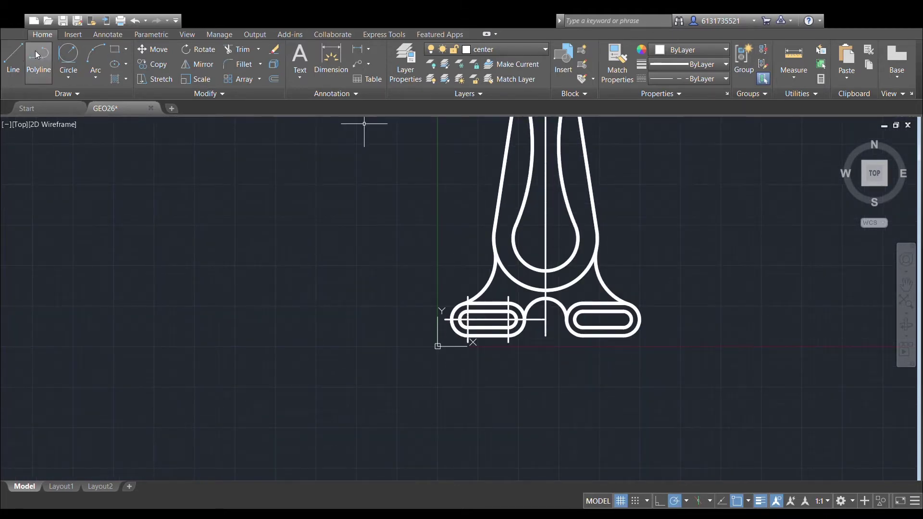
click(546, 238)
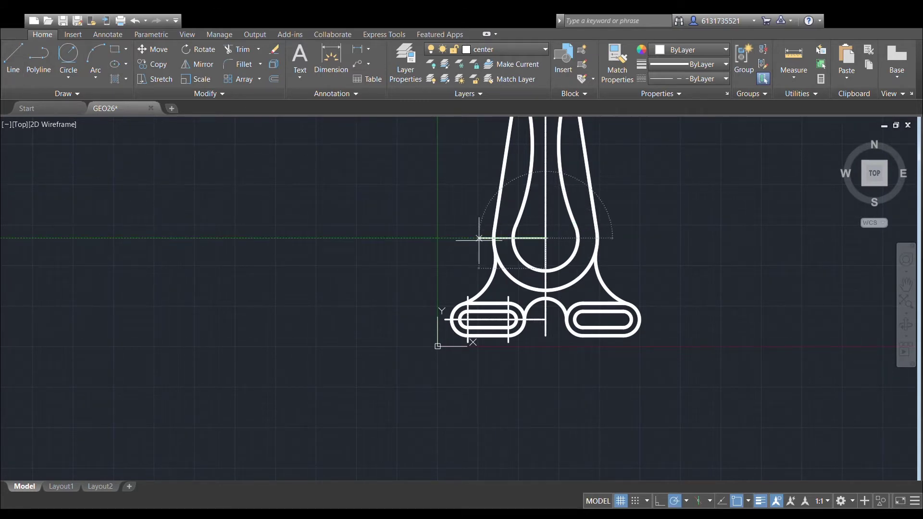
click(486, 238)
key(Escape)
Increase the linetype scale of the vertical and horizontal centerlines.
middle_drag(568, 291, 544, 328)
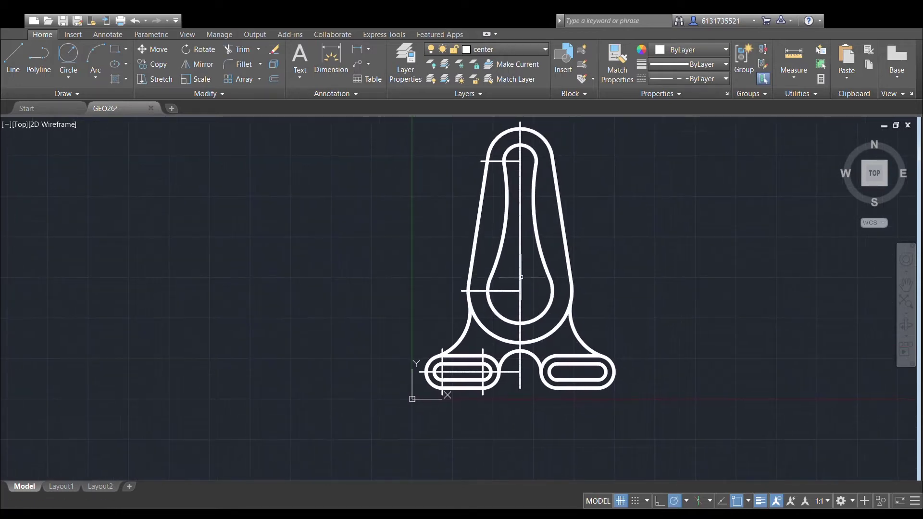
click(520, 177)
scroll(500, 291, up, 4)
click(519, 280)
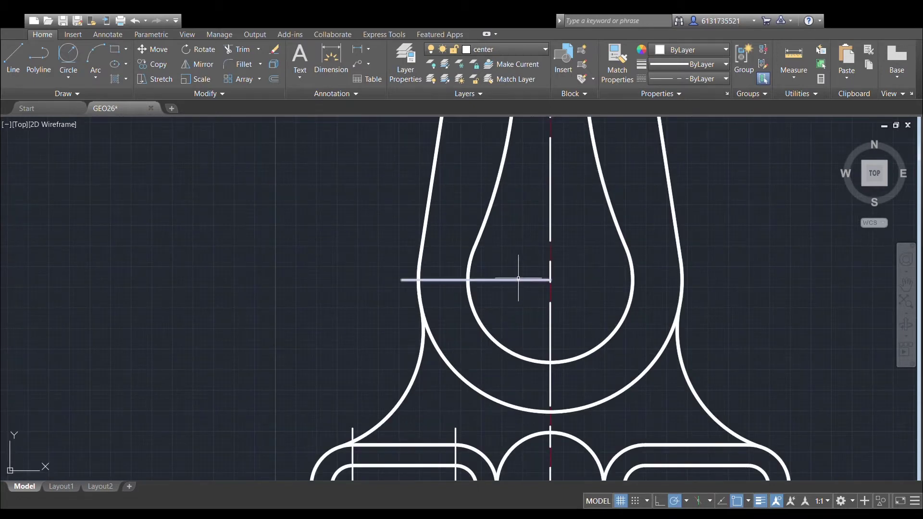
scroll(537, 248, down, 4)
key(Escape)
Draw two concentric circles, one small and one slightly larger, at the left arc center of the left slot, both inside the inner slot outline.
middle_drag(412, 212, 392, 247)
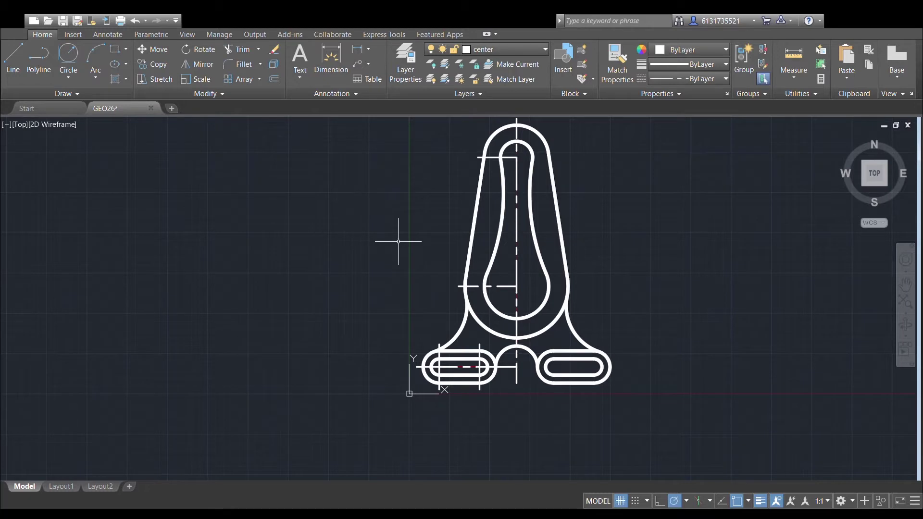
scroll(441, 284, up, 4)
middle_drag(317, 389, 330, 283)
scroll(445, 167, up, 4)
middle_drag(444, 167, 393, 47)
click(68, 57)
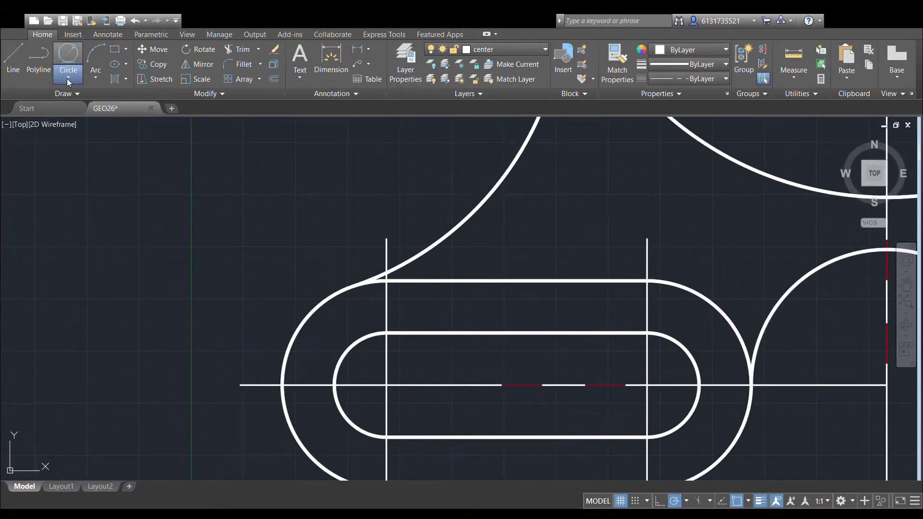
middle_drag(438, 329, 389, 279)
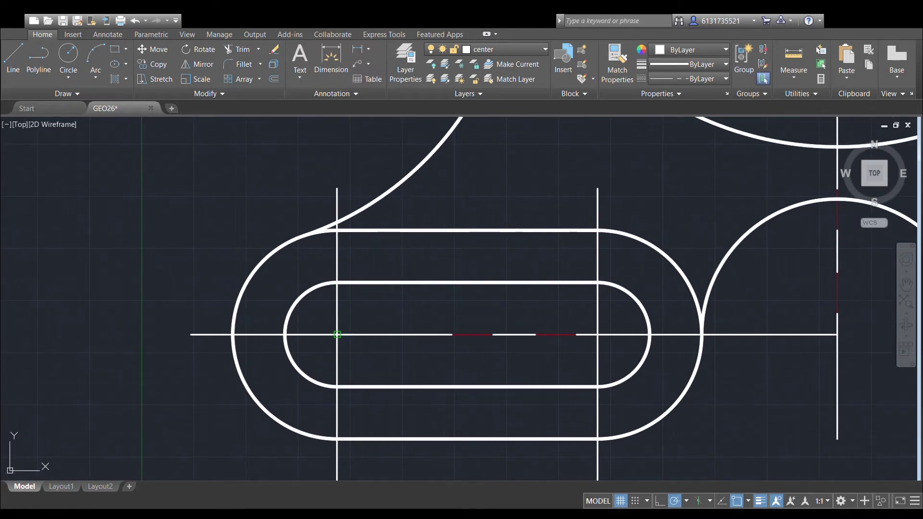
click(338, 334)
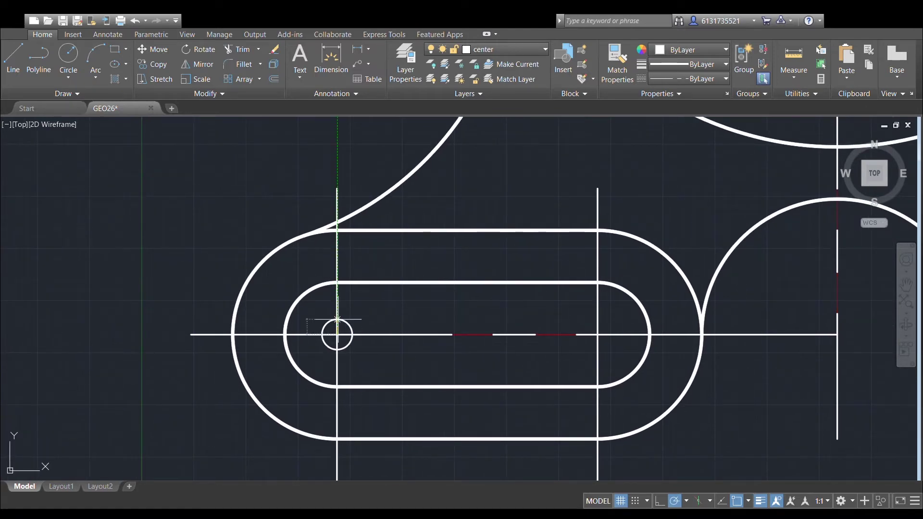
click(338, 313)
click(62, 57)
click(338, 335)
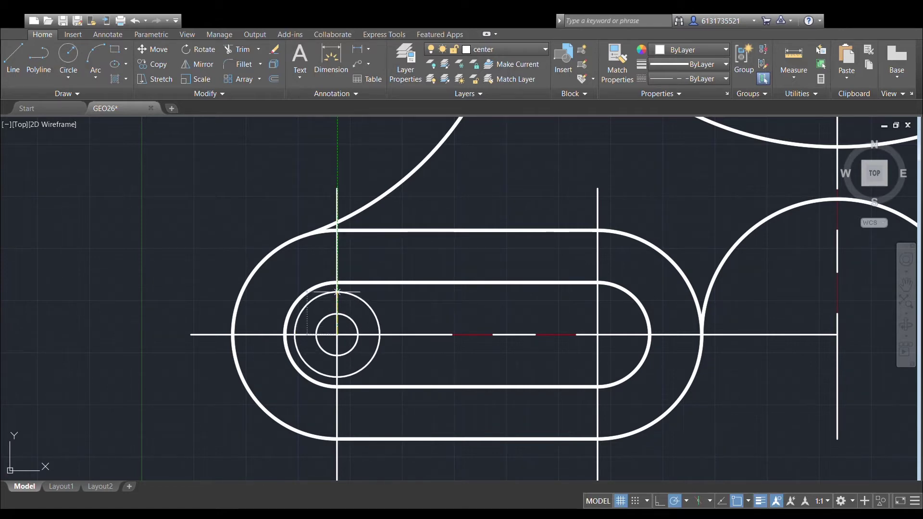
click(338, 292)
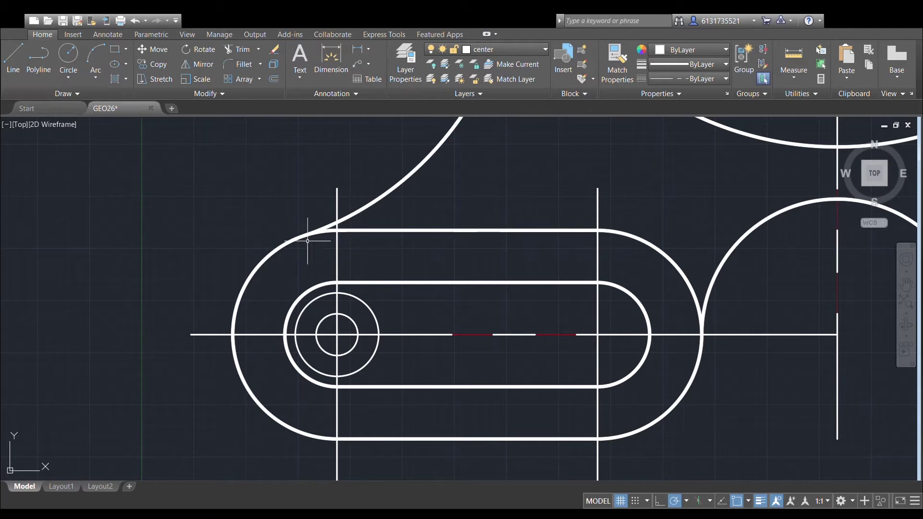
Copy both concentric circles to the left slot's other arc center and to the lower, middle and top centers on the main vertical centerline.
click(355, 318)
click(361, 297)
middle_drag(379, 263, 340, 277)
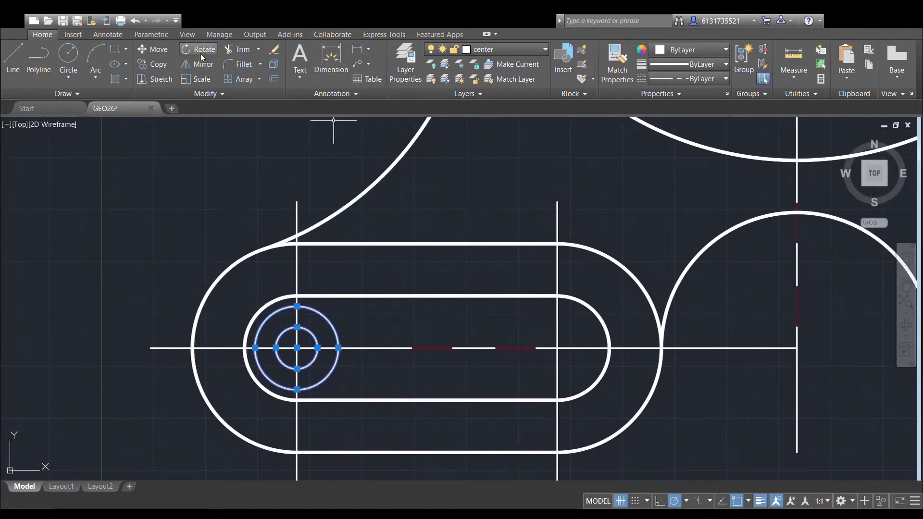
click(158, 65)
click(297, 348)
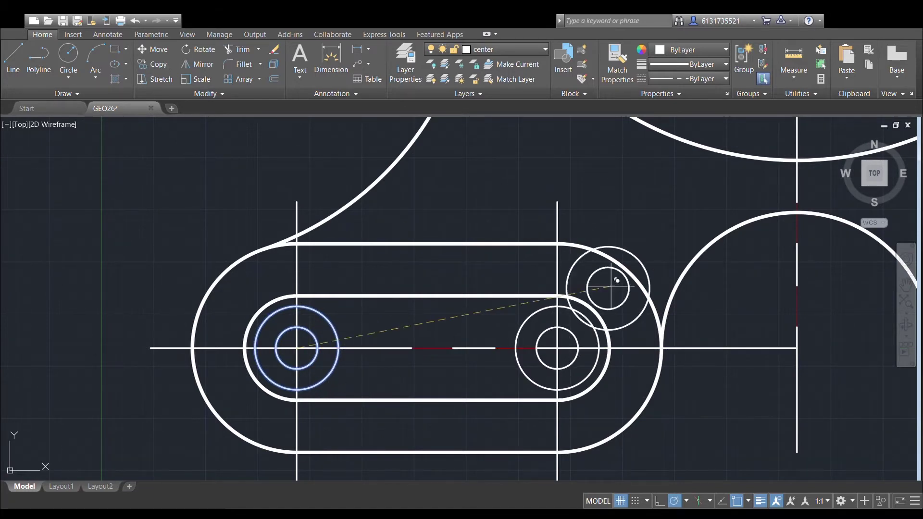
middle_drag(597, 282, 366, 149)
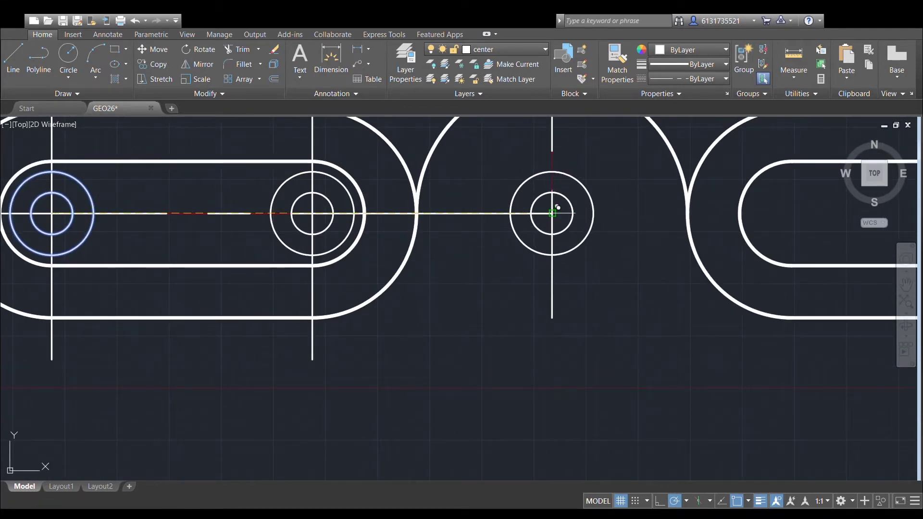
click(553, 213)
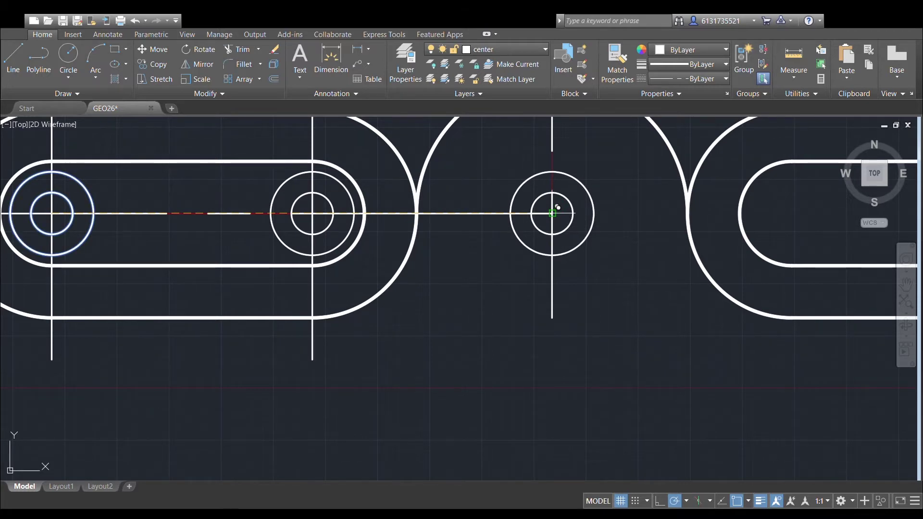
scroll(620, 308, down, 4)
mouse_move(588, 143)
middle_down()
mouse_move(577, 225)
mouse_move(553, 275)
middle_up()
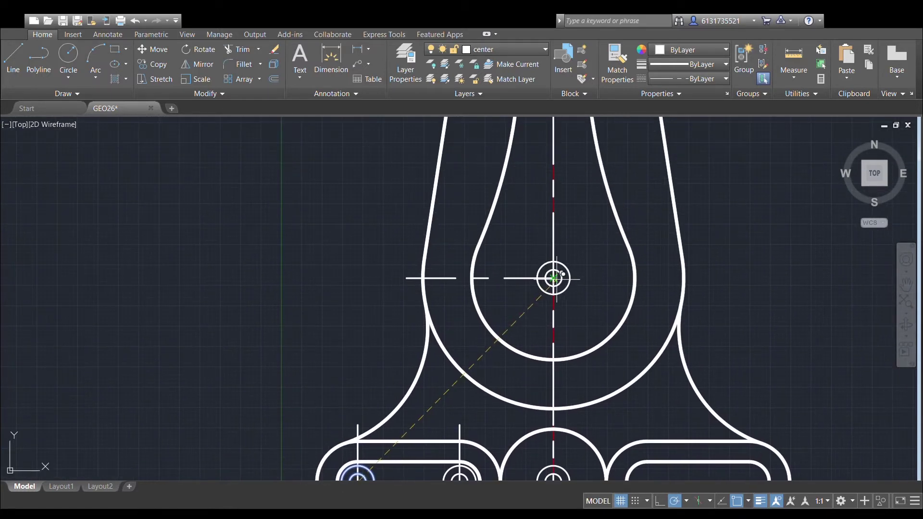
click(554, 278)
middle_drag(610, 197, 589, 419)
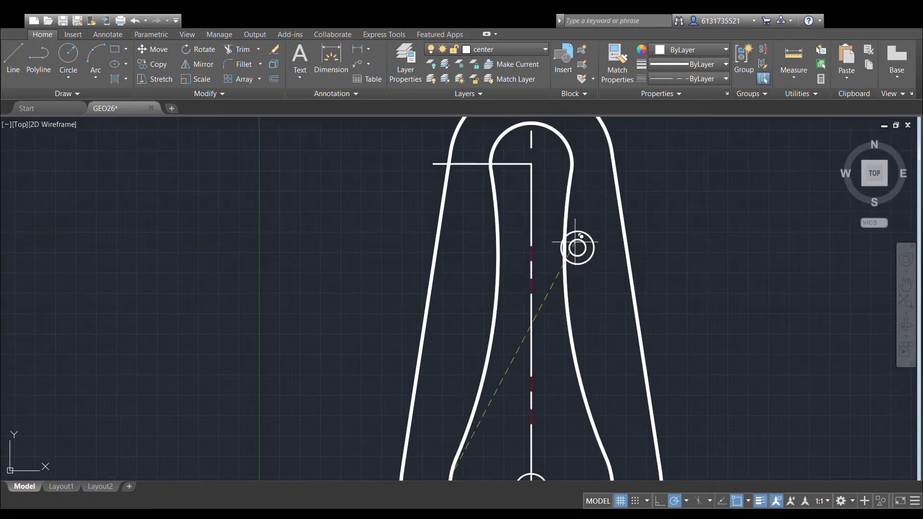
click(531, 163)
key(Escape)
Trim the centerlines between the small and large circles at both arc centers of the left slot, using the centerlines and circles as cutting edges.
scroll(579, 212, down, 5)
middle_drag(561, 166, 552, 199)
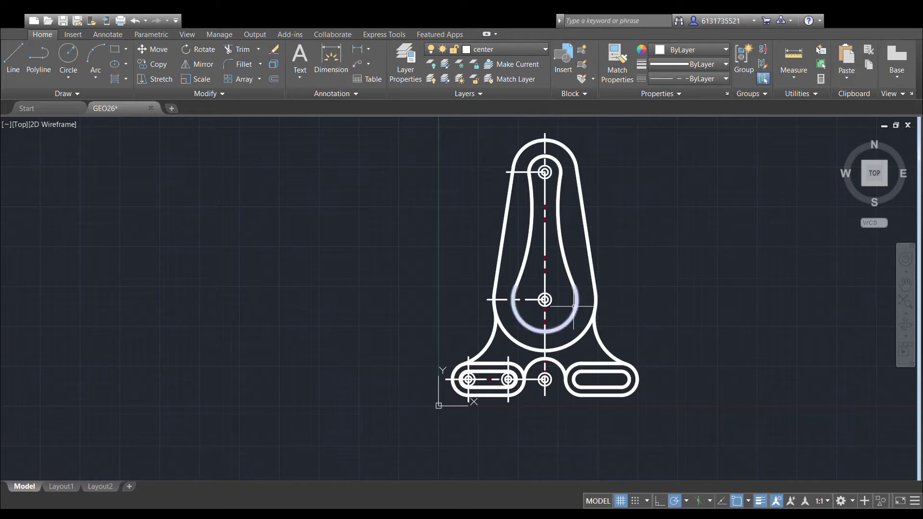
click(554, 299)
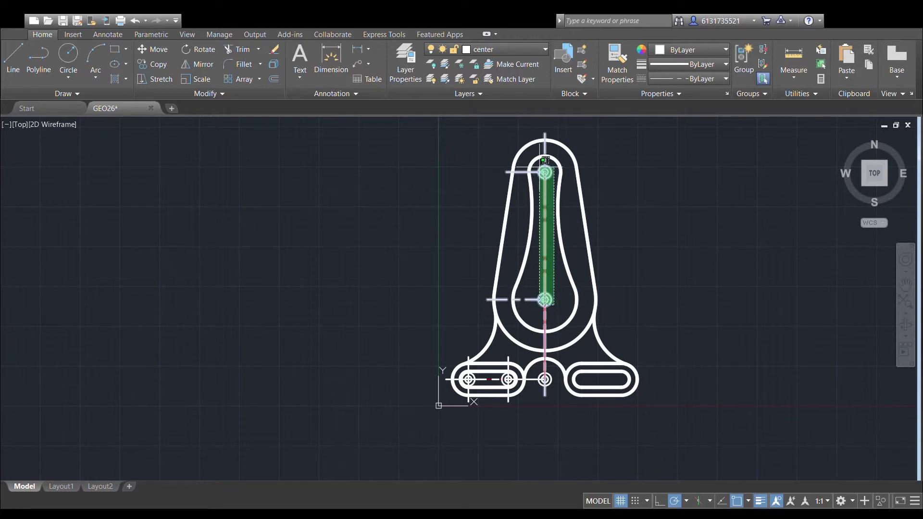
click(531, 154)
middle_drag(516, 272, 570, 214)
scroll(565, 329, up, 5)
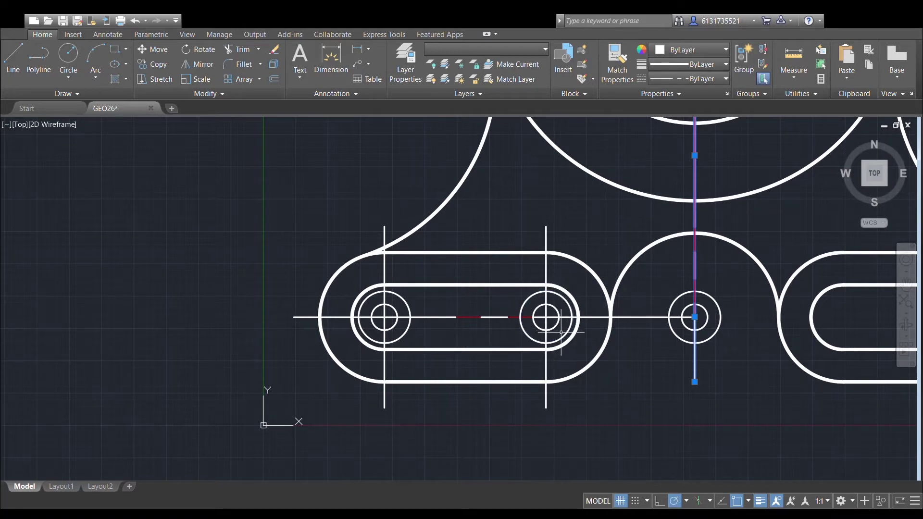
click(561, 332)
click(370, 305)
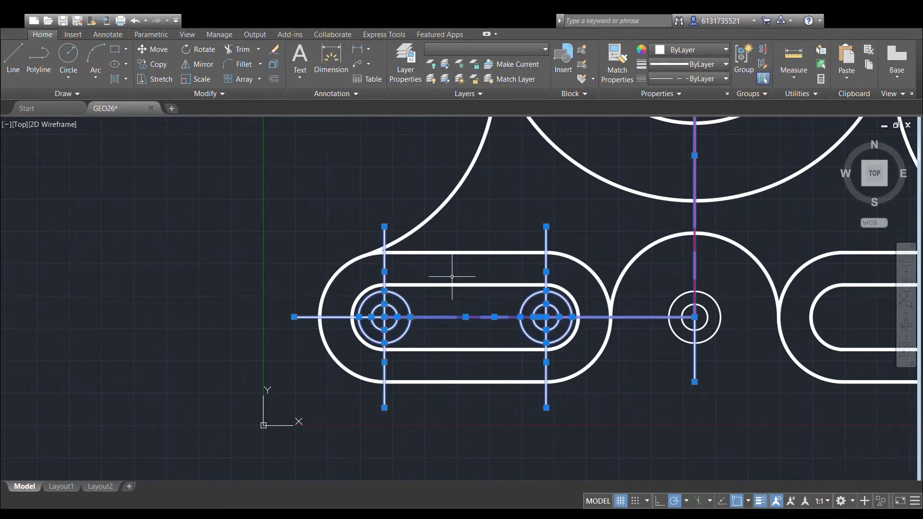
key(Escape)
scroll(411, 294, up, 2)
scroll(411, 293, up, 2)
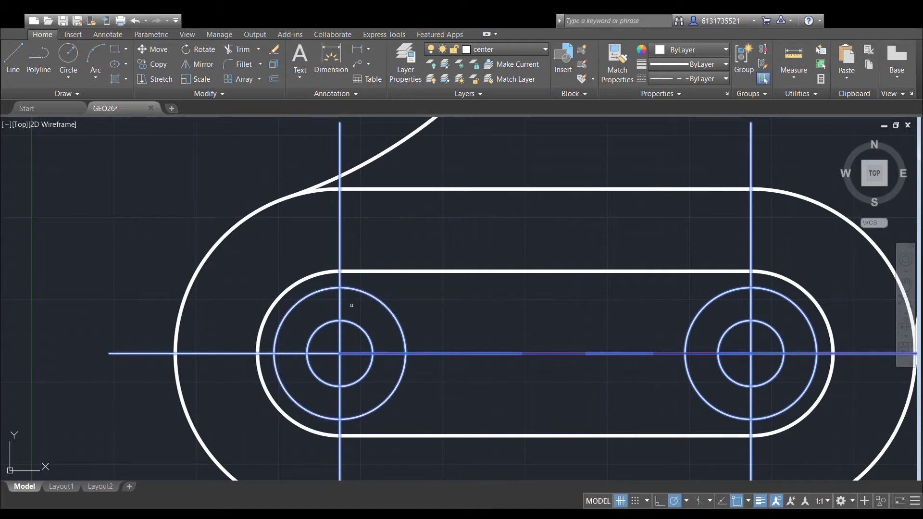
click(293, 350)
click(357, 402)
click(332, 400)
click(393, 346)
click(384, 364)
middle_drag(533, 343, 361, 319)
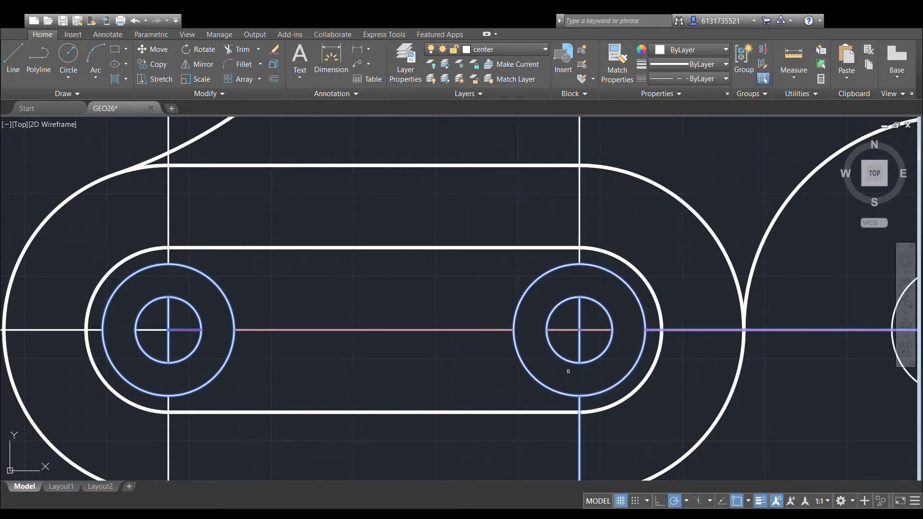
Try to trim the main vertical centerline at the lower center between the slots, and undo the trim.
middle_drag(632, 361, 619, 370)
scroll(592, 334, down, 2)
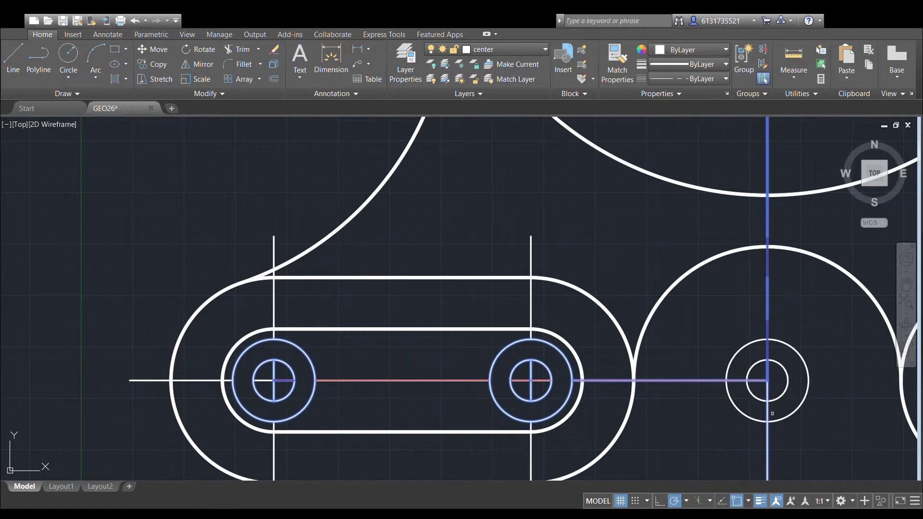
click(768, 407)
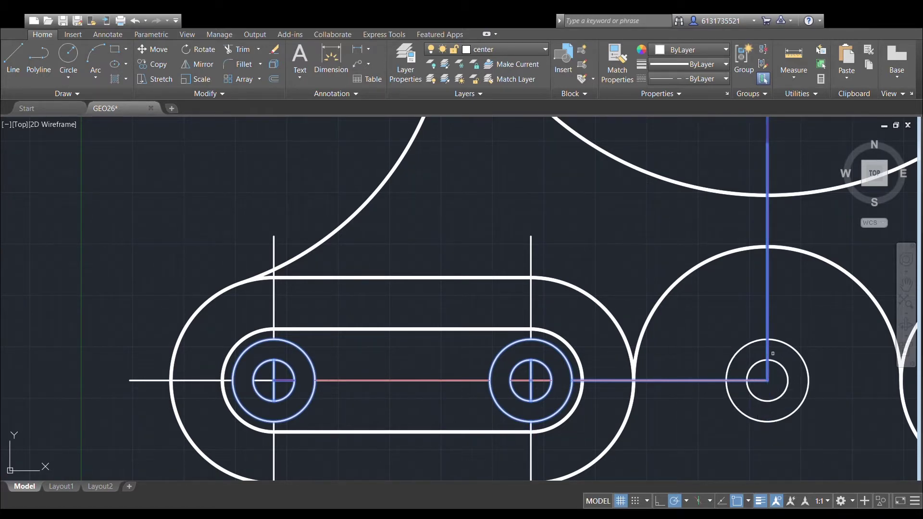
key(ctrl+z)
middle_drag(772, 314, 689, 289)
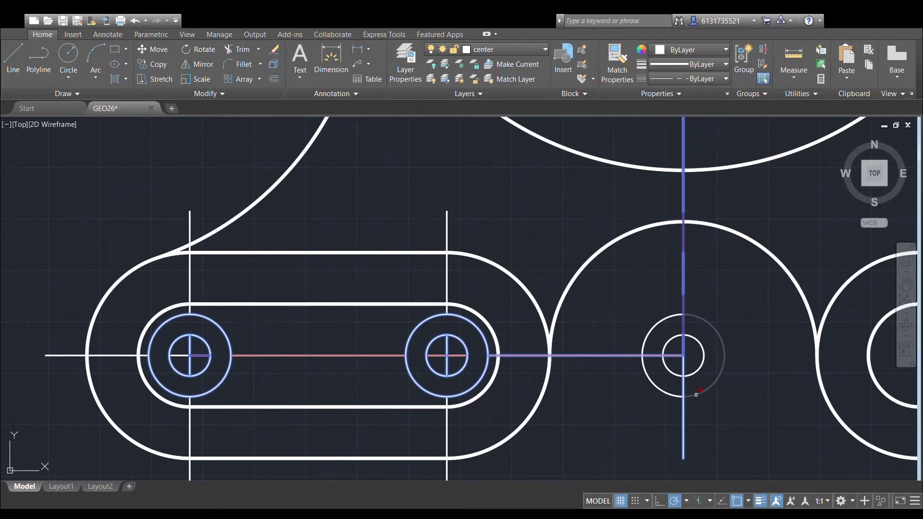
key(Escape)
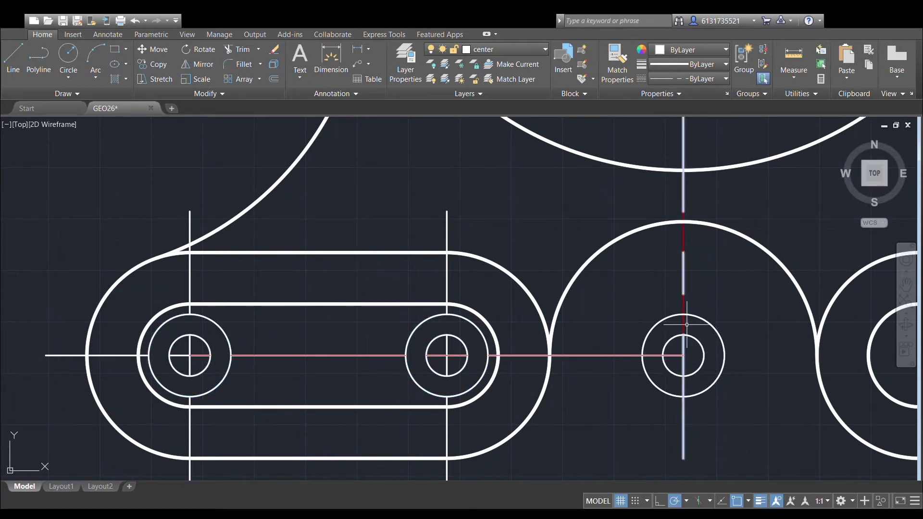
Trim the centerlines between the two circles at the lower center, using the whole drawing as cutting edges.
scroll(678, 327, down, 5)
middle_drag(672, 320, 633, 341)
scroll(634, 342, down, 6)
click(495, 190)
click(740, 428)
click(237, 50)
scroll(655, 360, up, 12)
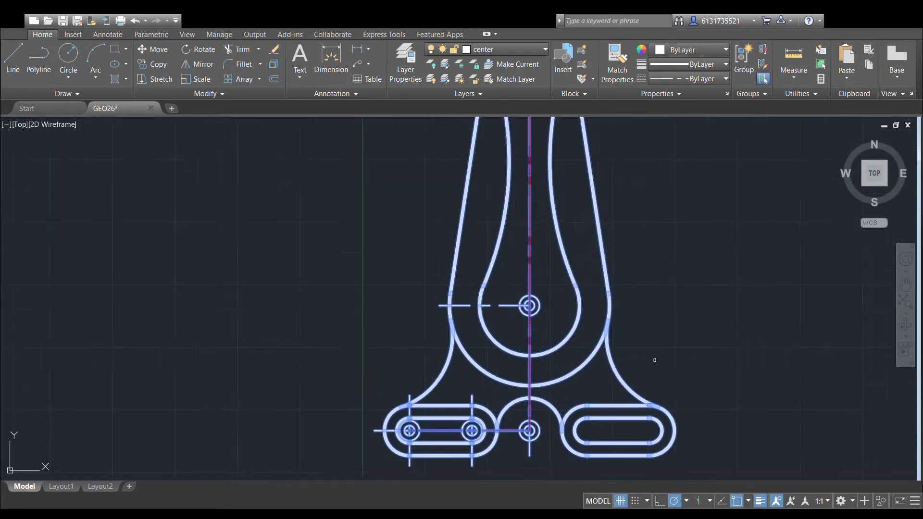
click(476, 246)
click(431, 296)
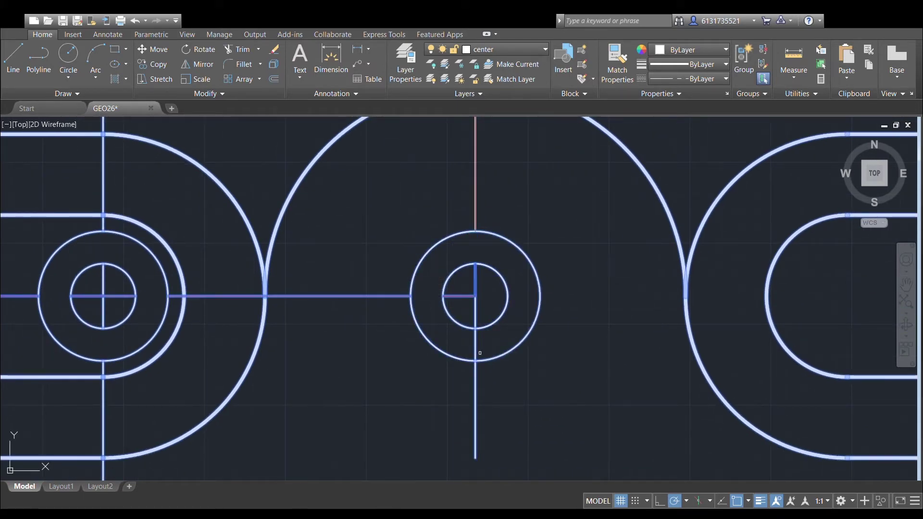
click(462, 344)
Trim the vertical and horizontal centerlines between the two circles at the middle arcs' center.
scroll(622, 255, down, 4)
middle_drag(622, 255, 612, 408)
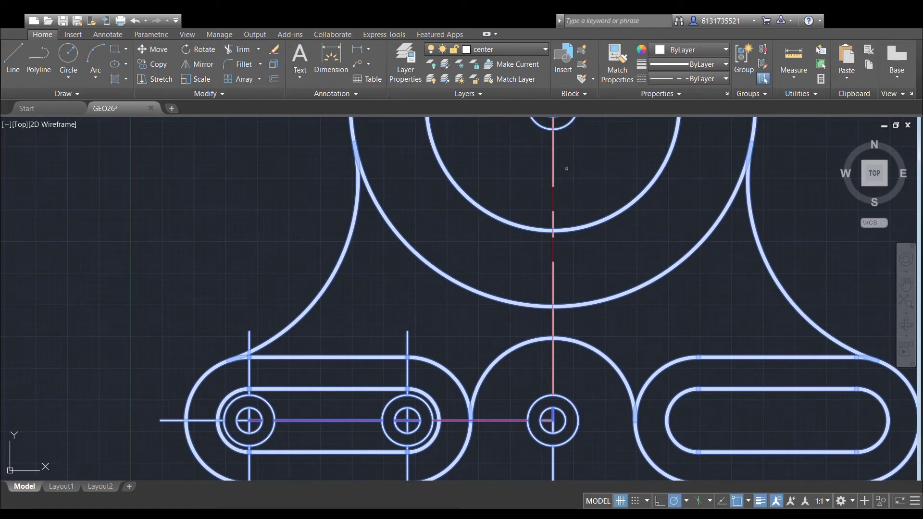
scroll(567, 169, down, 2)
middle_drag(567, 169, 551, 359)
scroll(555, 289, up, 4)
click(520, 381)
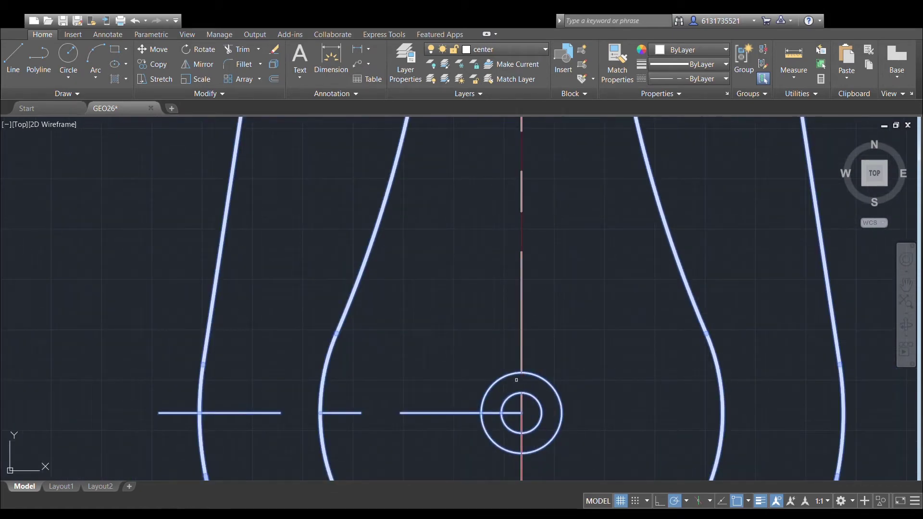
click(500, 427)
click(488, 404)
middle_drag(506, 385, 501, 311)
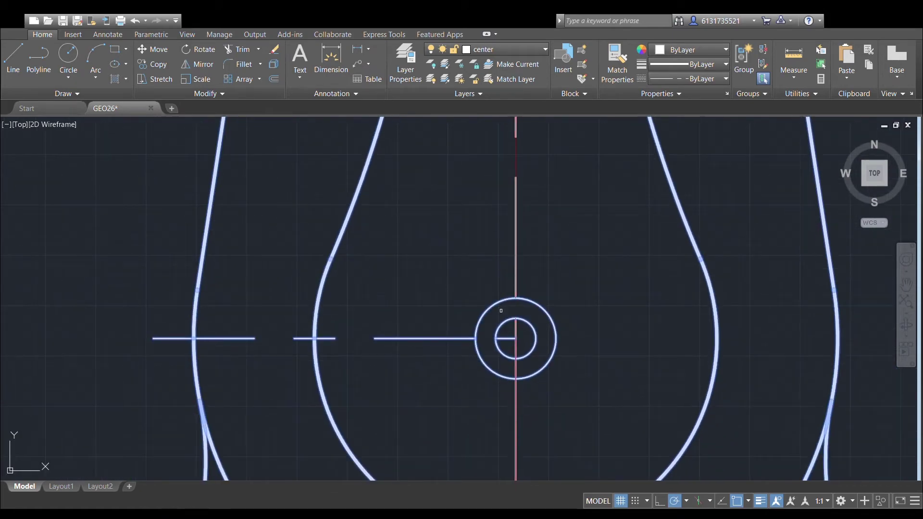
click(521, 369)
Trim the vertical and horizontal centerlines between the two circles at the top arcs' center.
scroll(552, 327, down, 6)
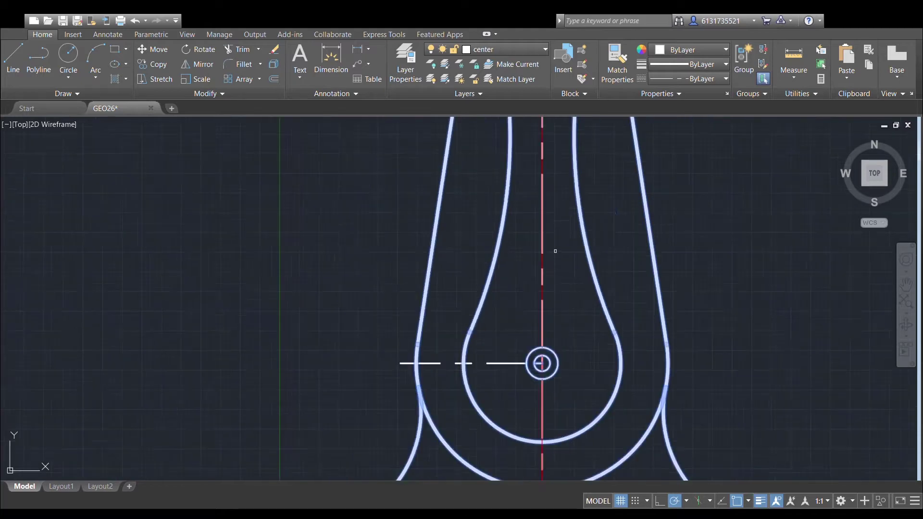
scroll(550, 253, up, 6)
click(502, 259)
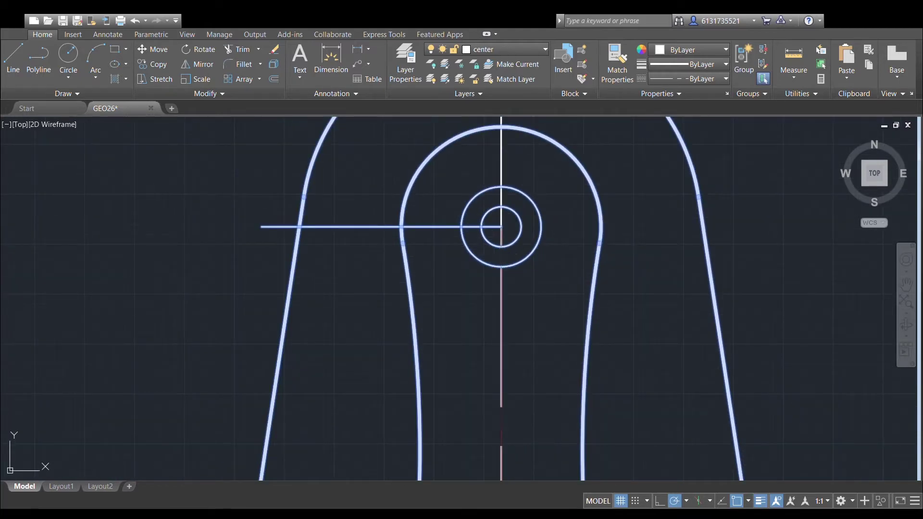
middle_drag(547, 249, 547, 272)
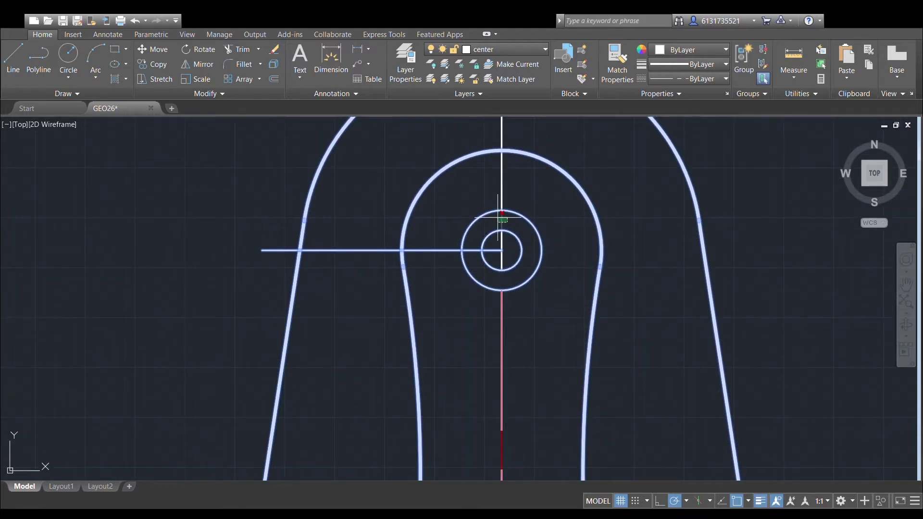
click(474, 249)
key(Escape)
Delete the helper circles at the top and middle arcs' centers.
scroll(559, 233, down, 4)
click(548, 228)
key(Delete)
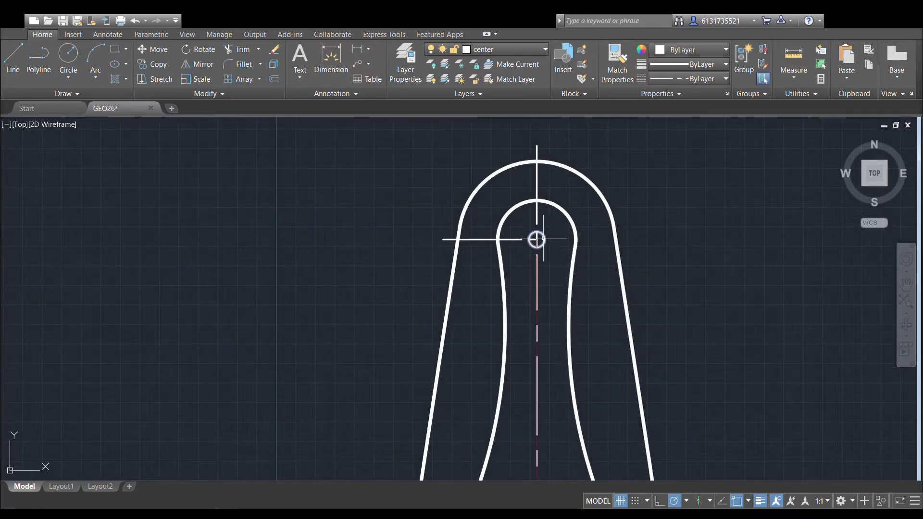
middle_drag(558, 267, 560, 151)
scroll(561, 151, down, 4)
scroll(551, 267, up, 4)
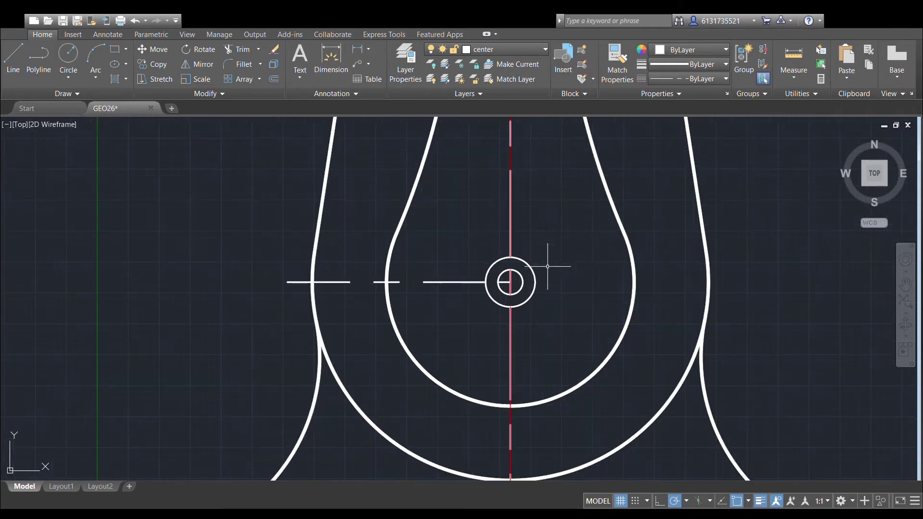
click(531, 269)
key(Delete)
click(523, 277)
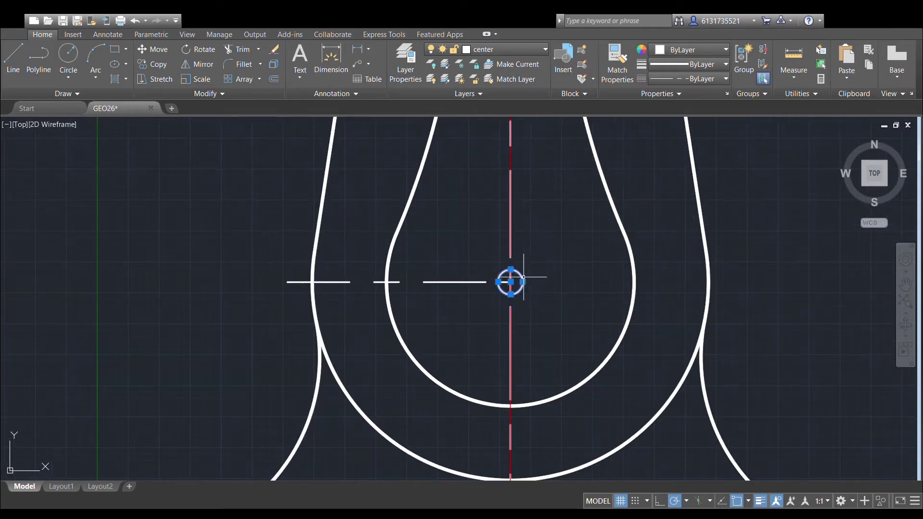
key(Delete)
Delete the helper circles at the lower center and at both arc centers of the left slot.
middle_drag(523, 277, 585, 171)
scroll(585, 171, down, 3)
click(554, 356)
key(Delete)
scroll(475, 357, up, 4)
click(450, 367)
key(Delete)
click(413, 349)
key(Delete)
click(194, 344)
key(Delete)
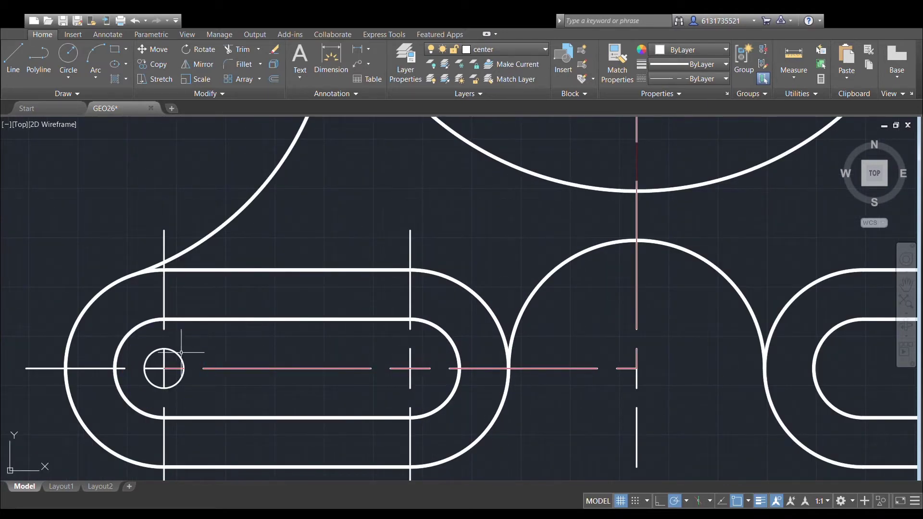
scroll(241, 346, down, 3)
scroll(472, 323, up, 2)
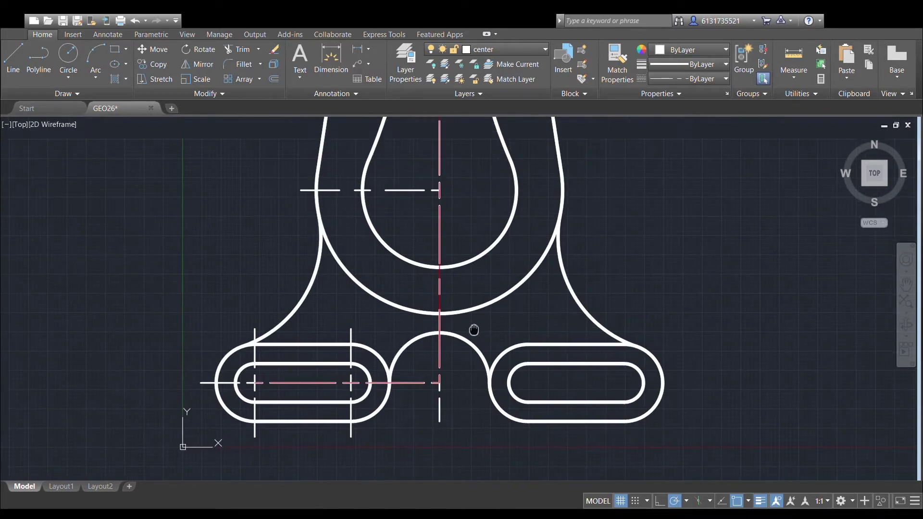
Mirror all the slot, middle and top arc centerlines of the left half across the vertical centerline, keeping the originals.
scroll(447, 337, up, 4)
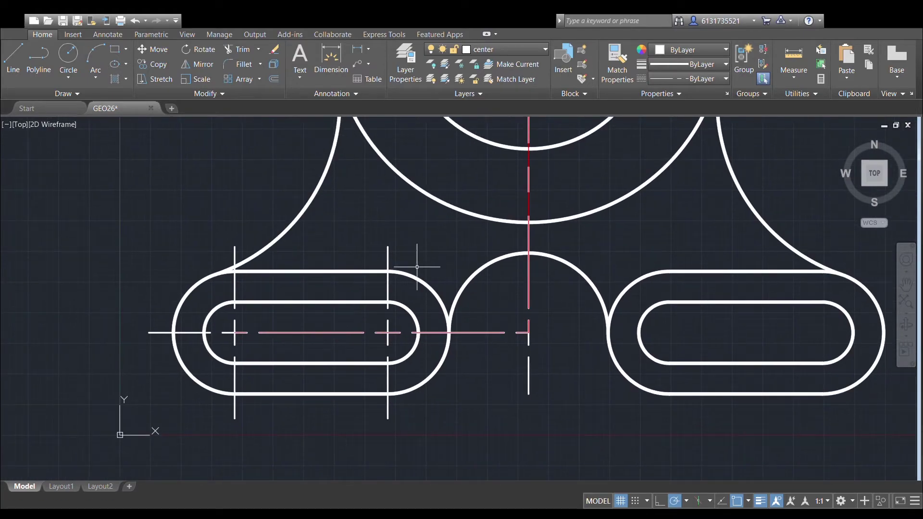
click(388, 251)
click(234, 251)
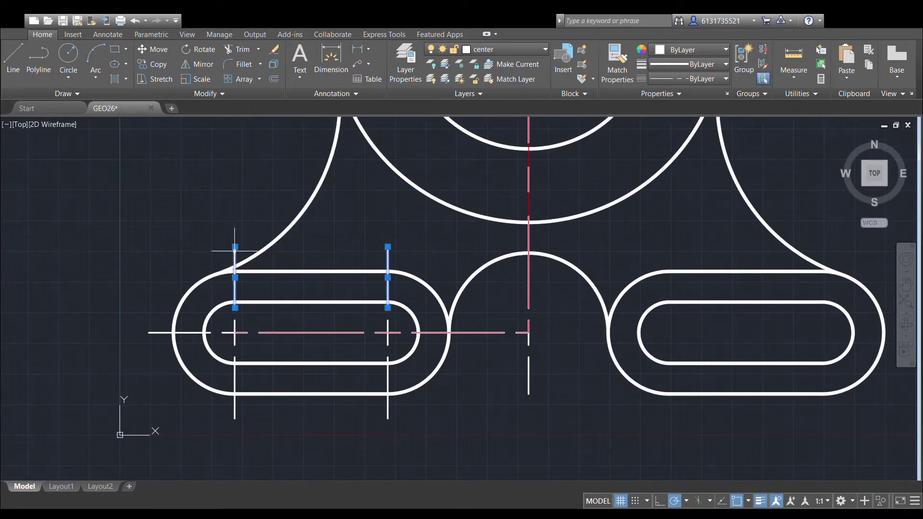
click(210, 330)
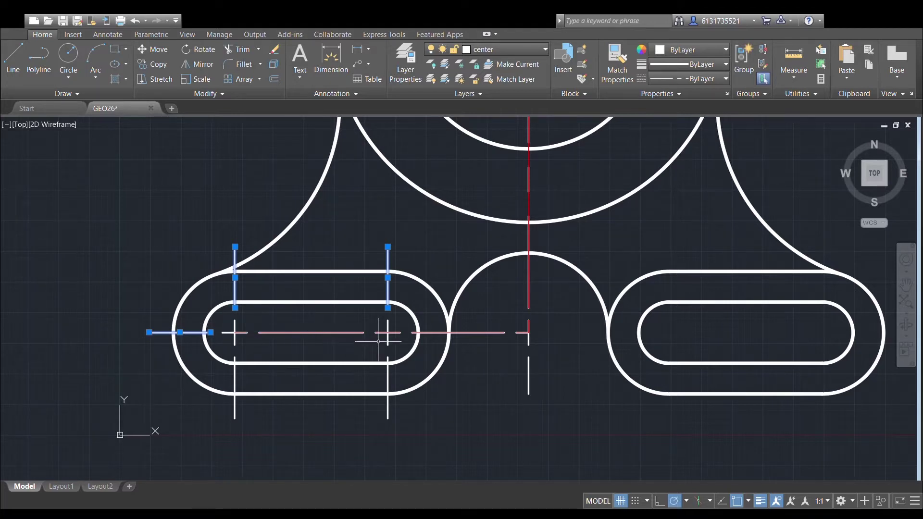
click(394, 343)
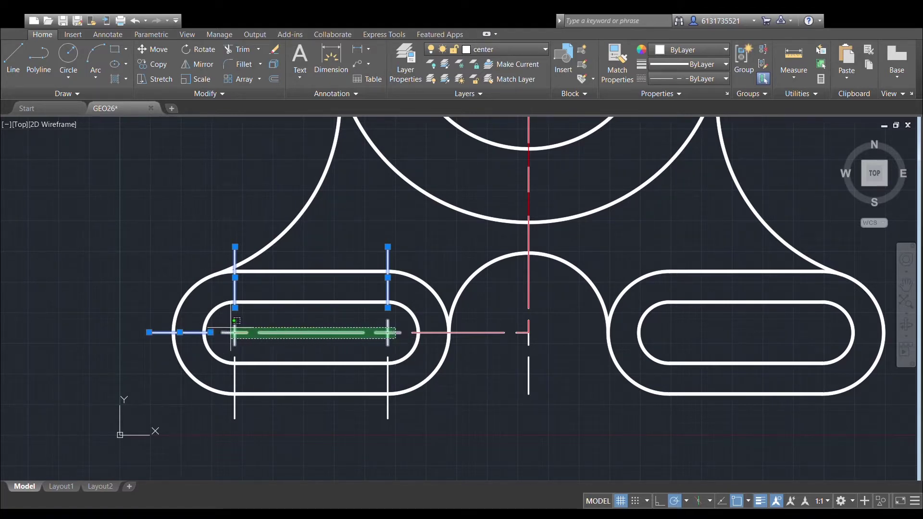
click(227, 325)
click(388, 379)
click(234, 377)
click(497, 333)
scroll(526, 331, up, 4)
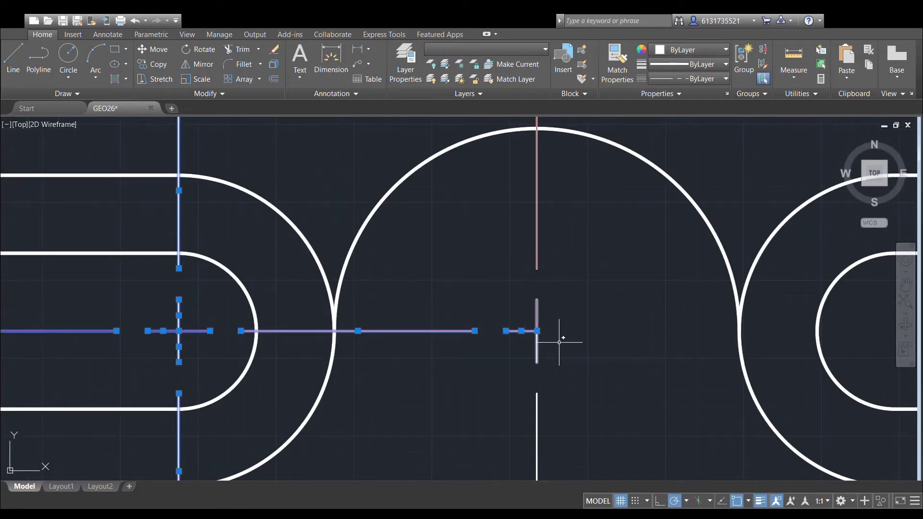
scroll(572, 332, down, 6)
middle_drag(575, 325, 525, 396)
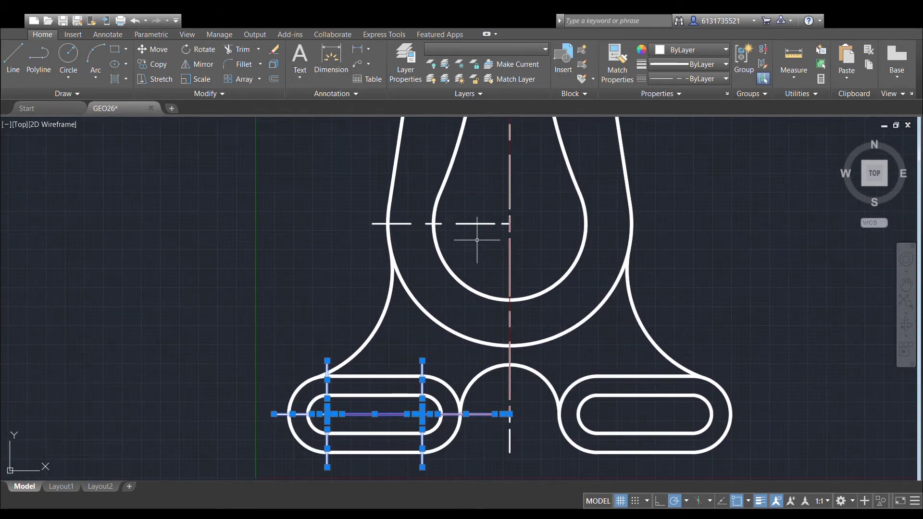
click(506, 224)
click(484, 224)
middle_drag(538, 193, 518, 401)
middle_drag(491, 185, 483, 272)
scroll(481, 216, up, 2)
click(447, 212)
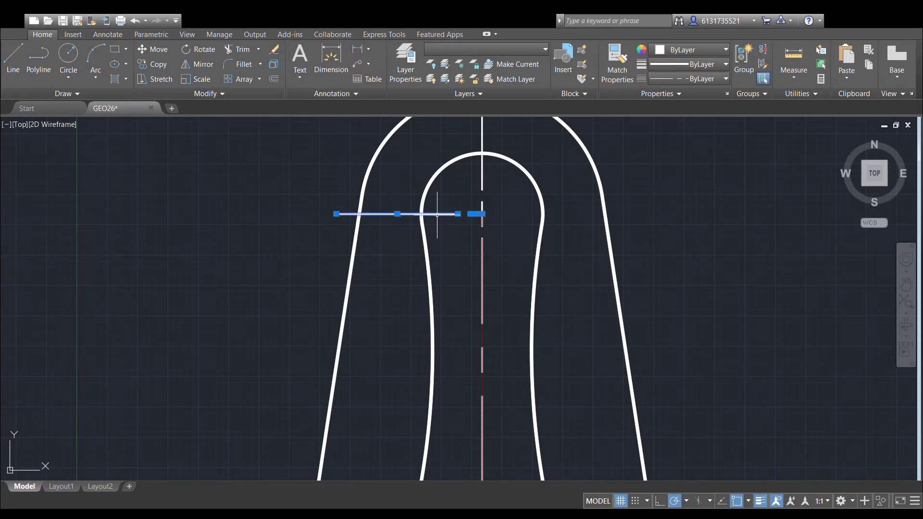
scroll(517, 197, down, 7)
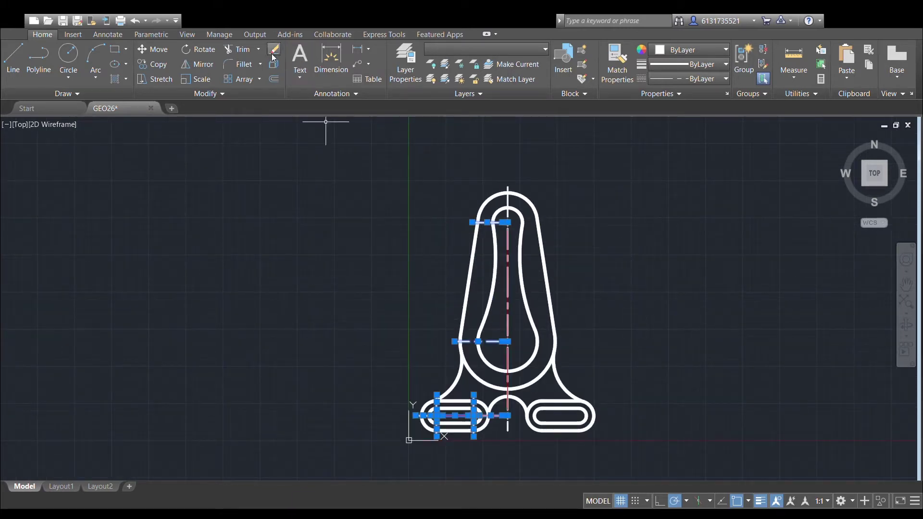
key(Escape)
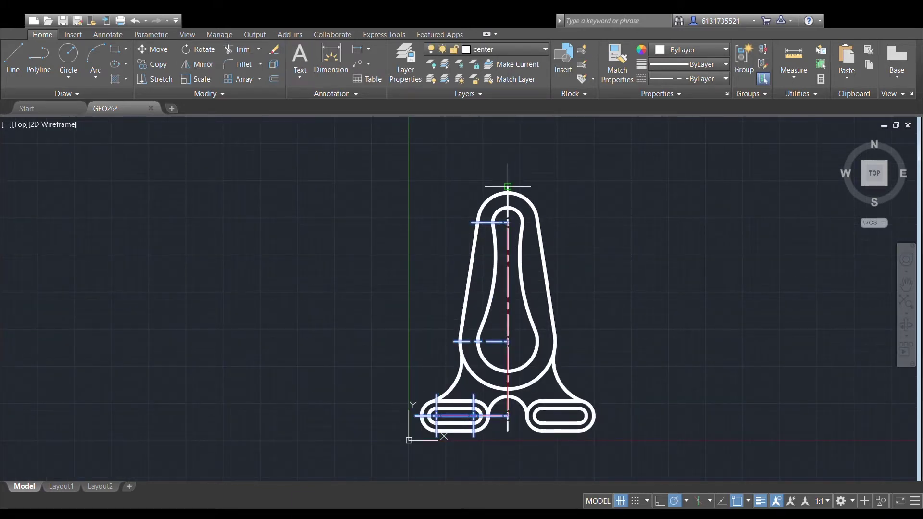
click(508, 186)
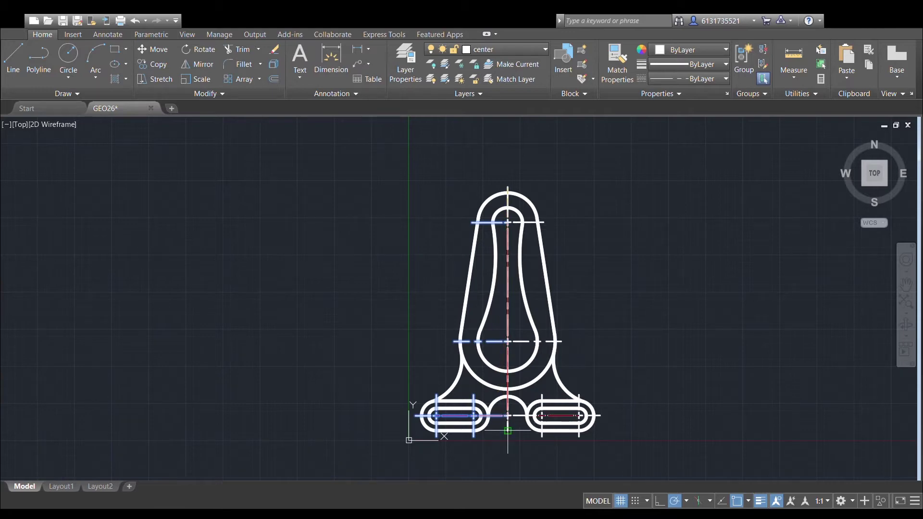
click(507, 415)
key(Return)
mouse_move(567, 289)
middle_down()
mouse_move(587, 251)
mouse_move(577, 286)
middle_up()
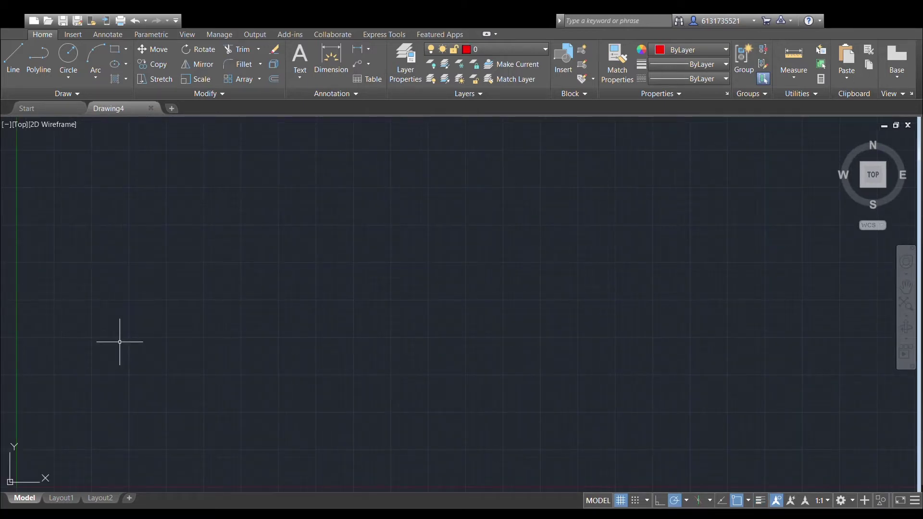
Draw a vertical line upward from a point near the origin as the first line of the blank drawing.
click(13, 60)
click(174, 376)
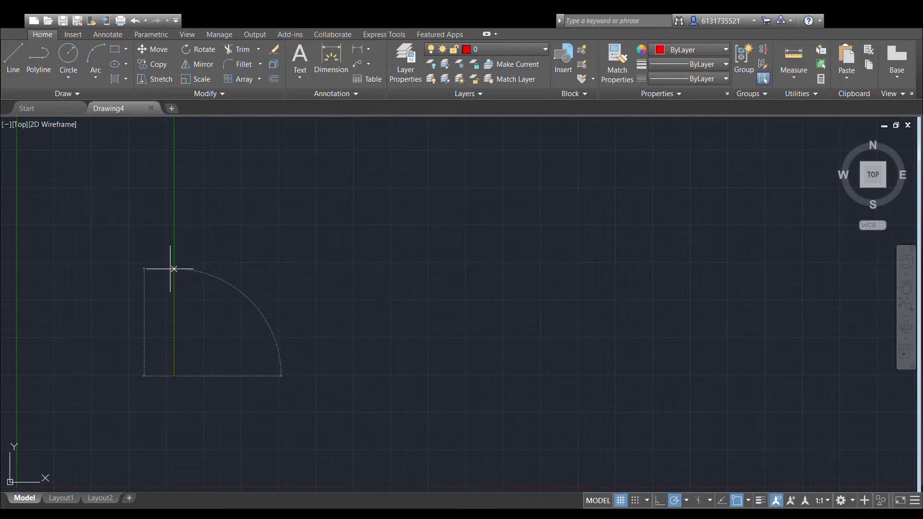
key(Return)
scroll(335, 253, down, 6)
middle_drag(337, 254, 331, 305)
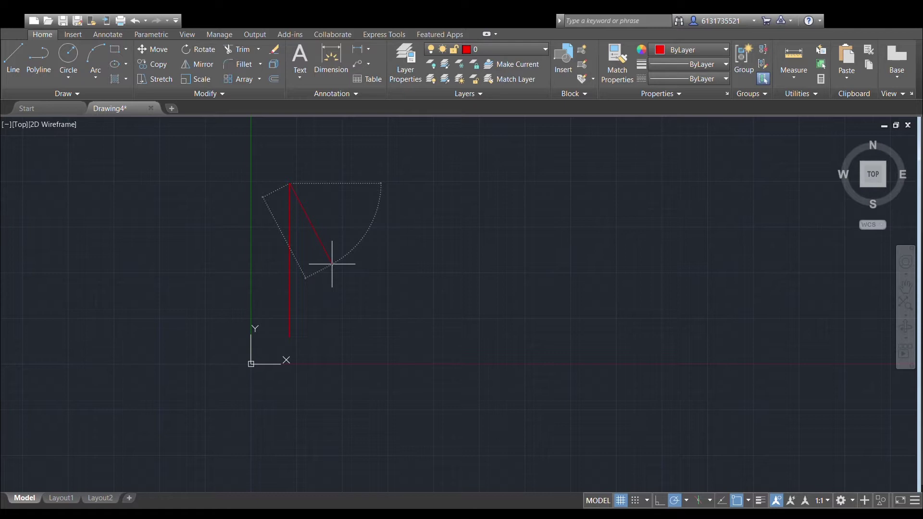
Finish the red centre-line path with a horizontal line from the vertical line's upper end and a short vertical line down from it.
click(507, 183)
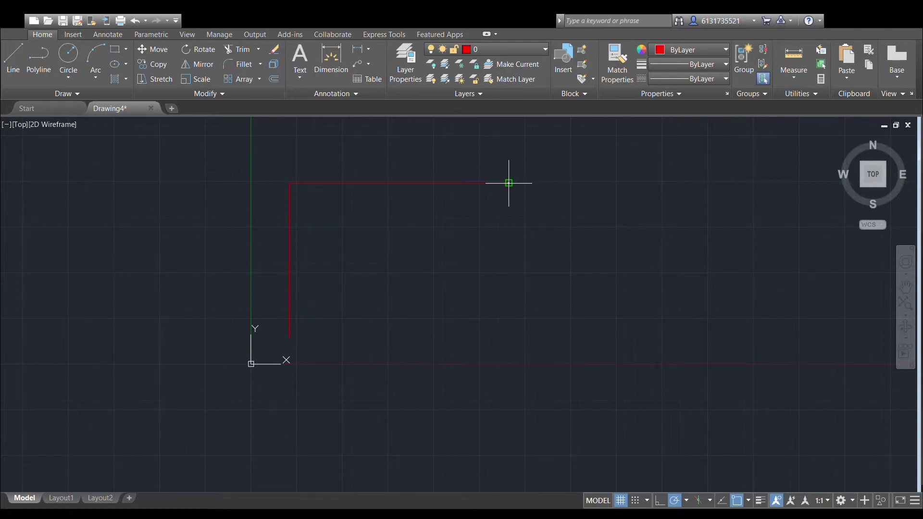
click(509, 209)
key(Escape)
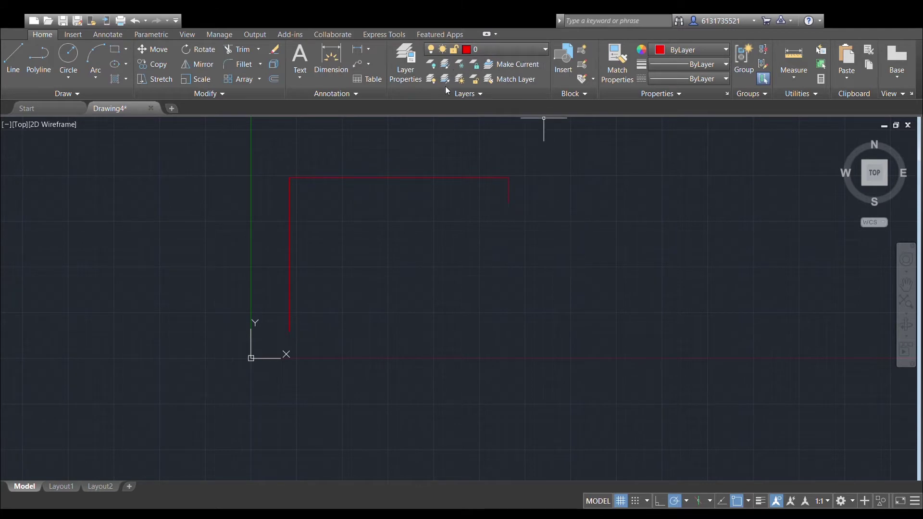
Make the white visible-line layer current and turn on the lineweight display.
click(484, 49)
click(481, 105)
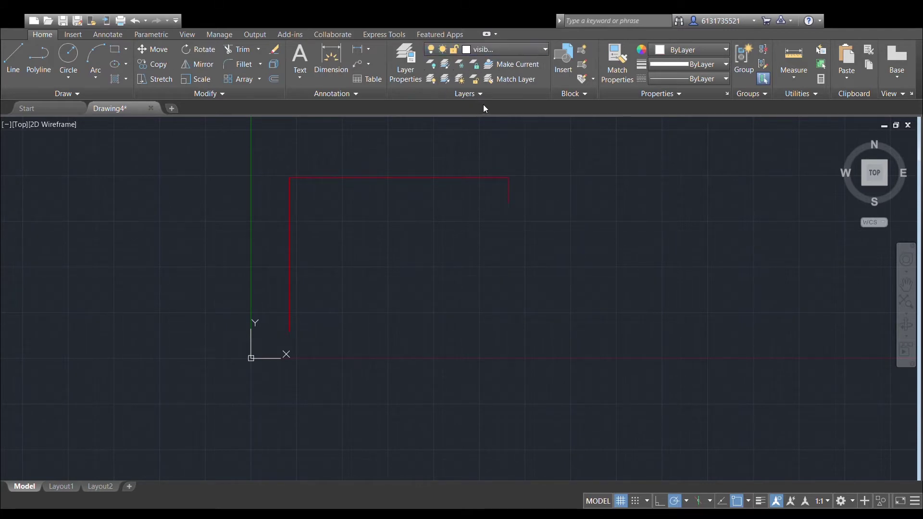
click(758, 501)
click(258, 161)
key(Escape)
click(564, 346)
click(268, 134)
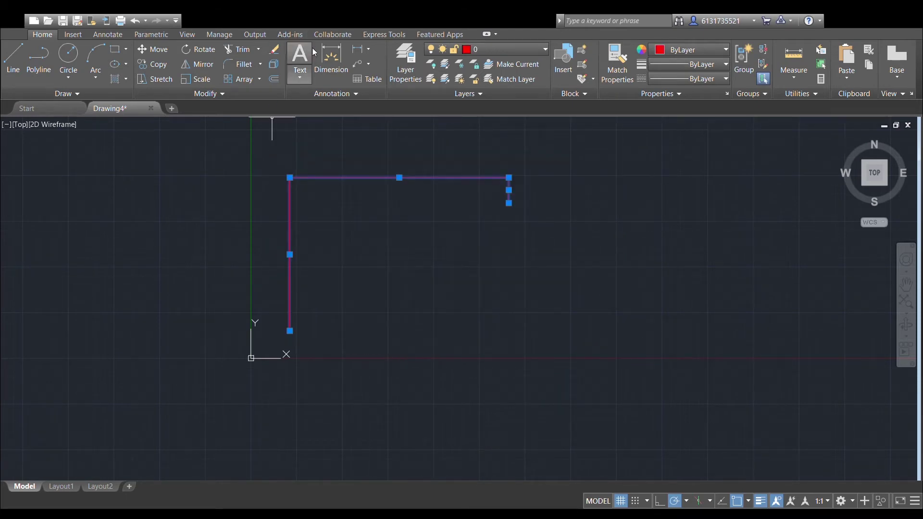
key(Escape)
click(335, 269)
click(442, 181)
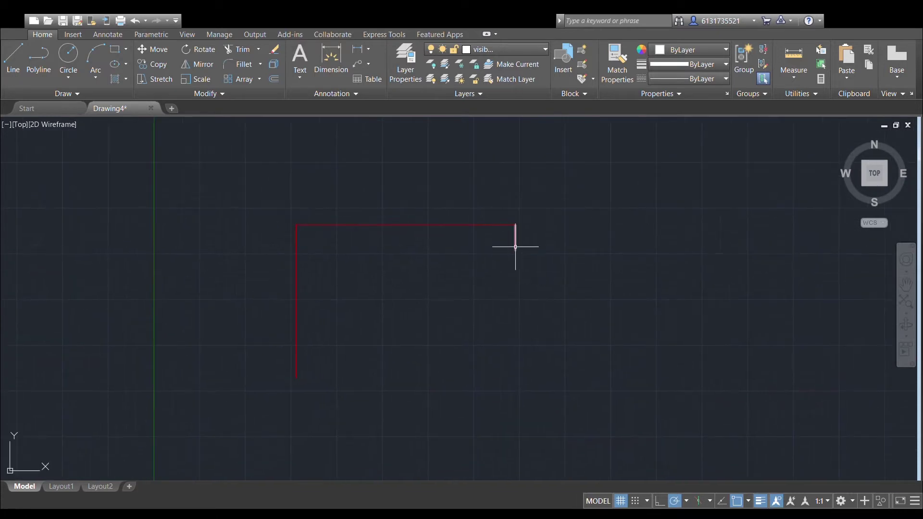
Draw two concentric circles centred on the lower end of the long vertical centre line.
click(68, 54)
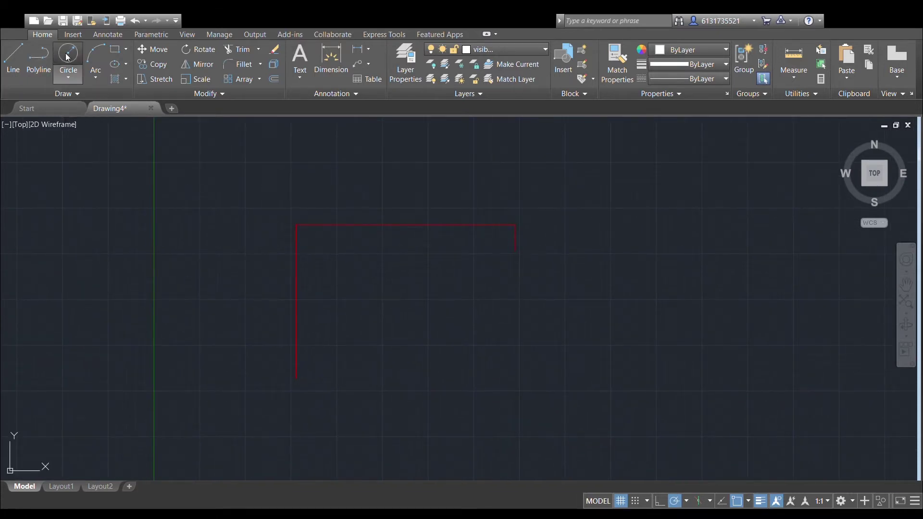
click(297, 378)
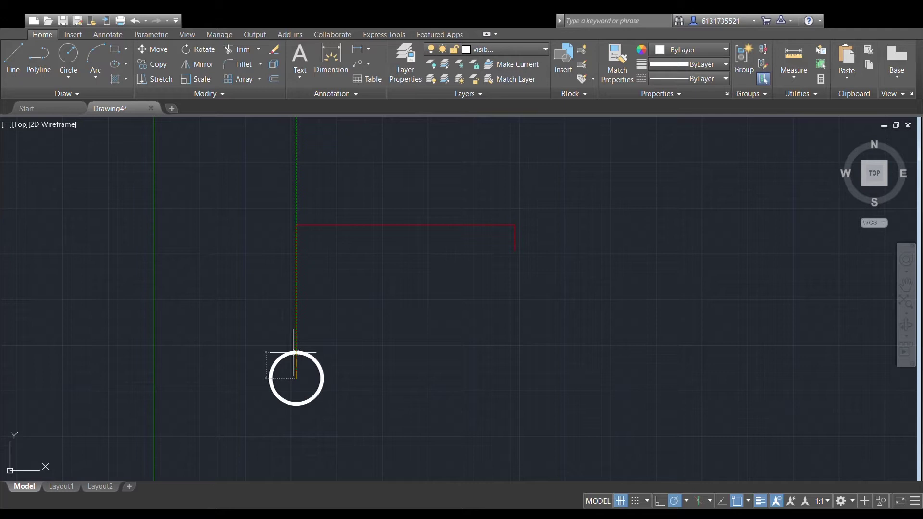
click(293, 352)
click(68, 54)
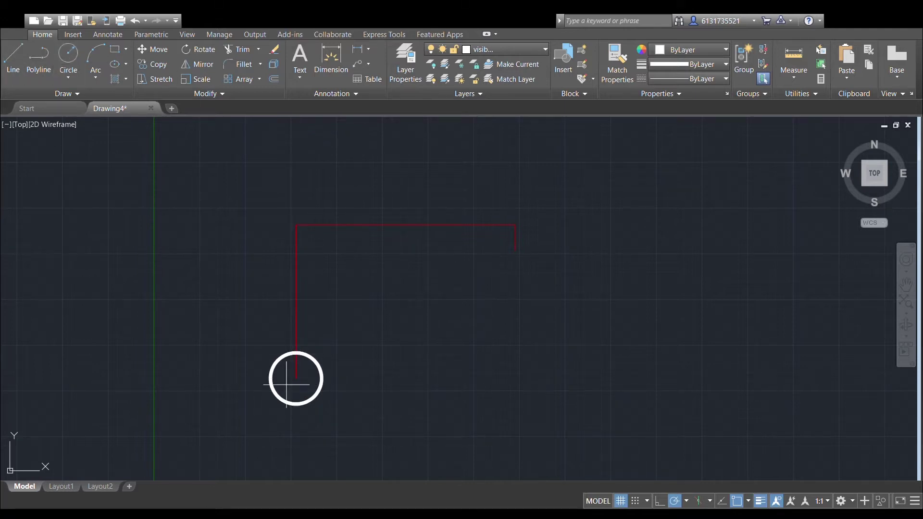
click(296, 378)
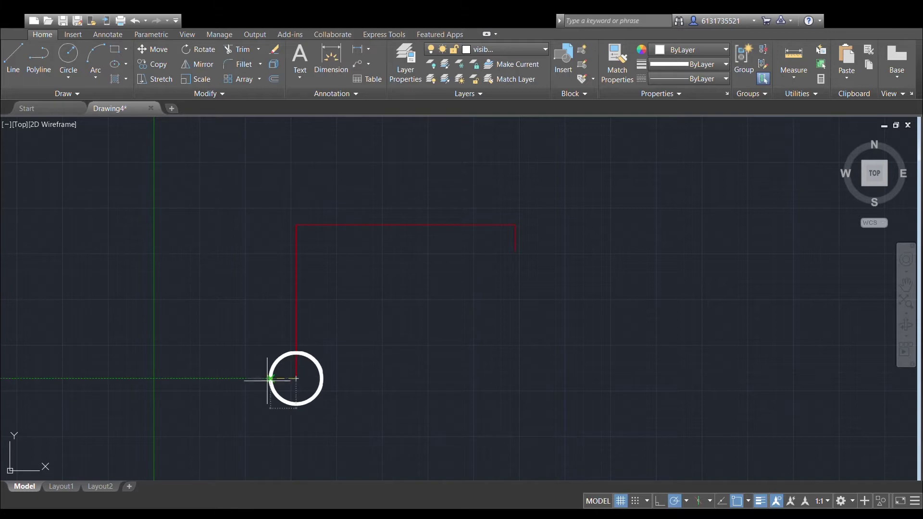
click(244, 378)
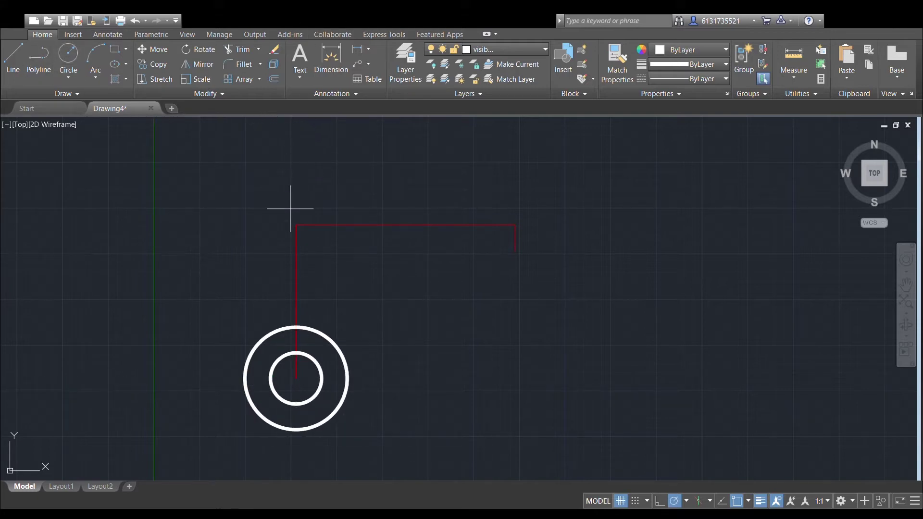
Draw two concentric circles centred on the upper-left corner of the centre lines.
key(space)
click(296, 225)
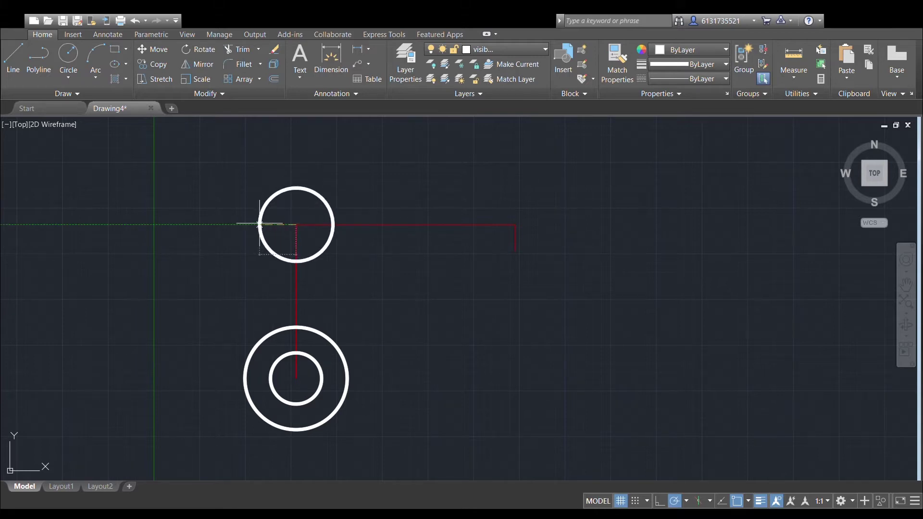
click(262, 224)
click(58, 62)
click(296, 225)
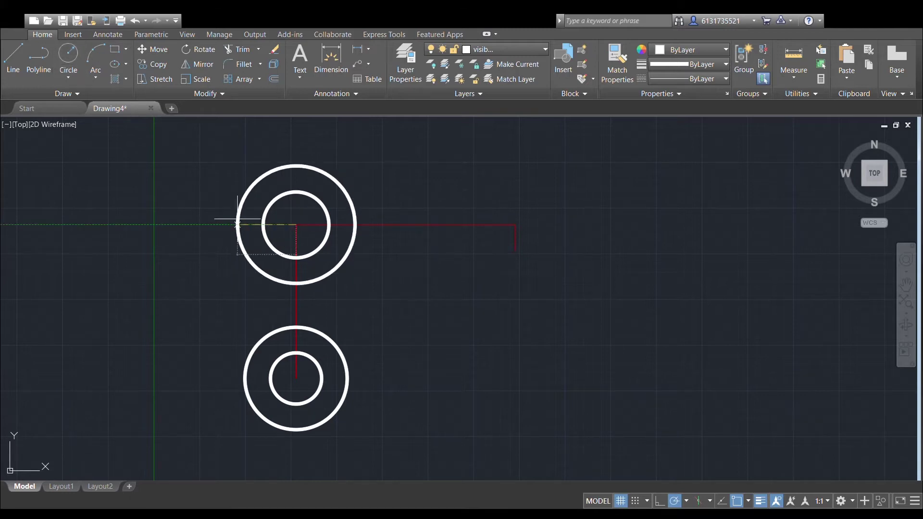
click(228, 224)
Draw two concentric circles centred on the lower end of the short vertical centre line.
click(57, 58)
click(515, 250)
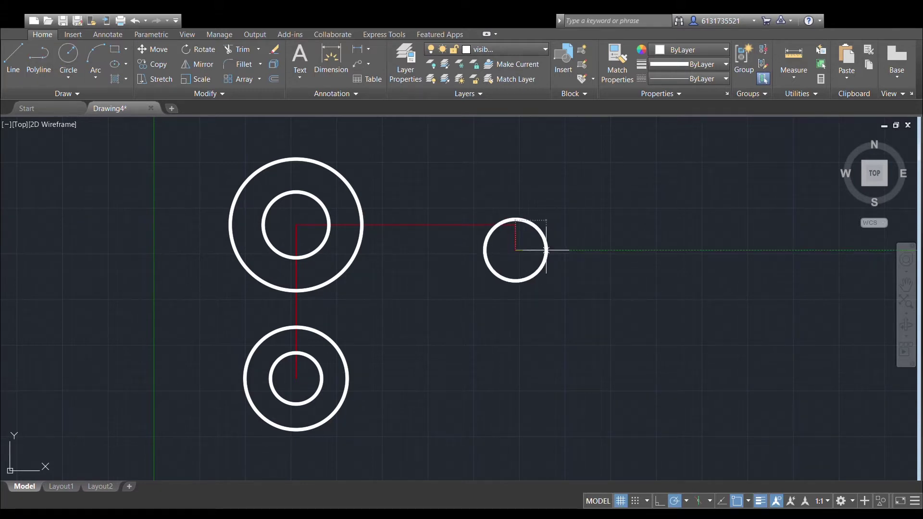
click(557, 250)
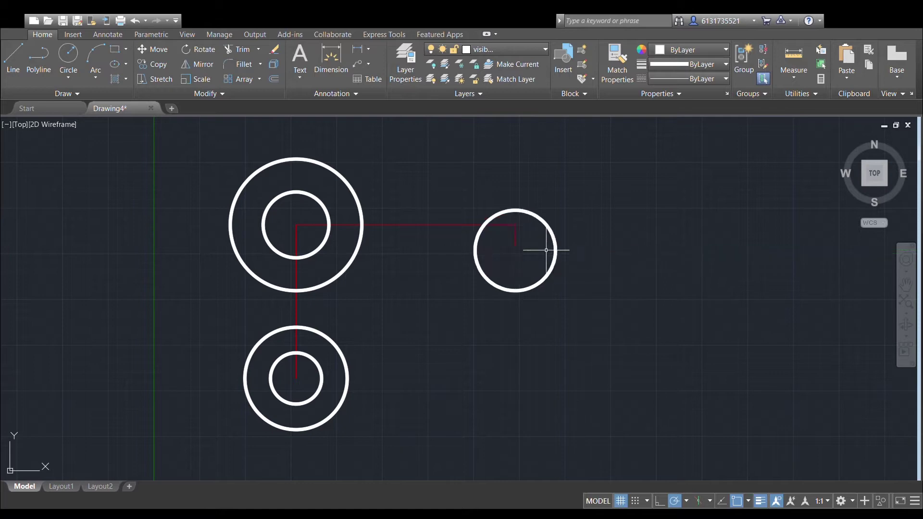
click(68, 57)
click(516, 250)
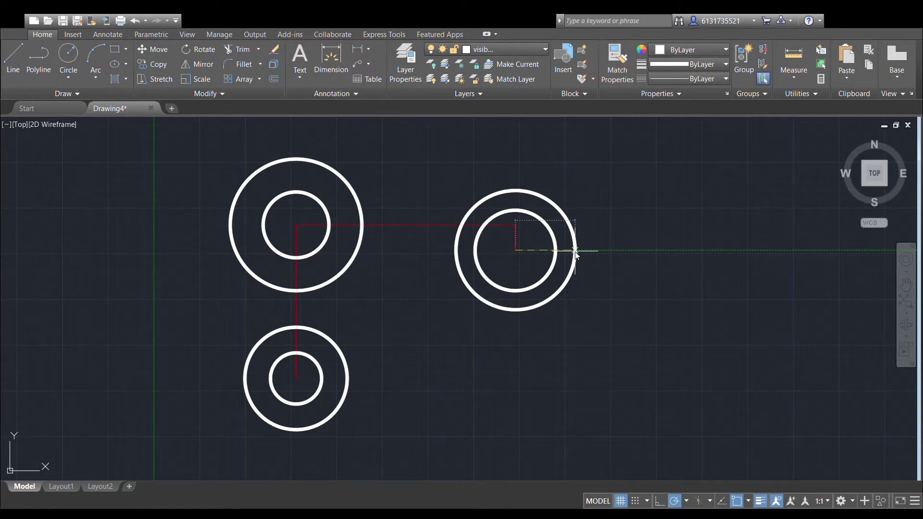
click(589, 250)
Draw a line tangent to the undersides of the lower-left and right outer circles.
middle_drag(436, 235, 436, 202)
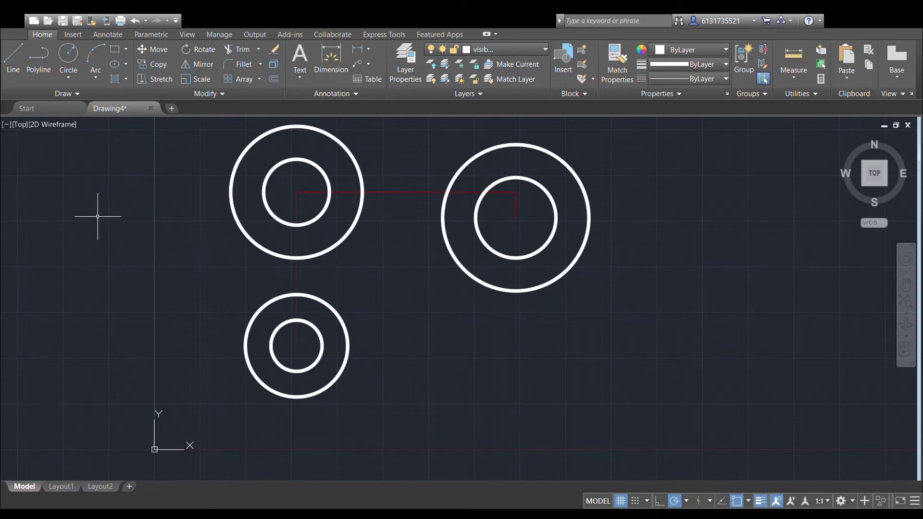
click(346, 383)
click(530, 289)
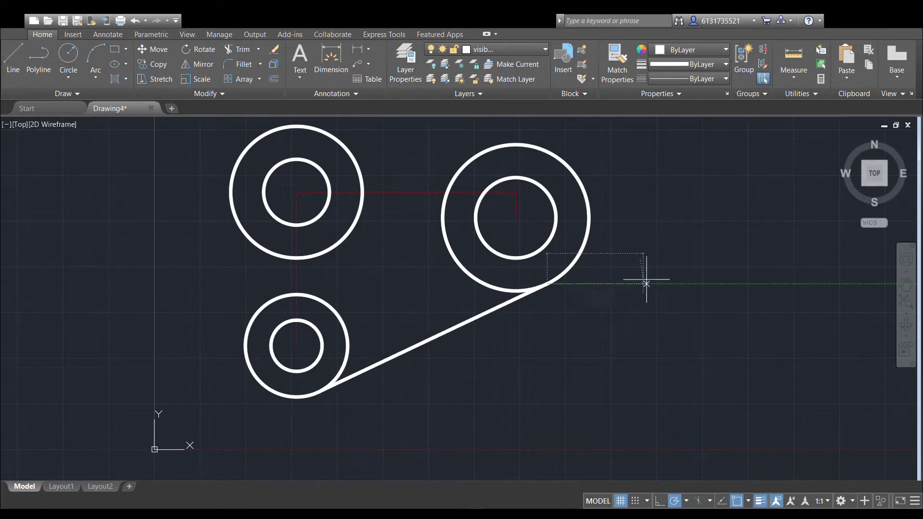
key(Escape)
Draw a circle above, tangent to the upper-left and right outer circles, and a large circle tangent around both left outer circles.
middle_drag(451, 200, 477, 278)
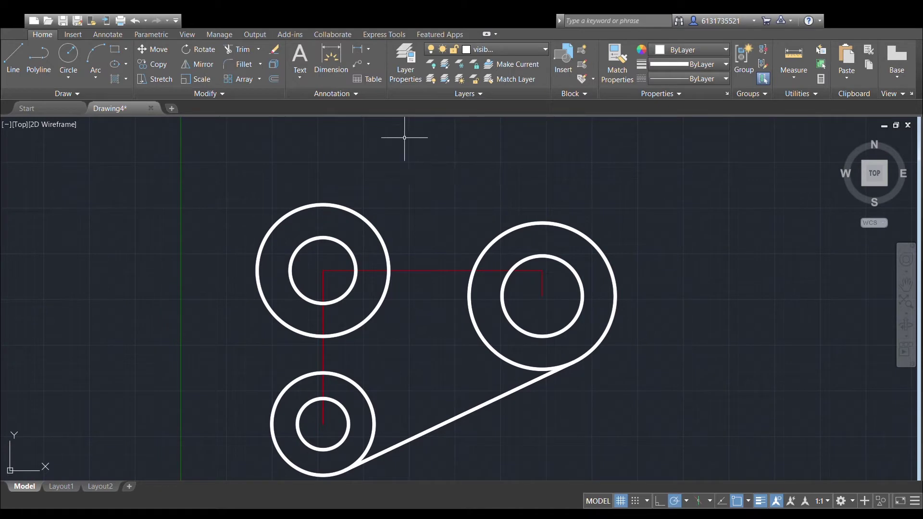
middle_drag(394, 225, 397, 194)
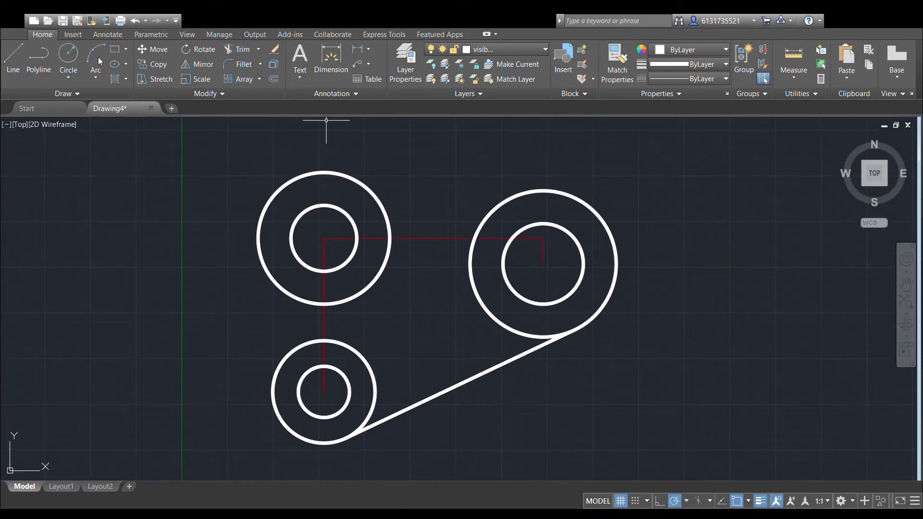
click(68, 70)
click(496, 202)
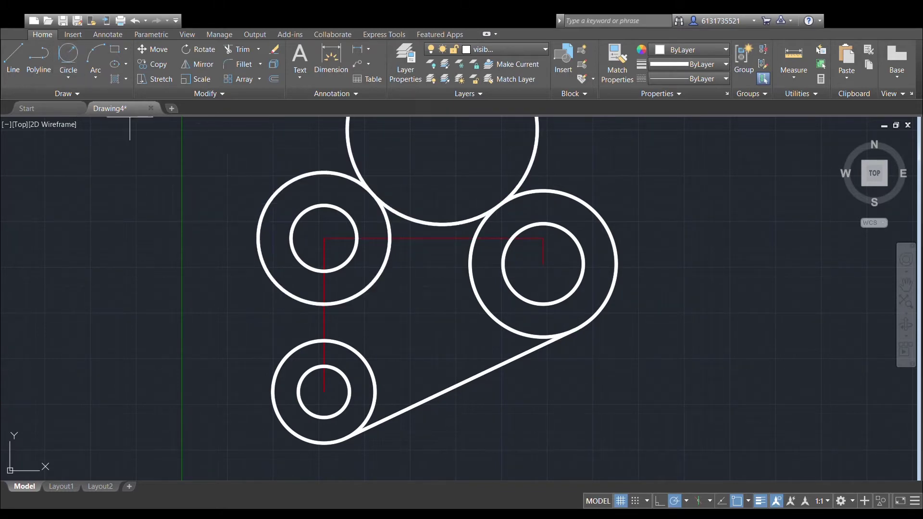
click(277, 417)
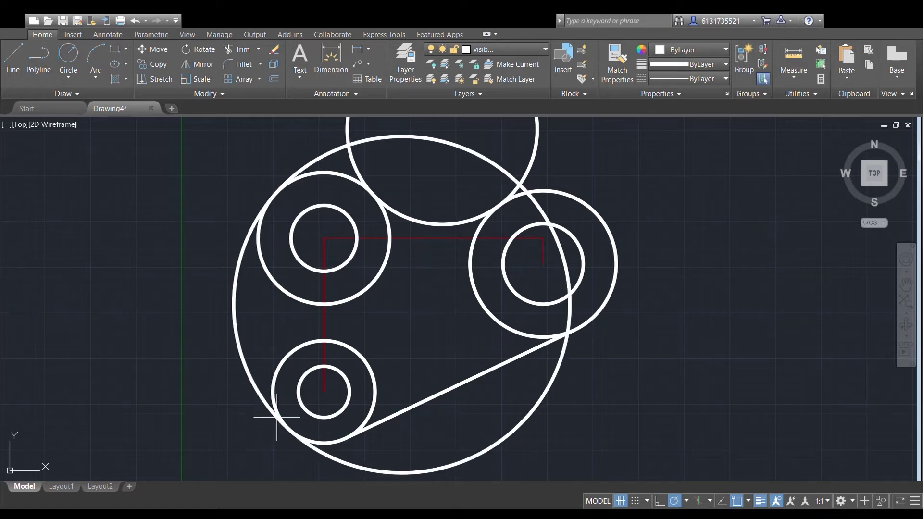
Trim the large circle against the two left outer circles, keeping only the arc along their left side.
scroll(326, 274, down, 3)
middle_drag(380, 302, 430, 290)
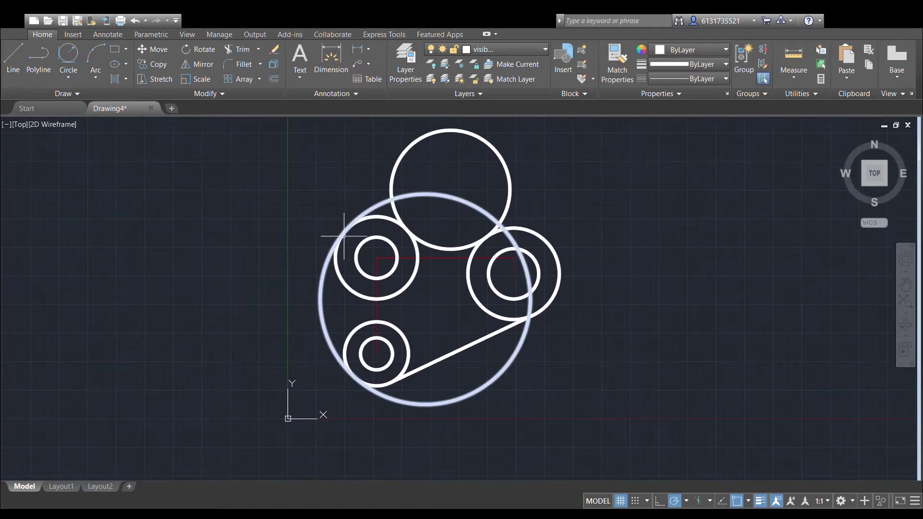
click(335, 263)
click(324, 273)
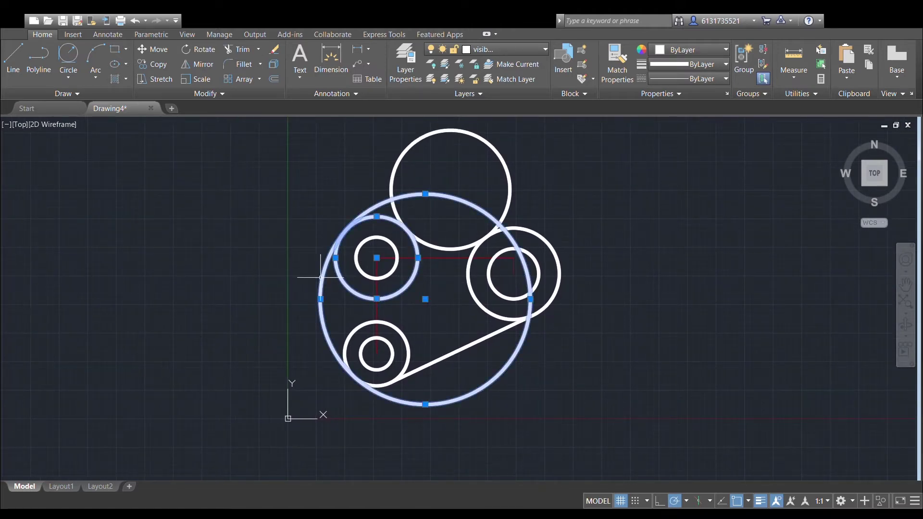
click(347, 342)
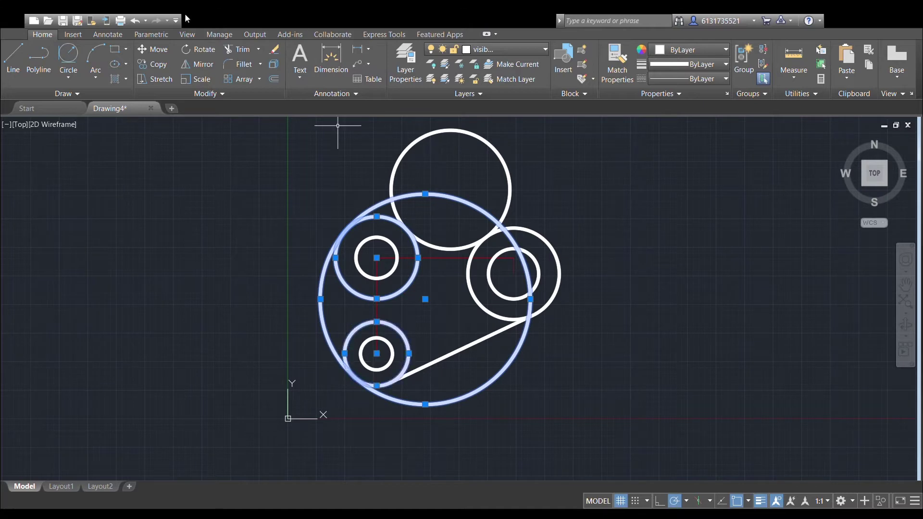
click(238, 49)
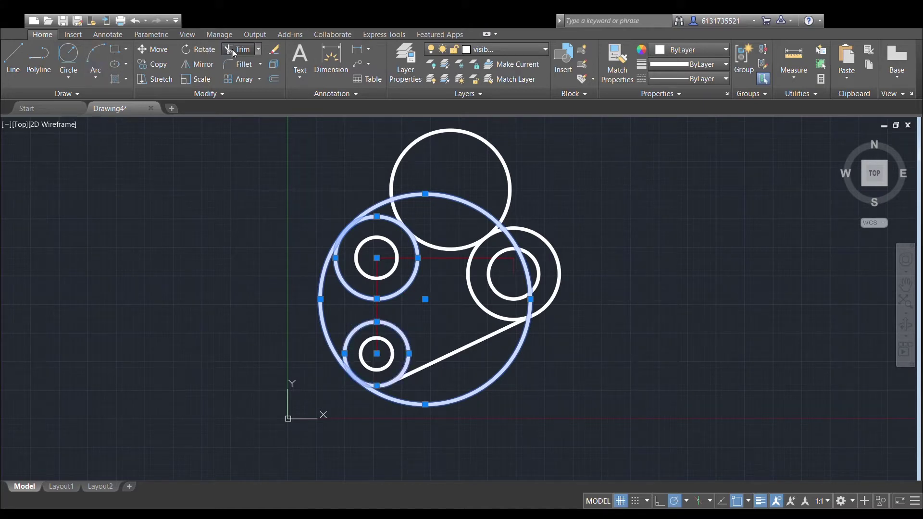
click(471, 202)
middle_drag(434, 323, 469, 292)
key(Escape)
Trim the upper circle against the upper-left and right outer circles, keeping only the concave arc between them.
middle_drag(491, 216, 475, 271)
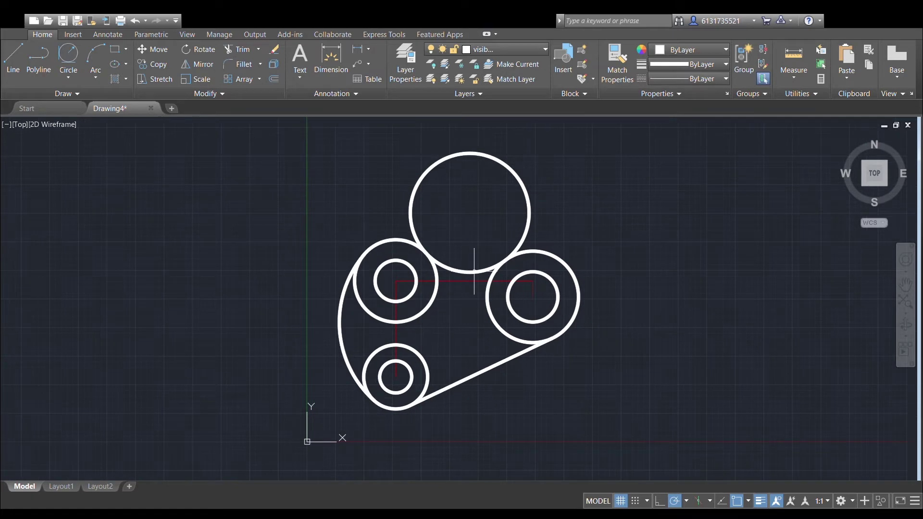
click(435, 264)
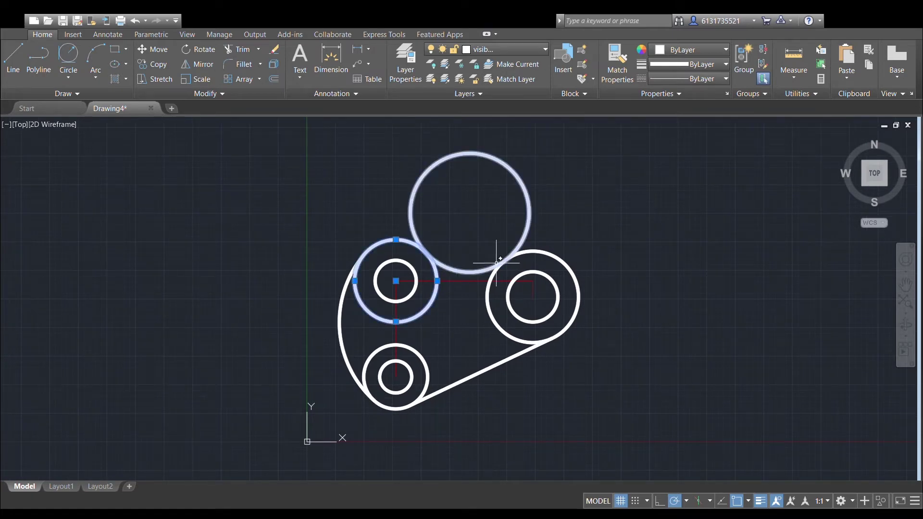
click(531, 253)
click(528, 228)
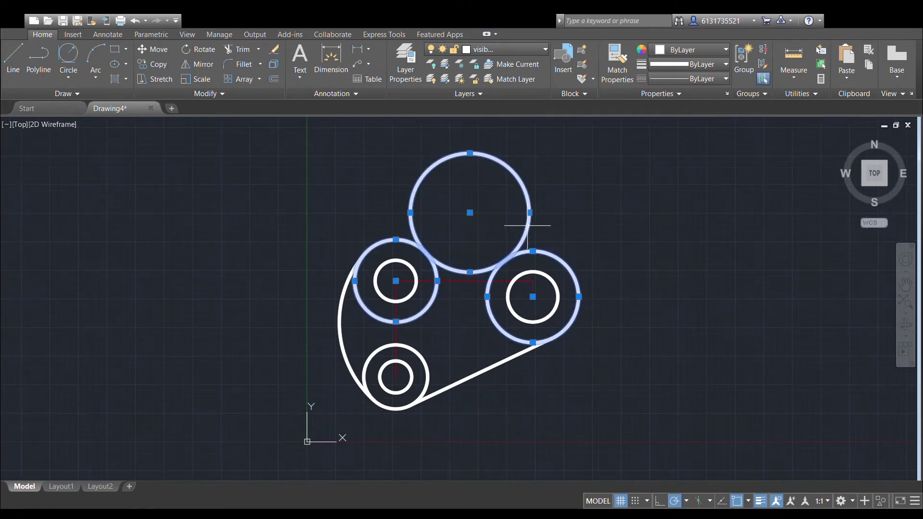
click(239, 49)
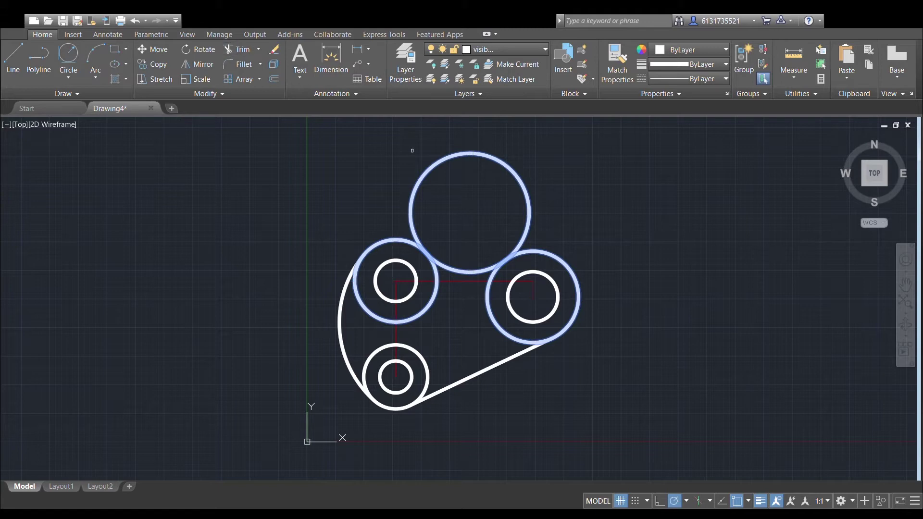
click(420, 177)
middle_drag(599, 230, 613, 202)
key(Escape)
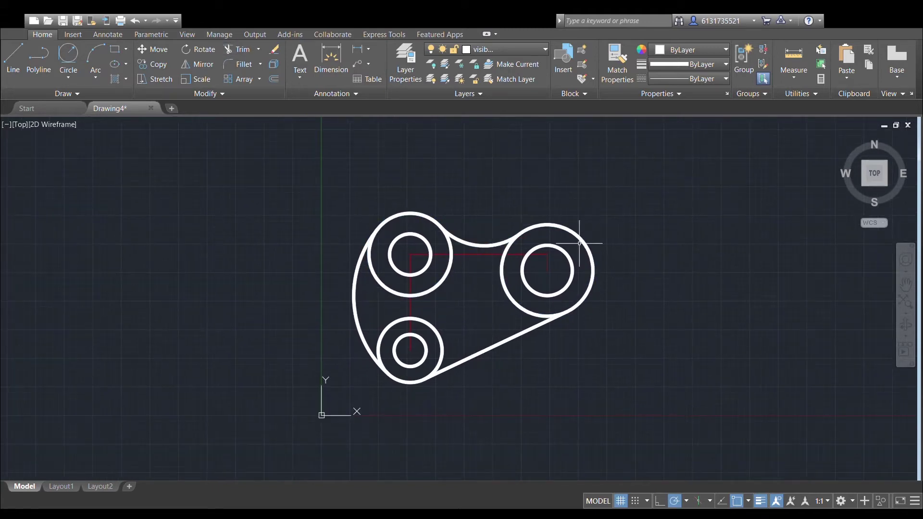
Trim away the inner portions of the right and lower-left outer circles, keeping only their arcs on the plate outline.
middle_drag(524, 302, 535, 264)
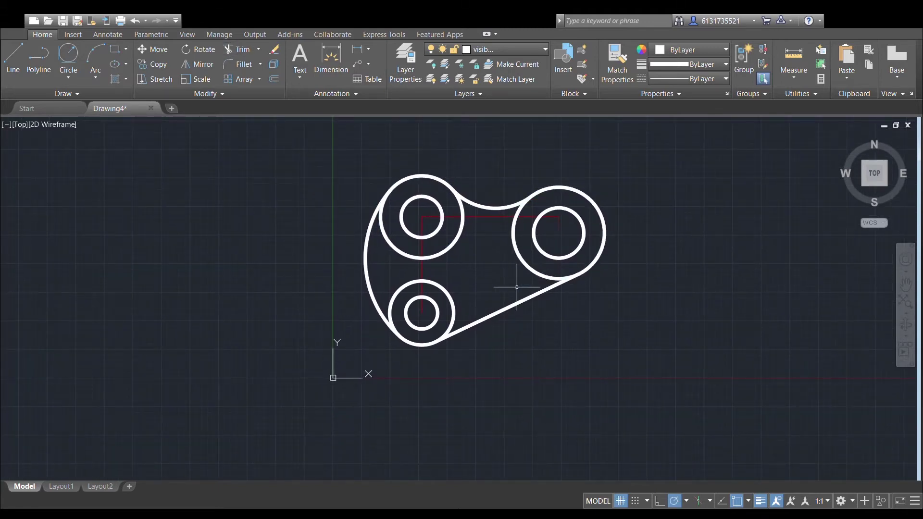
scroll(519, 192, up, 3)
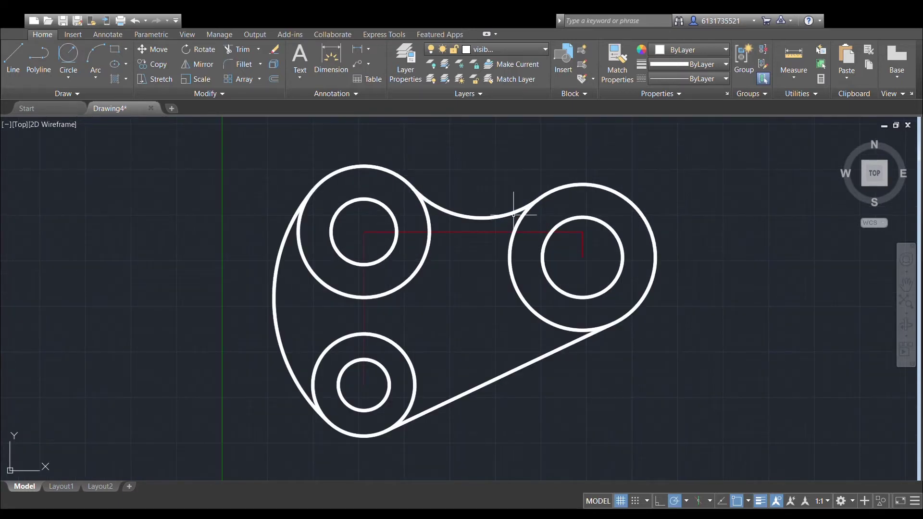
click(513, 211)
click(522, 219)
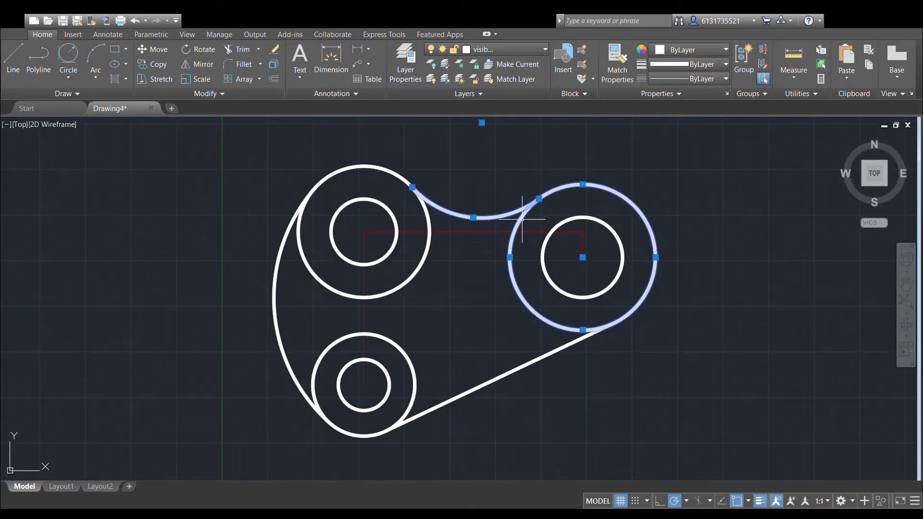
click(495, 380)
click(391, 340)
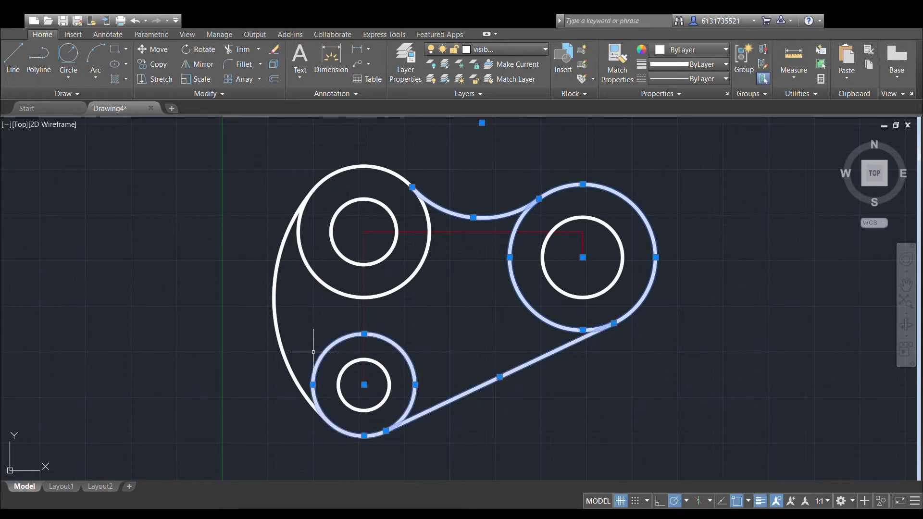
click(275, 351)
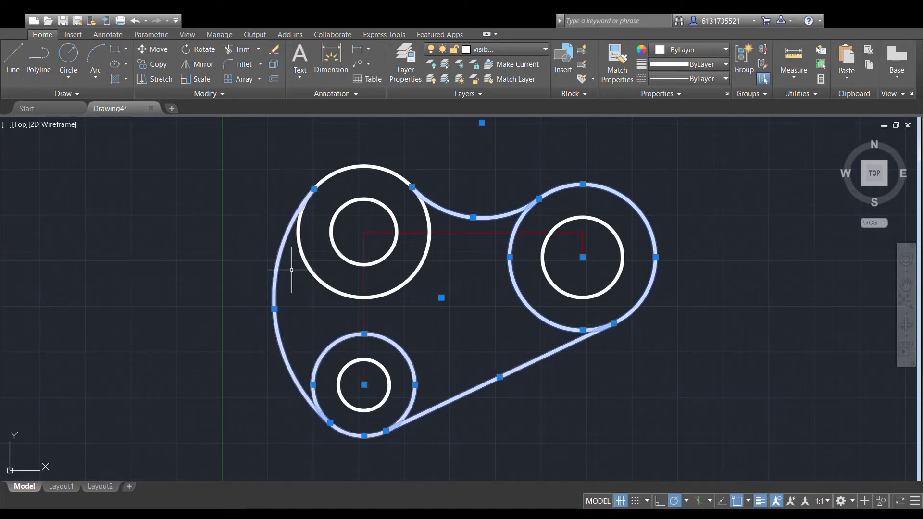
click(238, 49)
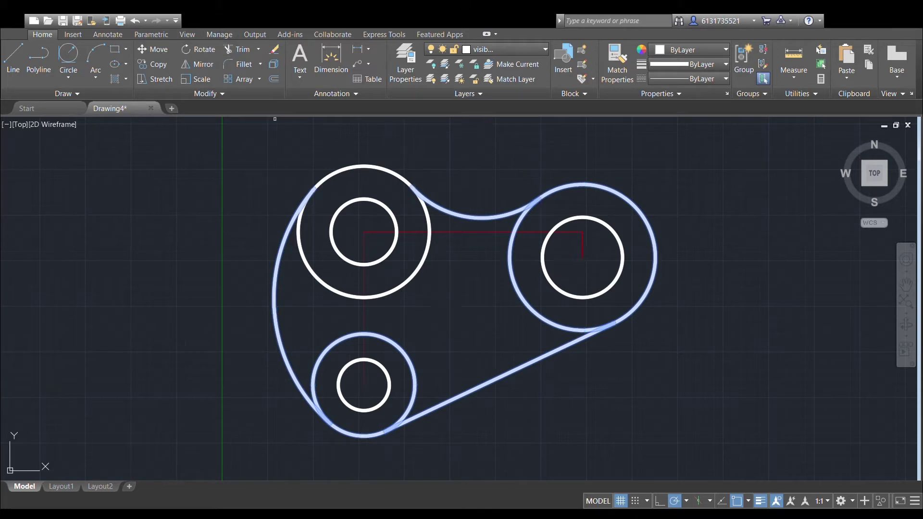
click(532, 314)
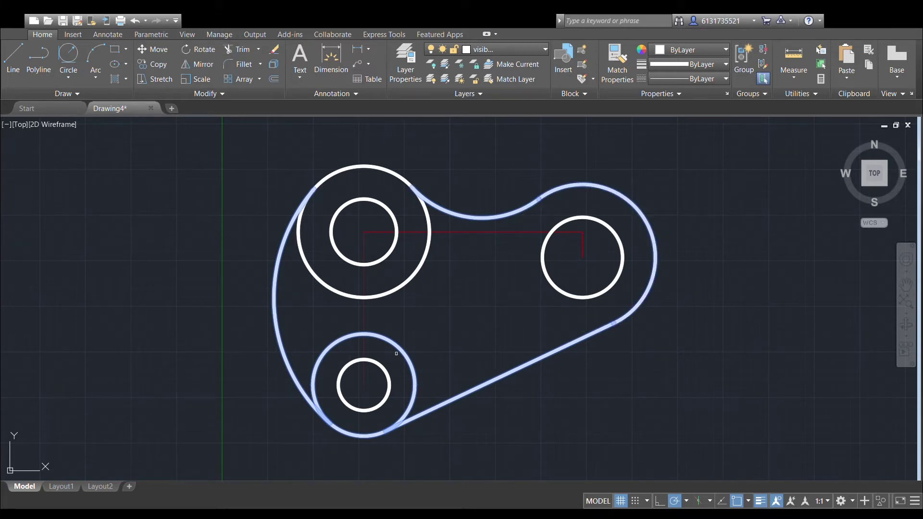
click(386, 350)
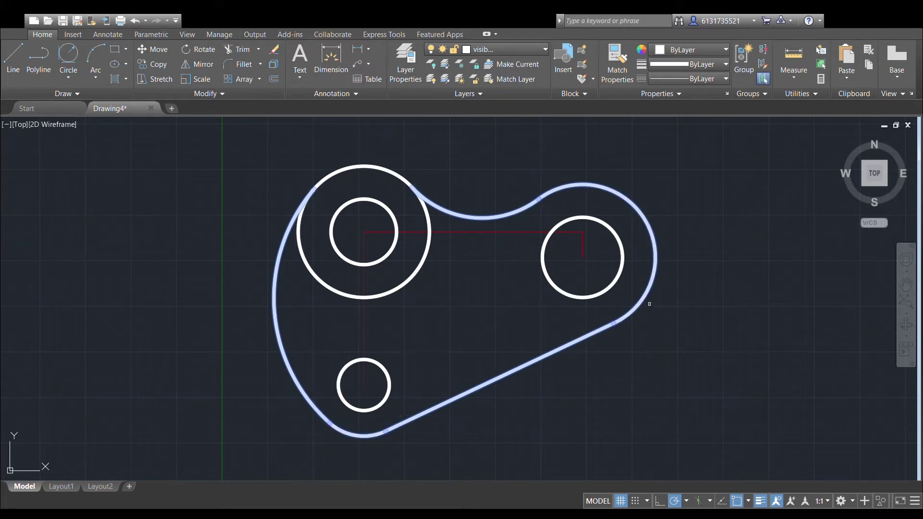
key(Escape)
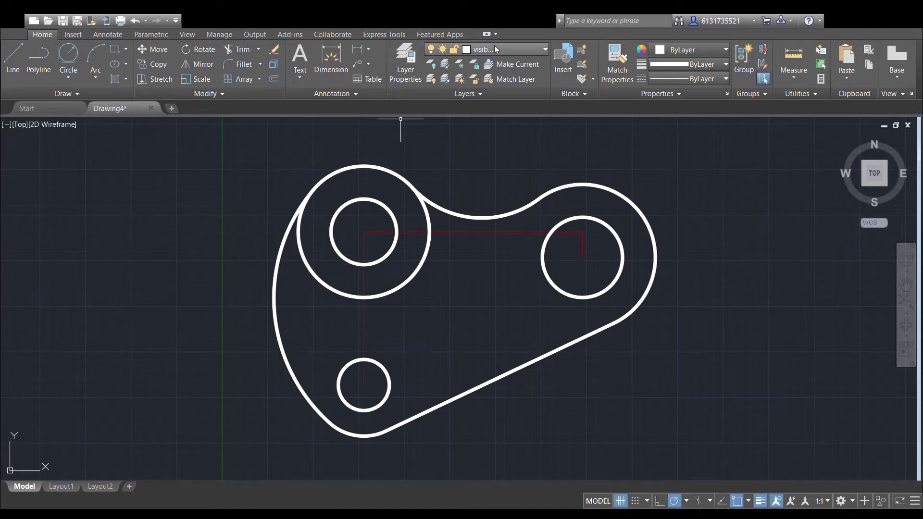
Make the center layer current and draw a horizontal centre line through the right hole's centre, extending slightly beyond the right outer arc.
click(517, 64)
click(412, 232)
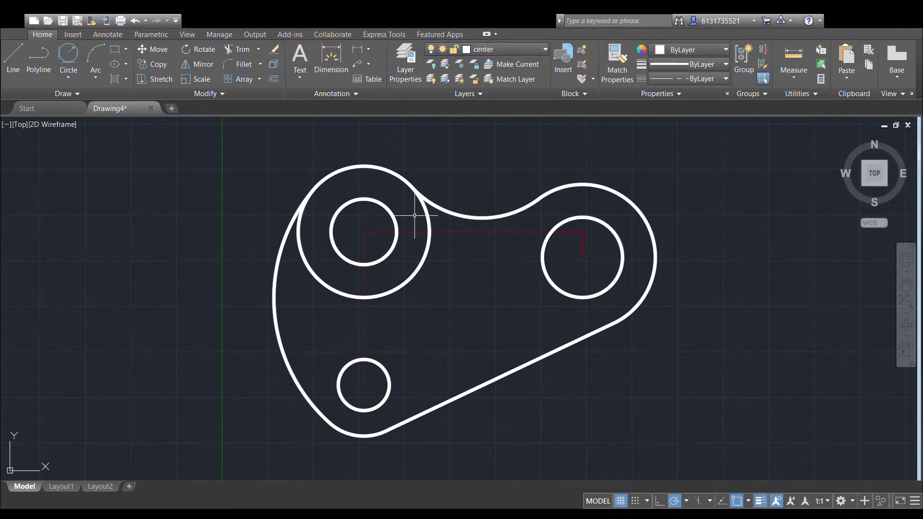
click(13, 57)
click(583, 257)
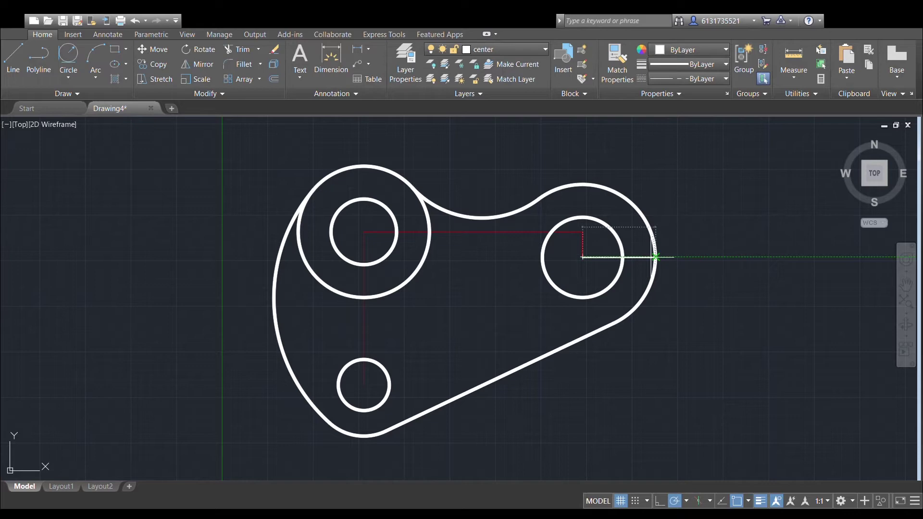
click(663, 258)
key(Escape)
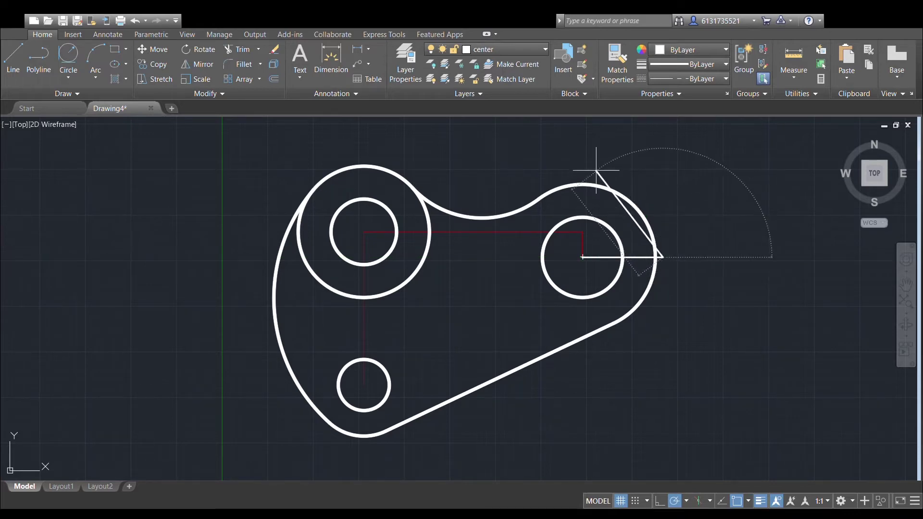
click(13, 58)
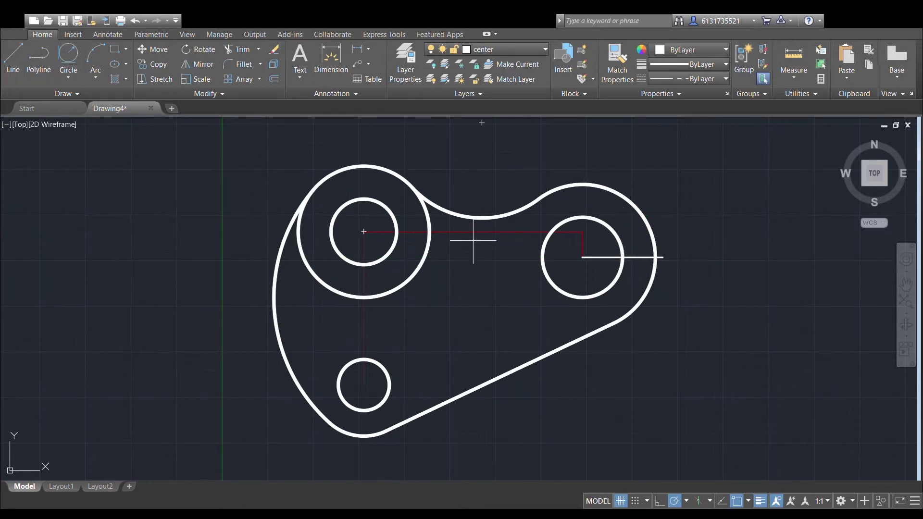
click(583, 258)
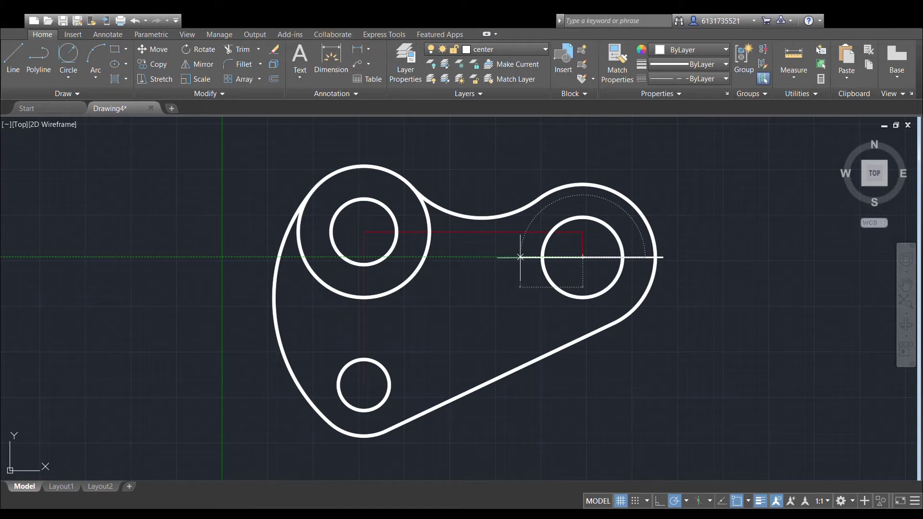
click(501, 257)
key(Escape)
Draw a vertical centre line through the right hole's centre, from above the outer arc down to the sloping tangent line.
click(36, 53)
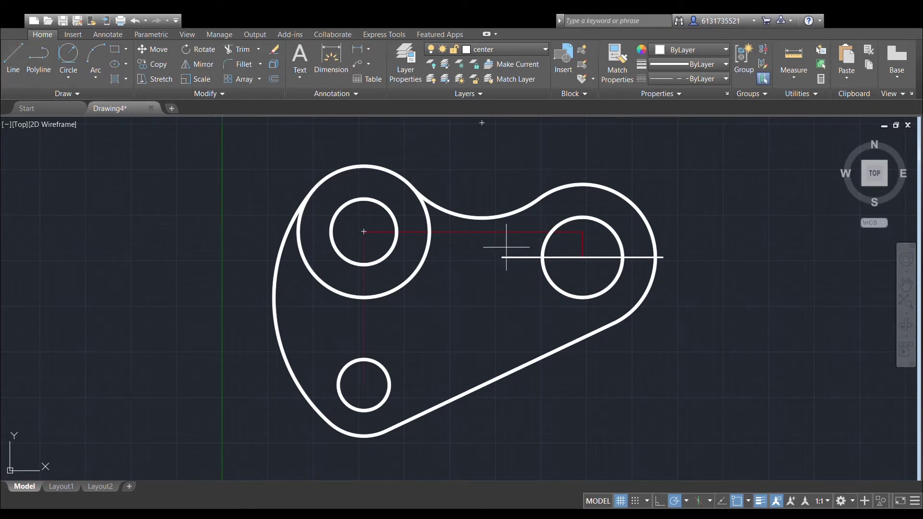
click(583, 257)
click(583, 160)
click(12, 59)
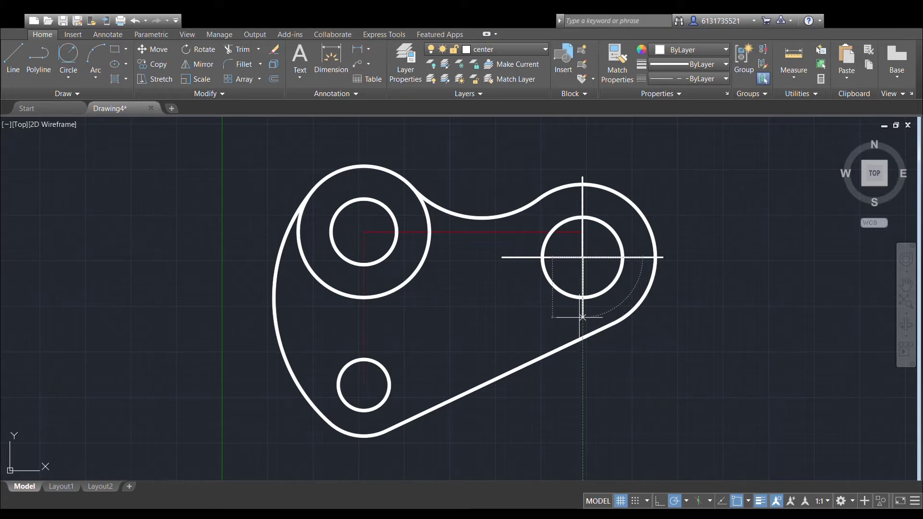
scroll(688, 322, up, 4)
scroll(488, 305, up, 2)
scroll(371, 387, up, 4)
scroll(391, 370, down, 8)
mouse_move(392, 370)
middle_down()
mouse_move(450, 311)
mouse_move(515, 334)
middle_up()
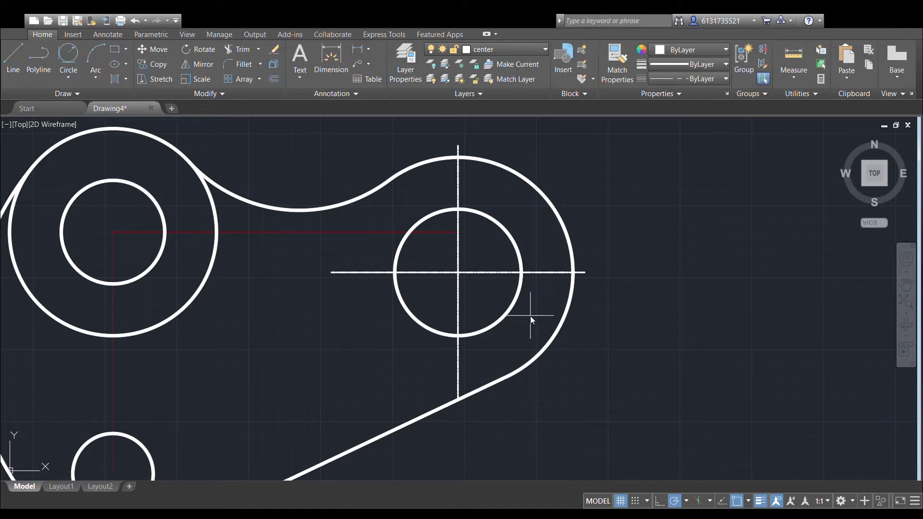
Lengthen the lower end of the right hole's vertical centre line past the sloping tangent line.
middle_drag(453, 367, 478, 339)
click(483, 344)
click(482, 371)
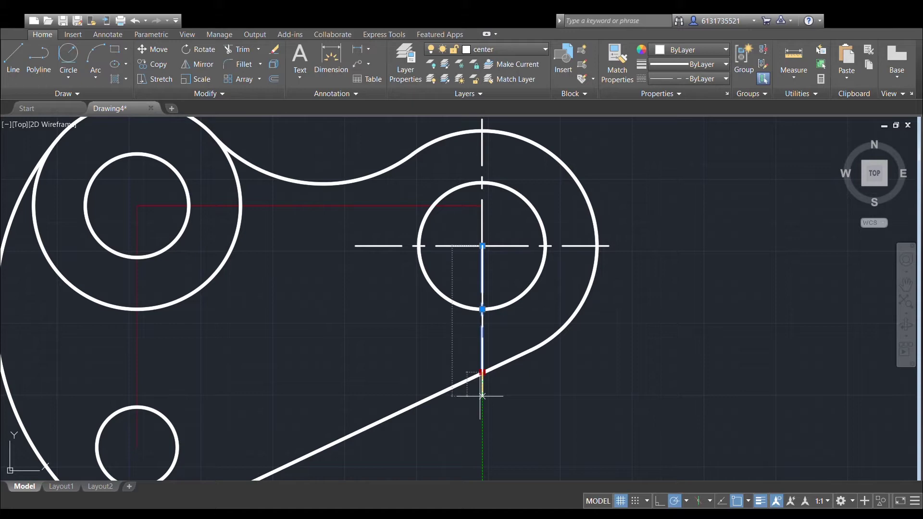
click(482, 396)
key(Escape)
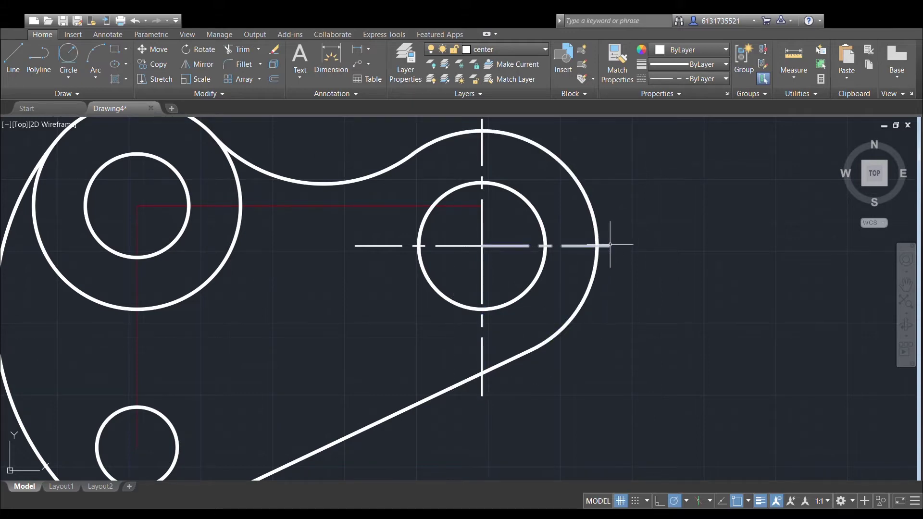
middle_drag(643, 295, 631, 268)
scroll(633, 292, up, 2)
scroll(557, 259, down, 2)
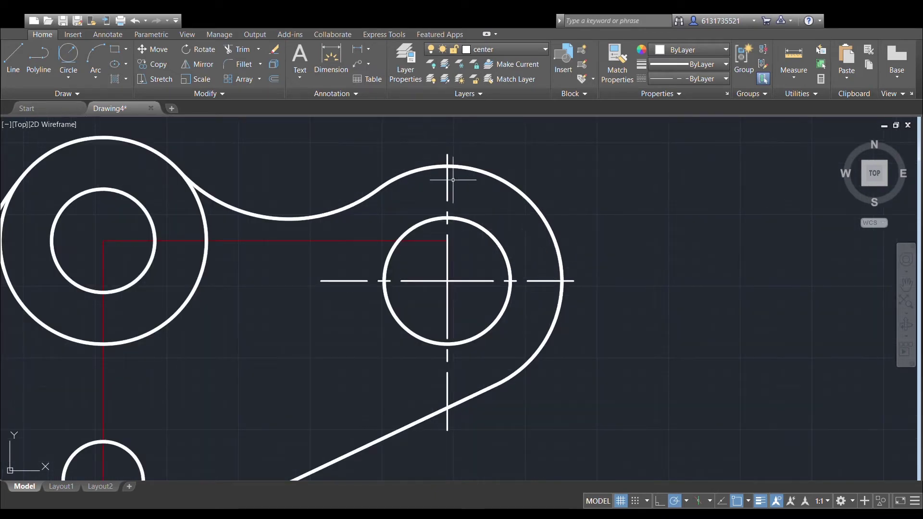
Draw two small concentric construction circles around the intersection of the centre lines in the right hole.
click(76, 74)
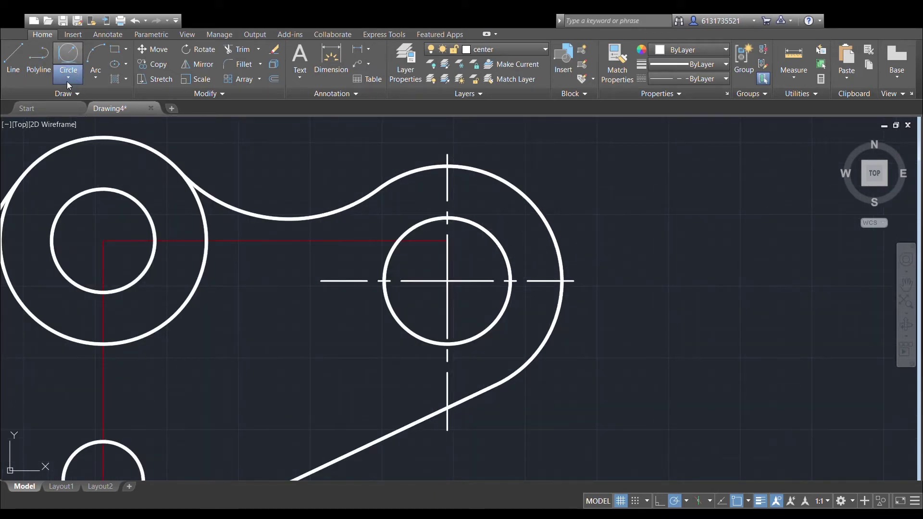
click(61, 98)
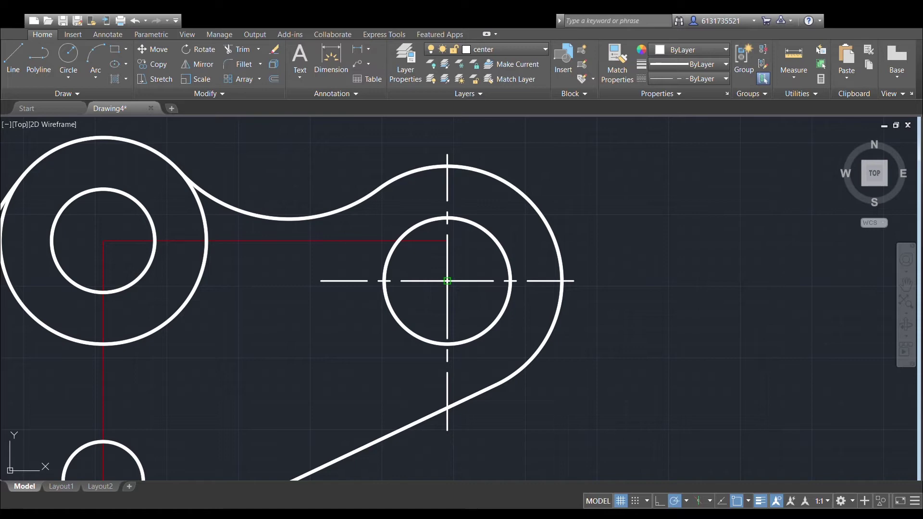
click(447, 281)
click(447, 274)
scroll(459, 284, up, 2)
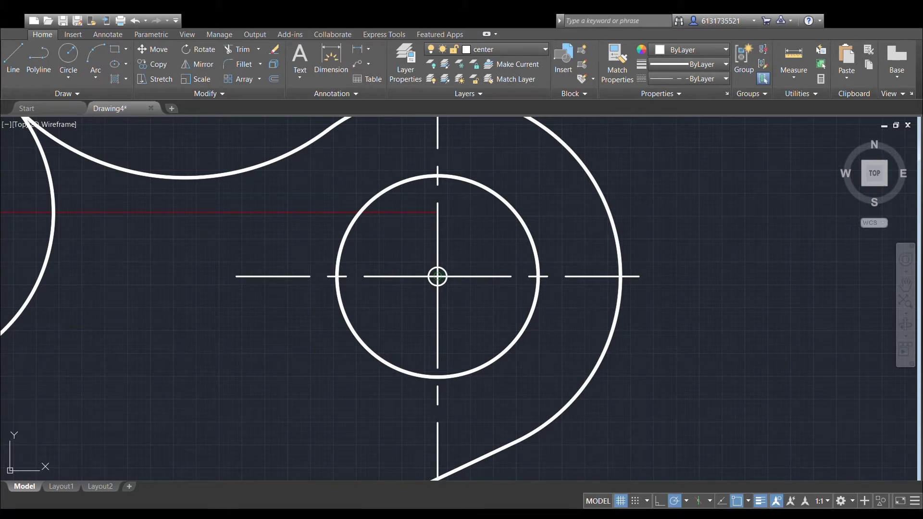
click(438, 276)
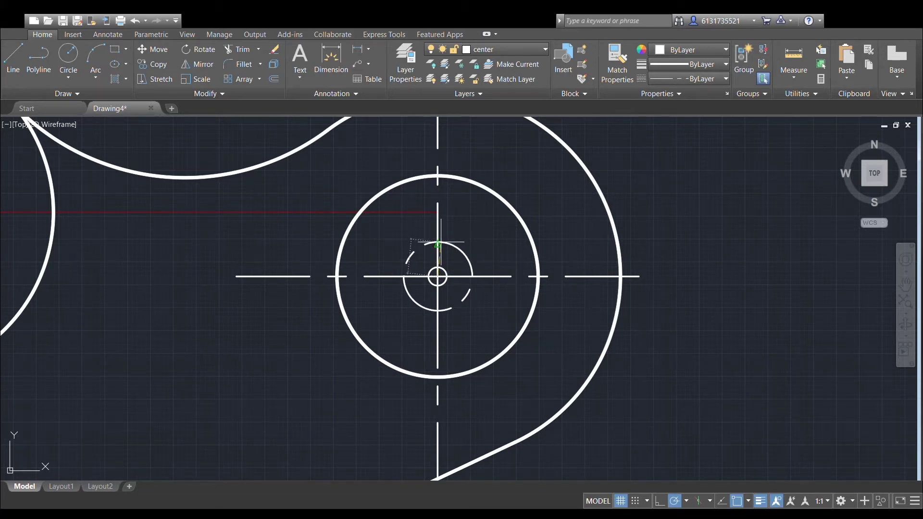
click(439, 249)
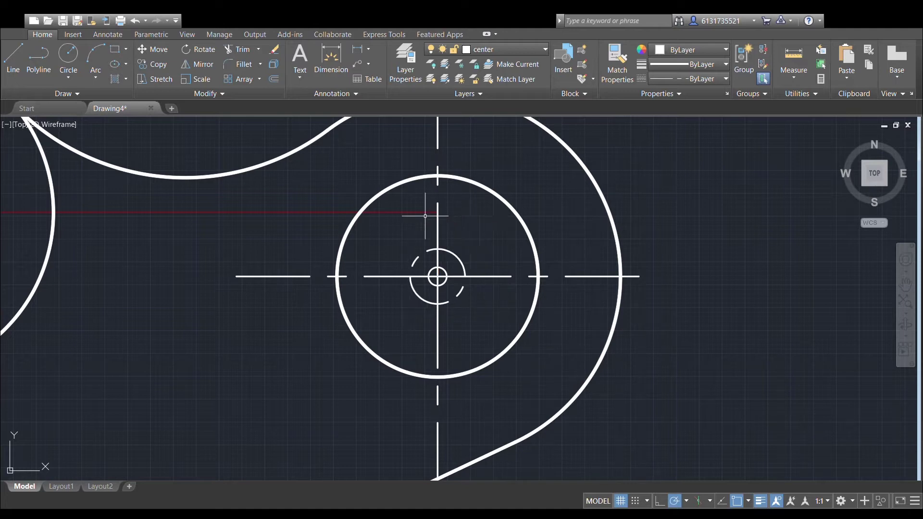
Trim out the centre line segments between the two small circles, leaving gaps around the right hole's centre mark.
click(406, 238)
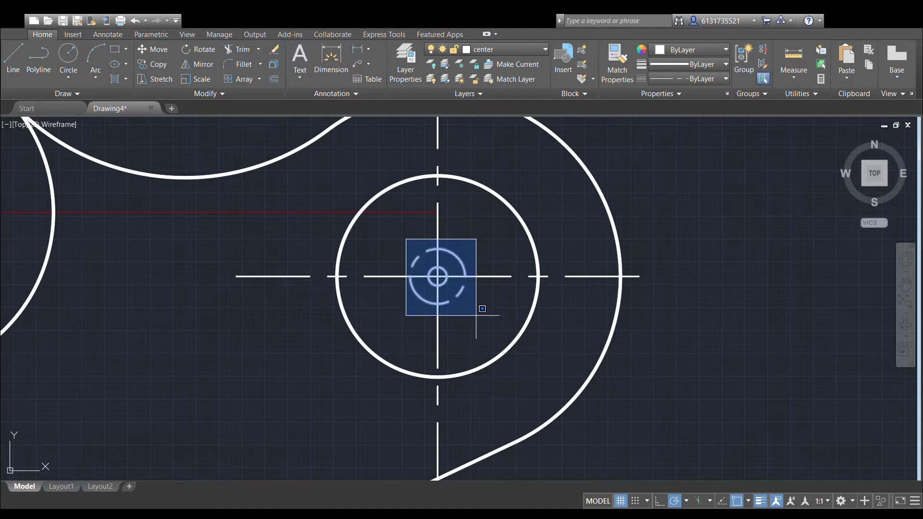
click(477, 311)
click(481, 322)
click(405, 230)
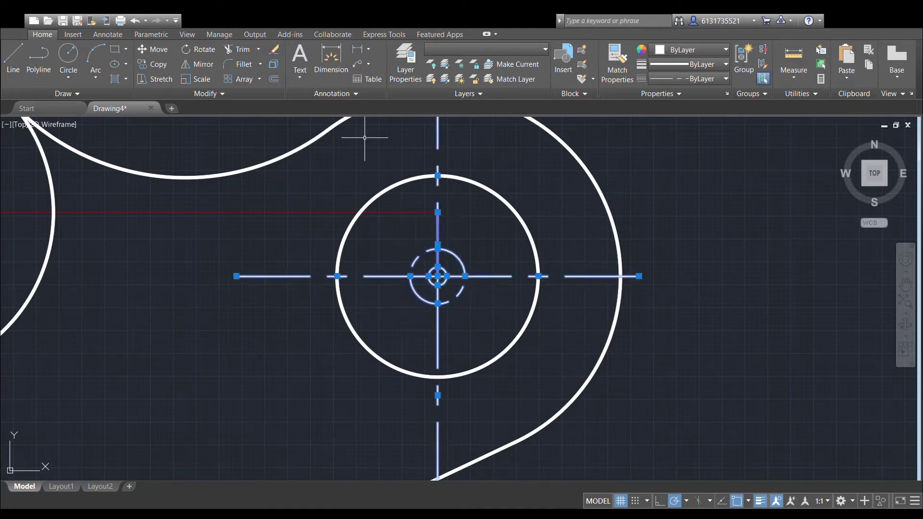
key(Escape)
scroll(464, 233, up, 4)
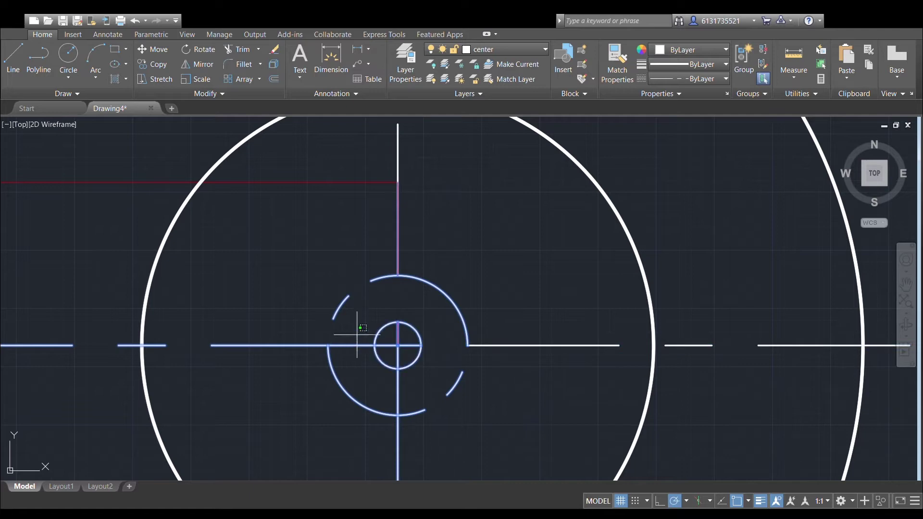
Delete the two small construction circles at the right hole's centre.
click(463, 305)
key(Delete)
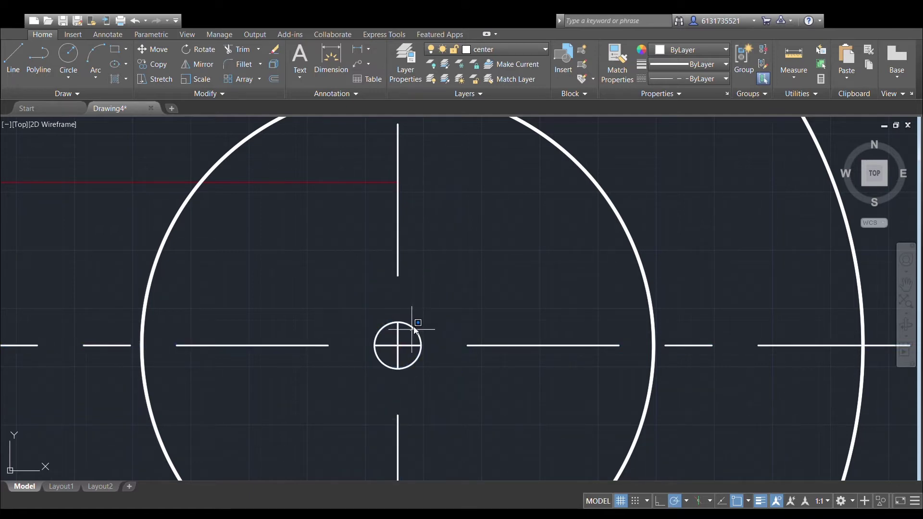
click(411, 324)
key(Delete)
scroll(480, 307, down, 4)
middle_drag(481, 305, 518, 264)
scroll(566, 221, down, 5)
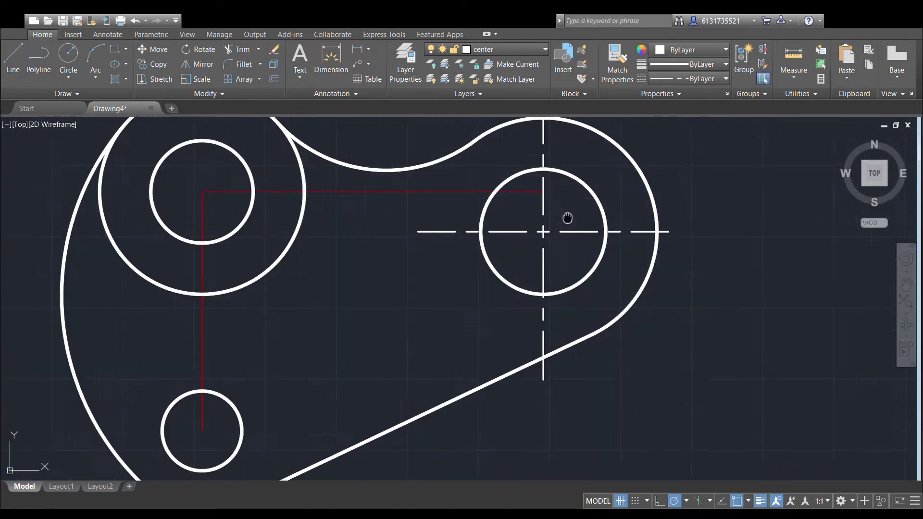
middle_drag(551, 222, 581, 245)
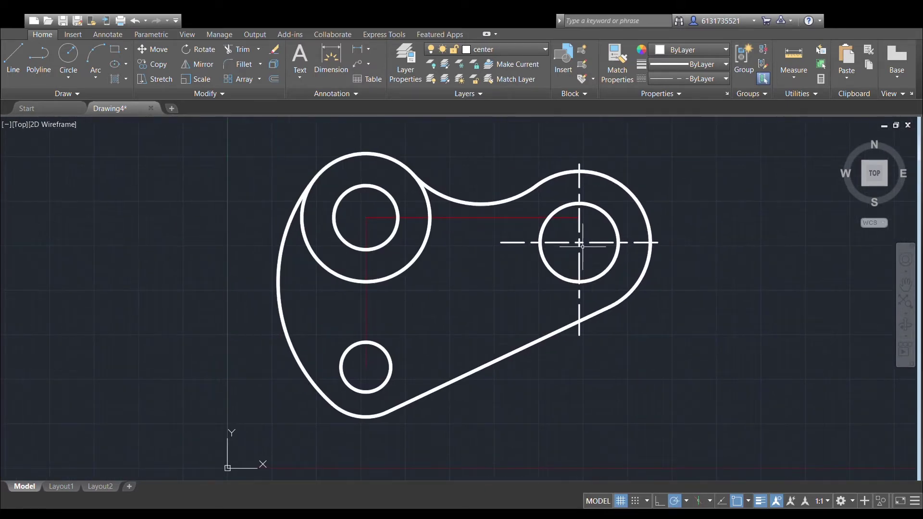
Draw a vertical centre line from the upper-left hole's centre down through the lower hole, ending just past the plate's bottom edge.
click(13, 56)
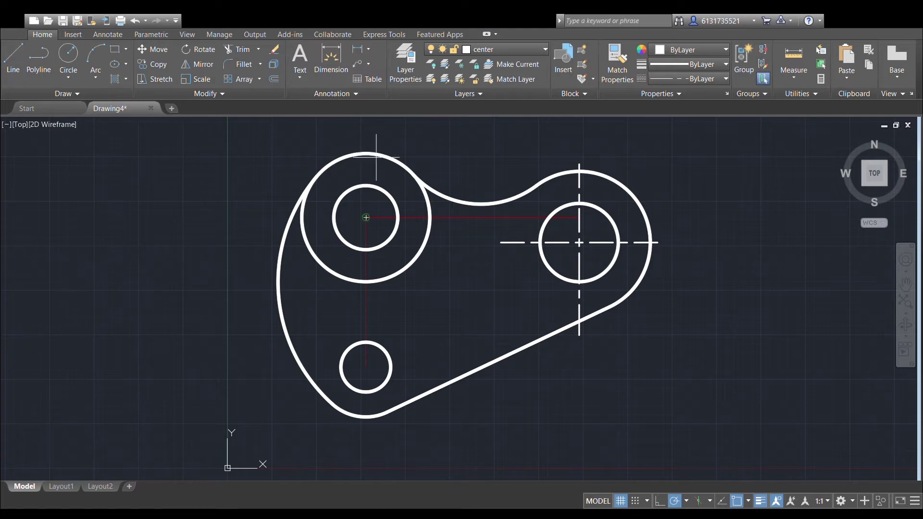
click(366, 217)
scroll(370, 332, up, 4)
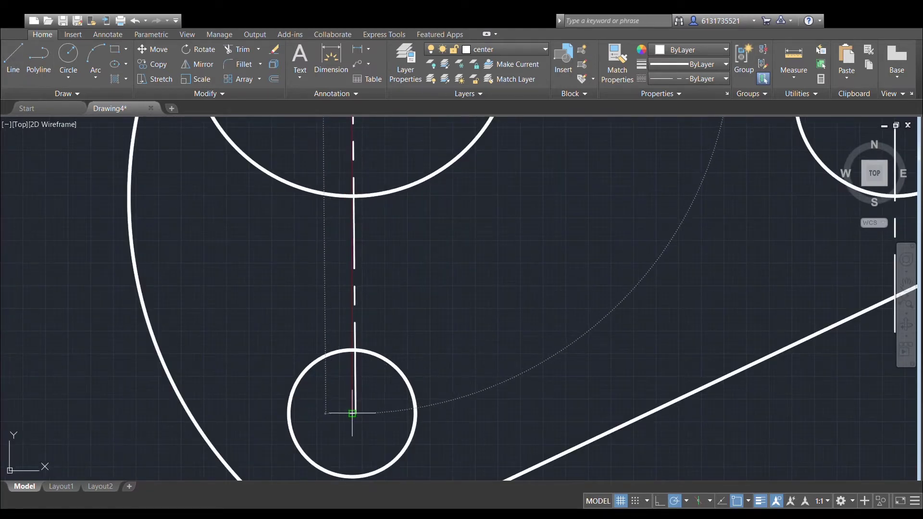
click(352, 413)
scroll(352, 412, down, 4)
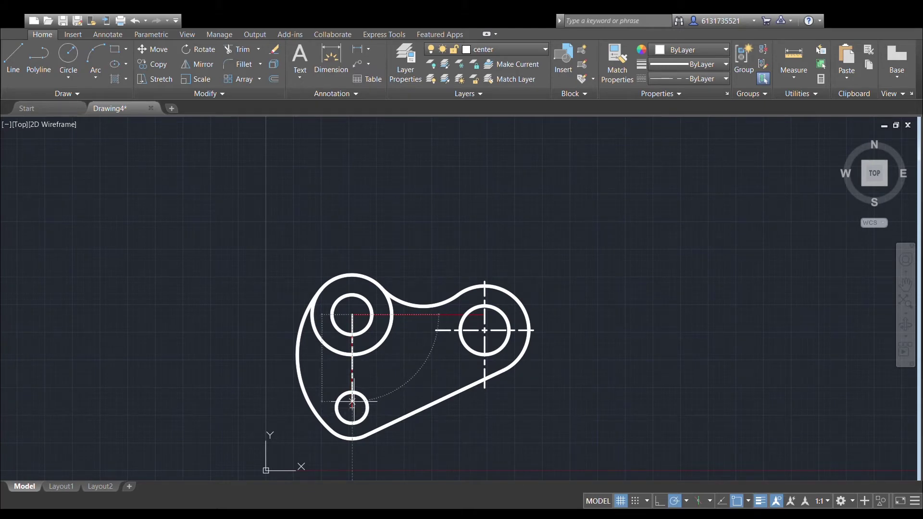
scroll(352, 408, up, 2)
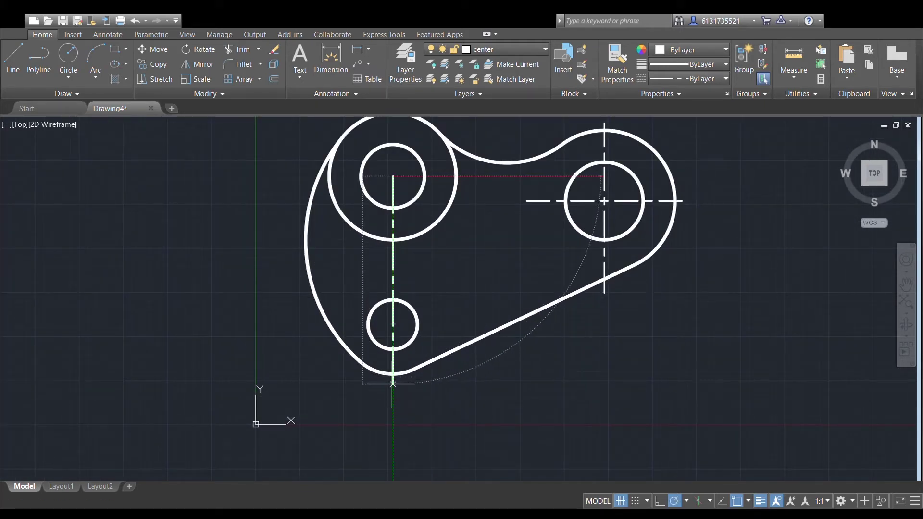
click(393, 381)
key(Escape)
Draw a vertical centre line from the upper-left hole's centre upward, ending just past the outer circle.
click(13, 61)
scroll(304, 170, up, 2)
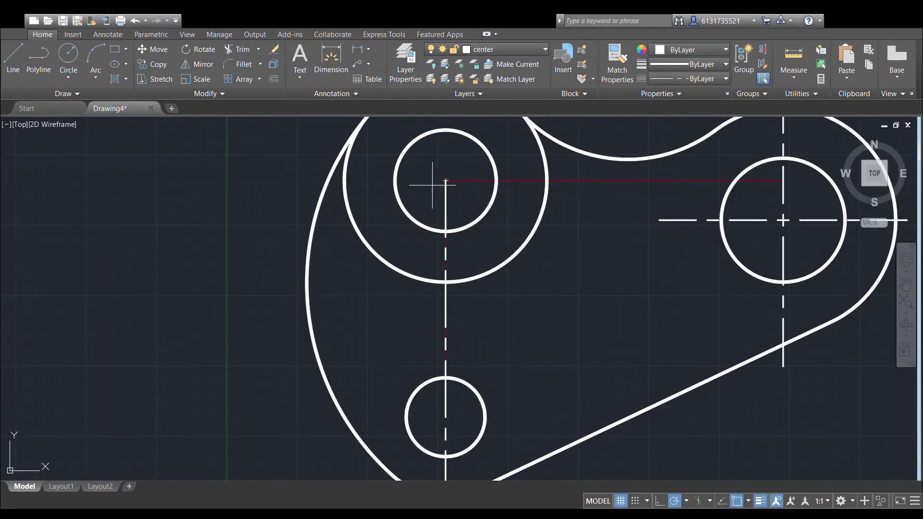
middle_drag(446, 180, 433, 279)
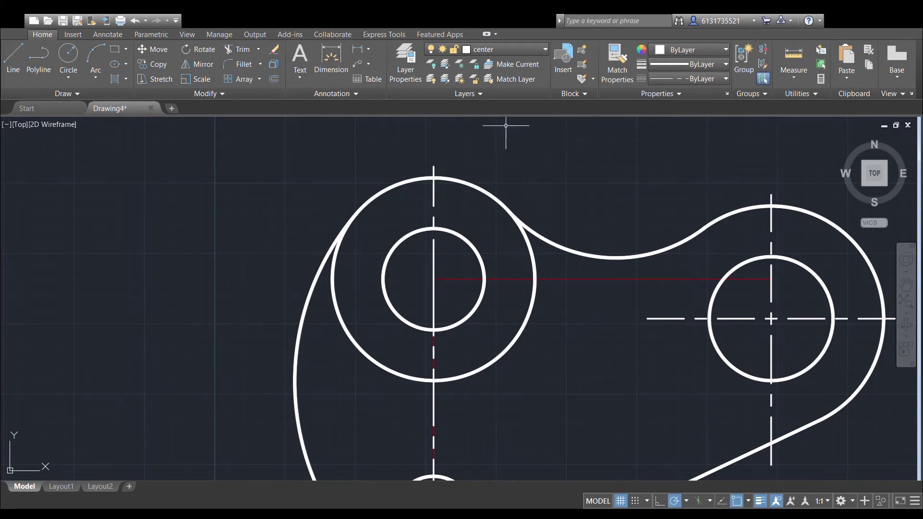
Draw horizontal centre lines from the upper-left hole's centre to both sides, ending just past the outer circle.
click(22, 56)
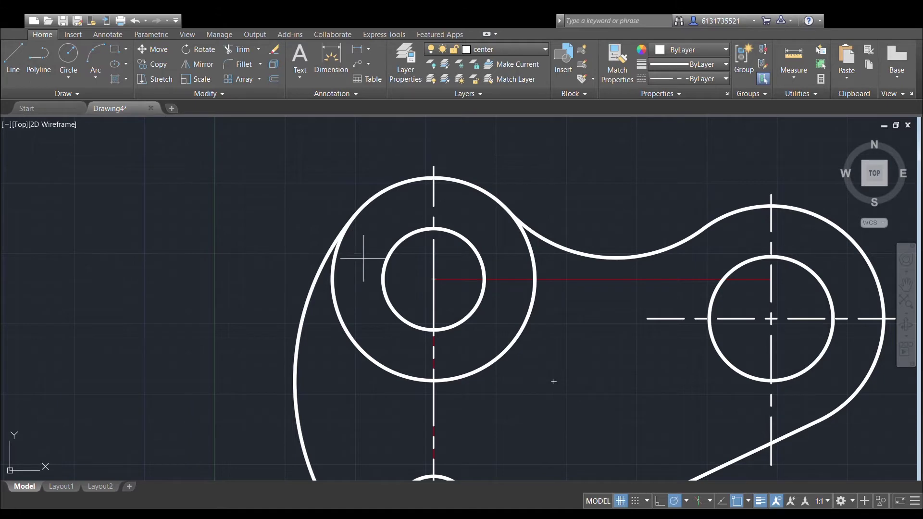
click(434, 279)
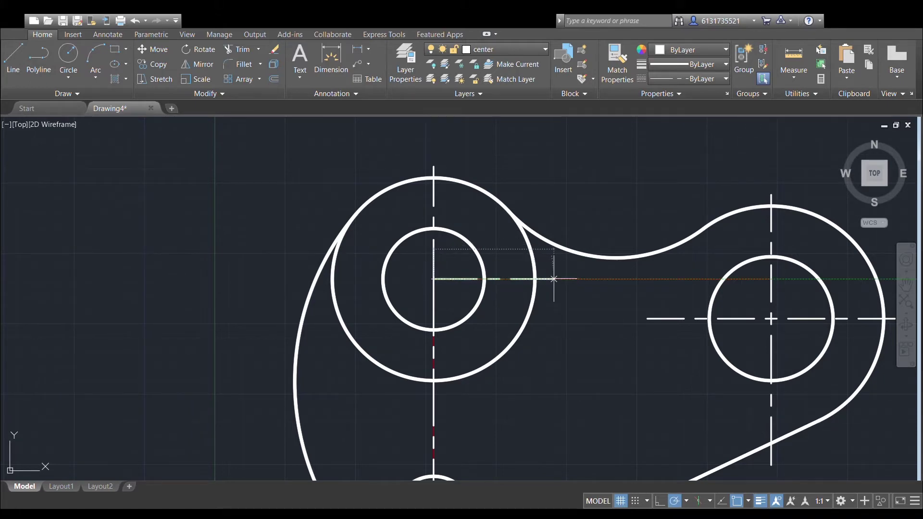
click(554, 279)
key(Return)
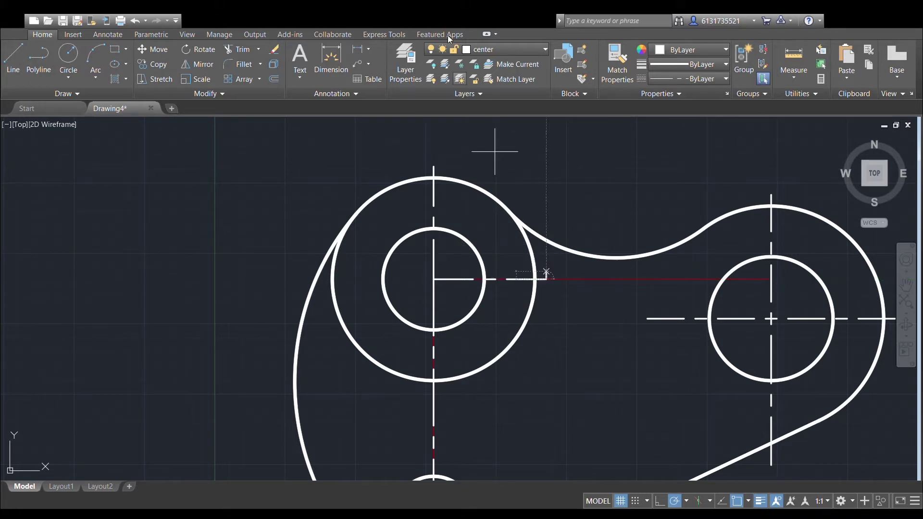
click(24, 49)
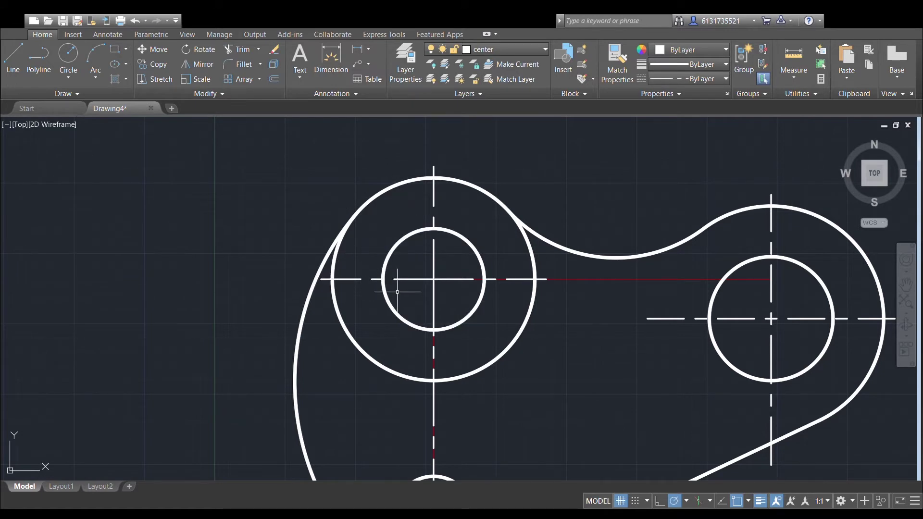
Draw horizontal centre lines from the lower hole's centre to both sides, ending slightly outside the hole.
scroll(397, 291, down, 3)
click(14, 60)
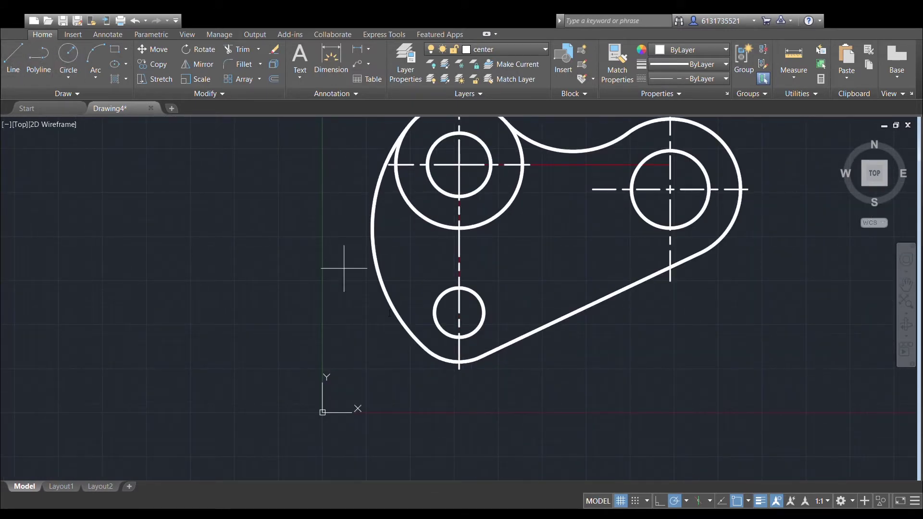
scroll(399, 316, up, 2)
click(496, 310)
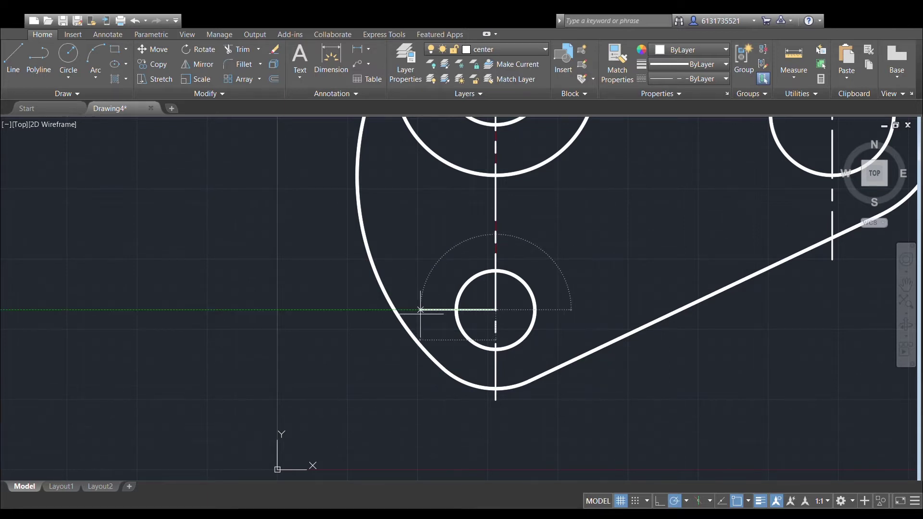
click(446, 310)
key(Escape)
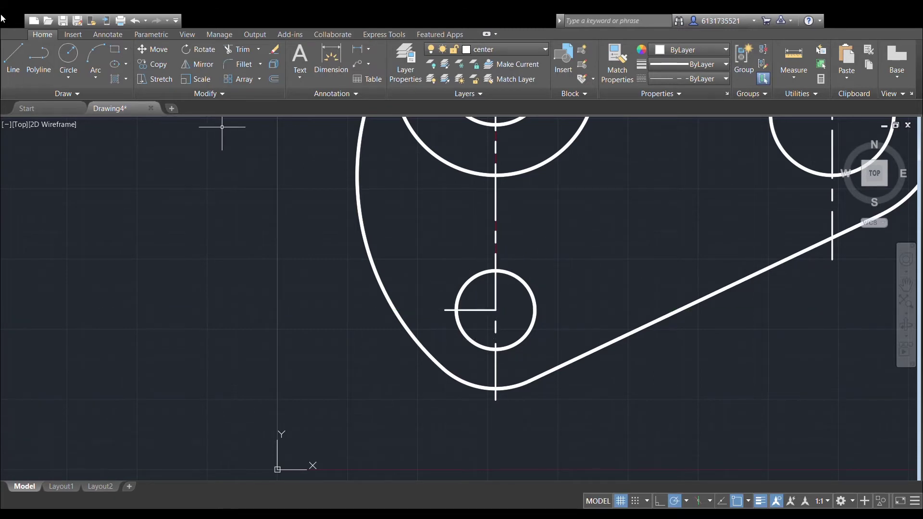
click(17, 70)
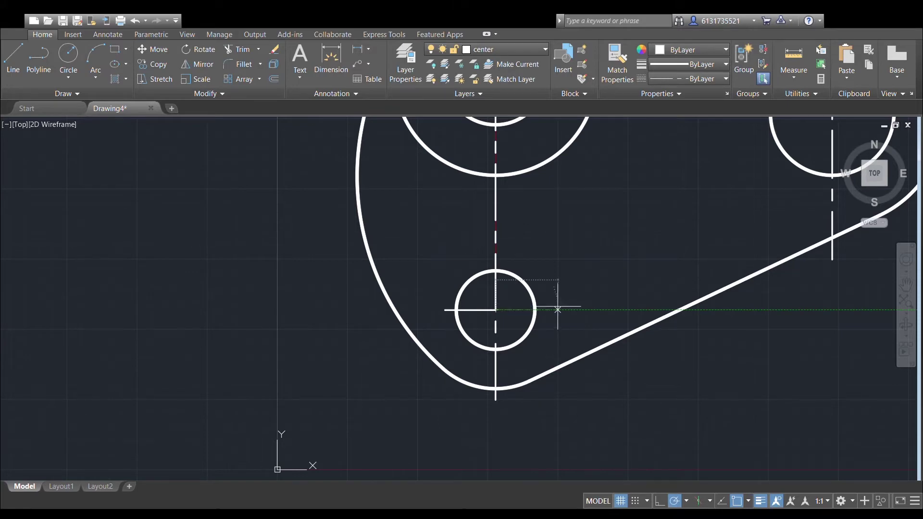
key(Escape)
scroll(580, 328, down, 5)
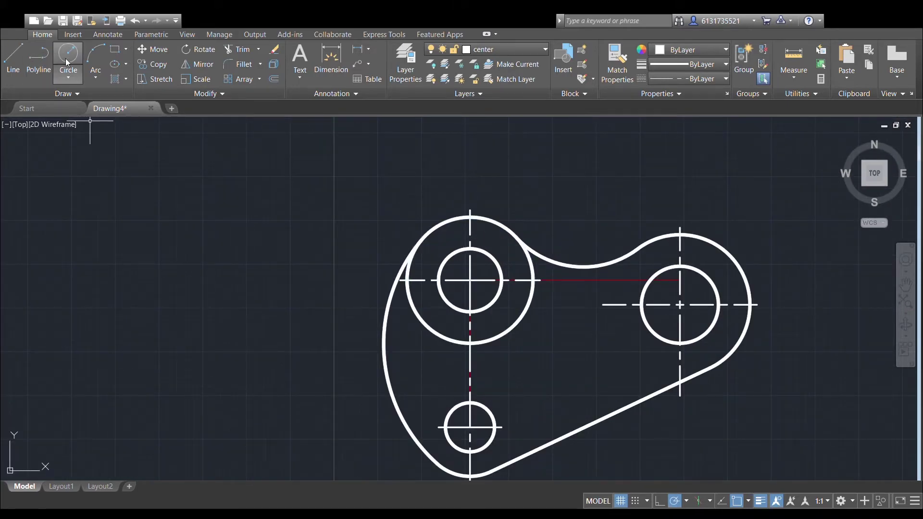
scroll(519, 229, up, 2)
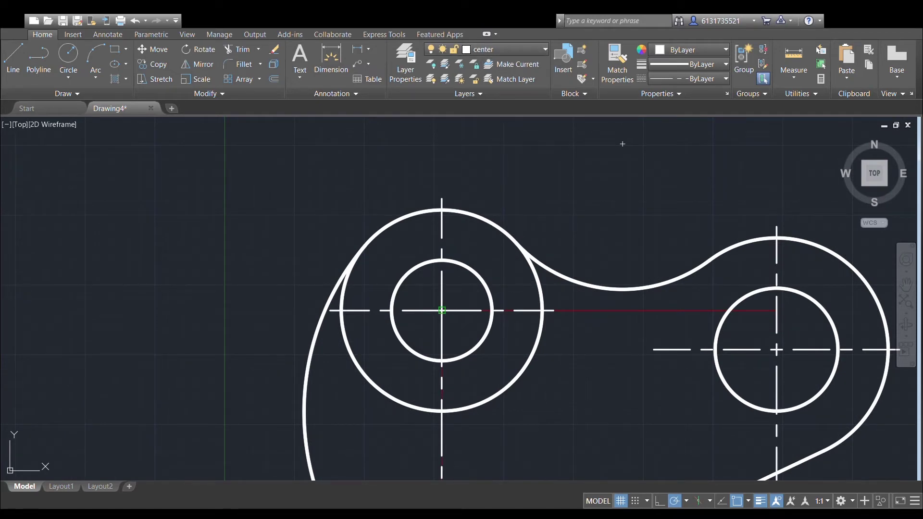
click(441, 310)
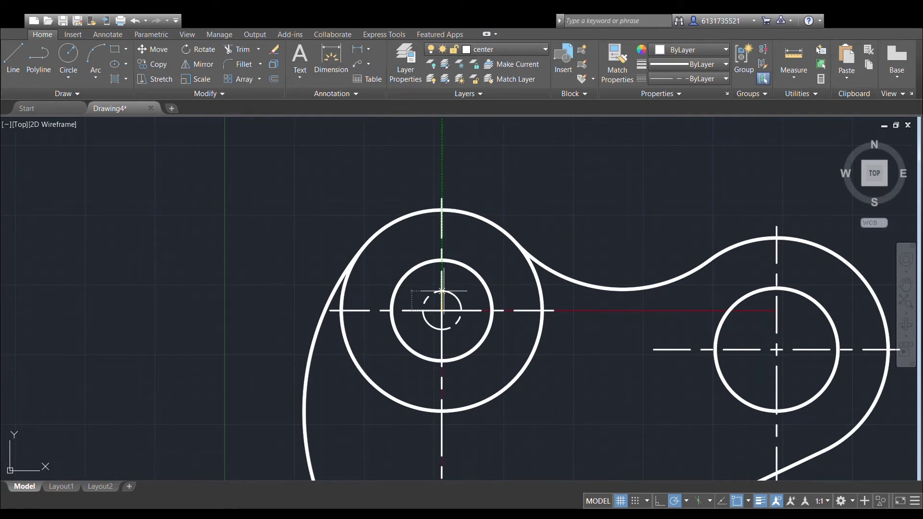
scroll(443, 294, up, 2)
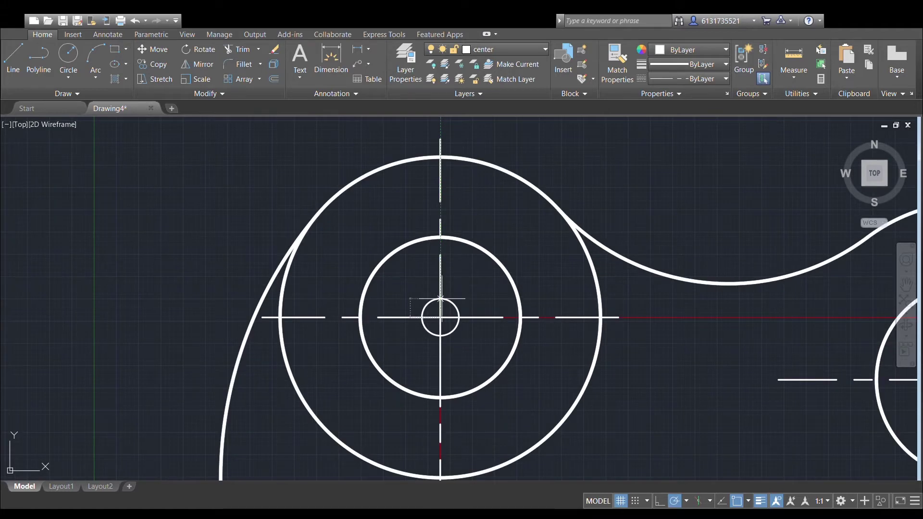
middle_drag(485, 275, 385, 274)
key(Escape)
middle_drag(534, 267, 323, 223)
click(12, 57)
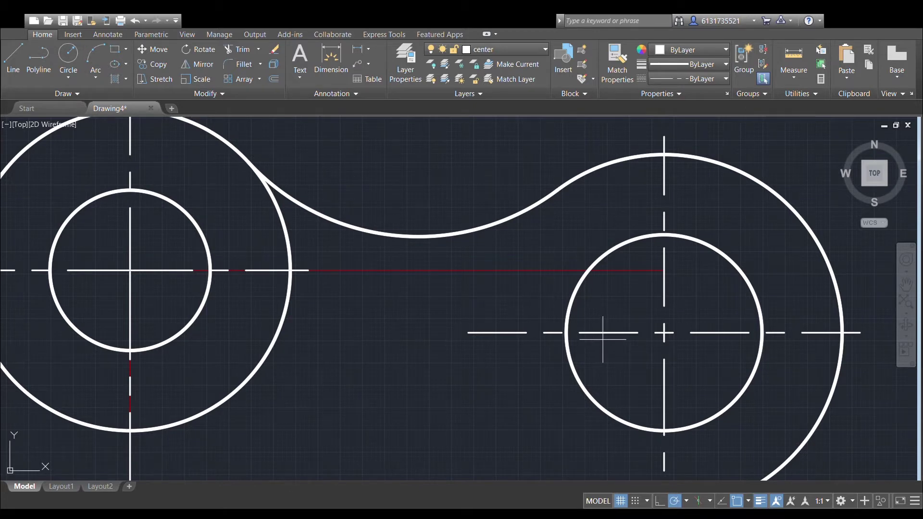
scroll(684, 331, up, 2)
click(651, 334)
key(Escape)
Draw two small concentric construction circles around the centre of the upper-left hole, both inside the hole.
middle_drag(423, 302, 754, 297)
middle_drag(557, 242, 779, 284)
click(74, 51)
click(352, 272)
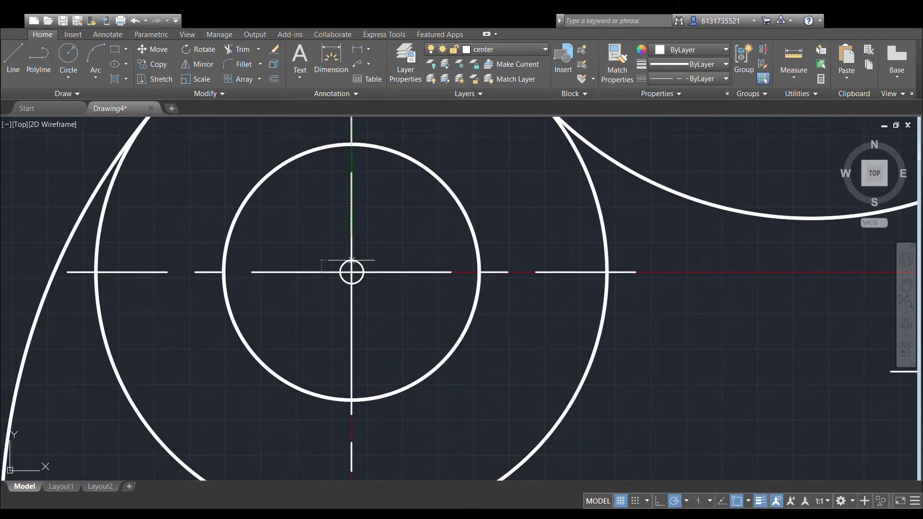
click(69, 53)
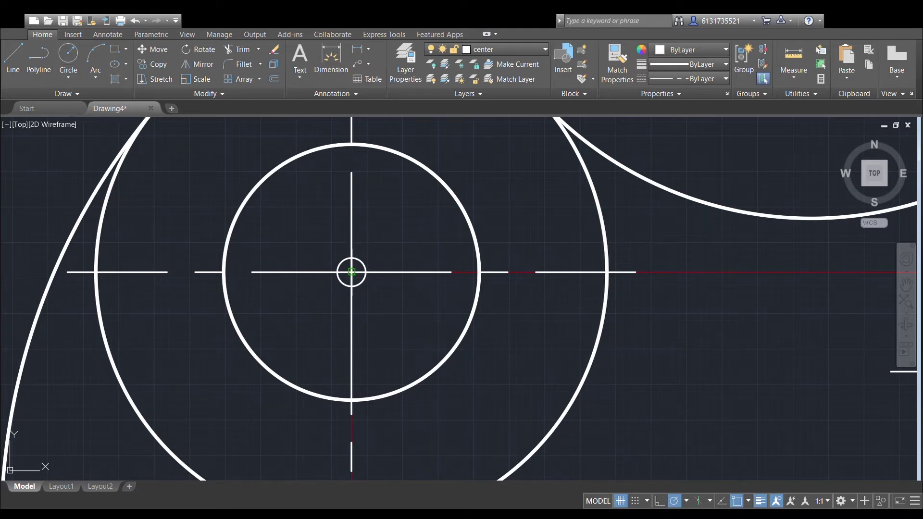
click(353, 230)
scroll(352, 232, down, 2)
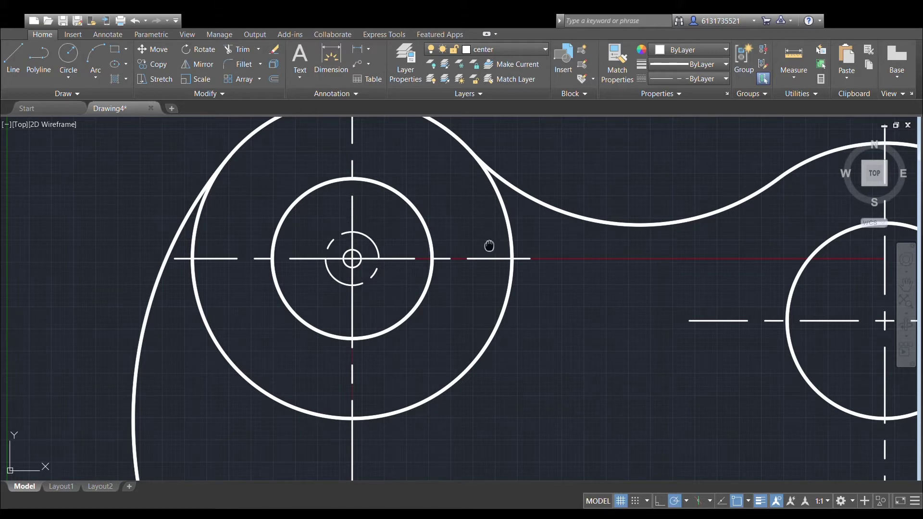
Draw two small concentric construction circles around the centre of the lower hole, both inside the hole.
middle_drag(489, 246, 504, 210)
scroll(504, 210, down, 2)
middle_drag(461, 190, 463, 144)
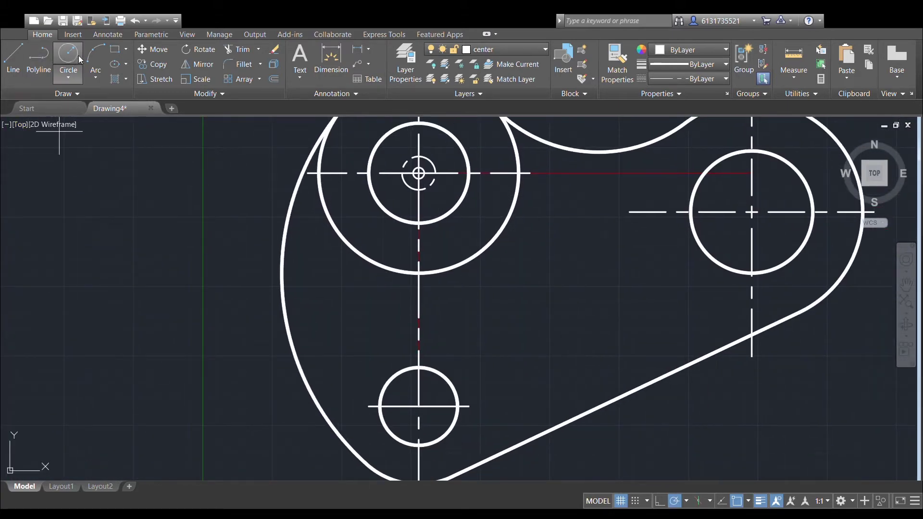
click(77, 58)
click(419, 407)
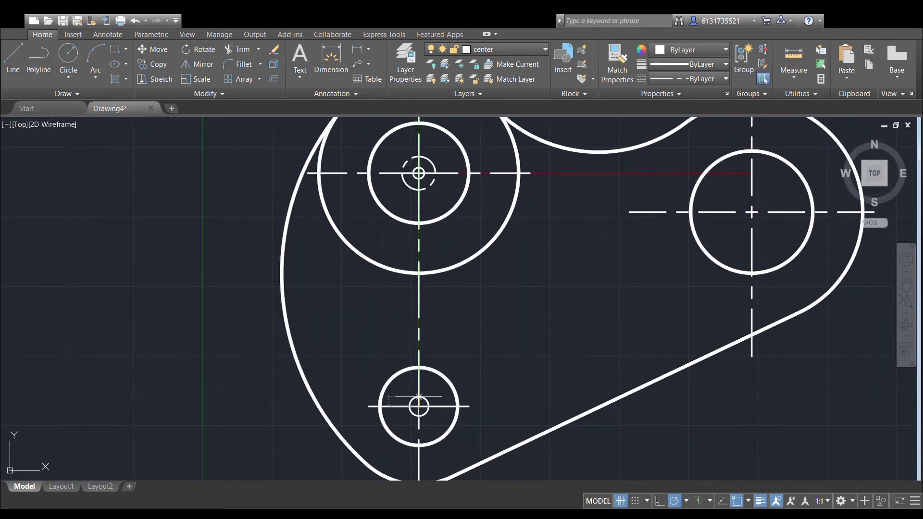
click(419, 400)
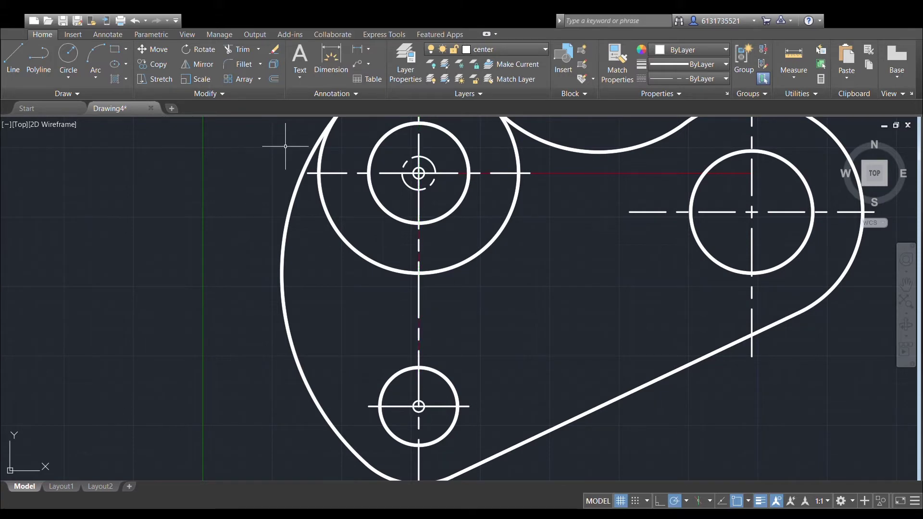
scroll(451, 318, up, 6)
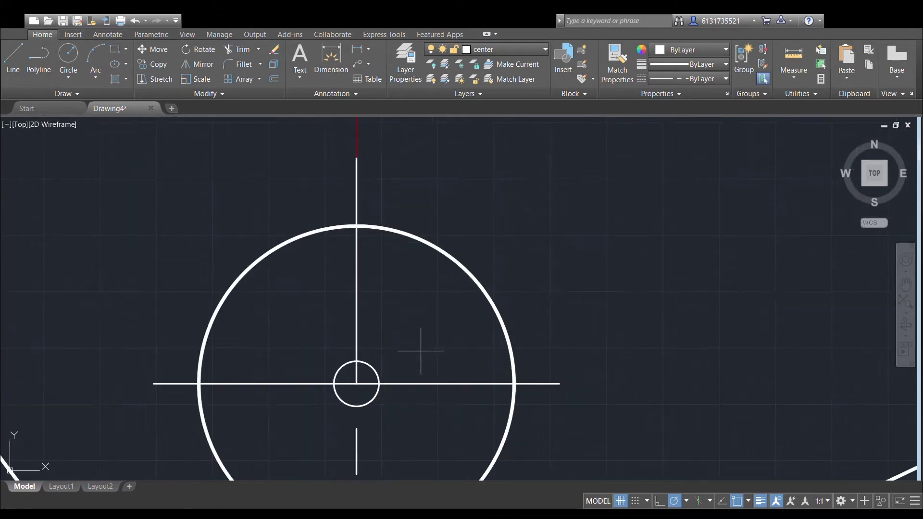
click(357, 383)
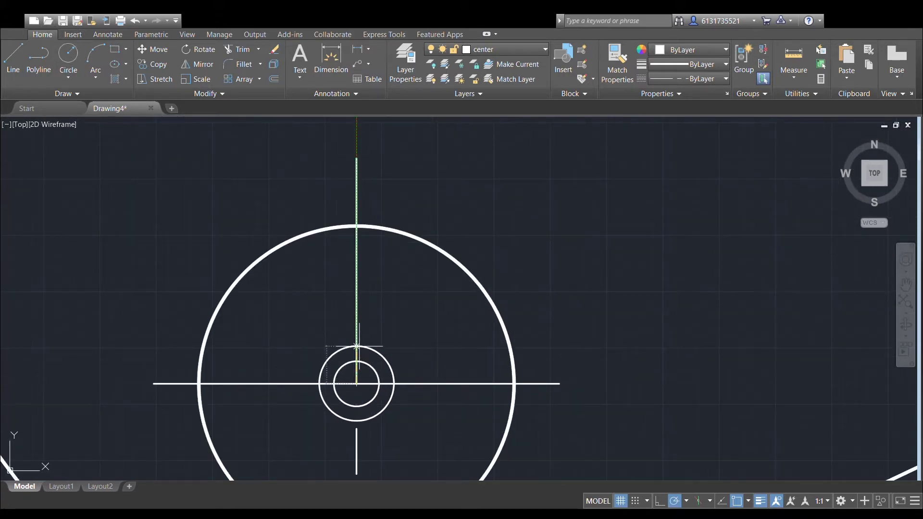
click(356, 316)
scroll(410, 270, down, 2)
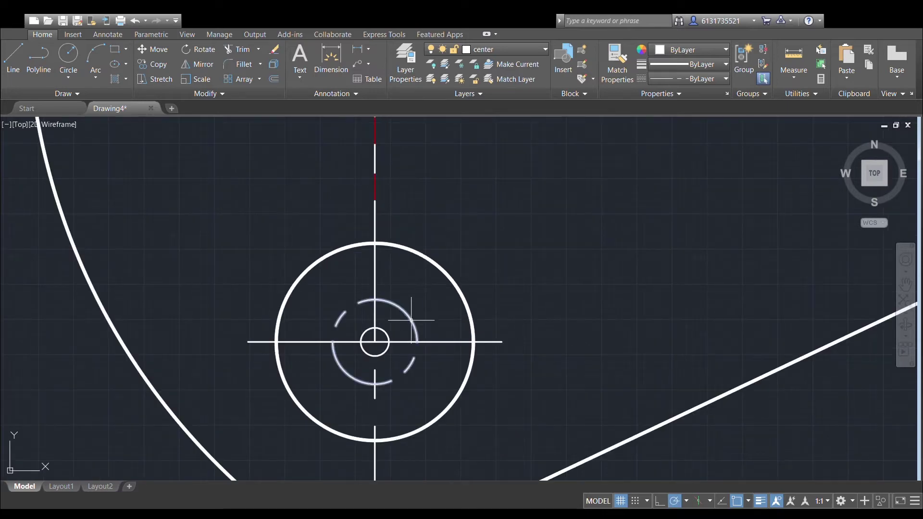
Trim out the upper-left hole's centre line segments between its two small circles, with both holes' construction circles and centre lines selected.
click(407, 314)
click(387, 336)
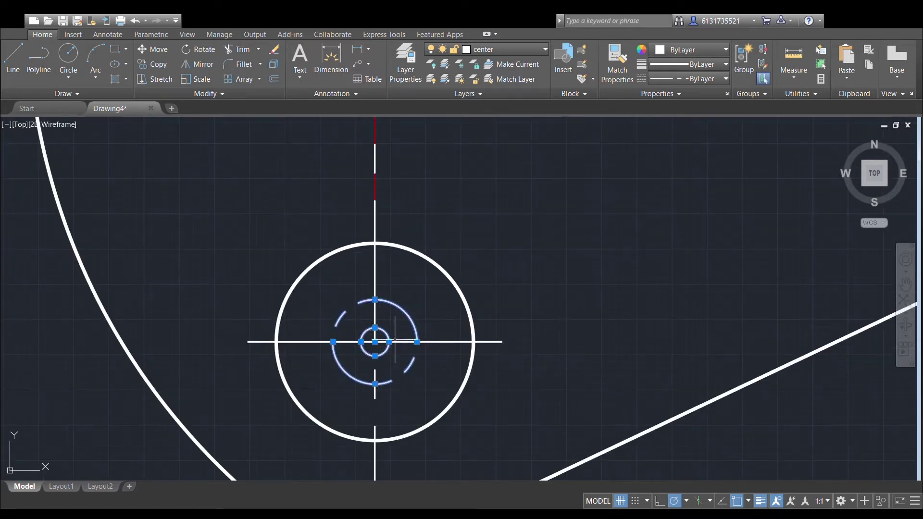
click(397, 341)
click(397, 342)
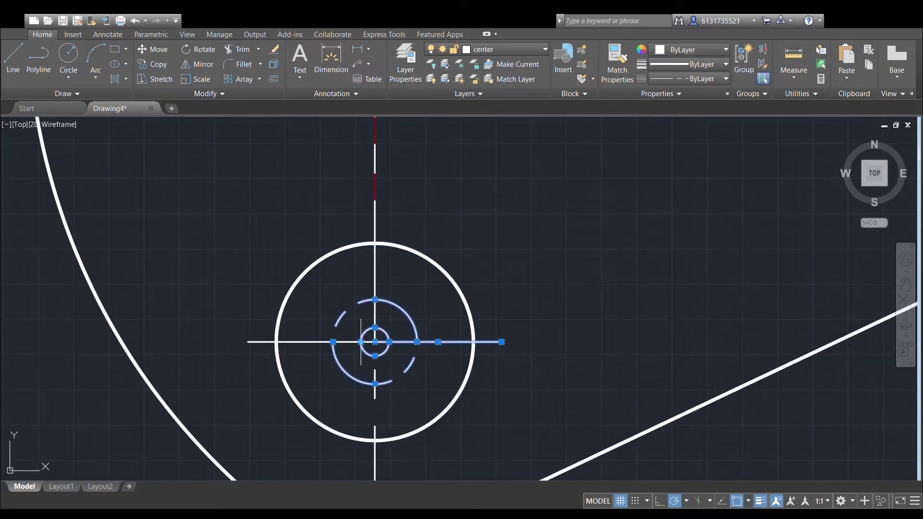
click(317, 339)
click(376, 398)
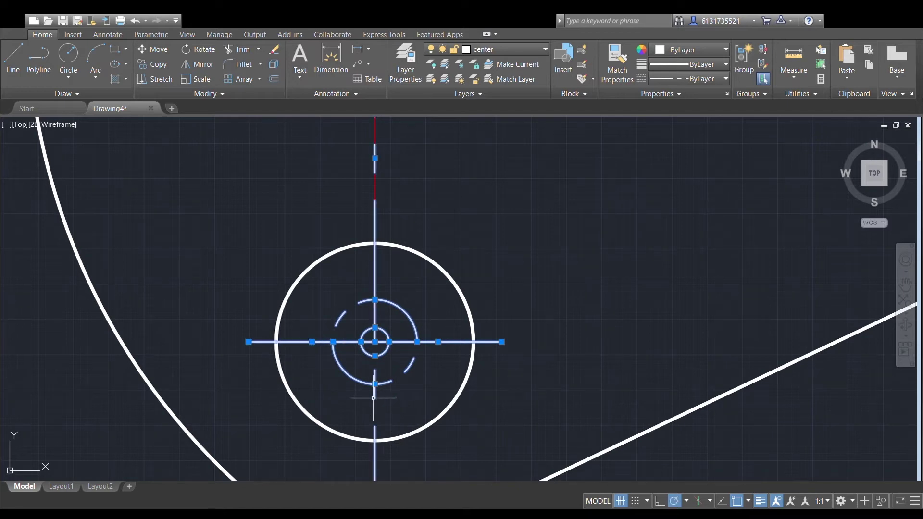
scroll(390, 264, down, 2)
middle_drag(421, 209, 377, 424)
middle_drag(408, 327, 410, 409)
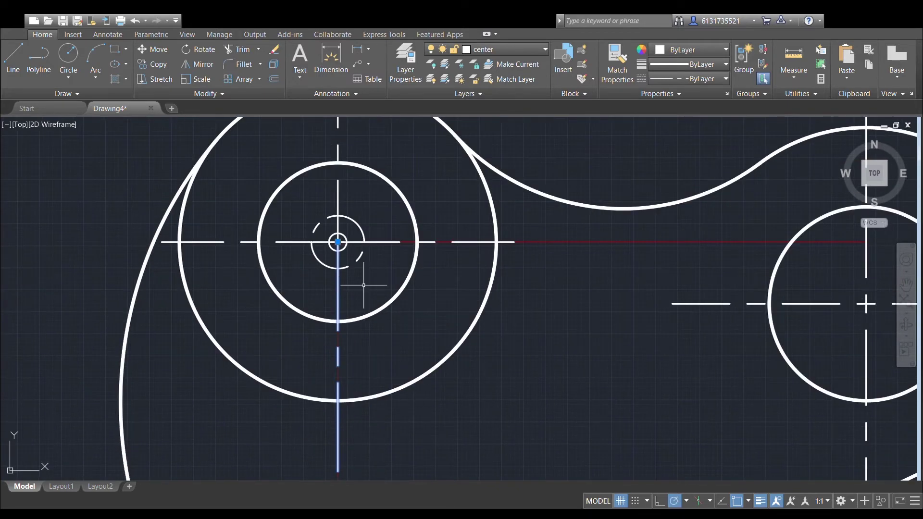
drag(372, 290, 302, 199)
scroll(398, 199, down, 2)
middle_drag(404, 207, 413, 220)
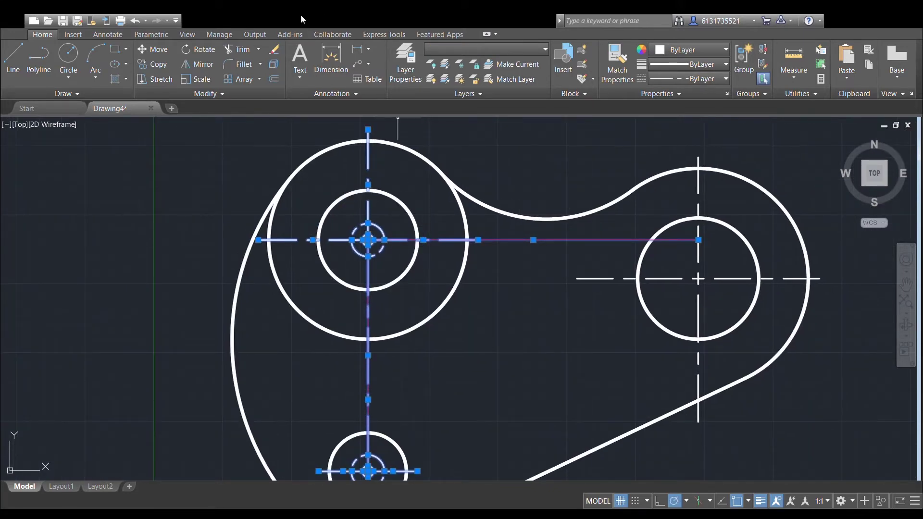
key(Escape)
scroll(377, 230, up, 5)
click(340, 227)
click(310, 267)
click(384, 269)
click(339, 313)
Trim out the lower hole's centre line segments between its two small circles, leaving gaps around the centre mark.
scroll(336, 310, down, 5)
middle_drag(336, 309, 376, 145)
scroll(507, 170, down, 1)
middle_drag(403, 369, 399, 291)
scroll(402, 293, up, 5)
click(403, 253)
click(444, 294)
click(368, 296)
key(Escape)
Delete the small construction circles at the centres of the lower and upper-left holes.
click(437, 241)
key(Delete)
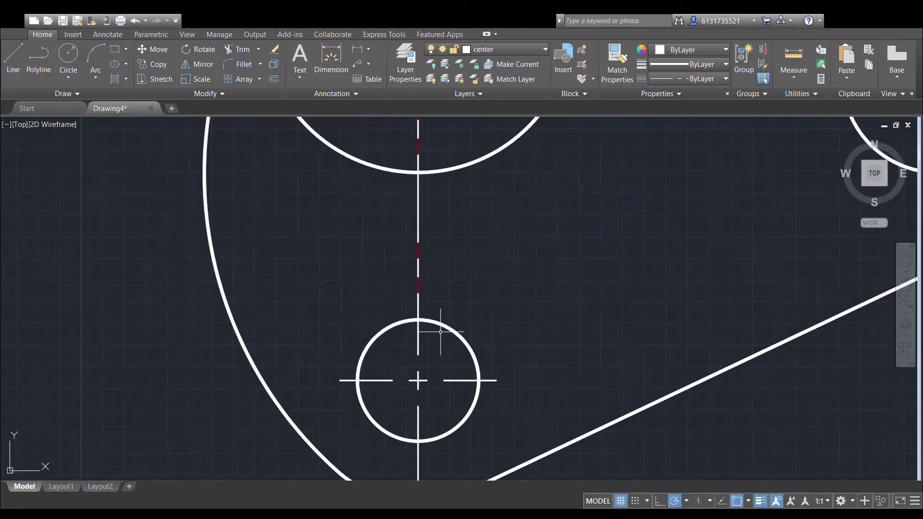
scroll(429, 330, down, 2)
scroll(438, 226, up, 4)
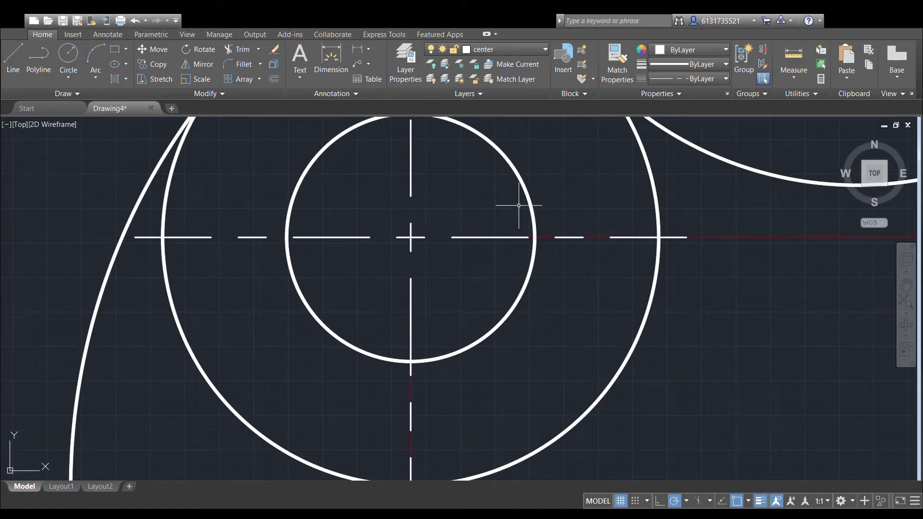
Save the finished link plate drawing as GEO27.
scroll(546, 213, down, 6)
middle_drag(546, 231, 510, 246)
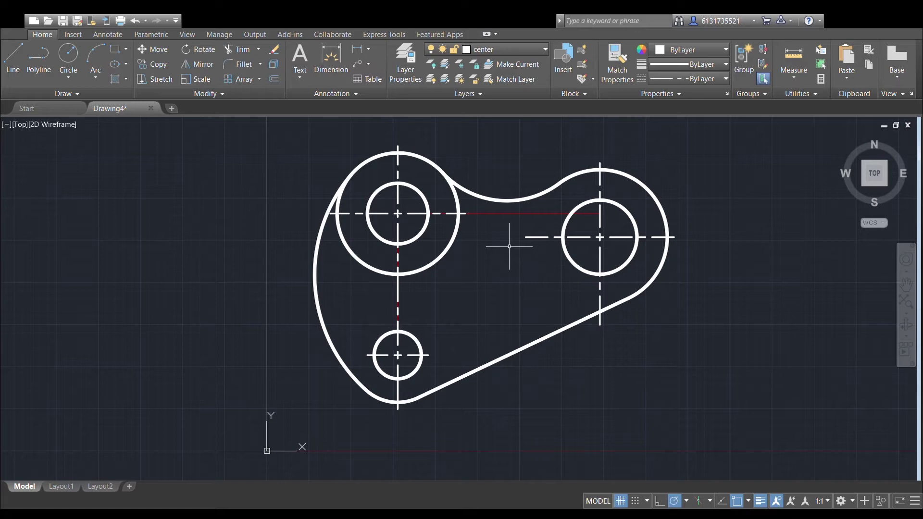
scroll(427, 282, down, 2)
middle_drag(426, 282, 482, 243)
scroll(516, 191, up, 2)
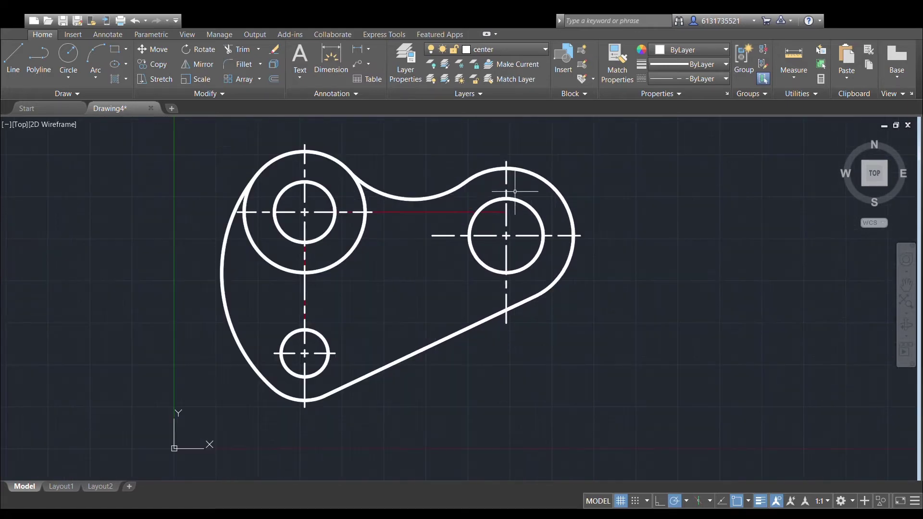
middle_drag(515, 191, 545, 184)
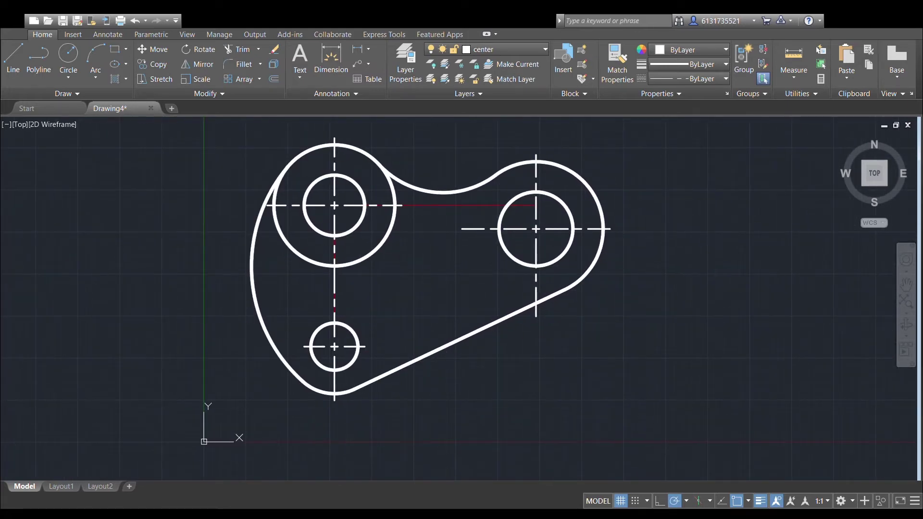
key(ctrl+p)
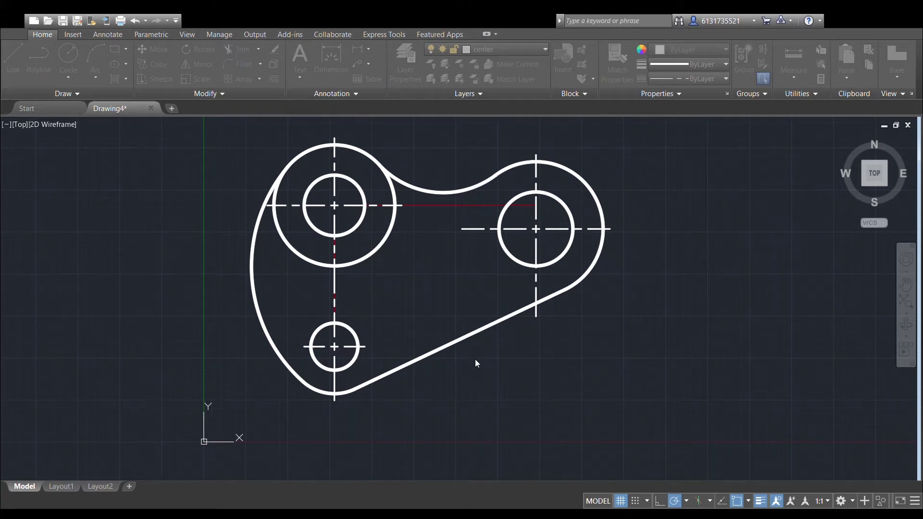
key(Return)
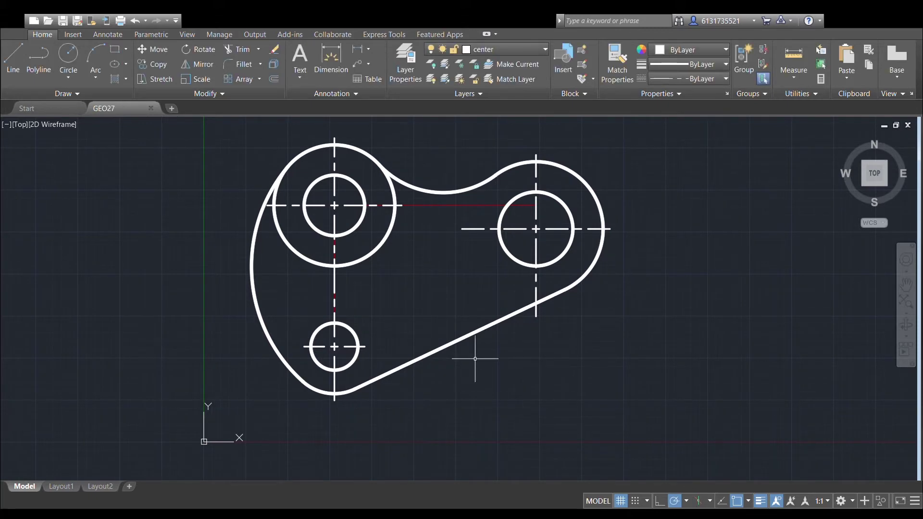
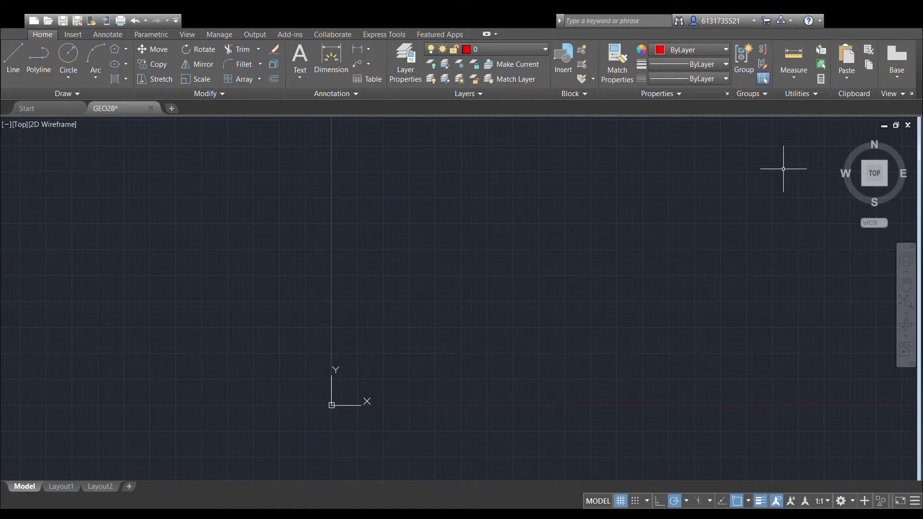
Draw connected construction lines on layer 0: one vertical line upward, then two collinear horizontal segments to the right, the last 10 long.
click(22, 57)
click(419, 343)
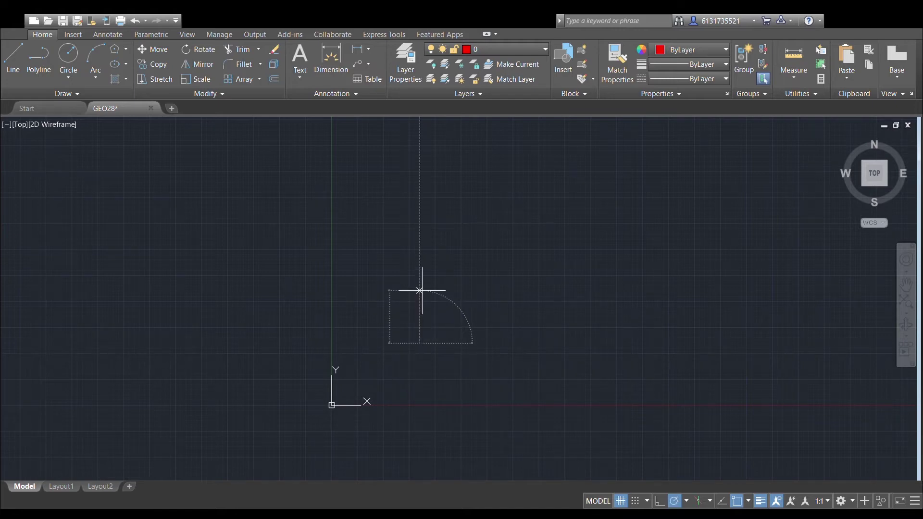
click(420, 291)
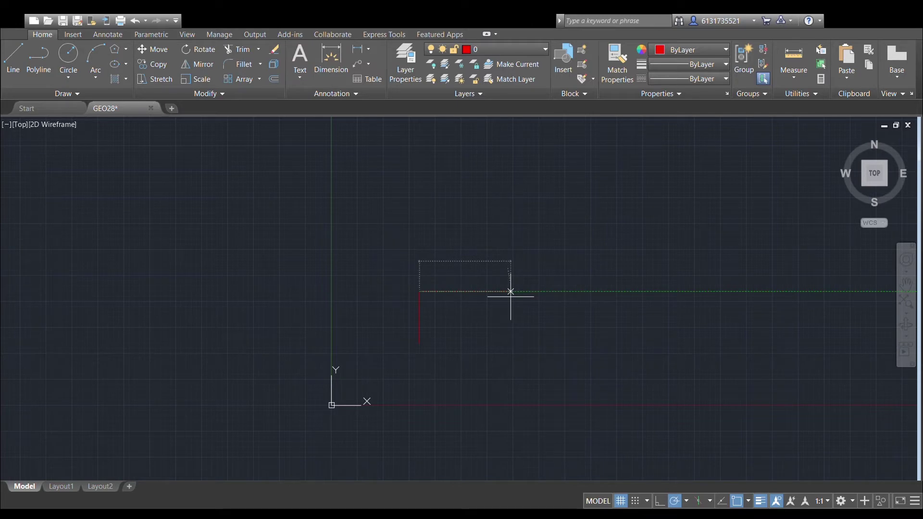
click(502, 291)
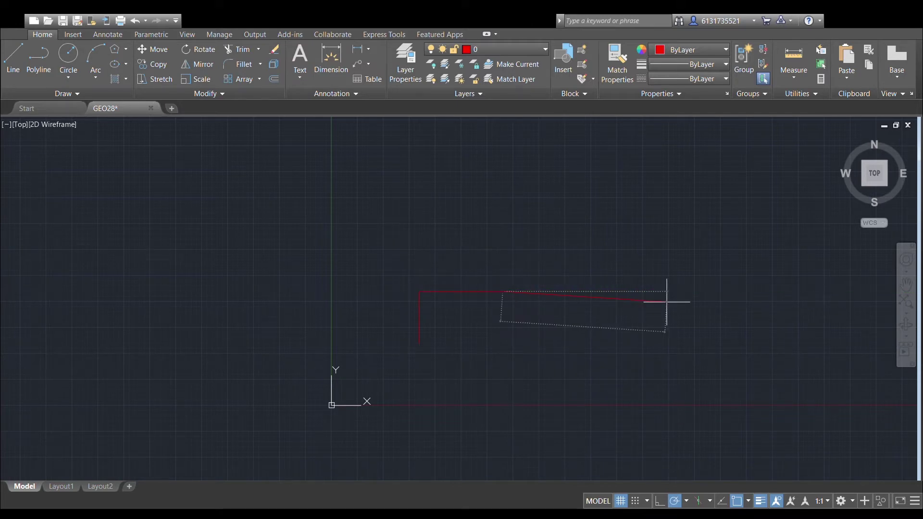
text(10)
key(Return)
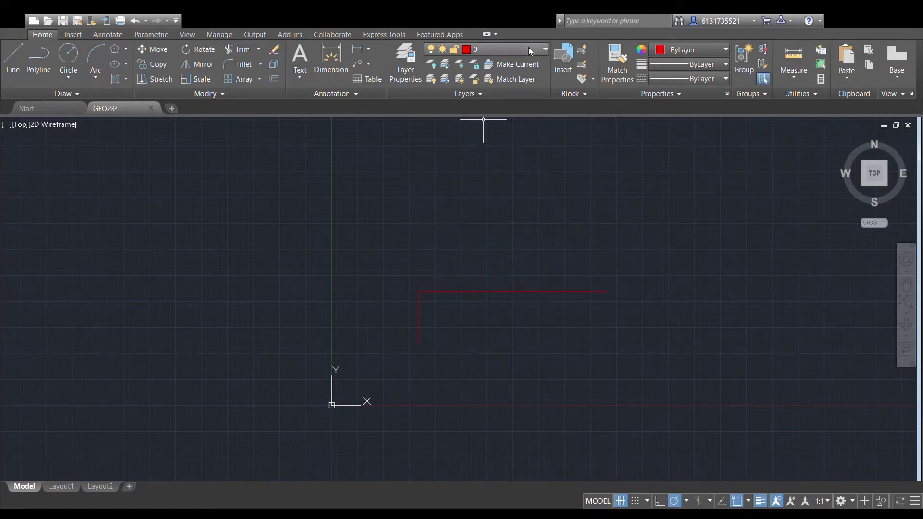
On the visible-lines layer, draw circles centred on the construction lines' lower end, horizontal midpoint joint and far right end, the middle one largest.
click(522, 108)
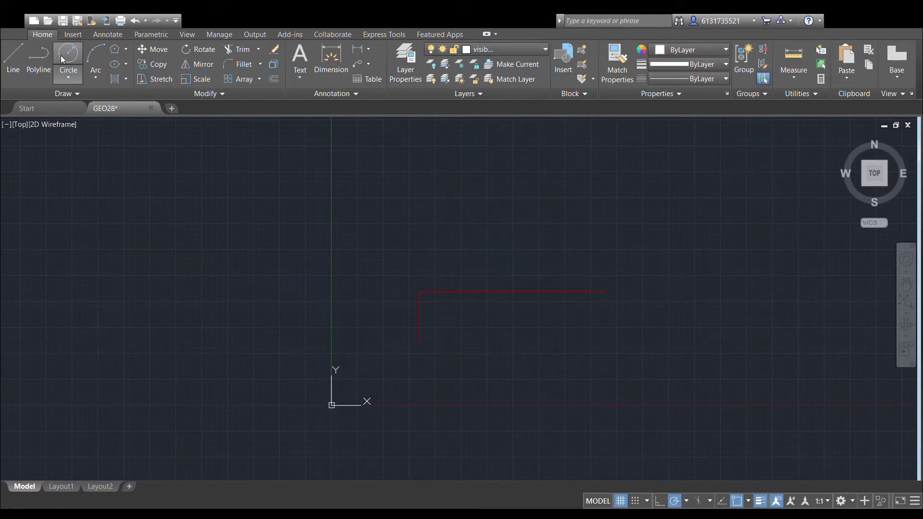
click(419, 343)
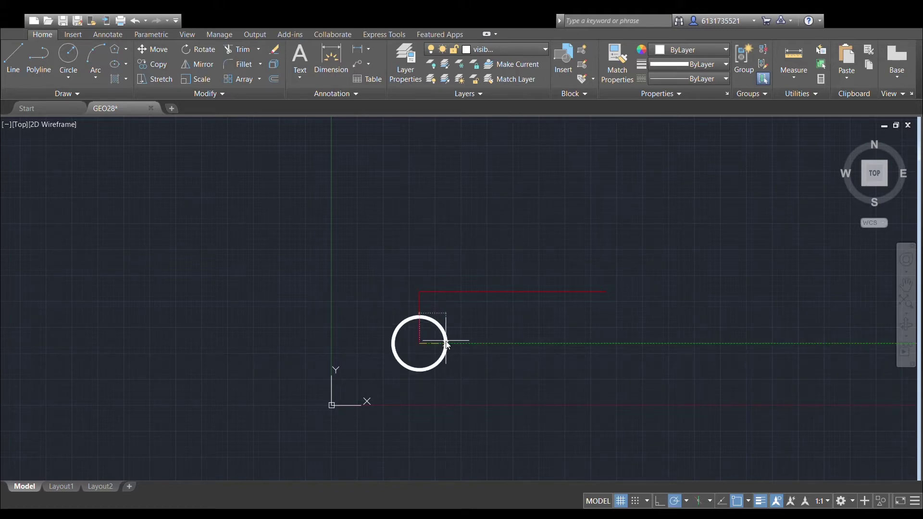
click(446, 344)
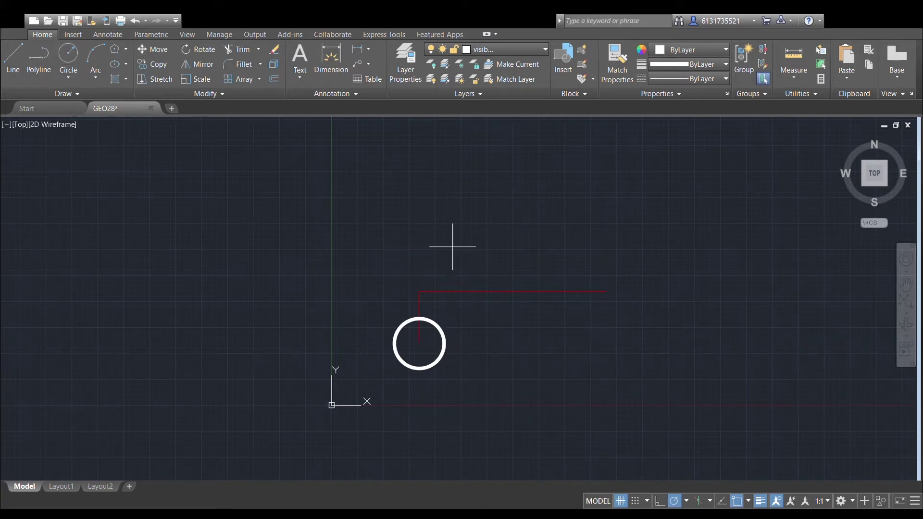
click(502, 292)
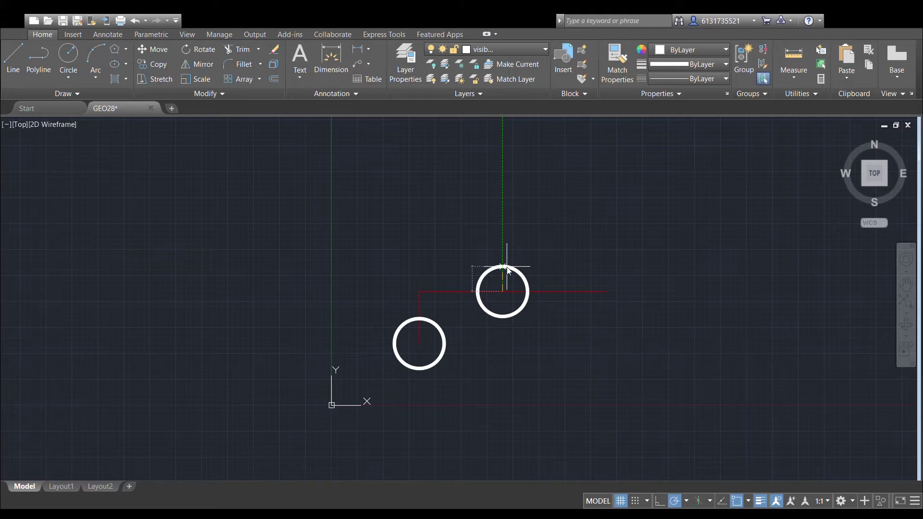
click(504, 249)
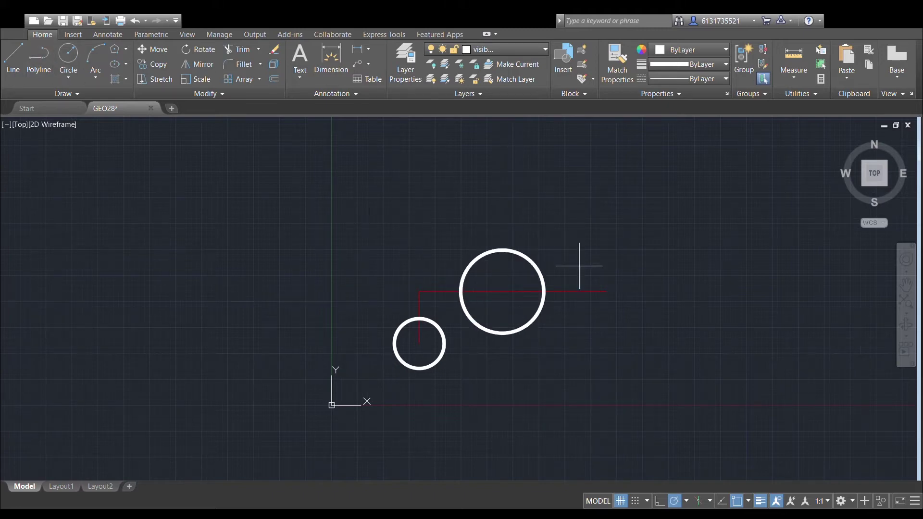
click(606, 292)
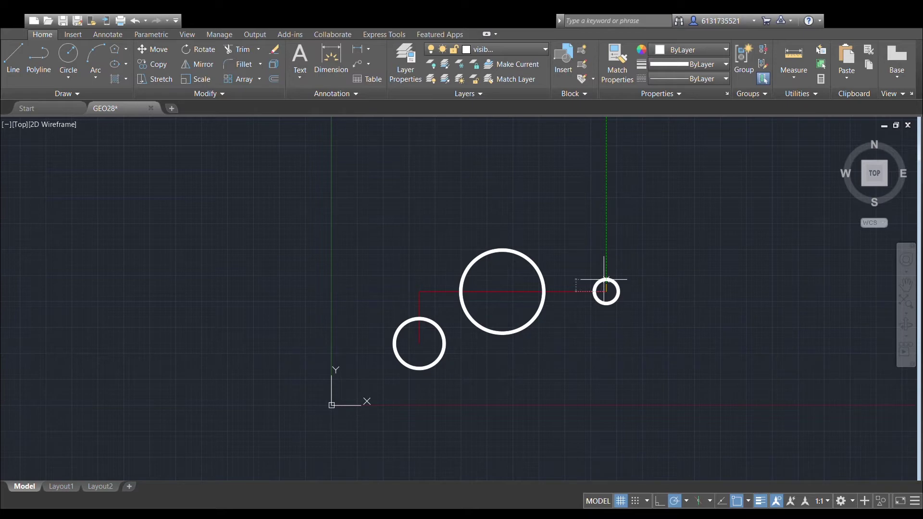
key(Return)
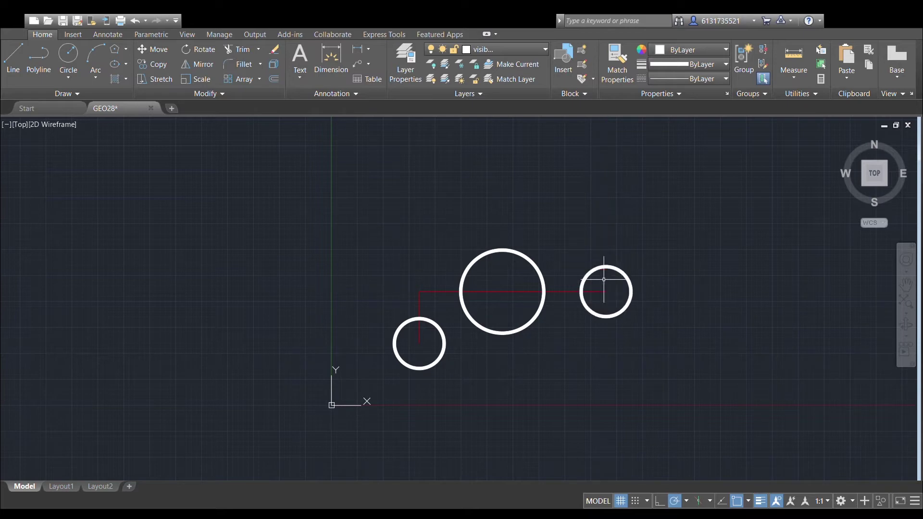
Draw two circles tangent to the left and middle circles: one touching them from below and a large one enclosing them.
middle_drag(696, 291, 628, 239)
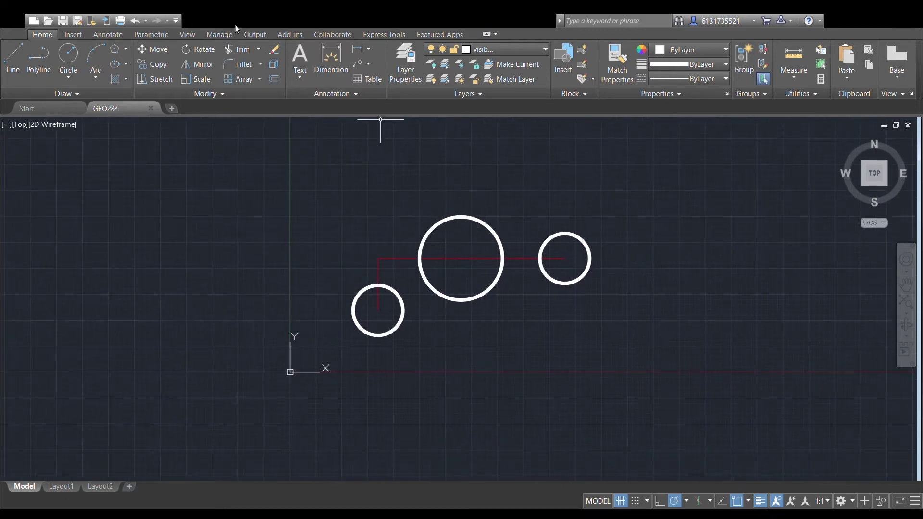
click(73, 72)
scroll(414, 309, up, 4)
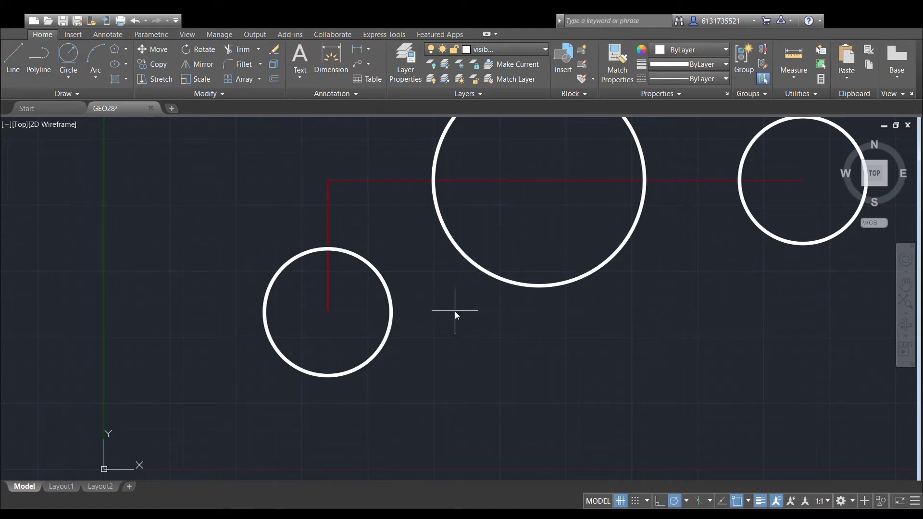
key(Return)
scroll(473, 265, down, 2)
middle_drag(468, 258, 447, 315)
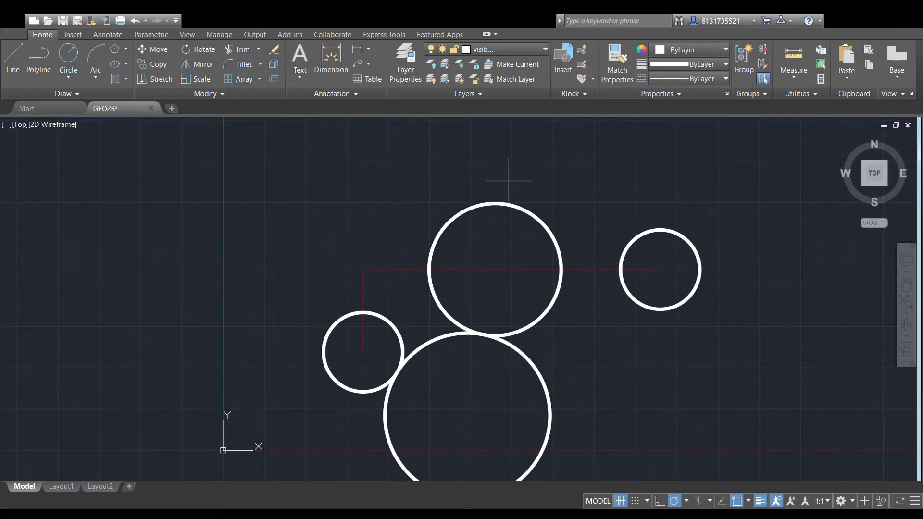
click(508, 181)
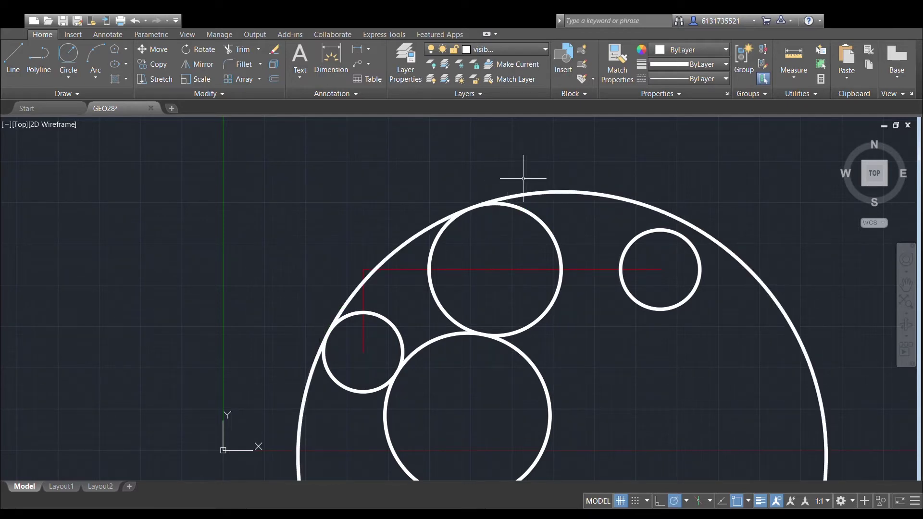
middle_drag(595, 171, 485, 134)
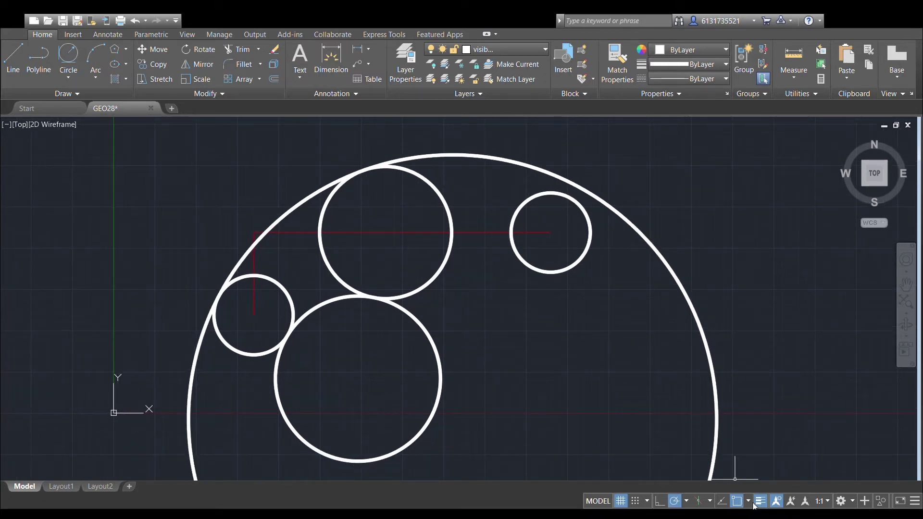
Draw lower and upper straight lines tangent to both the middle circle and the right circle.
click(13, 57)
click(417, 288)
click(543, 263)
key(Return)
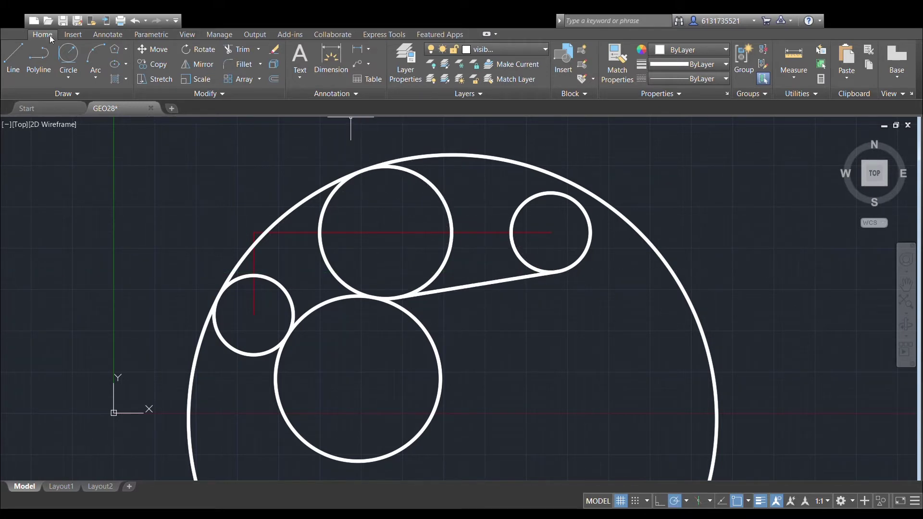
click(19, 54)
click(405, 167)
click(551, 193)
key(Return)
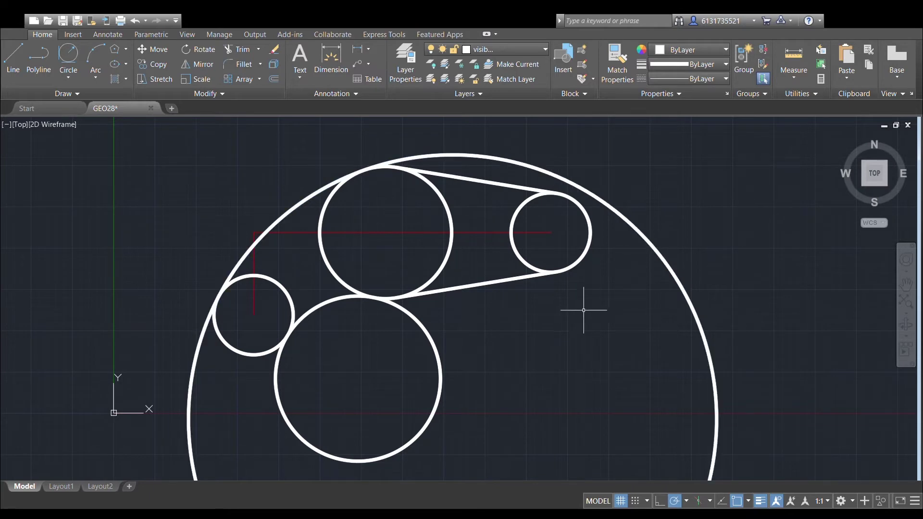
Using all circles and tangent lines as cutting edges, trim the lower and the large tangent circles to their connecting arcs.
scroll(714, 312, down, 2)
middle_drag(705, 291, 690, 247)
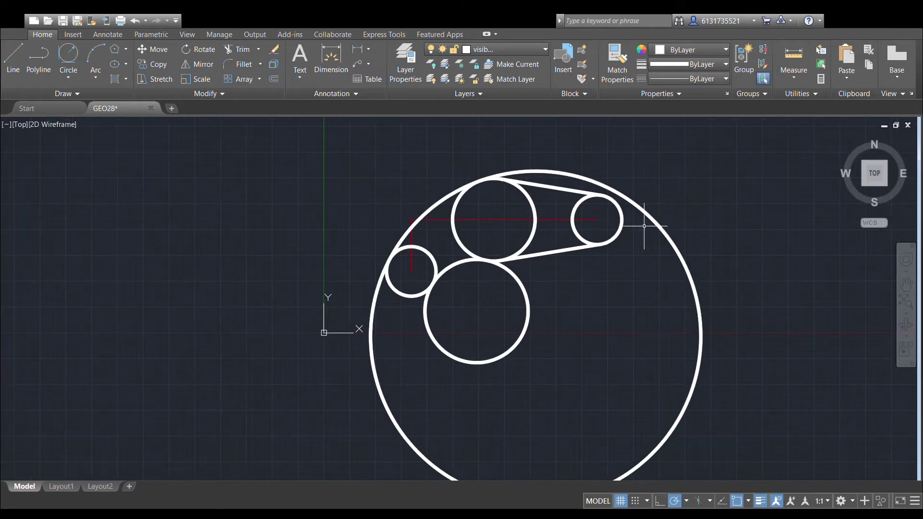
click(423, 214)
click(450, 258)
click(455, 241)
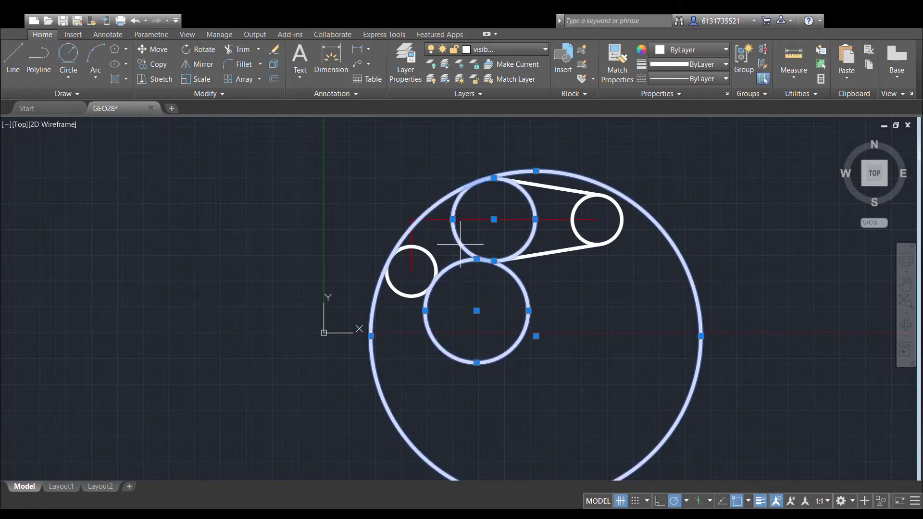
click(429, 249)
click(550, 252)
click(552, 187)
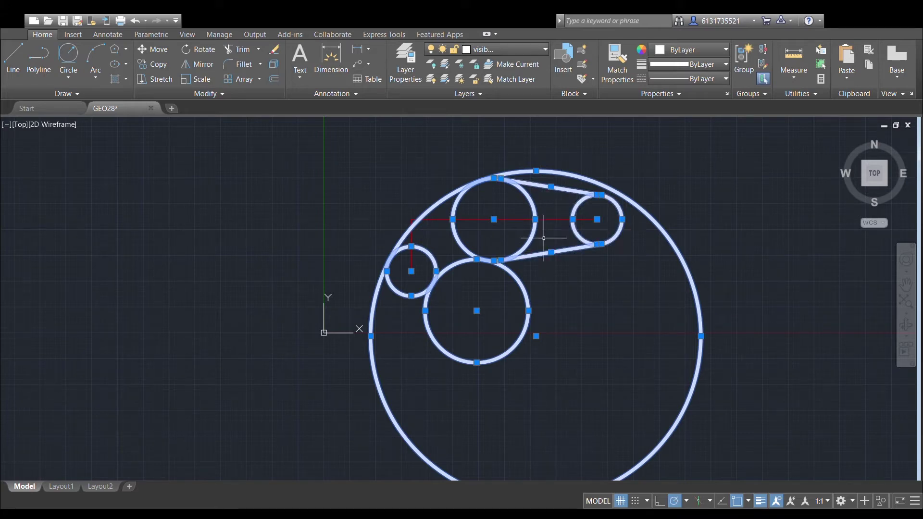
key(Escape)
click(521, 294)
click(662, 236)
Trim the inner arcs of the right, middle and left circles so that only the closed outer profile remains.
click(572, 212)
click(529, 200)
click(450, 216)
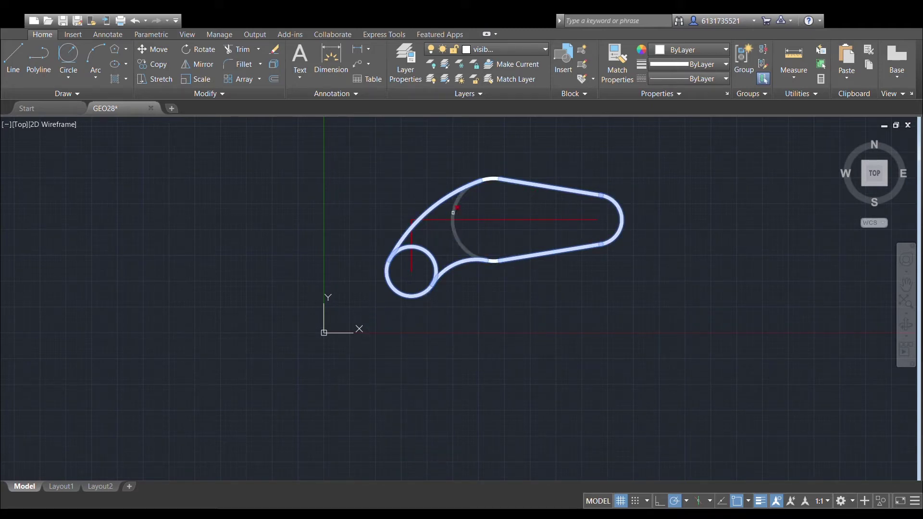
click(431, 255)
key(Escape)
Draw two equal hole circles, one concentric with the lower-left rounded end and one concentric with the right rounded end.
scroll(519, 267, up, 2)
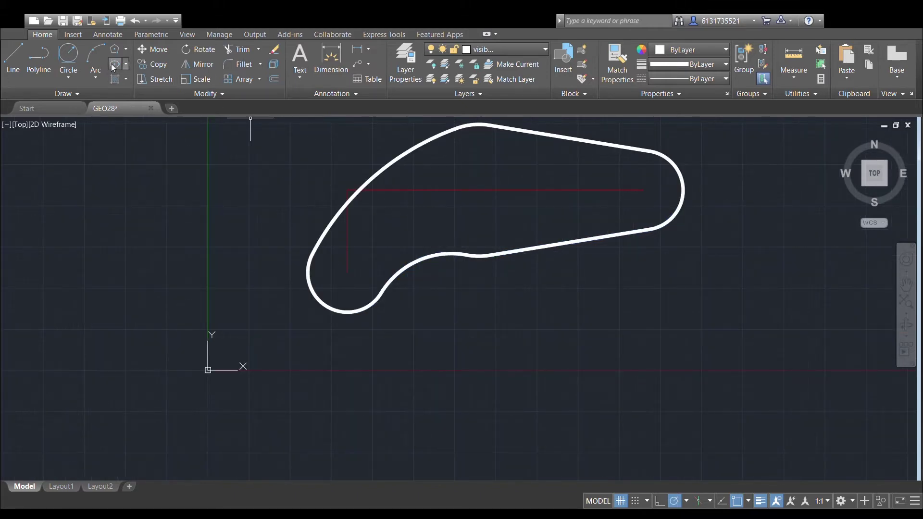
click(347, 272)
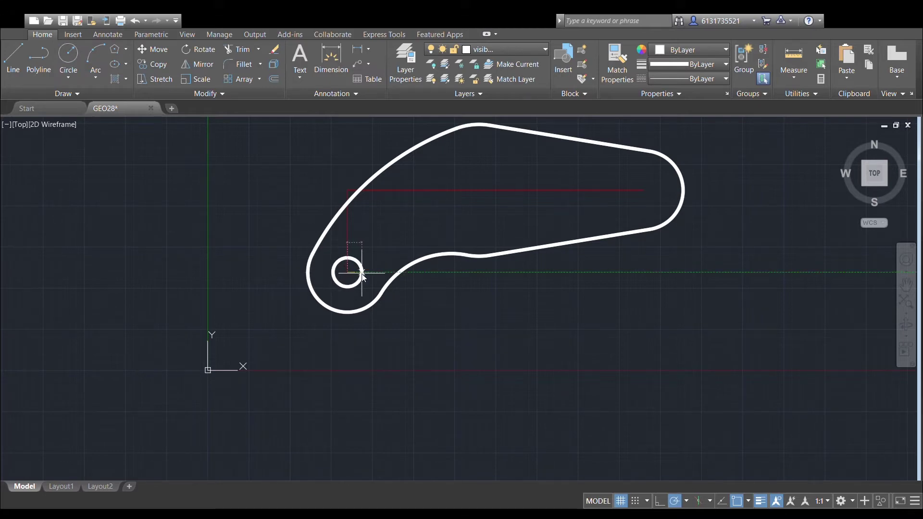
click(369, 272)
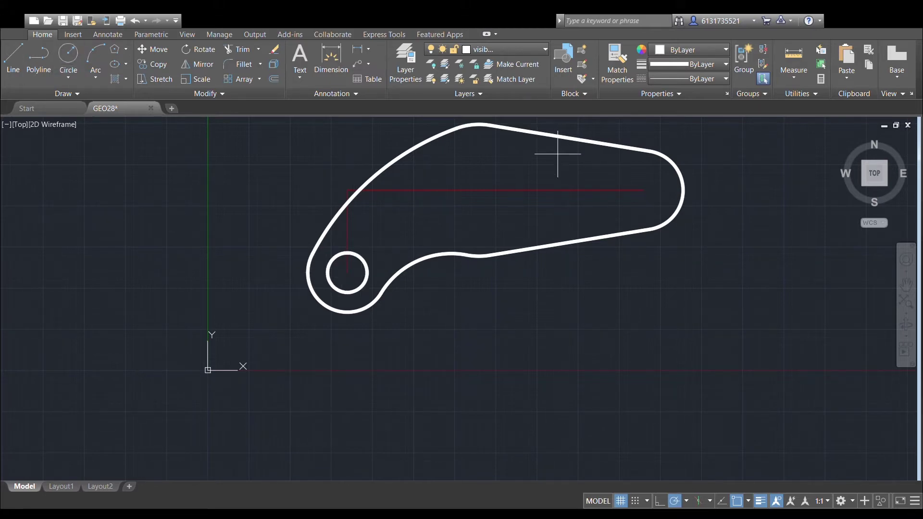
click(644, 190)
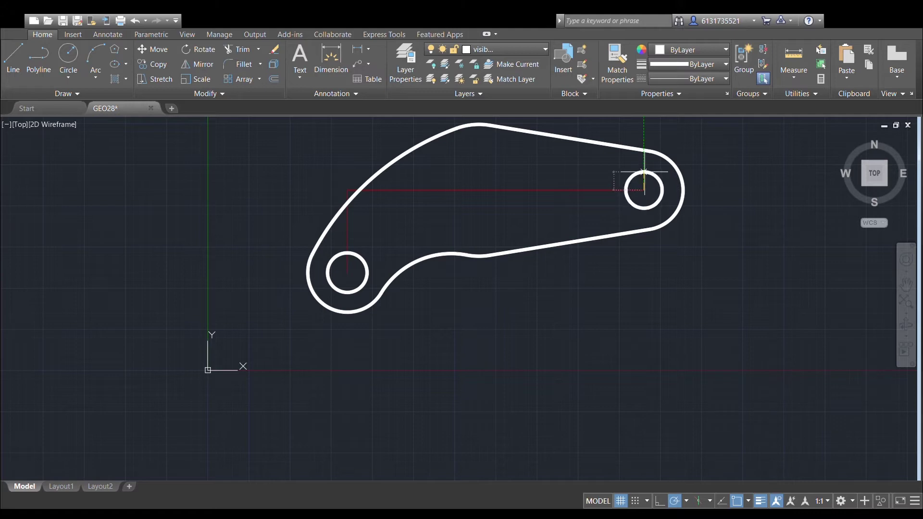
click(645, 172)
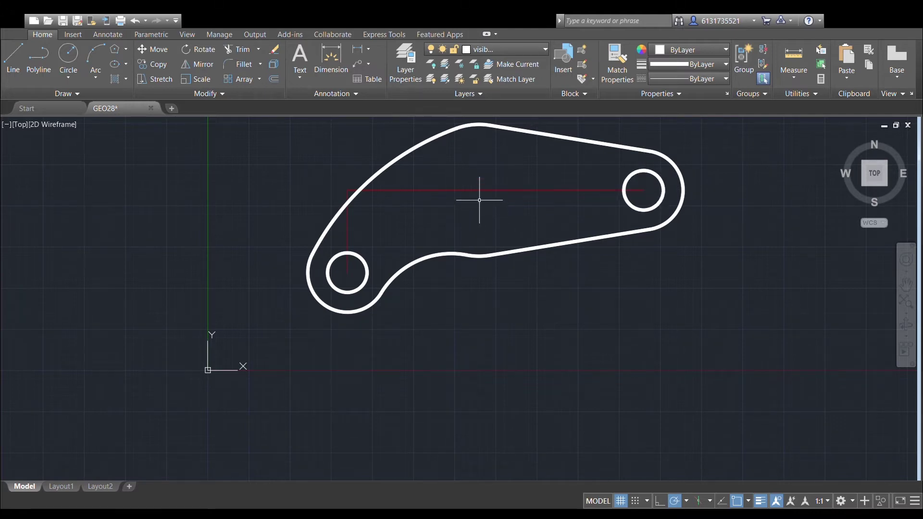
Draw a larger circle concentric with the middle arcs of the lever, just inside the outer profile.
click(68, 52)
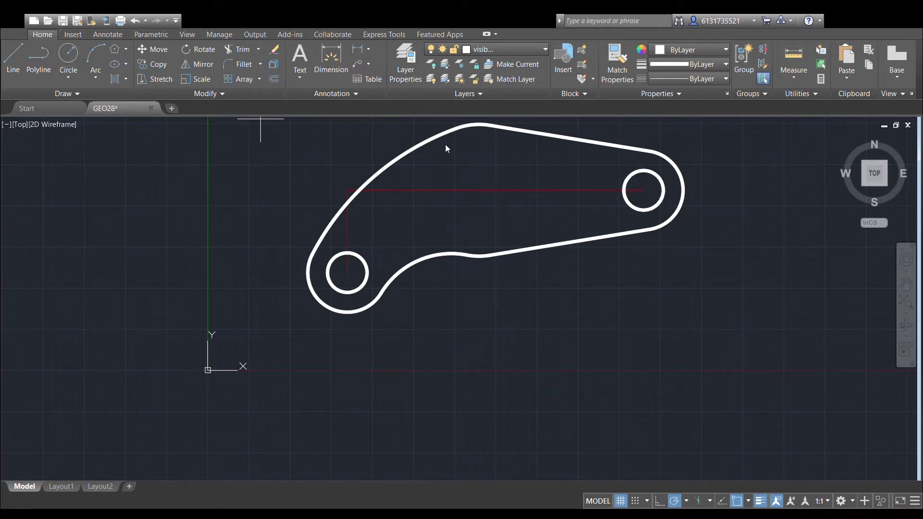
click(479, 190)
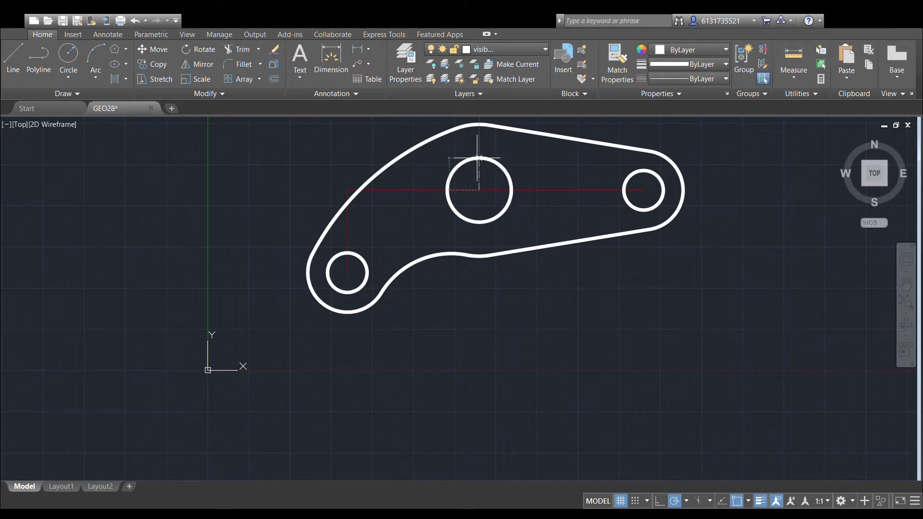
key(Return)
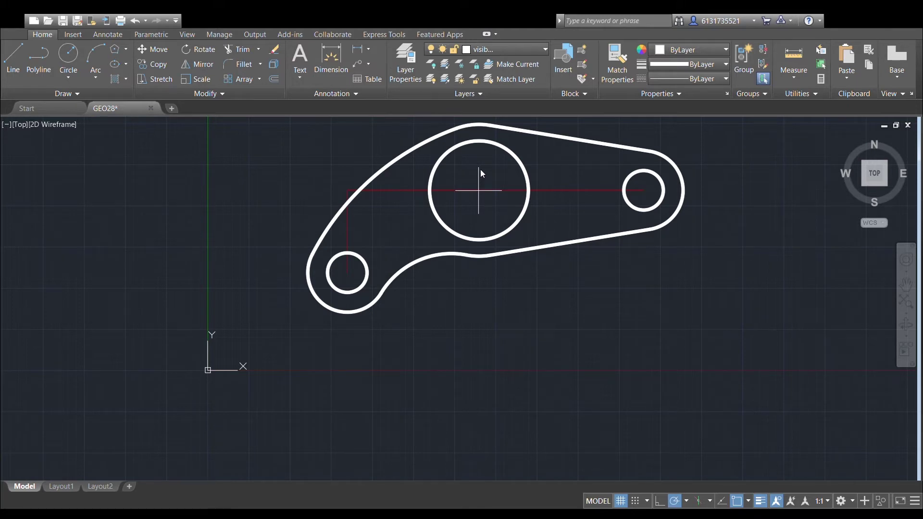
Draw a hexagon centred in the large middle circle and rotate it about that centre so its sides are tilted.
click(479, 191)
key(Return)
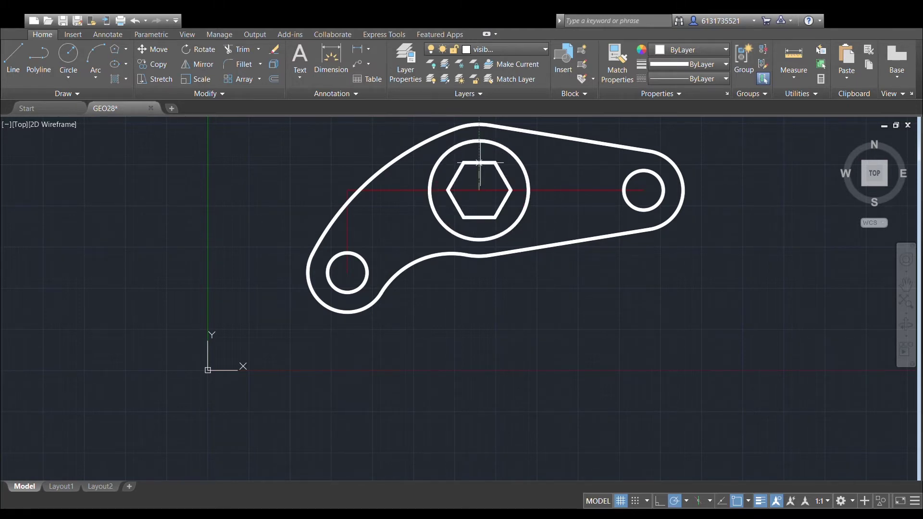
click(477, 156)
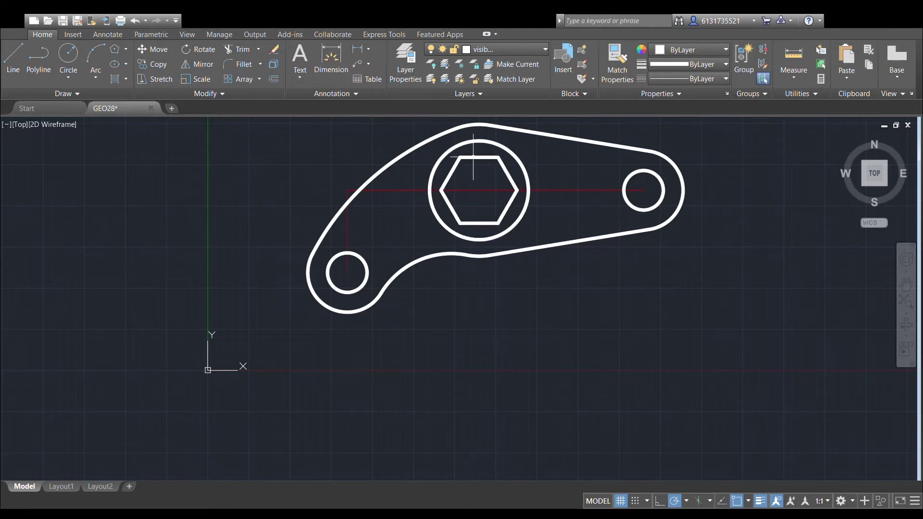
click(476, 156)
click(205, 49)
click(480, 190)
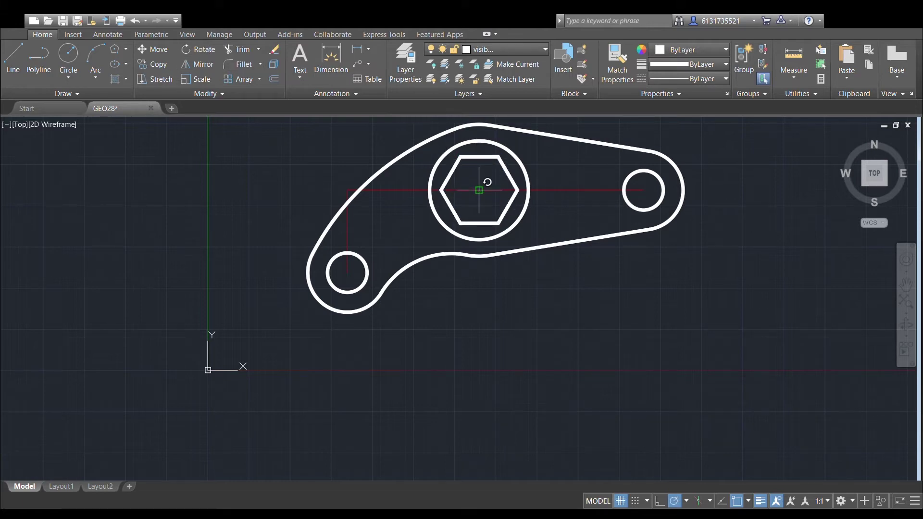
click(572, 223)
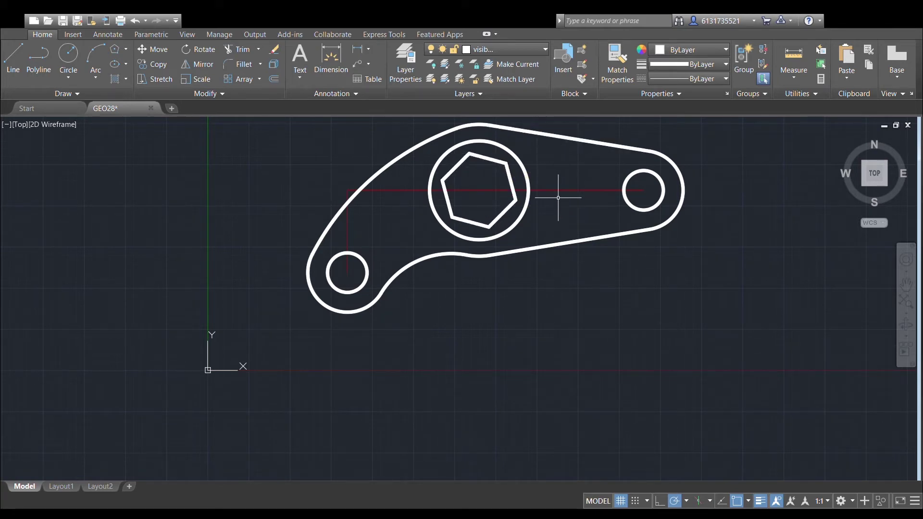
Make the center layer current and draw a horizontal centre line from the middle circle's left quadrant to the profile's right end.
click(495, 48)
click(496, 73)
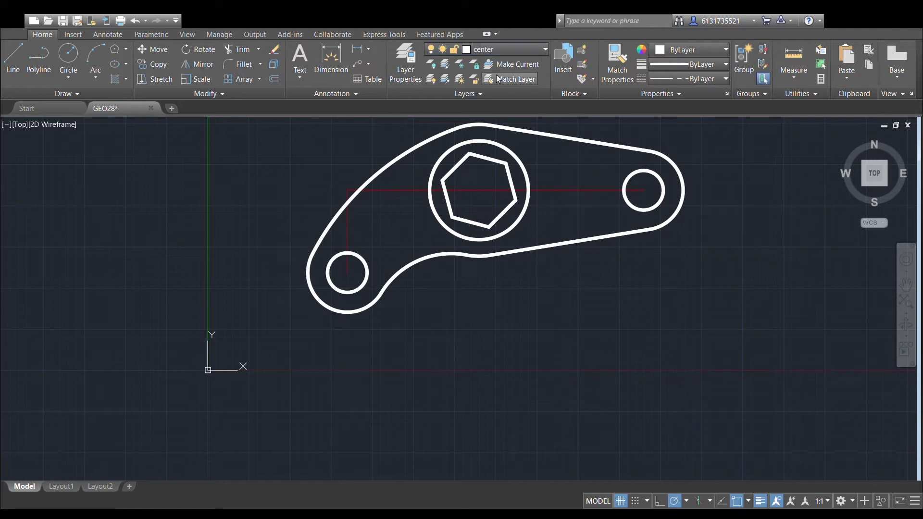
click(430, 190)
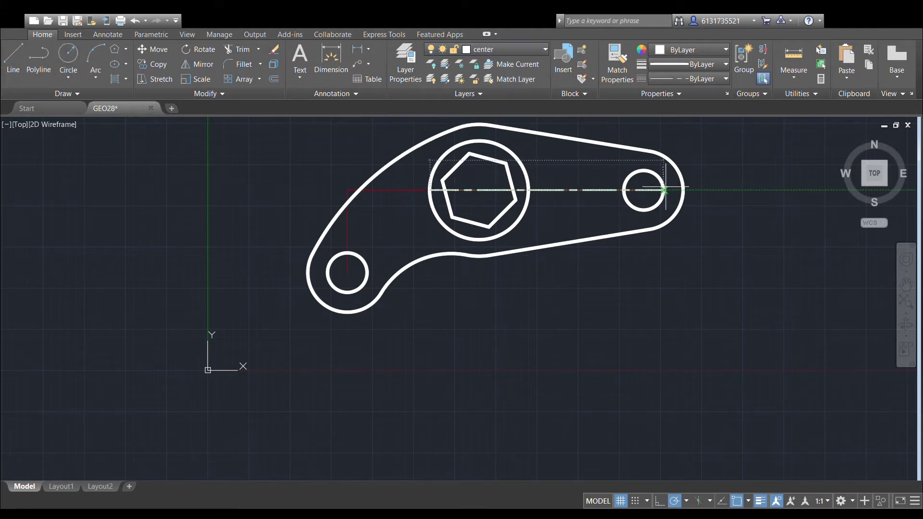
click(683, 190)
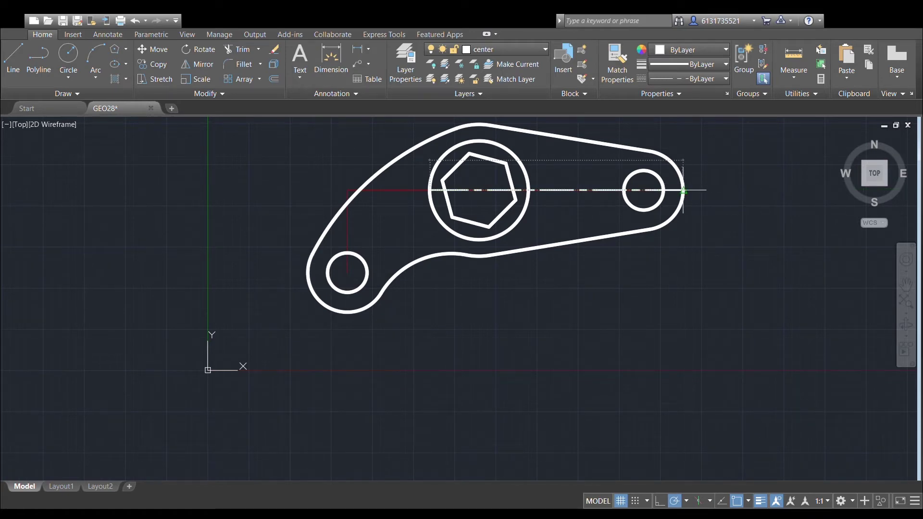
key(Escape)
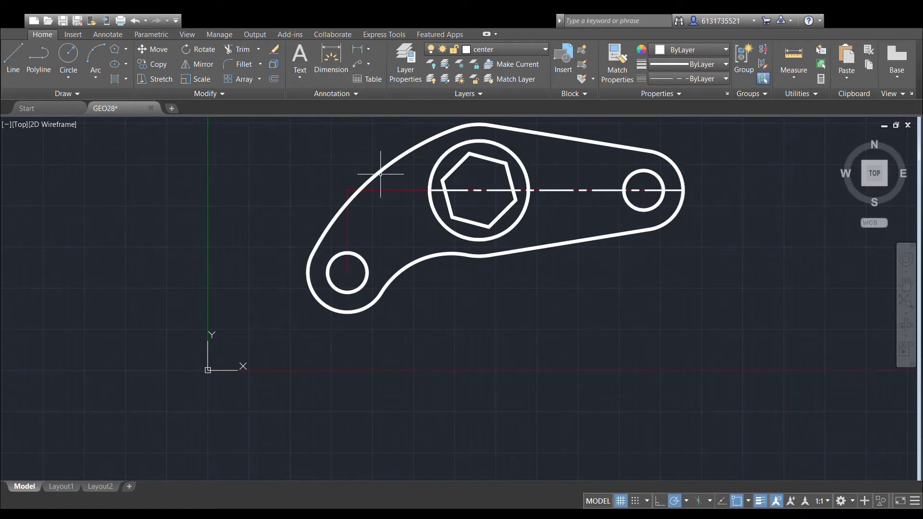
Draw centre line segments from the lower-left hole's centre upward and to the right, ending just beyond the hole.
click(13, 60)
scroll(366, 272, up, 2)
click(335, 272)
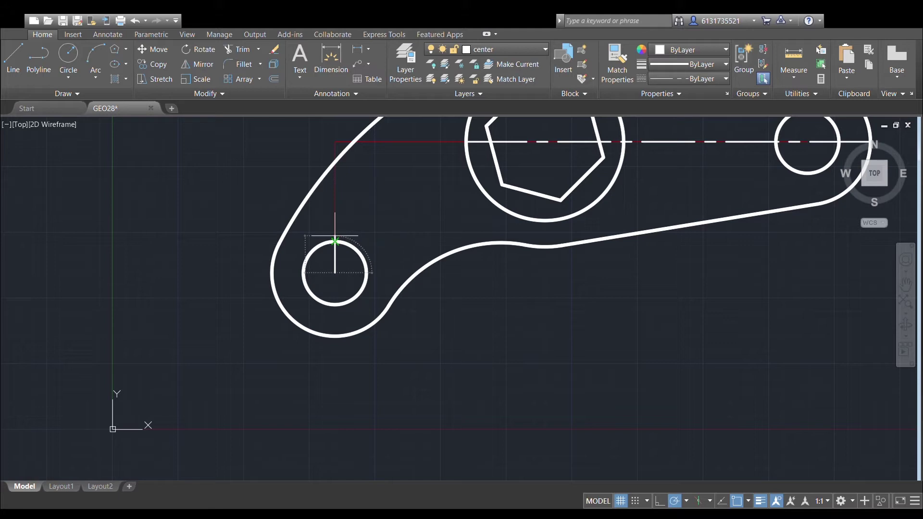
click(335, 233)
key(Return)
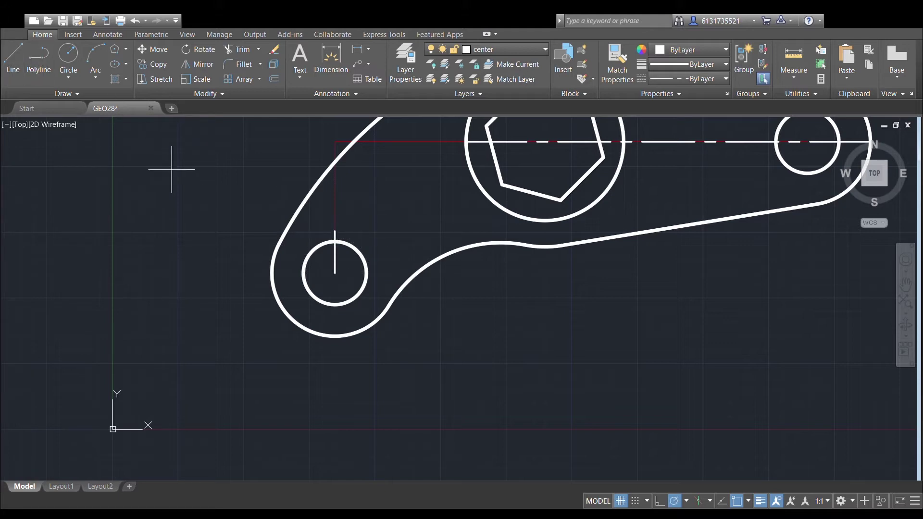
click(335, 272)
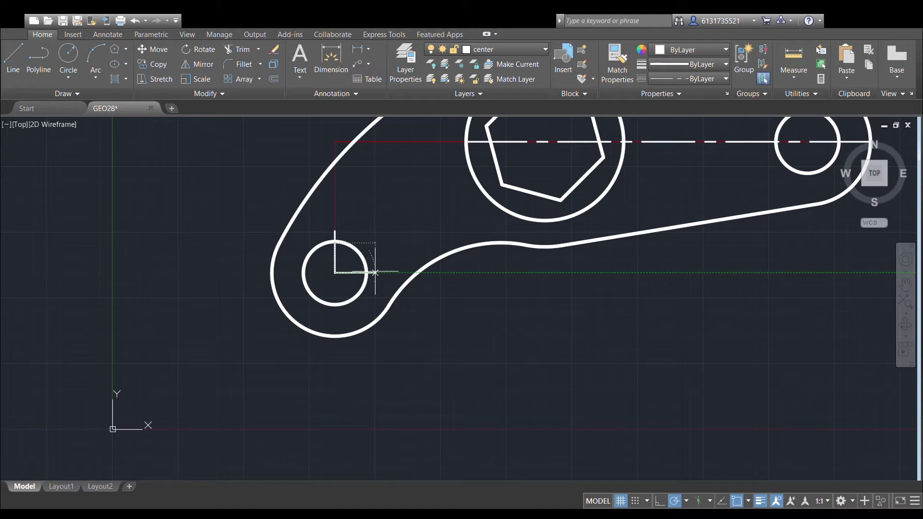
click(376, 272)
key(Return)
Complete the lower-left hole's centre cross with segments to the left and downward, ending just outside the outer profile.
click(13, 58)
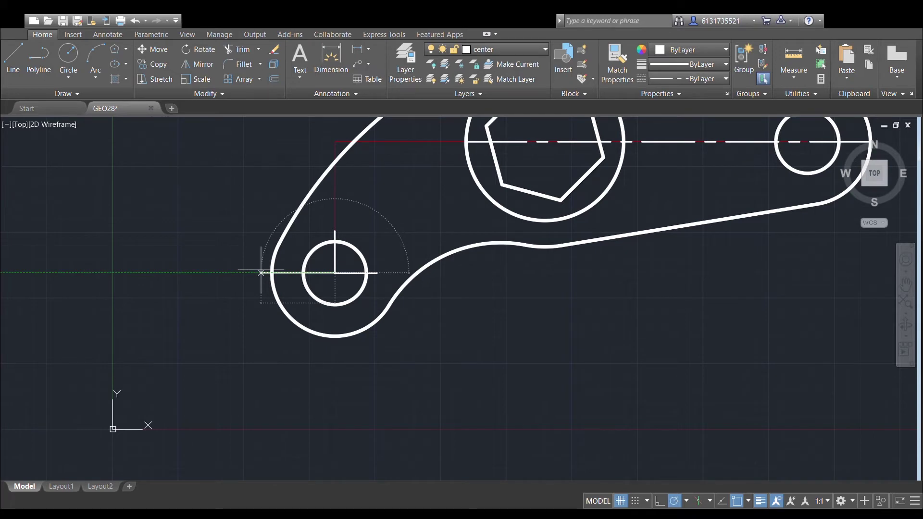
click(261, 273)
click(335, 273)
key(Return)
click(13, 57)
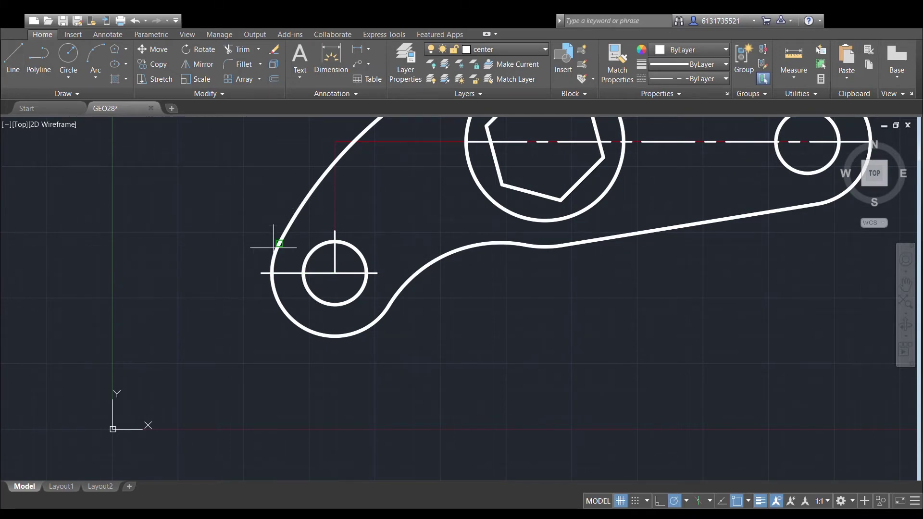
click(335, 272)
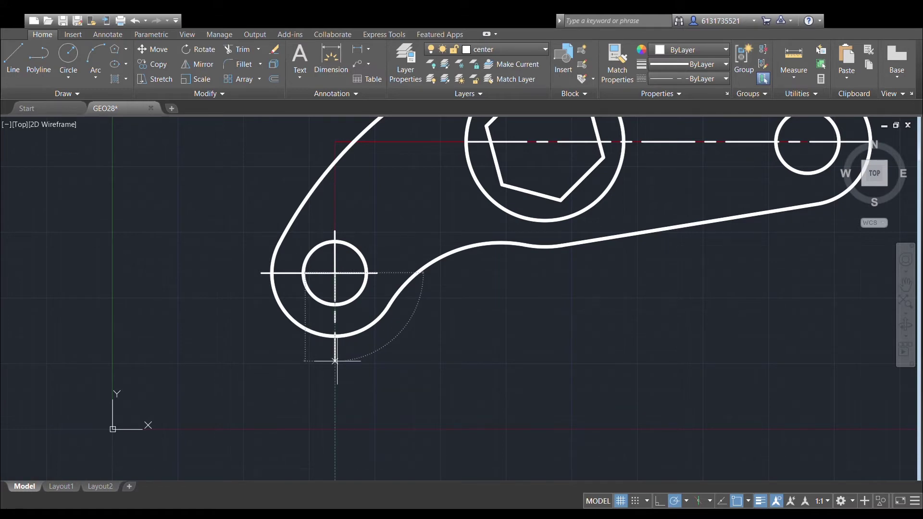
click(335, 343)
key(Return)
Stretch both ends of the long horizontal centre line slightly beyond the middle circle and the profile's right end.
scroll(482, 290, down, 2)
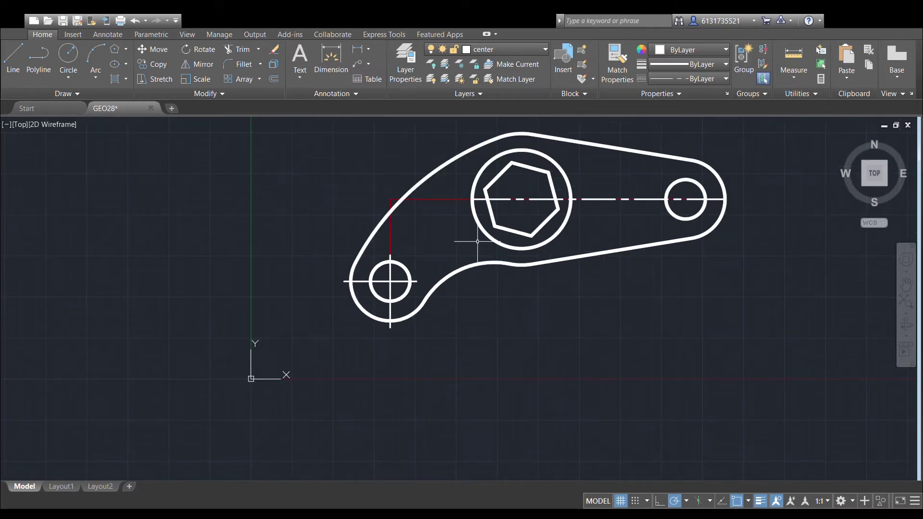
scroll(476, 235, up, 3)
click(362, 238)
click(345, 239)
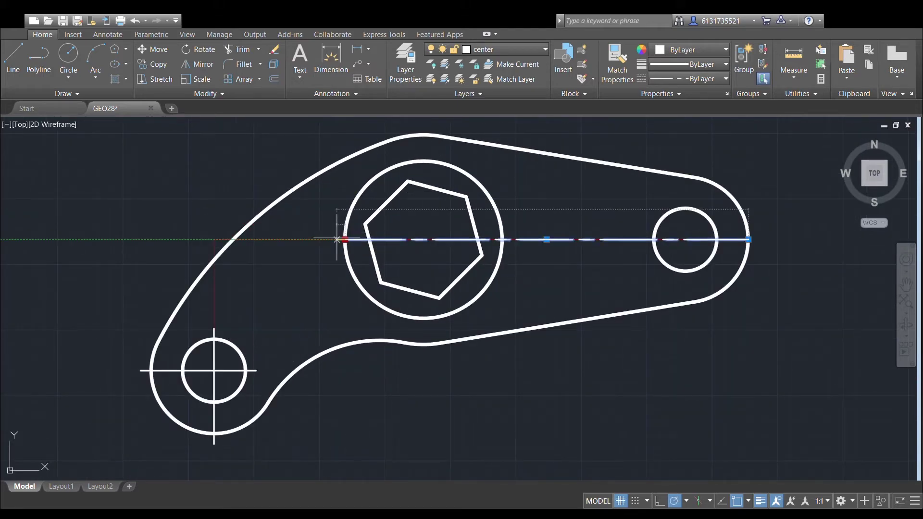
click(335, 239)
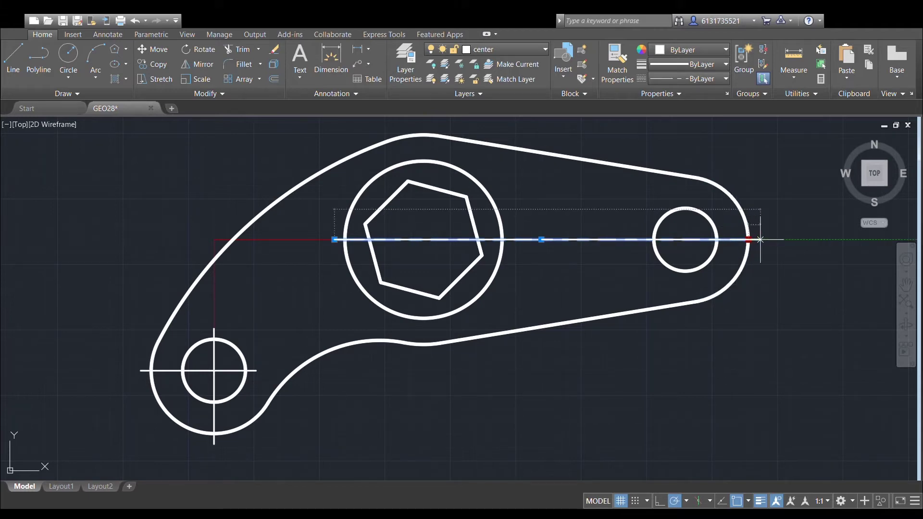
click(760, 239)
key(Escape)
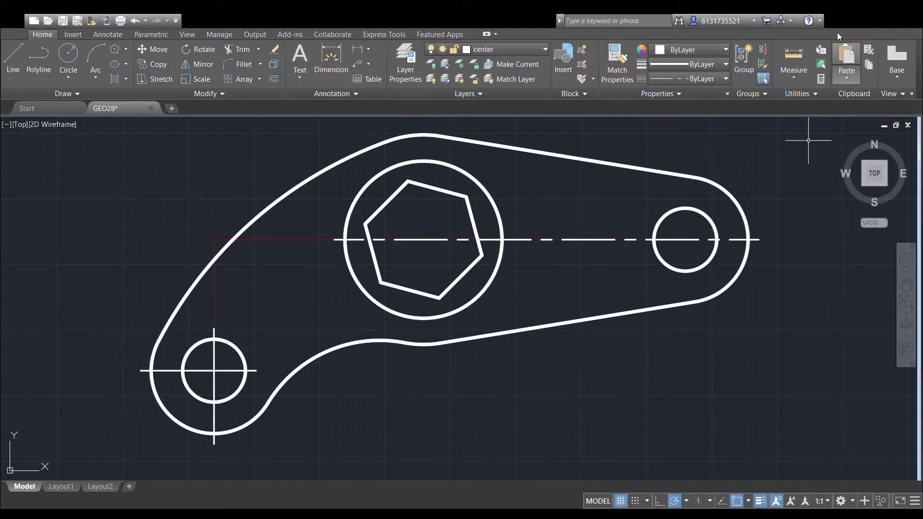
Draw the vertical centre line of the middle circle as two segments from its centre to just above and below the profile.
click(13, 60)
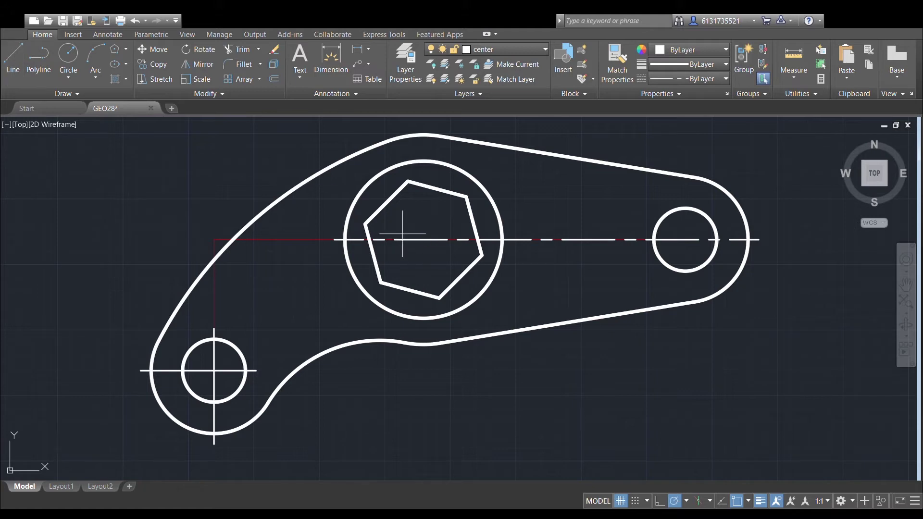
click(423, 239)
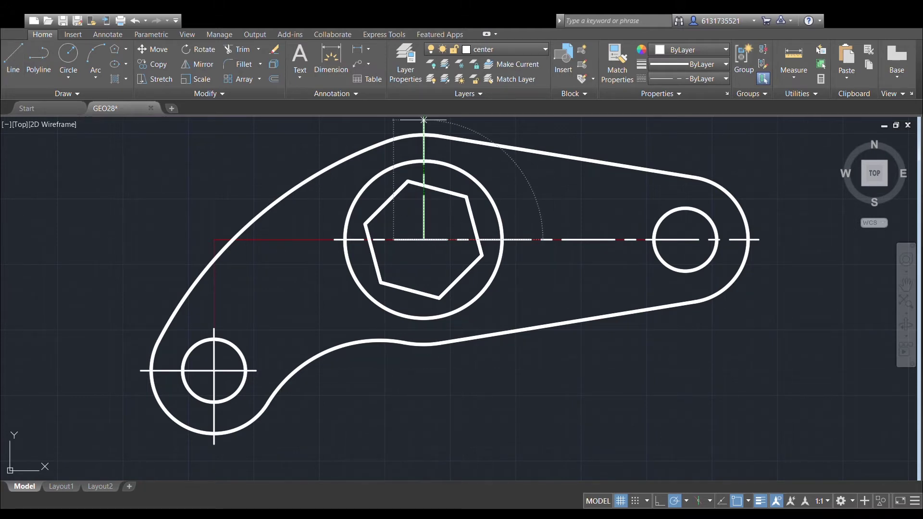
click(423, 124)
key(Escape)
click(10, 54)
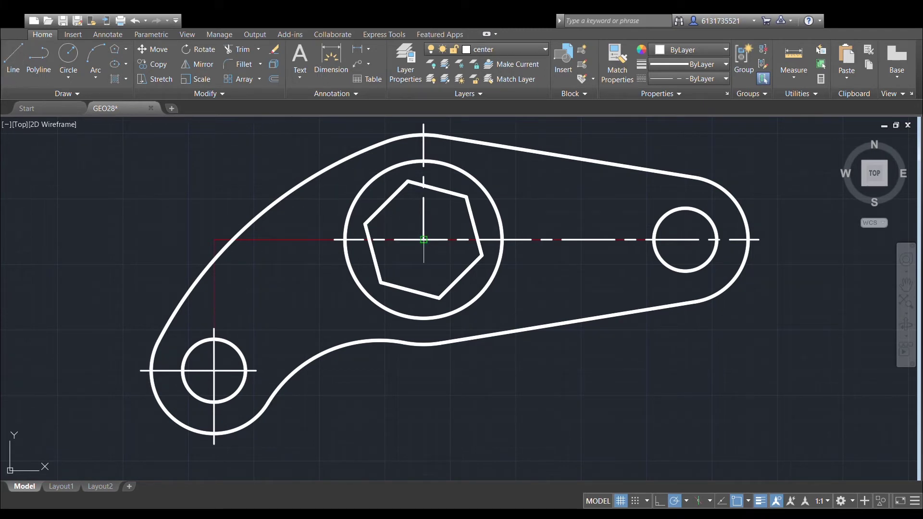
click(424, 239)
click(423, 356)
key(Escape)
Draw the right hole's vertical centre line as two segments from its centre to just above and below the profile.
click(685, 239)
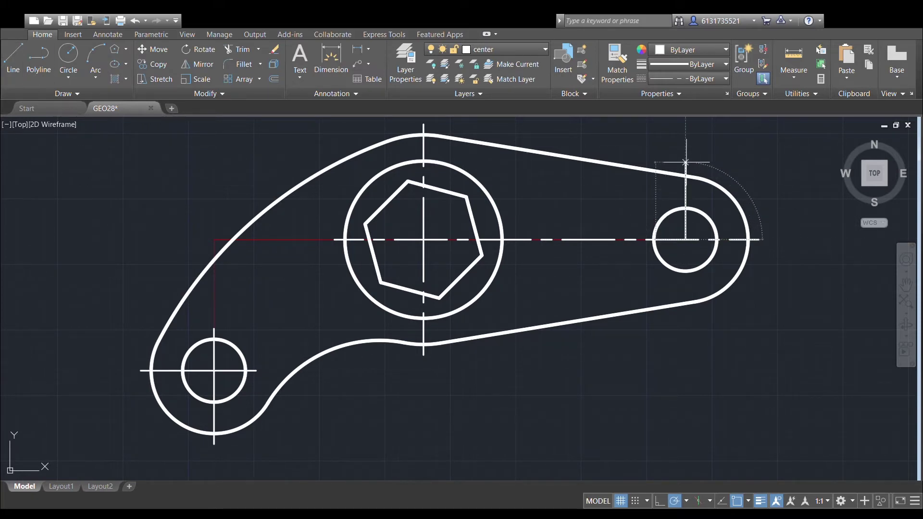
click(686, 162)
key(Escape)
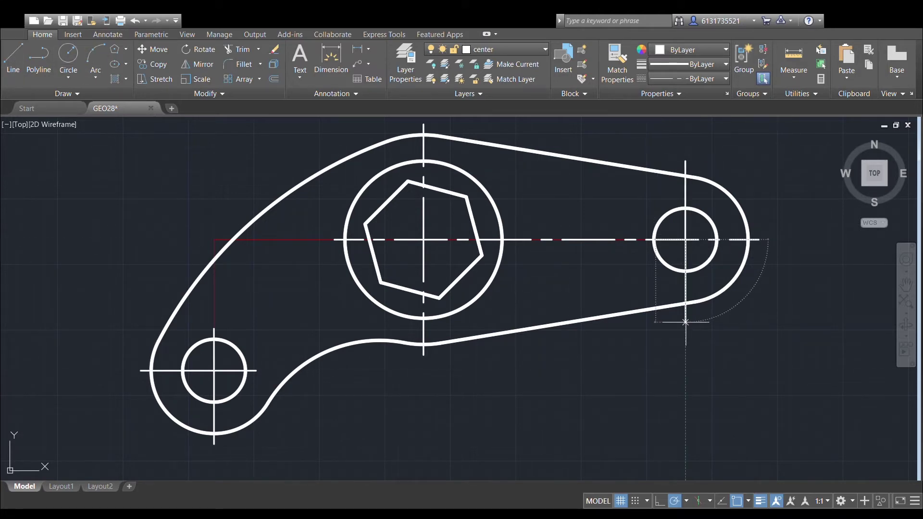
key(Escape)
Draw a circle of radius 2 at the lower-left hole's centre.
middle_drag(482, 251, 526, 202)
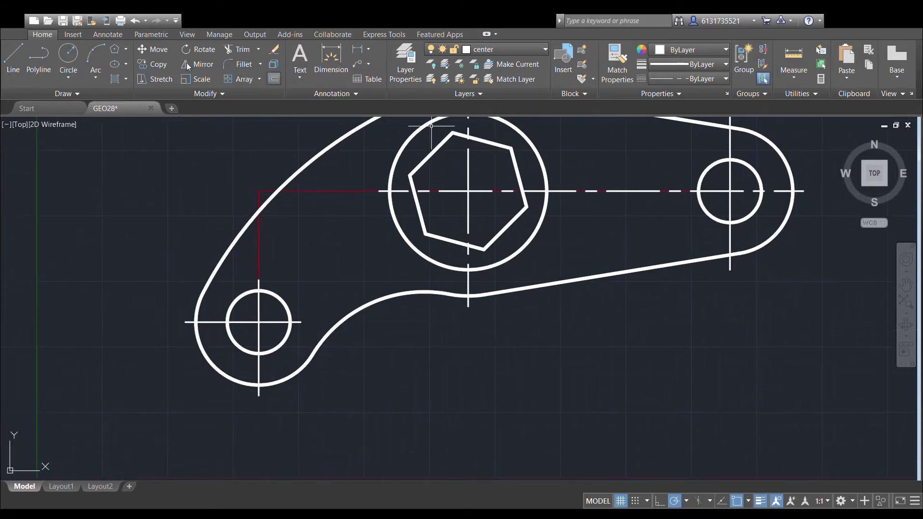
click(258, 319)
text(2)
key(Return)
Draw a second concentric circle of radius 5 at the lower-left hole's centre.
scroll(295, 284, up, 2)
middle_drag(298, 280, 326, 223)
click(79, 56)
scroll(260, 211, up, 3)
middle_drag(273, 354, 286, 272)
click(283, 325)
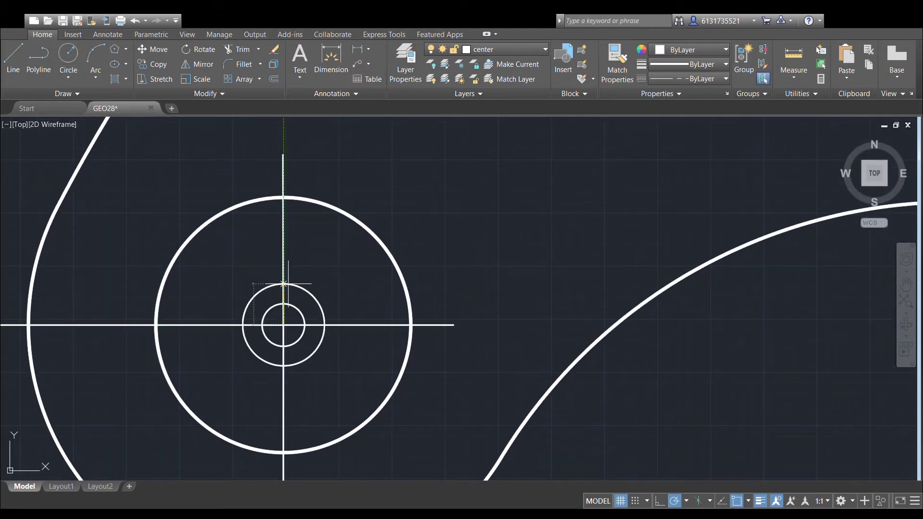
text(5)
key(Return)
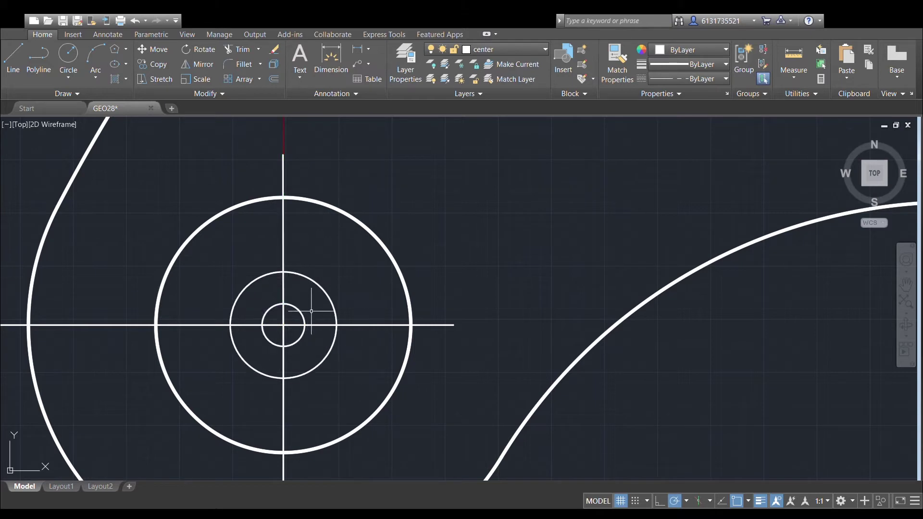
Copy the radius 2 and radius 5 circles from the lower-left hole's centre to the middle circle's and right hole's centres.
click(298, 309)
click(320, 287)
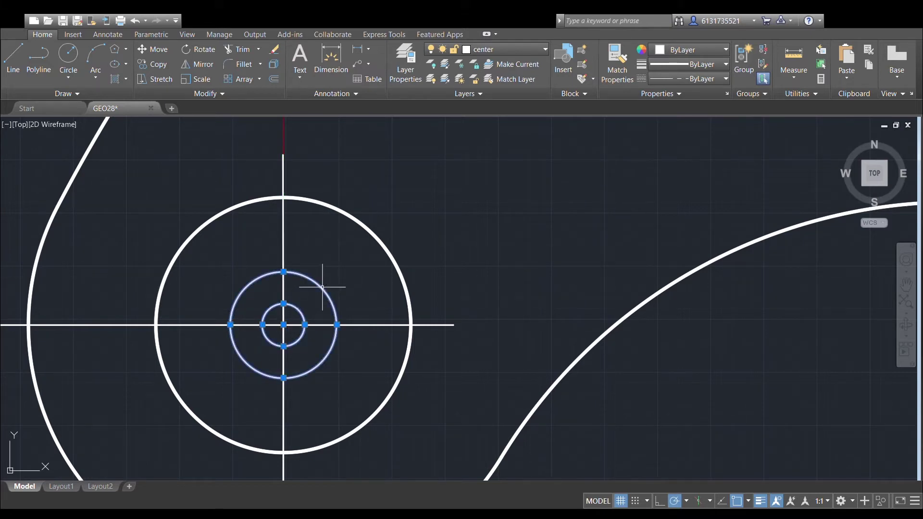
click(153, 65)
click(284, 325)
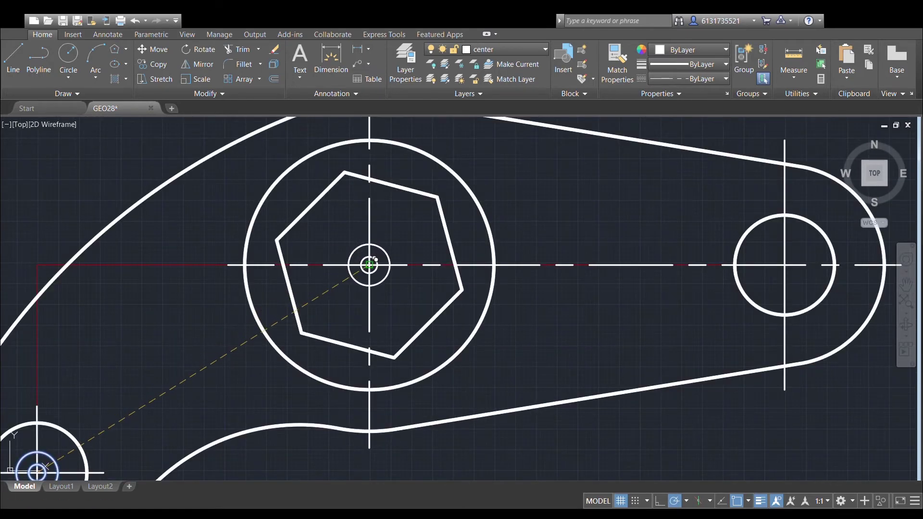
click(369, 264)
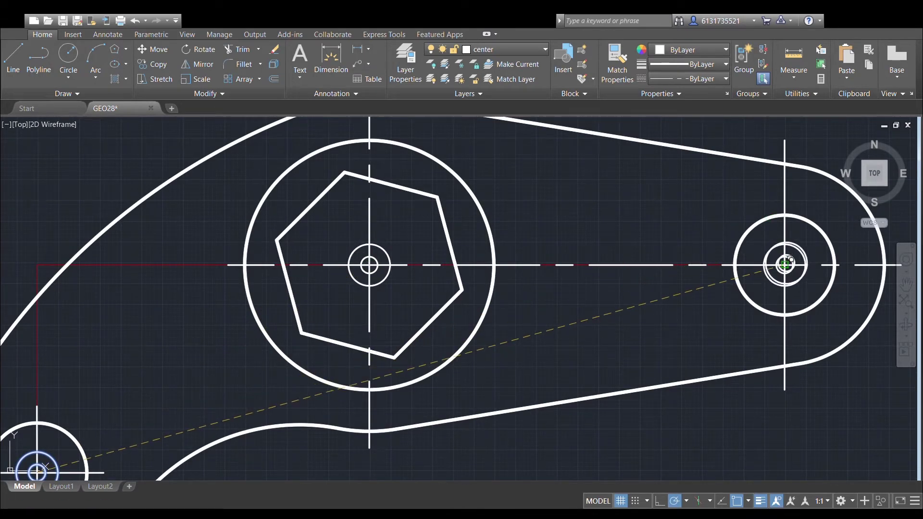
scroll(498, 345, down, 4)
key(Escape)
click(216, 151)
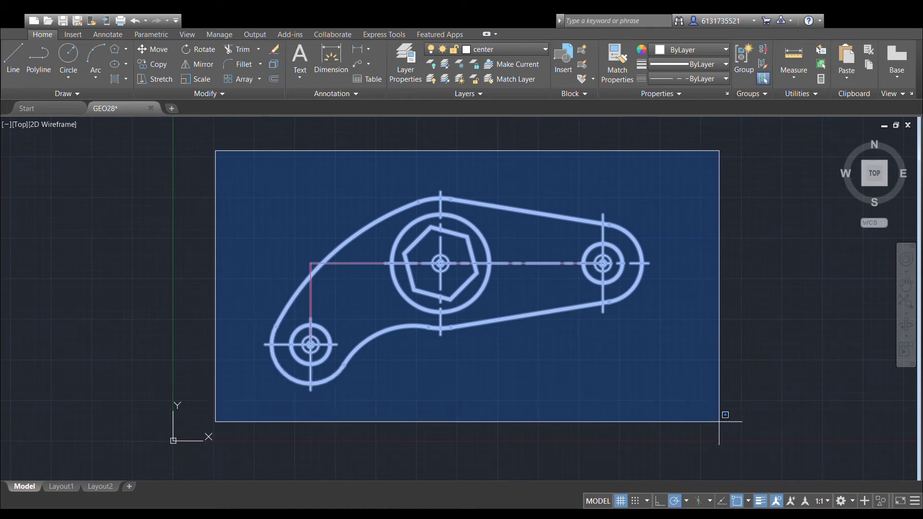
click(719, 420)
key(Escape)
scroll(371, 243, up, 6)
middle_drag(439, 188, 372, 275)
scroll(411, 255, up, 4)
click(401, 198)
key(Escape)
click(402, 142)
click(445, 163)
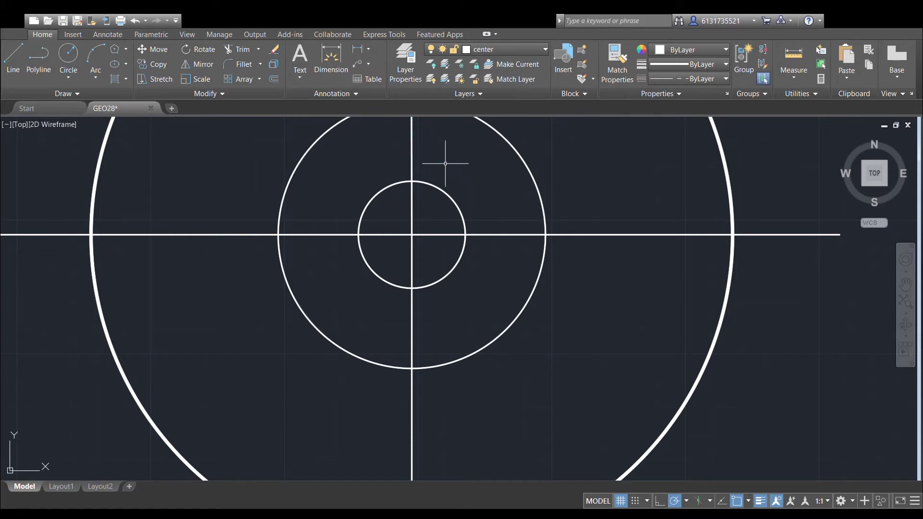
Using the whole drawing as cutting edges, trim the lower-left hole's centre lines between the hole and the radius 5 circle.
scroll(445, 163, down, 8)
middle_drag(355, 267, 363, 206)
click(359, 209)
click(595, 306)
click(230, 52)
scroll(411, 272, up, 10)
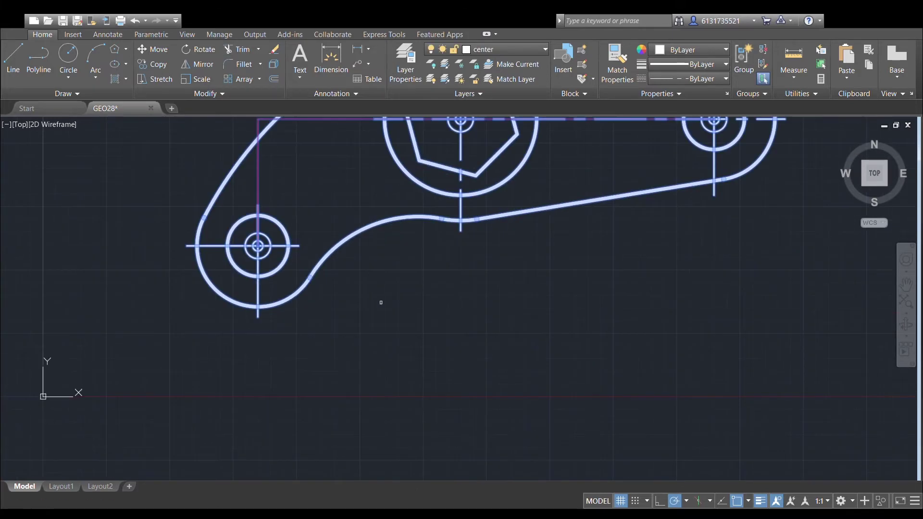
click(268, 243)
click(313, 260)
click(339, 281)
click(326, 307)
click(306, 358)
click(219, 284)
click(231, 333)
Trim the middle circle's centre lines between its radius 2 and radius 5 circles on all four sides.
scroll(389, 281, down, 3)
middle_drag(388, 281, 291, 387)
scroll(553, 189, up, 4)
click(528, 170)
click(568, 188)
click(566, 200)
click(573, 213)
click(496, 199)
click(500, 216)
click(529, 242)
click(559, 247)
Trim the right hole's centre lines between its radius 2 and radius 5 circles on all four sides.
middle_drag(513, 227, 289, 242)
middle_drag(577, 195, 136, 237)
middle_drag(610, 213, 212, 189)
click(493, 207)
click(510, 212)
click(533, 229)
click(536, 251)
click(513, 261)
click(498, 279)
click(469, 232)
click(474, 256)
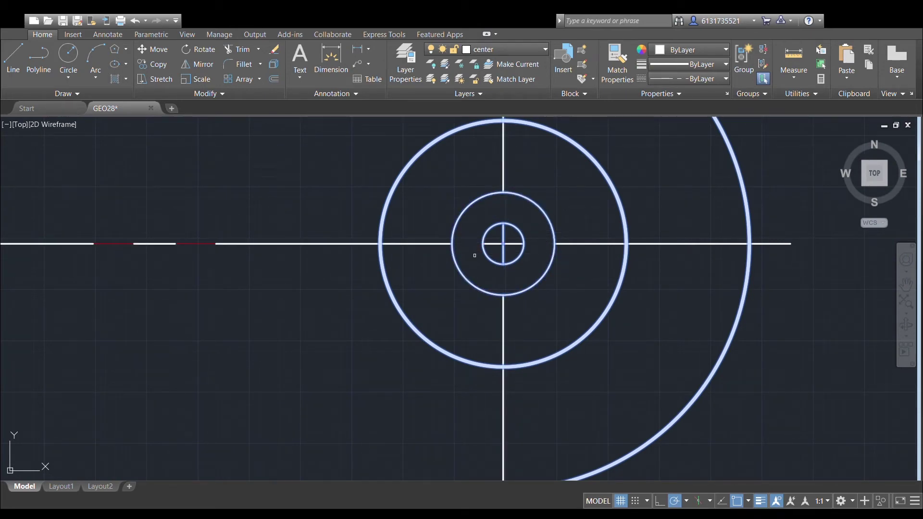
Delete the radius 2 and radius 5 circles at the centres of the right hole and the middle circle.
scroll(547, 241, down, 4)
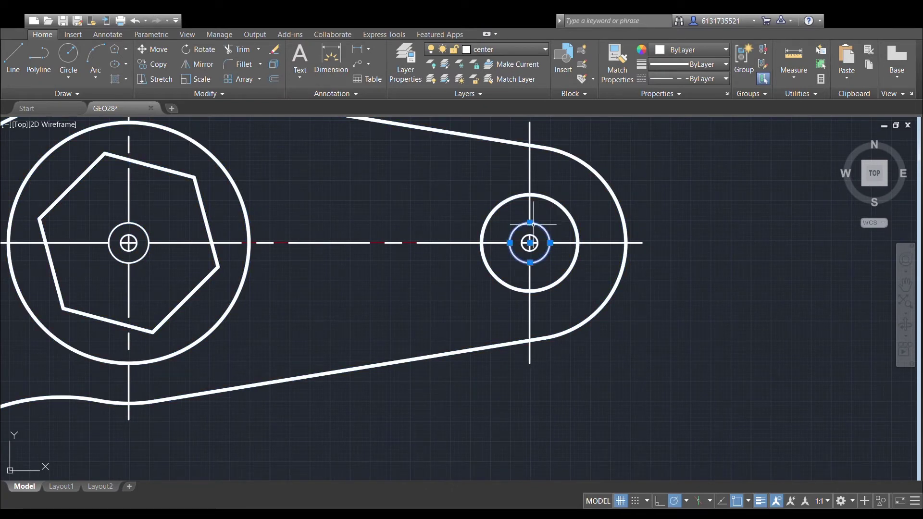
click(533, 222)
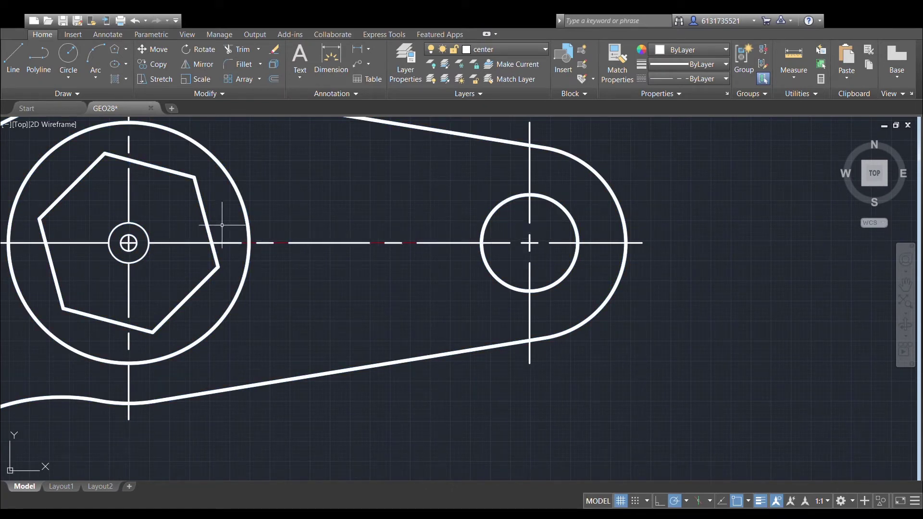
click(142, 228)
click(135, 234)
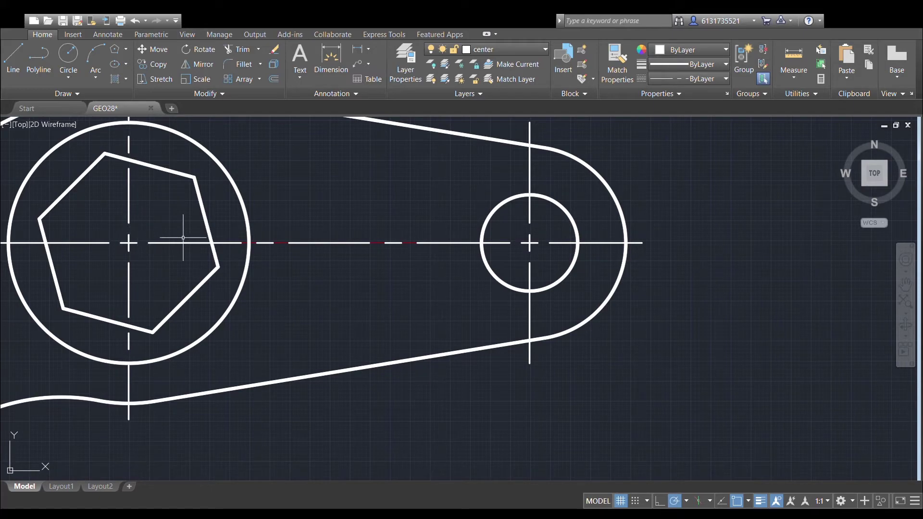
Delete the radius 2 and radius 5 circles at the lower-left hole's centre.
middle_drag(171, 235, 448, 199)
middle_drag(331, 303, 519, 196)
click(274, 283)
click(272, 294)
scroll(400, 239, down, 2)
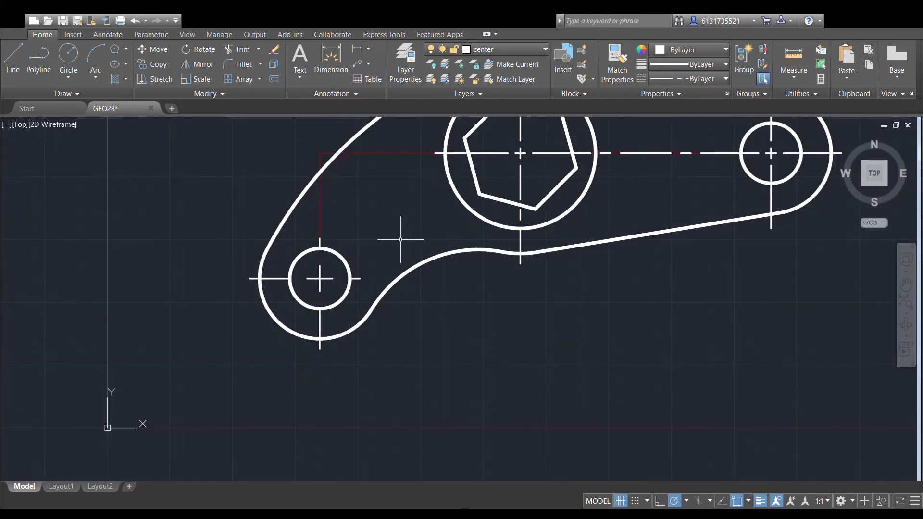
Undo the deletion of the two small circles at the lower-left hole's centre.
key(ctrl+z)
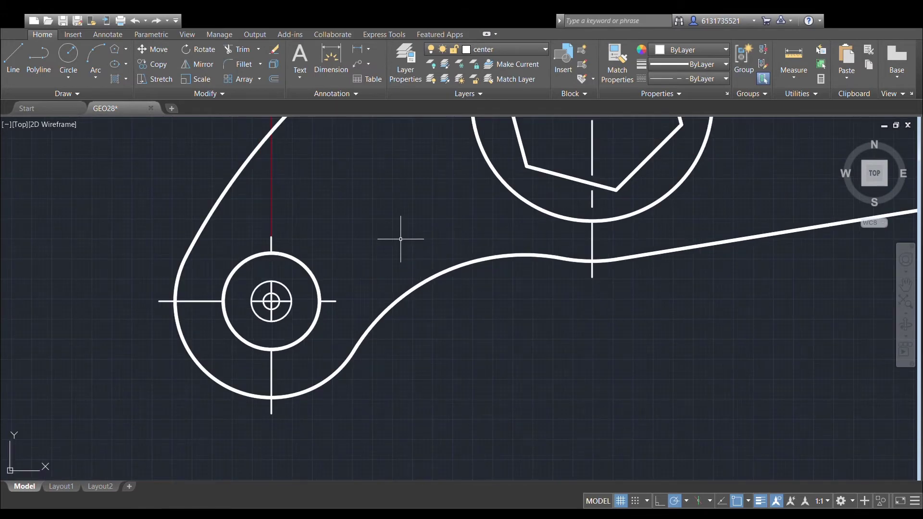
middle_drag(350, 278, 443, 254)
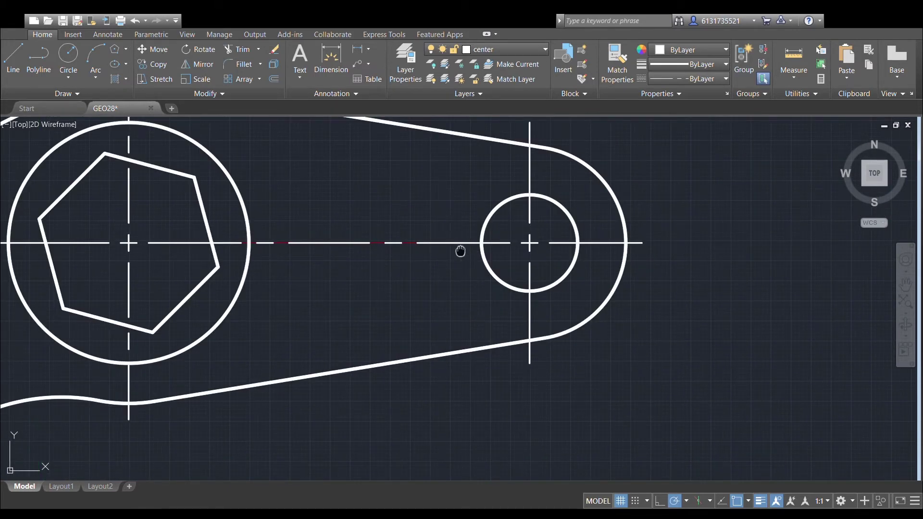
middle_drag(460, 251, 828, 159)
middle_drag(285, 287, 517, 171)
scroll(370, 239, up, 3)
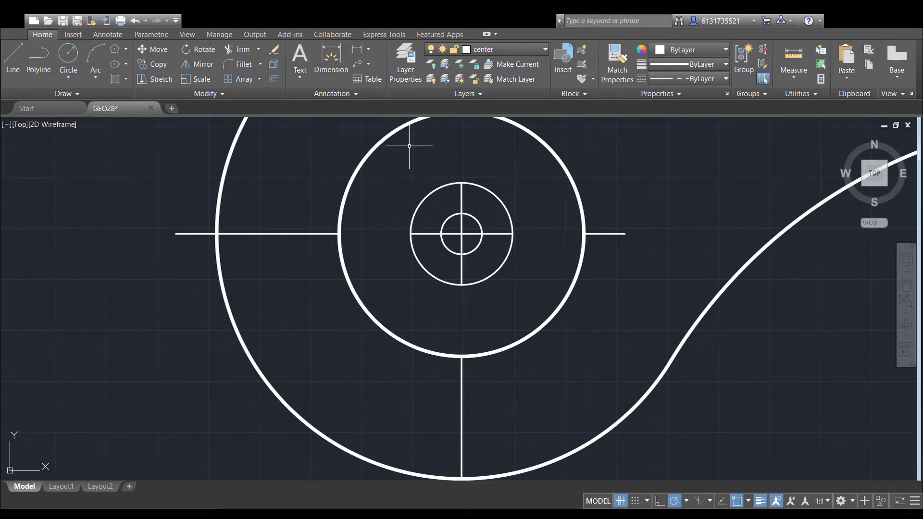
Try to bridge the left gap with a line from the lower-left hole's edge to the radius 5 circle.
click(13, 54)
click(339, 233)
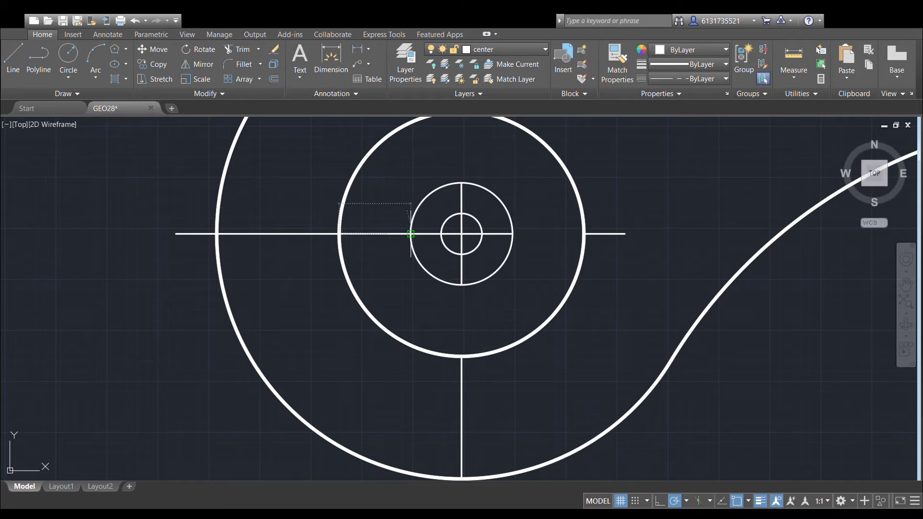
click(411, 234)
key(Return)
key(ctrl+z)
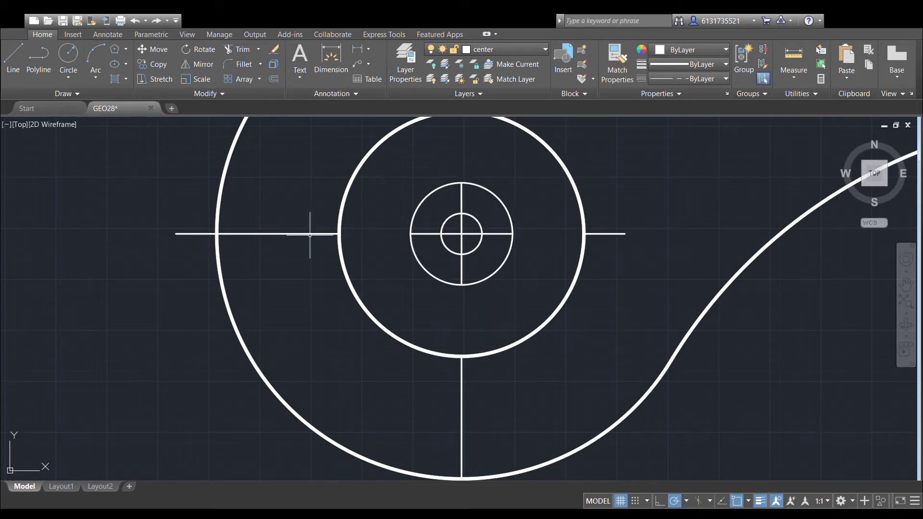
Lengthen the lower-left hole's left and lower centre line segments to end on the radius 5 circle.
click(336, 234)
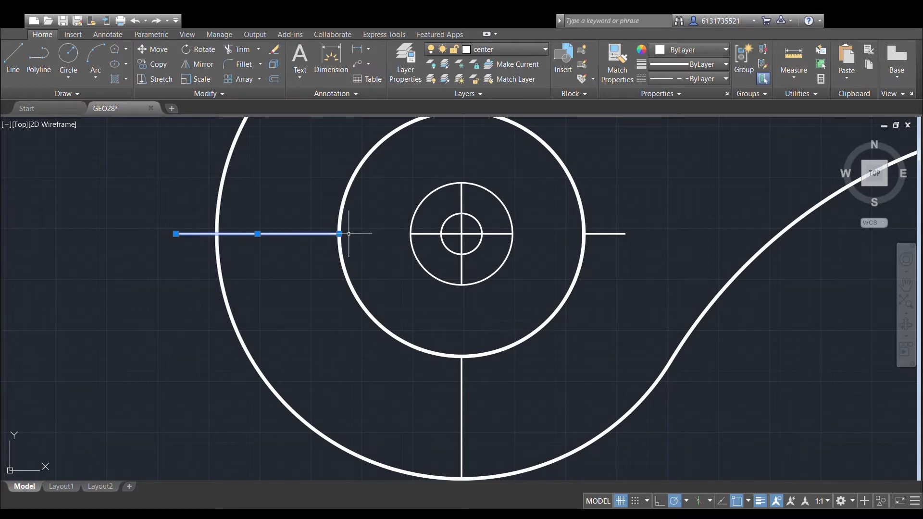
click(340, 234)
click(411, 234)
key(Escape)
click(461, 373)
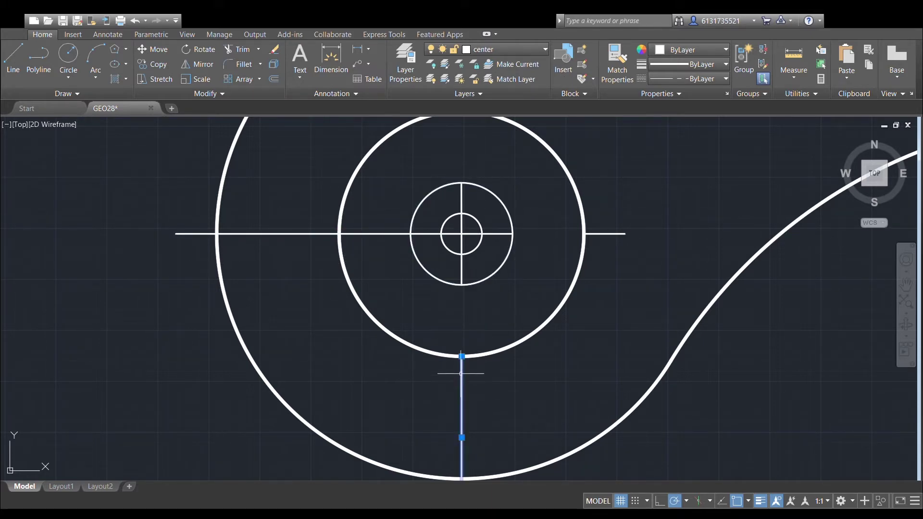
click(462, 285)
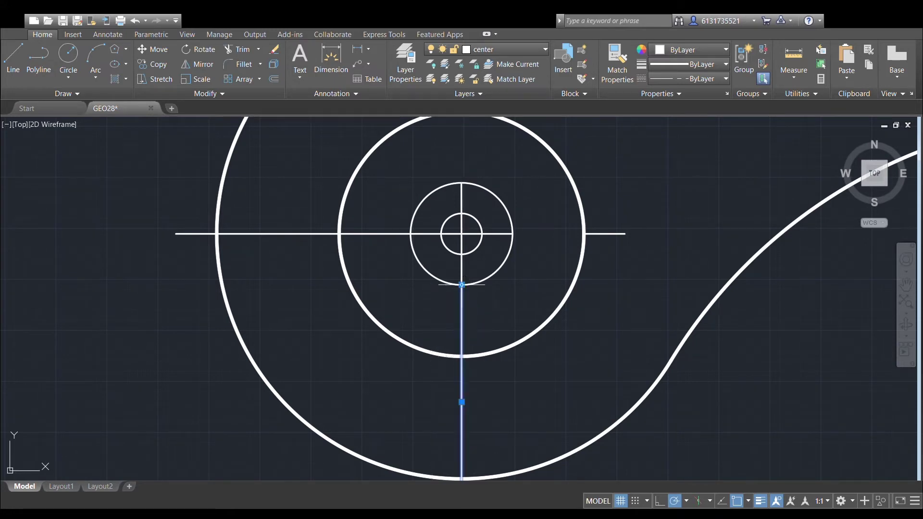
key(Escape)
Lengthen the lower-left hole's right and upper centre line segments to end on the radius 5 circle.
click(610, 233)
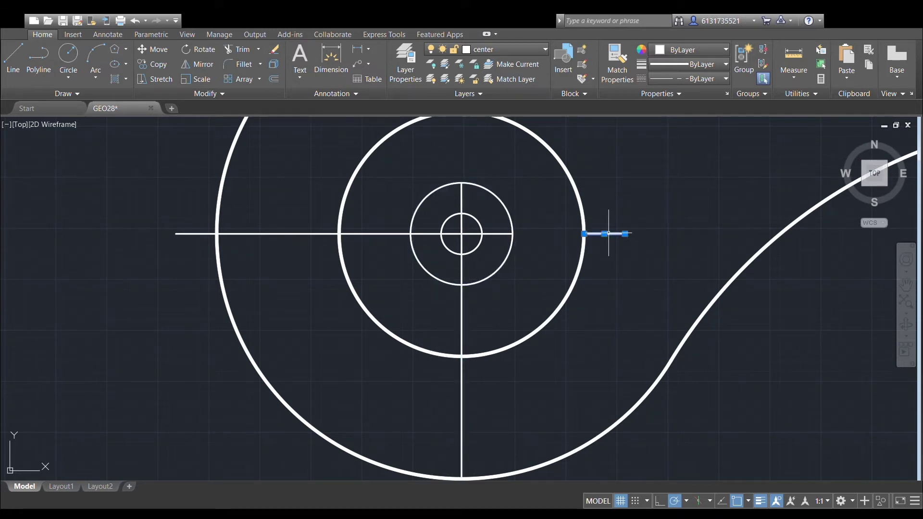
click(584, 233)
click(513, 234)
middle_drag(475, 143, 484, 241)
click(470, 182)
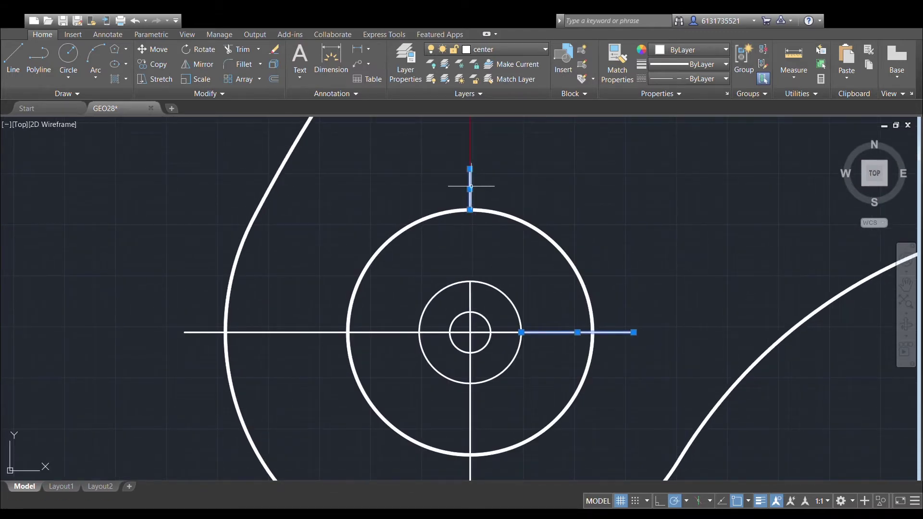
click(470, 210)
click(473, 278)
key(Escape)
Trim the lower-left hole's centre lines between the radius 2 and radius 5 circles, and delete both circles.
click(439, 330)
click(413, 266)
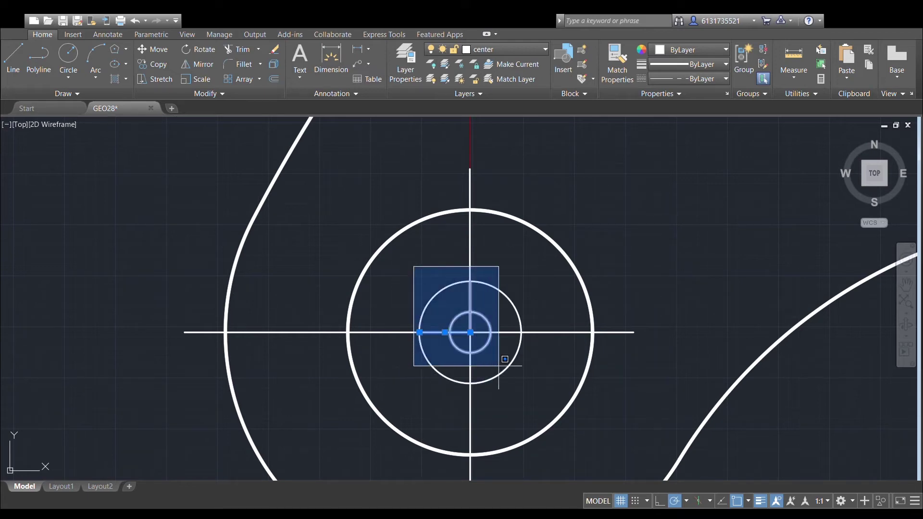
click(529, 393)
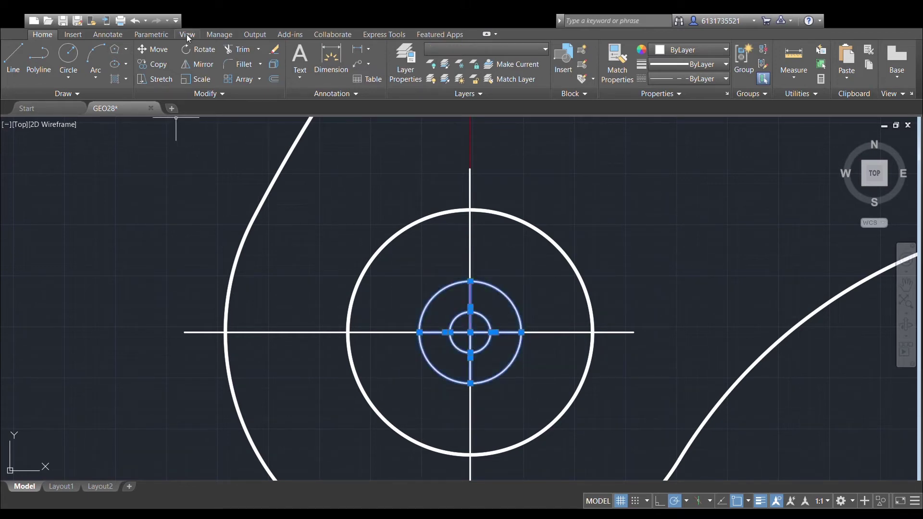
key(Escape)
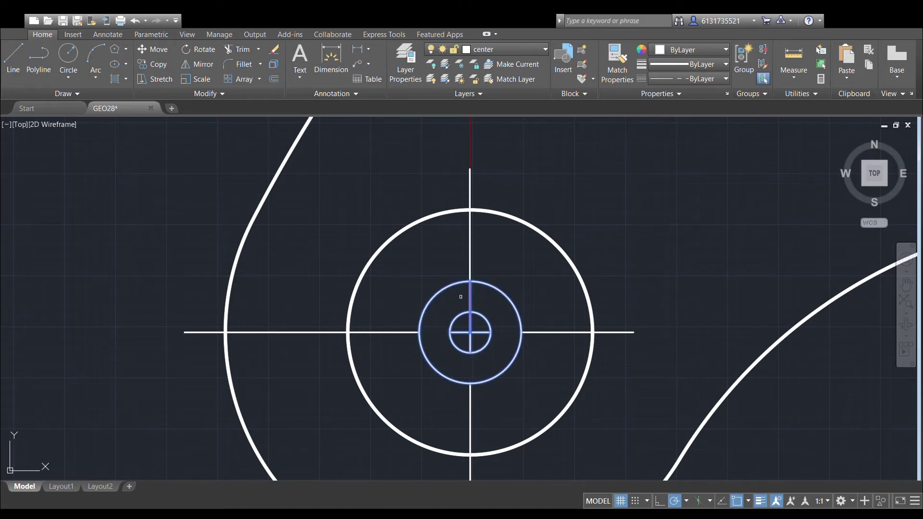
click(508, 295)
key(Delete)
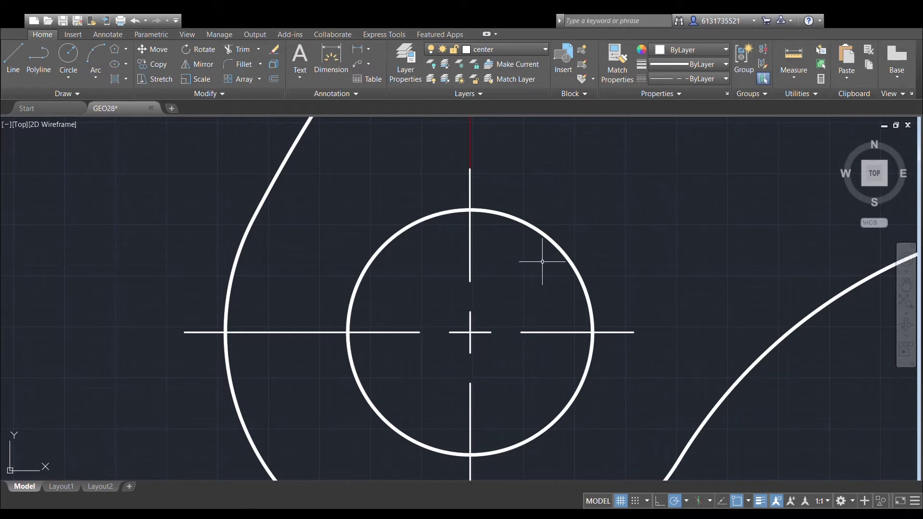
middle_drag(542, 262, 402, 275)
scroll(410, 263, down, 2)
middle_drag(490, 222, 423, 278)
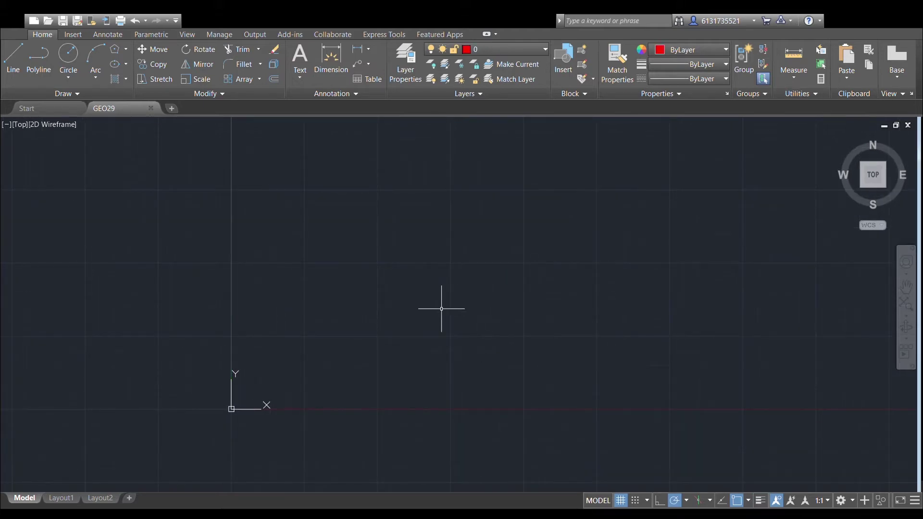
Start a construction line in the empty GEO29 drawing with a vertical segment 43 long.
click(415, 335)
click(351, 222)
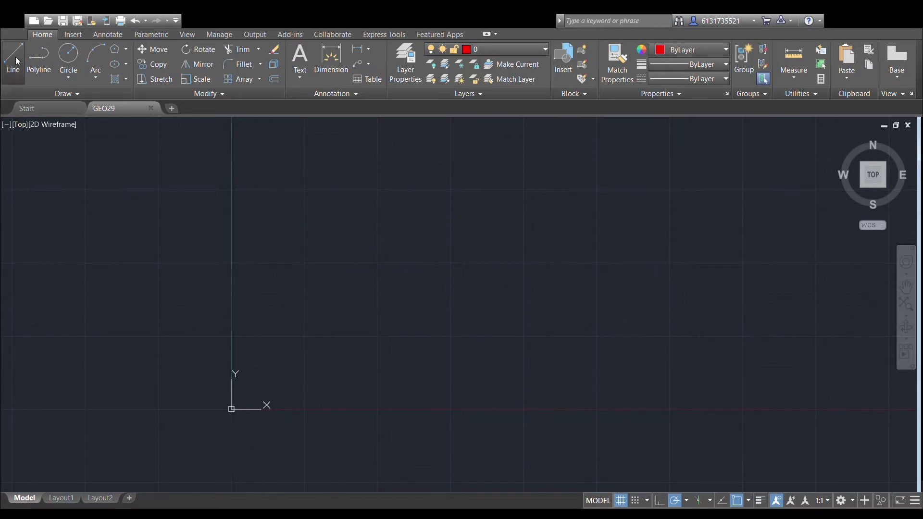
key(ctrl+v)
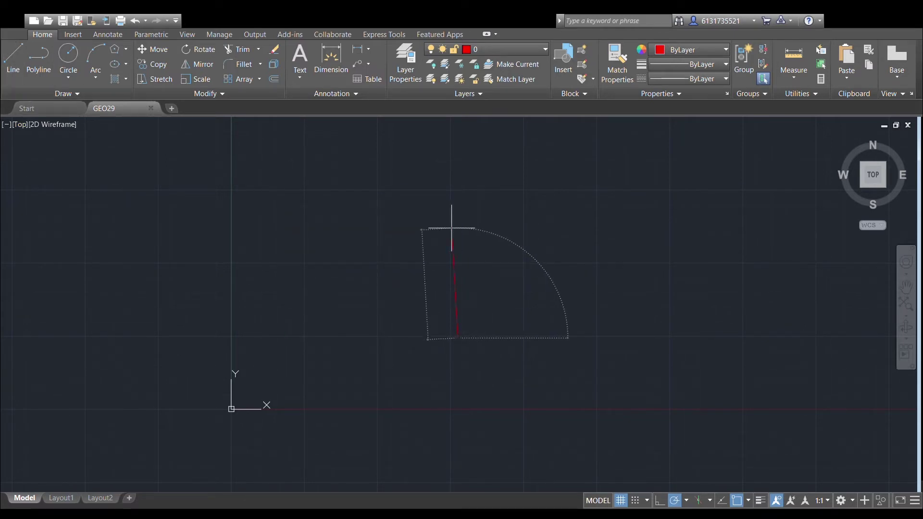
text(43)
key(Return)
Continue the construction line with a horizontal segment to the right and a short vertical segment downward.
scroll(457, 232, down, 2)
middle_drag(509, 240, 492, 276)
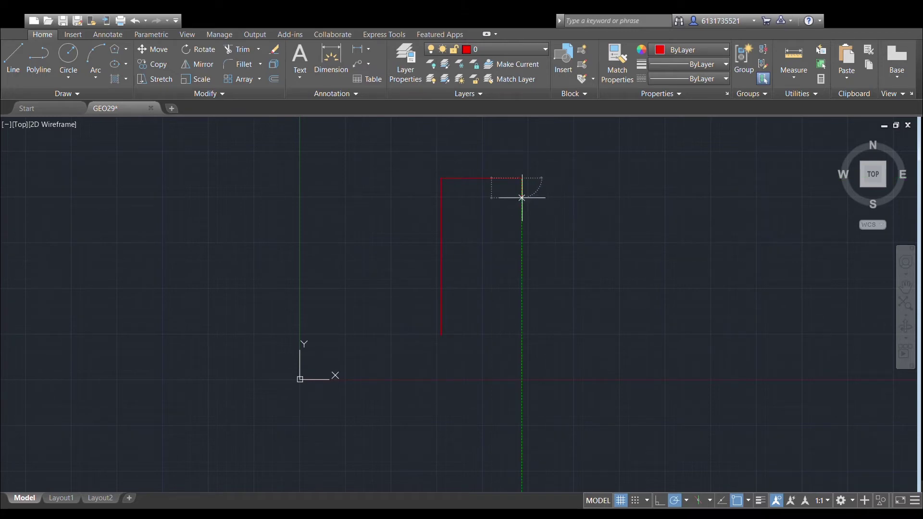
click(521, 213)
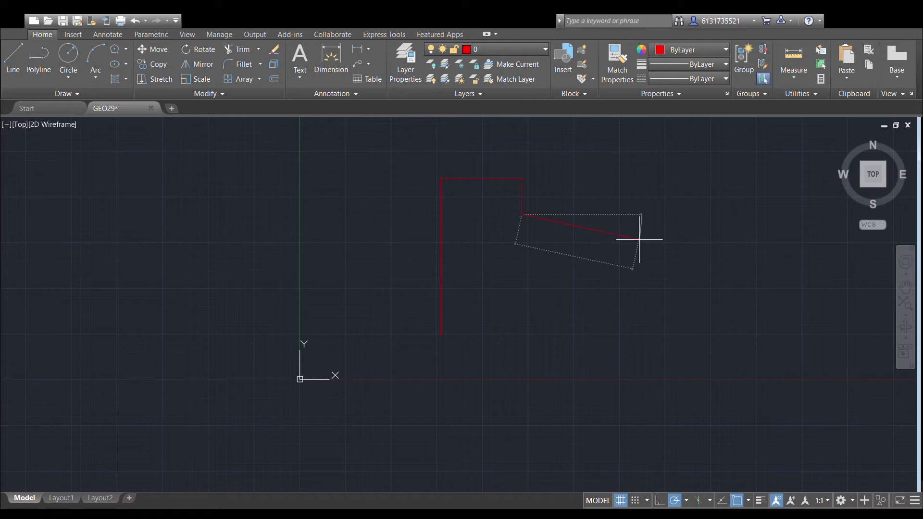
key(Escape)
middle_drag(636, 239, 610, 300)
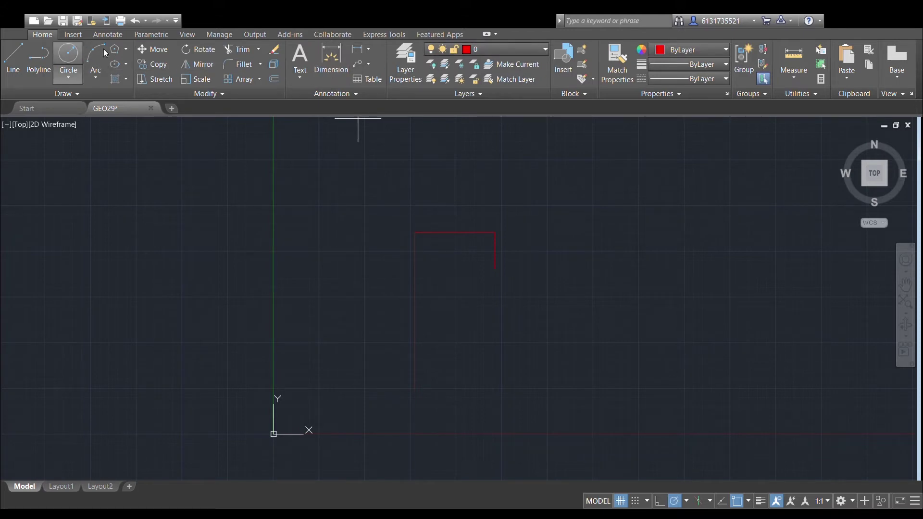
On the center layer, draw a large circle around the construction lines, centred on the long vertical line's lower end.
click(471, 77)
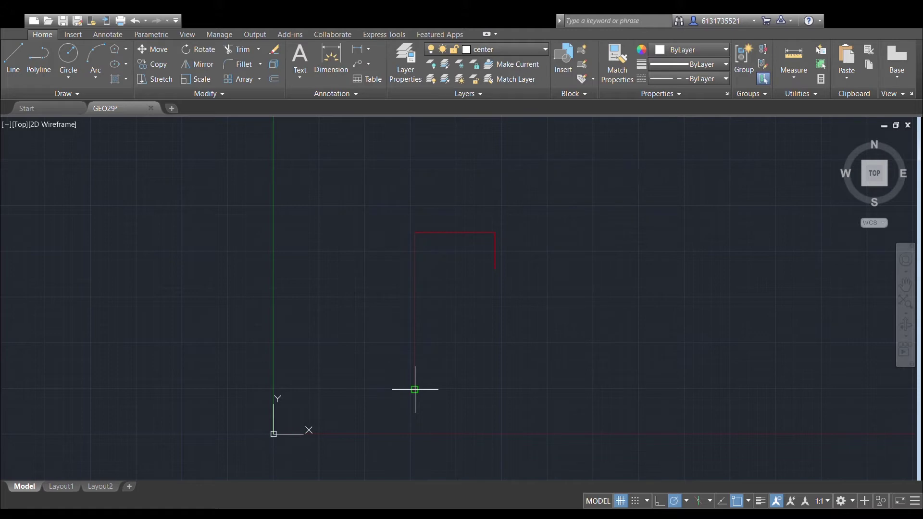
click(415, 390)
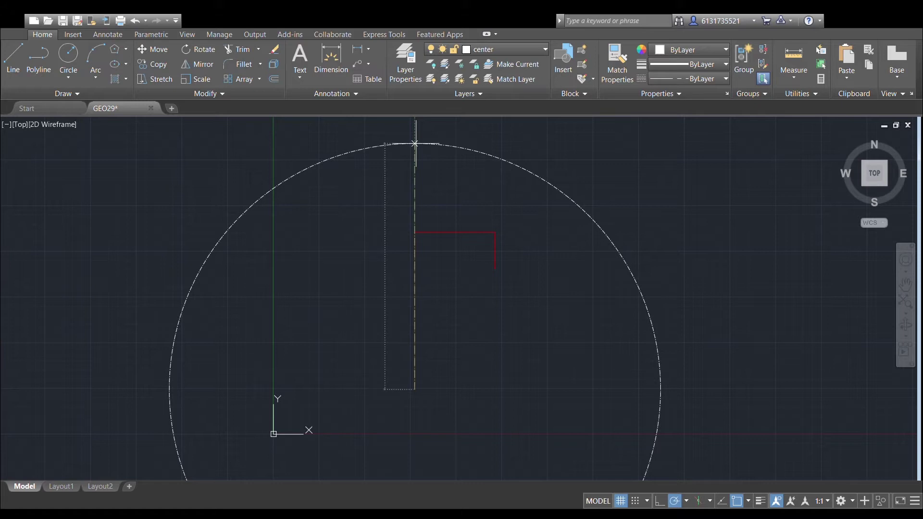
click(415, 144)
scroll(388, 269, down, 2)
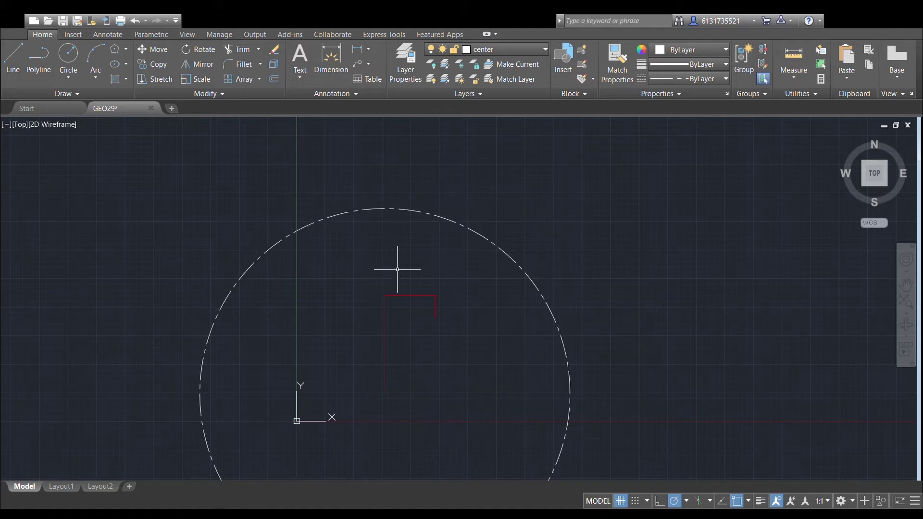
scroll(423, 272, up, 2)
scroll(421, 262, down, 2)
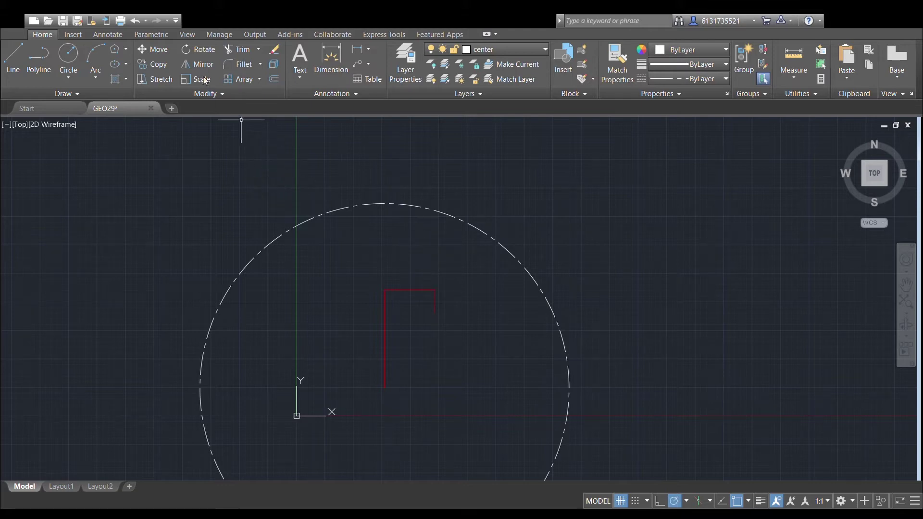
Draw a second, larger centre-line circle concentric with the first, centred on the long vertical construction line's lower end.
click(74, 53)
click(384, 388)
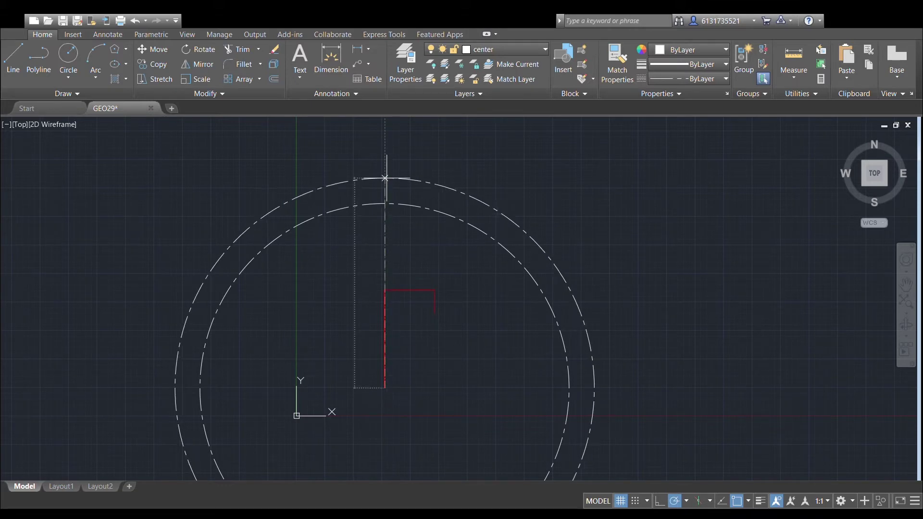
click(386, 179)
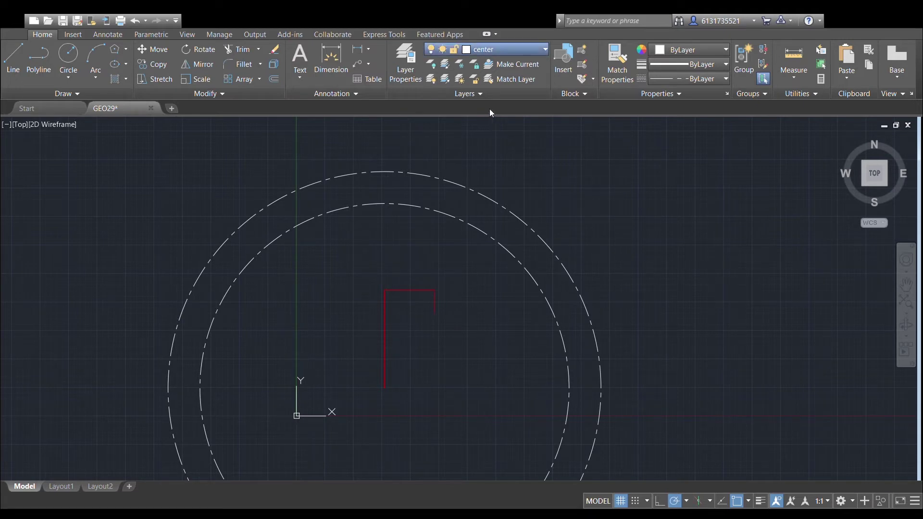
On the visible-line layer, draw two equal small circles centred on the ends of the horizontal construction segment.
click(505, 49)
click(486, 87)
scroll(392, 314, up, 2)
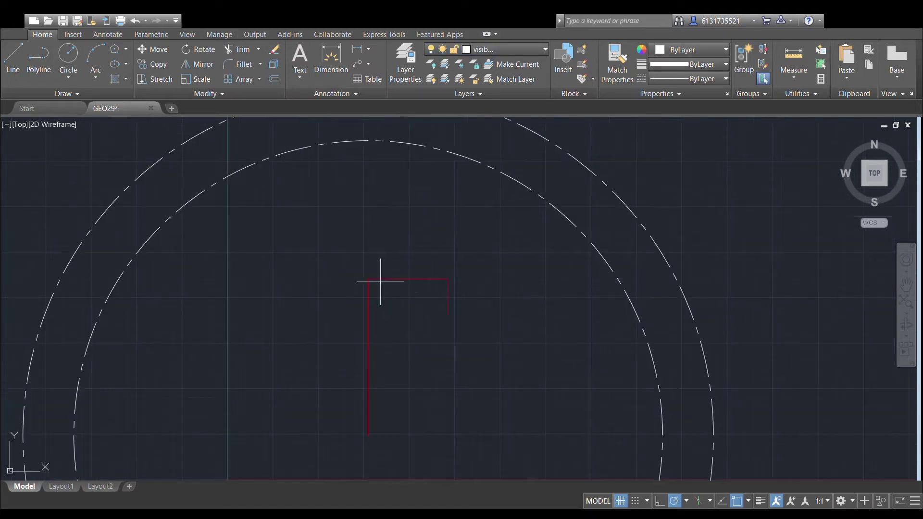
click(368, 270)
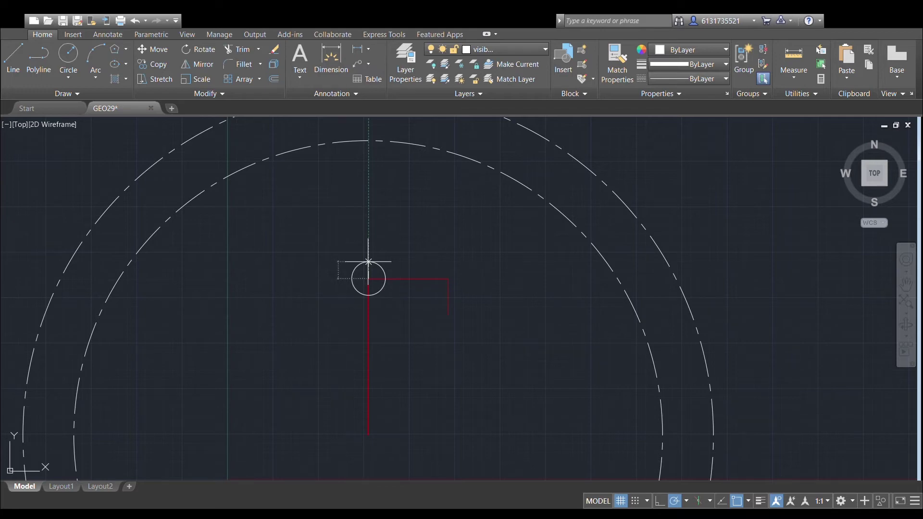
click(368, 260)
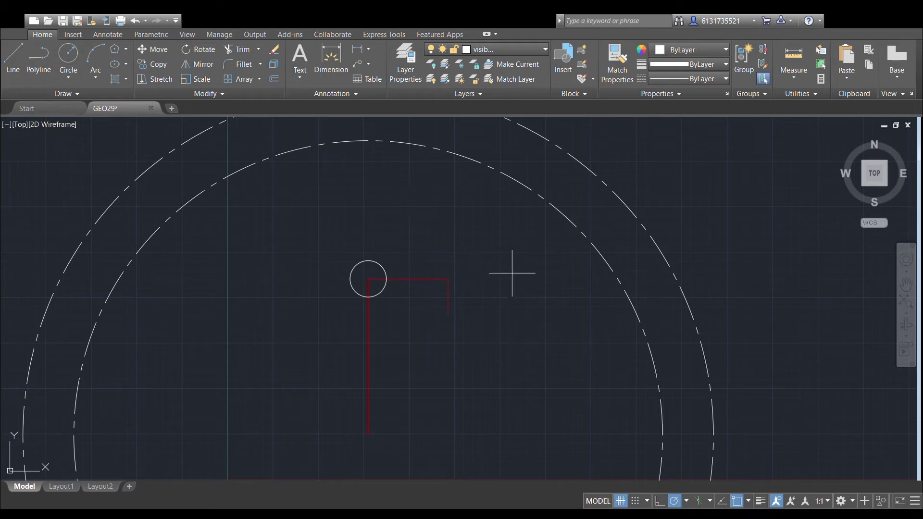
click(448, 279)
click(448, 260)
Turn on lineweight display and draw a horizontal line from the short construction segment's lower end to the long vertical line.
click(760, 501)
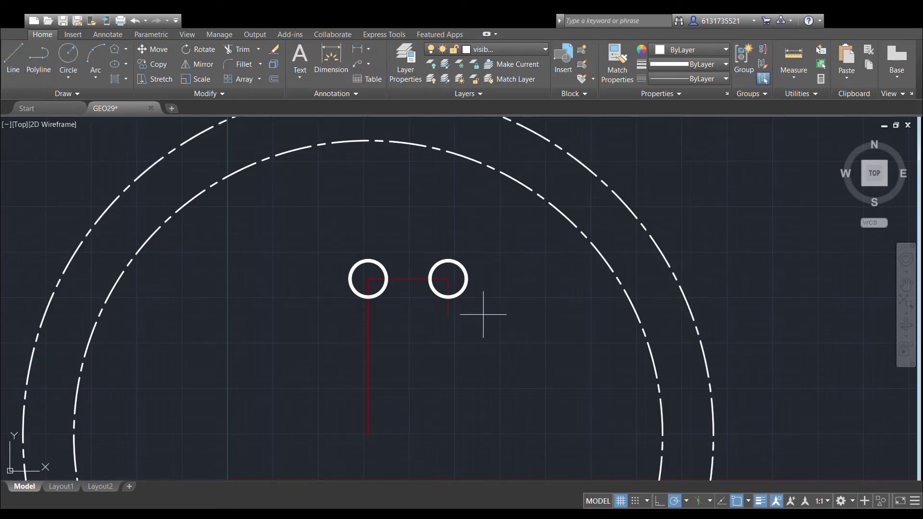
click(448, 315)
click(369, 314)
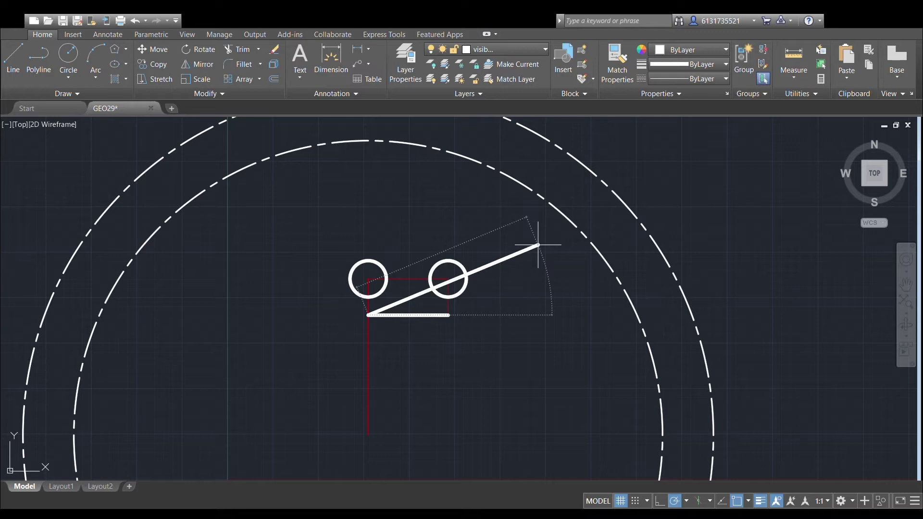
key(Escape)
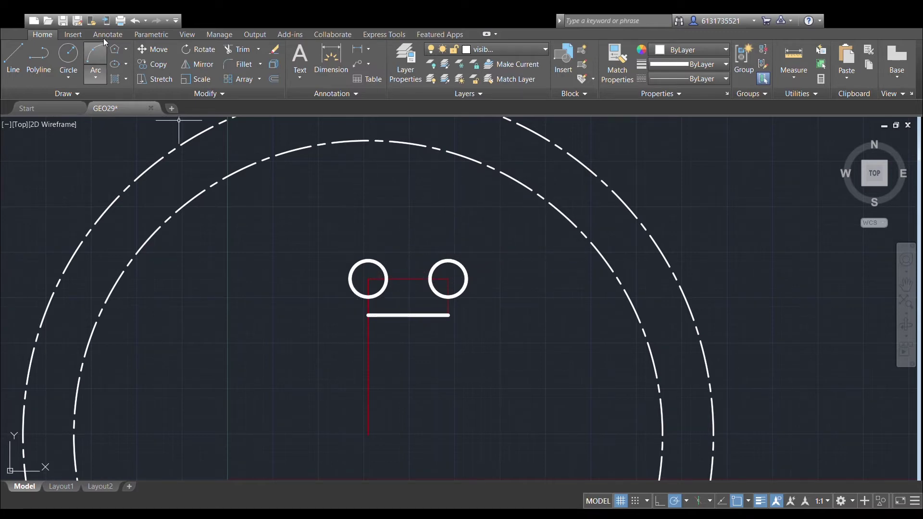
Draw a larger concentric circle around each small circle, with each radius reaching the end of the horizontal line below.
click(74, 59)
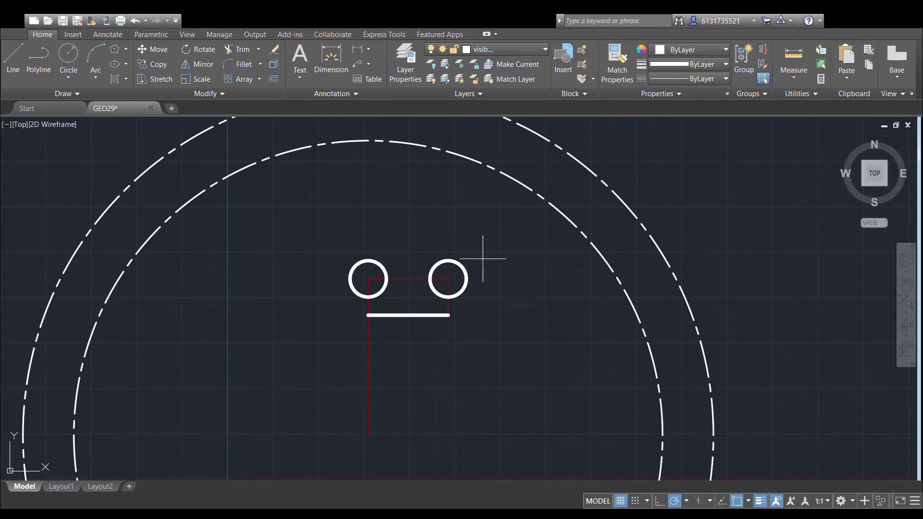
click(448, 279)
click(448, 315)
click(69, 59)
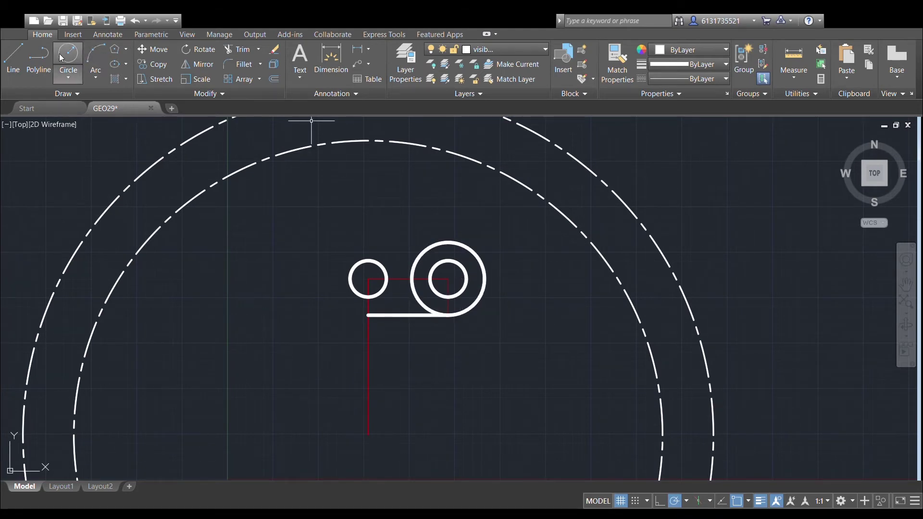
click(369, 278)
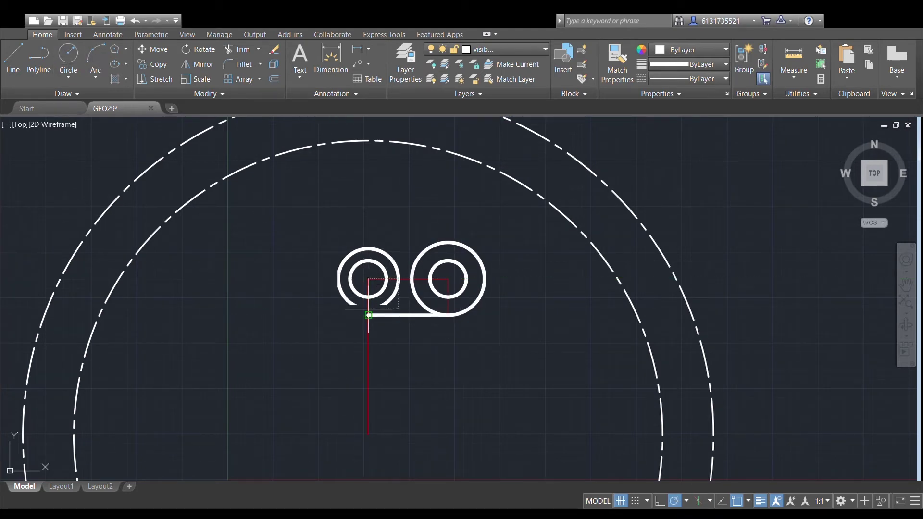
click(369, 314)
On layer 0, draw a vertical construction line from the large circles' common centre upward past the outer circle.
scroll(495, 197, down, 2)
mouse_move(486, 202)
middle_down()
mouse_move(505, 215)
mouse_move(487, 225)
mouse_move(486, 241)
mouse_move(489, 144)
middle_up()
scroll(486, 200, down, 2)
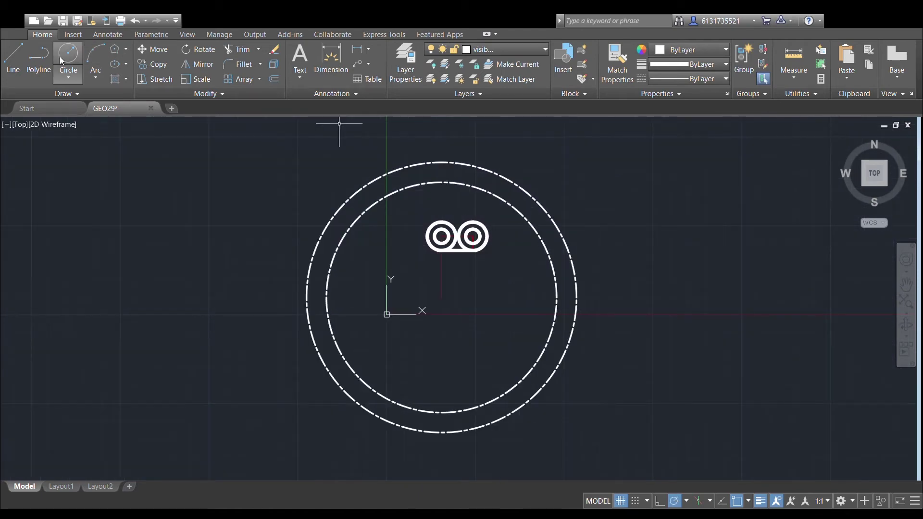
middle_drag(436, 162, 435, 166)
click(507, 50)
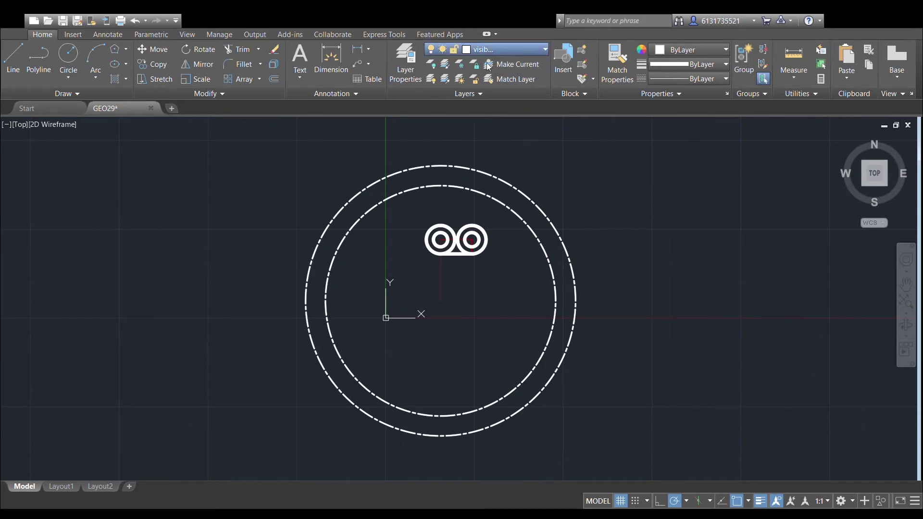
click(485, 69)
middle_drag(432, 312, 433, 324)
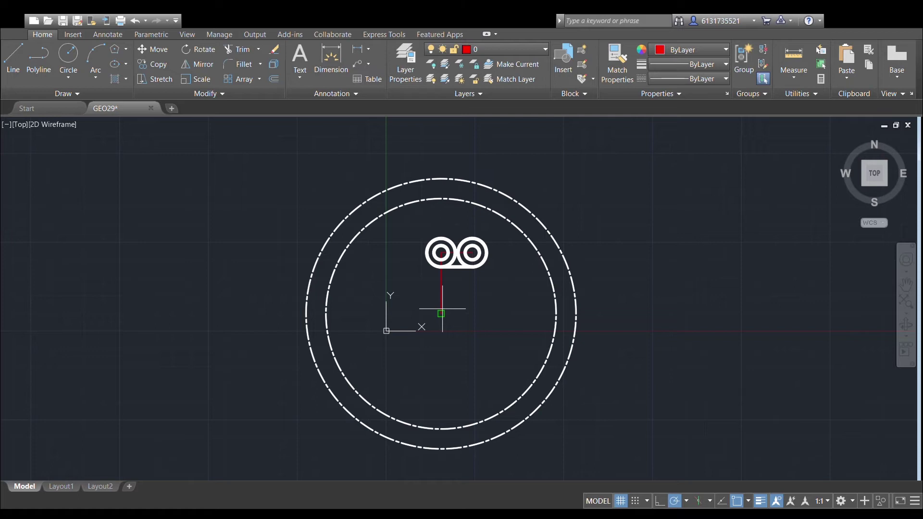
click(442, 313)
middle_drag(488, 136, 485, 177)
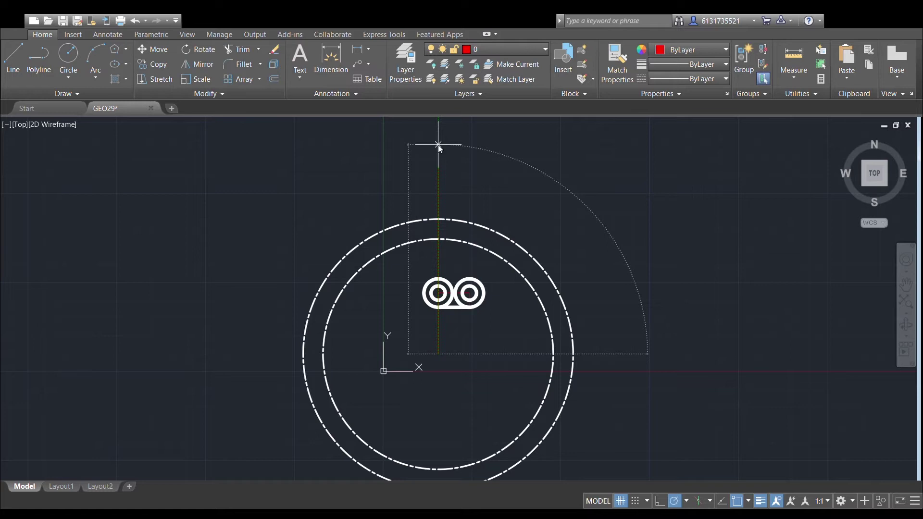
click(438, 185)
click(58, 58)
click(438, 354)
key(Escape)
Draw two more vertical construction lines from the large circles' centre, directly over the existing one.
click(13, 57)
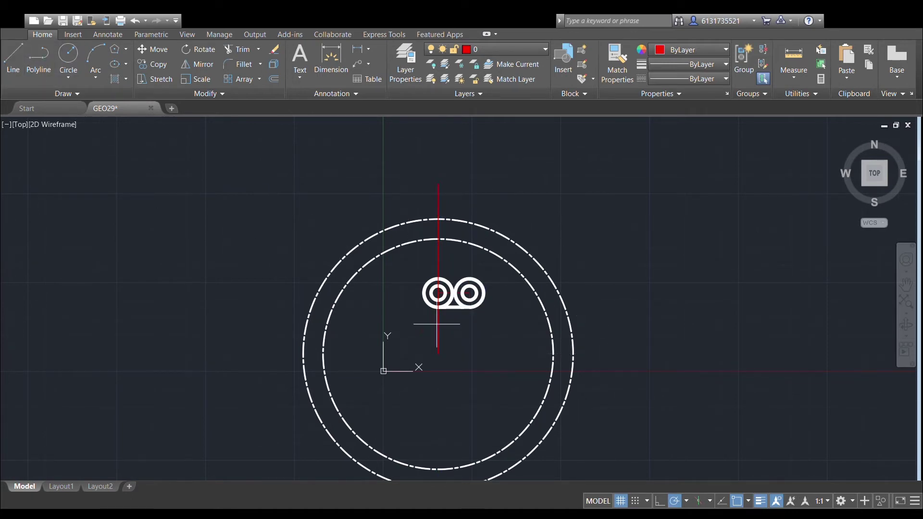
click(438, 354)
click(438, 183)
click(10, 52)
click(438, 354)
key(Escape)
Rotate one of the overlapping vertical lines slightly counterclockwise about the large circles' centre.
click(438, 196)
click(198, 49)
click(438, 353)
click(471, 344)
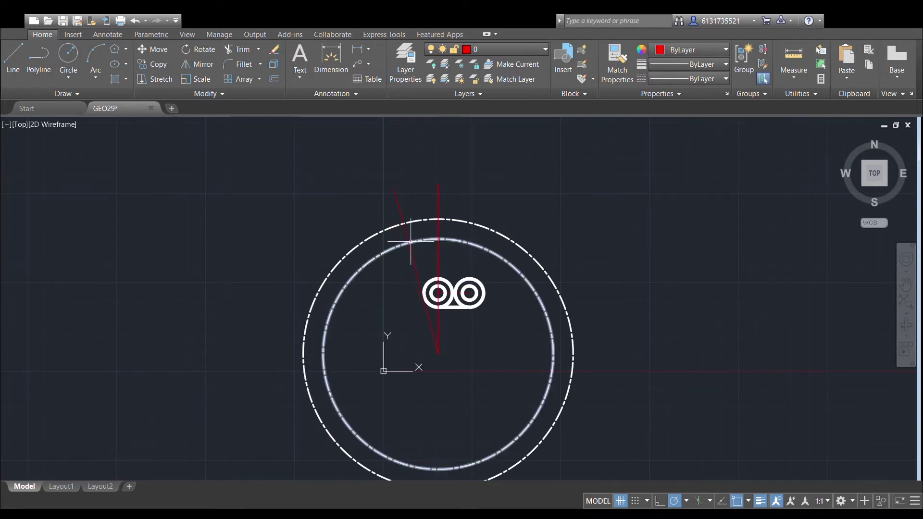
Rotate a second overlapping vertical line counterclockwise about the same centre, roughly twice as far as the first tilted line.
click(437, 252)
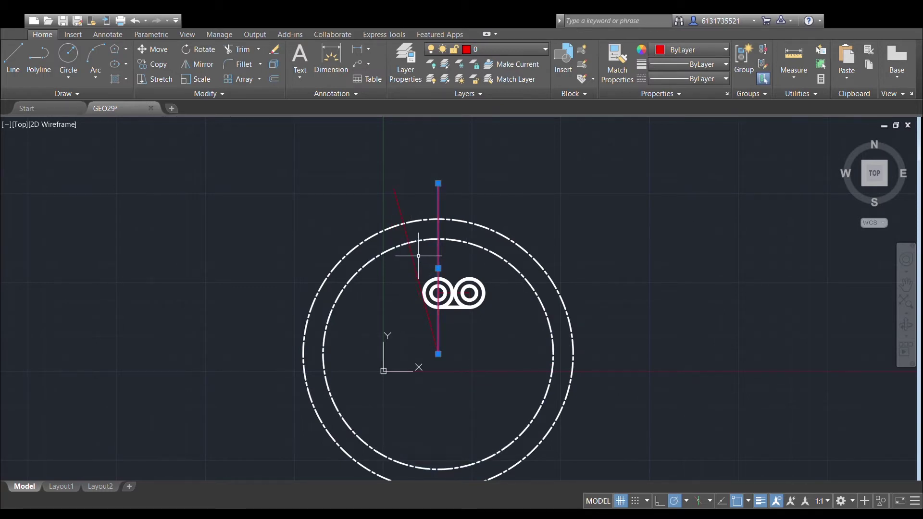
click(194, 49)
key(Return)
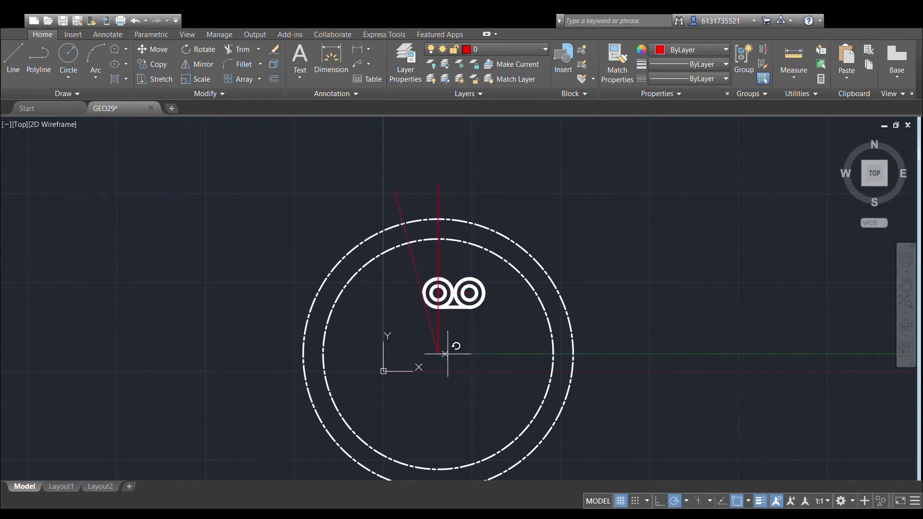
click(459, 355)
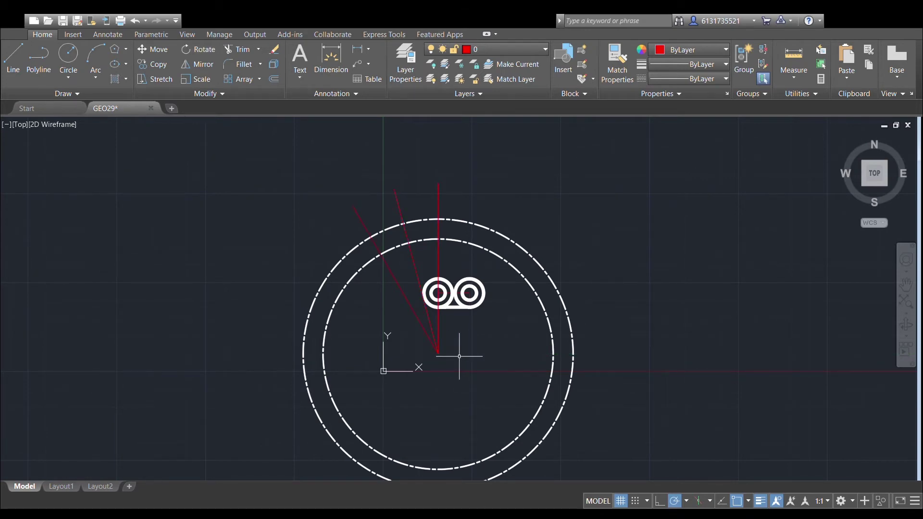
scroll(447, 243, up, 2)
click(433, 251)
key(Escape)
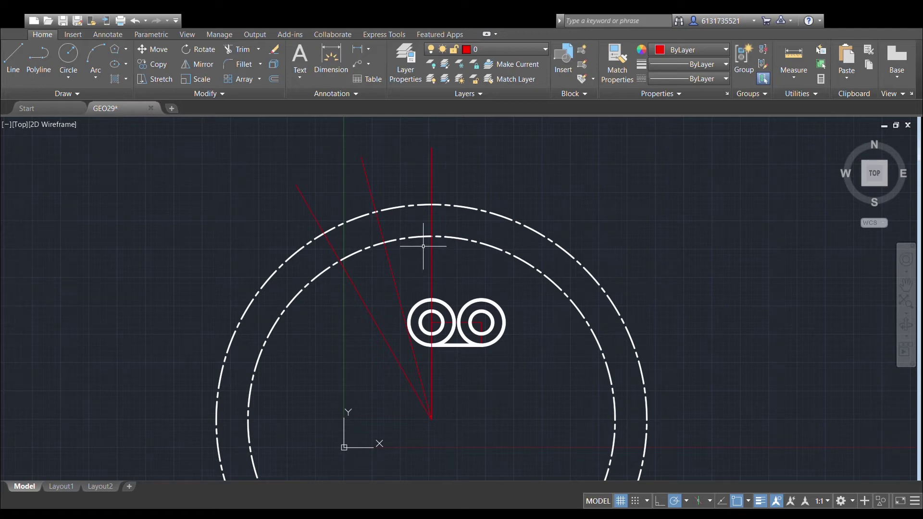
click(385, 252)
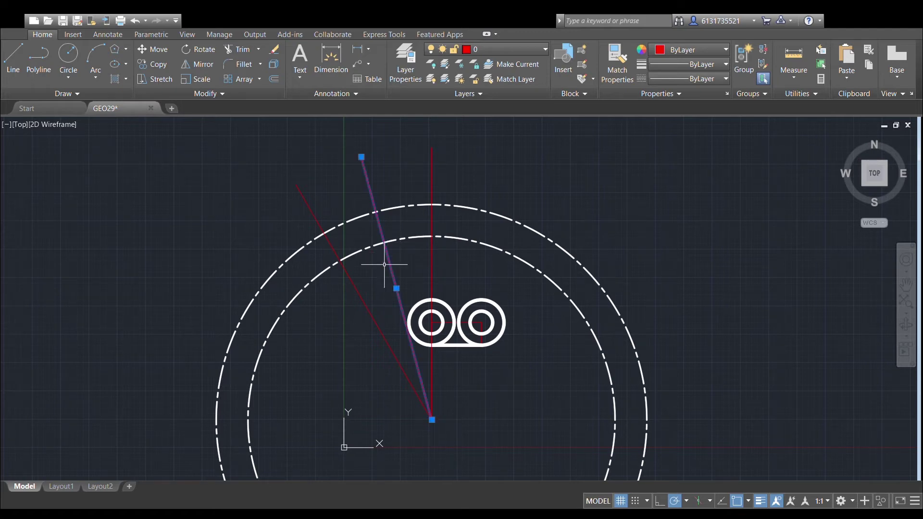
click(354, 284)
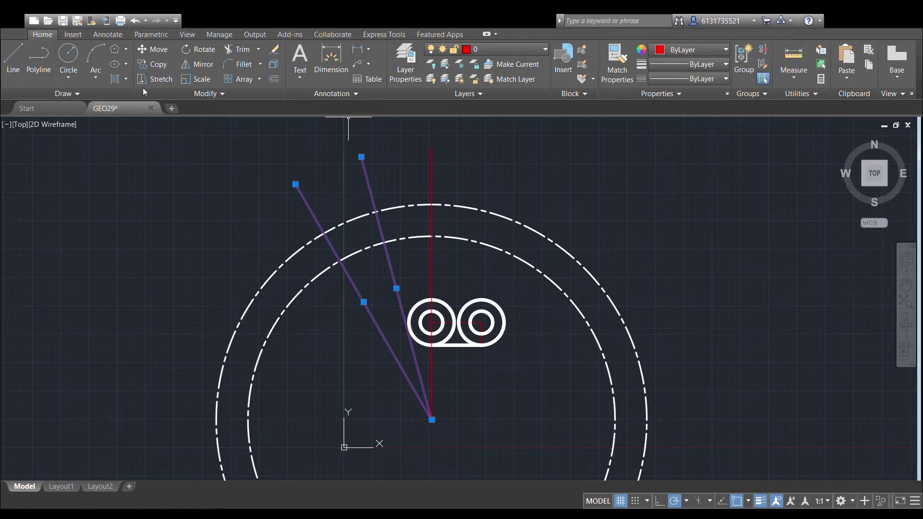
click(184, 65)
click(432, 148)
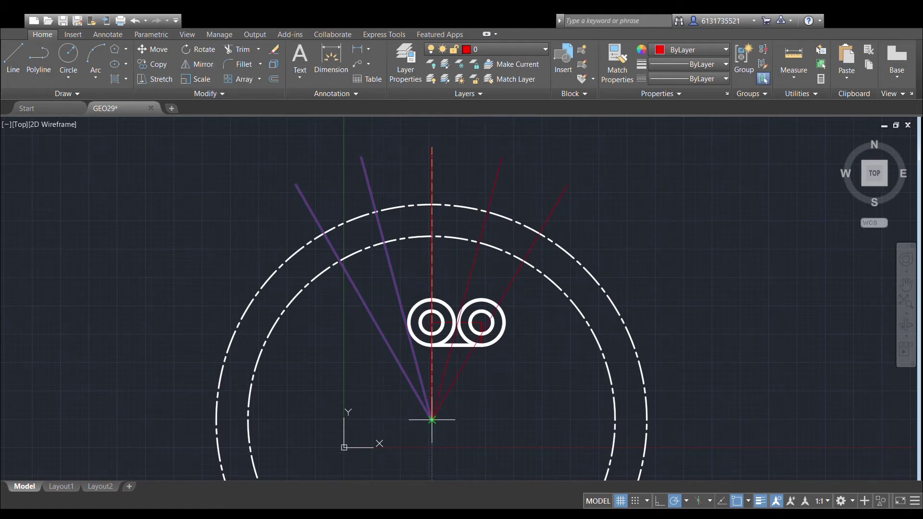
key(Escape)
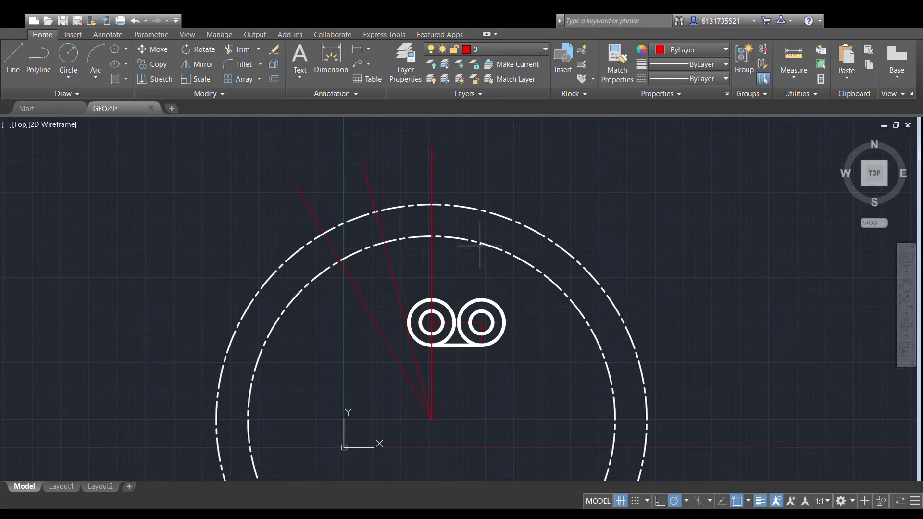
click(369, 188)
click(297, 187)
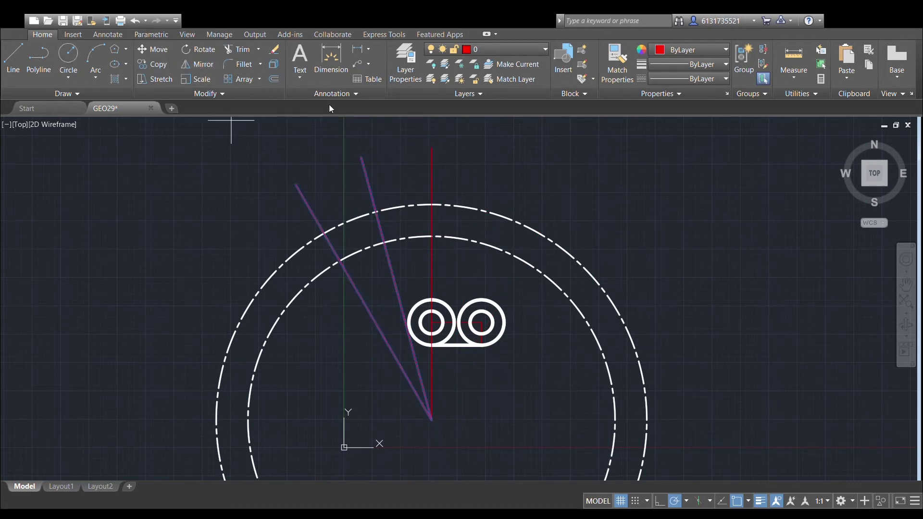
click(432, 147)
key(Escape)
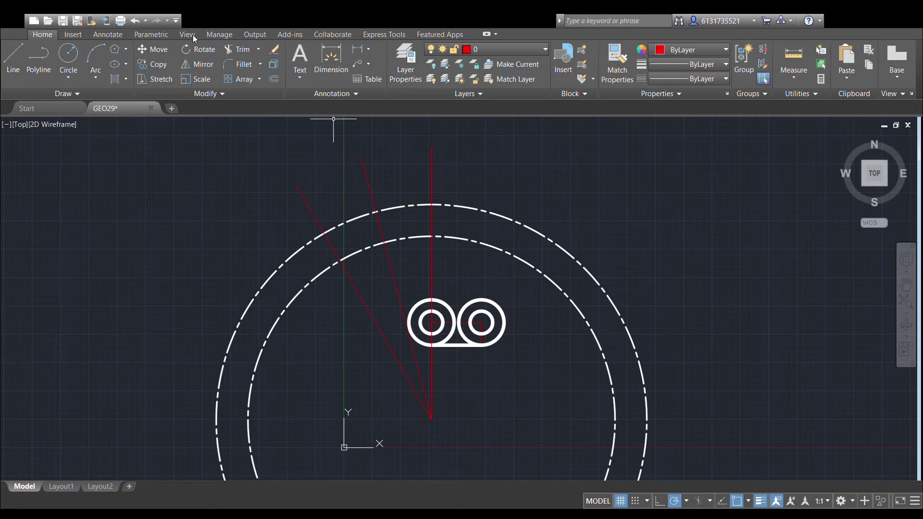
Mirror the two tilted construction lines about the vertical line, keeping the originals.
click(369, 182)
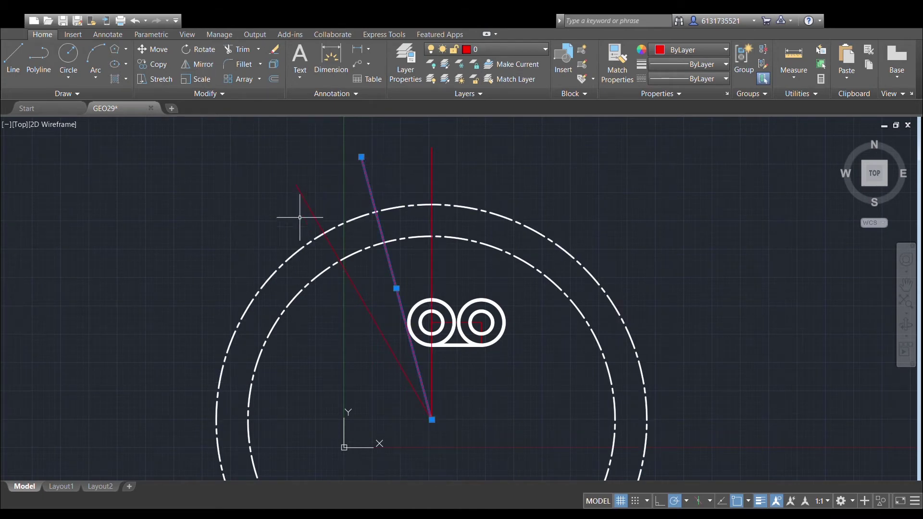
click(307, 210)
click(197, 64)
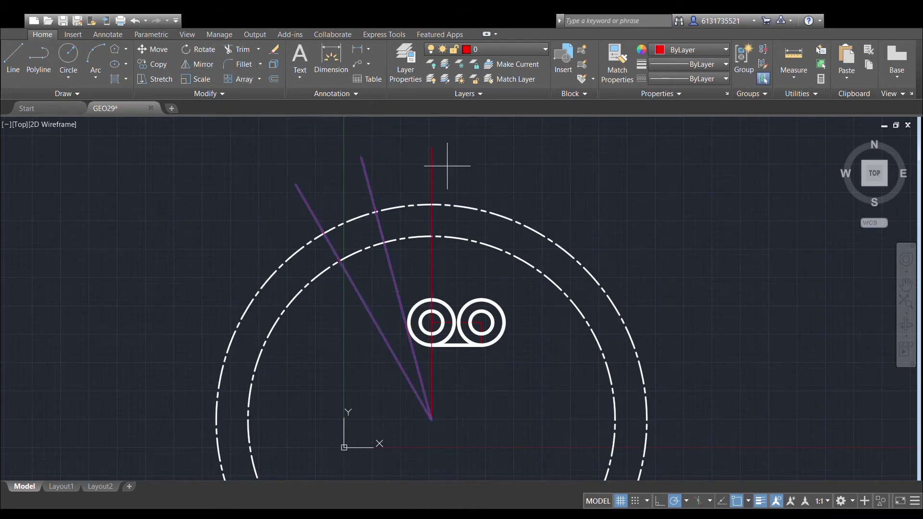
click(432, 148)
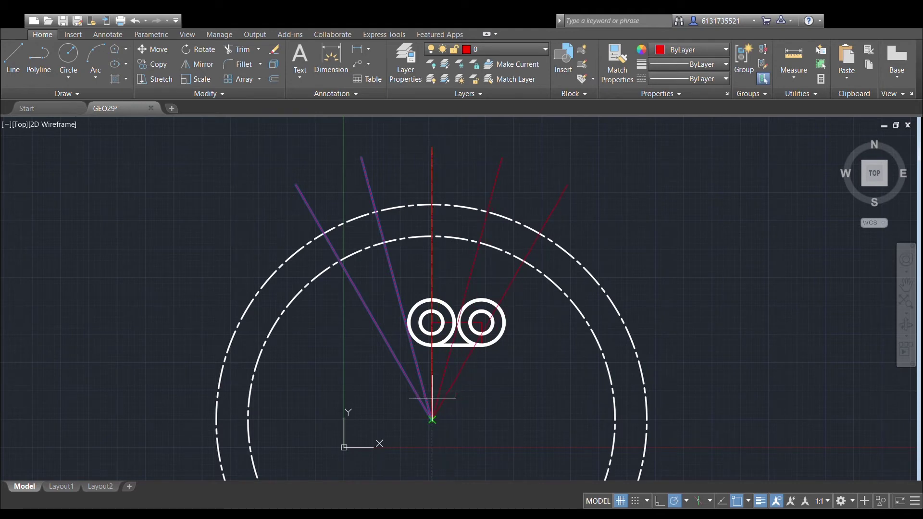
click(432, 420)
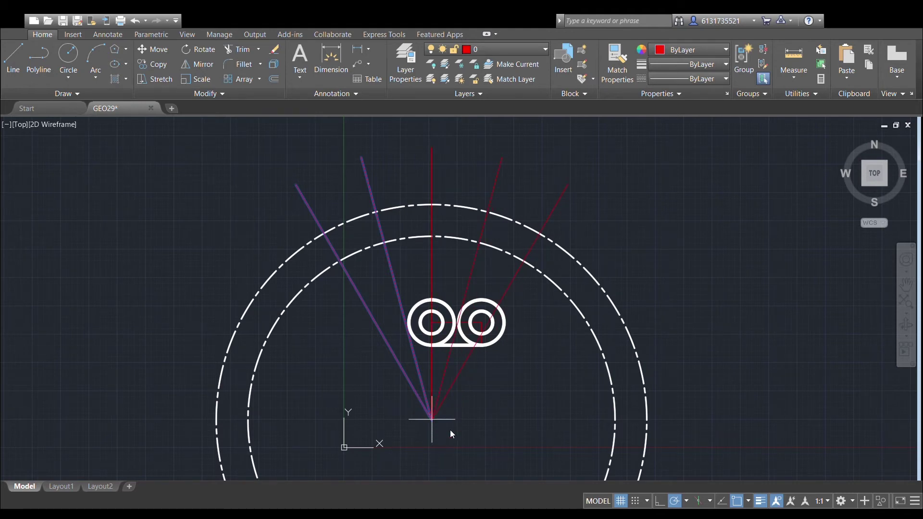
key(Return)
Make the white "visib..." layer the current layer for drawing the solid outline.
scroll(438, 332, down, 6)
scroll(506, 267, up, 2)
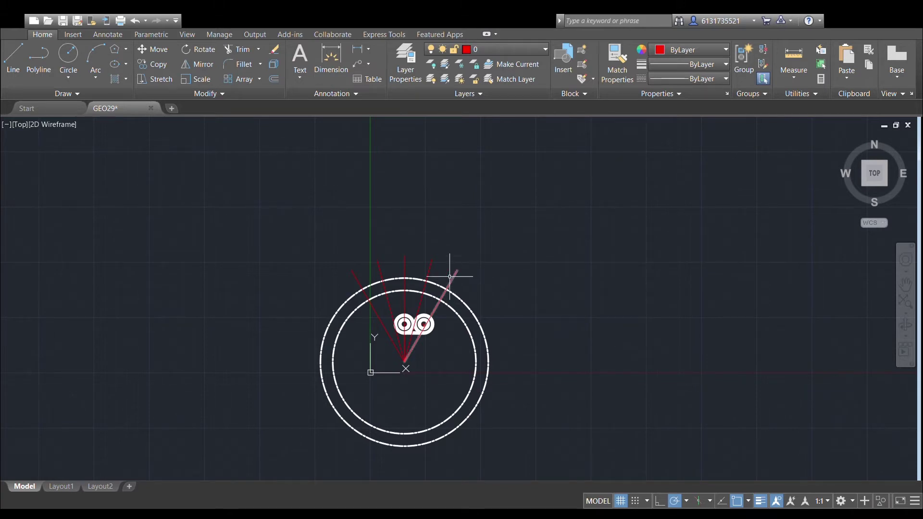
scroll(439, 325, up, 6)
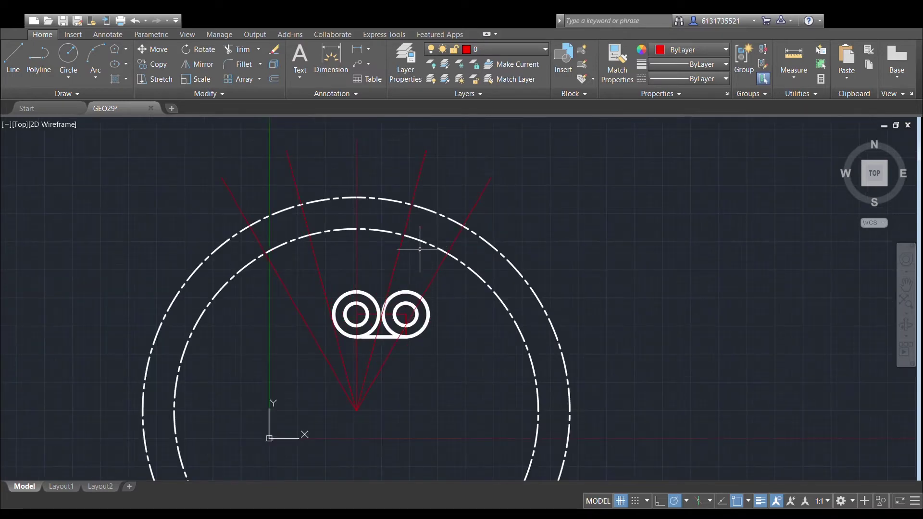
click(480, 49)
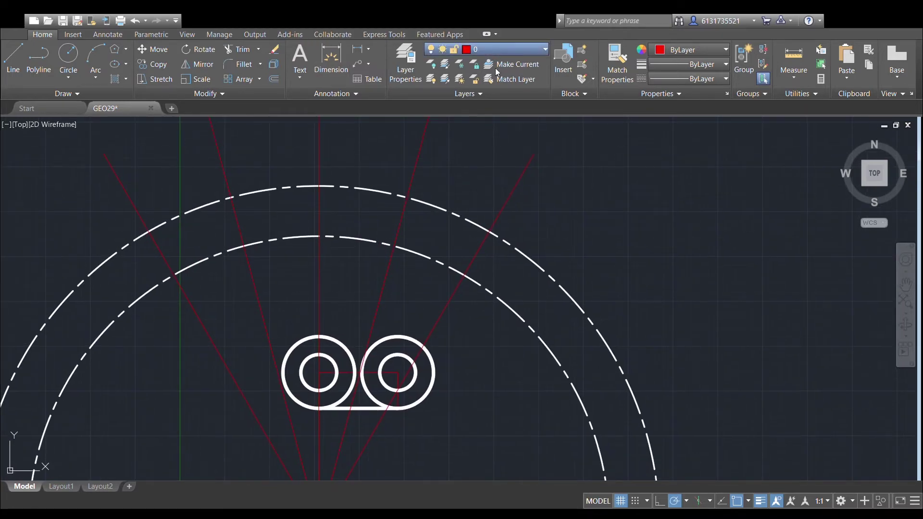
click(486, 107)
Draw a visible outline circle of radius 90 centred where the tilted construction lines meet.
scroll(346, 191, down, 4)
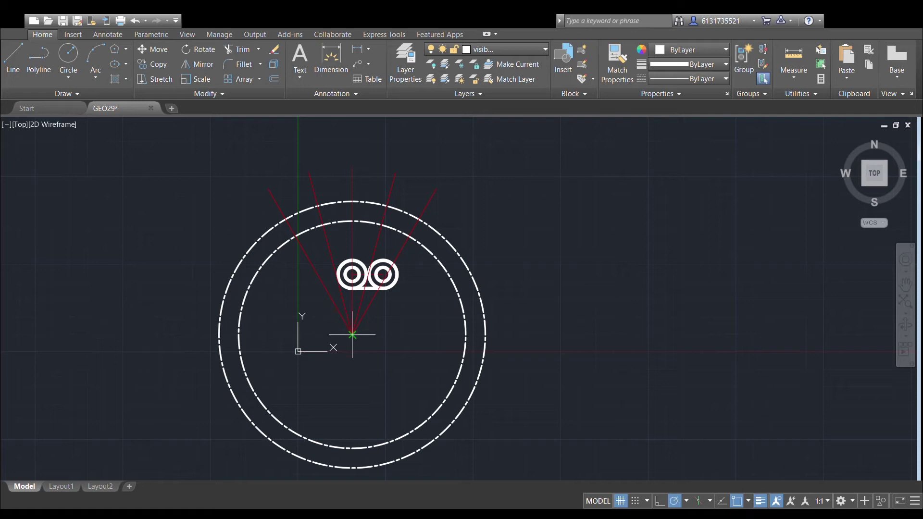
click(352, 334)
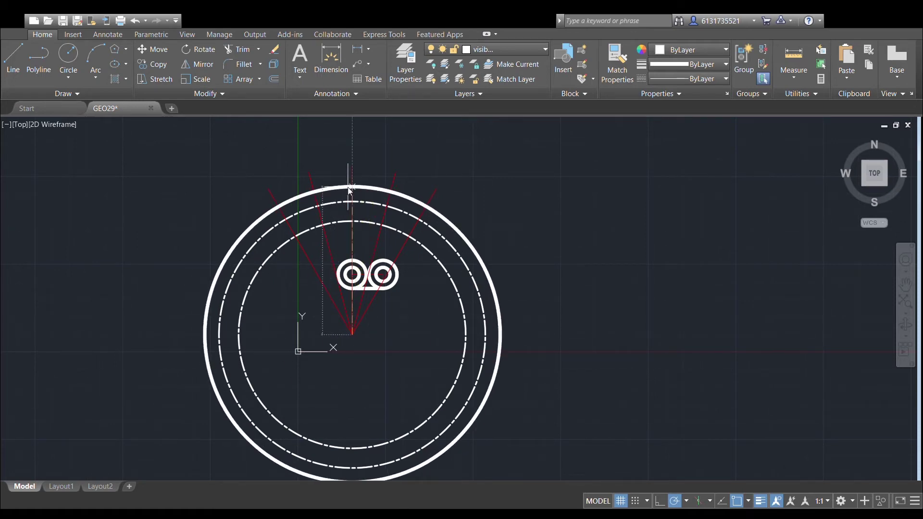
text(90)
key(Return)
Draw two equal circles where the outer centre-line circle crosses the inner tilted lines, matching the existing hole pair's outer circles.
scroll(348, 232, up, 2)
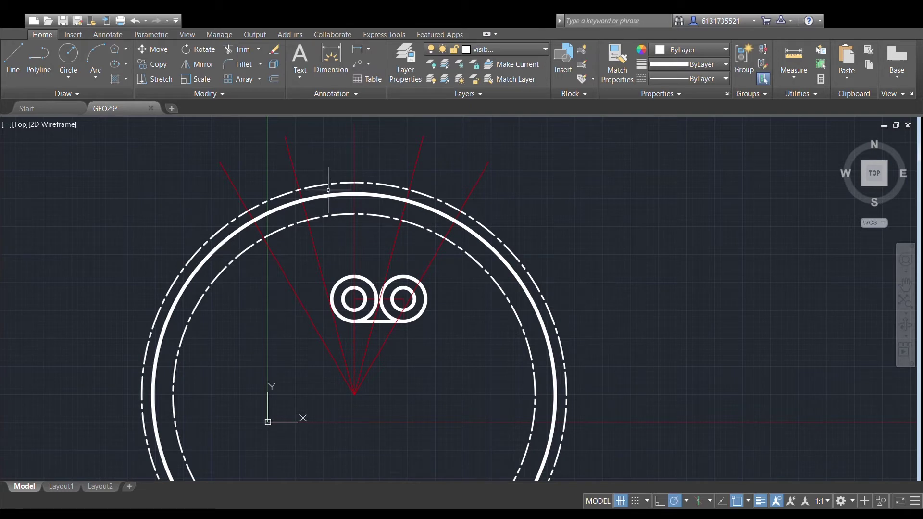
scroll(331, 181, up, 2)
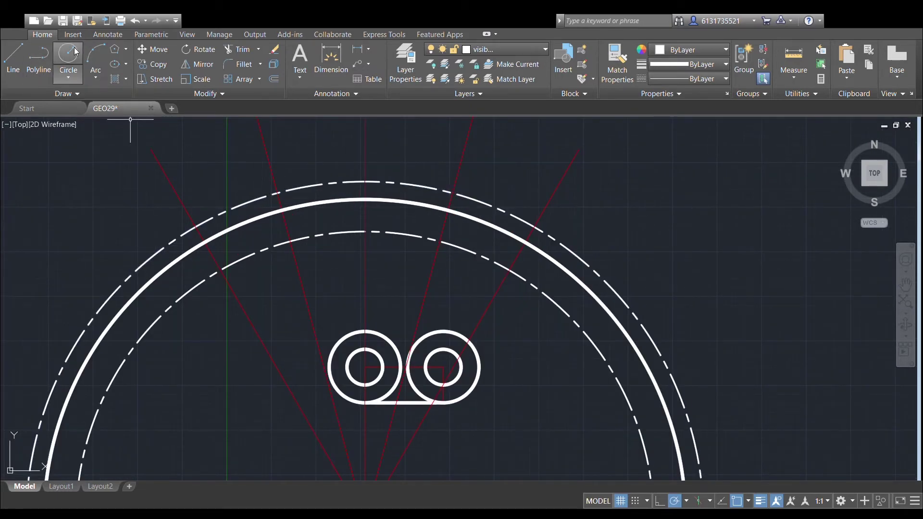
click(277, 192)
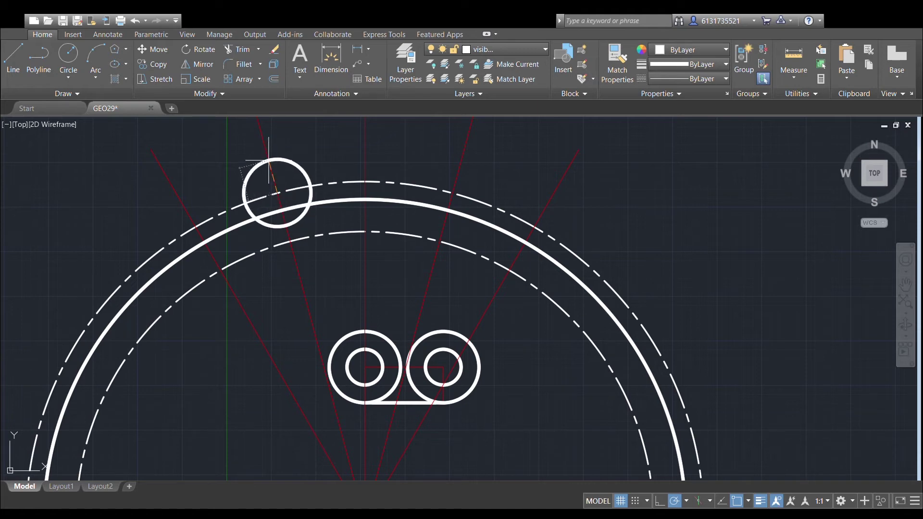
click(68, 56)
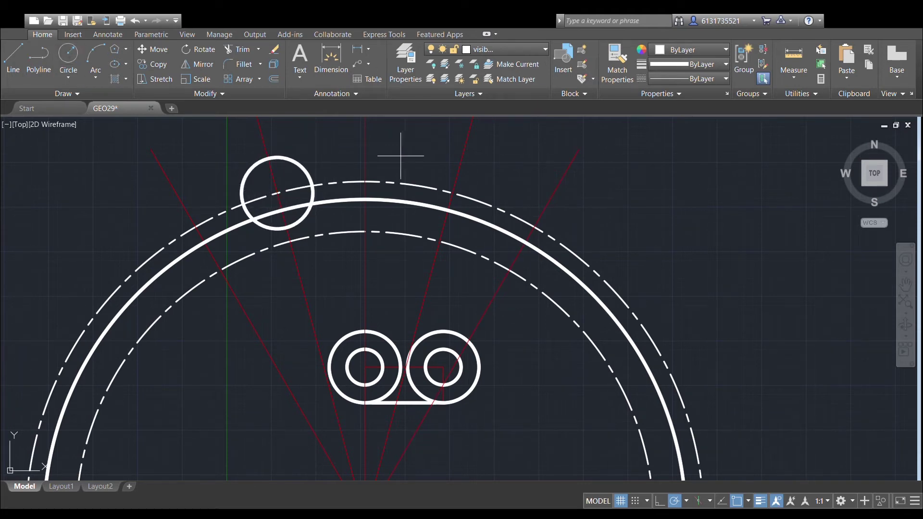
click(452, 192)
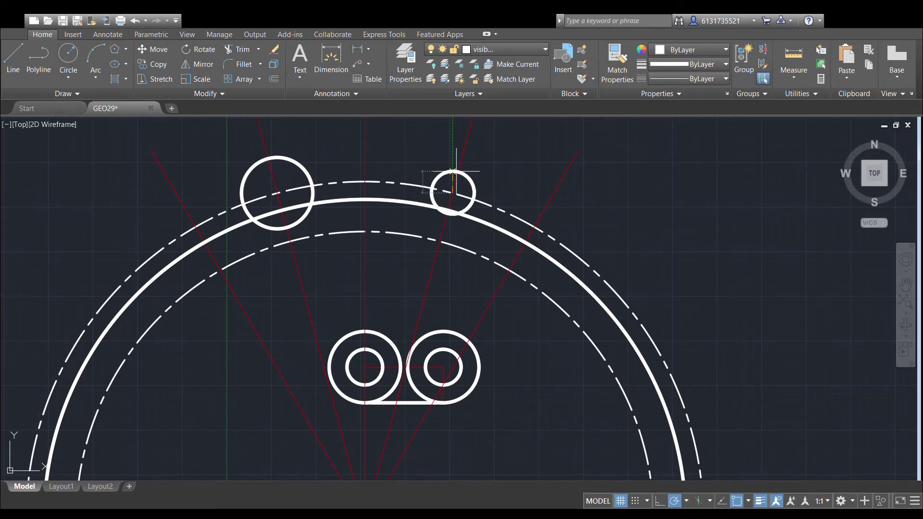
key(Return)
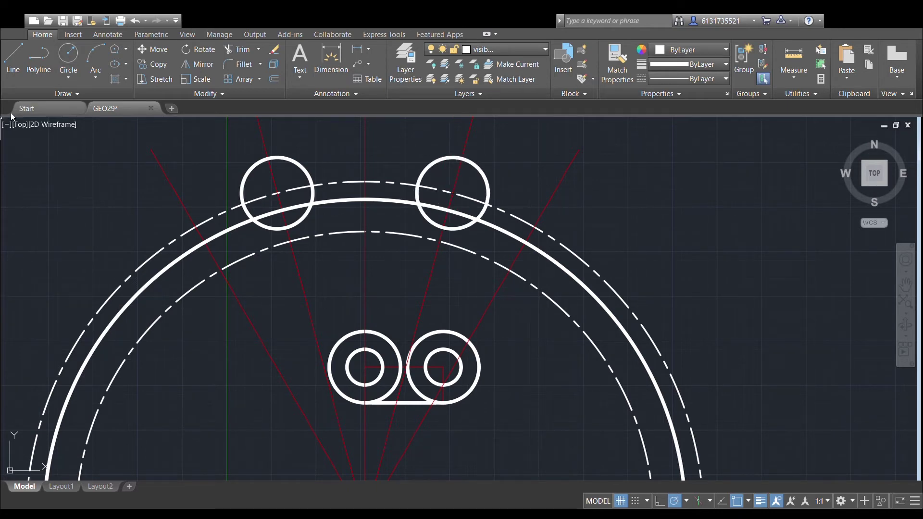
Draw a smaller hole circle concentrically inside each of the two boss circles, matching the existing small holes.
click(68, 56)
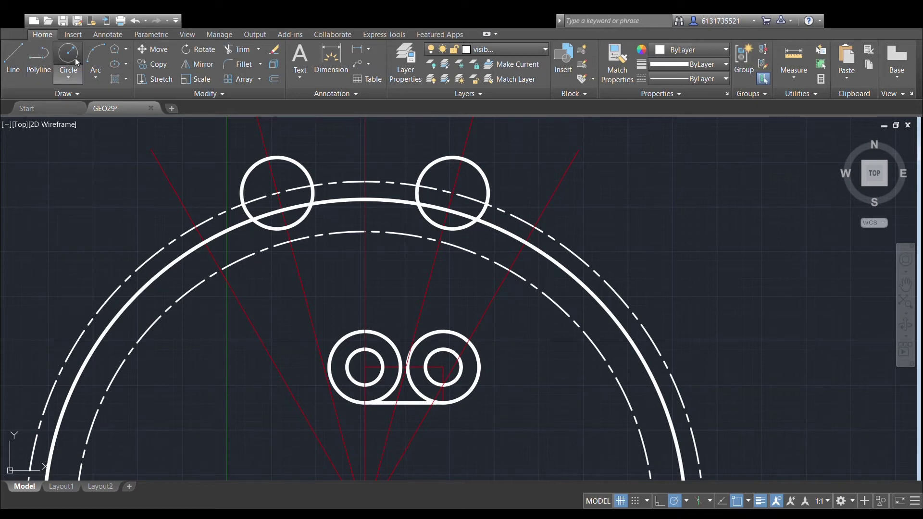
click(277, 193)
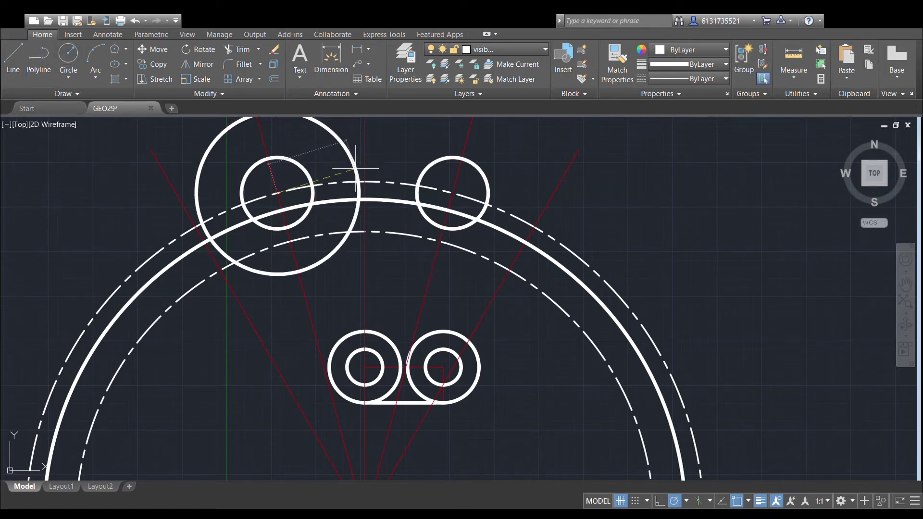
key(Escape)
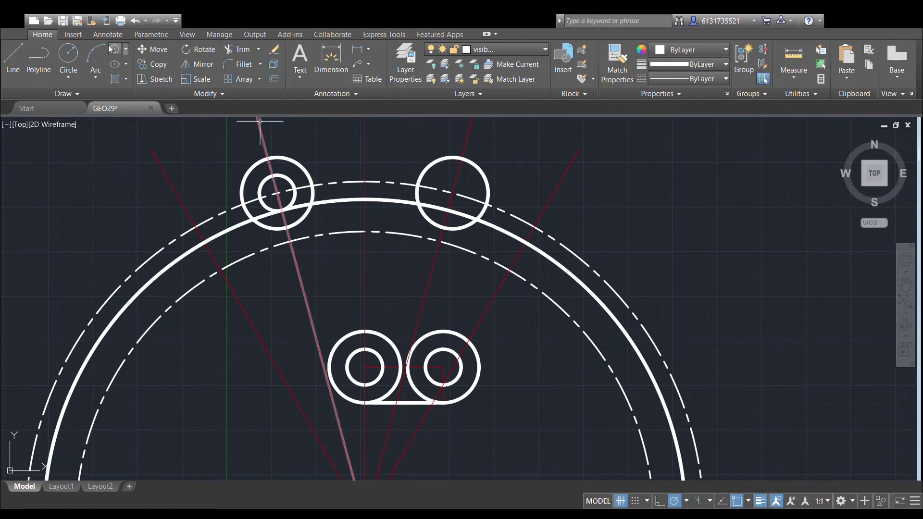
scroll(481, 202, up, 4)
mouse_move(438, 184)
middle_down()
mouse_move(593, 247)
mouse_move(666, 247)
middle_up()
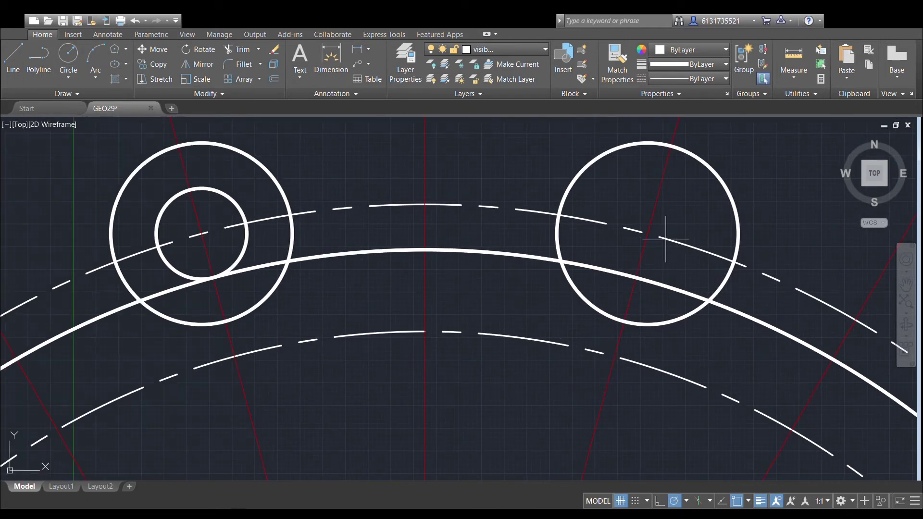
click(647, 233)
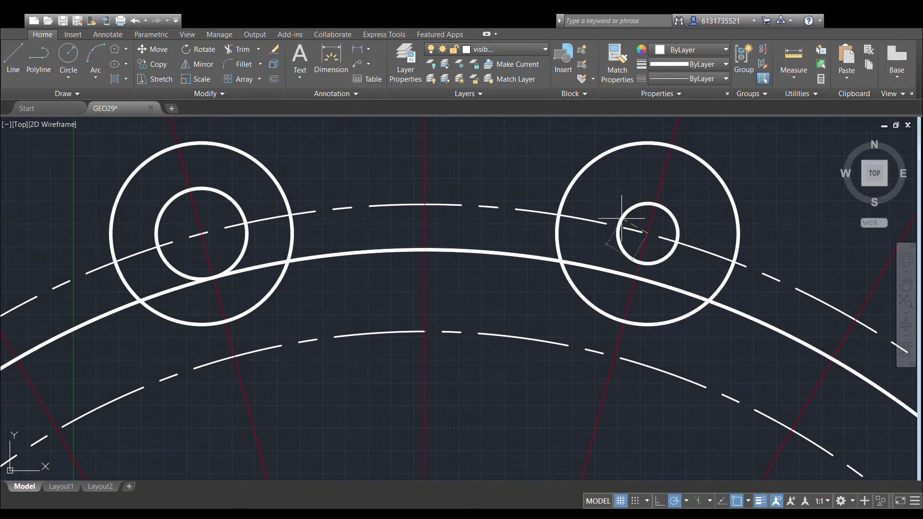
click(626, 188)
Draw small hole circles where the inner centre-line circle crosses the outermost left tilted line and the vertical line.
scroll(642, 216, down, 5)
middle_drag(669, 357, 611, 344)
middle_drag(401, 204, 403, 177)
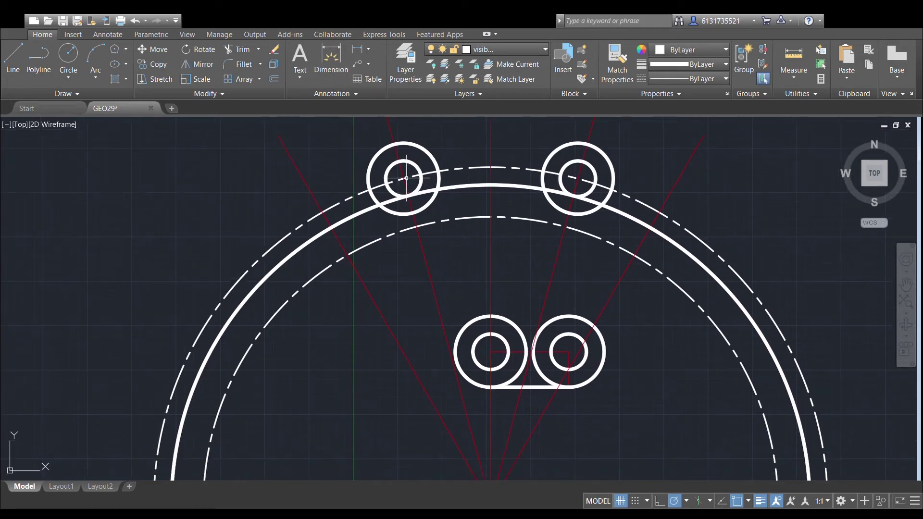
click(69, 60)
click(347, 254)
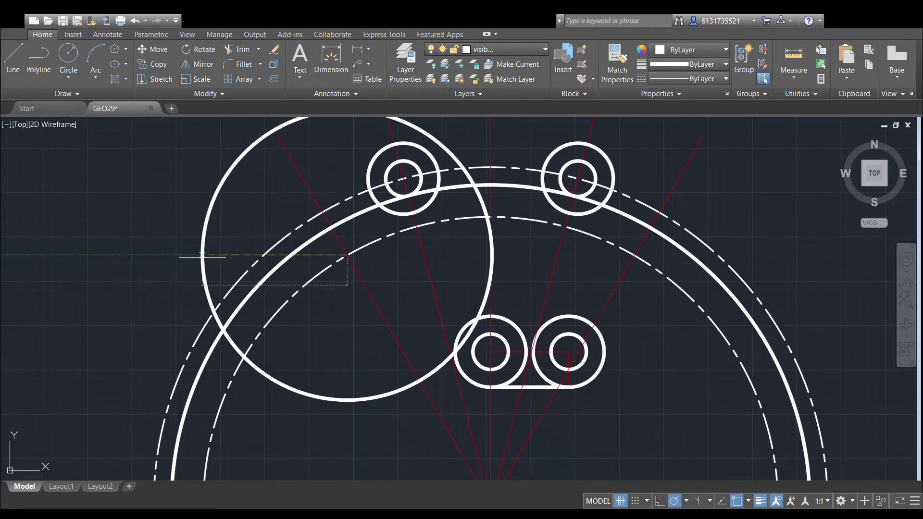
key(Return)
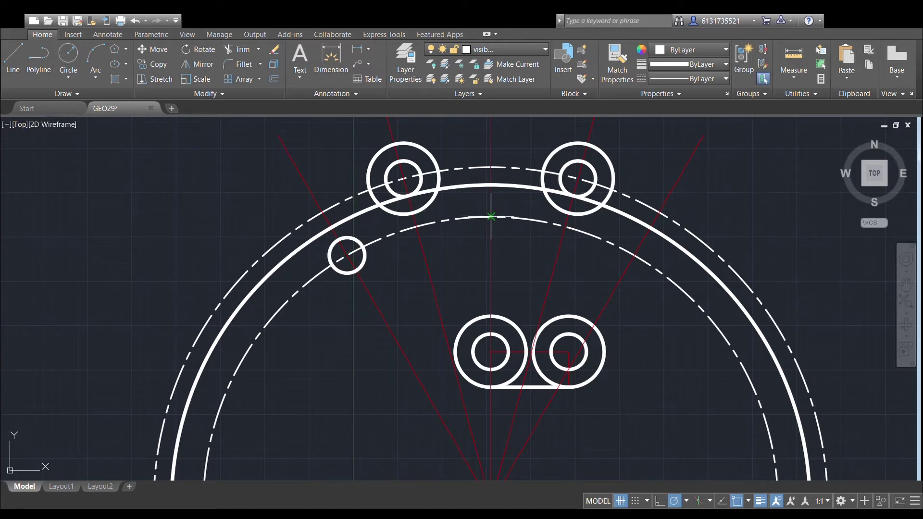
click(491, 217)
key(Return)
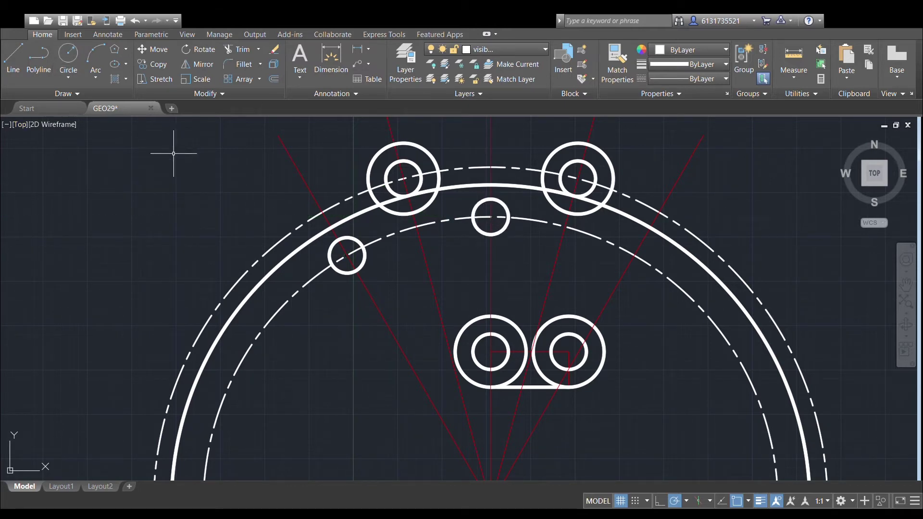
Draw equal hole circles where the inner centre-line circle crosses the two right-hand tilted lines.
scroll(572, 233, up, 2)
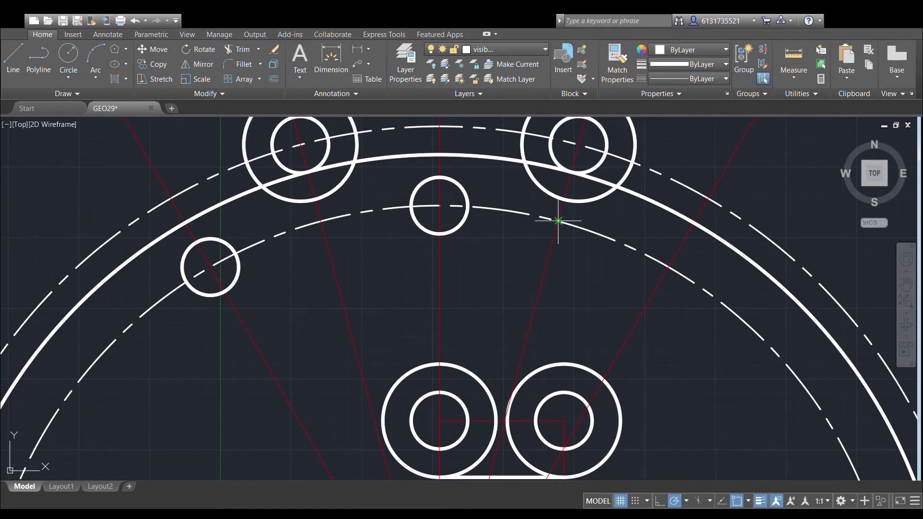
click(558, 221)
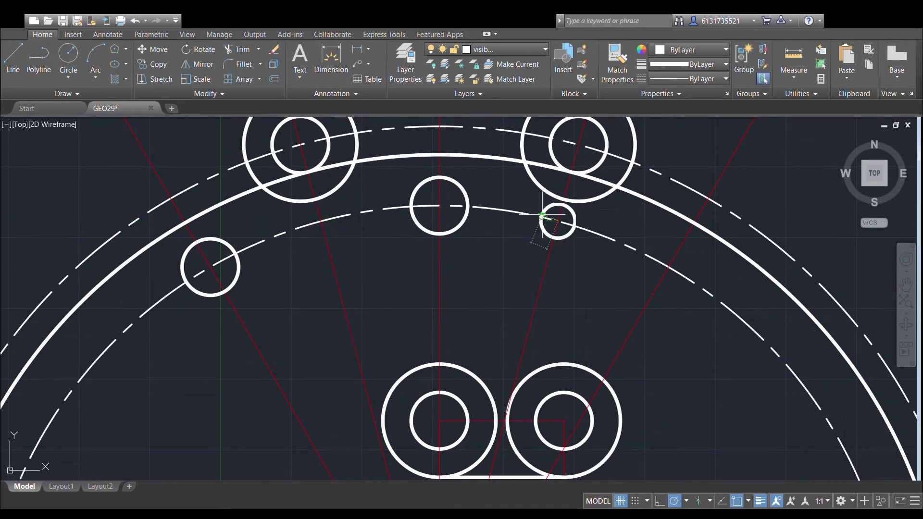
key(Return)
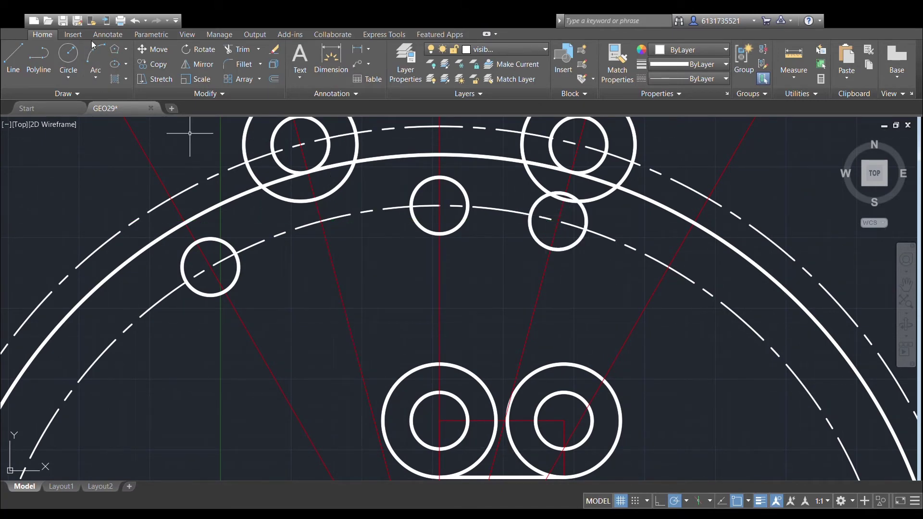
click(68, 57)
click(668, 267)
click(655, 257)
Trim the part of the right boss's outer circle that lies inside the large outline circle.
scroll(625, 250, down, 4)
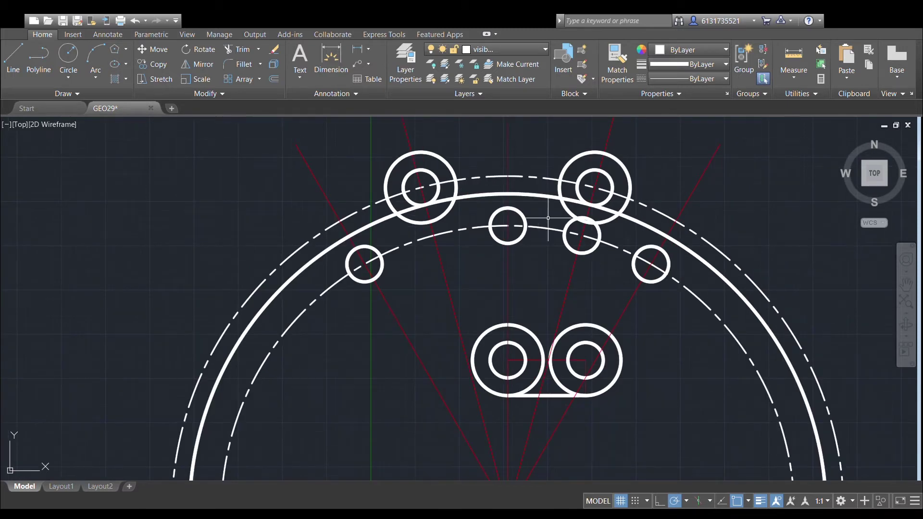
scroll(550, 207, up, 2)
middle_drag(518, 233, 477, 250)
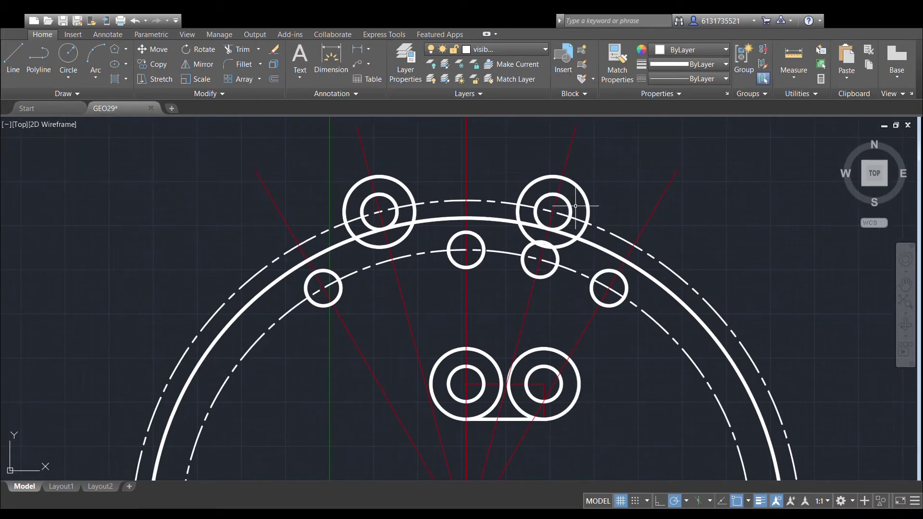
scroll(596, 205, up, 2)
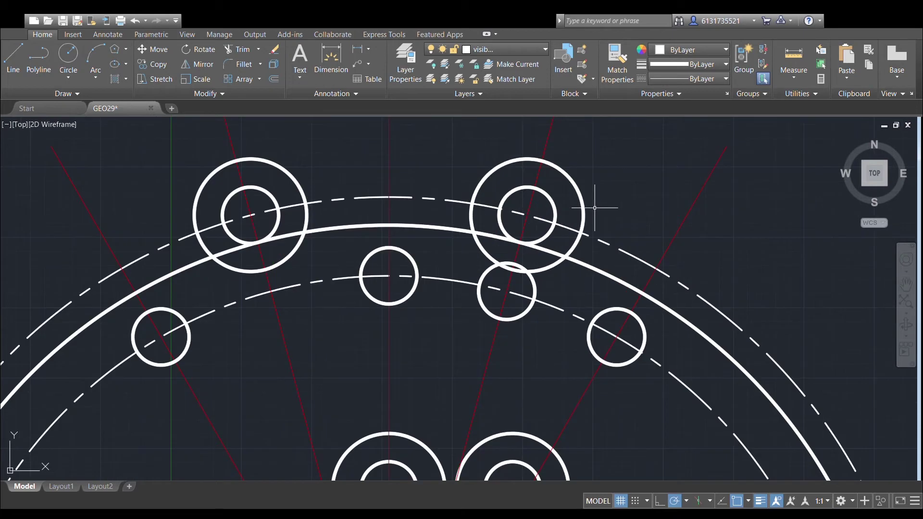
click(473, 218)
click(442, 228)
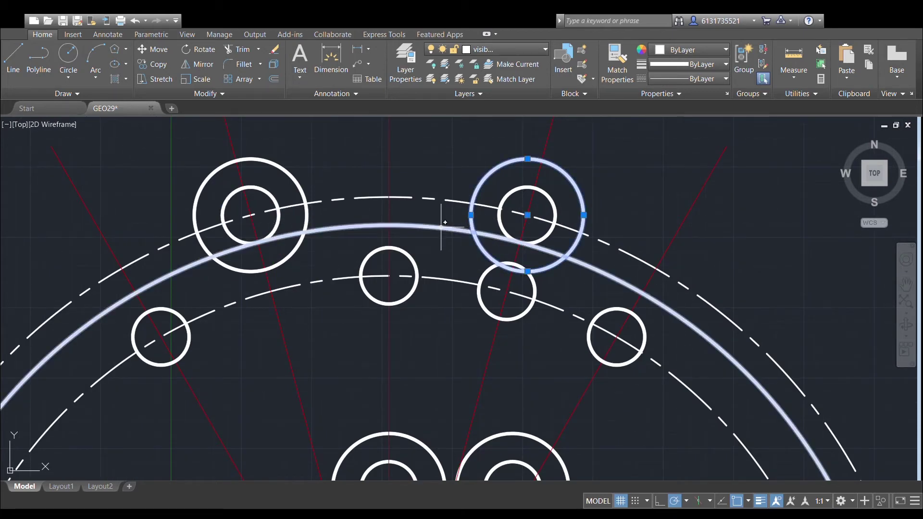
click(235, 50)
click(489, 254)
key(Escape)
Fillet both sides of the left boss's outer circle into the large outline circle.
scroll(647, 274, down, 2)
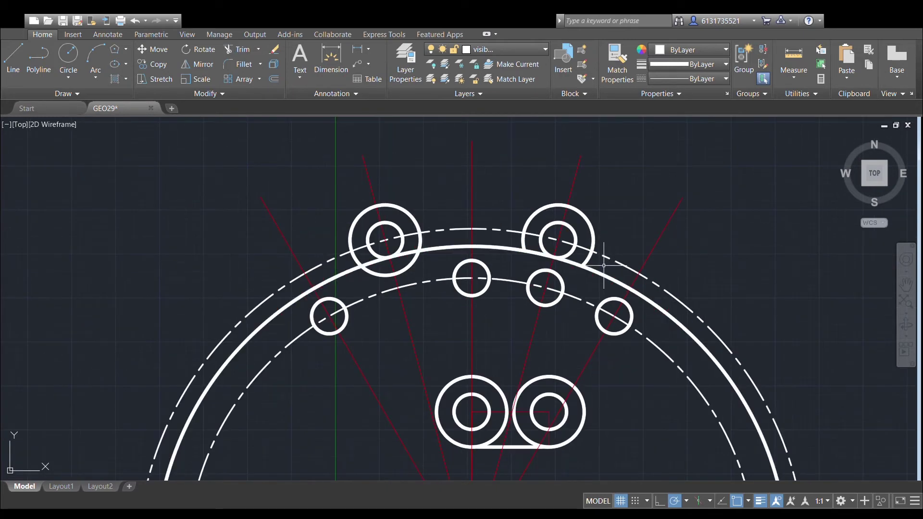
middle_drag(375, 294, 393, 255)
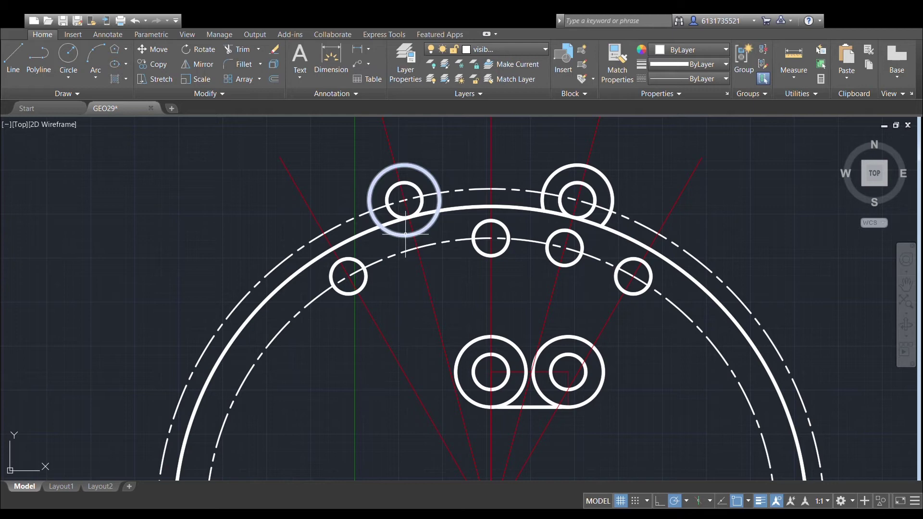
scroll(440, 283, up, 2)
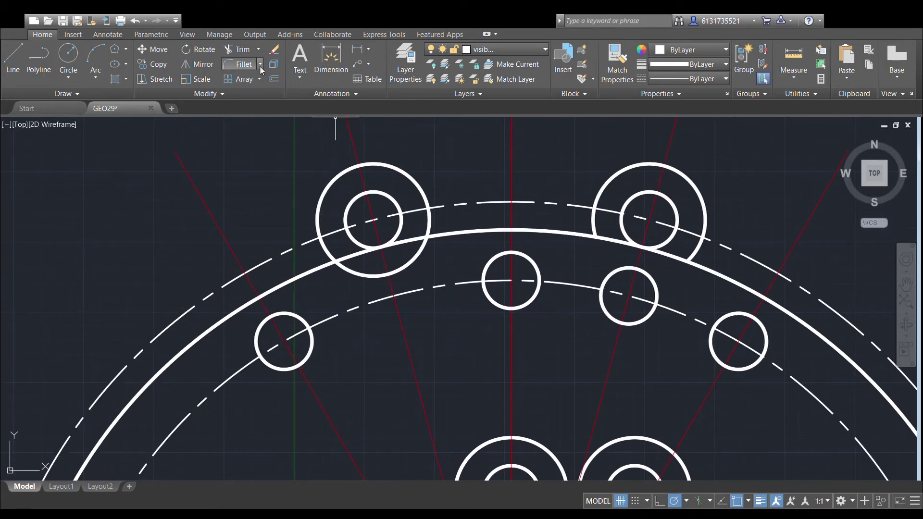
scroll(453, 237, up, 2)
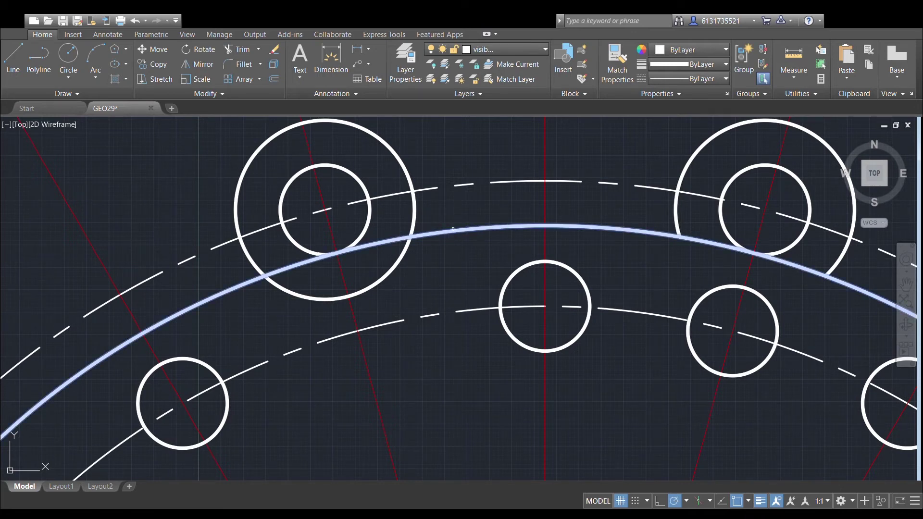
click(413, 211)
click(243, 66)
click(260, 279)
click(242, 250)
Fillet both ends of the right boss's outer arc into the large outline circle.
scroll(369, 254, down, 4)
click(242, 65)
scroll(433, 240, up, 6)
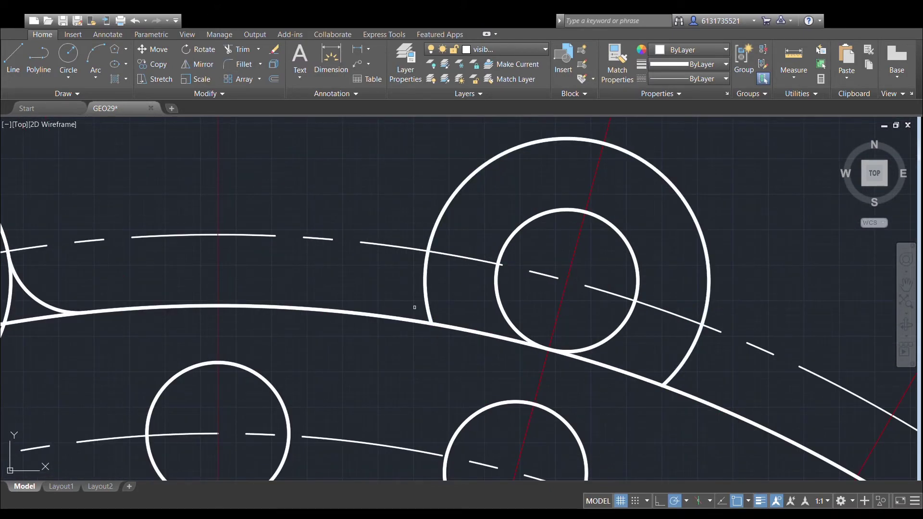
click(424, 284)
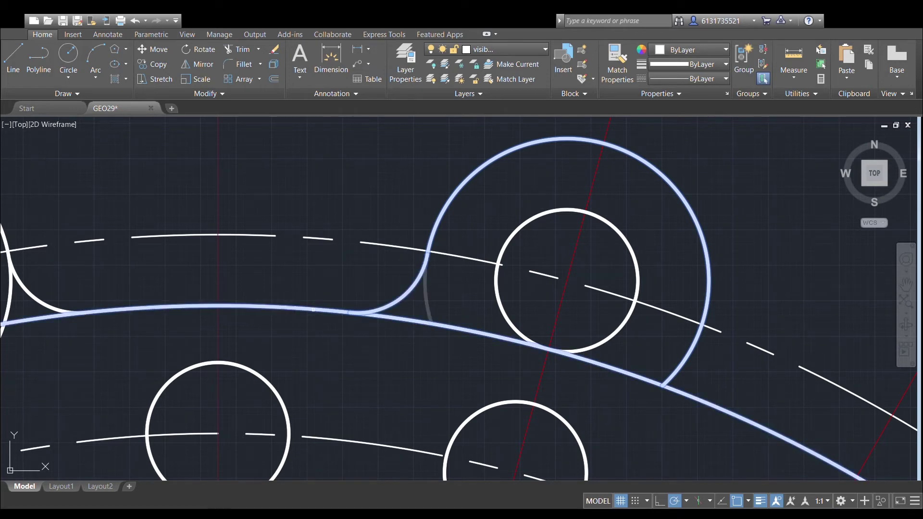
click(314, 309)
scroll(419, 235, down, 2)
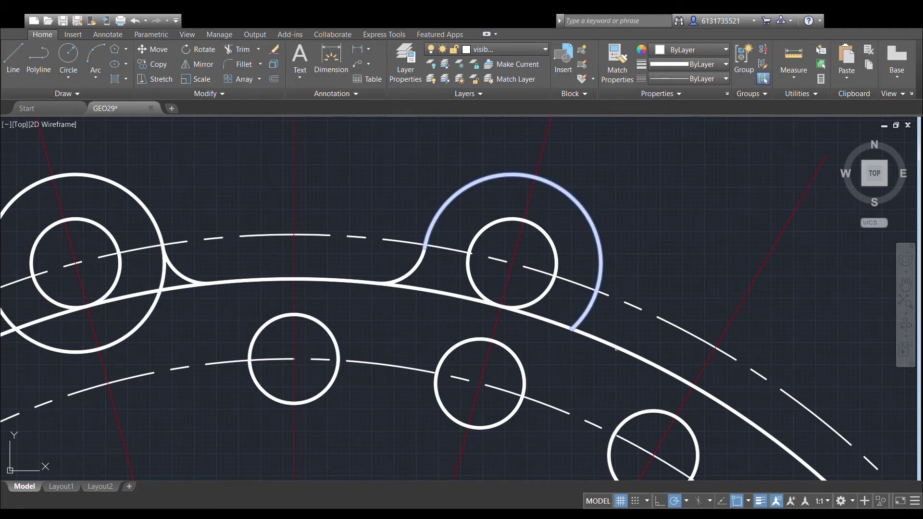
click(617, 347)
scroll(615, 323, down, 4)
middle_drag(614, 299, 618, 270)
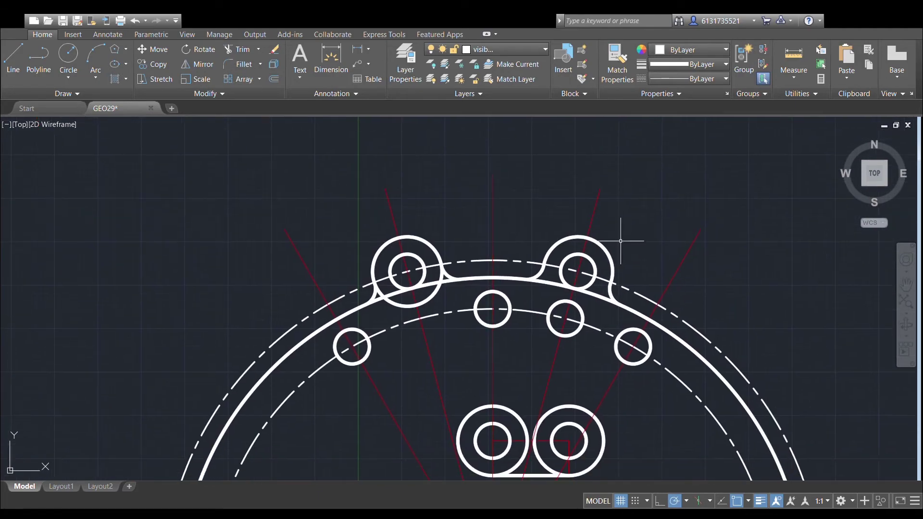
Trim the large outline circle where it passes under the right boss, between its two fillets.
scroll(482, 281, up, 2)
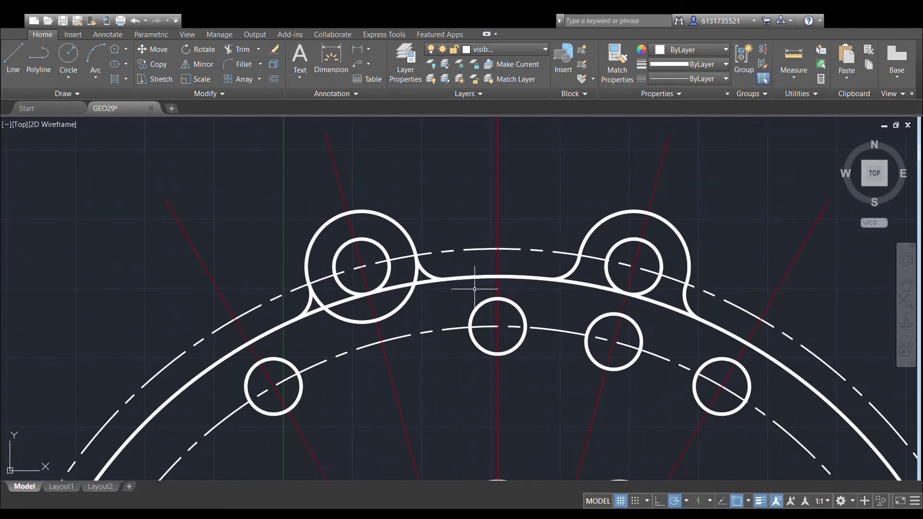
click(417, 278)
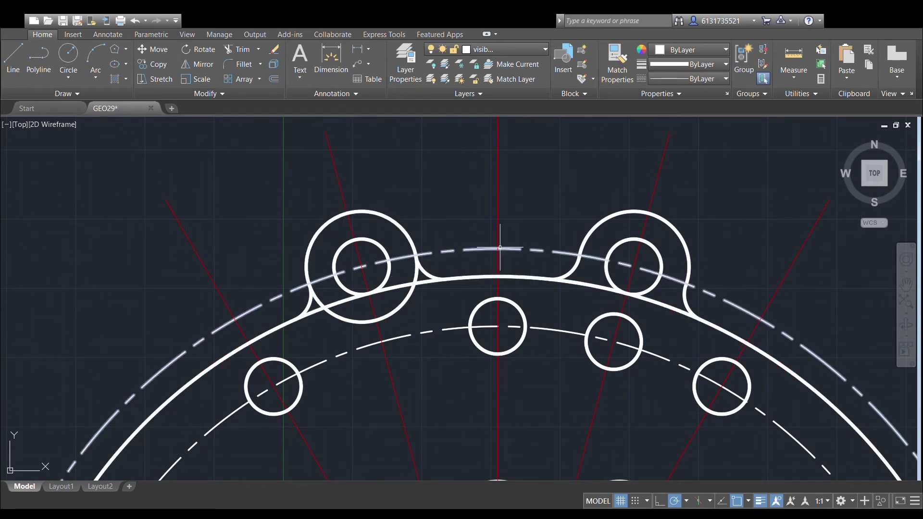
scroll(500, 249, down, 2)
scroll(457, 268, up, 2)
click(454, 266)
click(452, 262)
click(347, 288)
click(330, 288)
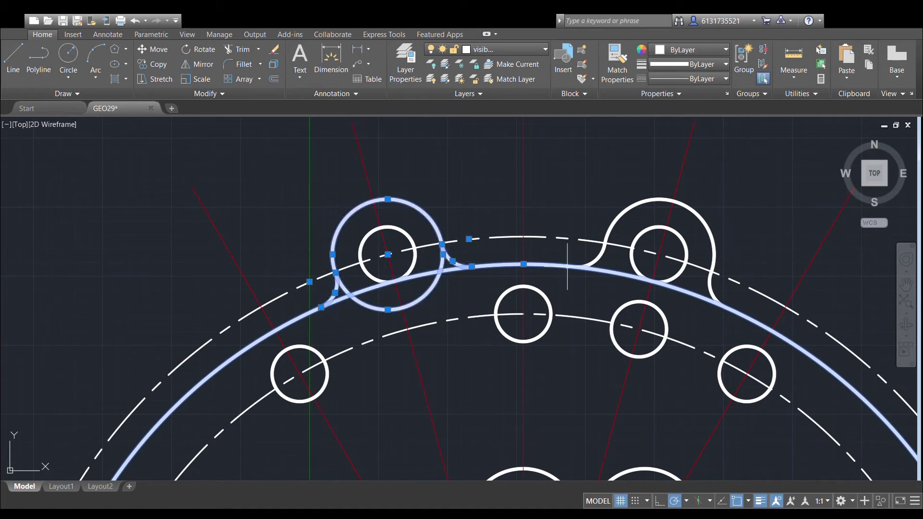
click(596, 258)
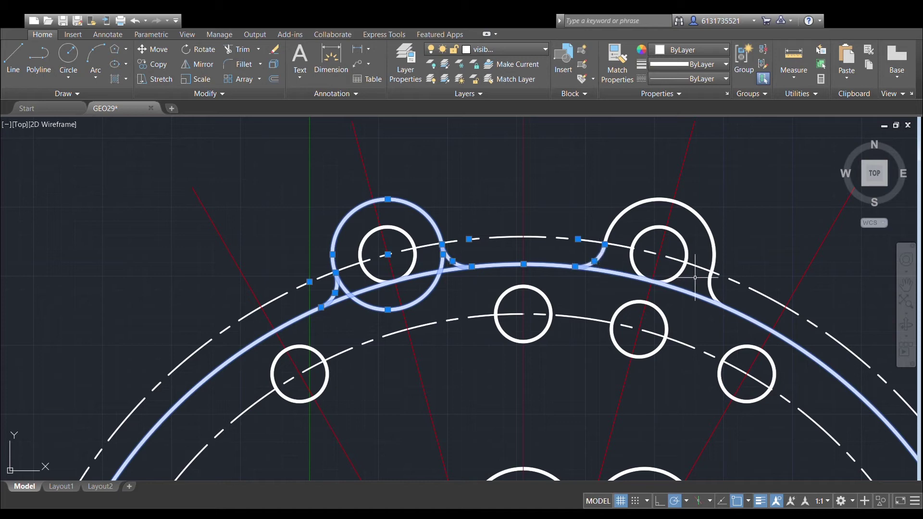
click(713, 280)
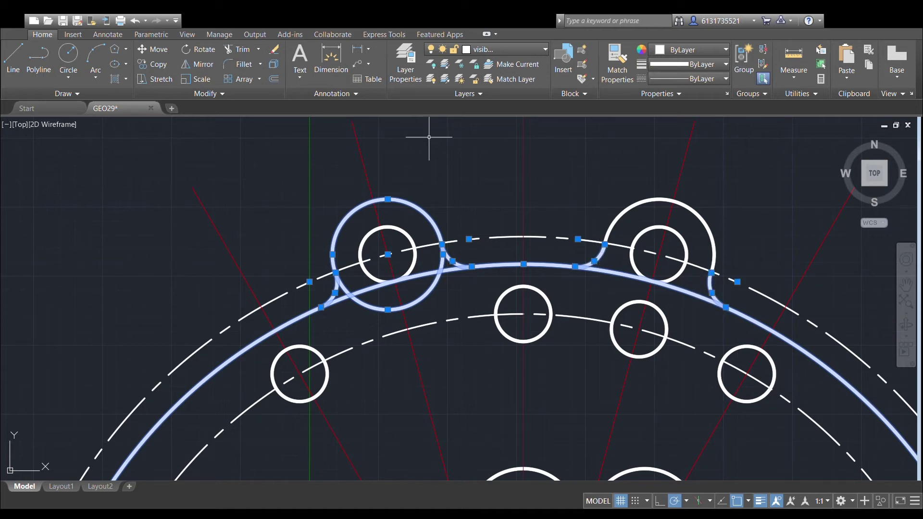
click(239, 50)
click(692, 287)
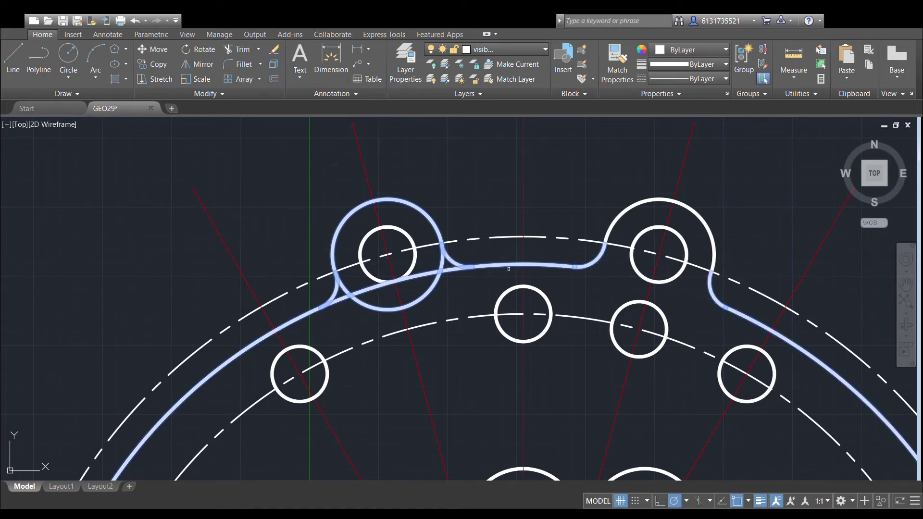
Trim the left boss's outer circle and the large outline circle between the left boss's two fillets.
click(445, 271)
click(443, 265)
click(428, 273)
click(435, 277)
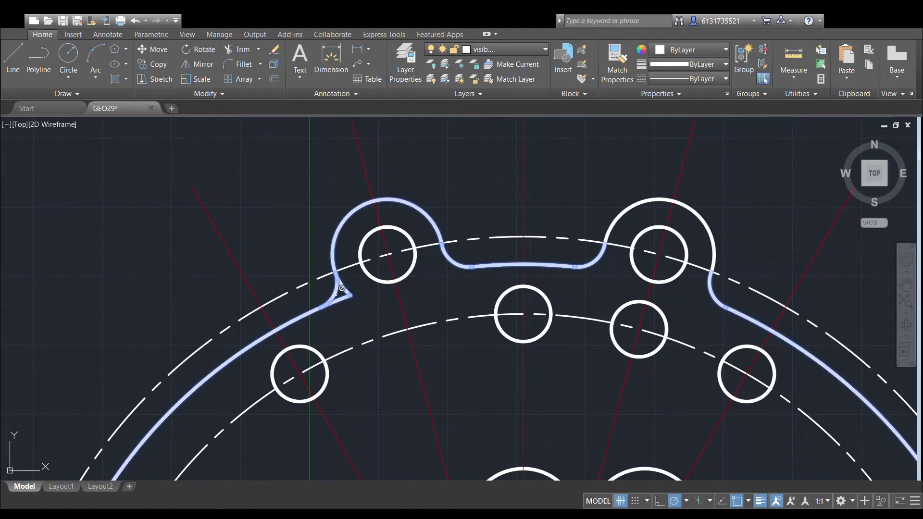
click(340, 300)
scroll(429, 274, down, 3)
key(Escape)
middle_drag(560, 214, 564, 188)
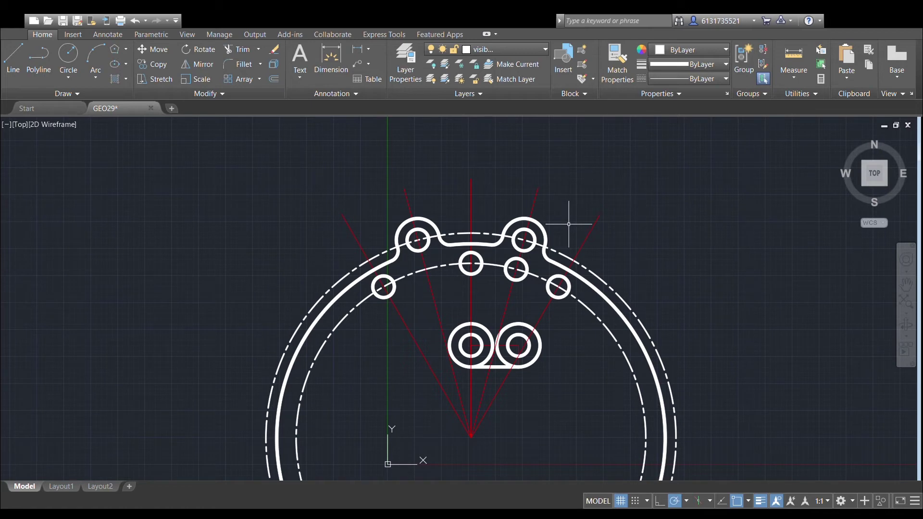
Draw larger concentric circles around the outermost left and right holes, reaching out to the large outline circle.
middle_drag(549, 194, 552, 161)
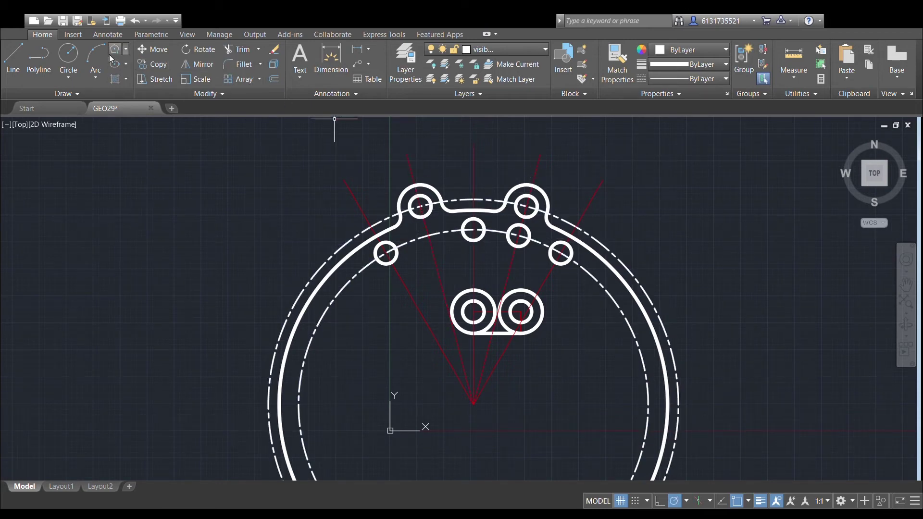
scroll(379, 255, up, 5)
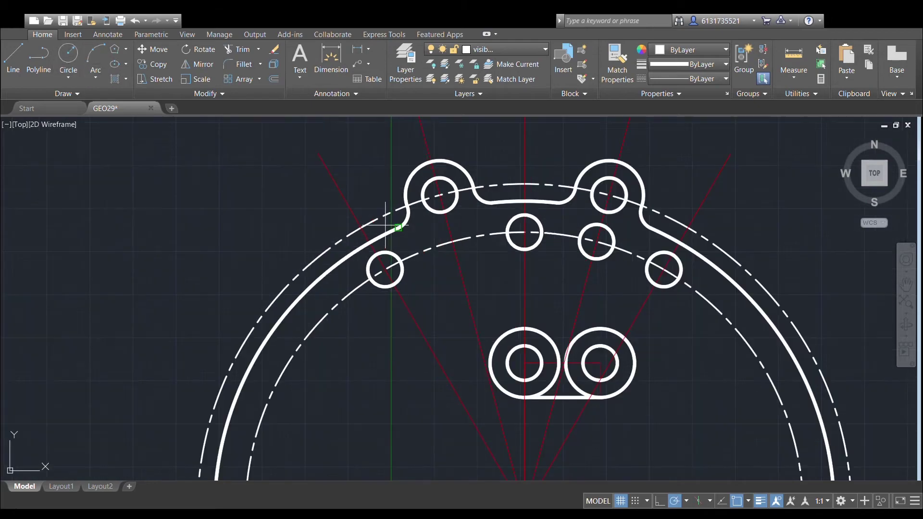
click(374, 266)
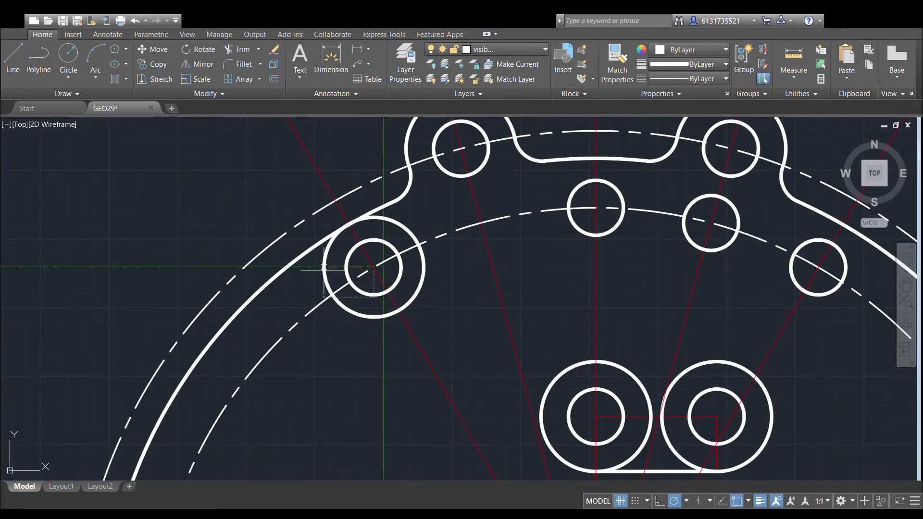
click(323, 269)
scroll(353, 163, down, 3)
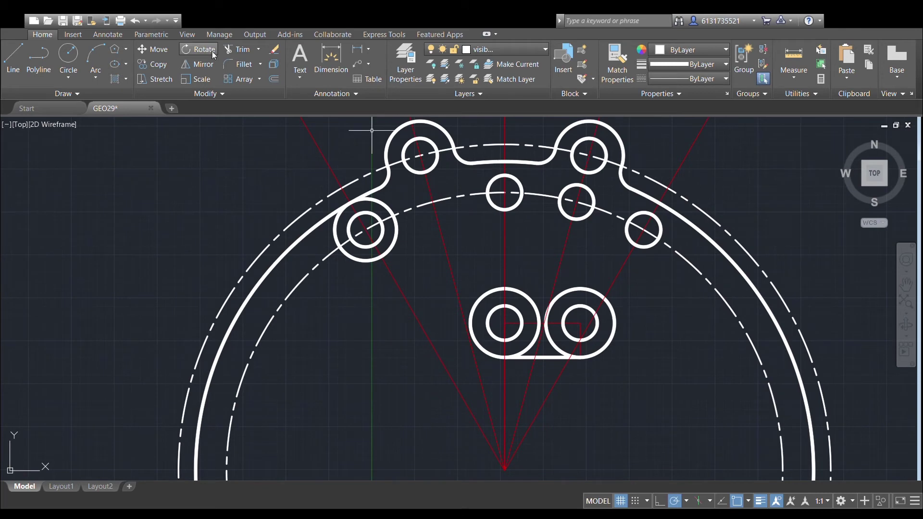
click(69, 57)
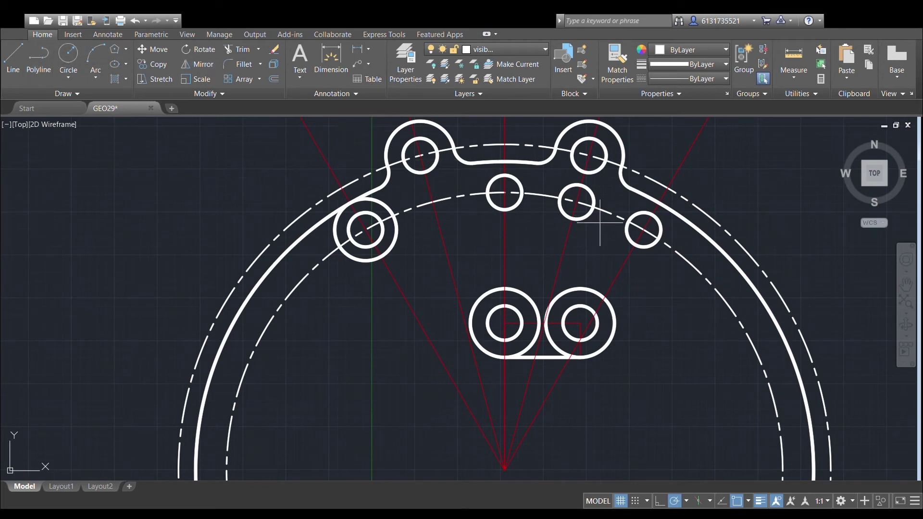
click(644, 230)
click(659, 203)
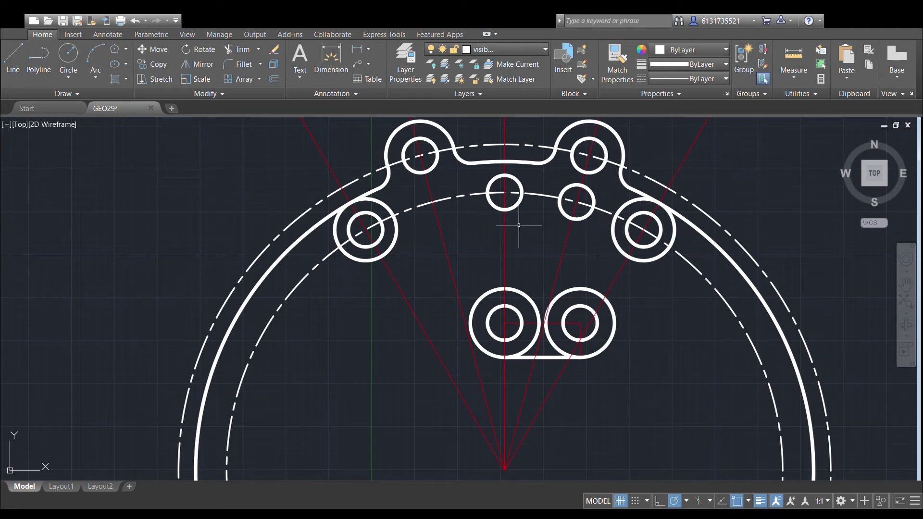
Draw two large circles tangent to the side and lower boss circles, one joining the left pair and one the right pair.
click(68, 60)
key(Return)
middle_drag(590, 272, 517, 267)
click(79, 63)
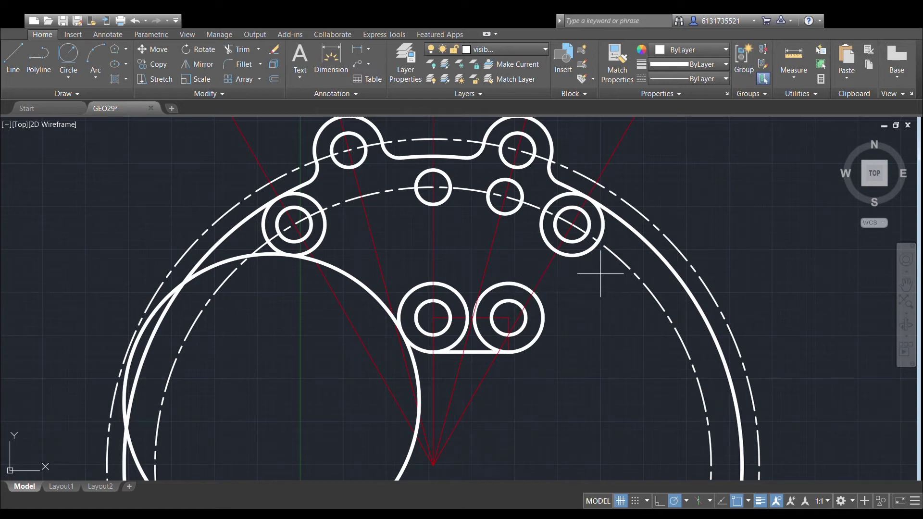
click(522, 347)
scroll(526, 357, down, 5)
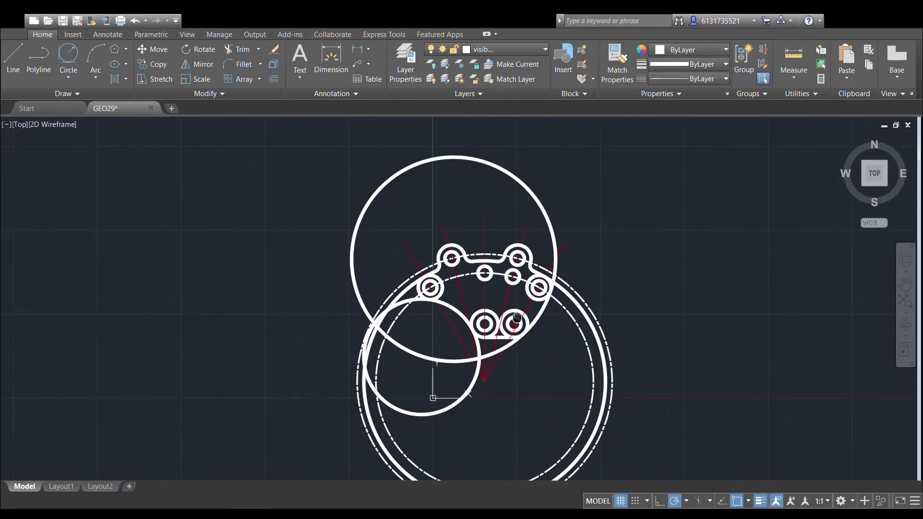
scroll(518, 299, up, 3)
scroll(372, 287, up, 2)
Trim the left tangent circle to the arc between the left side boss and the lower left boss.
click(356, 294)
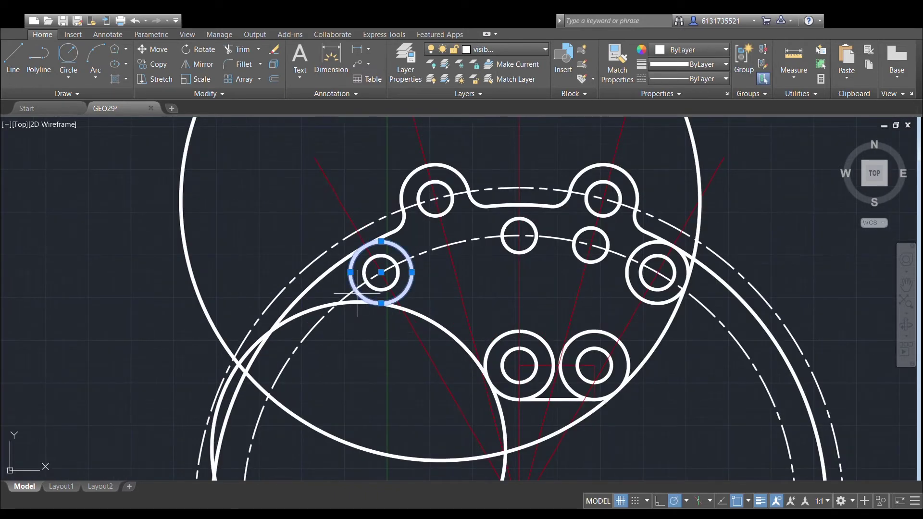
click(419, 319)
click(493, 339)
click(238, 49)
click(356, 303)
middle_drag(542, 294, 459, 301)
key(Escape)
Trim the right tangent circle to the arc between the lower right boss and the right side boss.
click(561, 366)
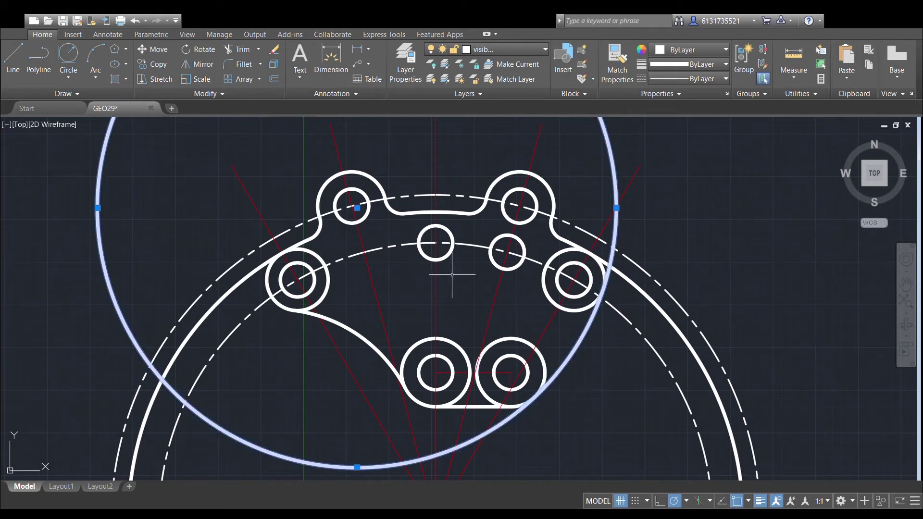
click(545, 368)
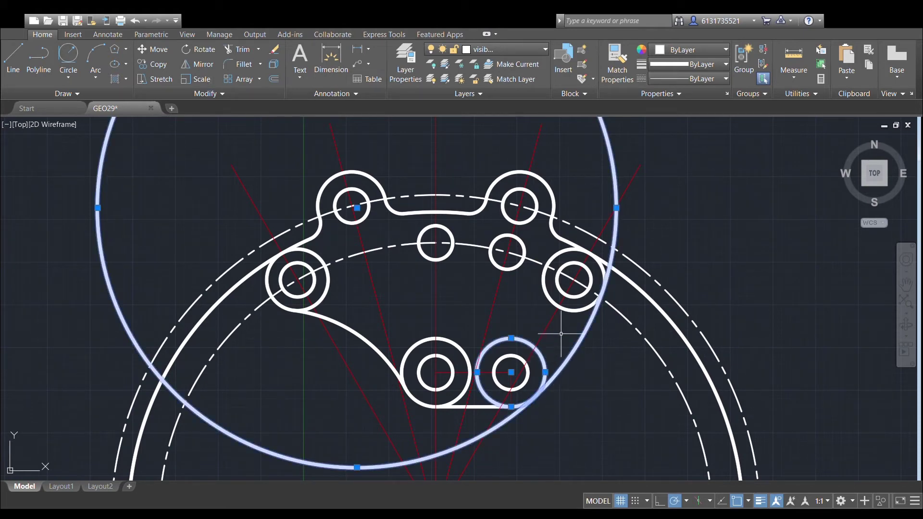
click(566, 309)
click(243, 49)
click(616, 230)
scroll(622, 230, down, 2)
key(Escape)
Trim away the lower part of the large outline circle beyond the two side boss circles.
scroll(523, 254, up, 2)
middle_drag(444, 262, 415, 259)
click(332, 235)
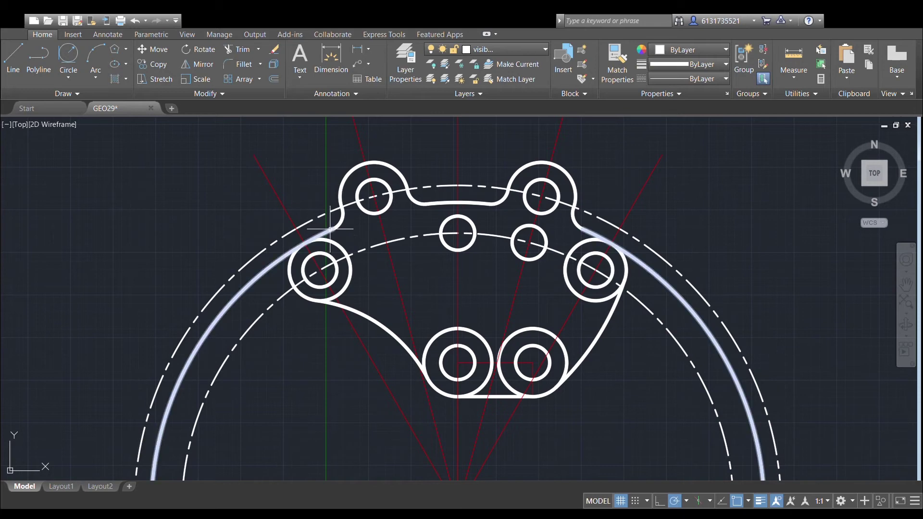
click(578, 242)
click(342, 249)
click(232, 82)
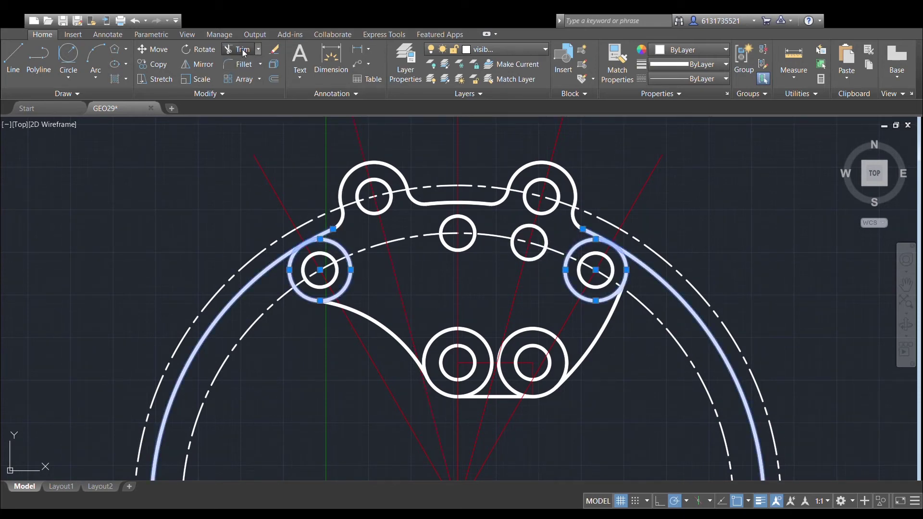
middle_drag(455, 238, 411, 217)
key(Return)
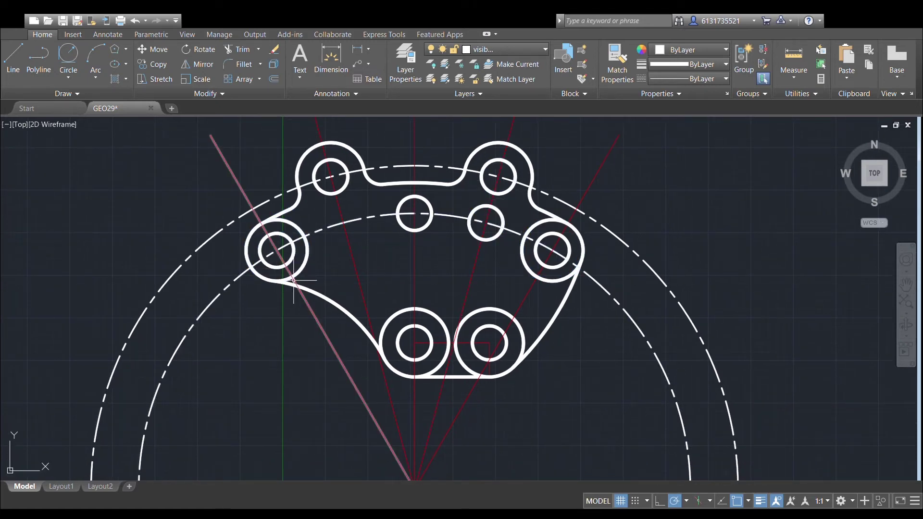
Trim the inner portions of the two side boss circles and the two lower boss circles to leave one continuous outline.
click(316, 292)
click(306, 260)
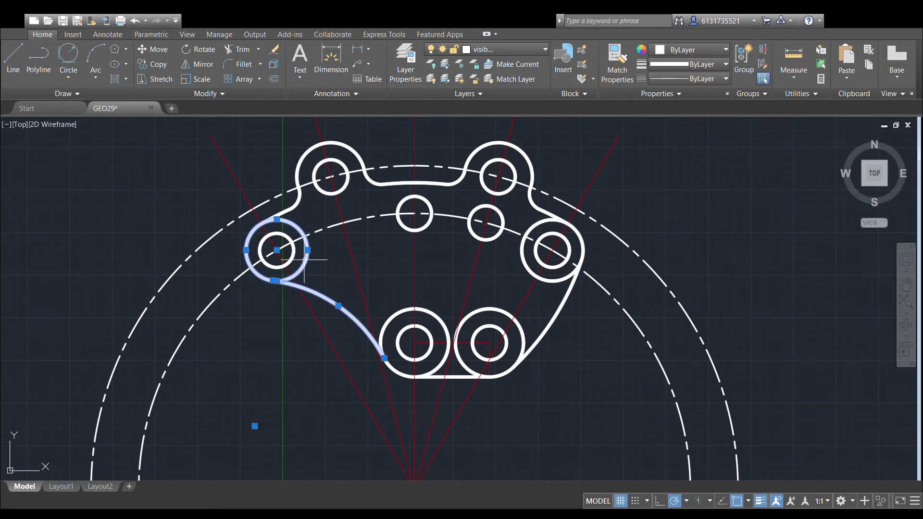
click(296, 202)
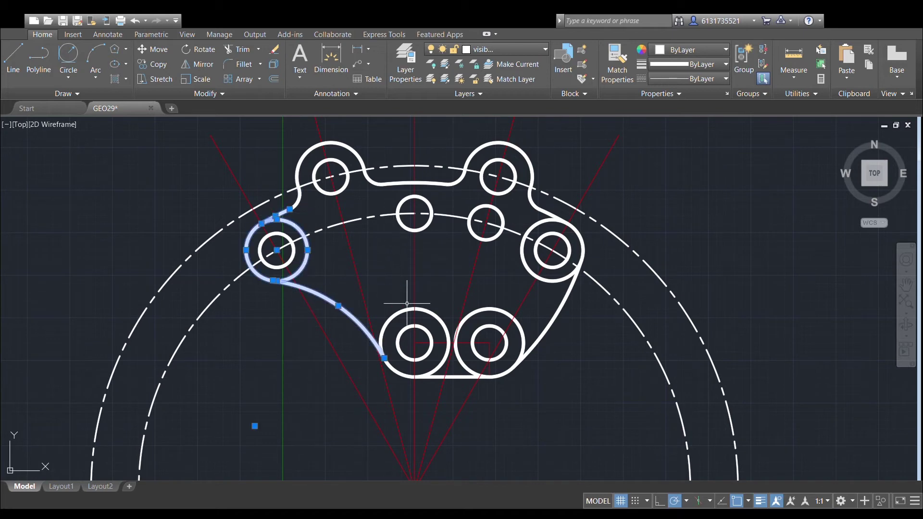
click(409, 310)
click(435, 376)
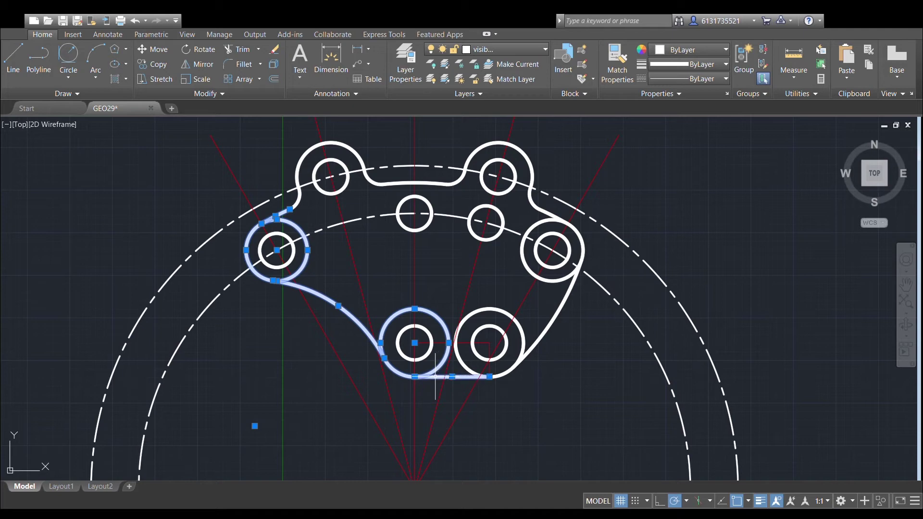
click(522, 339)
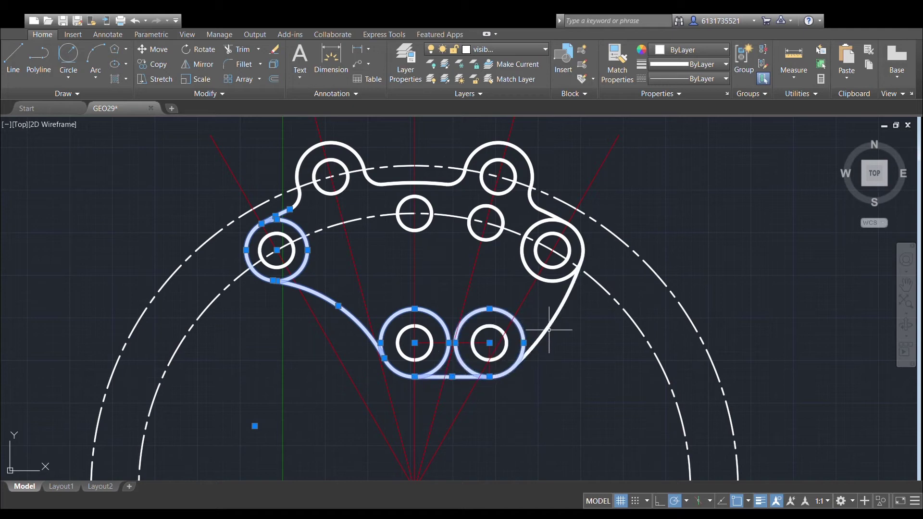
click(549, 329)
click(550, 281)
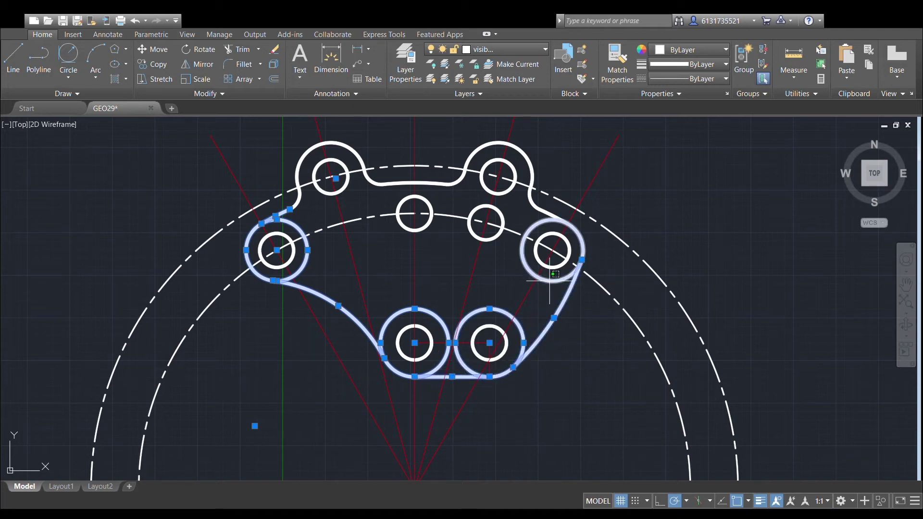
click(551, 212)
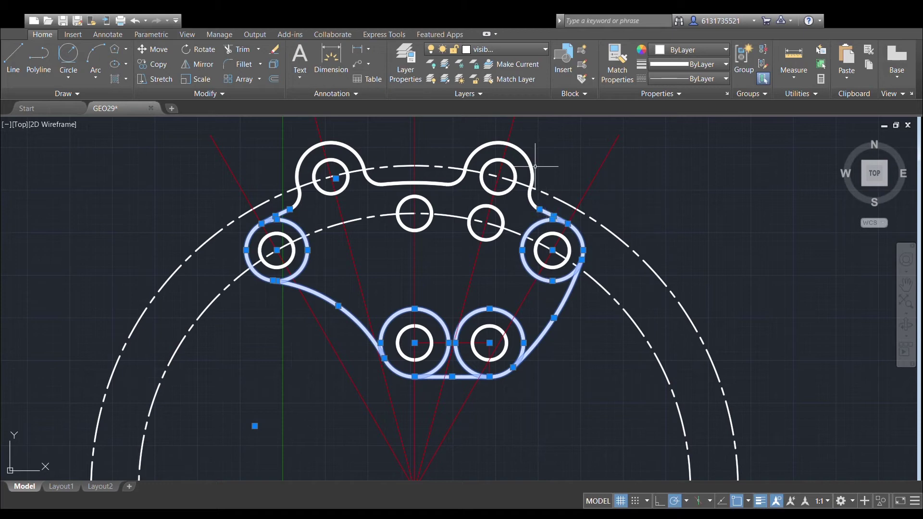
click(244, 51)
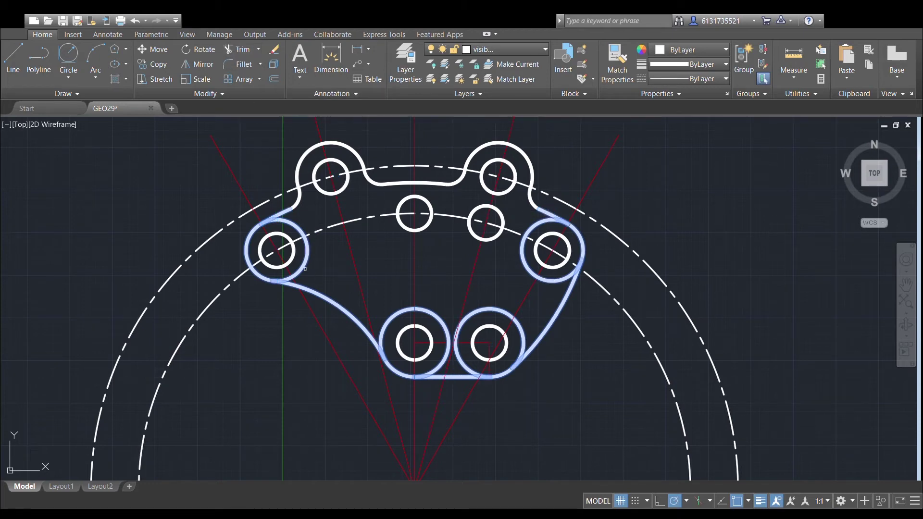
click(305, 268)
click(392, 315)
click(485, 309)
click(554, 280)
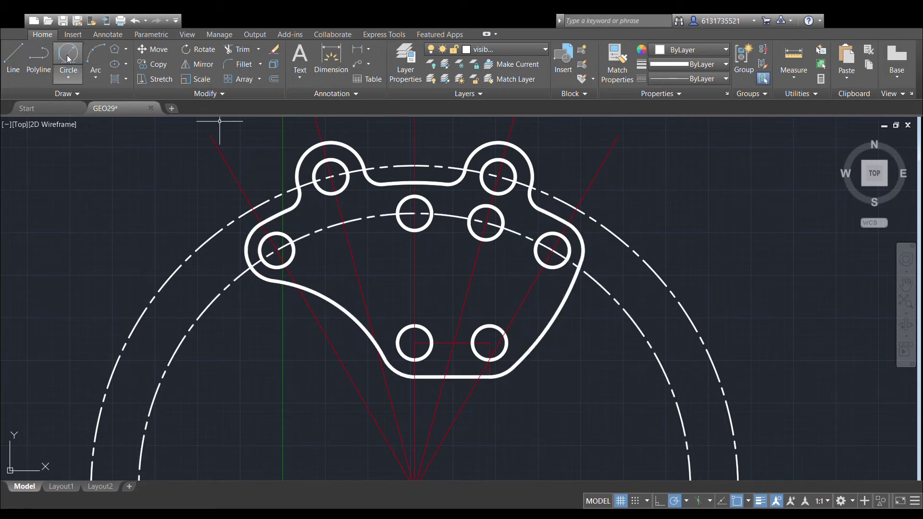
Draw two circles centred where the construction lines meet, through the inner and outer edges of the leftmost hole.
scroll(449, 287, down, 3)
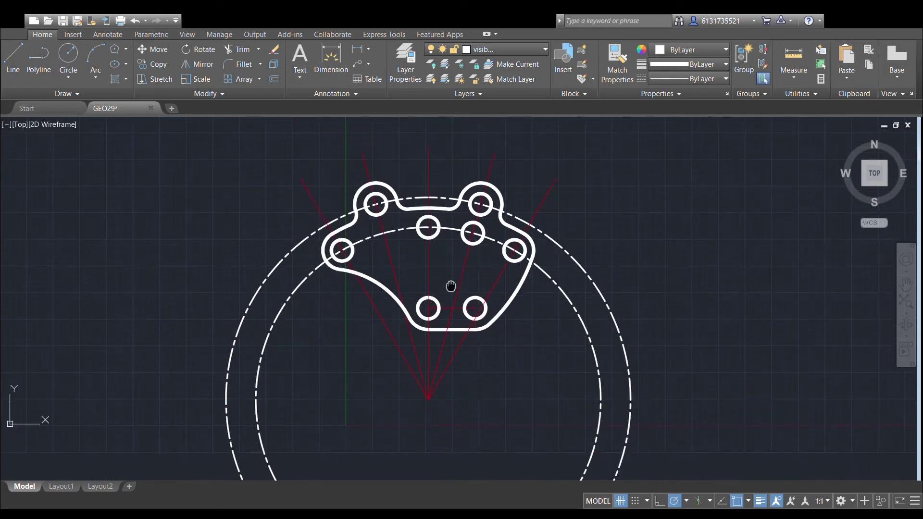
click(428, 398)
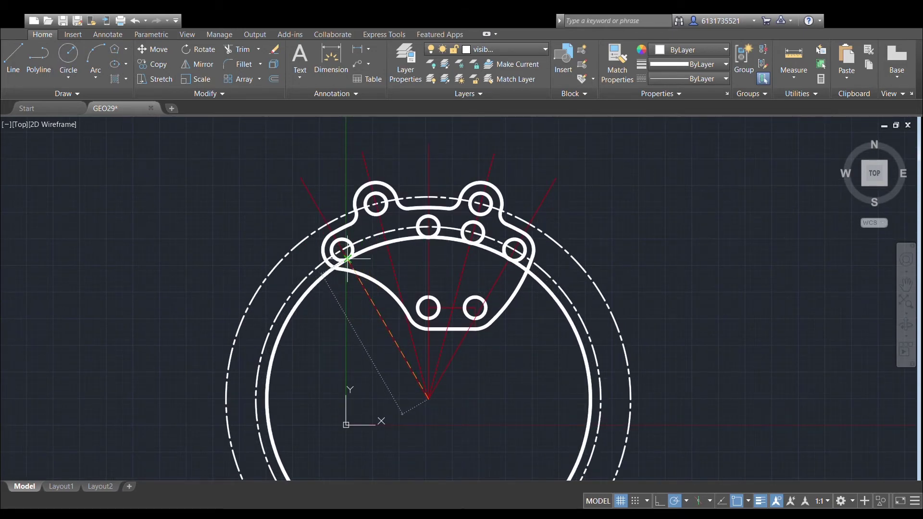
click(347, 260)
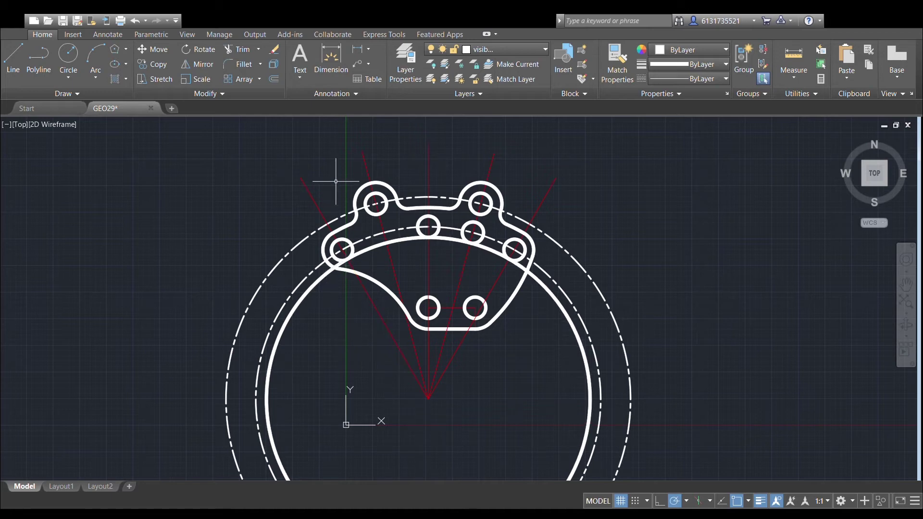
click(39, 58)
click(429, 399)
scroll(362, 243, up, 2)
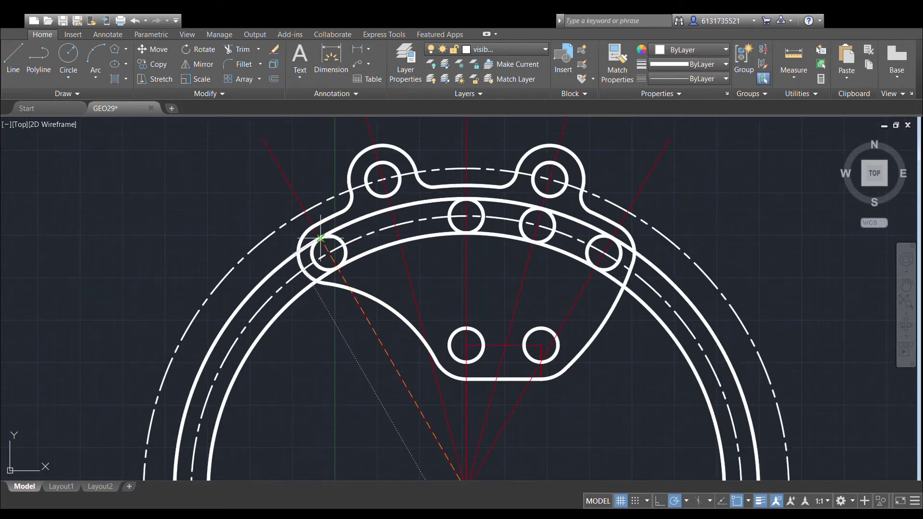
key(Escape)
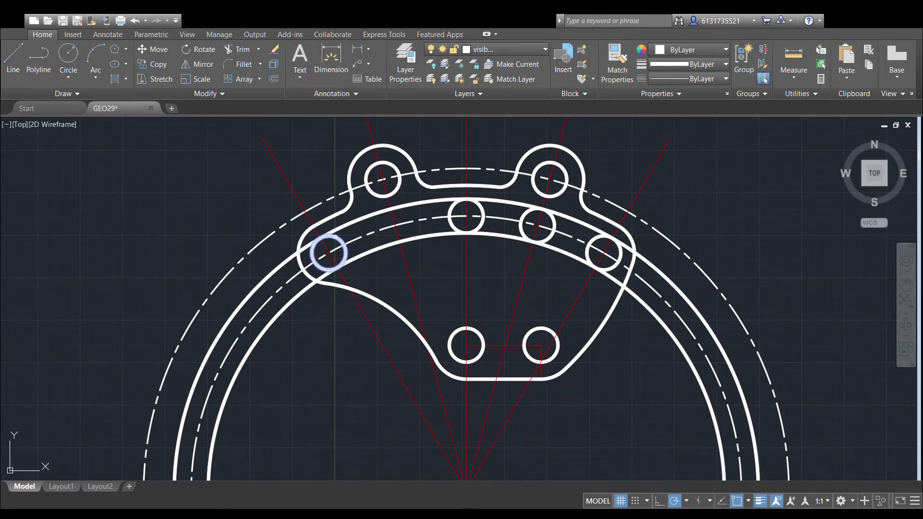
Trim away the inner halves of the four slot-end circles, using the two large circles and the end circles as cutting edges.
click(449, 209)
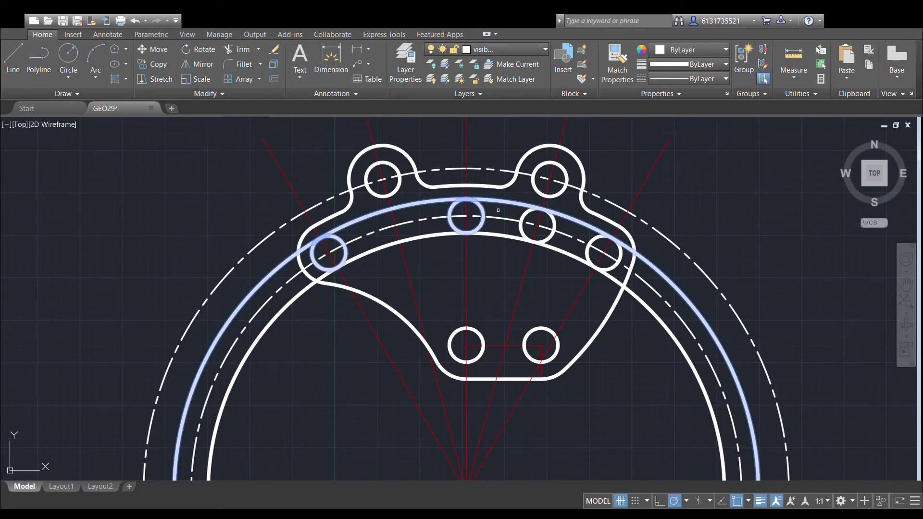
click(520, 222)
click(596, 240)
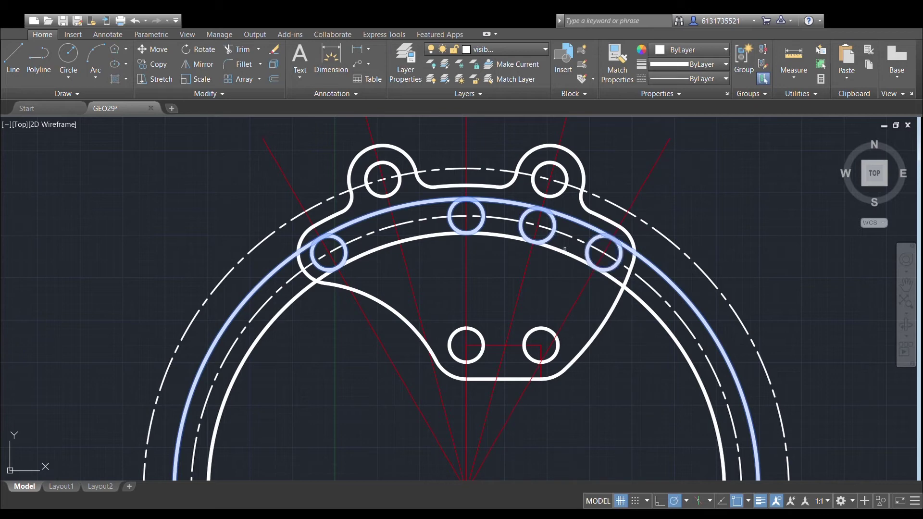
click(467, 234)
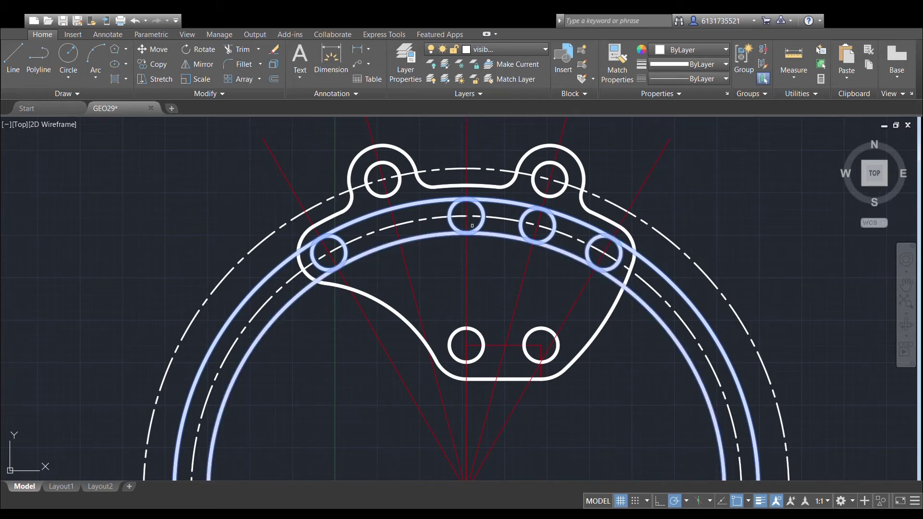
text(tr)
key(Return)
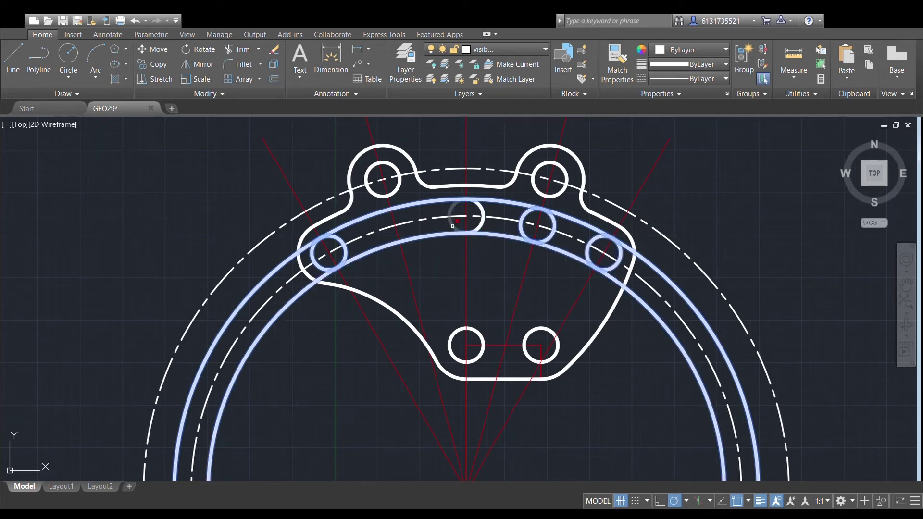
click(448, 217)
click(347, 245)
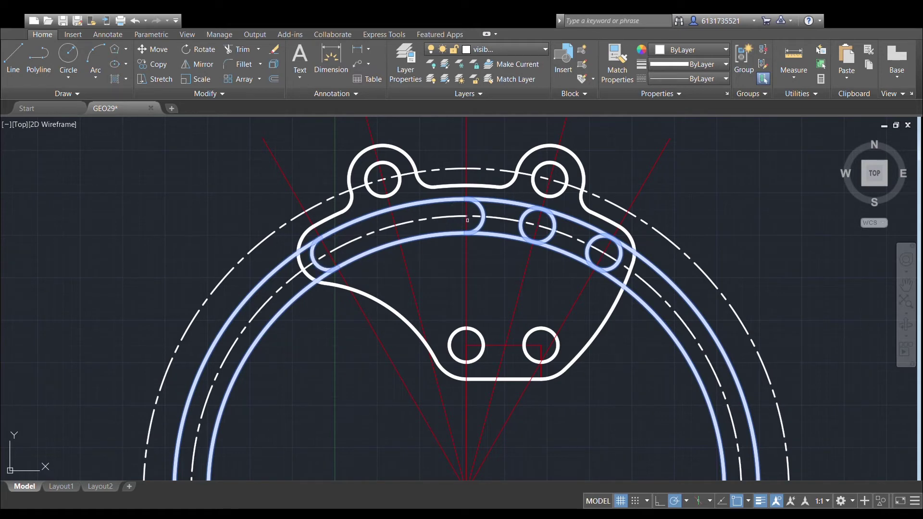
click(550, 236)
click(589, 252)
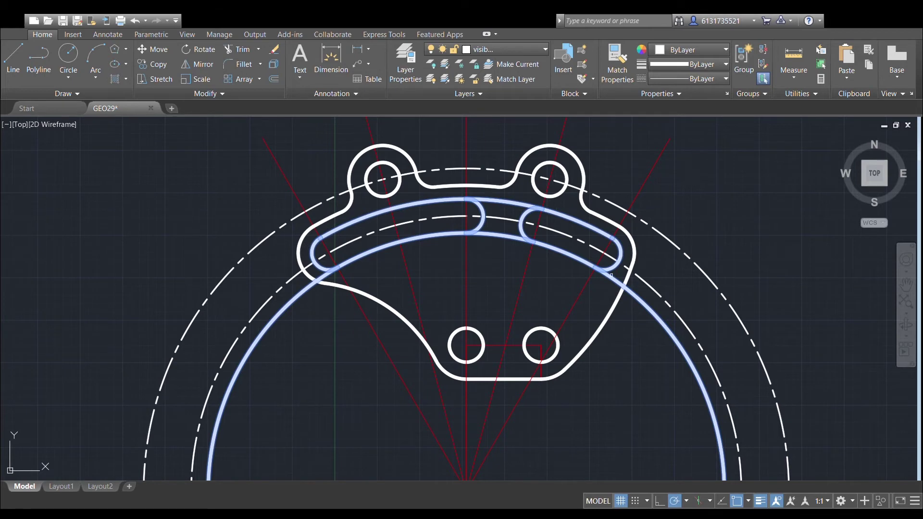
Trim the remaining large-circle portions beyond and between the slot ends to leave two closed curved slots.
click(610, 277)
click(497, 237)
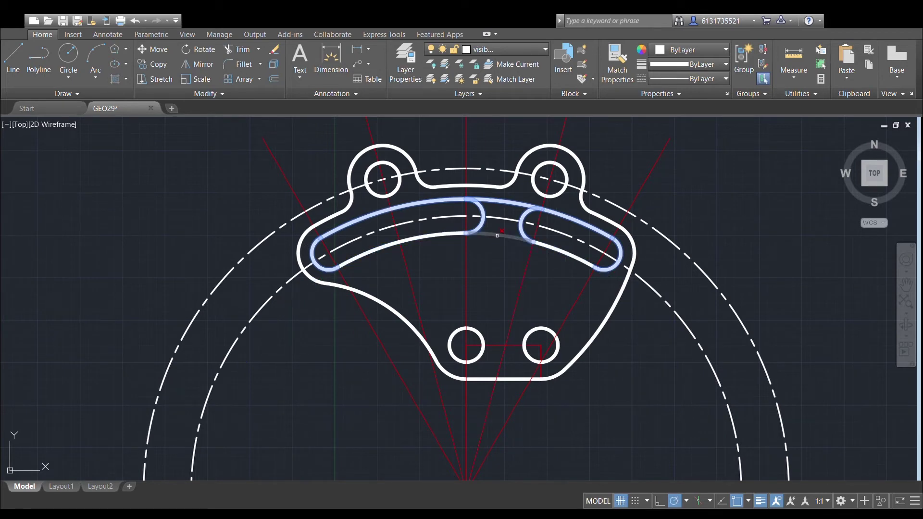
click(498, 201)
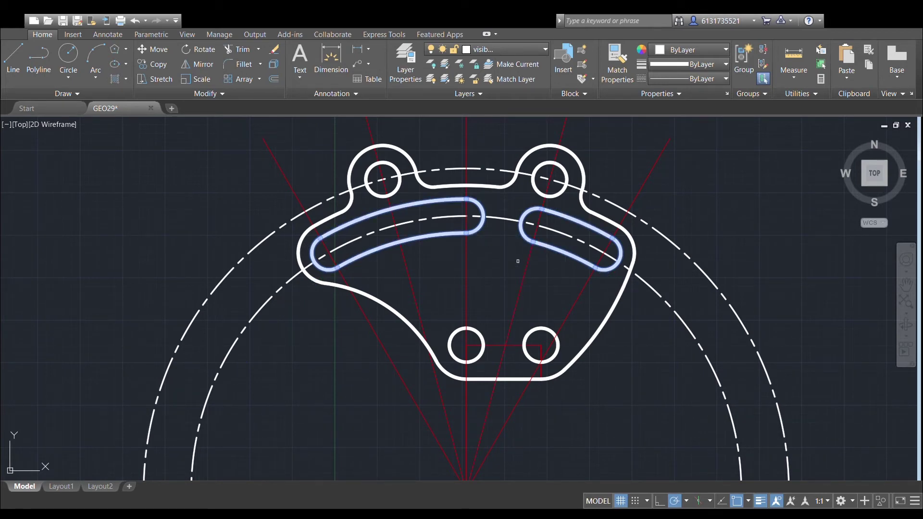
scroll(506, 261, down, 2)
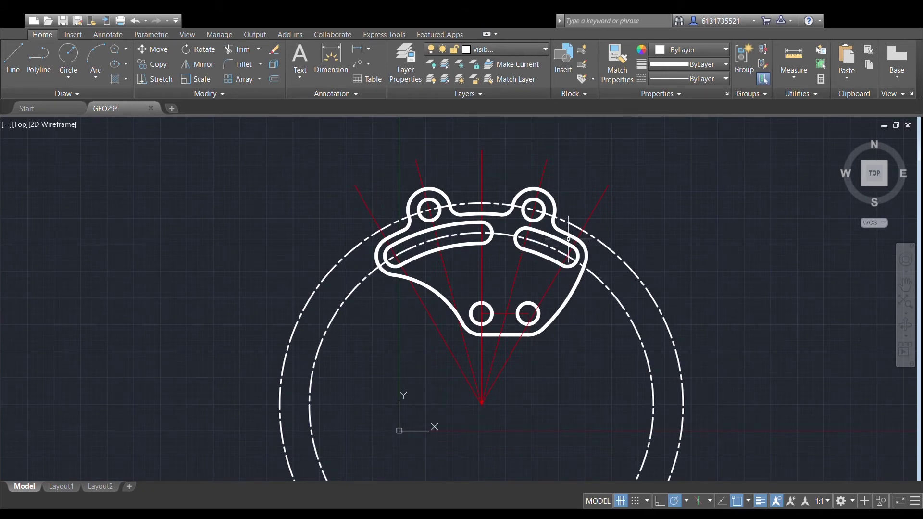
Make layer 0 current and draw two construction lines from the common centre, one just inside each outermost radial line.
scroll(610, 234, up, 2)
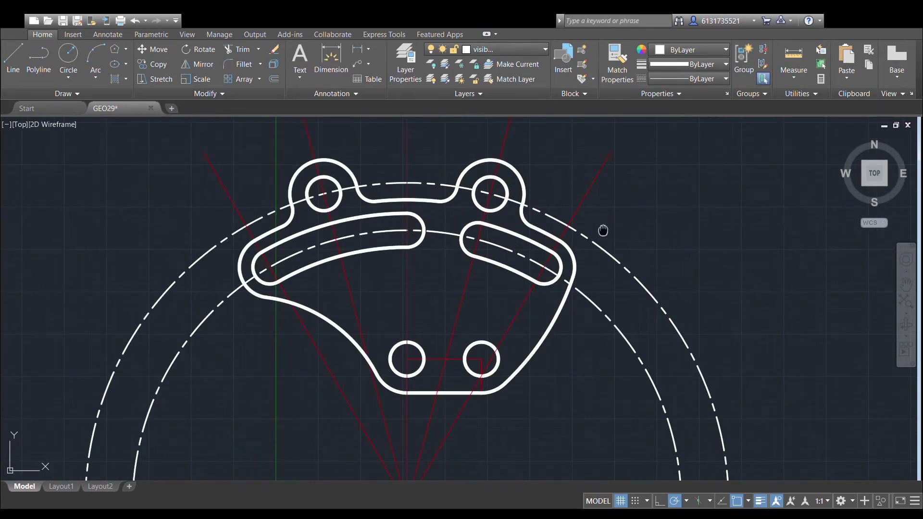
scroll(605, 238, down, 2)
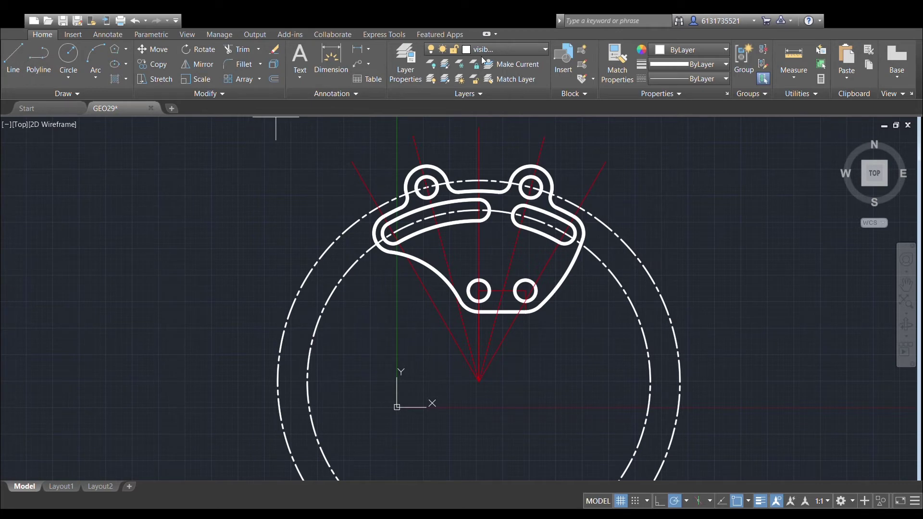
click(481, 72)
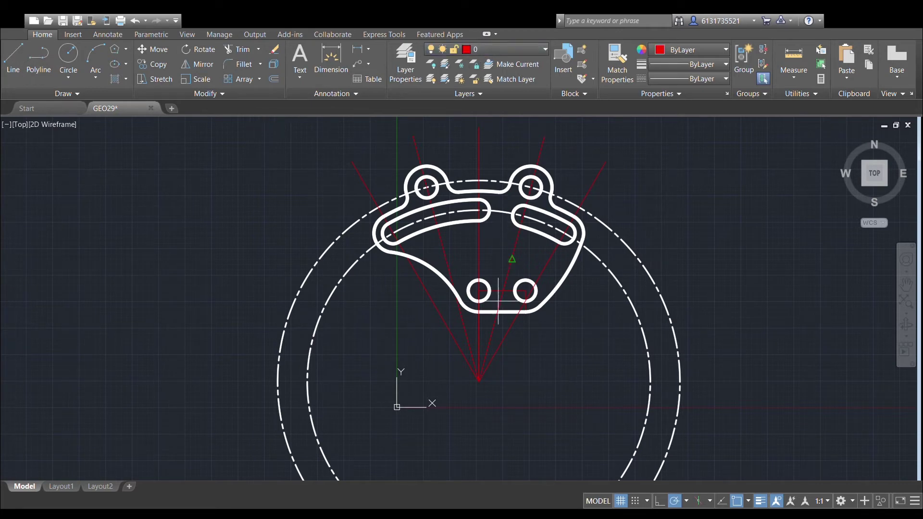
click(479, 382)
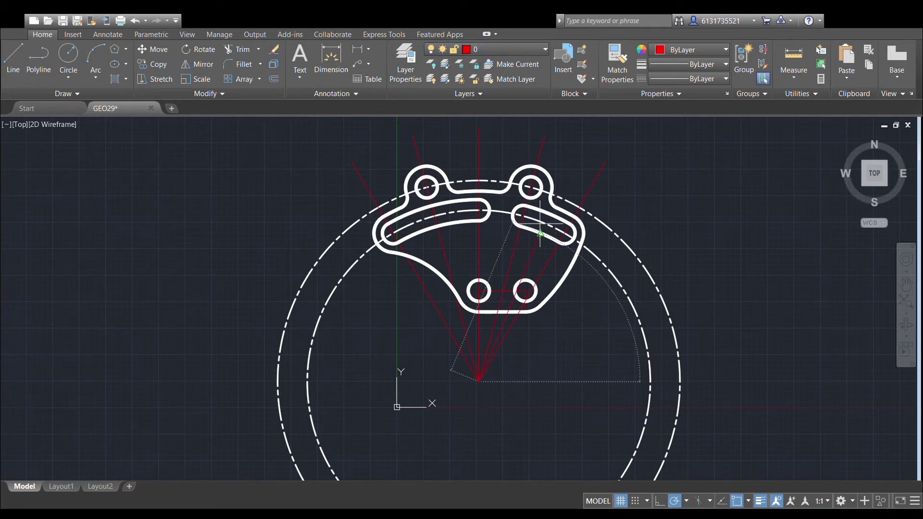
click(572, 166)
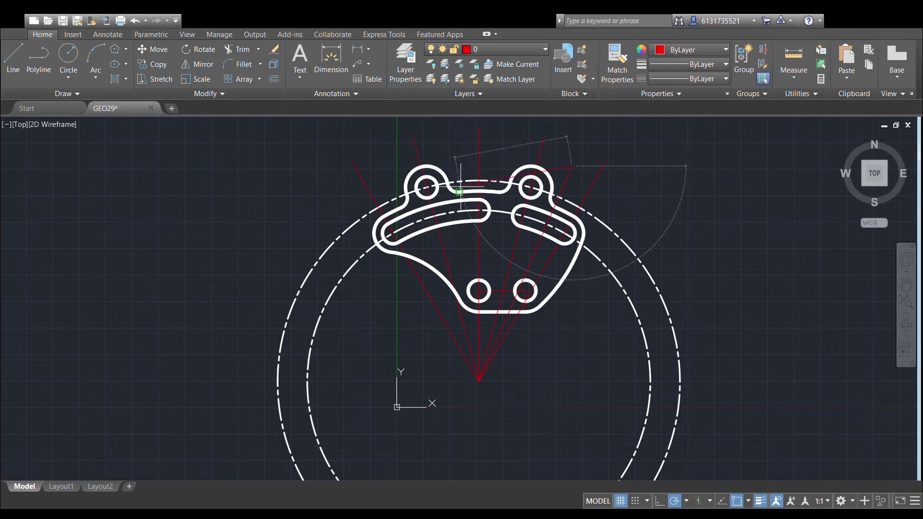
key(Escape)
click(14, 59)
click(478, 381)
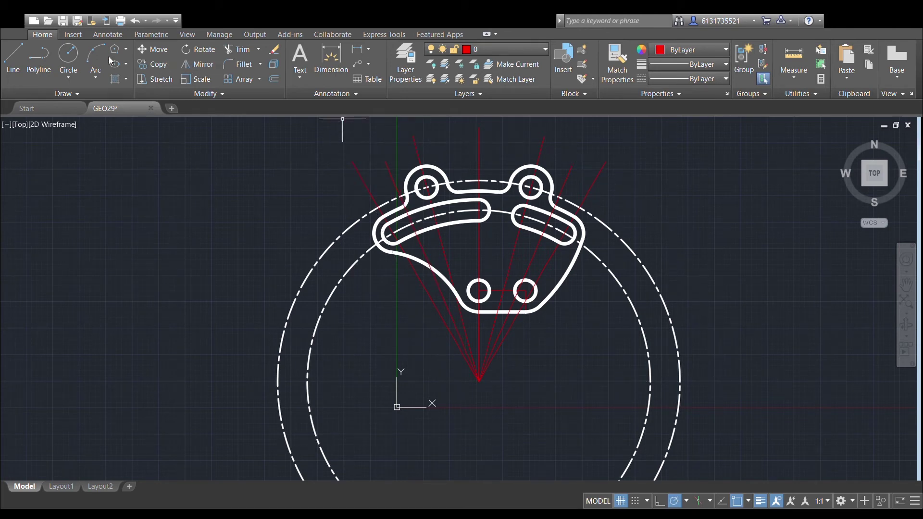
Draw two more construction lines from the common centre, one passing just outside the plate outline on each side.
click(479, 381)
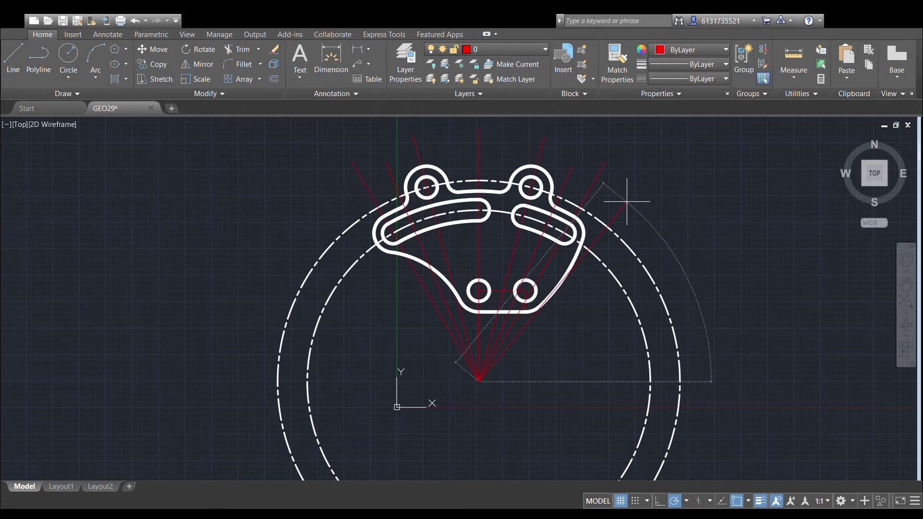
click(12, 62)
click(479, 382)
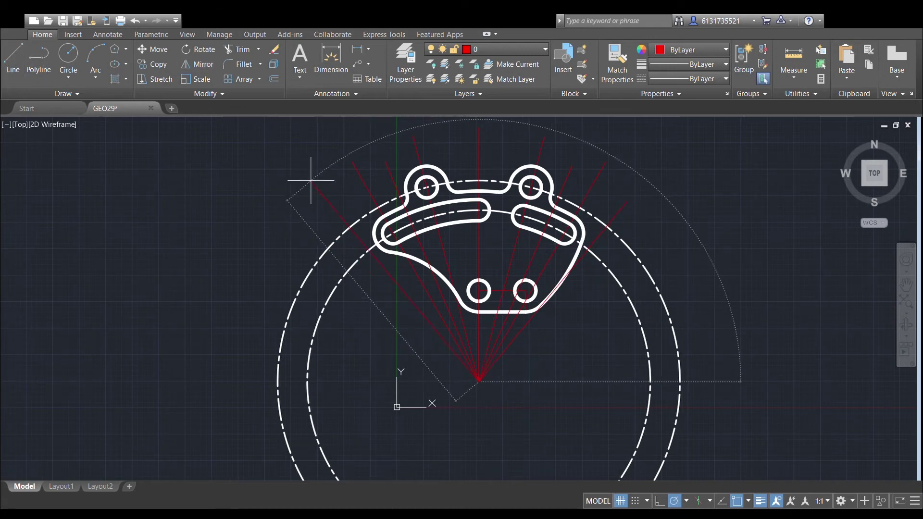
click(318, 180)
key(Return)
Trim the inner centre-line circle to the arc between the two outermost construction lines.
scroll(436, 224, up, 2)
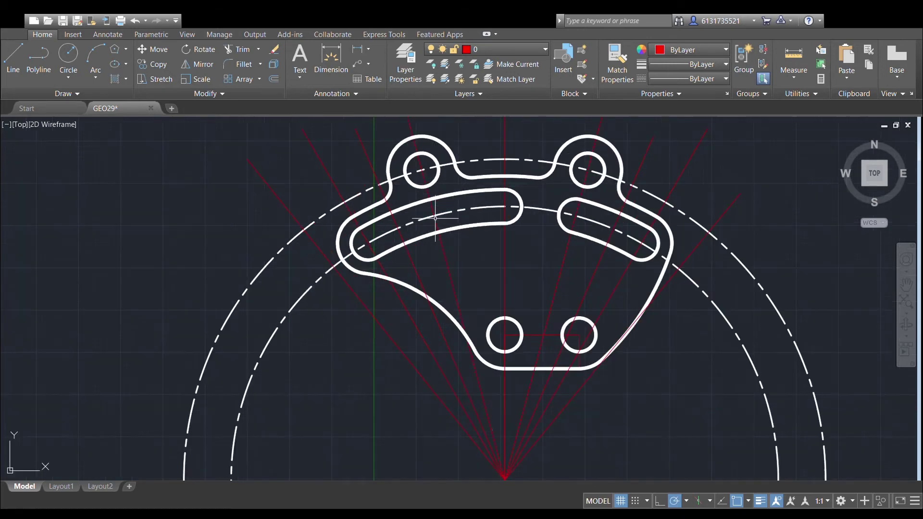
click(339, 265)
click(339, 264)
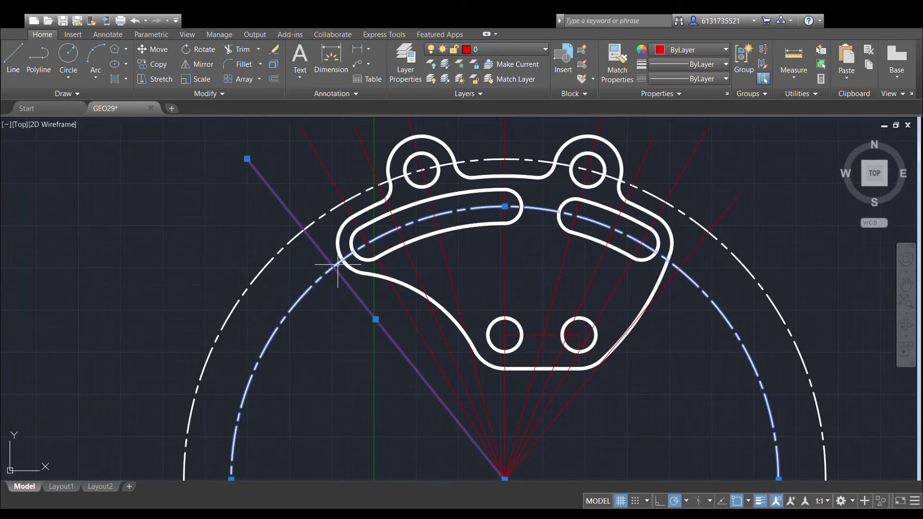
click(684, 260)
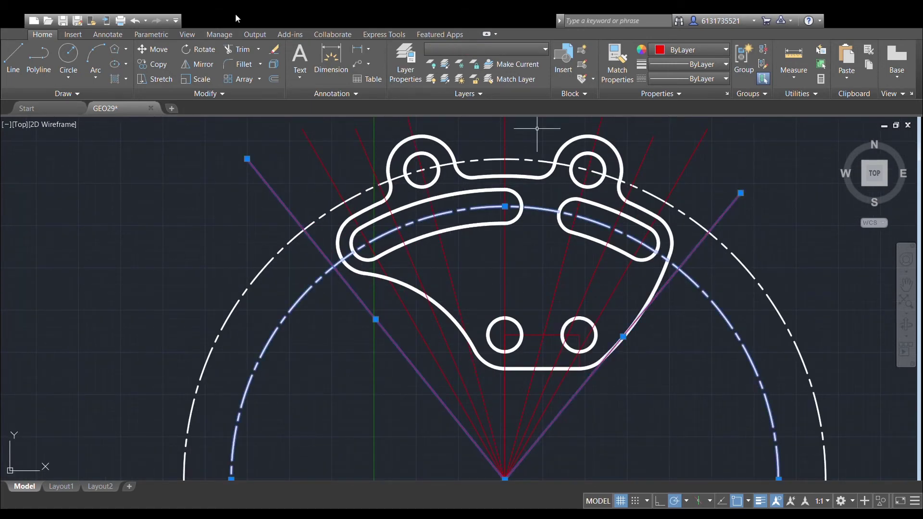
click(242, 50)
click(301, 296)
key(Escape)
Trim the outer centre-line circle to the arc between the two construction lines just outside the upper bosses.
scroll(431, 238, down, 2)
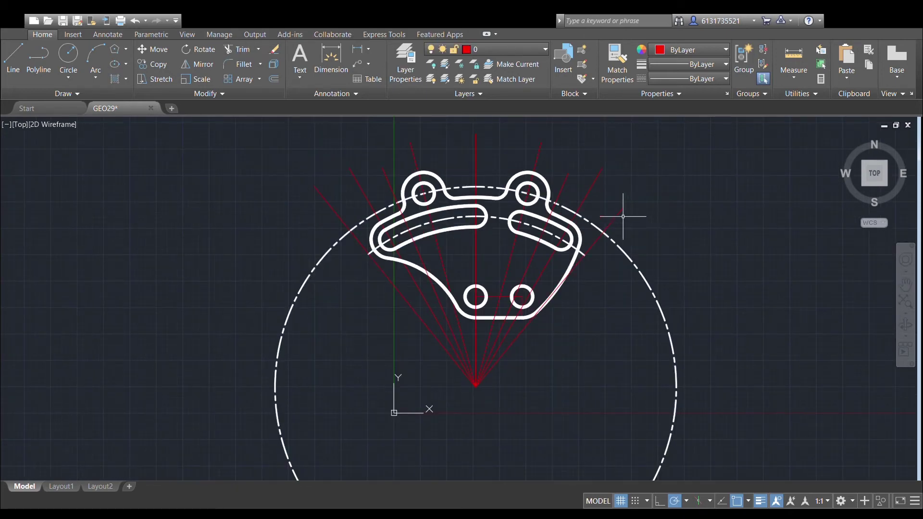
click(391, 206)
click(392, 192)
click(564, 183)
click(239, 49)
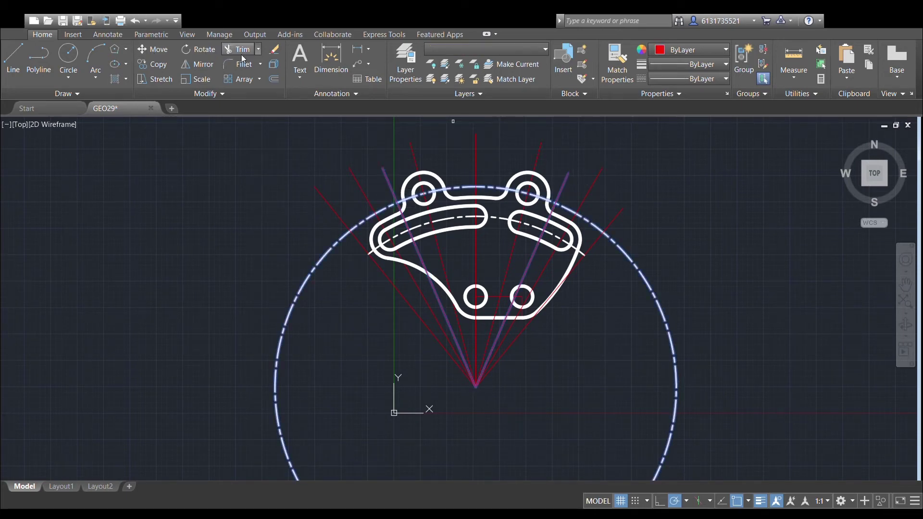
click(619, 241)
key(Escape)
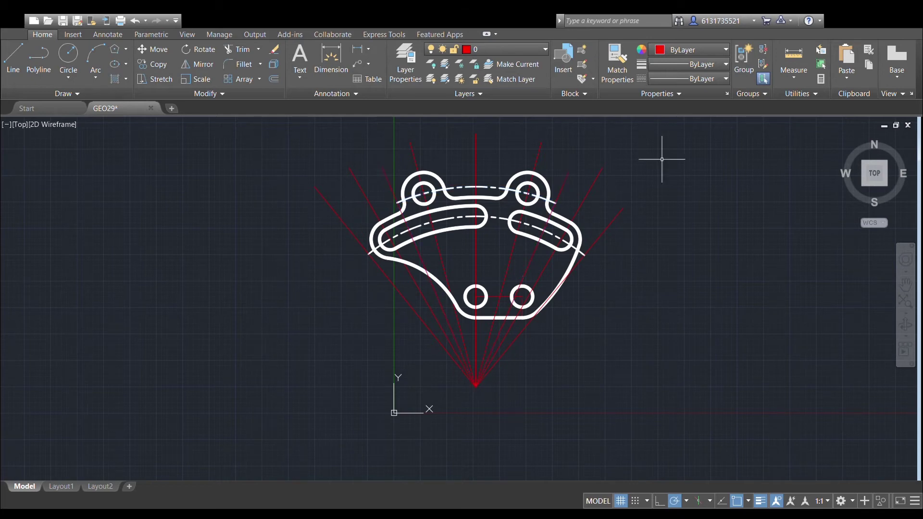
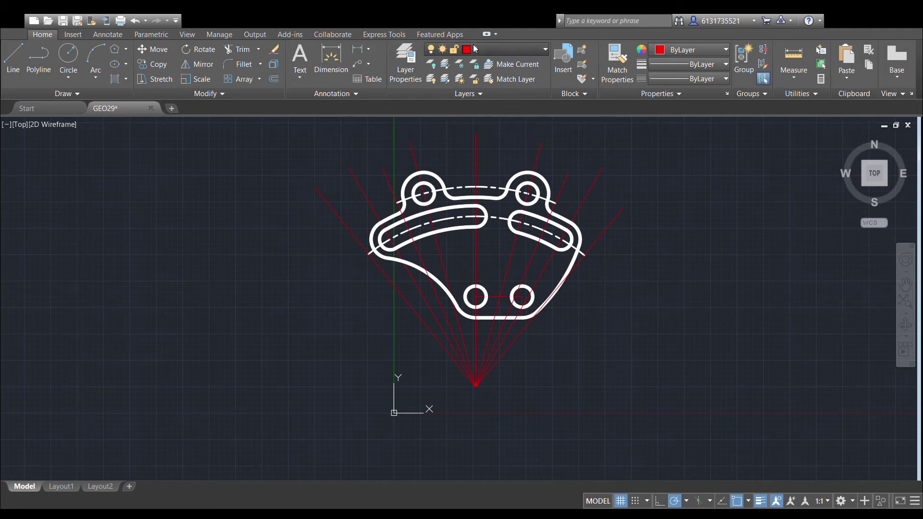
Make the center layer current and draw a radial centre line through the upper left boss and its hole.
click(487, 84)
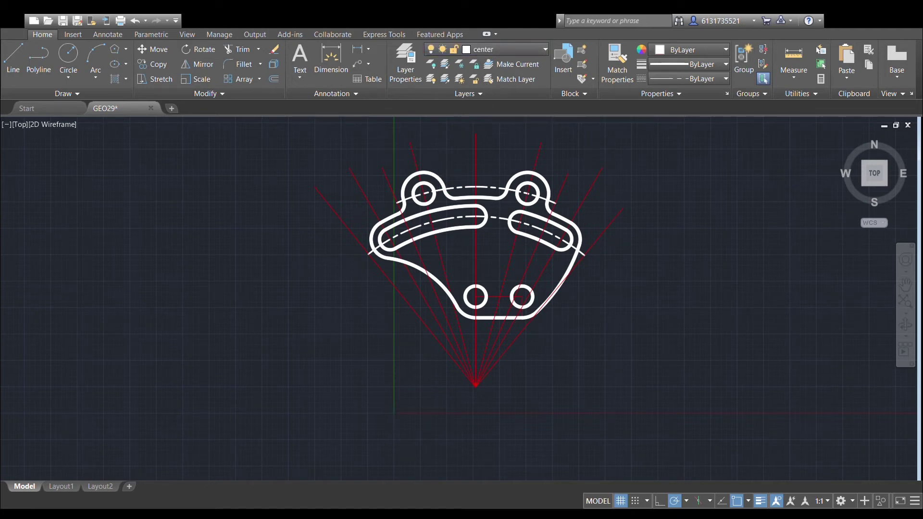
scroll(439, 174, up, 2)
mouse_move(412, 188)
mouse_down()
mouse_move(454, 175)
mouse_move(435, 214)
mouse_move(419, 221)
mouse_move(557, 126)
mouse_move(506, 123)
mouse_up()
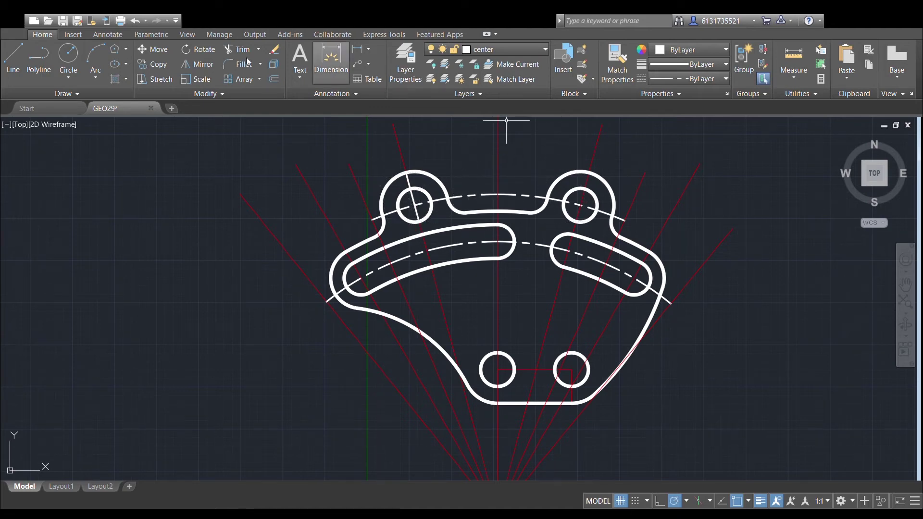
Draw a radial centre line from the top of the upper right boss through its hole to the right slot's inner edge.
click(12, 62)
scroll(499, 197, up, 2)
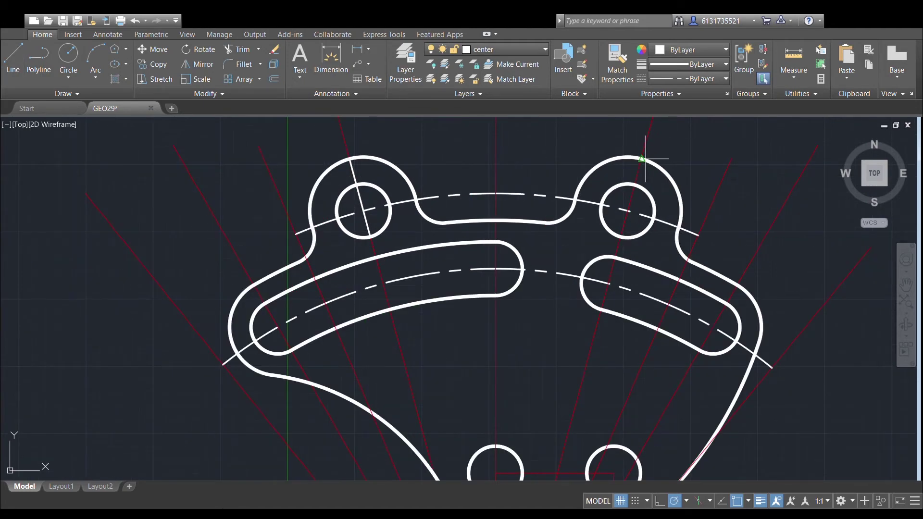
click(642, 159)
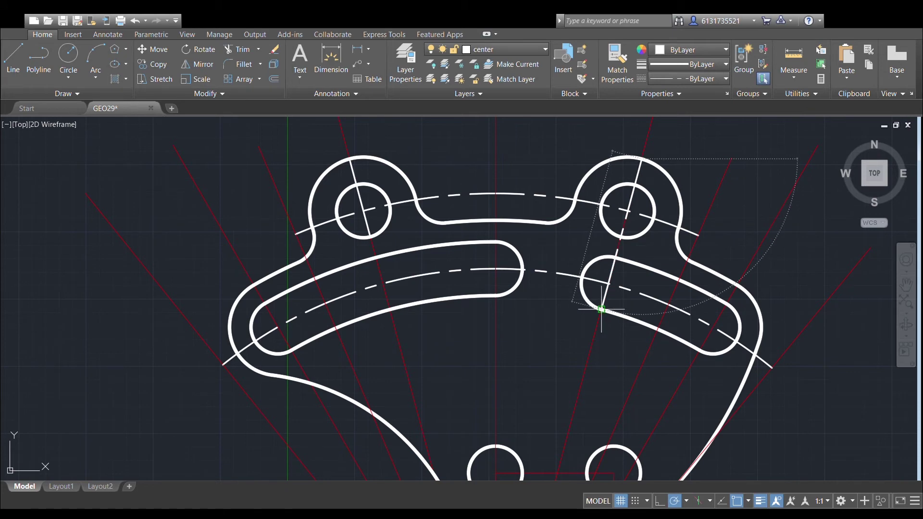
click(601, 309)
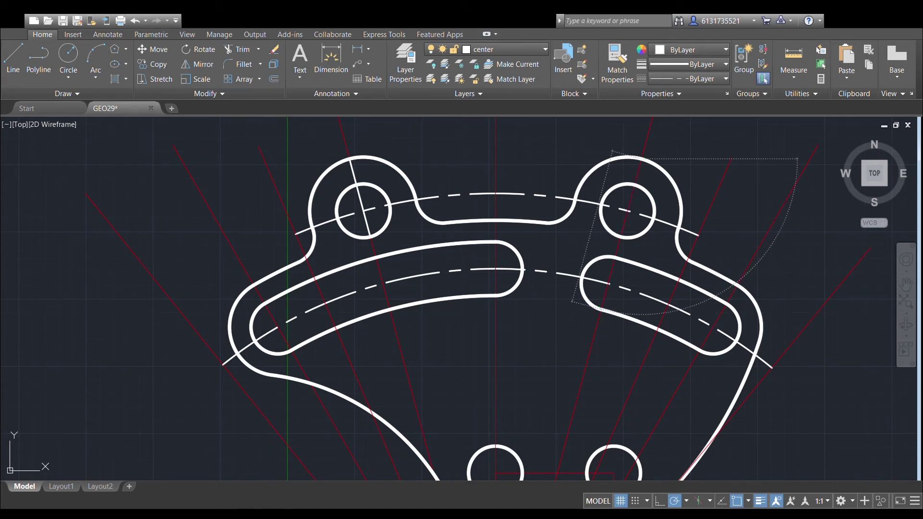
Draw a radial centre line across the outer end of the right slot, from its inner edge to its outer edge.
scroll(576, 201, down, 3)
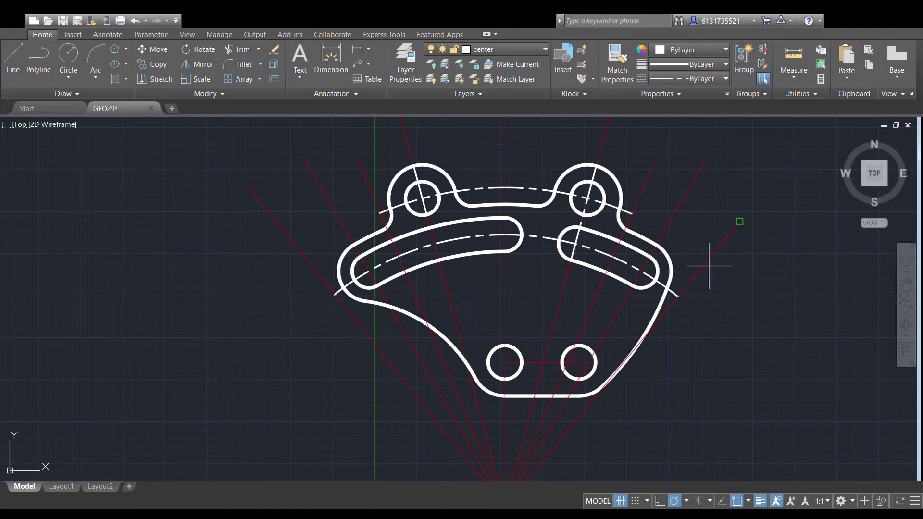
click(633, 285)
click(649, 256)
key(Escape)
Draw a radial centre line across the outer end of the left slot, between the slot's inner edge and the plate outline.
middle_drag(608, 240, 649, 239)
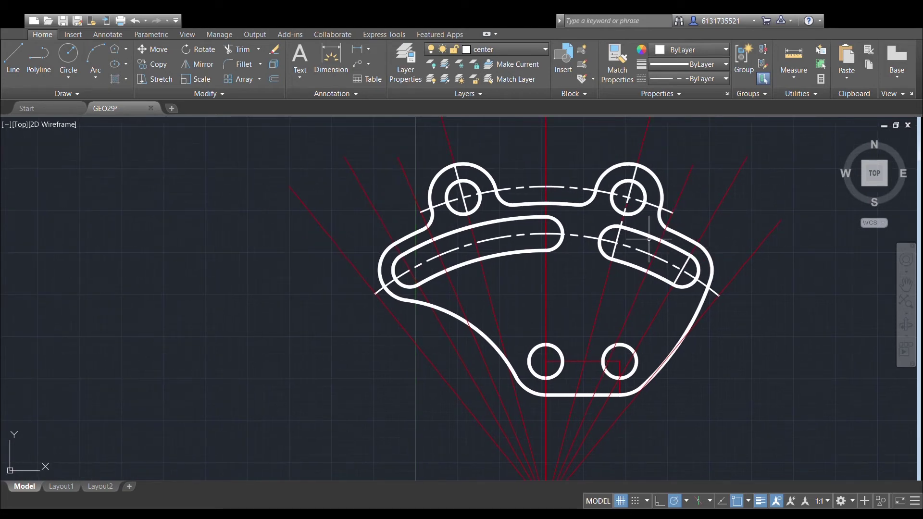
click(9, 58)
click(418, 284)
key(Escape)
key(Escape)
Draw a vertical centre line from the plate's bottom edge through the lower left hole to the top edge between the bosses.
click(13, 58)
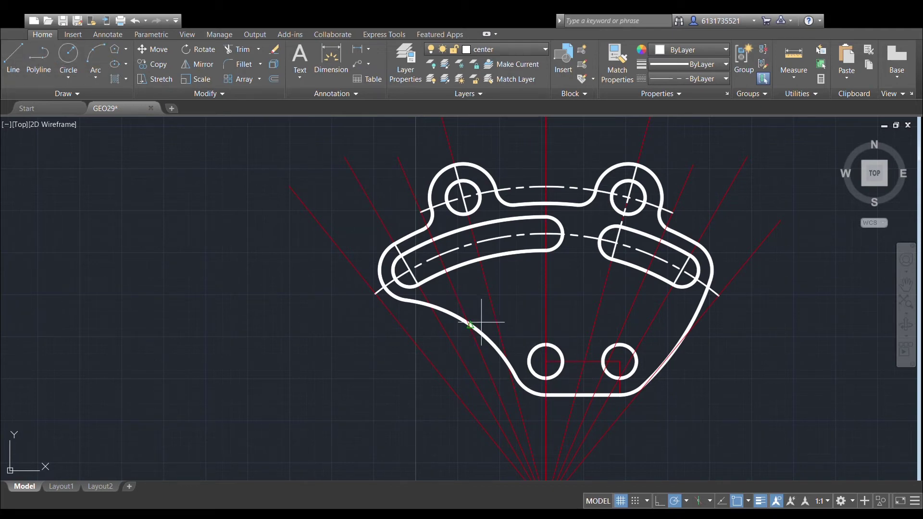
click(545, 395)
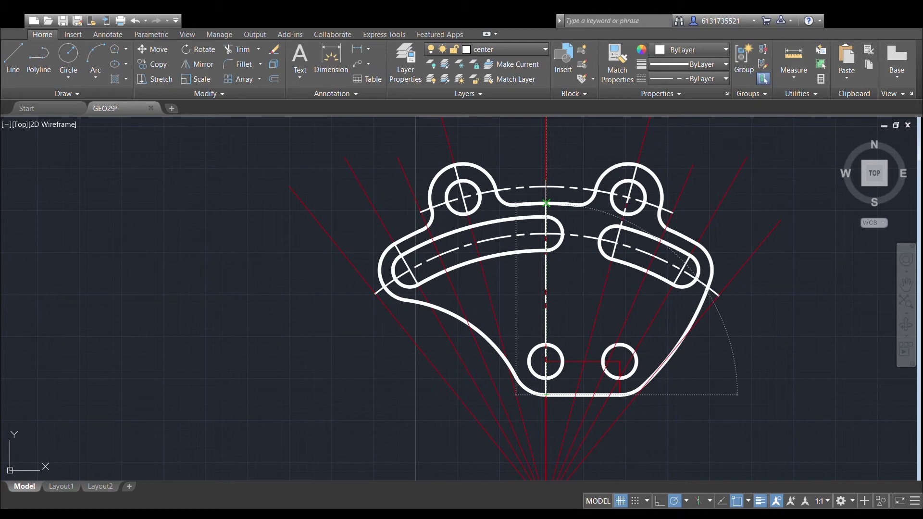
click(546, 202)
key(Escape)
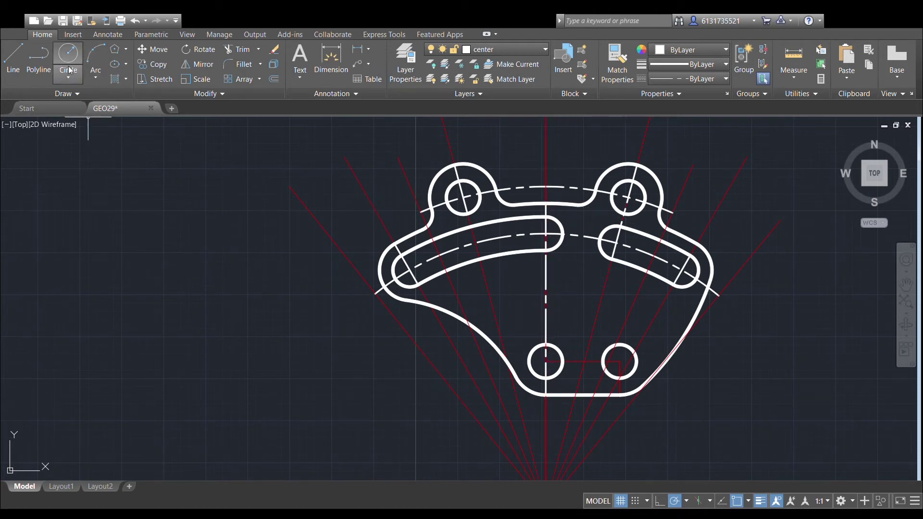
scroll(543, 312, up, 2)
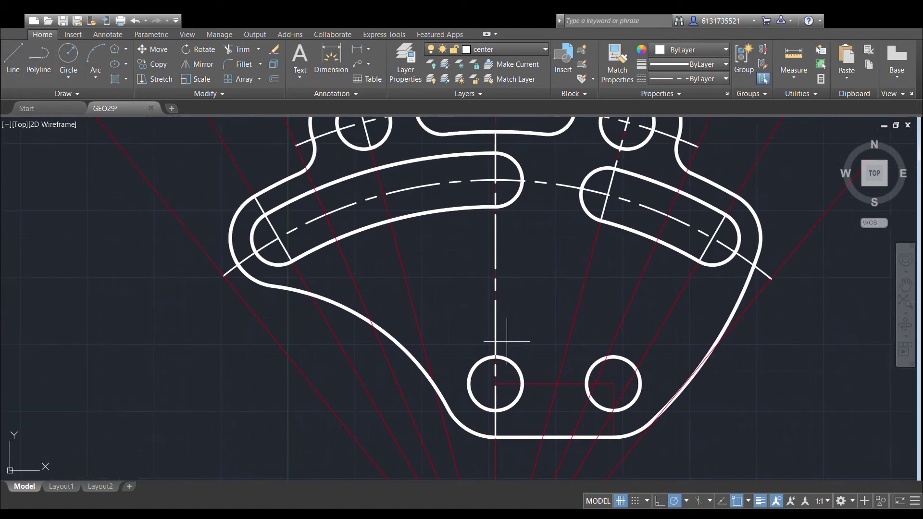
Draw a horizontal centre line from the centre of the lower left hole to the right edge of the lower right hole.
click(496, 383)
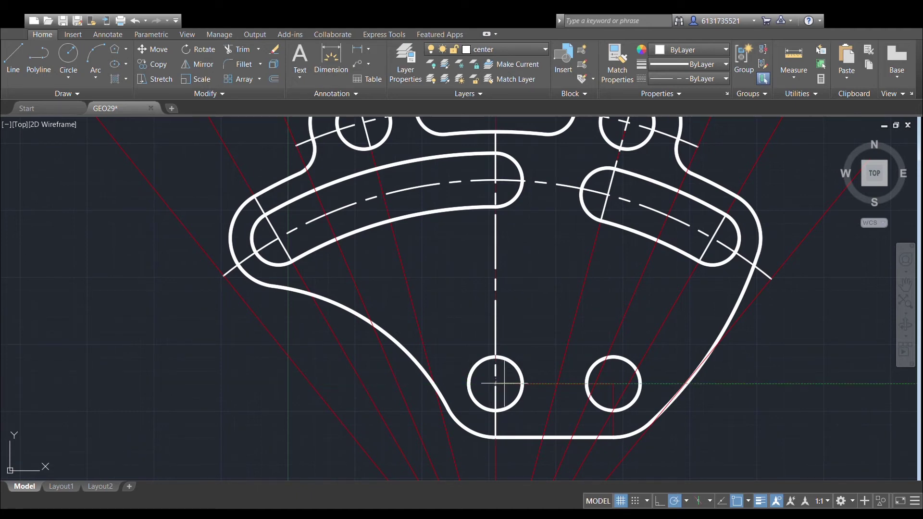
click(641, 383)
key(Escape)
Extend both ends of the horizontal centre line slightly beyond the outer edges of the two lower holes.
click(506, 385)
click(496, 383)
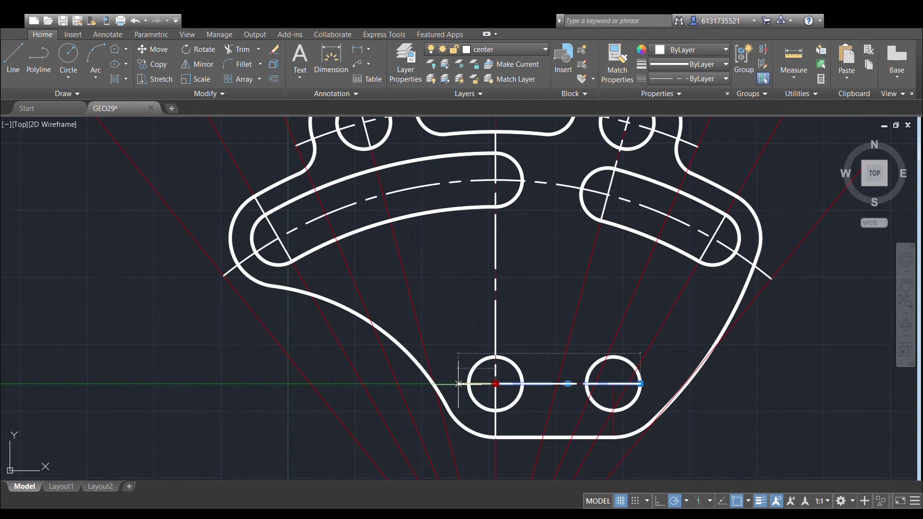
click(458, 385)
key(Escape)
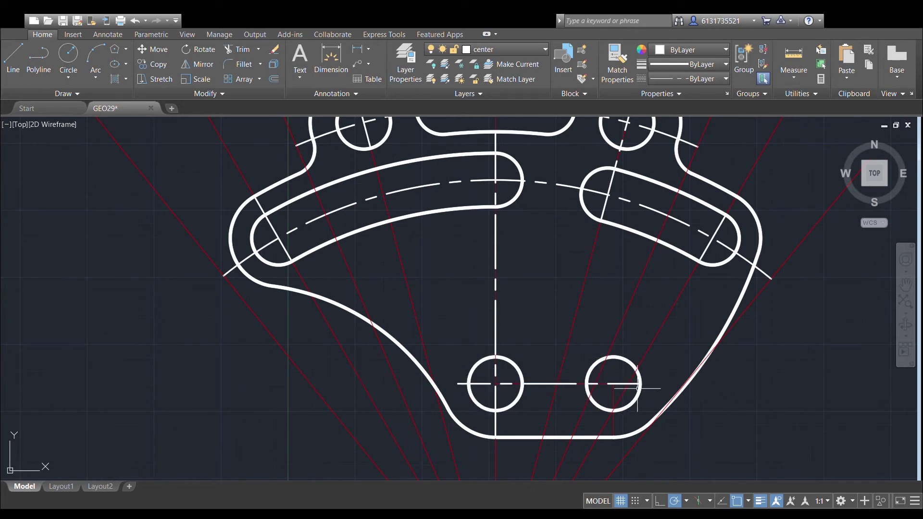
click(621, 383)
click(641, 384)
click(649, 383)
key(Escape)
Draw a vertical centre line across the lower right hole, from its bottom quadrant to its top quadrant.
middle_drag(468, 318, 461, 247)
scroll(461, 247, up, 2)
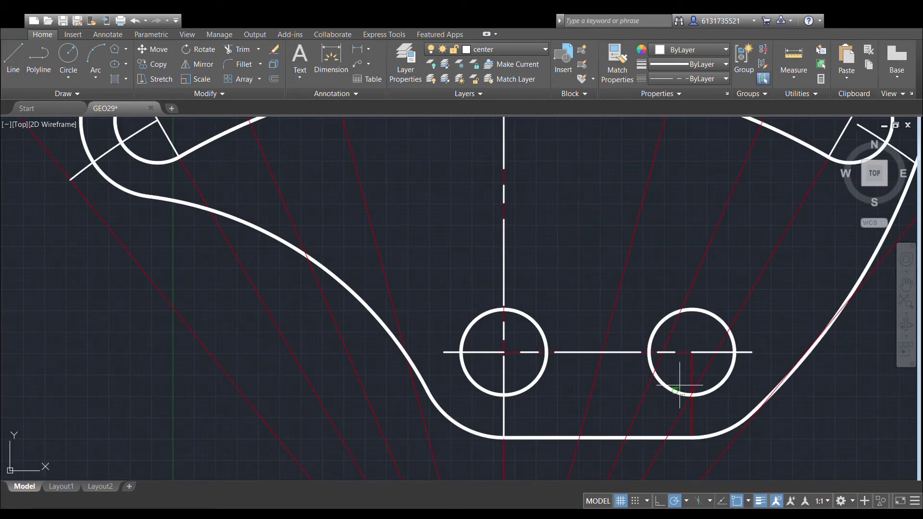
middle_drag(692, 352, 632, 324)
scroll(635, 362, up, 4)
scroll(656, 383, up, 2)
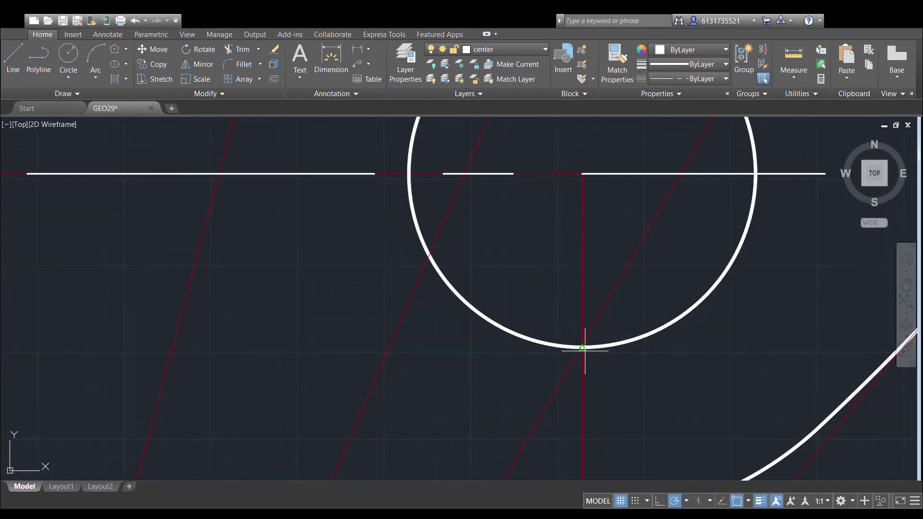
scroll(584, 350, up, 6)
scroll(572, 338, down, 9)
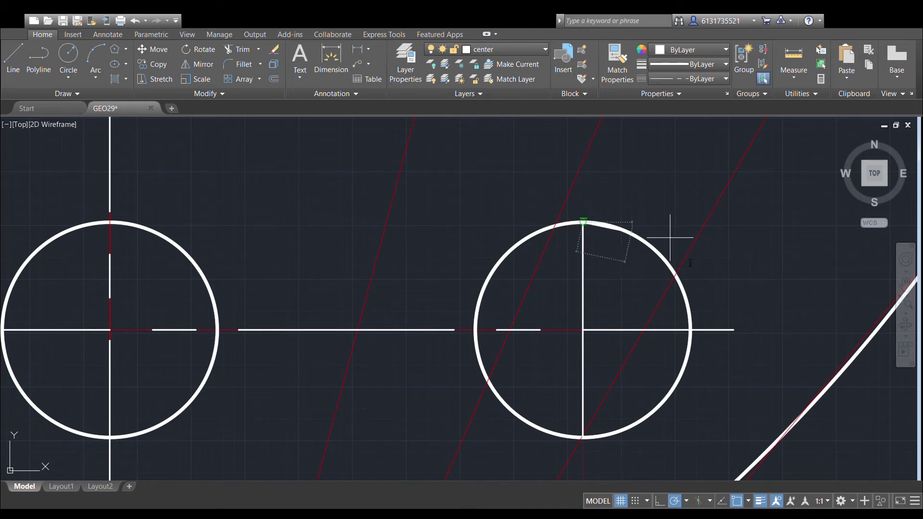
Extend the lower right hole's vertical centre line above the hole and down past the plate's bottom edge.
click(583, 248)
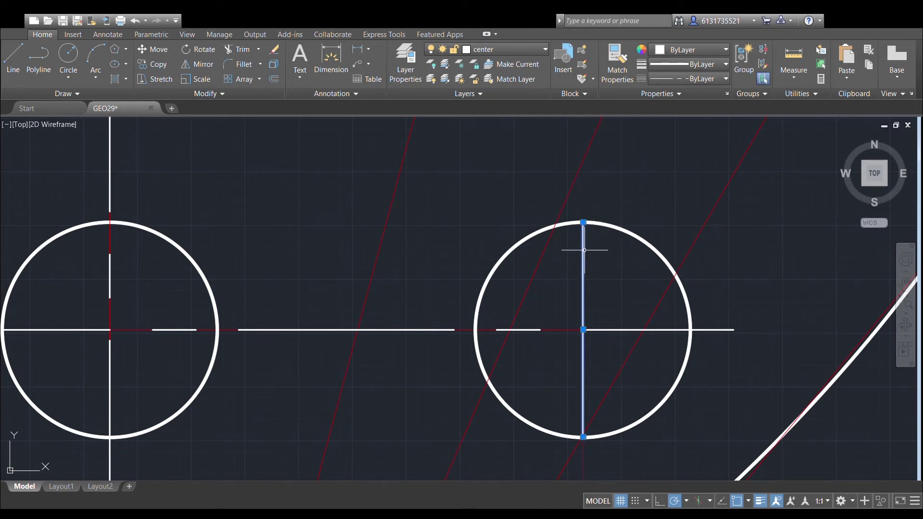
click(583, 180)
key(Escape)
scroll(598, 208, down, 2)
click(579, 302)
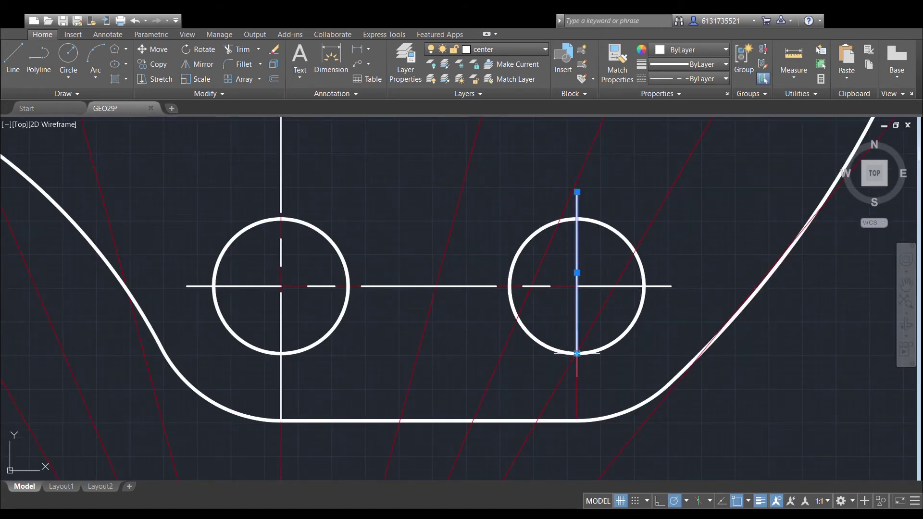
click(577, 353)
middle_drag(577, 433, 577, 366)
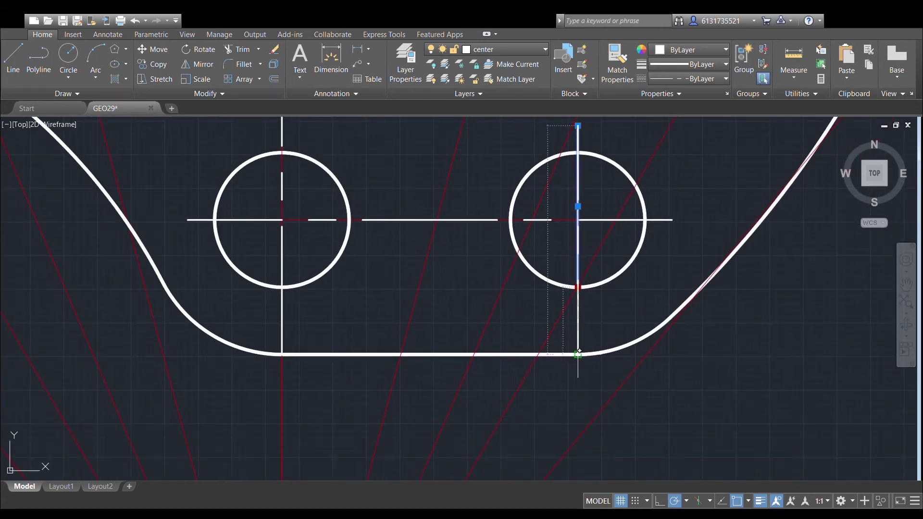
click(578, 367)
key(Escape)
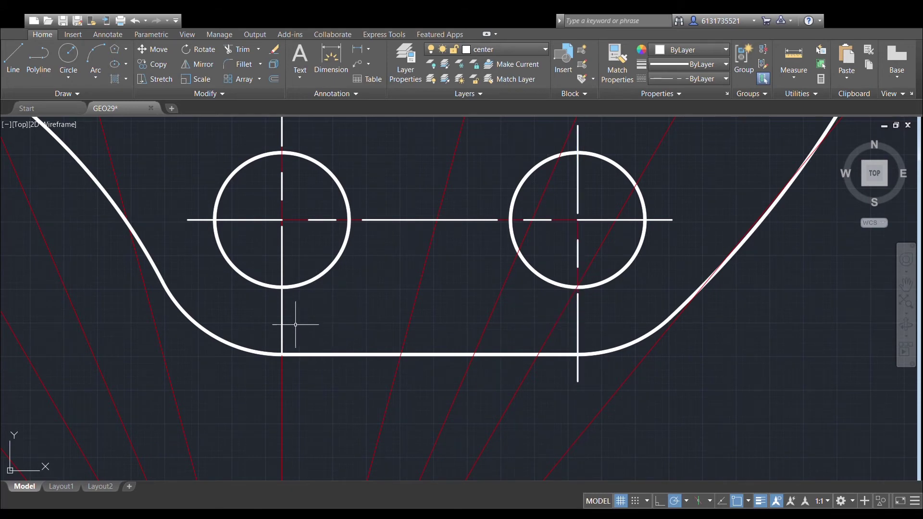
Extend the lower end of the long vertical centre line slightly below the plate's bottom edge.
click(283, 343)
click(281, 354)
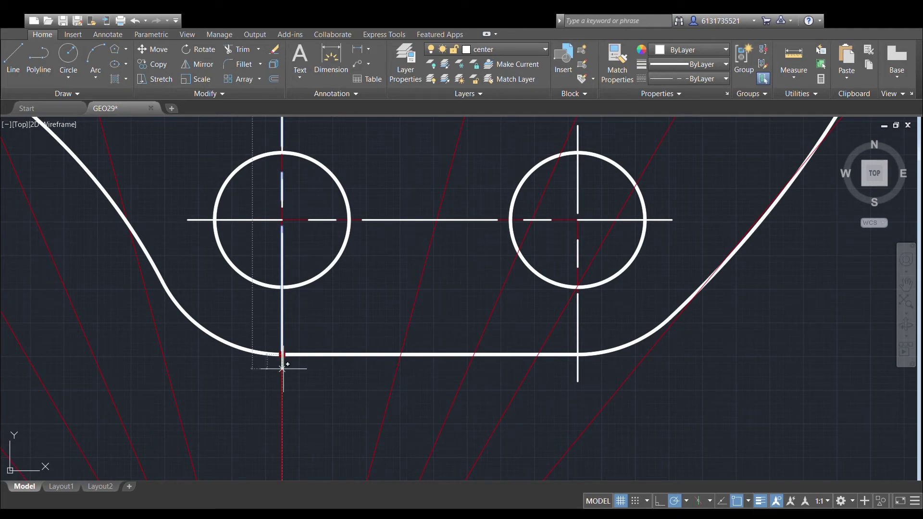
click(282, 369)
Shorten the upper end of the long vertical centre line so it stops between the left slot and the plate's top edge.
scroll(522, 276, down, 4)
middle_drag(515, 201, 504, 278)
scroll(505, 279, down, 2)
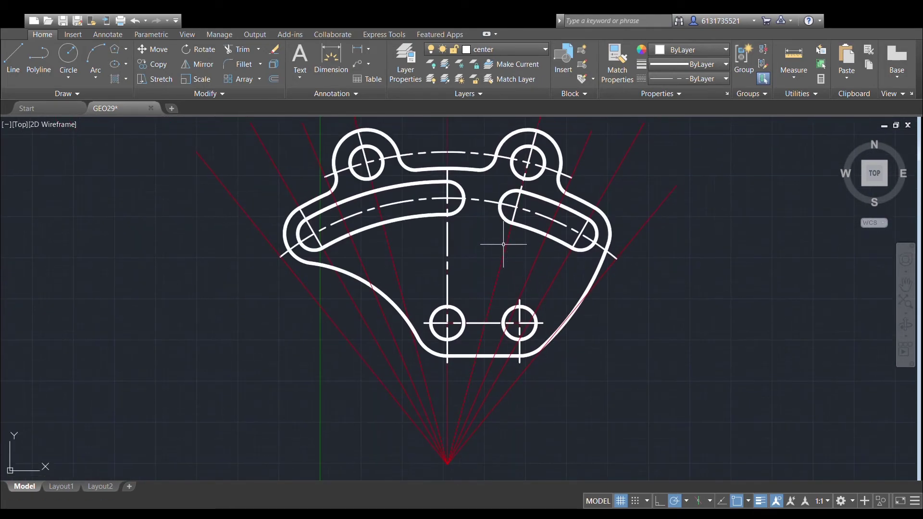
scroll(456, 183, up, 4)
scroll(457, 175, up, 3)
click(429, 226)
click(431, 196)
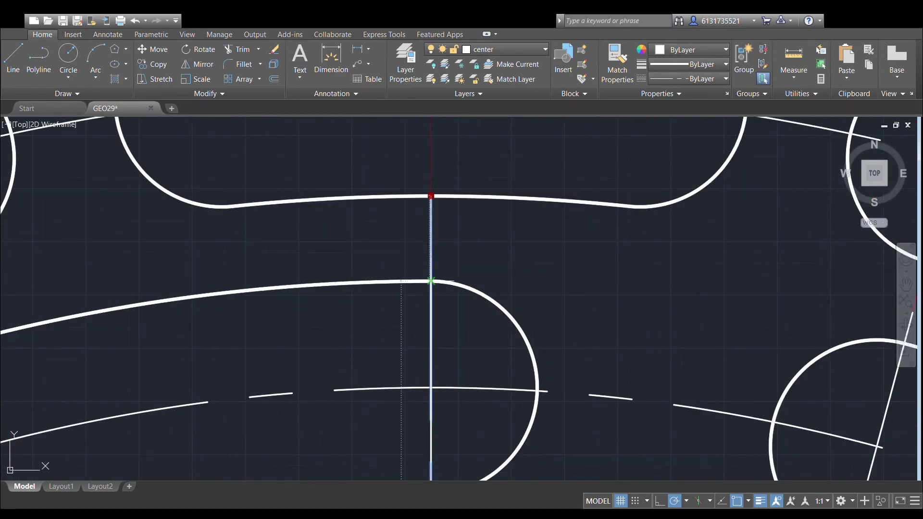
click(430, 255)
scroll(556, 218, down, 3)
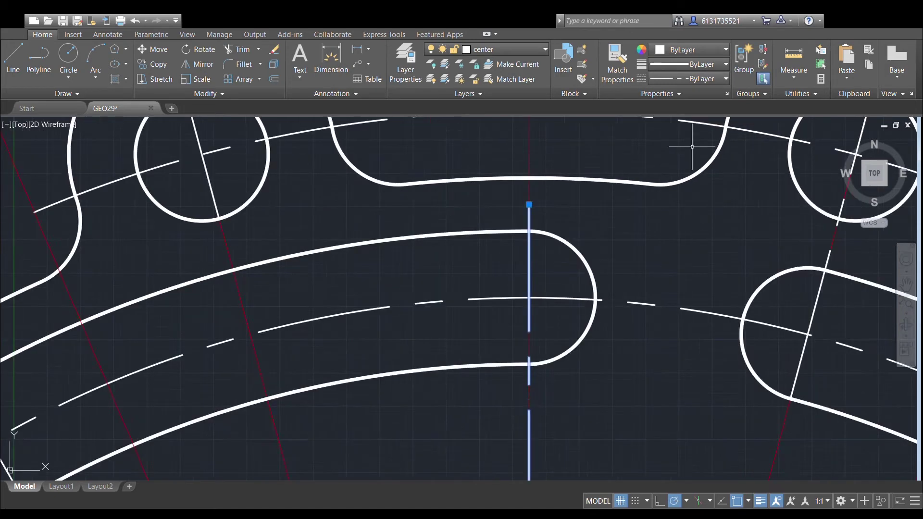
key(Escape)
Extend the outer end of the left slot's radial centre line slightly beyond the plate outline.
click(393, 229)
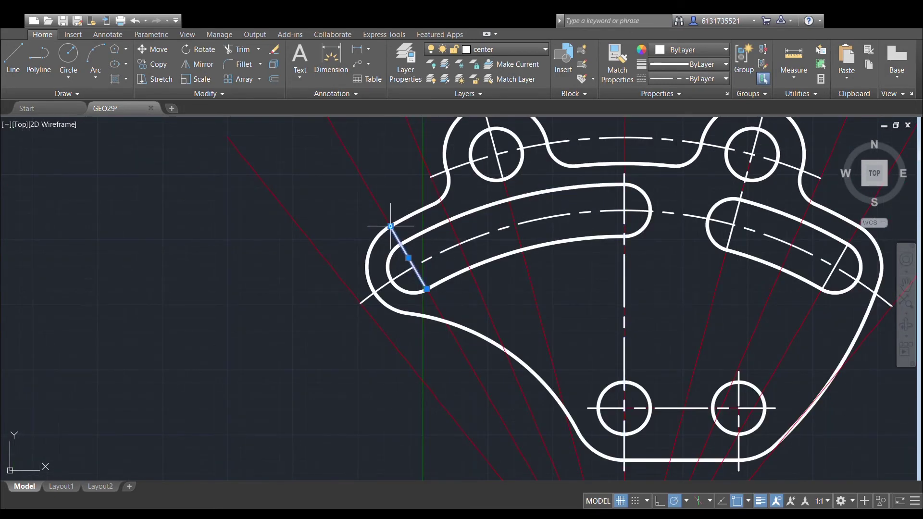
click(391, 225)
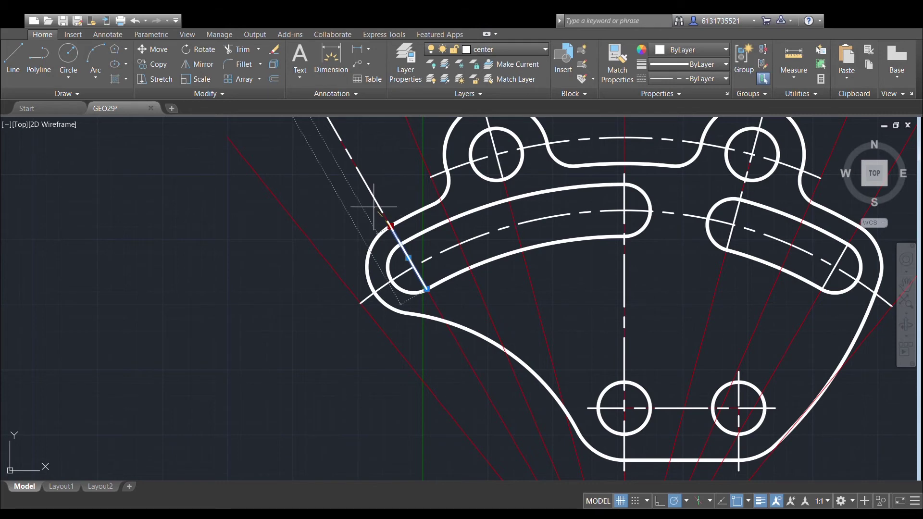
scroll(374, 207, up, 4)
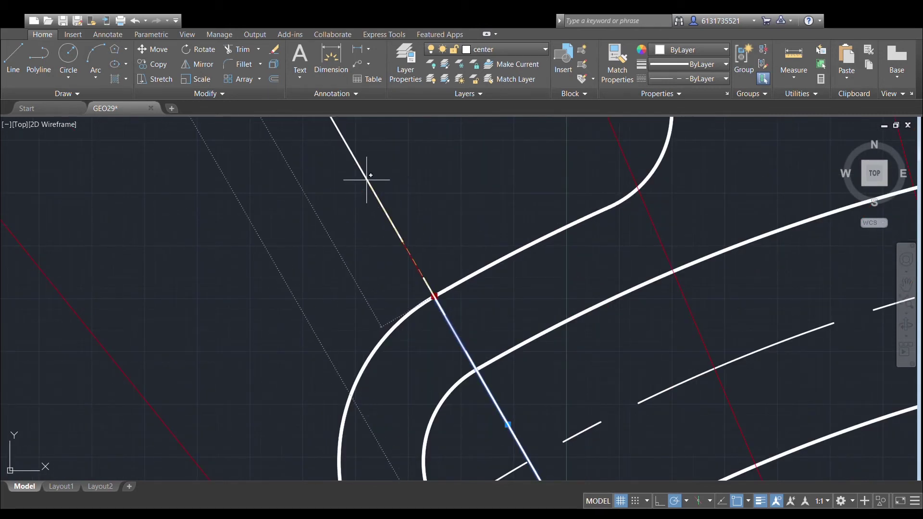
click(368, 182)
key(Escape)
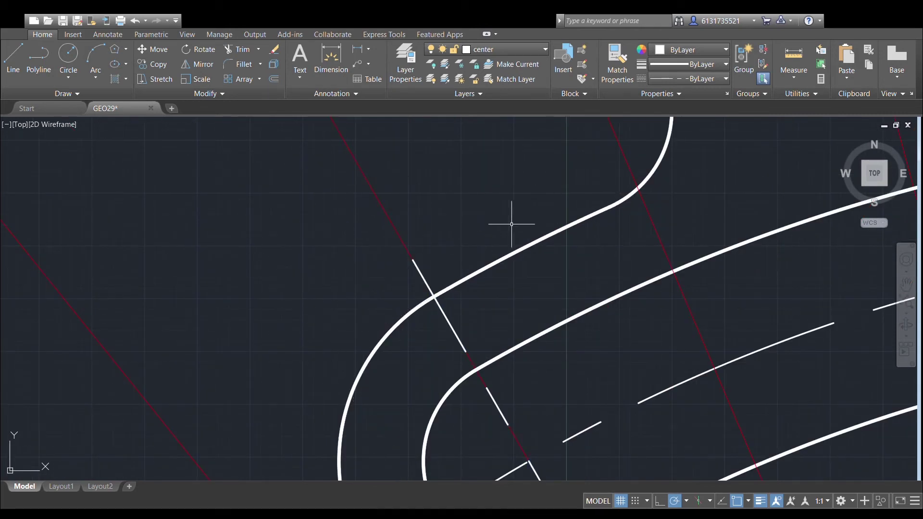
Extend the inner end of the left slot's radial centre line slightly past the slot's inner edge.
scroll(487, 264, down, 4)
scroll(491, 208, up, 3)
click(491, 209)
click(504, 234)
key(Escape)
key(Escape)
scroll(481, 231, down, 4)
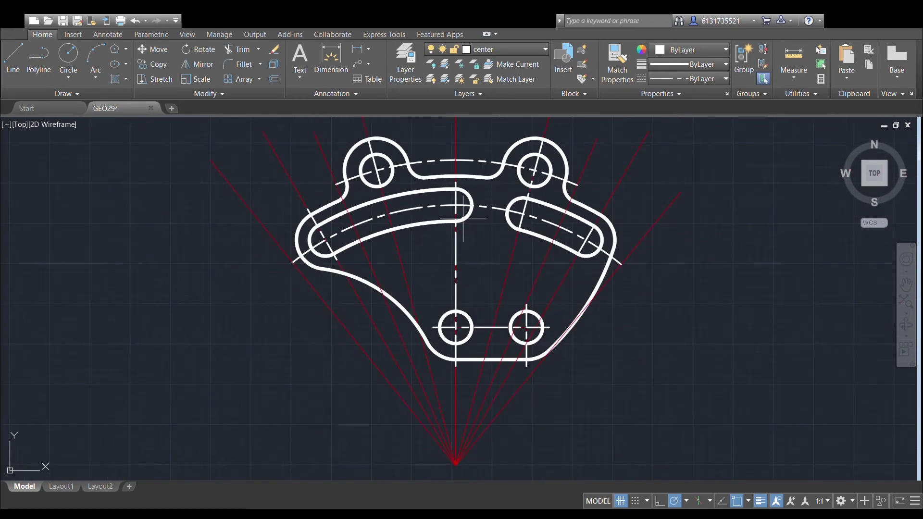
Extend the radial centre line through the upper right boss slightly past the right slot's inner edge.
scroll(543, 208, up, 2)
click(504, 244)
click(497, 272)
Extend the upper end of the radial centre line at the right slot's outer end slightly past the slot's outer edge.
click(608, 271)
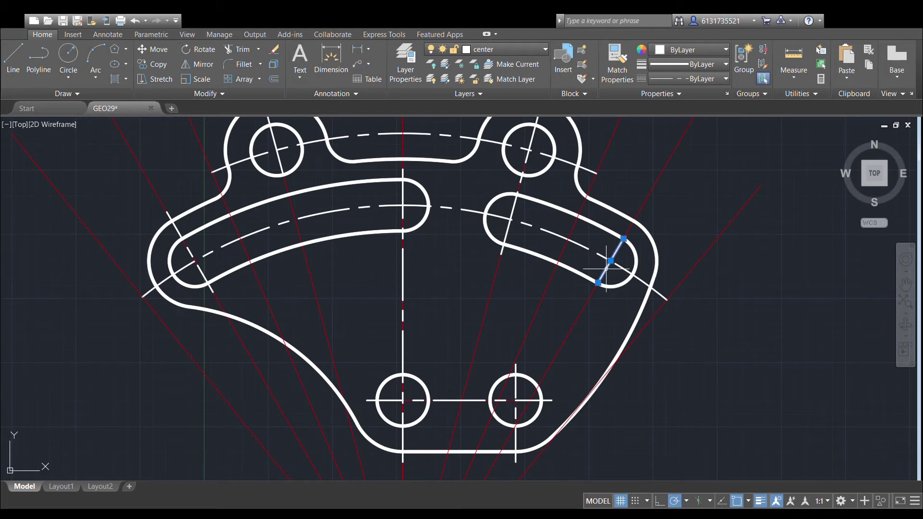
click(624, 238)
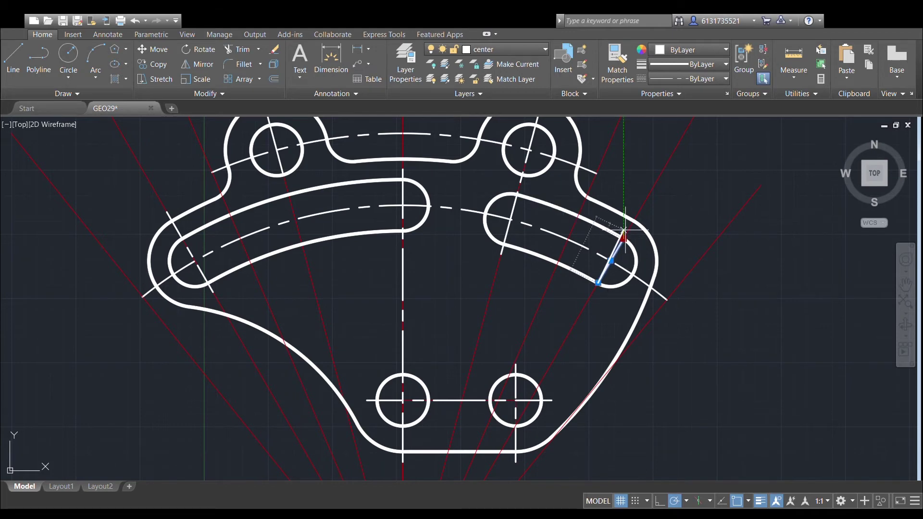
click(662, 171)
key(Escape)
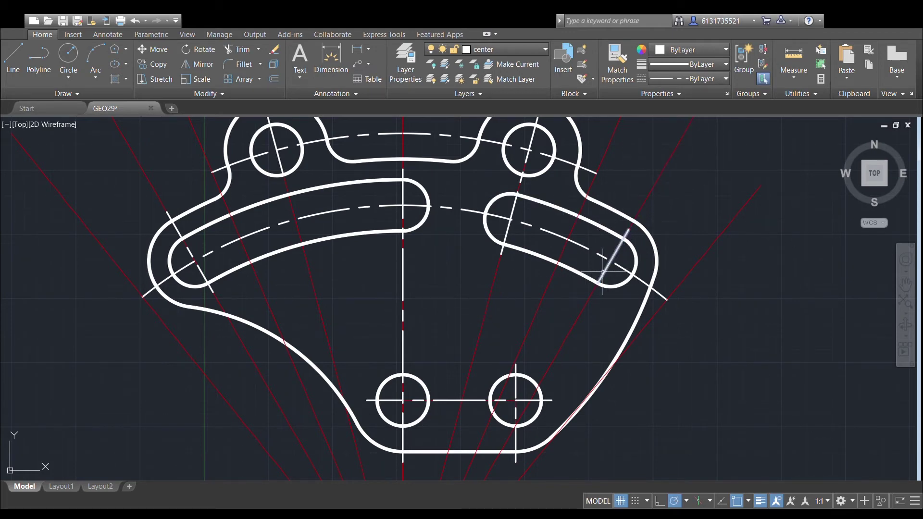
Stretch the lower end of the cross centre line at the right slot's right end past the slot outline.
scroll(592, 271, up, 3)
click(574, 260)
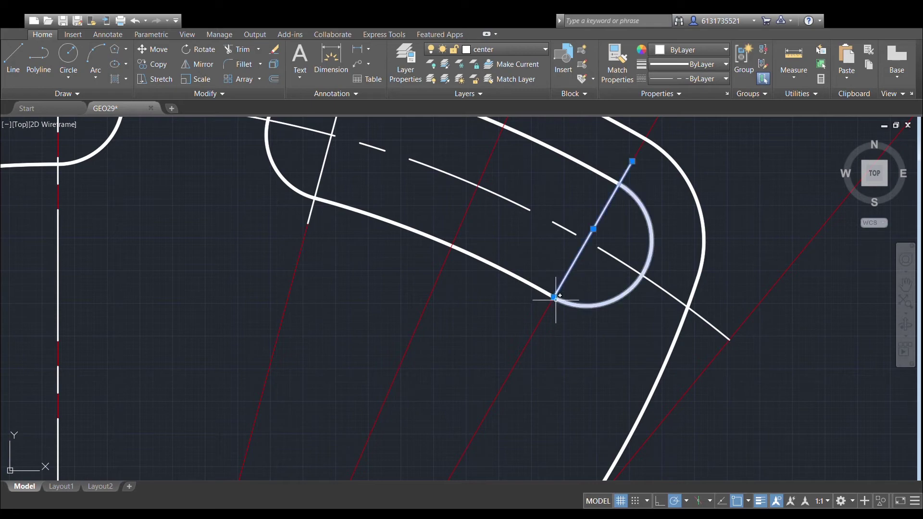
click(555, 298)
click(505, 373)
scroll(556, 346, down, 6)
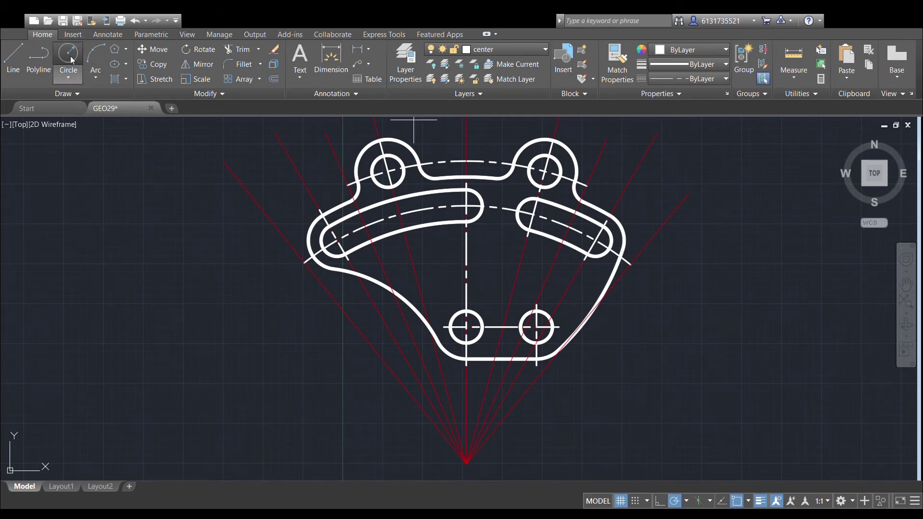
Draw two small concentric circles of different radii at the centre of the lower-left hole.
scroll(319, 190, up, 3)
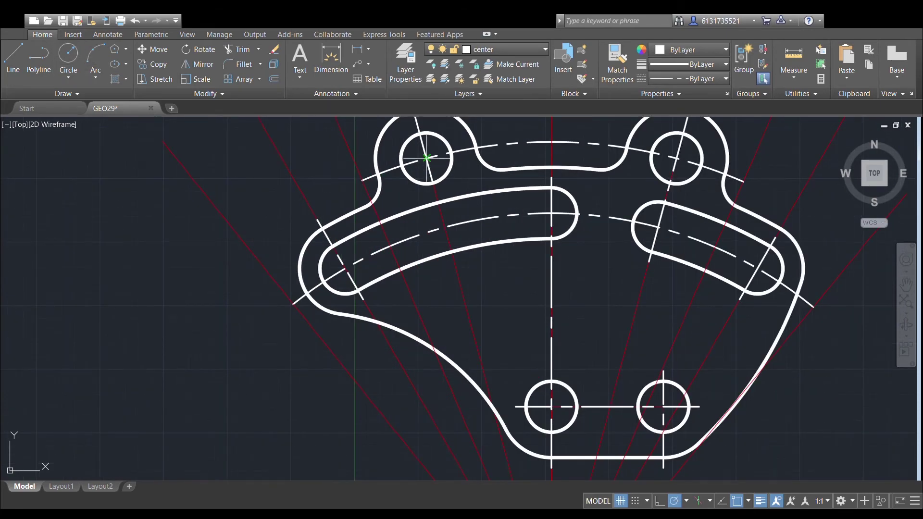
scroll(504, 232, up, 6)
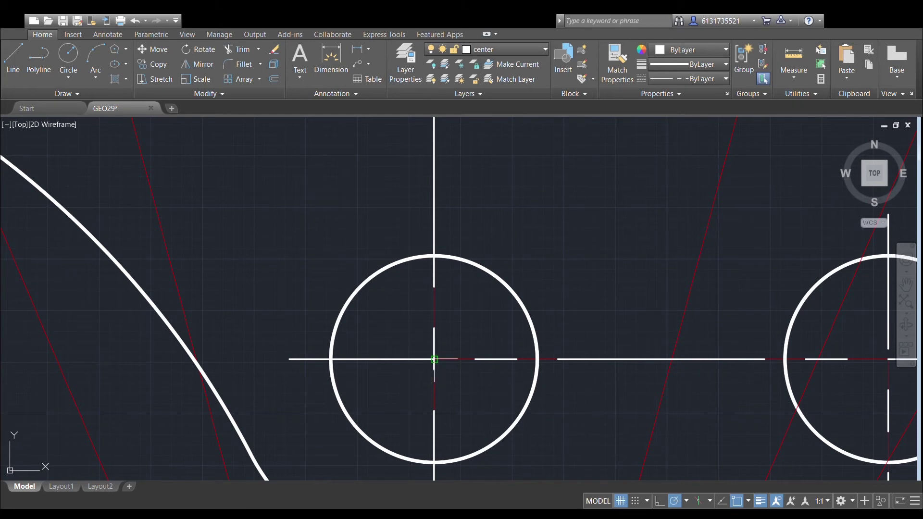
click(434, 360)
key(Return)
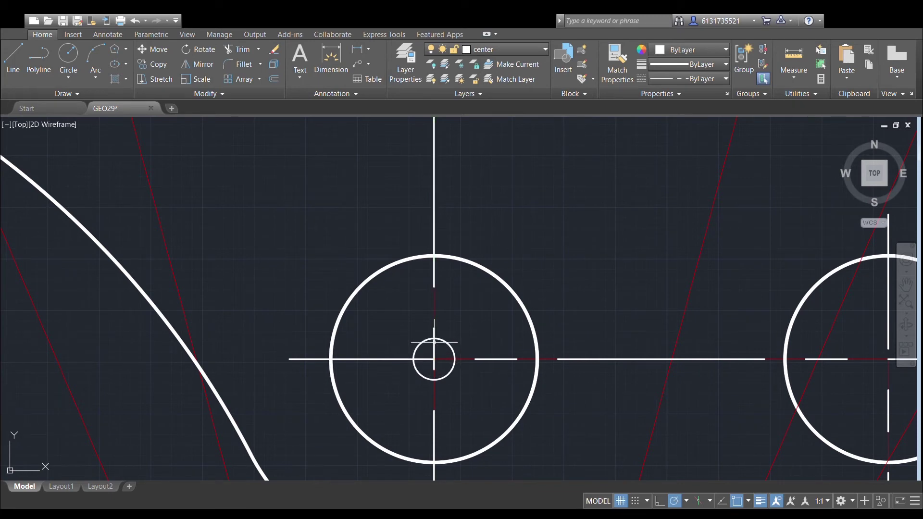
click(68, 57)
click(434, 359)
key(Return)
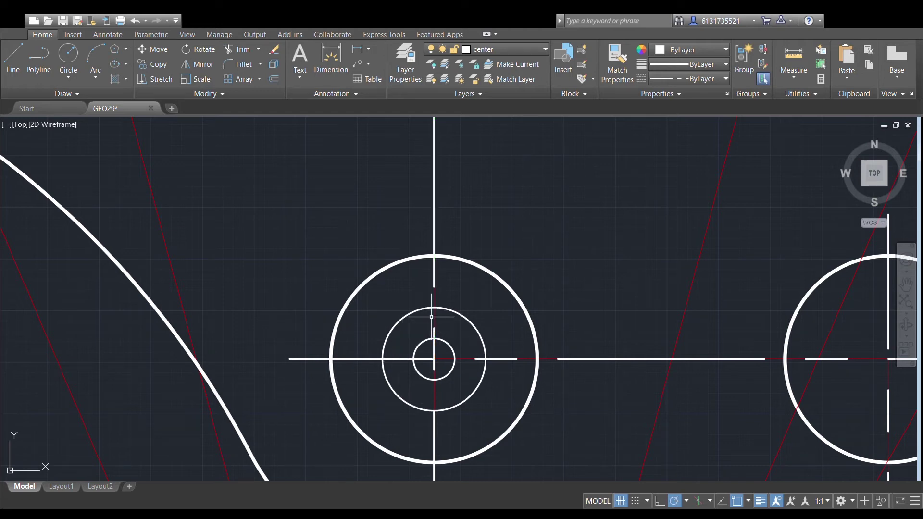
Copy both small concentric circles from the lower-left hole's centre to the lower-right hole's centre.
click(439, 310)
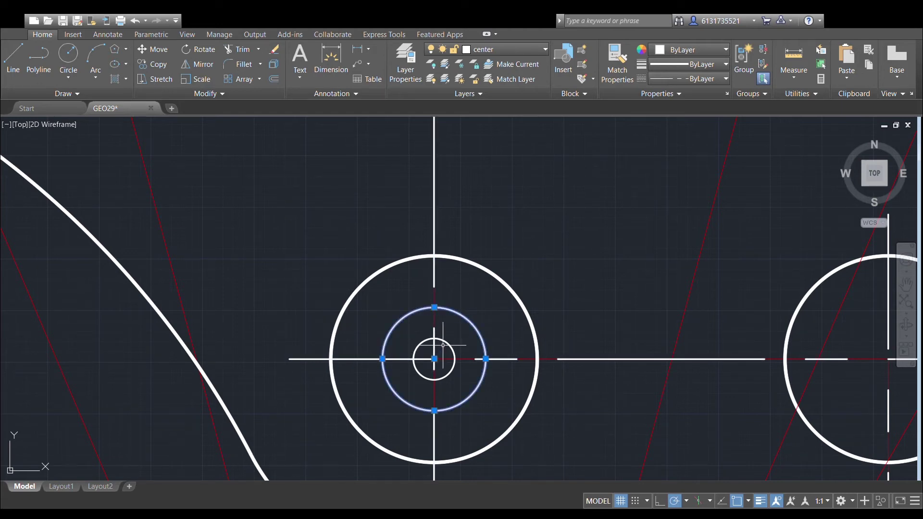
click(444, 341)
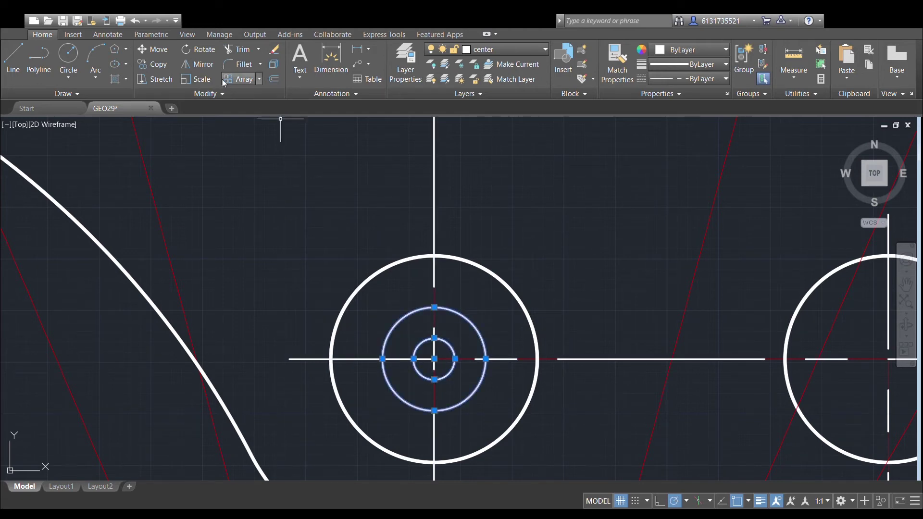
click(163, 66)
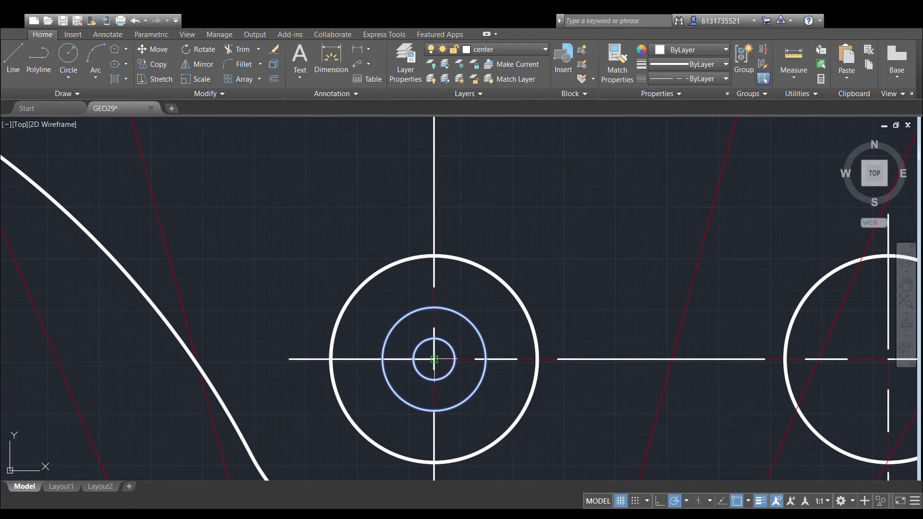
click(434, 359)
scroll(679, 315, down, 2)
middle_drag(631, 316, 481, 316)
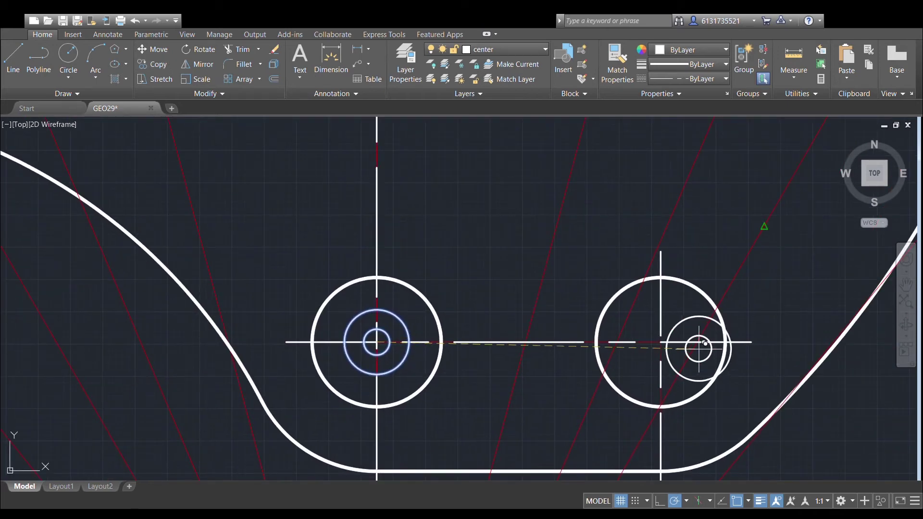
click(661, 342)
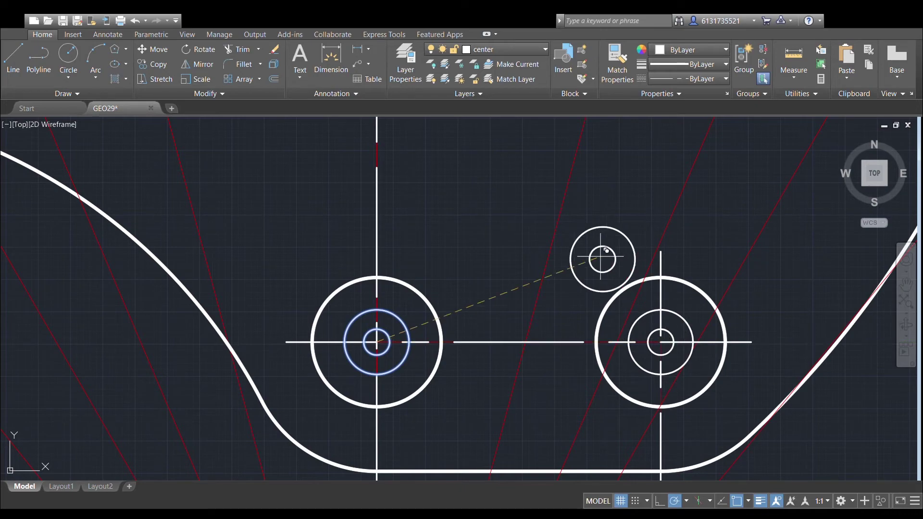
Place copies of the concentric circles at the centres of the upper-right and upper-left holes.
scroll(596, 269, down, 5)
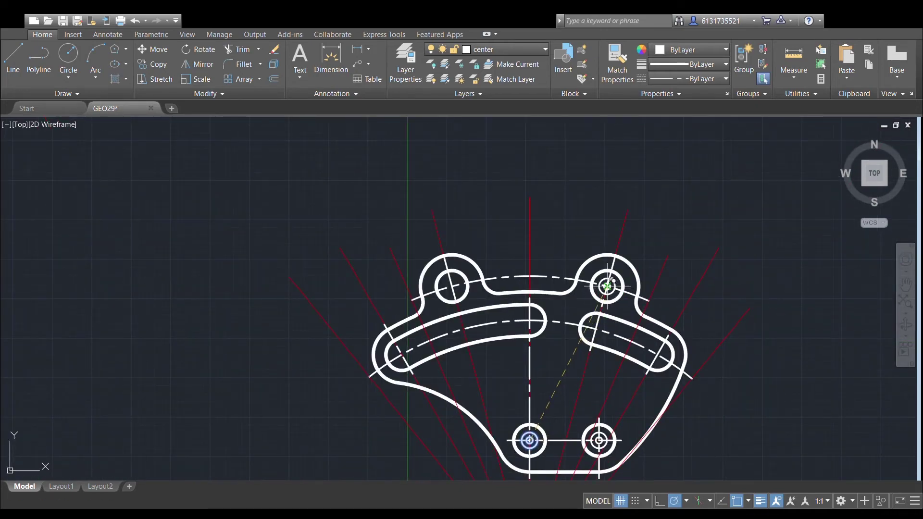
scroll(610, 287, up, 5)
click(598, 288)
scroll(597, 288, down, 4)
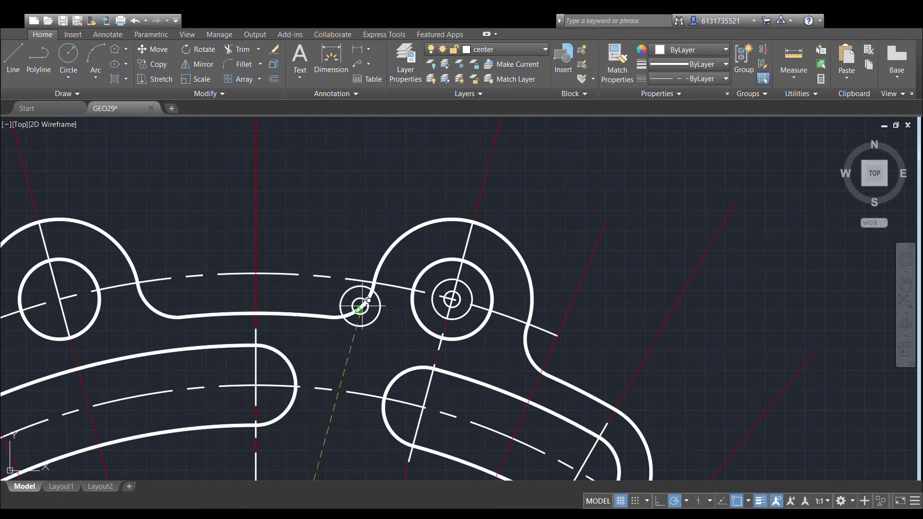
middle_drag(359, 304, 351, 247)
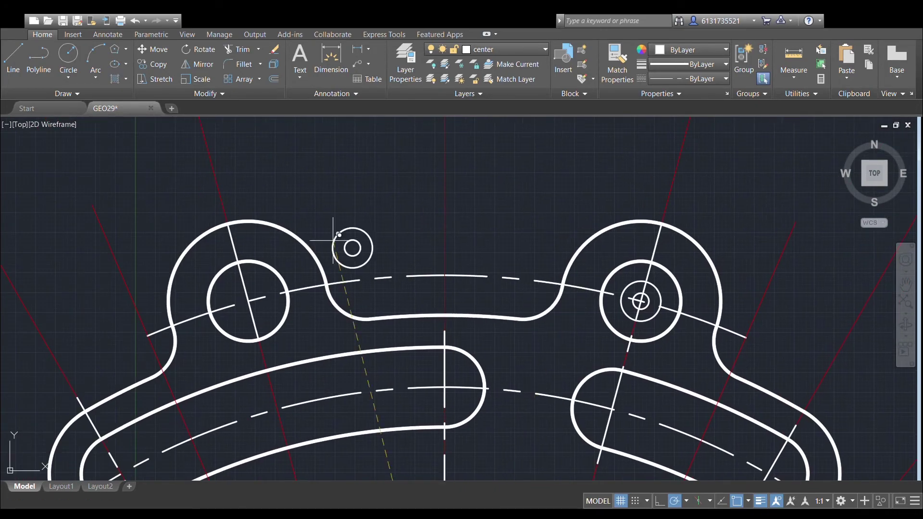
click(248, 302)
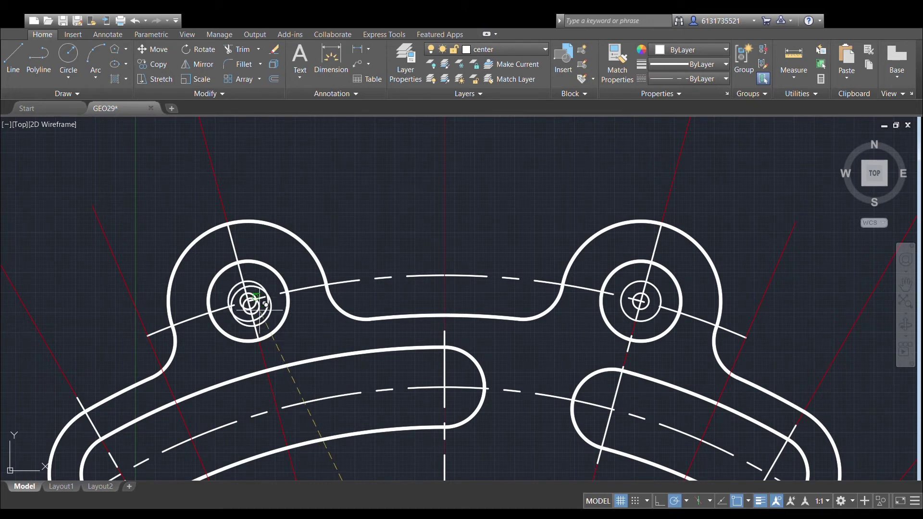
Place copies of the concentric circles at the end centres of both curved slots and finish copying.
click(445, 387)
scroll(313, 363, down, 2)
middle_drag(317, 354, 537, 234)
click(413, 311)
click(719, 270)
click(818, 311)
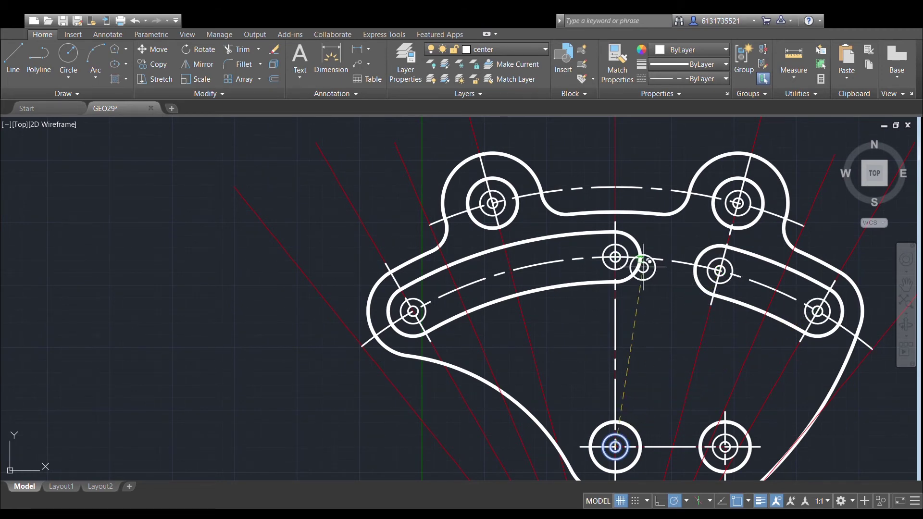
scroll(640, 265, down, 2)
middle_drag(639, 265, 558, 255)
key(Return)
Try to trim the centre lines between the two small circles at the upper-left hole, using the whole part as cutting edges.
scroll(451, 186, down, 2)
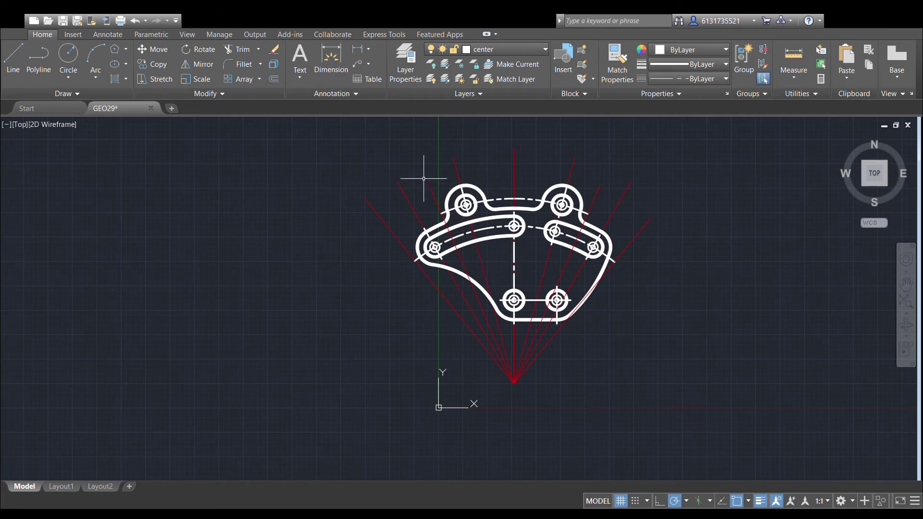
click(363, 158)
click(695, 320)
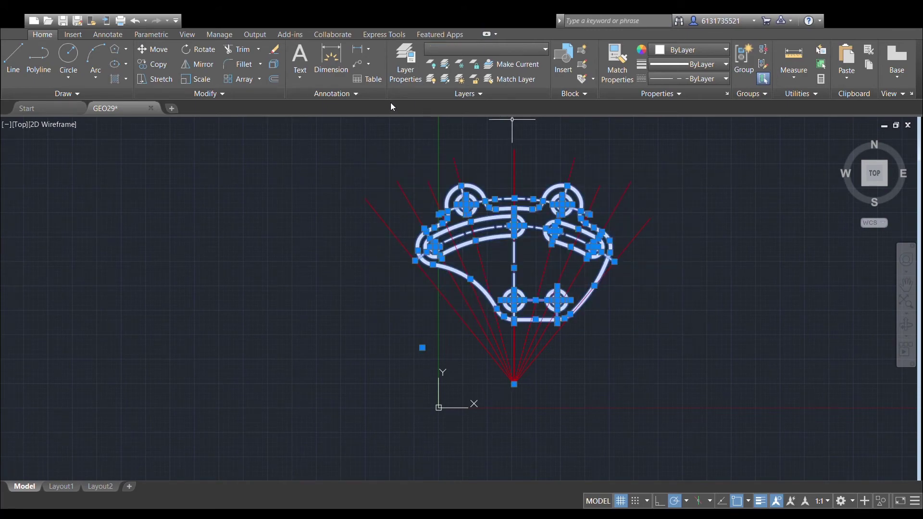
click(242, 53)
scroll(464, 227, up, 8)
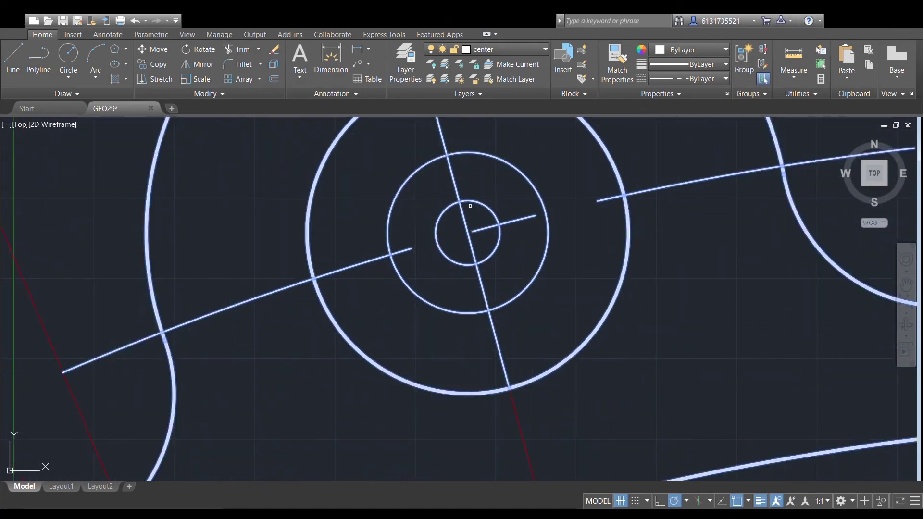
click(454, 182)
click(515, 220)
click(462, 278)
click(502, 294)
click(408, 227)
click(428, 262)
Try to trim the centre lines between the two small circles at the upper-right hole.
scroll(539, 266, down, 4)
middle_drag(865, 264, 223, 209)
click(434, 180)
click(443, 203)
click(463, 238)
click(480, 244)
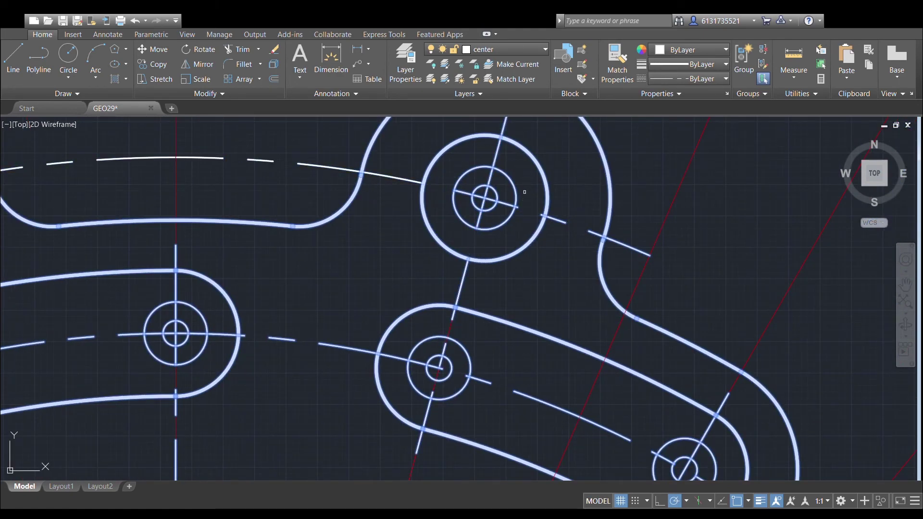
click(528, 210)
click(487, 151)
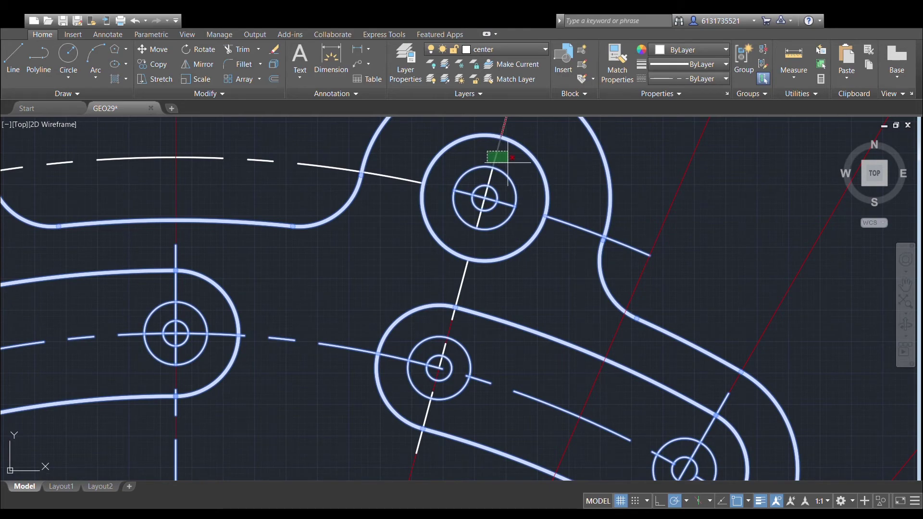
click(507, 163)
key(Escape)
scroll(508, 160, down, 5)
middle_drag(508, 160, 569, 176)
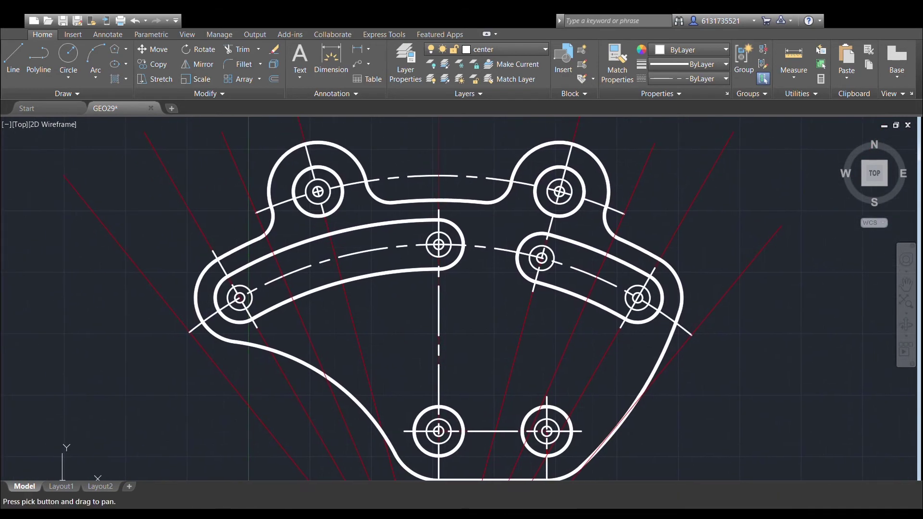
scroll(563, 213, down, 4)
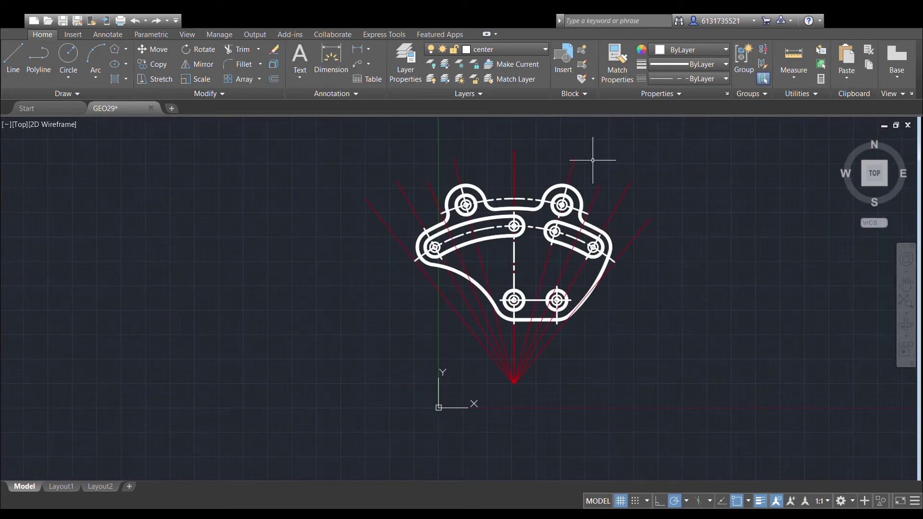
With the whole part as cutting edges, trim the centre lines between the two small circles at the upper-left hole.
scroll(593, 160, up, 3)
scroll(550, 191, down, 3)
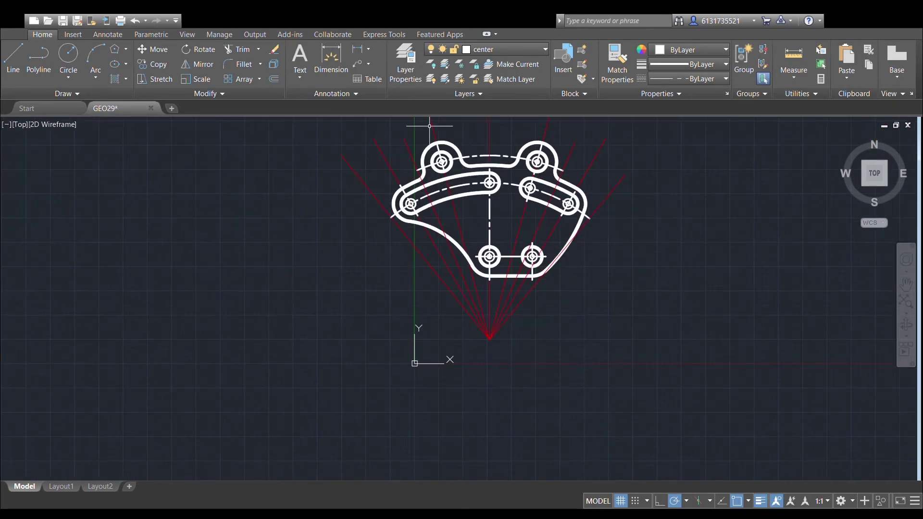
click(357, 131)
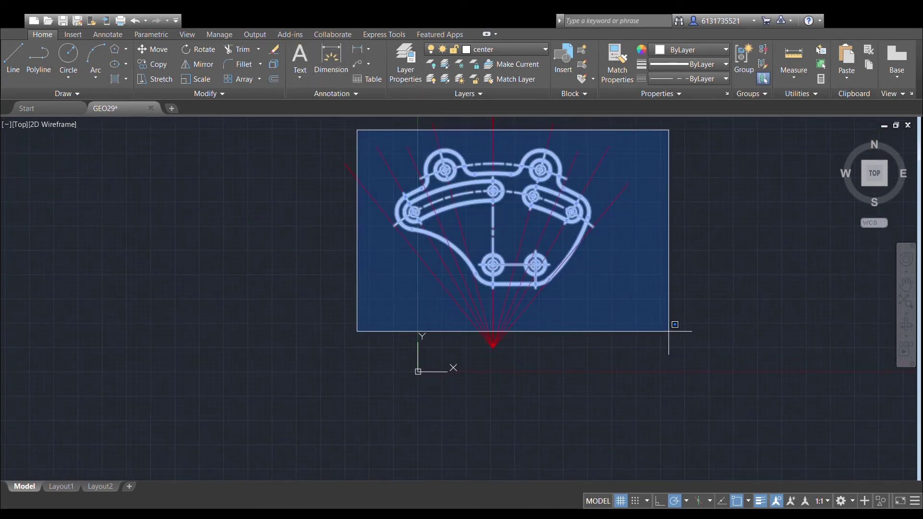
click(671, 293)
scroll(425, 187, up, 2)
scroll(425, 187, up, 8)
key(Escape)
click(487, 185)
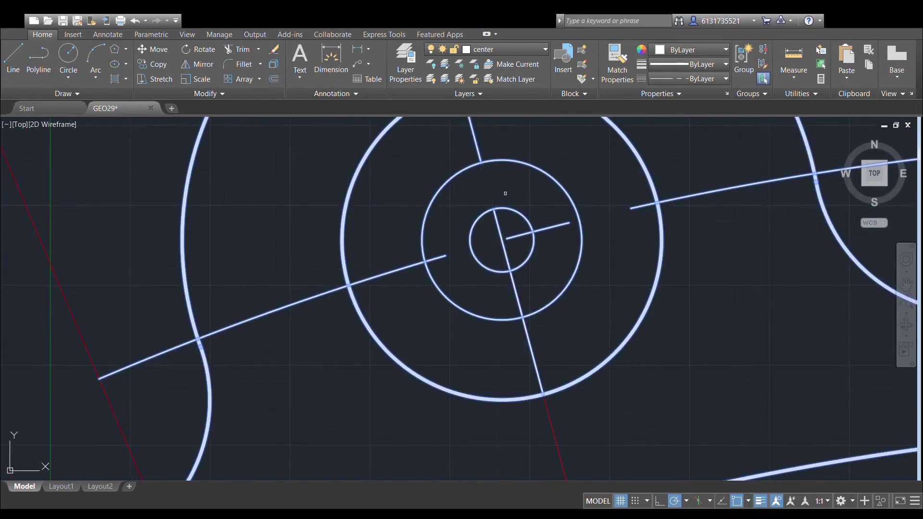
key(ctrl+z)
click(500, 288)
click(543, 292)
click(453, 237)
click(462, 270)
Trim the centre-line pieces lying between the inner and outer small circles at the upper-right hole.
scroll(506, 284, down, 5)
scroll(596, 277, down, 3)
scroll(589, 265, up, 9)
click(591, 266)
click(604, 296)
drag(692, 220, 734, 262)
key(ctrl+z)
click(685, 214)
click(747, 247)
click(769, 296)
click(775, 350)
click(623, 351)
click(669, 397)
scroll(685, 394, down, 6)
middle_drag(697, 372, 677, 221)
scroll(662, 339, down, 2)
middle_drag(663, 340, 660, 291)
middle_drag(366, 293, 558, 208)
scroll(462, 250, up, 4)
middle_drag(461, 250, 664, 139)
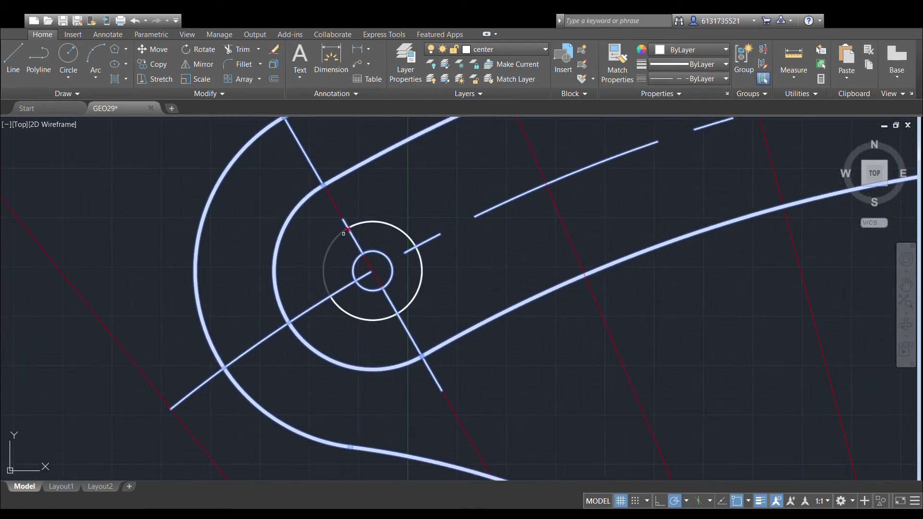
click(355, 241)
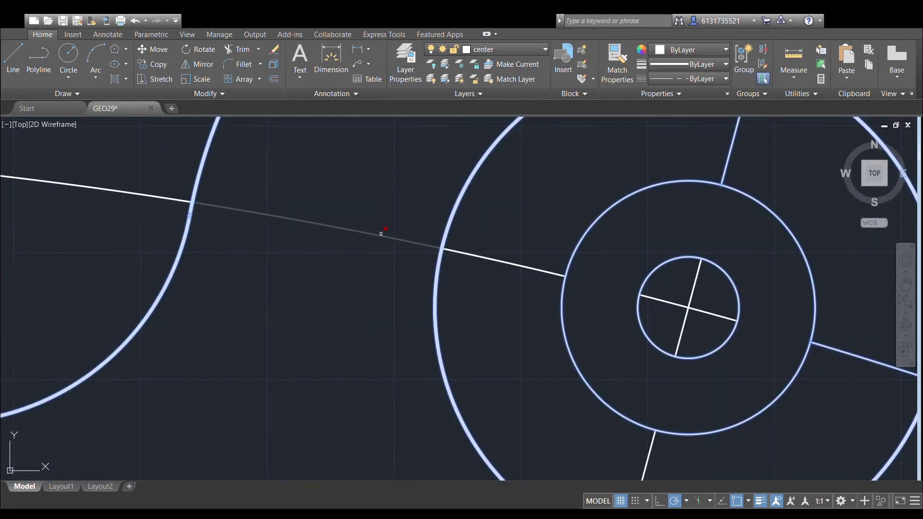
Trim the centre lines between the two small circles at the left end of the left slot.
scroll(450, 243, down, 6)
middle_drag(448, 240, 675, 120)
middle_drag(222, 291, 647, 158)
scroll(350, 230, up, 4)
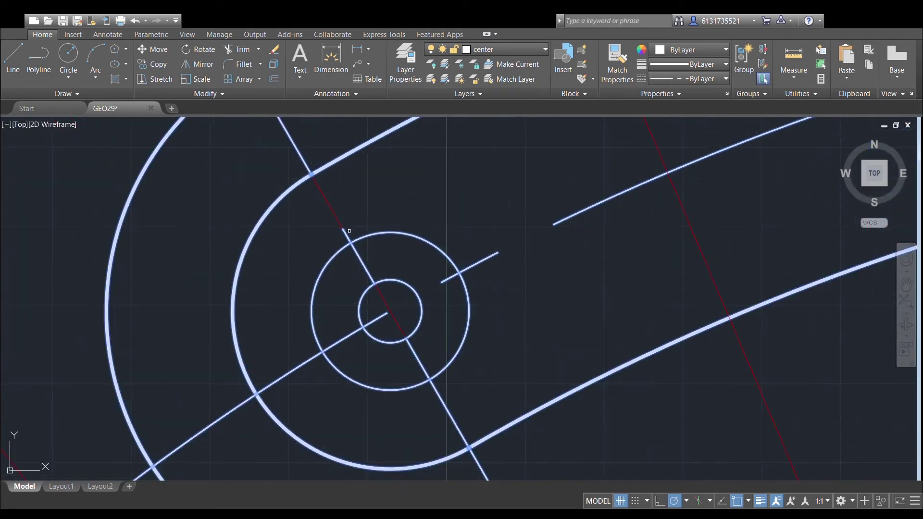
scroll(383, 291, up, 2)
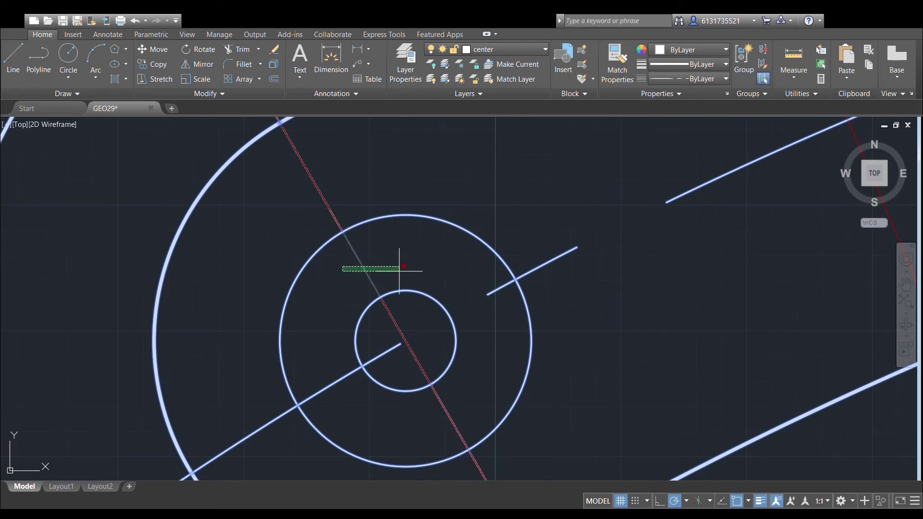
click(400, 270)
click(455, 277)
click(501, 308)
click(350, 391)
click(435, 406)
click(464, 414)
Trim the centre lines between the two small circles at the right end of the left slot.
scroll(471, 362, down, 6)
middle_drag(796, 236, 501, 235)
middle_drag(662, 167, 433, 260)
scroll(433, 260, up, 4)
click(462, 266)
click(512, 284)
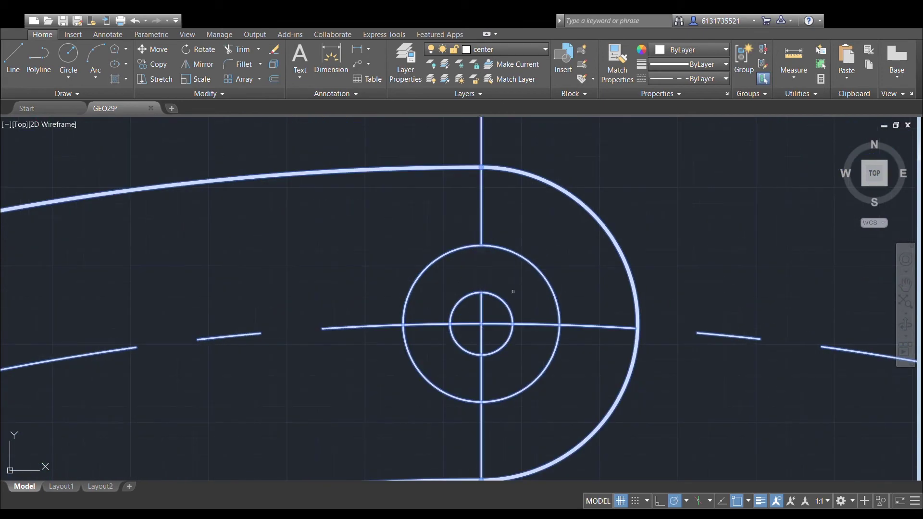
click(534, 311)
click(520, 350)
click(467, 367)
click(497, 381)
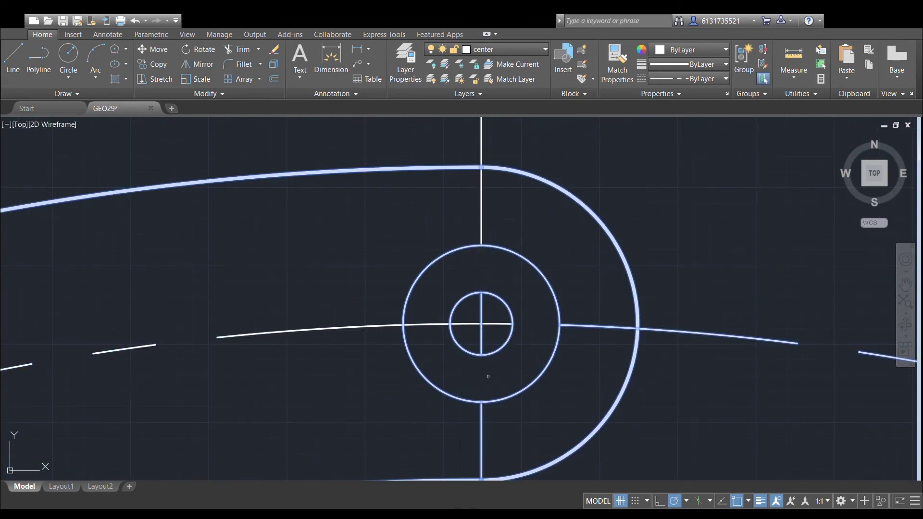
click(427, 311)
click(443, 352)
Trim the centre lines between the two small circles at the left end of the right slot.
scroll(442, 327, down, 4)
middle_drag(750, 305, 542, 204)
scroll(541, 204, up, 4)
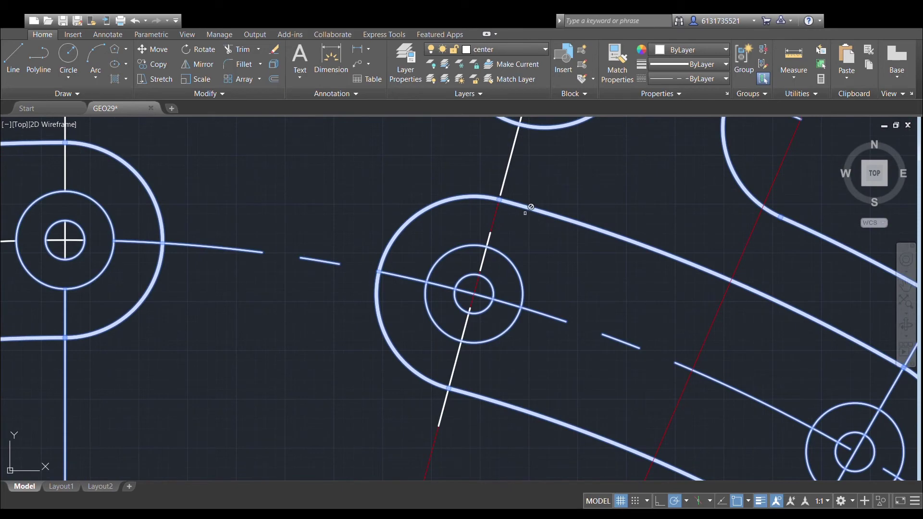
click(451, 287)
click(490, 308)
click(497, 343)
click(502, 359)
click(432, 385)
key(Escape)
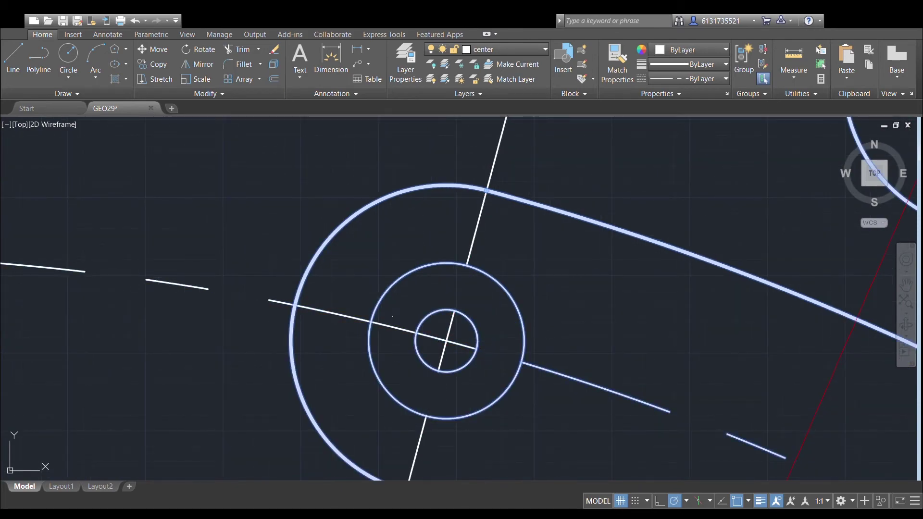
Trim the centre lines between the two small circles at the right end of the right slot.
scroll(391, 316, down, 5)
scroll(525, 235, down, 2)
scroll(524, 235, up, 8)
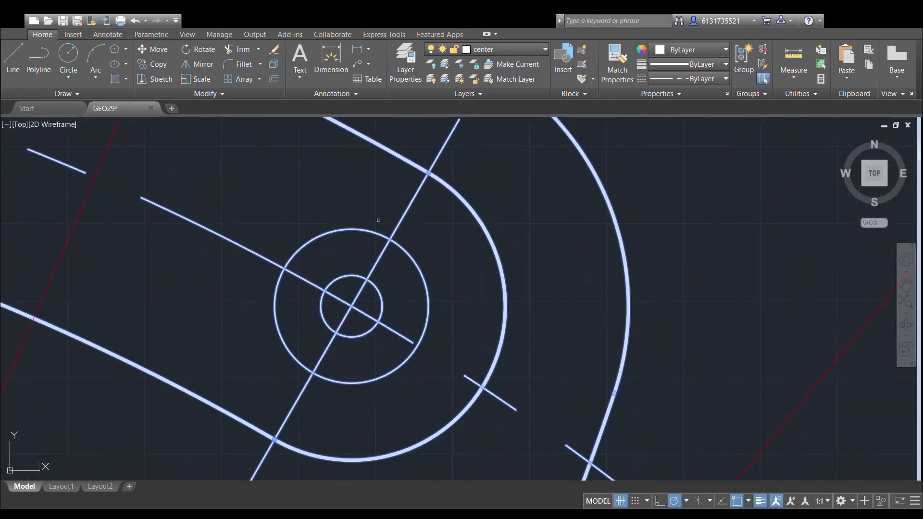
click(370, 251)
click(387, 274)
click(309, 295)
click(313, 341)
click(343, 359)
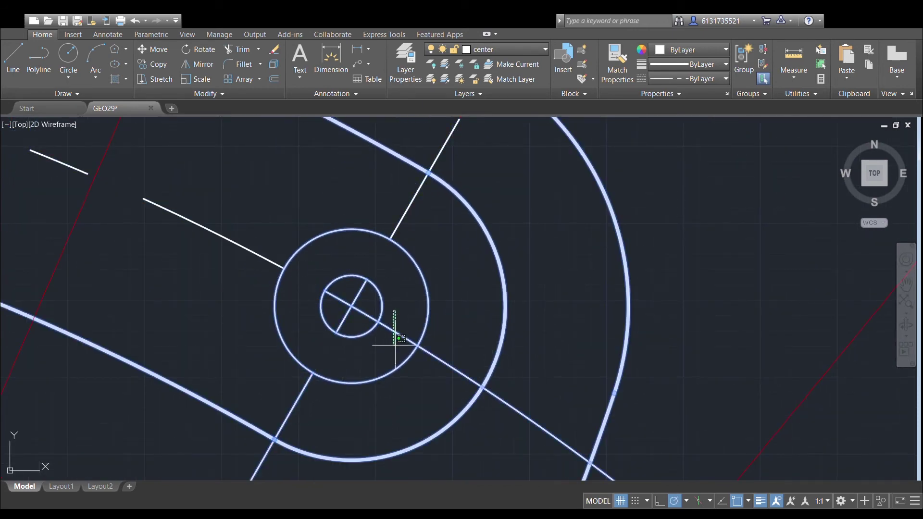
Trim the centre lines between the inner and outer helper circles at the lower-left hole.
scroll(395, 339, down, 5)
scroll(375, 308, up, 6)
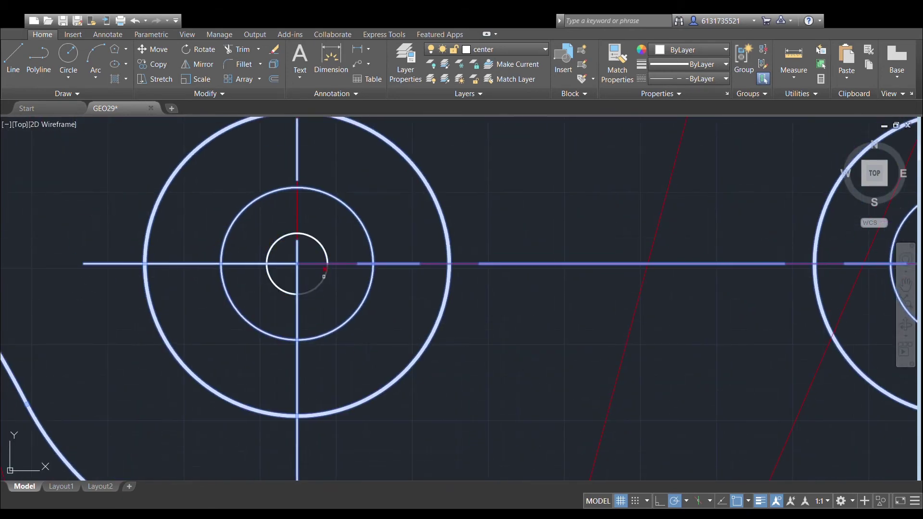
click(283, 206)
click(317, 214)
click(336, 249)
click(348, 267)
click(268, 319)
click(309, 326)
click(236, 284)
Trim the centre lines between the two helper circles at the lower-right hole and finish the Trim command.
scroll(231, 240, down, 5)
scroll(392, 233, up, 5)
click(433, 218)
click(423, 227)
click(491, 256)
click(470, 301)
click(413, 314)
click(447, 335)
click(373, 254)
click(391, 288)
scroll(423, 242, down, 5)
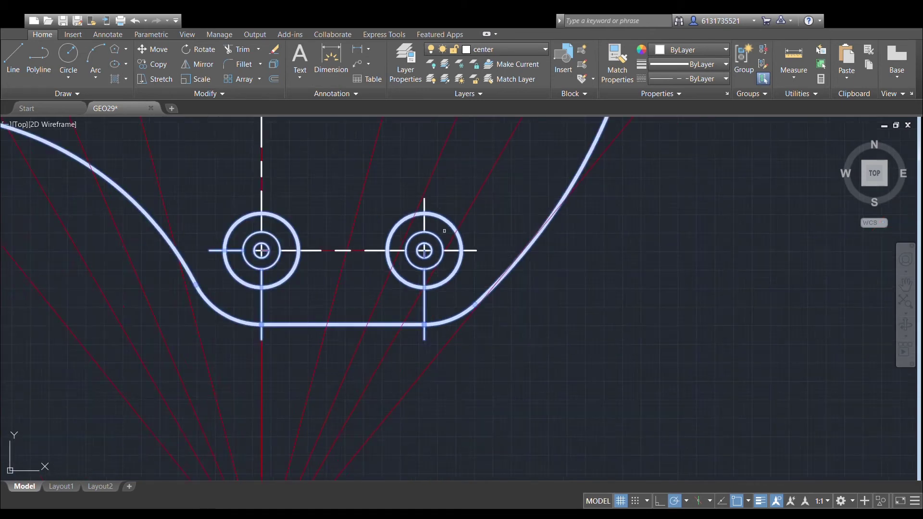
scroll(444, 230, down, 5)
key(Escape)
scroll(328, 217, down, 3)
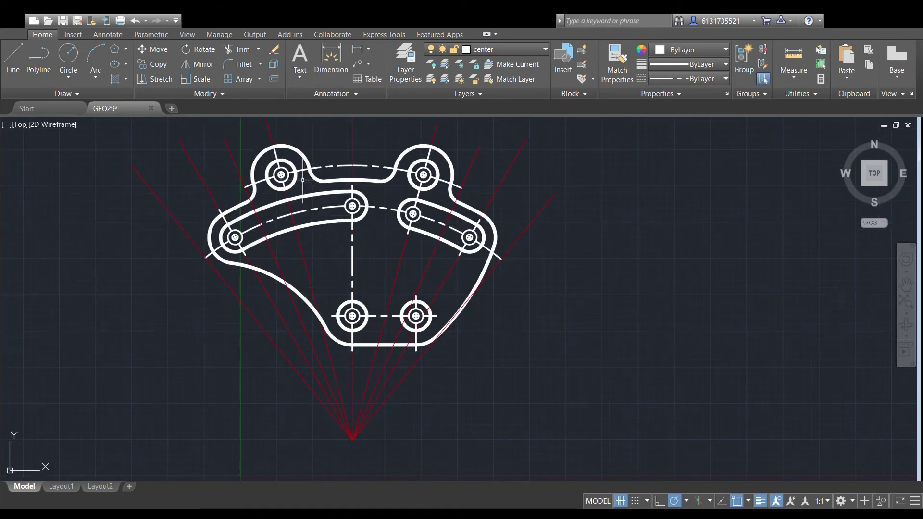
Delete the helper circles at the two upper holes and at the left end of the right slot.
key(Delete)
scroll(432, 170, up, 2)
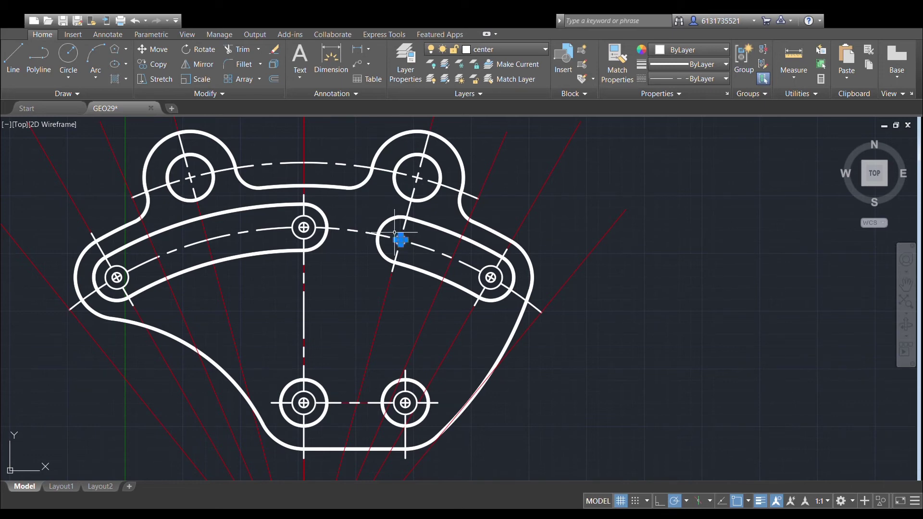
scroll(394, 232, up, 5)
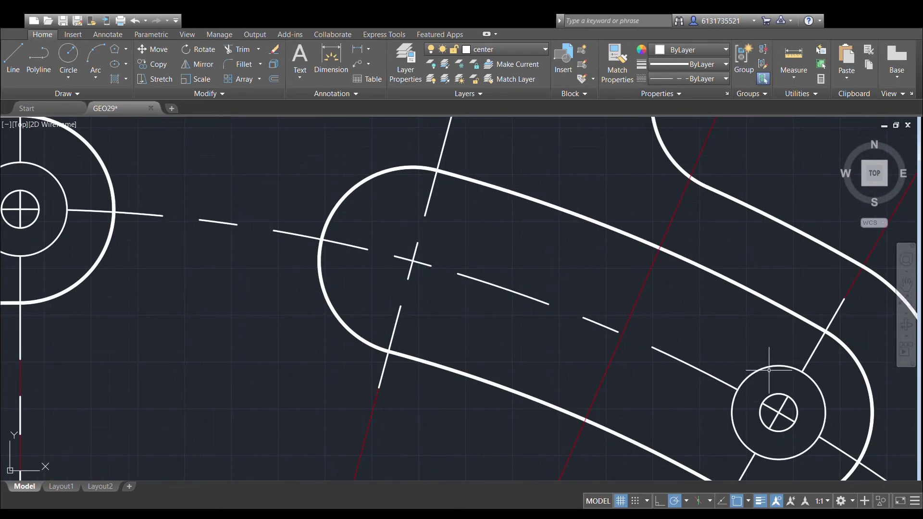
Delete the inner and outer helper circles at both ends of the left slot.
scroll(697, 315, down, 2)
middle_drag(251, 236, 630, 254)
scroll(630, 254, down, 2)
click(634, 248)
key(Delete)
click(643, 255)
key(Delete)
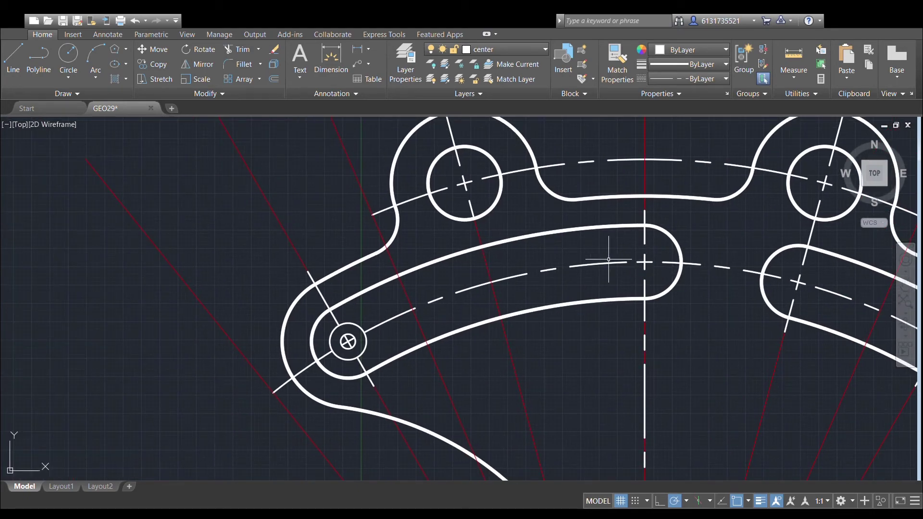
key(Delete)
Delete the inner and outer helper circles at the two bottom holes.
scroll(385, 310, down, 4)
scroll(453, 278, up, 4)
click(459, 302)
key(Delete)
click(457, 315)
key(Delete)
click(698, 292)
key(Delete)
click(695, 314)
key(Delete)
scroll(694, 272, down, 4)
middle_drag(695, 272, 558, 374)
scroll(607, 252, down, 2)
middle_drag(668, 245, 676, 208)
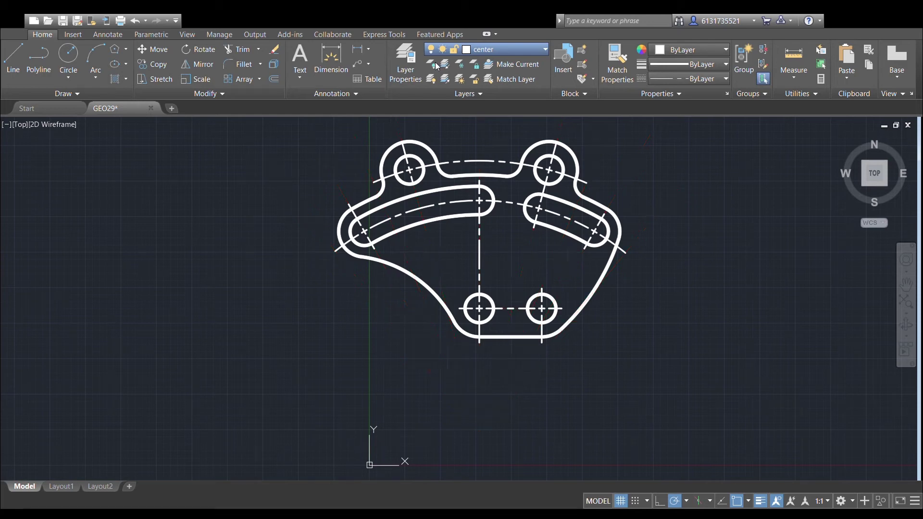
middle_drag(604, 170, 589, 205)
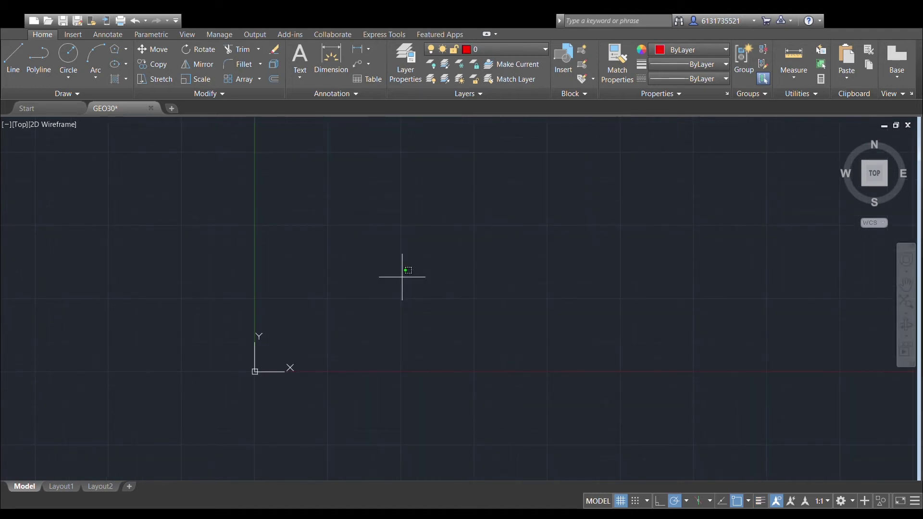
click(402, 277)
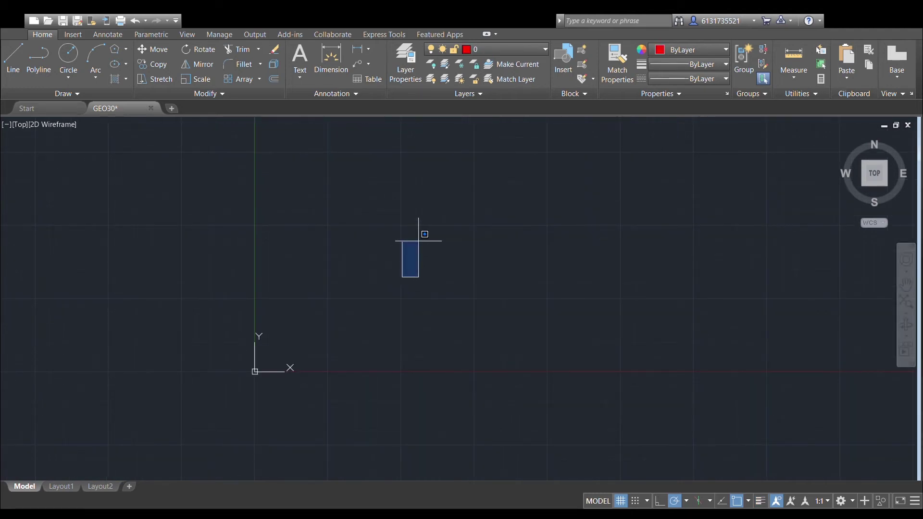
click(476, 211)
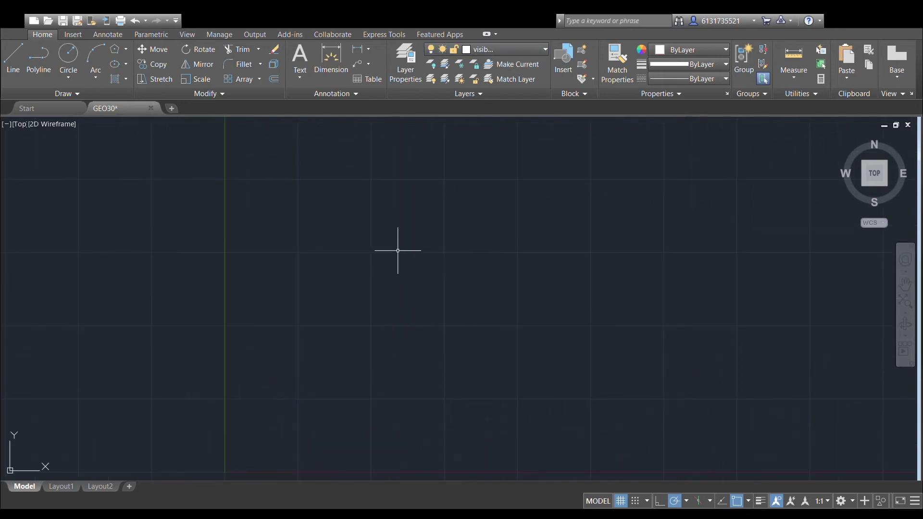
Draw a small circle above and right of the origin in GEO30 and turn on the lineweight display.
middle_drag(397, 250, 410, 224)
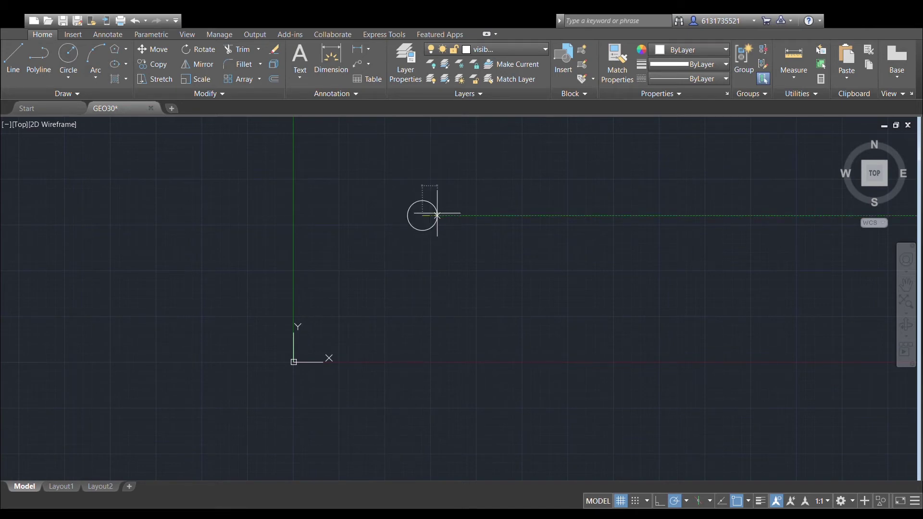
click(449, 216)
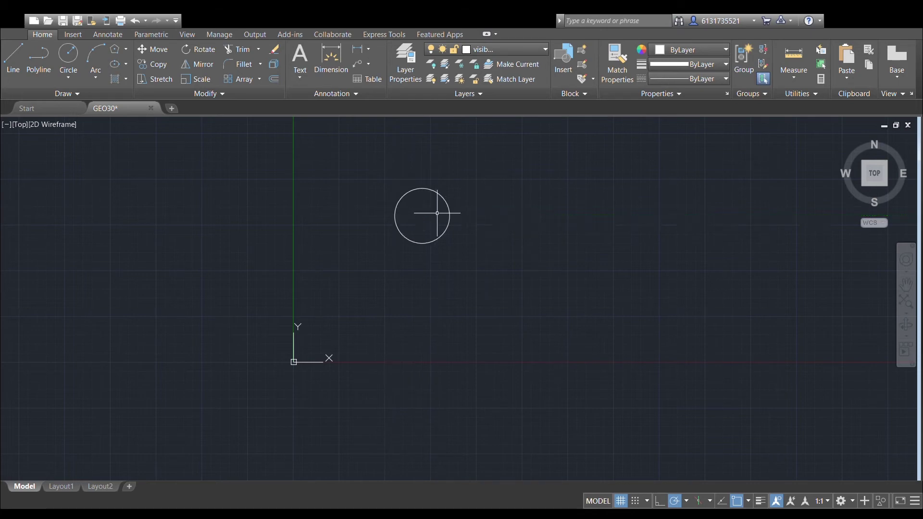
click(760, 501)
Draw a second, slightly larger circle around the first one, sharing its centre.
click(68, 54)
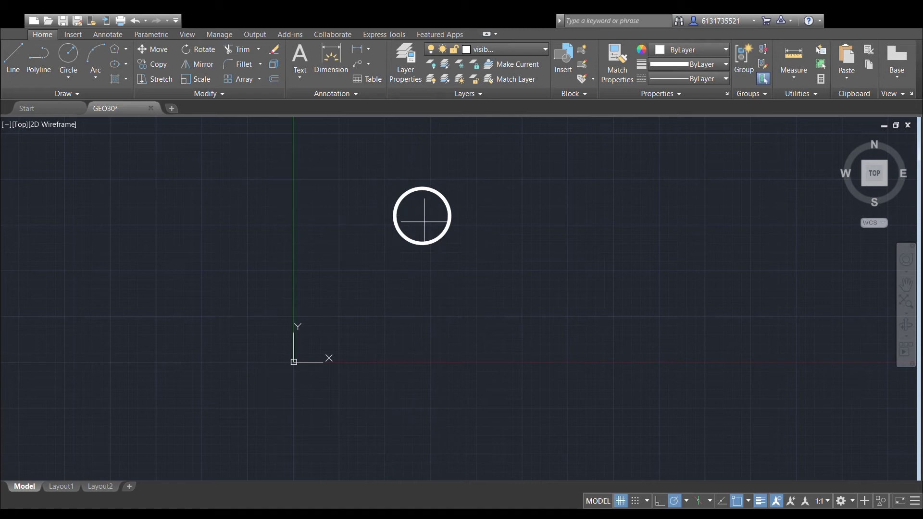
scroll(404, 242, up, 3)
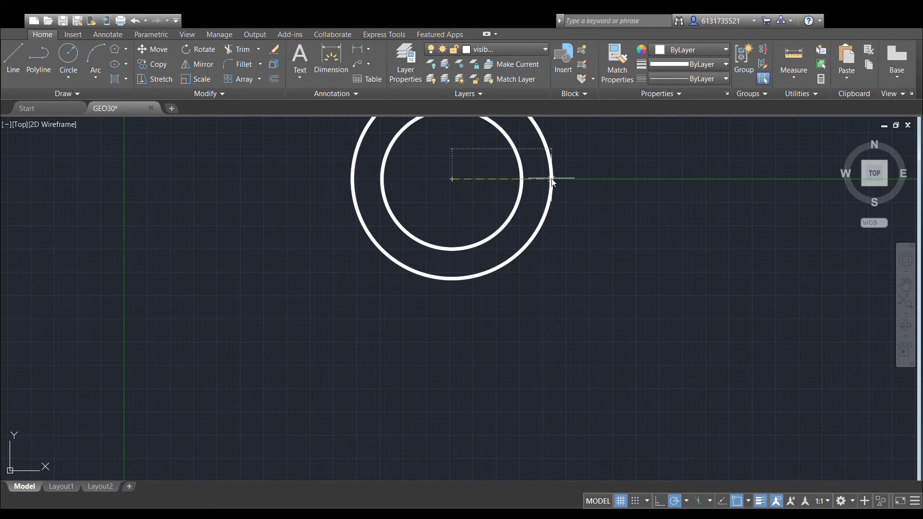
click(551, 178)
scroll(541, 201, down, 3)
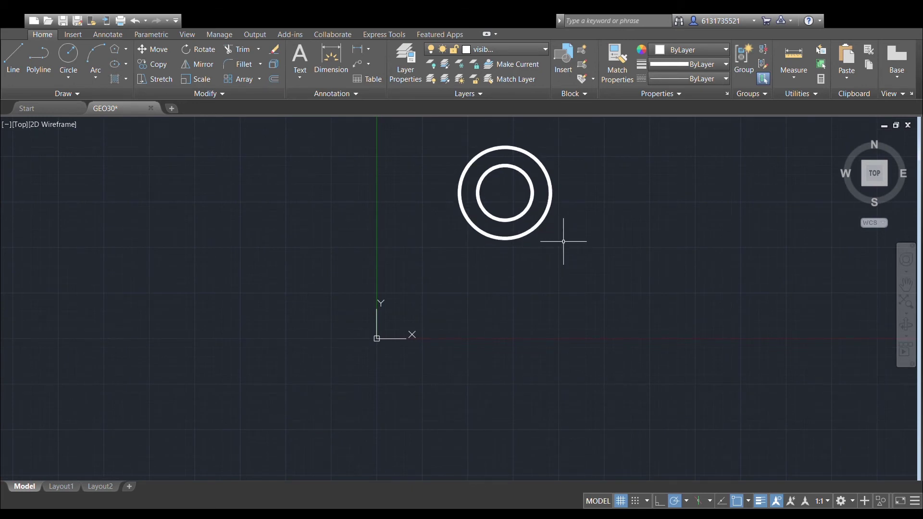
Draw a third circle about the same centre with four times the radius of the second circle.
click(69, 55)
click(504, 192)
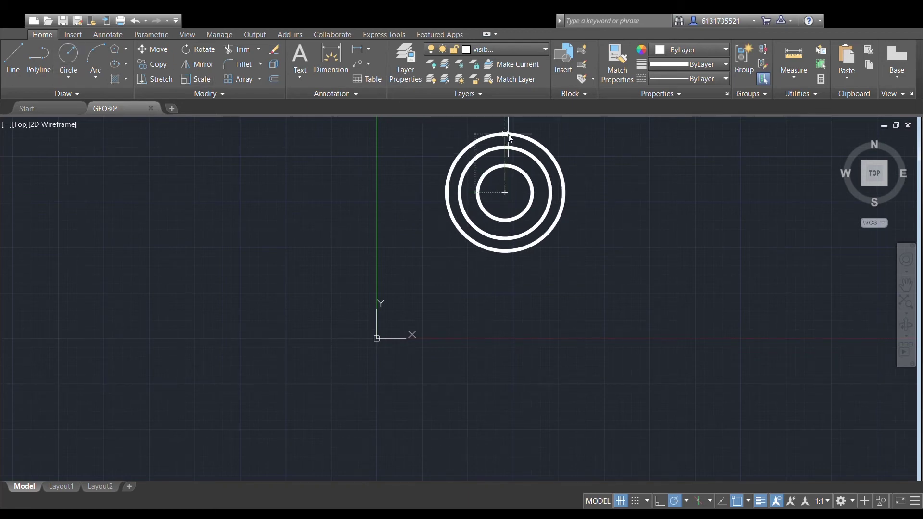
text(200)
key(Return)
scroll(563, 182, down, 2)
middle_drag(563, 182, 548, 233)
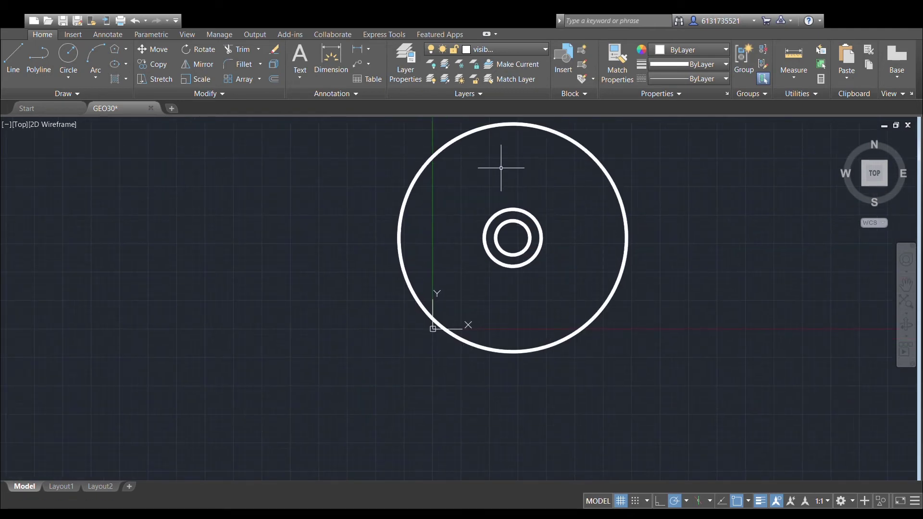
middle_drag(519, 170, 497, 211)
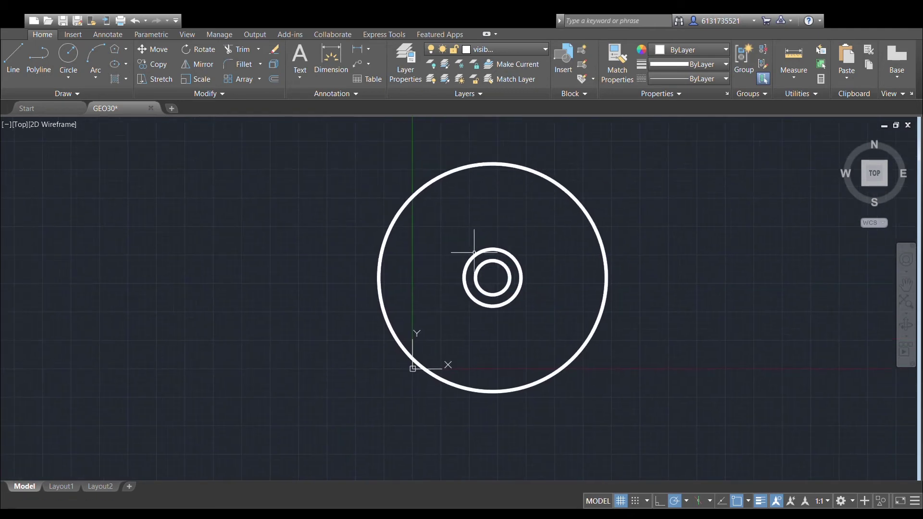
Draw a fourth concentric circle outside the third one, sharing the same centre.
scroll(463, 261, up, 1)
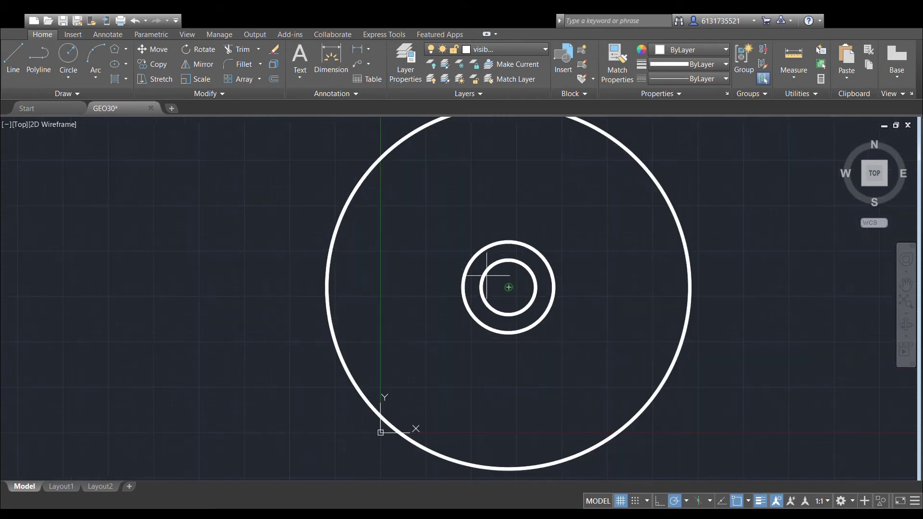
click(508, 287)
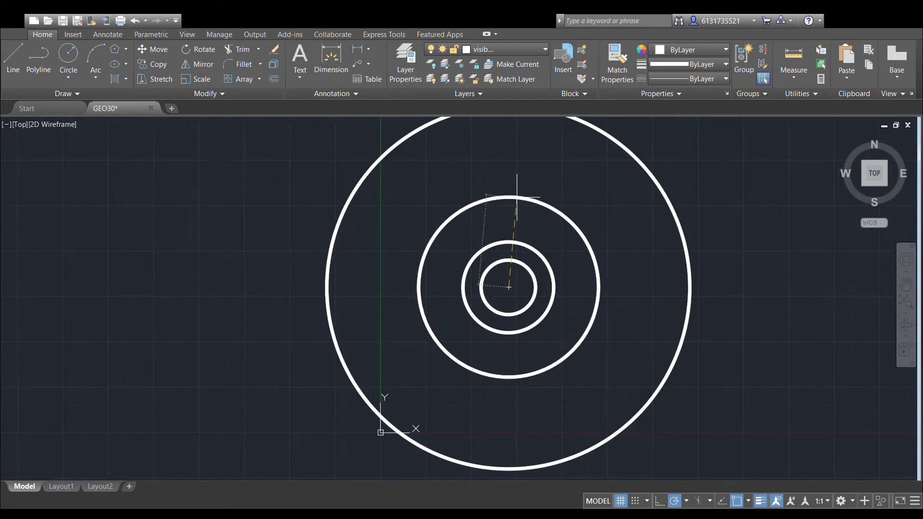
middle_drag(508, 201, 507, 261)
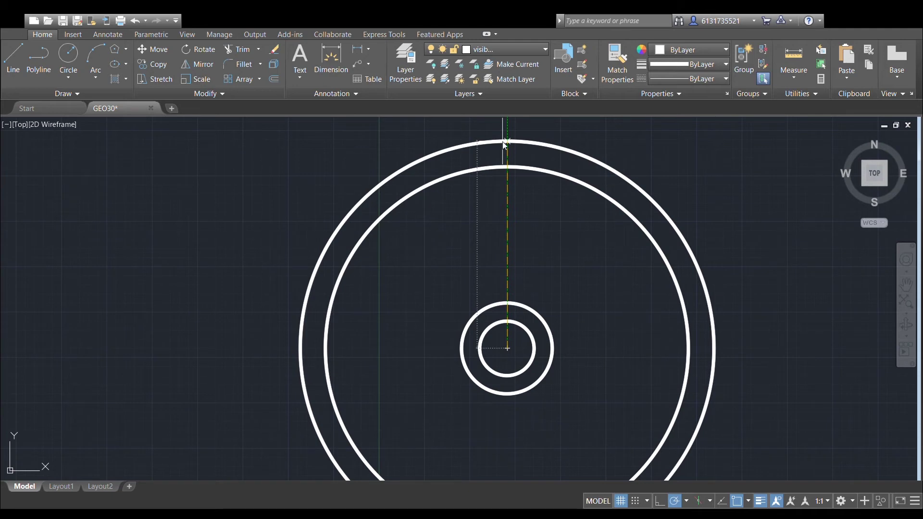
key(Return)
scroll(459, 142, down, 2)
middle_drag(480, 188, 463, 242)
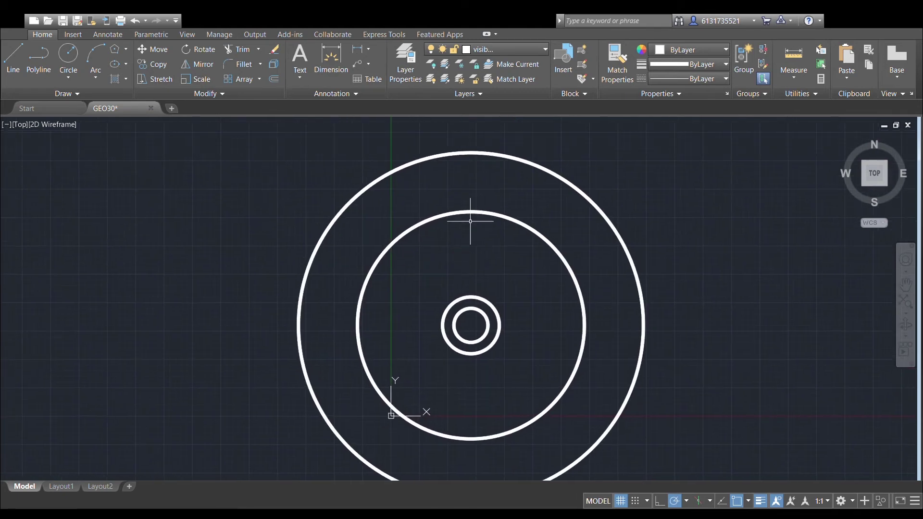
Move the four concentric circles a short distance to the right.
click(506, 157)
click(488, 213)
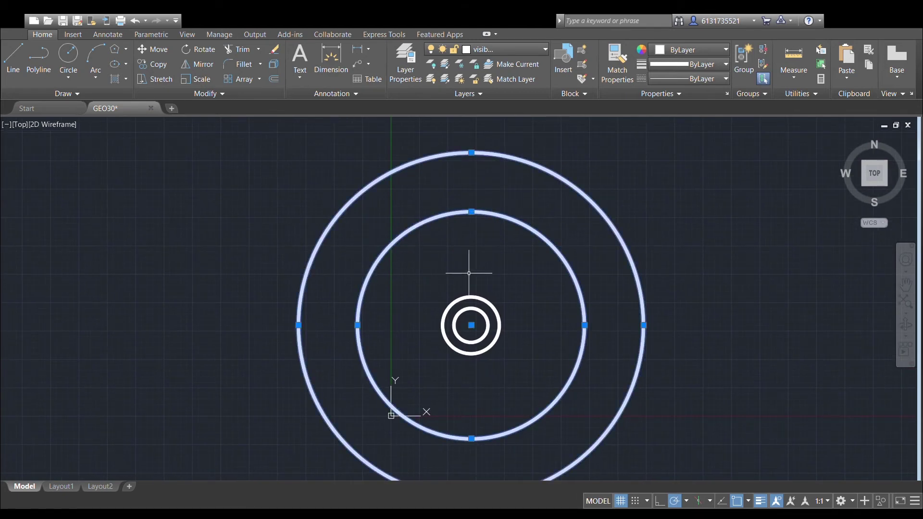
click(459, 299)
click(462, 310)
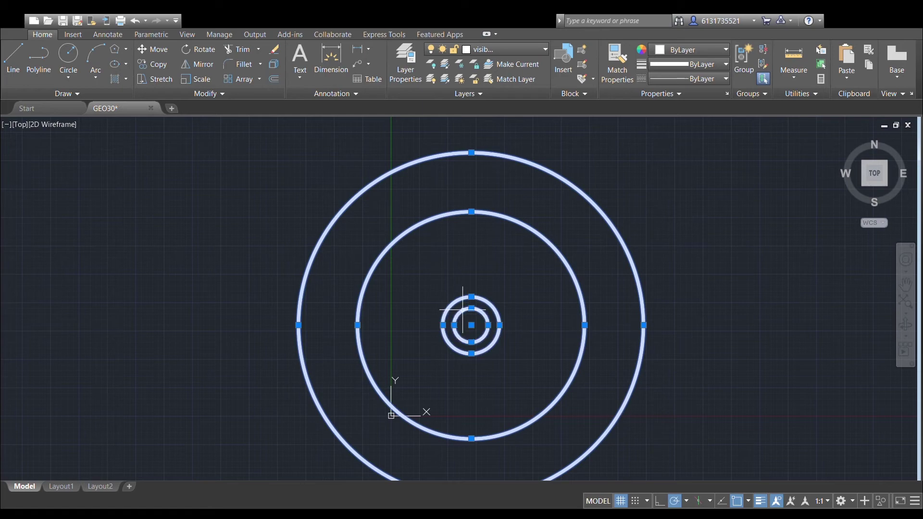
key(Escape)
middle_drag(494, 261, 458, 323)
middle_drag(497, 218, 474, 246)
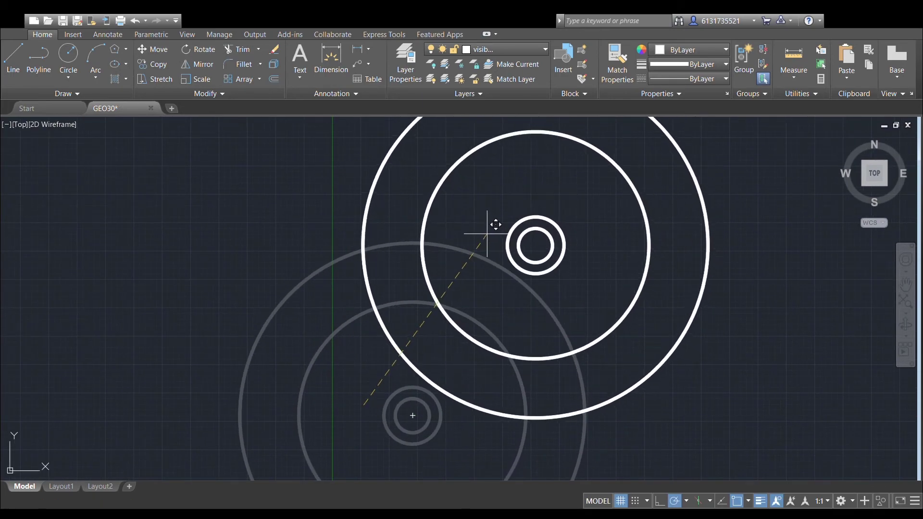
click(478, 257)
middle_drag(566, 217, 539, 205)
scroll(391, 240, down, 2)
Select all four concentric circles and move them farther up and right of the origin.
click(291, 227)
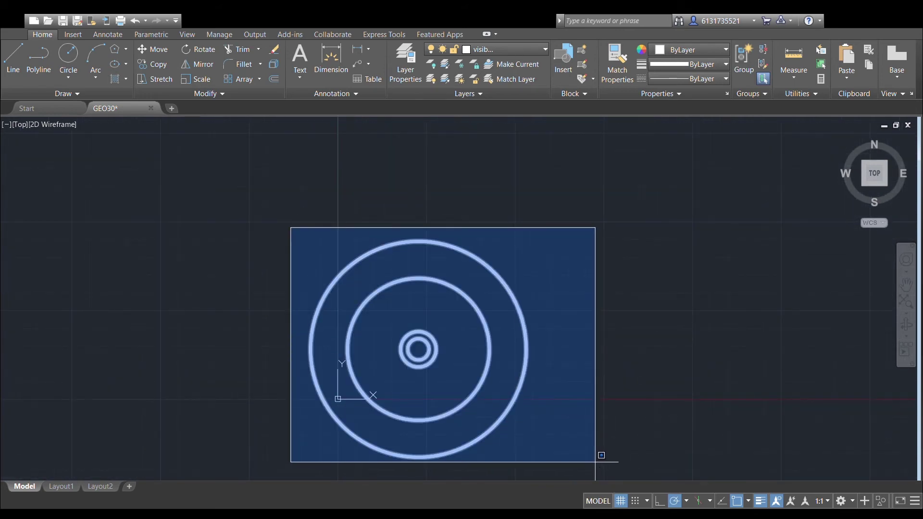
click(606, 459)
click(165, 52)
click(389, 314)
click(459, 171)
middle_drag(466, 171, 468, 352)
scroll(468, 336, up, 2)
middle_drag(470, 319, 472, 250)
scroll(381, 197, up, 2)
Make layer 0 current and draw a vertical line from the circles' centre down to between the two largest circles.
click(502, 49)
click(480, 63)
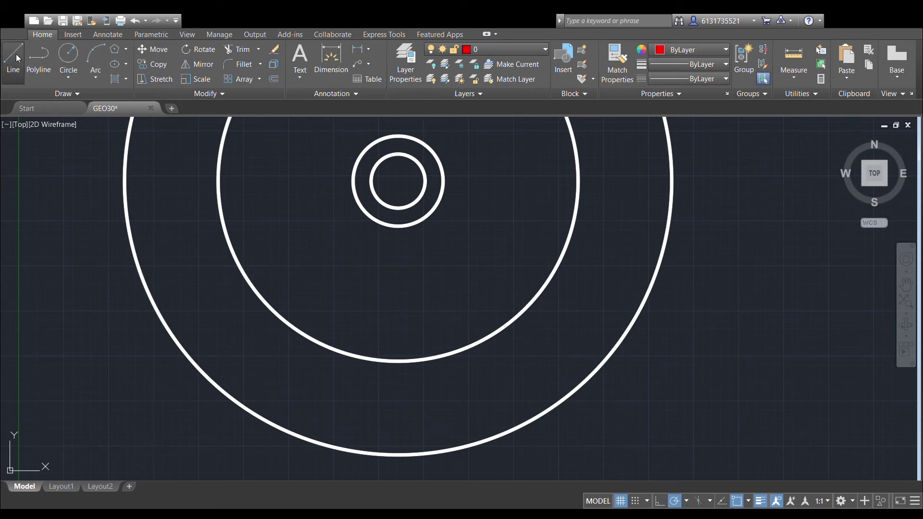
click(398, 180)
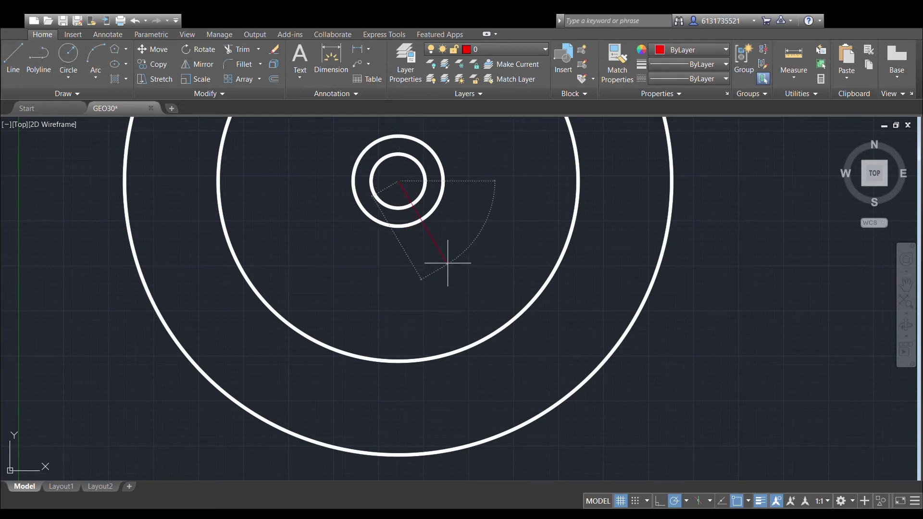
middle_drag(443, 266, 492, 142)
scroll(479, 210, down, 4)
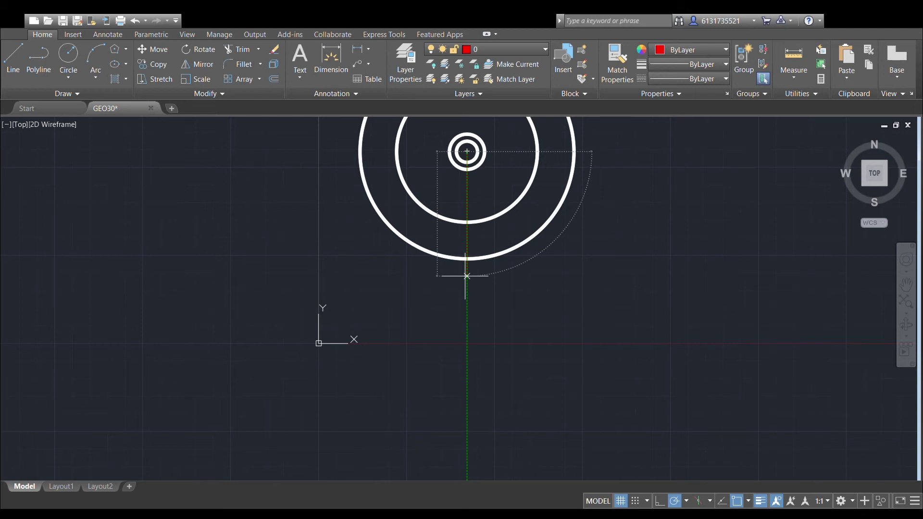
click(466, 243)
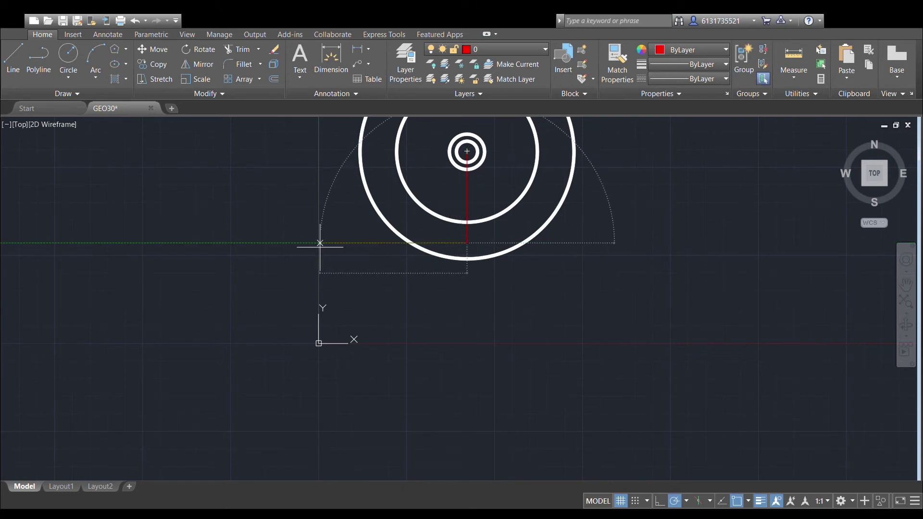
Continue from the vertical line's lower end with a horizontal line 80 units long to the left.
text(80)
key(Return)
key(Escape)
Draw a horizontal line 80 units long to the right from the vertical line's lower end.
click(15, 53)
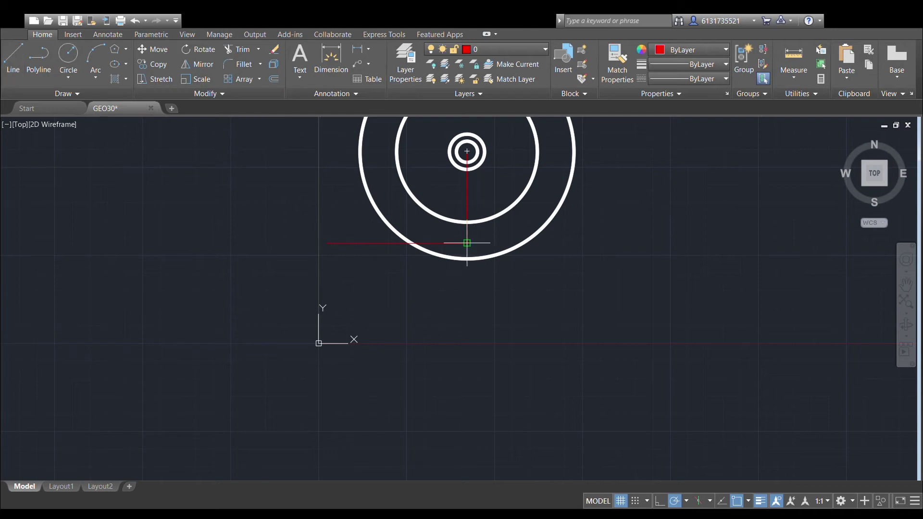
click(466, 243)
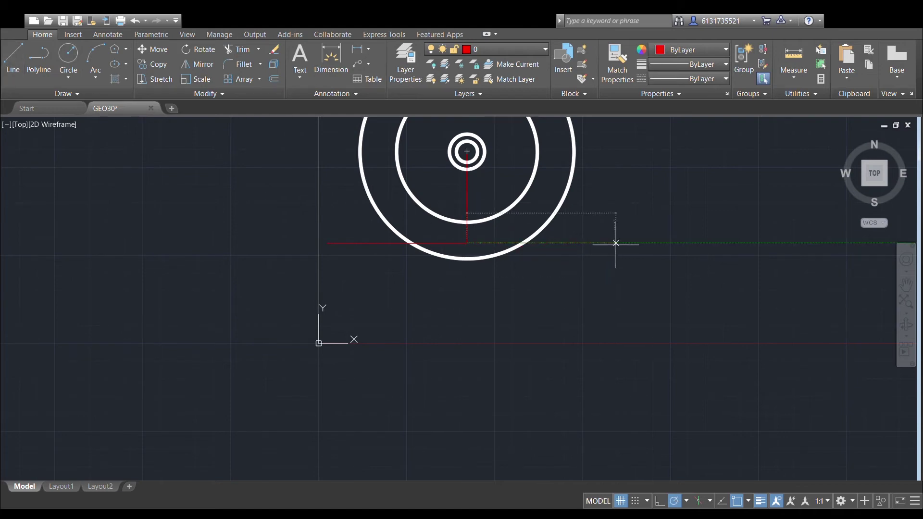
text(80)
key(Return)
key(Escape)
middle_drag(624, 204, 614, 231)
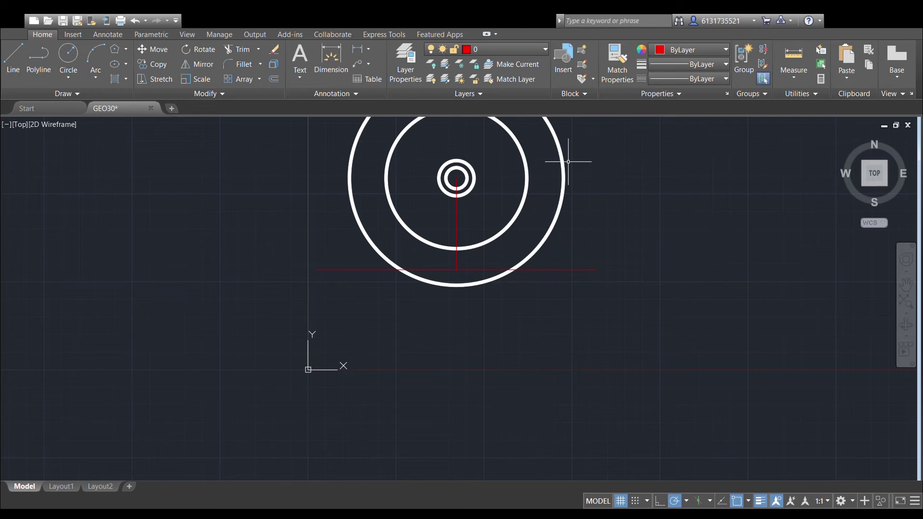
Draw a vertical construction line from the concentric circles' centre straight down past the largest circle.
middle_drag(516, 237, 514, 296)
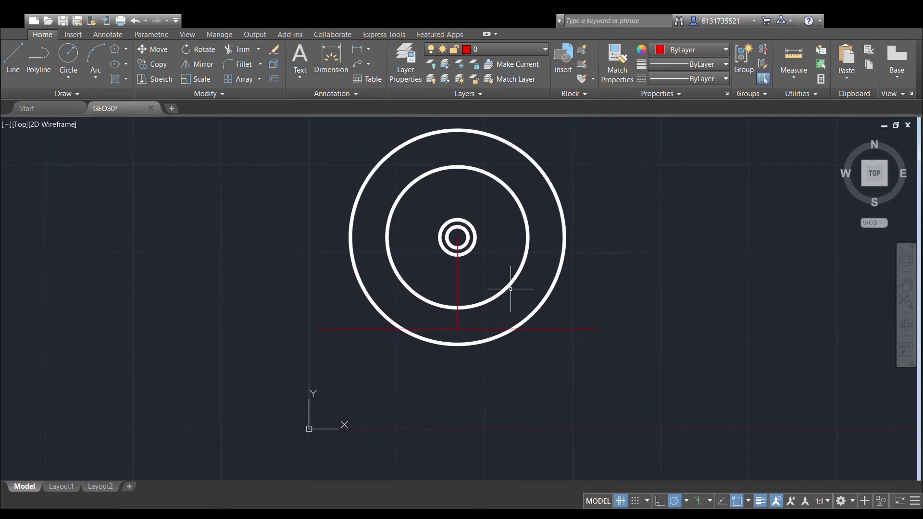
click(13, 67)
click(458, 237)
click(457, 367)
key(Escape)
Rotate a copy of the longer vertical construction line 15 degrees about the concentric circles' centre.
click(457, 269)
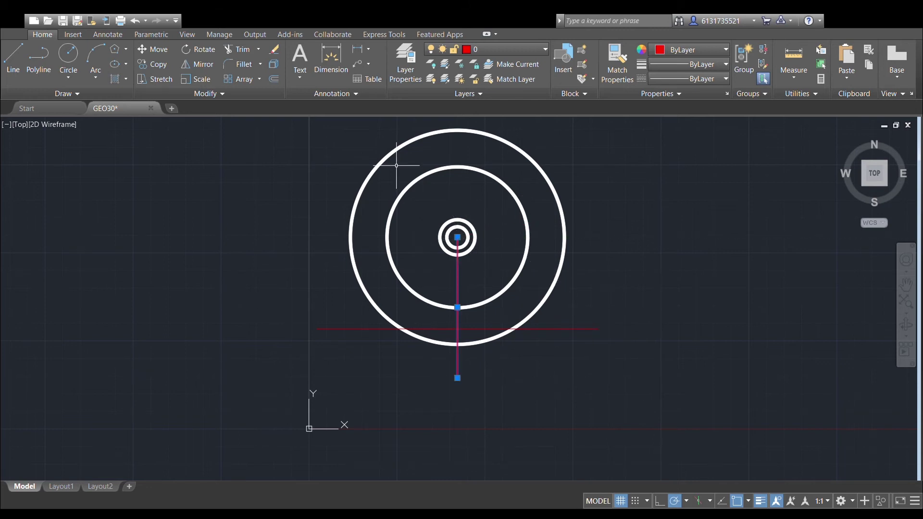
click(199, 49)
click(457, 237)
text(15)
key(Return)
Rotate the longer vertical construction line itself by -15 degrees about the concentric circles' centre.
click(457, 283)
click(198, 49)
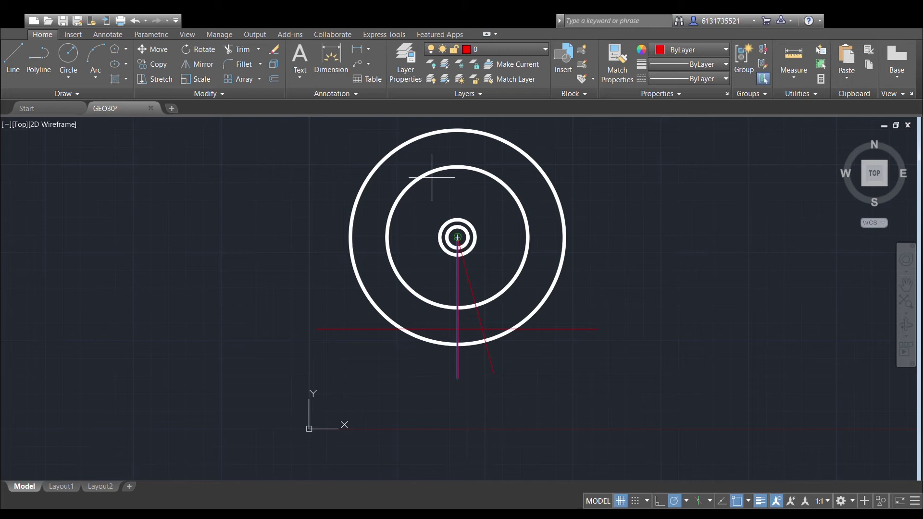
click(457, 237)
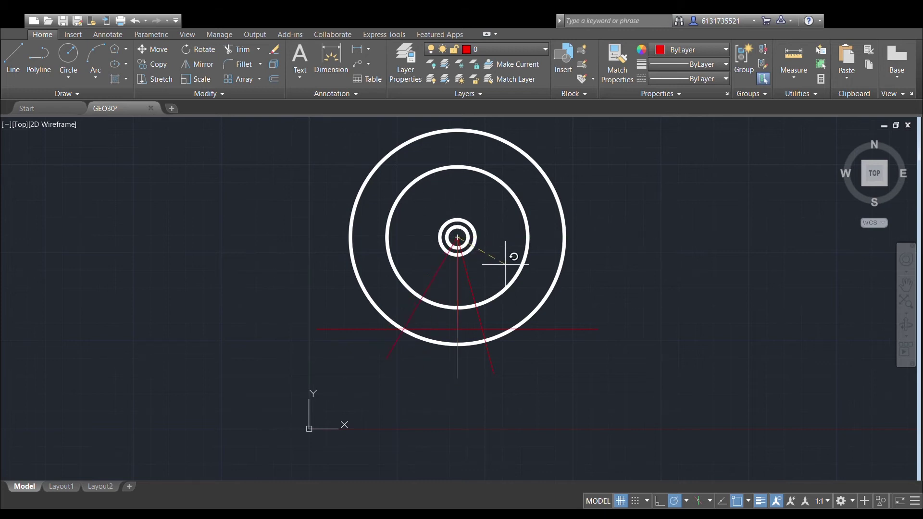
text(-15)
key(Return)
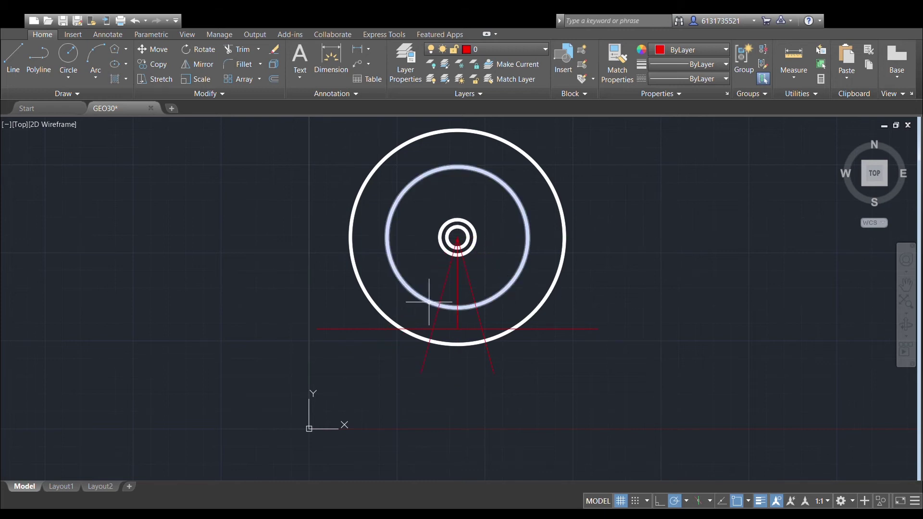
scroll(532, 266, up, 2)
middle_drag(511, 242, 535, 255)
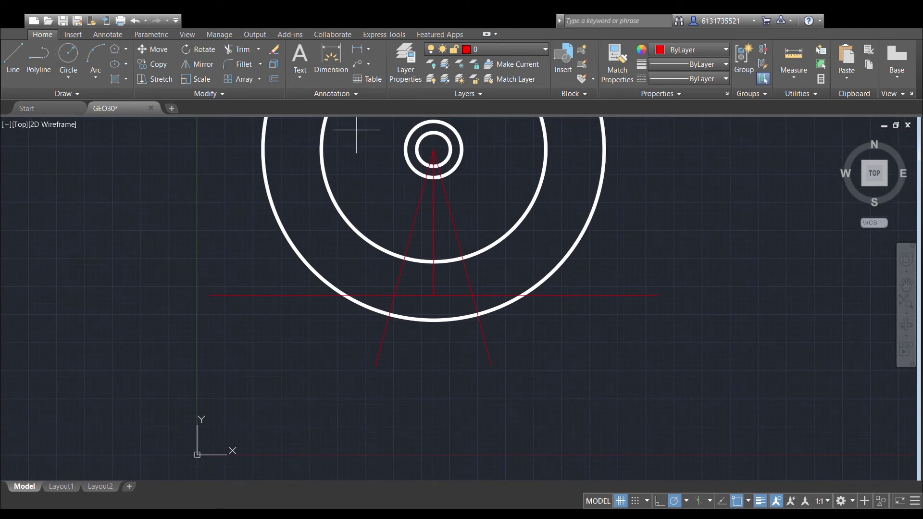
key(c)
key(Return)
click(395, 295)
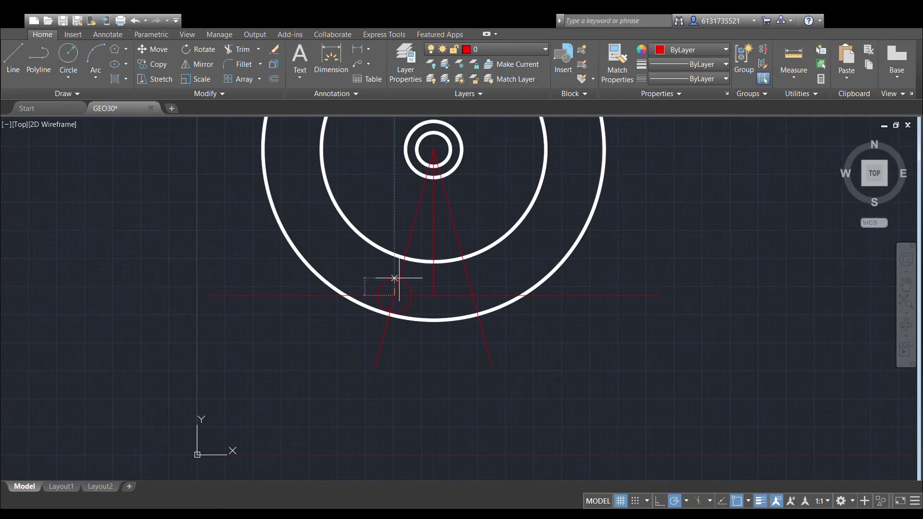
key(Escape)
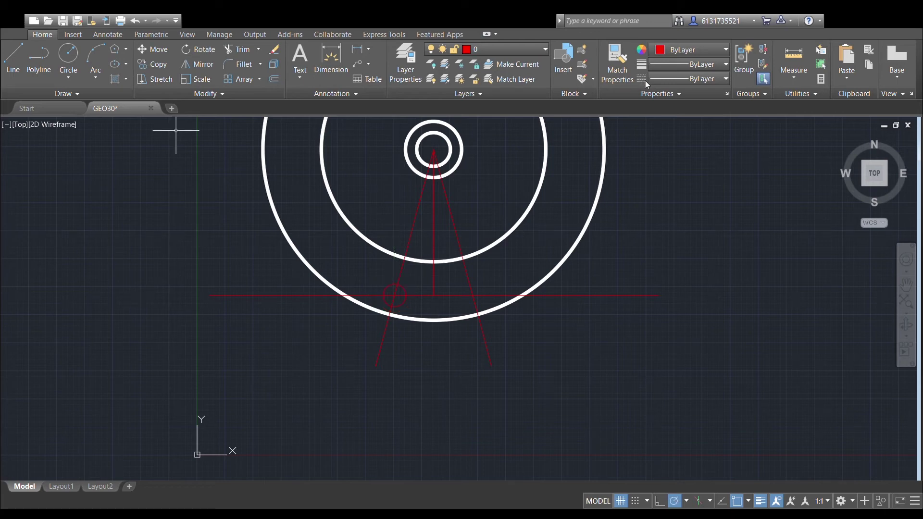
Make the visible-line layer current and draw a small circle where the left angled line crosses the horizontal line.
click(538, 49)
click(505, 98)
click(68, 56)
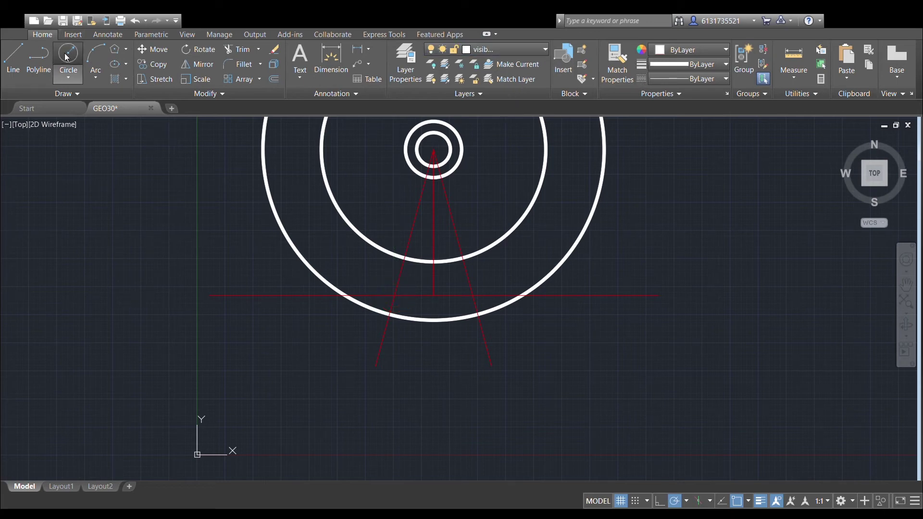
click(394, 295)
click(395, 283)
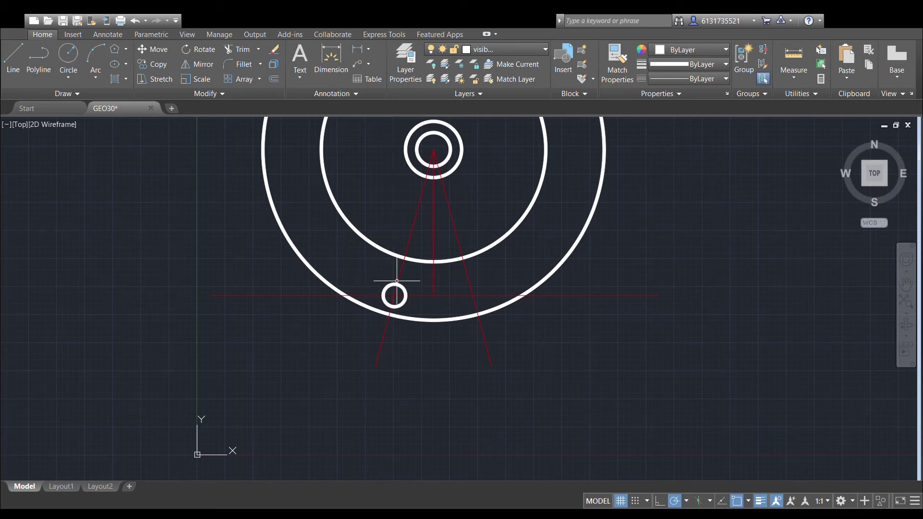
Draw a matching small circle where the right angled line crosses the horizontal line.
click(68, 57)
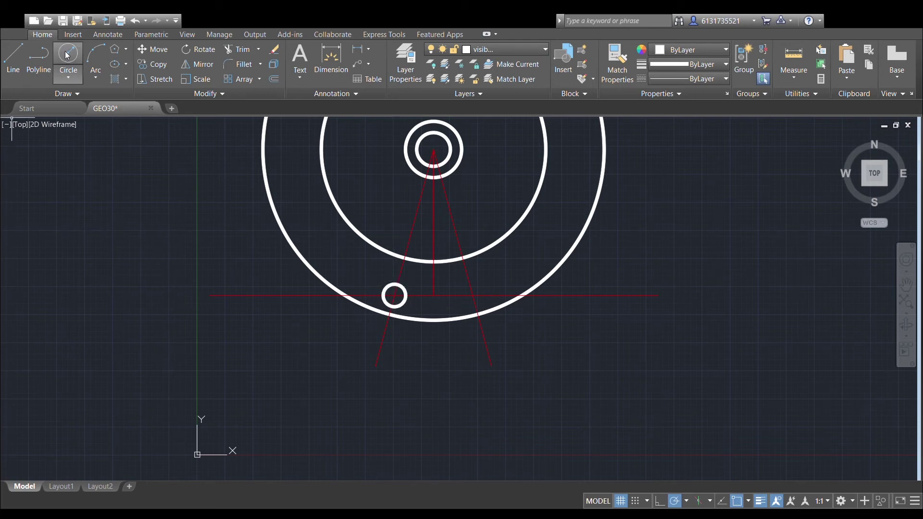
click(472, 295)
click(476, 288)
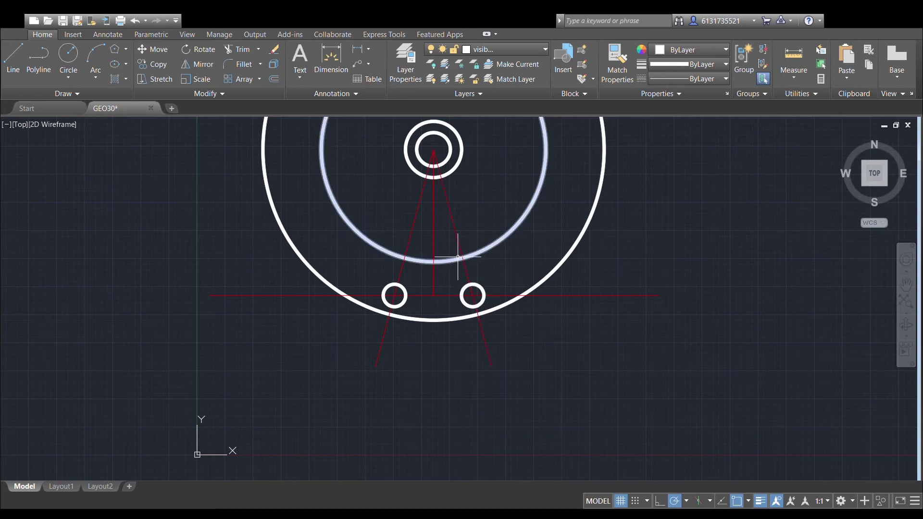
Draw a larger concentric circle of the same size around each of the two small lower circles.
scroll(423, 284, up, 4)
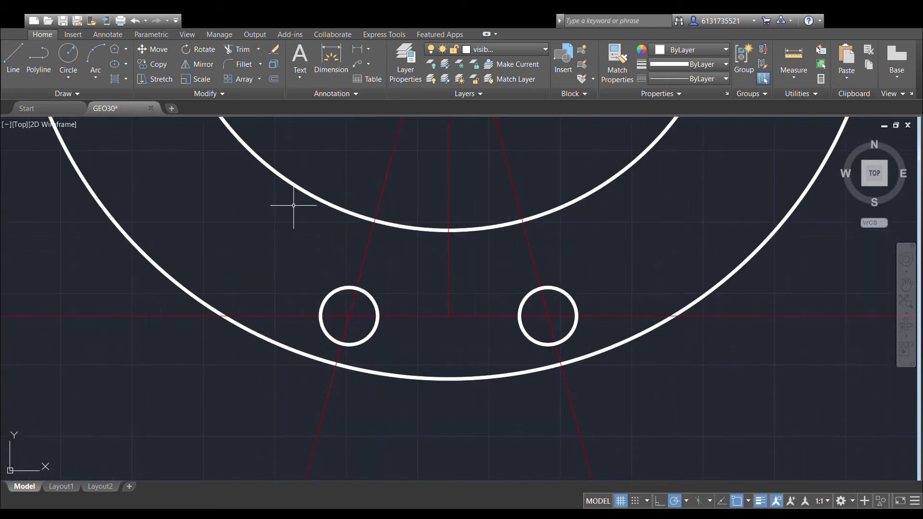
click(349, 316)
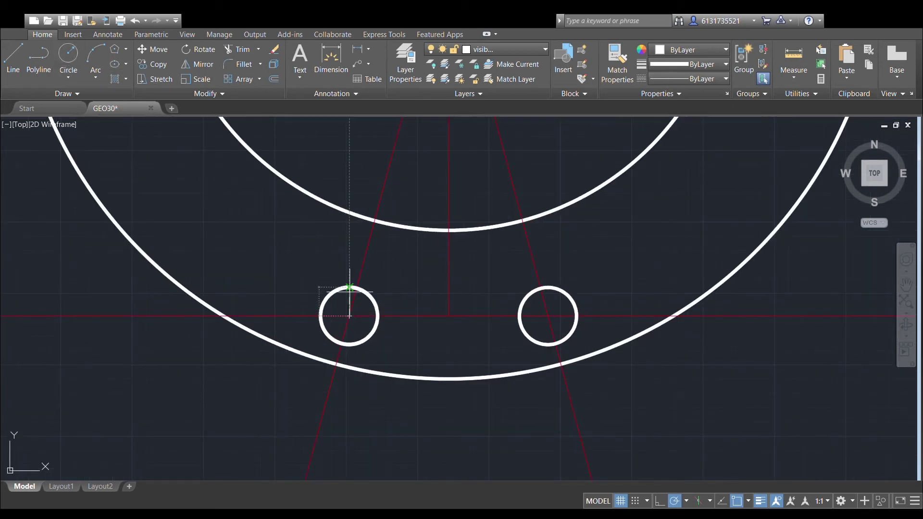
click(349, 242)
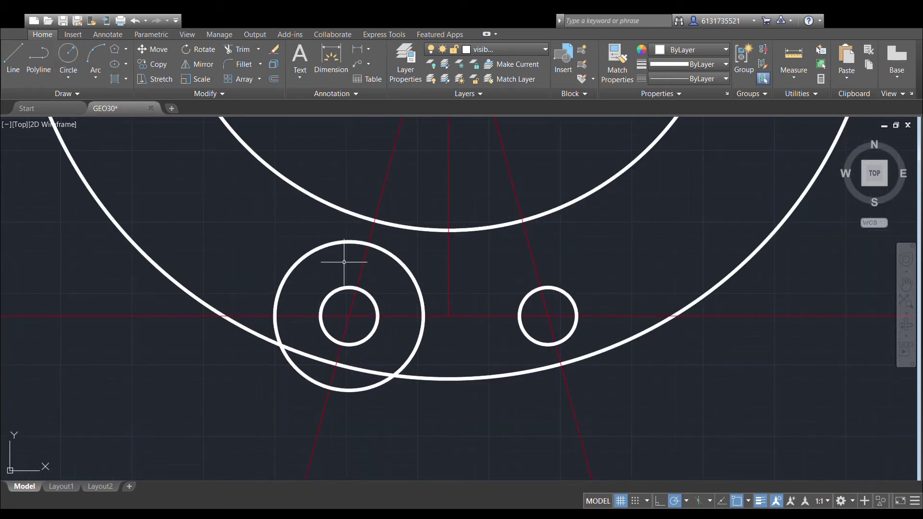
click(548, 316)
key(Return)
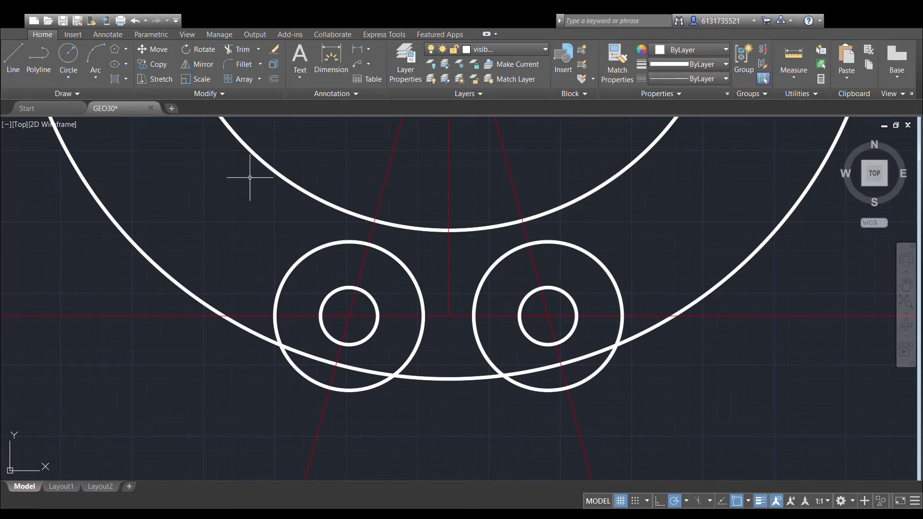
Draw a circle tangent to the two larger lower circles between them and trim away its lower part, leaving a connecting arc.
click(75, 76)
click(482, 349)
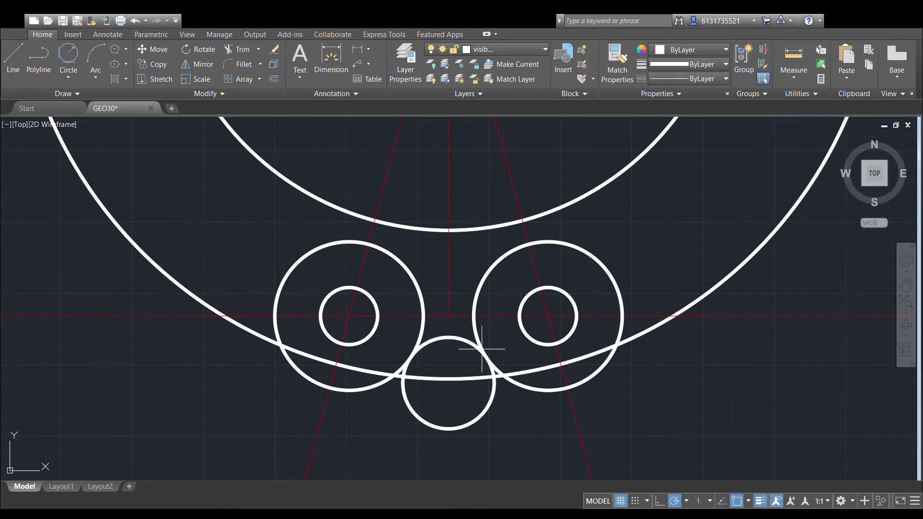
scroll(484, 260, down, 2)
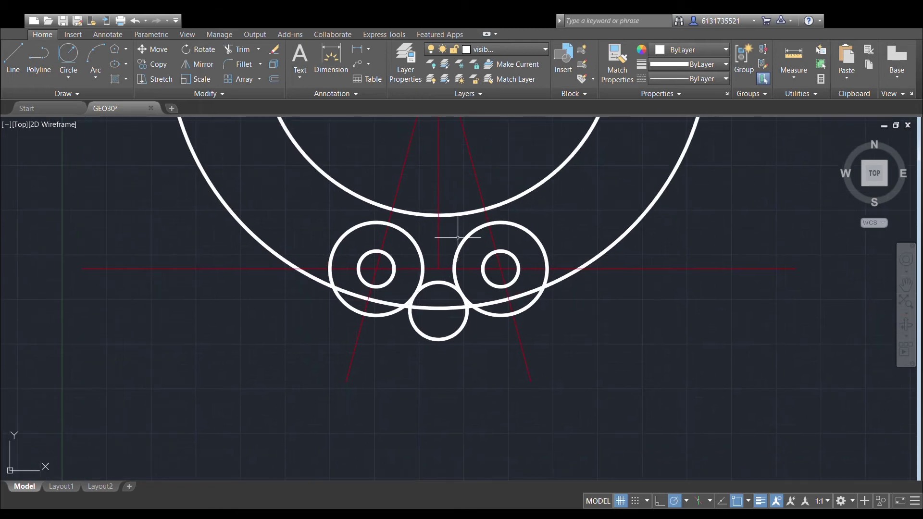
click(443, 284)
click(457, 288)
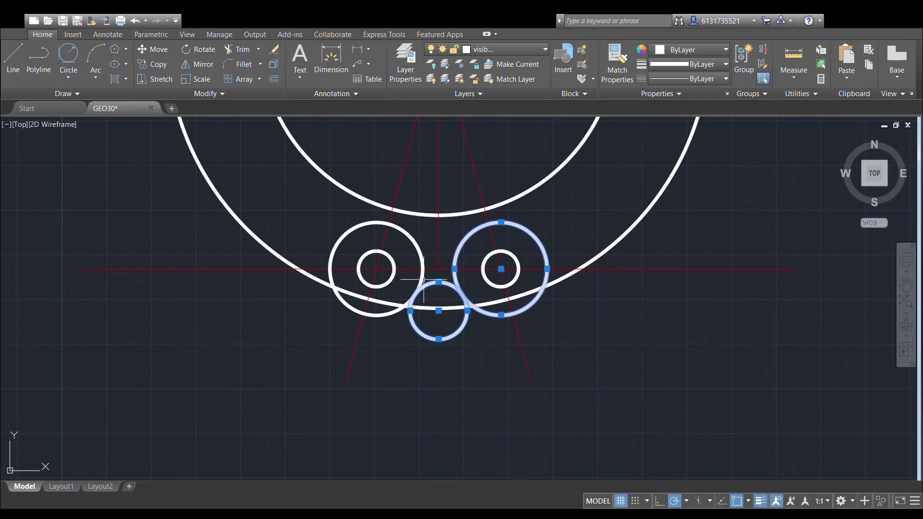
click(239, 49)
click(440, 338)
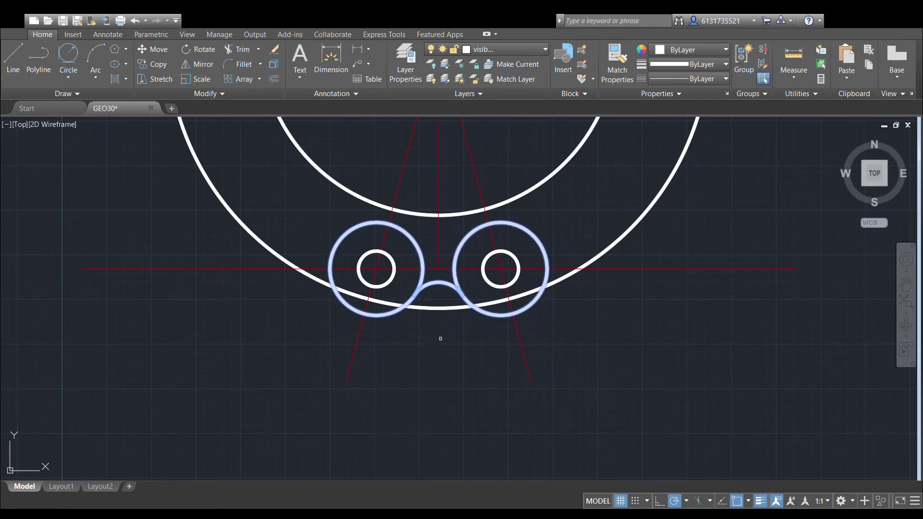
key(Escape)
scroll(524, 336, down, 4)
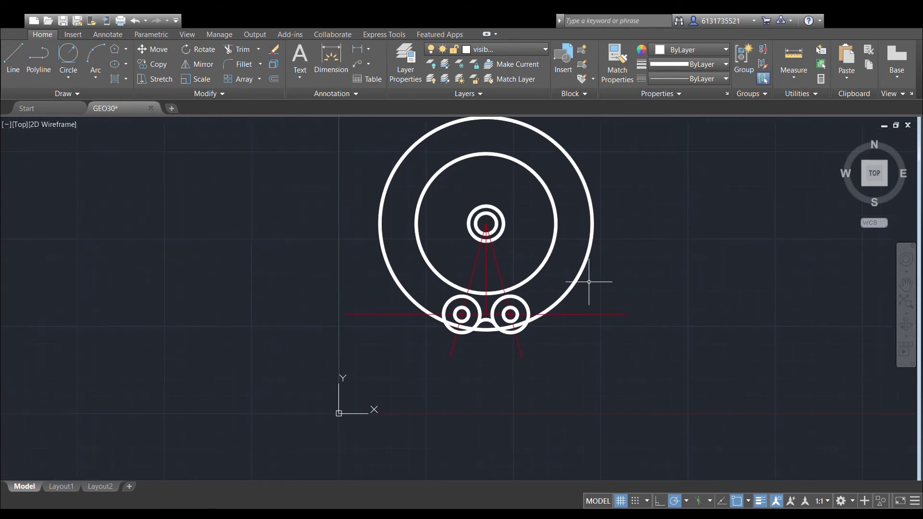
scroll(503, 264, up, 2)
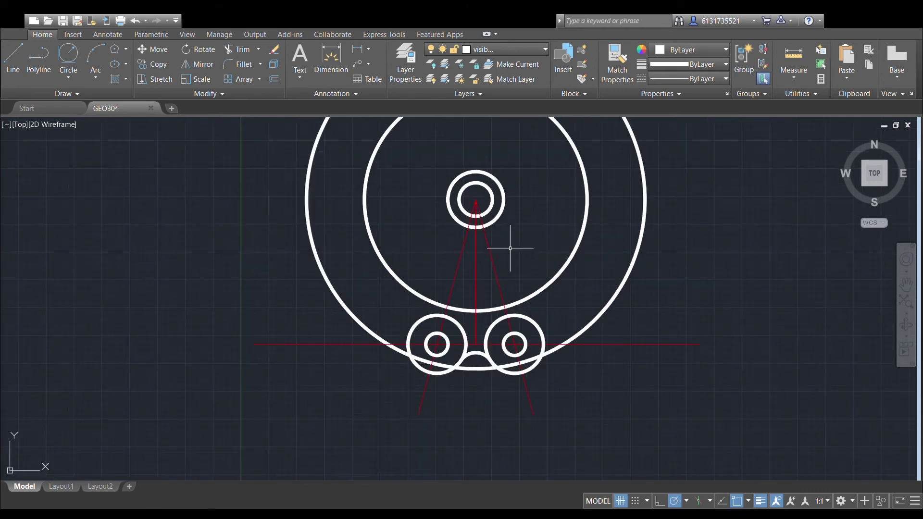
click(452, 283)
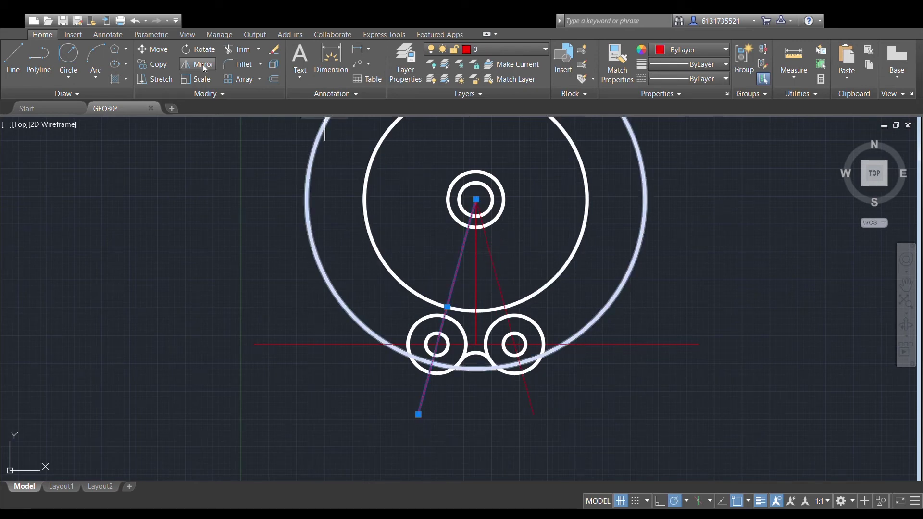
click(160, 65)
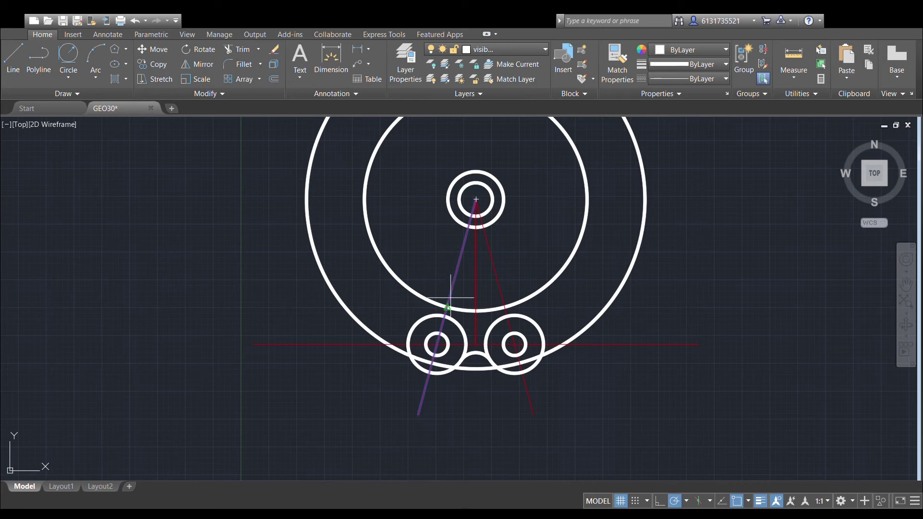
click(419, 414)
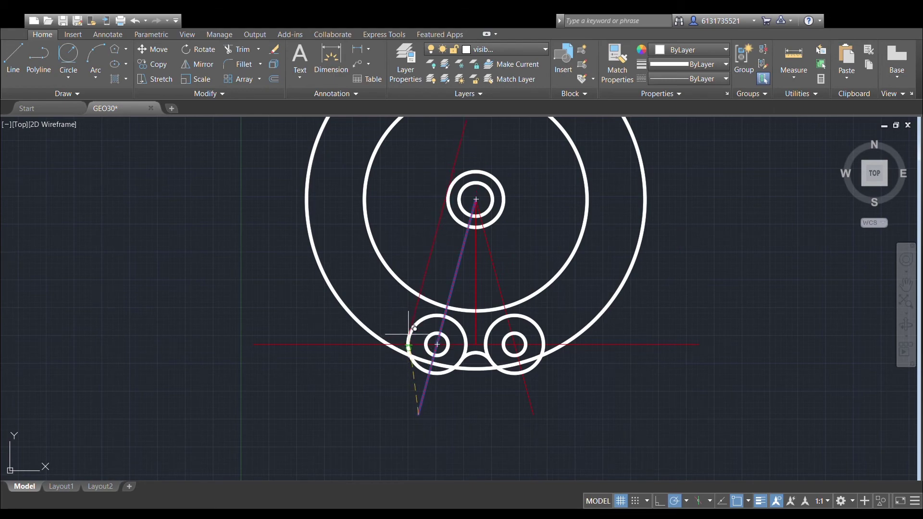
scroll(409, 345, up, 3)
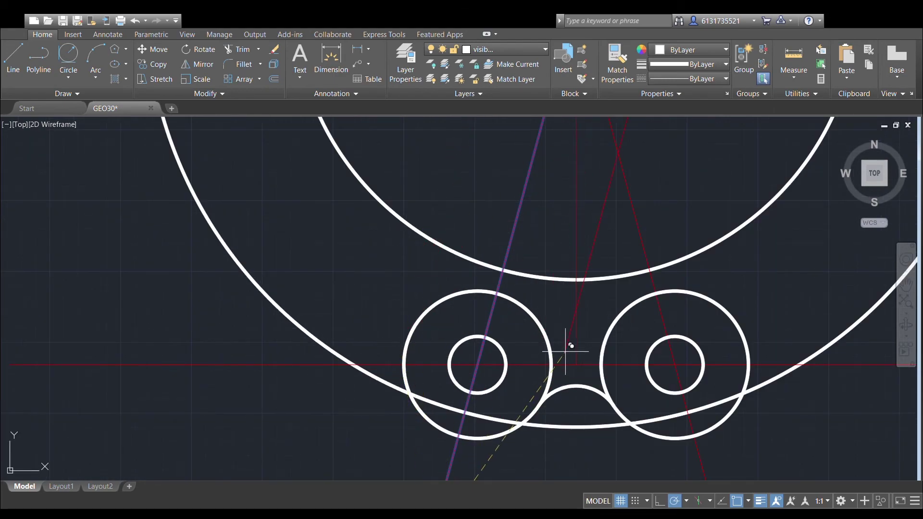
scroll(566, 358, down, 3)
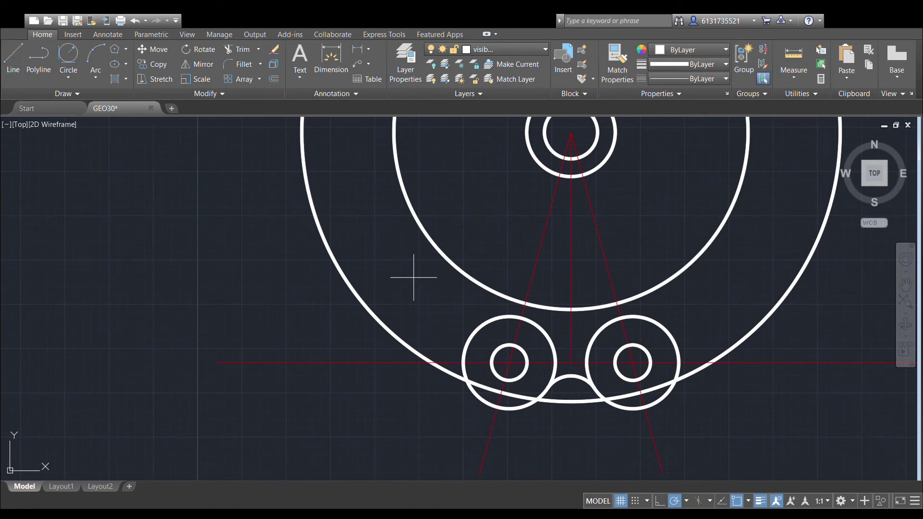
scroll(528, 373, up, 2)
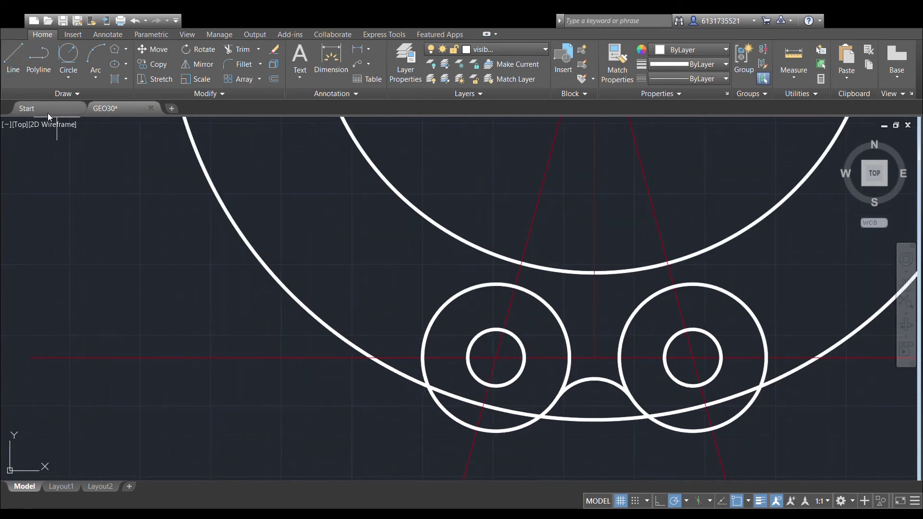
click(11, 62)
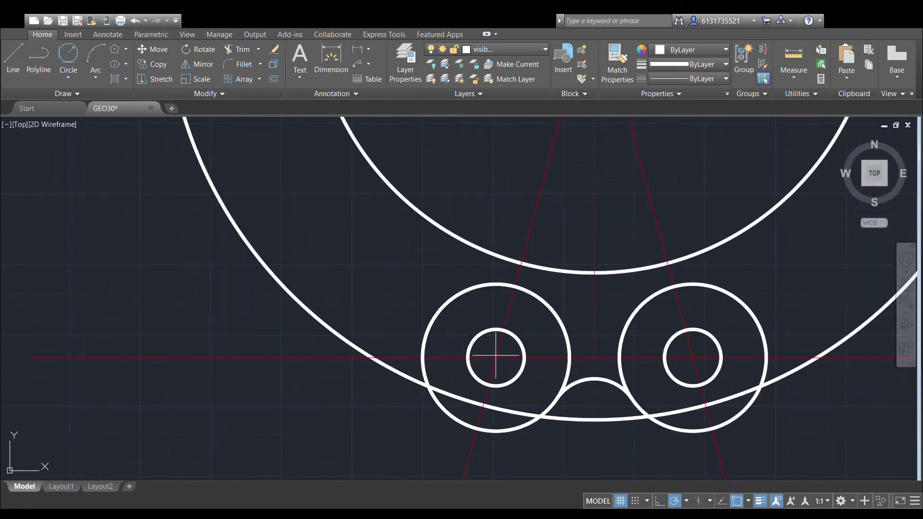
middle_drag(500, 284, 416, 253)
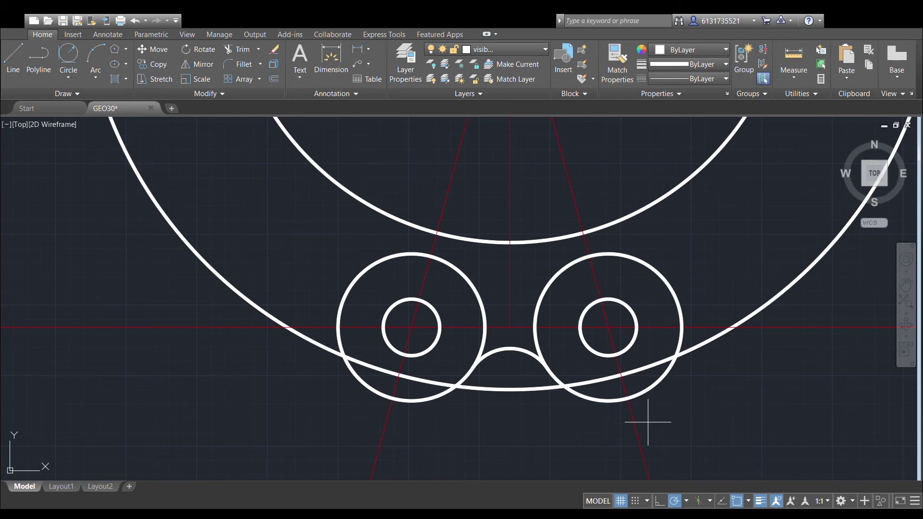
click(412, 328)
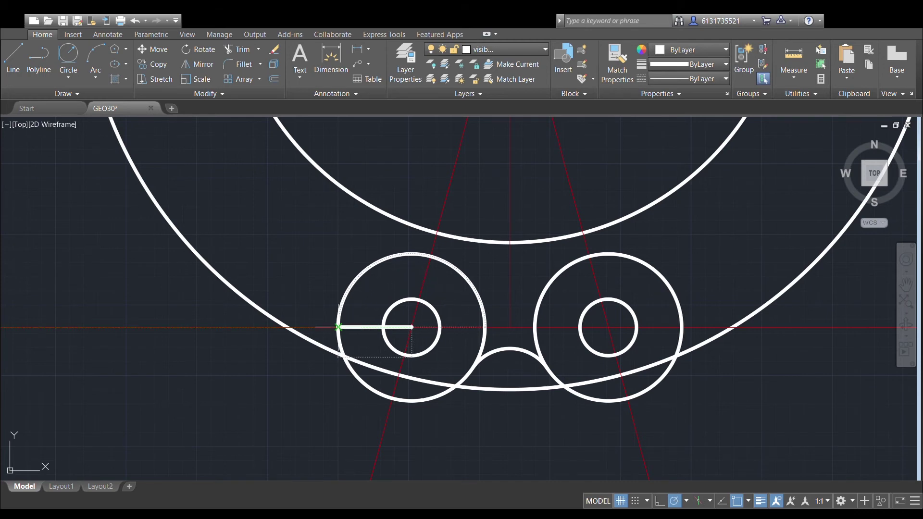
key(Escape)
Make layer 0 current and draw a horizontal line from the lower-left circles' centre to the outer circle's left quadrant.
click(503, 49)
click(13, 55)
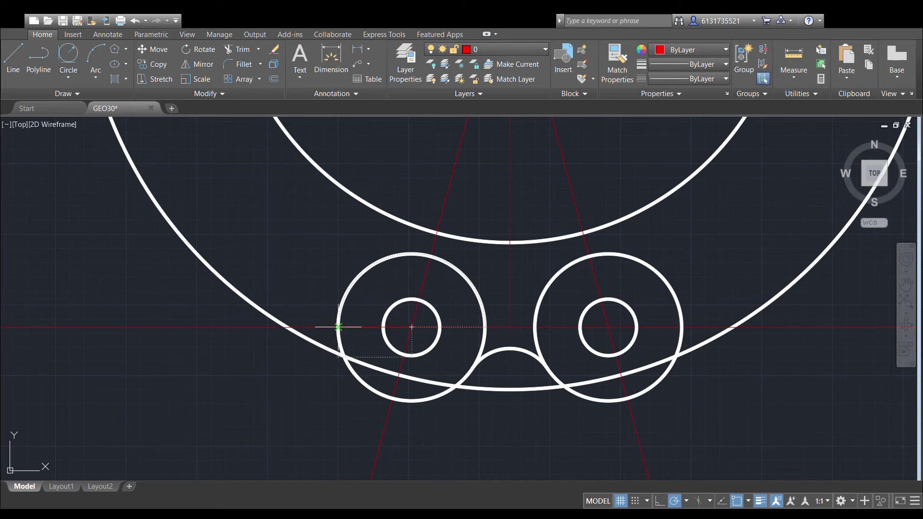
click(338, 327)
key(Escape)
Rotate the short horizontal line clockwise about the lower-left circles' centre, making it perpendicular to the left angled construction line.
click(365, 327)
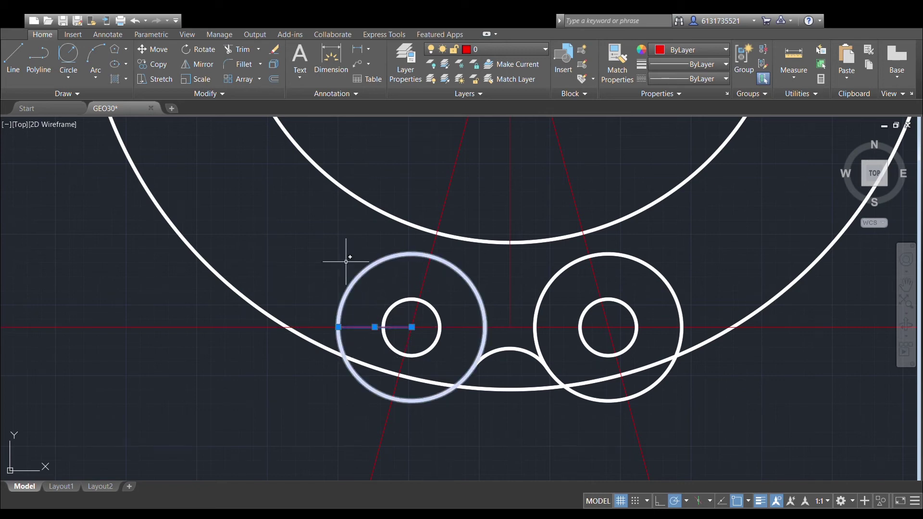
click(191, 48)
click(412, 326)
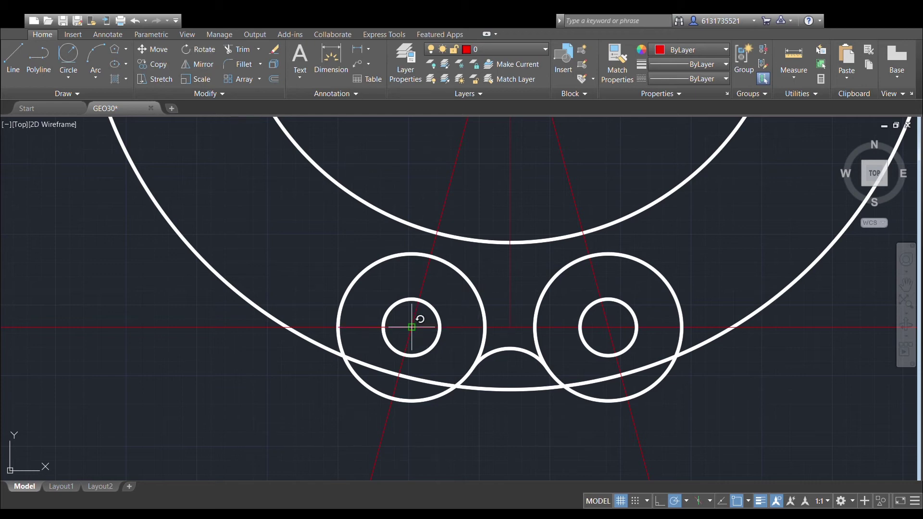
click(444, 334)
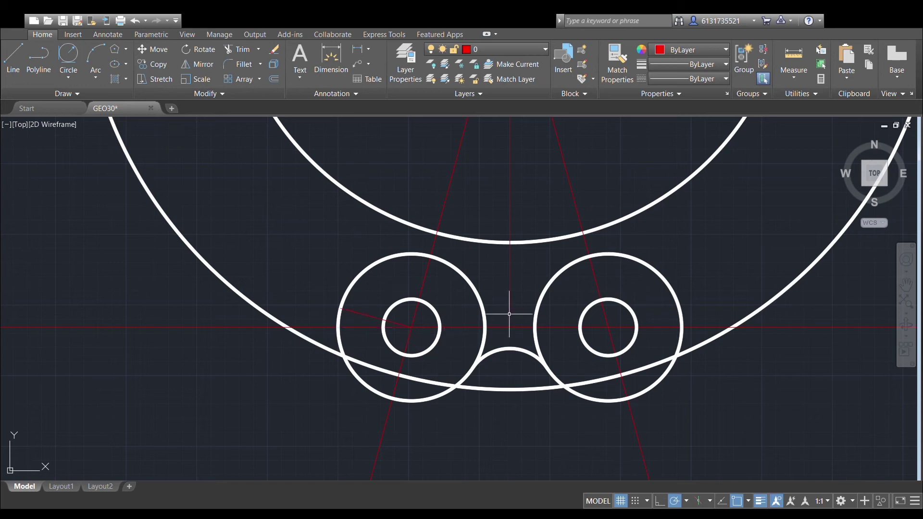
Make the visible layer current and draw a line from the lower-left circles' centre to the centre of the concentric circles.
middle_drag(483, 257, 462, 287)
click(16, 57)
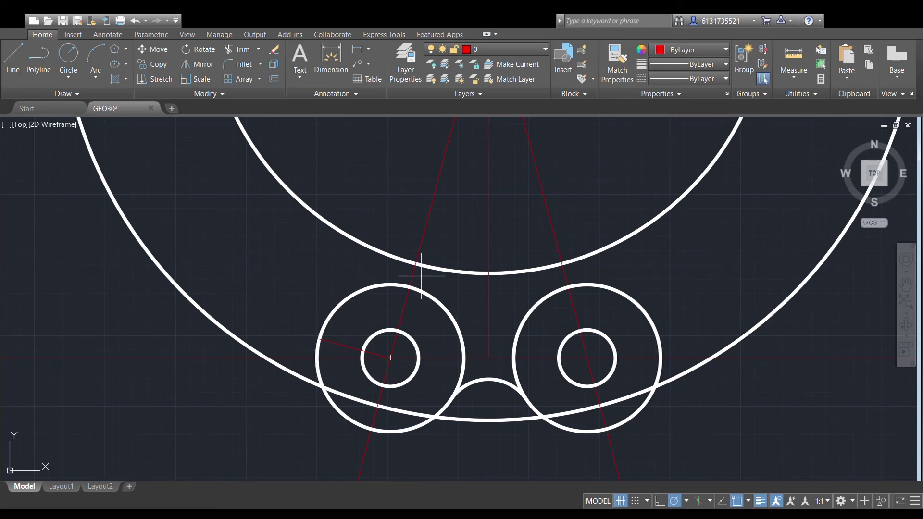
scroll(411, 276, down, 2)
middle_drag(411, 276, 411, 313)
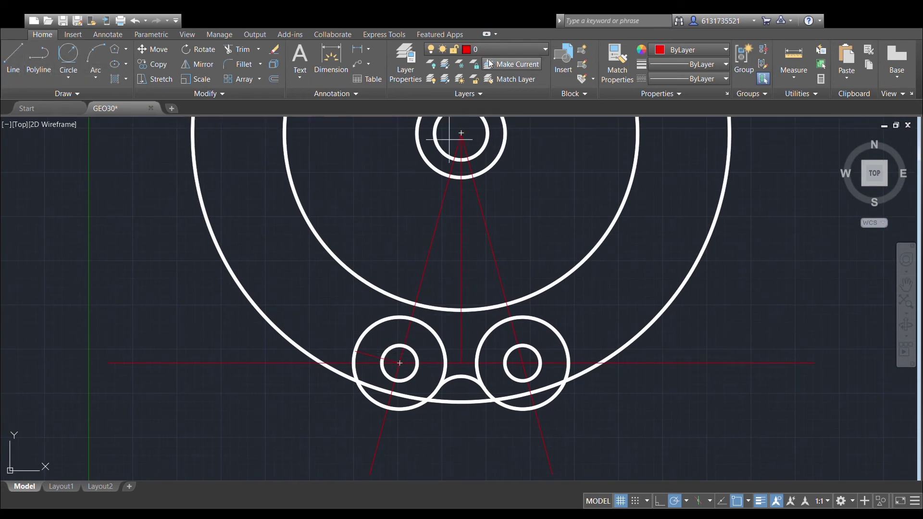
click(503, 65)
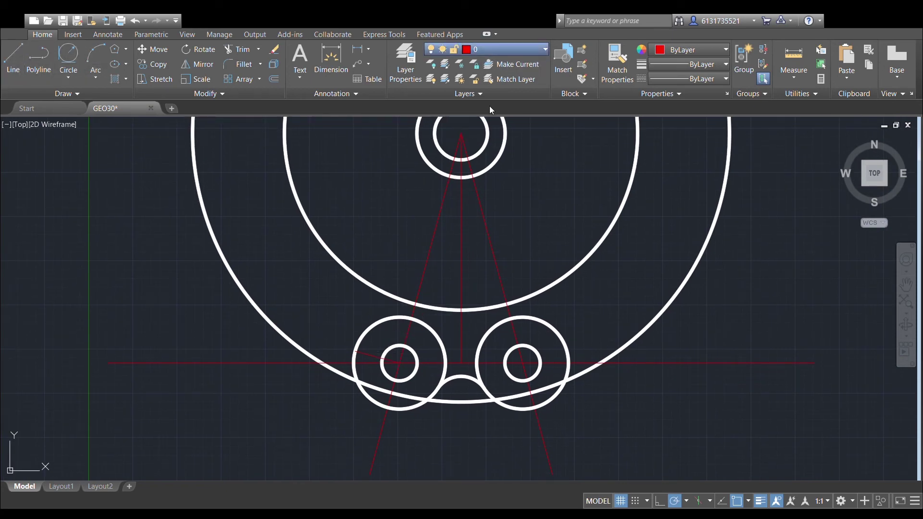
click(386, 350)
click(13, 56)
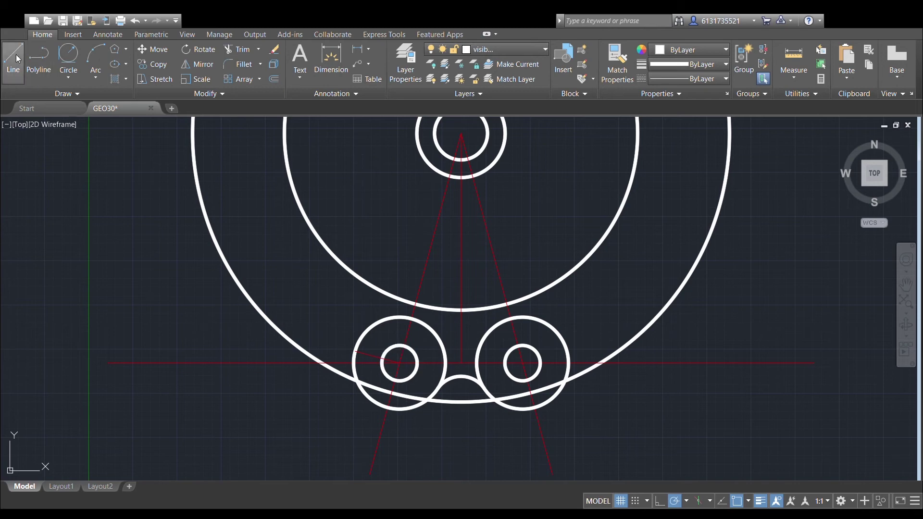
click(399, 362)
scroll(399, 363, down, 2)
click(444, 204)
scroll(405, 347, up, 2)
click(405, 347)
key(Return)
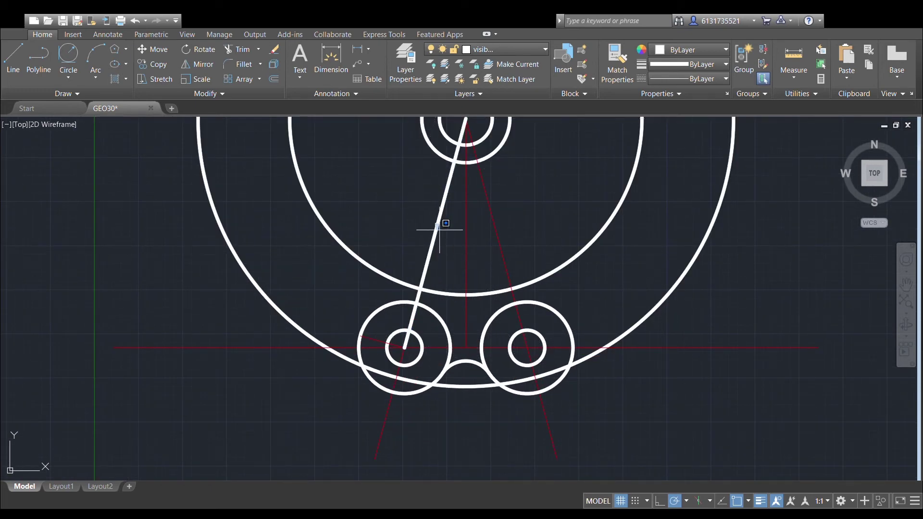
Move the new line from the lower-left circles' centre to the outer end of the short perpendicular construction line.
click(438, 226)
click(202, 49)
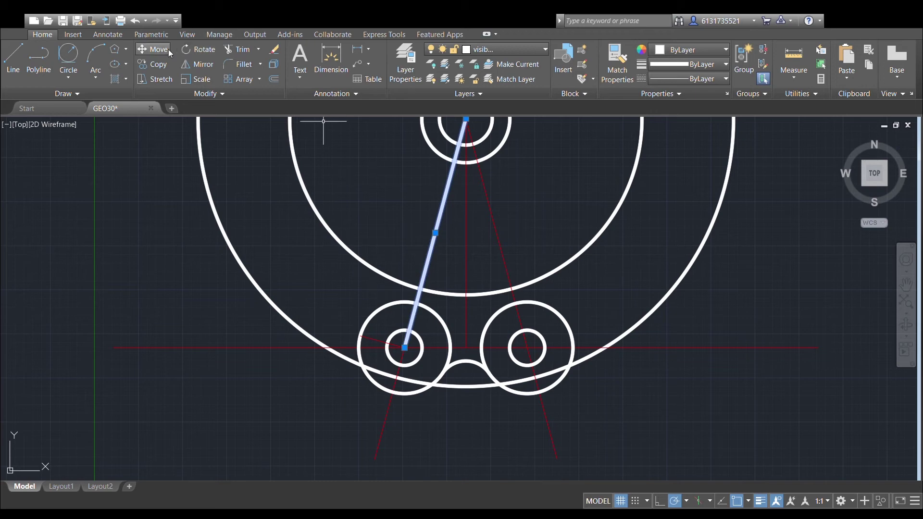
click(405, 348)
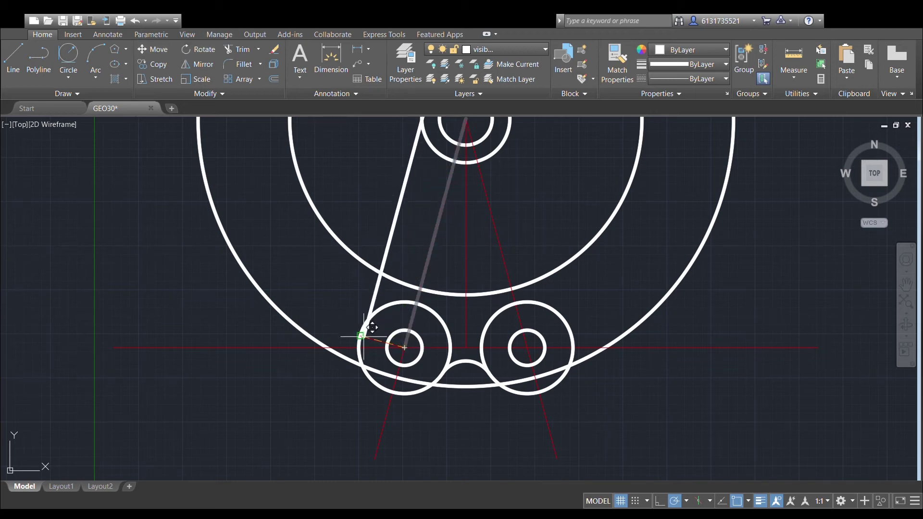
click(360, 336)
Mirror the left side line across the vertical construction line through the concentric circles' centre, keeping the original.
scroll(449, 313, down, 3)
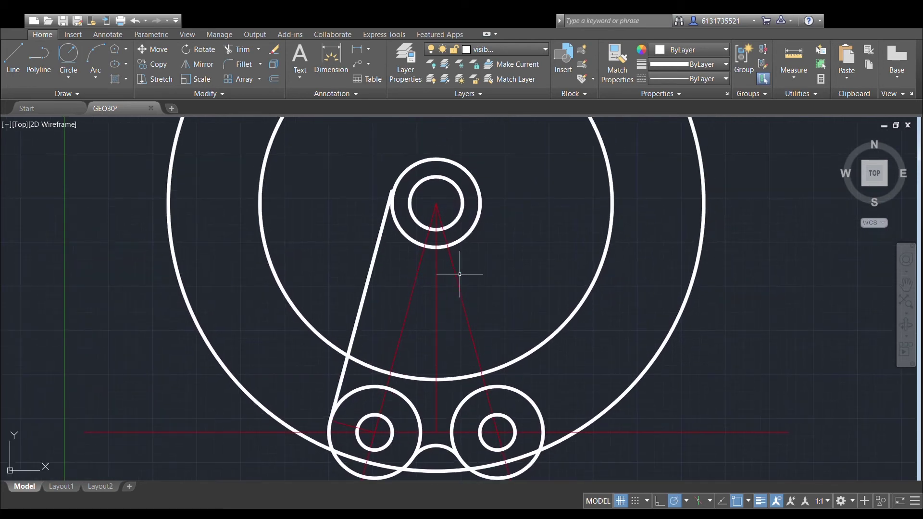
scroll(508, 267, up, 2)
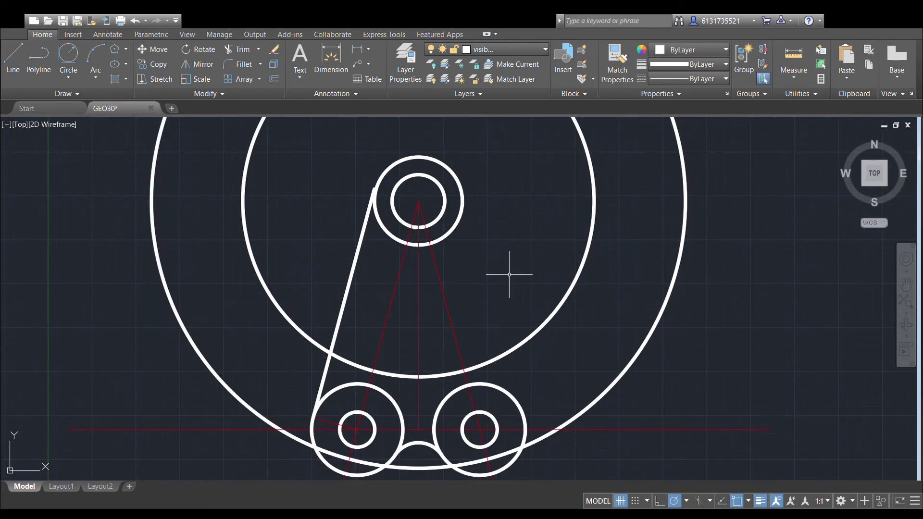
click(356, 261)
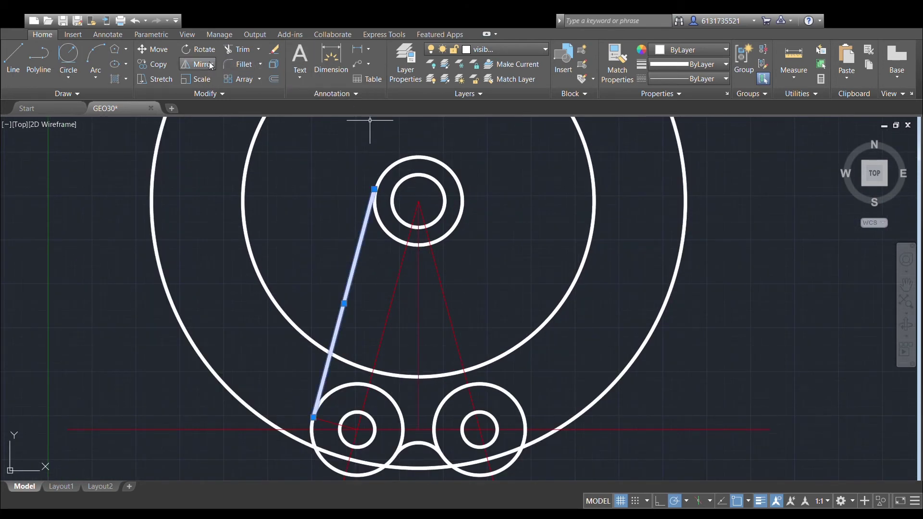
click(418, 200)
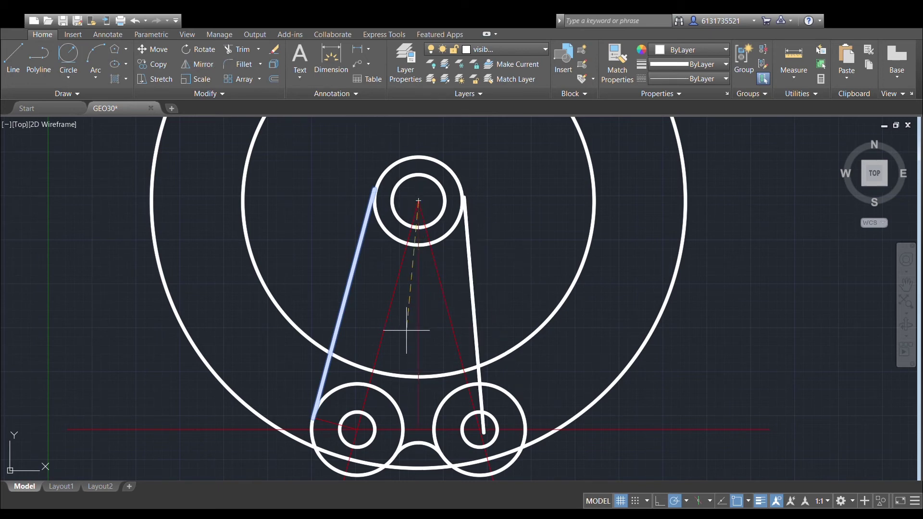
click(419, 340)
key(Return)
Make layer 0 current and draw a horizontal construction line from the concentric circles' centre rightward past the outermost circle.
scroll(480, 269, down, 4)
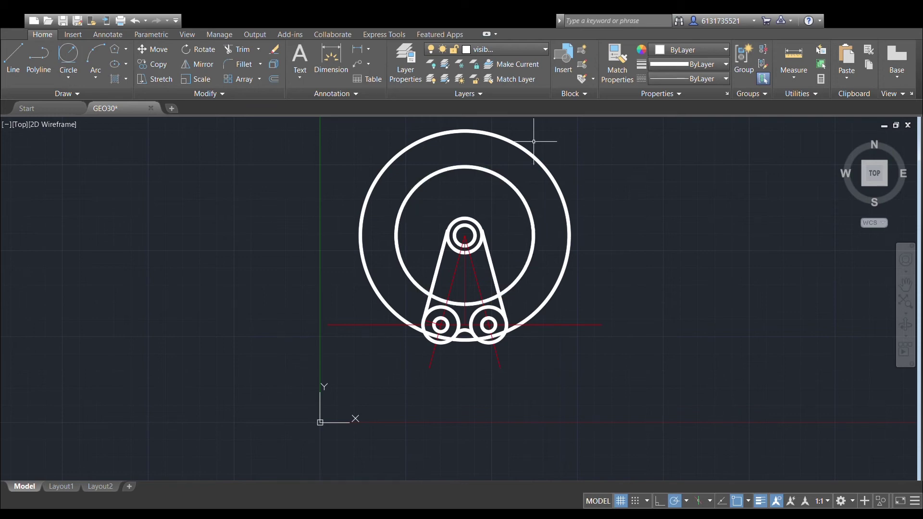
scroll(515, 239, up, 3)
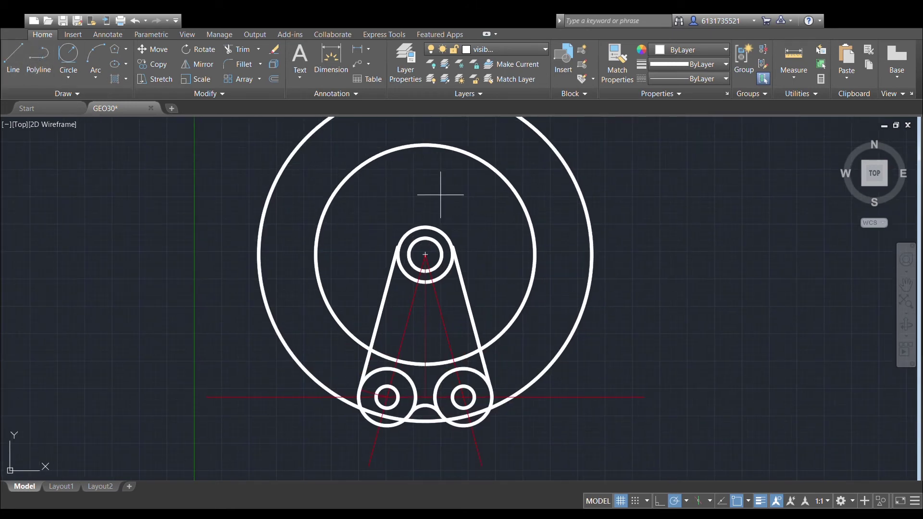
scroll(423, 252, up, 3)
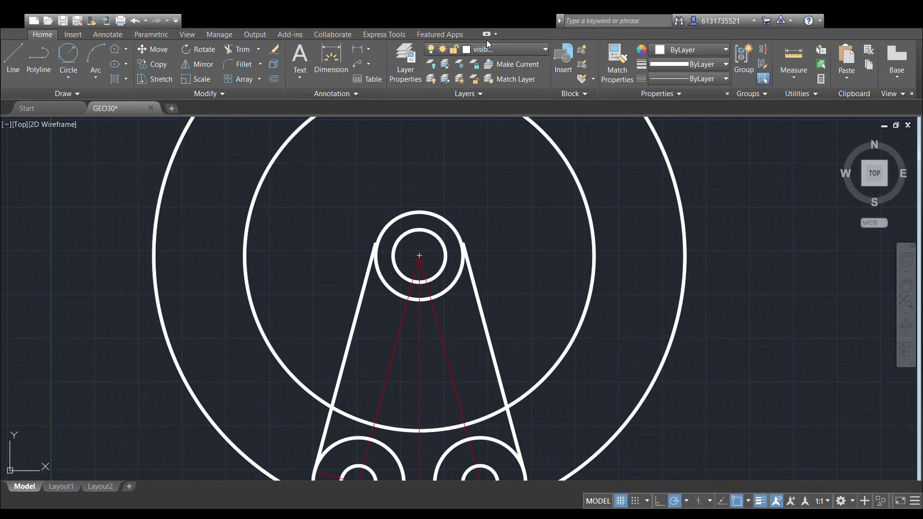
click(475, 66)
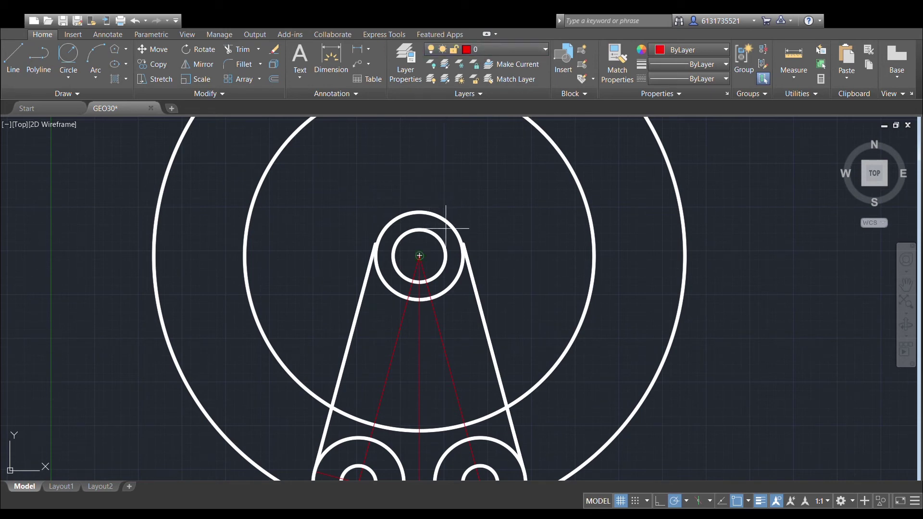
click(419, 256)
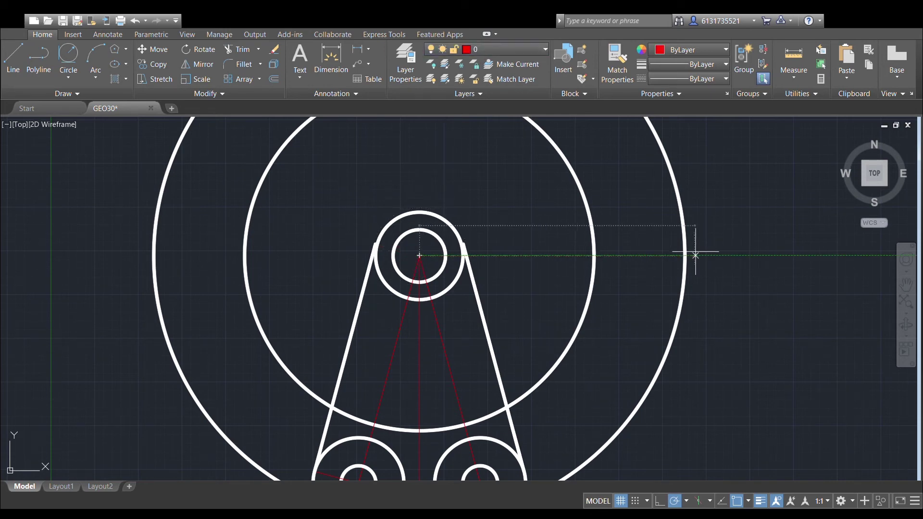
click(768, 255)
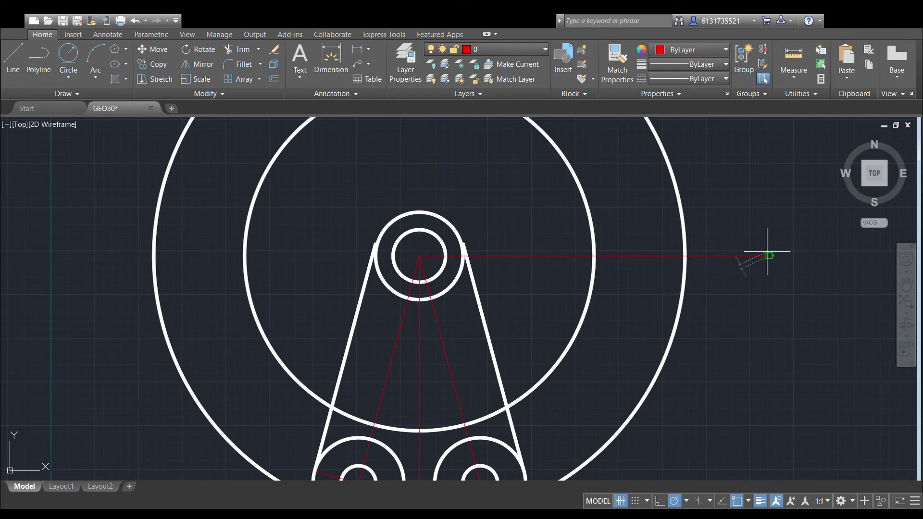
key(Escape)
Rotate the horizontal construction line 15 degrees about the concentric circles' centre and measure its angle to the right lower construction line.
click(751, 255)
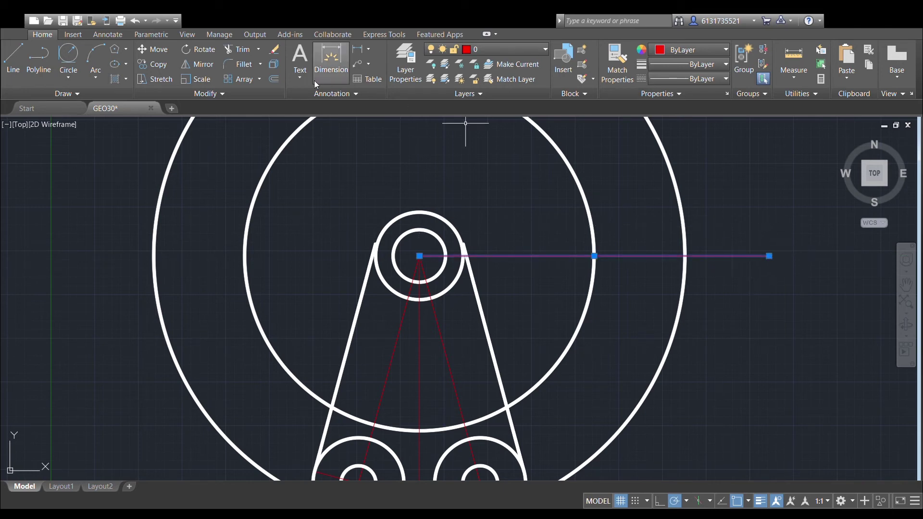
key(Escape)
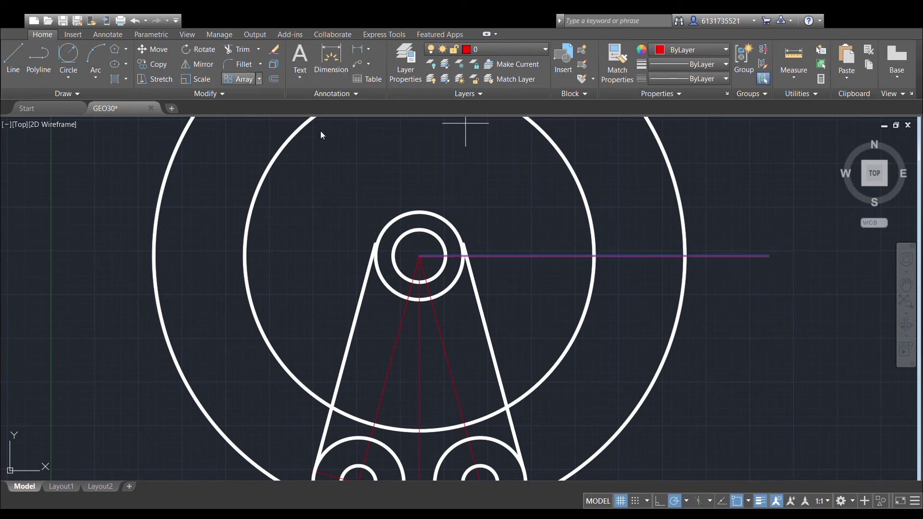
click(419, 256)
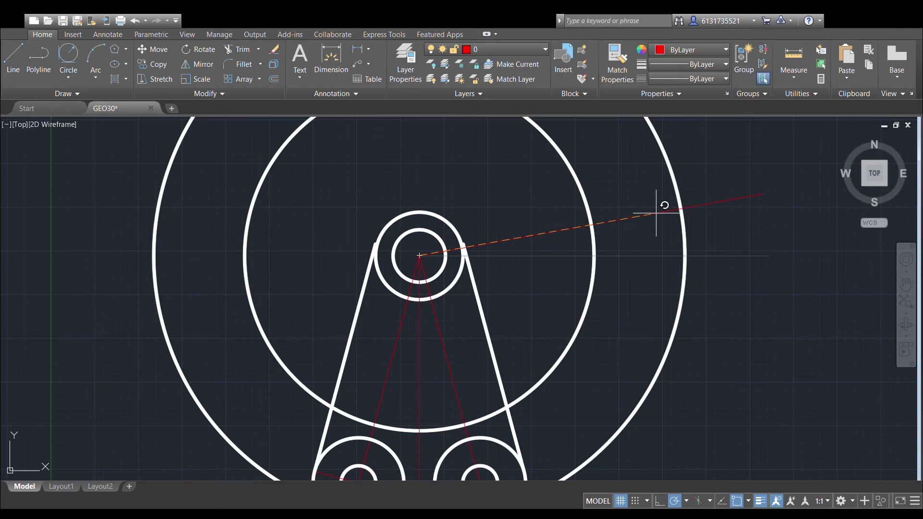
text(15)
key(Return)
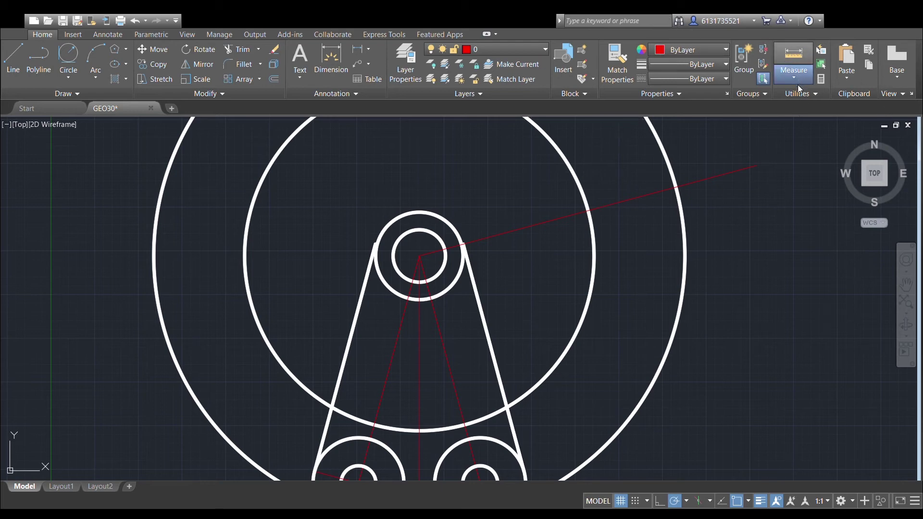
click(486, 239)
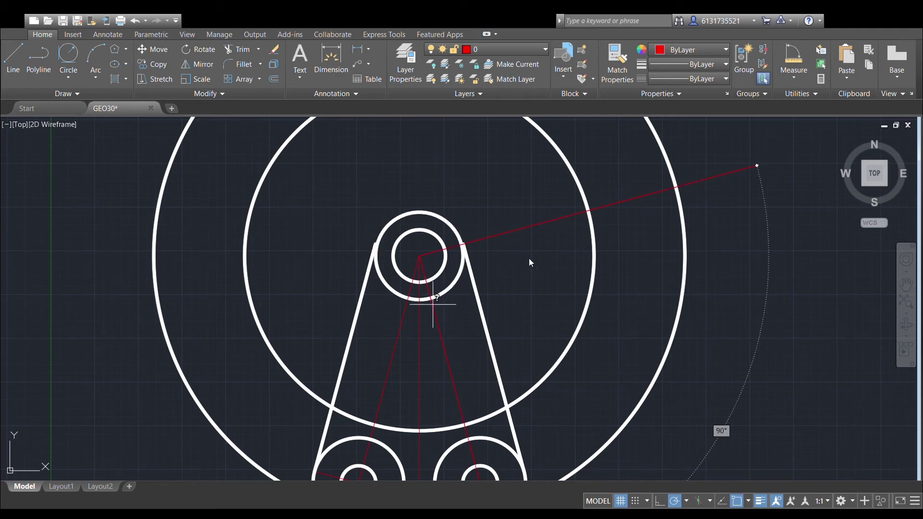
key(Escape)
Rotate the upper-right construction line a further 15 degrees counterclockwise about the common centre and check its angle to the right lower construction line.
click(540, 224)
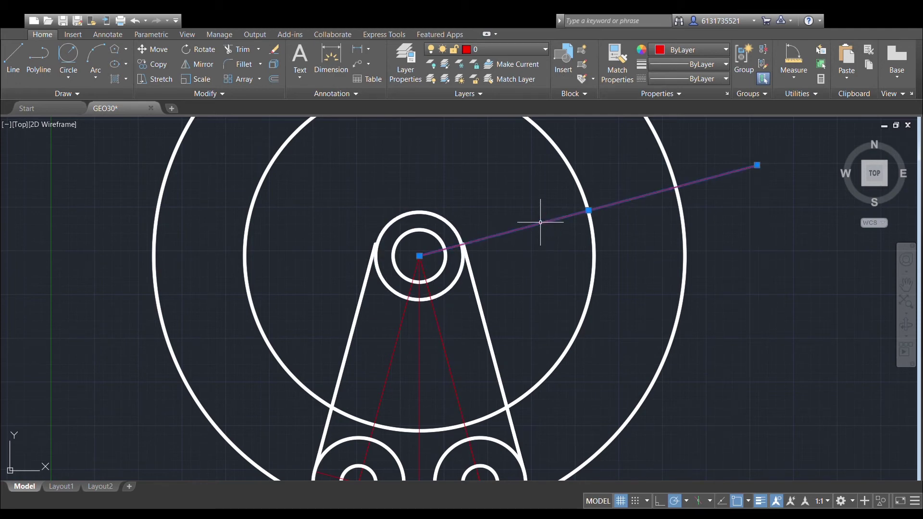
click(199, 50)
click(420, 256)
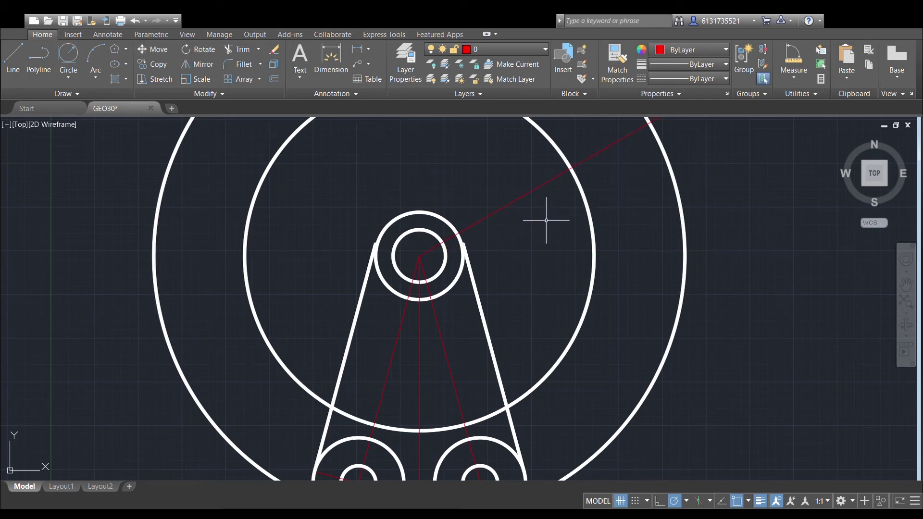
click(793, 60)
click(487, 216)
click(440, 330)
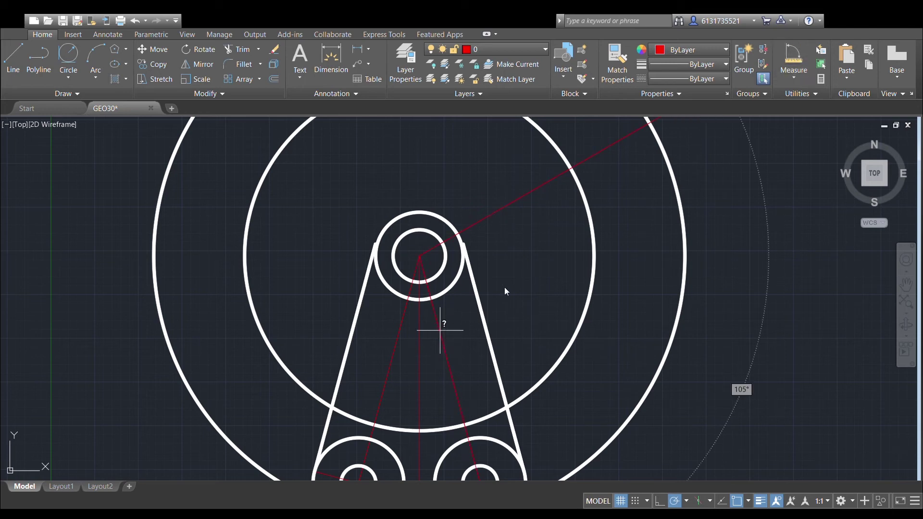
key(Escape)
Make the visible layer current and draw a small circle above the upper-right construction line, tangent to that line and inside the second-largest circle.
scroll(565, 264, down, 2)
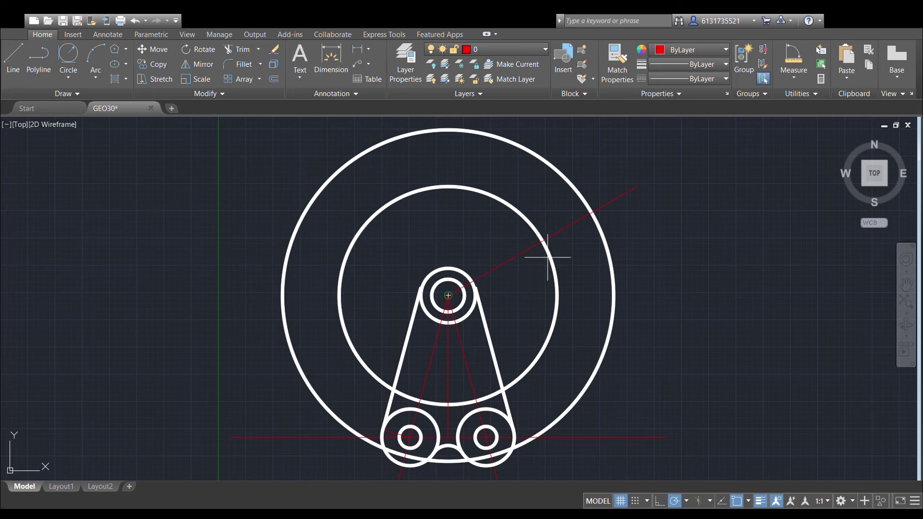
scroll(545, 243, up, 2)
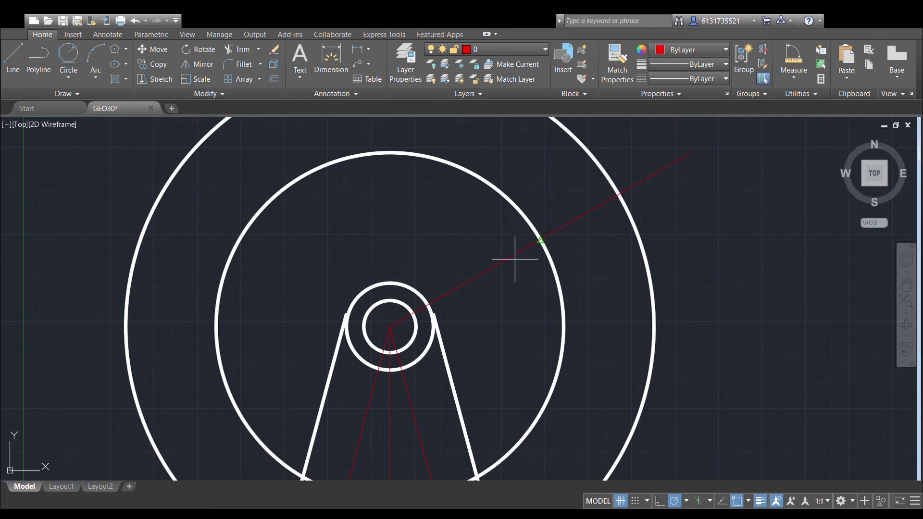
key(Return)
key(ctrl+z)
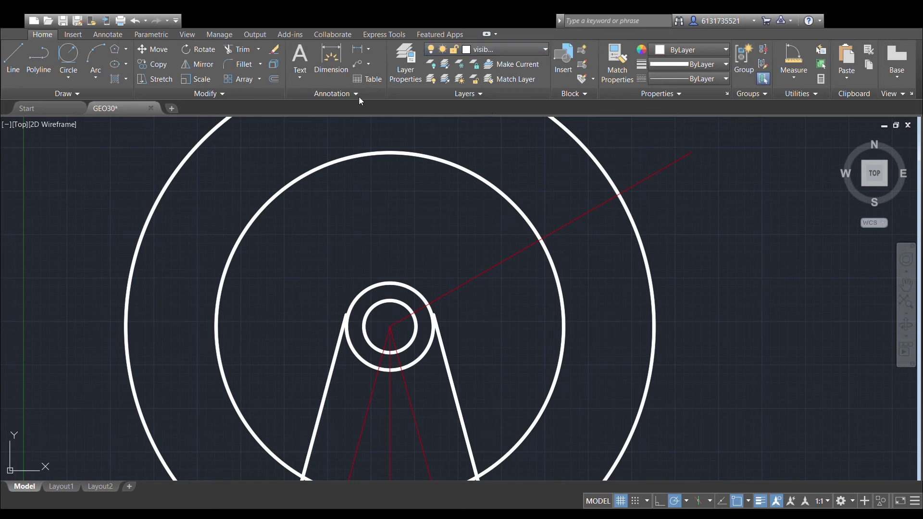
click(68, 57)
click(489, 264)
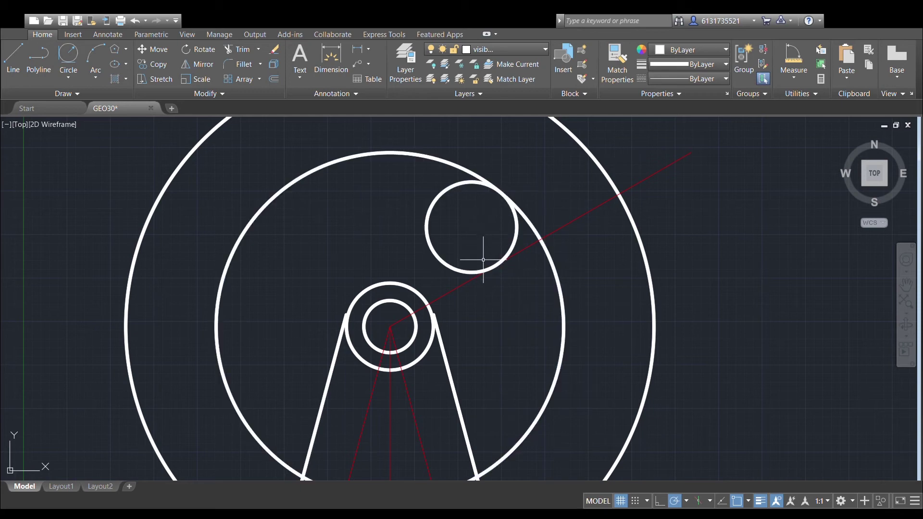
Try a larger circle externally tangent to the small upper circle and the larger central hub circle, and undo it.
click(67, 60)
click(398, 287)
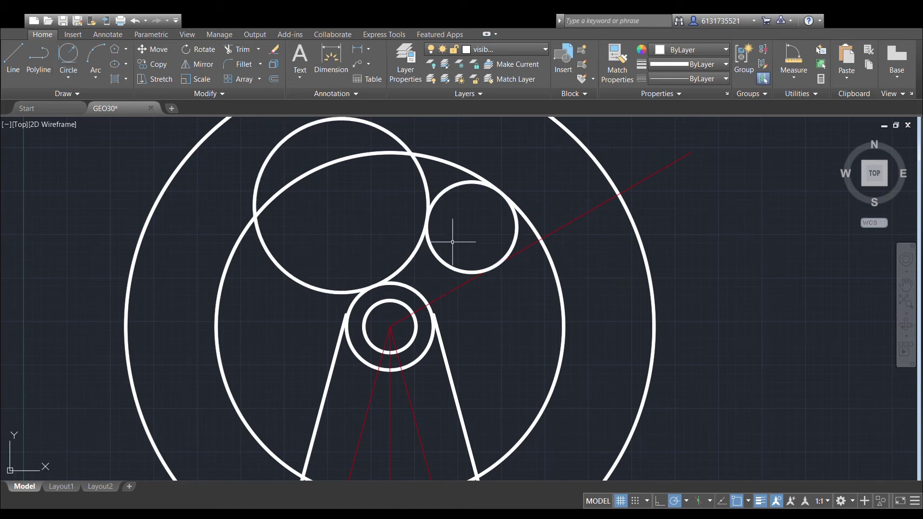
key(ctrl+z)
Draw a larger circle enclosing the small upper circle, tangent to it near the angled construction line and externally tangent to the larger hub circle.
scroll(455, 243, up, 4)
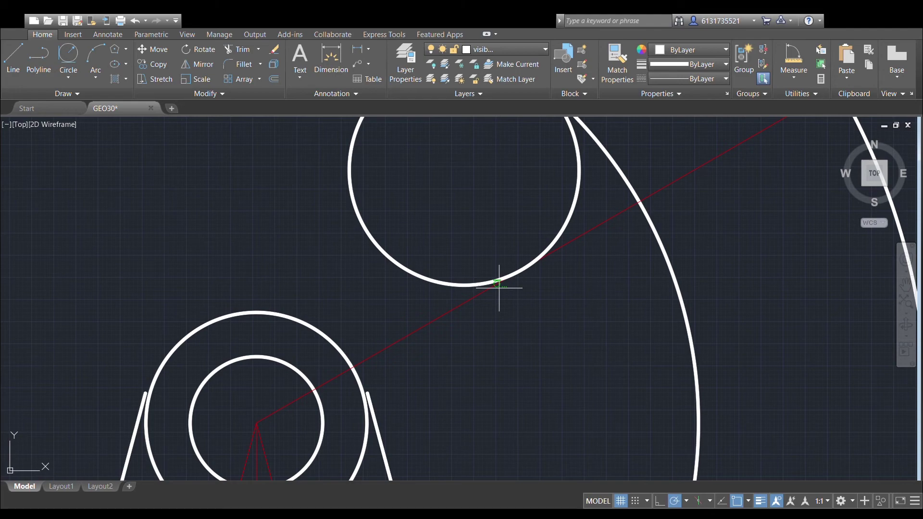
scroll(525, 279, down, 3)
scroll(553, 288, up, 2)
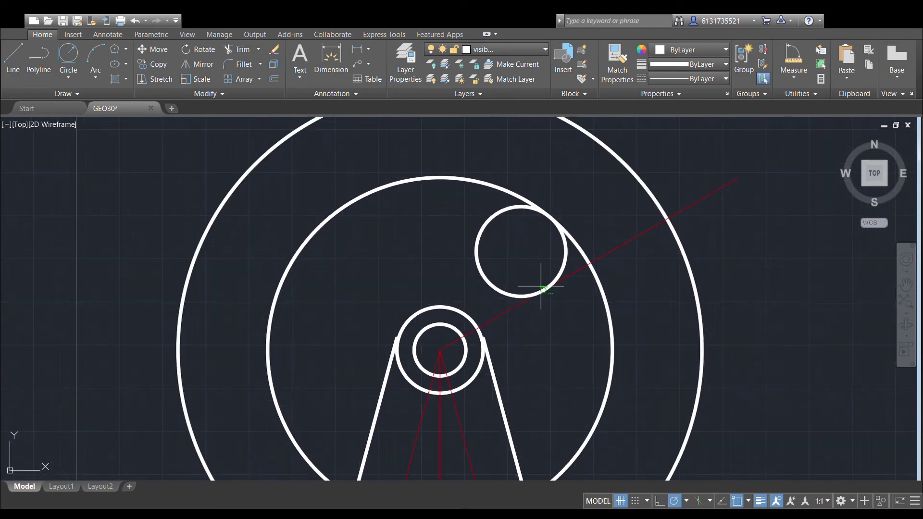
click(453, 305)
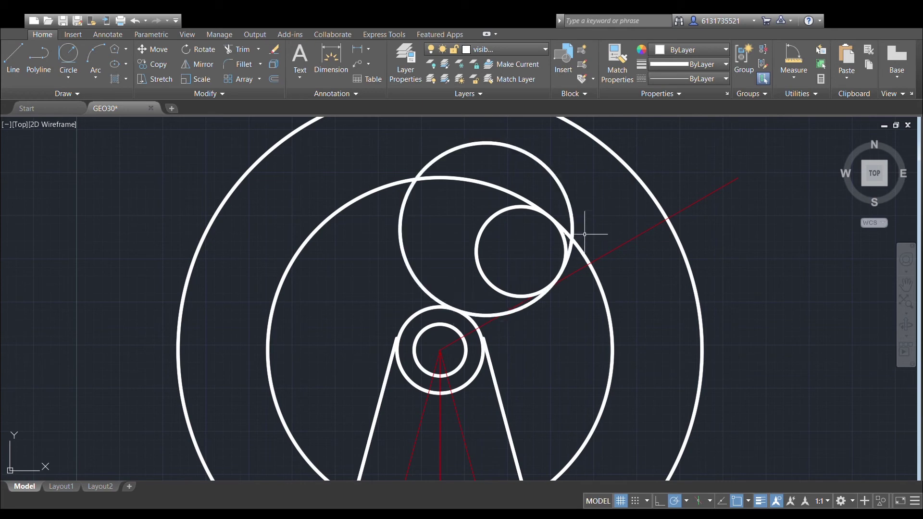
scroll(604, 232, up, 3)
scroll(585, 240, down, 3)
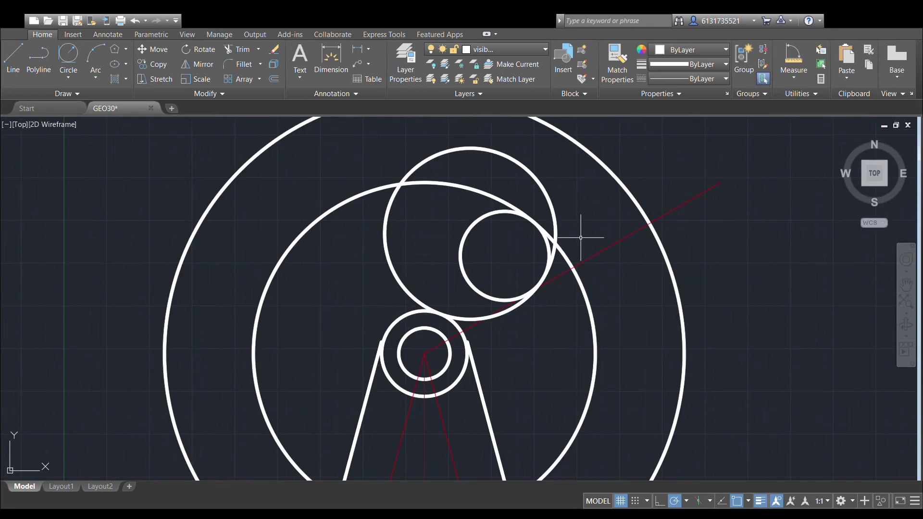
Trim the larger upper circle's outer part and the second-largest circle's short arc beside the small circle, using the touching circles as boundaries.
click(554, 208)
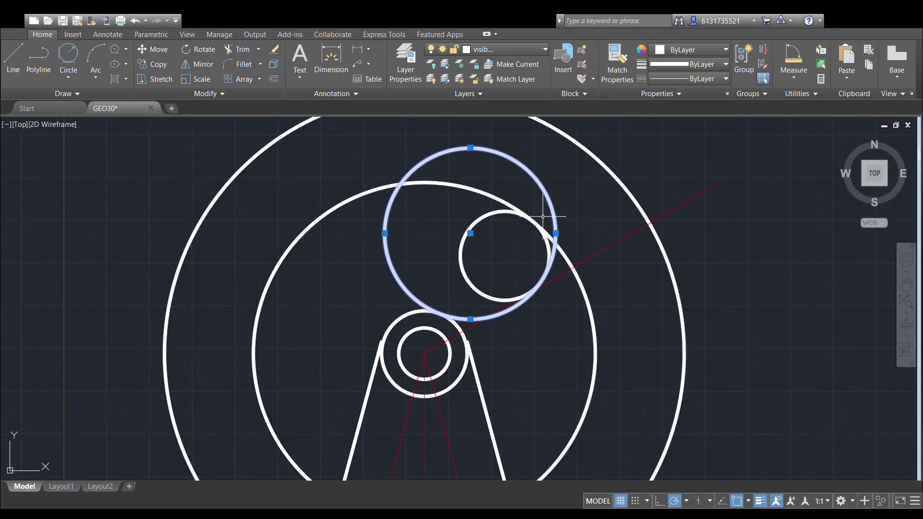
click(506, 210)
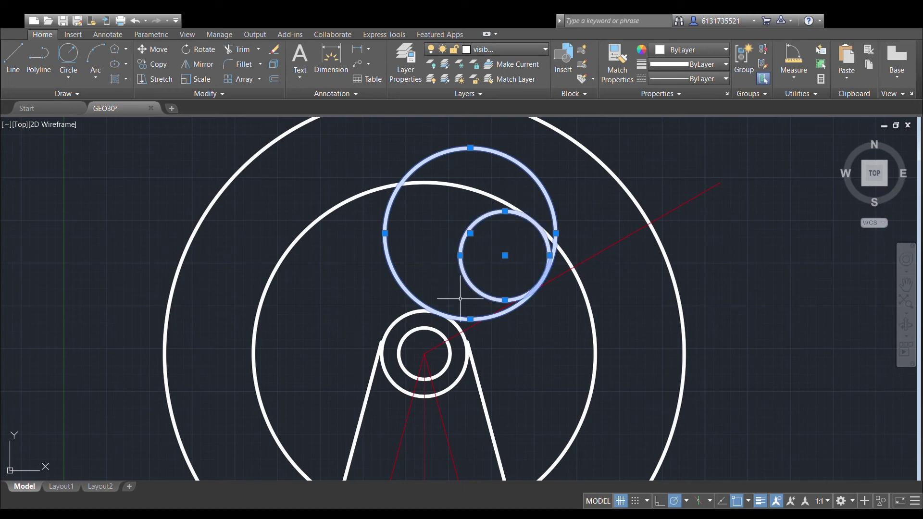
click(455, 323)
click(484, 189)
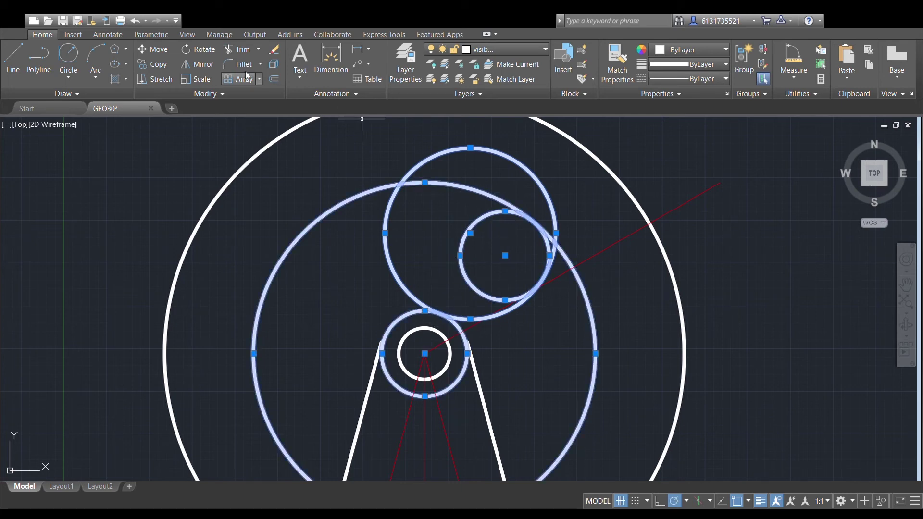
click(231, 49)
click(480, 159)
scroll(560, 239, up, 4)
click(535, 239)
click(544, 267)
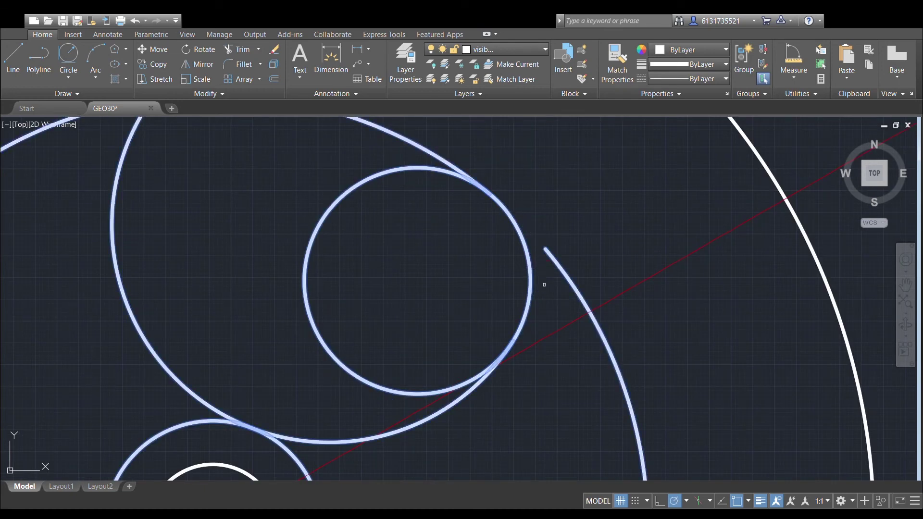
Trim away the small upper circle's inner arc and the larger tangent circle's left part, leaving a smooth curve down to the hub.
scroll(543, 288, down, 3)
click(409, 243)
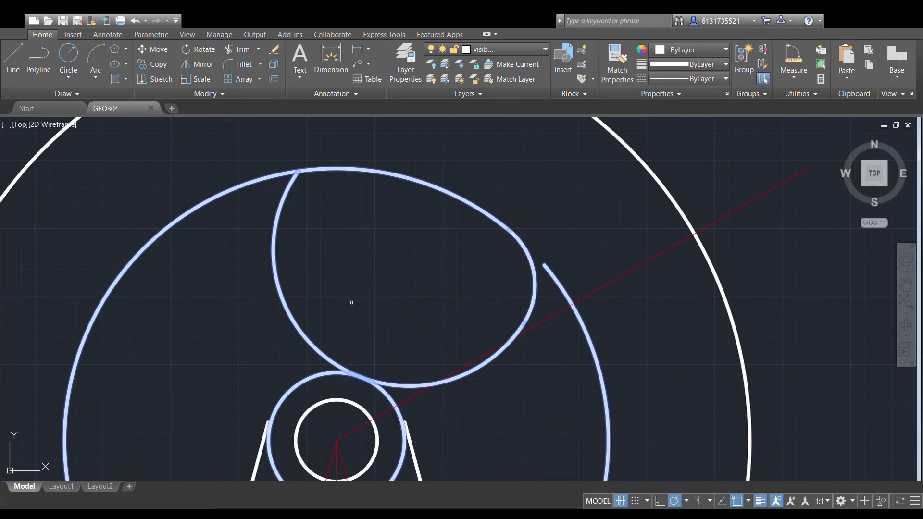
click(296, 319)
scroll(570, 303, down, 5)
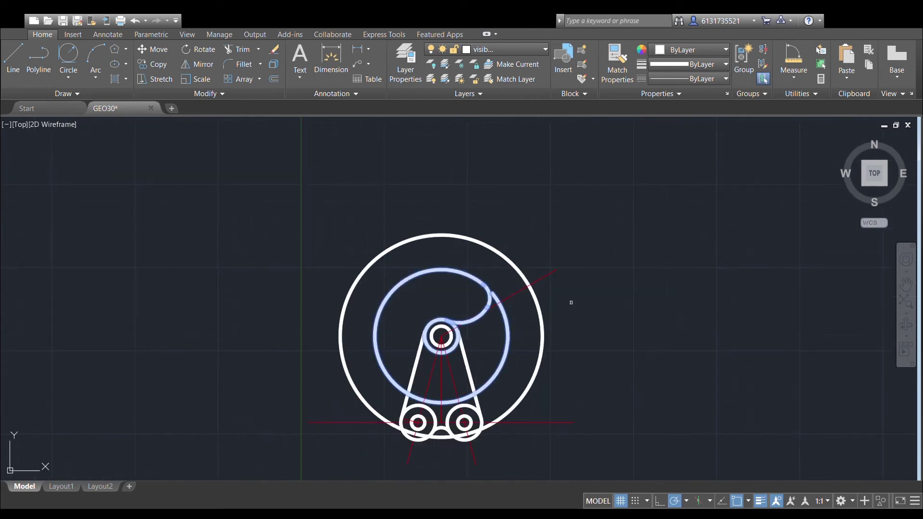
scroll(571, 301, up, 3)
key(Escape)
Try to mirror the profile's two right-hand arcs across the vertical line through the hub centre.
middle_drag(385, 275, 472, 262)
click(442, 269)
click(364, 336)
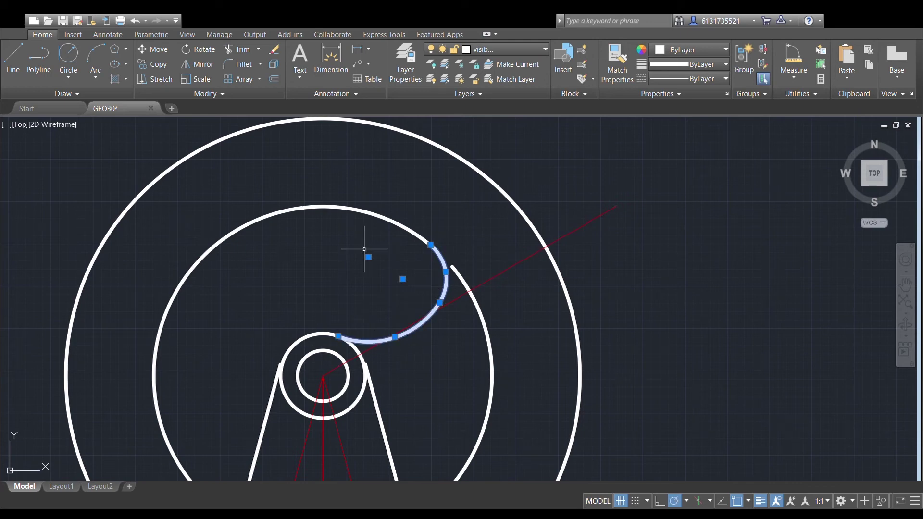
click(227, 51)
middle_drag(347, 315, 412, 243)
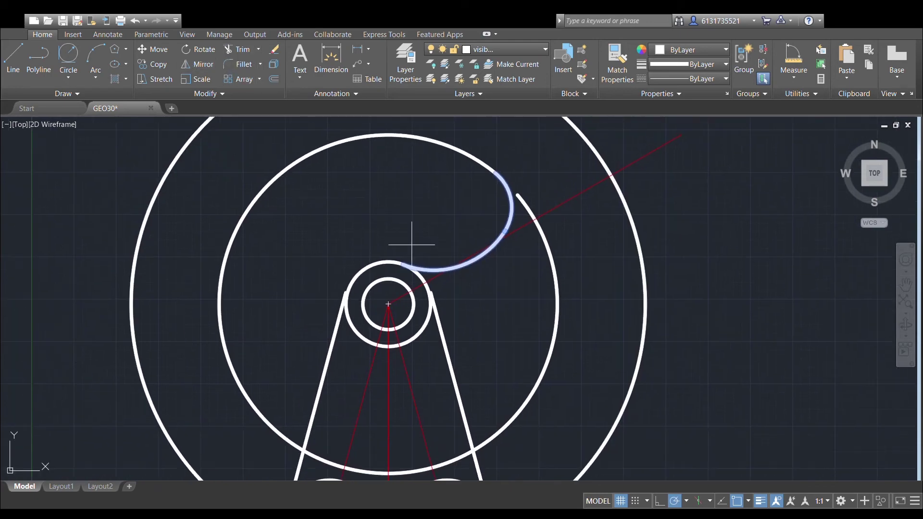
click(390, 303)
scroll(429, 277, down, 1)
middle_drag(428, 279, 450, 232)
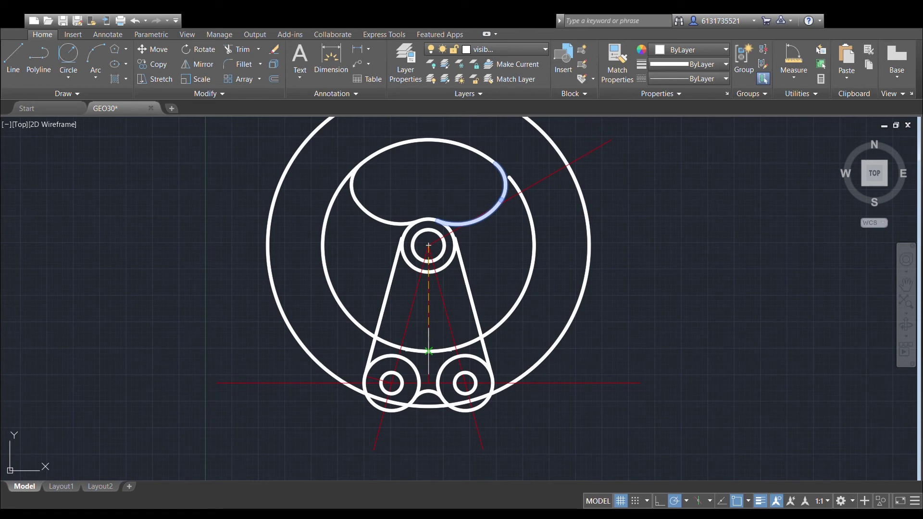
click(414, 222)
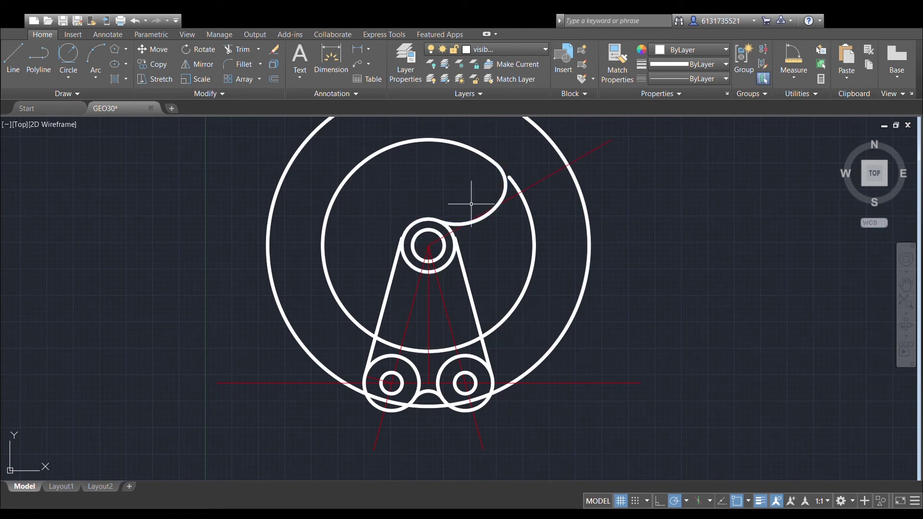
Mirror the profile's two right-hand arcs across the vertical line through the hub centre, keeping the originals.
click(451, 221)
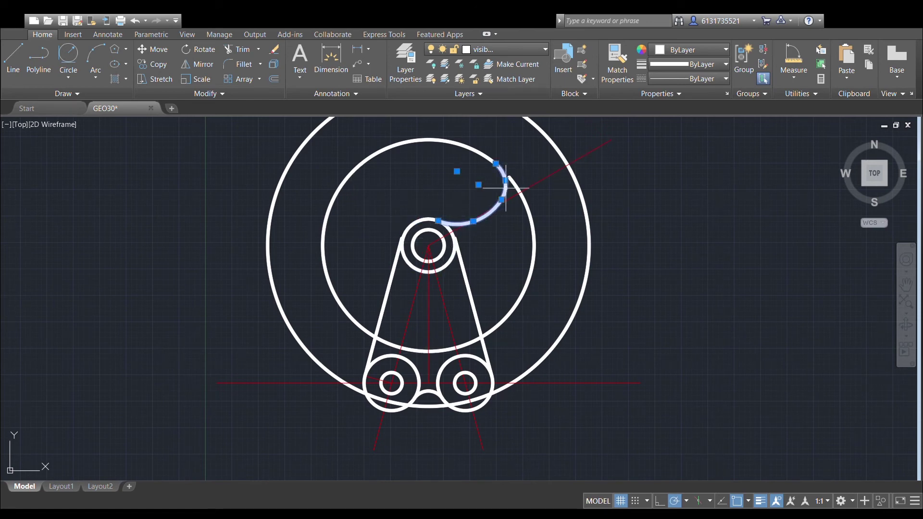
click(198, 65)
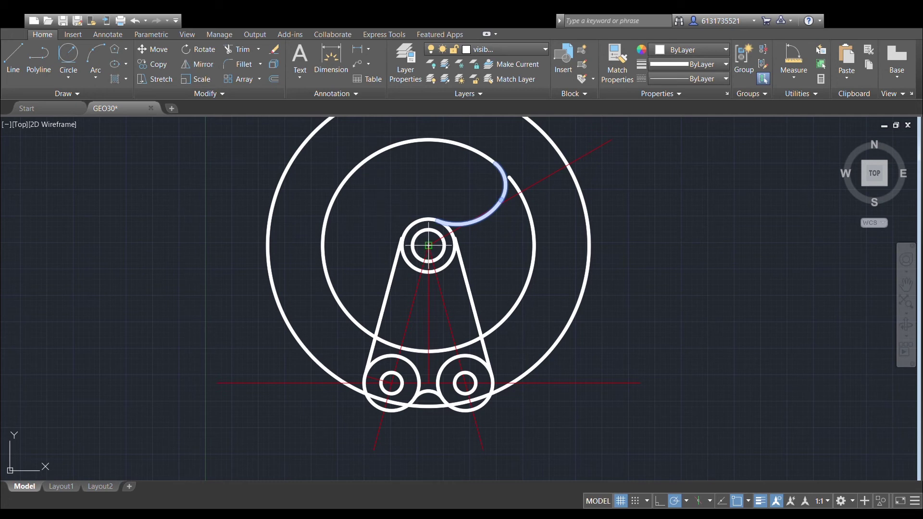
click(429, 246)
click(426, 352)
key(Return)
Trim the second-largest circle at the mirrored left arc, leaving only its top arc to close the oval profile above the hub.
scroll(365, 171, up, 5)
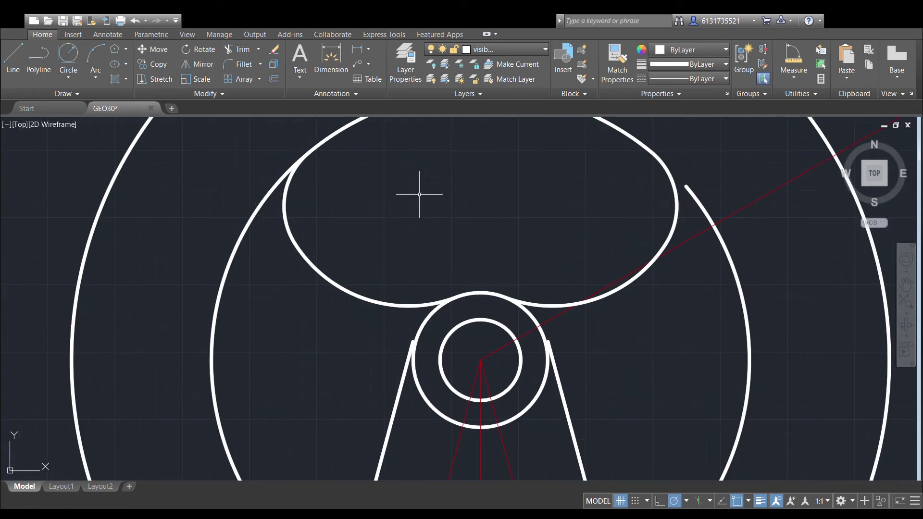
click(289, 186)
scroll(270, 194, down, 4)
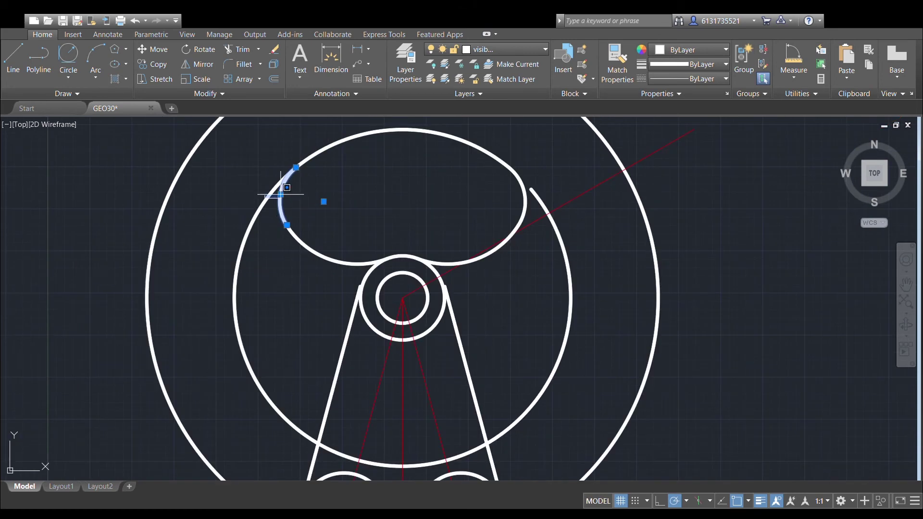
click(268, 196)
scroll(268, 192, up, 2)
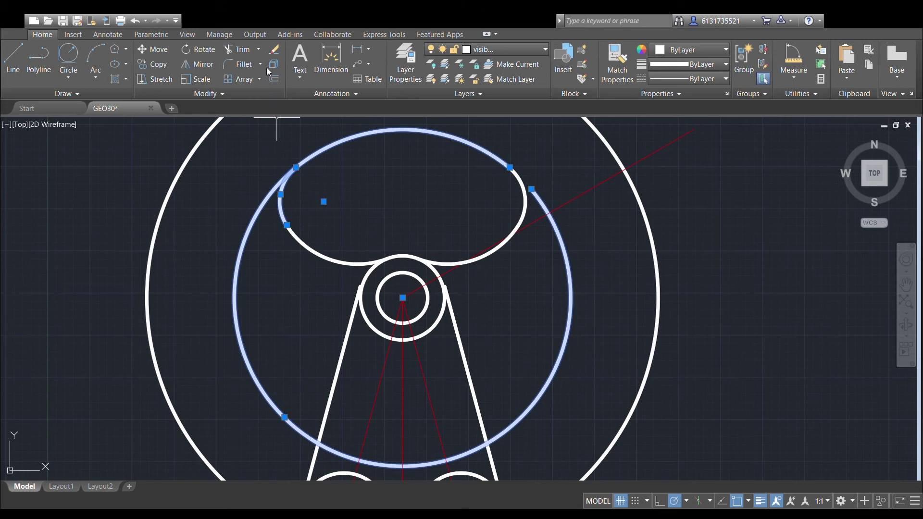
click(233, 49)
click(239, 251)
key(Escape)
scroll(496, 236, down, 4)
scroll(531, 237, up, 2)
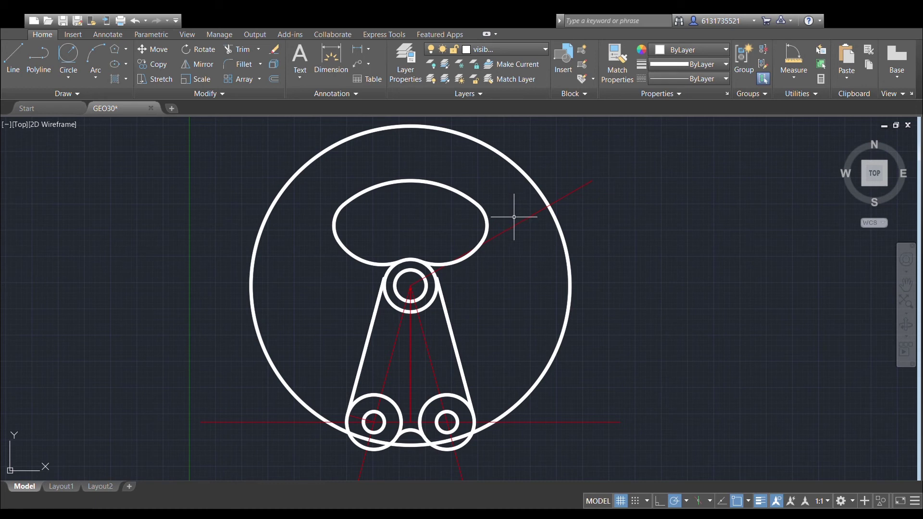
Make the center layer current and draw a circle about the hub centre between the oval profile and the outermost circle.
scroll(532, 218, up, 3)
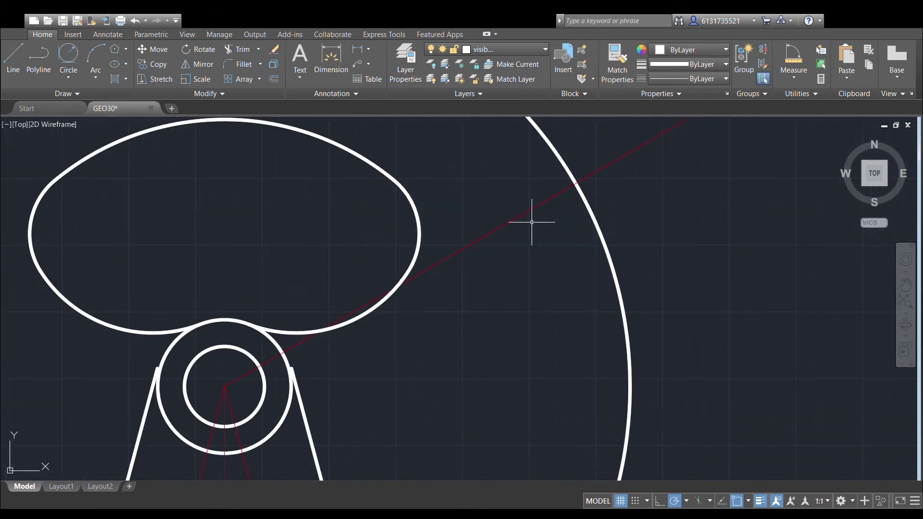
scroll(531, 233, down, 2)
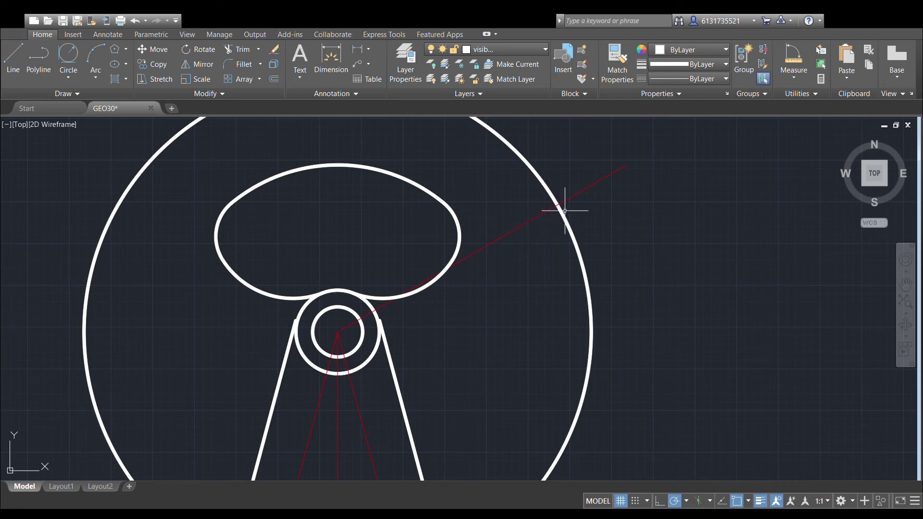
click(510, 52)
click(498, 77)
scroll(468, 176, down, 2)
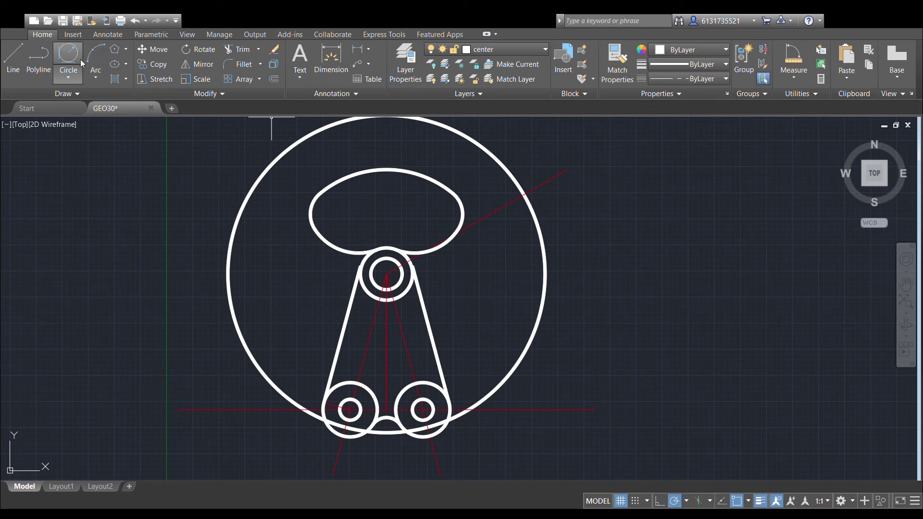
click(387, 273)
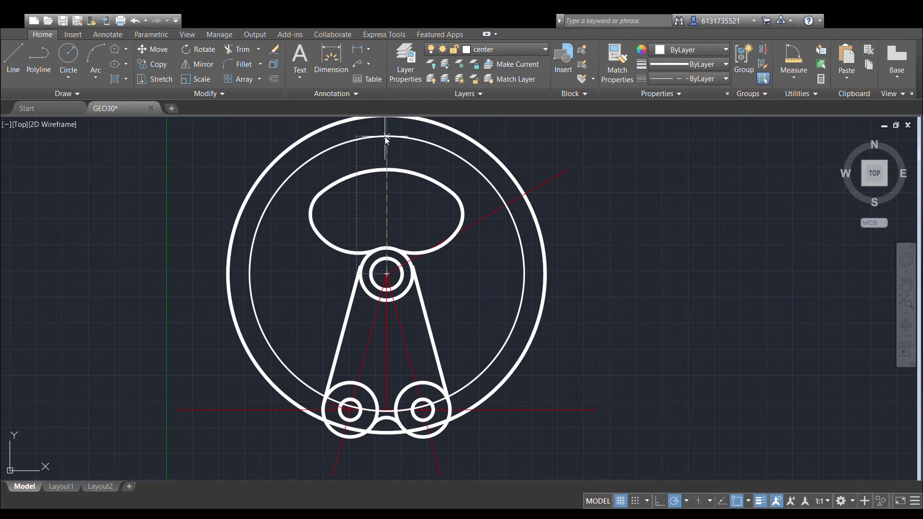
click(386, 138)
Draw a small circle centred where the dash-dot circle crosses the upper-right construction line.
scroll(500, 219, up, 6)
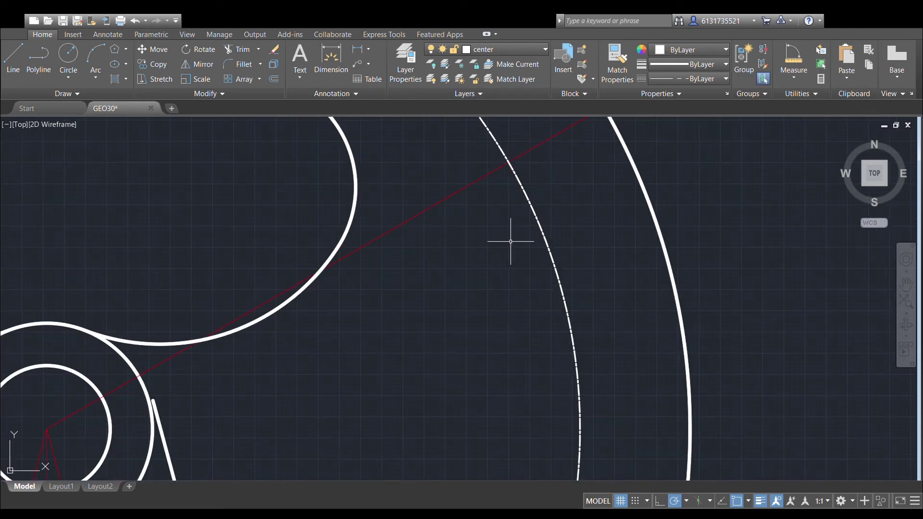
scroll(539, 313, down, 6)
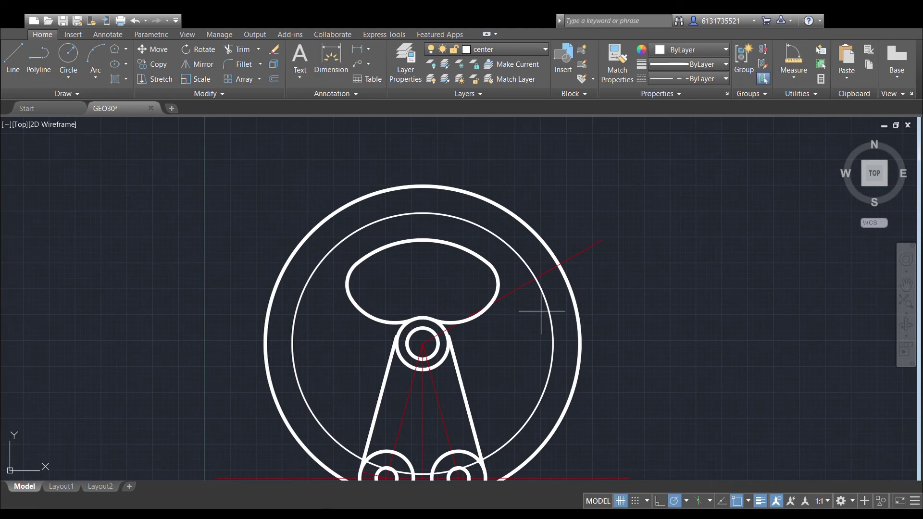
scroll(515, 273, up, 5)
scroll(537, 286, down, 2)
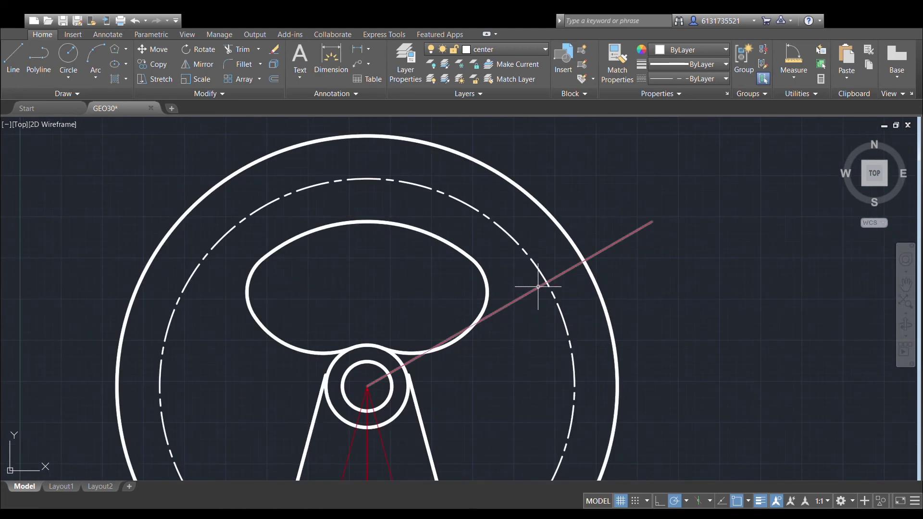
scroll(549, 280, down, 2)
scroll(565, 259, down, 2)
scroll(553, 253, up, 6)
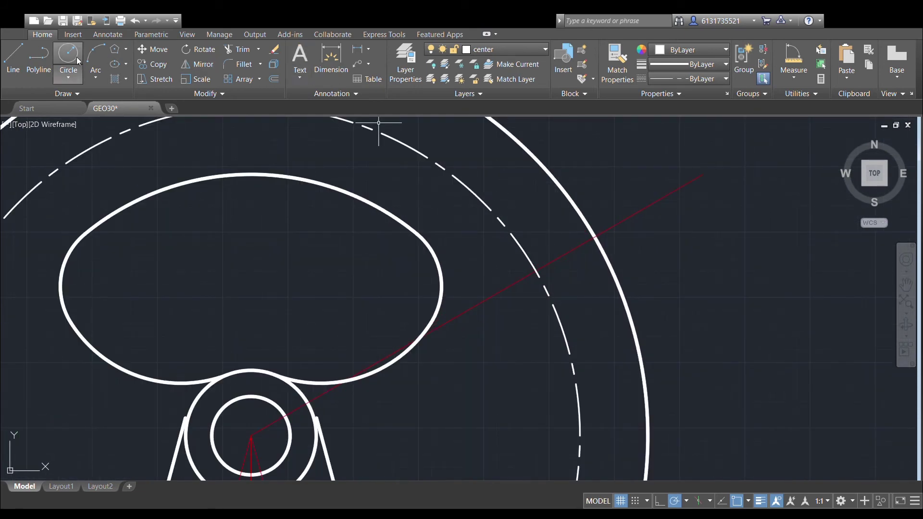
click(536, 271)
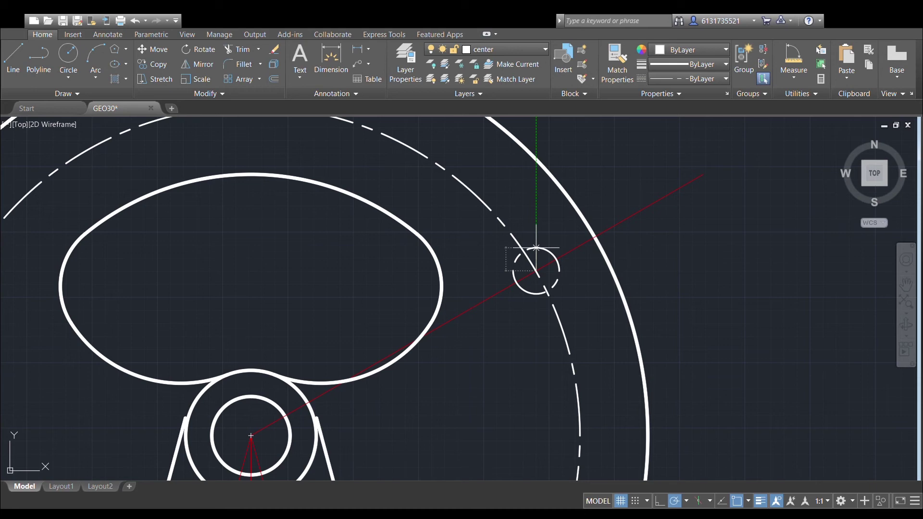
click(536, 248)
Make the visible layer current and draw a circle about the hub centre through the small dashed circle's inner crossing with the construction line.
scroll(361, 274, down, 2)
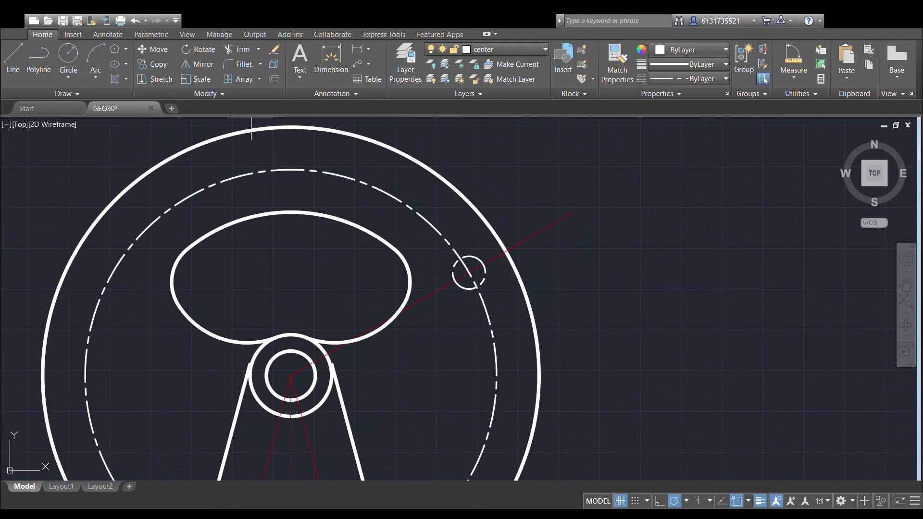
click(291, 376)
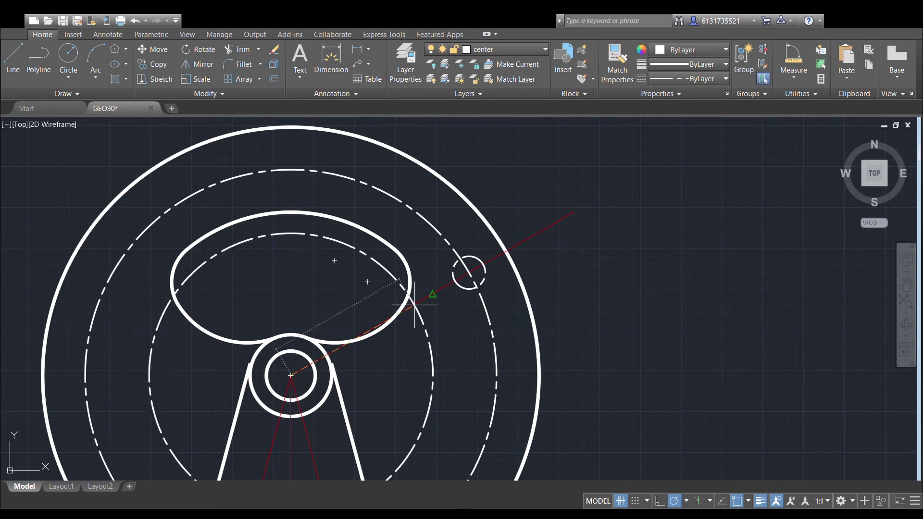
key(Escape)
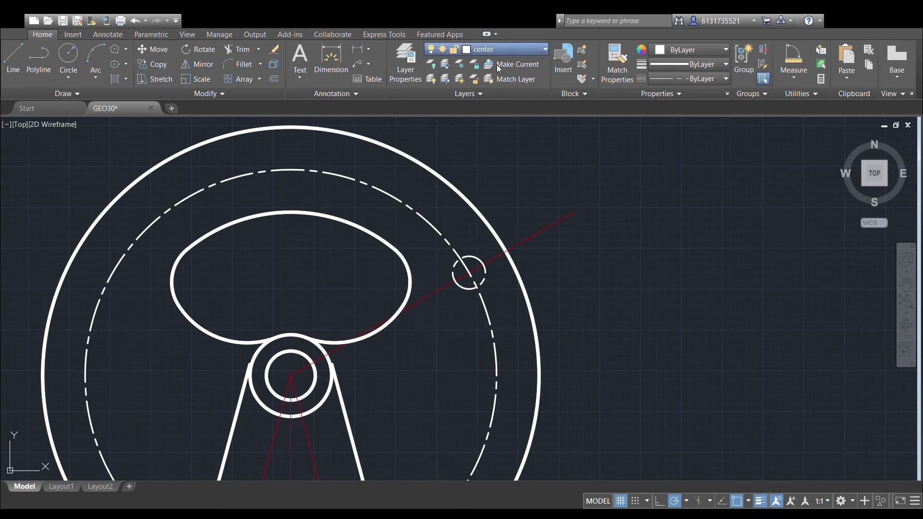
click(489, 105)
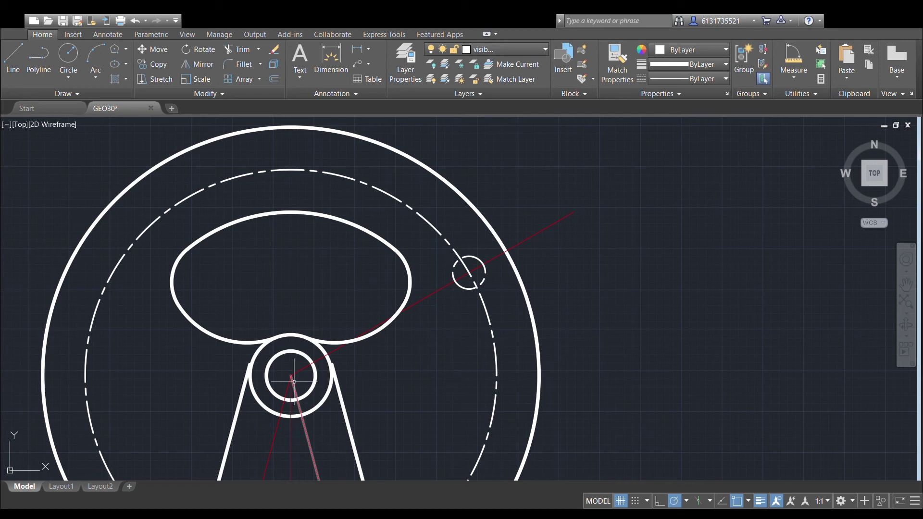
click(68, 54)
click(290, 376)
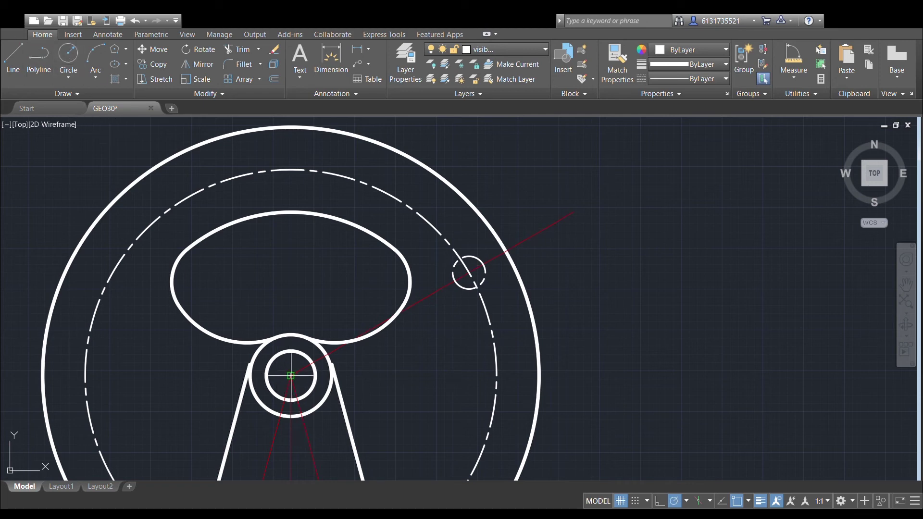
click(455, 280)
Draw another circle about the hub centre through the small dashed circle's outer crossing with the construction line.
click(68, 58)
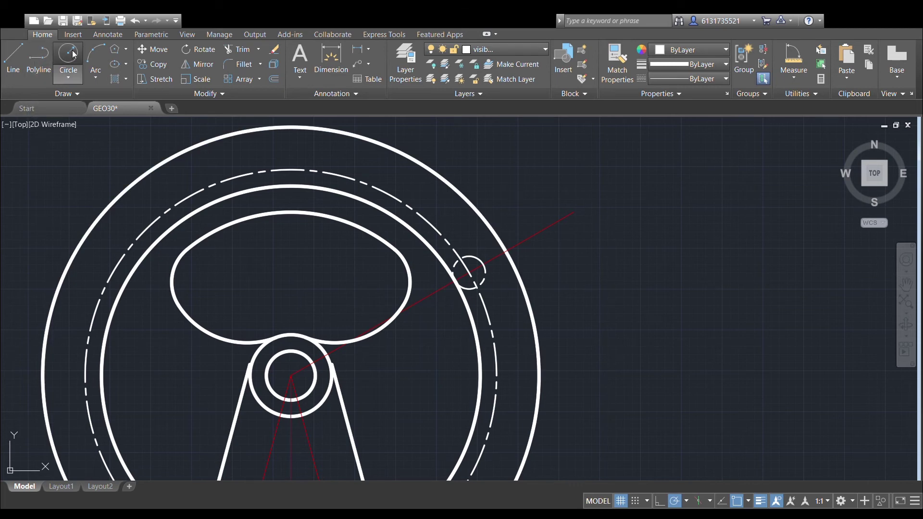
click(290, 376)
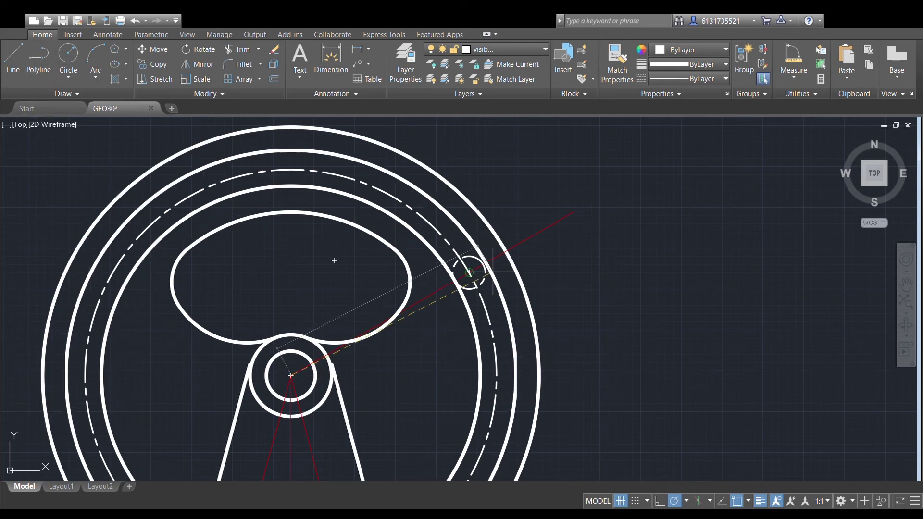
click(483, 264)
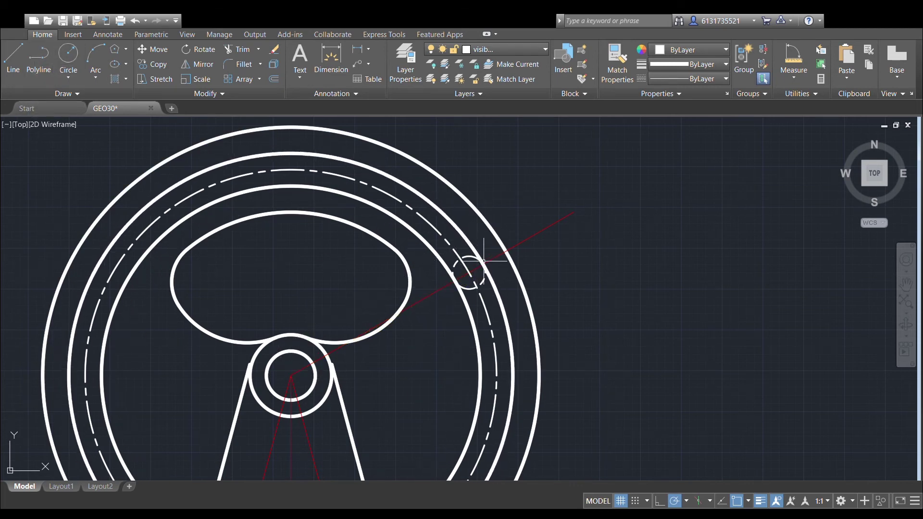
Delete the small dashed circle and redraw it on the visible layer, same centre, reaching the outer circle of the new ring.
click(469, 257)
key(Delete)
click(58, 56)
click(469, 272)
click(484, 264)
scroll(533, 250, down, 2)
scroll(538, 248, up, 2)
scroll(541, 249, down, 2)
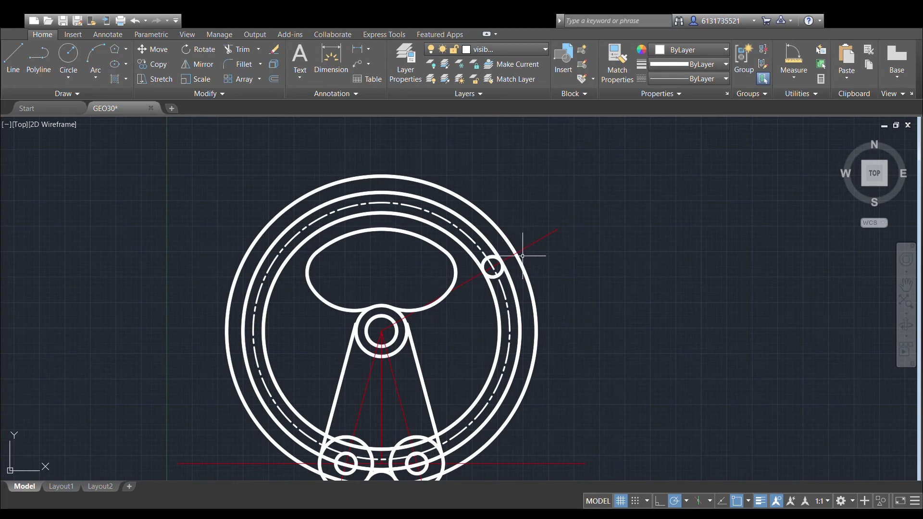
scroll(523, 256, up, 2)
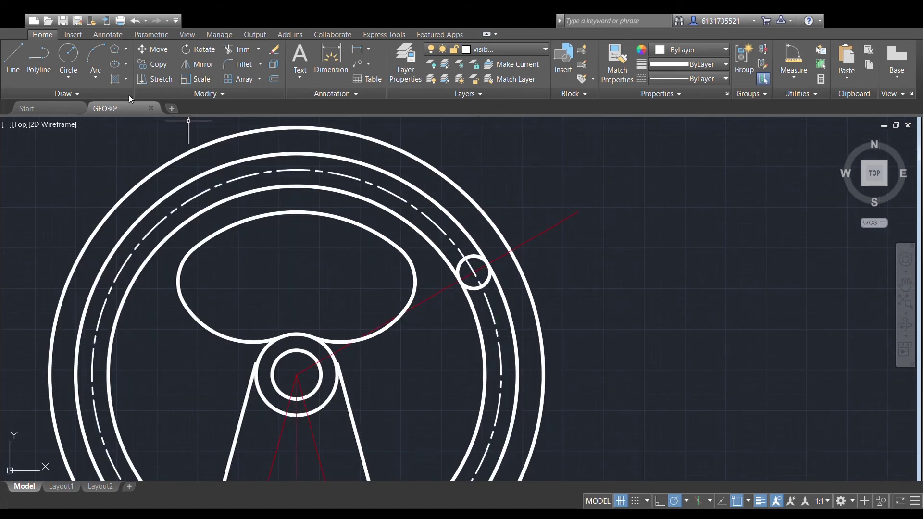
Draw a circle concentric with the small upper-right circle, reaching the ring's outermost circle at the construction line.
click(474, 272)
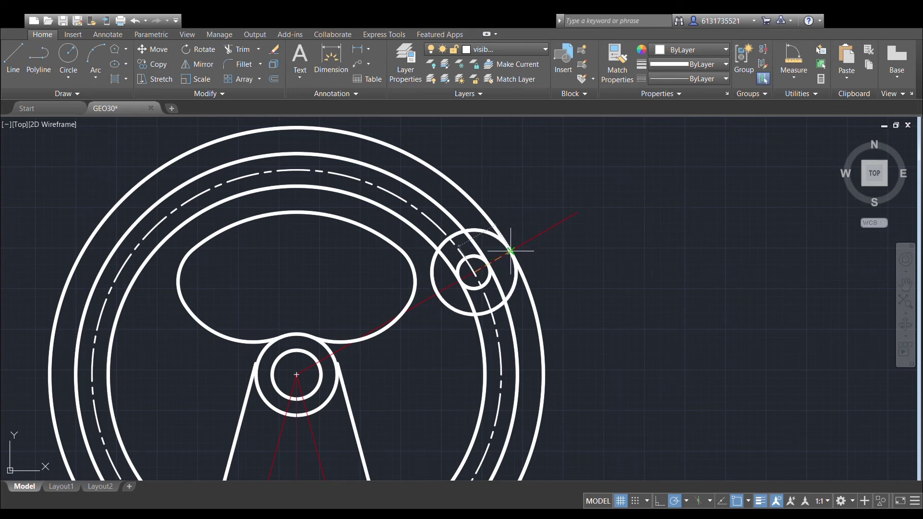
click(510, 251)
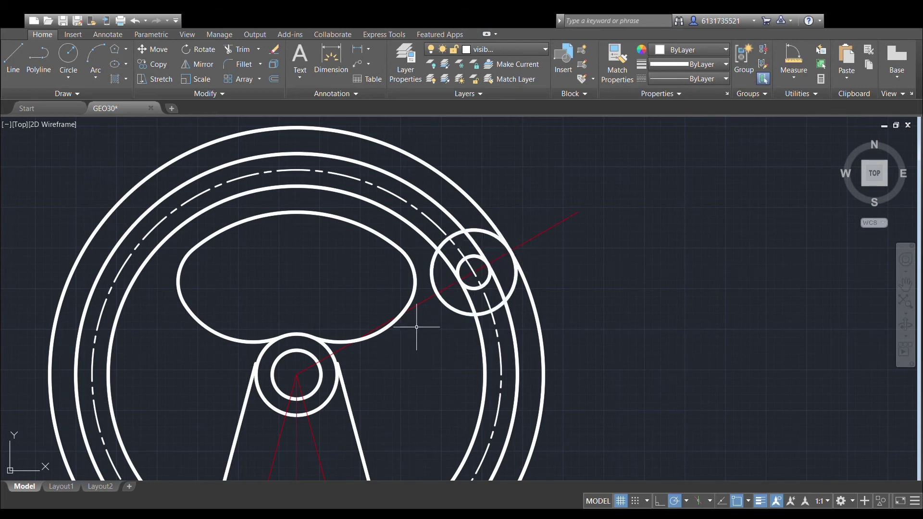
middle_drag(422, 324, 444, 307)
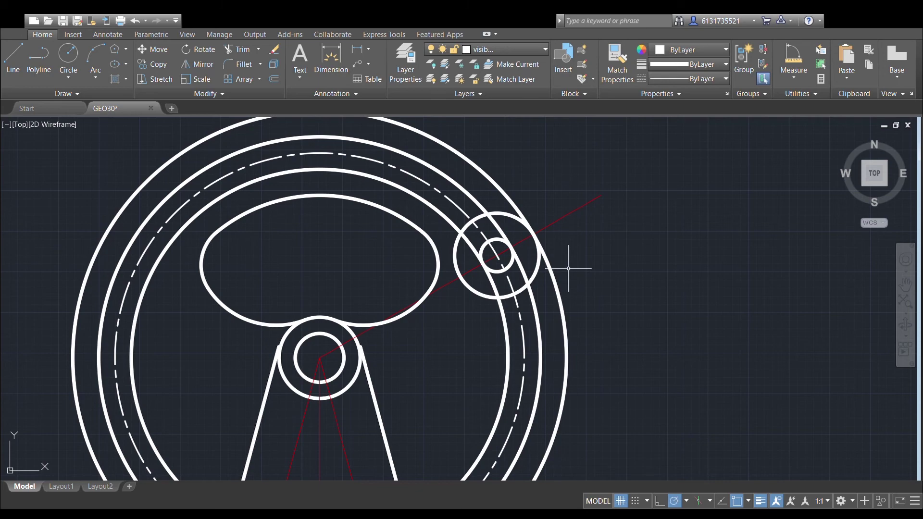
Mirror the two concentric upper-right circles about the vertical line through the hub centre, keeping the originals.
scroll(572, 265, down, 2)
scroll(591, 264, up, 2)
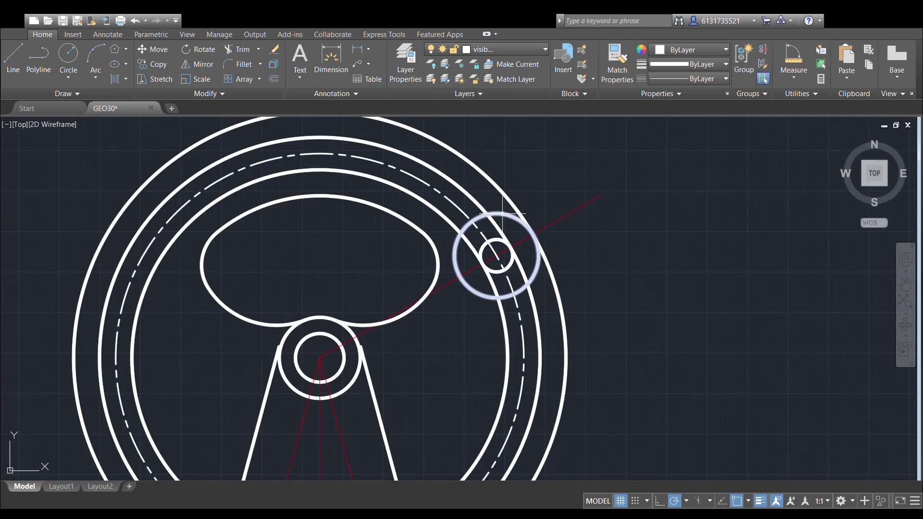
scroll(502, 279, down, 2)
scroll(502, 280, down, 2)
scroll(526, 280, up, 4)
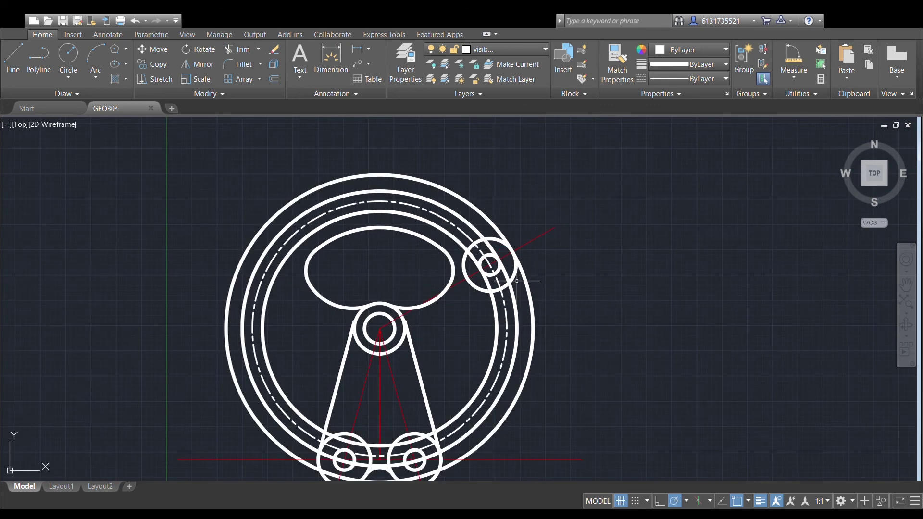
click(532, 274)
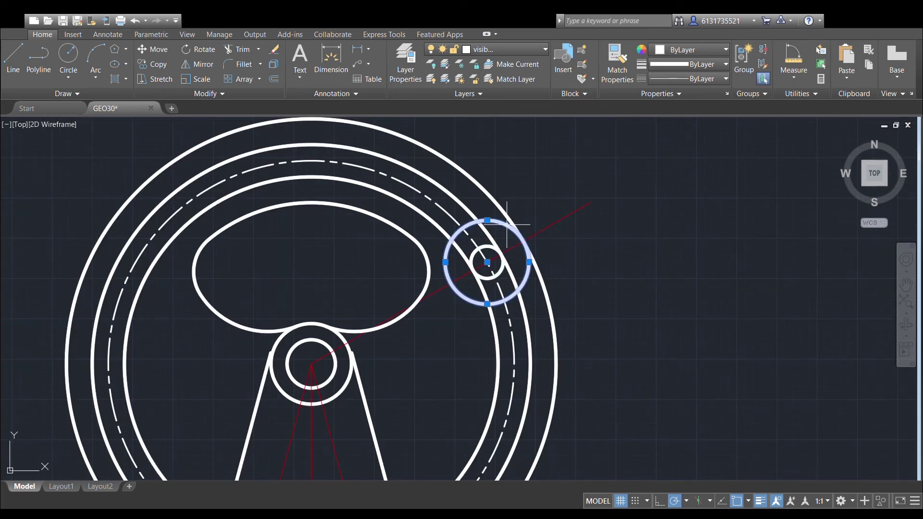
click(476, 272)
click(465, 255)
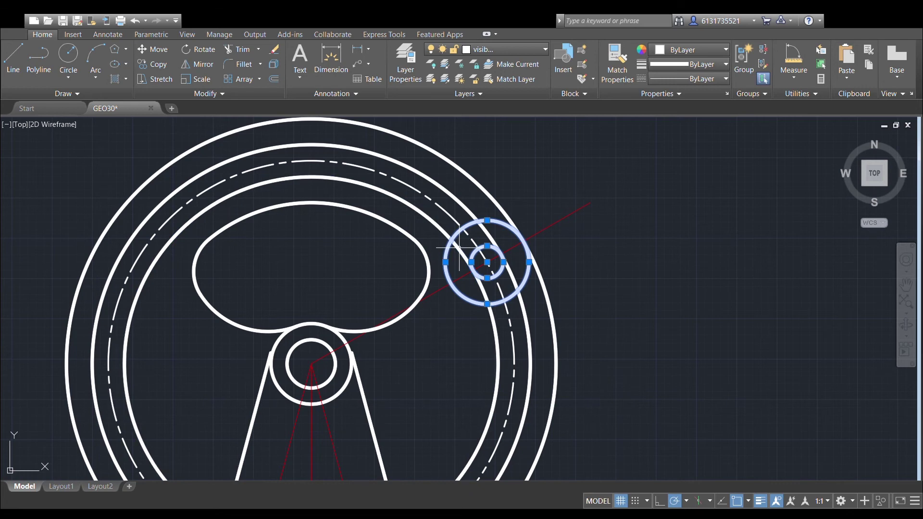
scroll(404, 184, down, 2)
click(198, 64)
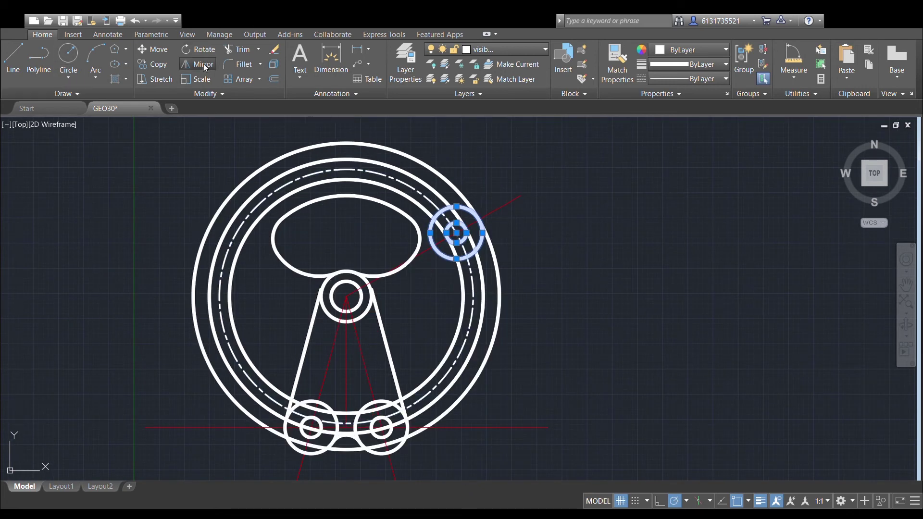
click(346, 296)
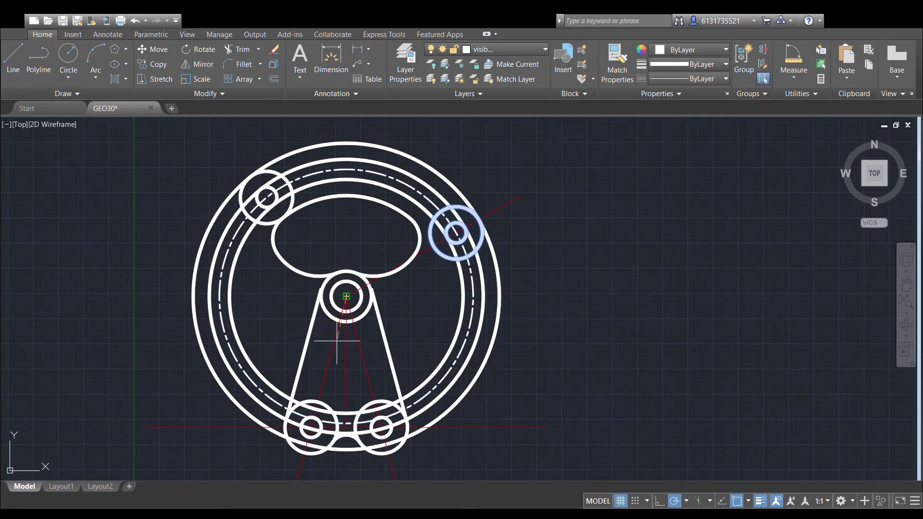
click(346, 362)
scroll(291, 290, up, 2)
key(Return)
middle_drag(338, 210, 343, 249)
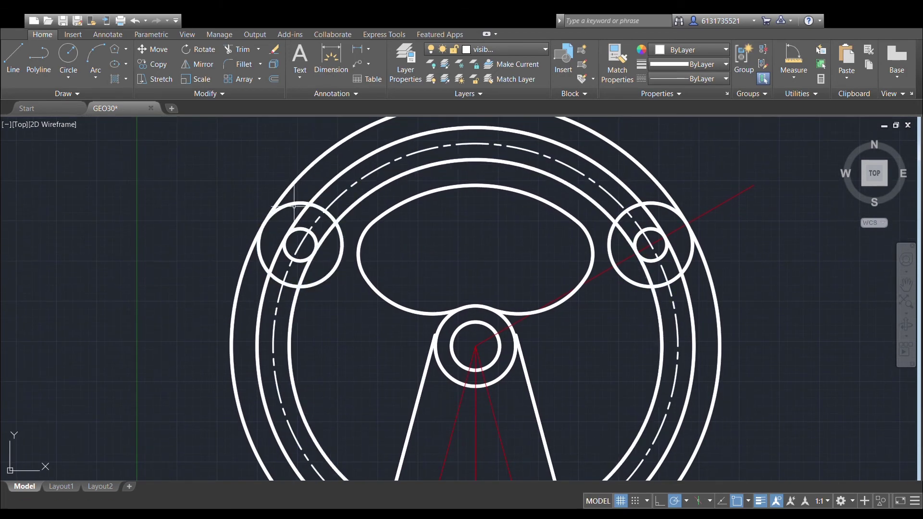
click(268, 231)
click(279, 254)
click(290, 257)
click(305, 272)
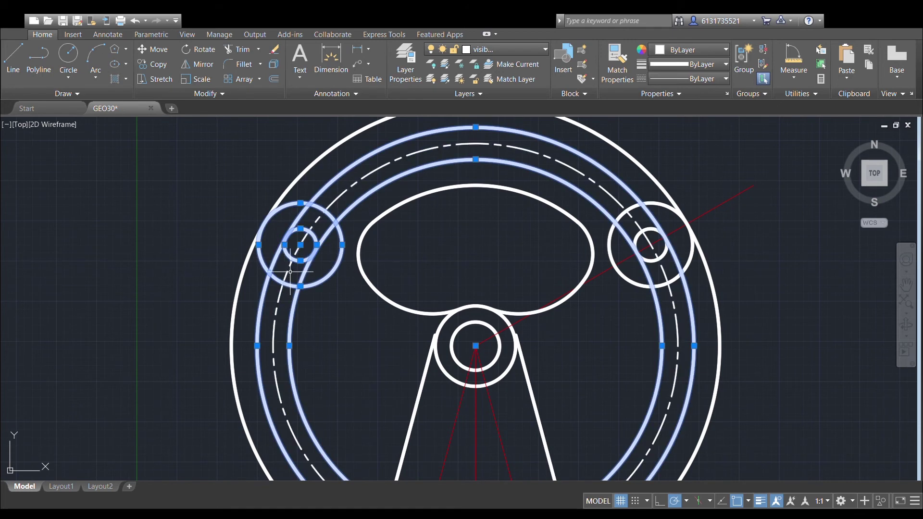
click(248, 258)
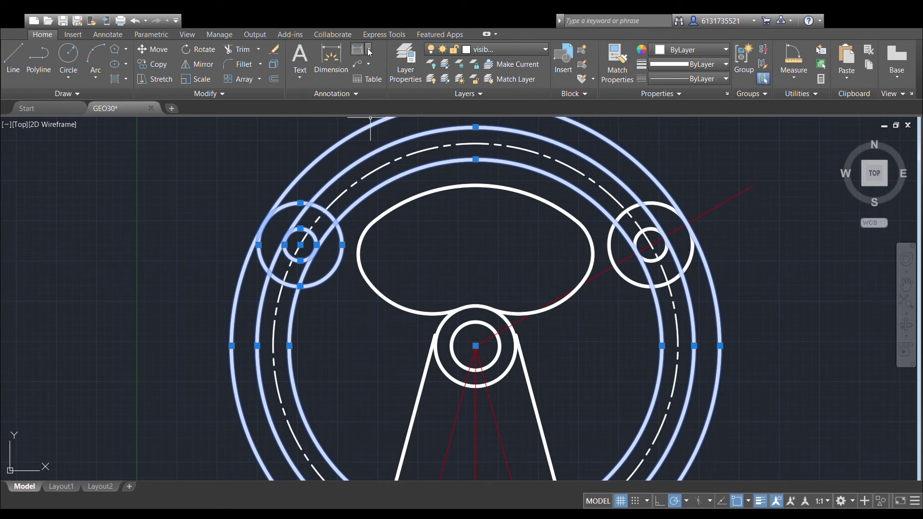
click(237, 50)
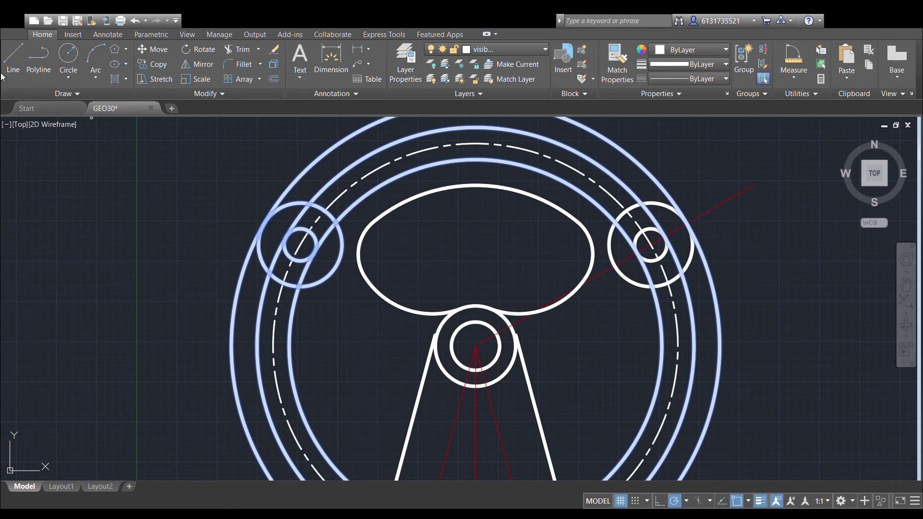
key(Escape)
Trim away the lower portions of the three solid ring circles, using them and both pairs of end circles as cutting edges.
click(272, 214)
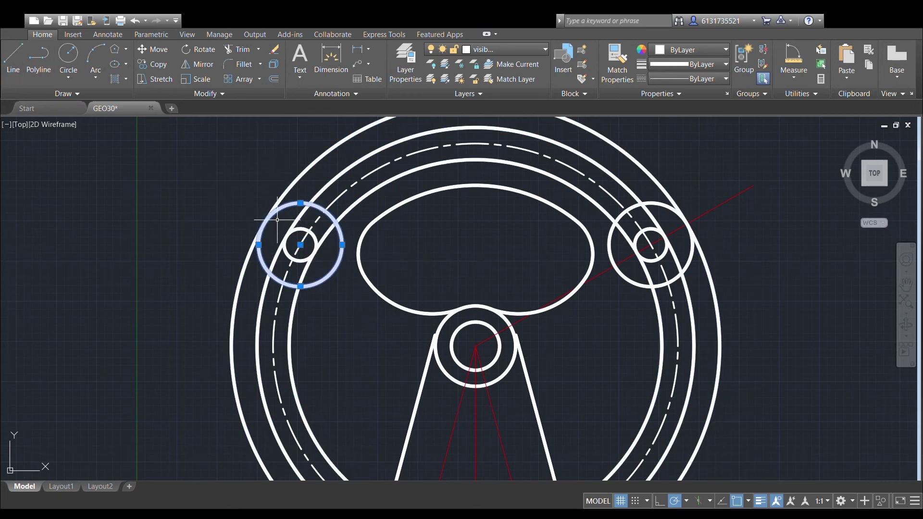
click(285, 244)
click(278, 252)
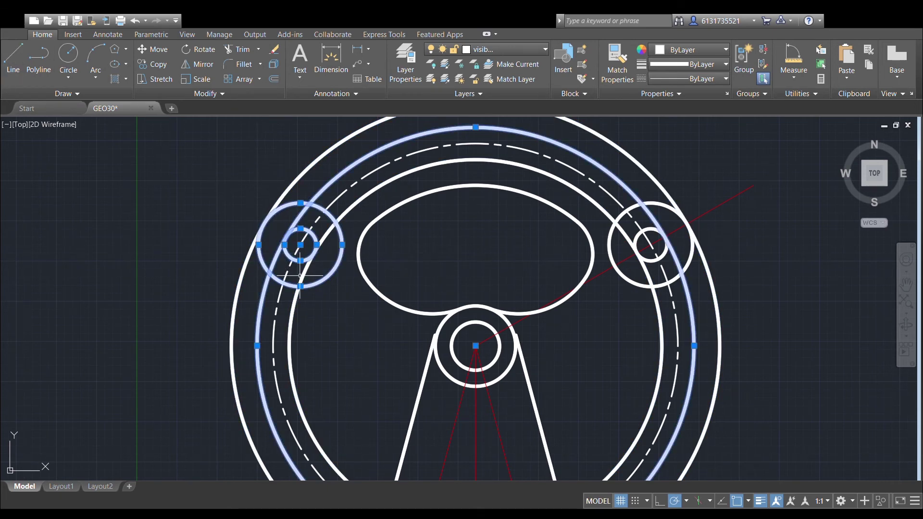
click(301, 277)
click(247, 257)
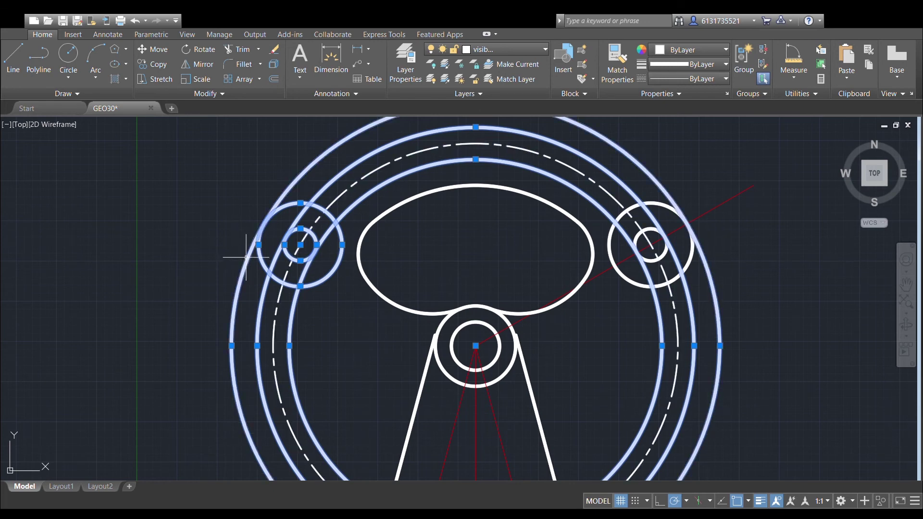
click(642, 232)
click(609, 238)
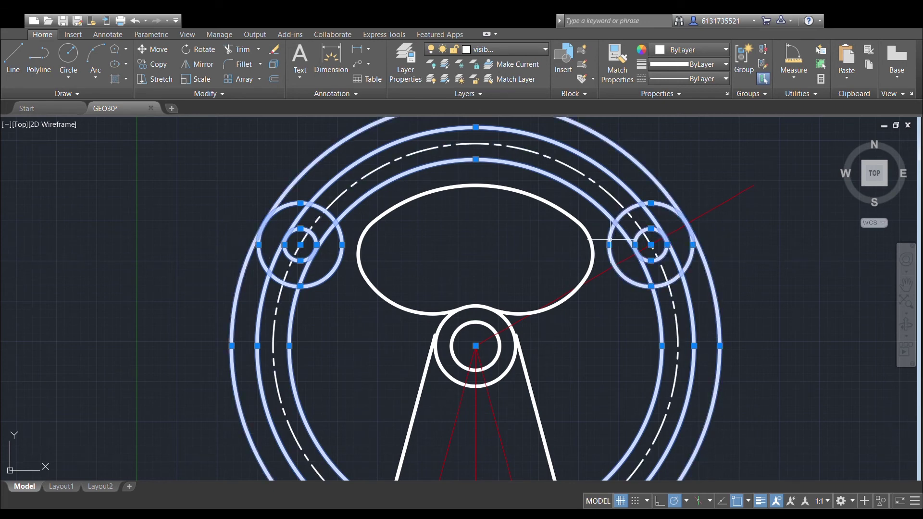
click(240, 53)
click(296, 297)
click(265, 292)
click(249, 266)
Trim the leftover ring ends inside both large end circles and those circles' arcs between the ring's outer and inner arcs.
middle_drag(573, 263, 562, 287)
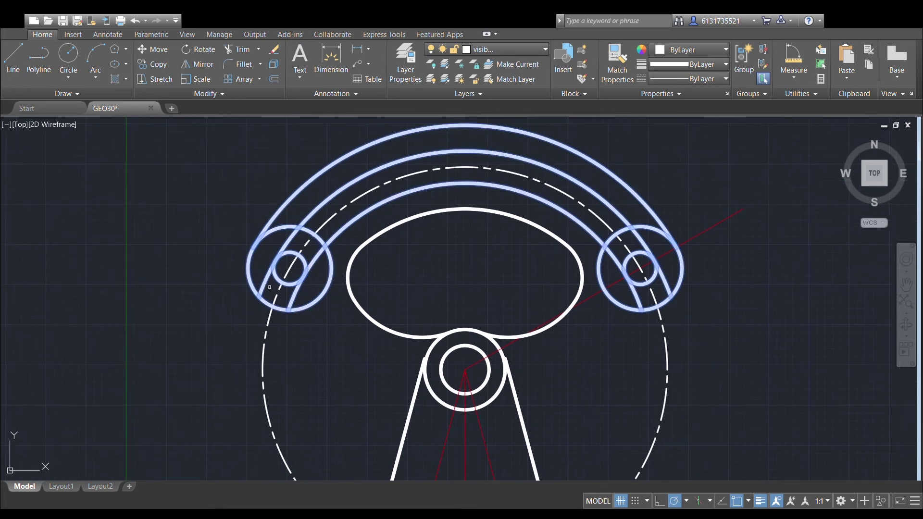
click(298, 293)
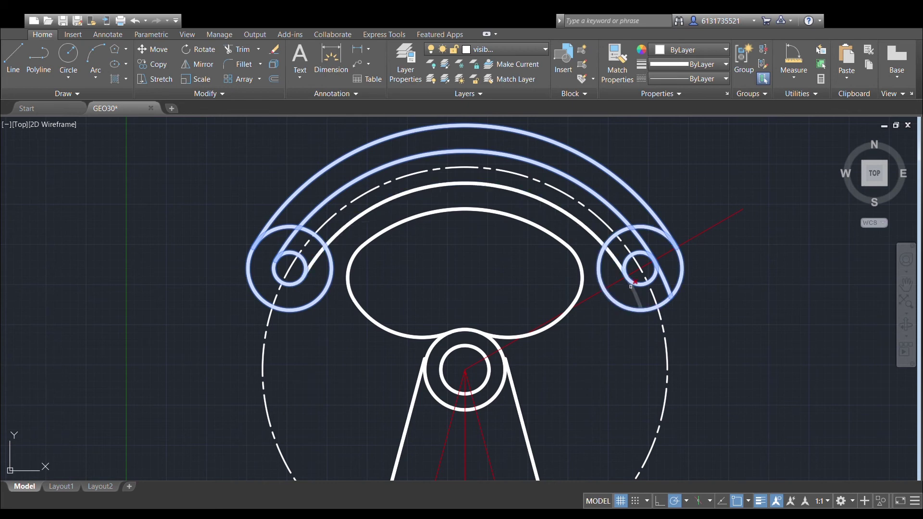
click(635, 296)
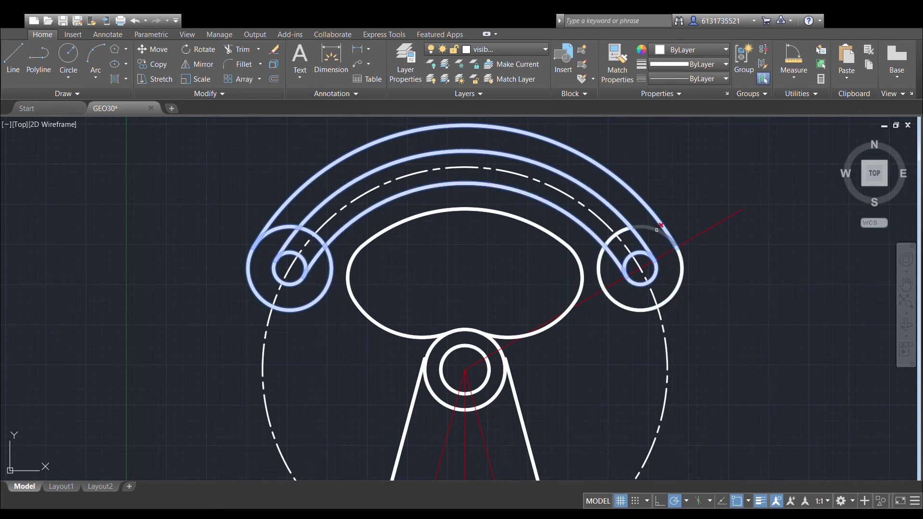
click(620, 233)
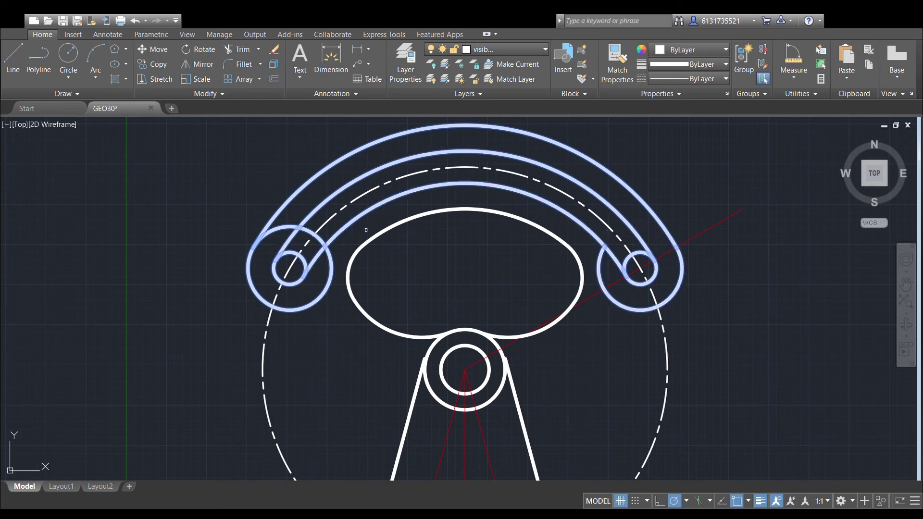
scroll(375, 231, down, 4)
key(Escape)
scroll(529, 259, up, 3)
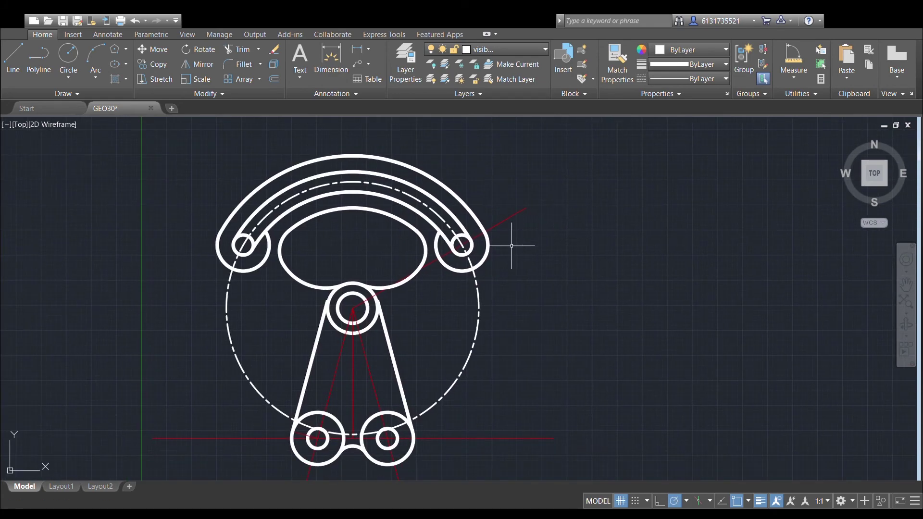
Draw a line on layer 0 from the small upper-right circle's centre to the construction line's upper end.
scroll(511, 246, up, 2)
key(l)
key(Return)
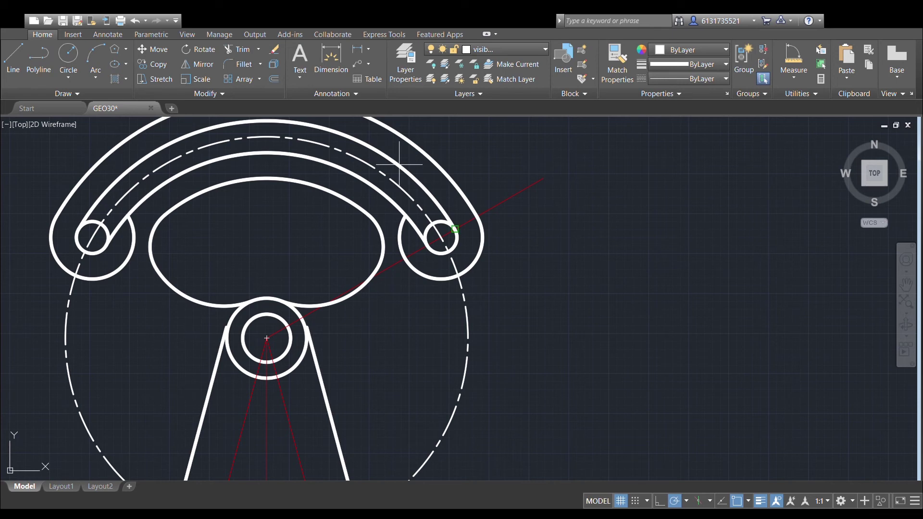
scroll(481, 234, up, 2)
click(425, 239)
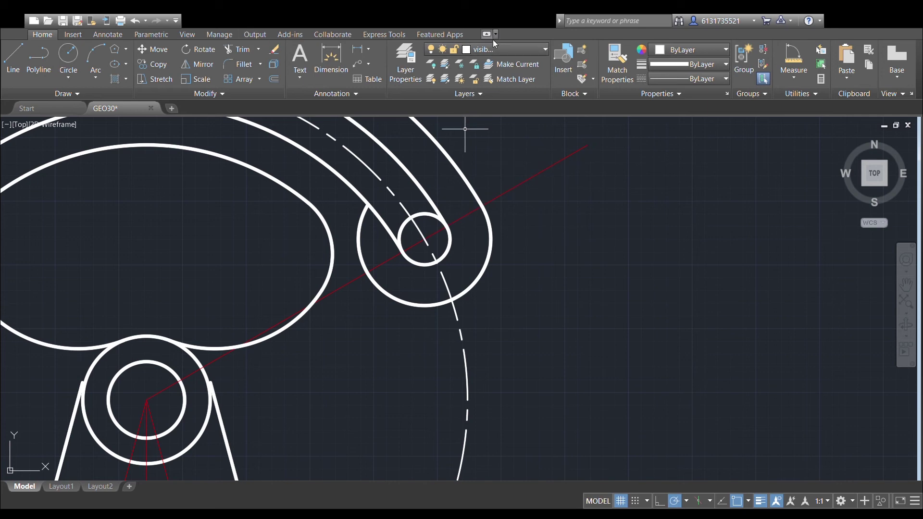
scroll(491, 49, up, 2)
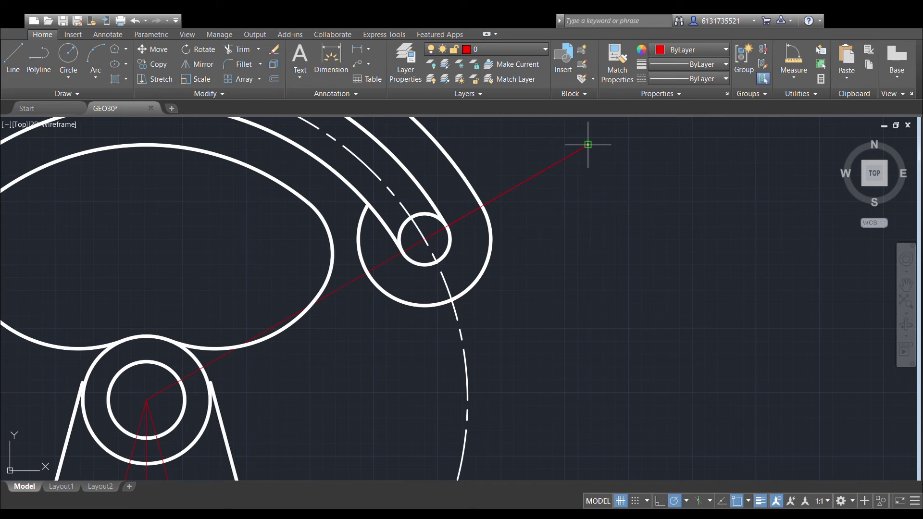
Rotate that line clockwise about the small circle's centre until it is perpendicular to the construction line.
click(572, 153)
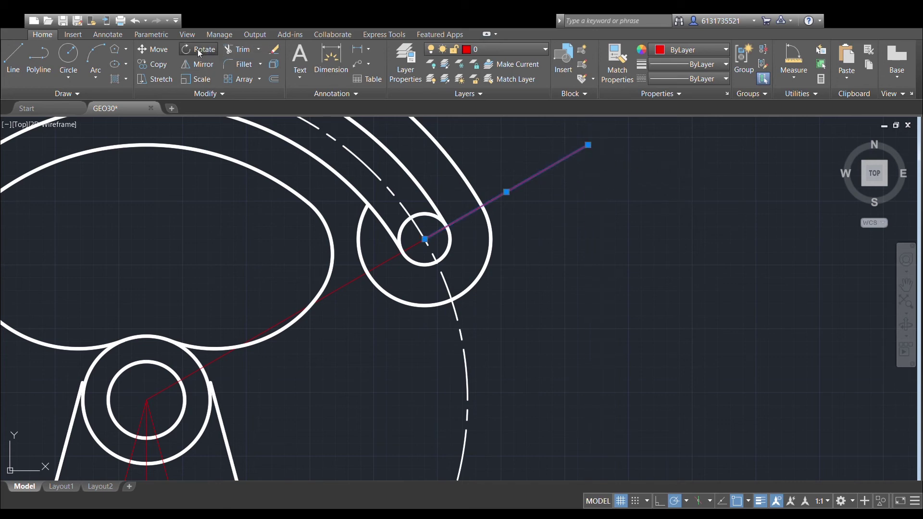
click(425, 239)
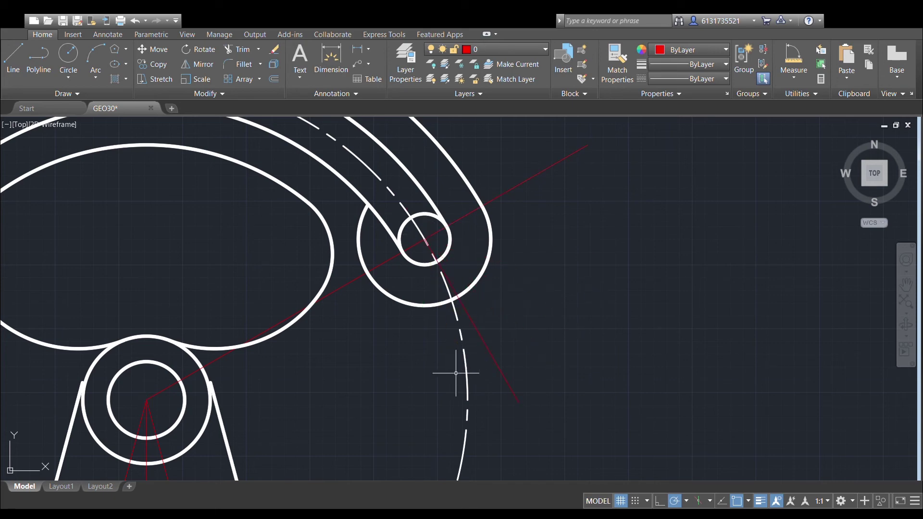
scroll(526, 247, down, 2)
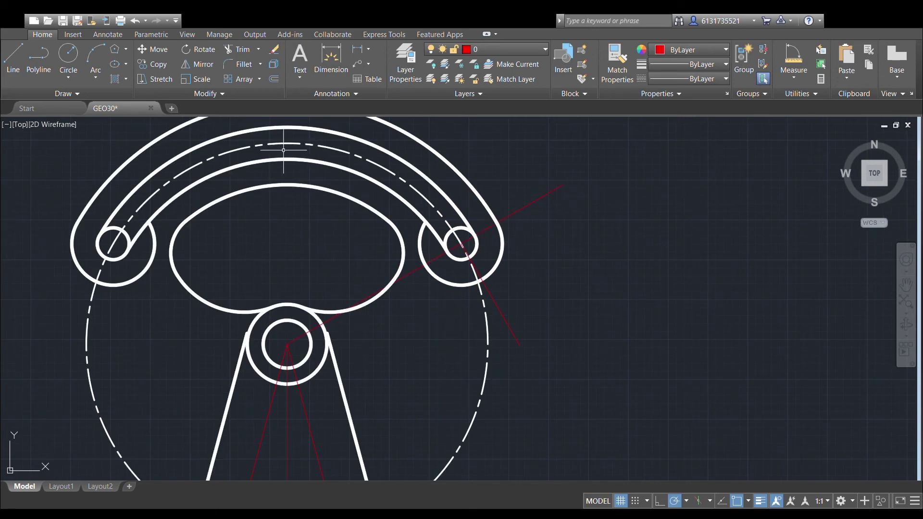
click(531, 204)
scroll(566, 258, down, 2)
scroll(566, 261, up, 2)
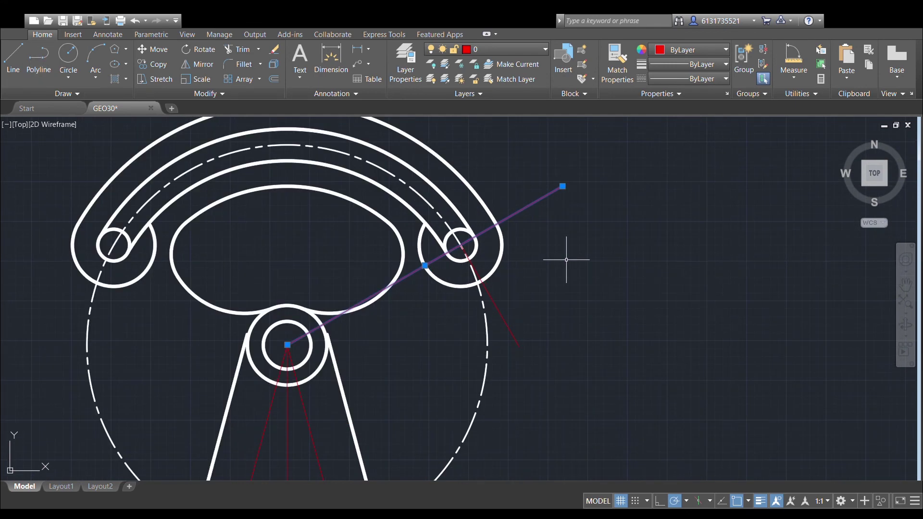
key(Escape)
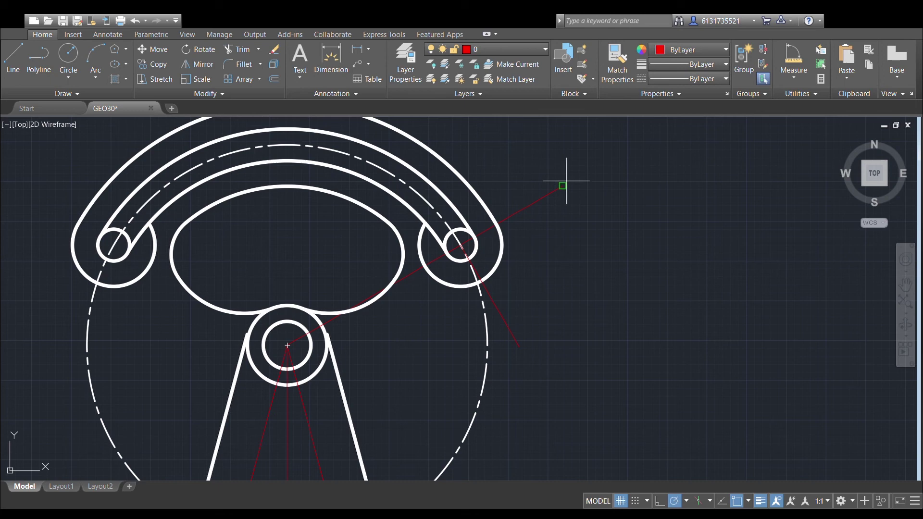
Make the visible layer current and draw a line from the construction line's upper end to the hub centre.
click(523, 49)
click(515, 96)
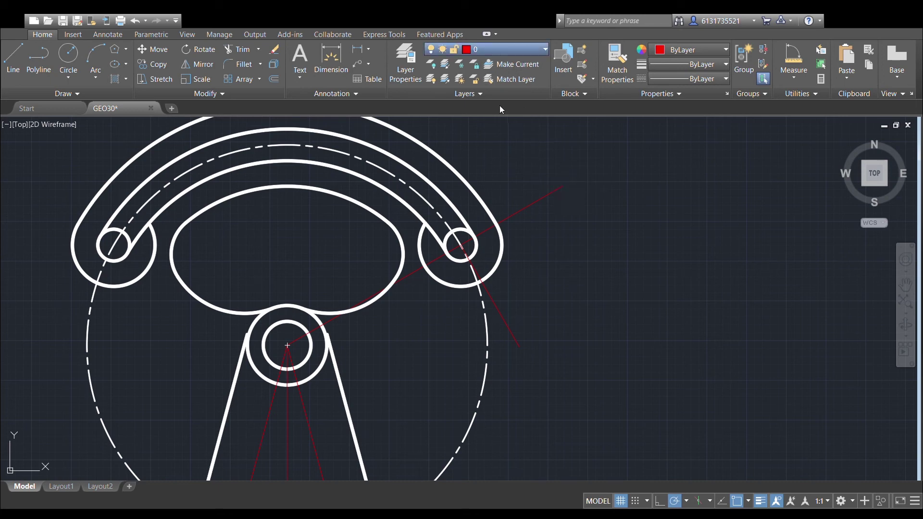
click(562, 185)
click(287, 346)
Move the new line by its upper end to where the large right end circle crosses the perpendicular construction line.
click(543, 194)
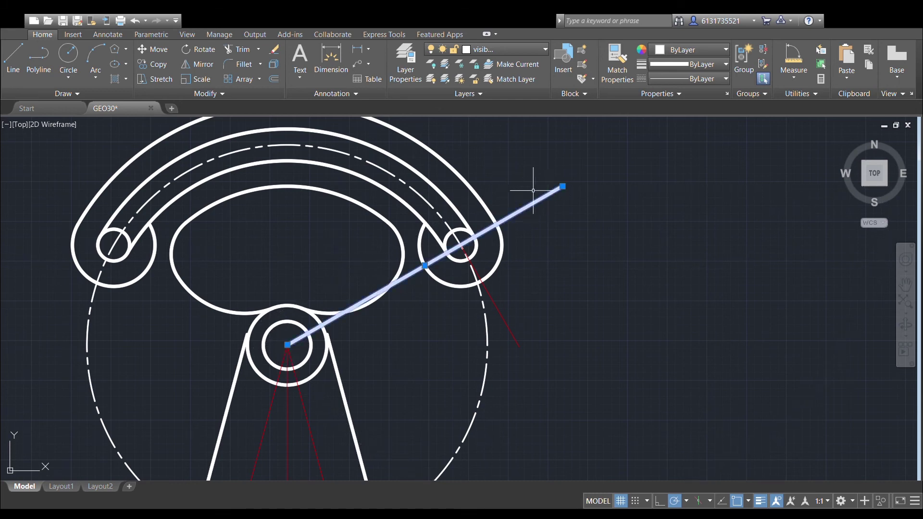
click(158, 49)
click(563, 185)
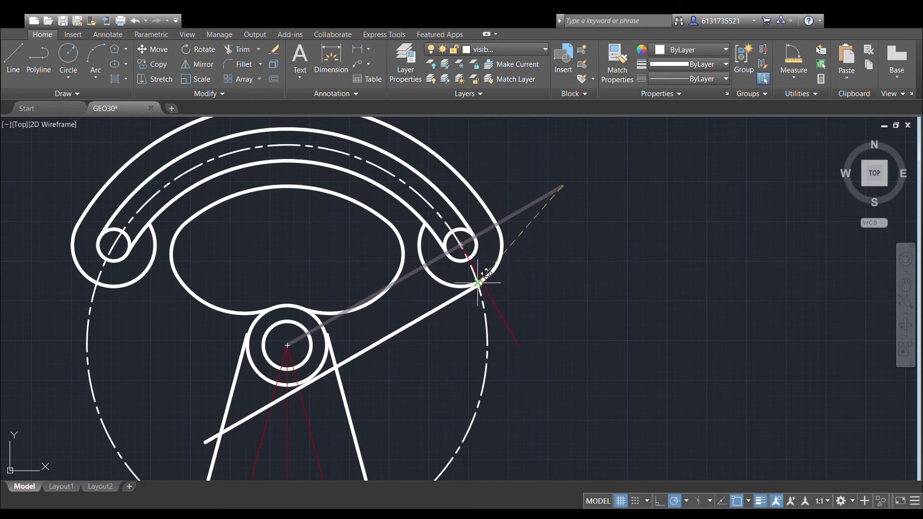
scroll(483, 284, up, 5)
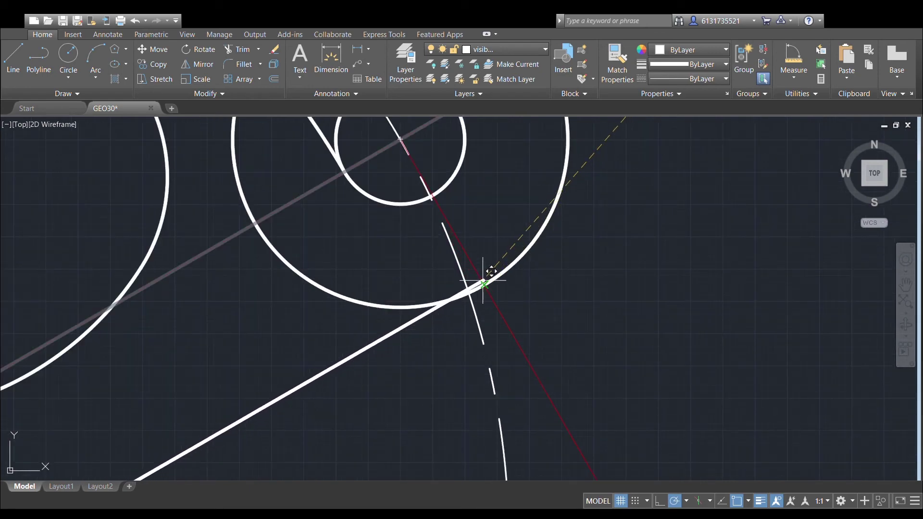
click(483, 285)
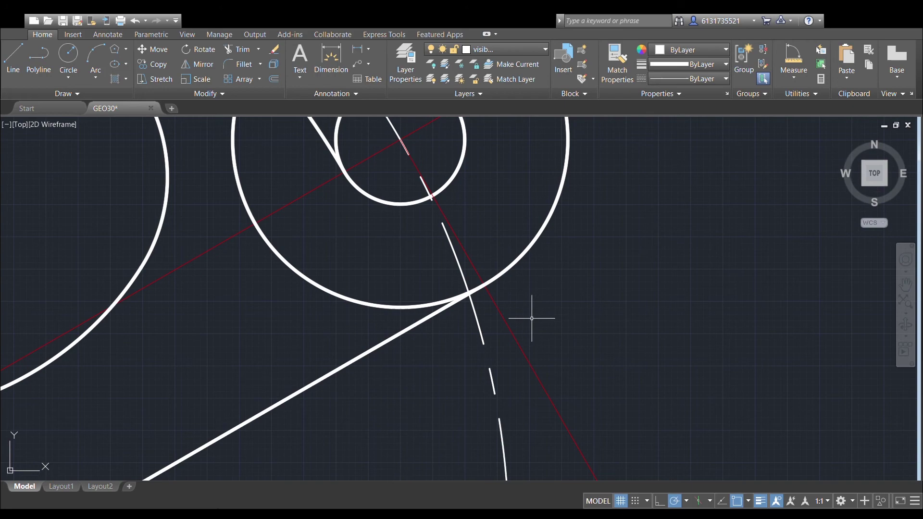
Draw a circle tangent to the slanted line and the right side line, below the right end of the arc-shaped slot.
scroll(531, 318, down, 5)
scroll(523, 280, down, 2)
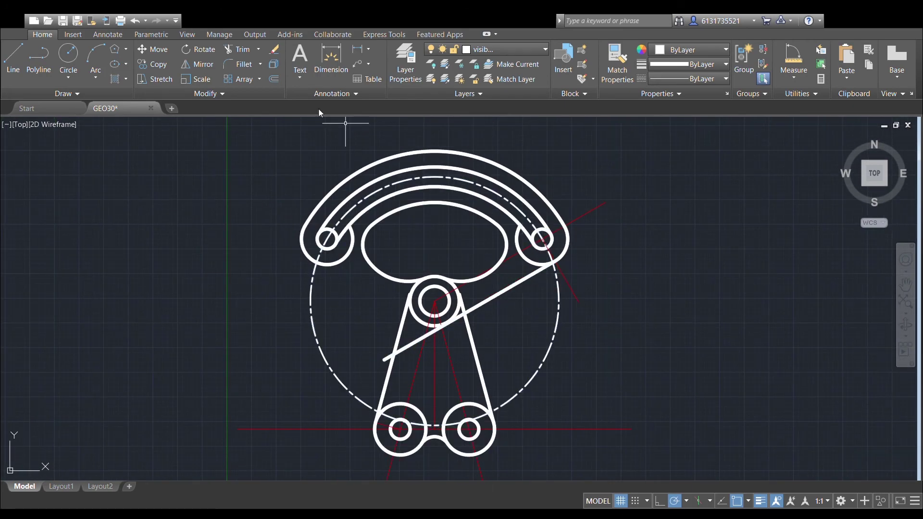
click(68, 54)
scroll(494, 305, up, 2)
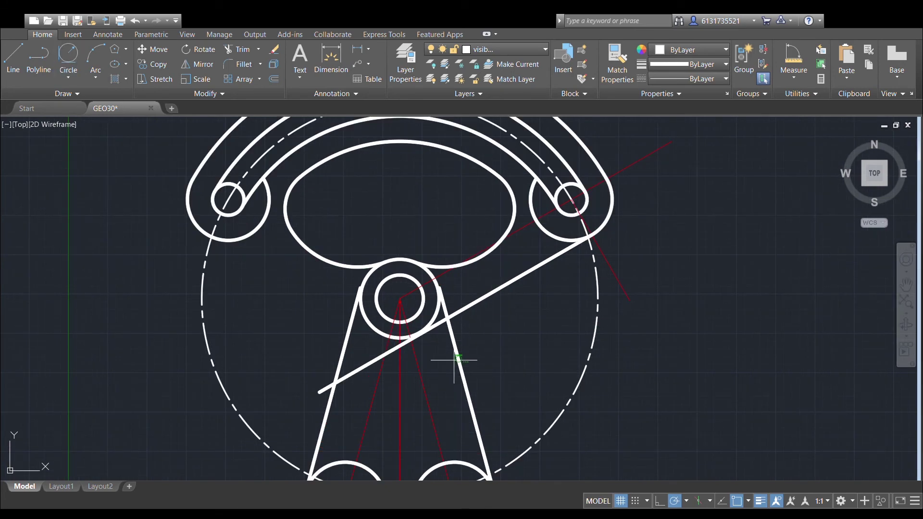
click(458, 363)
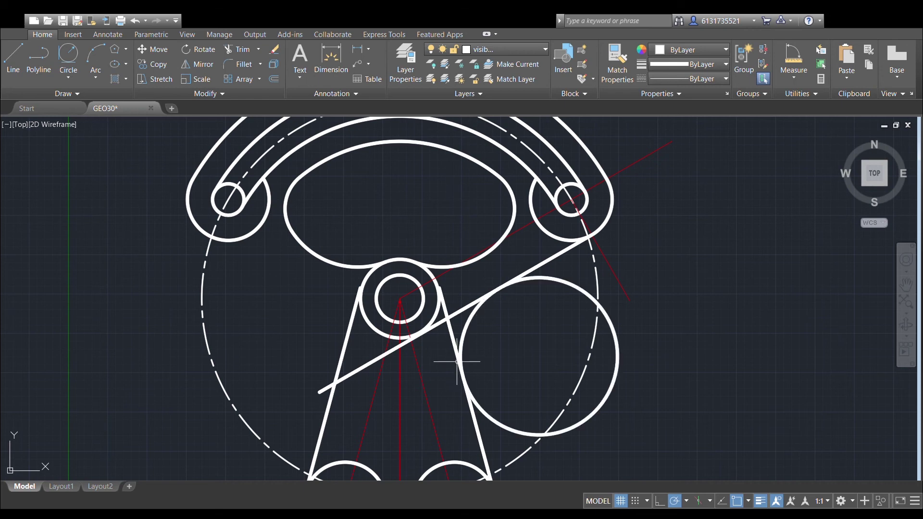
Trim the inner part of the large right end circle, using the slanted line, tangent circle, side line and end circle as cutting edges.
scroll(529, 286, down, 2)
click(532, 281)
click(535, 273)
click(483, 349)
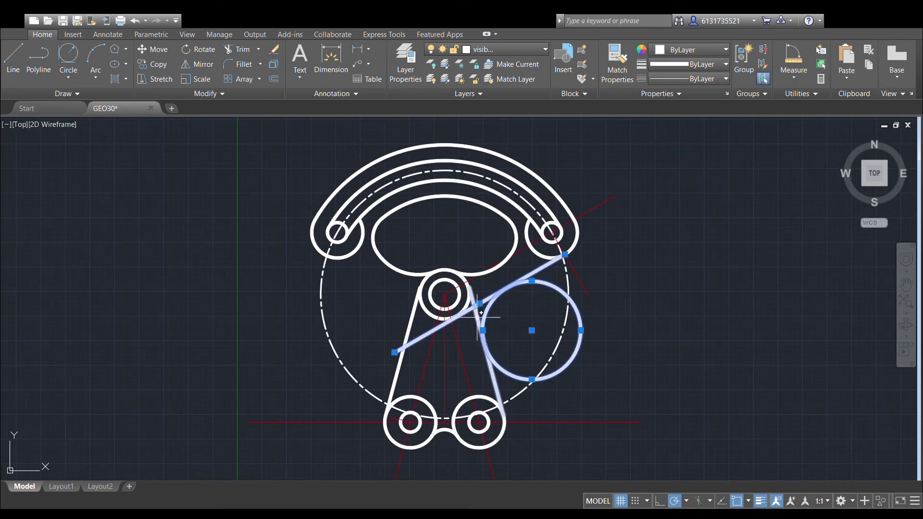
scroll(539, 252, up, 2)
click(539, 252)
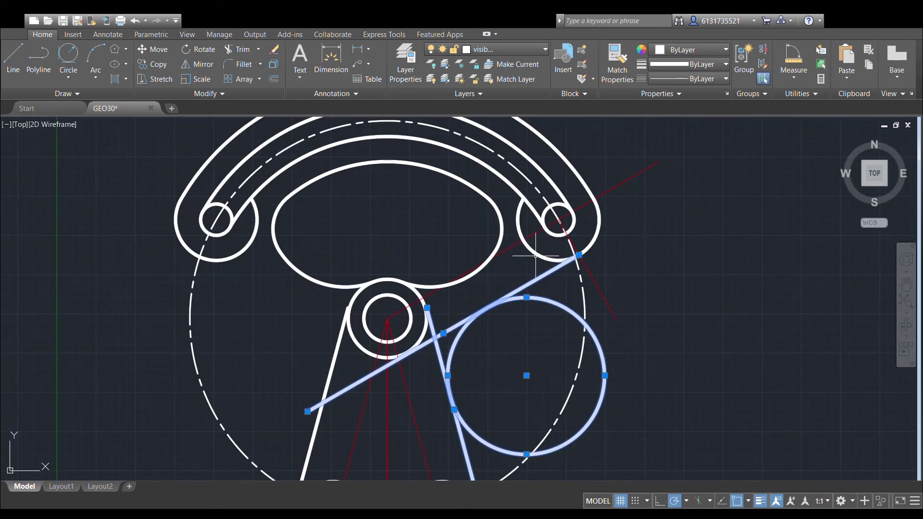
click(239, 49)
click(537, 253)
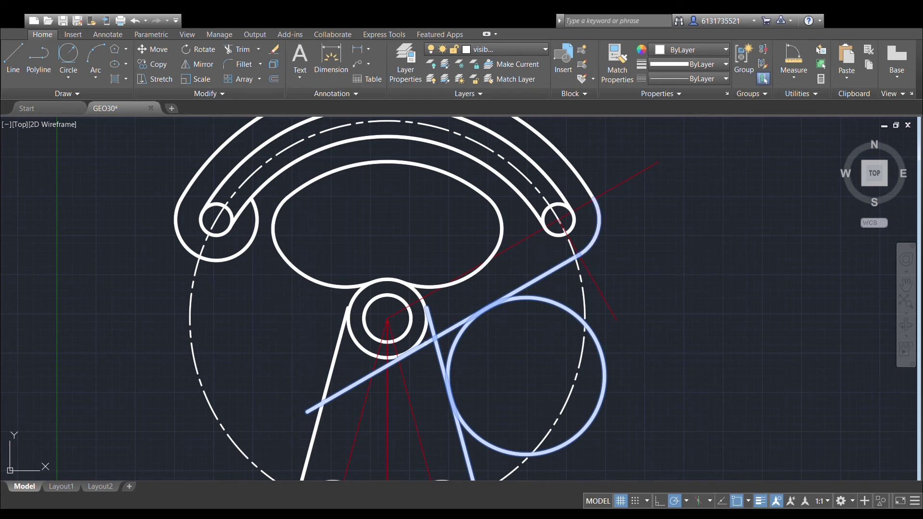
Trim the tangent circle to a fillet arc, cut both lines back to it, and delete the leftover slanted piece.
click(444, 331)
click(434, 338)
click(550, 299)
key(Escape)
click(432, 340)
key(Delete)
Mirror the right slanted line and its fillet arc about the vertical axis through the hub centre, keeping the originals.
scroll(483, 317, down, 2)
scroll(483, 316, down, 2)
scroll(476, 315, up, 2)
click(477, 316)
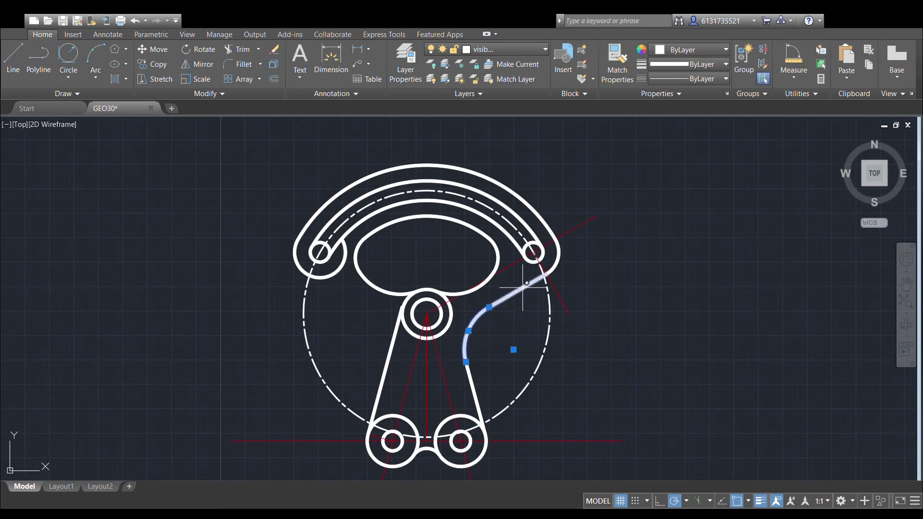
click(204, 64)
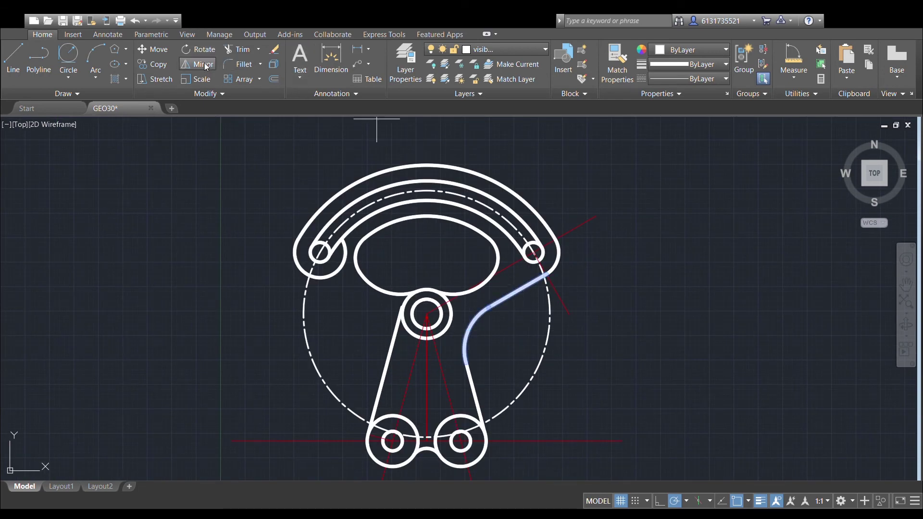
click(426, 314)
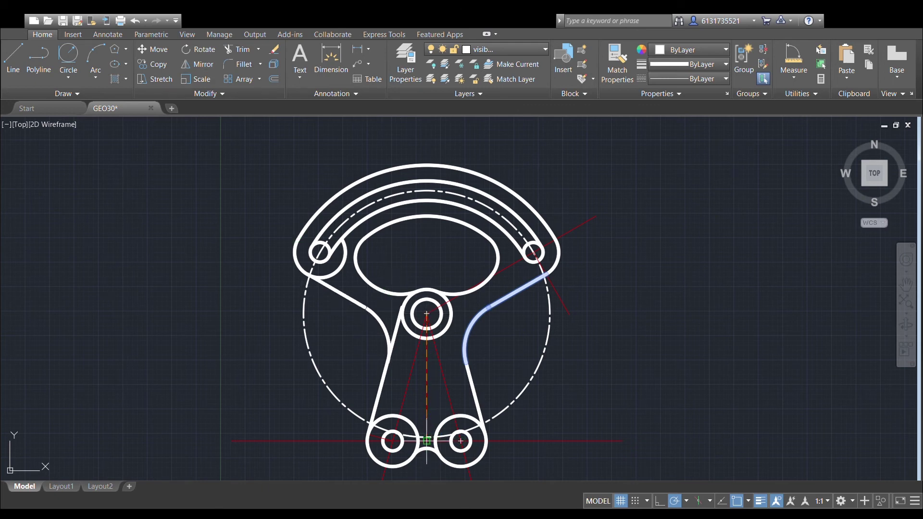
scroll(390, 338, up, 4)
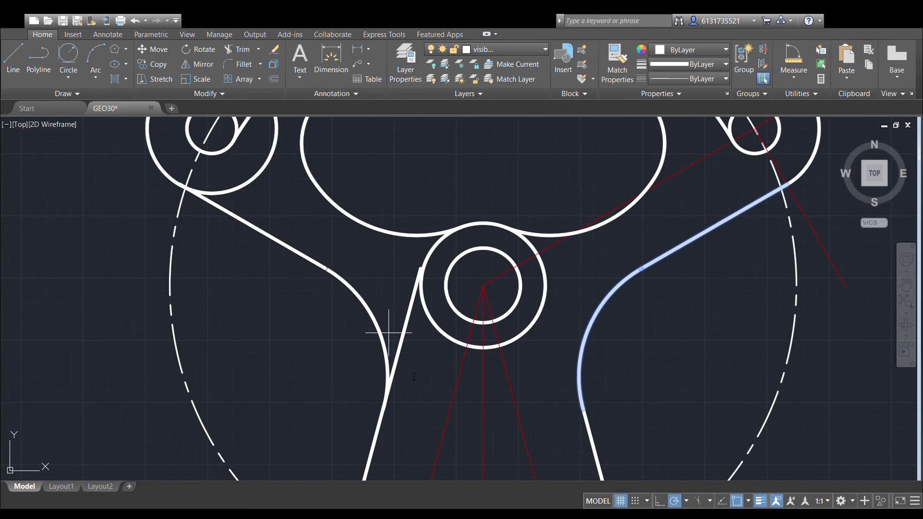
click(388, 333)
key(Return)
Trim the inner part of the large left end circle and the left side line's excess above the mirrored fillet arc.
click(403, 330)
click(243, 184)
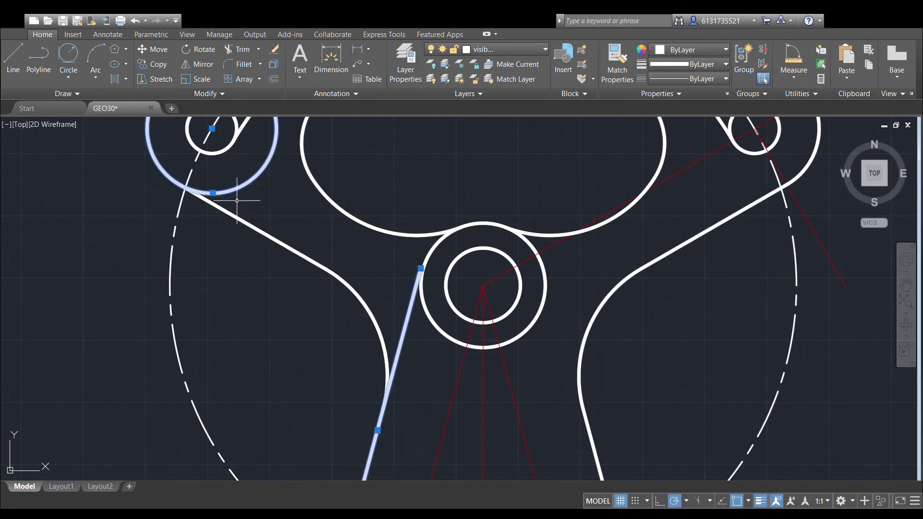
click(231, 217)
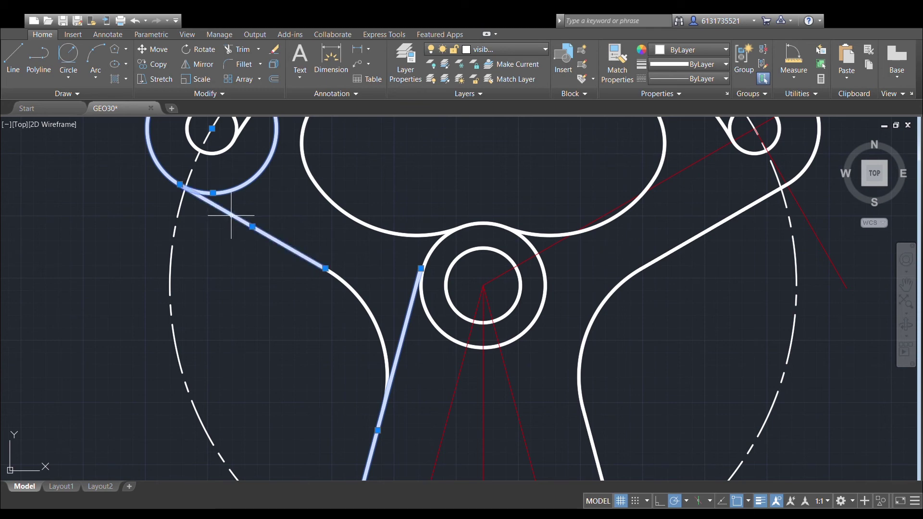
click(381, 331)
click(242, 50)
click(259, 174)
click(402, 337)
scroll(406, 298, down, 6)
middle_drag(398, 295, 396, 304)
scroll(392, 274, up, 2)
key(Escape)
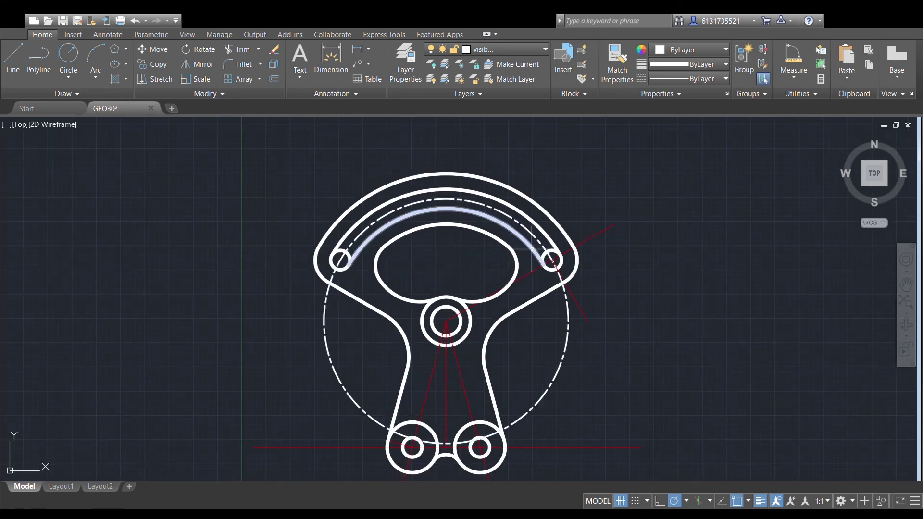
Trim the inner halves of the two small slot end circles between the slot's upper and lower arcs.
scroll(544, 252, up, 4)
click(571, 247)
click(571, 237)
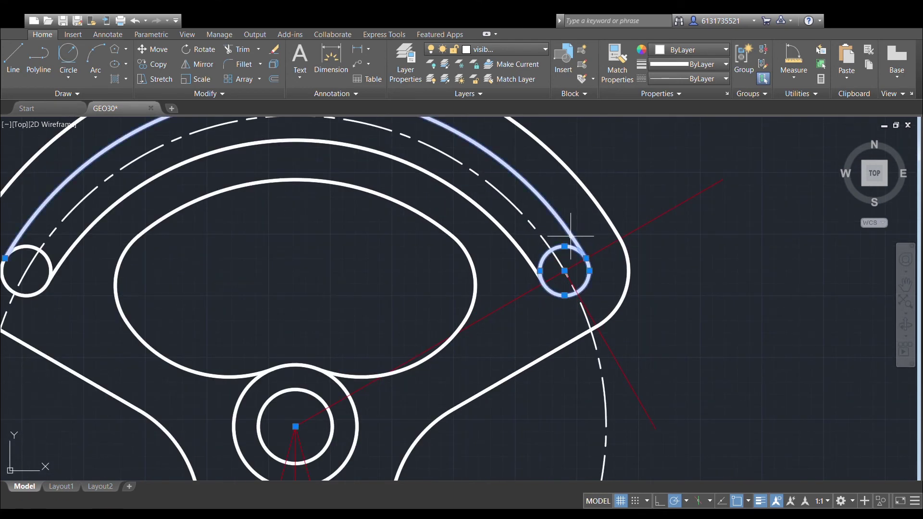
click(507, 243)
click(48, 255)
click(232, 48)
click(43, 254)
click(538, 262)
scroll(630, 219, down, 3)
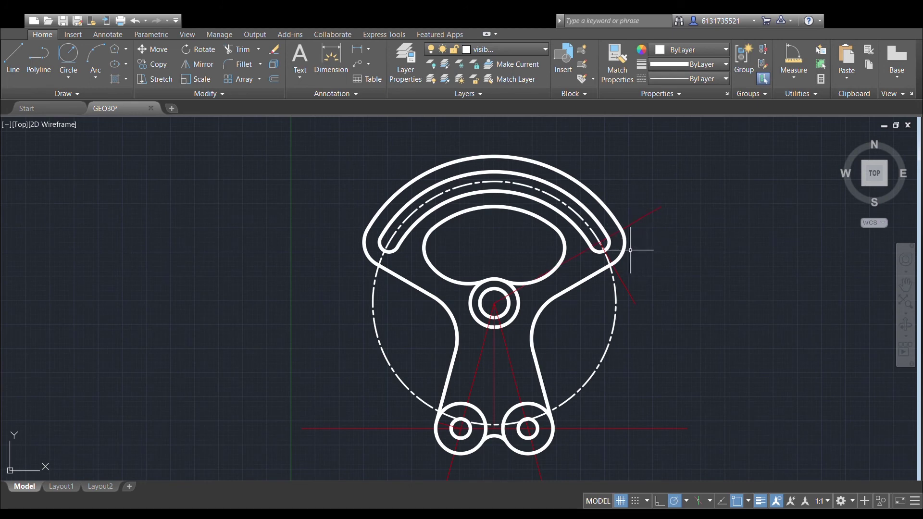
On layer 0, draw a line from the hub centre outward past the dashed circle, just below the right slanted edge's outer end.
scroll(655, 258, up, 2)
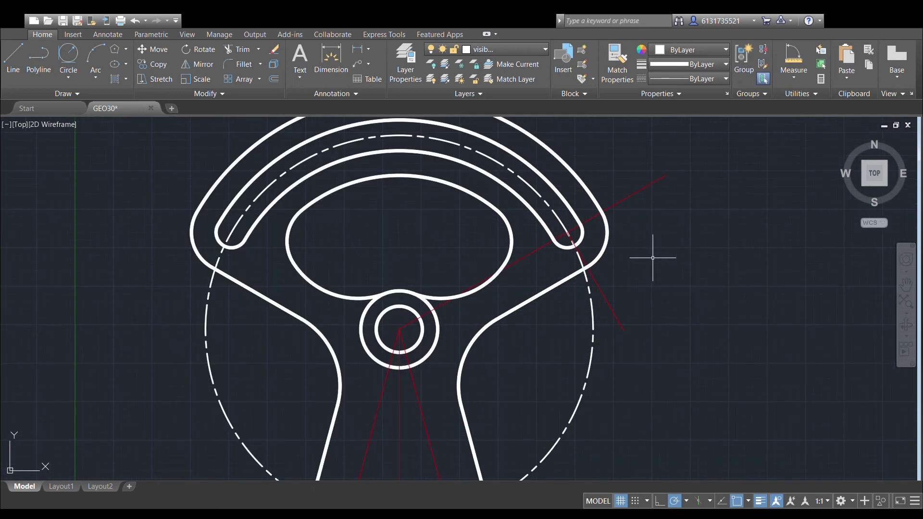
click(489, 67)
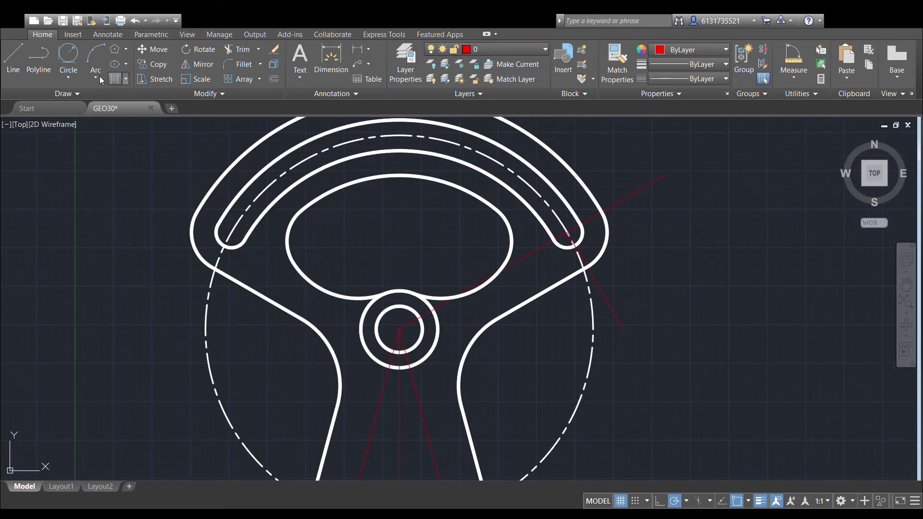
click(399, 329)
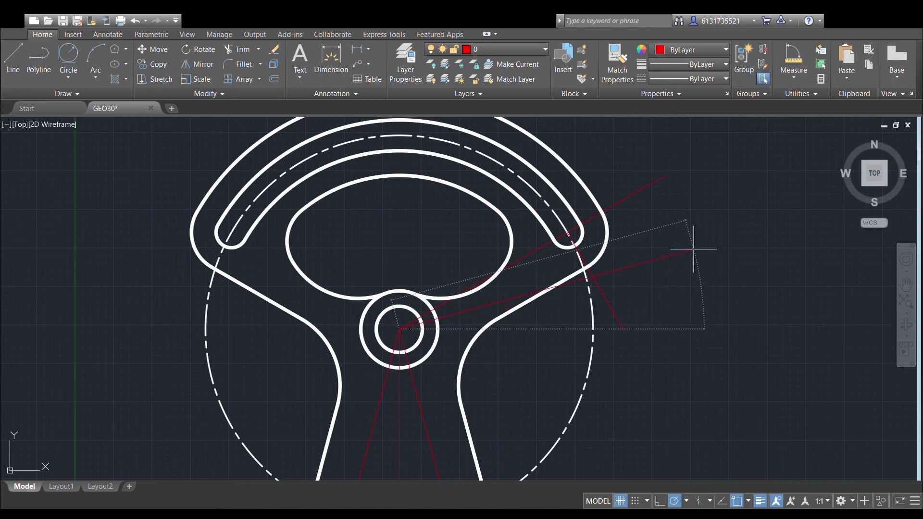
click(703, 255)
key(Escape)
Mirror the new construction line about the vertical axis through the hub centre, keeping the original.
click(649, 267)
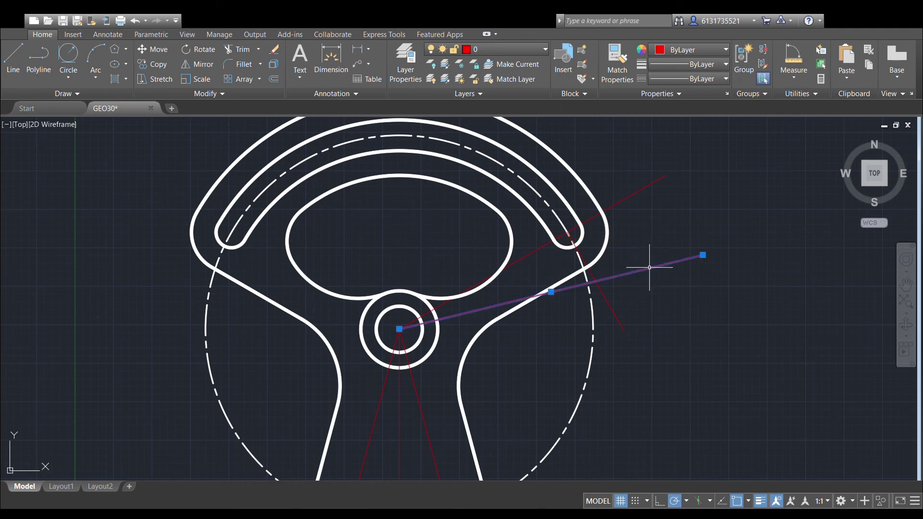
click(198, 64)
click(399, 329)
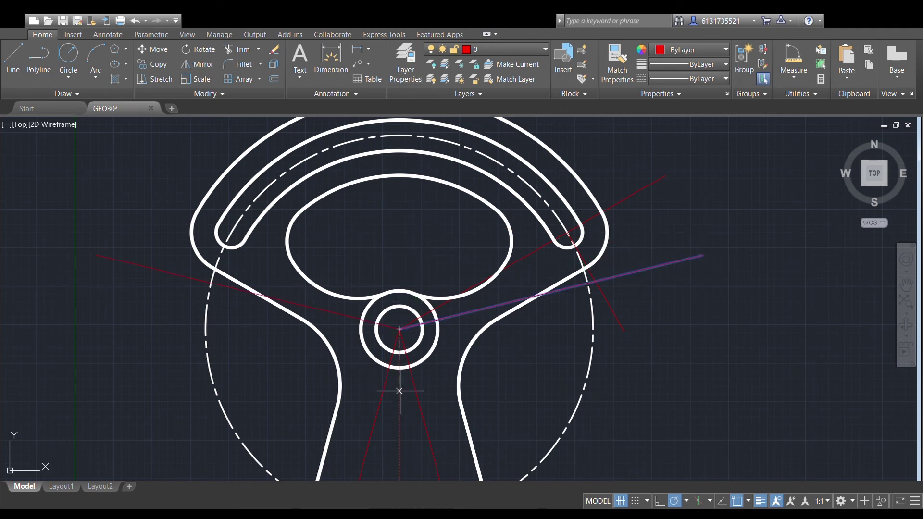
click(220, 287)
key(Return)
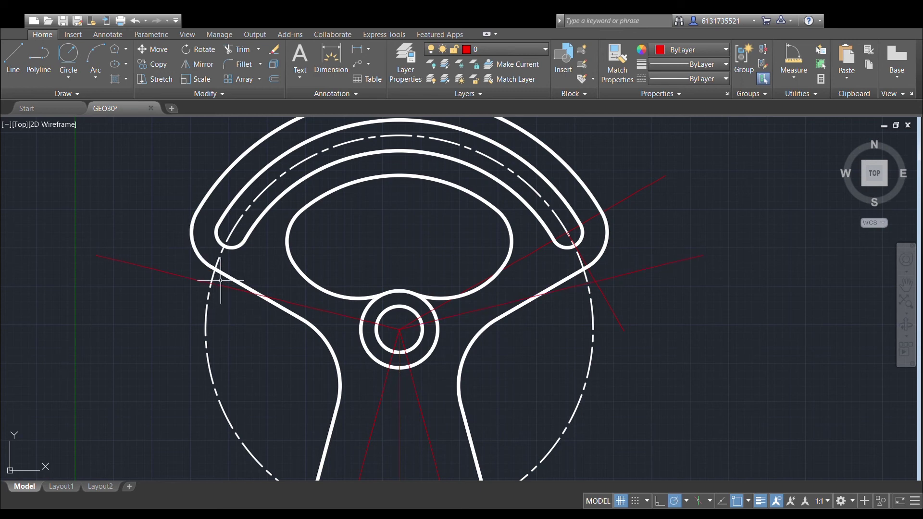
Trim the lower part of the dashed circle between the two mirrored construction lines.
click(220, 286)
click(208, 295)
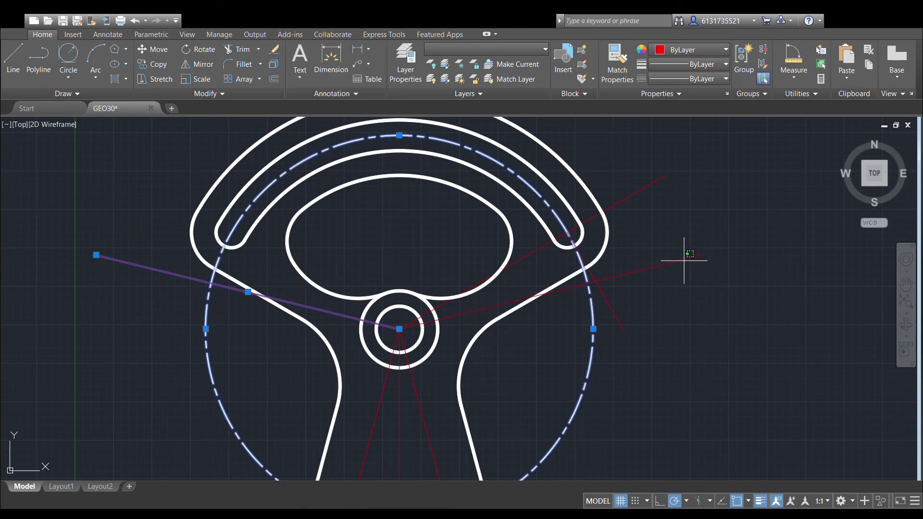
click(681, 260)
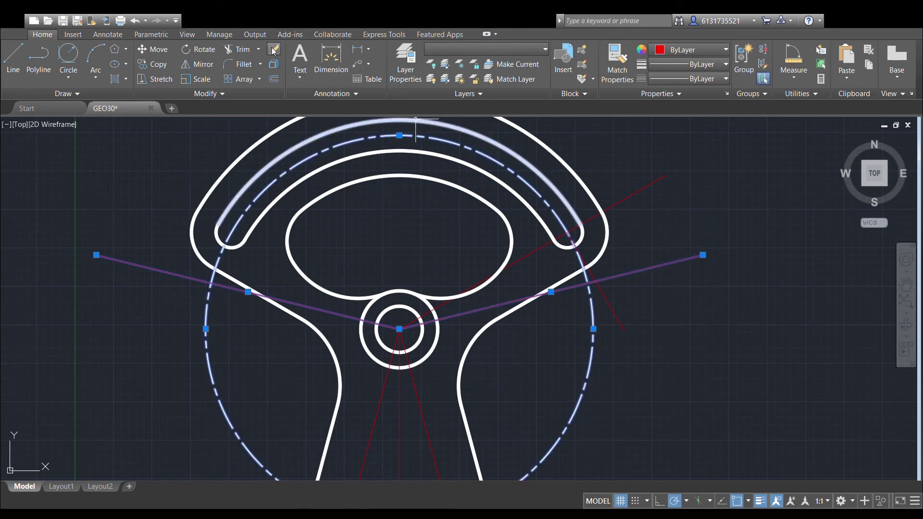
key(Escape)
click(208, 308)
key(Escape)
scroll(441, 306, down, 4)
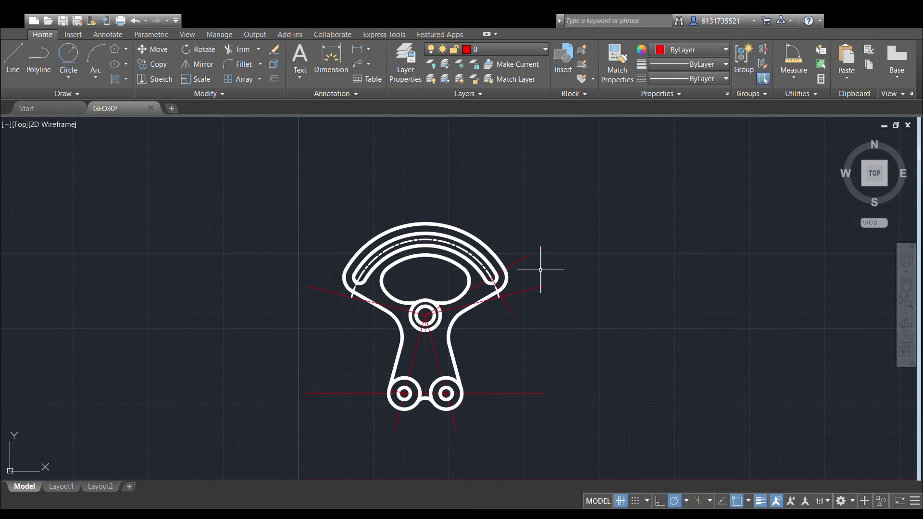
Trim the inner parts of both large lower circles, using the side lines and the small connecting arc as cutting edges.
scroll(449, 388, up, 3)
middle_drag(449, 387, 468, 329)
scroll(468, 329, up, 2)
click(475, 337)
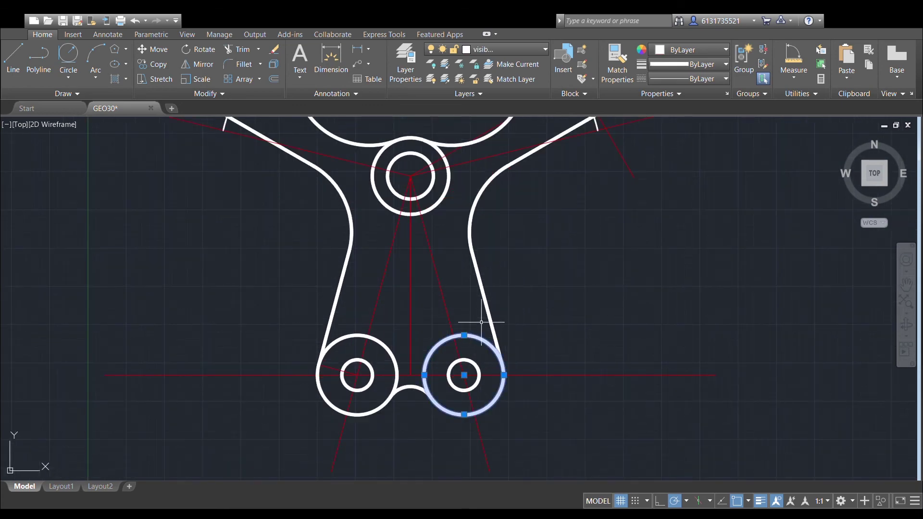
click(484, 318)
click(398, 389)
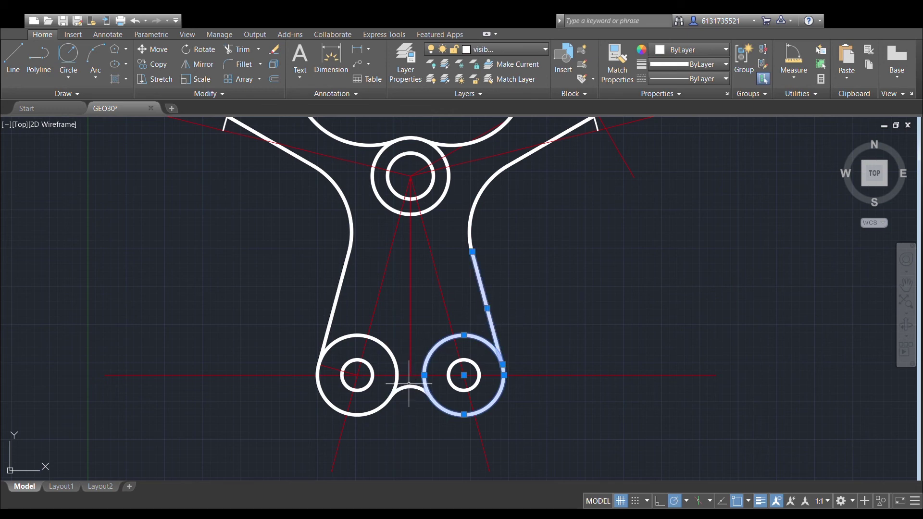
click(389, 342)
click(332, 309)
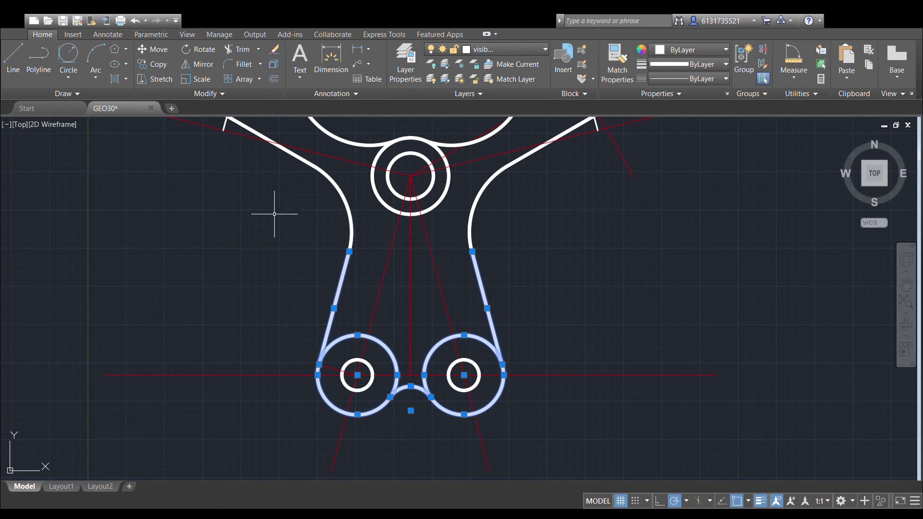
click(239, 49)
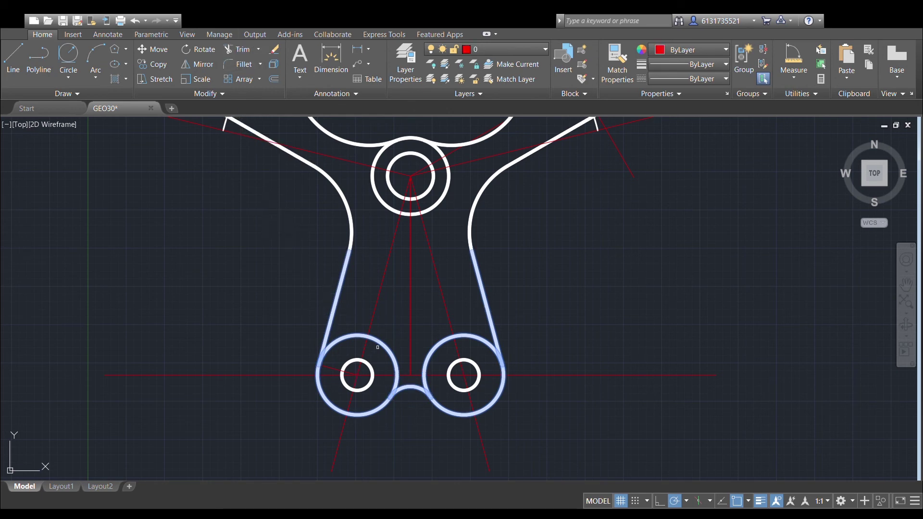
click(379, 341)
click(474, 337)
key(Return)
Make the center layer current and draw a vertical centre line from the hub centre to just above the outer arc.
scroll(581, 272, down, 2)
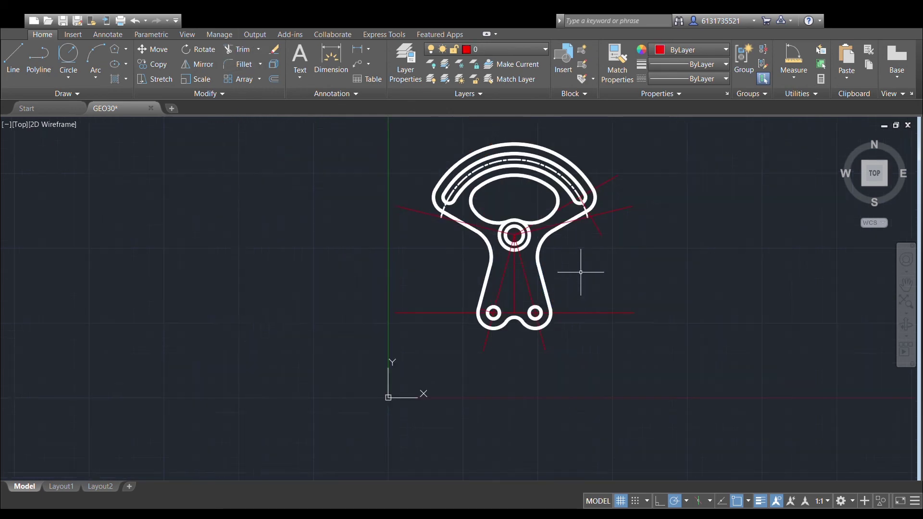
middle_drag(580, 272, 576, 295)
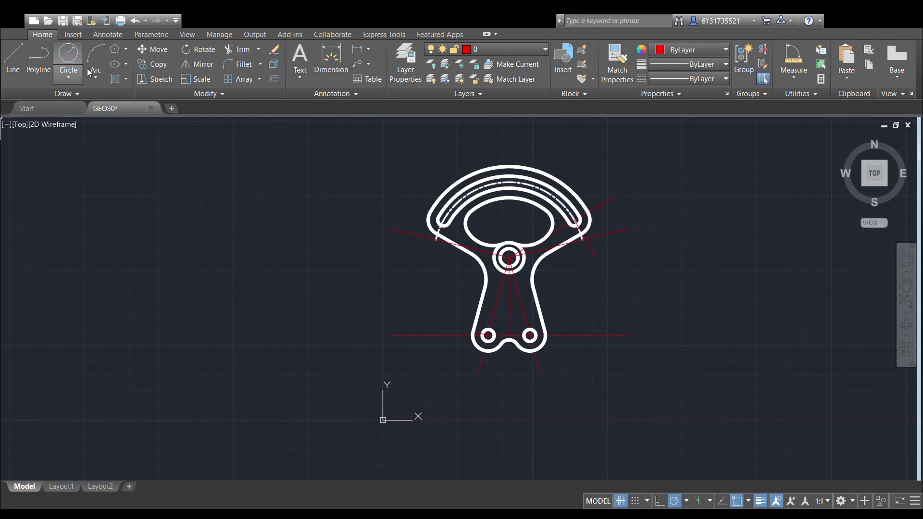
click(499, 50)
click(499, 84)
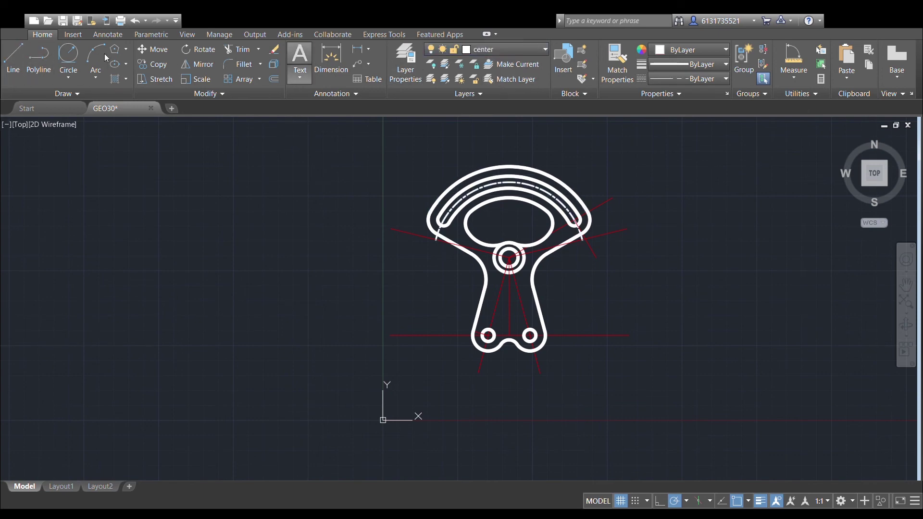
scroll(522, 259, up, 3)
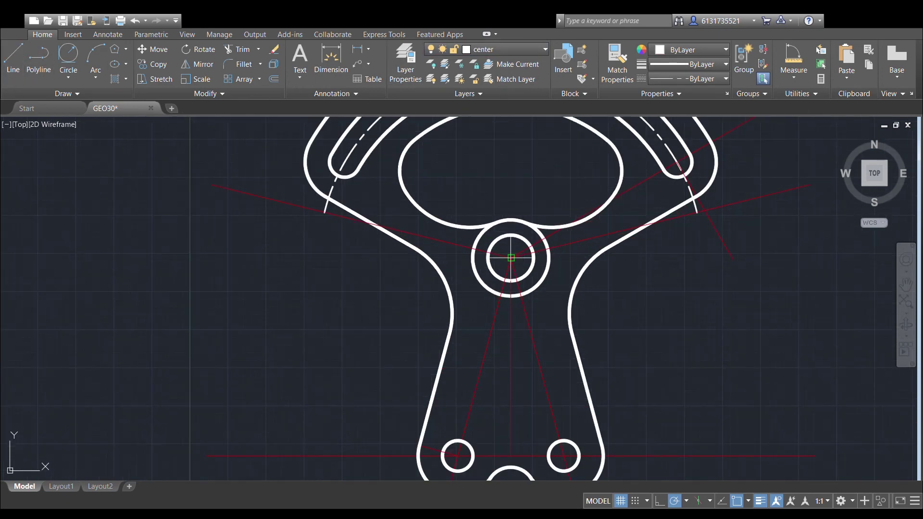
click(511, 258)
scroll(511, 250, down, 1)
scroll(501, 232, up, 1)
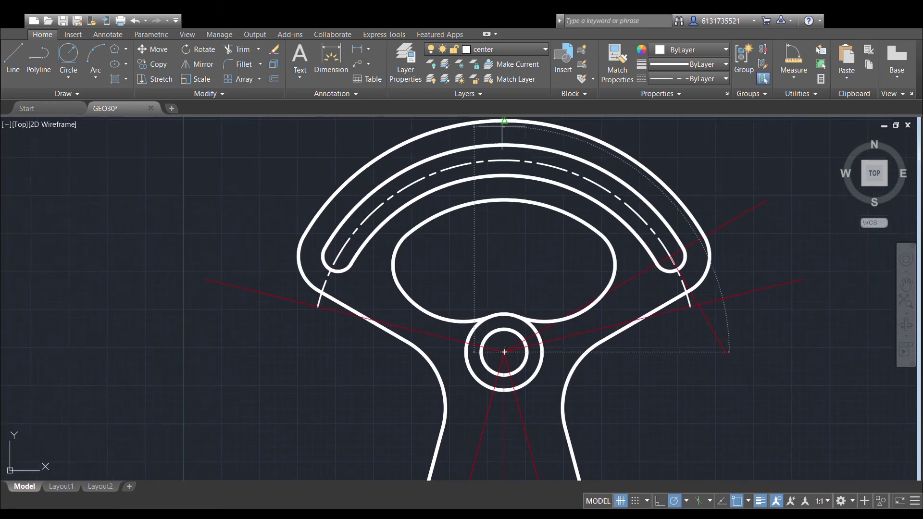
middle_drag(501, 133, 498, 183)
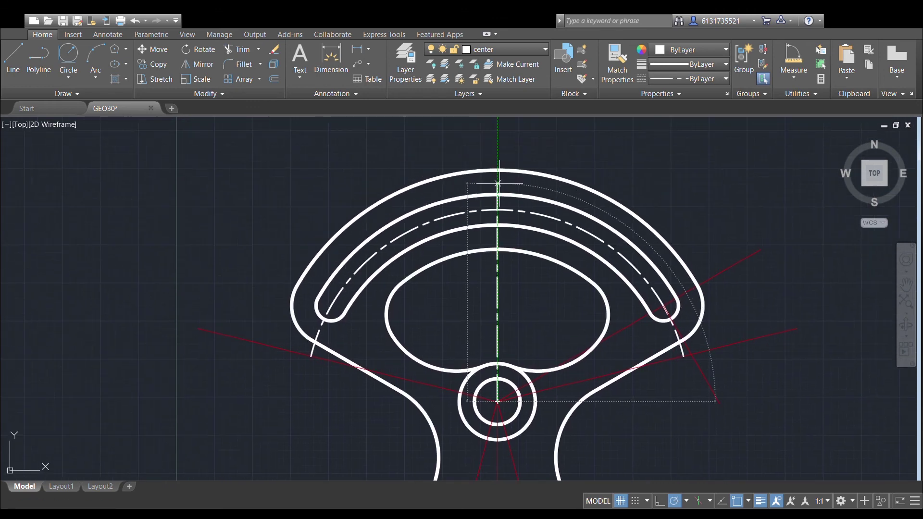
click(498, 156)
key(Return)
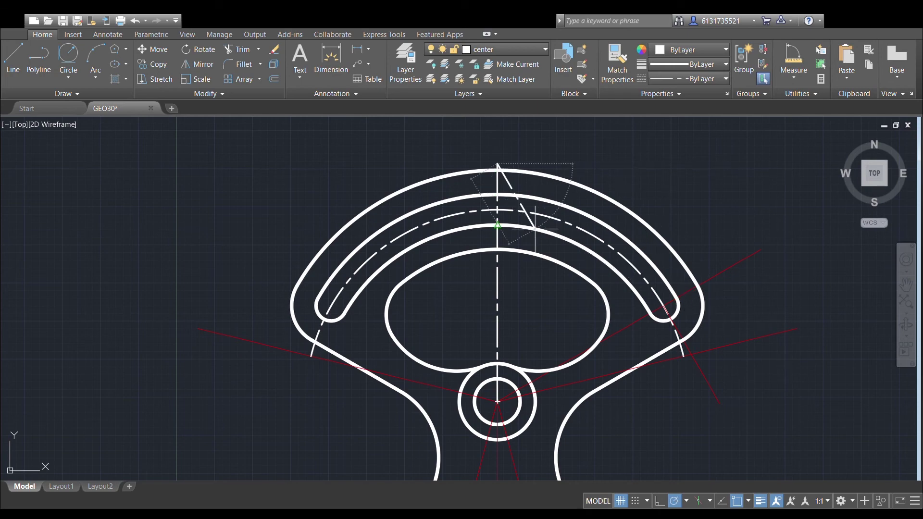
Draw a vertical centre line from the hub centre down to just past the small connecting arc between the lower lobes.
click(13, 58)
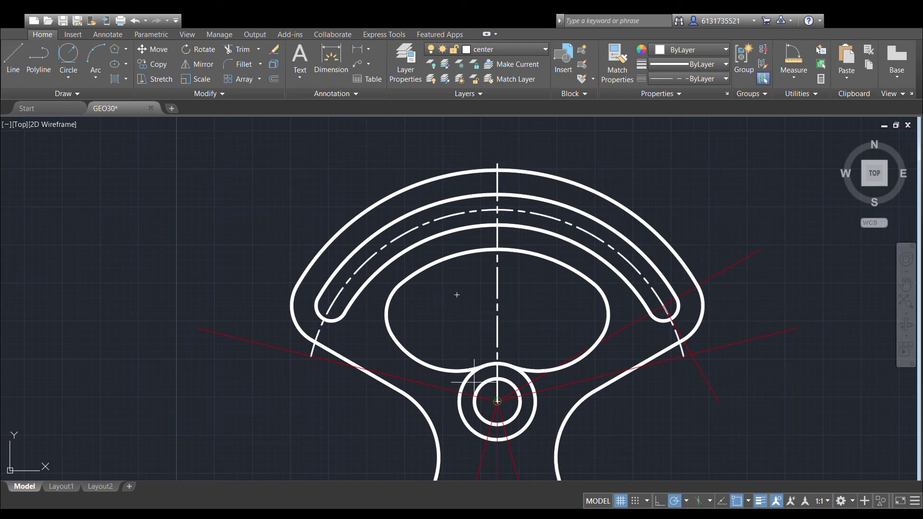
middle_drag(457, 295, 459, 107)
click(500, 214)
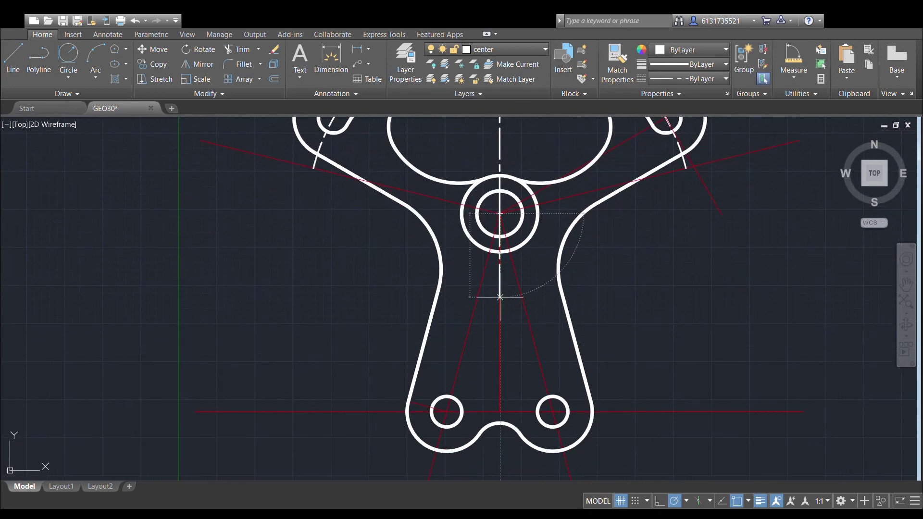
click(500, 436)
key(Return)
Draw a slanted centre line from the hub centre through the centre of the lower-left hole to the lobe outline.
scroll(563, 274, down, 2)
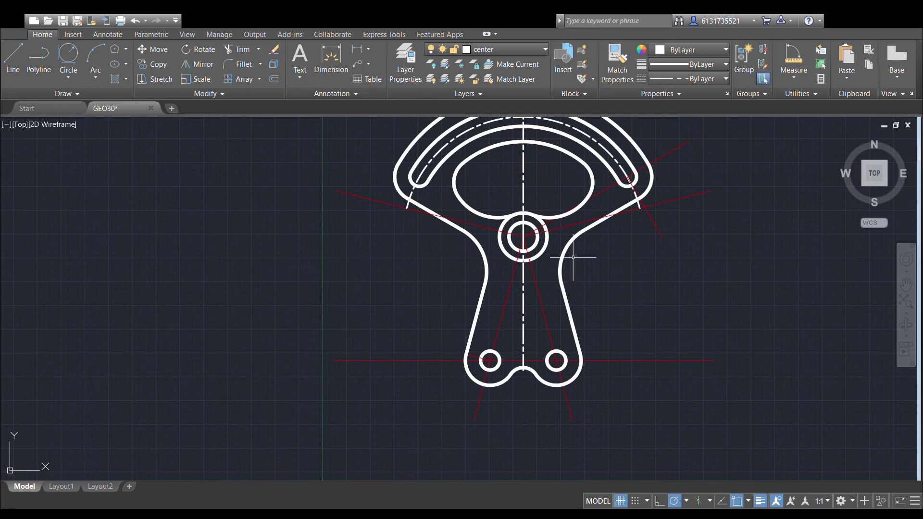
click(13, 57)
click(523, 237)
scroll(474, 381, up, 3)
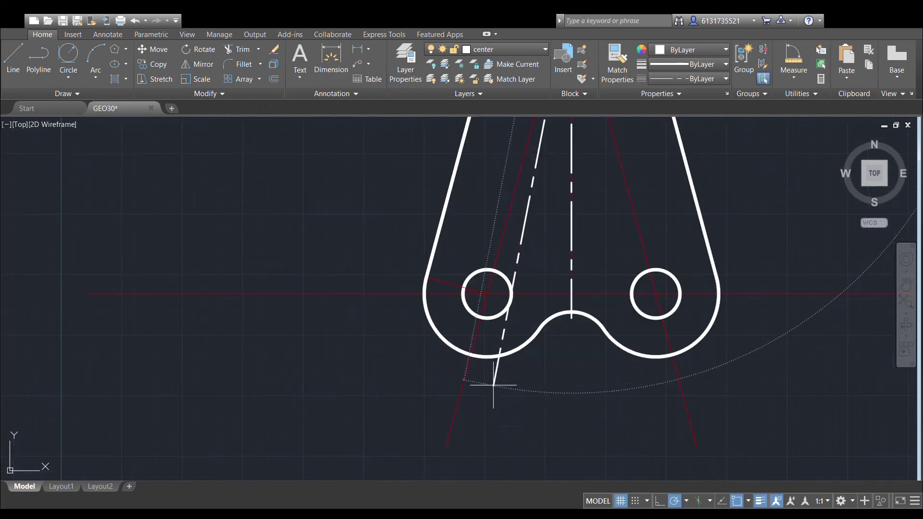
scroll(465, 346, down, 3)
click(464, 344)
key(Escape)
Stretch the lower end of the slanted centre line along its direction to slightly beyond the left lobe's outline.
scroll(428, 152, up, 1)
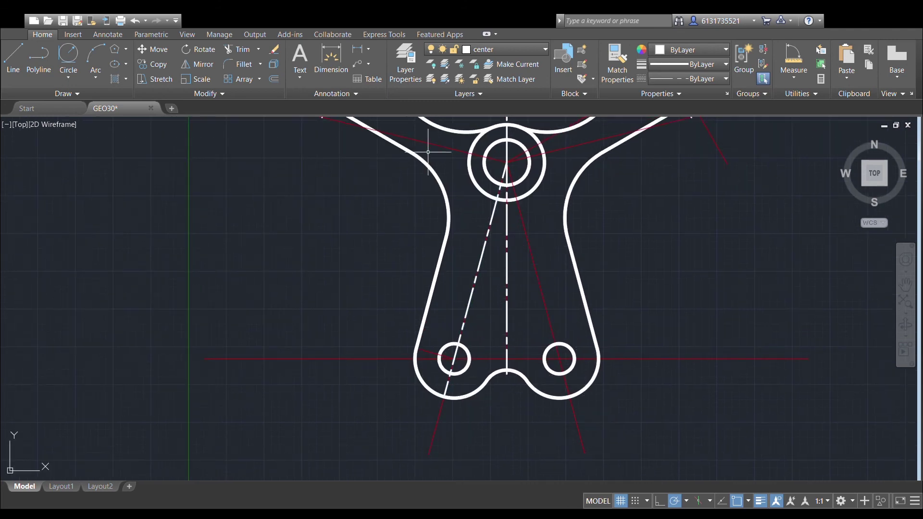
click(421, 366)
click(416, 387)
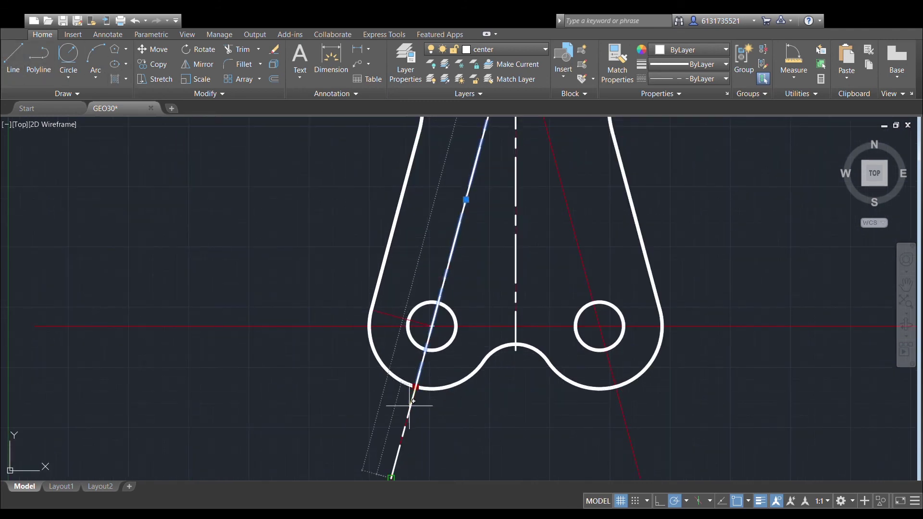
click(413, 402)
key(Escape)
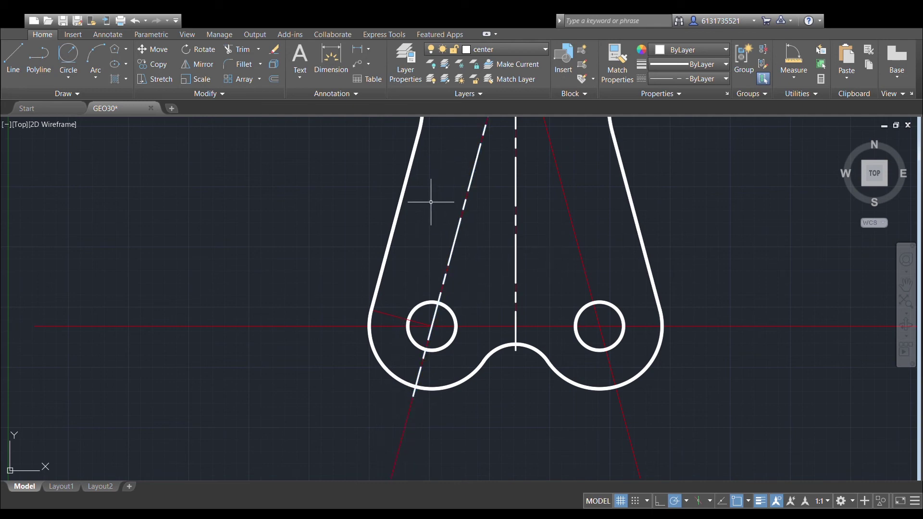
Draw a circle on the center layer, centred on the hub and passing through the centre of the lower-left hole.
middle_drag(505, 216, 498, 264)
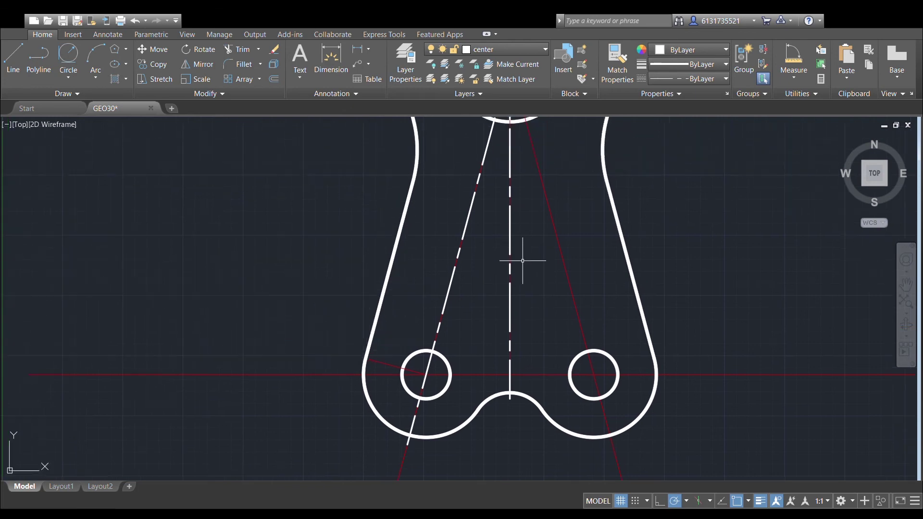
scroll(519, 262, down, 4)
click(70, 80)
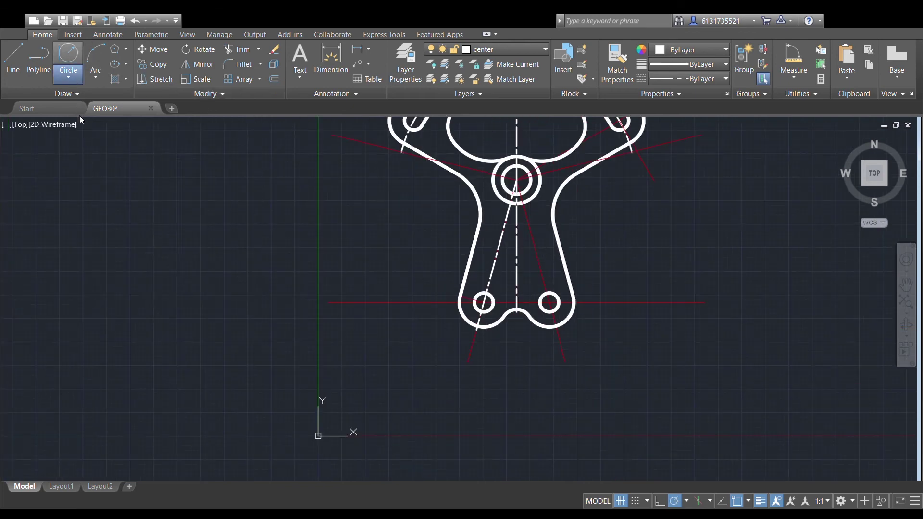
click(517, 180)
scroll(488, 286, up, 4)
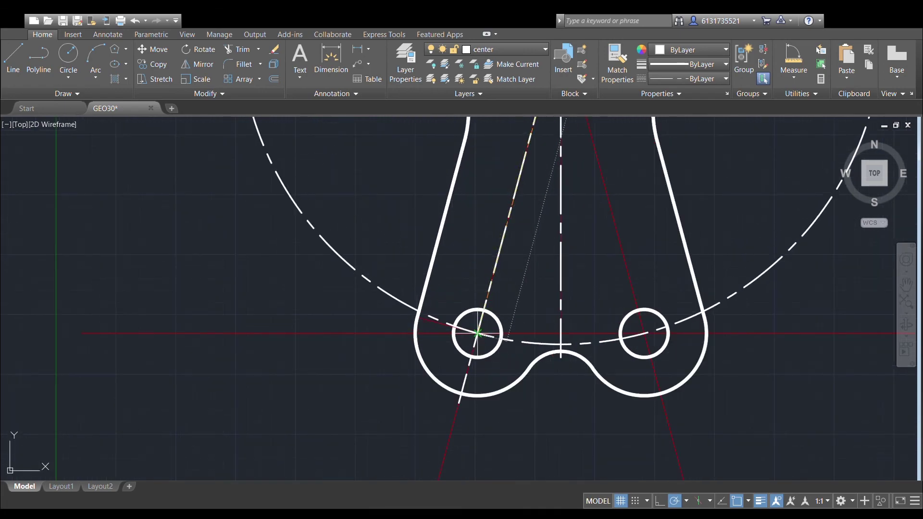
click(478, 332)
middle_drag(528, 285, 513, 311)
Make layer 0 current and draw two construction lines from the hub centre, passing on either side of the lower-left hole.
scroll(513, 311, down, 2)
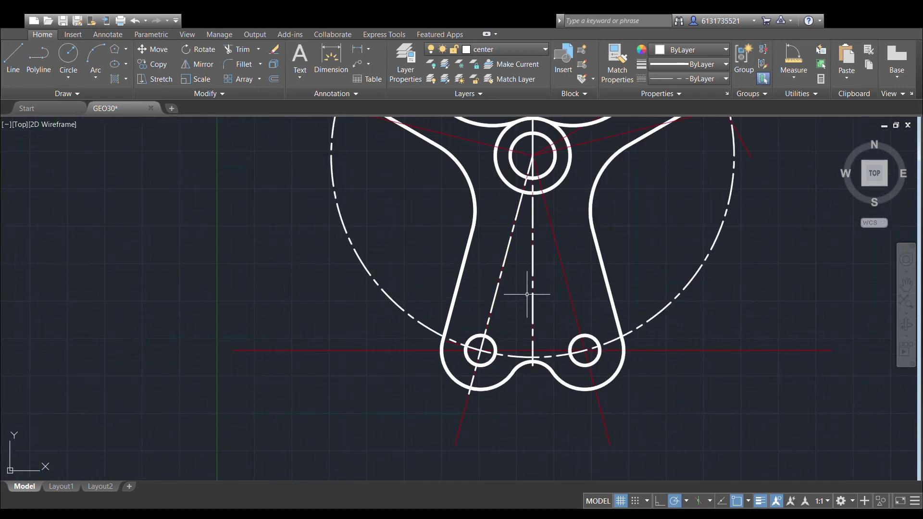
click(512, 51)
click(480, 72)
click(13, 57)
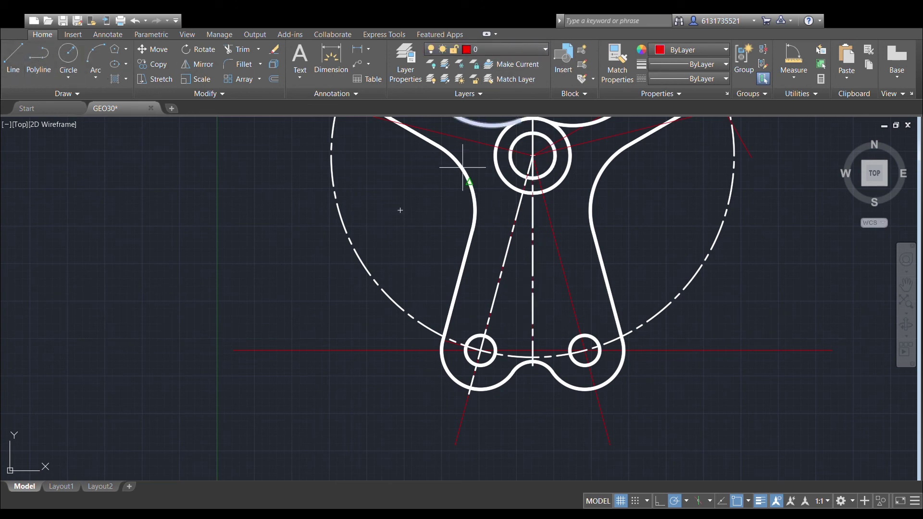
click(533, 155)
click(431, 407)
click(13, 58)
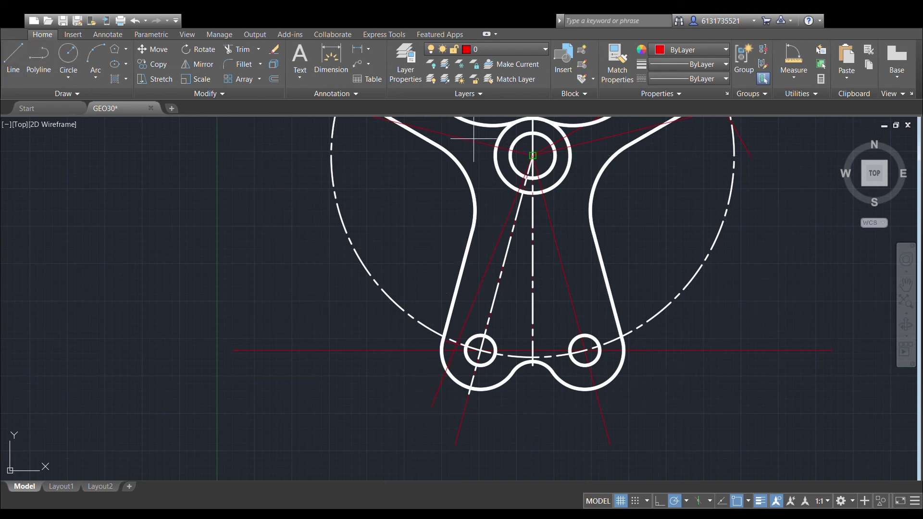
click(533, 155)
click(490, 450)
key(Escape)
Trim the dashed centre circle to the two new construction lines, keeping only the short arc through the lower-left hole.
click(518, 358)
scroll(499, 357, up, 2)
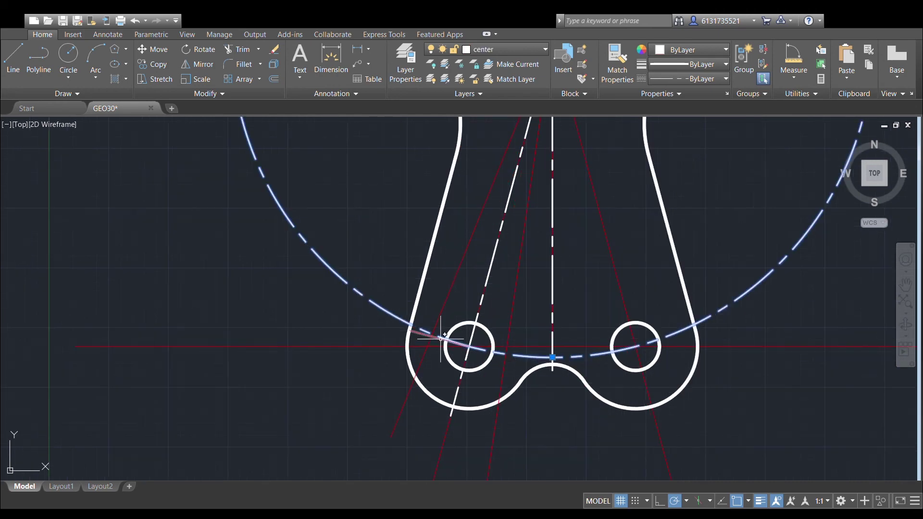
click(444, 304)
click(513, 304)
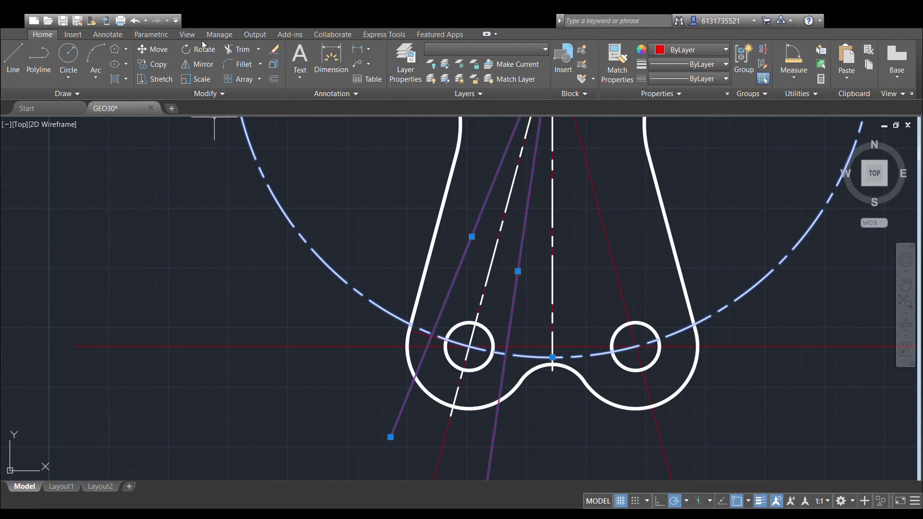
key(Escape)
click(320, 260)
key(Escape)
scroll(471, 269, down, 2)
middle_drag(515, 266, 524, 286)
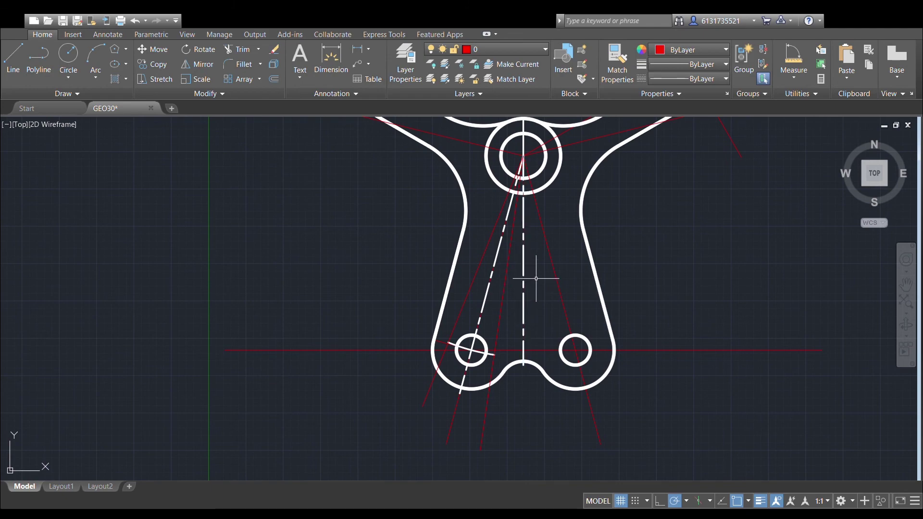
Make the center layer current and draw a horizontal centre line from the hub centre to just beyond the outer hub circle's left side.
scroll(532, 274, down, 4)
scroll(554, 271, up, 2)
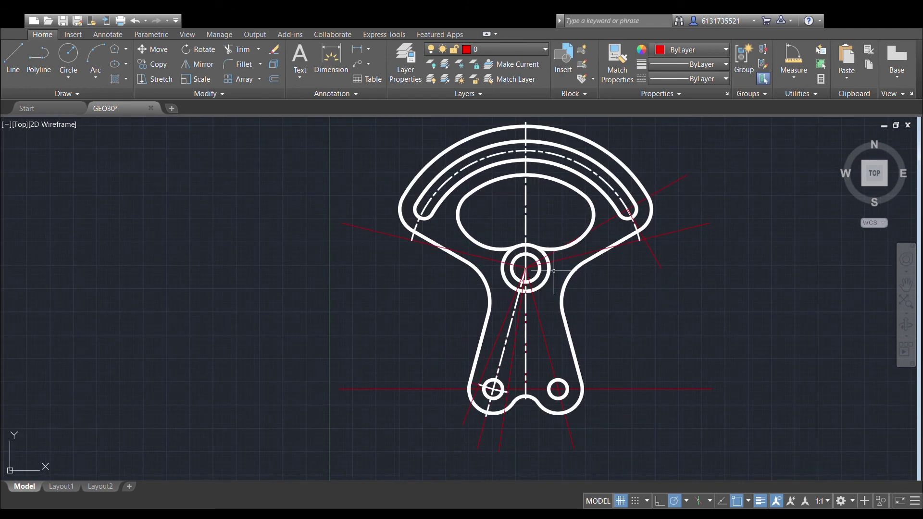
scroll(556, 274, up, 4)
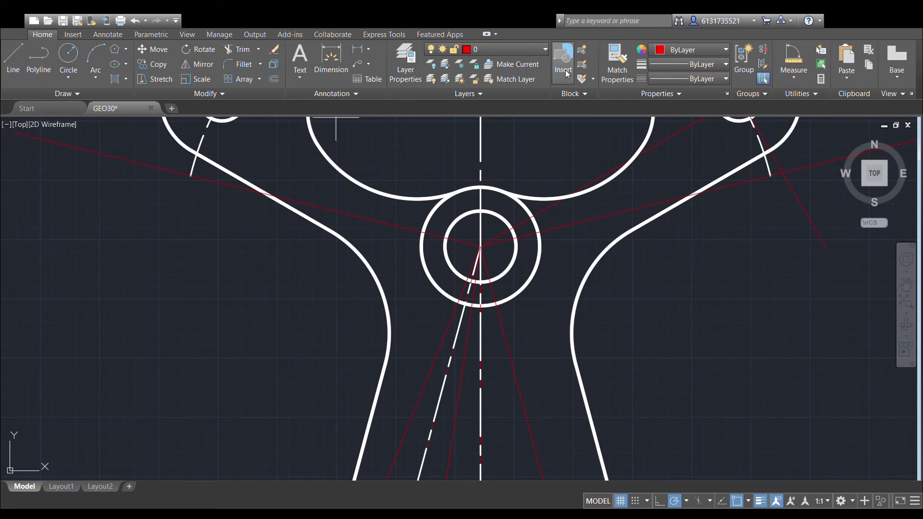
click(532, 47)
click(485, 68)
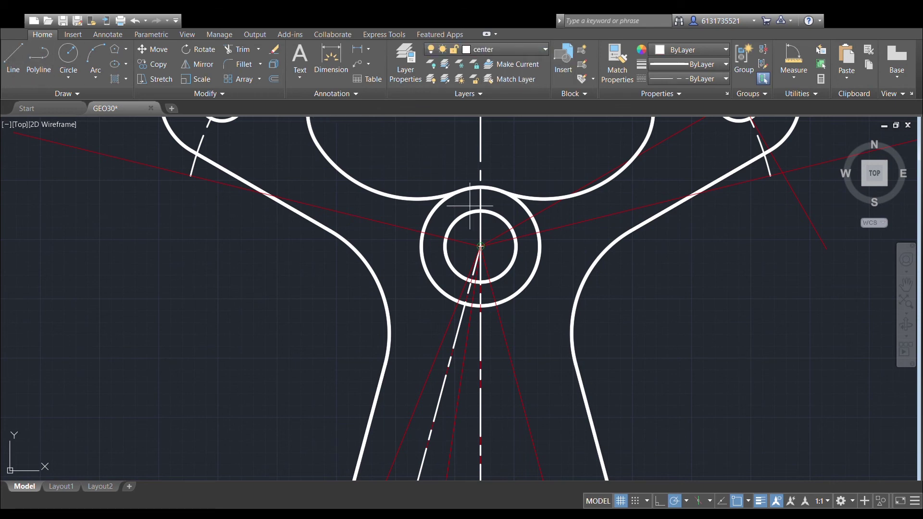
click(480, 246)
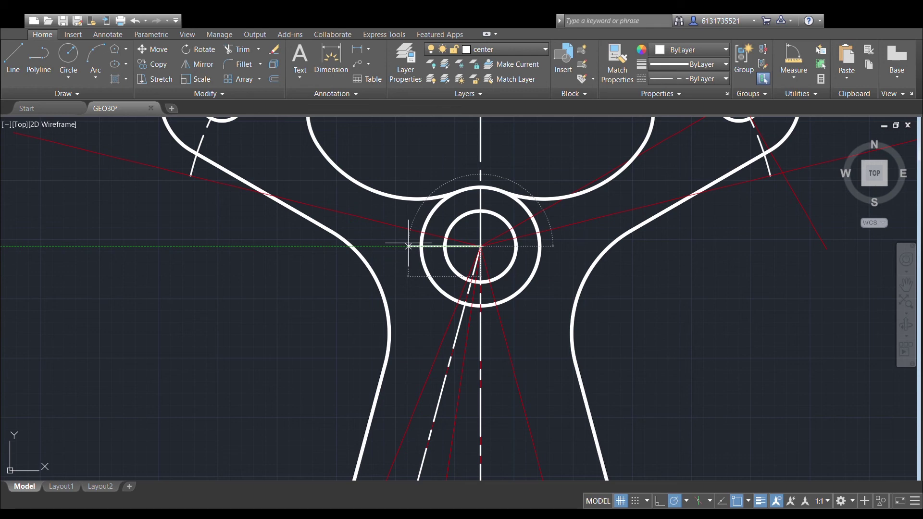
click(409, 246)
key(Return)
Draw a matching horizontal centre line from the hub centre to just beyond the outer hub circle's right side.
click(13, 57)
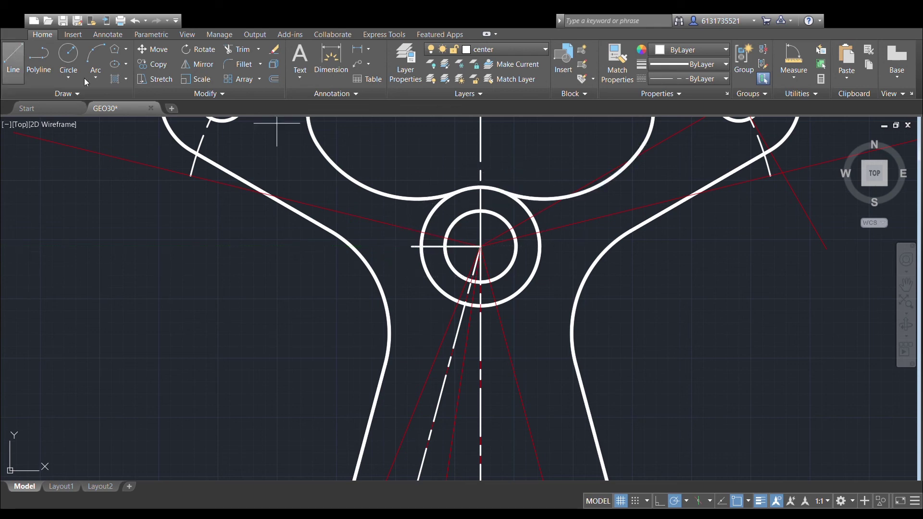
click(480, 246)
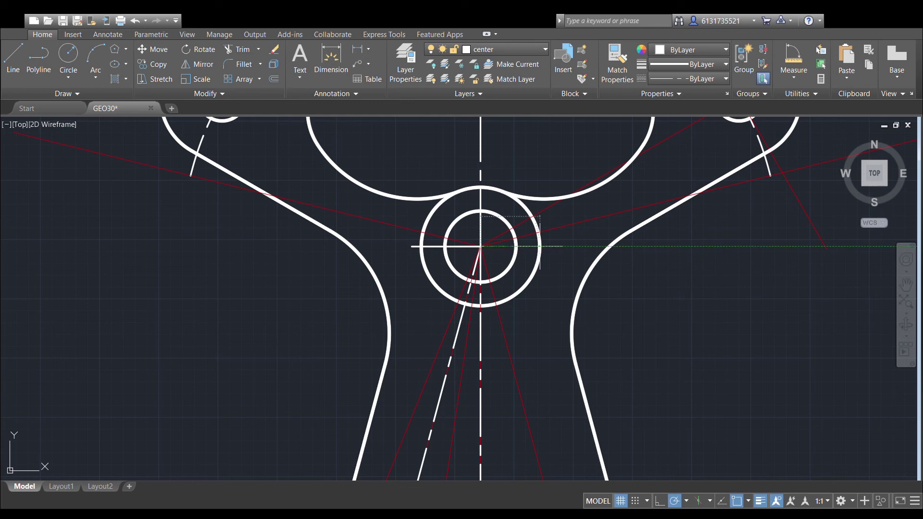
click(548, 246)
key(Return)
Draw a slanted centre line from the hub centre through the right slot end to the outer profile.
scroll(595, 148, down, 2)
mouse_move(595, 159)
middle_down()
mouse_move(616, 220)
mouse_move(591, 265)
mouse_move(587, 300)
middle_up()
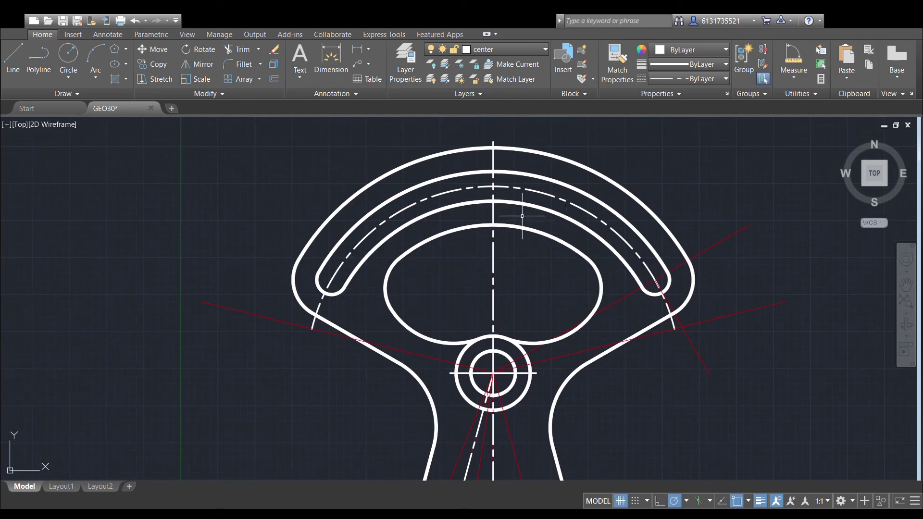
click(13, 58)
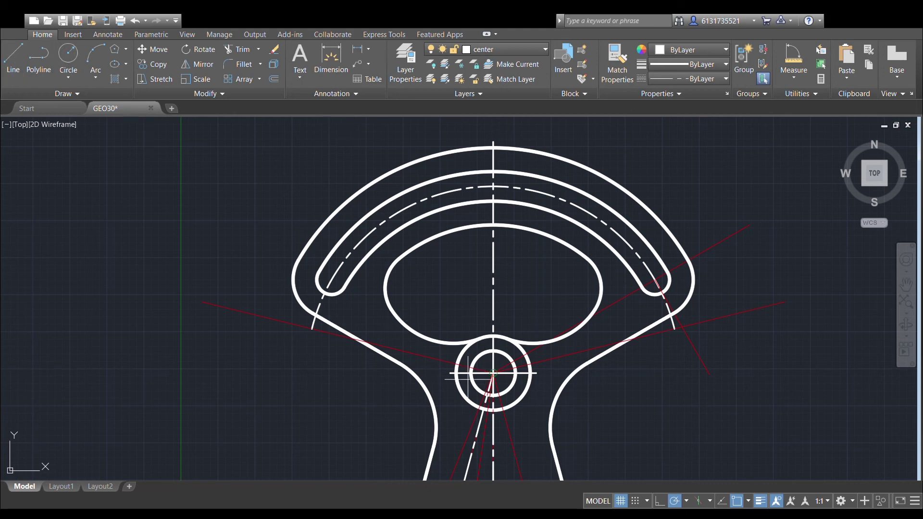
click(493, 372)
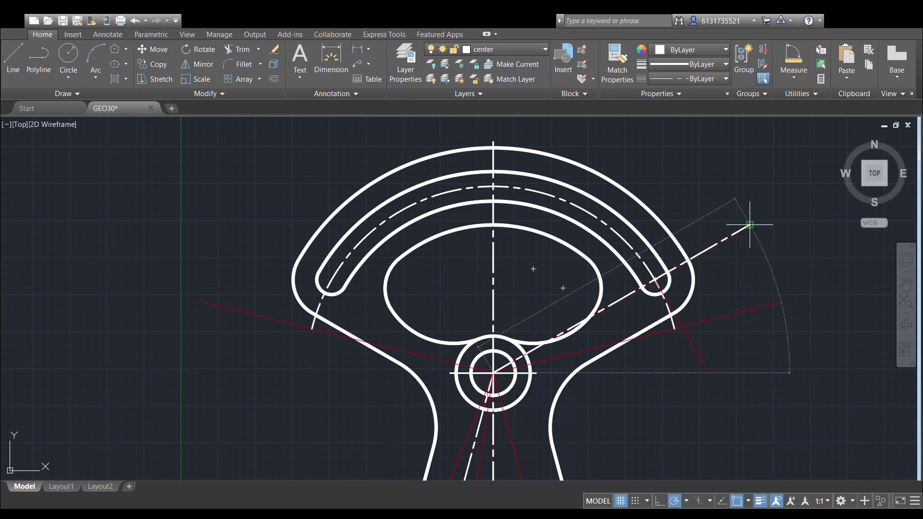
click(688, 259)
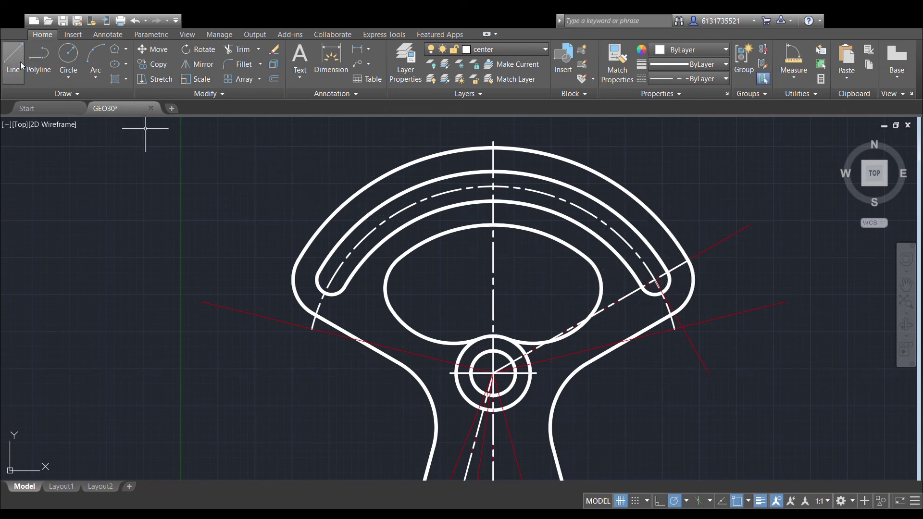
Try a slanted centre line from the hub centre through the left slot end to the outer profile.
click(493, 373)
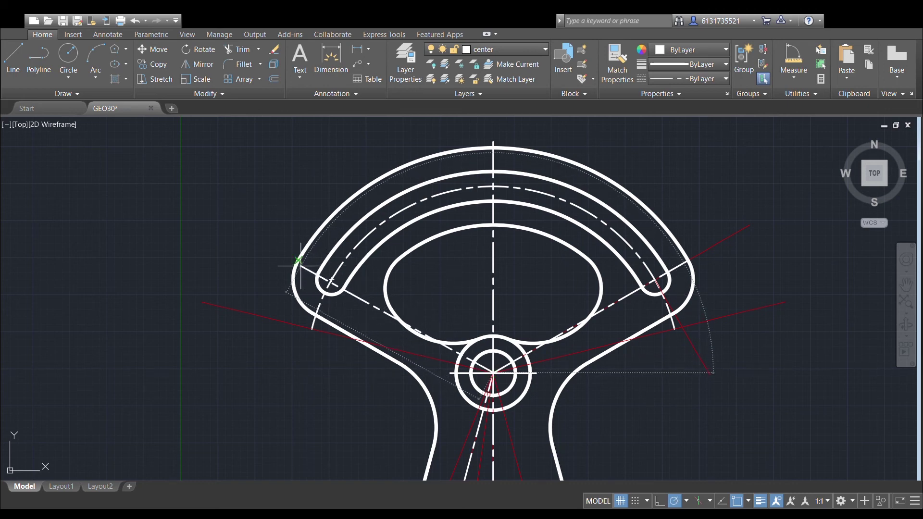
click(298, 260)
key(Escape)
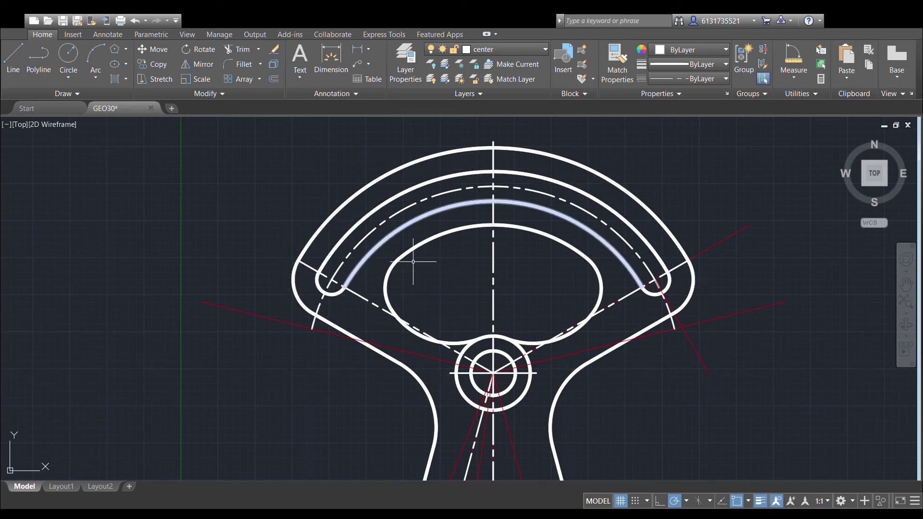
Lengthen the right slanted centre line by 2 units beyond the outer profile.
click(686, 261)
click(688, 260)
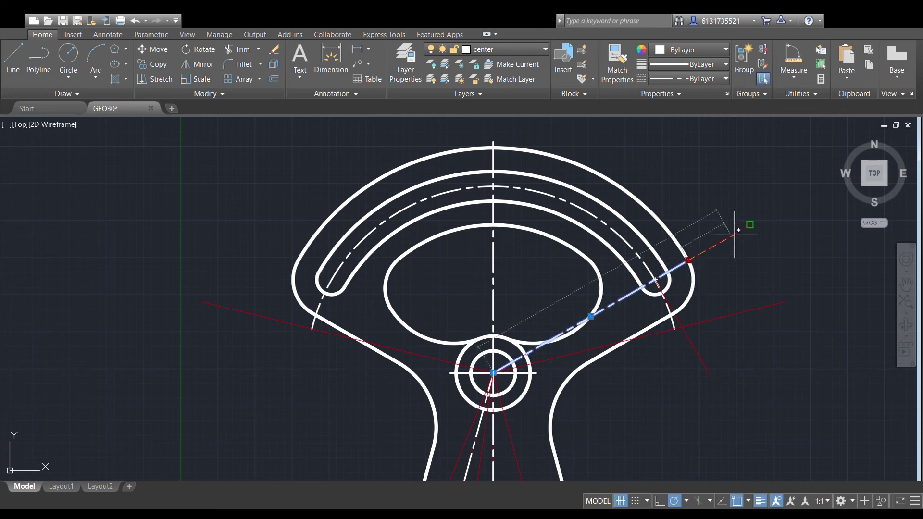
text(2)
key(Return)
key(Escape)
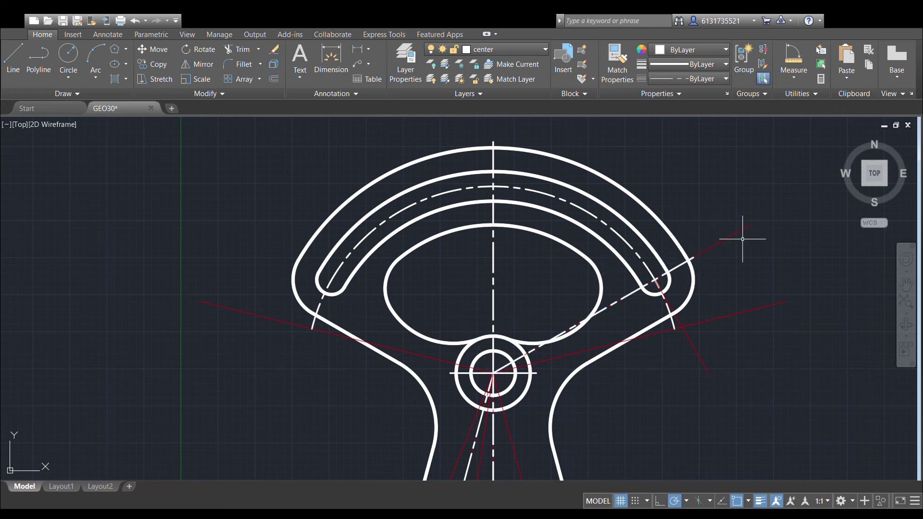
Make layer 0 the current layer.
middle_drag(757, 236, 656, 244)
scroll(656, 244, up, 2)
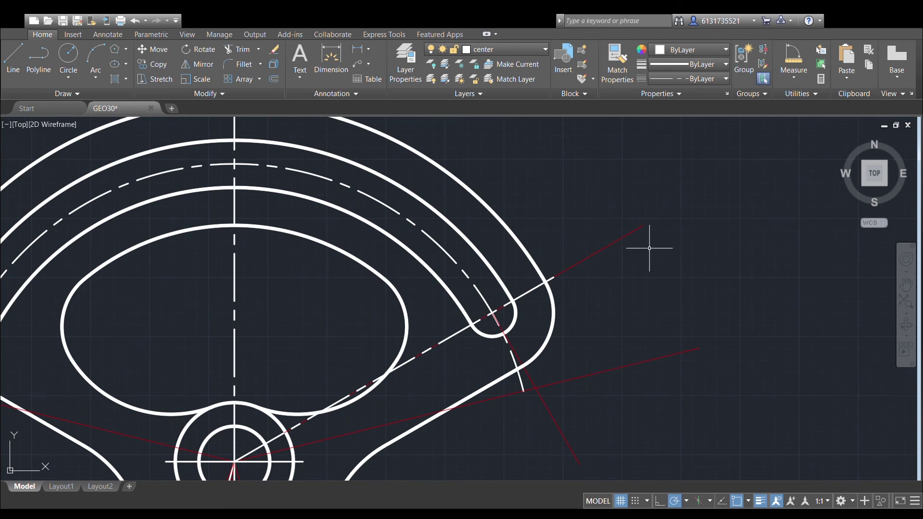
mouse_move(445, 222)
middle_down()
mouse_move(444, 201)
mouse_move(496, 195)
middle_up()
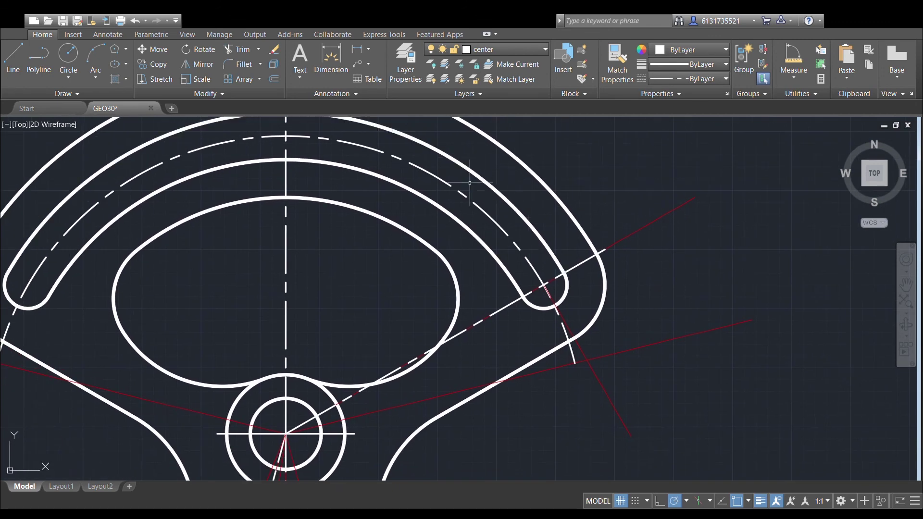
click(483, 69)
click(69, 60)
scroll(321, 265, down, 2)
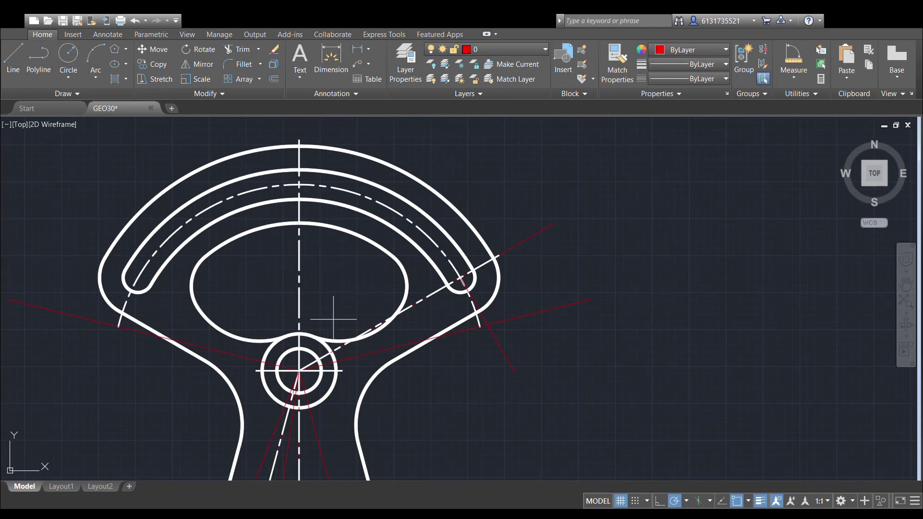
click(299, 371)
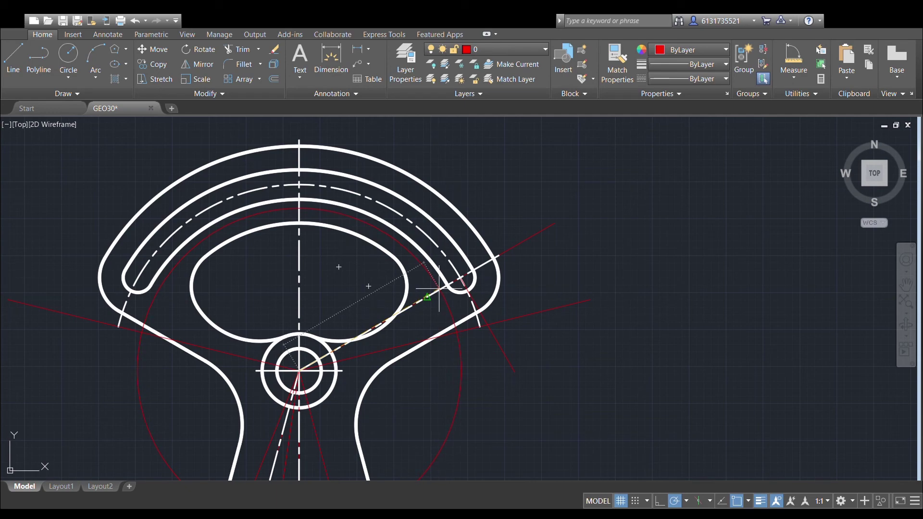
scroll(324, 257, up, 2)
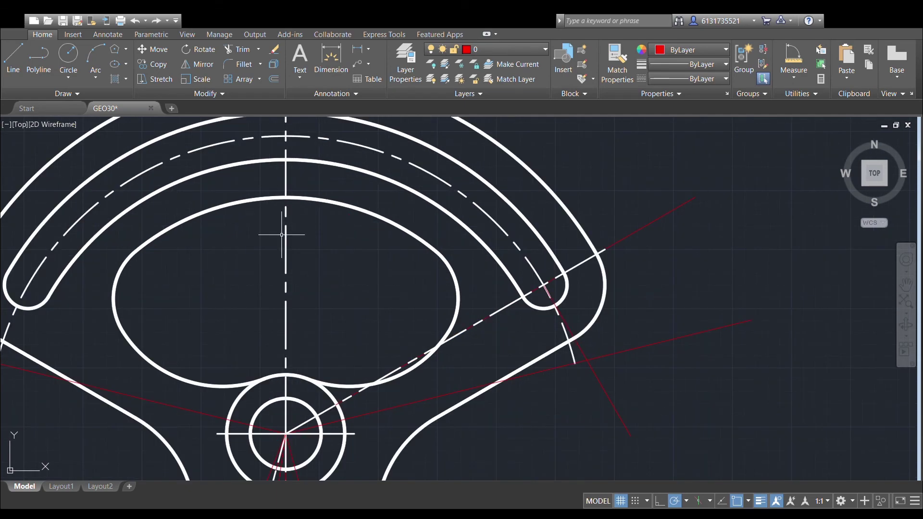
Draw a construction circle about the hub centre just inside the slot's inner edge and trim the right slanted centre line within it.
scroll(298, 240, down, 3)
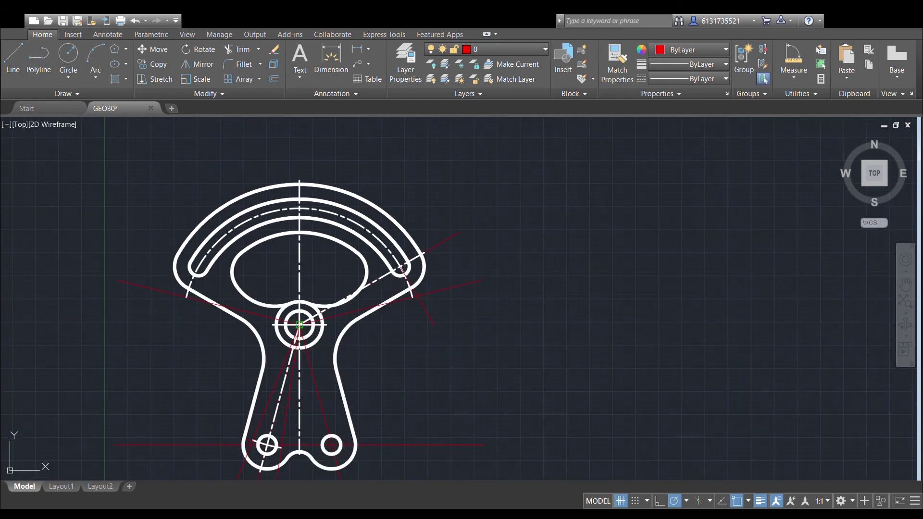
scroll(382, 288, up, 2)
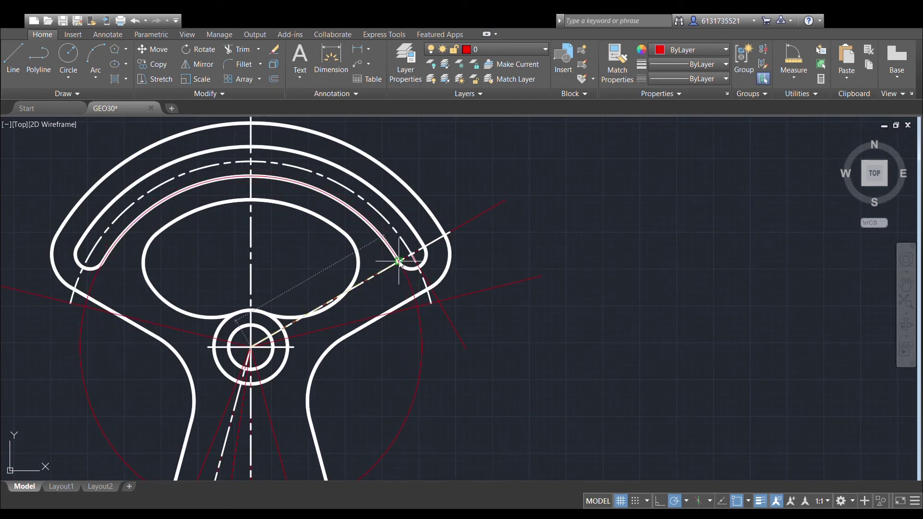
scroll(398, 262, up, 2)
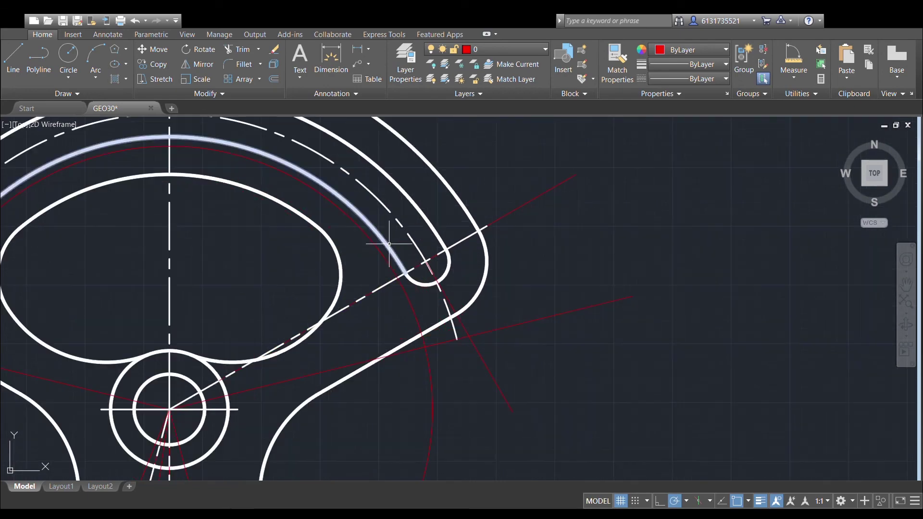
click(397, 268)
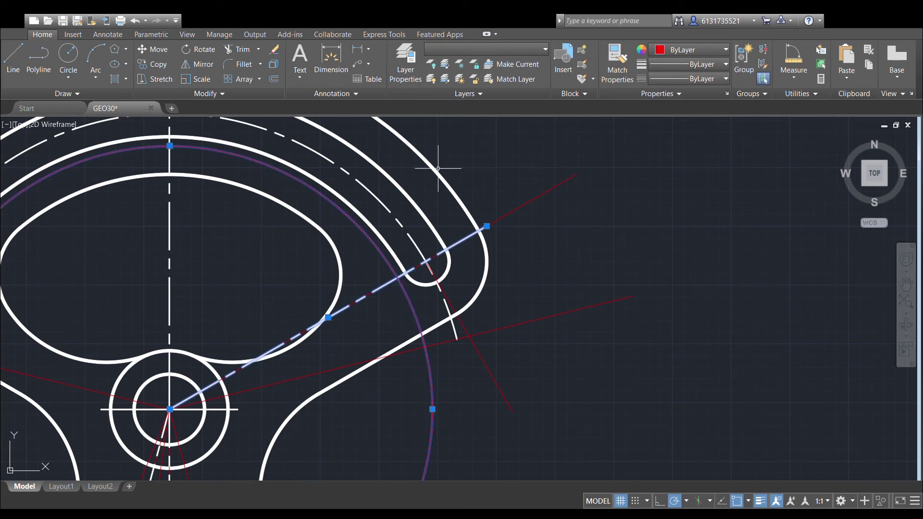
click(250, 52)
click(372, 286)
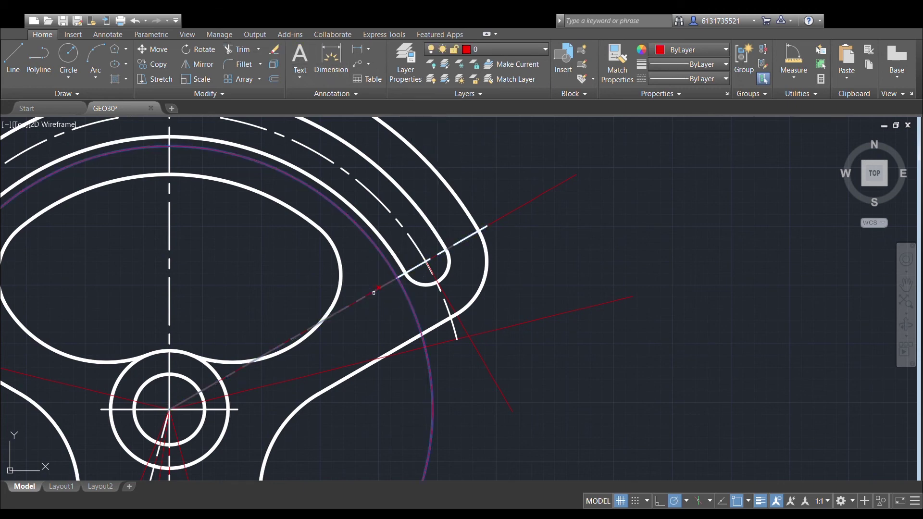
Delete the construction circle around the hub and the unneeded slanted construction lines on both sides and below the hub.
click(387, 257)
click(552, 316)
scroll(638, 253, down, 2)
click(124, 264)
scroll(179, 235, down, 2)
click(282, 406)
key(Delete)
click(269, 373)
Trim the slot's centre arc at the vertical centre line, removing its left half.
middle_drag(339, 356, 350, 381)
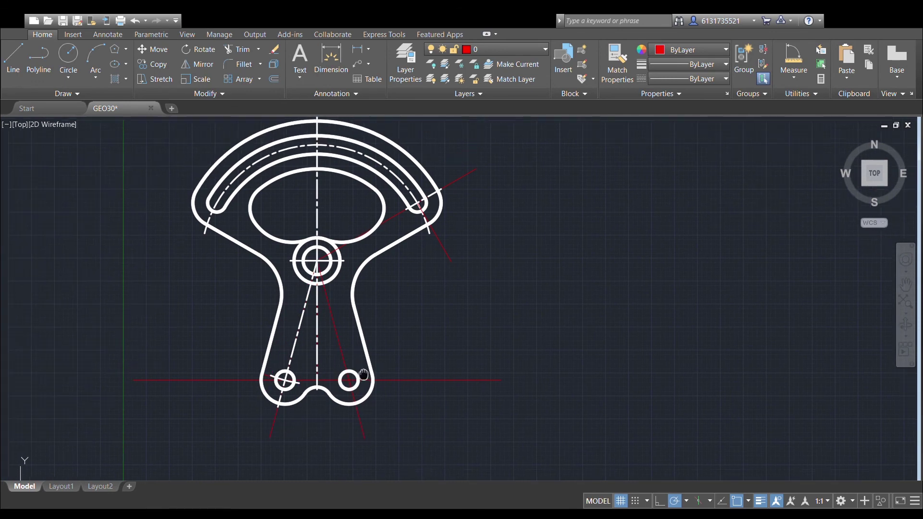
middle_drag(407, 316, 423, 358)
scroll(469, 271, up, 2)
middle_drag(474, 268, 499, 316)
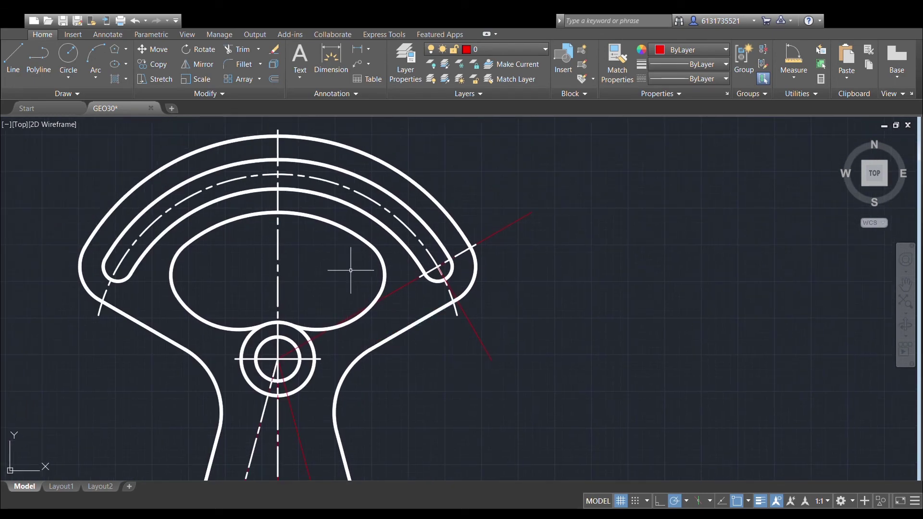
scroll(432, 236, up, 2)
mouse_move(457, 231)
middle_down()
mouse_move(448, 243)
mouse_move(531, 242)
middle_up()
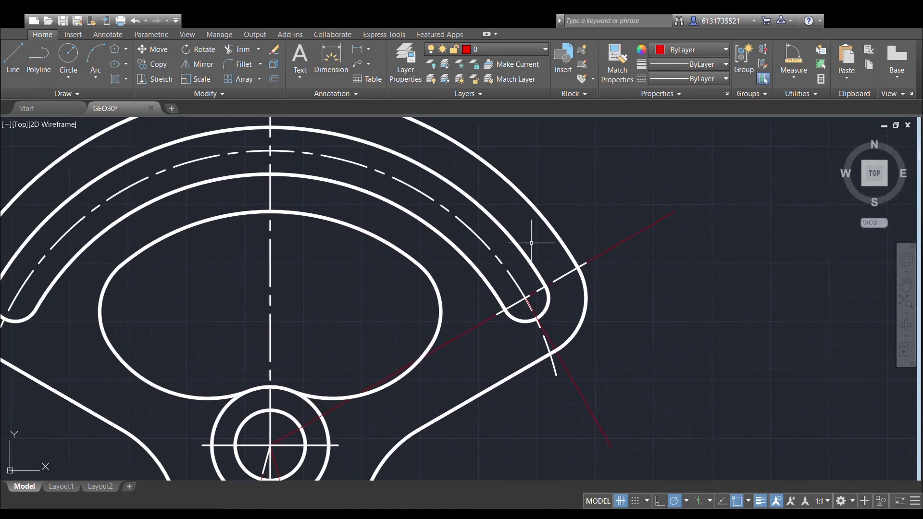
click(253, 151)
middle_drag(312, 161, 353, 236)
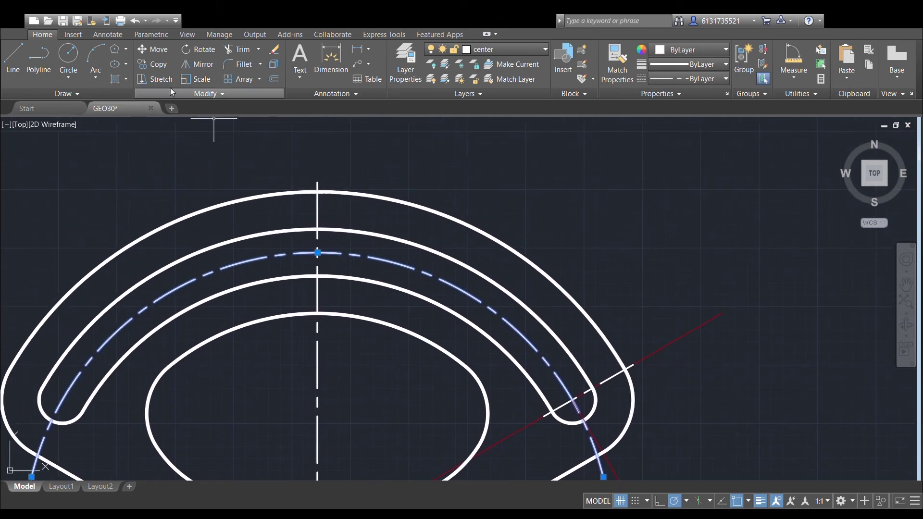
click(318, 199)
click(232, 49)
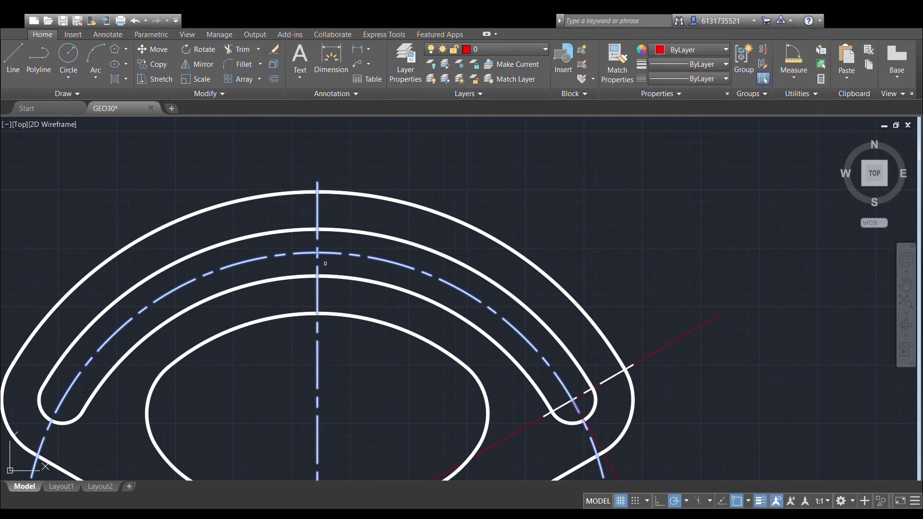
key(Return)
scroll(457, 206, down, 2)
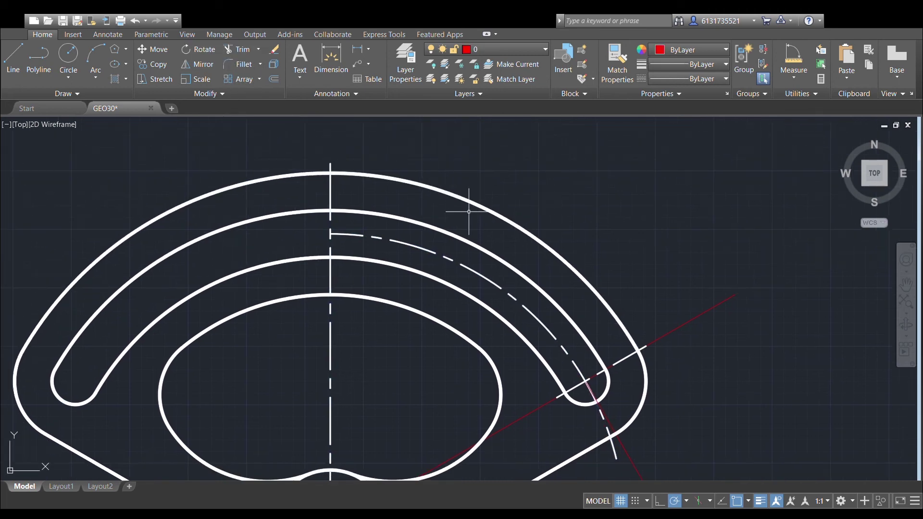
Draw two concentric construction circles where the slot's centre arc meets the vertical centre line, the larger with radius 3.
scroll(454, 231, down, 2)
scroll(463, 192, up, 2)
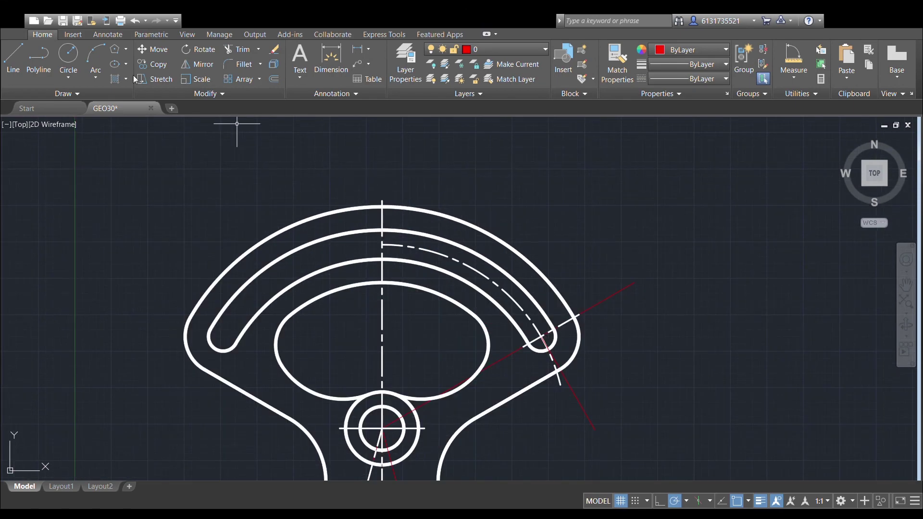
scroll(412, 202, up, 4)
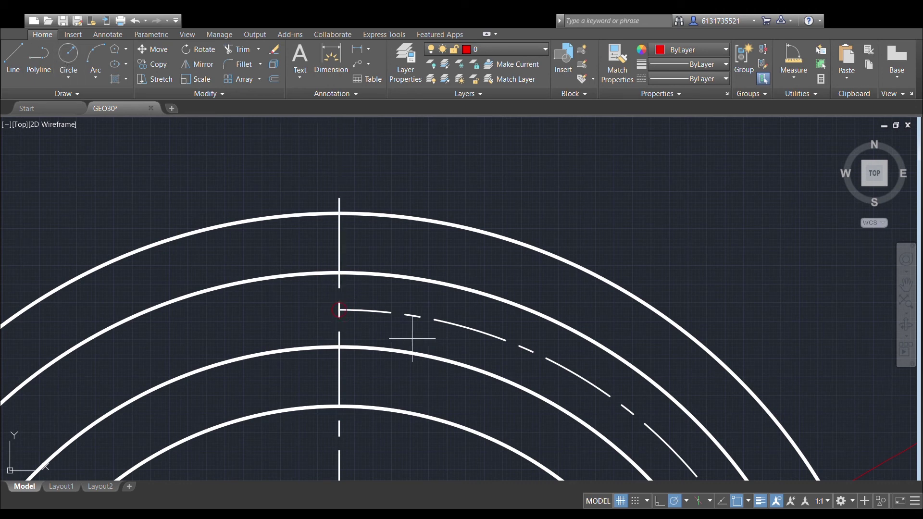
scroll(366, 325, up, 4)
click(299, 285)
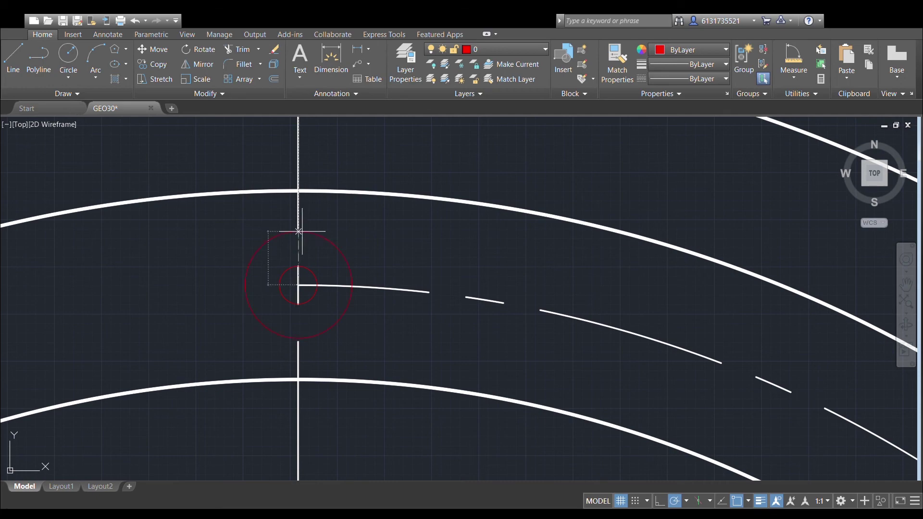
text(3)
key(Return)
Copy both concentric construction circles from their shared centre to the centre of the right slot end.
scroll(577, 247, down, 4)
middle_drag(577, 248, 447, 227)
mouse_move(590, 308)
middle_down()
mouse_move(474, 201)
mouse_move(569, 409)
middle_up()
scroll(316, 299, up, 2)
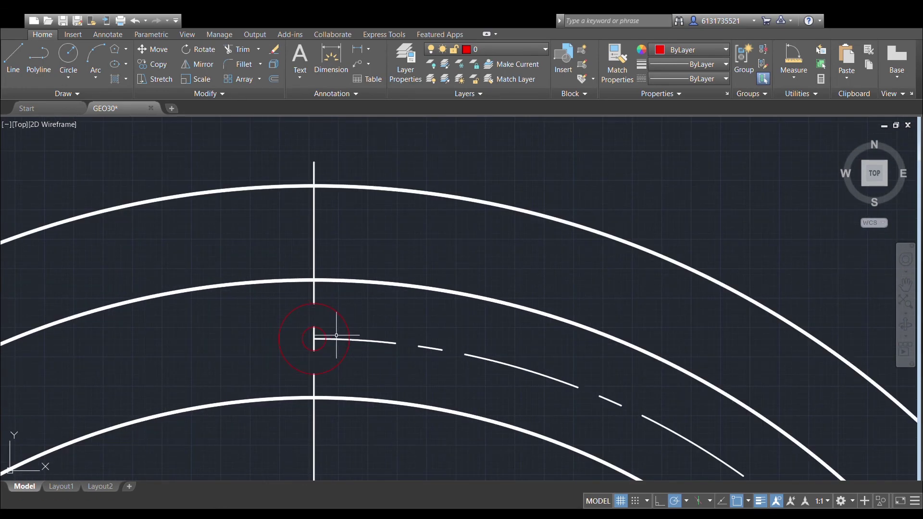
click(305, 332)
click(339, 314)
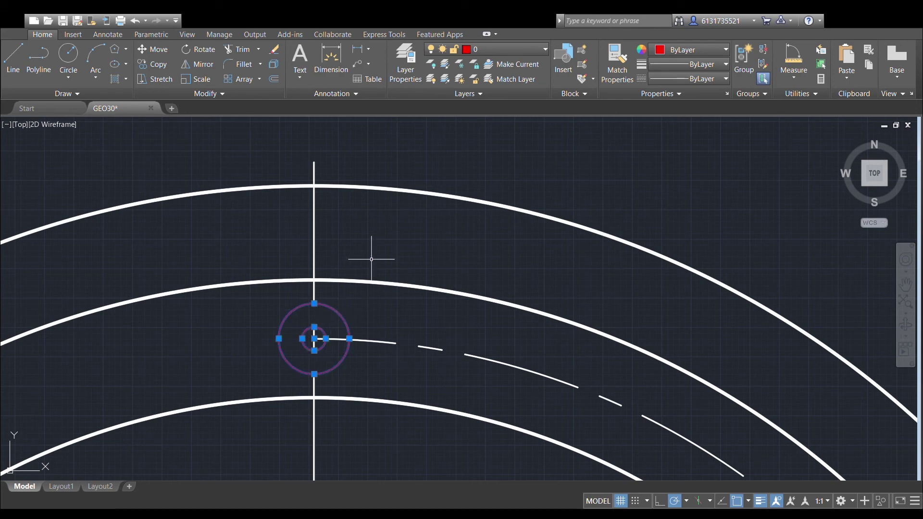
click(153, 63)
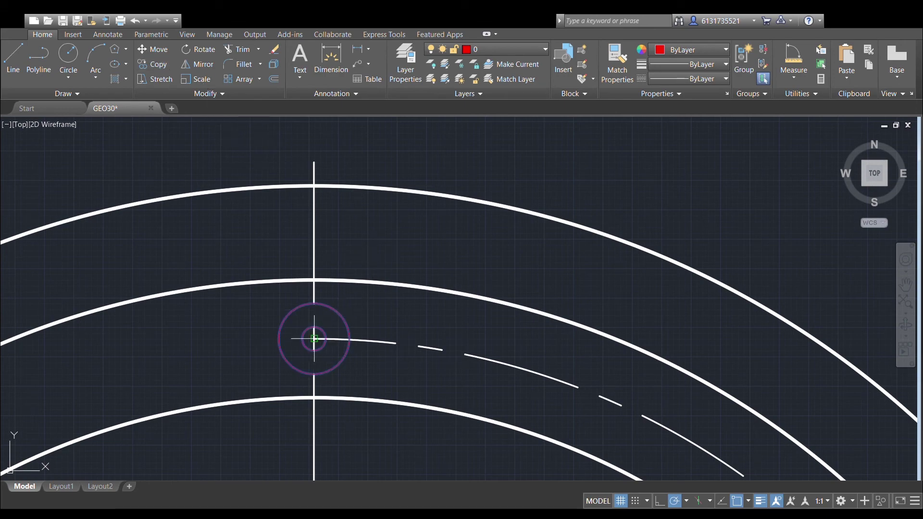
middle_drag(533, 332, 435, 143)
scroll(435, 143, down, 3)
scroll(562, 244, up, 2)
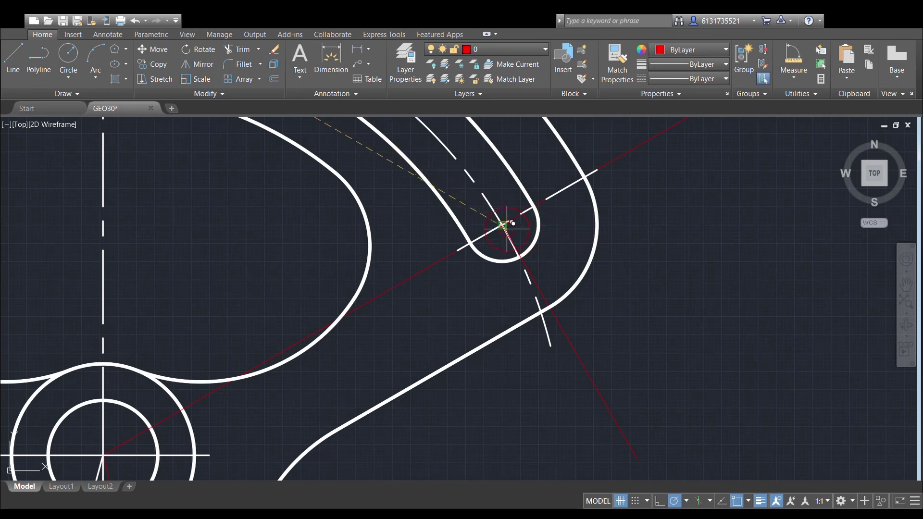
click(501, 224)
Place further copies of the two circles at the hub centre and the lower left hole's centre.
middle_drag(330, 309, 554, 245)
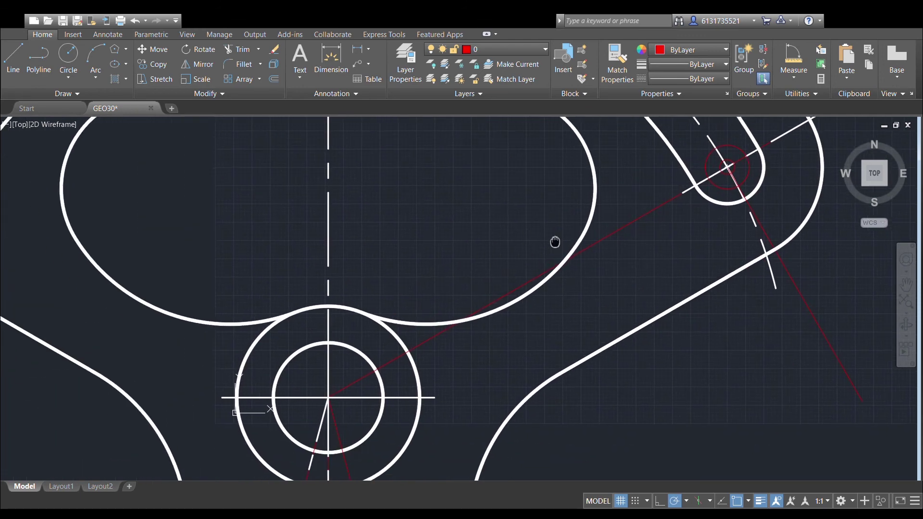
click(328, 398)
middle_drag(418, 368, 489, 210)
scroll(489, 211, down, 2)
middle_drag(486, 268, 544, 156)
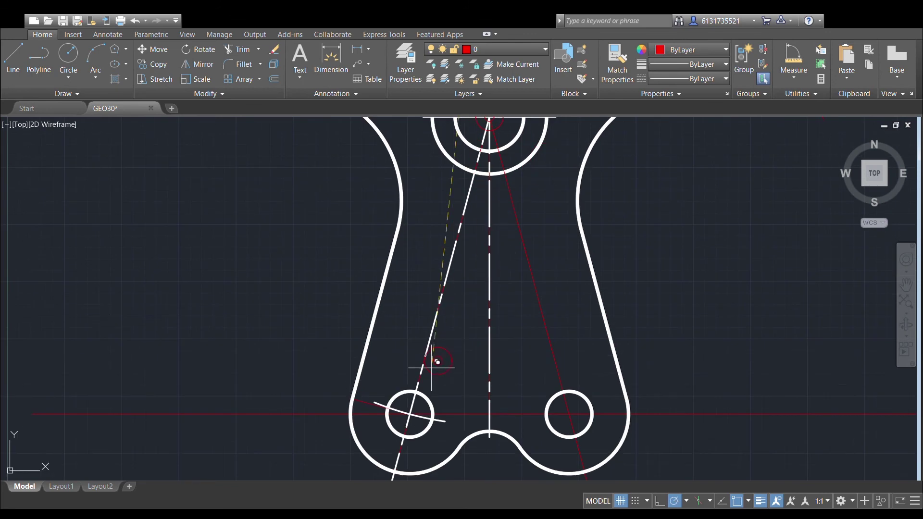
click(410, 414)
middle_drag(512, 314, 492, 389)
scroll(540, 262, down, 2)
middle_drag(546, 267, 513, 415)
key(Escape)
Trim the slot's centre arc and the slanted centre line between the small and large construction circles at the right slot end.
scroll(514, 293, up, 4)
middle_drag(514, 288, 513, 399)
middle_drag(388, 126, 395, 218)
scroll(396, 215, up, 2)
click(434, 289)
click(318, 204)
key(Escape)
scroll(390, 239, up, 4)
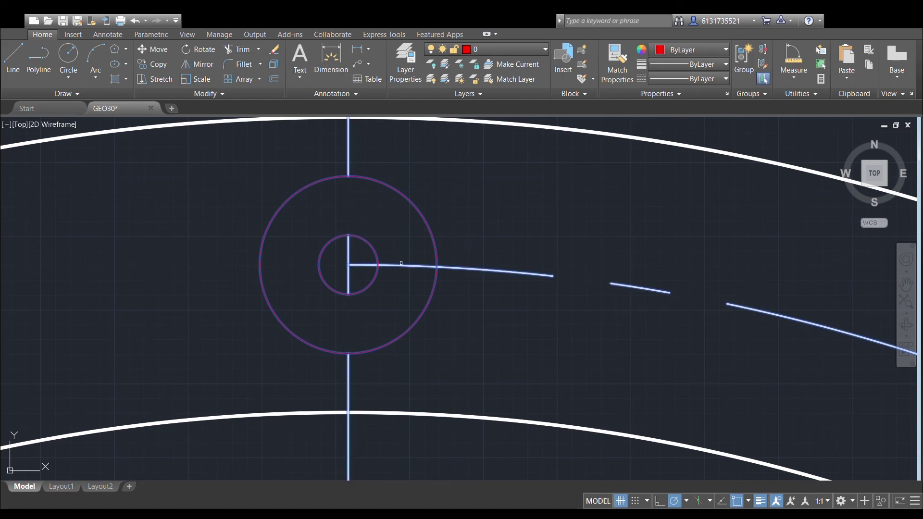
scroll(398, 263, down, 5)
middle_drag(787, 355, 575, 309)
scroll(480, 195, up, 5)
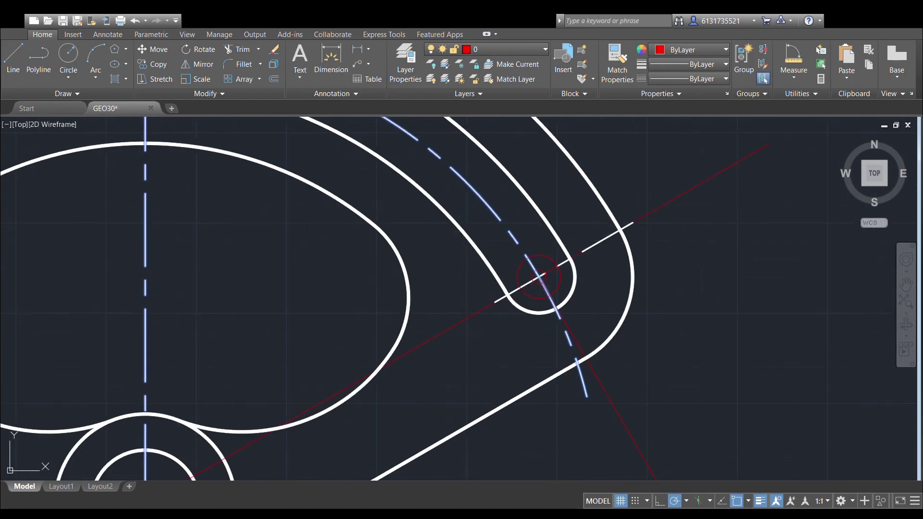
scroll(569, 308, up, 2)
click(560, 288)
click(502, 217)
click(239, 49)
scroll(474, 215, up, 4)
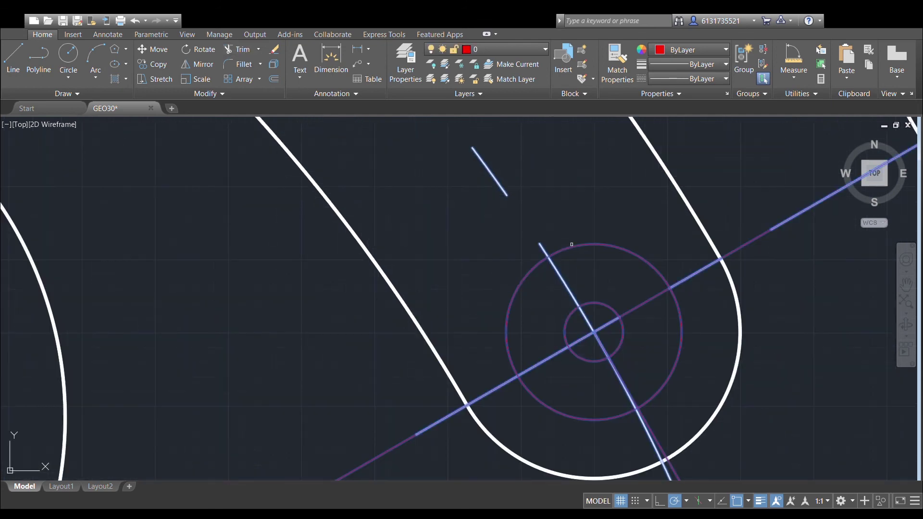
click(554, 274)
click(651, 318)
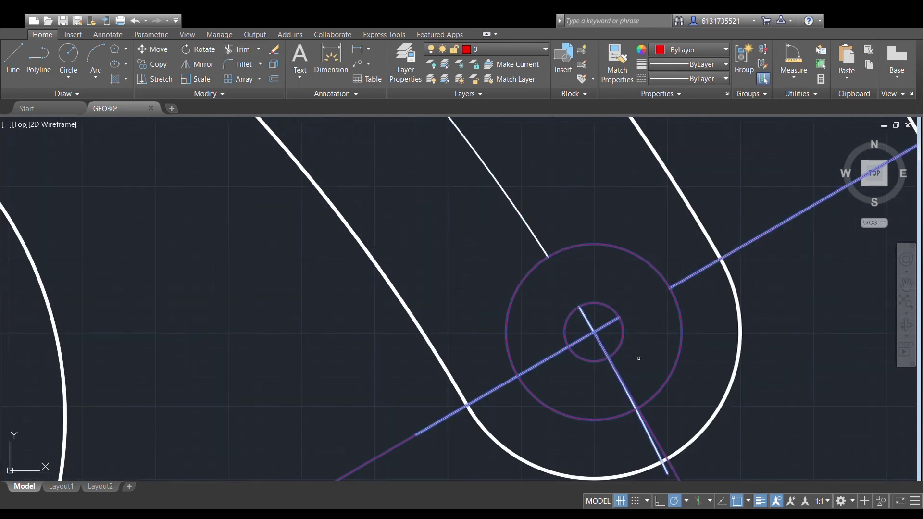
click(617, 375)
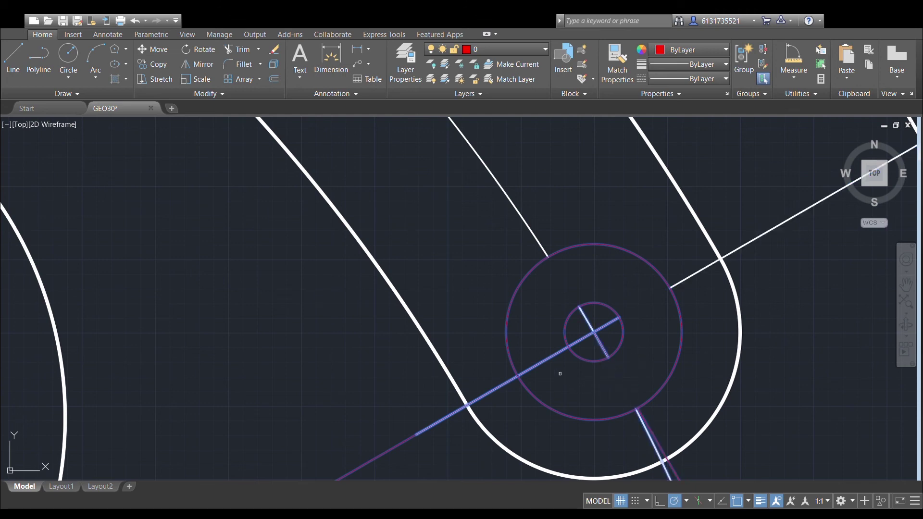
scroll(577, 289, down, 5)
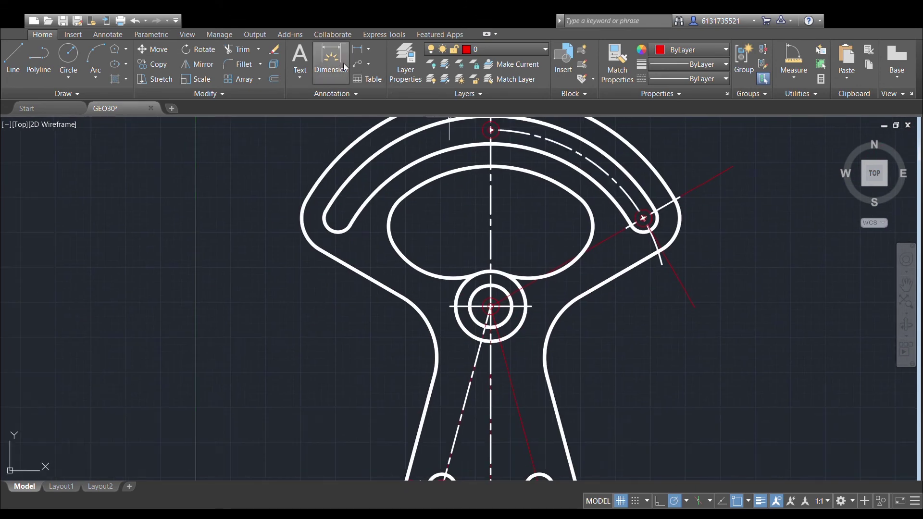
Shorten the slanted centre line between the hub and the lower left hole so its upper end sits on the hole's upper edge.
scroll(514, 317, up, 4)
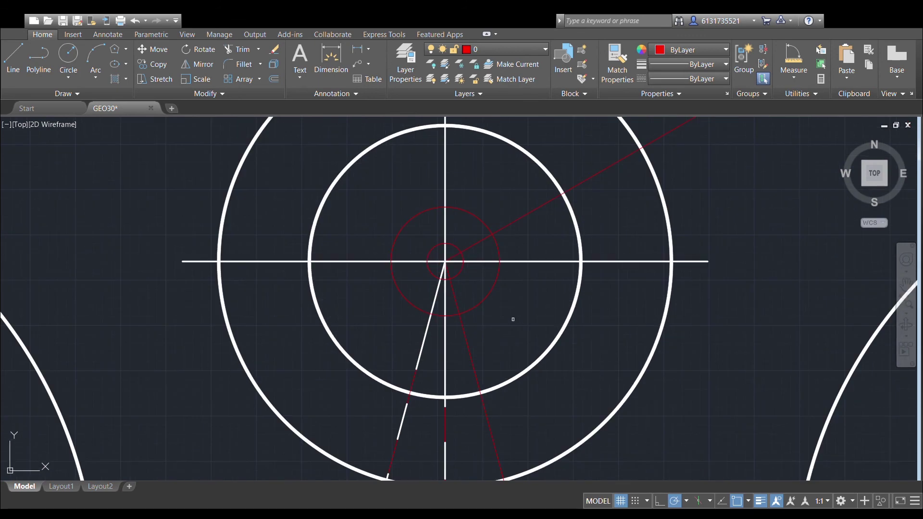
scroll(502, 332, down, 4)
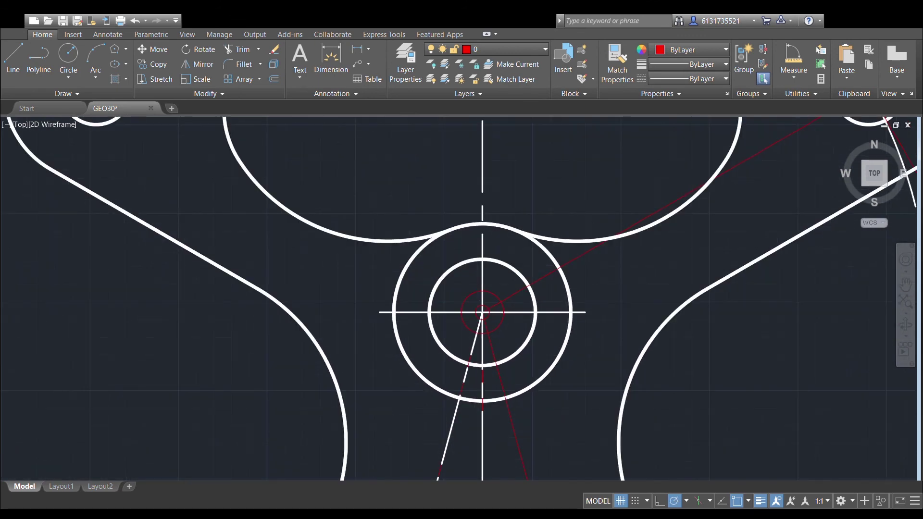
scroll(501, 332, up, 2)
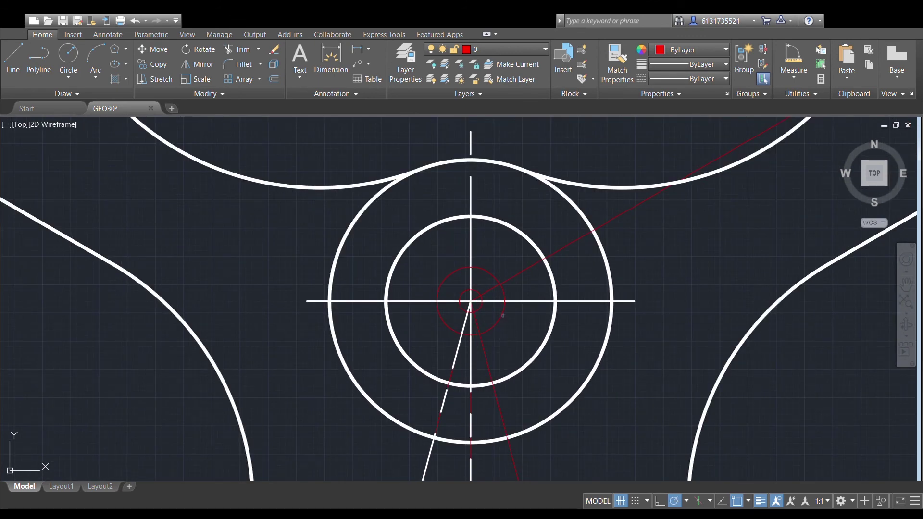
scroll(501, 317, down, 6)
middle_drag(480, 402, 503, 283)
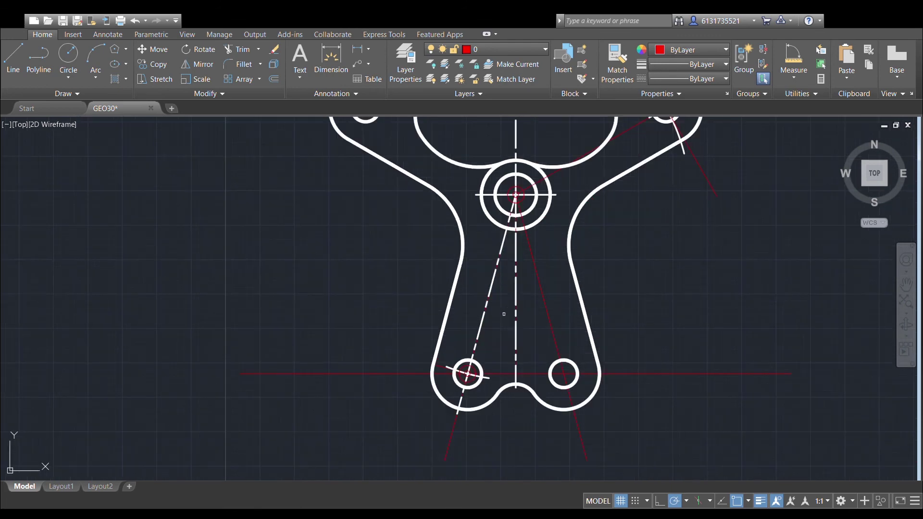
scroll(489, 334, up, 2)
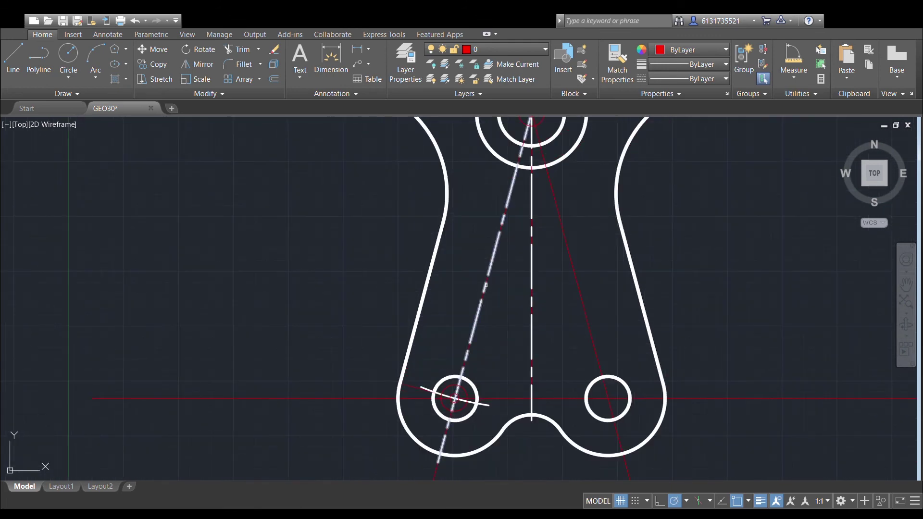
click(486, 285)
middle_drag(500, 228, 489, 286)
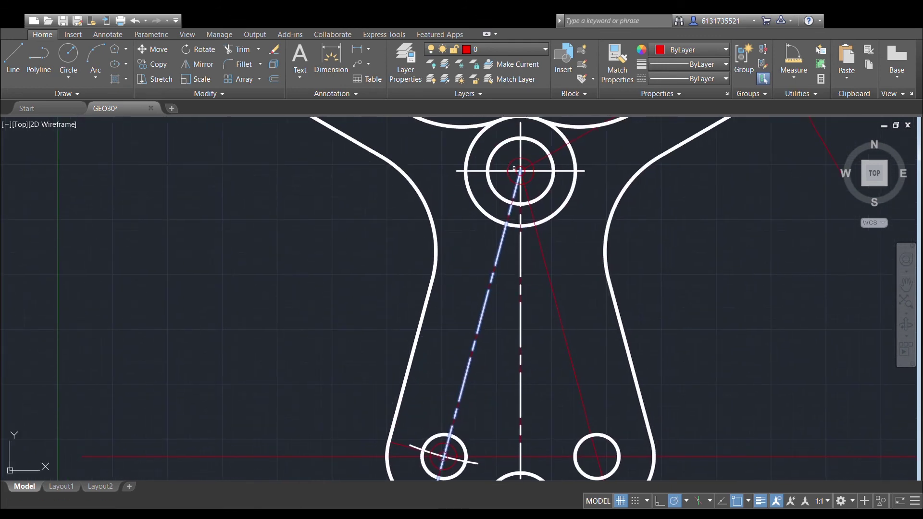
click(500, 245)
click(521, 171)
middle_drag(473, 315, 495, 243)
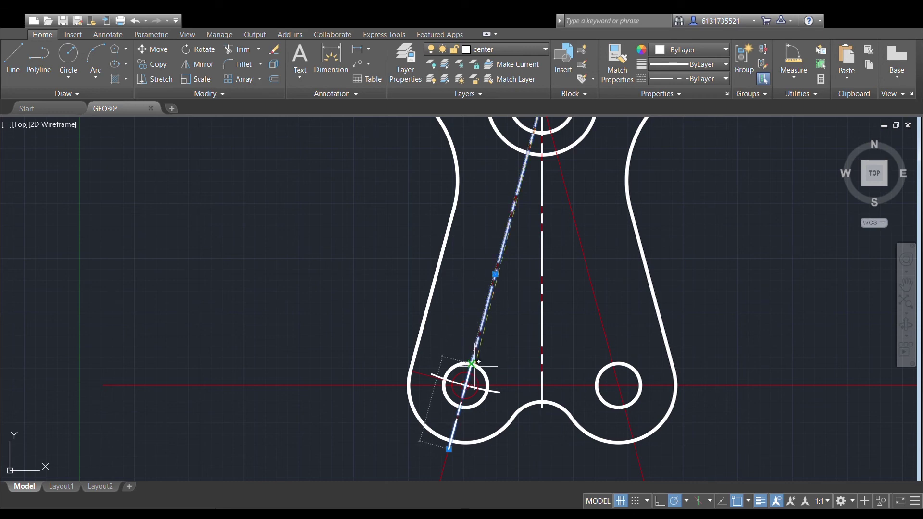
key(Return)
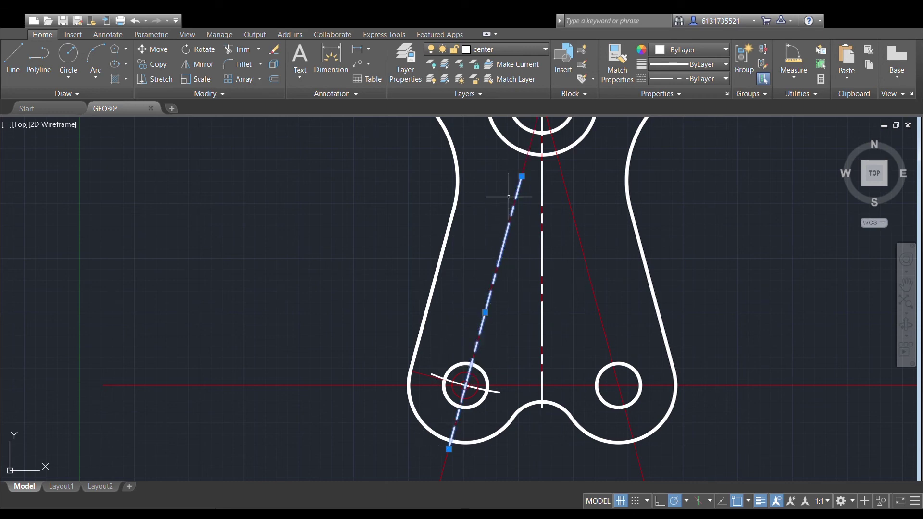
click(522, 176)
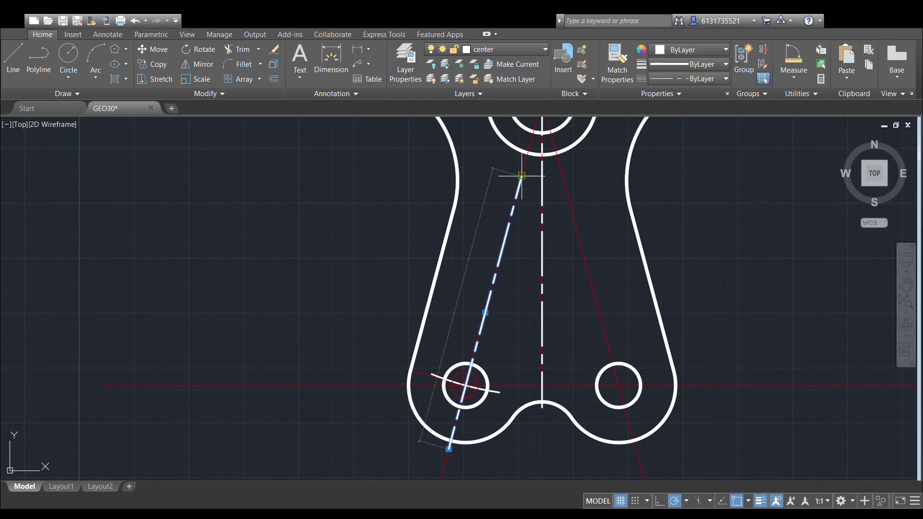
click(471, 364)
Extend the upper end of the lower left hole's slanted centre line slightly past the hole's edge.
scroll(494, 363, up, 2)
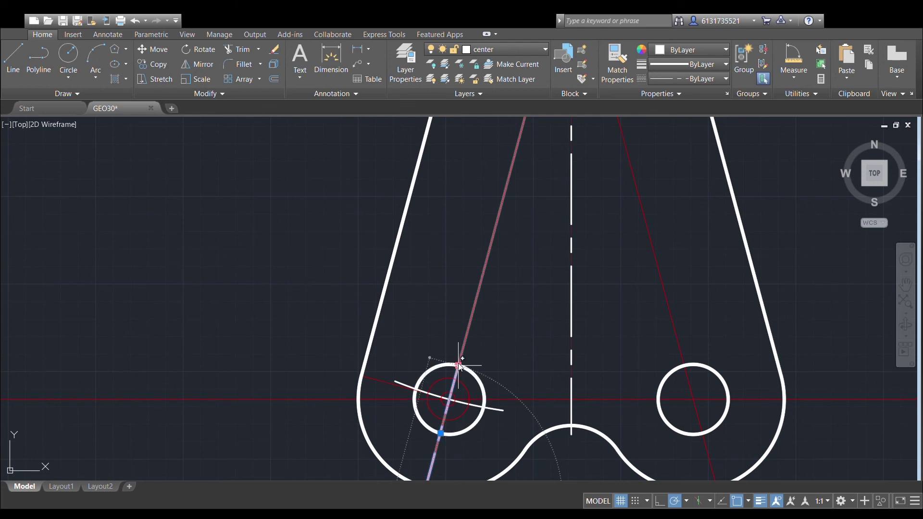
click(459, 365)
middle_drag(414, 299, 430, 239)
click(474, 305)
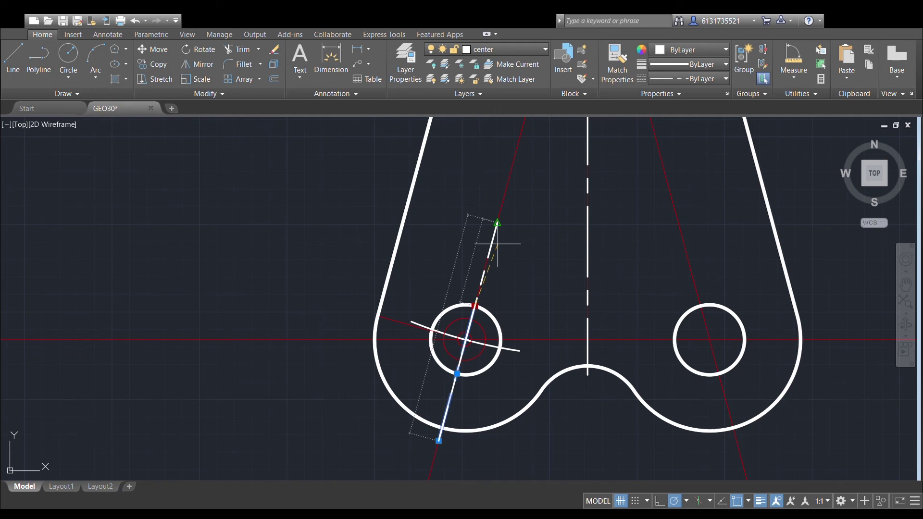
key(Escape)
key(Escape)
scroll(490, 197, down, 4)
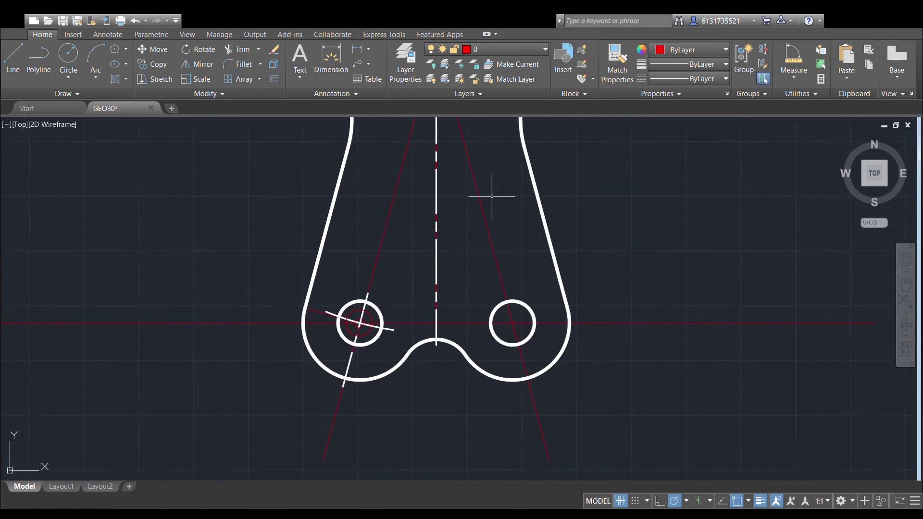
Trim the hub's horizontal and vertical centre lines between the small and large construction circles.
mouse_move(490, 214)
middle_down()
mouse_move(486, 246)
mouse_move(496, 266)
mouse_move(495, 252)
mouse_move(477, 255)
middle_up()
scroll(487, 236, down, 2)
scroll(494, 235, up, 2)
scroll(474, 204, up, 4)
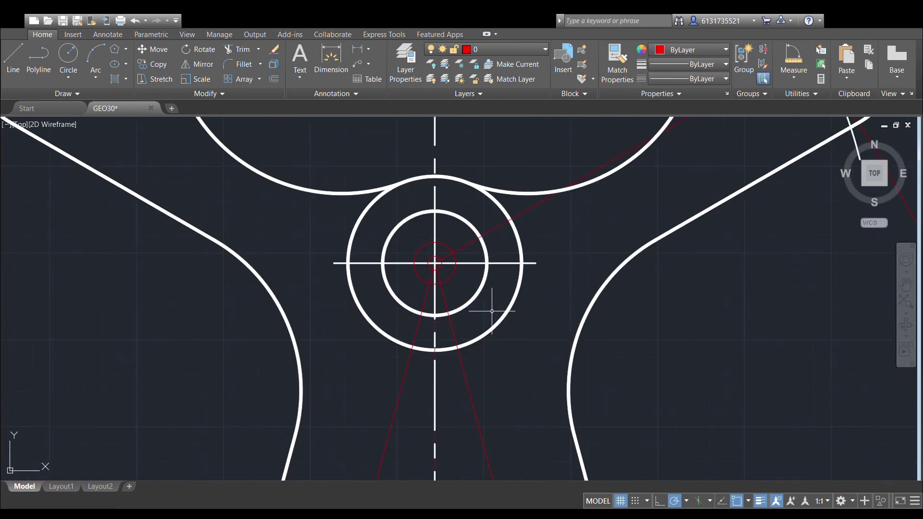
click(492, 310)
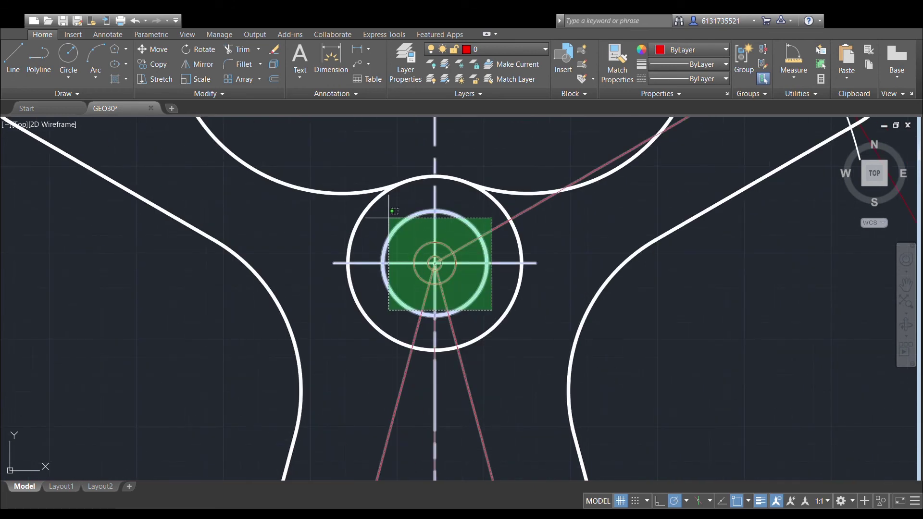
click(387, 214)
click(230, 49)
scroll(428, 221, up, 6)
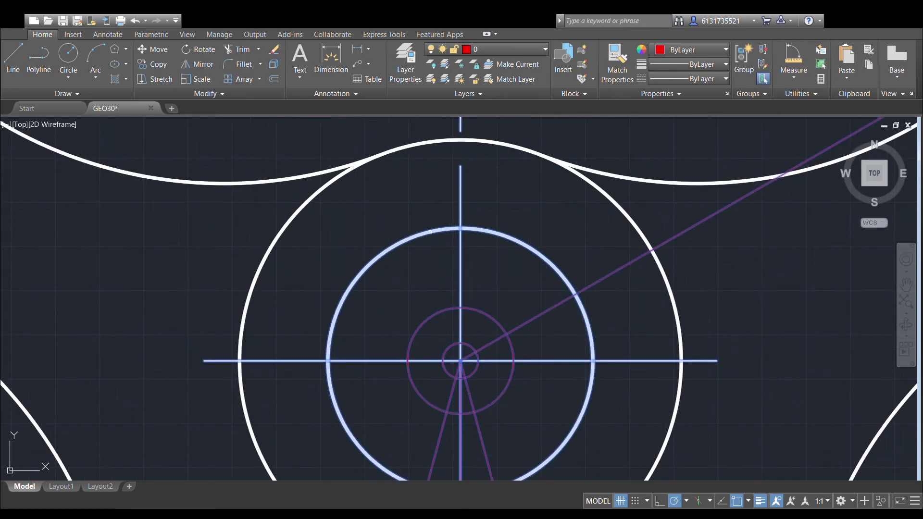
click(503, 334)
click(449, 389)
click(392, 334)
scroll(469, 269, down, 4)
key(Escape)
Try to trim the lower left hole's two centre lines between its small and large construction circles.
scroll(570, 241, down, 4)
middle_drag(571, 241, 370, 374)
mouse_move(468, 326)
middle_down()
mouse_move(473, 402)
mouse_move(488, 85)
middle_up()
middle_drag(492, 315, 481, 164)
scroll(412, 264, up, 6)
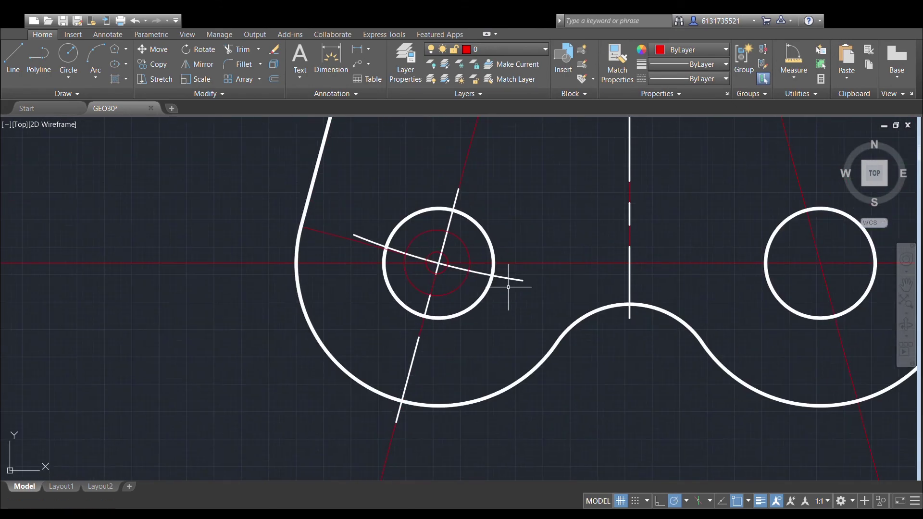
click(466, 288)
click(370, 200)
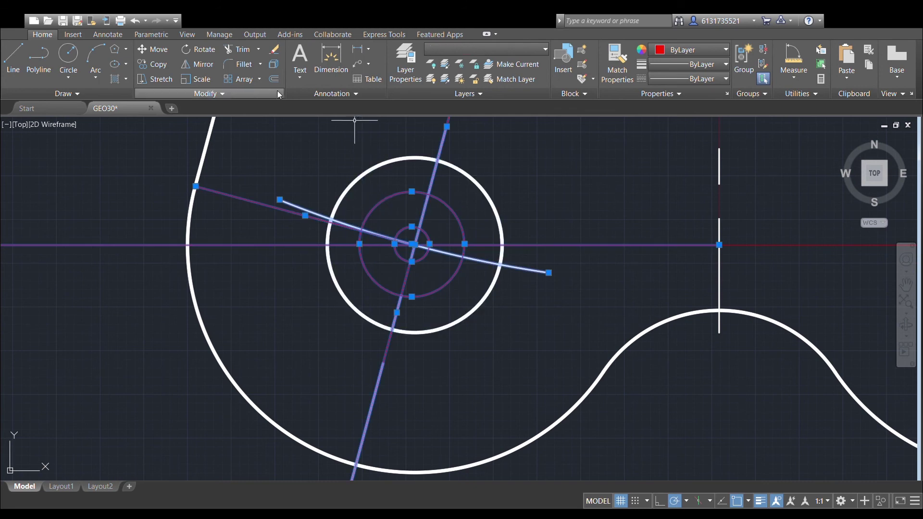
click(239, 49)
click(433, 214)
click(374, 237)
click(453, 262)
key(Escape)
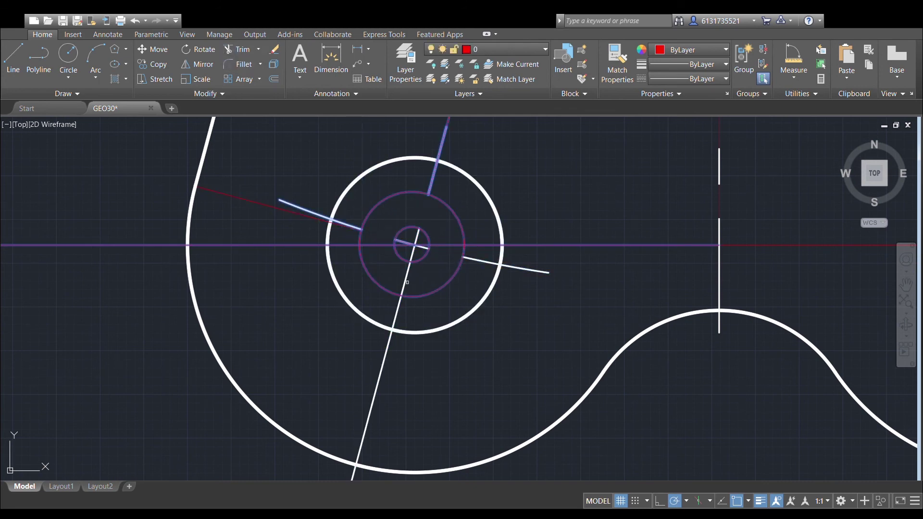
Undo the last trims of the centre lines at the lower left hole.
scroll(494, 271, down, 6)
scroll(532, 303, up, 6)
scroll(435, 243, up, 4)
middle_drag(430, 244, 468, 295)
scroll(465, 284, down, 4)
key(ctrl+z)
key(ctrl+z)
key(ctrl+z)
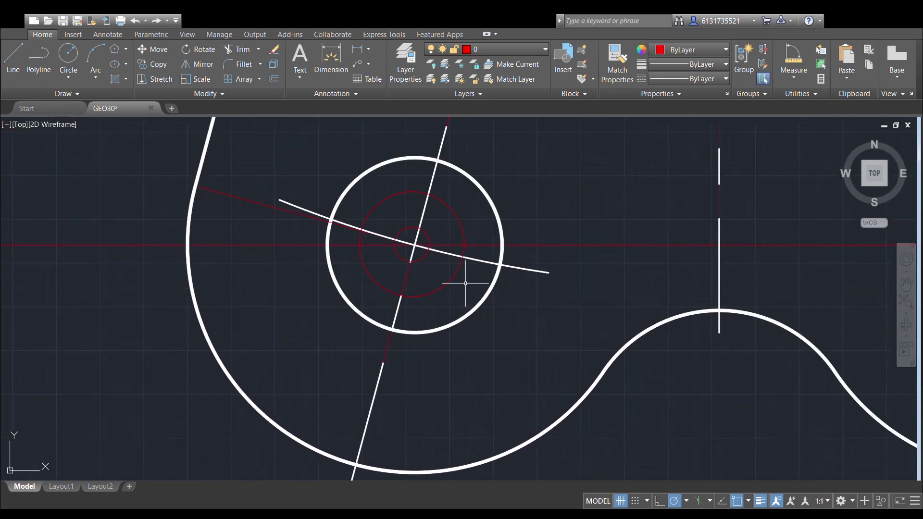
Replace the two off-centre construction circles at the lower left hole with concentric ones centred on the centre-line intersection.
click(430, 237)
key(Delete)
click(461, 220)
key(Delete)
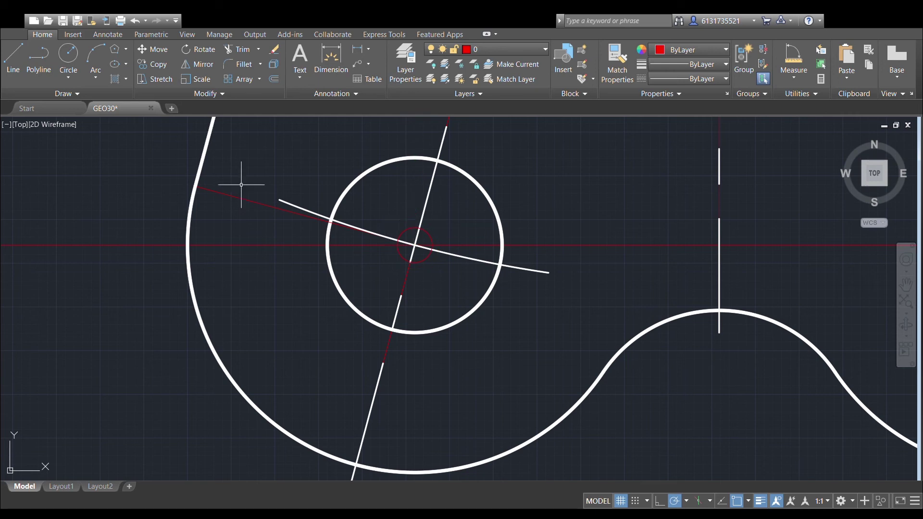
click(72, 54)
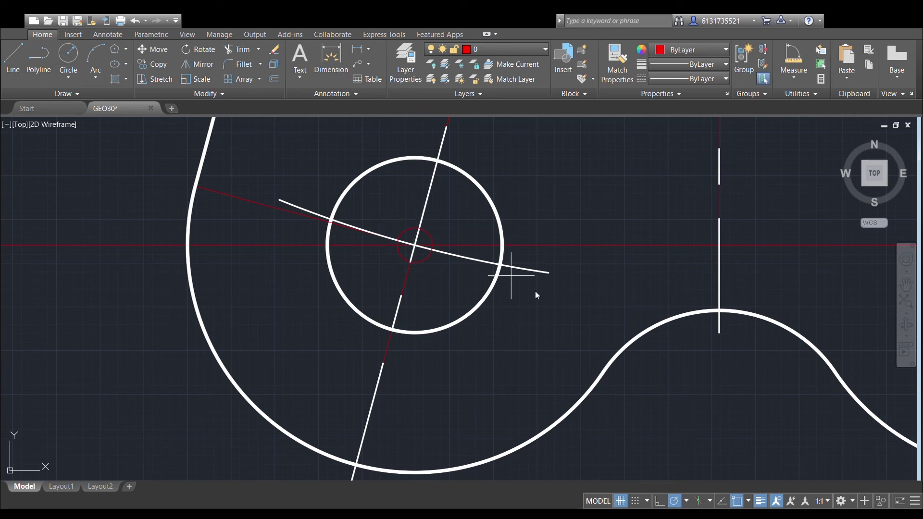
click(415, 244)
Trim the lower left hole's arc and slanted centre line between the redrawn small and large construction circles.
click(466, 294)
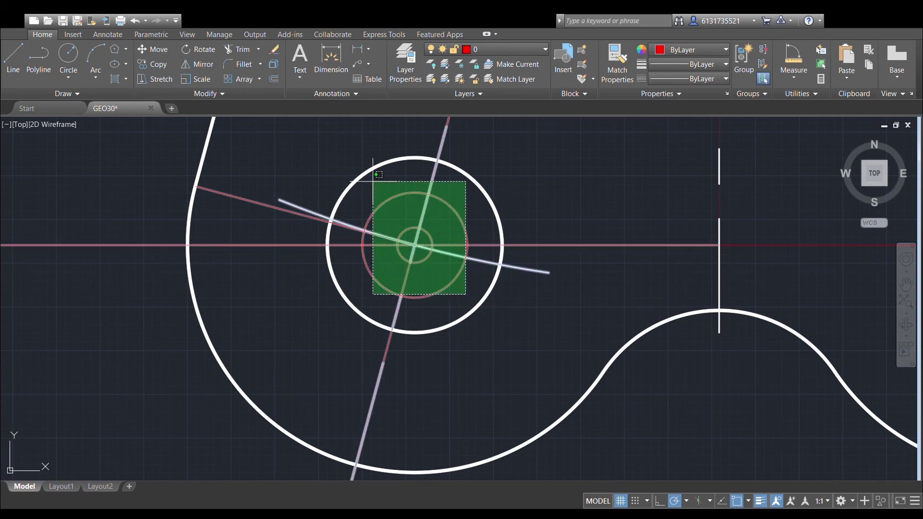
click(371, 177)
click(240, 50)
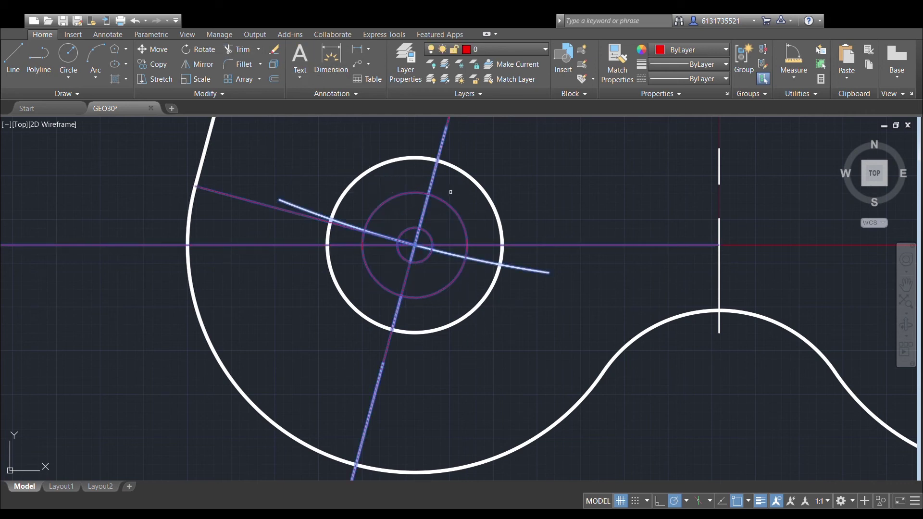
click(424, 210)
click(382, 236)
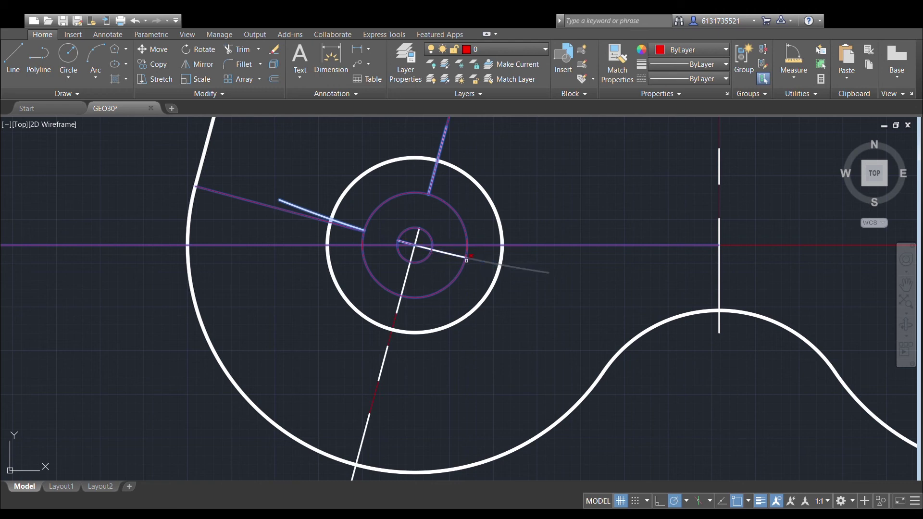
click(449, 253)
click(410, 269)
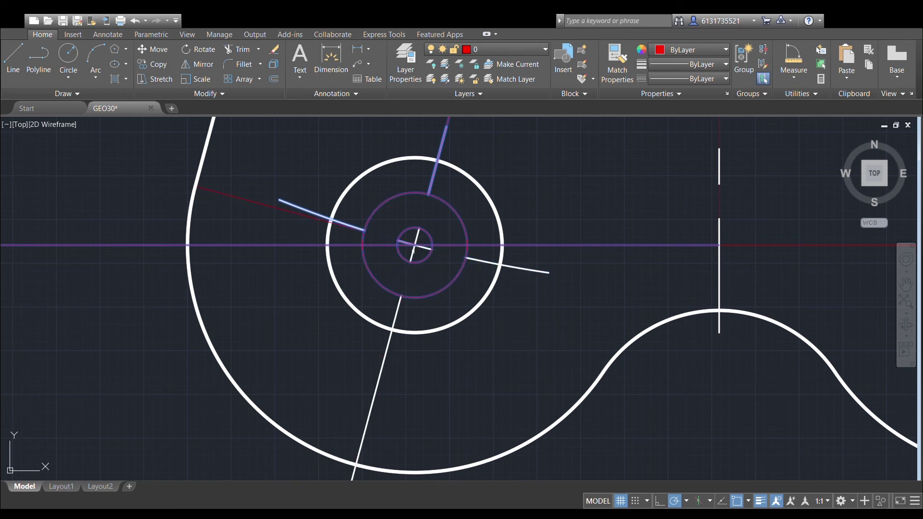
key(Escape)
Delete both construction circles at the lower left hole.
click(440, 204)
key(Delete)
click(431, 234)
key(Delete)
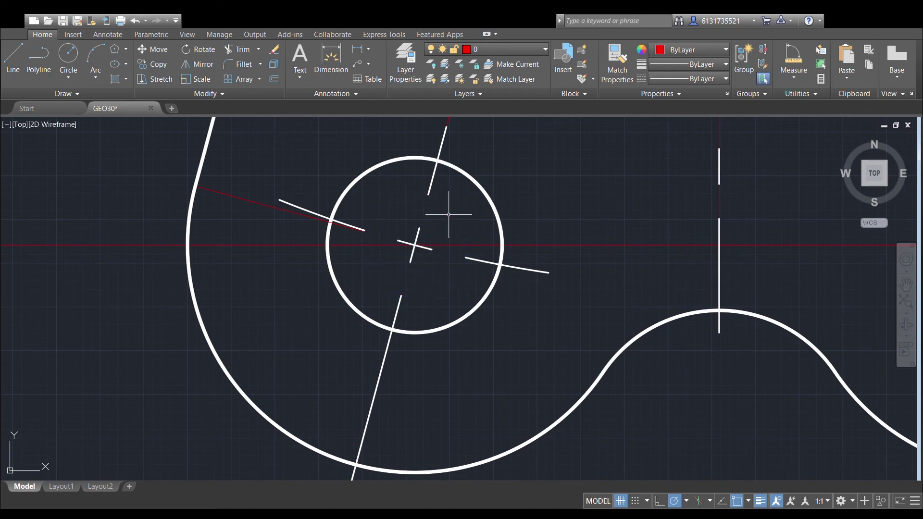
Delete the construction circles around the hub centre.
middle_drag(509, 231, 424, 346)
scroll(454, 269, down, 4)
middle_drag(489, 249, 412, 373)
scroll(483, 216, down, 4)
middle_drag(482, 215, 474, 313)
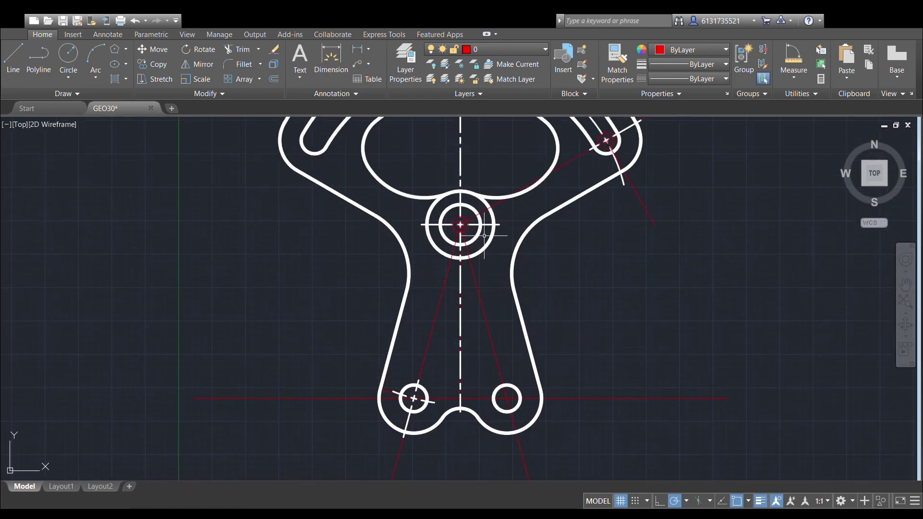
scroll(484, 233, up, 6)
click(406, 172)
key(Delete)
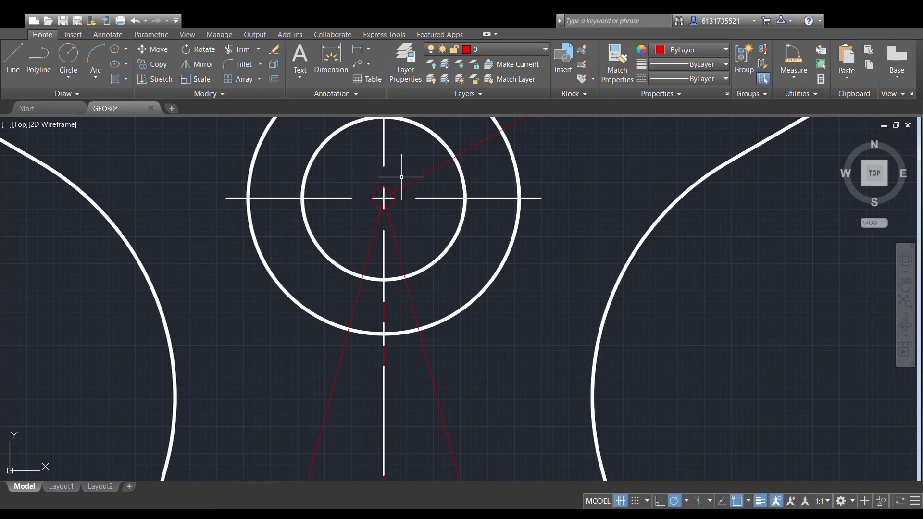
scroll(390, 189, down, 4)
Delete the construction circles around the centre of the right slot end.
middle_drag(644, 130, 581, 290)
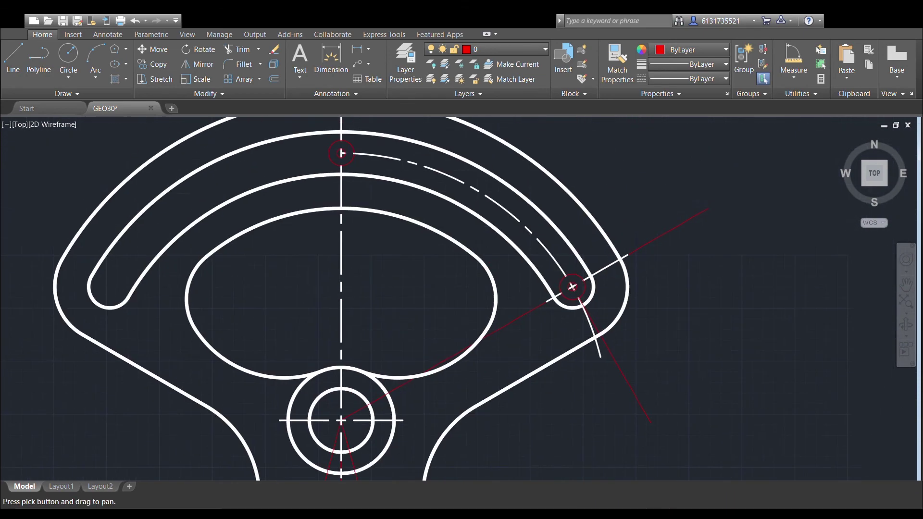
scroll(583, 296, up, 5)
click(583, 266)
key(Delete)
Delete both construction circles where the slot's centre arc meets the vertical centre line.
scroll(561, 243, down, 2)
middle_drag(561, 243, 618, 339)
middle_drag(291, 166, 412, 245)
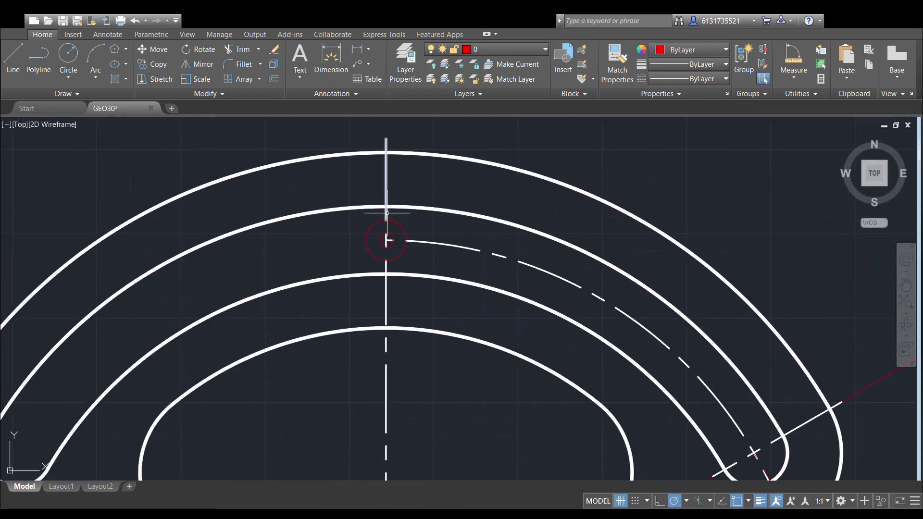
click(392, 221)
key(Delete)
click(391, 235)
key(Delete)
Mirror the slot's centre arc and the centre line pieces at its right end about the vertical centre line, keeping the originals.
click(406, 242)
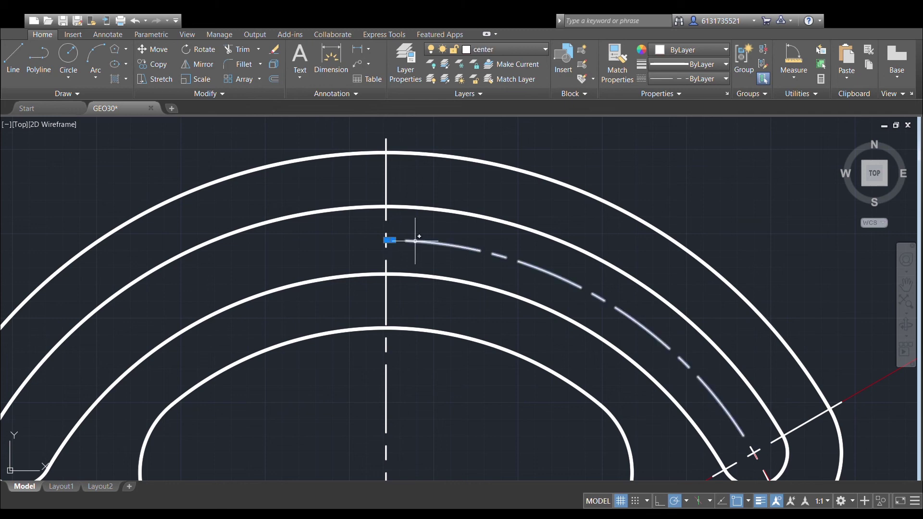
middle_drag(802, 465, 657, 264)
scroll(656, 264, up, 4)
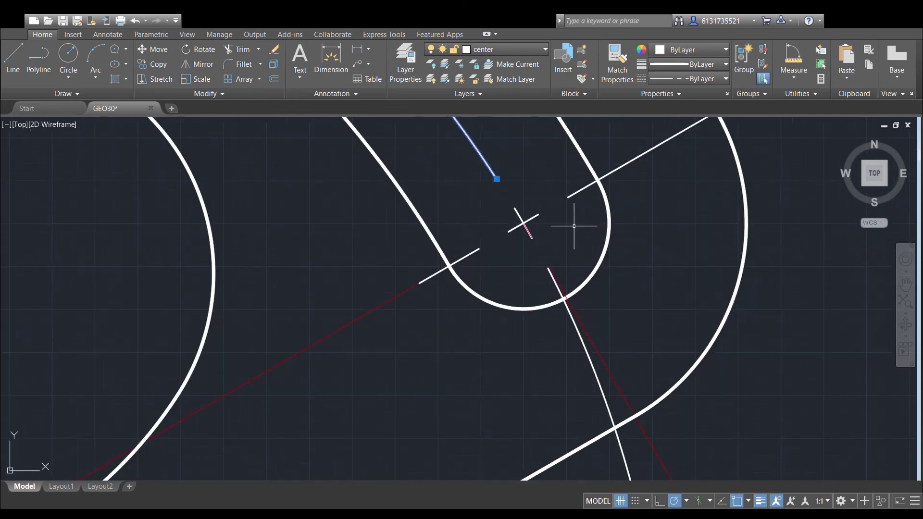
click(522, 218)
click(531, 220)
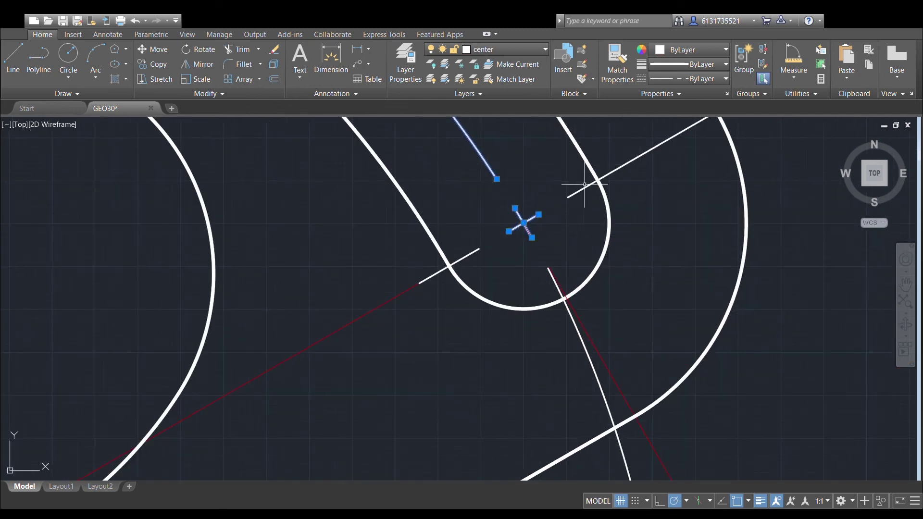
click(572, 195)
click(479, 252)
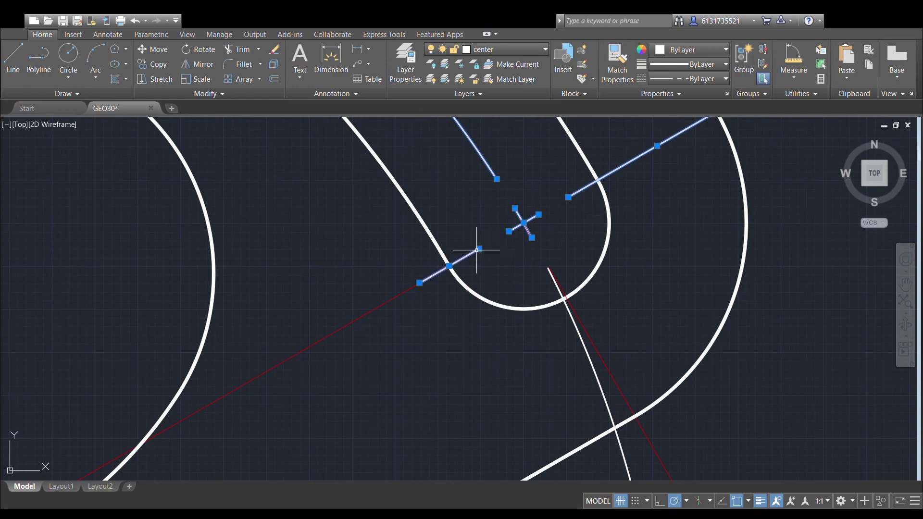
scroll(479, 252, down, 4)
click(515, 287)
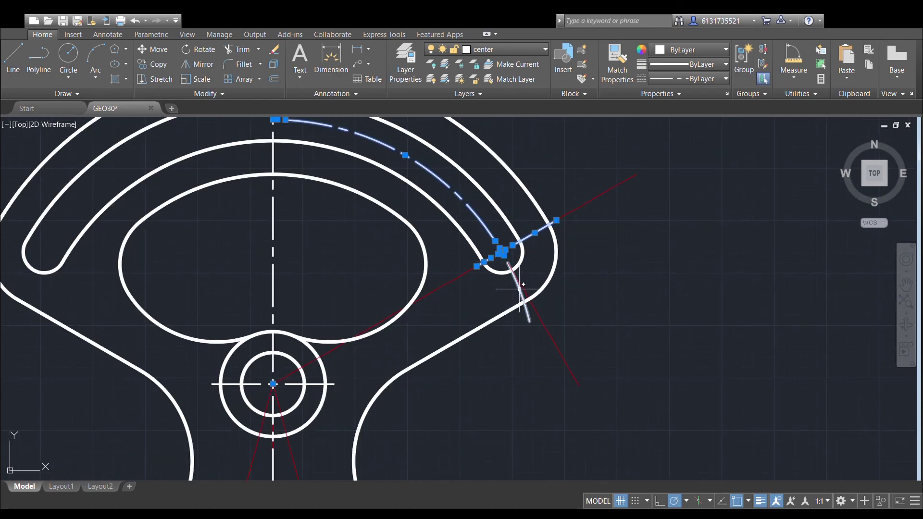
scroll(490, 307, down, 2)
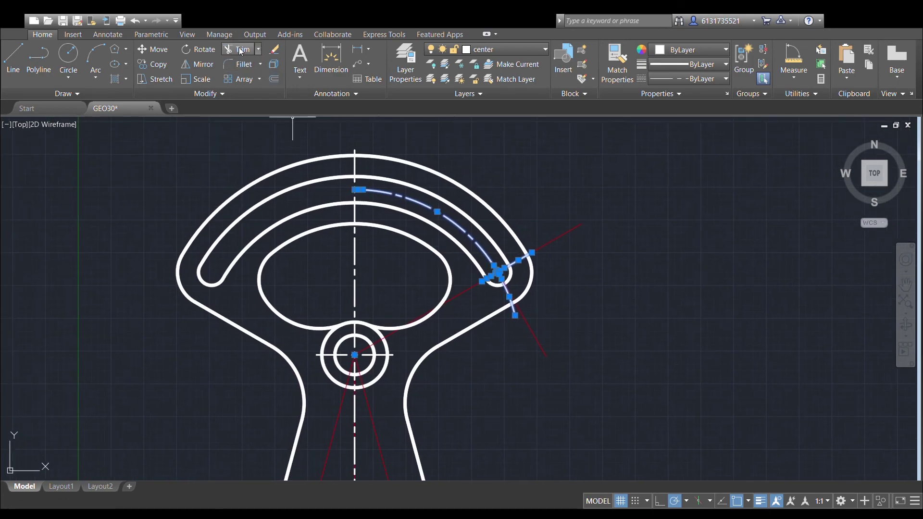
click(274, 79)
click(354, 150)
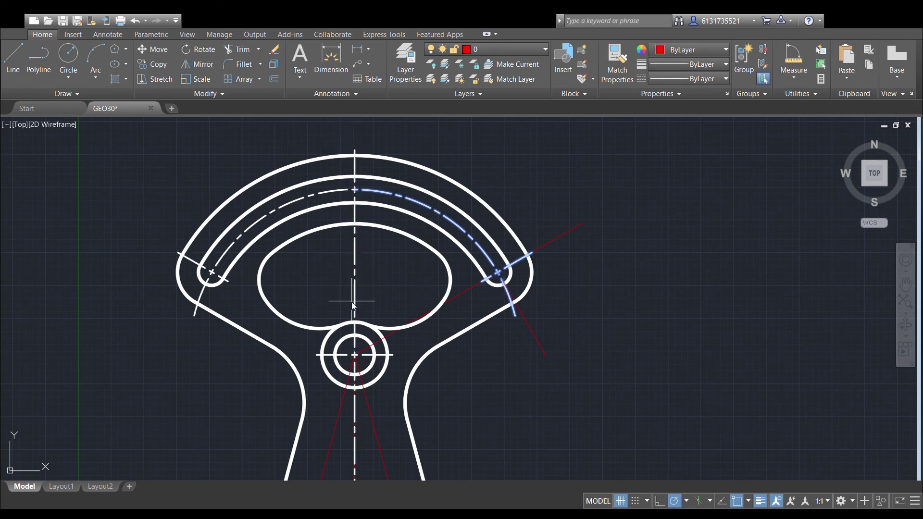
key(Return)
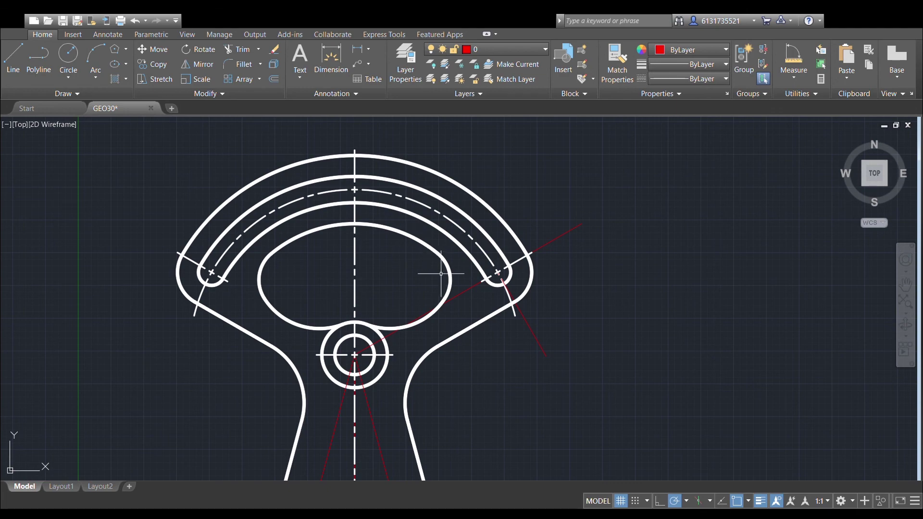
Mirror the centre mark and centre line pieces of the lower left hole about the vertical centre line, keeping the originals.
middle_drag(441, 273, 538, 163)
scroll(506, 270, down, 2)
middle_drag(492, 229, 473, 154)
scroll(420, 294, up, 6)
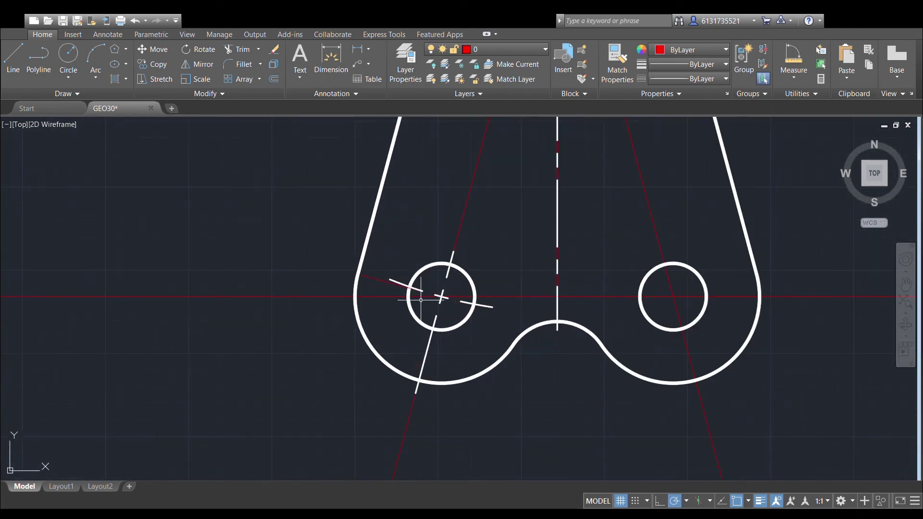
scroll(420, 300, up, 2)
click(409, 284)
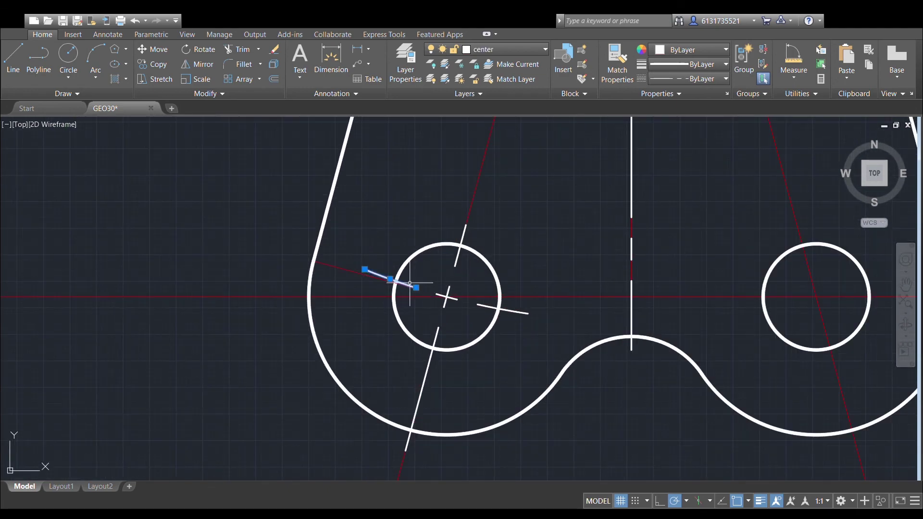
click(483, 307)
click(456, 312)
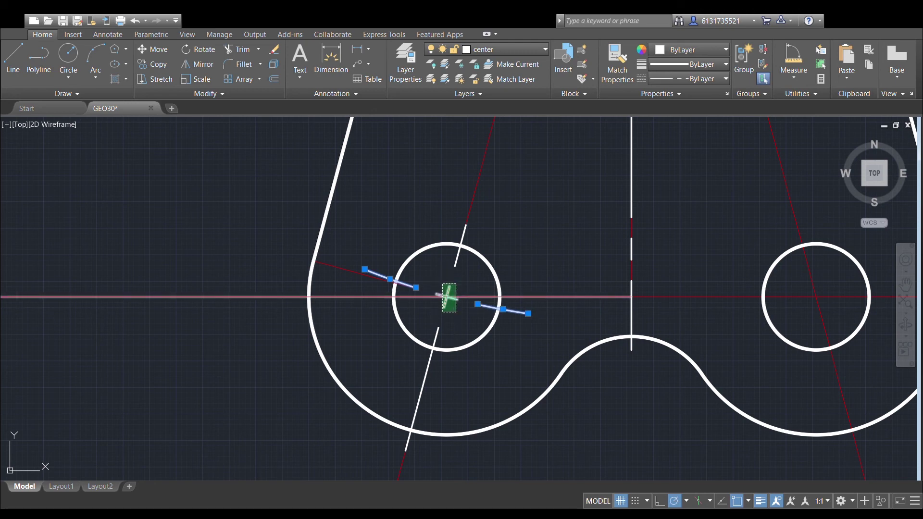
click(442, 284)
shift+click(476, 296)
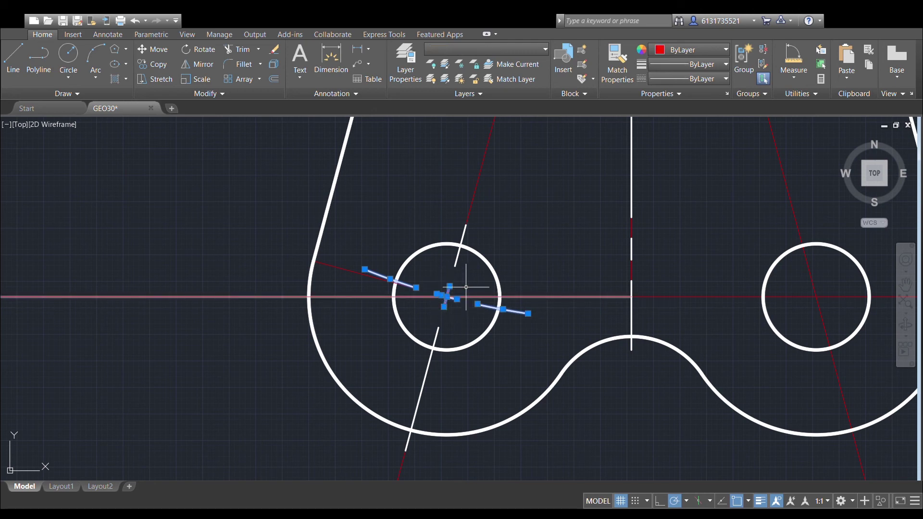
click(460, 245)
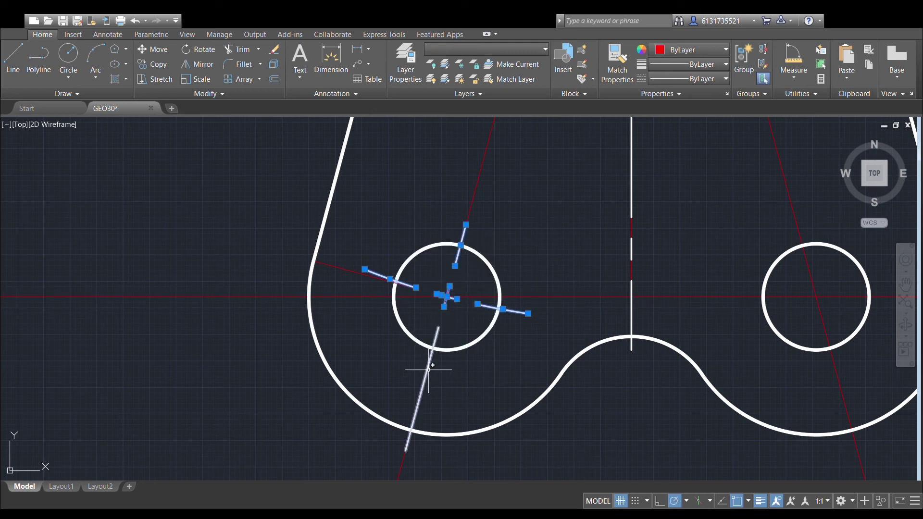
click(428, 369)
scroll(429, 369, down, 6)
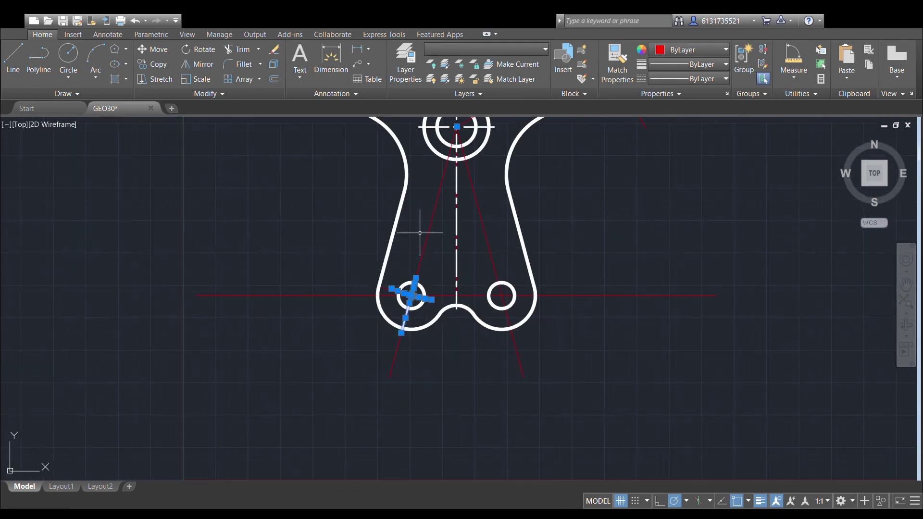
click(191, 68)
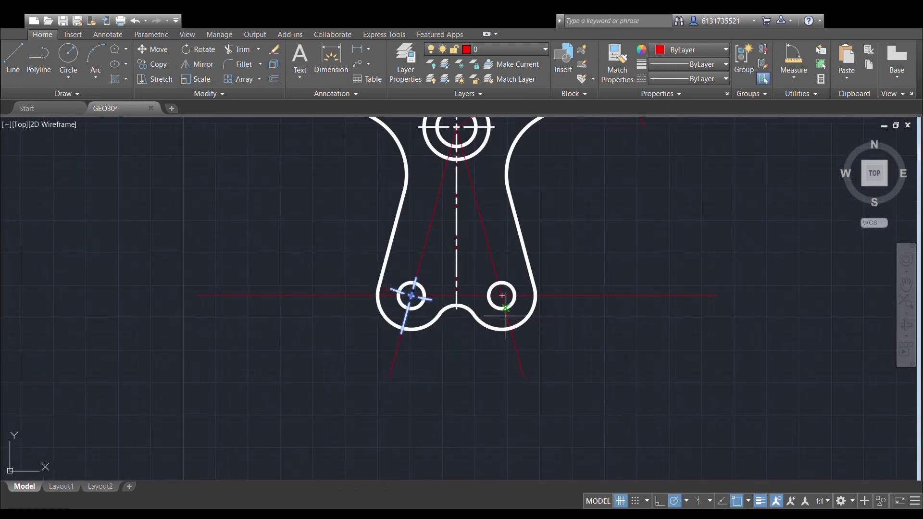
click(457, 283)
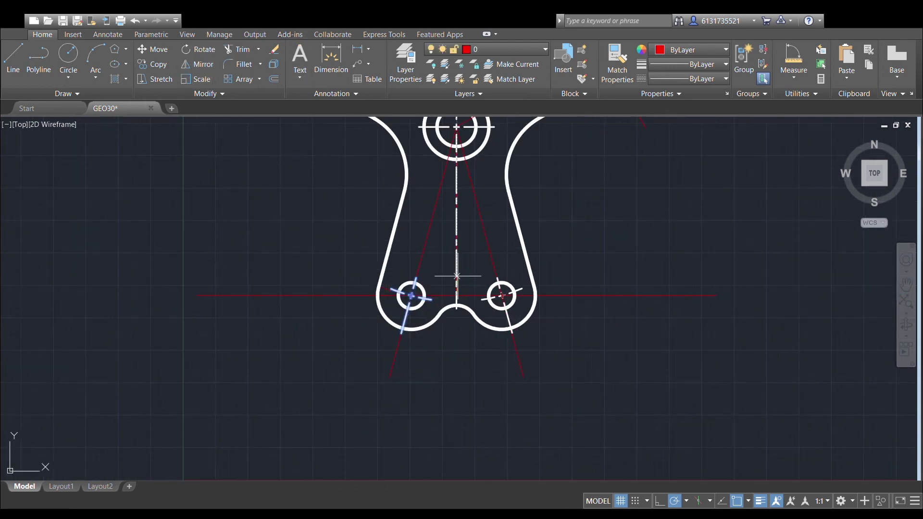
click(457, 218)
key(Return)
middle_drag(557, 199, 534, 283)
scroll(561, 299, down, 2)
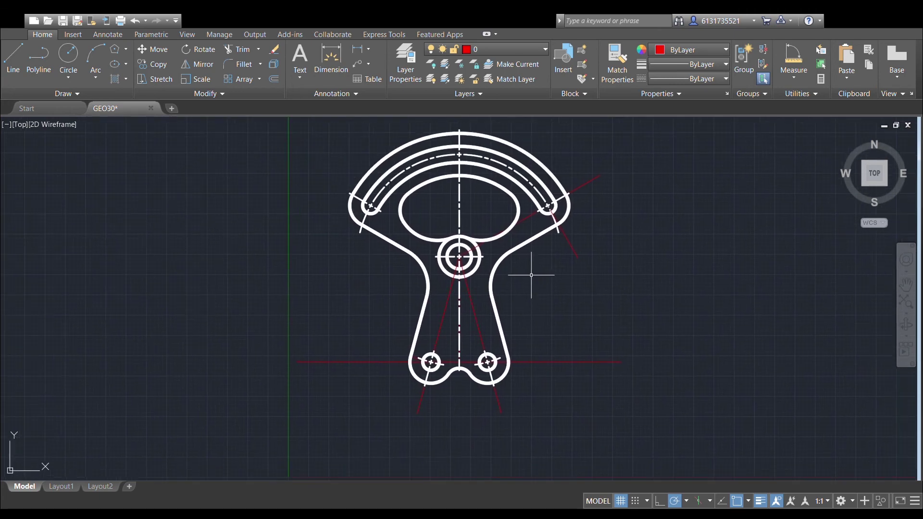